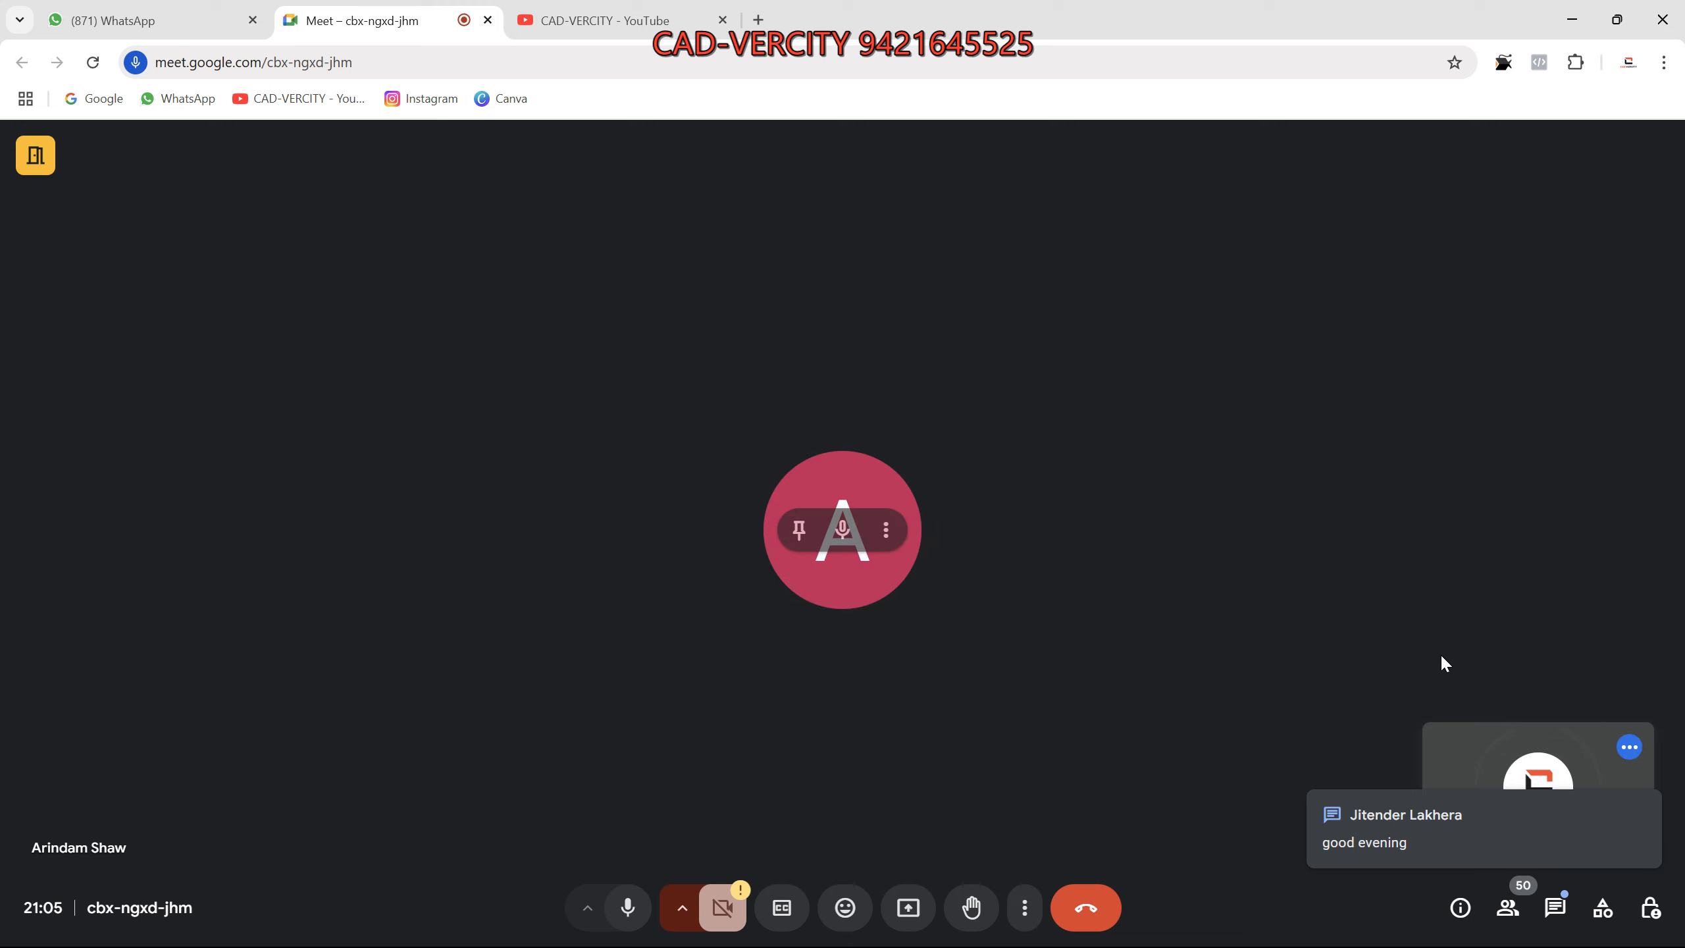
# Read the in-call messages and look through the meeting's participant list.
pyautogui.click(1537, 914)
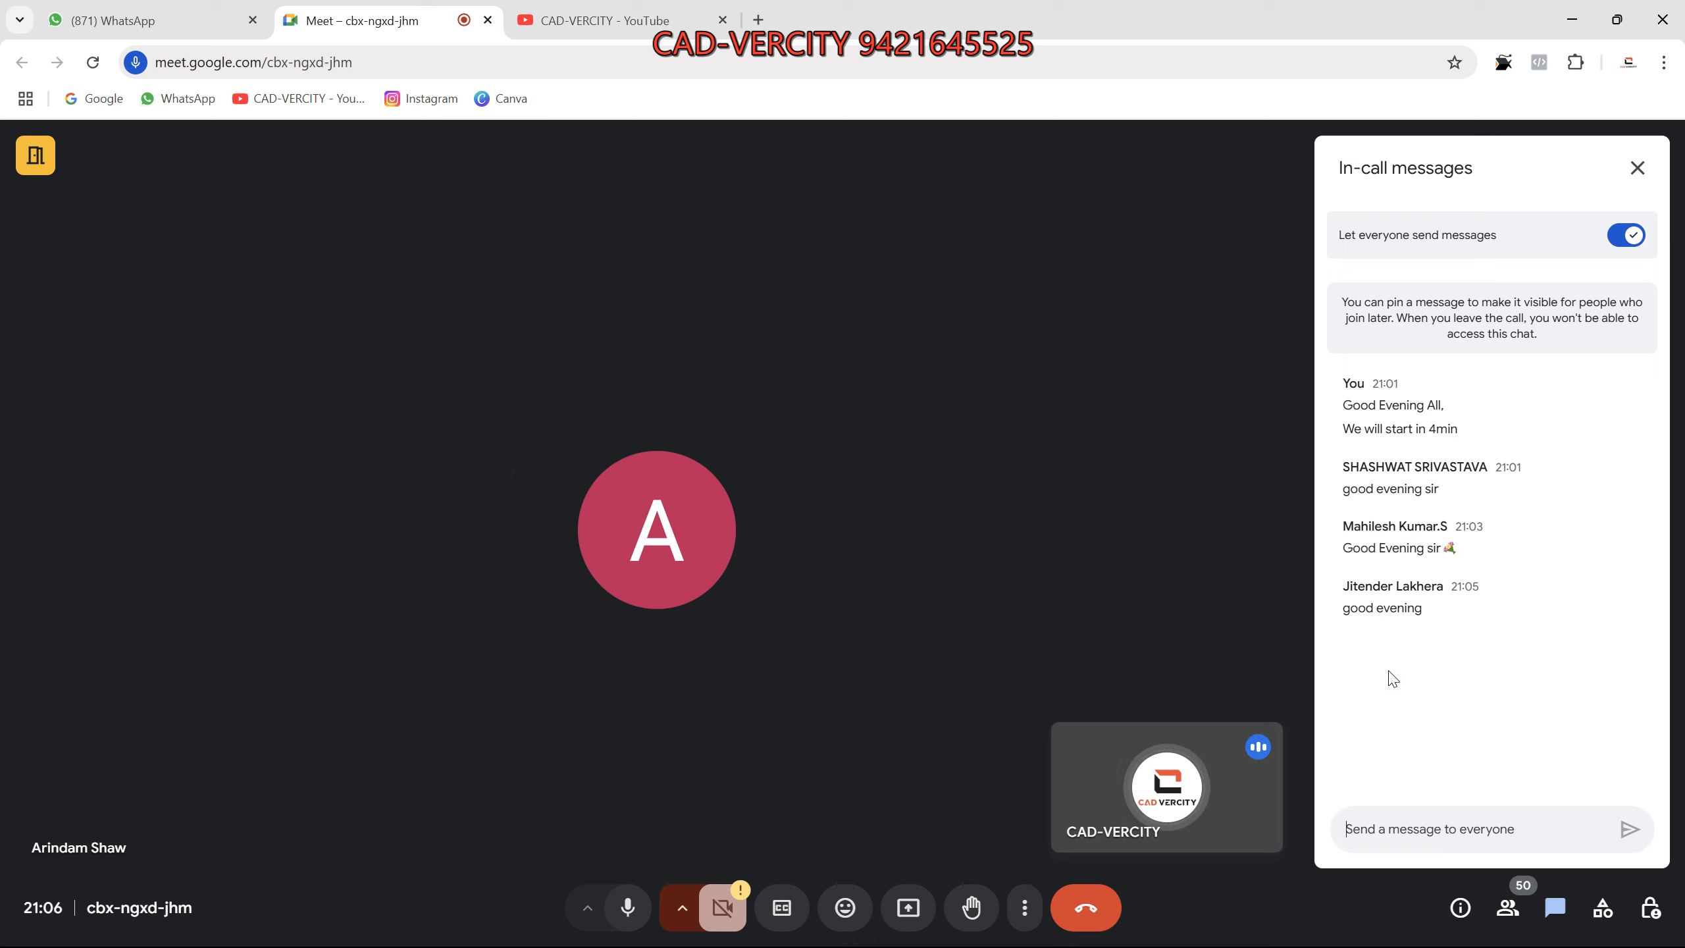
pyautogui.moveTo(1121, 627)
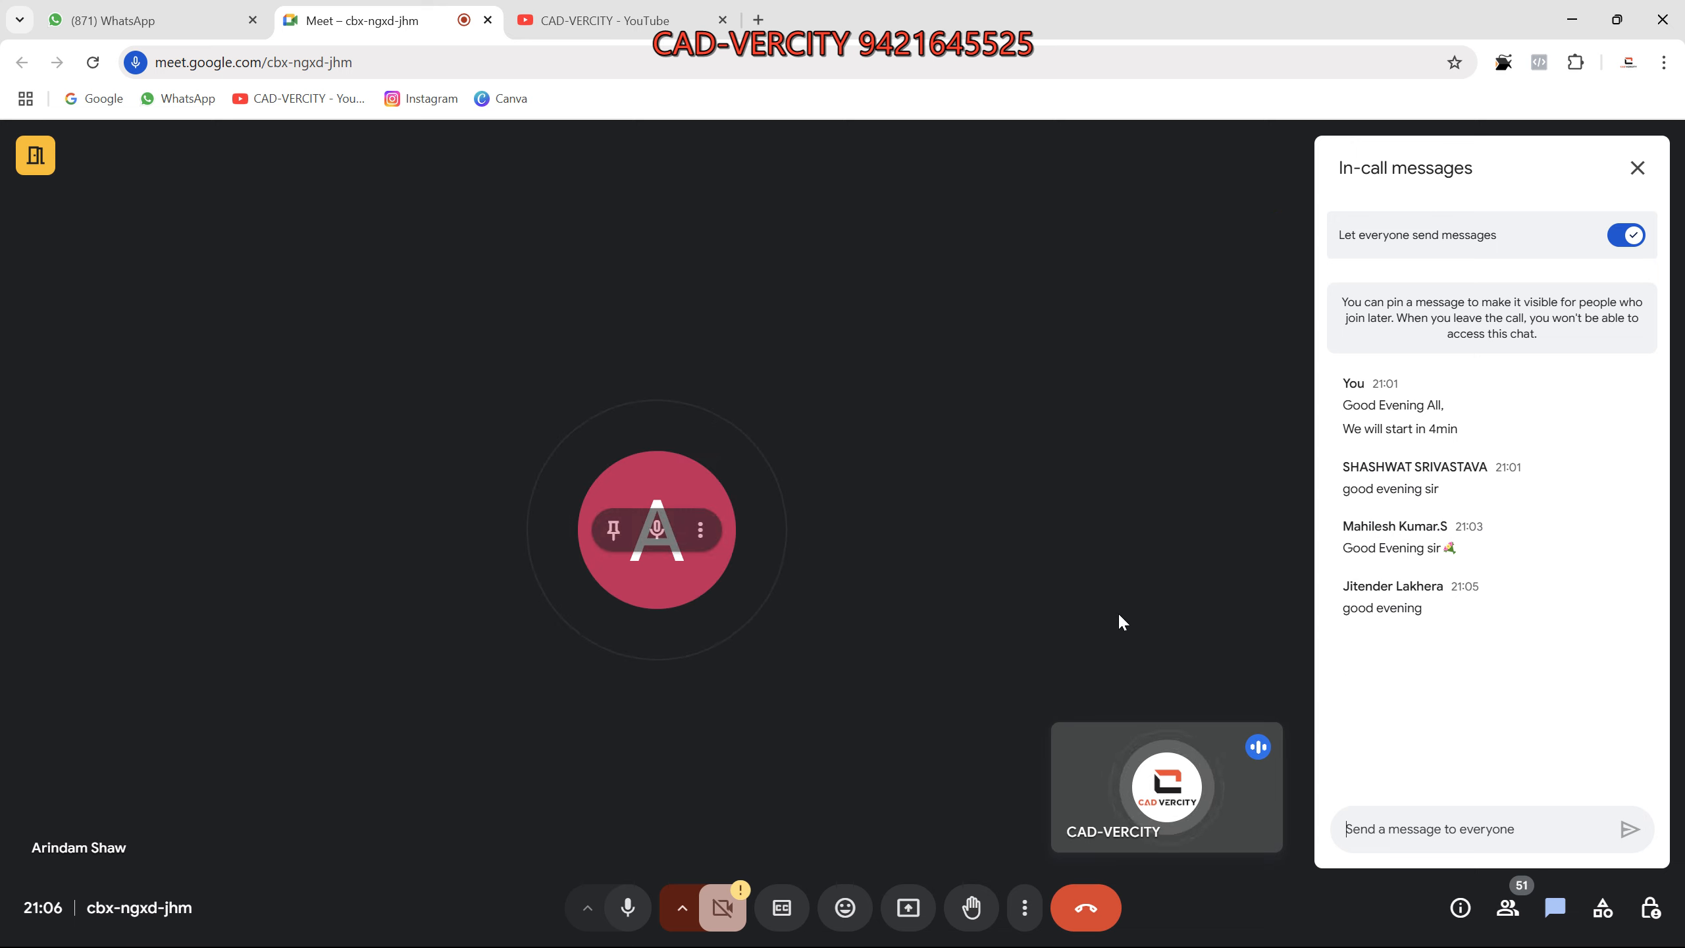
pyautogui.click(1637, 168)
pyautogui.click(1506, 907)
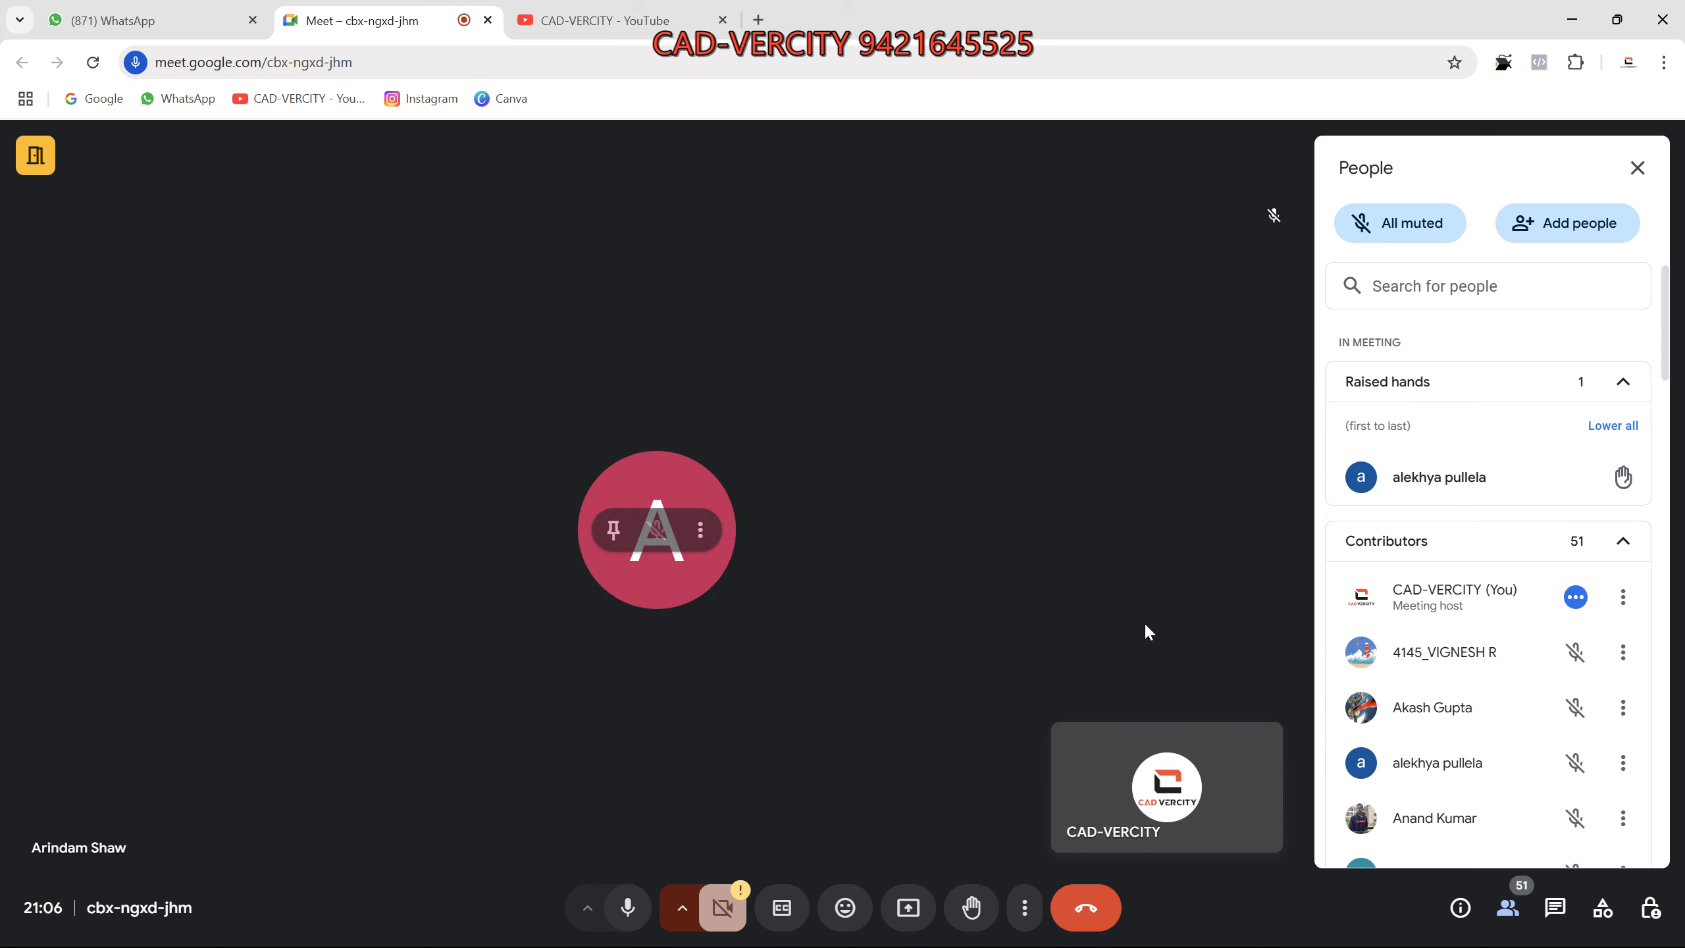
pyautogui.scroll(-10, 1379, 692)
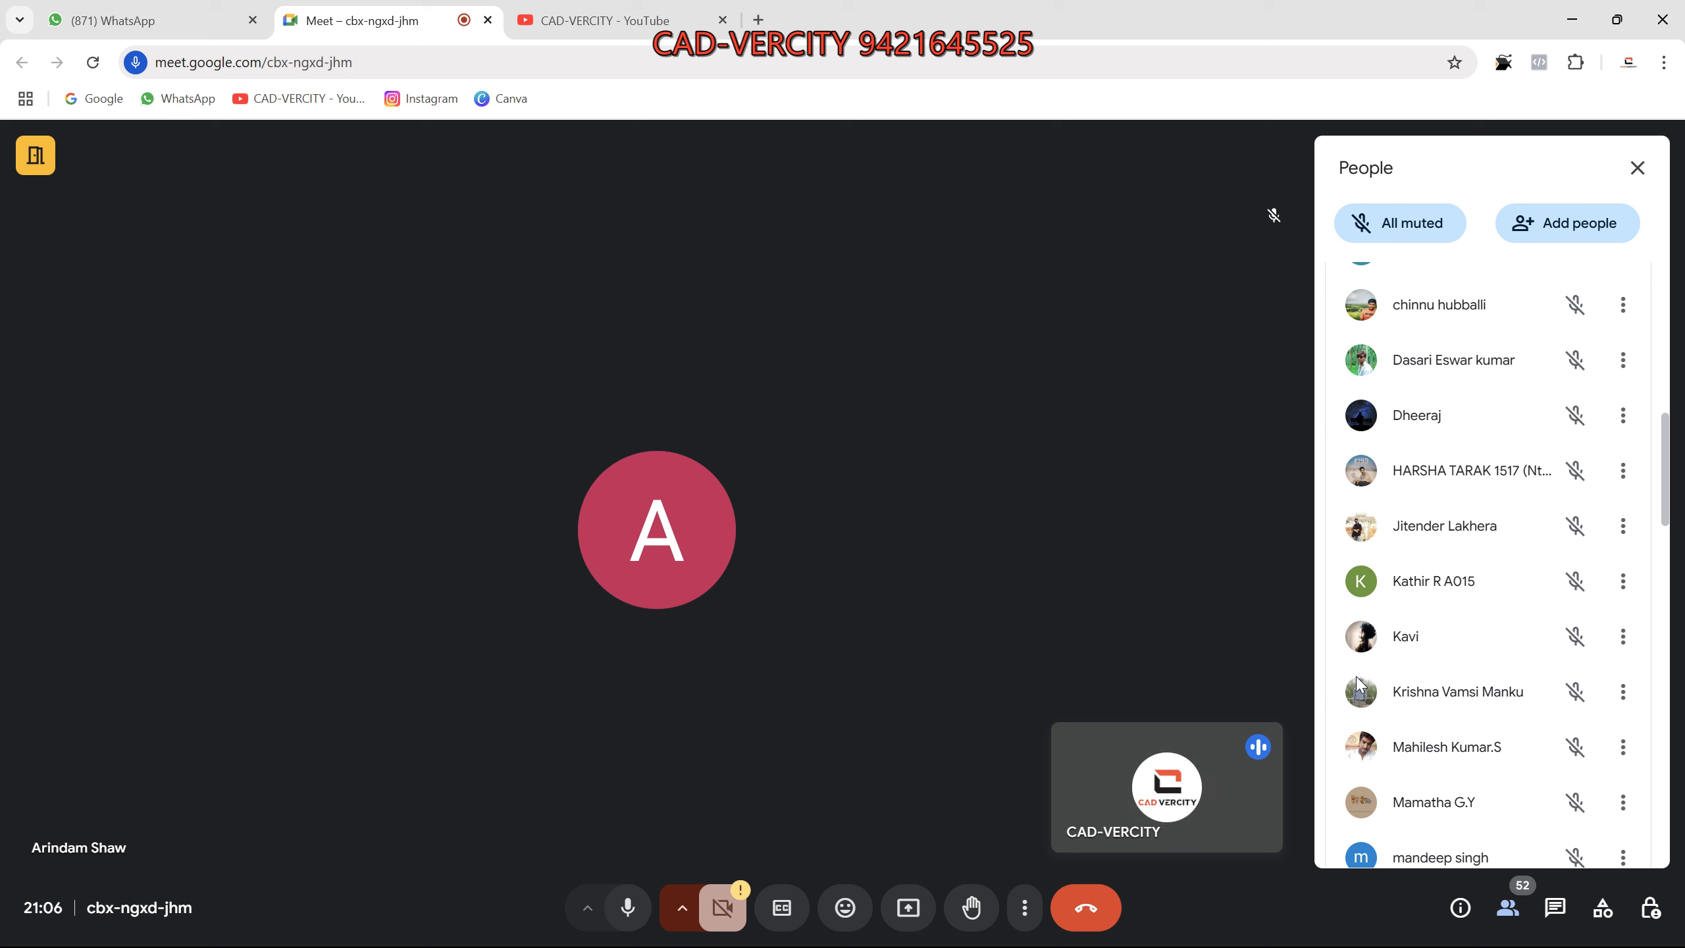
pyautogui.moveTo(1234, 946)
pyautogui.click(1178, 936)
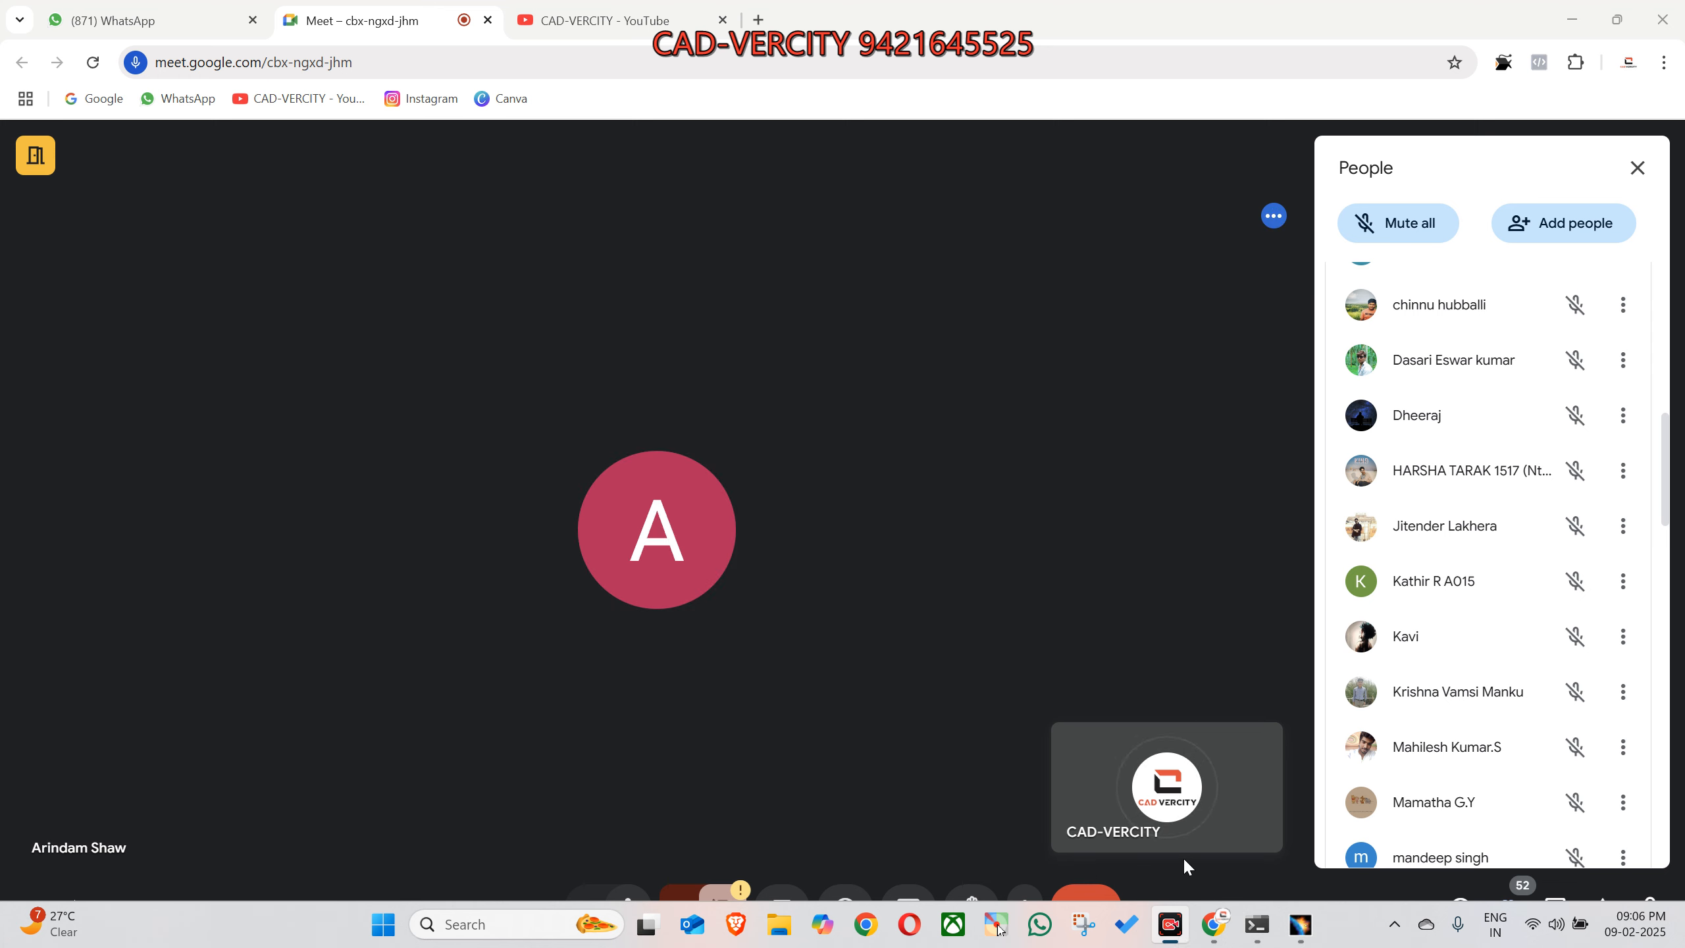
pyautogui.click(1108, 620)
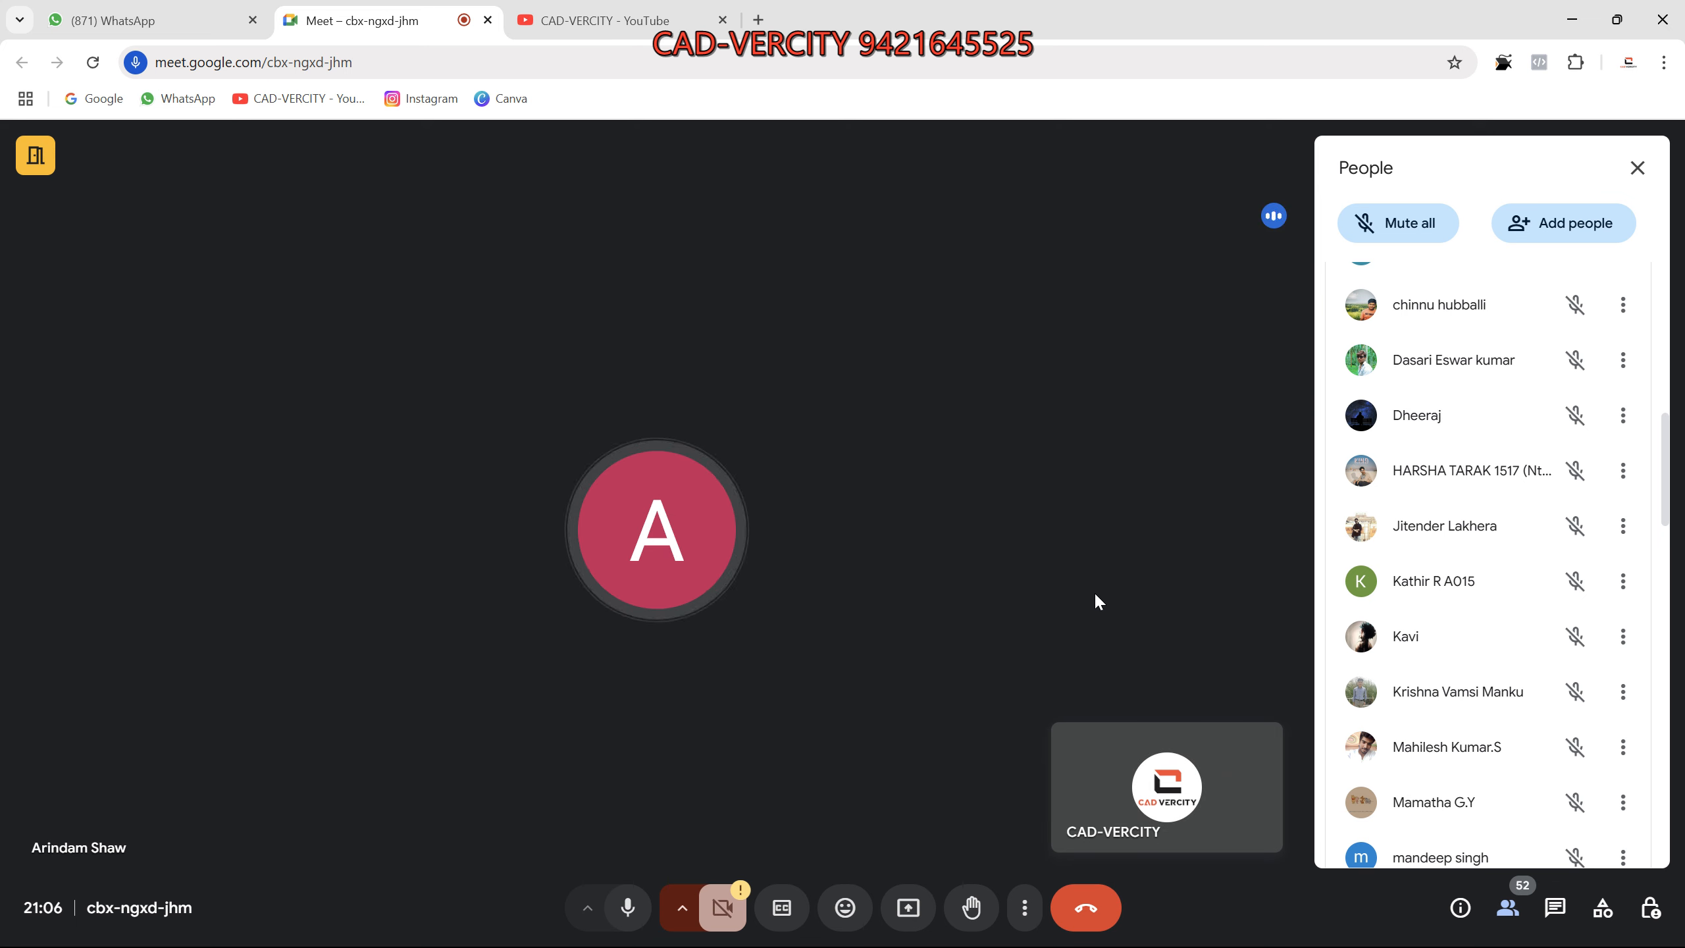
pyautogui.scroll(10, 1325, 594)
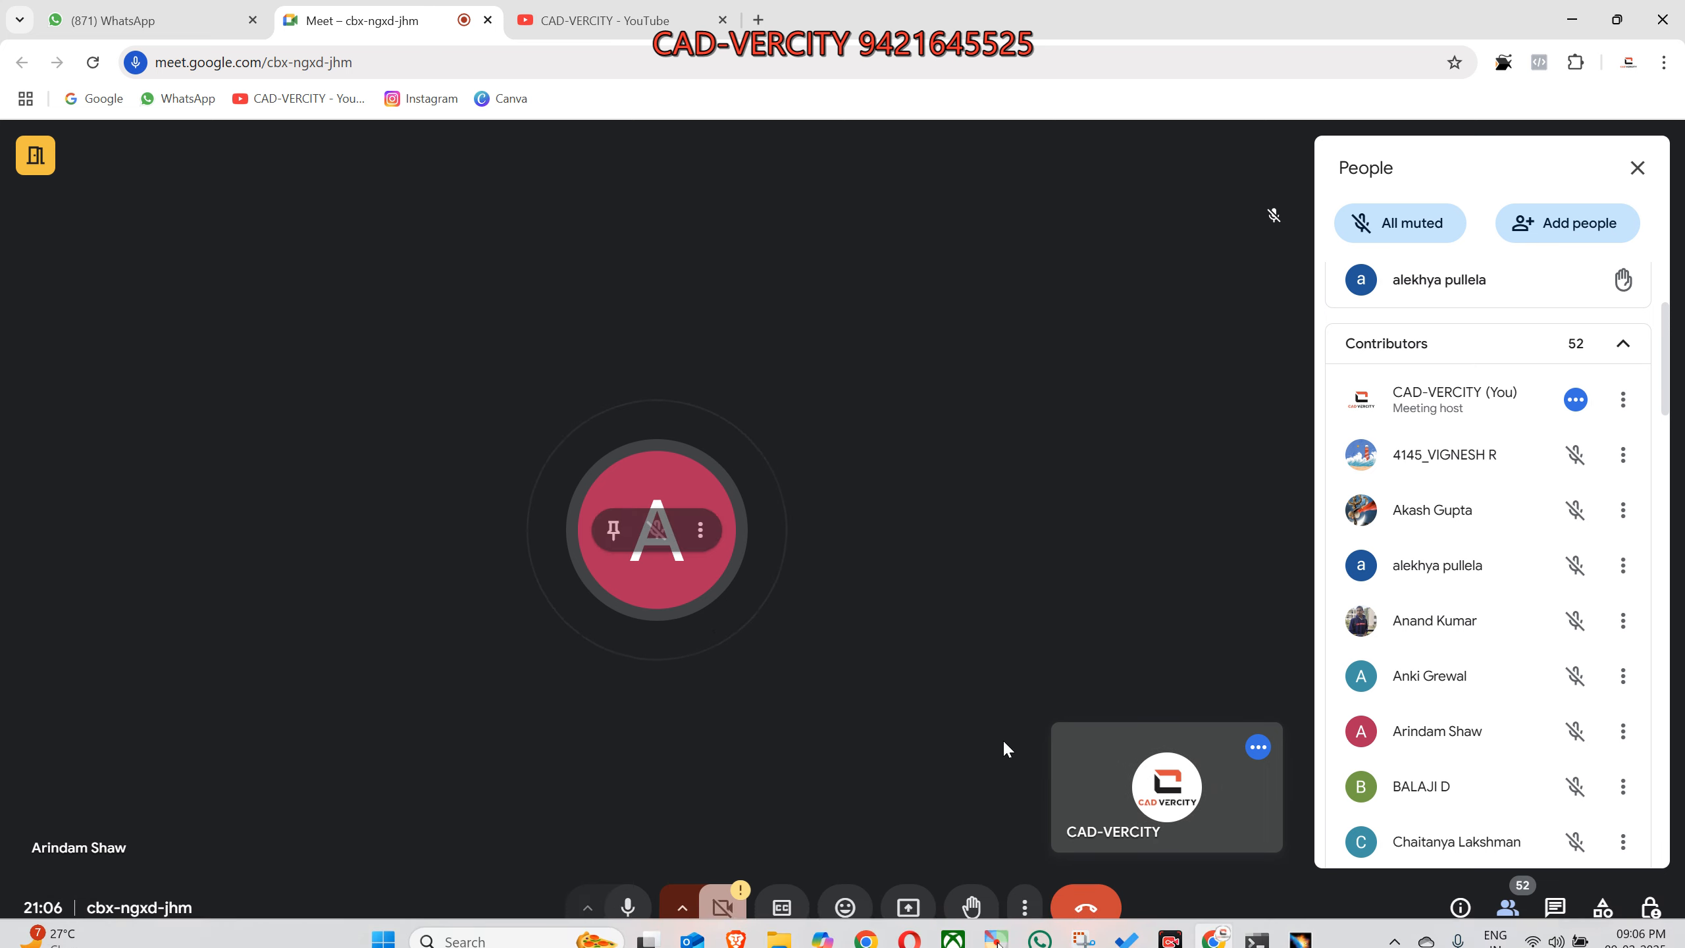
# Present the entire screen to the meeting participants.
pyautogui.click(908, 906)
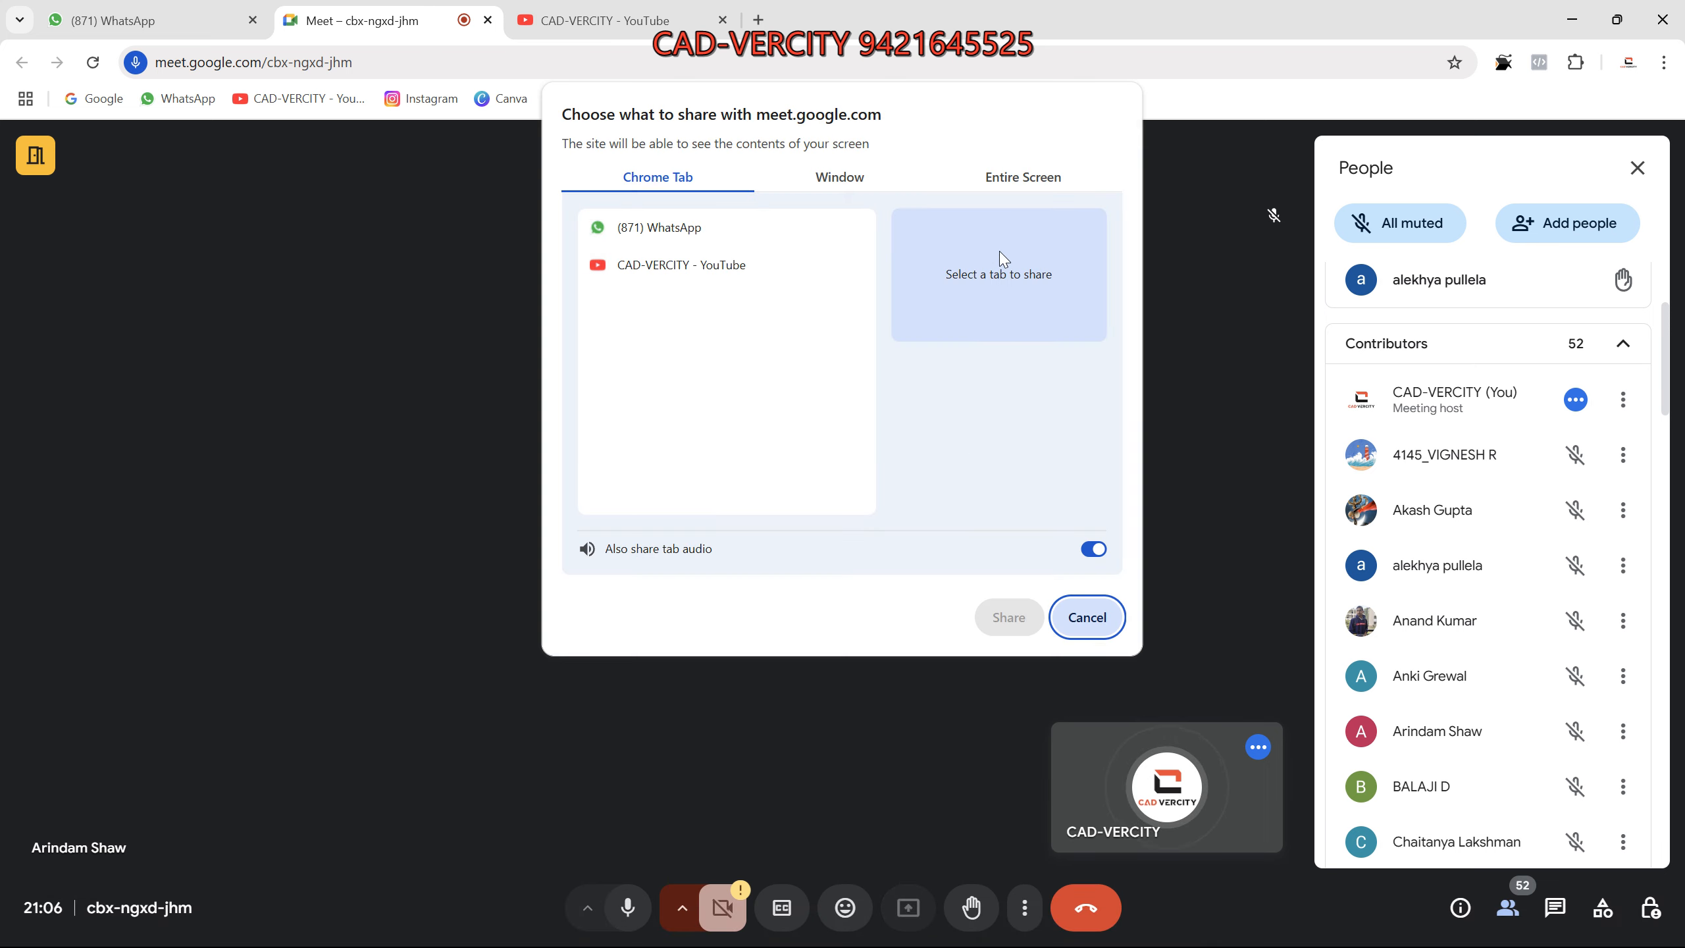
pyautogui.click(1039, 186)
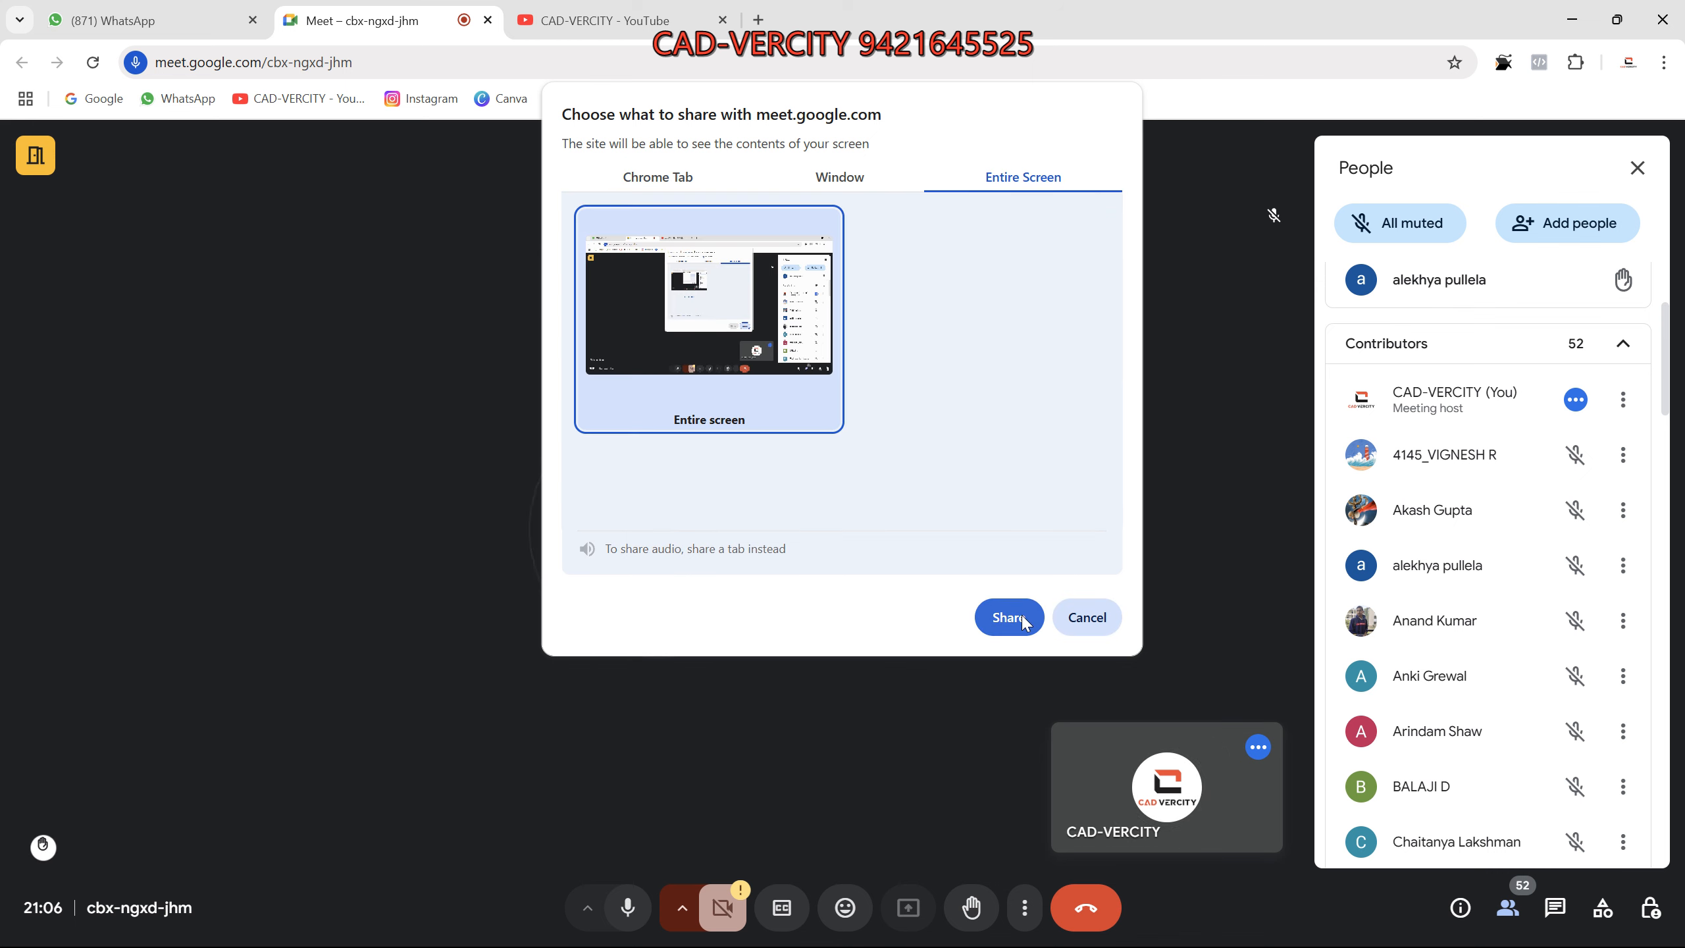
pyautogui.click(1008, 617)
pyautogui.click(1018, 917)
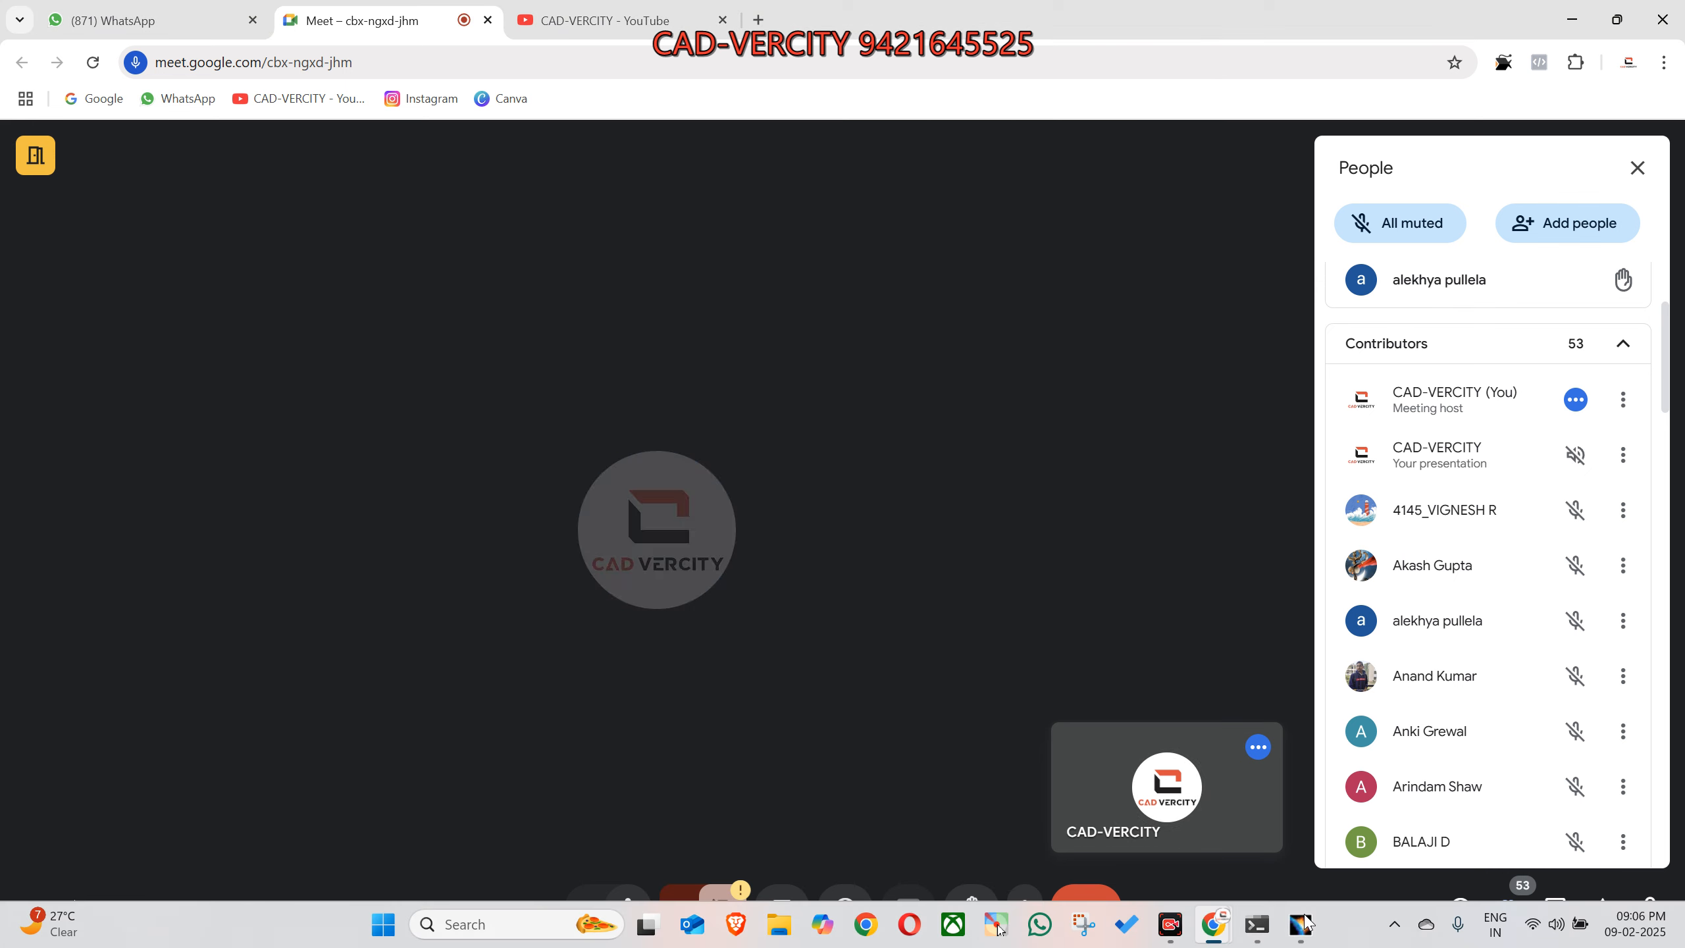
# Switch to CATIA V5, dismiss the welcome dialog and close the empty Product1 document.
pyautogui.click(1301, 926)
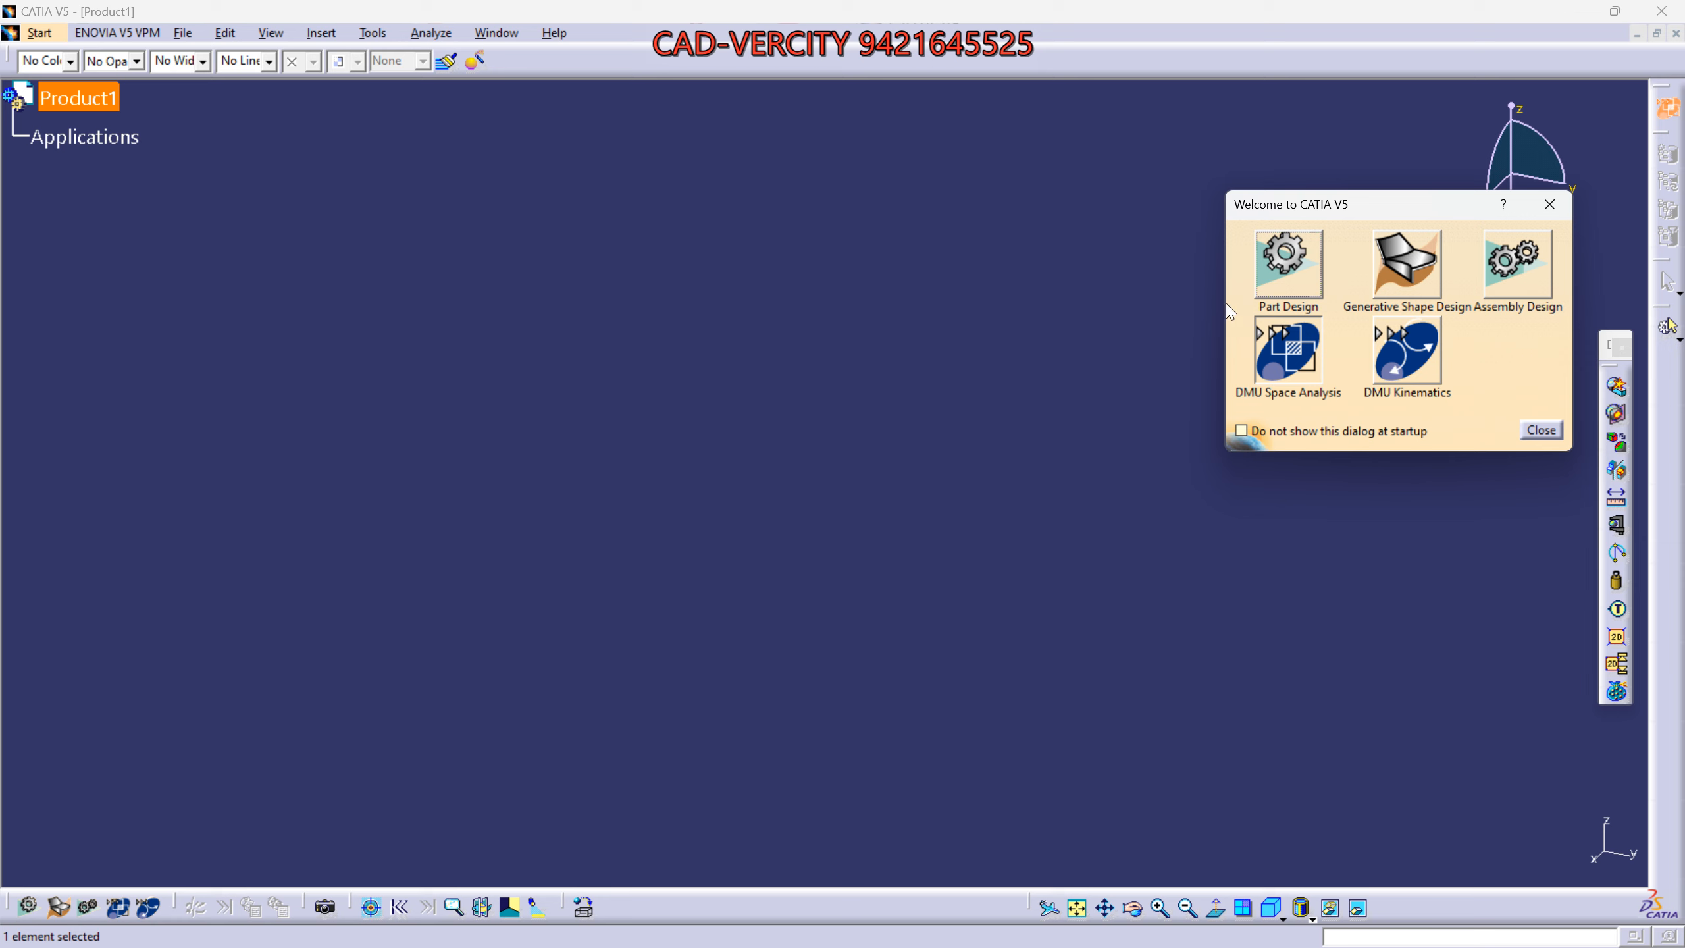
pyautogui.click(1551, 207)
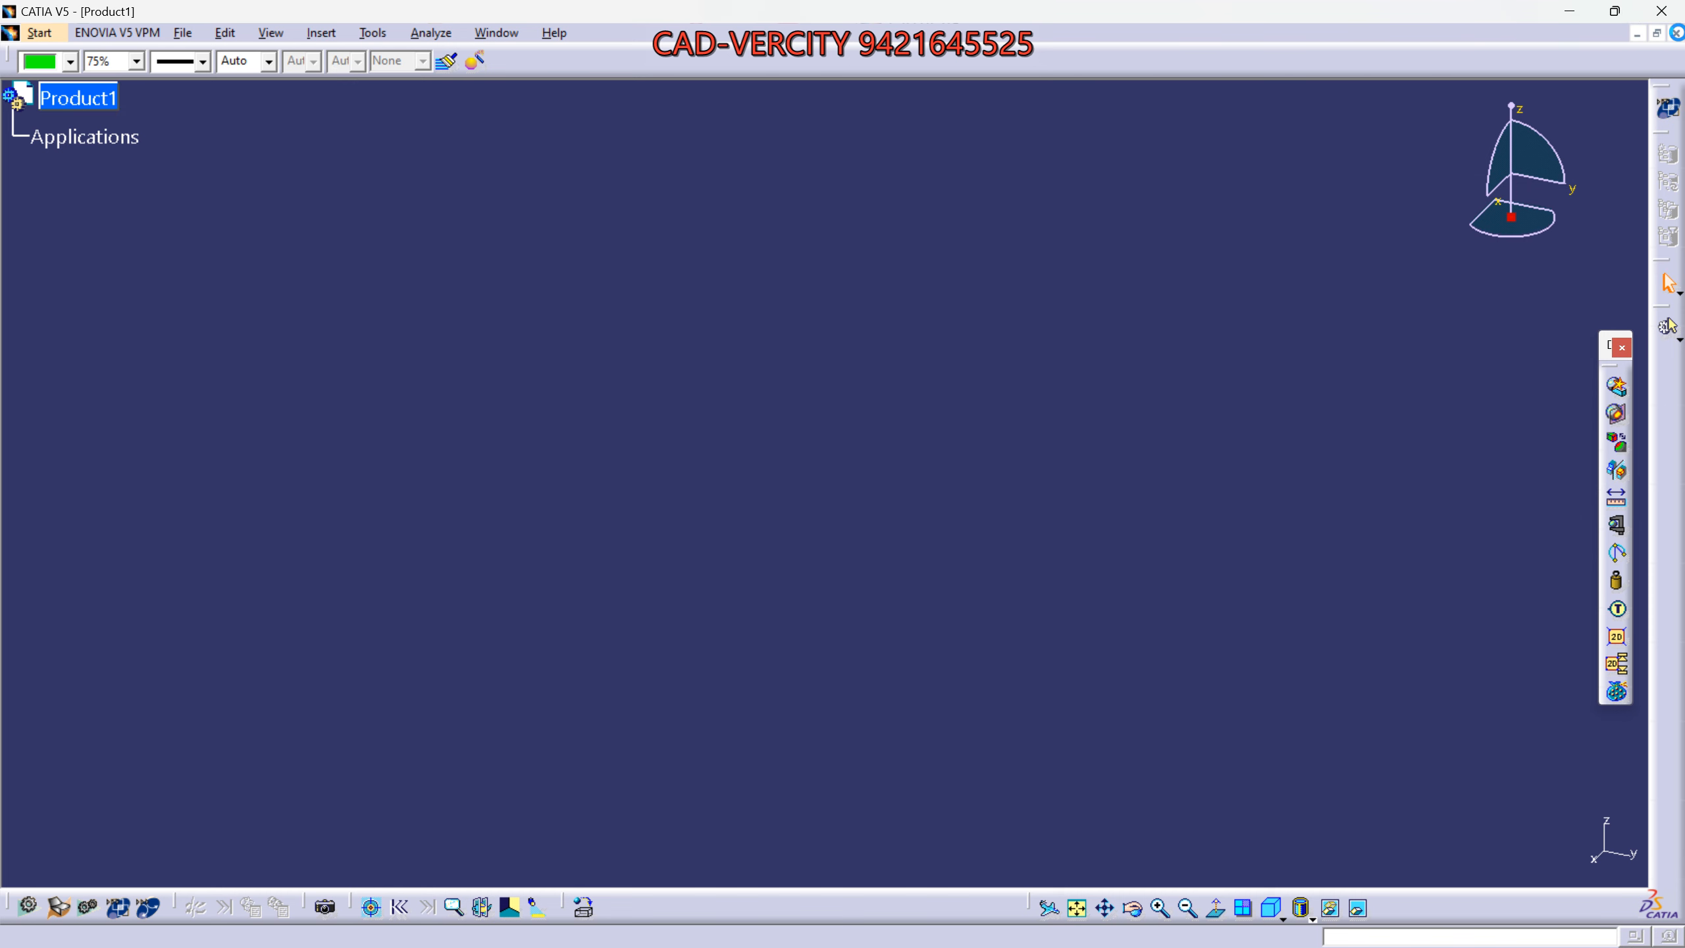
pyautogui.click(1677, 32)
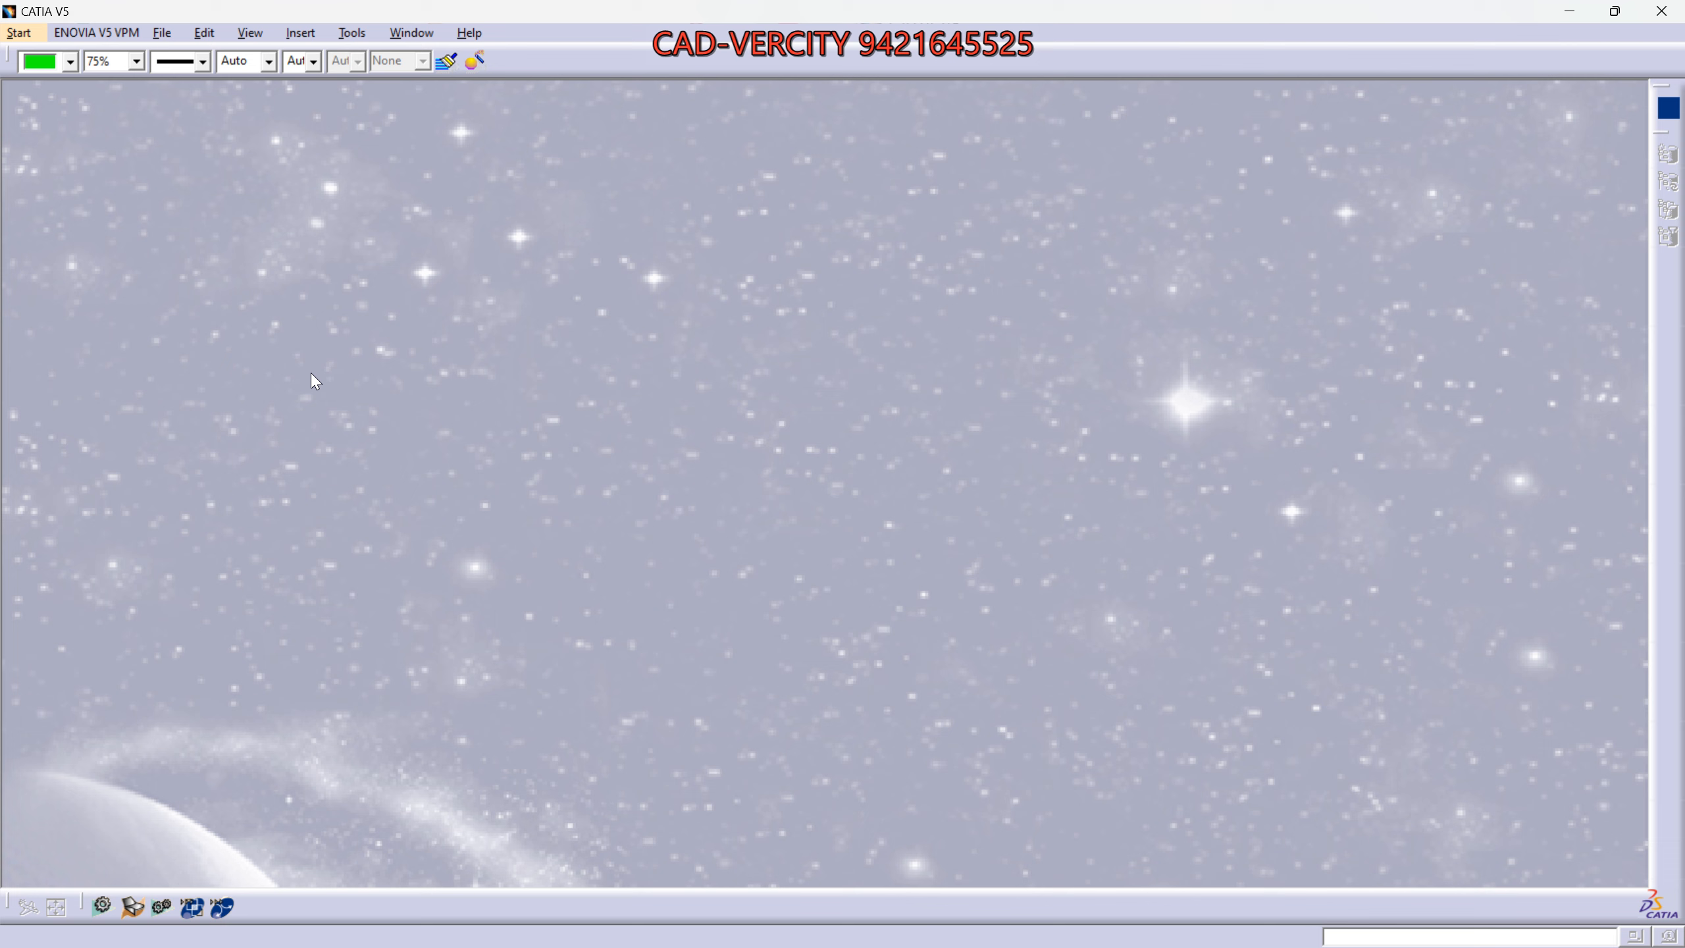
# Switch to the screen annotation tool and start annotating over the empty CATIA V5 window.
pyautogui.moveTo(831, 946)
pyautogui.click(1001, 929)
pyautogui.click(1620, 239)
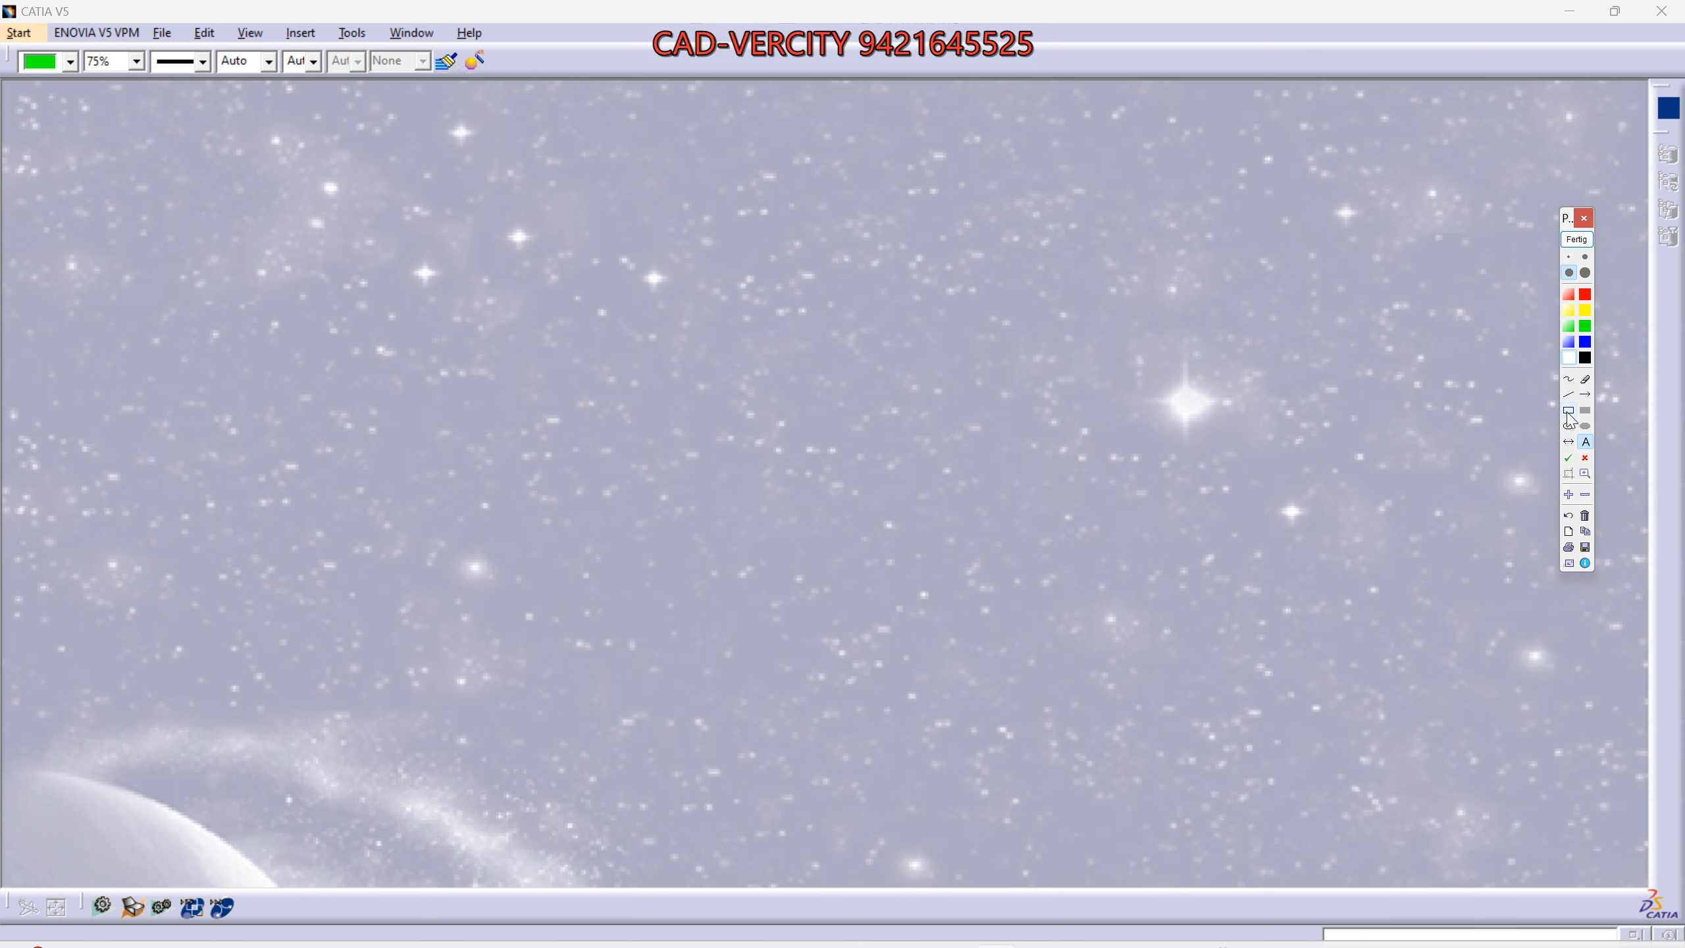
pyautogui.click(1568, 411)
pyautogui.moveTo(111, 179); pyautogui.dragTo(309, 236)
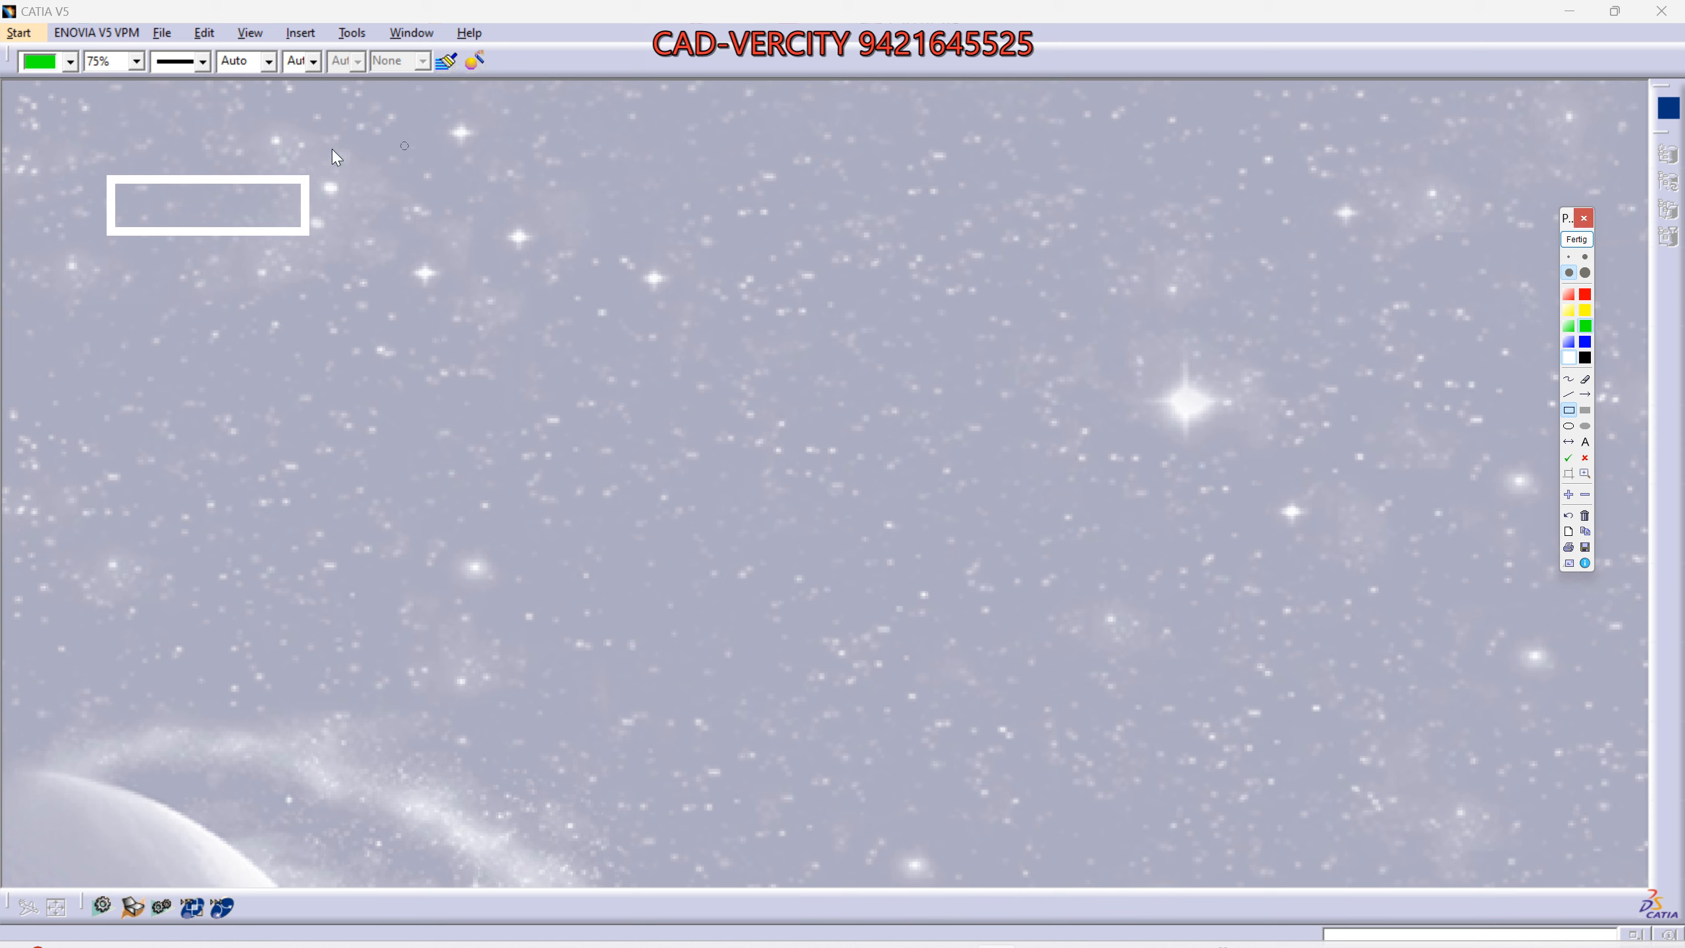
pyautogui.moveTo(109, 182); pyautogui.dragTo(340, 234)
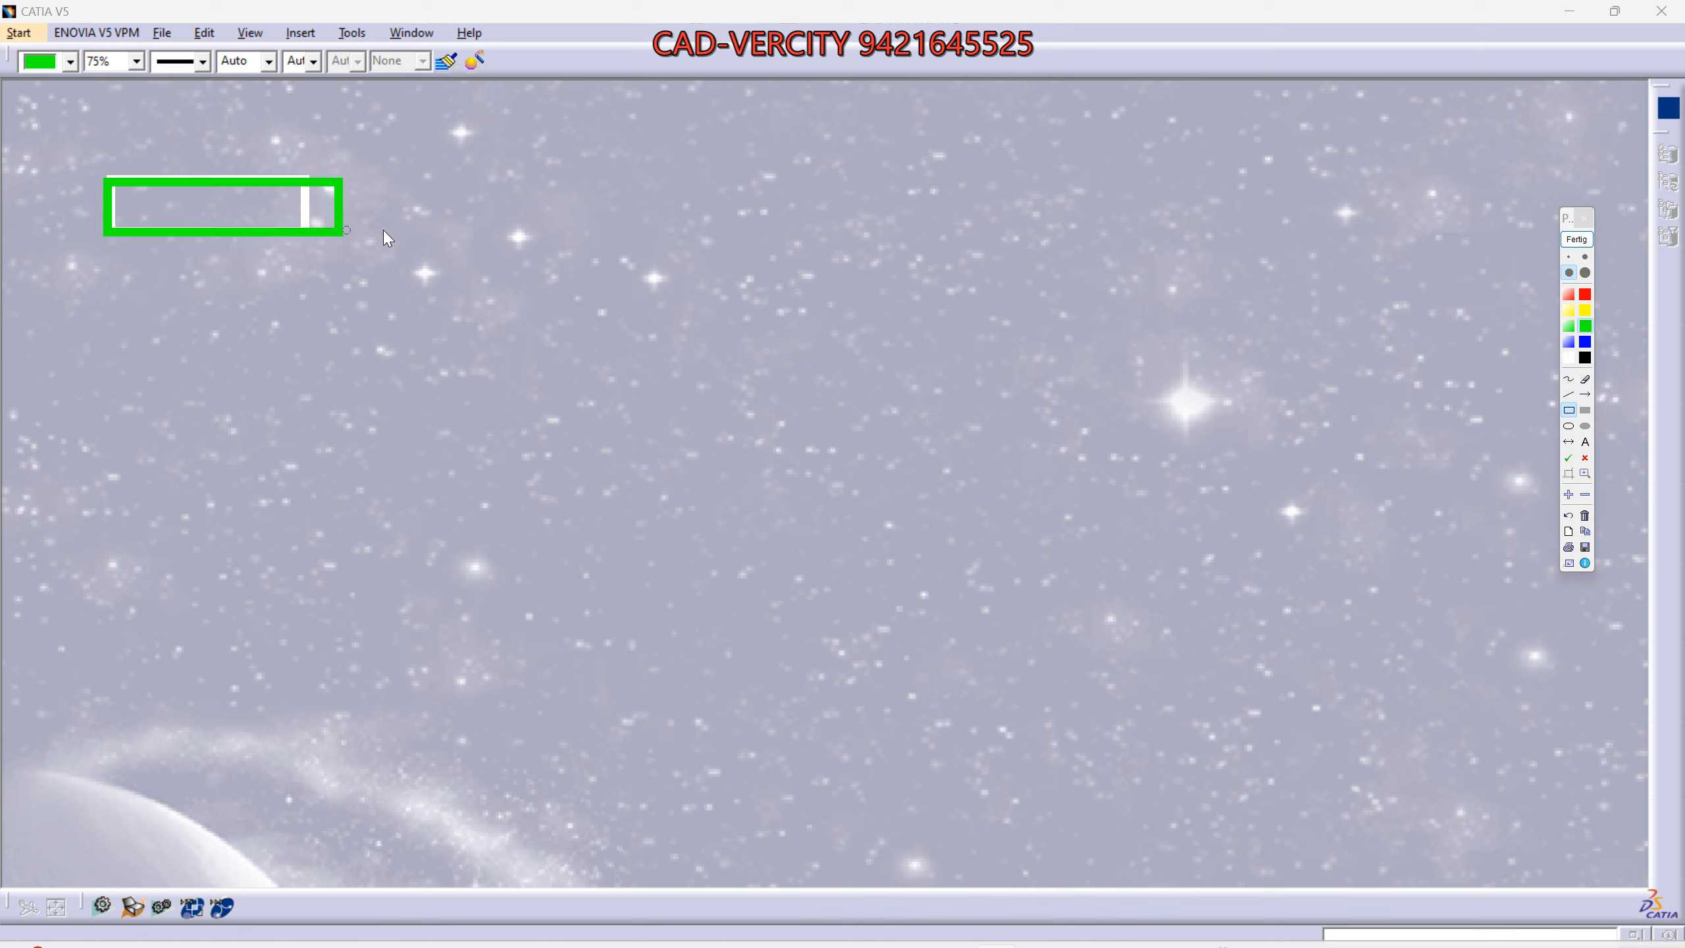
pyautogui.click(1582, 442)
pyautogui.click(1583, 239)
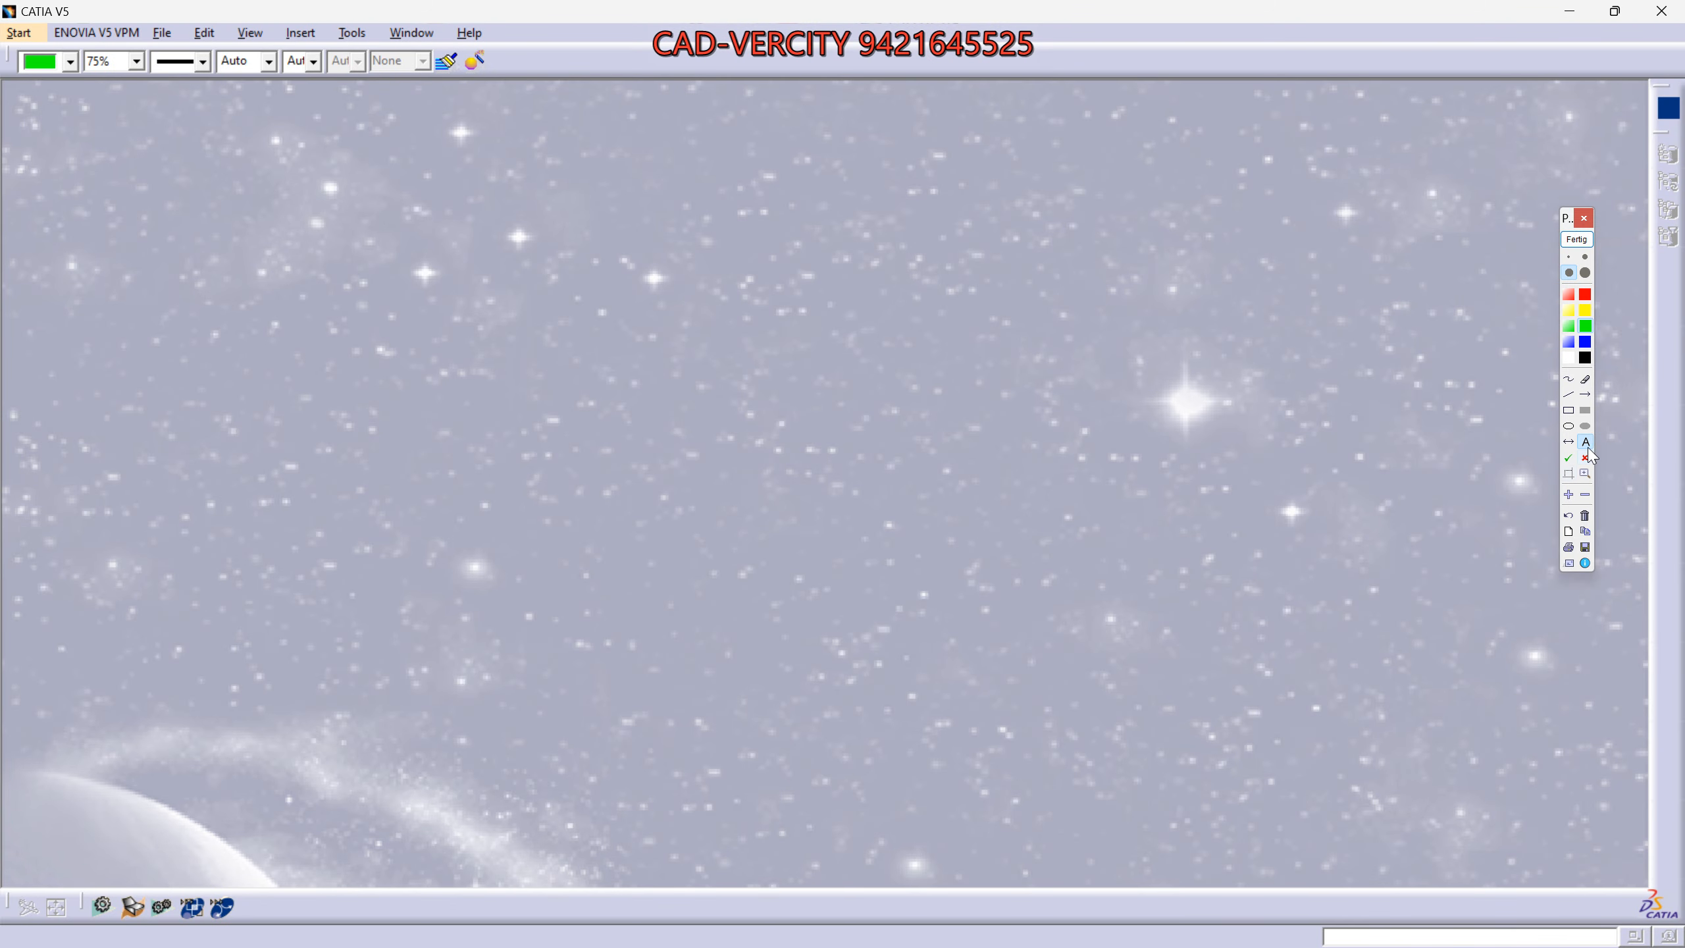
# Add the green text labels "1. Part Design" and "2. GSD" side by side near the upper edge of the canvas.
pyautogui.click(156, 218)
pyautogui.write('1.')
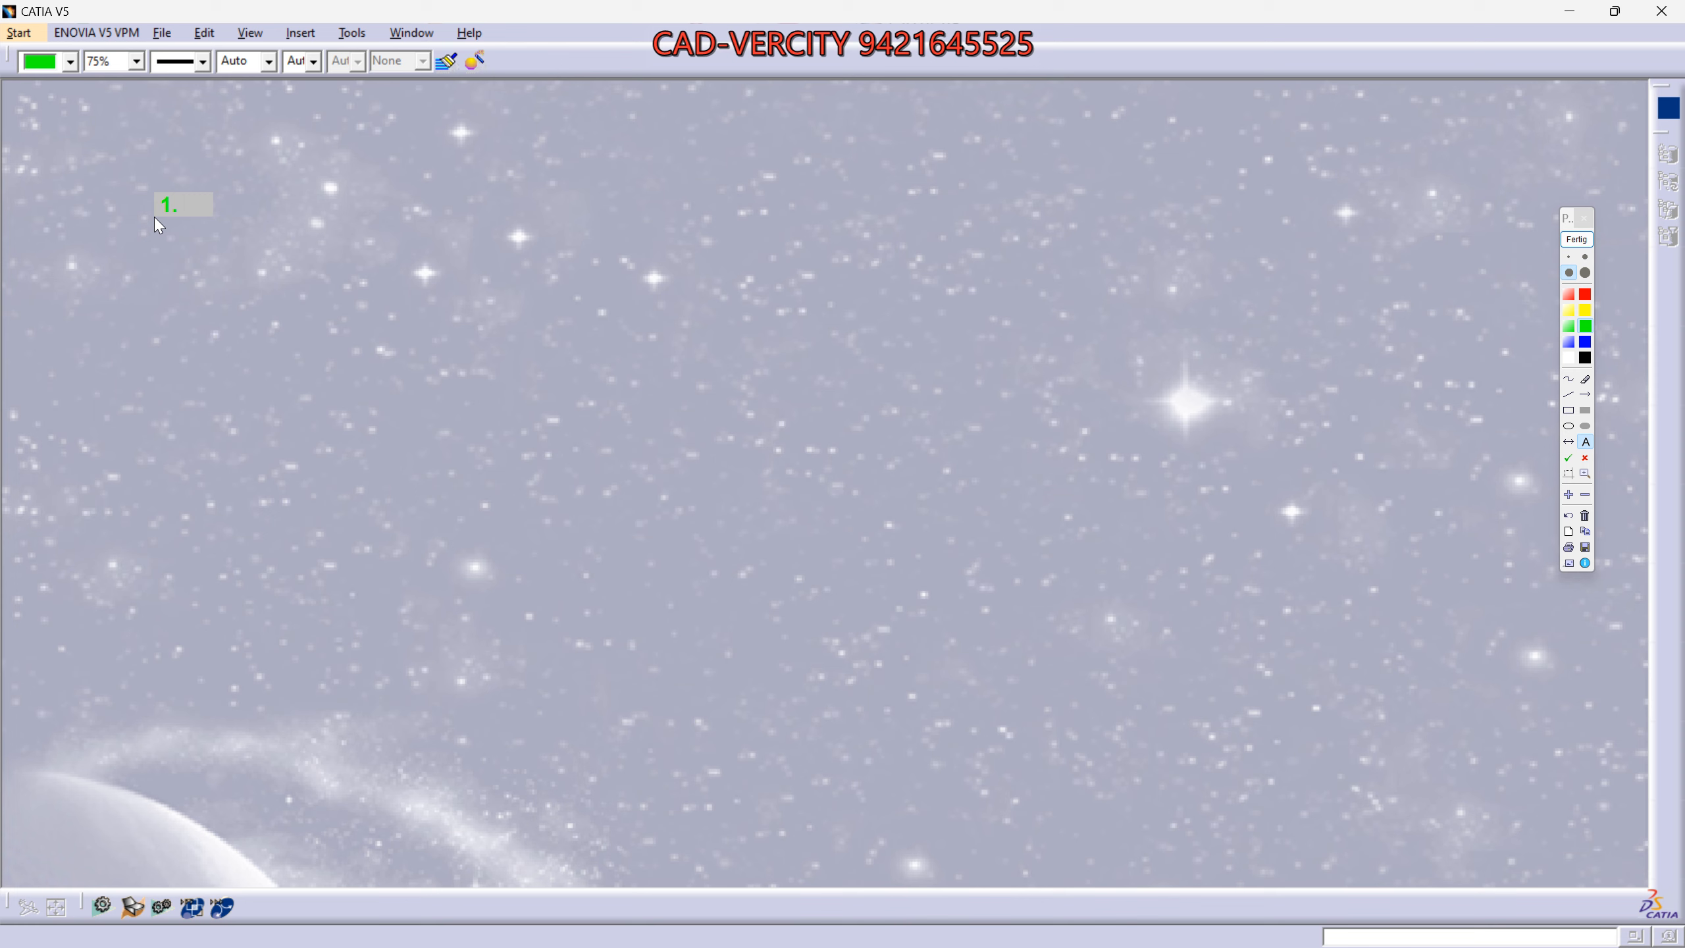
pyautogui.write(' Part Design')
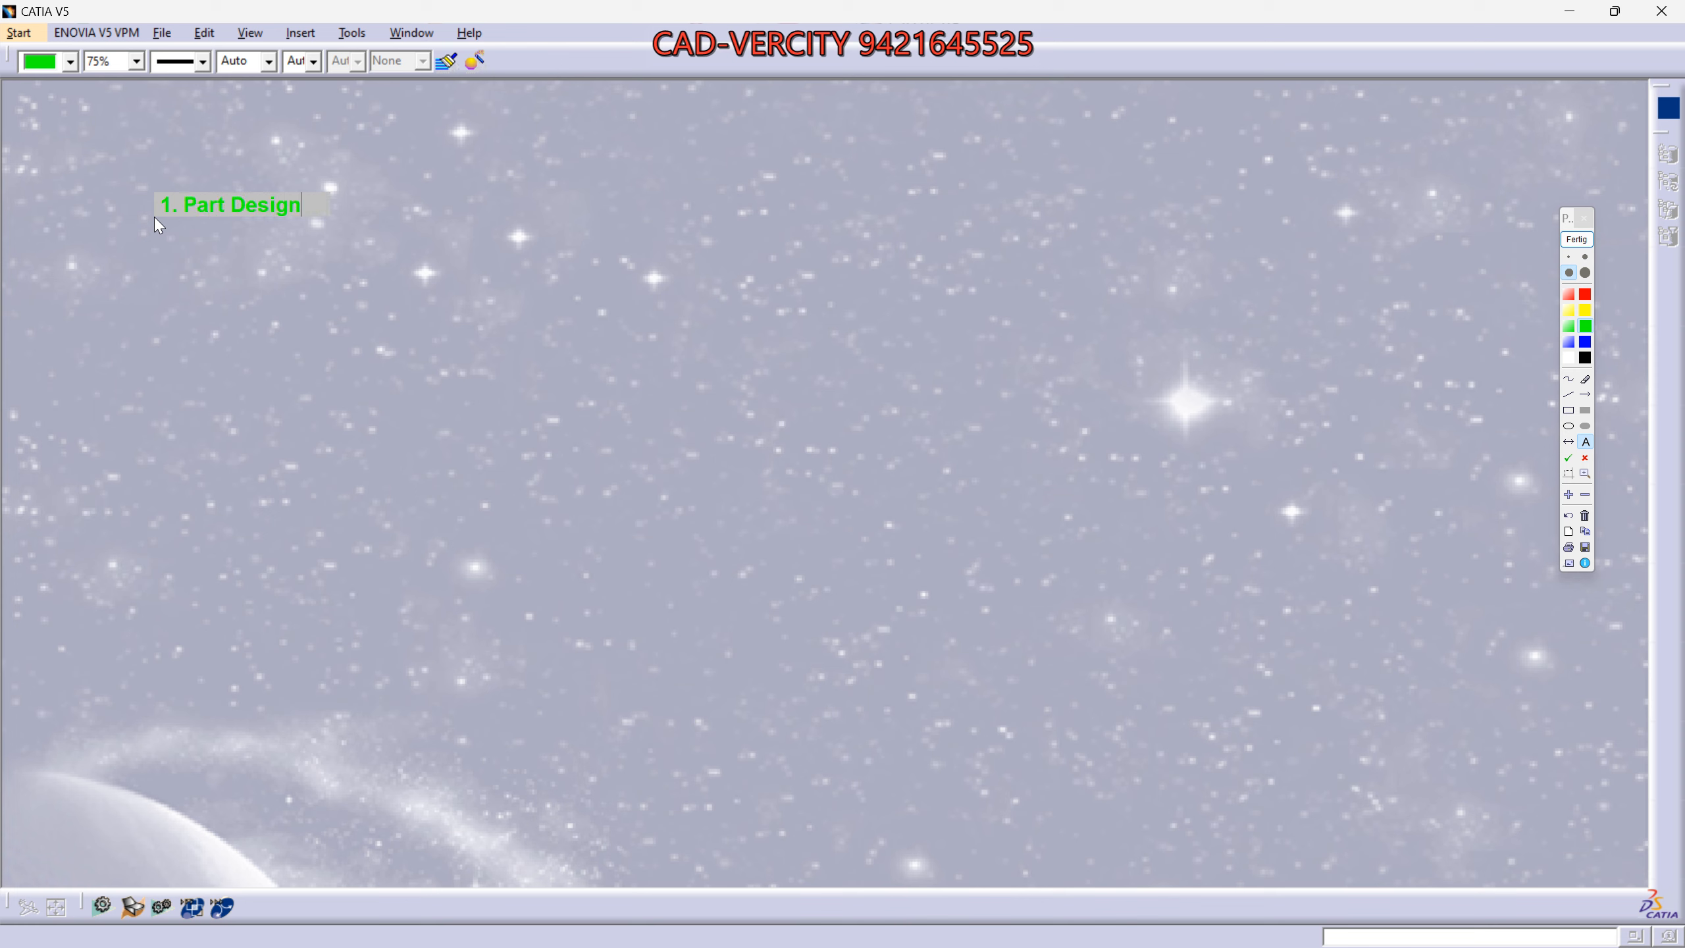
pyautogui.click(155, 218)
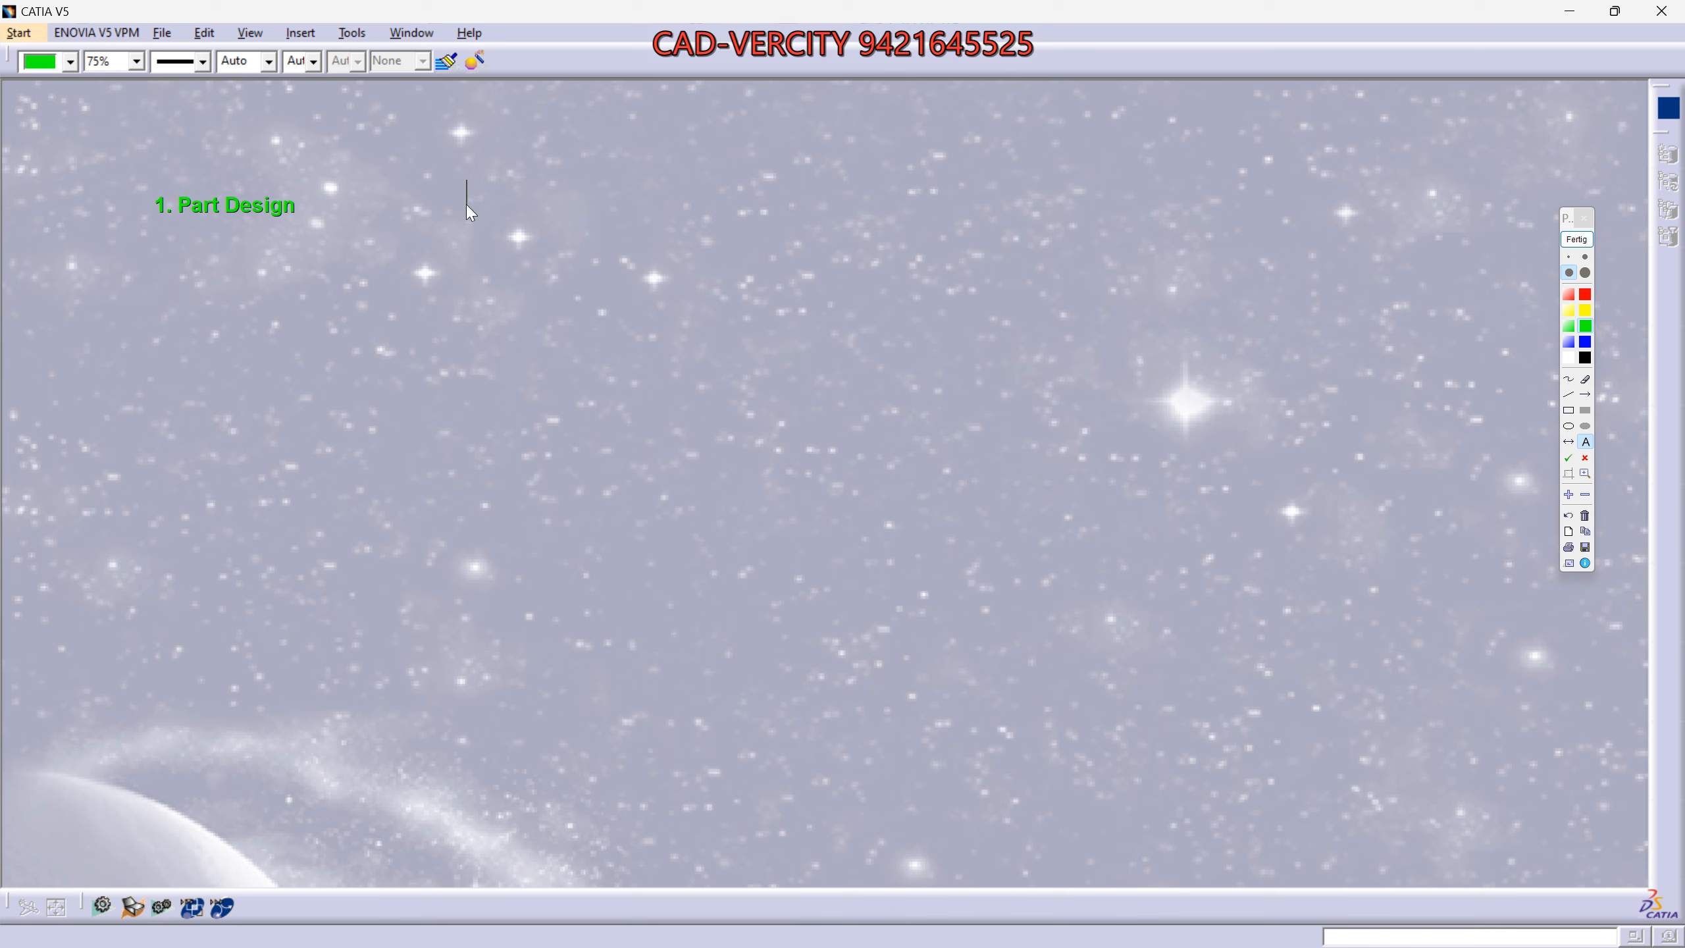
pyautogui.click(433, 214)
pyautogui.write('2. GSD')
pyautogui.press('Return')
# Continue the row of green labels with "3. Assembly D", "4. DMU Space analy" and "5 Kin".
pyautogui.click(649, 212)
pyautogui.write('3. As')
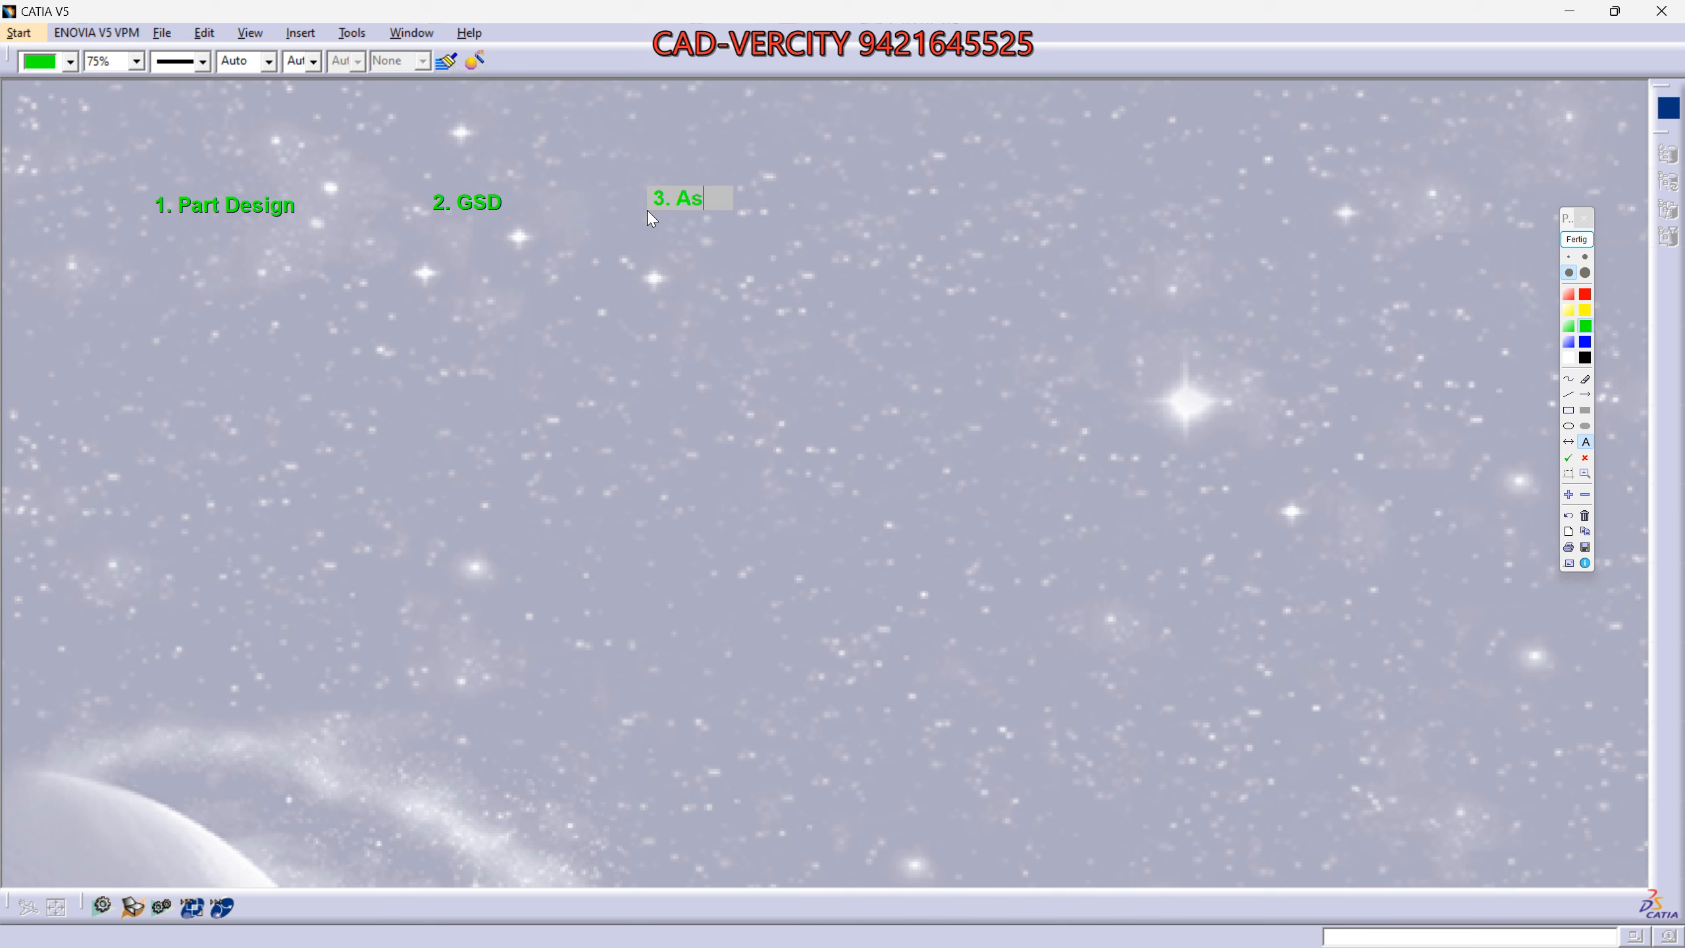
pyautogui.write('sembly D')
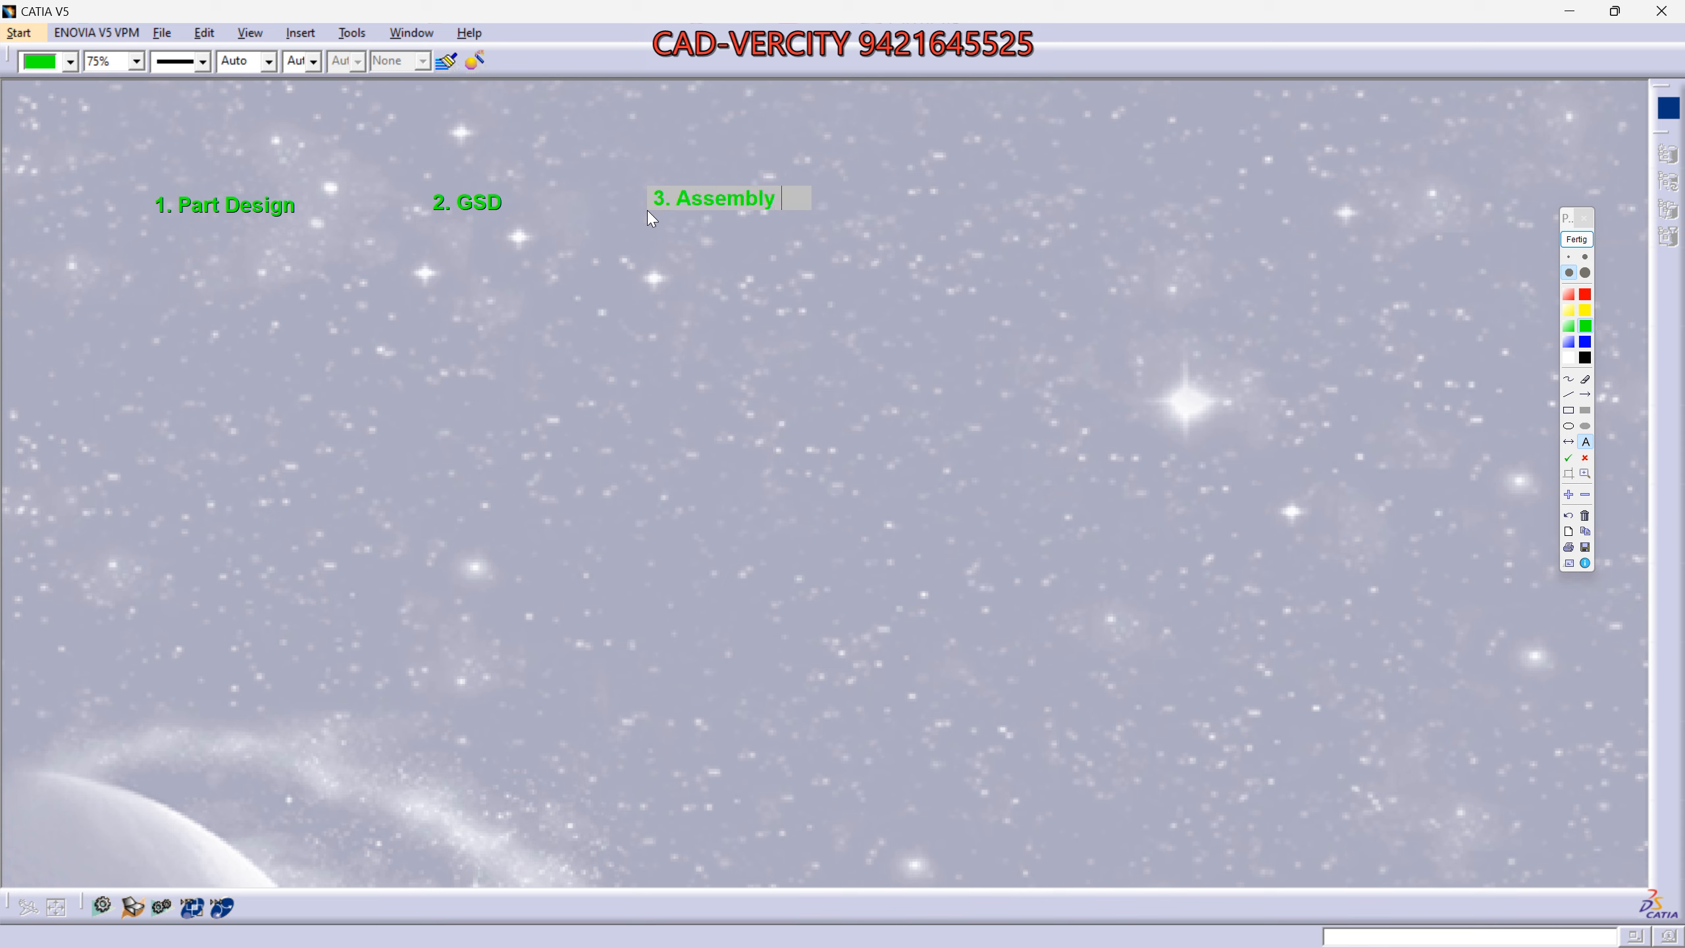
pyautogui.click(648, 212)
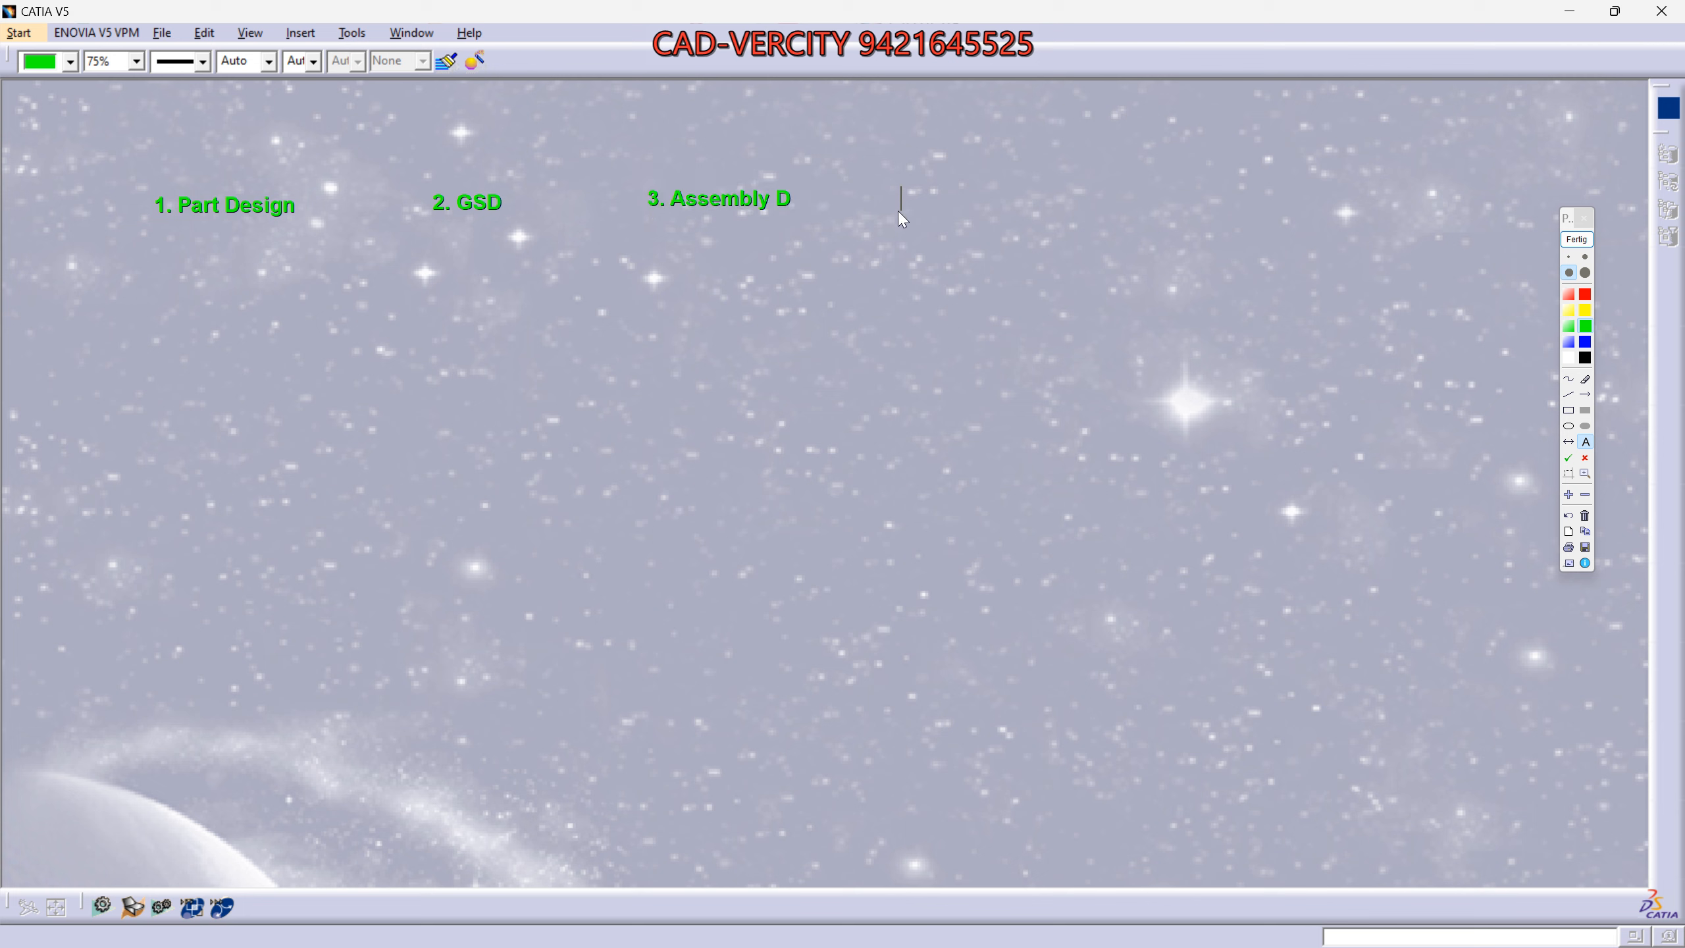
pyautogui.click(879, 211)
pyautogui.write('4. DMU Space analy')
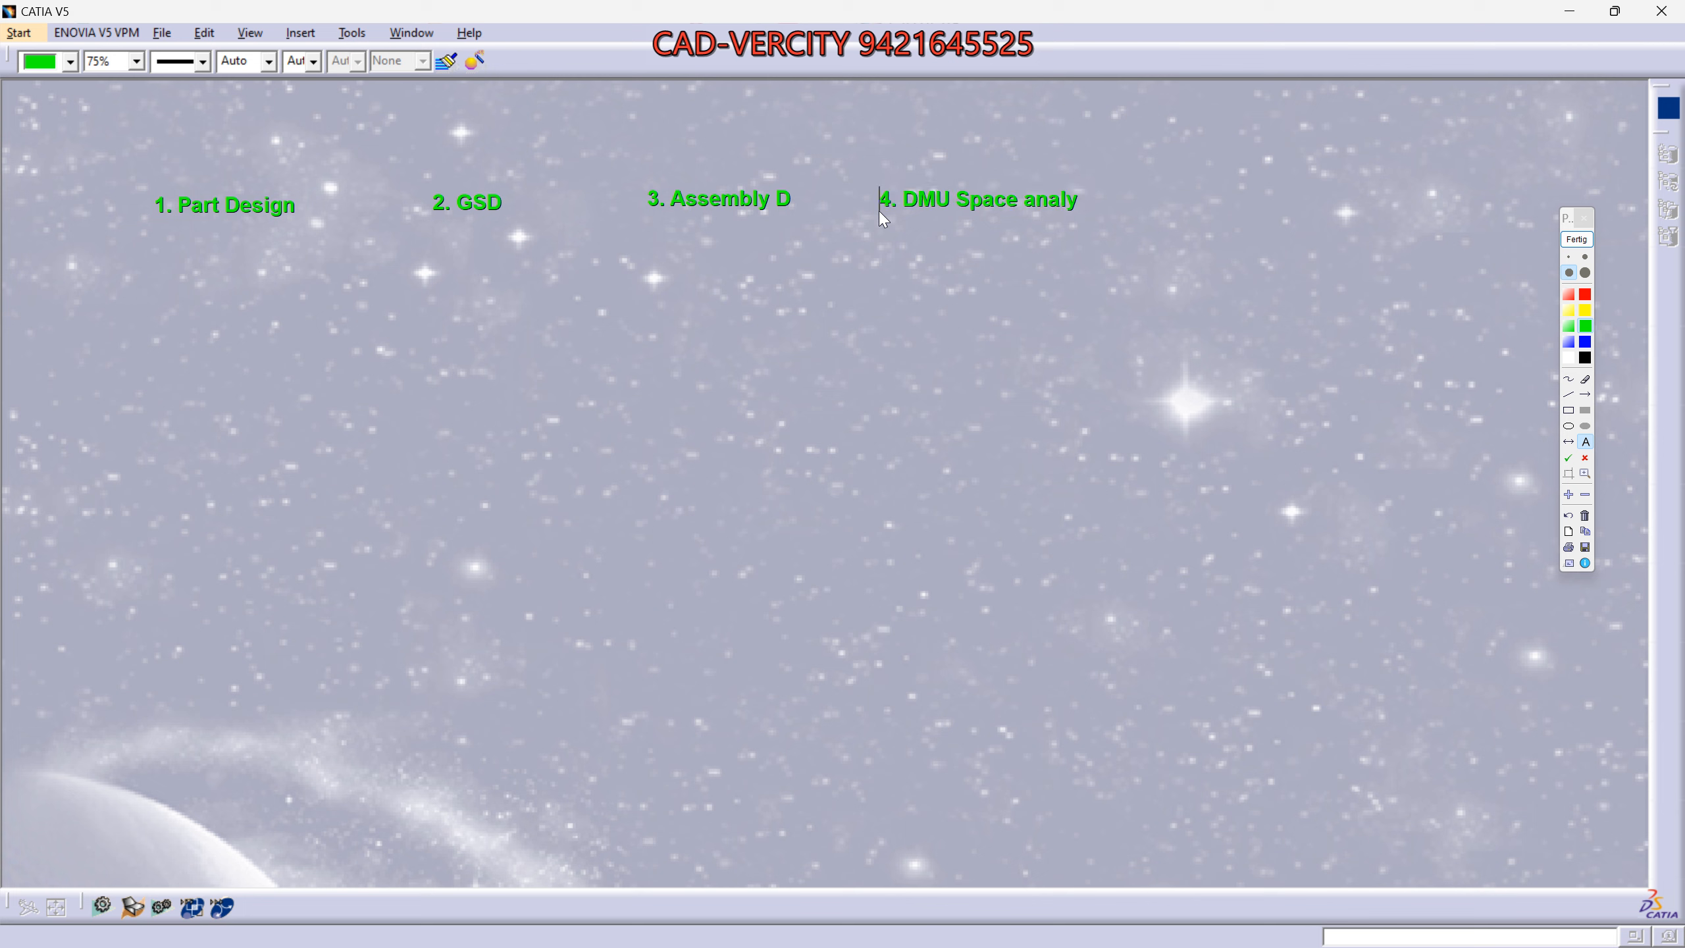
pyautogui.click(1152, 212)
pyautogui.write('5 Kin')
# Draw thick red rectangles around the "1. Part Design" and "2. GSD" labels.
pyautogui.click(1568, 394)
pyautogui.moveTo(198, 214); pyautogui.dragTo(198, 237)
pyautogui.click(1569, 410)
pyautogui.click(1585, 294)
pyautogui.moveTo(136, 175)
pyautogui.mouseDown()
pyautogui.moveTo(200, 215)
pyautogui.moveTo(313, 230)
pyautogui.mouseUp()
pyautogui.moveTo(412, 178)
pyautogui.mouseDown()
pyautogui.moveTo(467, 228)
pyautogui.moveTo(529, 233)
pyautogui.mouseUp()
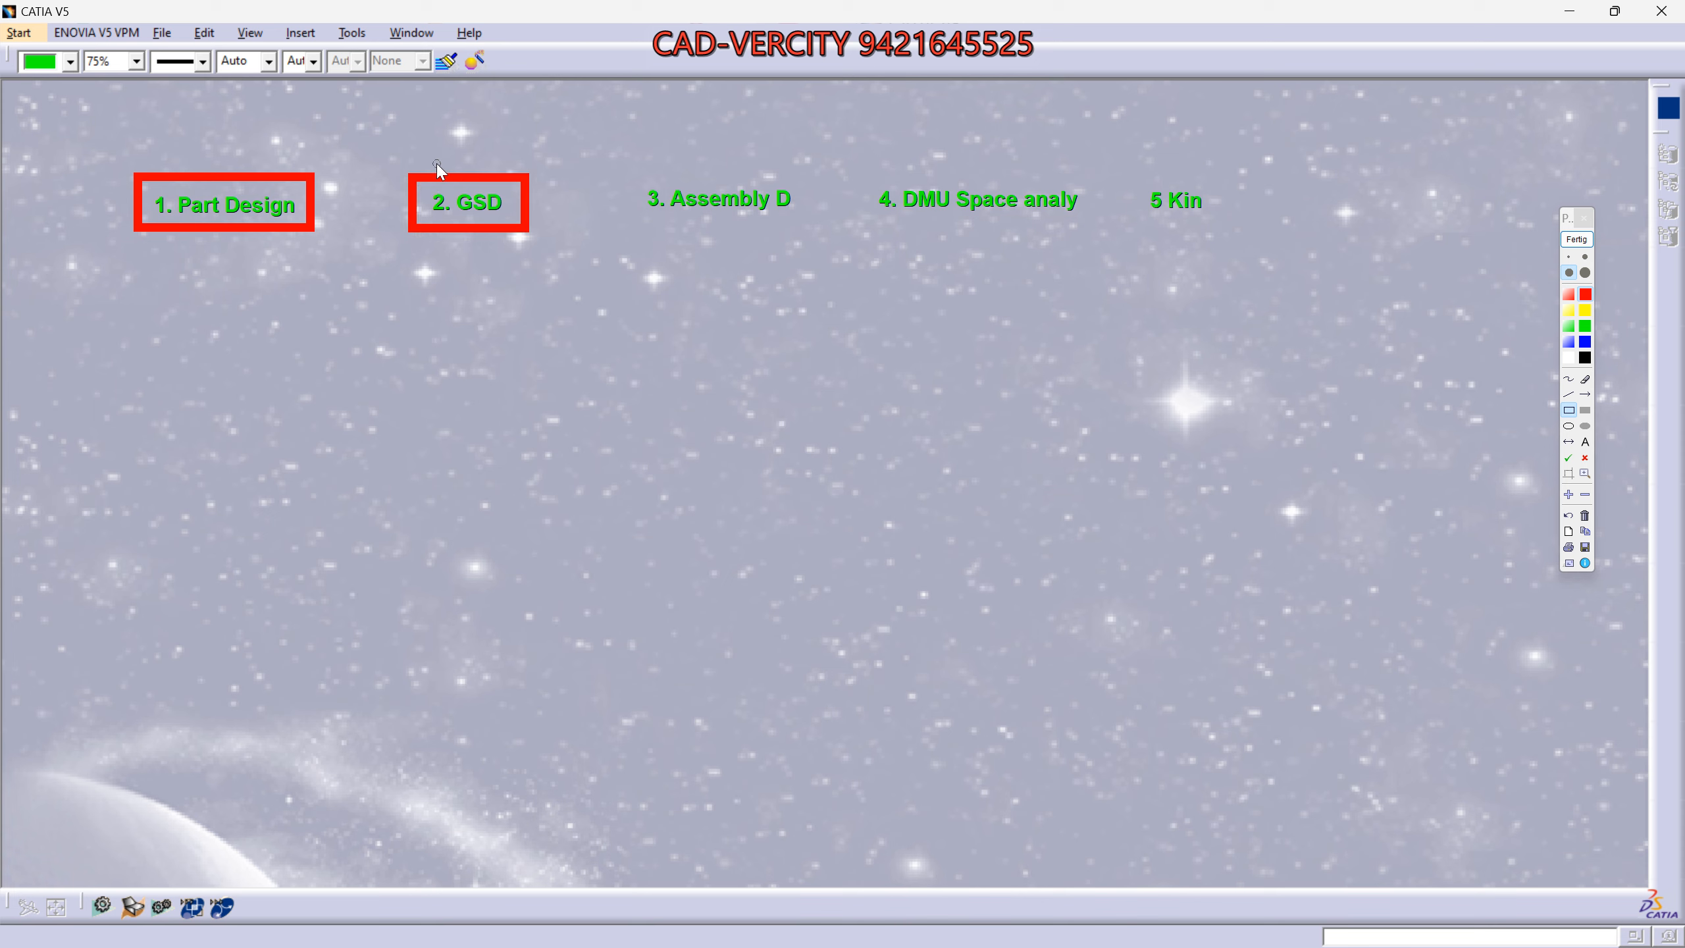
# Add the red text "Style" just above the "2. GSD" box.
pyautogui.click(1585, 443)
pyautogui.click(405, 144)
pyautogui.write('Style')
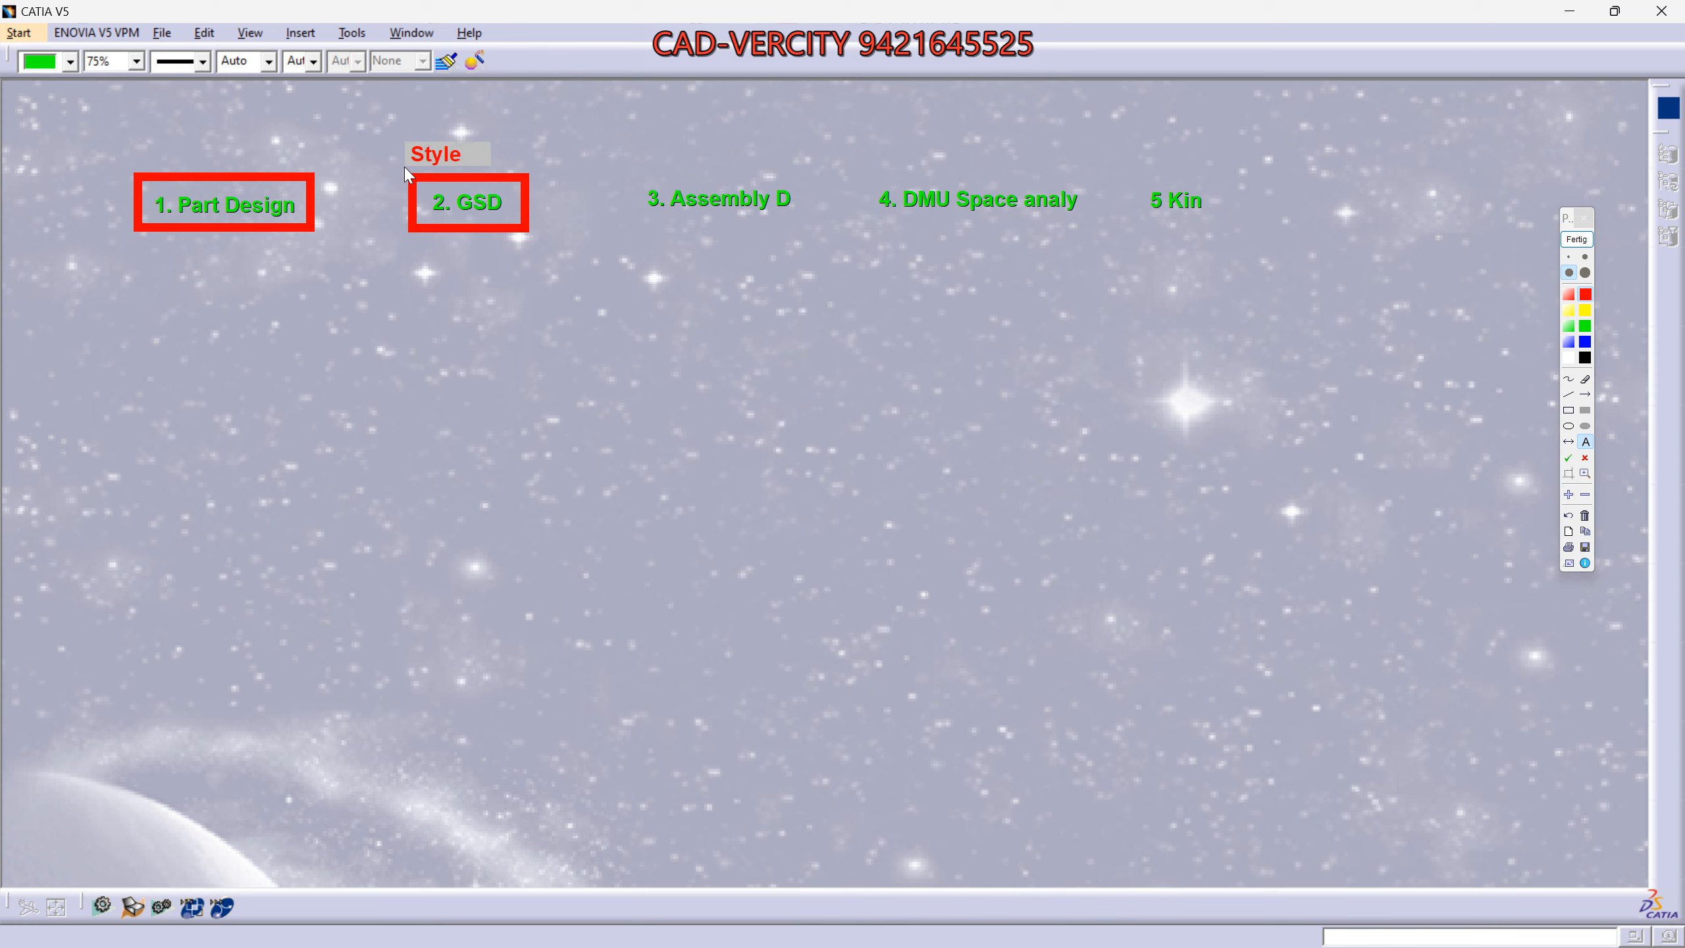
pyautogui.press('Return')
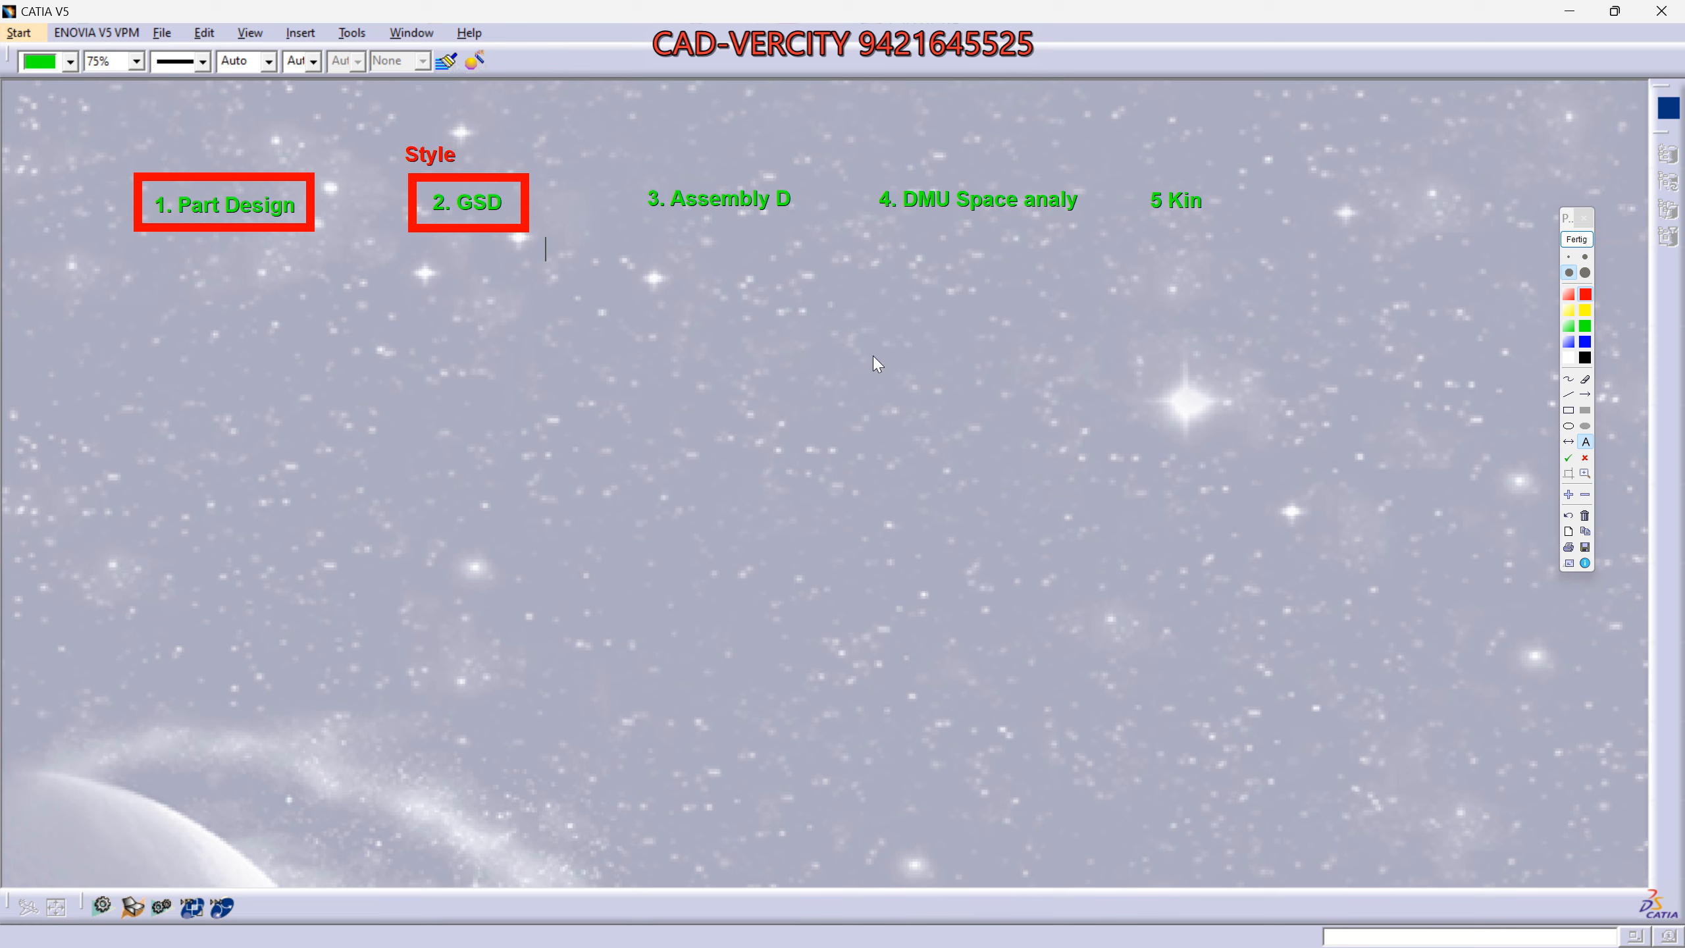
# Draw a red box below and between the first two labels, containing the text "Sketch" and a green check mark.
pyautogui.click(1577, 417)
pyautogui.moveTo(281, 268)
pyautogui.mouseDown()
pyautogui.moveTo(425, 318)
pyautogui.moveTo(481, 361)
pyautogui.moveTo(449, 344)
pyautogui.mouseUp()
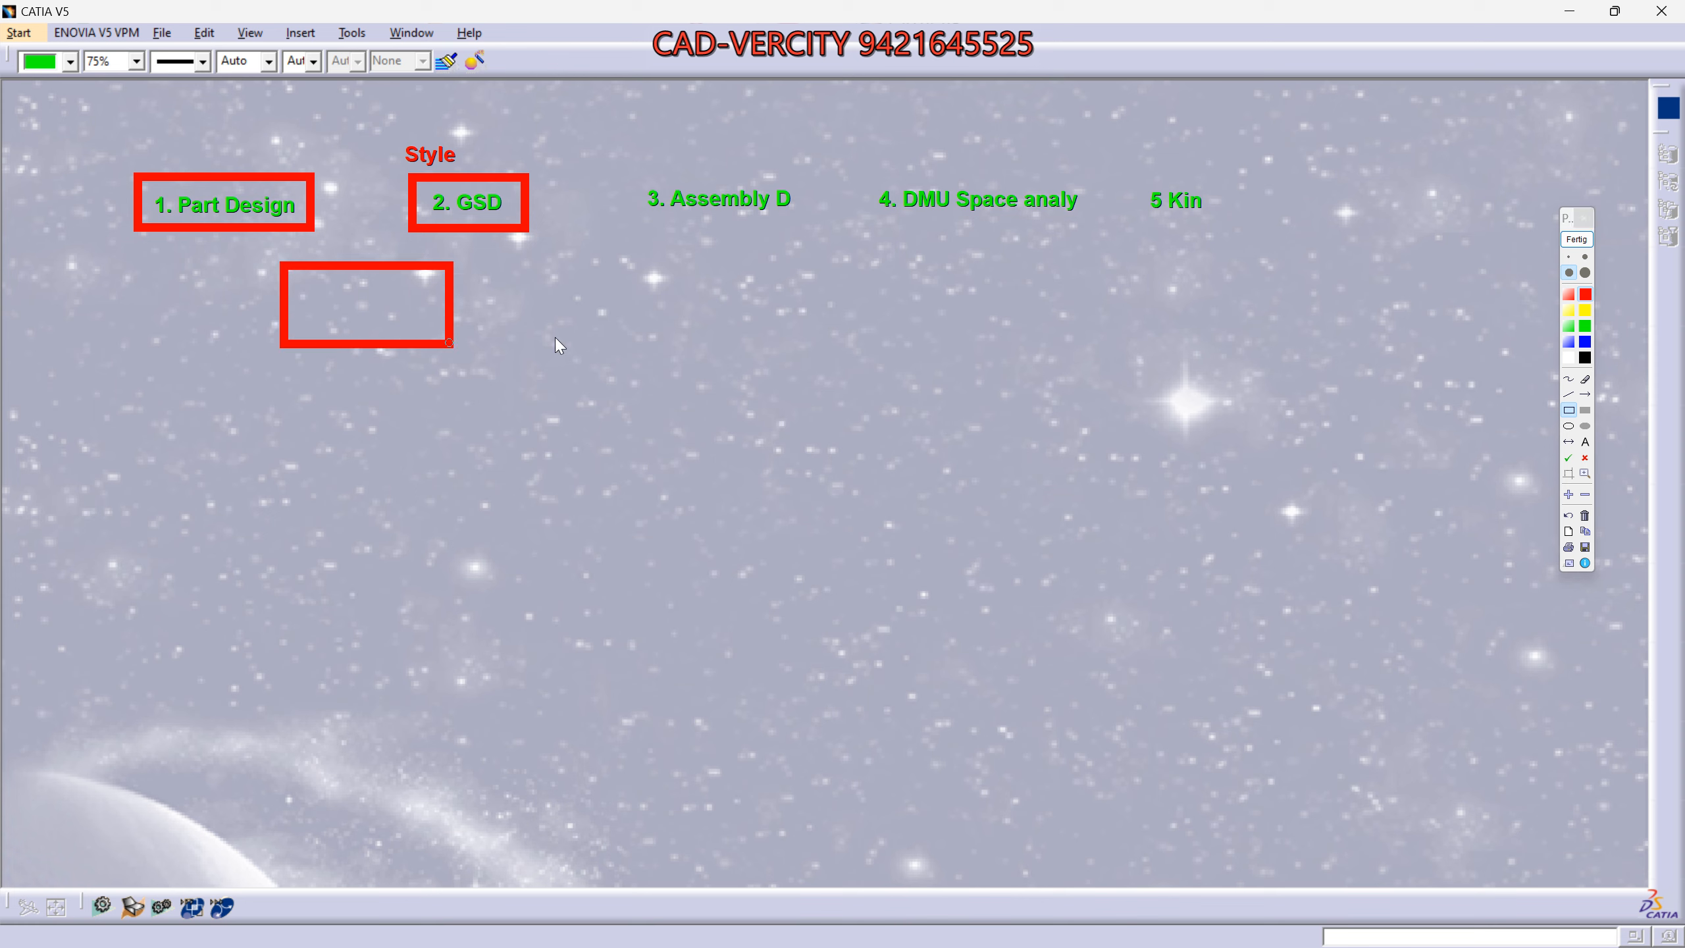
pyautogui.click(1584, 441)
pyautogui.click(304, 324)
pyautogui.write('Sketch')
pyautogui.click(386, 355)
pyautogui.click(1569, 458)
pyautogui.click(394, 321)
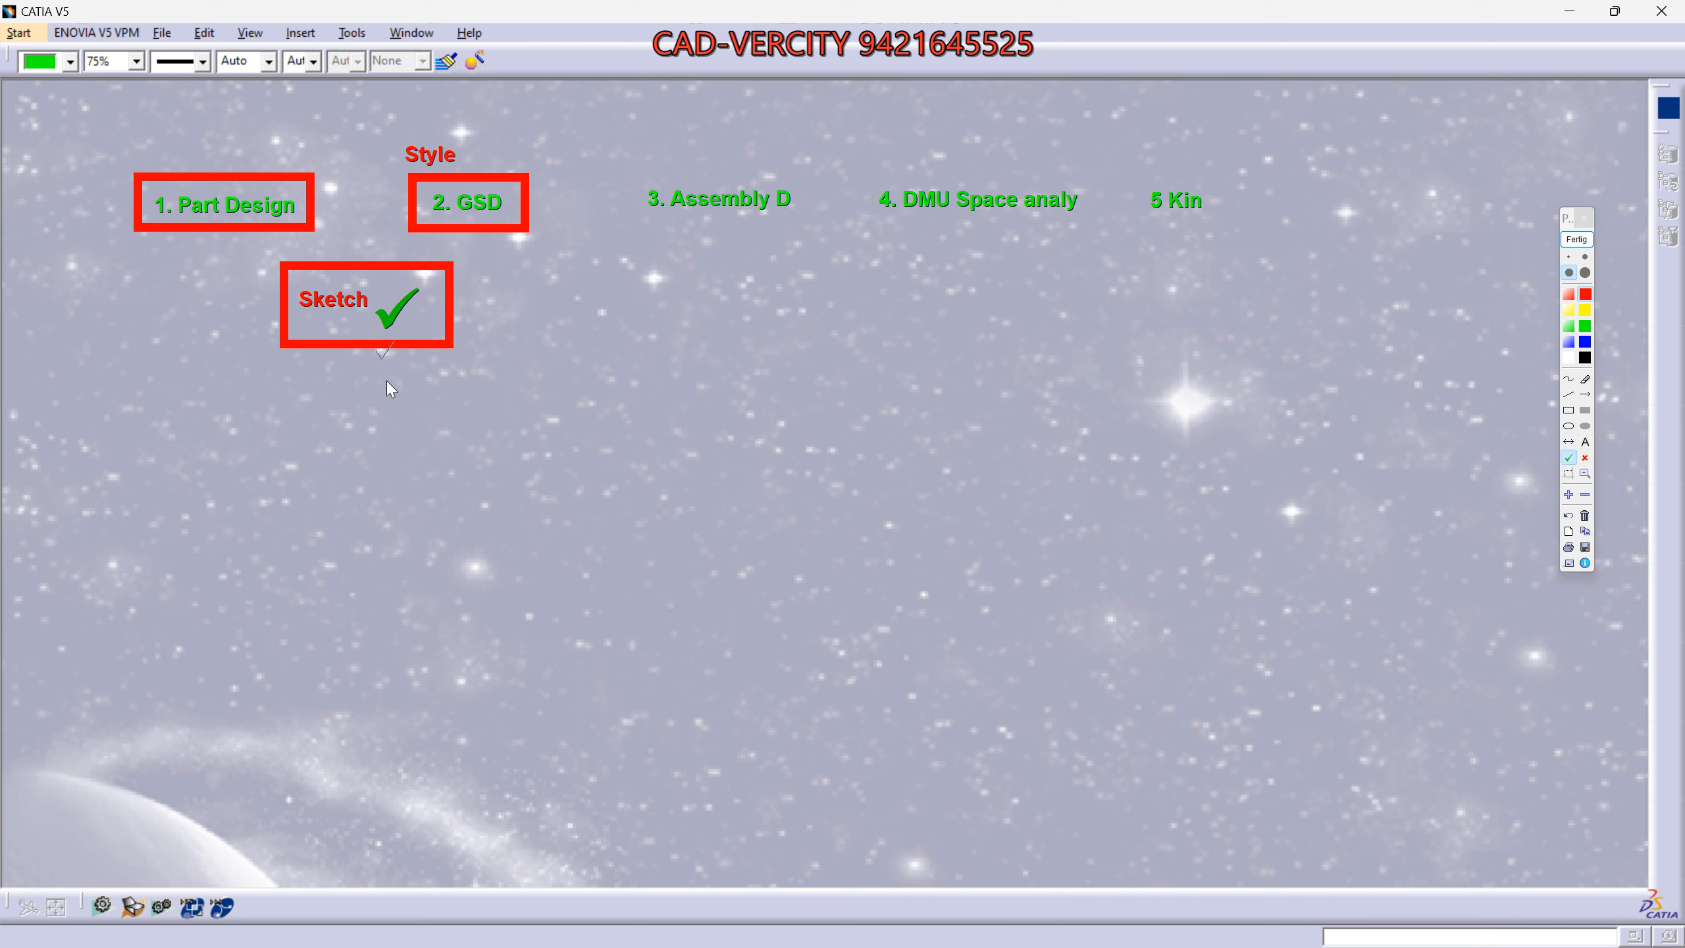
# Place a green check mark above the "1. Part Design" box and draw a long red arrow downward from it.
pyautogui.click(225, 158)
pyautogui.click(1585, 394)
pyautogui.moveTo(233, 240); pyautogui.dragTo(233, 501)
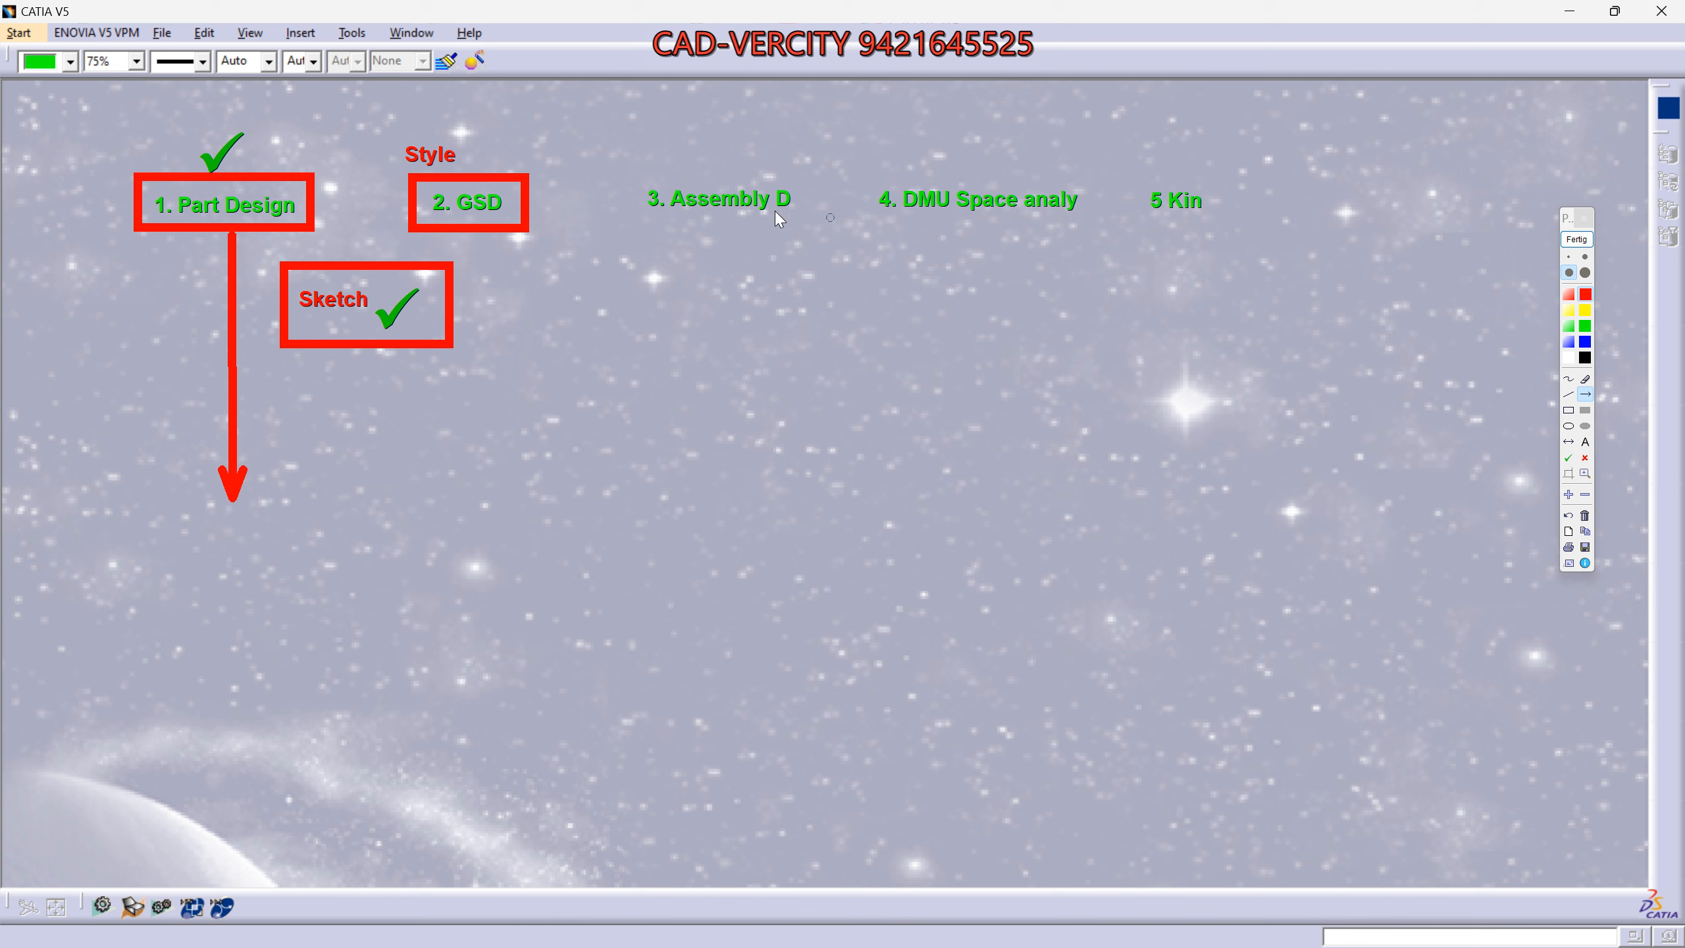
# Draw thinner red rectangles around the "3. Assembly D", "4. DMU Space analy" and "5 Kin" labels.
pyautogui.click(1569, 410)
pyautogui.click(1584, 257)
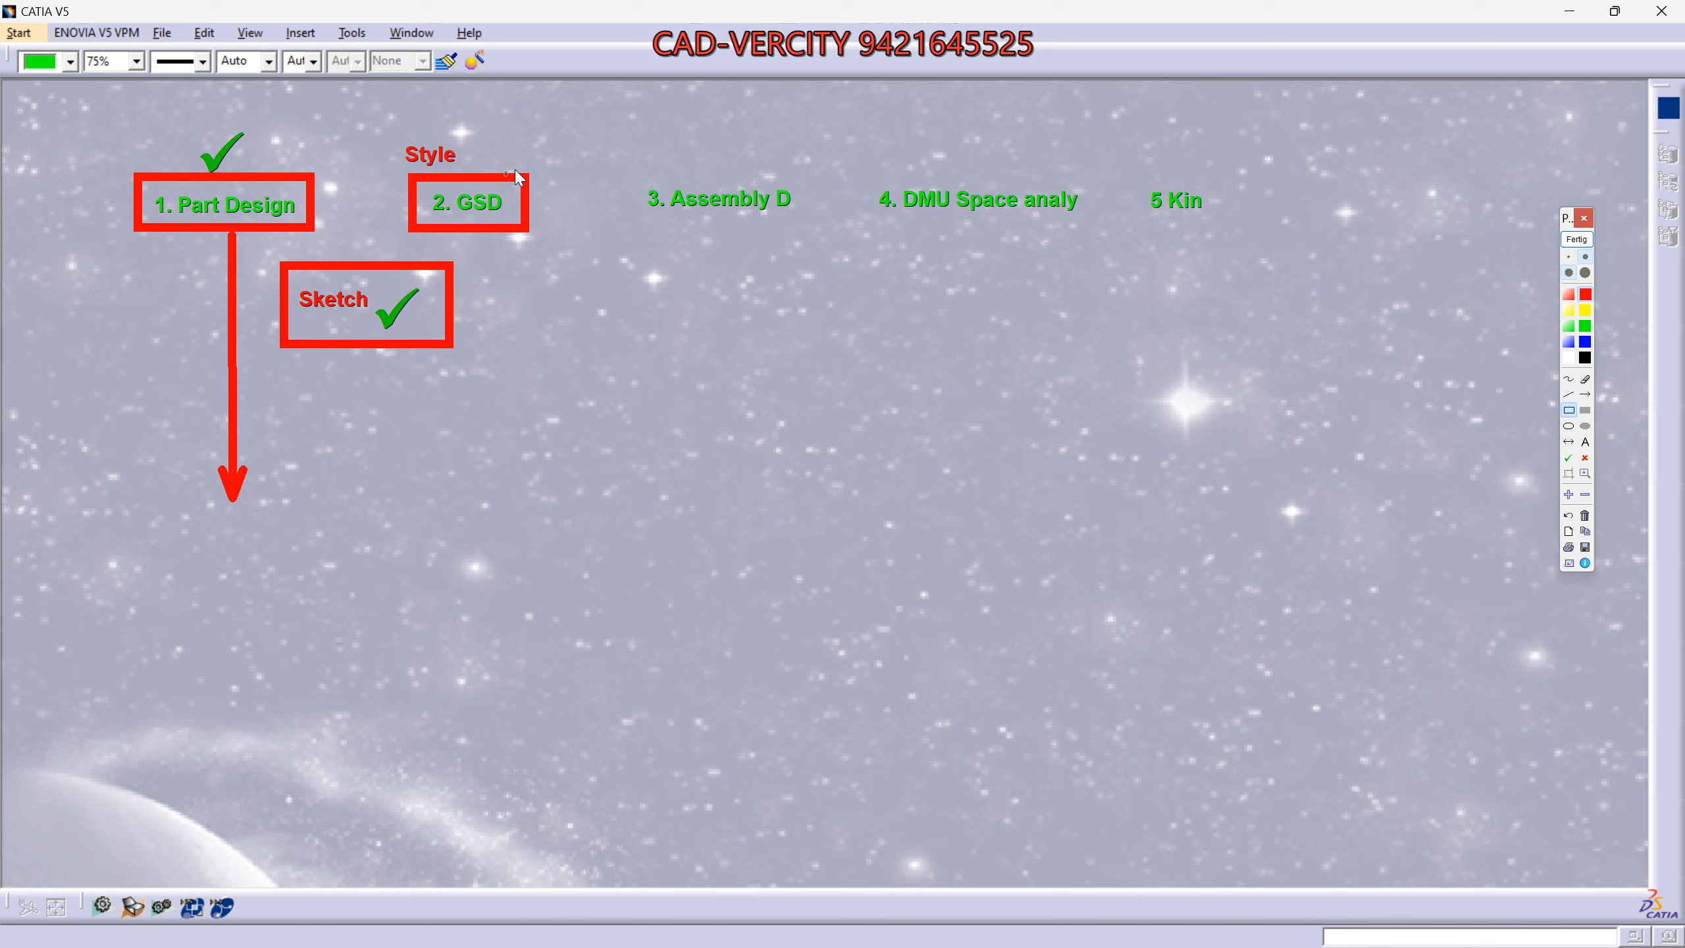
pyautogui.moveTo(627, 169); pyautogui.dragTo(803, 231)
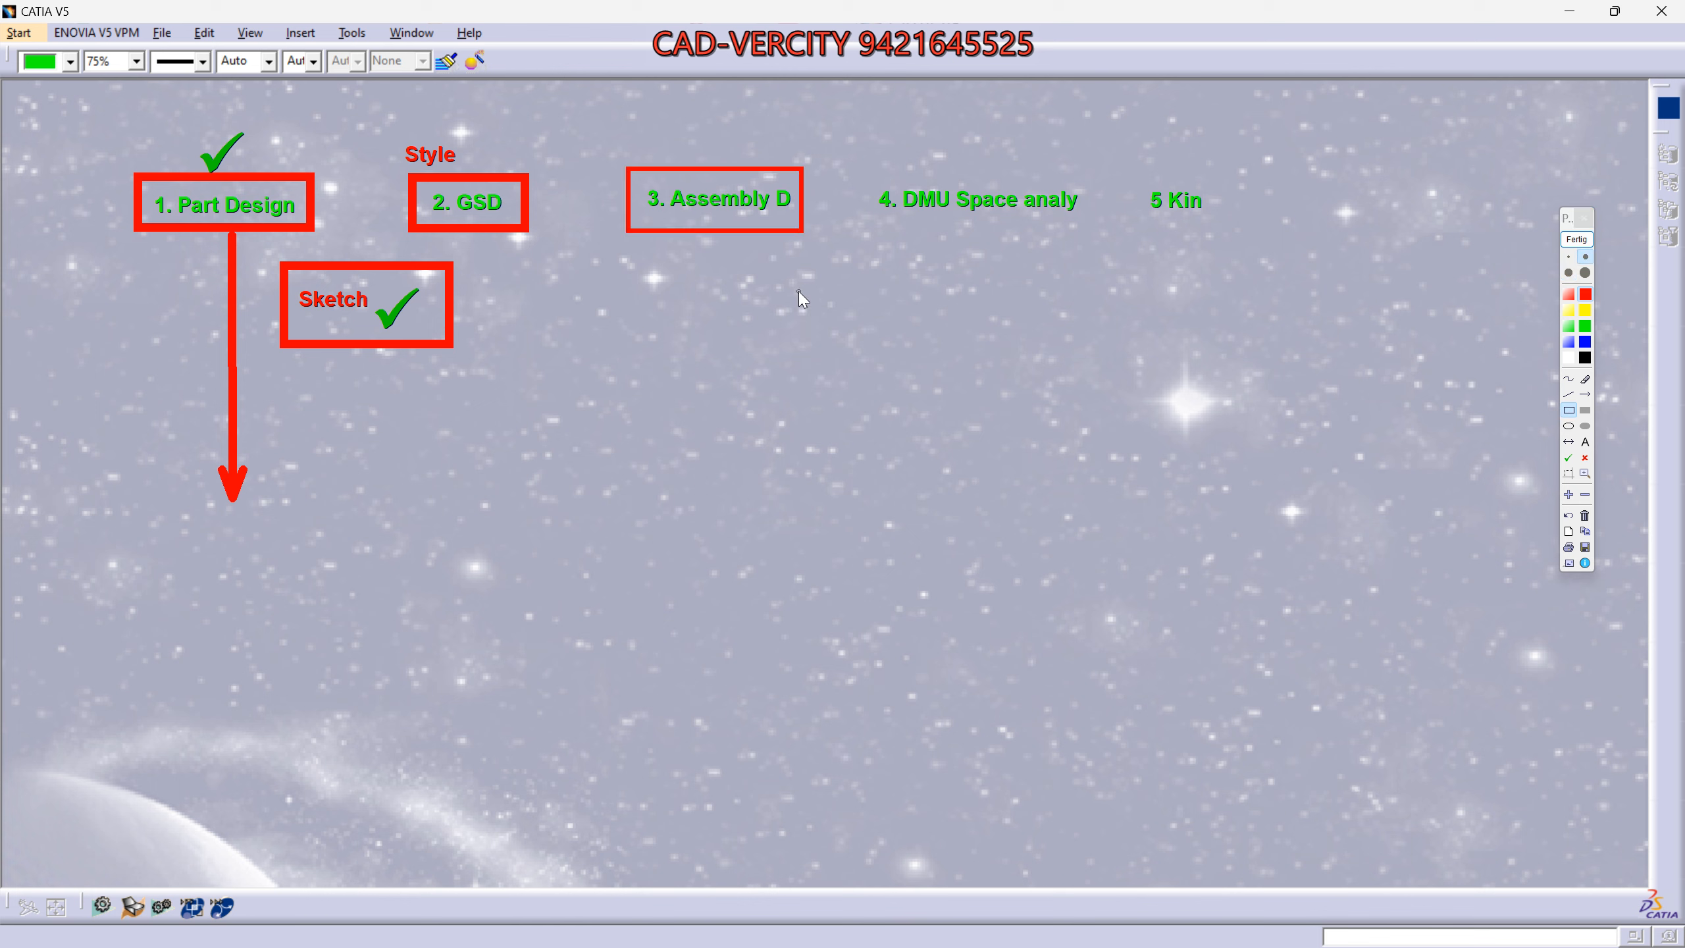
pyautogui.moveTo(956, 215); pyautogui.dragTo(1085, 229)
pyautogui.moveTo(1121, 168); pyautogui.dragTo(1247, 228)
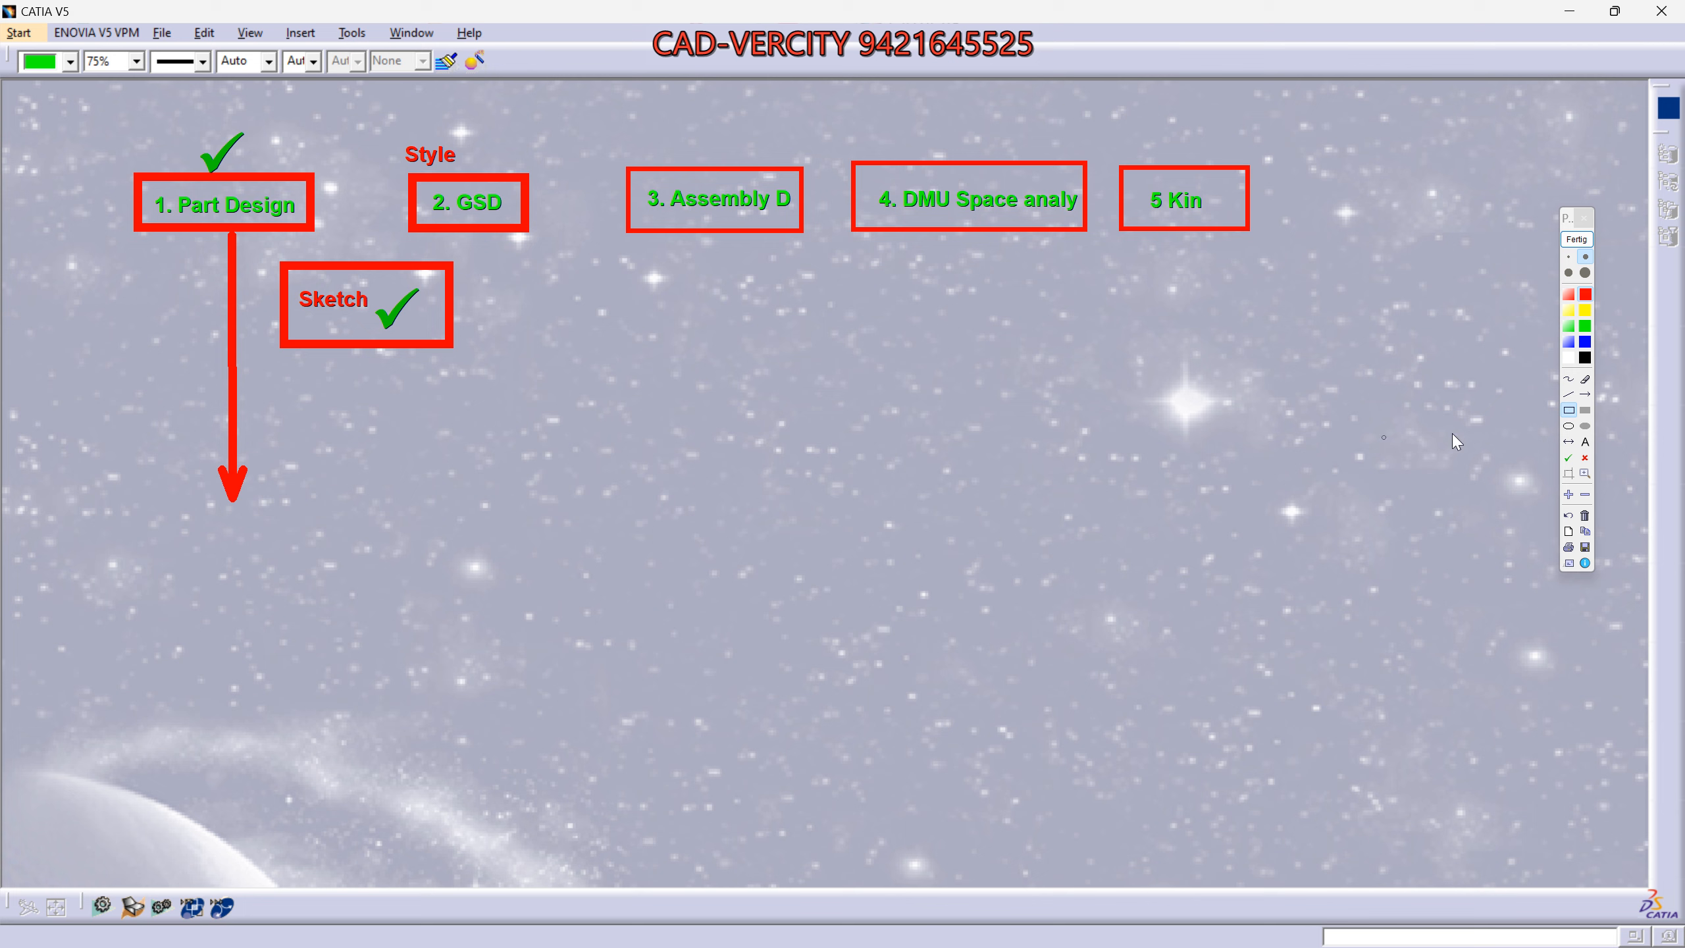
# Draw a thin red arrow pointing up to the "3. Assembly D" box and add the red text "Product" below it.
pyautogui.click(1585, 396)
pyautogui.moveTo(714, 331); pyautogui.dragTo(717, 227)
pyautogui.click(1585, 443)
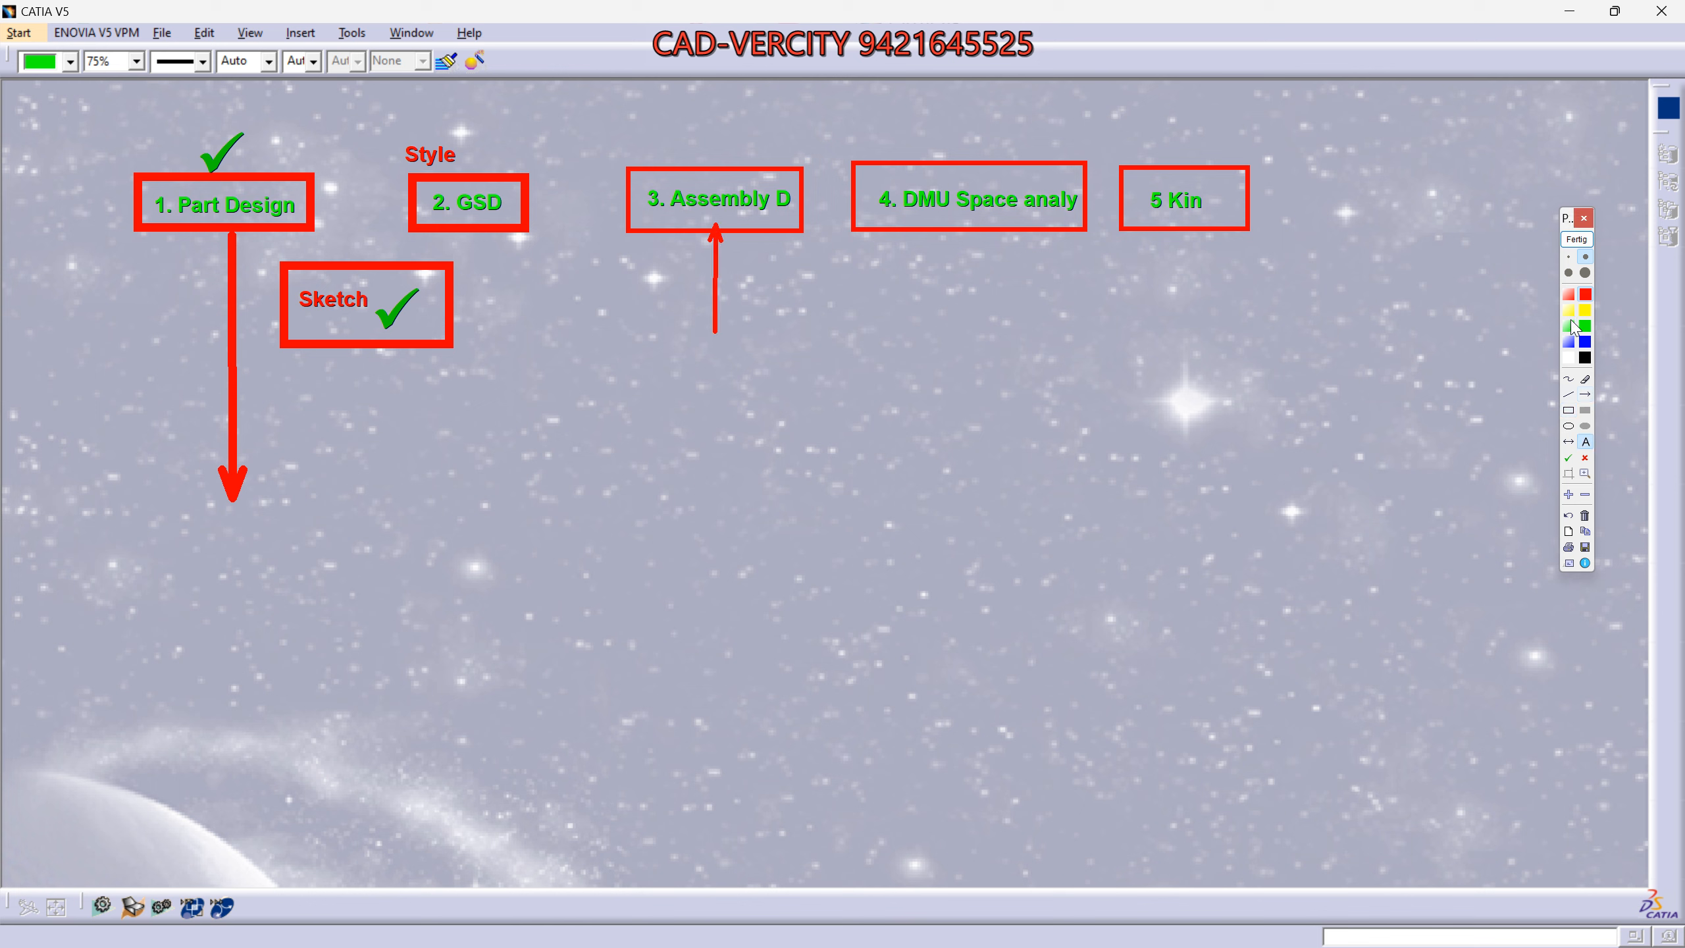
pyautogui.click(1604, 269)
pyautogui.click(1569, 272)
pyautogui.click(637, 362)
pyautogui.write('Product')
pyautogui.click(651, 368)
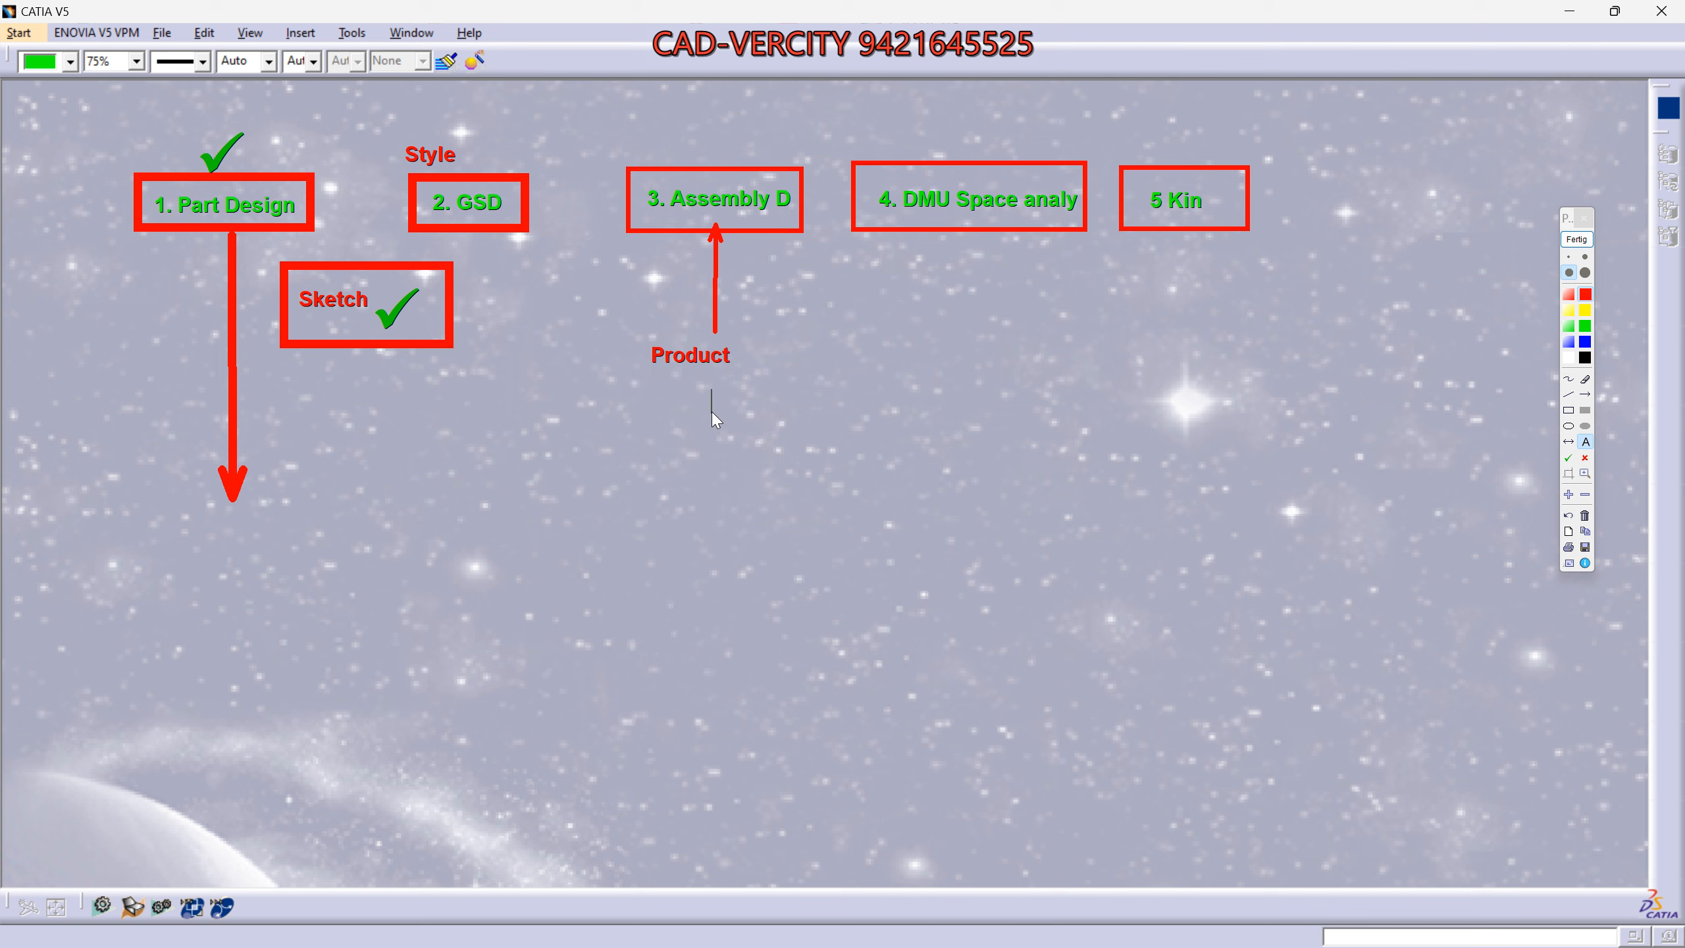
# Add the red texts "Parts 1" and "Part 2" below "Product", and draw thick red arrows up to the "4. DMU Space analy" and "5 Kin" boxes.
pyautogui.write('Parts')
pyautogui.write('Part 2')
pyautogui.click(1585, 394)
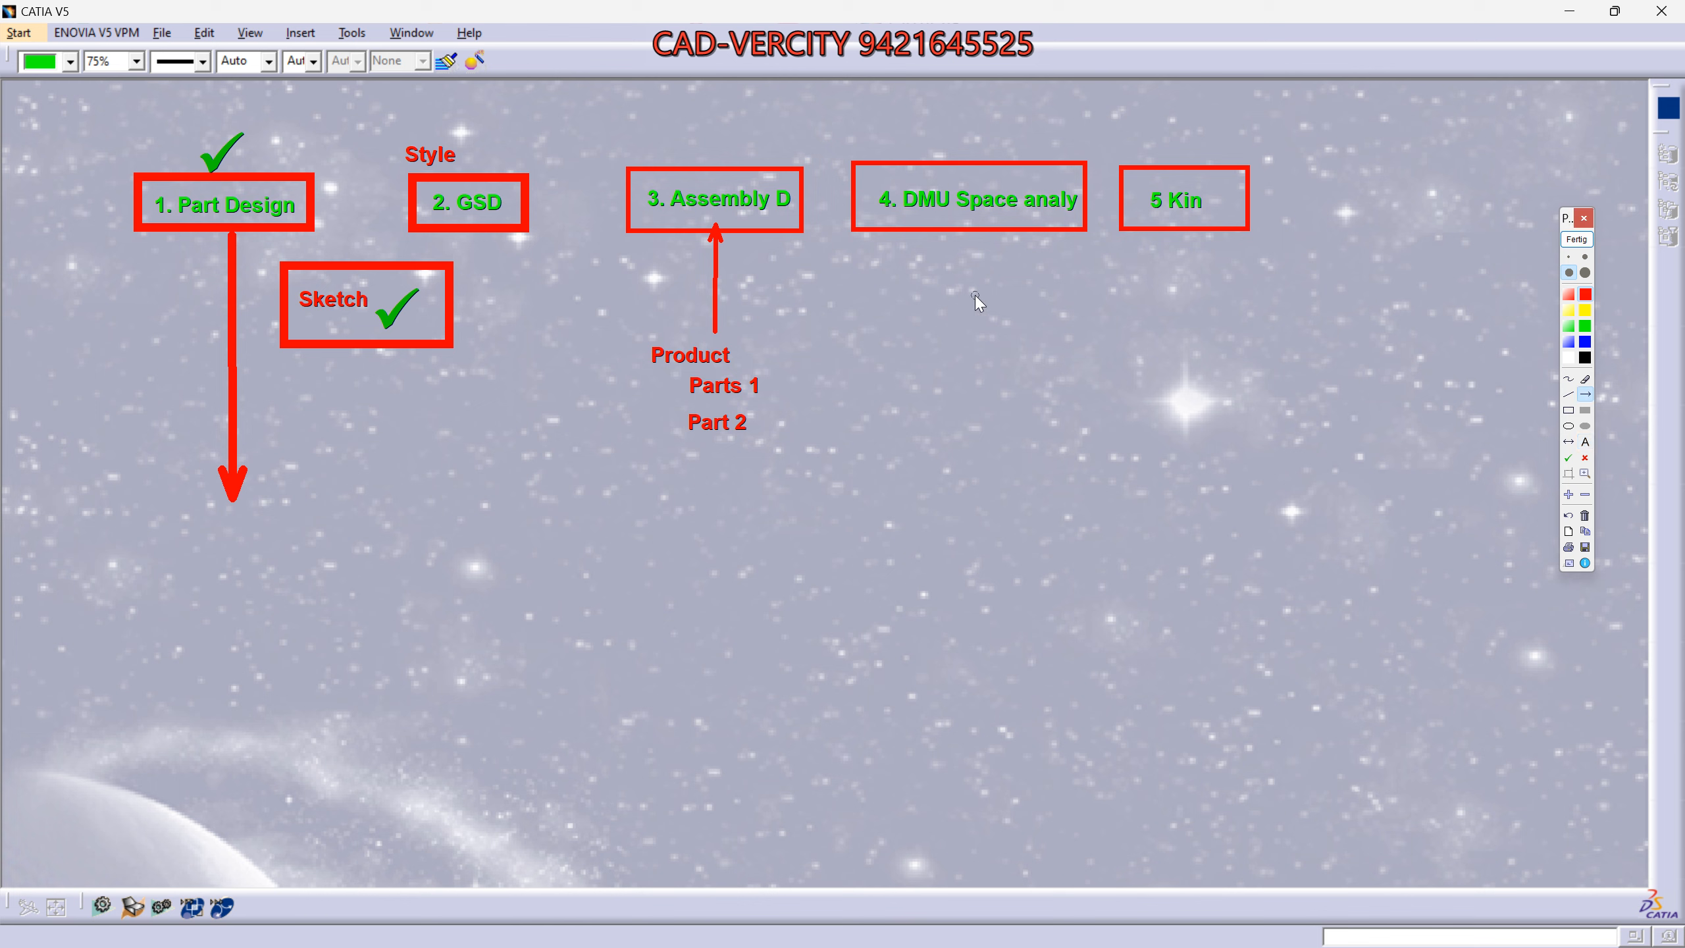
pyautogui.moveTo(972, 302); pyautogui.dragTo(971, 231)
pyautogui.moveTo(1184, 234); pyautogui.dragTo(1185, 231)
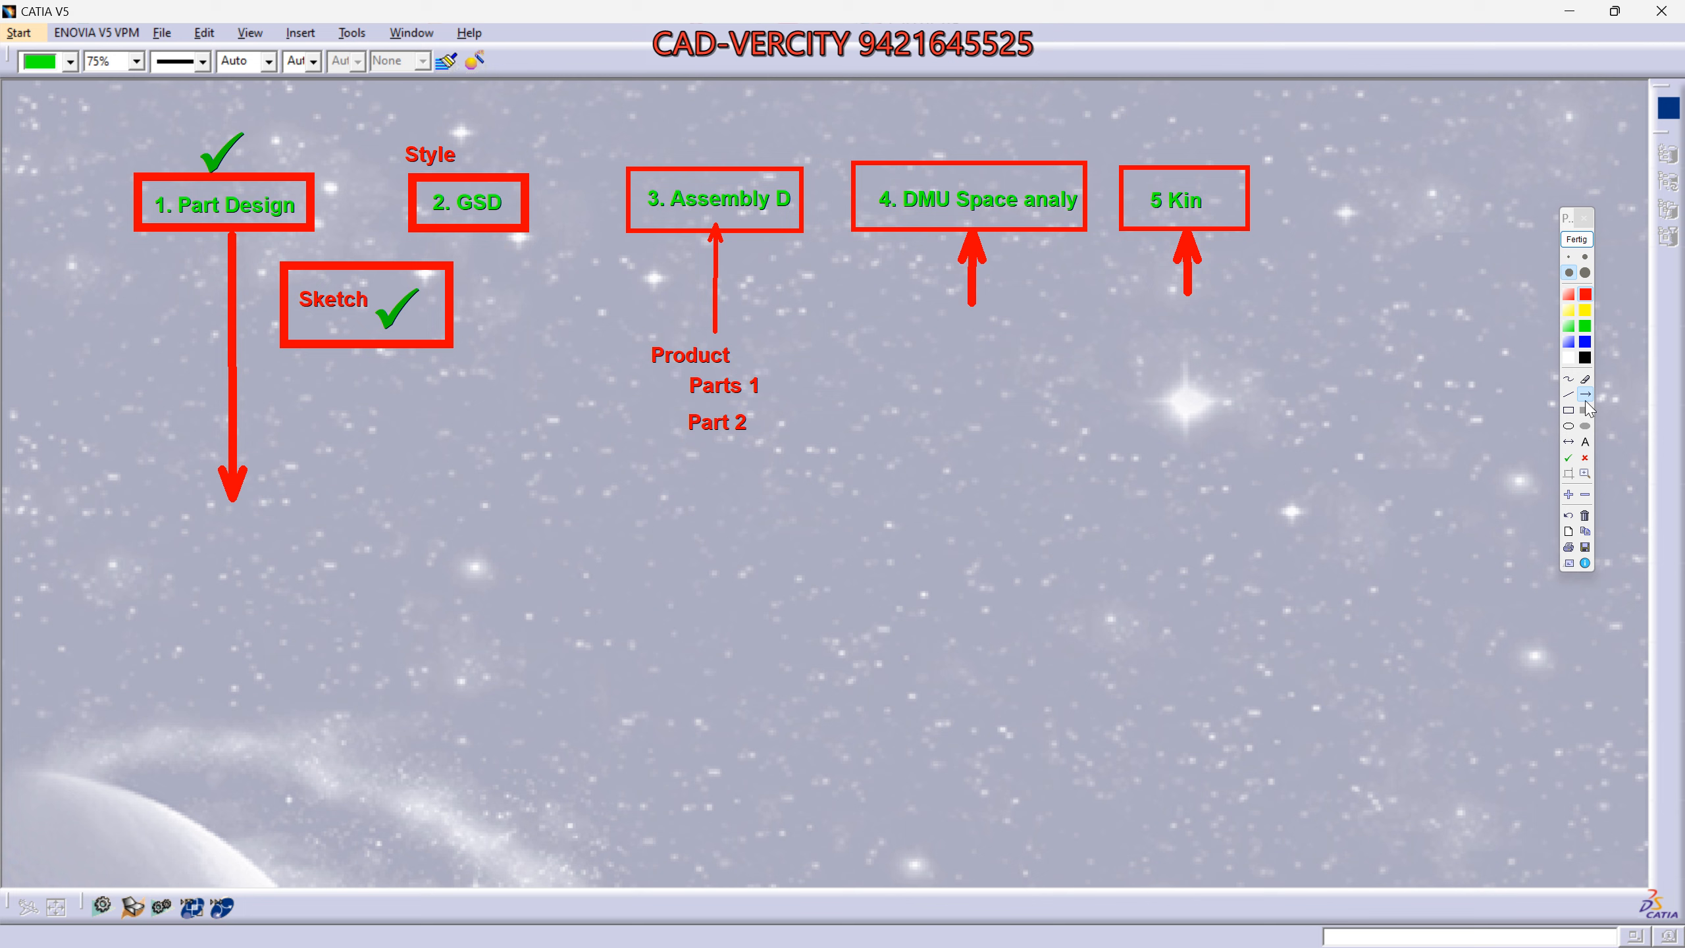
# Add the red text "Joints" below the arrow that points to the "5 Kin" box.
pyautogui.click(1585, 441)
pyautogui.click(1141, 325)
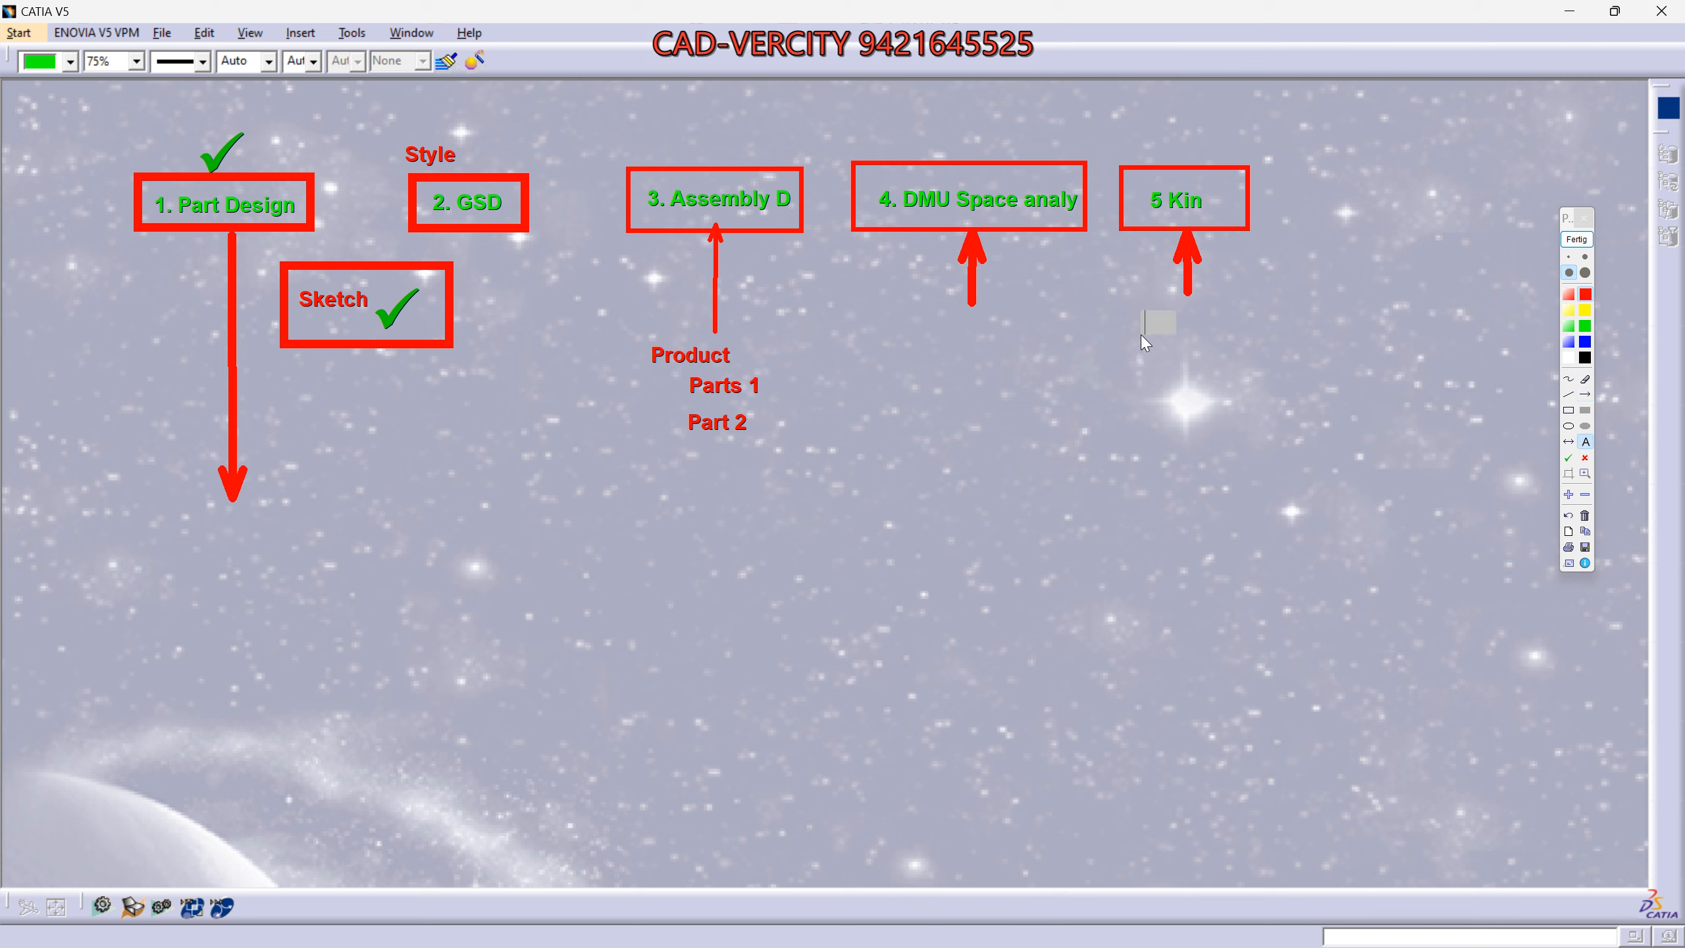
pyautogui.write('Joints')
# Below "Joints", draw a tall red rectangle, a wide green rectangle overlapping its upper end, and a small blue circle where they cross.
pyautogui.click(1574, 412)
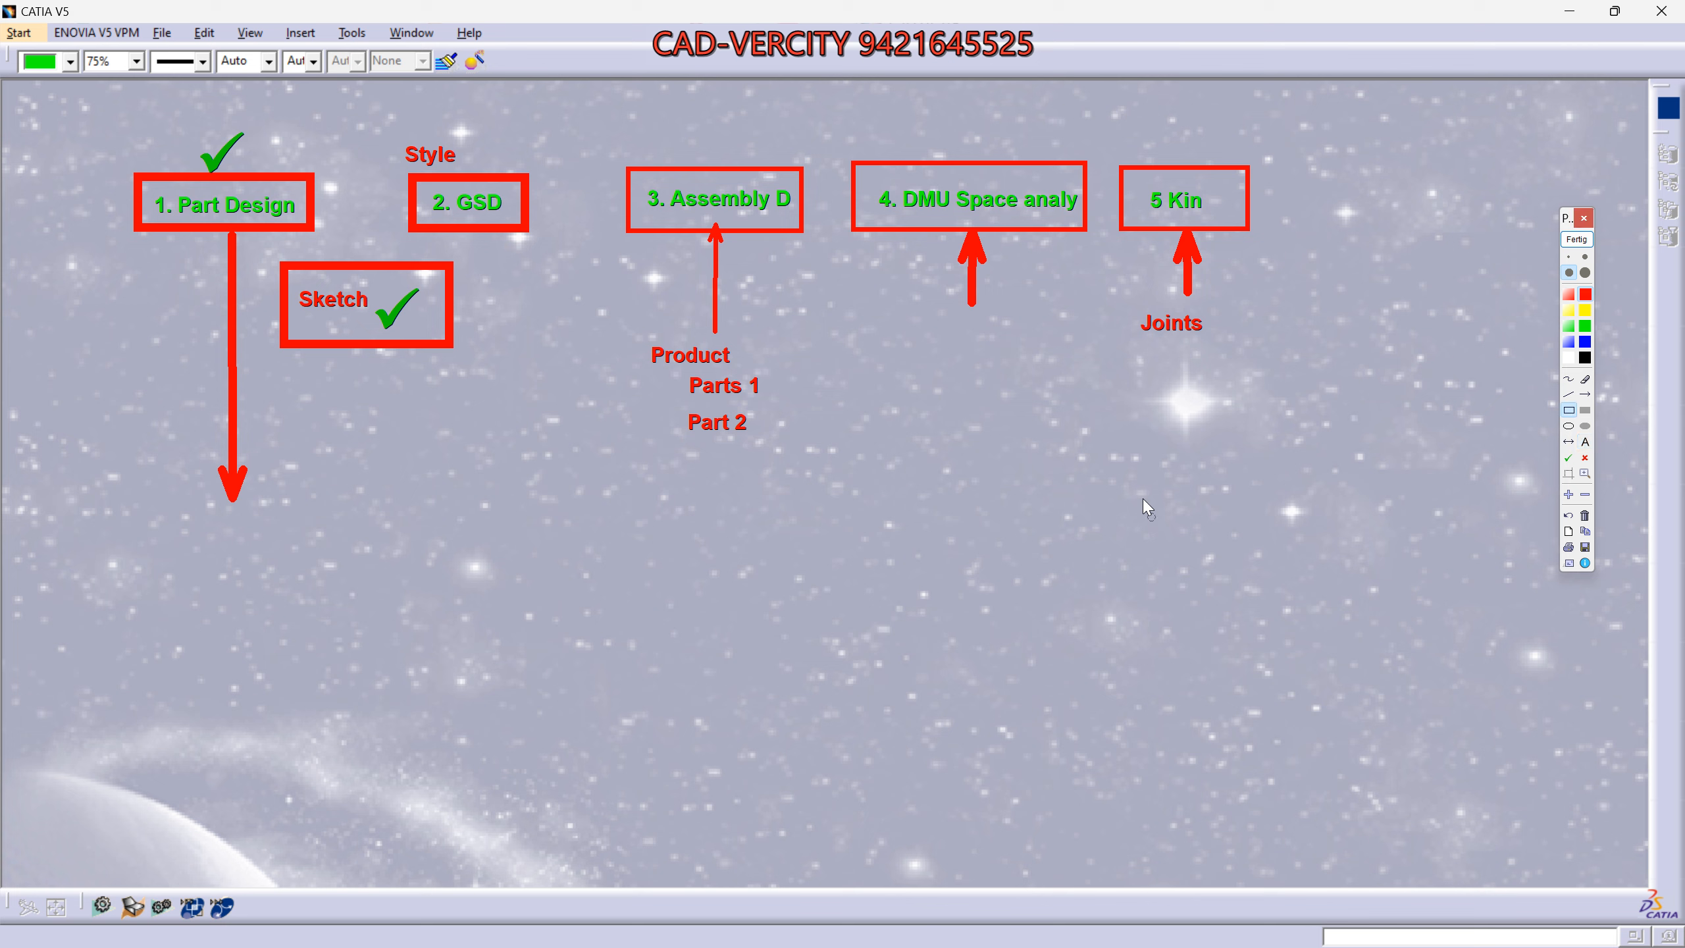
pyautogui.moveTo(1142, 470); pyautogui.dragTo(1209, 756)
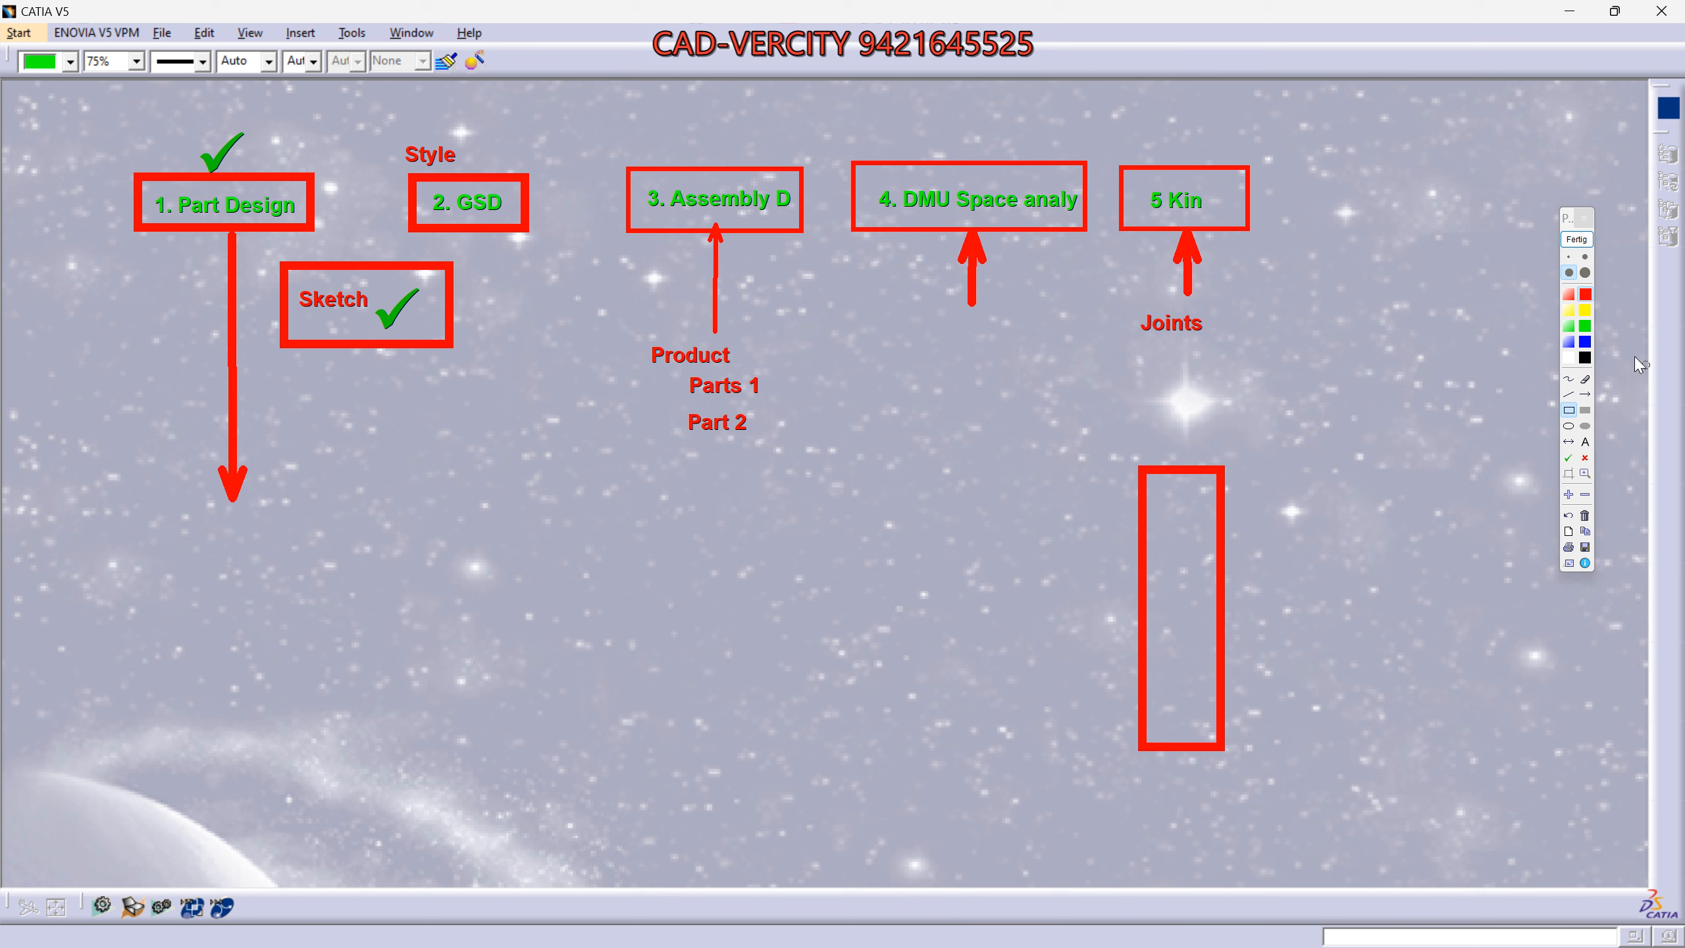
pyautogui.moveTo(1117, 475); pyautogui.dragTo(1520, 564)
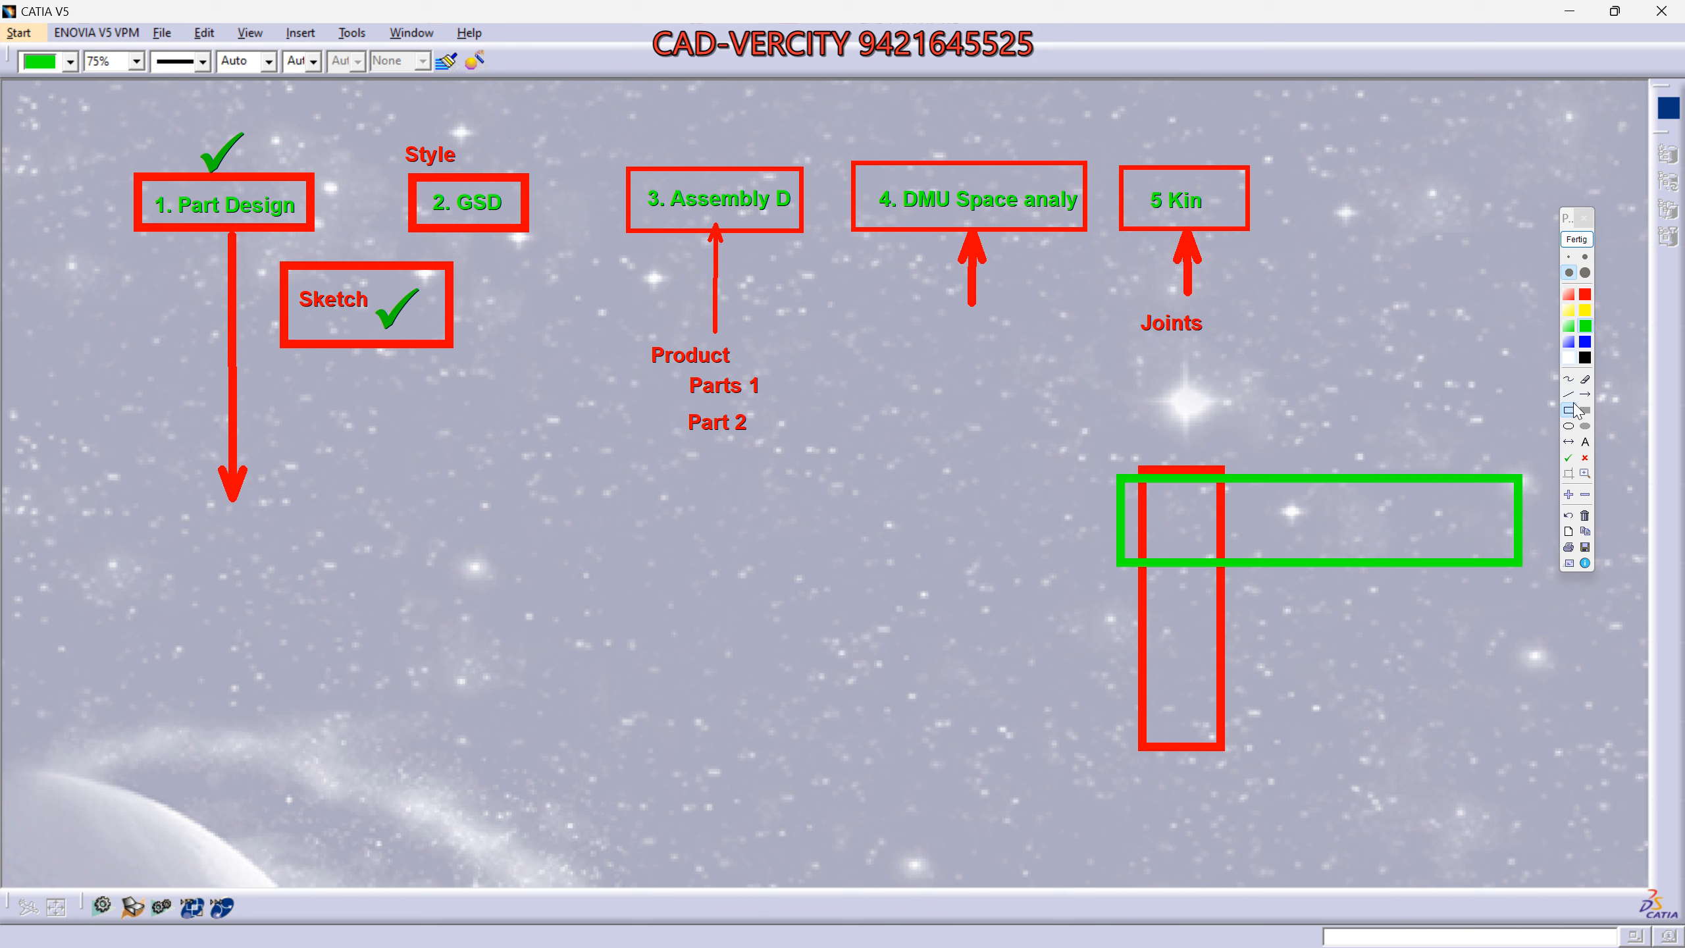
pyautogui.click(1572, 424)
pyautogui.moveTo(1159, 511); pyautogui.dragTo(1198, 551)
# Draw a curved green arrow swinging down from the green bar and a straight green arrow pointing to the lower part of the red bar.
pyautogui.click(1569, 379)
pyautogui.moveTo(1435, 568)
pyautogui.mouseDown()
pyautogui.moveTo(1294, 715)
pyautogui.moveTo(1318, 738)
pyautogui.mouseUp()
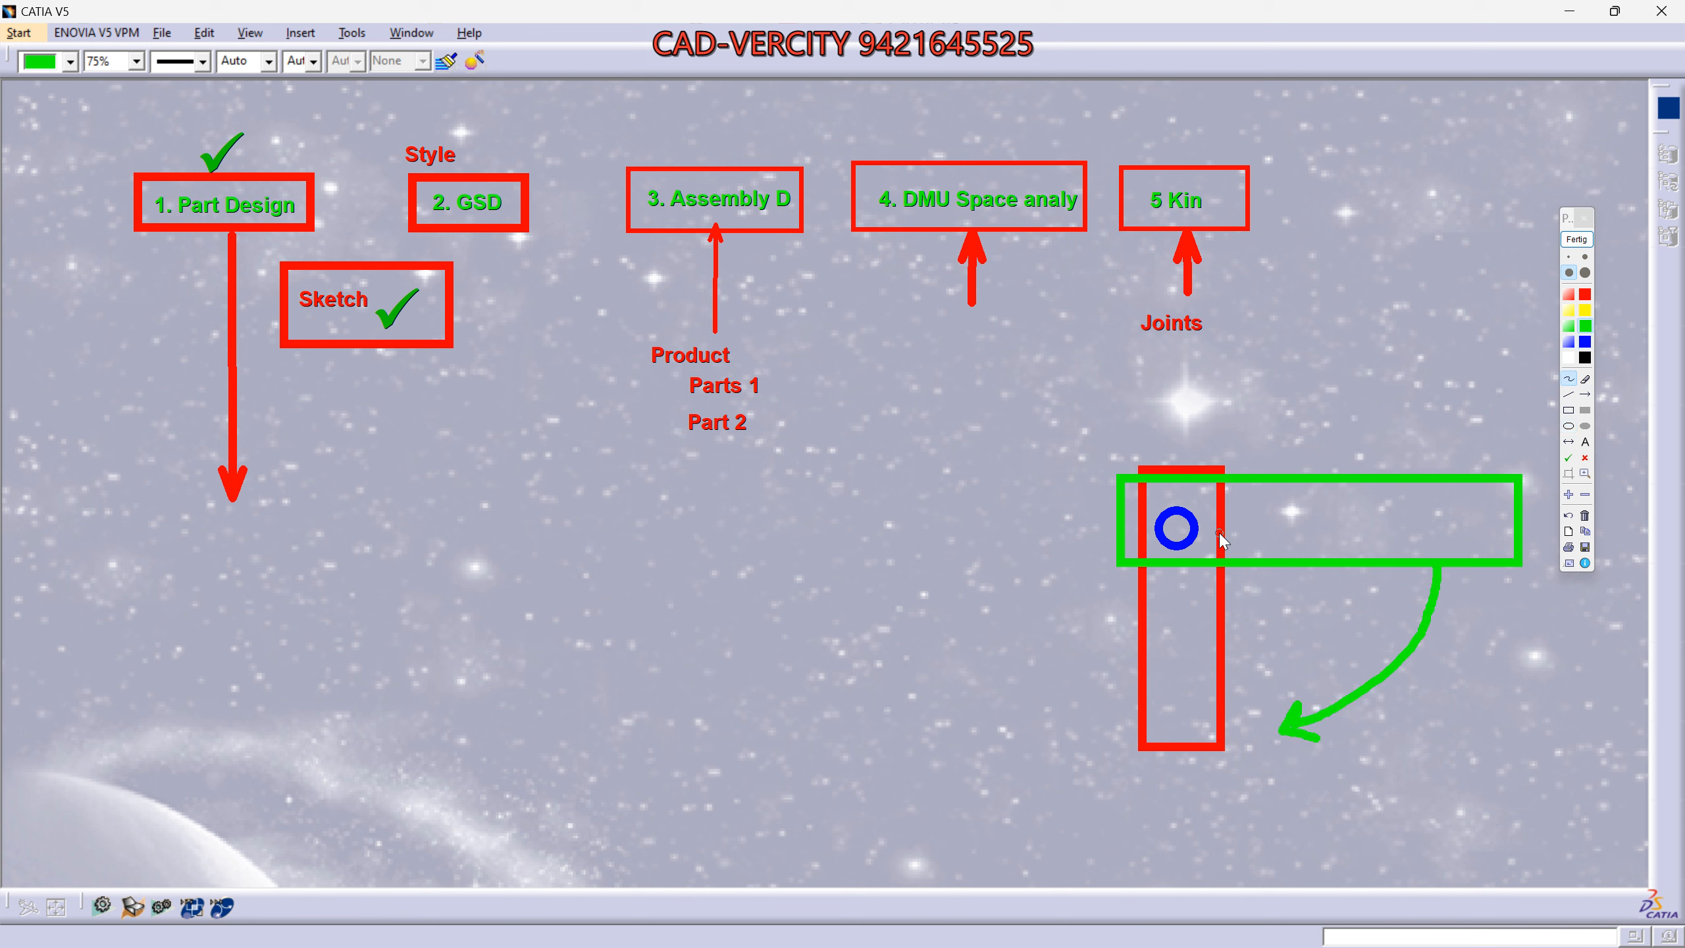
pyautogui.click(1089, 677)
pyautogui.click(1584, 394)
pyautogui.moveTo(1075, 676); pyautogui.dragTo(1170, 675)
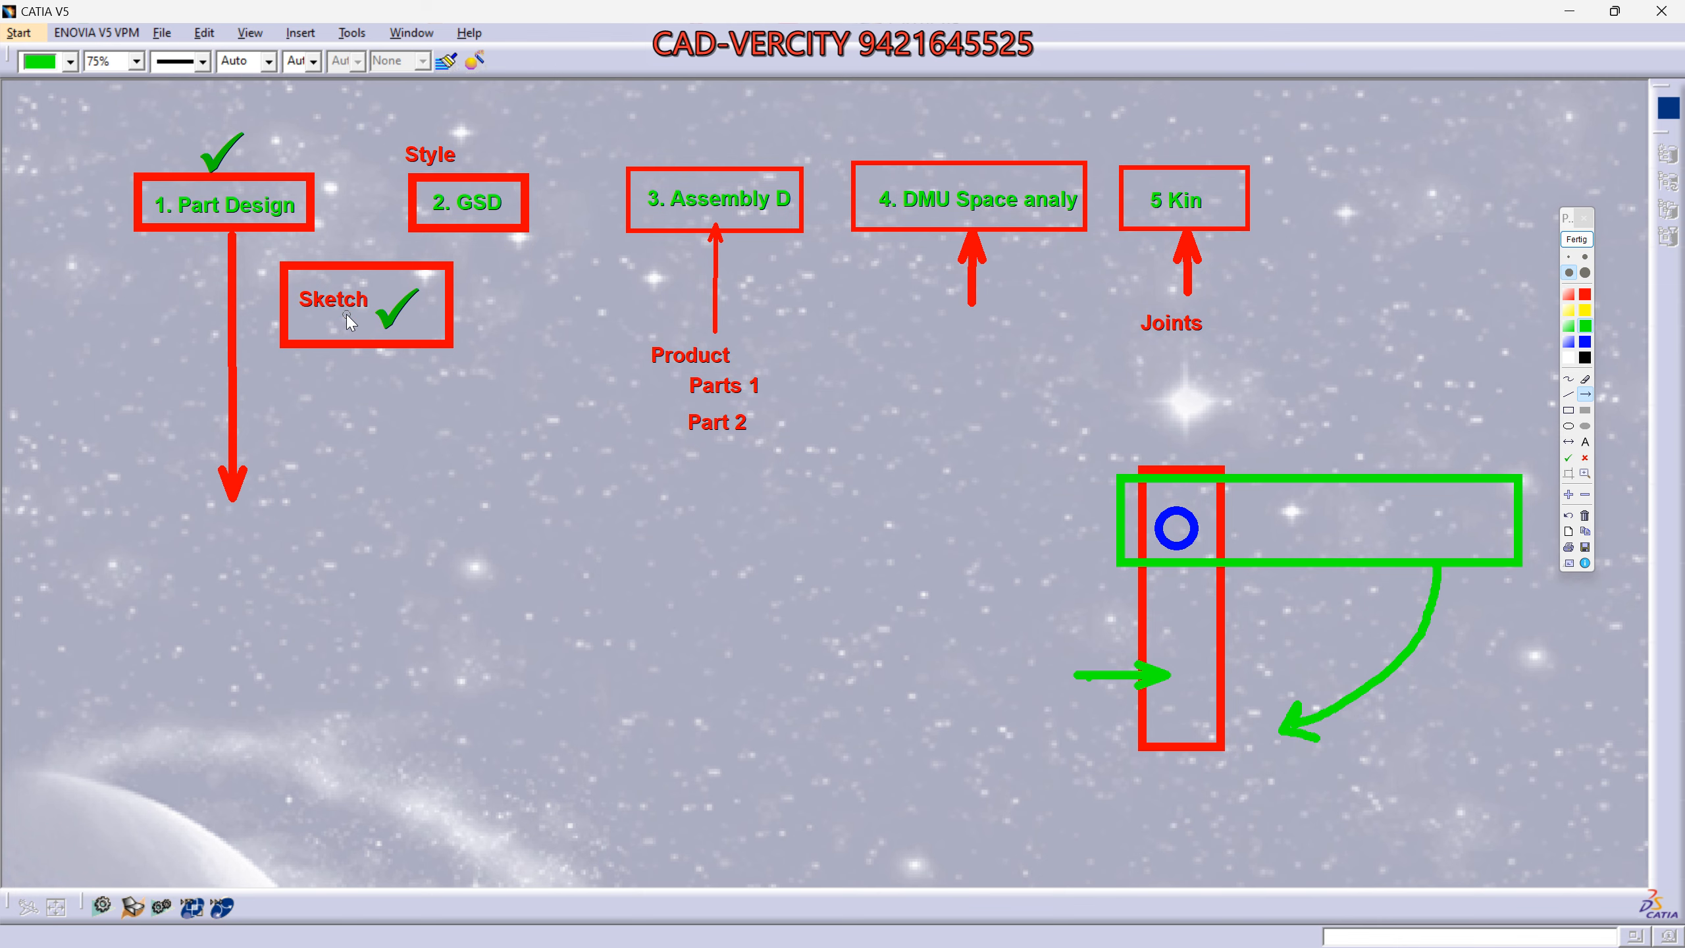
# Capture the annotated screen area, end the annotation and share the picture in the "7 Days of CAD-VERCITY" WhatsApp group.
pyautogui.press('super+shift+s')
pyautogui.moveTo(97, 92); pyautogui.dragTo(1540, 827)
pyautogui.click(1576, 239)
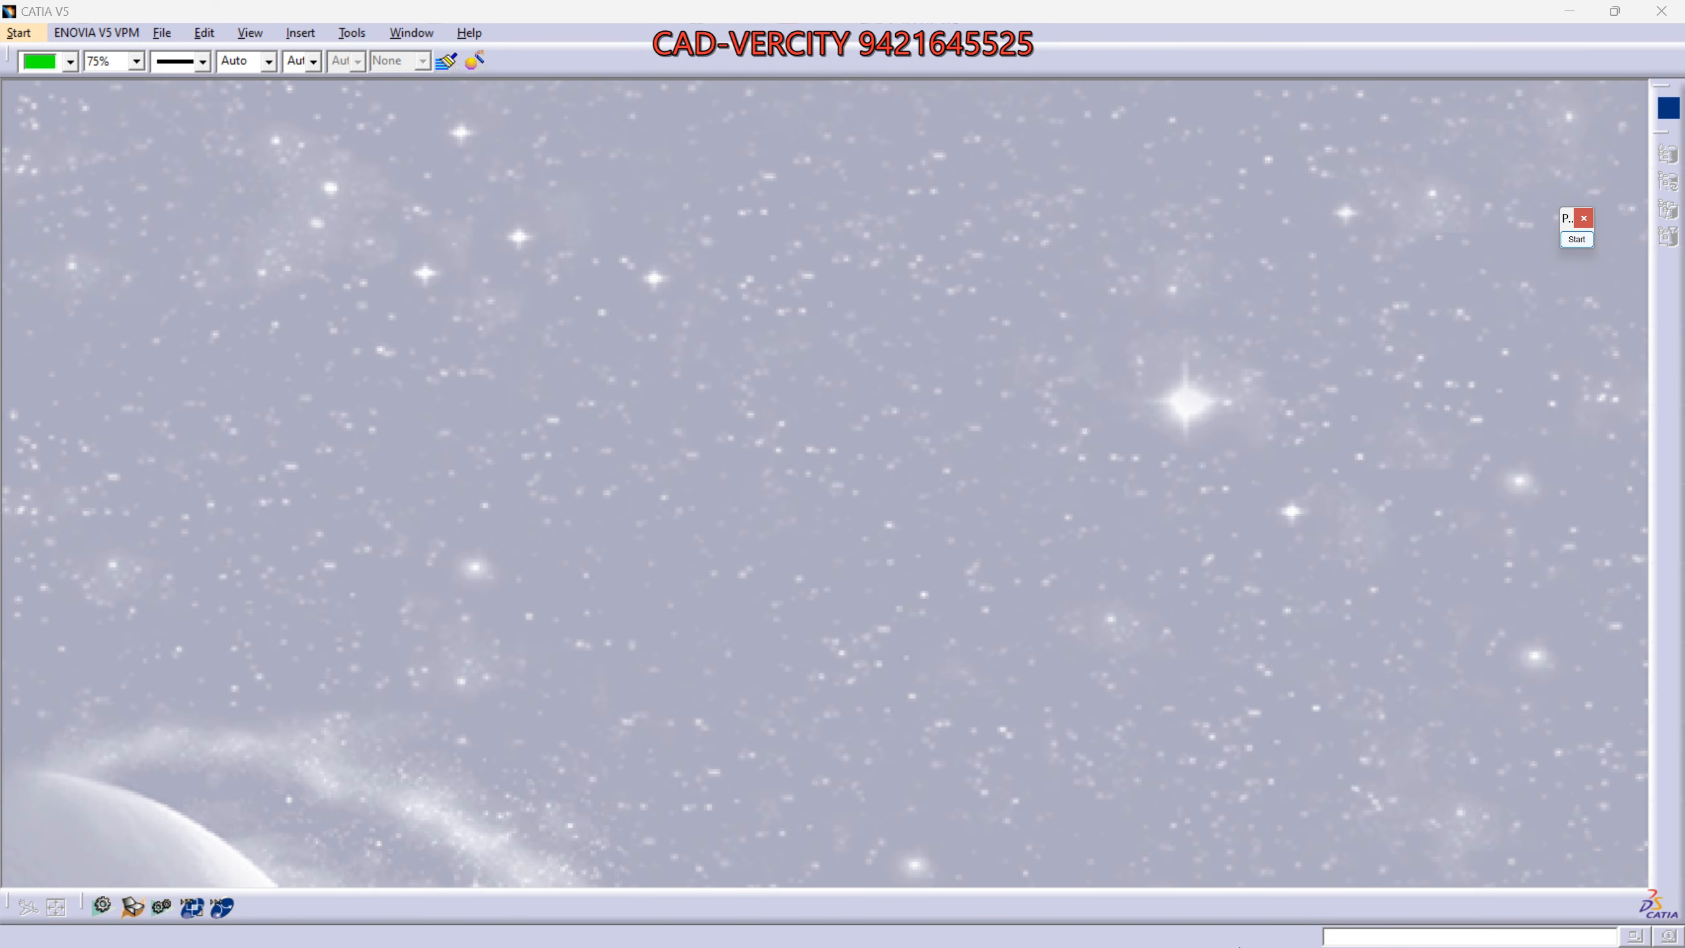
pyautogui.click(1136, 828)
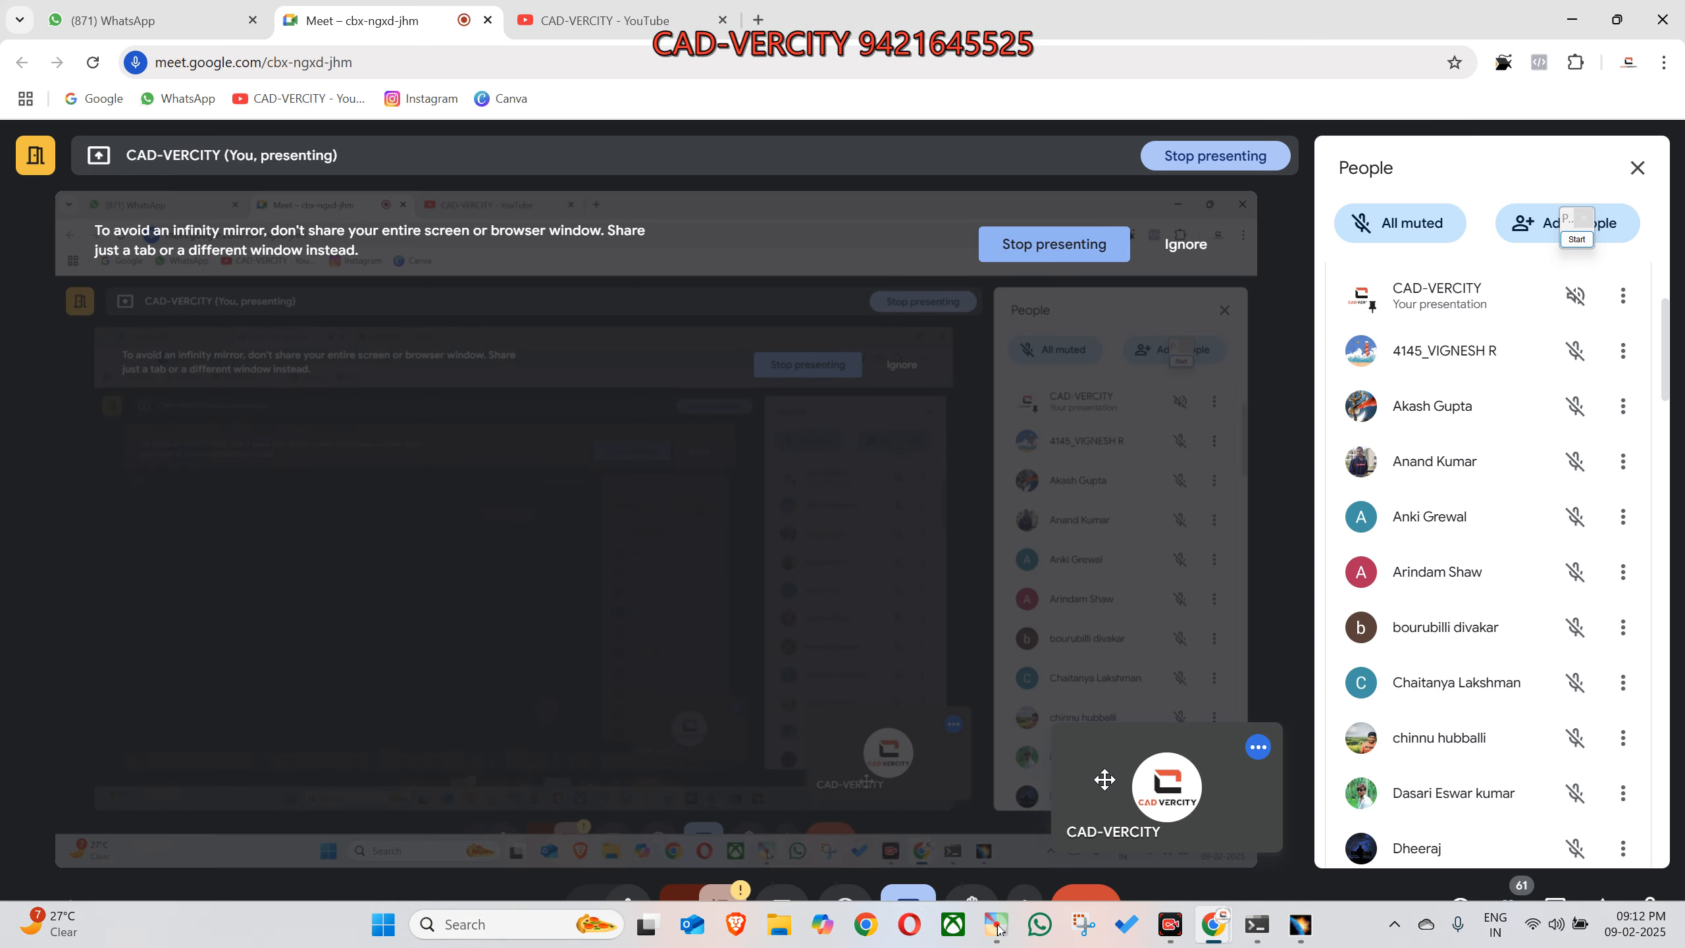
pyautogui.click(214, 14)
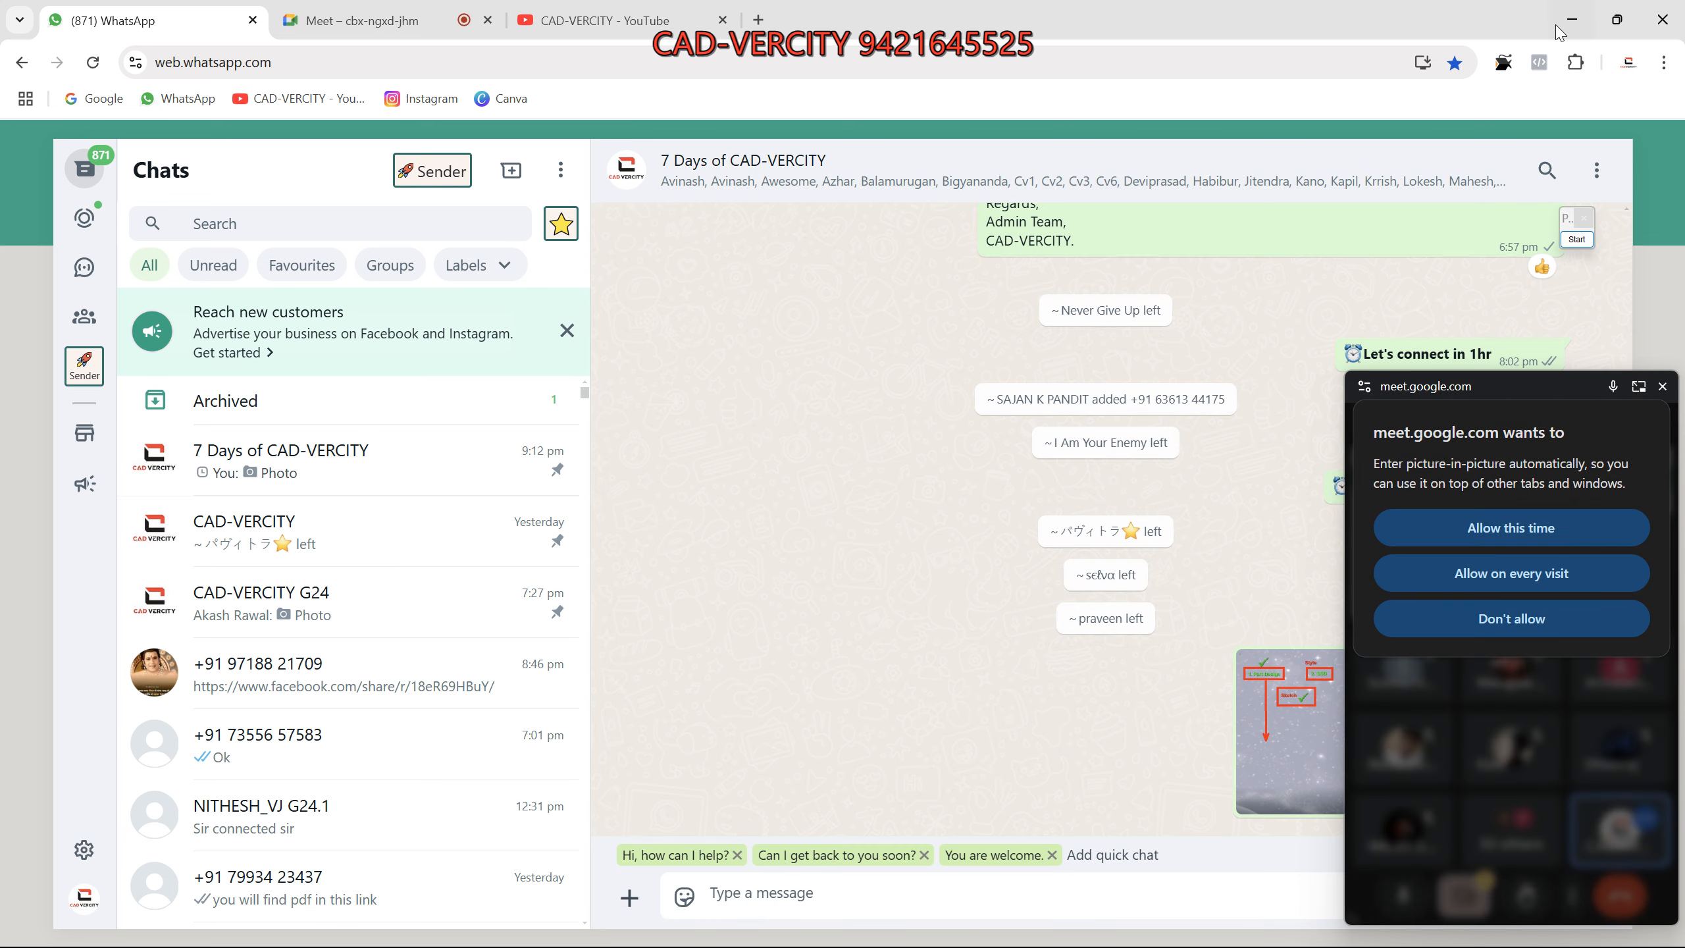
# Switch back to CATIA V5, allow Google Meet's picture-in-picture for this time and place its floating window in the lower-left corner.
pyautogui.click(1305, 933)
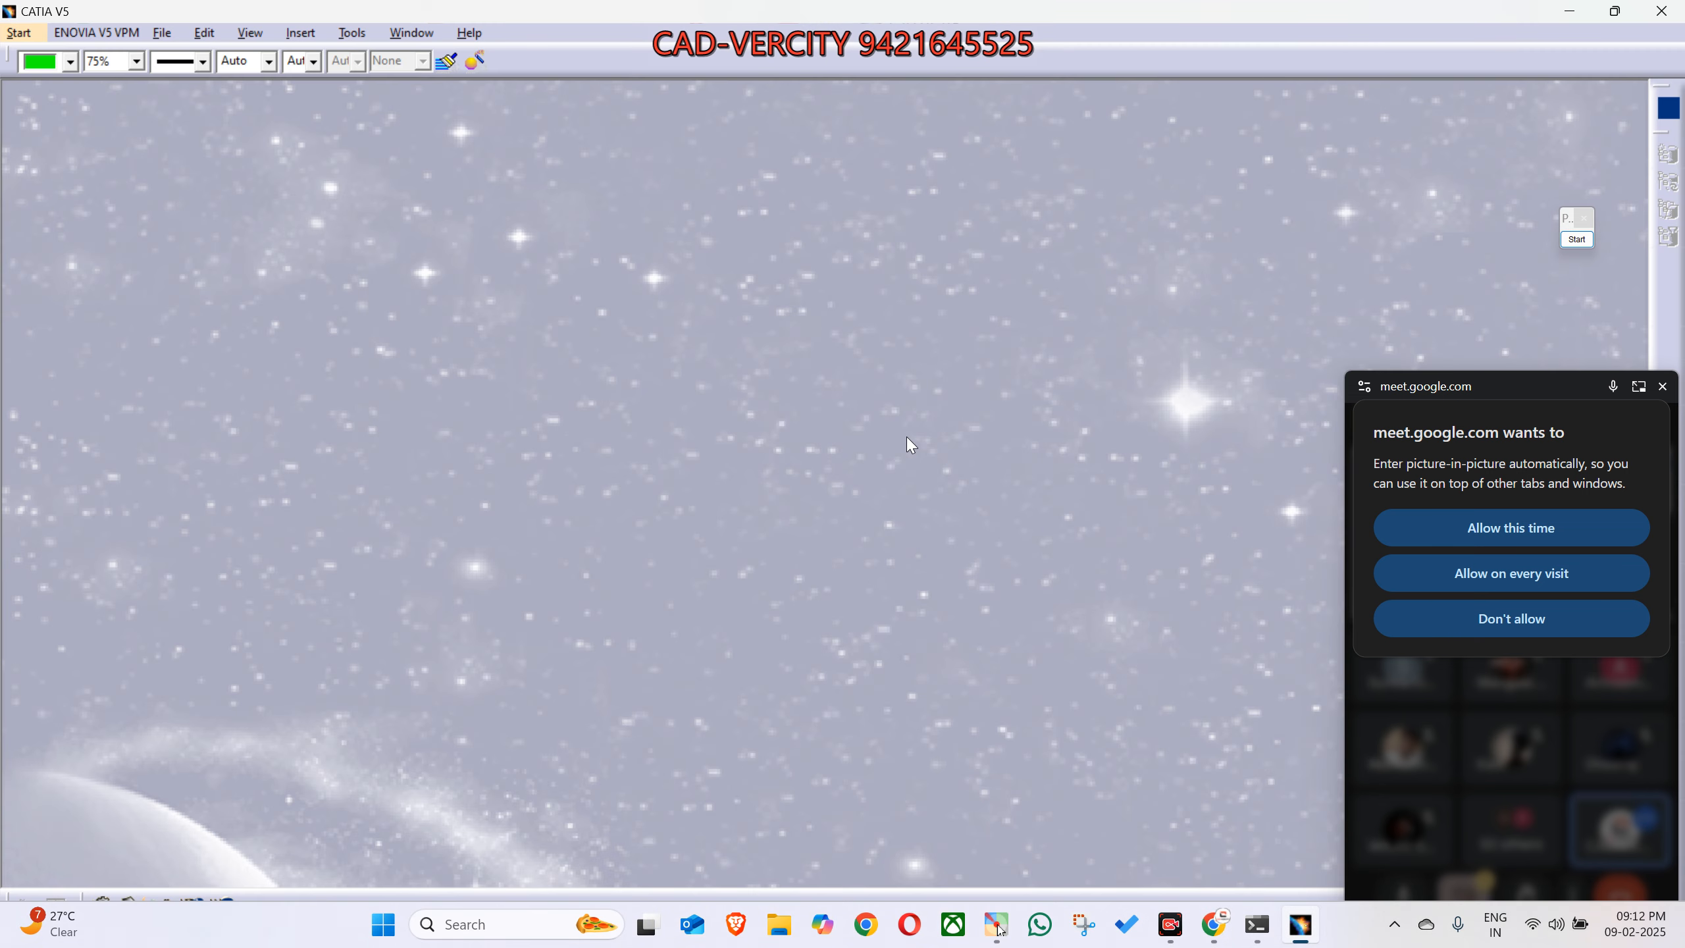
pyautogui.click(1504, 528)
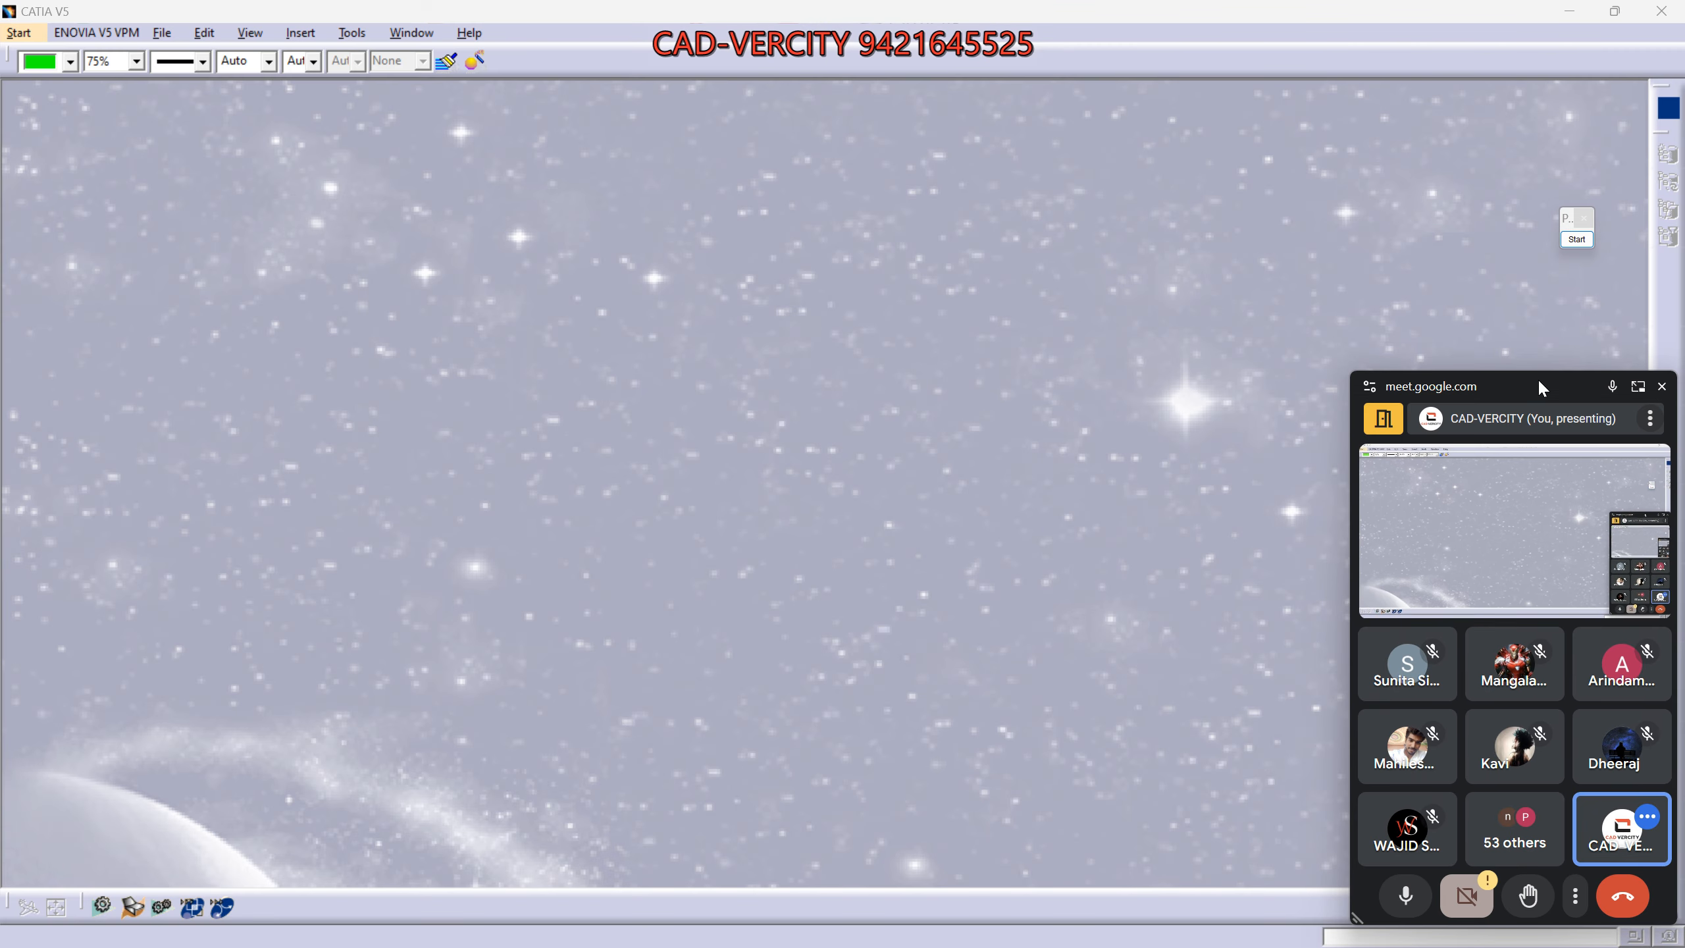
pyautogui.moveTo(1536, 381); pyautogui.dragTo(180, 563)
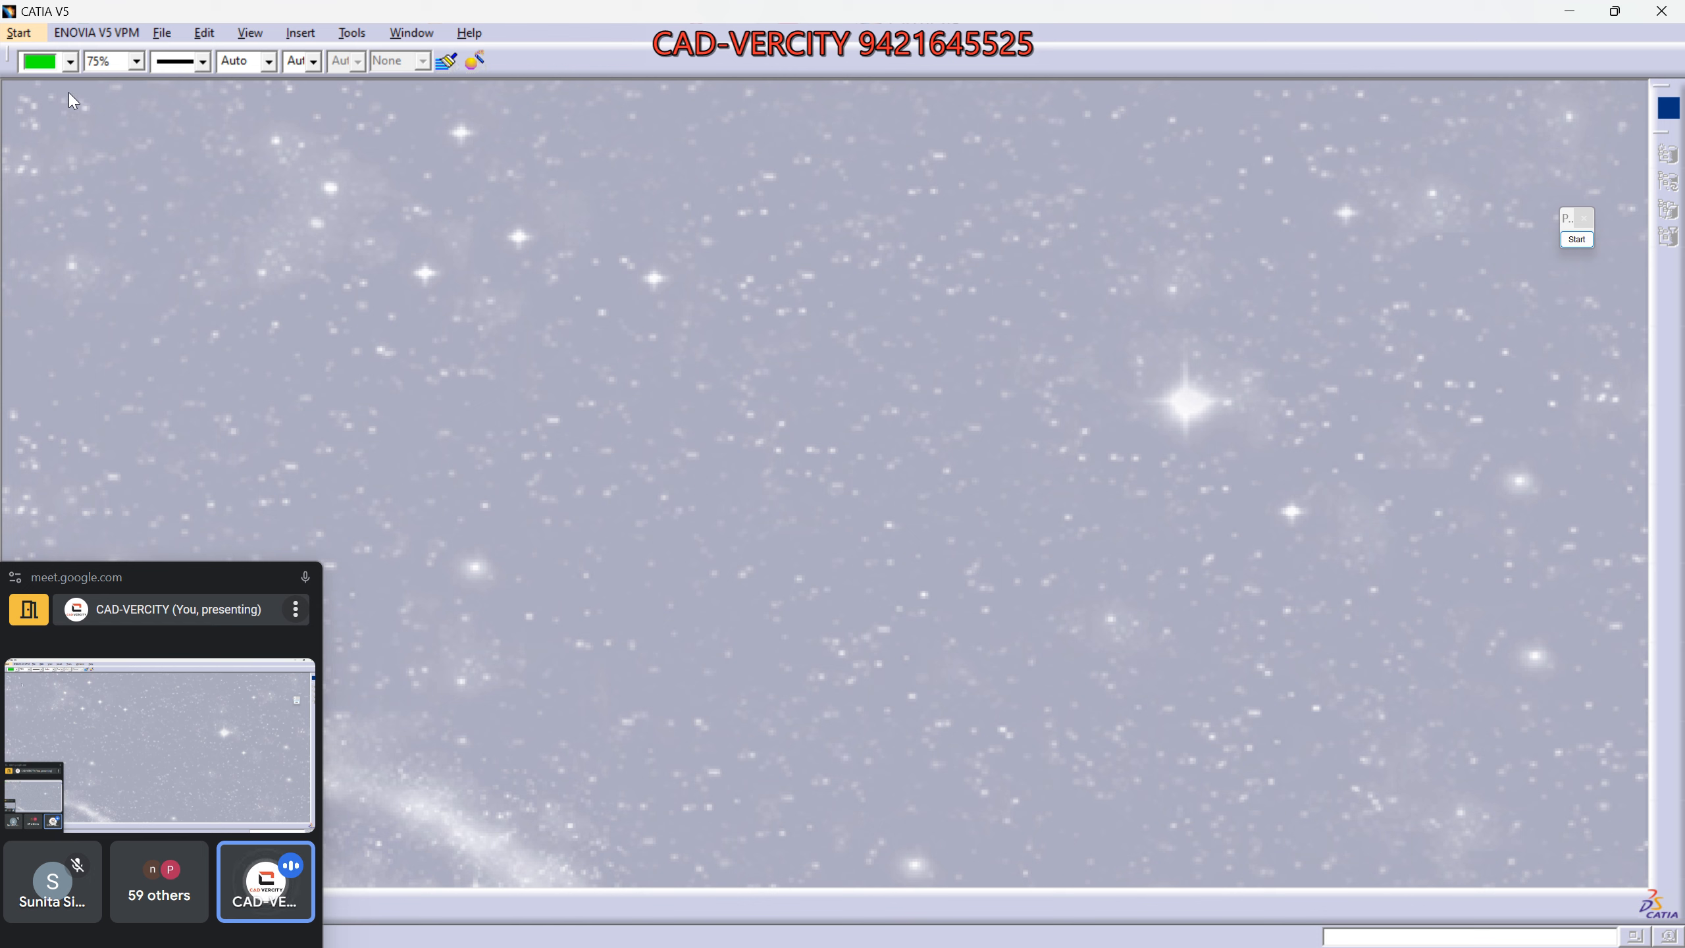
# Examine the available workbenches in the Infrastructure, Mechanical Design and Digital Mockup categories.
pyautogui.click(26, 33)
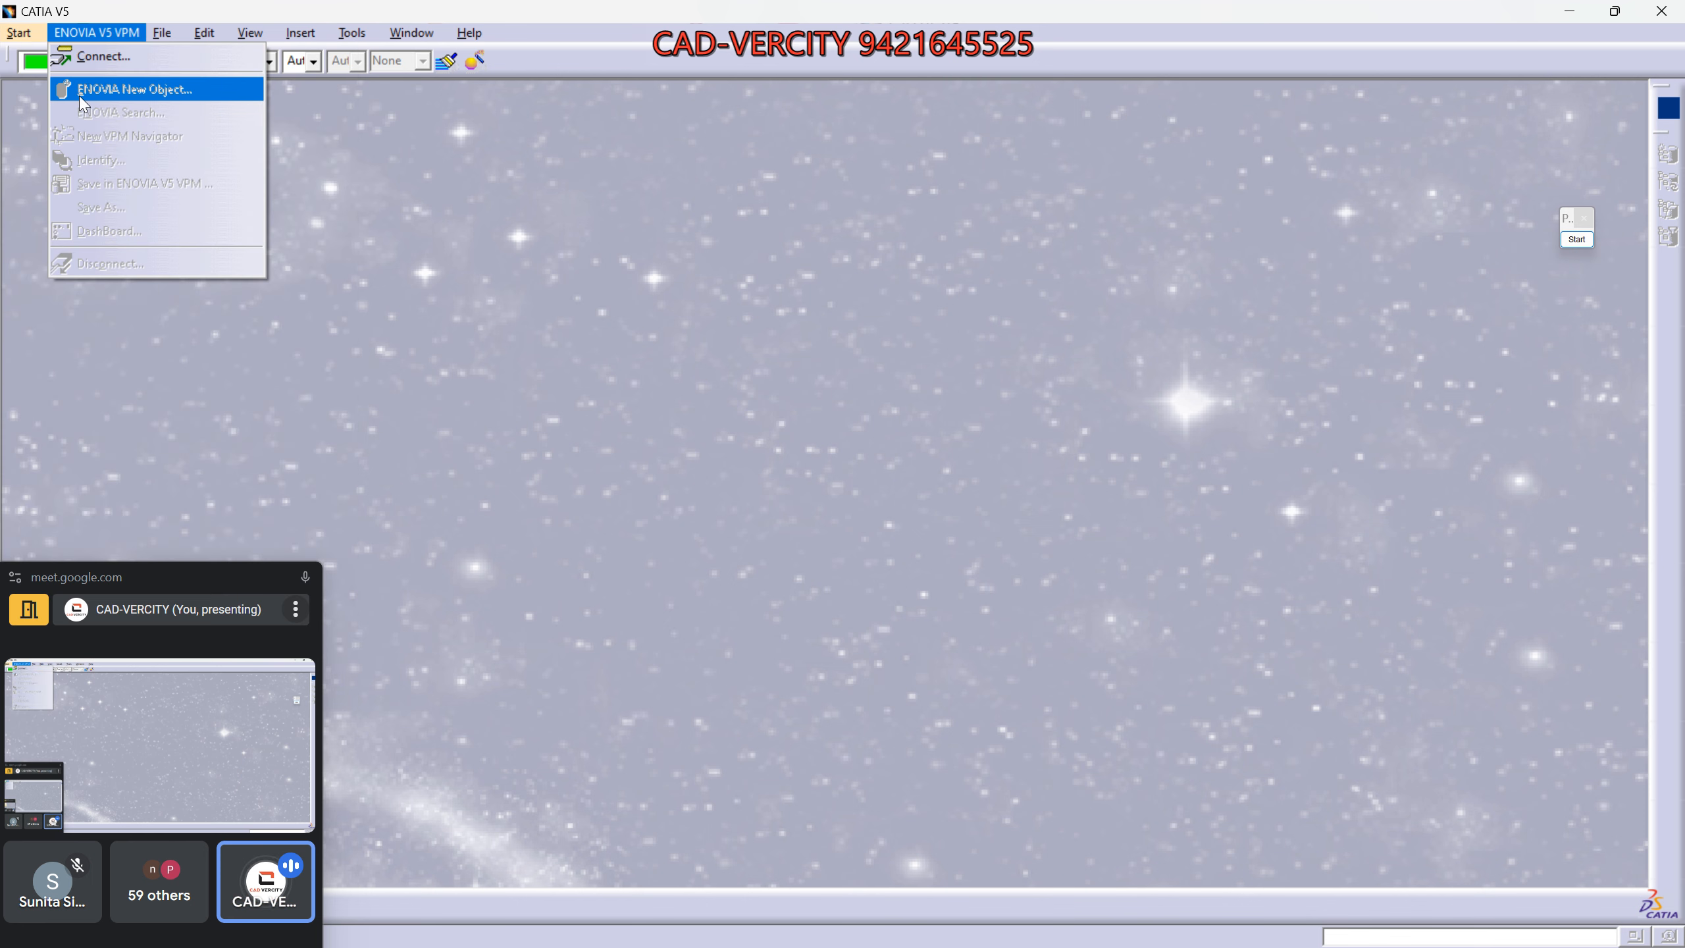
pyautogui.moveTo(113, 198)
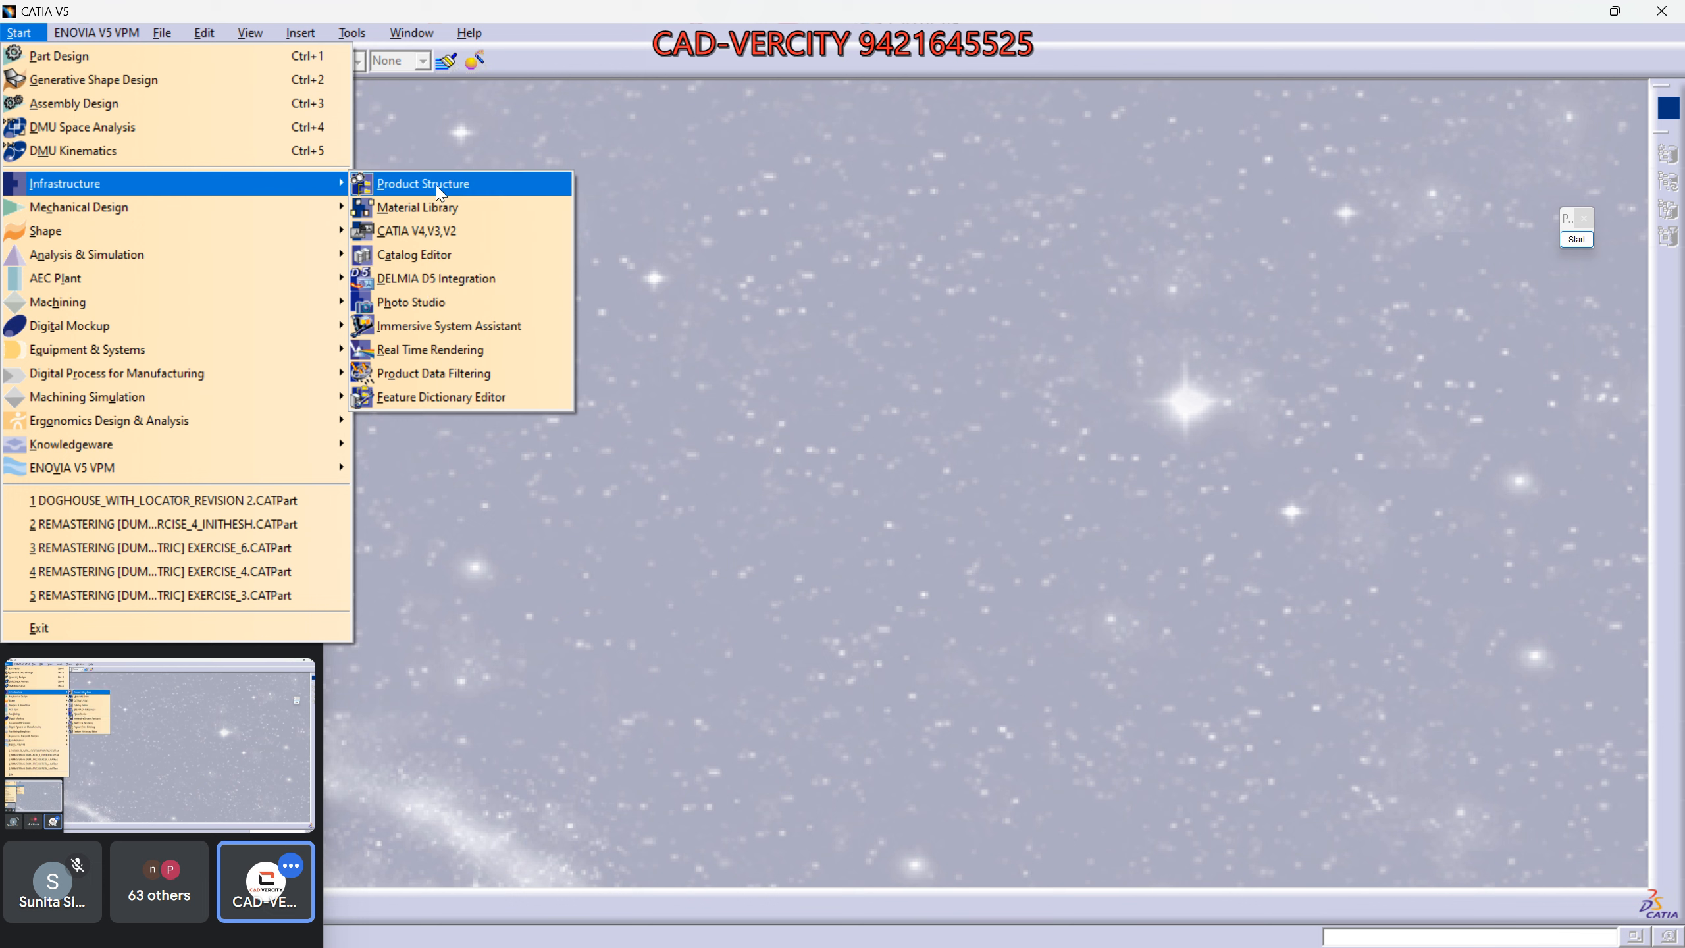
pyautogui.moveTo(313, 212)
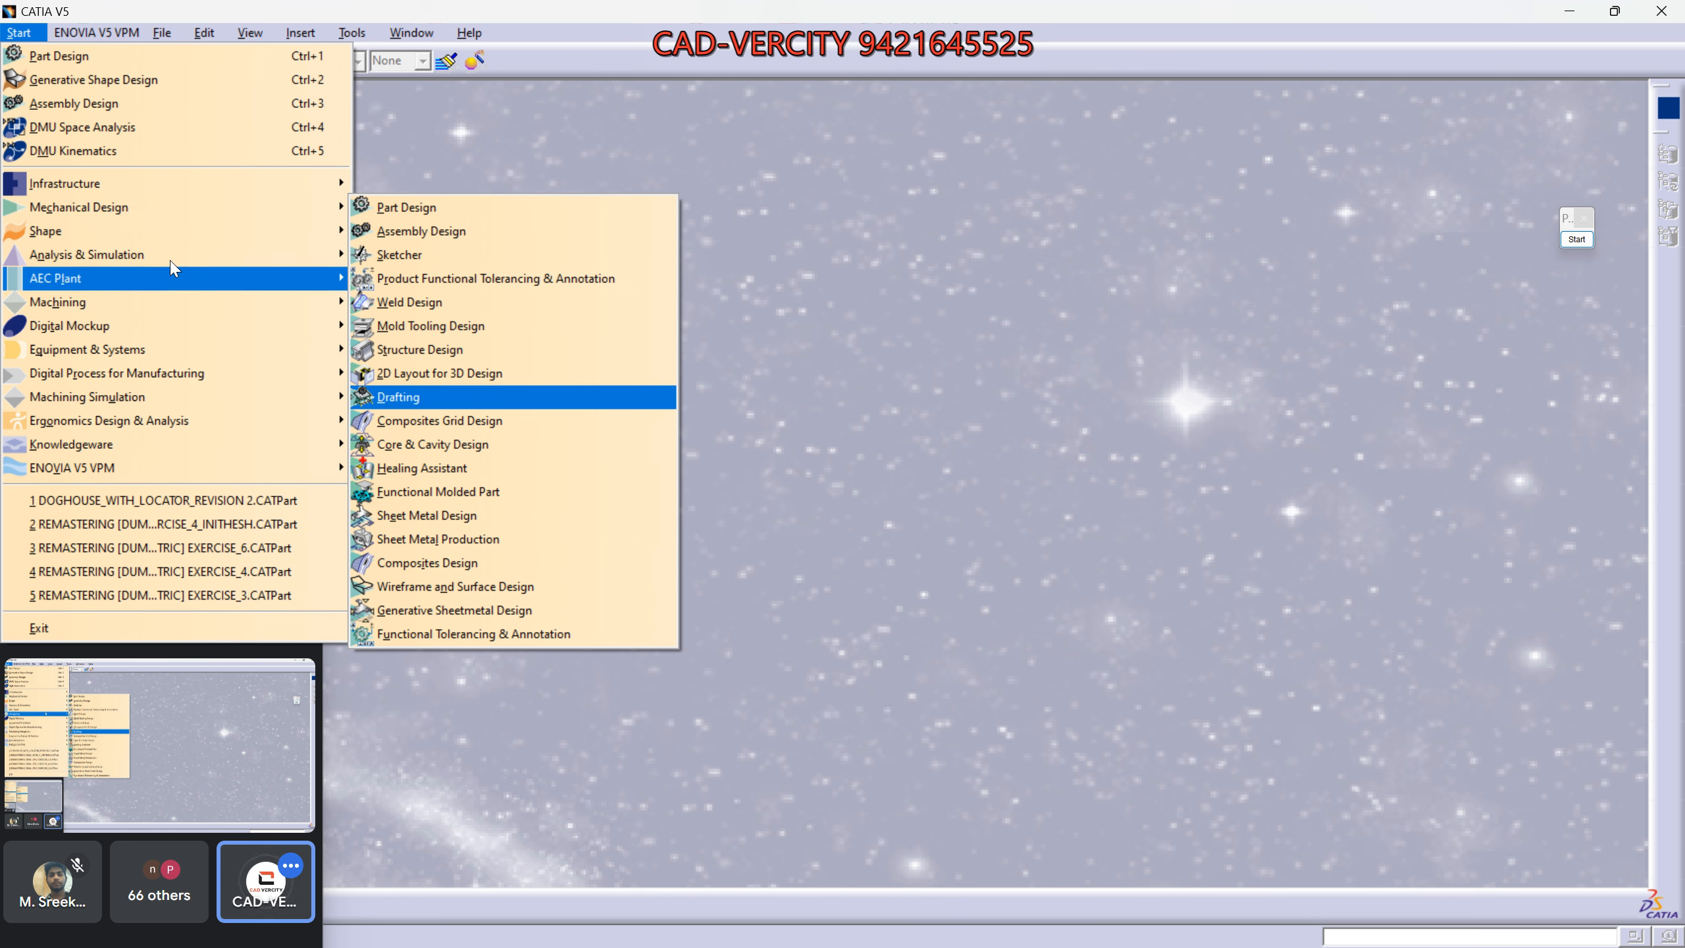
pyautogui.moveTo(159, 330)
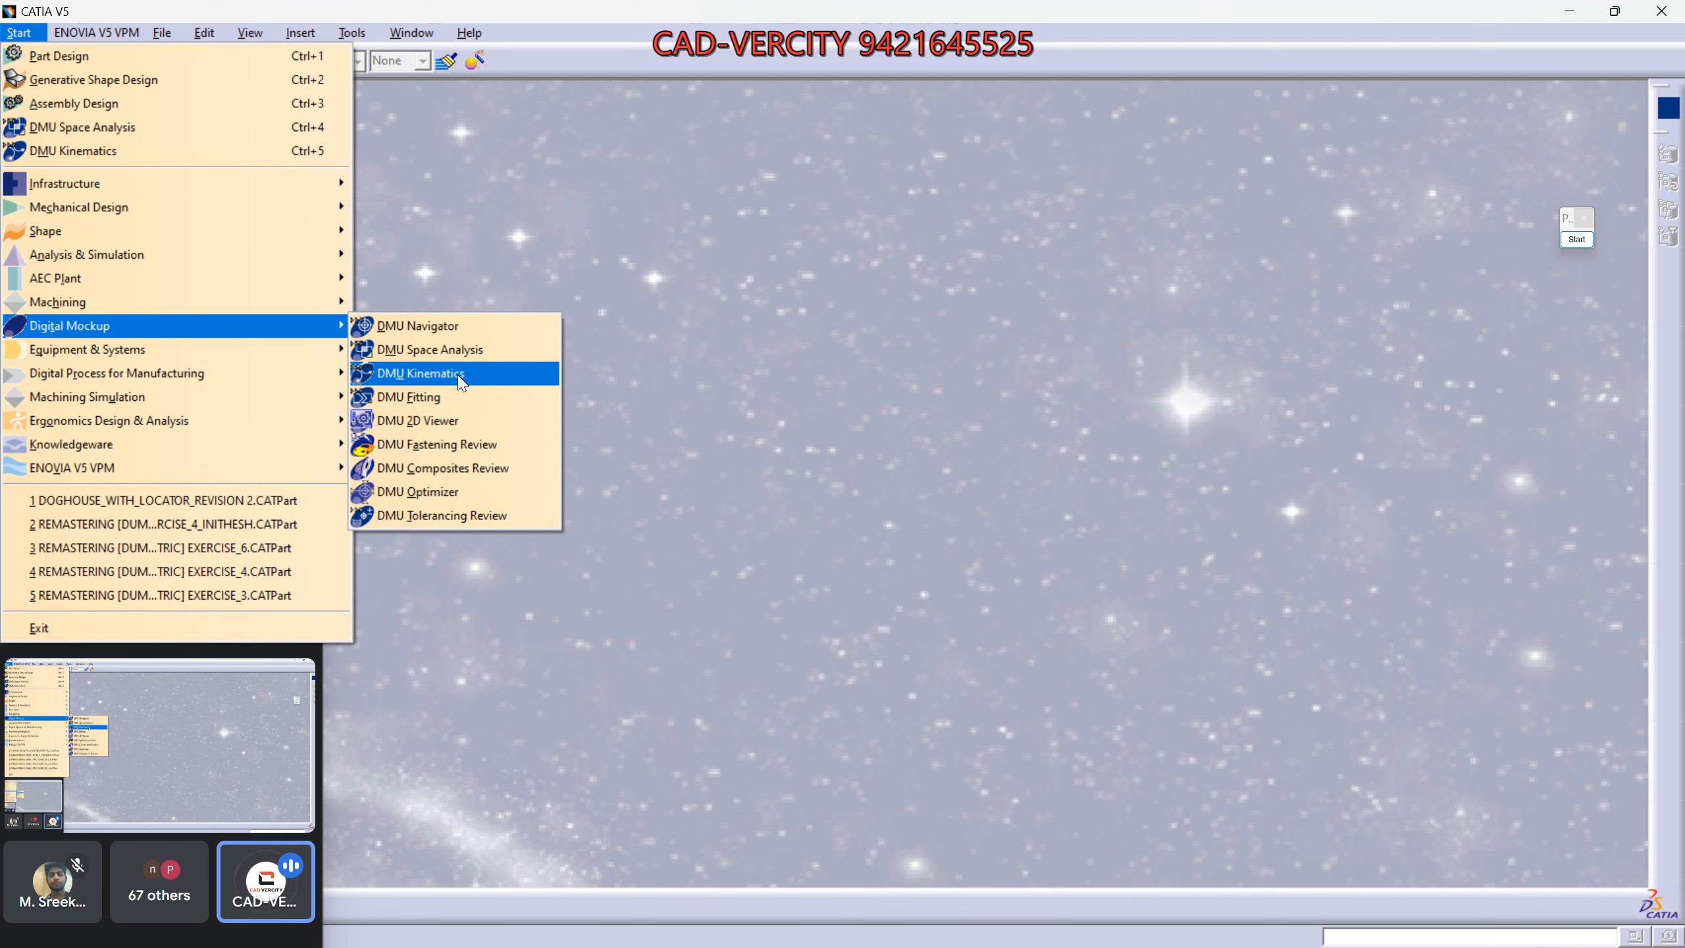
pyautogui.click(477, 234)
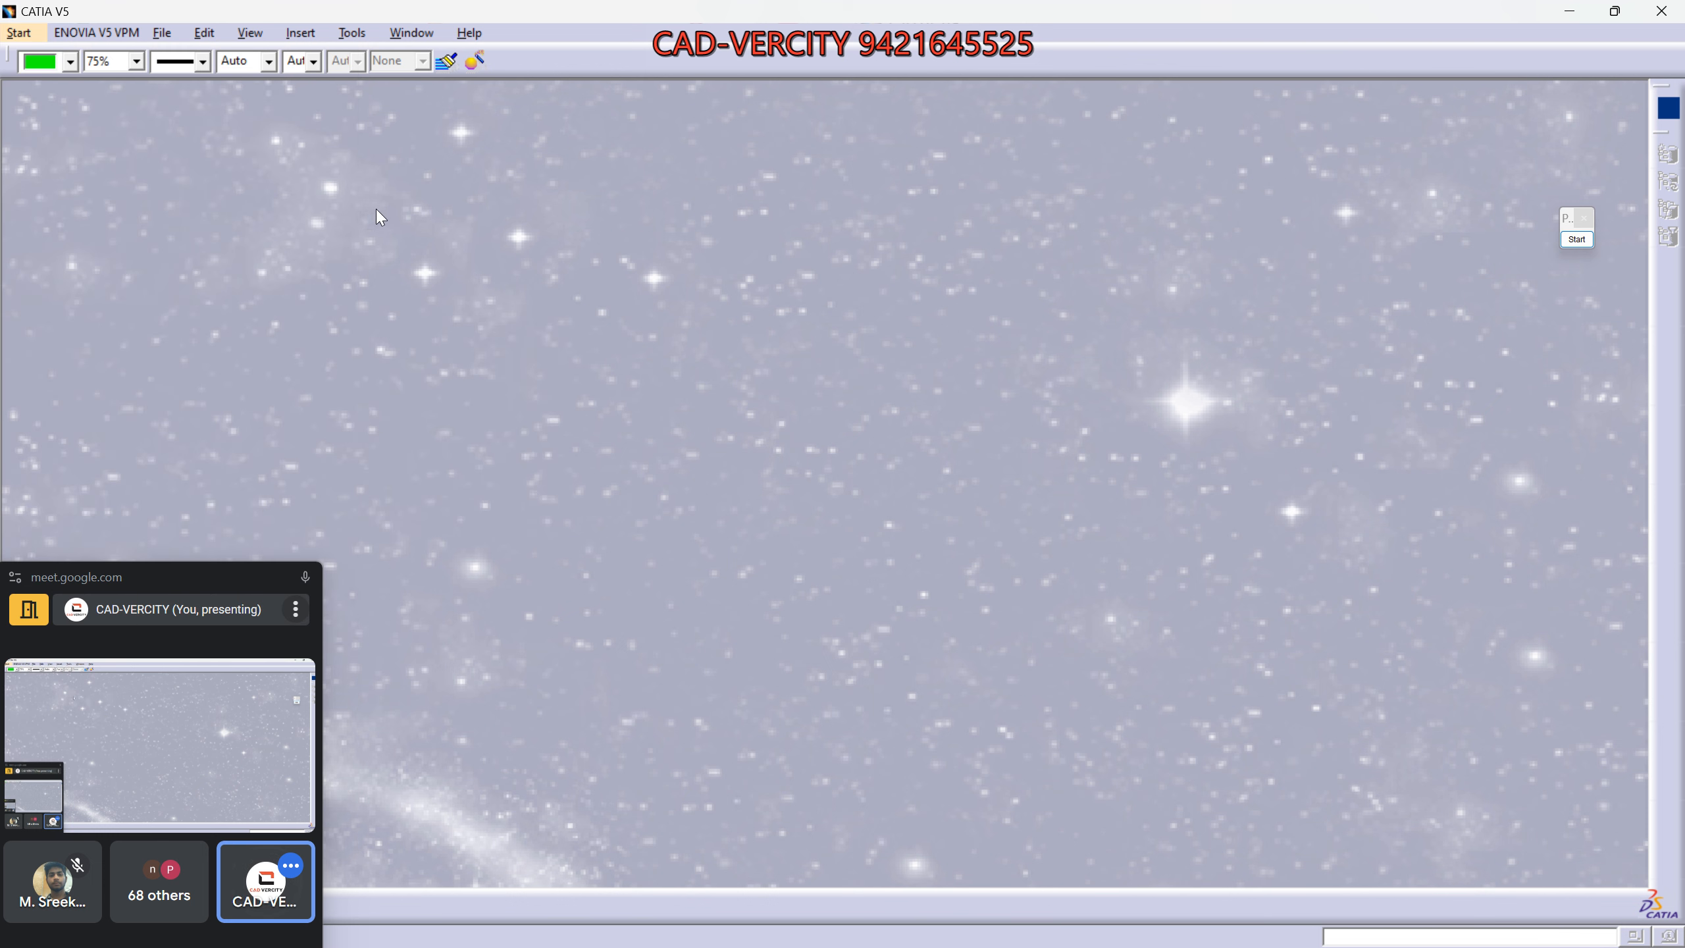
# Start a new part in the Part Design workbench and review its creation options.
pyautogui.click(19, 34)
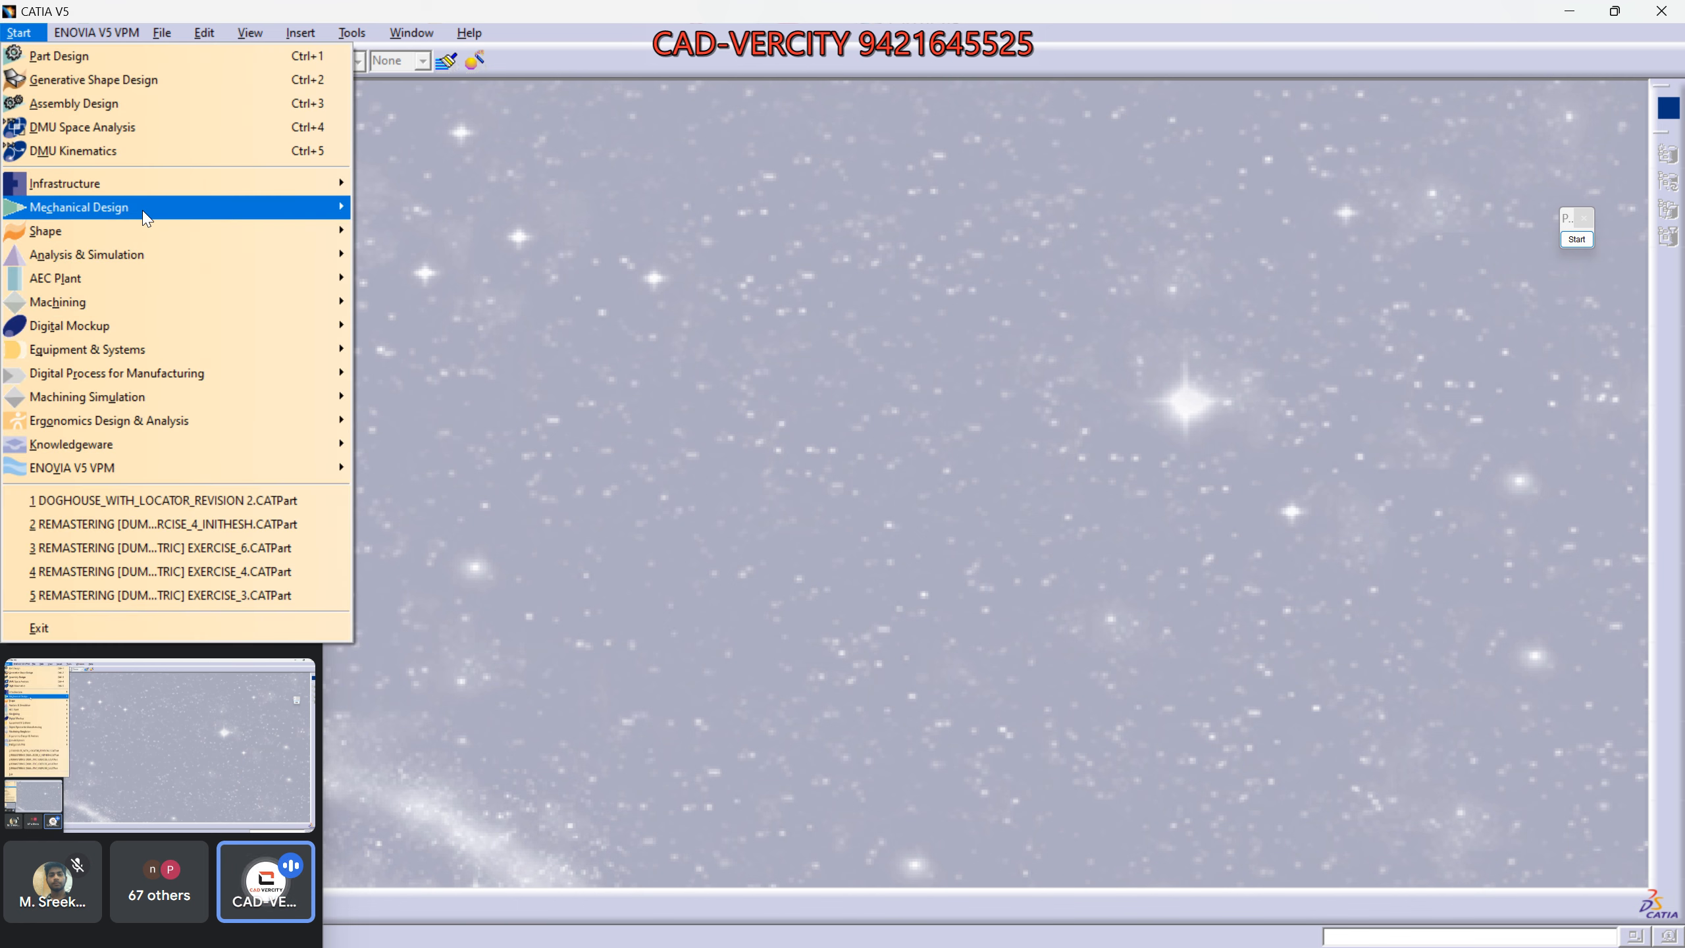
pyautogui.moveTo(143, 211)
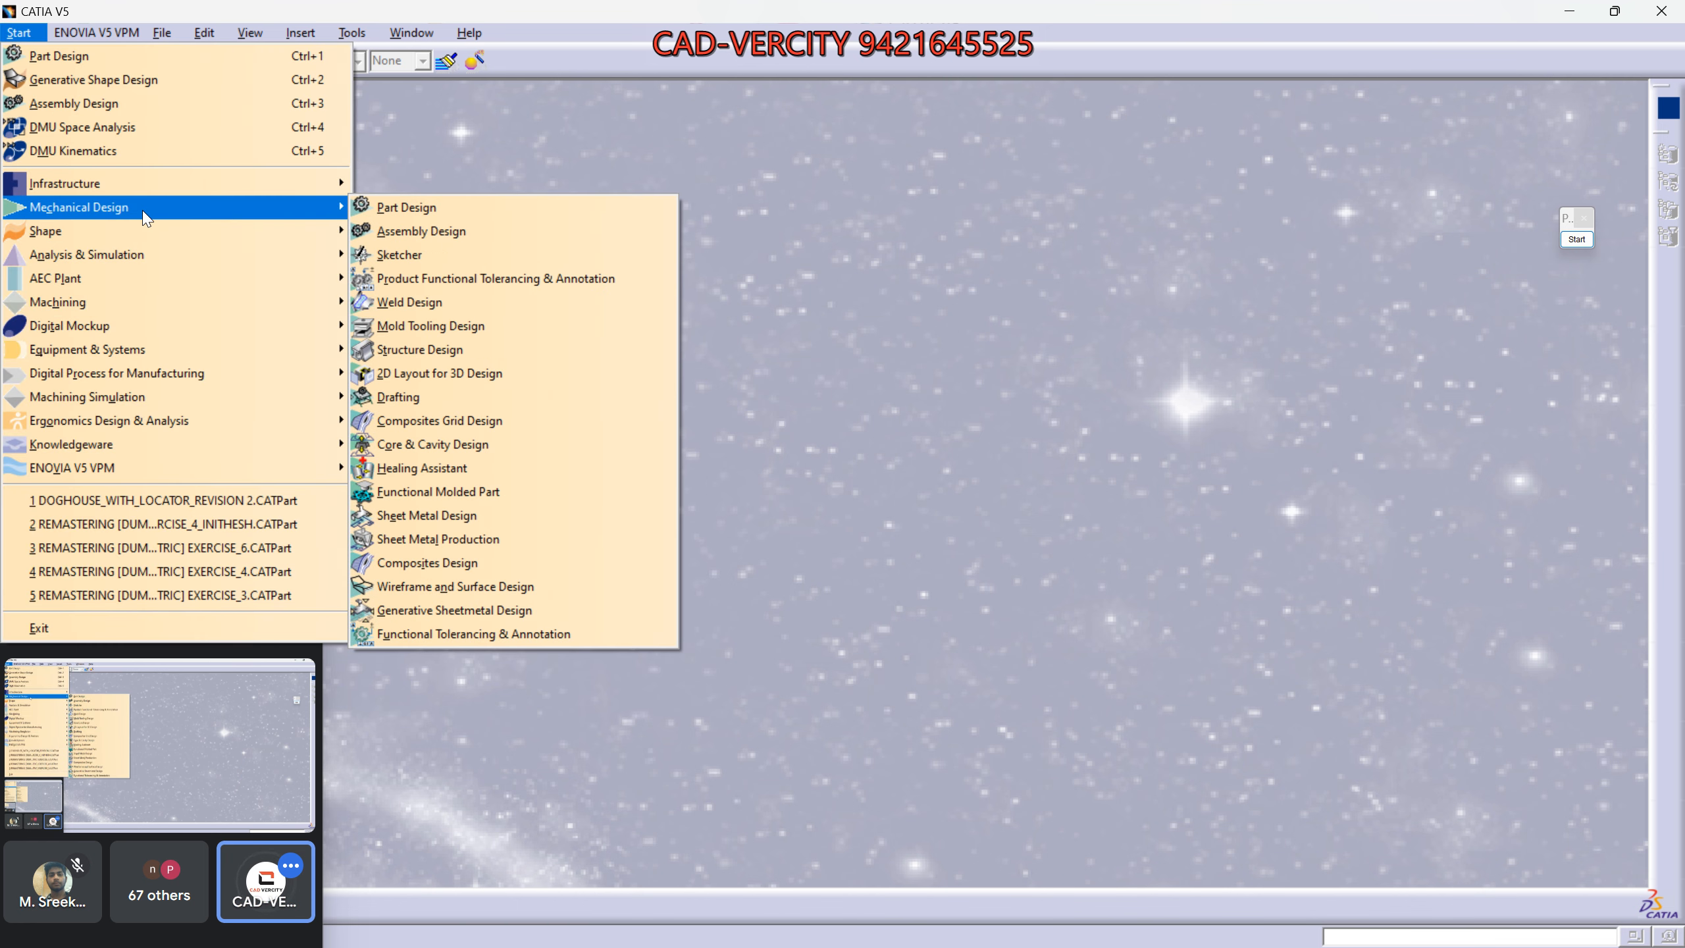
pyautogui.click(432, 212)
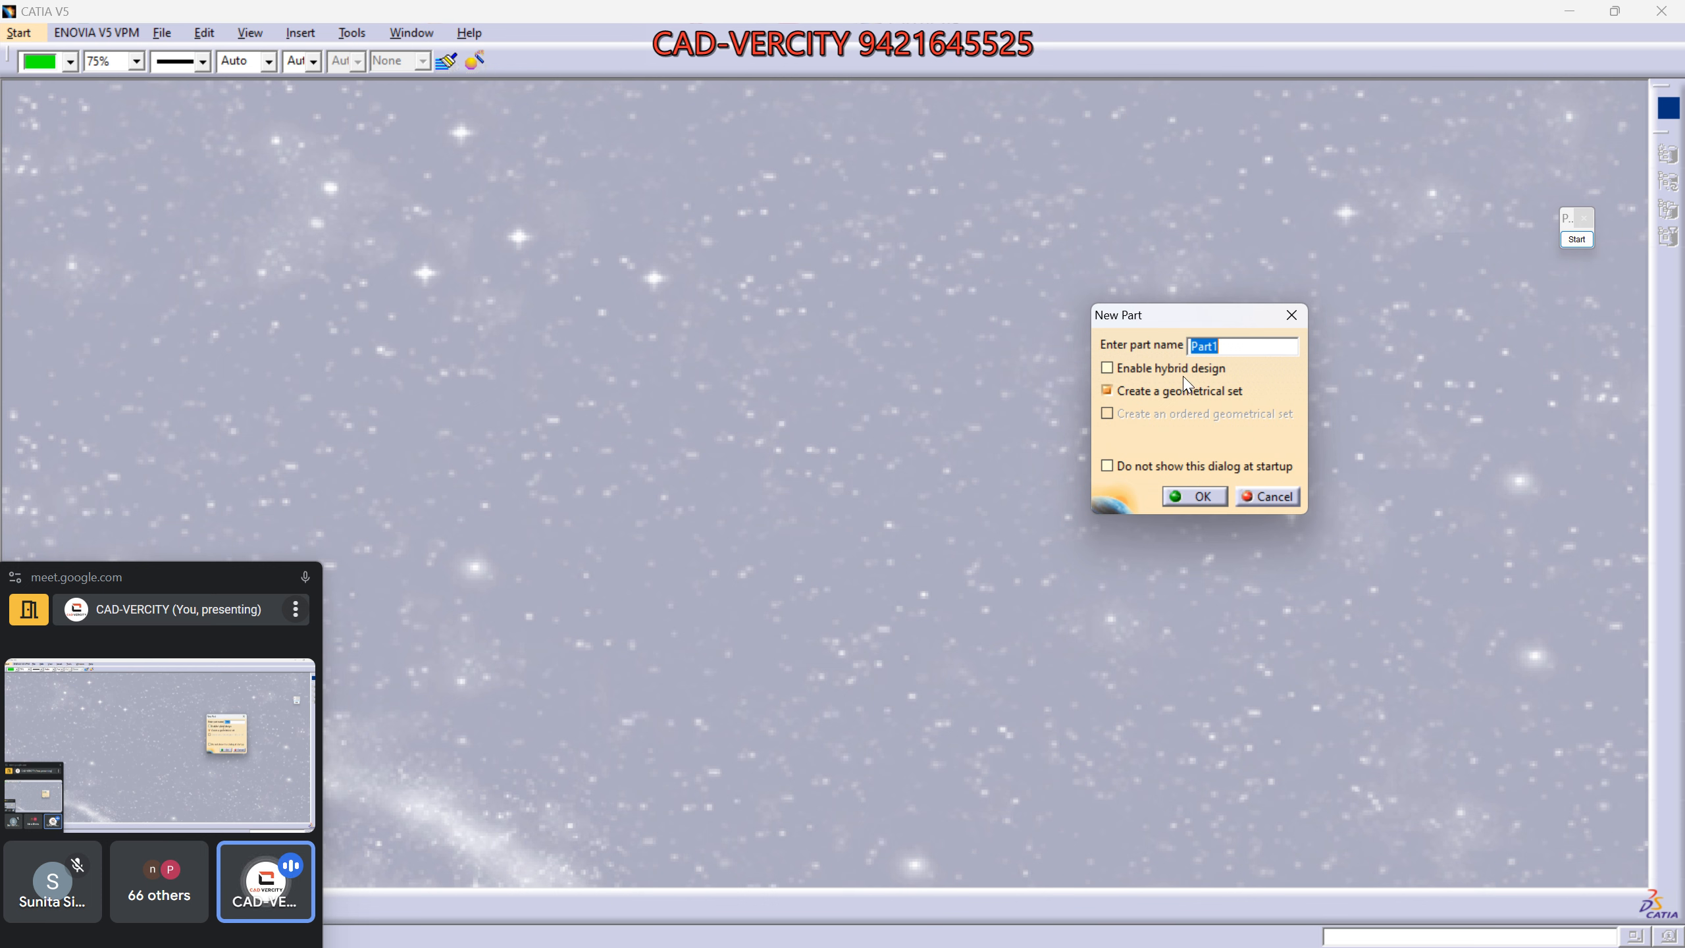
pyautogui.moveTo(1206, 384)
pyautogui.moveTo(1137, 402)
pyautogui.moveTo(223, 576); pyautogui.dragTo(238, 585)
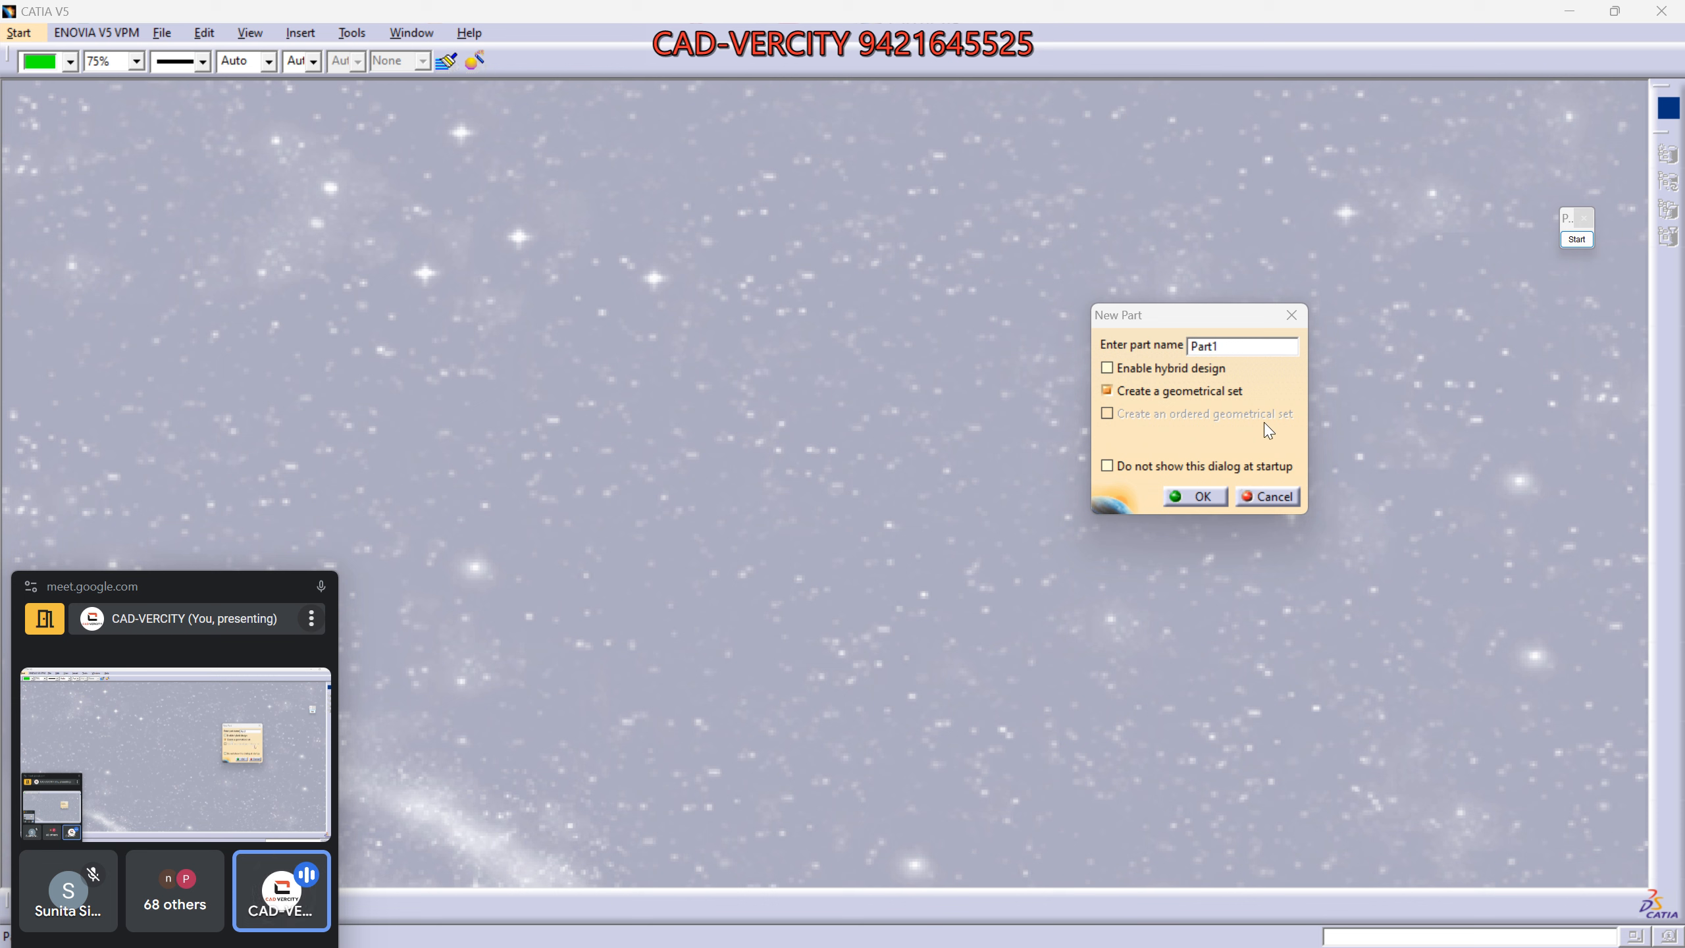
pyautogui.moveTo(1267, 430)
# Name the new part DESIGN_DAY_1 and create it with a geometrical set and without hybrid design.
pyautogui.moveTo(1232, 345); pyautogui.dragTo(1144, 344)
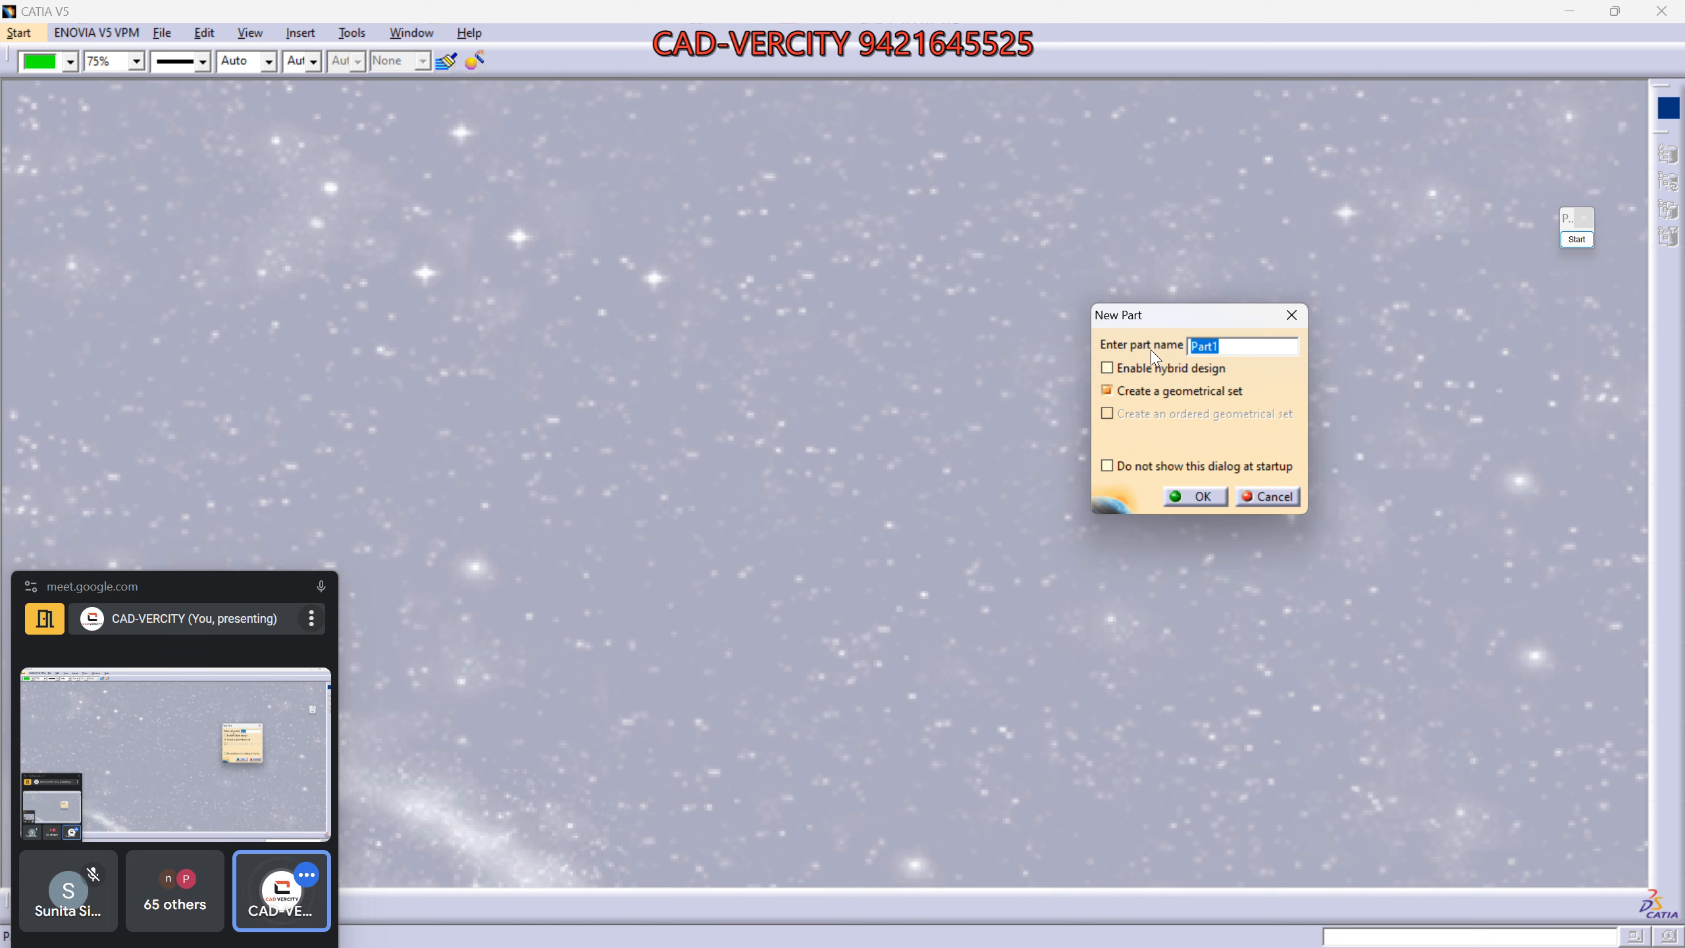
pyautogui.write('DESIGN_DAY_1')
pyautogui.moveTo(1272, 346); pyautogui.dragTo(1191, 345)
pyautogui.moveTo(1272, 346); pyautogui.dragTo(1195, 350)
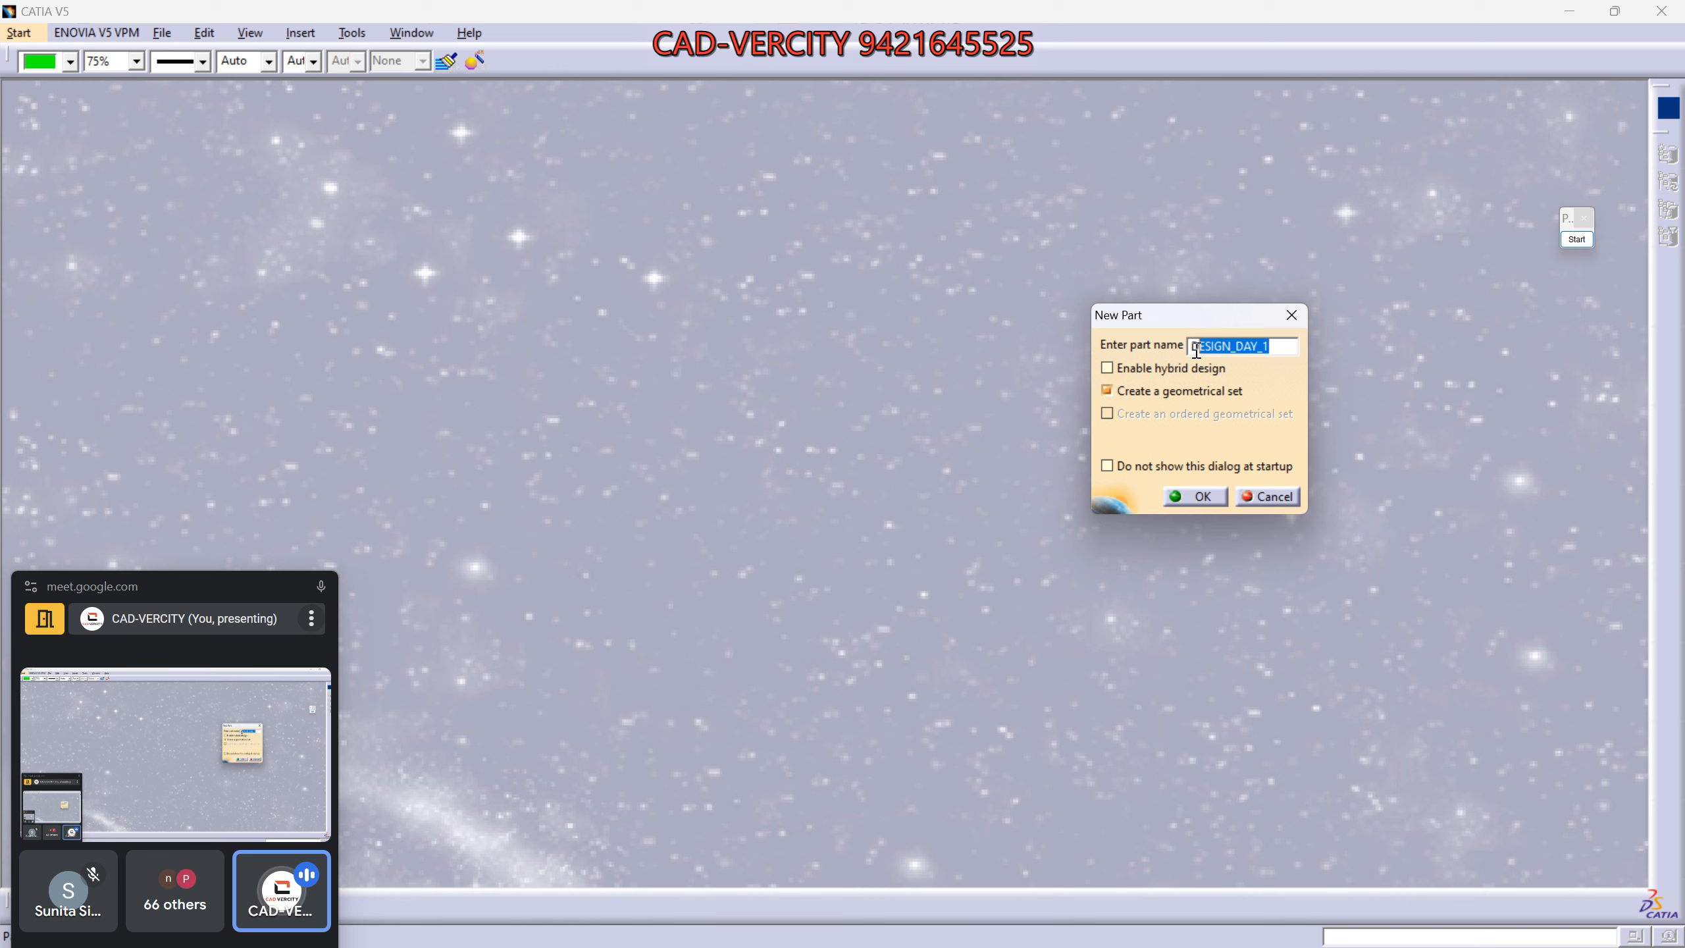
pyautogui.click(1236, 345)
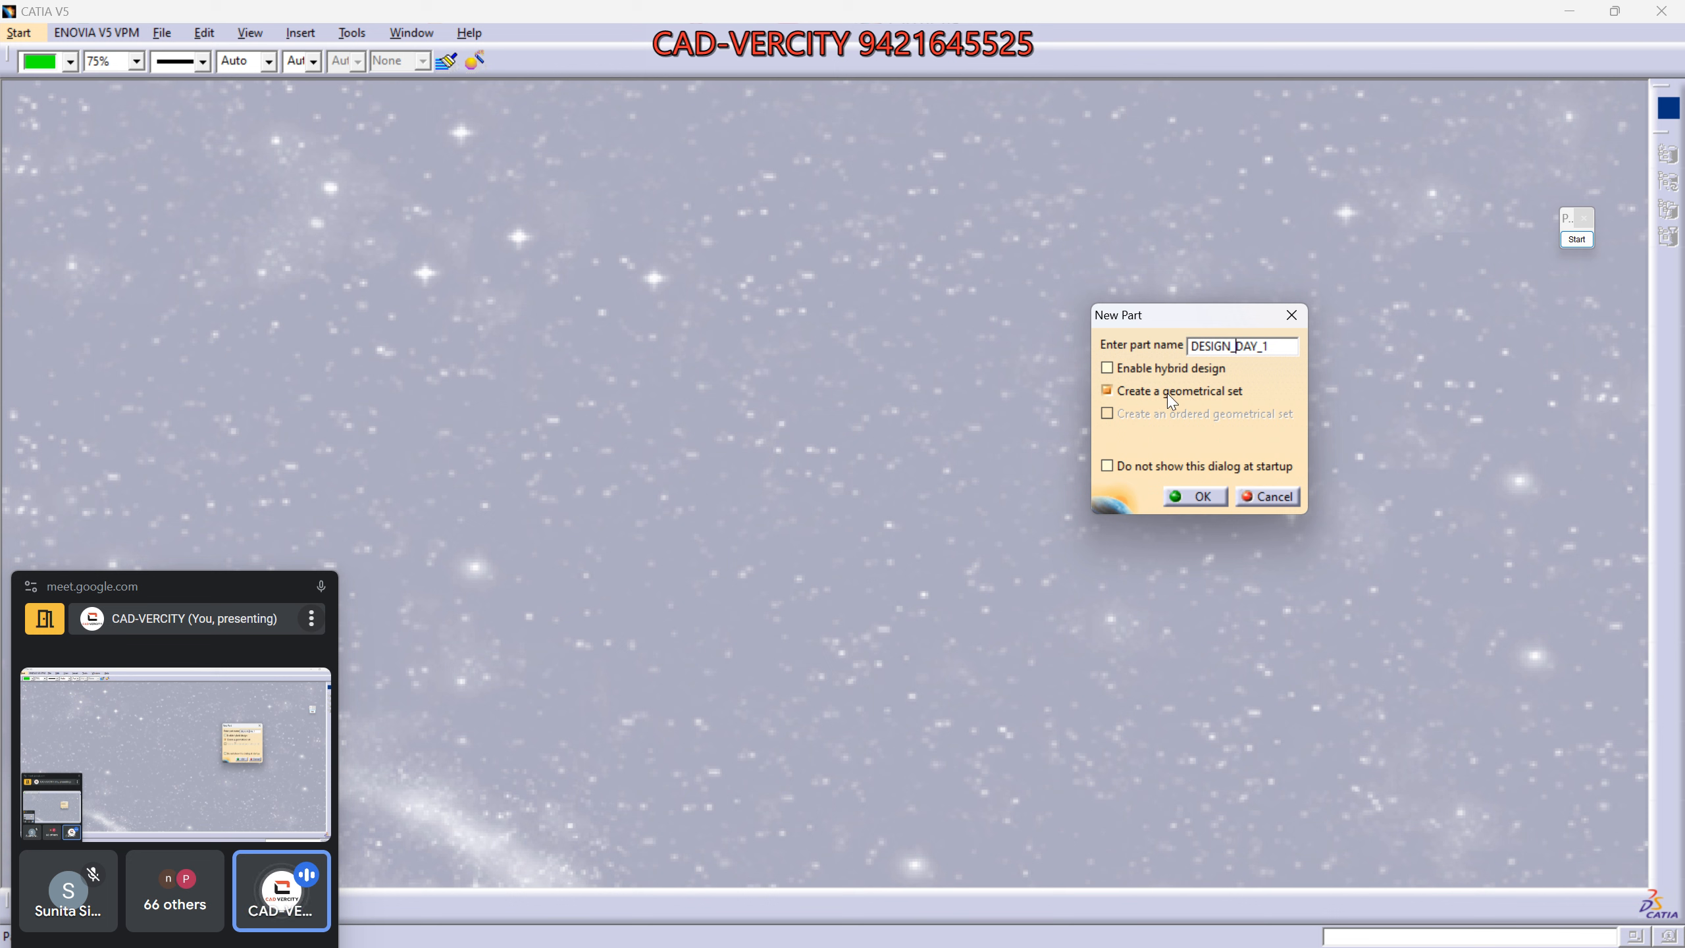
pyautogui.moveTo(1193, 379)
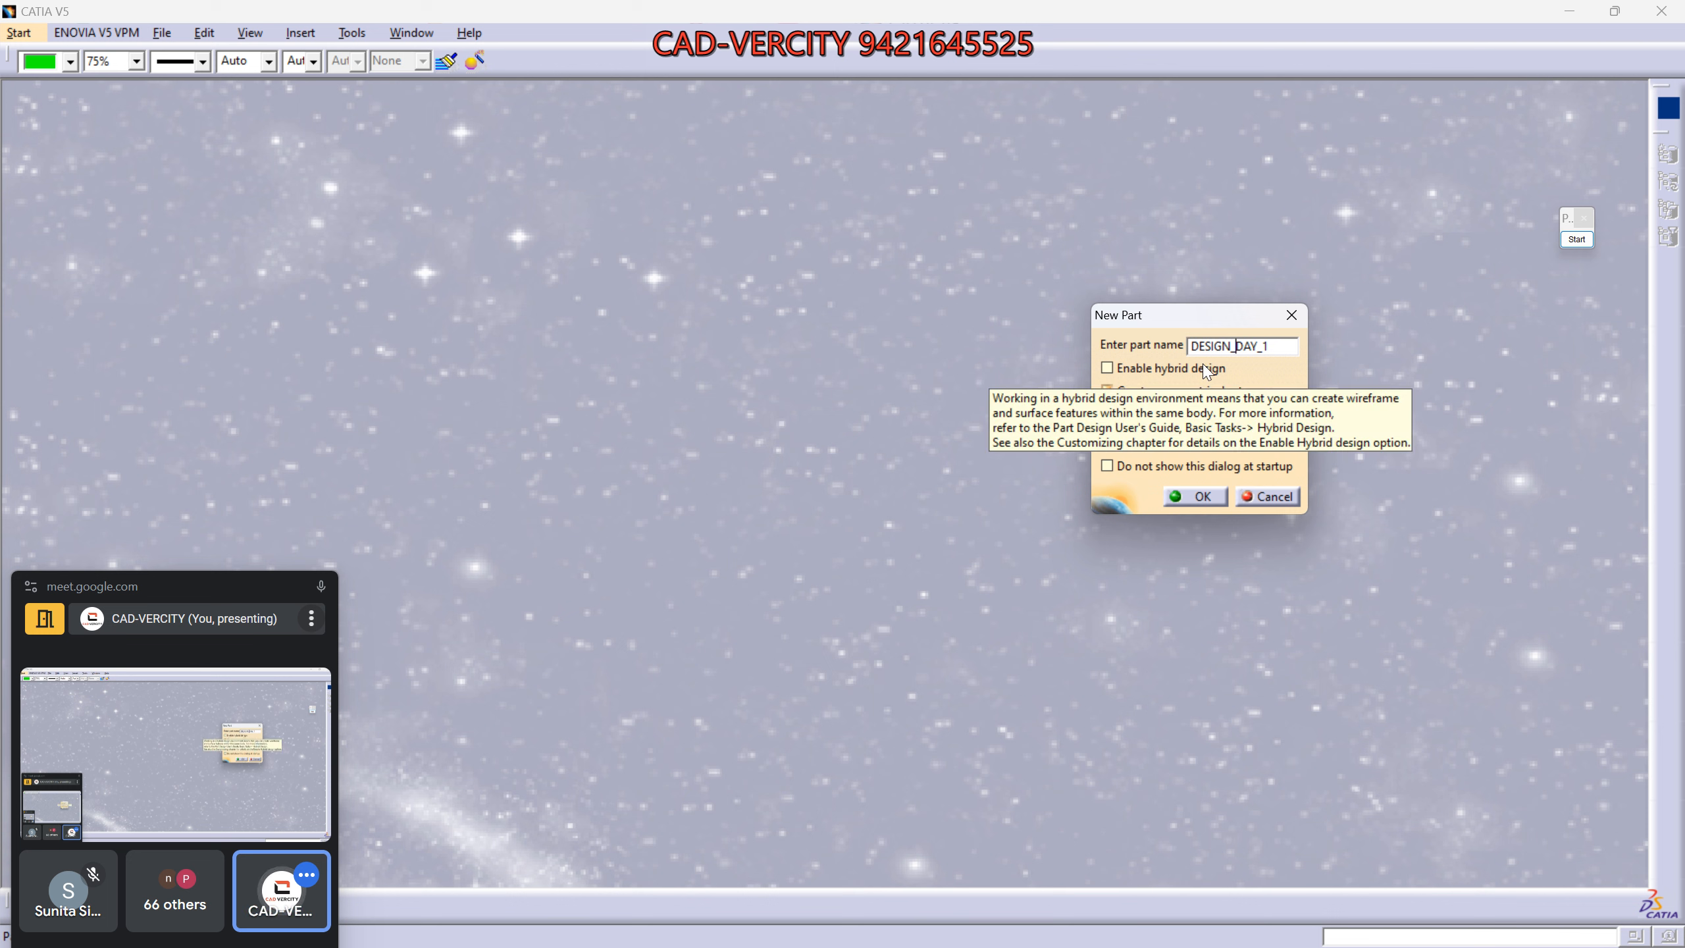
pyautogui.moveTo(1131, 416)
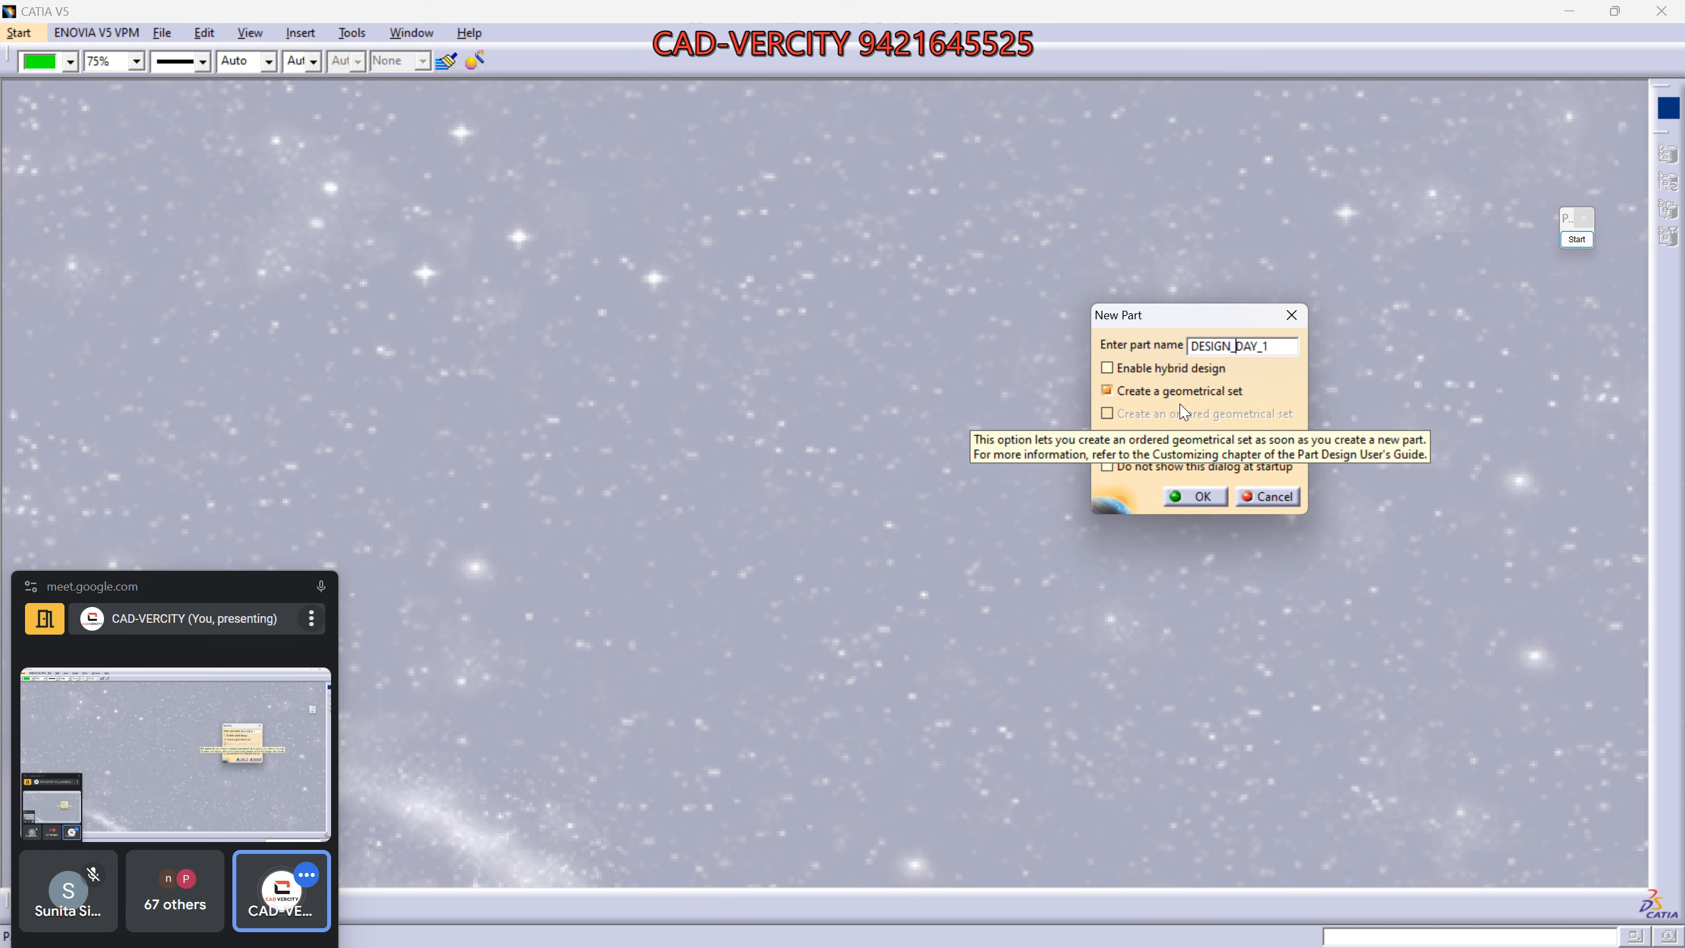
pyautogui.click(1202, 498)
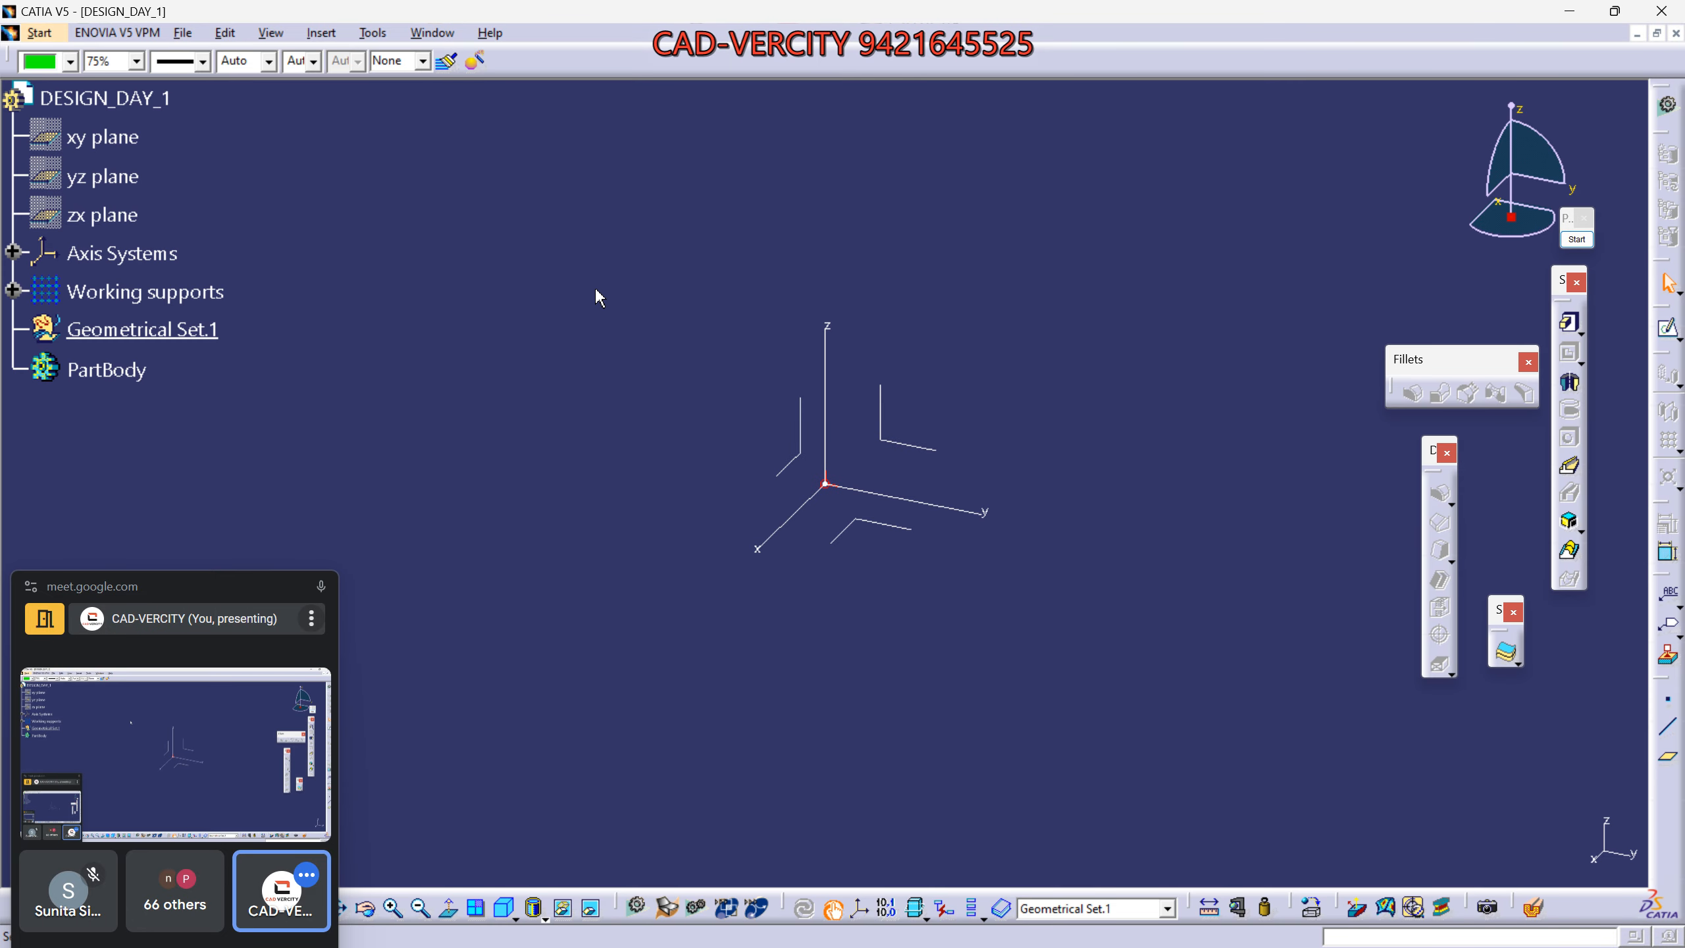
# Hide the axis system and working supports around the origin and show the xy, yz and zx planes.
pyautogui.moveTo(605, 278); pyautogui.dragTo(1192, 692)
pyautogui.press('space')
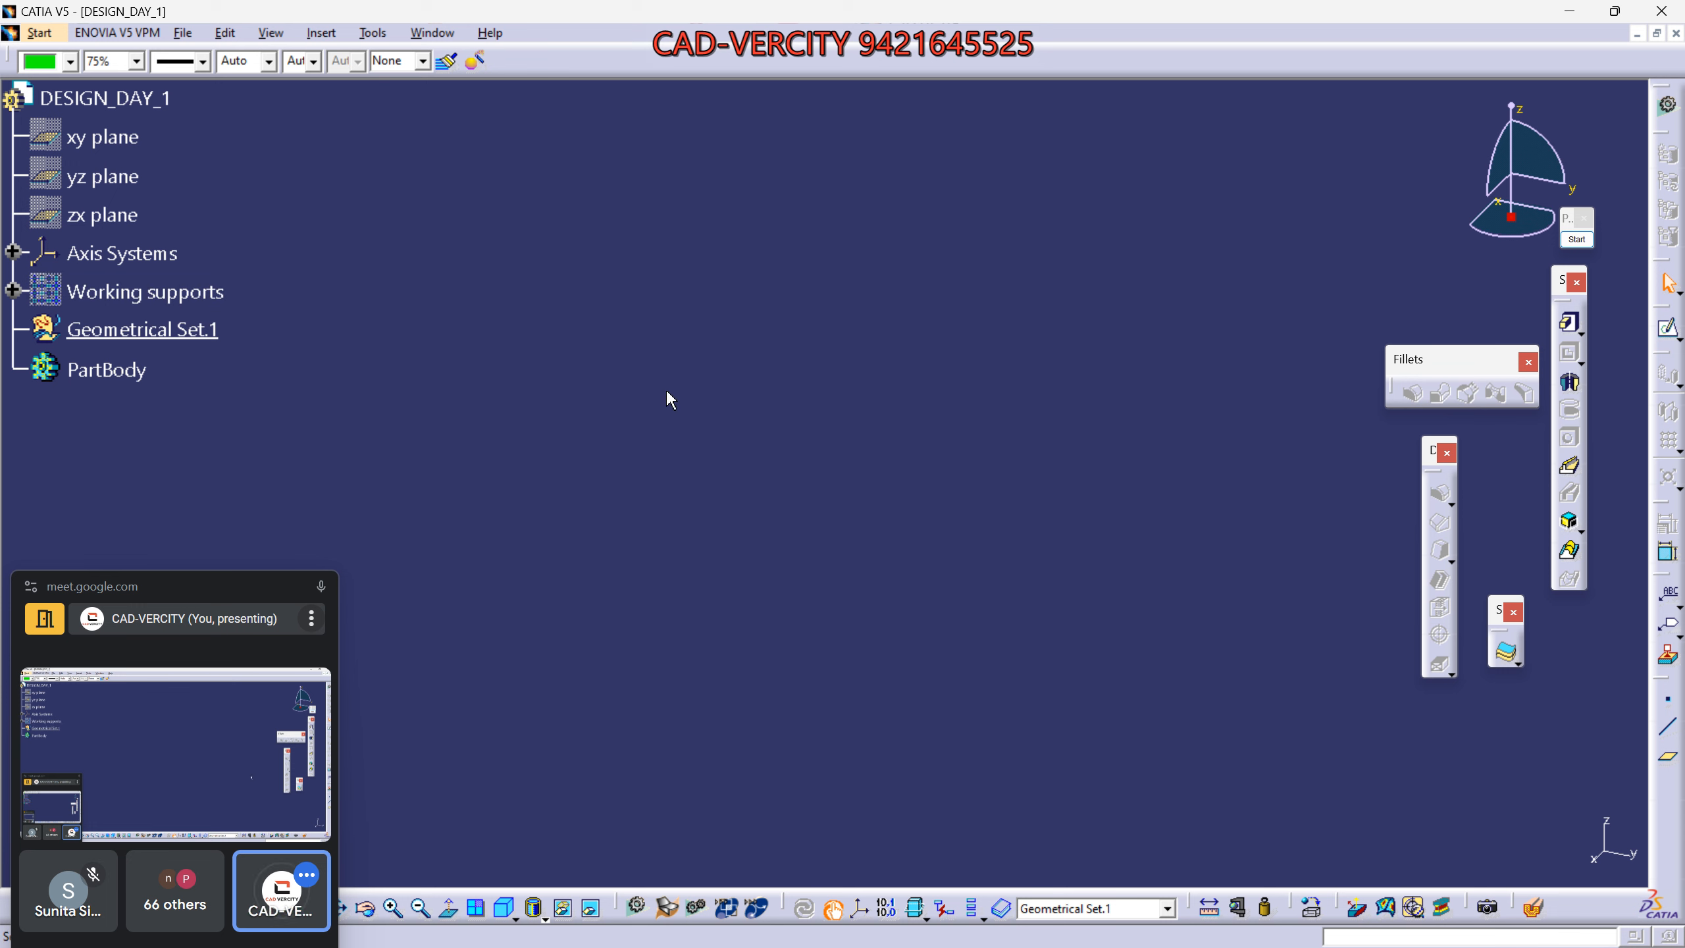
pyautogui.click(102, 137)
pyautogui.keyDown('ctrl'); pyautogui.click(126, 216); pyautogui.keyUp('ctrl')
pyautogui.keyDown('ctrl'); pyautogui.click(105, 176); pyautogui.keyUp('ctrl')
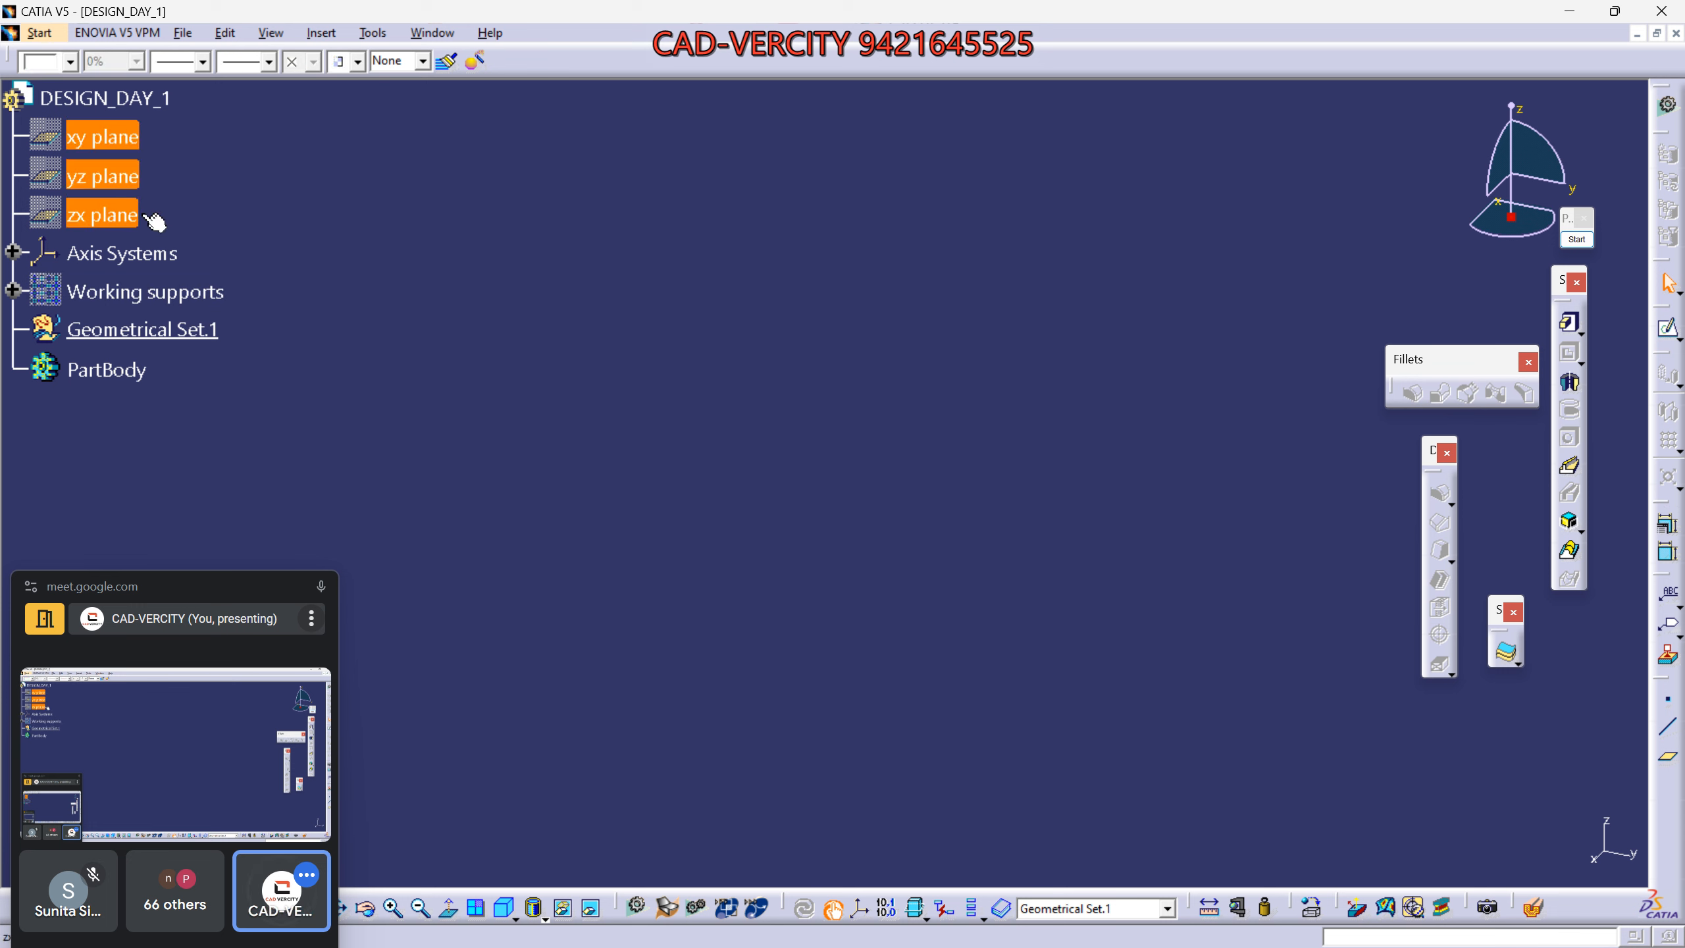
pyautogui.press('space')
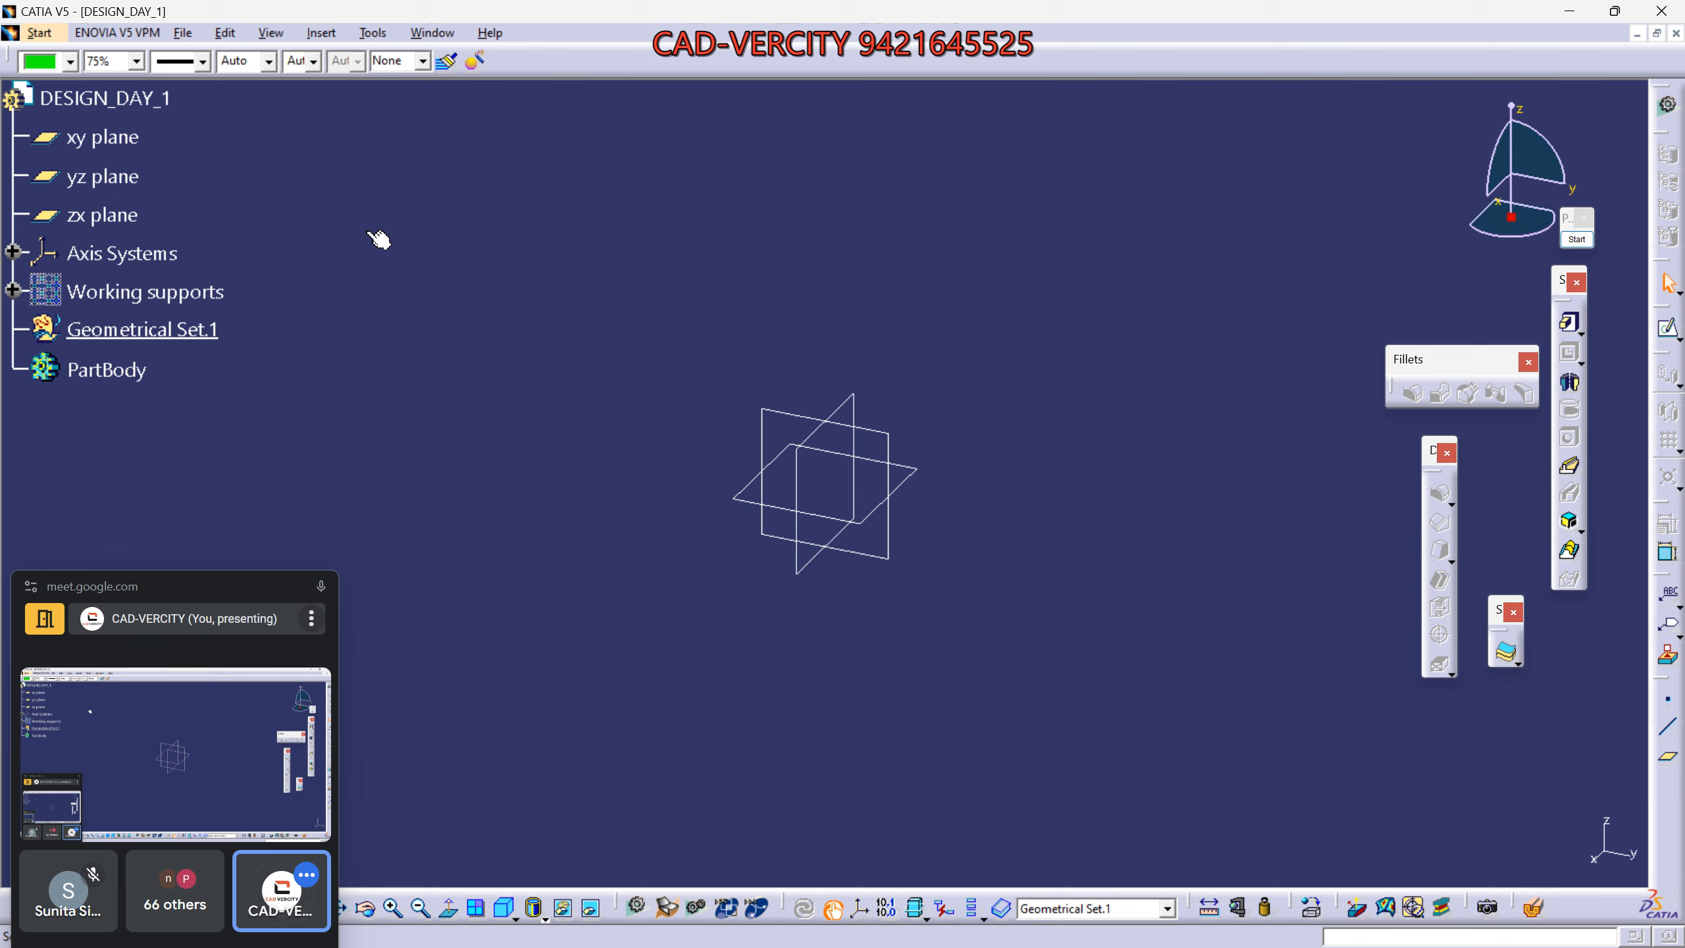
# Highlight the xy, yz and zx planes from the specification tree to examine their orientation.
pyautogui.click(105, 176)
pyautogui.click(103, 137)
pyautogui.keyDown('ctrl'); pyautogui.click(130, 178); pyautogui.keyUp('ctrl')
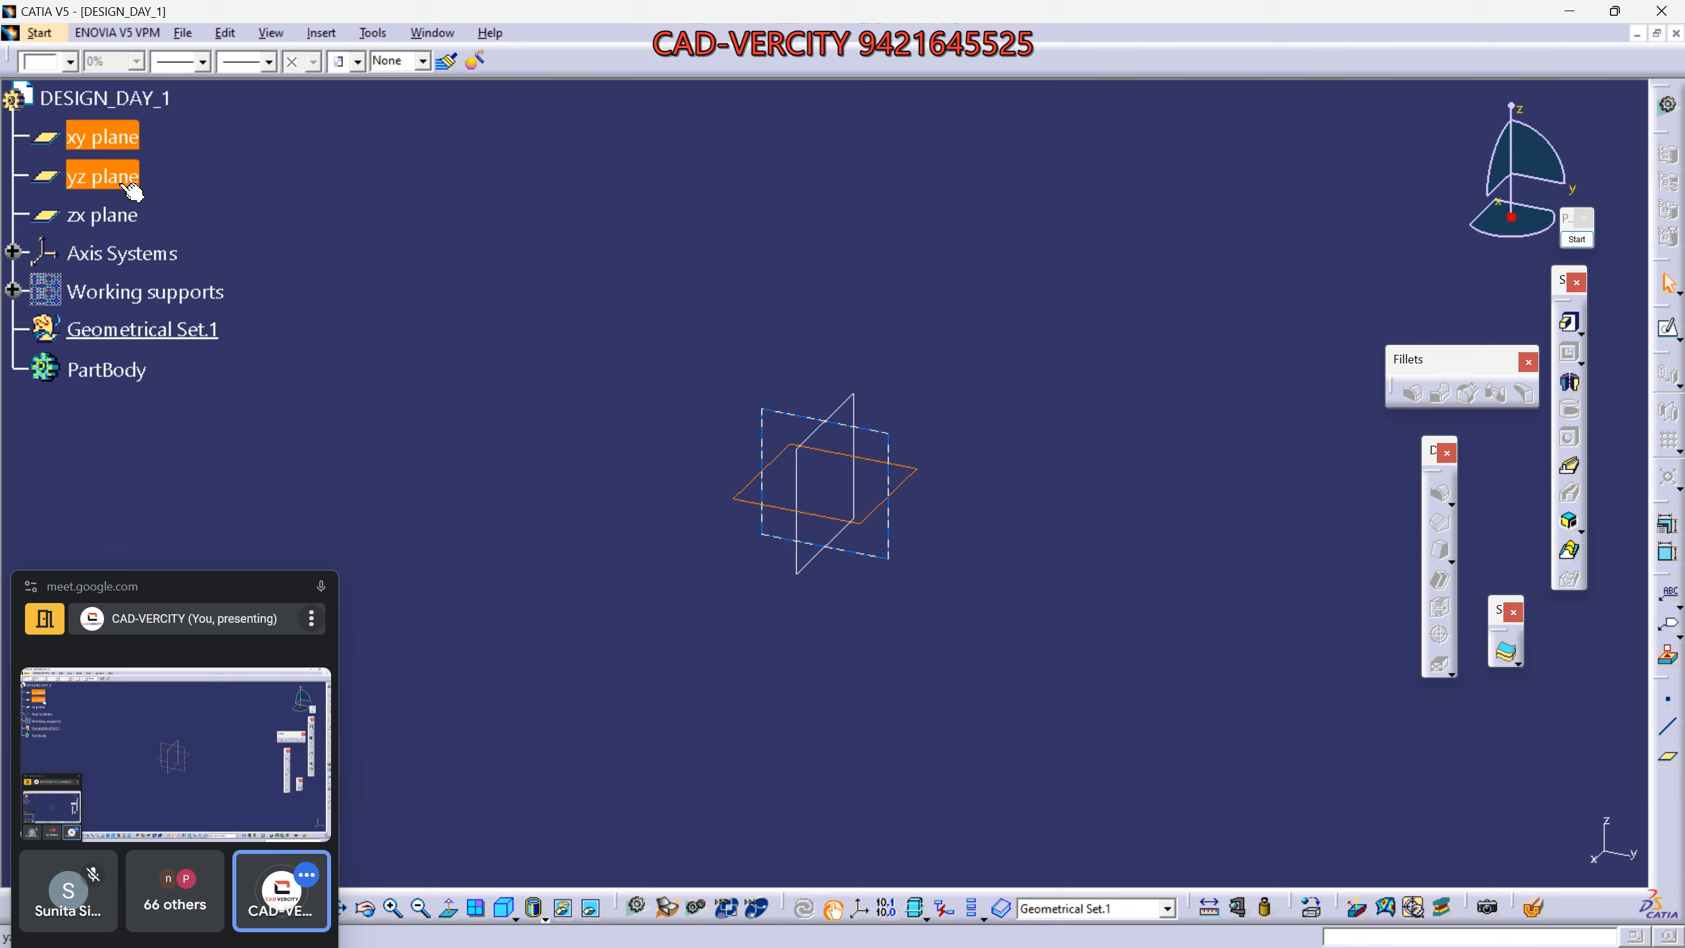
pyautogui.click(116, 176)
pyautogui.click(131, 219)
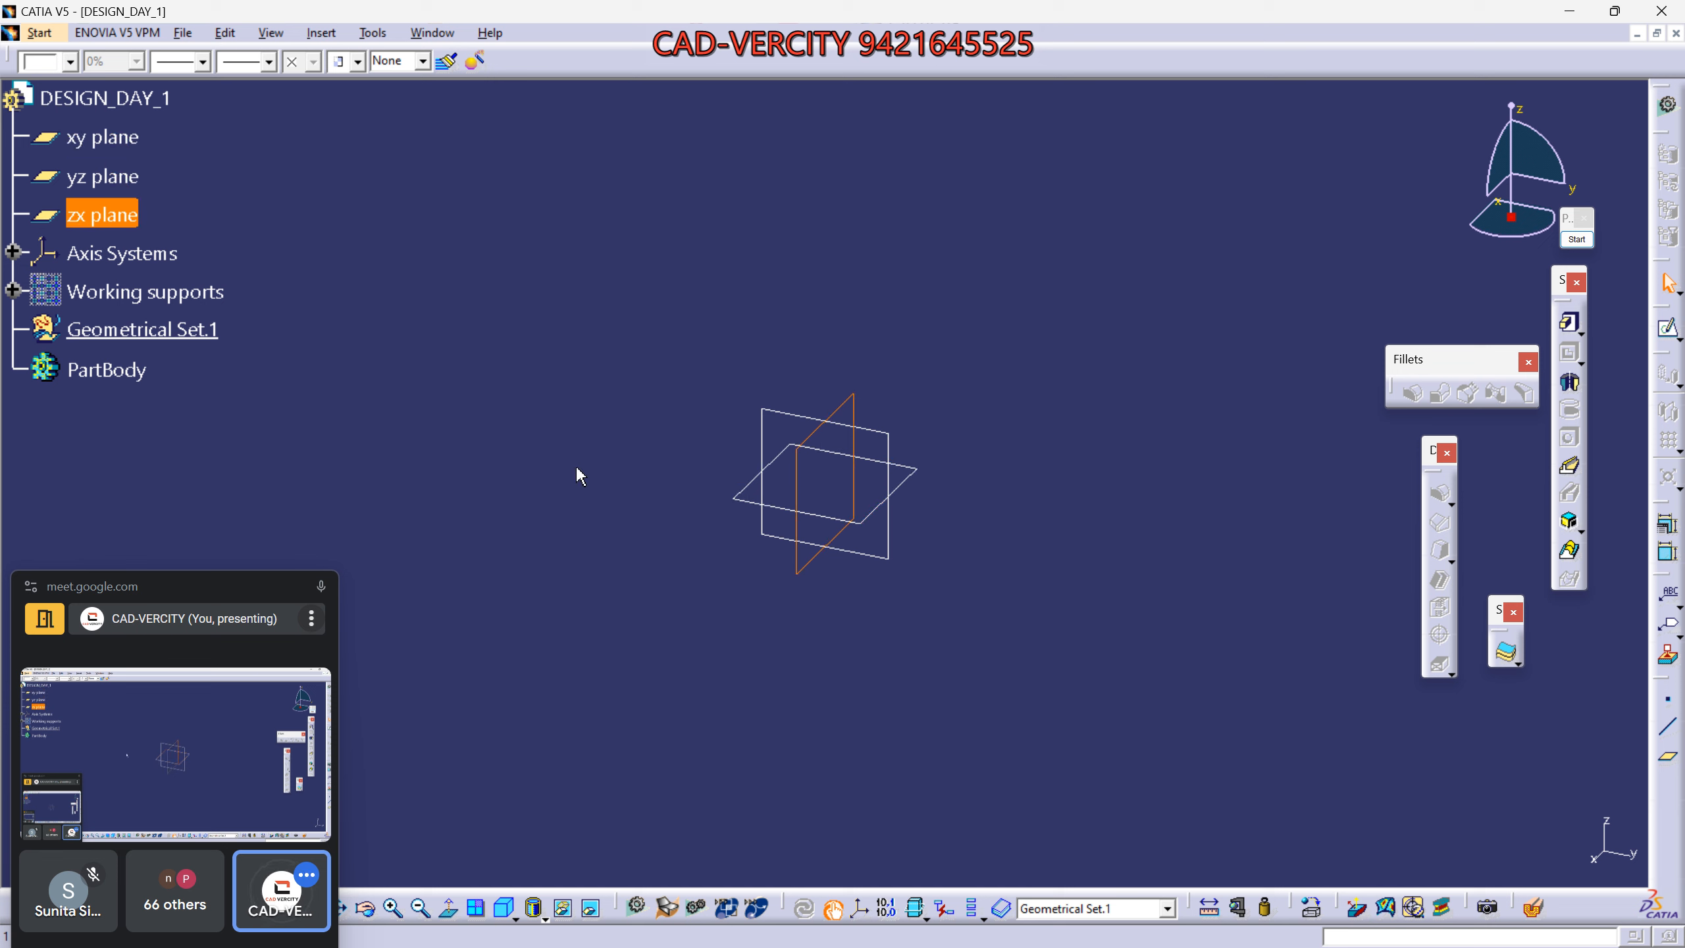
# Dock the floating Fillets, dress-up and other toolbars to clear the modeling area around the compass.
pyautogui.moveTo(1451, 362); pyautogui.dragTo(1357, 414)
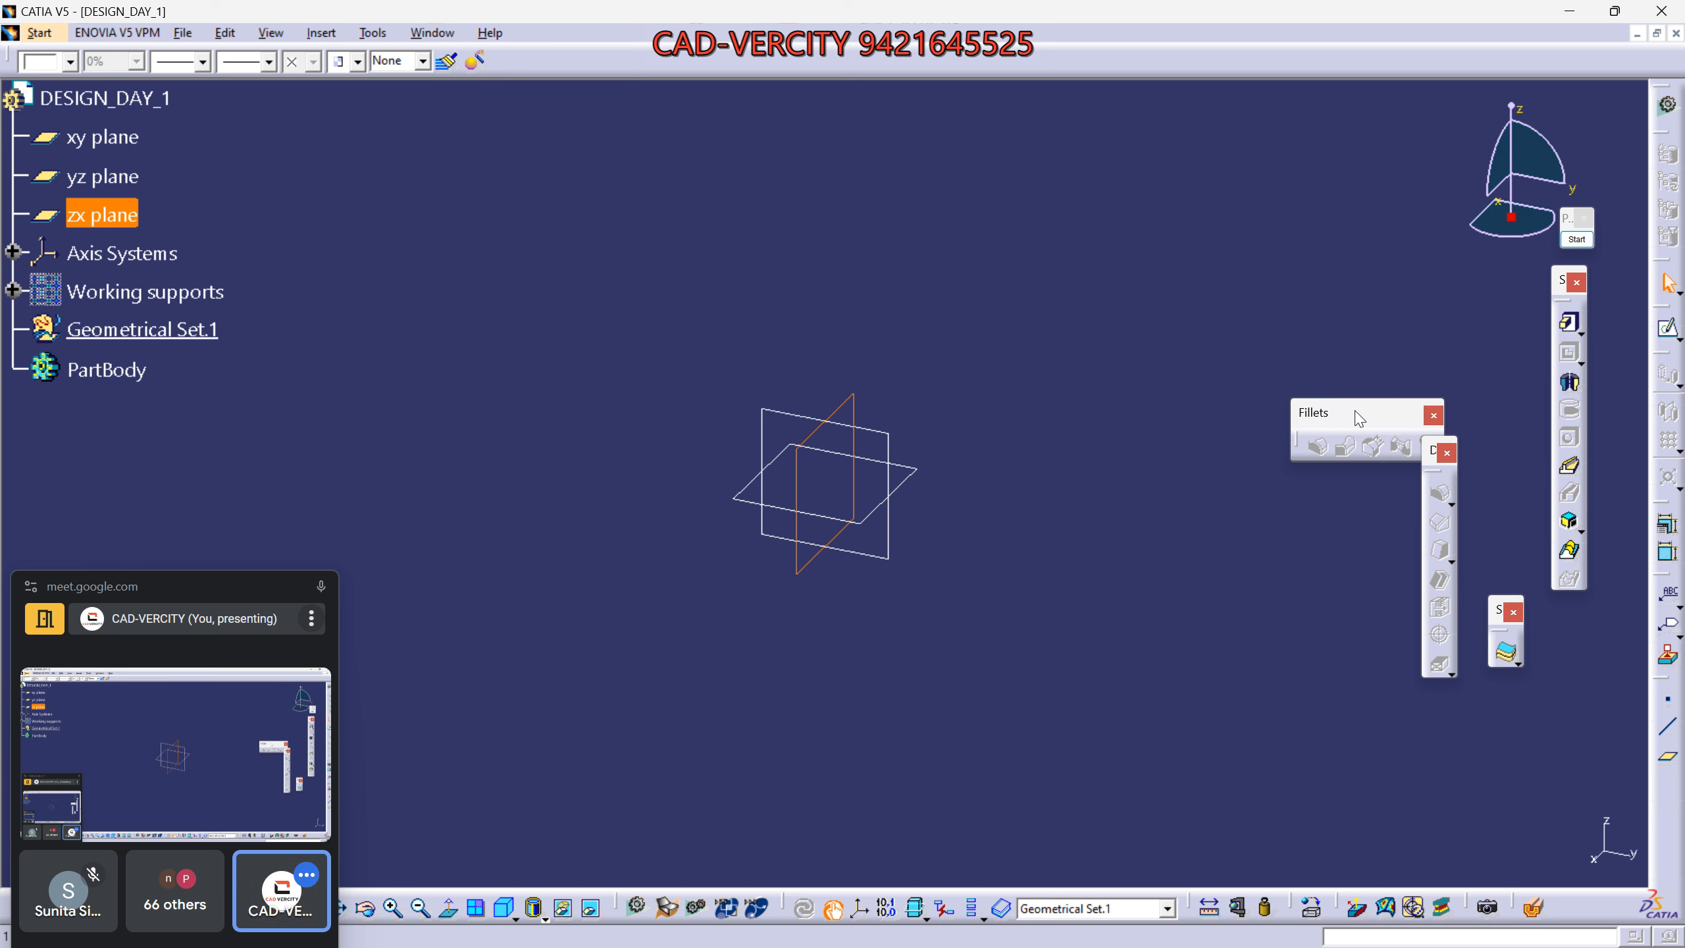
pyautogui.moveTo(1561, 281); pyautogui.dragTo(1554, 474)
pyautogui.doubleClick(1554, 474)
pyautogui.doubleClick(1426, 457)
pyautogui.doubleClick(1350, 416)
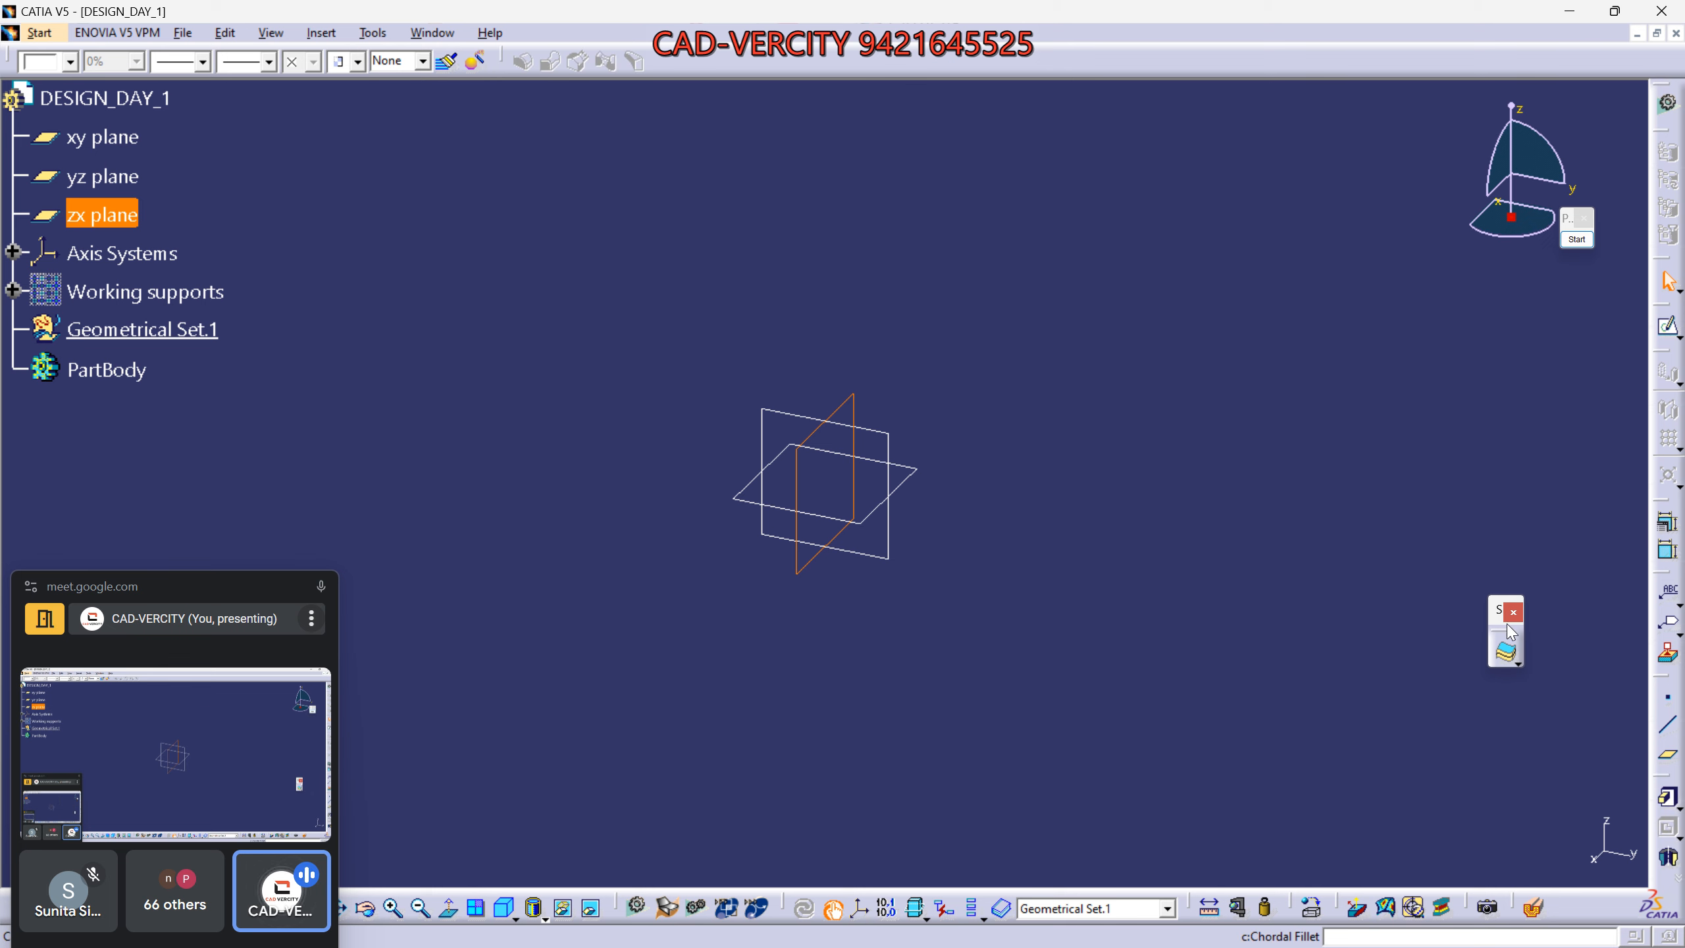
pyautogui.doubleClick(1497, 619)
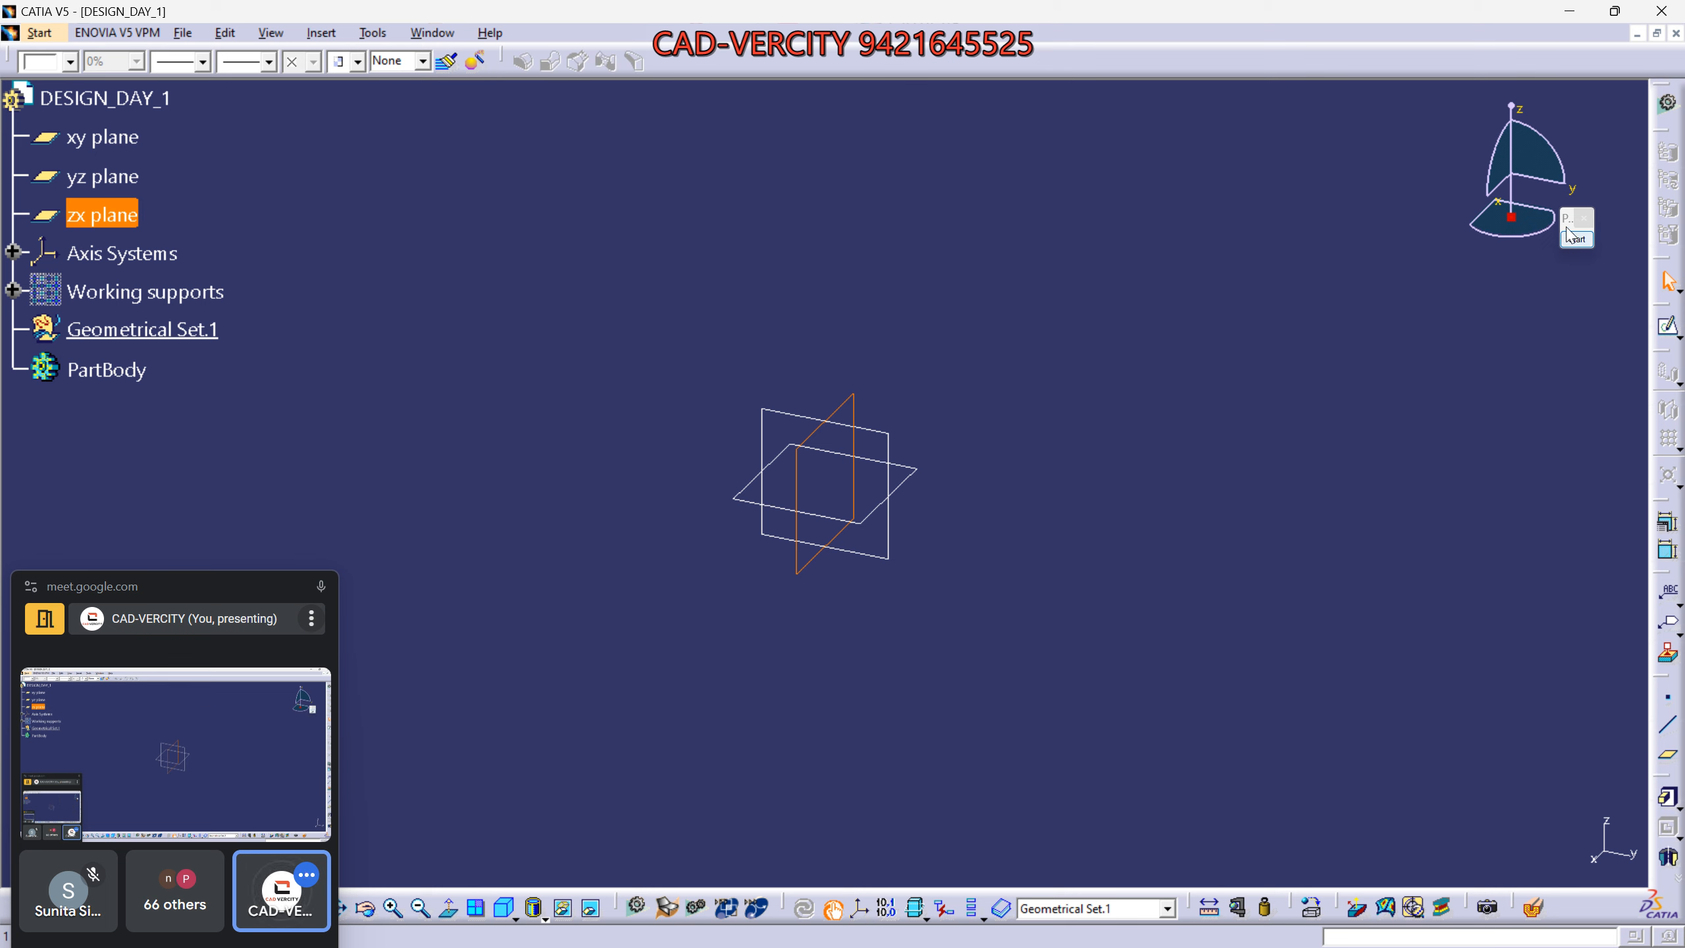
# Start the screen annotation tool and draw green rectangles around the compass, twice, and around the specification tree.
pyautogui.moveTo(1566, 225); pyautogui.dragTo(1503, 513)
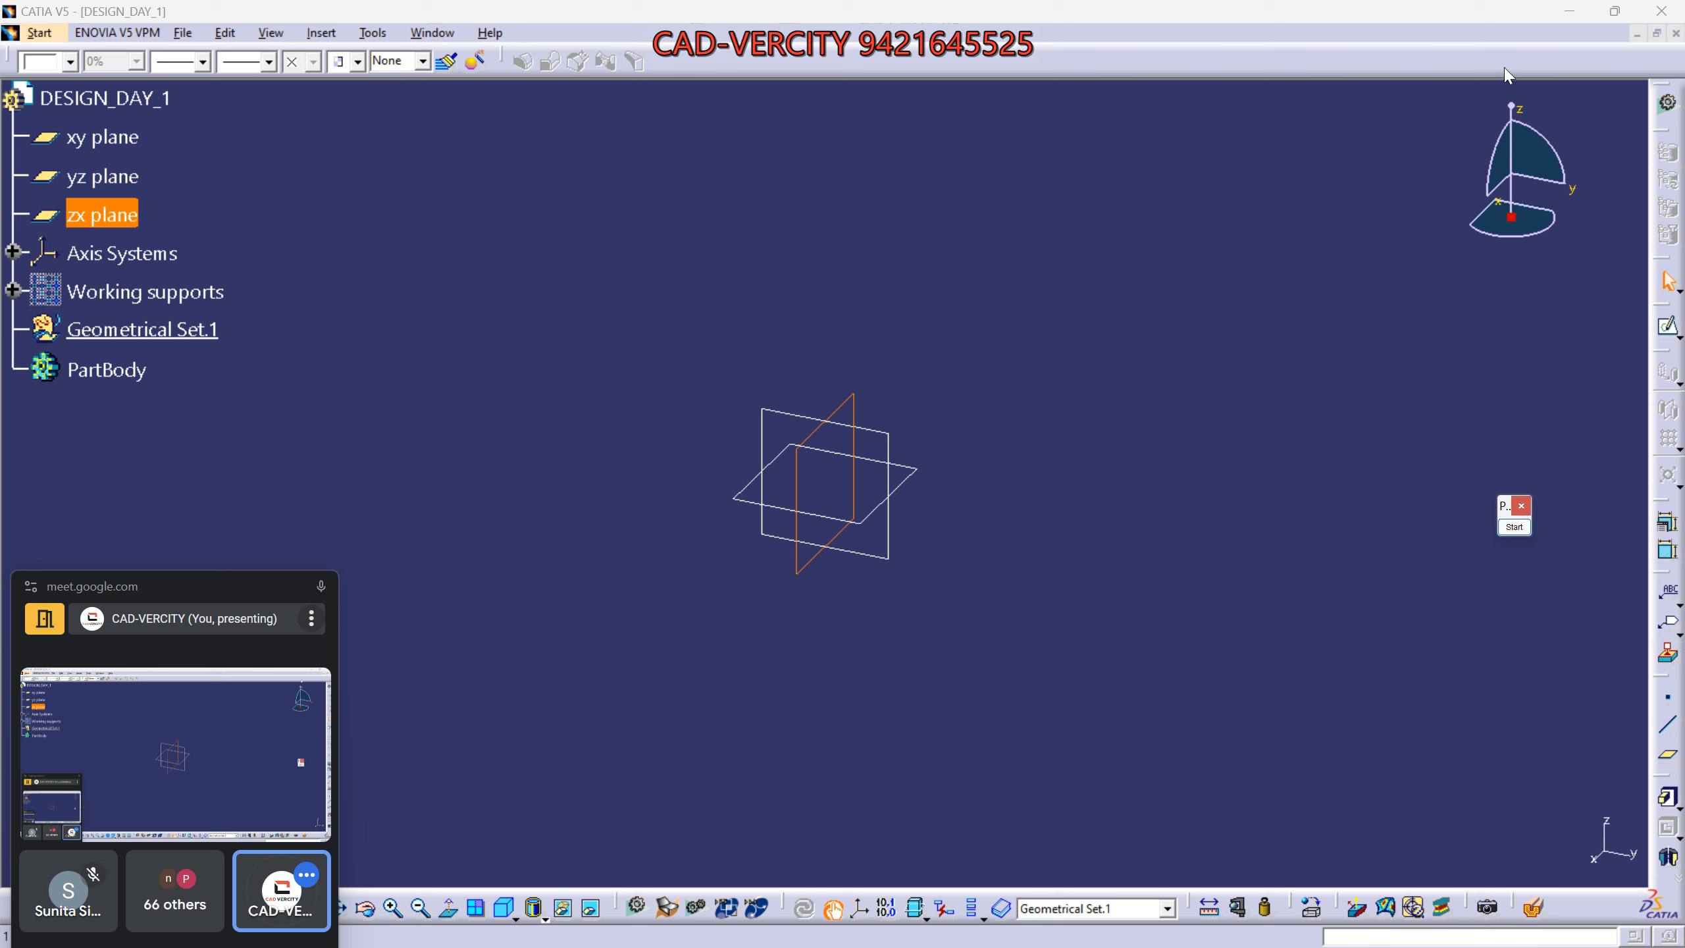
pyautogui.click(1514, 526)
pyautogui.moveTo(1504, 509); pyautogui.dragTo(1539, 606)
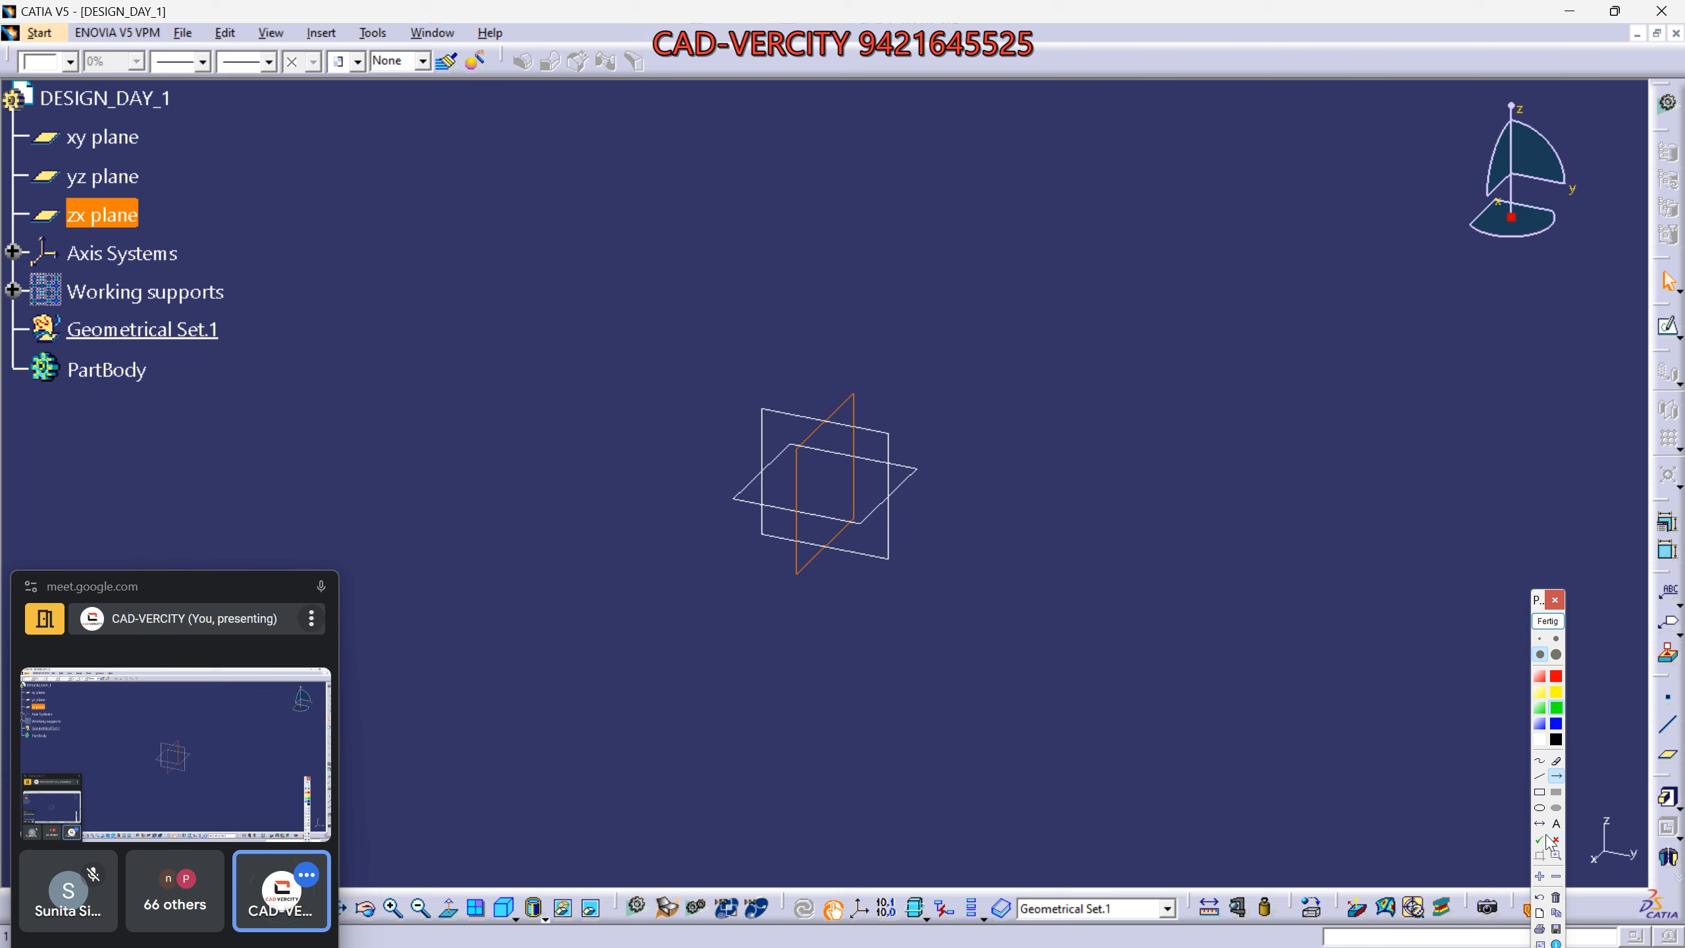
pyautogui.click(1539, 792)
pyautogui.moveTo(1450, 84)
pyautogui.mouseDown()
pyautogui.moveTo(1535, 219)
pyautogui.moveTo(1602, 258)
pyautogui.mouseUp()
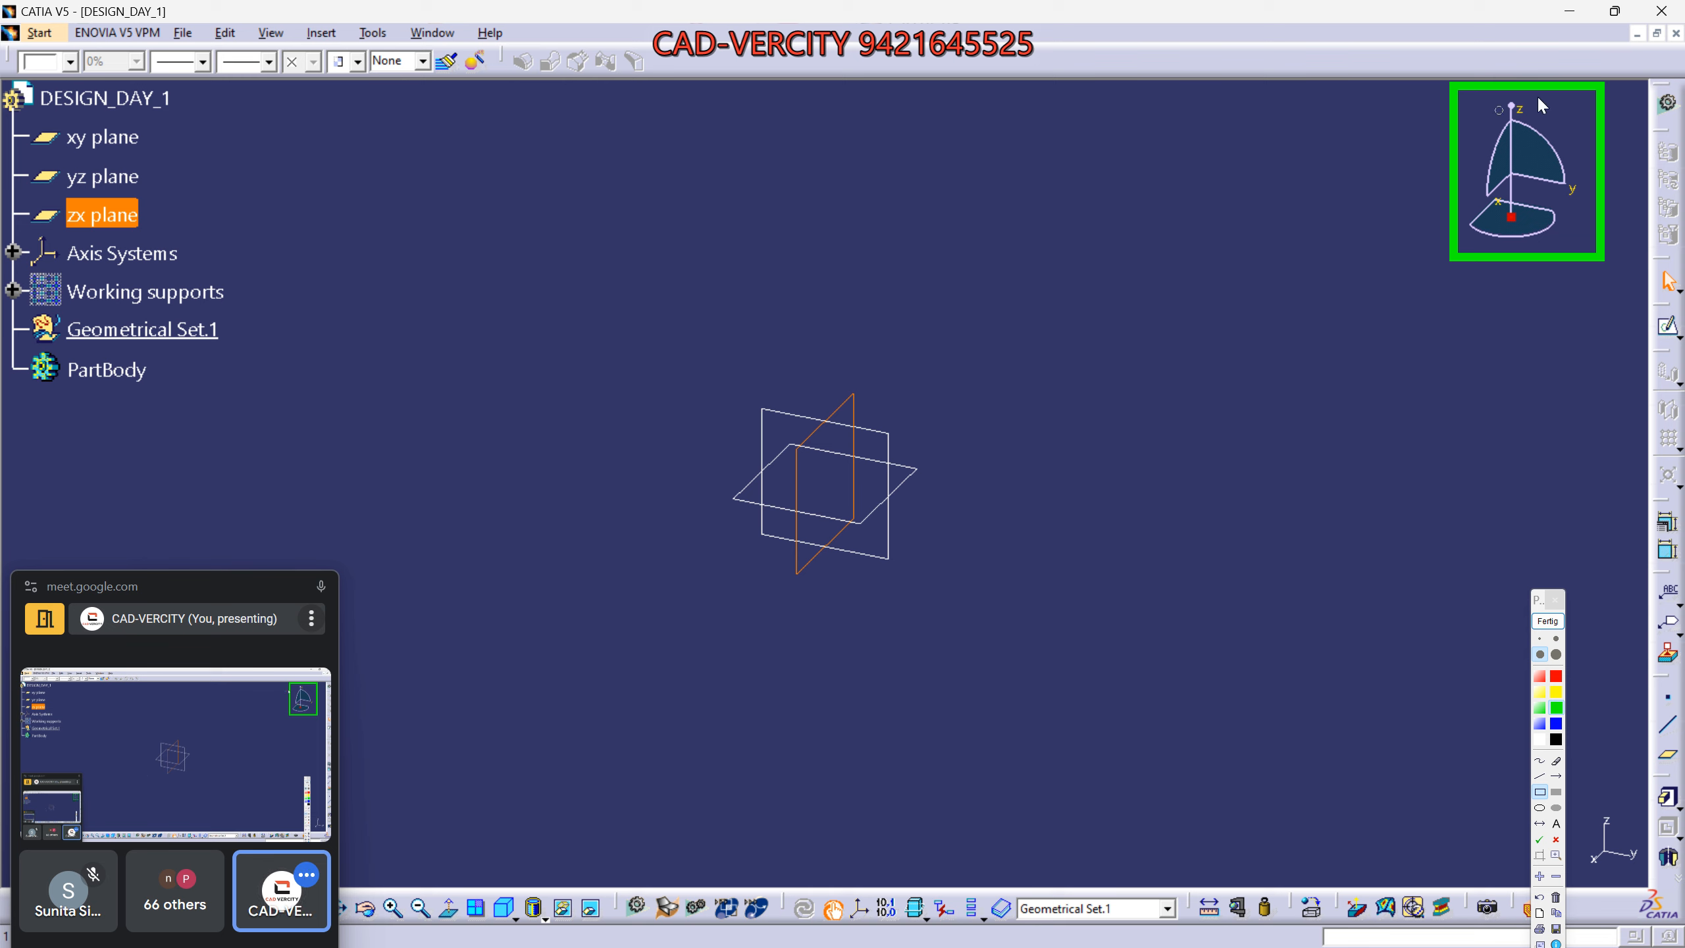
pyautogui.moveTo(1436, 75); pyautogui.dragTo(1625, 284)
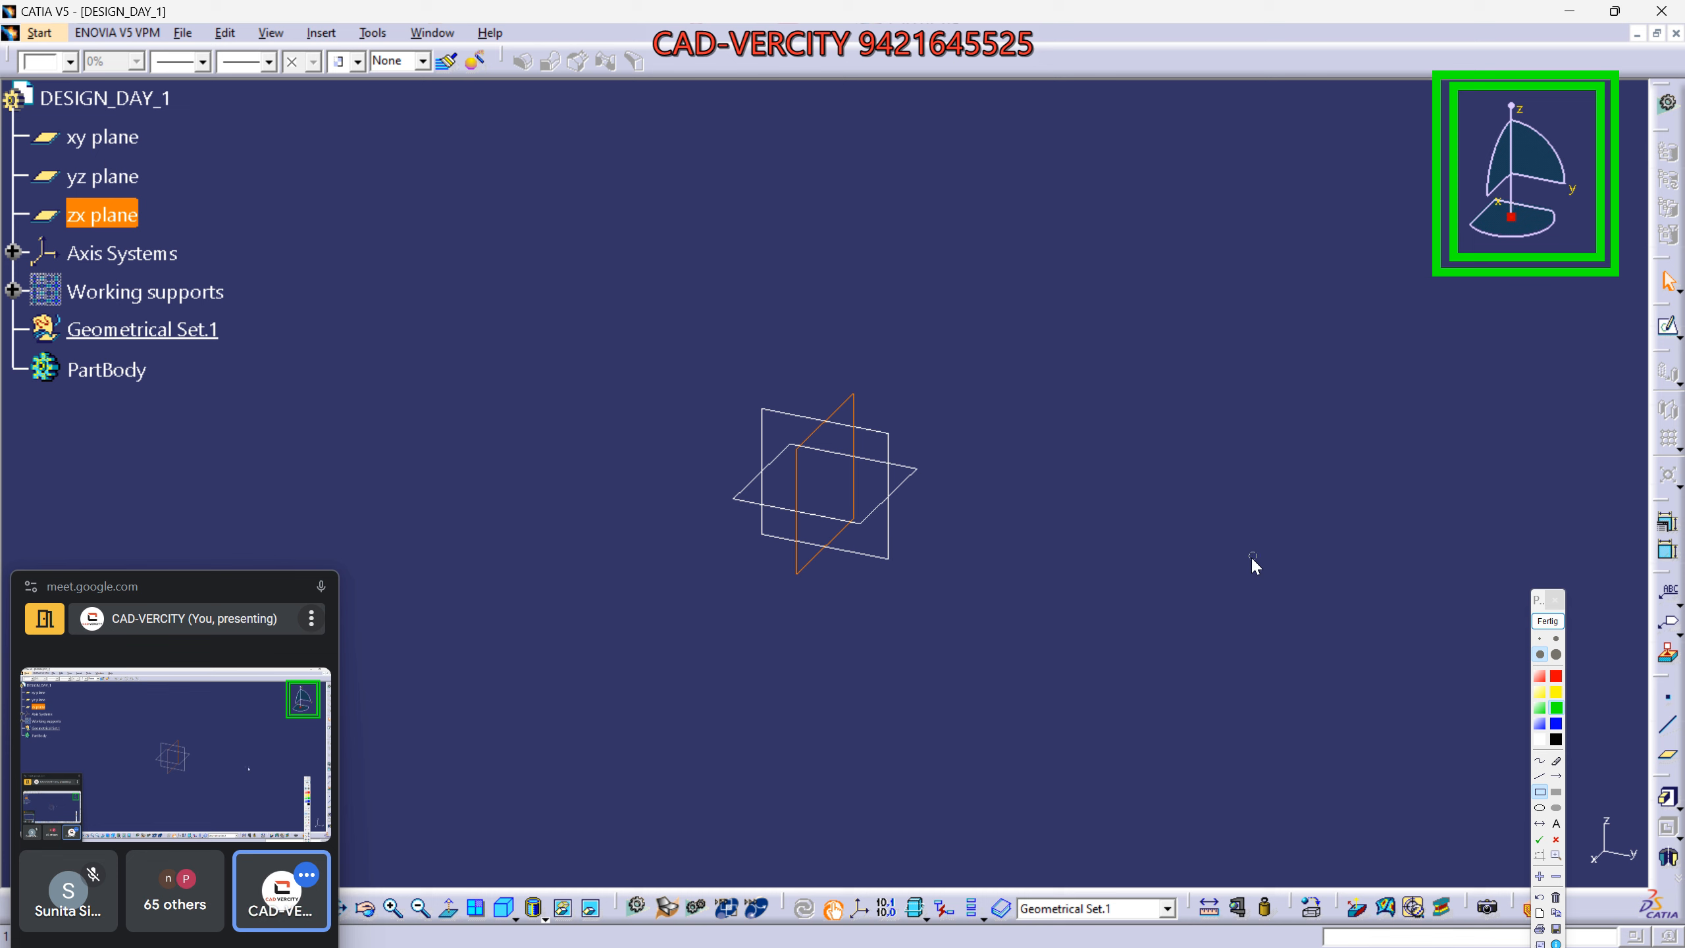
pyautogui.moveTo(3, 92)
pyautogui.mouseDown()
pyautogui.moveTo(206, 376)
pyautogui.moveTo(265, 415)
pyautogui.mouseUp()
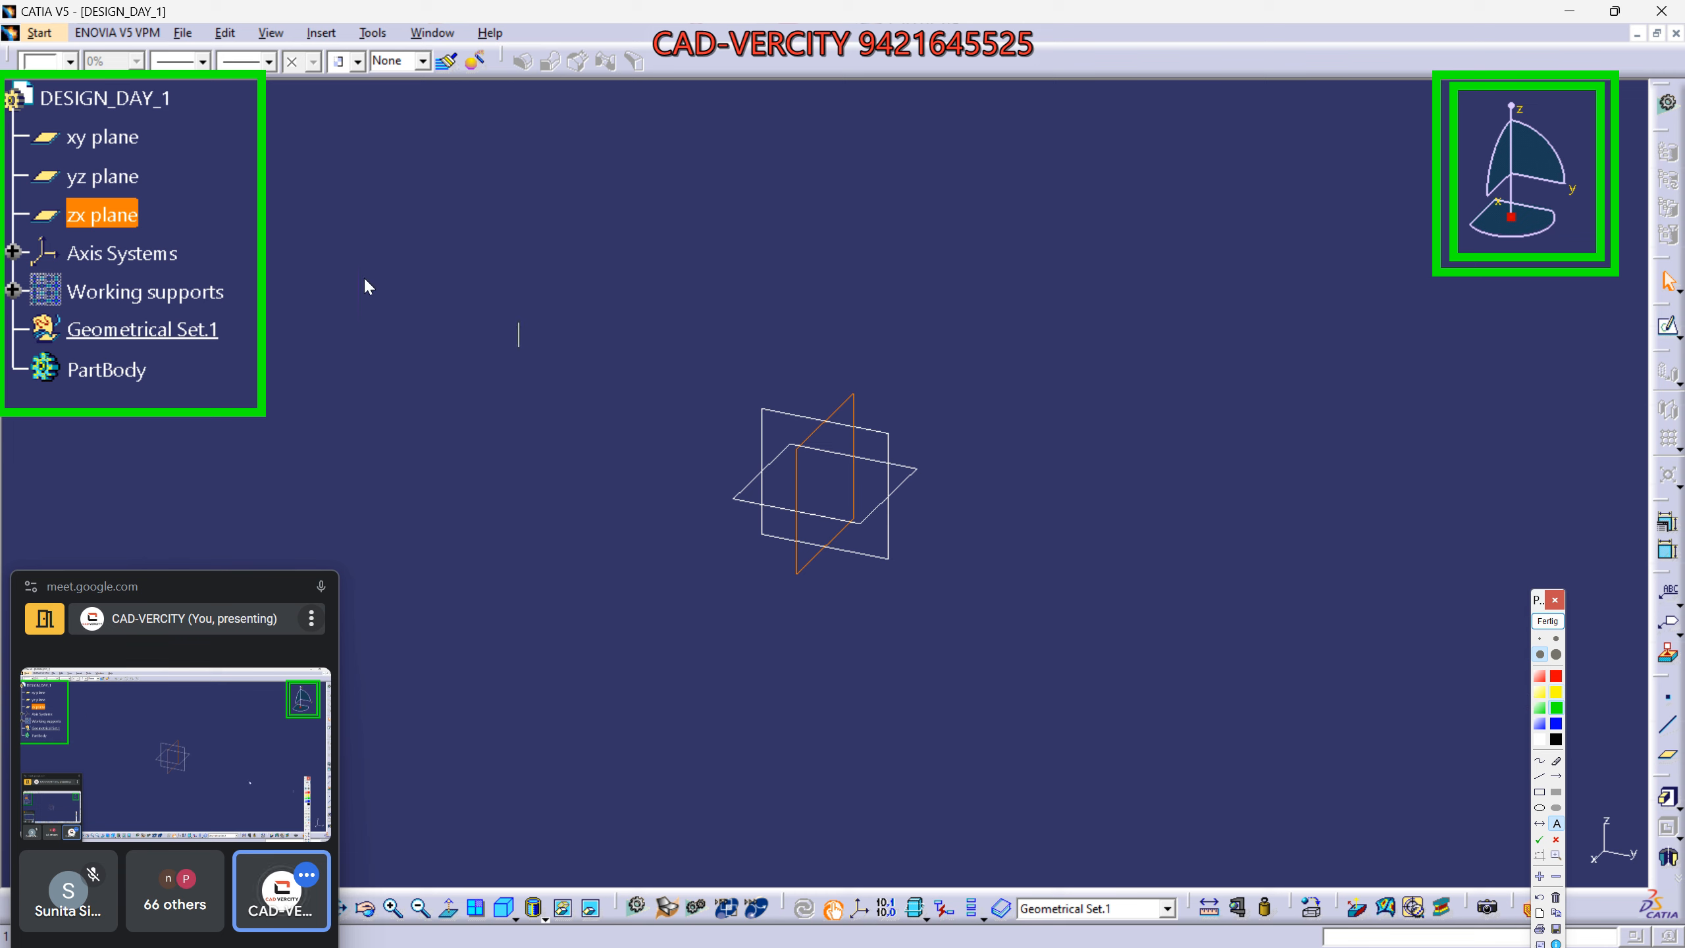
# Add the green text label "Tree" beside the specification tree frame and "Compass" below the compass frame.
pyautogui.click(283, 243)
pyautogui.write('Tree')
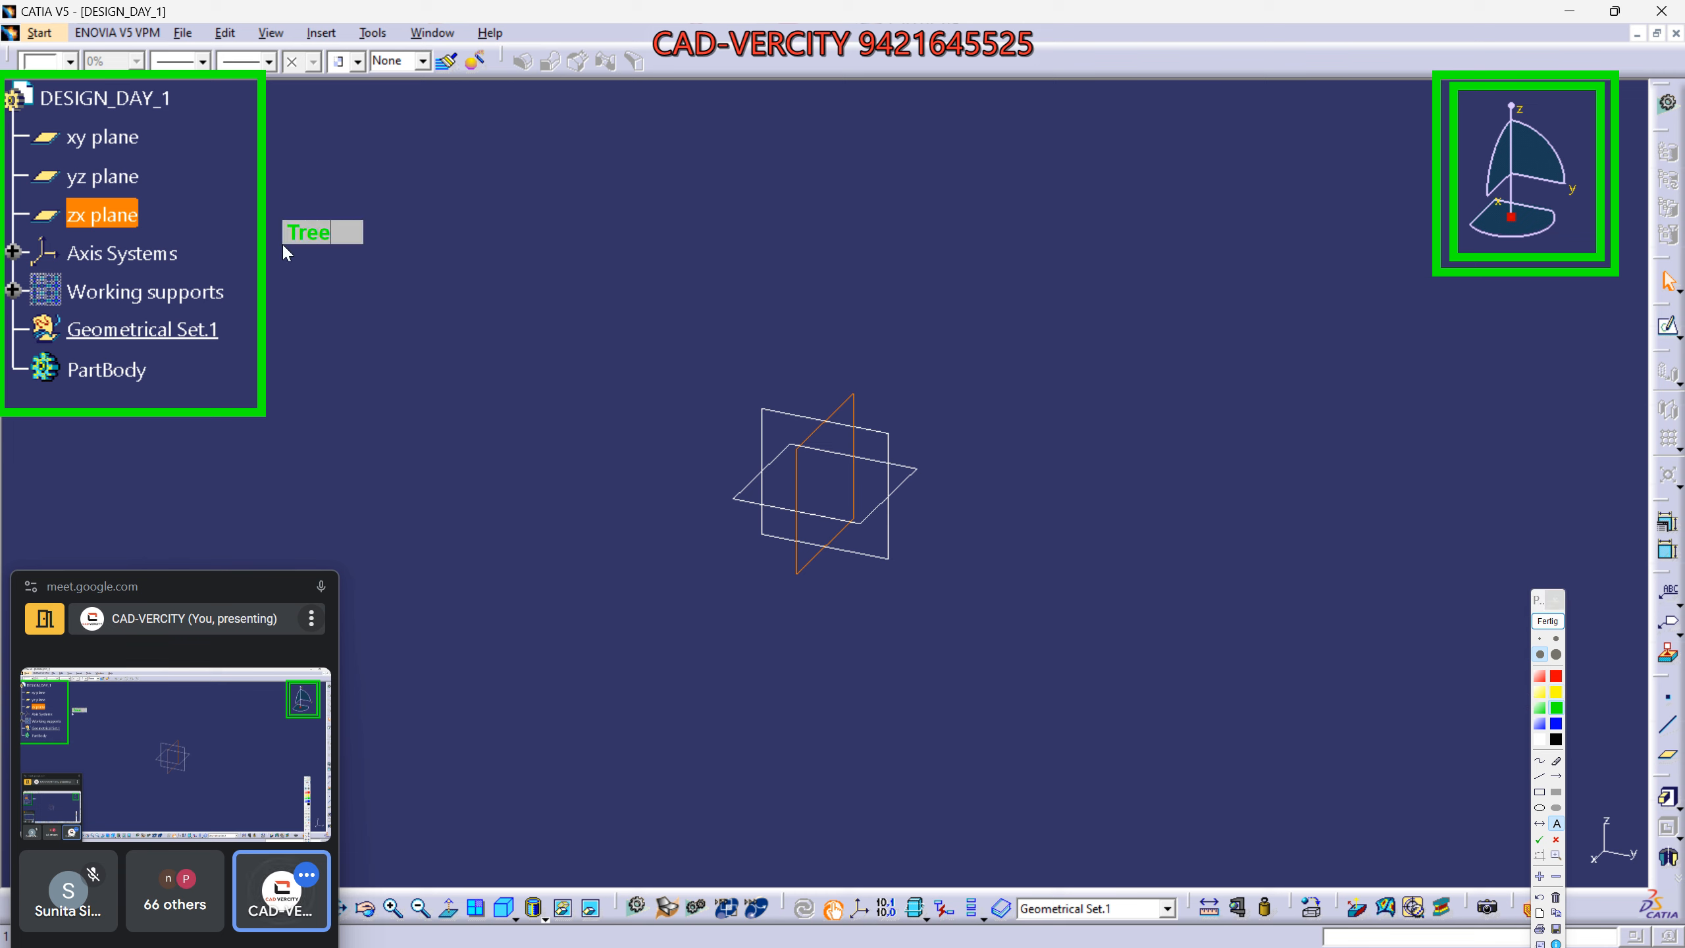
pyautogui.press('Return')
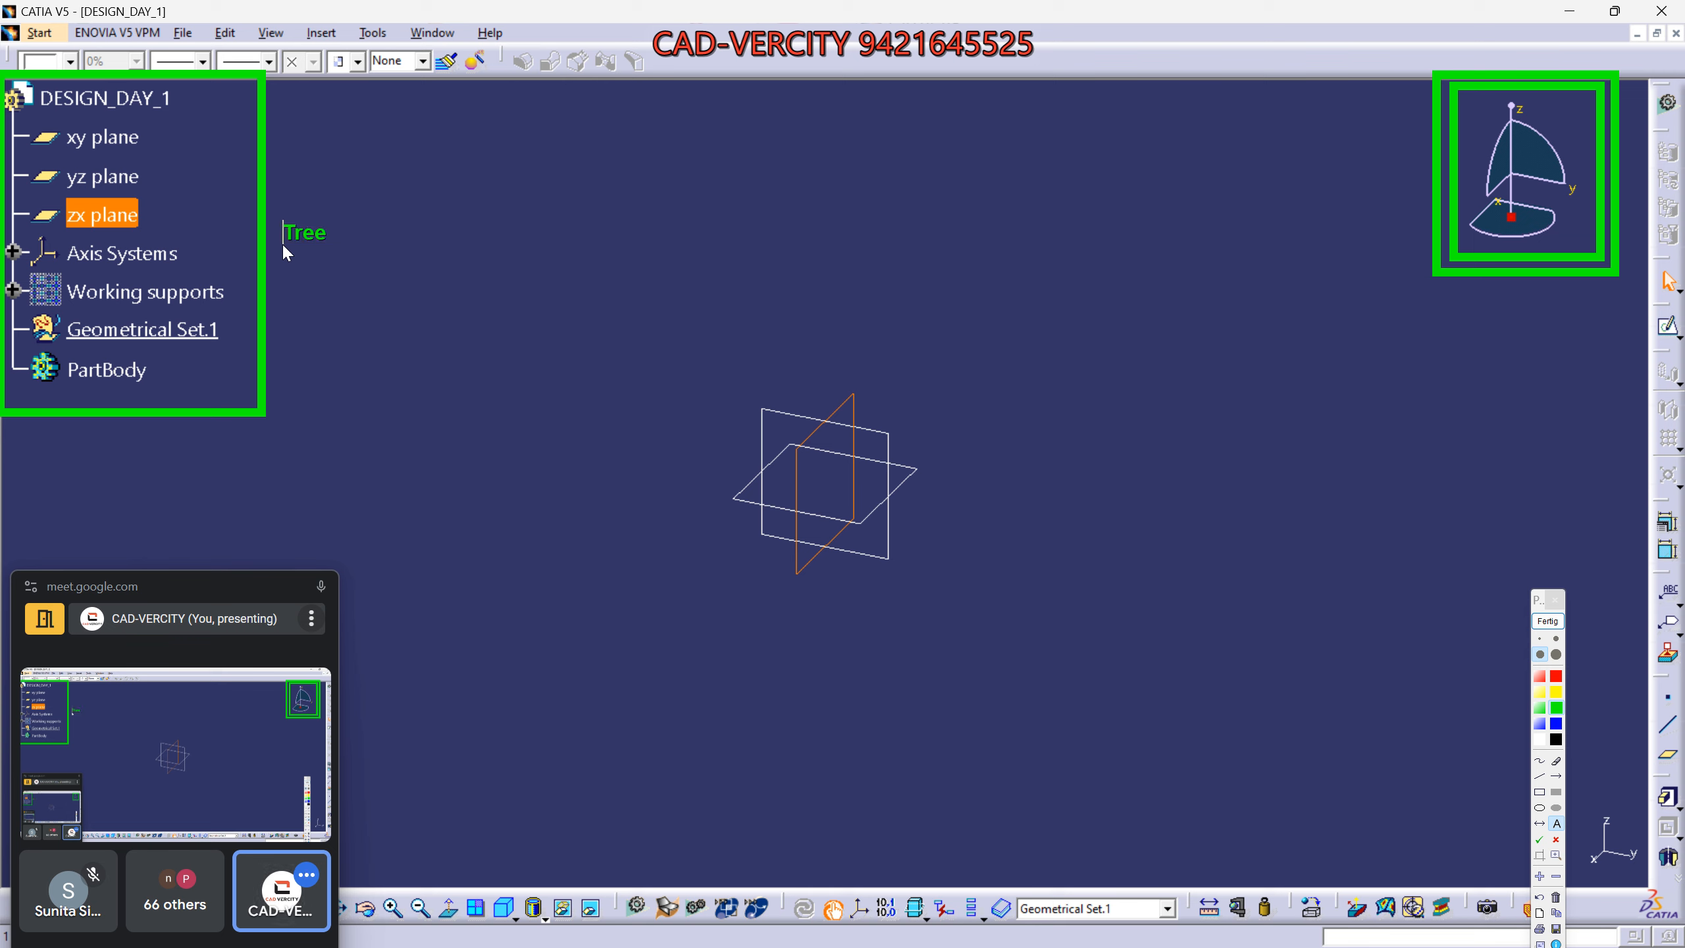
pyautogui.write('Compass')
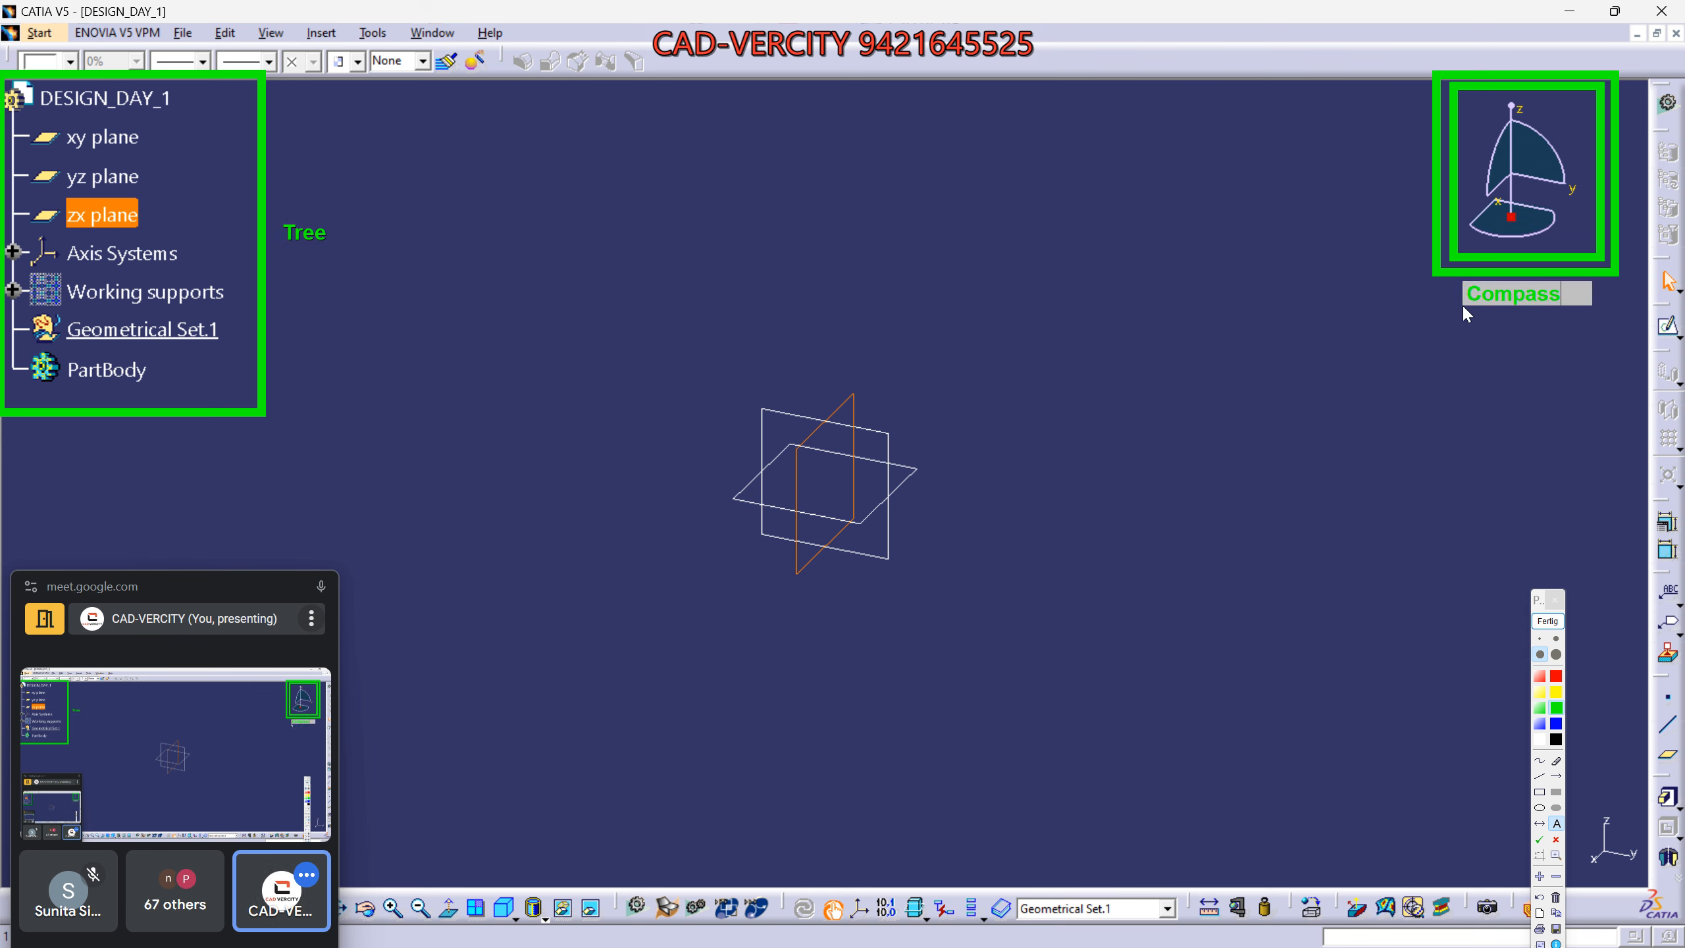
pyautogui.press('Return')
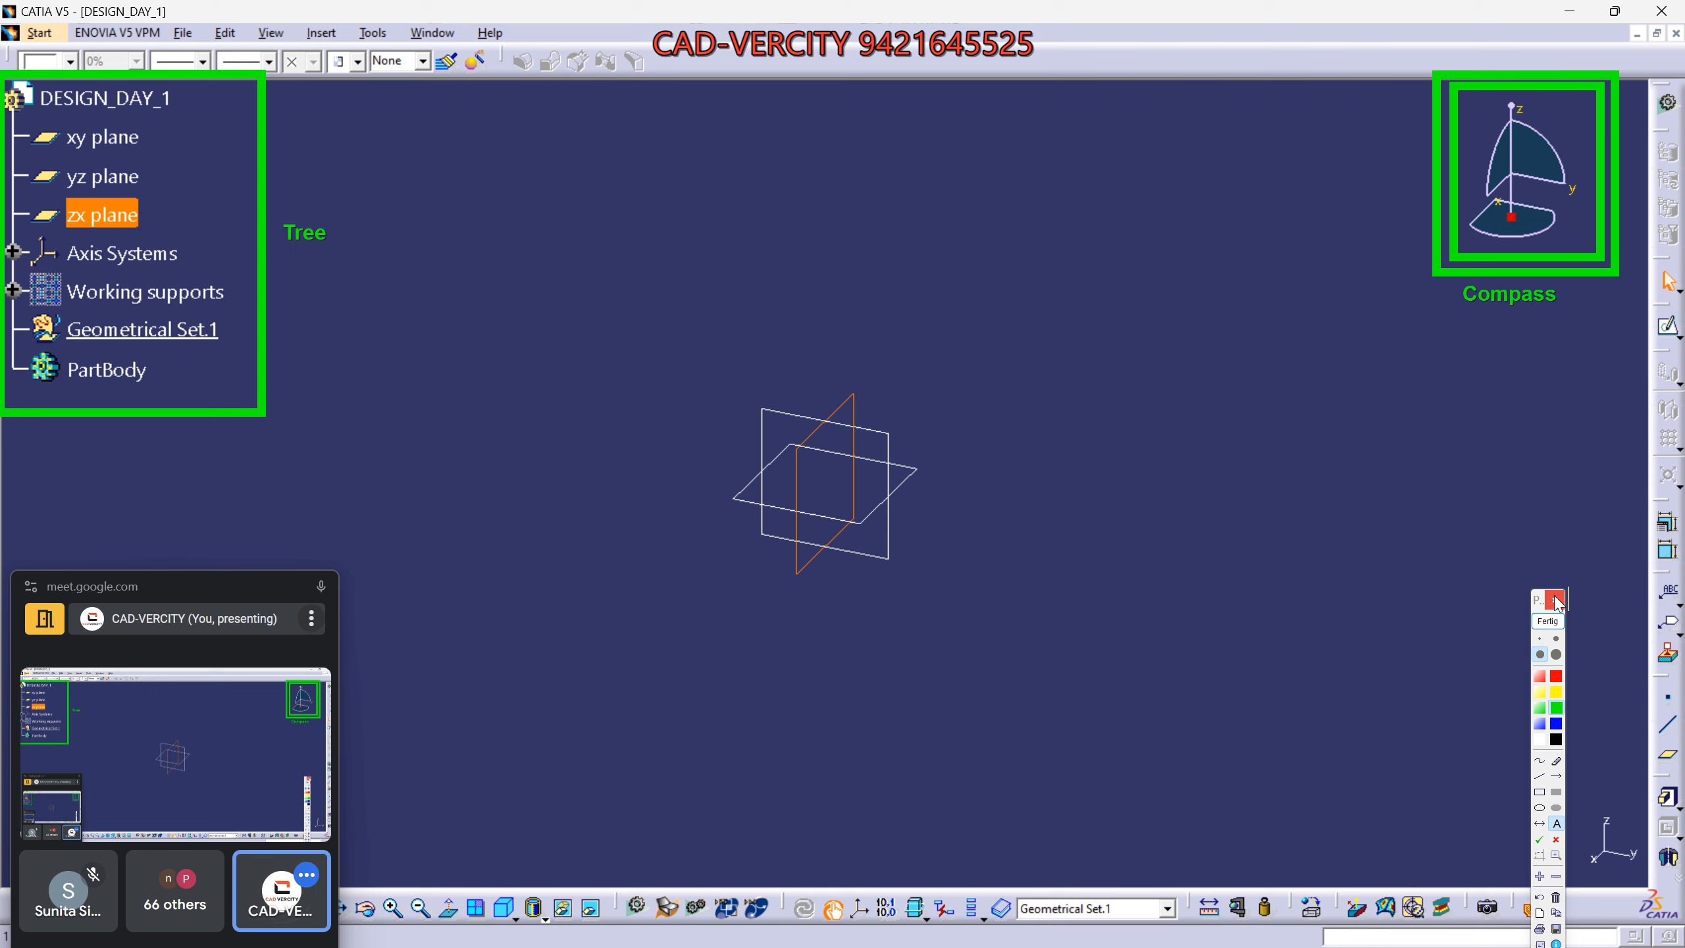
# Move the annotation palette clear of the screen edge and add the text "History of your Design" below the Tree label.
pyautogui.moveTo(1540, 600); pyautogui.dragTo(1530, 576)
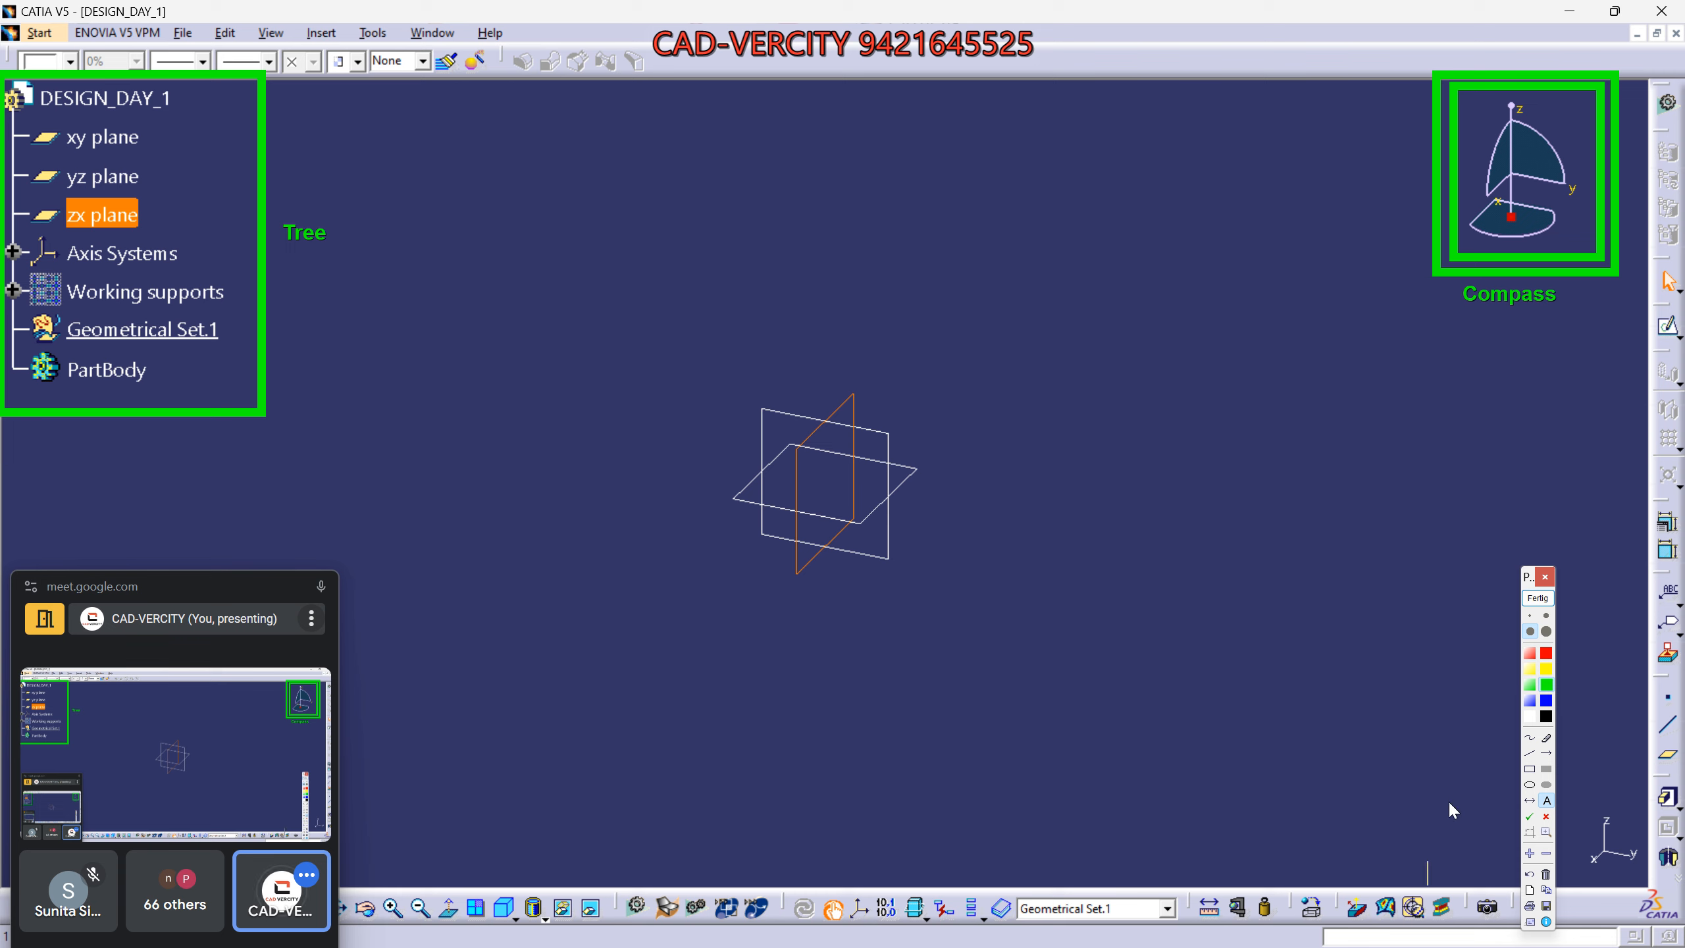
pyautogui.moveTo(1529, 586); pyautogui.dragTo(1503, 678)
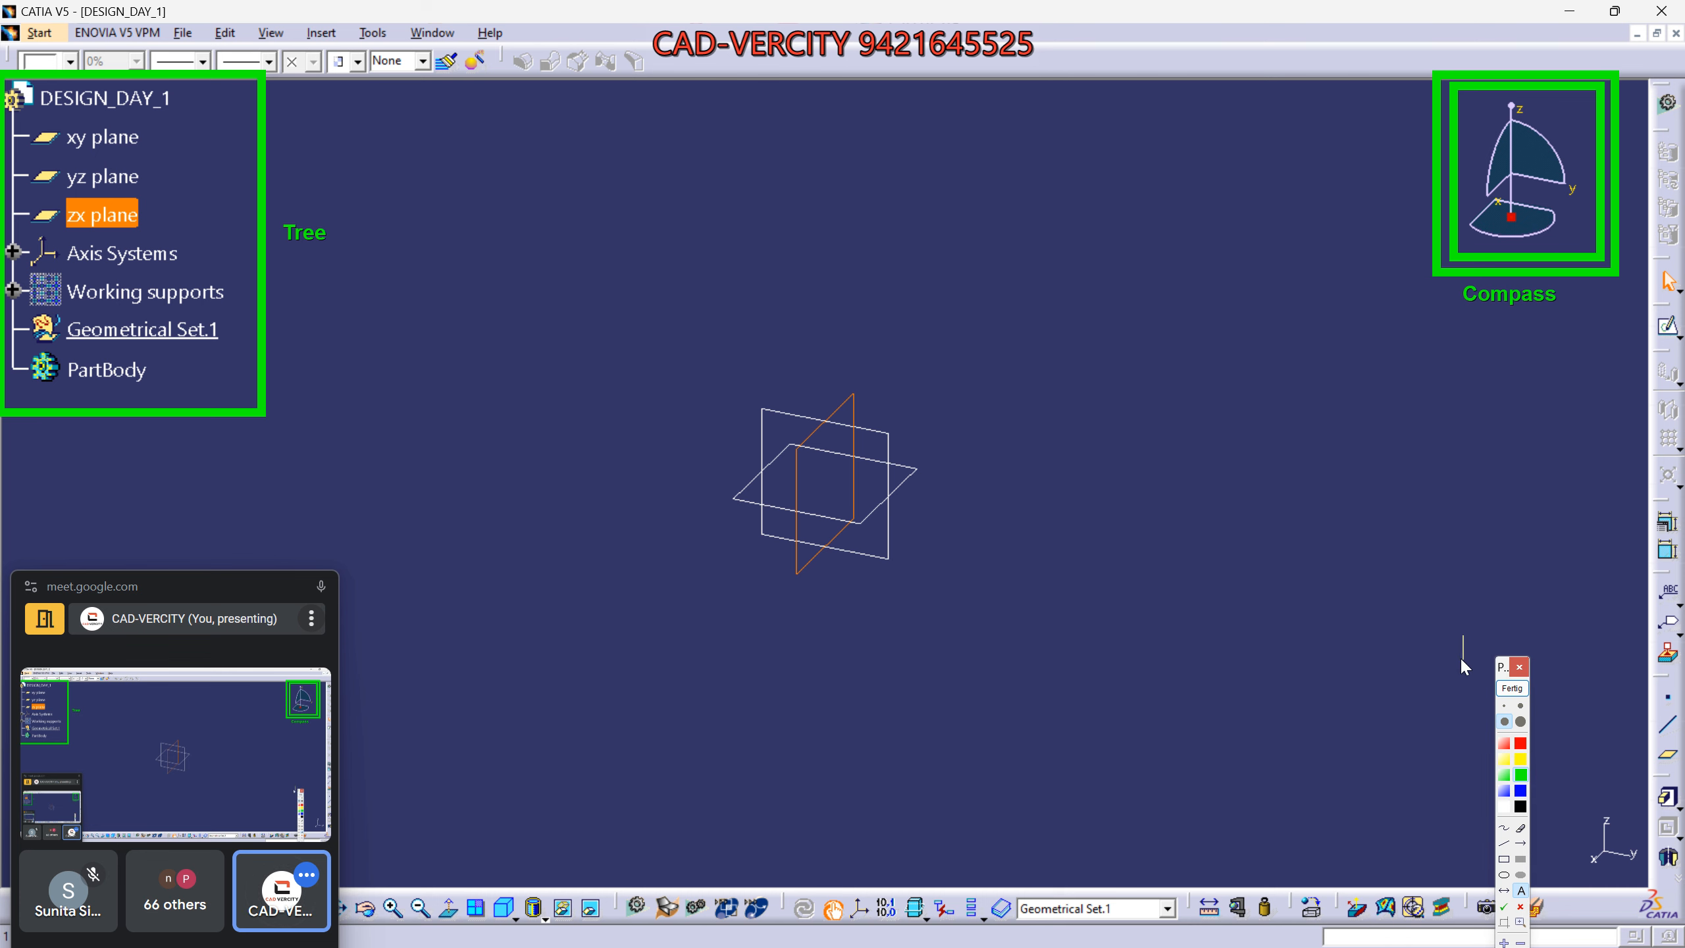
pyautogui.press('Escape')
pyautogui.click(283, 288)
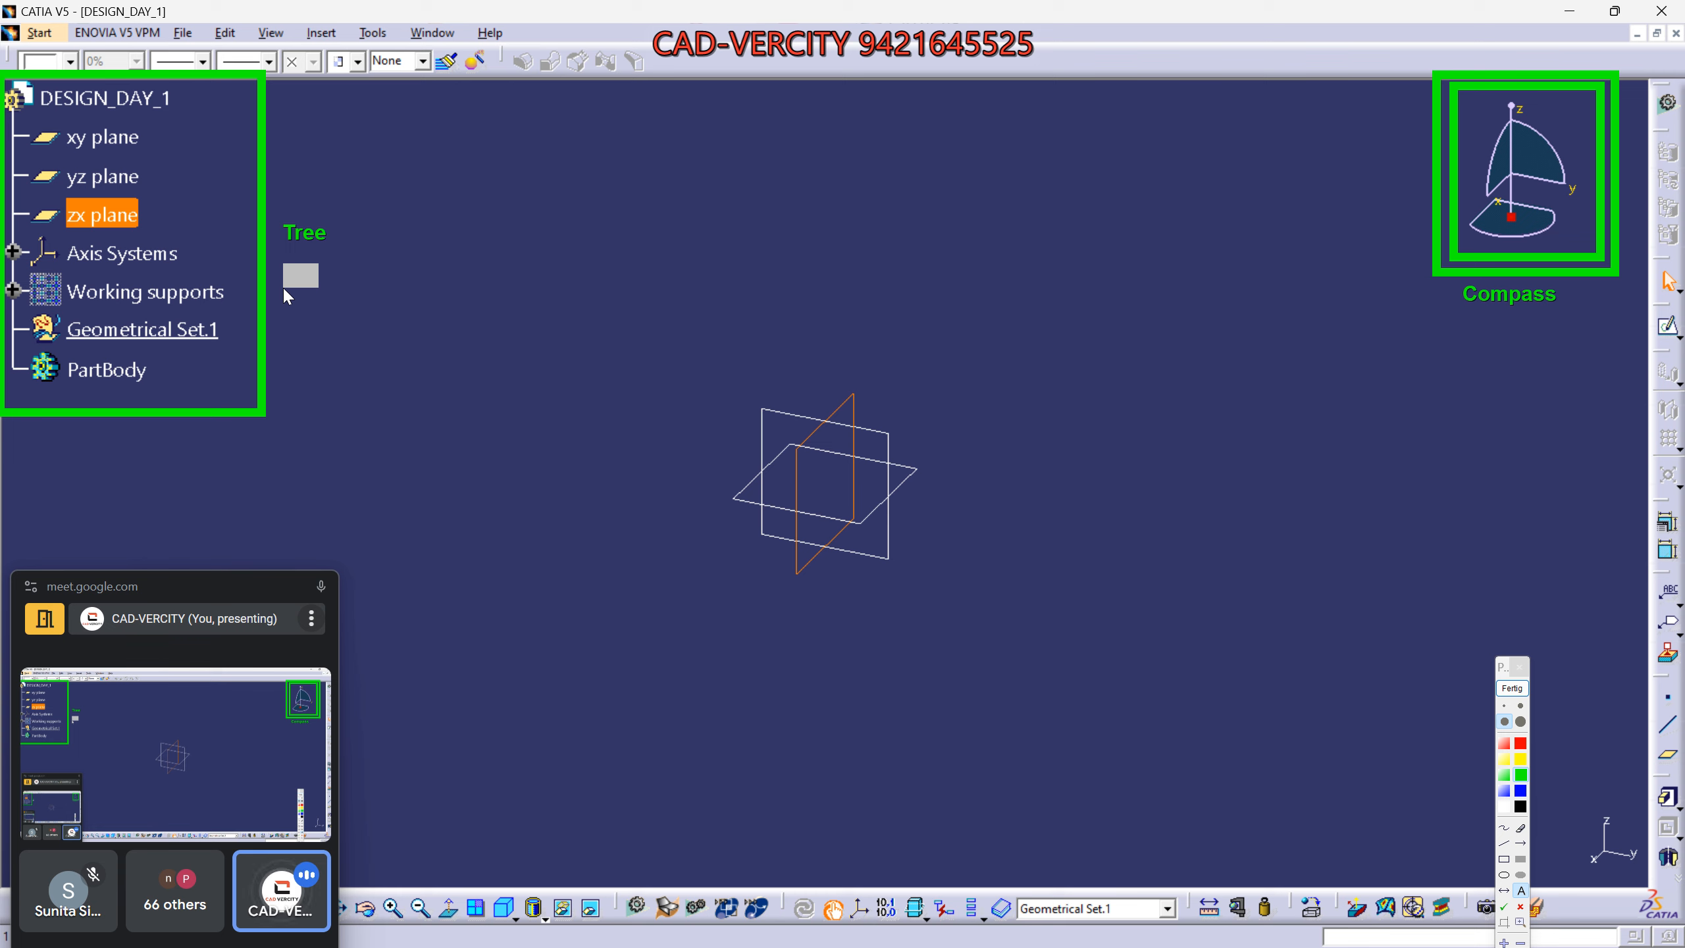
pyautogui.write('History of your')
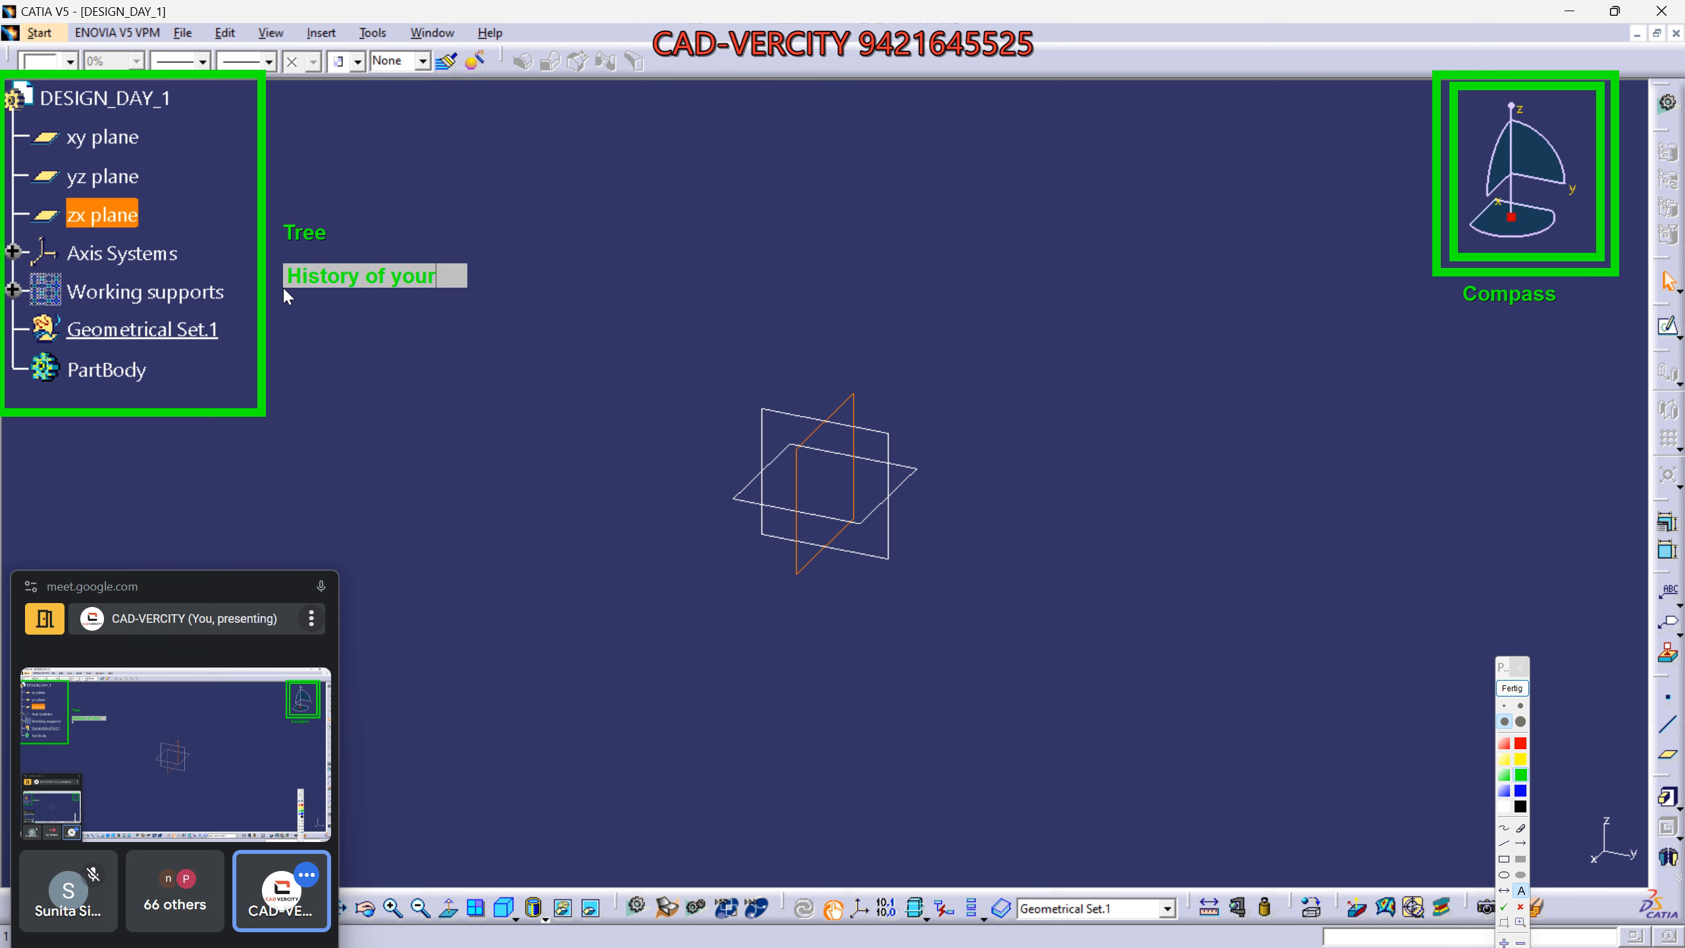
pyautogui.write(' Design')
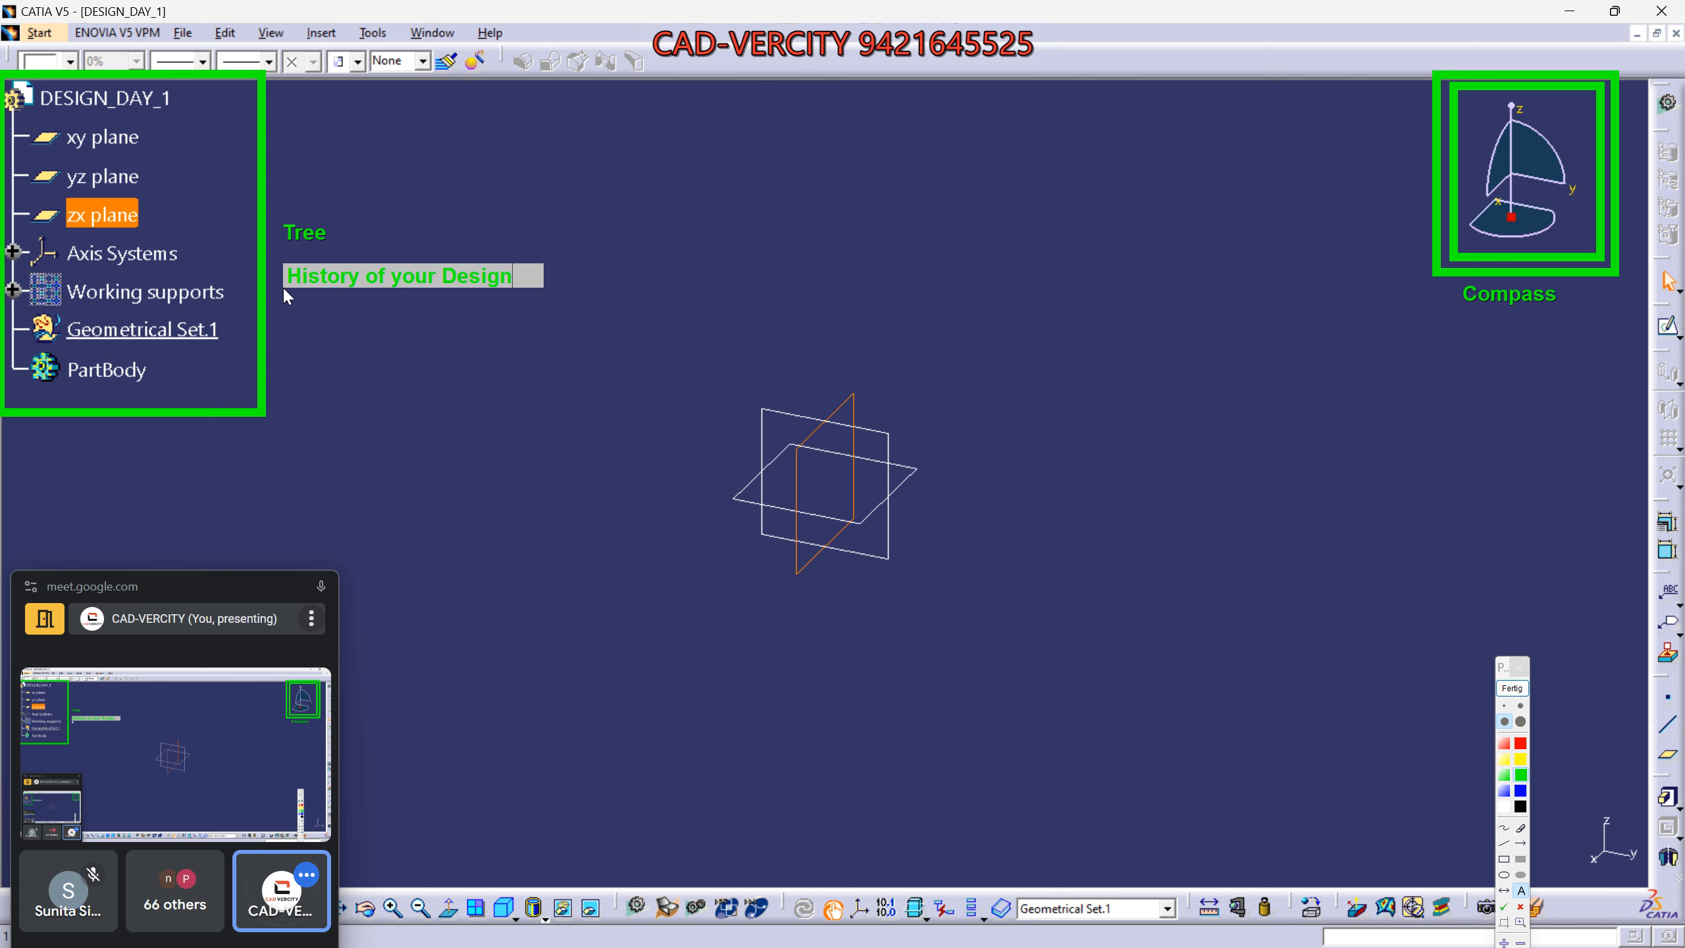
pyautogui.press('Return')
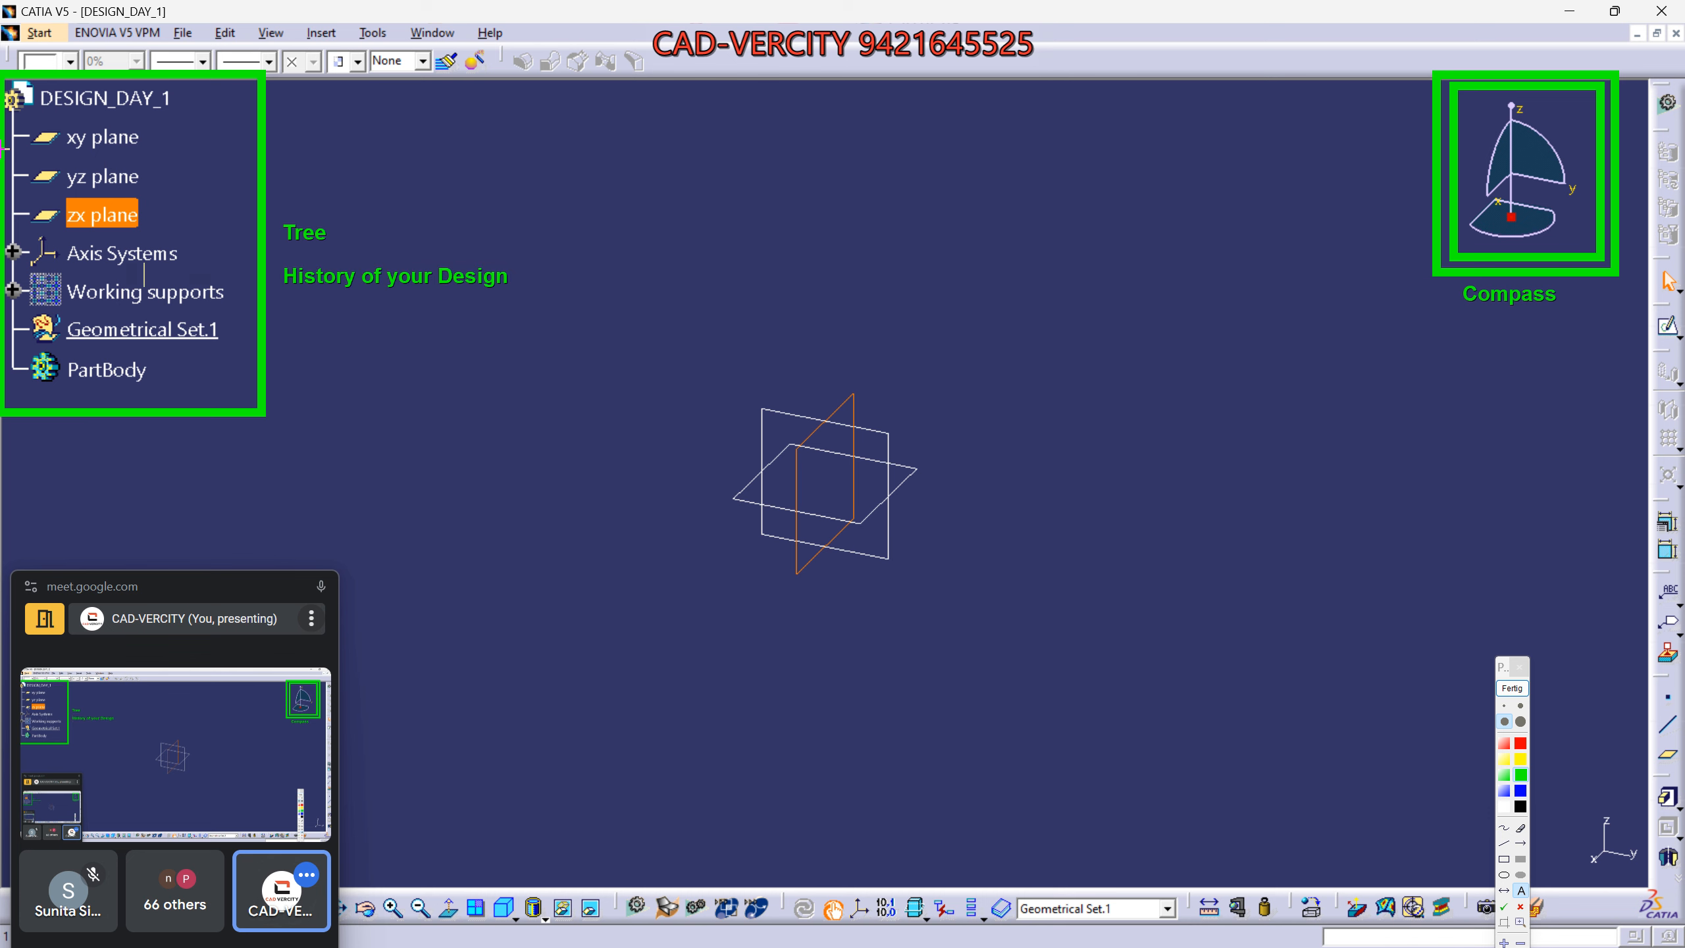
# Capture a screenshot of the annotated CATIA window and end the annotation session.
pyautogui.press('super+shift+s')
pyautogui.moveTo(1, 45)
pyautogui.mouseDown()
pyautogui.moveTo(1644, 601)
pyautogui.moveTo(1683, 571)
pyautogui.moveTo(1680, 932)
pyautogui.moveTo(1642, 560)
pyautogui.mouseUp()
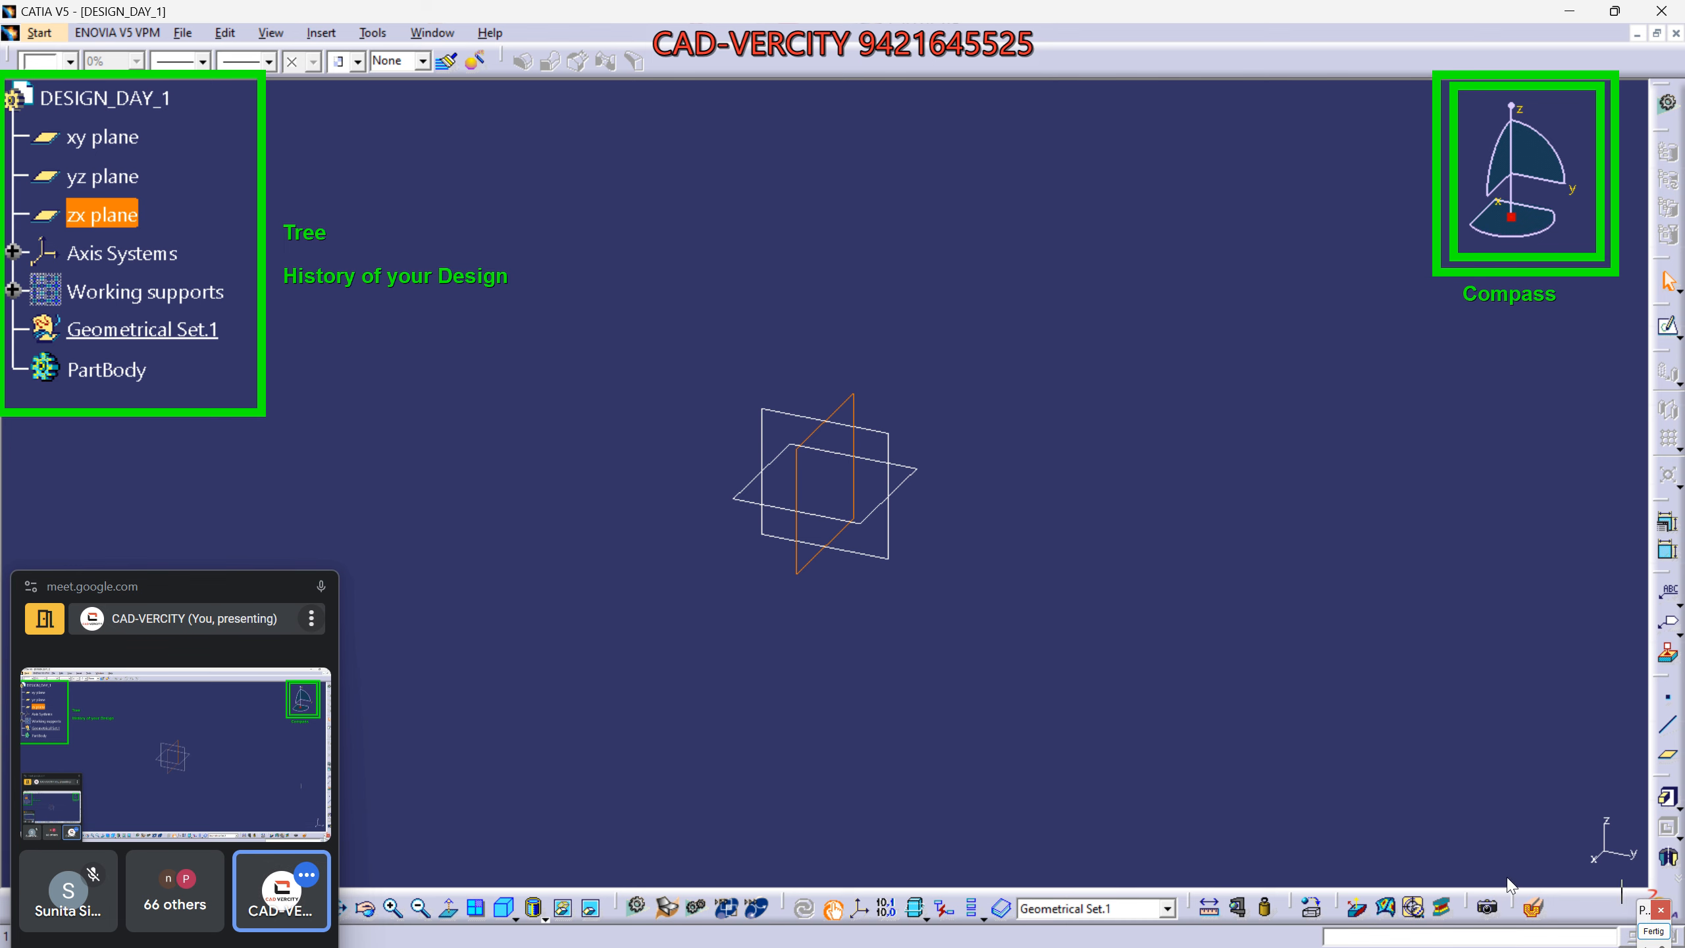
pyautogui.press('super+shift+s')
pyautogui.moveTo(1, 8); pyautogui.dragTo(1676, 897)
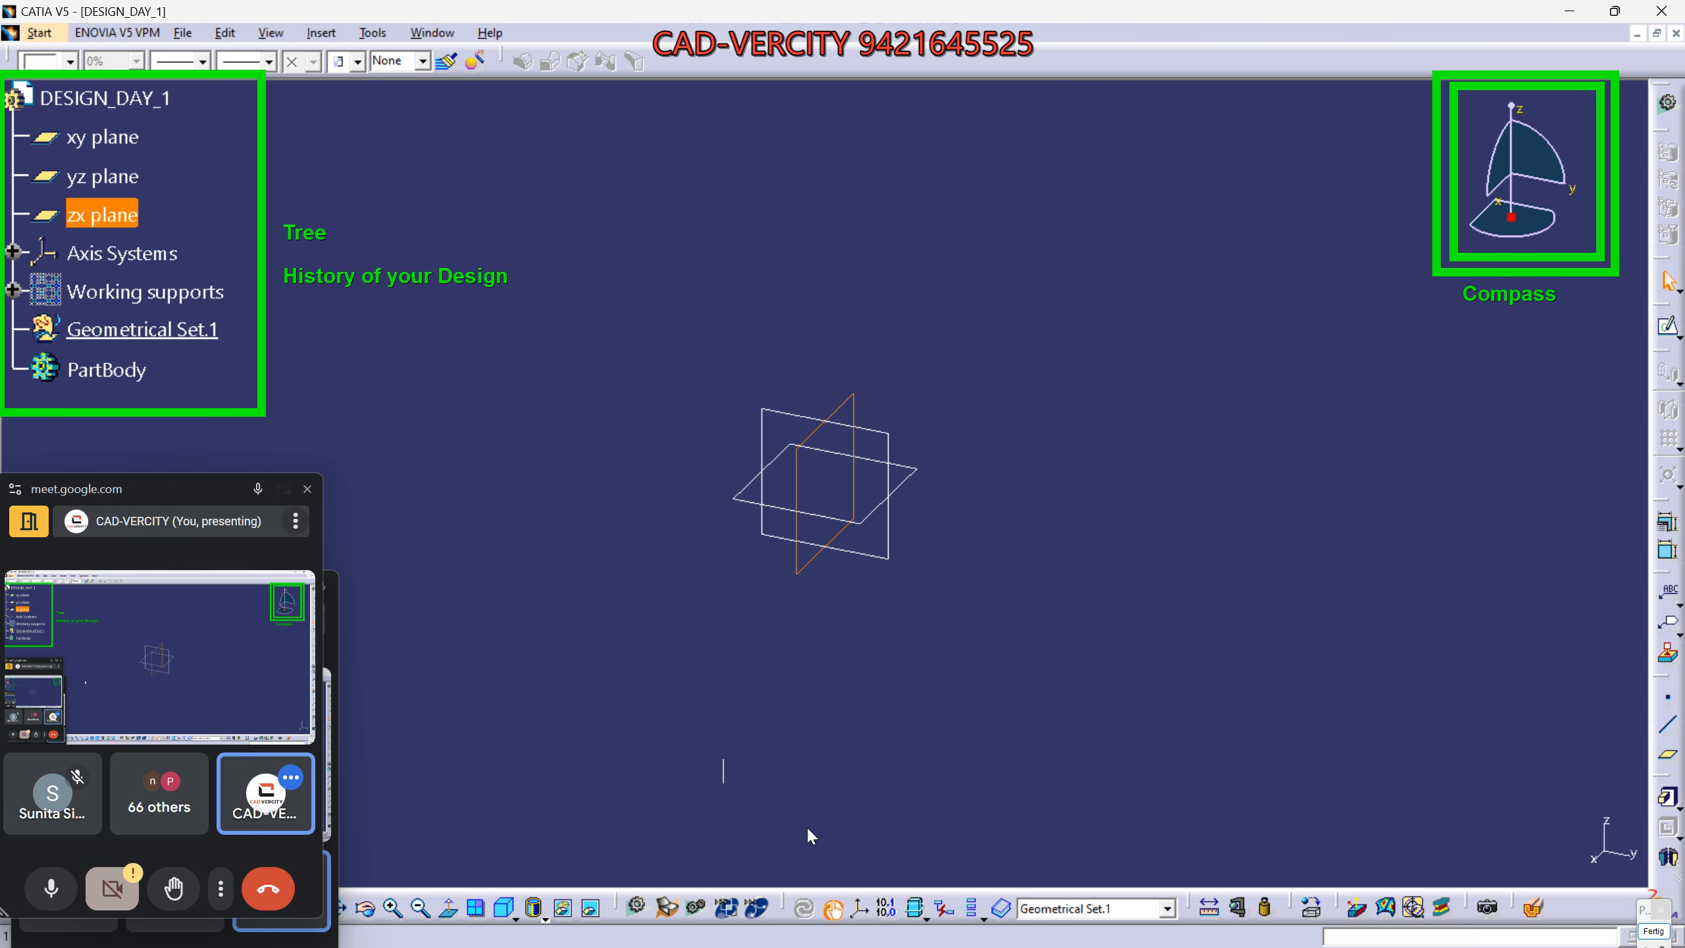
pyautogui.press('super+shift+s')
pyautogui.moveTo(2, 2); pyautogui.dragTo(1682, 894)
pyautogui.press('super+shift+s')
pyautogui.moveTo(1, 1)
pyautogui.mouseDown()
pyautogui.moveTo(319, 350)
pyautogui.moveTo(1684, 927)
pyautogui.moveTo(1548, 526)
pyautogui.mouseUp()
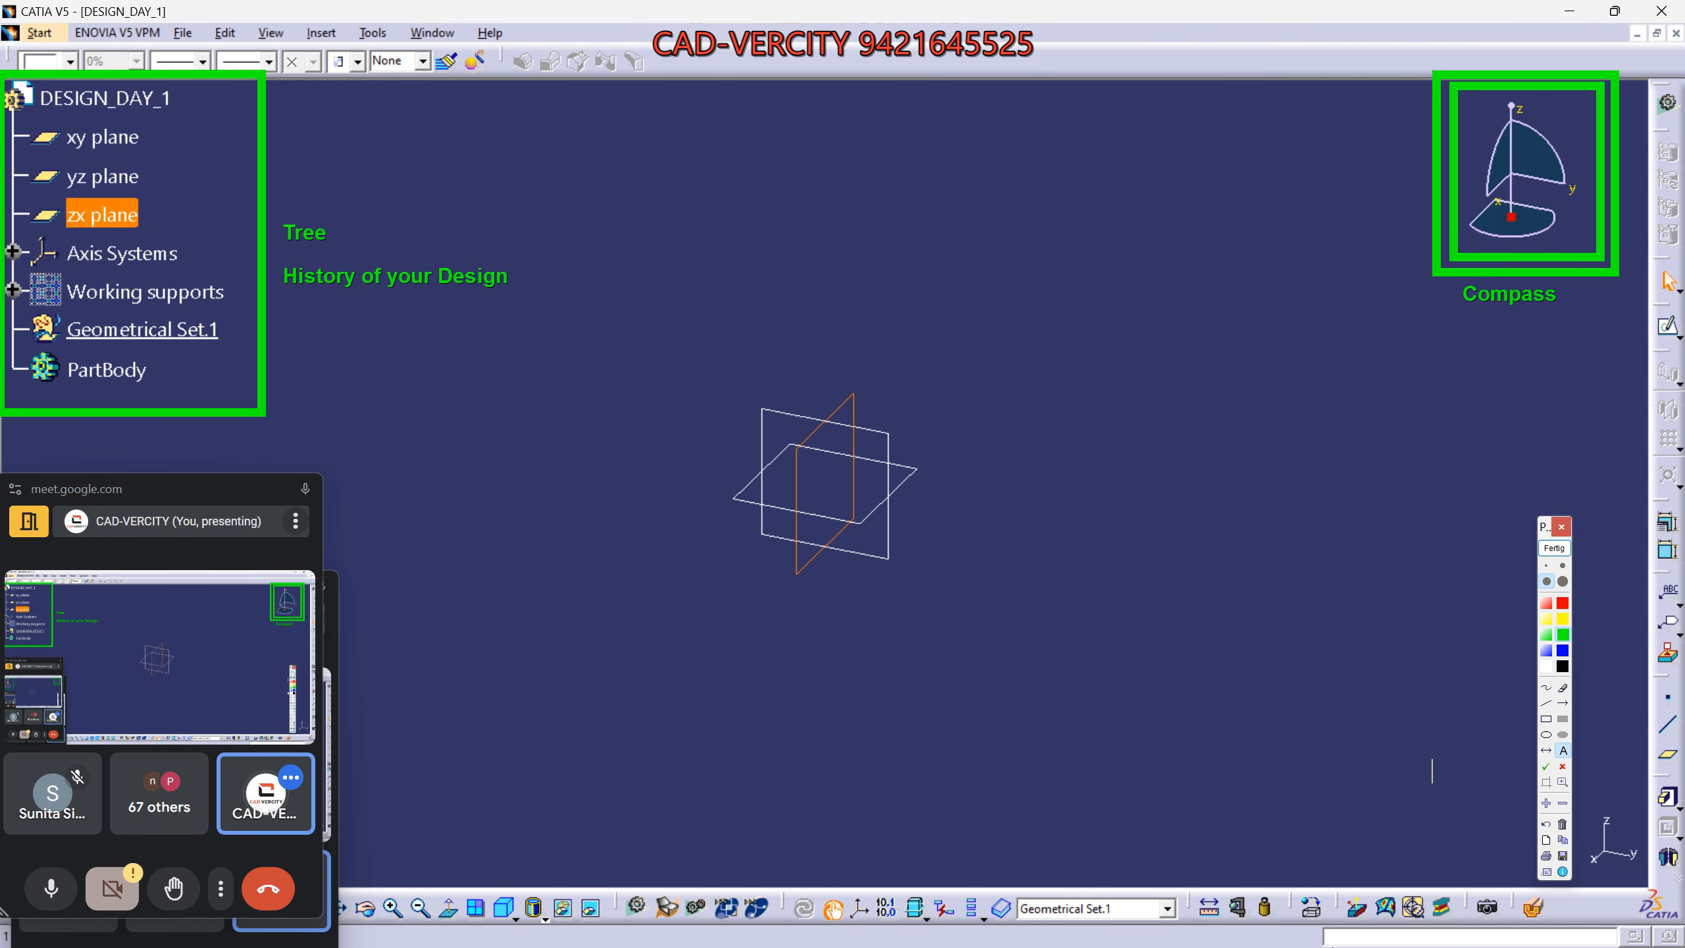
pyautogui.click(1553, 548)
# Switch to WhatsApp, send the captured screenshot to the 7 Days of CAD-VERCITY group, and return to CATIA V5.
pyautogui.moveTo(1225, 935)
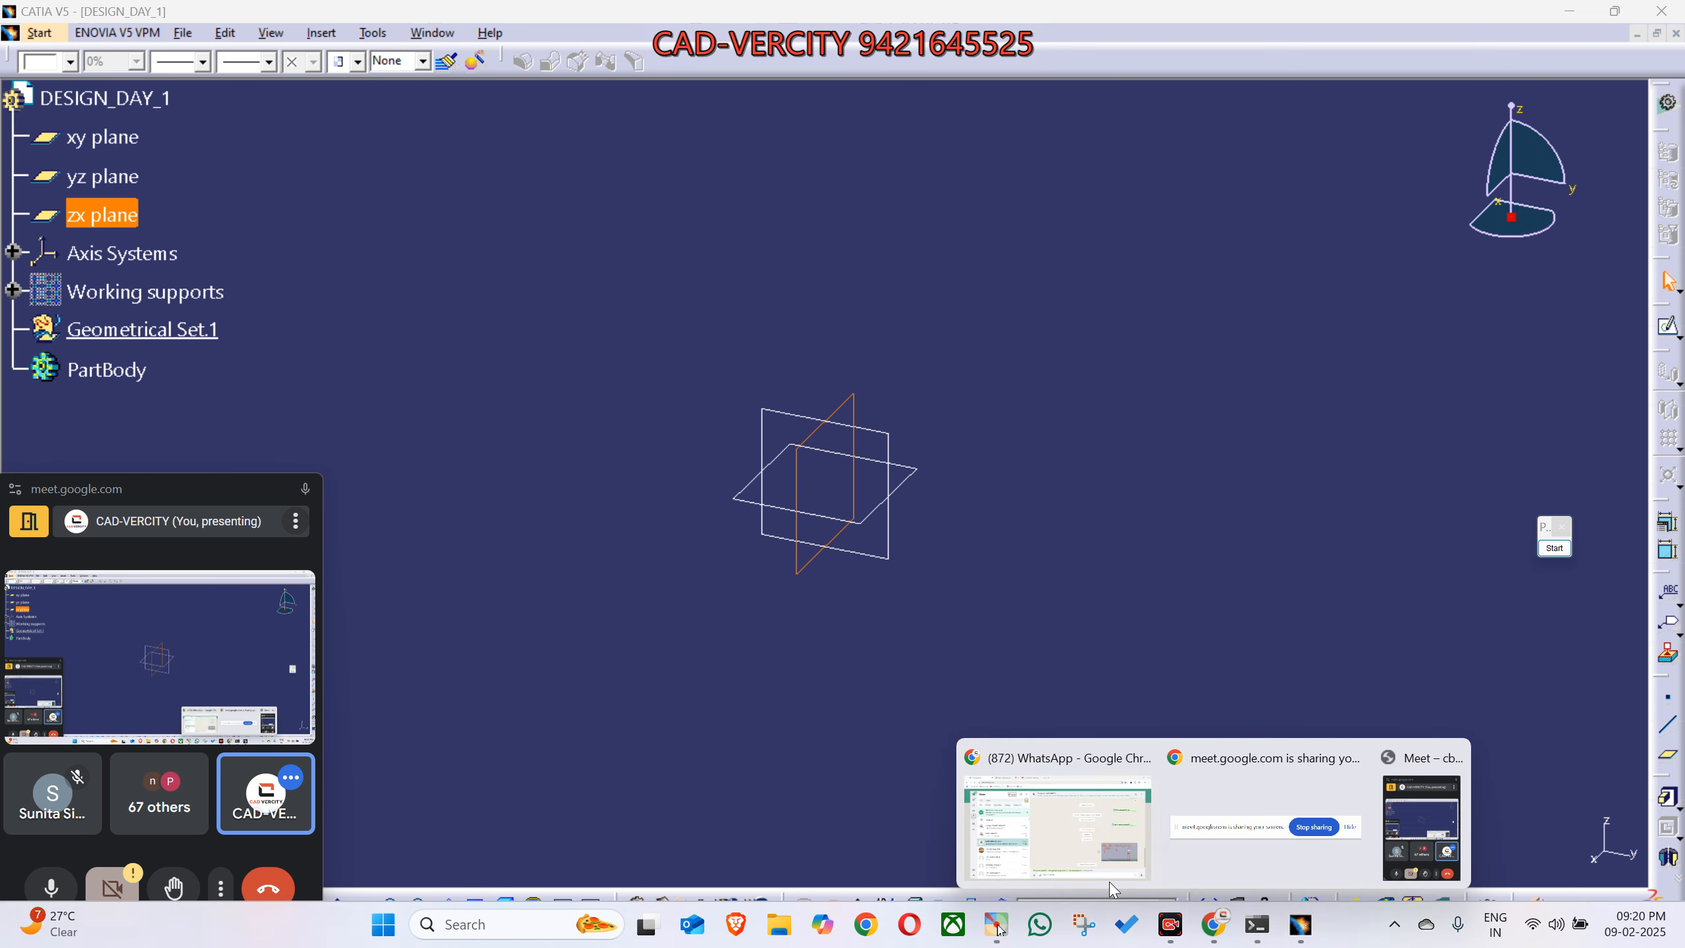
pyautogui.click(1089, 851)
pyautogui.hotkey('ctrl', 'v')
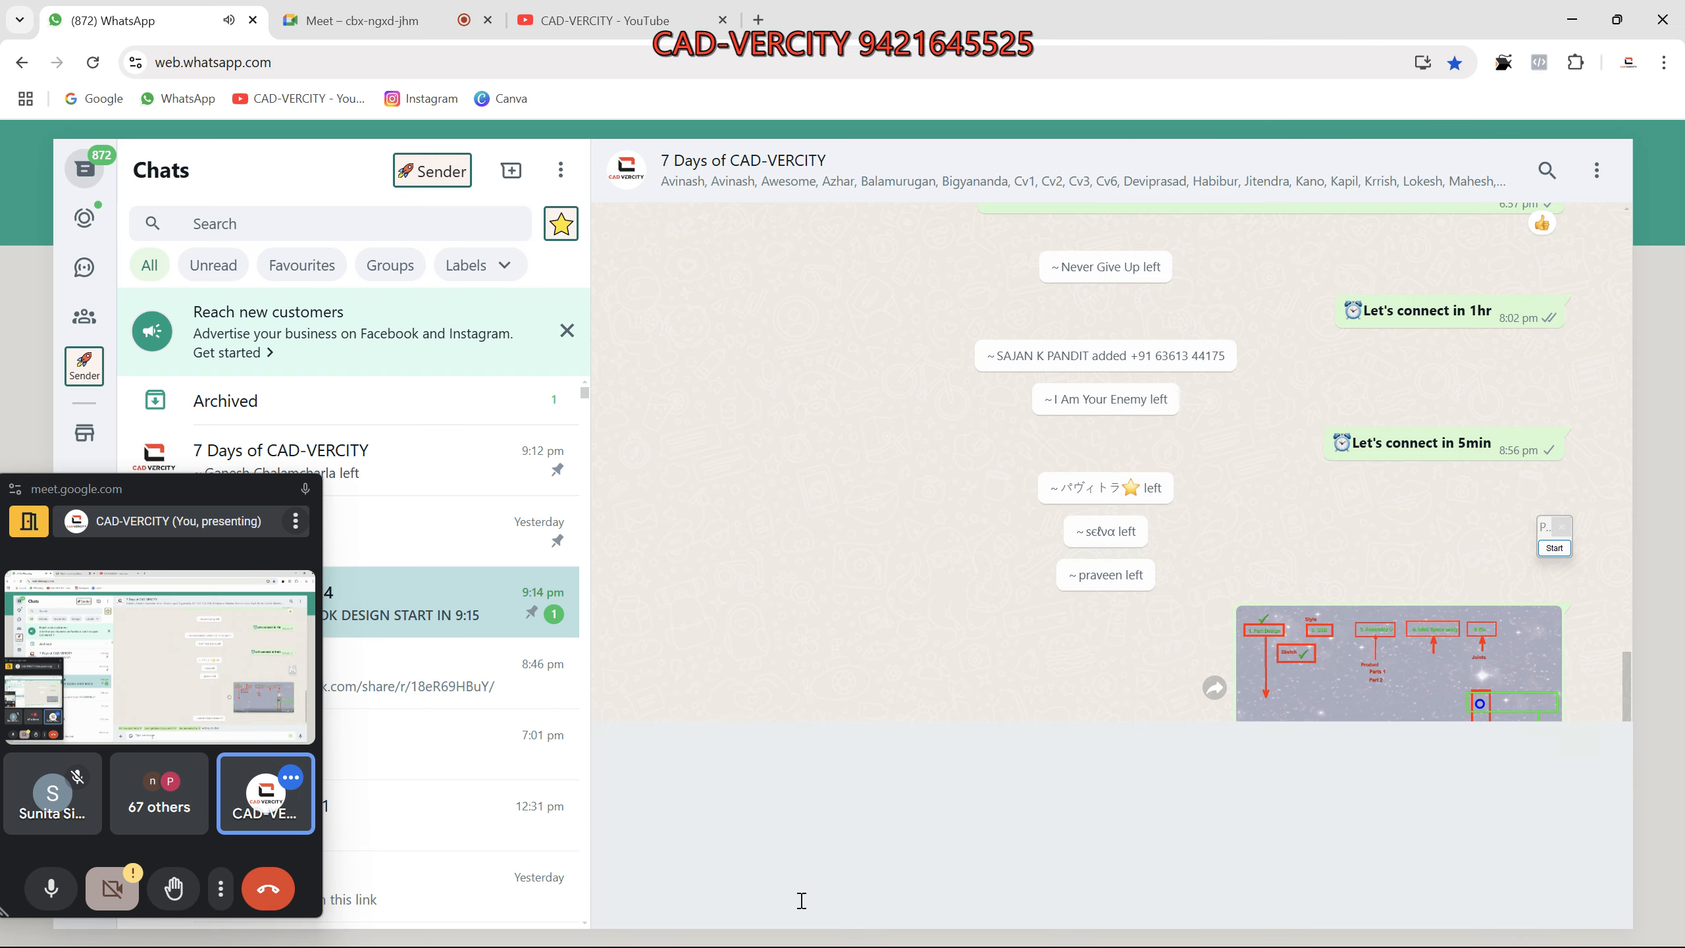
pyautogui.press('Return')
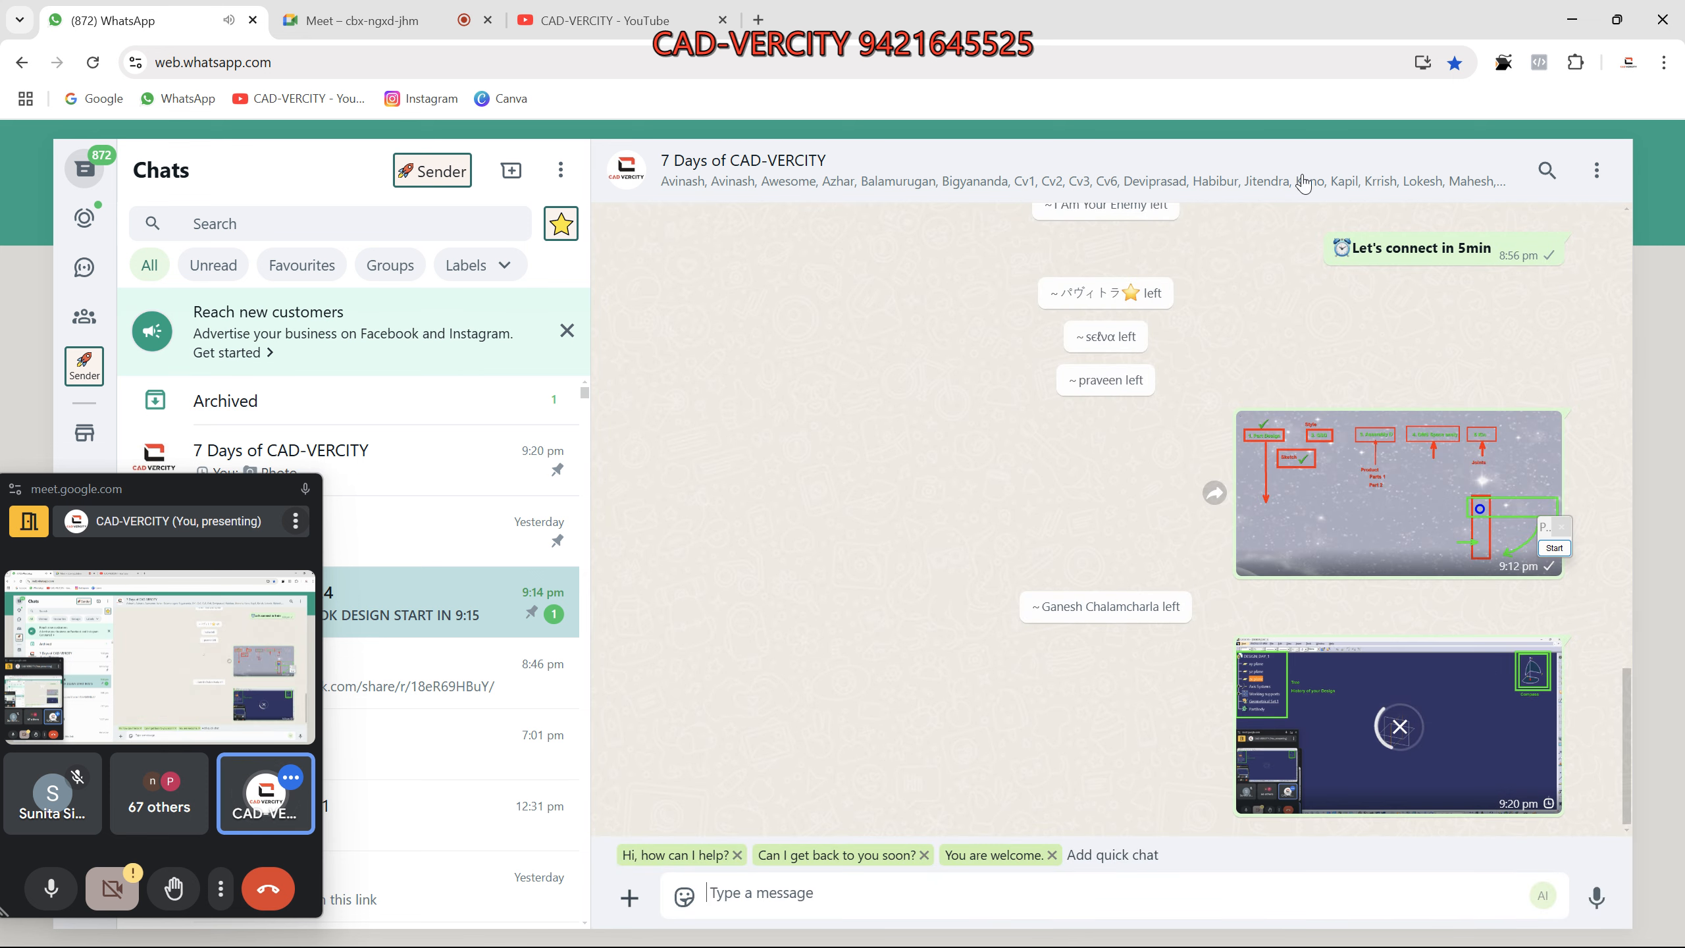
pyautogui.moveTo(1346, 935)
pyautogui.click(1347, 822)
# Move the meeting window away from the specification tree and highlight PartBody and the DESIGN_DAY_1 root to examine them.
pyautogui.click(955, 590)
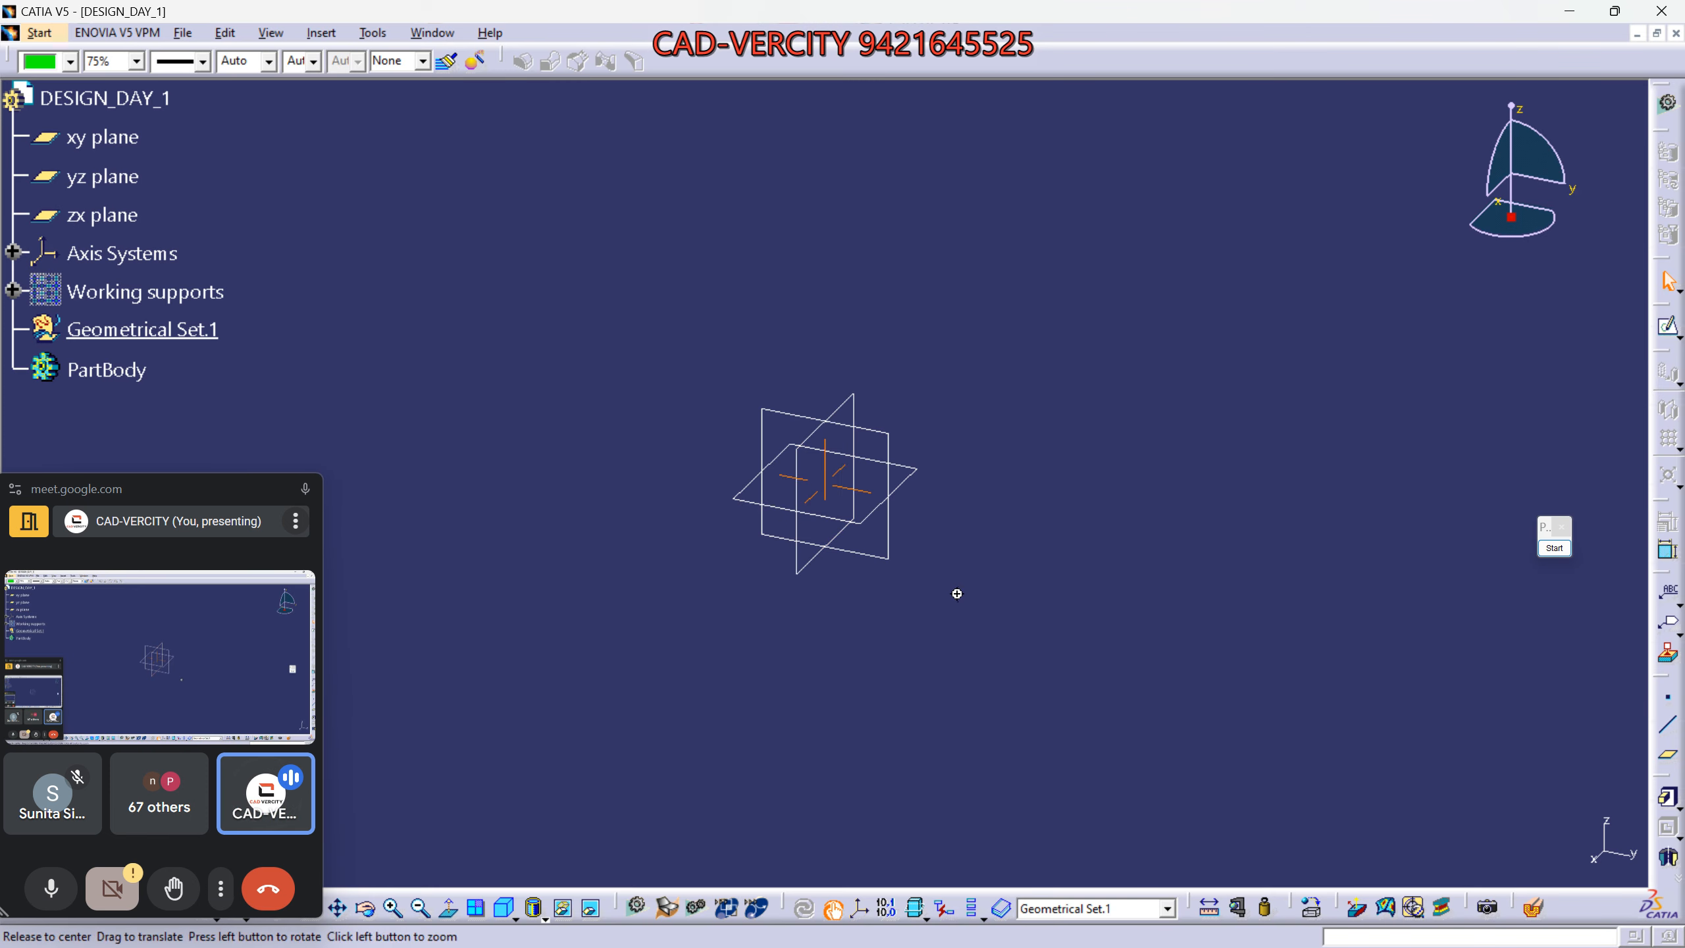
pyautogui.moveTo(153, 495); pyautogui.dragTo(158, 561)
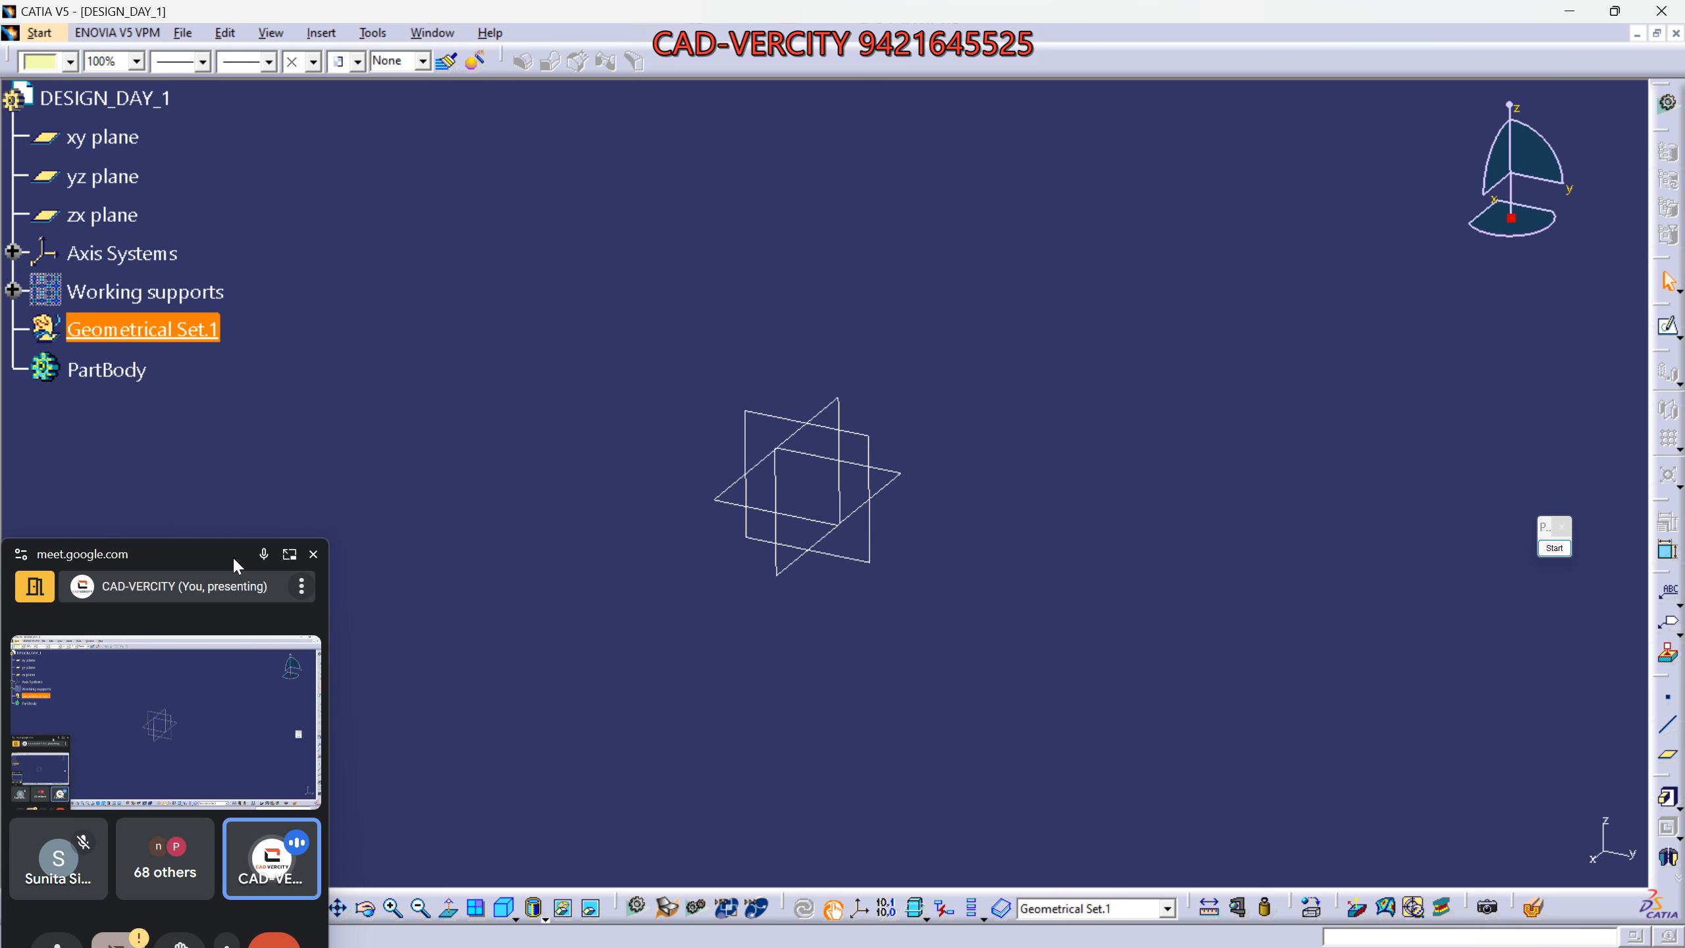
pyautogui.click(70, 372)
pyautogui.click(123, 99)
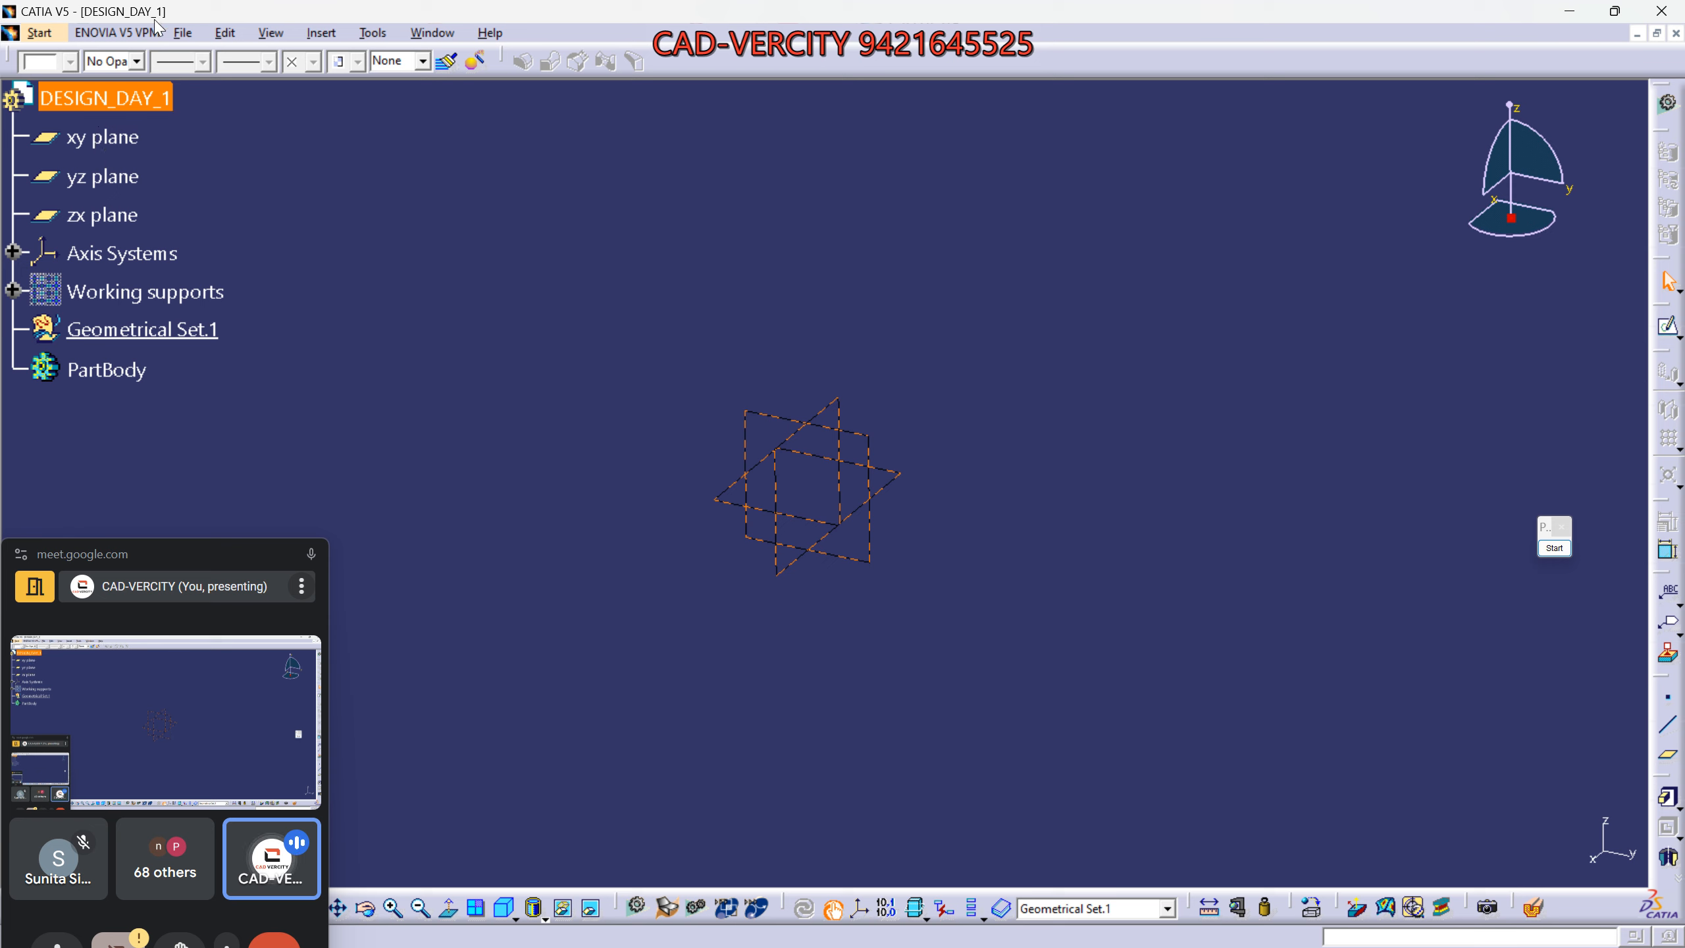
pyautogui.click(335, 206)
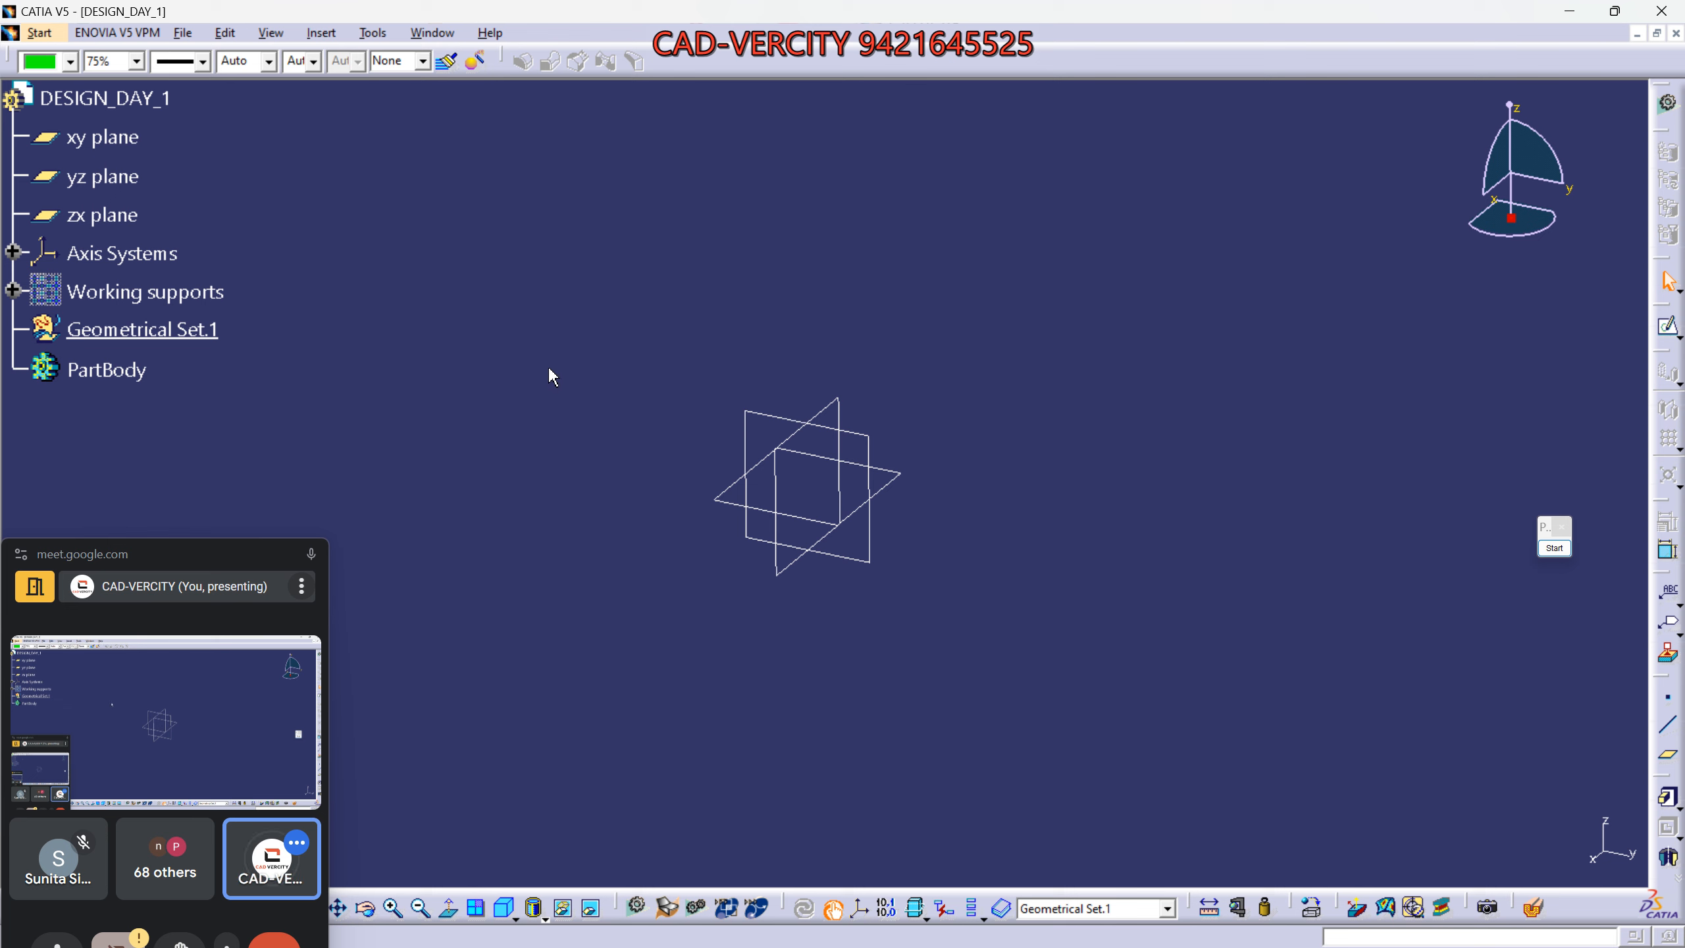
# Hide the yz, zx and xy reference planes one at a time.
pyautogui.moveTo(903, 515); pyautogui.dragTo(989, 469, button='middle')
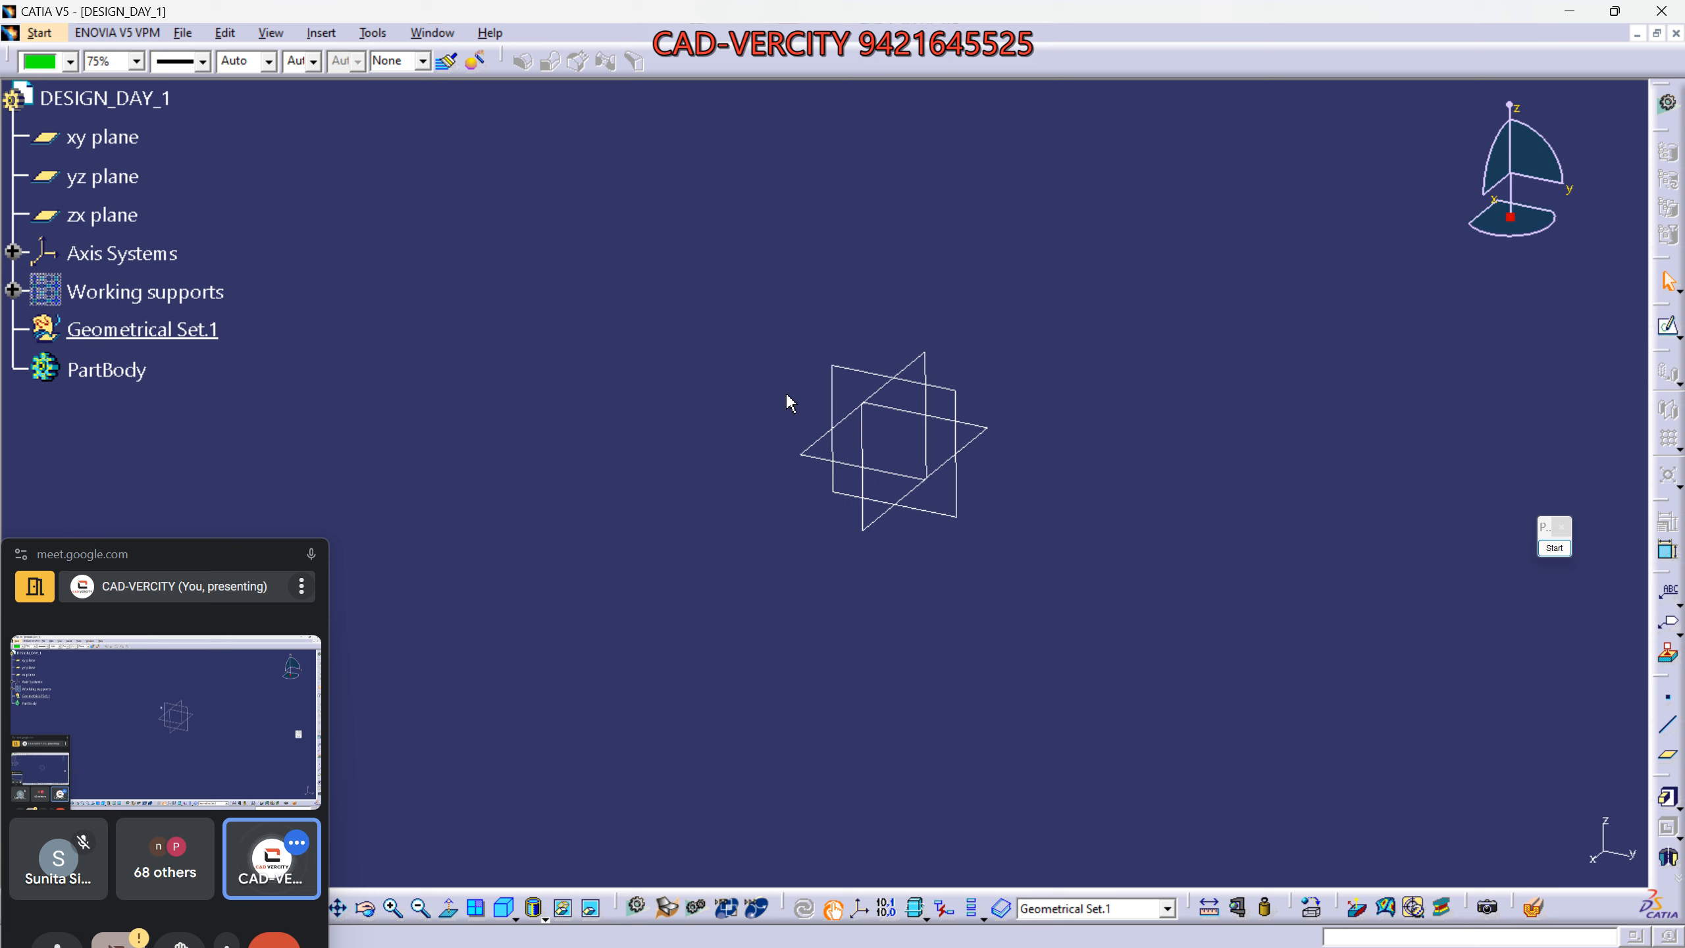
pyautogui.click(956, 396)
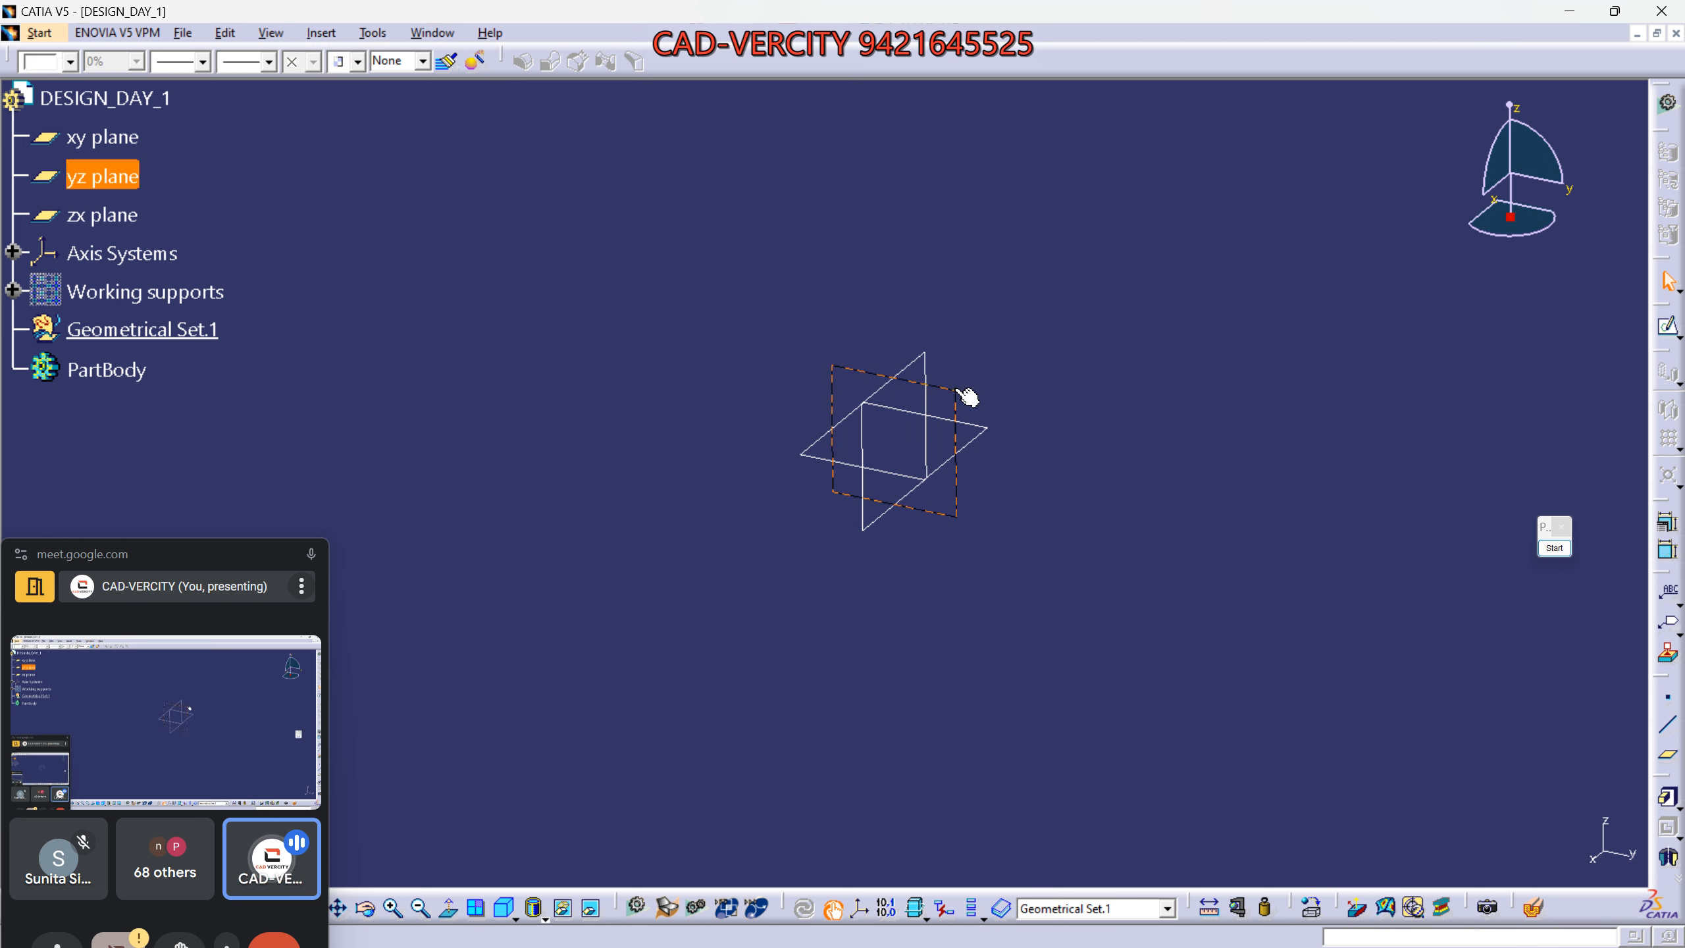
pyautogui.rightClick(966, 396)
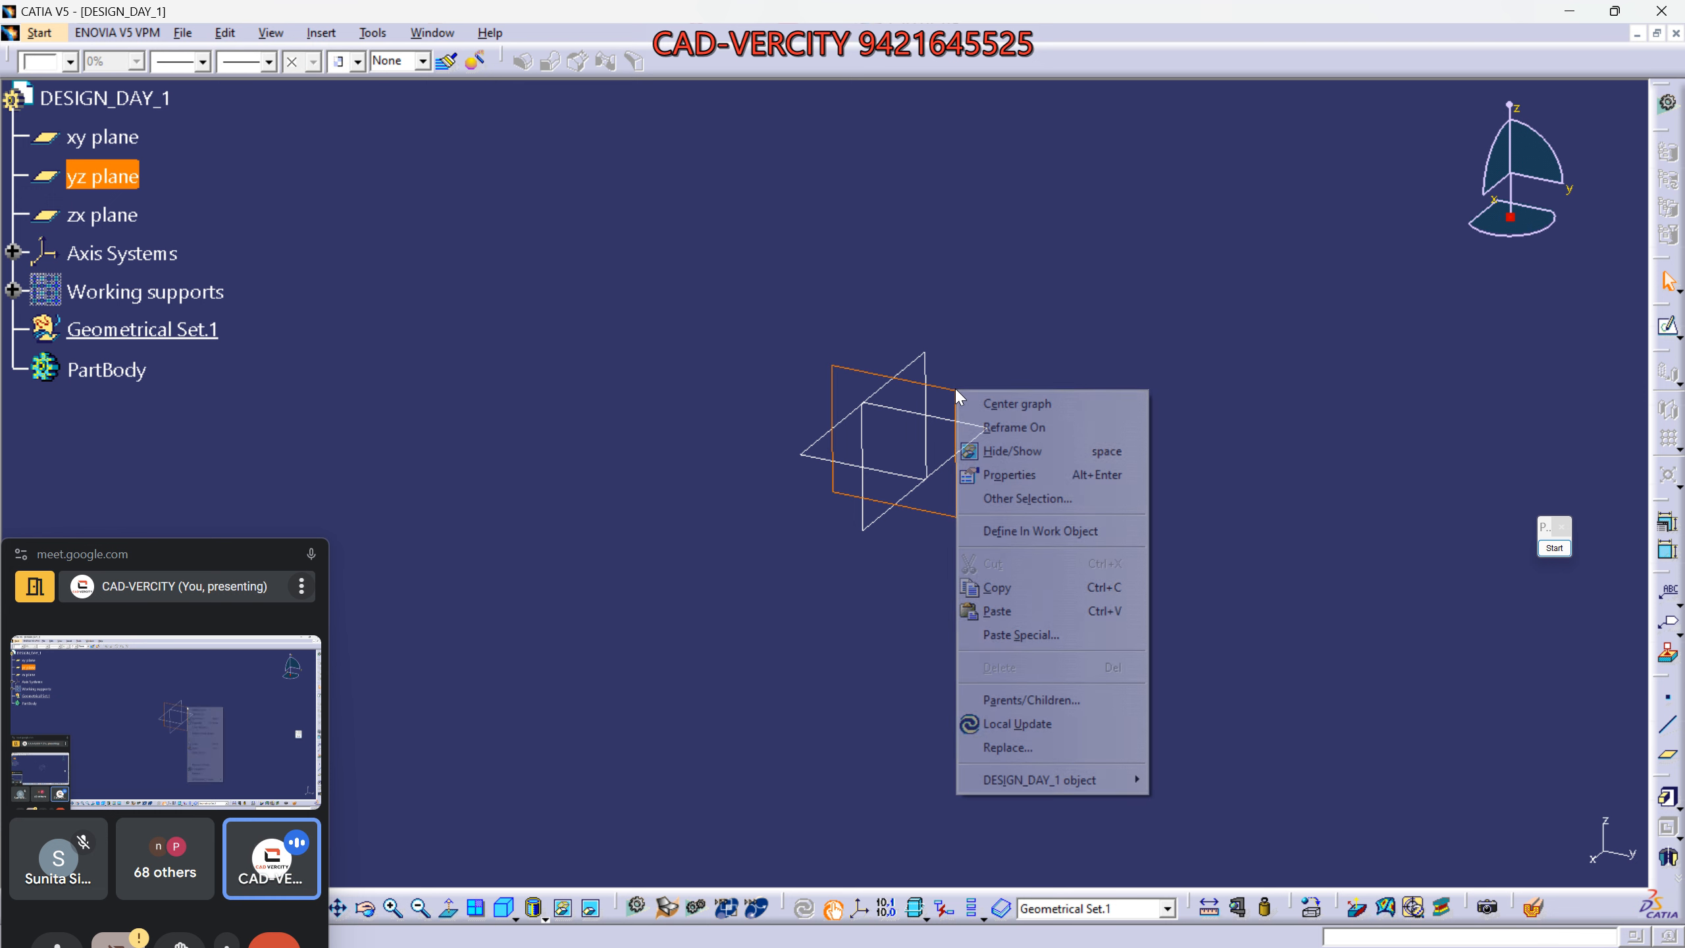
pyautogui.click(1005, 451)
pyautogui.click(928, 364)
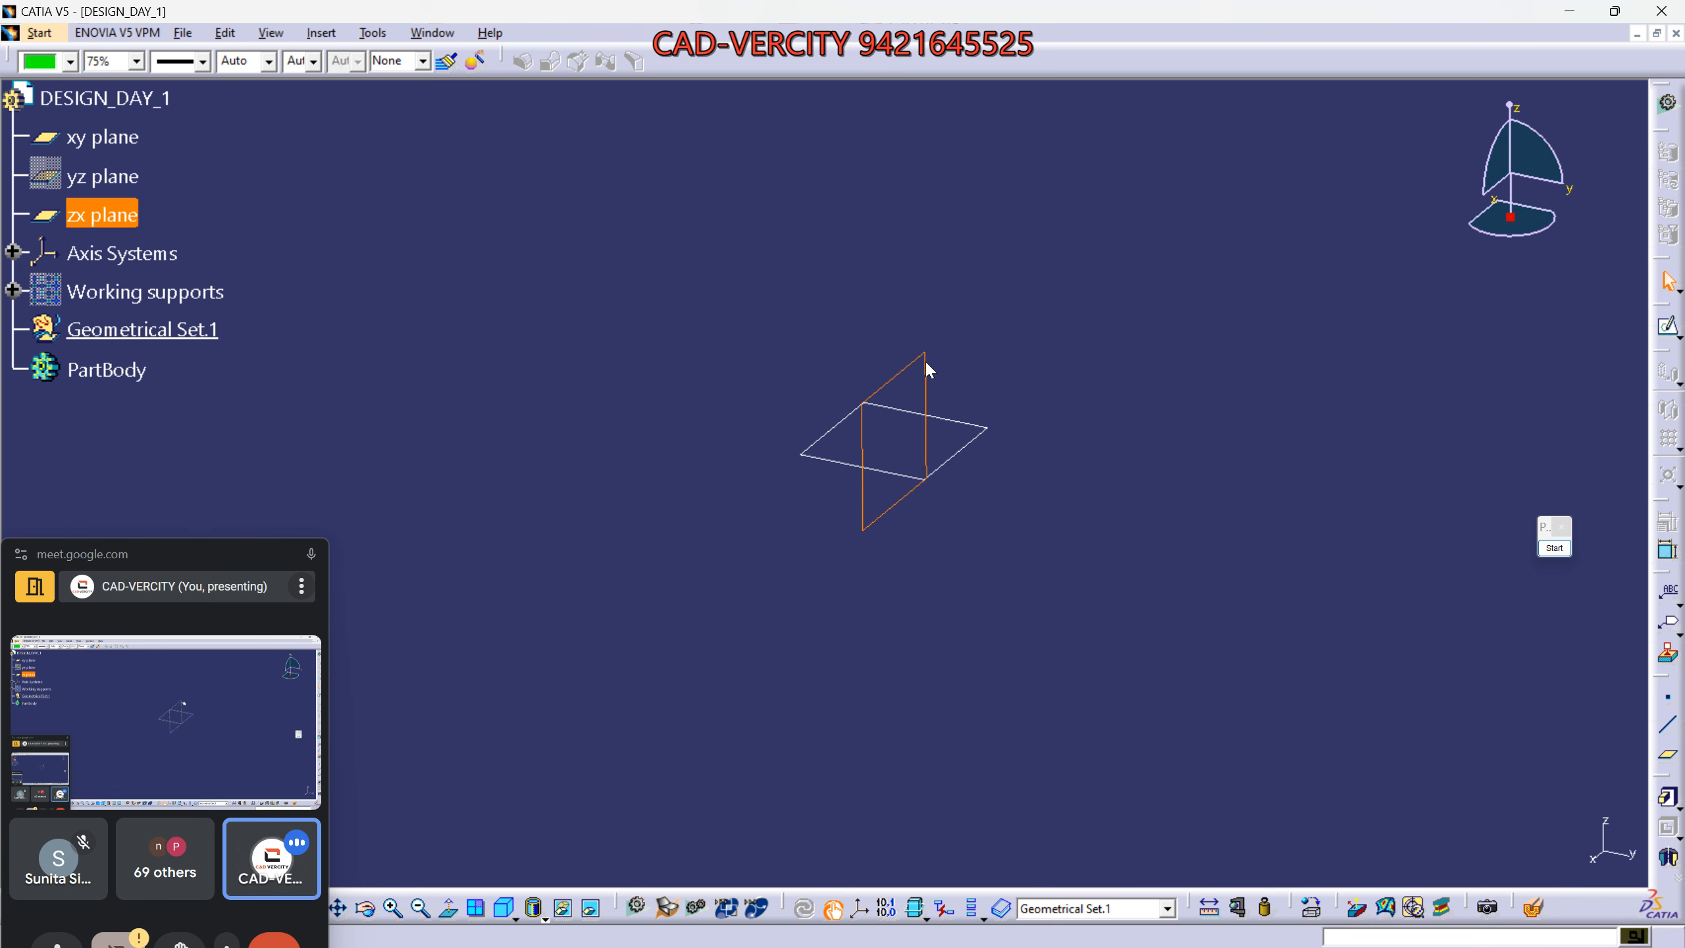
pyautogui.rightClick(928, 364)
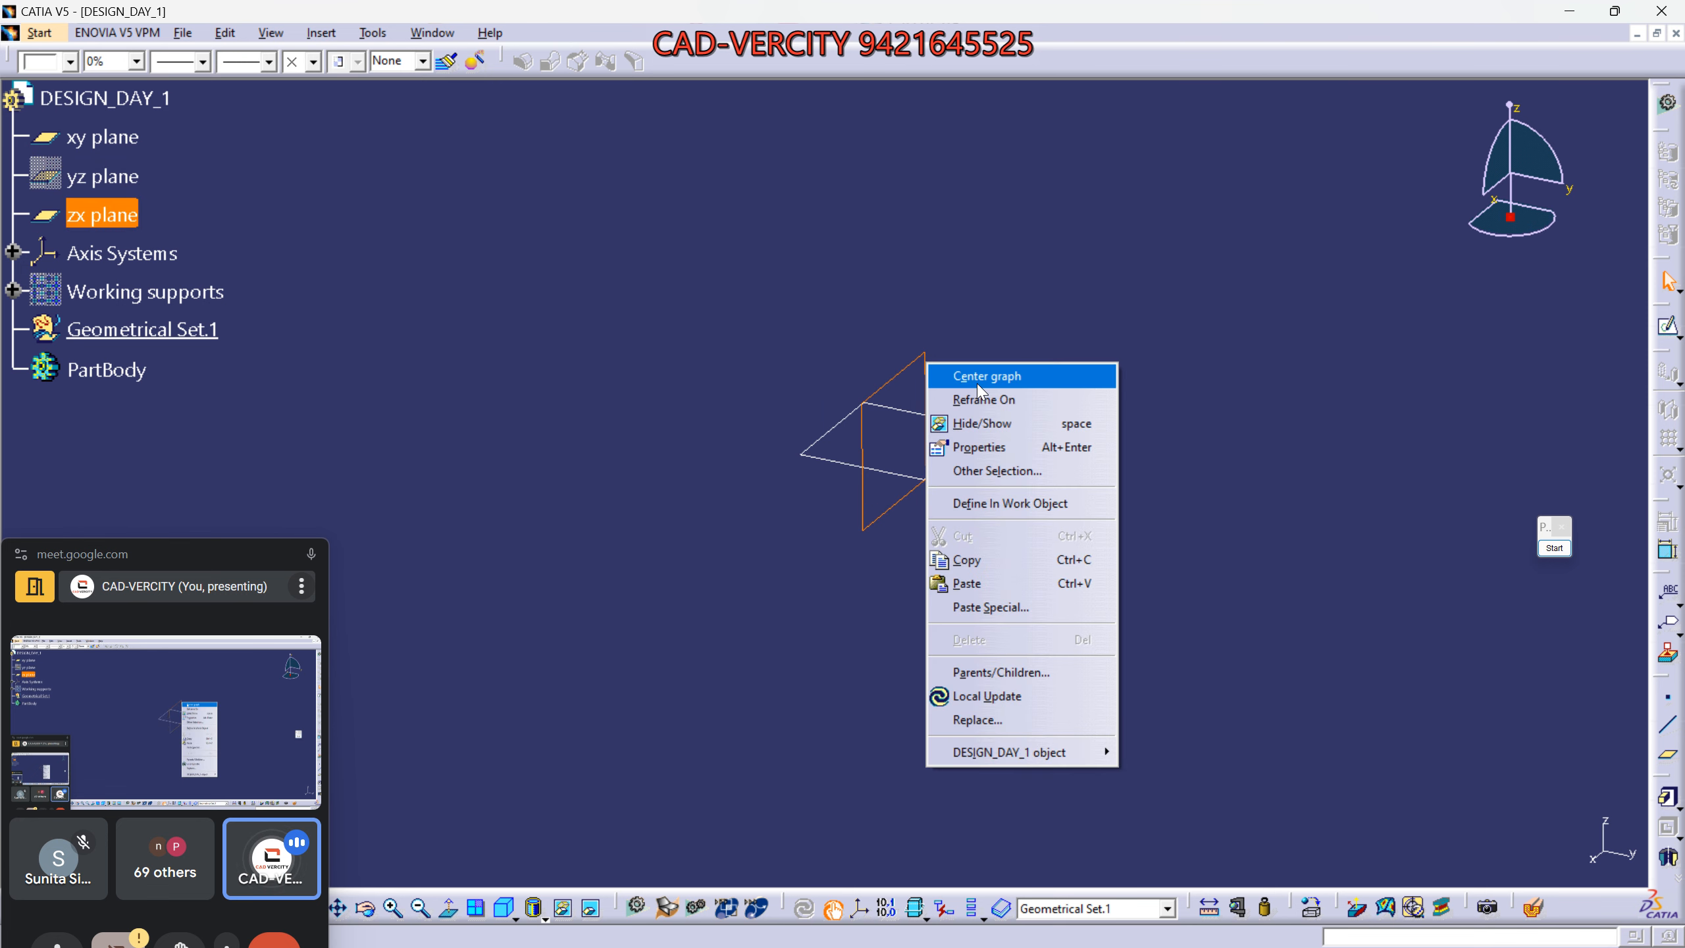
pyautogui.click(991, 433)
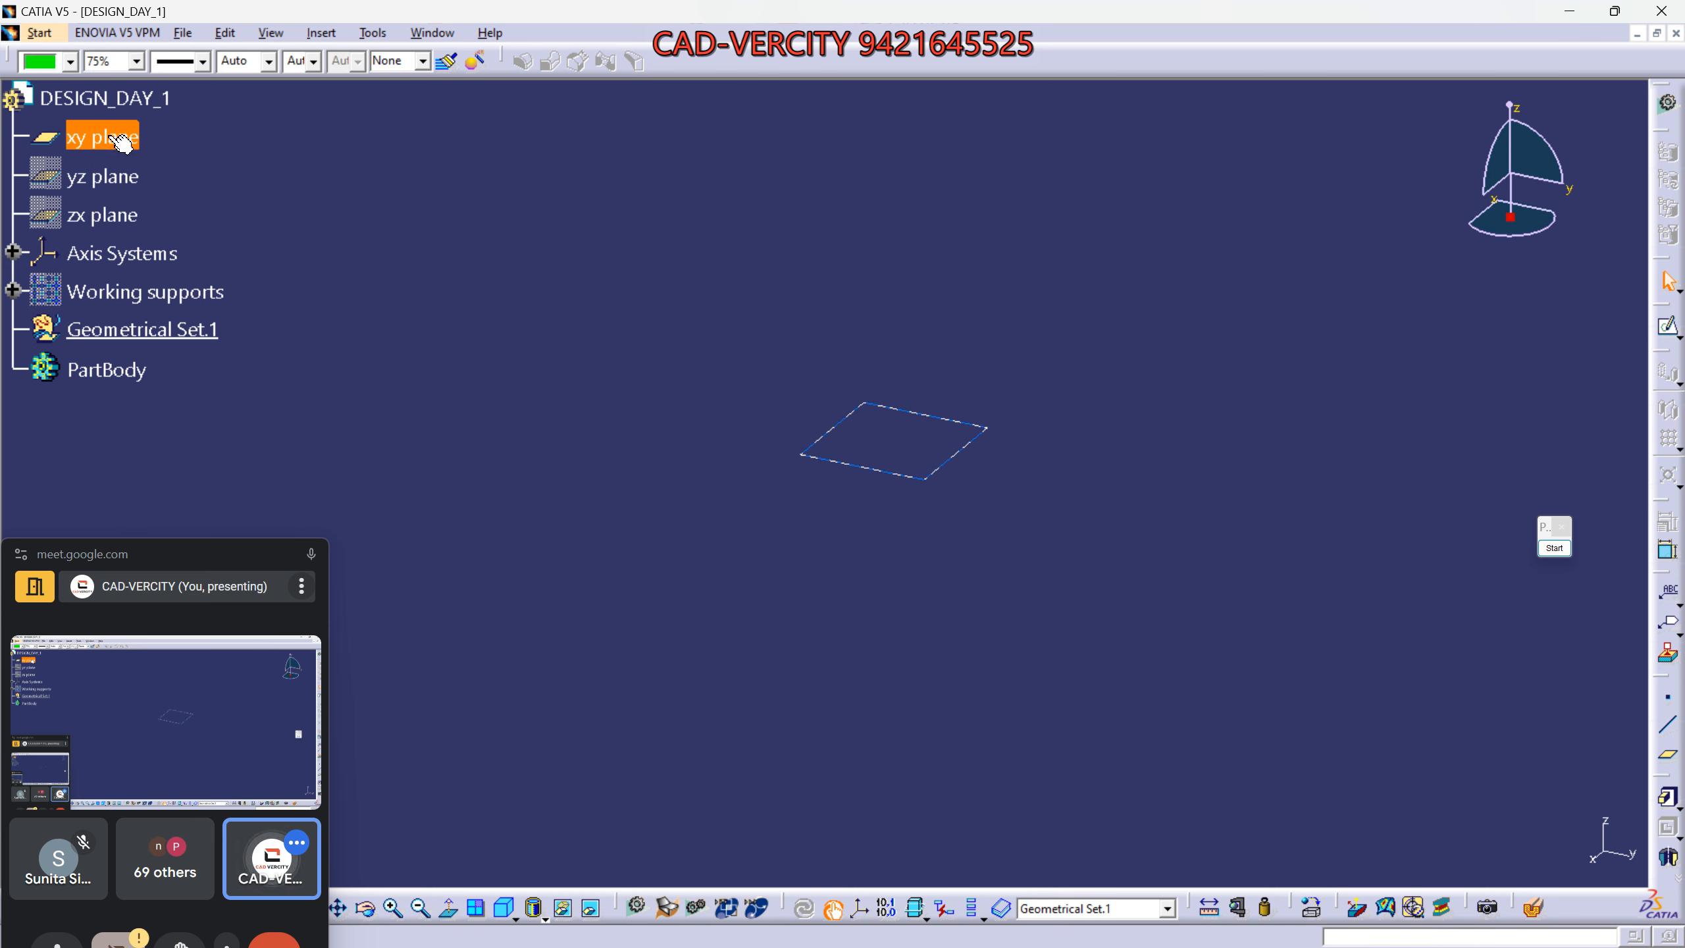
pyautogui.rightClick(92, 136)
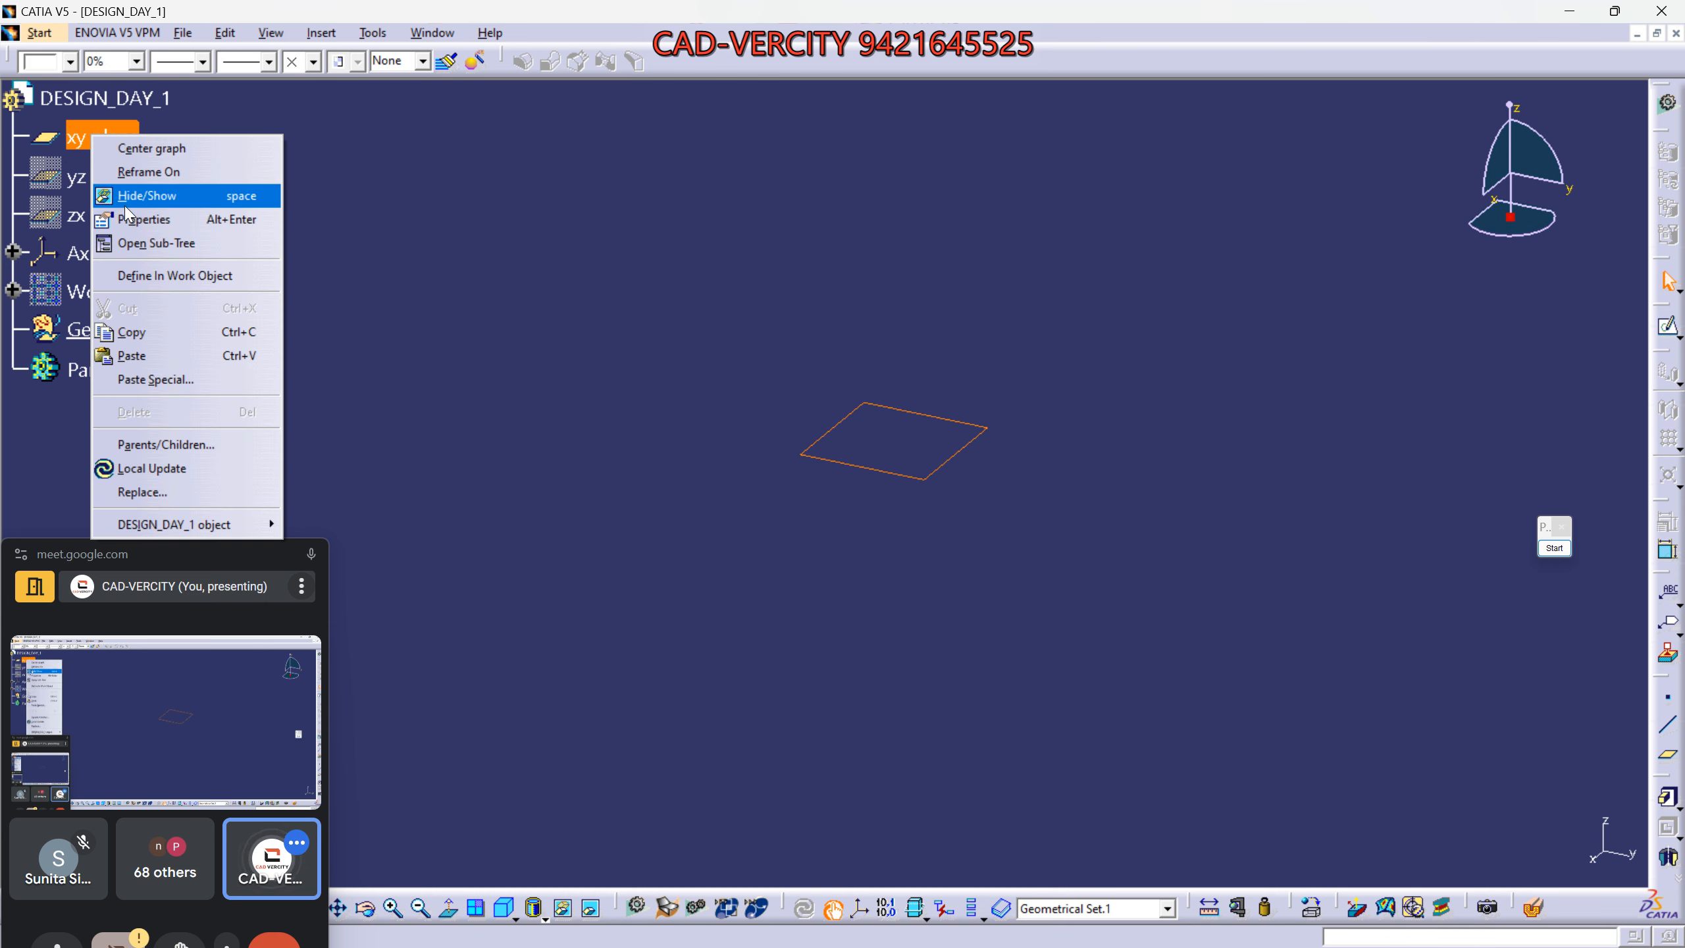
pyautogui.click(122, 201)
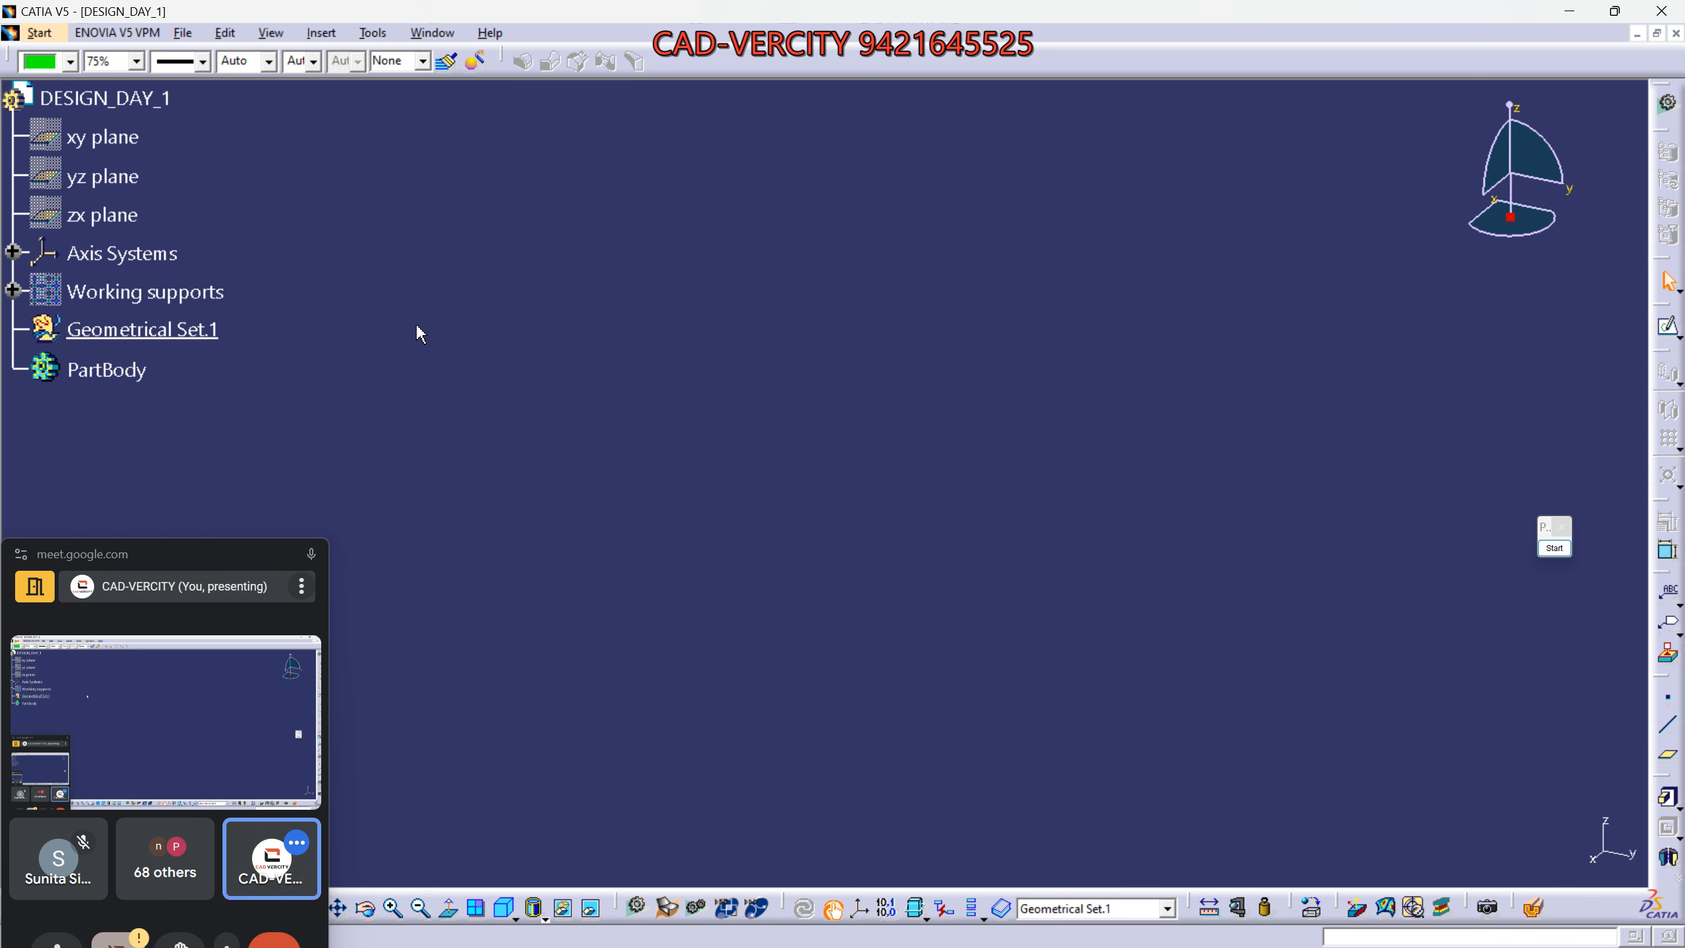
# Show the hidden xy, yz and zx planes again one at a time.
pyautogui.click(136, 136)
pyautogui.rightClick(113, 130)
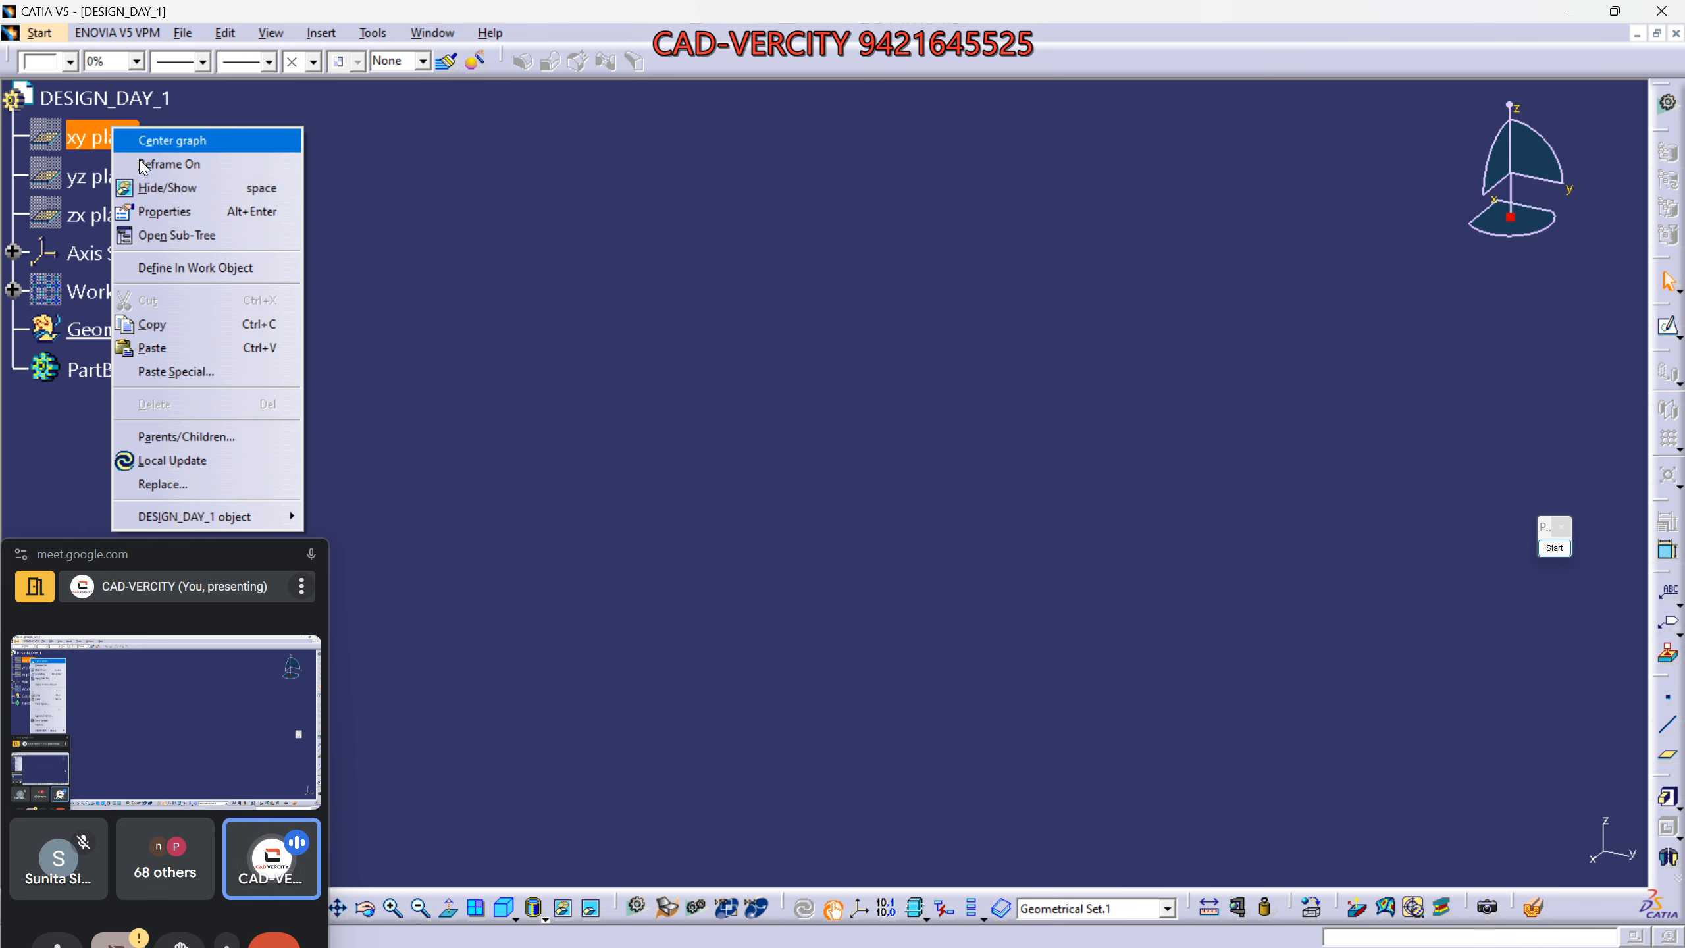
pyautogui.click(151, 186)
pyautogui.rightClick(104, 174)
pyautogui.click(133, 215)
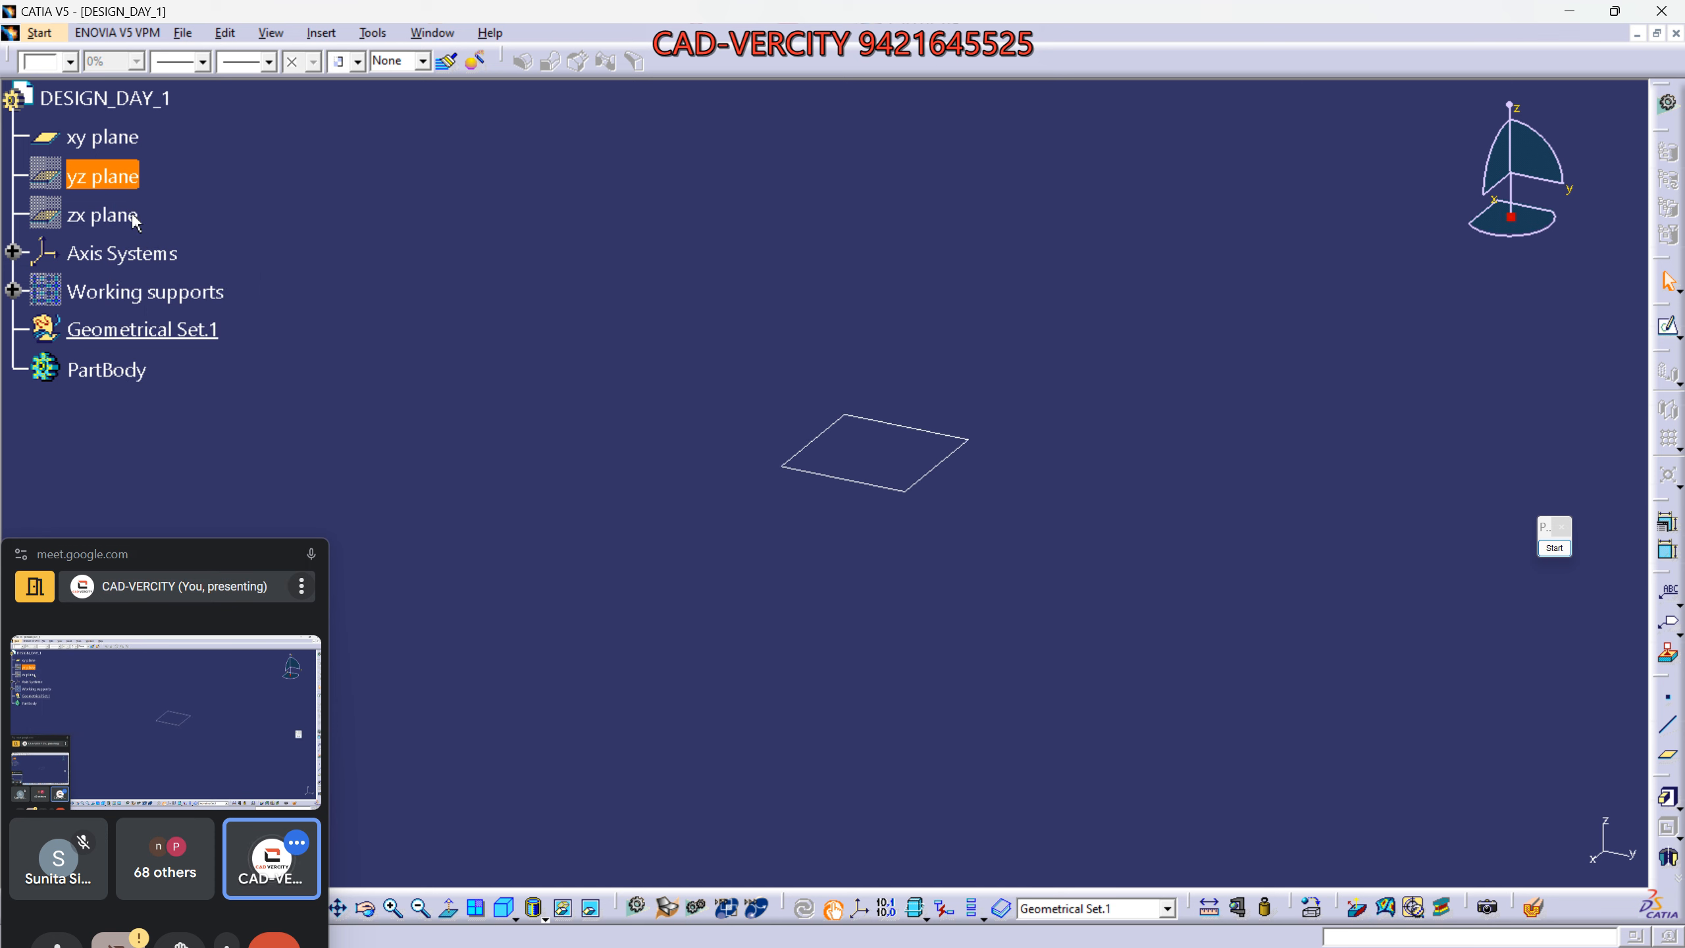
pyautogui.rightClick(112, 176)
pyautogui.click(162, 233)
pyautogui.click(111, 214)
pyautogui.rightClick(111, 216)
pyautogui.click(169, 281)
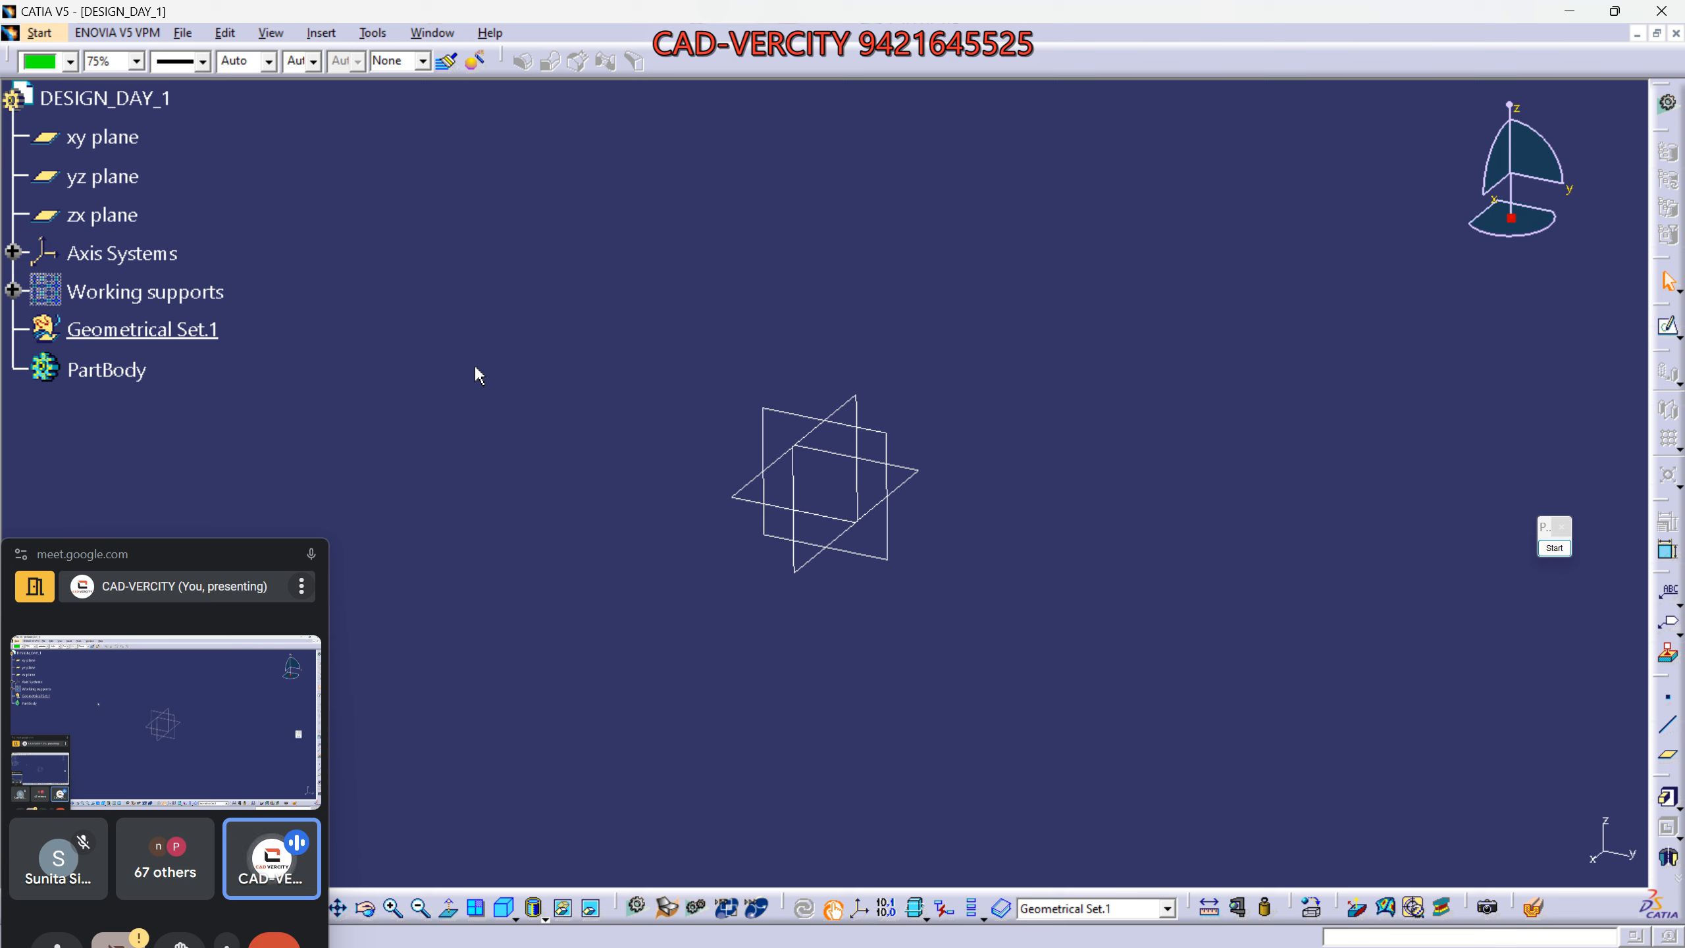
# Hide the xy, yz and zx planes together as one multiple selection.
pyautogui.click(103, 137)
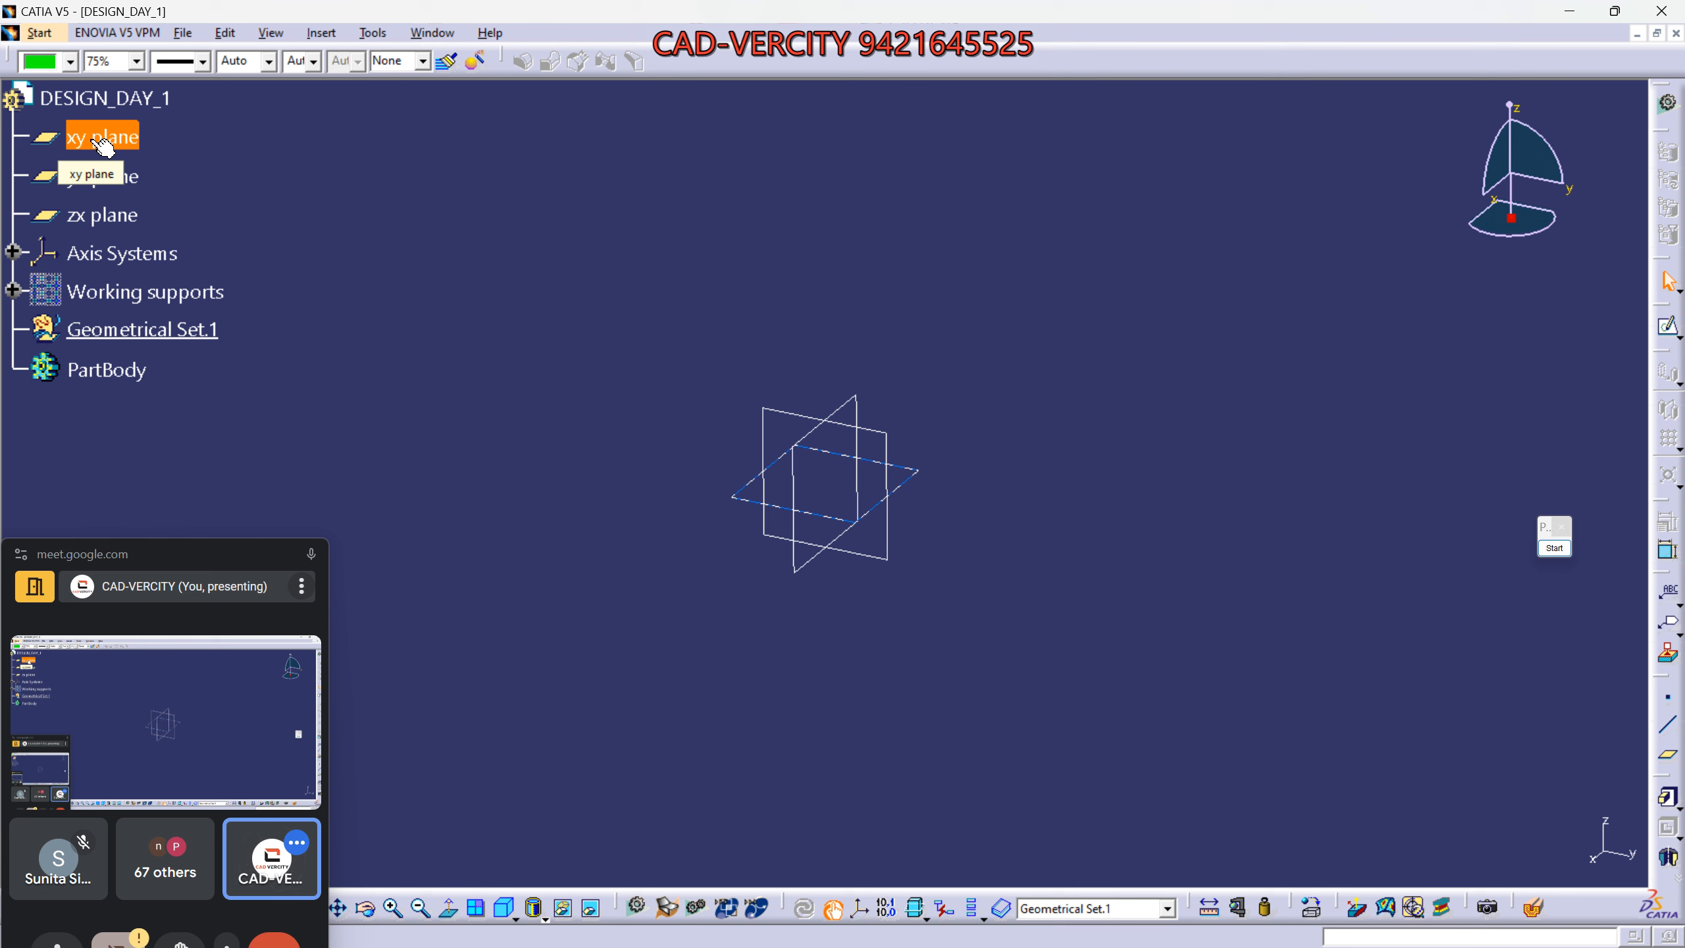
pyautogui.keyDown('ctrl'); pyautogui.click(133, 183); pyautogui.keyUp('ctrl')
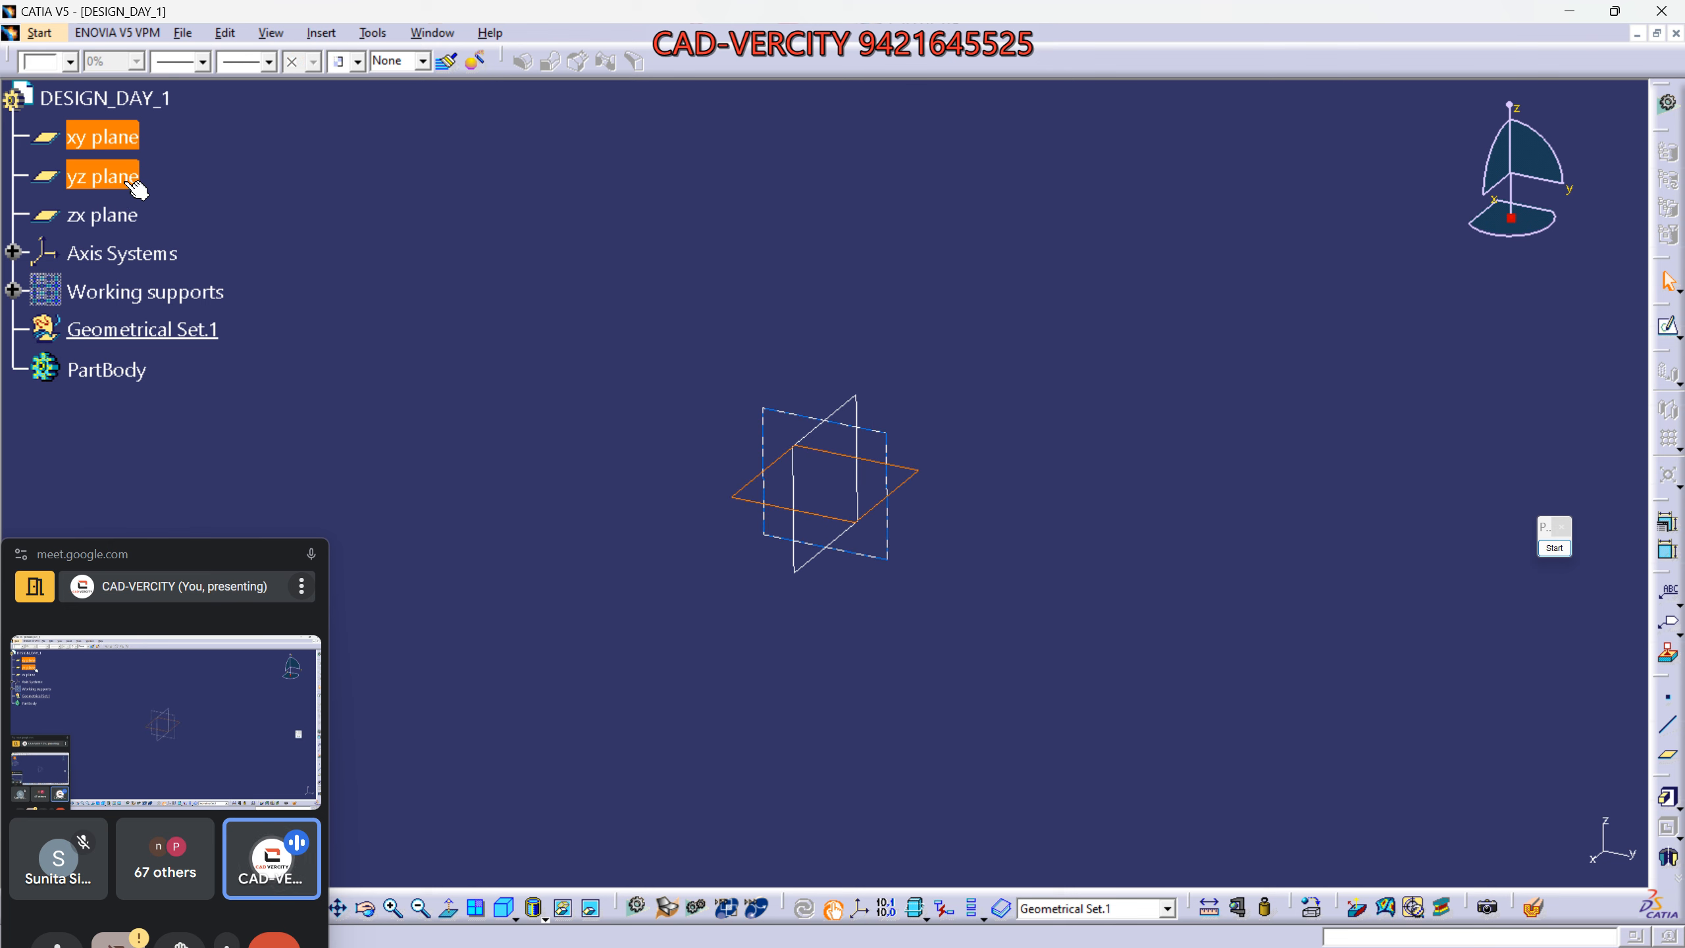
pyautogui.keyDown('ctrl'); pyautogui.click(122, 214); pyautogui.keyUp('ctrl')
pyautogui.rightClick(123, 222)
pyautogui.click(170, 285)
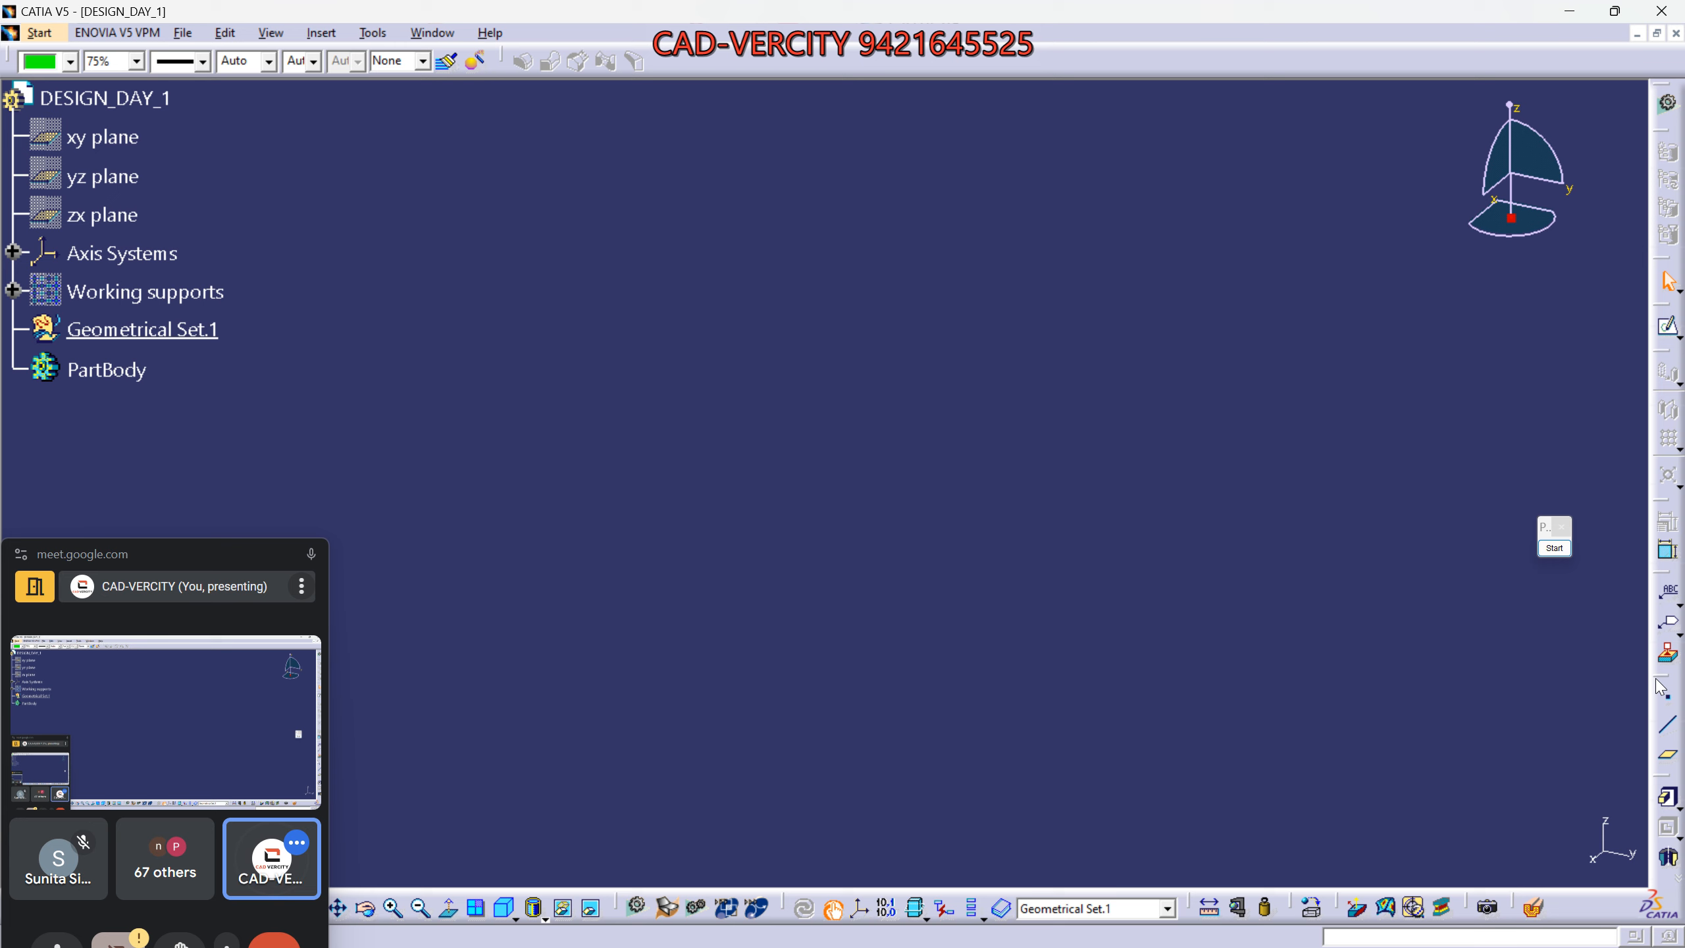
# Undock the Reference Elements toolbar, and restore the contents of all toolbars through the Customize settings.
pyautogui.moveTo(1656, 679); pyautogui.dragTo(1442, 421)
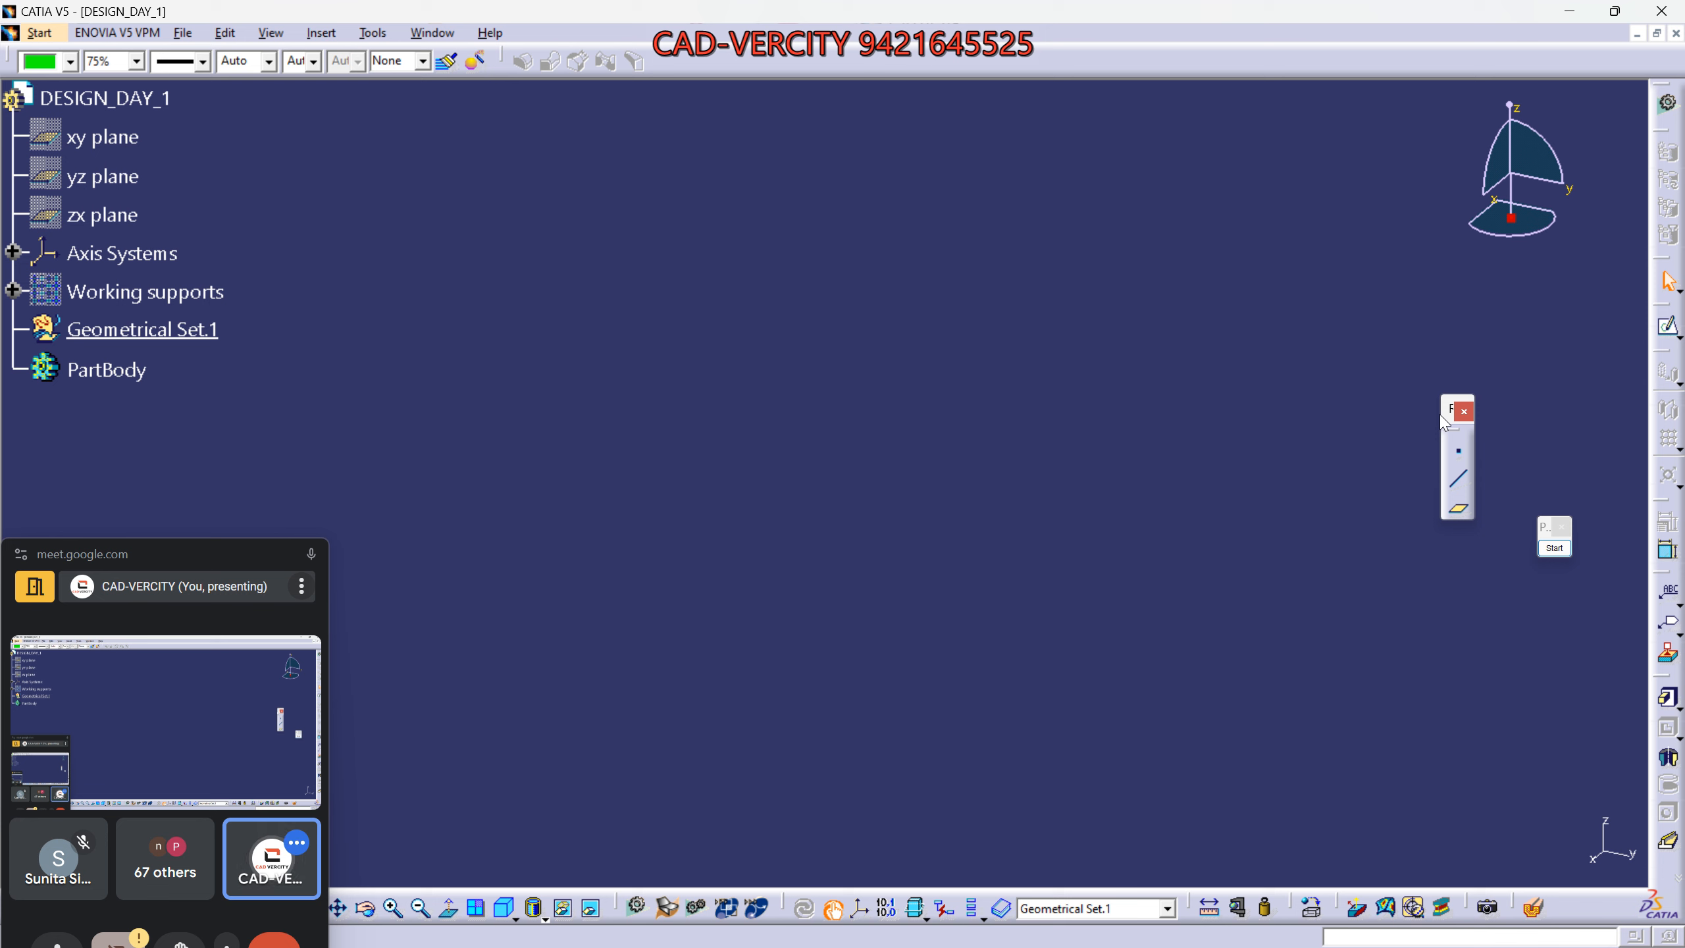
pyautogui.rightClick(1666, 186)
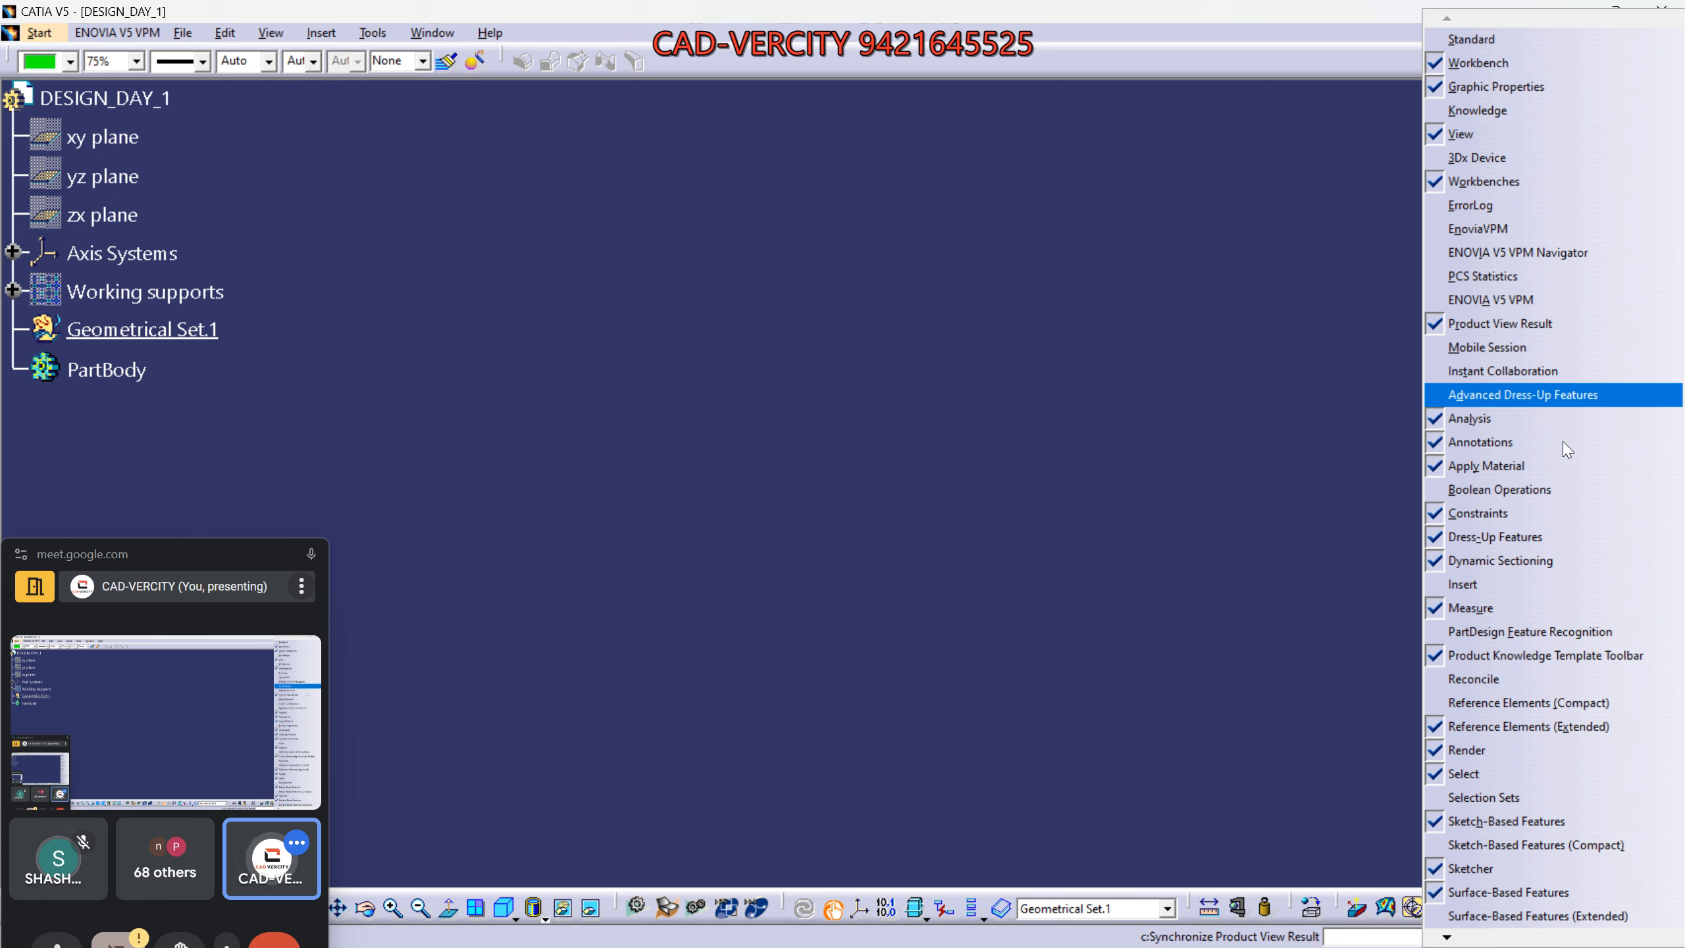
pyautogui.moveTo(1463, 939)
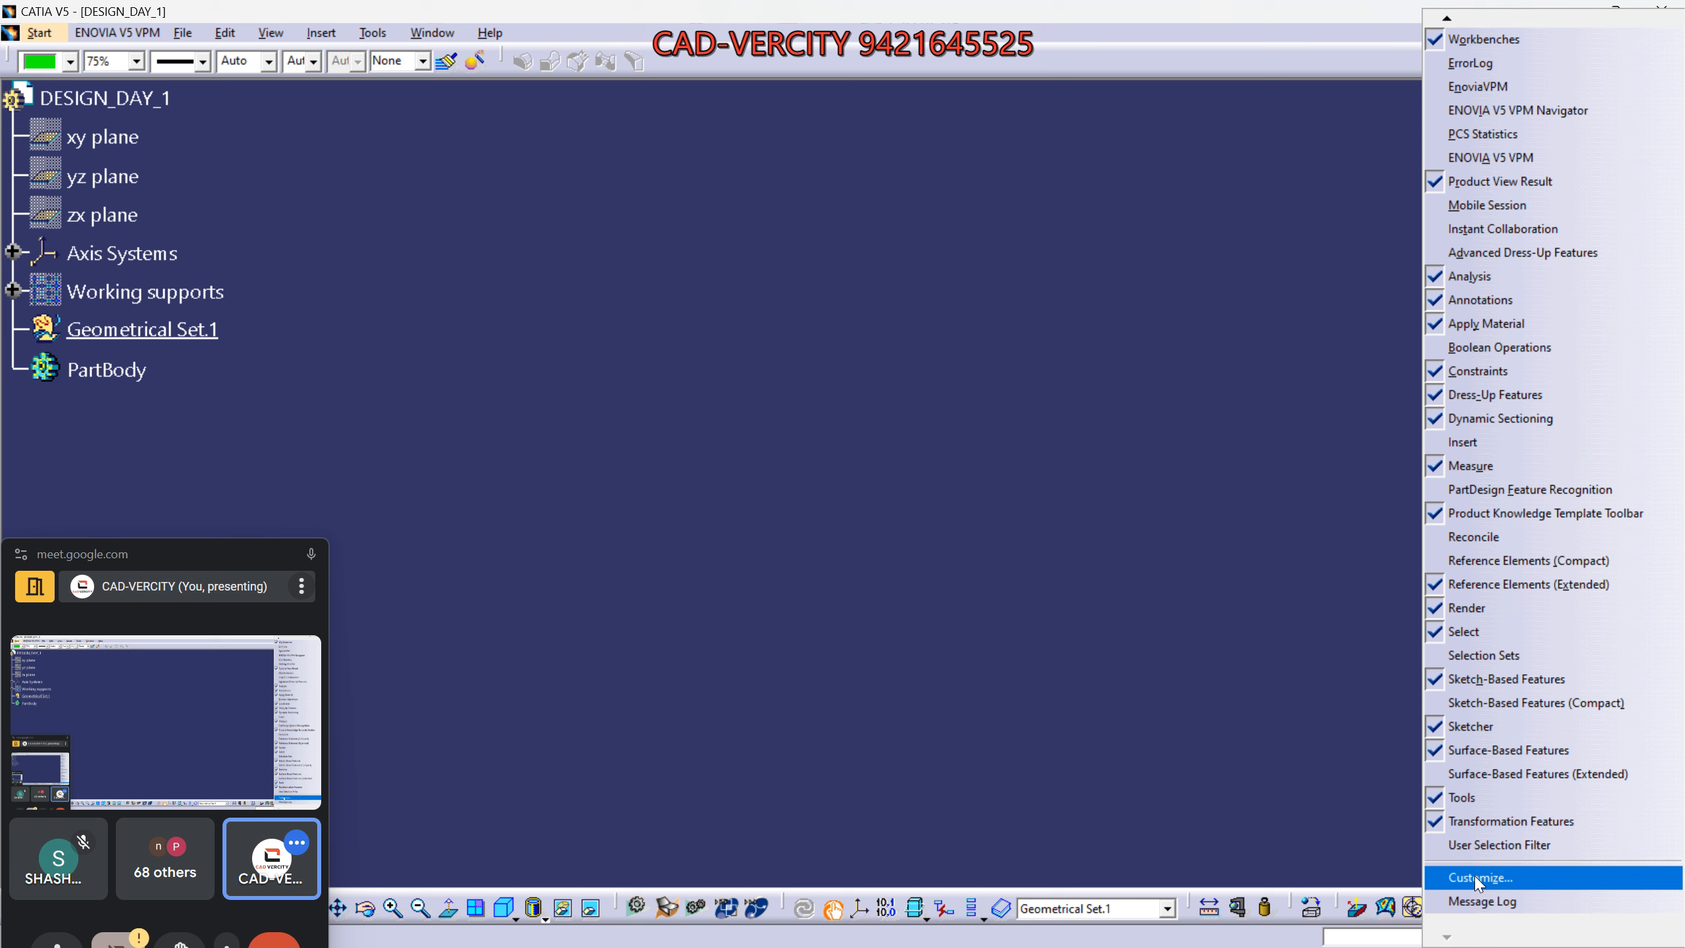
pyautogui.click(1478, 877)
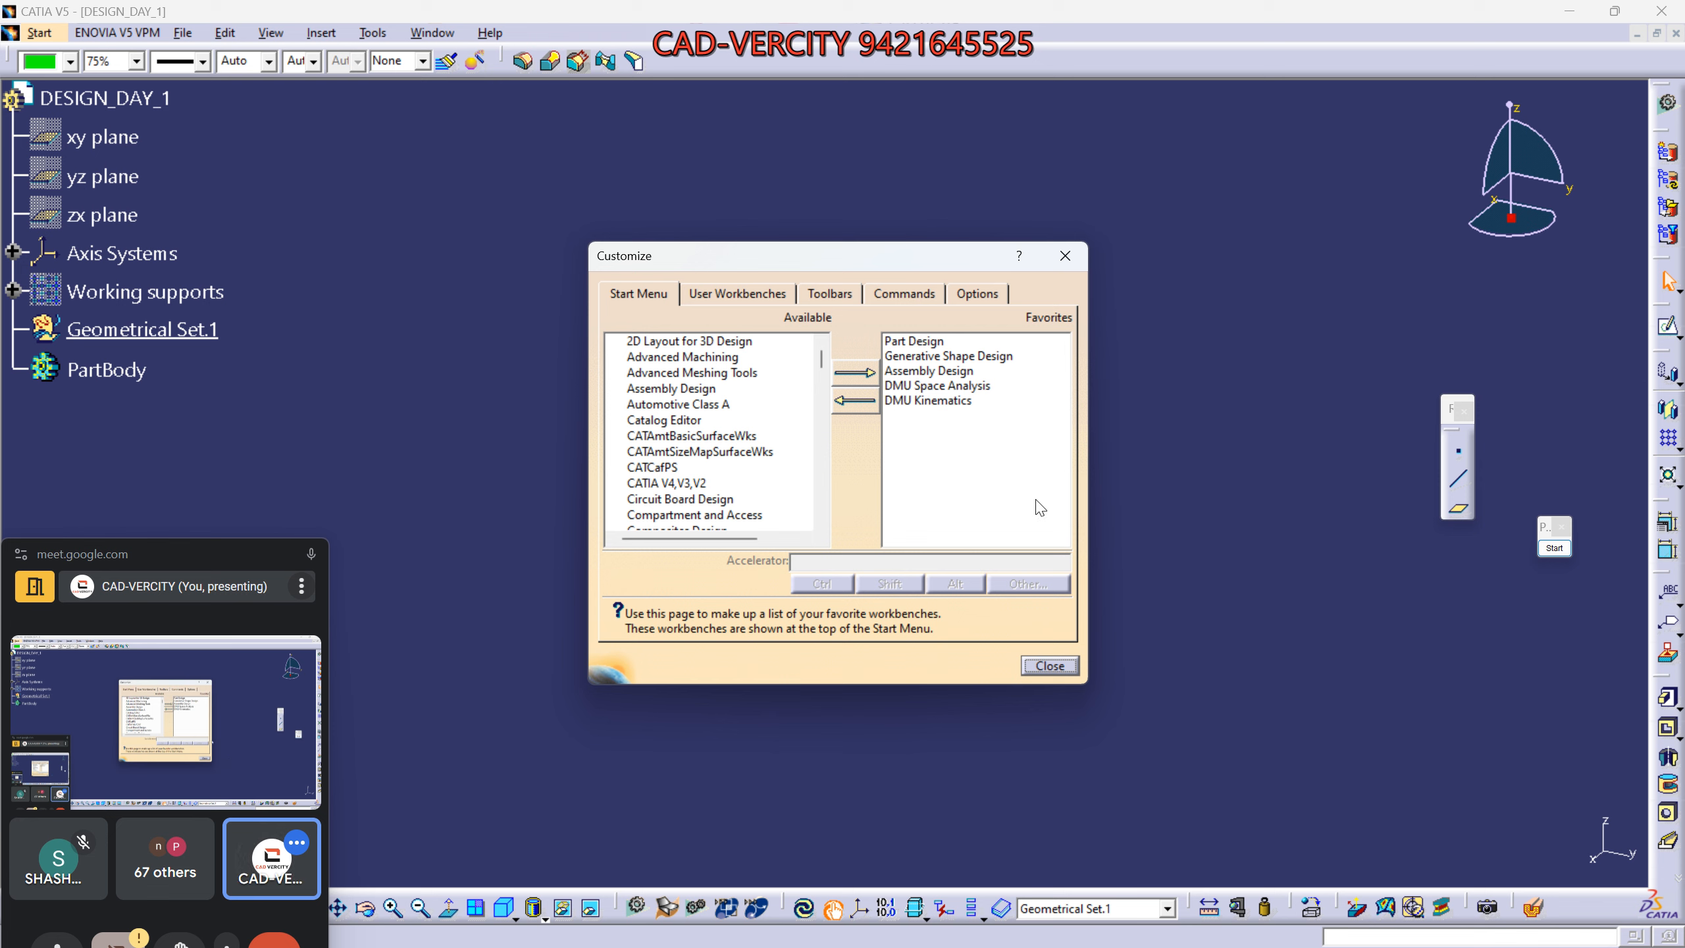
pyautogui.click(903, 292)
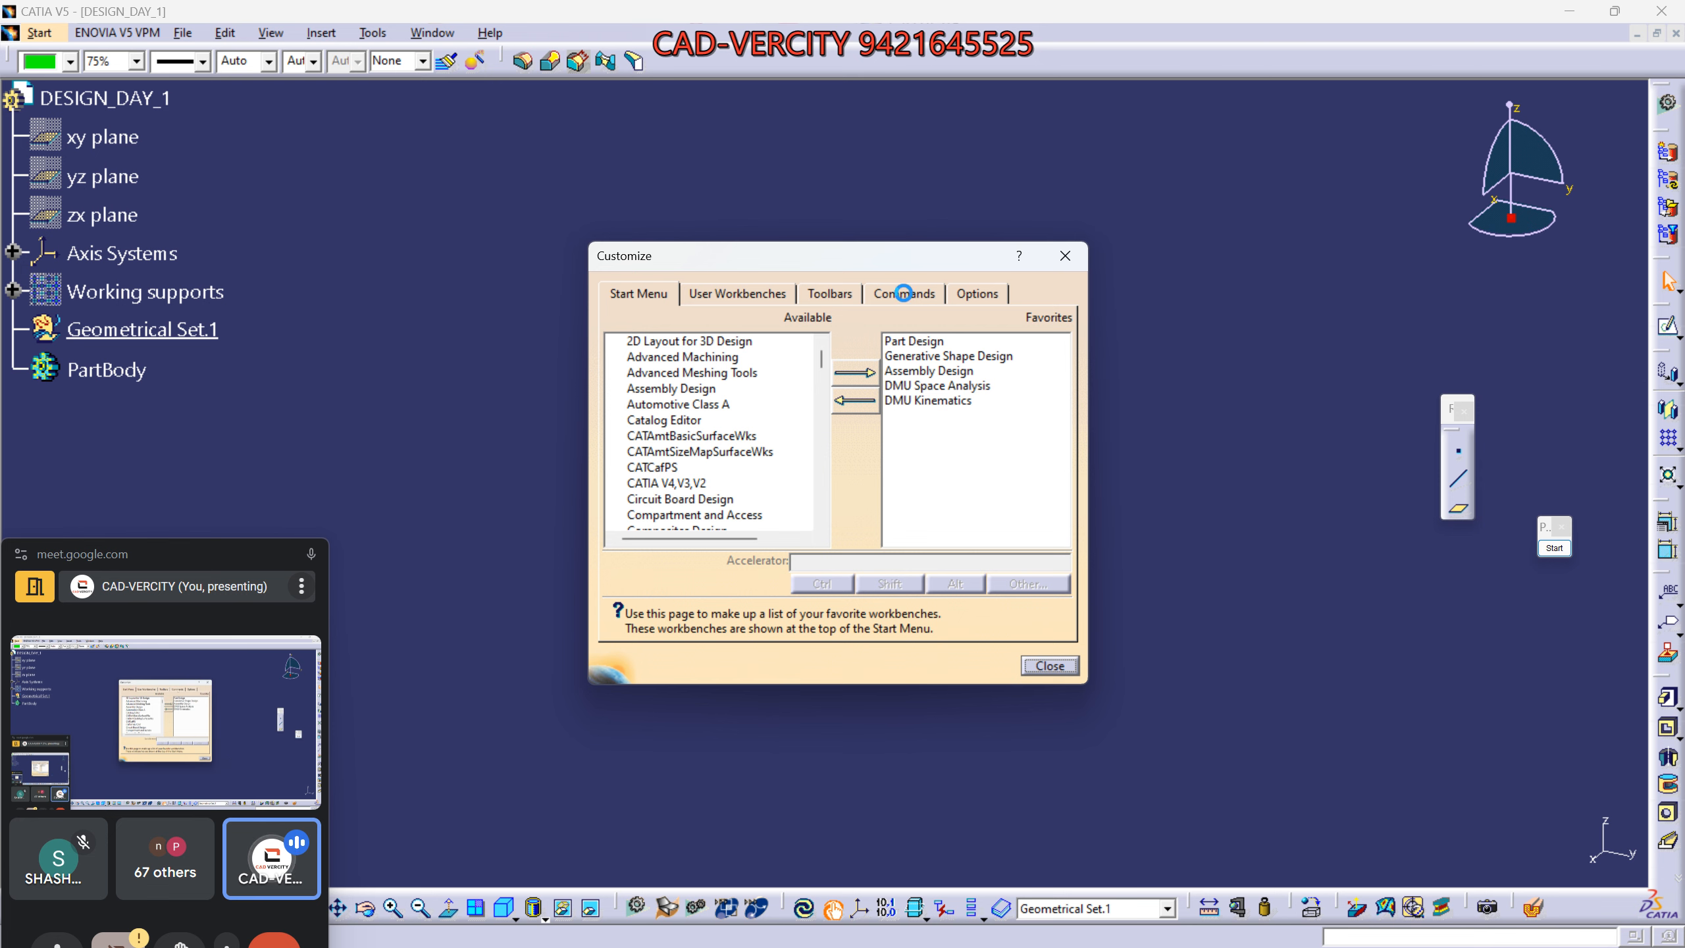
pyautogui.click(831, 294)
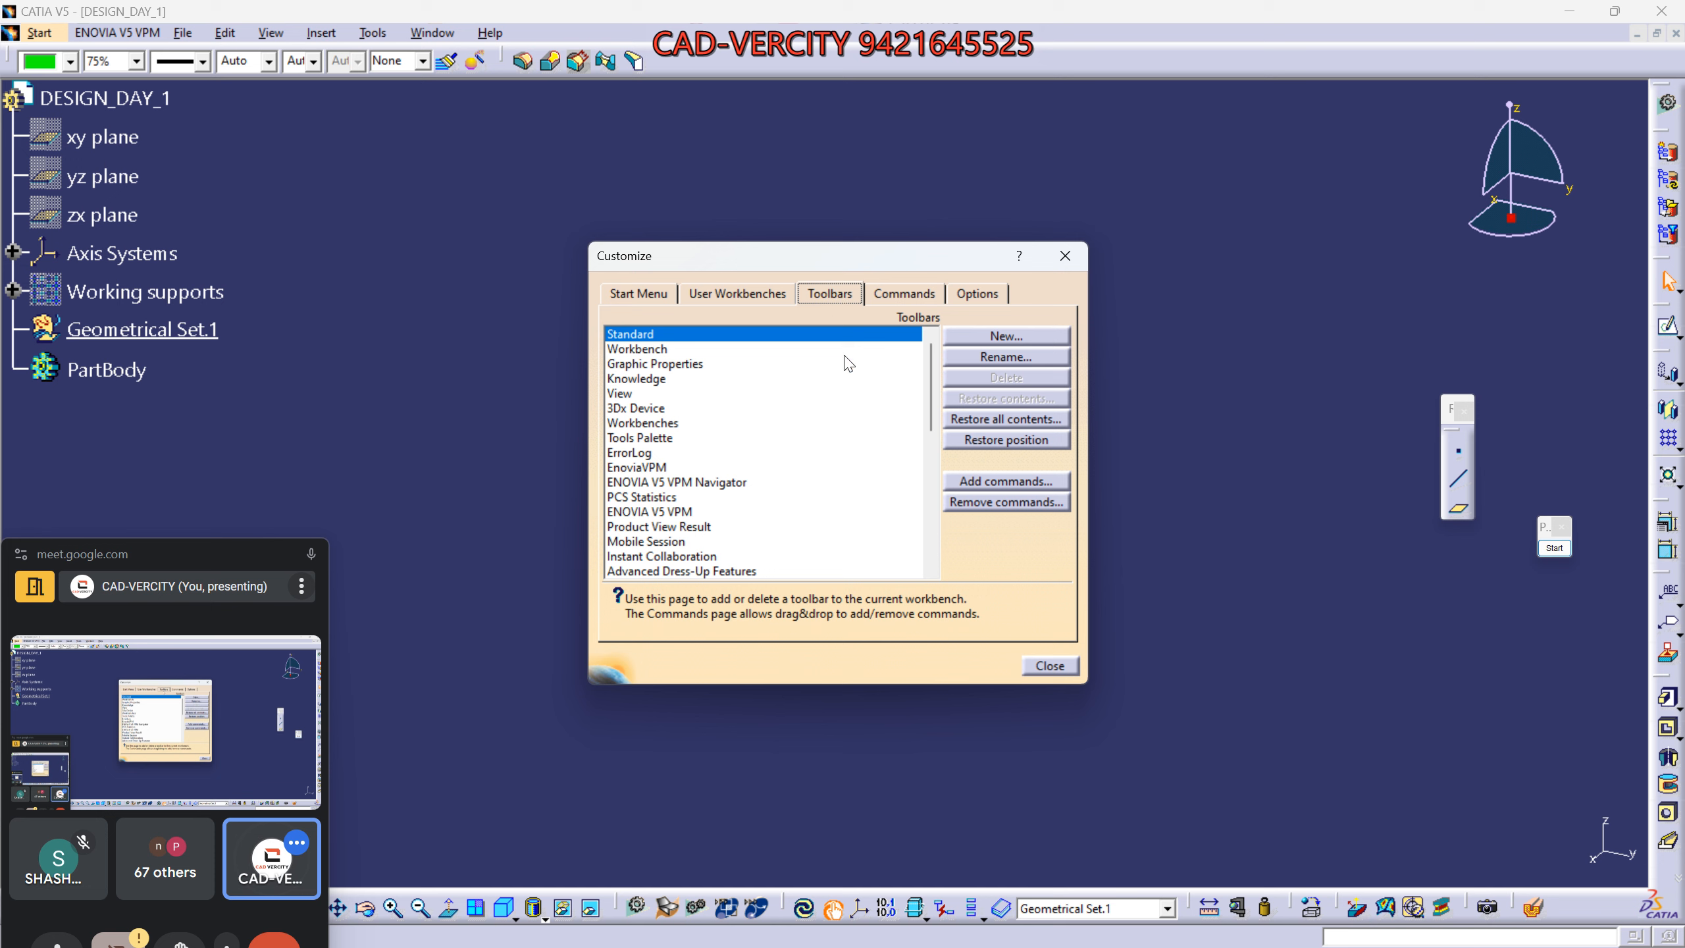
pyautogui.click(999, 419)
pyautogui.click(838, 524)
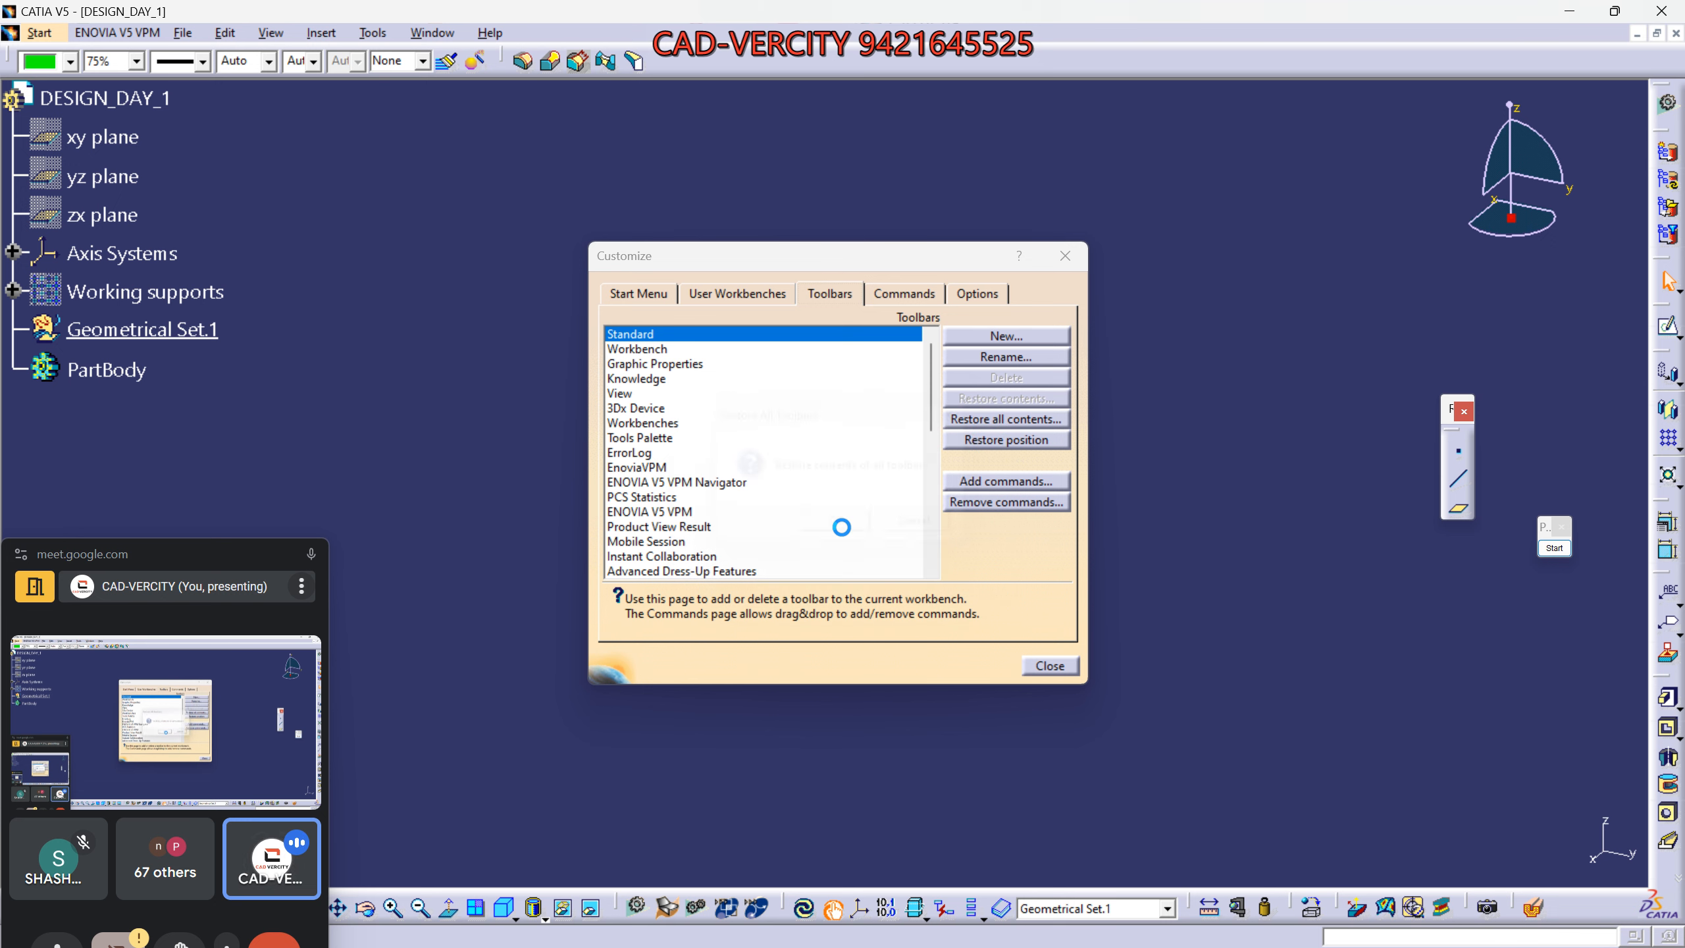
# Restore the position of all toolbars and close the floating ENOVIA V5 VPM Navigator toolbar.
pyautogui.click(988, 444)
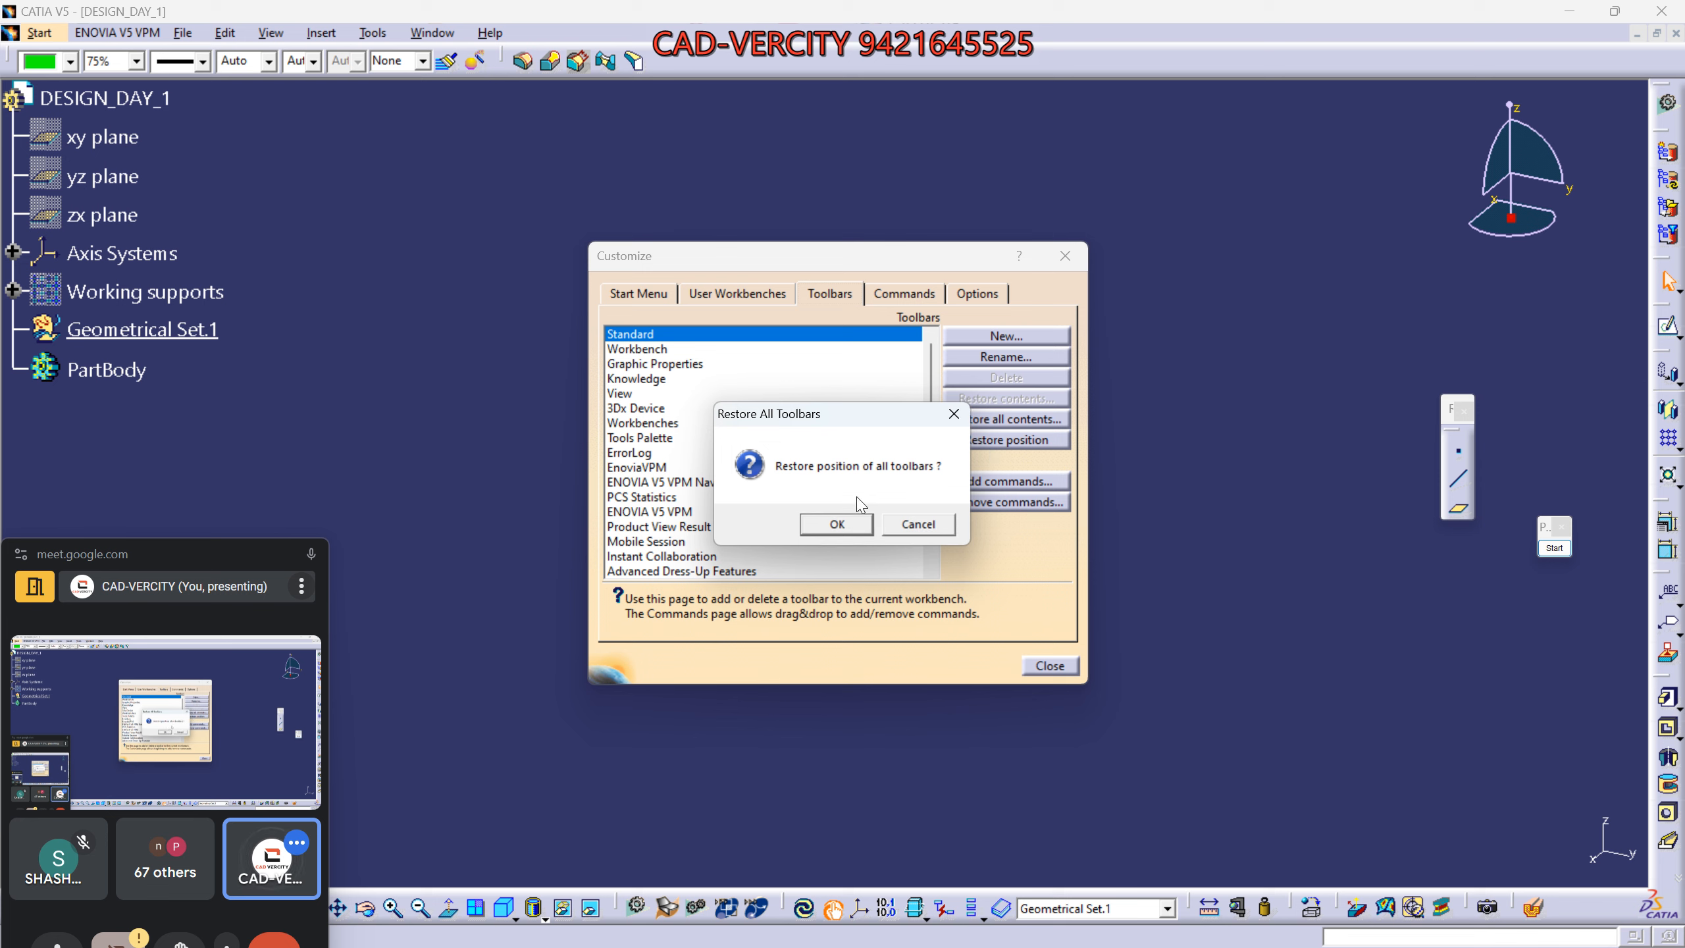
pyautogui.click(837, 524)
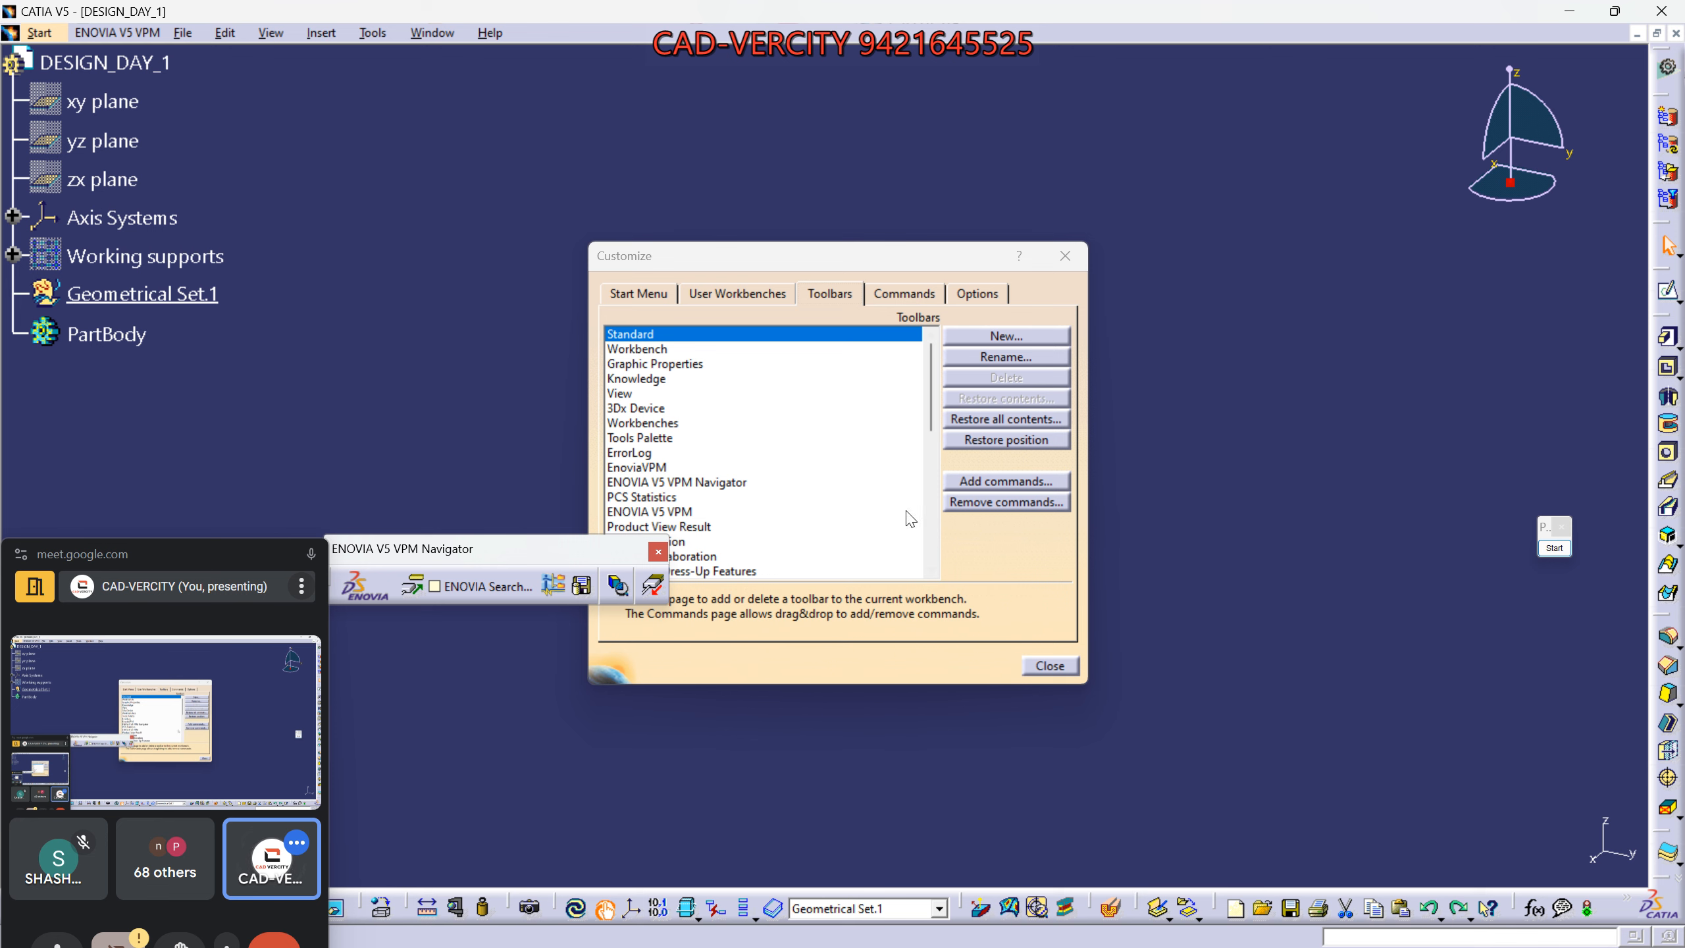
pyautogui.click(1046, 665)
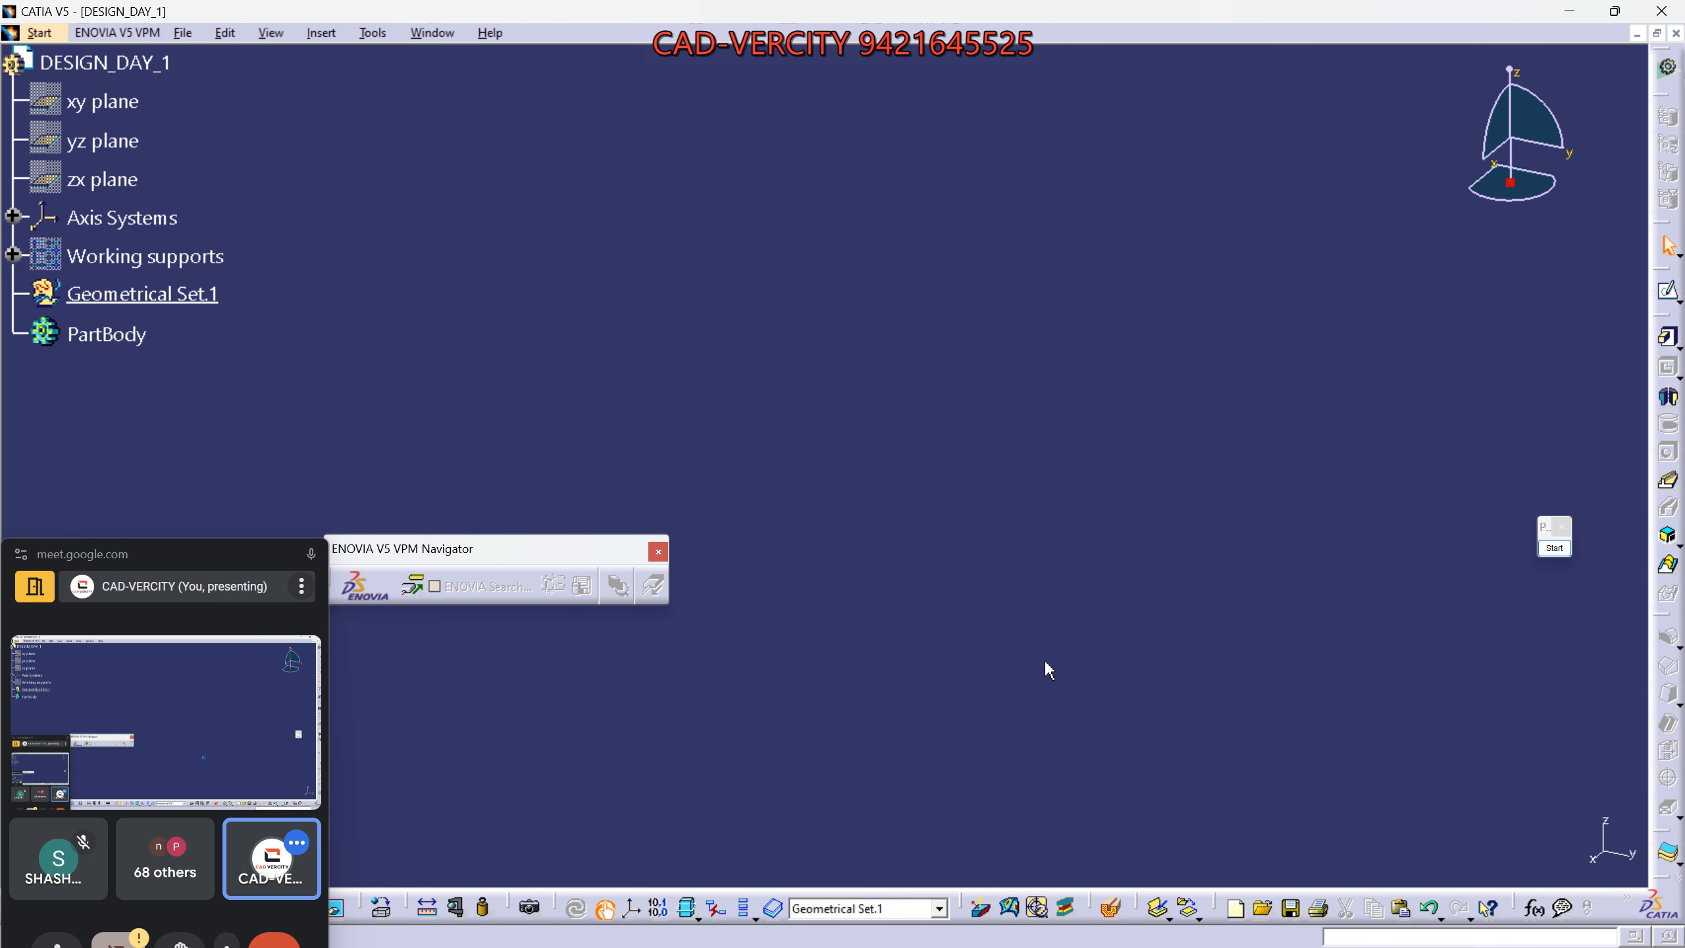
pyautogui.moveTo(347, 567); pyautogui.dragTo(432, 481)
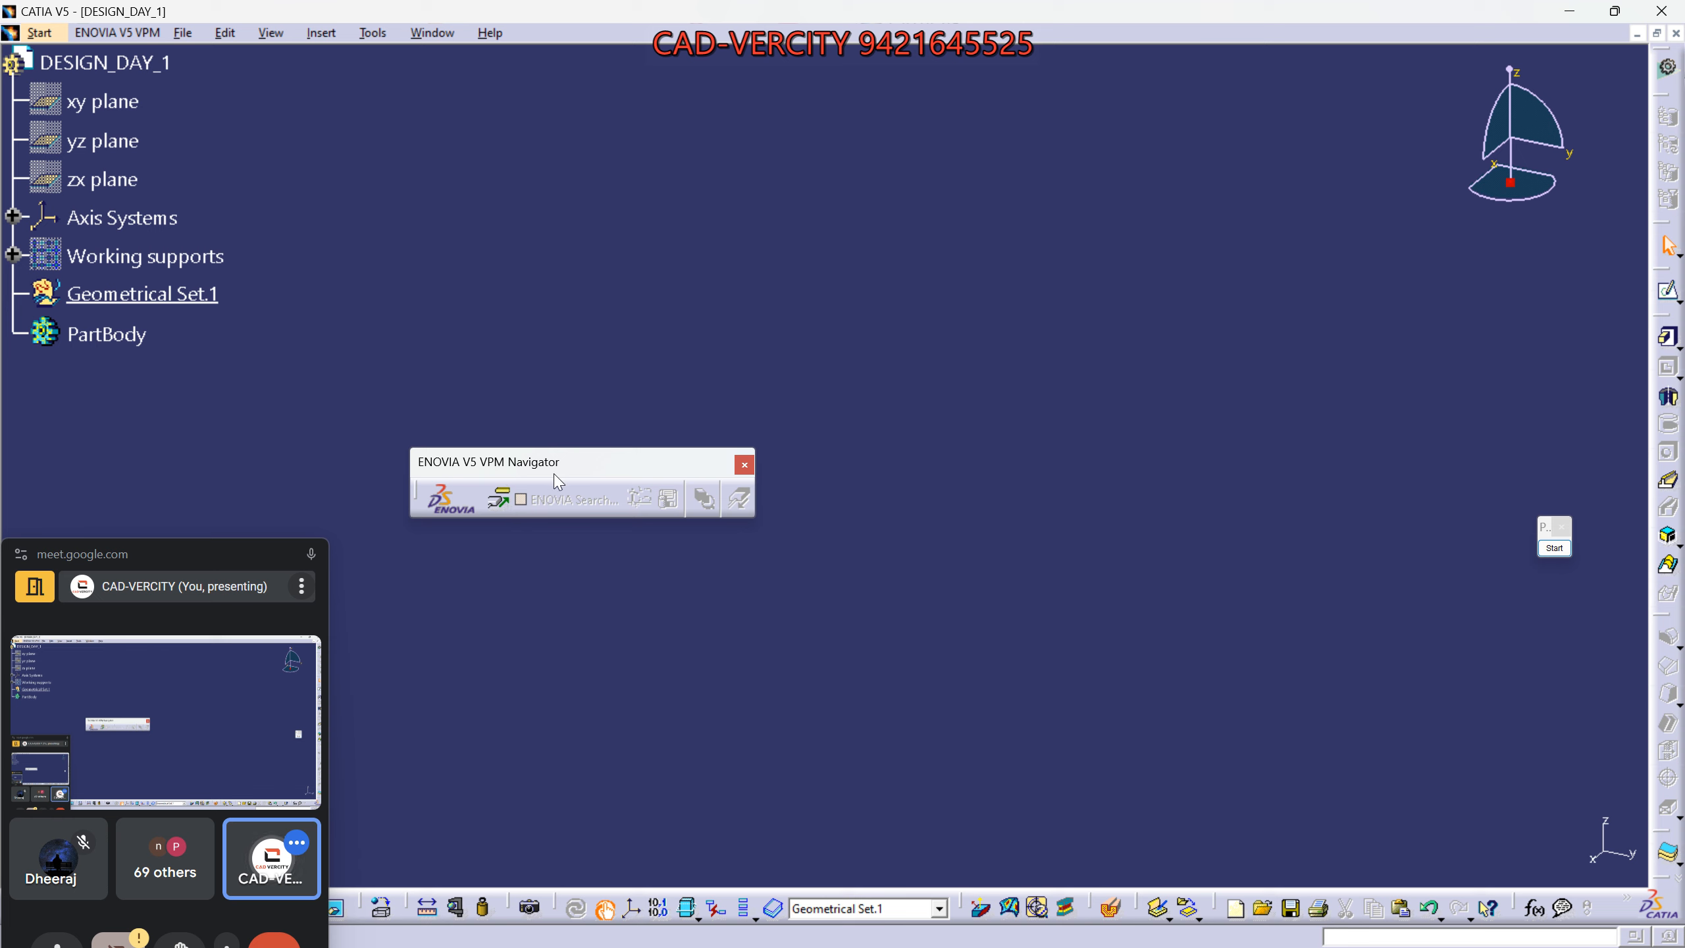
pyautogui.click(744, 465)
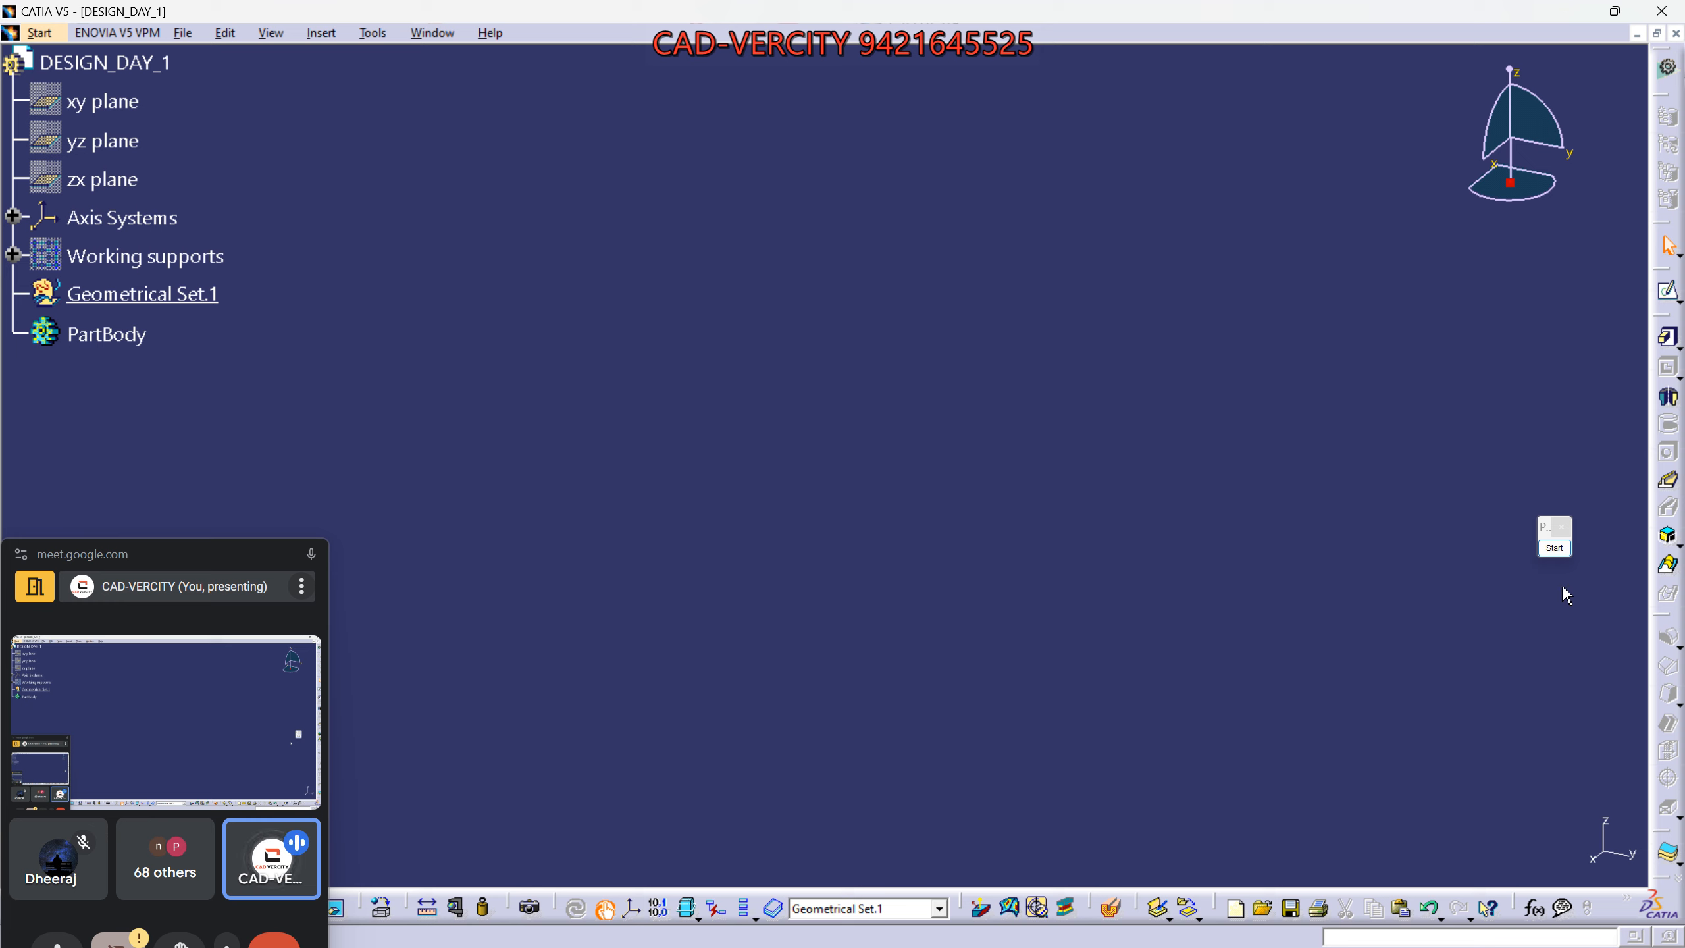
# Undock the Dress-Up Features, Transformation Features, Constraints and Annotations toolbars, floating them around the small Start toolbar in the work area.
pyautogui.moveTo(1543, 531); pyautogui.dragTo(1535, 636)
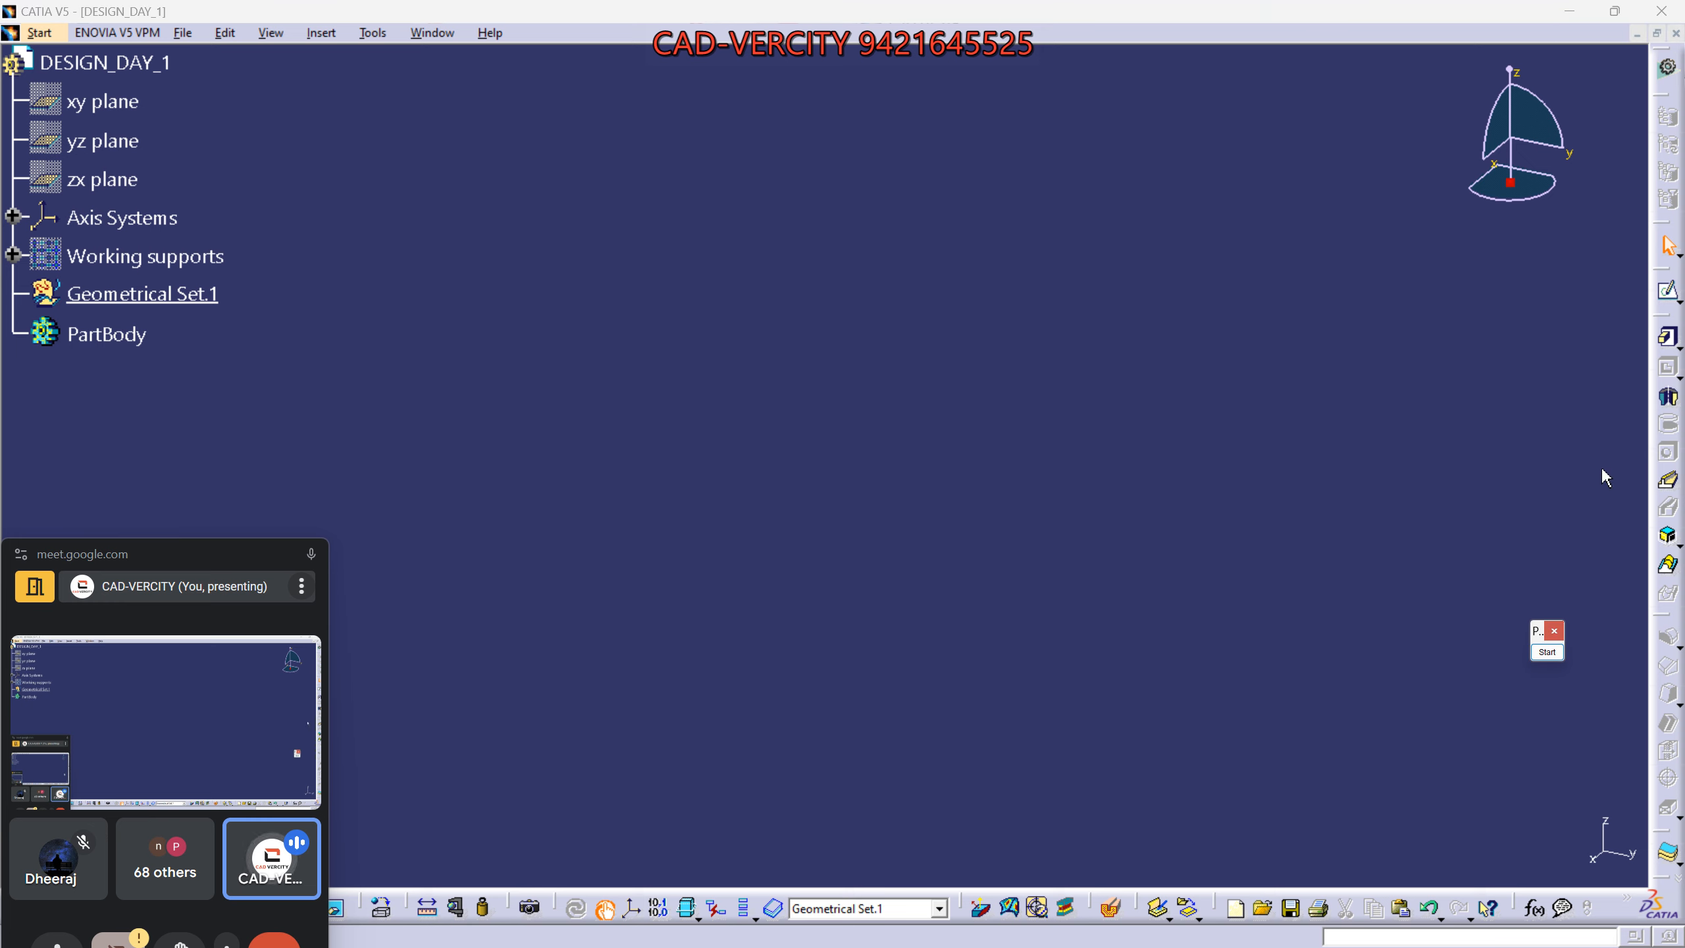
pyautogui.moveTo(1661, 615); pyautogui.dragTo(1532, 341)
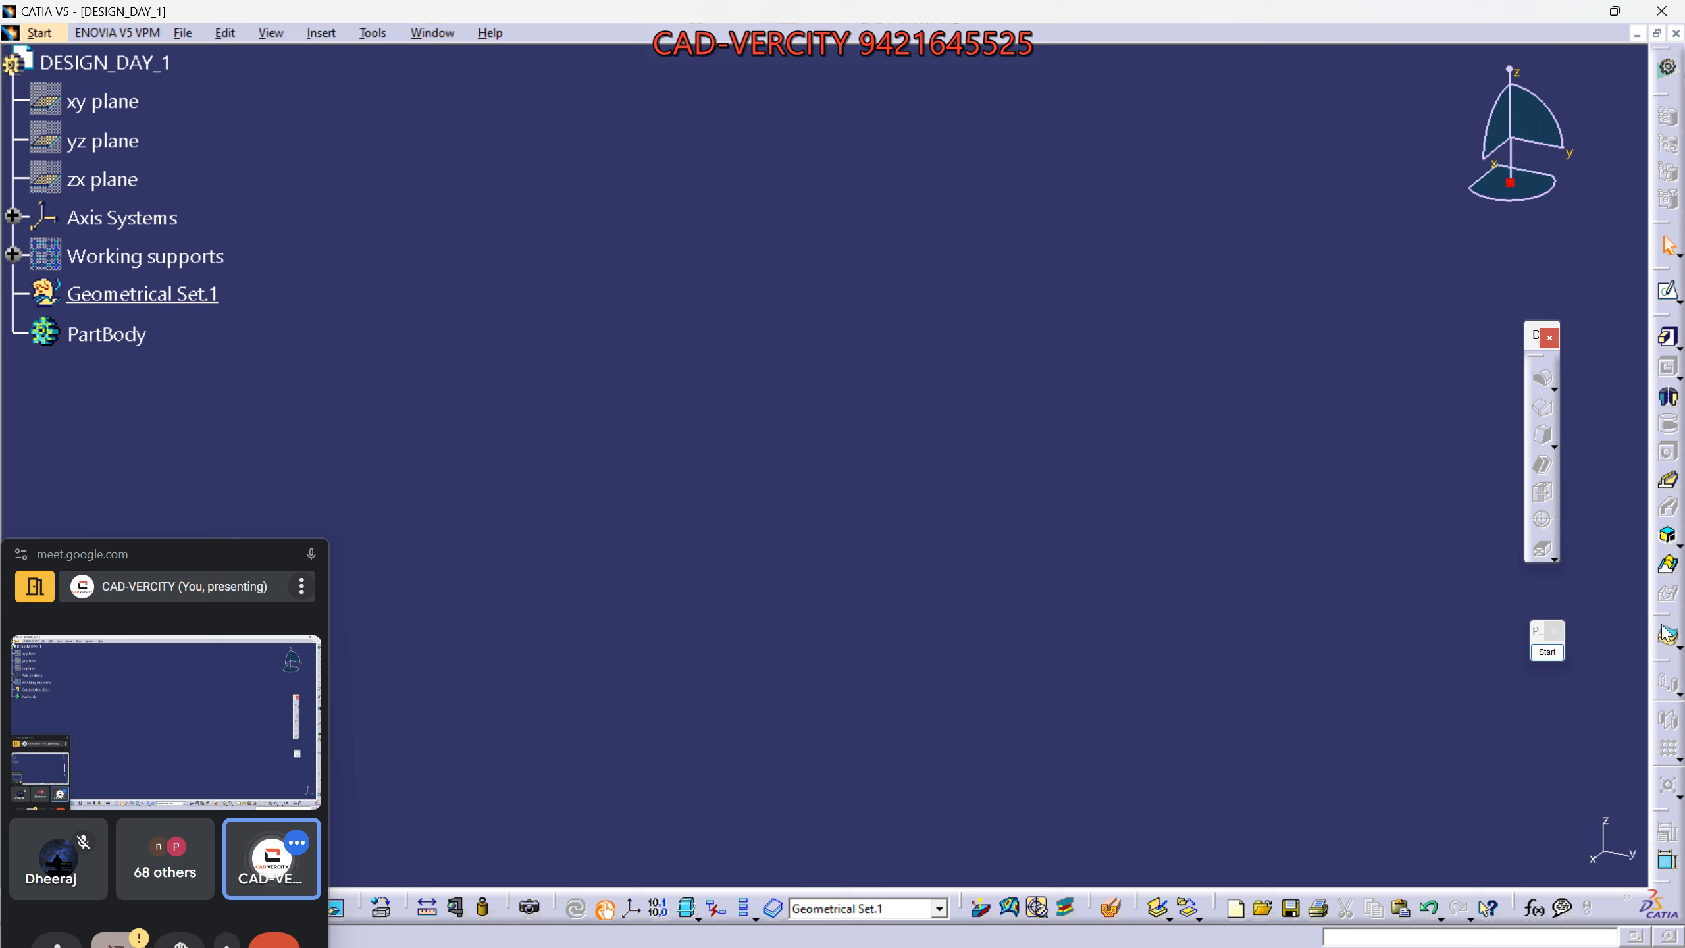
pyautogui.moveTo(1663, 666); pyautogui.dragTo(1416, 392)
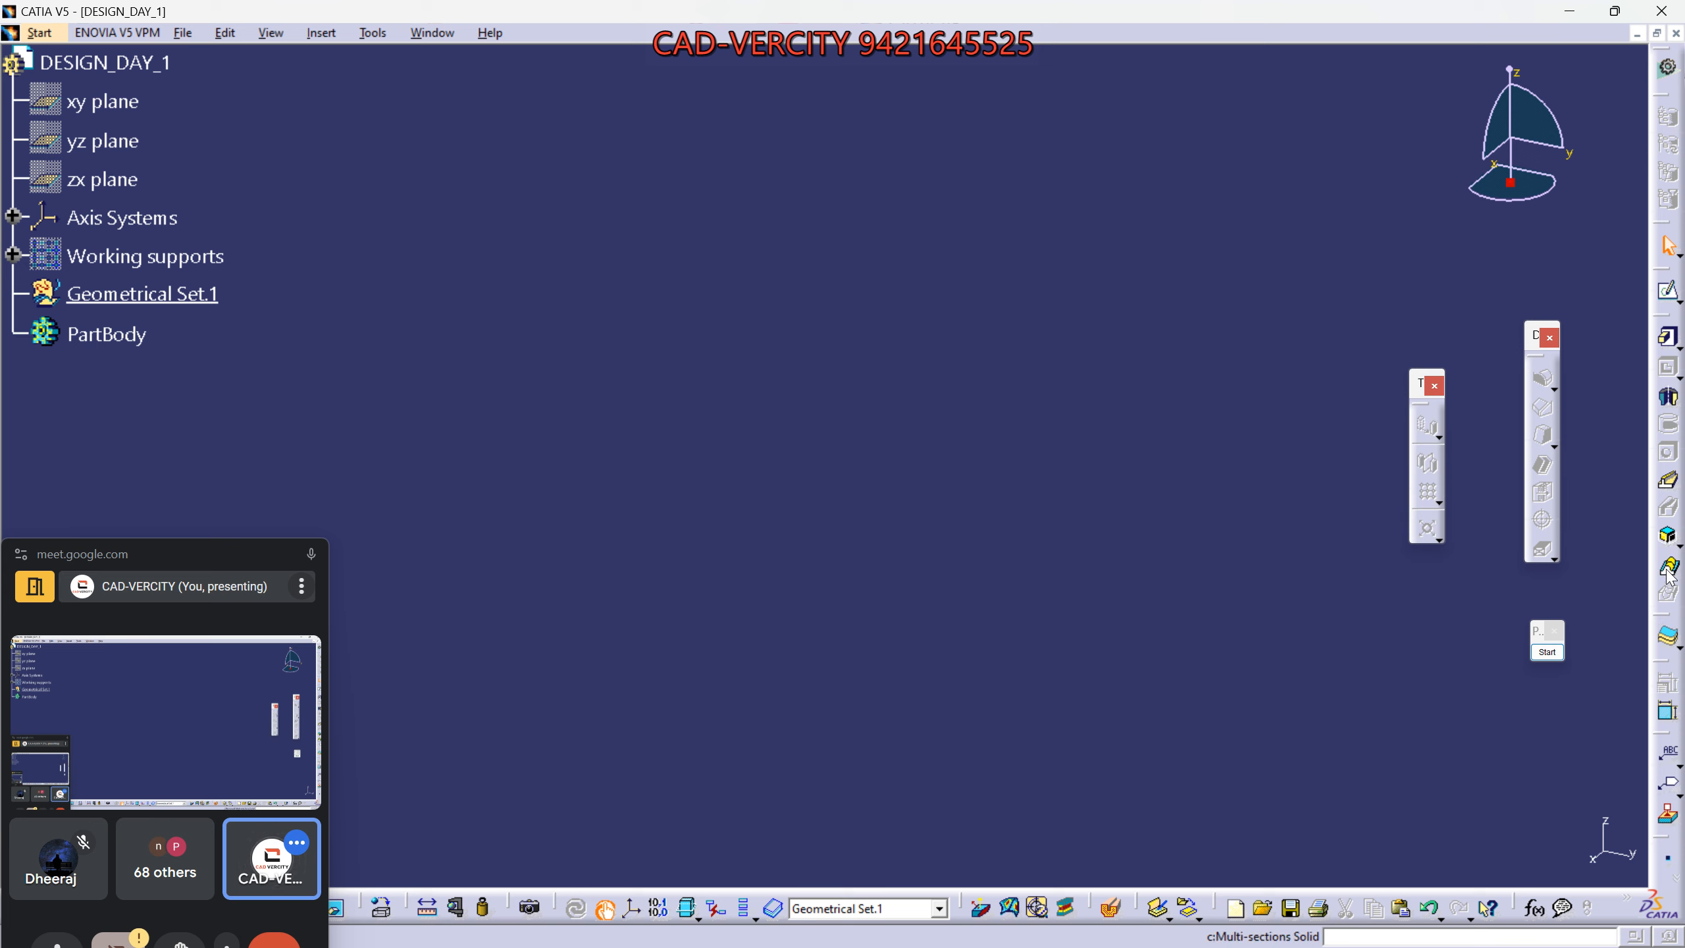
pyautogui.moveTo(1664, 670); pyautogui.dragTo(1477, 583)
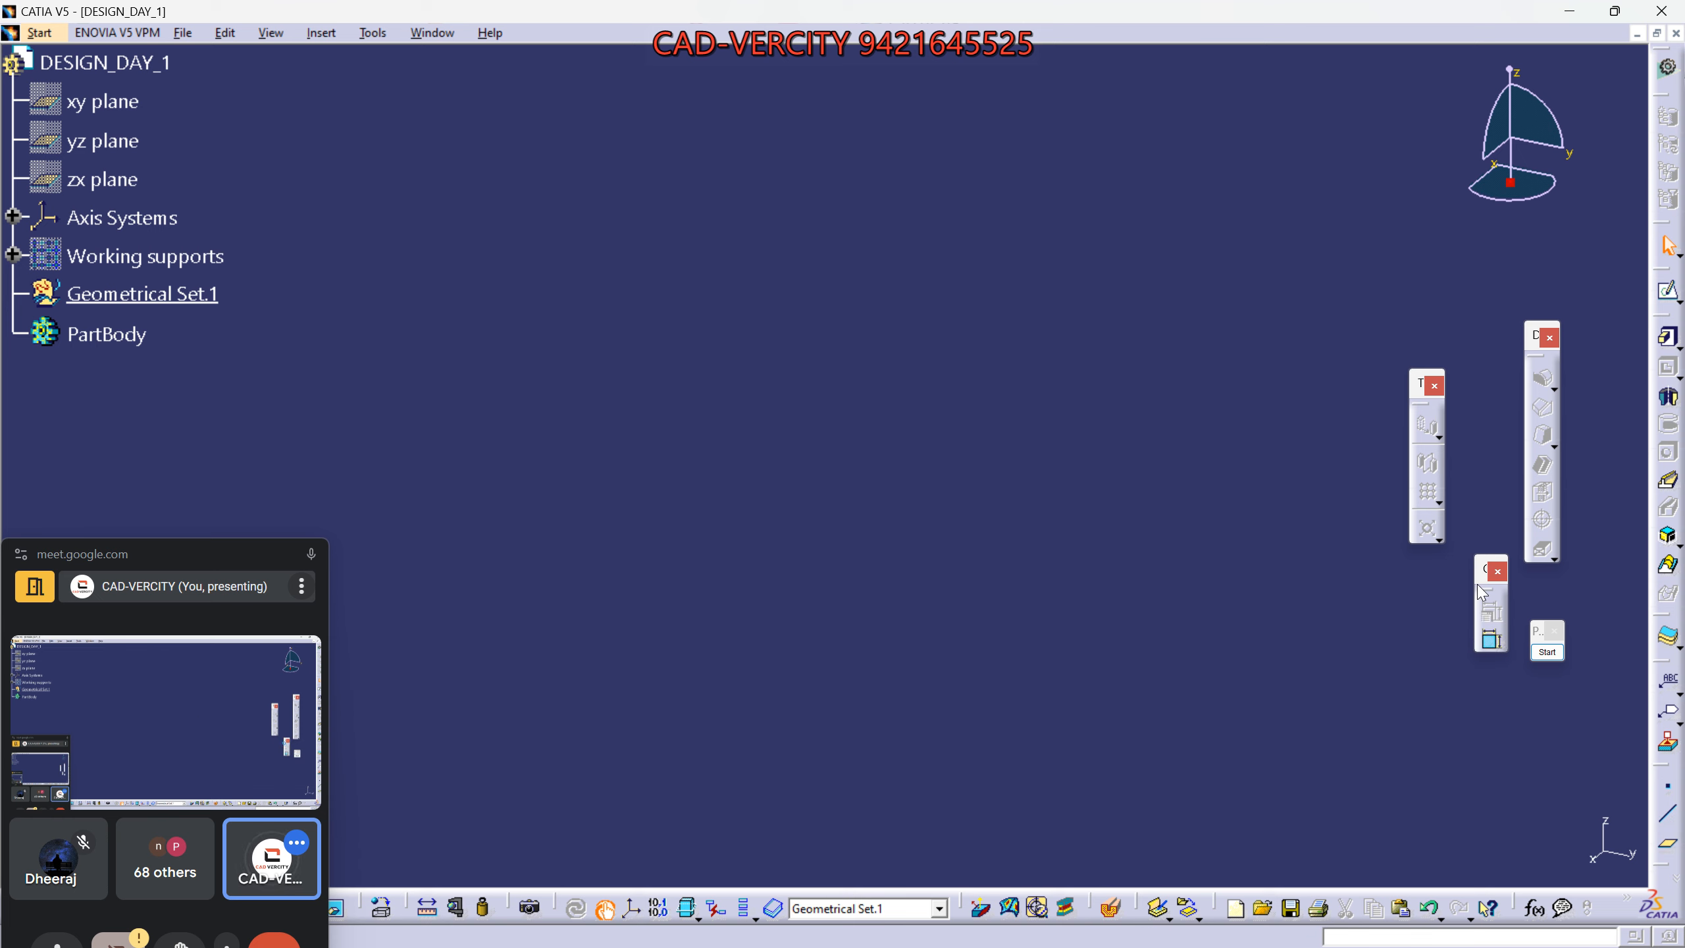
pyautogui.moveTo(1659, 664); pyautogui.dragTo(1401, 600)
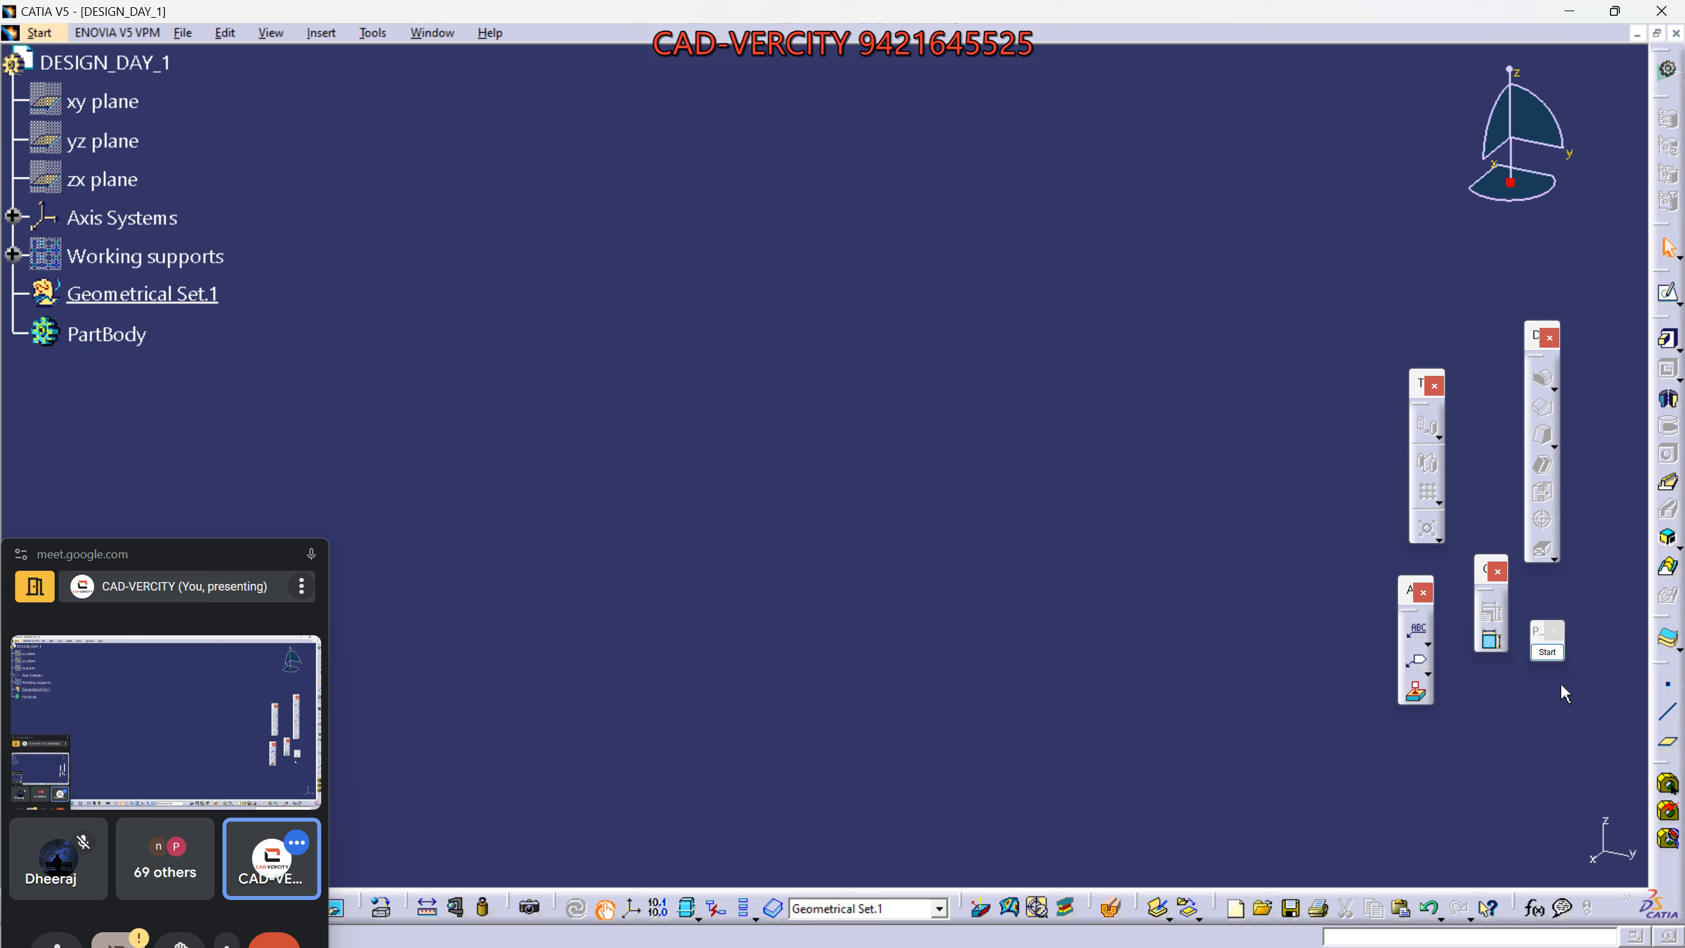
# Undock the Reference Elements toolbar and float it in the upper part of the work area, near the compass.
pyautogui.moveTo(1660, 664); pyautogui.dragTo(1447, 750)
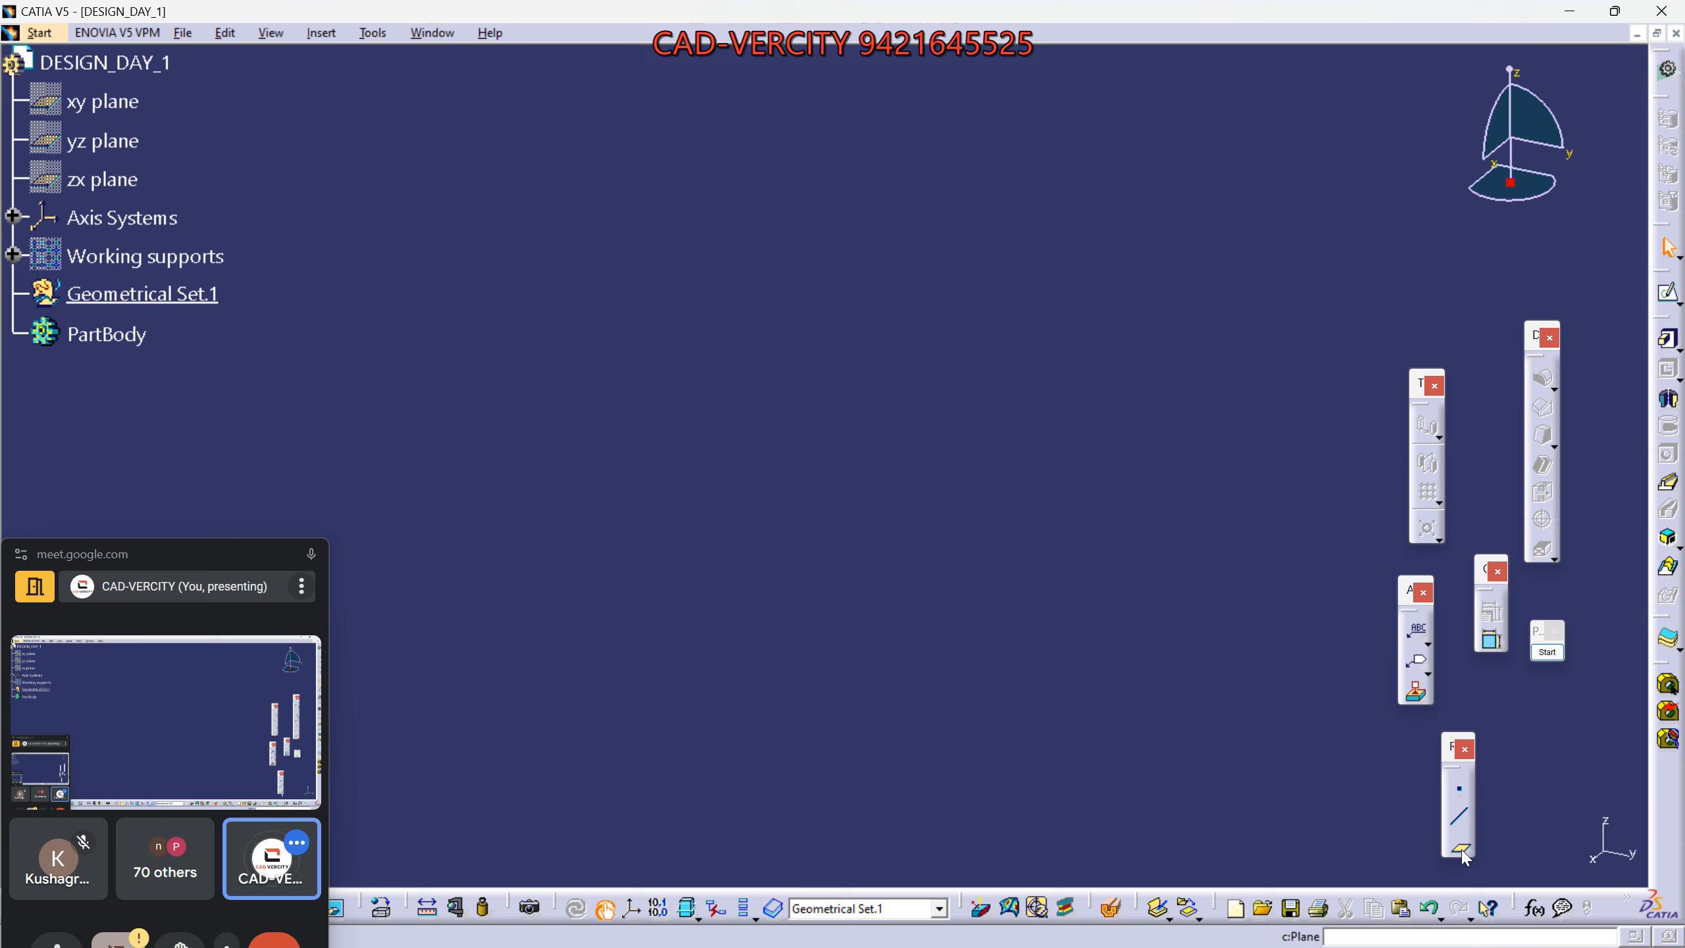
pyautogui.moveTo(1452, 750); pyautogui.dragTo(1305, 186)
pyautogui.moveTo(1295, 445); pyautogui.dragTo(1230, 472, button='middle')
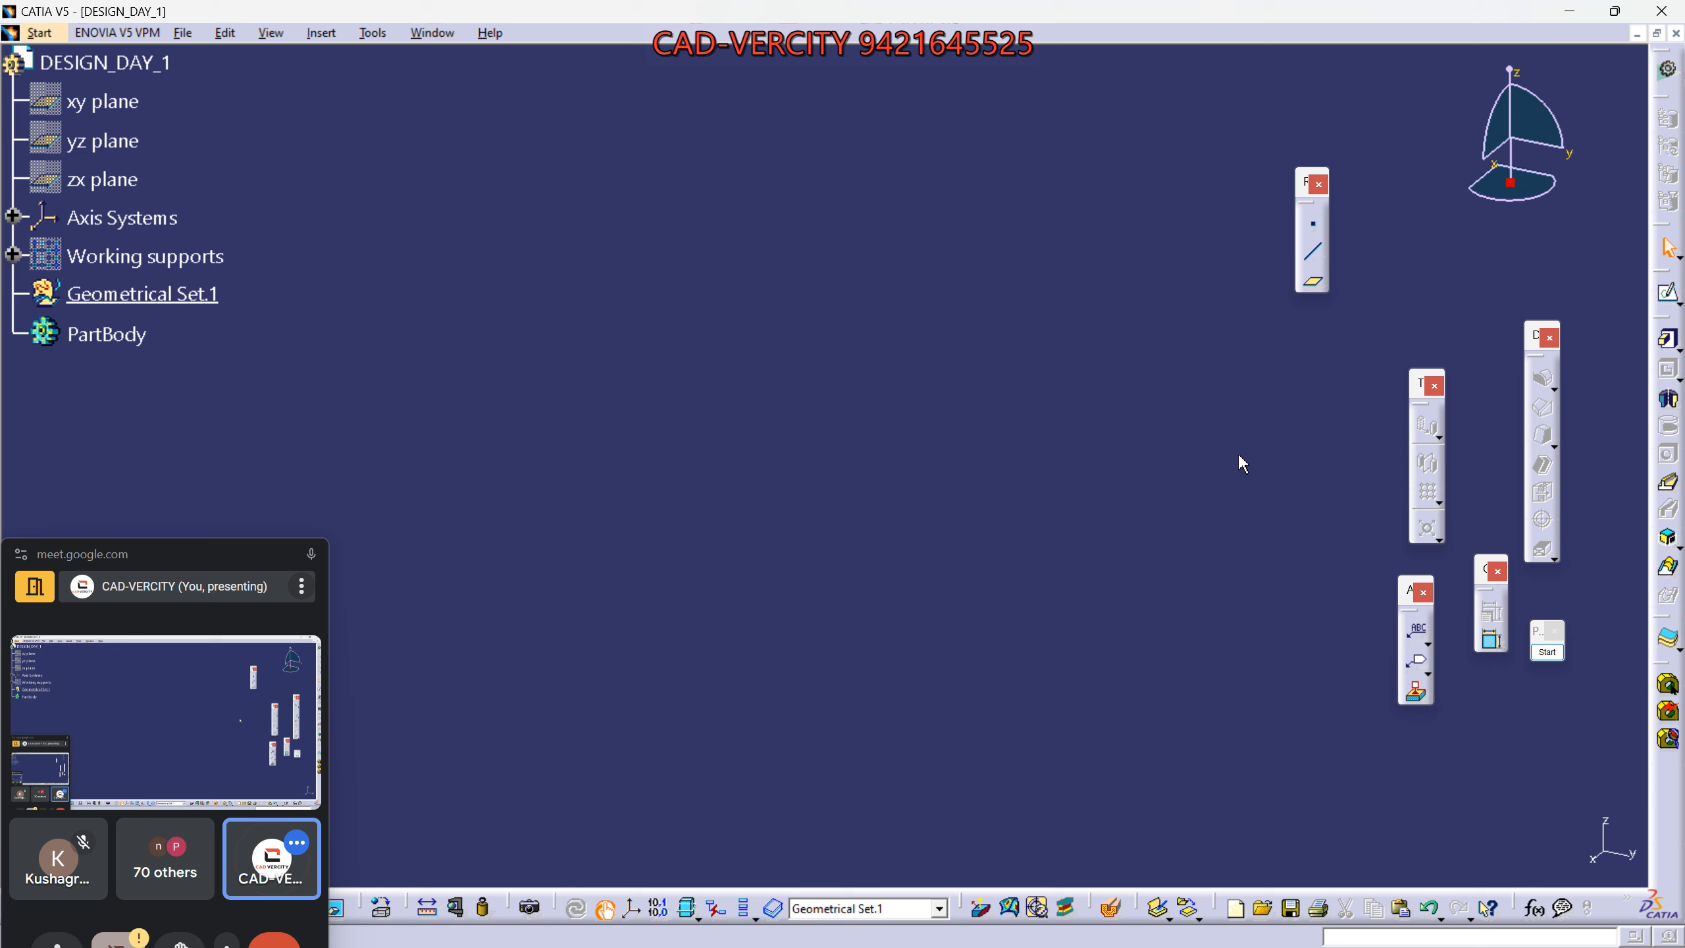
pyautogui.moveTo(1307, 189); pyautogui.dragTo(1346, 191)
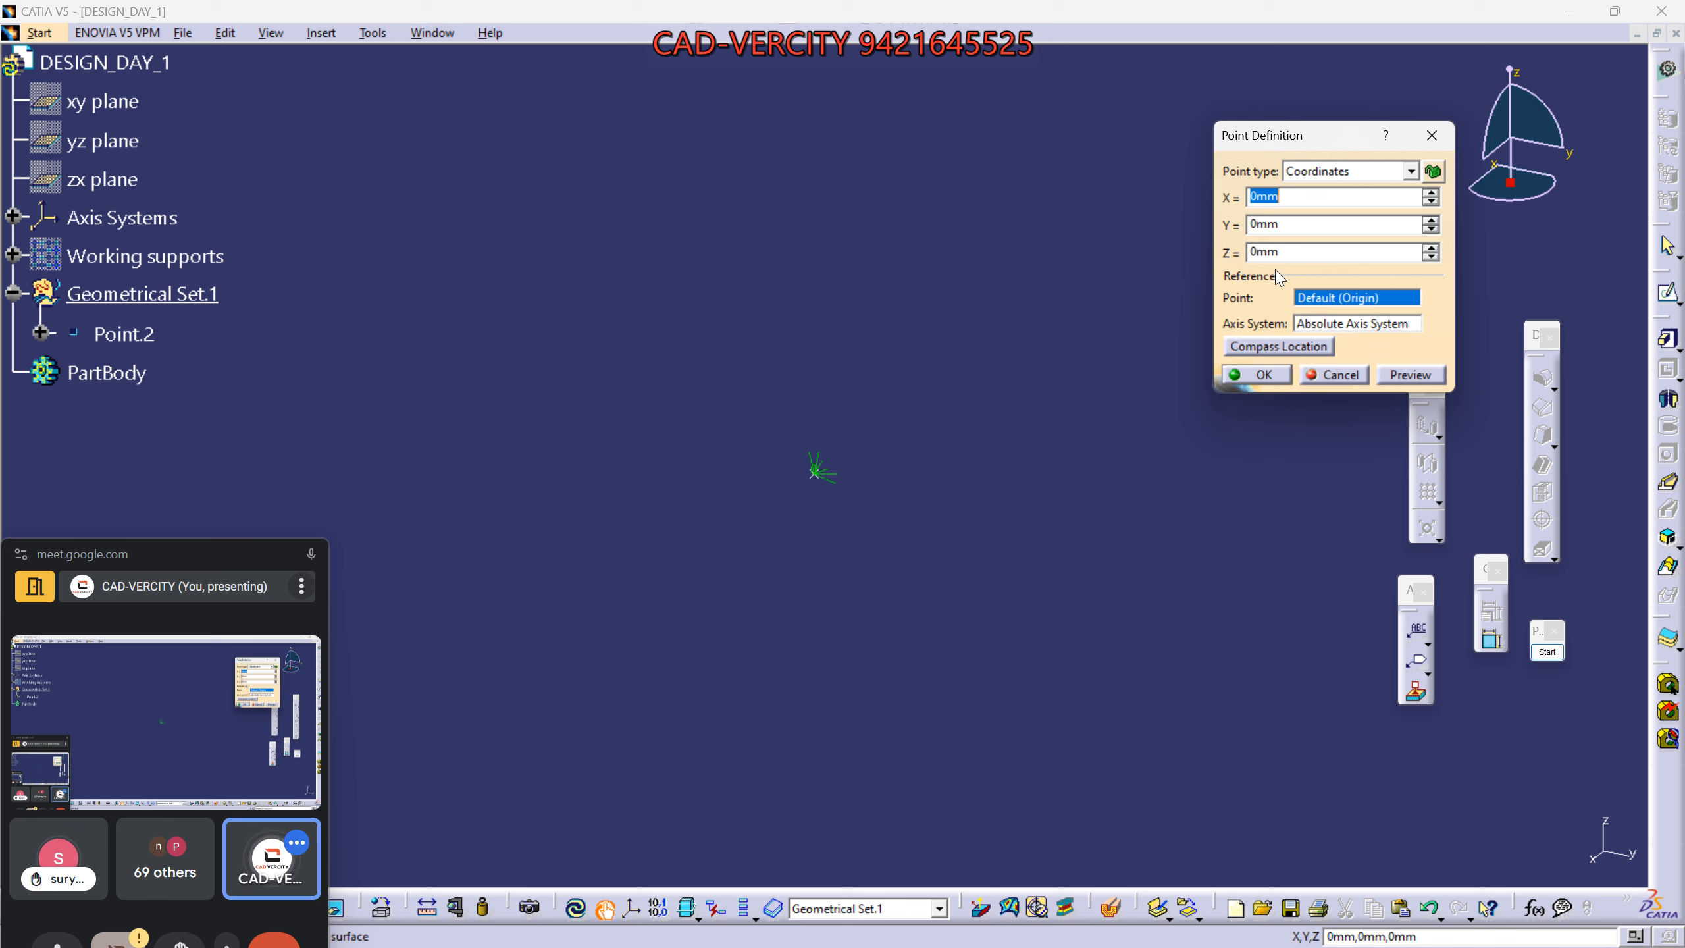
pyautogui.moveTo(1328, 135); pyautogui.dragTo(1265, 298)
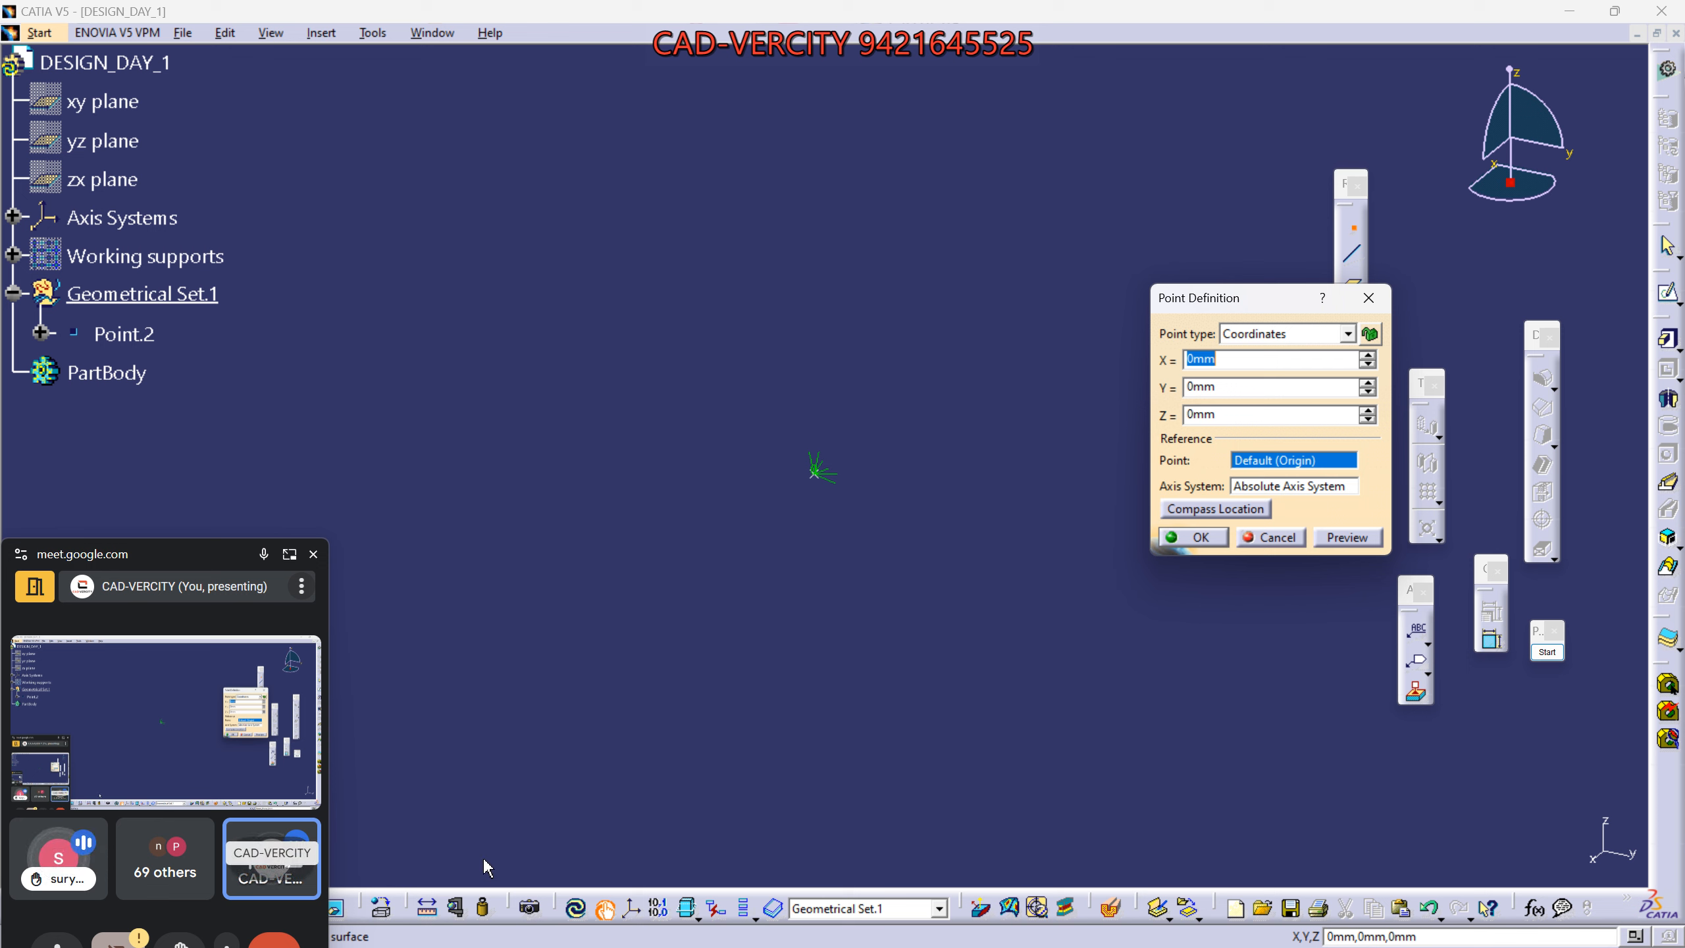
pyautogui.moveTo(1264, 309); pyautogui.dragTo(1243, 453)
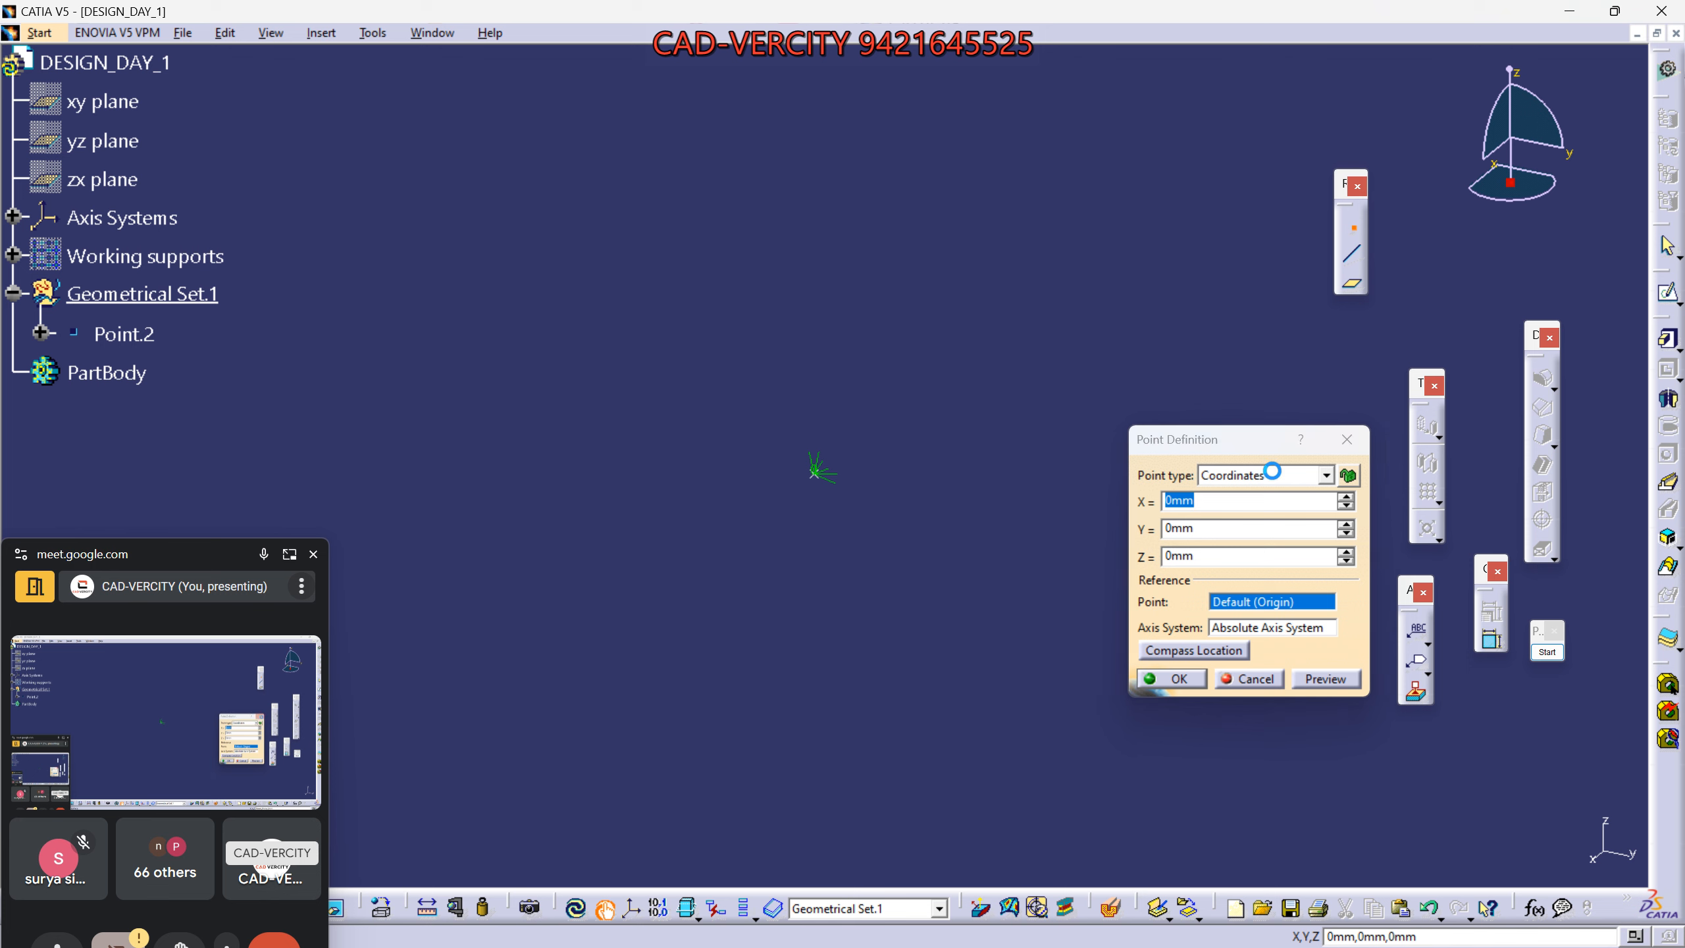
pyautogui.click(1346, 439)
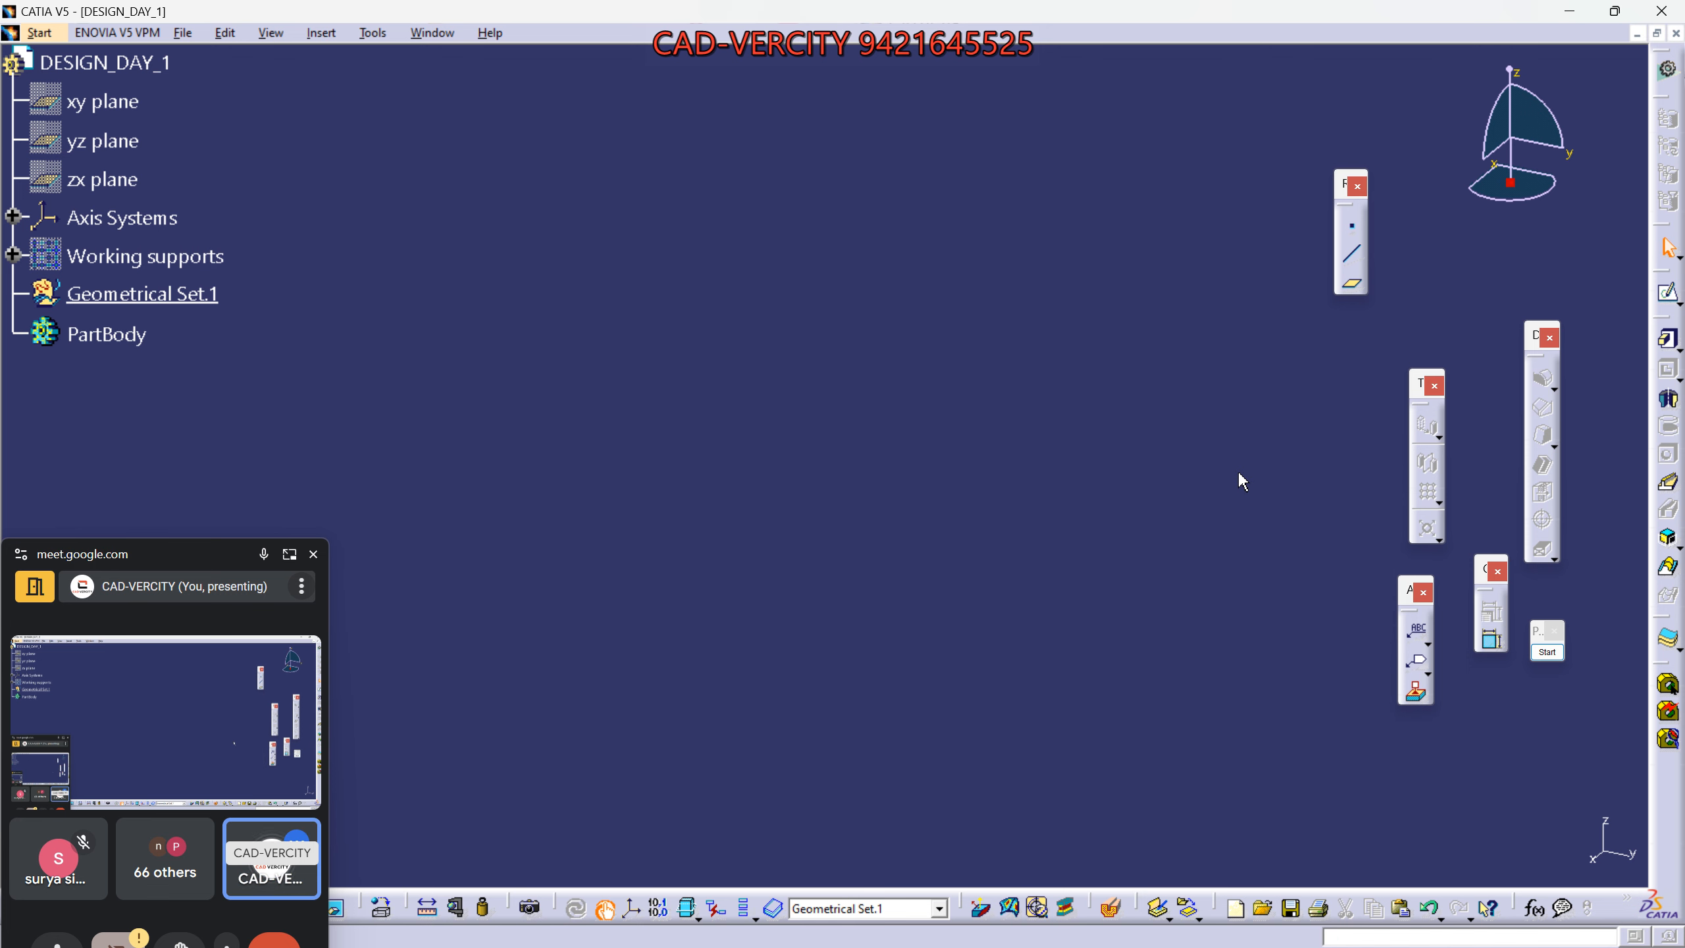
# Create a reference point by coordinates at X 0 mm, Y 0 mm, Z 0 mm.
pyautogui.click(1353, 226)
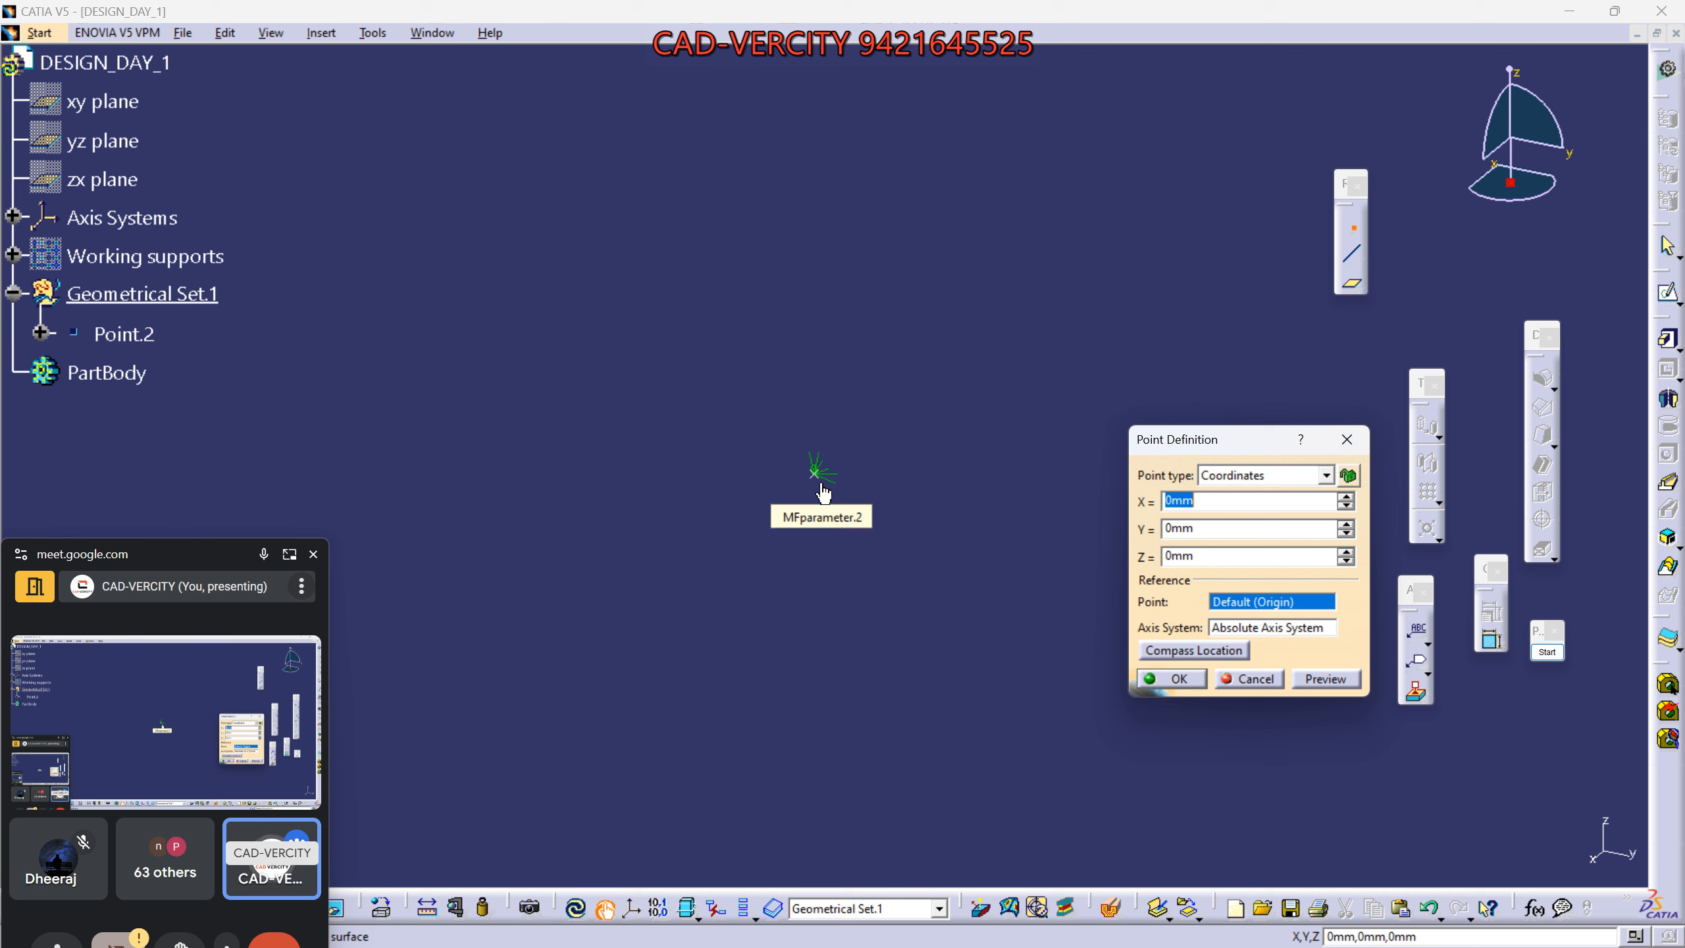
pyautogui.click(1165, 683)
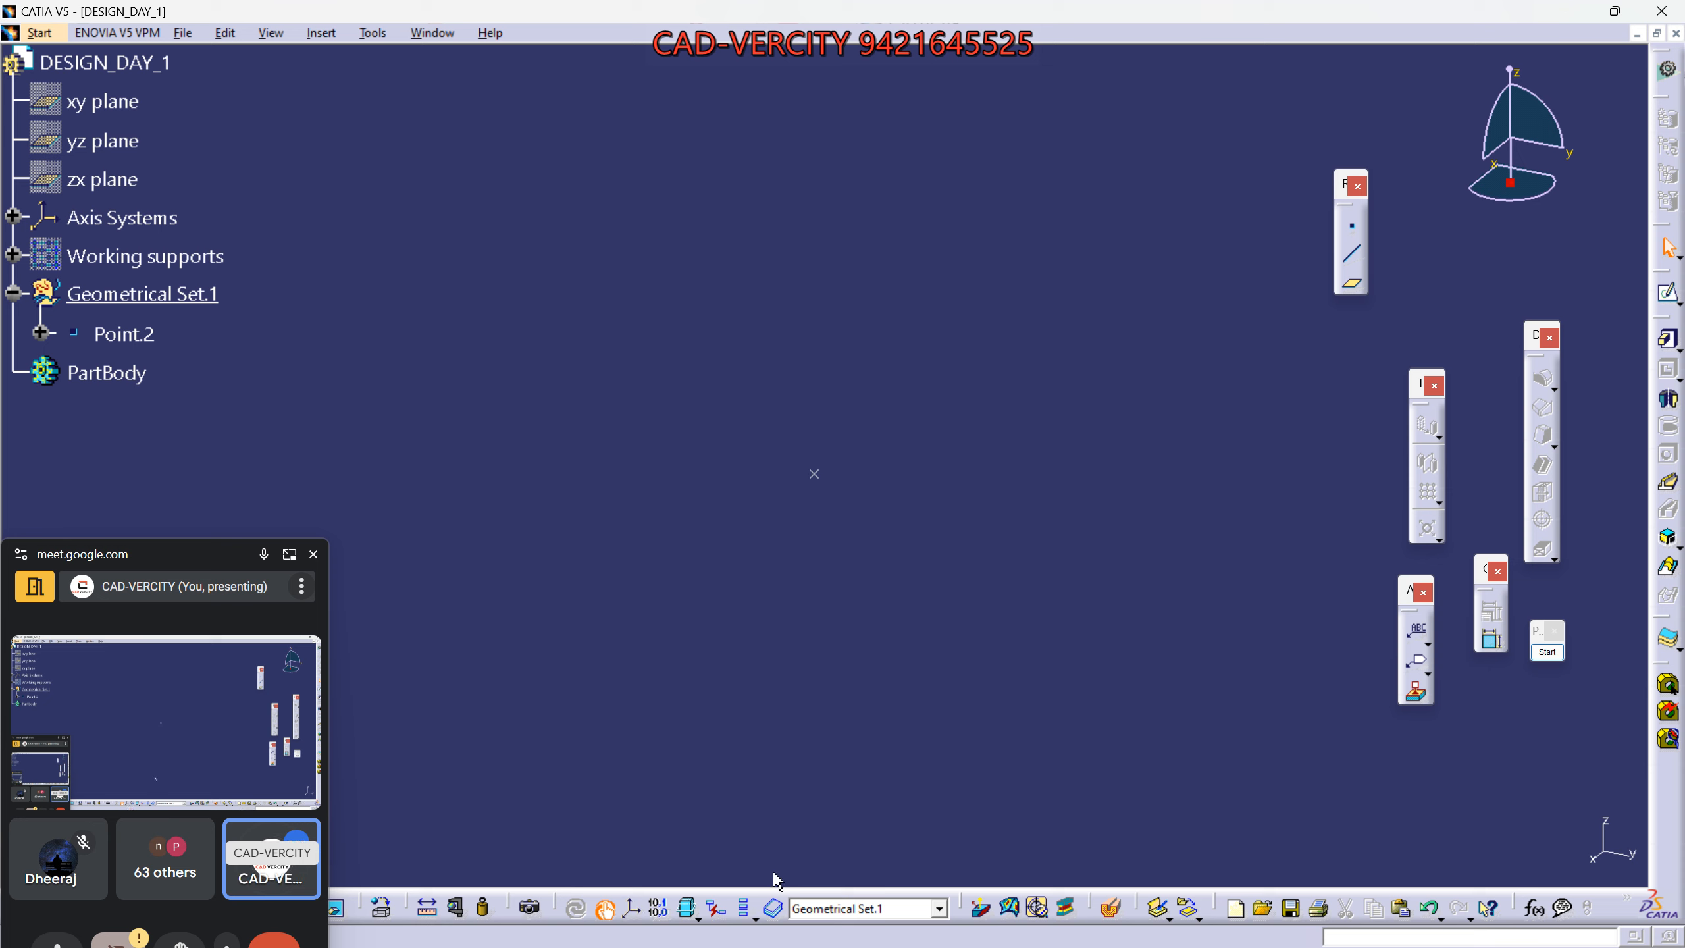
# Close the Axis System Definition dialog and move the small Start toolbar up beside the Dress-Up Features toolbar.
pyautogui.click(633, 911)
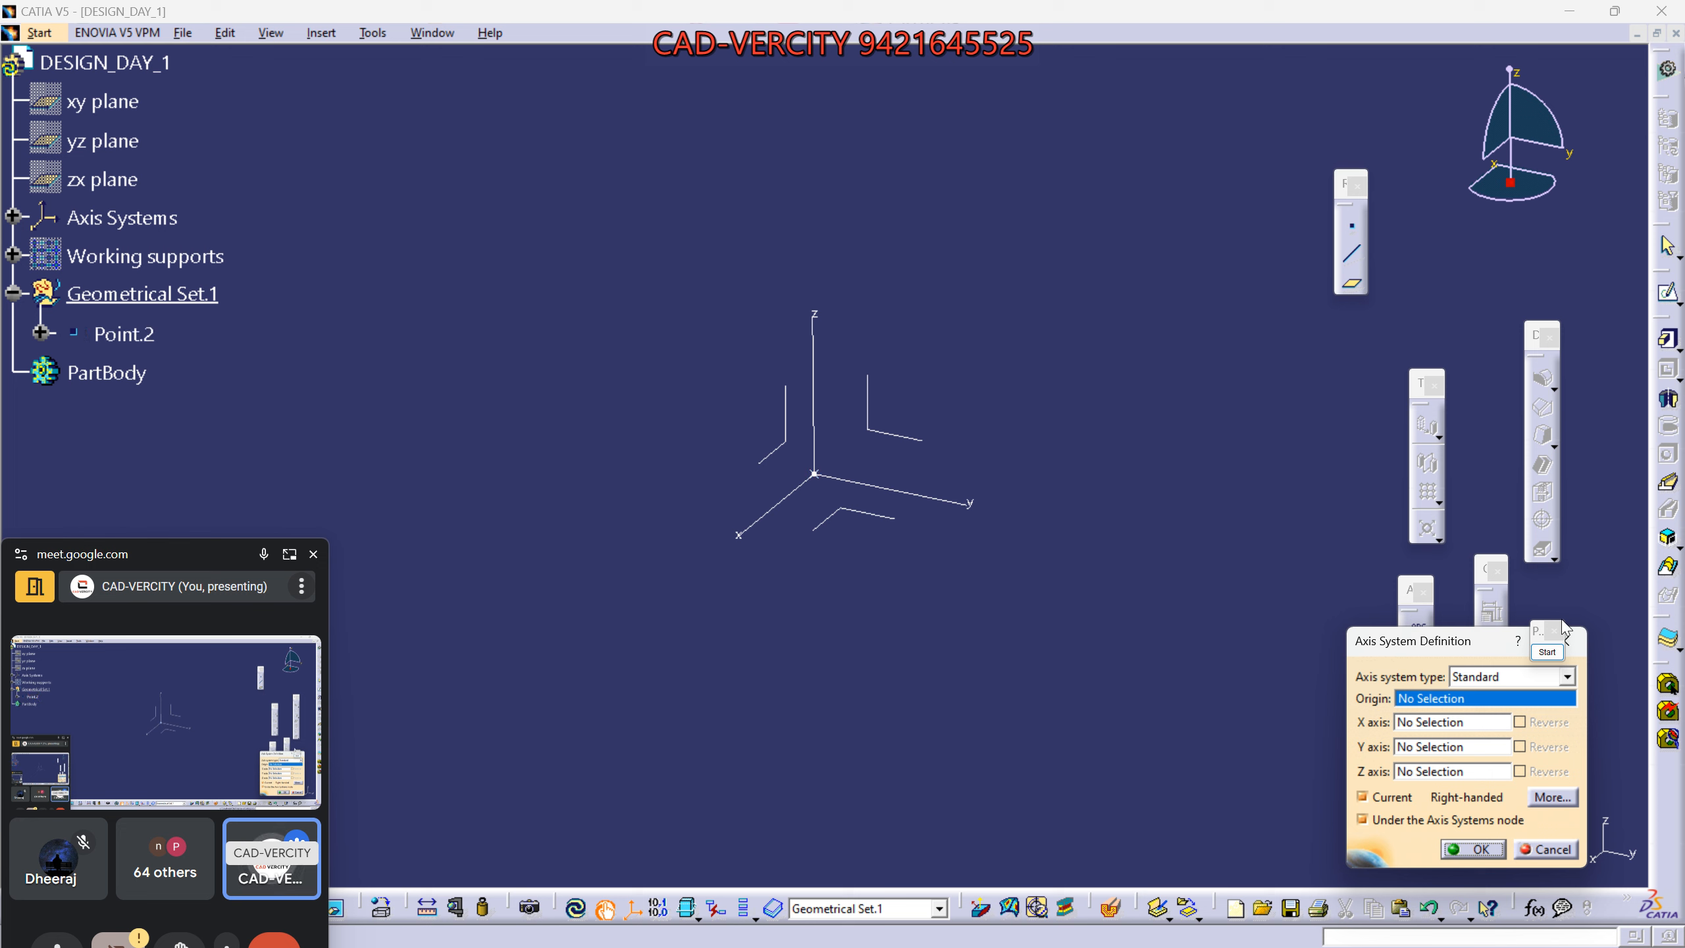
pyautogui.click(1578, 641)
pyautogui.moveTo(1537, 630); pyautogui.dragTo(1580, 525)
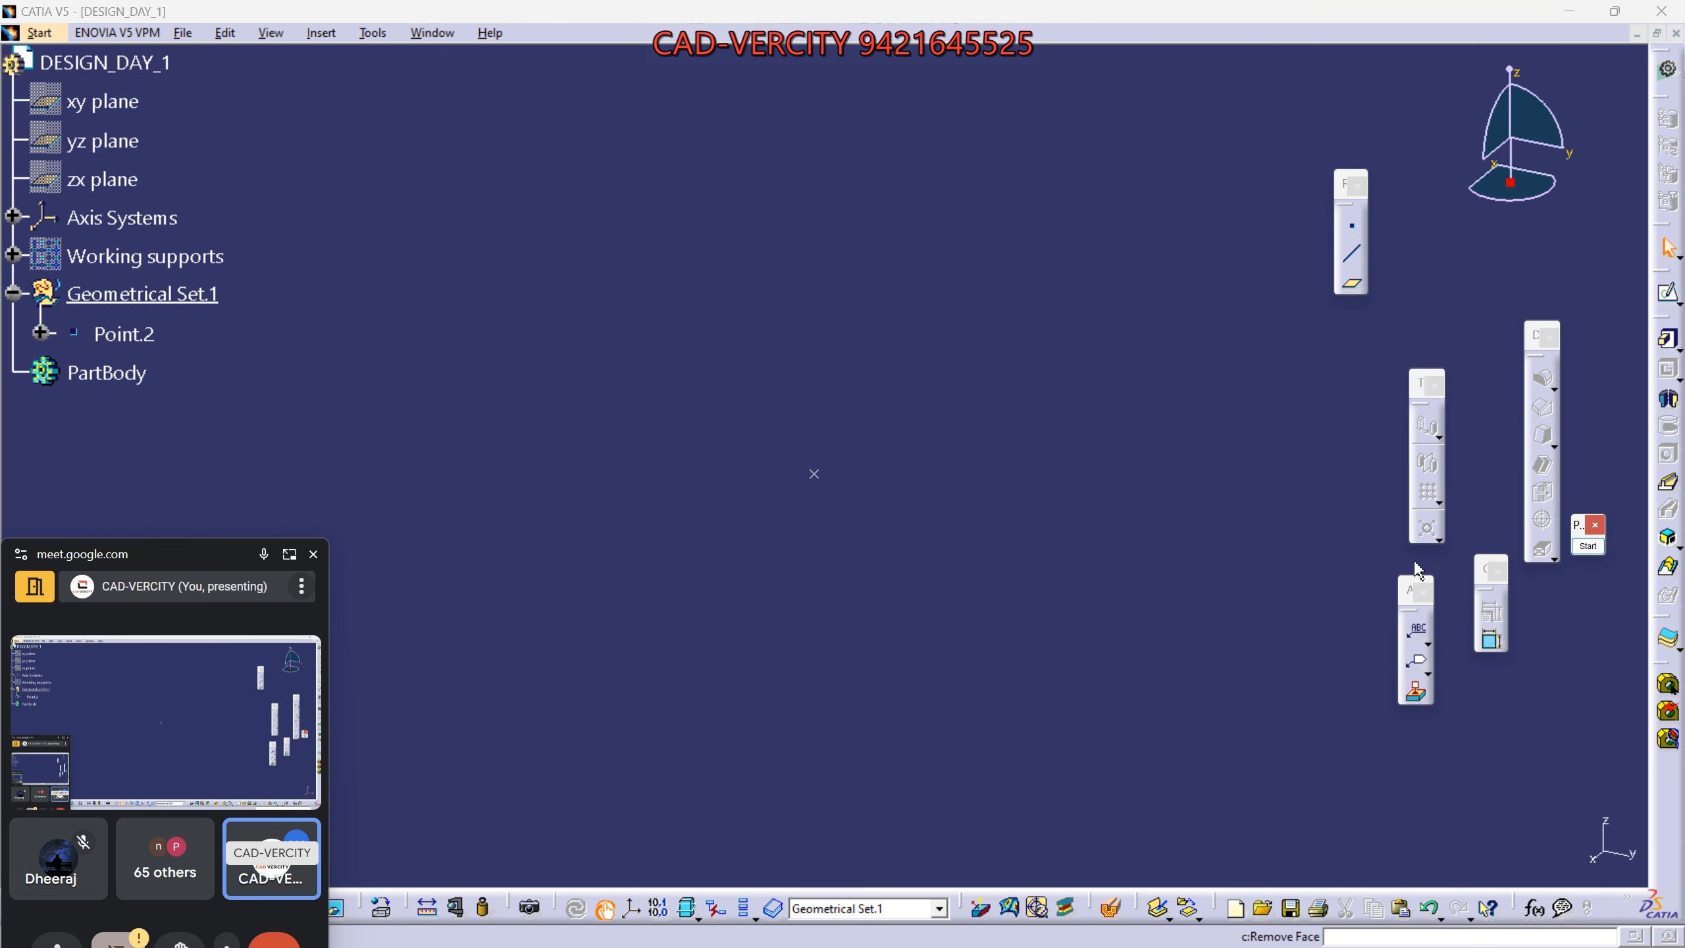
# Create a standard axis system with Point.2 as its origin.
pyautogui.click(821, 472)
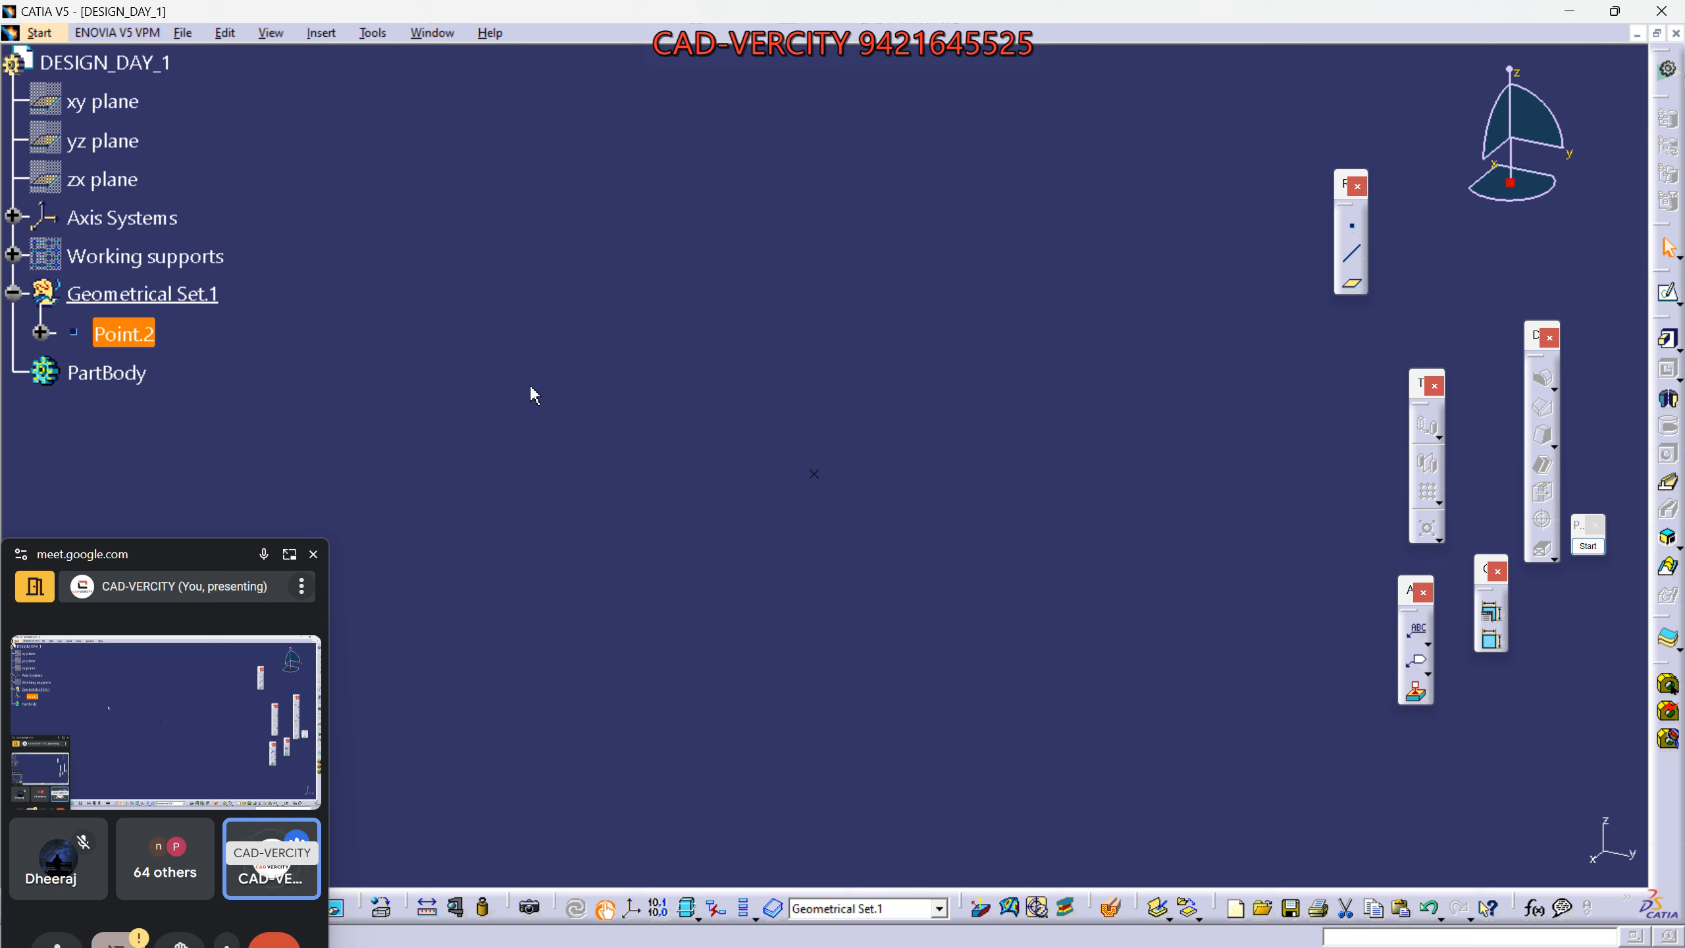
pyautogui.click(884, 600)
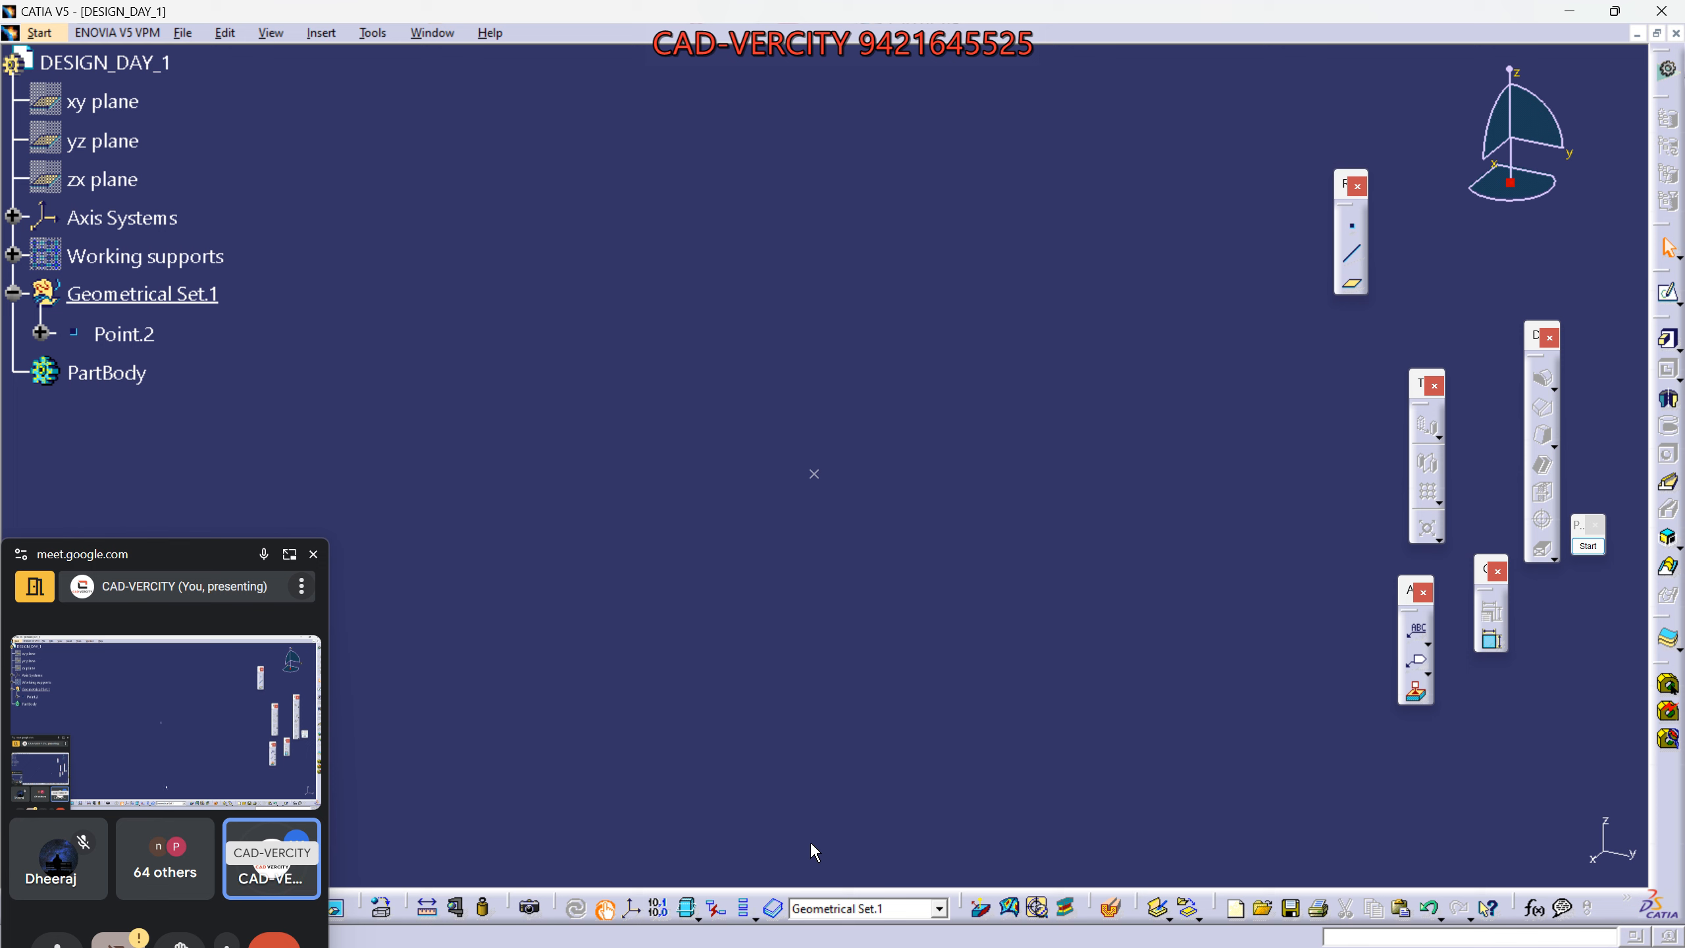
pyautogui.click(633, 920)
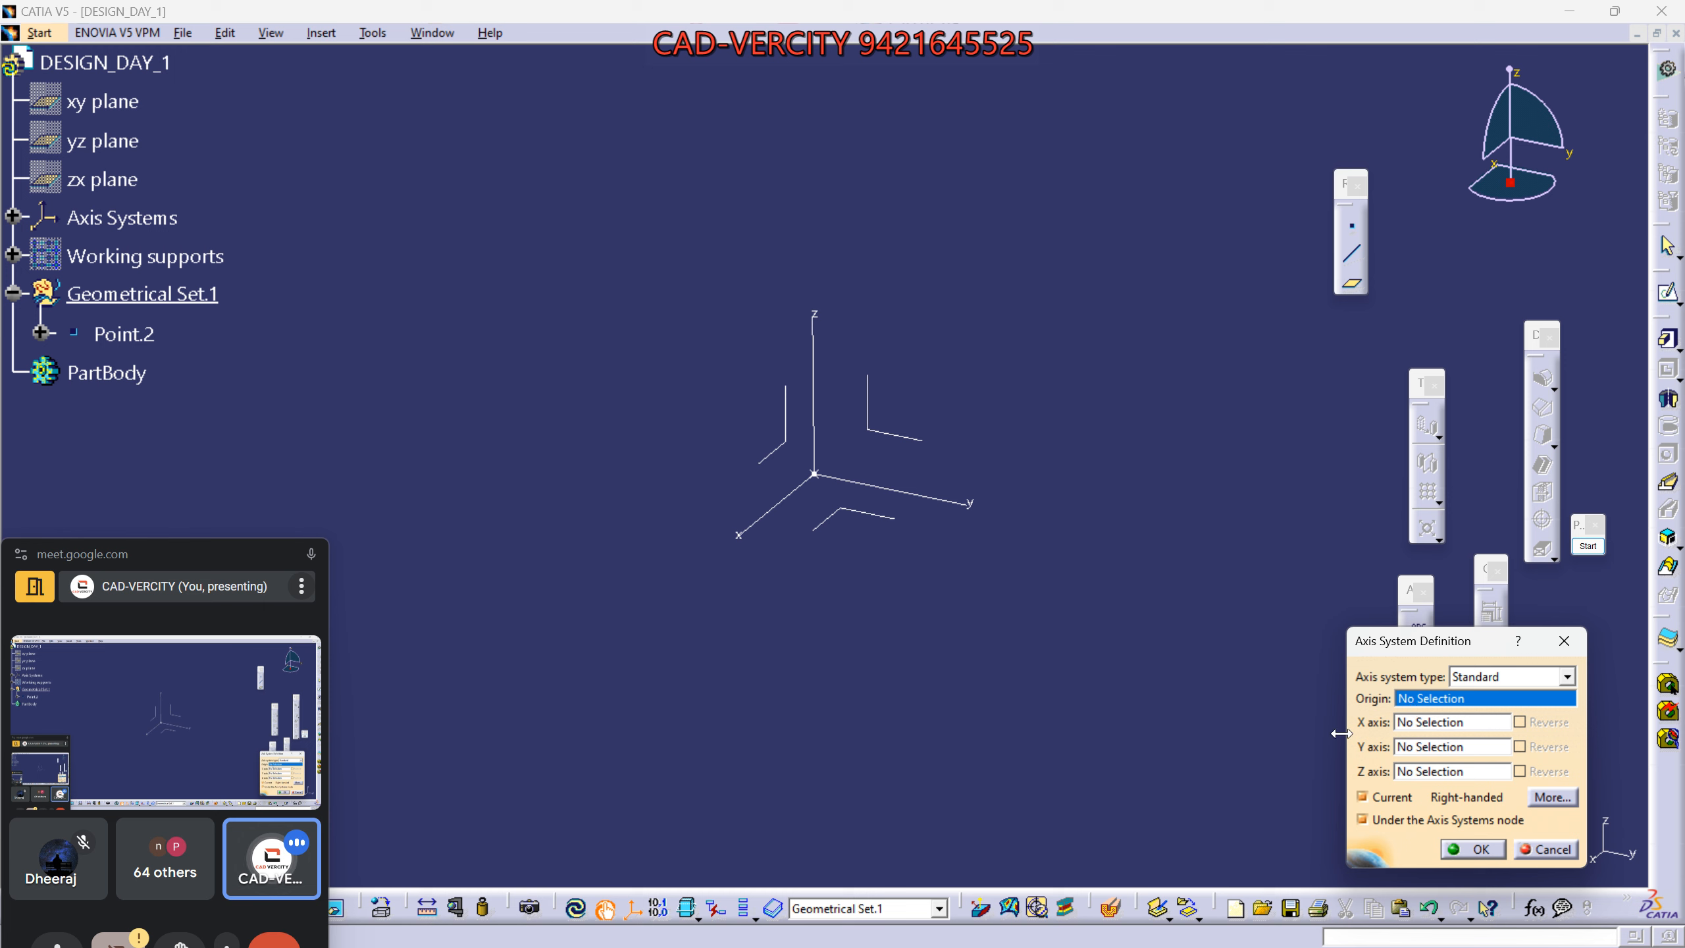
pyautogui.click(148, 341)
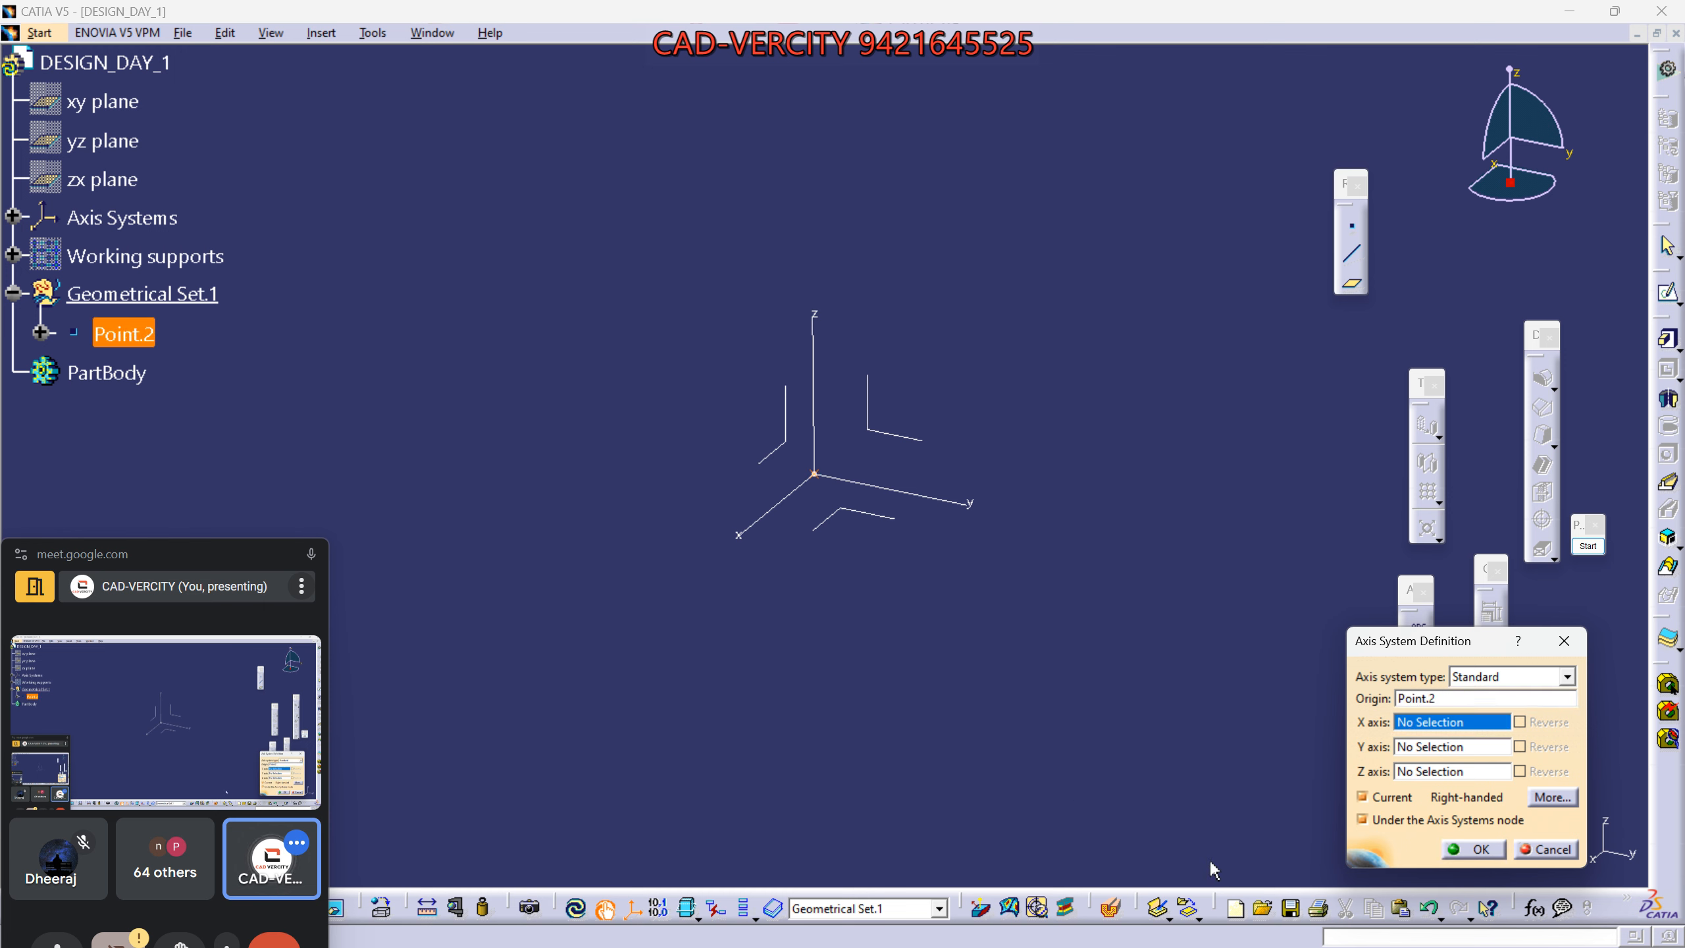
pyautogui.click(1472, 849)
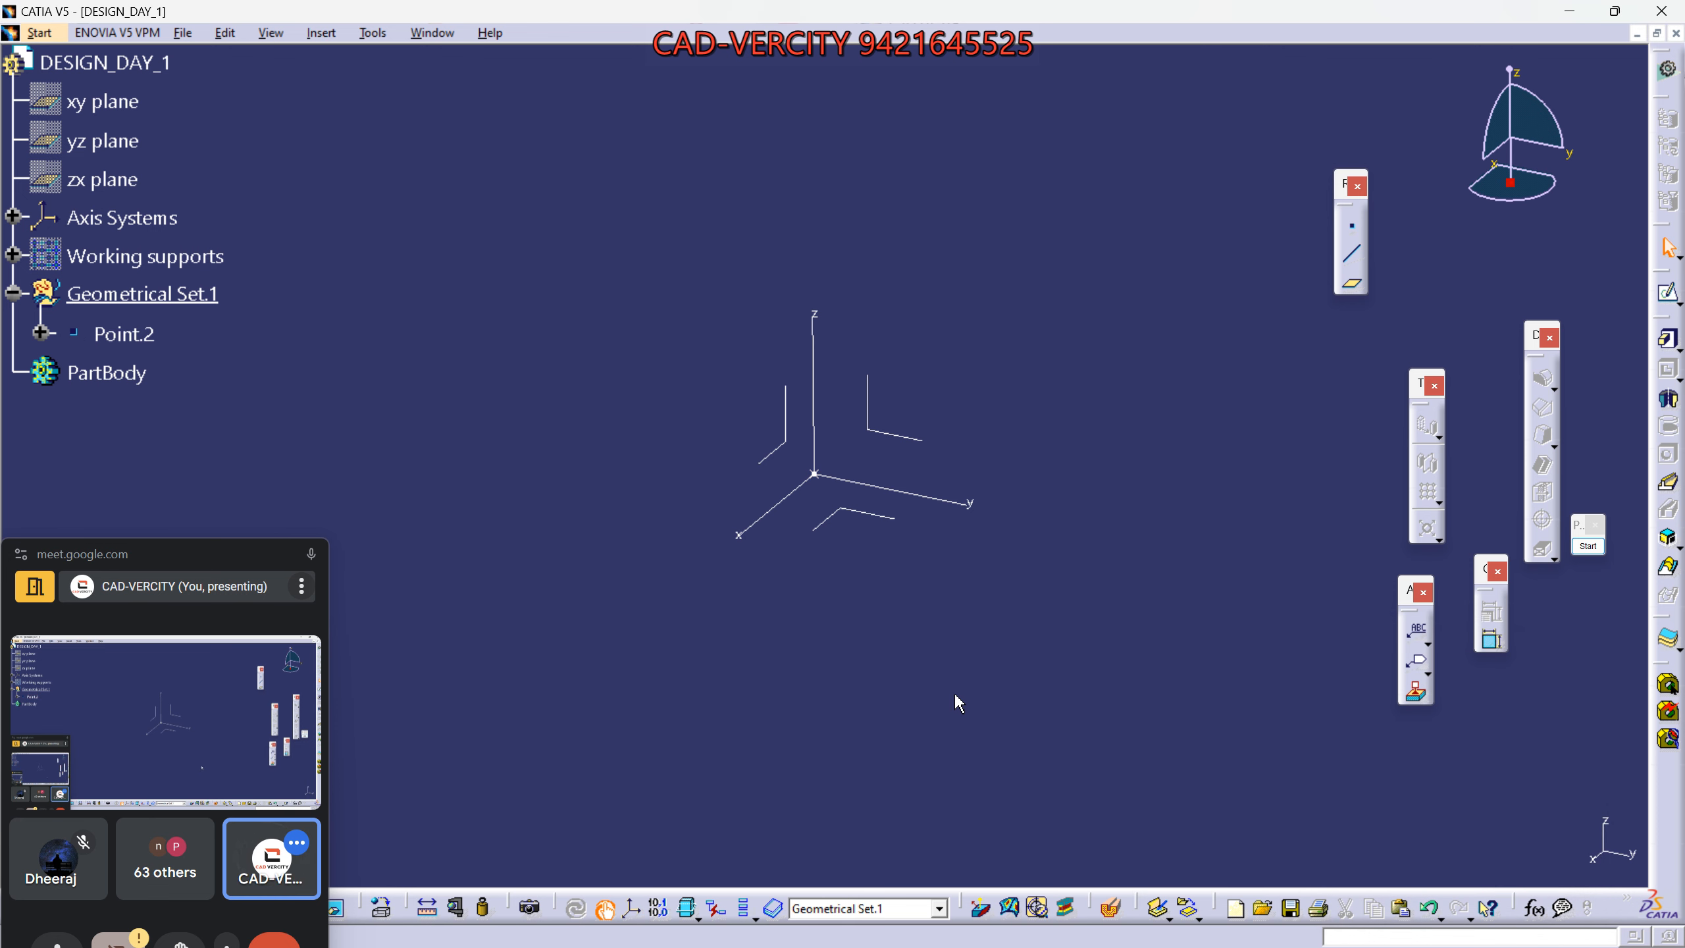
# Move the floating meeting window up so that it no longer covers the View toolbar.
pyautogui.moveTo(159, 539); pyautogui.dragTo(158, 493)
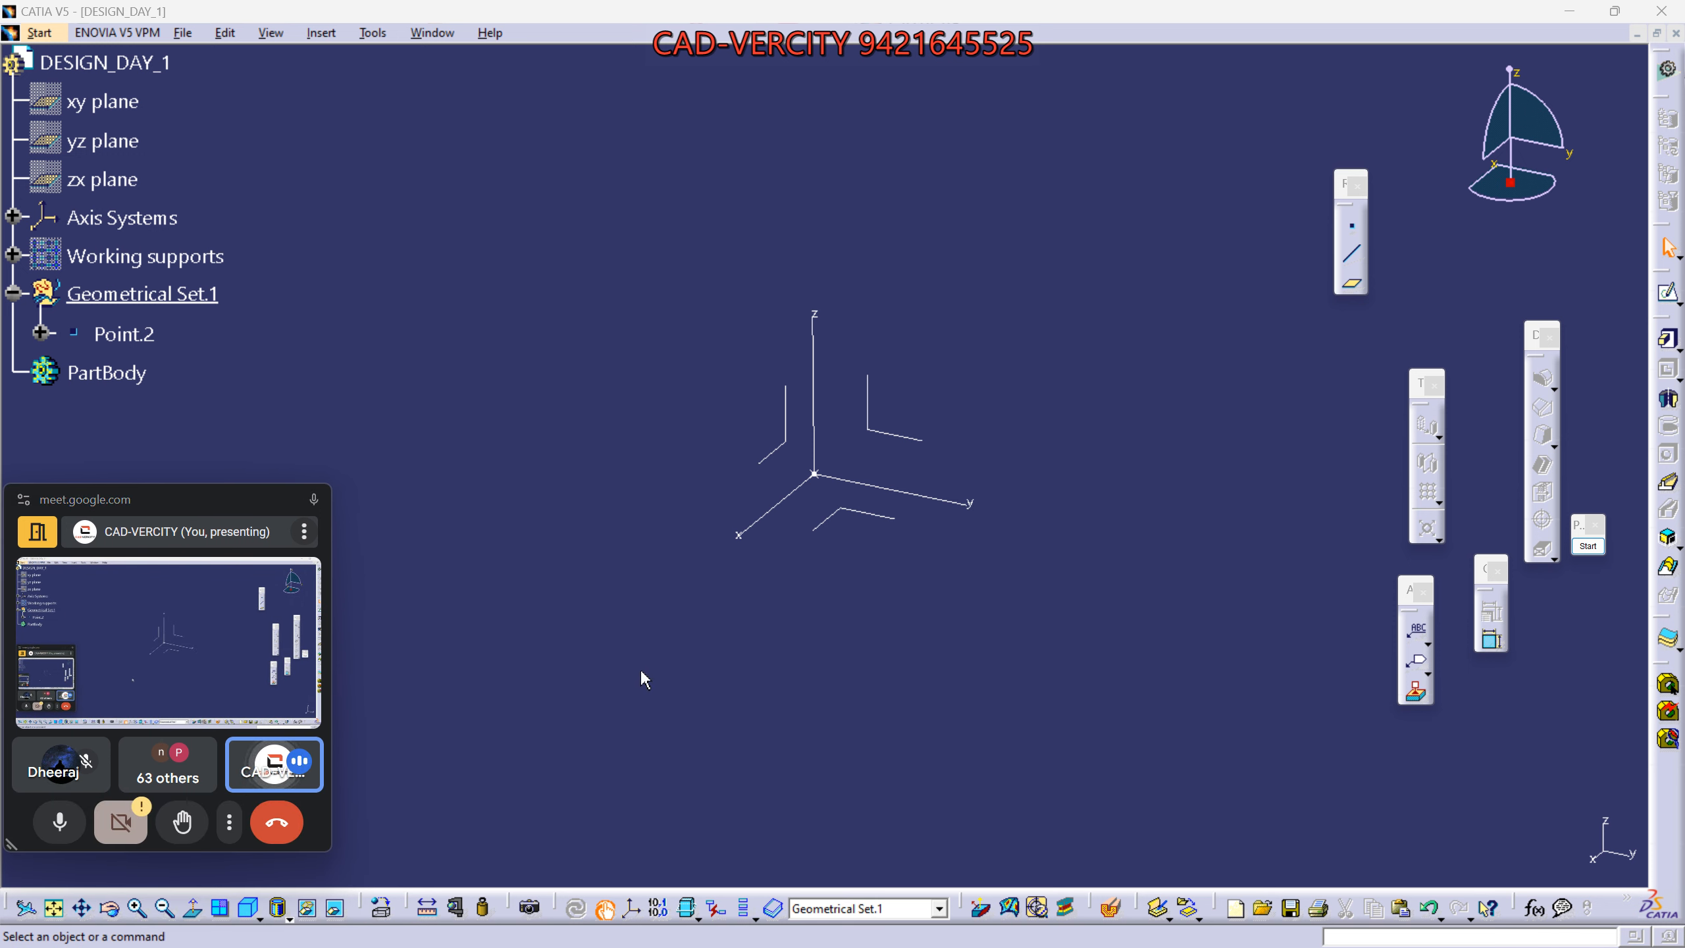
pyautogui.moveTo(217, 511); pyautogui.dragTo(214, 542)
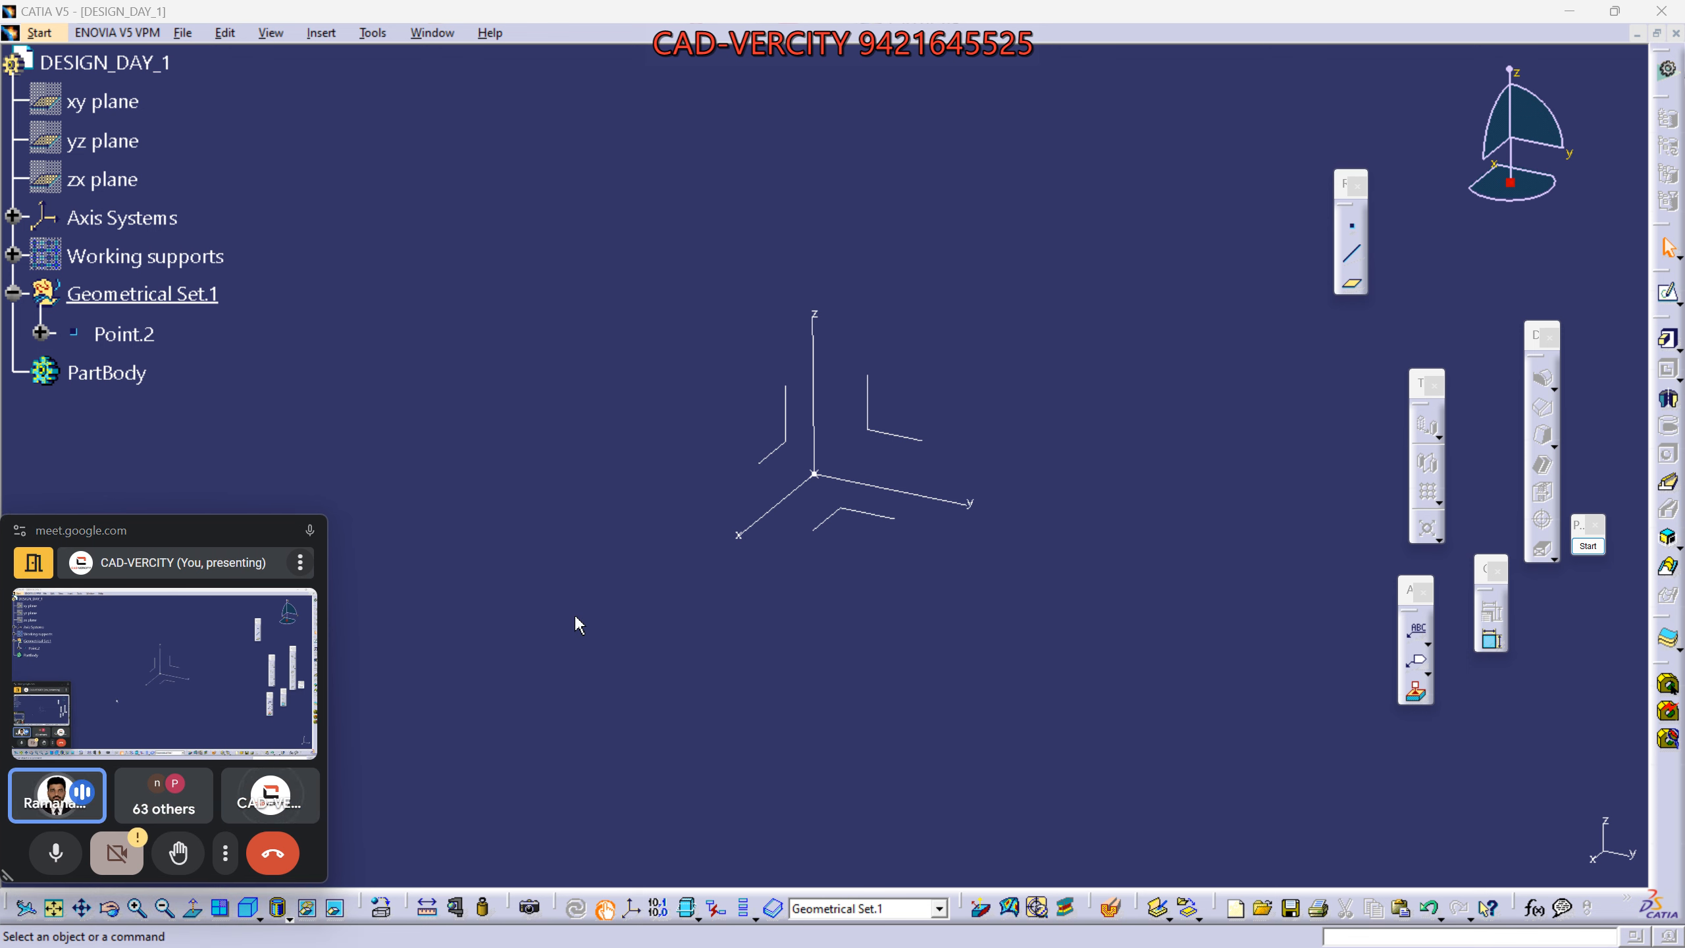
# Select the point and its axis system together and delete both.
pyautogui.moveTo(600, 211); pyautogui.dragTo(1284, 805)
pyautogui.press('Delete')
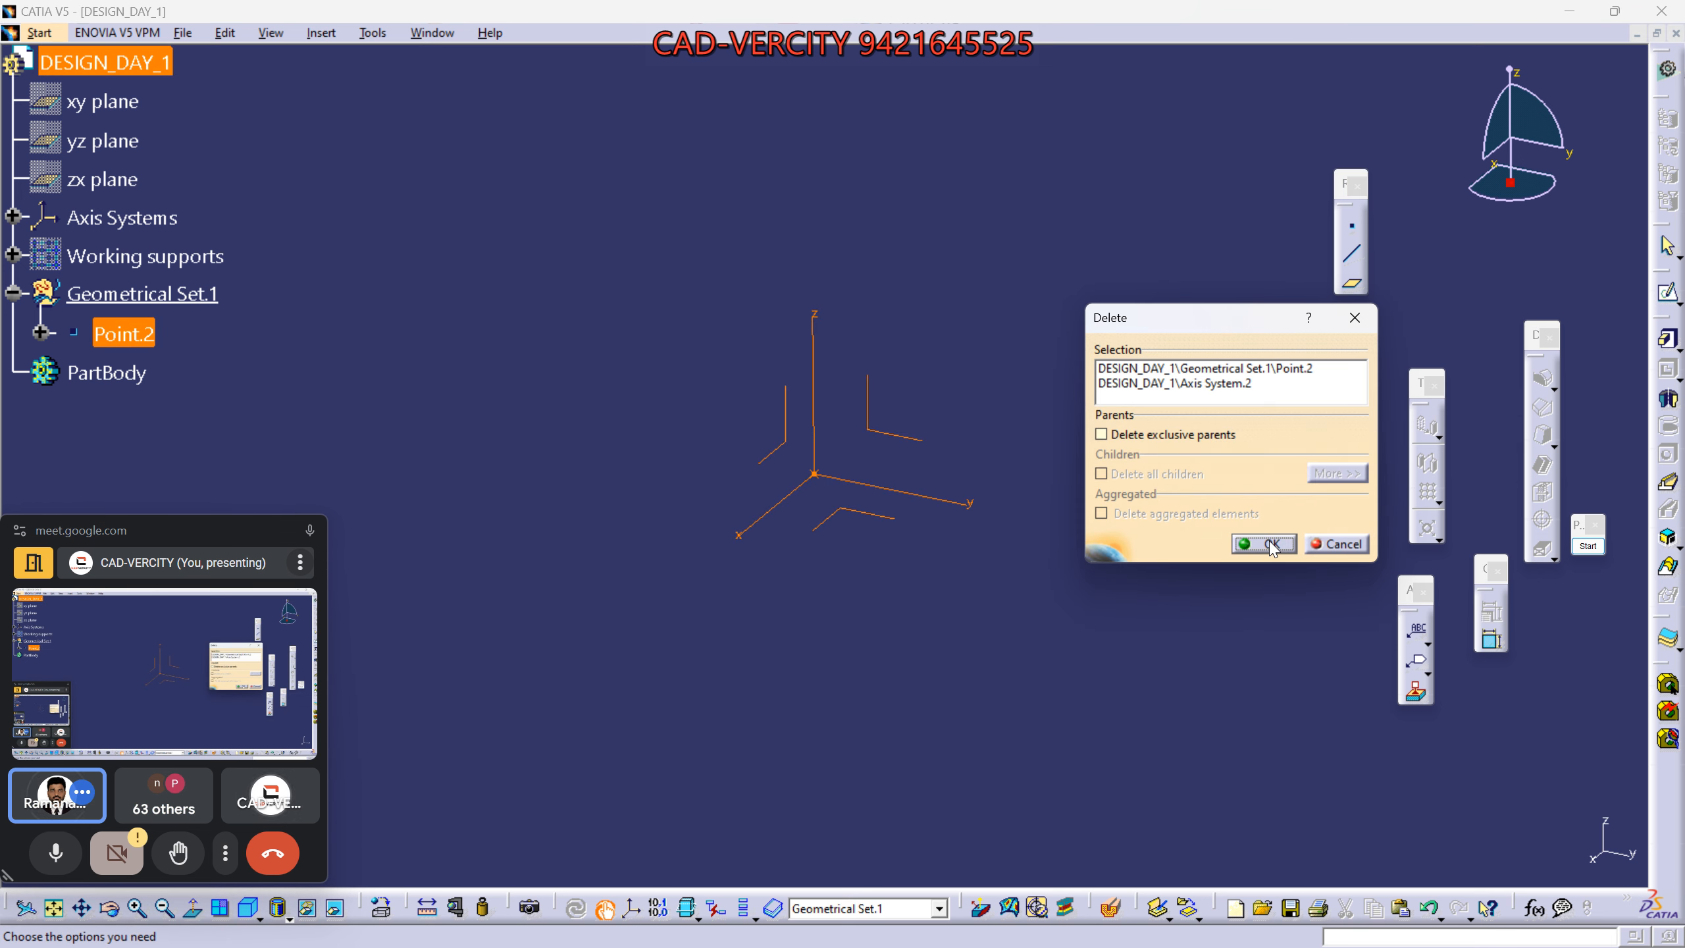
pyautogui.click(1271, 545)
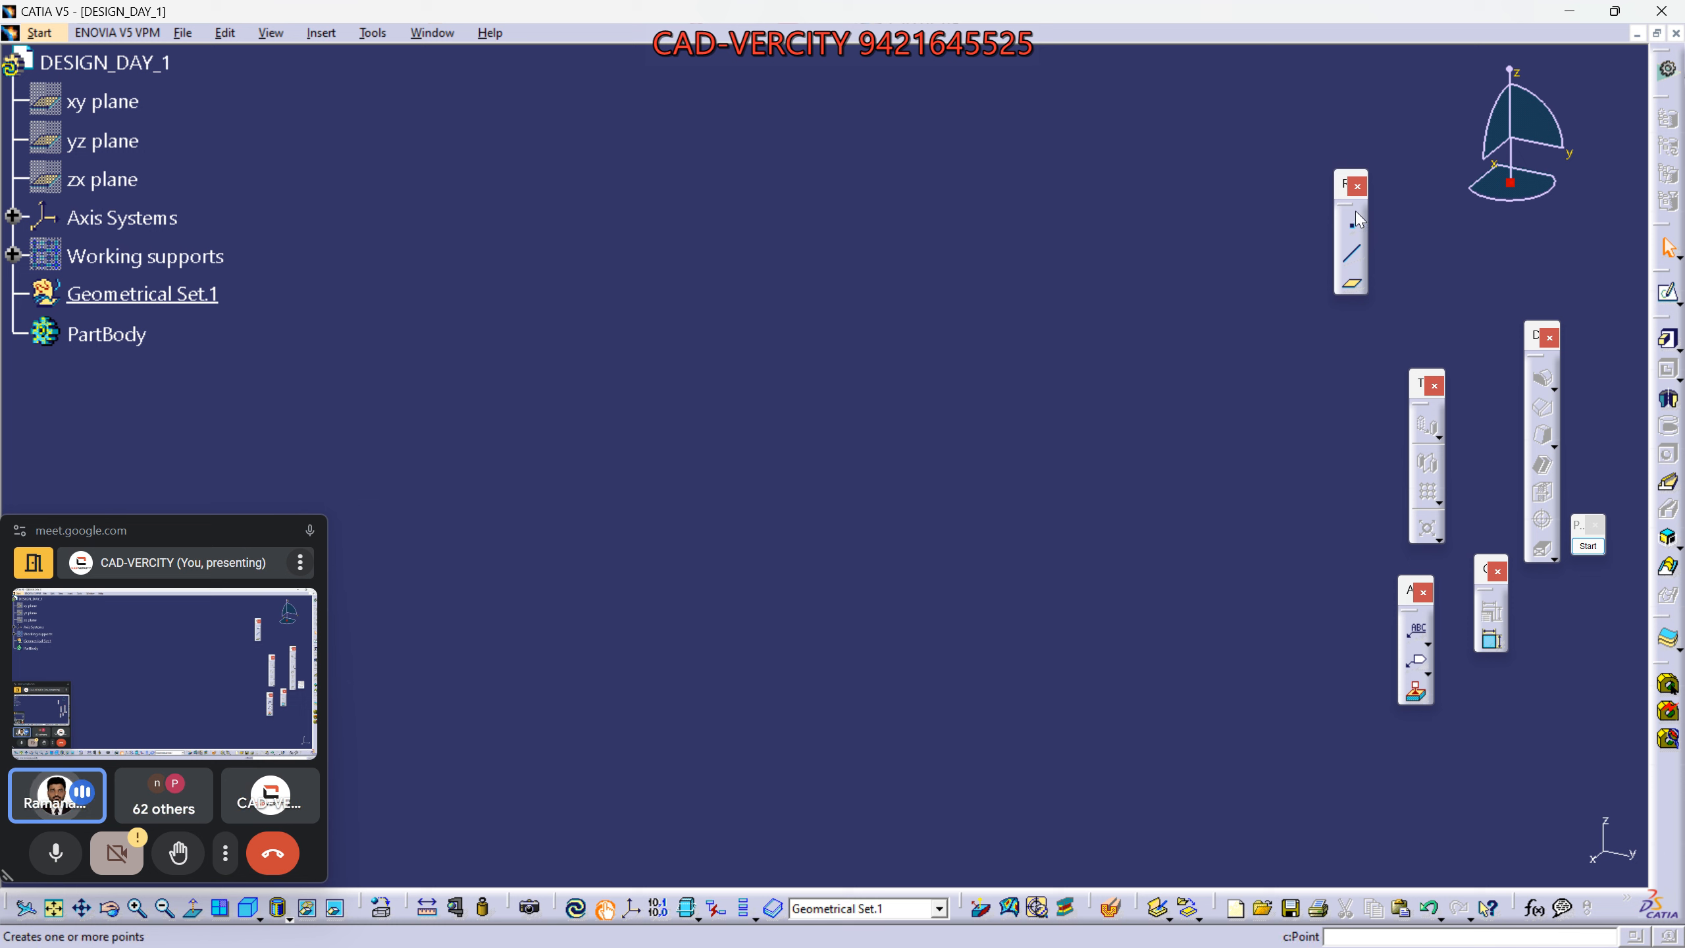
# Create a coordinate point at 0, 0, 0 mm and a standard axis system with that point as its origin.
pyautogui.click(1355, 228)
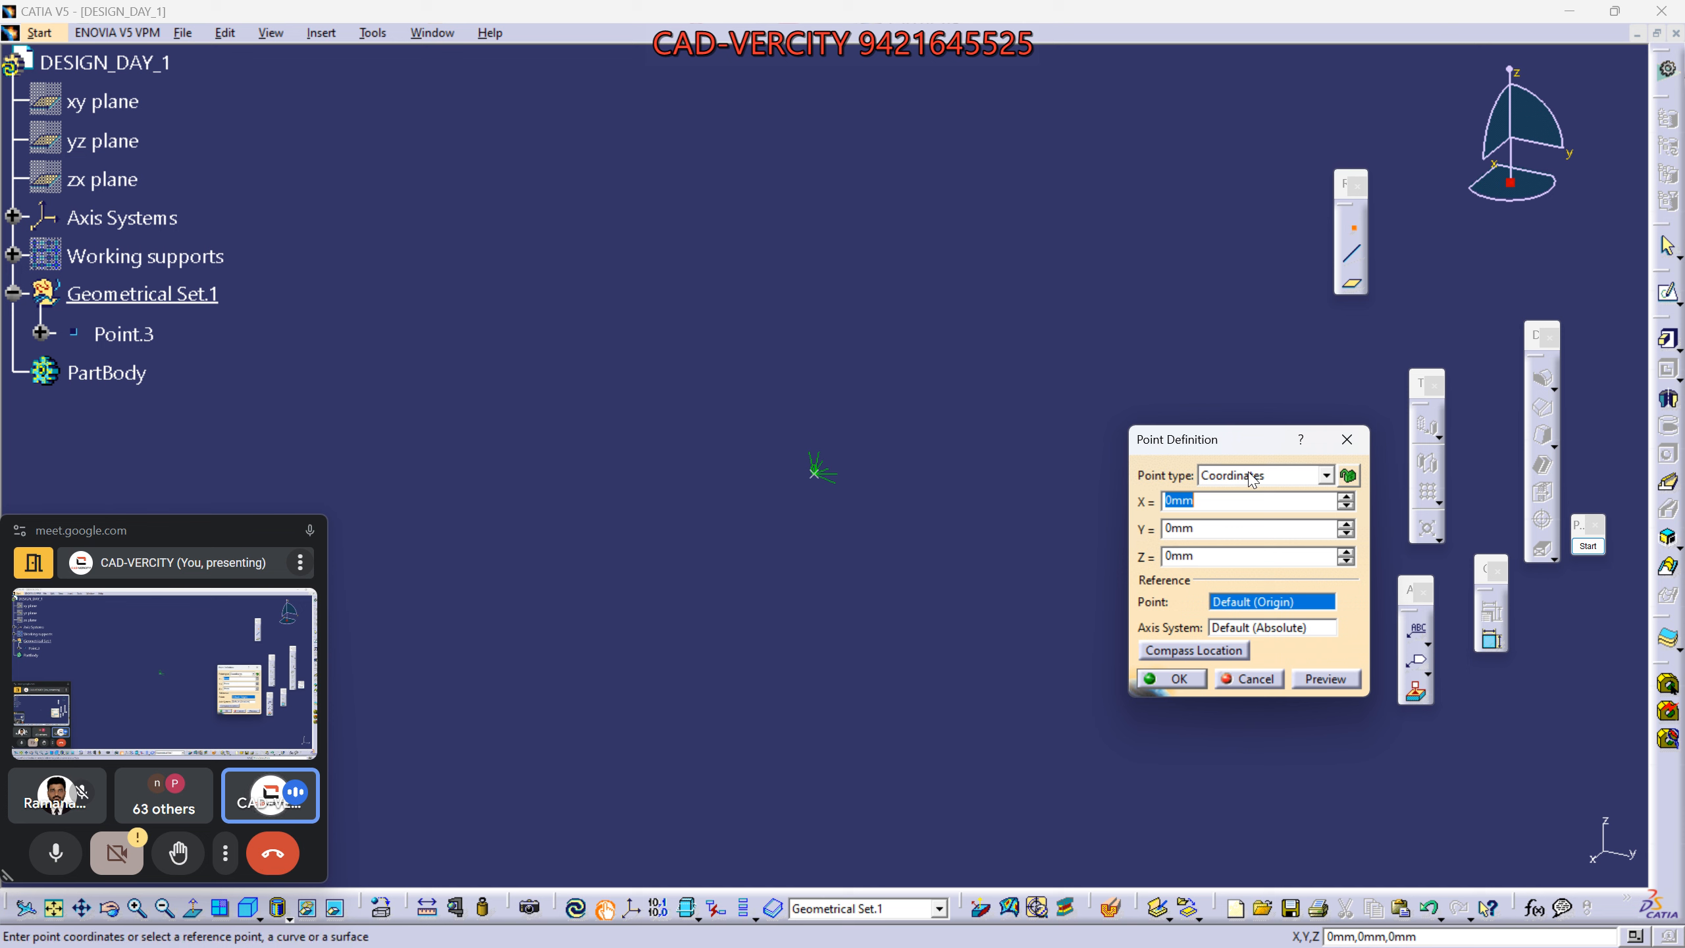
pyautogui.click(1175, 683)
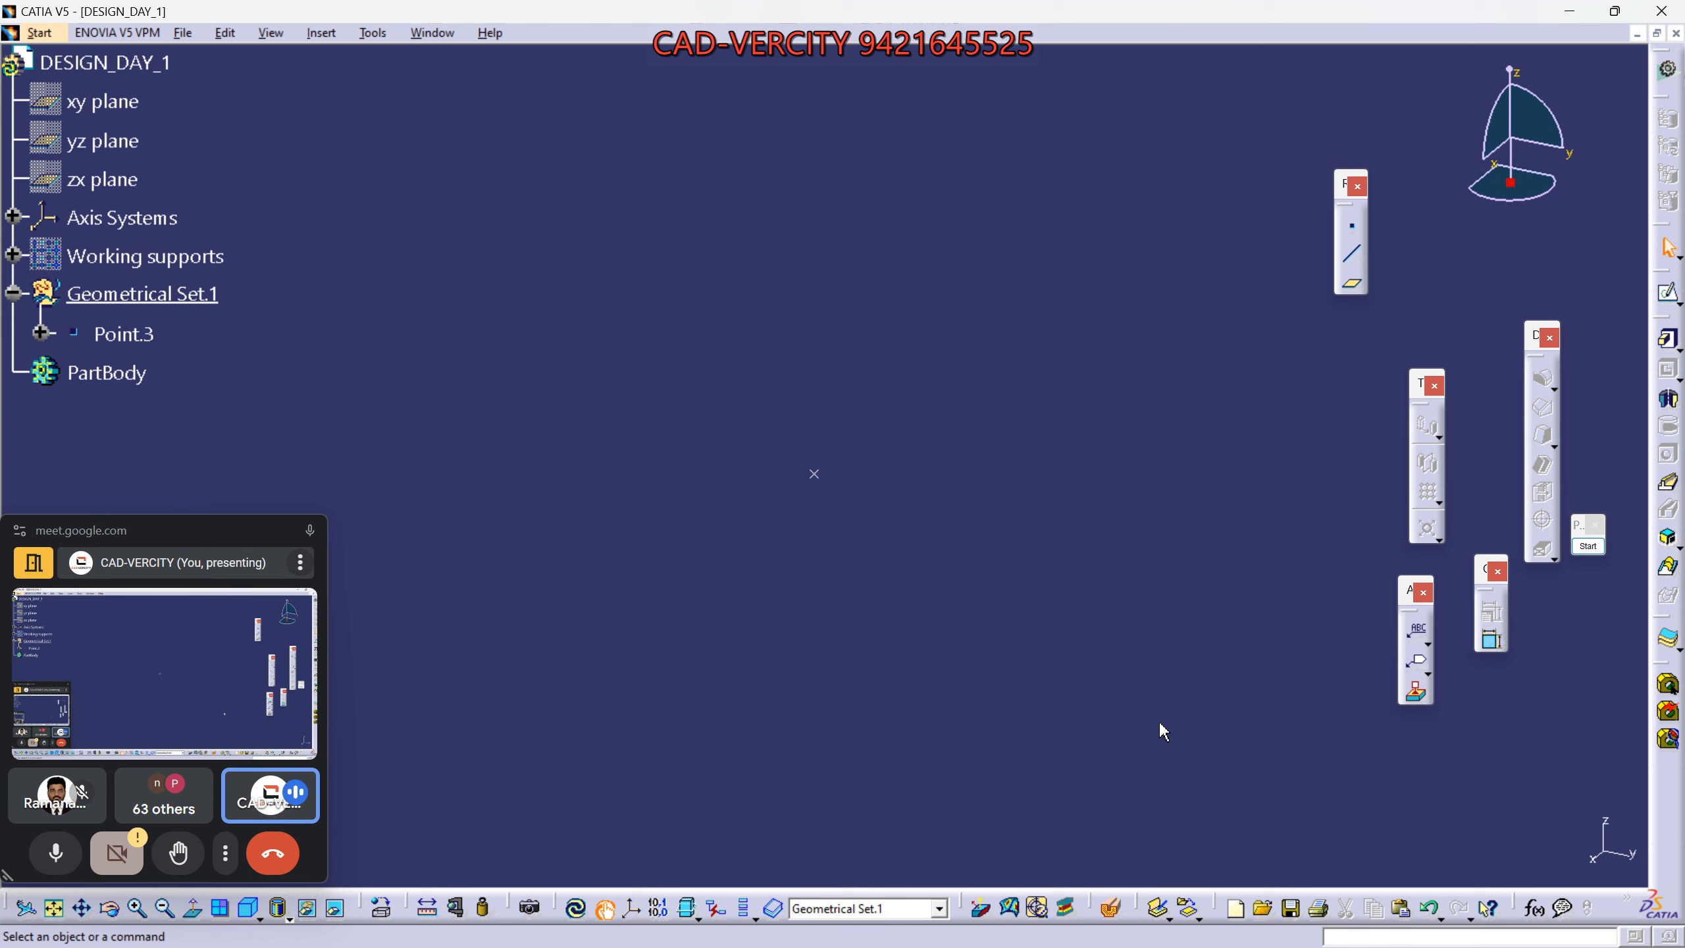
pyautogui.click(634, 907)
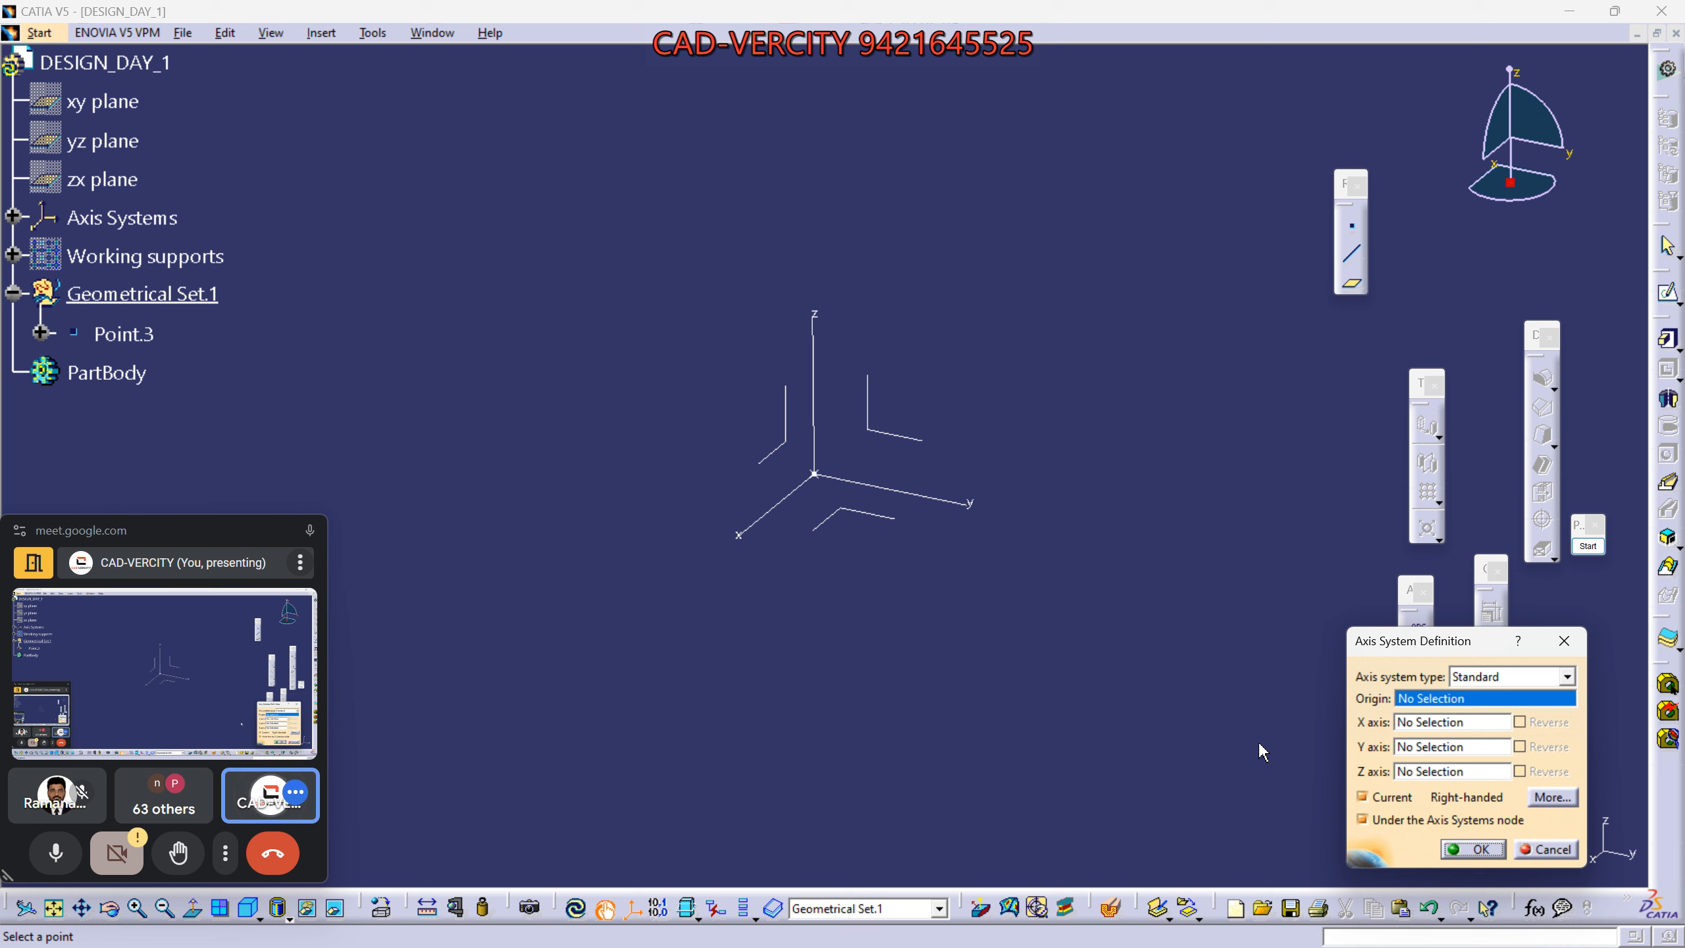
pyautogui.click(142, 343)
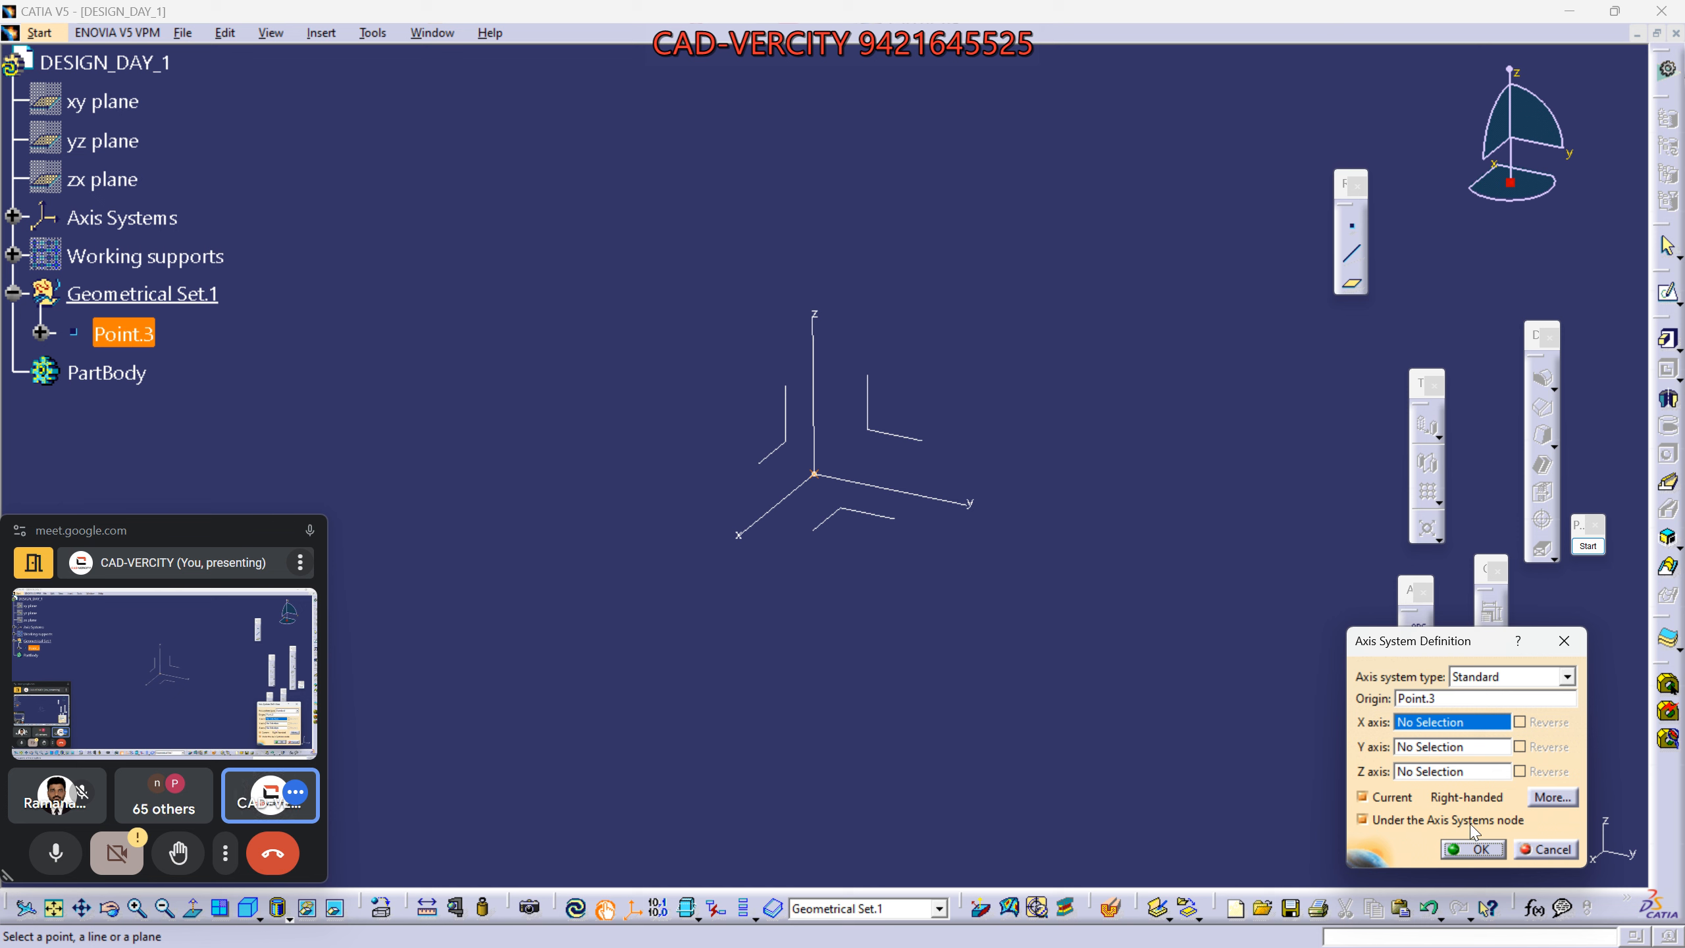
pyautogui.click(1479, 849)
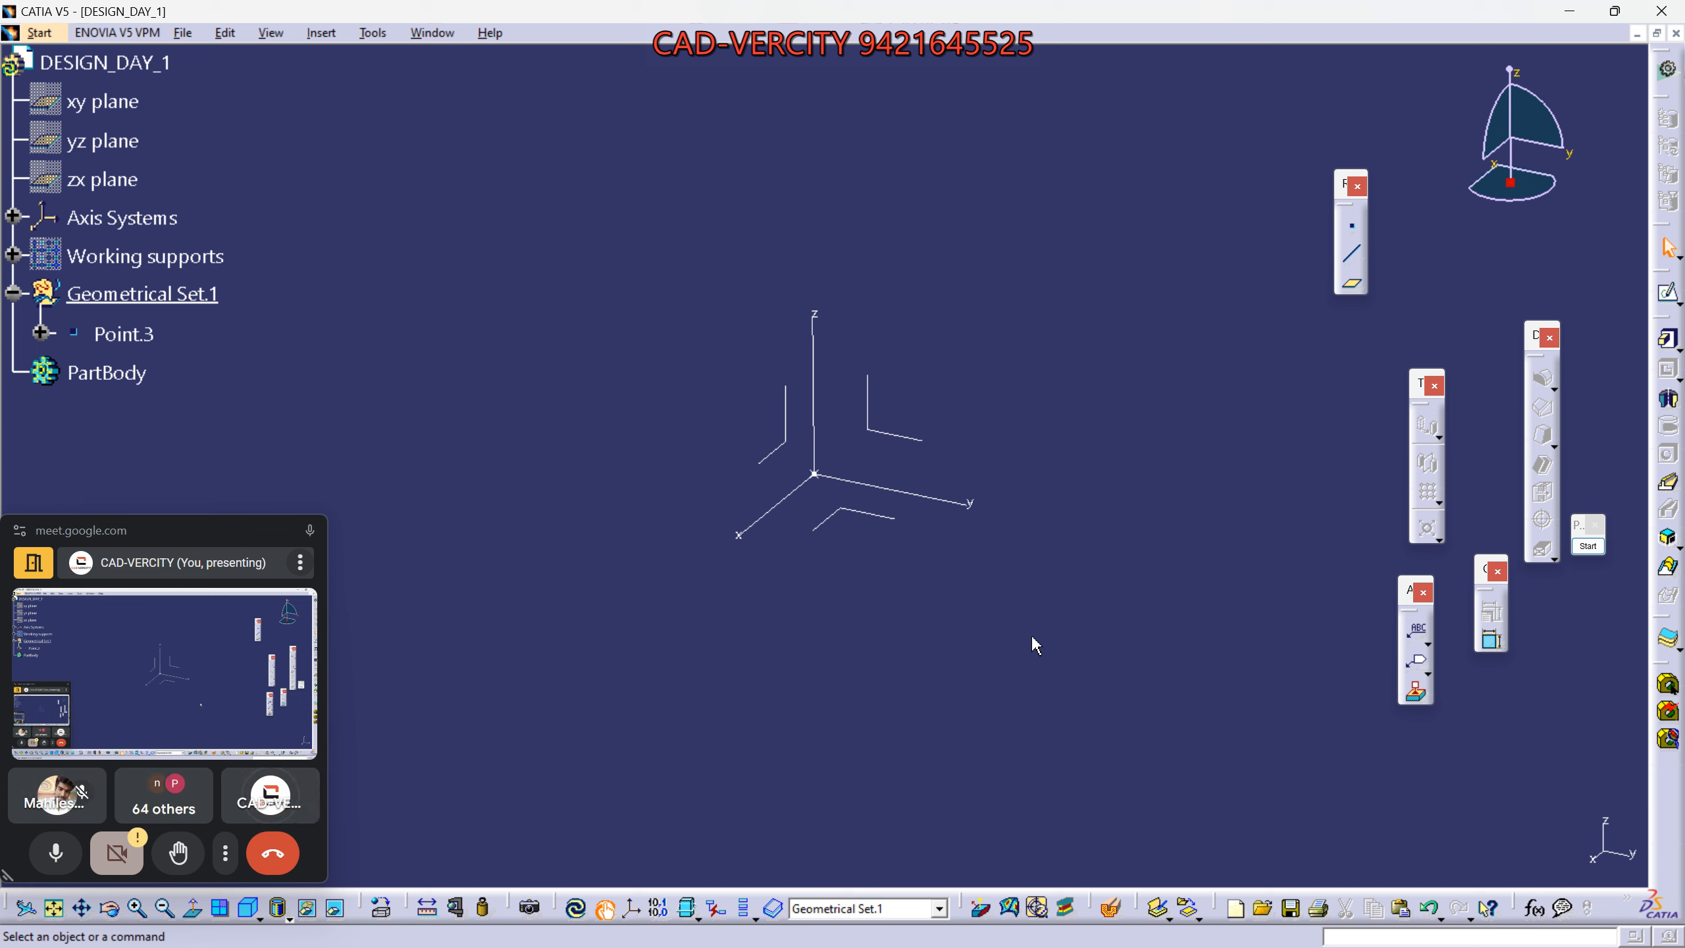
# Set the isometric view and select the axis system's y axis and x axis to point them out.
pyautogui.click(245, 919)
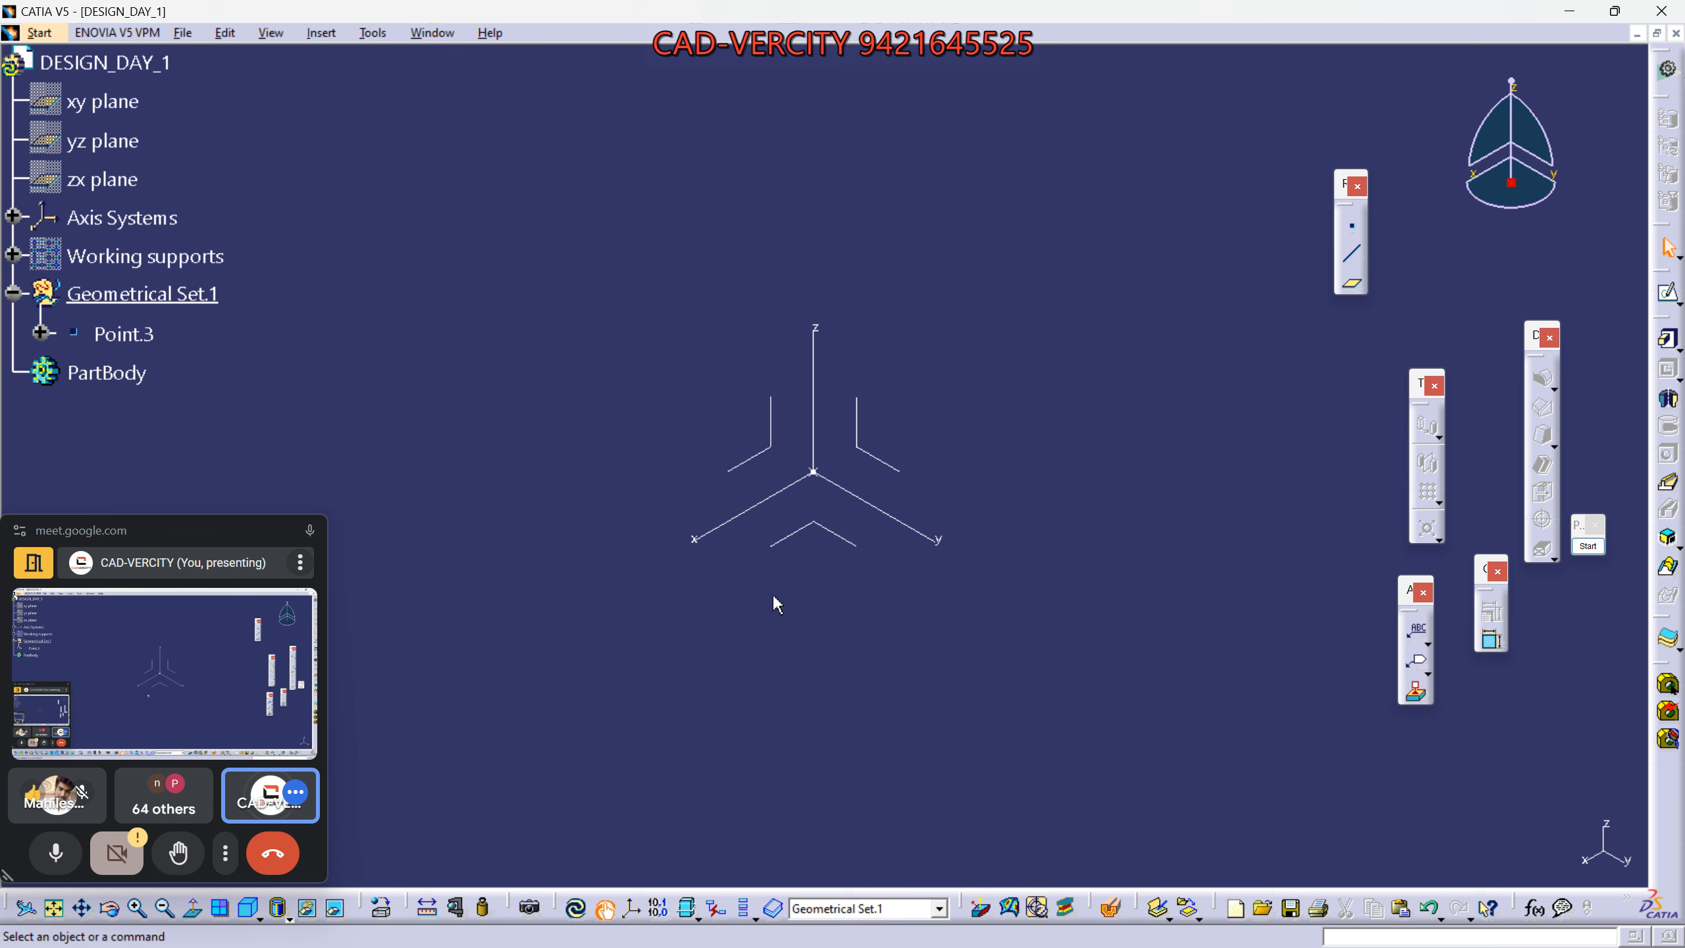
pyautogui.click(891, 517)
pyautogui.click(752, 506)
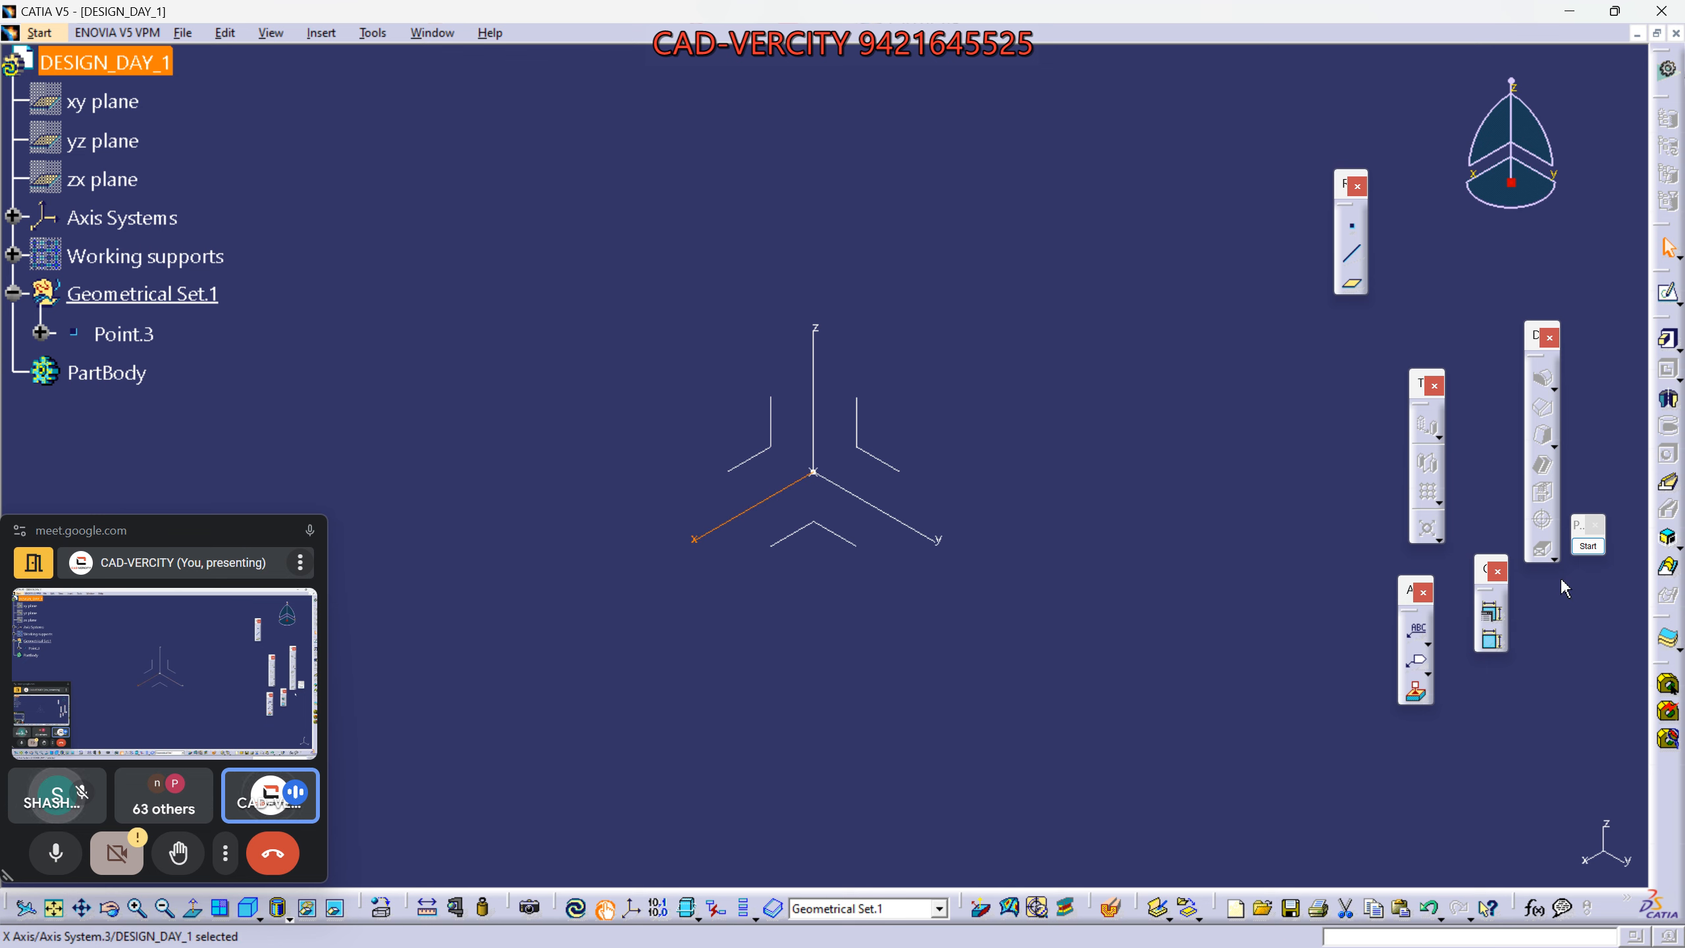
# Annotate the screen with a green horizontal line through the origin and arcs marking its angles to the x and y axes, and end the annotation.
pyautogui.click(1587, 545)
pyautogui.click(1581, 701)
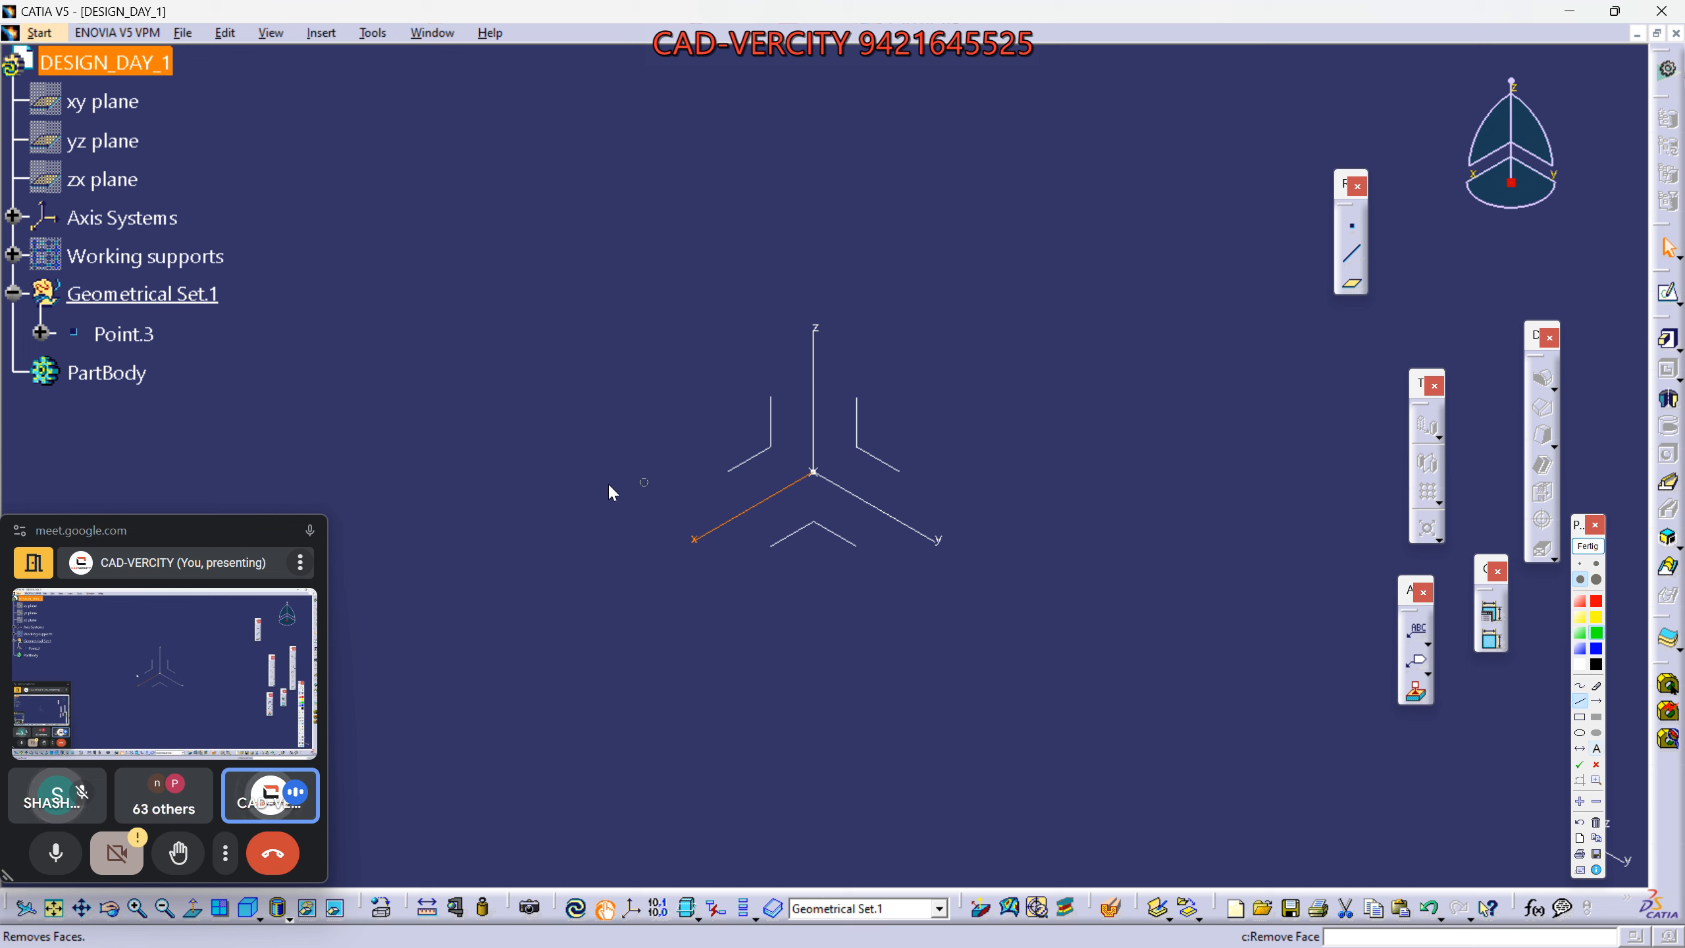
pyautogui.moveTo(571, 470); pyautogui.dragTo(1194, 474)
pyautogui.click(1581, 685)
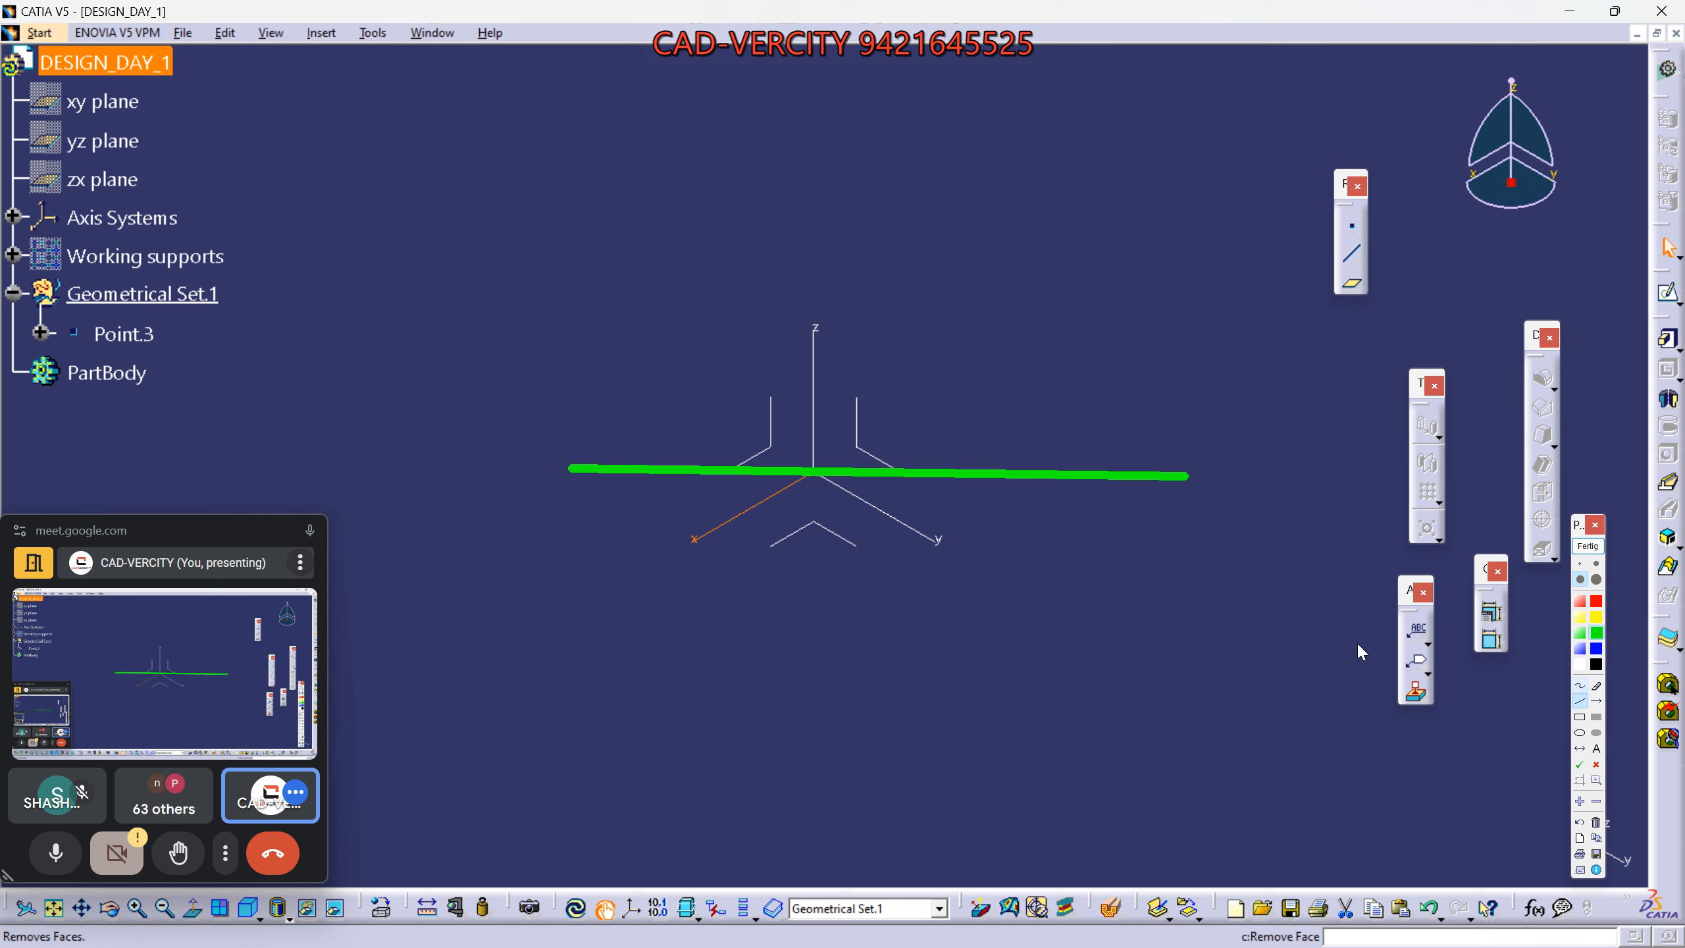
pyautogui.moveTo(906, 474); pyautogui.dragTo(886, 510)
pyautogui.moveTo(722, 491); pyautogui.dragTo(738, 509)
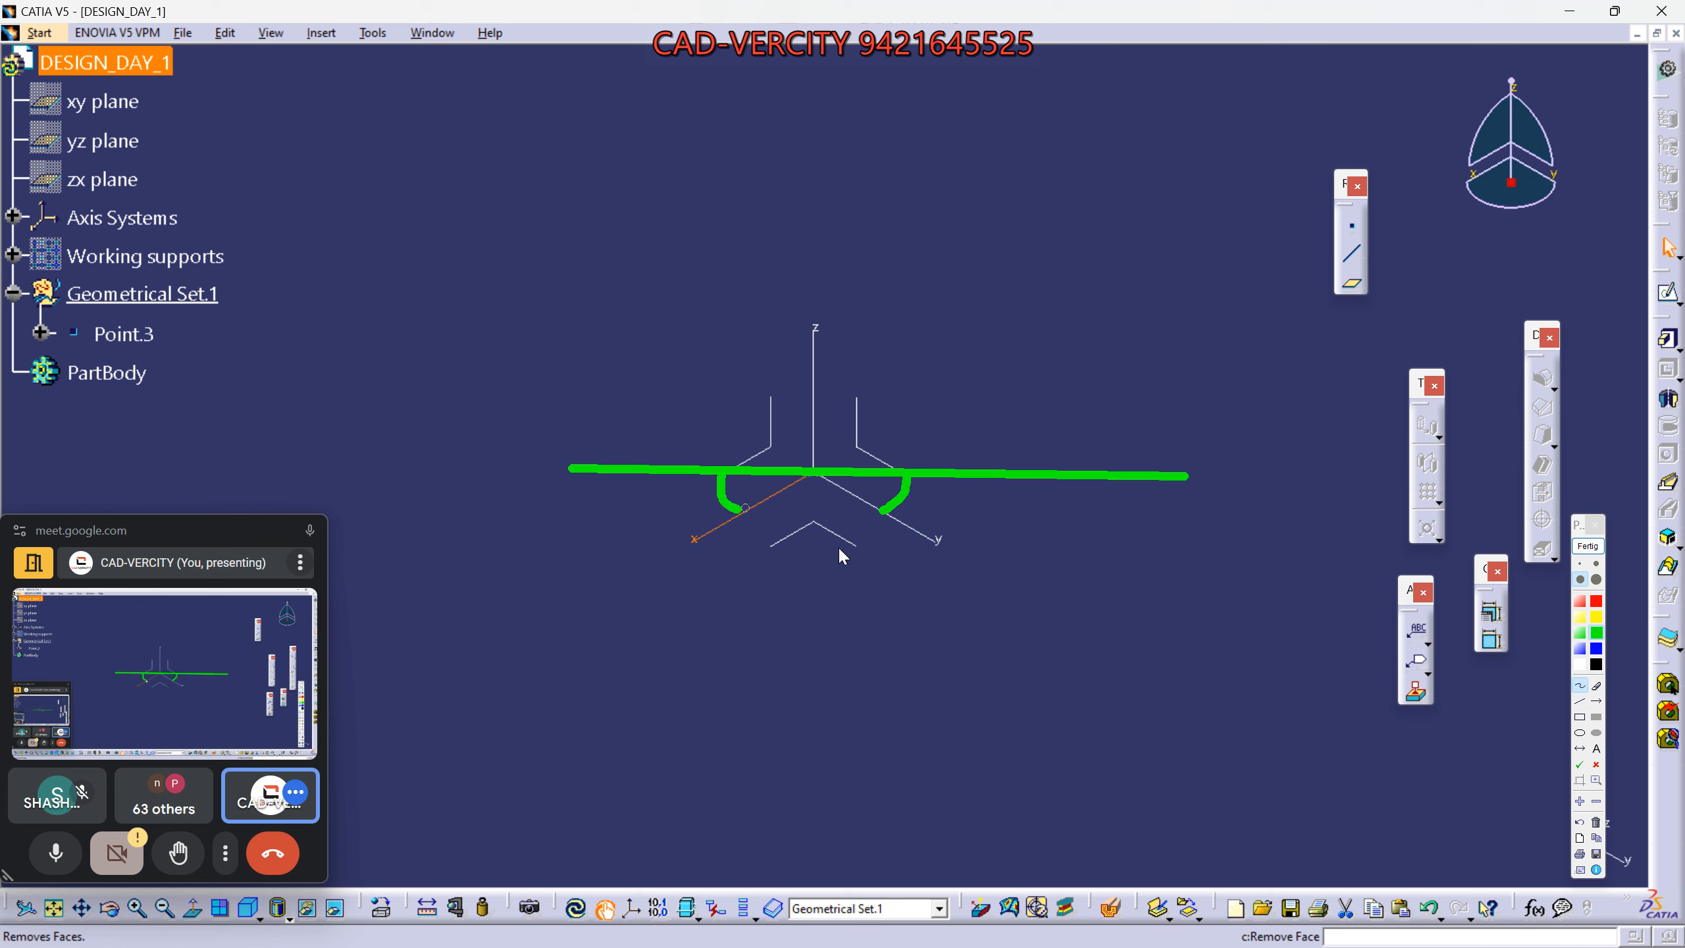
pyautogui.click(1588, 547)
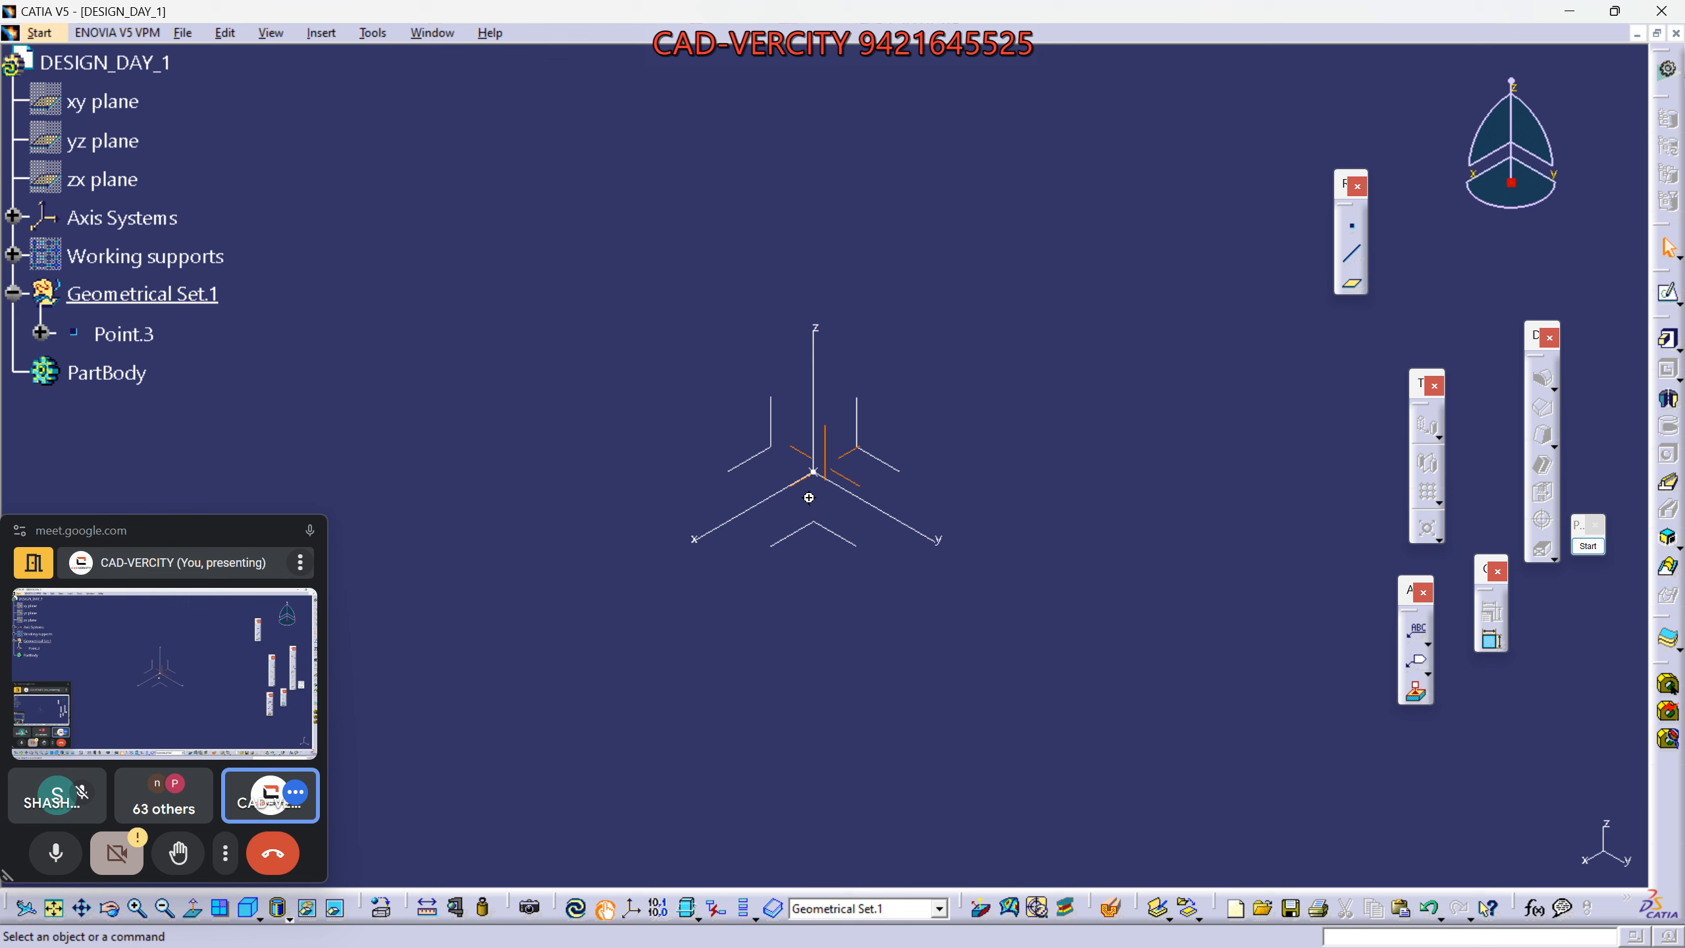
# Orbit around the axis system to examine its orientation, restoring the isometric view after each rotation.
pyautogui.moveTo(809, 497); pyautogui.dragTo(809, 505, button='middle')
pyautogui.moveTo(808, 497); pyautogui.dragTo(810, 506, button='middle')
pyautogui.moveTo(810, 506); pyautogui.dragTo(729, 550, button='middle')
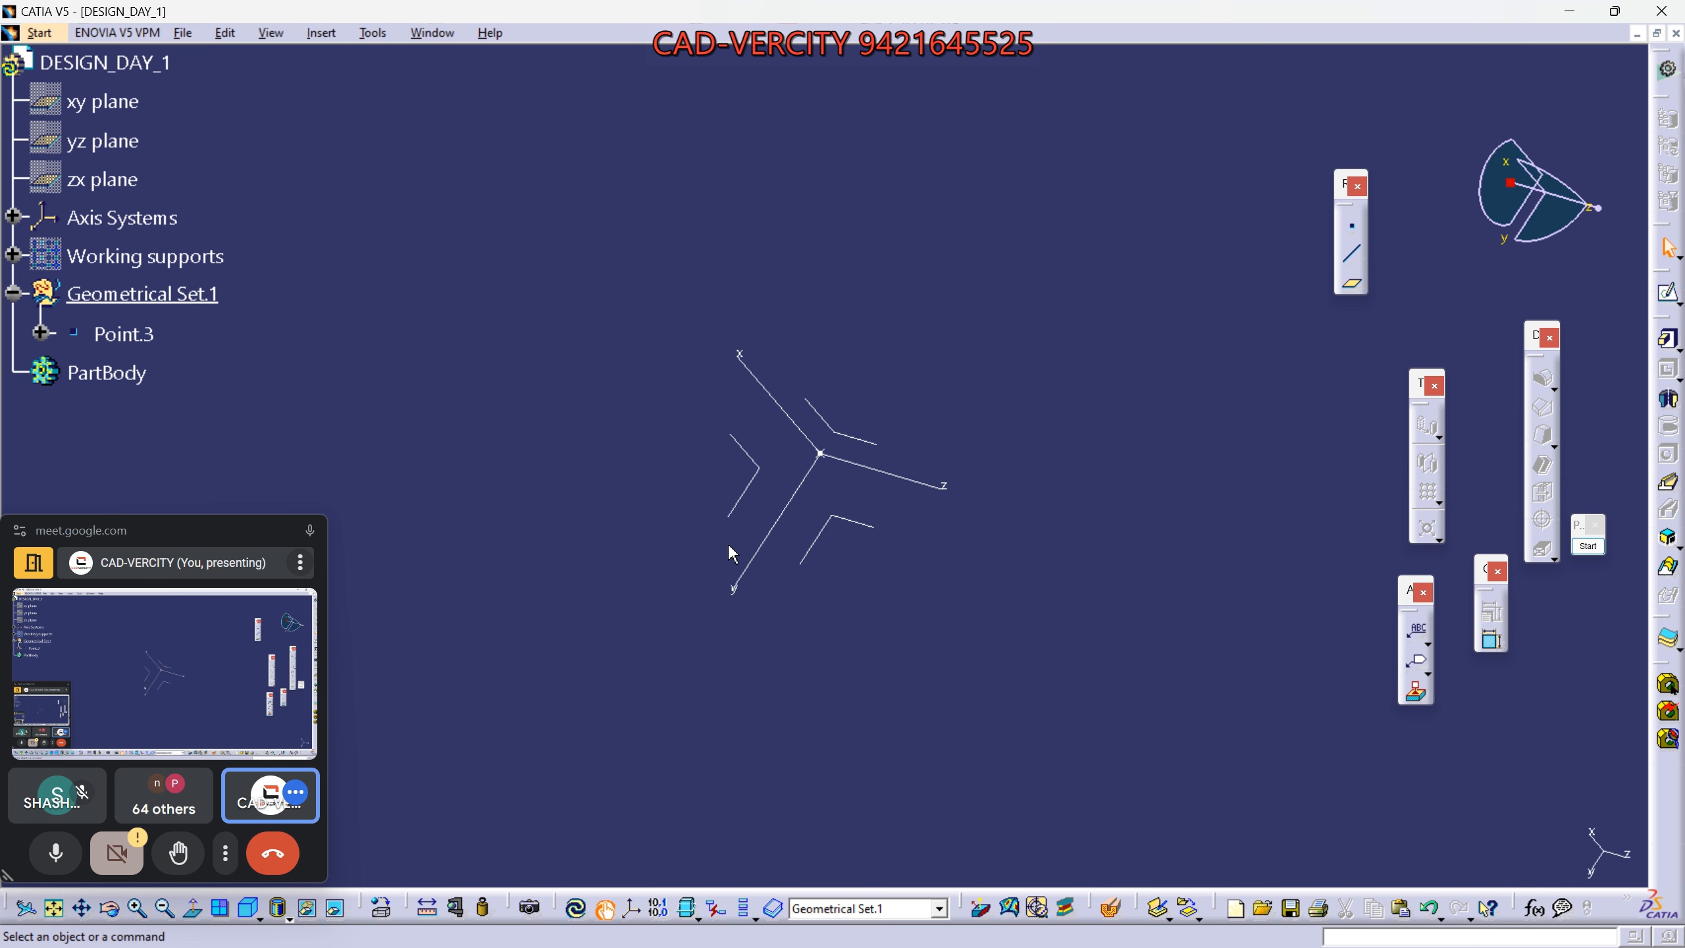
pyautogui.click(251, 911)
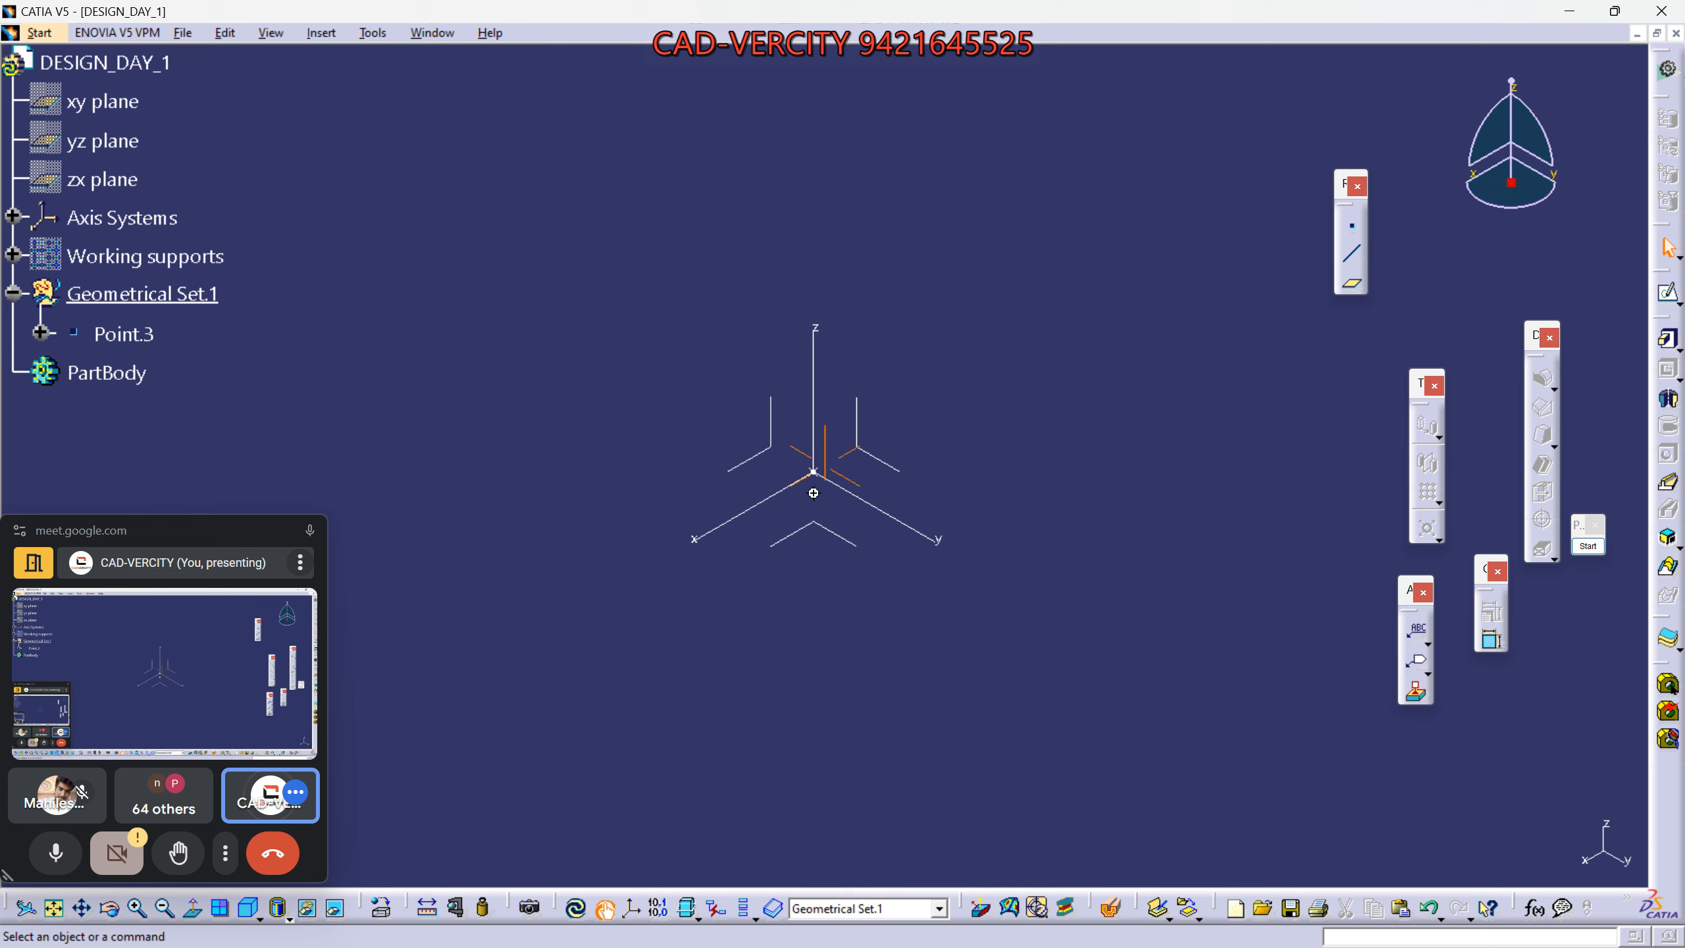
pyautogui.moveTo(812, 493); pyautogui.dragTo(813, 501, button='middle')
pyautogui.moveTo(813, 501); pyautogui.dragTo(806, 370, button='middle')
pyautogui.click(247, 907)
pyautogui.scroll(1, 729, 531)
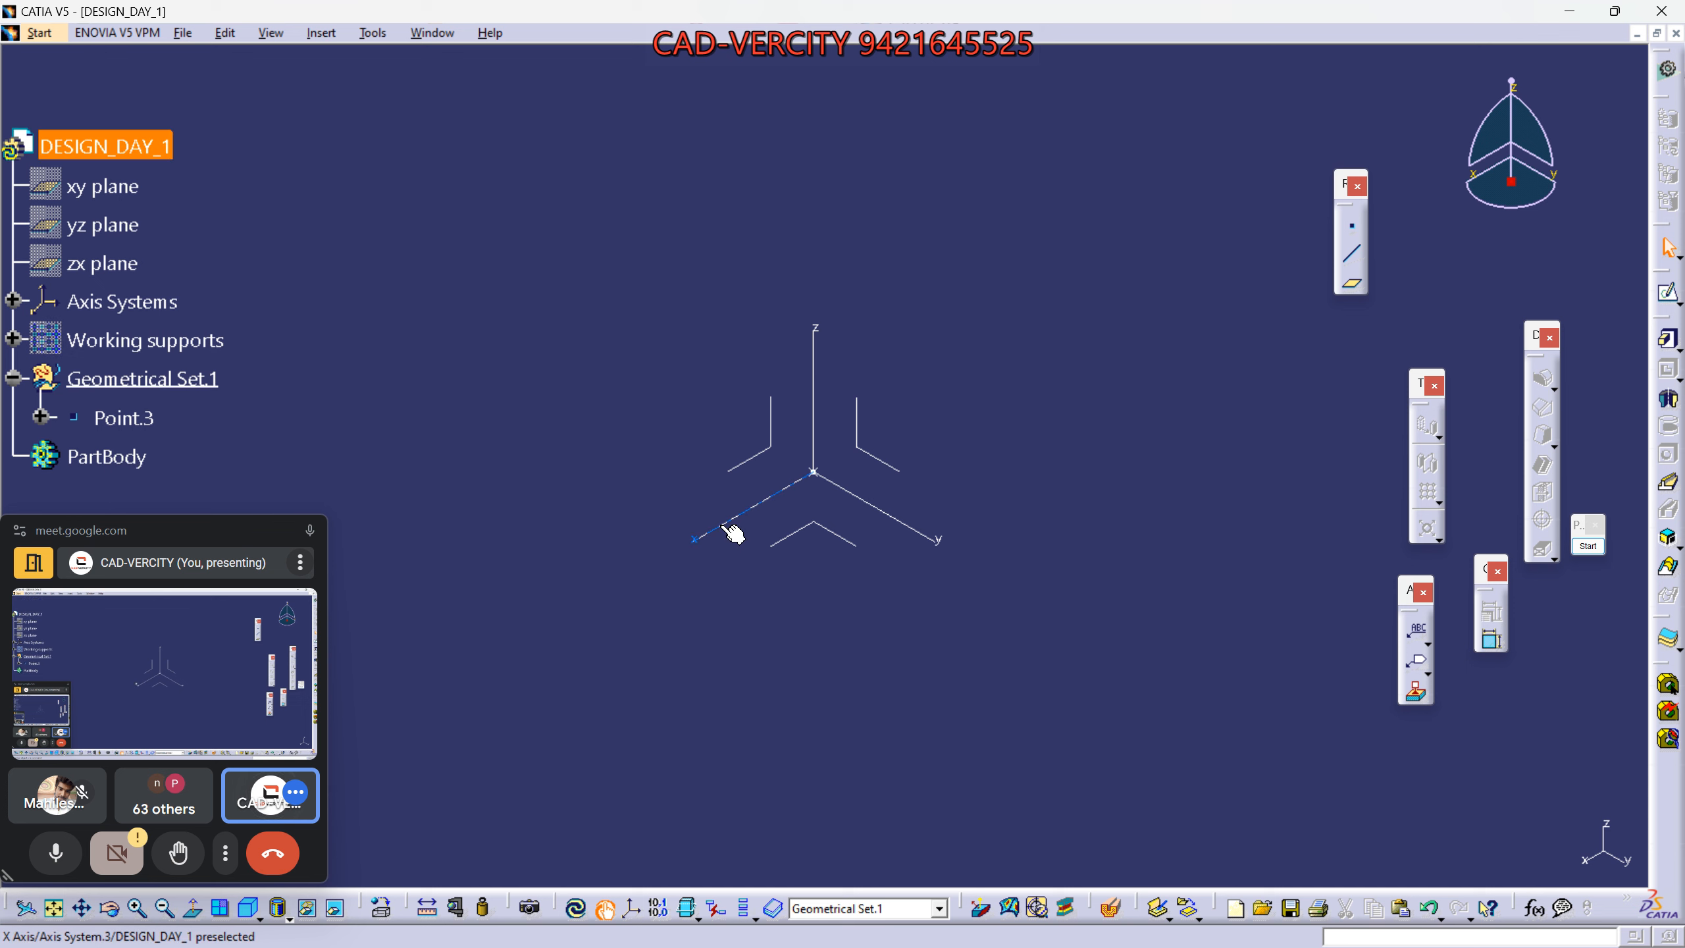
pyautogui.moveTo(799, 495); pyautogui.dragTo(801, 498, button='middle')
pyautogui.scroll(-1, 802, 499)
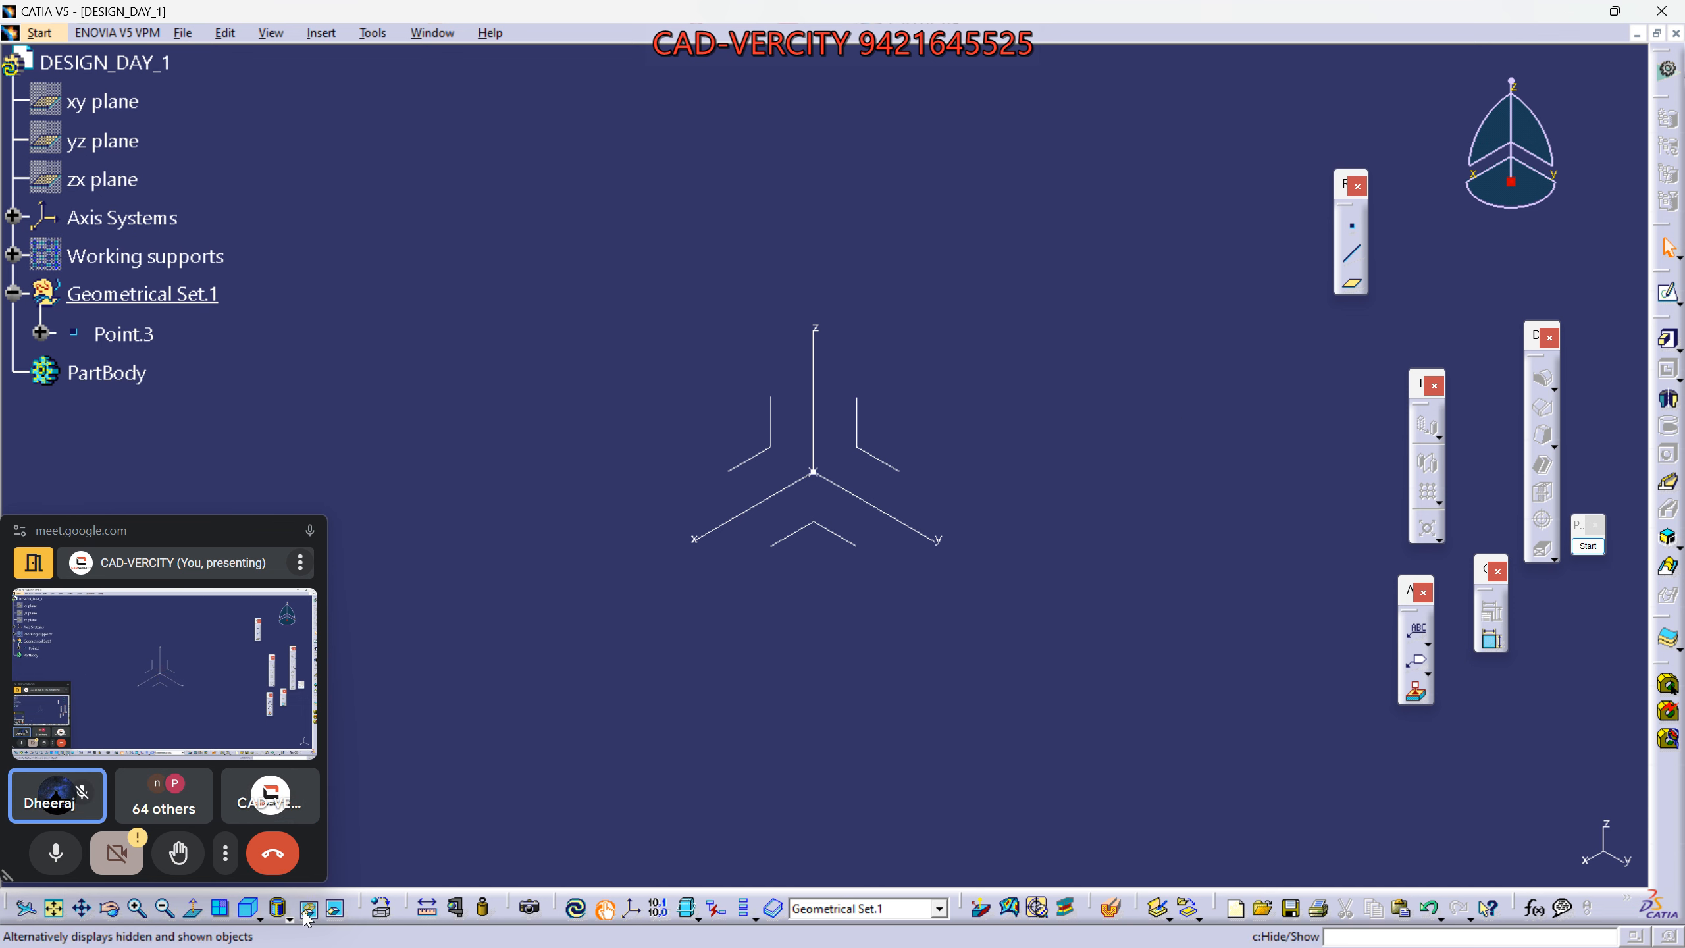
pyautogui.click(246, 911)
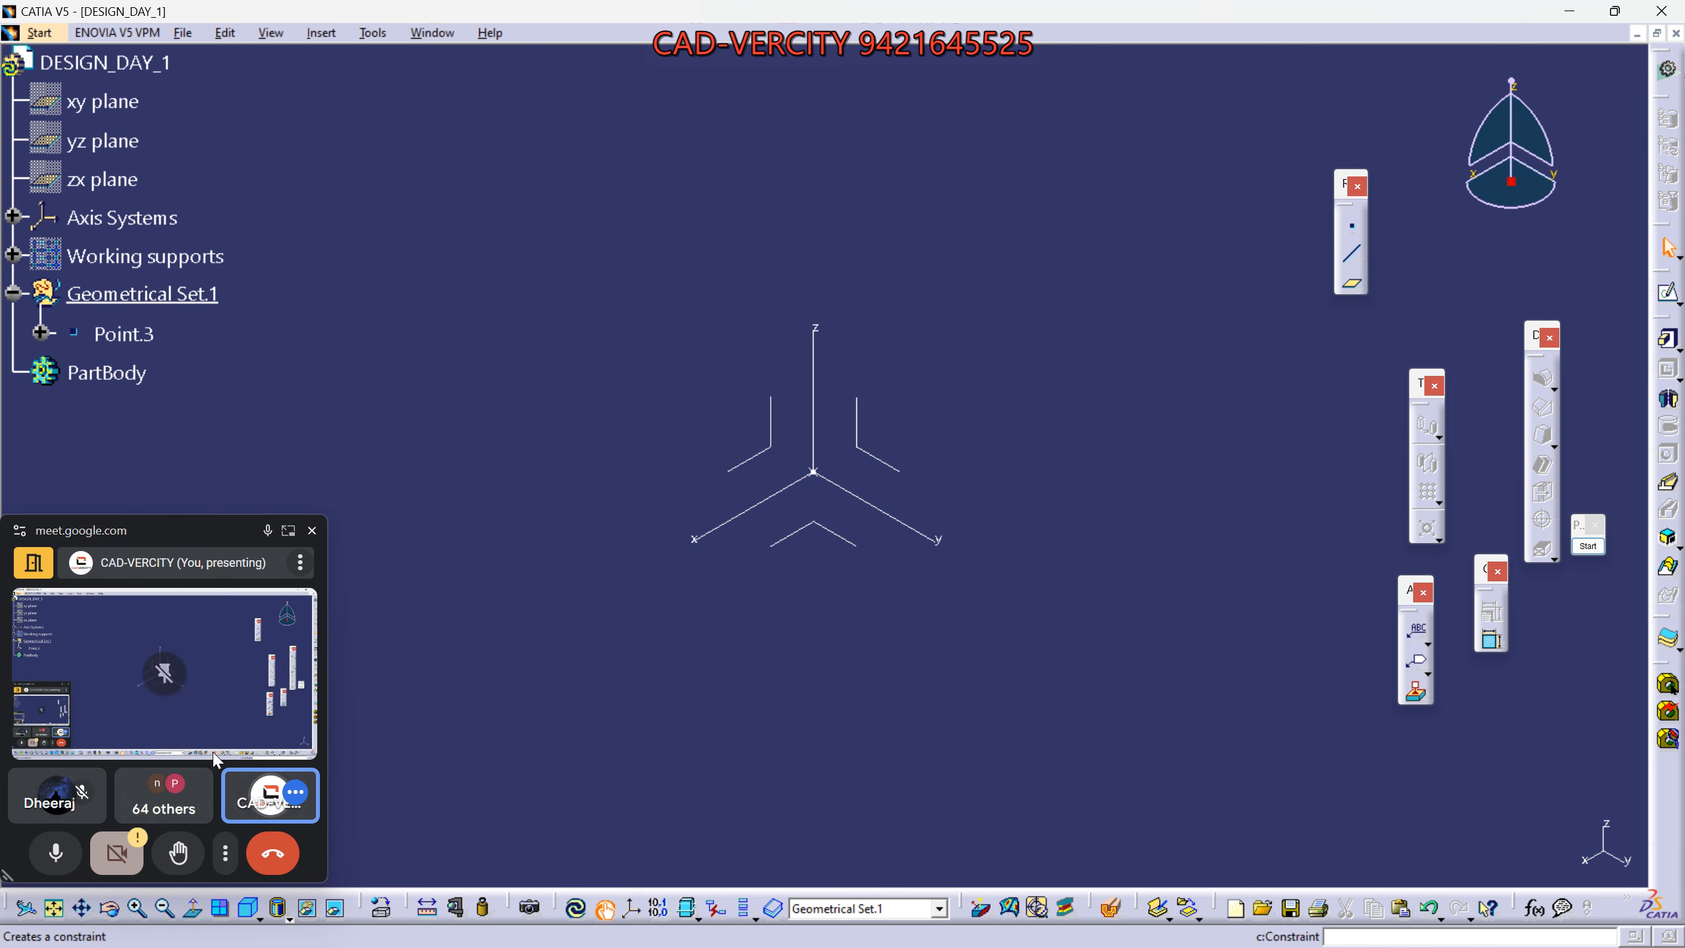
# Examine the toolbar customization options, including the restore and add command settings, and close the dialog.
pyautogui.rightClick(1666, 788)
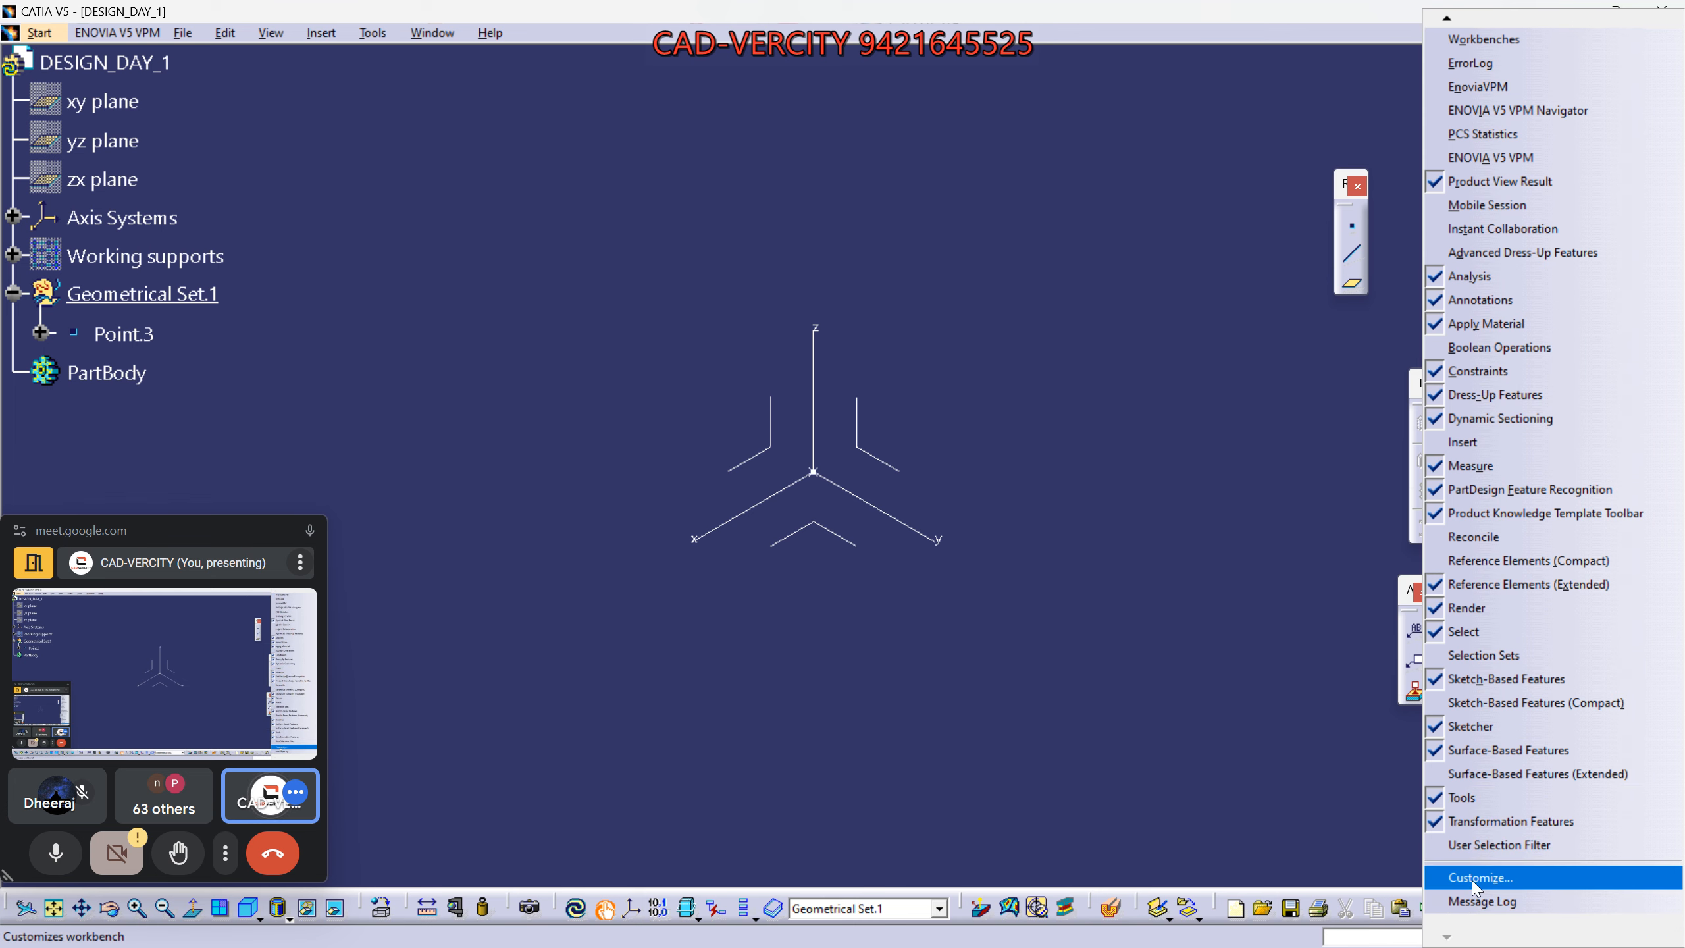
pyautogui.click(1465, 874)
pyautogui.click(841, 300)
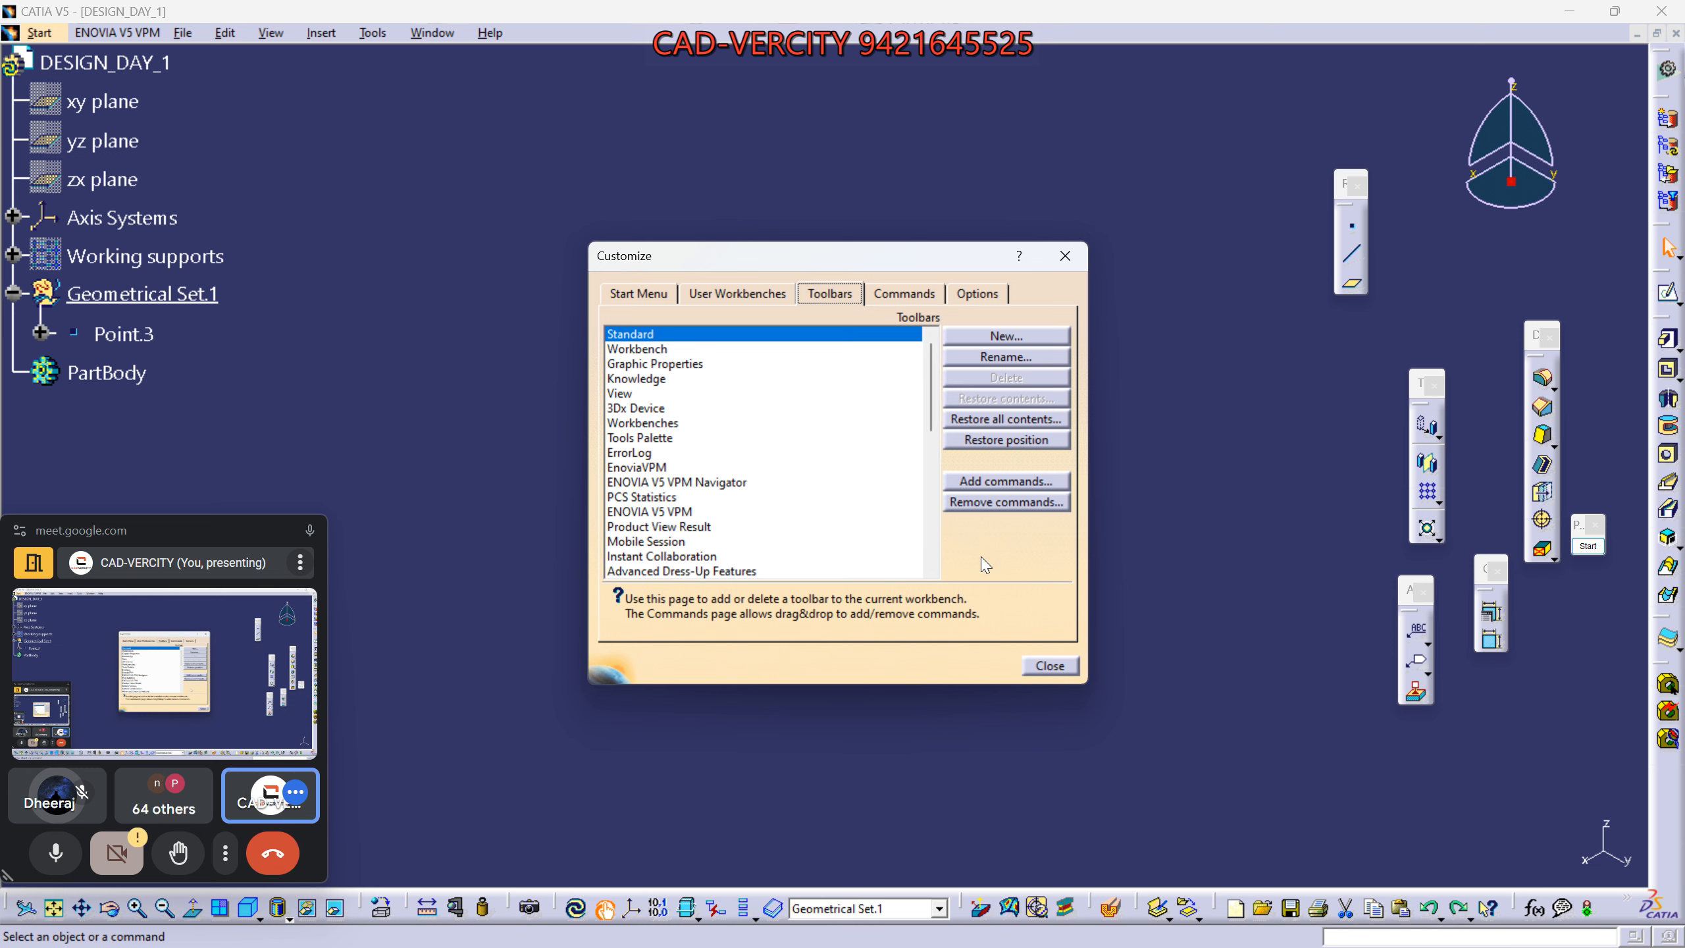
pyautogui.click(1063, 665)
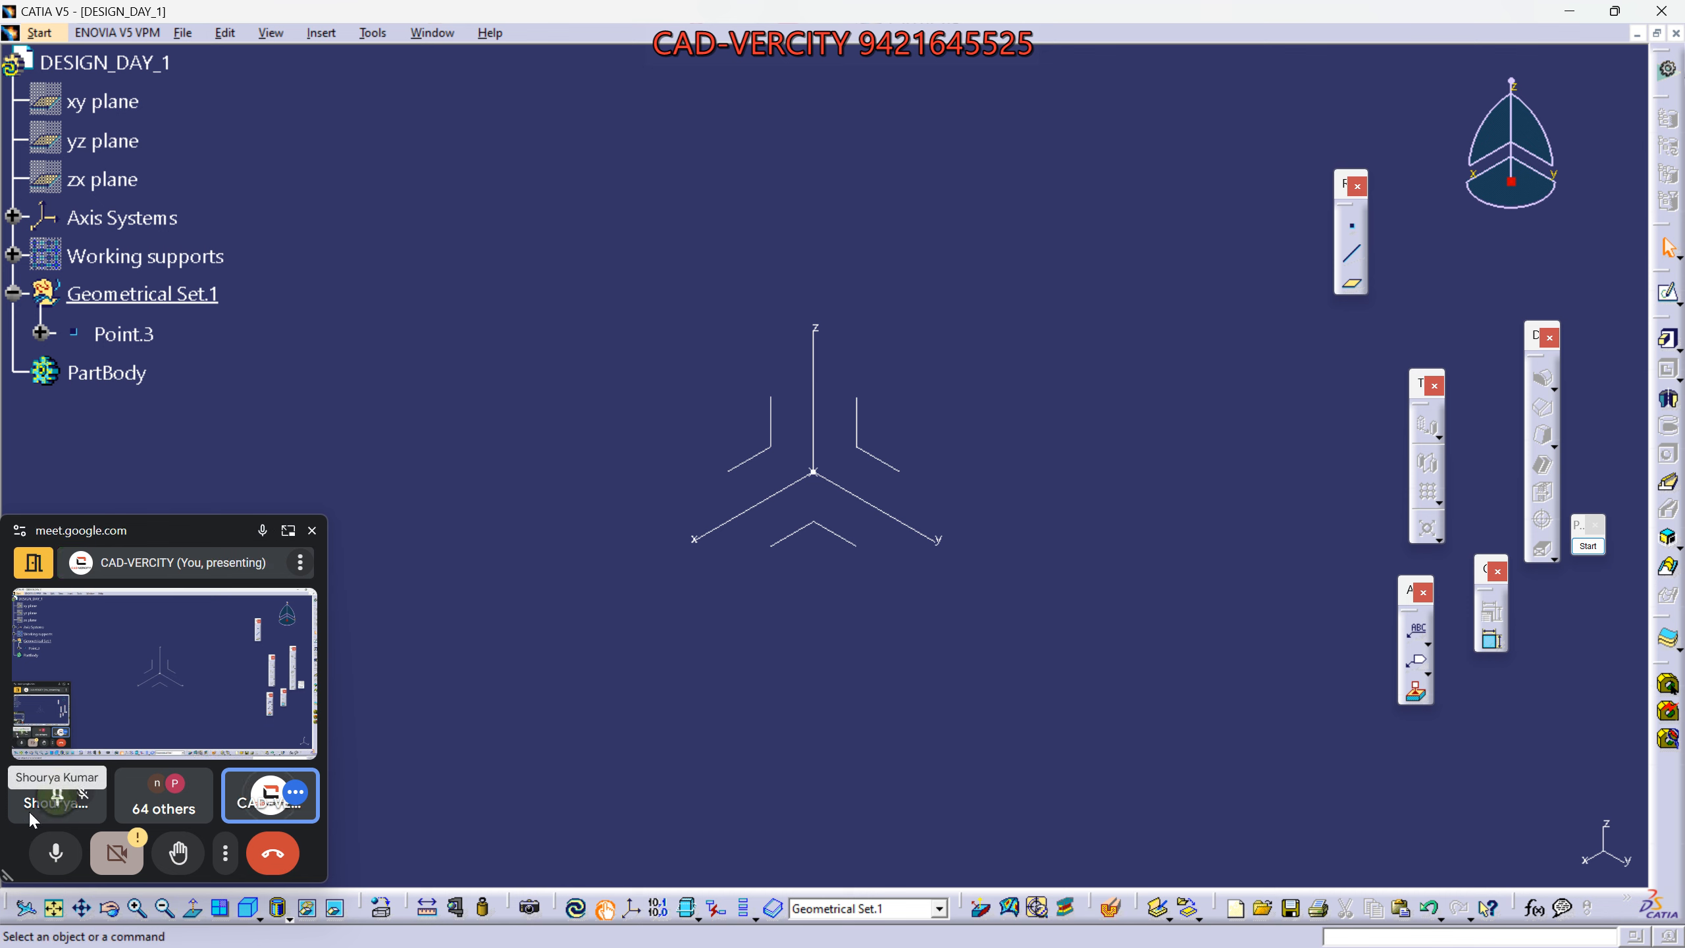
# Restore the contents and positions of all toolbars, and close the floating ENOVIA V5 VPM Navigator toolbar.
pyautogui.rightClick(1664, 593)
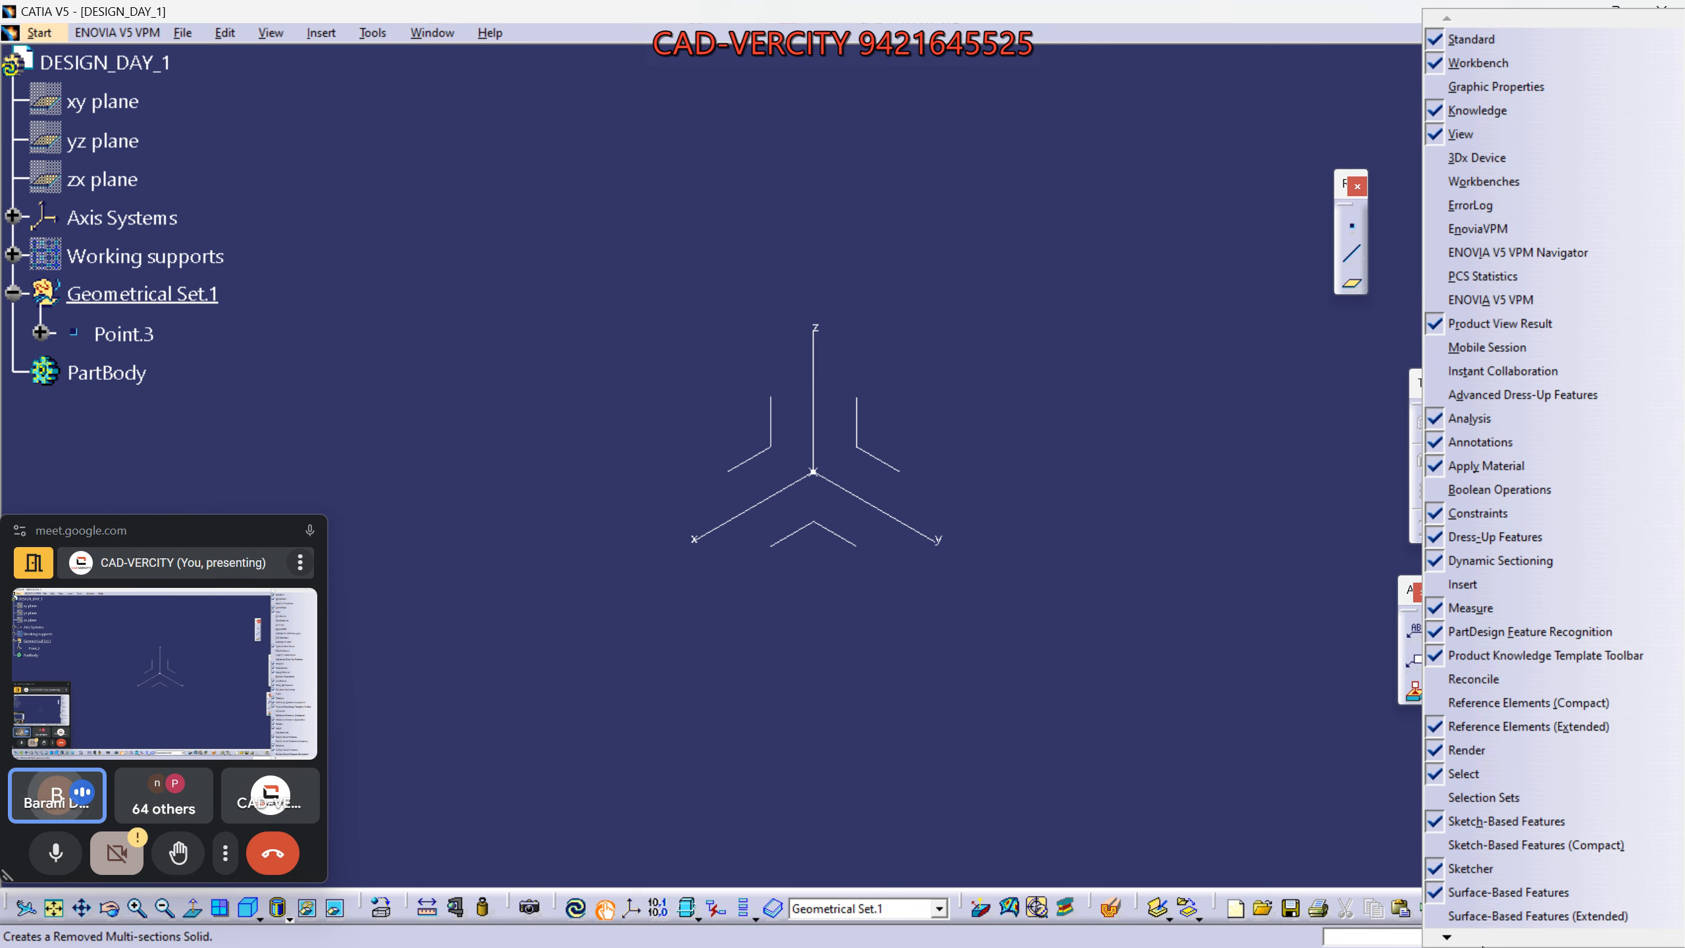
pyautogui.moveTo(1452, 937)
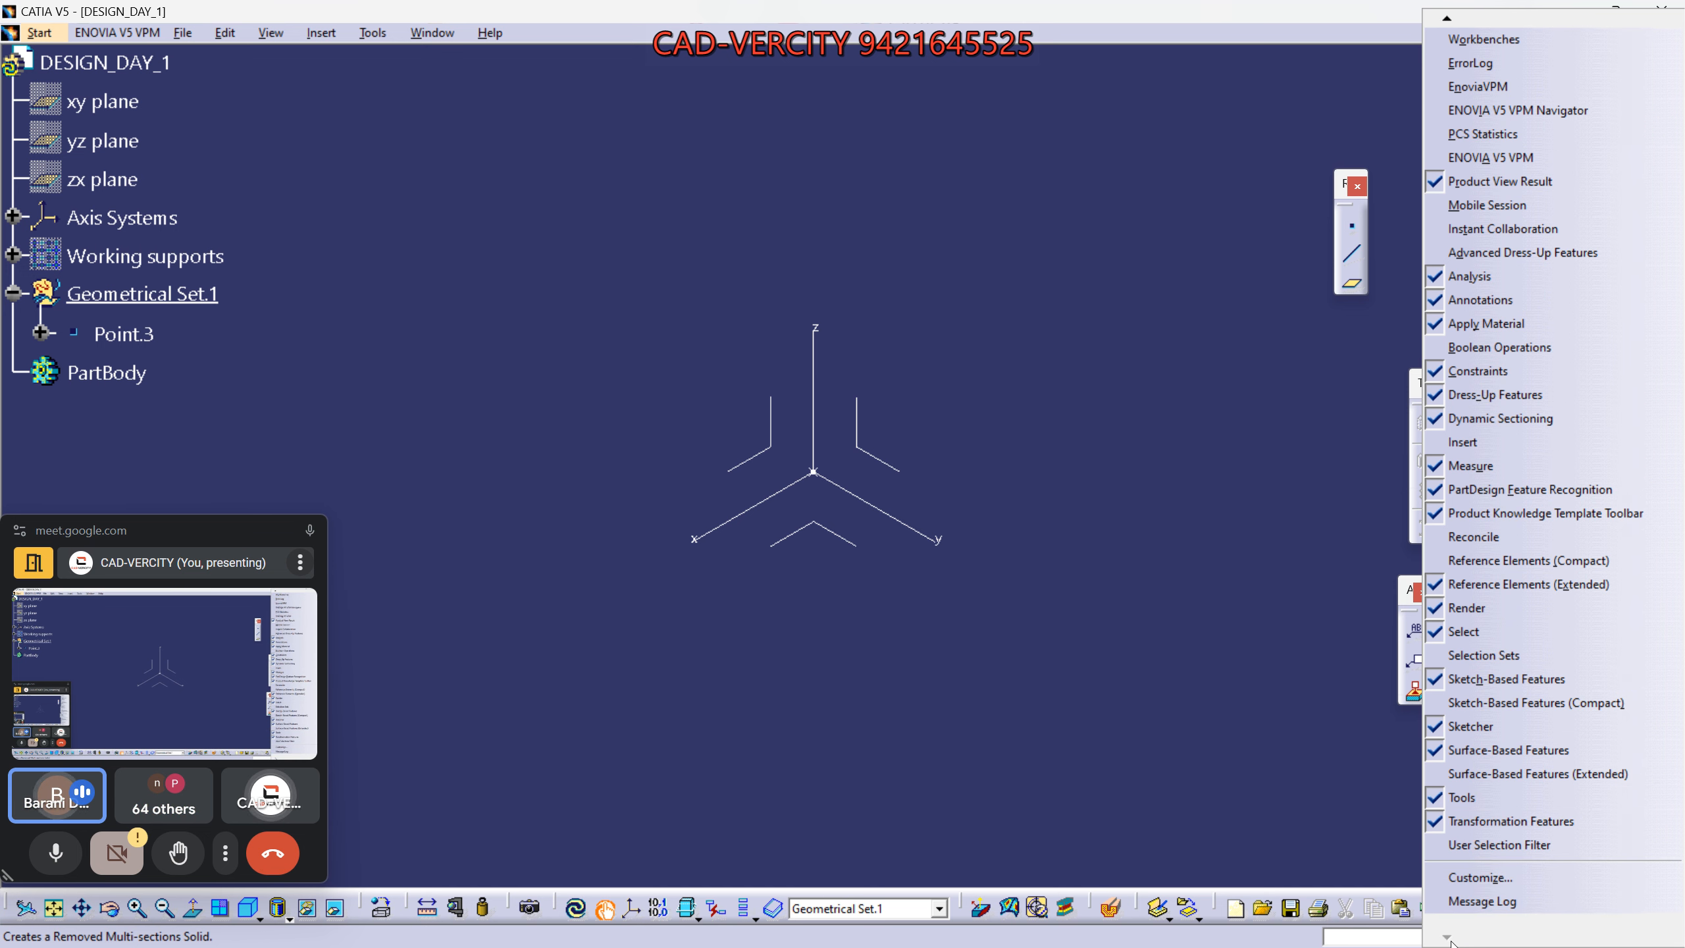
pyautogui.click(1482, 877)
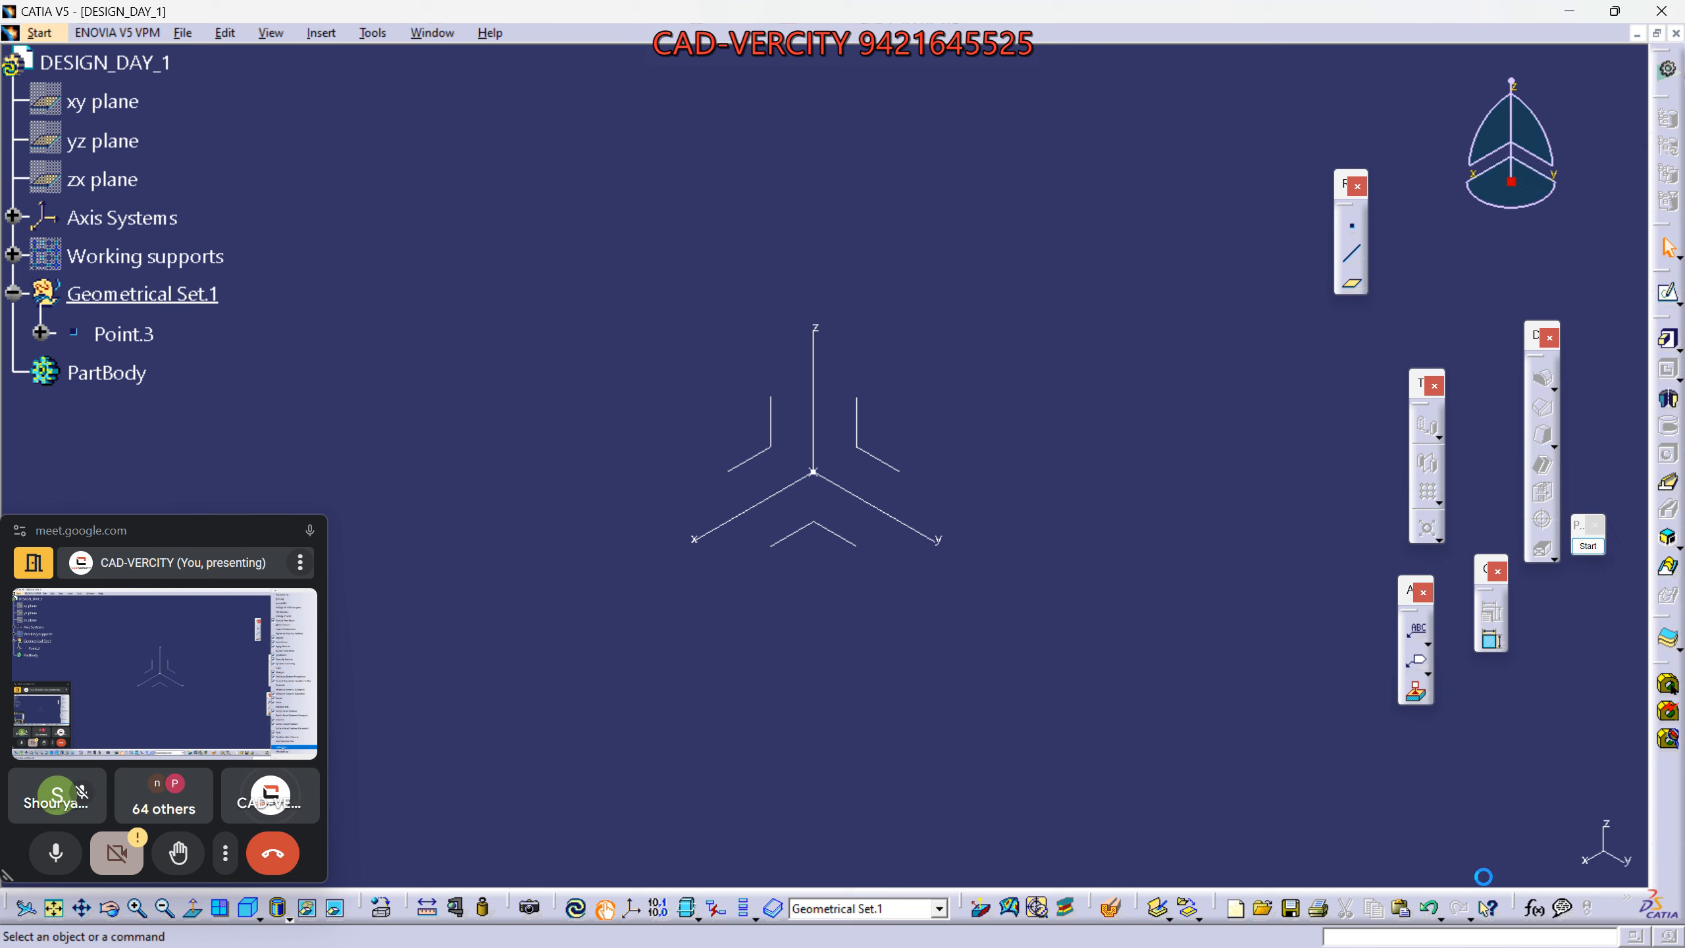
pyautogui.click(829, 294)
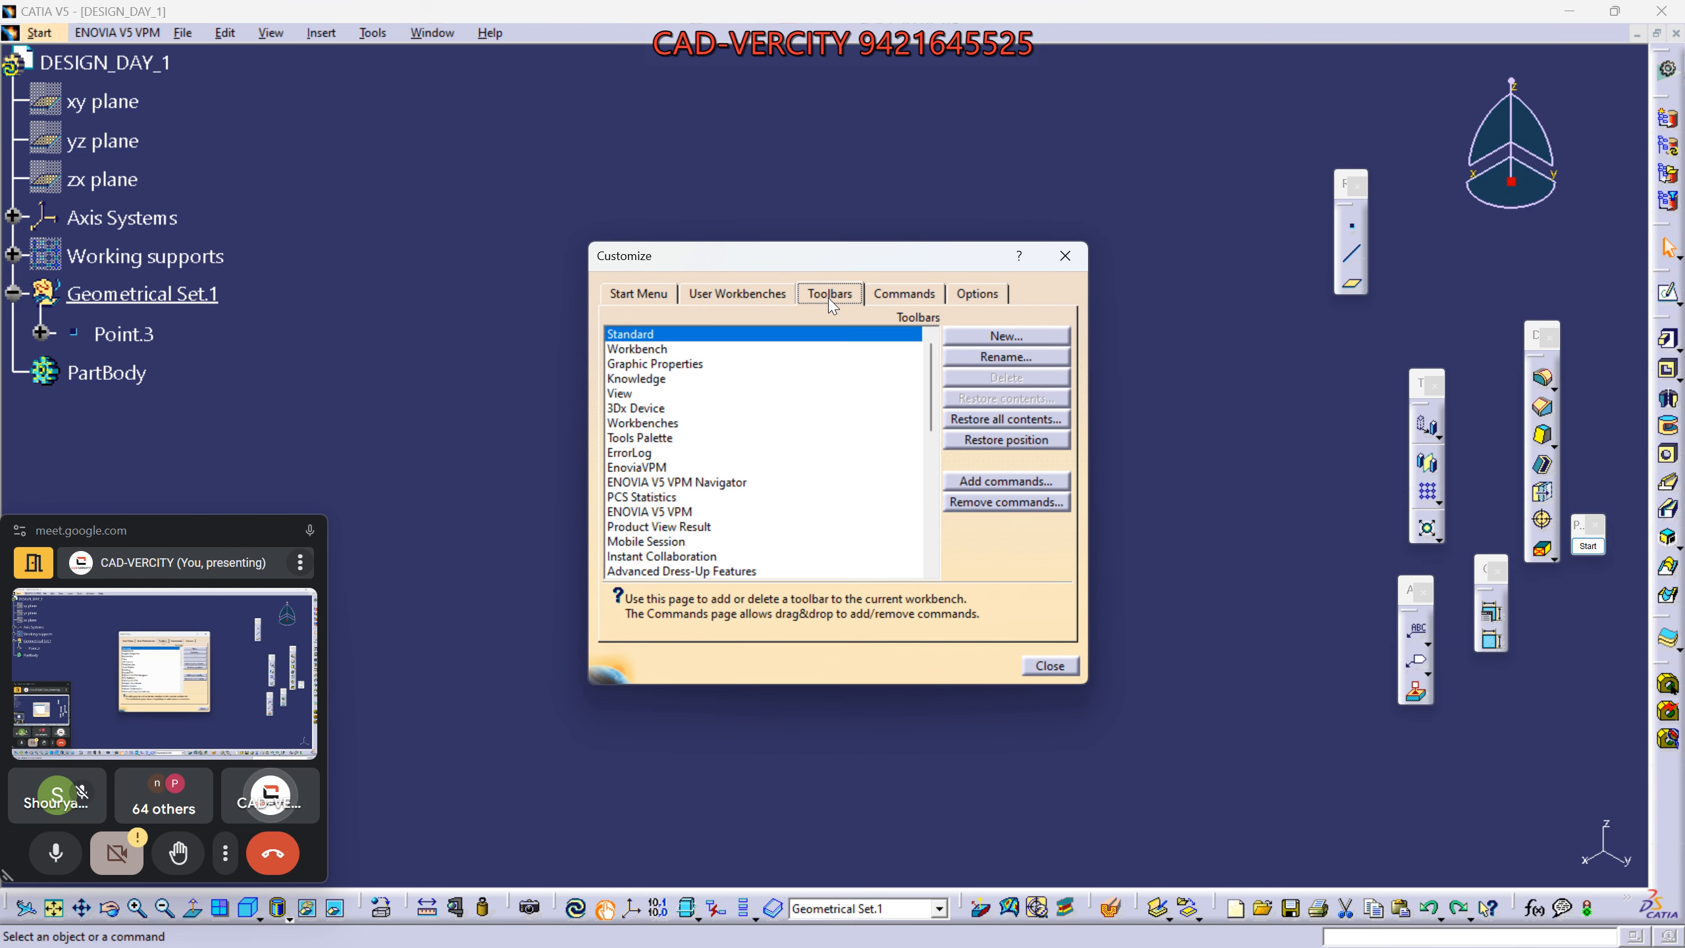
pyautogui.click(992, 425)
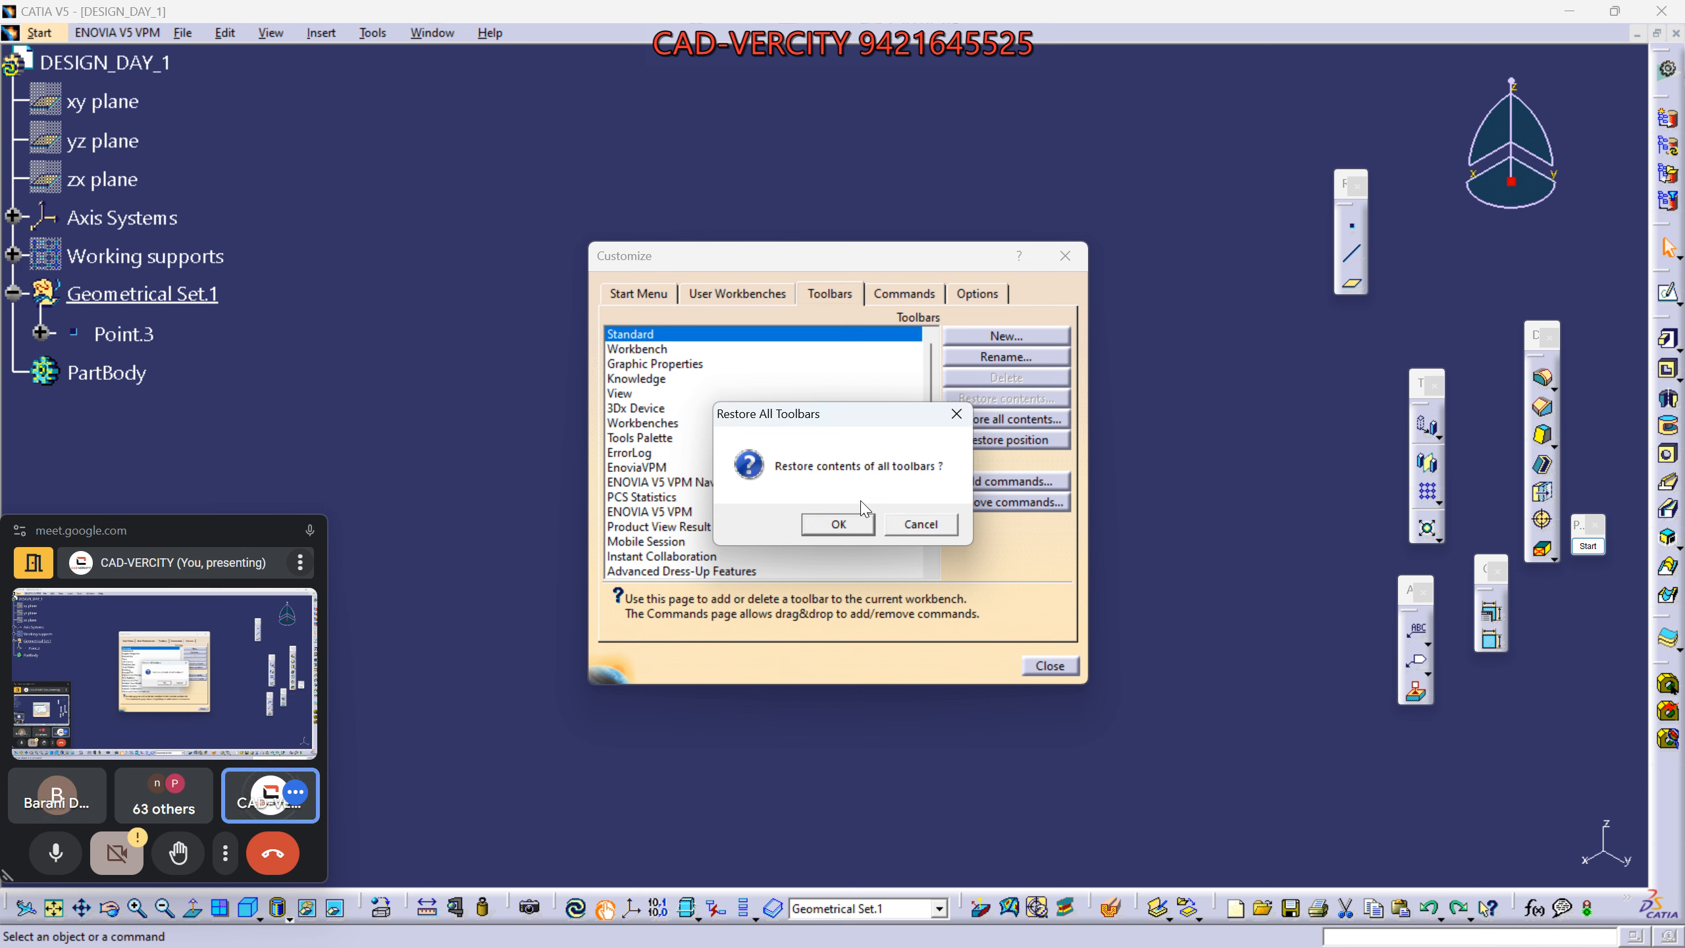
pyautogui.click(961, 418)
pyautogui.click(966, 425)
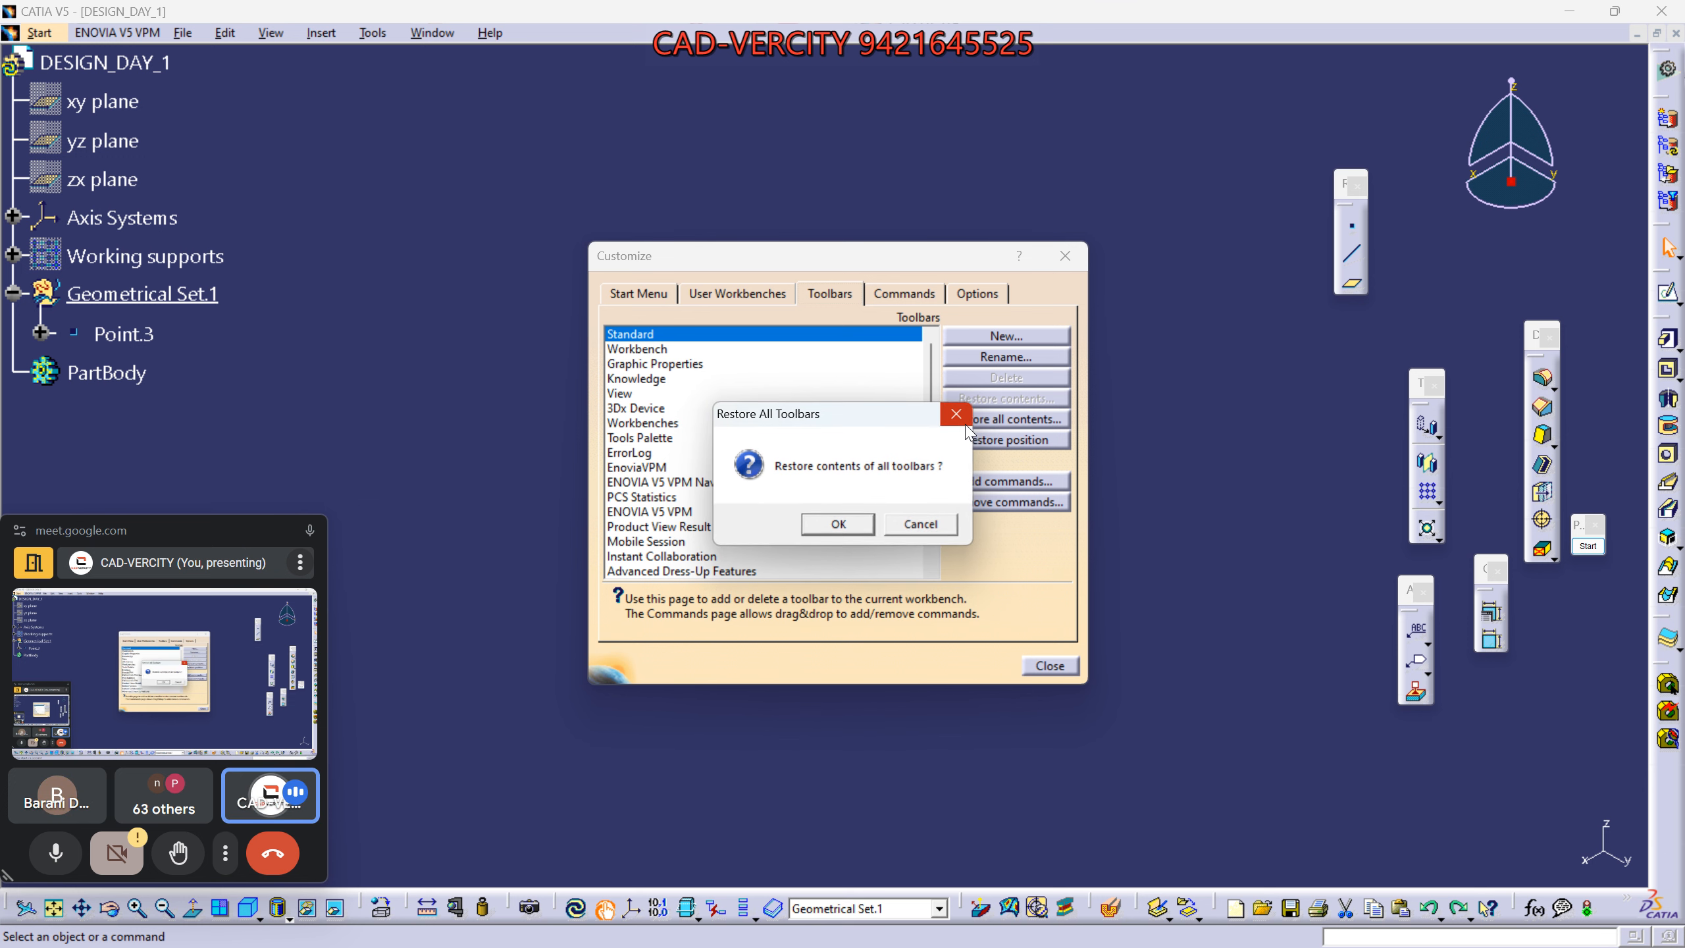
pyautogui.click(839, 526)
pyautogui.click(1002, 442)
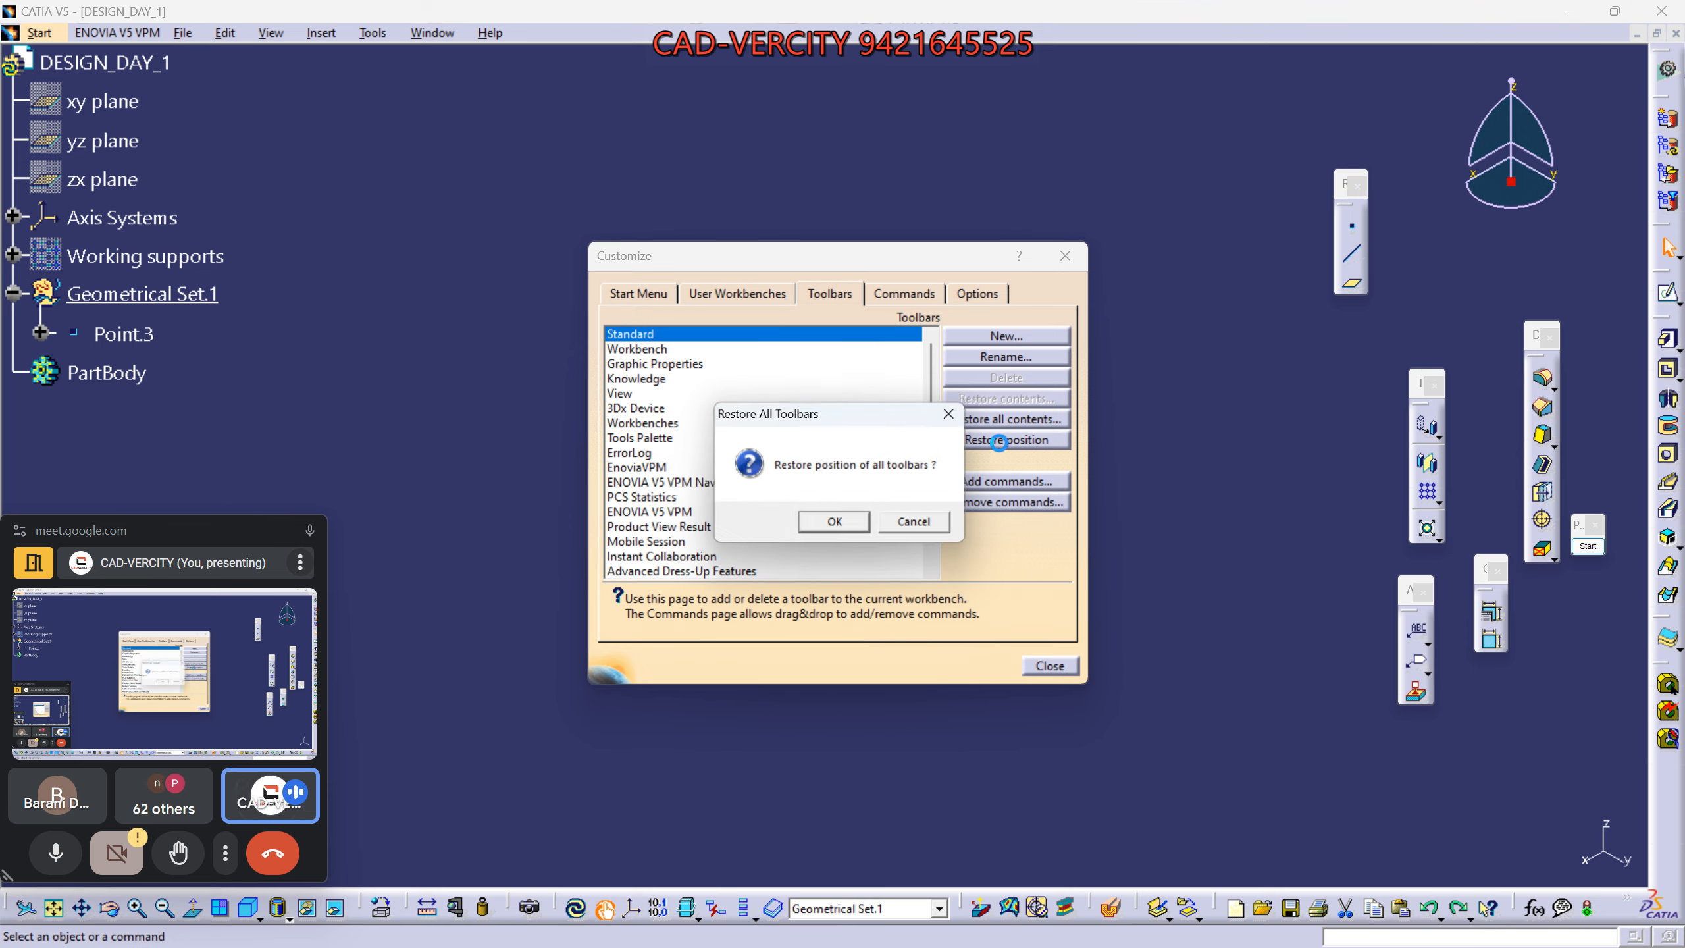
pyautogui.click(1050, 664)
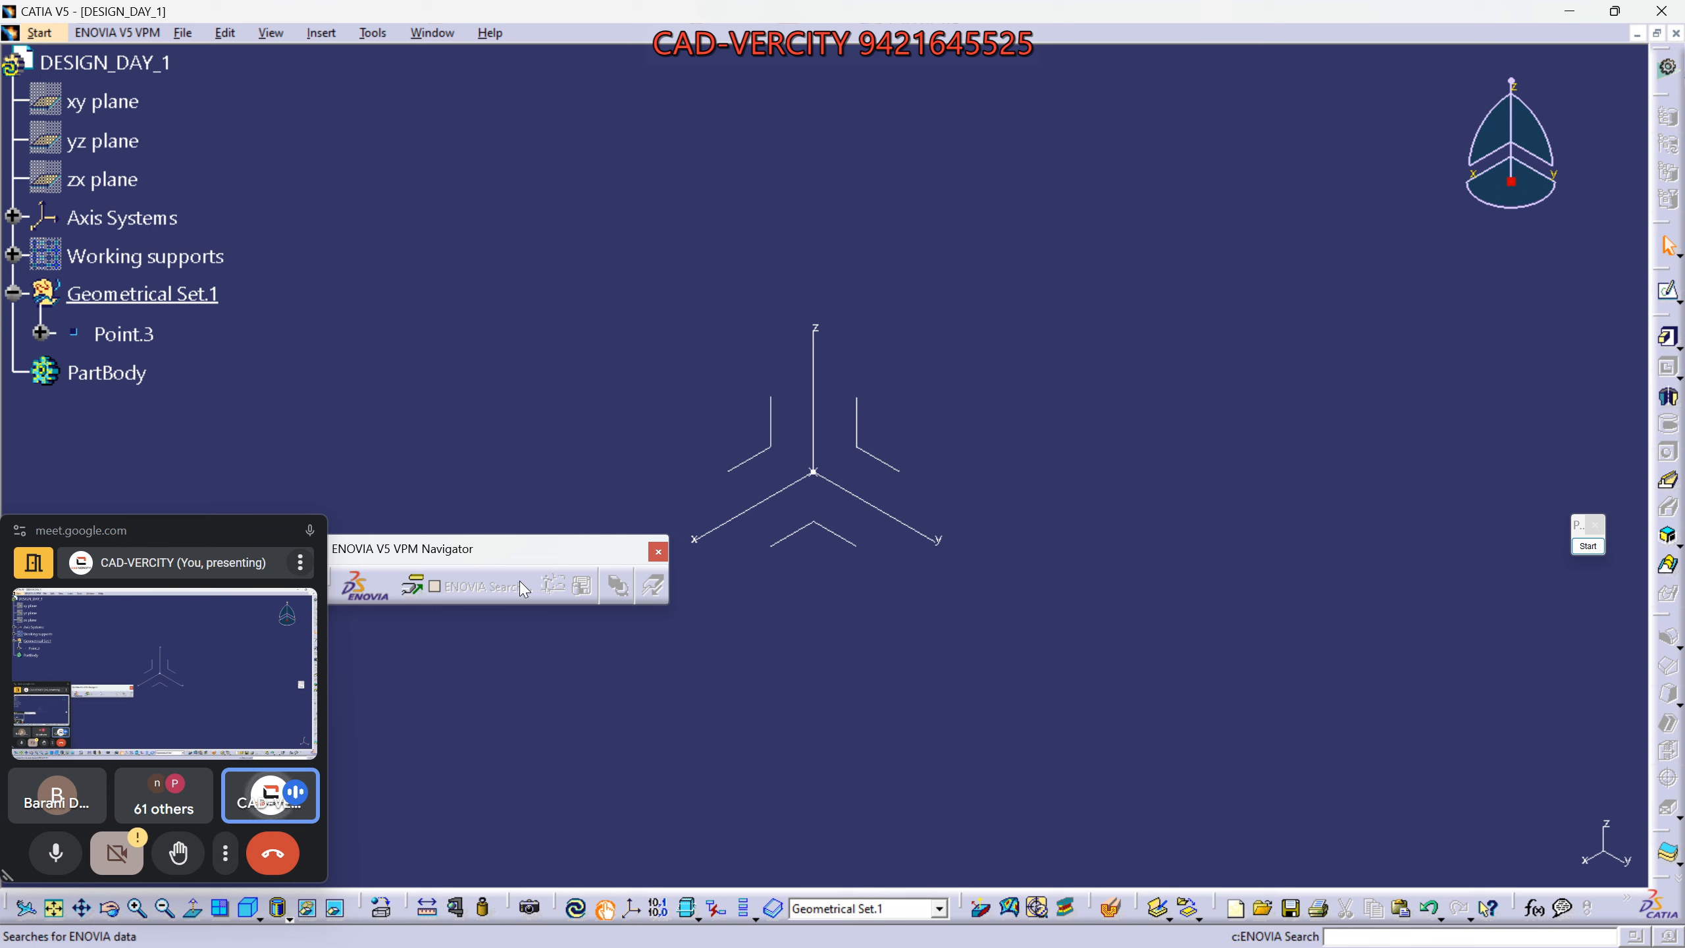
pyautogui.click(656, 553)
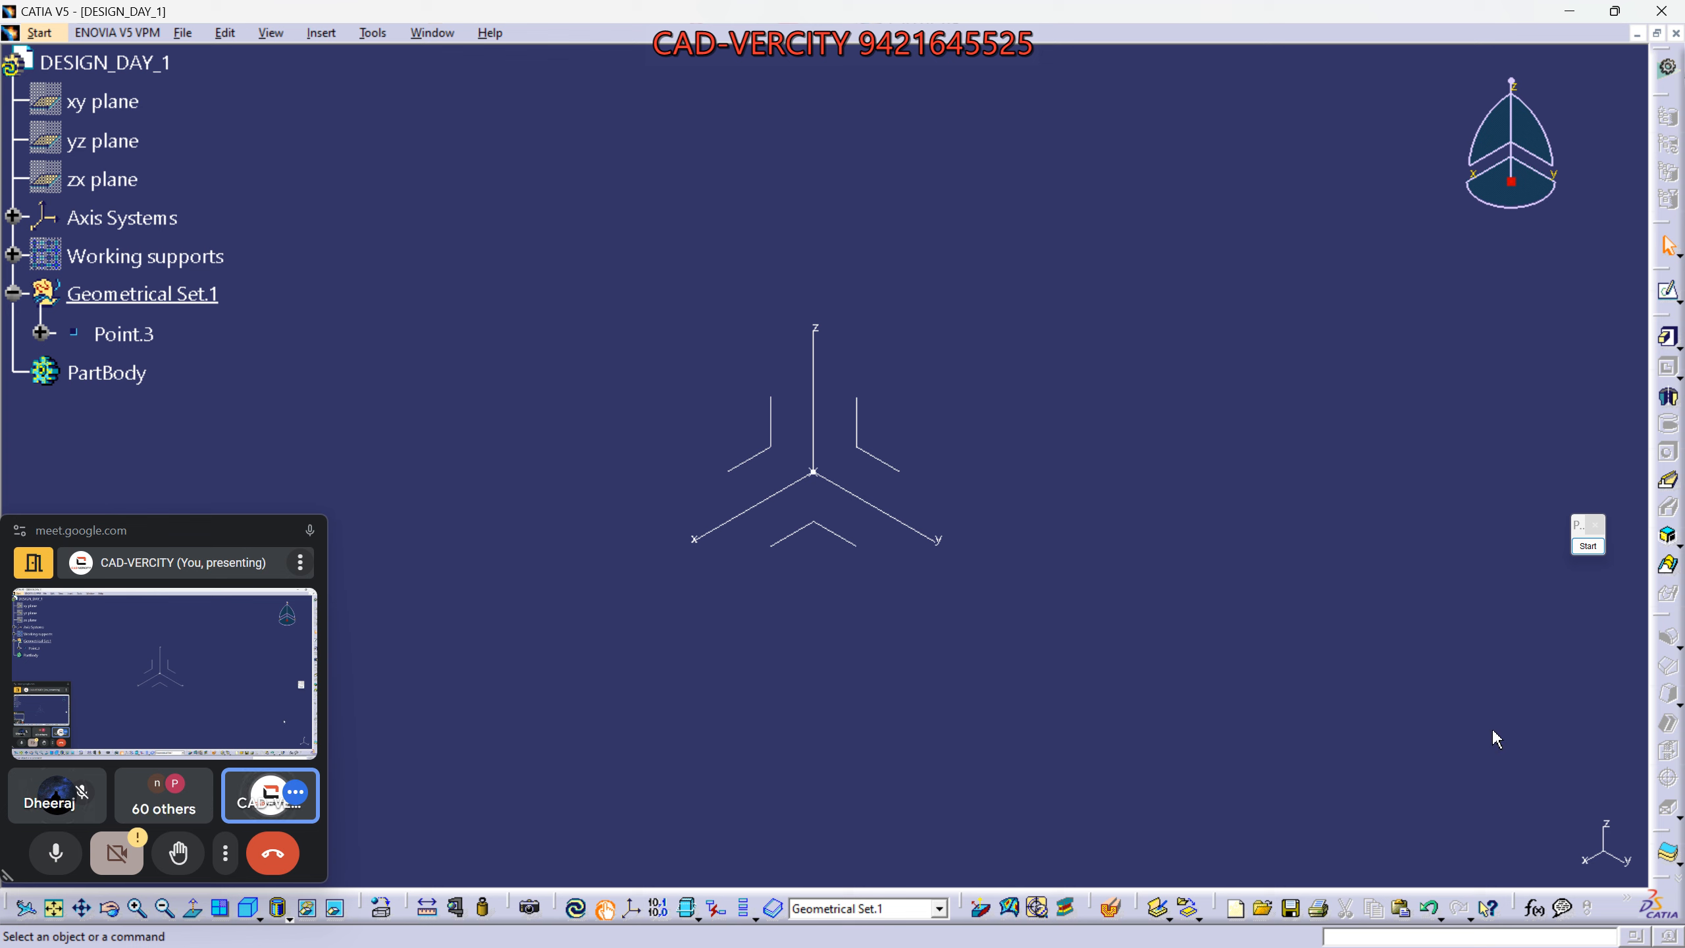
# Undock the Dress-Up Features, Transformation Features, Annotations and Reference Elements toolbars into the 3D workspace, and set the isometric view.
pyautogui.moveTo(1658, 614); pyautogui.dragTo(1487, 369)
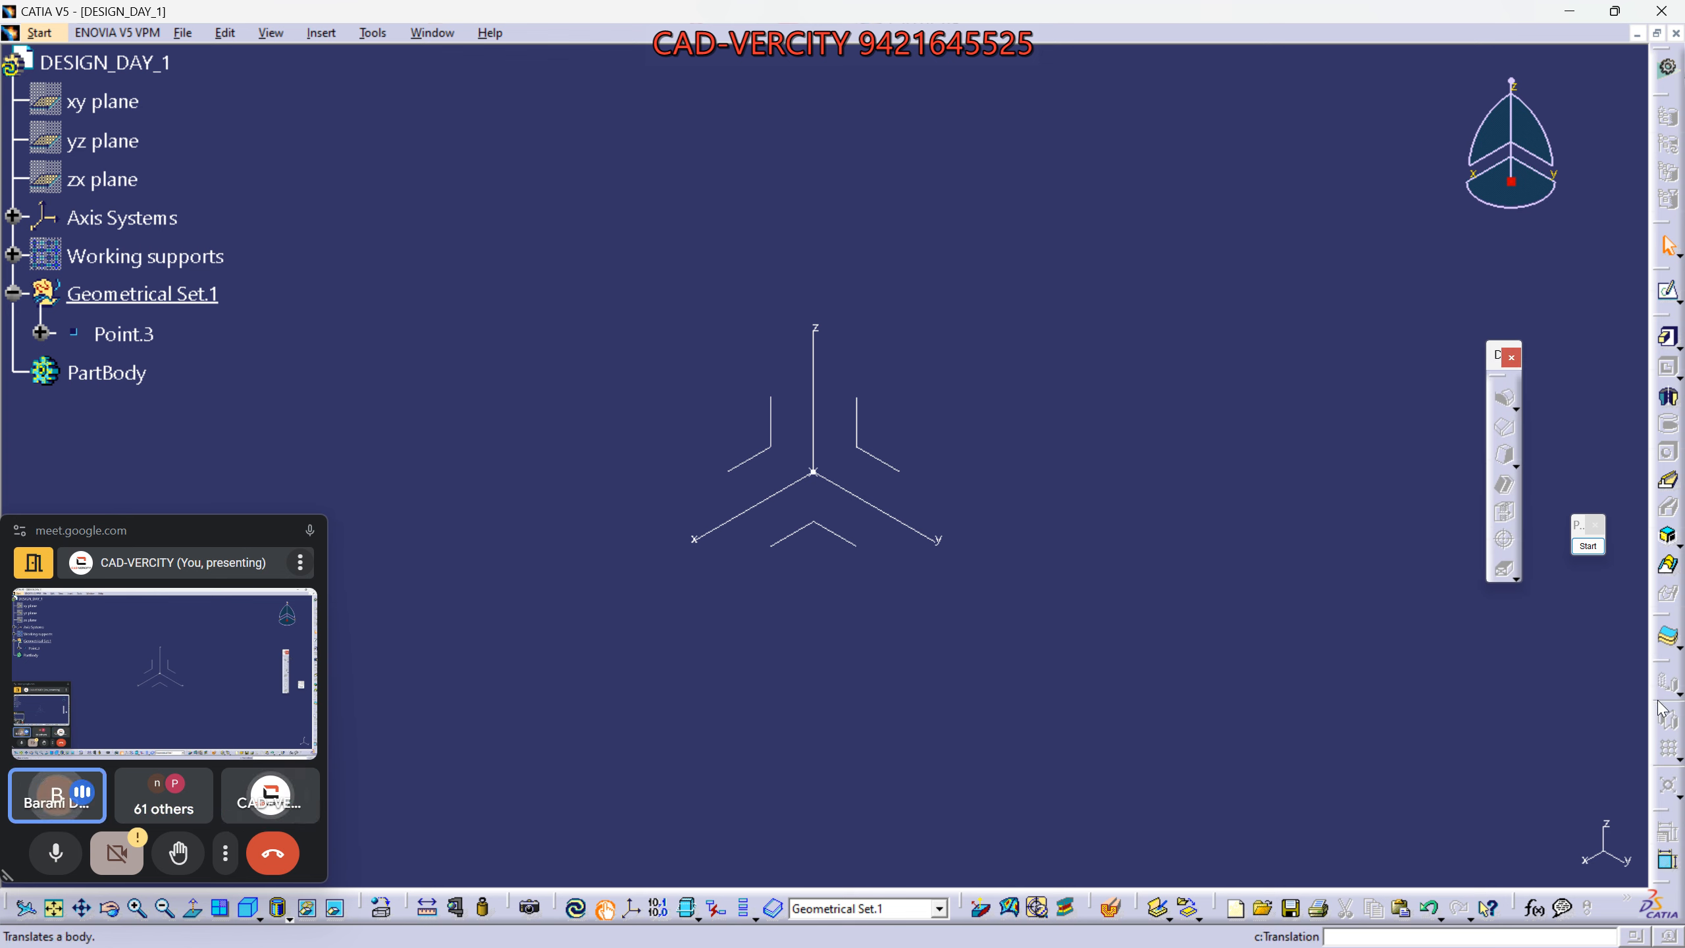
pyautogui.moveTo(1658, 700); pyautogui.dragTo(1429, 520)
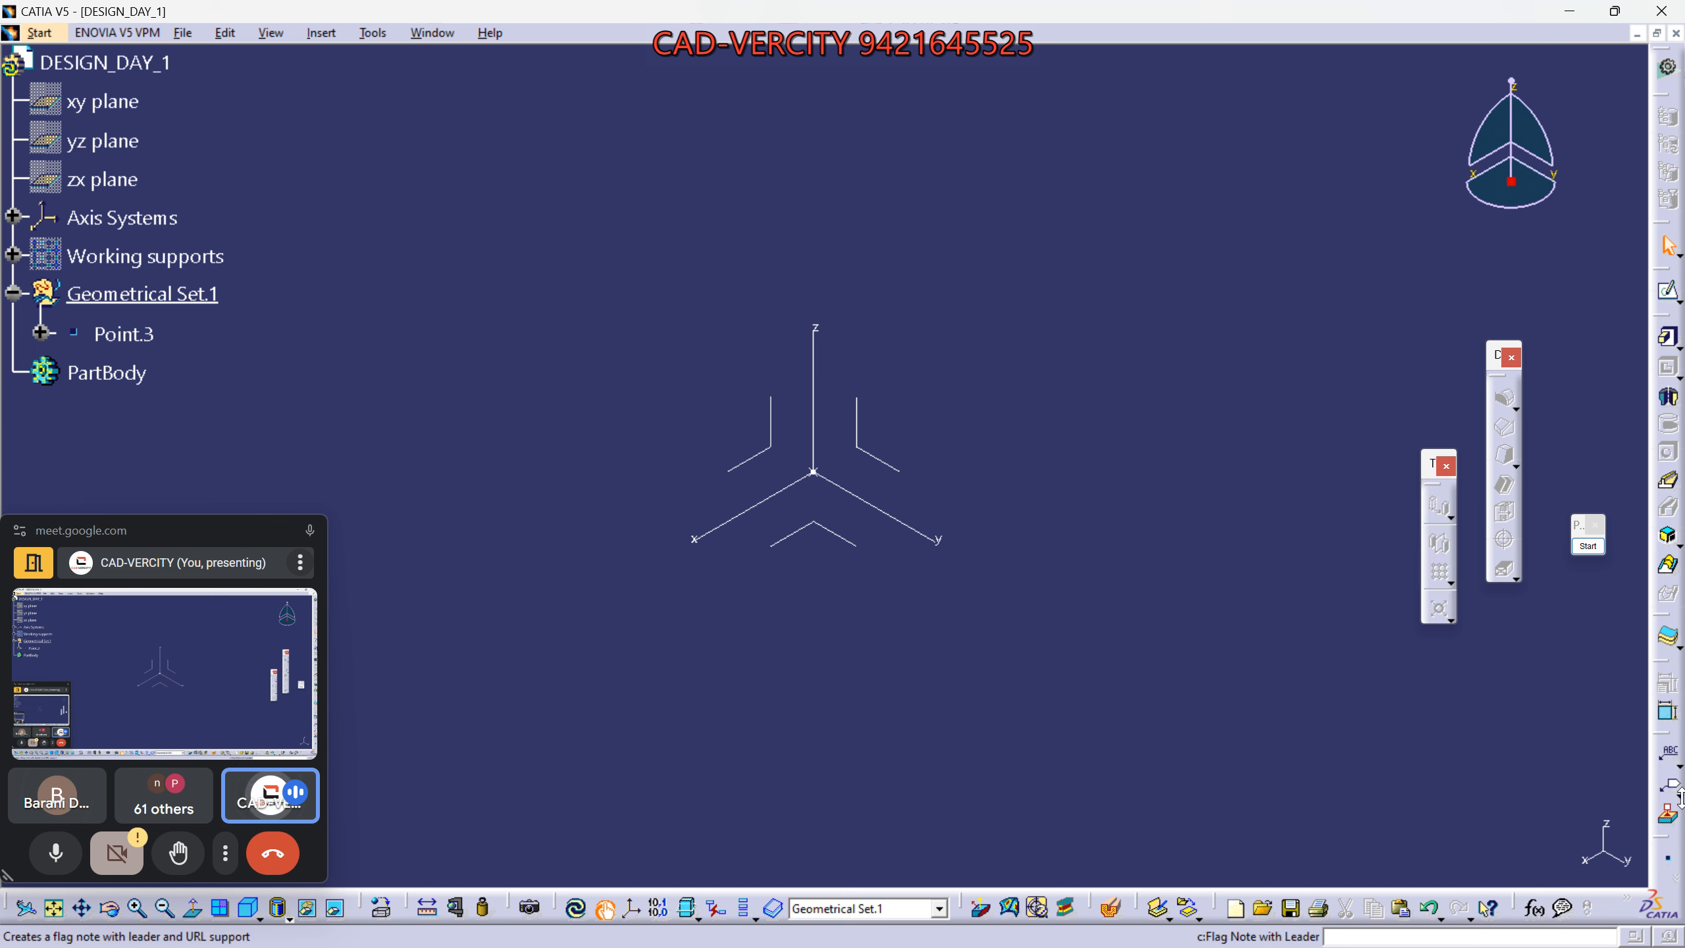
pyautogui.moveTo(1662, 733); pyautogui.dragTo(1532, 639)
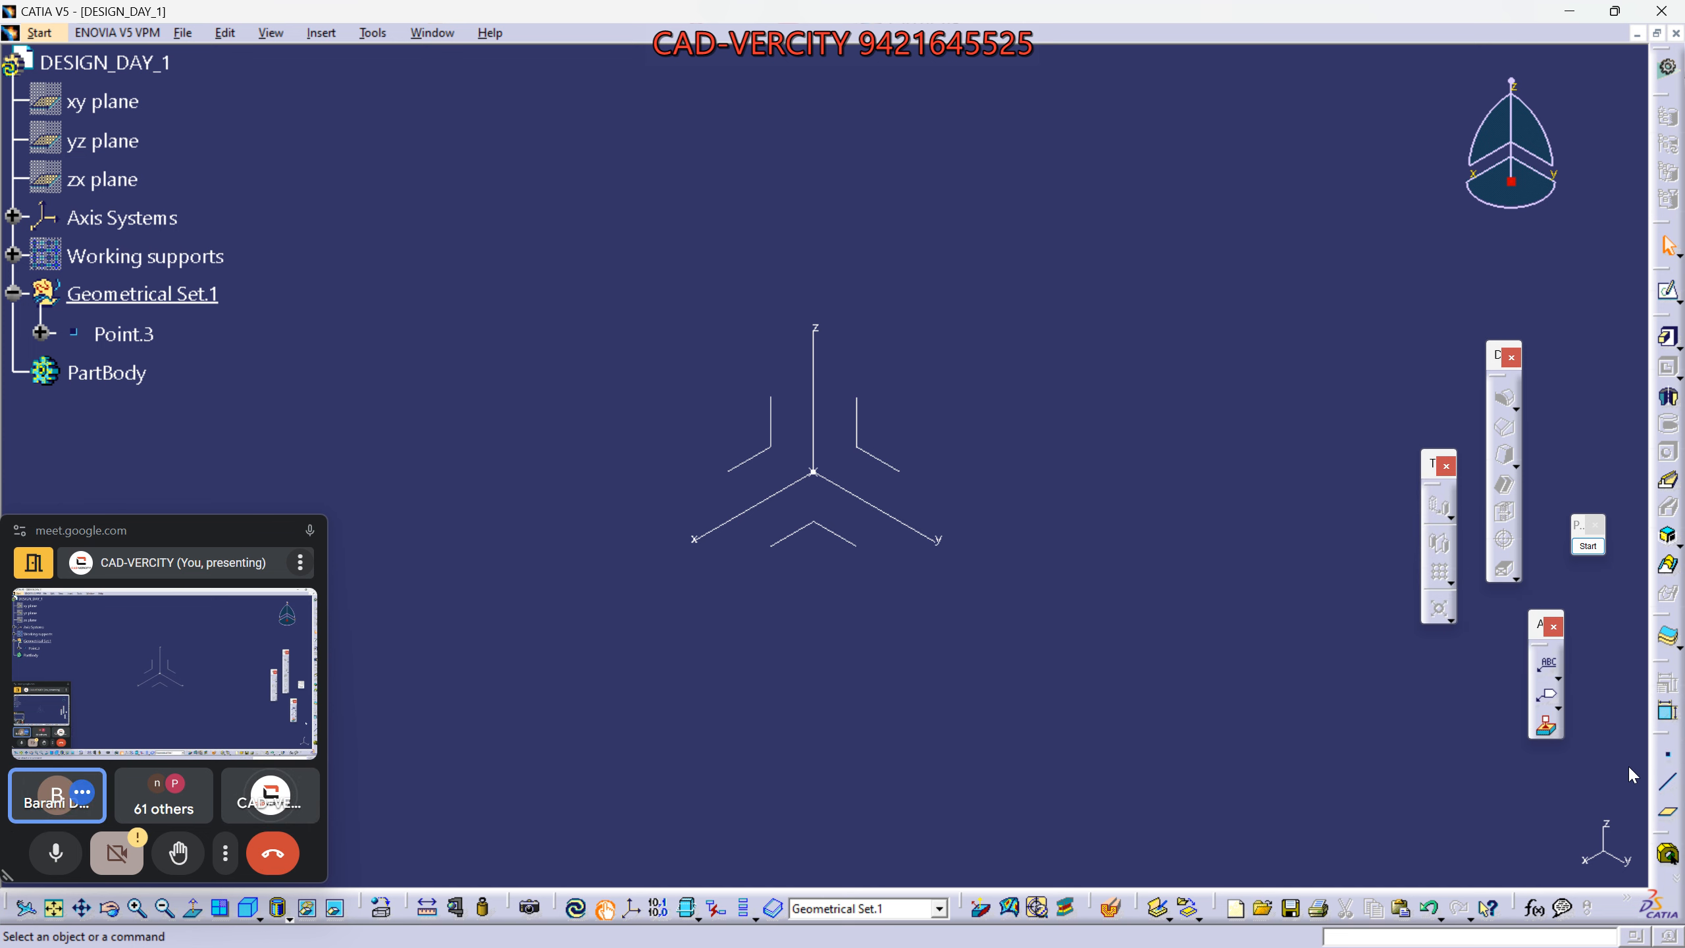
pyautogui.moveTo(1668, 733); pyautogui.dragTo(1441, 677)
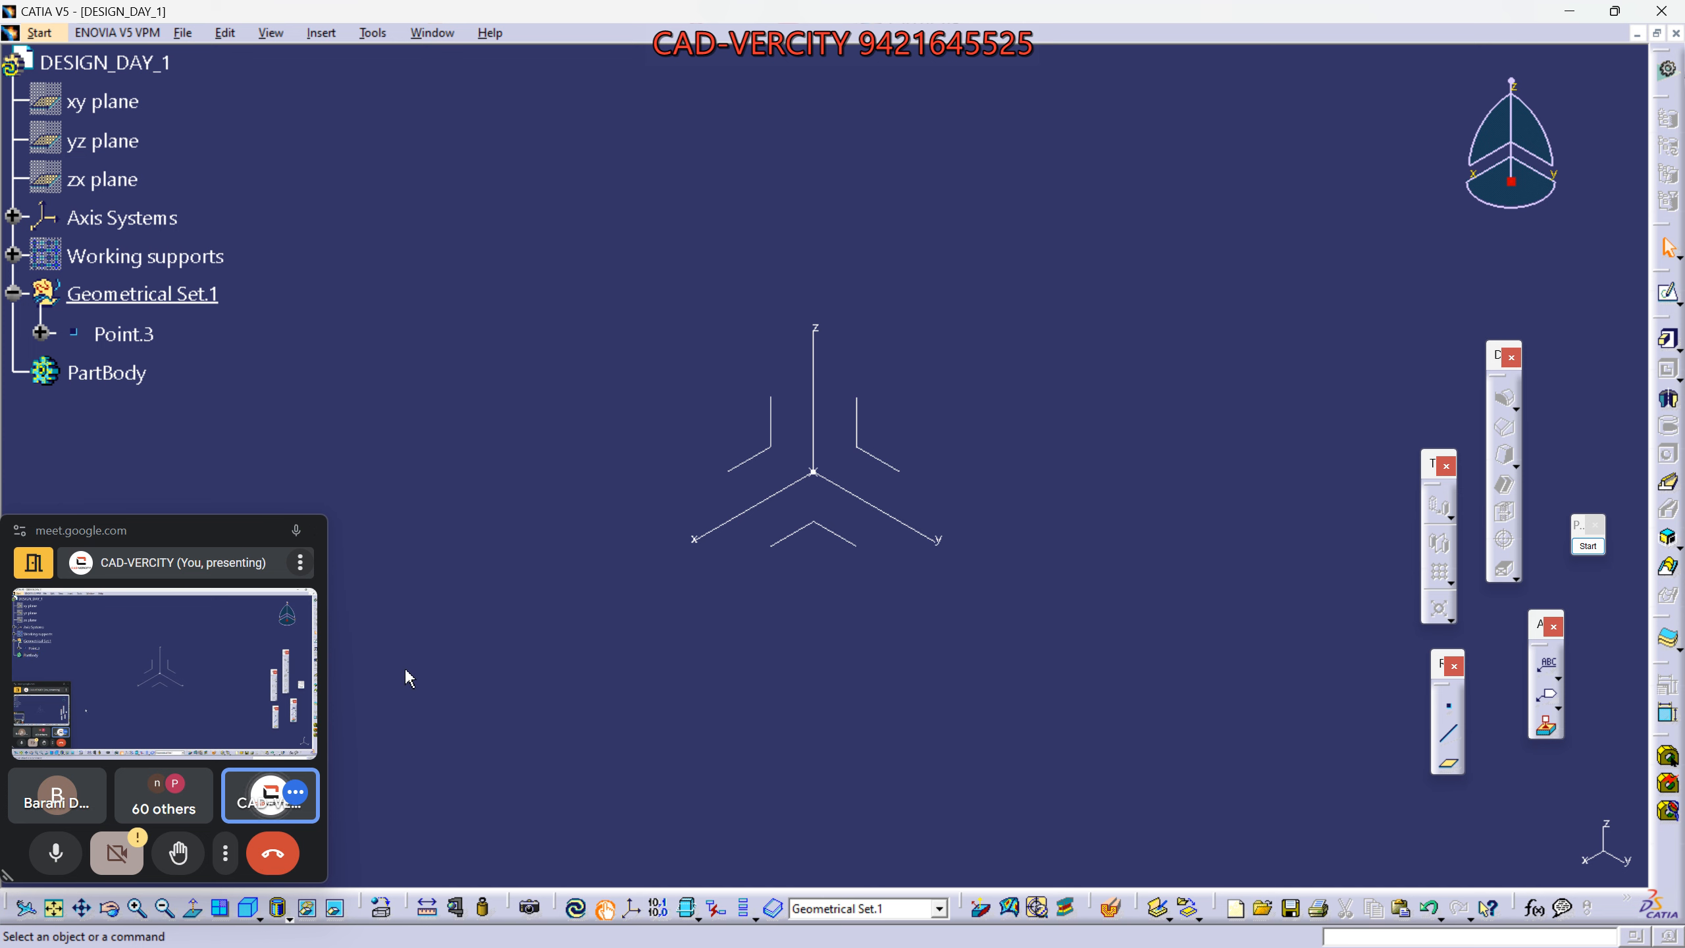
pyautogui.click(251, 911)
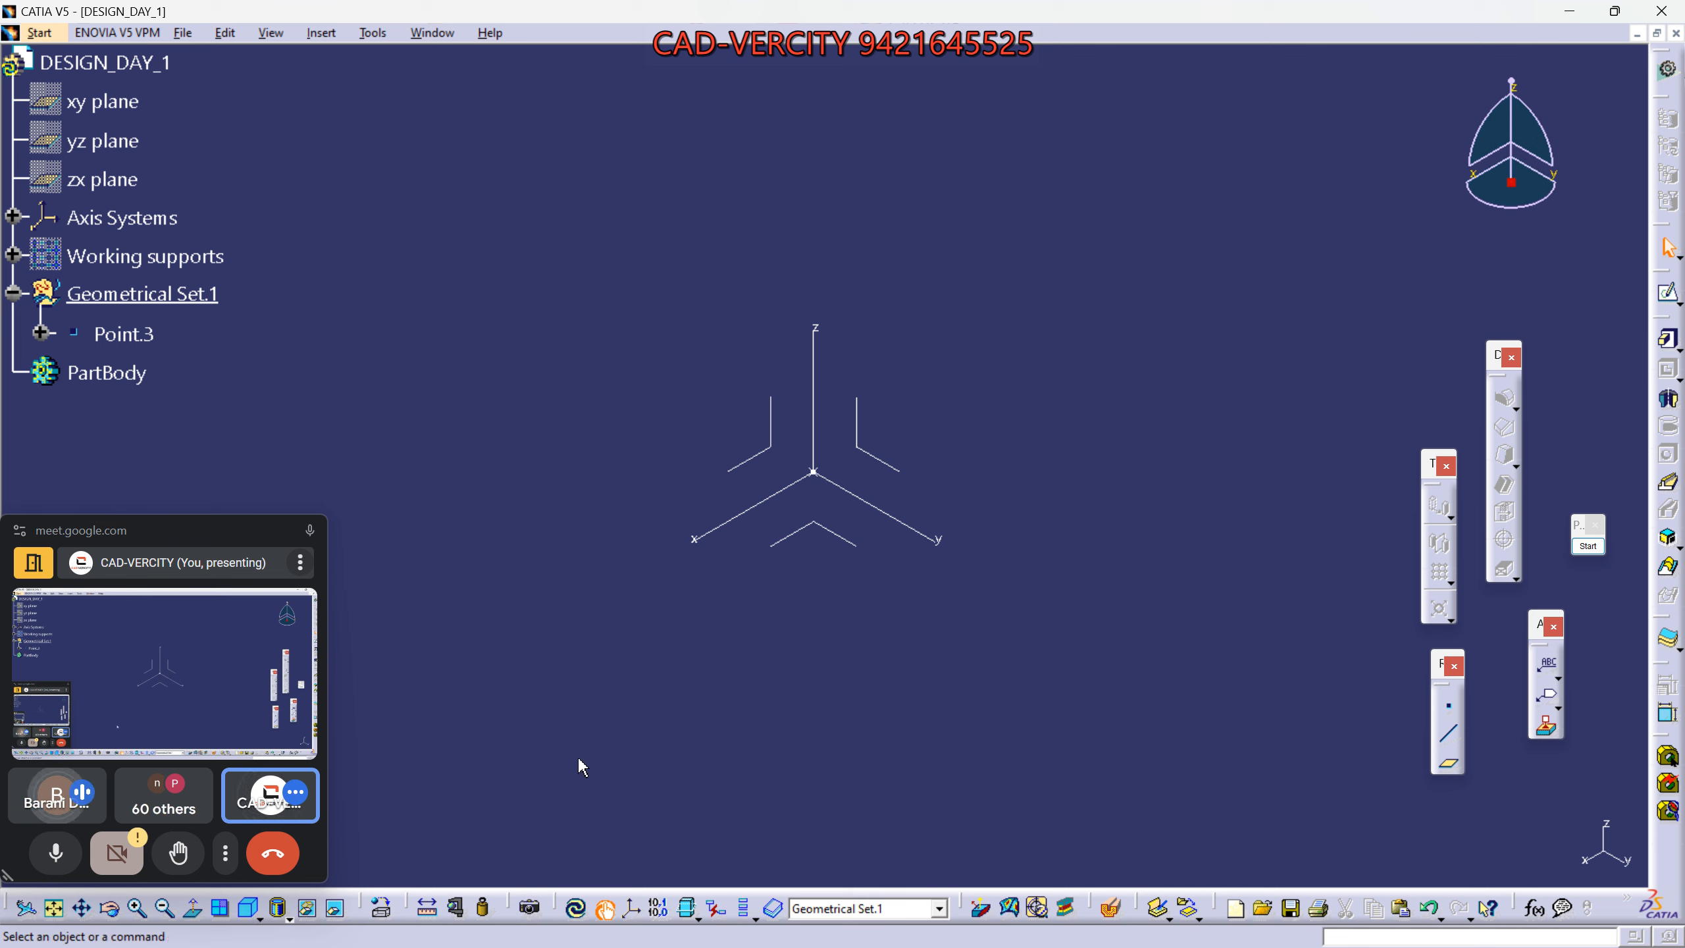
# Switch to the Google Meet call and mute the unmuted participant for everyone.
pyautogui.moveTo(287, 533)
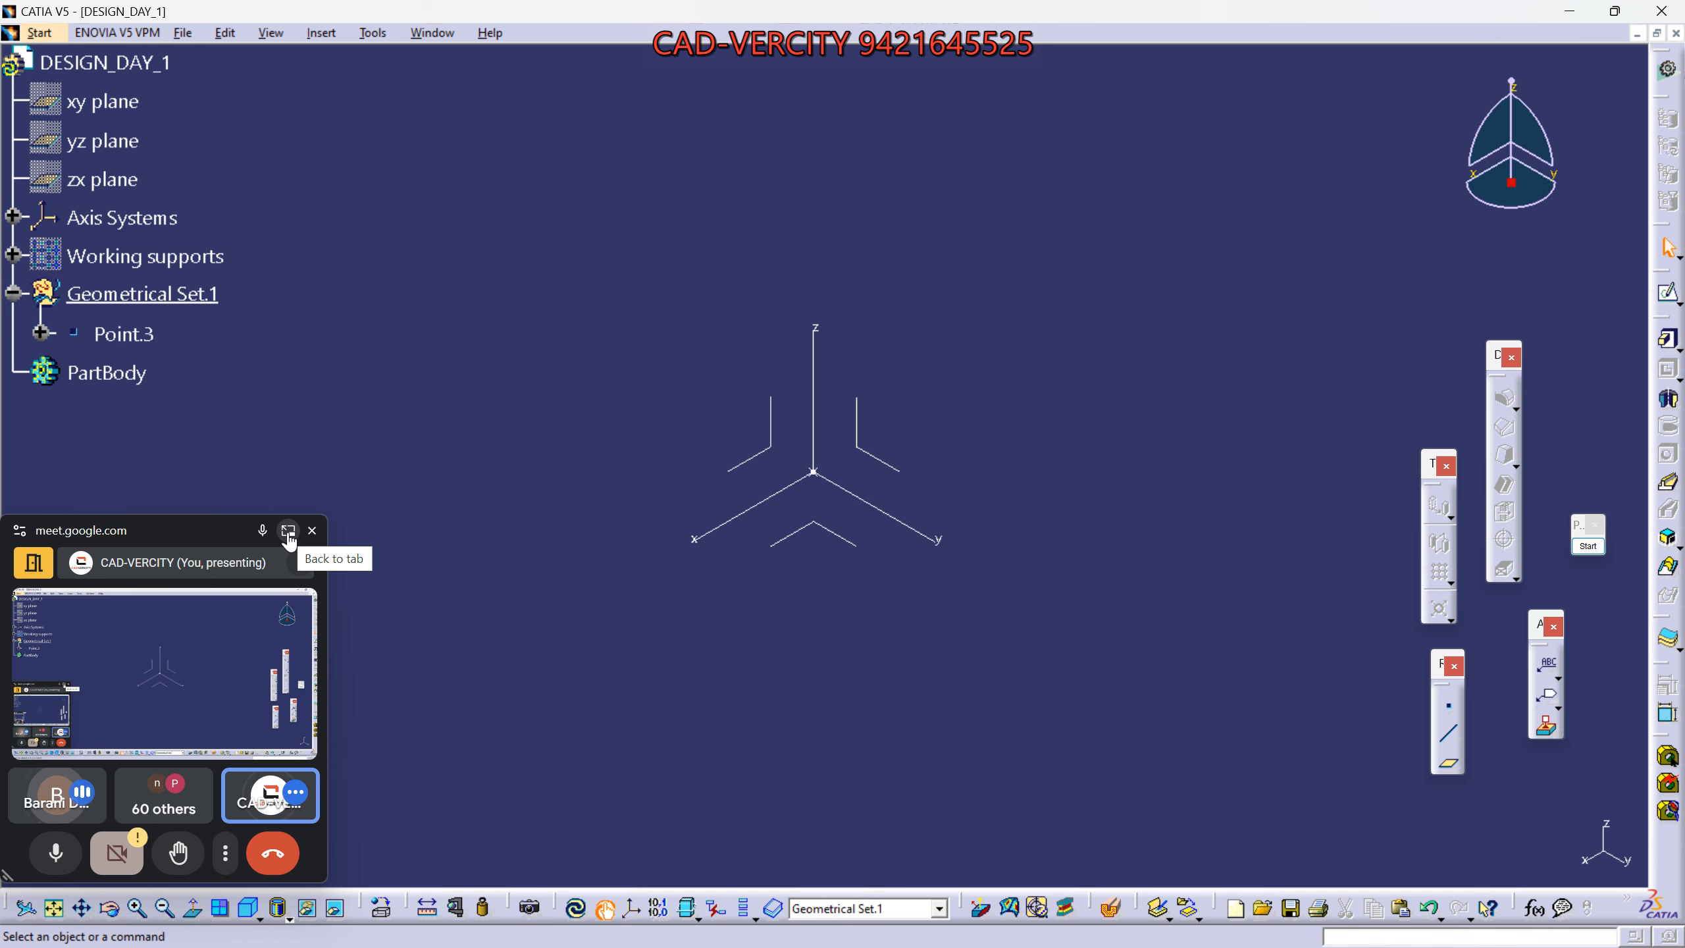
pyautogui.click(288, 532)
pyautogui.rightClick(1578, 629)
pyautogui.click(1579, 628)
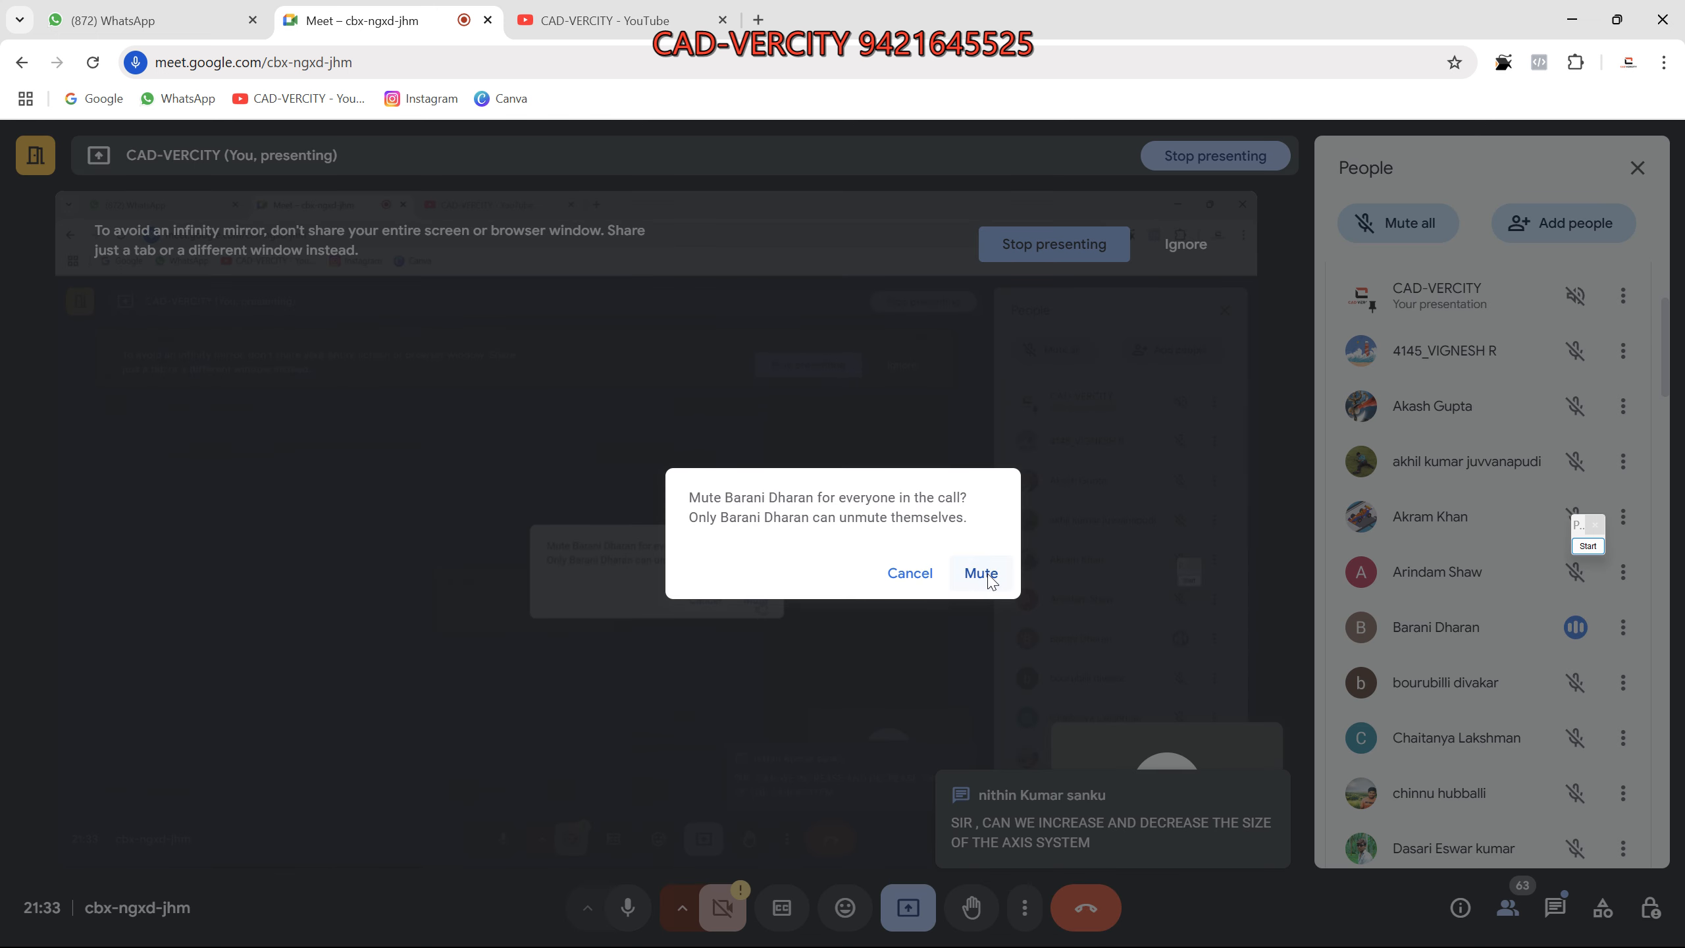
pyautogui.click(980, 572)
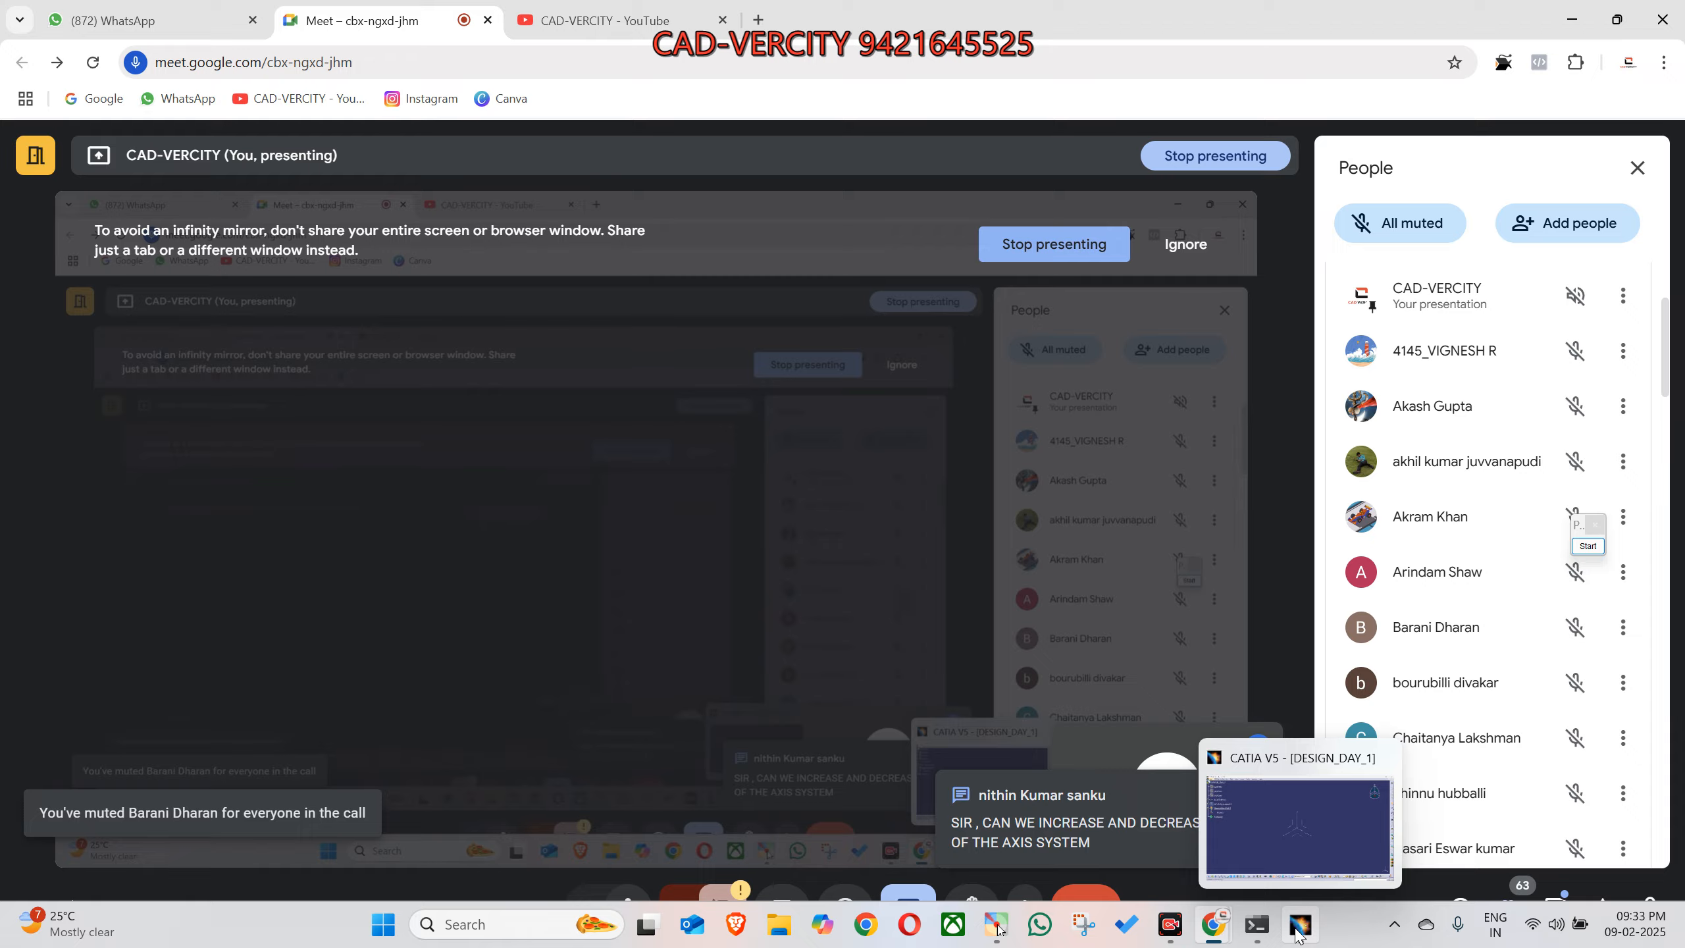
# Return to CATIA, orbit around the axis system to examine its orientation, and restore the isometric view.
pyautogui.click(1288, 914)
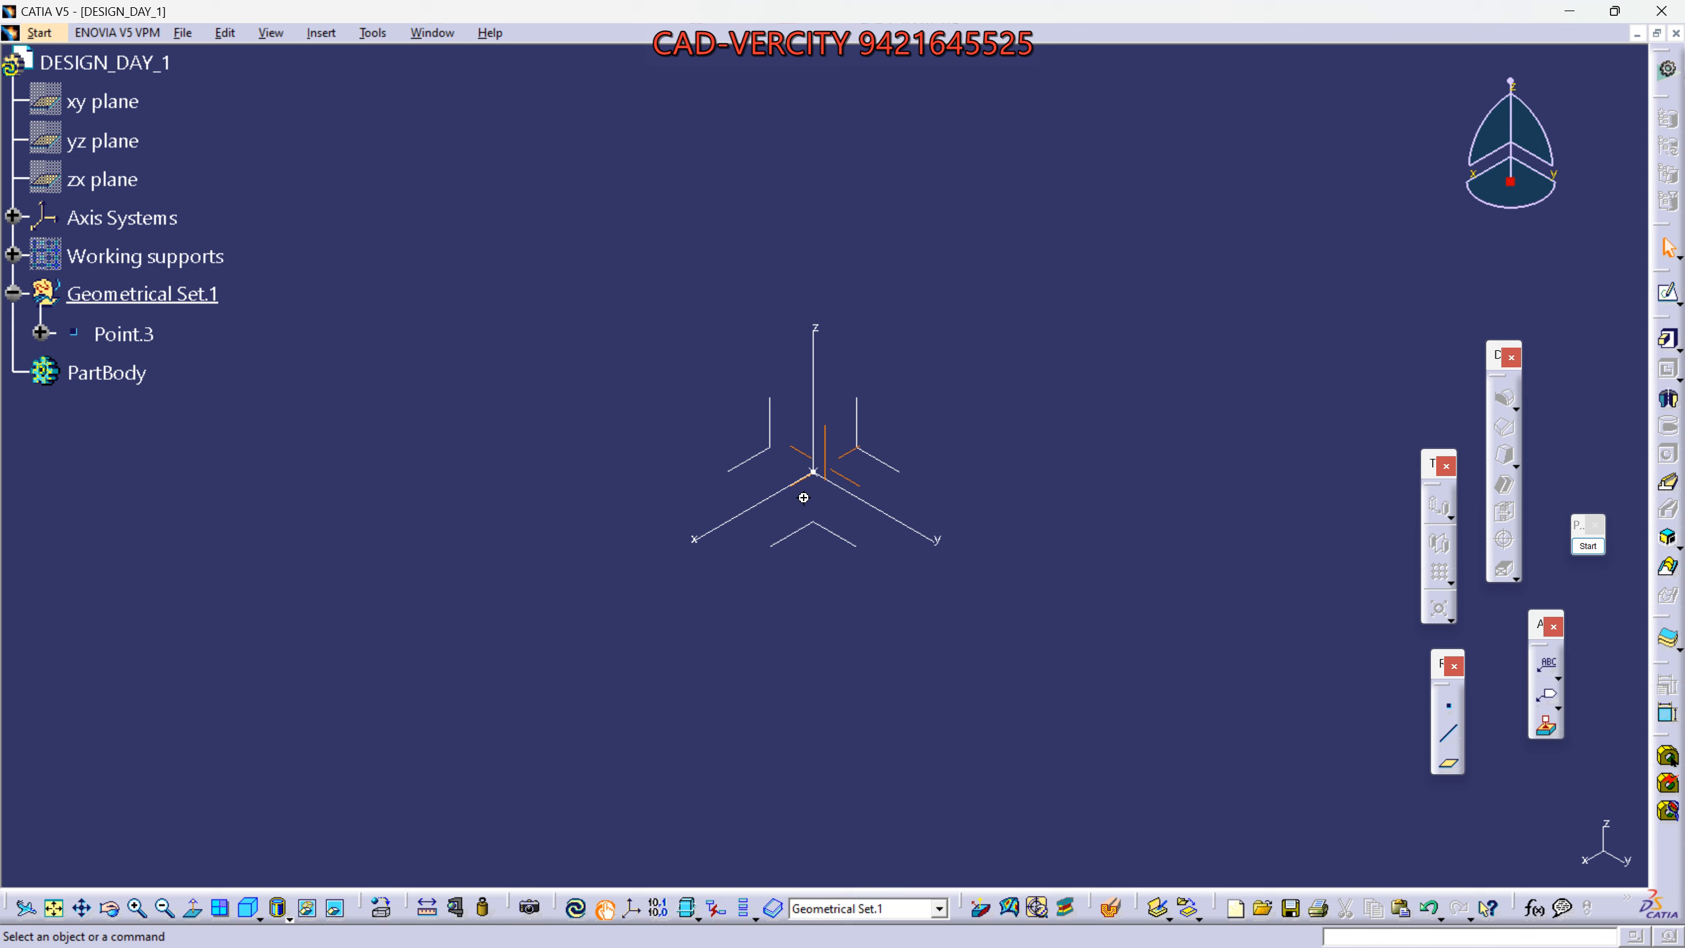
pyautogui.moveTo(803, 497); pyautogui.dragTo(1009, 802, button='middle')
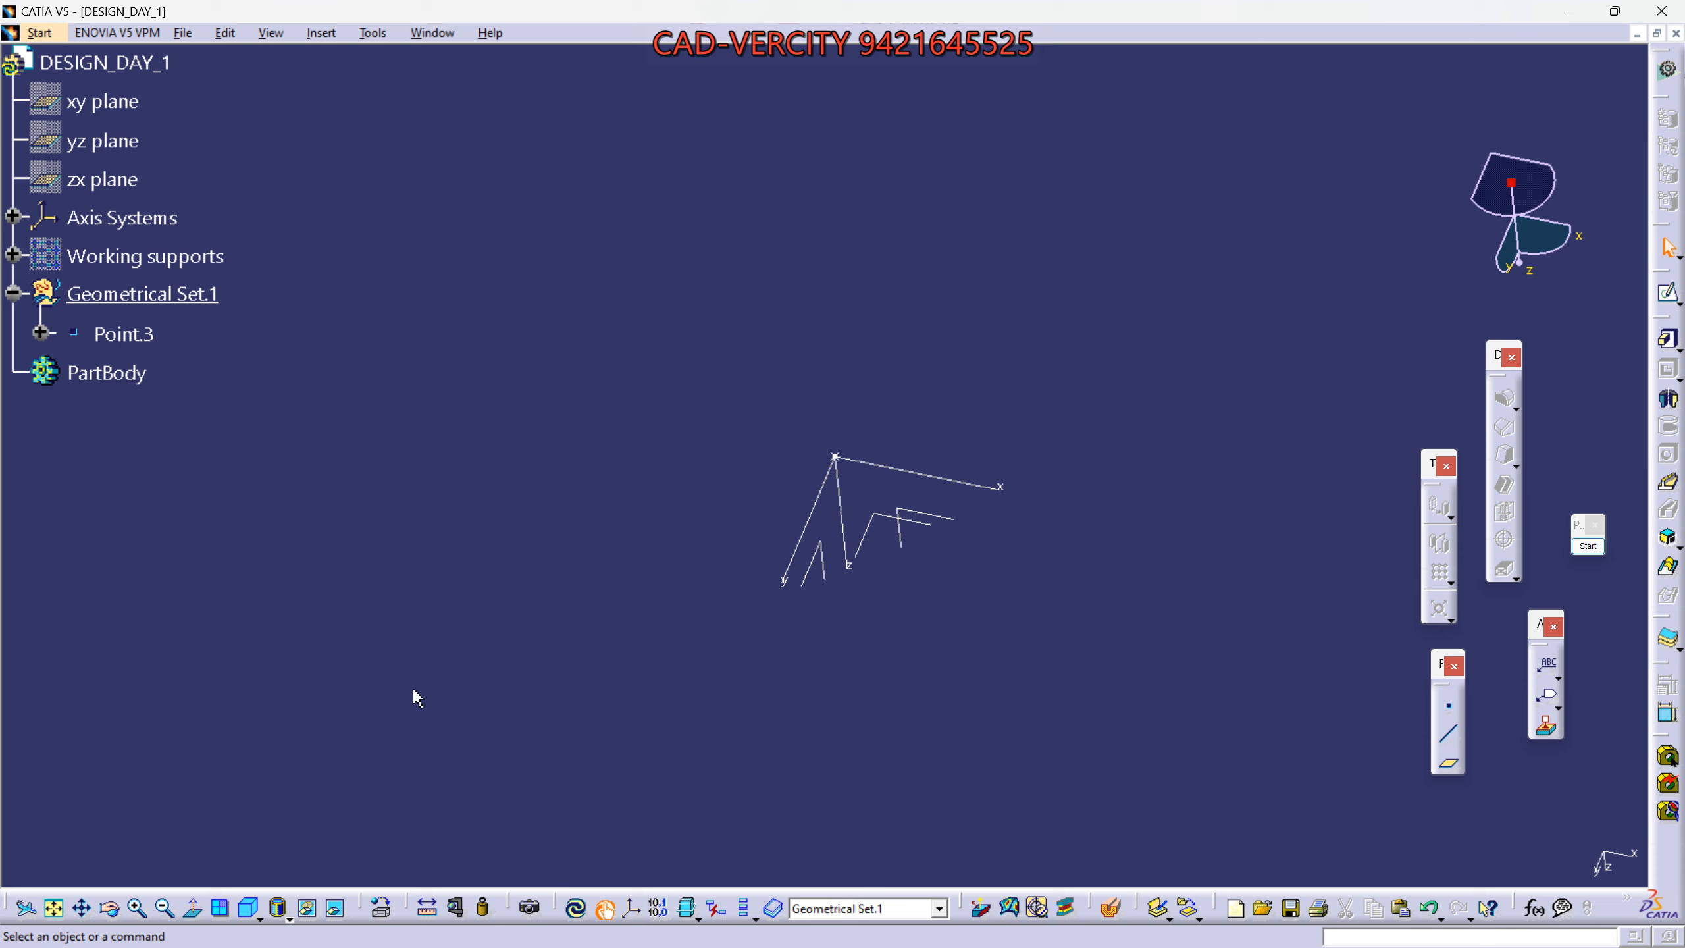
pyautogui.click(258, 915)
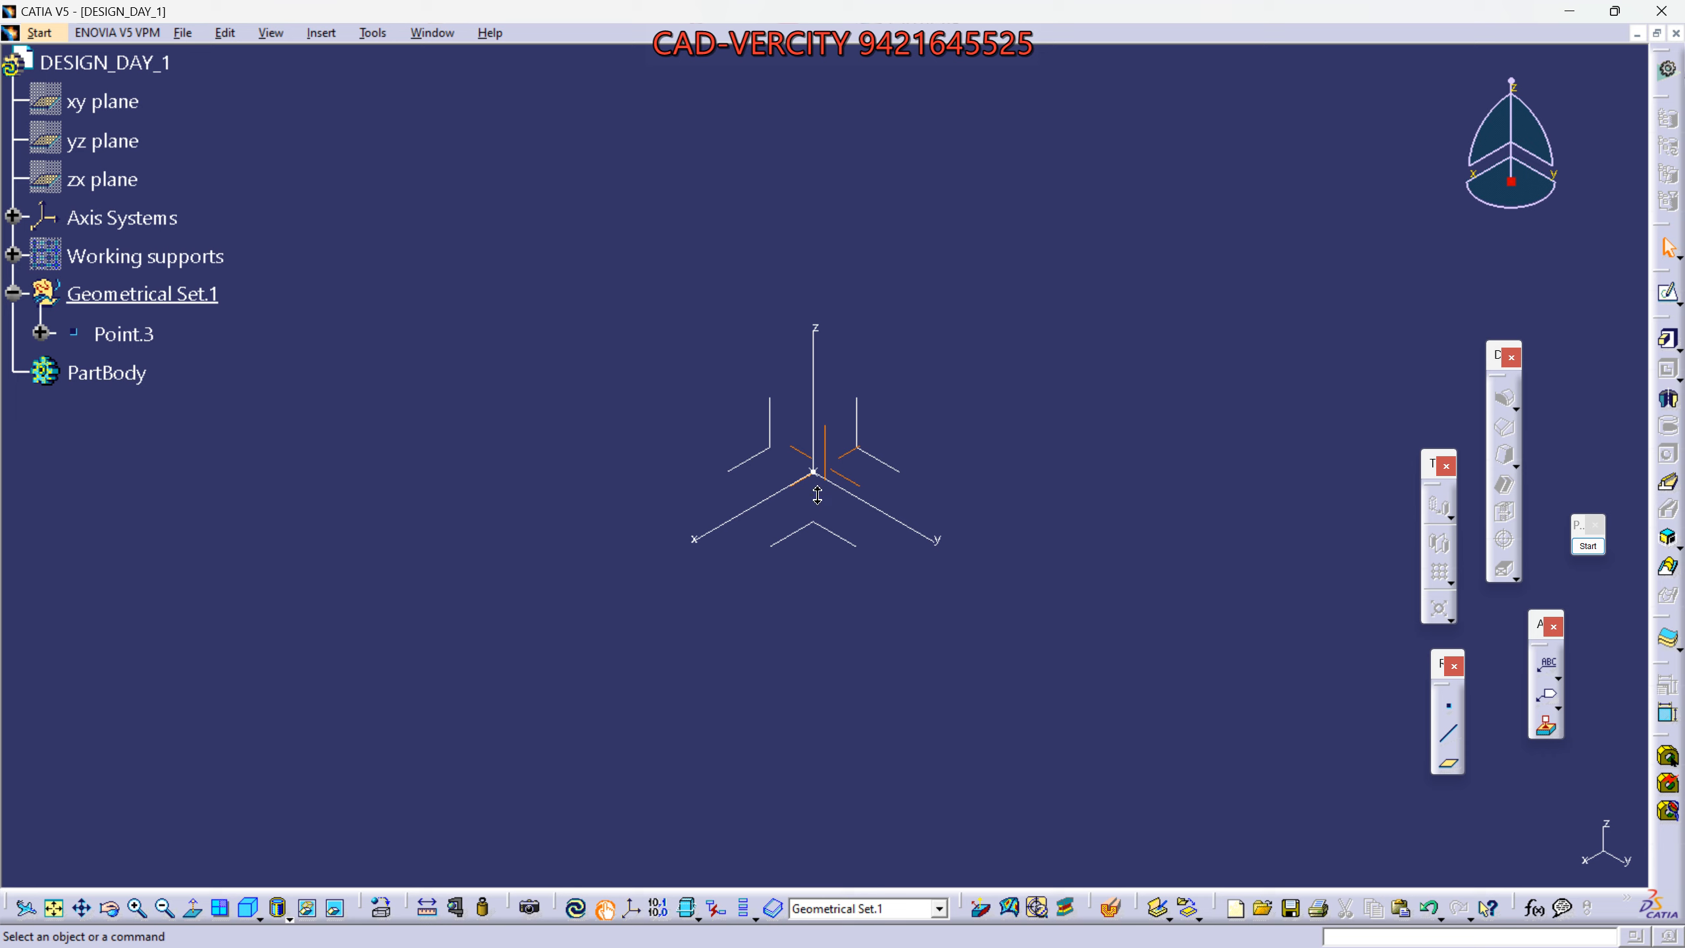
pyautogui.moveTo(817, 494)
pyautogui.mouseDown(button='middle')
pyautogui.moveTo(775, 262)
pyautogui.moveTo(820, 494)
pyautogui.mouseUp(button='middle')
pyautogui.moveTo(1311, 940)
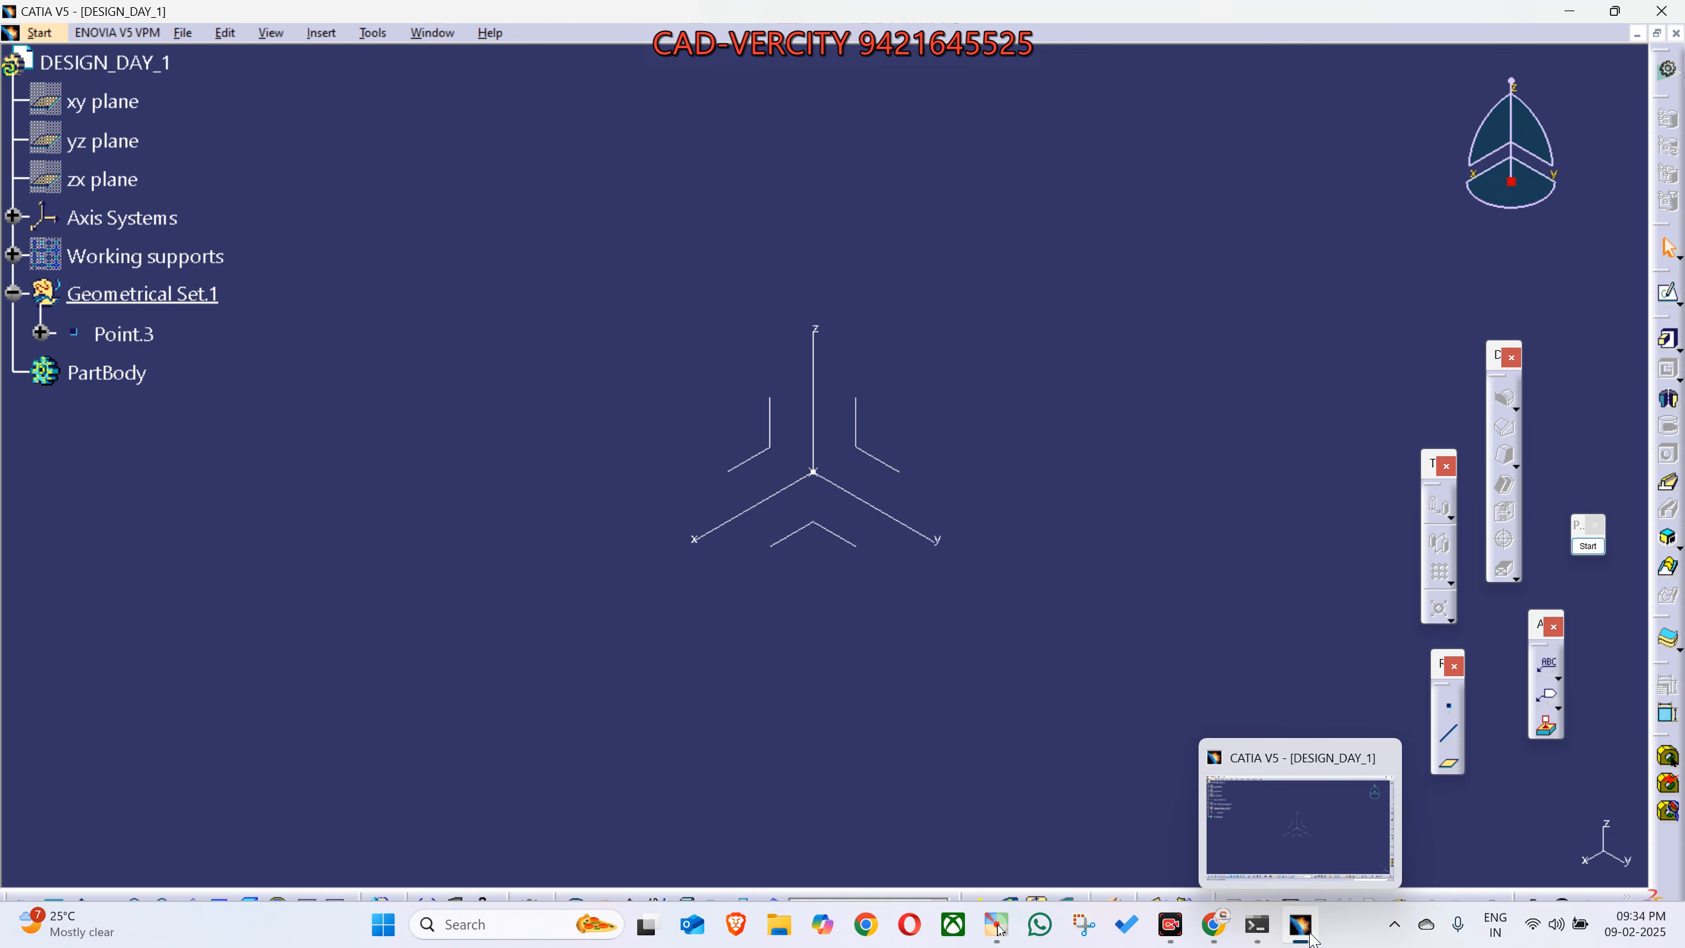
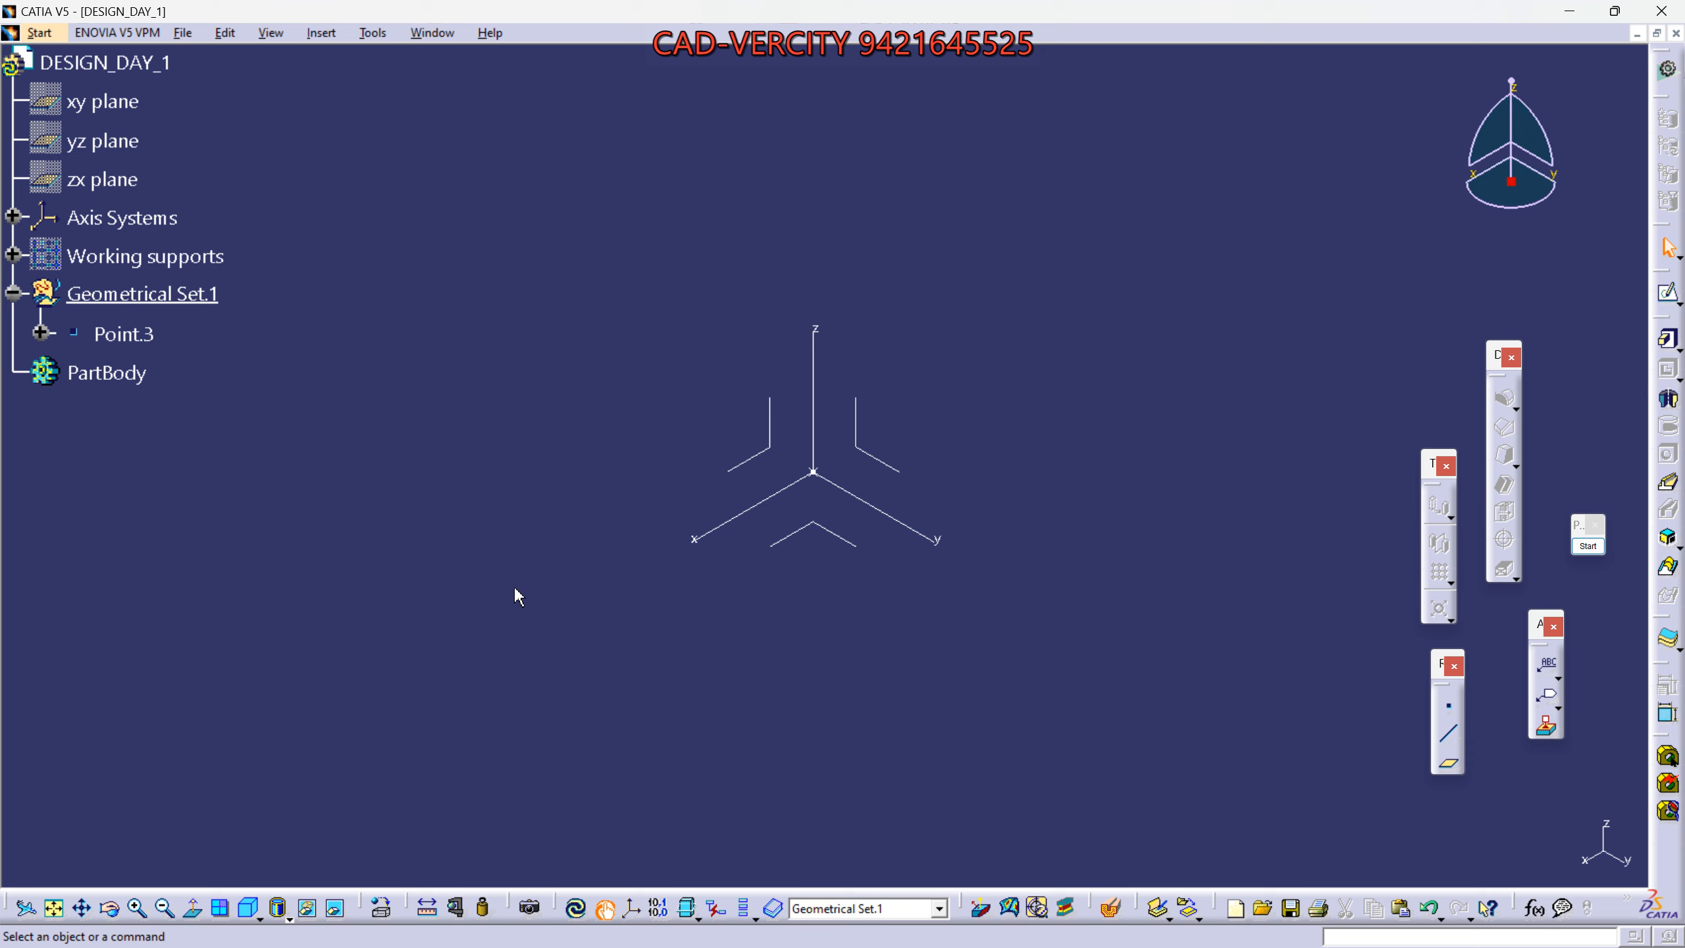
# Undock the Sketcher toolbar near the compass and tear off its Sketch and Positioned Sketch flyout as a separate toolbar below it.
pyautogui.moveTo(1661, 271)
pyautogui.mouseDown()
pyautogui.moveTo(1622, 271)
pyautogui.moveTo(1274, 95)
pyautogui.mouseUp()
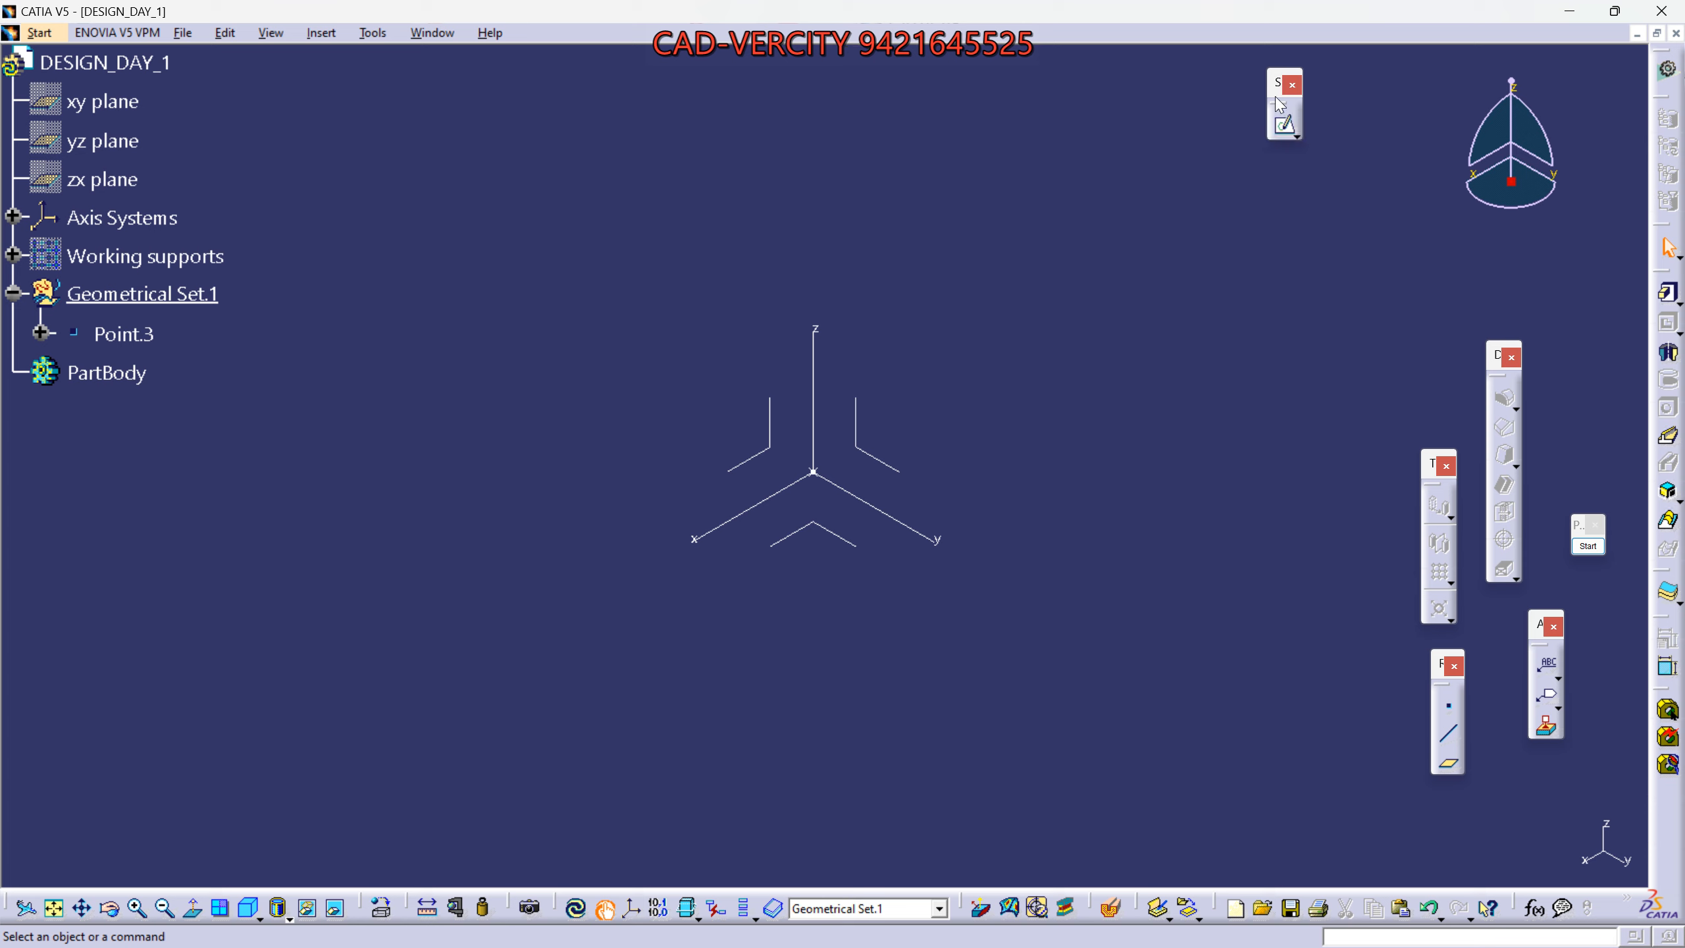
pyautogui.click(1296, 136)
pyautogui.moveTo(1303, 156)
pyautogui.mouseDown()
pyautogui.moveTo(1248, 202)
pyautogui.moveTo(1270, 195)
pyautogui.moveTo(1270, 214)
pyautogui.mouseUp()
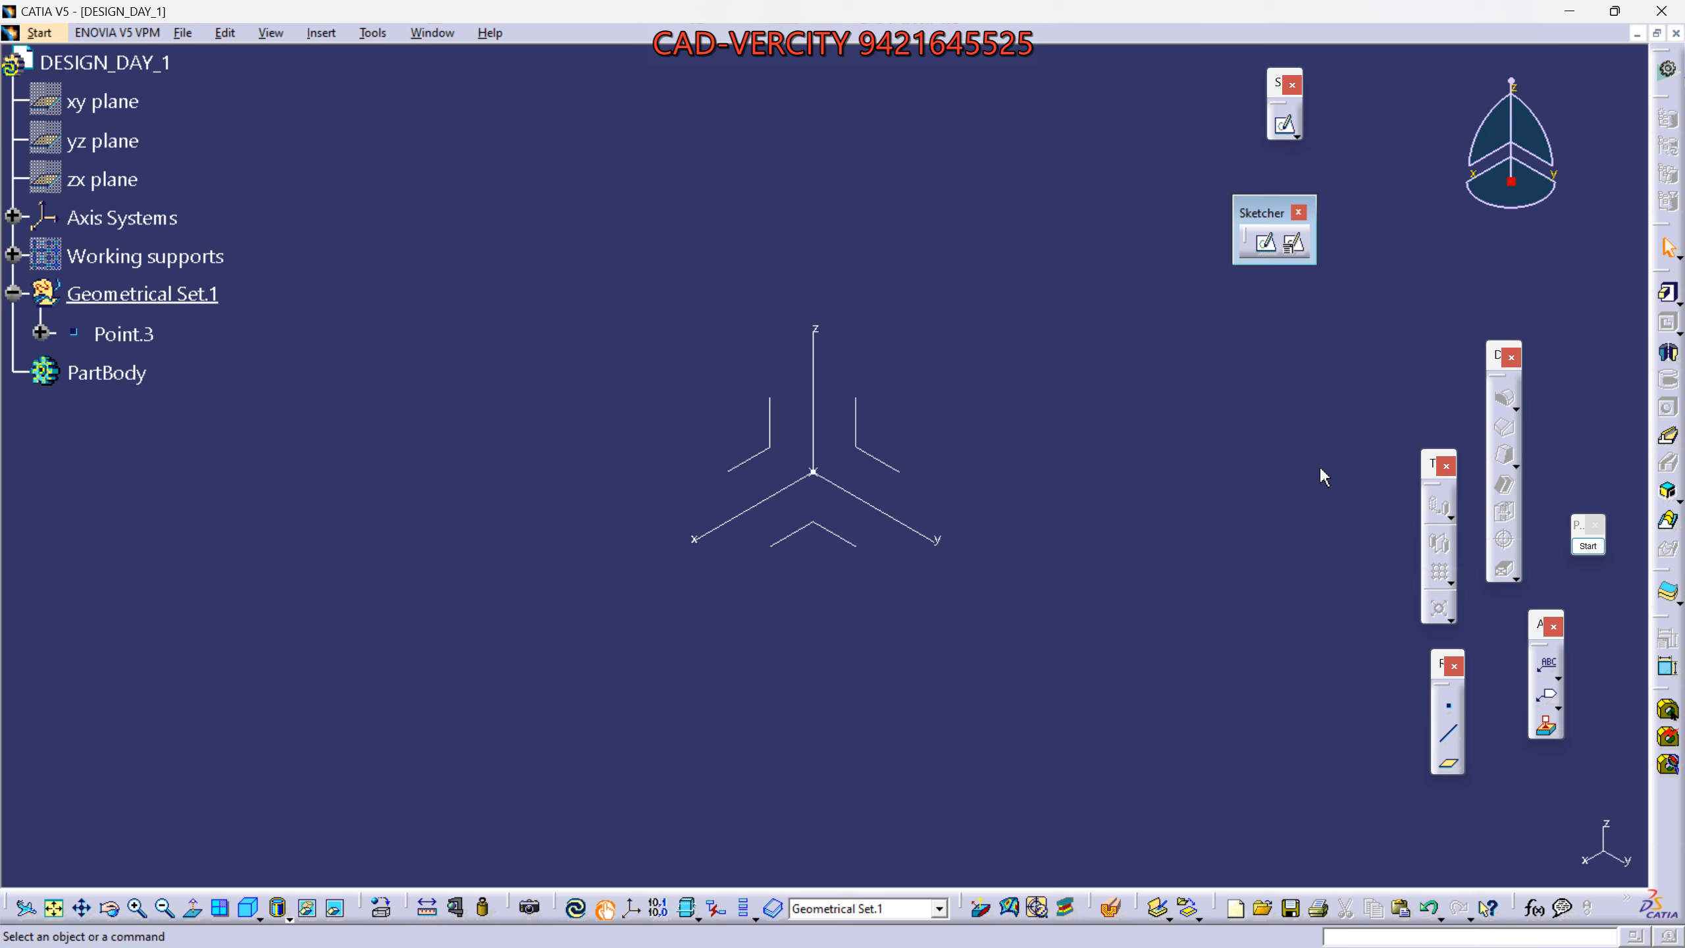
# Annotate the Sketcher flyout with a red cross under Sketch, a green check mark at Positioned Sketch and the green text "Position".
pyautogui.click(1588, 545)
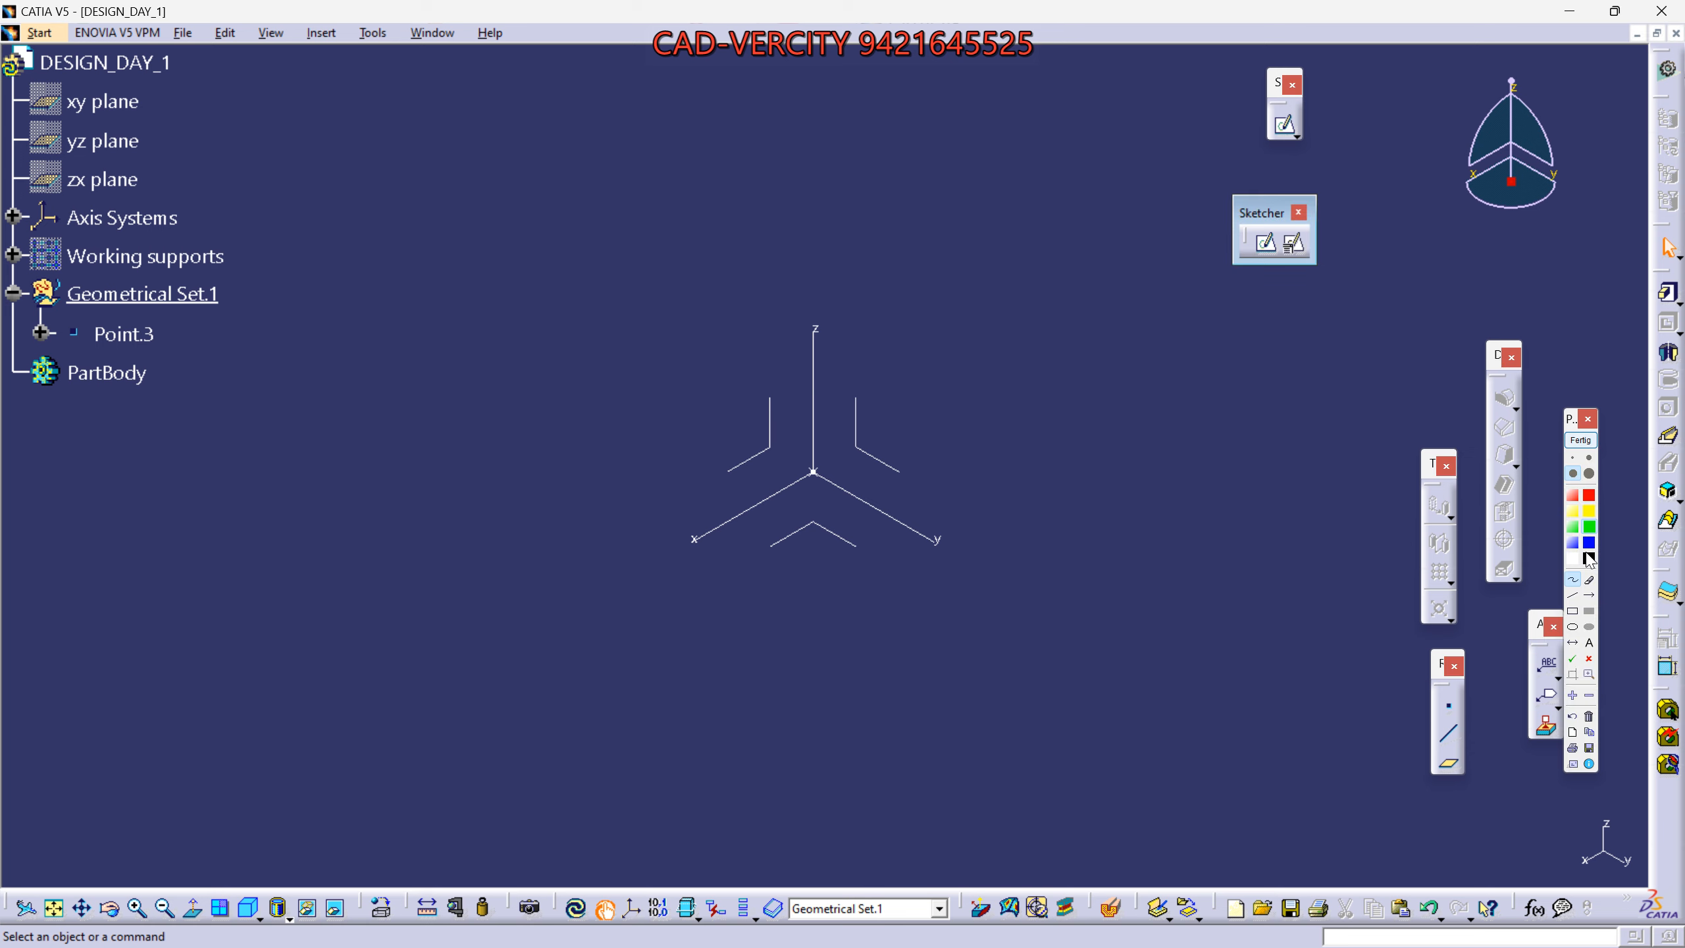
pyautogui.moveTo(1572, 423); pyautogui.dragTo(1579, 370)
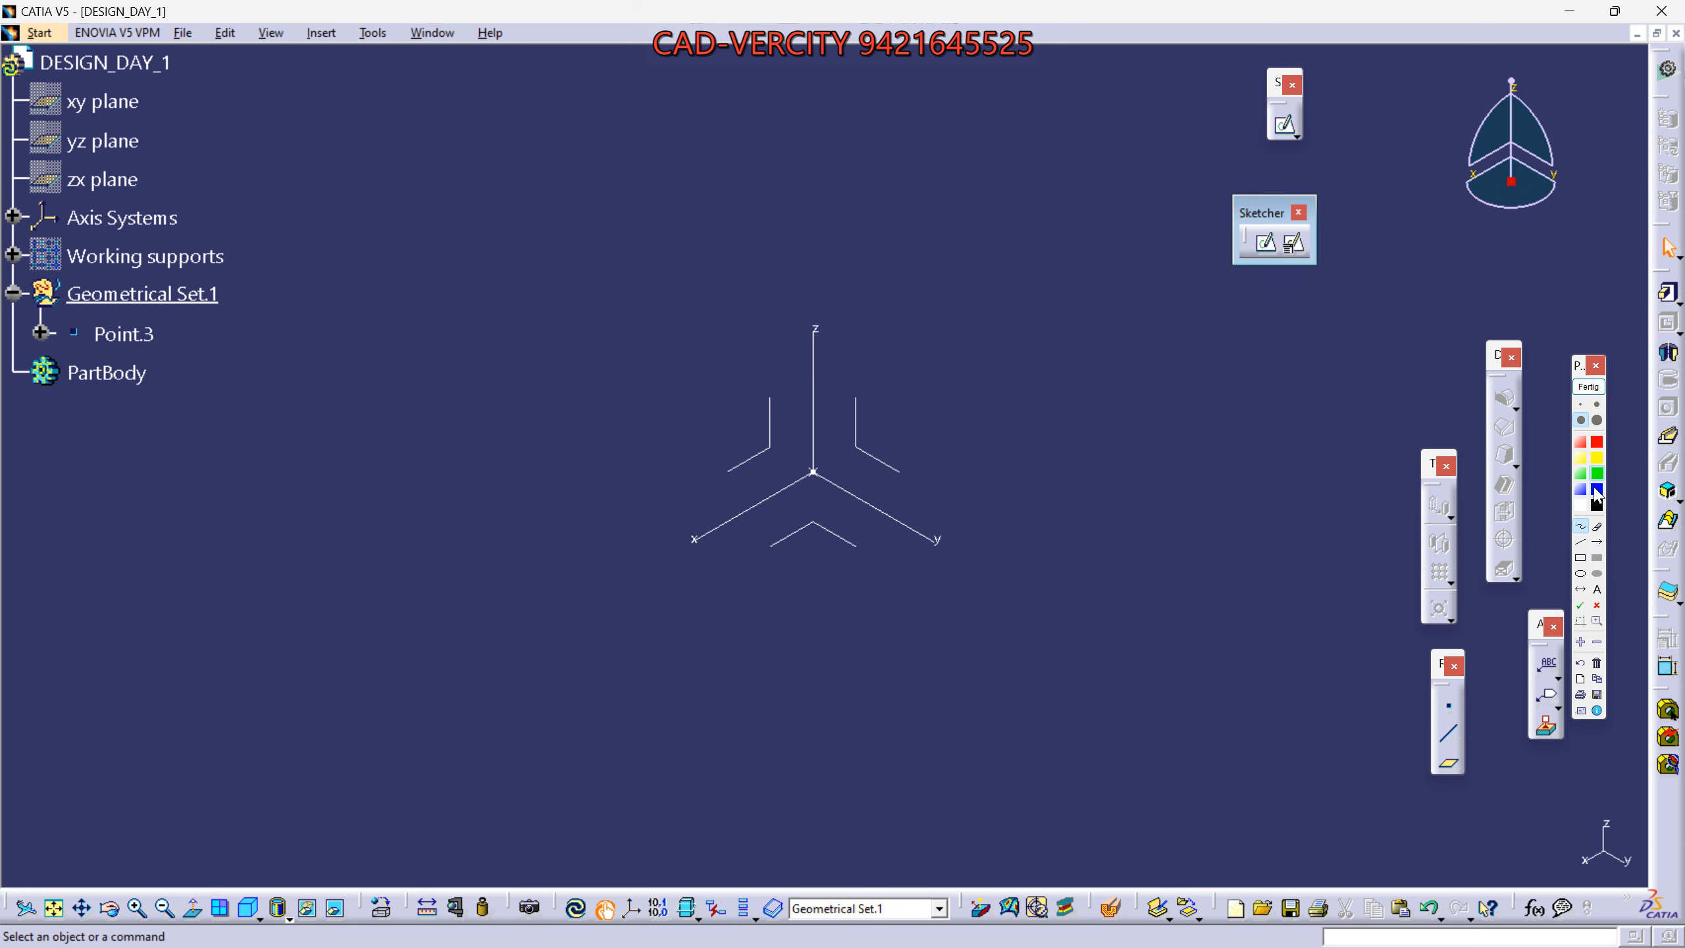
pyautogui.click(1580, 557)
pyautogui.click(1597, 605)
pyautogui.click(1265, 264)
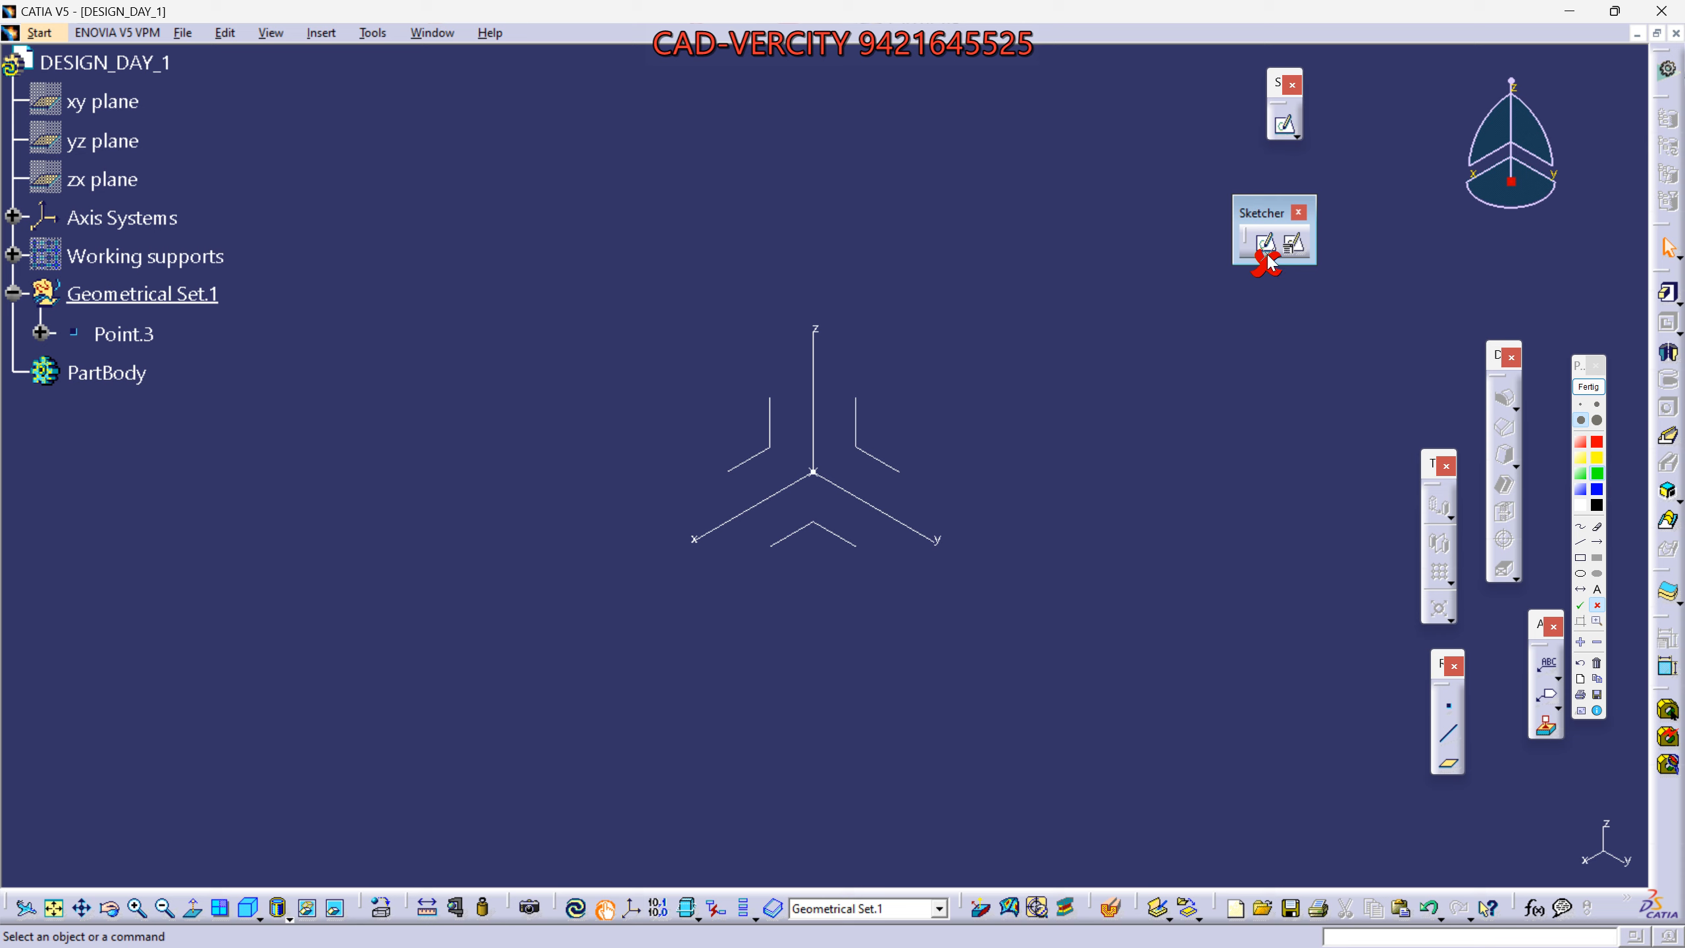
pyautogui.click(1581, 606)
pyautogui.click(1312, 255)
pyautogui.click(1597, 589)
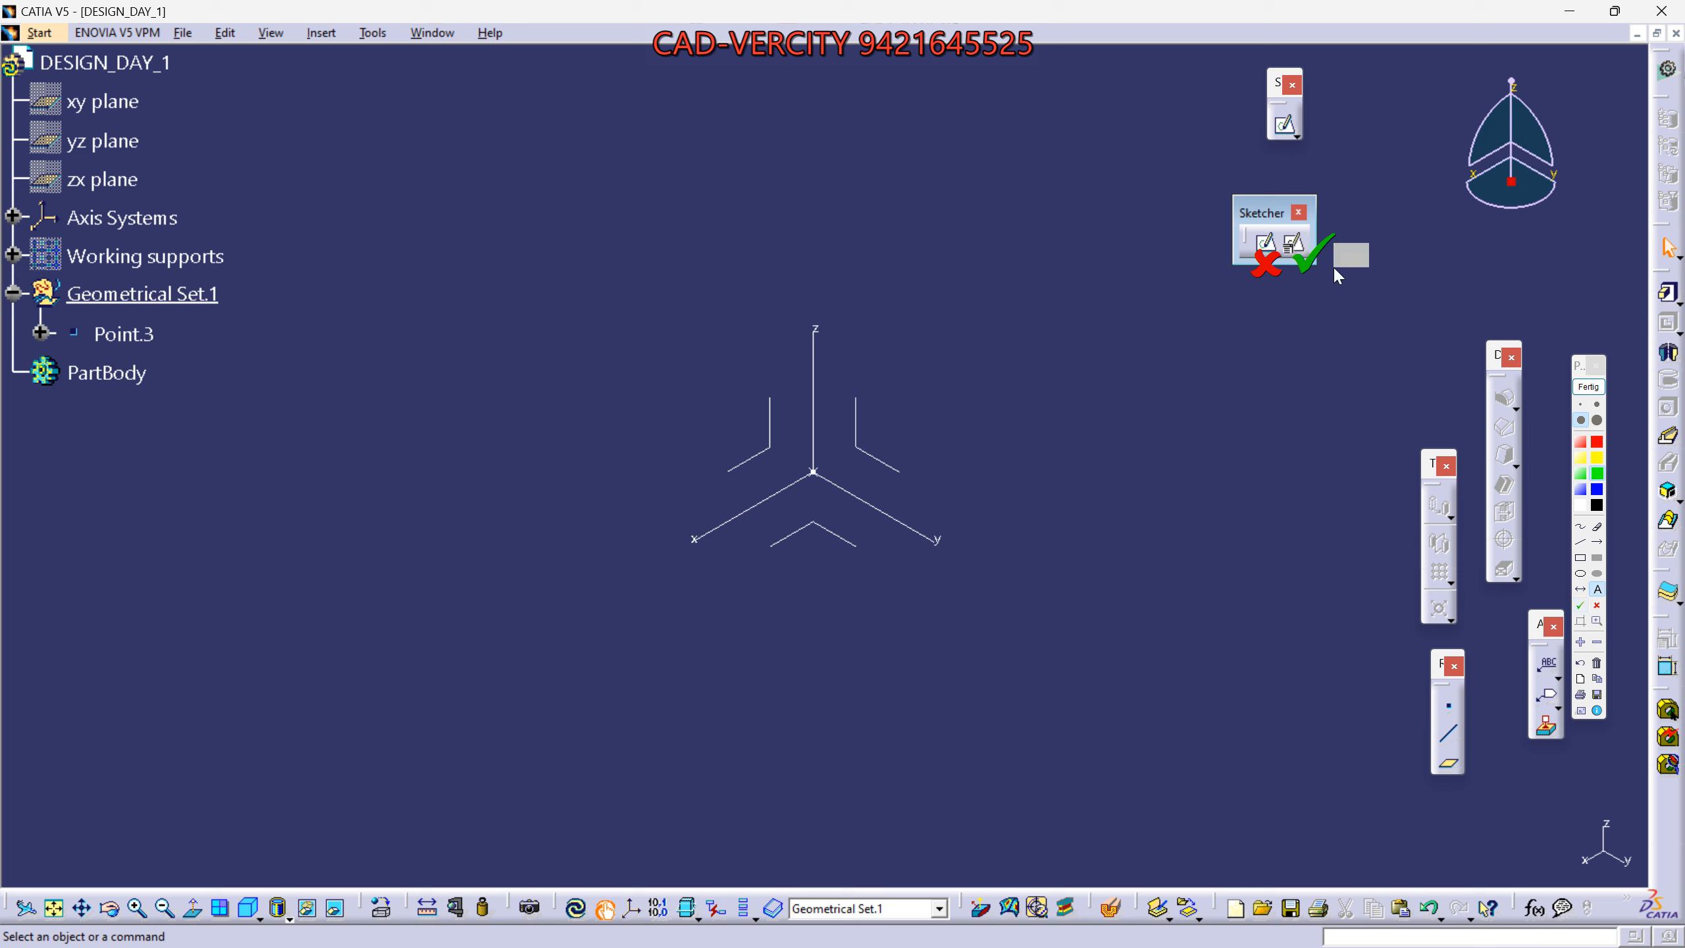
pyautogui.write('Position')
pyautogui.press('Return')
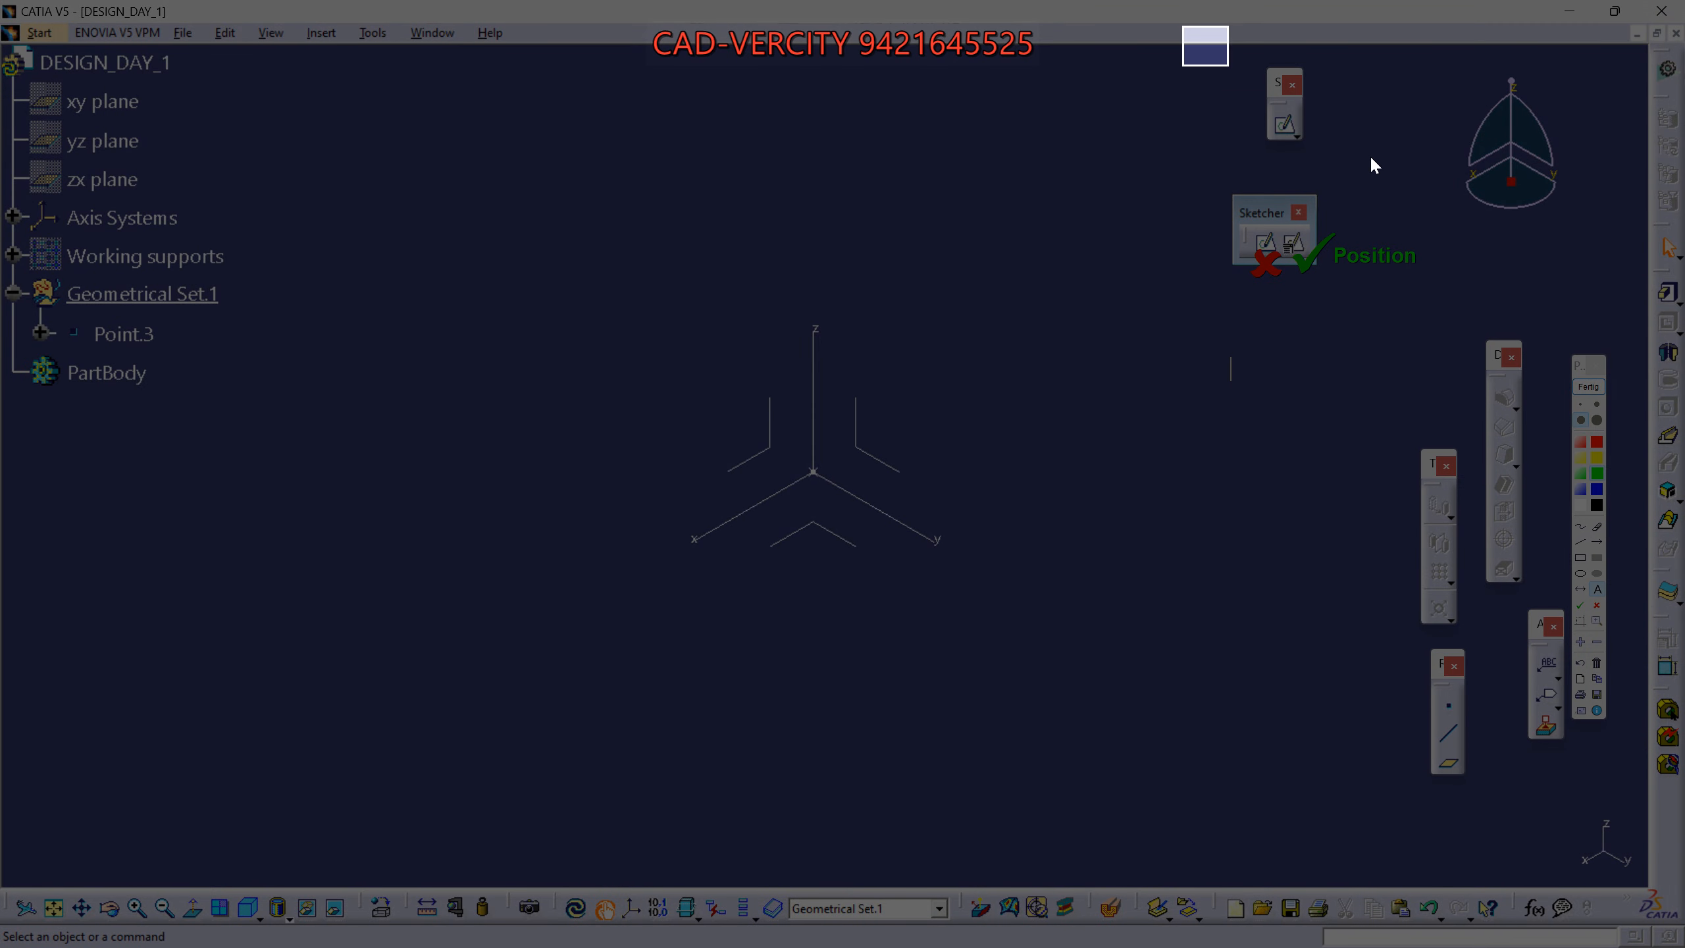
# Capture a screenshot of the annotated Sketcher area, send it to the "7 Days of CAD-VERCITY" WhatsApp group, and return to CATIA.
pyautogui.moveTo(1246, 80); pyautogui.dragTo(1682, 353)
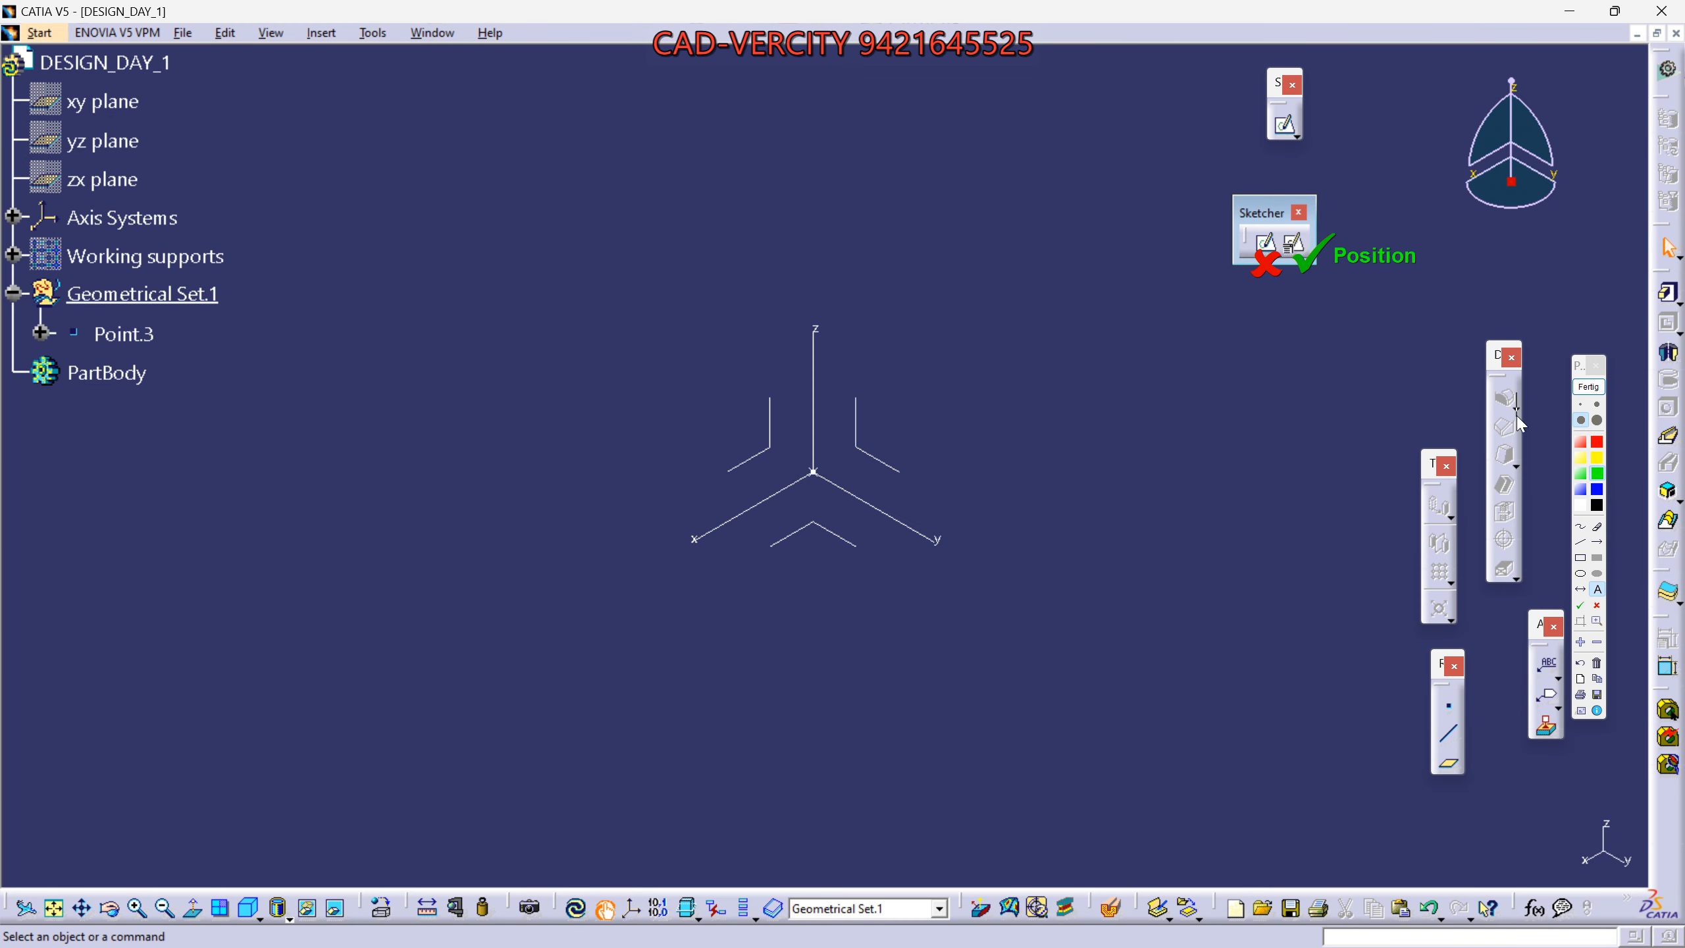
pyautogui.click(1582, 388)
pyautogui.moveTo(1000, 931)
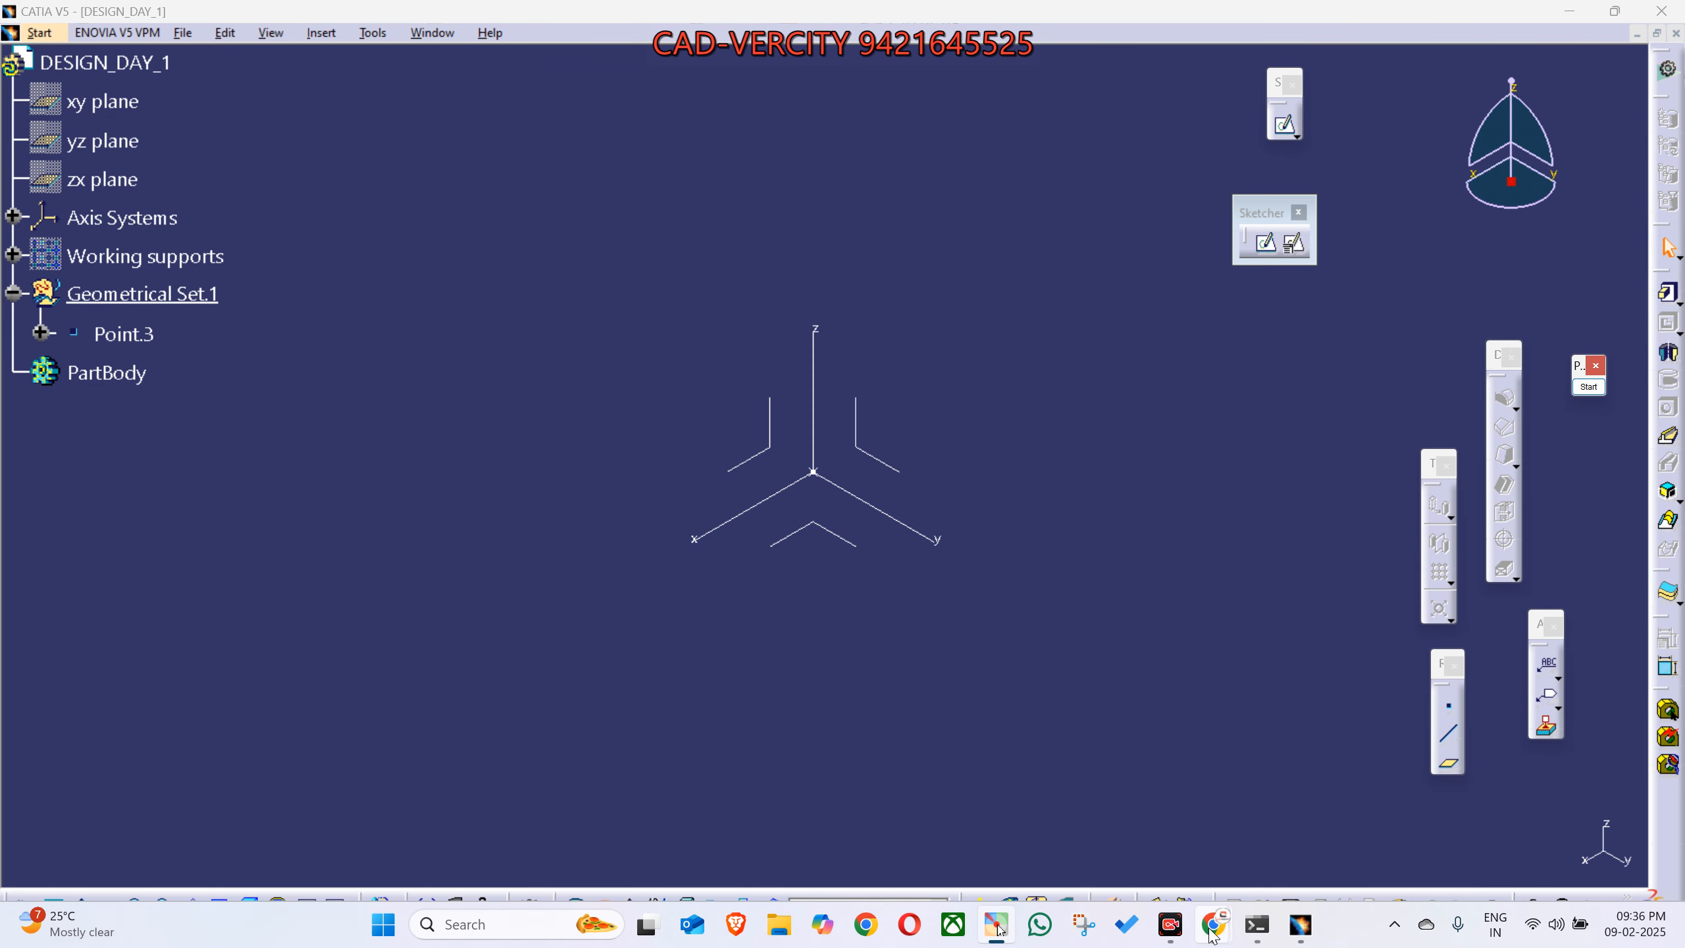
pyautogui.moveTo(1211, 934)
pyautogui.click(1106, 833)
pyautogui.hotkey('ctrl', 'shift', 'Tab')
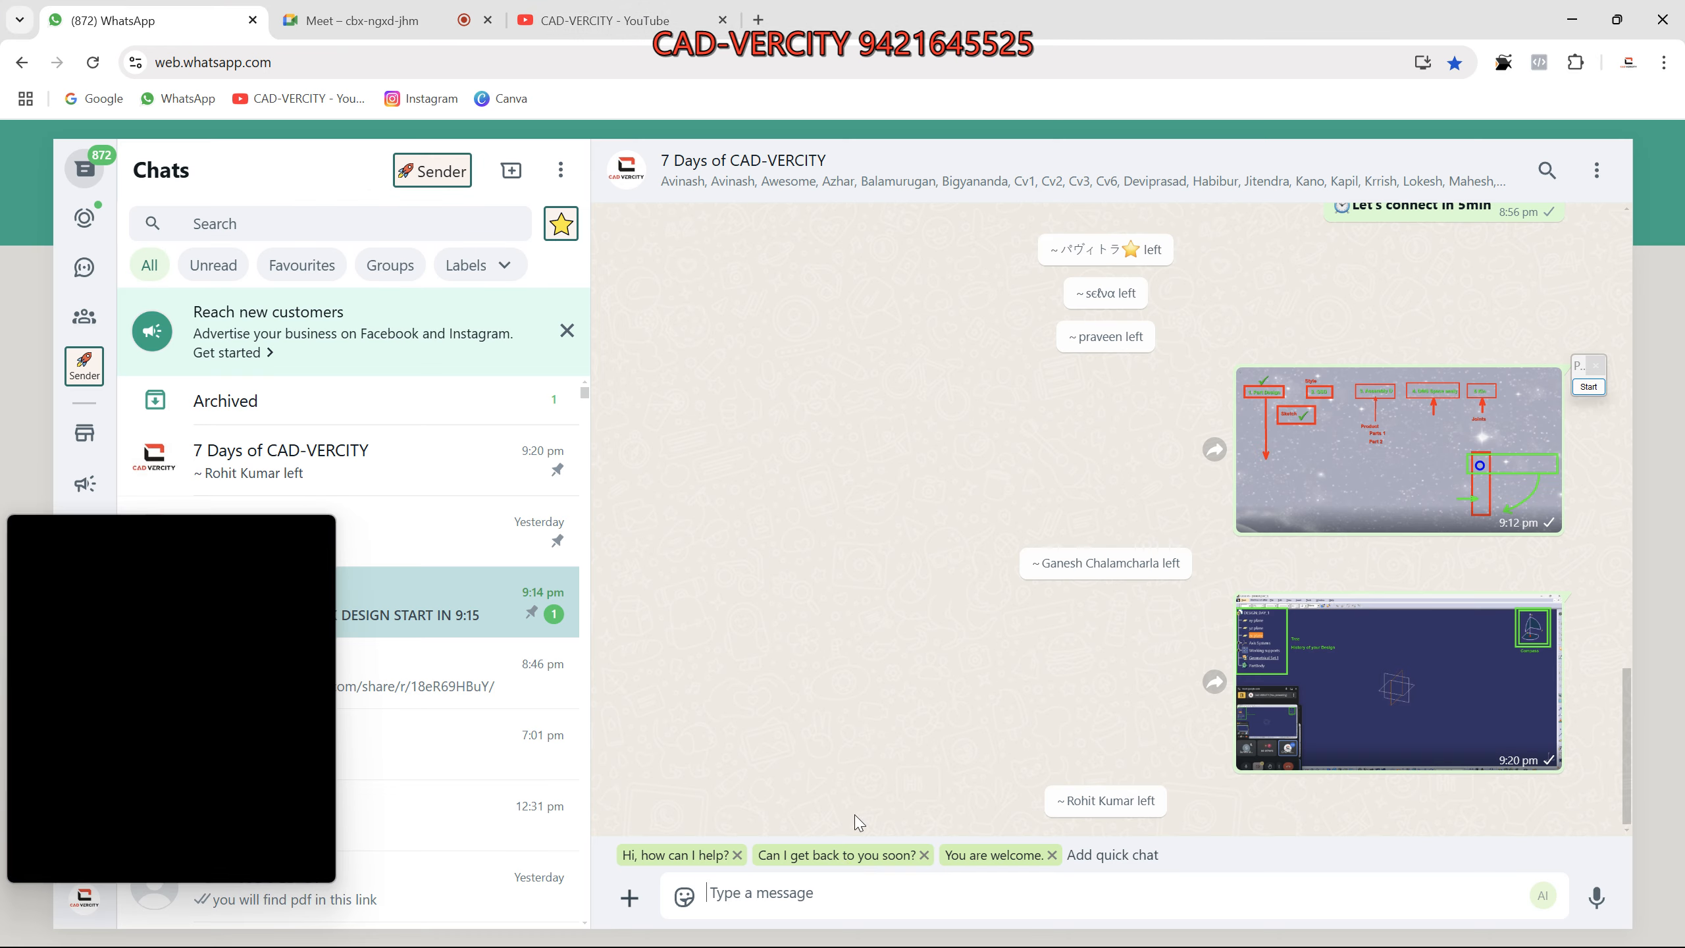
pyautogui.hotkey('ctrl', 'v')
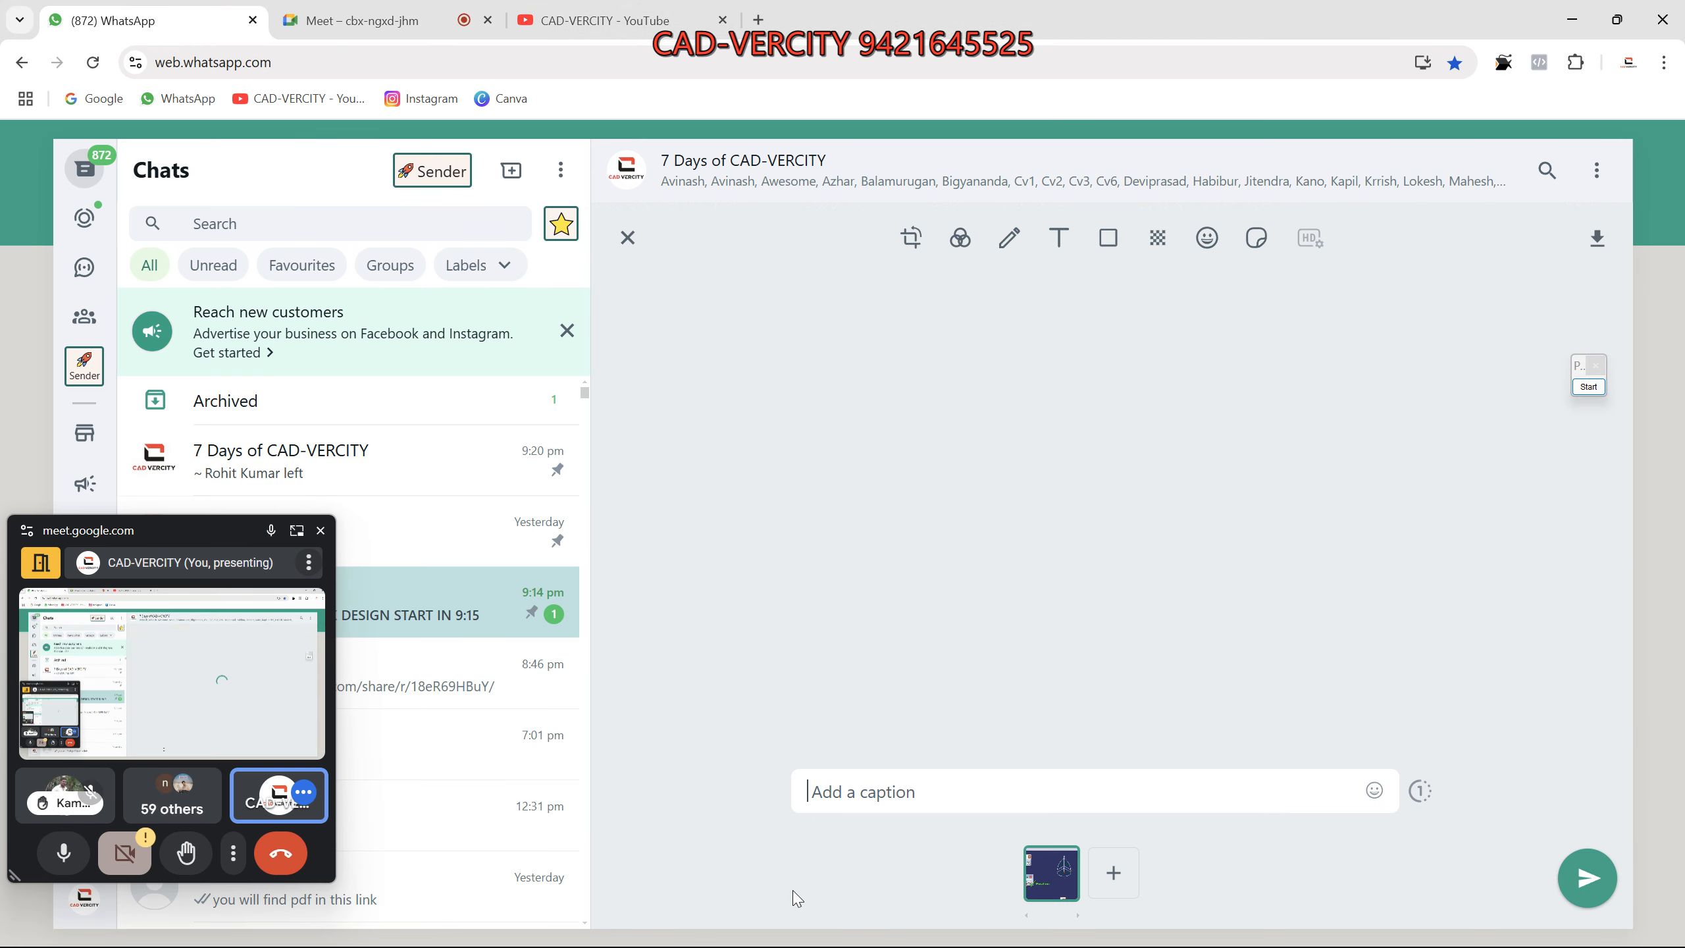
pyautogui.press('Return')
pyautogui.moveTo(1213, 926)
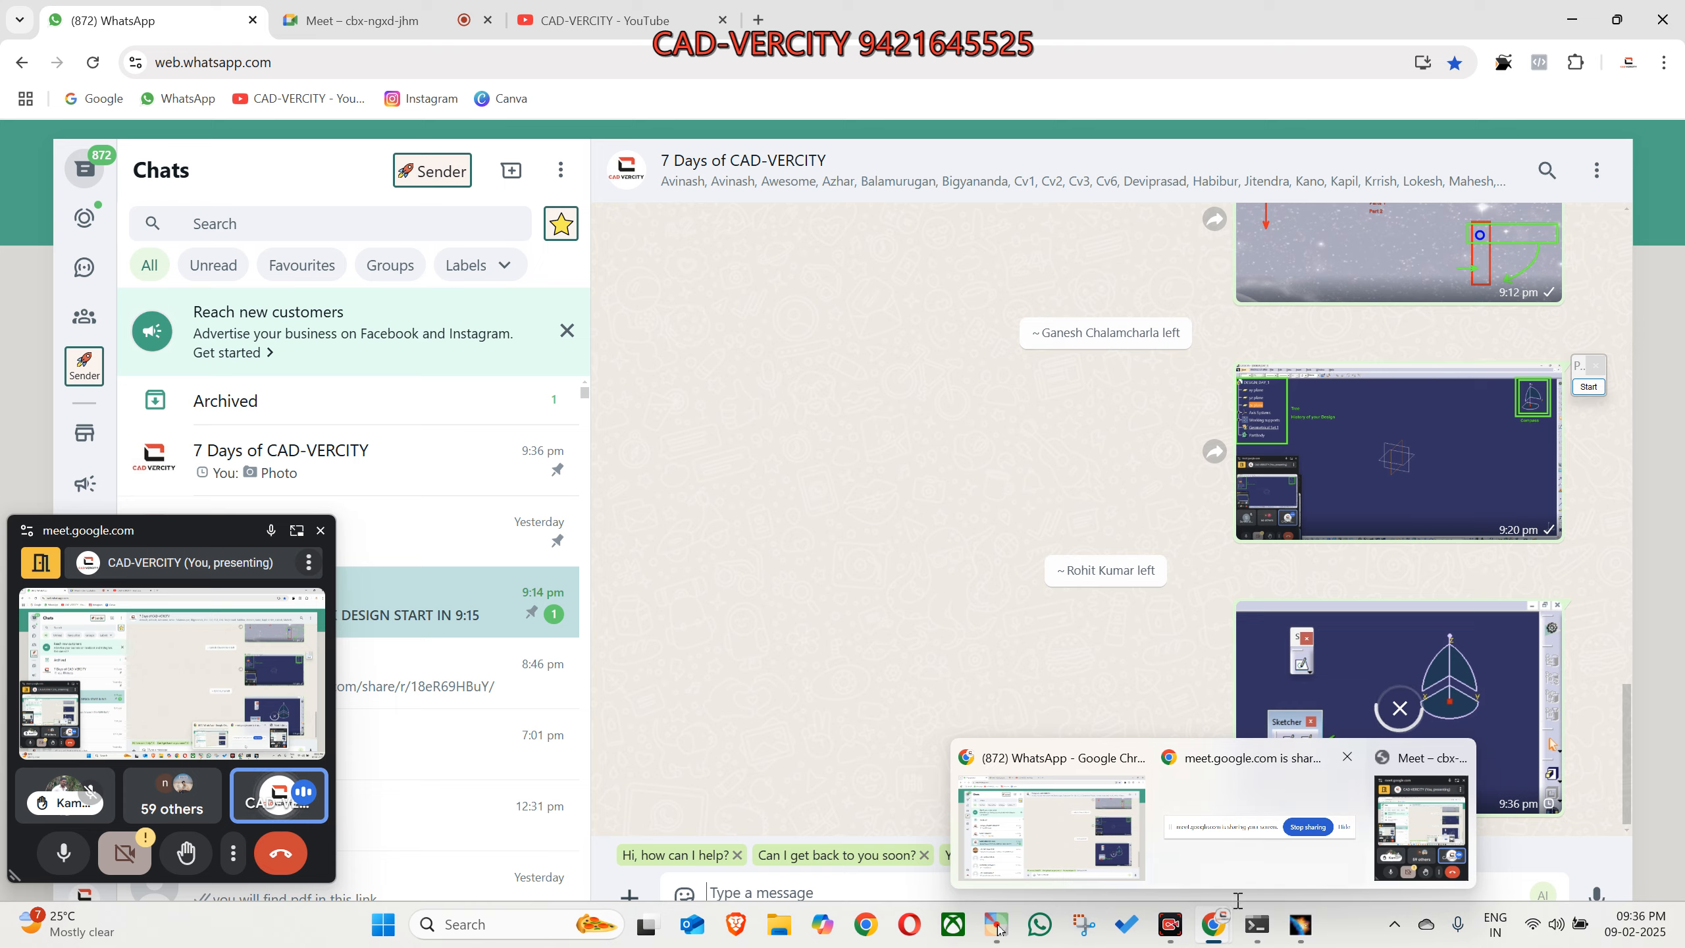
pyautogui.click(996, 925)
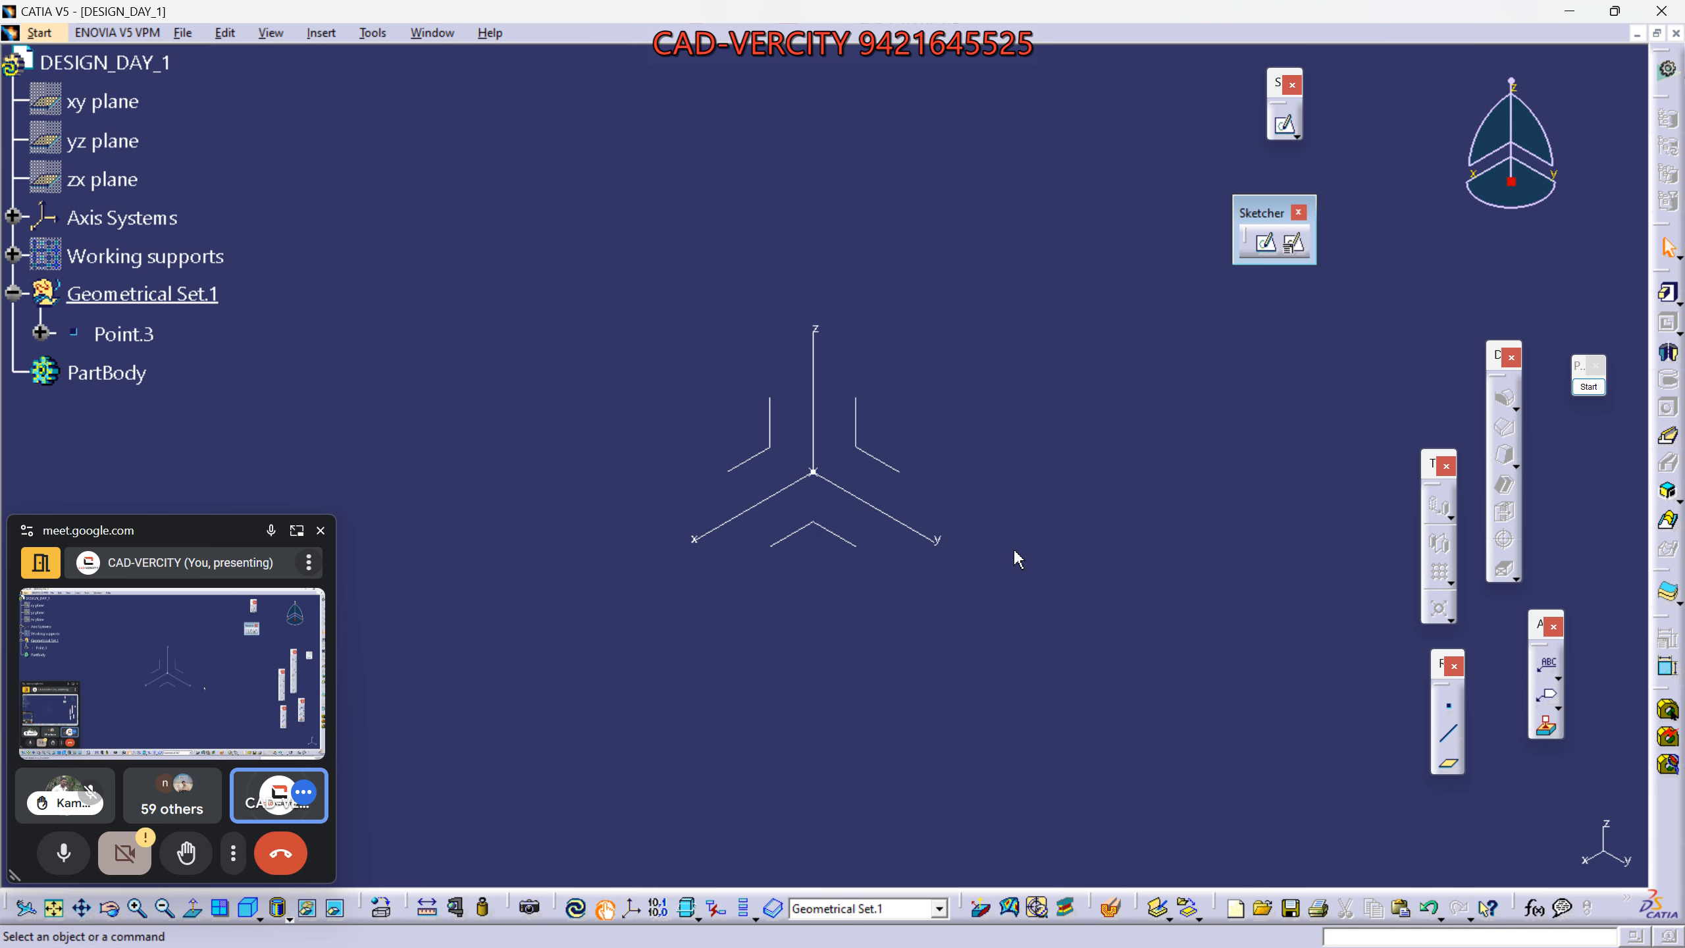
pyautogui.click(1293, 243)
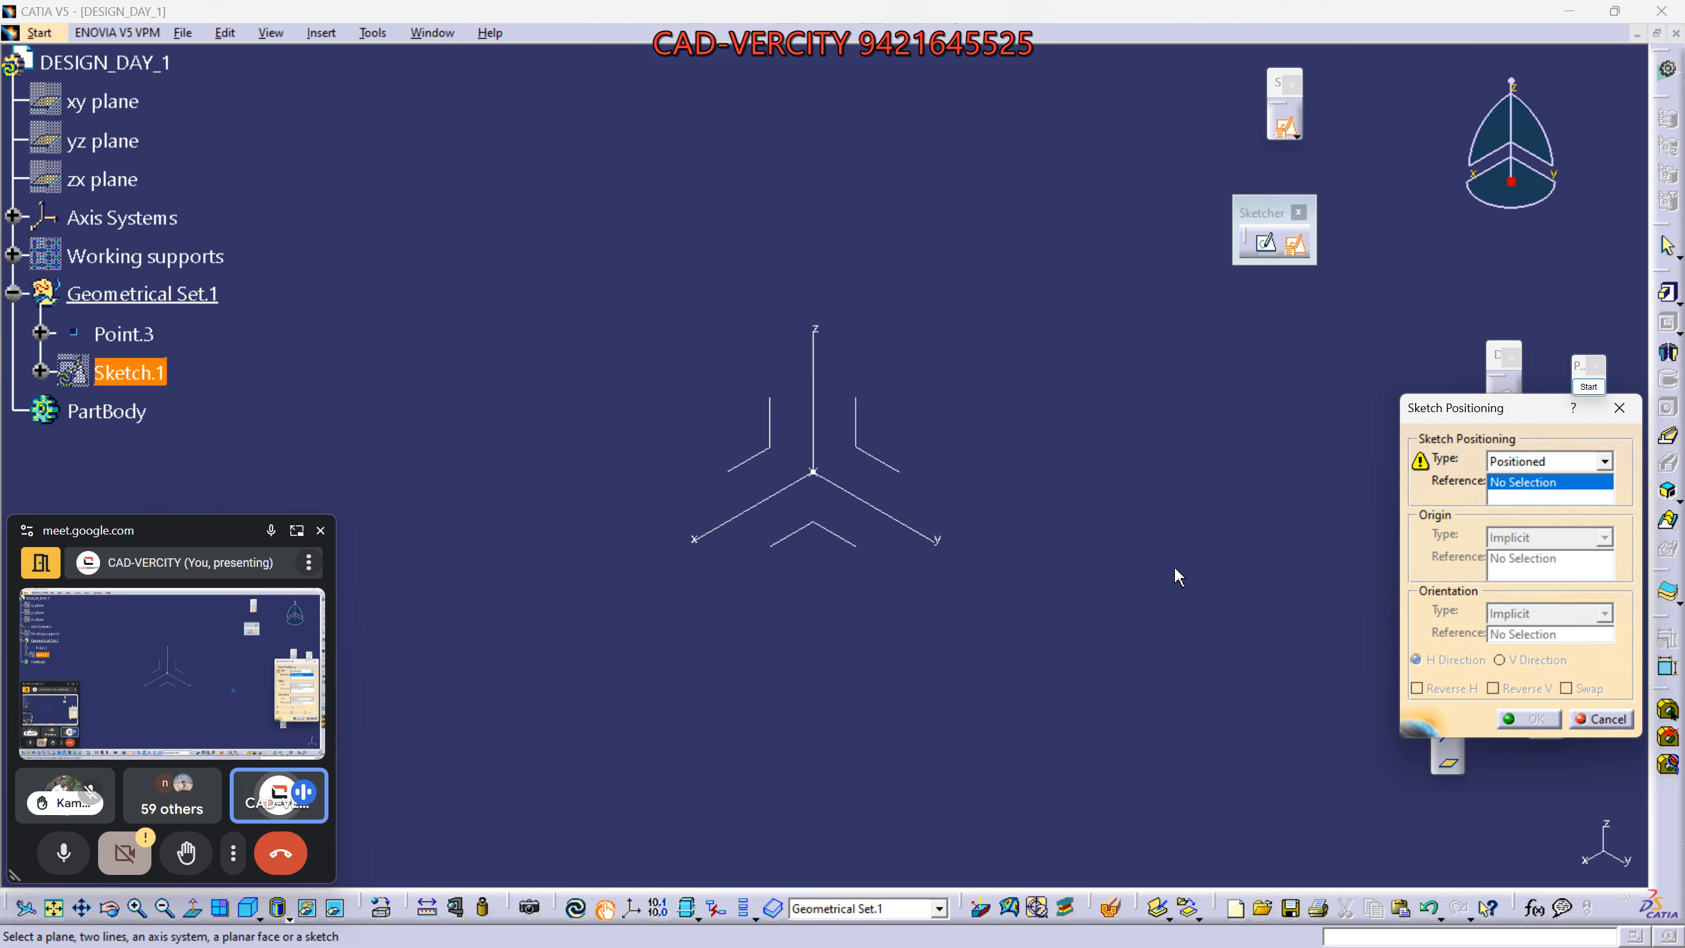
pyautogui.moveTo(1439, 417); pyautogui.dragTo(1145, 374)
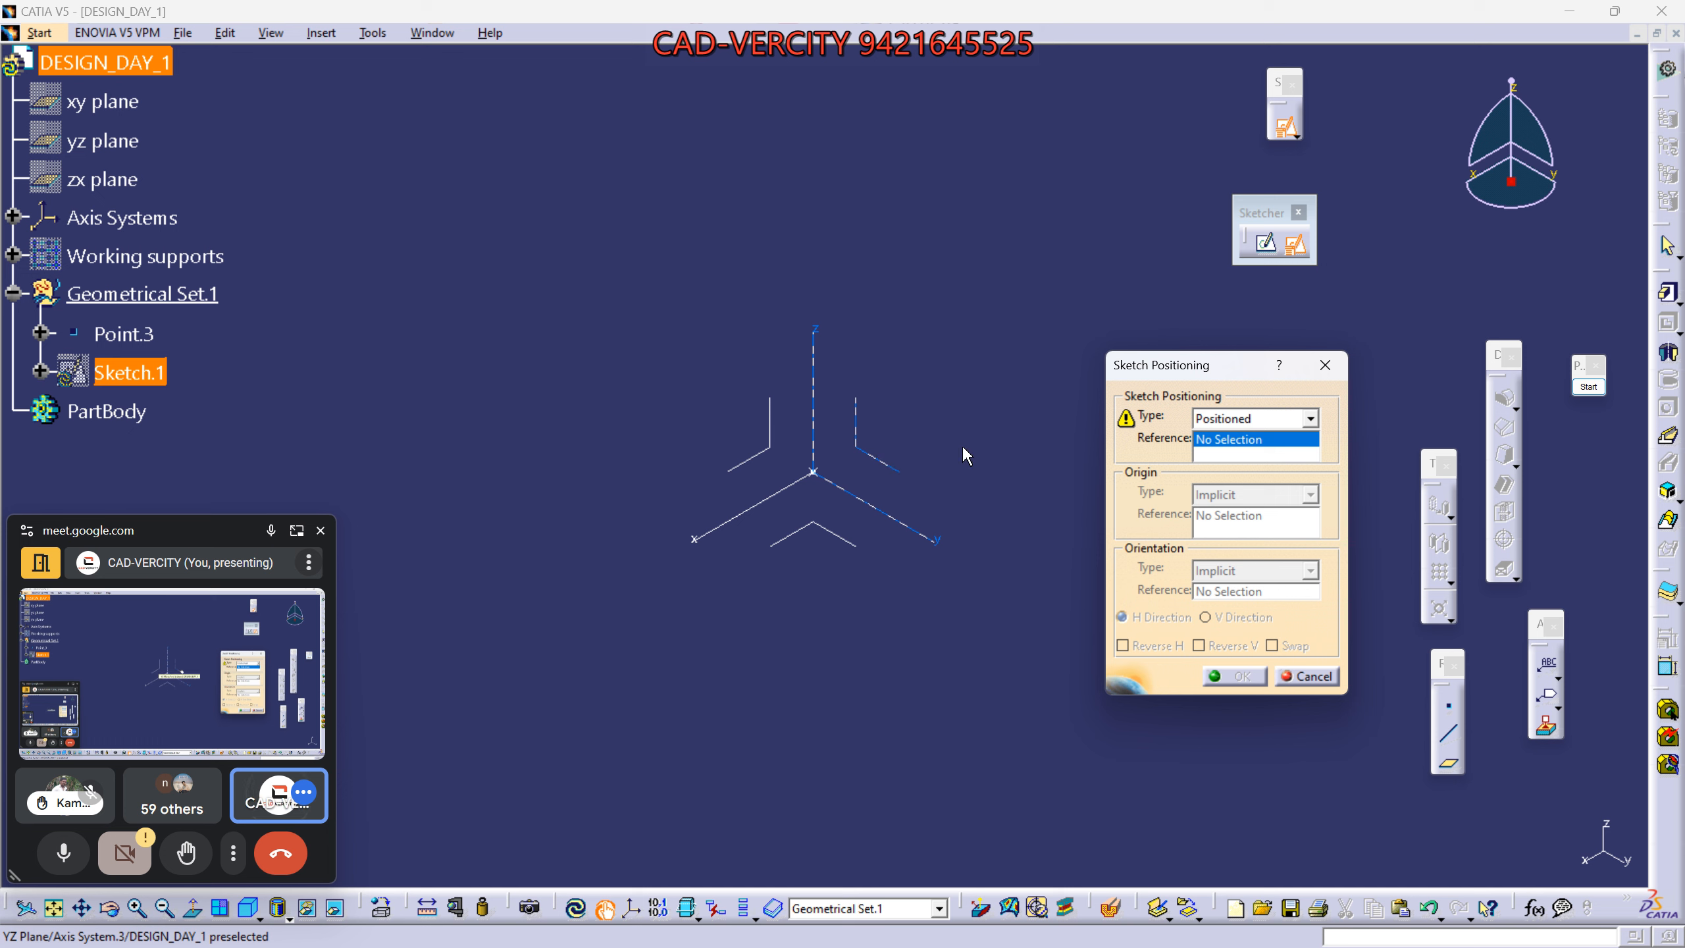
pyautogui.click(1325, 364)
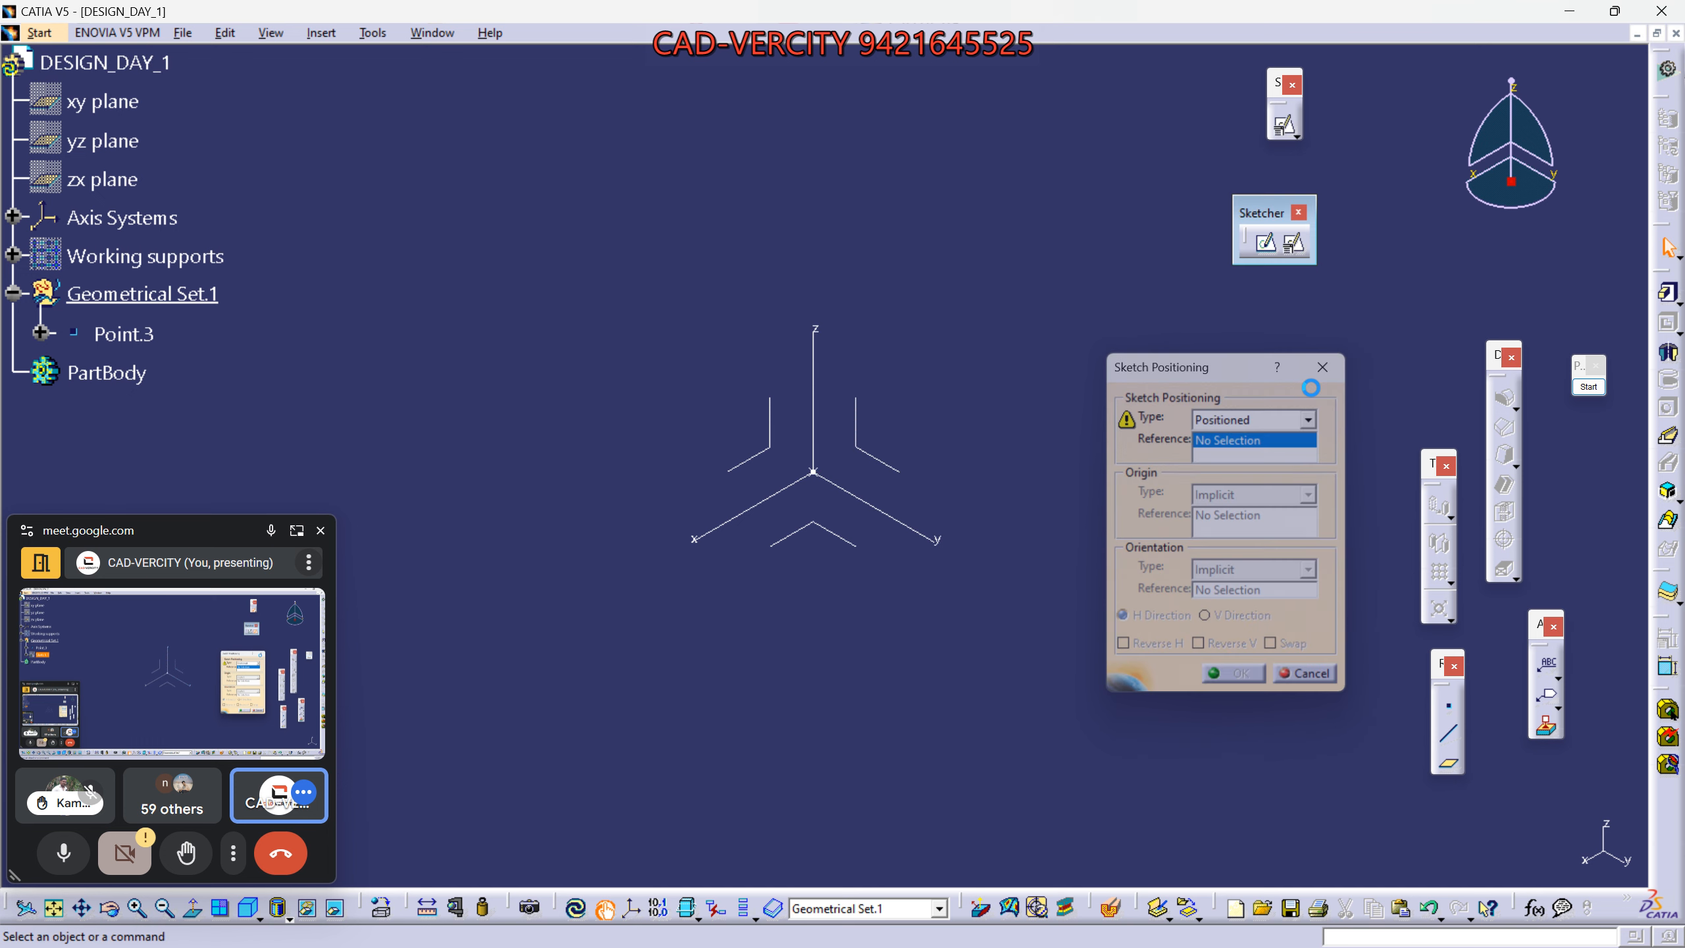
# Create a positioned sketch on the YZ plane of Axis System.3 with implicit origin and orientation.
pyautogui.click(1295, 246)
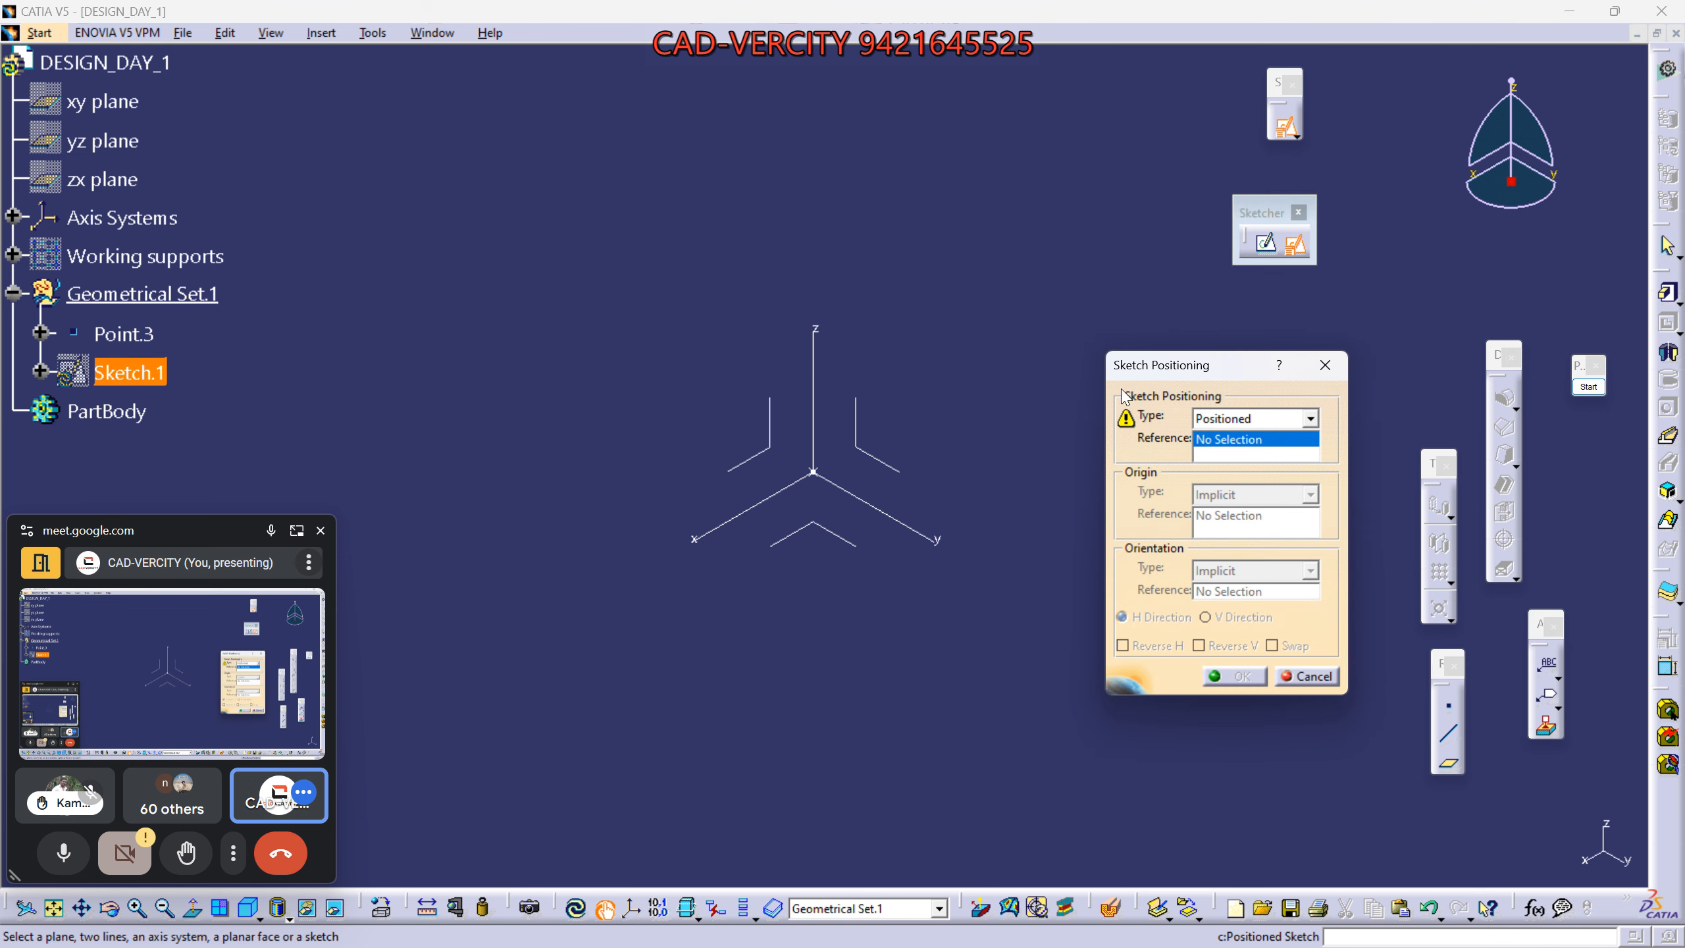
pyautogui.click(872, 466)
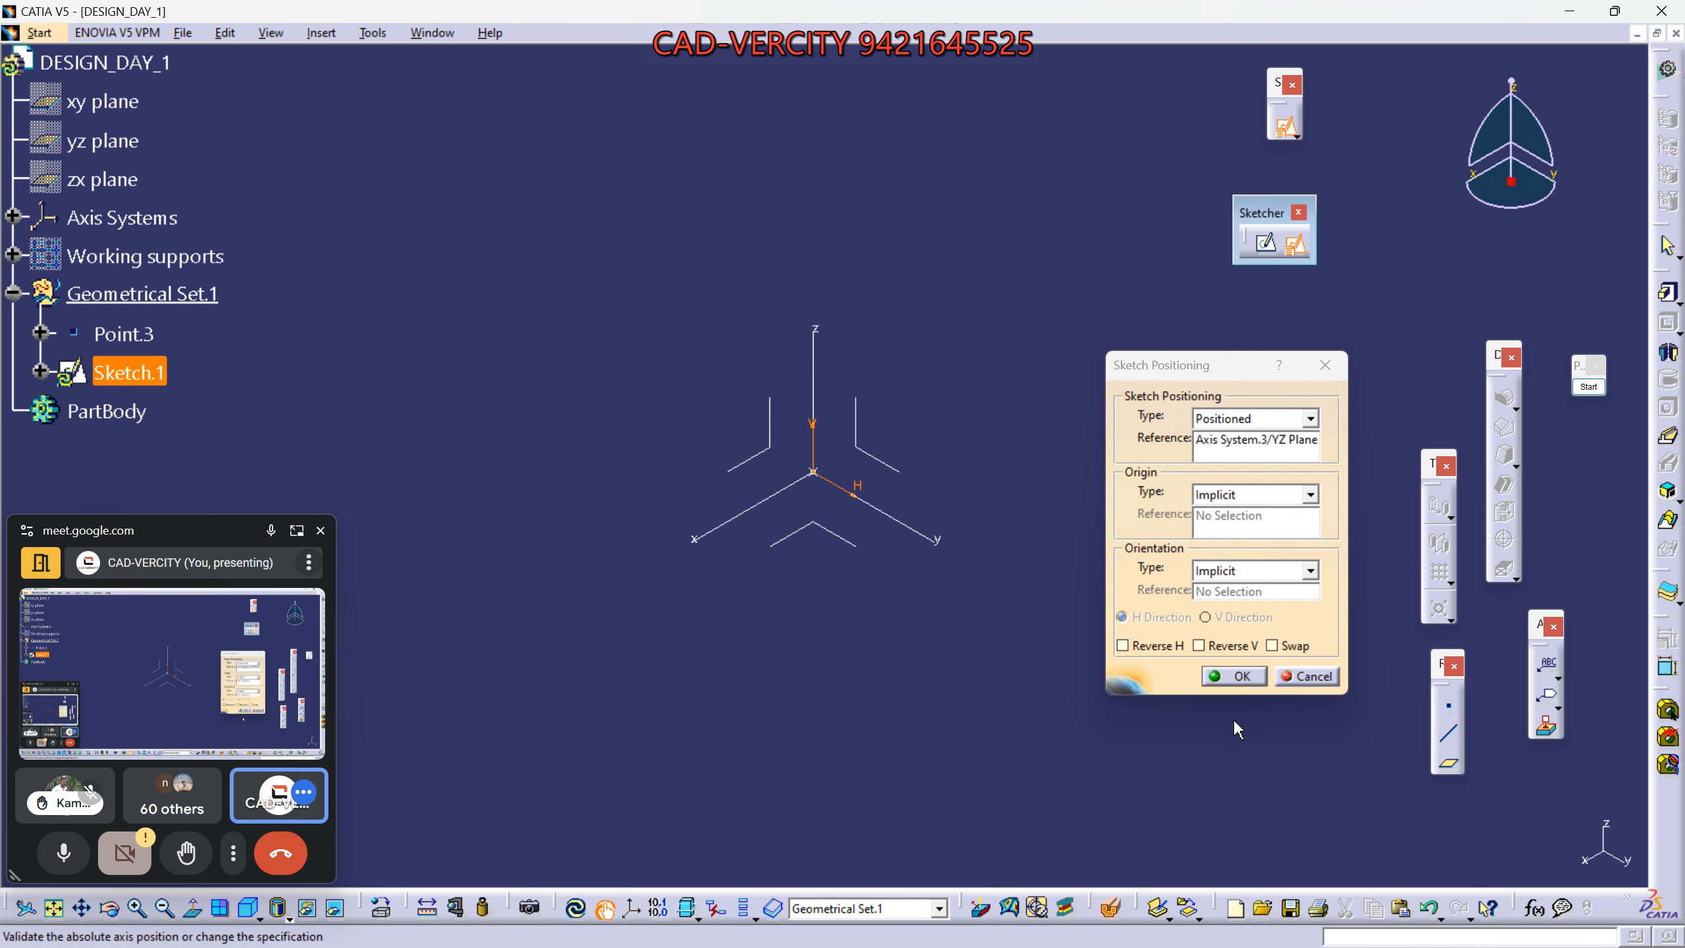
pyautogui.click(1233, 675)
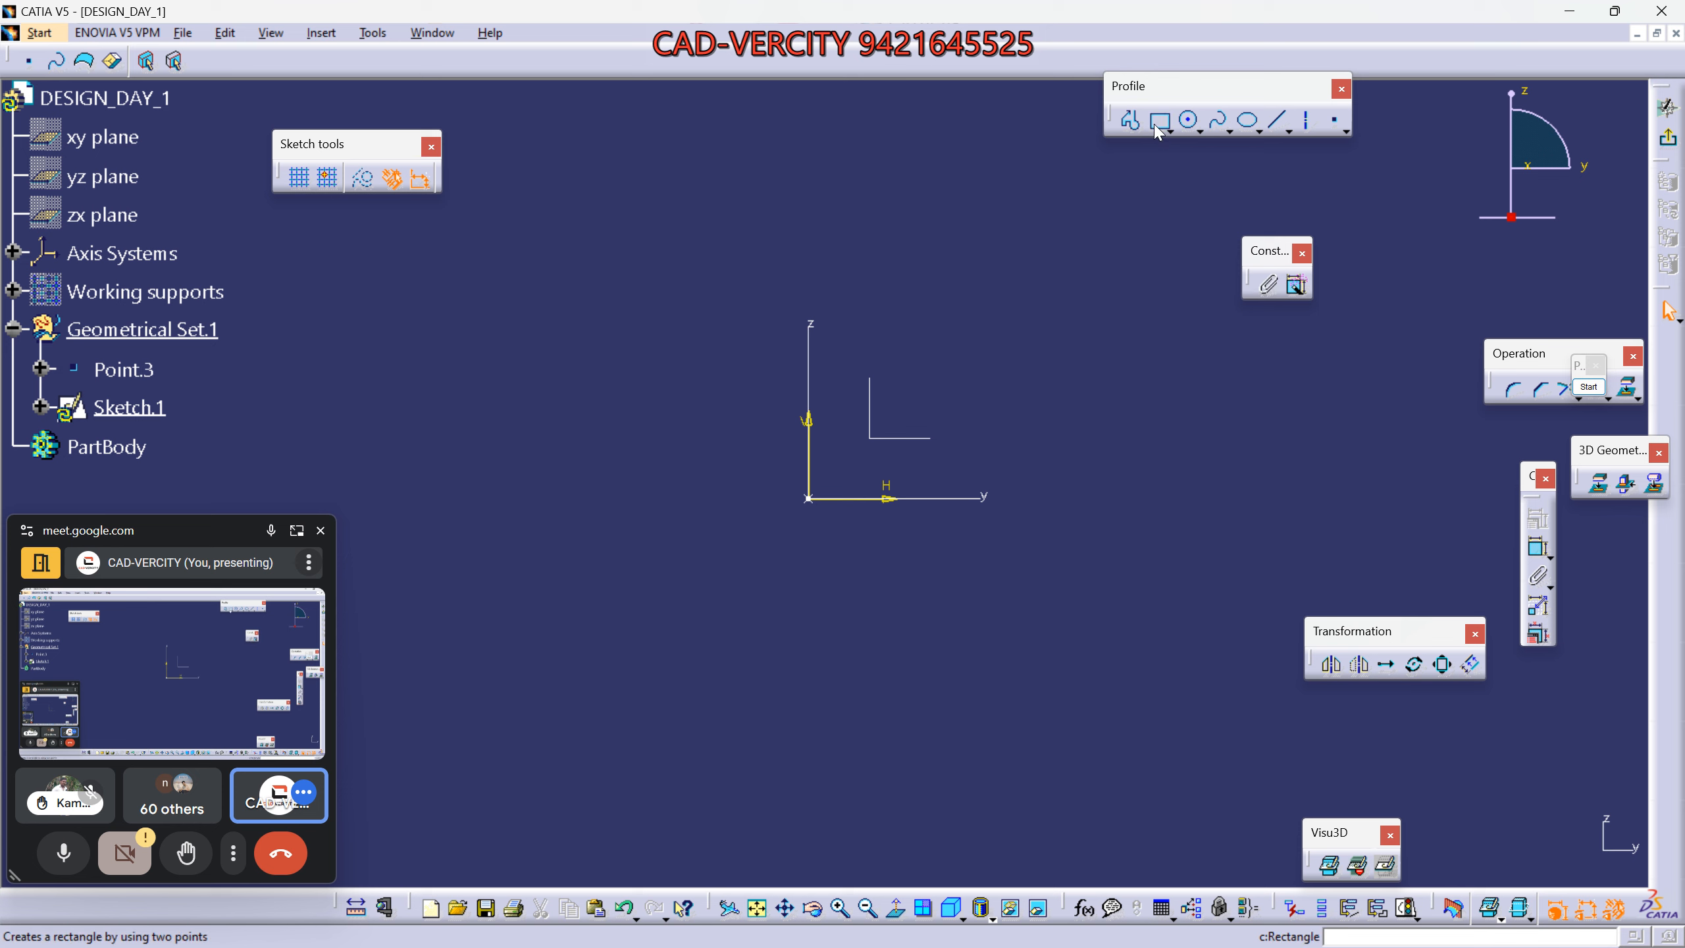
# Restore the contents and positions of all Sketcher workbench toolbars, and close the ENOVIA V5 VPM Navigator toolbar.
pyautogui.moveTo(1187, 103); pyautogui.dragTo(1100, 141)
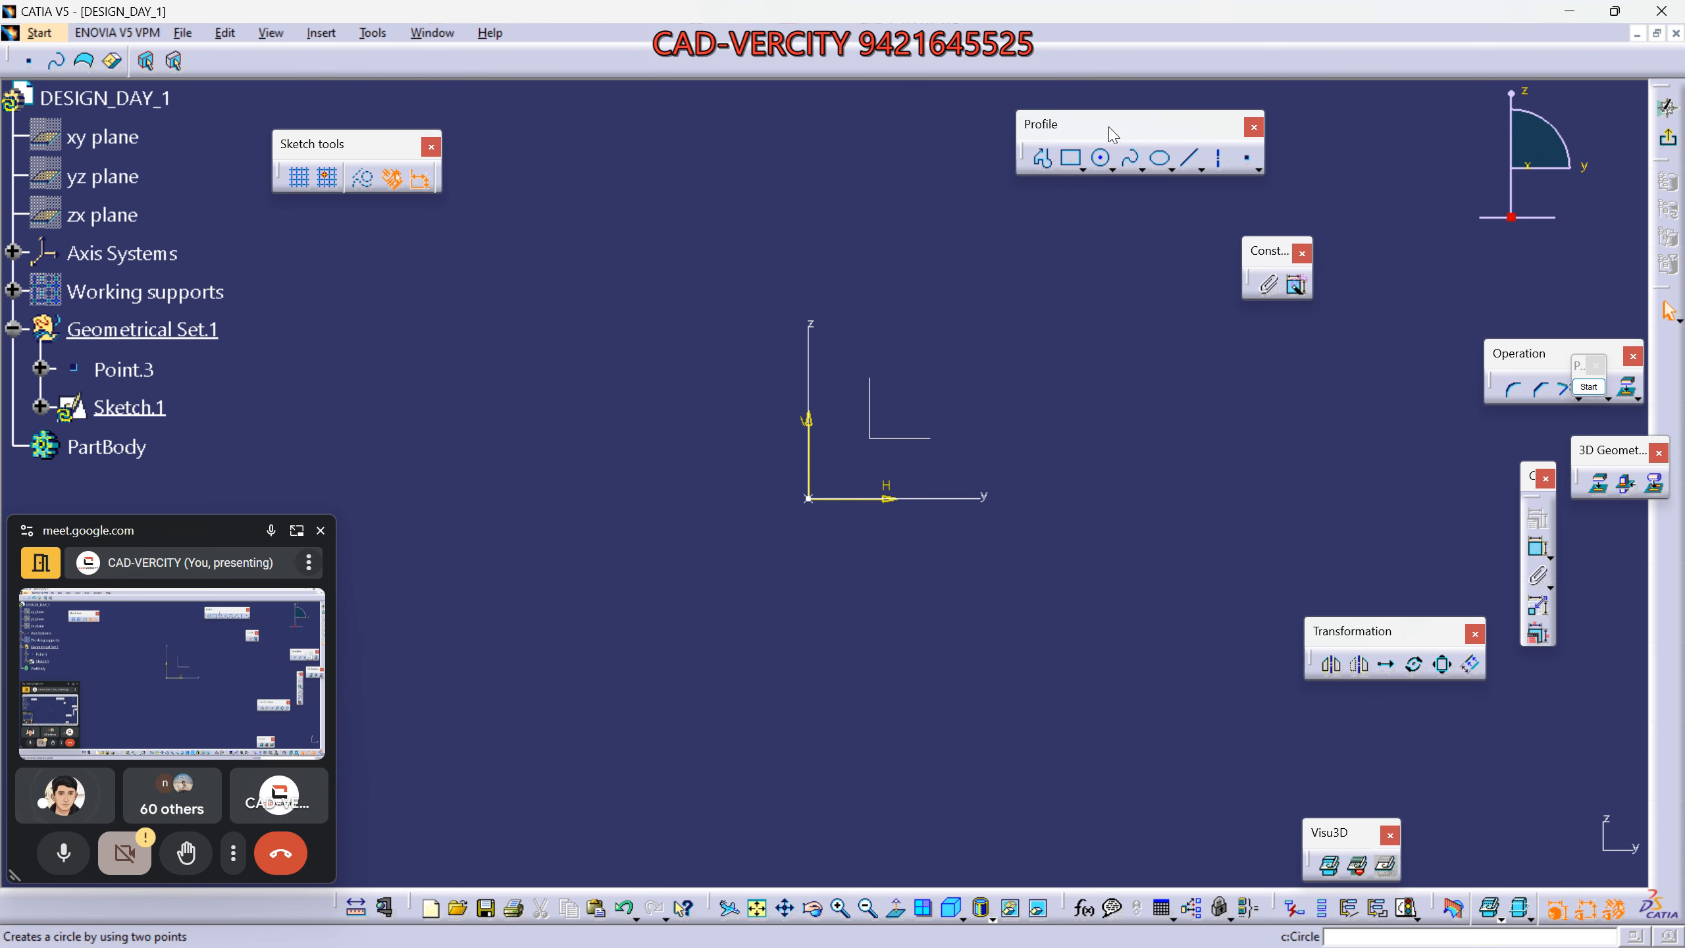
pyautogui.moveTo(1112, 135); pyautogui.dragTo(1160, 142)
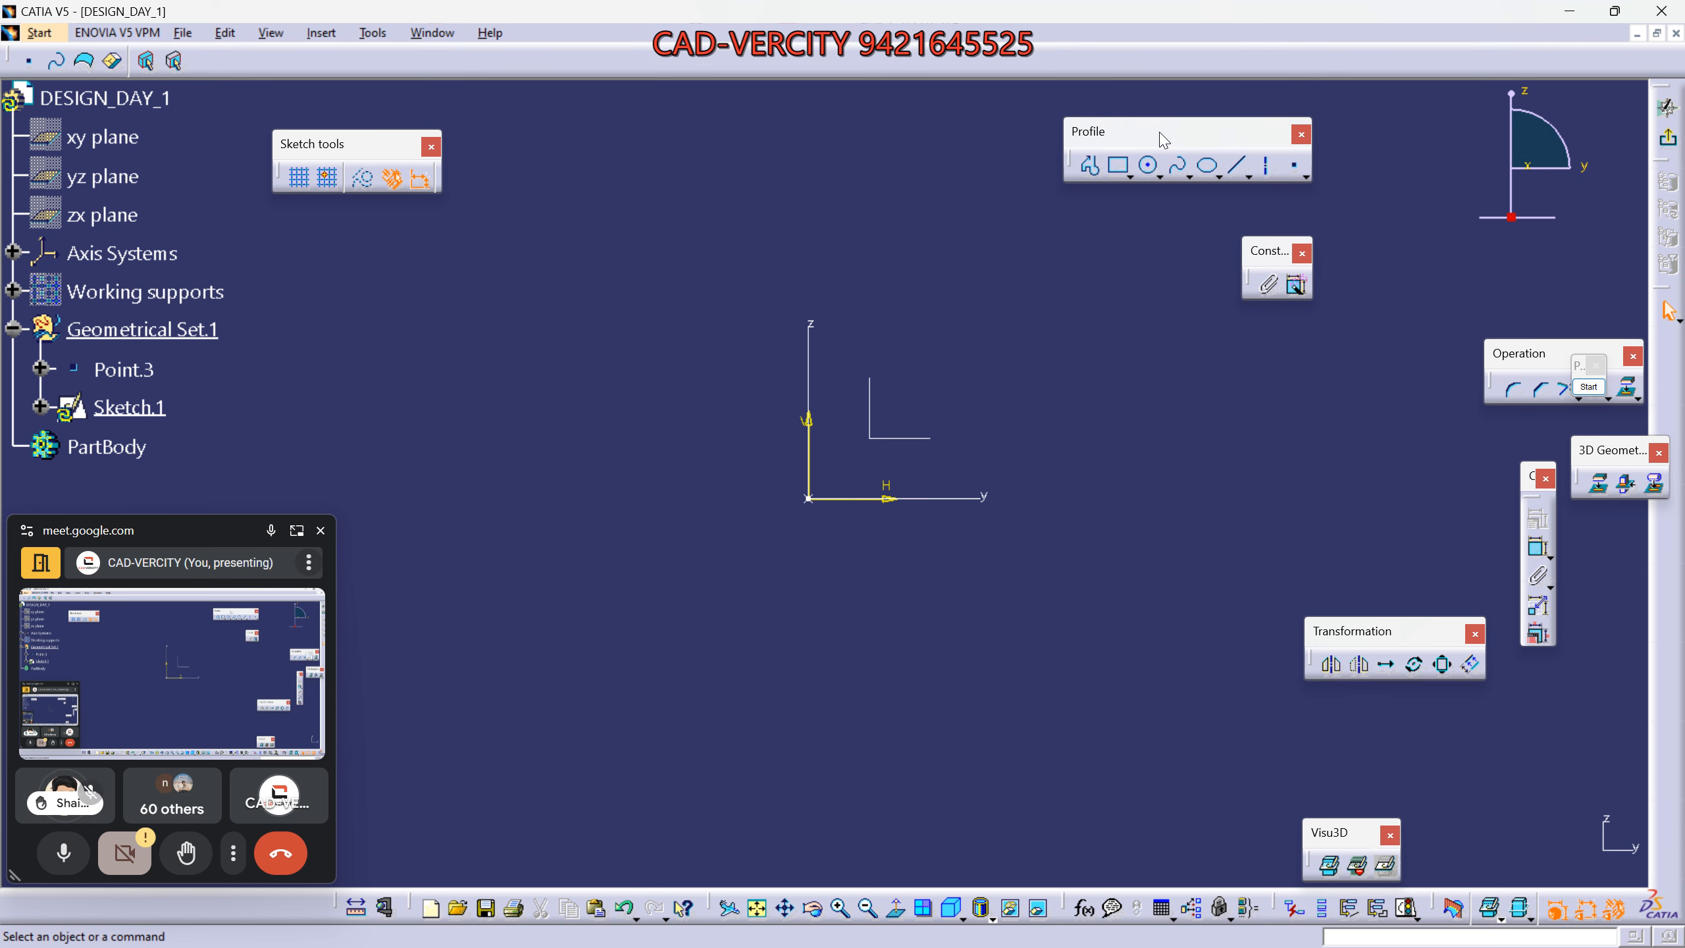
pyautogui.rightClick(1668, 219)
pyautogui.click(1547, 810)
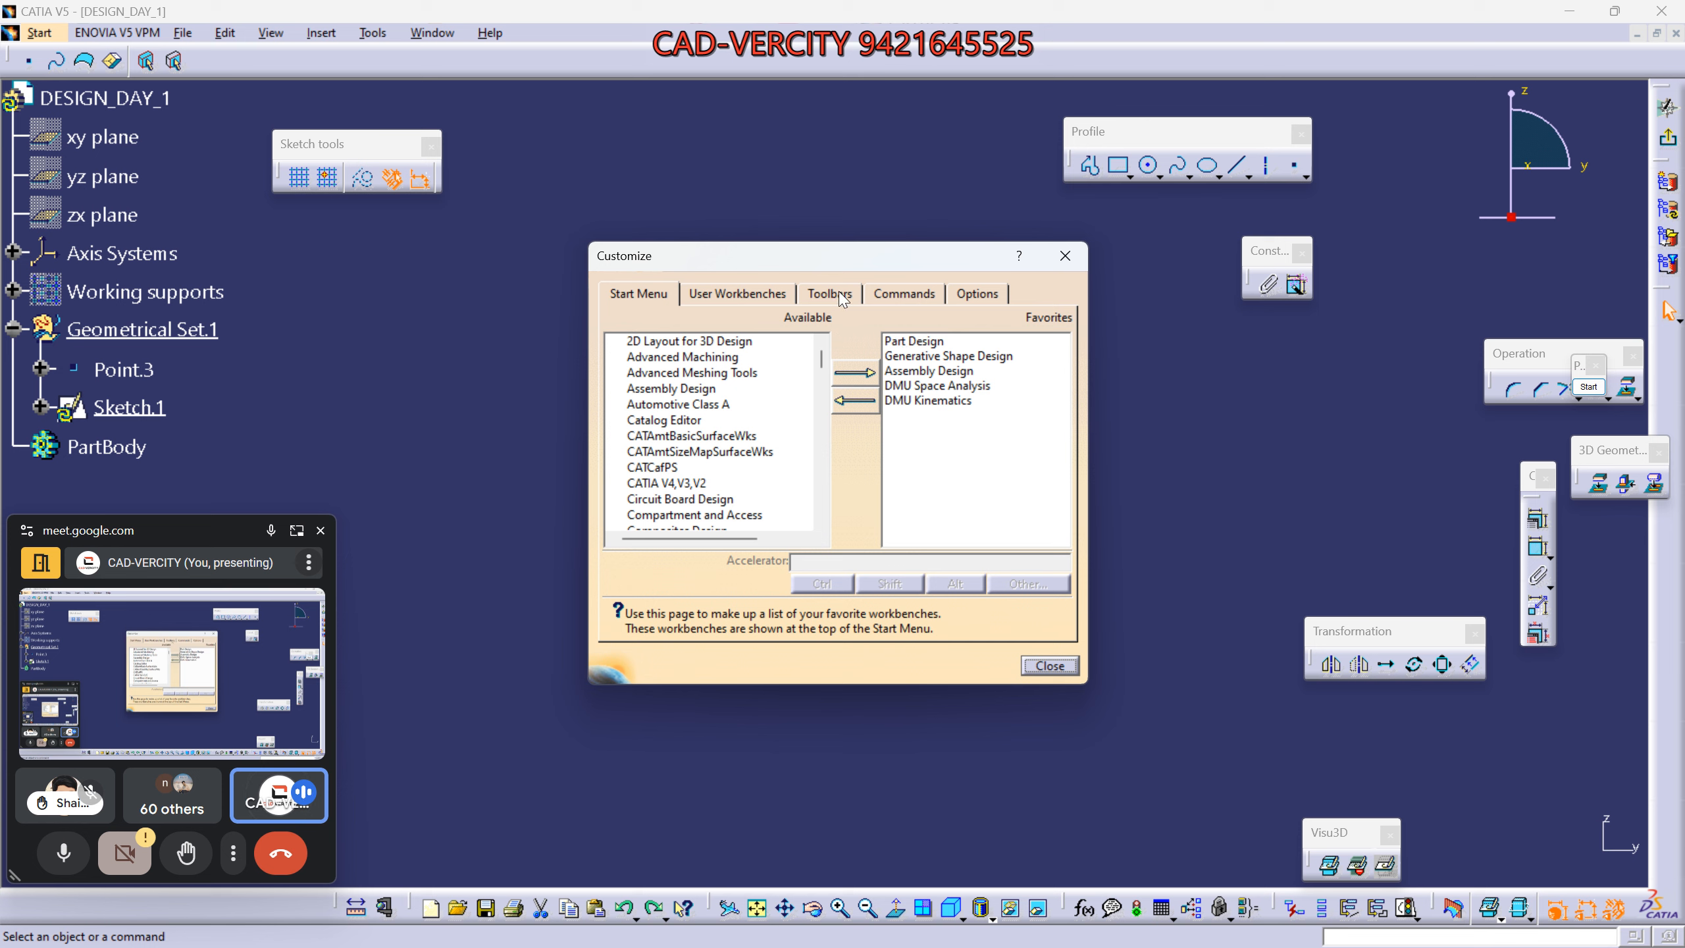
pyautogui.click(841, 296)
pyautogui.click(990, 419)
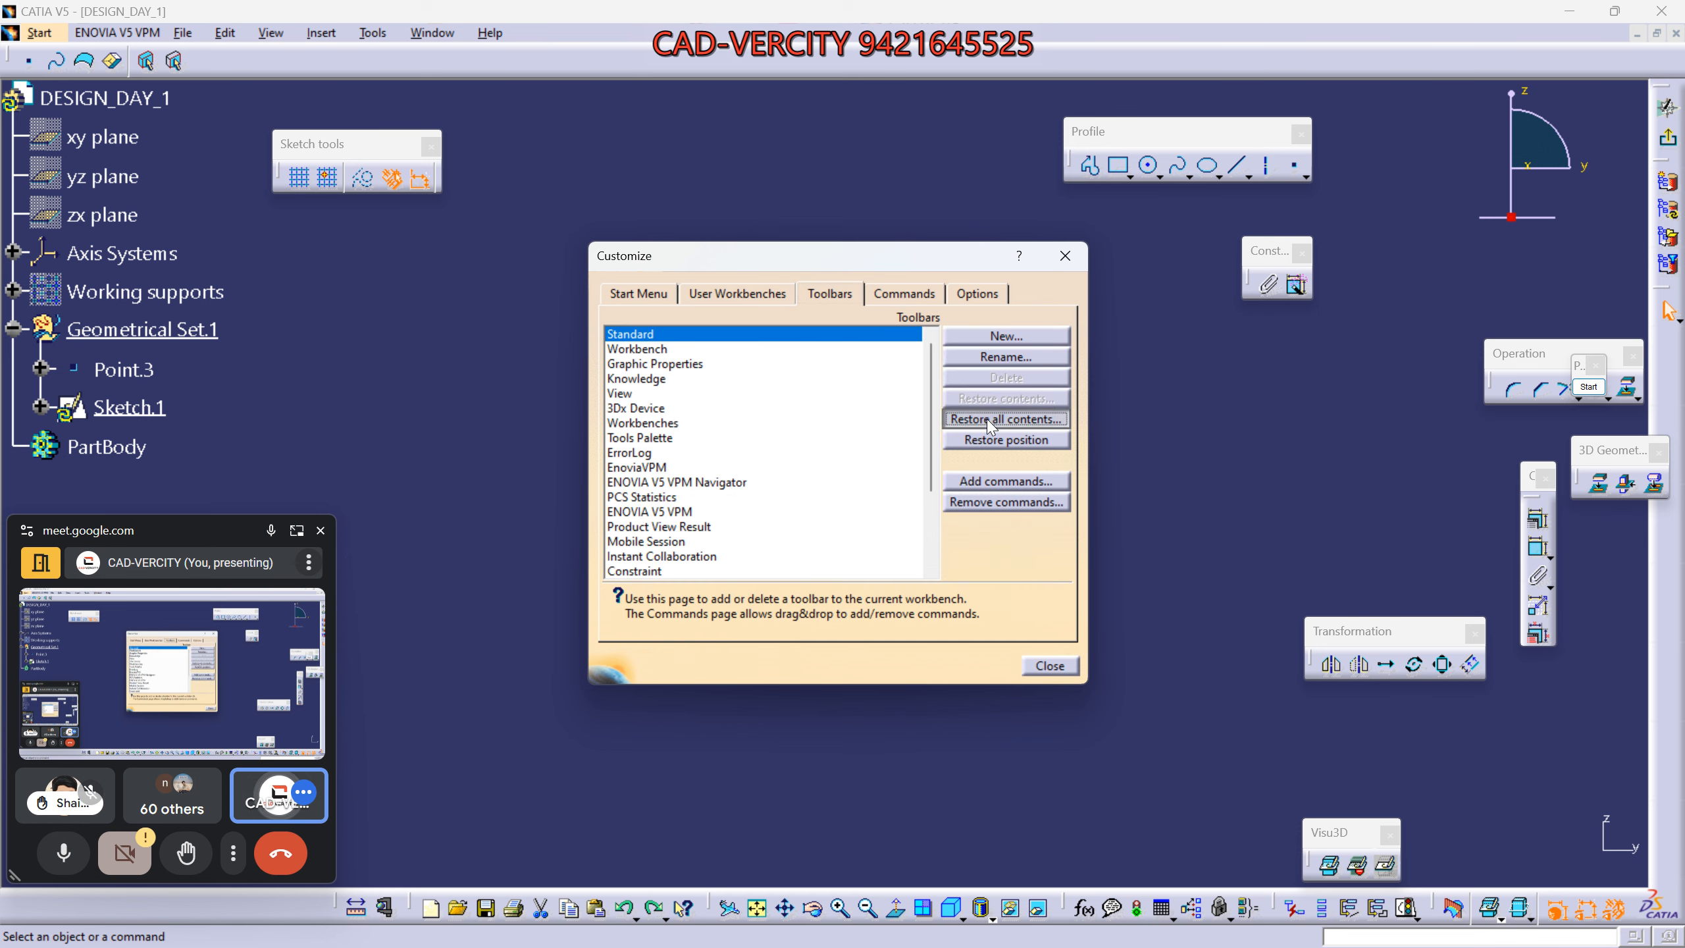
pyautogui.click(839, 527)
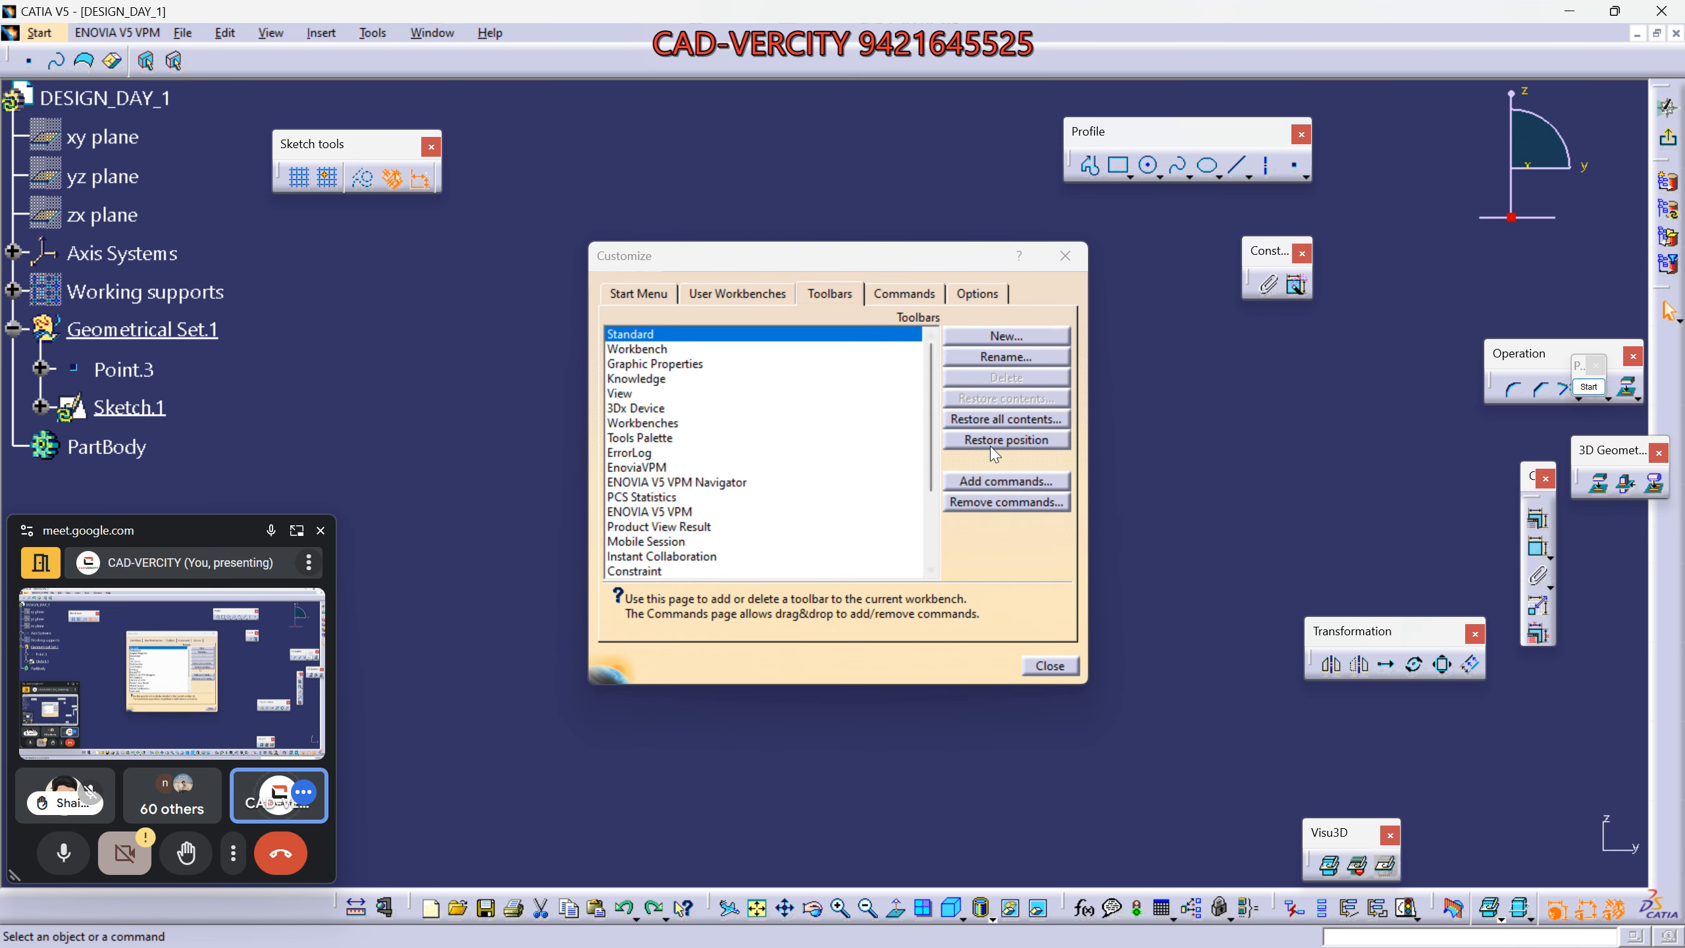
pyautogui.click(1006, 439)
pyautogui.click(838, 525)
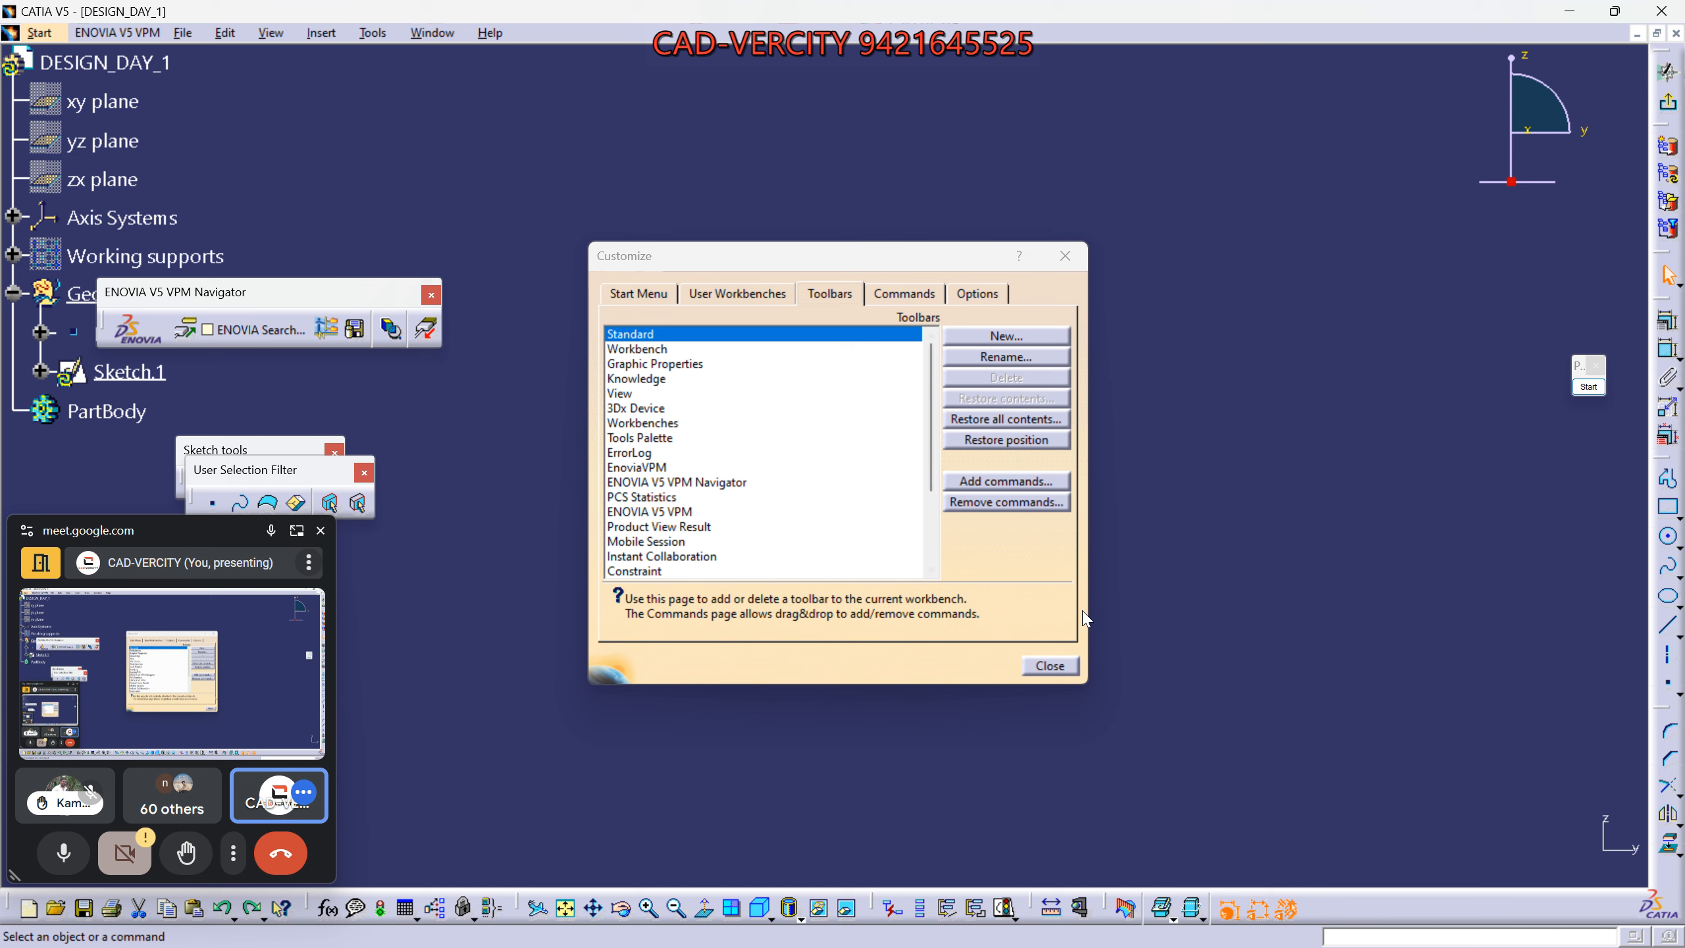
pyautogui.click(1049, 665)
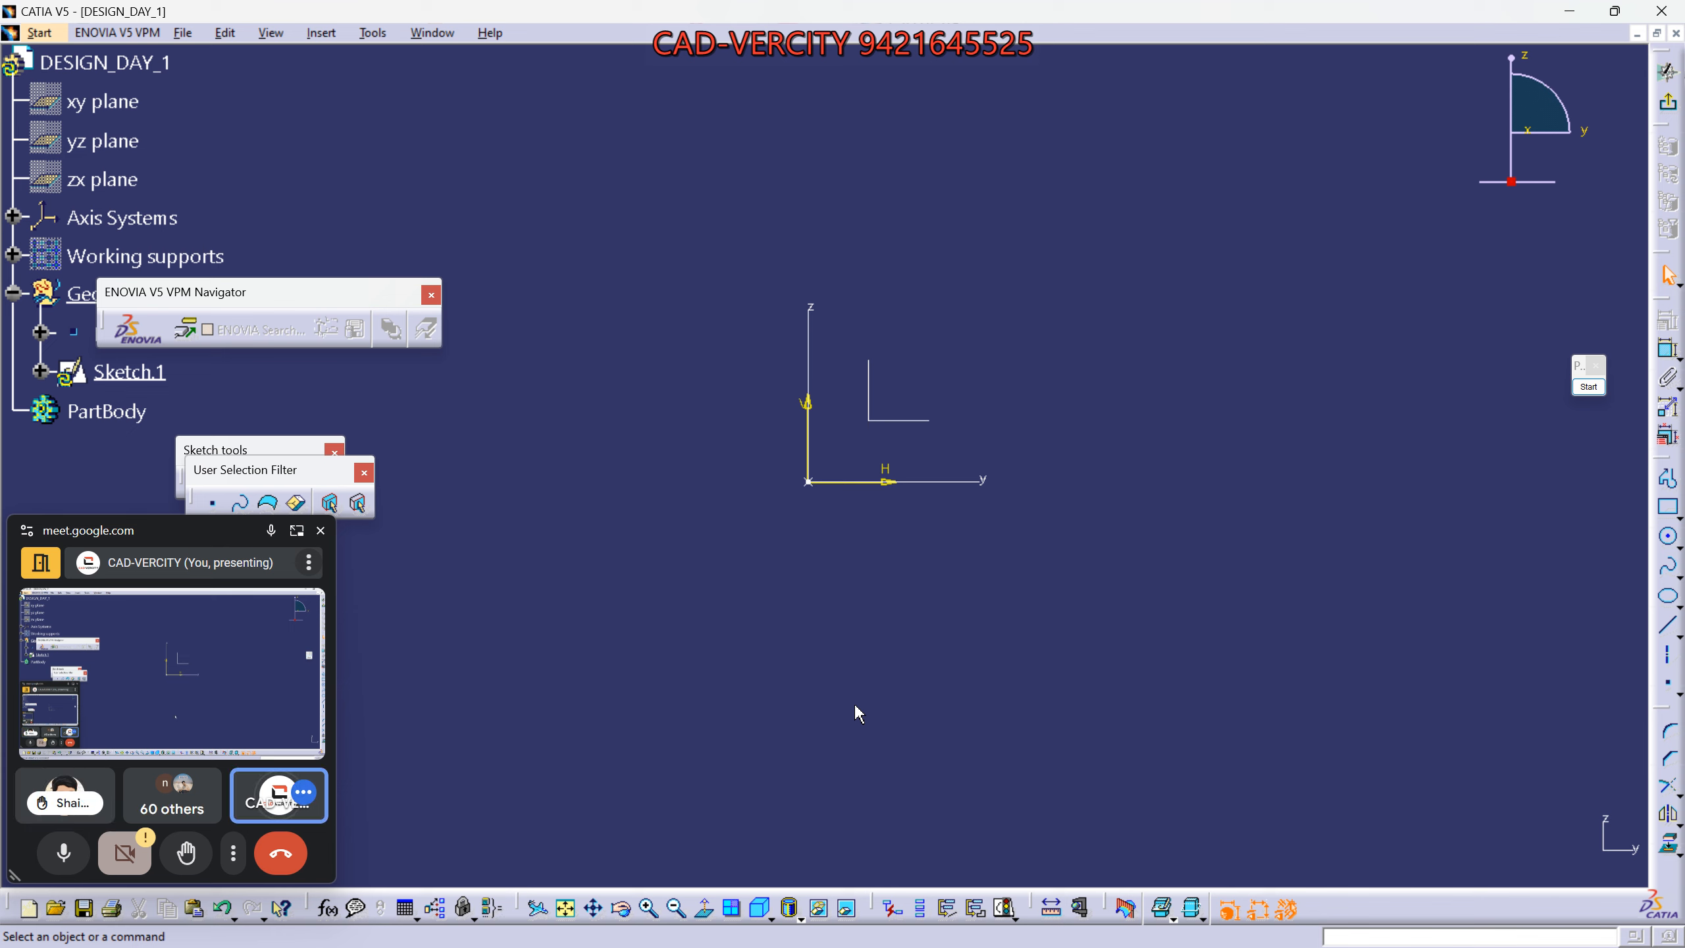
pyautogui.moveTo(385, 292); pyautogui.dragTo(632, 232)
pyautogui.click(677, 227)
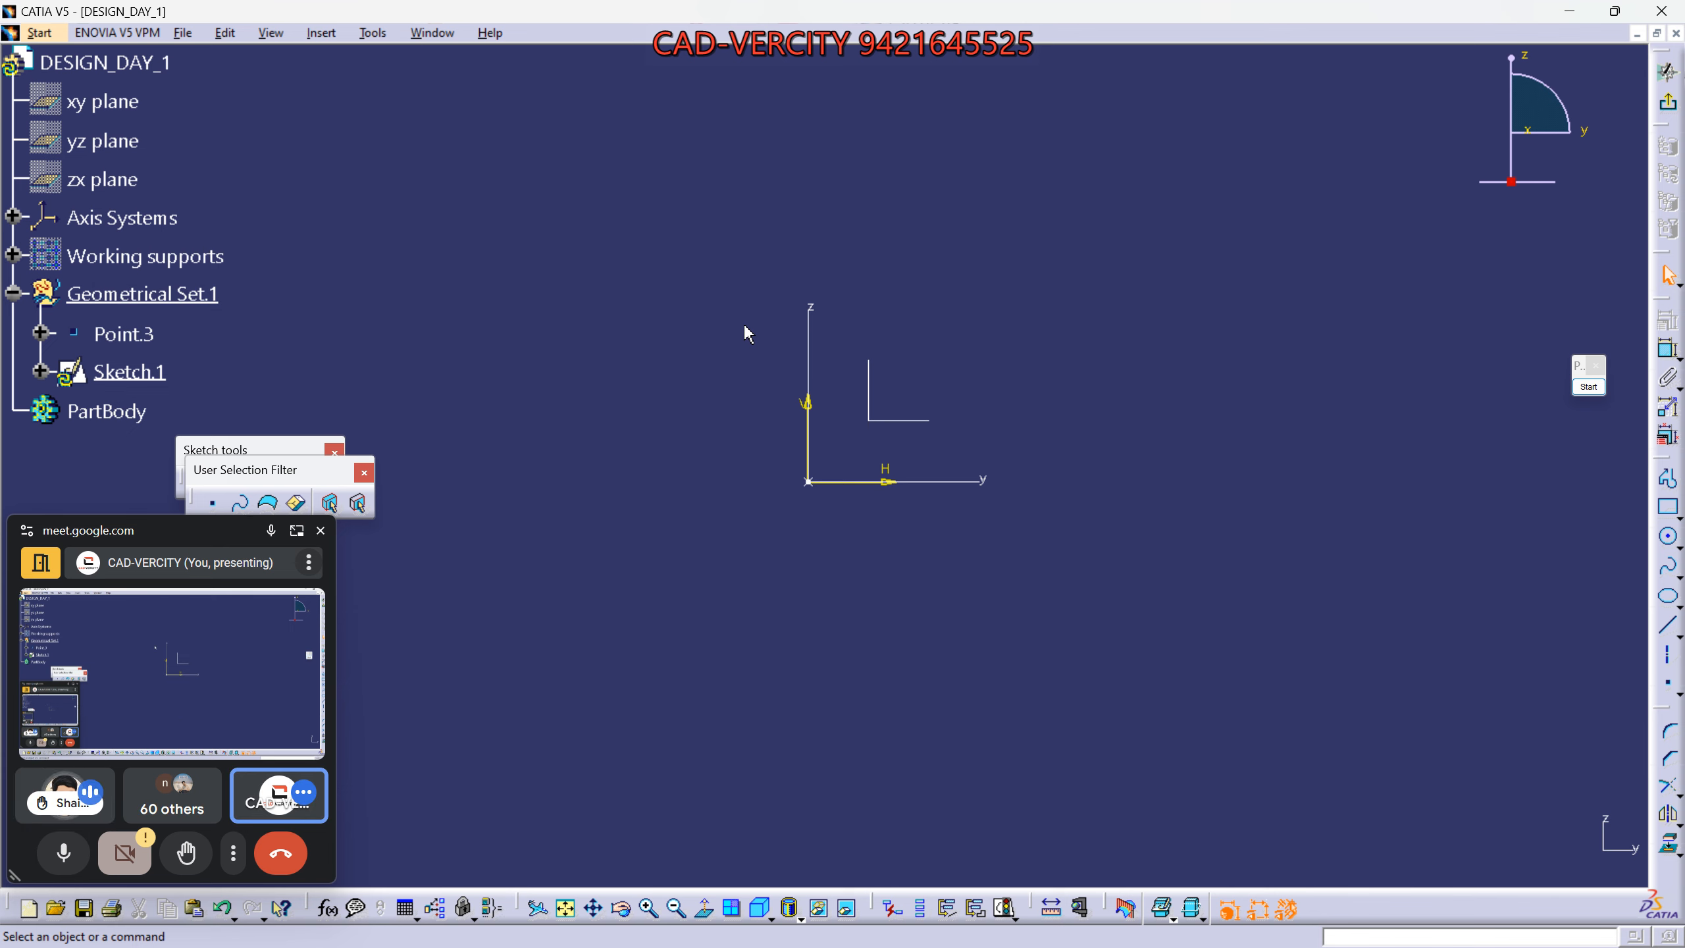
# Repeat the reset of all toolbar contents and positions in the Customize dialog for the Sketcher workbench.
pyautogui.rightClick(1655, 295)
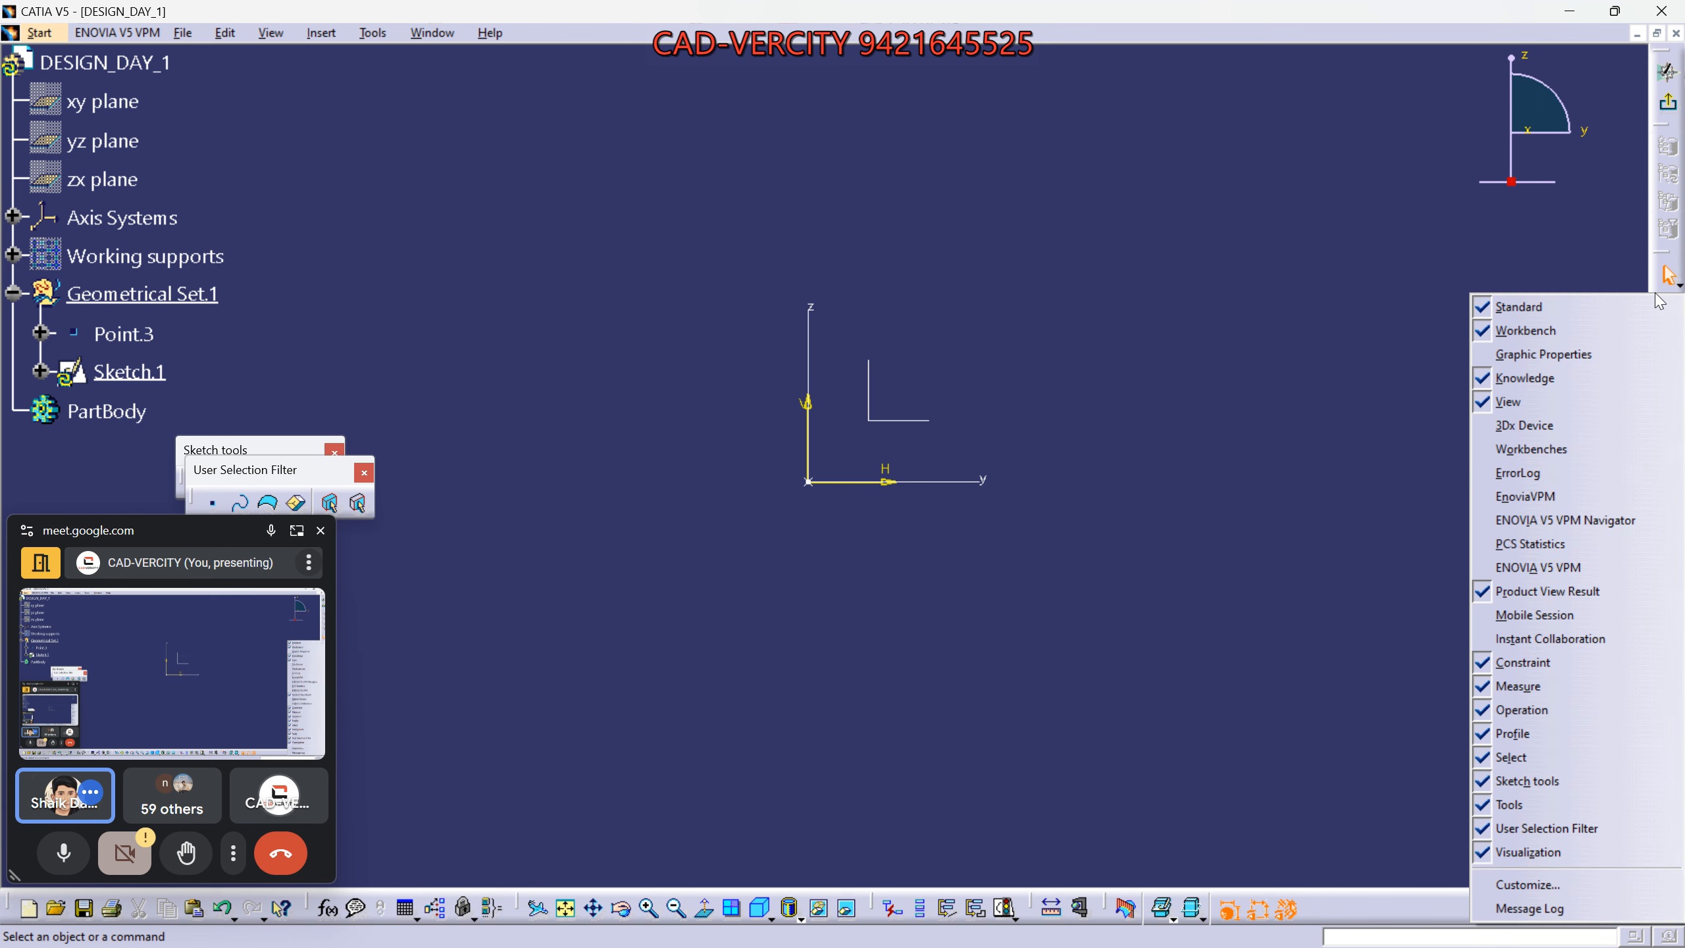
pyautogui.click(1556, 885)
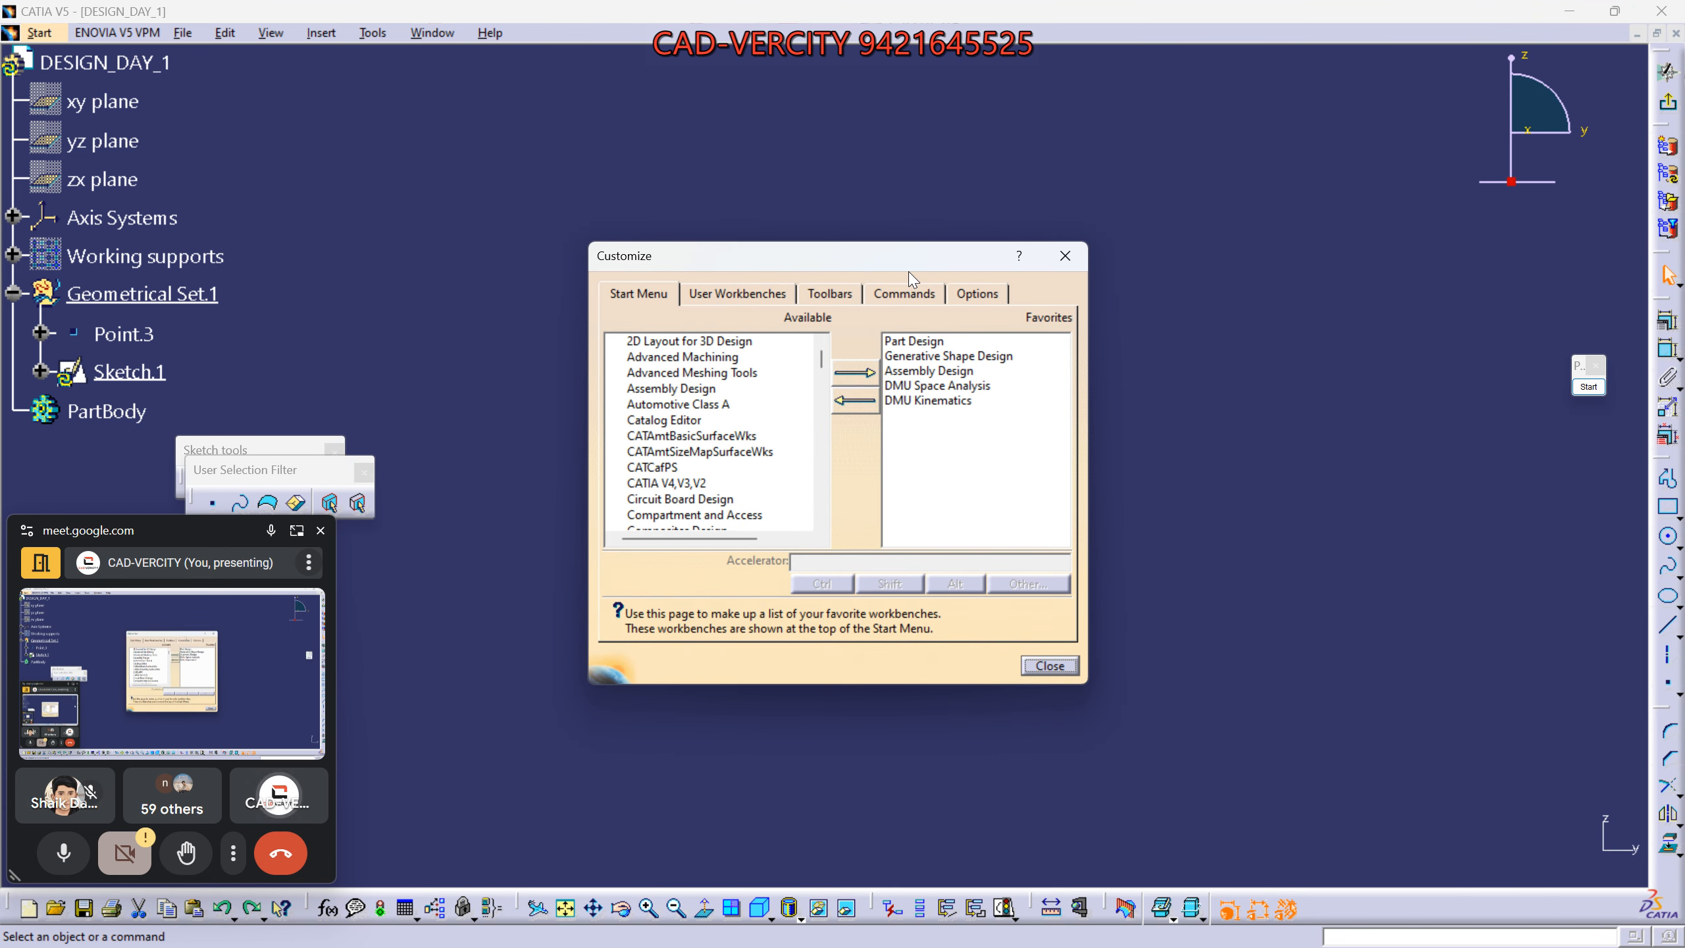
pyautogui.moveTo(932, 260); pyautogui.dragTo(1179, 267)
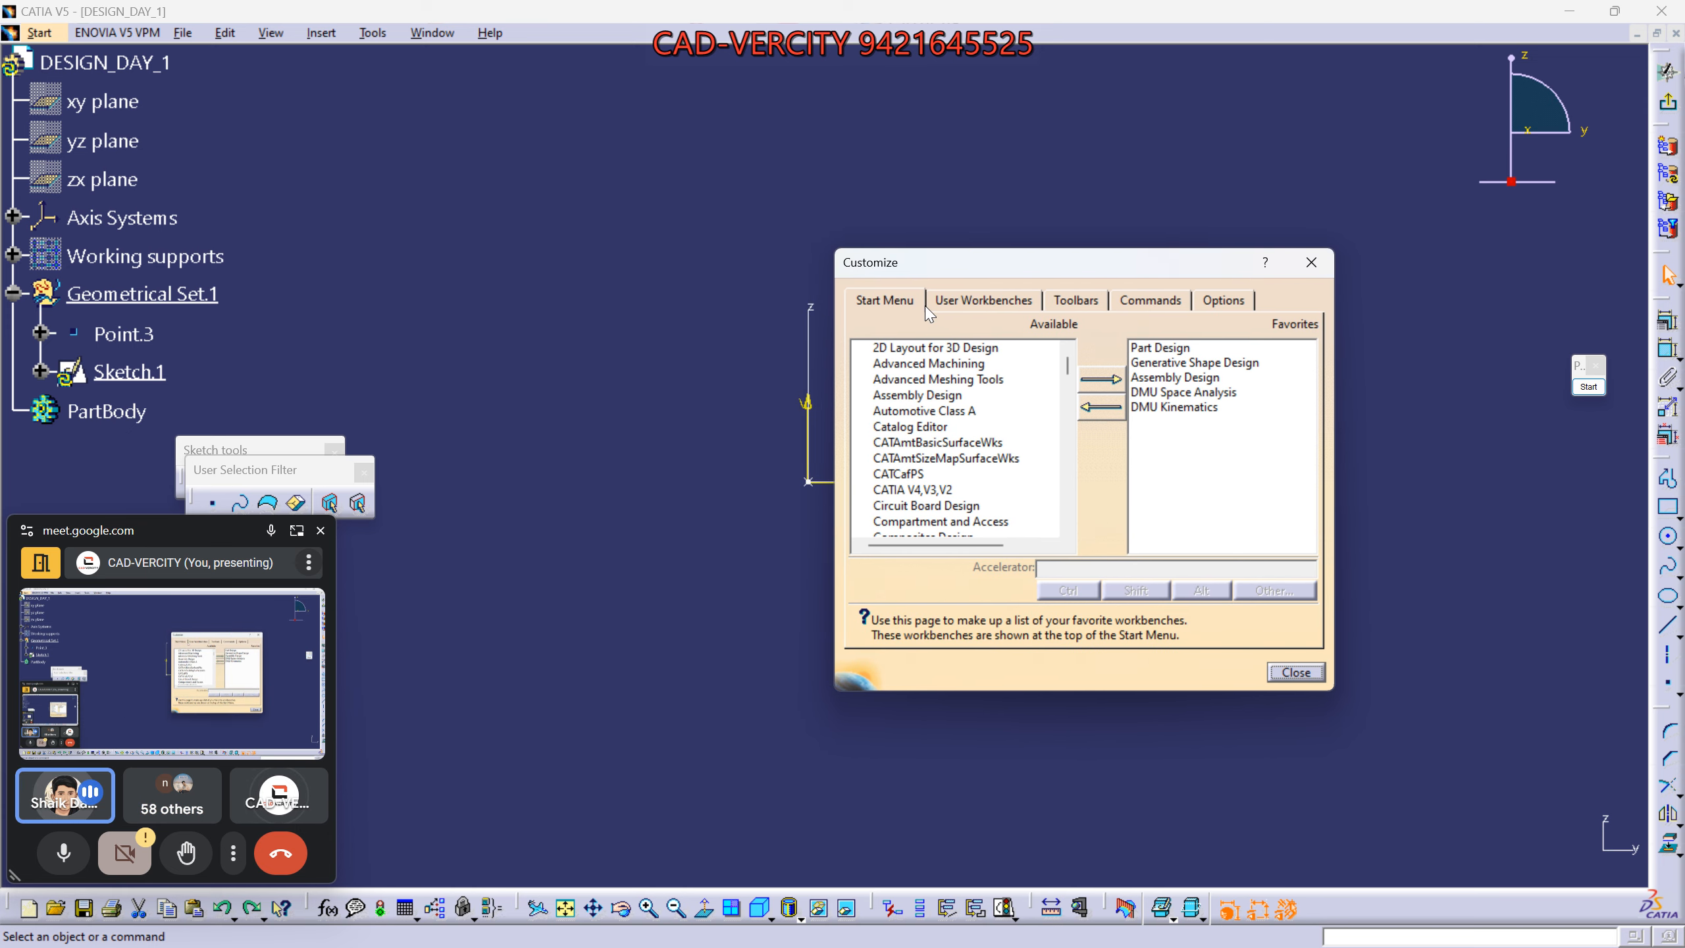
pyautogui.click(1076, 300)
pyautogui.click(1252, 425)
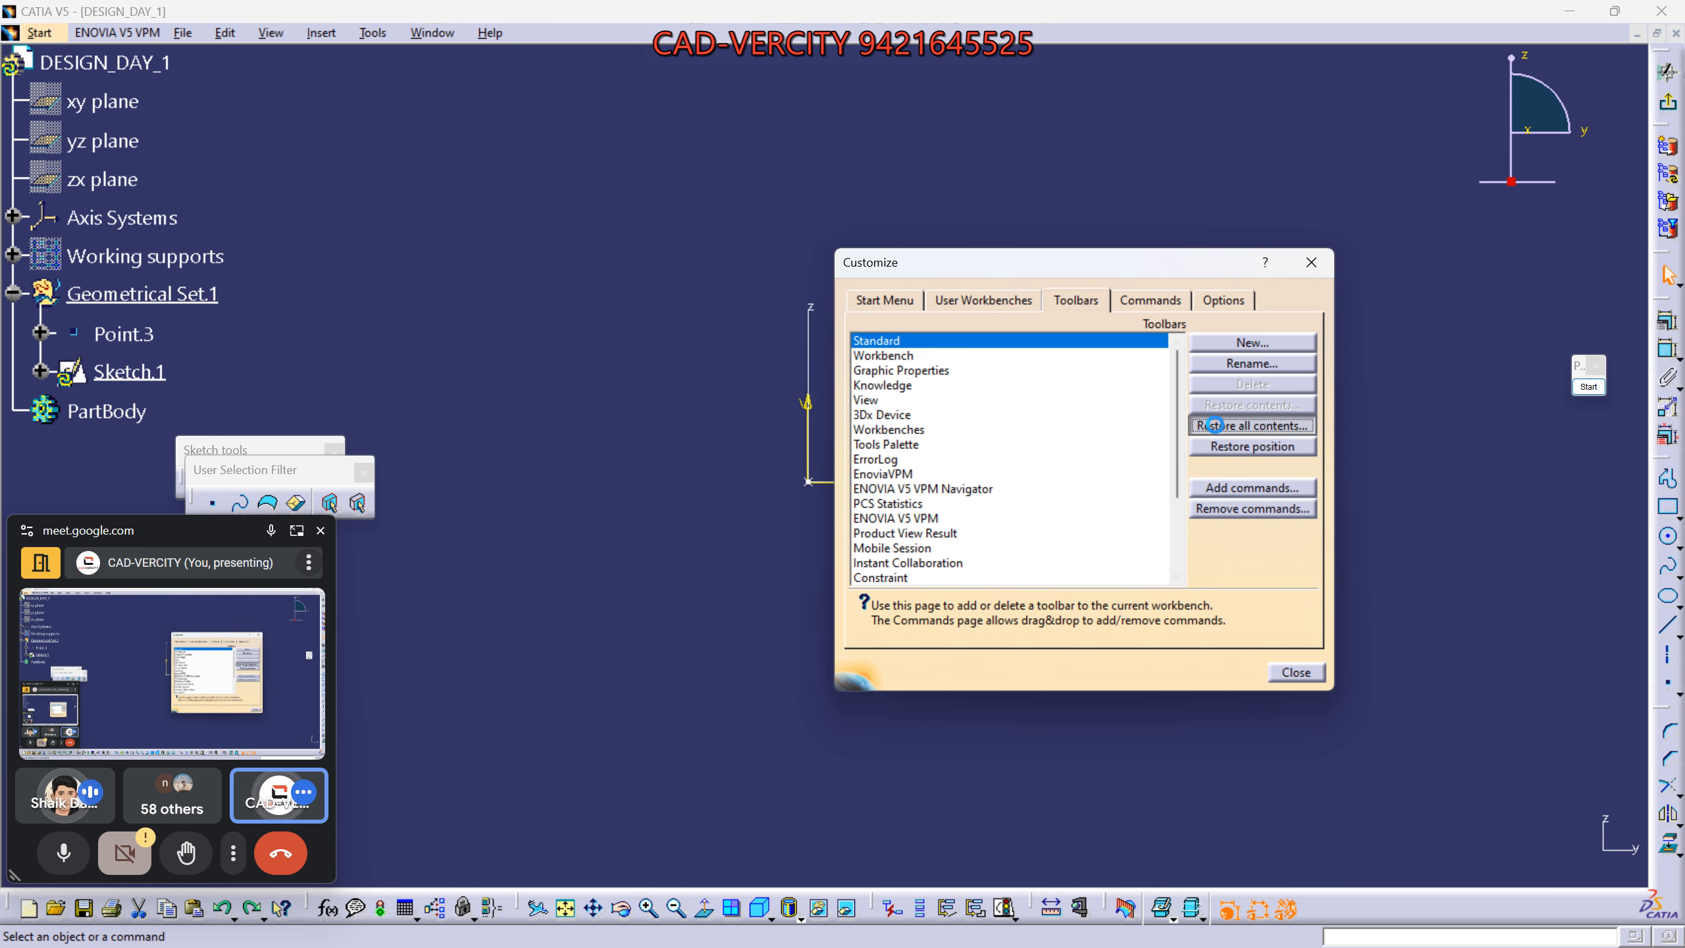
pyautogui.click(838, 524)
pyautogui.click(1252, 446)
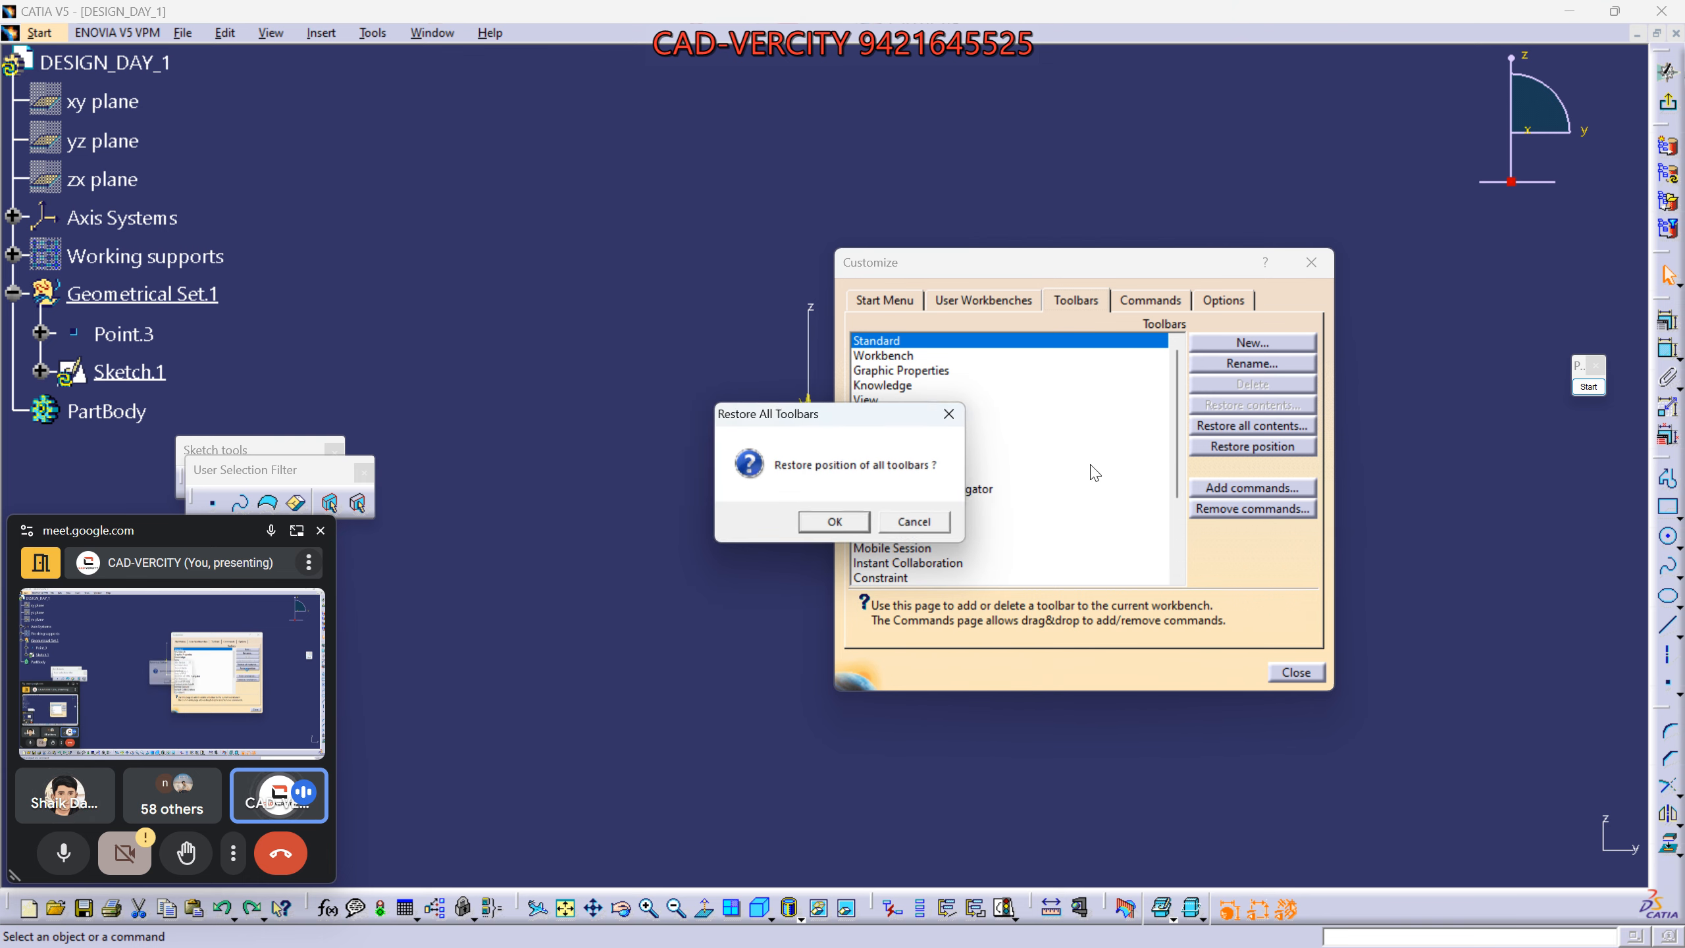
pyautogui.click(838, 524)
pyautogui.click(1294, 672)
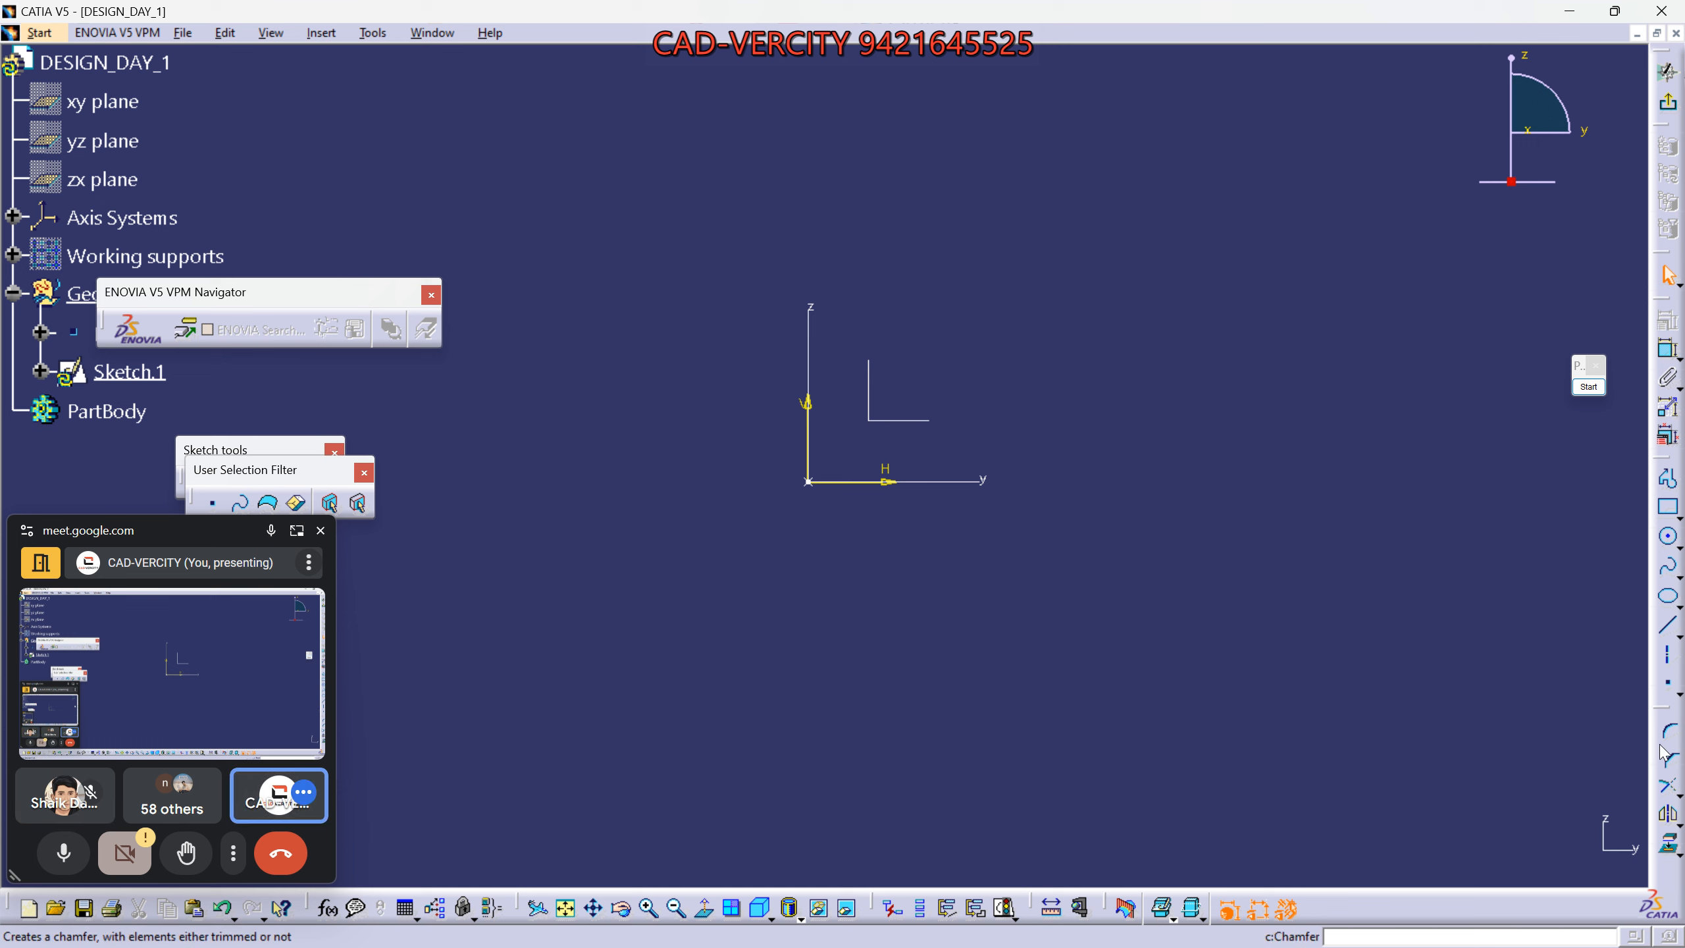
# Arrange the toolbars around the sketch: float Profile and Operation, close ENOVIA V5 VPM Navigator, and move User Selection Filter and Sketch tools above the axes.
pyautogui.moveTo(1662, 457); pyautogui.dragTo(1465, 348)
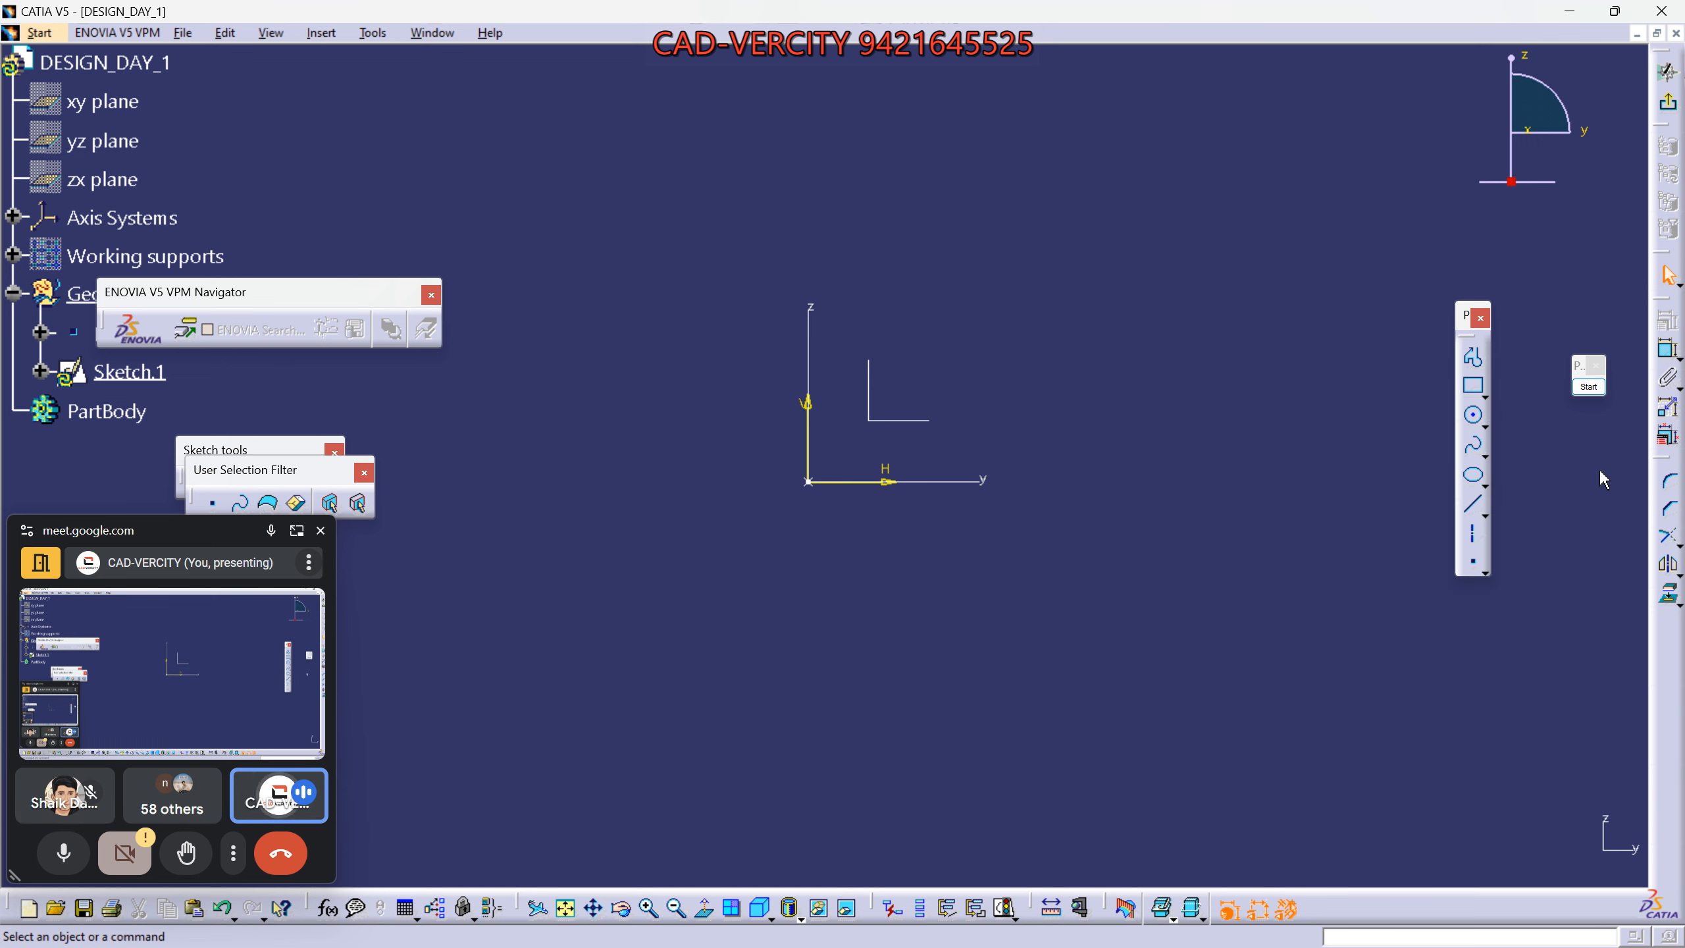
pyautogui.moveTo(1668, 707); pyautogui.dragTo(1397, 570)
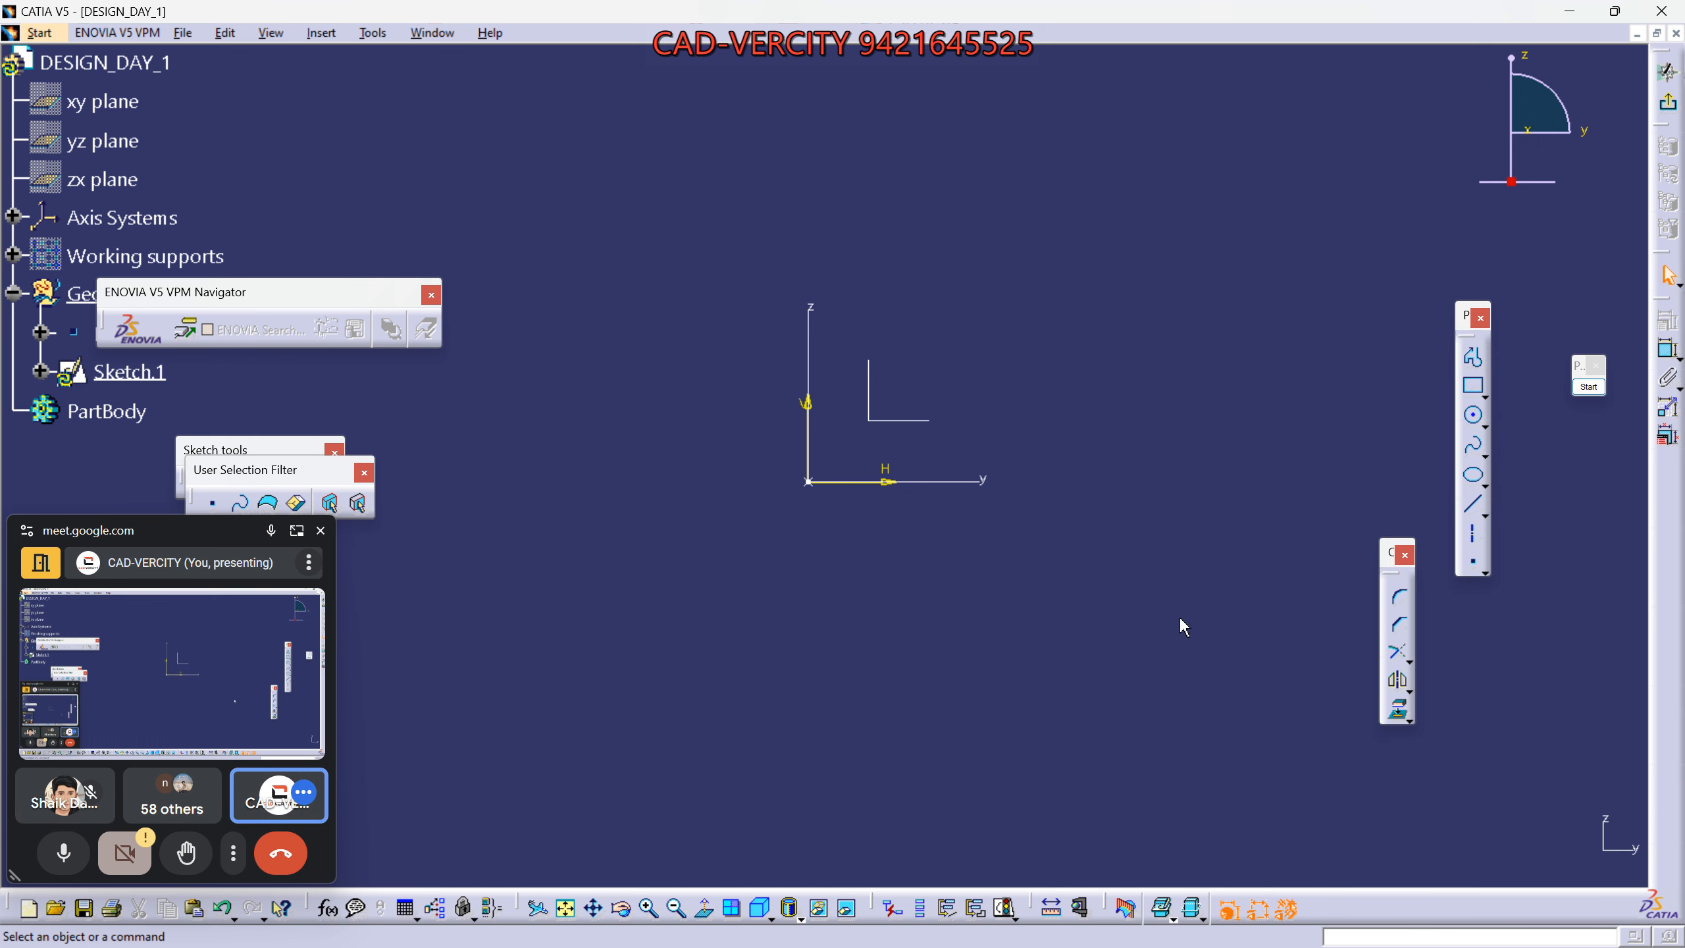
pyautogui.click(431, 295)
pyautogui.moveTo(265, 470); pyautogui.dragTo(547, 80)
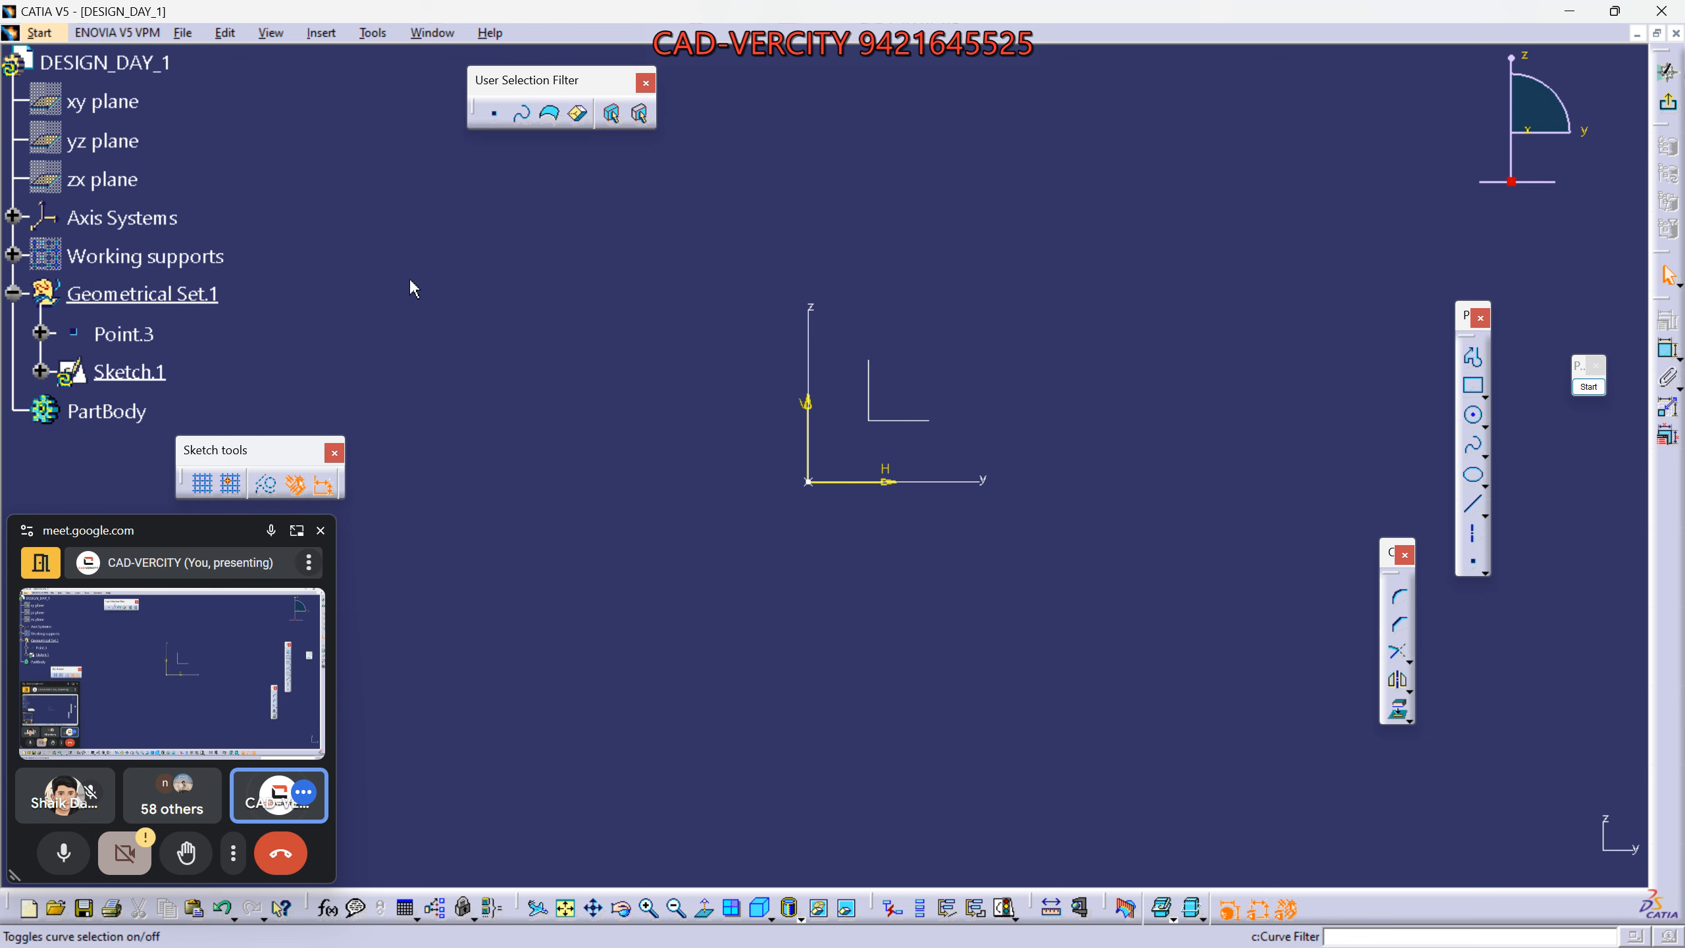
pyautogui.moveTo(246, 463)
pyautogui.mouseDown()
pyautogui.moveTo(787, 103)
pyautogui.moveTo(832, 103)
pyautogui.mouseUp()
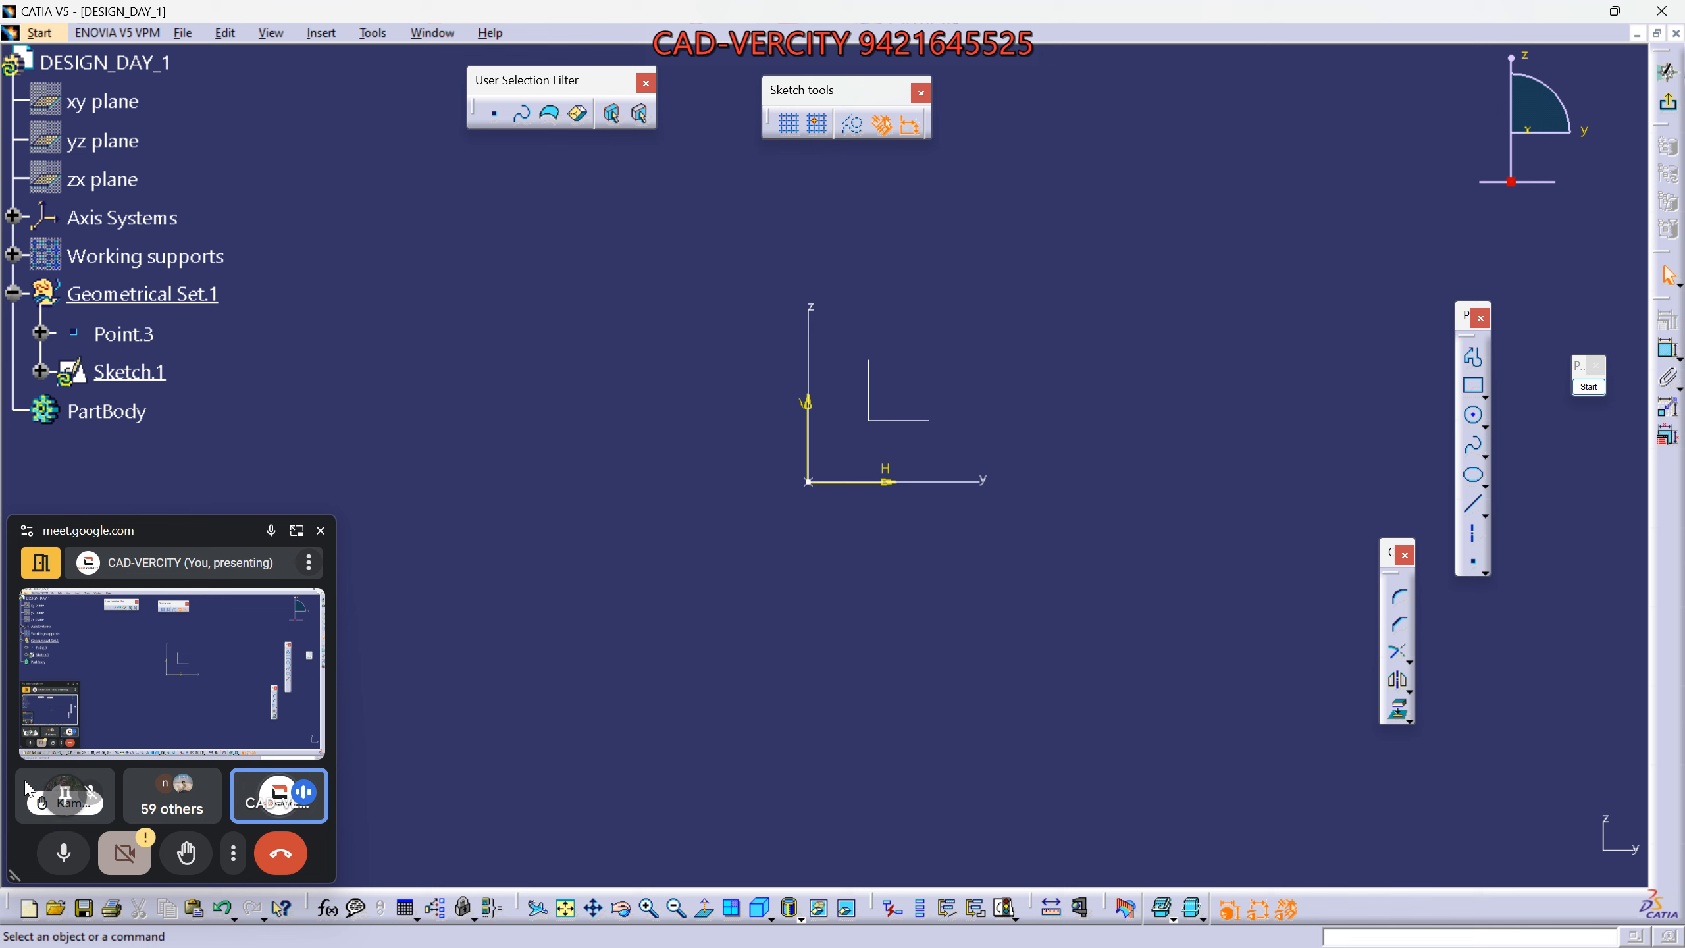
# Save the part, and make the floating Meet window wider and slightly shorter.
pyautogui.hotkey('ctrl', 's')
pyautogui.moveTo(338, 816); pyautogui.dragTo(503, 805)
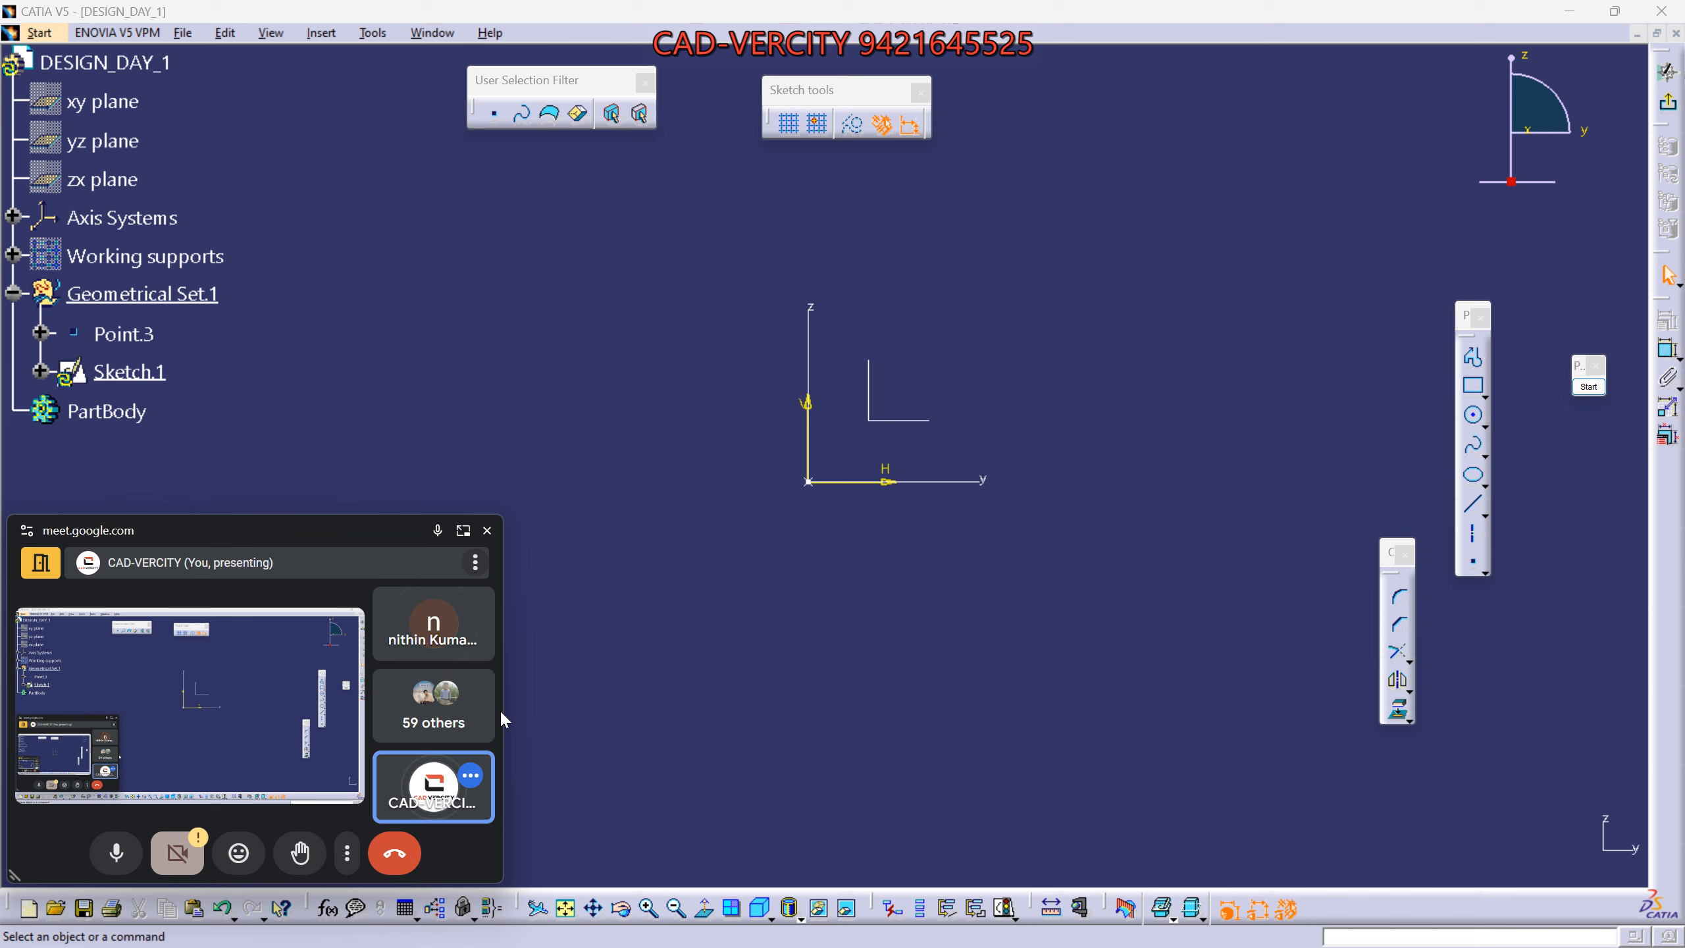
pyautogui.moveTo(279, 519); pyautogui.dragTo(288, 558)
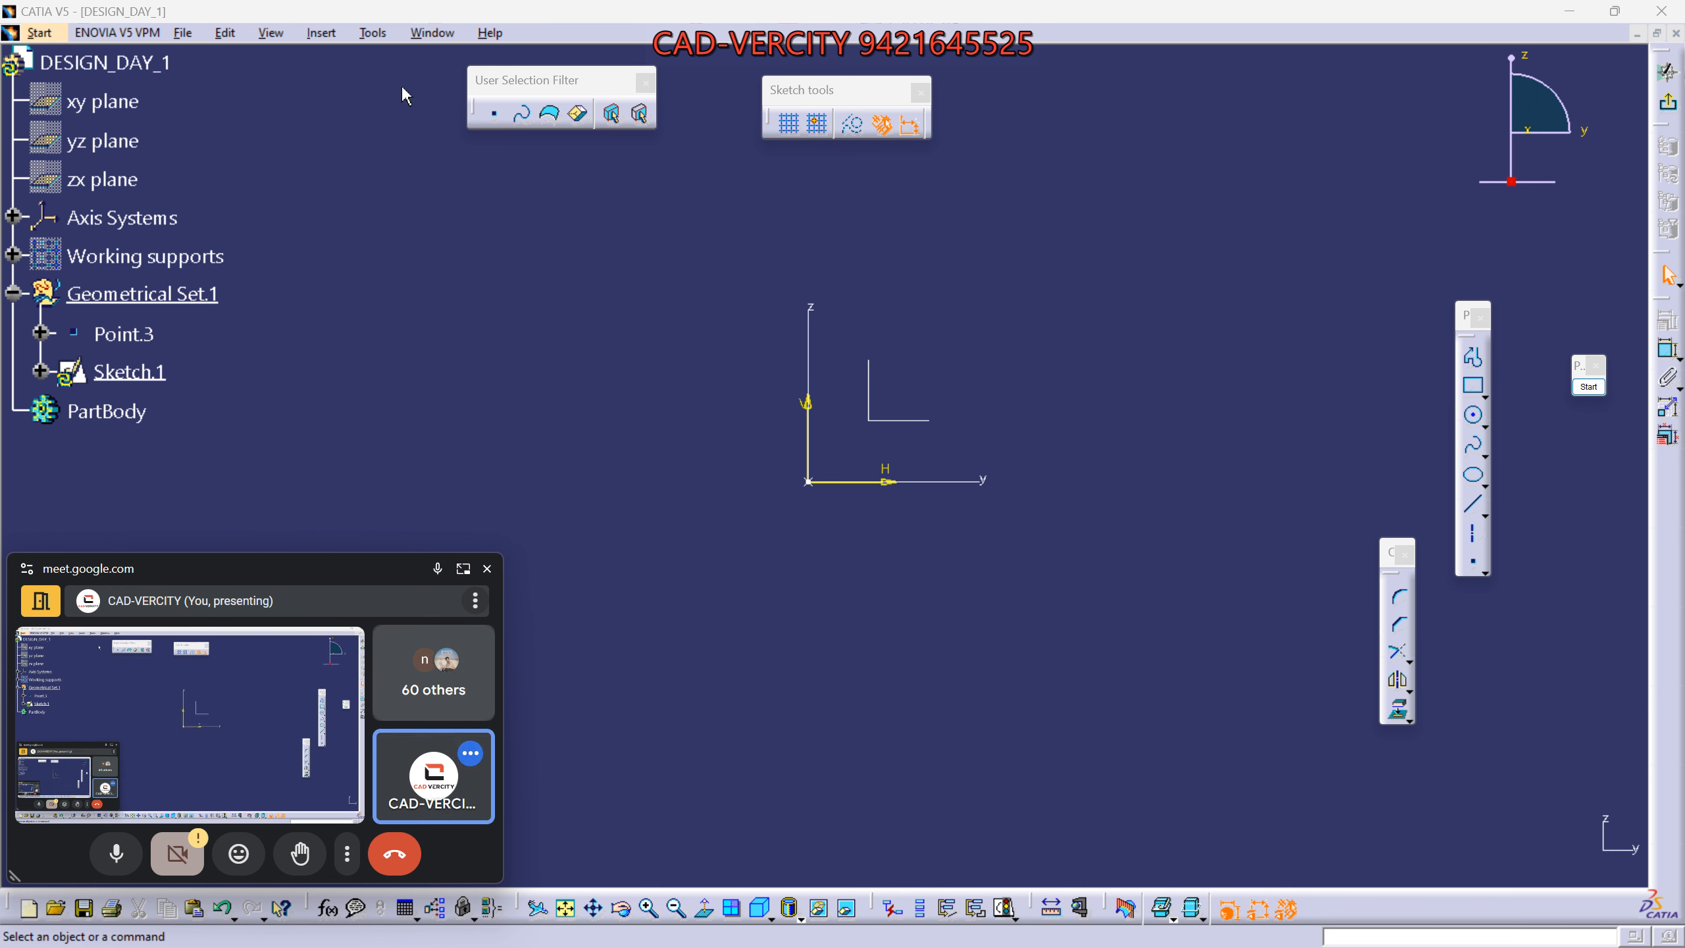
# Start the screen annotation and draw three green arrows from a common origin beside the sketch axes to illustrate the axis directions.
pyautogui.click(373, 33)
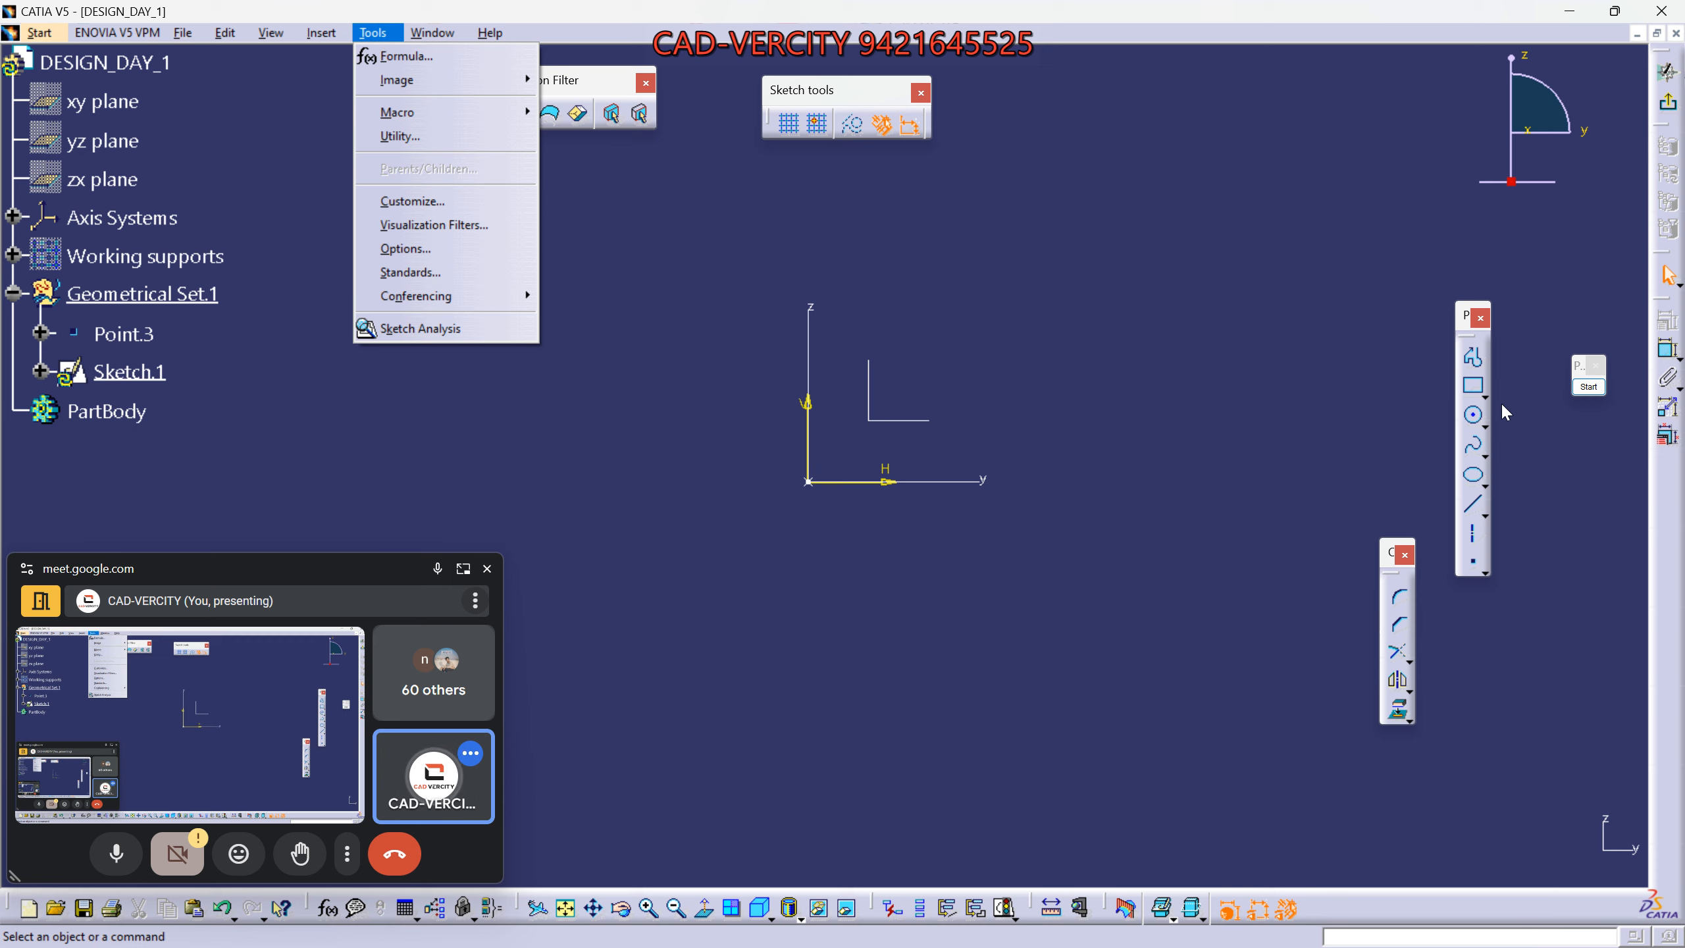
pyautogui.click(1588, 386)
pyautogui.click(1596, 541)
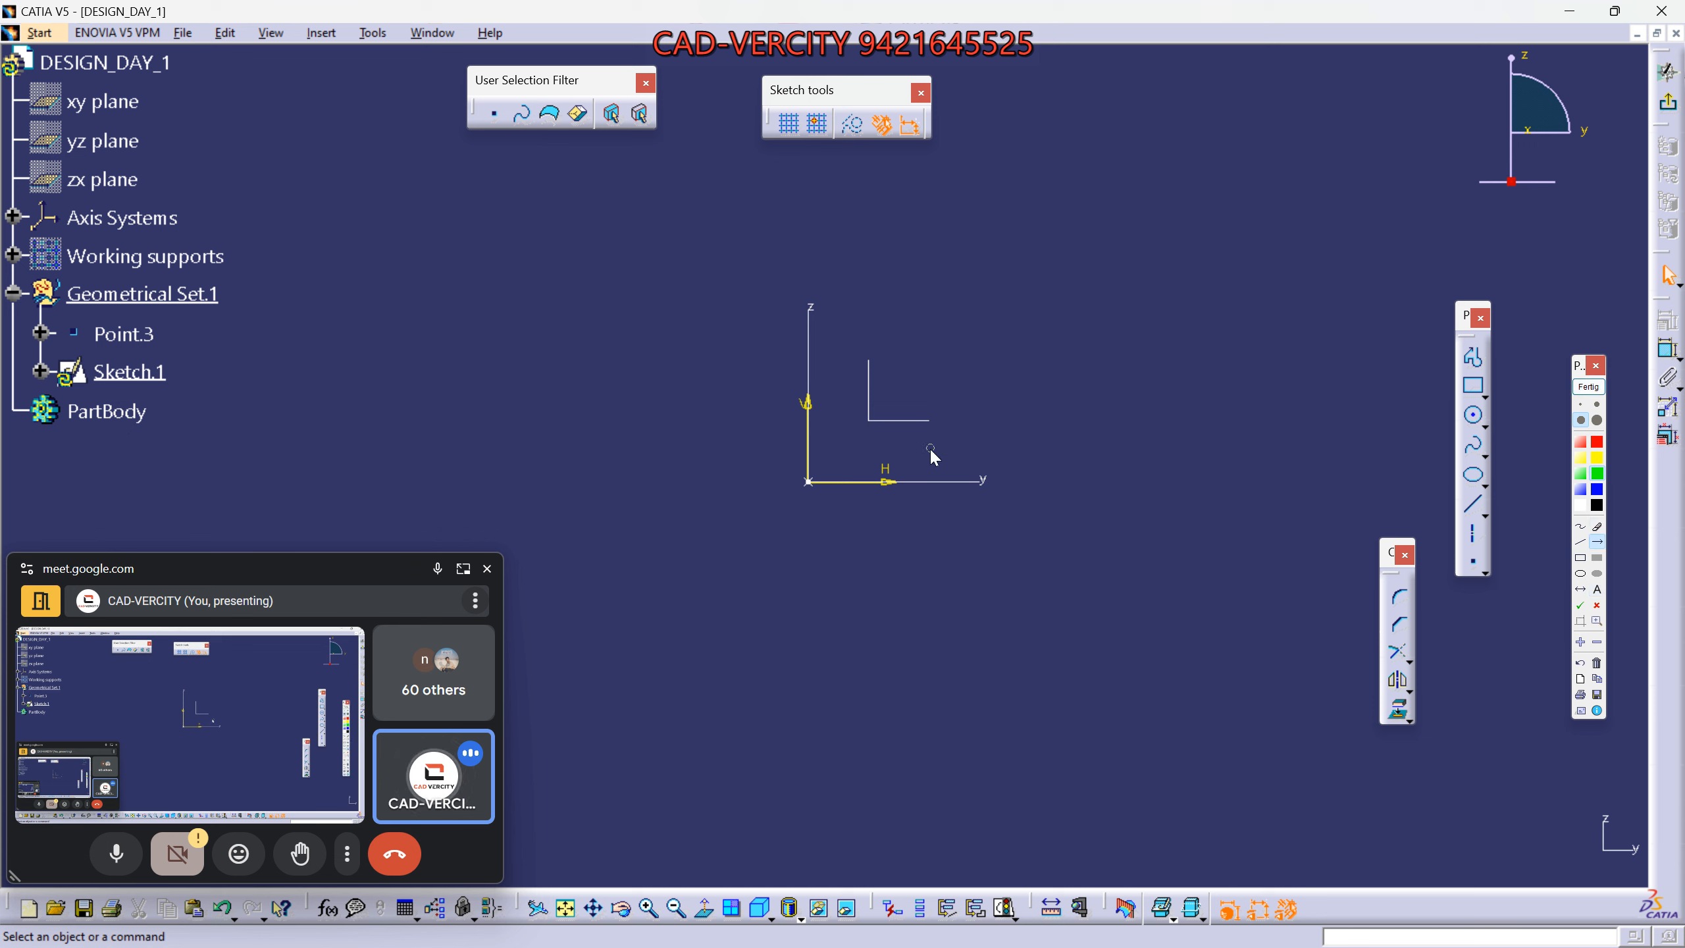
pyautogui.moveTo(964, 447)
pyautogui.mouseDown()
pyautogui.moveTo(965, 390)
pyautogui.moveTo(1028, 446)
pyautogui.moveTo(930, 474)
pyautogui.mouseUp()
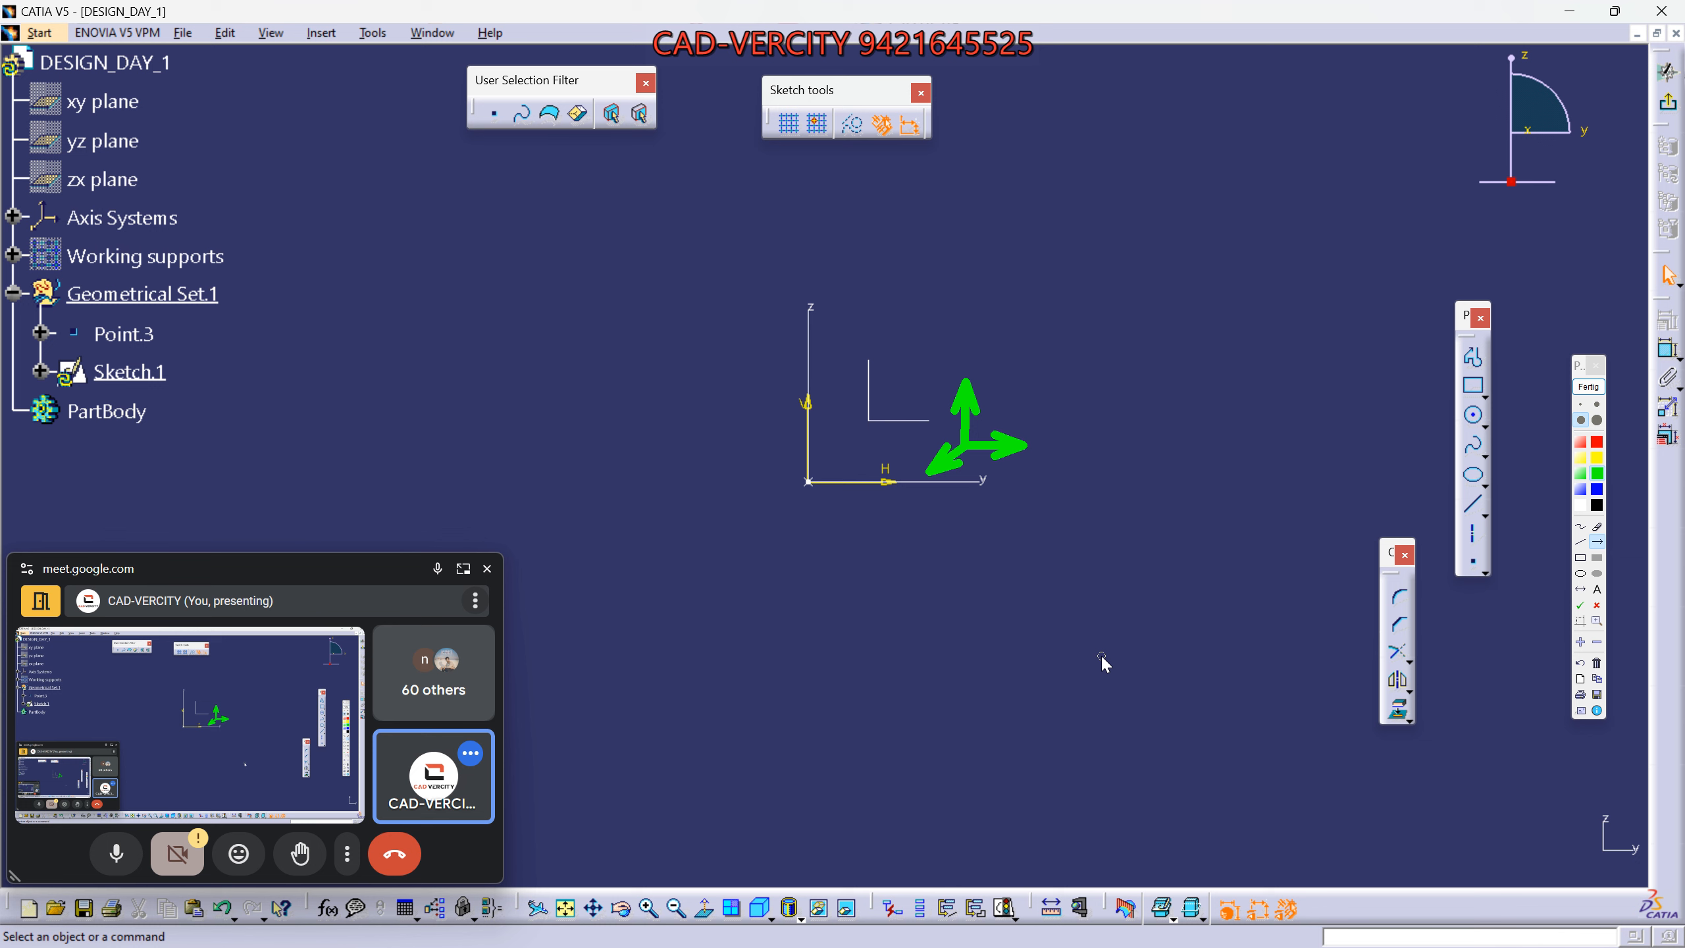
# End the screen annotation, open the Options dialog, and move the Meet window and the dialog apart so the options are readable.
pyautogui.click(1592, 388)
pyautogui.click(373, 33)
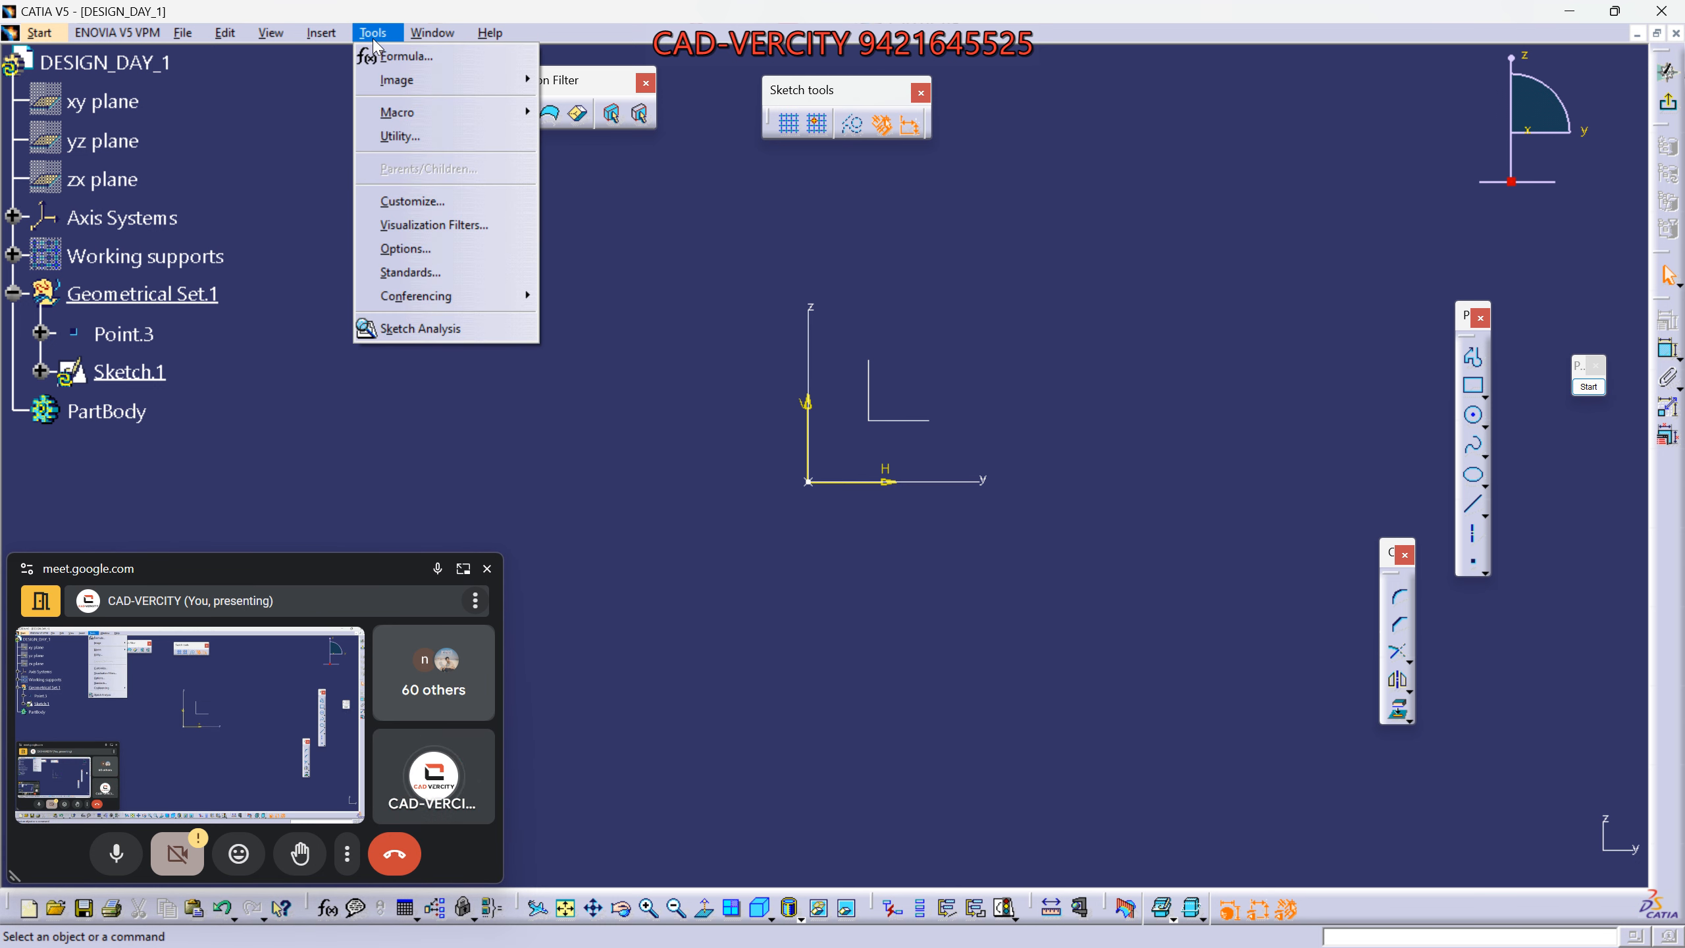
pyautogui.click(412, 249)
pyautogui.moveTo(335, 555); pyautogui.dragTo(335, 502)
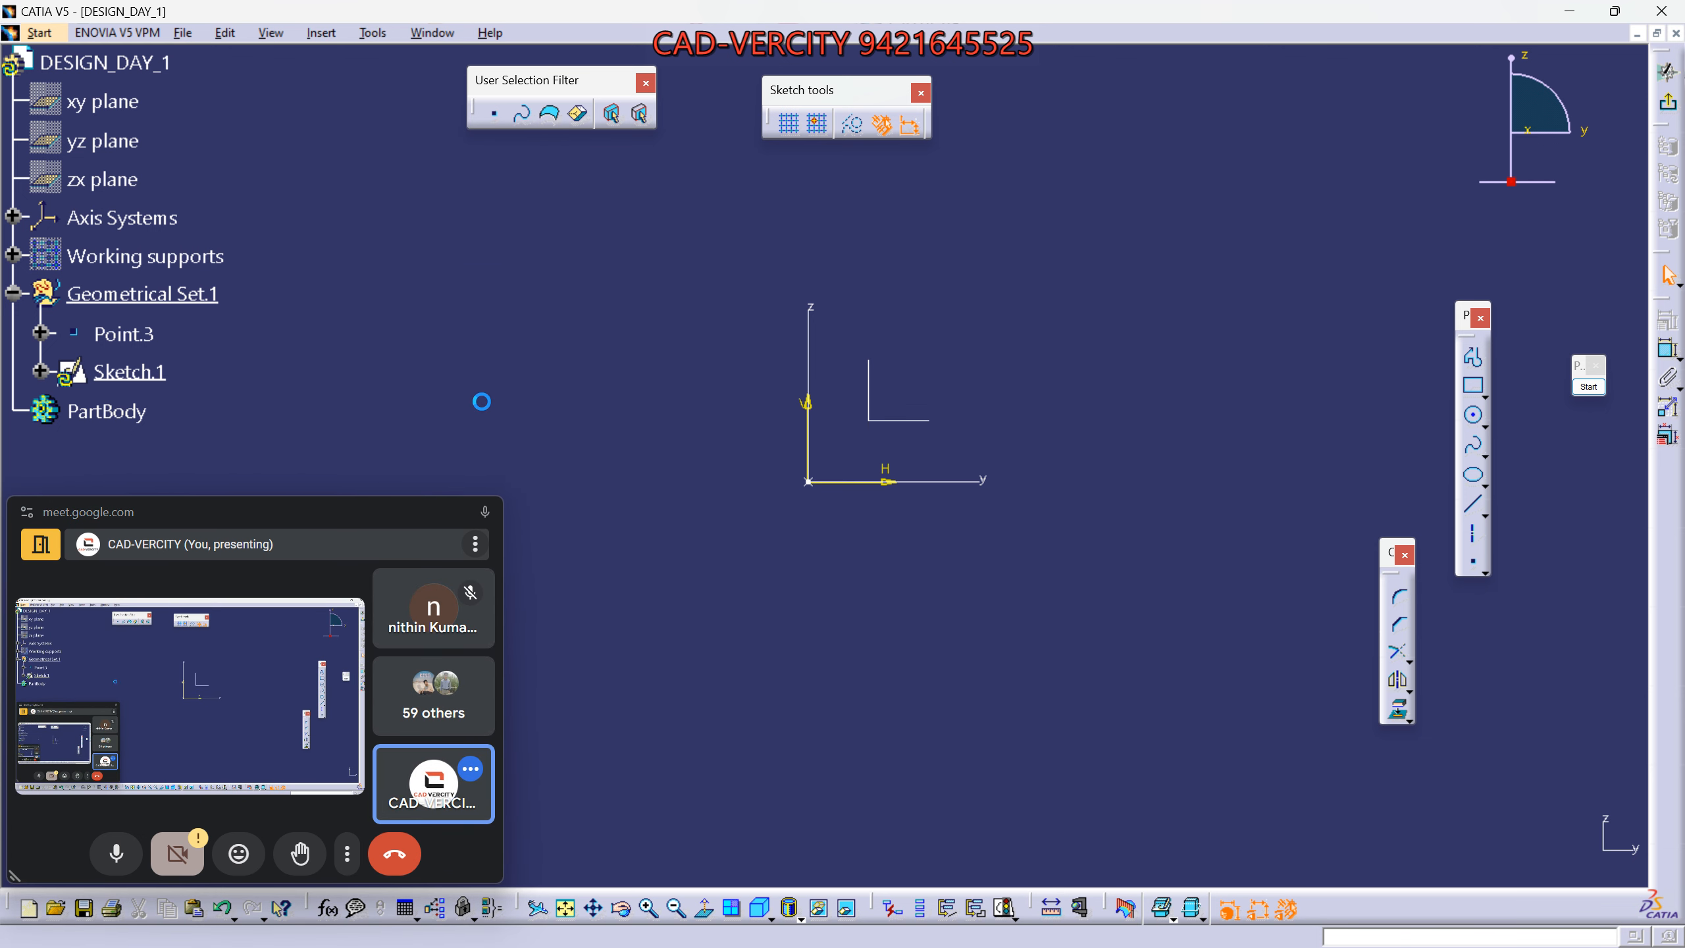
pyautogui.moveTo(323, 517); pyautogui.dragTo(313, 647)
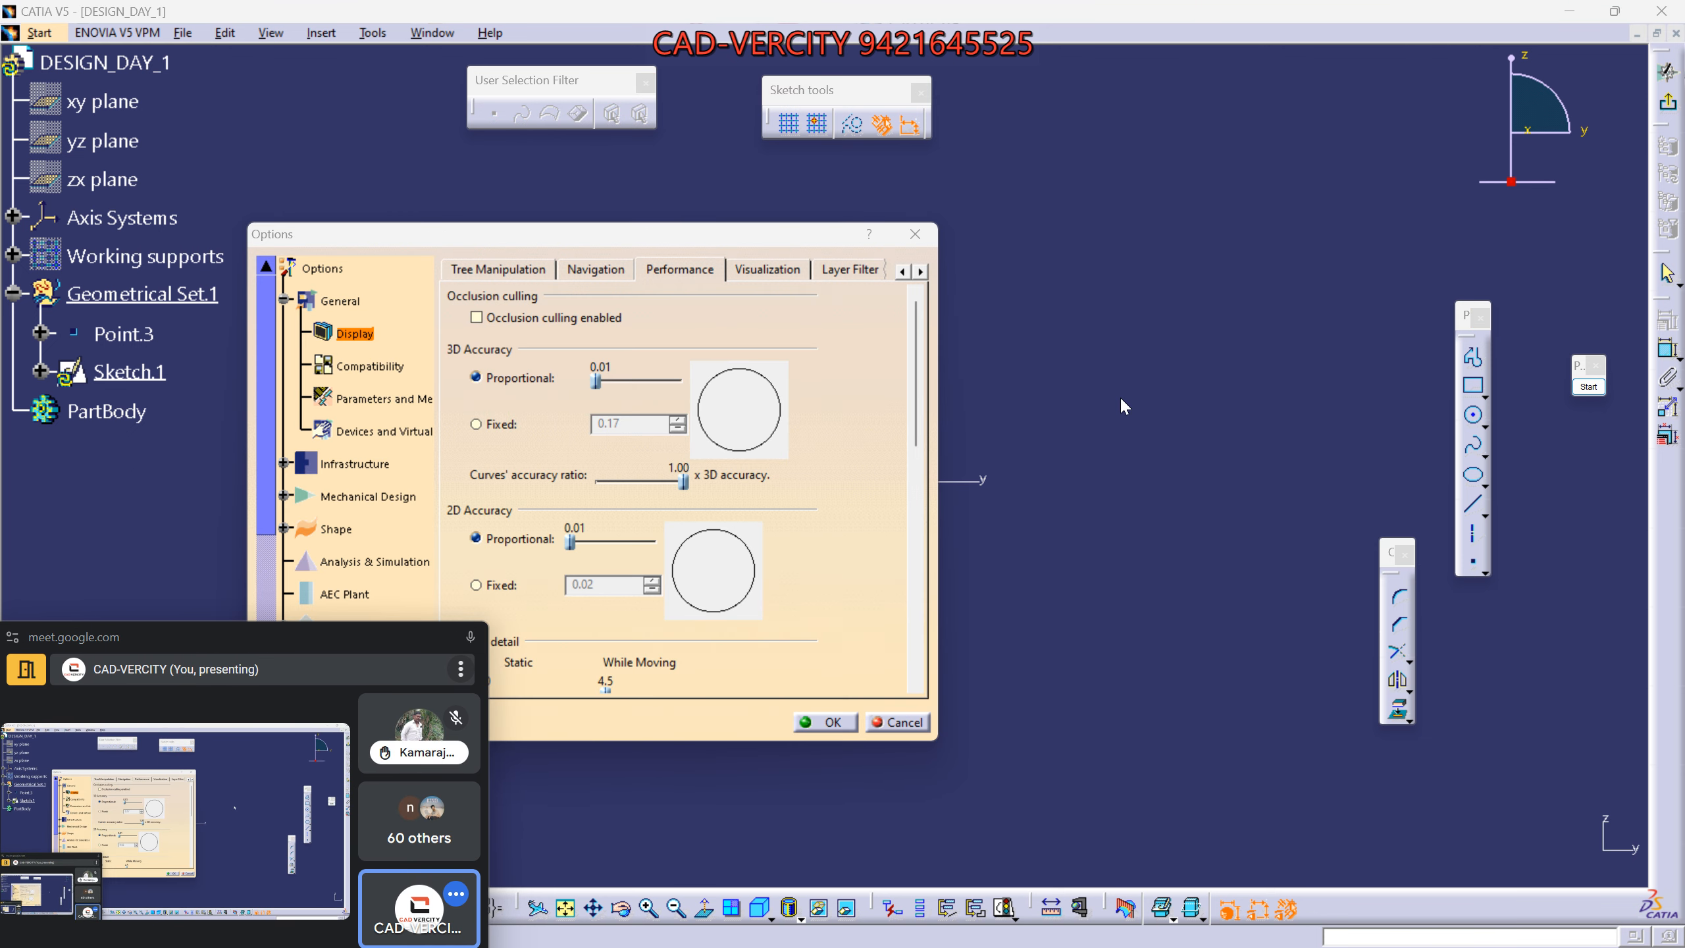
pyautogui.moveTo(662, 244); pyautogui.dragTo(900, 211)
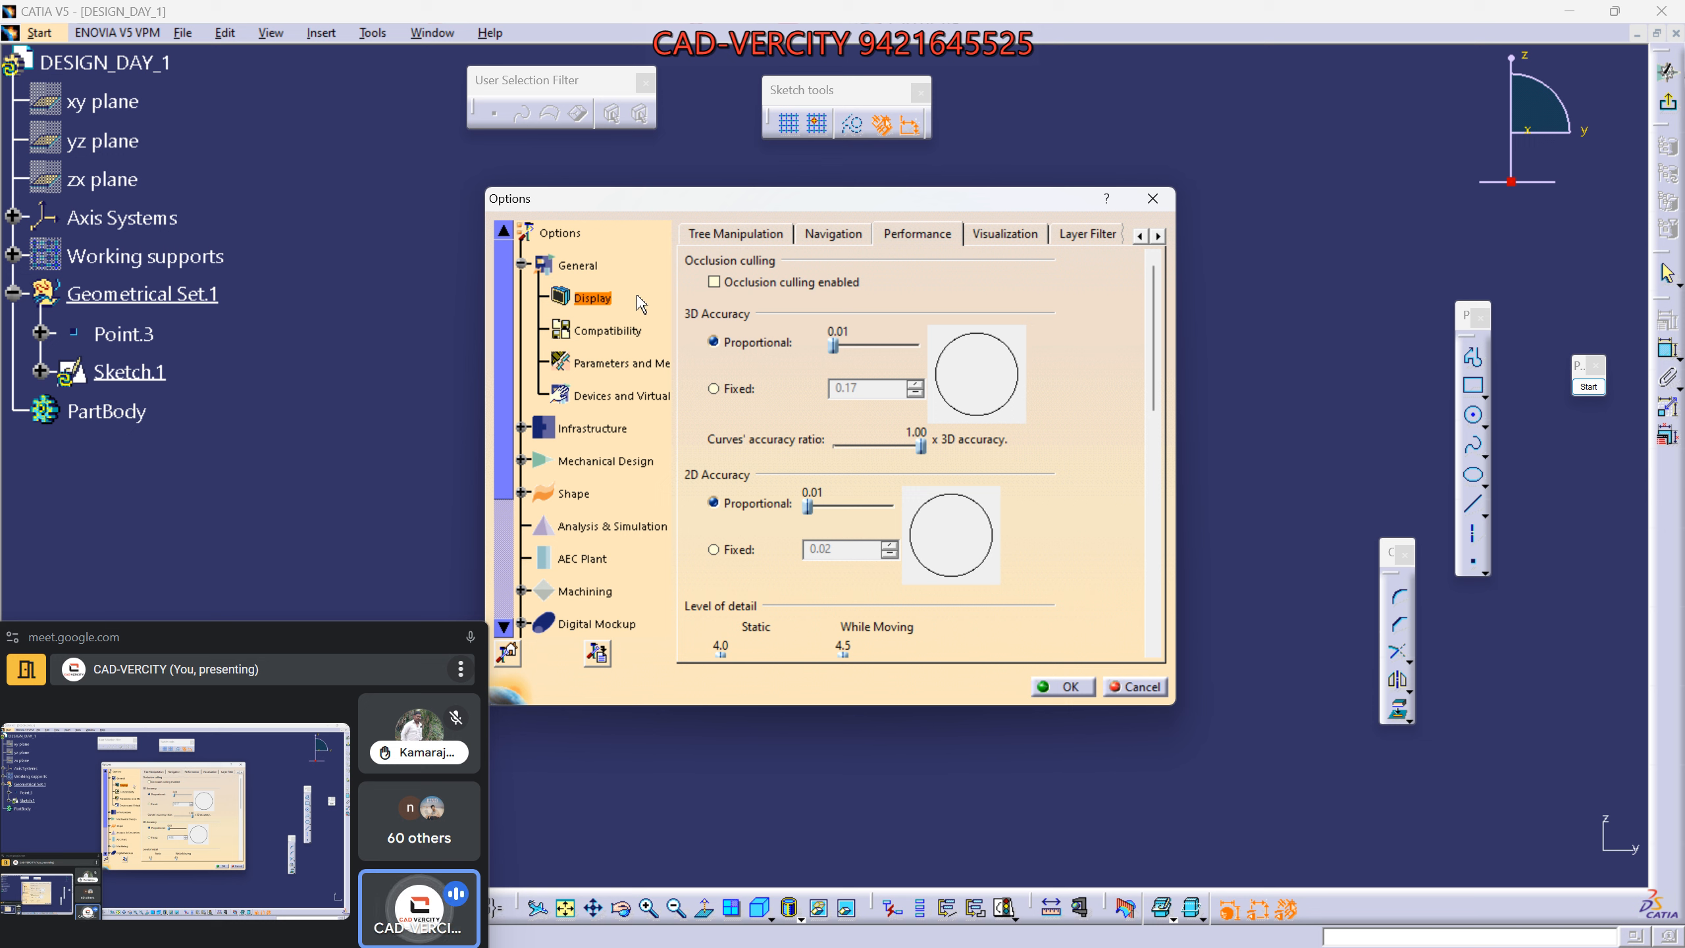
# Shrink and enlarge the Options tree for reading, and expand its Infrastructure category.
pyautogui.keyDown('ctrl'); pyautogui.scroll(-3, 637, 295); pyautogui.keyUp('ctrl')
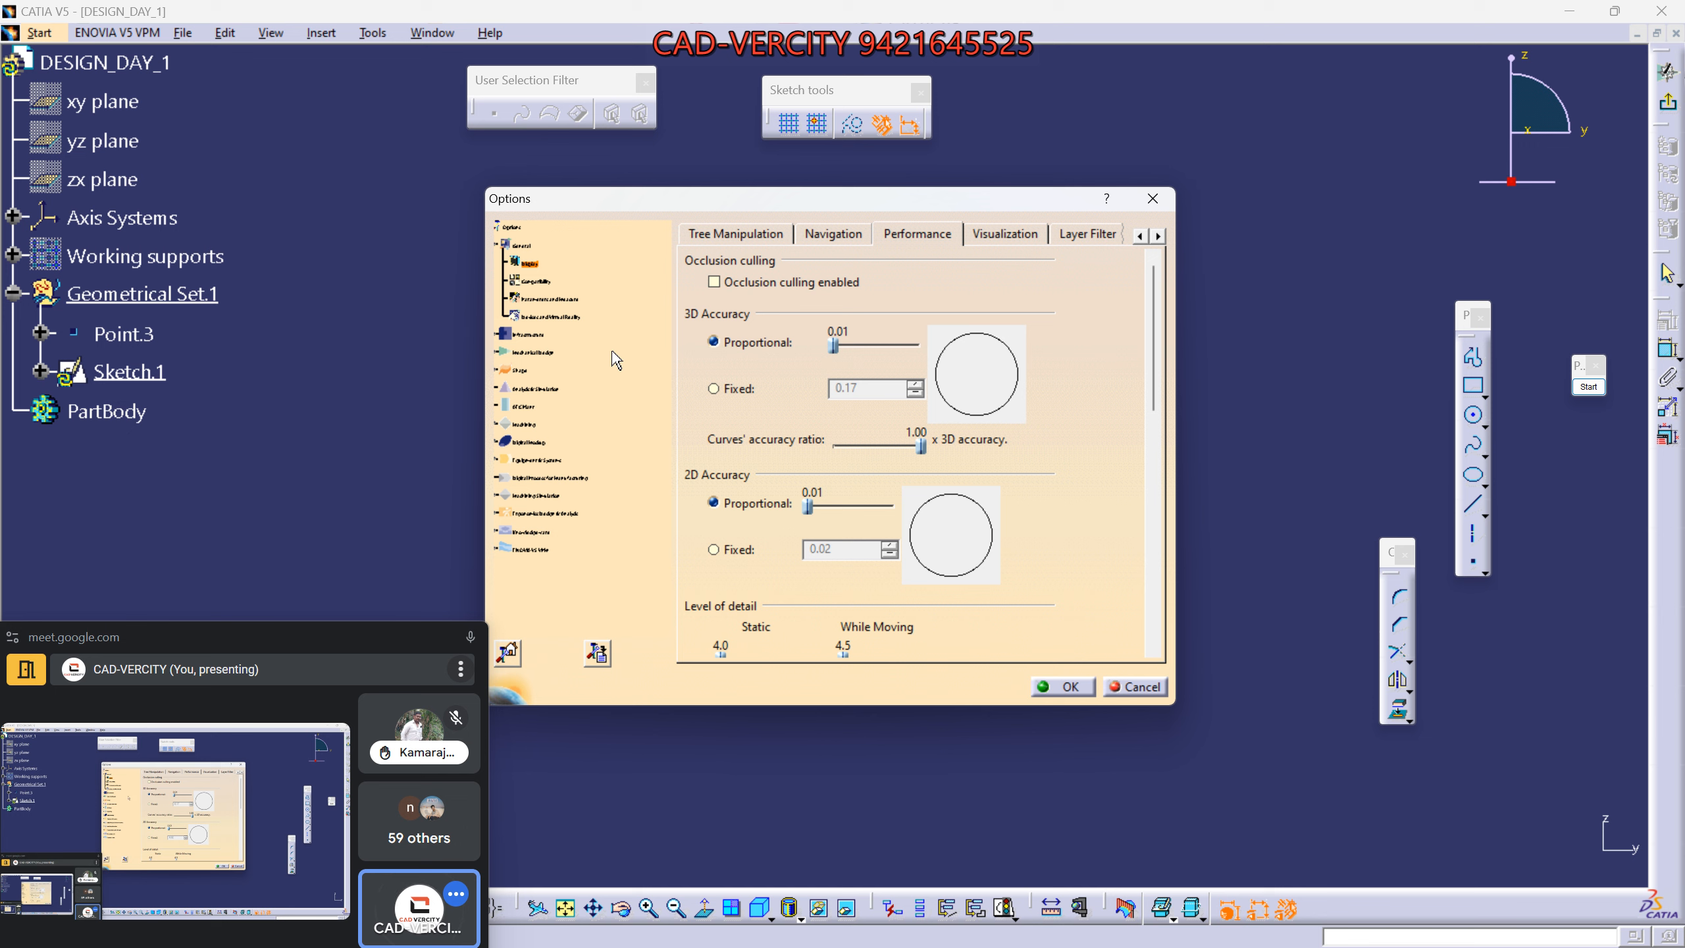
pyautogui.keyDown('ctrl'); pyautogui.scroll(5, 612, 360); pyautogui.keyUp('ctrl')
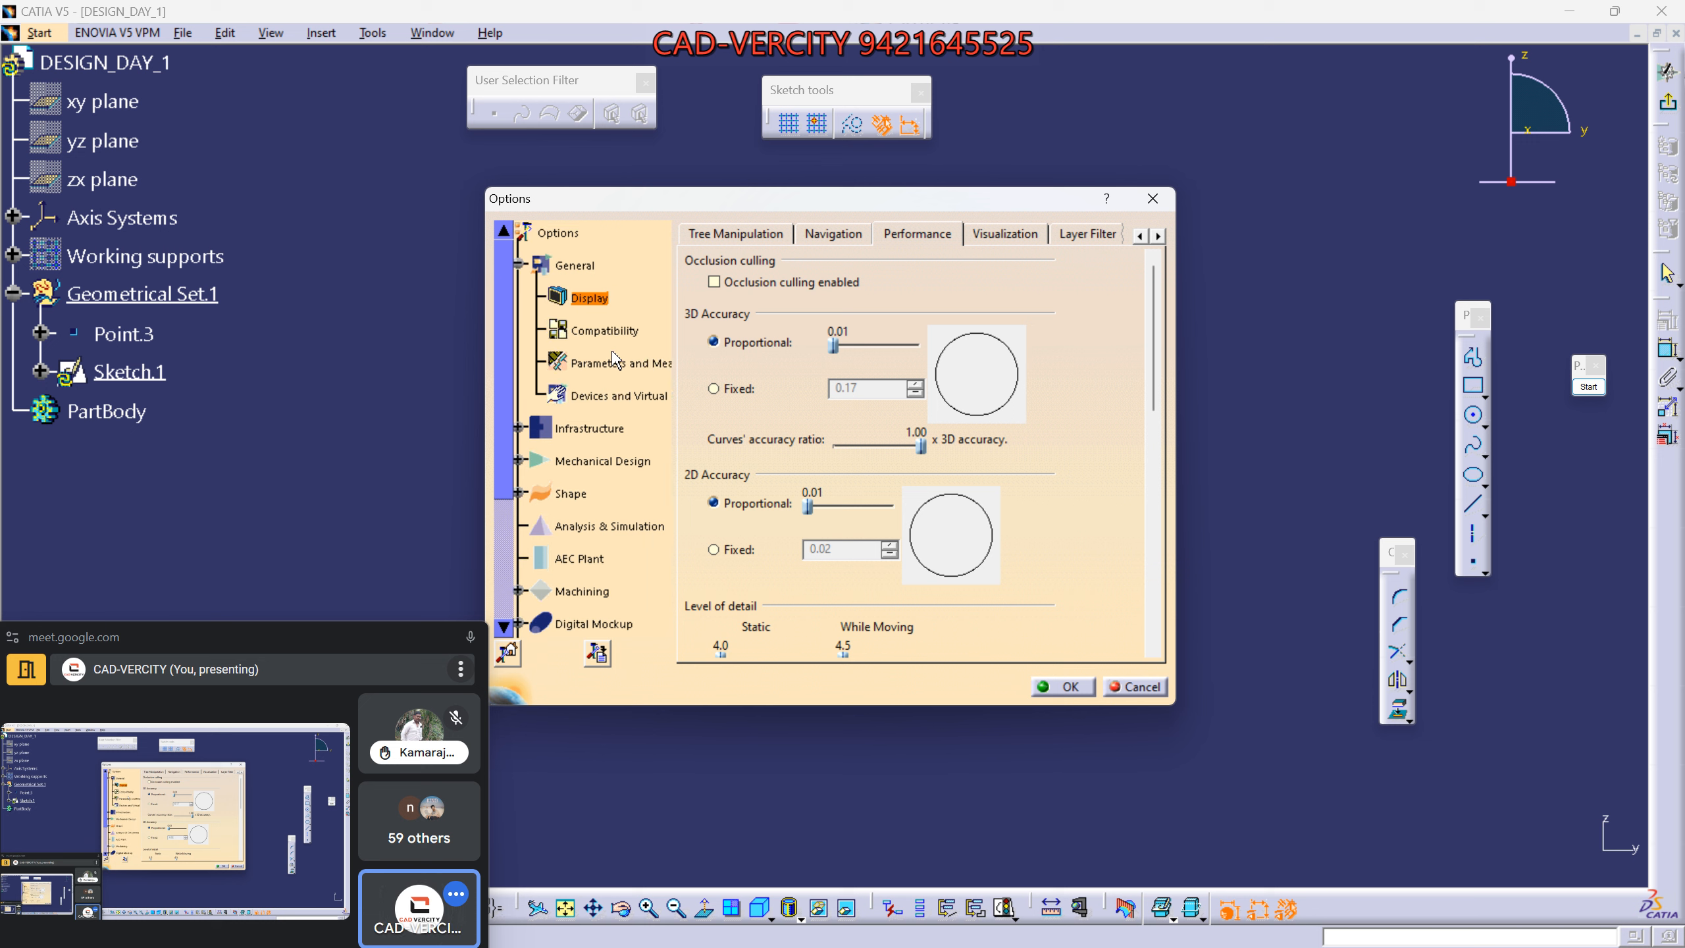
pyautogui.keyDown('ctrl'); pyautogui.scroll(1, 611, 360); pyautogui.keyUp('ctrl')
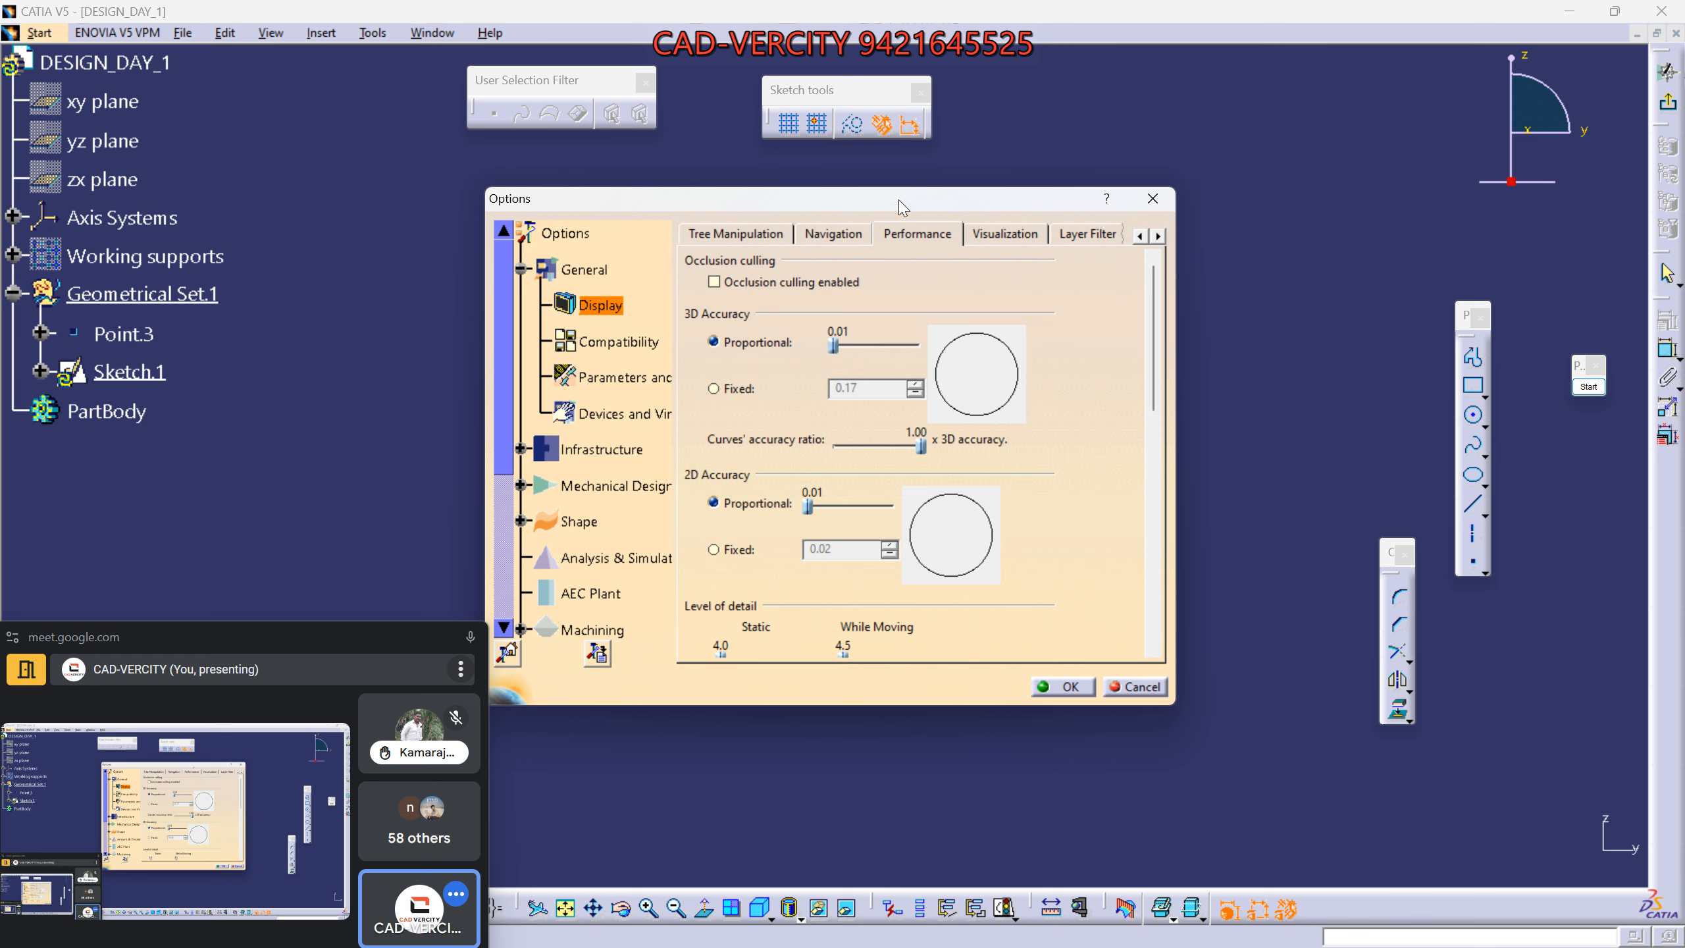
pyautogui.keyDown('ctrl'); pyautogui.scroll(-1, 617, 397); pyautogui.keyUp('ctrl')
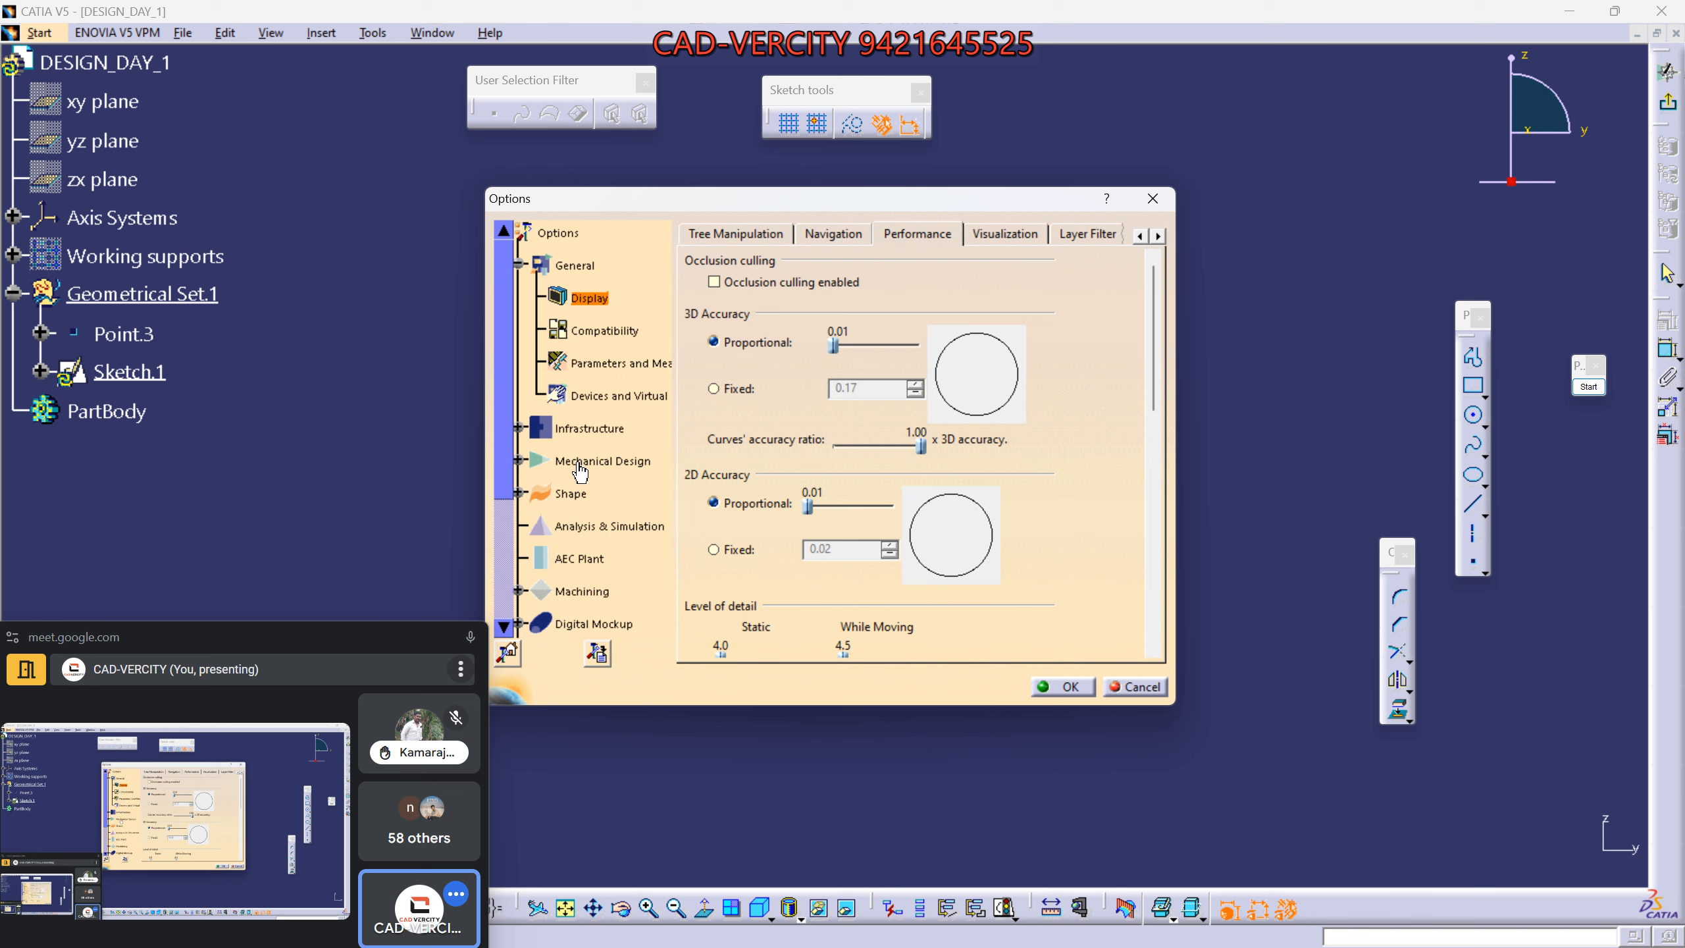
pyautogui.click(574, 429)
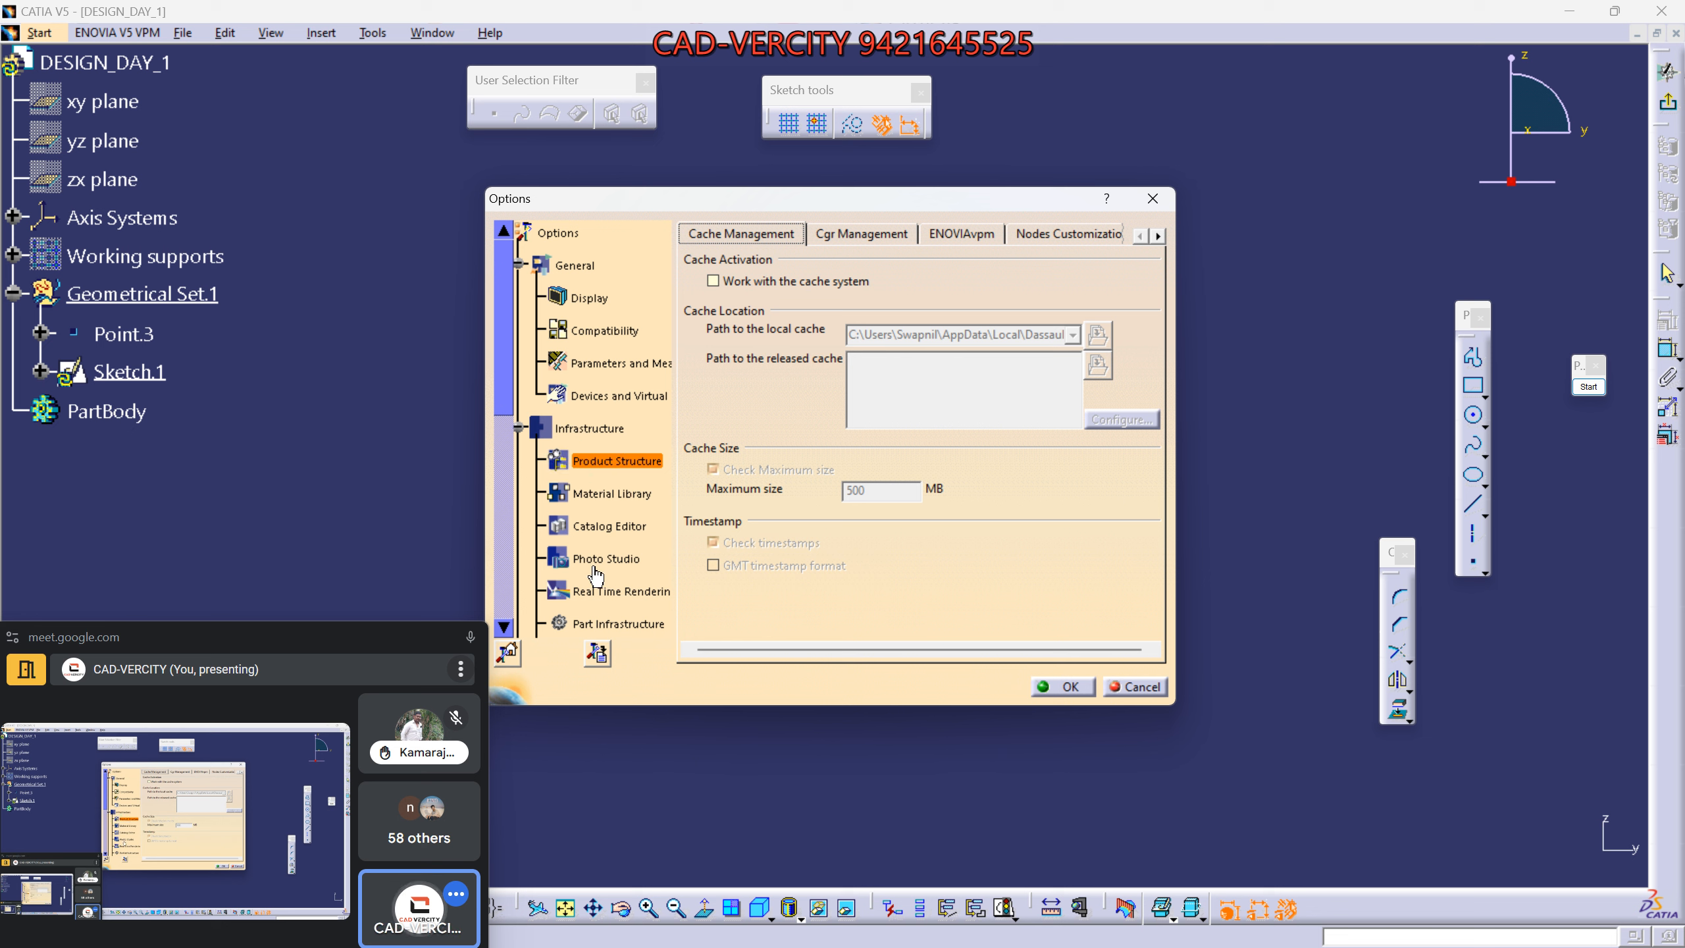
# Look through the Product Structure option pages from Cgr Management to Tree Customization, ending back at Cache Management.
pyautogui.click(882, 240)
pyautogui.click(984, 244)
pyautogui.click(1051, 240)
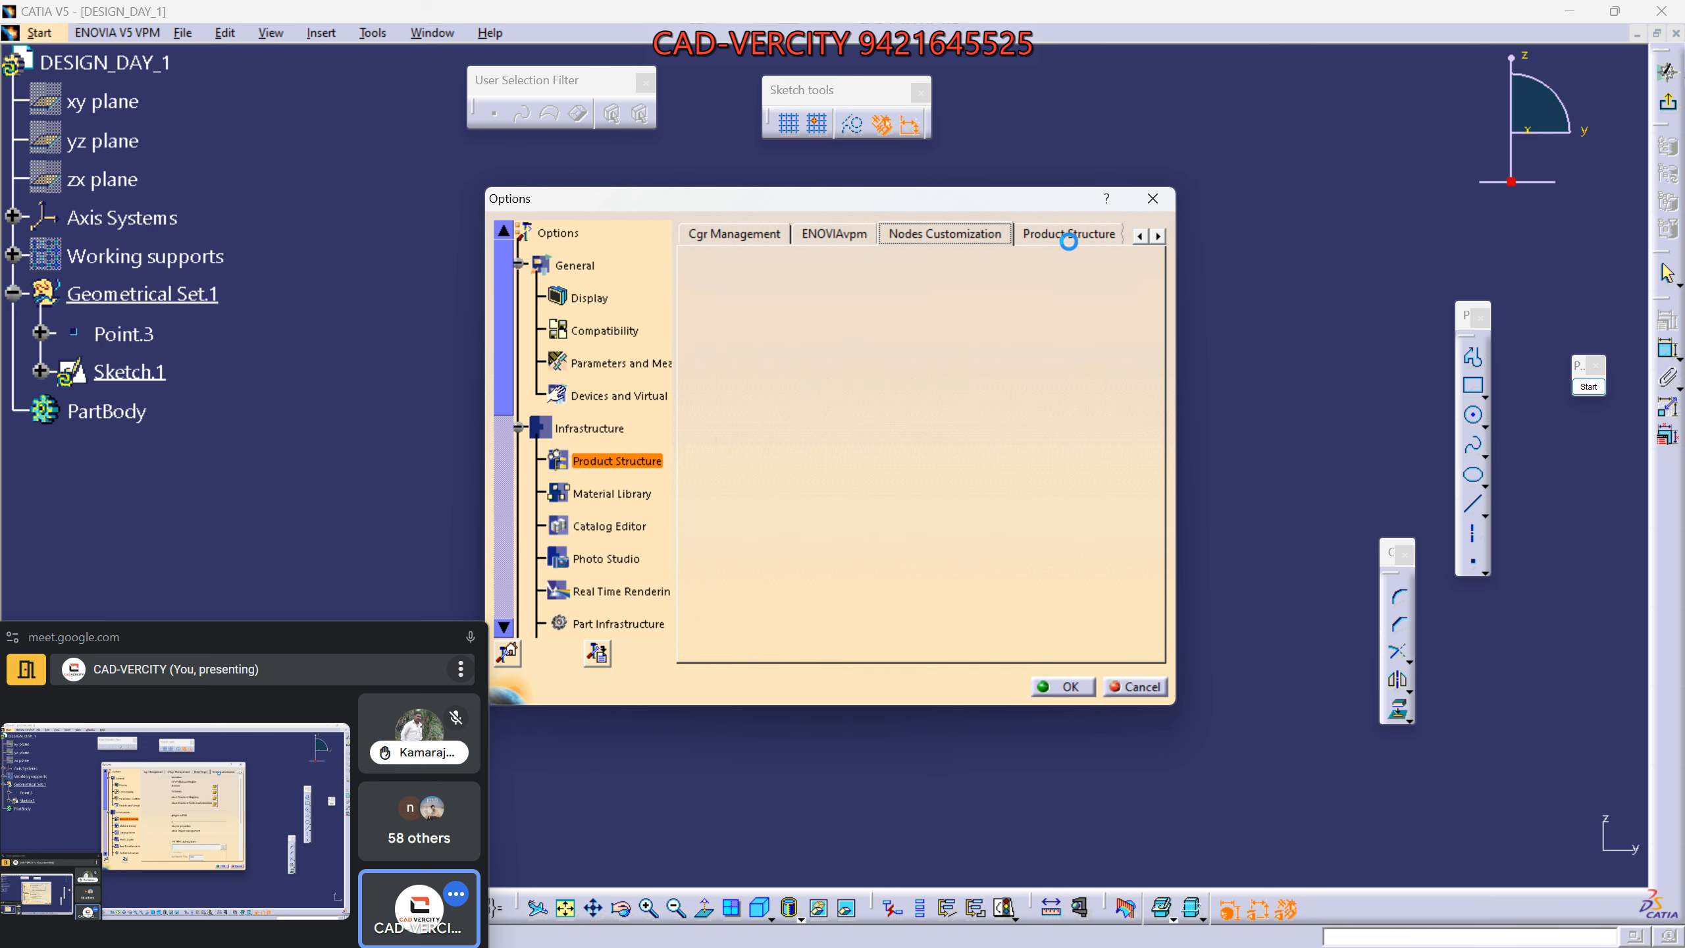
pyautogui.click(1068, 238)
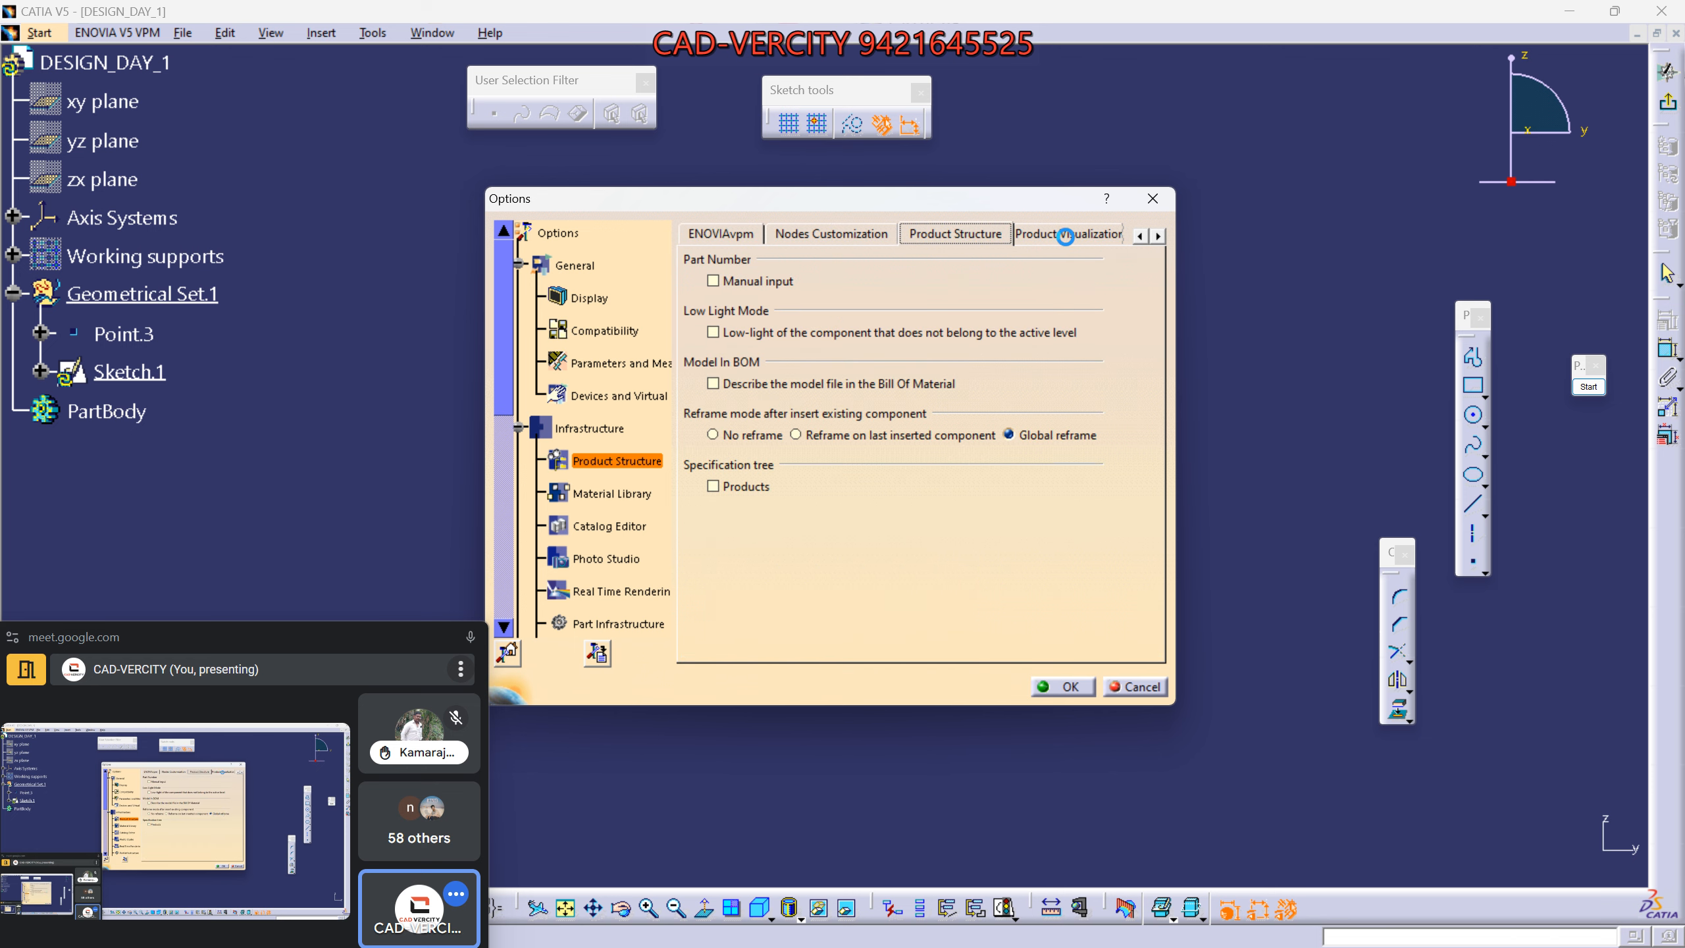
pyautogui.click(1065, 236)
pyautogui.click(1069, 235)
pyautogui.click(1076, 235)
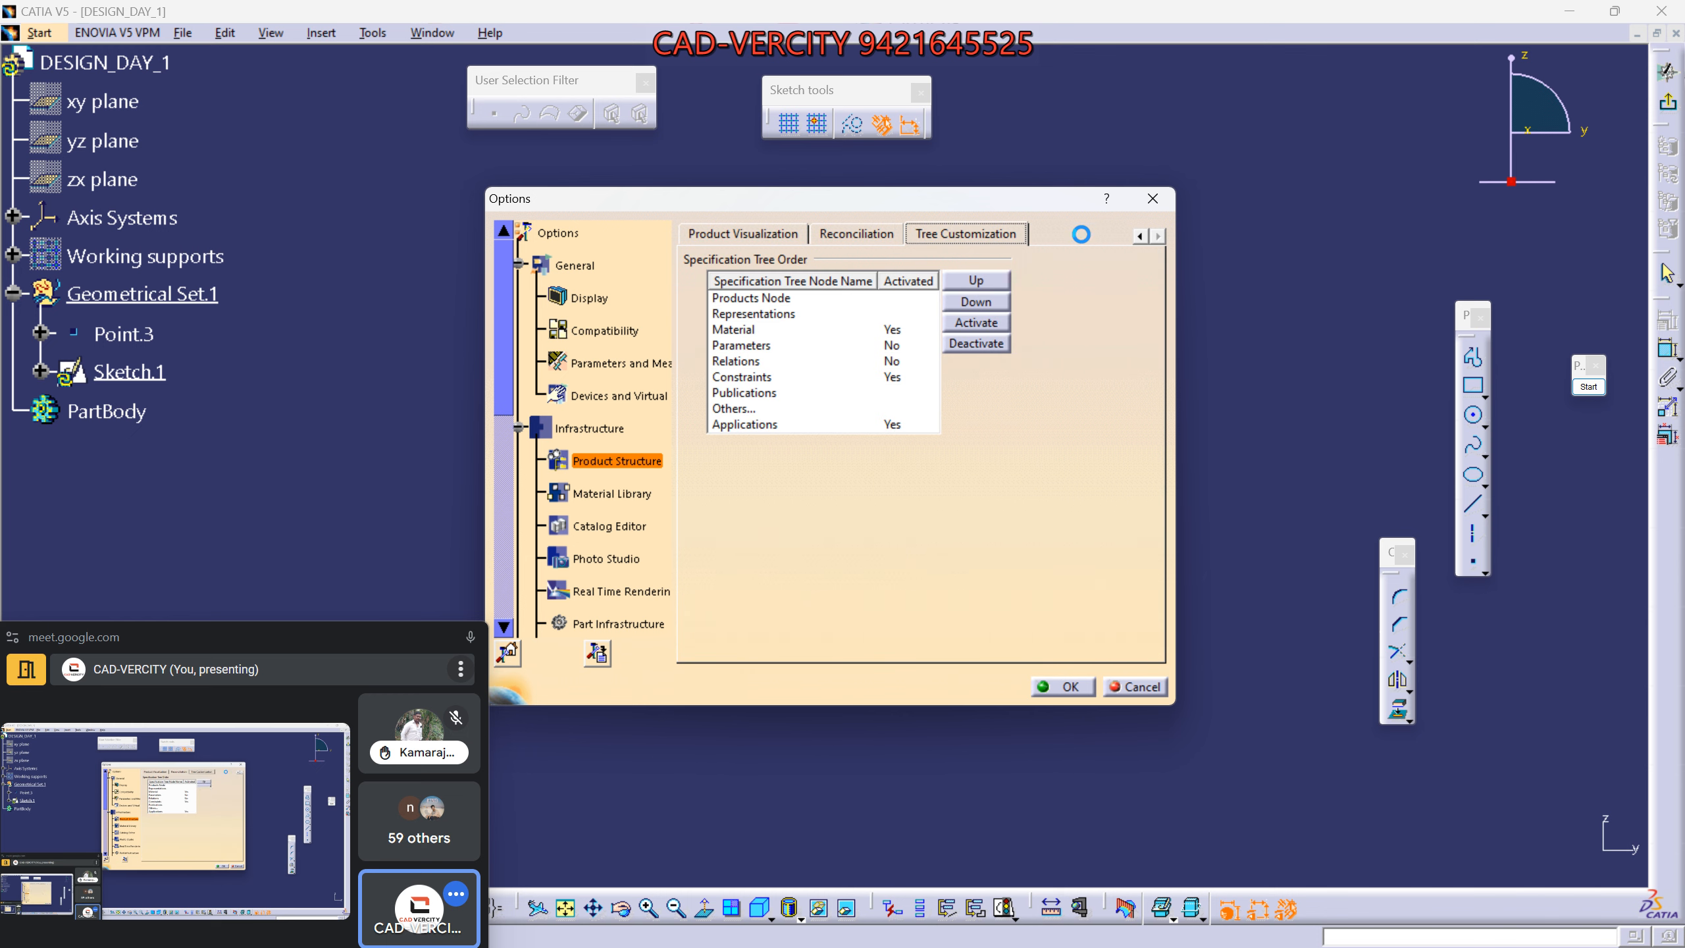
pyautogui.click(727, 235)
pyautogui.click(1140, 237)
pyautogui.click(1140, 236)
pyautogui.click(1141, 236)
pyautogui.click(741, 236)
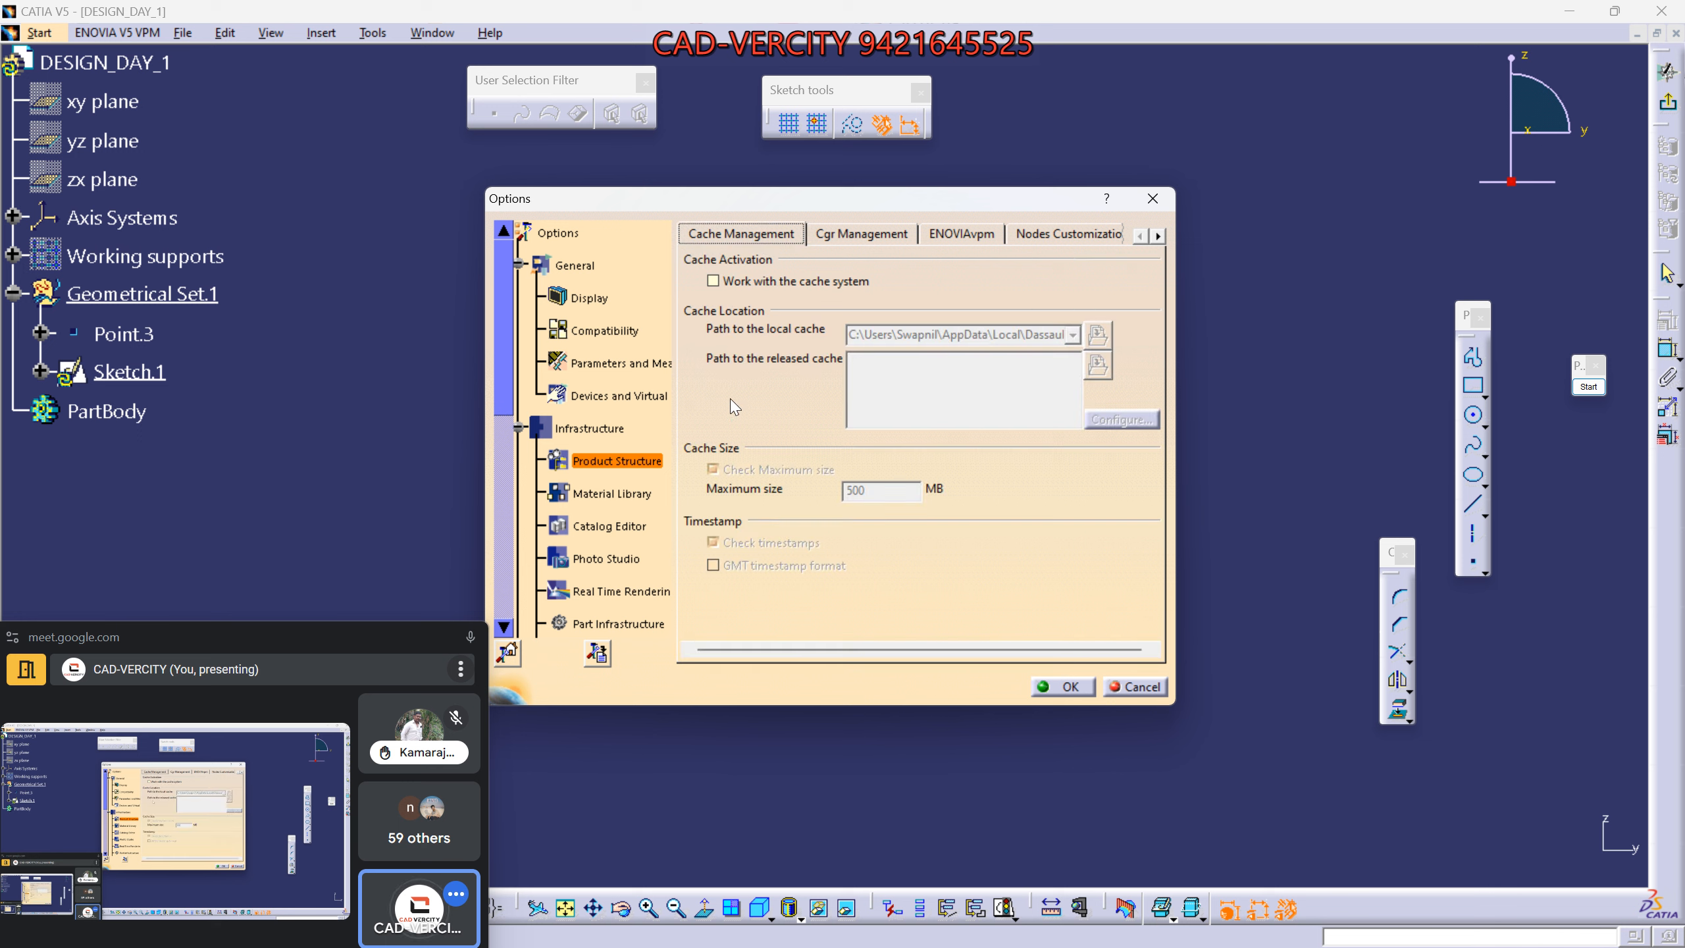
pyautogui.click(606, 428)
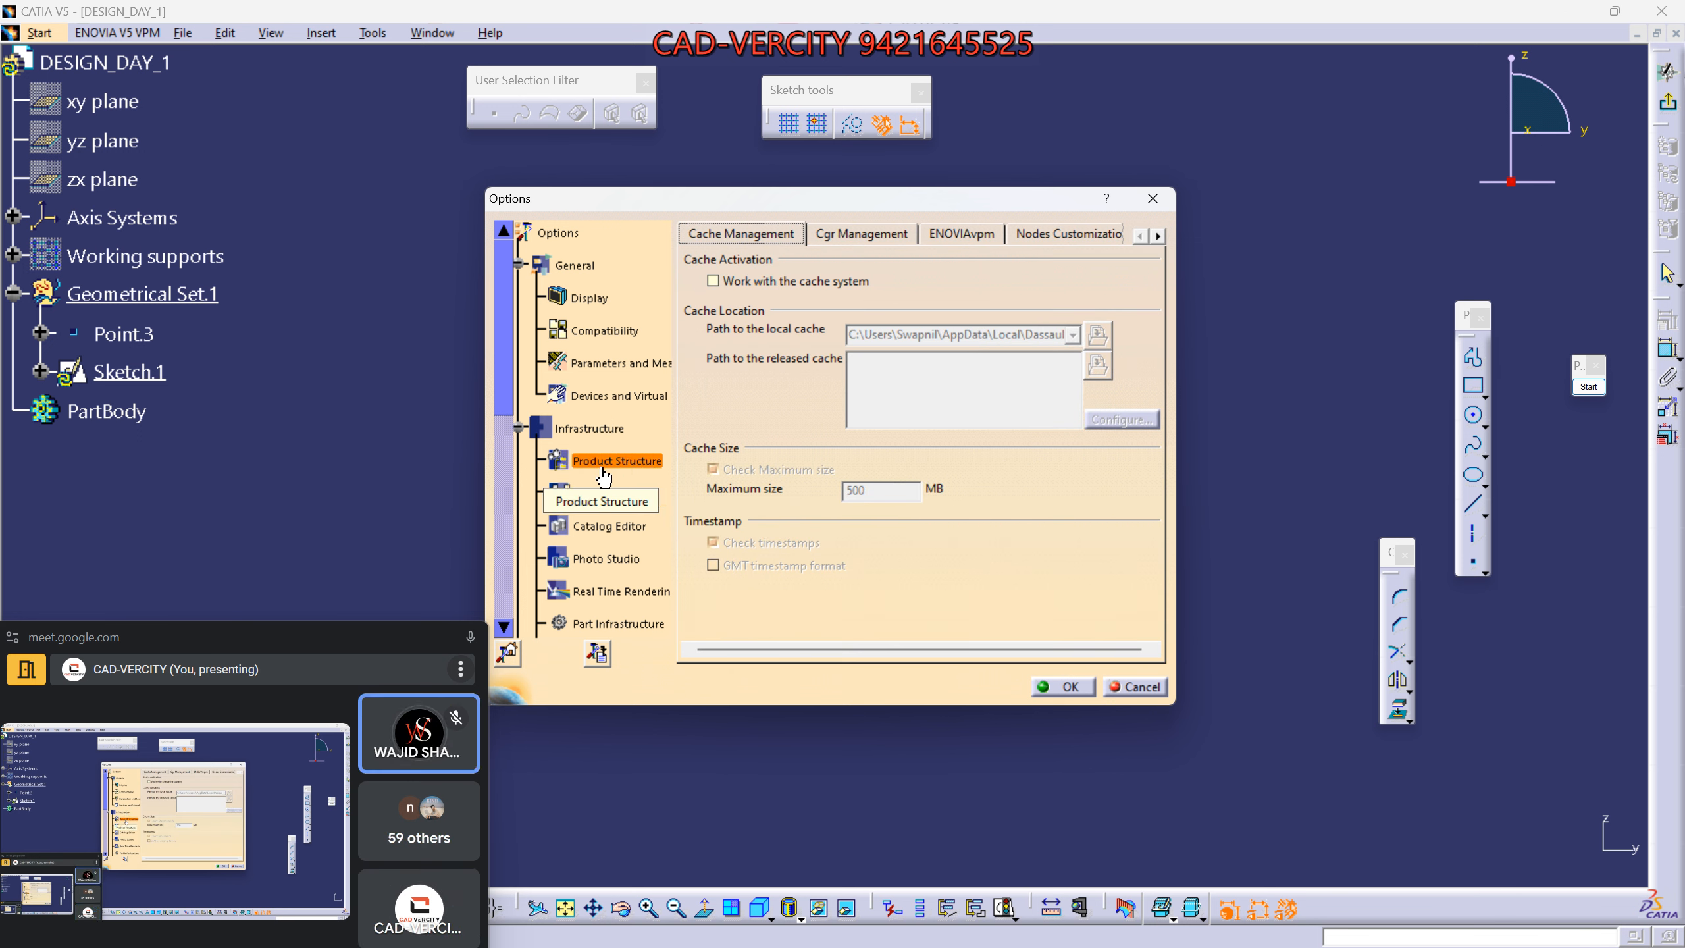
# Look through the General Display option pages from Tree Appearance to Visualization.
pyautogui.click(587, 299)
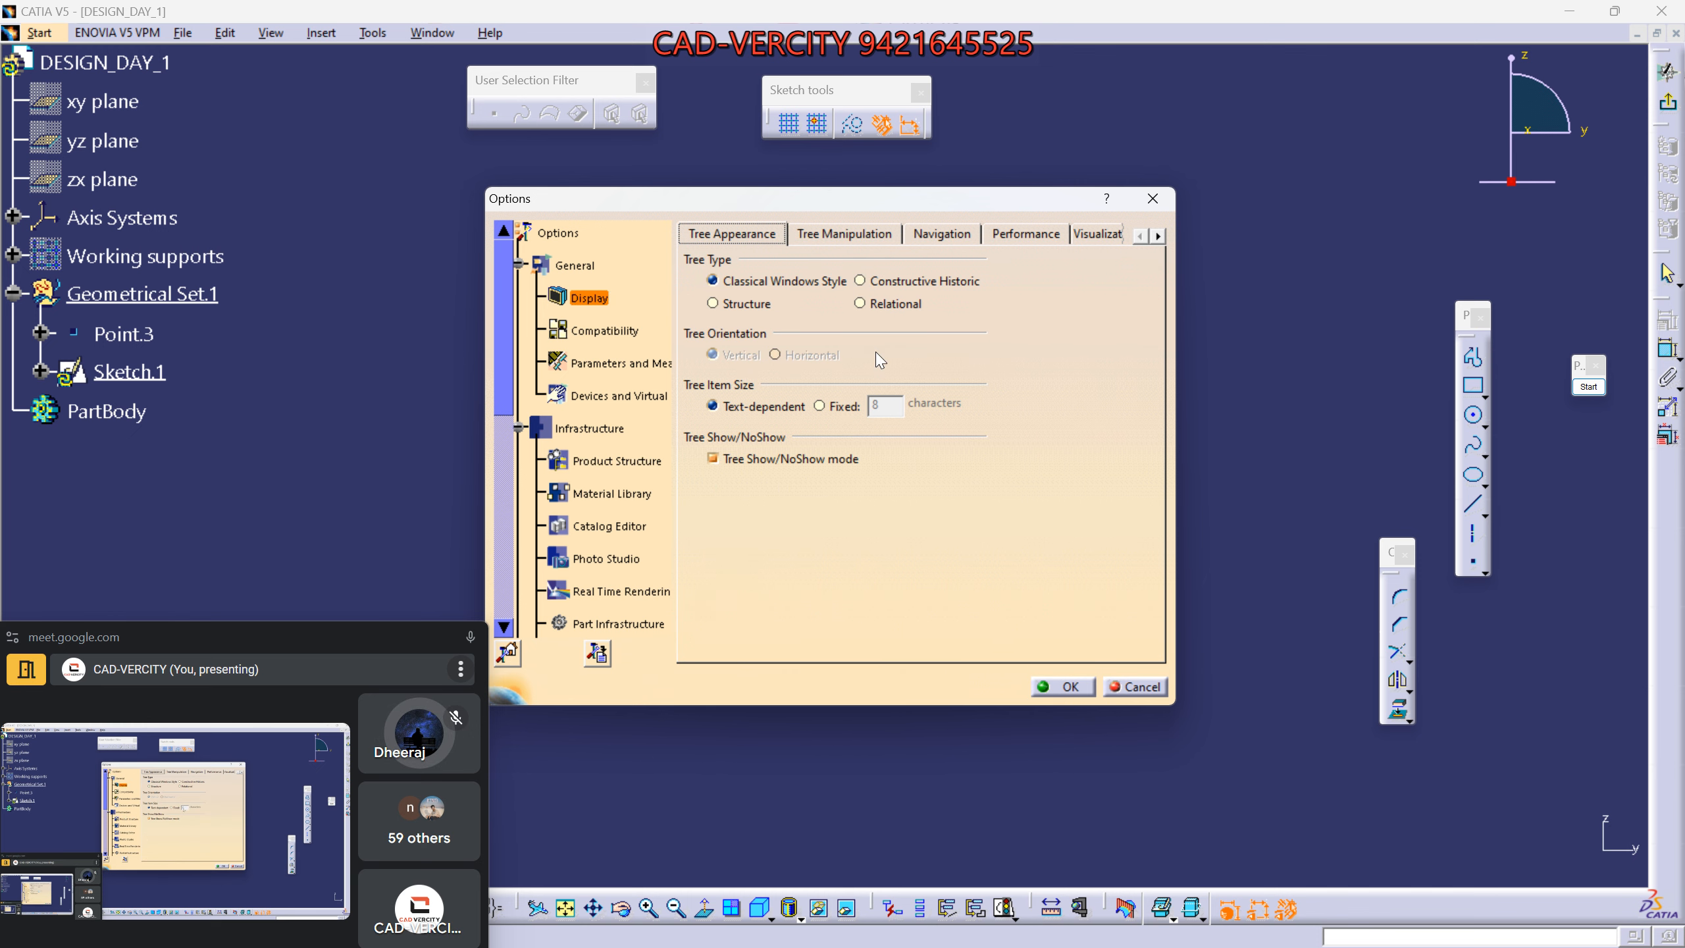
pyautogui.click(854, 244)
pyautogui.click(942, 236)
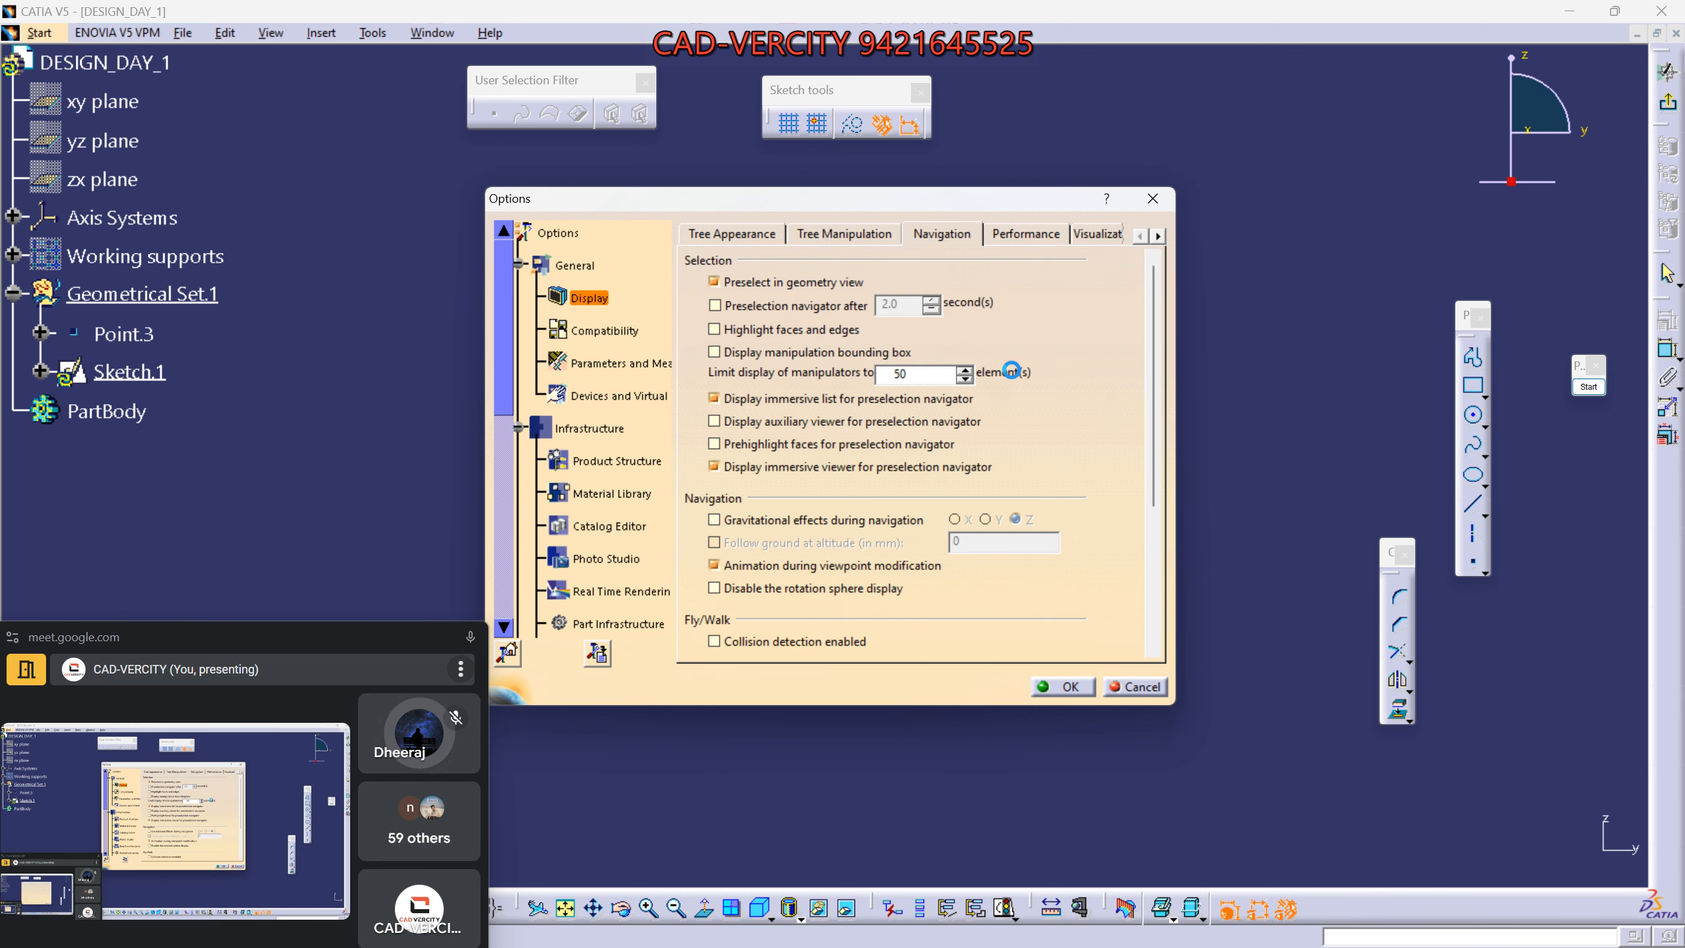
pyautogui.click(1025, 234)
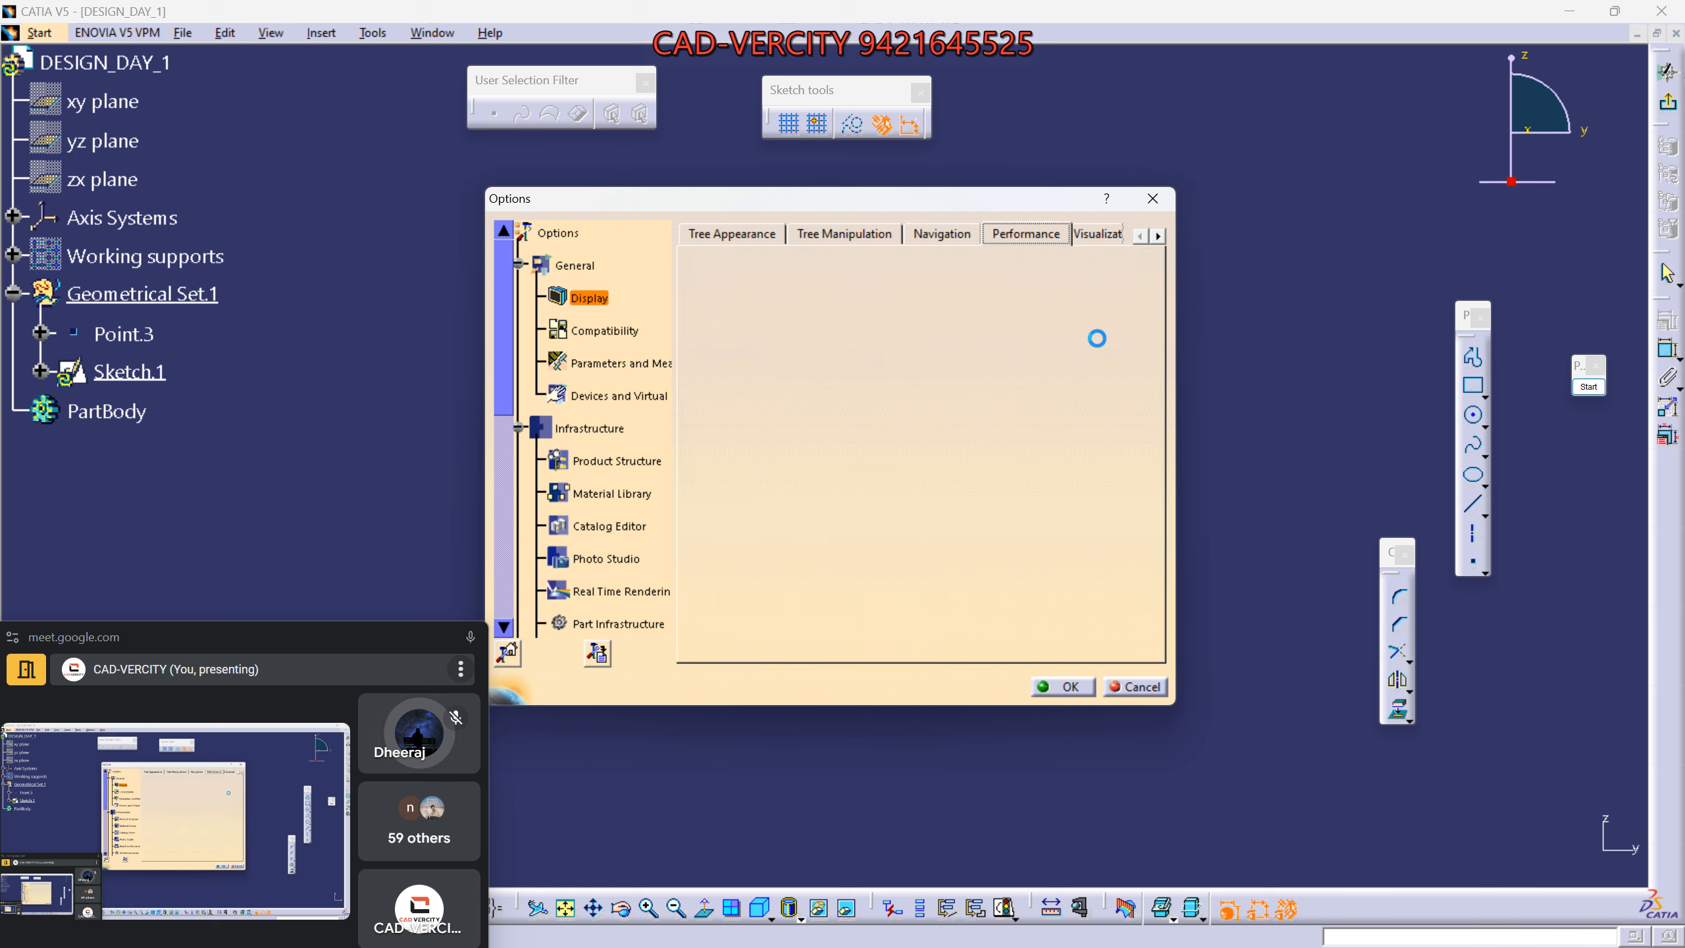
pyautogui.click(1099, 233)
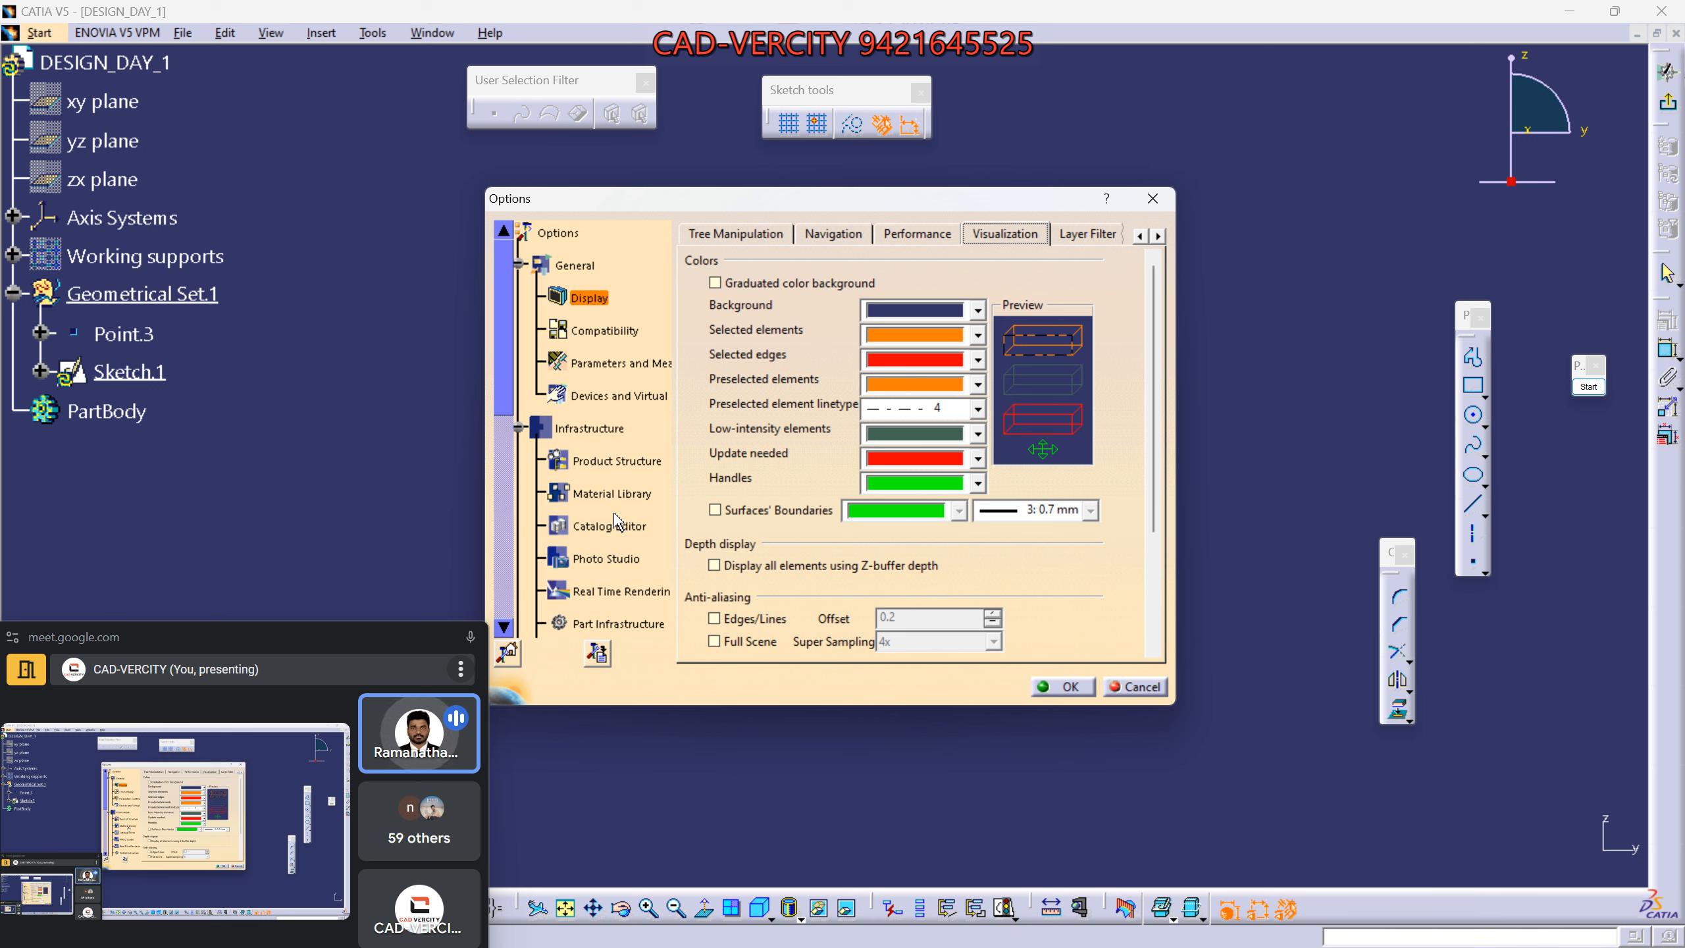
# Set the axis system display size to 35 mm in the Part Infrastructure display options and accept the settings.
pyautogui.click(615, 624)
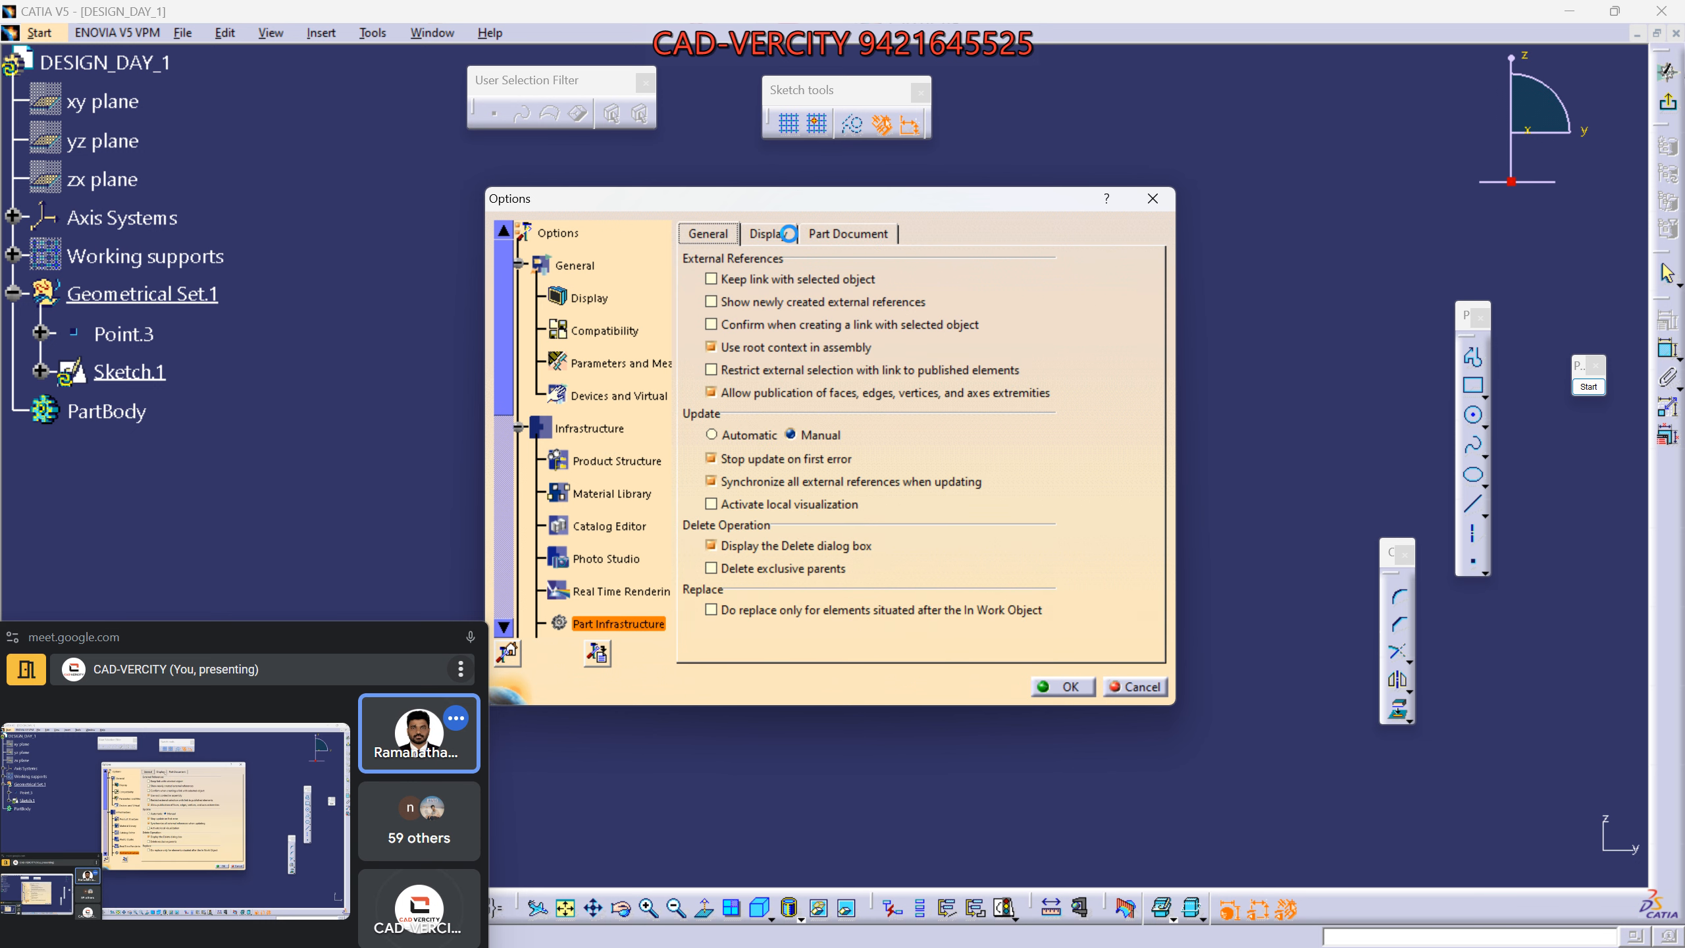
pyautogui.click(772, 233)
pyautogui.click(910, 555)
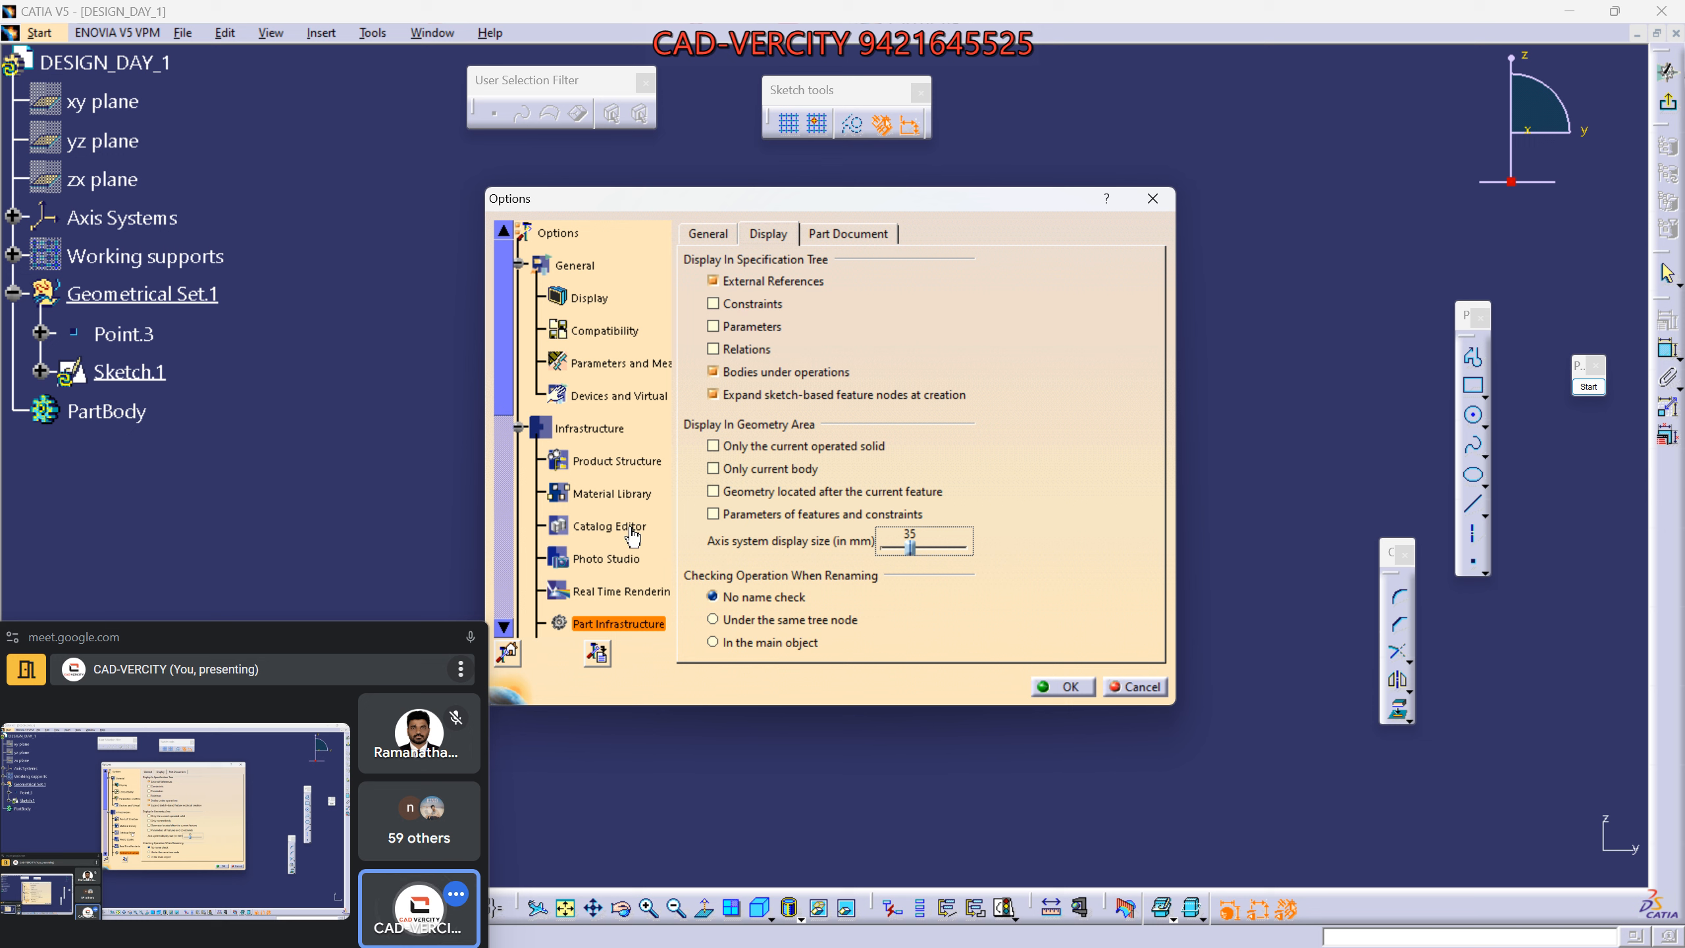
pyautogui.scroll(-1, 632, 536)
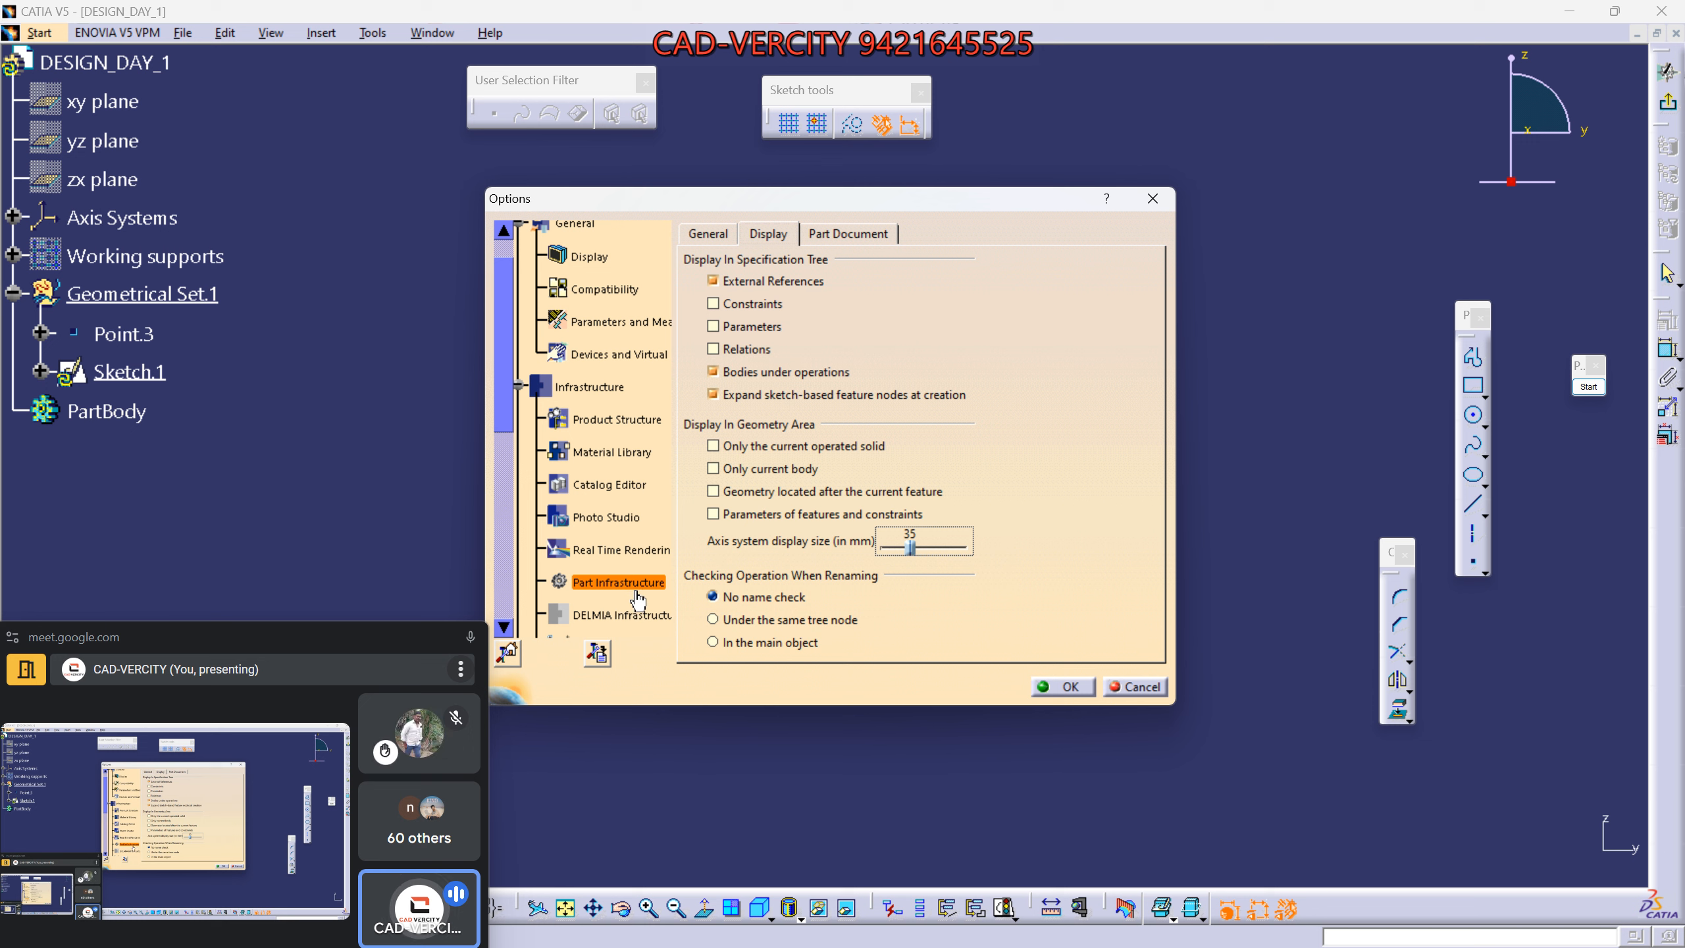
pyautogui.moveTo(911, 548); pyautogui.dragTo(912, 553)
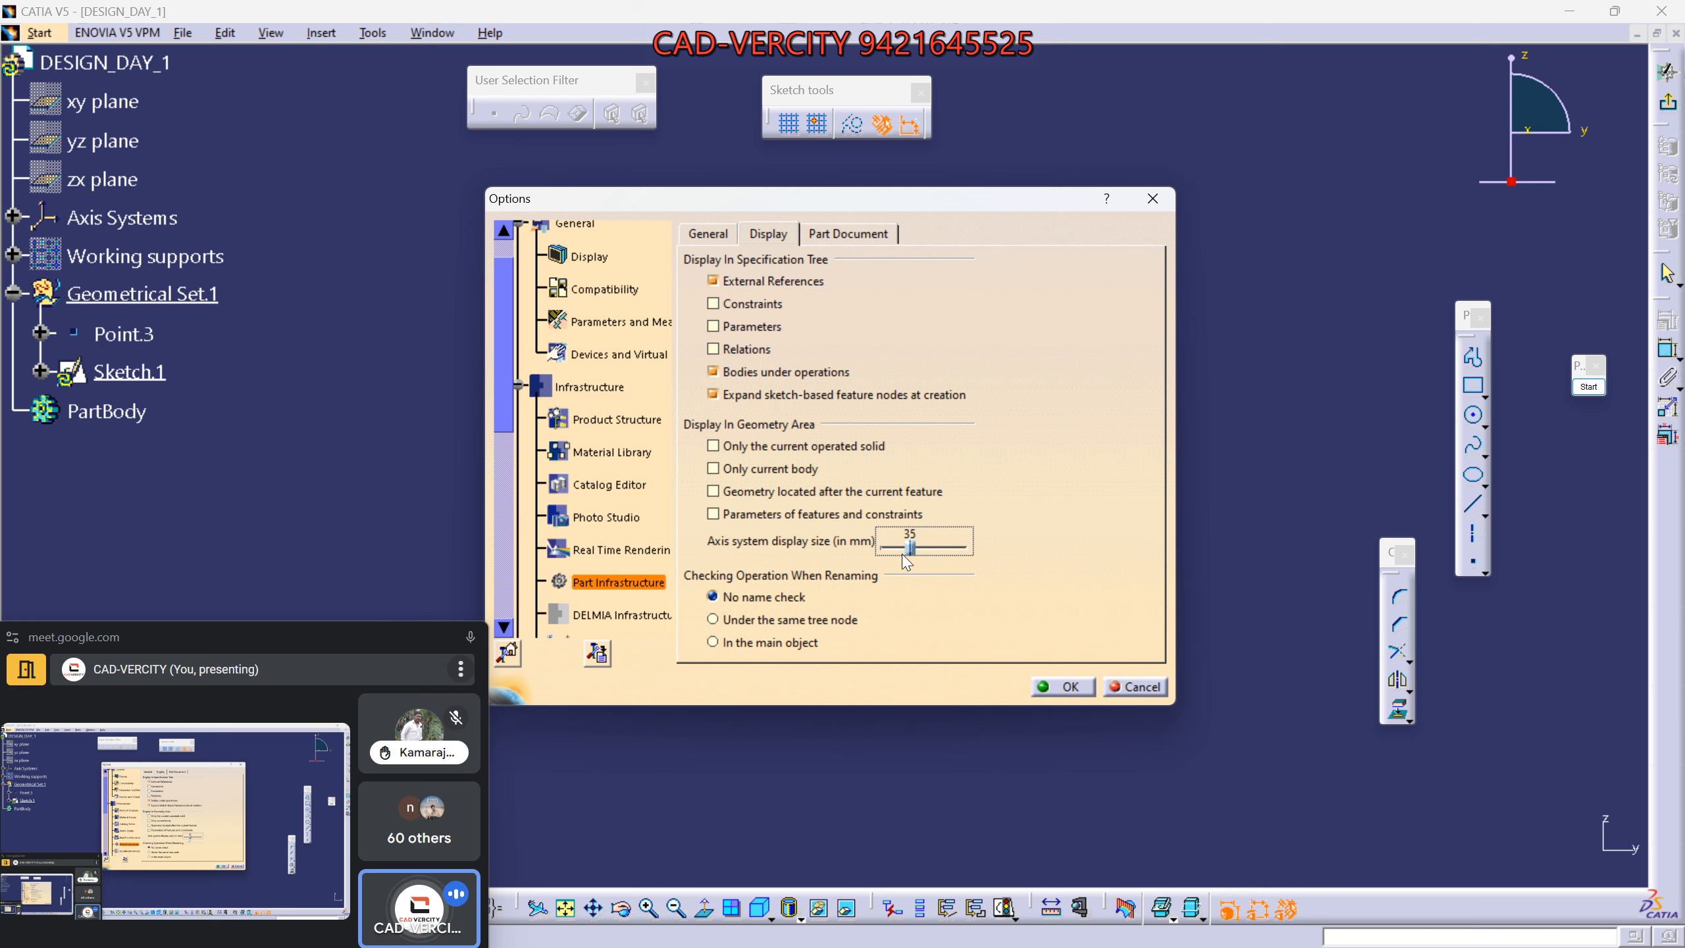
pyautogui.click(1068, 688)
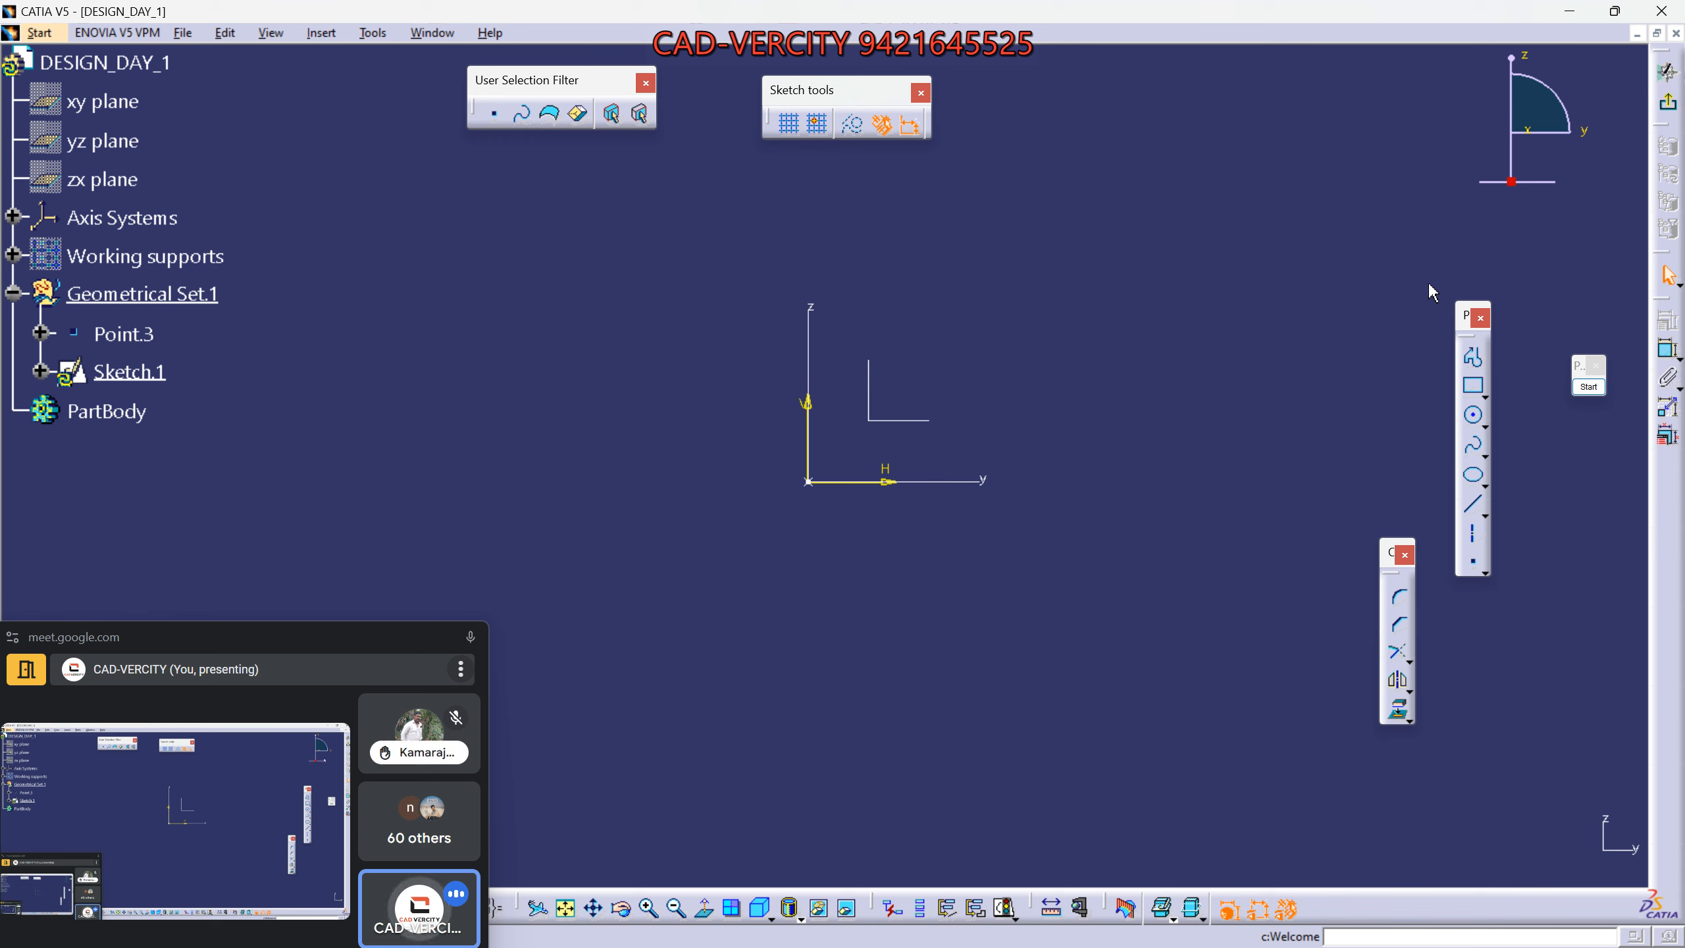
# Draw a rectangle enclosing the origin in Sketch.1, deselect it, and exit the Sketcher workbench.
pyautogui.click(1471, 394)
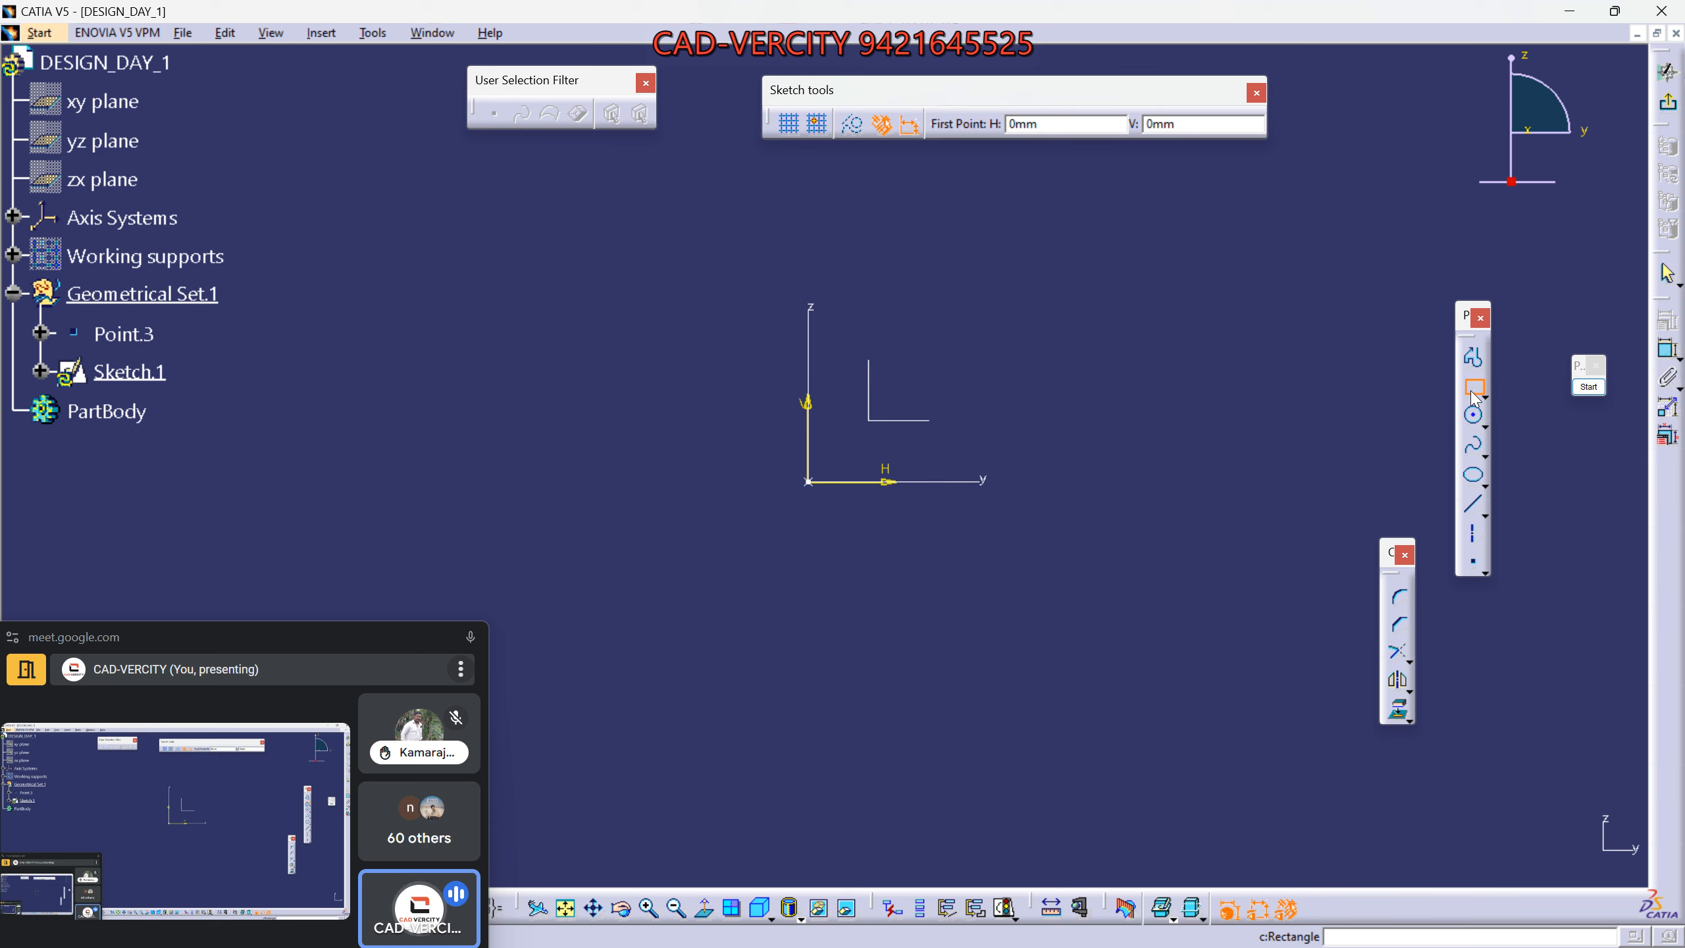
pyautogui.click(564, 288)
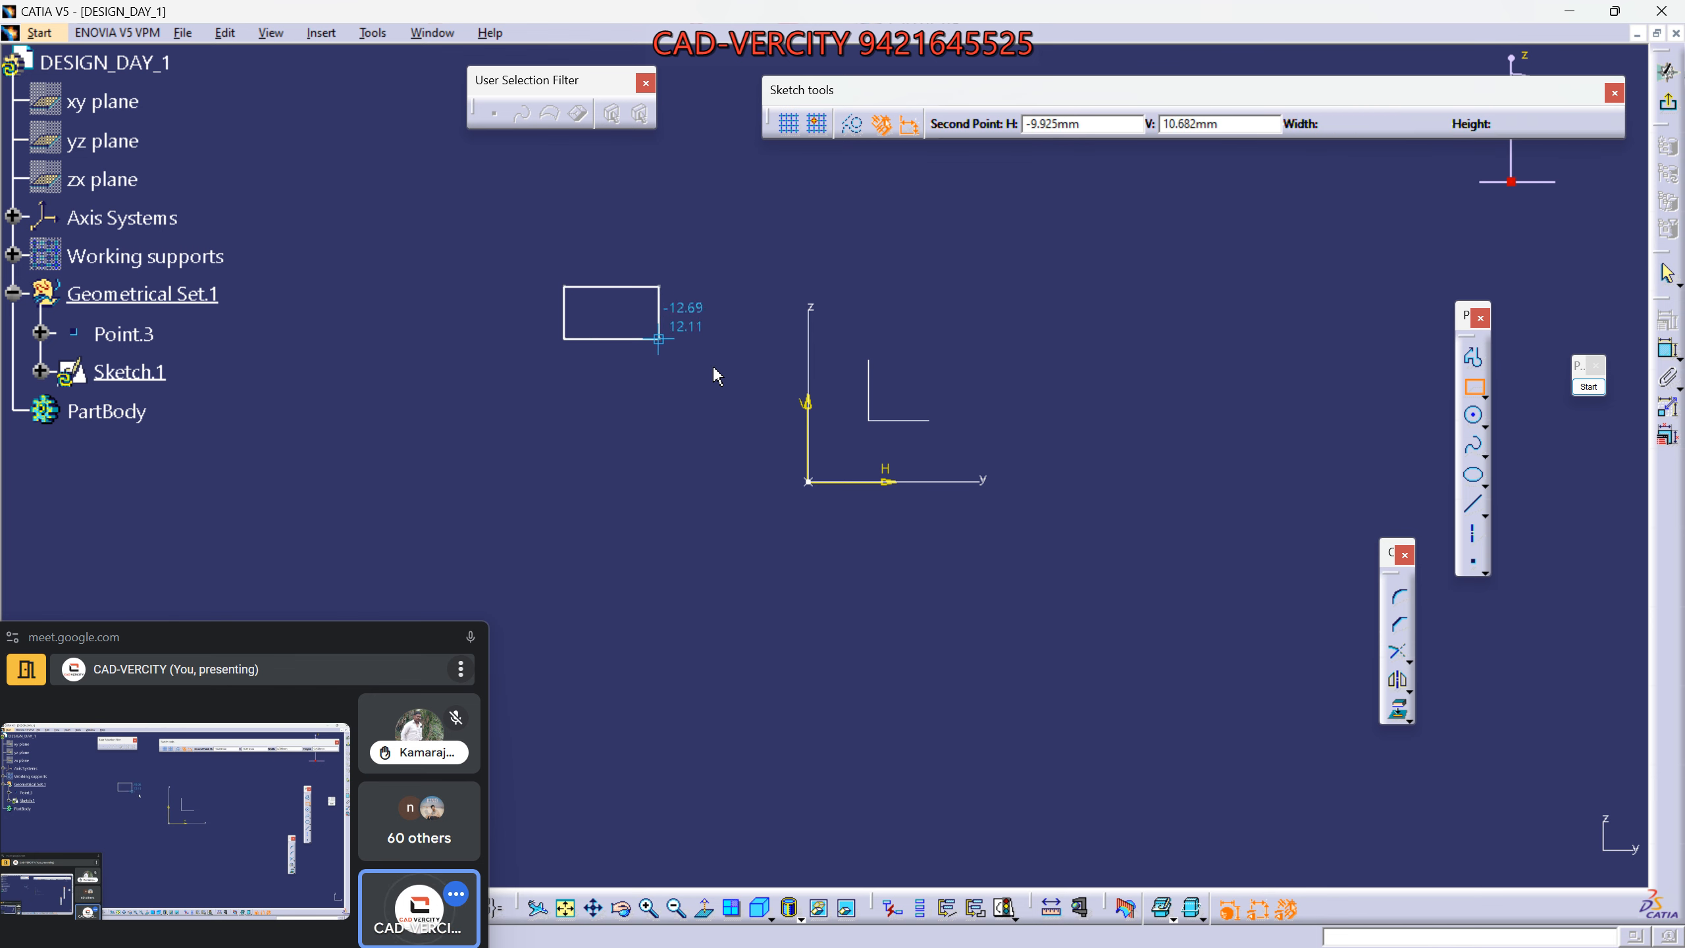
pyautogui.click(1093, 611)
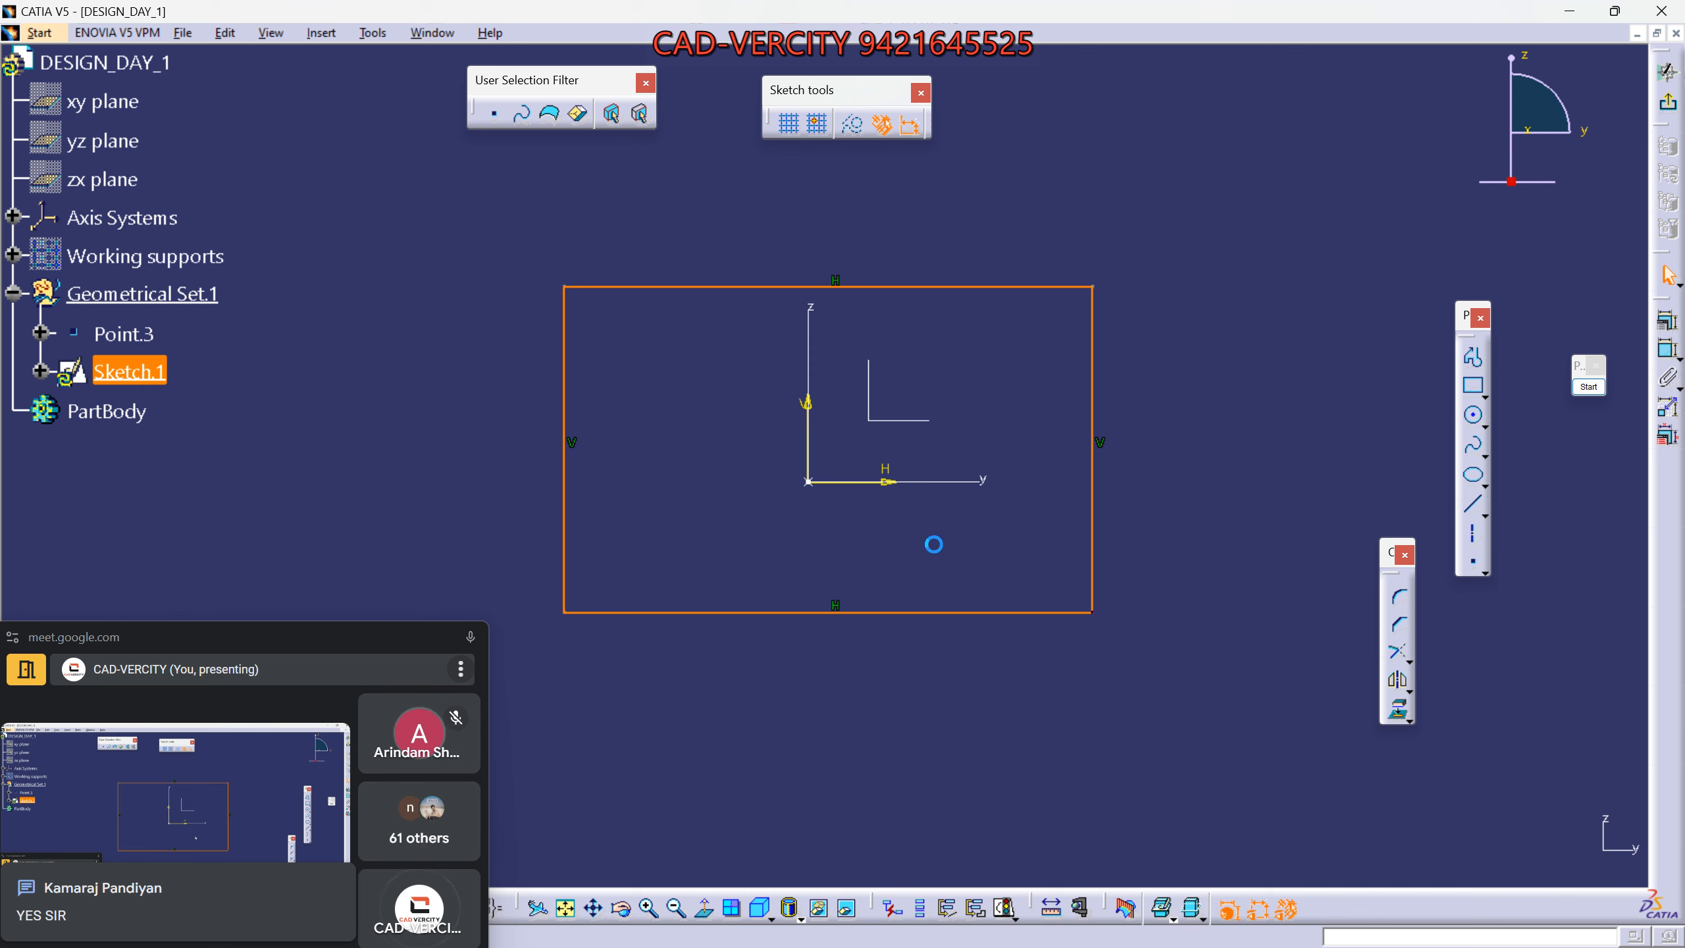
pyautogui.click(948, 479)
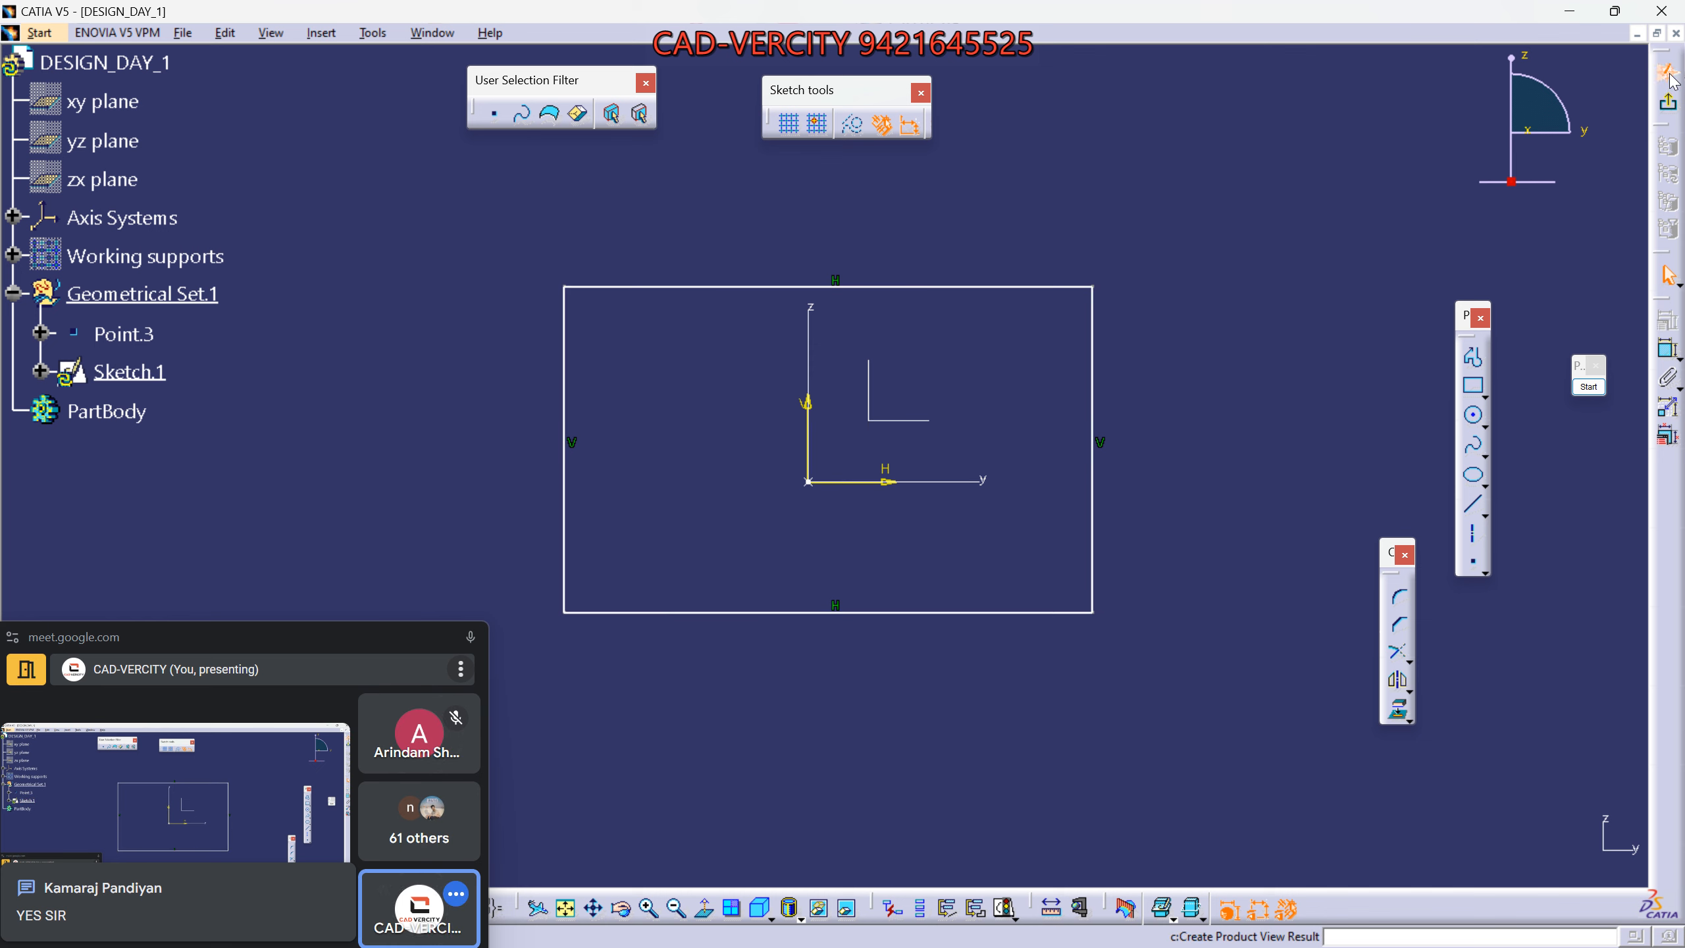
pyautogui.click(1671, 108)
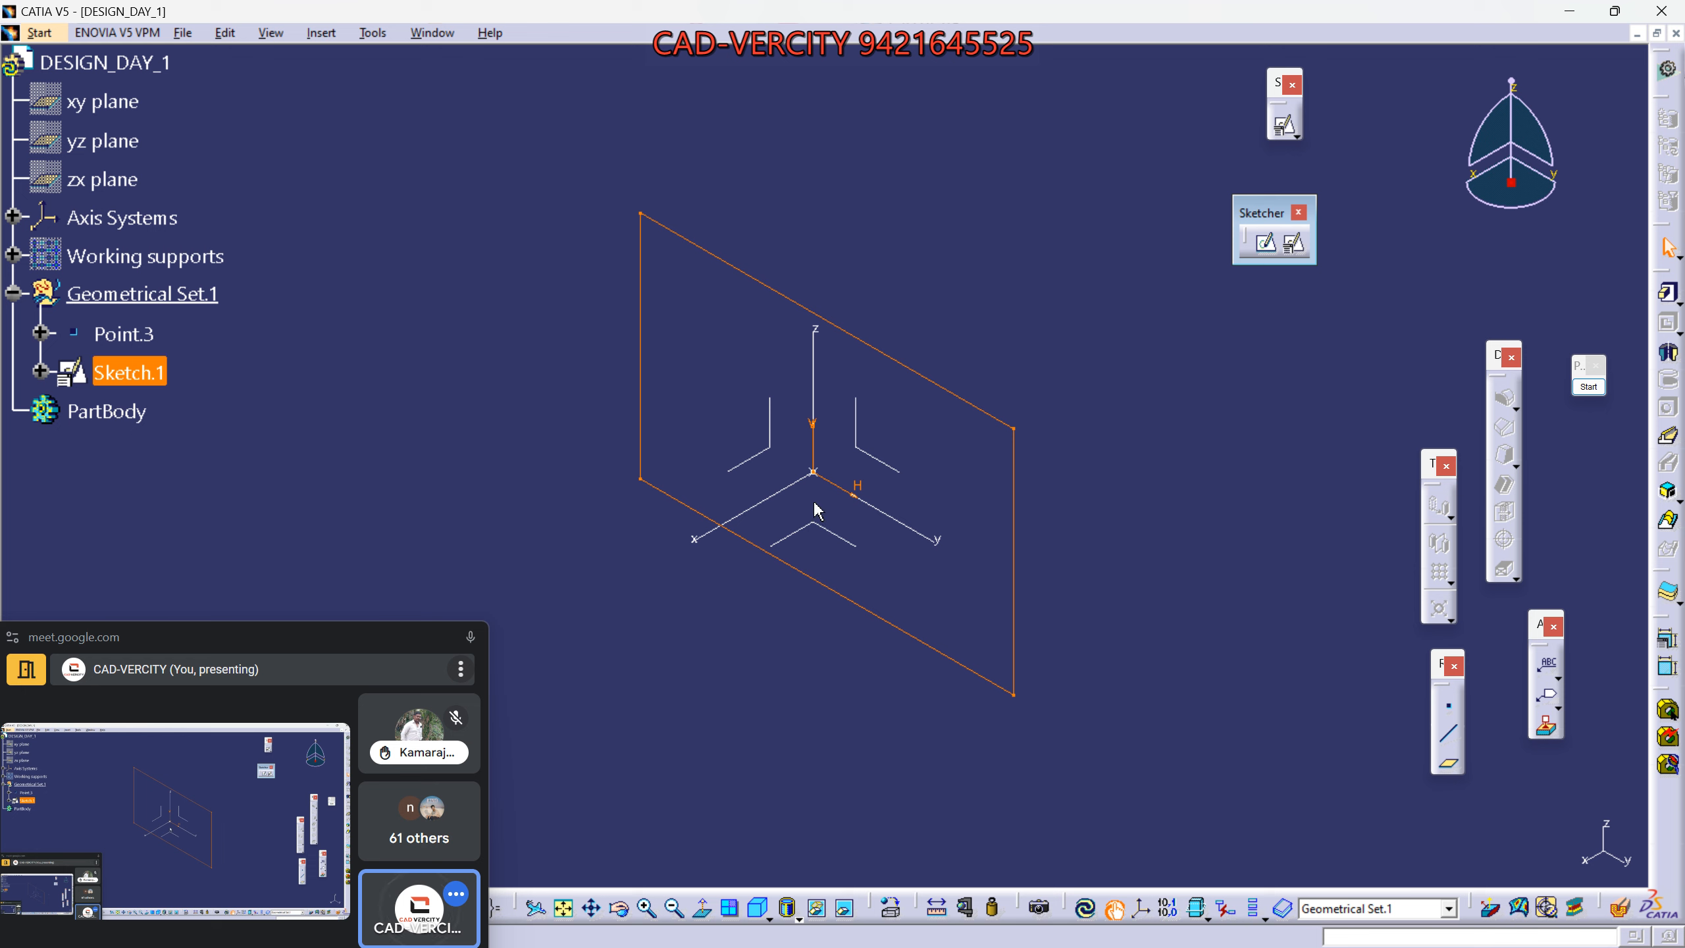
# Examine the rectangle sketch against the x, y and z axes from several directions and restore the isometric view.
pyautogui.scroll(-1, 815, 503)
pyautogui.moveTo(815, 502)
pyautogui.mouseDown(button='middle')
pyautogui.moveTo(868, 320)
pyautogui.moveTo(779, 586)
pyautogui.moveTo(861, 335)
pyautogui.moveTo(786, 557)
pyautogui.moveTo(955, 346)
pyautogui.moveTo(924, 583)
pyautogui.moveTo(823, 331)
pyautogui.moveTo(1038, 481)
pyautogui.moveTo(628, 488)
pyautogui.moveTo(917, 404)
pyautogui.moveTo(914, 670)
pyautogui.moveTo(997, 361)
pyautogui.moveTo(929, 267)
pyautogui.moveTo(789, 277)
pyautogui.moveTo(1090, 689)
pyautogui.moveTo(662, 395)
pyautogui.moveTo(1057, 564)
pyautogui.moveTo(859, 350)
pyautogui.mouseUp(button='middle')
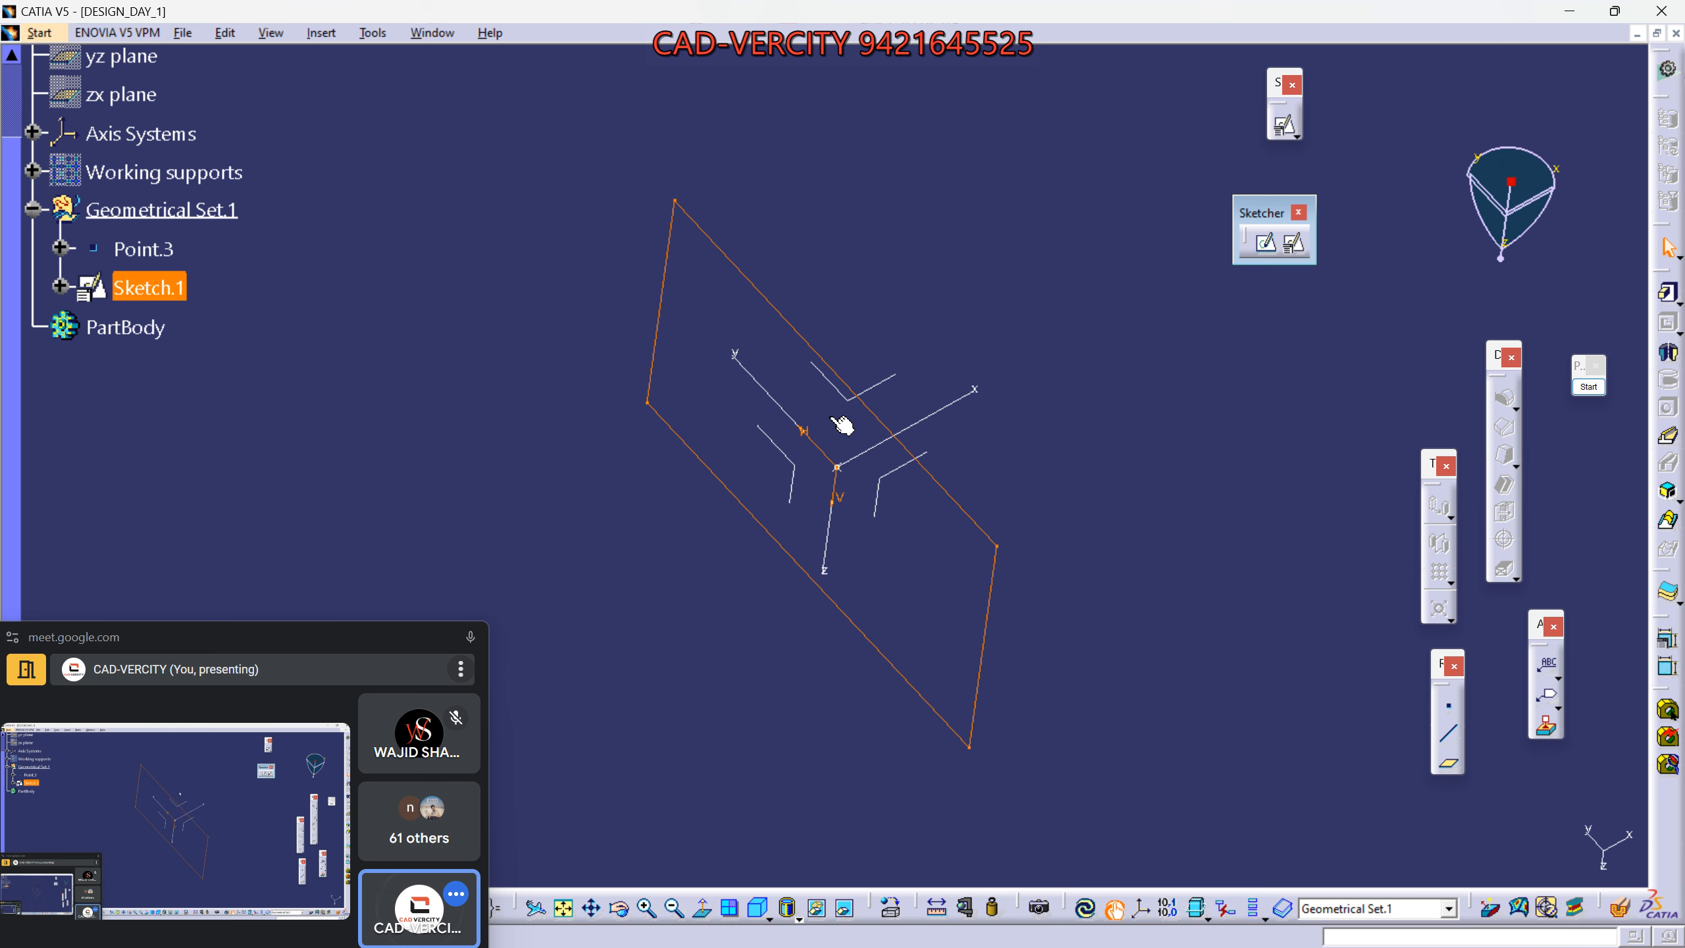
pyautogui.click(722, 704)
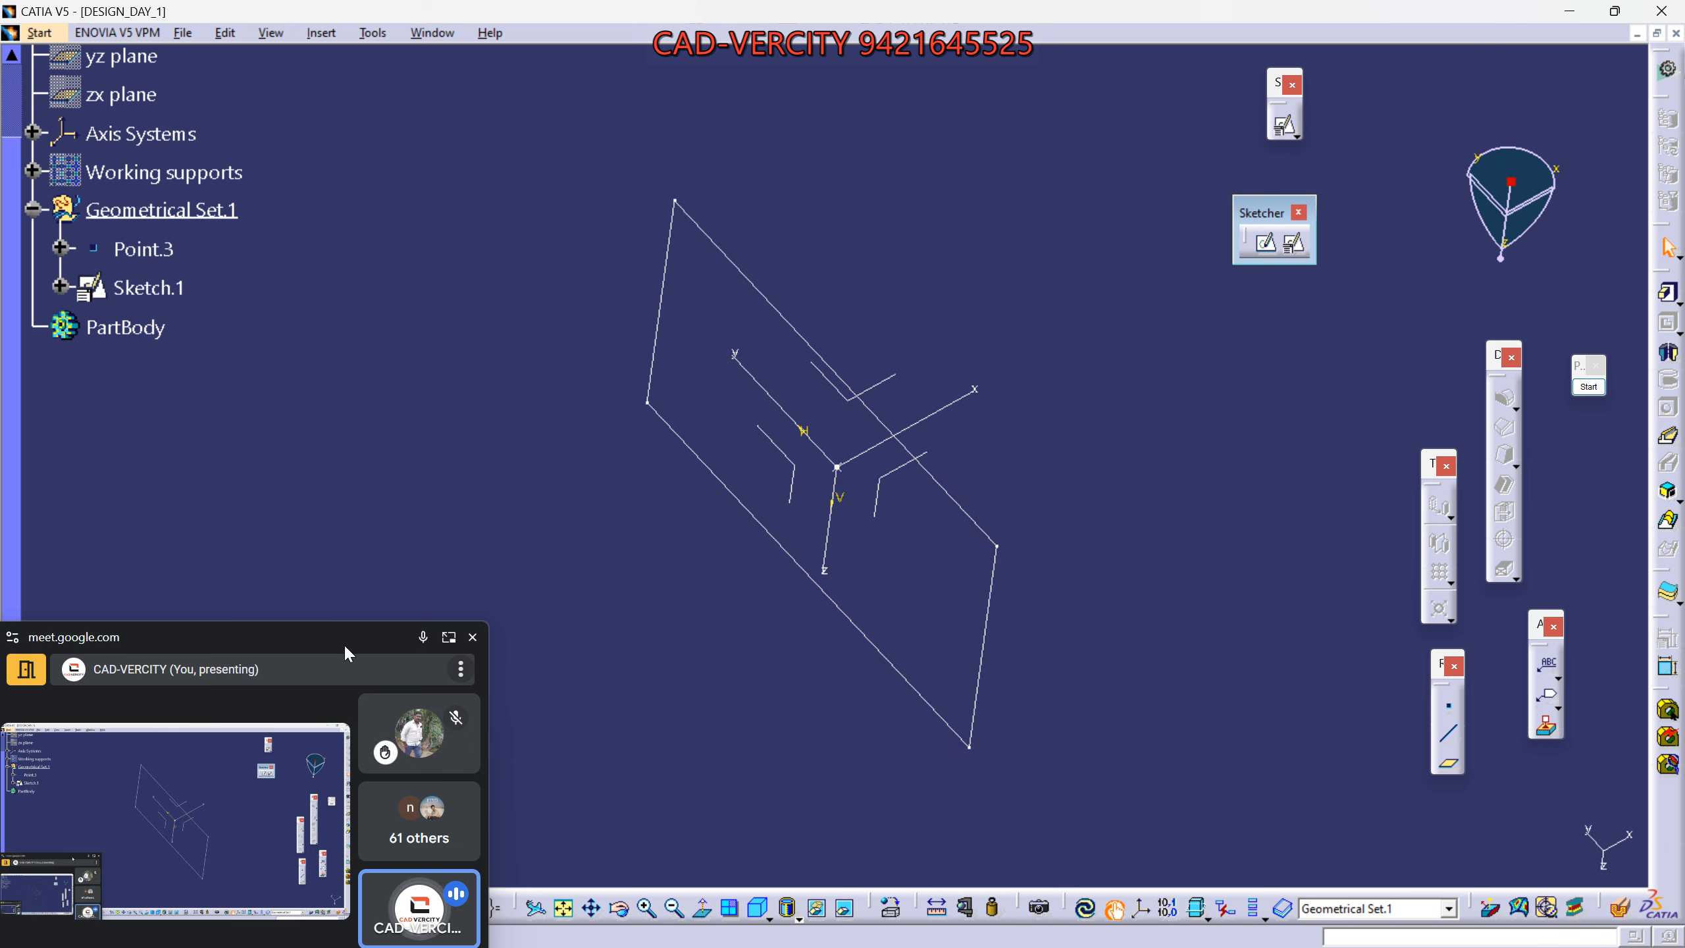
pyautogui.moveTo(345, 641); pyautogui.dragTo(343, 520)
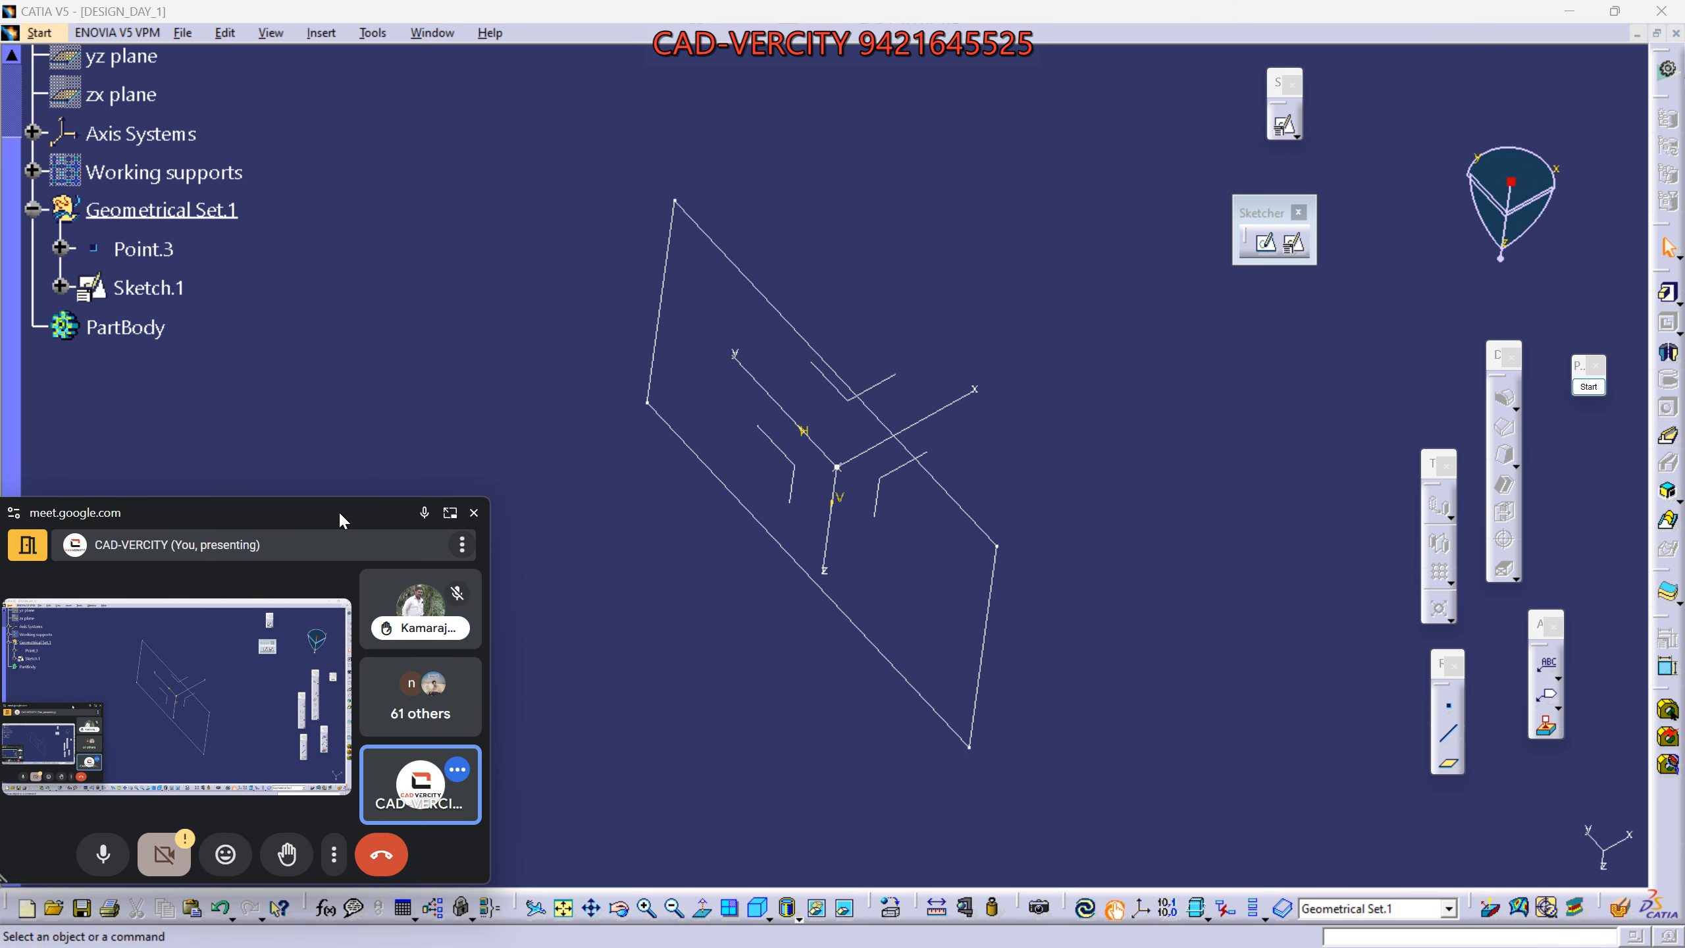
pyautogui.click(757, 907)
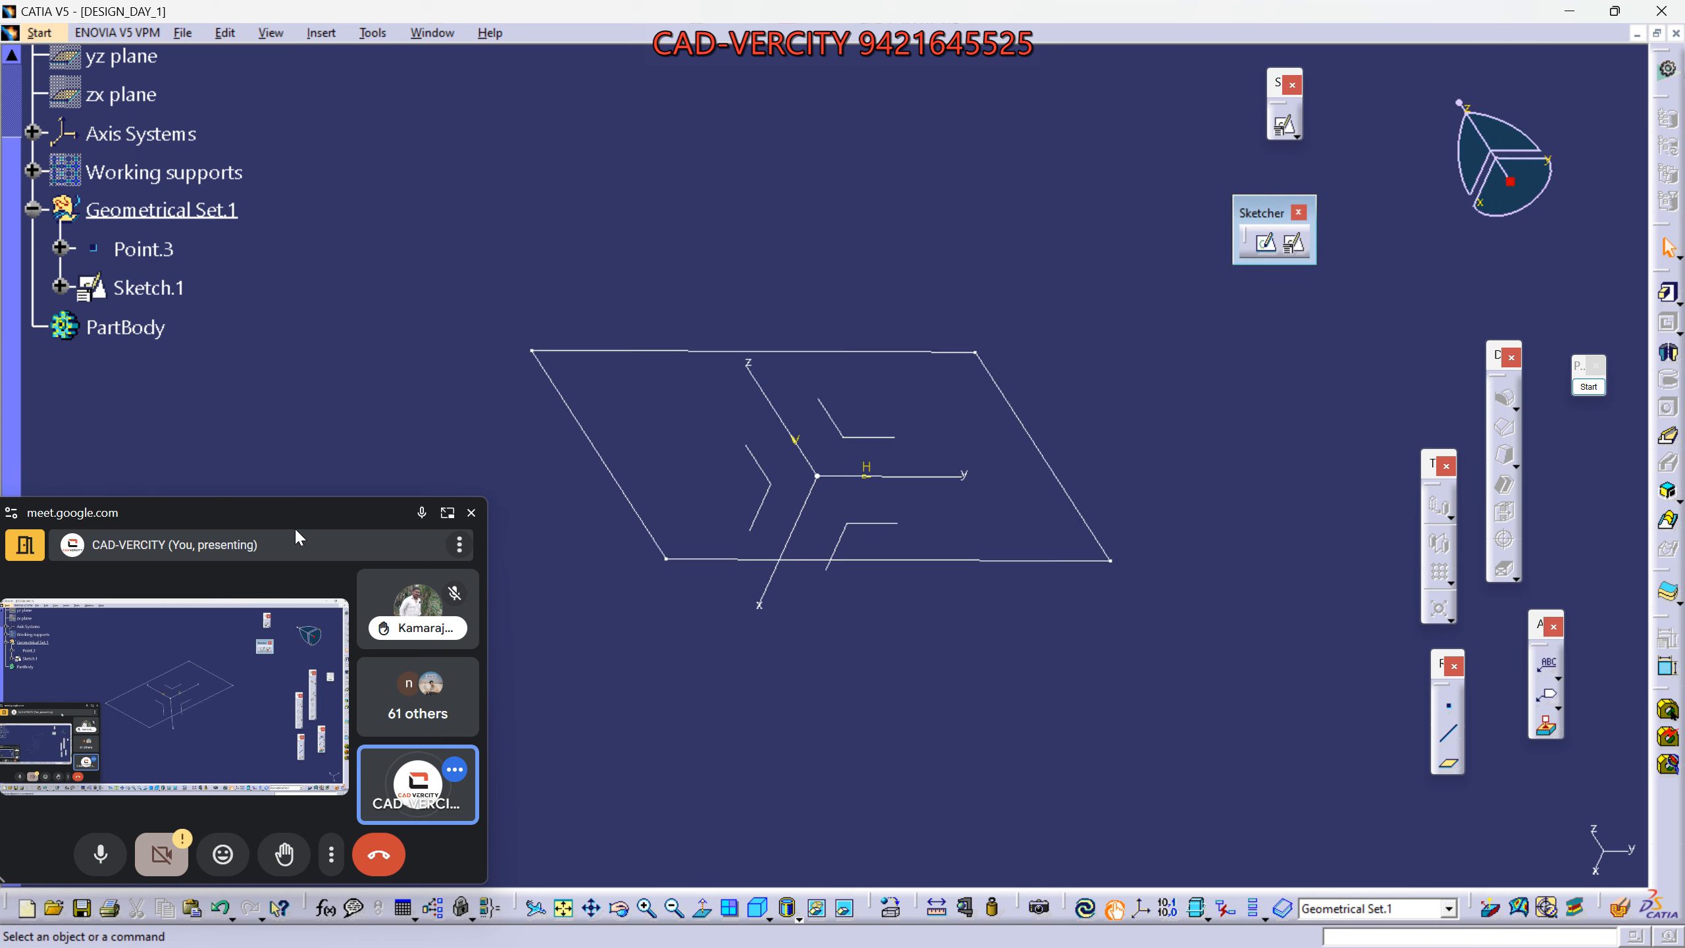
pyautogui.moveTo(296, 523); pyautogui.dragTo(307, 634)
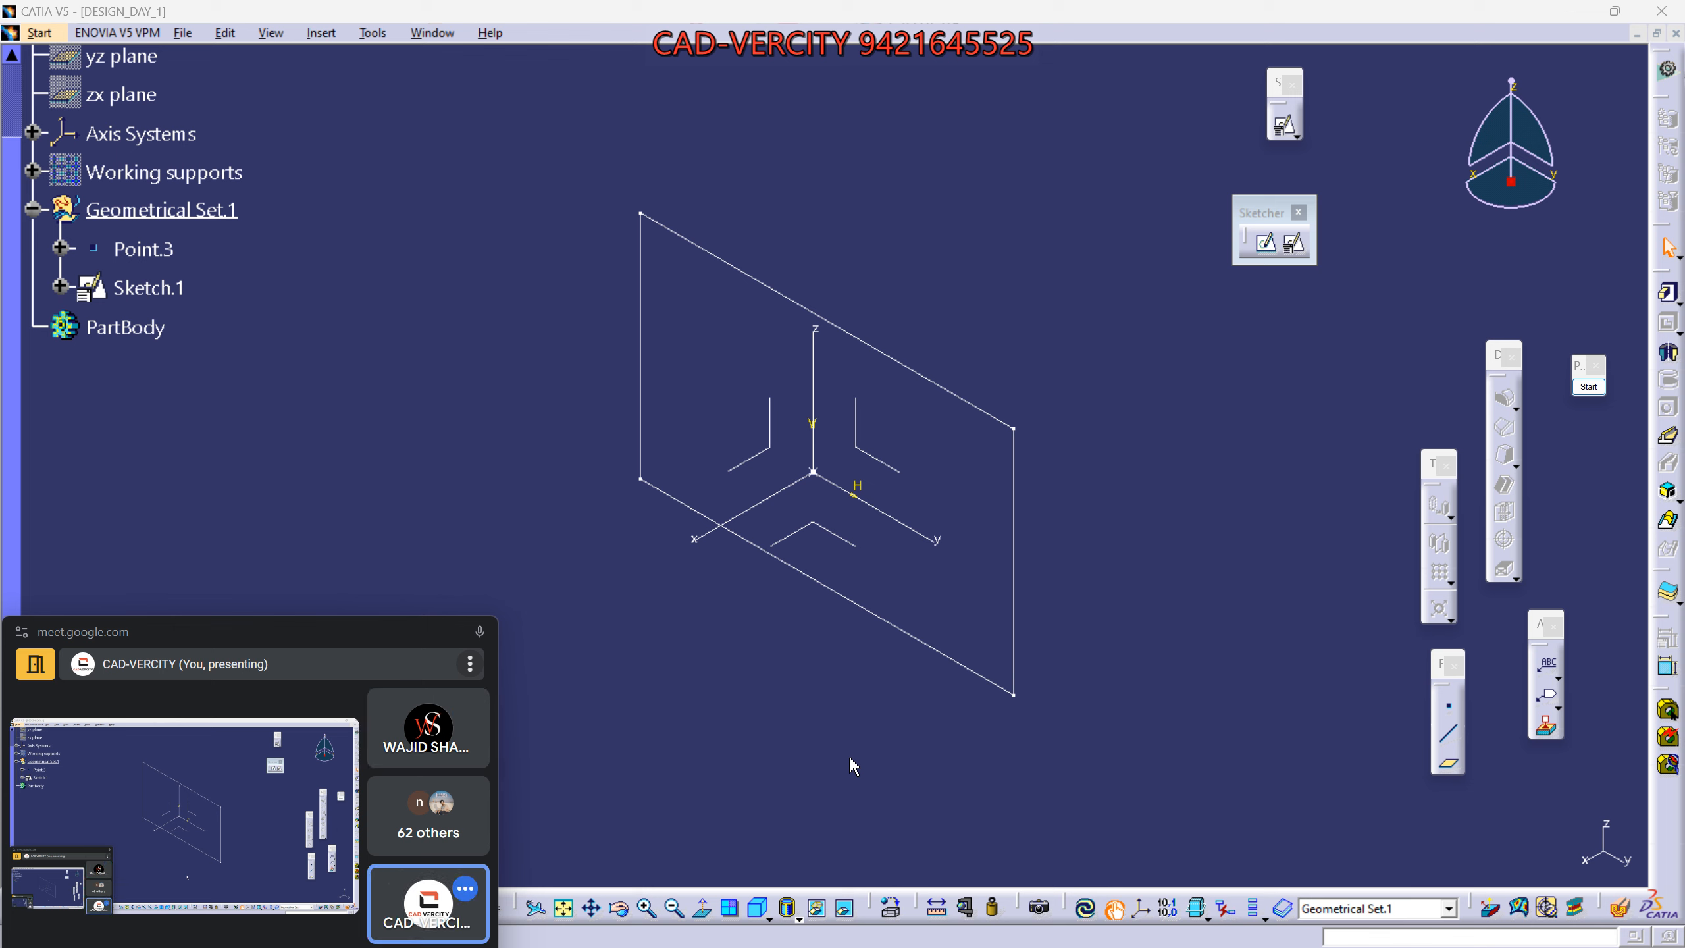
pyautogui.click(807, 492)
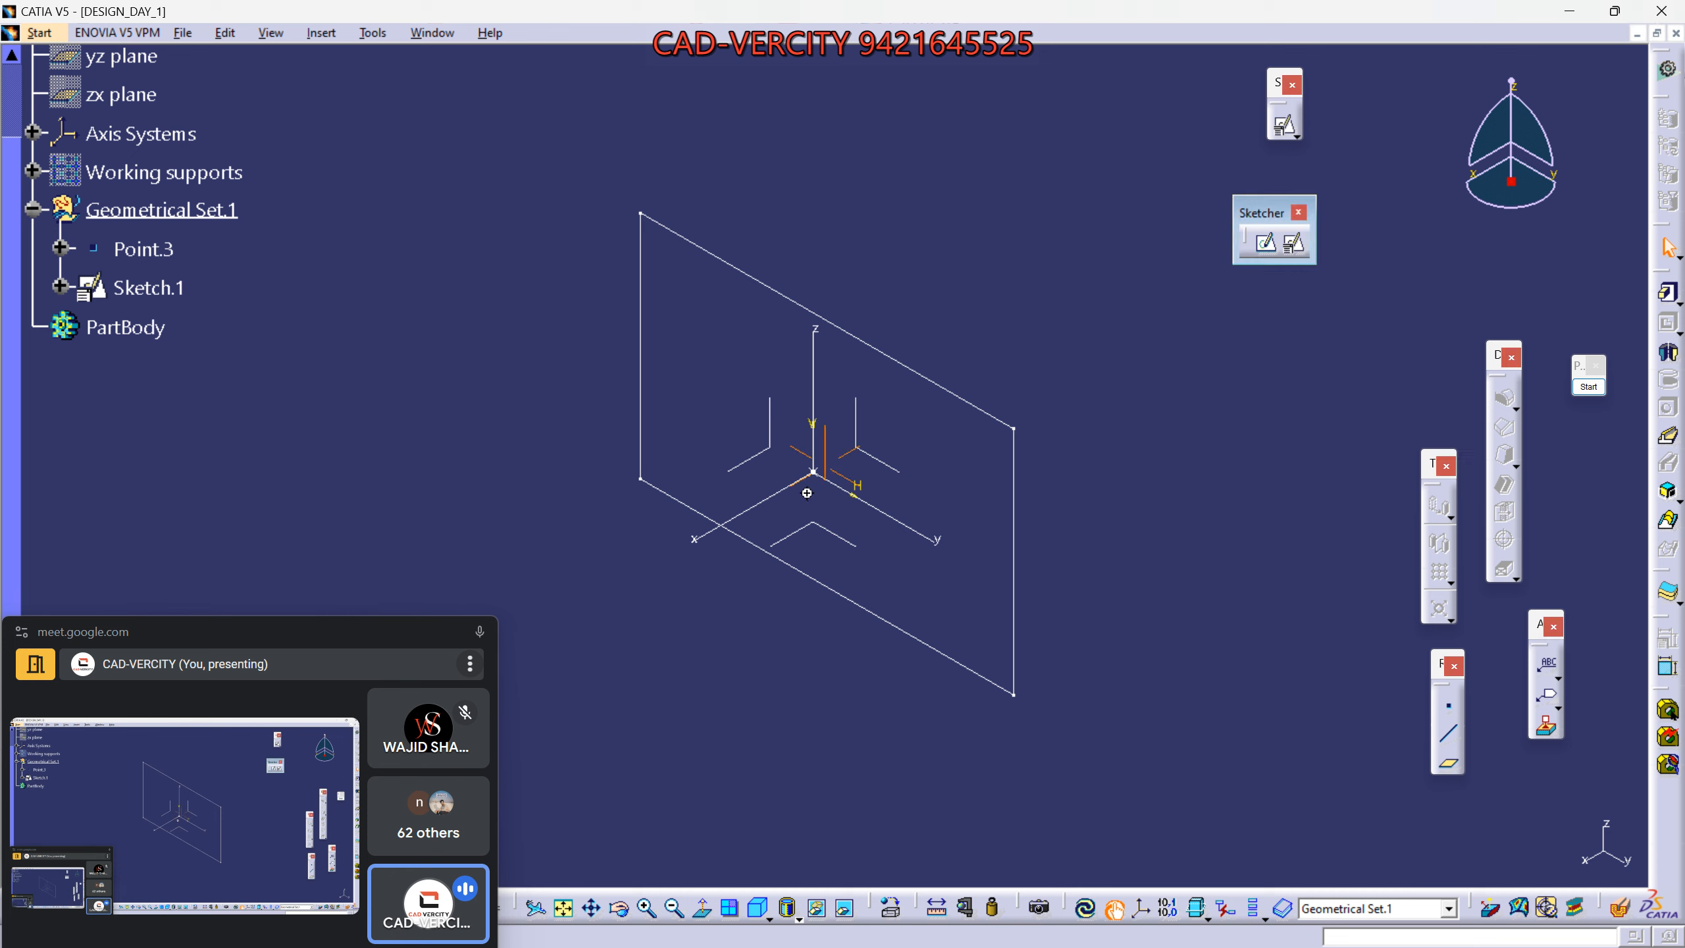
pyautogui.moveTo(807, 492); pyautogui.dragTo(741, 392, button='middle')
pyautogui.click(758, 906)
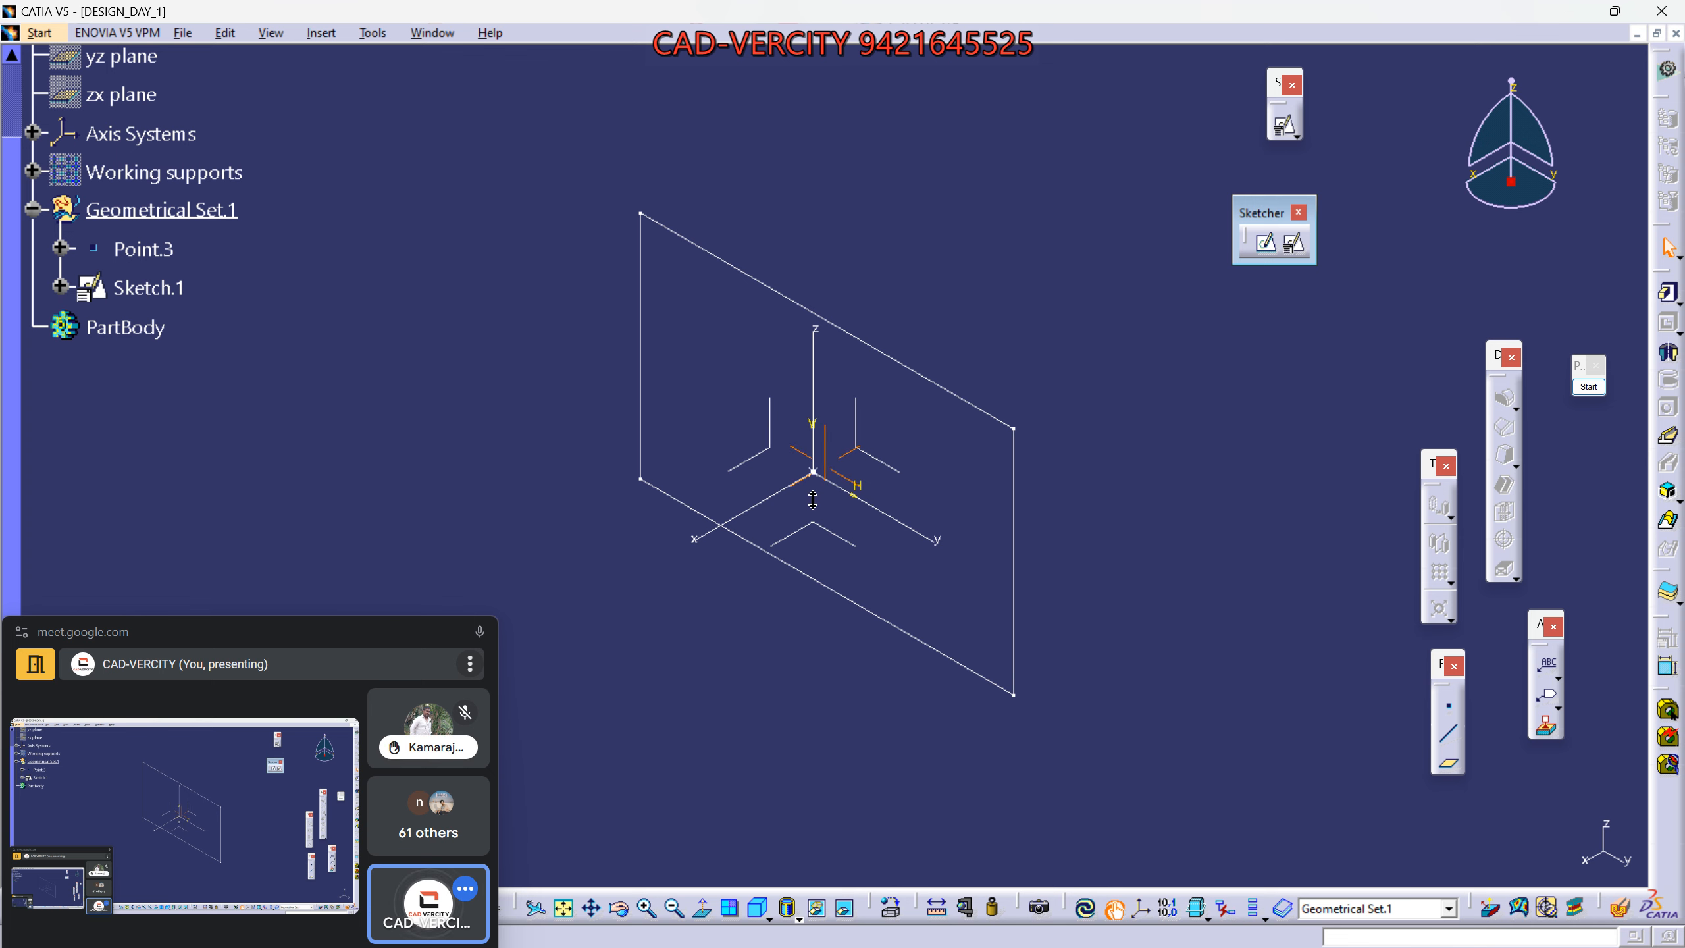
pyautogui.moveTo(812, 499)
pyautogui.mouseDown(button='middle')
pyautogui.moveTo(790, 393)
pyautogui.moveTo(820, 598)
pyautogui.mouseUp(button='middle')
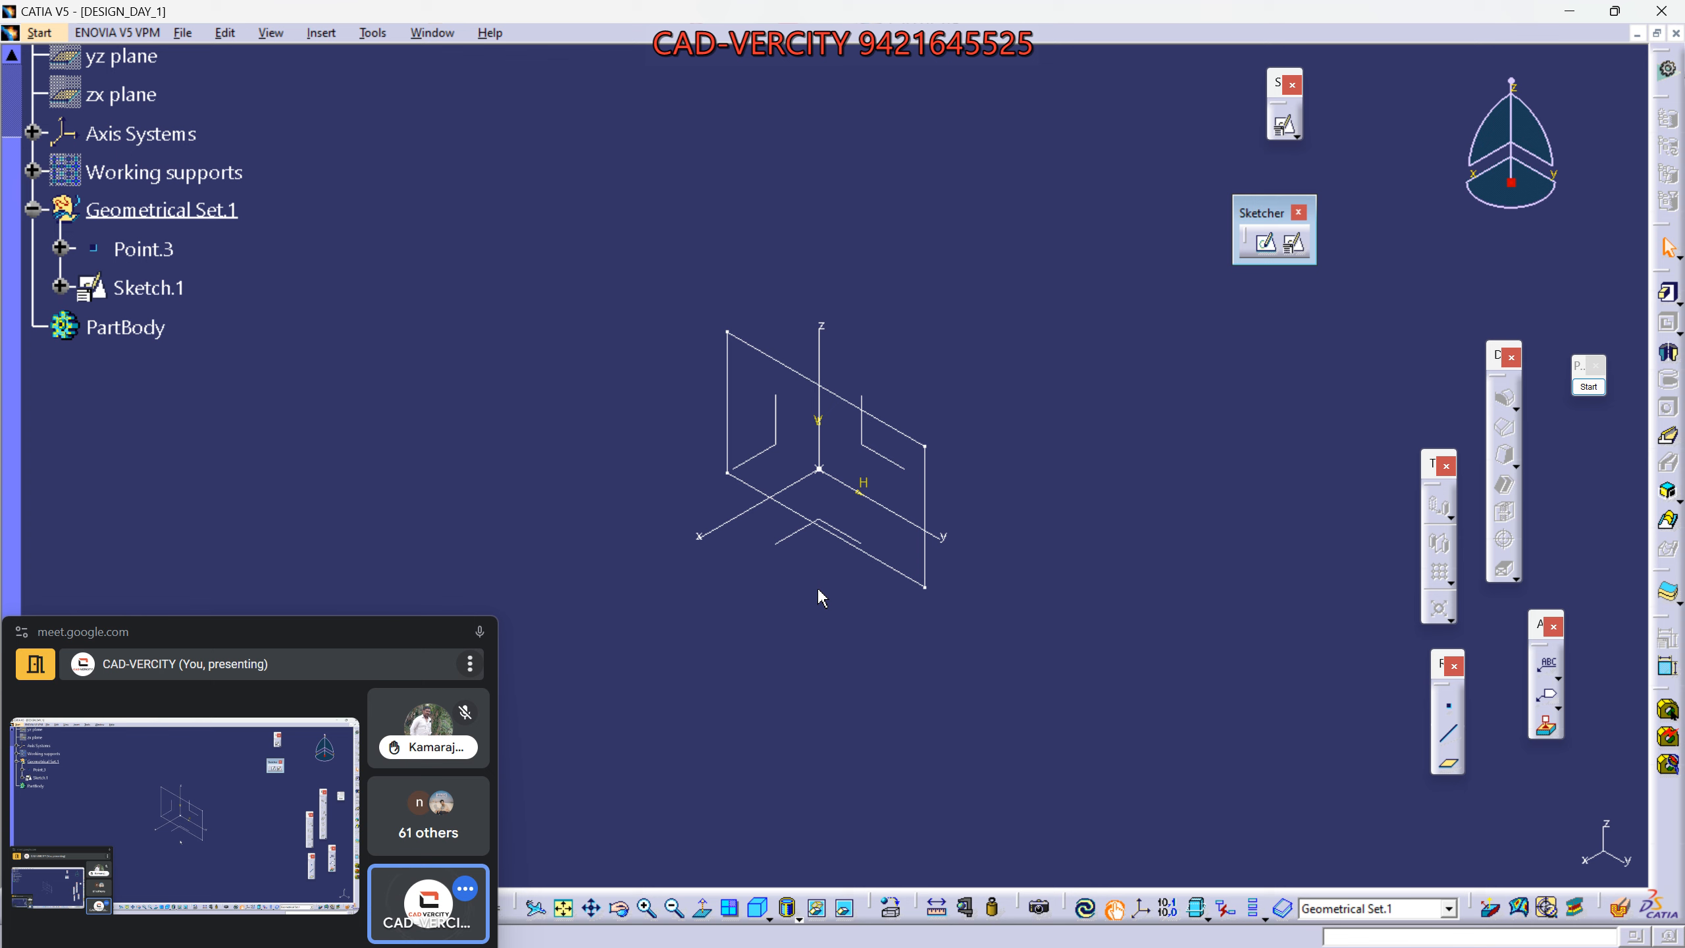
pyautogui.moveTo(827, 491); pyautogui.dragTo(847, 540, button='middle')
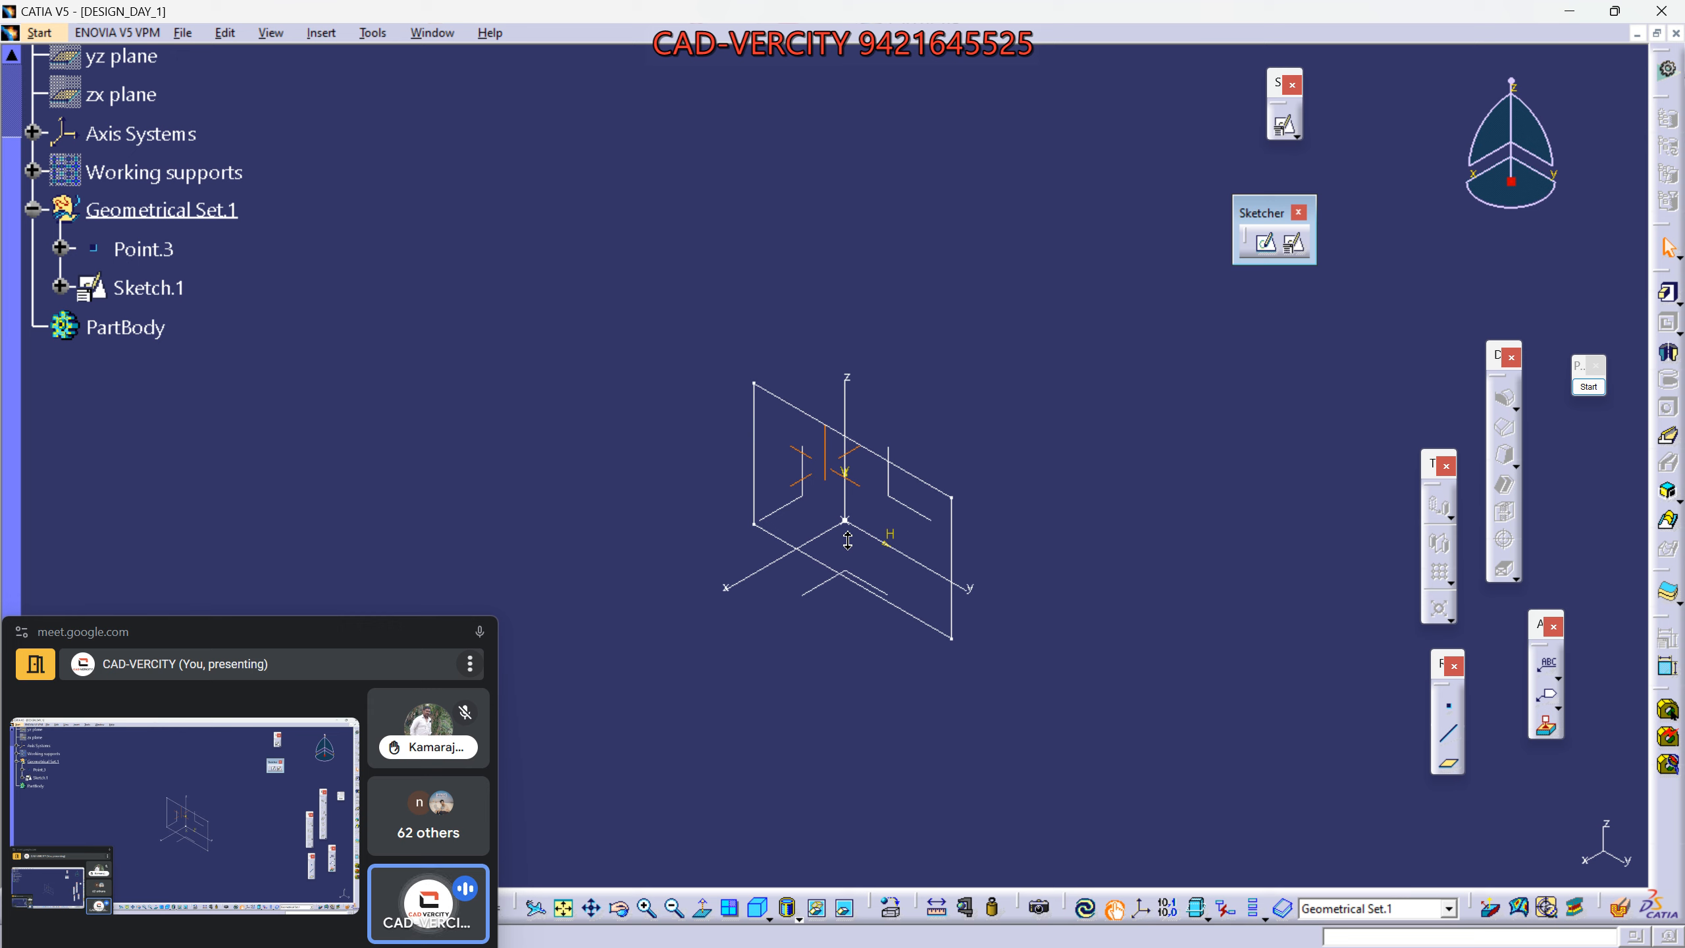
pyautogui.moveTo(847, 540)
pyautogui.mouseDown(button='middle')
pyautogui.moveTo(853, 494)
pyautogui.moveTo(844, 573)
pyautogui.mouseUp(button='middle')
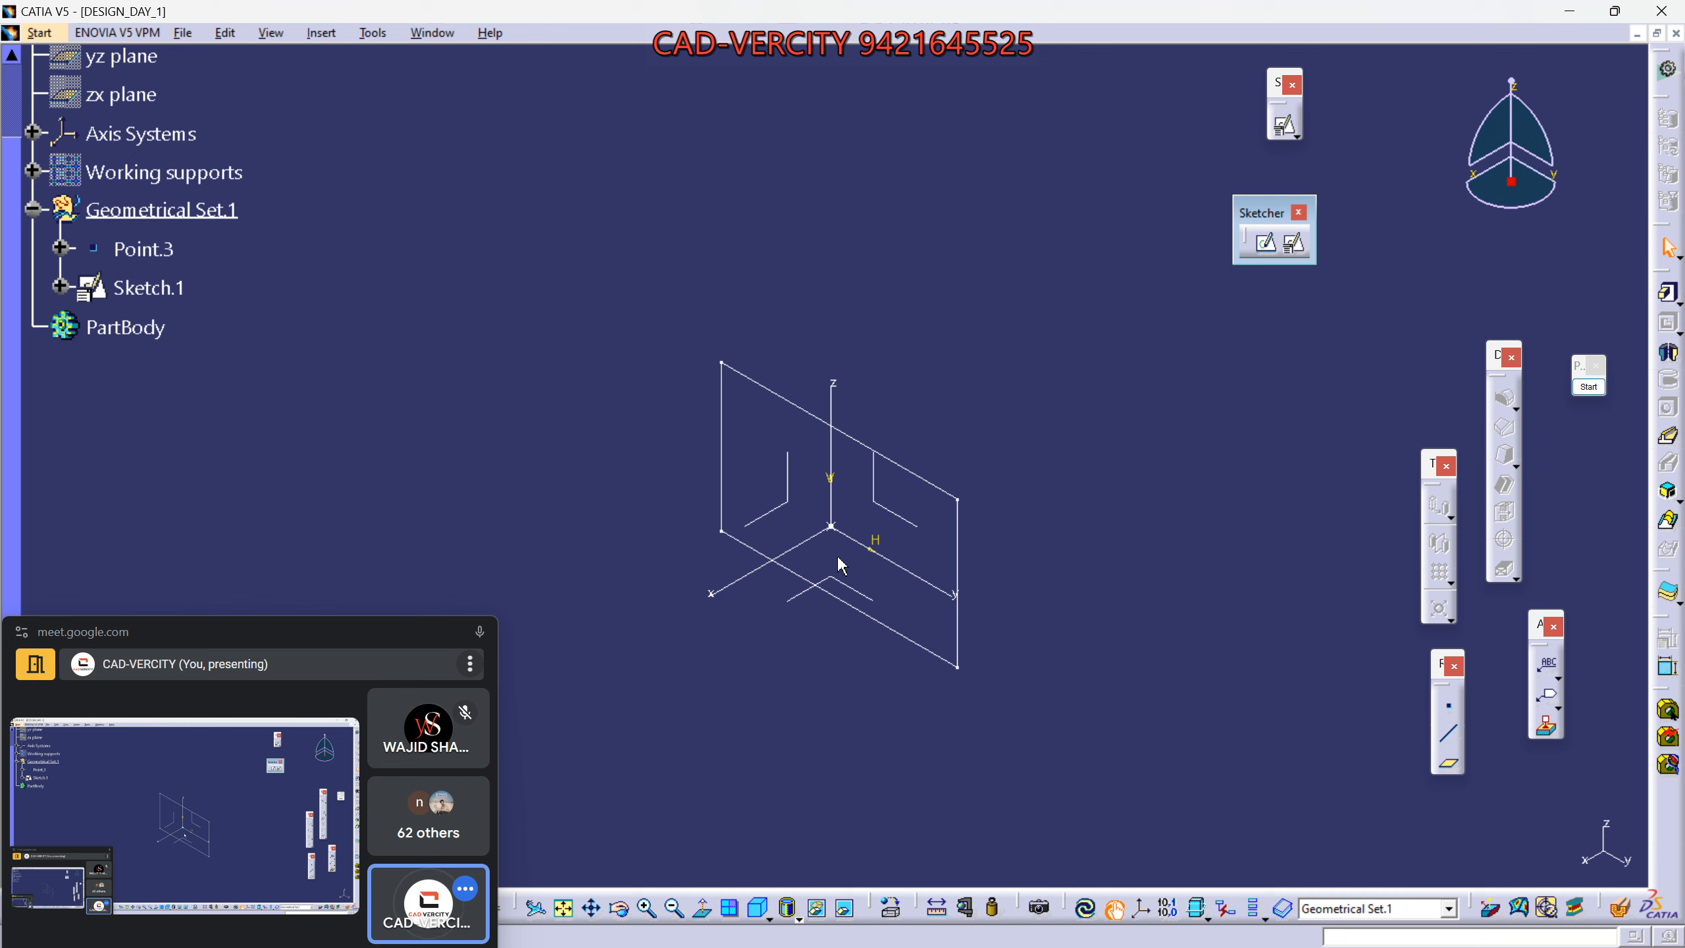
pyautogui.moveTo(840, 564)
pyautogui.mouseDown(button='middle')
pyautogui.moveTo(709, 544)
pyautogui.moveTo(982, 510)
pyautogui.moveTo(858, 416)
pyautogui.moveTo(554, 405)
pyautogui.moveTo(475, 338)
pyautogui.moveTo(924, 525)
pyautogui.moveTo(1127, 690)
pyautogui.moveTo(1111, 703)
pyautogui.moveTo(1300, 491)
pyautogui.moveTo(849, 576)
pyautogui.moveTo(451, 394)
pyautogui.moveTo(255, 489)
pyautogui.moveTo(1086, 404)
pyautogui.moveTo(439, 280)
pyautogui.mouseUp(button='middle')
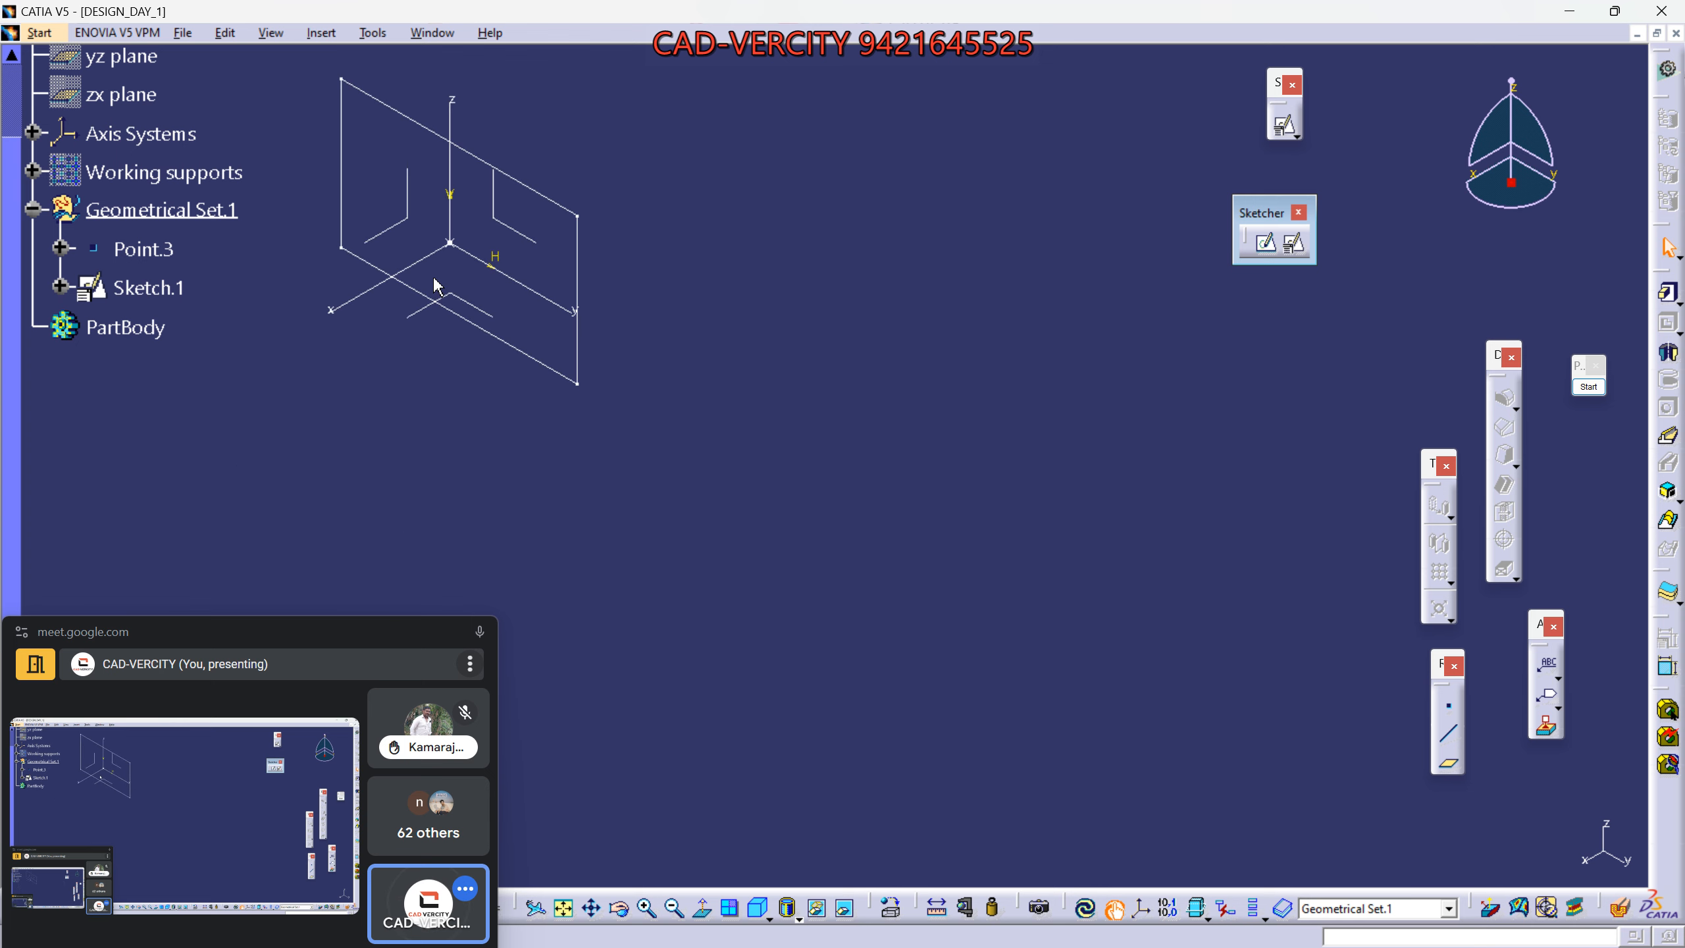
pyautogui.moveTo(477, 297); pyautogui.dragTo(837, 534, button='middle')
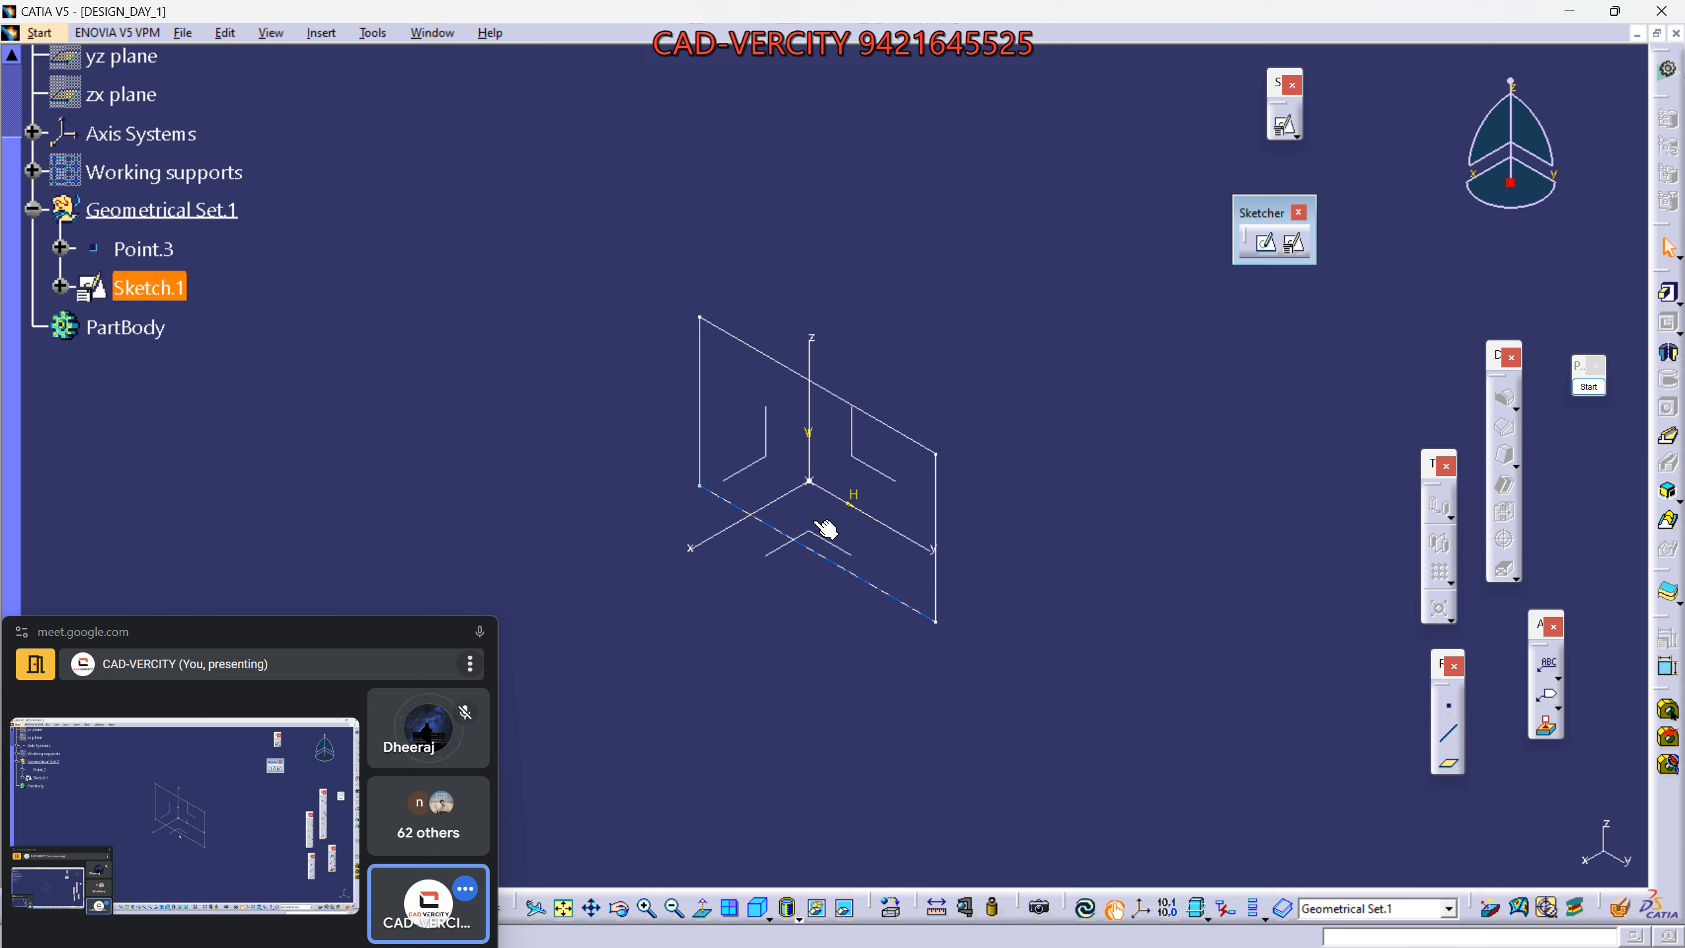
pyautogui.moveTo(813, 505)
pyautogui.mouseDown(button='middle')
pyautogui.moveTo(455, 430)
pyautogui.moveTo(1215, 454)
pyautogui.moveTo(771, 492)
pyautogui.mouseUp(button='middle')
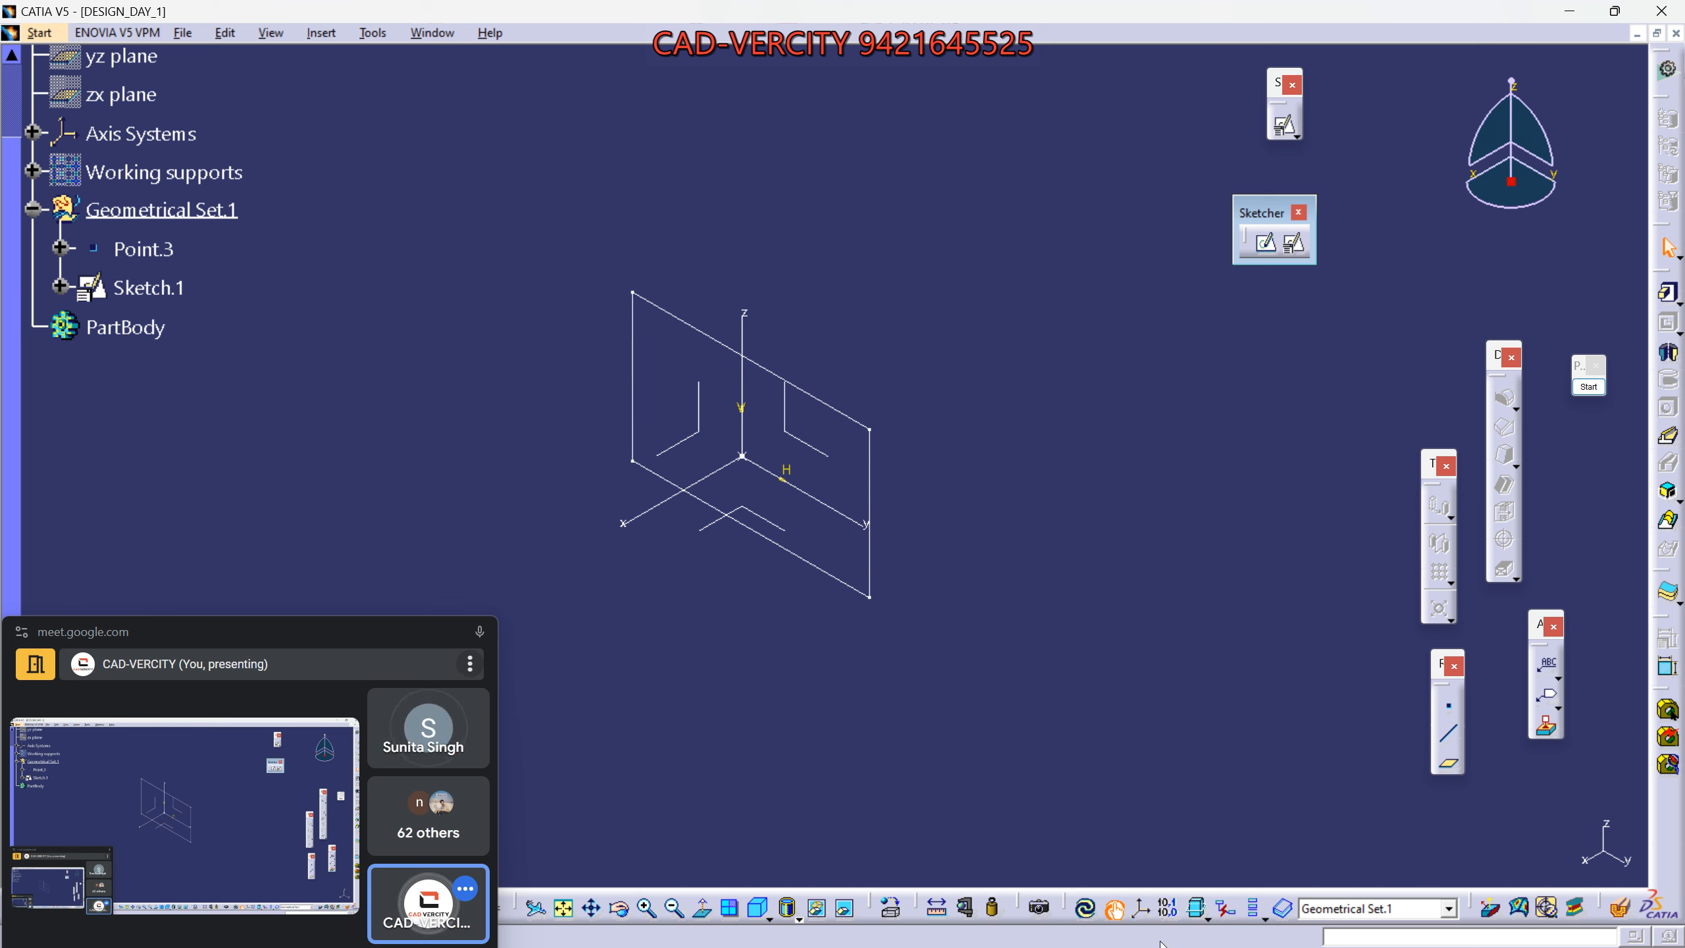
# Switch to the Google Meet window, look through its participant list for raised hands, and return to CATIA.
pyautogui.click(456, 638)
pyautogui.click(457, 632)
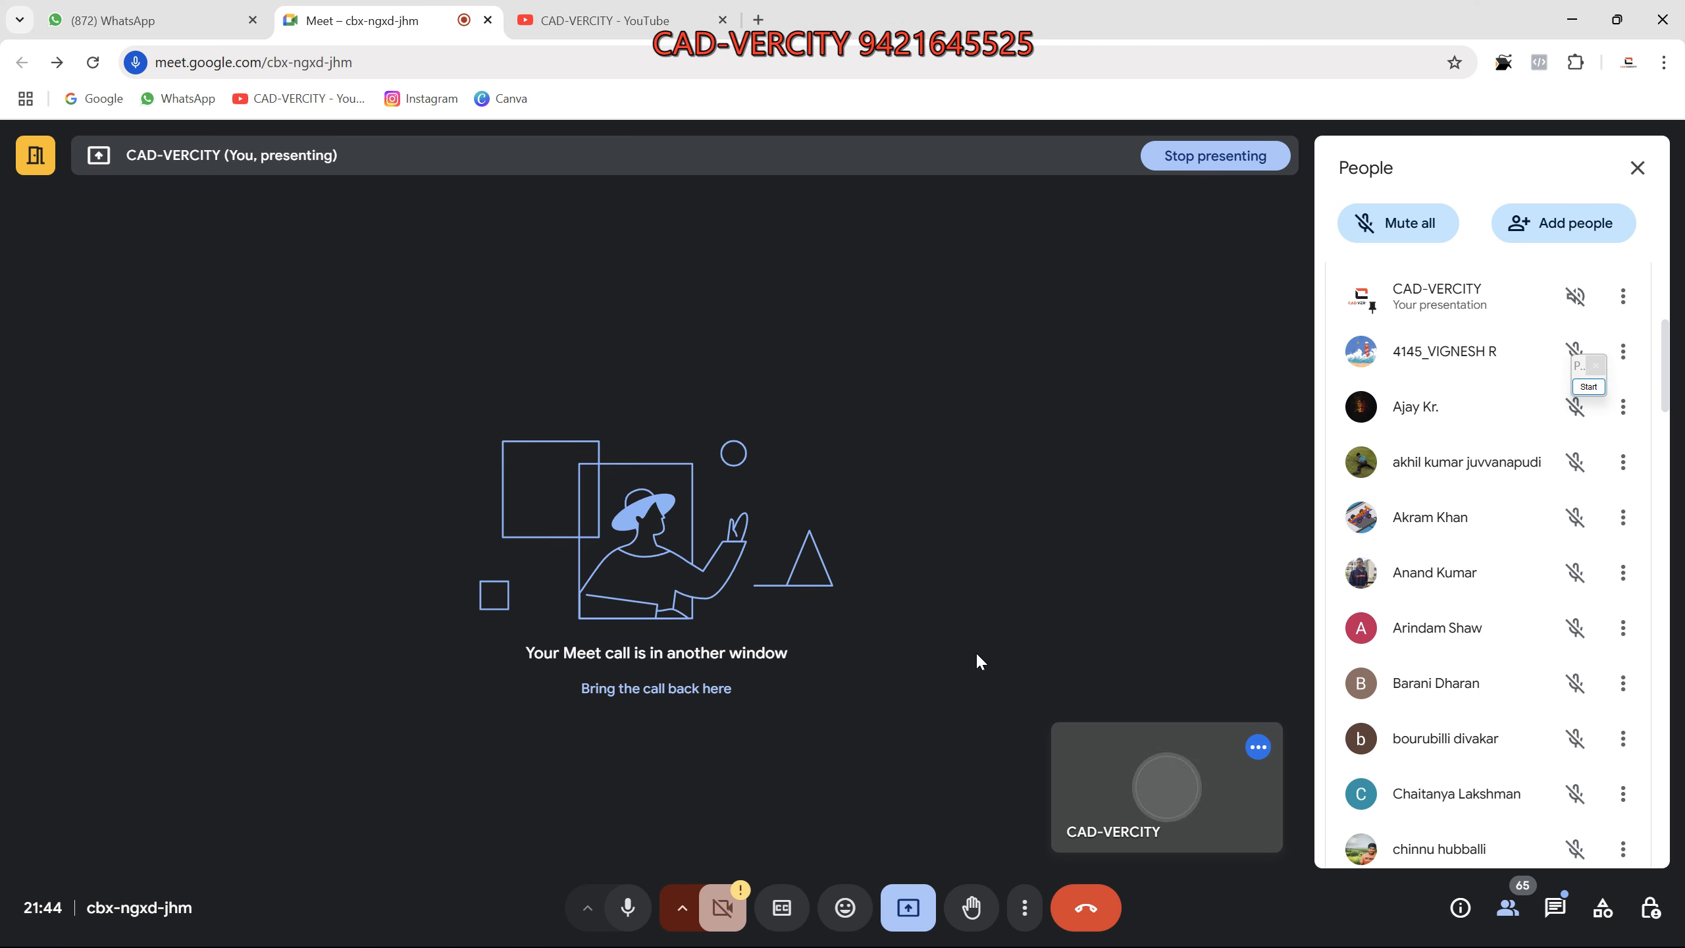
pyautogui.scroll(-15, 1510, 558)
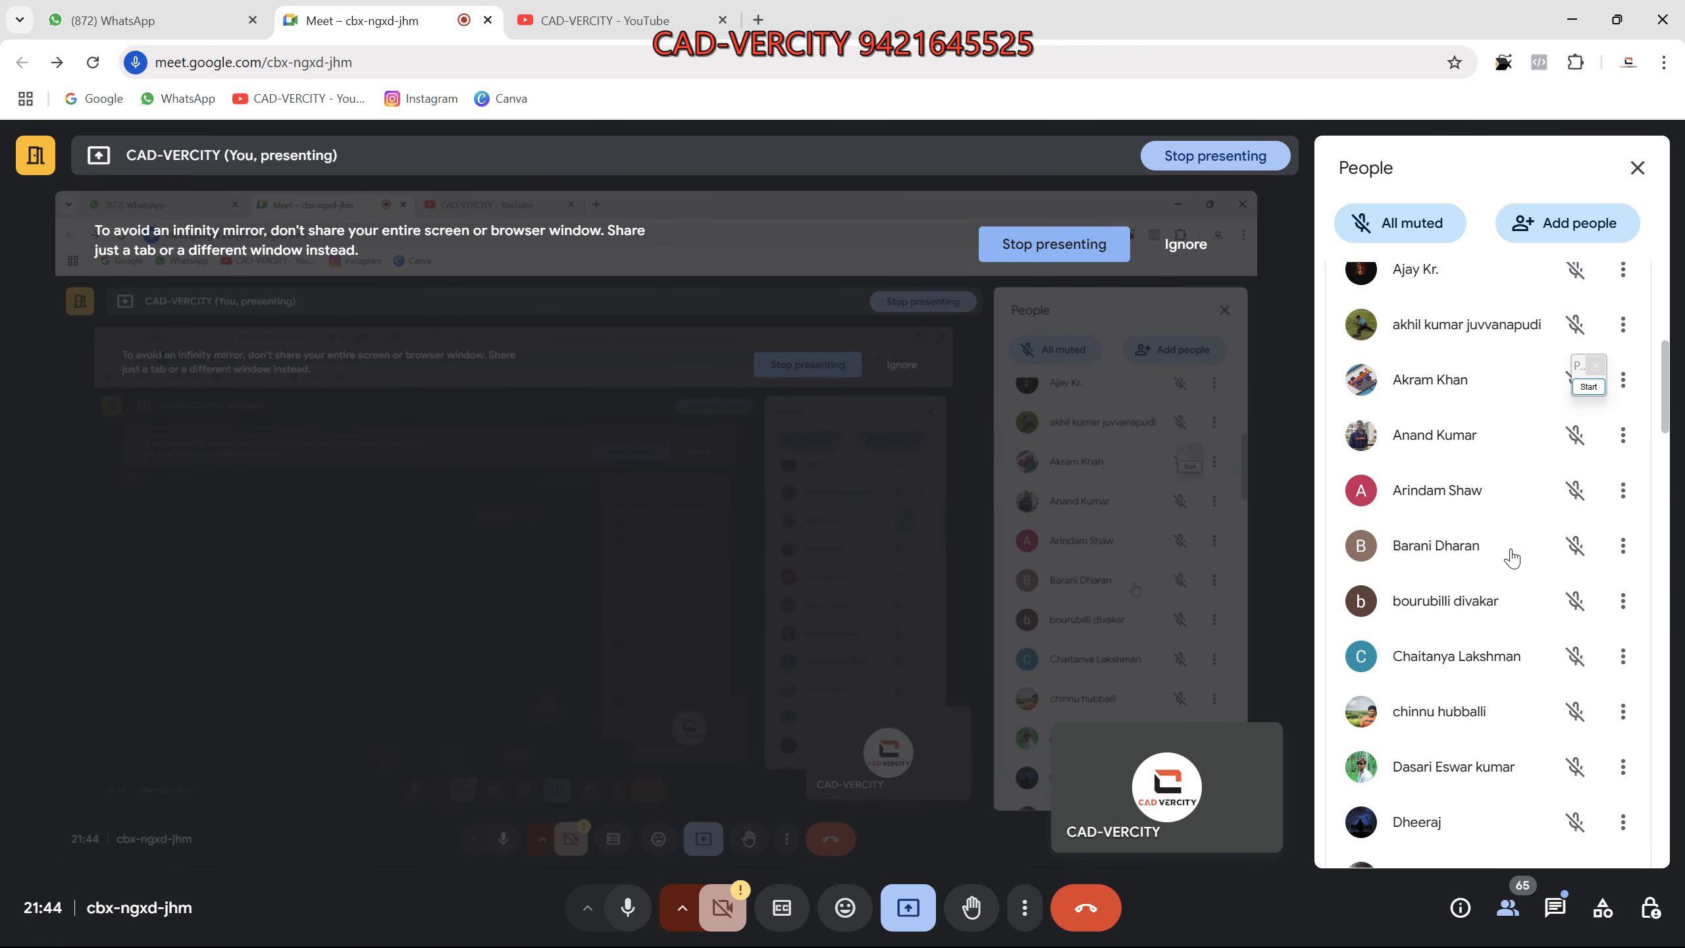
pyautogui.scroll(-20, 1513, 556)
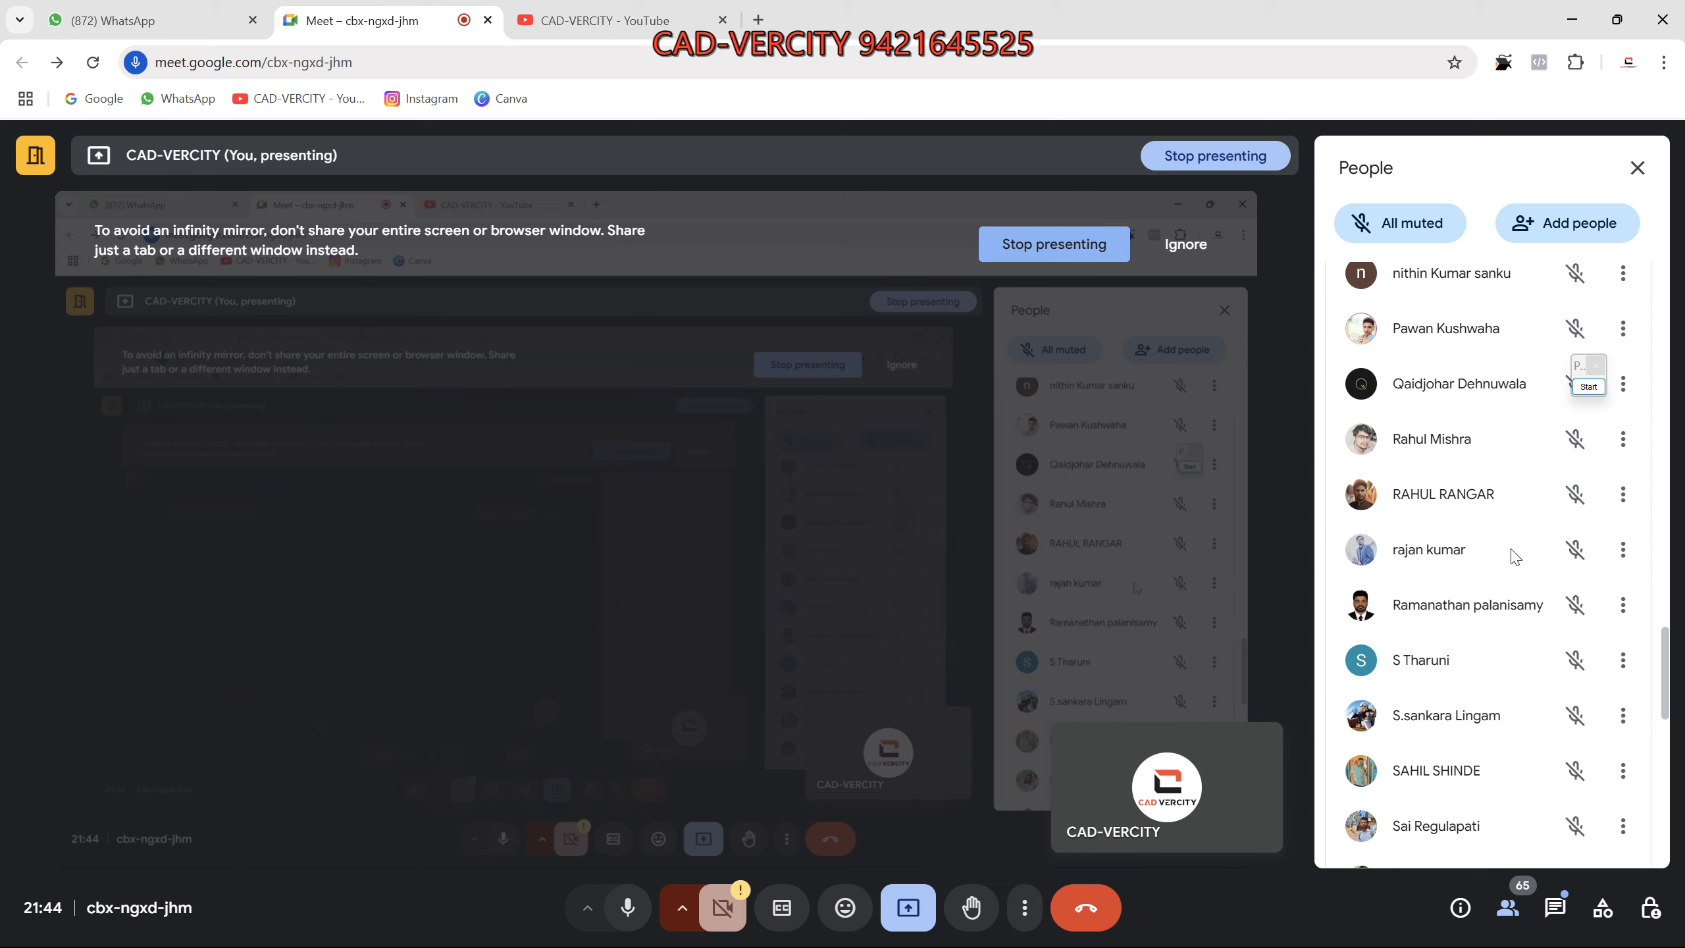
pyautogui.scroll(20, 1512, 556)
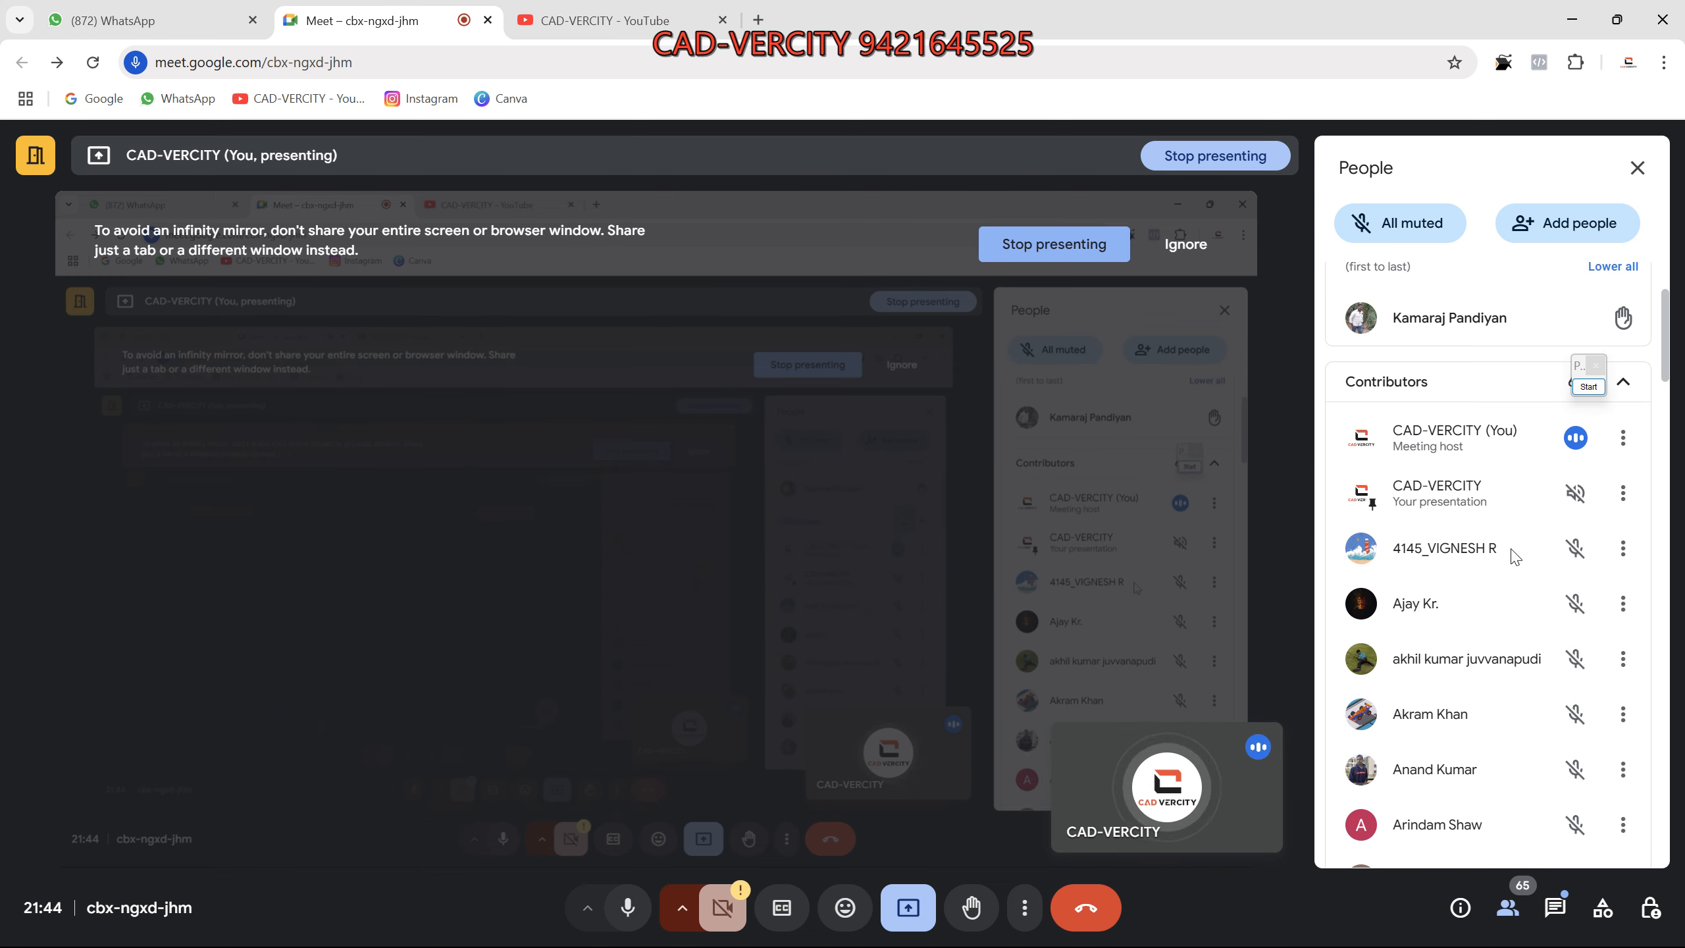
pyautogui.moveTo(1000, 930)
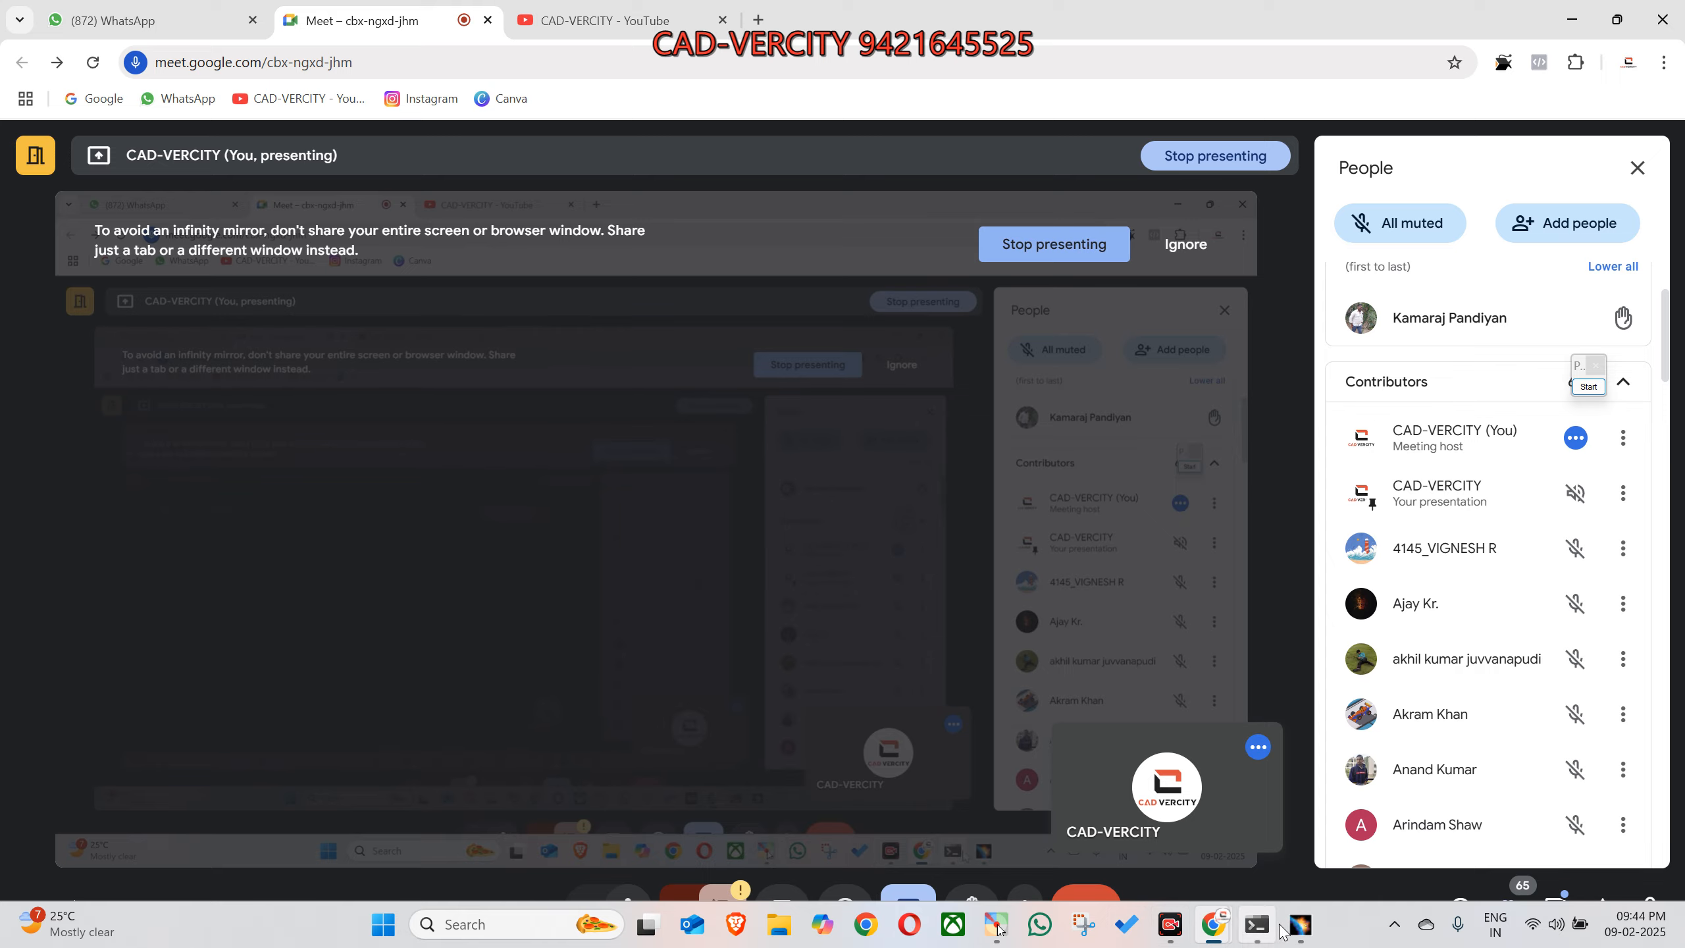
pyautogui.click(1256, 924)
# Pan the rectangle sketch away from the middle of the view and refit all geometry with Fit All In.
pyautogui.moveTo(903, 571); pyautogui.dragTo(955, 601, button='middle')
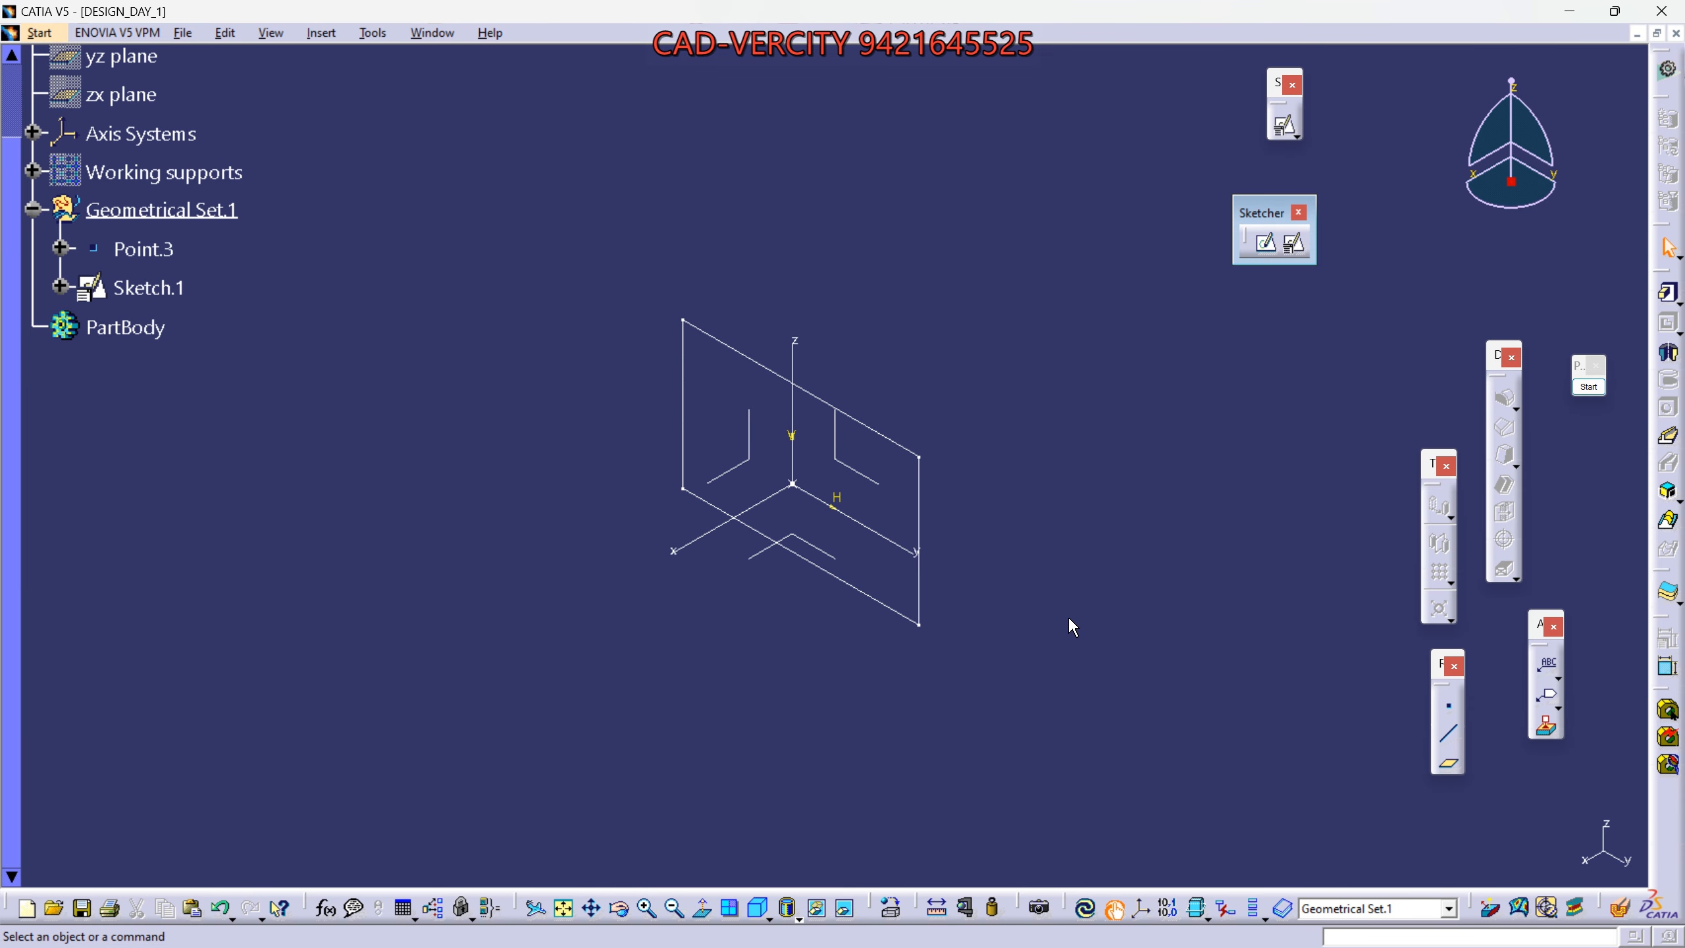
pyautogui.moveTo(1073, 627); pyautogui.dragTo(533, 309, button='middle')
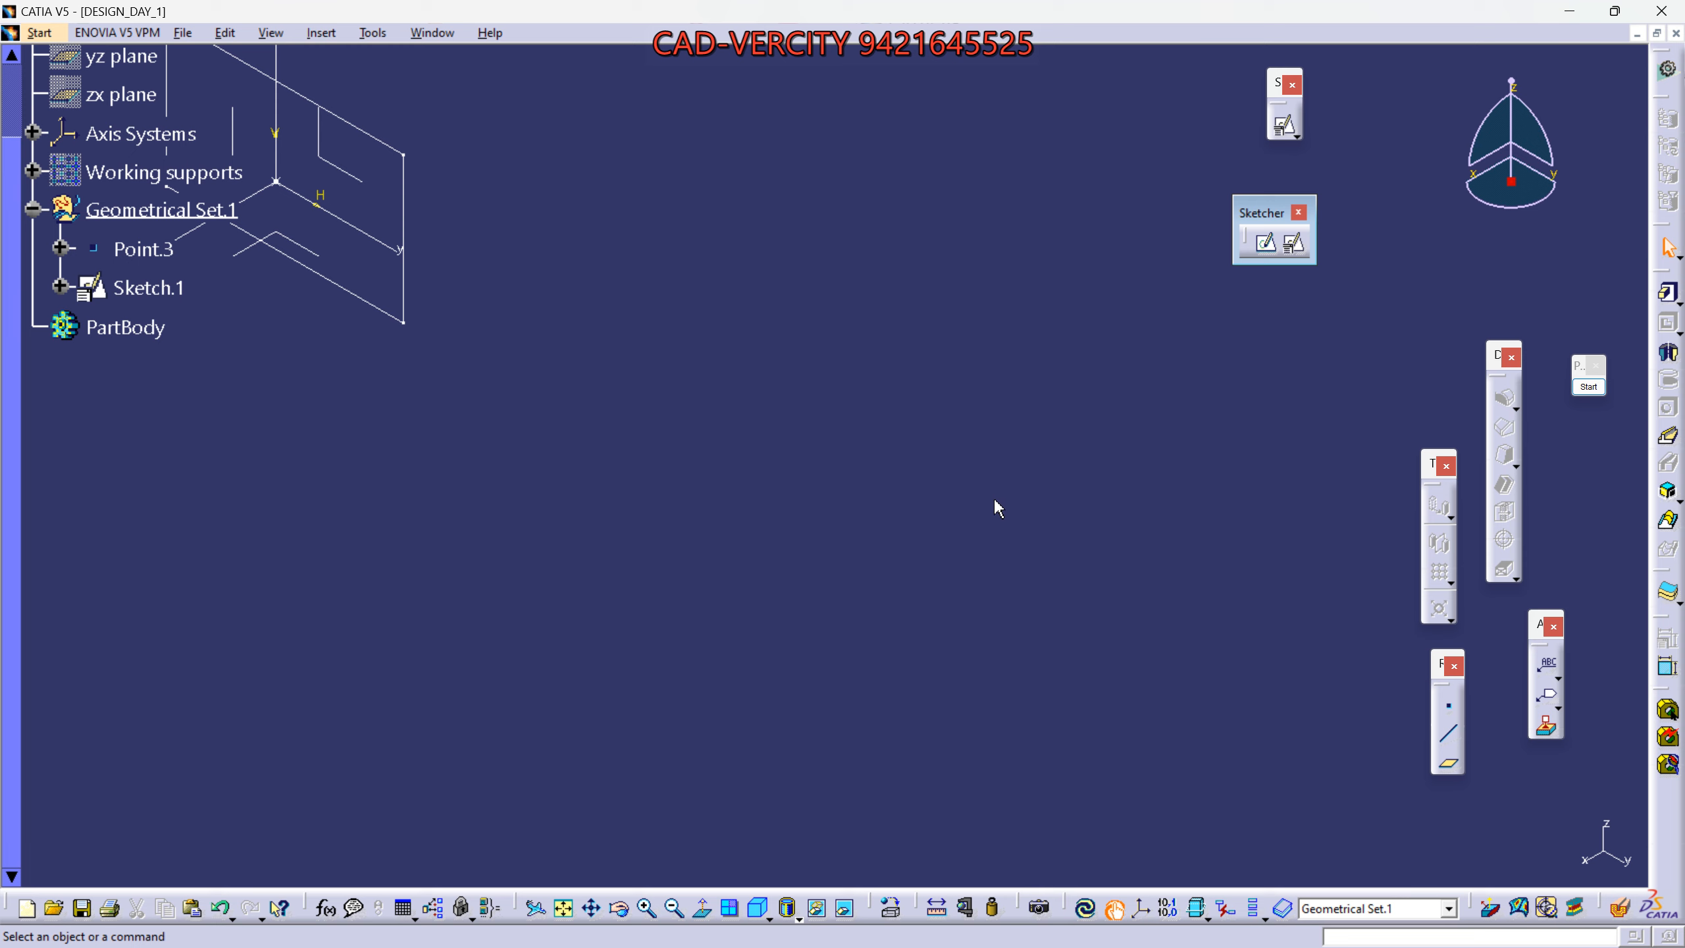
pyautogui.click(565, 909)
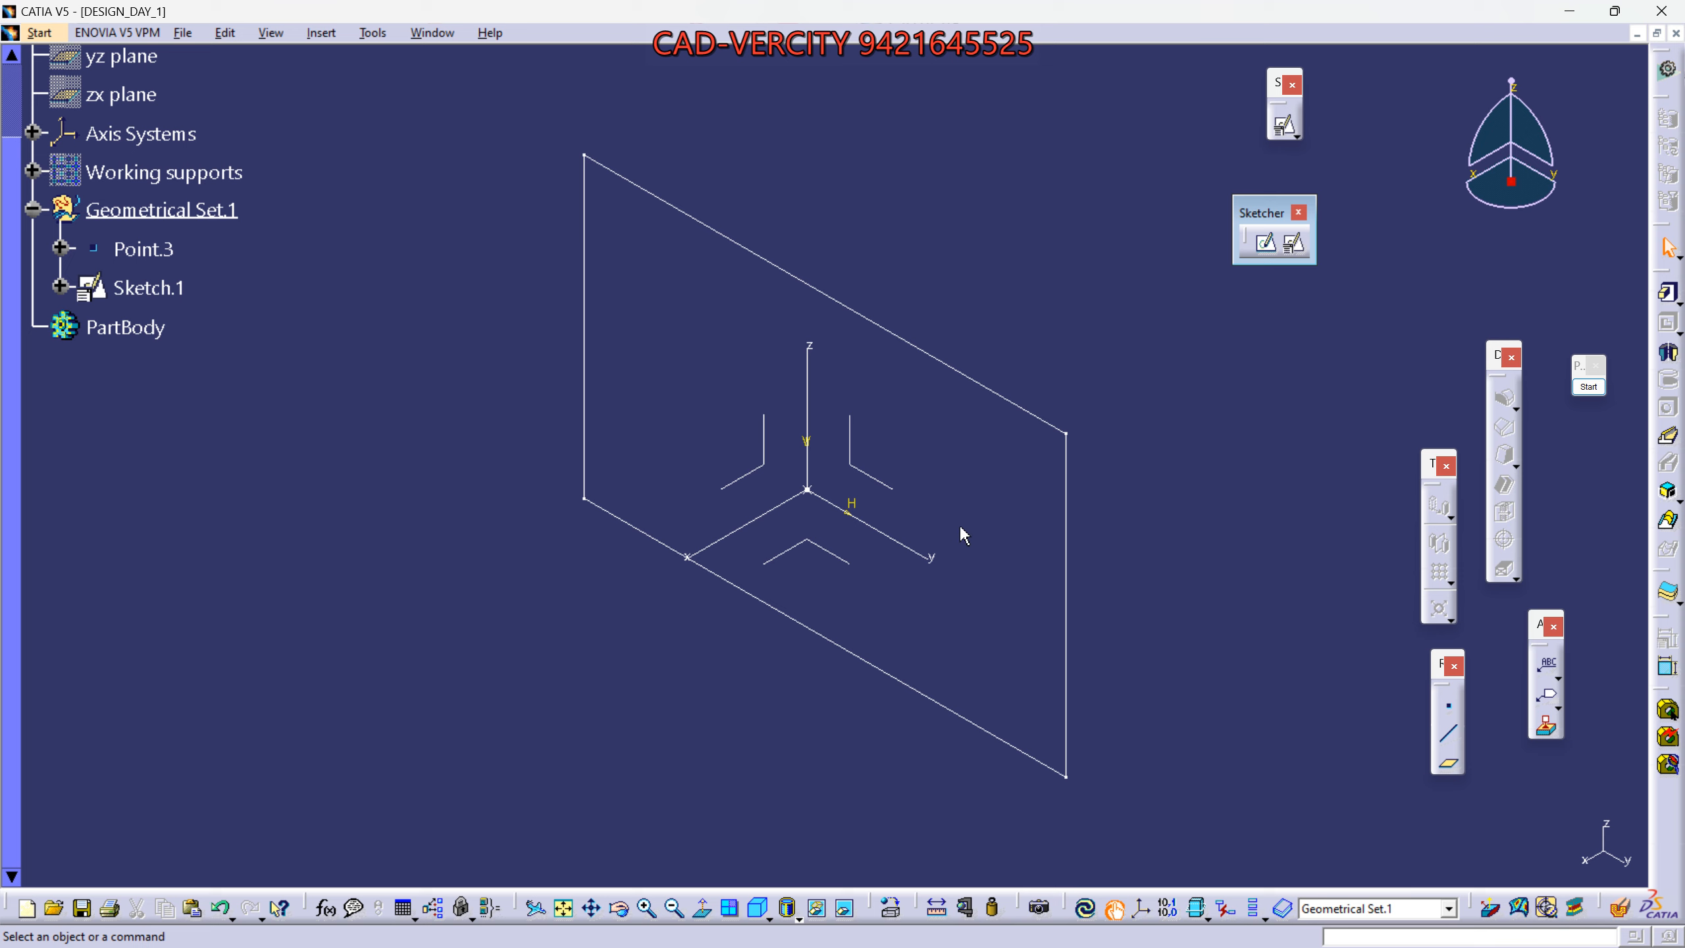
# Rotate and pan the rectangle sketch into arbitrary orientations, then restore the isometric view with all geometry fitted.
pyautogui.moveTo(982, 494); pyautogui.dragTo(501, 697, button='middle')
pyautogui.moveTo(594, 456); pyautogui.dragTo(611, 725, button='middle')
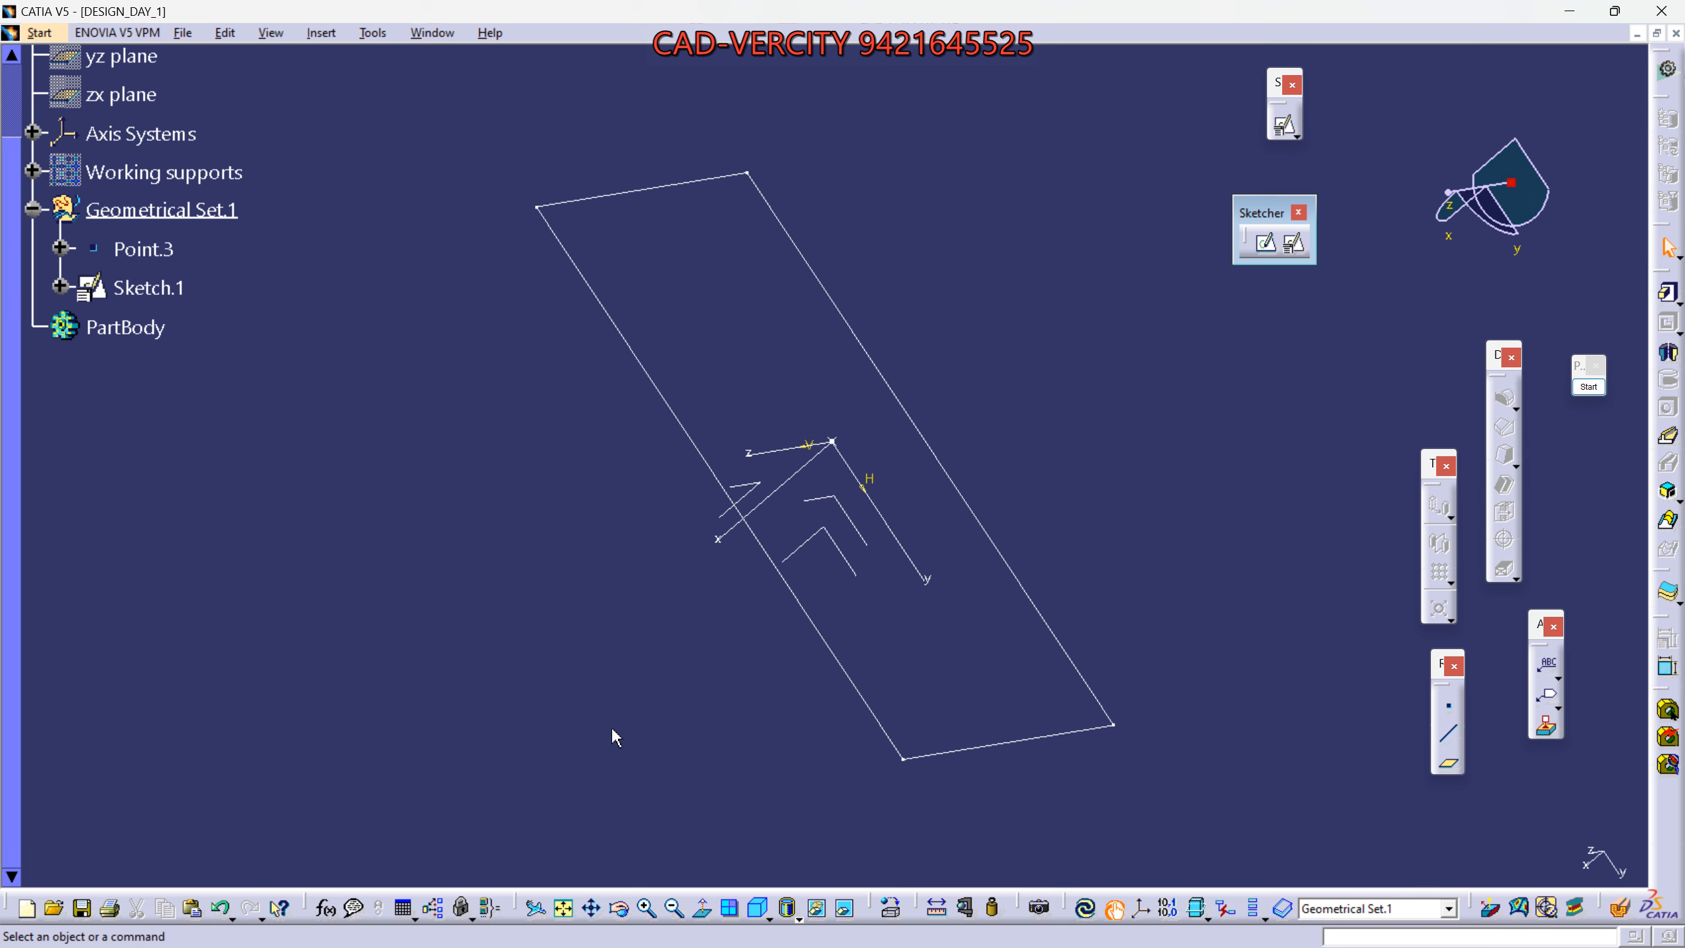
pyautogui.moveTo(571, 583); pyautogui.dragTo(685, 730, button='middle')
pyautogui.click(769, 897)
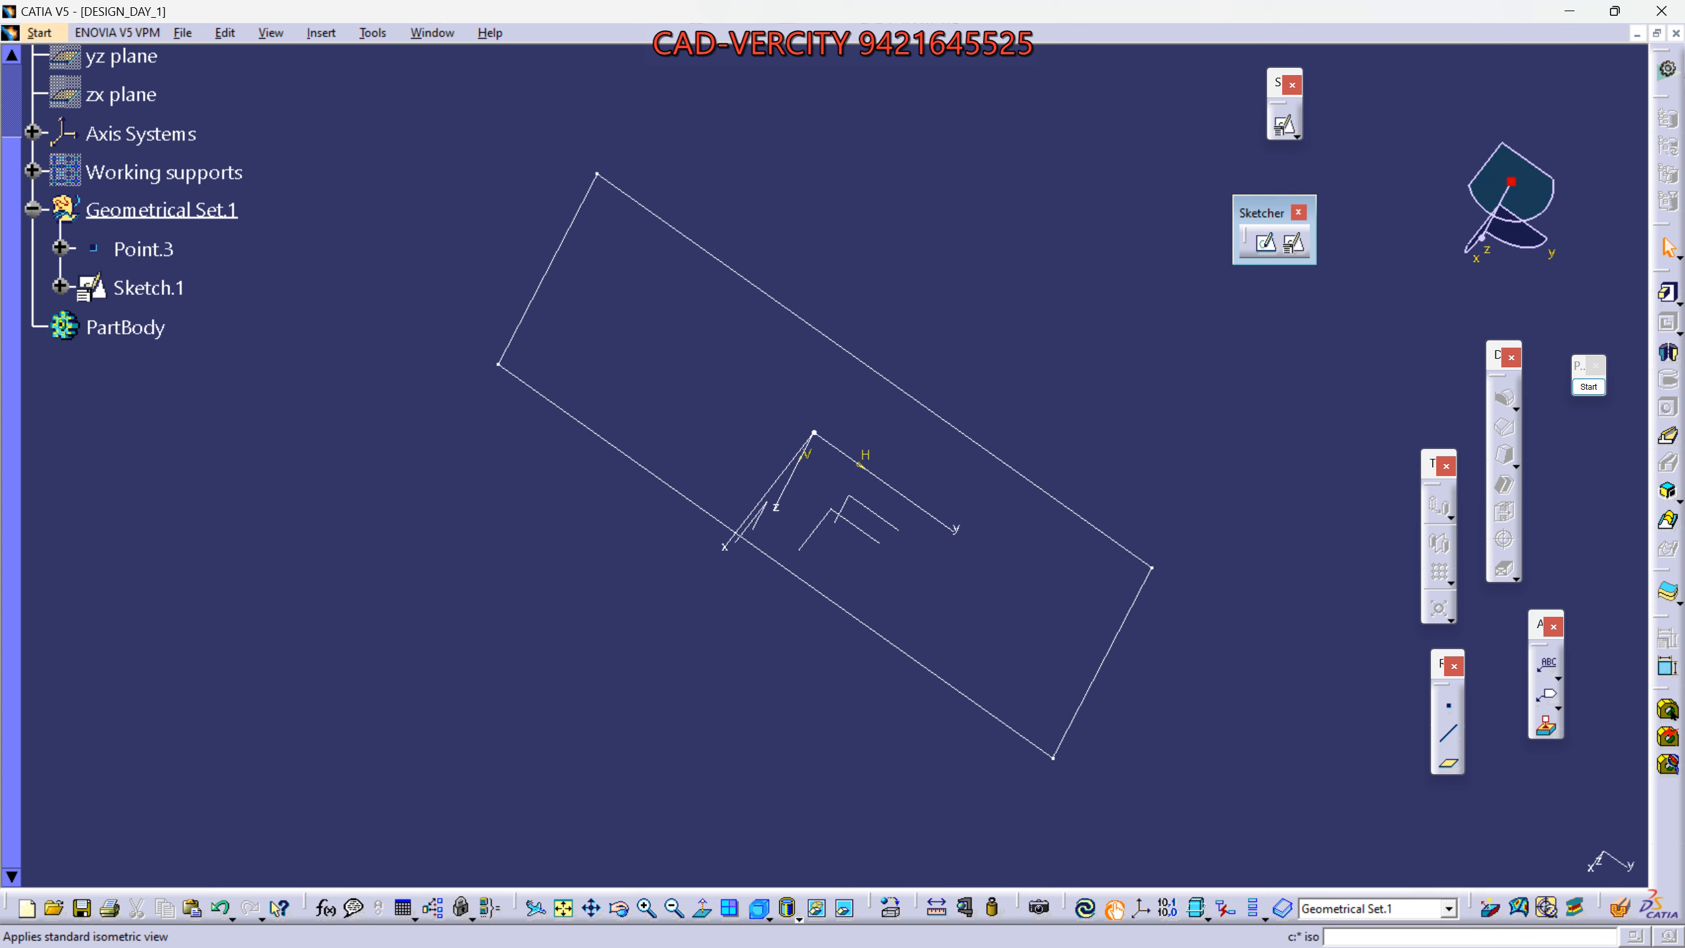
pyautogui.moveTo(965, 618)
pyautogui.mouseDown(button='middle')
pyautogui.moveTo(810, 489)
pyautogui.moveTo(647, 616)
pyautogui.moveTo(696, 610)
pyautogui.mouseUp(button='middle')
pyautogui.moveTo(1032, 402); pyautogui.dragTo(619, 508, button='middle')
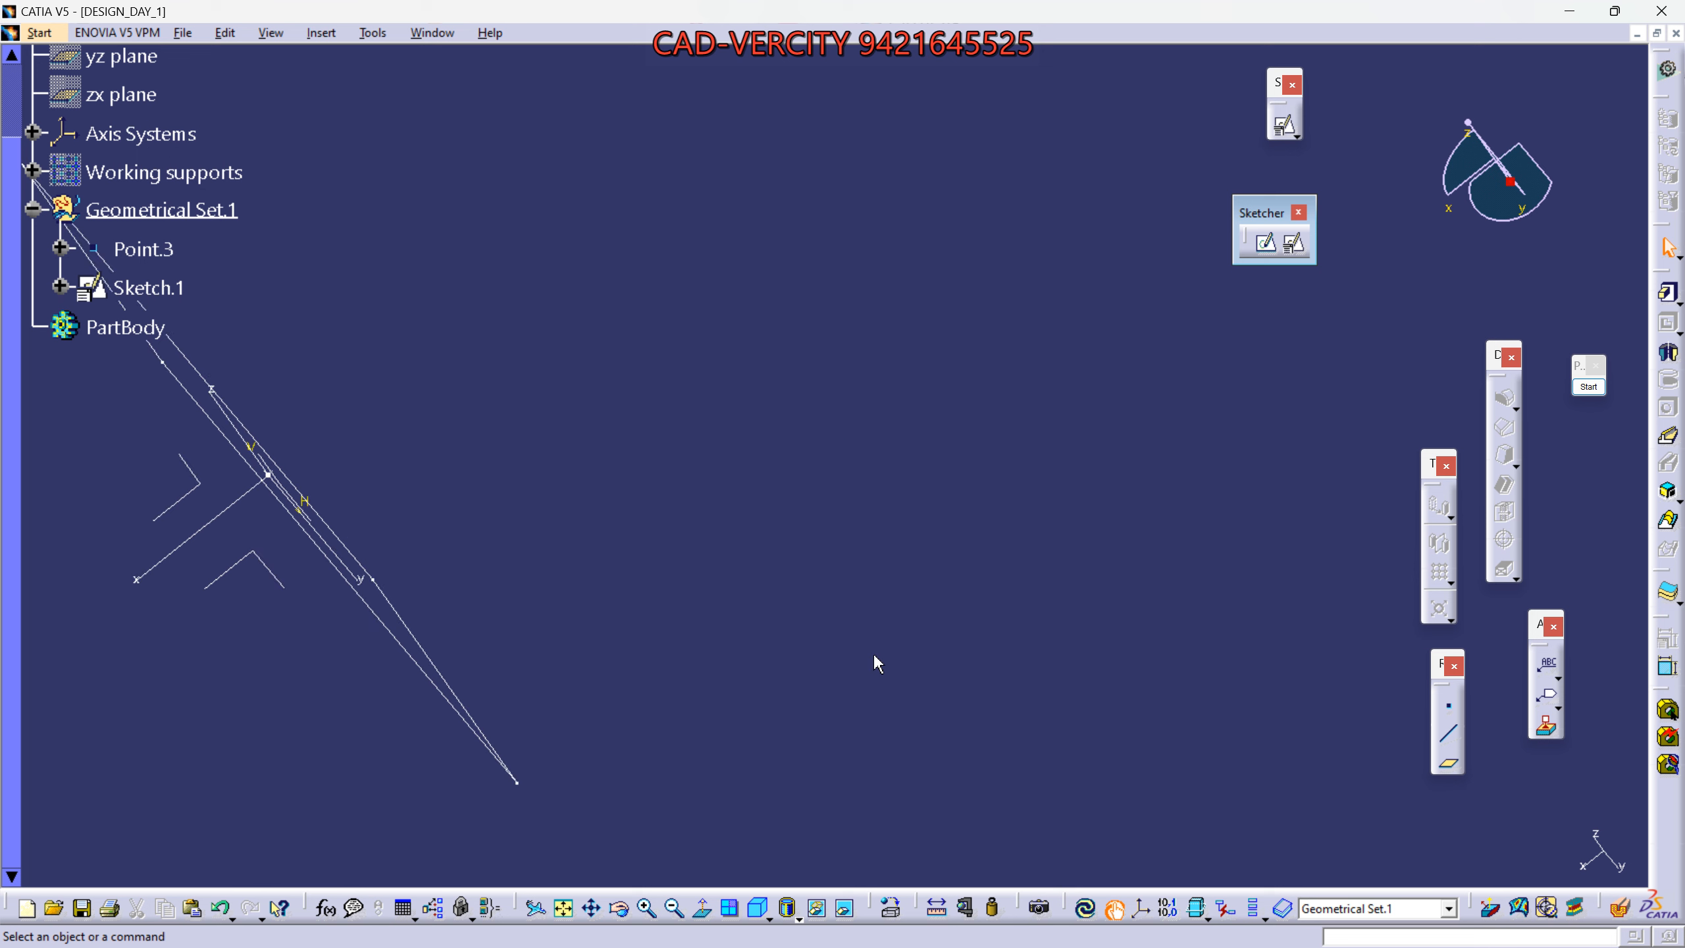
pyautogui.click(565, 907)
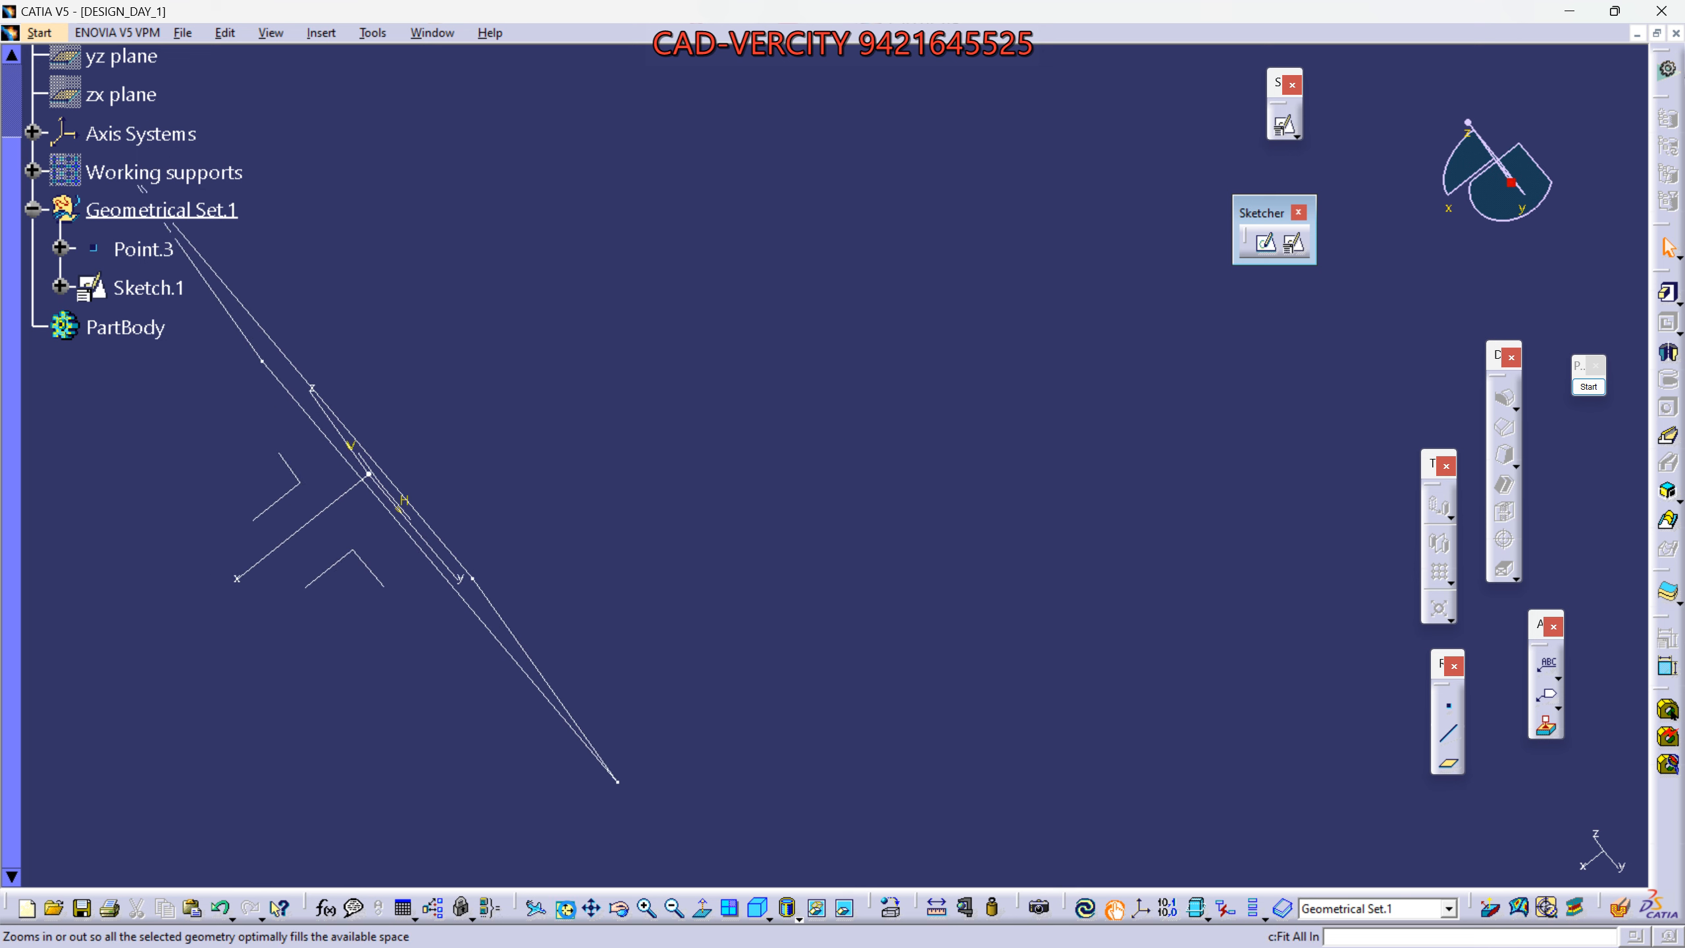
pyautogui.click(758, 914)
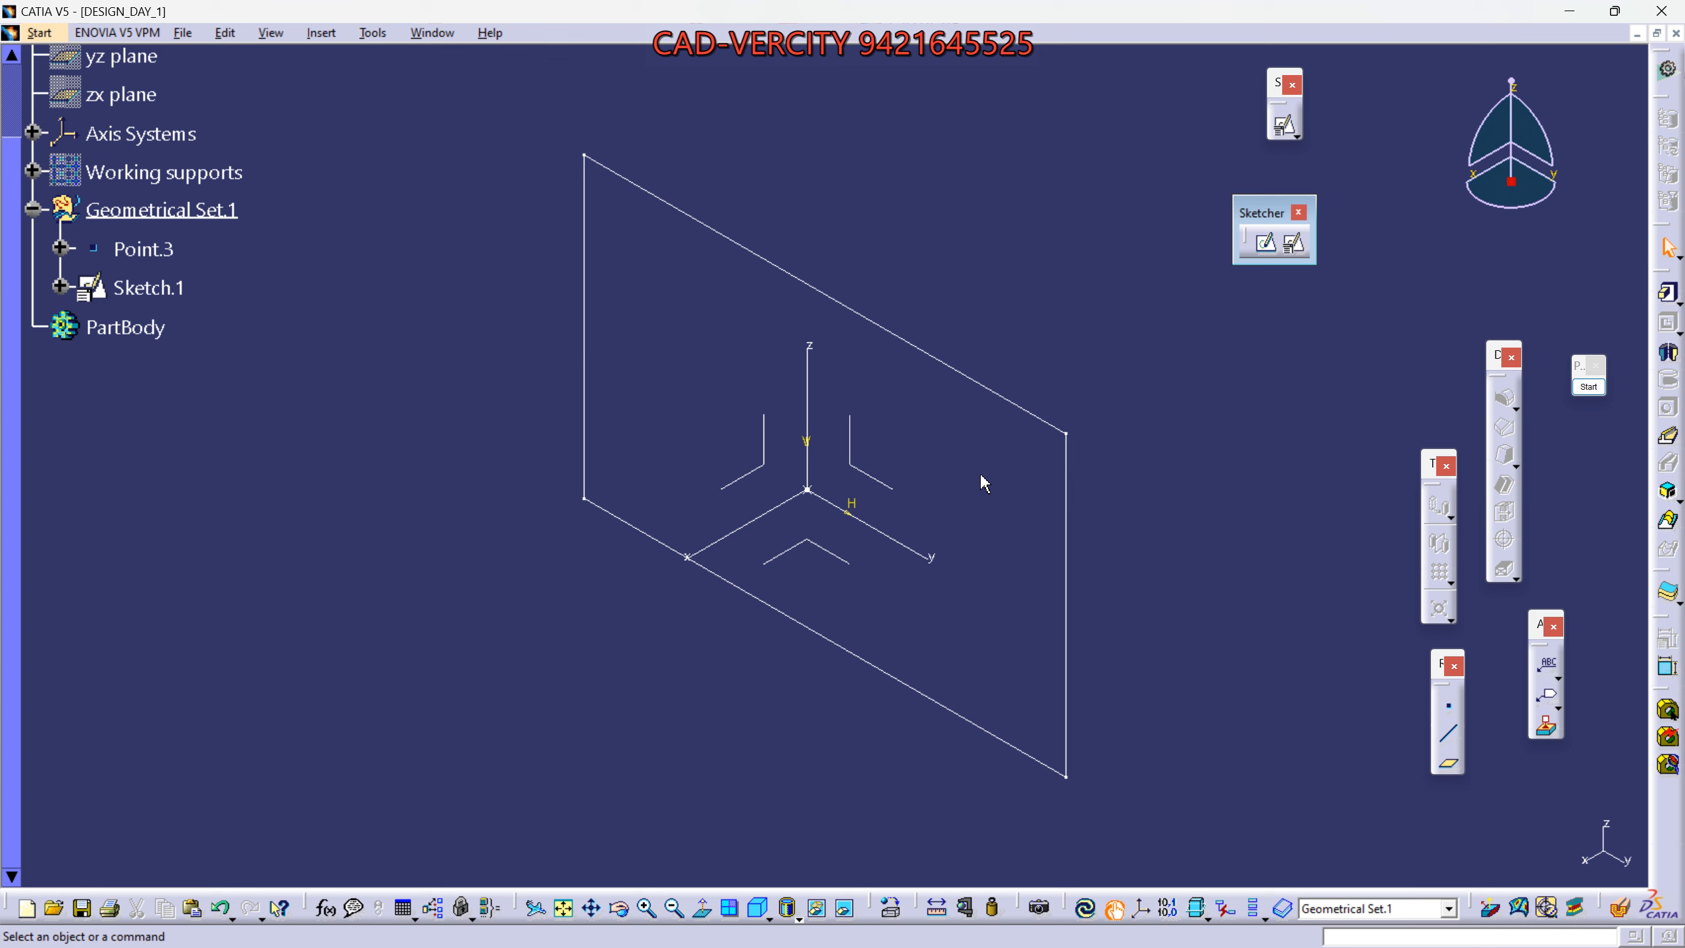
# Select the z, x and y axes of the axis system in turn to identify them, then clear the selection.
pyautogui.click(809, 362)
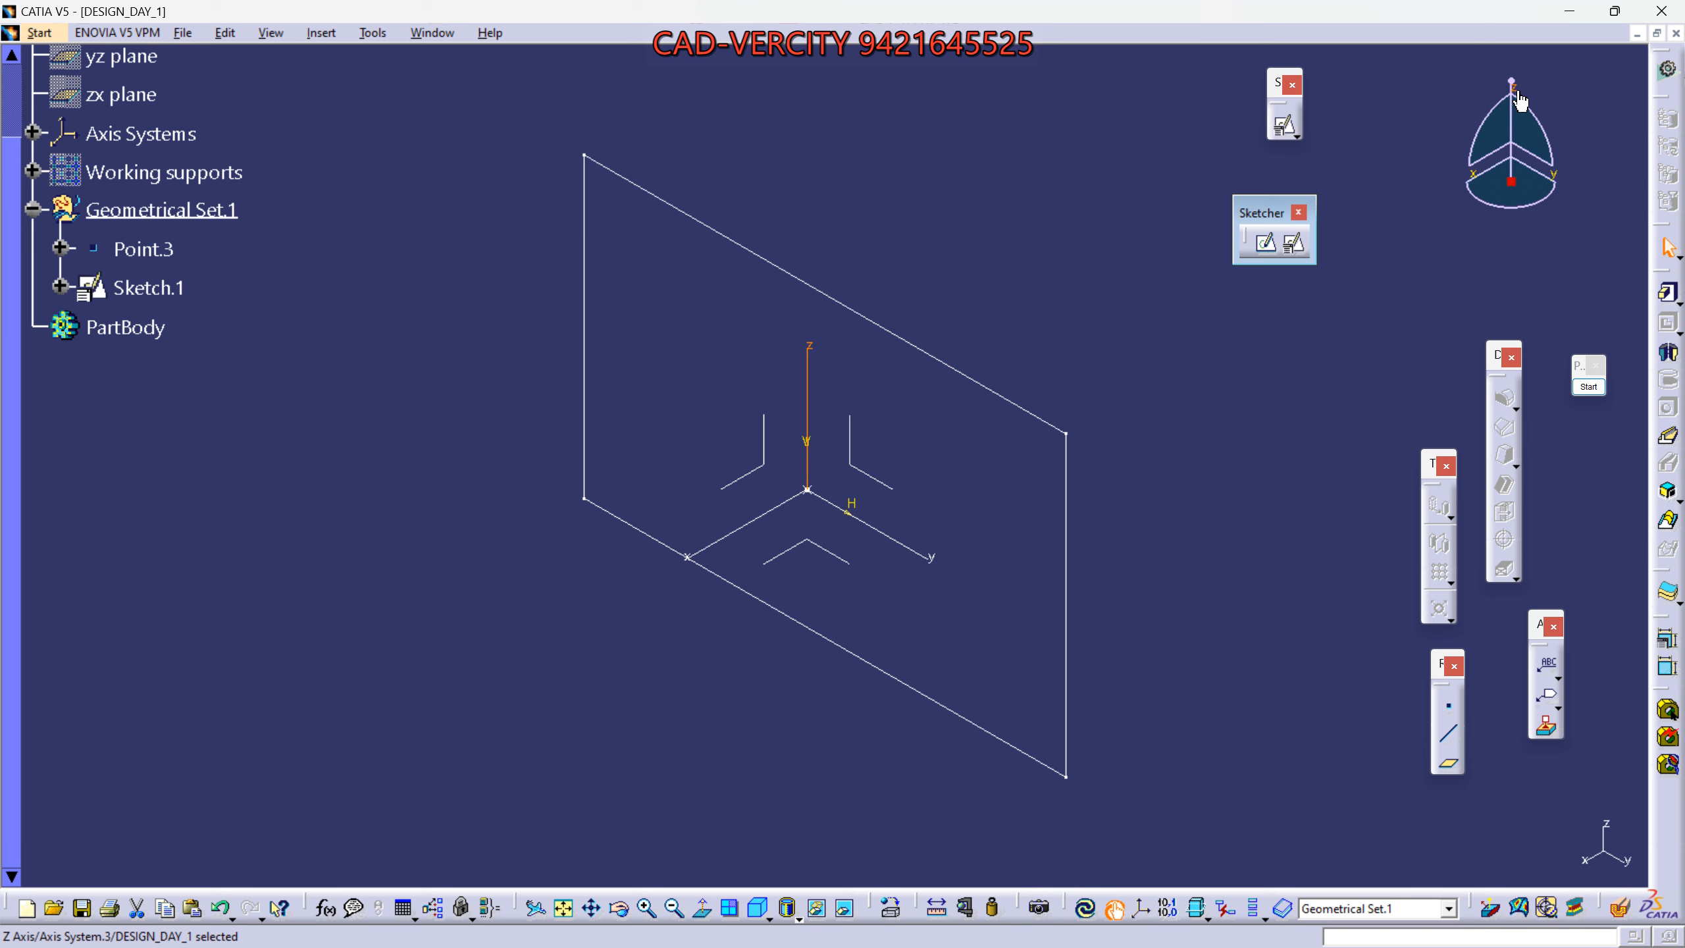
pyautogui.click(693, 553)
pyautogui.click(934, 560)
pyautogui.click(995, 631)
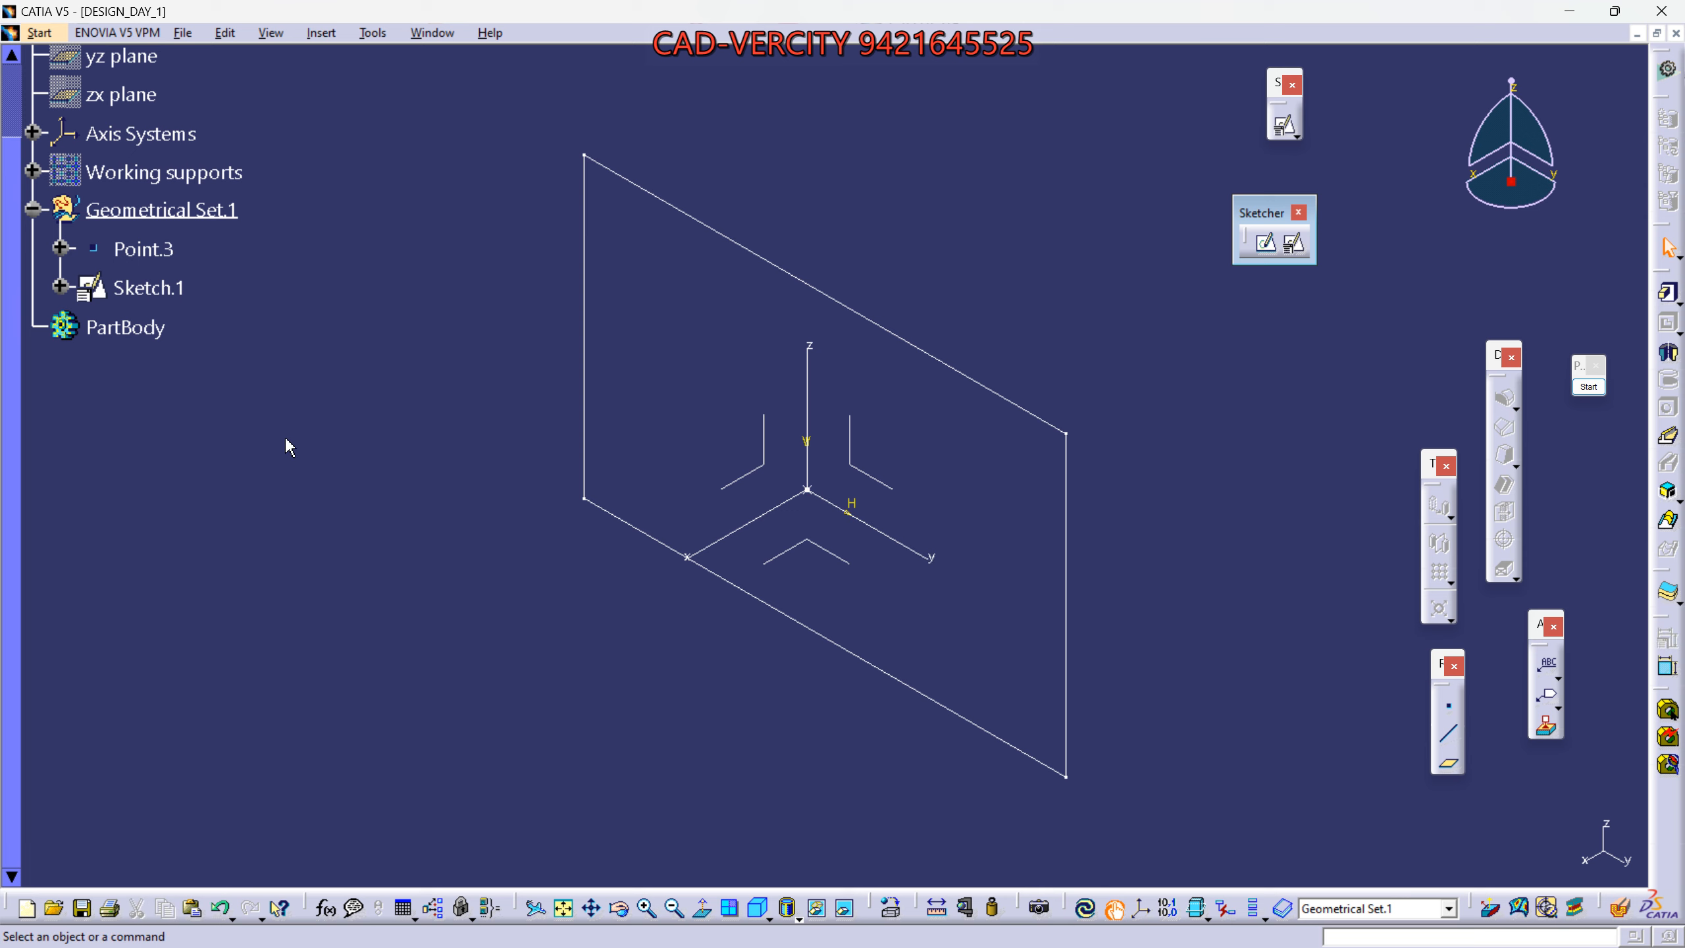
# Bring the whole specification tree into view, demonstrate switching control between tree and geometry, and restore the fitted isometric view.
pyautogui.scroll(2, 146, 478)
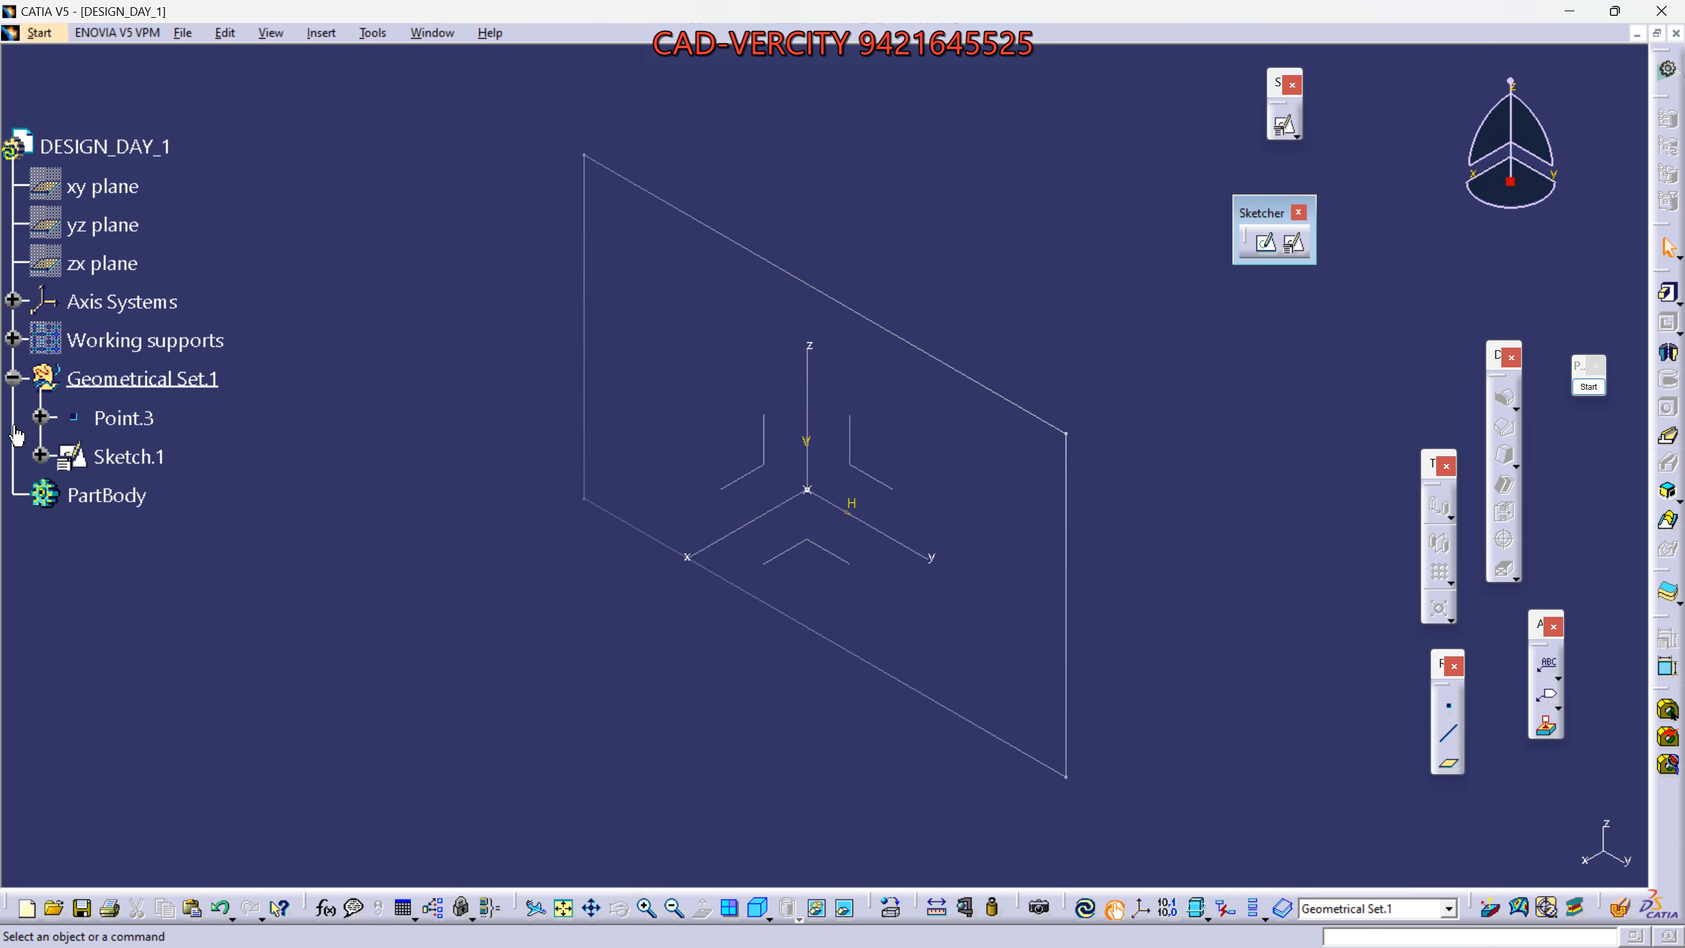
pyautogui.click(810, 736)
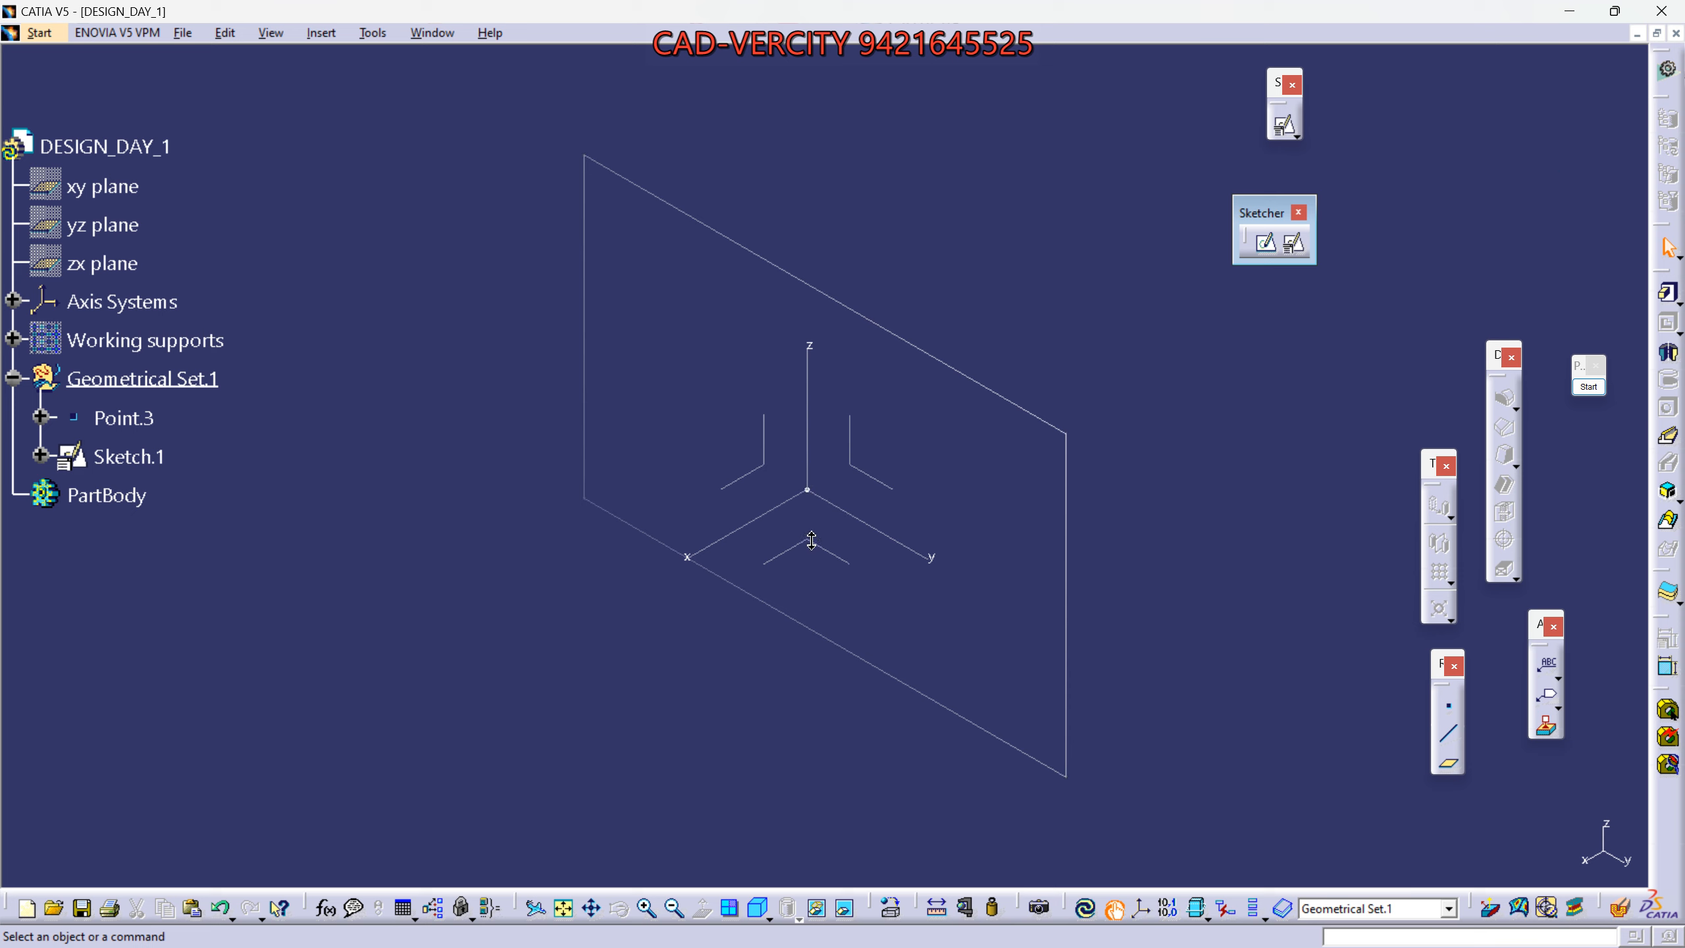
pyautogui.keyDown('ctrl'); pyautogui.moveTo(820, 490); pyautogui.dragTo(906, 305, button='middle'); pyautogui.keyUp('ctrl')
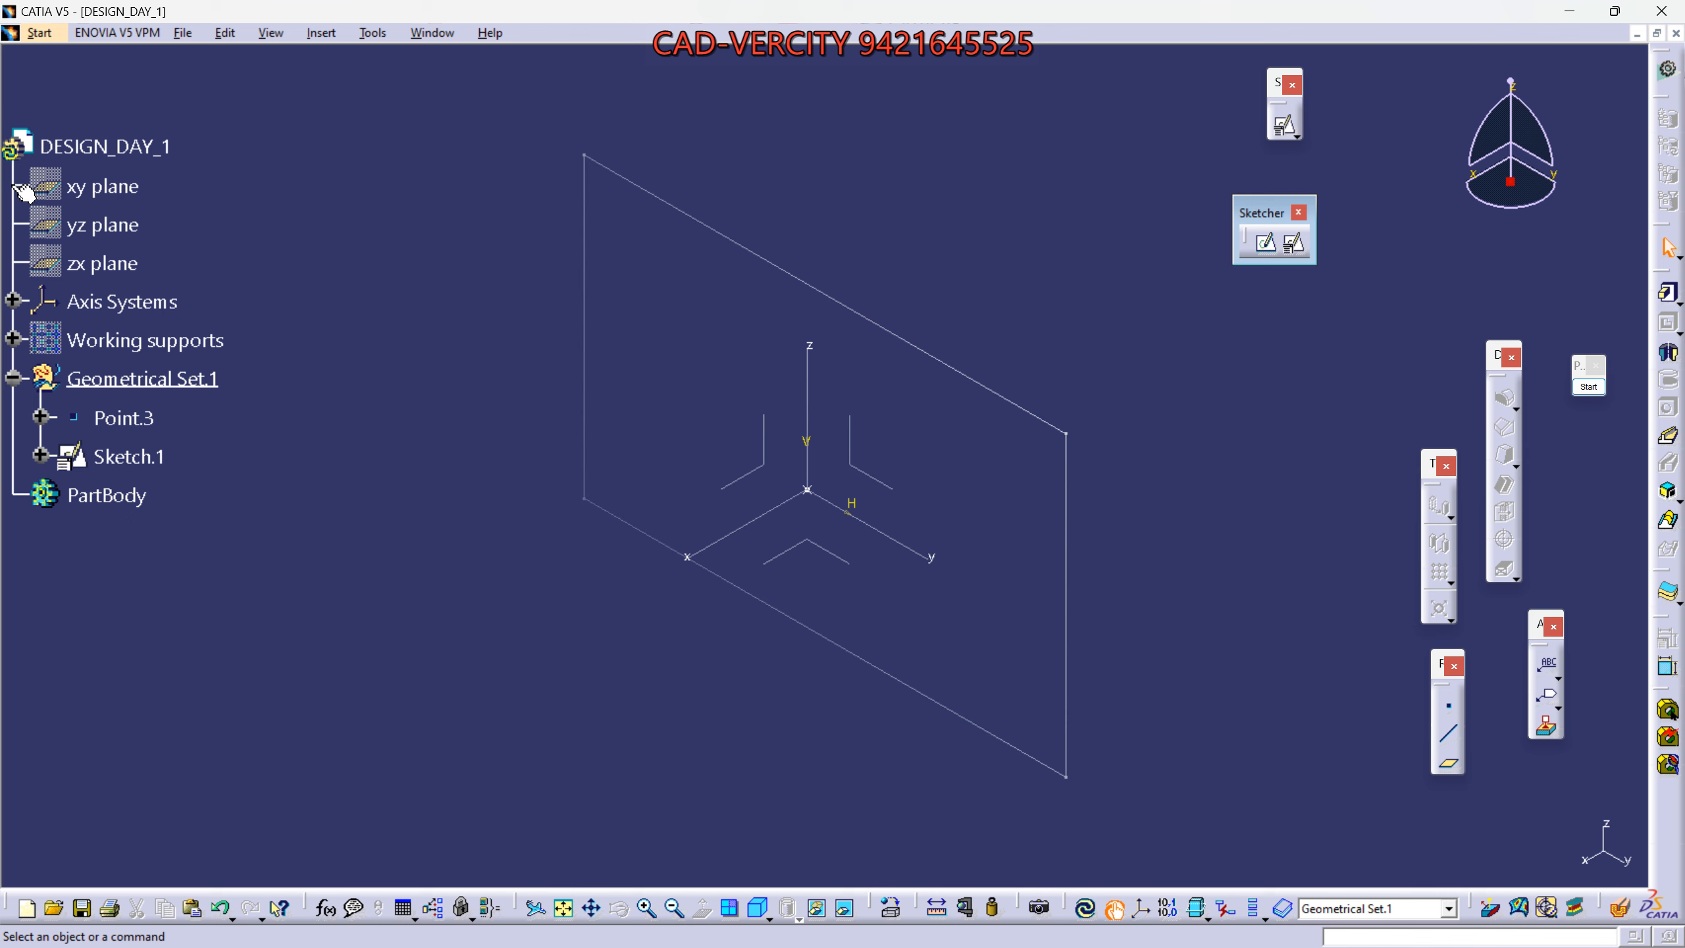
pyautogui.moveTo(700, 705); pyautogui.dragTo(819, 666, button='middle')
pyautogui.click(758, 908)
pyautogui.click(564, 908)
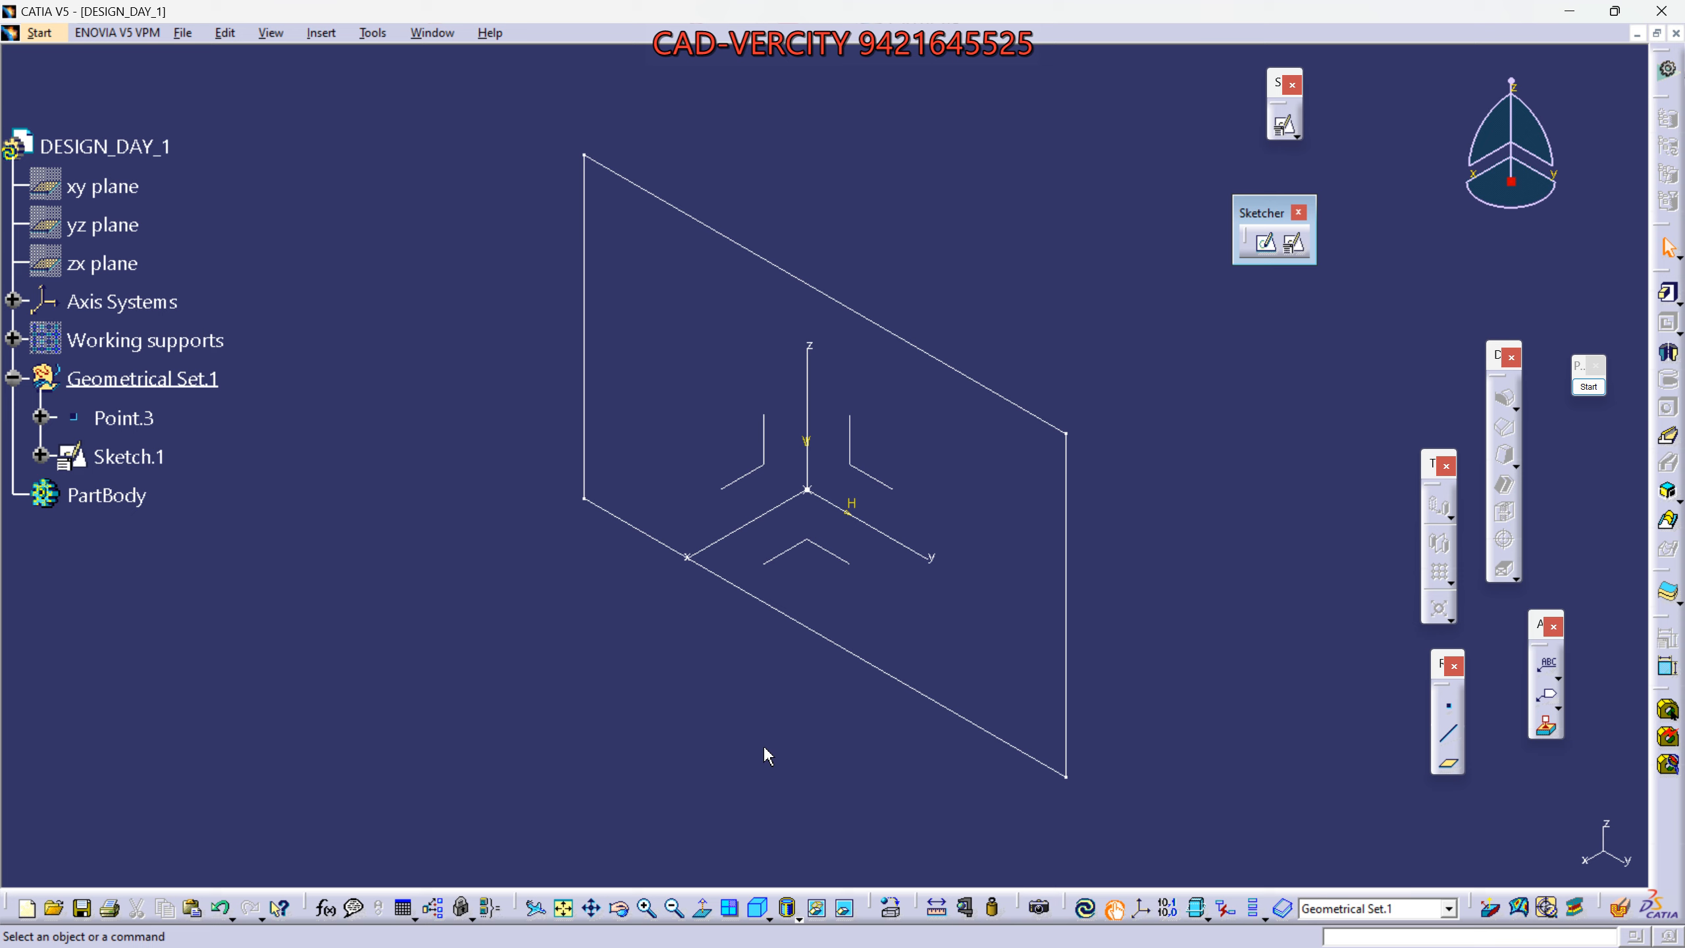
# Hide the rectangle Sketch.1, the axis system and Point.3.
pyautogui.rightClick(820, 296)
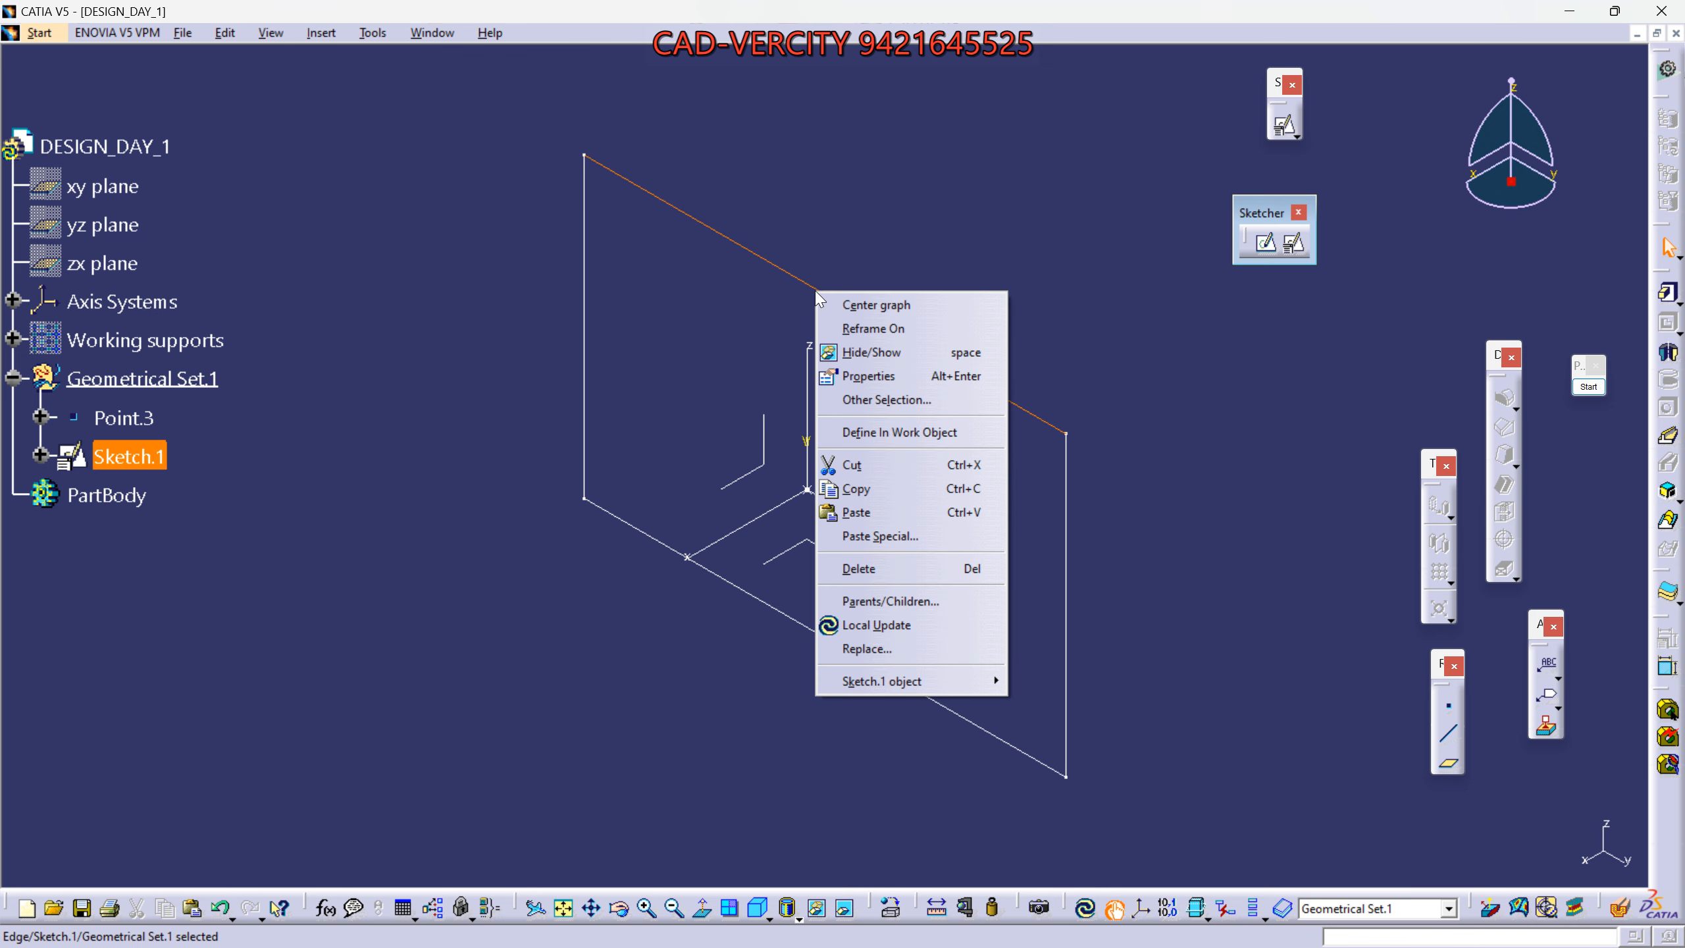
pyautogui.click(862, 351)
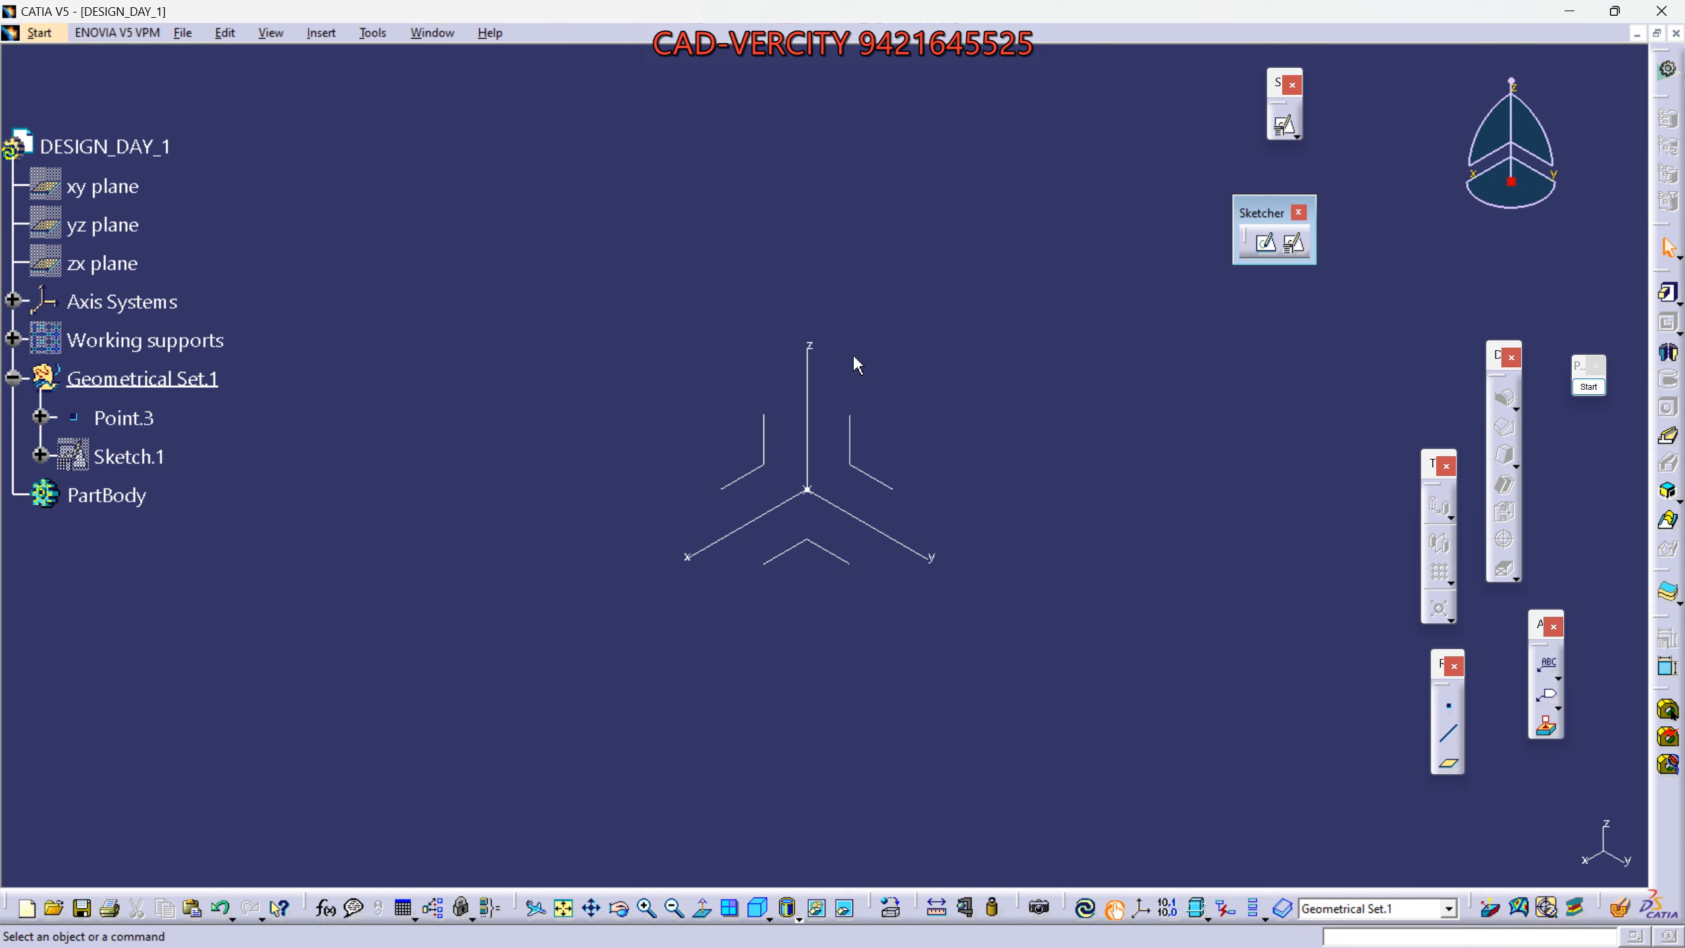
pyautogui.rightClick(851, 435)
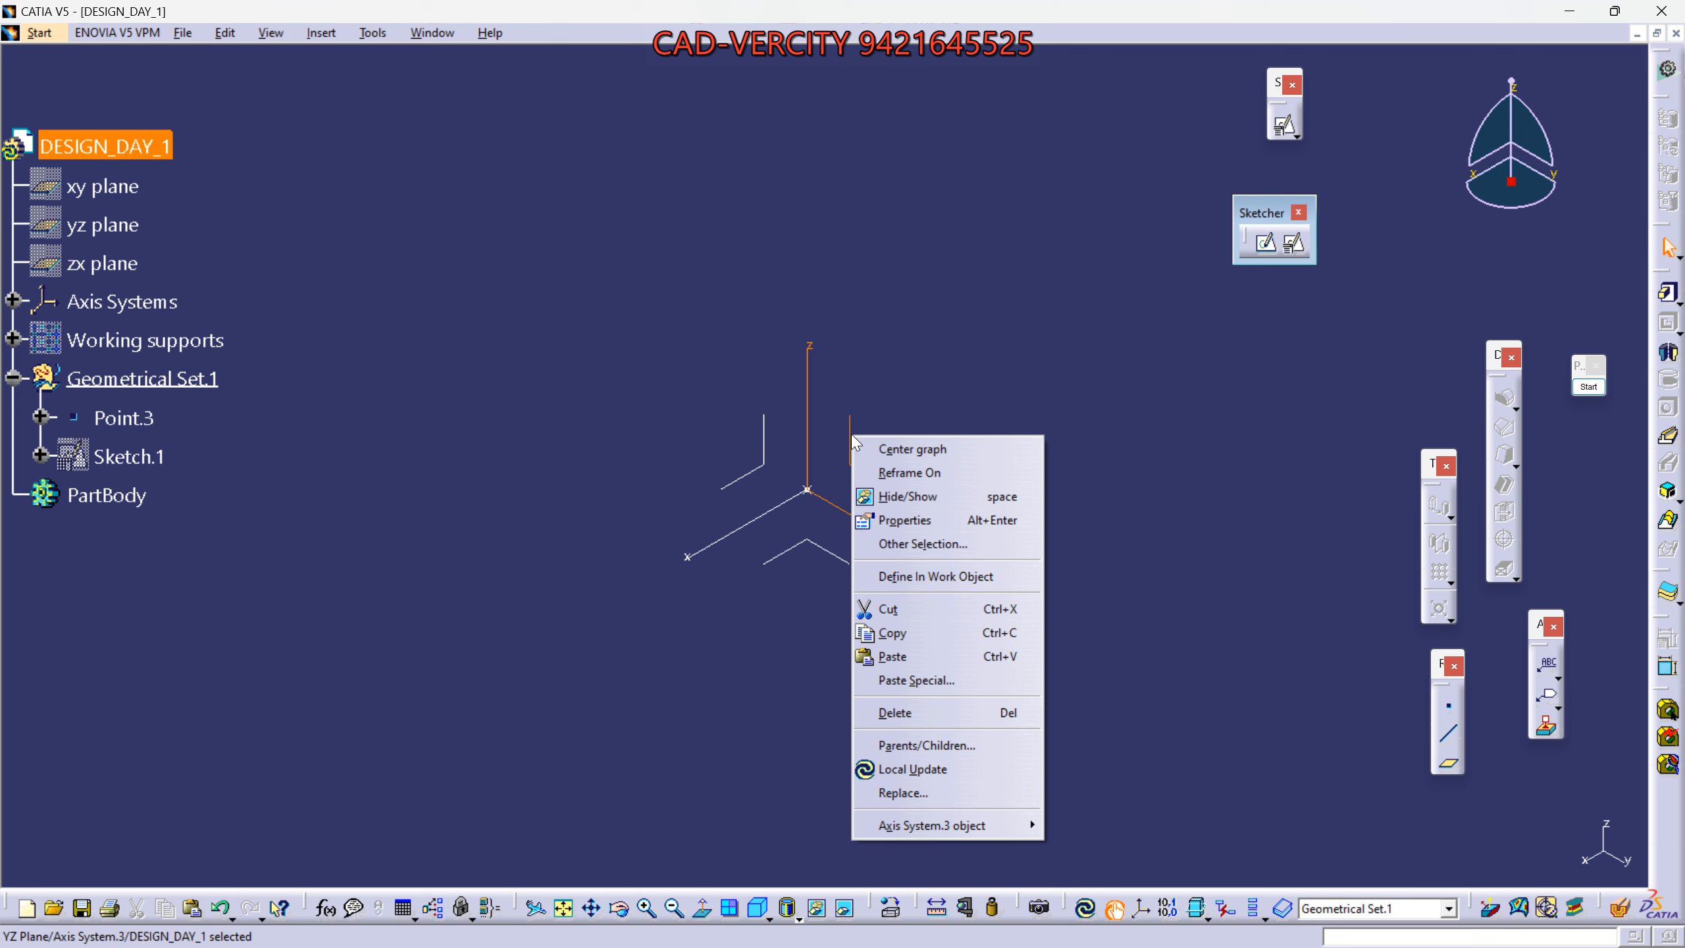
pyautogui.click(900, 497)
pyautogui.rightClick(818, 495)
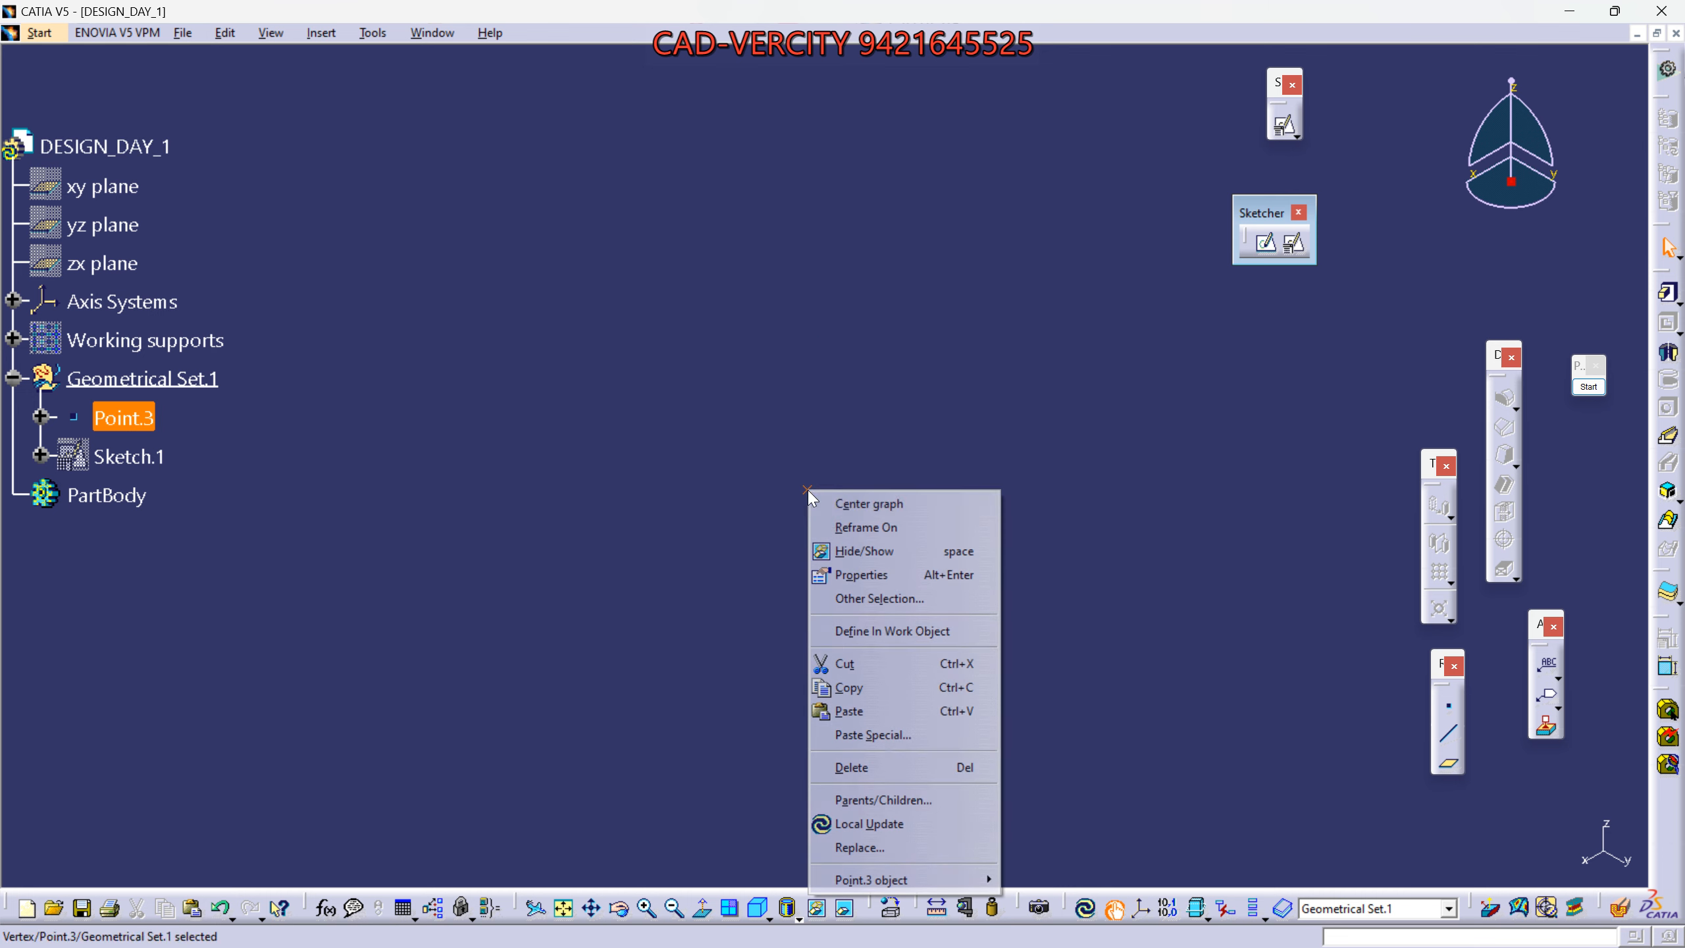
pyautogui.click(857, 550)
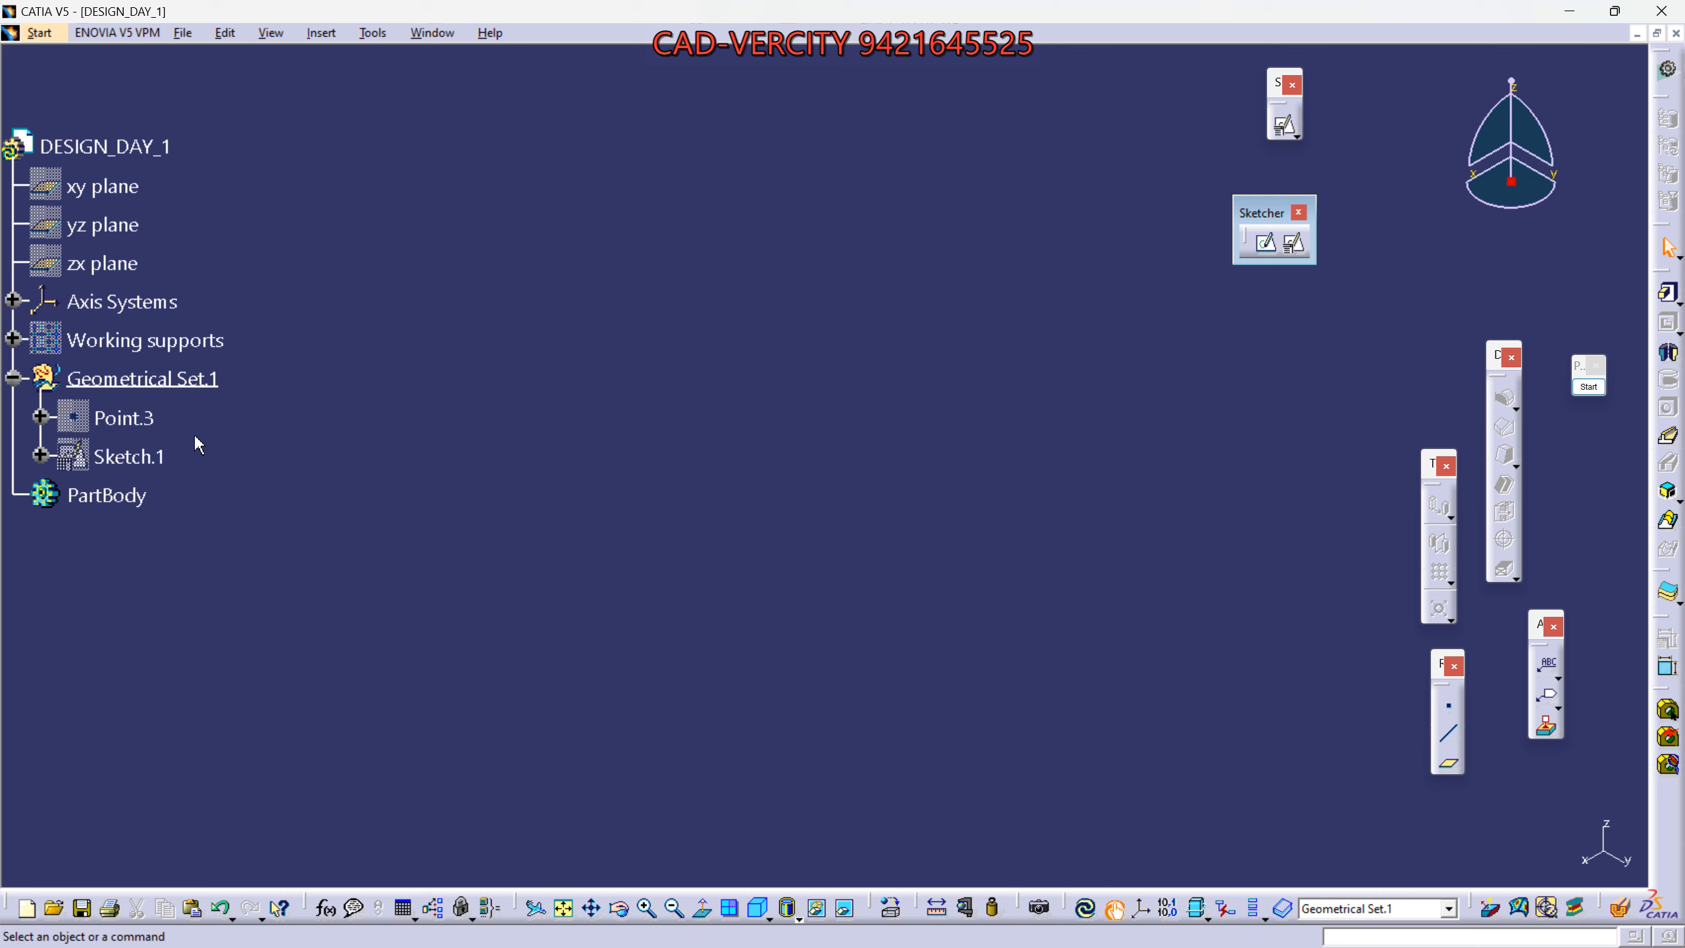
# Show Point.3 and Sketch.1 again, leaving the axis system hidden, and select the rectangle's upper edge.
pyautogui.click(123, 424)
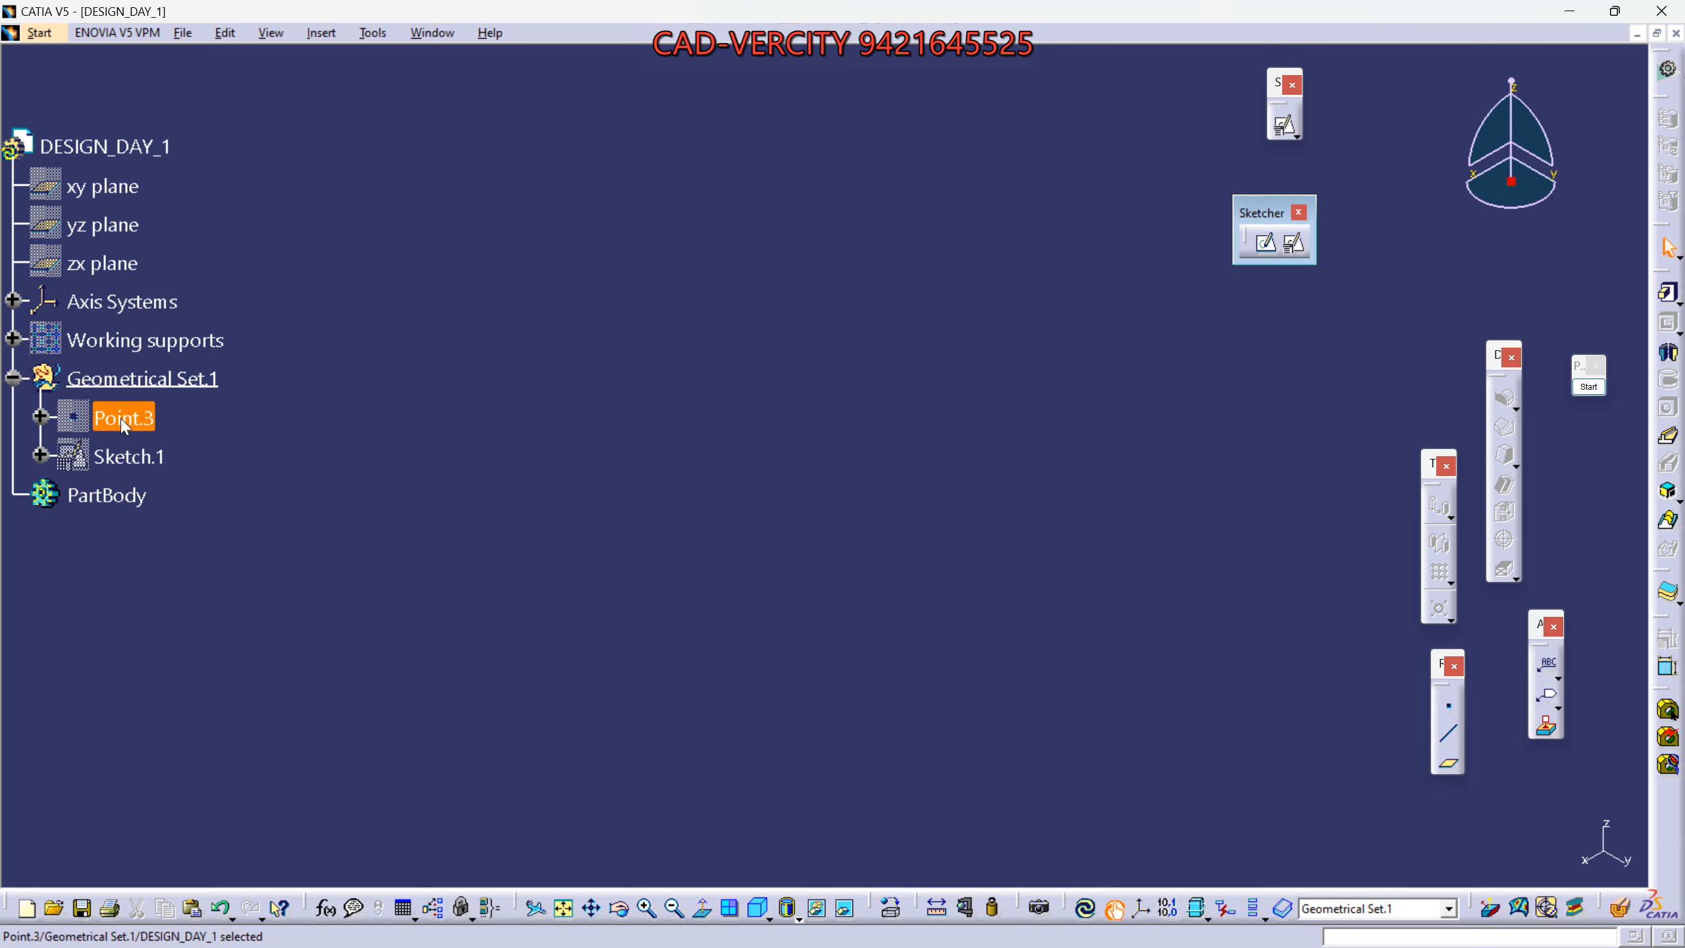
pyautogui.rightClick(124, 424)
pyautogui.click(169, 482)
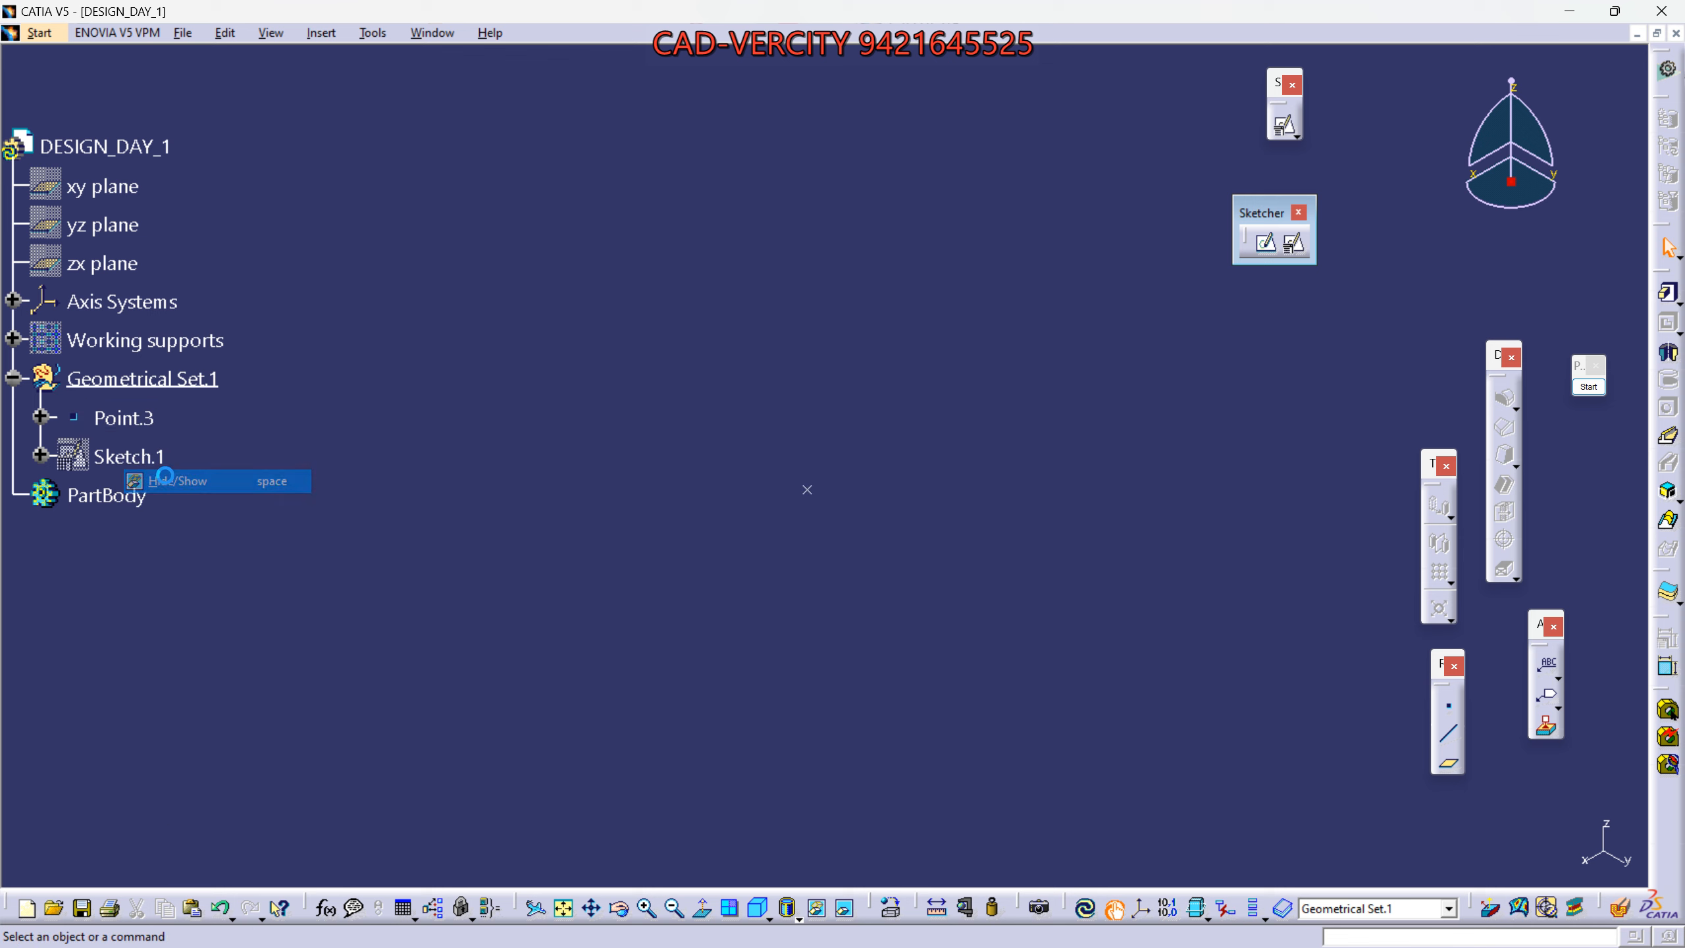
pyautogui.rightClick(119, 454)
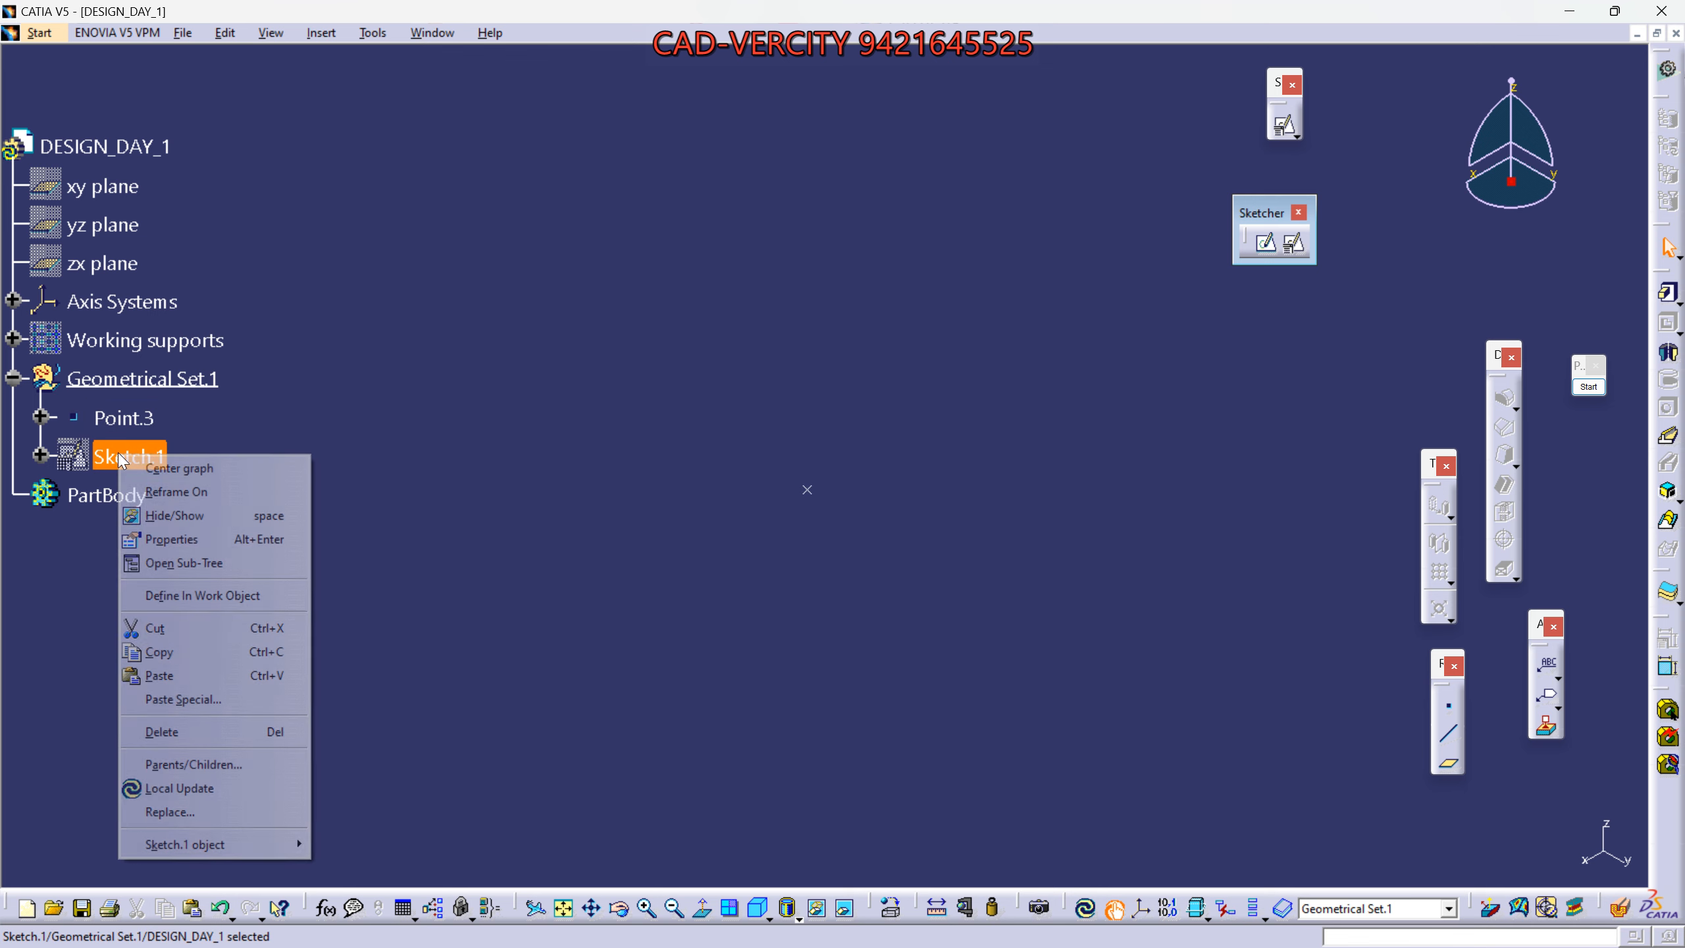
pyautogui.click(171, 515)
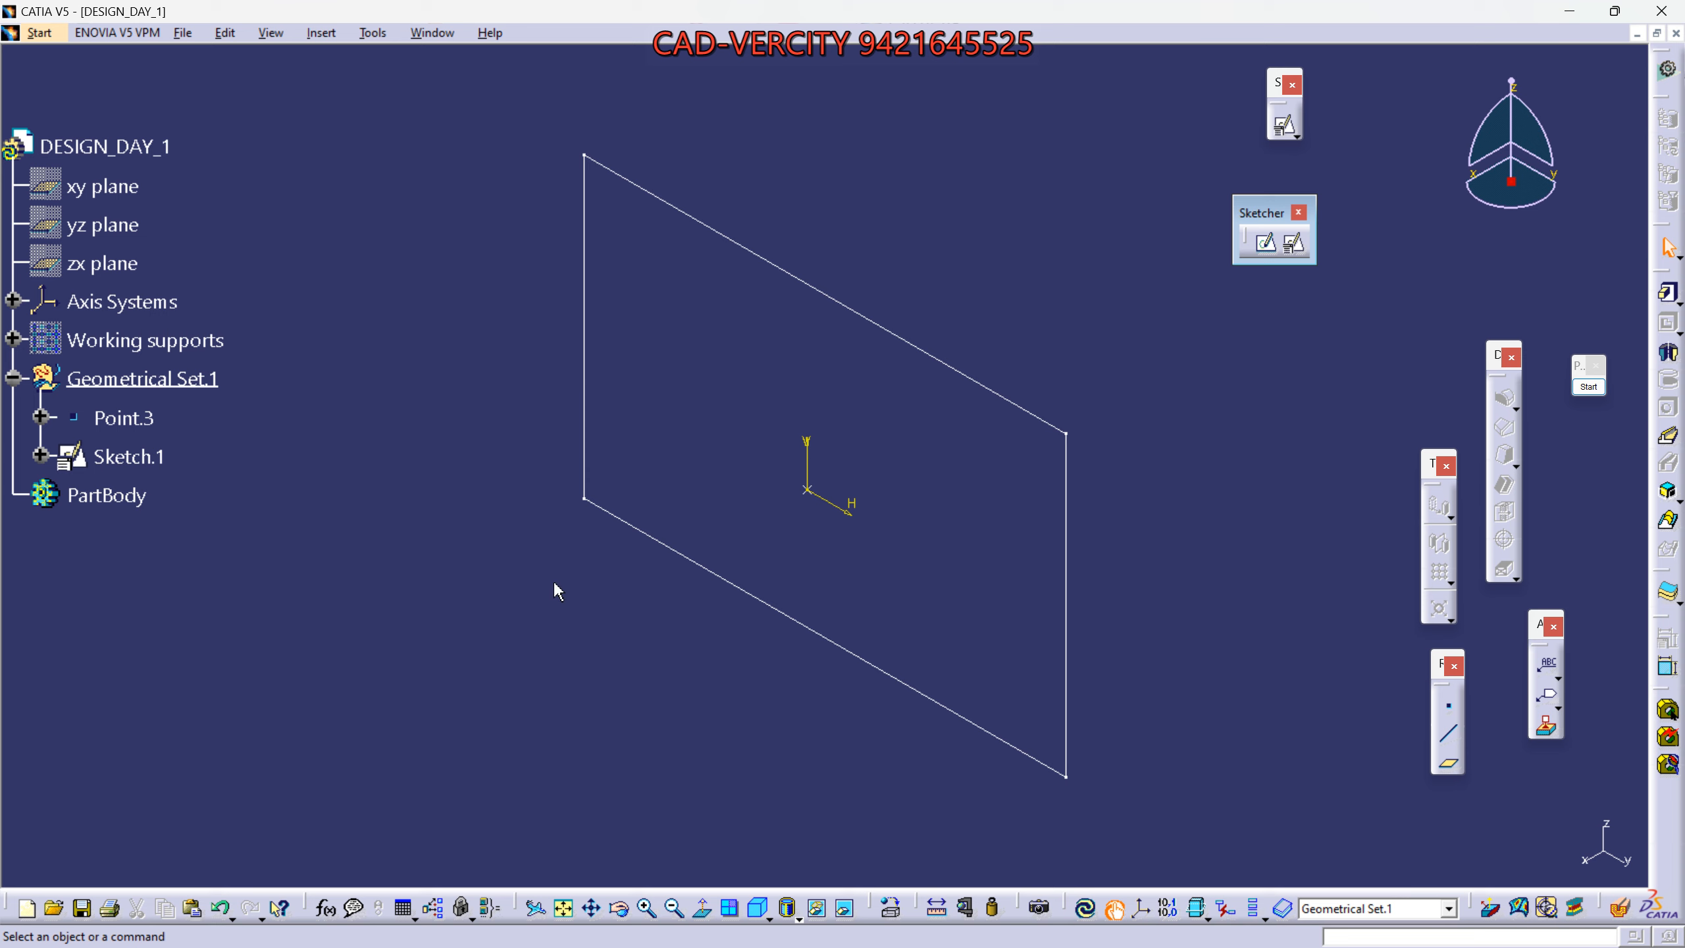
pyautogui.click(883, 329)
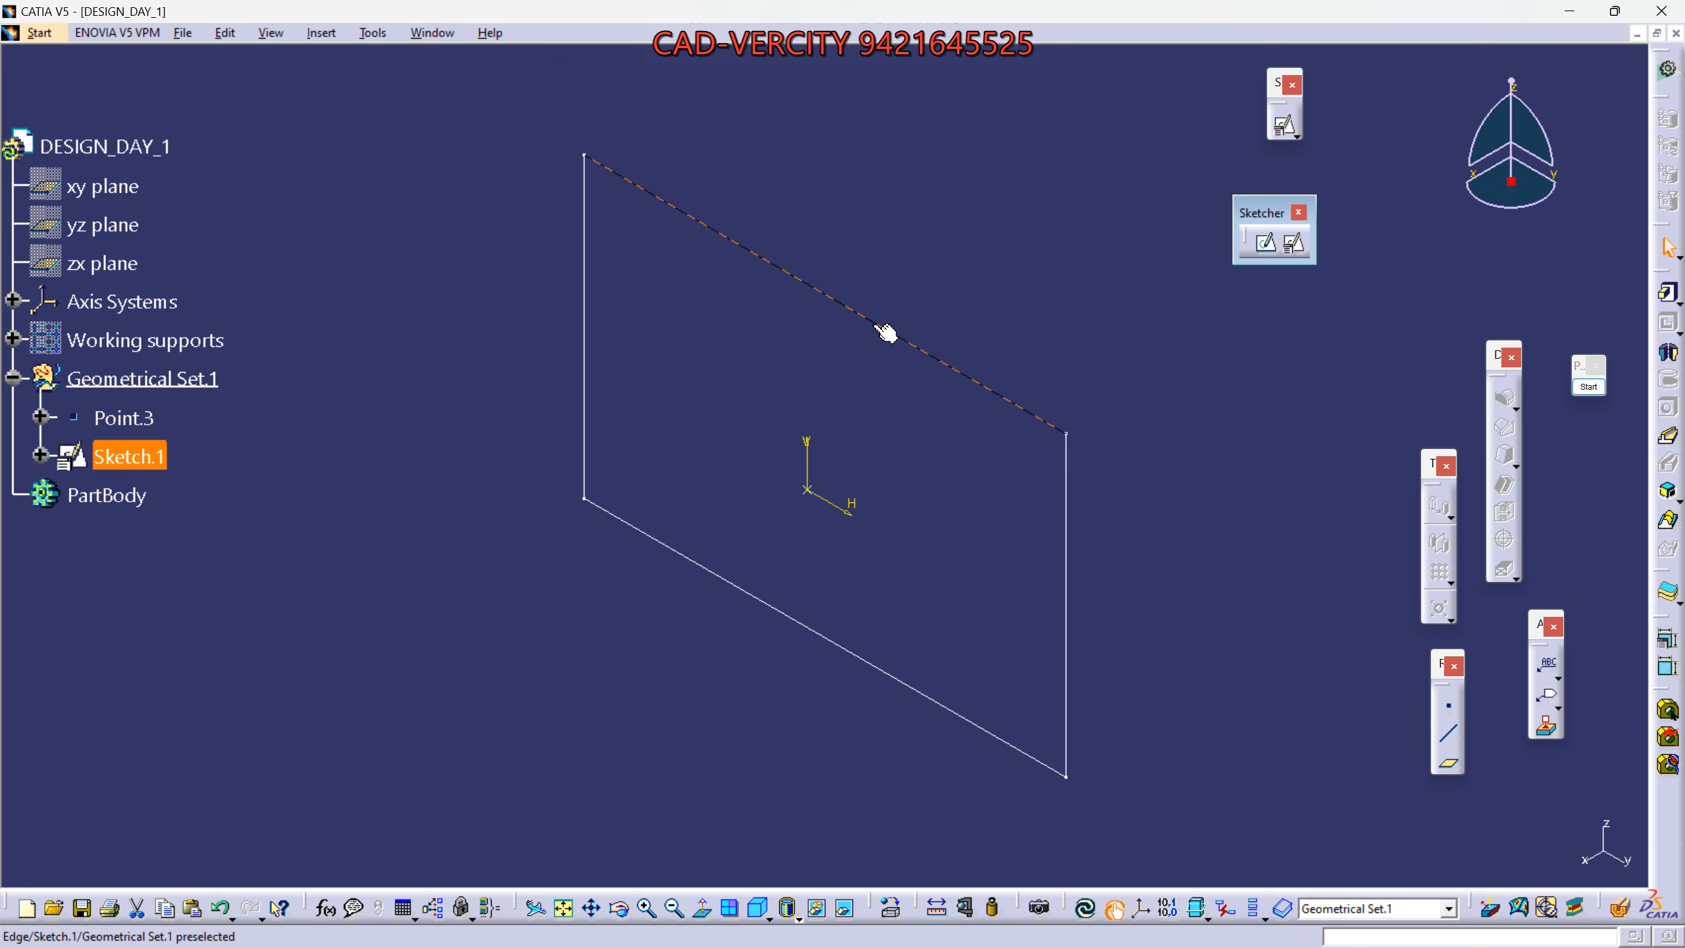
# Hide Sketch.1 and Point.3 and show both of them again.
pyautogui.press('space')
pyautogui.click(807, 490)
pyautogui.press('space')
pyautogui.click(121, 457)
pyautogui.press('space')
pyautogui.click(129, 419)
pyautogui.press('space')
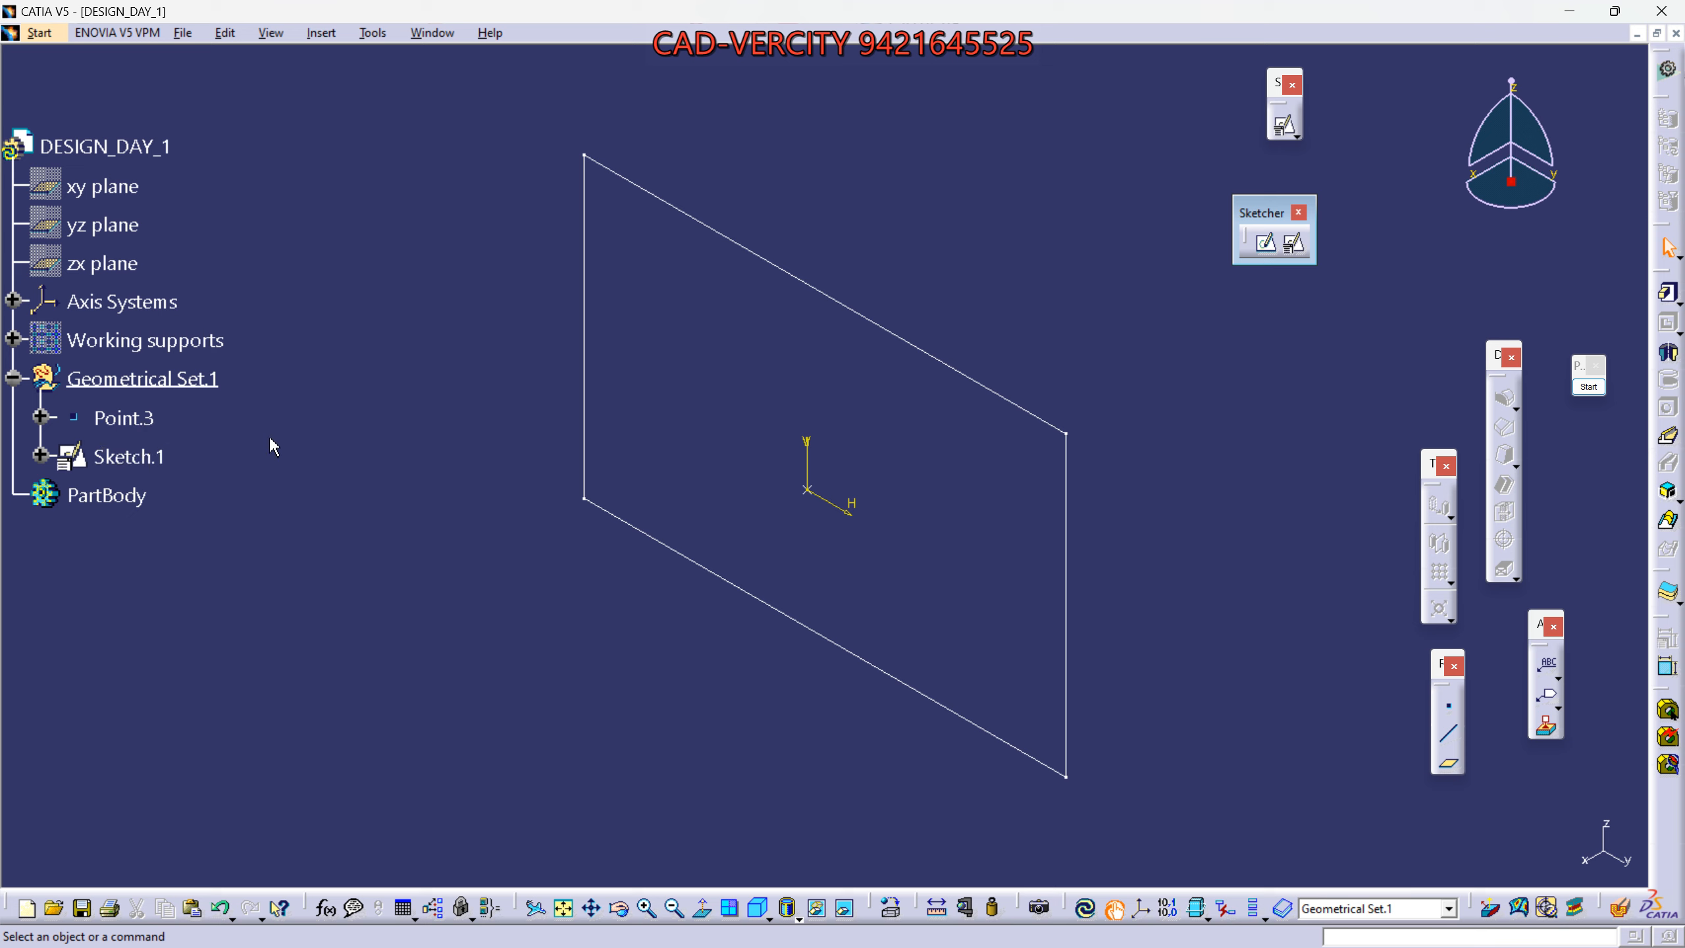
# Open the Customize dialog on its Commands page and reposition the dialog over the model.
pyautogui.rightClick(1666, 181)
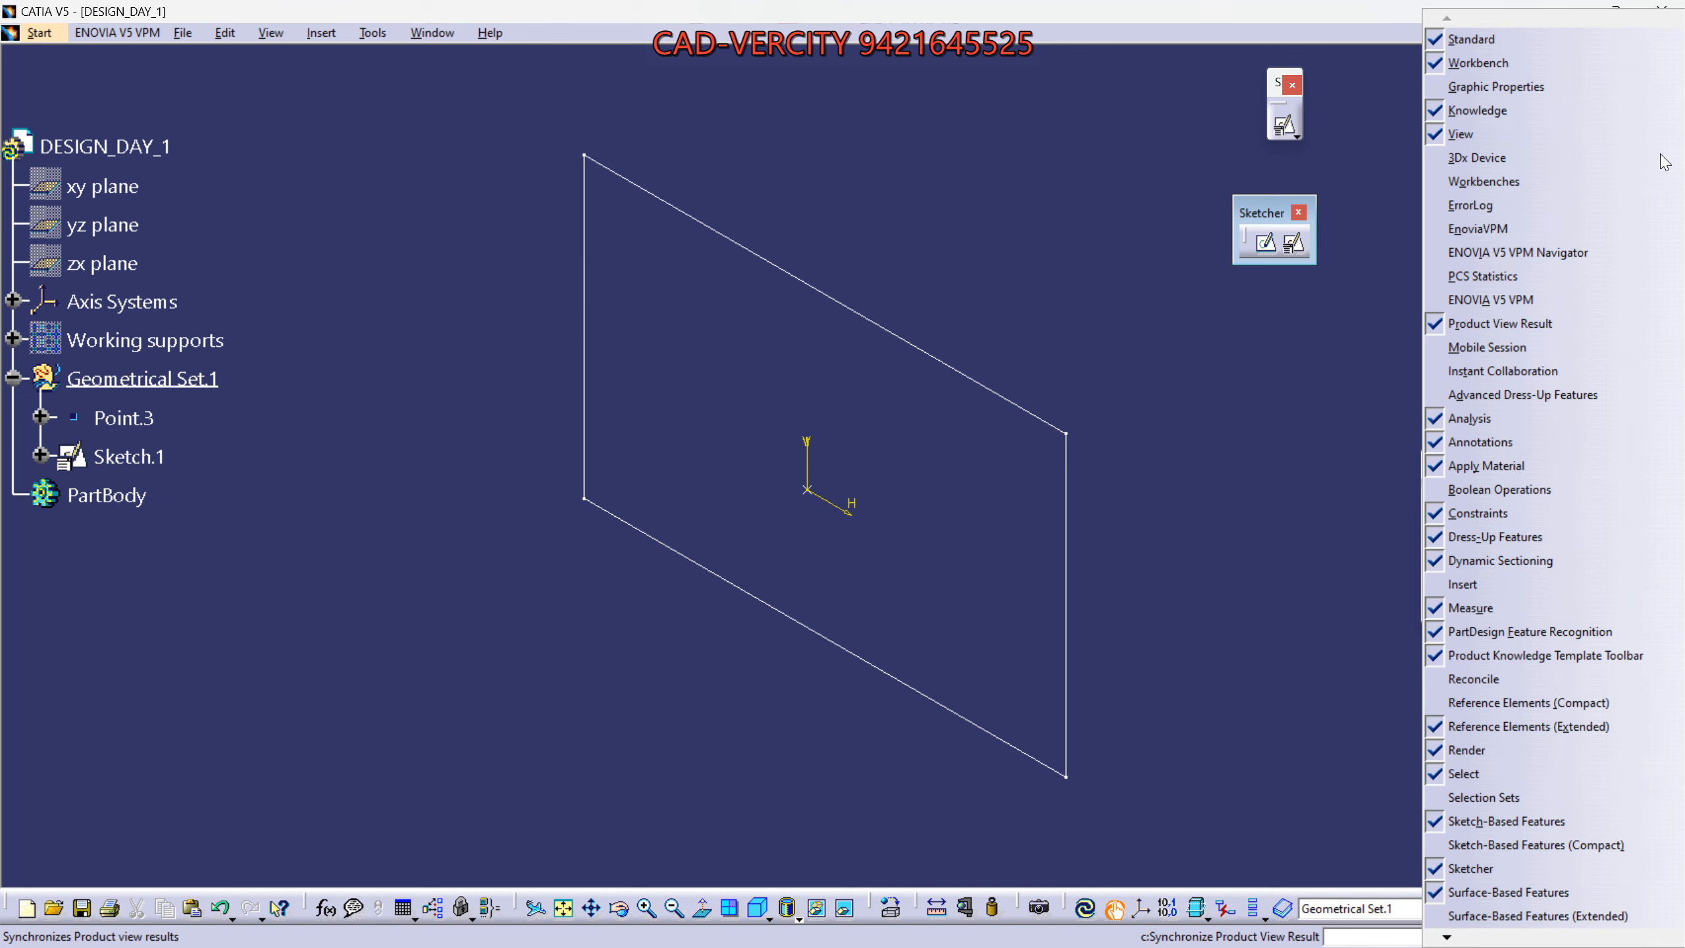
pyautogui.moveTo(1485, 941)
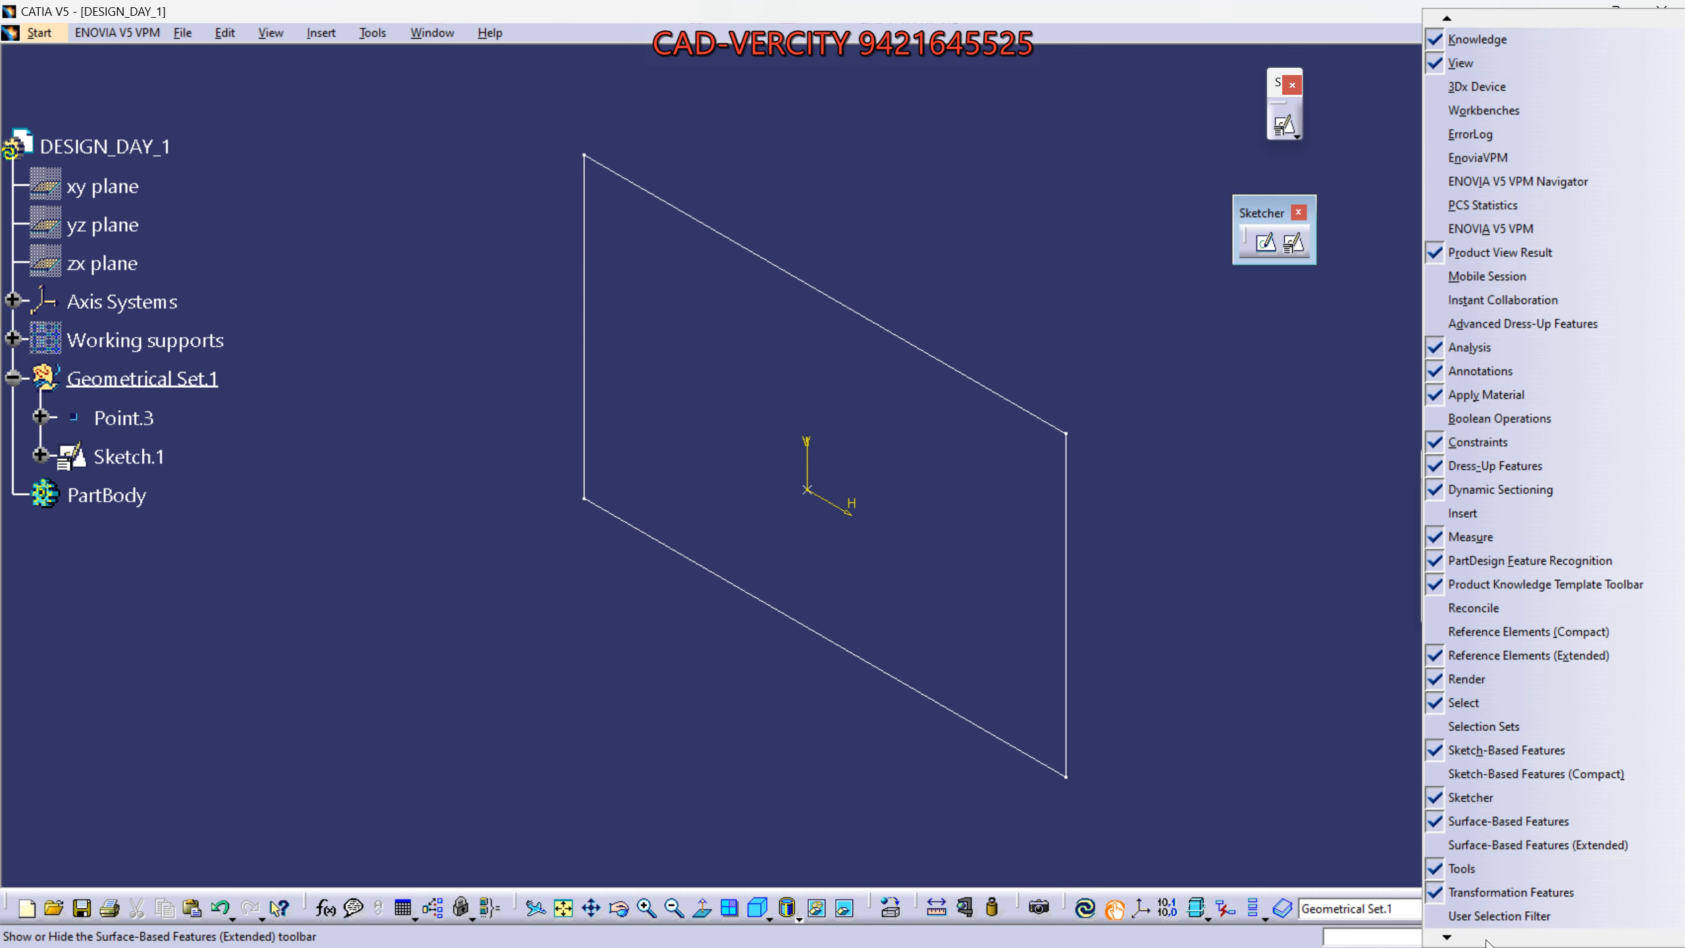
pyautogui.click(1480, 876)
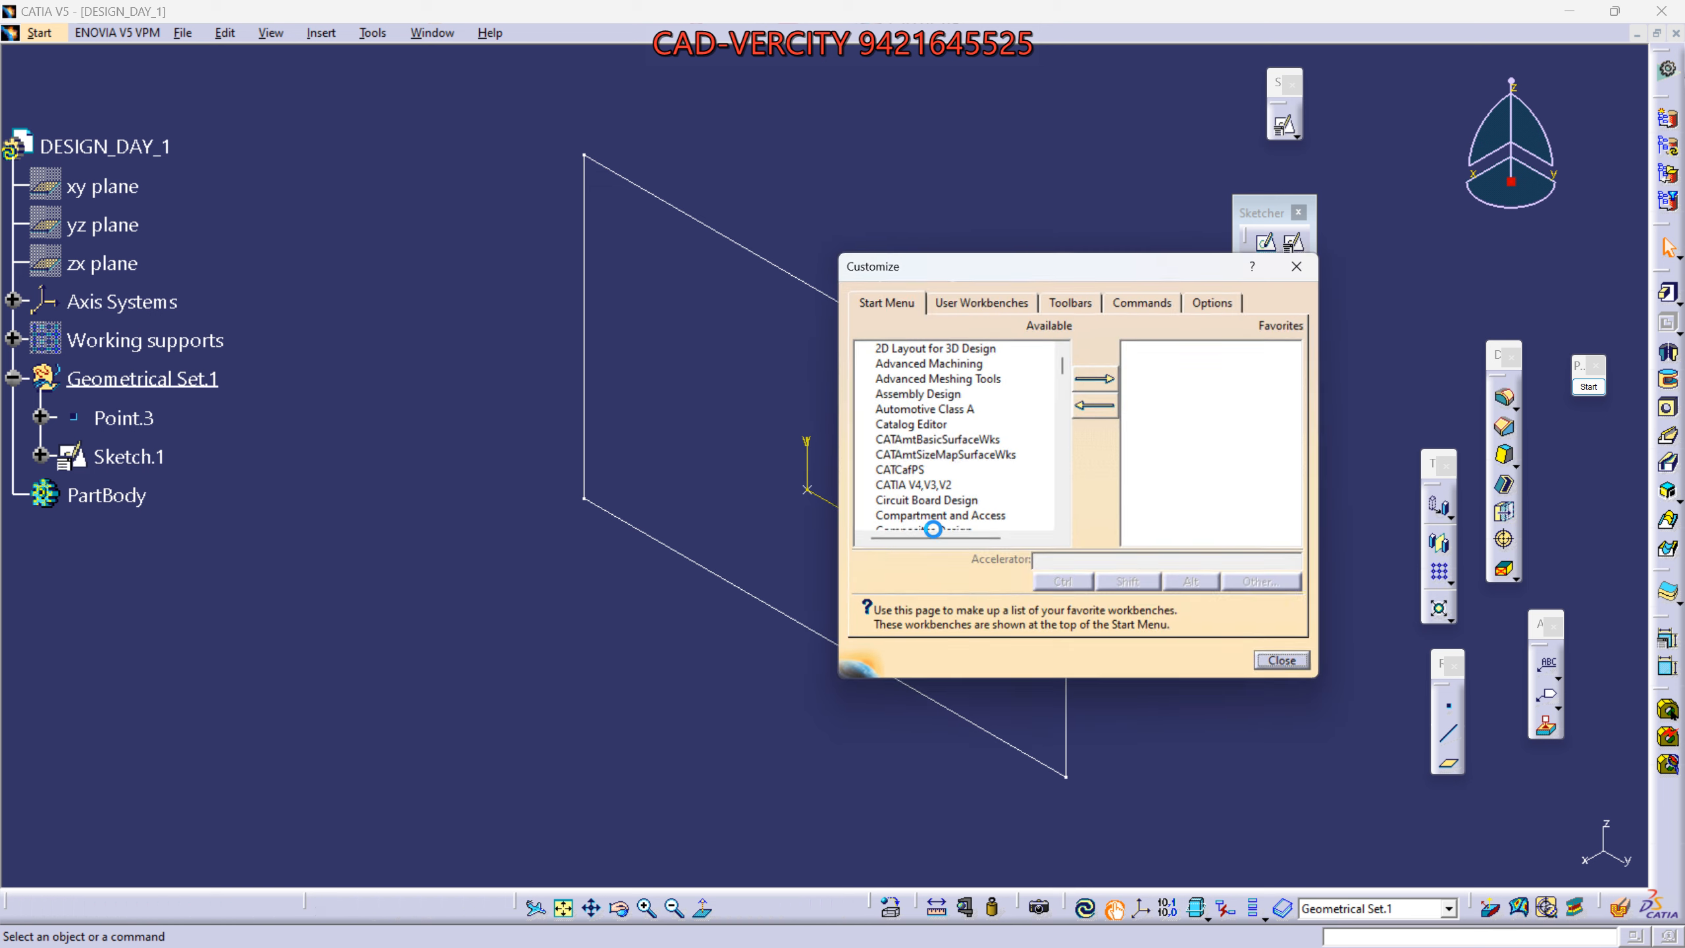
pyautogui.click(1150, 300)
pyautogui.moveTo(836, 250); pyautogui.dragTo(496, 216)
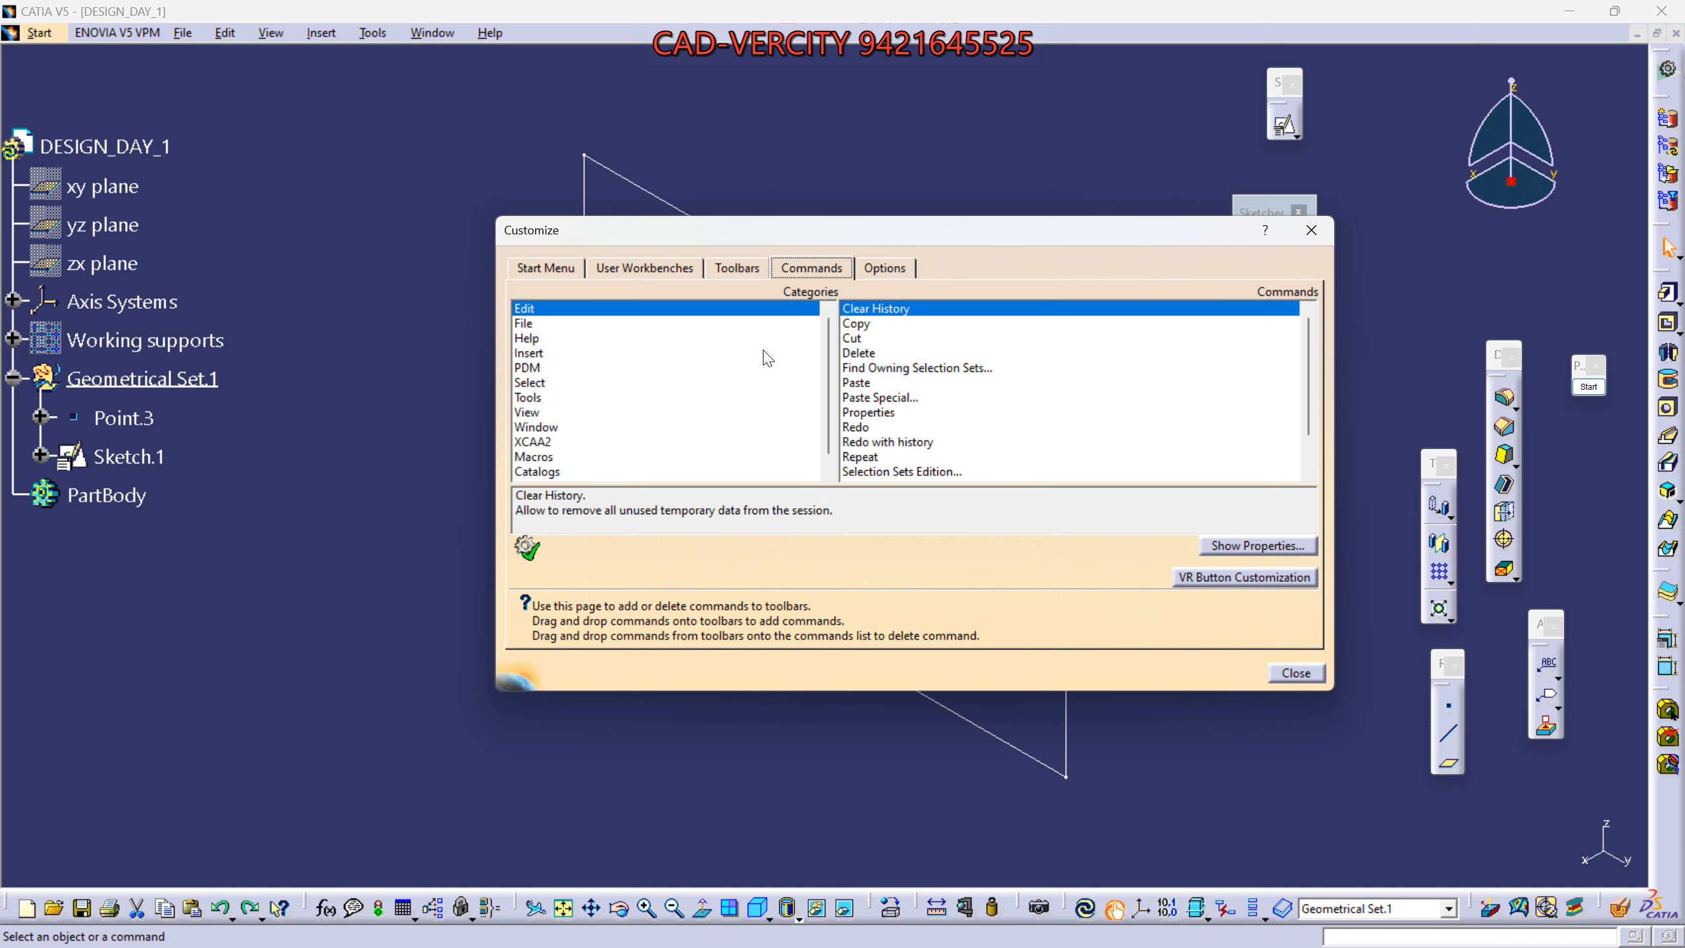
# List the All Commands category and select the Hide/Show command.
pyautogui.moveTo(830, 343); pyautogui.dragTo(828, 395)
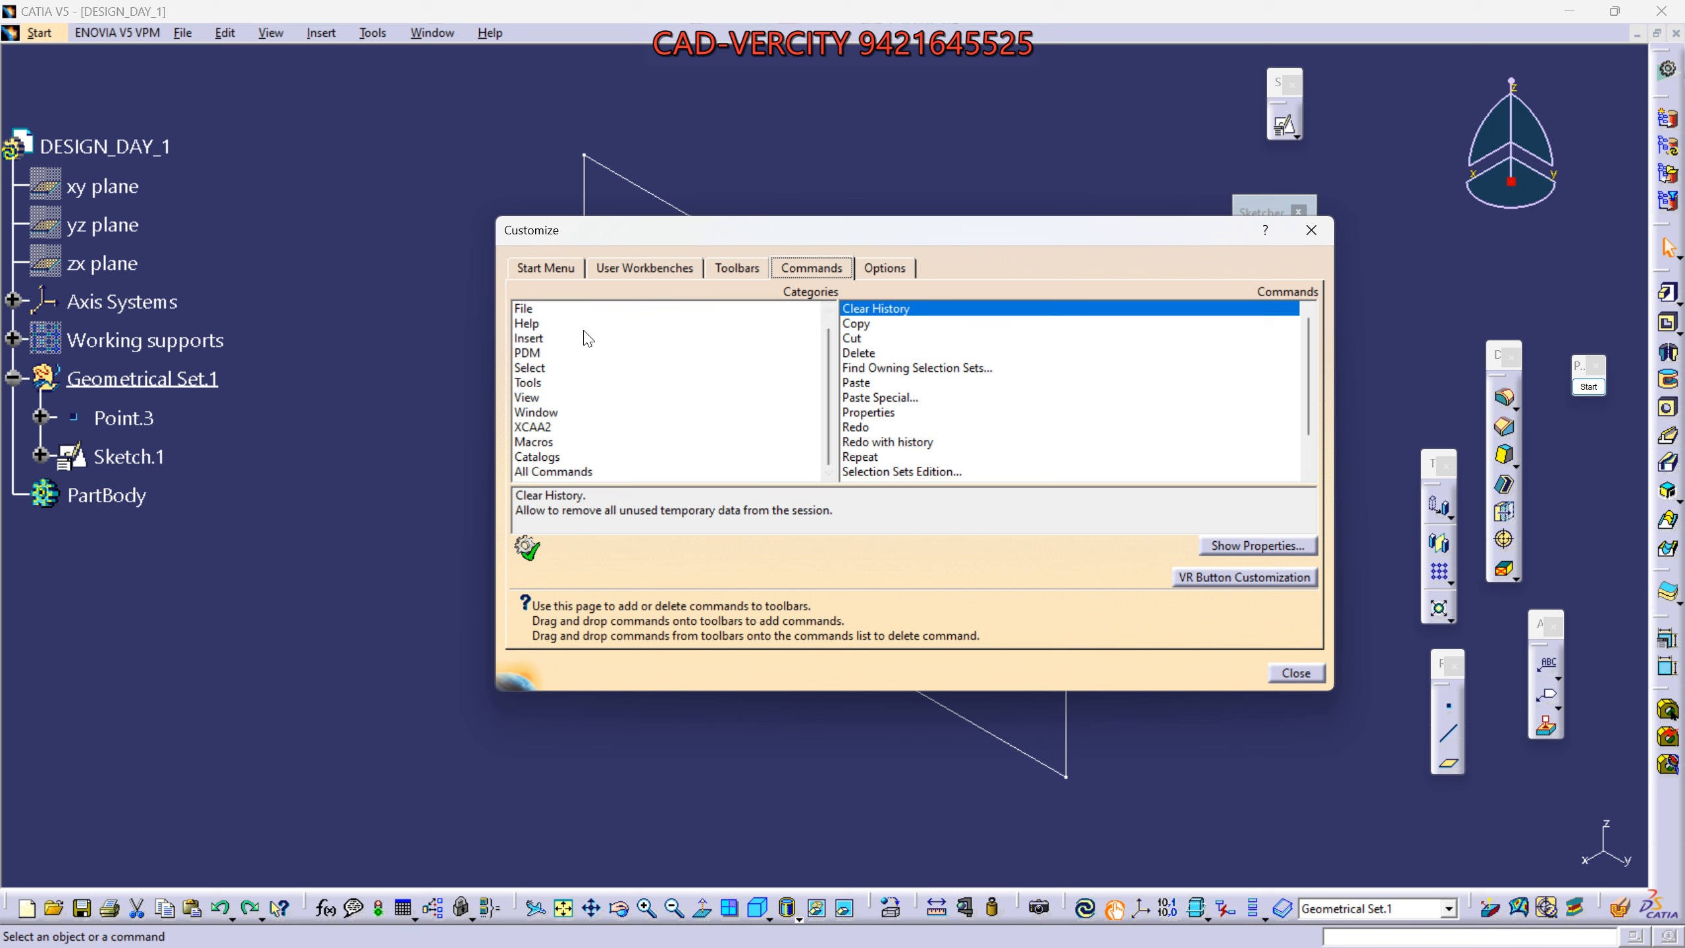
pyautogui.click(563, 472)
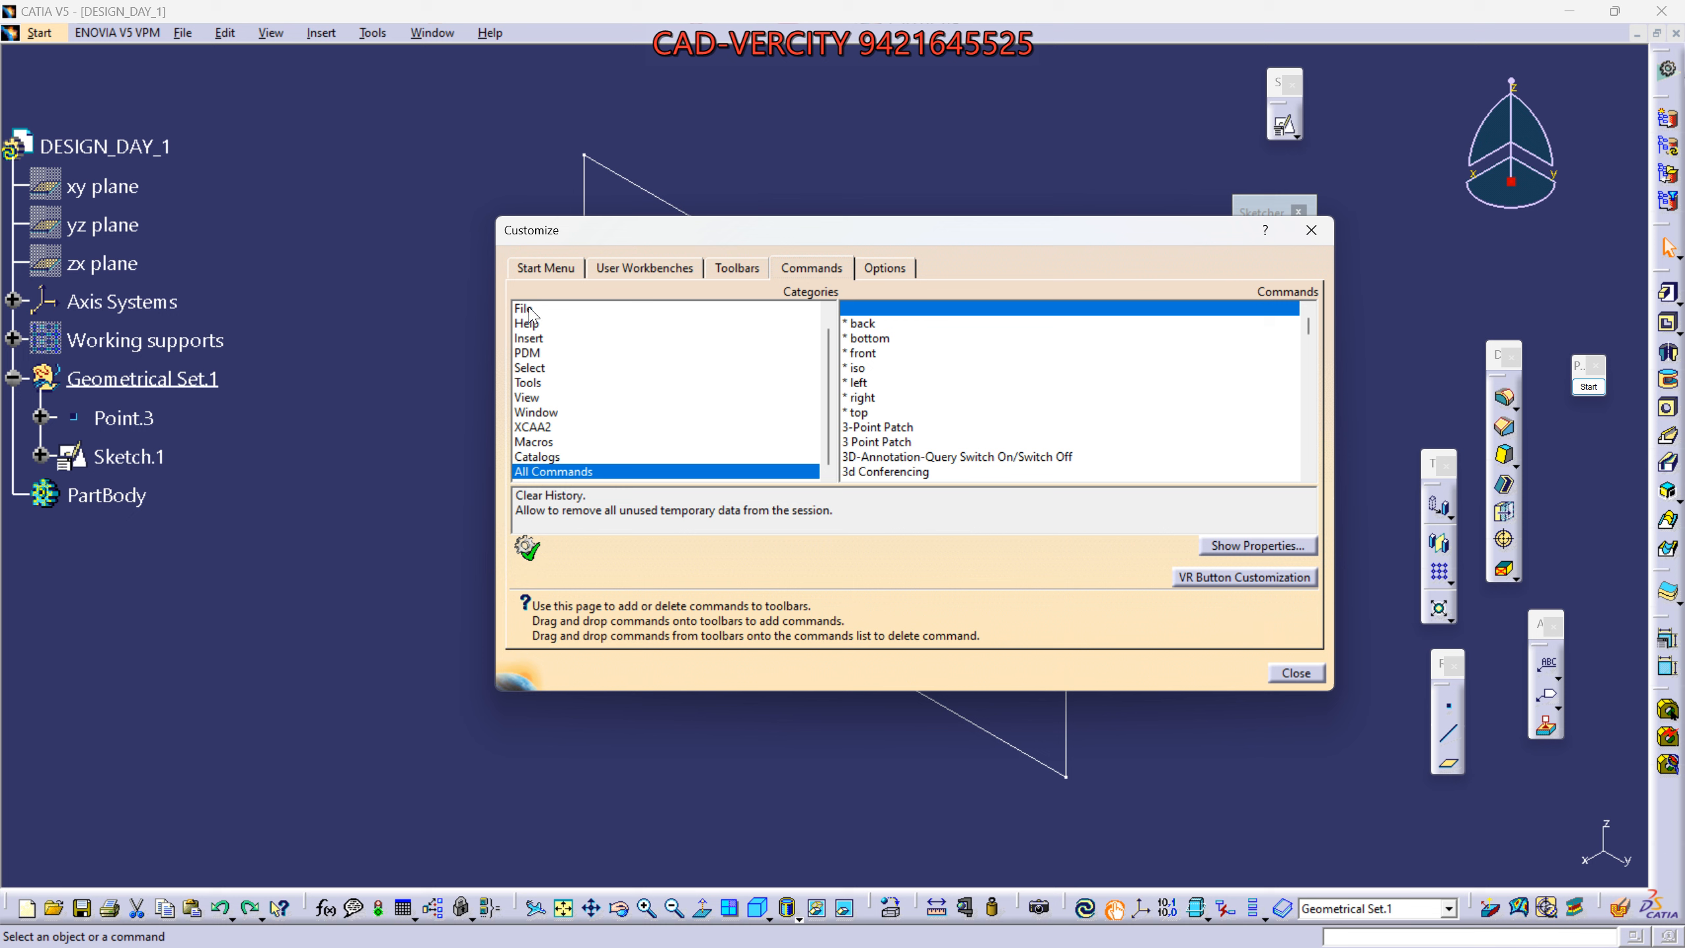
pyautogui.click(537, 472)
pyautogui.click(1020, 359)
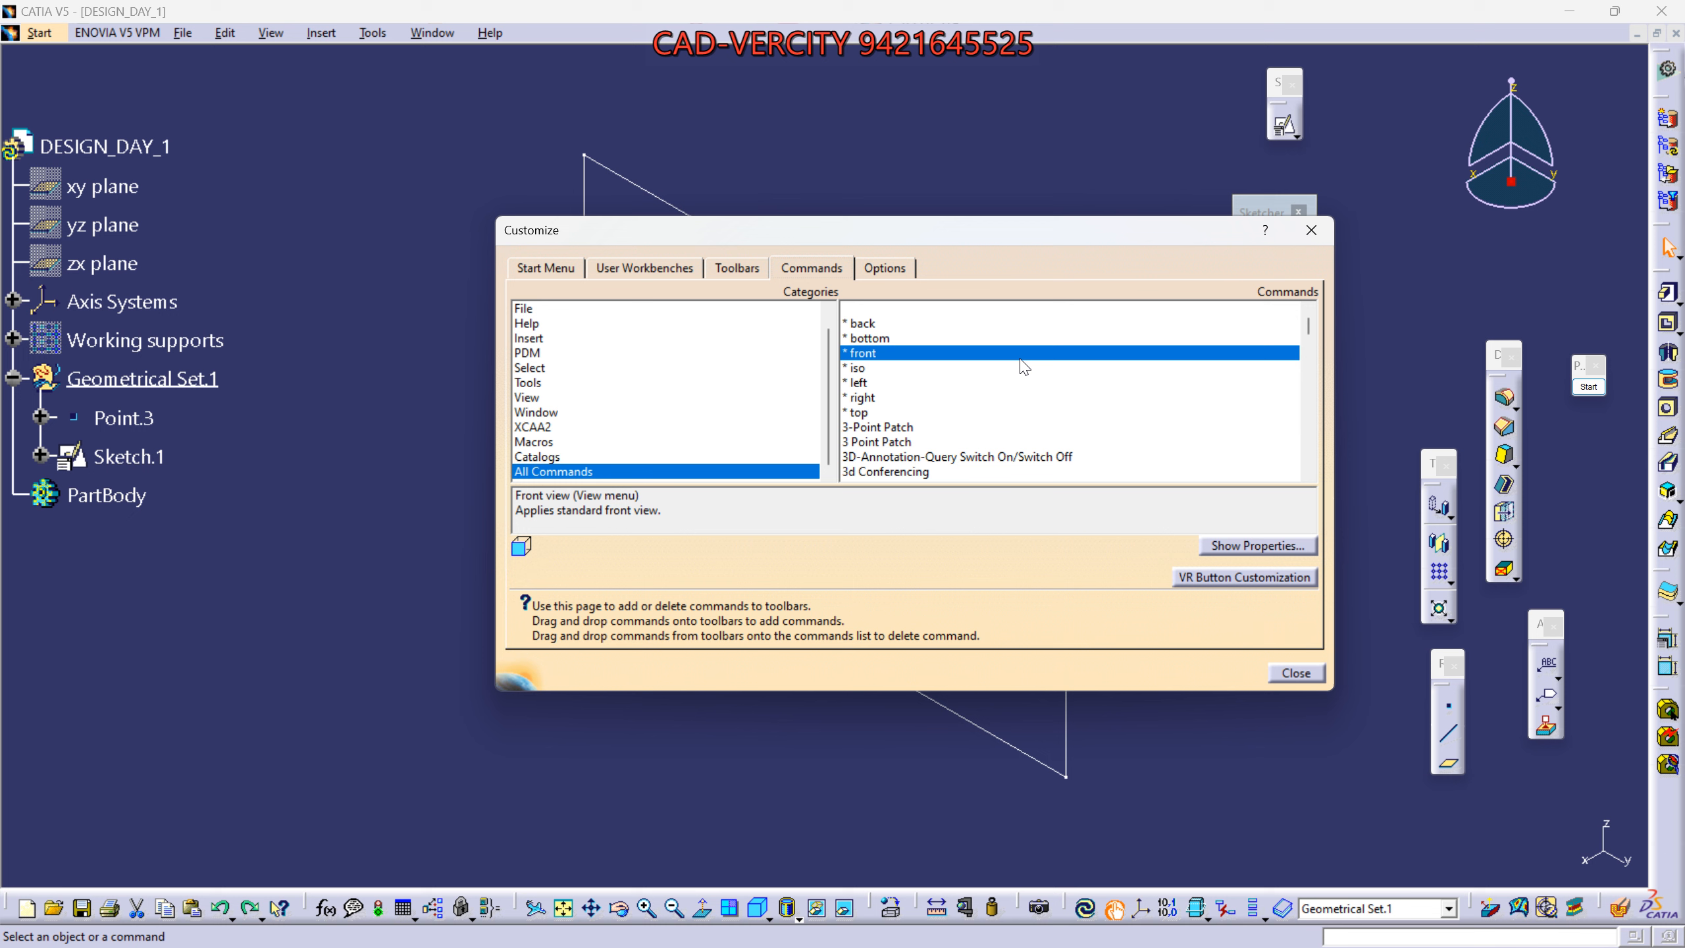
pyautogui.click(1031, 425)
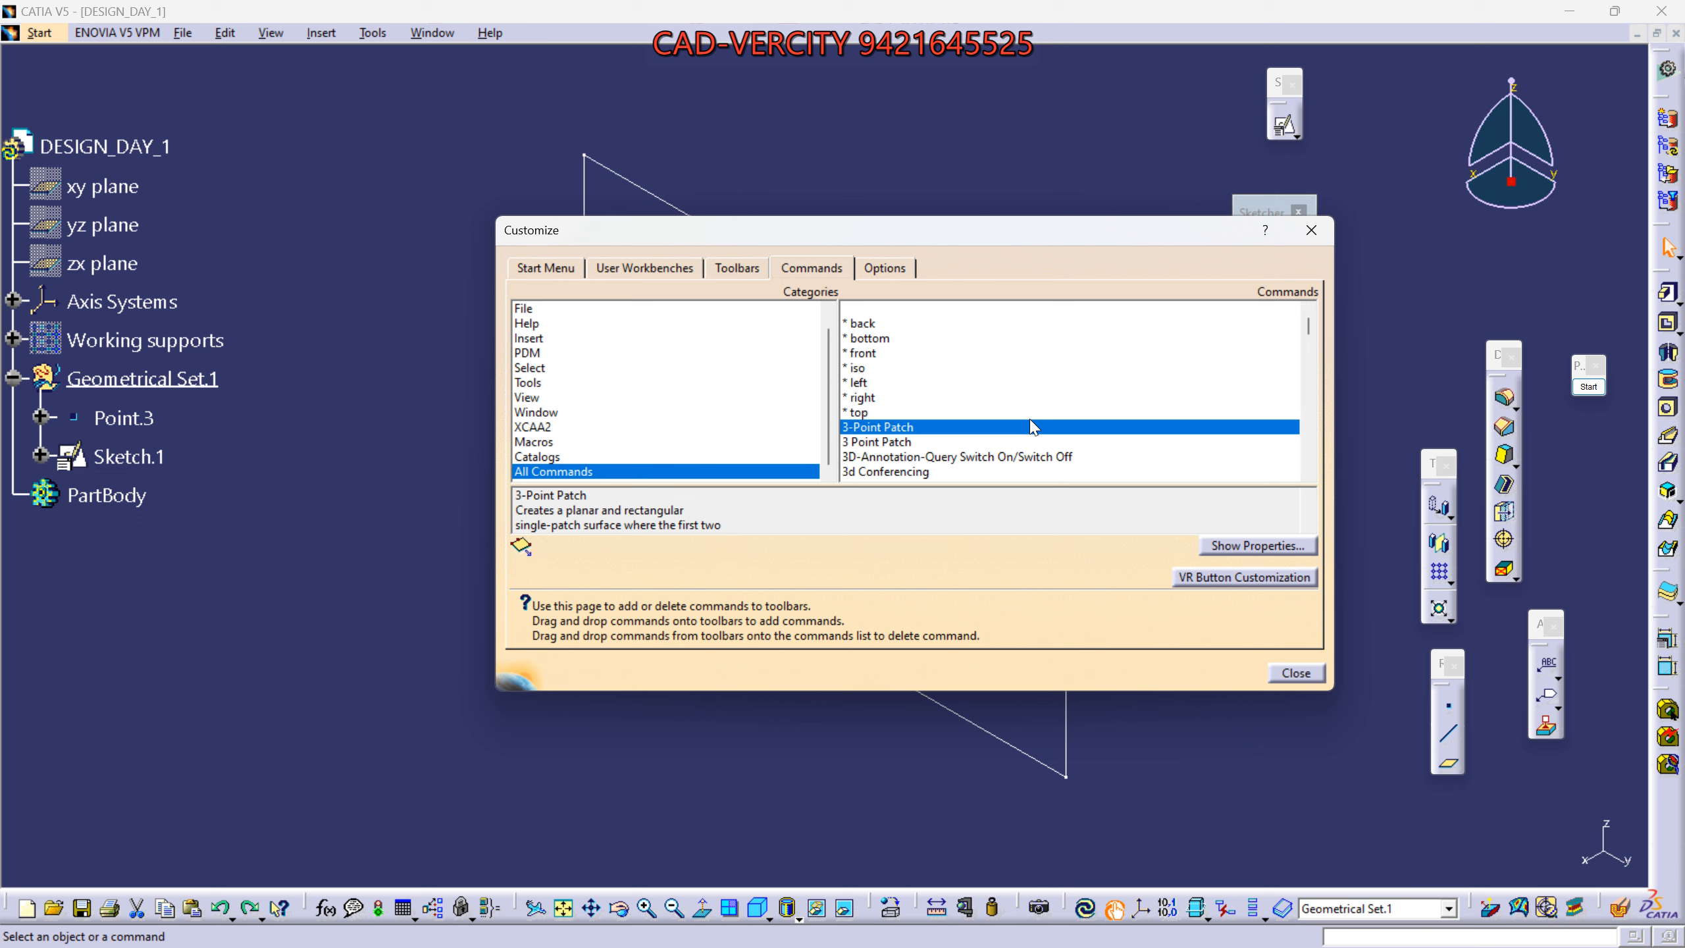
pyautogui.press('h')
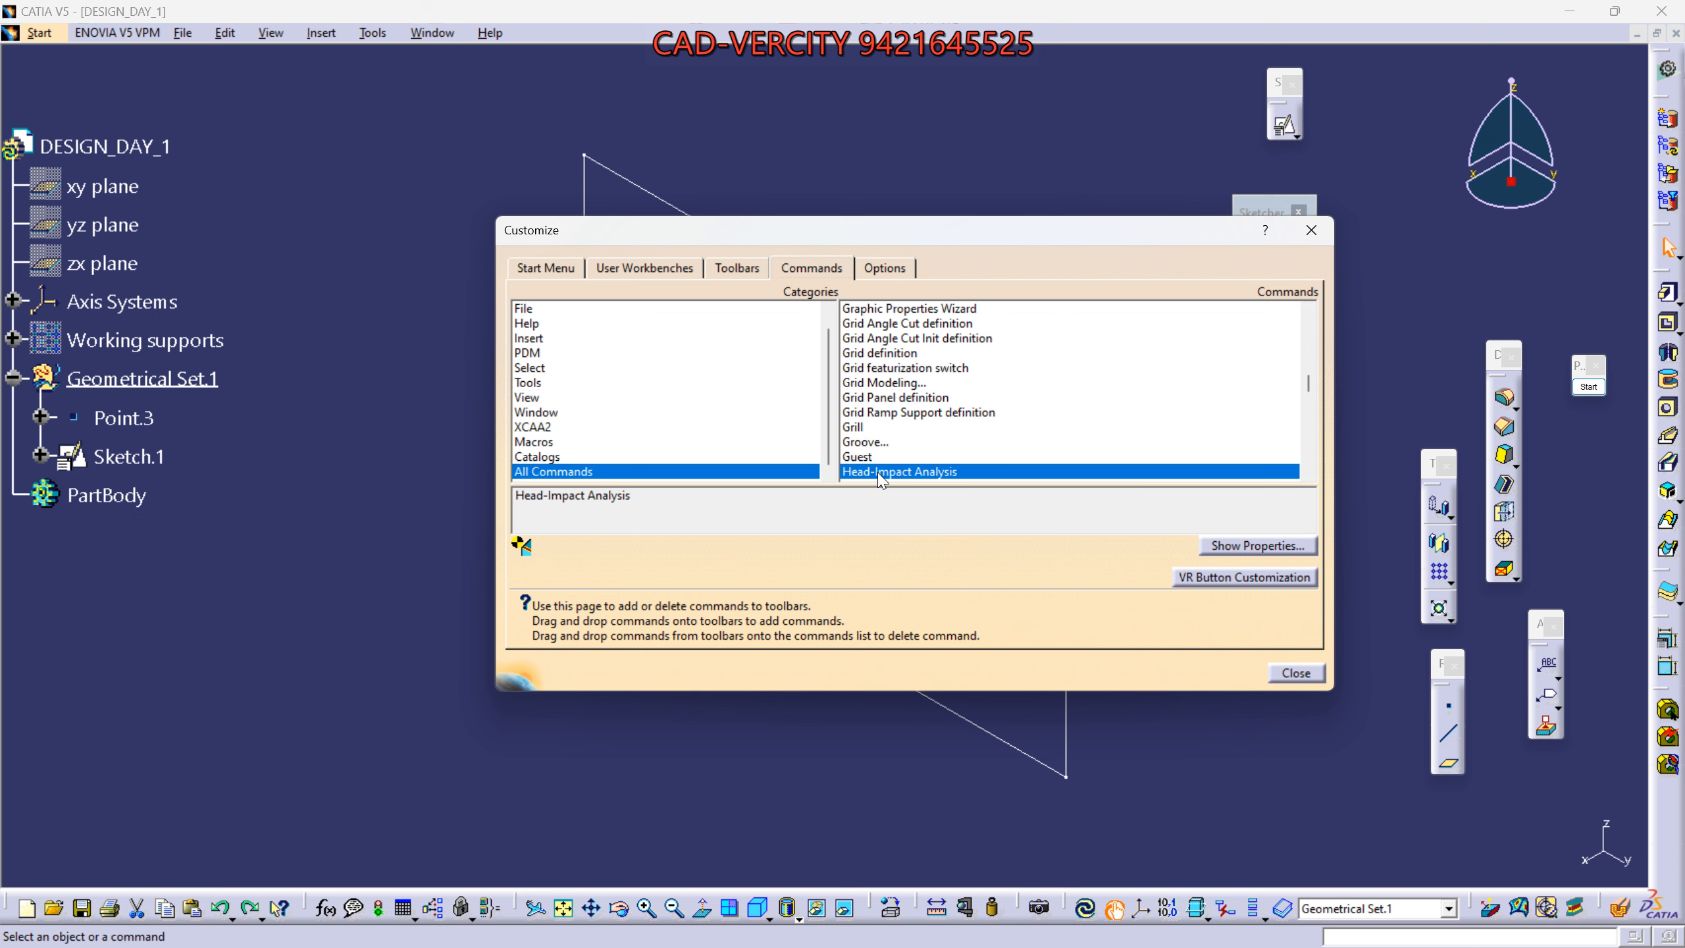
pyautogui.scroll(-1, 880, 479)
pyautogui.scroll(-2, 866, 454)
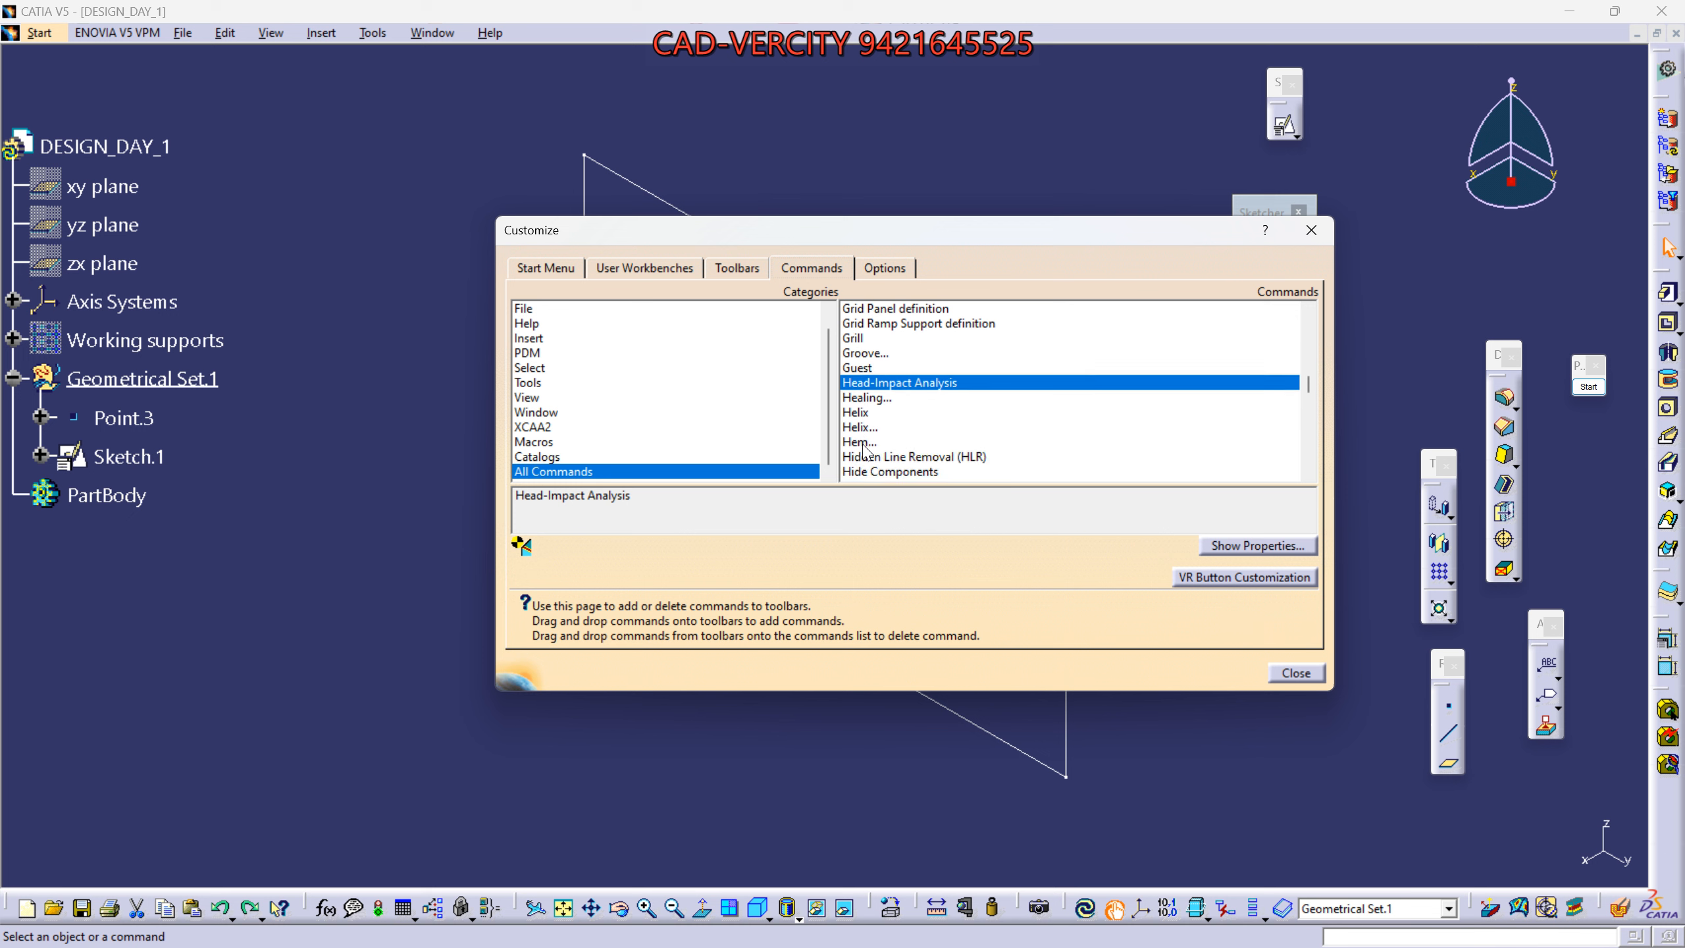
pyautogui.click(862, 458)
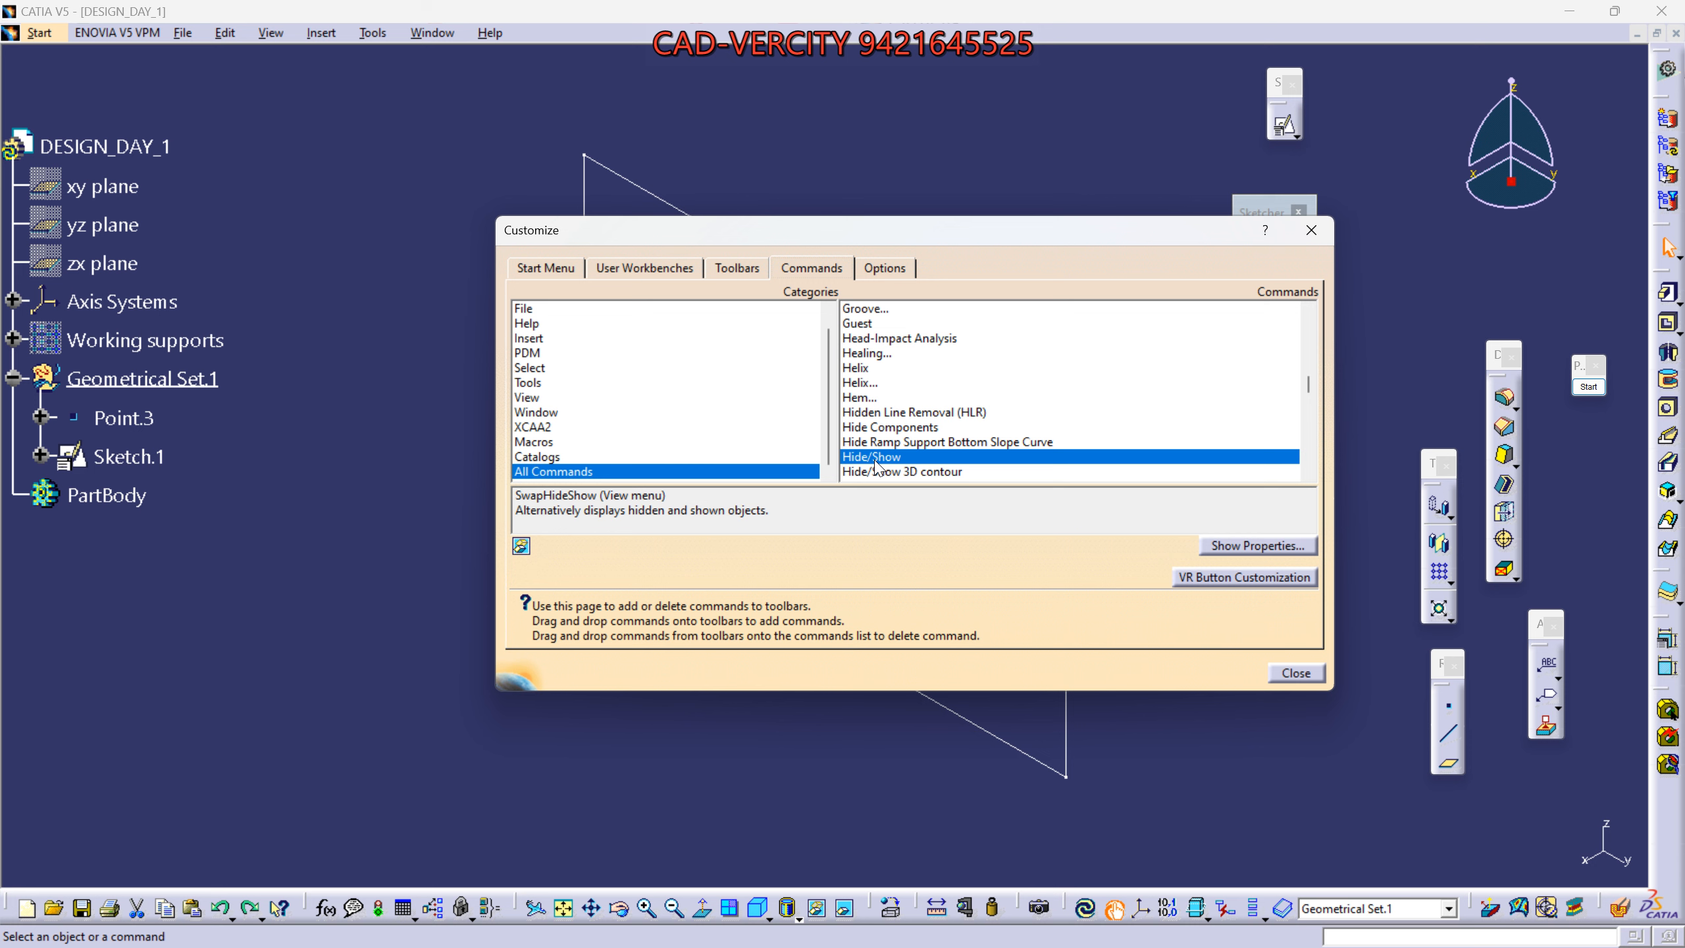
# Display the Hide/Show command's properties, set its accelerator to space, and close the customization.
pyautogui.click(1255, 547)
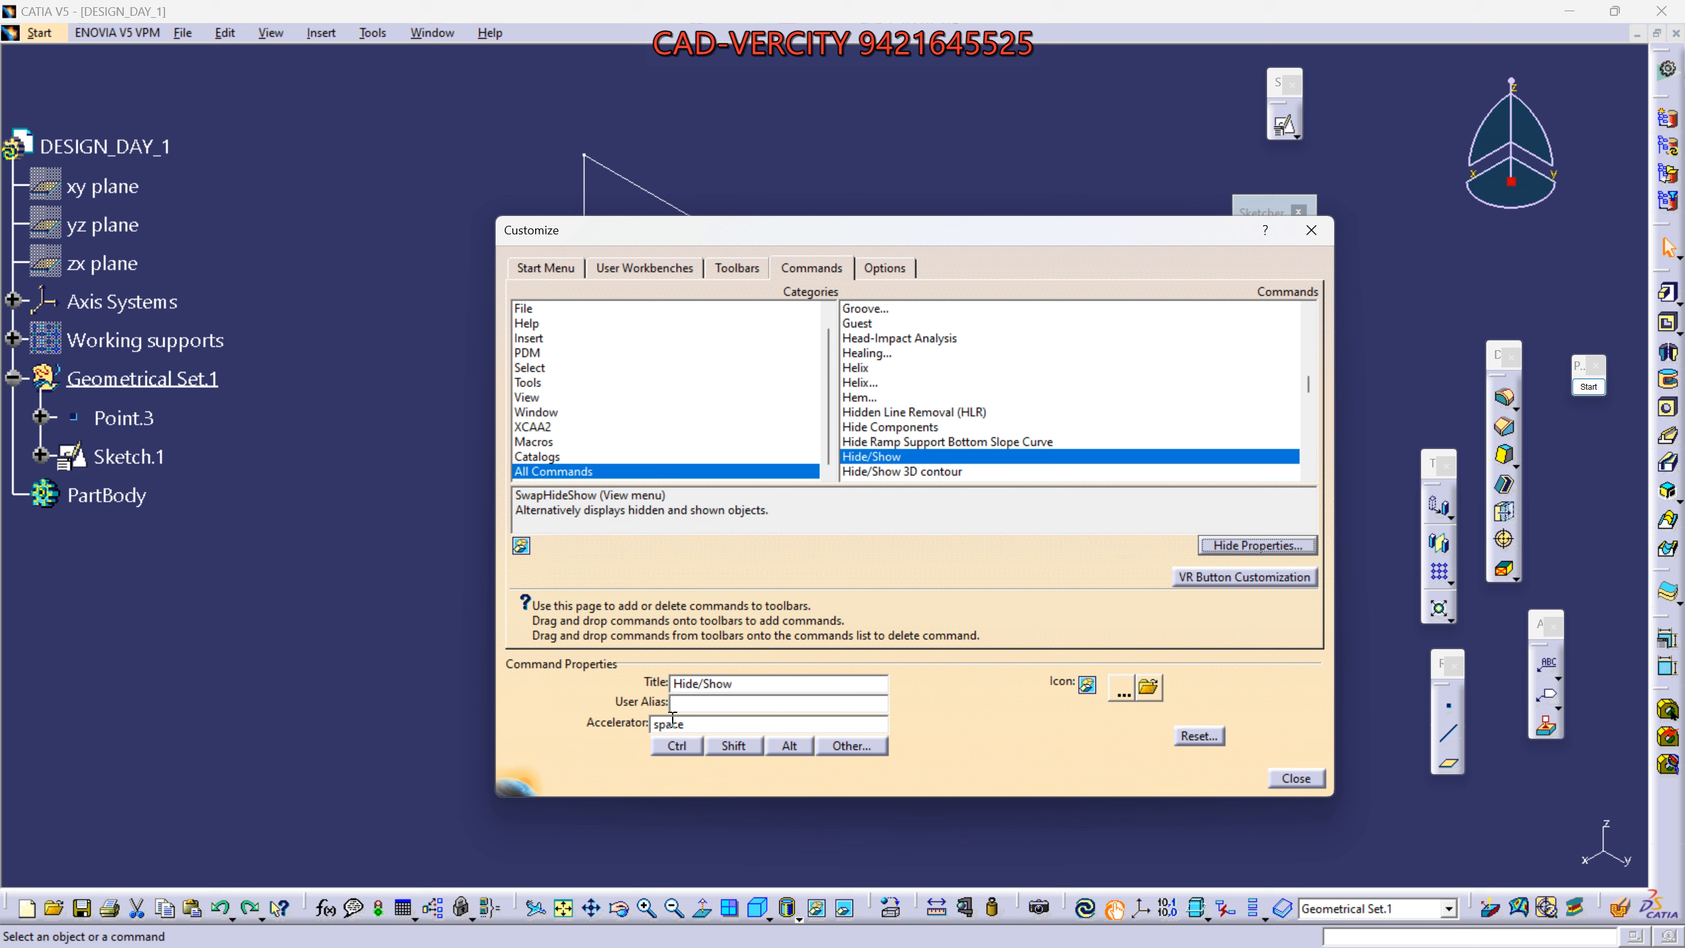
pyautogui.doubleClick(653, 724)
pyautogui.press('BackSpace')
pyautogui.write('space')
pyautogui.moveTo(685, 727); pyautogui.dragTo(627, 733)
pyautogui.click(1293, 779)
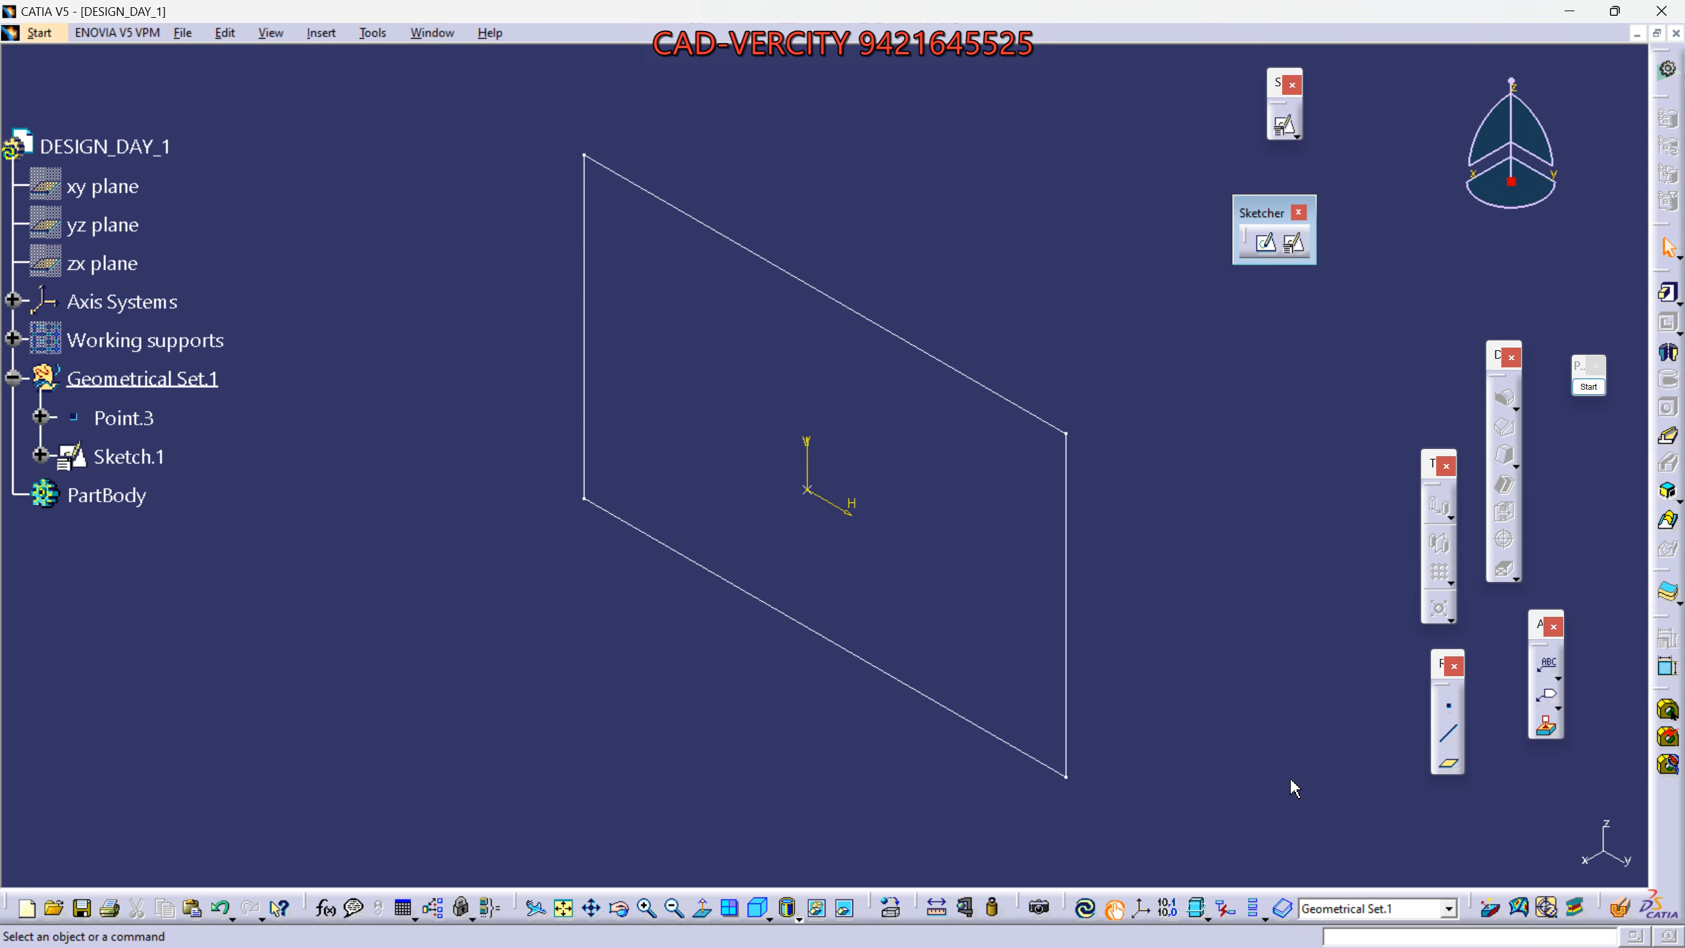
# Test the Hide/Show accelerator by hiding Sketch.1 through its edge facing the y direction and showing it again.
pyautogui.click(1065, 499)
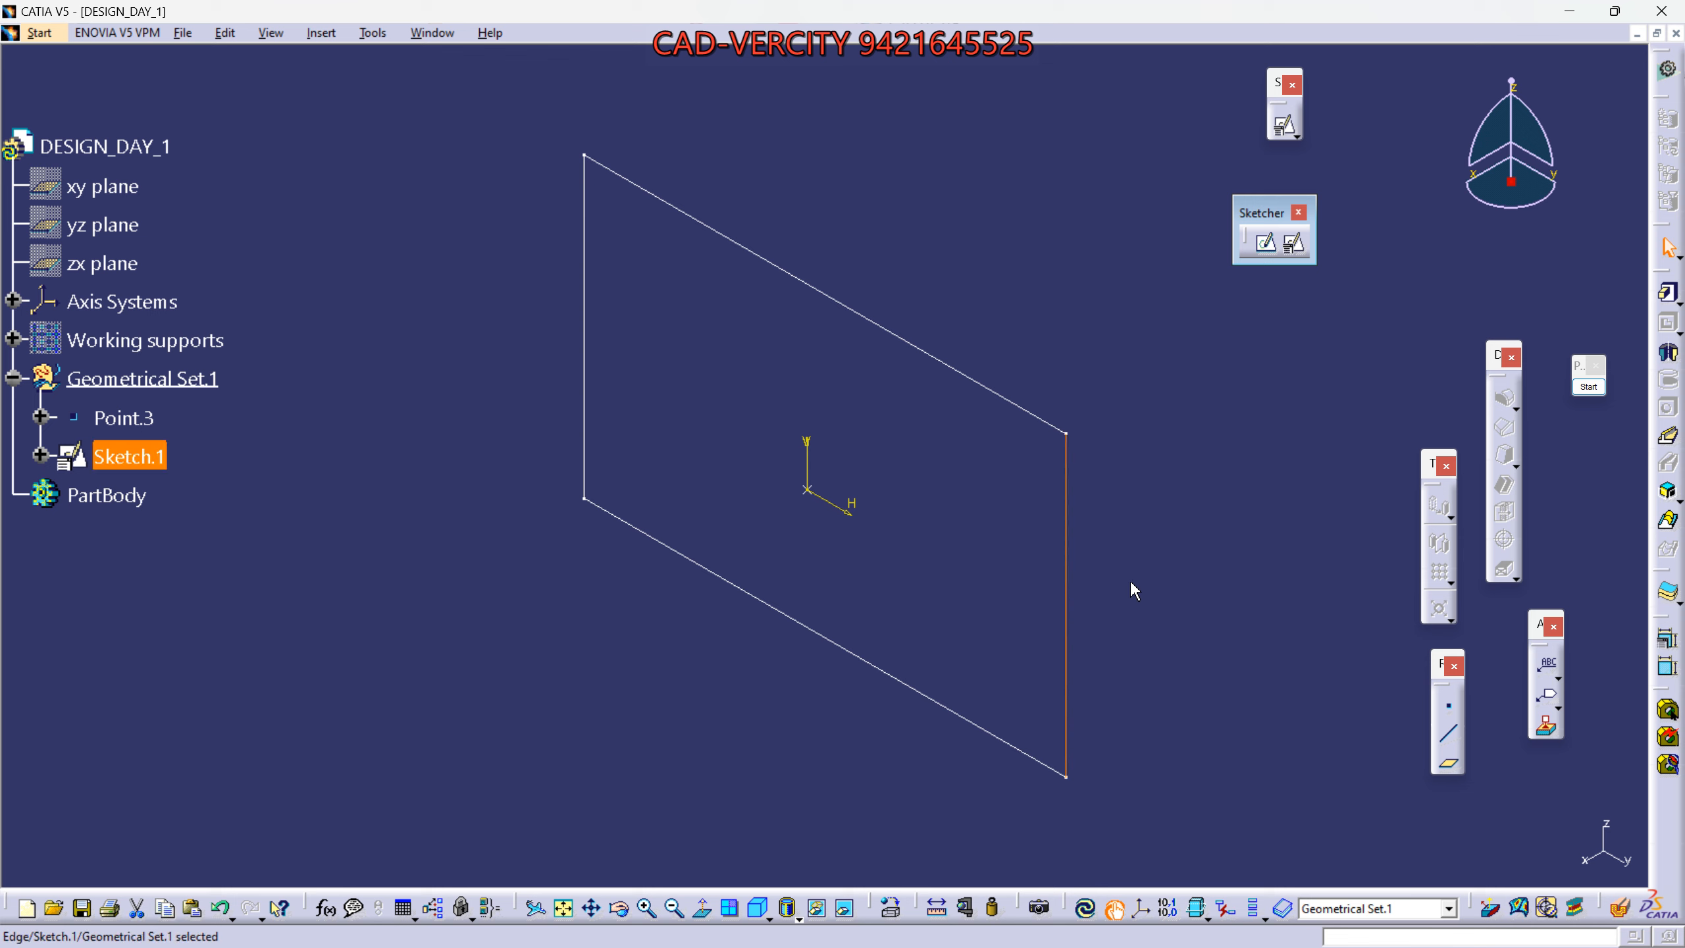
pyautogui.press('space')
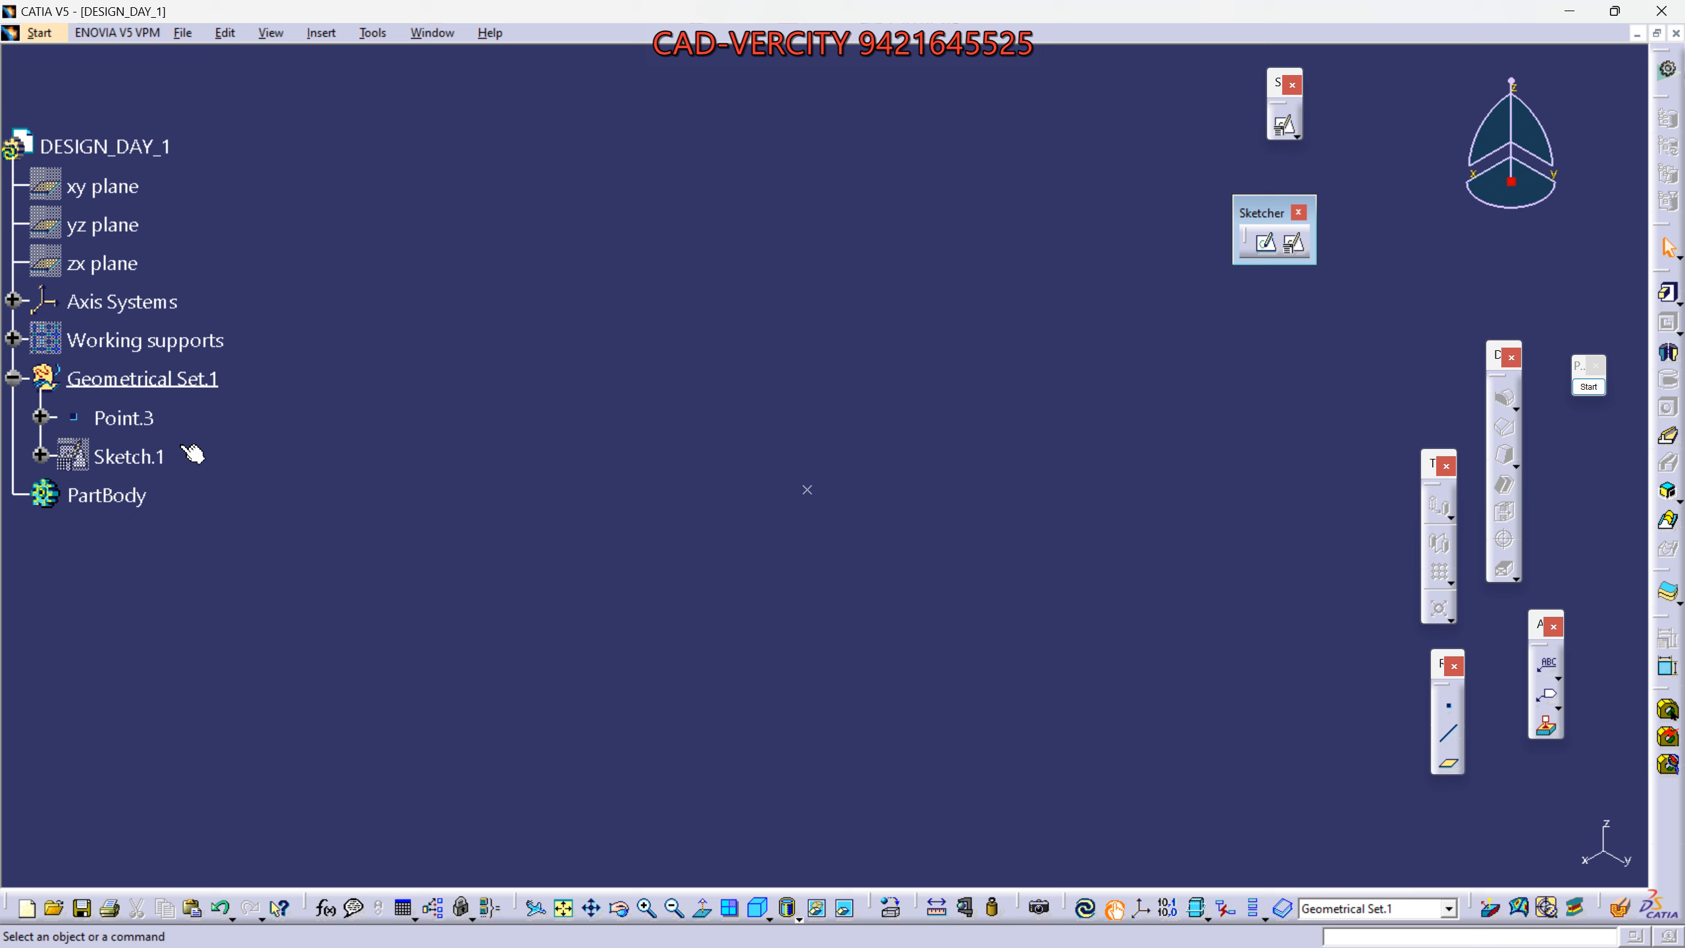
pyautogui.doubleClick(126, 456)
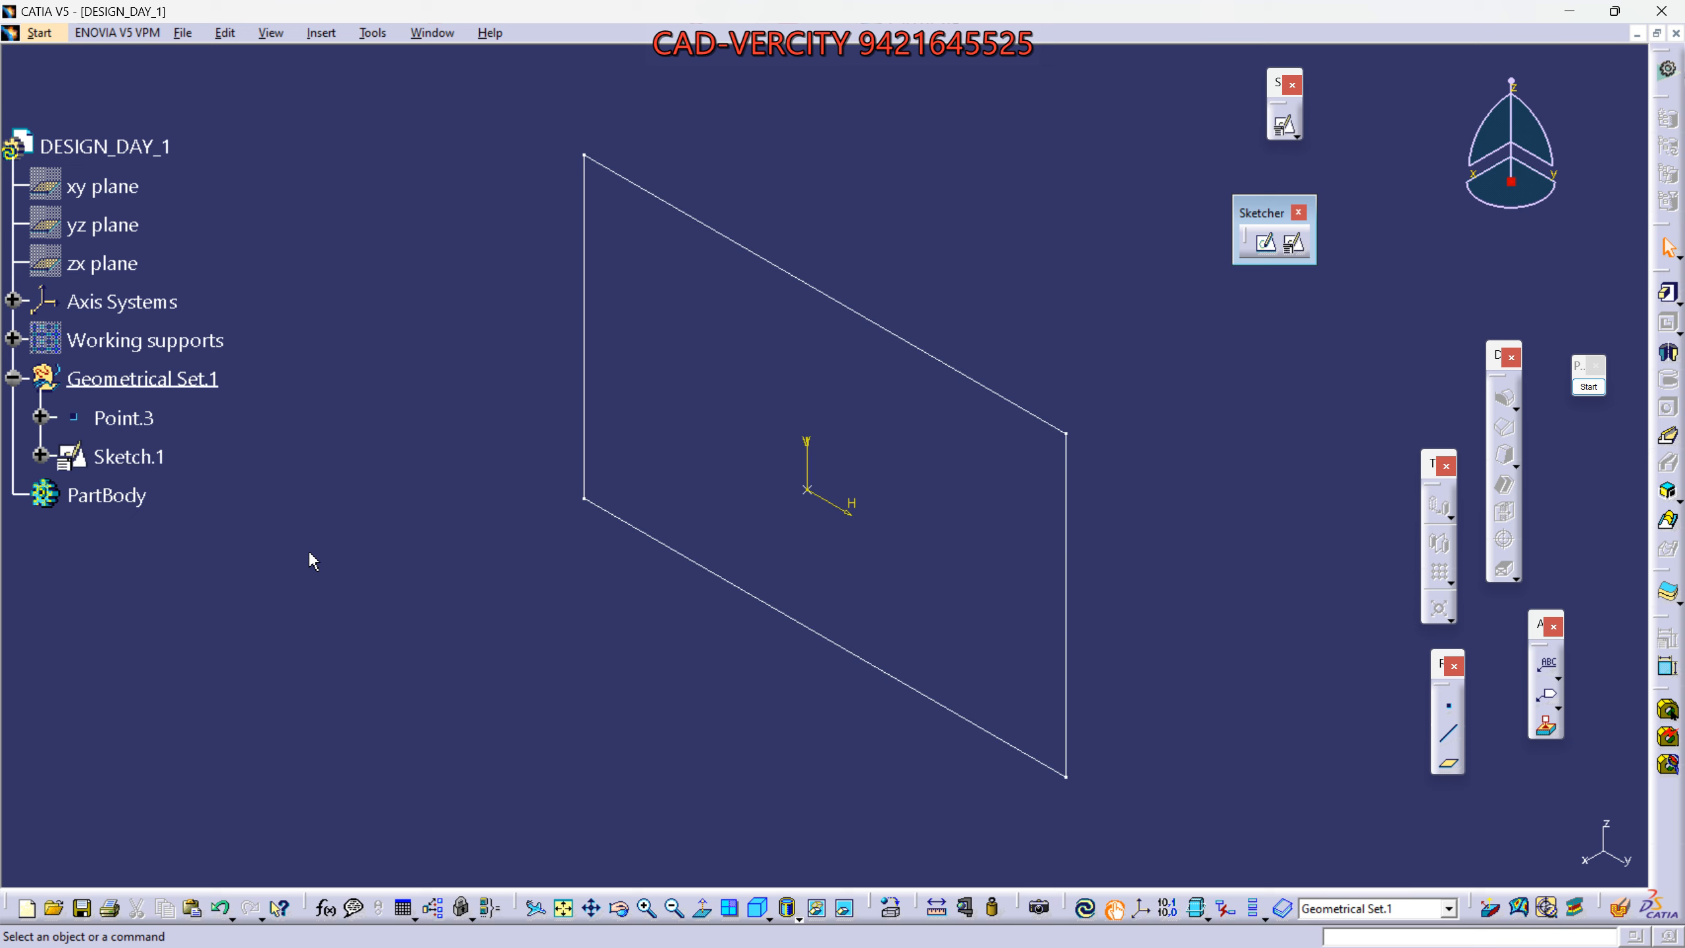
# Switch to the Google Meet call in Chrome, view the WhatsApp tab so the meeting floats, and return to CATIA V5.
pyautogui.moveTo(1213, 935)
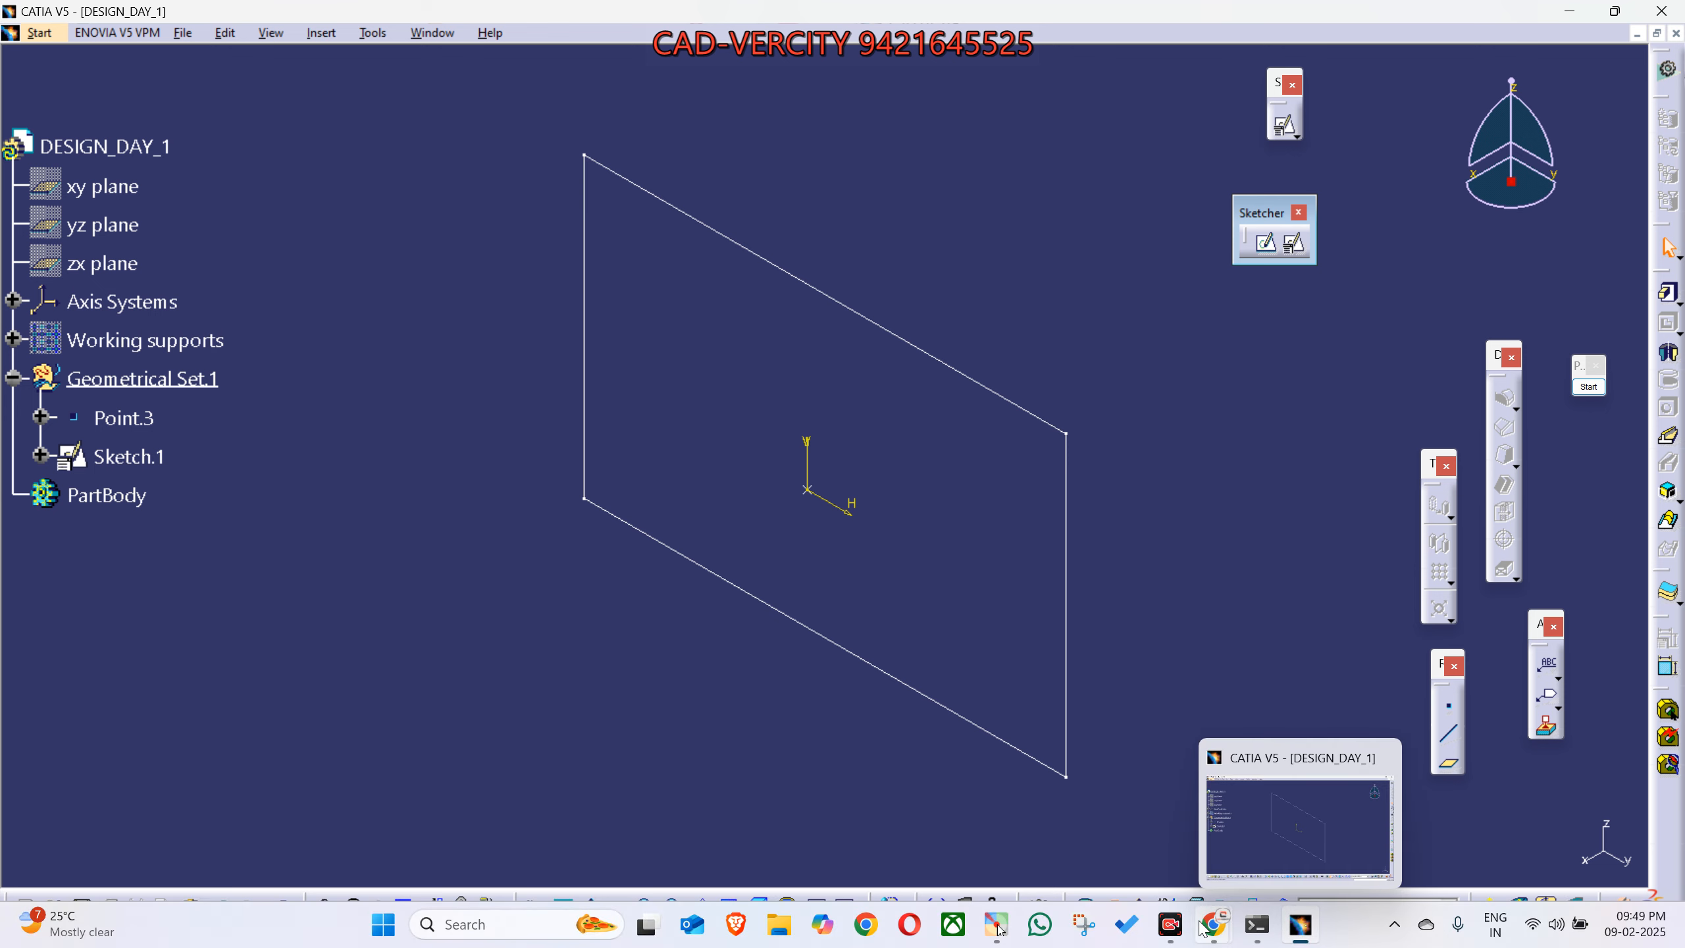
pyautogui.click(1119, 832)
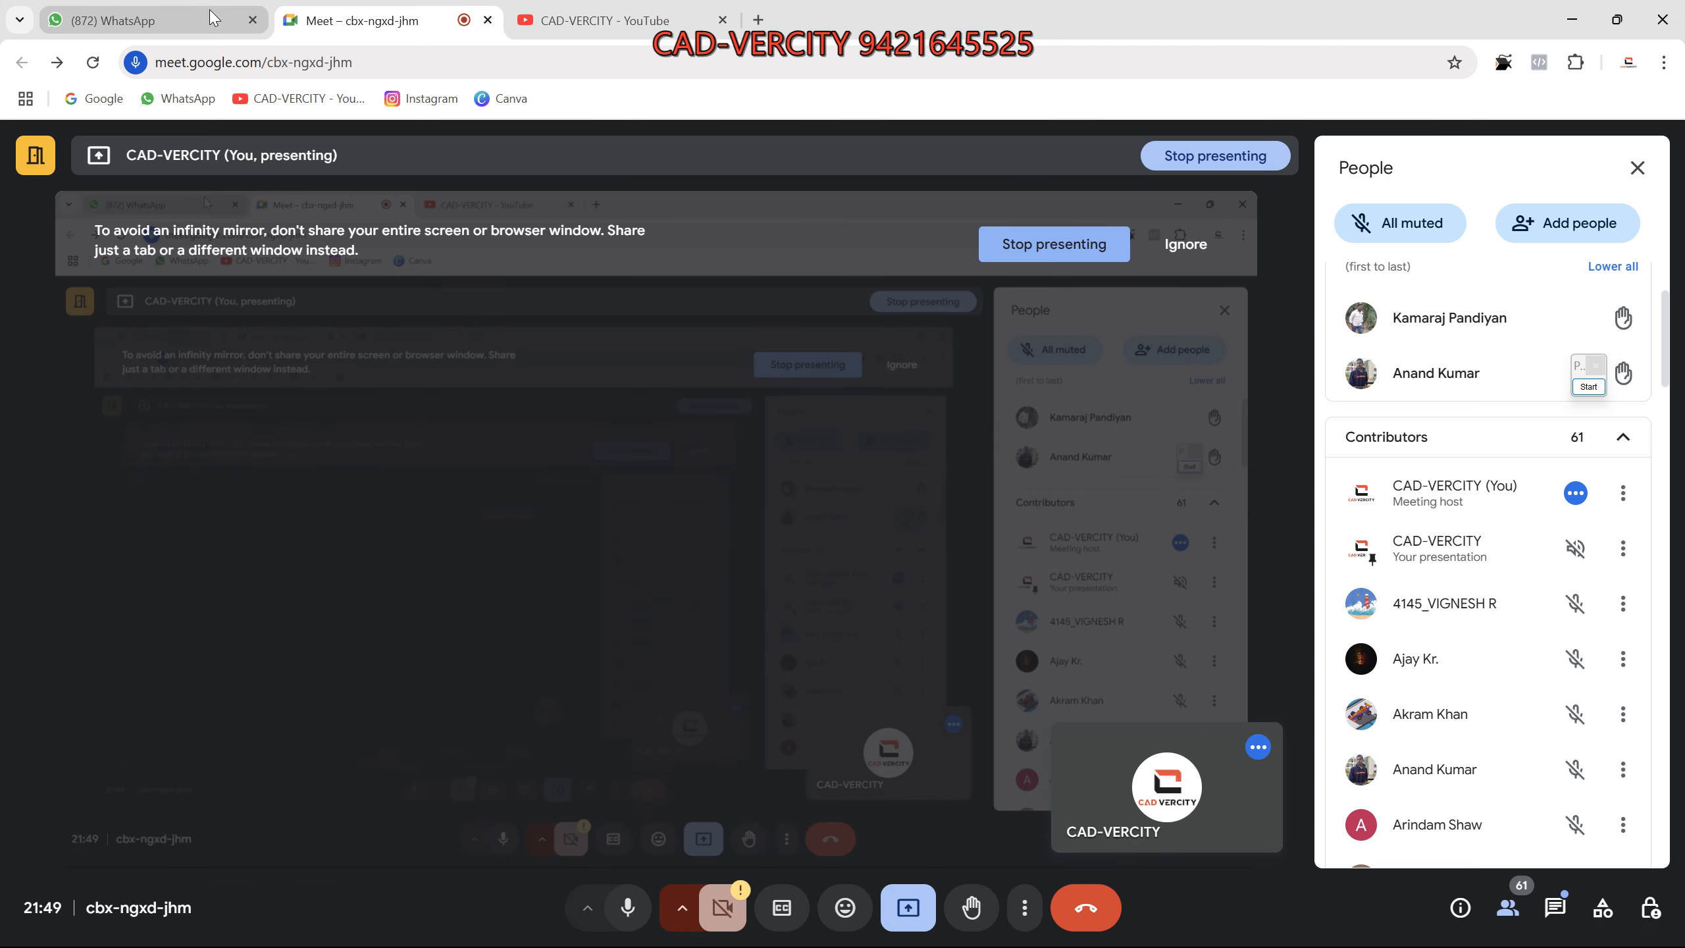
pyautogui.click(152, 20)
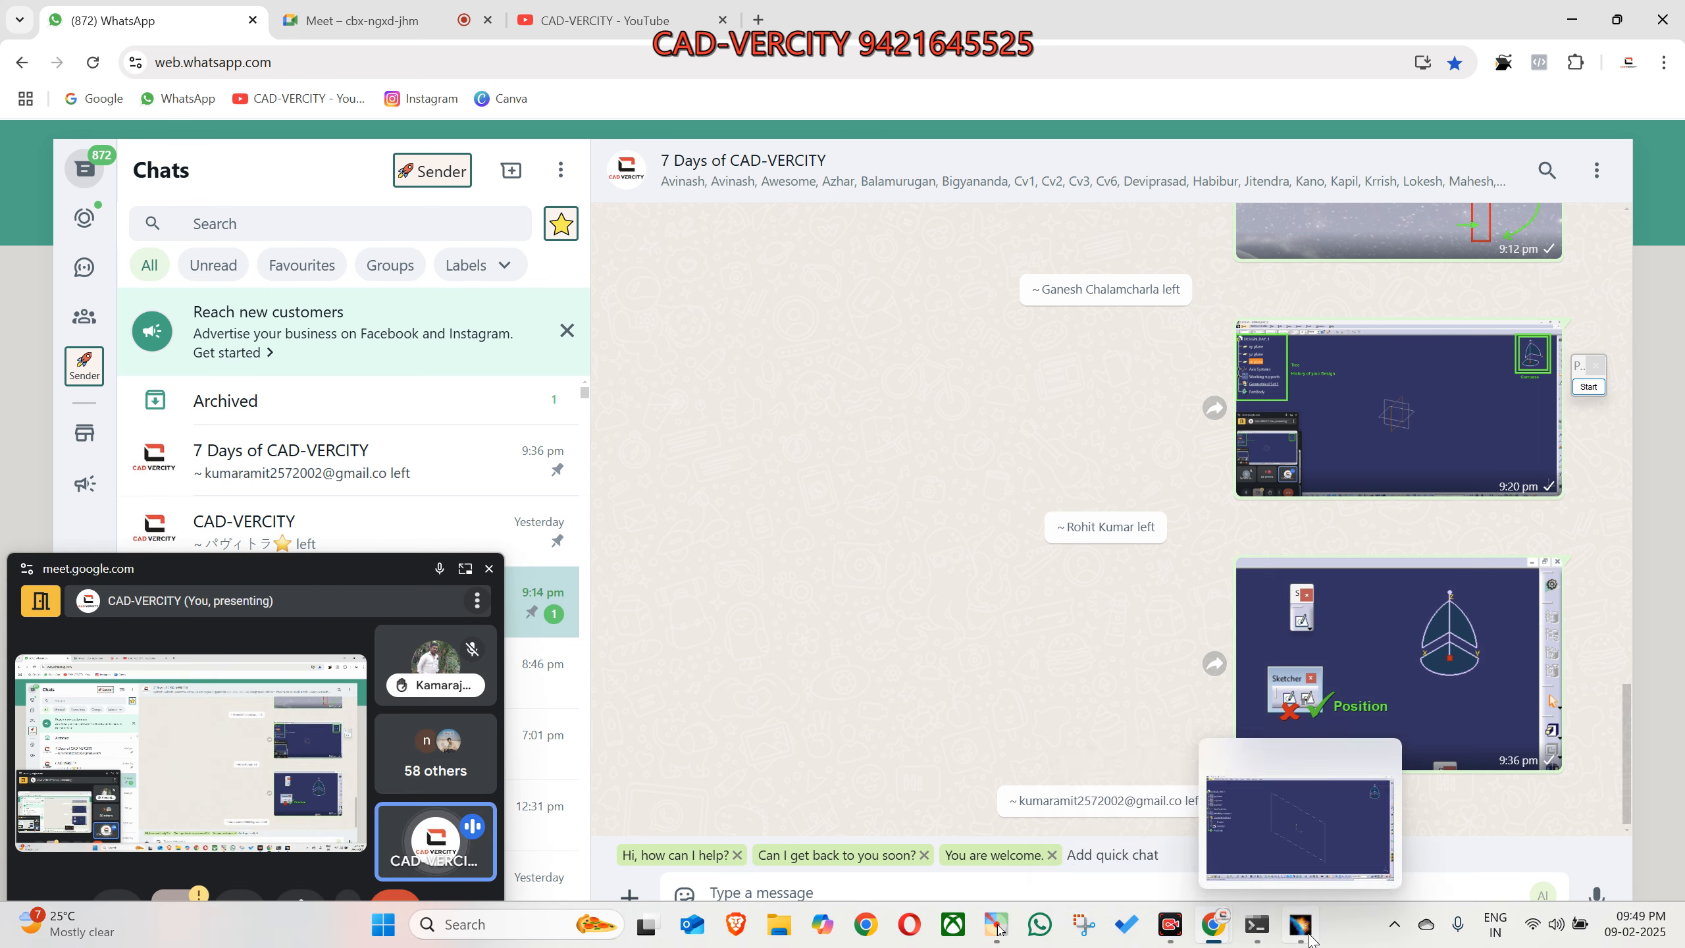
pyautogui.click(1300, 924)
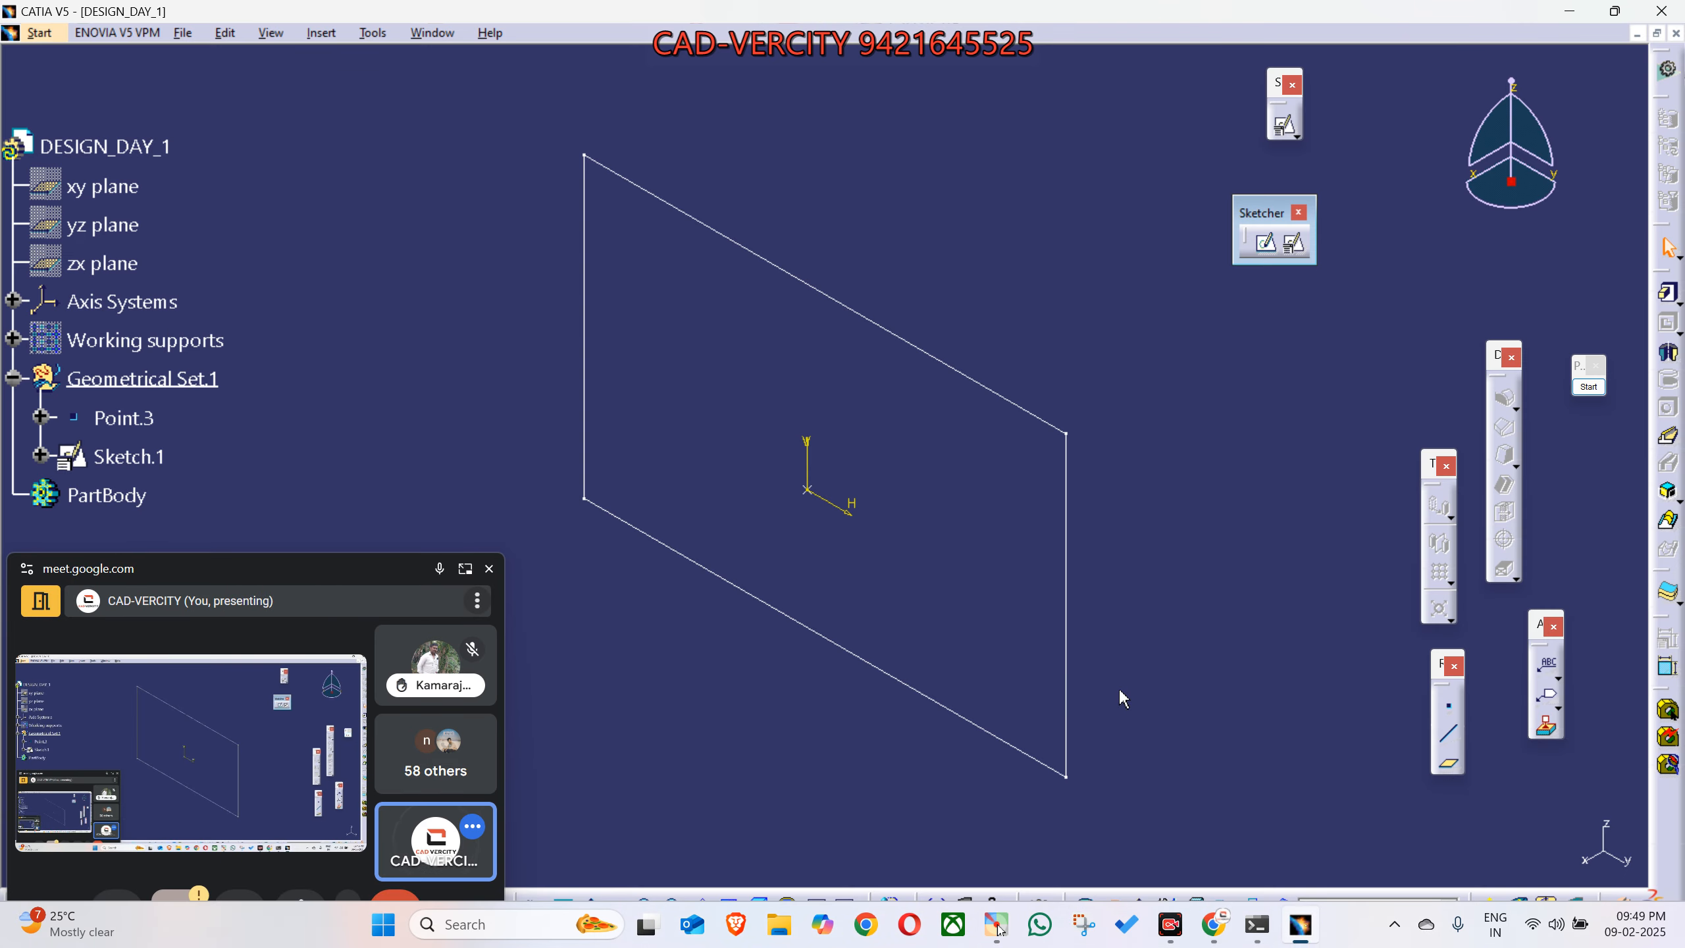
pyautogui.click(1174, 924)
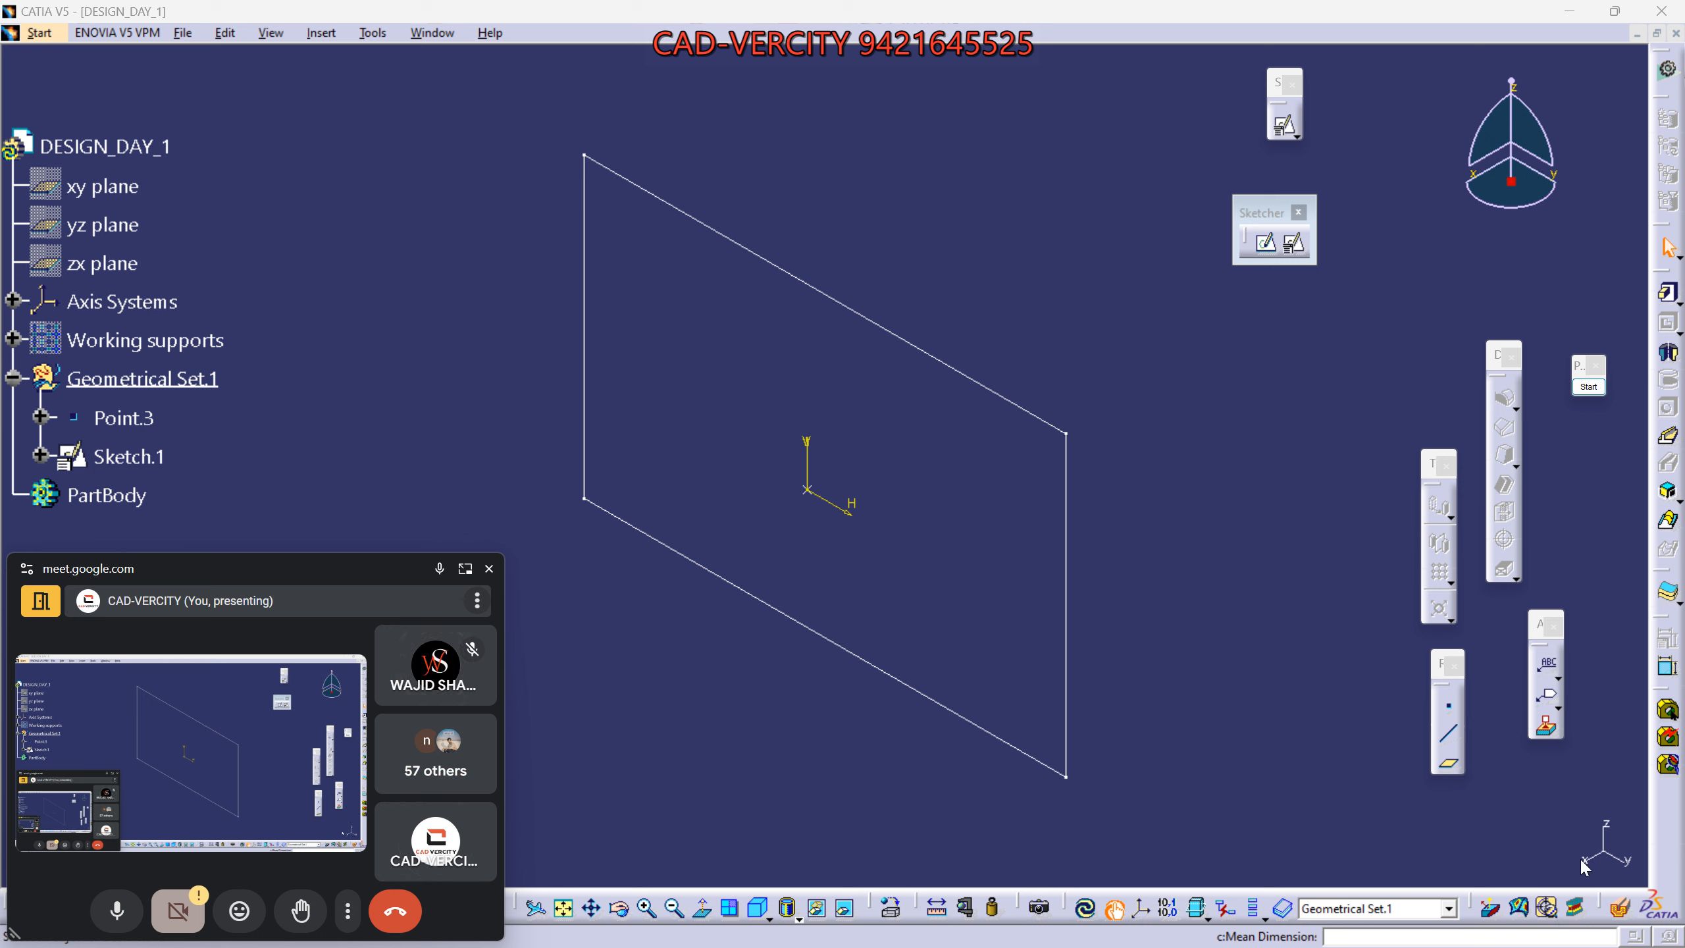
pyautogui.click(1441, 796)
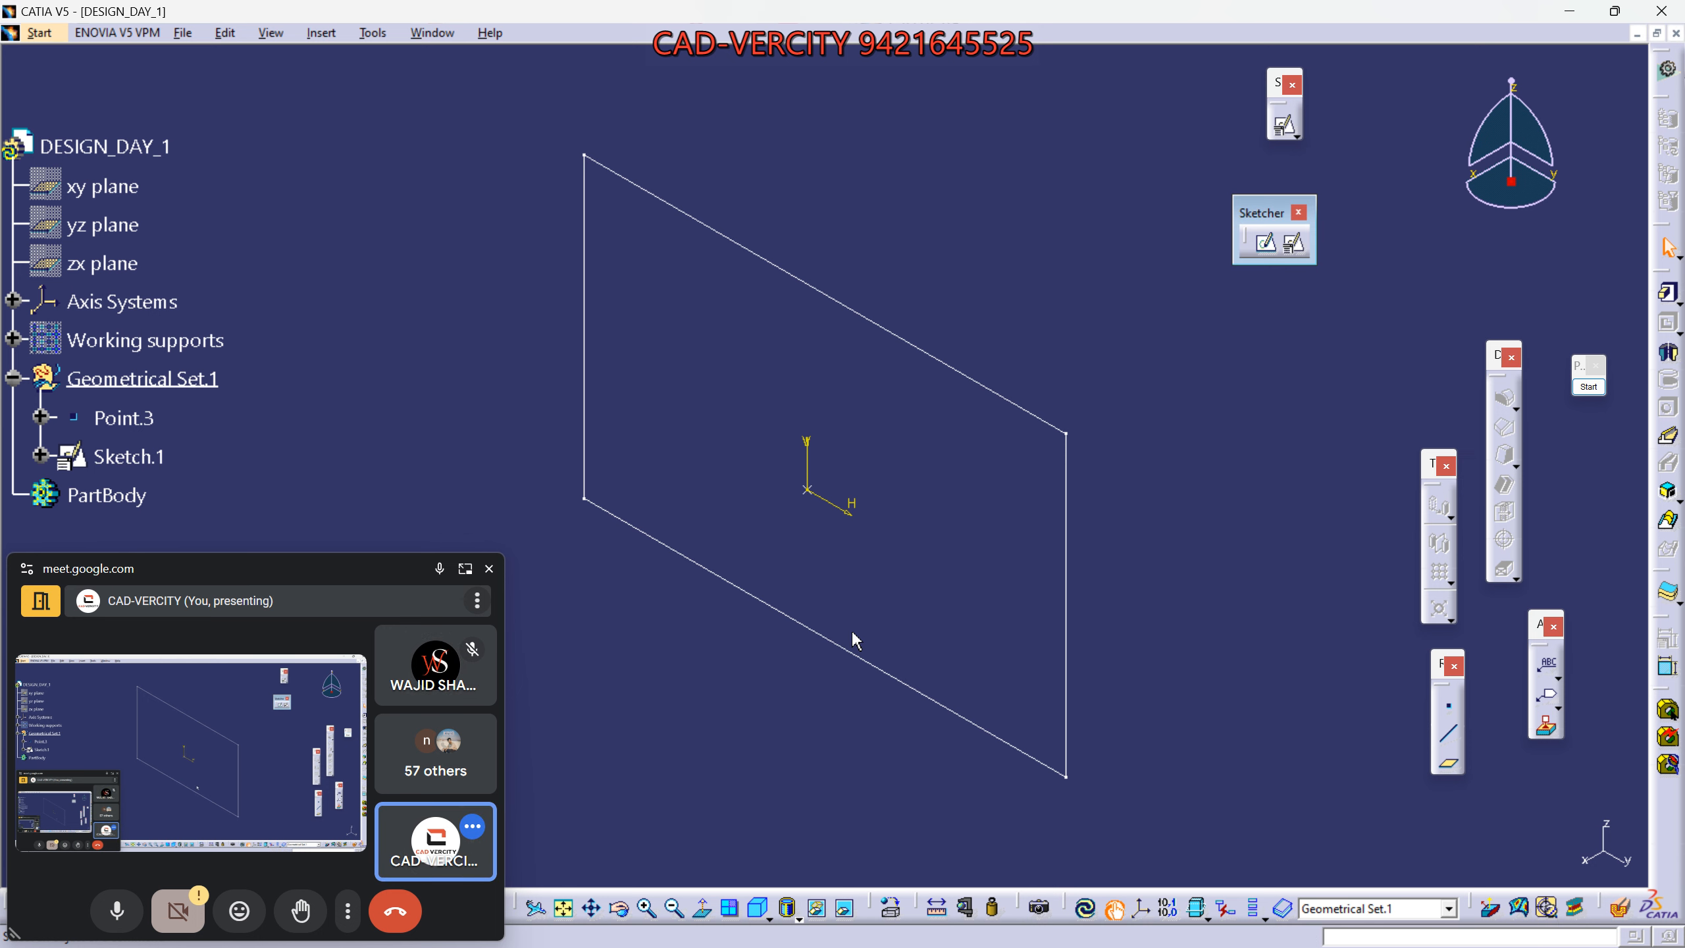
# Move the floating Google Meet window lower so it covers less of the specification tree.
pyautogui.click(363, 564)
pyautogui.moveTo(363, 565); pyautogui.dragTo(356, 567)
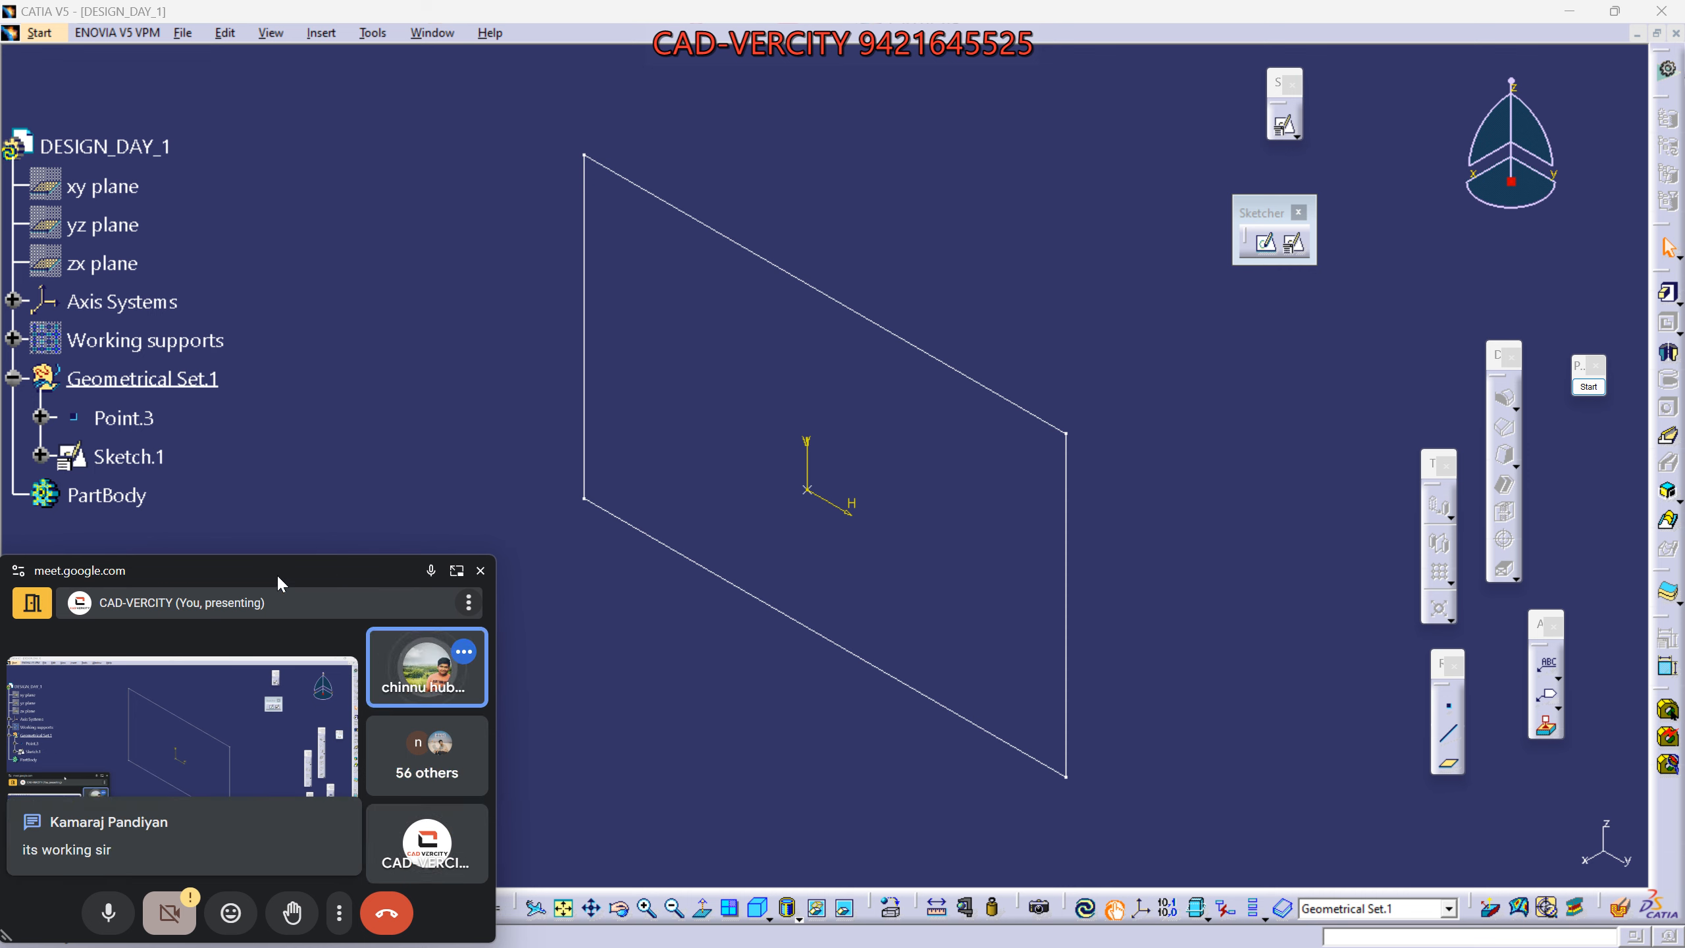
pyautogui.moveTo(276, 574); pyautogui.dragTo(276, 624)
pyautogui.click(826, 672)
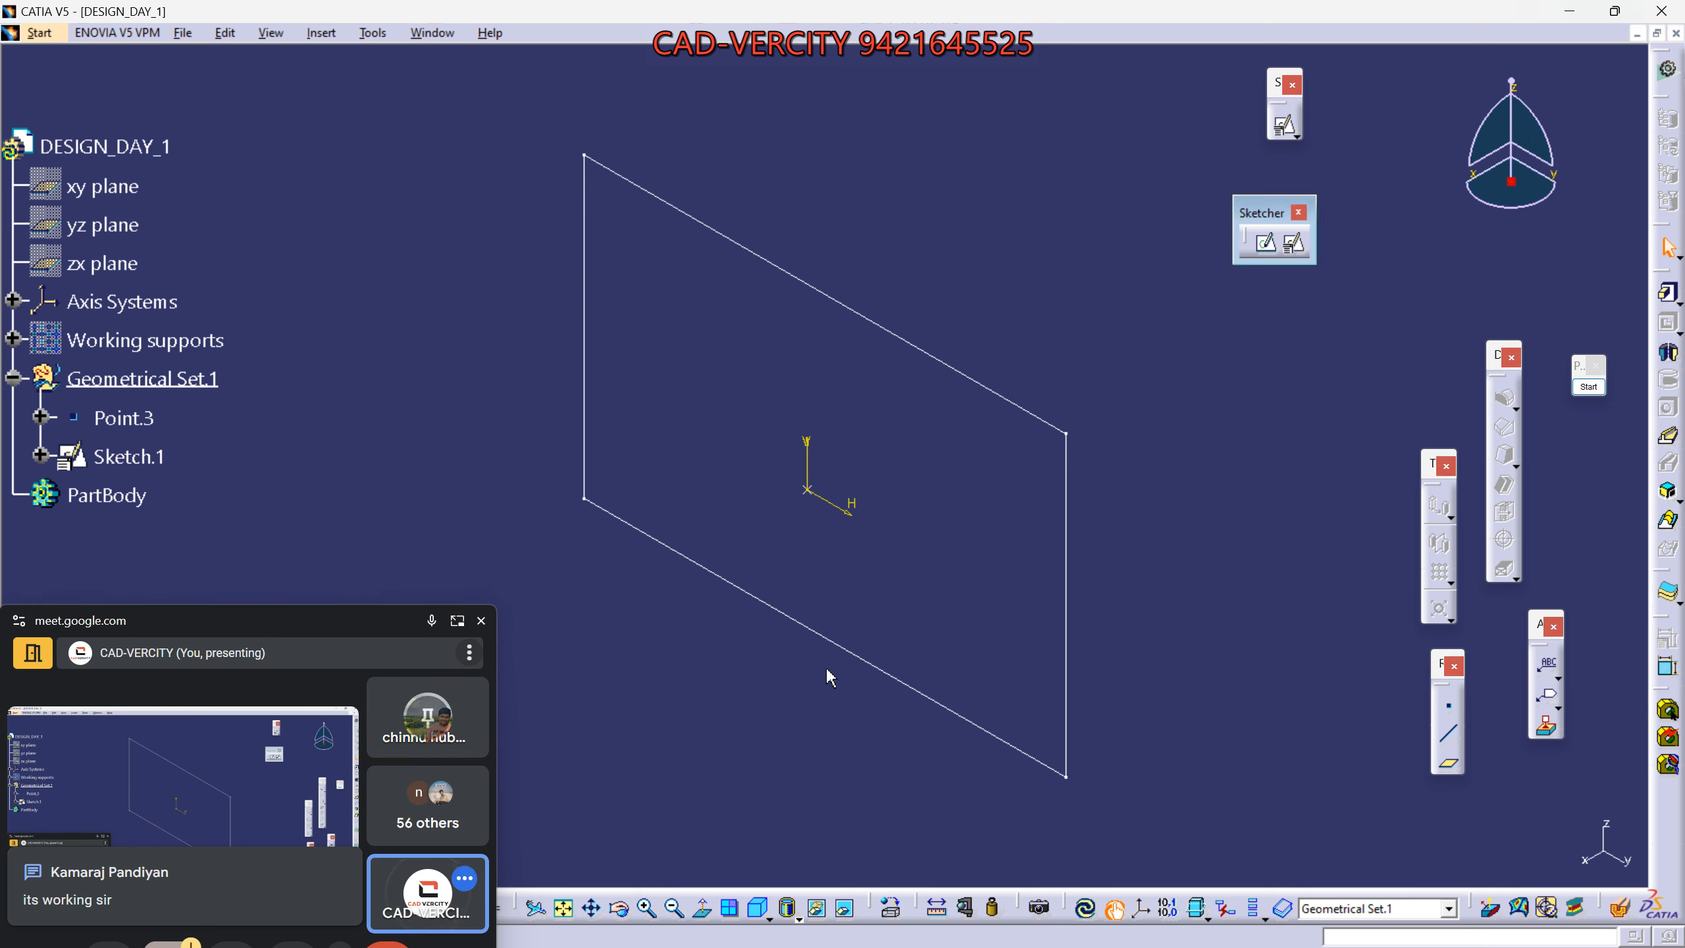
# Expand Axis Systems in the specification tree and show Axis System.3.
pyautogui.doubleClick(114, 456)
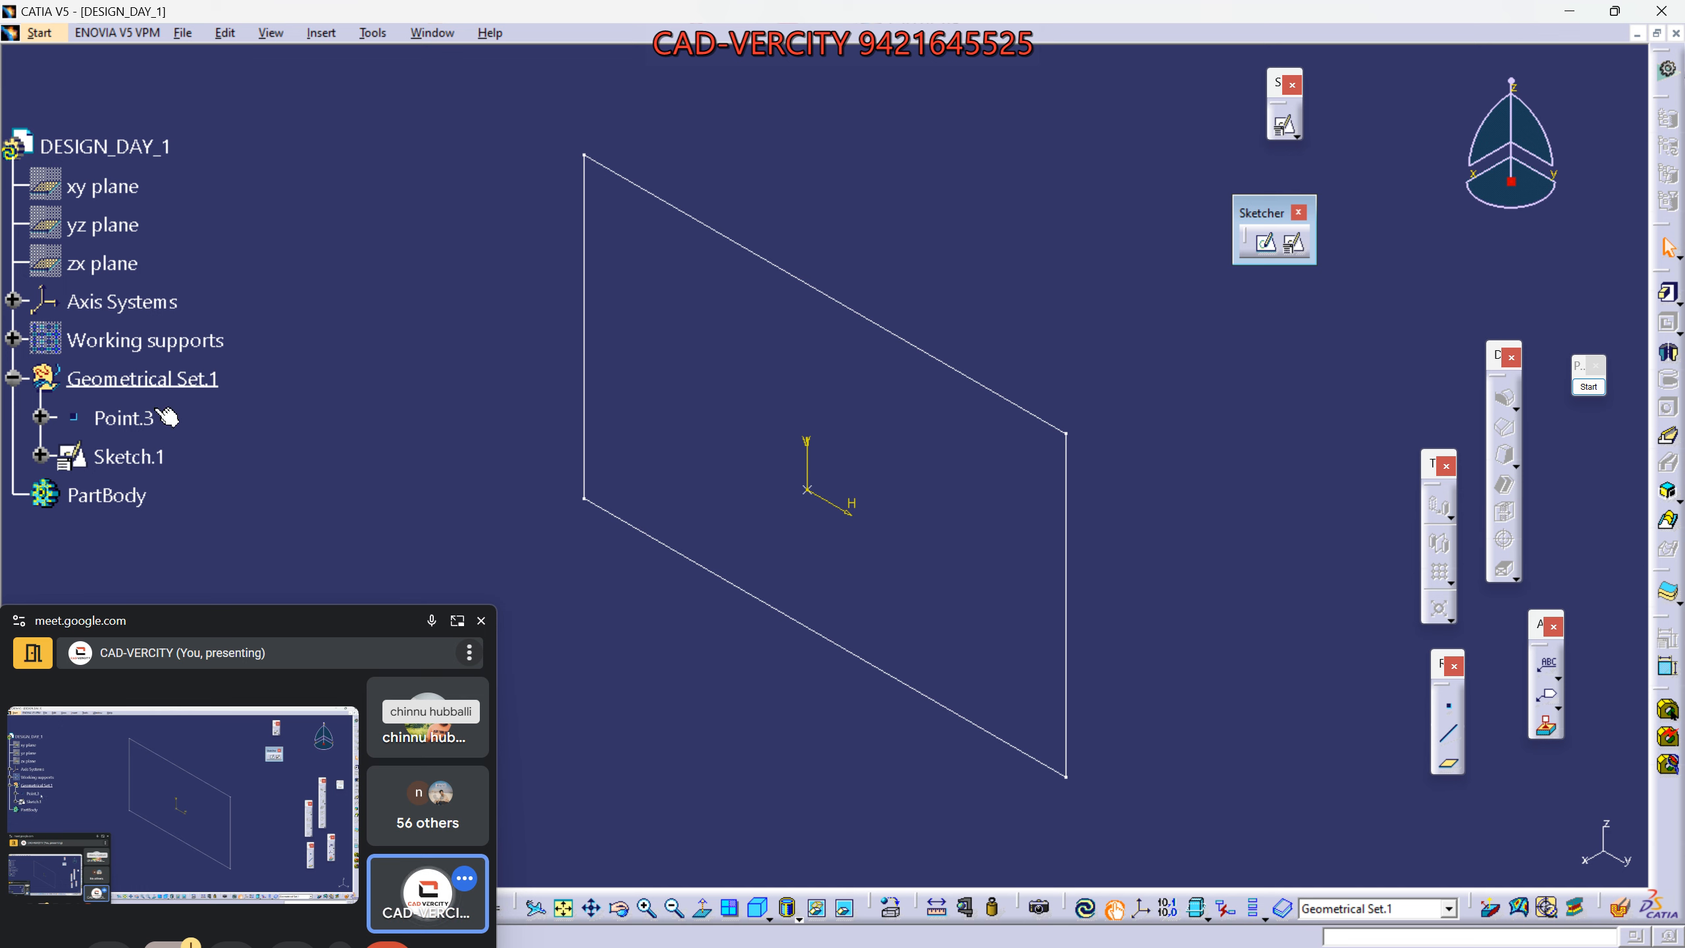
pyautogui.click(13, 301)
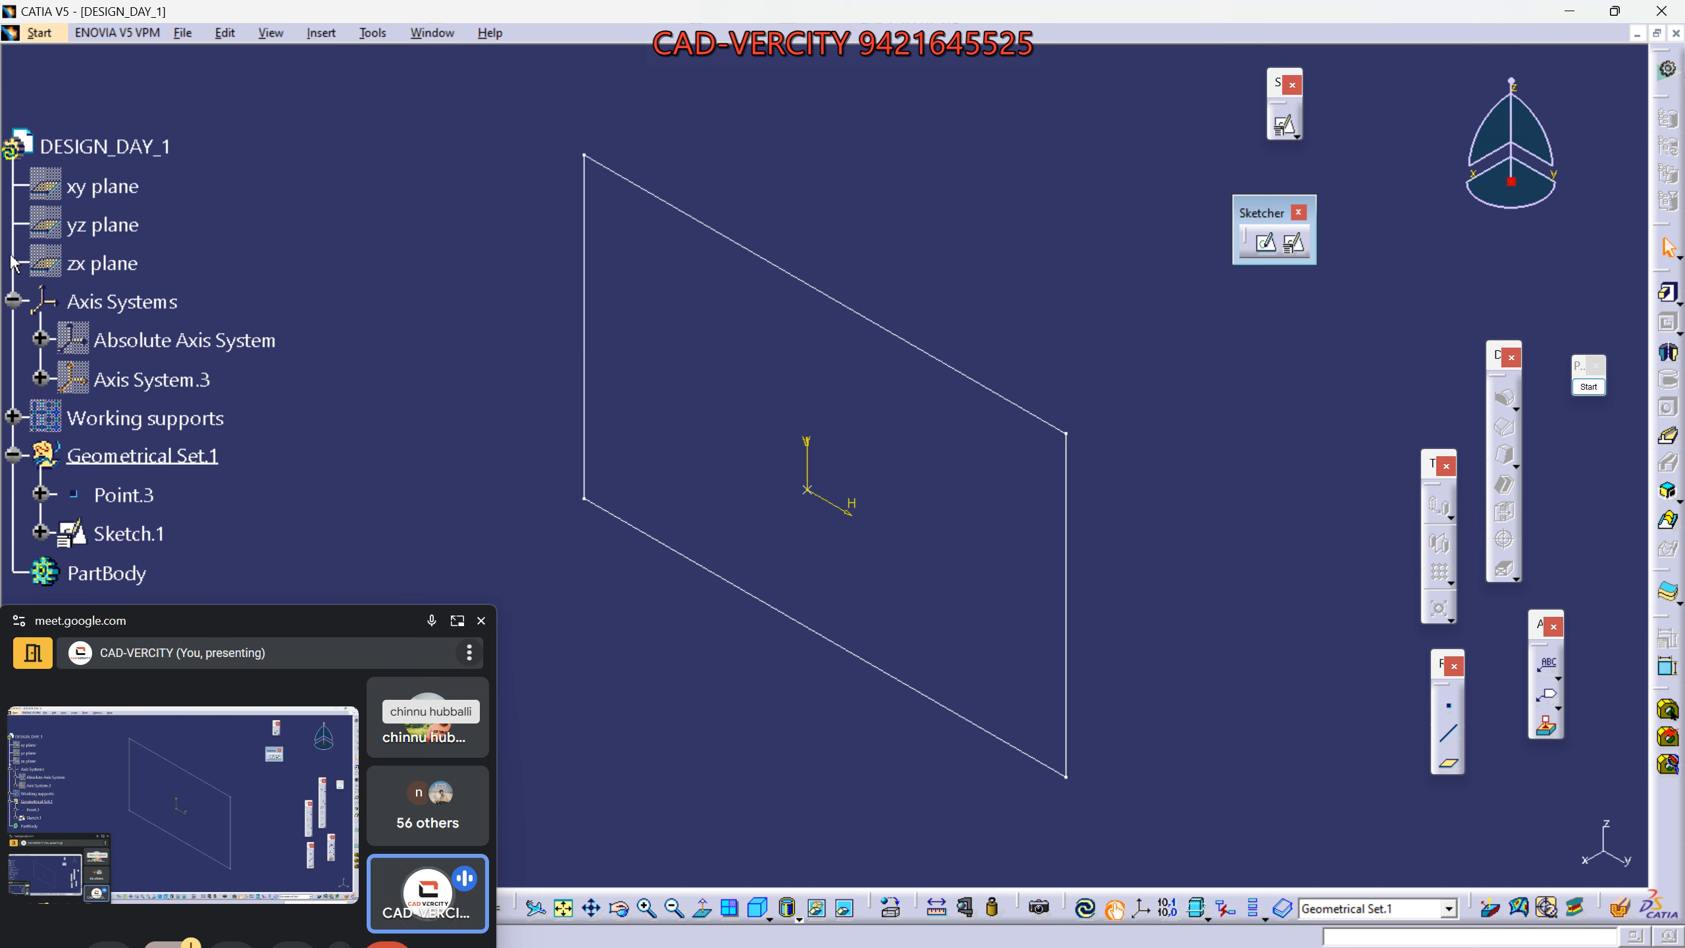
pyautogui.click(13, 301)
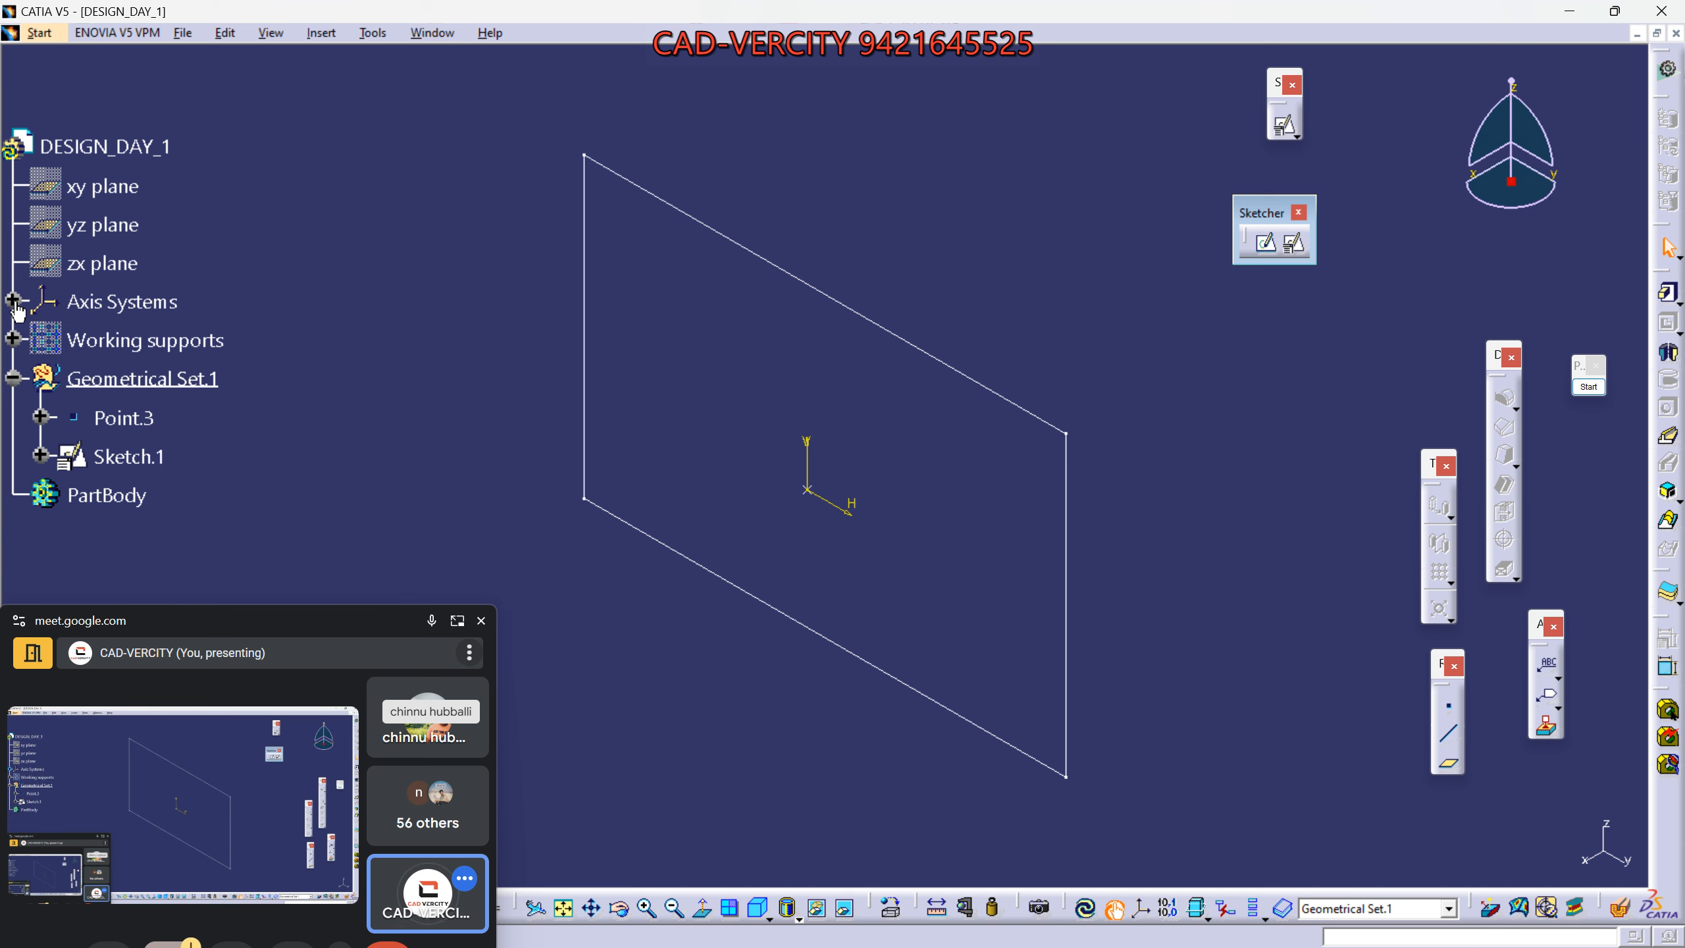
pyautogui.click(14, 301)
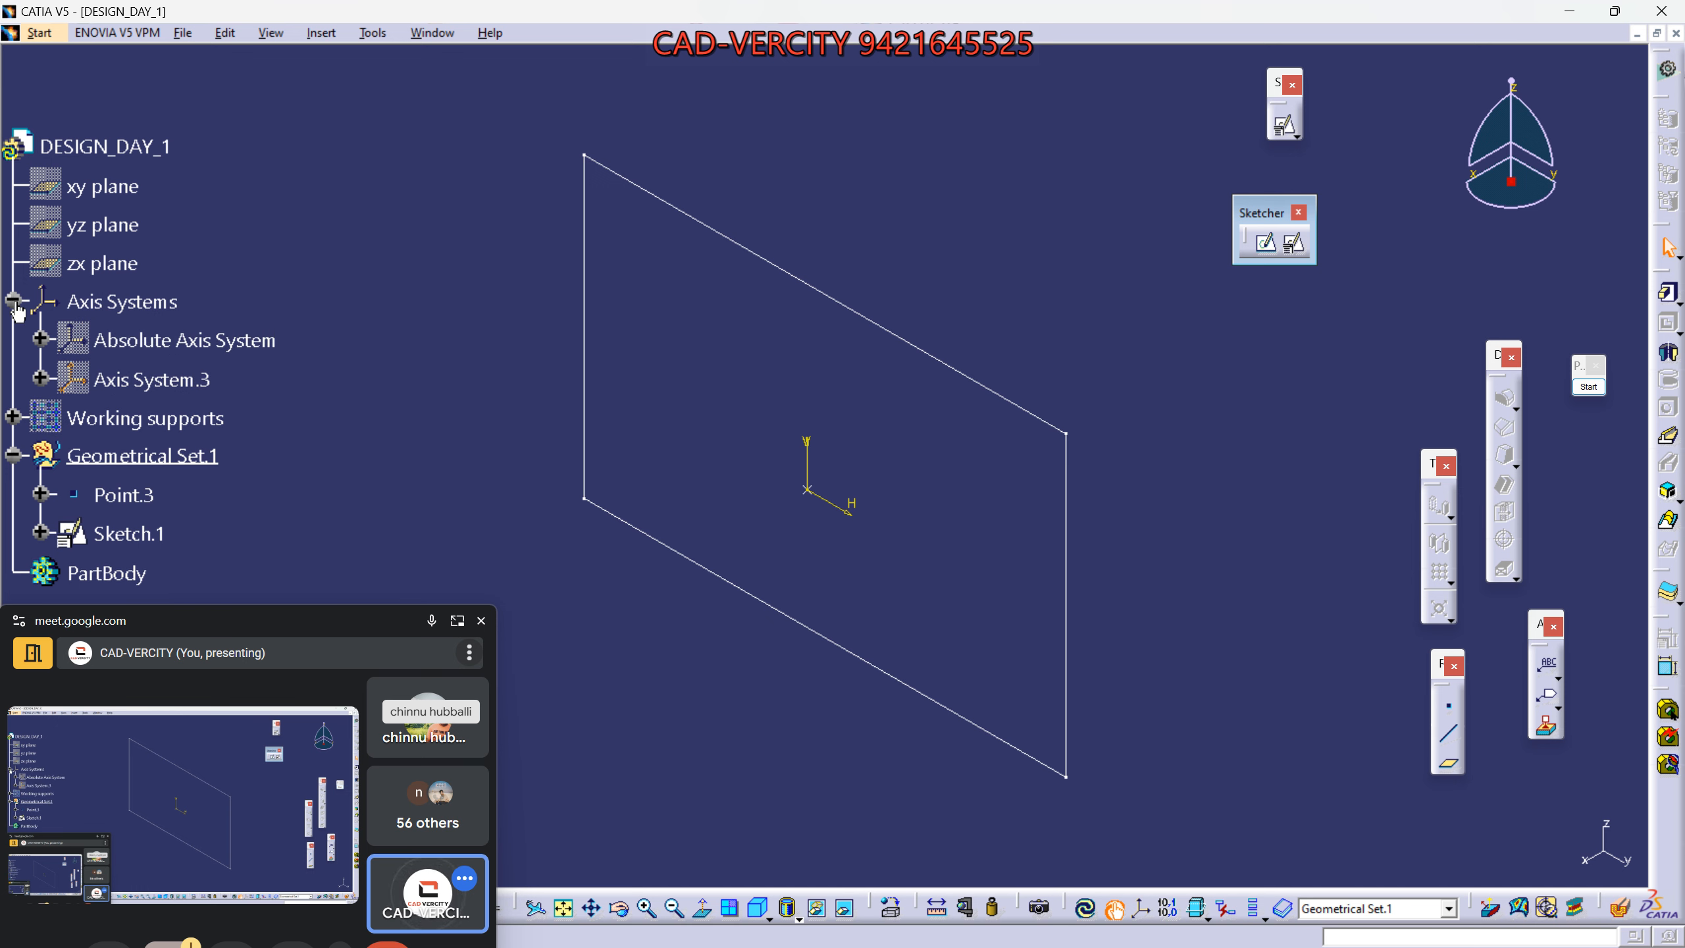
pyautogui.click(150, 387)
pyautogui.press('space')
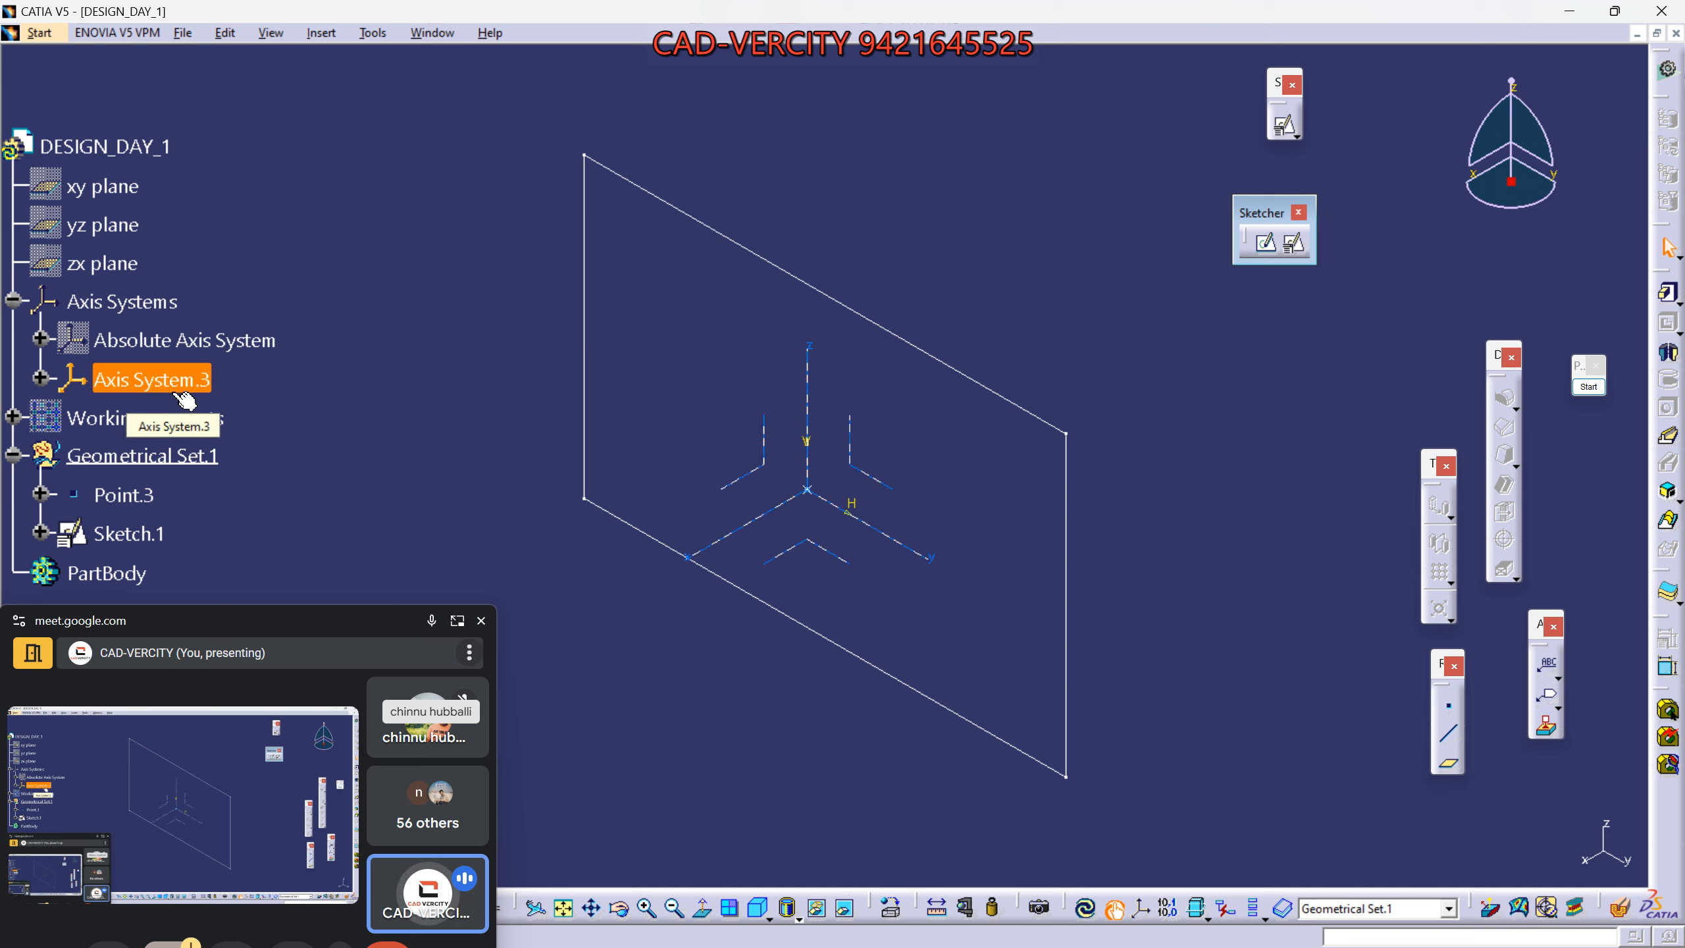
# Select the vertex of Sketch.1 at the lower end of the rectangle's left edge.
pyautogui.click(583, 497)
pyautogui.moveTo(584, 498); pyautogui.dragTo(630, 453, button='middle')
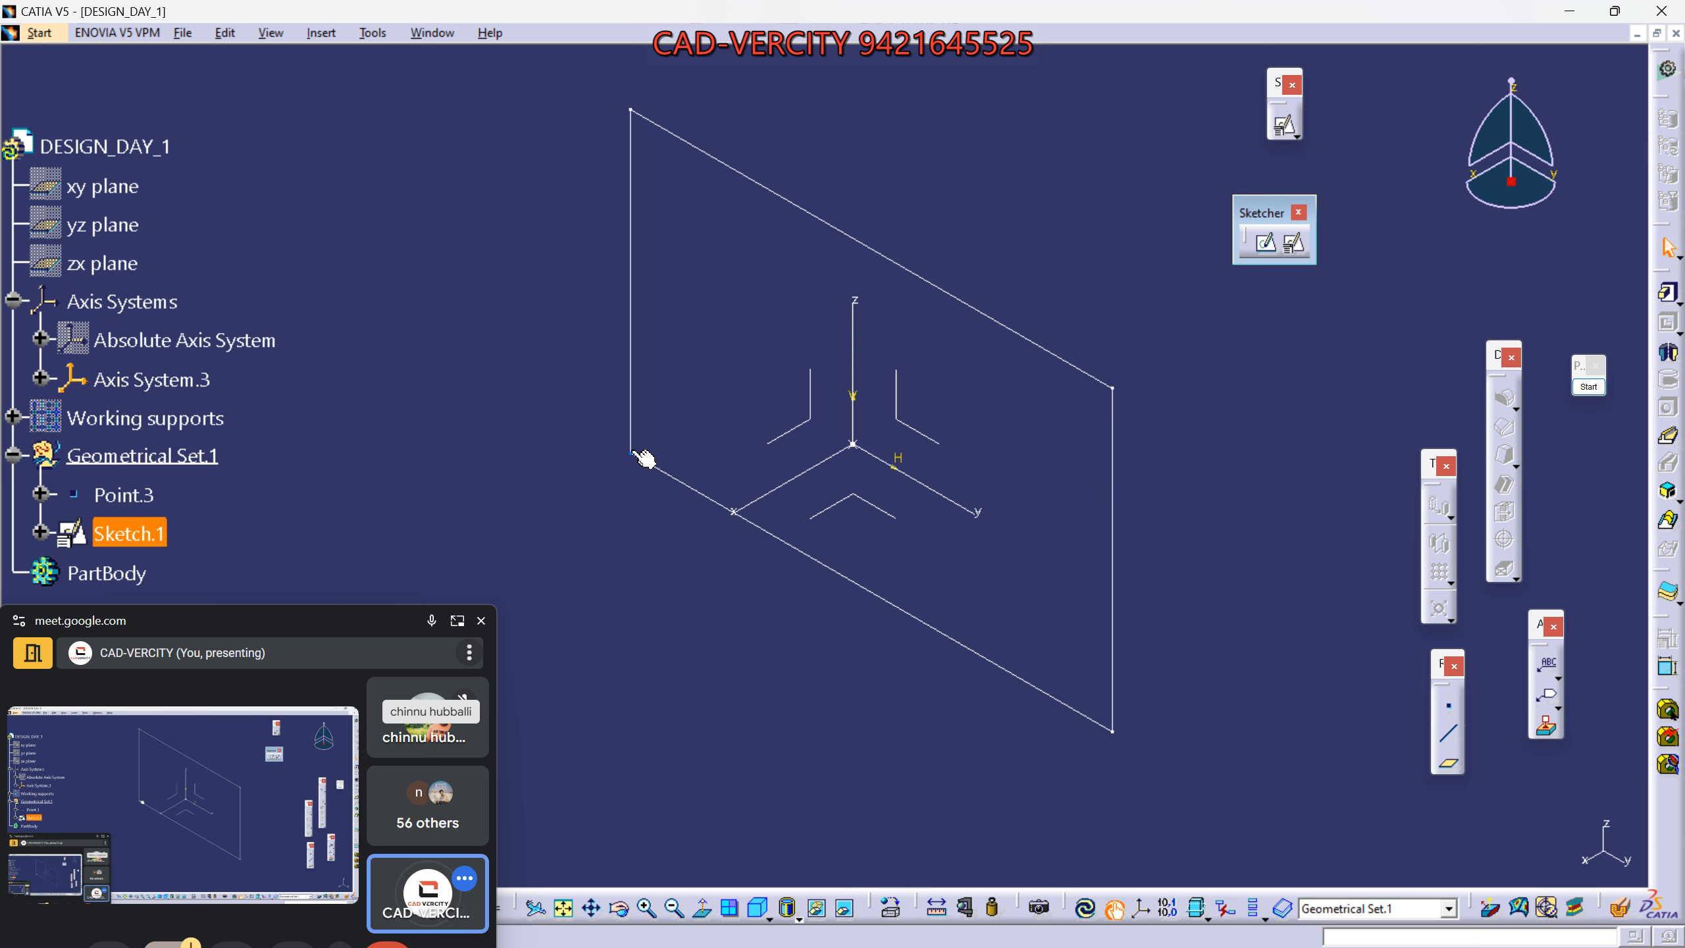
pyautogui.scroll(-1, 634, 453)
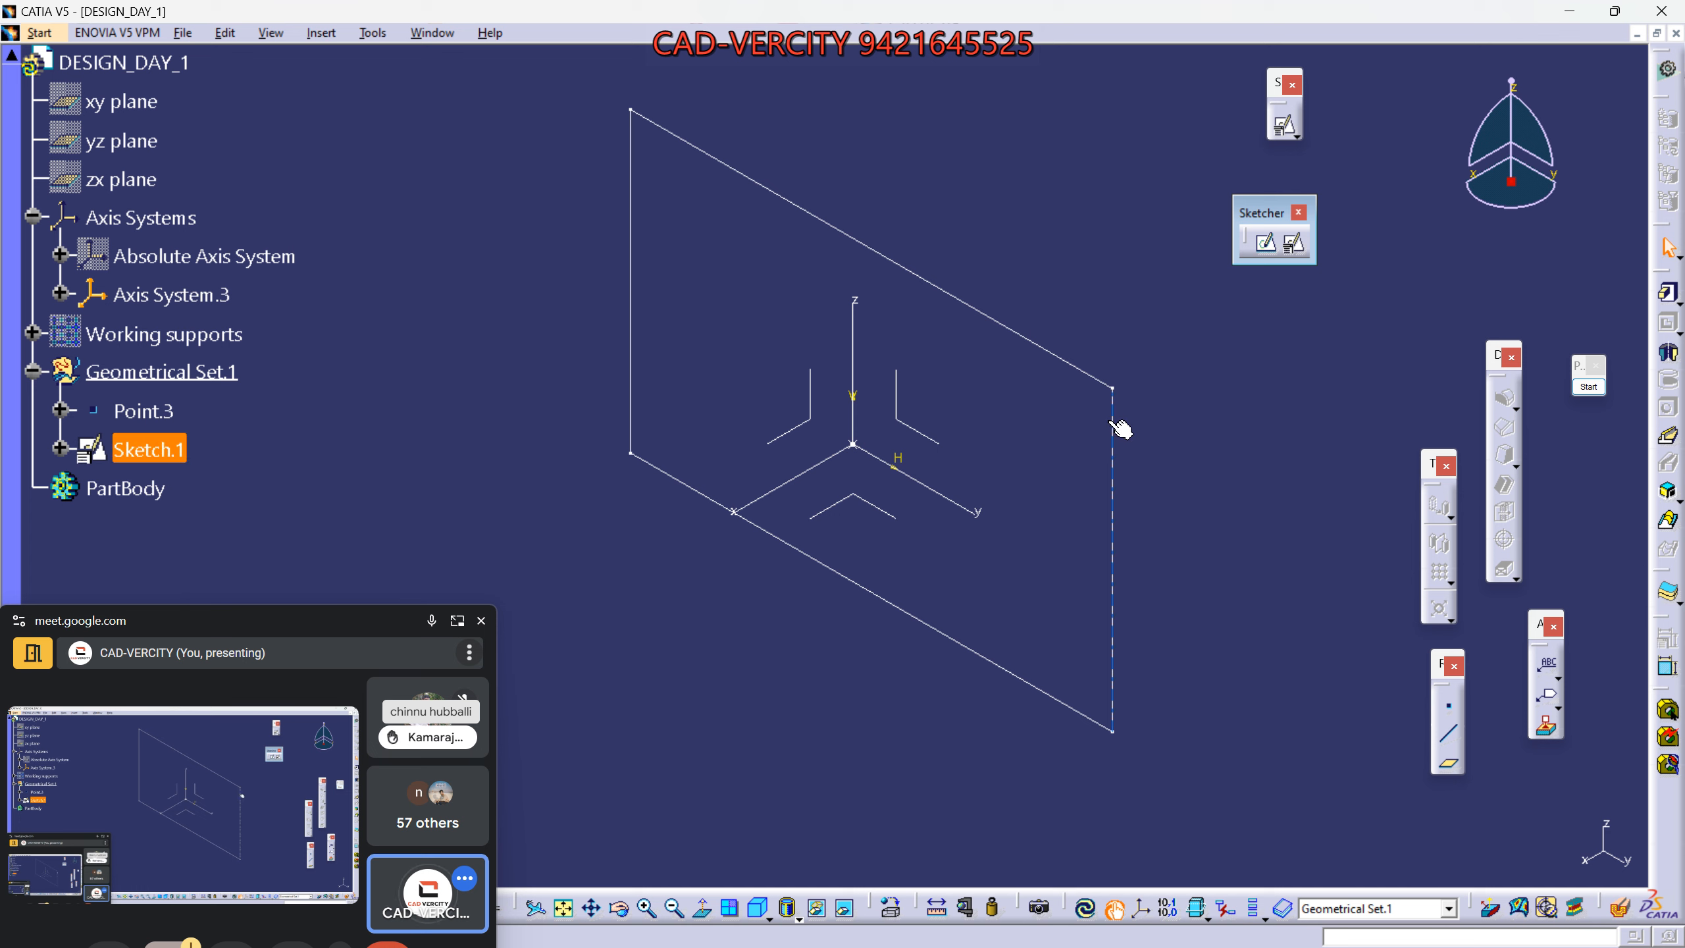
# Hide Sketch.1 and lower the meeting window to uncover more of the model view.
pyautogui.click(130, 450)
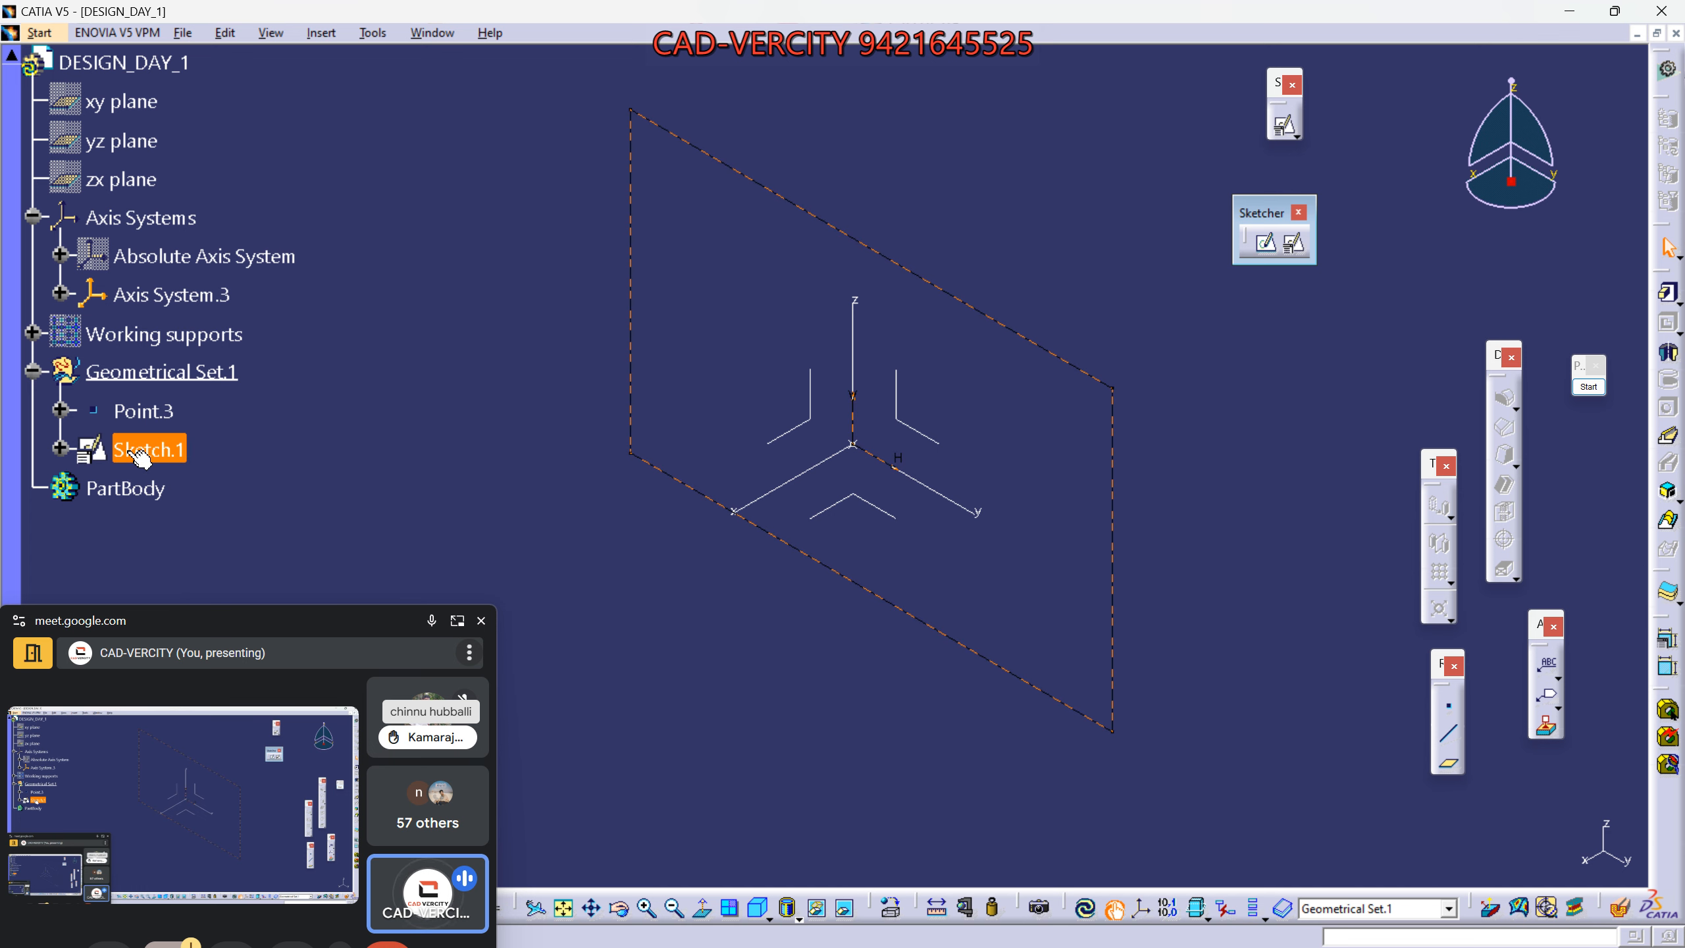
pyautogui.press('space')
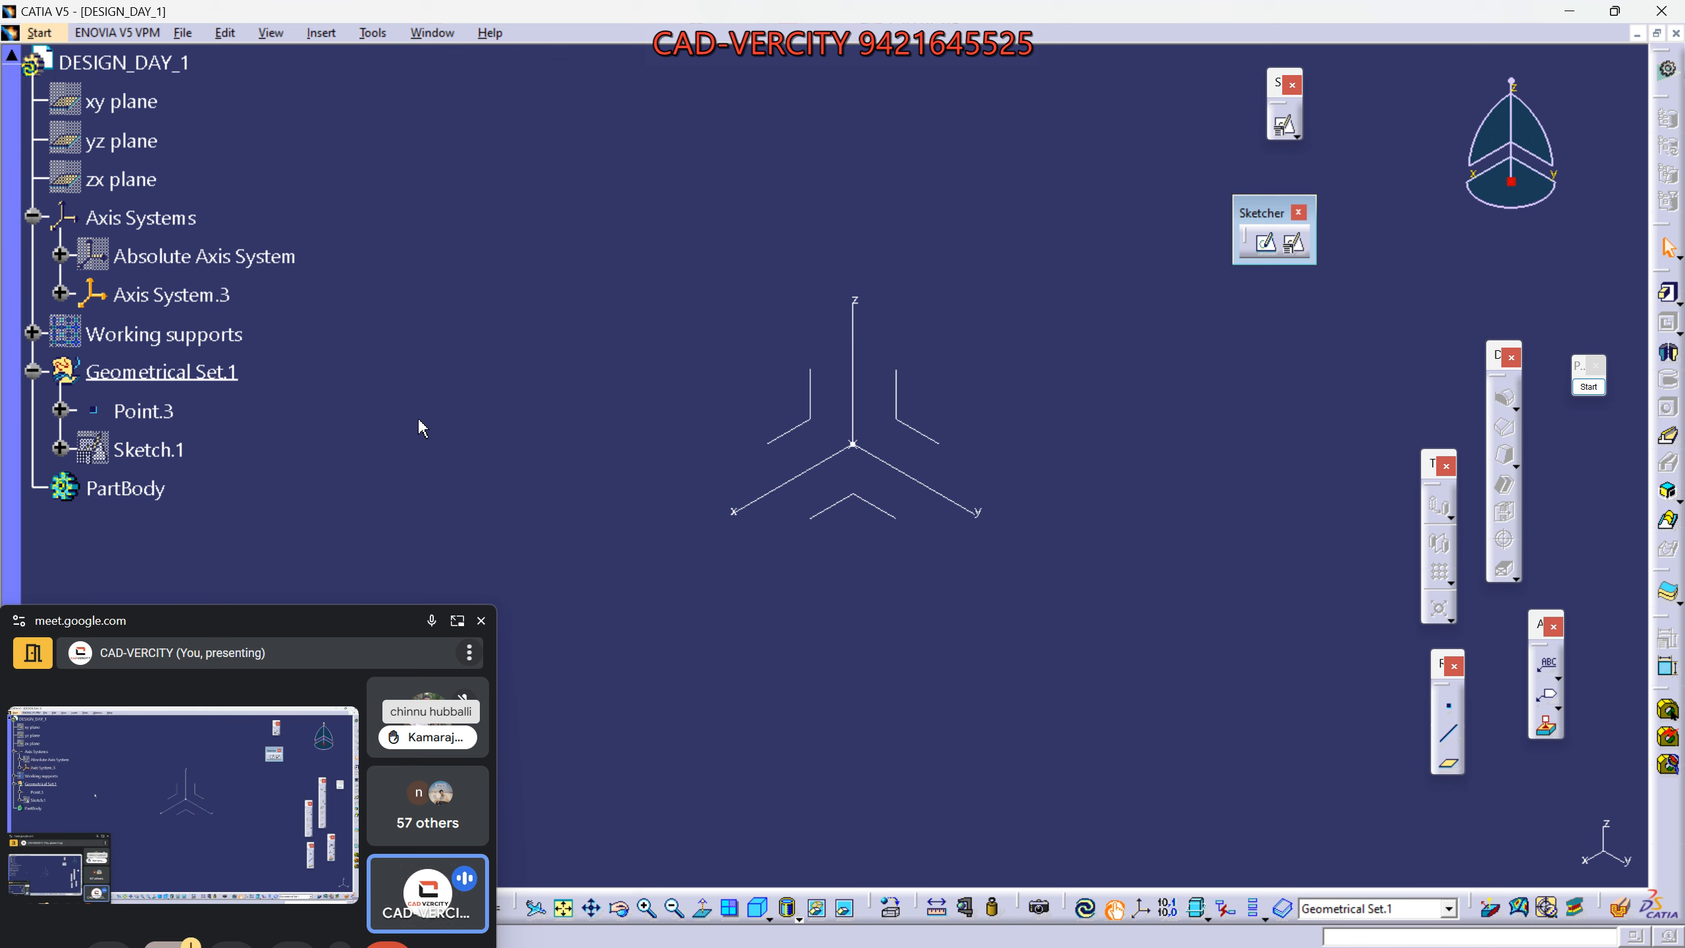
pyautogui.click(199, 371)
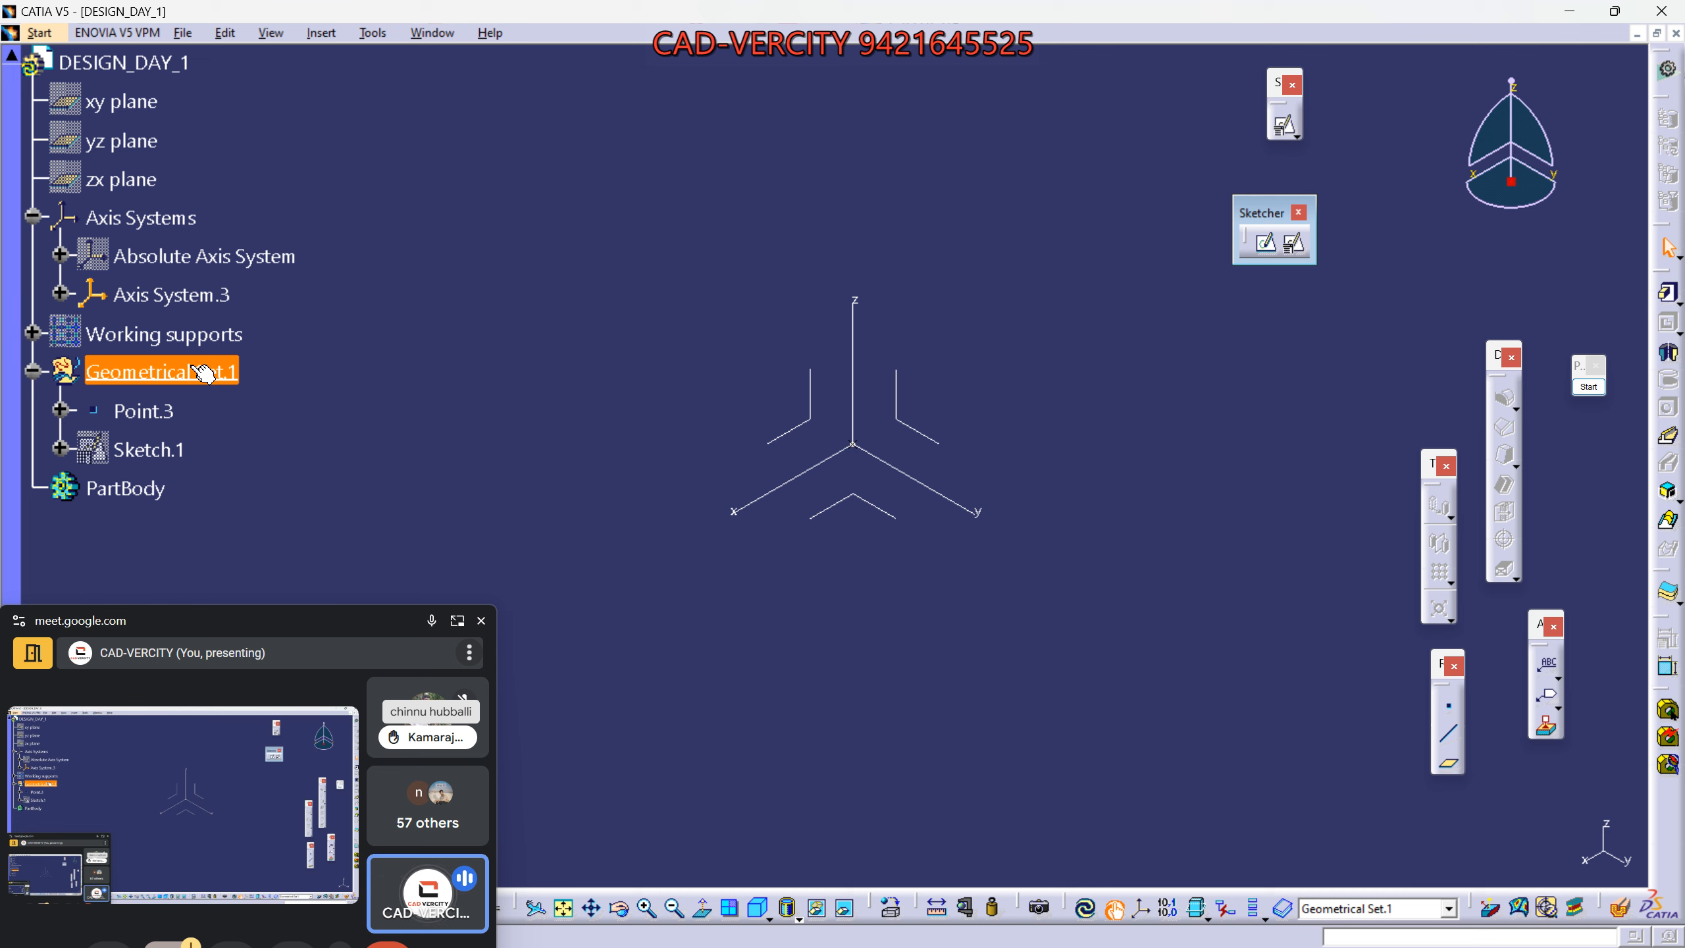
pyautogui.click(126, 487)
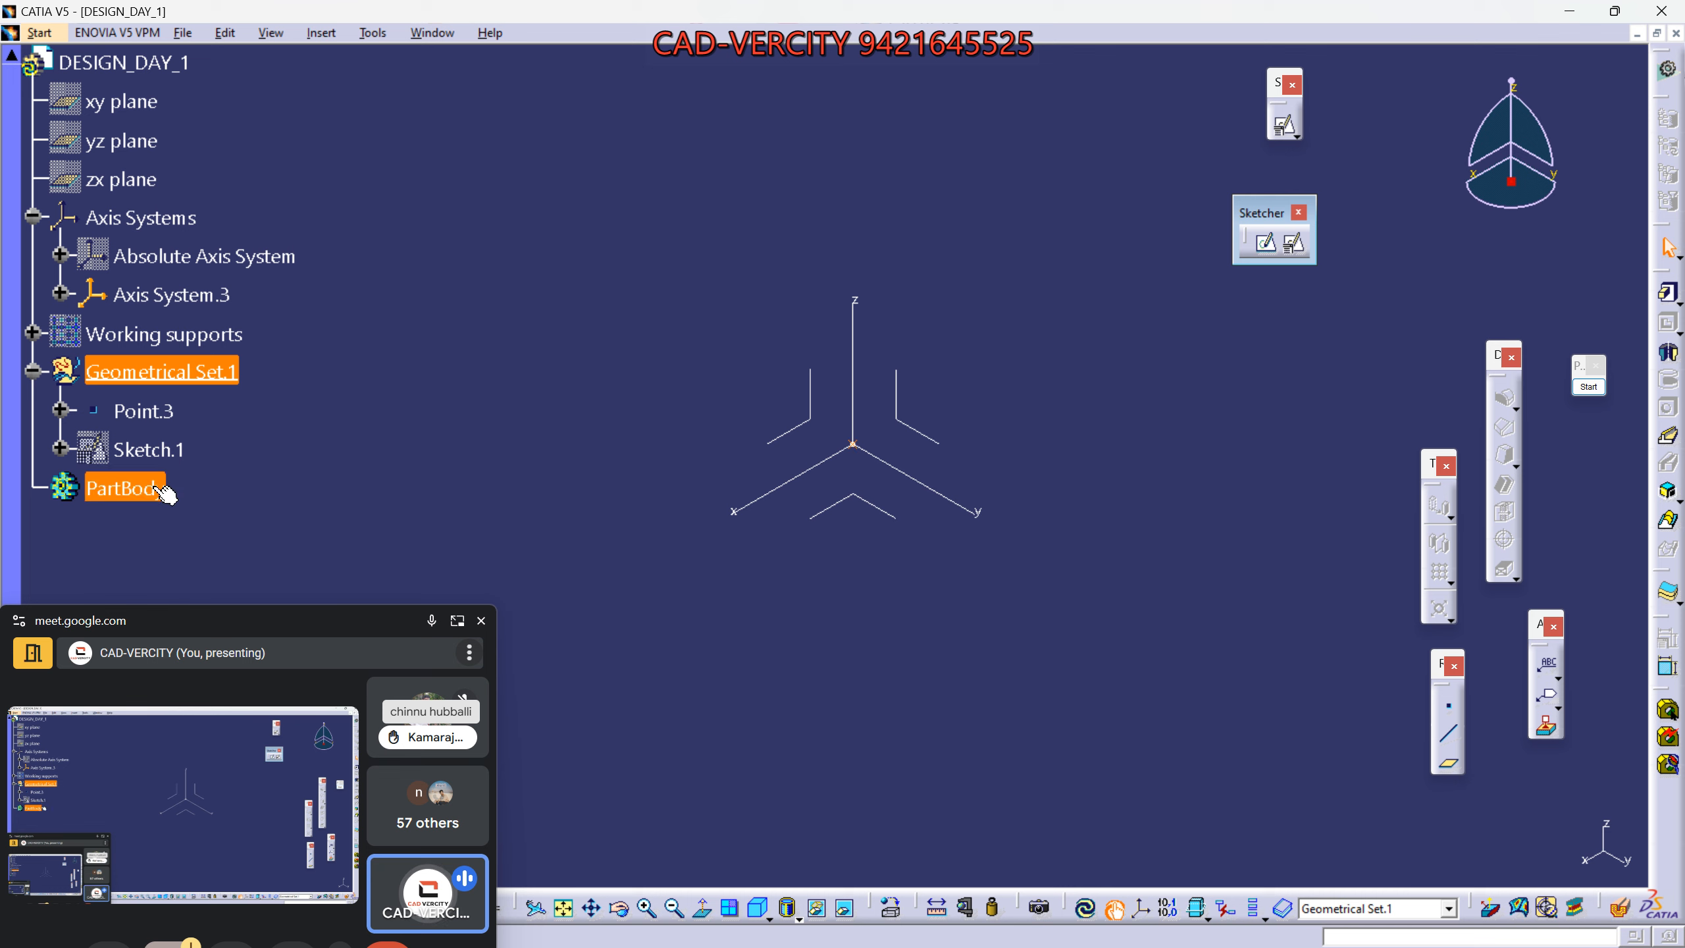
pyautogui.click(301, 460)
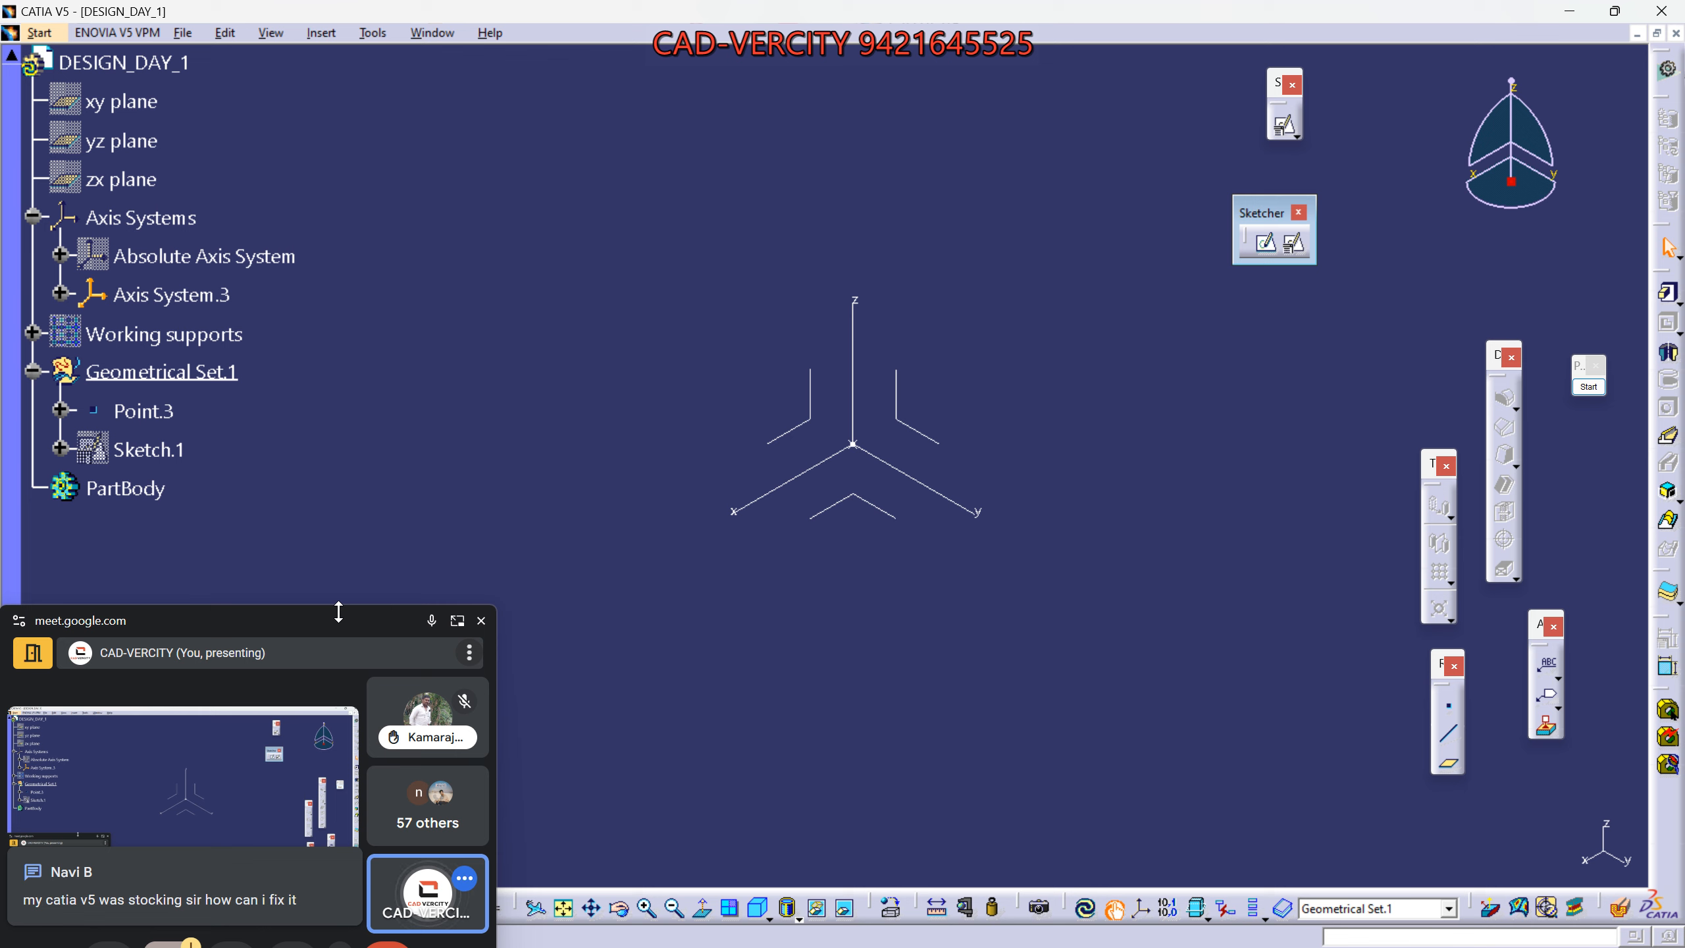
pyautogui.moveTo(338, 612); pyautogui.dragTo(337, 658)
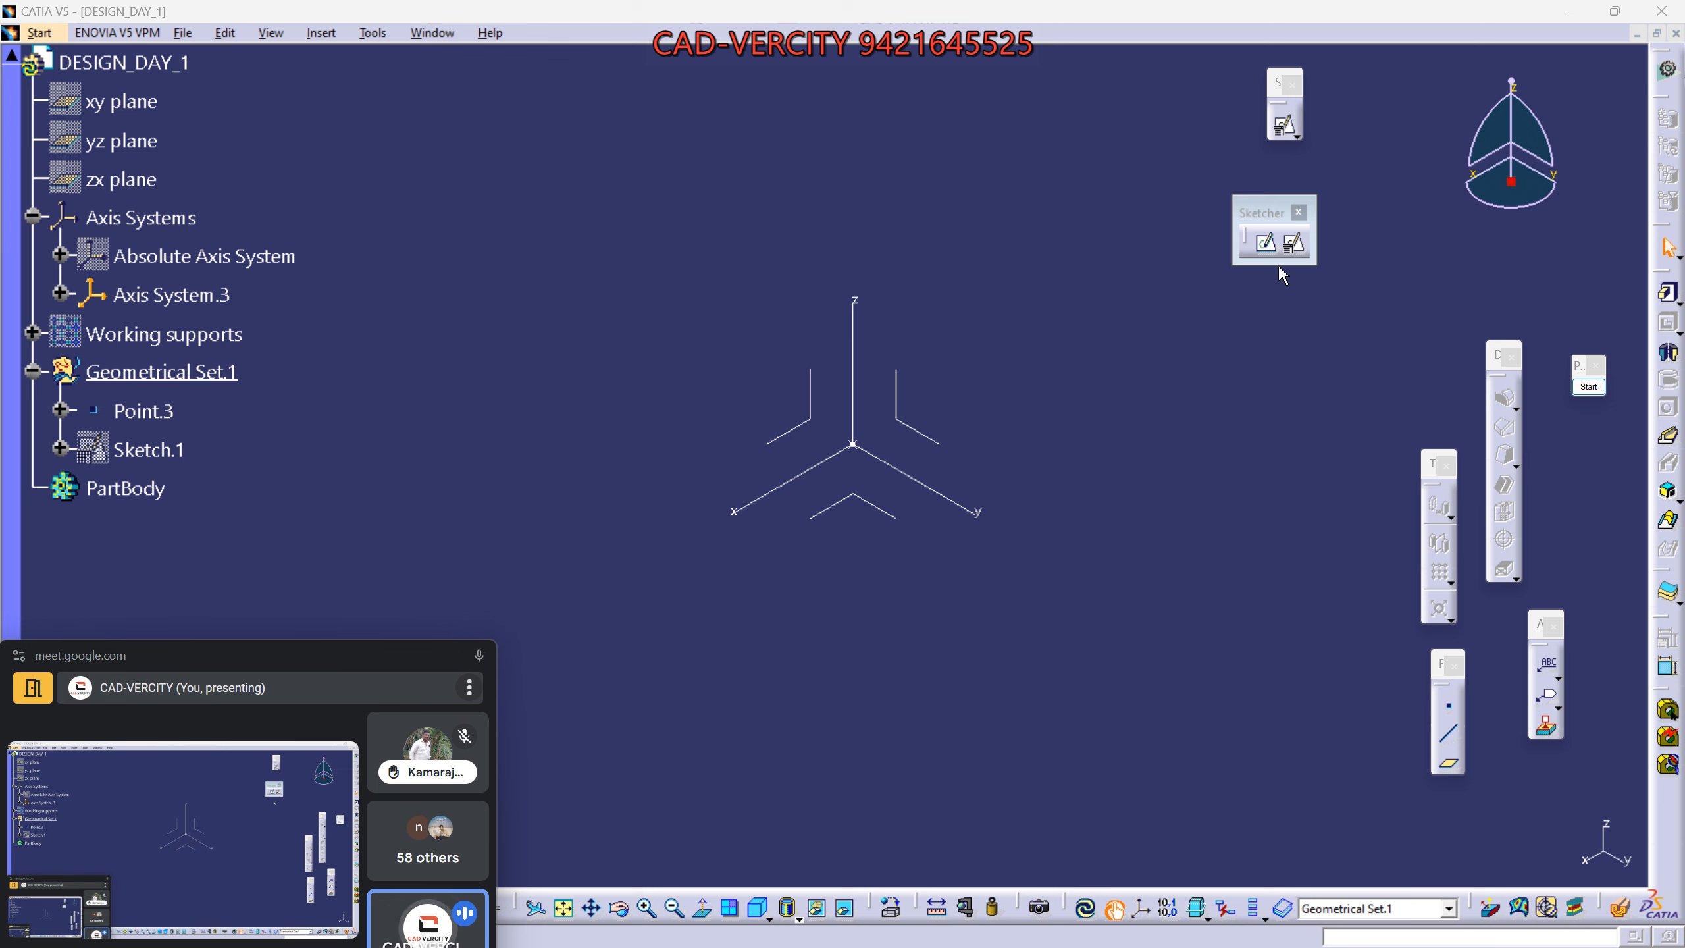
pyautogui.click(1293, 246)
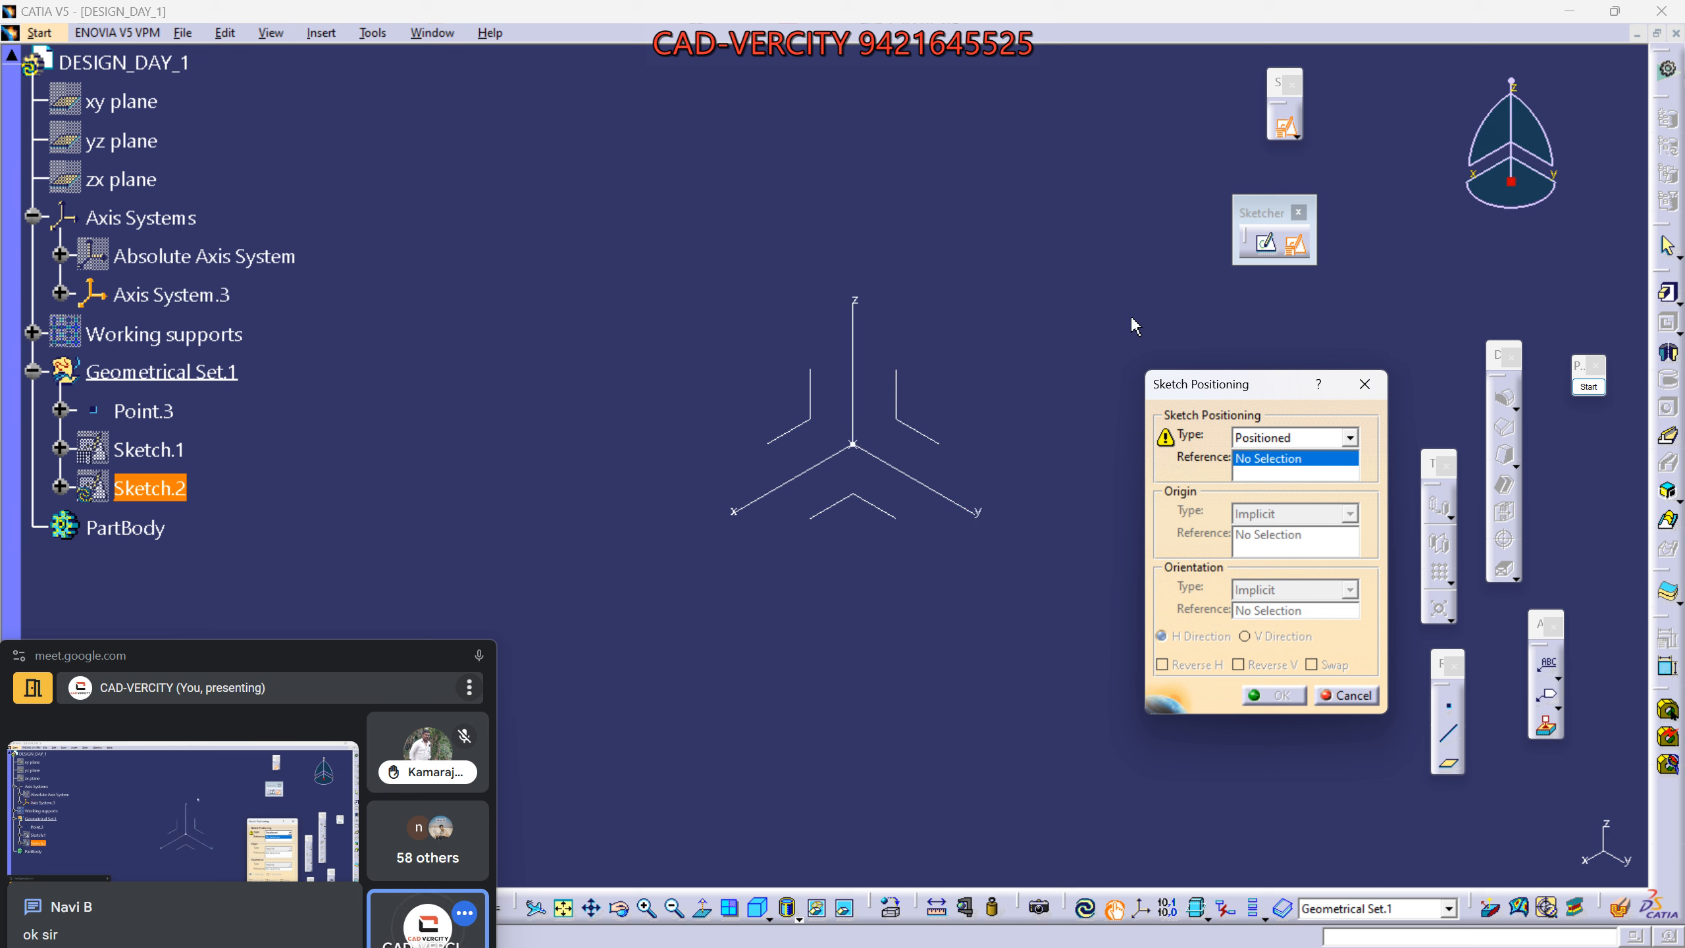
pyautogui.moveTo(1245, 395); pyautogui.dragTo(1316, 432)
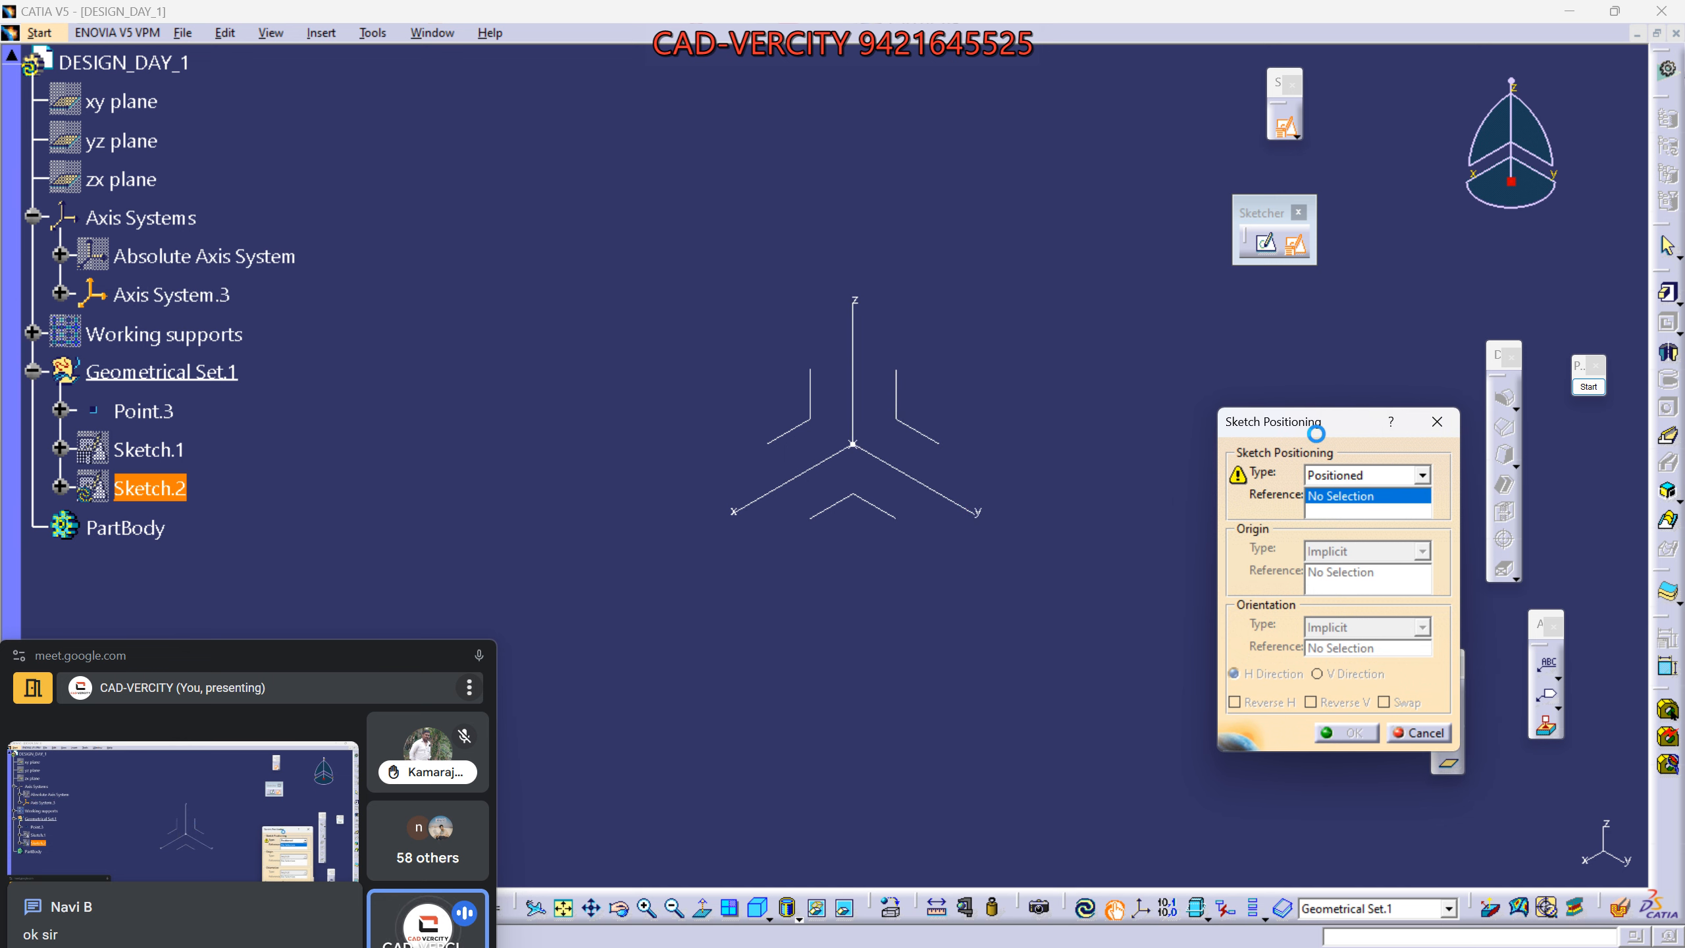
pyautogui.click(1426, 425)
# Start on-screen annotation and draw a green arrow along the X axis plus a short green arrow pointing up at the x label.
pyautogui.moveTo(1573, 366)
pyautogui.mouseDown()
pyautogui.moveTo(1345, 260)
pyautogui.moveTo(1345, 225)
pyautogui.mouseUp()
pyautogui.click(1360, 244)
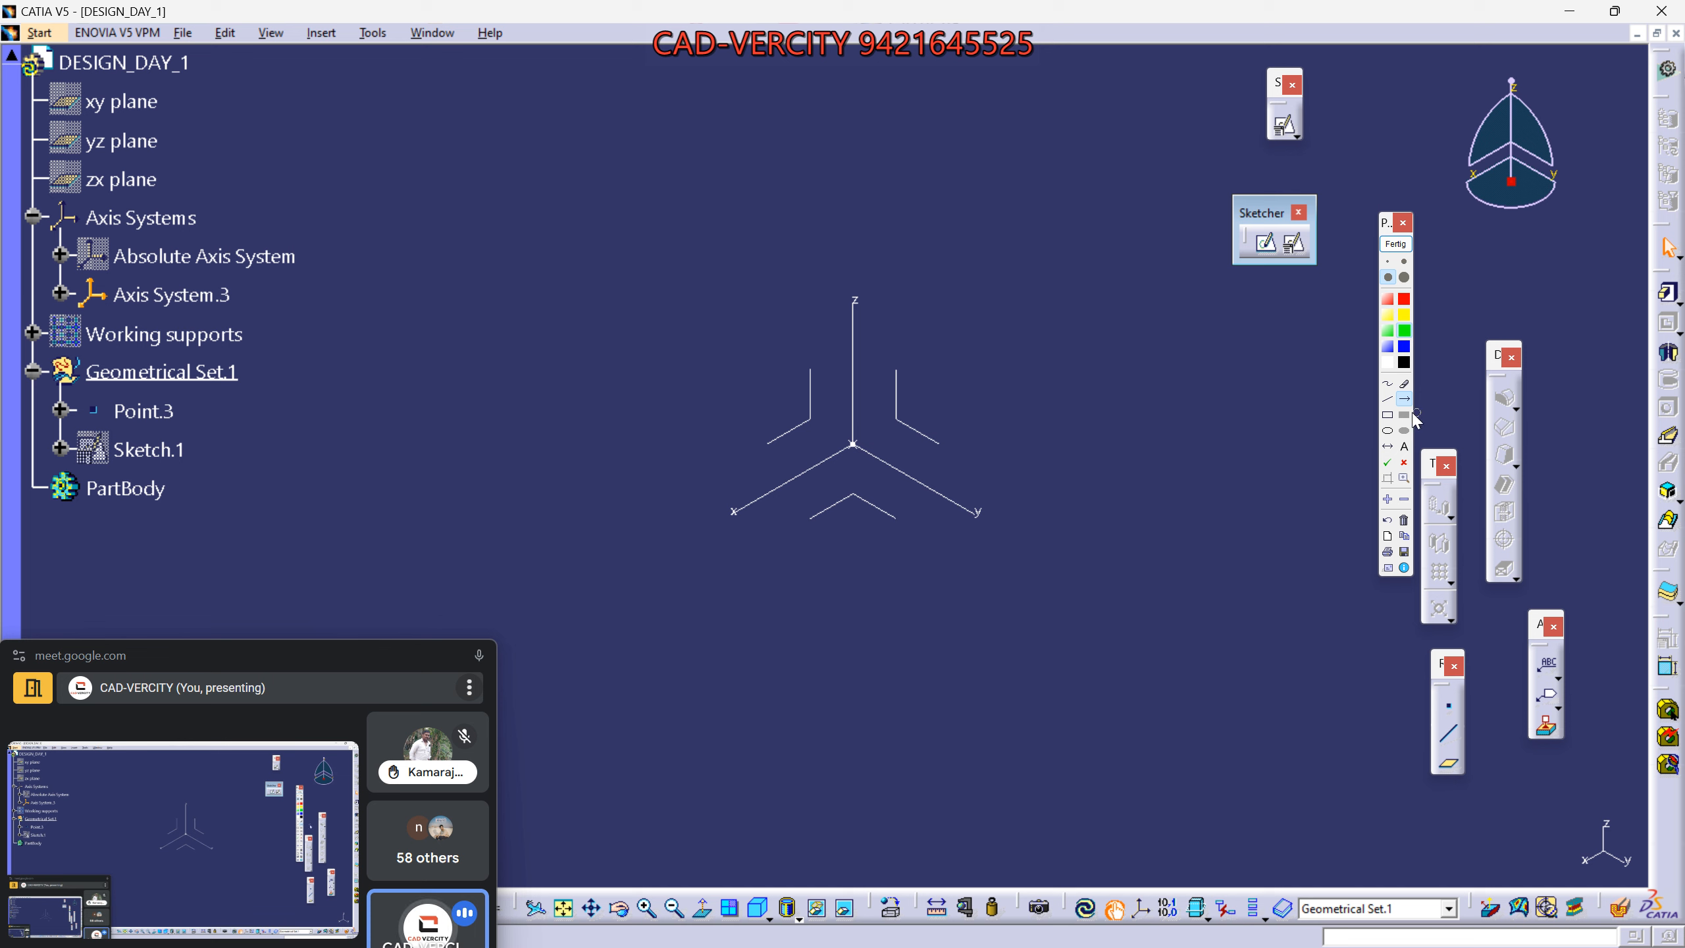
pyautogui.click(1400, 266)
pyautogui.moveTo(838, 460); pyautogui.dragTo(756, 508)
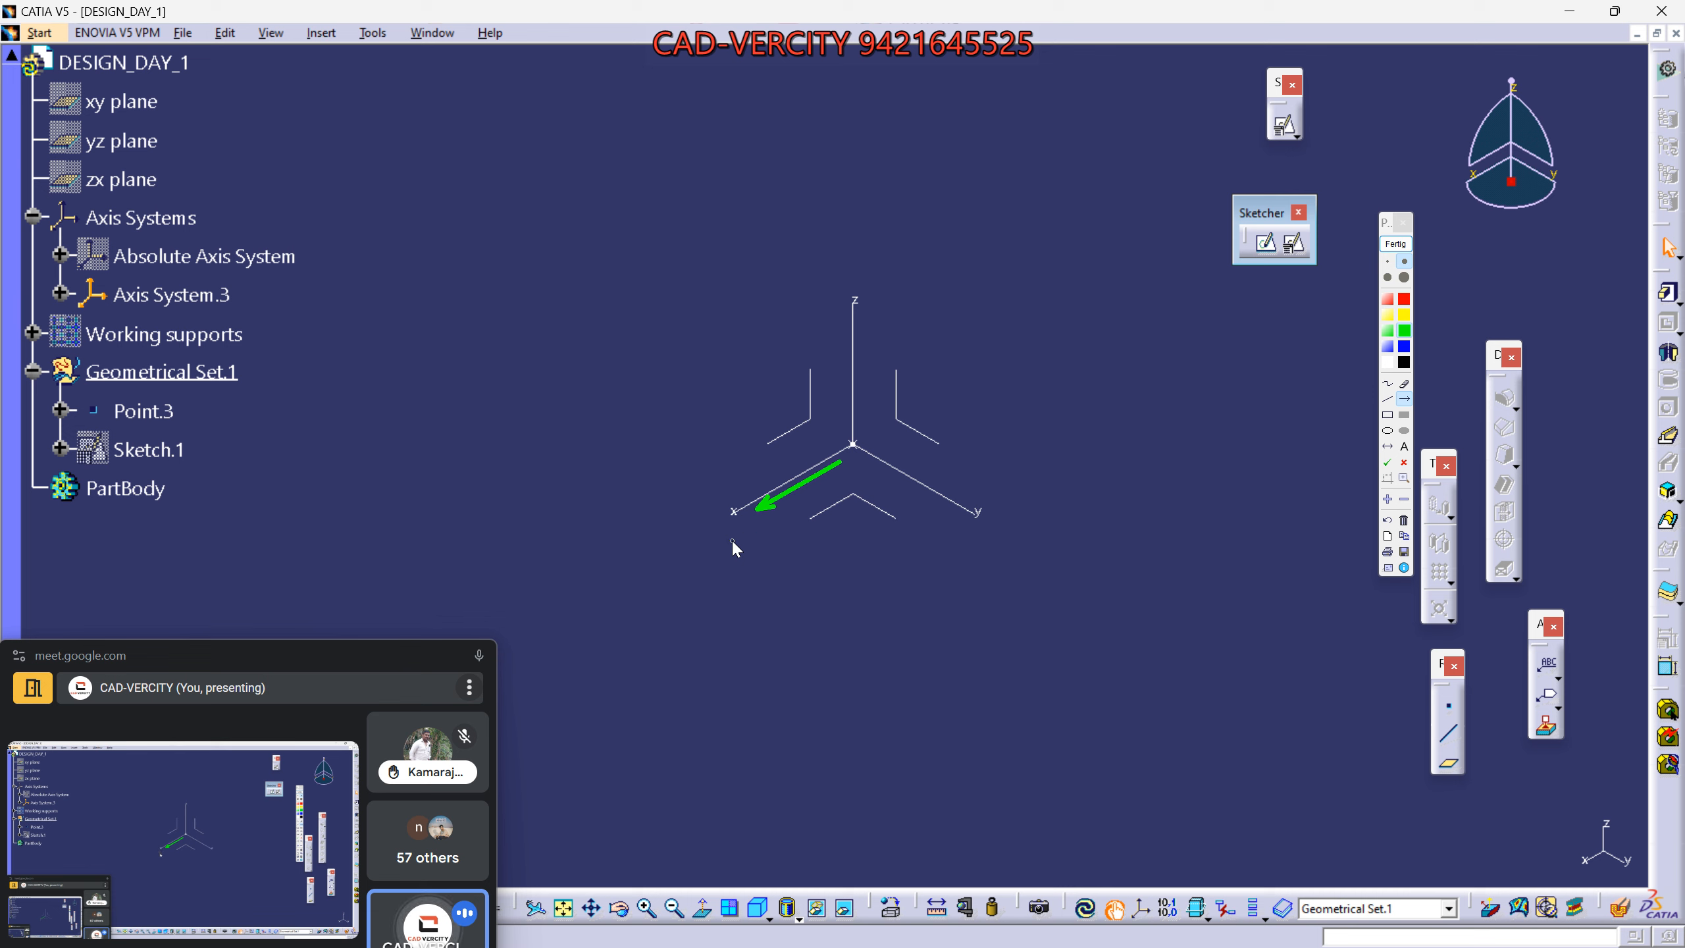
pyautogui.moveTo(732, 543); pyautogui.dragTo(732, 521)
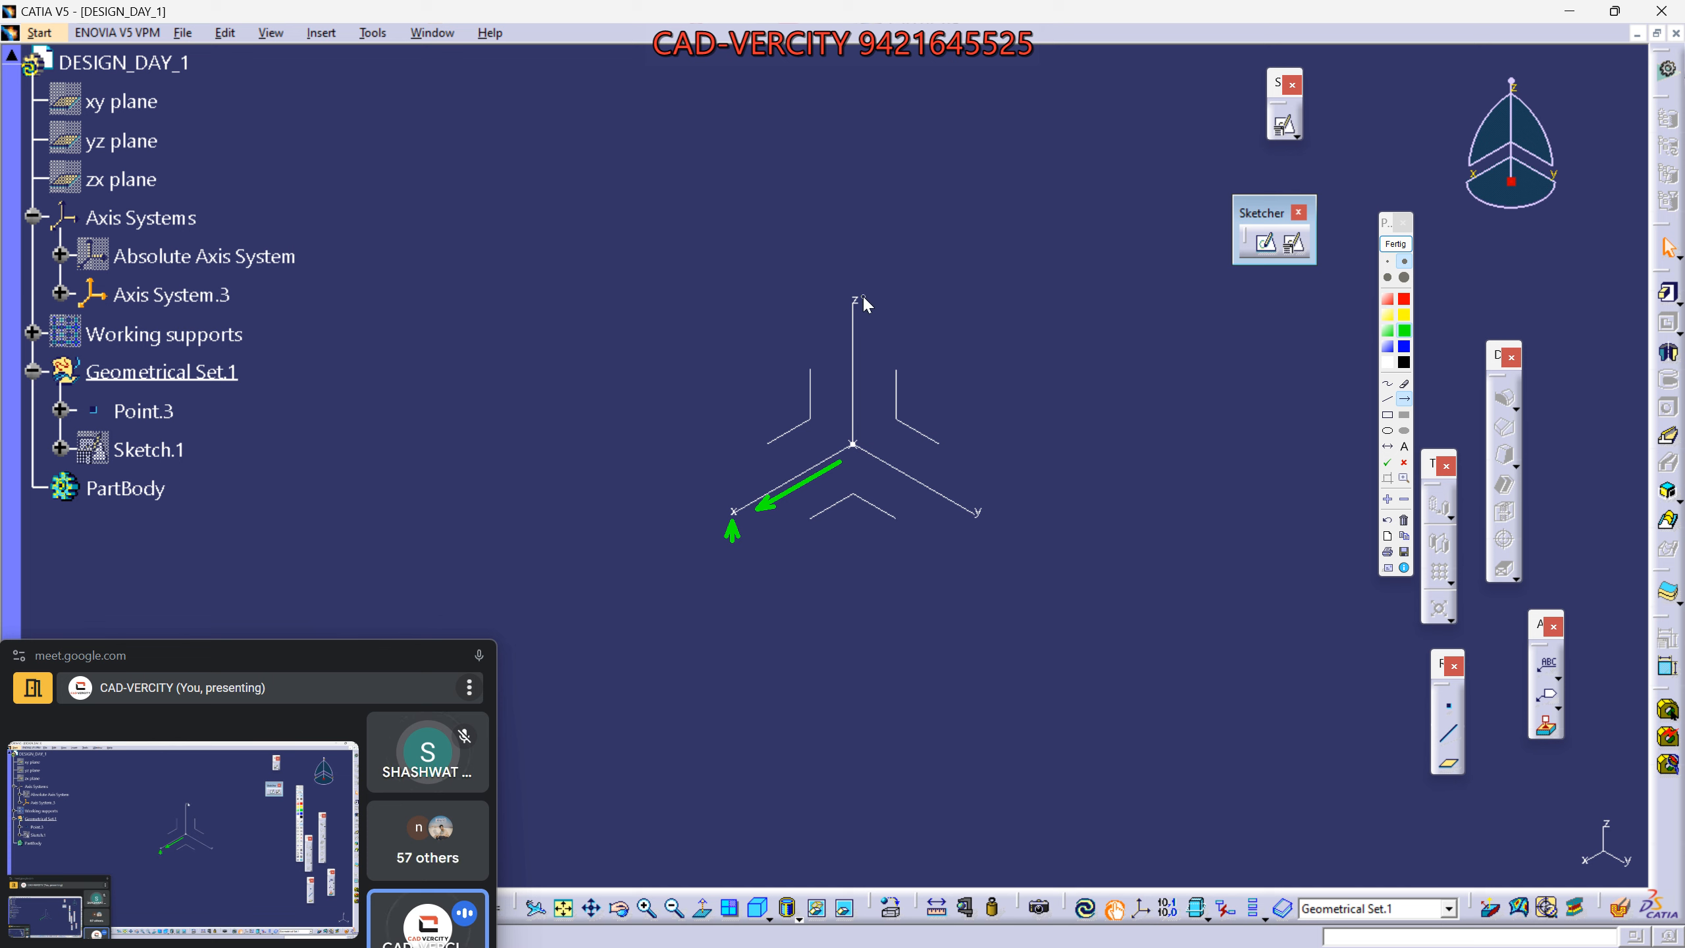
# Trace the axis system's YZ plane marker with green lines and label it "X" and "ZY or YZ".
pyautogui.click(1387, 398)
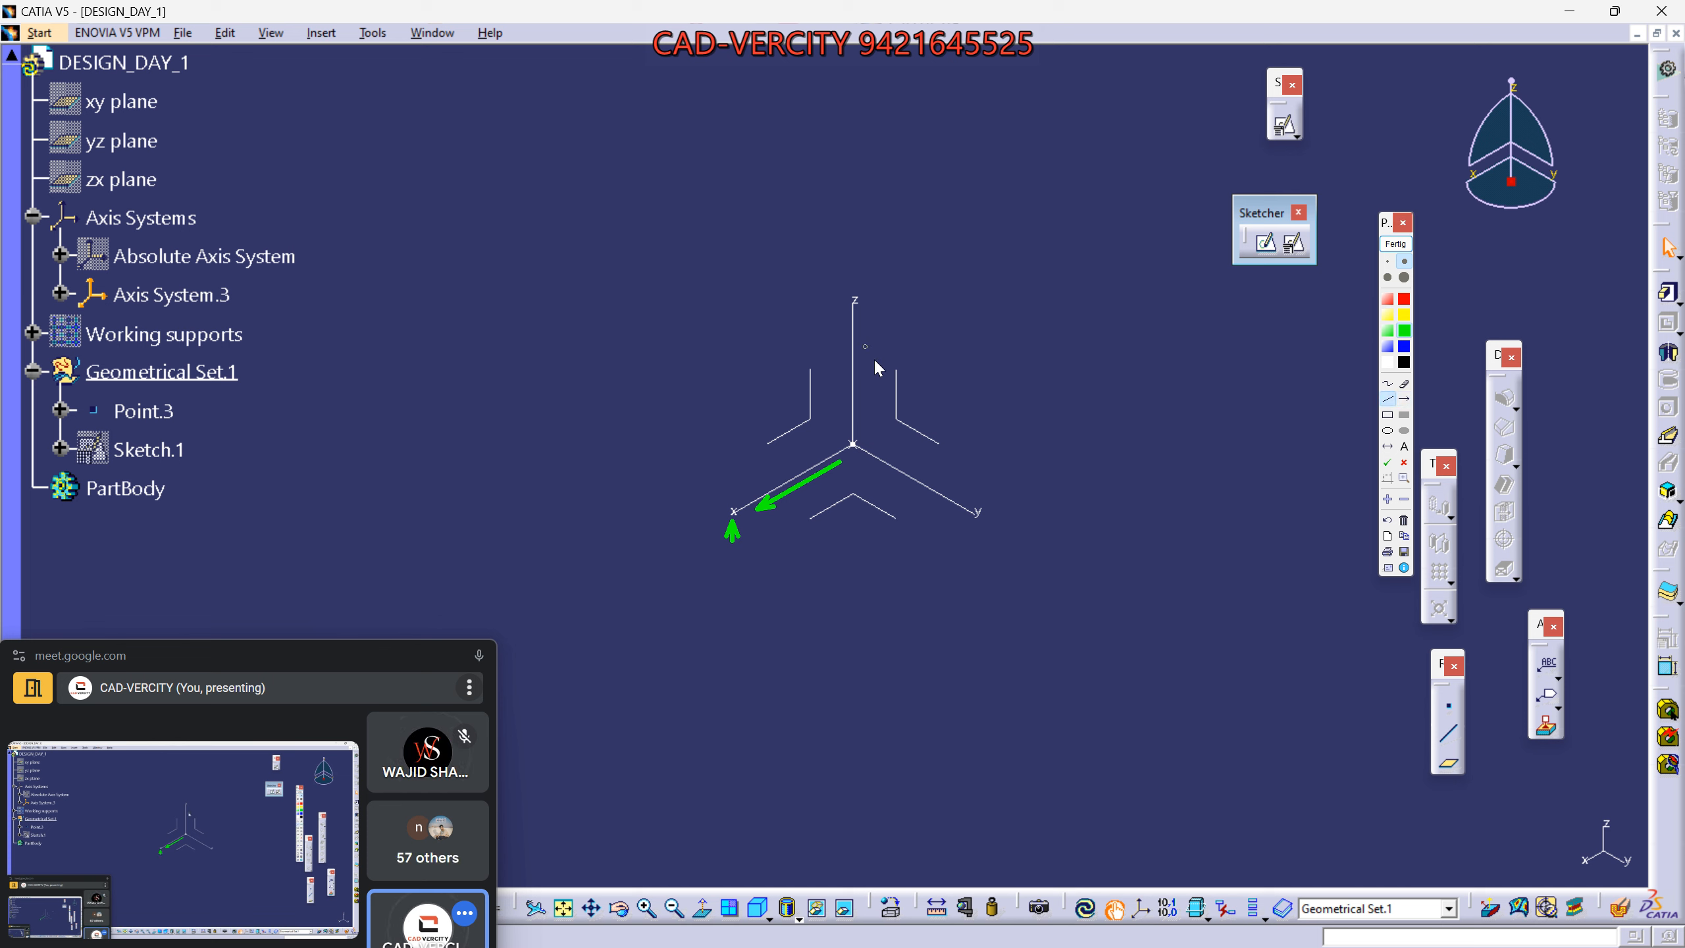
pyautogui.moveTo(903, 370)
pyautogui.mouseDown()
pyautogui.moveTo(903, 407)
pyautogui.moveTo(947, 441)
pyautogui.mouseUp()
pyautogui.click(1404, 449)
pyautogui.click(1391, 277)
pyautogui.click(919, 406)
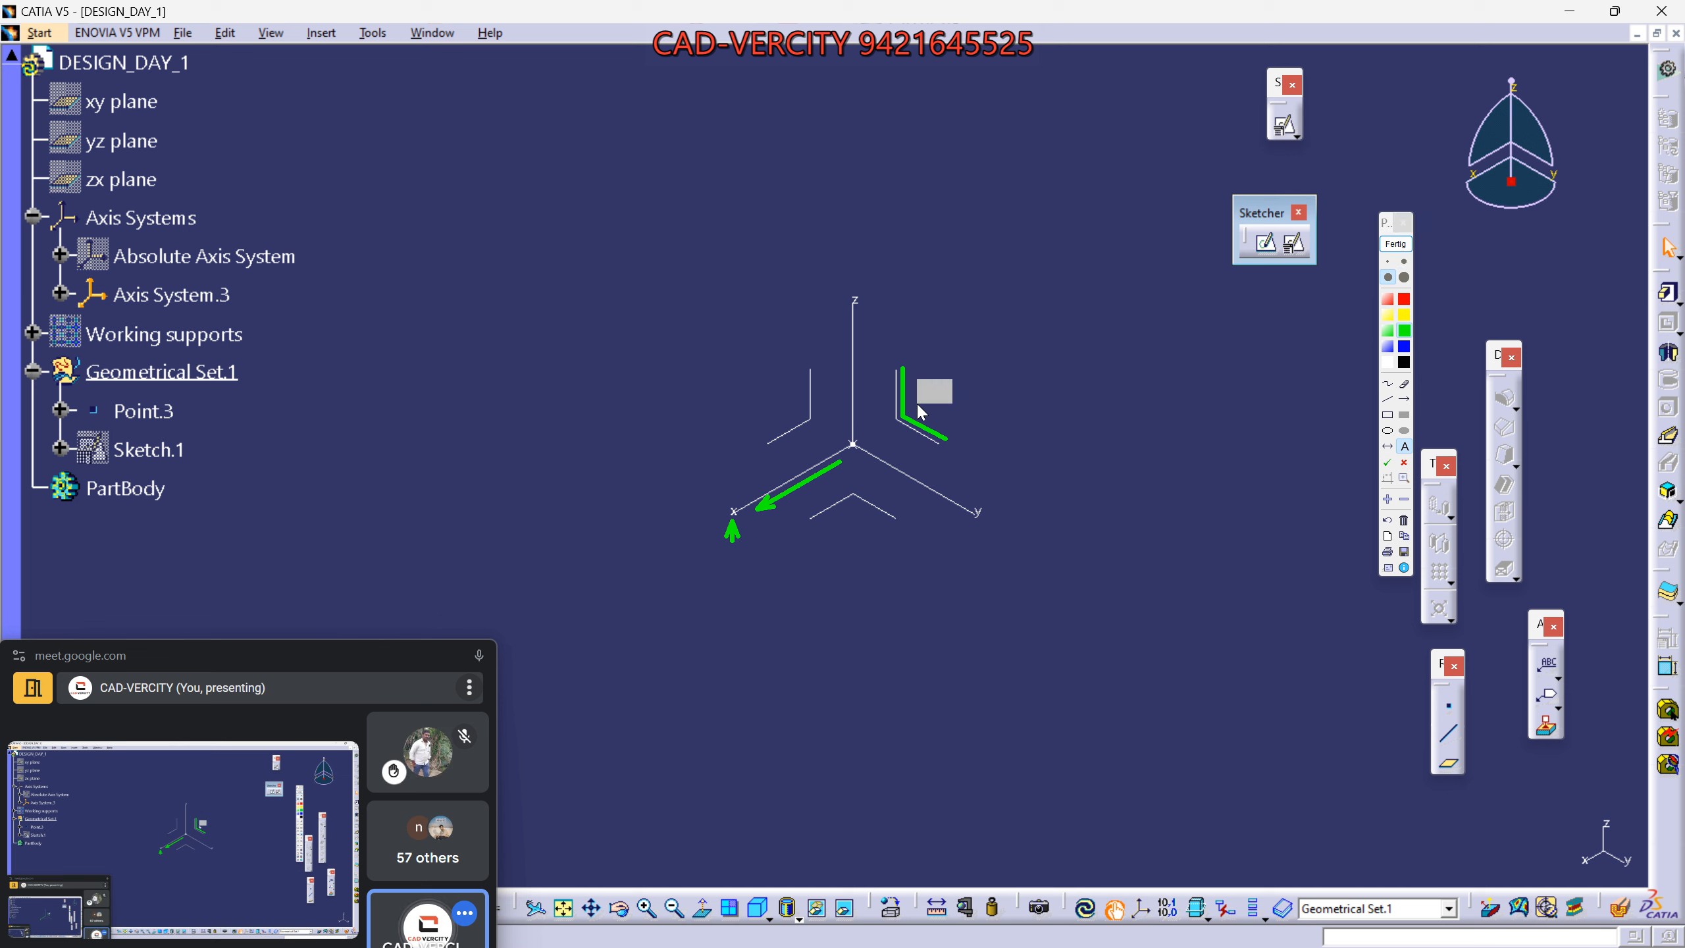
pyautogui.write('X')
pyautogui.press('Return')
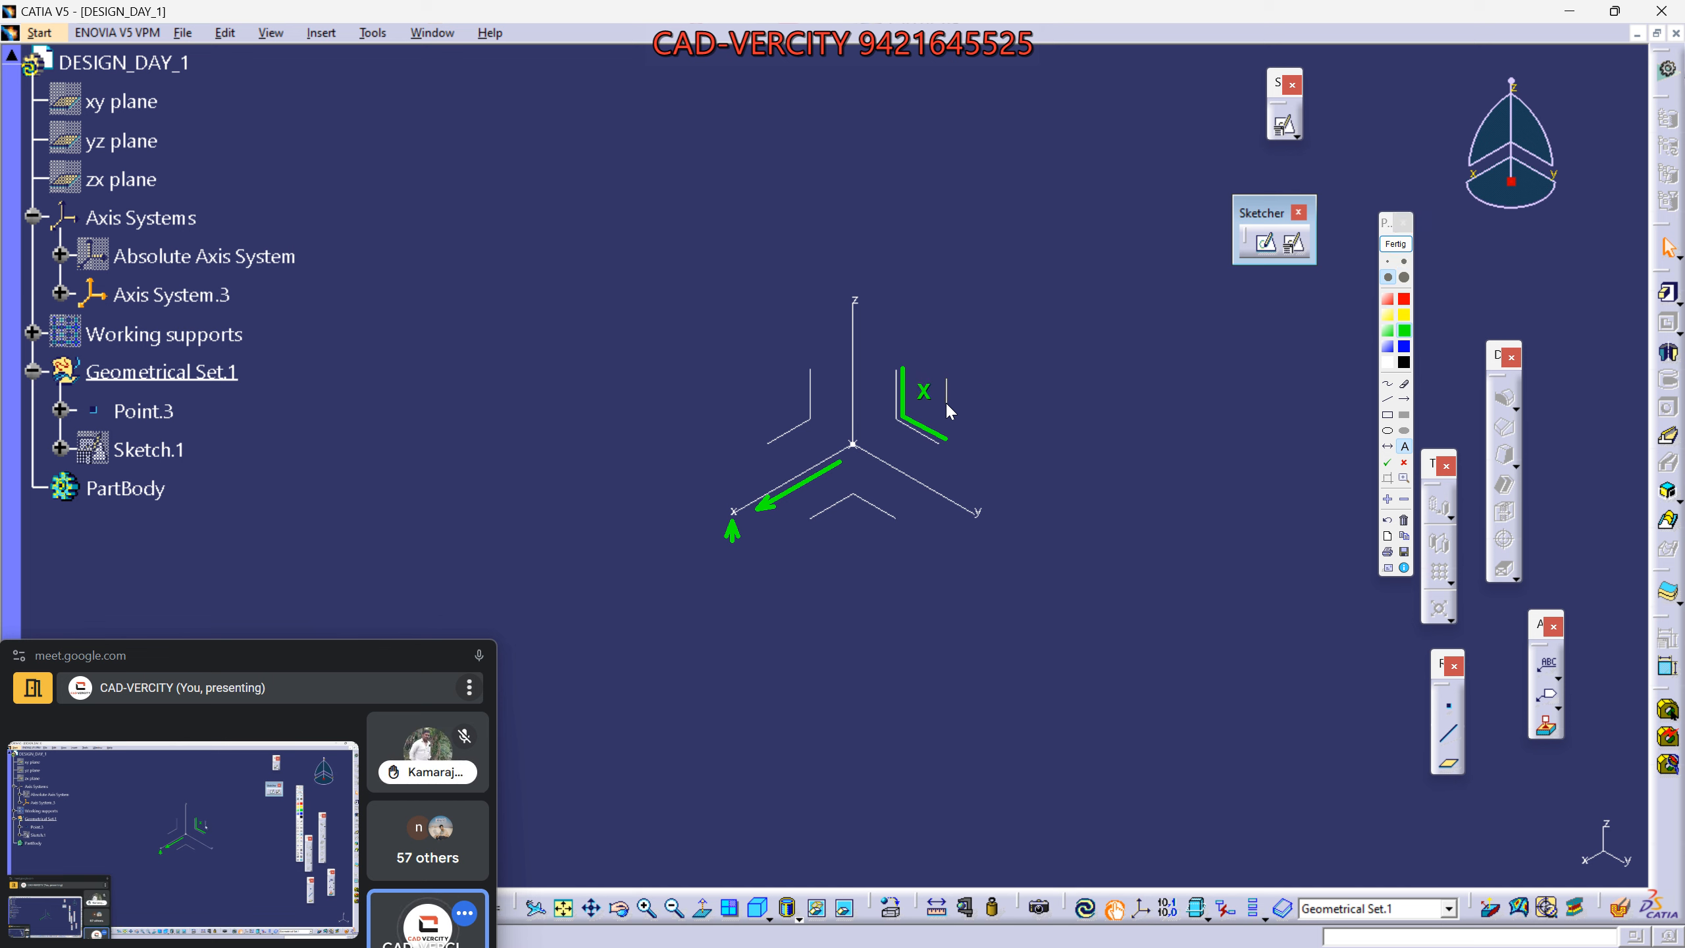
pyautogui.click(948, 406)
pyautogui.write('ZY')
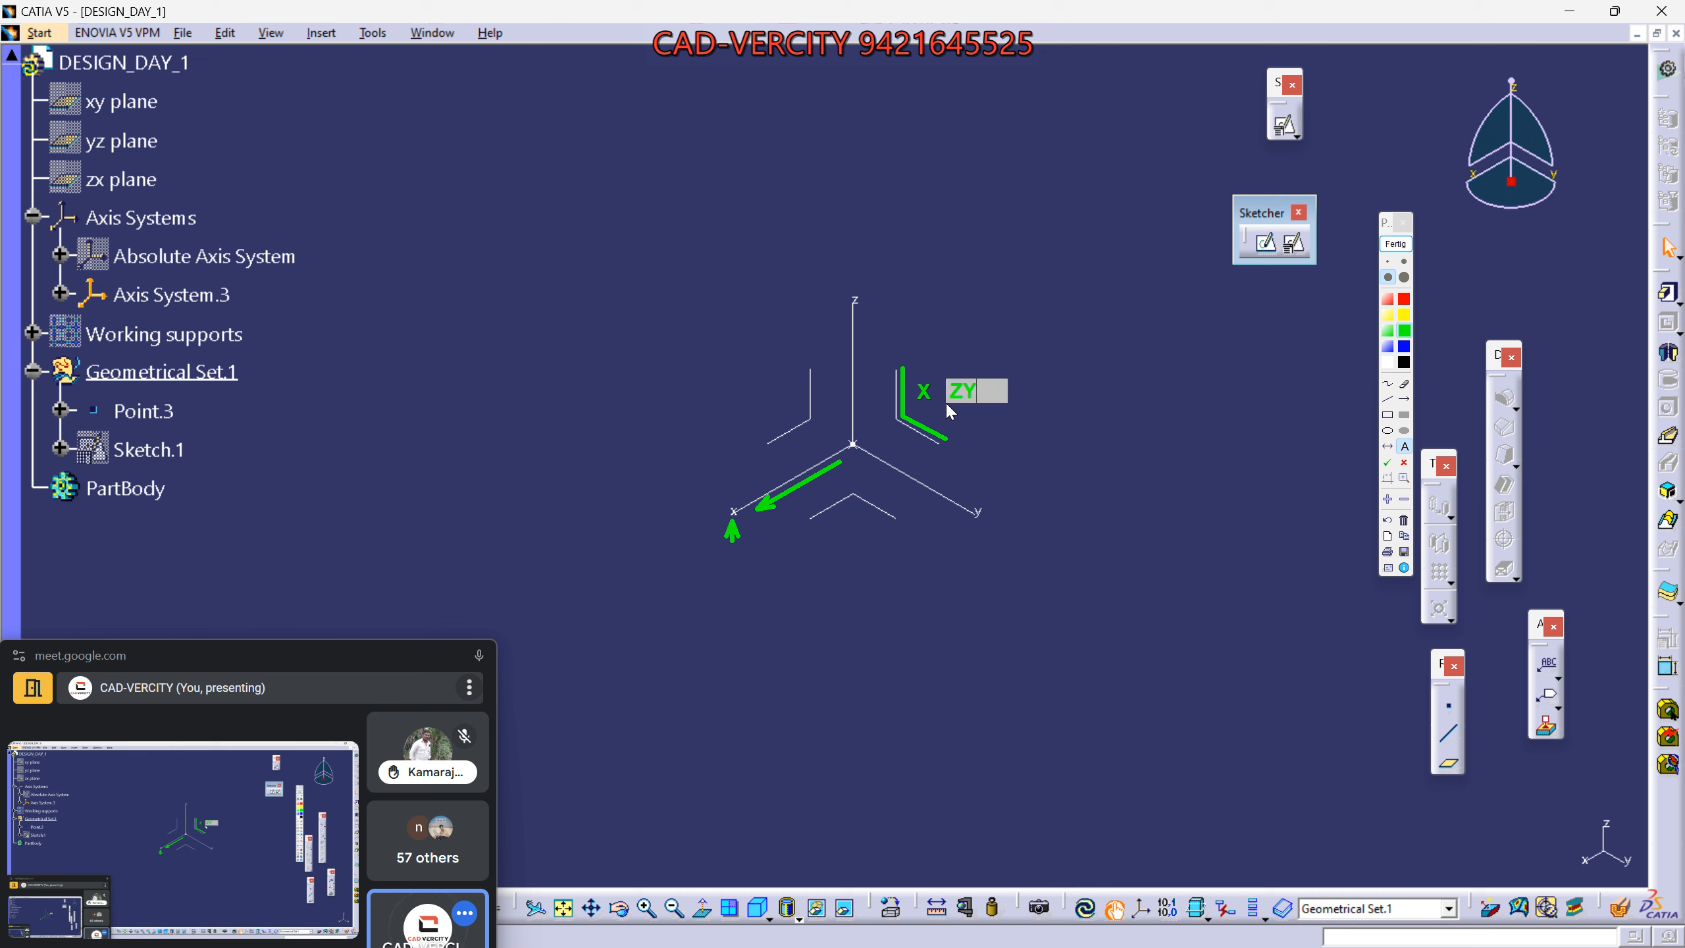
pyautogui.write(' or YZ')
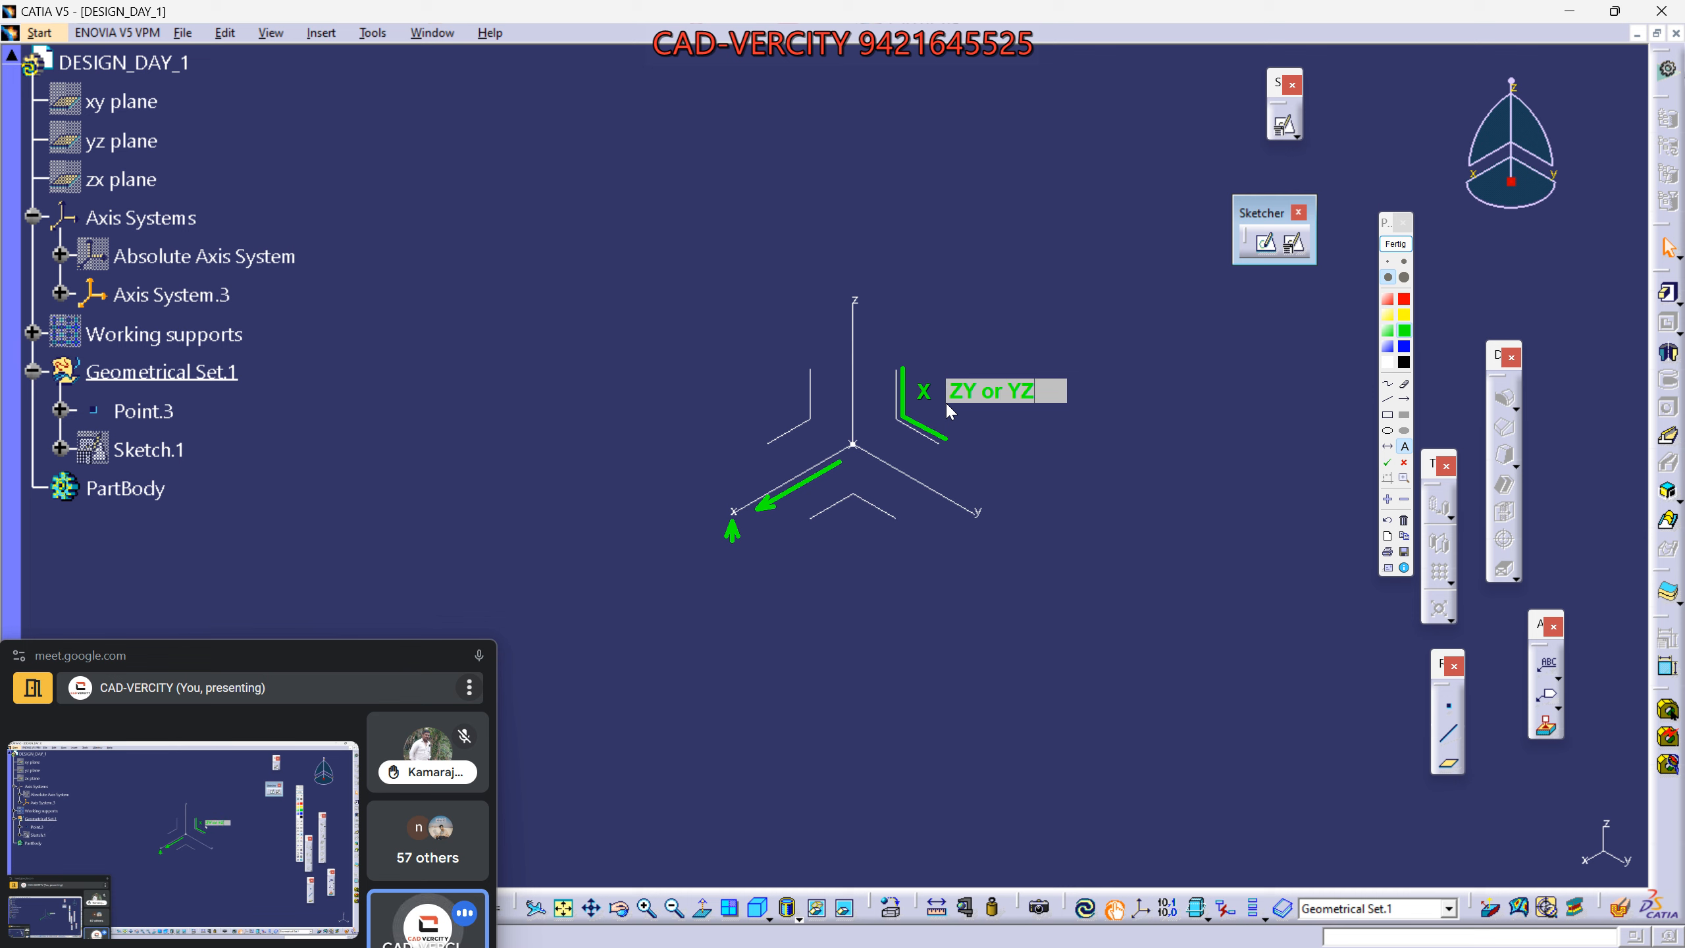
pyautogui.press('Return')
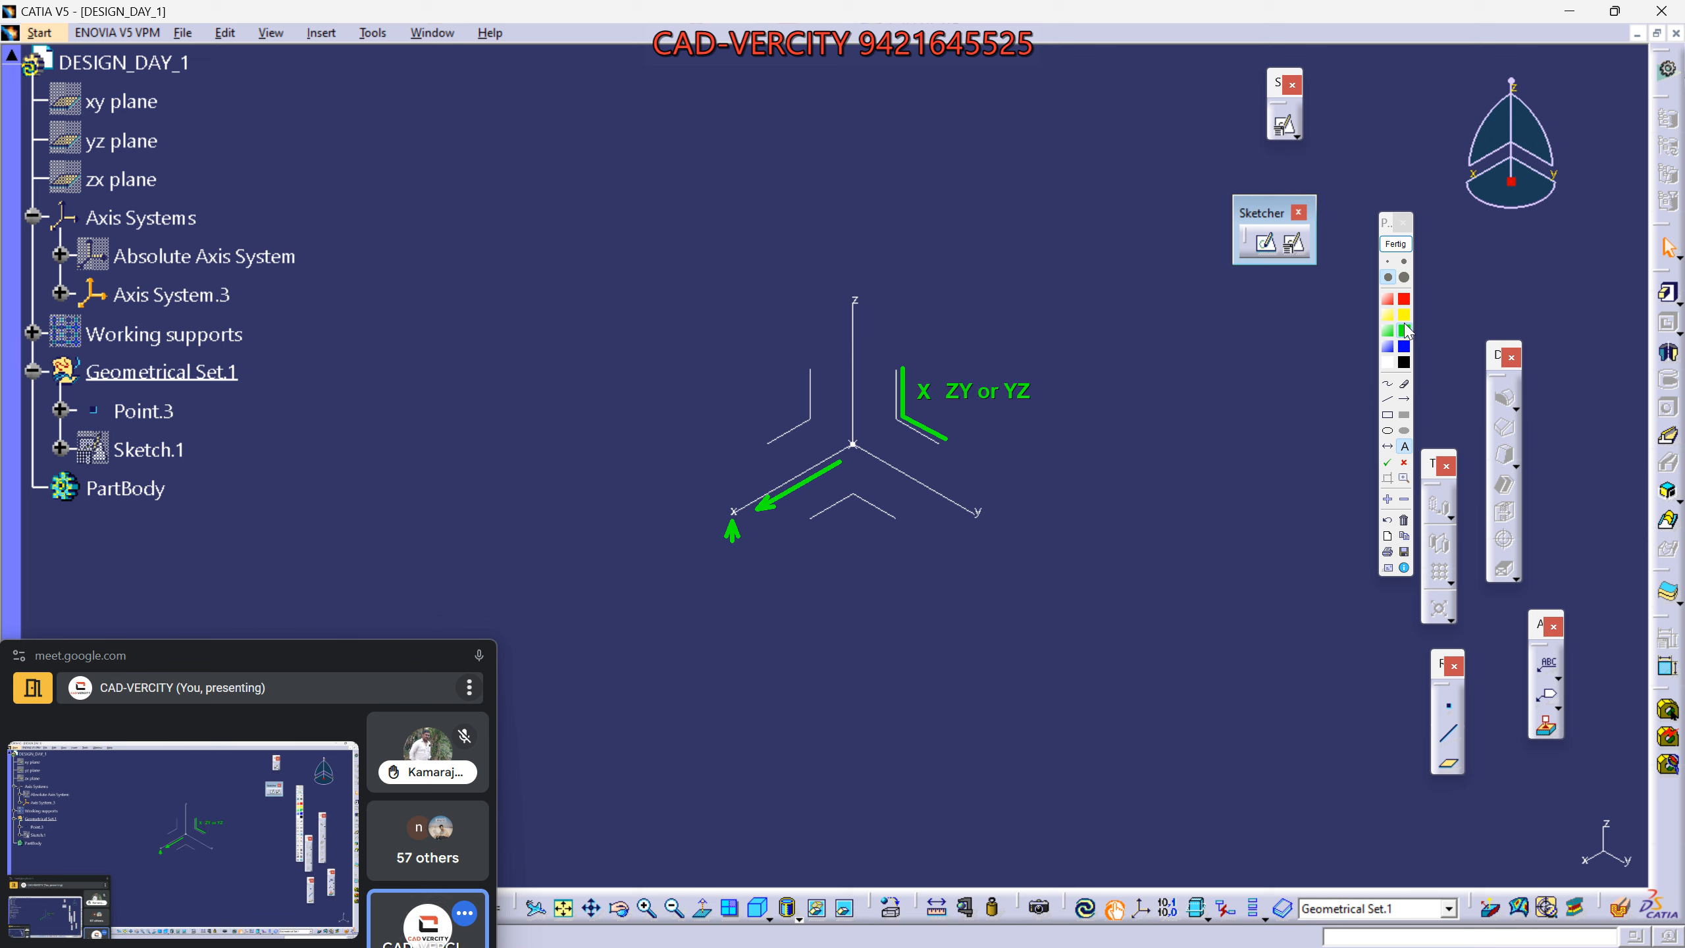
# Draw a yellow arrow along the Y axis and trace the ZX plane marker with yellow lines.
pyautogui.click(1404, 399)
pyautogui.click(1404, 262)
pyautogui.moveTo(909, 491); pyautogui.dragTo(938, 503)
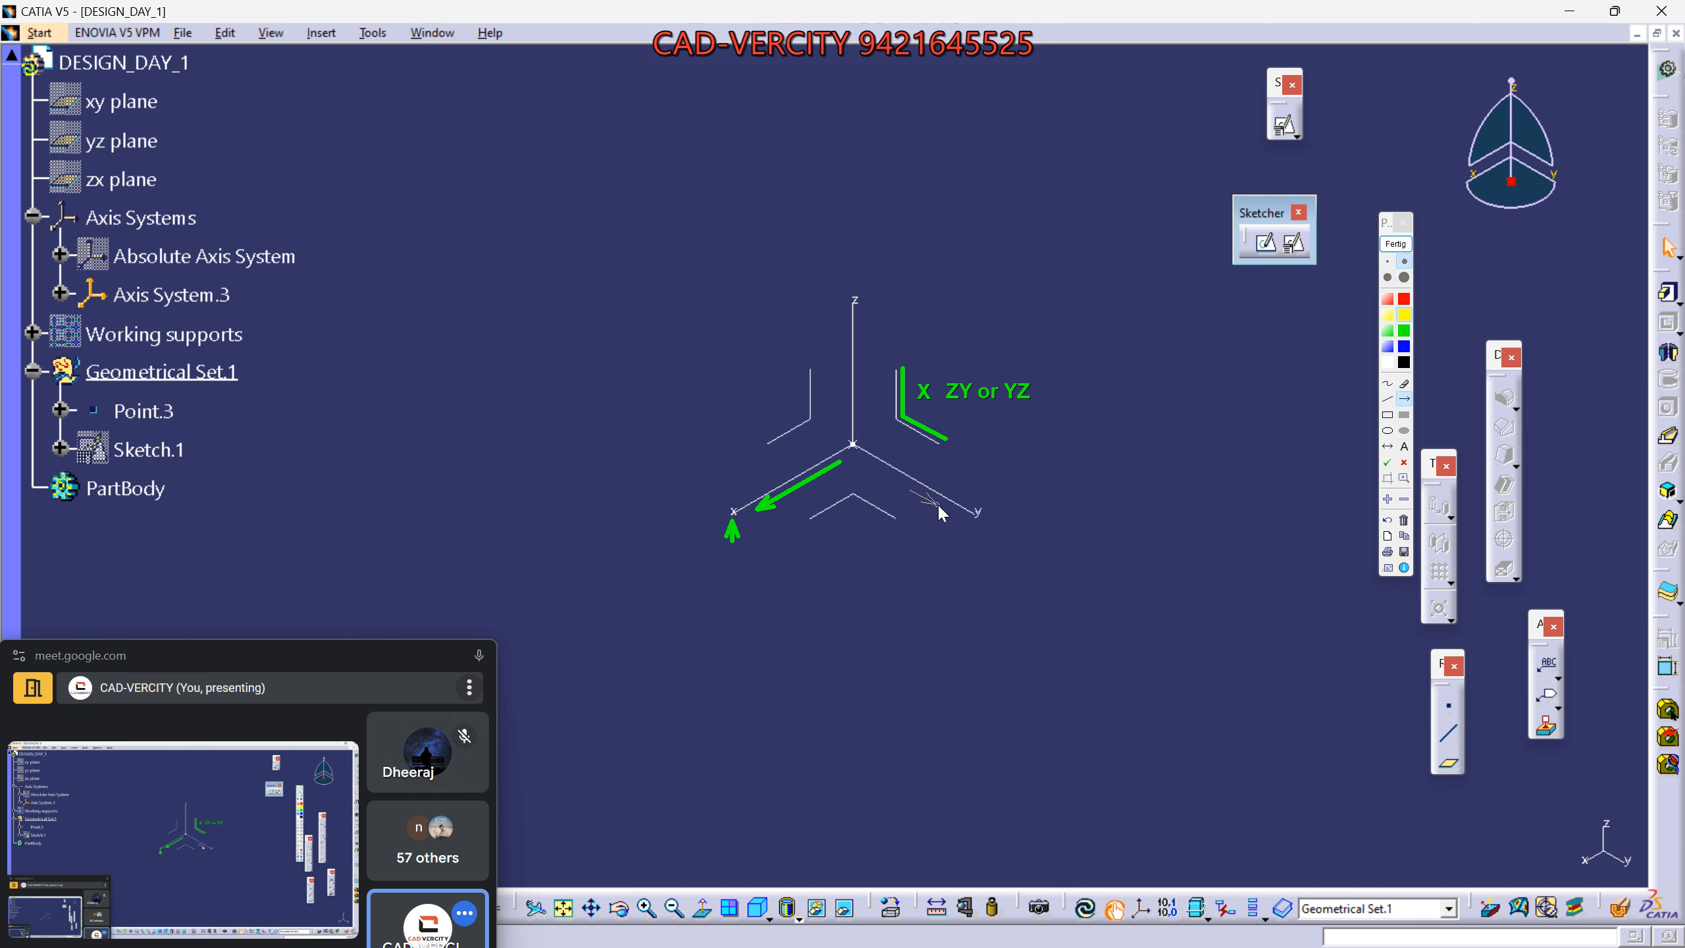
pyautogui.click(1387, 399)
pyautogui.moveTo(803, 369)
pyautogui.mouseDown()
pyautogui.moveTo(804, 406)
pyautogui.moveTo(760, 439)
pyautogui.mouseUp()
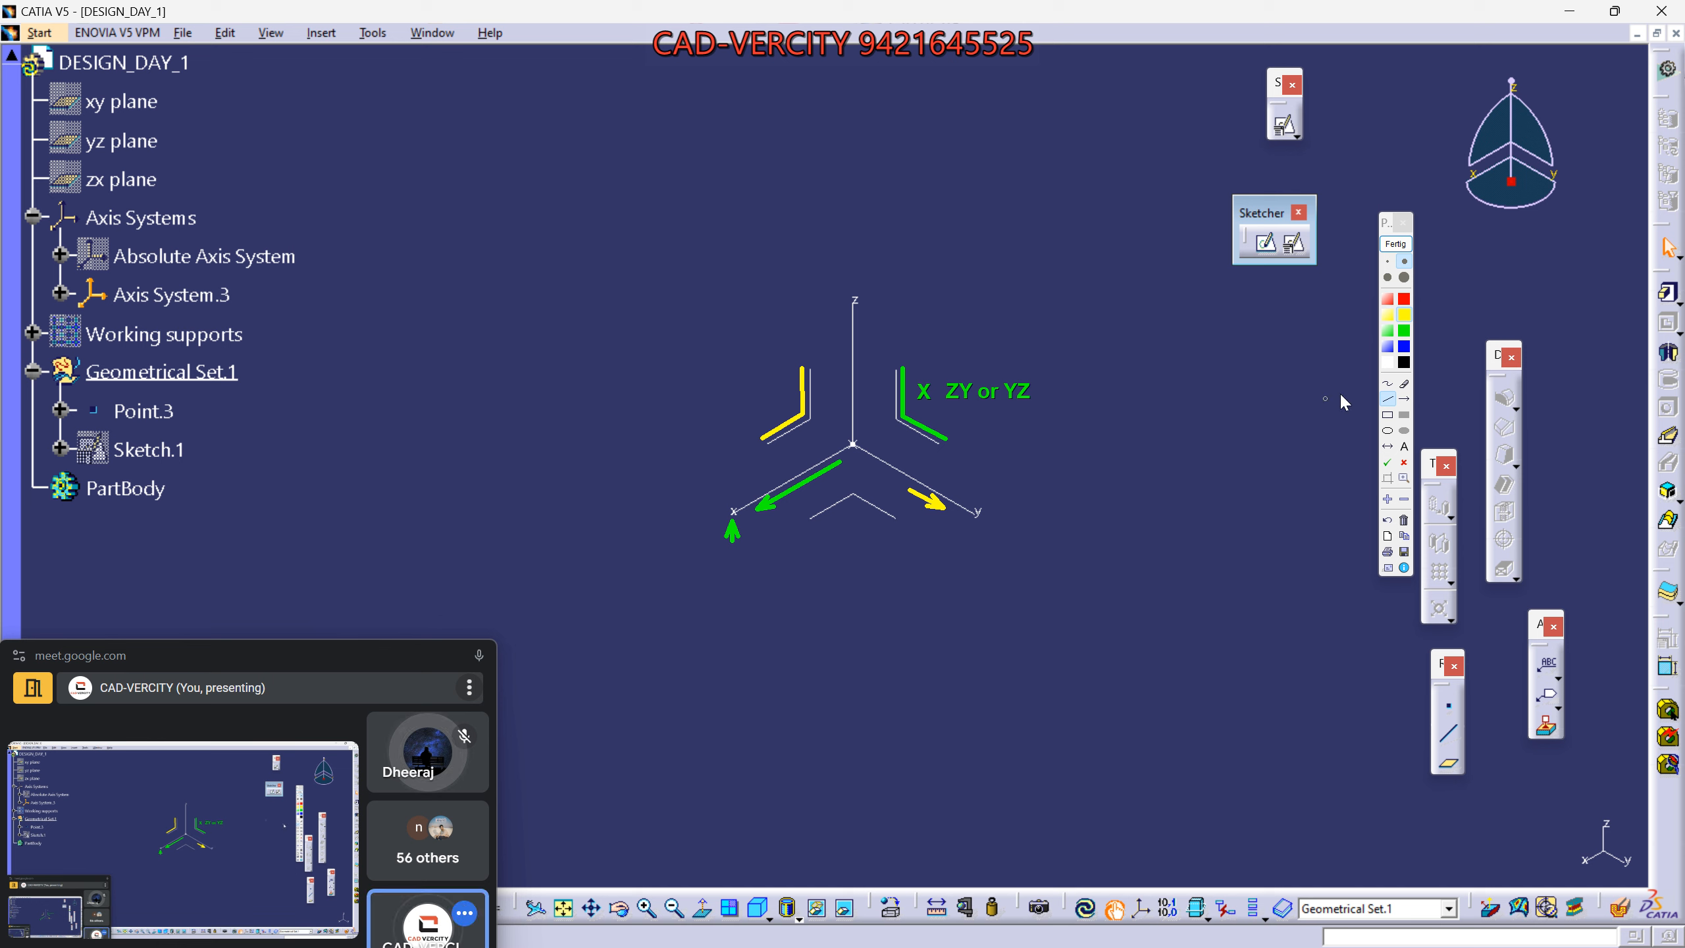
# Label the ZX plane marker with the yellow text "XZ or ZX or Y".
pyautogui.click(1404, 446)
pyautogui.click(1388, 279)
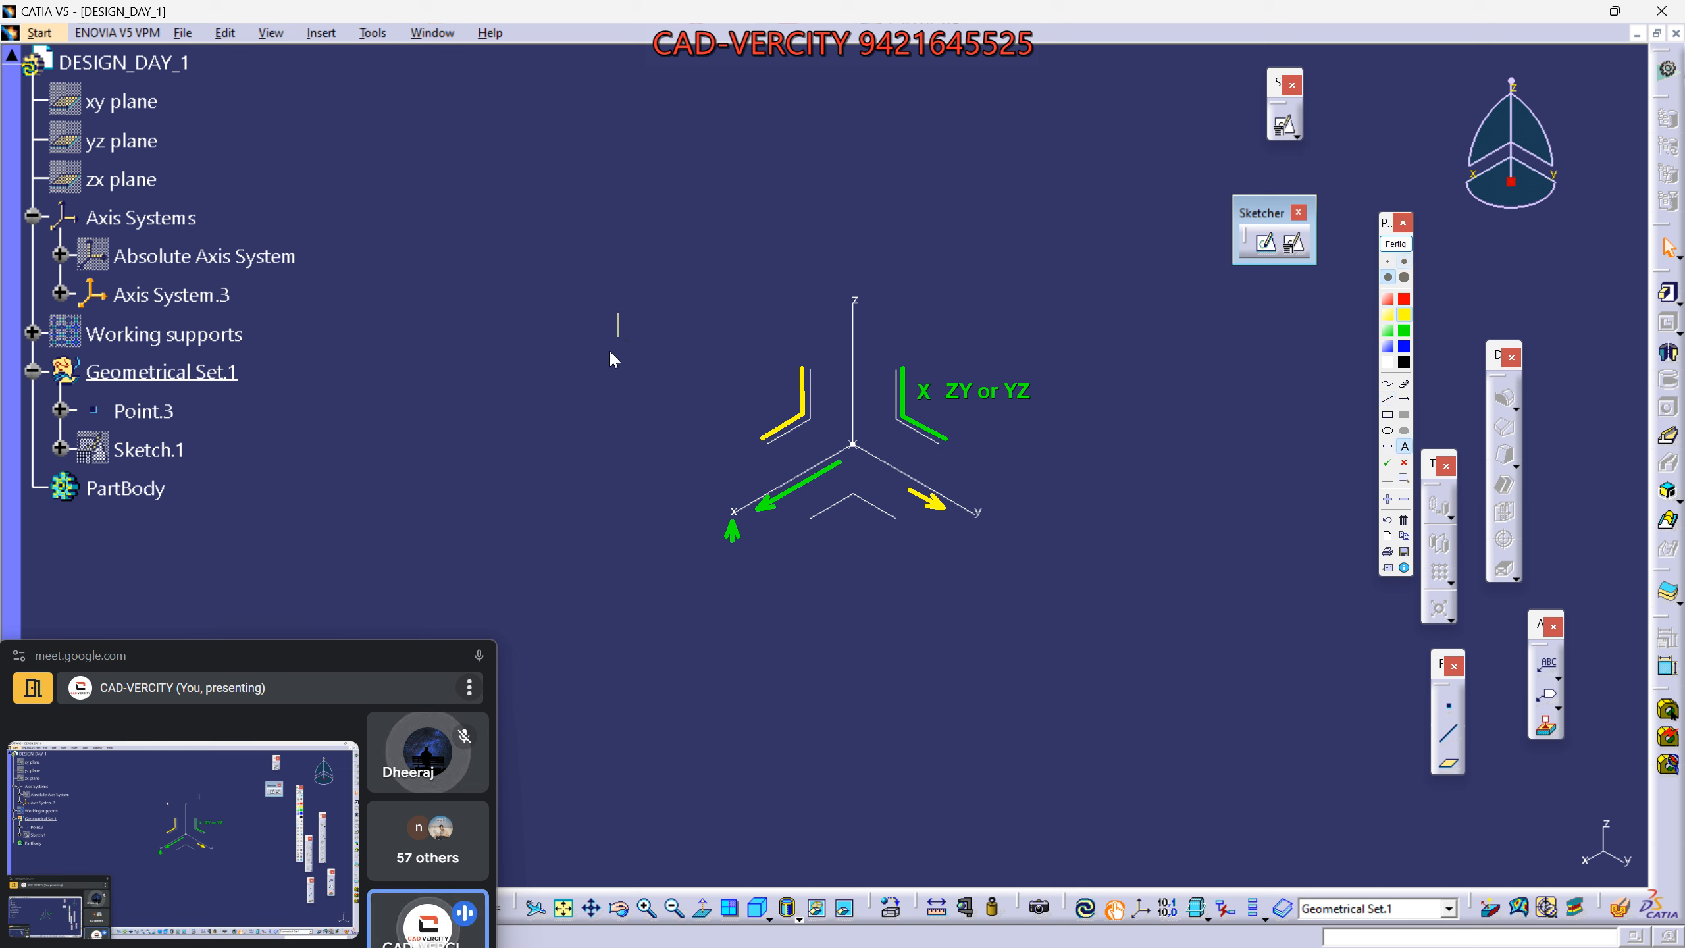
pyautogui.click(664, 379)
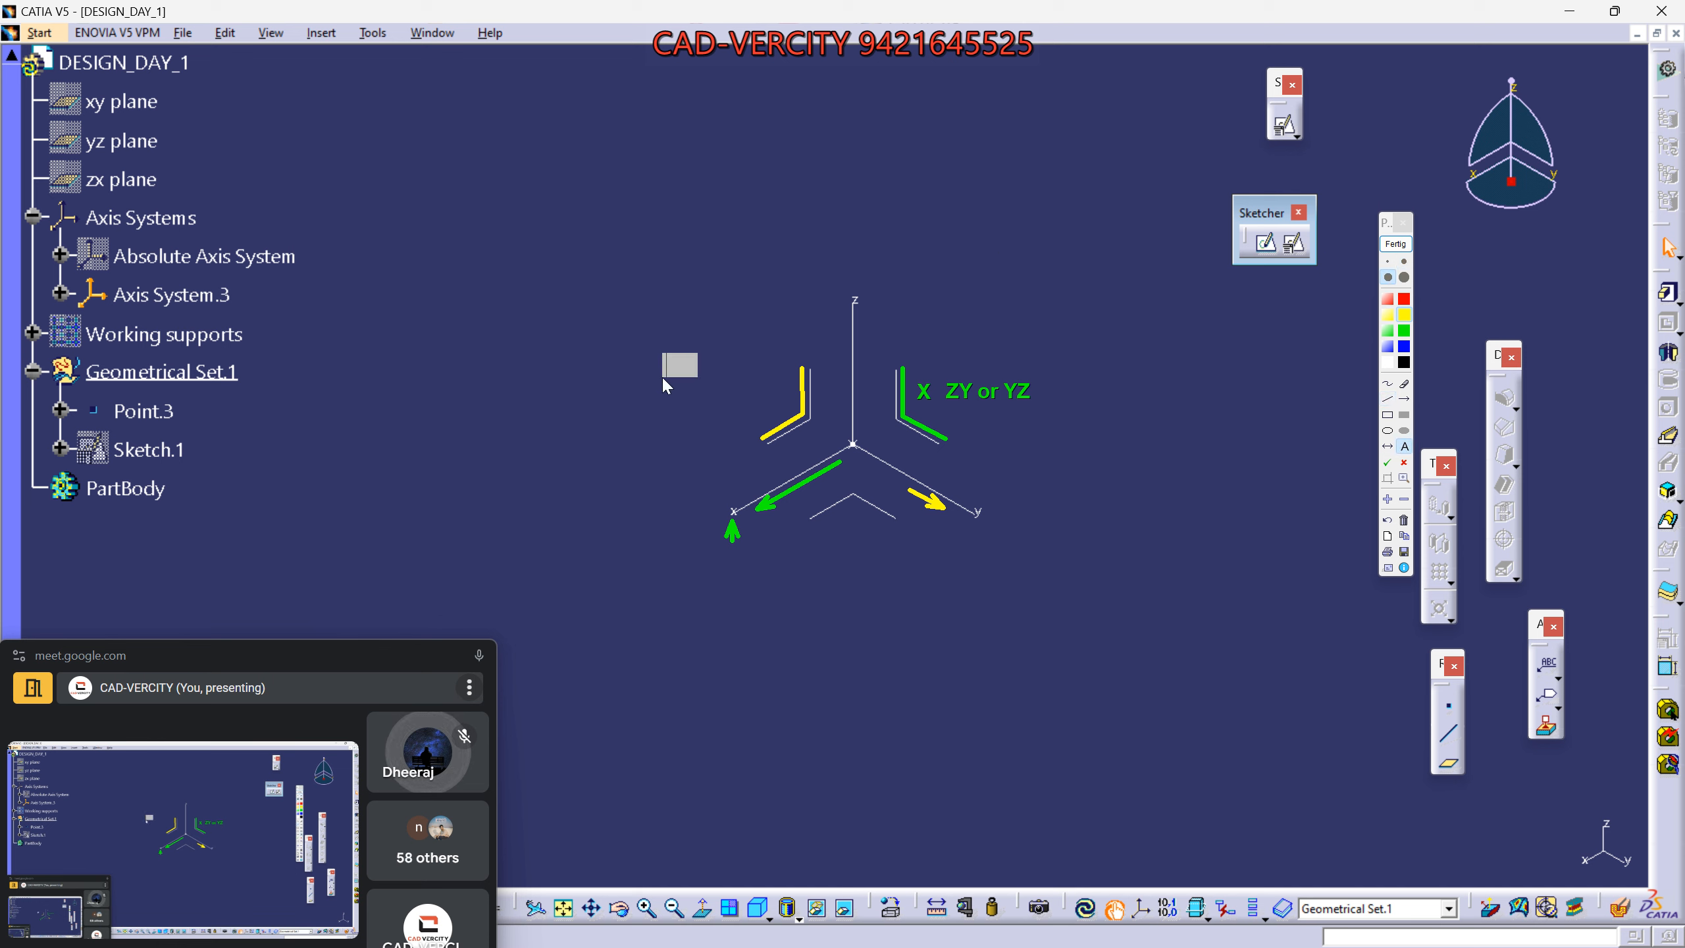
pyautogui.write('XZ  or')
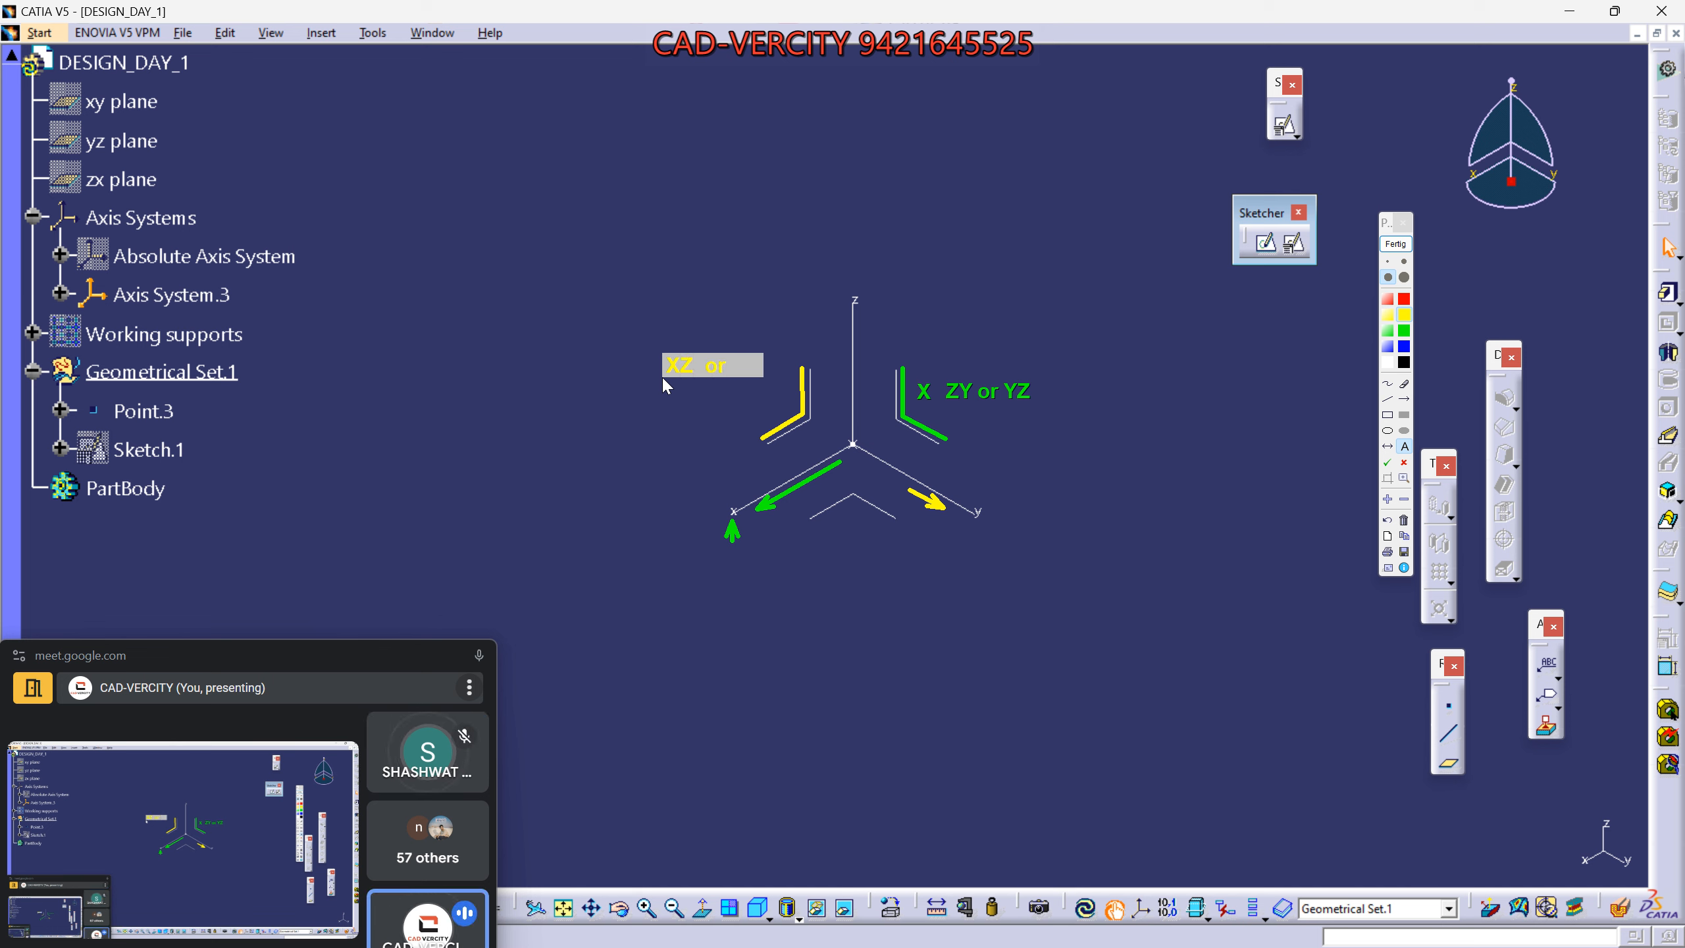
pyautogui.write(' ZX or Y')
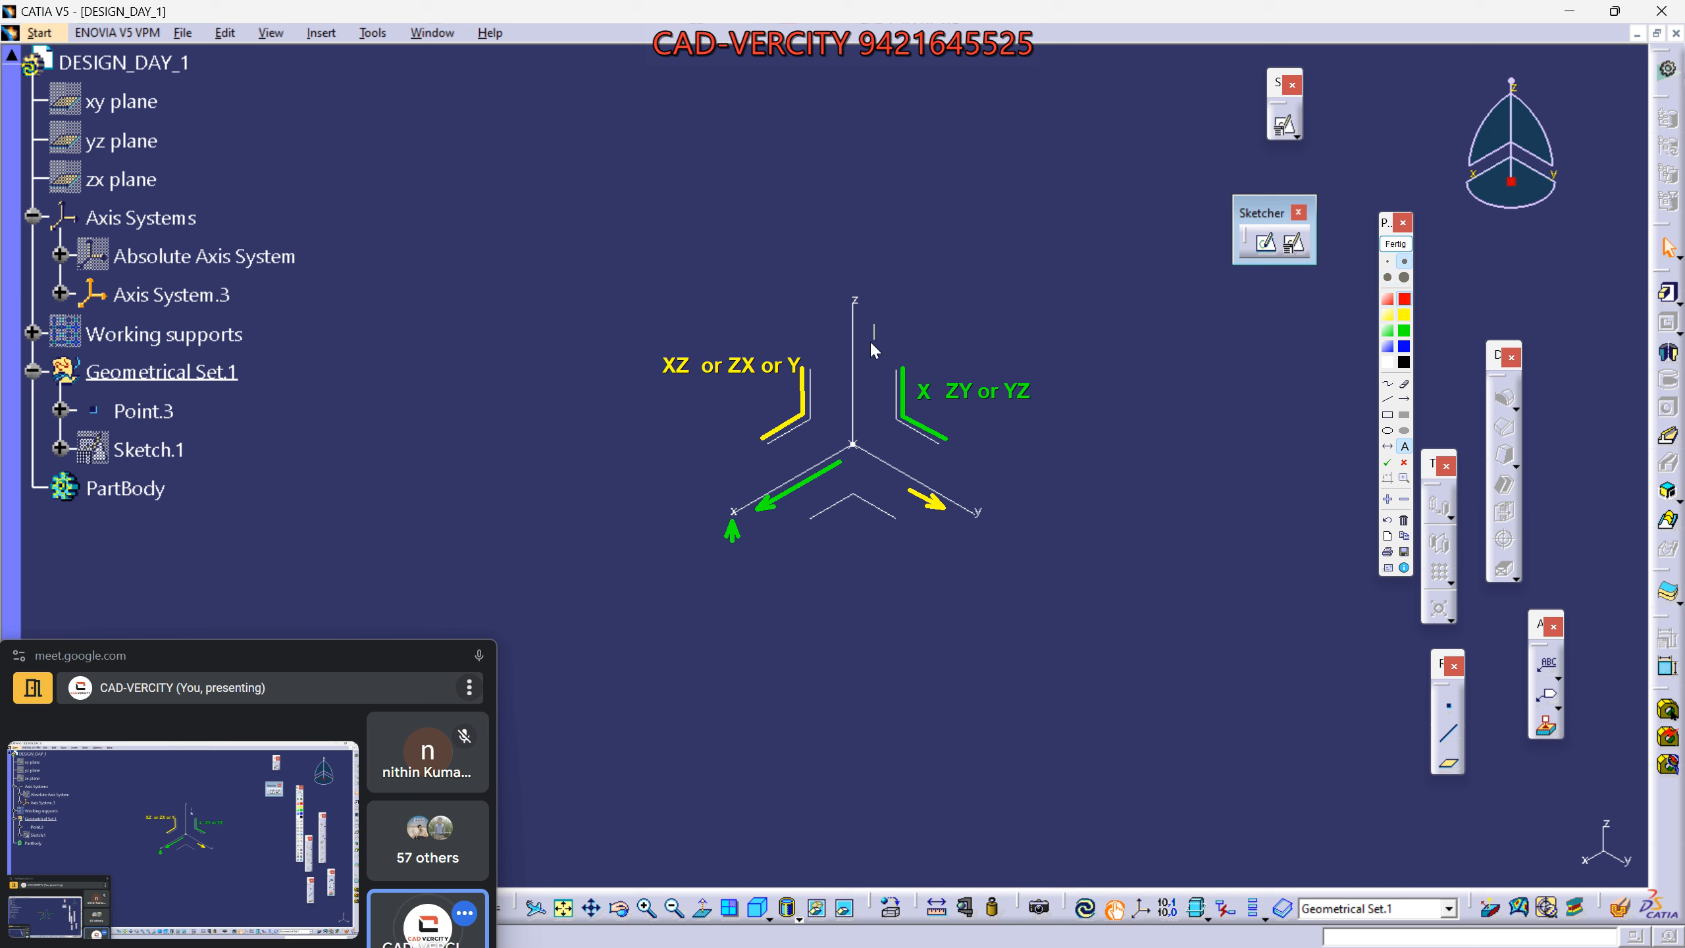
# Draw a red arrow up the Z axis and trace the XY plane marker with red lines.
pyautogui.click(1404, 398)
pyautogui.moveTo(858, 402); pyautogui.dragTo(857, 329)
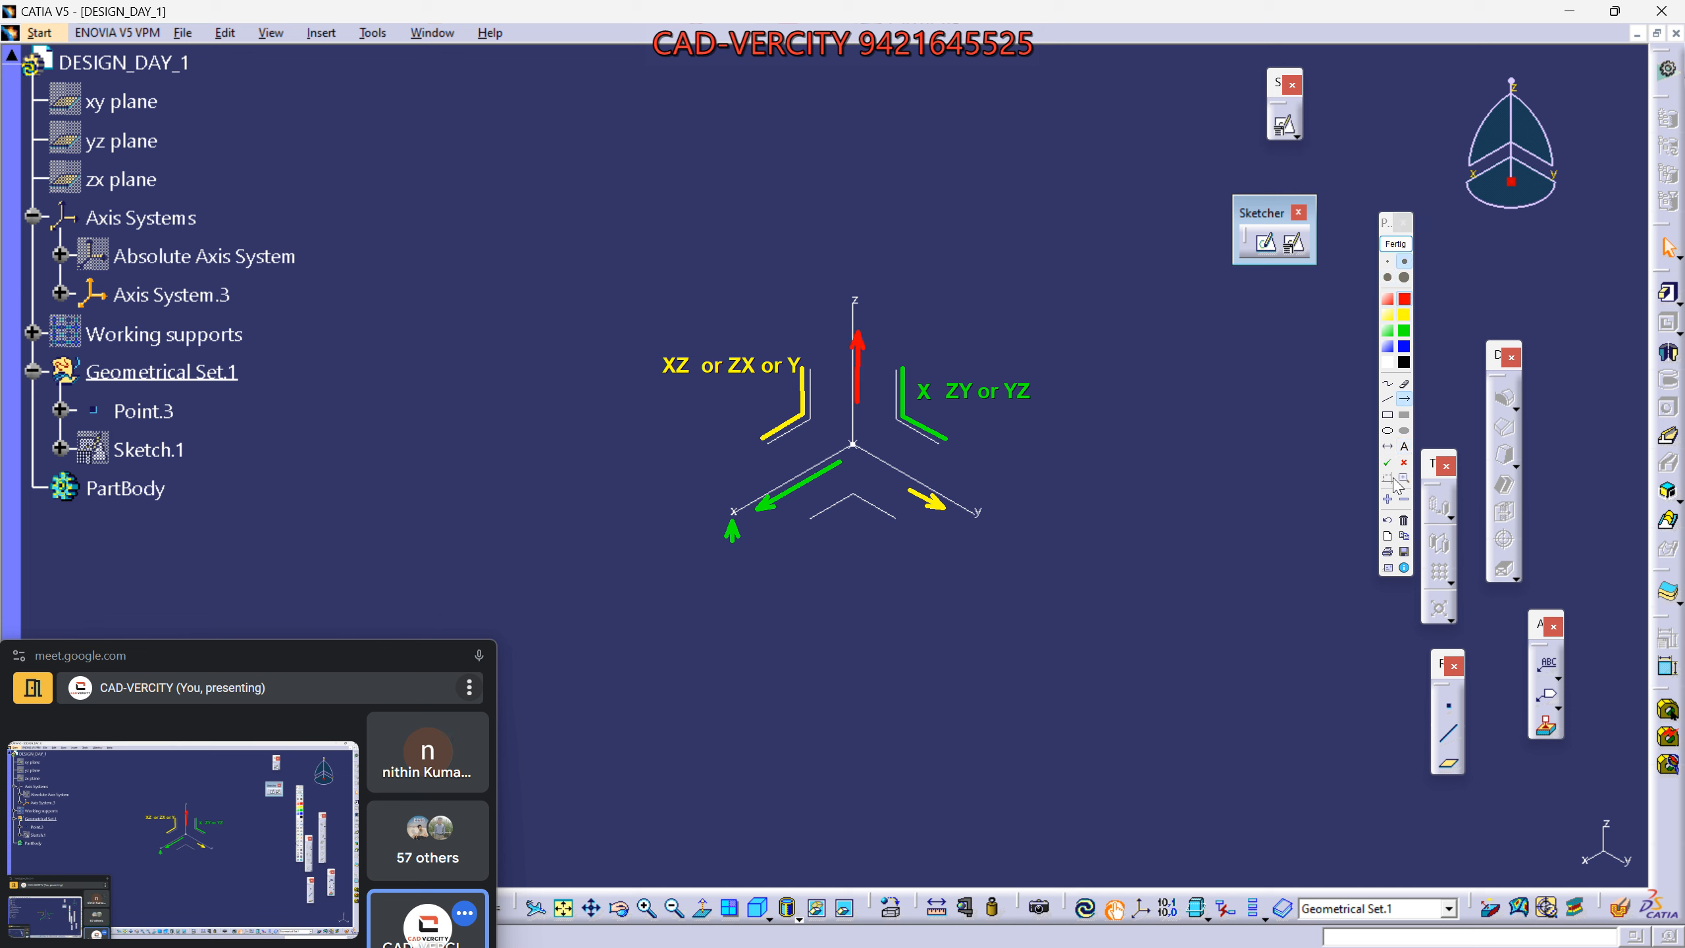
pyautogui.click(1386, 277)
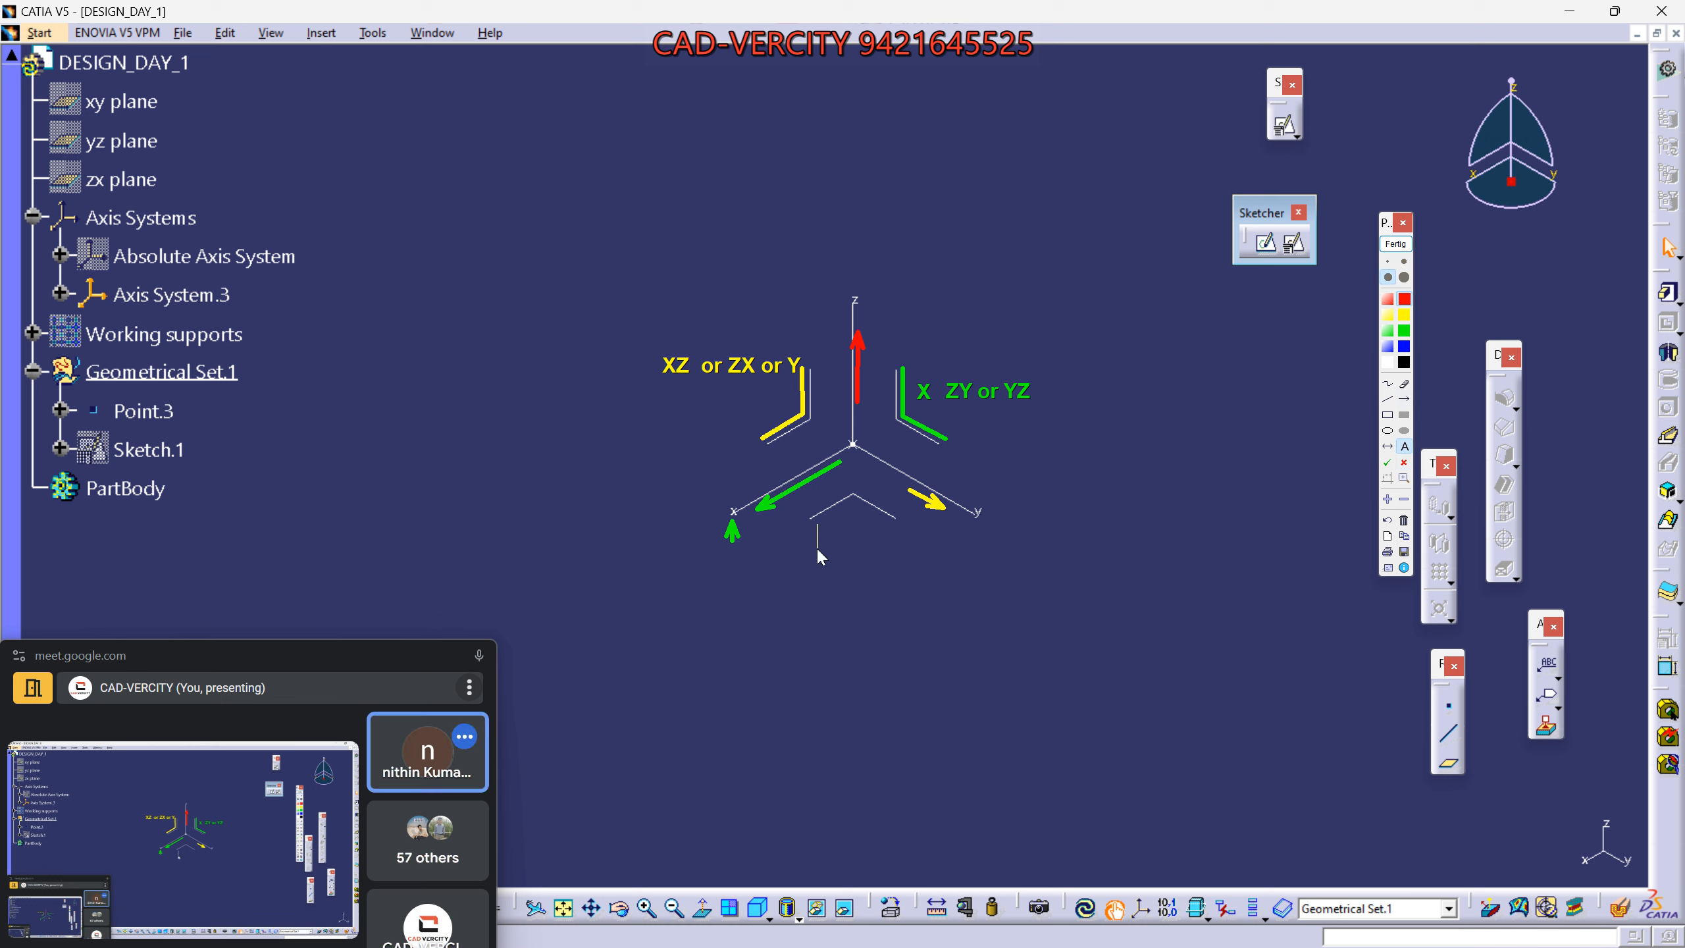
pyautogui.click(1387, 399)
pyautogui.moveTo(815, 531)
pyautogui.mouseDown()
pyautogui.moveTo(856, 508)
pyautogui.moveTo(894, 531)
pyautogui.mouseUp()
# Label the XY plane marker with the red text "XY or YX or Z".
pyautogui.click(799, 574)
pyautogui.write('XY')
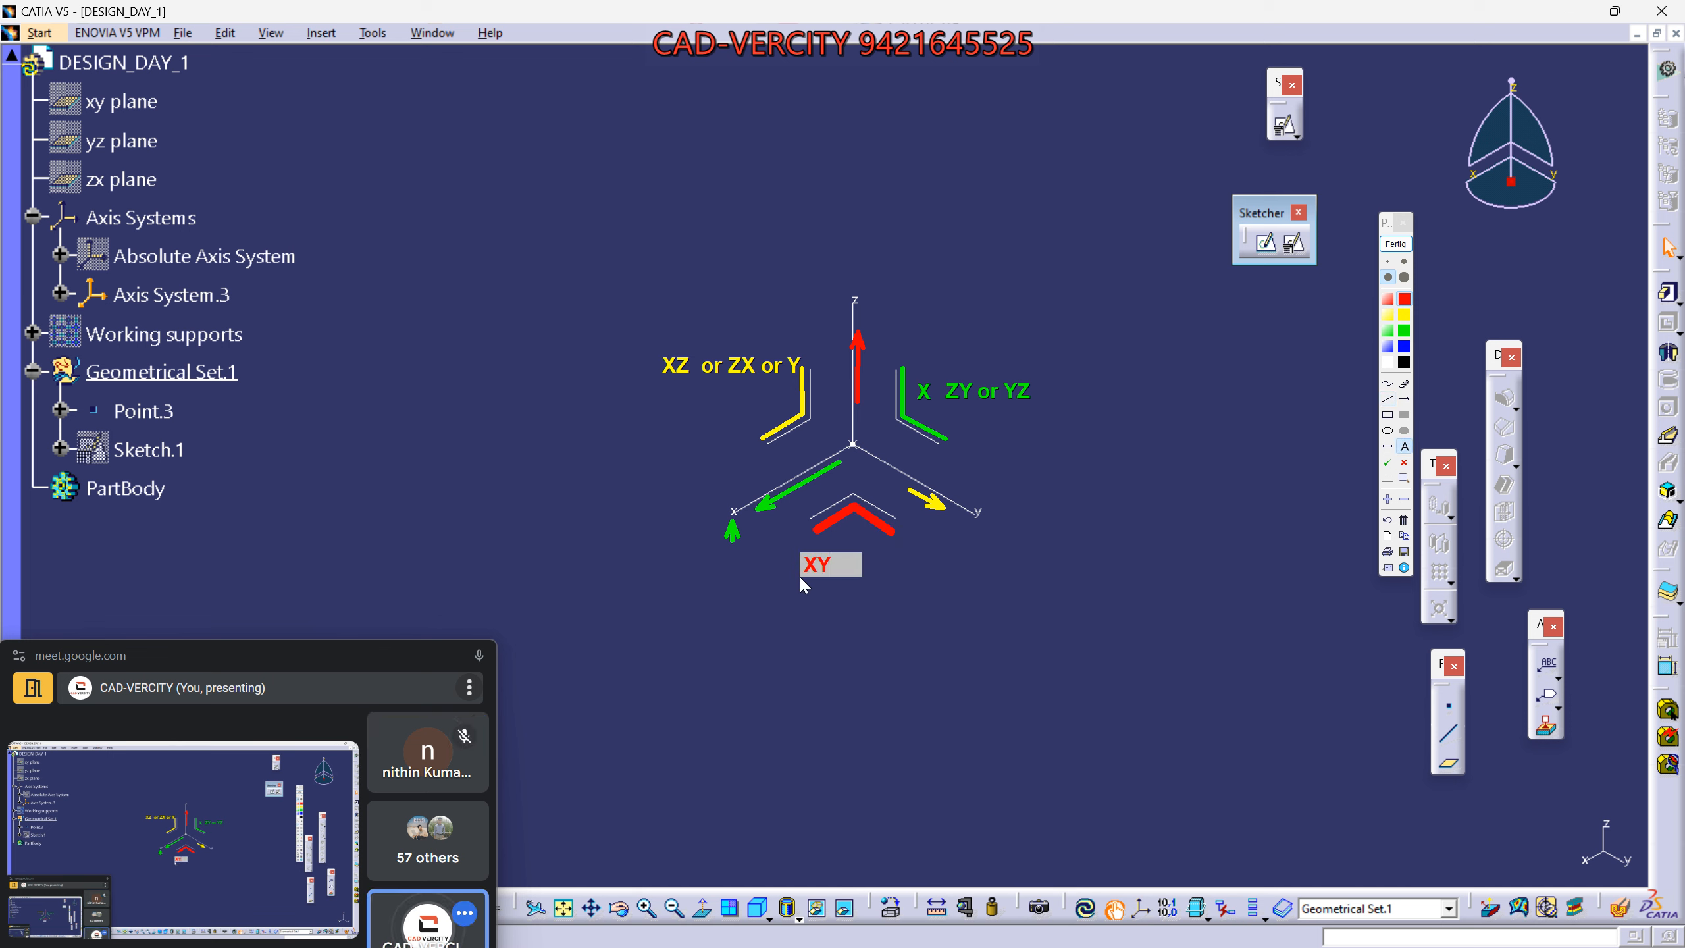
pyautogui.write(' or YX or Z')
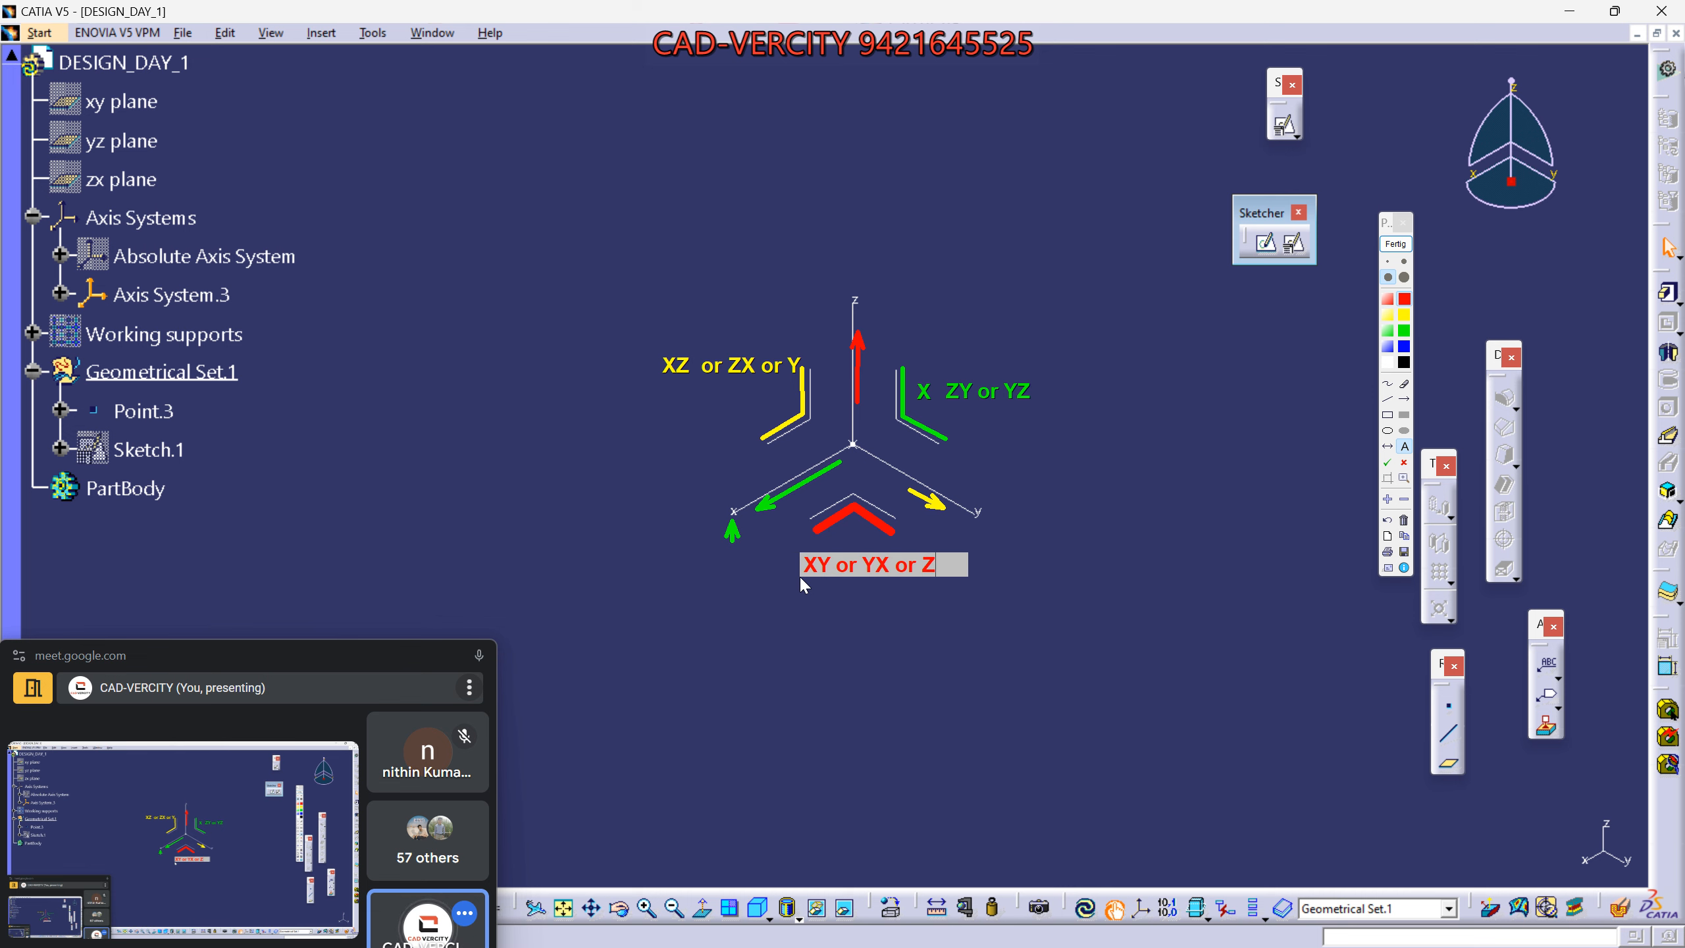
pyautogui.click(799, 574)
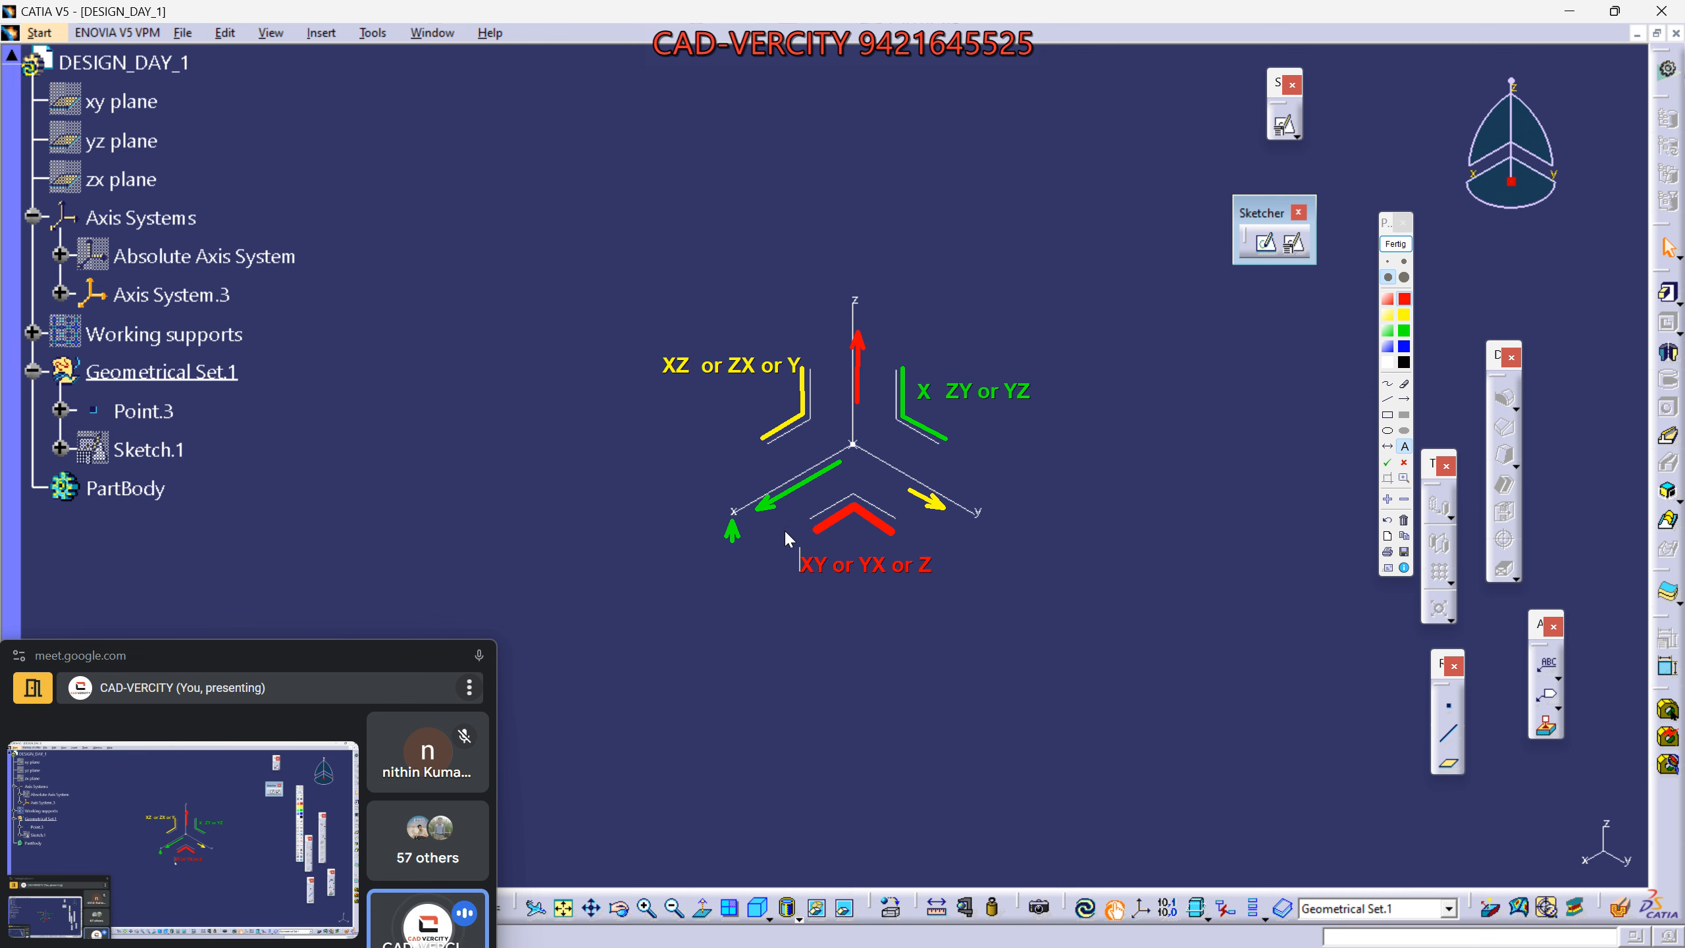
# Capture a screen snip of the annotated axis system and end the on-screen annotation.
pyautogui.press('super+shift+s')
pyautogui.moveTo(612, 221)
pyautogui.mouseDown()
pyautogui.moveTo(1194, 723)
pyautogui.moveTo(1107, 657)
pyautogui.mouseUp()
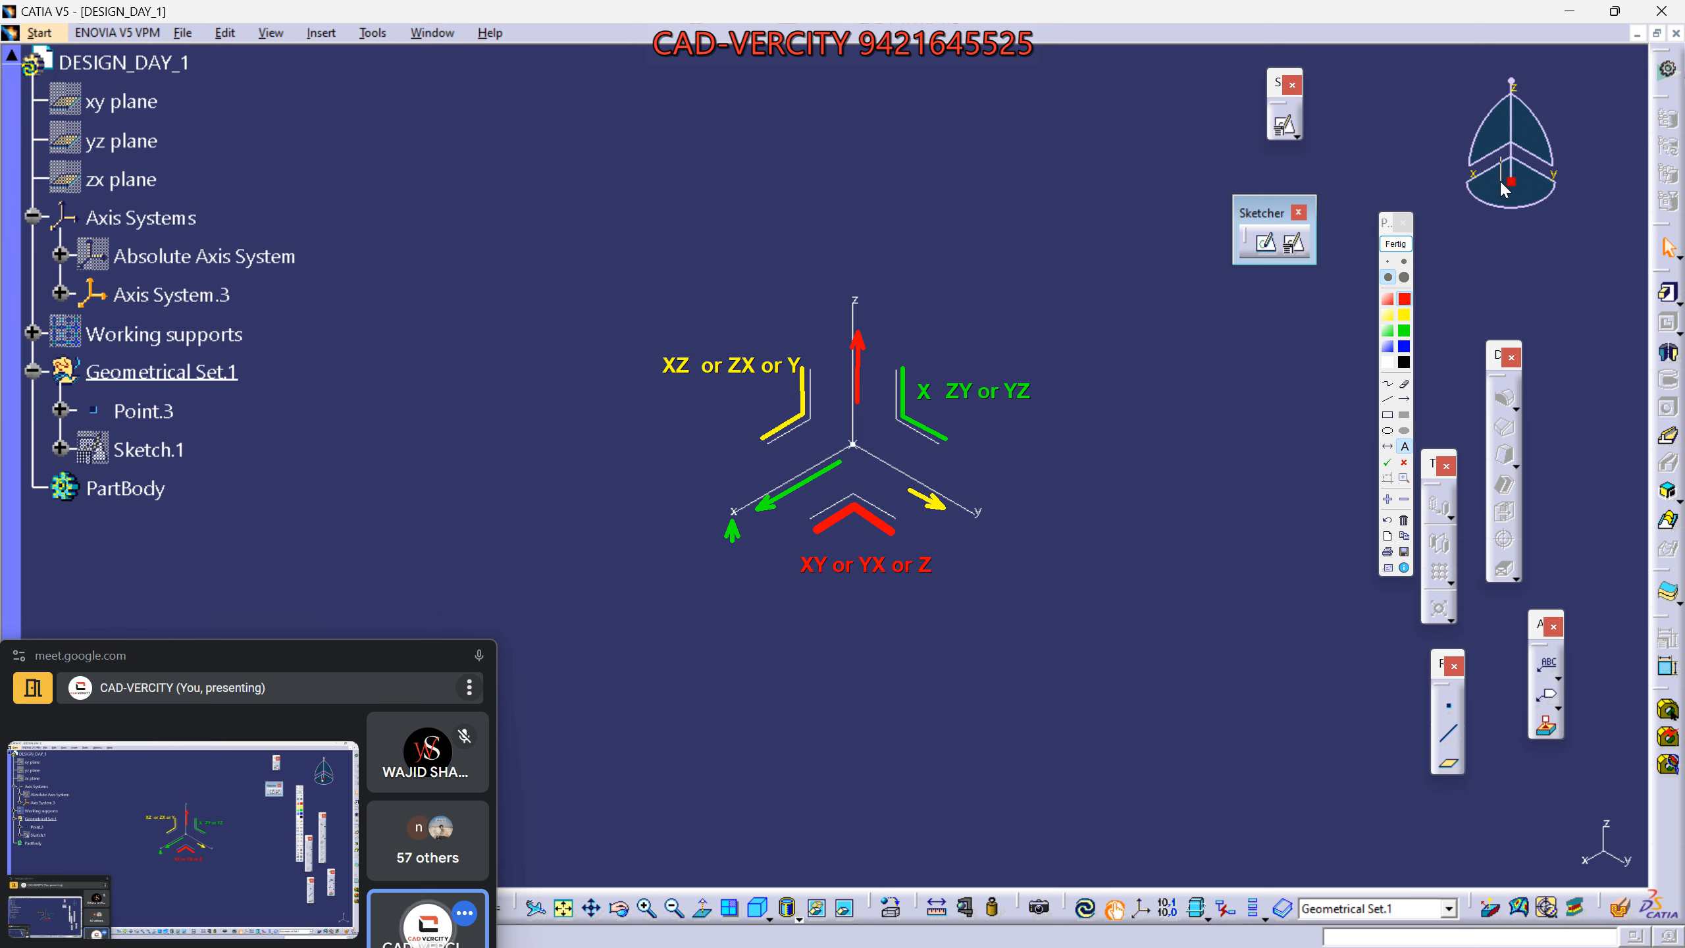
pyautogui.click(1395, 244)
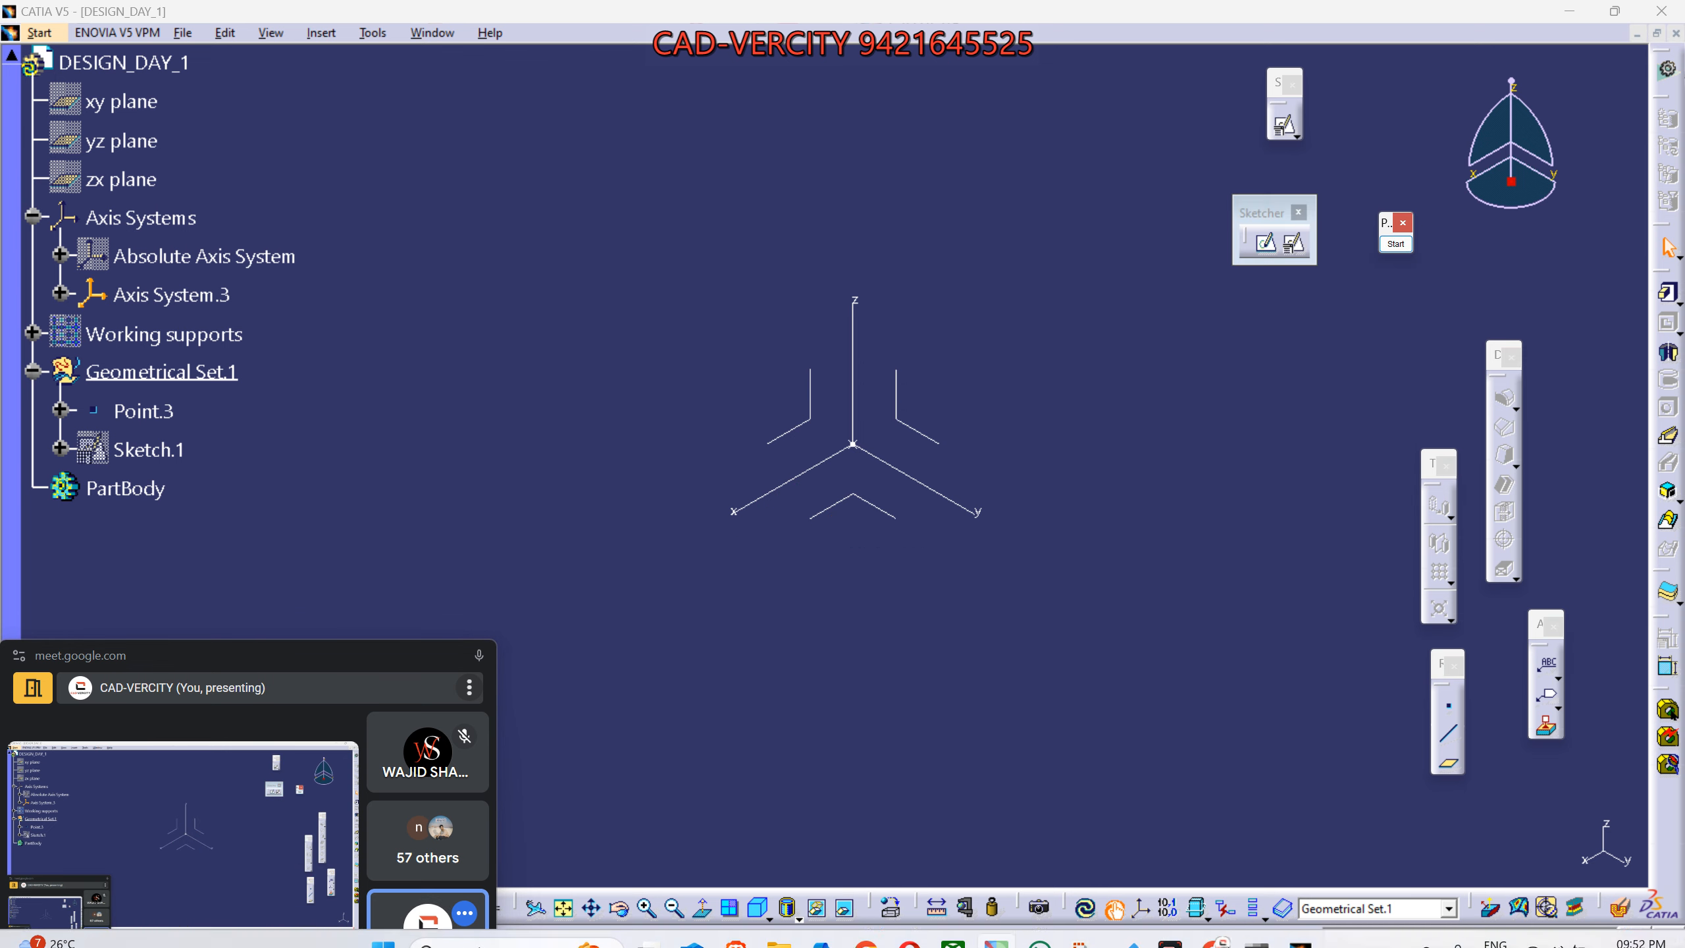
# Switch to WhatsApp Web, send the captured image to the 7 Days of CAD-VERCITY group, and return to CATIA.
pyautogui.moveTo(1213, 924)
pyautogui.click(1088, 856)
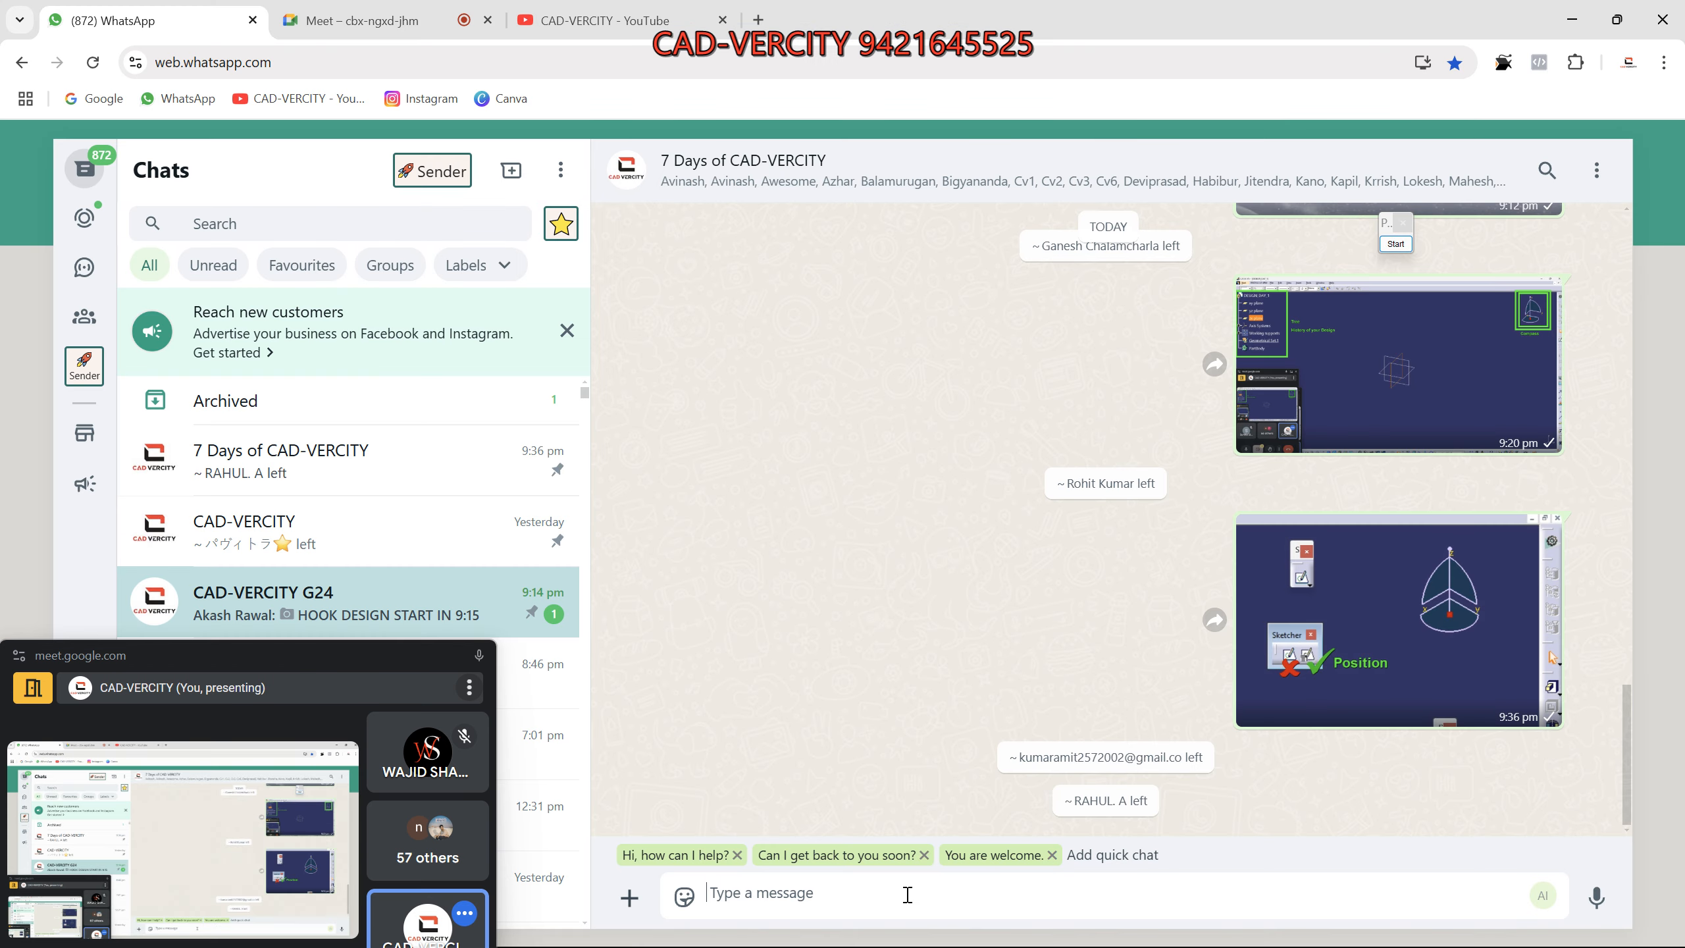
pyautogui.hotkey('ctrl', 'v')
pyautogui.press('Return')
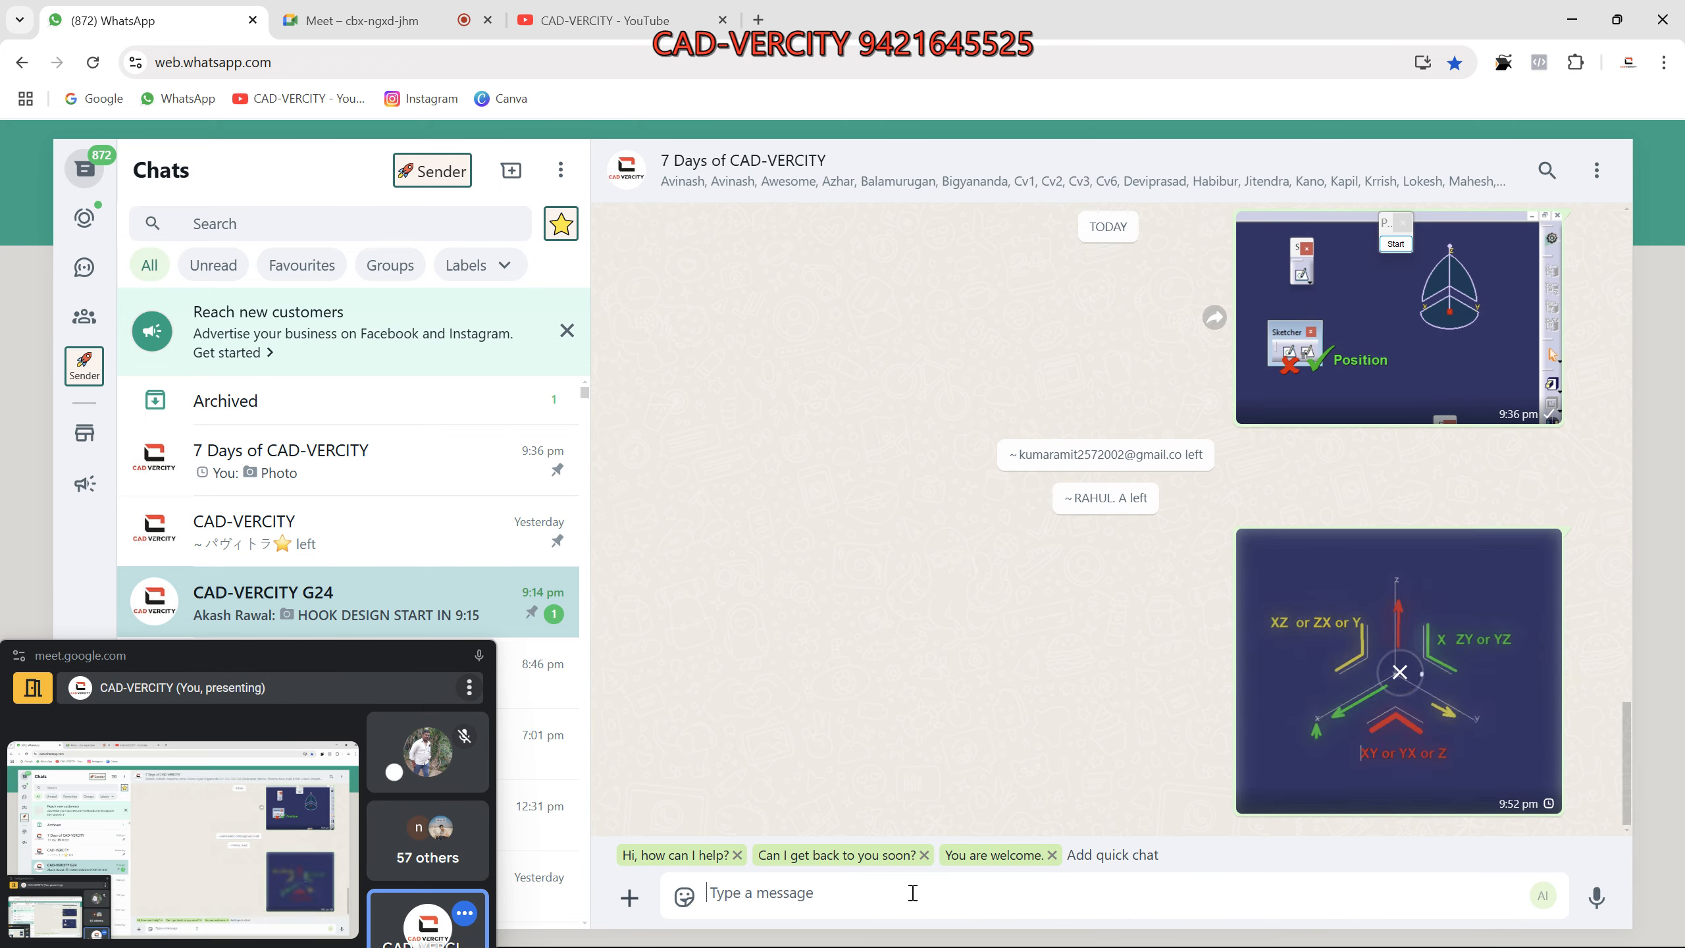
pyautogui.click(1571, 18)
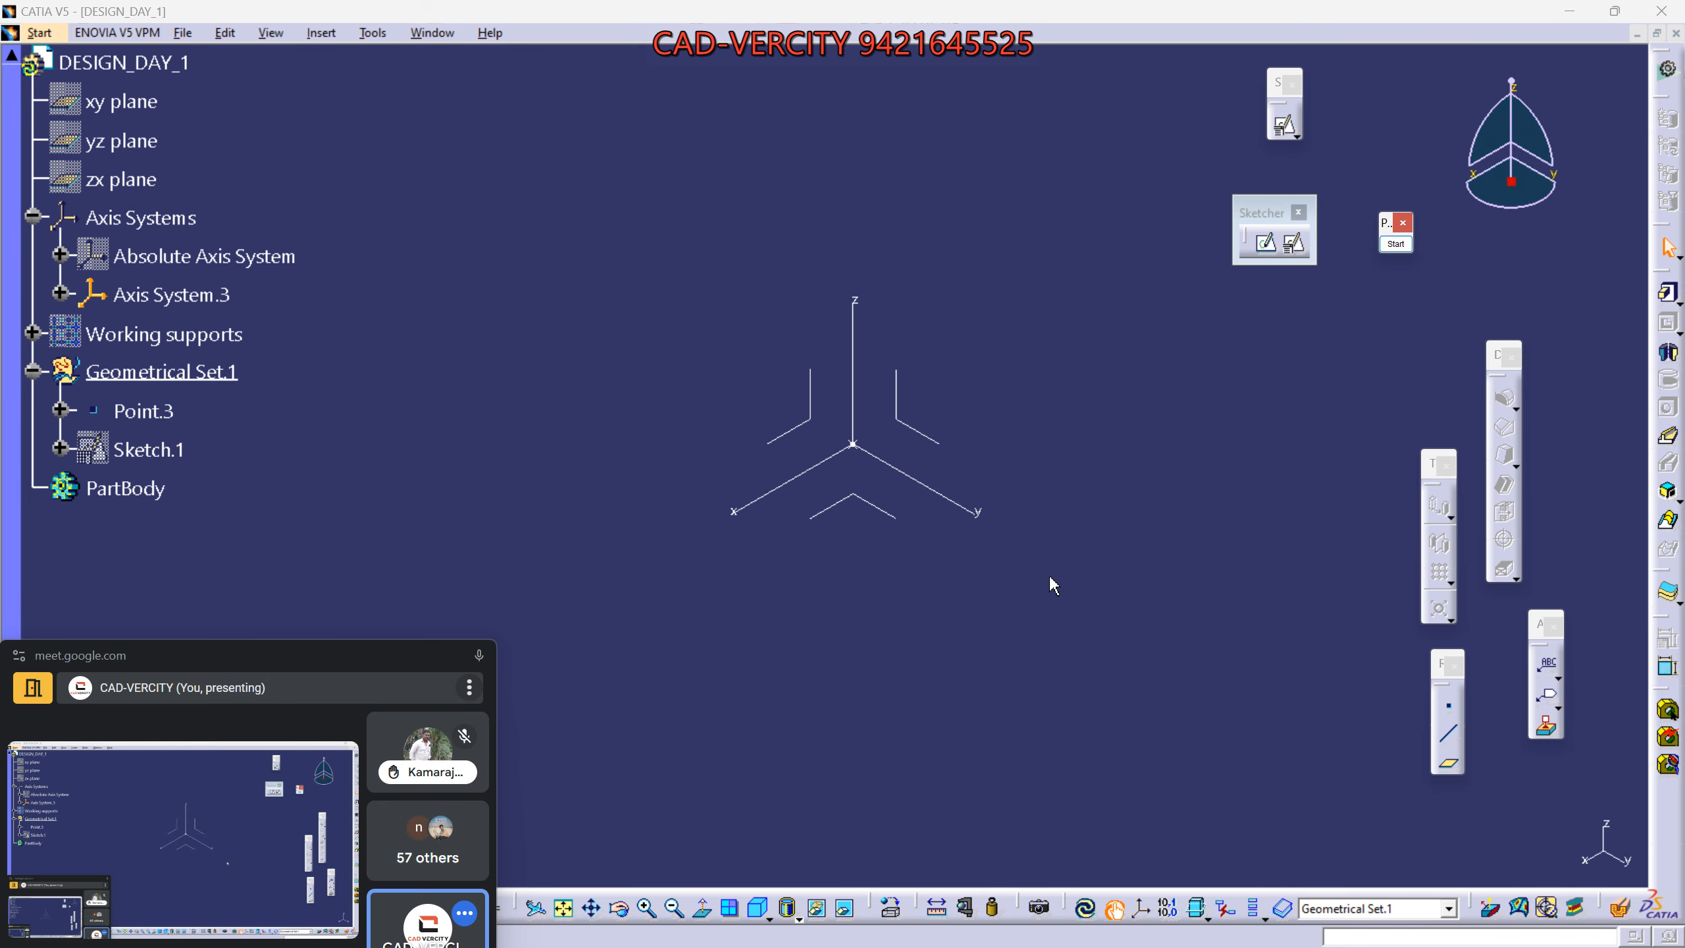
# Start a positioned sketch referenced to the YZ plane of Axis System.3.
pyautogui.click(1295, 245)
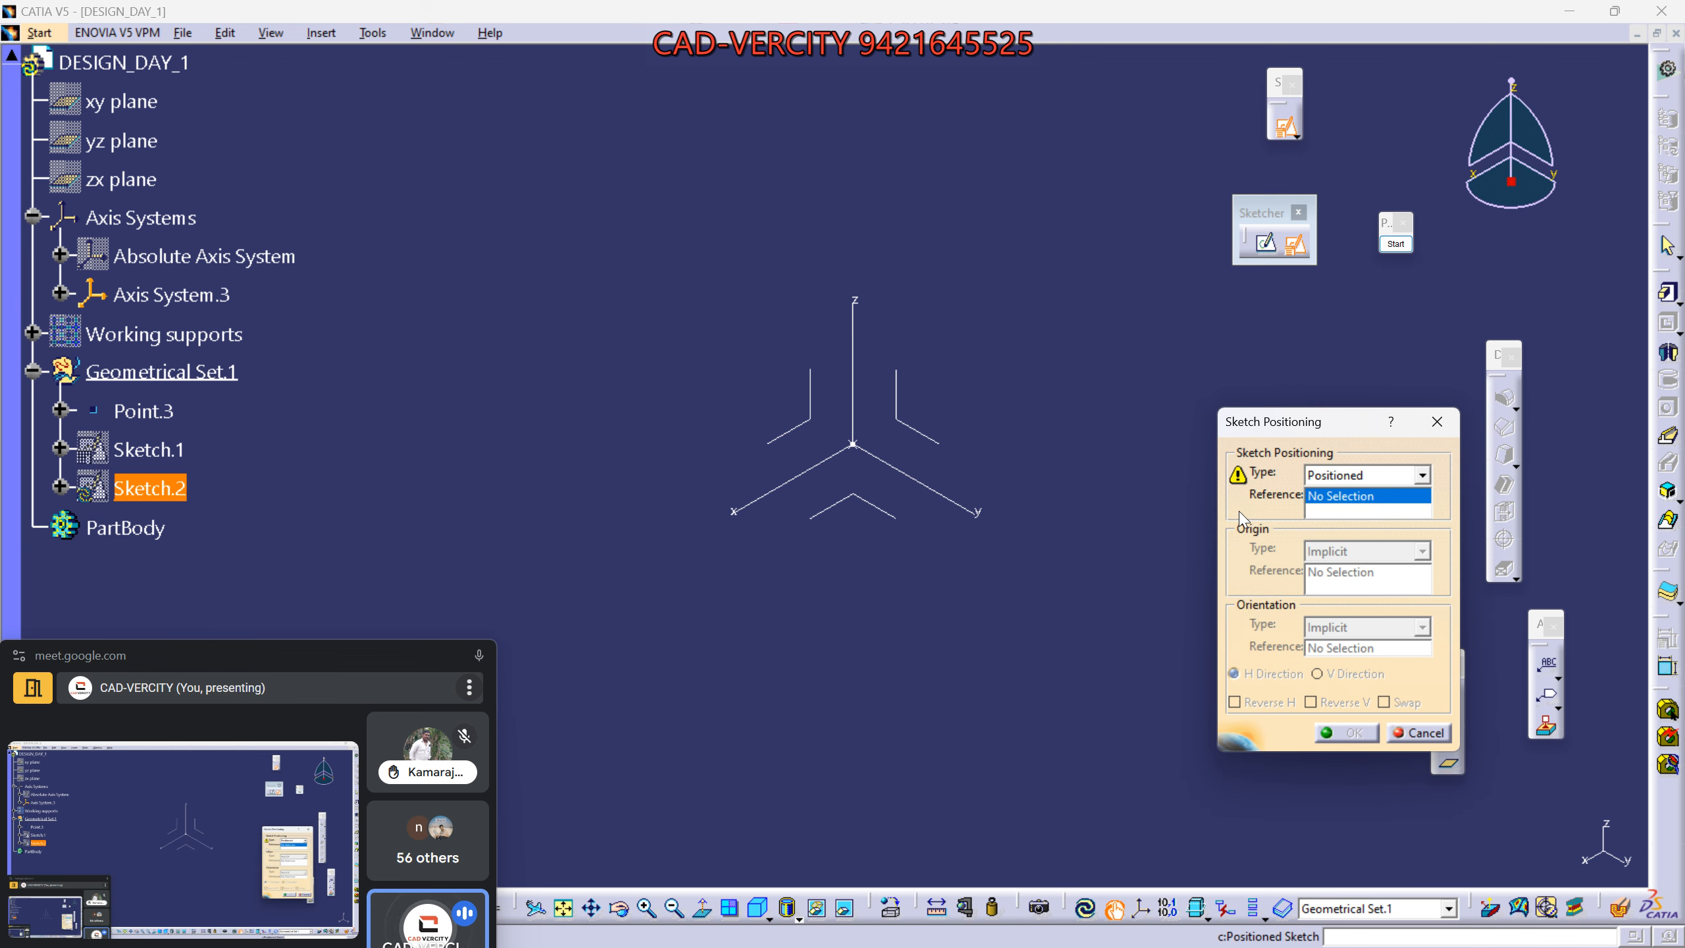
pyautogui.click(935, 442)
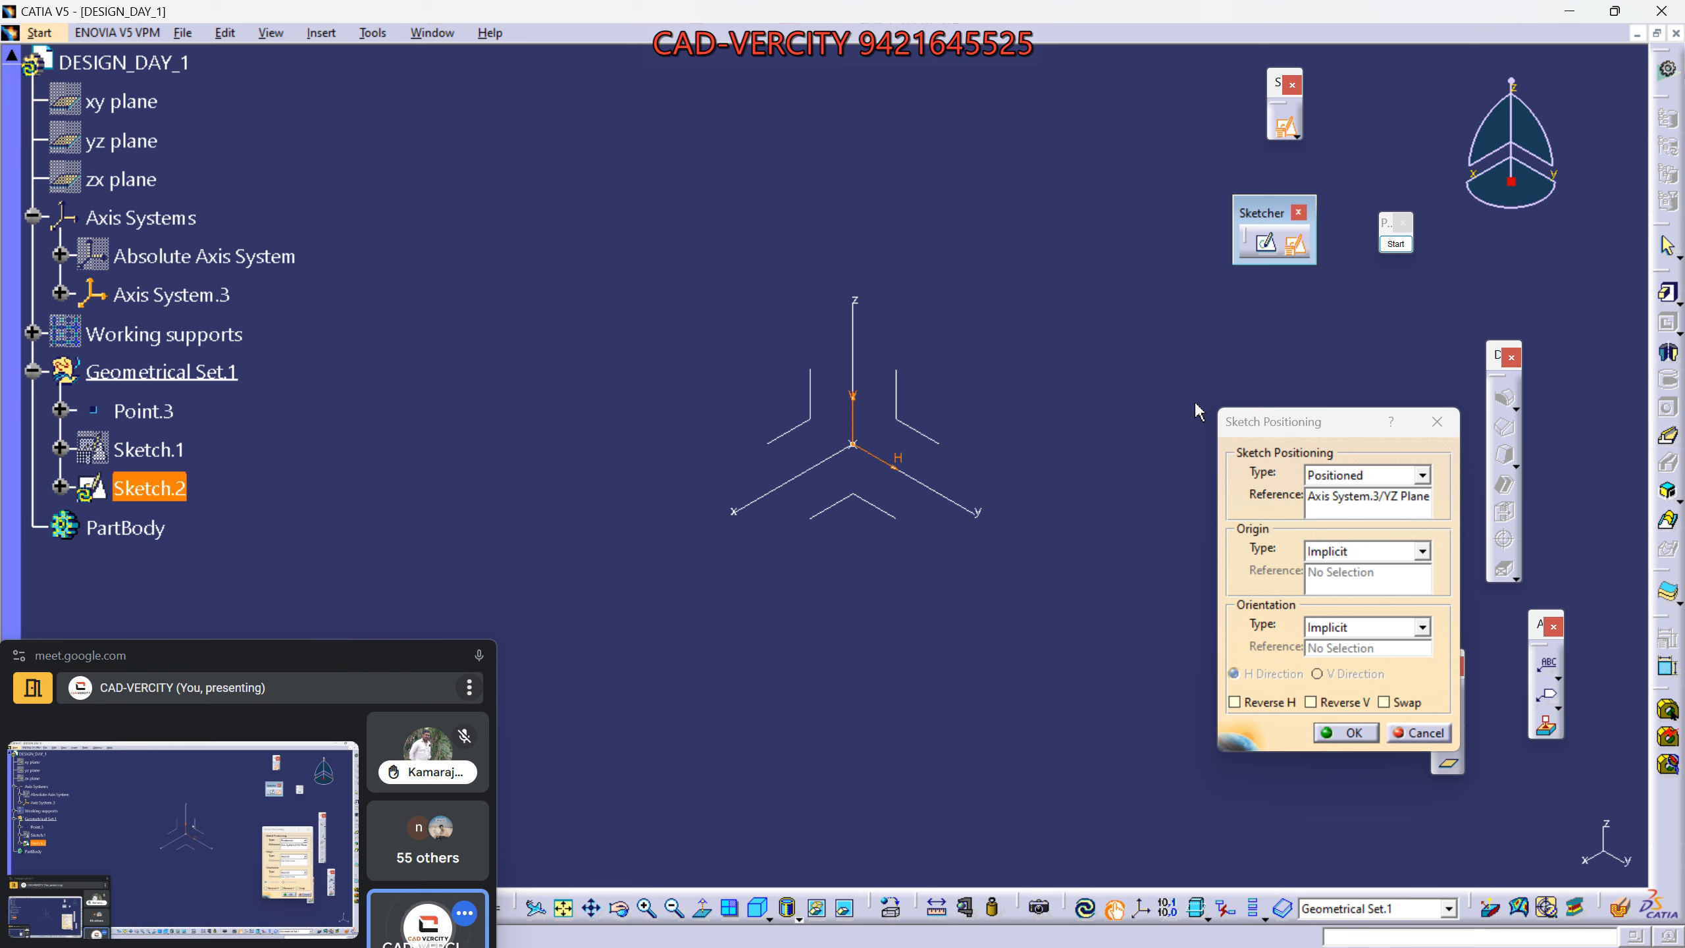
# Annotate the sketch's V axis with the red text "VT" and its H axis with "HZ".
pyautogui.click(1396, 243)
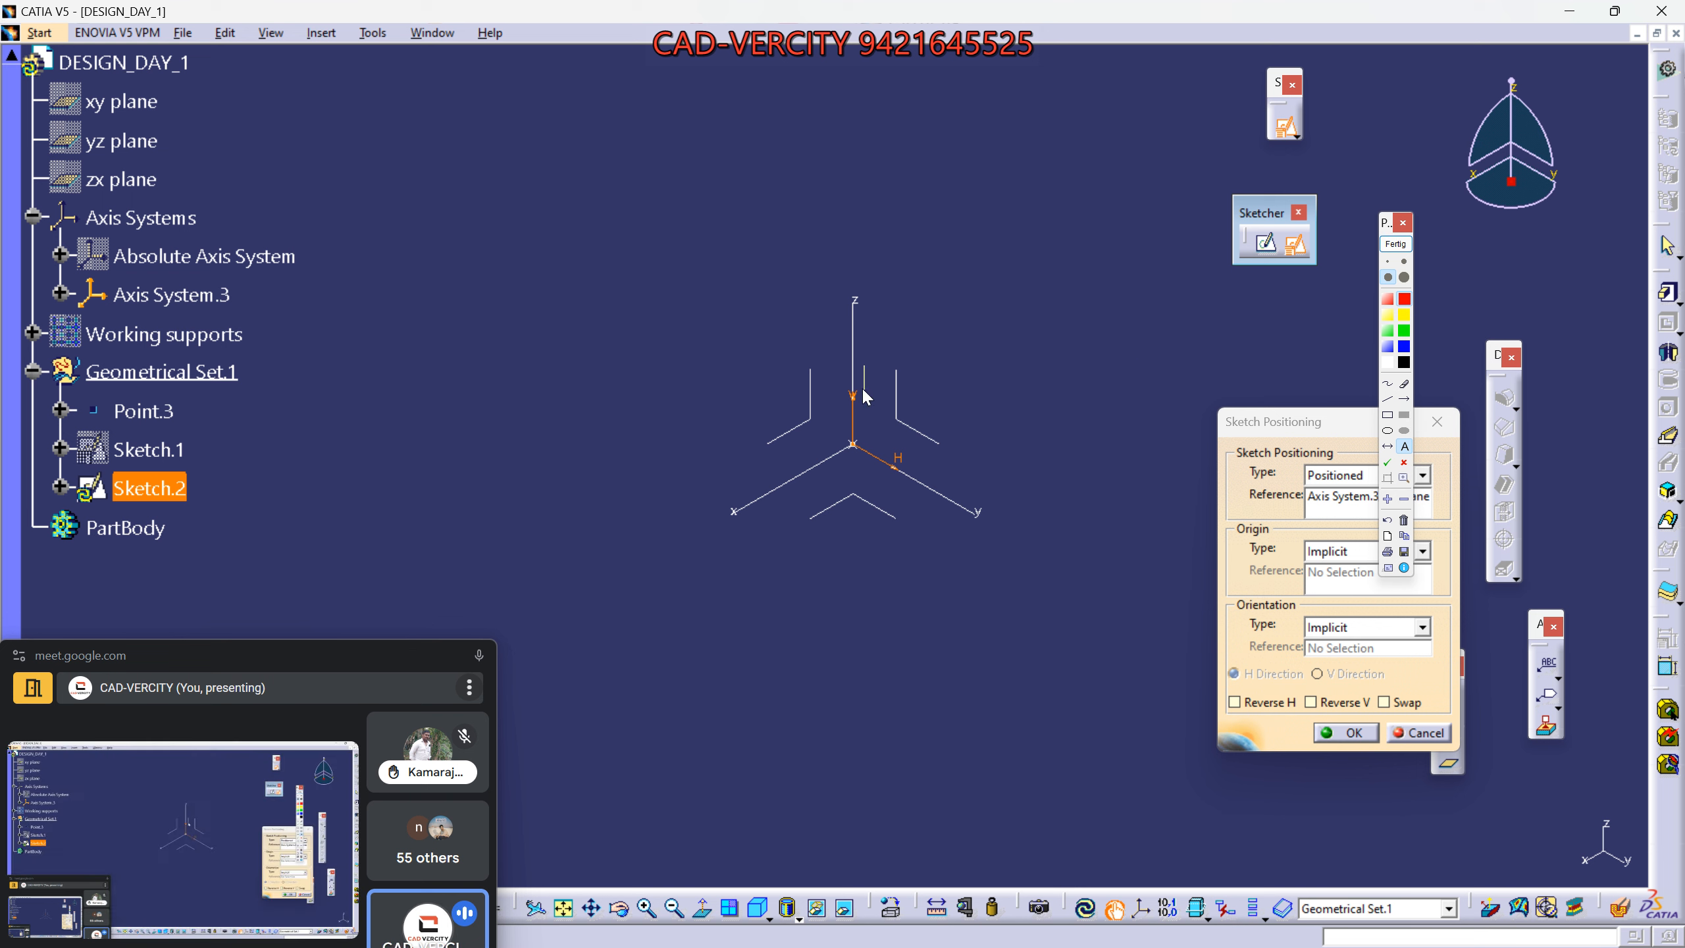
pyautogui.write('VT')
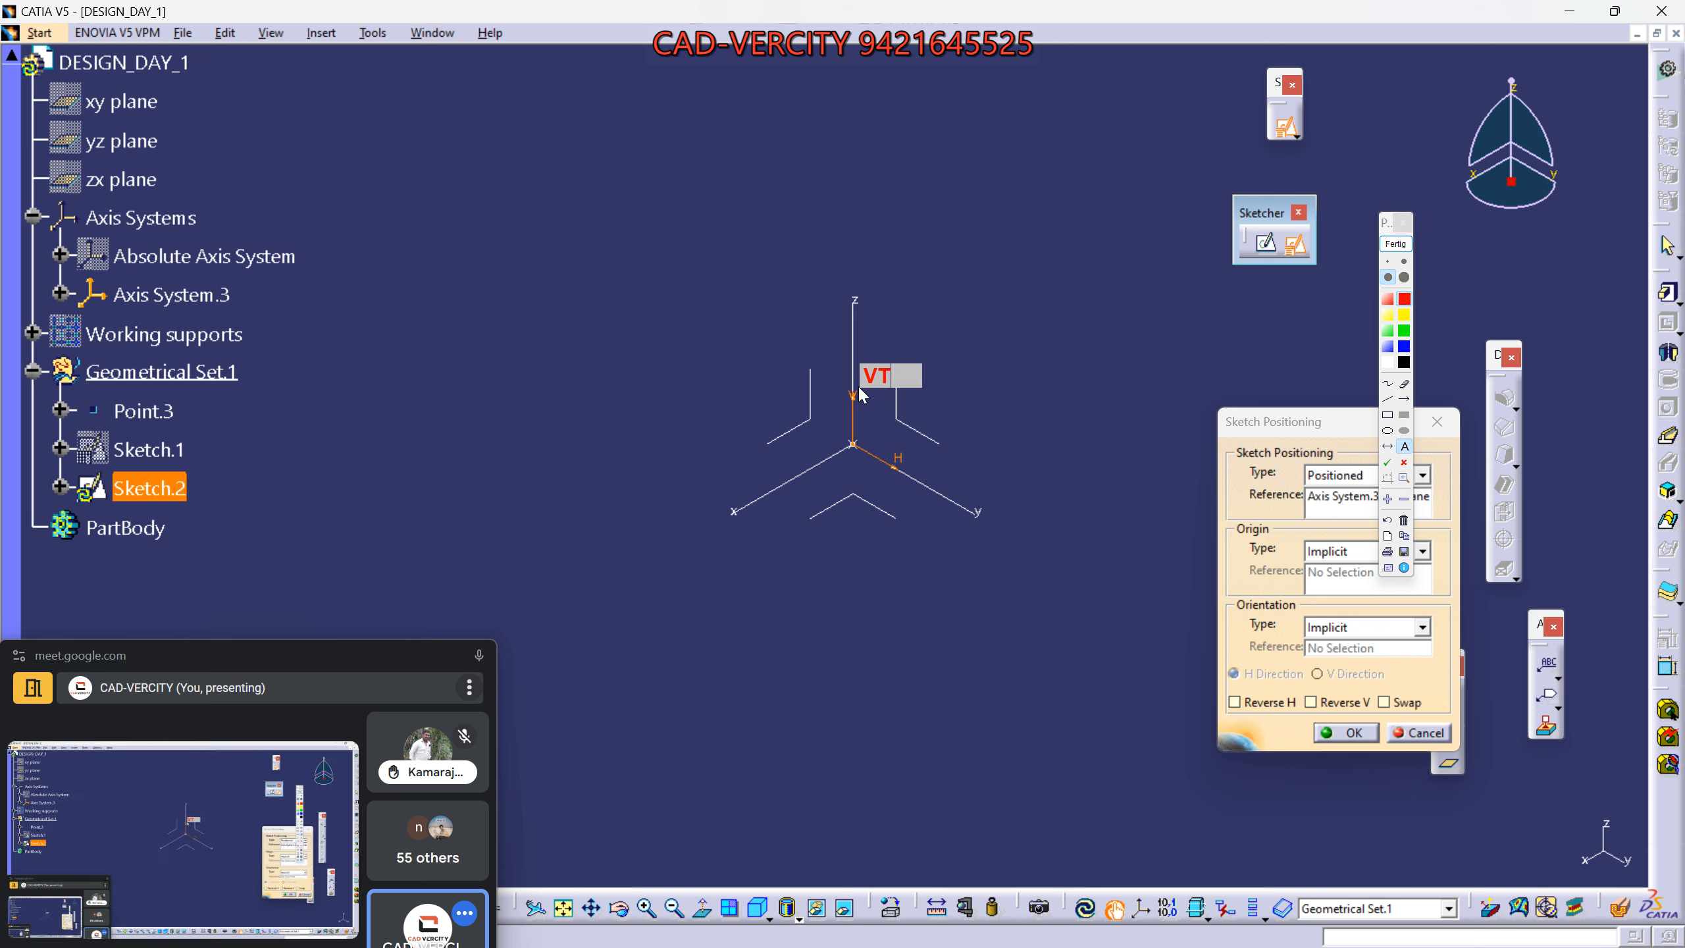
pyautogui.press('Return')
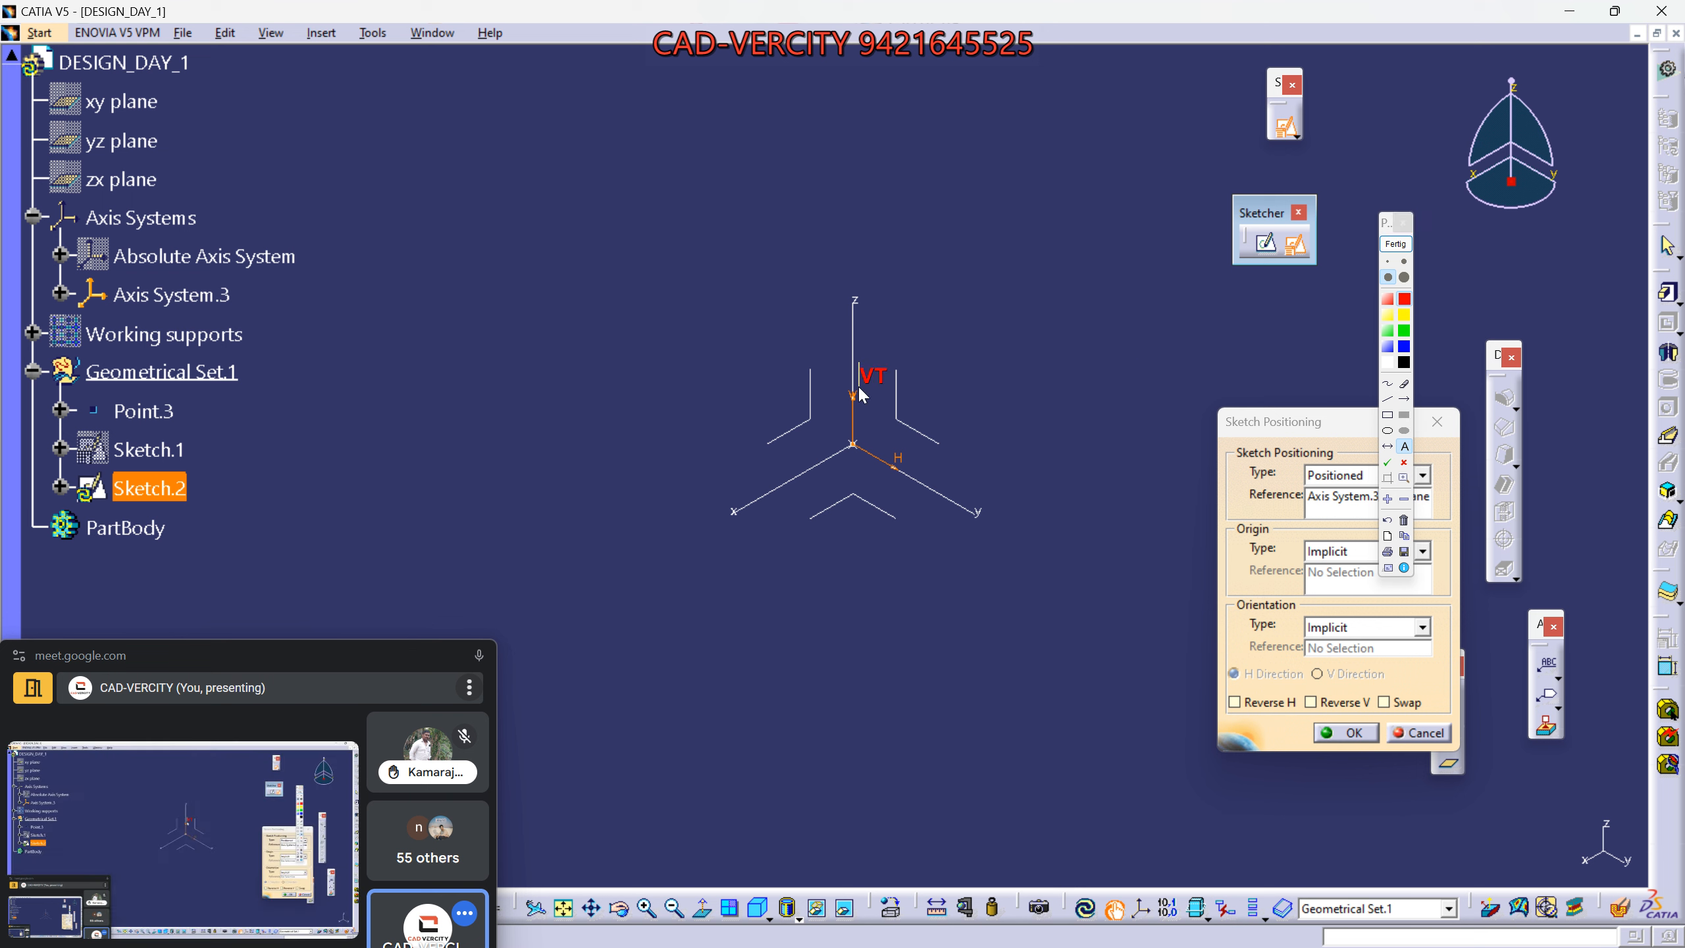
pyautogui.click(914, 478)
pyautogui.write('HZ')
pyautogui.press('Return')
# Capture a screen snip of the axis system with its H and V labels and end the on-screen annotation.
pyautogui.press('super+shift+s')
pyautogui.moveTo(670, 220)
pyautogui.mouseDown()
pyautogui.moveTo(983, 572)
pyautogui.moveTo(1065, 610)
pyautogui.mouseUp()
pyautogui.click(1393, 244)
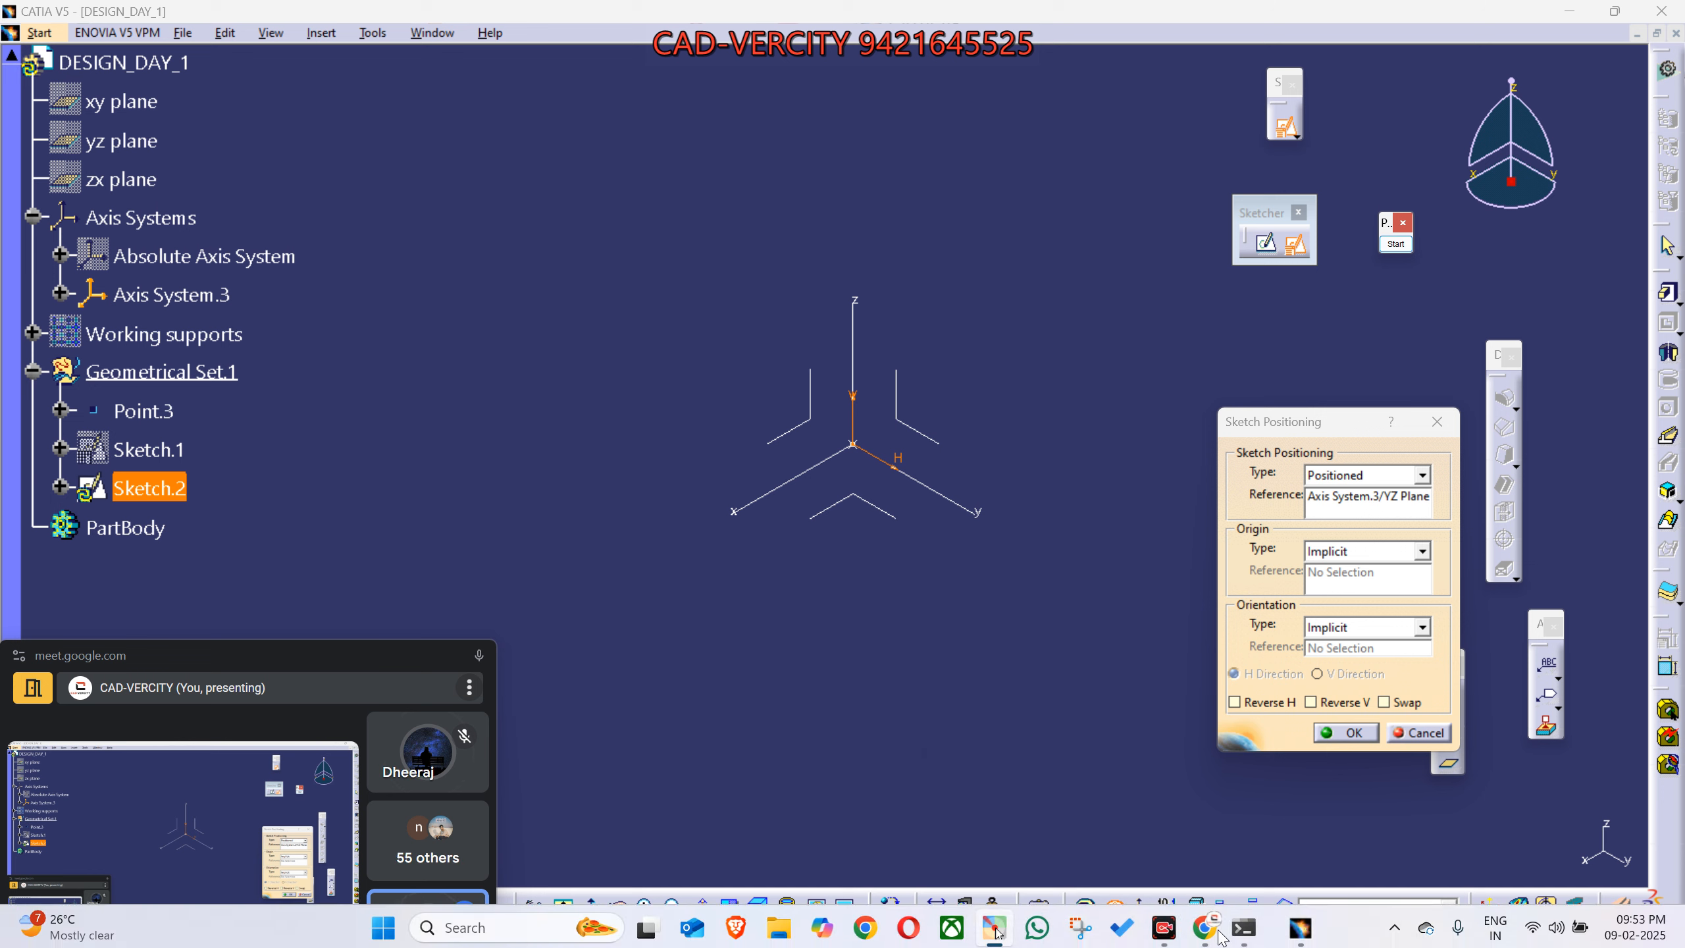
# Switch to WhatsApp Web, send the captured image to the 7 Days of CAD-VERCITY group, and return to CATIA.
pyautogui.moveTo(1216, 928)
pyautogui.click(962, 900)
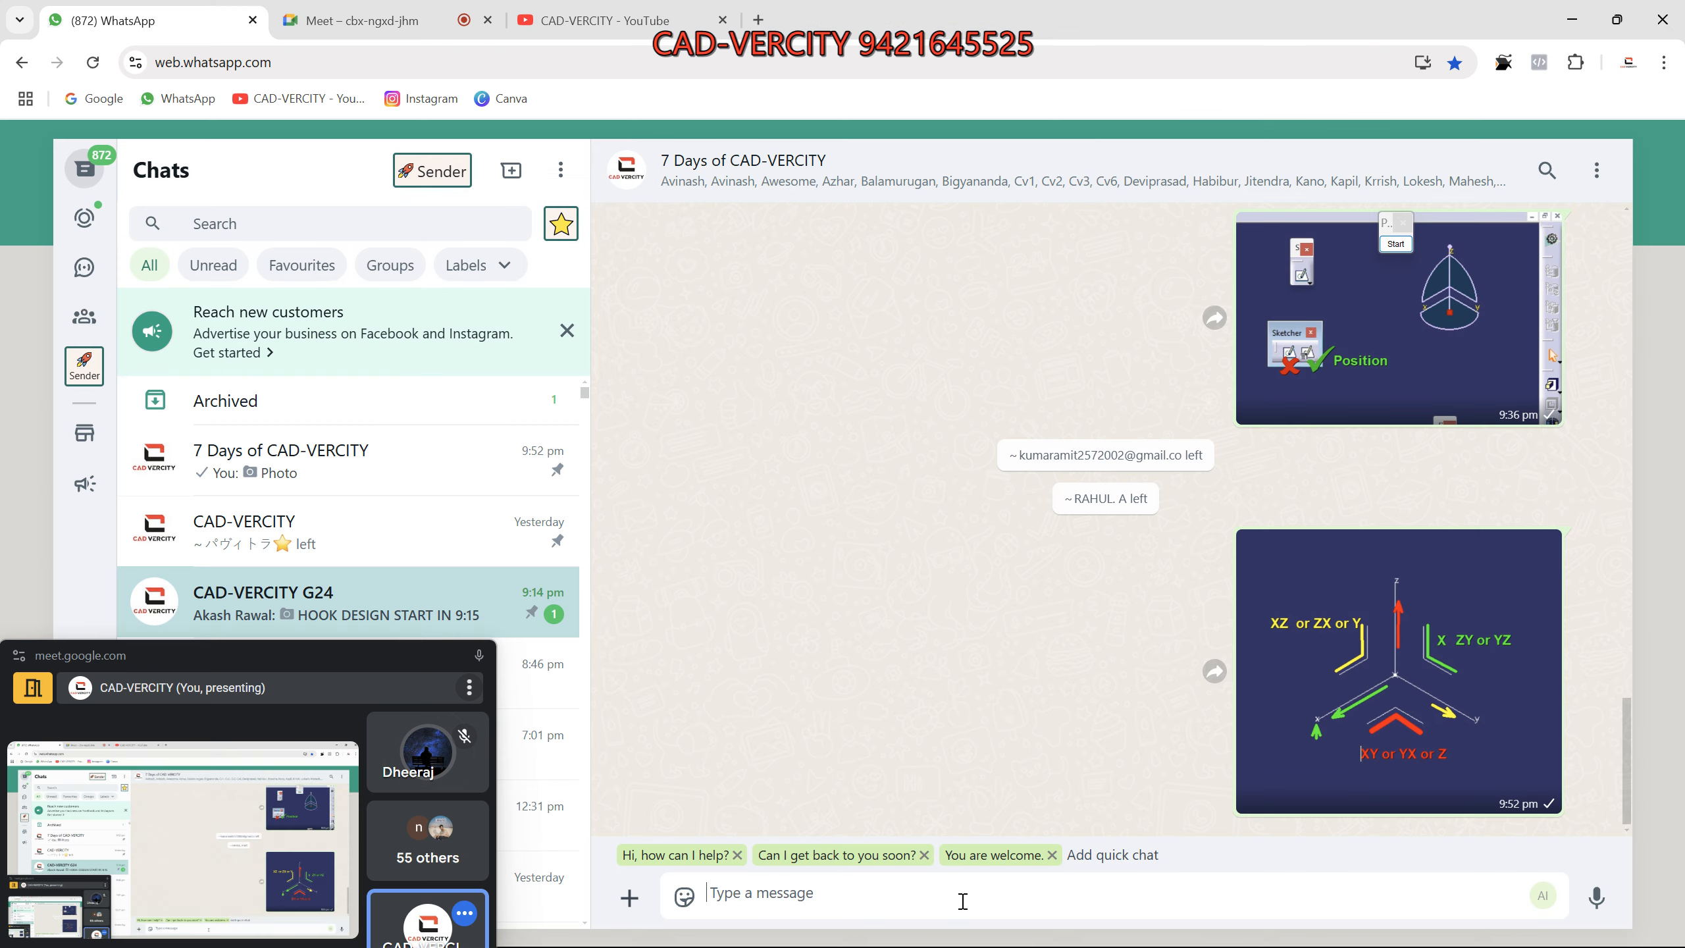
pyautogui.hotkey('ctrl', 'v')
pyautogui.press('Return')
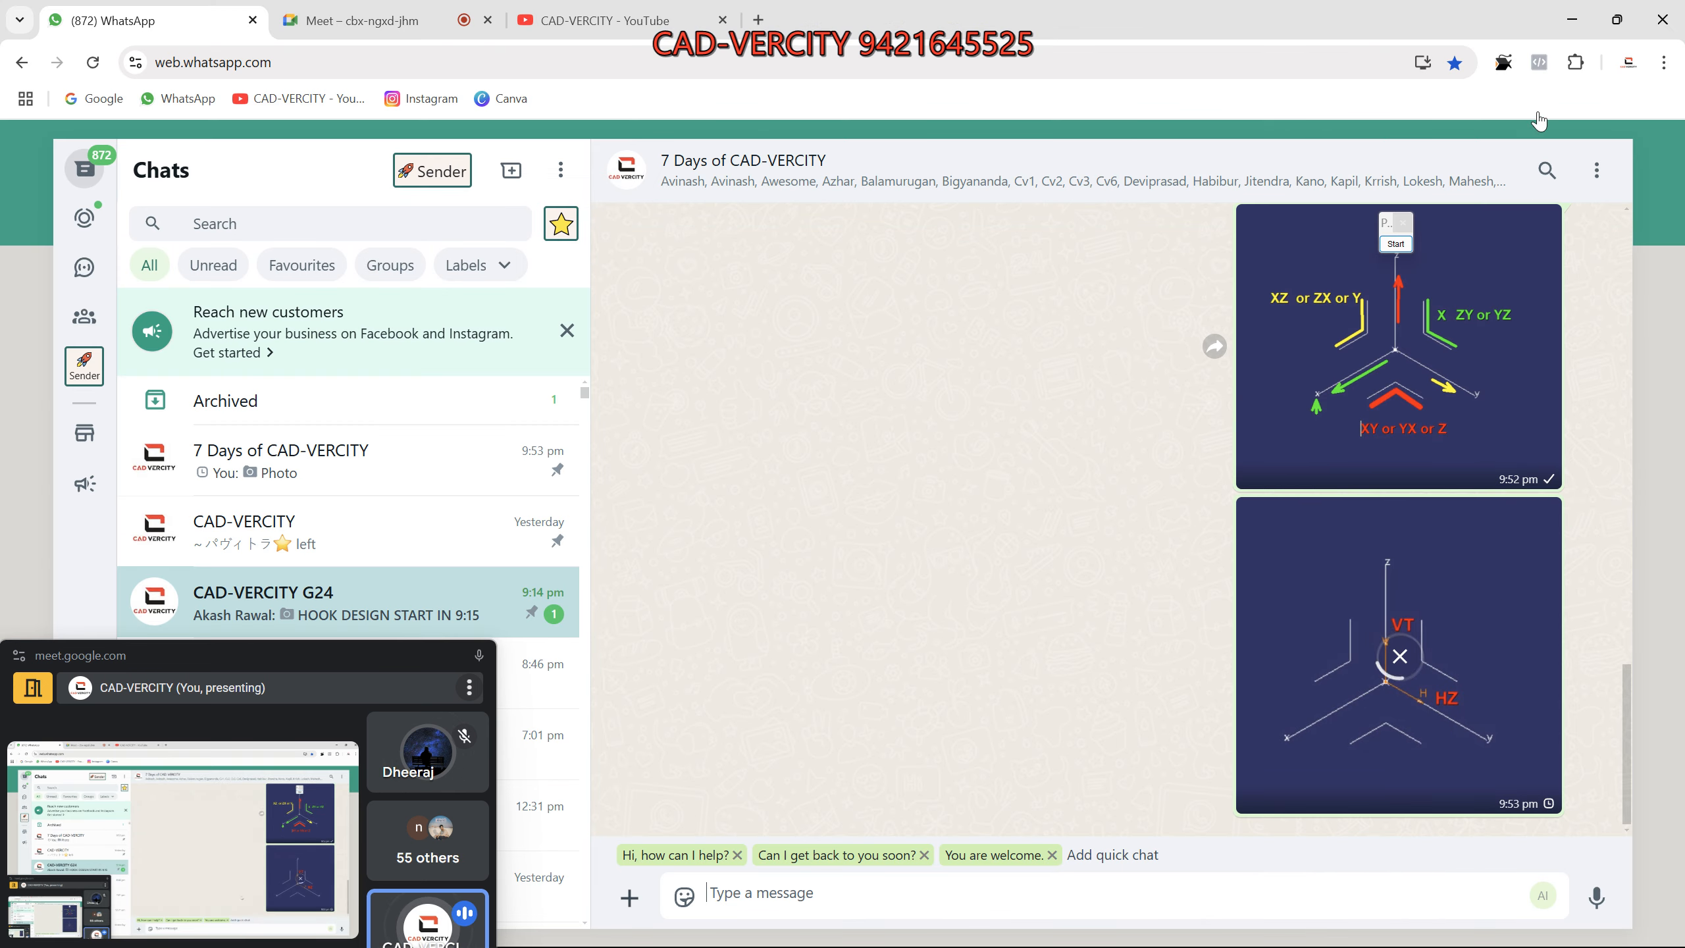
pyautogui.click(1571, 20)
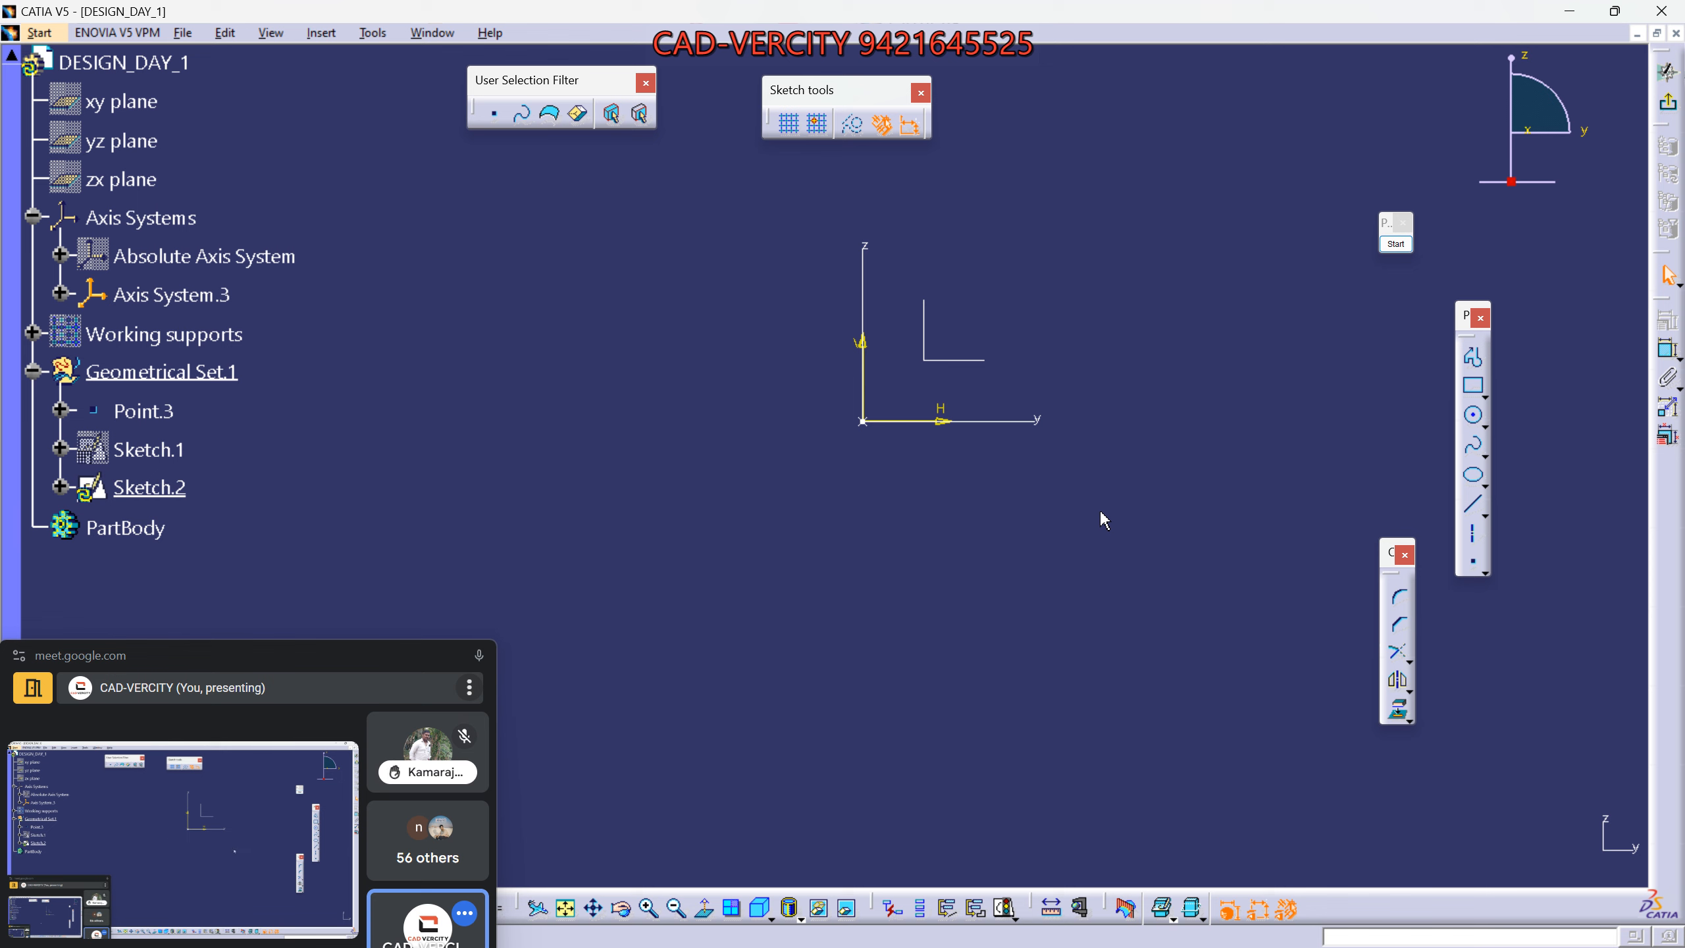
pyautogui.moveTo(1099, 508); pyautogui.dragTo(1031, 602, button='middle')
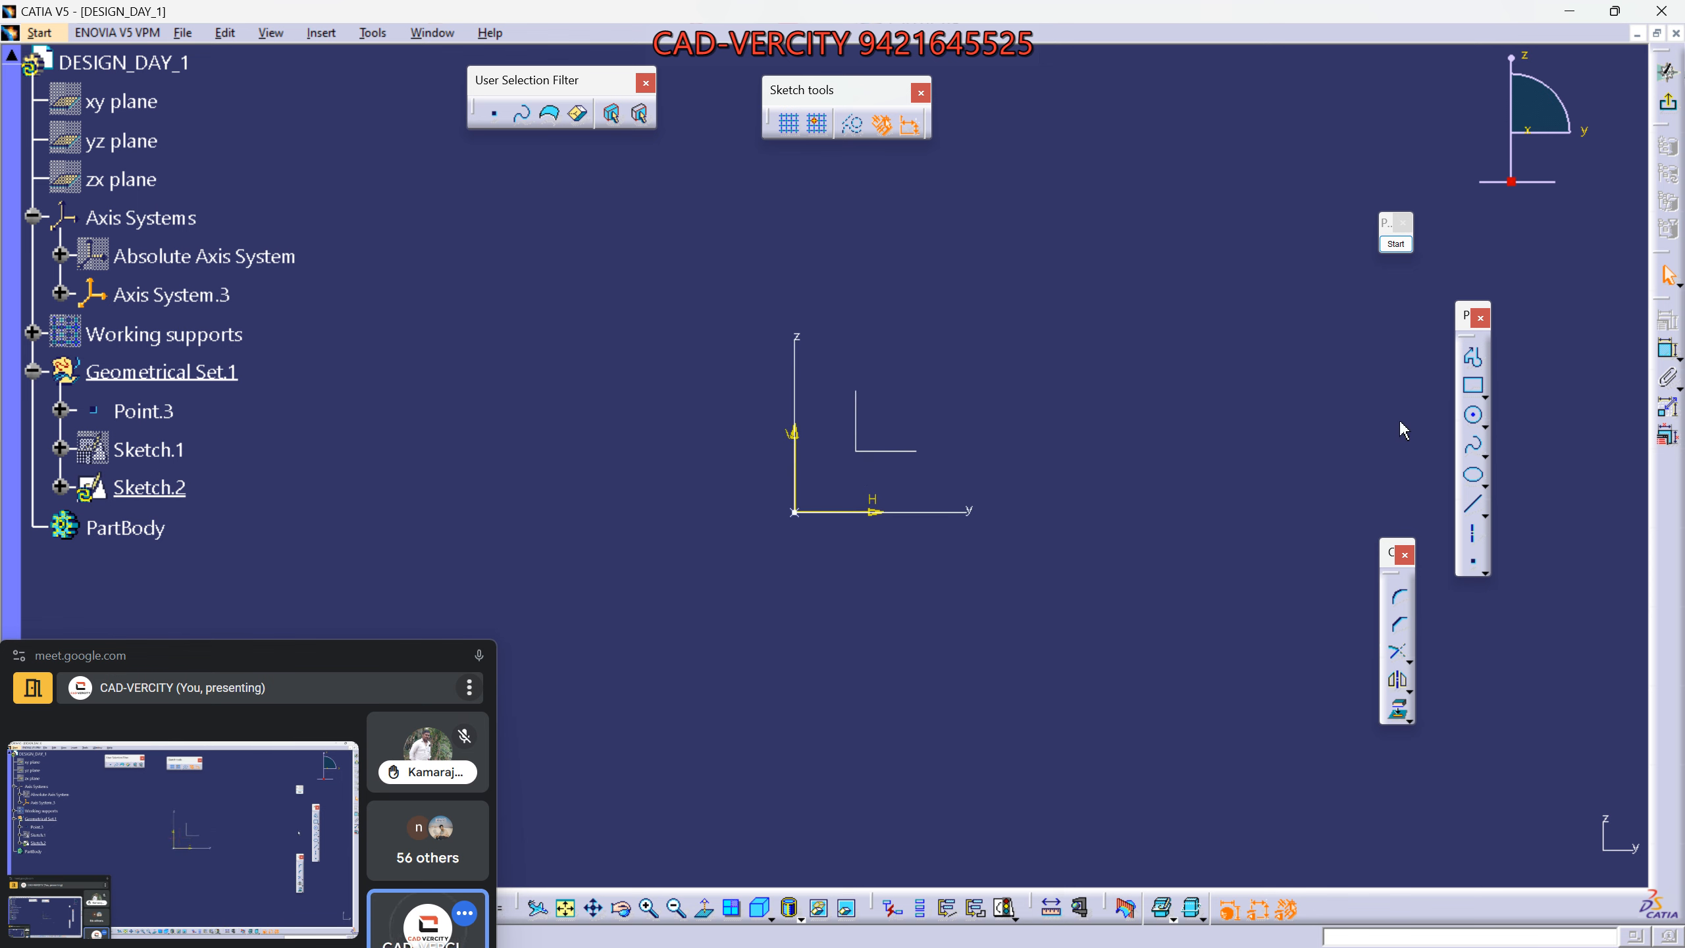
pyautogui.moveTo(1463, 330)
pyautogui.mouseDown()
pyautogui.moveTo(1437, 274)
pyautogui.moveTo(1301, 167)
pyautogui.mouseUp()
pyautogui.click(874, 451)
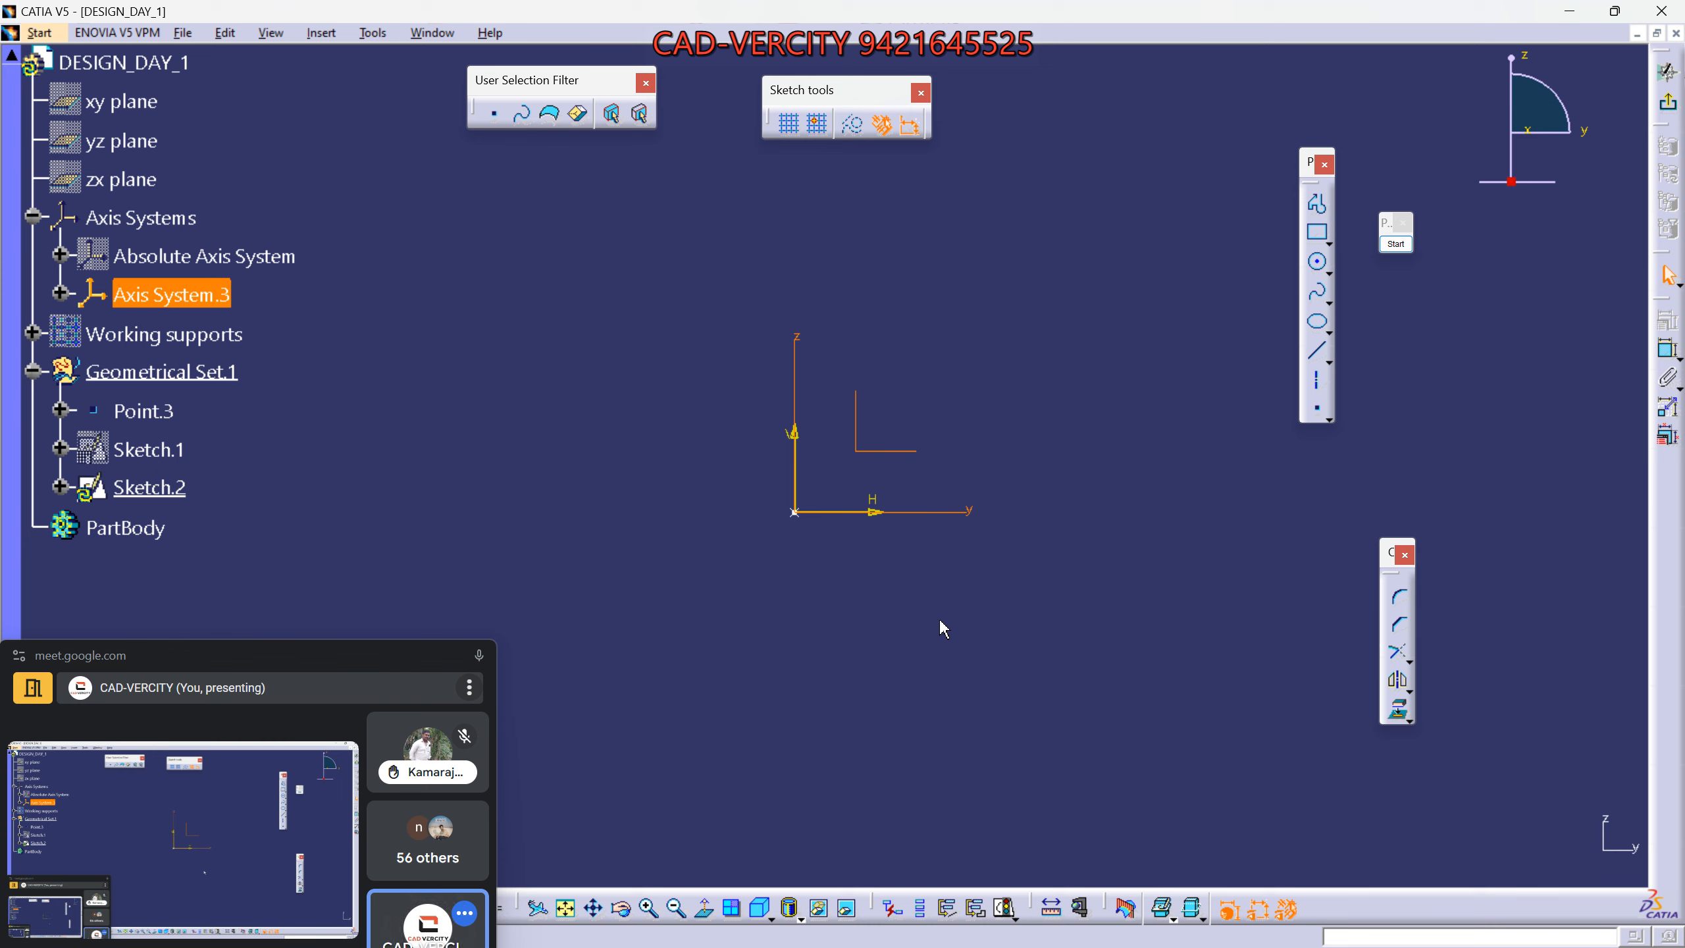
pyautogui.click(968, 561)
pyautogui.click(892, 453)
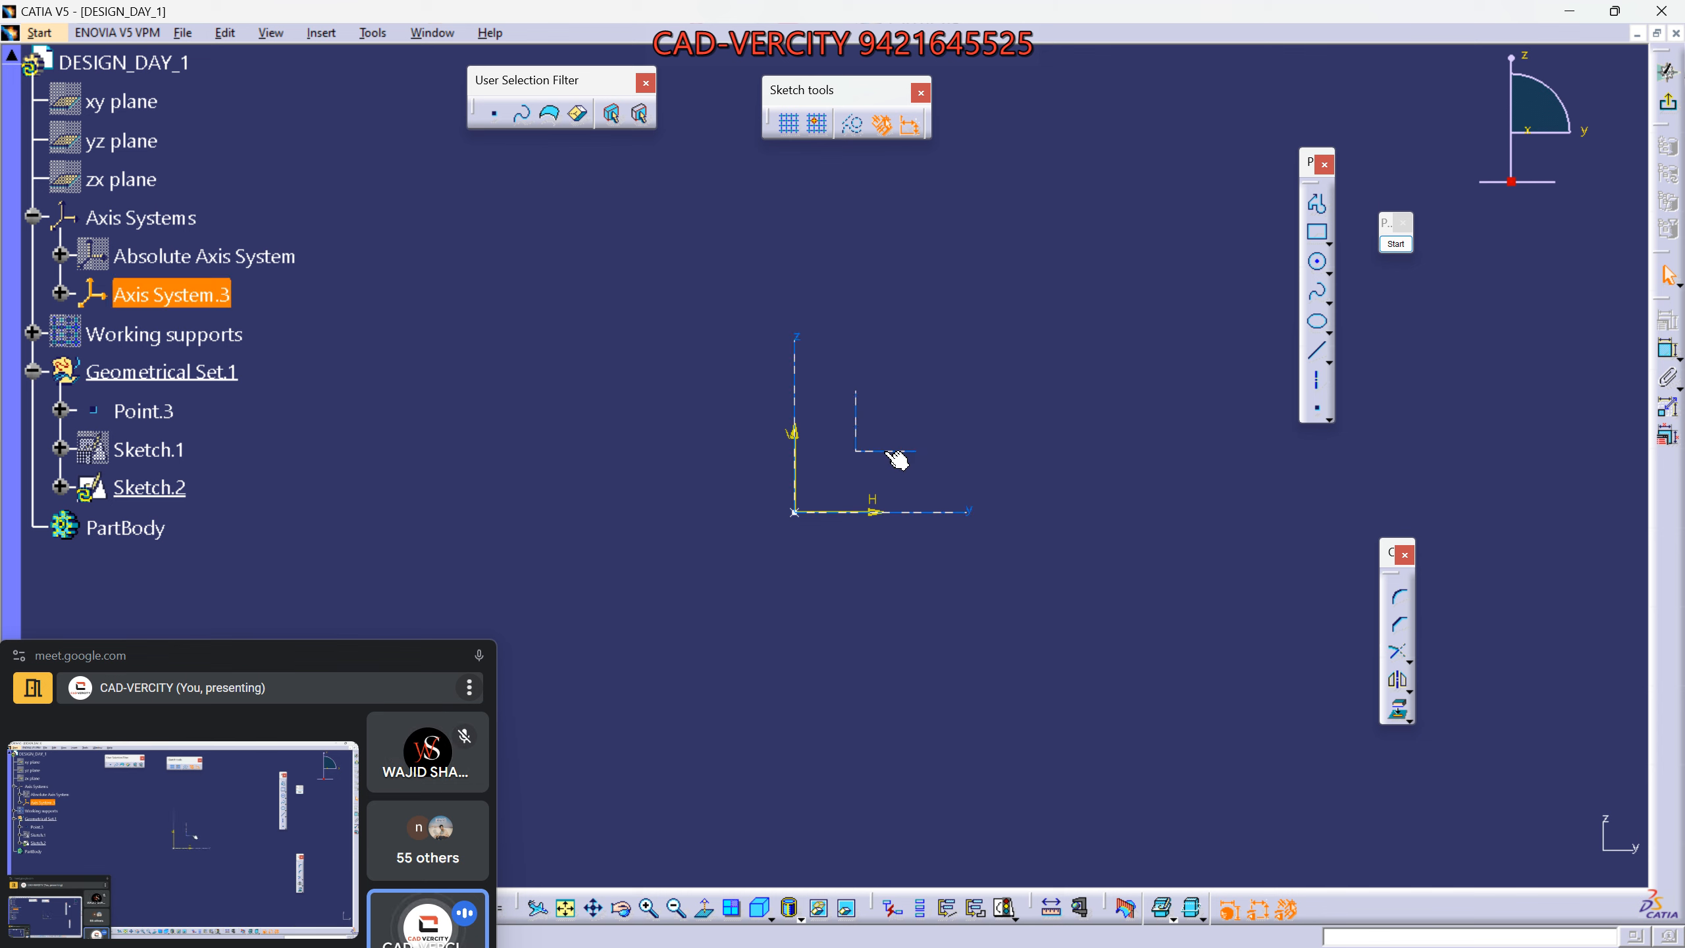
pyautogui.click(1115, 644)
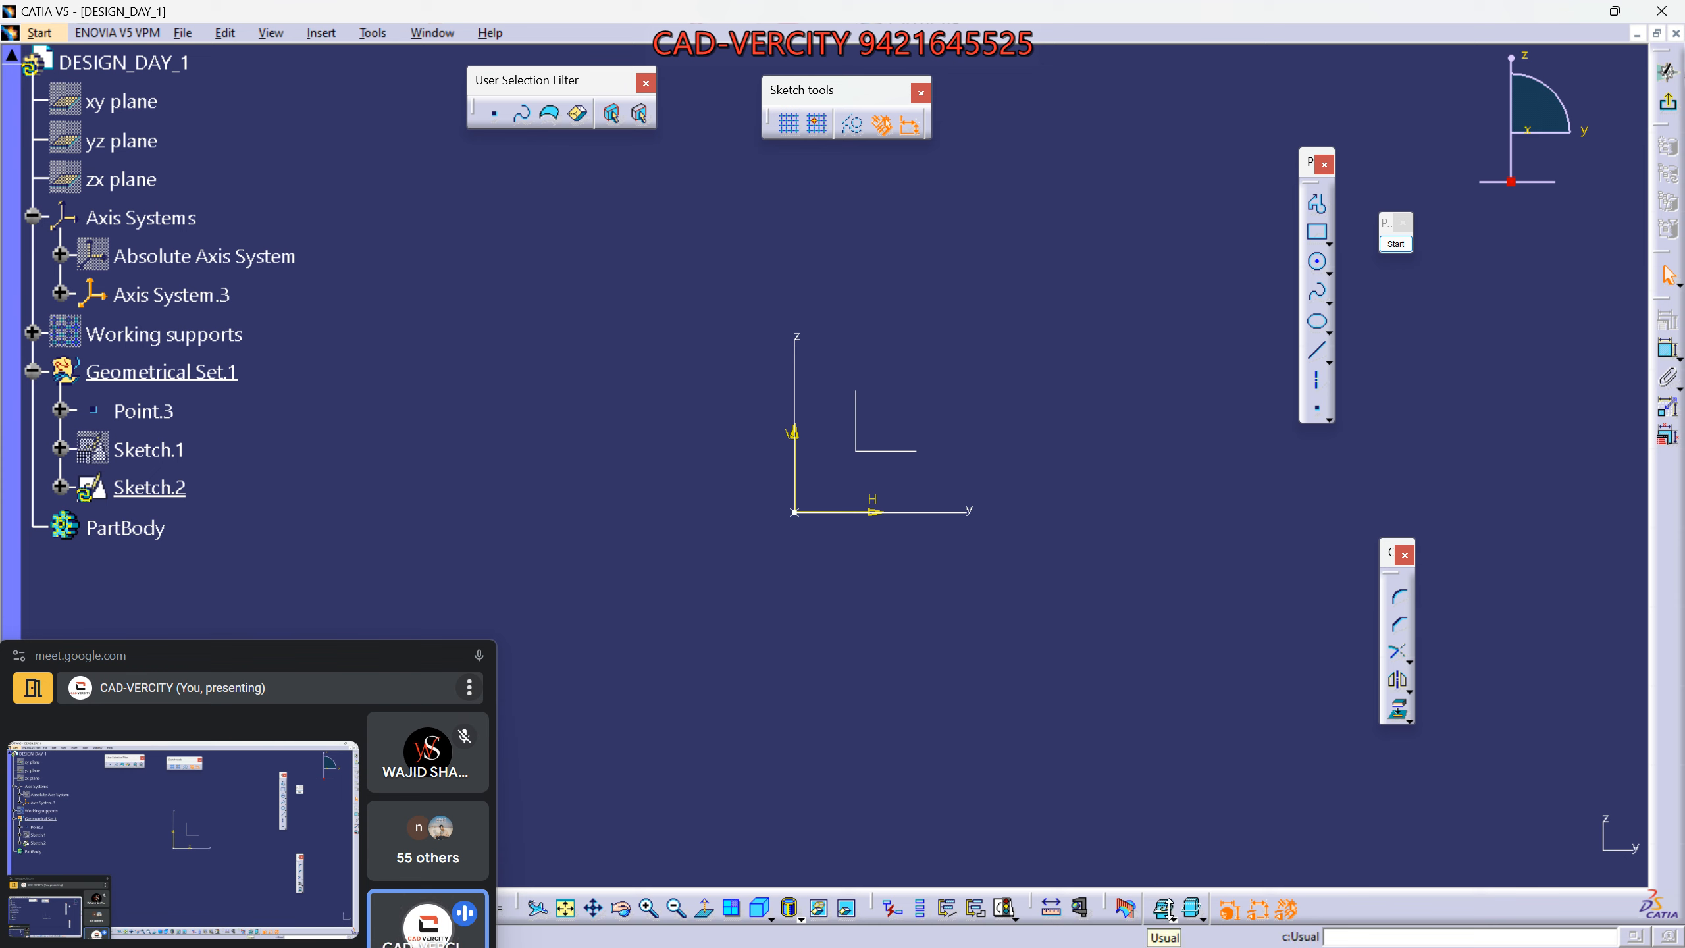
# Detach the Visu3D toolbar as a floating palette and lay out the Profile, Visu3D and Operation toolbars horizontally.
pyautogui.click(1174, 923)
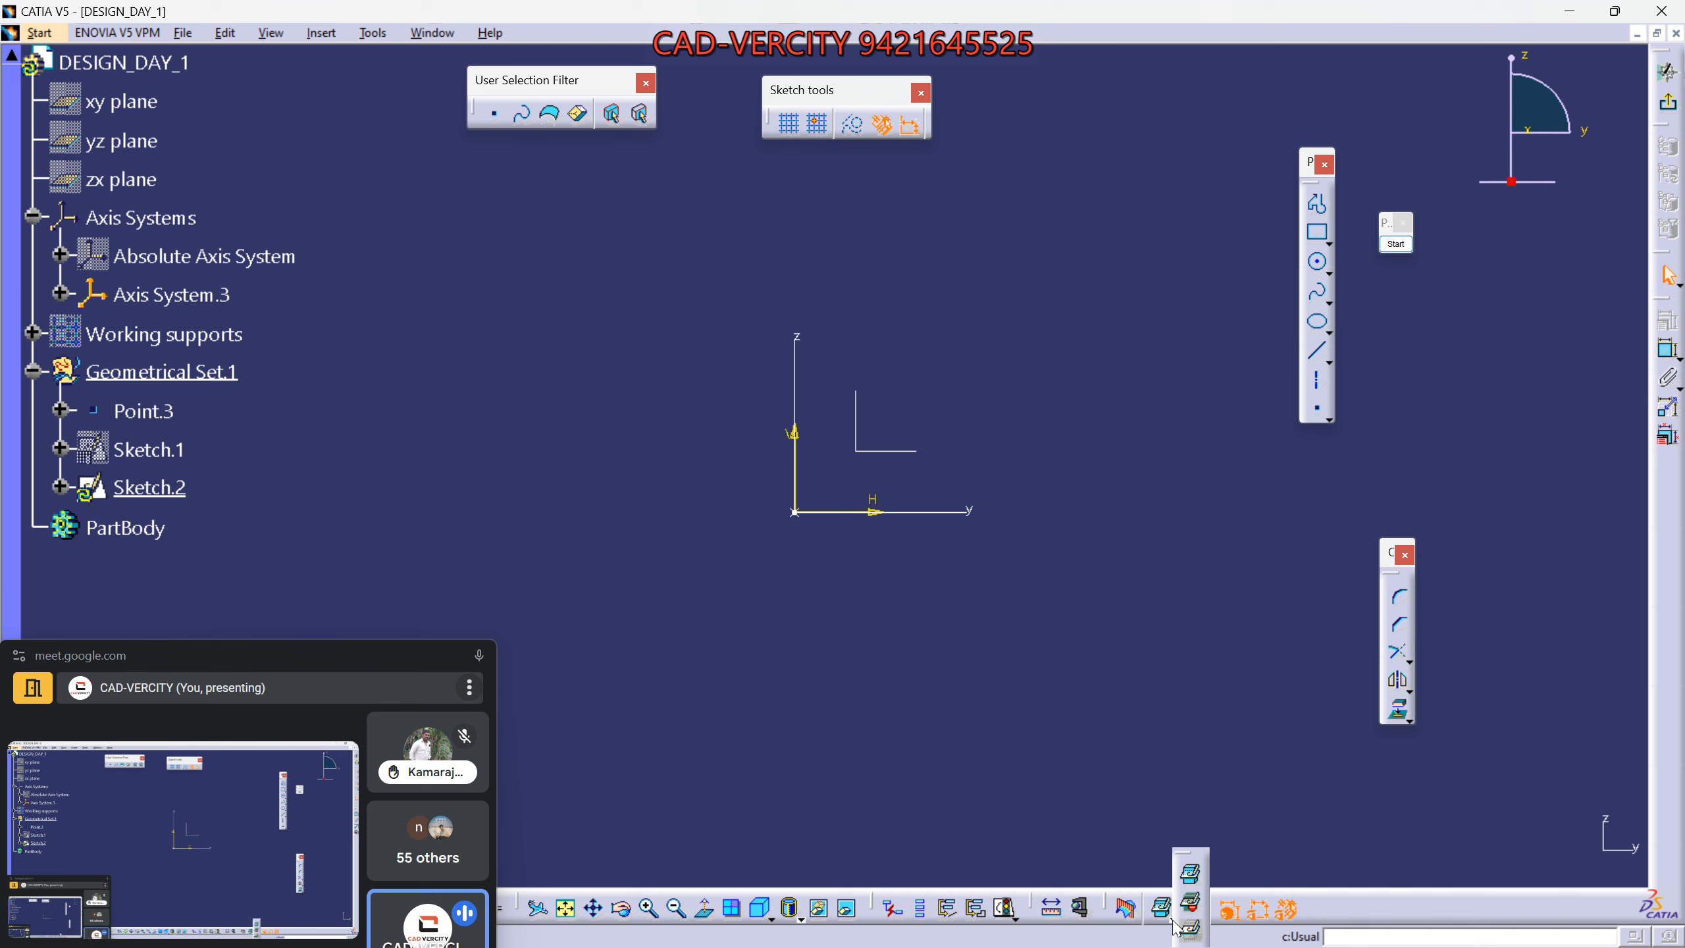
pyautogui.moveTo(1204, 844); pyautogui.dragTo(1206, 723)
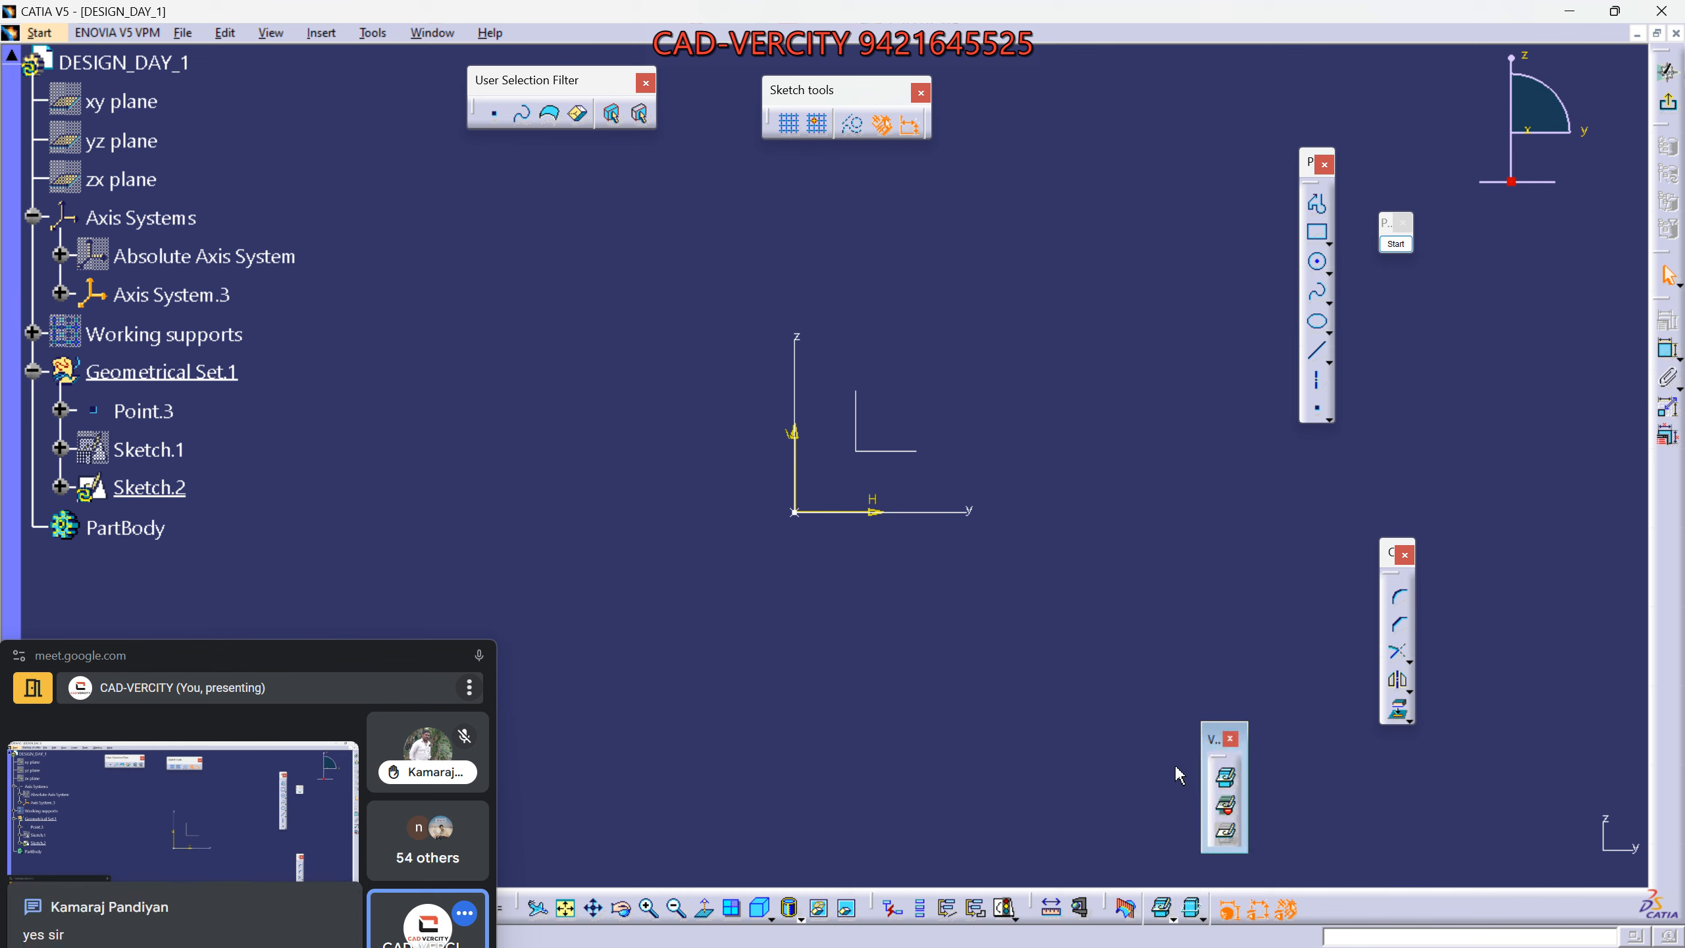
pyautogui.moveTo(1214, 743); pyautogui.dragTo(1211, 742)
pyautogui.moveTo(1295, 163); pyautogui.dragTo(1276, 146)
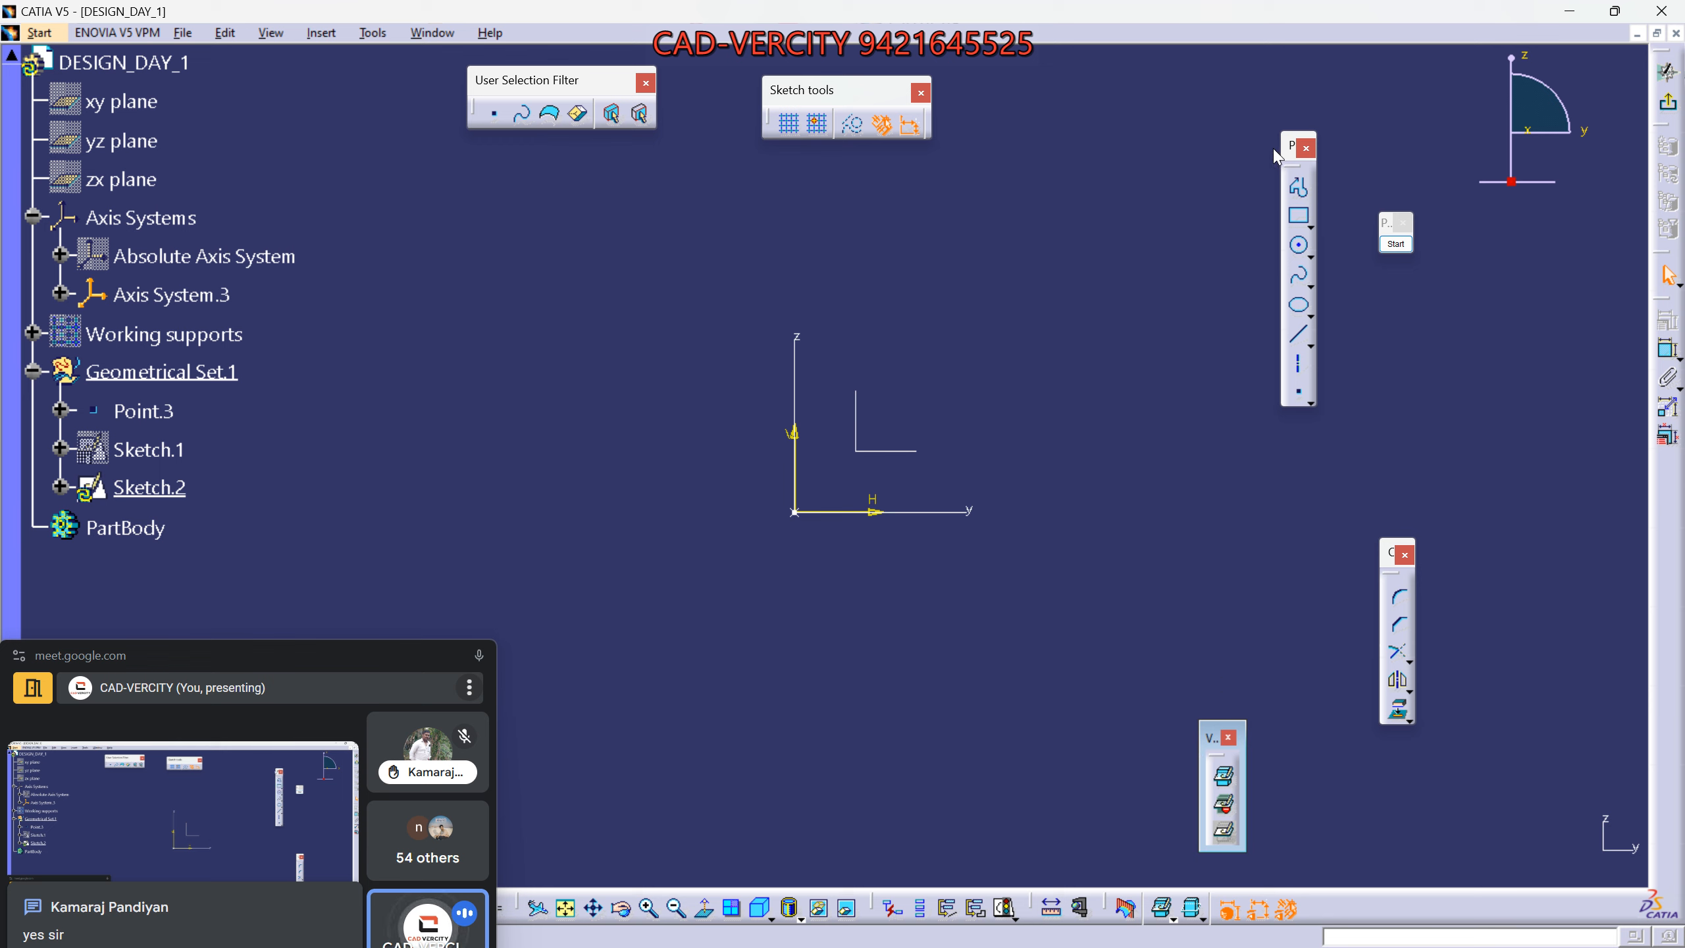
pyautogui.moveTo(1293, 148)
pyautogui.mouseDown()
pyautogui.moveTo(1245, 144)
pyautogui.moveTo(1300, 120)
pyautogui.moveTo(1258, 90)
pyautogui.mouseUp()
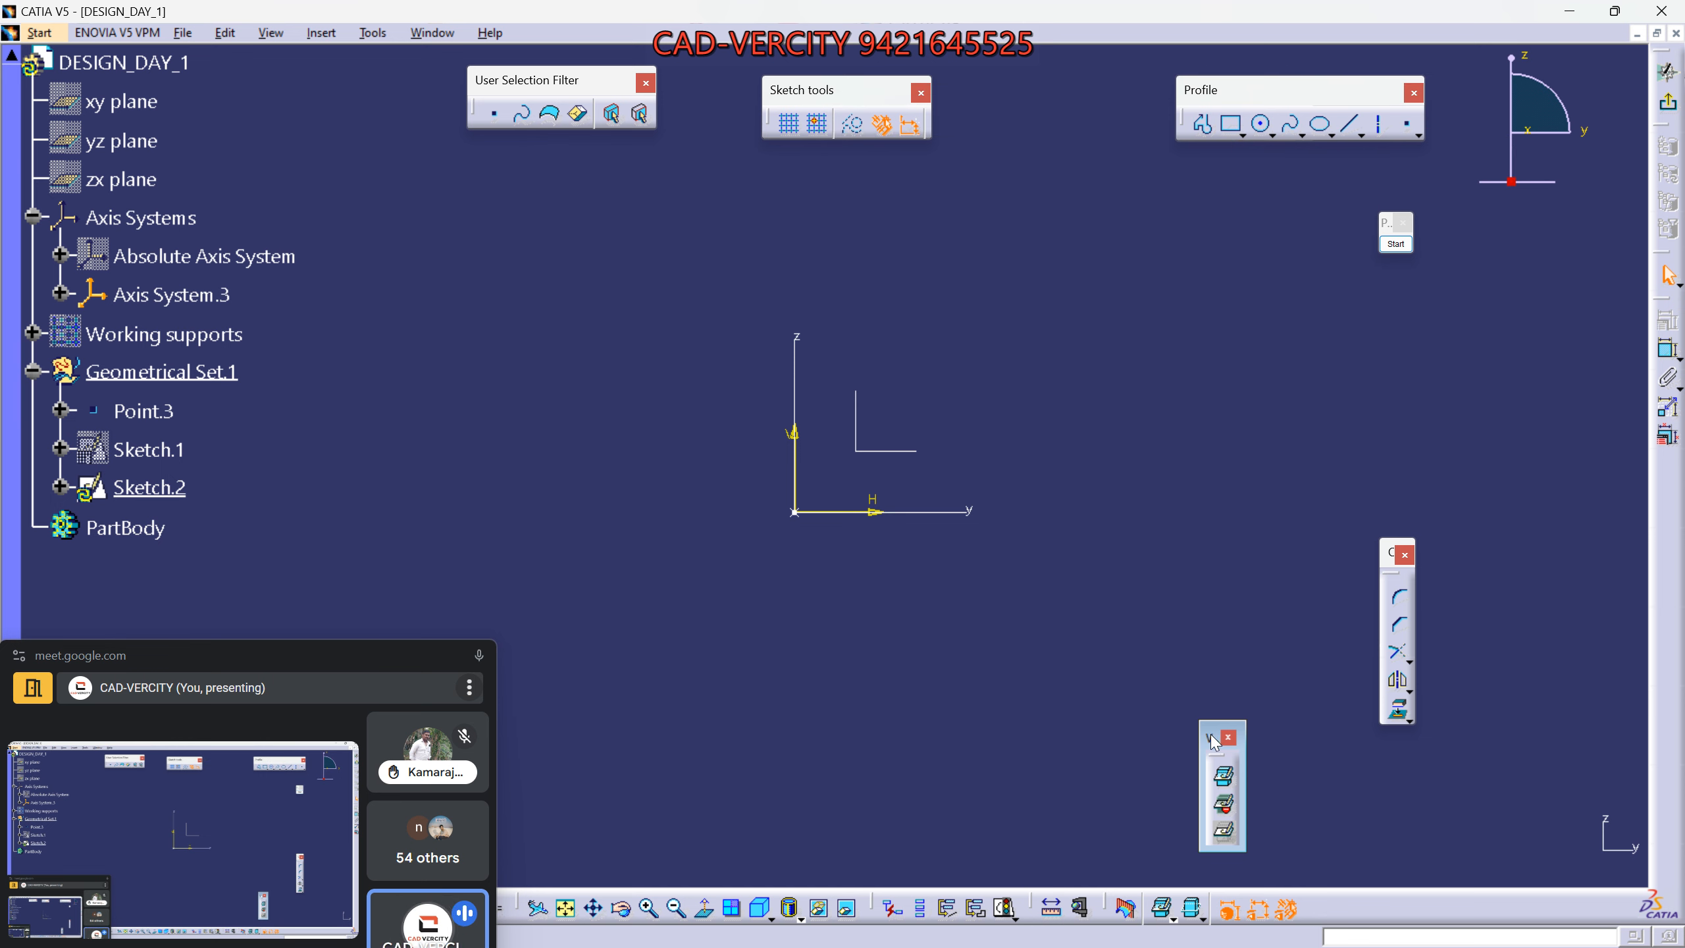
pyautogui.moveTo(1210, 734)
pyautogui.mouseDown()
pyautogui.moveTo(1189, 721)
pyautogui.moveTo(1195, 762)
pyautogui.mouseUp()
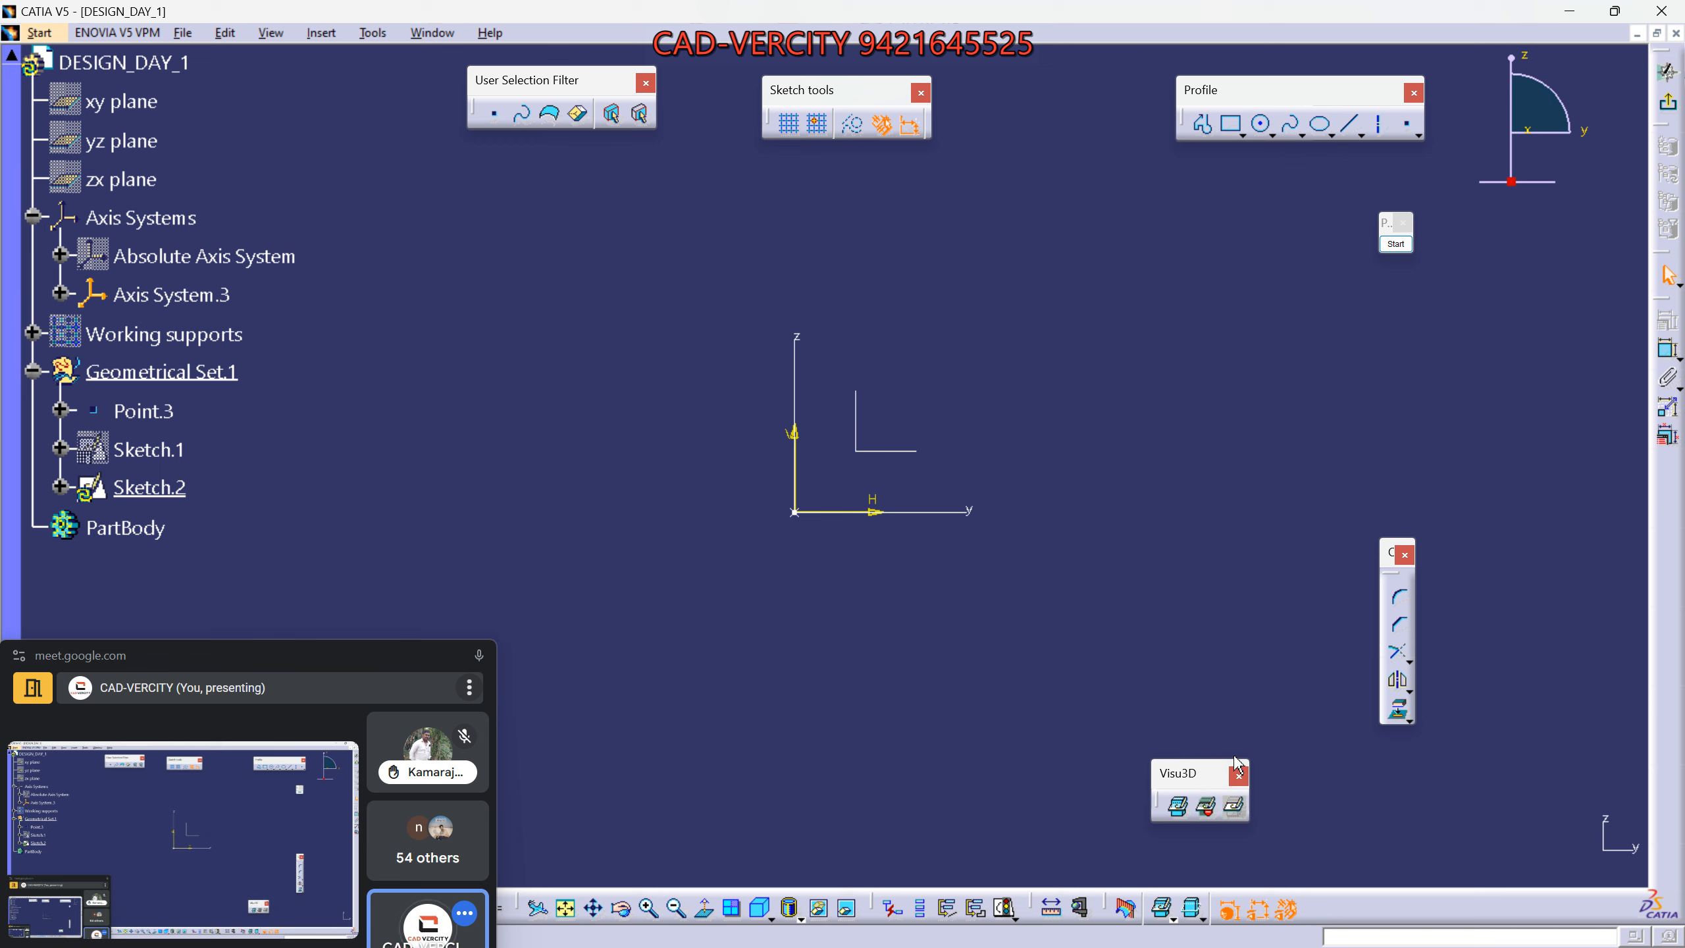
pyautogui.moveTo(1388, 553); pyautogui.dragTo(1374, 479)
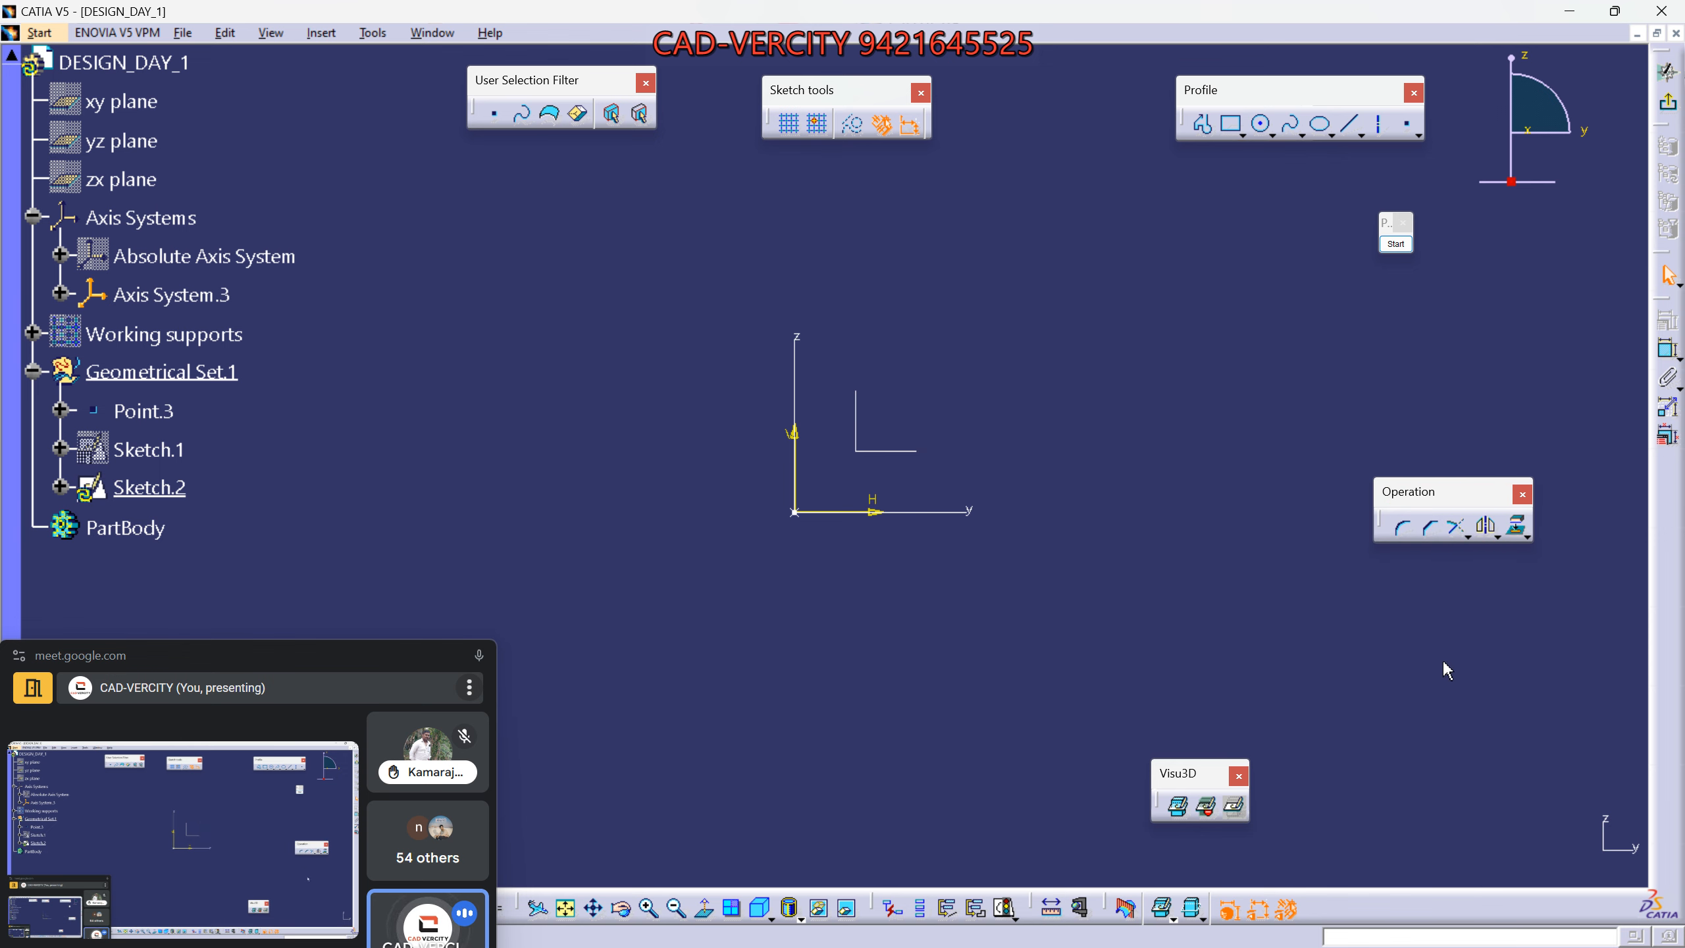
# Examine Axis System.3 against the sketch's H and V axes from several angles, returning to the view normal to the sketch.
pyautogui.moveTo(1155, 488); pyautogui.dragTo(1163, 500, button='middle')
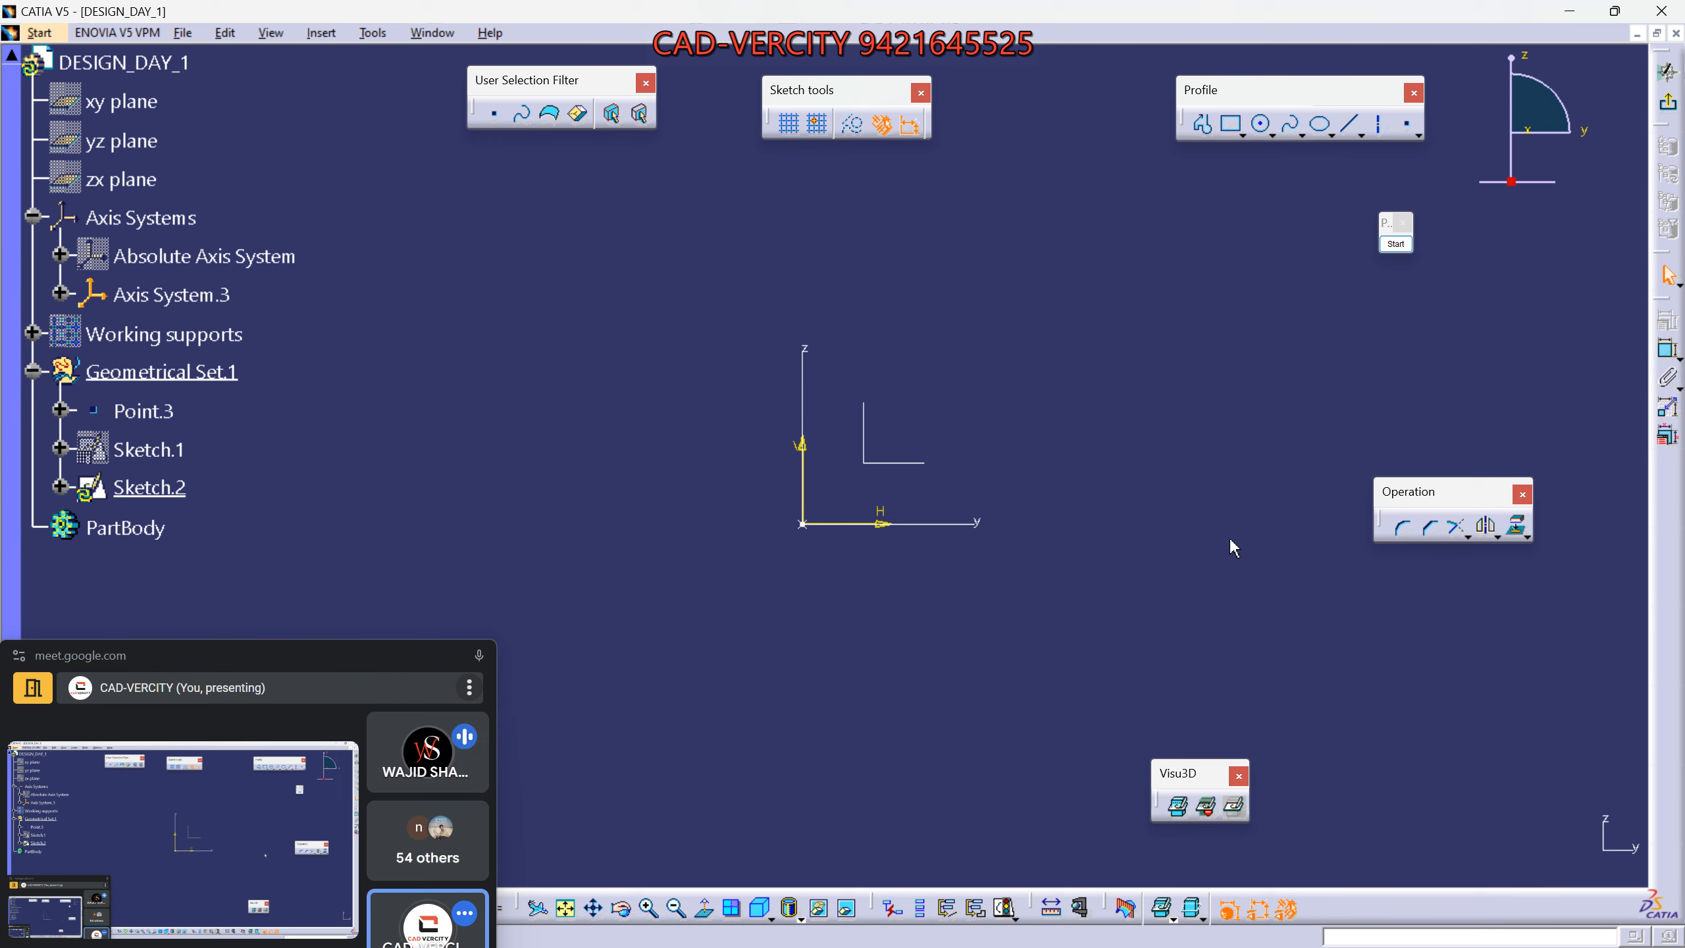
pyautogui.click(919, 464)
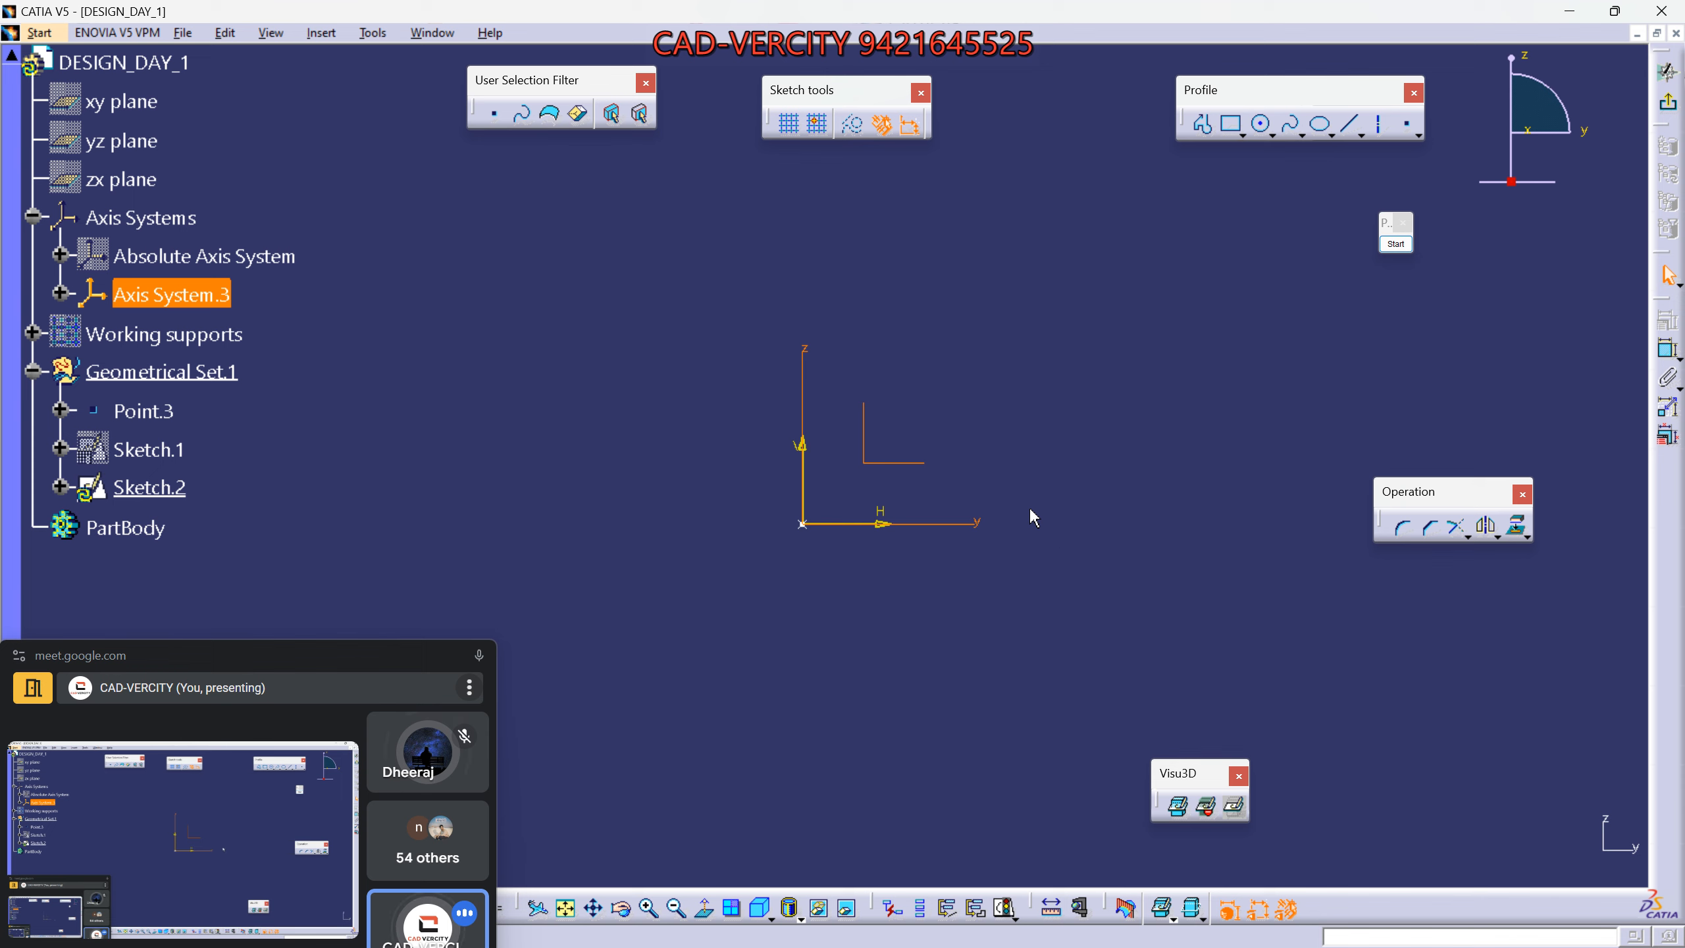
pyautogui.moveTo(903, 470)
pyautogui.mouseDown(button='middle')
pyautogui.moveTo(915, 500)
pyautogui.moveTo(806, 568)
pyautogui.moveTo(872, 481)
pyautogui.mouseUp(button='middle')
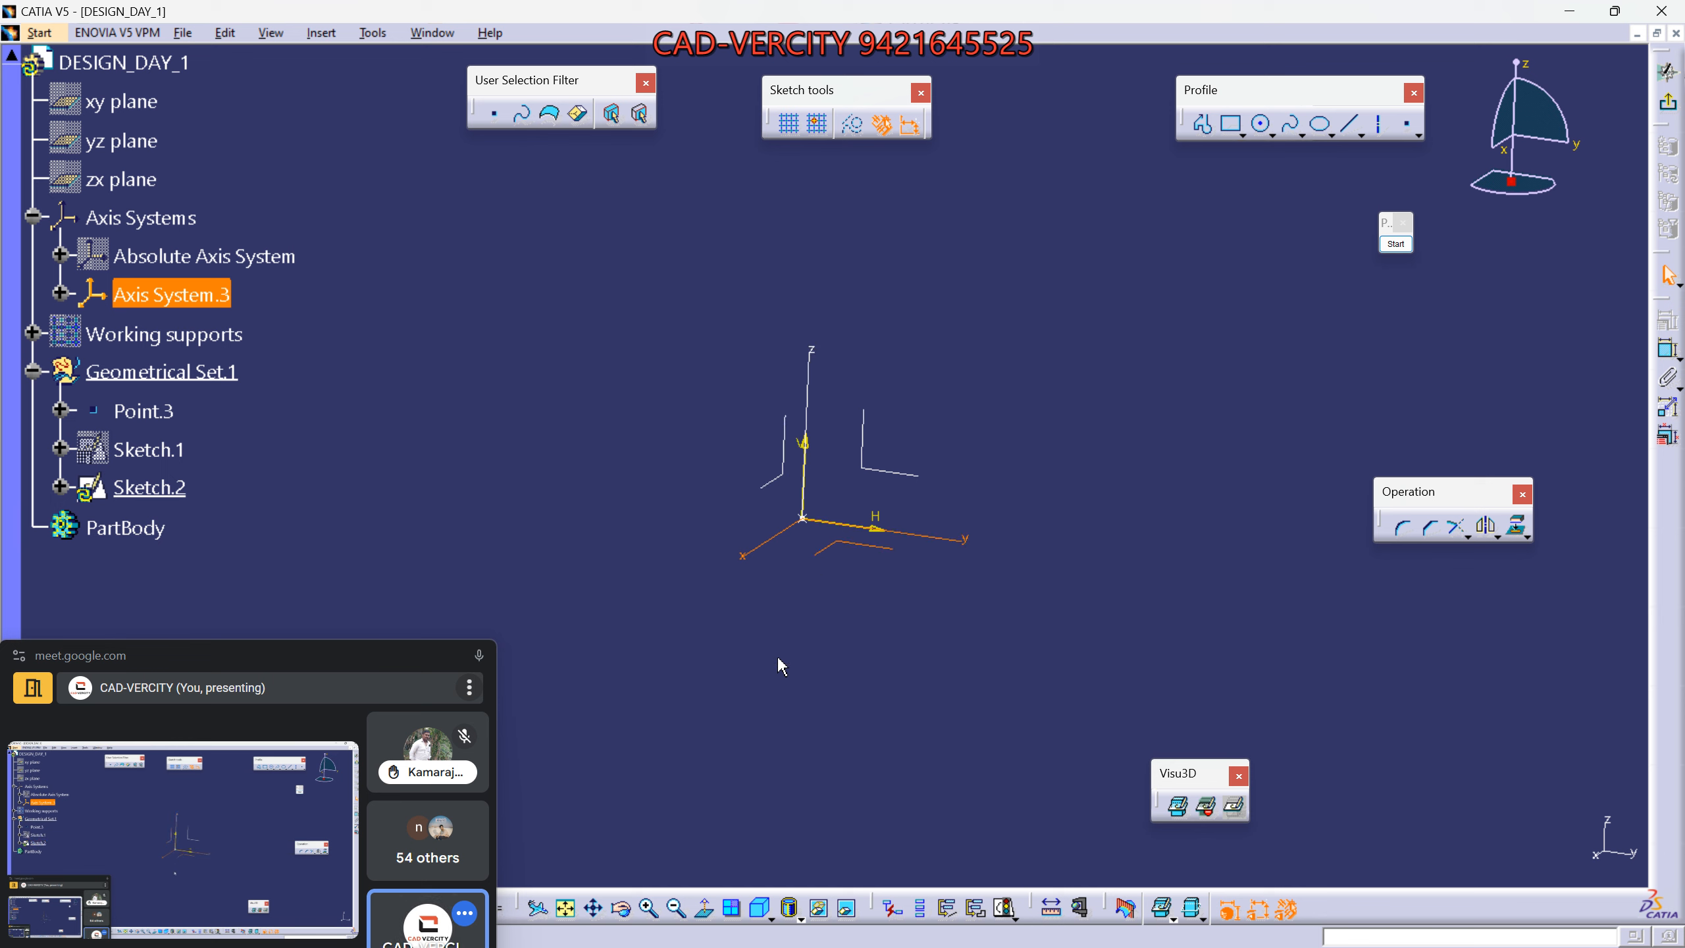
pyautogui.moveTo(906, 410); pyautogui.dragTo(697, 598, button='middle')
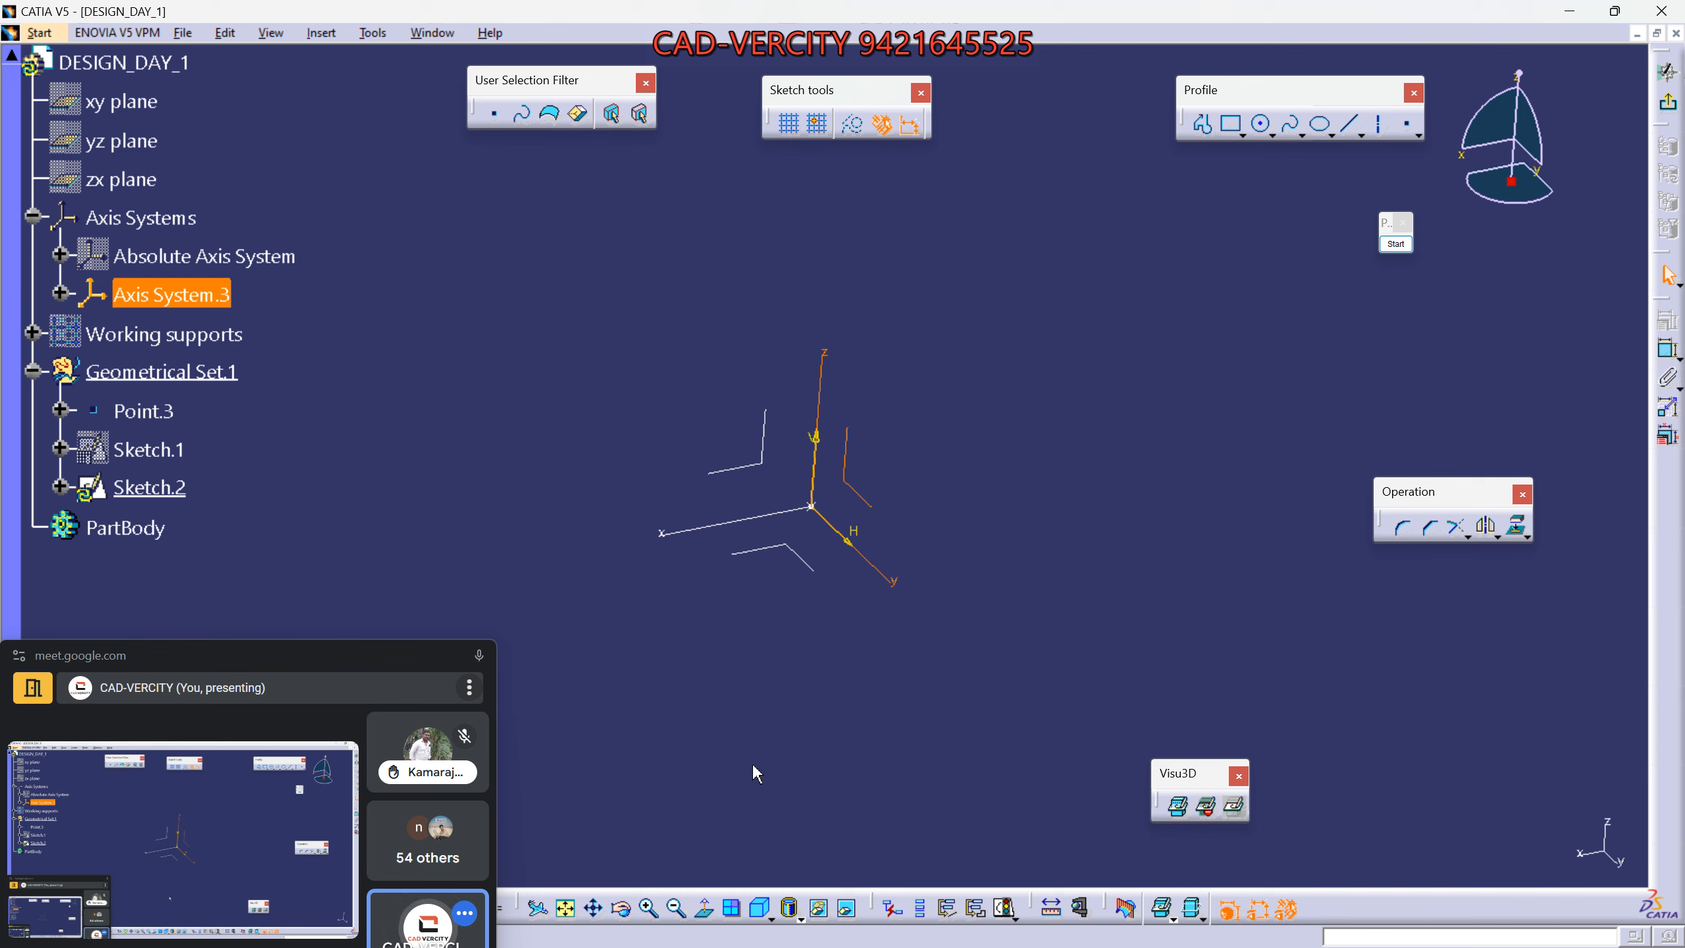
pyautogui.click(706, 909)
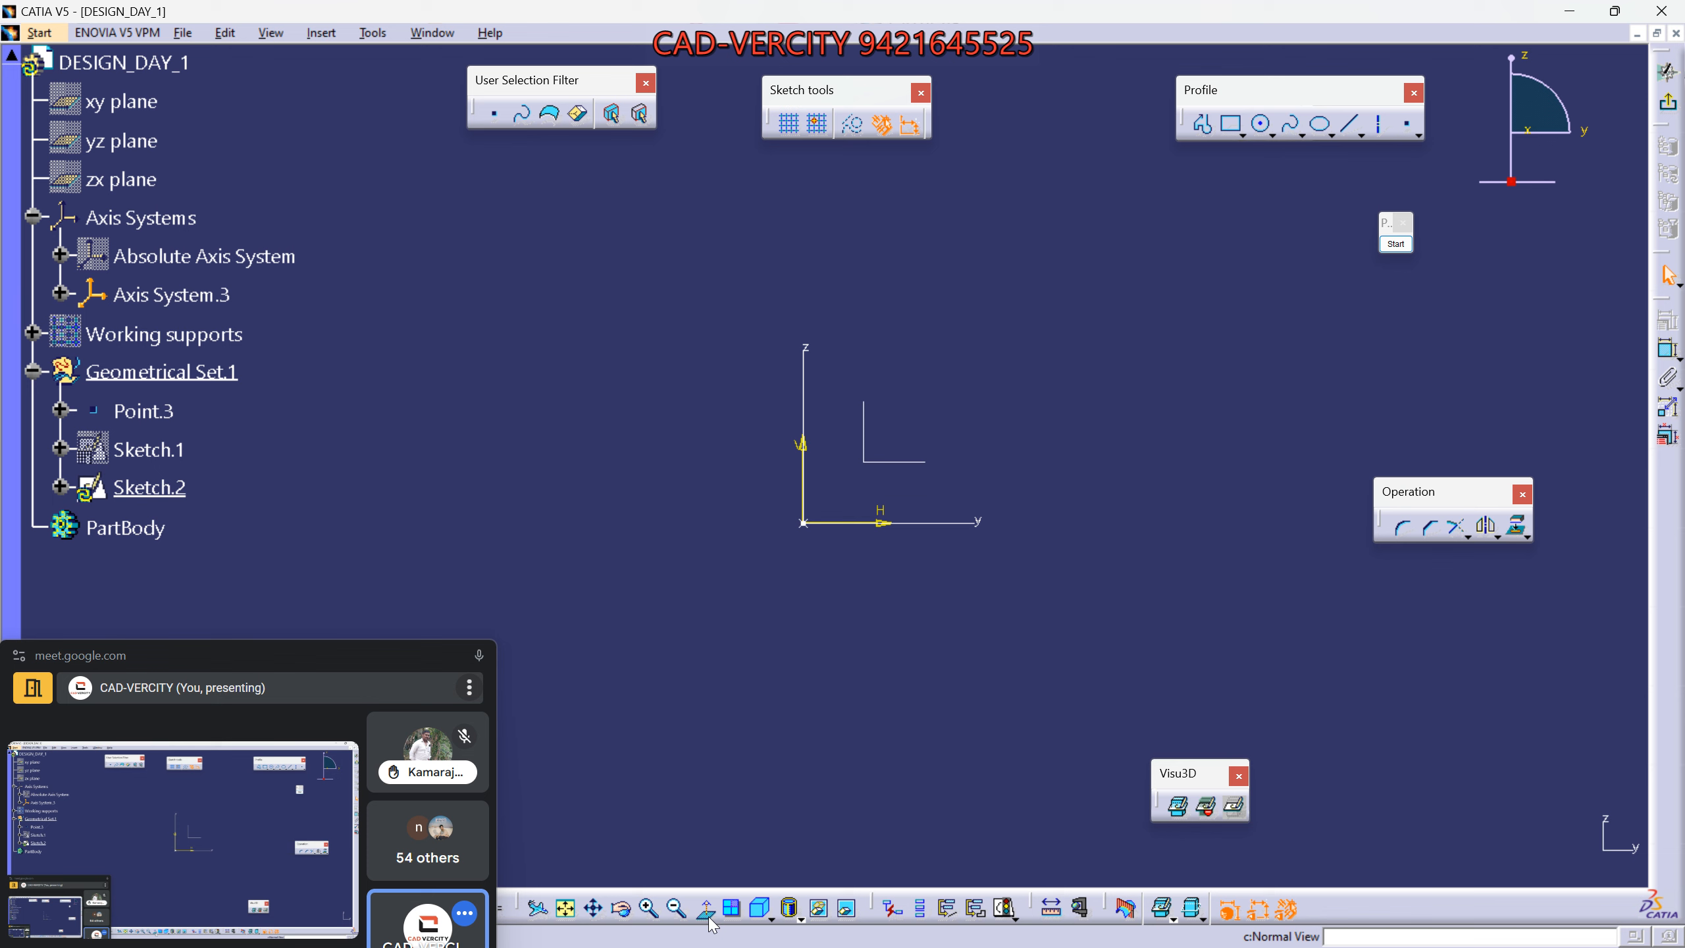
pyautogui.moveTo(914, 466); pyautogui.dragTo(692, 730, button='middle')
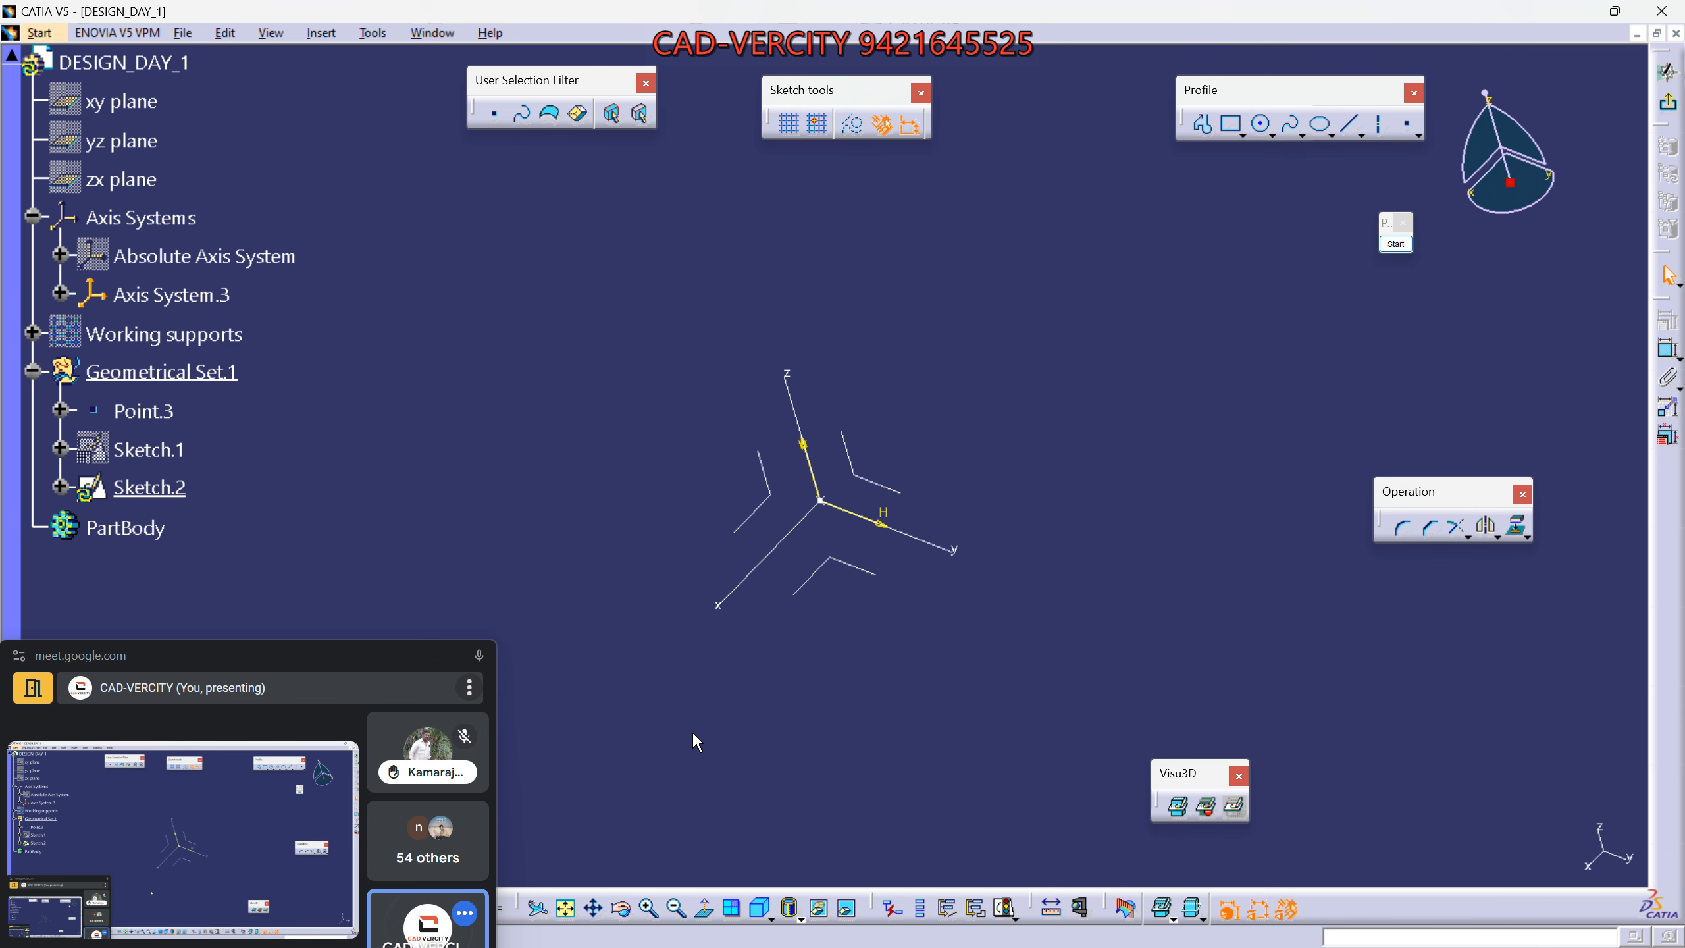
pyautogui.click(706, 908)
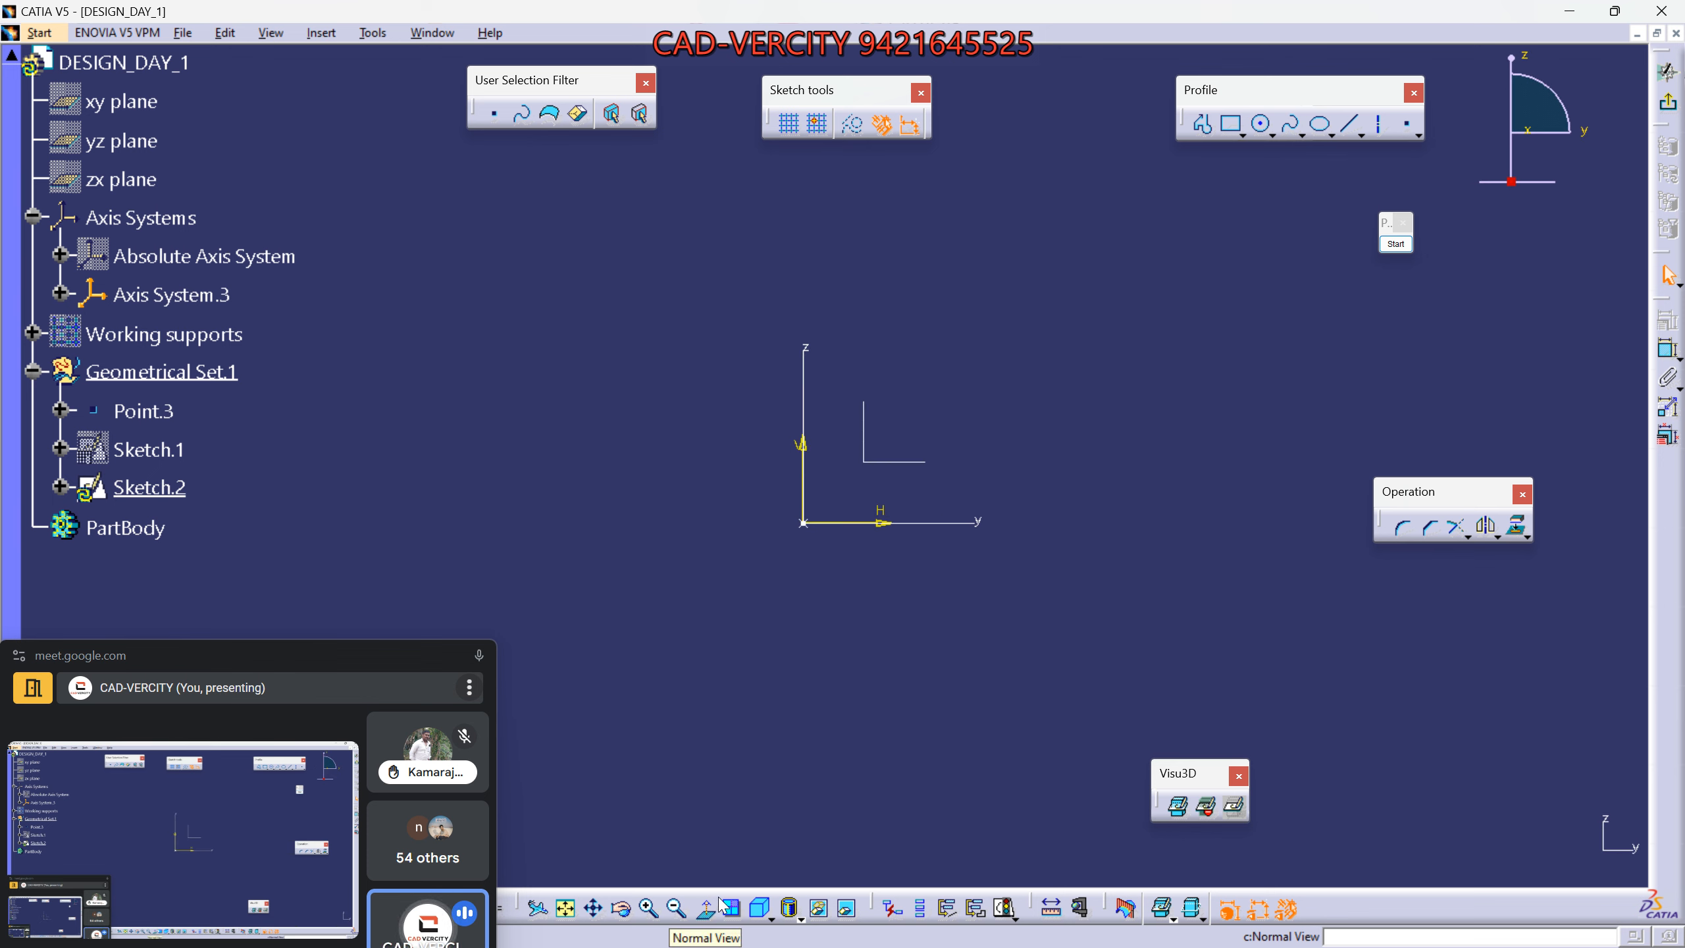
pyautogui.click(865, 464)
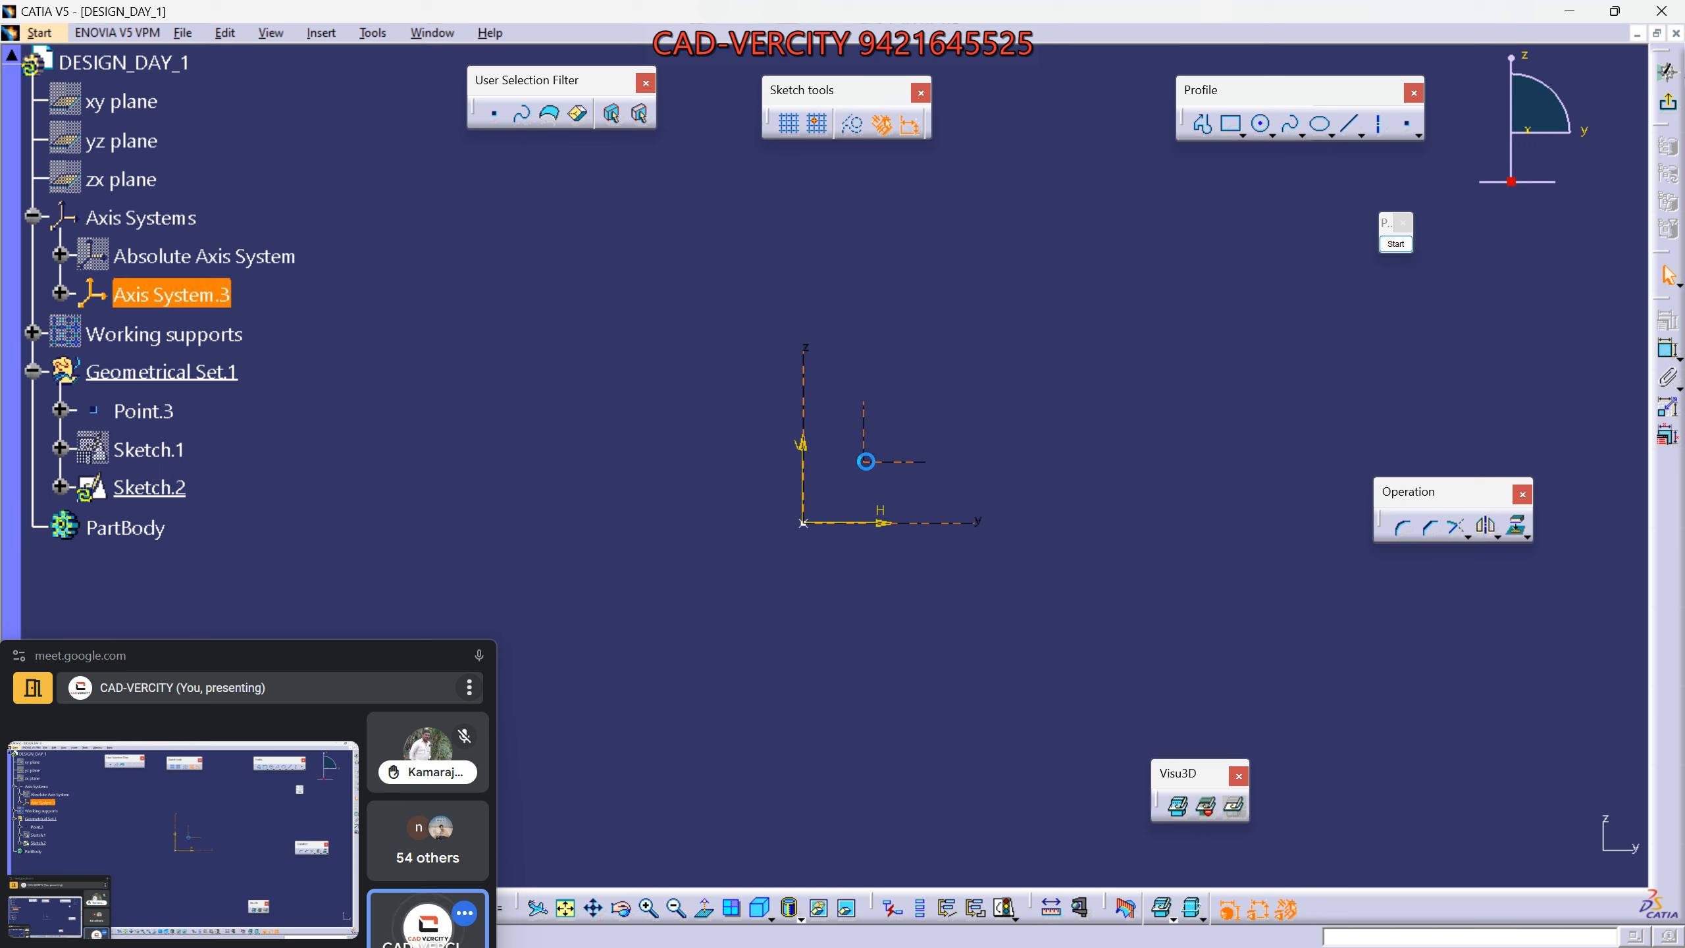
pyautogui.click(855, 645)
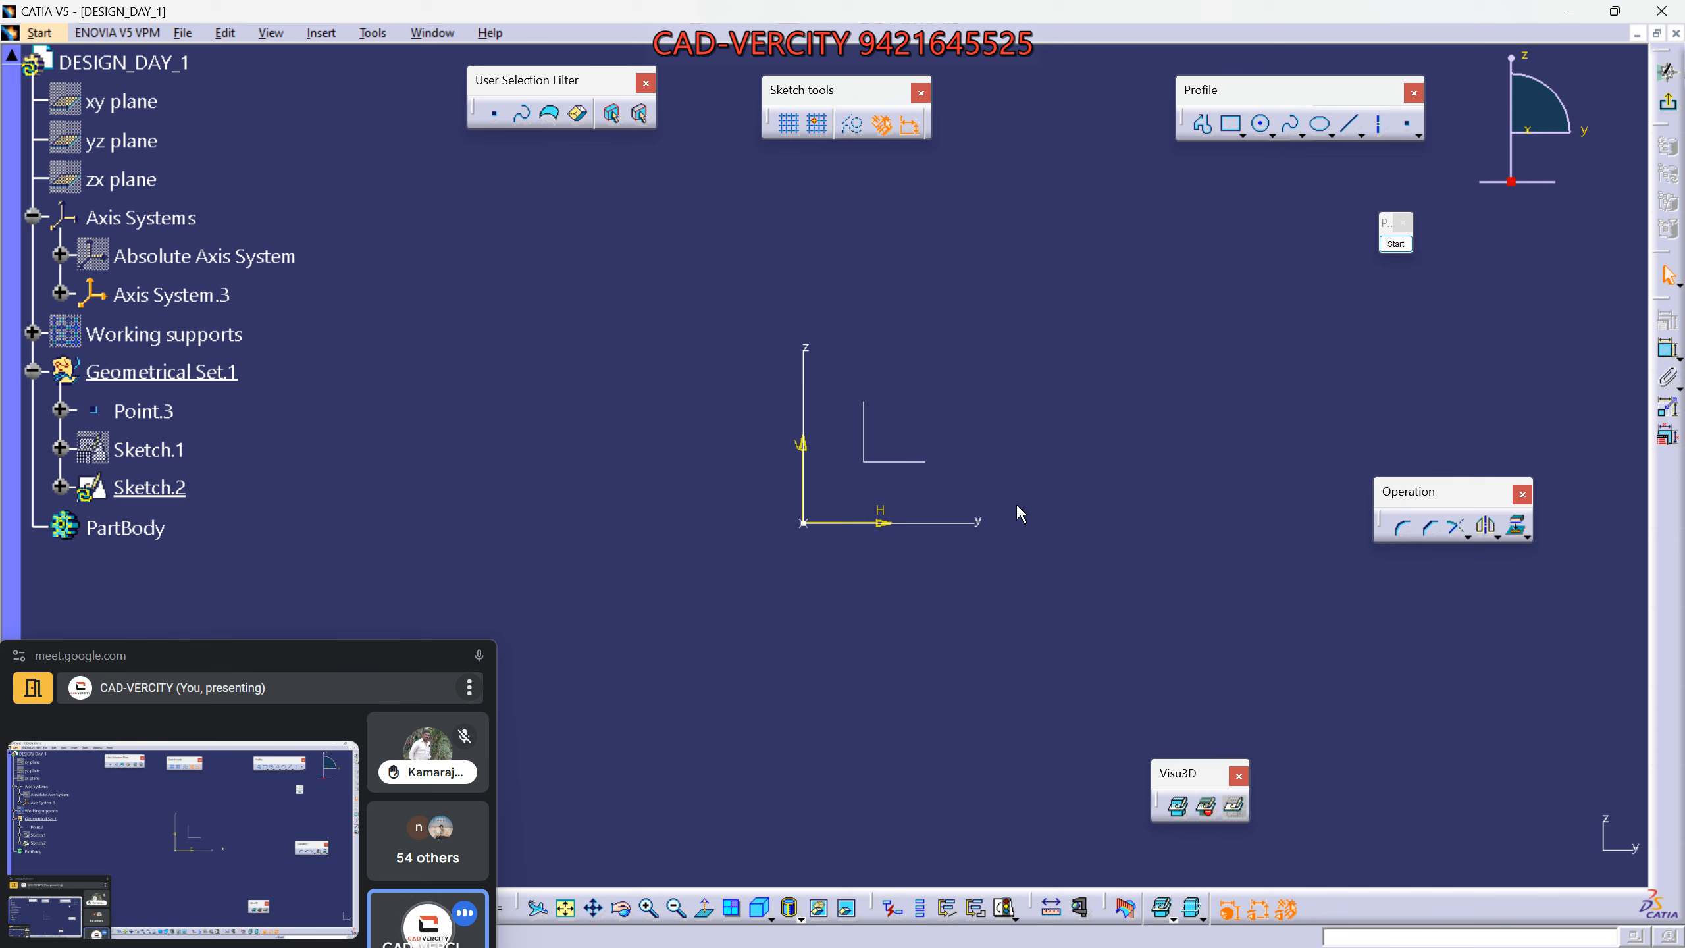
pyautogui.click(880, 459)
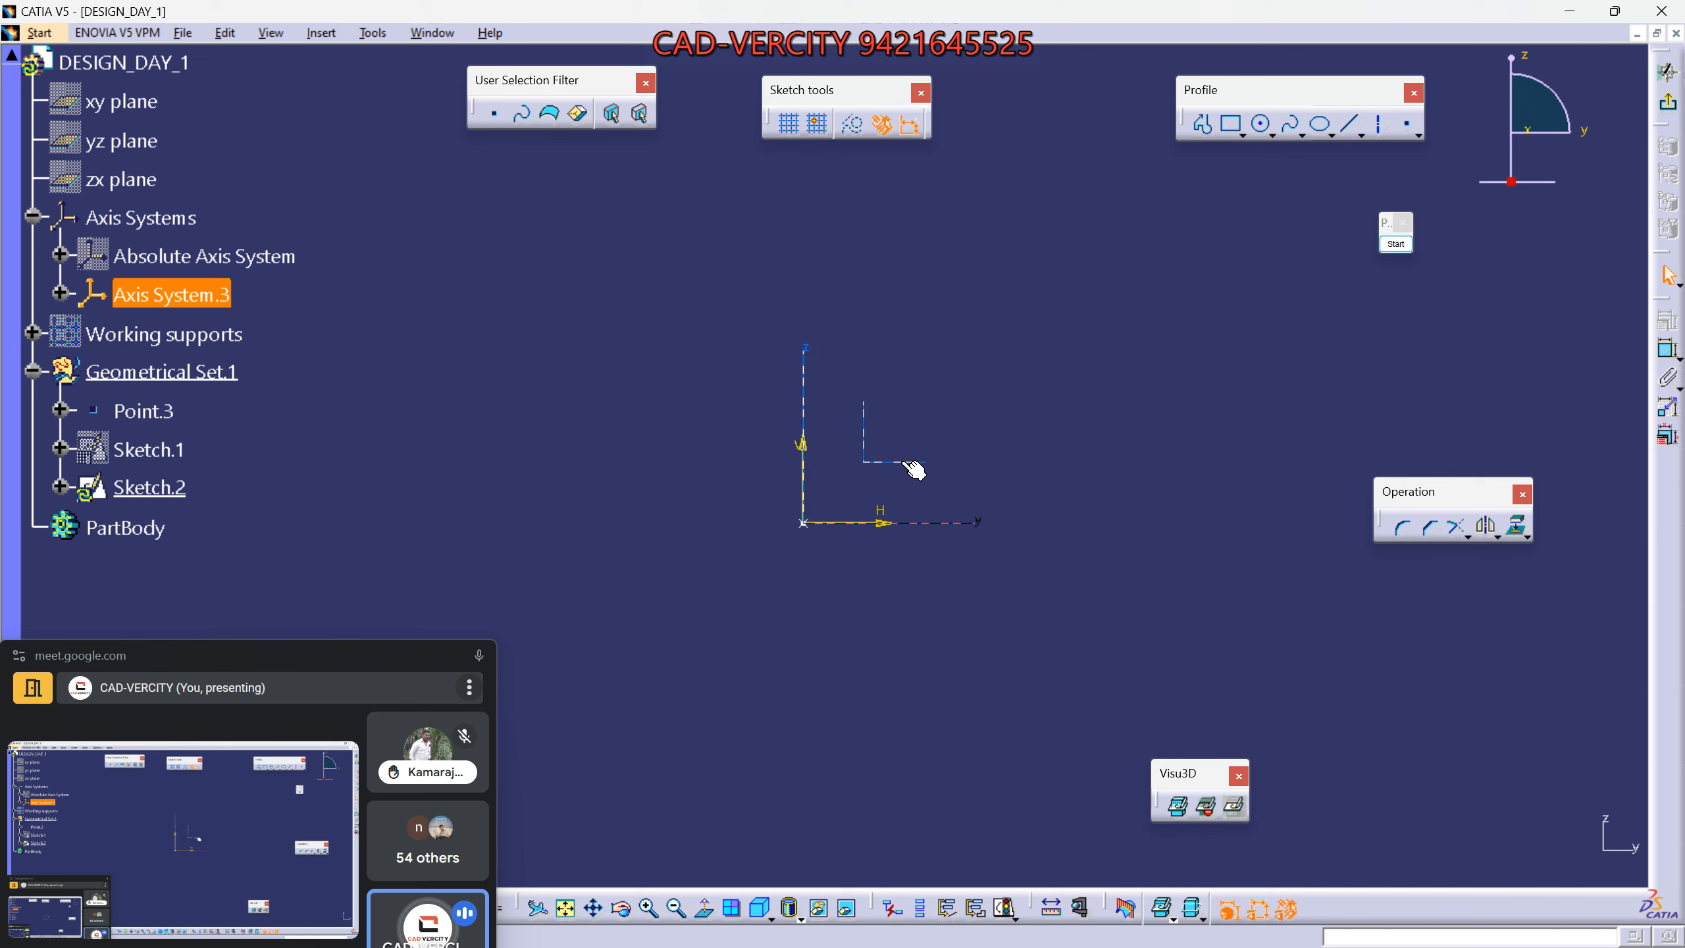
pyautogui.click(1049, 571)
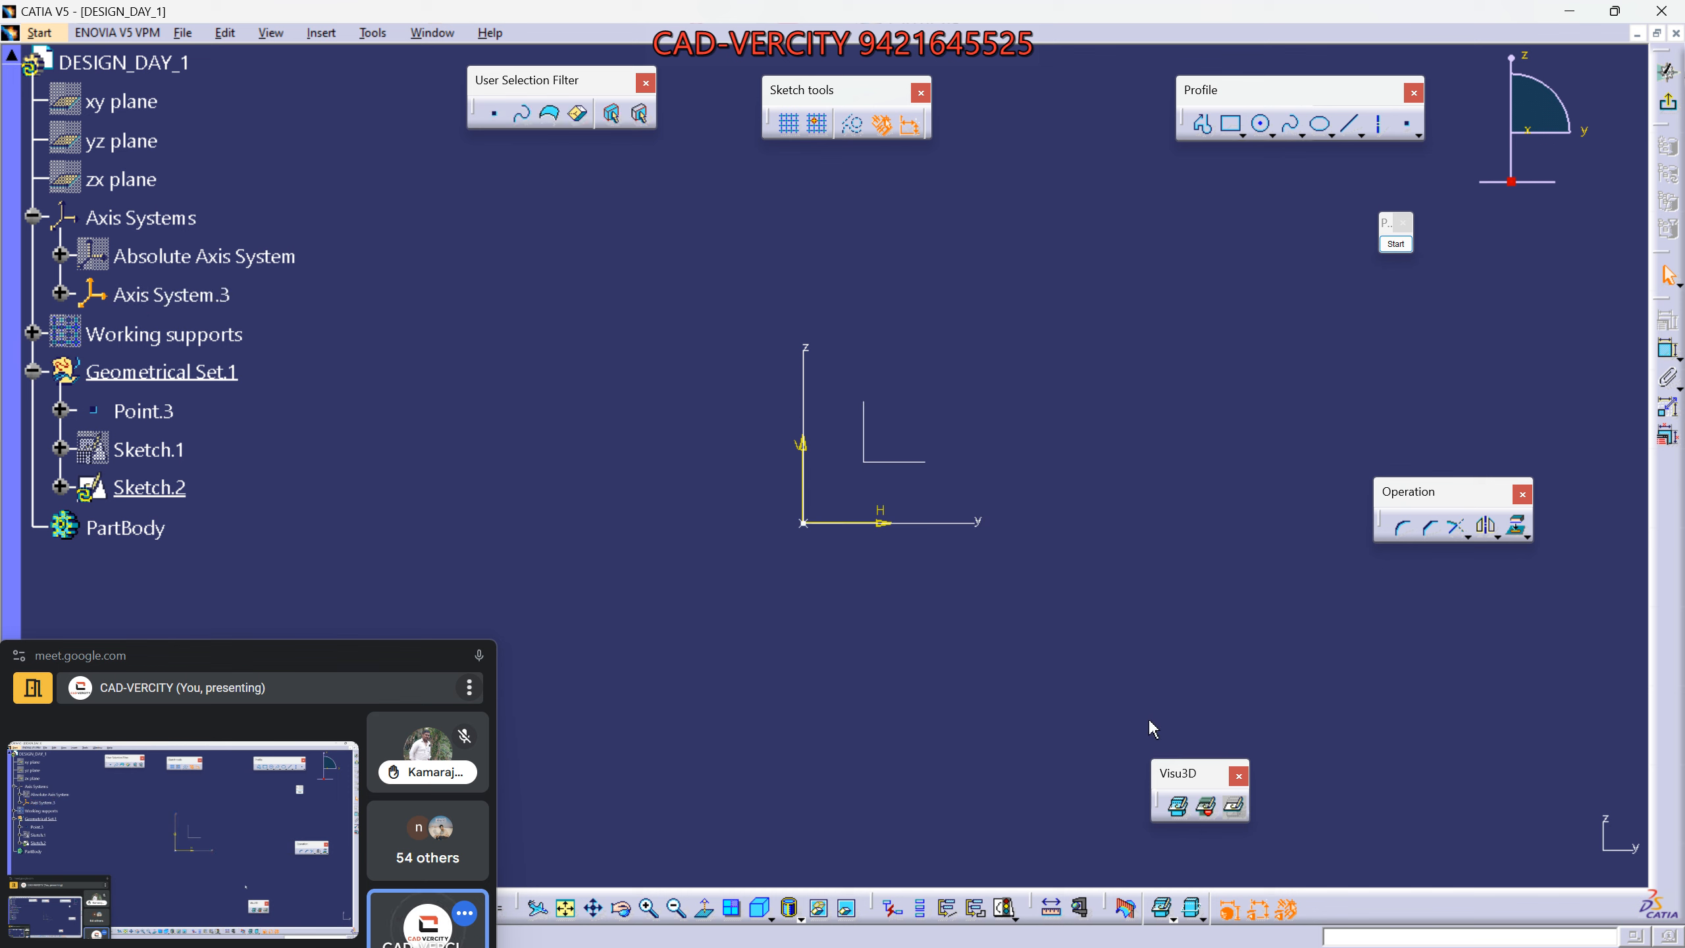
# Dim the 3D background geometry behind the sketch and check it from an angled view and the normal view.
pyautogui.click(1207, 806)
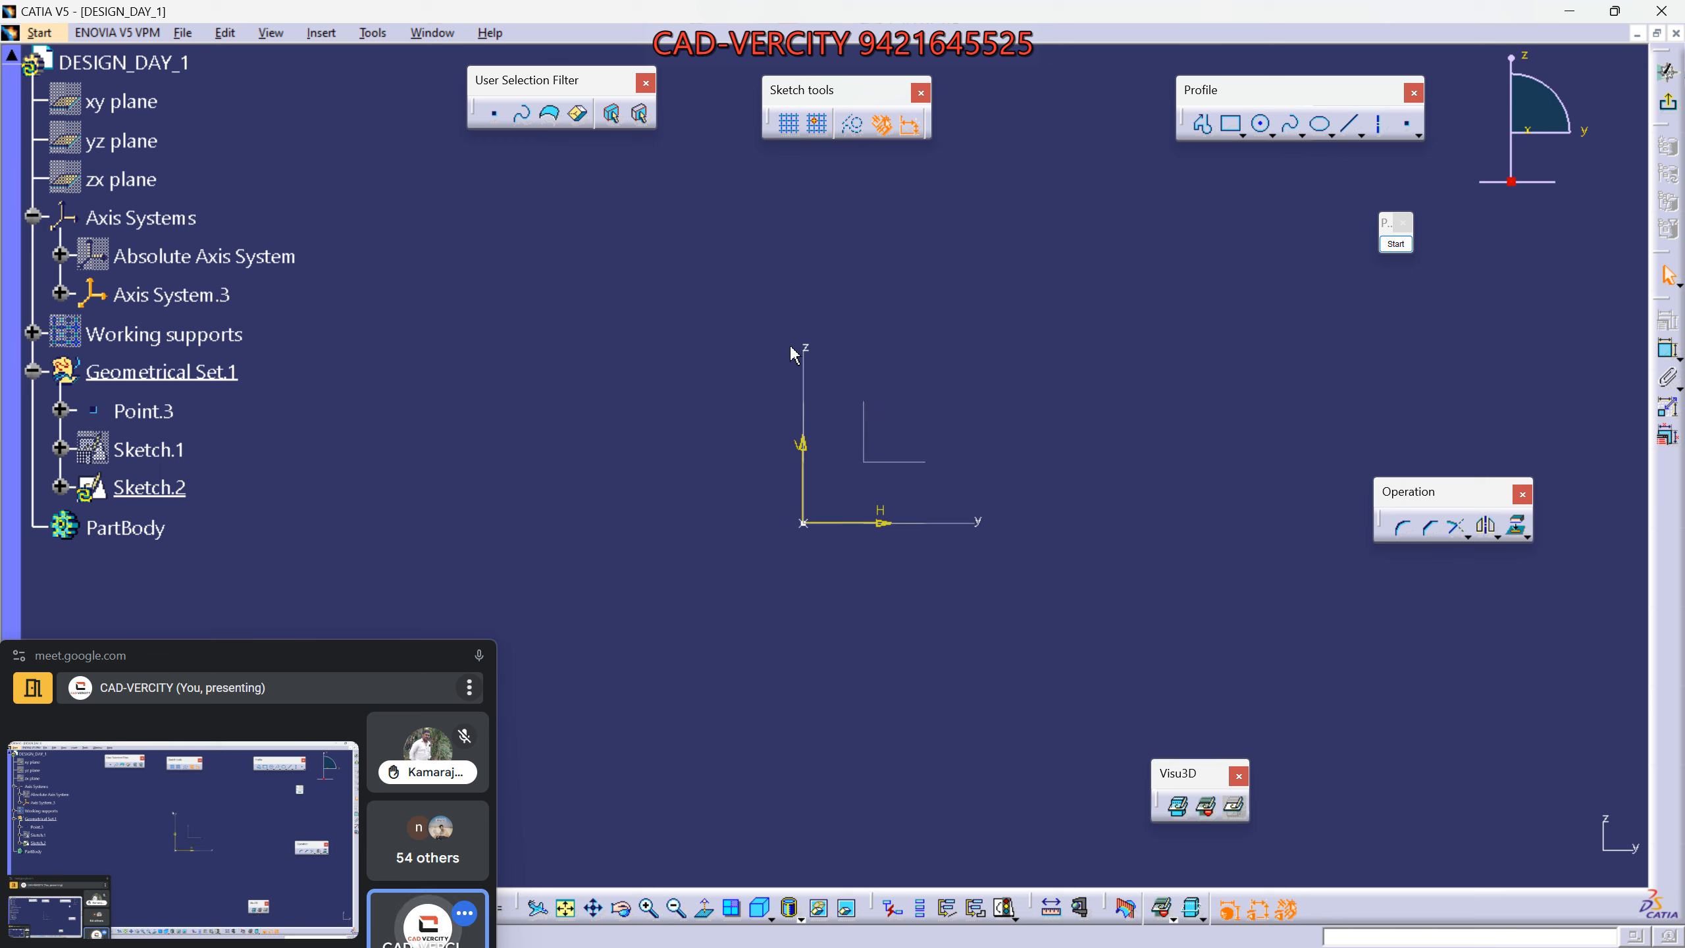
pyautogui.moveTo(910, 473)
pyautogui.mouseDown(button='middle')
pyautogui.moveTo(906, 460)
pyautogui.moveTo(871, 489)
pyautogui.moveTo(786, 511)
pyautogui.mouseUp(button='middle')
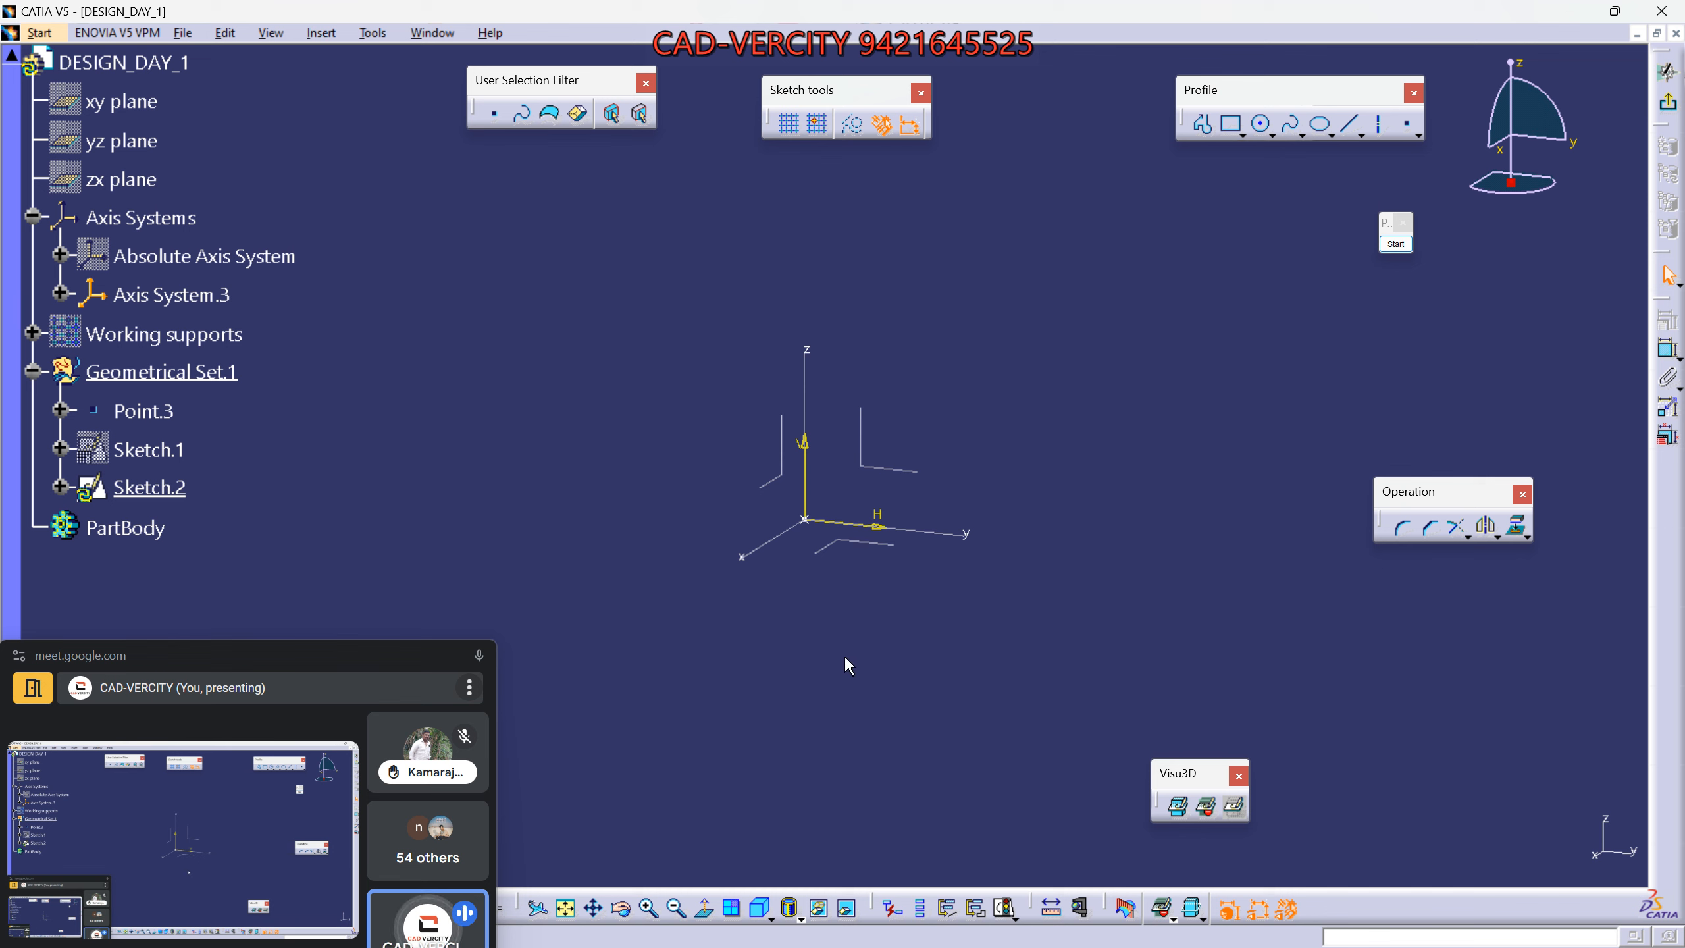
pyautogui.click(704, 908)
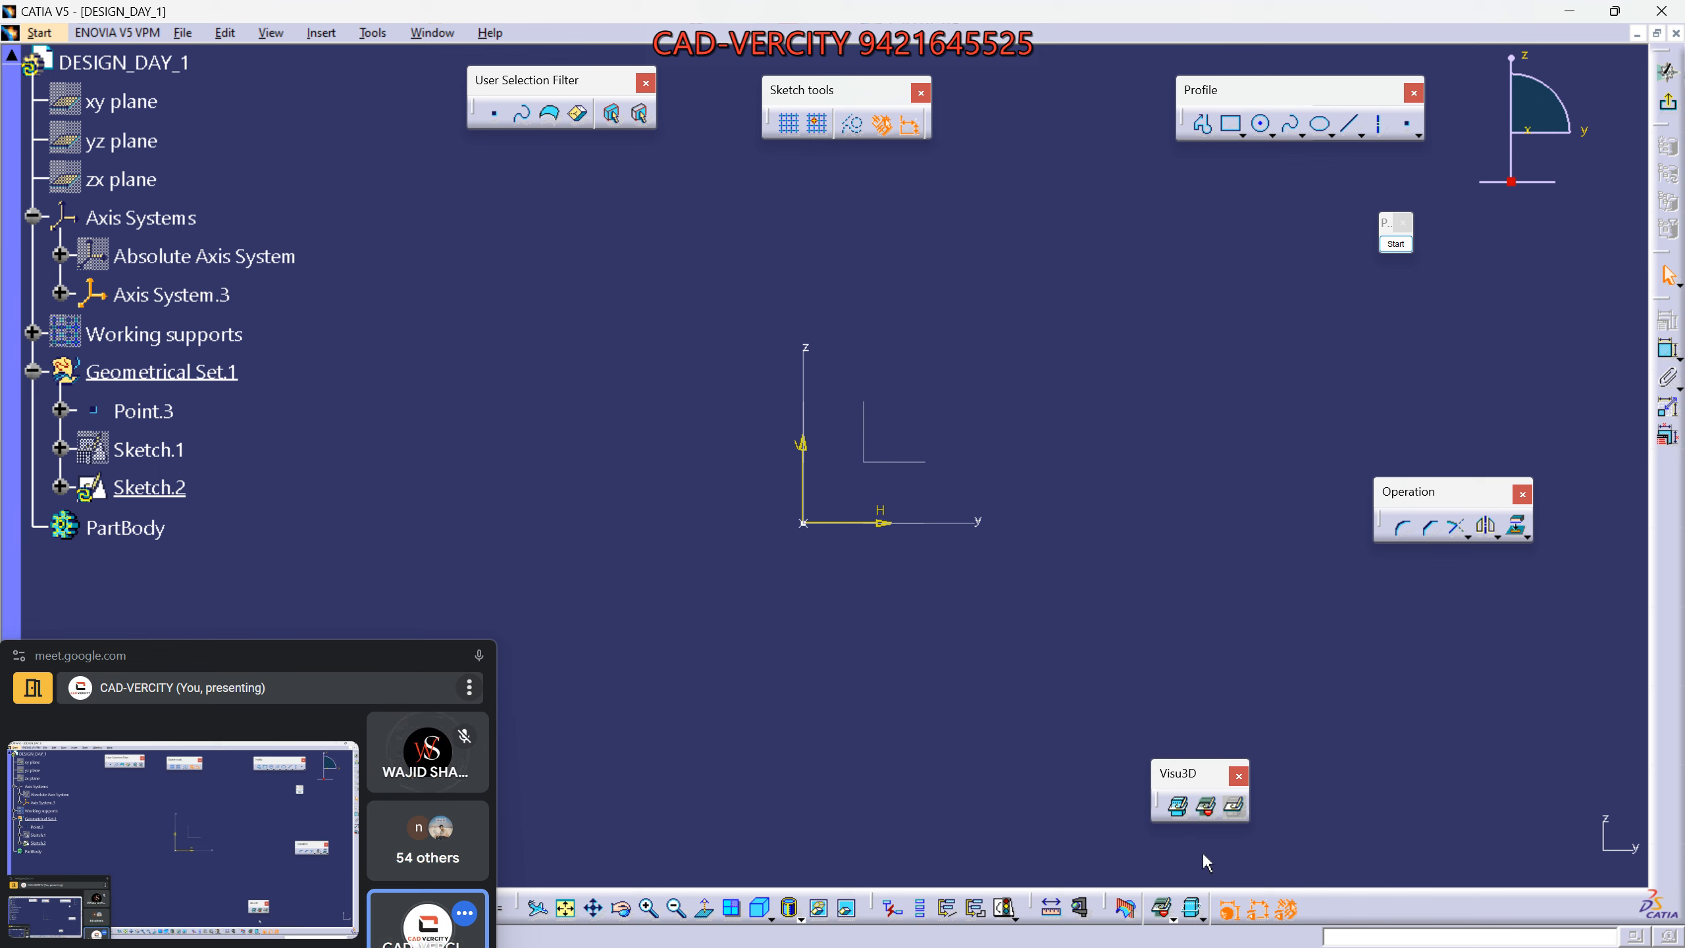
# Try hiding the sketch's 3D background completely, and switch back to the dimmed display.
pyautogui.click(1235, 814)
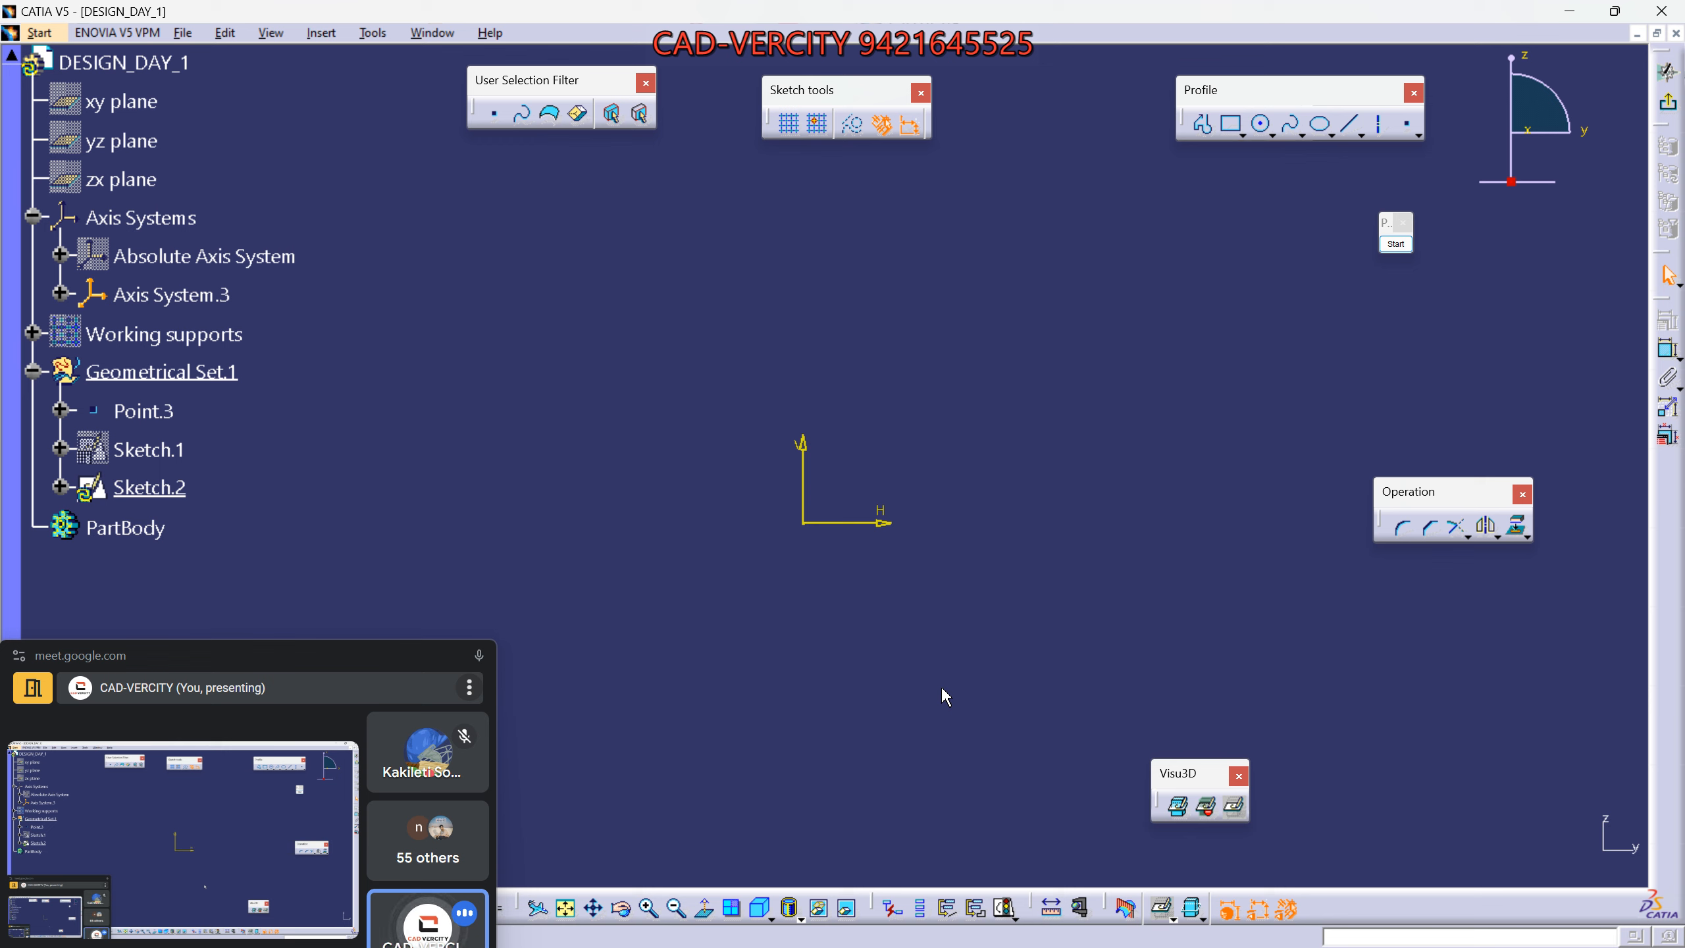
pyautogui.click(1208, 809)
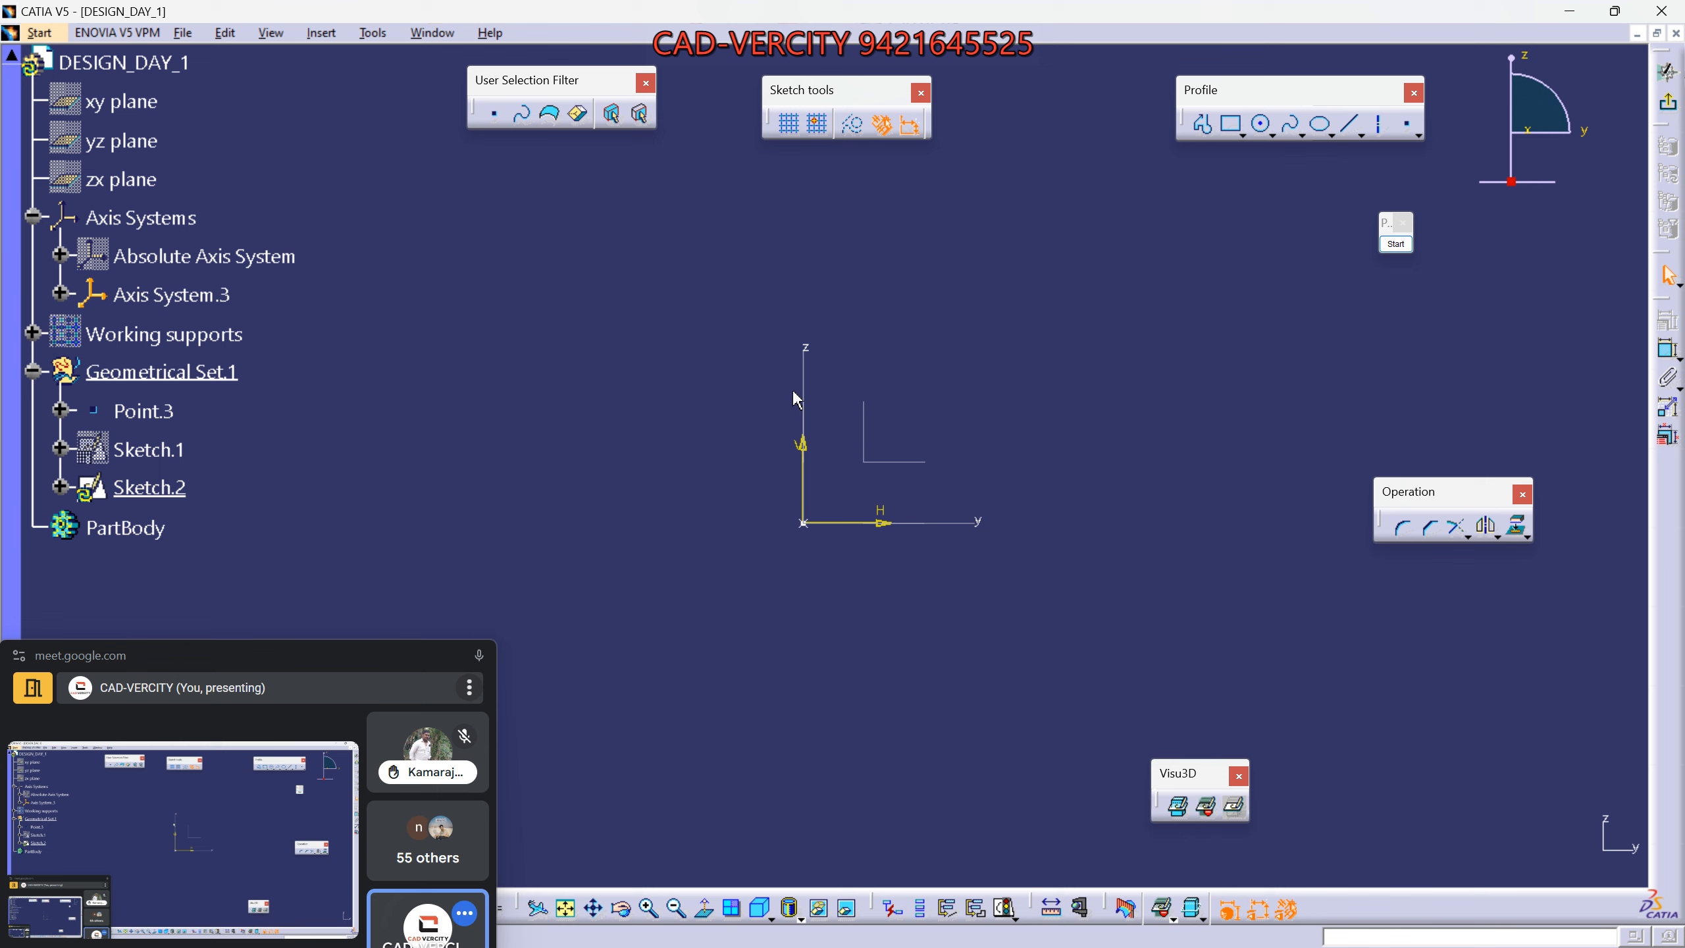
# Show the sketch's 3D background at normal brightness for comparison, and switch back to the low-light display.
pyautogui.click(1175, 810)
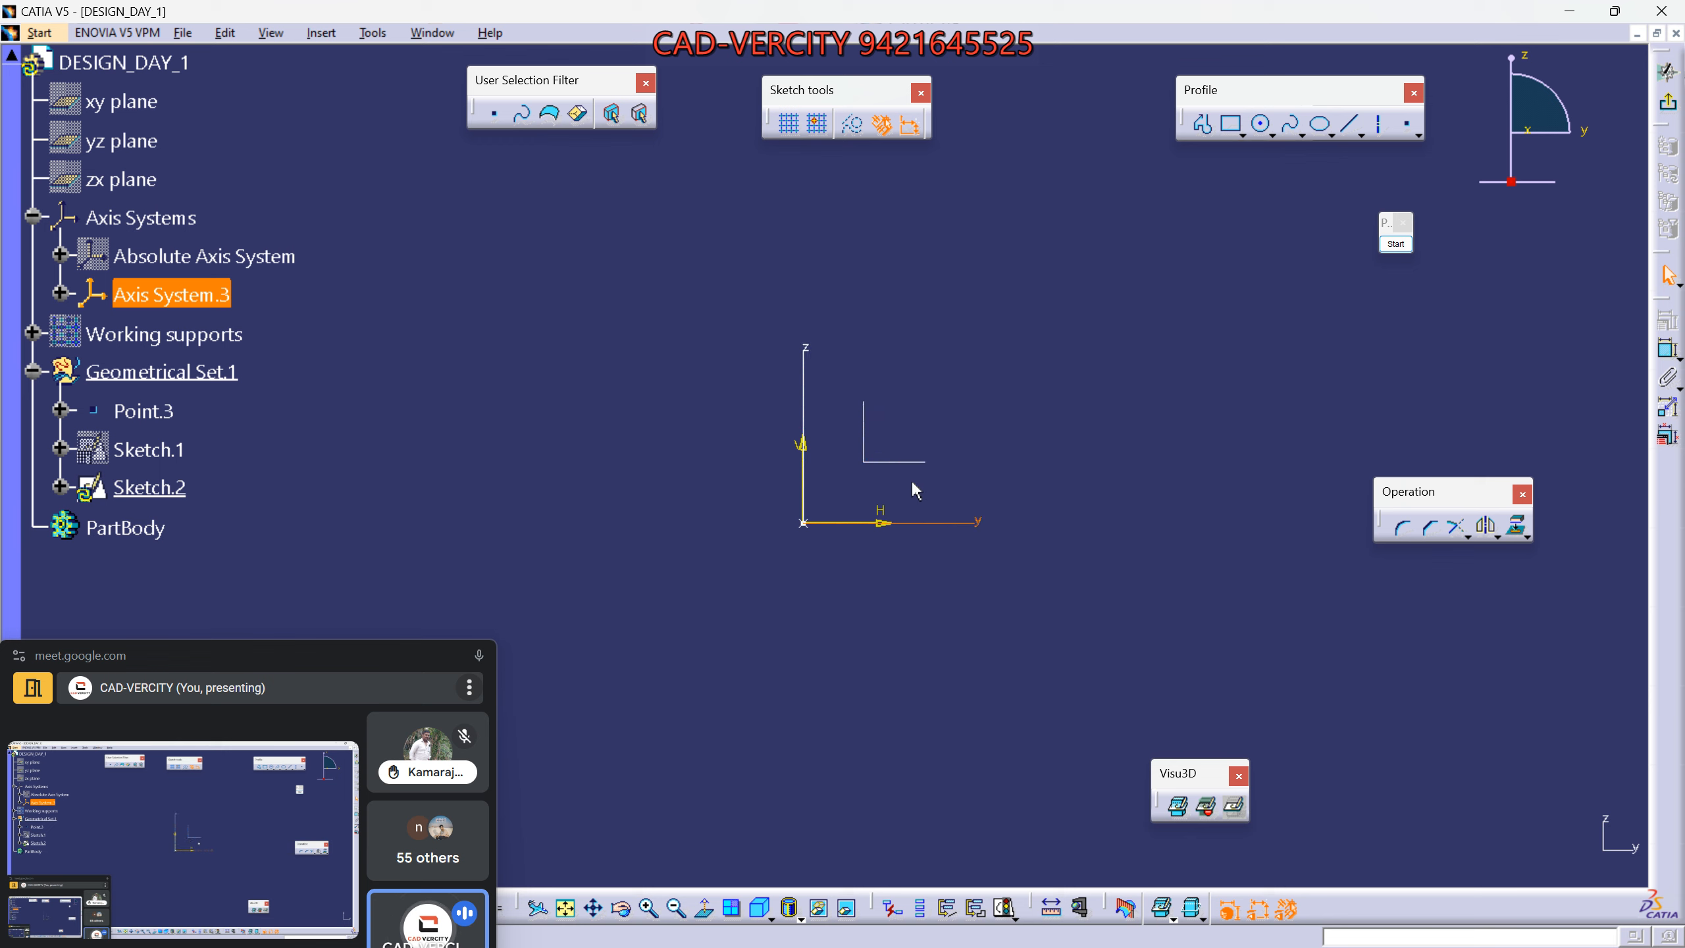
pyautogui.click(1204, 810)
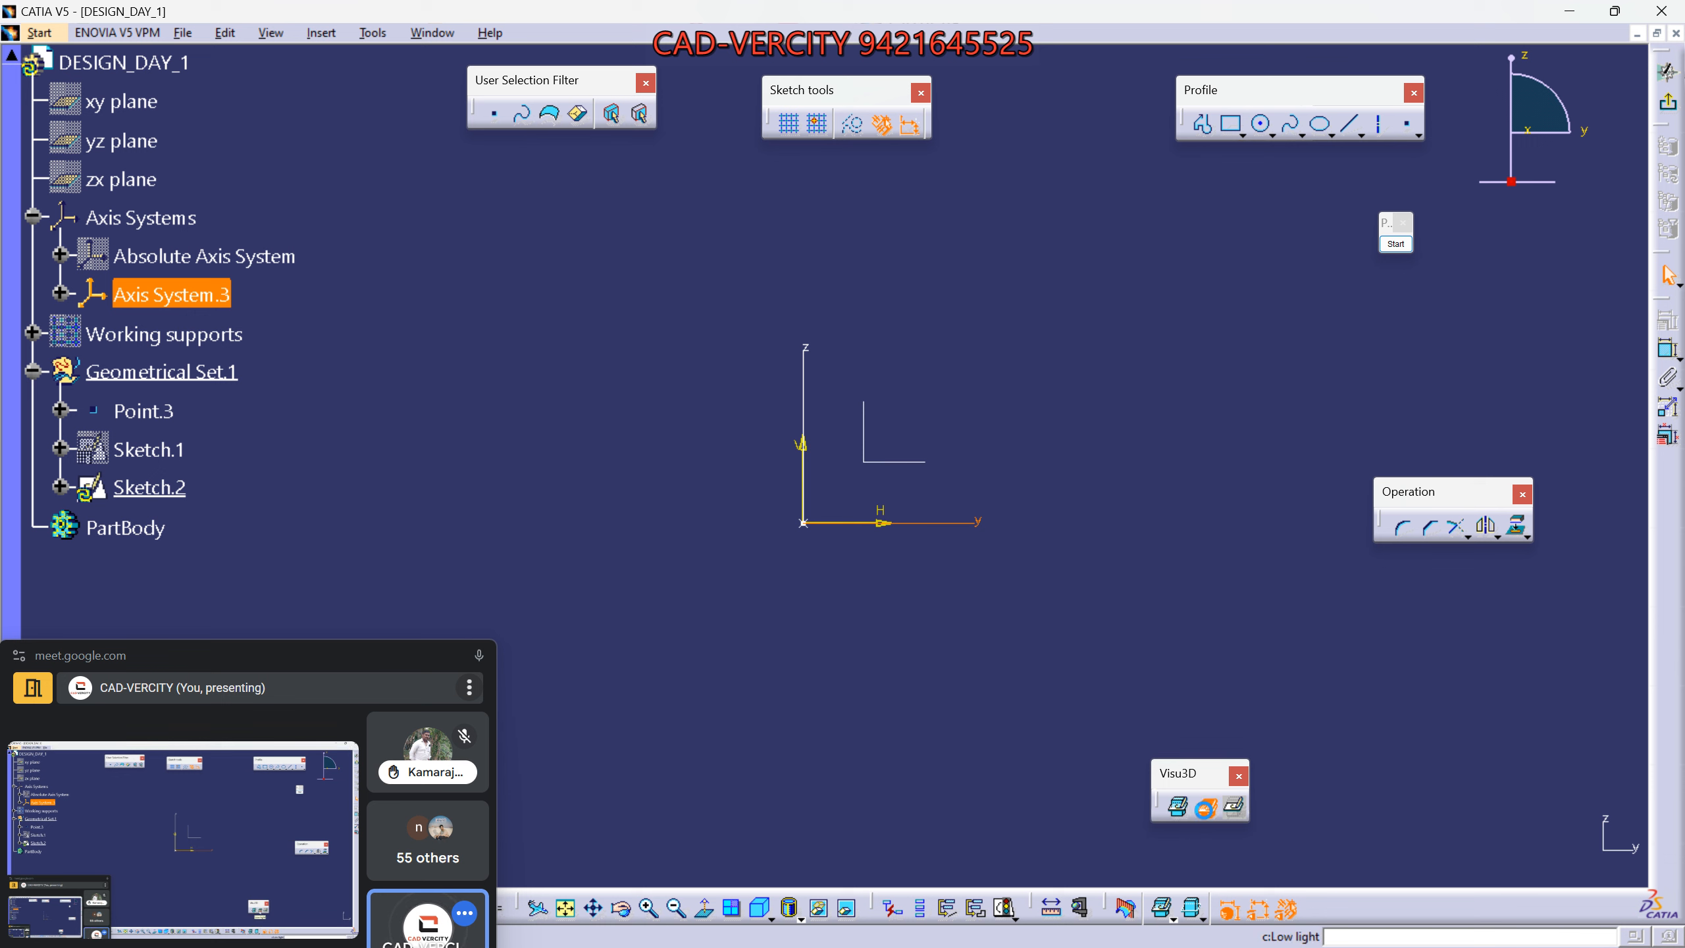
pyautogui.click(1121, 681)
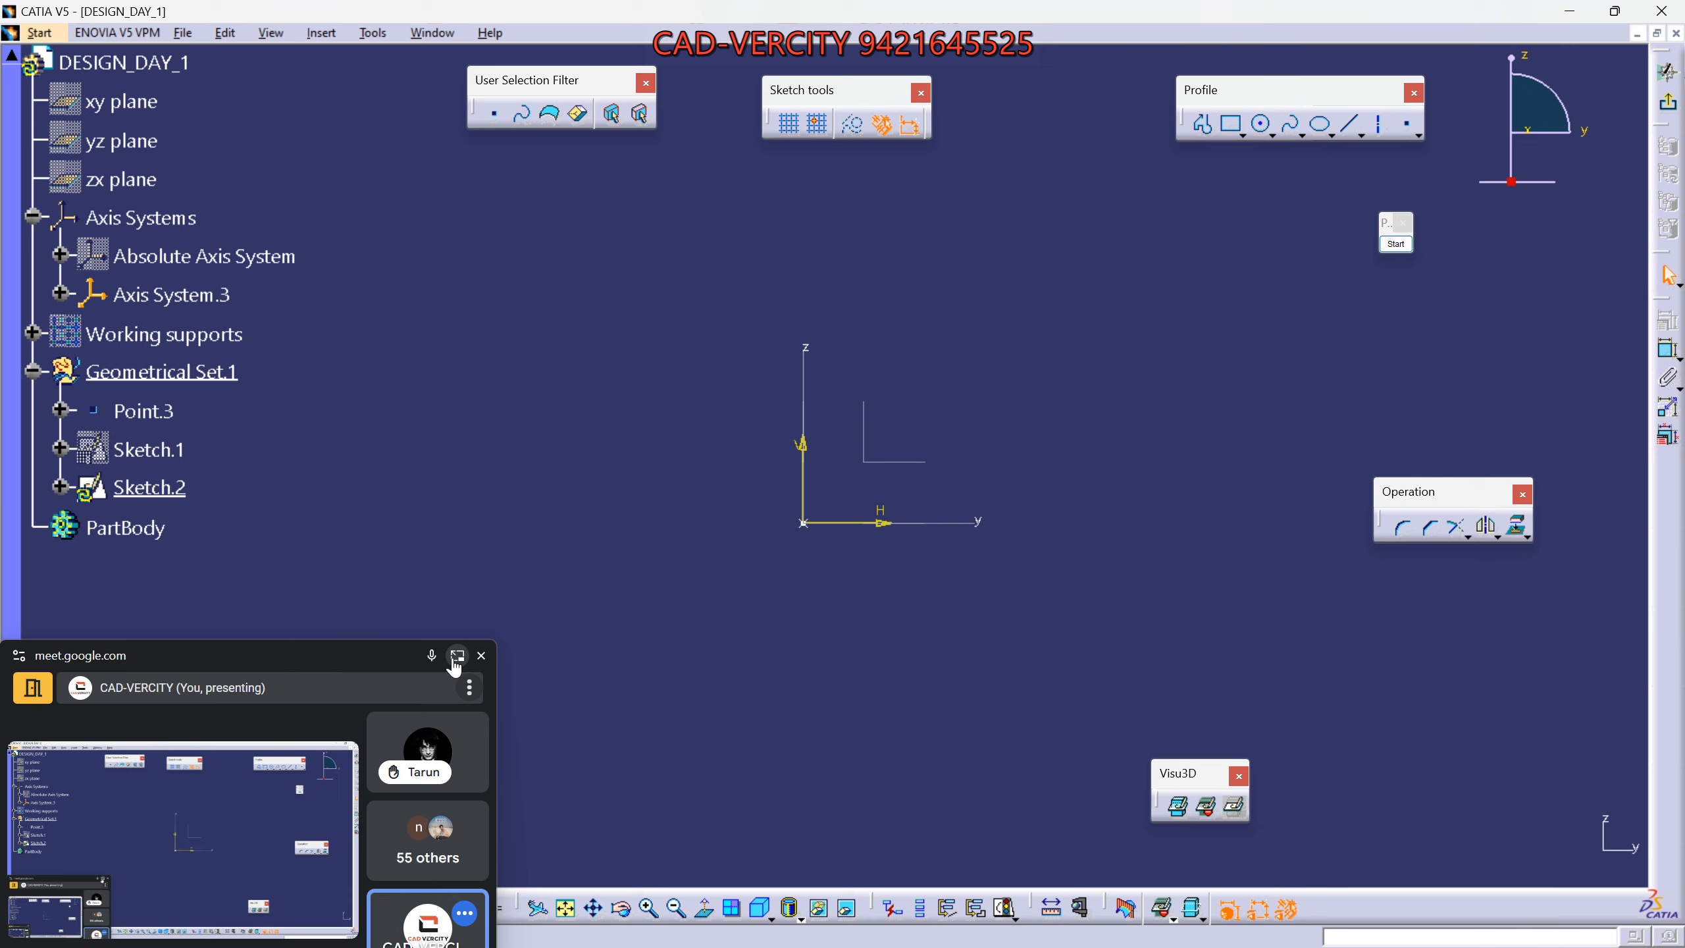
# Switch to the Google Meet window and lower the two participants' raised hands.
pyautogui.click(457, 655)
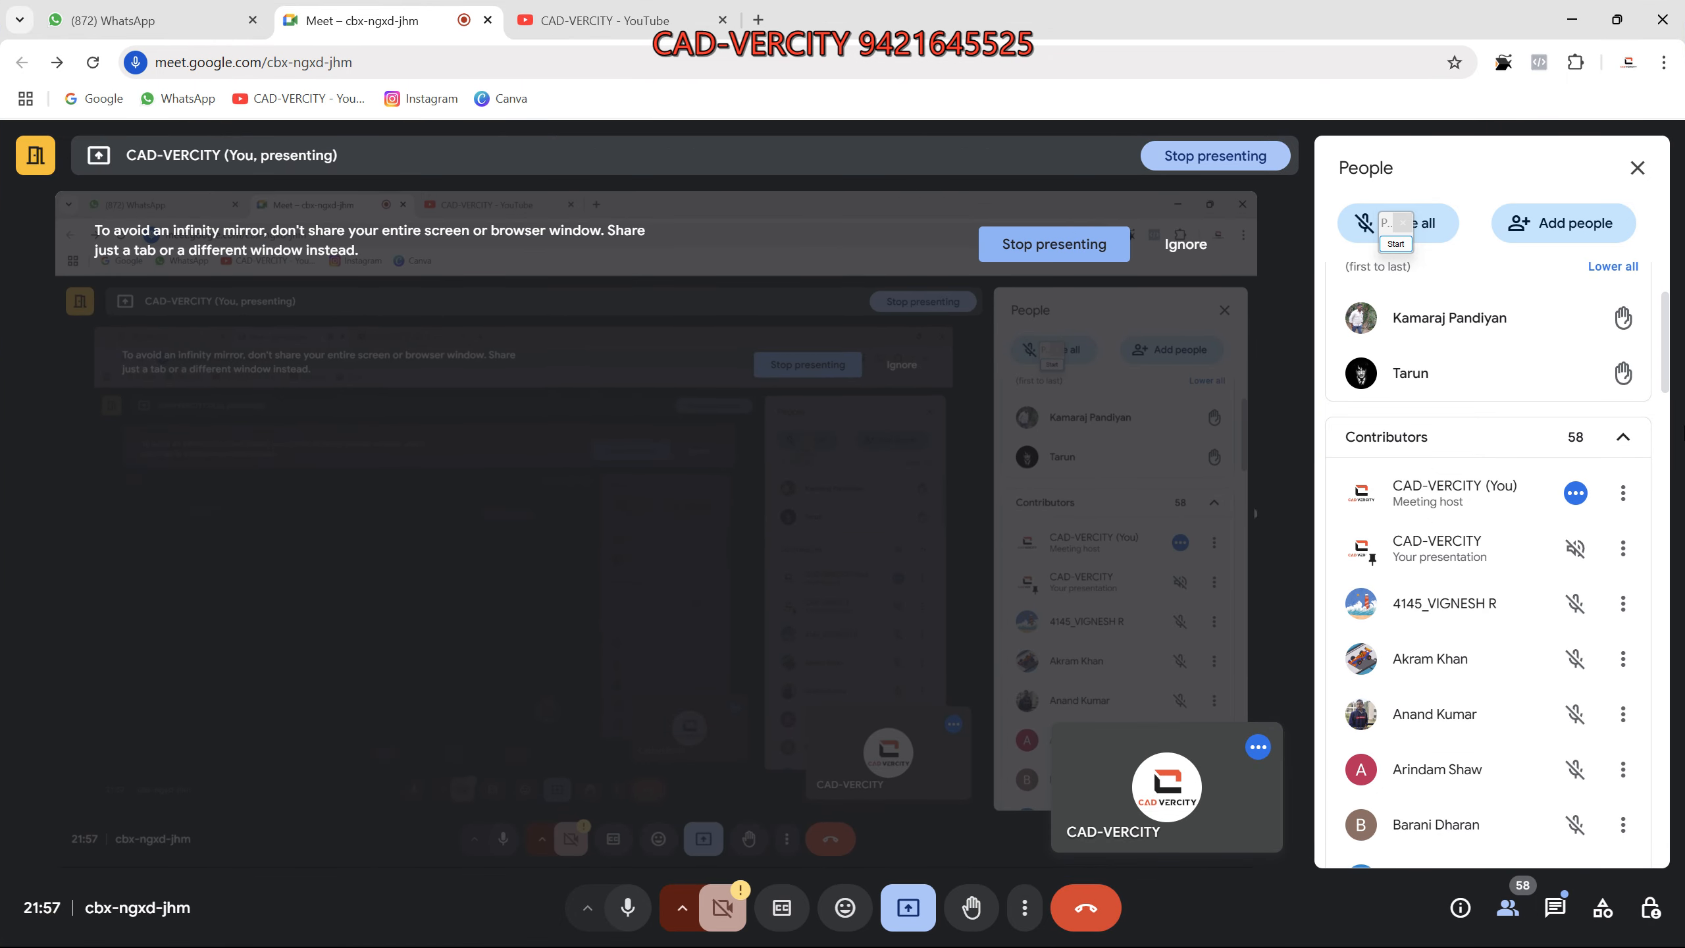
pyautogui.click(1622, 372)
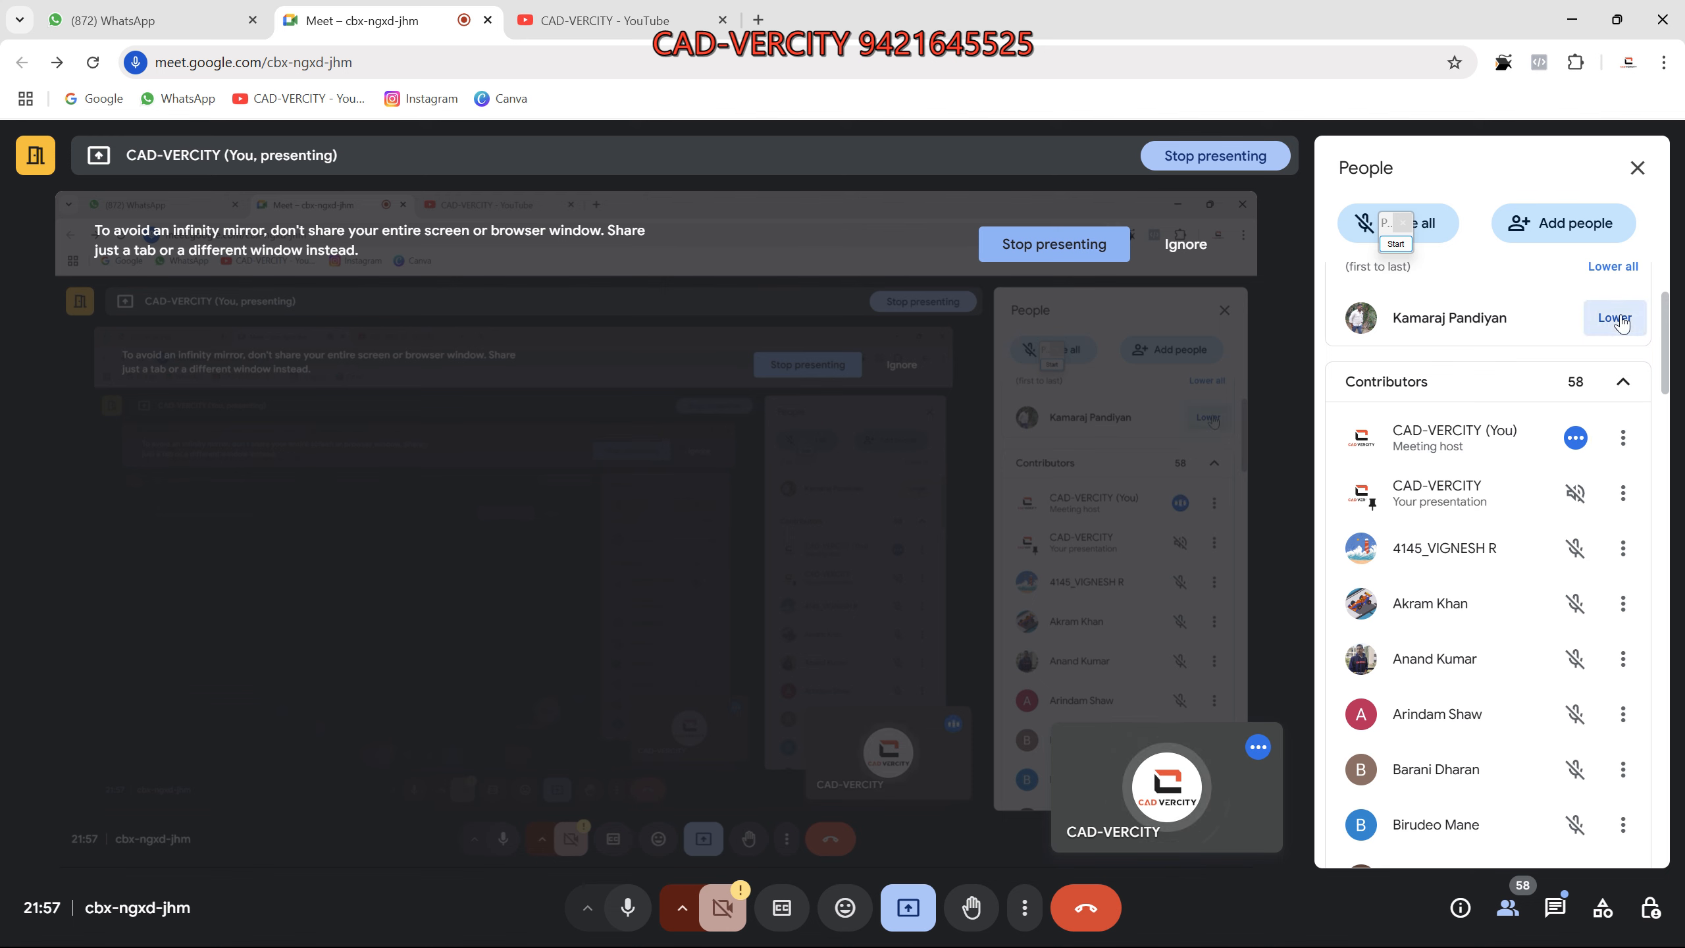
pyautogui.click(1622, 323)
# Mute the speaking participant for everyone in the call and return to the sketch in CATIA.
pyautogui.scroll(-6, 1577, 667)
pyautogui.scroll(-20, 1577, 668)
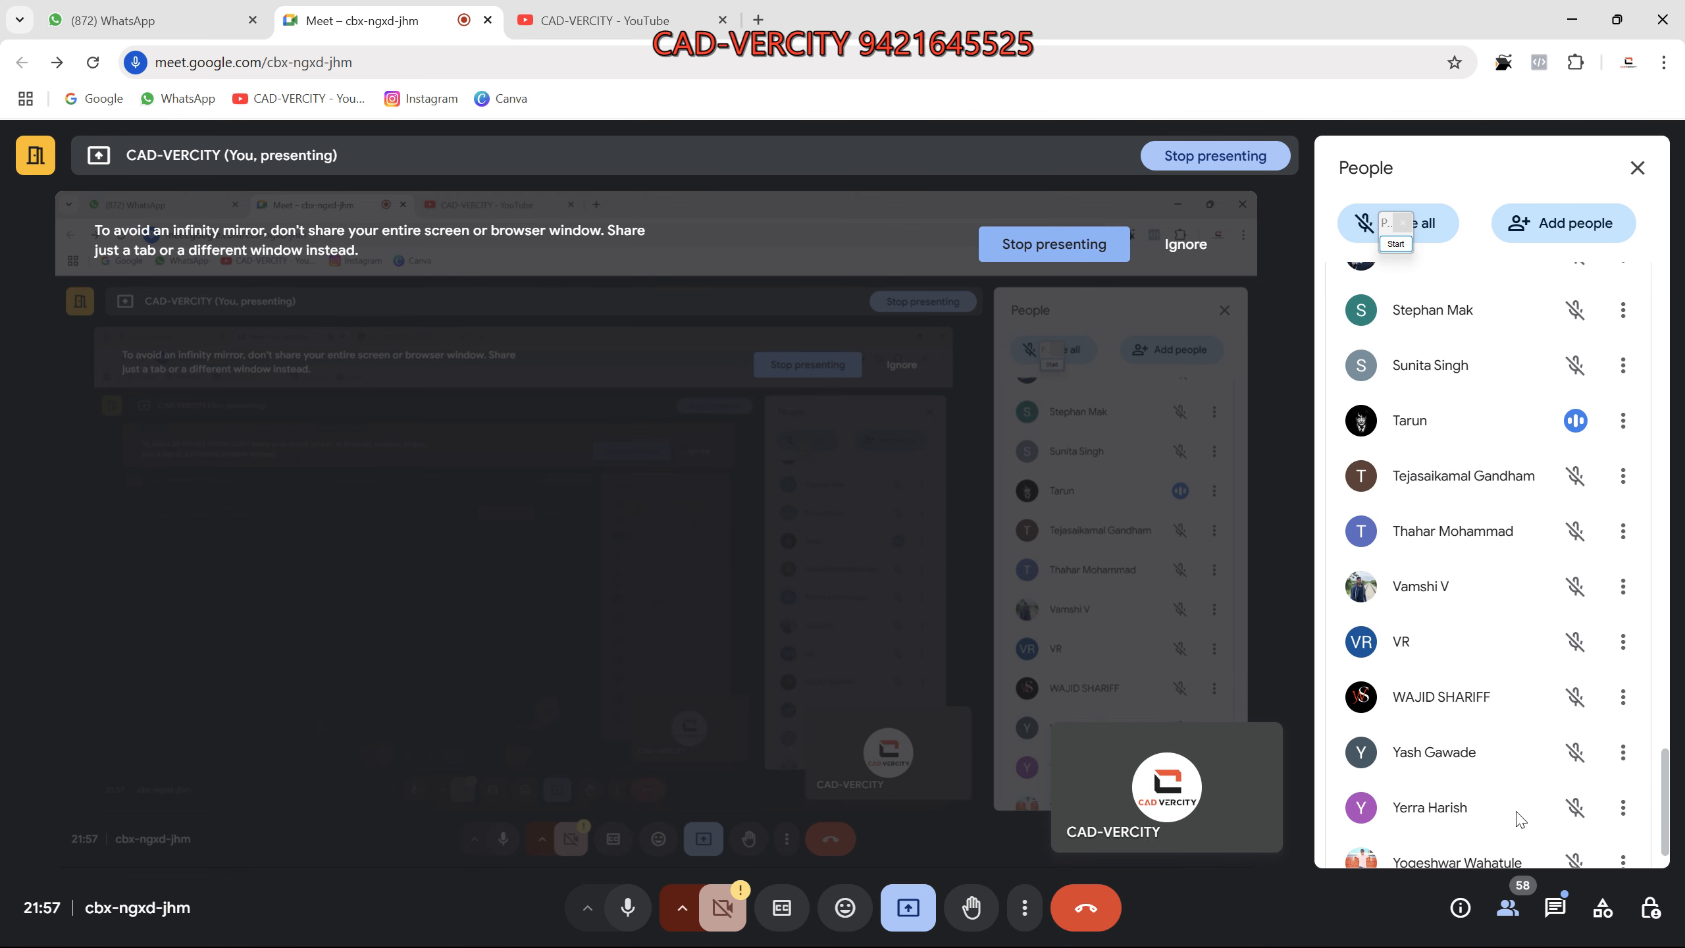
pyautogui.click(1575, 420)
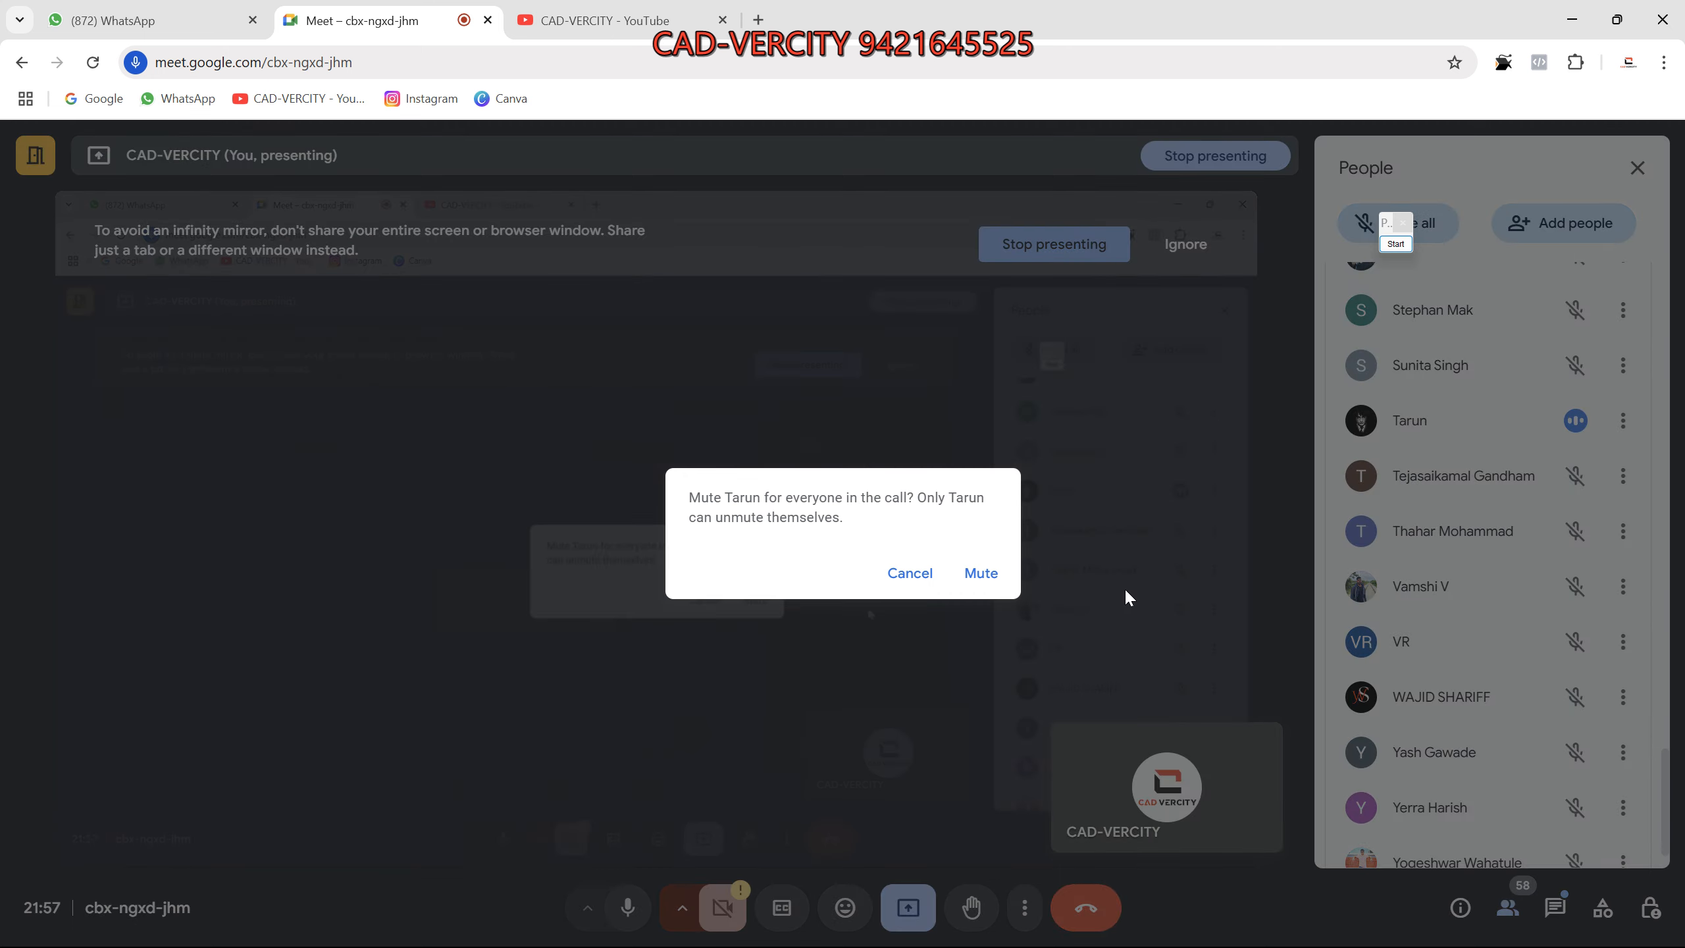
pyautogui.click(979, 573)
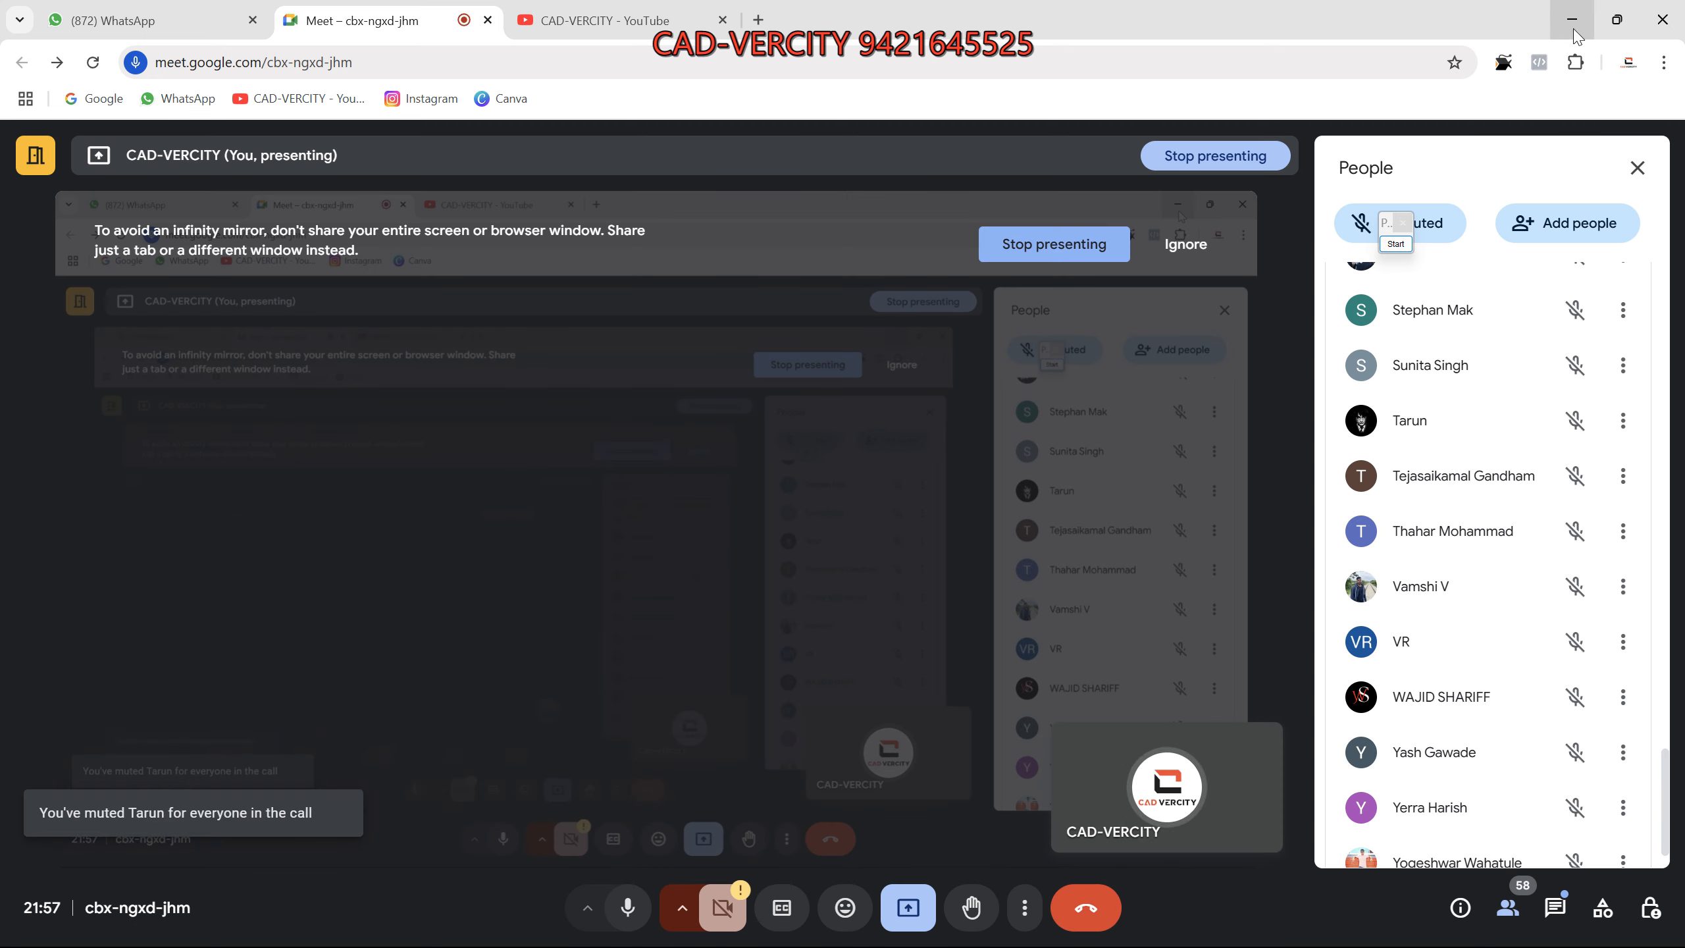
pyautogui.click(153, 20)
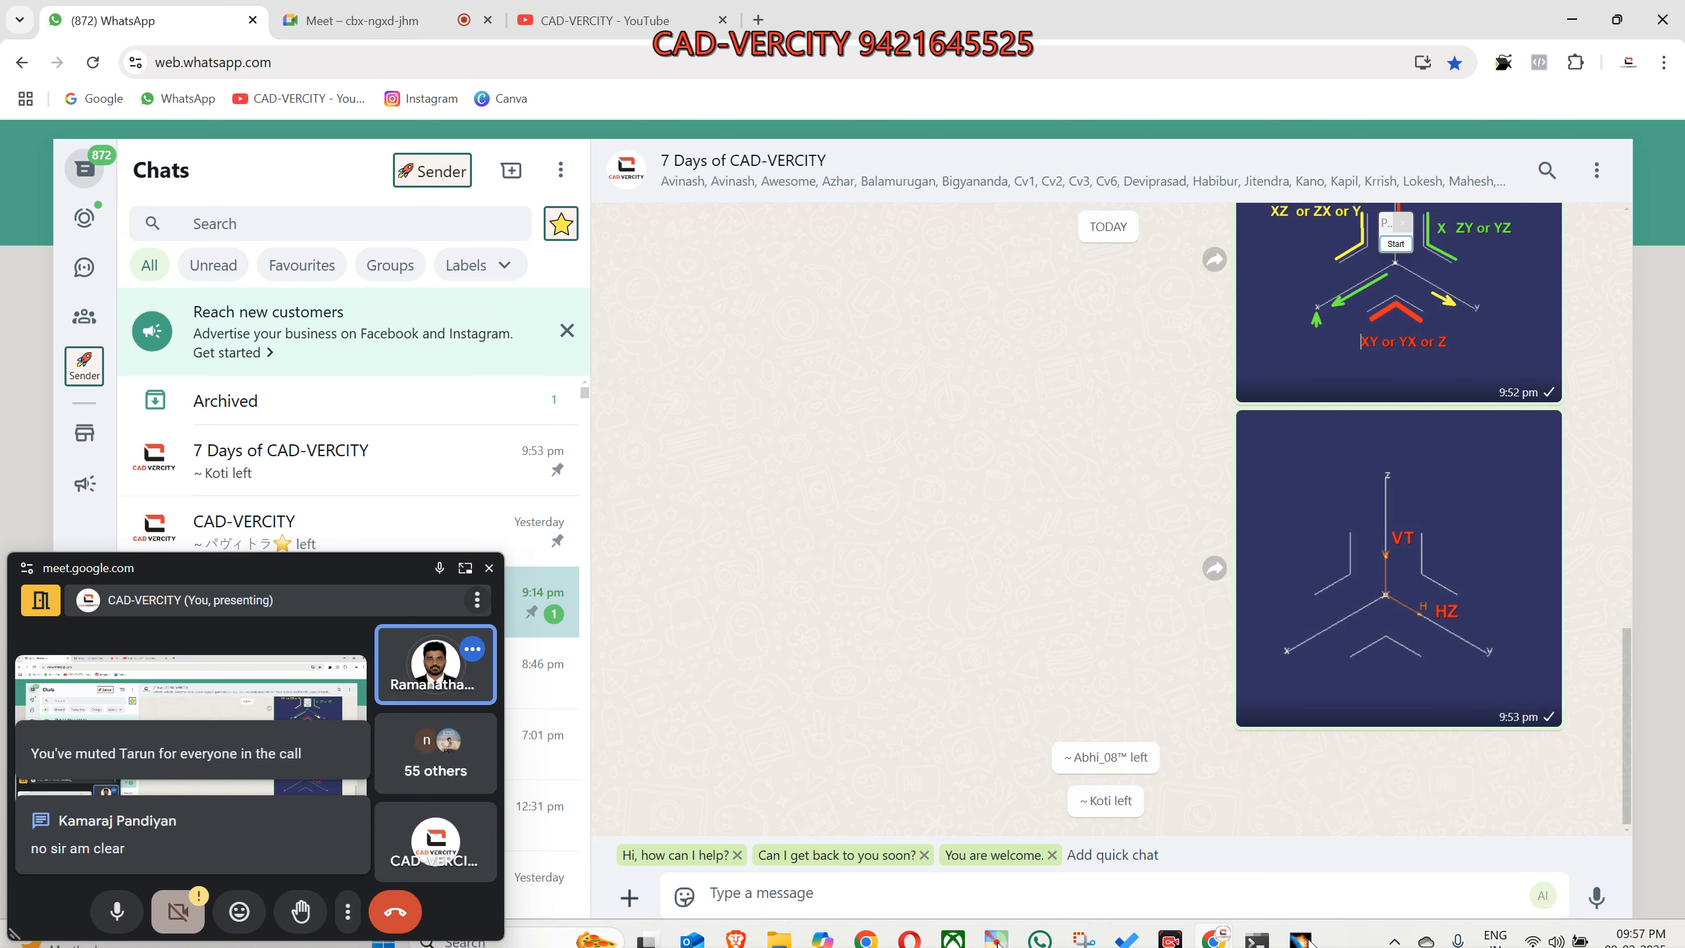
pyautogui.click(1301, 938)
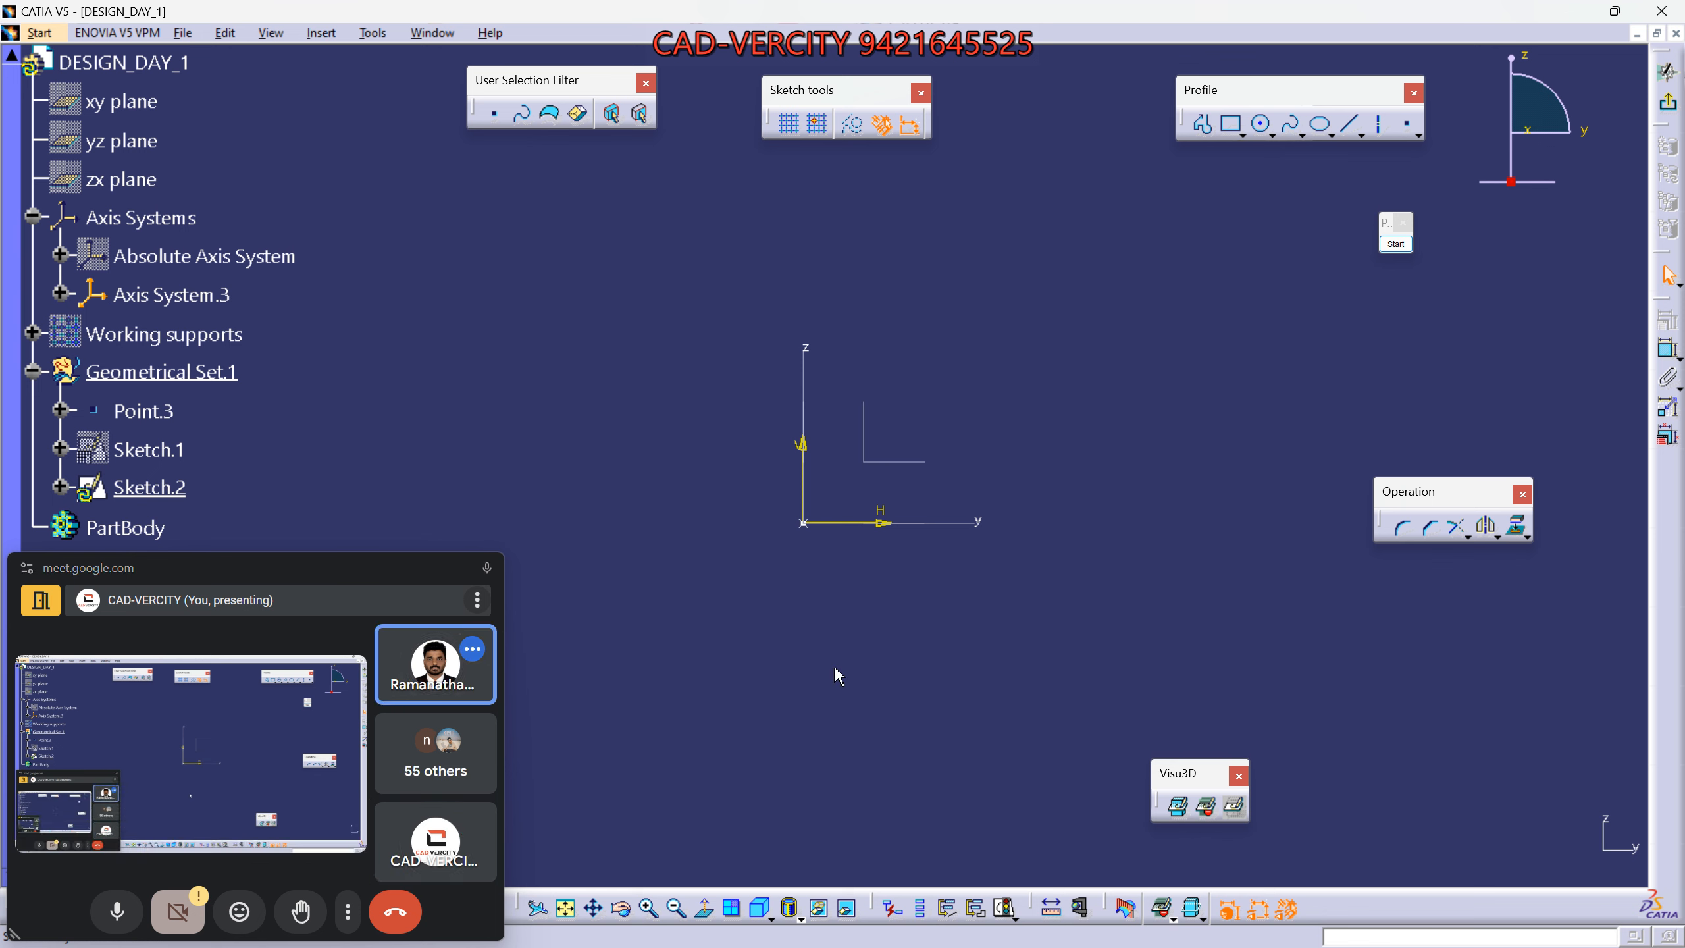
pyautogui.scroll(-1, 835, 668)
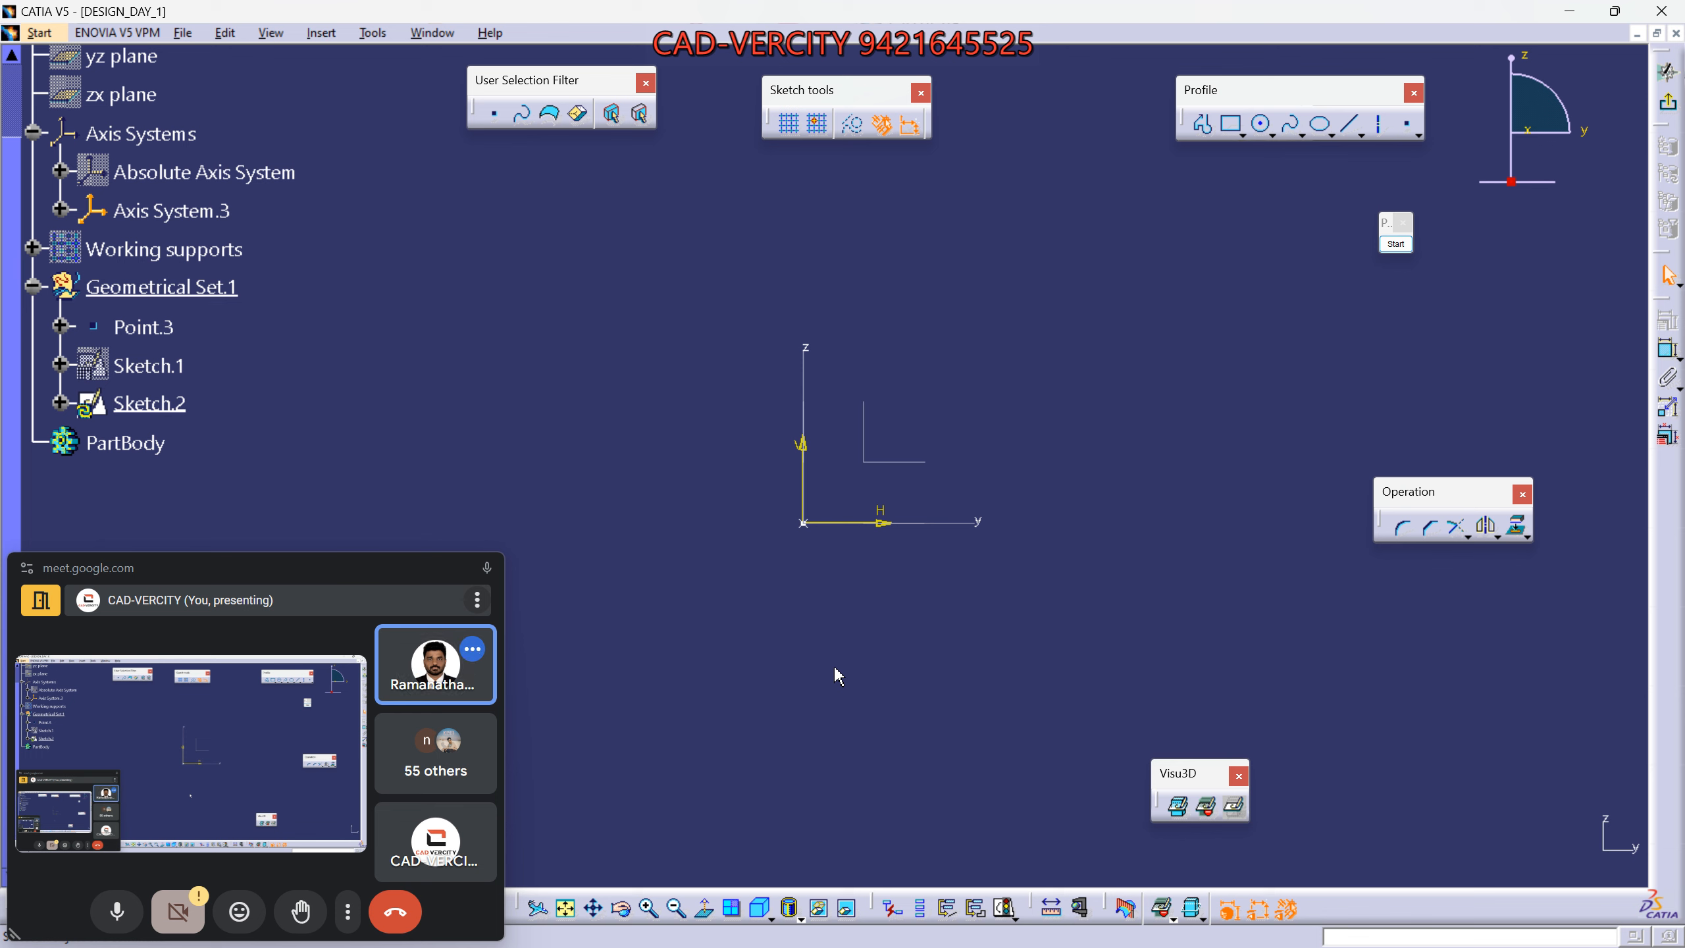
pyautogui.scroll(1, 835, 670)
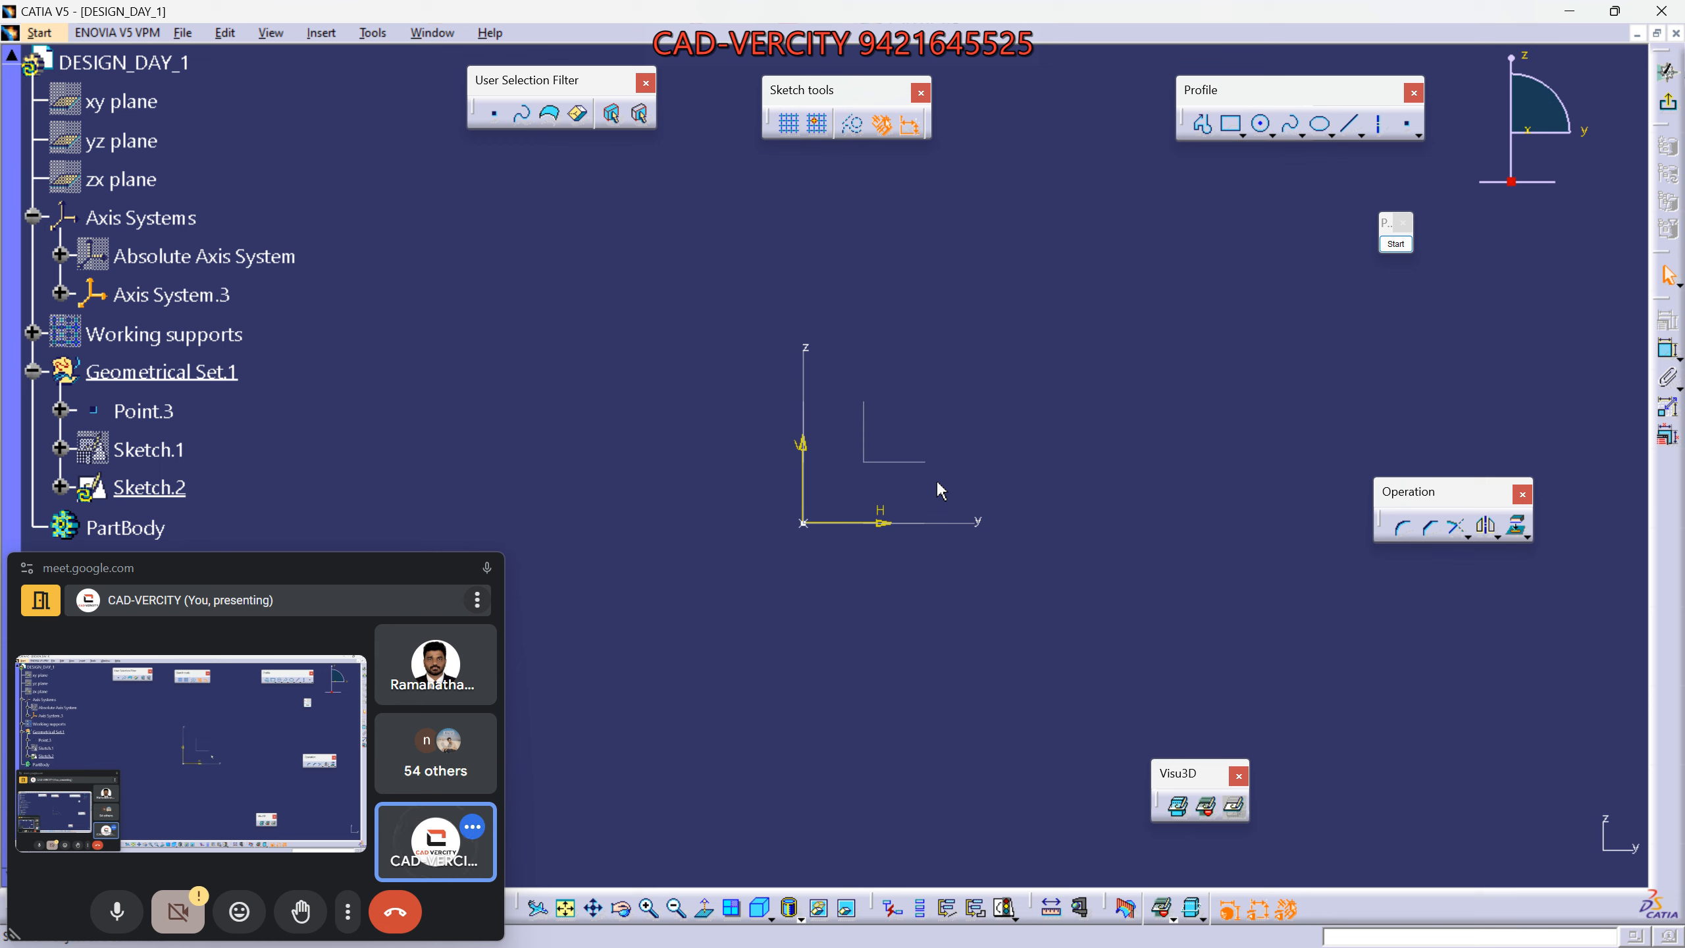
pyautogui.click(1213, 818)
pyautogui.click(1177, 806)
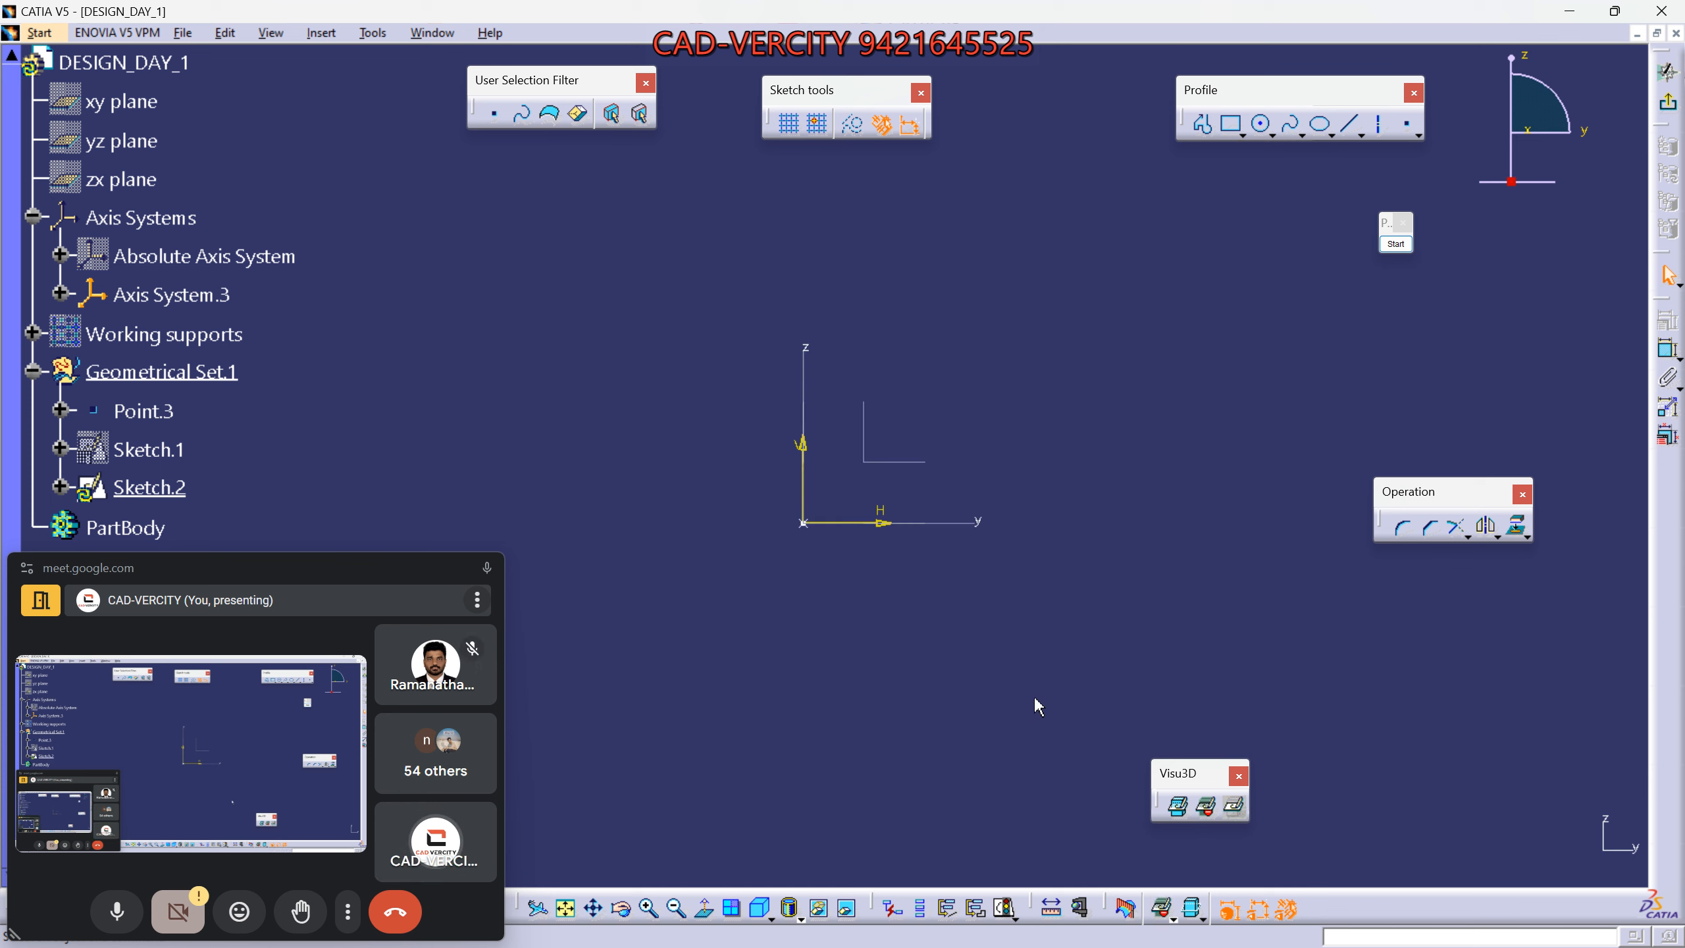
# Move the floating Sketch tools toolbar to sit between the compass and the Operation toolbar.
pyautogui.moveTo(839, 93)
pyautogui.mouseDown()
pyautogui.moveTo(1226, 249)
pyautogui.moveTo(1472, 297)
pyautogui.mouseUp()
pyautogui.moveTo(862, 549)
pyautogui.mouseDown(button='middle')
pyautogui.moveTo(594, 613)
pyautogui.moveTo(583, 681)
pyautogui.moveTo(758, 593)
pyautogui.moveTo(753, 617)
pyautogui.mouseUp(button='middle')
pyautogui.click(702, 918)
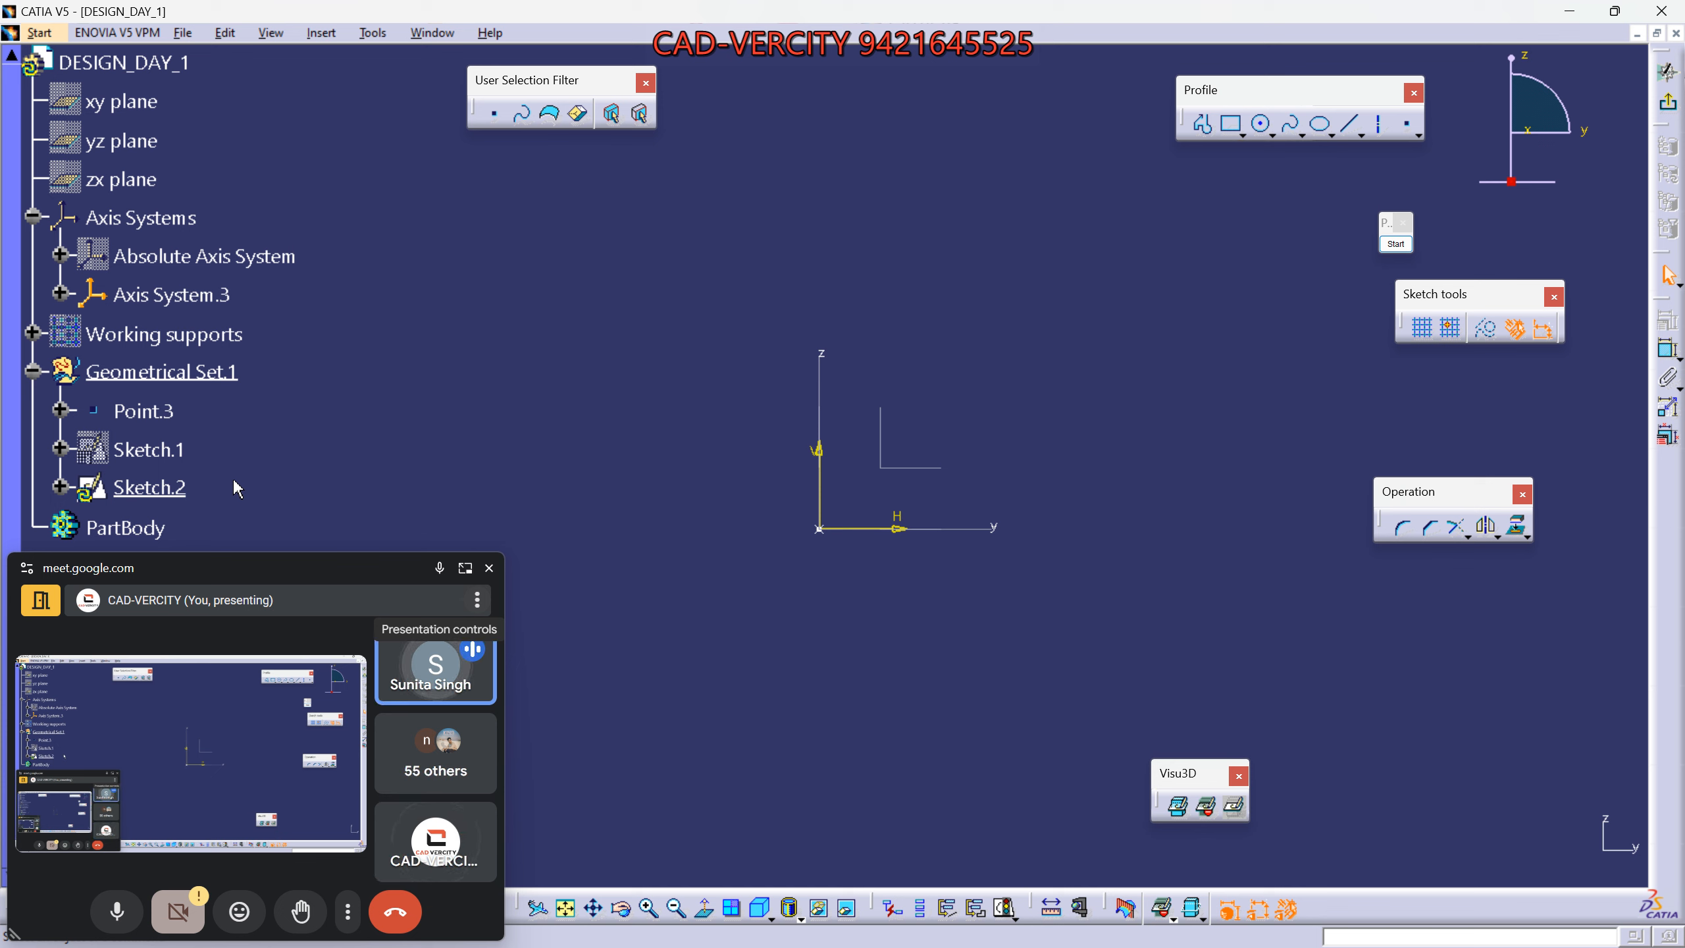
# Hide the specification tree and display it again.
pyautogui.click(270, 33)
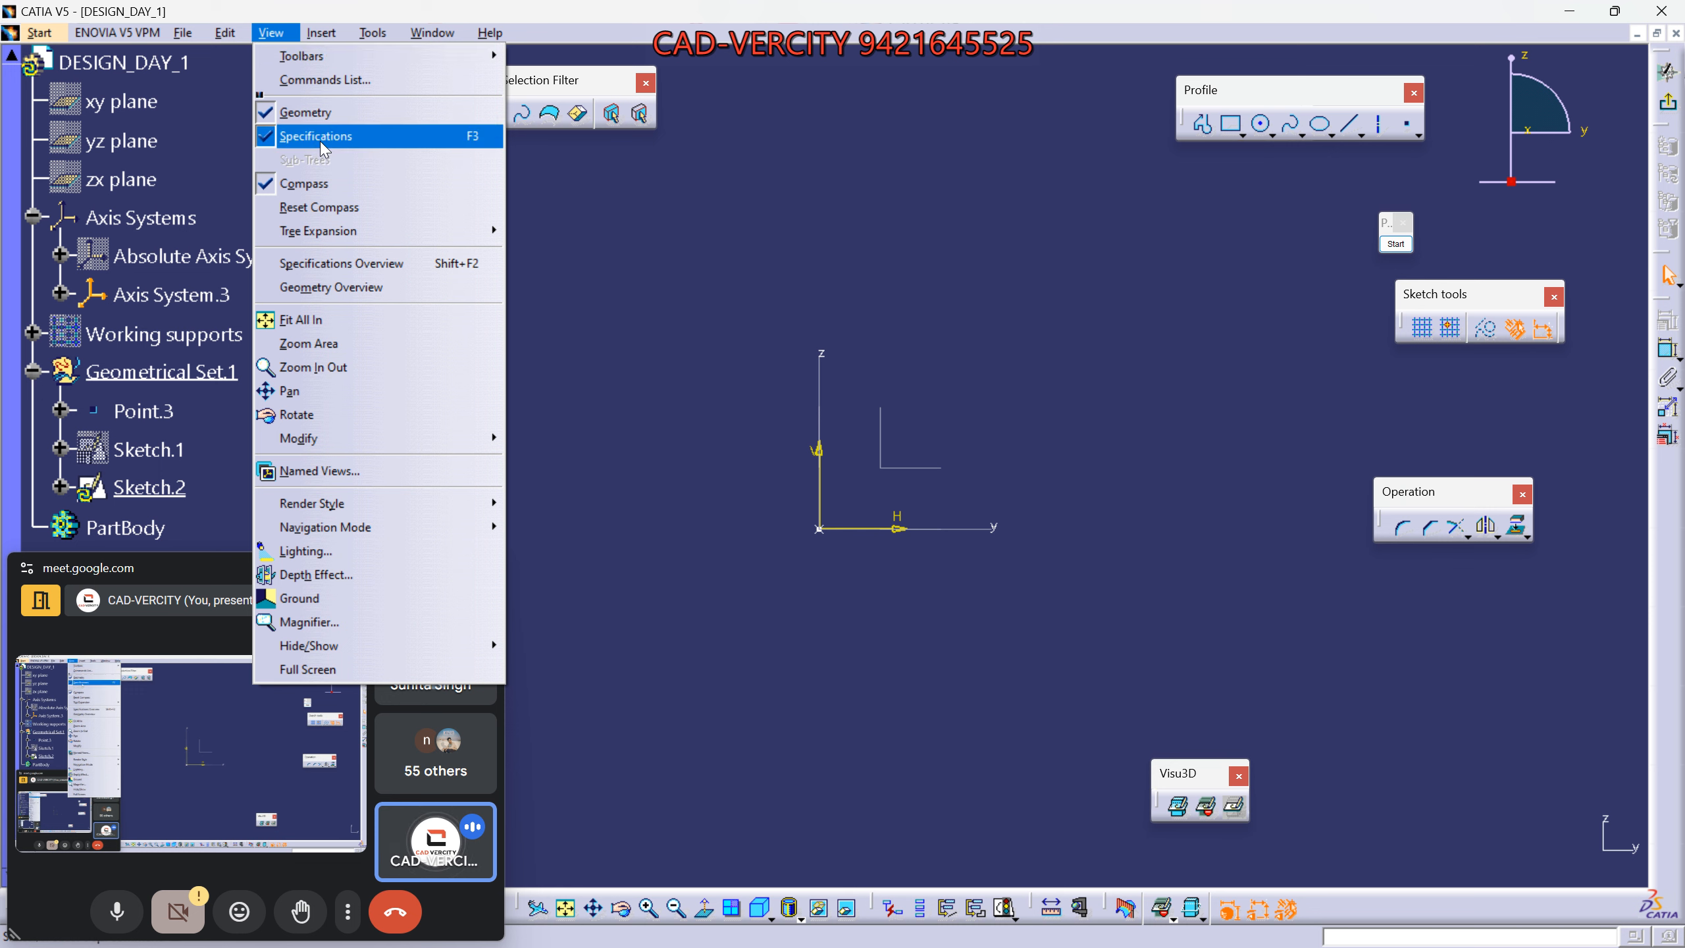
pyautogui.click(321, 141)
pyautogui.click(270, 33)
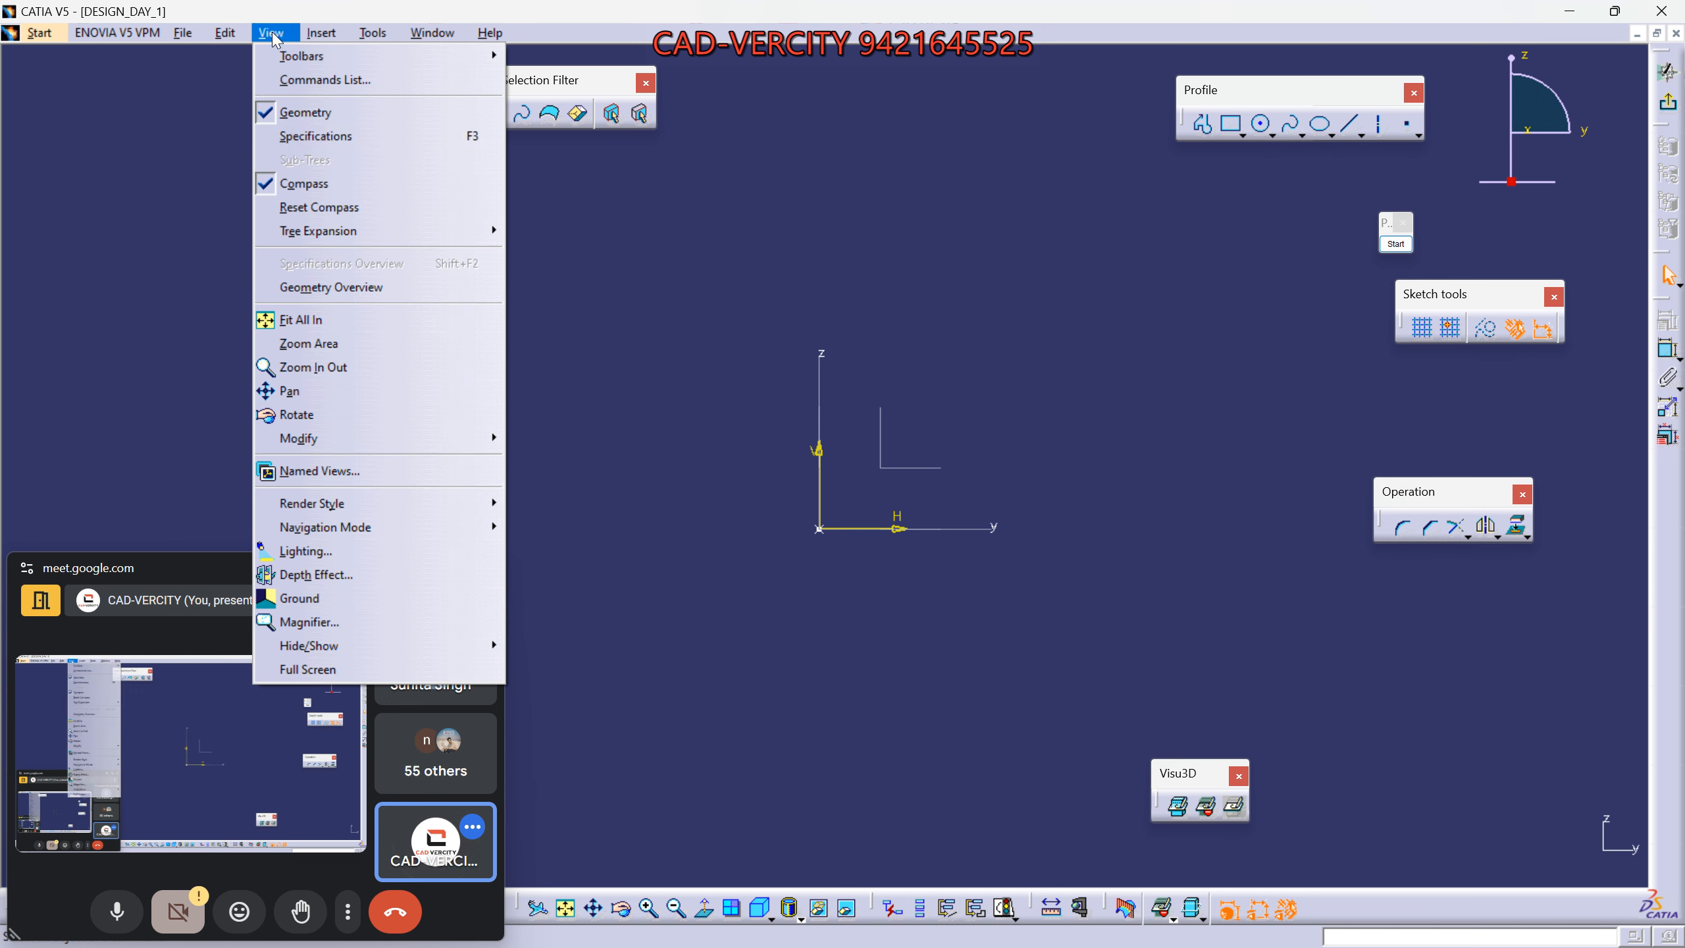
pyautogui.click(329, 136)
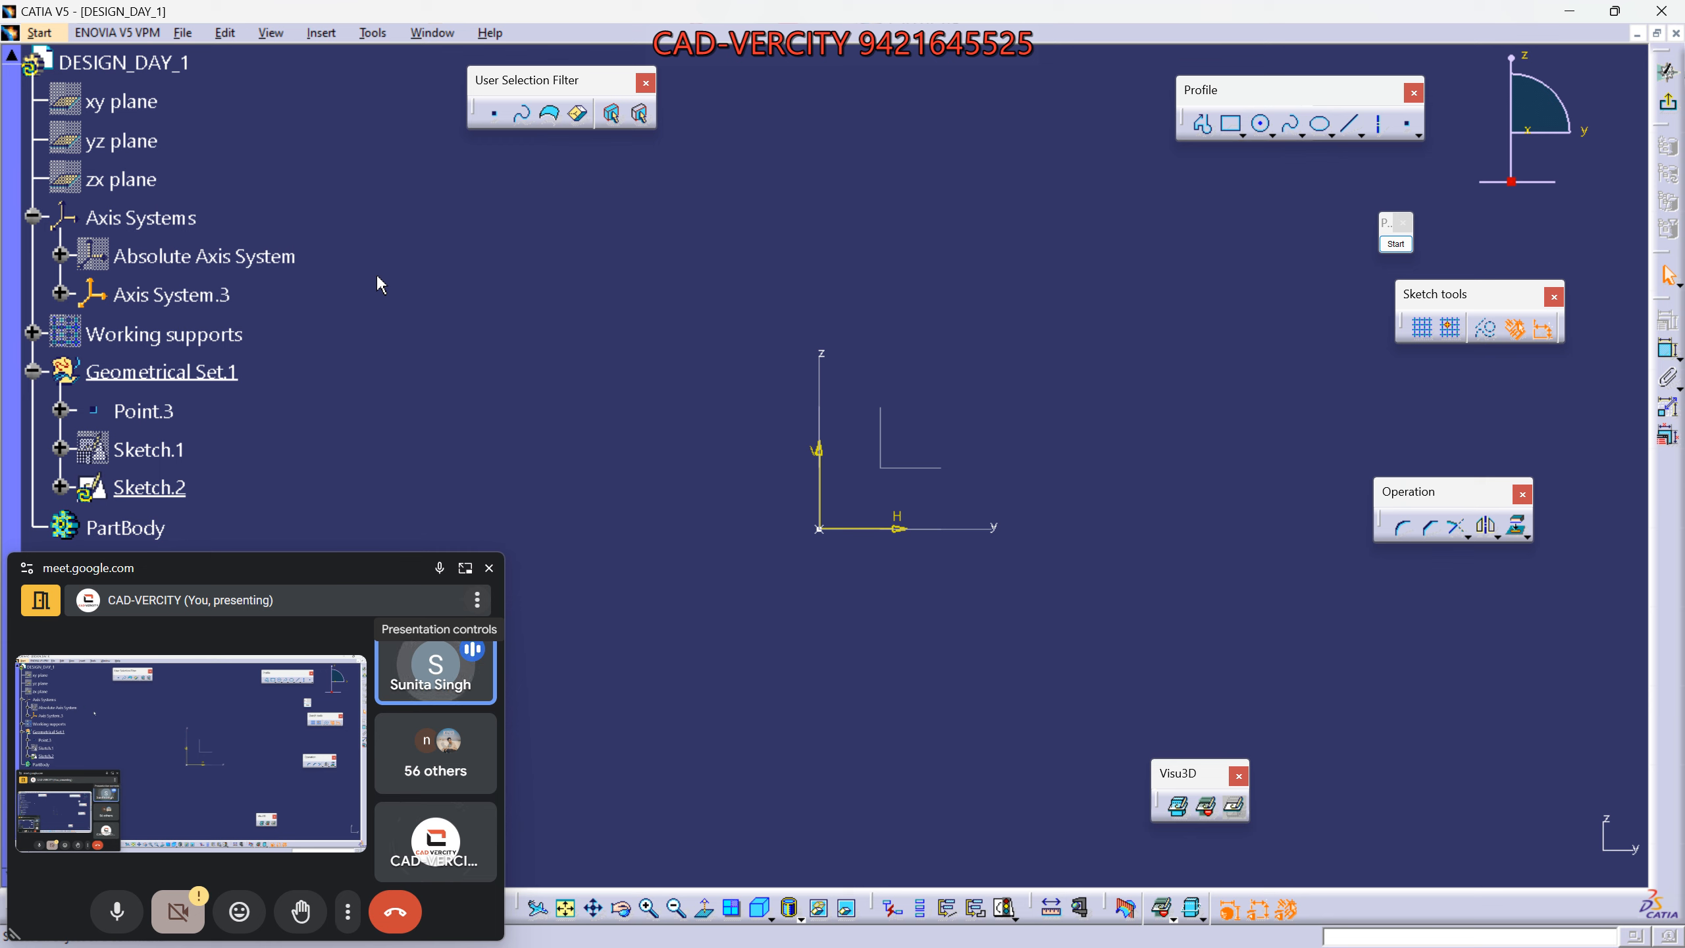
# Try hiding Axis System.3 and Geometrical Set.1 from the tree, and show both again.
pyautogui.click(194, 304)
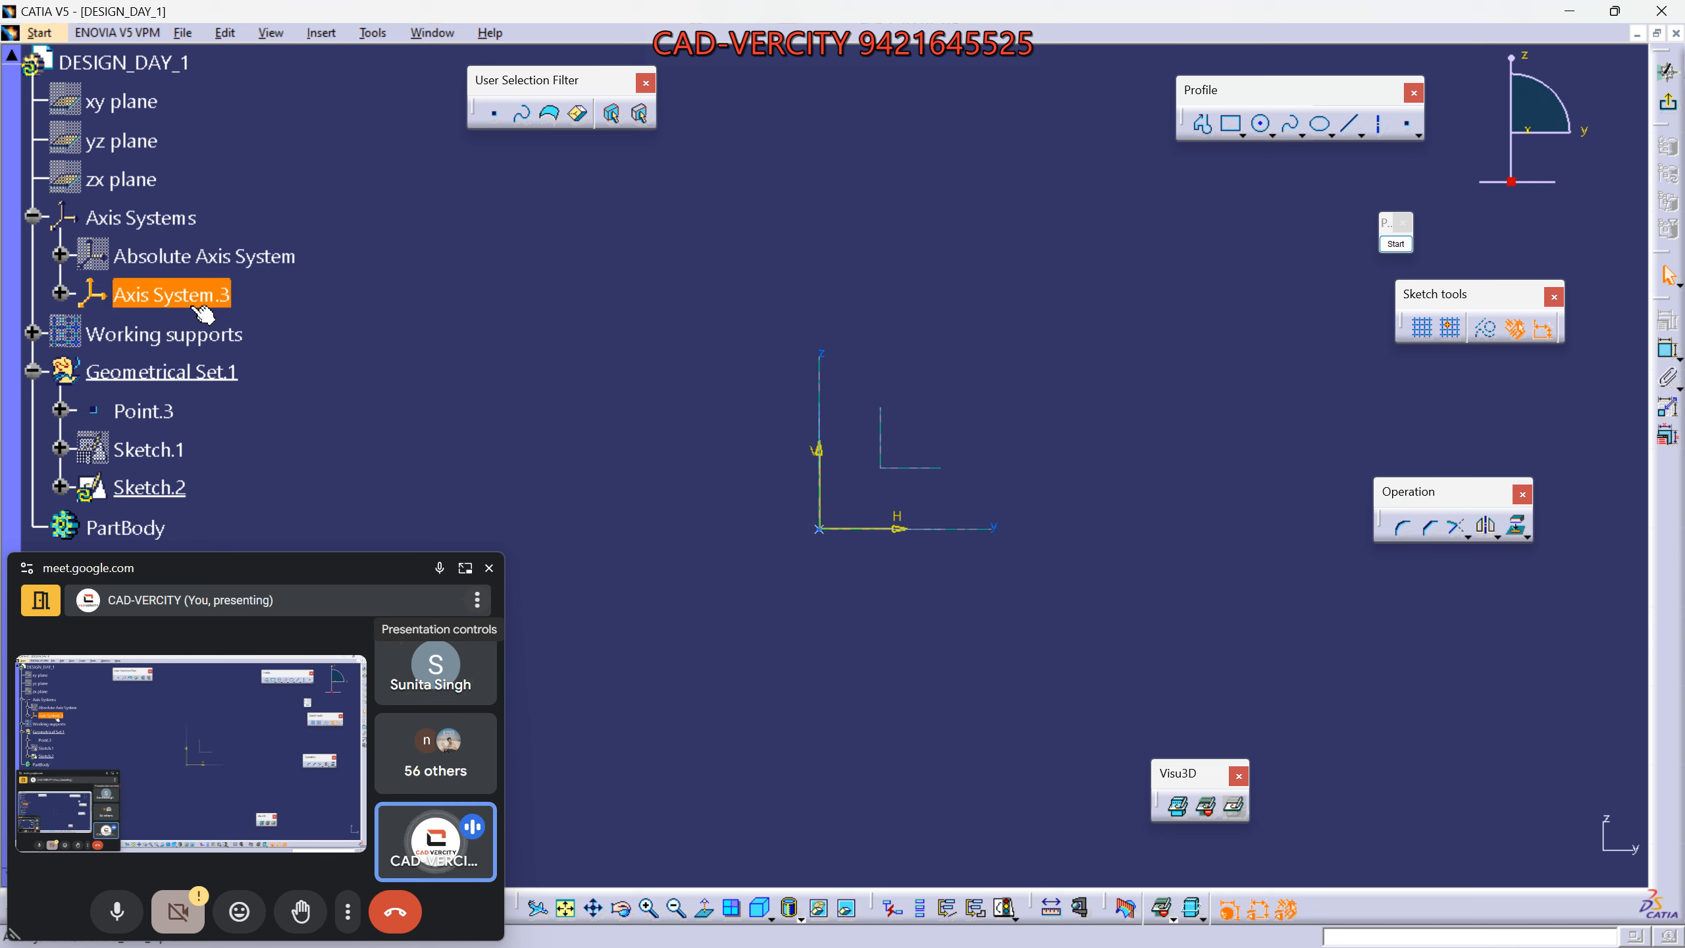
pyautogui.click(176, 378)
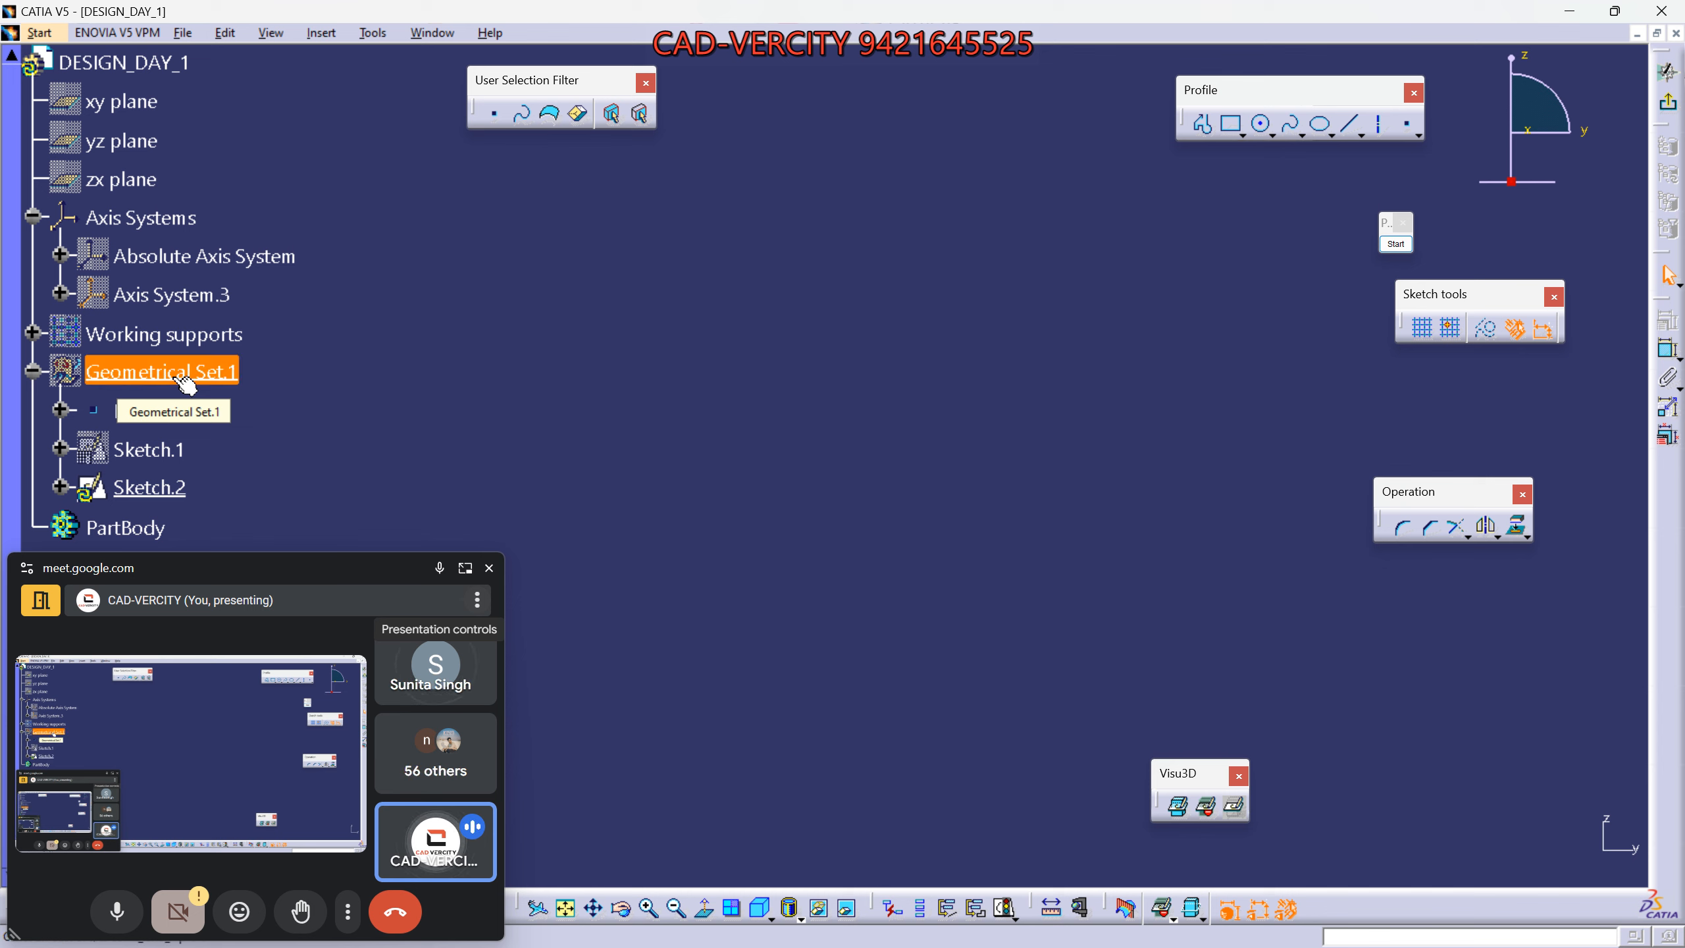
pyautogui.press('space')
pyautogui.press('space')
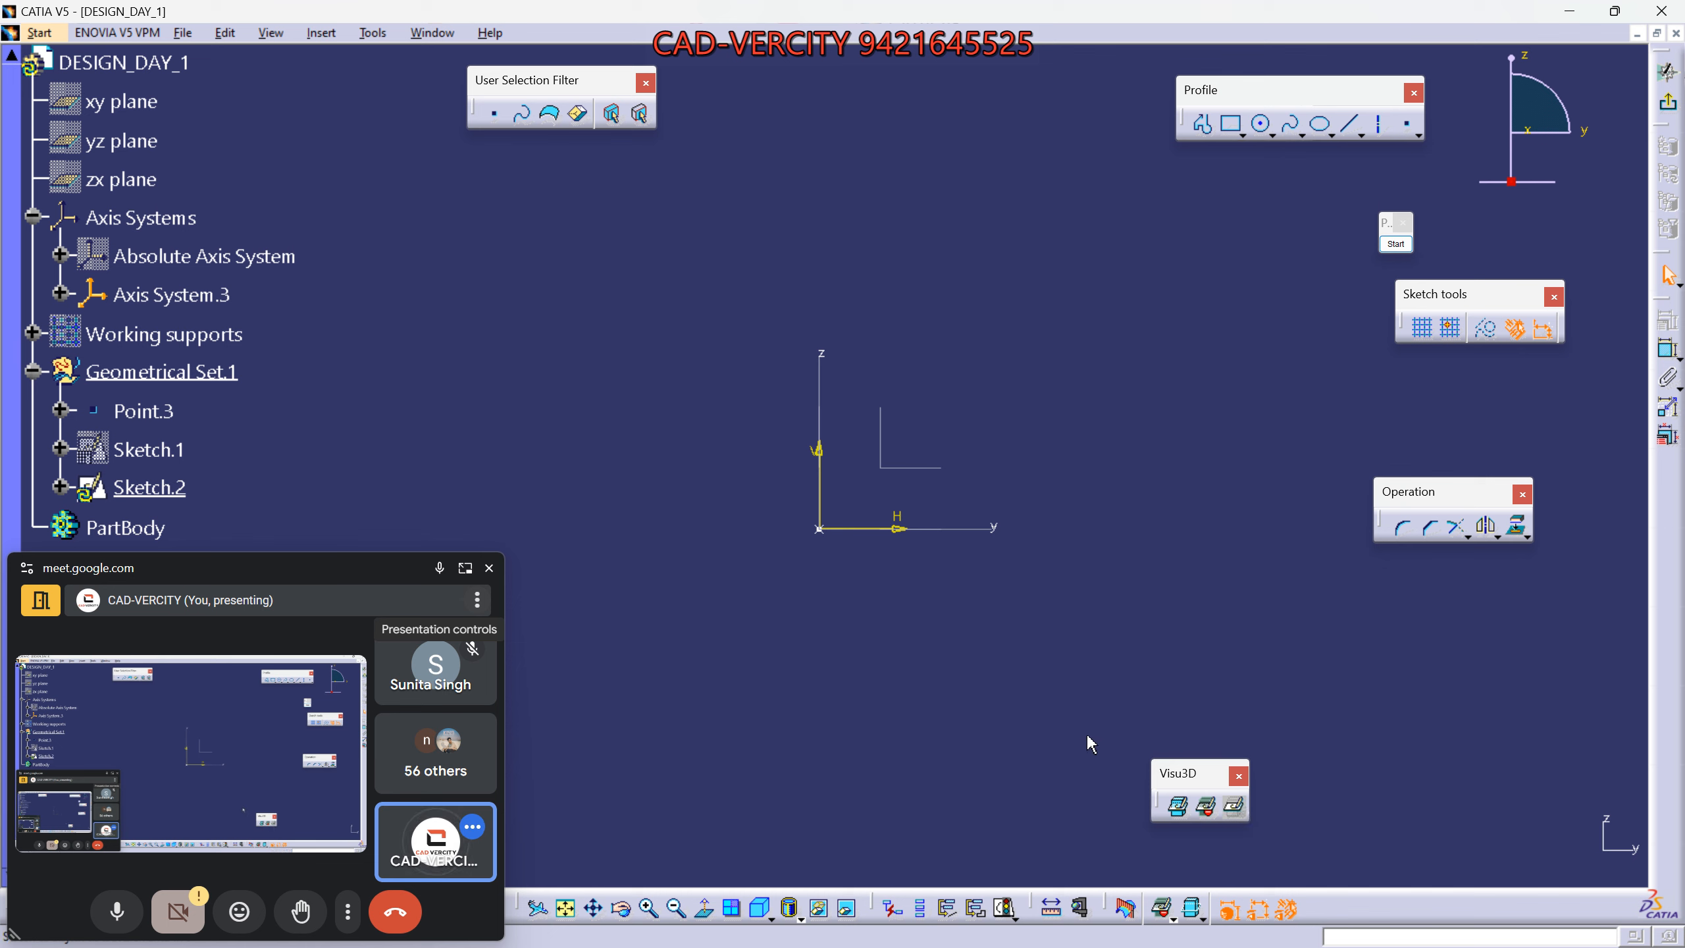
# Move the Profile toolbar beside the specification tree and the User Selection Filter toolbar next to the compass.
pyautogui.moveTo(1252, 96); pyautogui.dragTo(611, 204)
pyautogui.moveTo(590, 93); pyautogui.dragTo(1369, 138)
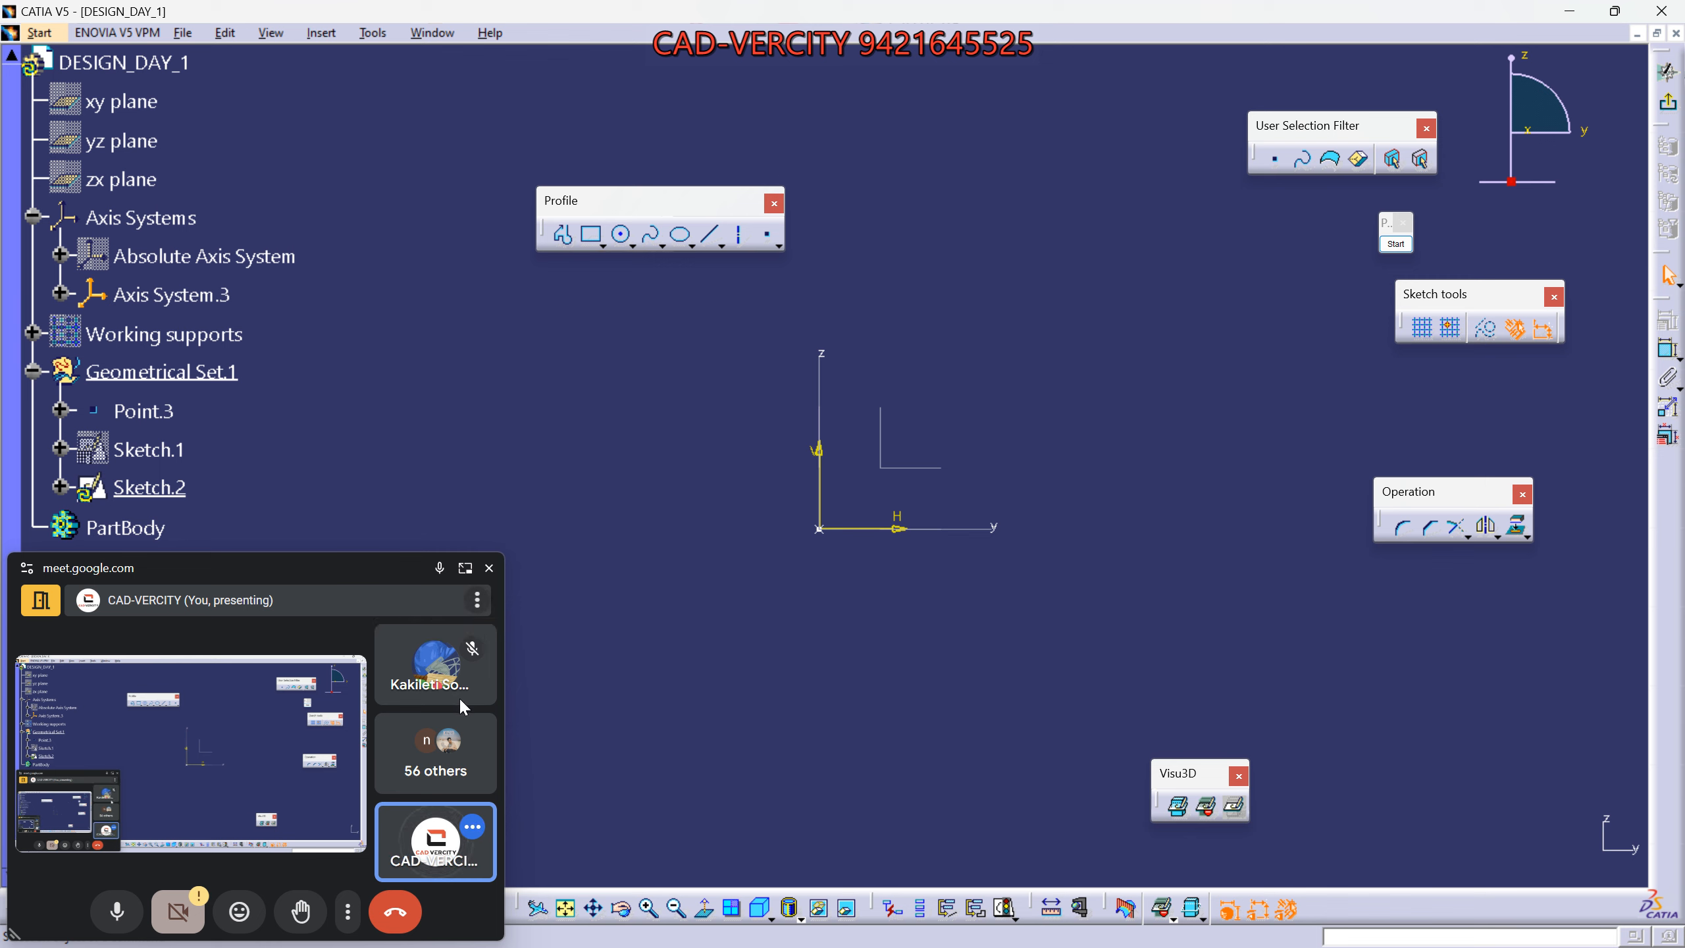
pyautogui.moveTo(658, 199); pyautogui.dragTo(514, 88)
pyautogui.moveTo(742, 381); pyautogui.dragTo(731, 423, button='middle')
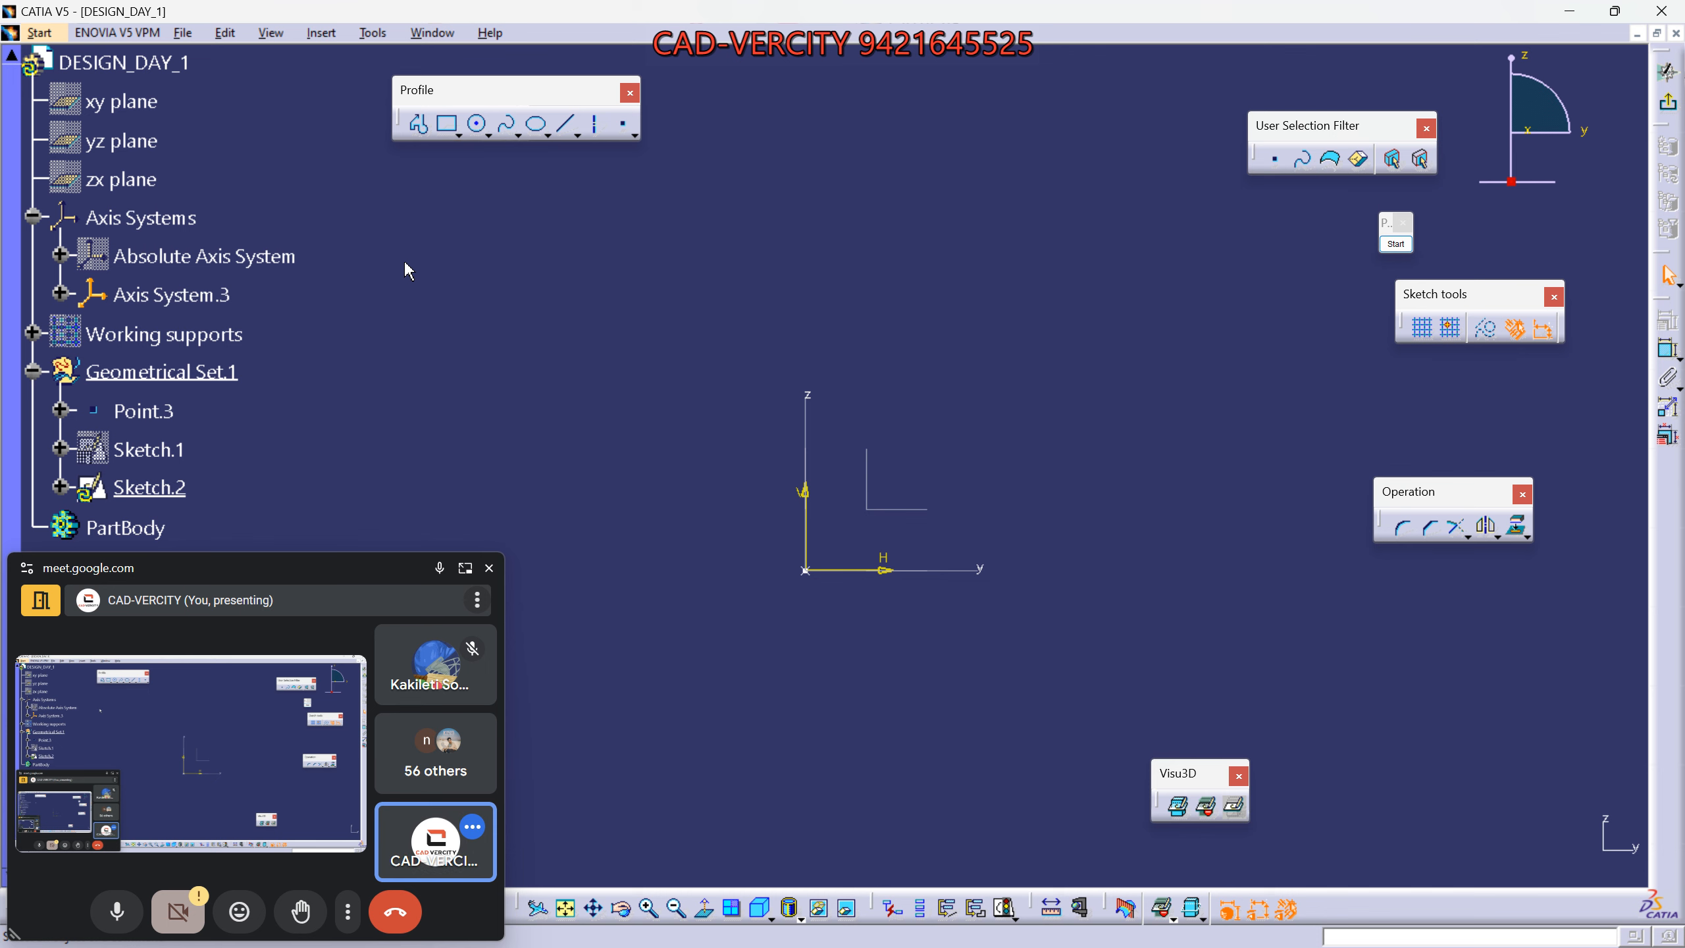
pyautogui.moveTo(1384, 224); pyautogui.dragTo(1380, 220)
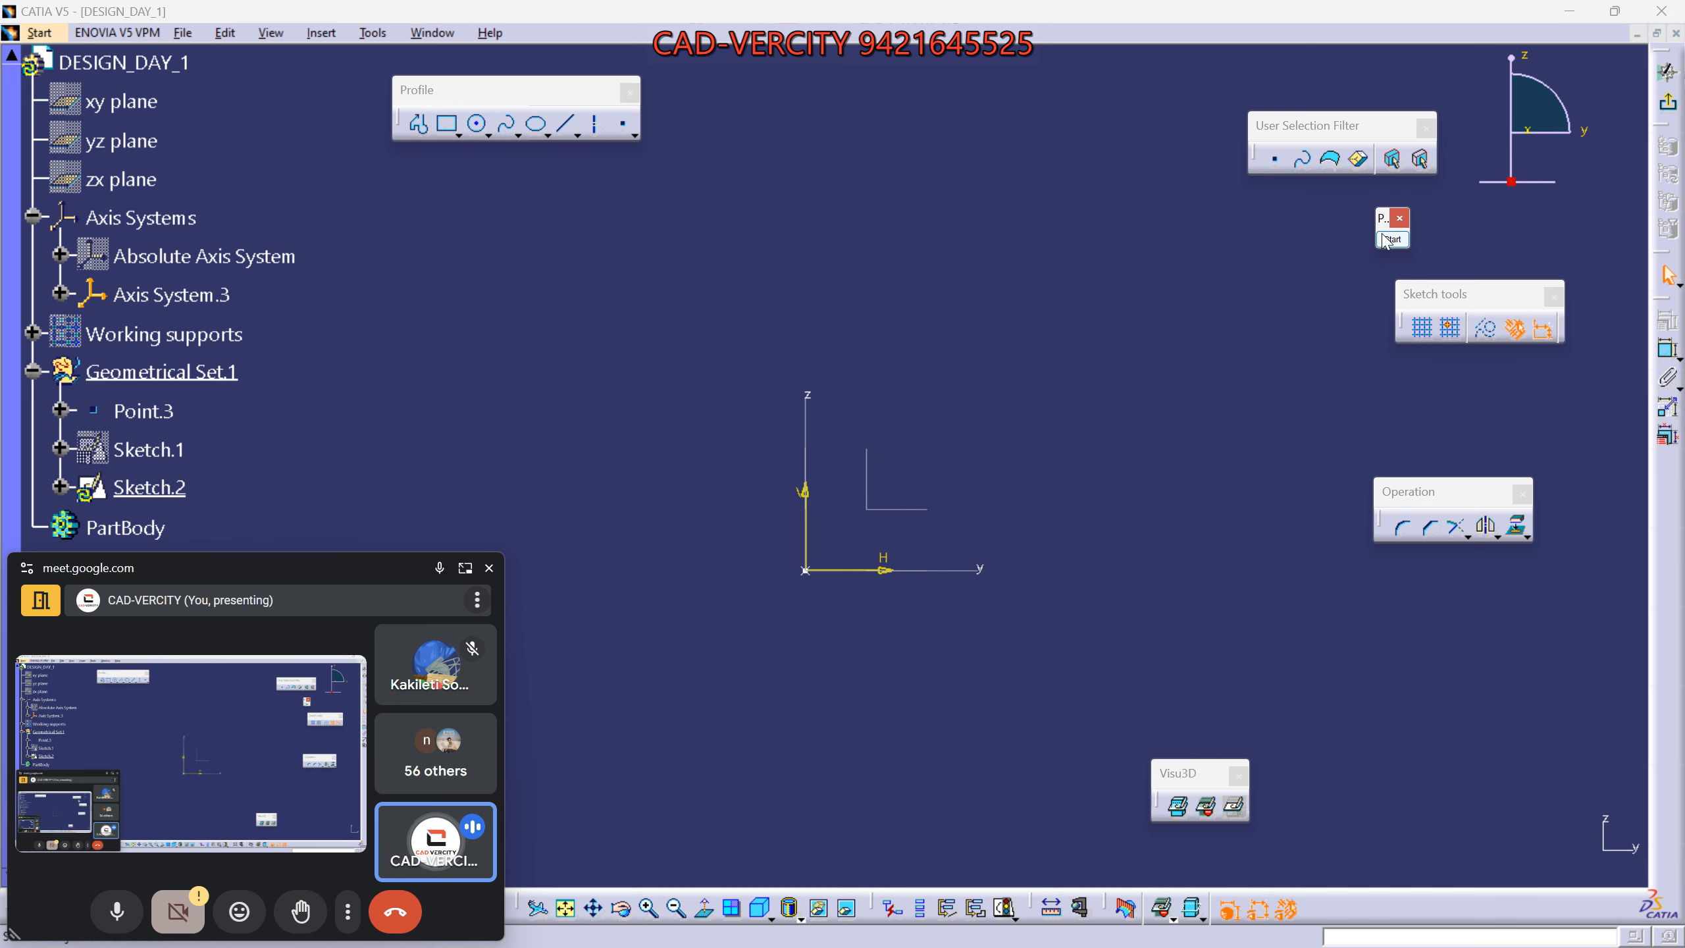
pyautogui.click(1391, 239)
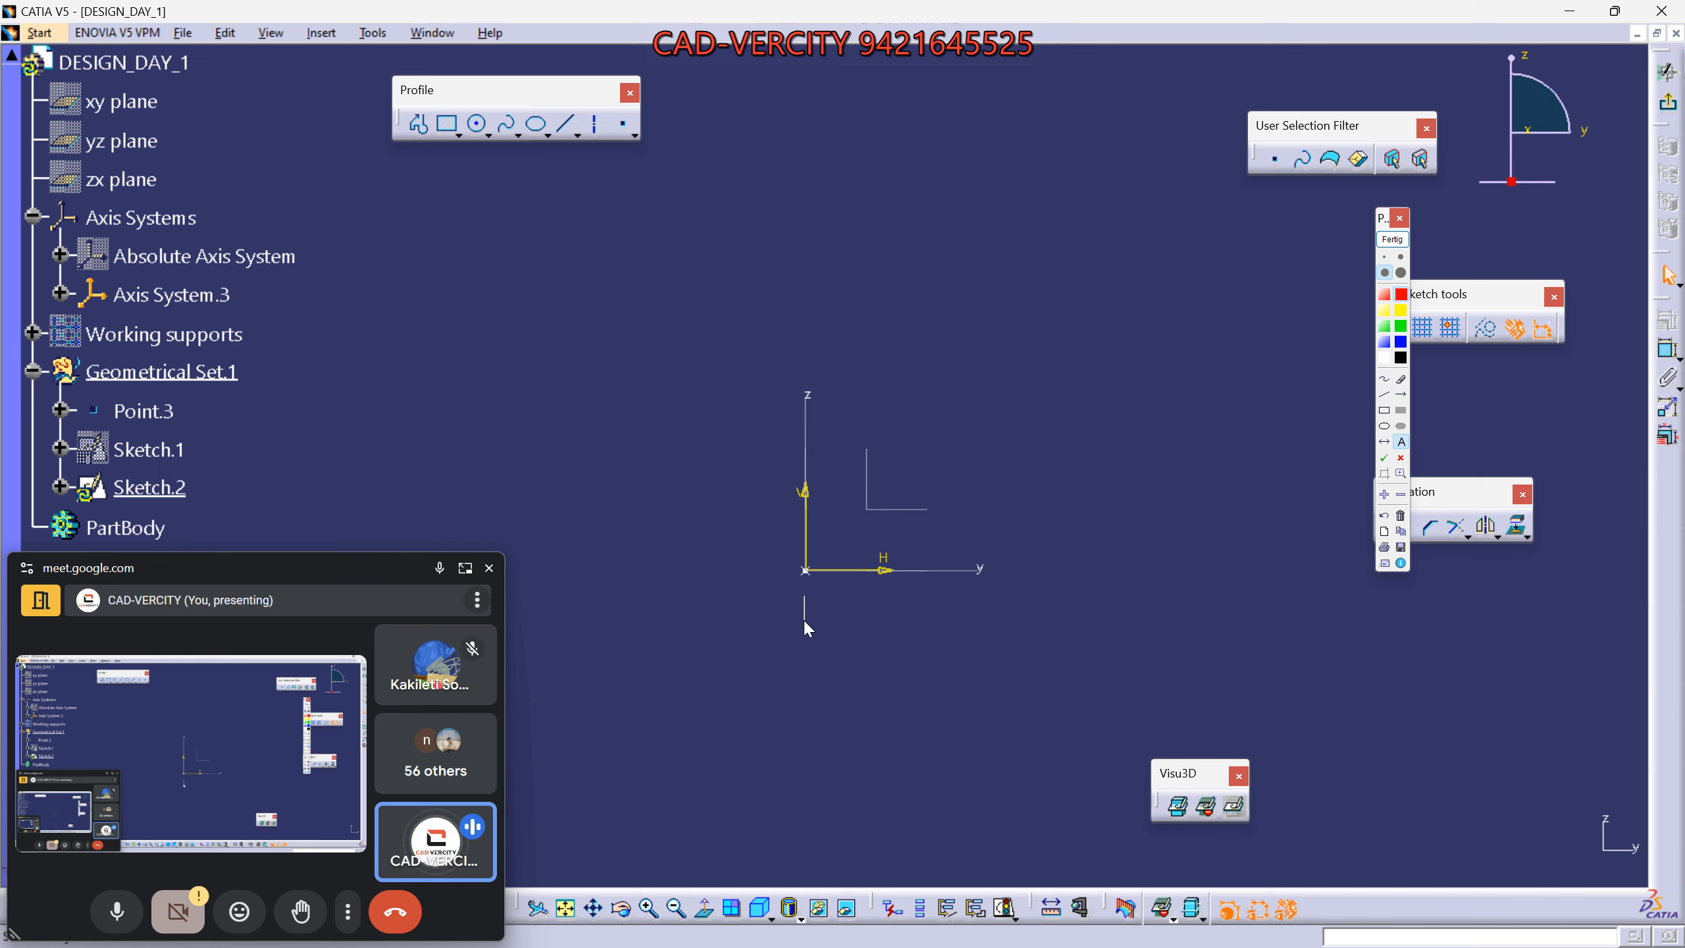
pyautogui.click(1384, 409)
pyautogui.click(1400, 442)
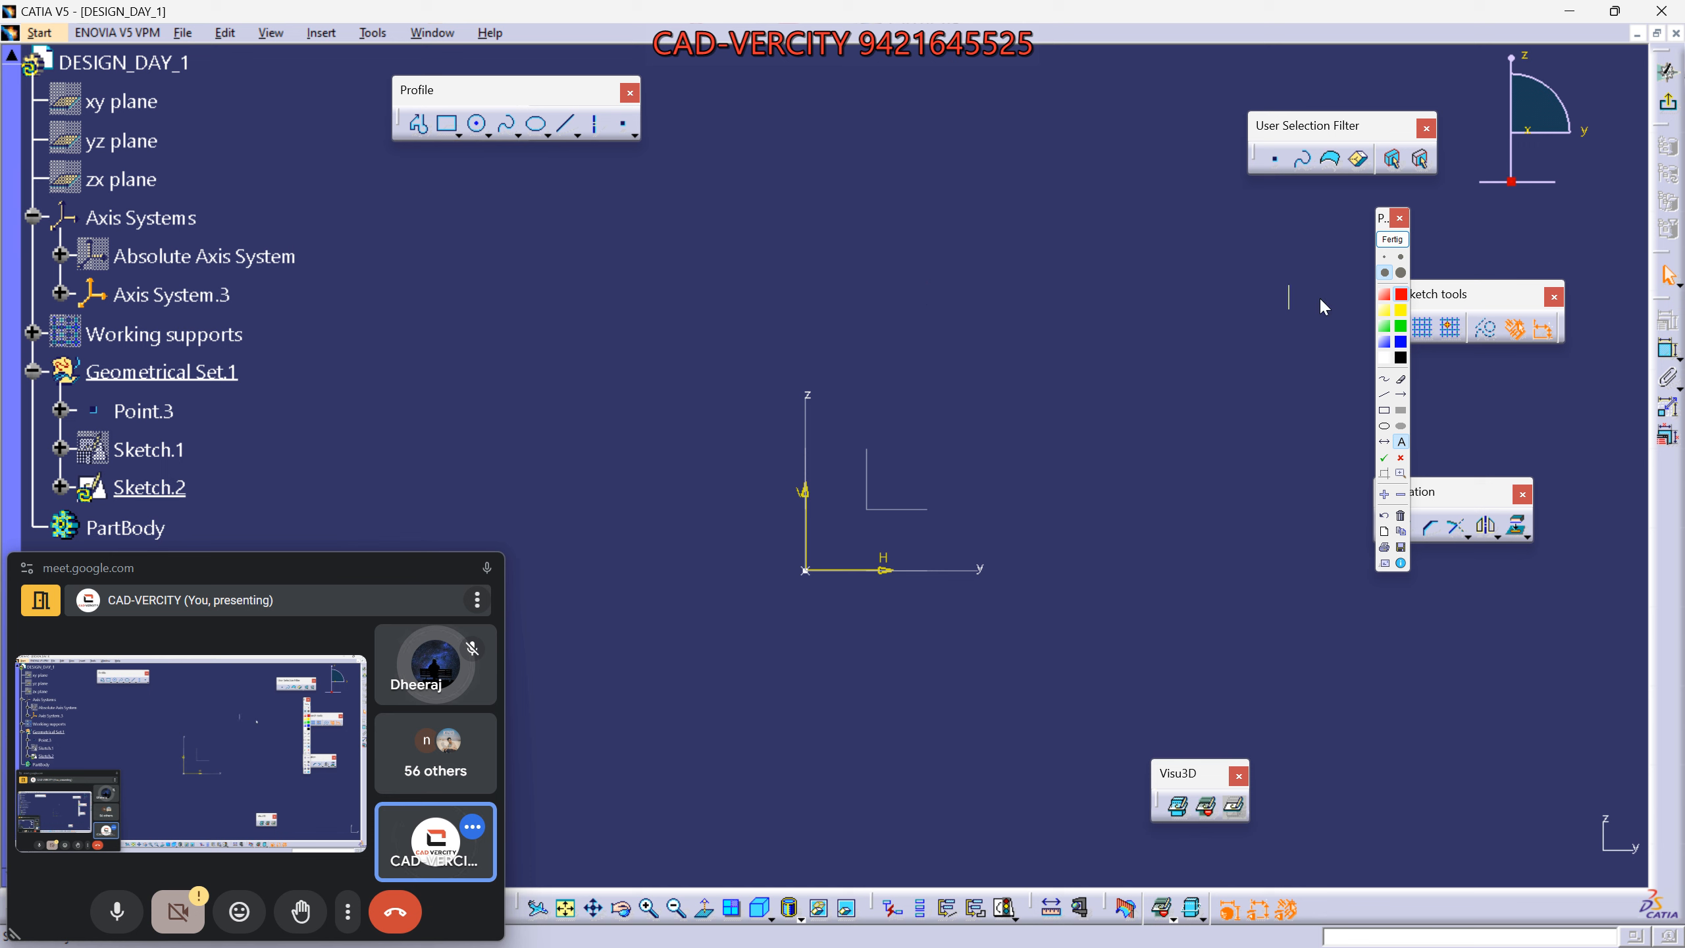
pyautogui.click(1391, 240)
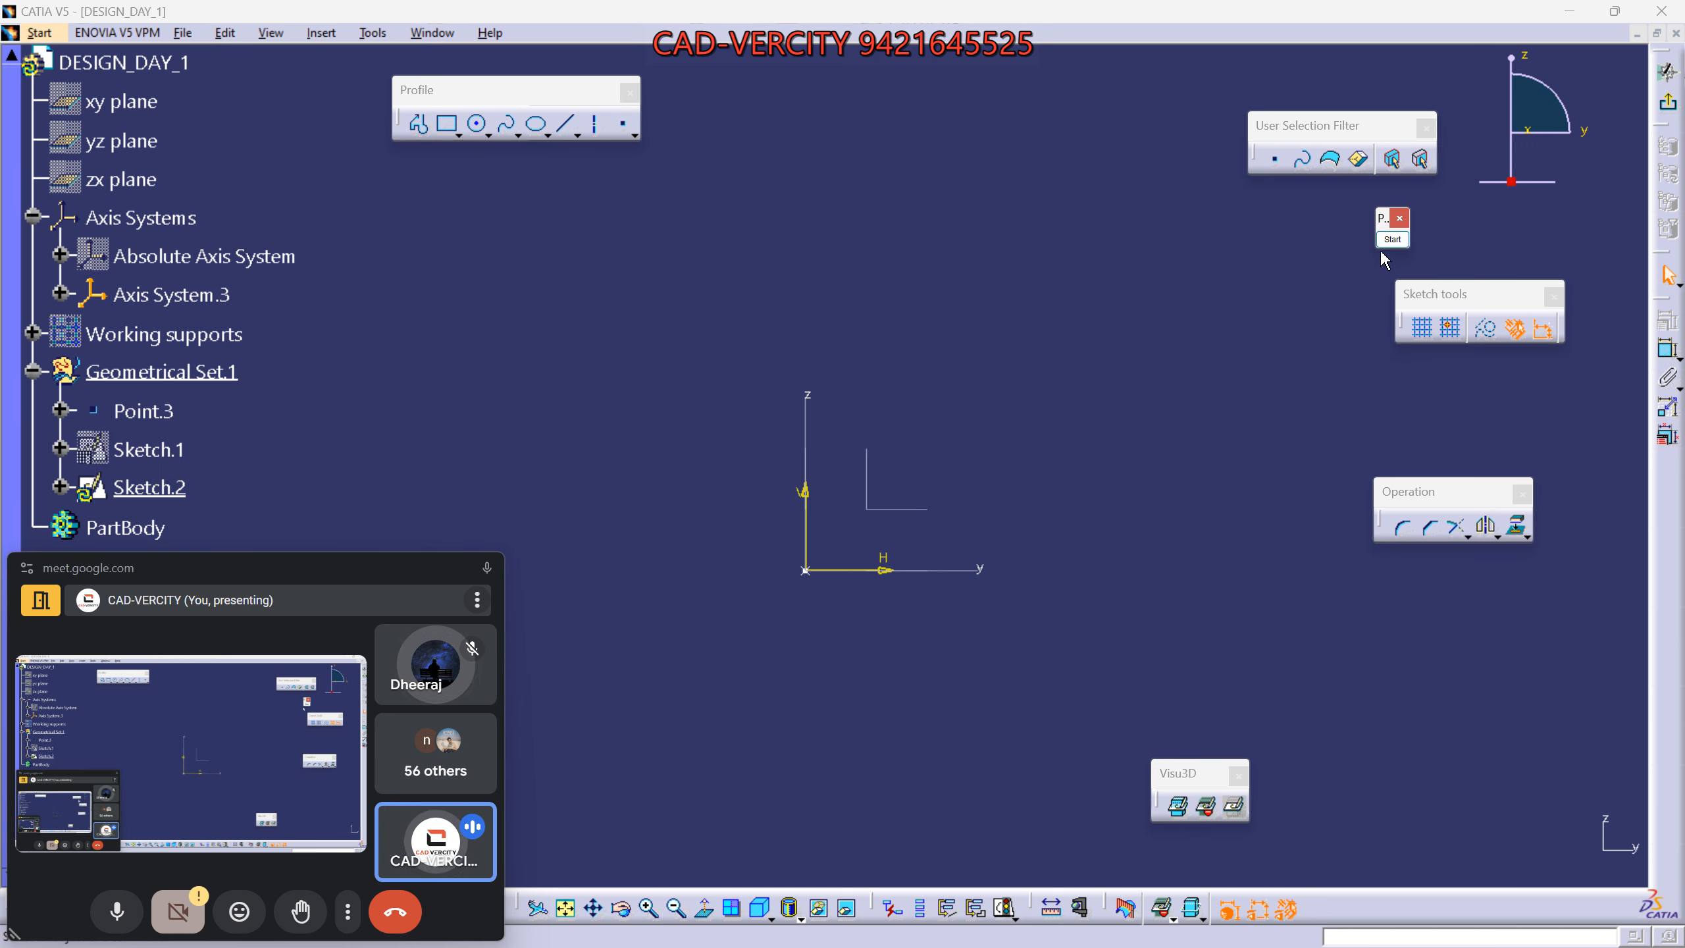
# Move the screen annotation palette just below the compass and adjust the Profile toolbar's position near the specification tree.
pyautogui.moveTo(1381, 219); pyautogui.dragTo(1582, 212)
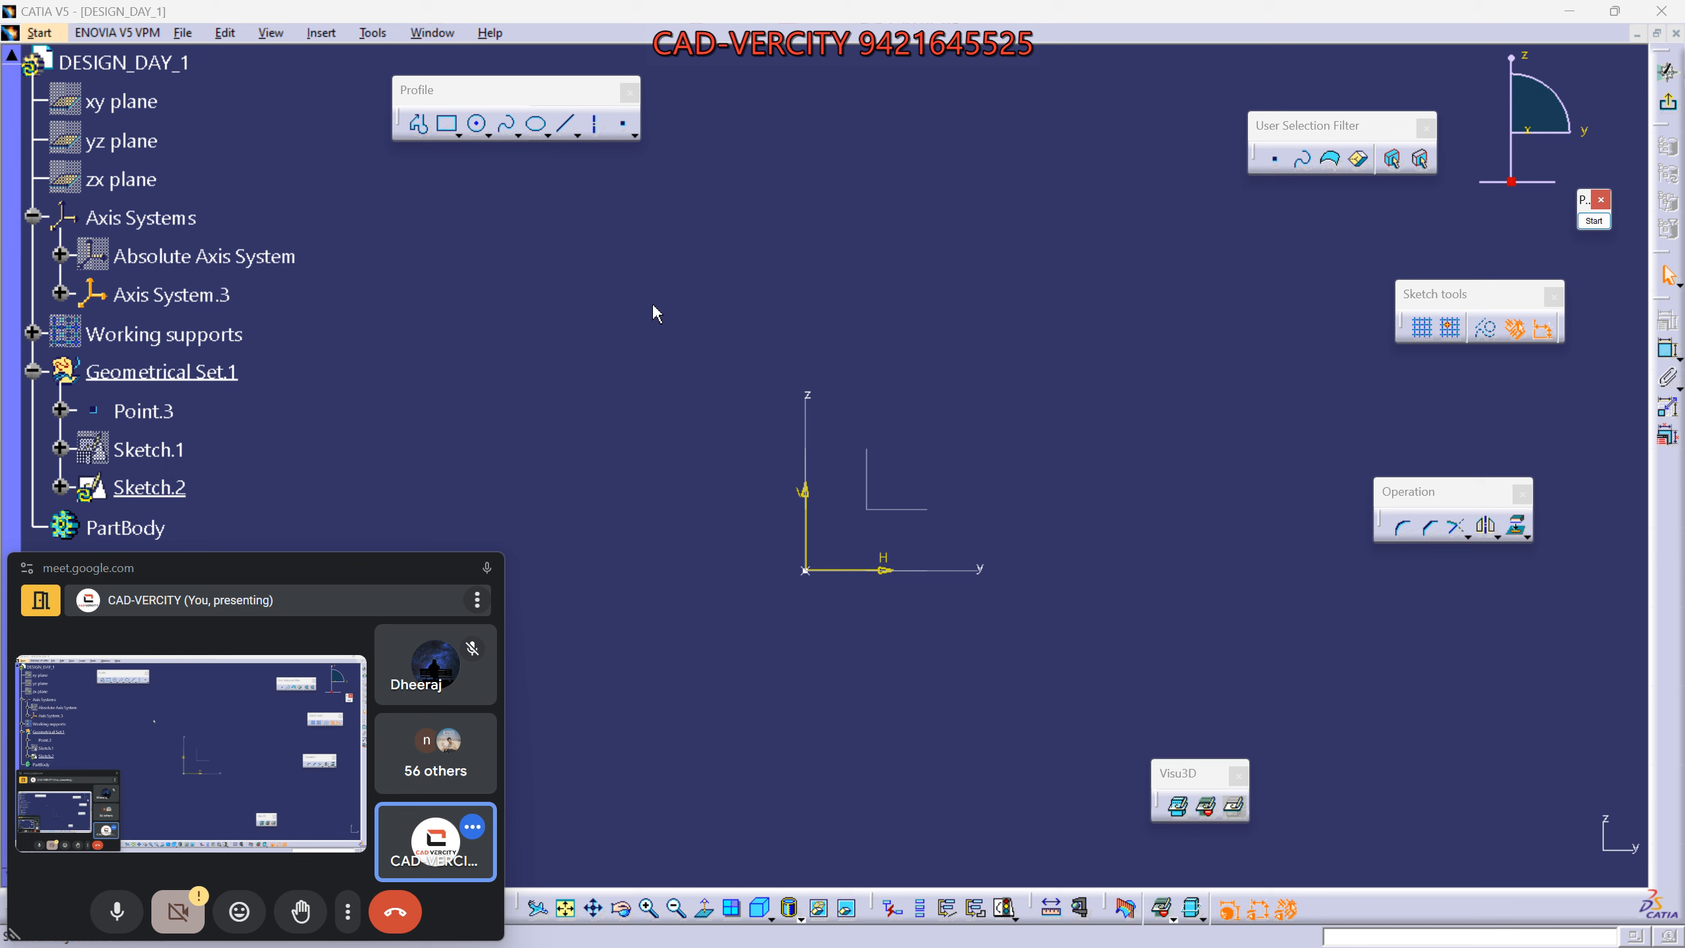
pyautogui.moveTo(528, 93); pyautogui.dragTo(569, 89)
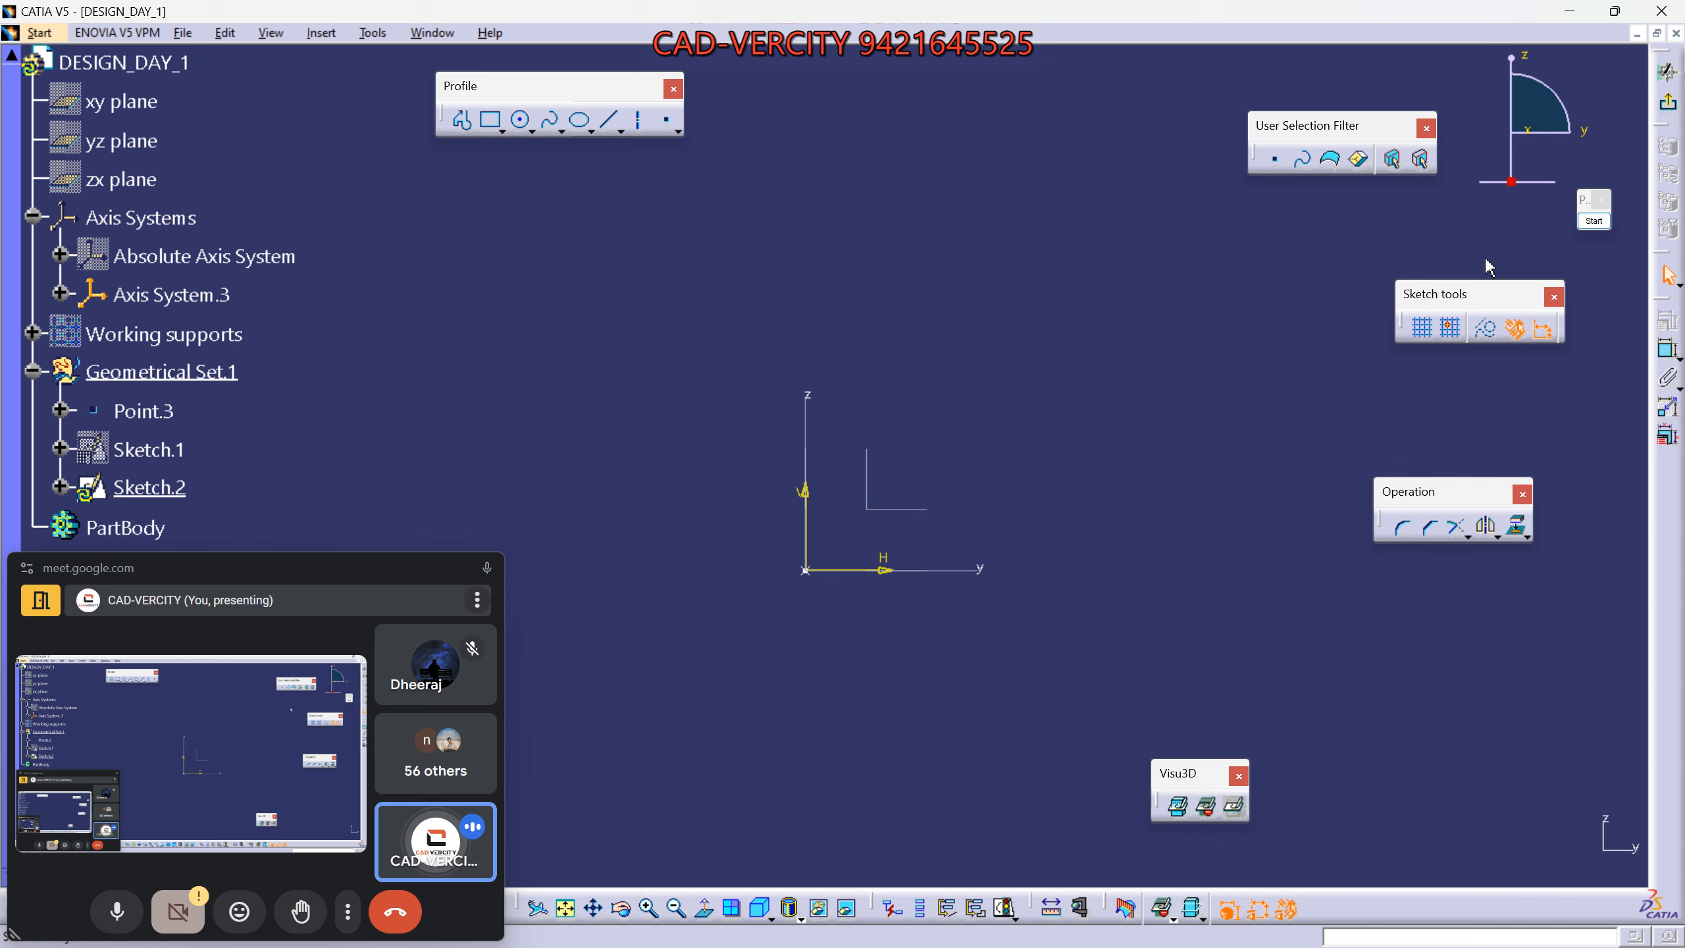
pyautogui.moveTo(514, 85); pyautogui.dragTo(497, 90)
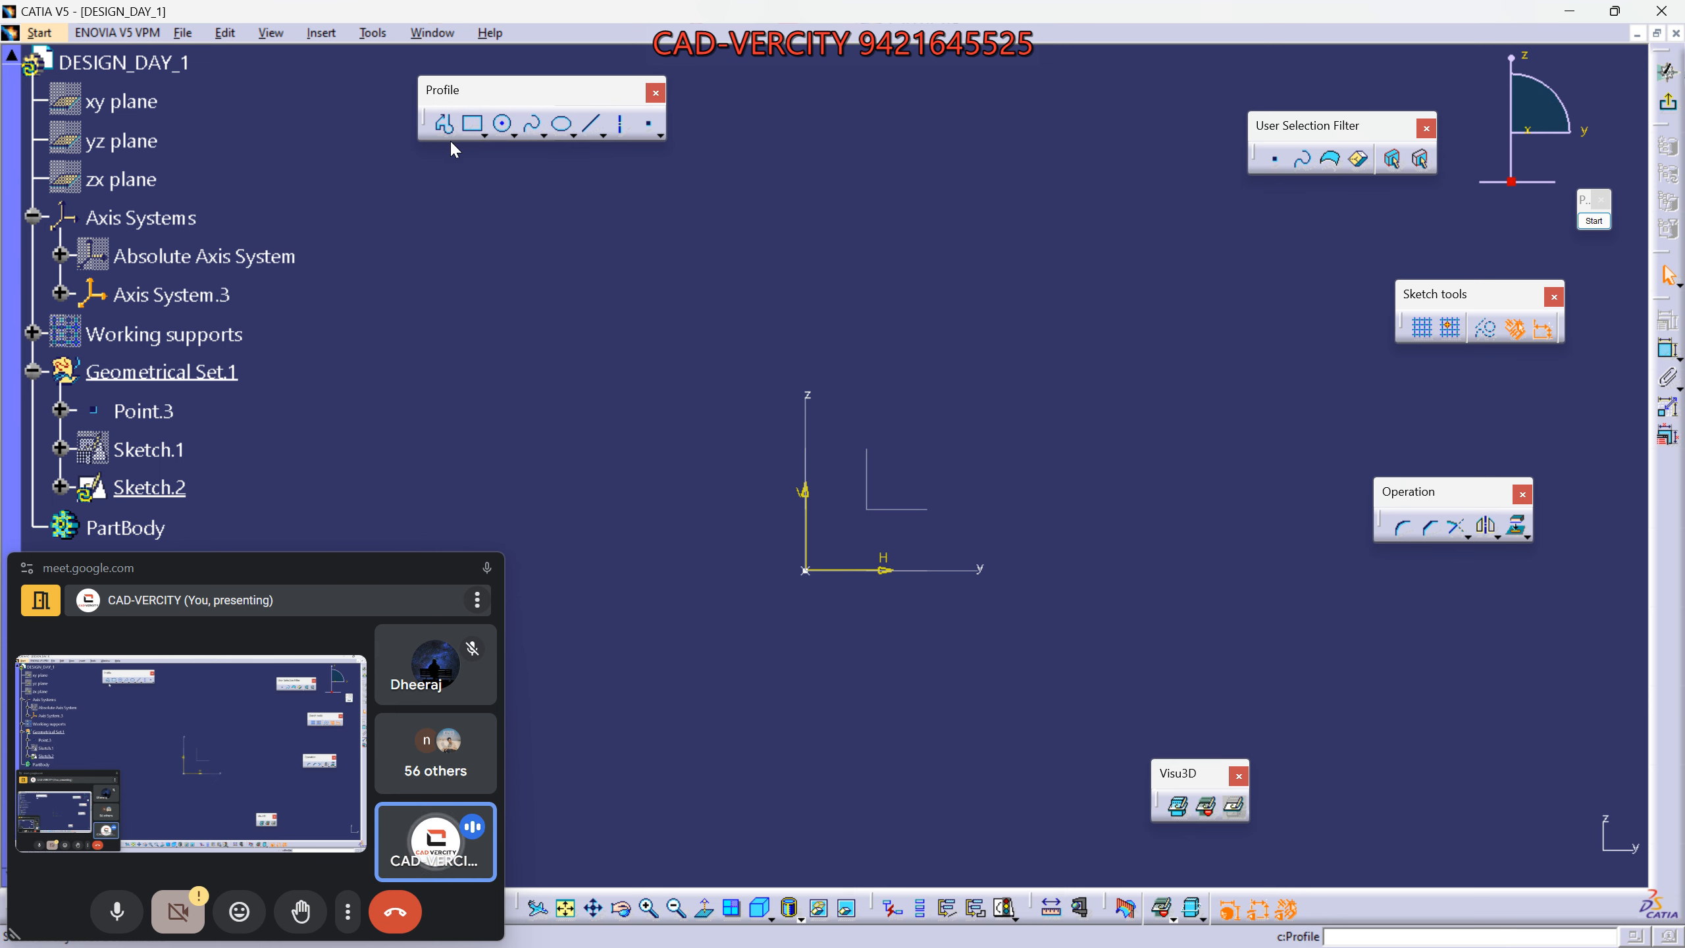
pyautogui.moveTo(536, 94); pyautogui.dragTo(529, 93)
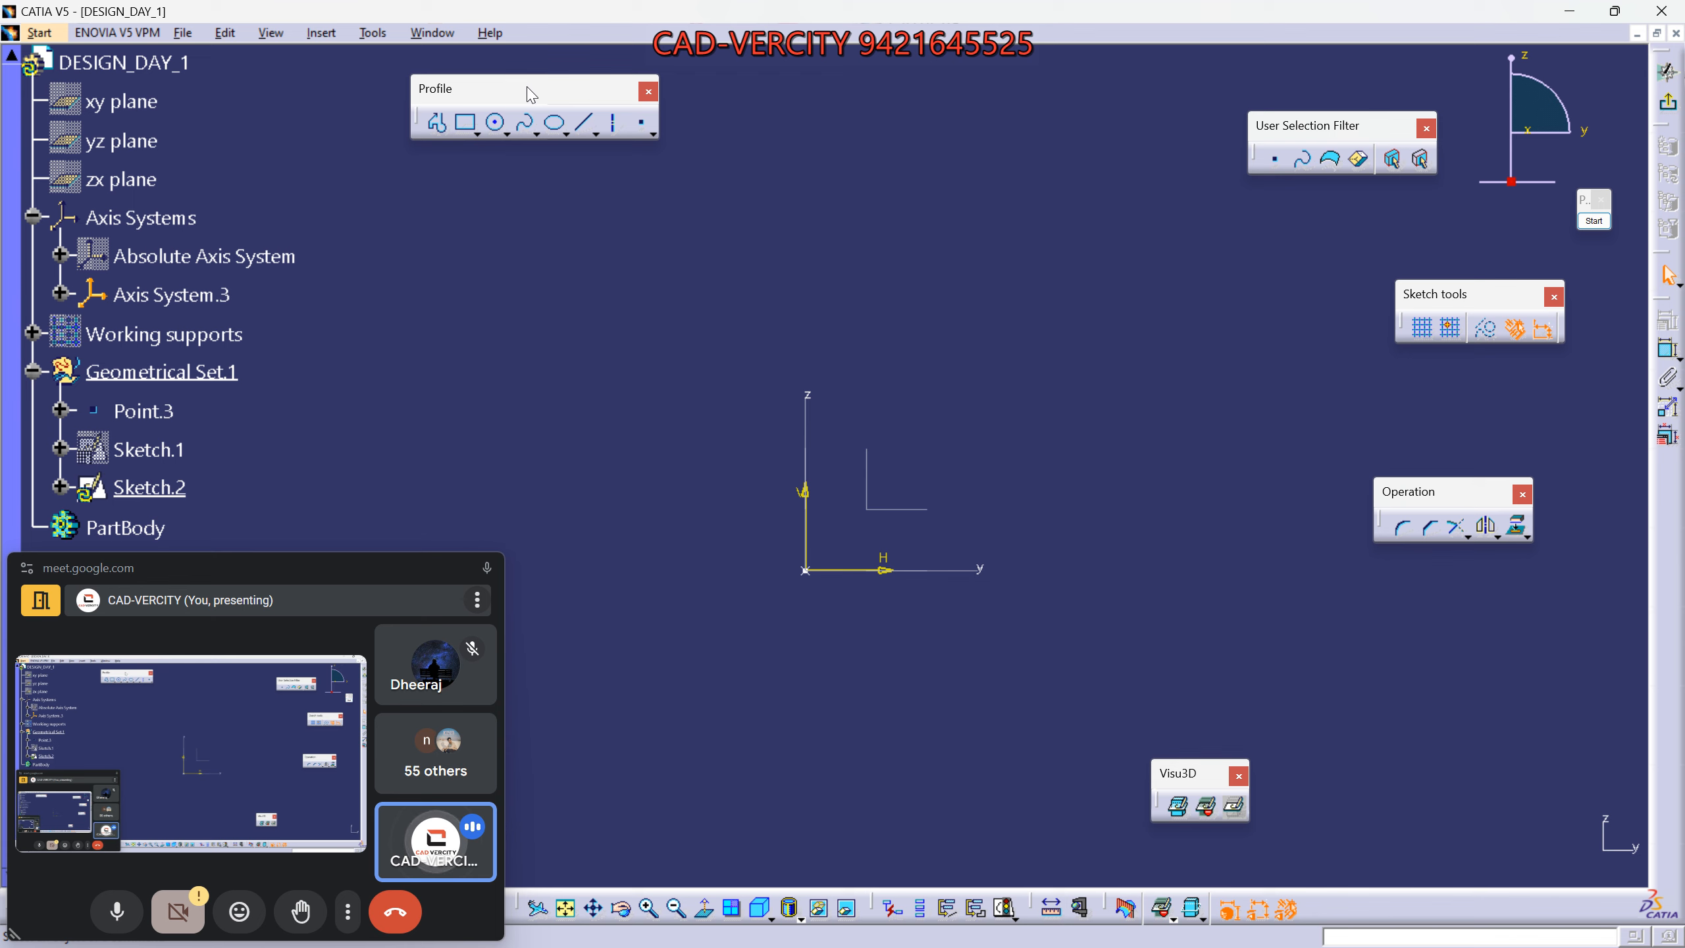
# Close the User Selection Filter toolbar and arrange the Profile, Sketch tools, Operation and Visu3D toolbars one below another beside the sketch.
pyautogui.moveTo(530, 94); pyautogui.dragTo(1129, 83)
pyautogui.moveTo(1357, 130); pyautogui.dragTo(1428, 214)
pyautogui.click(1497, 215)
pyautogui.moveTo(1433, 293)
pyautogui.mouseDown()
pyautogui.moveTo(1383, 226)
pyautogui.moveTo(1294, 216)
pyautogui.mouseUp()
pyautogui.moveTo(1448, 499); pyautogui.dragTo(1349, 358)
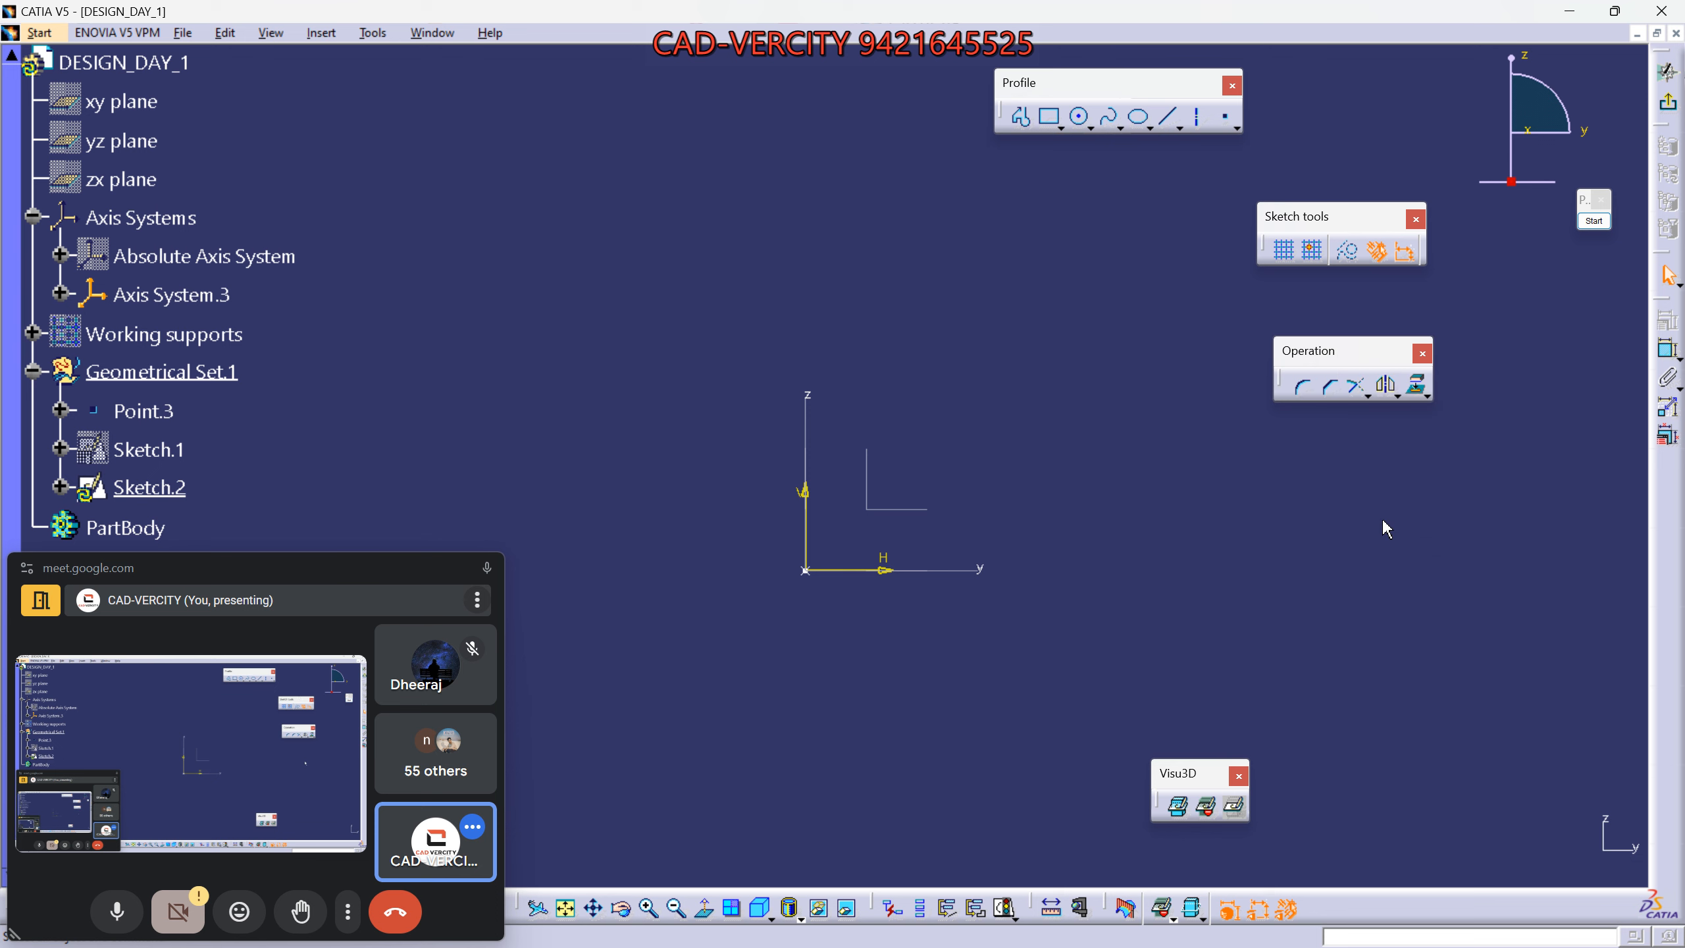
pyautogui.moveTo(1169, 773); pyautogui.dragTo(1388, 483)
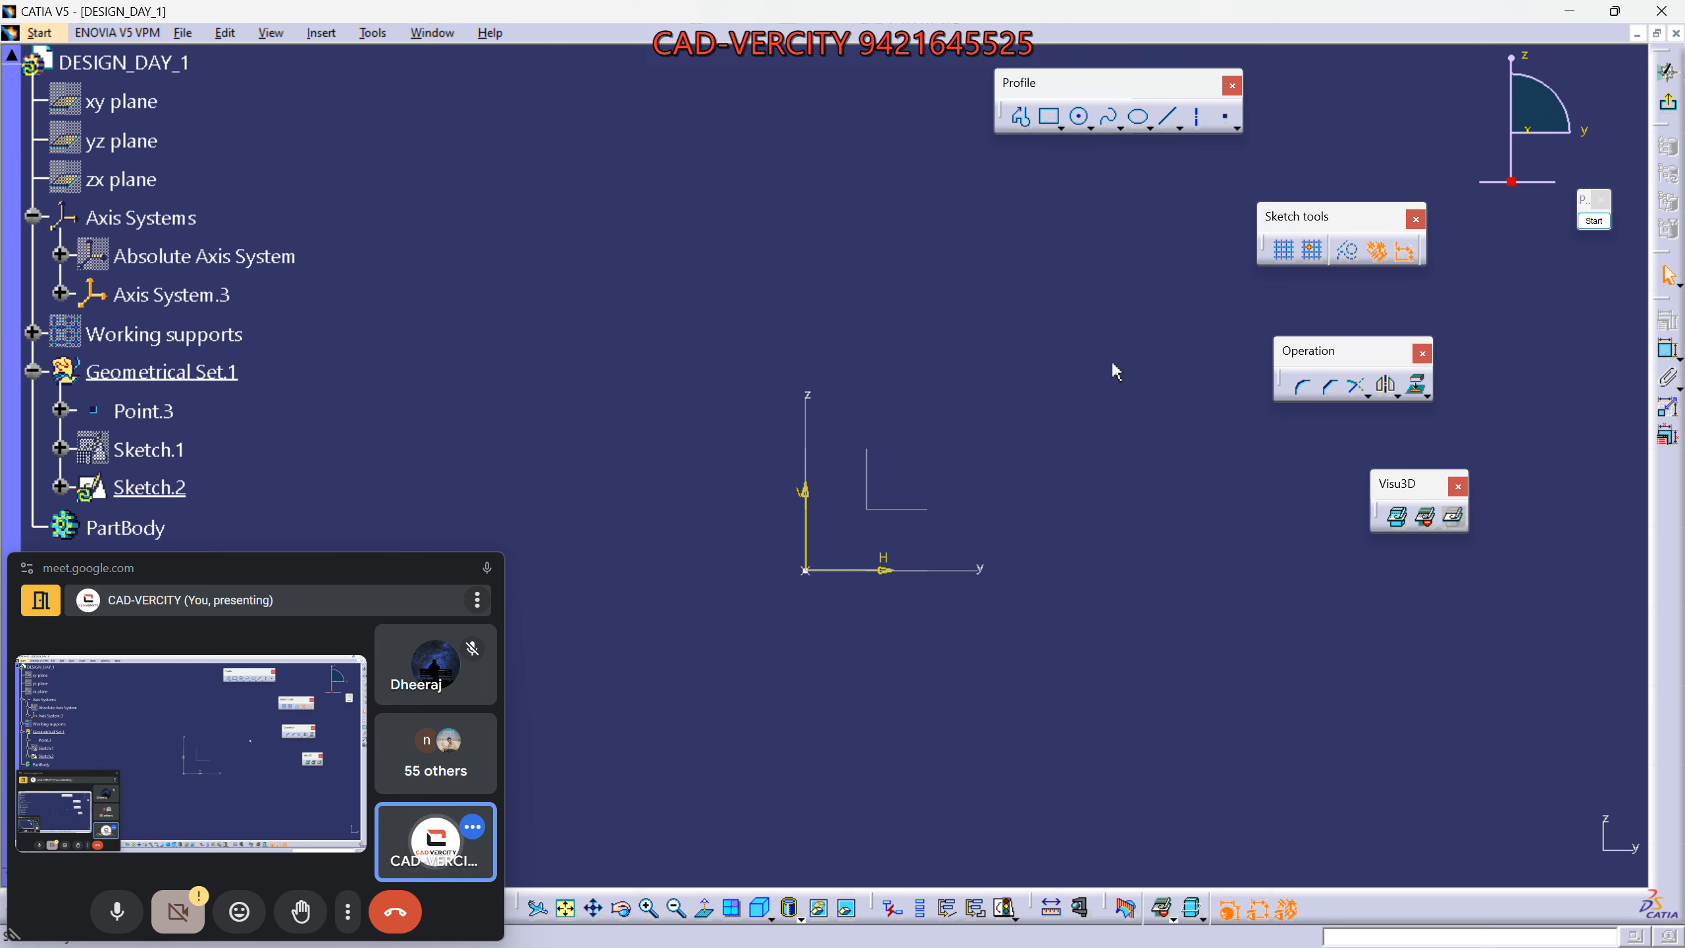
# Detach the Predefined Profile tools from the Profile toolbar's rectangle group as a floating palette above the sketch axes.
pyautogui.click(1055, 120)
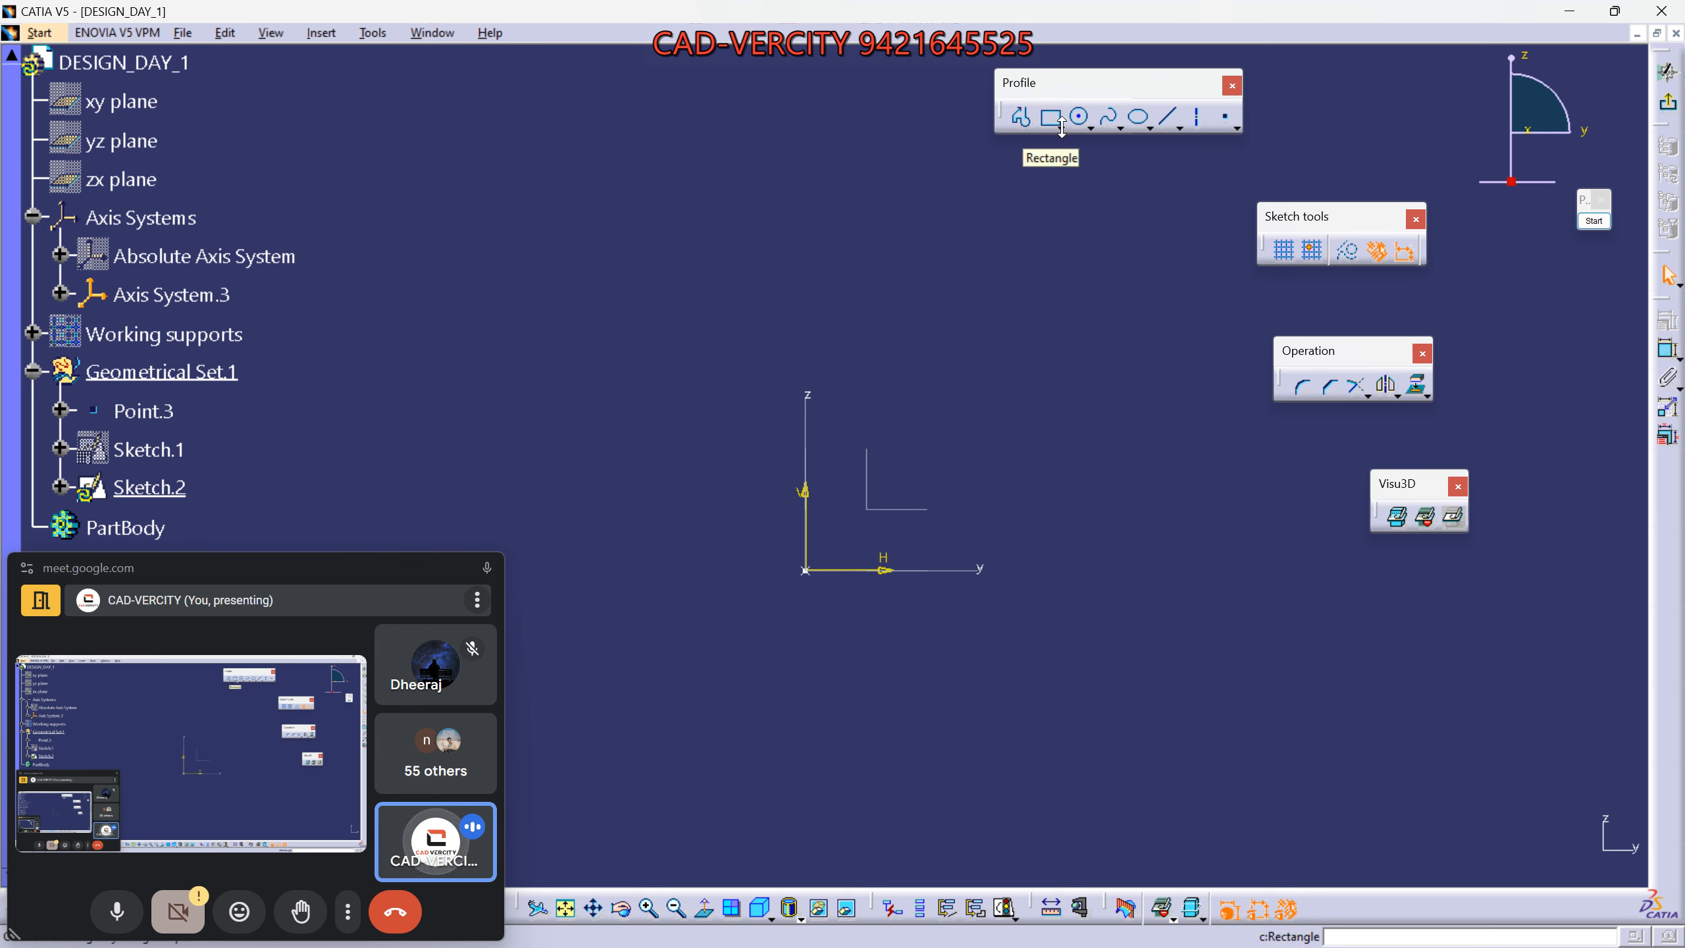
pyautogui.click(1061, 127)
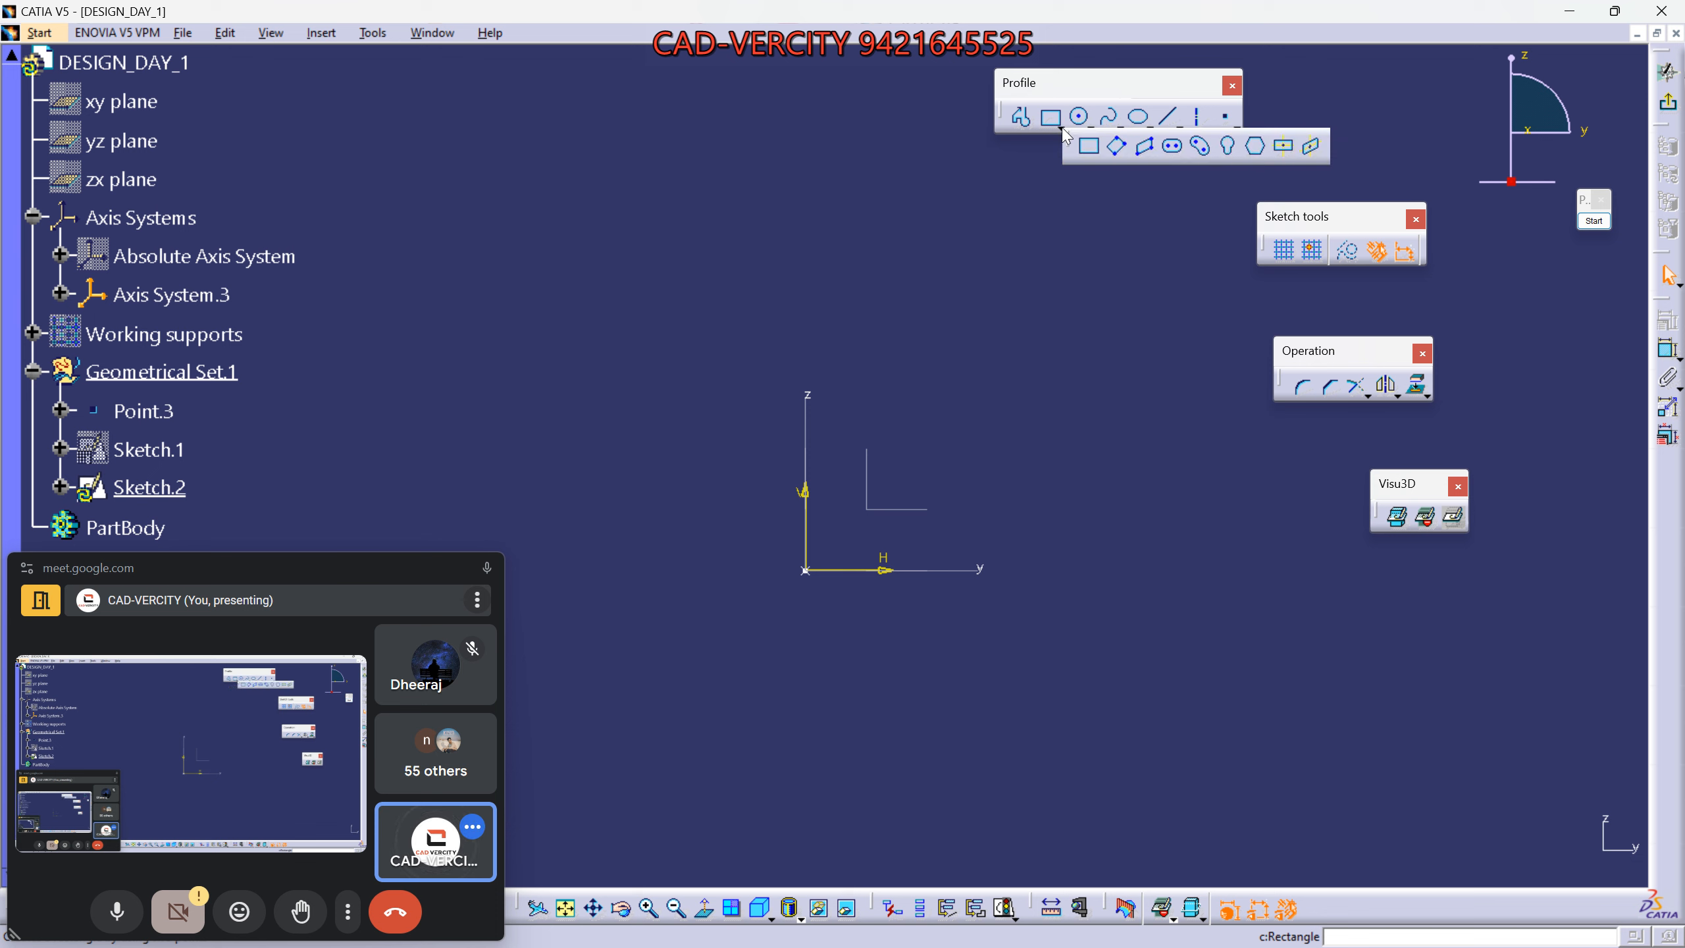
pyautogui.moveTo(1068, 146); pyautogui.dragTo(742, 192)
pyautogui.moveTo(946, 141); pyautogui.dragTo(887, 193)
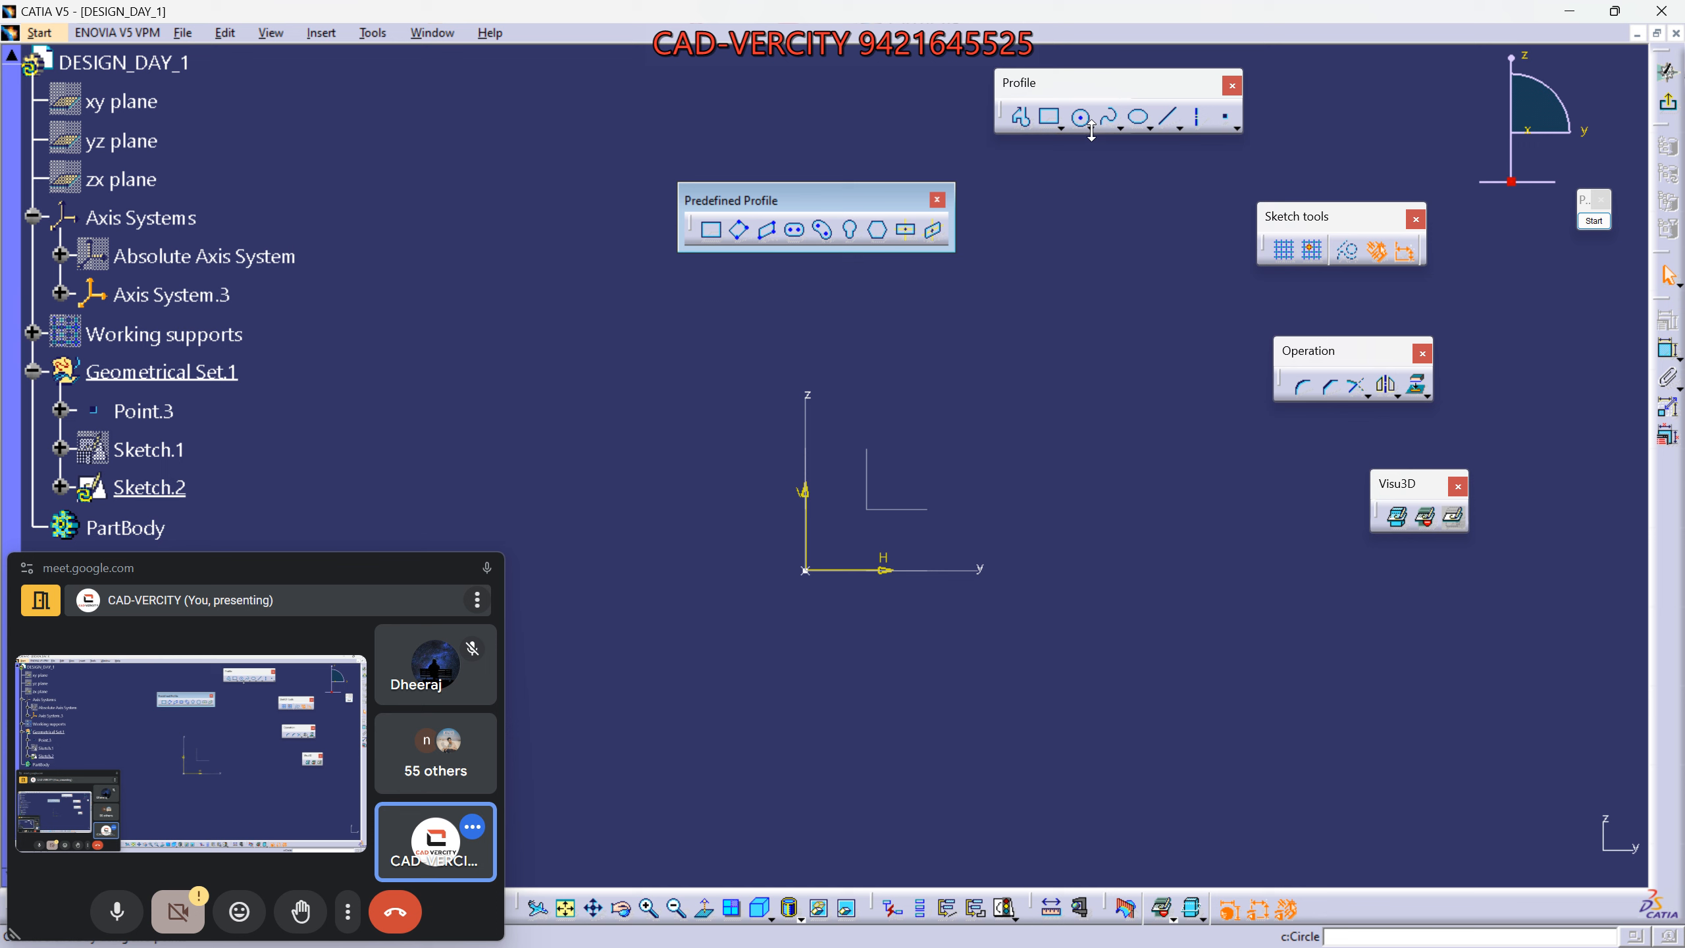
# Detach the Circle, Spline, Conic, Line and Point tool groups from the Profile toolbar as separate floating palettes around the sketch.
pyautogui.click(1090, 129)
pyautogui.moveTo(1099, 146); pyautogui.dragTo(837, 279)
pyautogui.click(1120, 128)
pyautogui.moveTo(1122, 141); pyautogui.dragTo(1101, 208)
pyautogui.click(1150, 128)
pyautogui.moveTo(1151, 136); pyautogui.dragTo(1086, 304)
pyautogui.click(1180, 130)
pyautogui.moveTo(1184, 135); pyautogui.dragTo(1095, 399)
pyautogui.click(1237, 129)
pyautogui.moveTo(1238, 139); pyautogui.dragTo(1164, 465)
# Detach the Relimitations and Transformation tool groups from the Operation toolbar as floating palettes near the Visu3D toolbar.
pyautogui.click(1368, 396)
pyautogui.moveTo(1367, 408); pyautogui.dragTo(1322, 566)
pyautogui.click(1397, 397)
pyautogui.moveTo(1397, 408); pyautogui.dragTo(1434, 440)
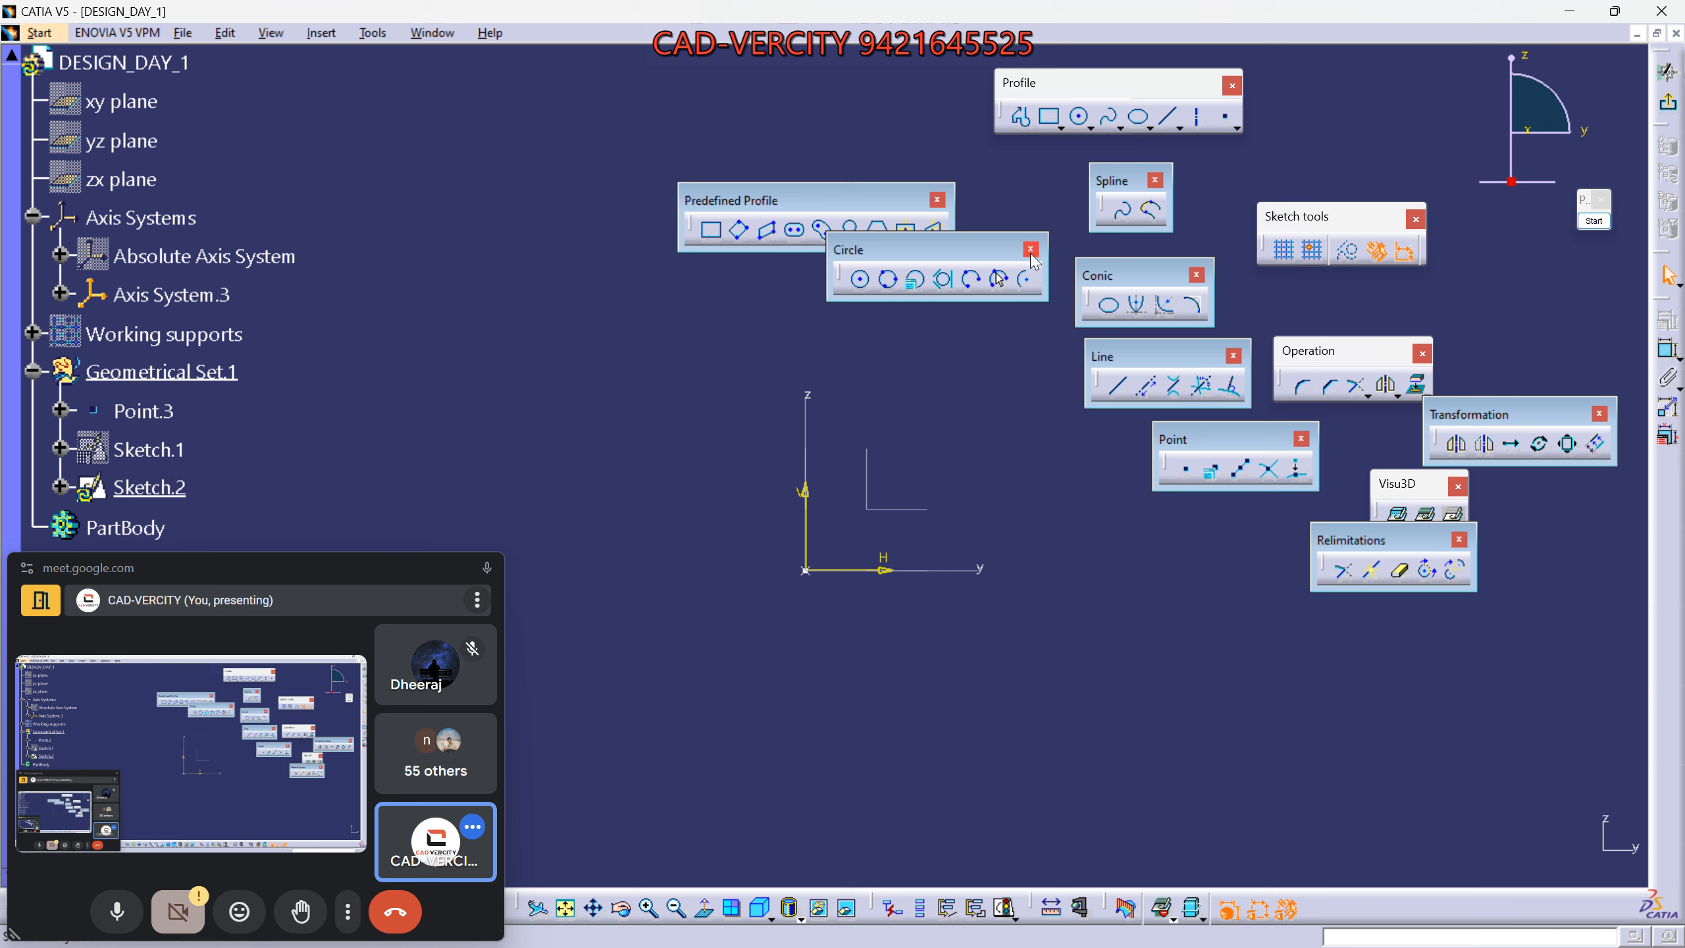
# Restore the contents and positions of all toolbars to their defaults through the toolbar customization settings.
pyautogui.rightClick(1668, 438)
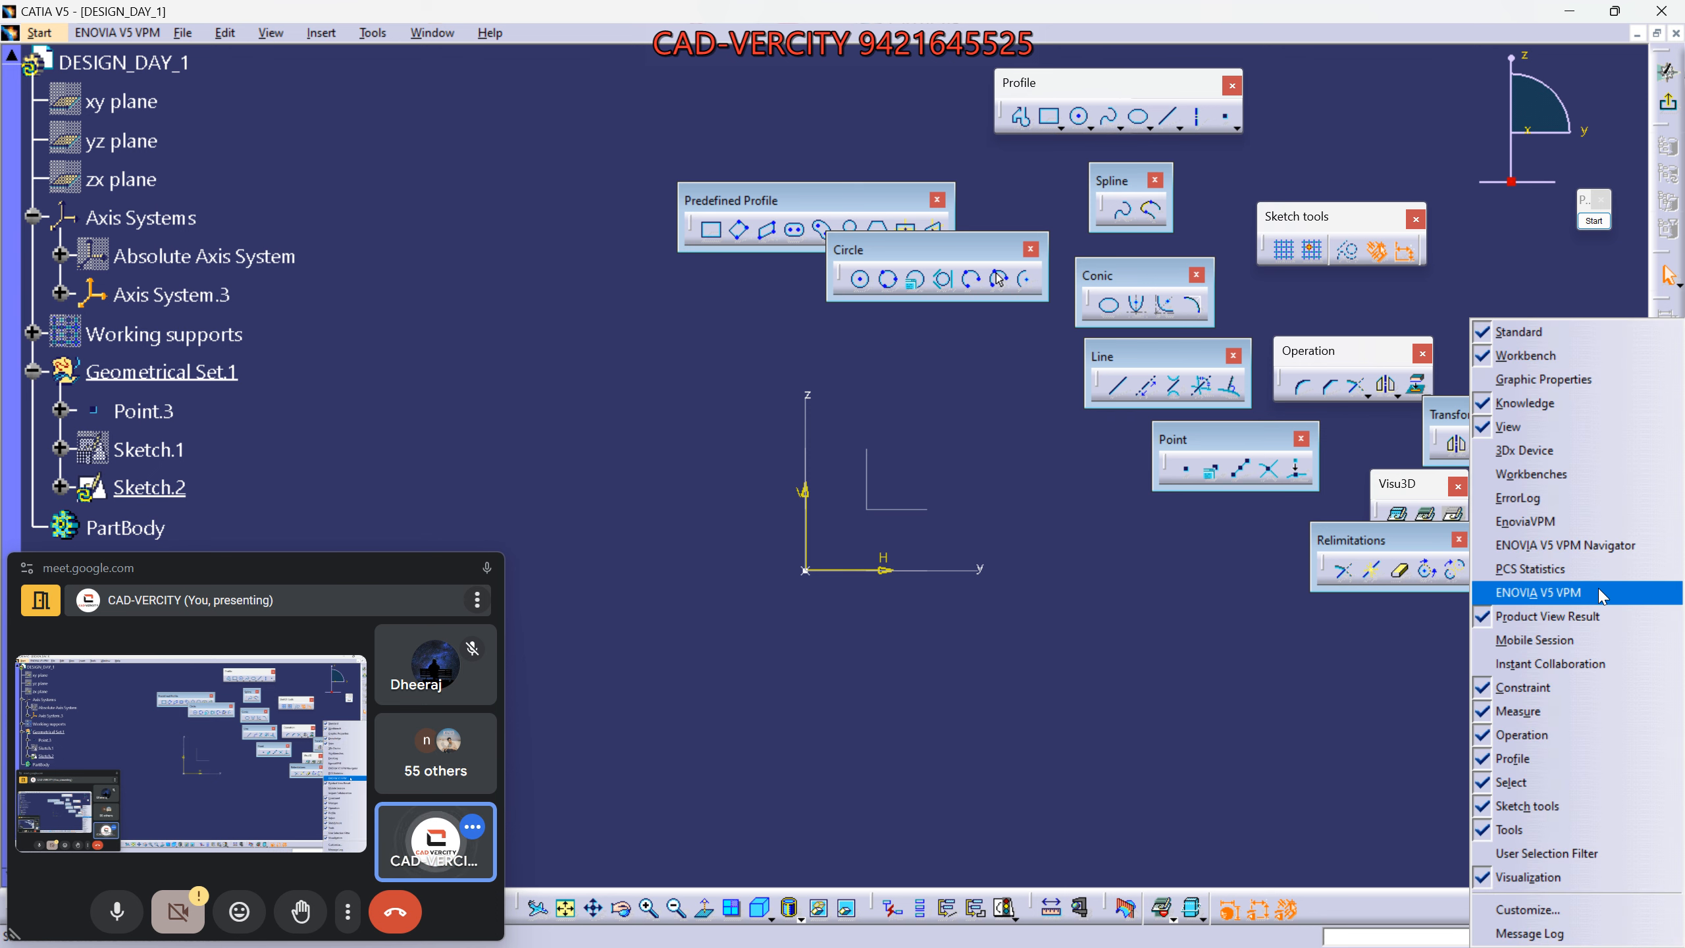
pyautogui.click(1544, 920)
pyautogui.click(749, 270)
pyautogui.click(908, 395)
pyautogui.click(813, 519)
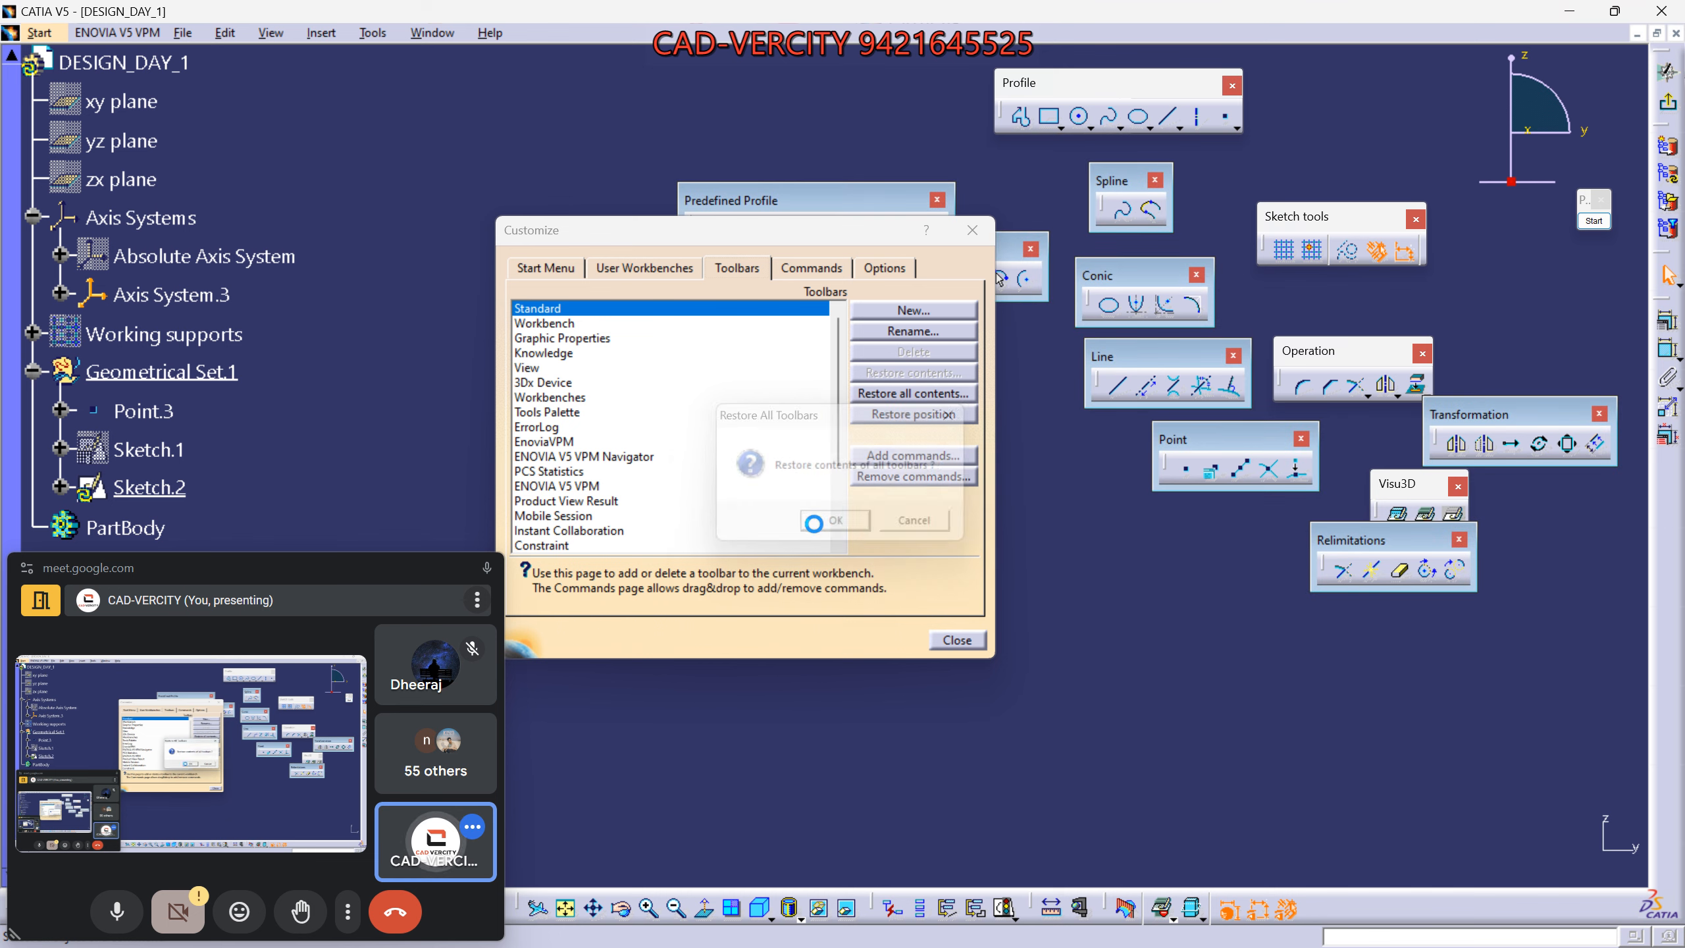
pyautogui.click(902, 414)
pyautogui.click(813, 519)
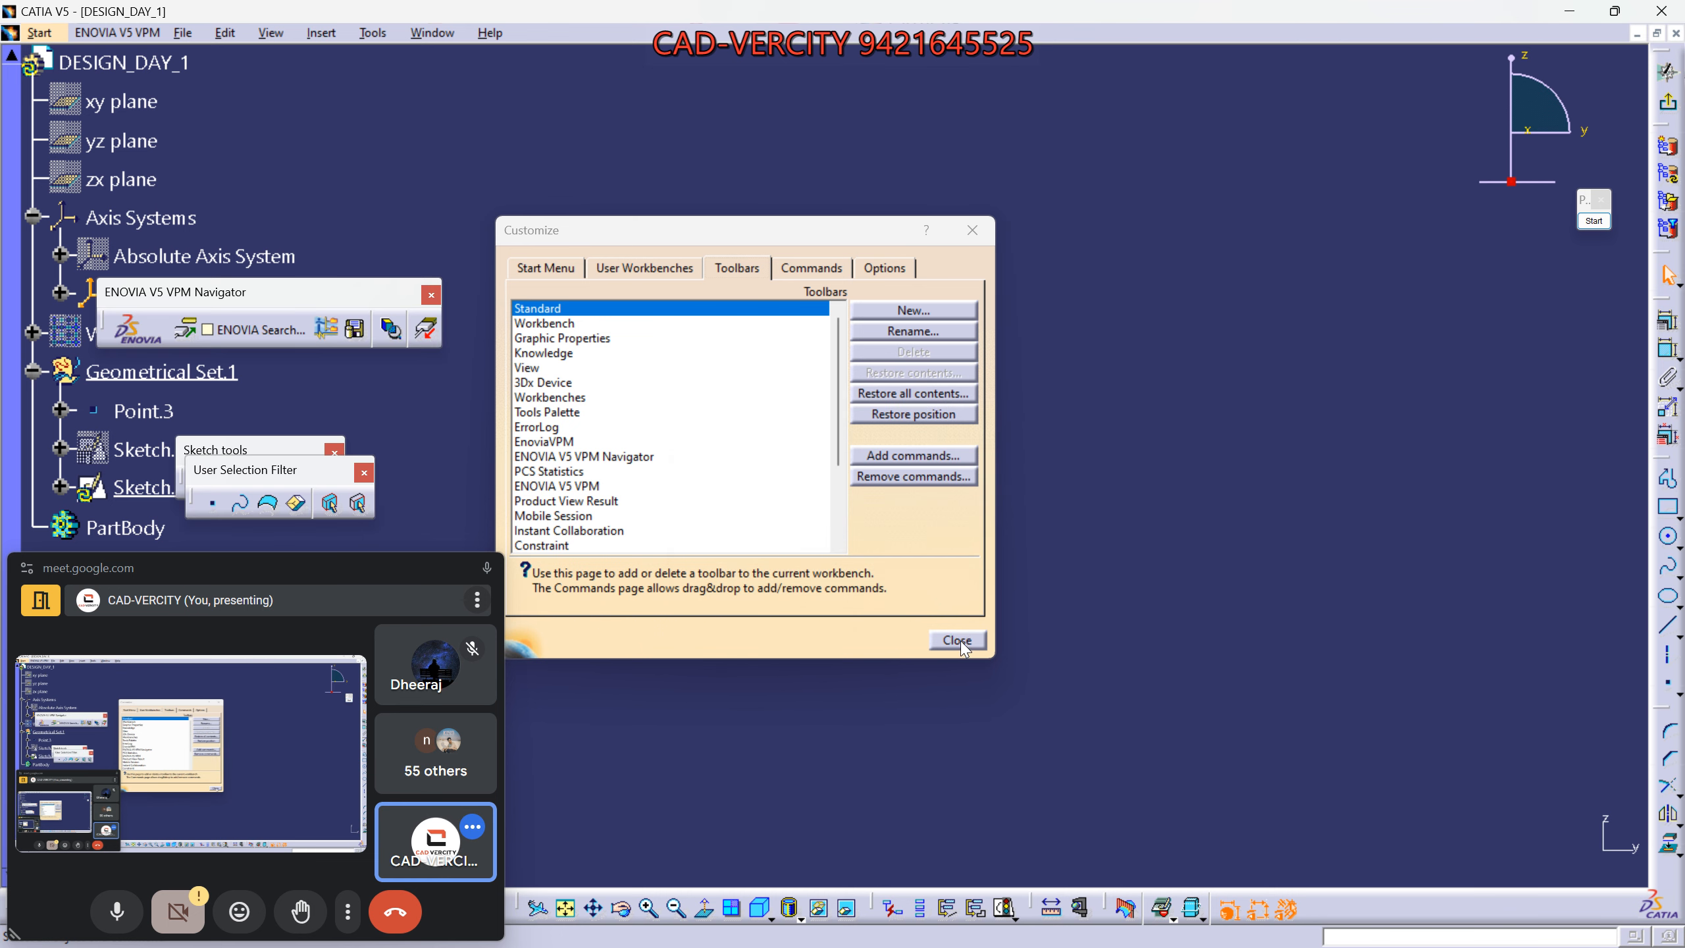
pyautogui.click(957, 640)
# Close the ENOVIA V5 VPM Navigator and User Selection Filter toolbars and move Sketch tools off the specification tree to above the sketch axes.
pyautogui.click(431, 294)
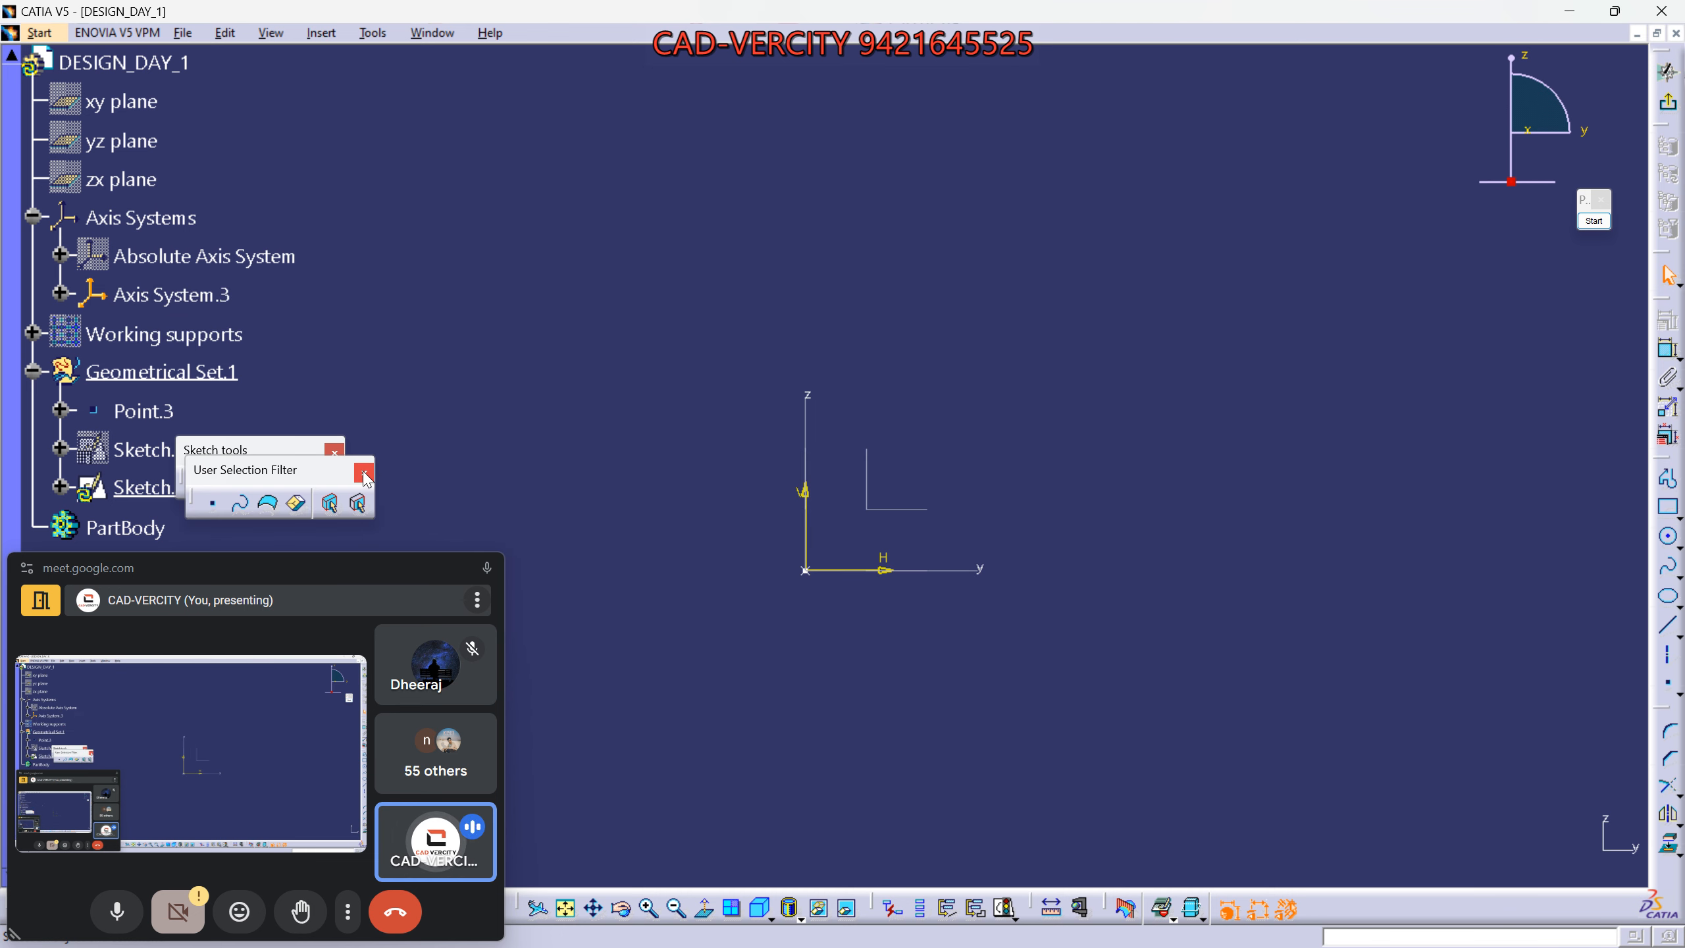
pyautogui.click(363, 472)
pyautogui.moveTo(216, 450)
pyautogui.mouseDown()
pyautogui.moveTo(487, 82)
pyautogui.moveTo(749, 70)
pyautogui.mouseUp()
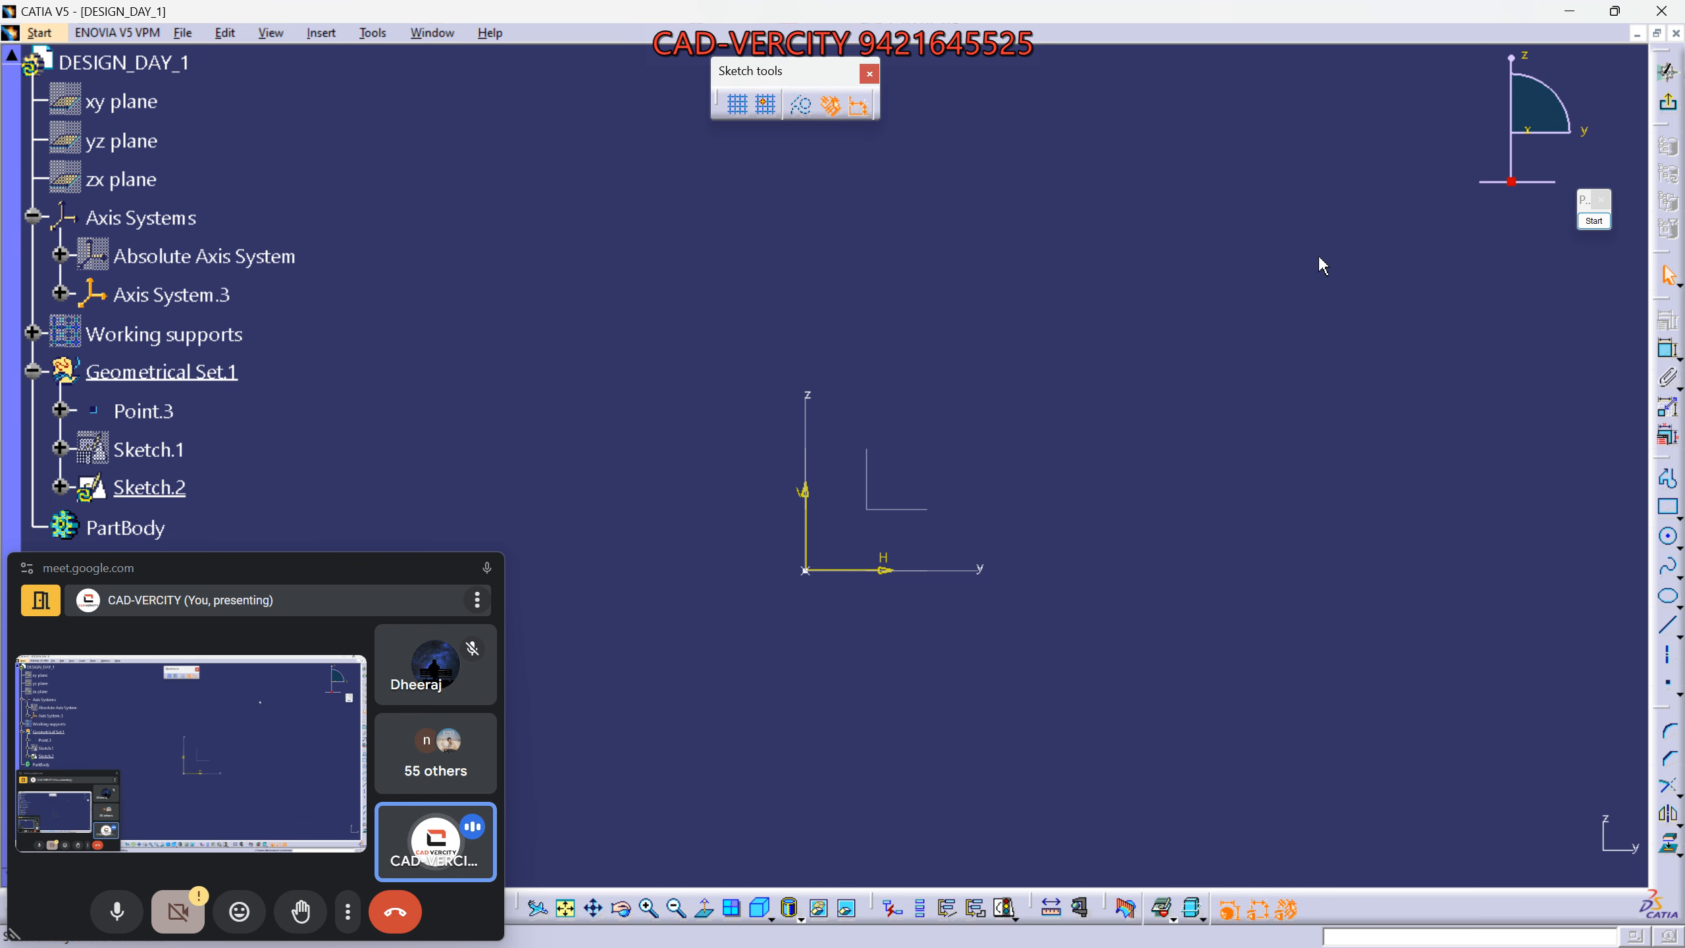
# Undock the Profile and Operation toolbars into the workspace and place Profile horizontally above the sketch axes, just below the Sketch tools toolbar.
pyautogui.moveTo(1668, 459); pyautogui.dragTo(1383, 154)
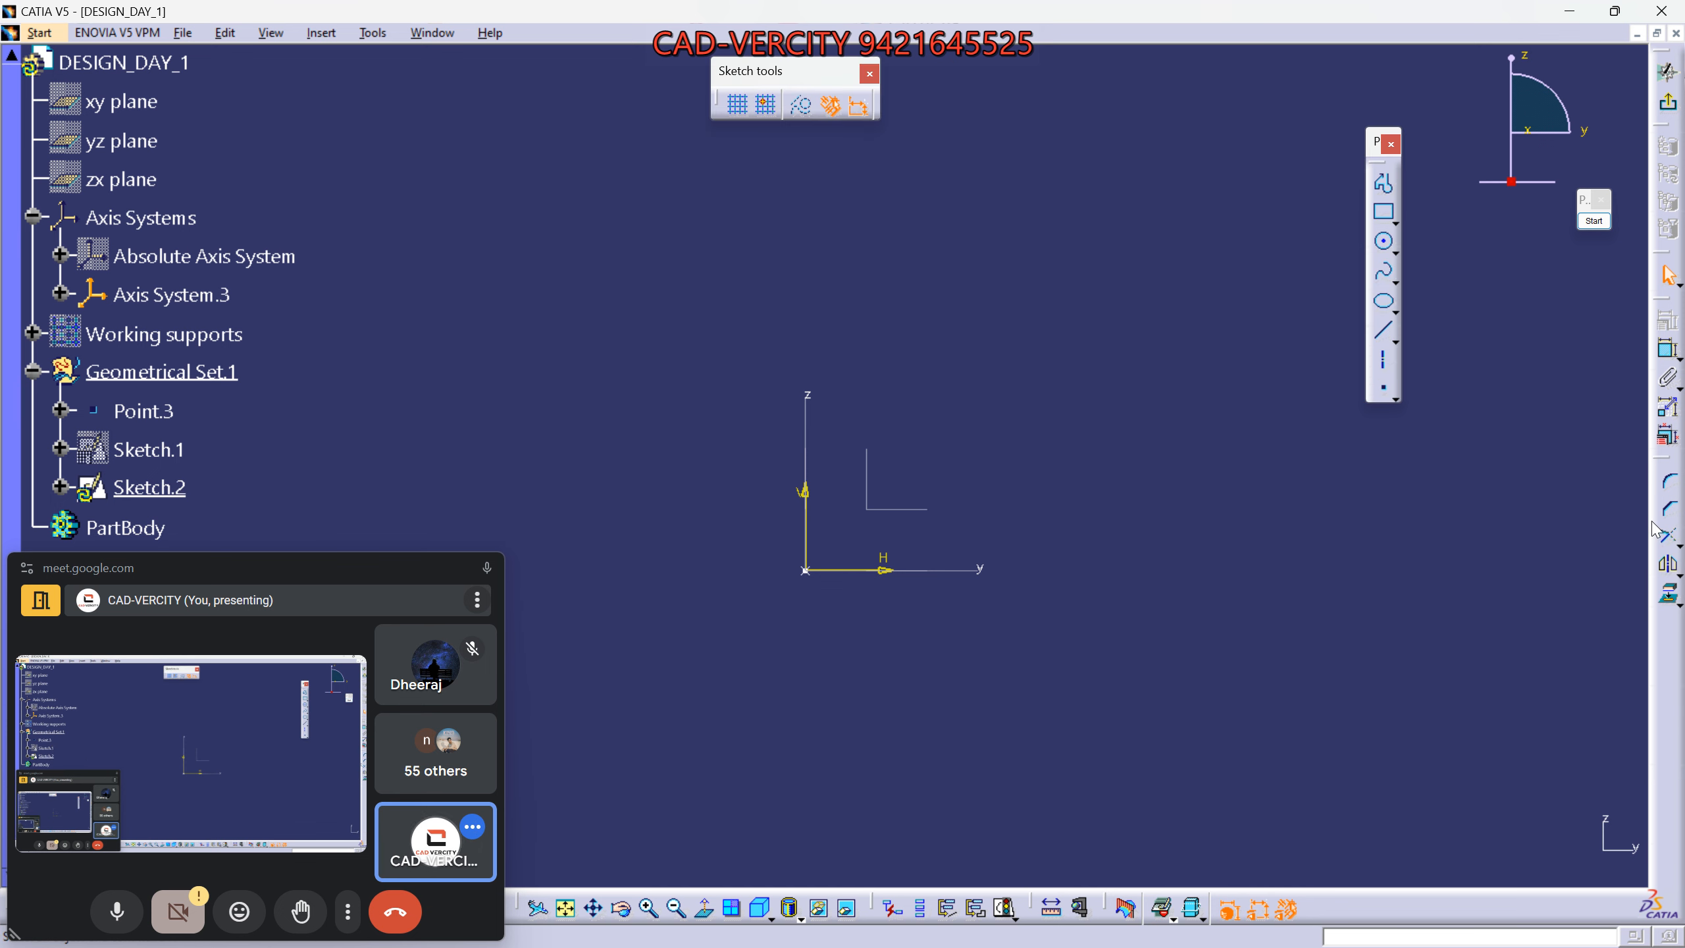
pyautogui.moveTo(1666, 461); pyautogui.dragTo(1438, 444)
pyautogui.moveTo(1376, 152); pyautogui.dragTo(1065, 142)
pyautogui.moveTo(820, 88)
pyautogui.mouseDown()
pyautogui.moveTo(1120, 106)
pyautogui.moveTo(959, 91)
pyautogui.mouseUp()
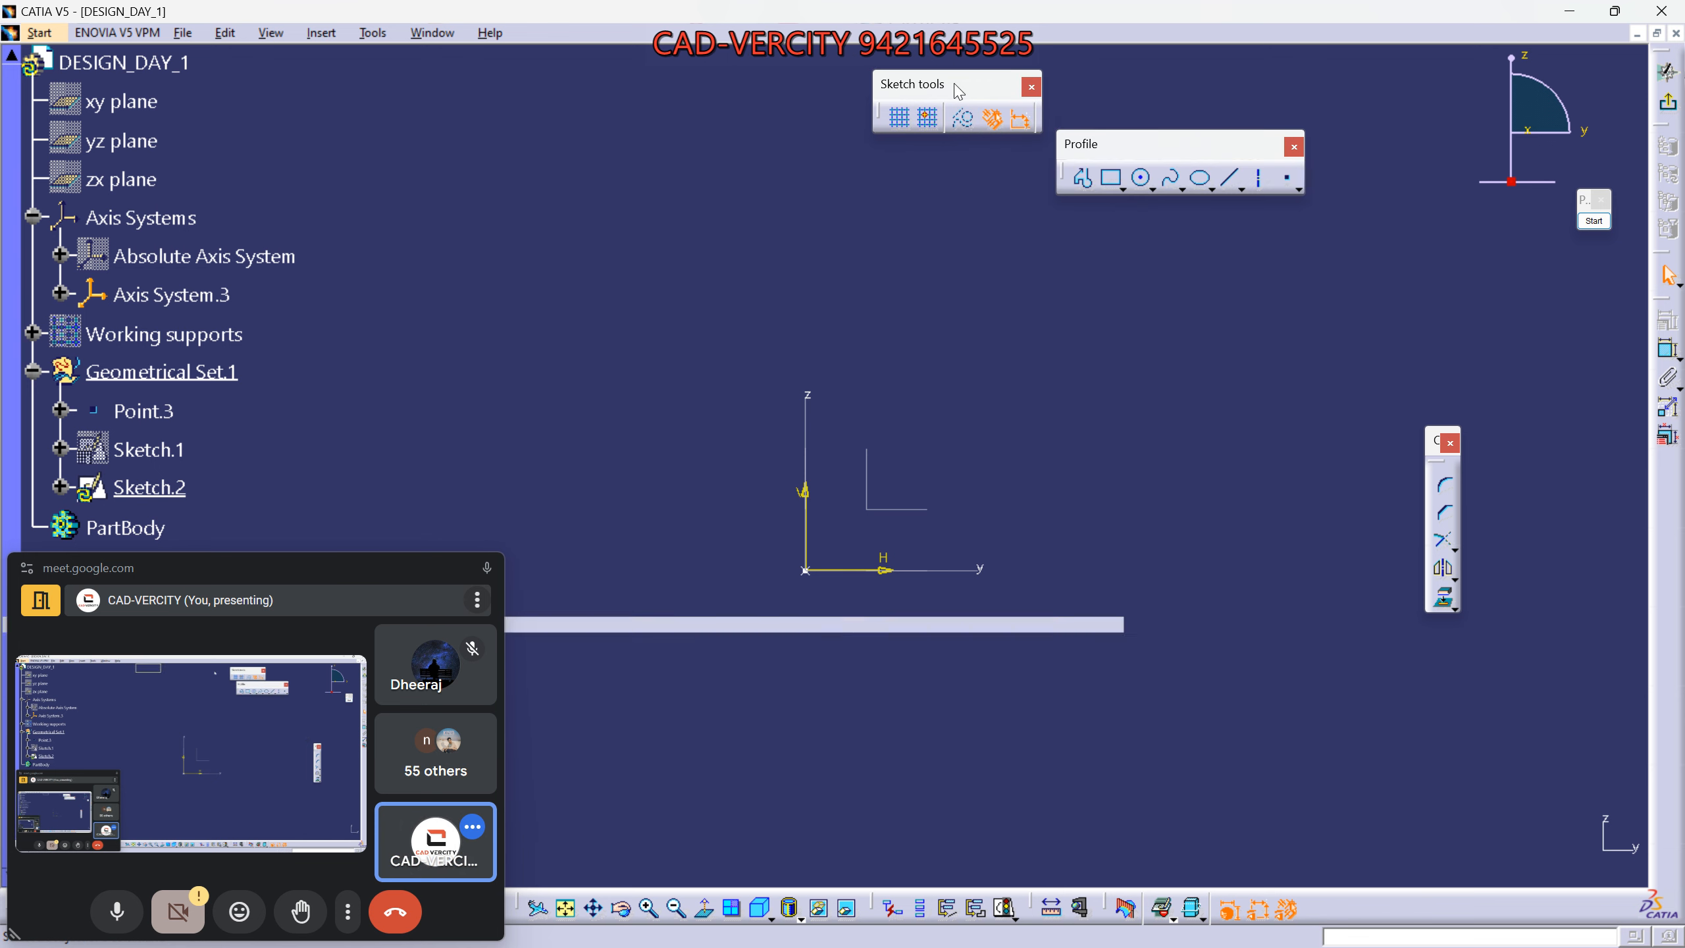
pyautogui.moveTo(1162, 143); pyautogui.dragTo(1173, 182)
pyautogui.moveTo(961, 83); pyautogui.dragTo(1280, 71)
pyautogui.moveTo(1213, 183); pyautogui.dragTo(1074, 137)
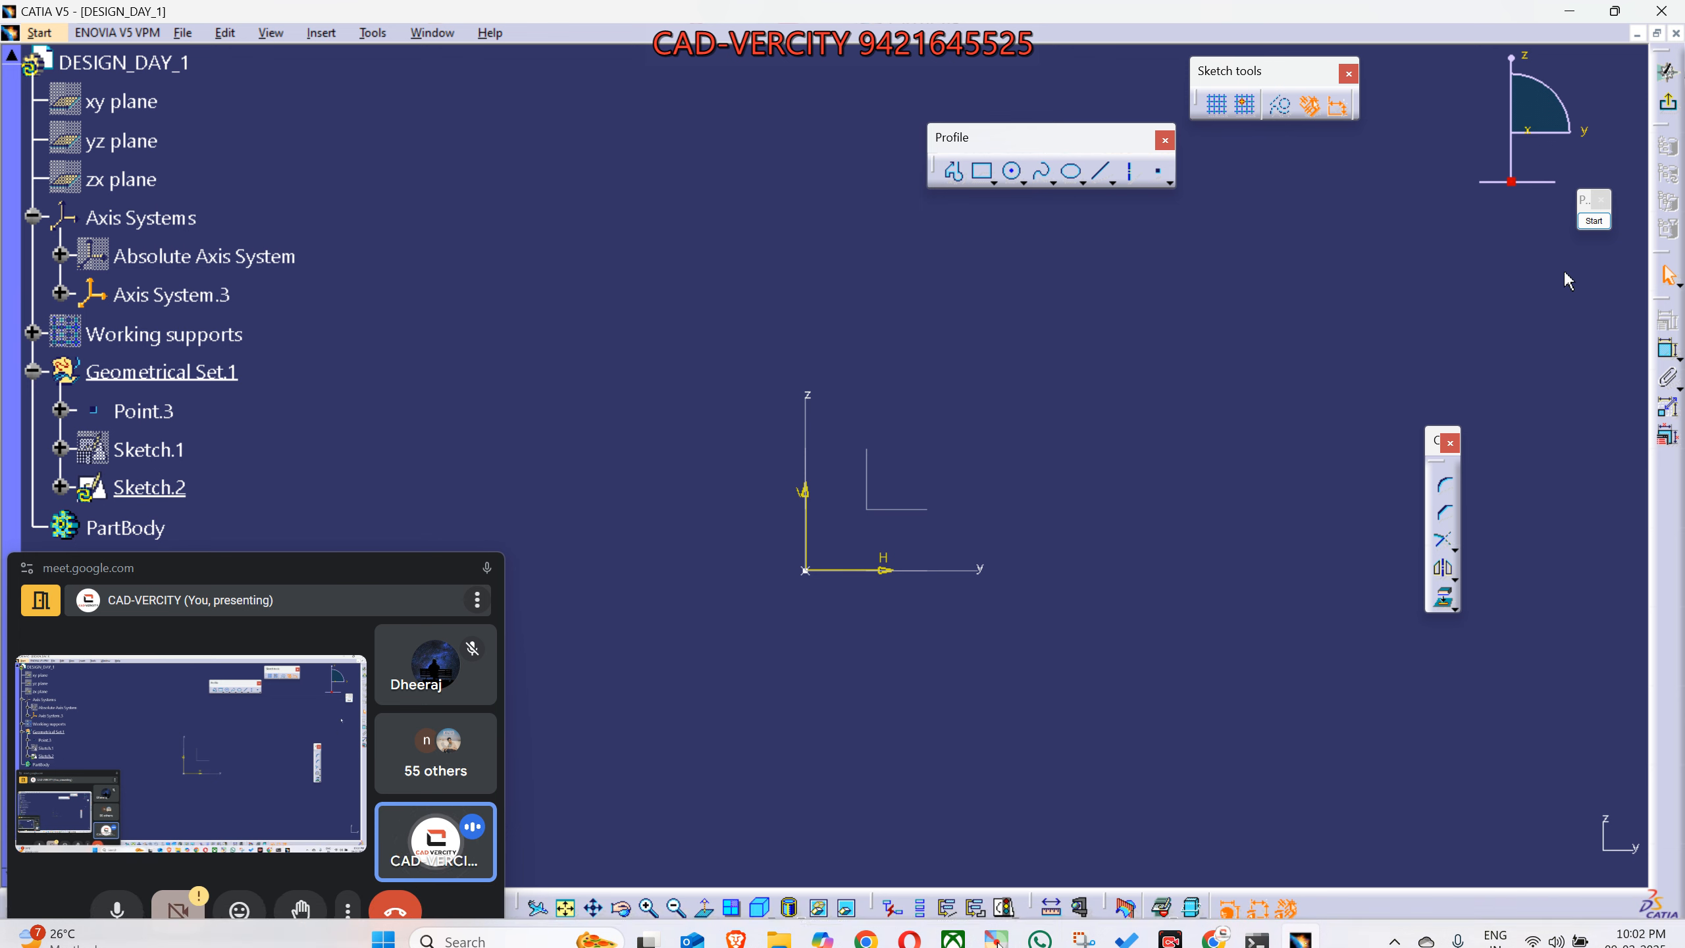
# Stamp green check marks on the tools of the Profile and Operation toolbars with the screen annotation palette, and end the annotation.
pyautogui.click(1593, 220)
pyautogui.moveTo(1590, 202); pyautogui.dragTo(1591, 241)
pyautogui.click(1586, 479)
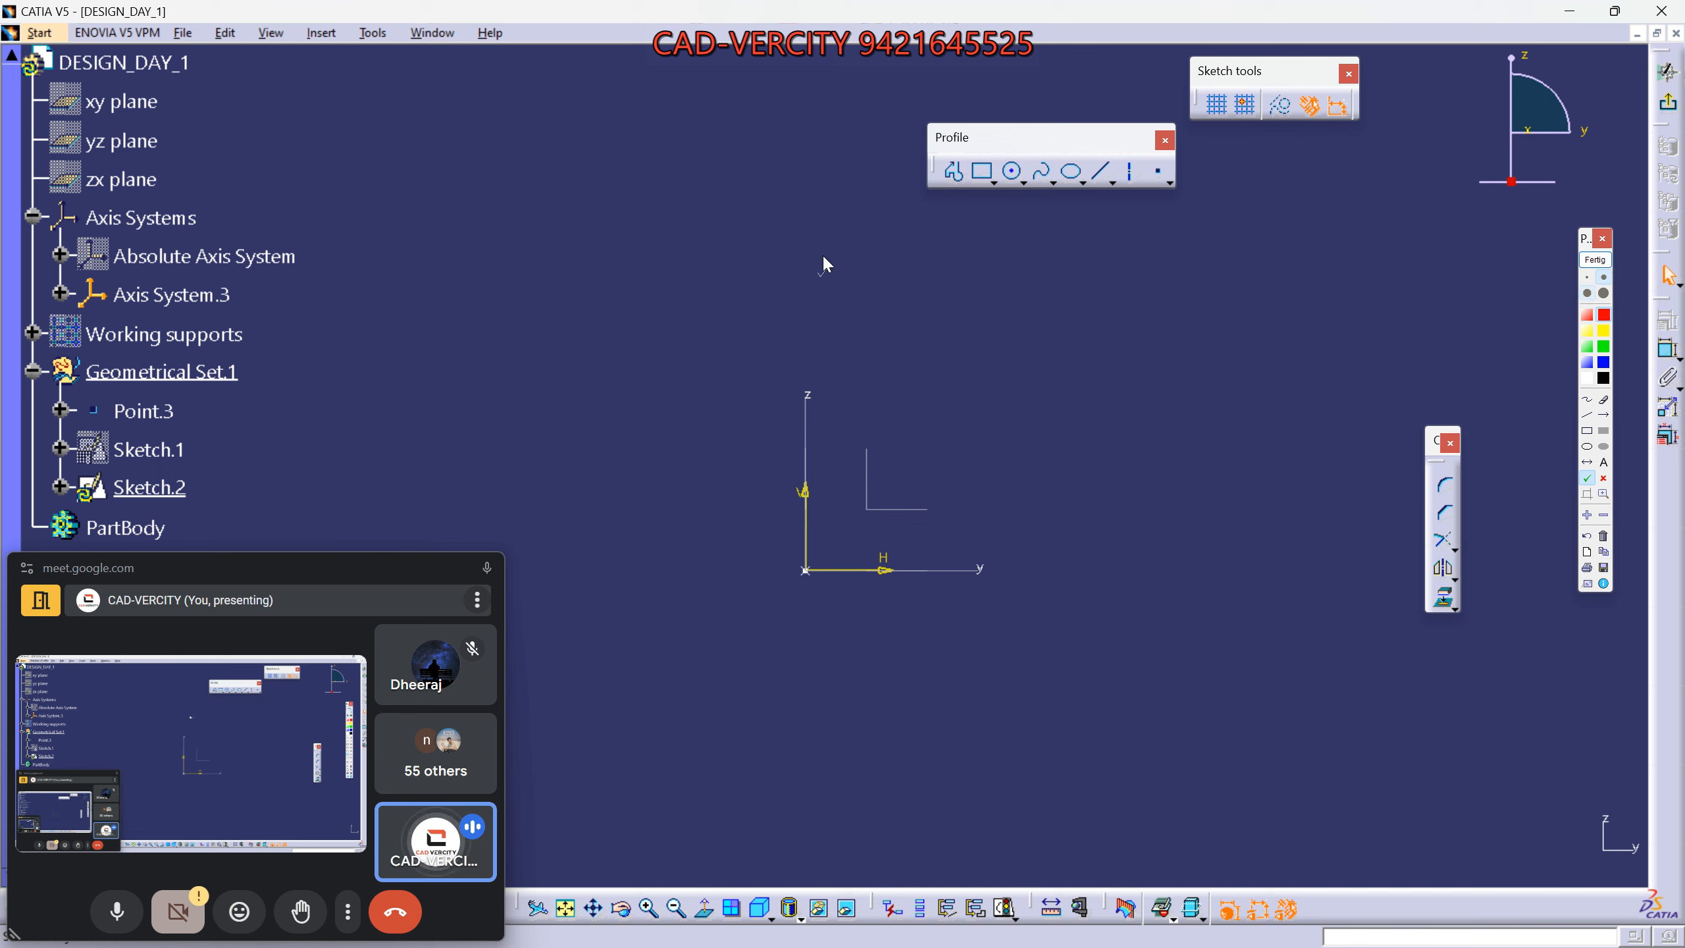
pyautogui.click(945, 194)
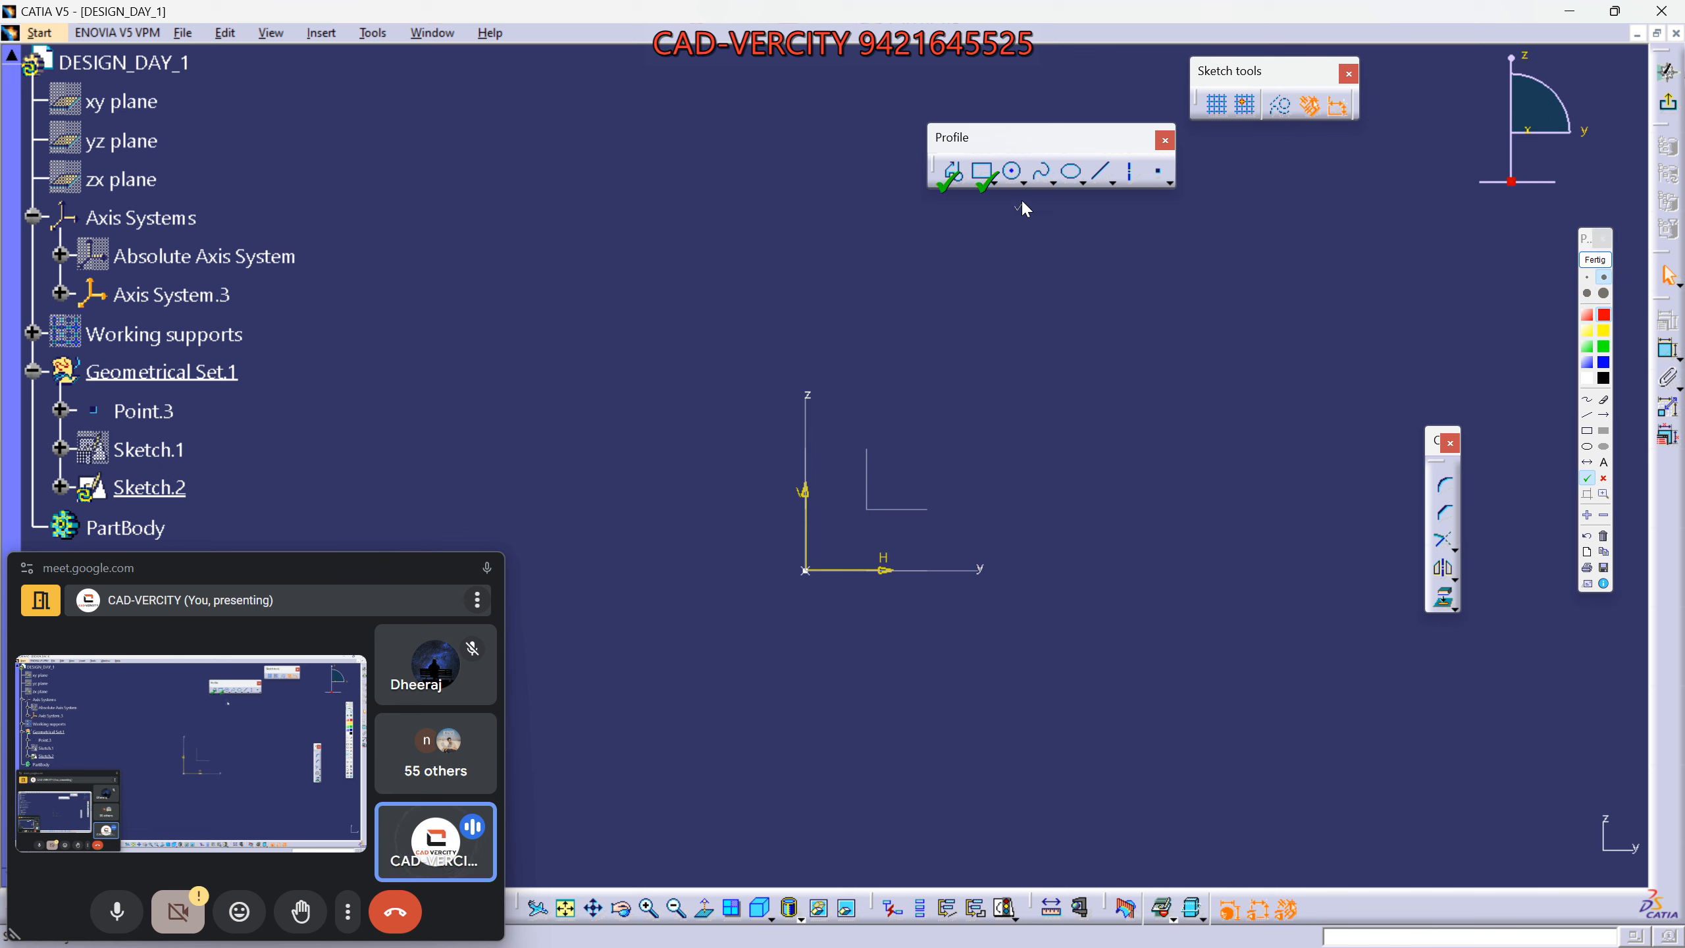
pyautogui.click(1042, 189)
pyautogui.click(1165, 191)
pyautogui.click(1464, 525)
pyautogui.click(1465, 581)
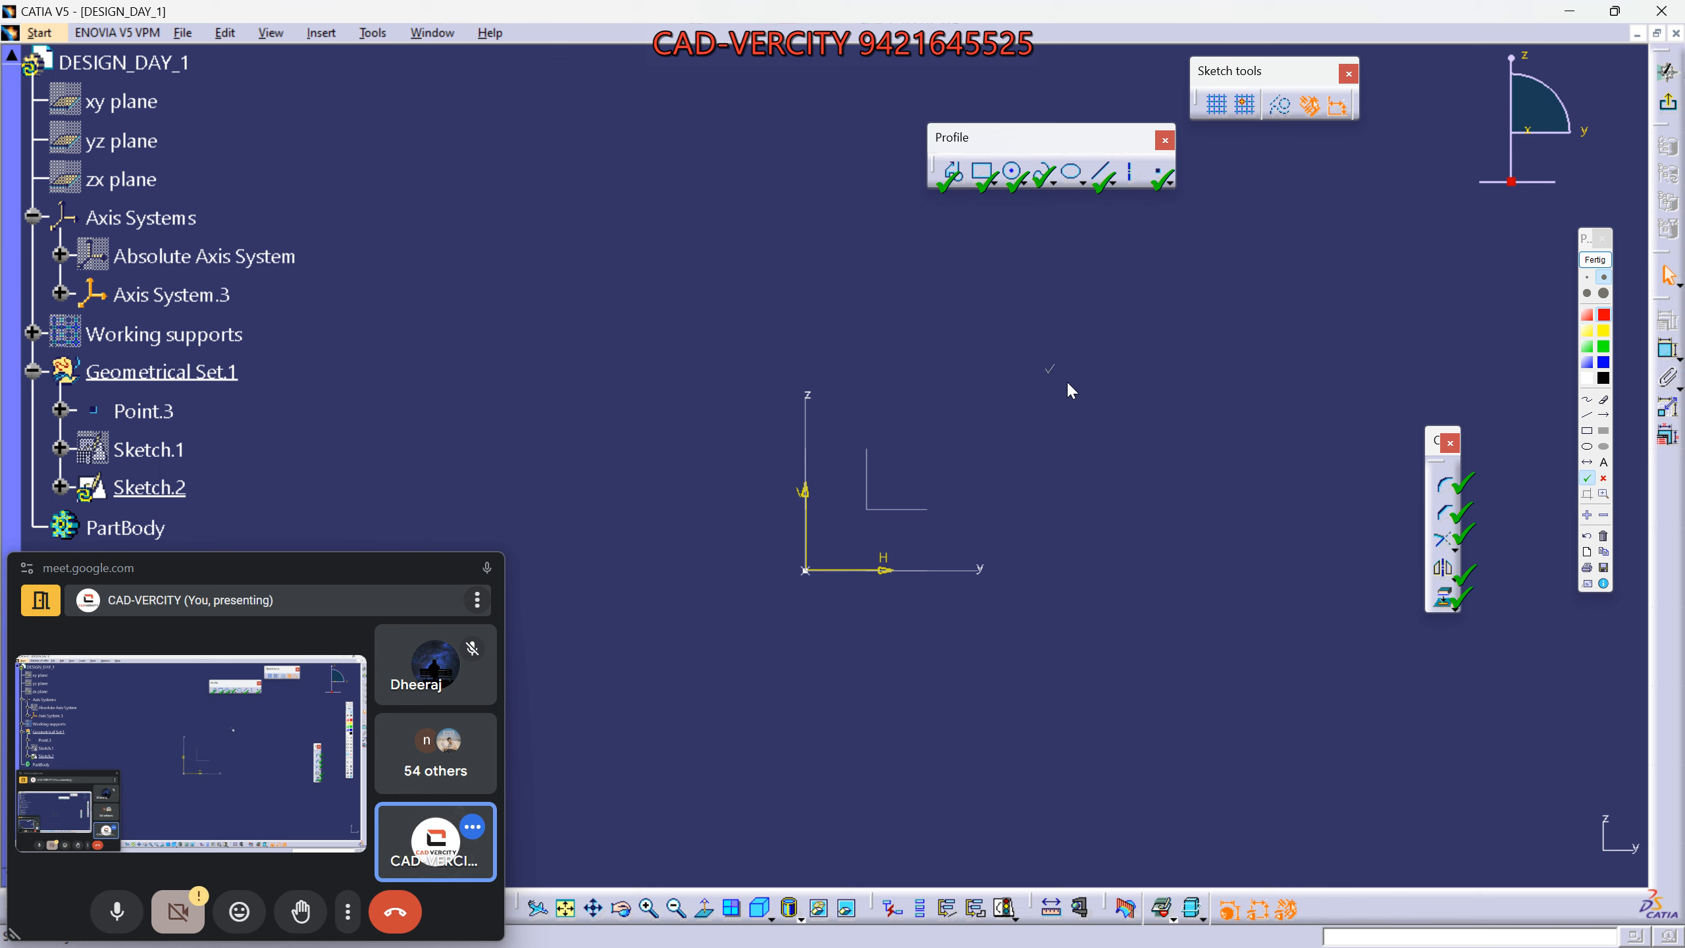
pyautogui.click(1589, 263)
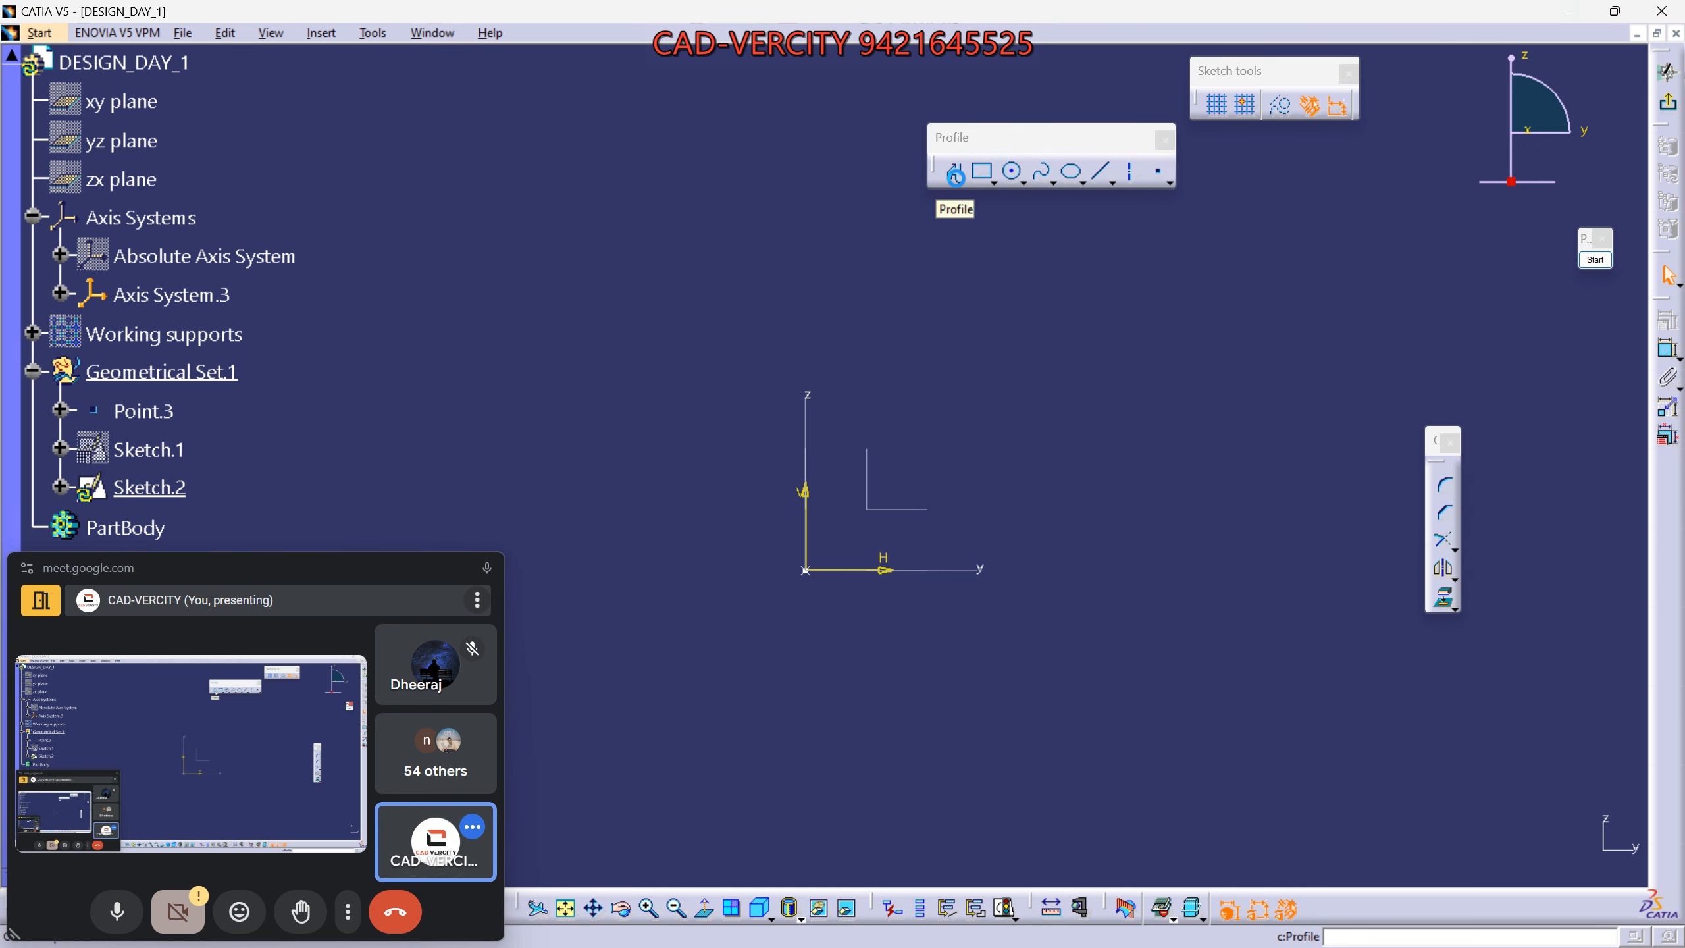
# Start the Profile command and arrange the expanded Sketch tools toolbar and the Profile toolbar so both stay readable above the sketch.
pyautogui.click(956, 173)
pyautogui.moveTo(1382, 74); pyautogui.dragTo(709, 67)
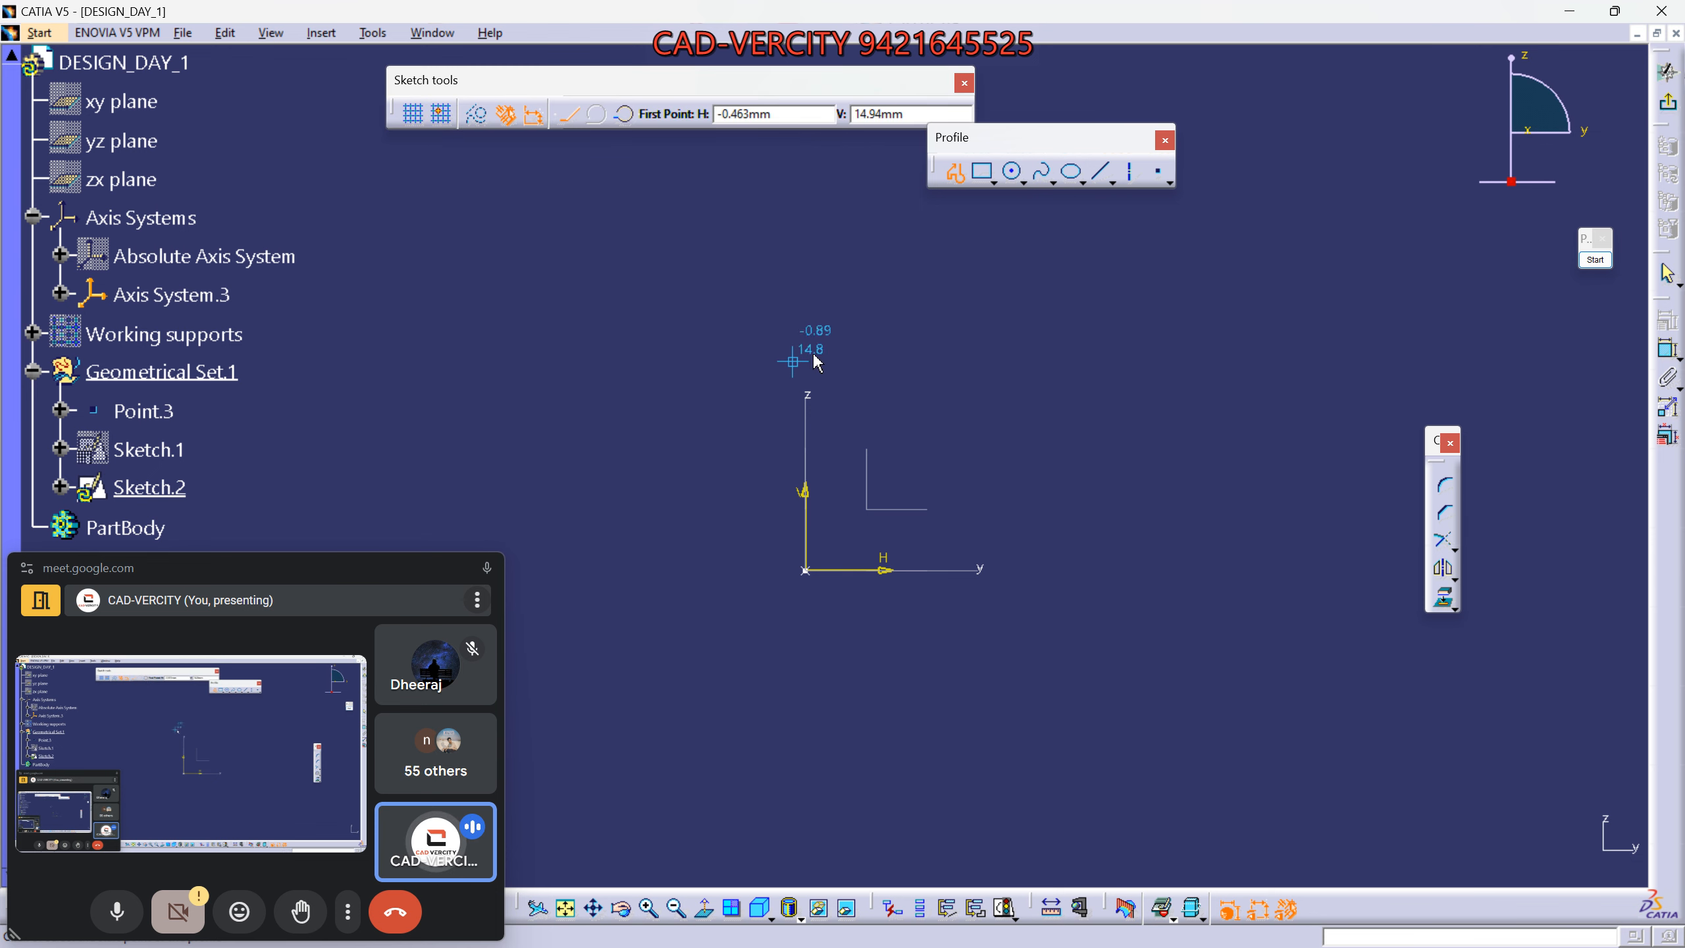
pyautogui.moveTo(1015, 139); pyautogui.dragTo(1049, 160)
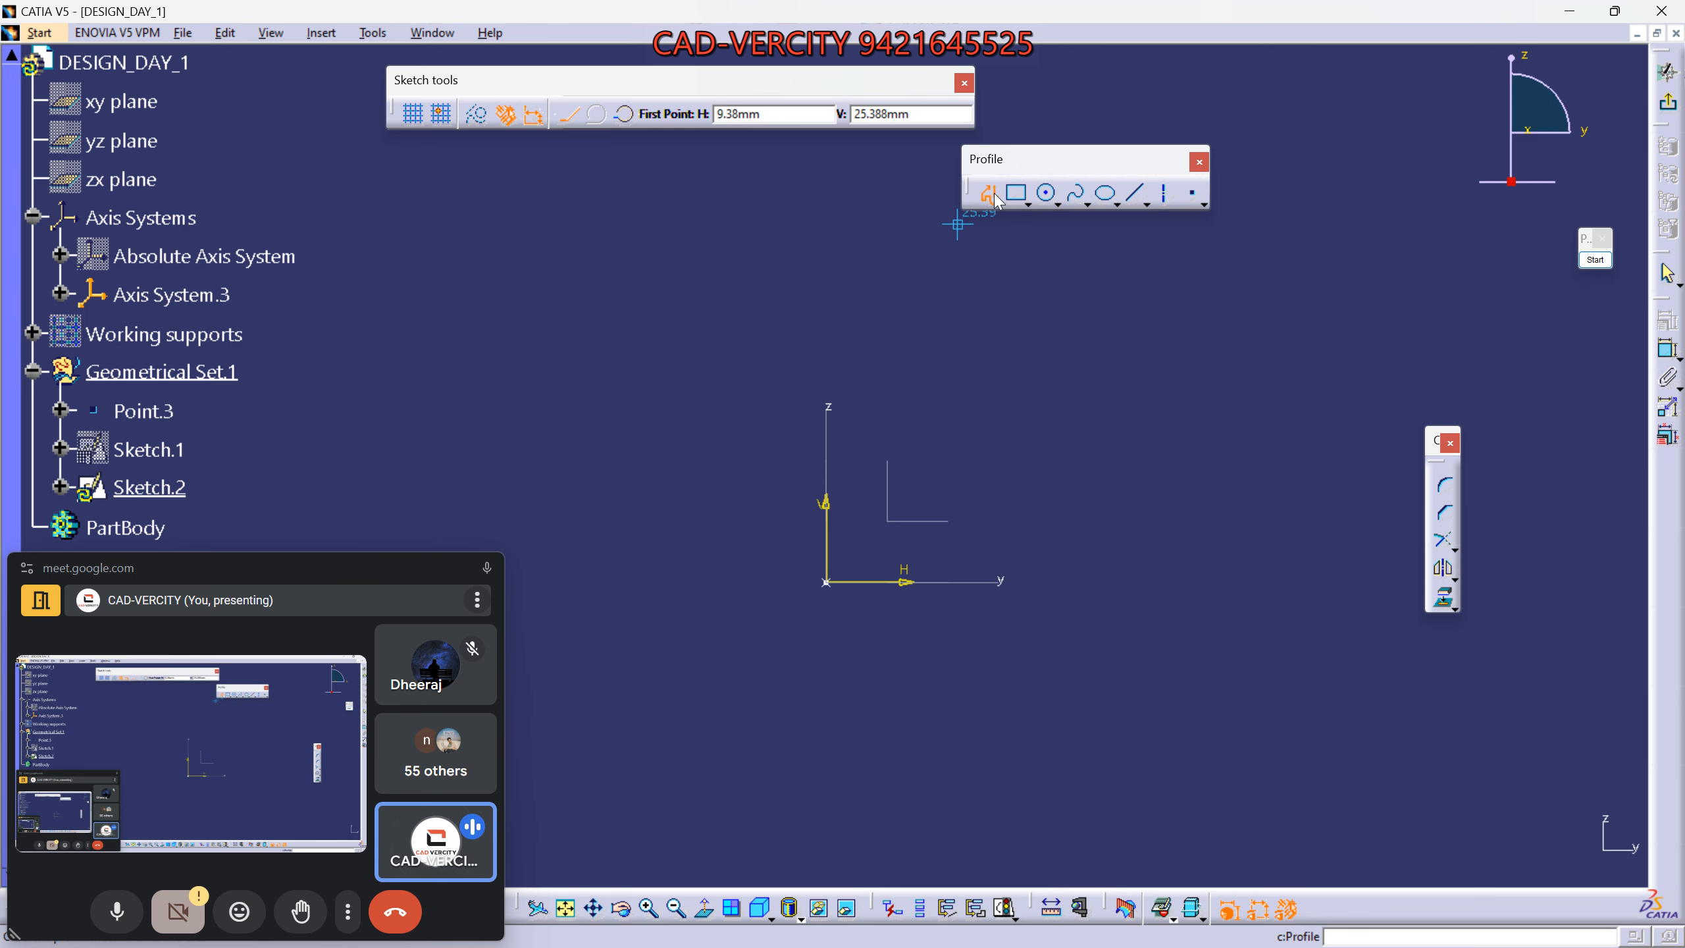
# Sketch an open, stepped profile of six connected lines around the sketch origin and end it without closing the contour.
pyautogui.click(688, 649)
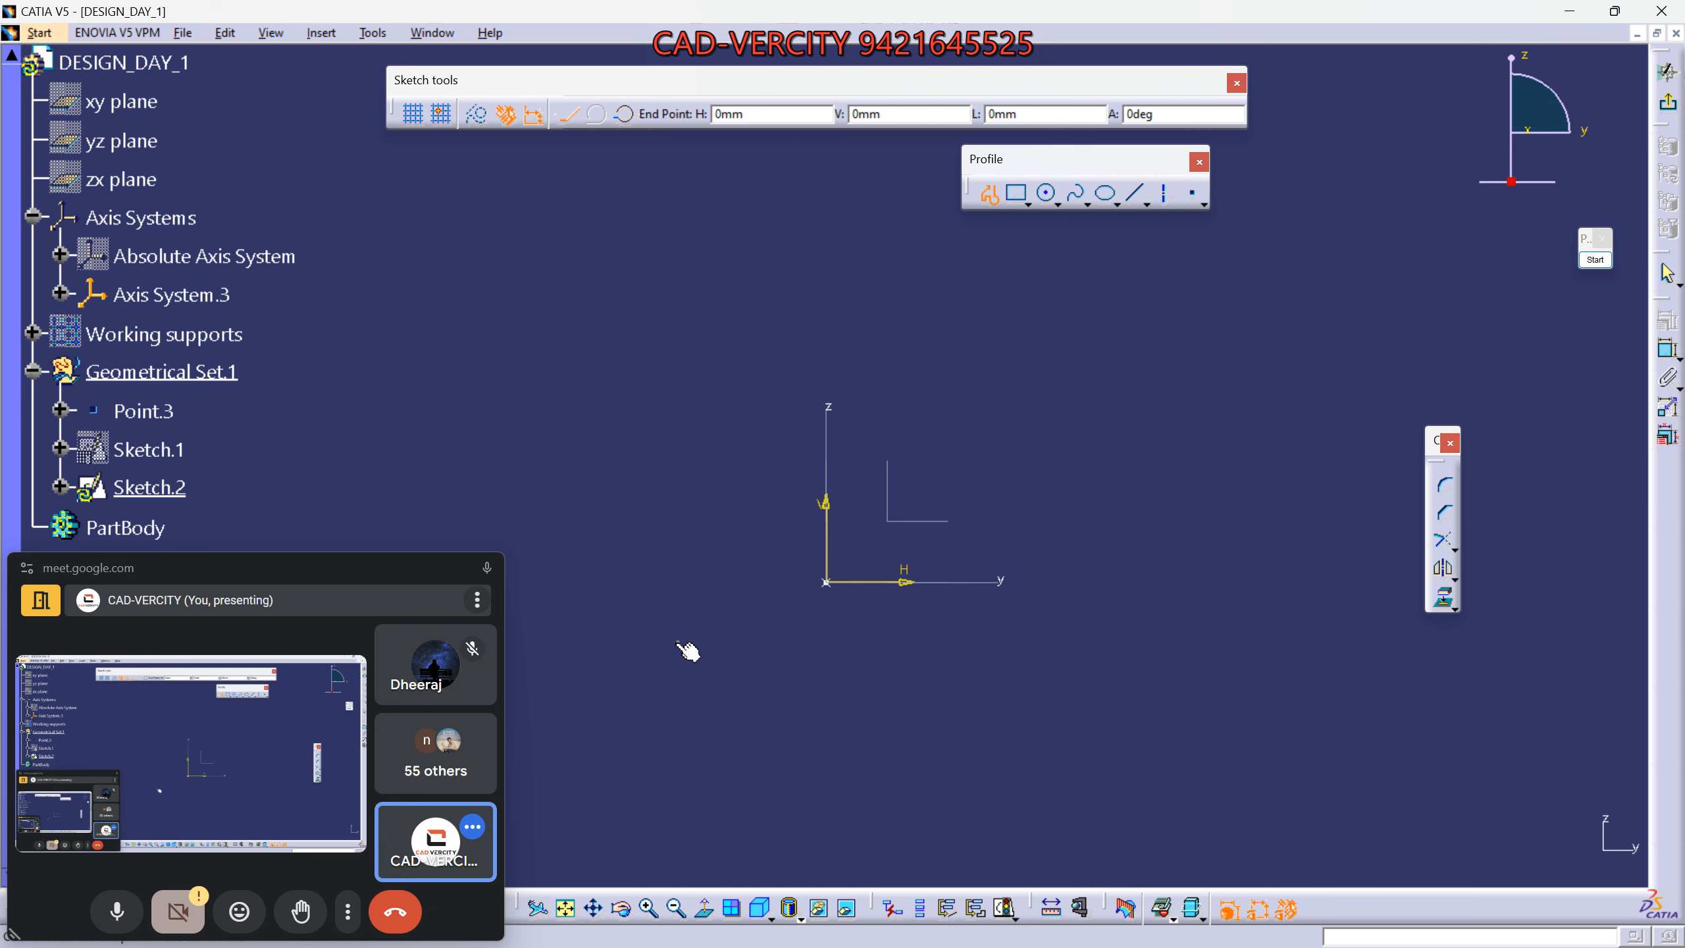
pyautogui.click(685, 295)
pyautogui.click(1003, 296)
pyautogui.click(1003, 513)
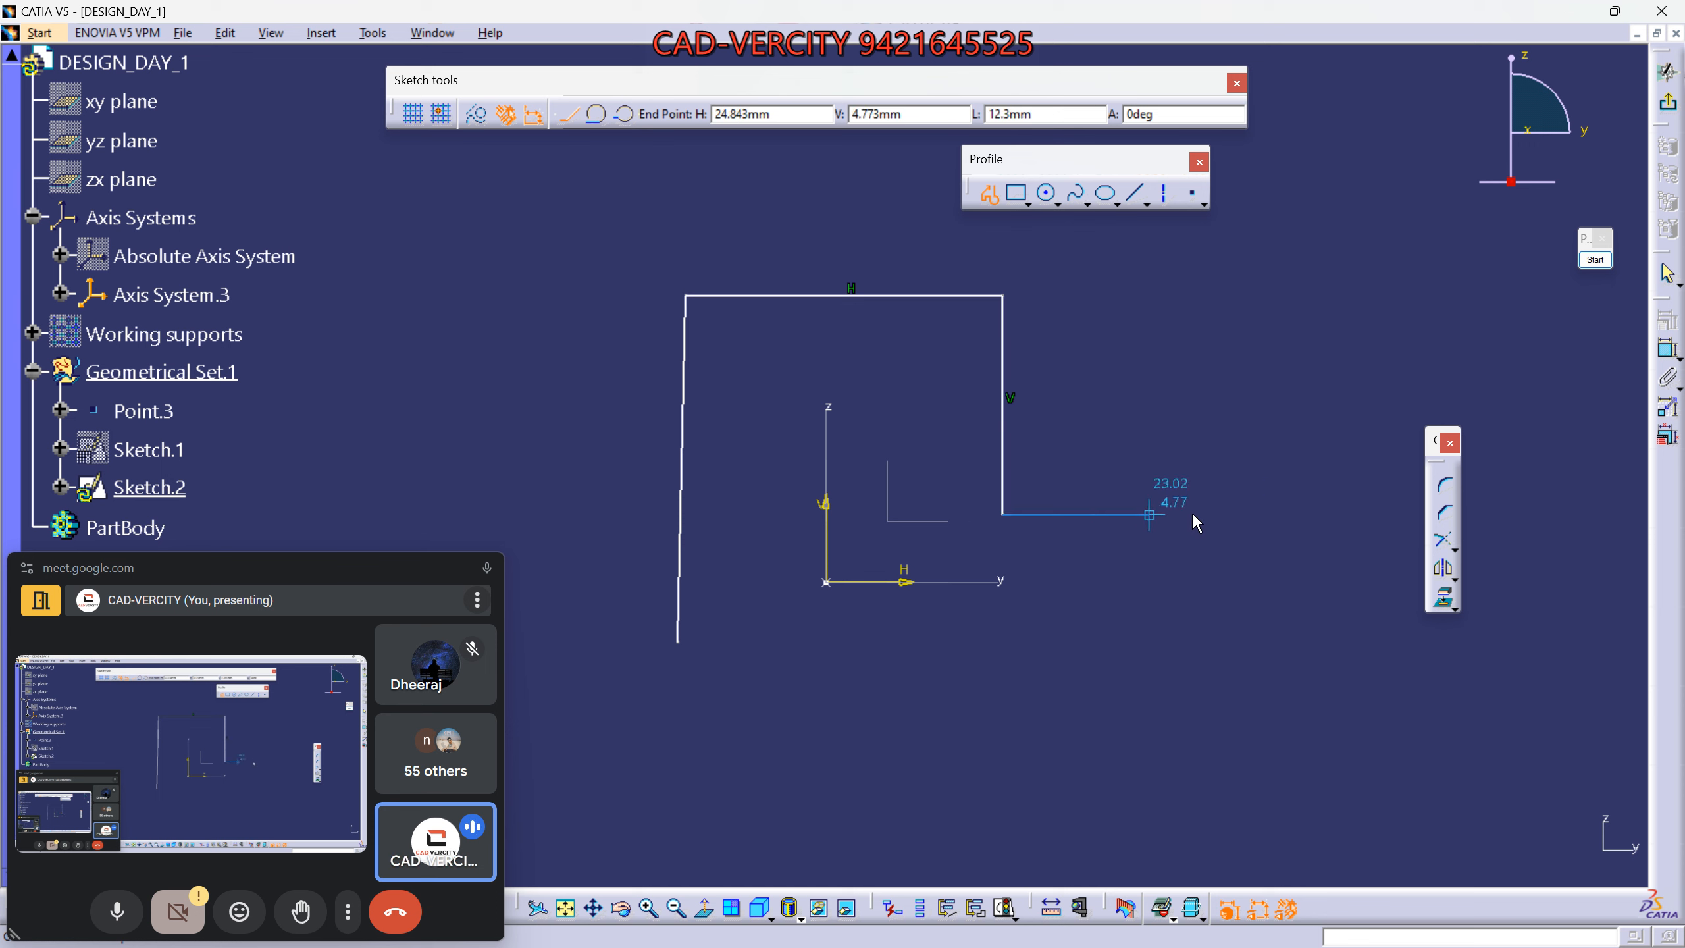
pyautogui.click(1241, 515)
pyautogui.click(1238, 718)
pyautogui.click(761, 756)
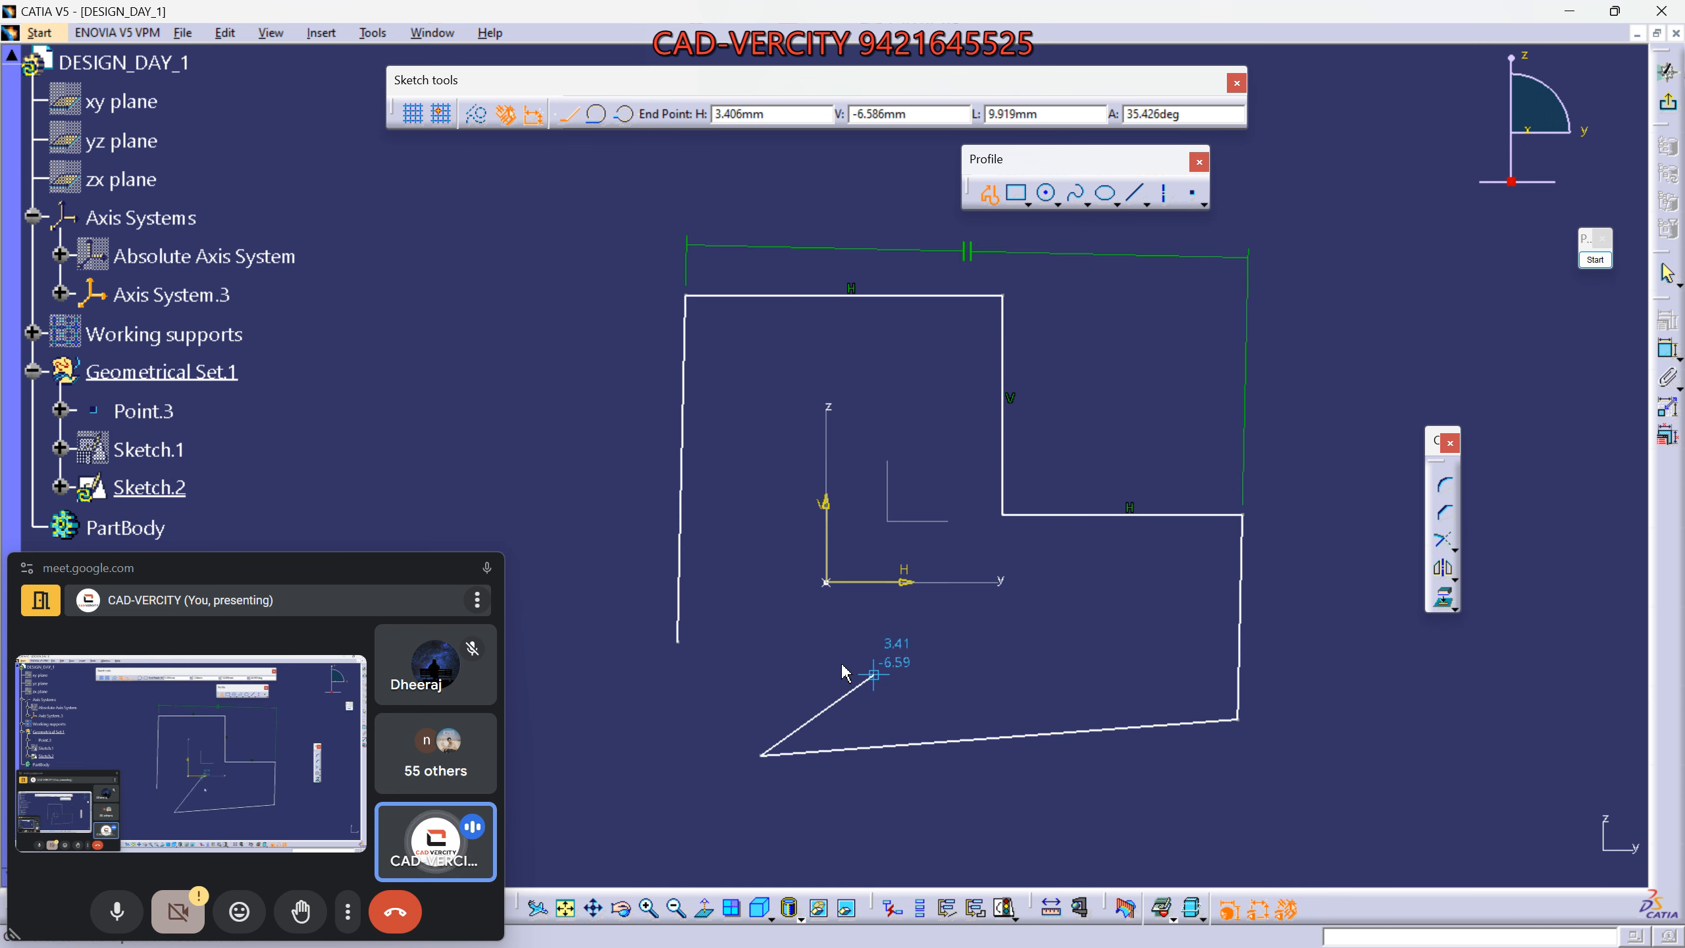
pyautogui.press('Escape')
pyautogui.click(775, 706)
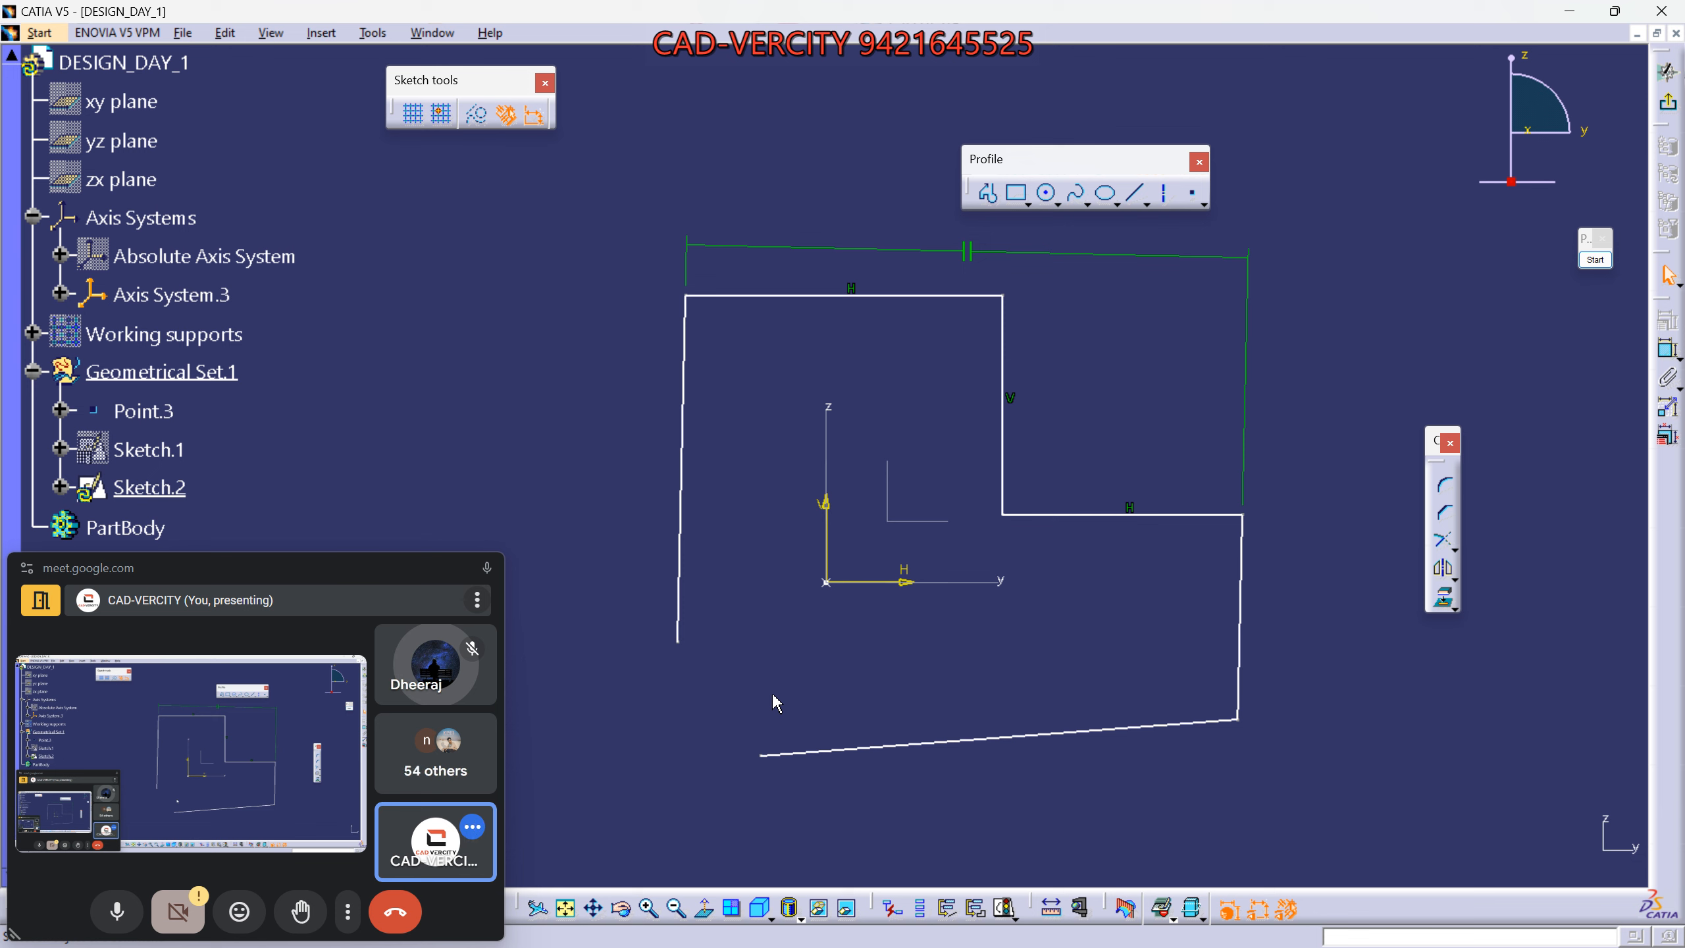
# Sketch a second open zigzag profile of six connected lines crossing the stepped profile and end it unclosed.
pyautogui.click(995, 193)
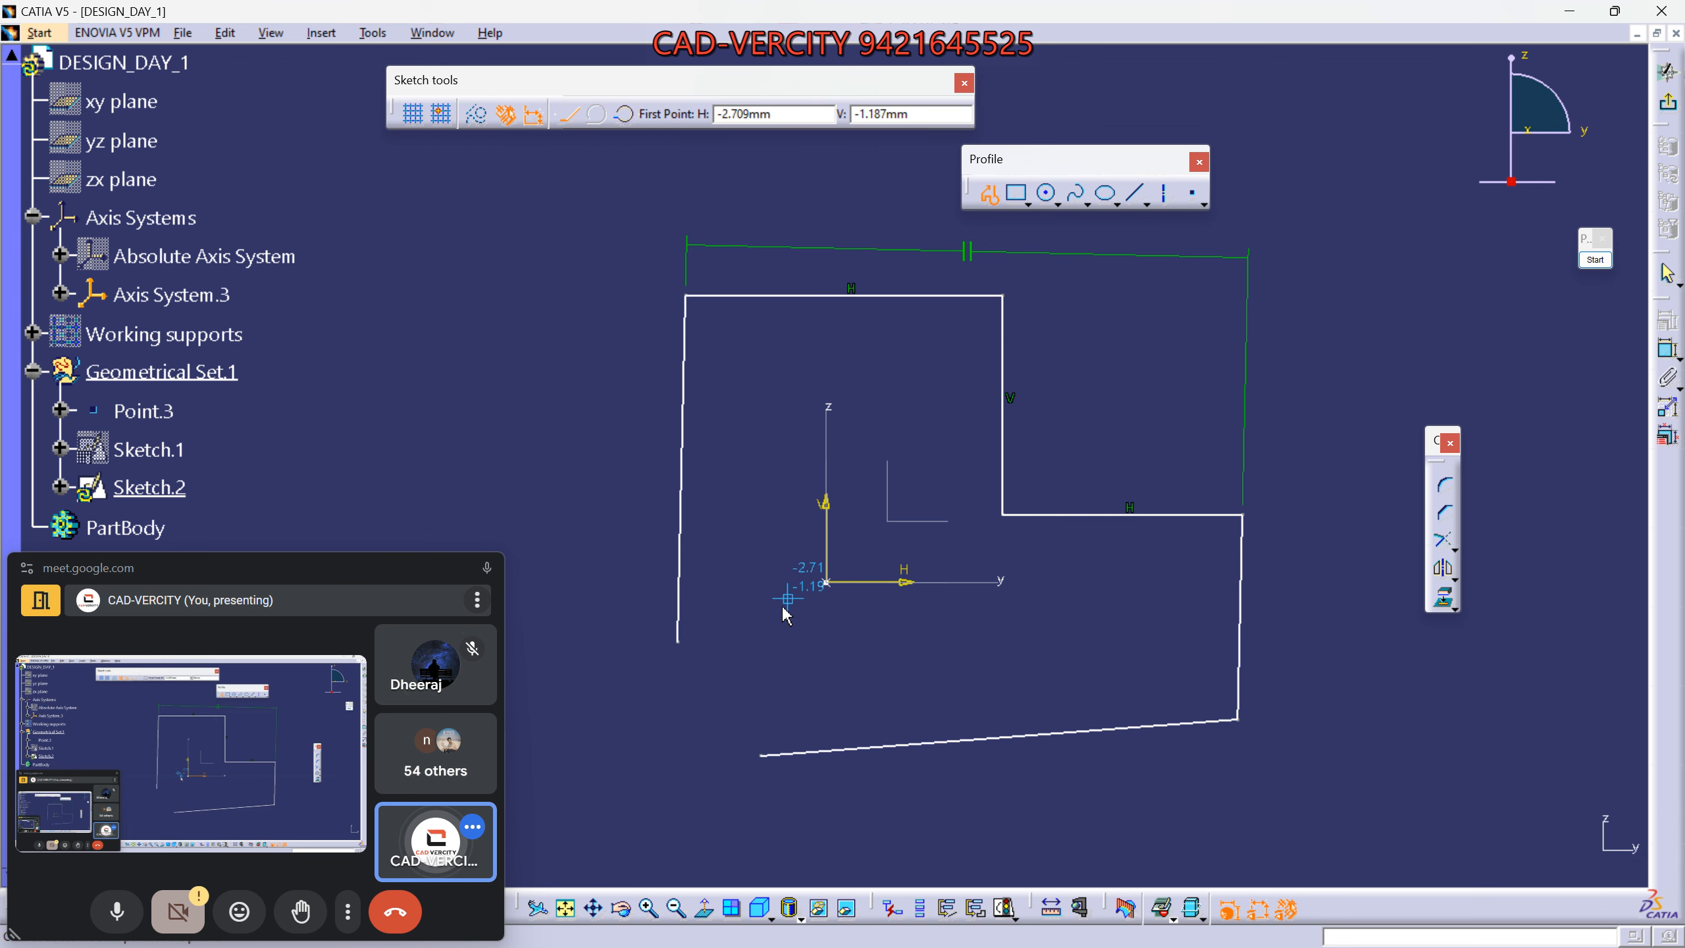
pyautogui.click(753, 658)
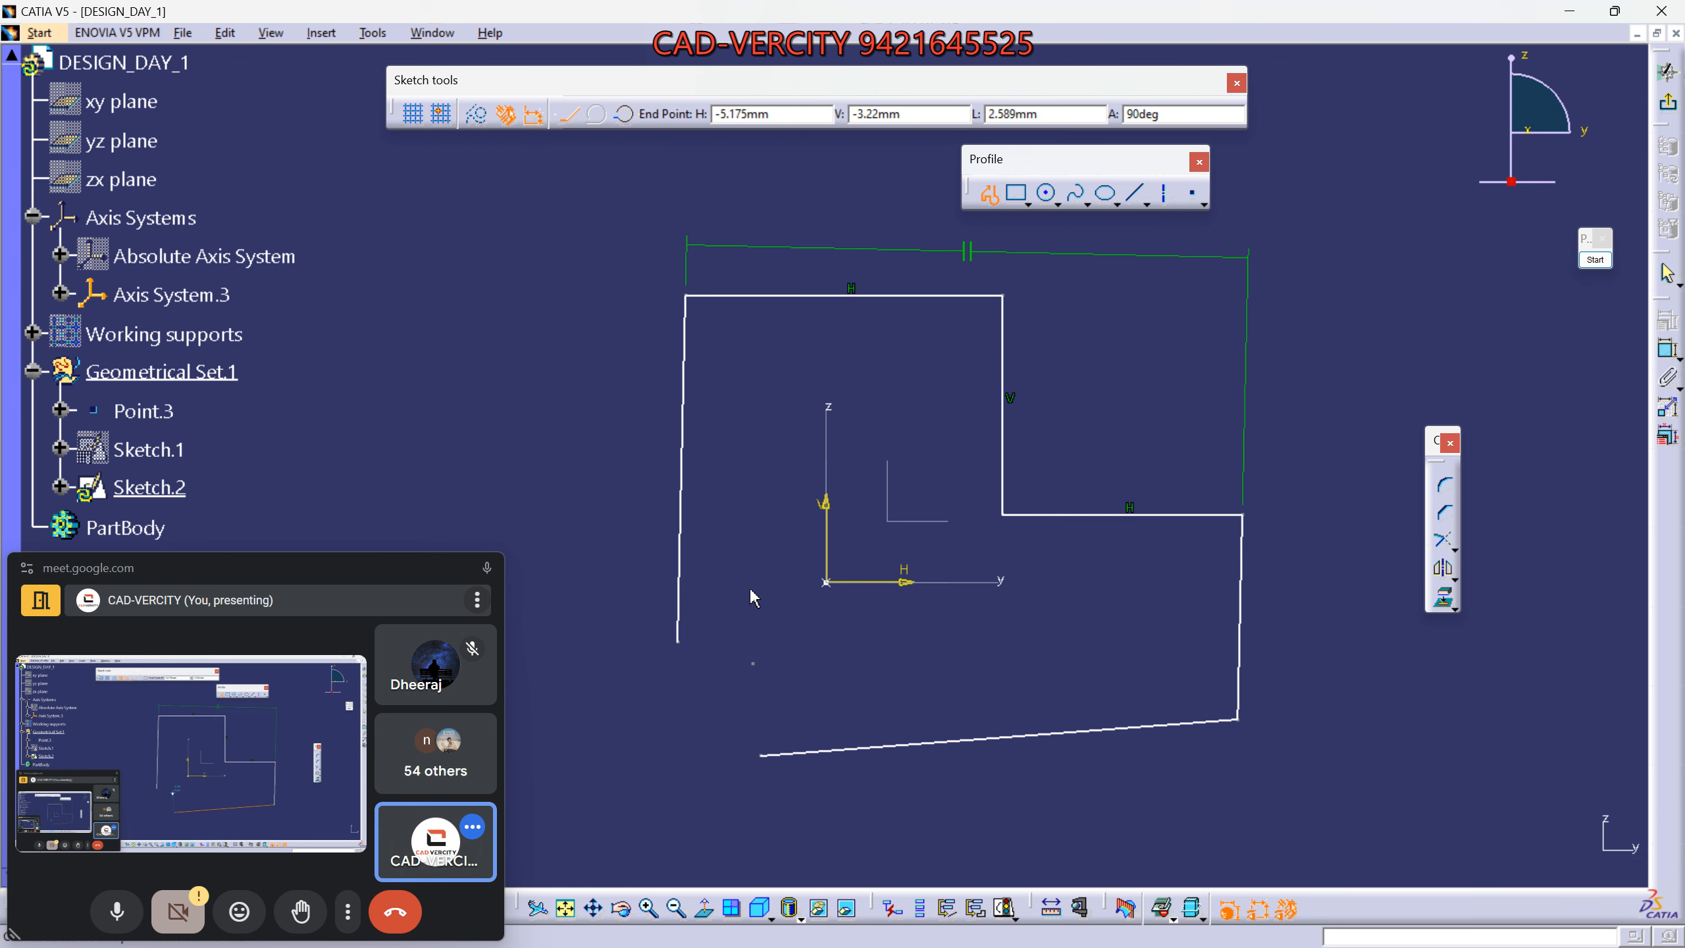
pyautogui.click(753, 379)
pyautogui.click(548, 369)
pyautogui.click(589, 774)
pyautogui.click(1092, 558)
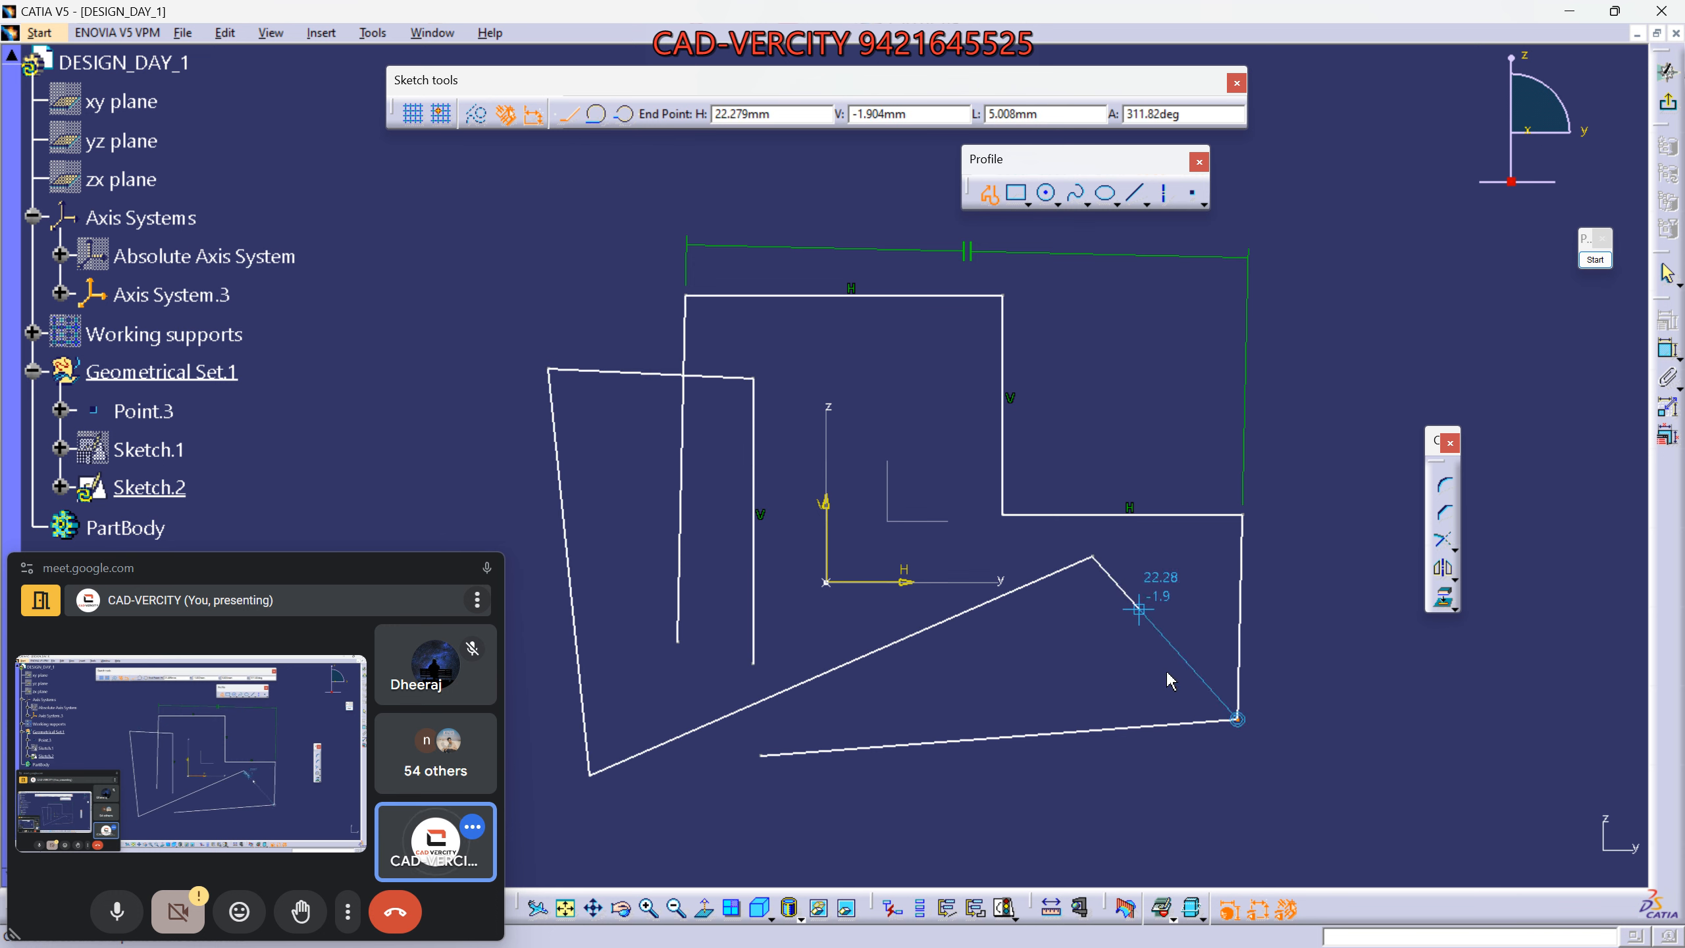
pyautogui.click(1235, 858)
pyautogui.click(784, 819)
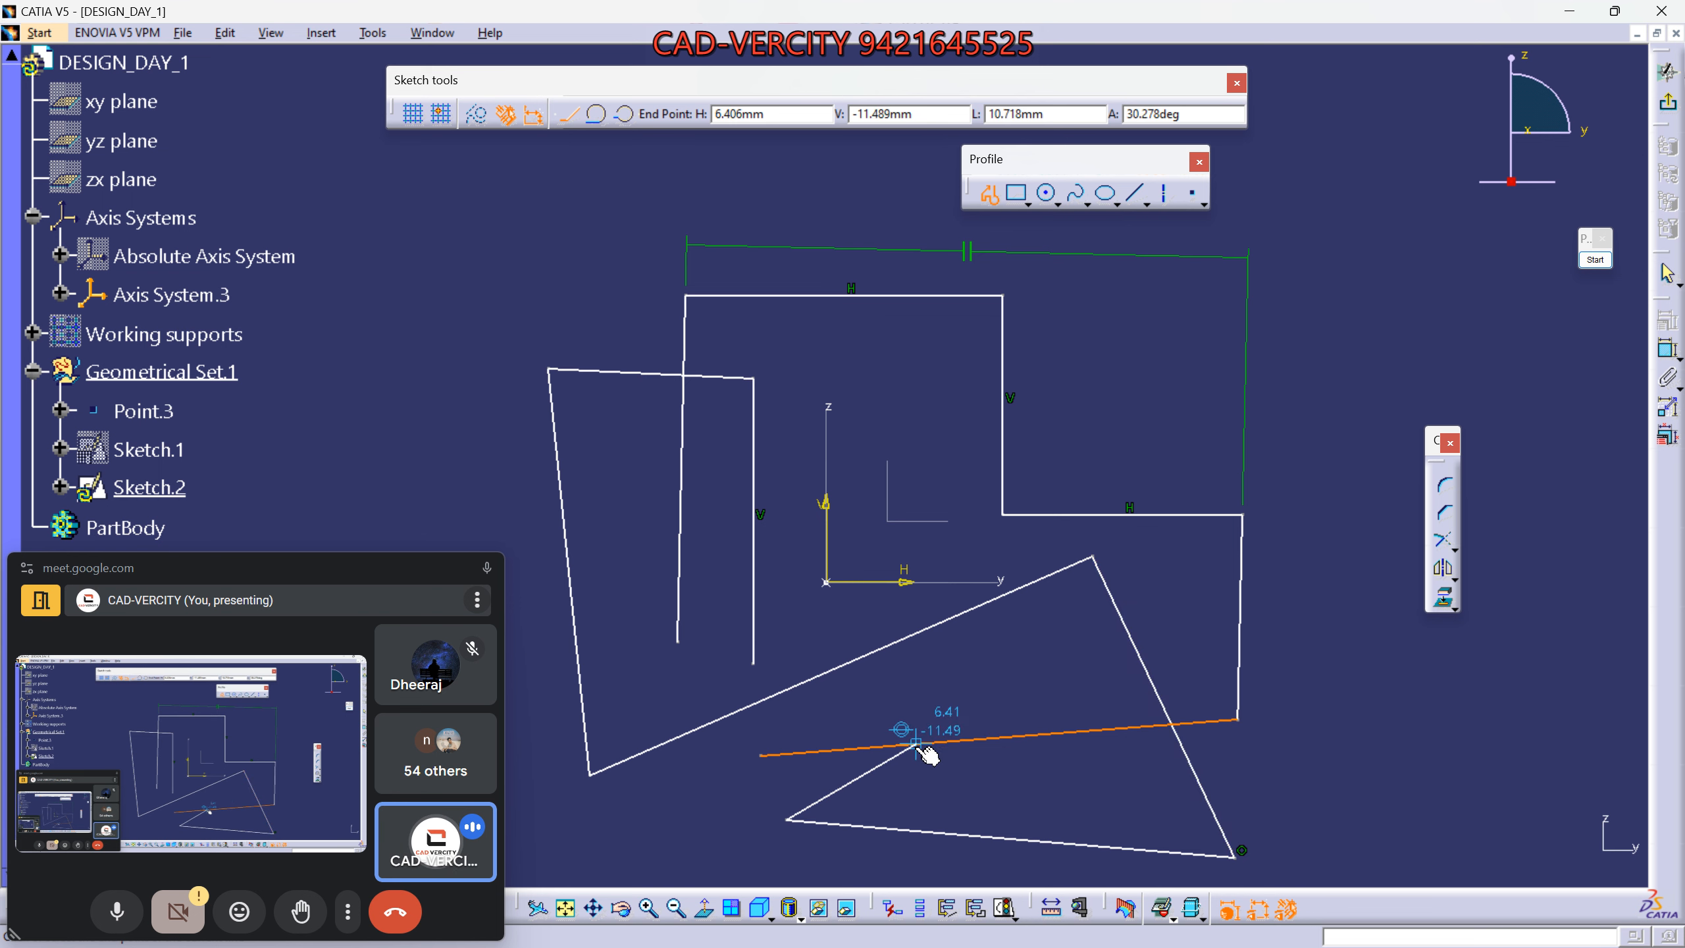
pyautogui.press('Escape')
# Draw a closed rectangular profile about 17 mm wide and 23 mm high in the free space beyond the positive H side of the open profiles.
pyautogui.moveTo(1099, 491); pyautogui.dragTo(981, 521, button='middle')
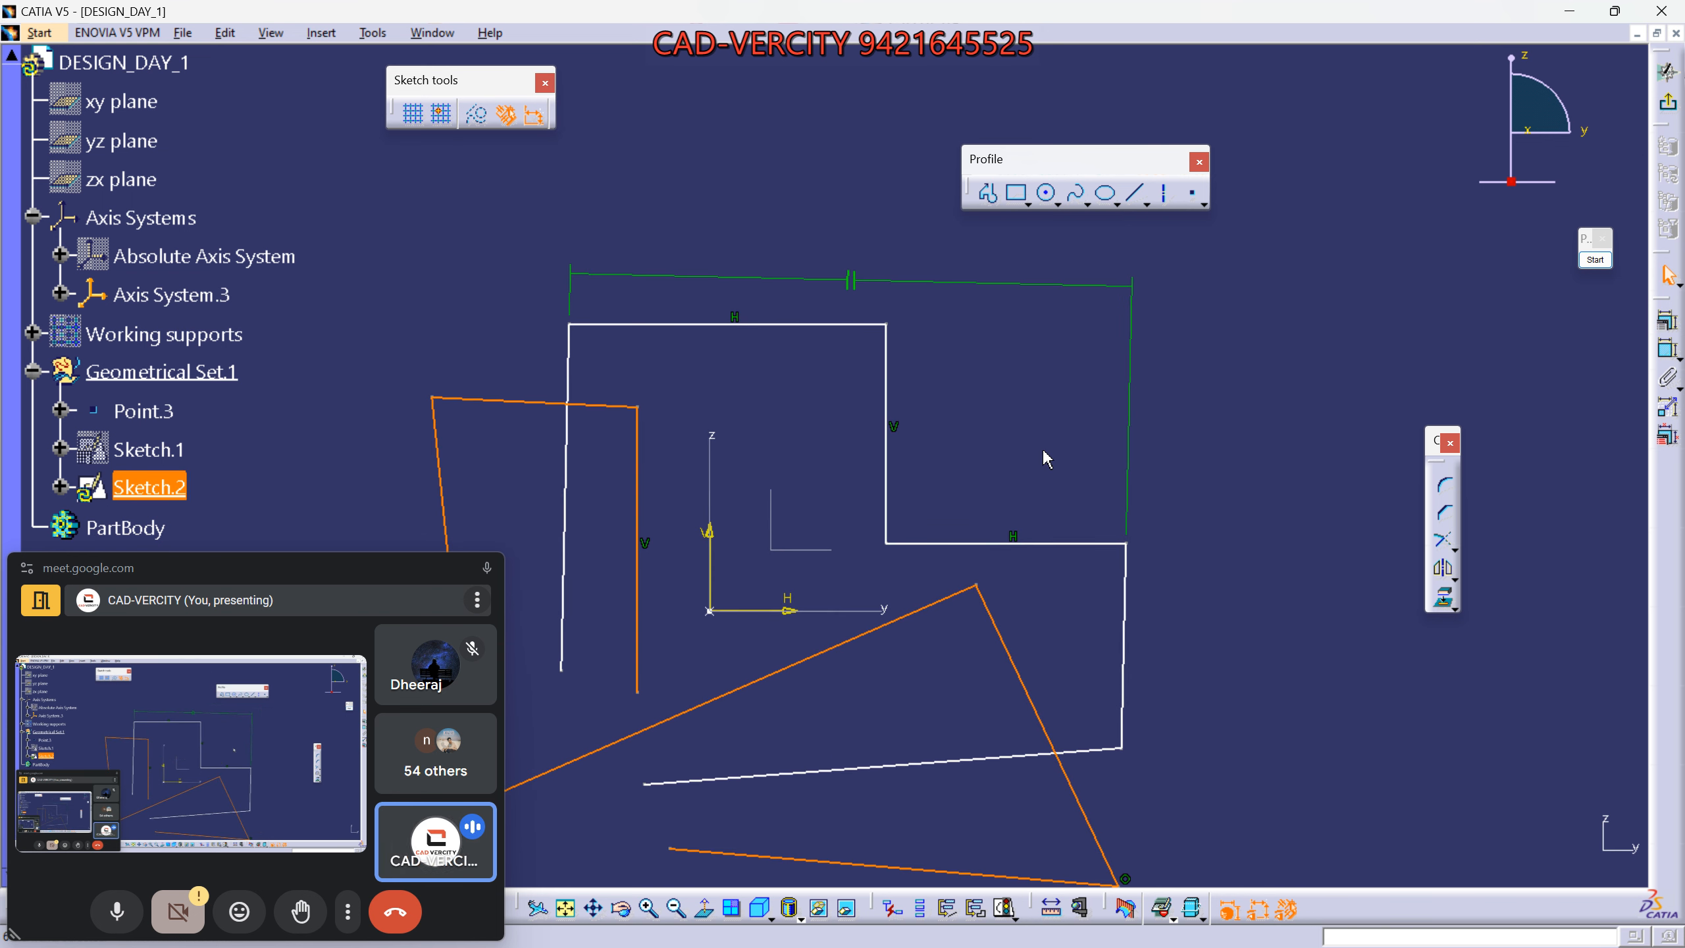
pyautogui.moveTo(1043, 419)
pyautogui.mouseDown(button='middle')
pyautogui.moveTo(907, 471)
pyautogui.moveTo(839, 543)
pyautogui.moveTo(836, 584)
pyautogui.mouseUp(button='middle')
pyautogui.moveTo(854, 475)
pyautogui.mouseDown(button='middle')
pyautogui.moveTo(780, 530)
pyautogui.moveTo(779, 558)
pyautogui.mouseUp(button='middle')
pyautogui.click(1007, 408)
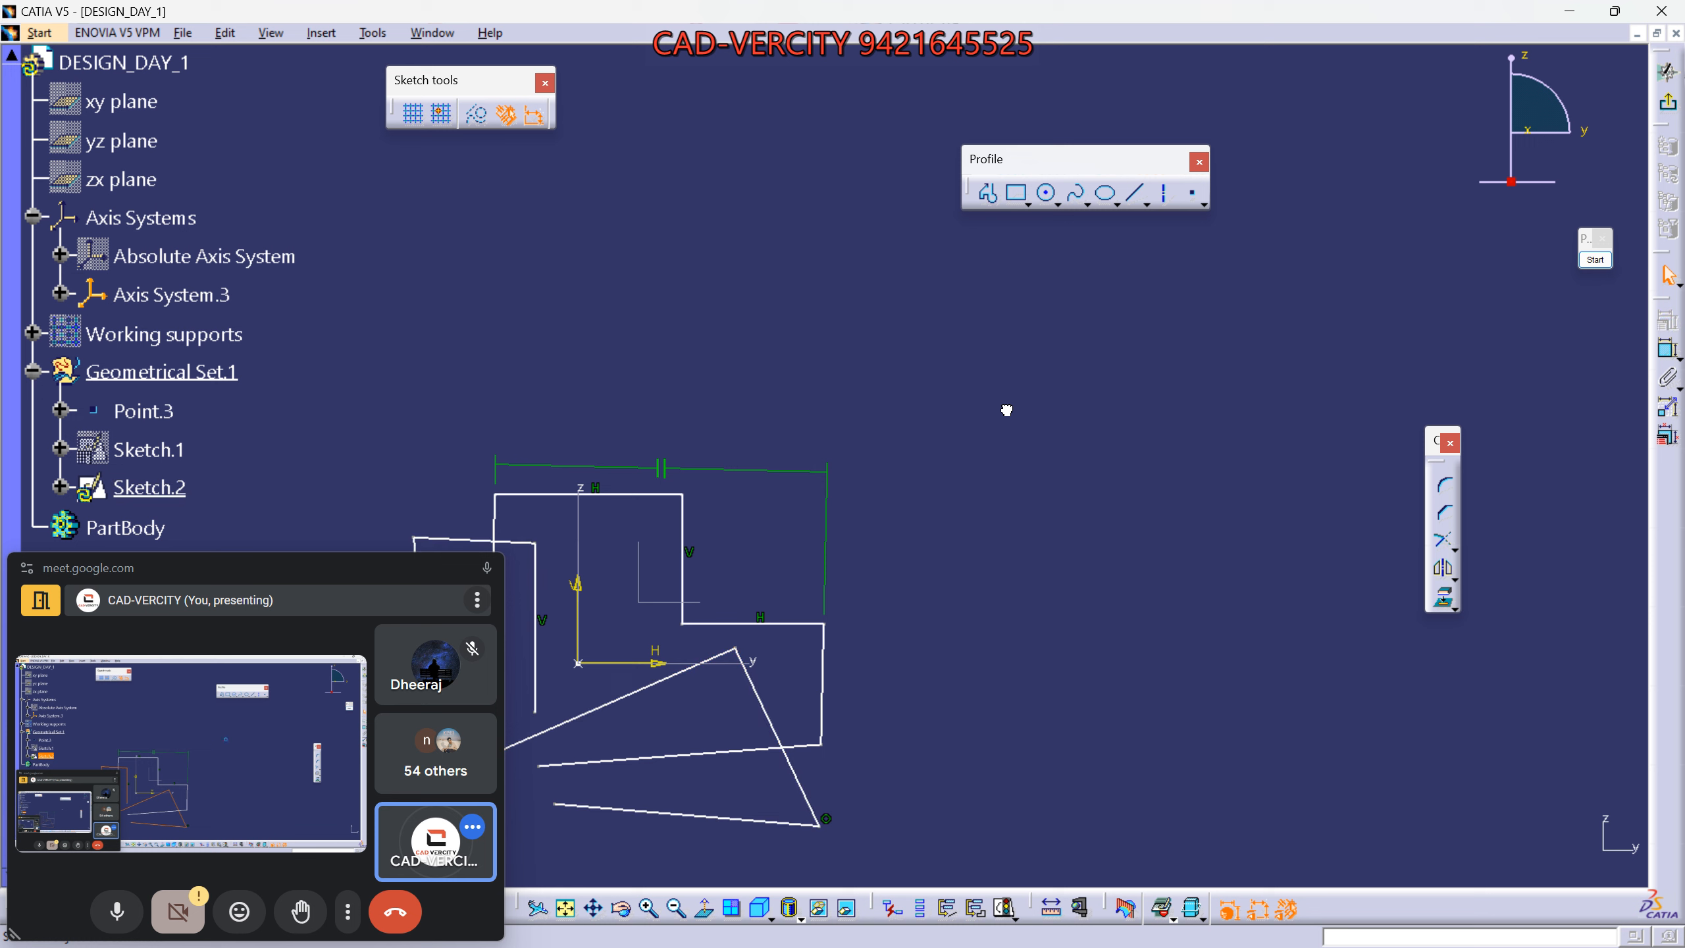
pyautogui.click(989, 194)
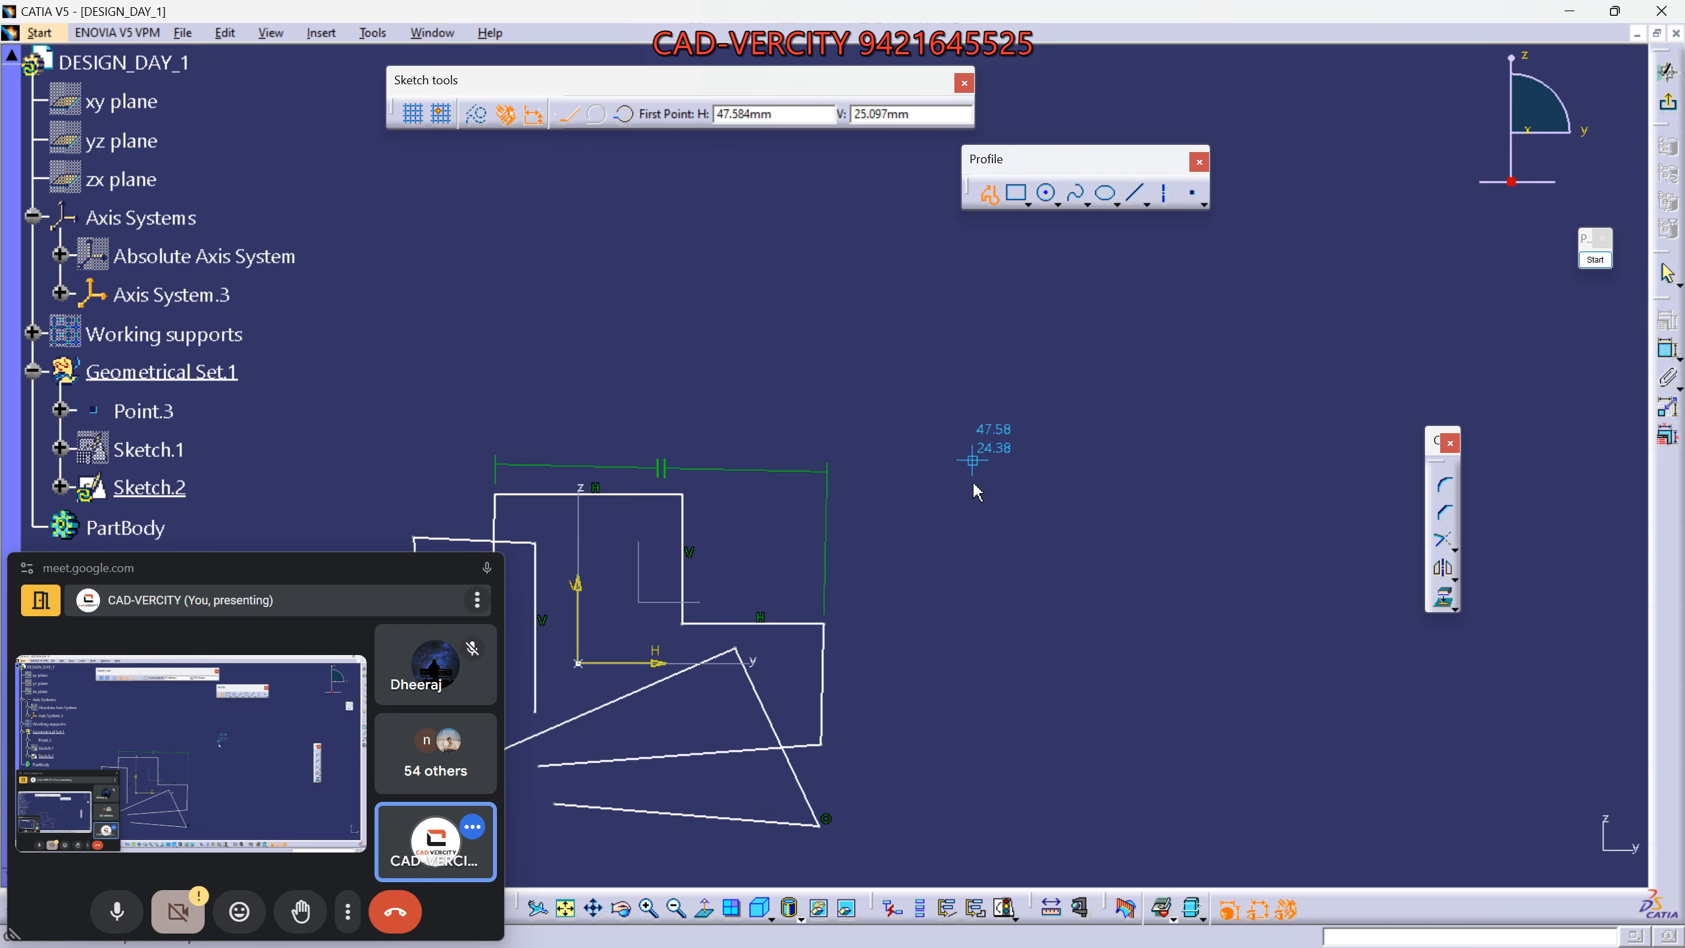
pyautogui.click(987, 501)
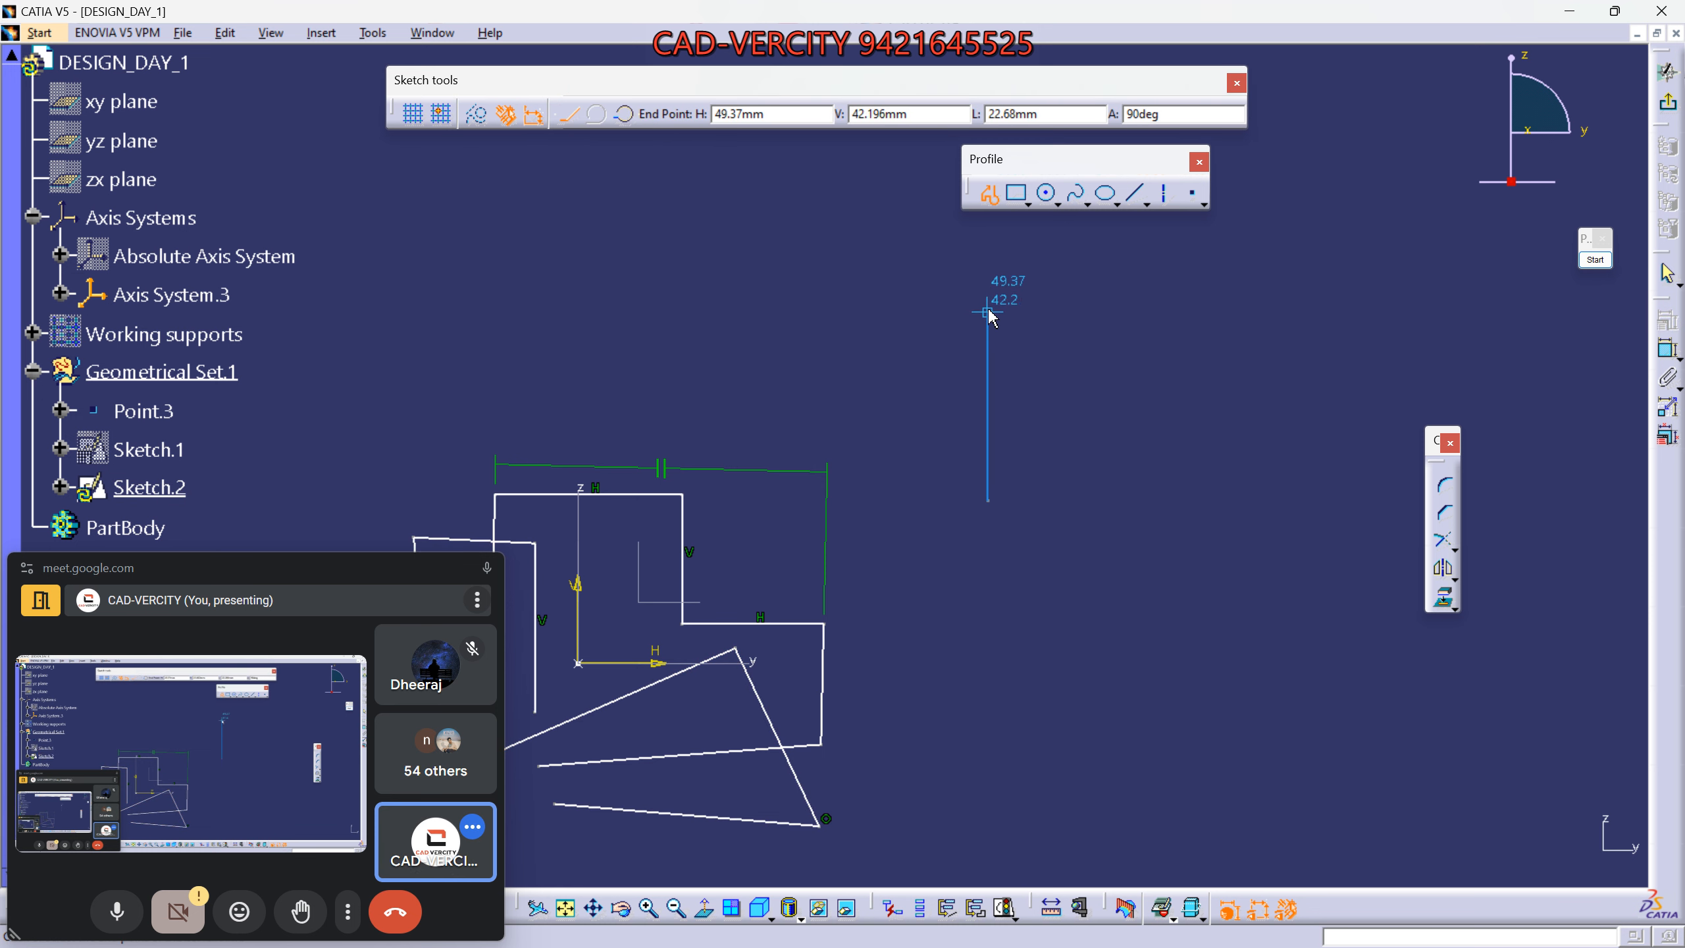
pyautogui.click(988, 308)
pyautogui.click(1127, 308)
pyautogui.click(1127, 501)
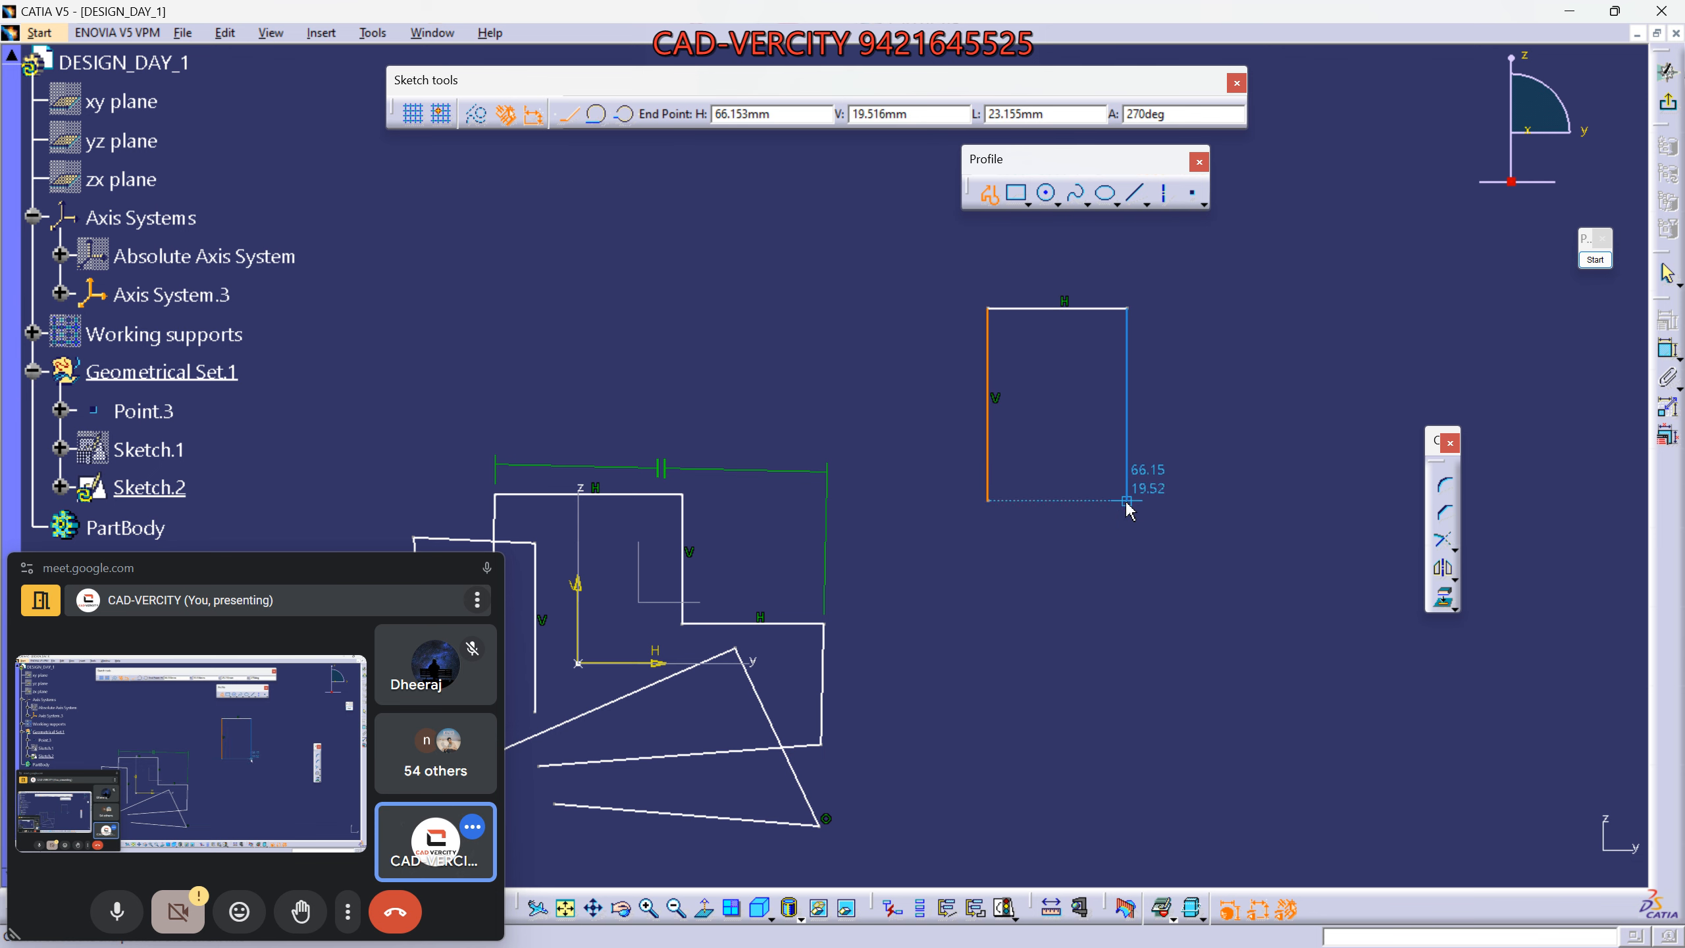
pyautogui.click(988, 501)
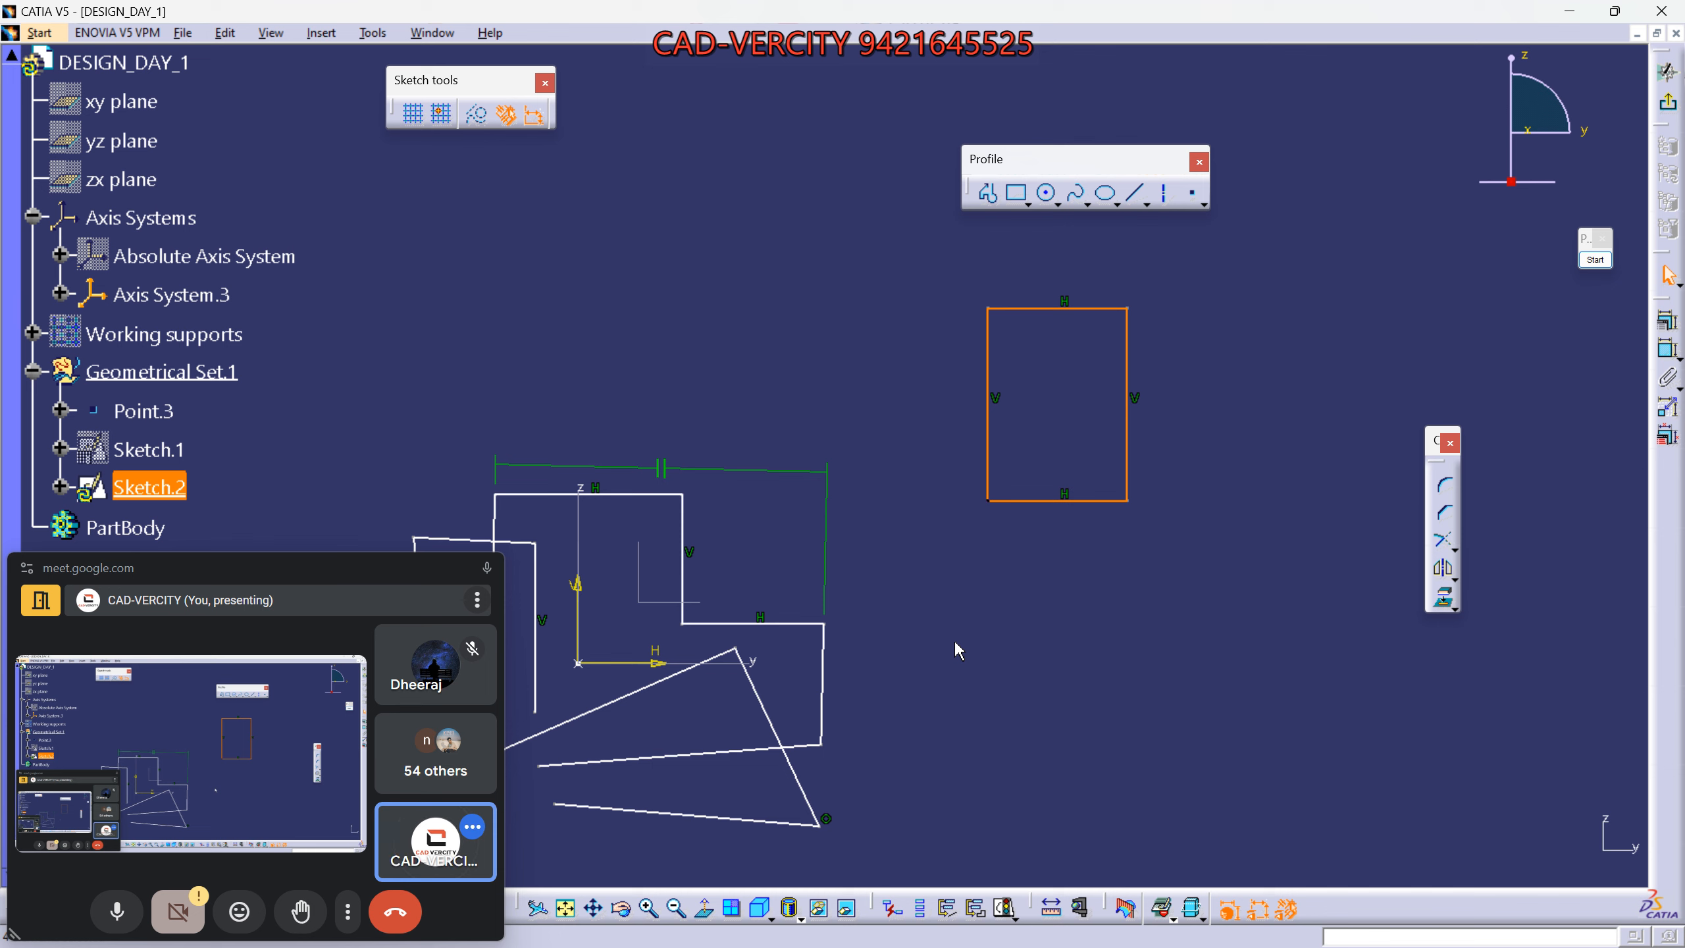
pyautogui.click(954, 637)
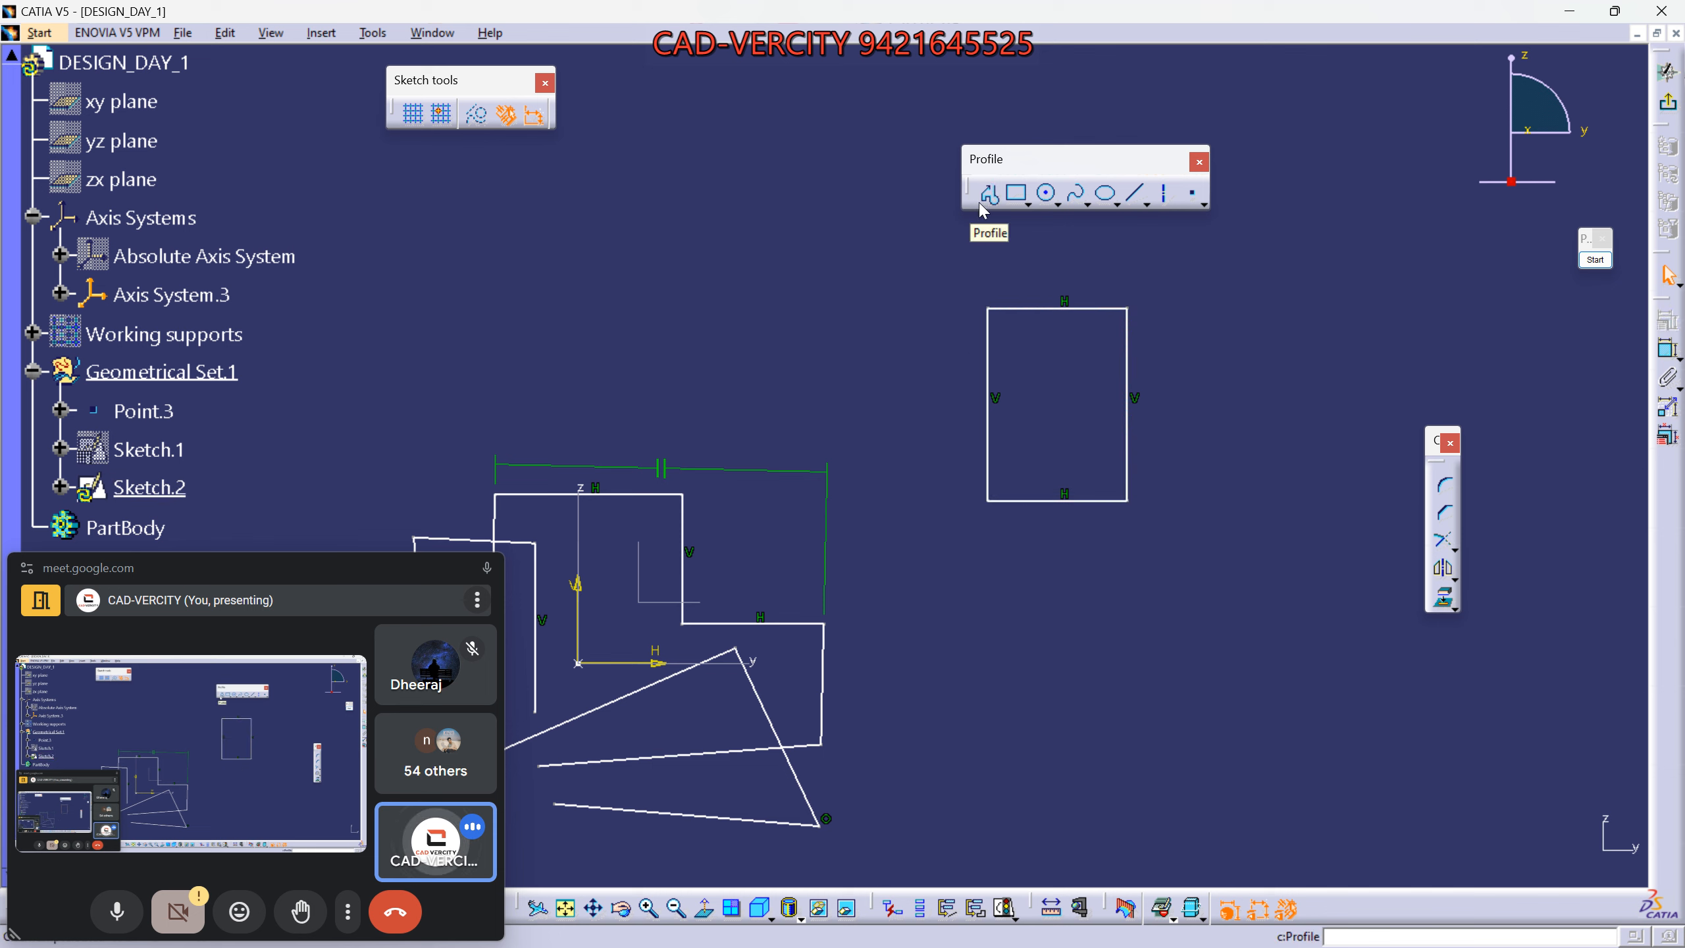
# Draw a second closed rectangular profile about 17 mm wide and 19 mm high in the free space on the negative H side.
pyautogui.moveTo(663, 282)
pyautogui.mouseDown(button='middle')
pyautogui.moveTo(870, 415)
pyautogui.moveTo(871, 434)
pyautogui.mouseUp(button='middle')
pyautogui.moveTo(961, 494); pyautogui.dragTo(1004, 610)
pyautogui.moveTo(725, 433)
pyautogui.mouseDown(button='middle')
pyautogui.moveTo(1057, 598)
pyautogui.moveTo(1162, 487)
pyautogui.moveTo(1126, 453)
pyautogui.mouseUp(button='middle')
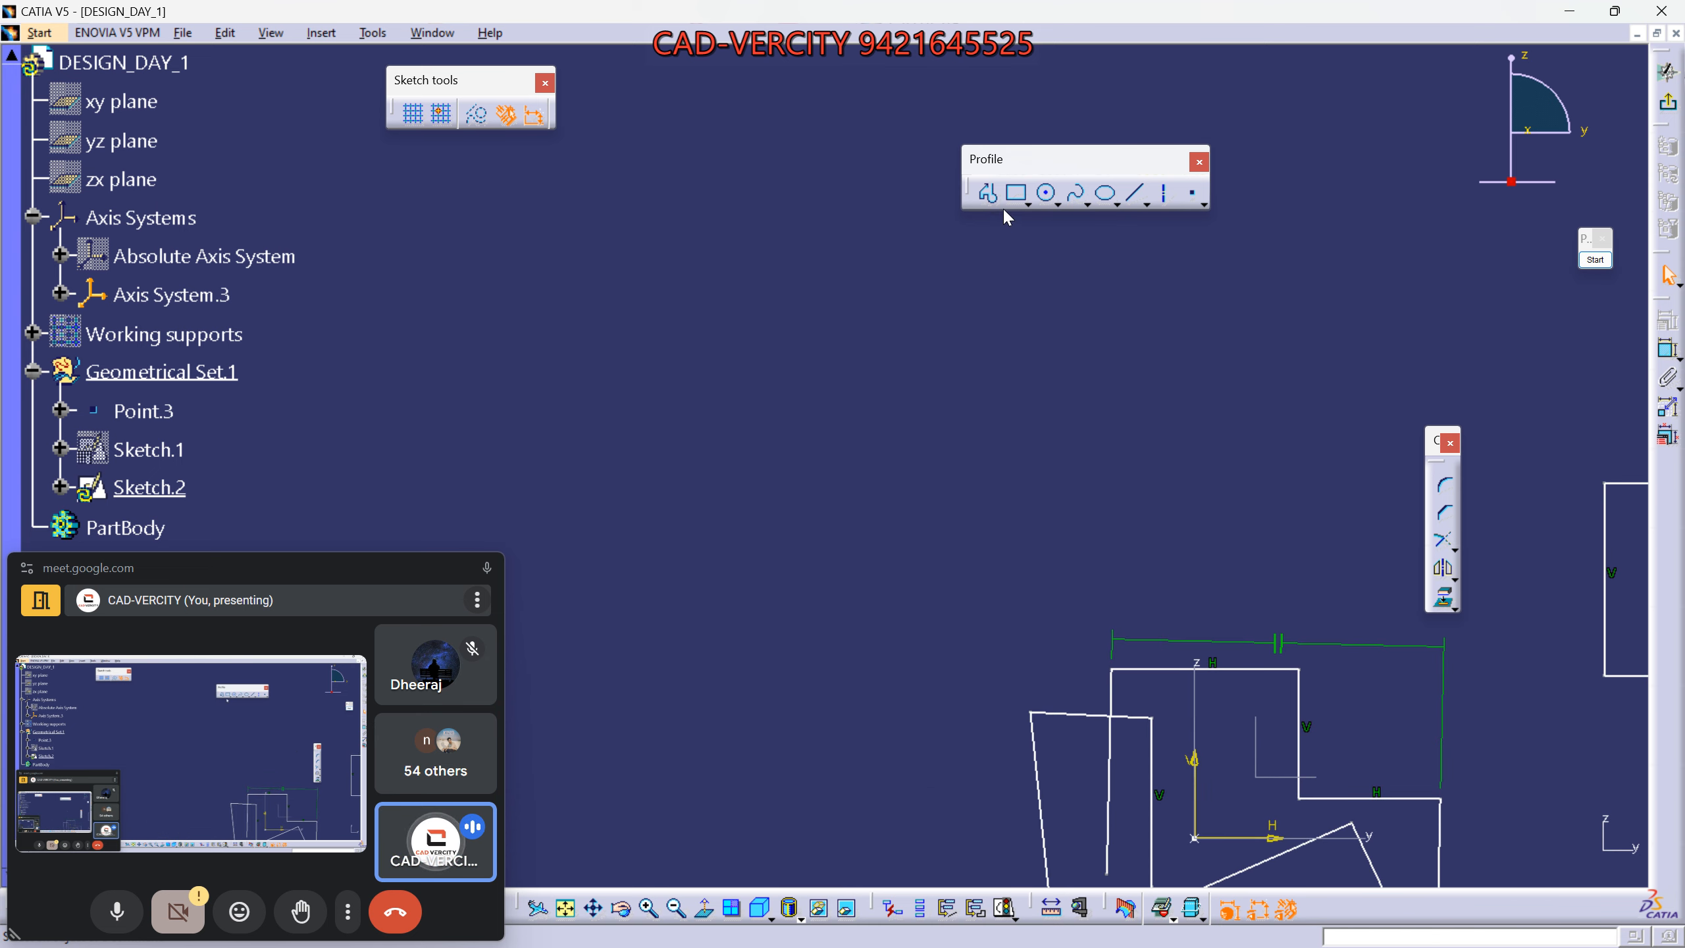
pyautogui.click(988, 193)
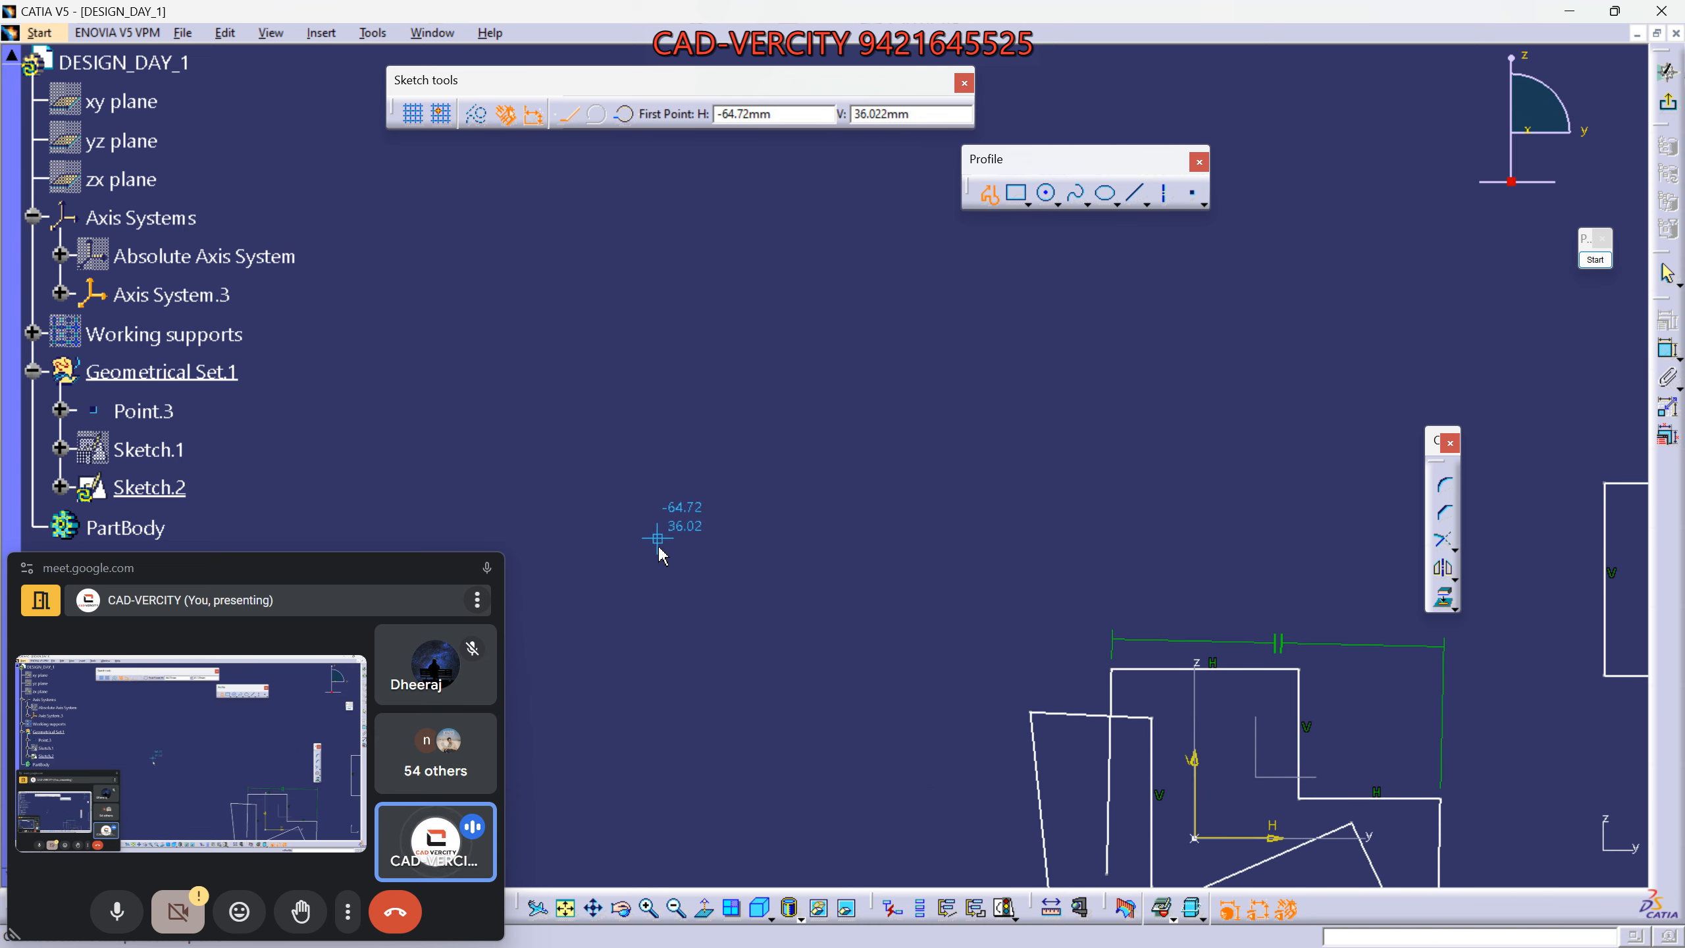
pyautogui.click(661, 524)
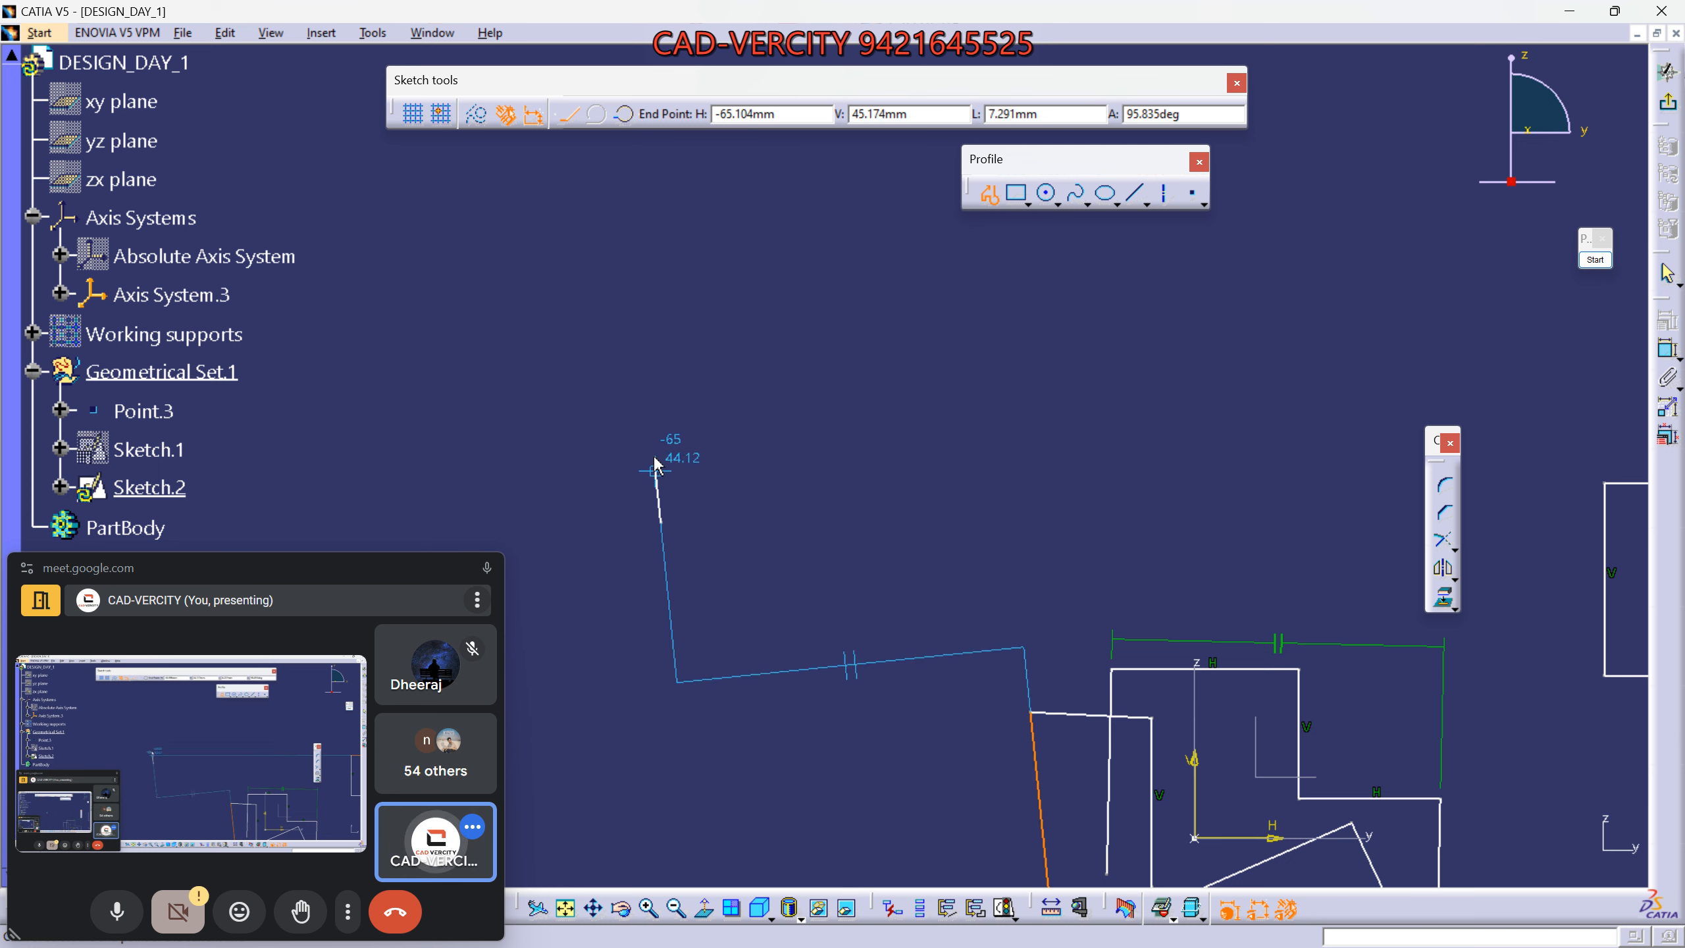
pyautogui.doubleClick(665, 363)
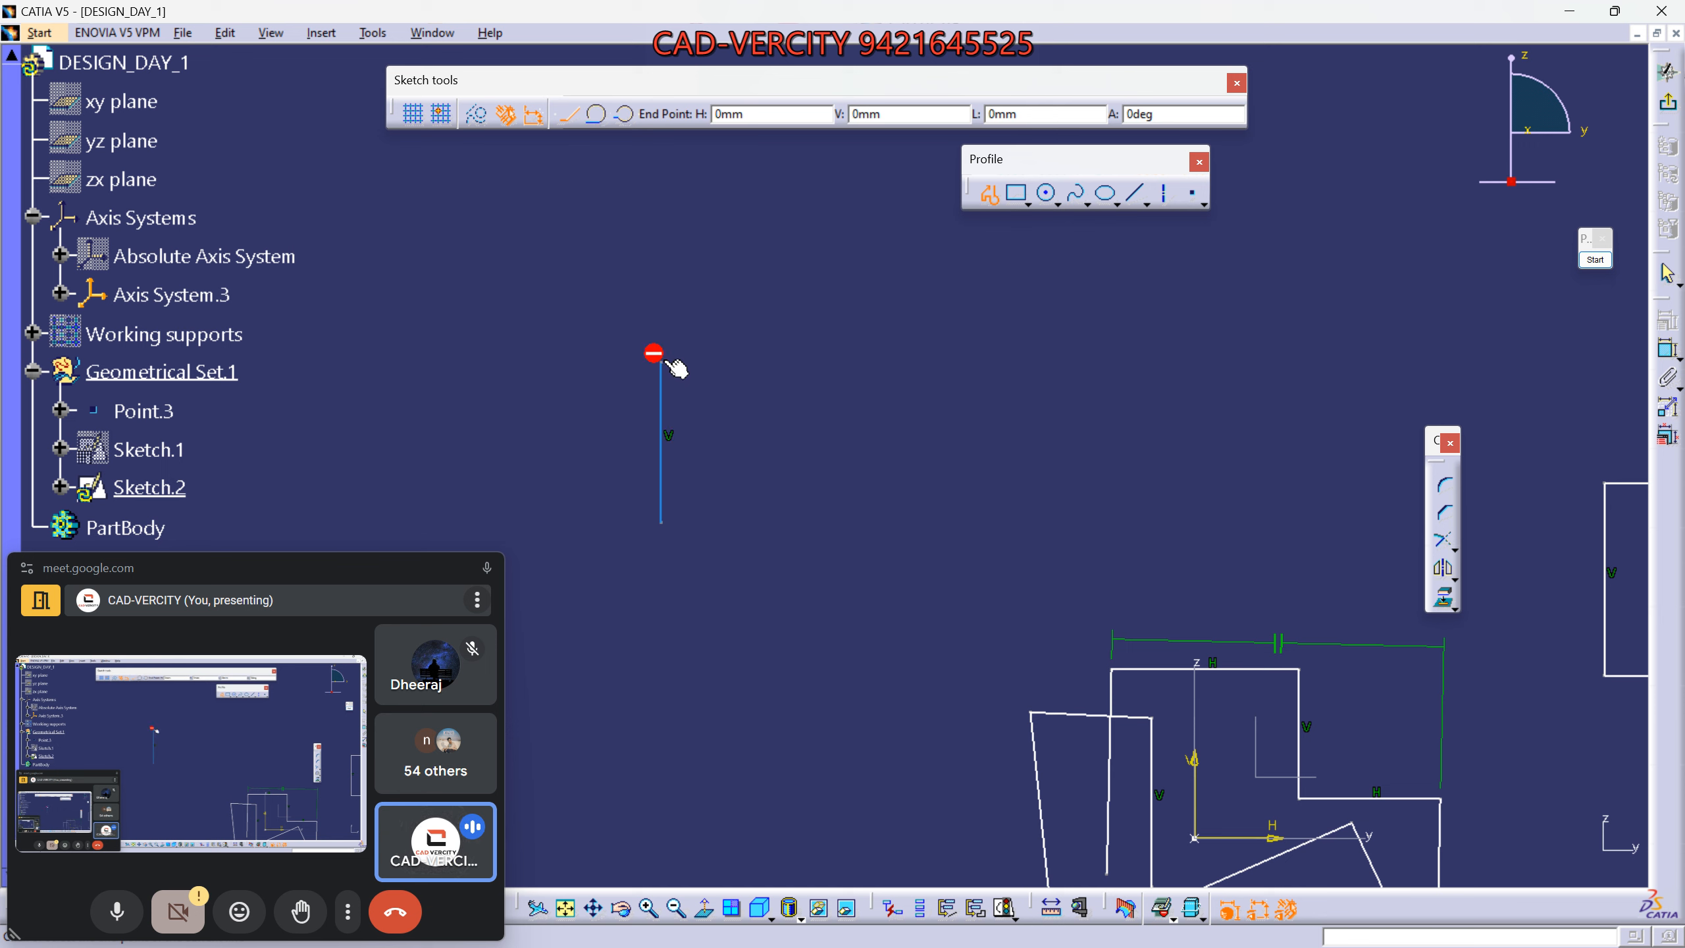
pyautogui.click(662, 363)
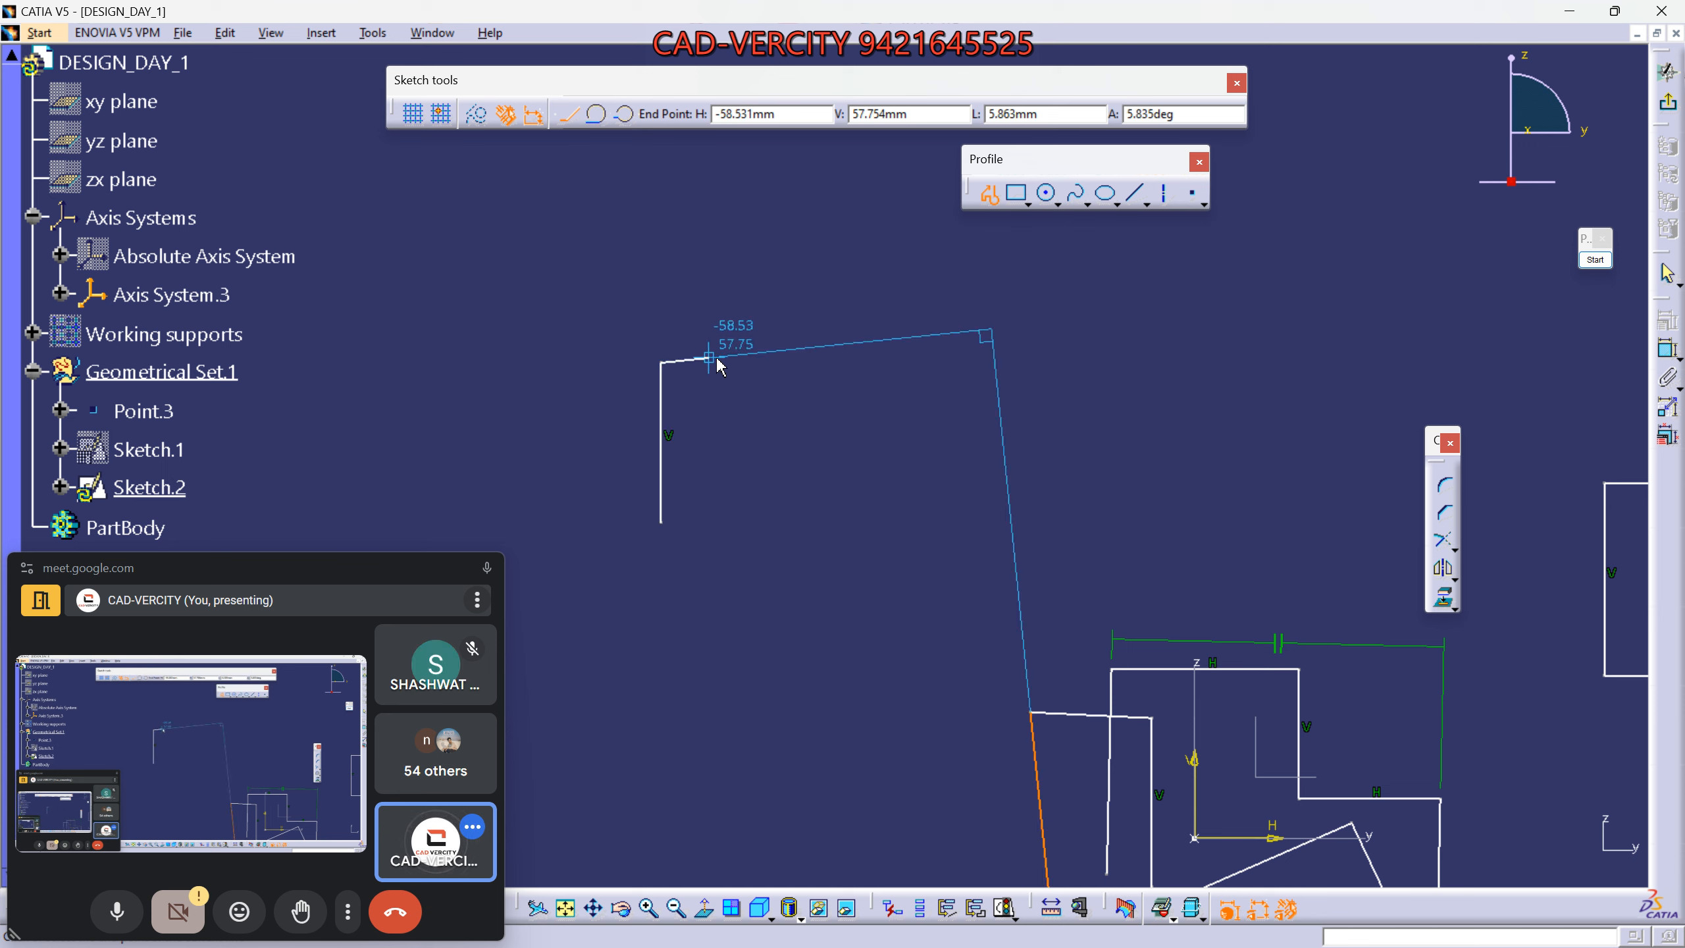
pyautogui.click(799, 363)
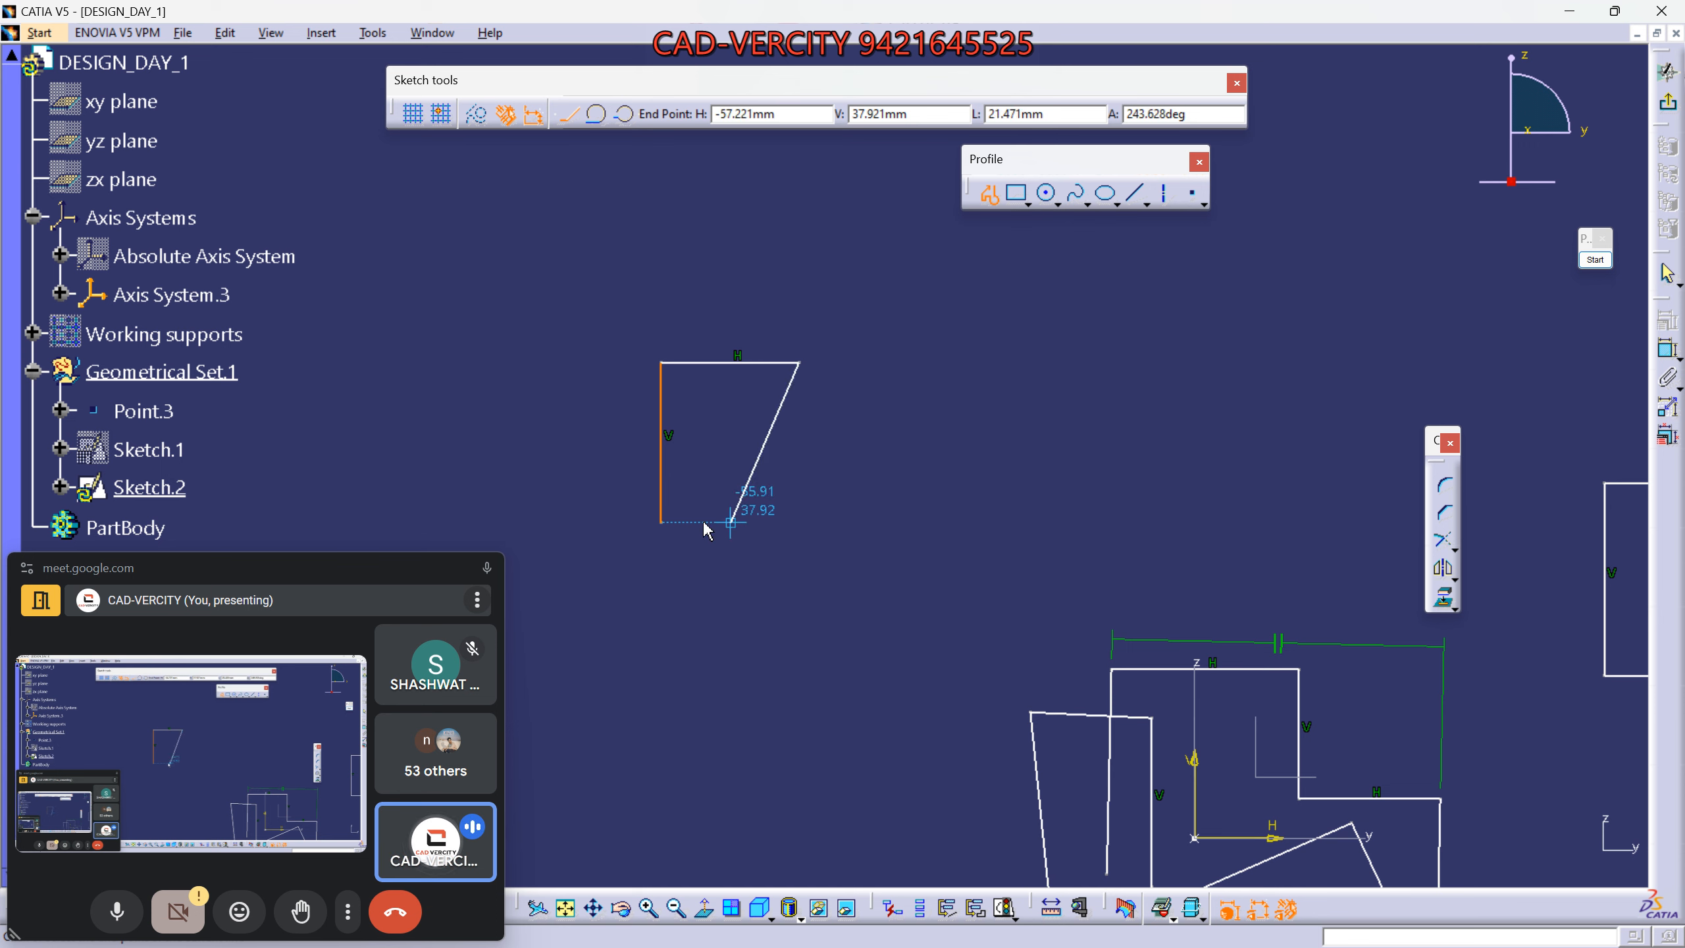
pyautogui.doubleClick(800, 523)
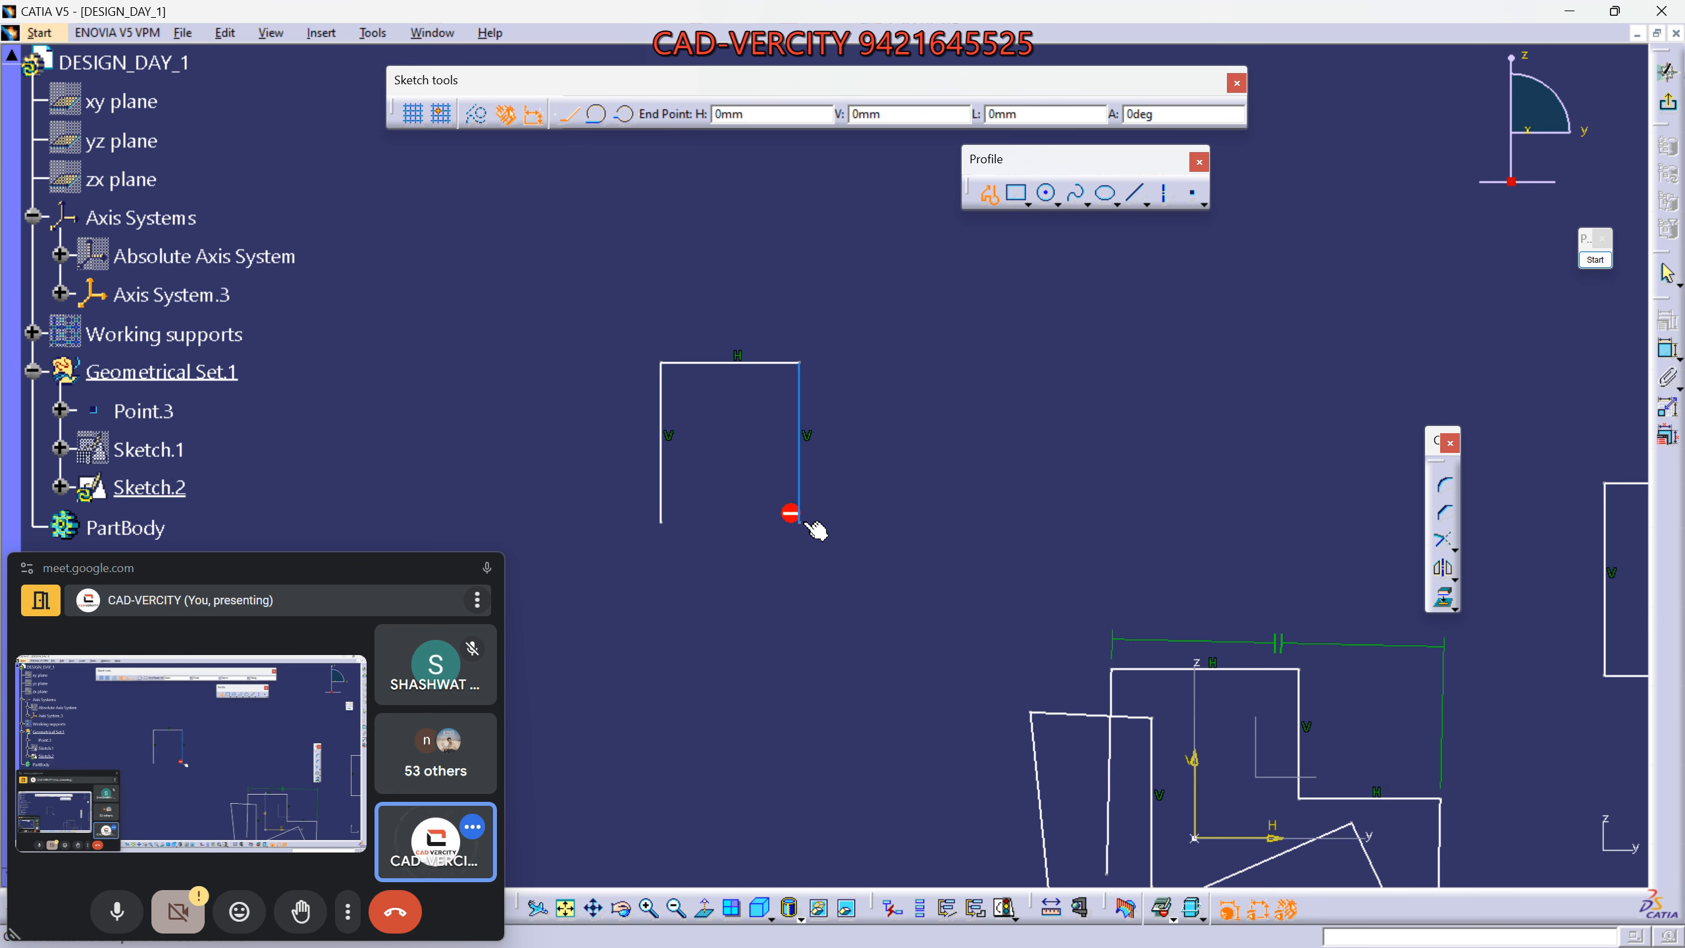
pyautogui.click(661, 524)
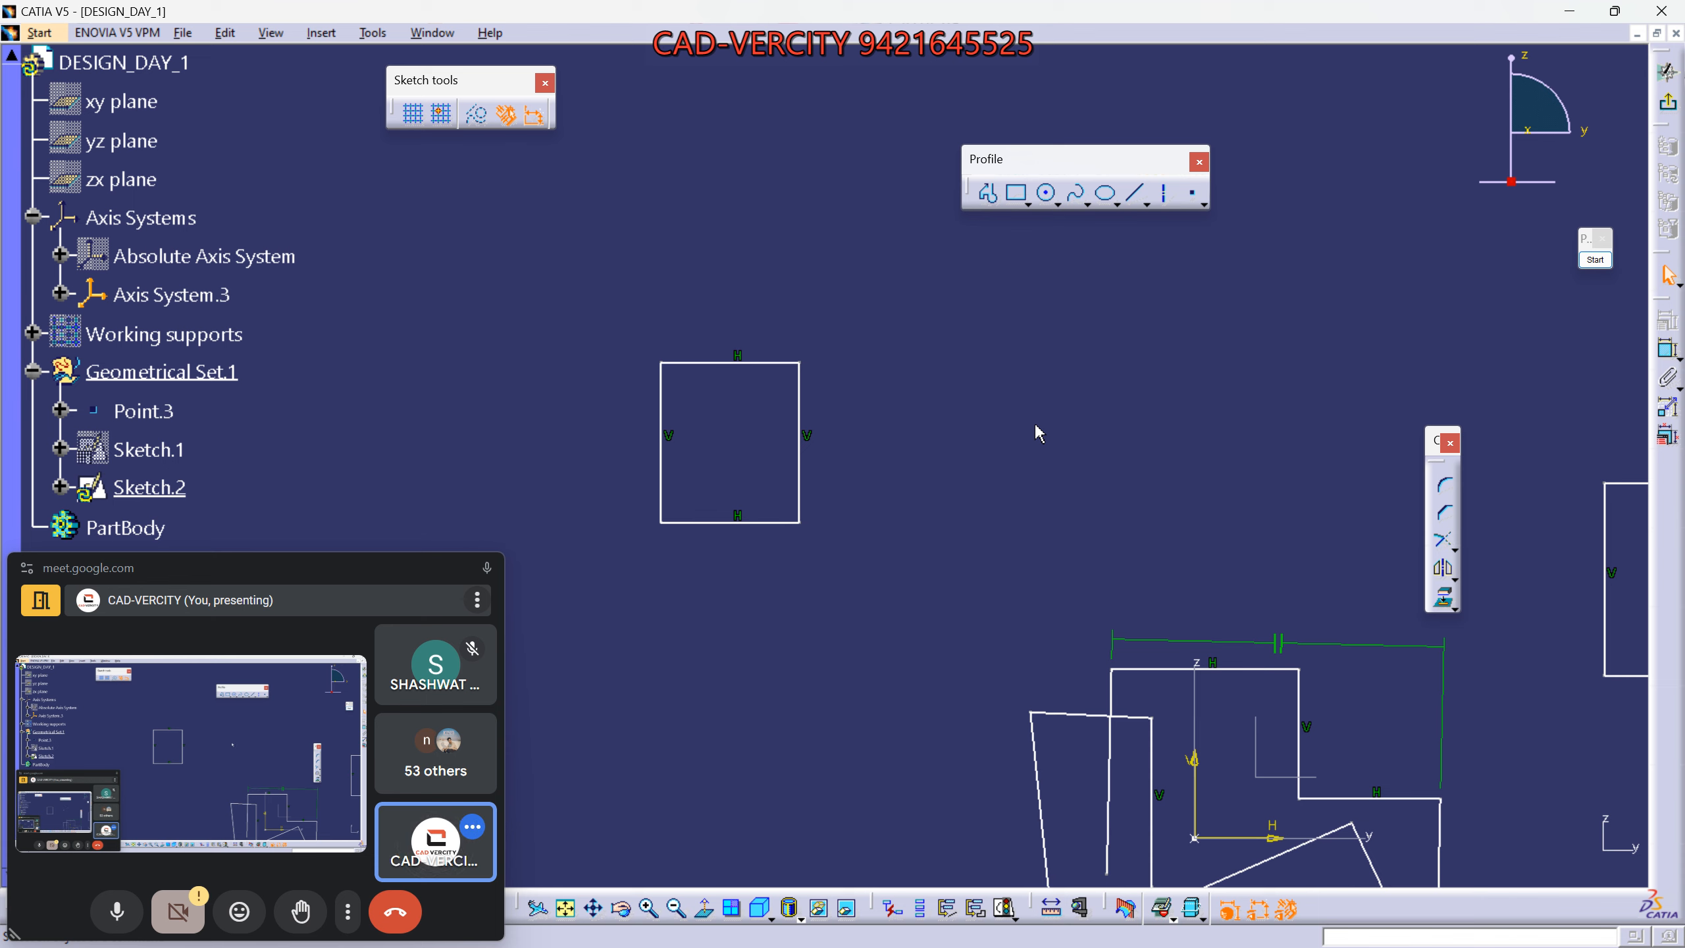
# Draw a closed arch-shaped profile beside the new rectangle, with sides about 27 mm long and a tangent top arc about 12 mm in radius.
pyautogui.click(1015, 193)
pyautogui.moveTo(1051, 384); pyautogui.dragTo(924, 425, button='middle')
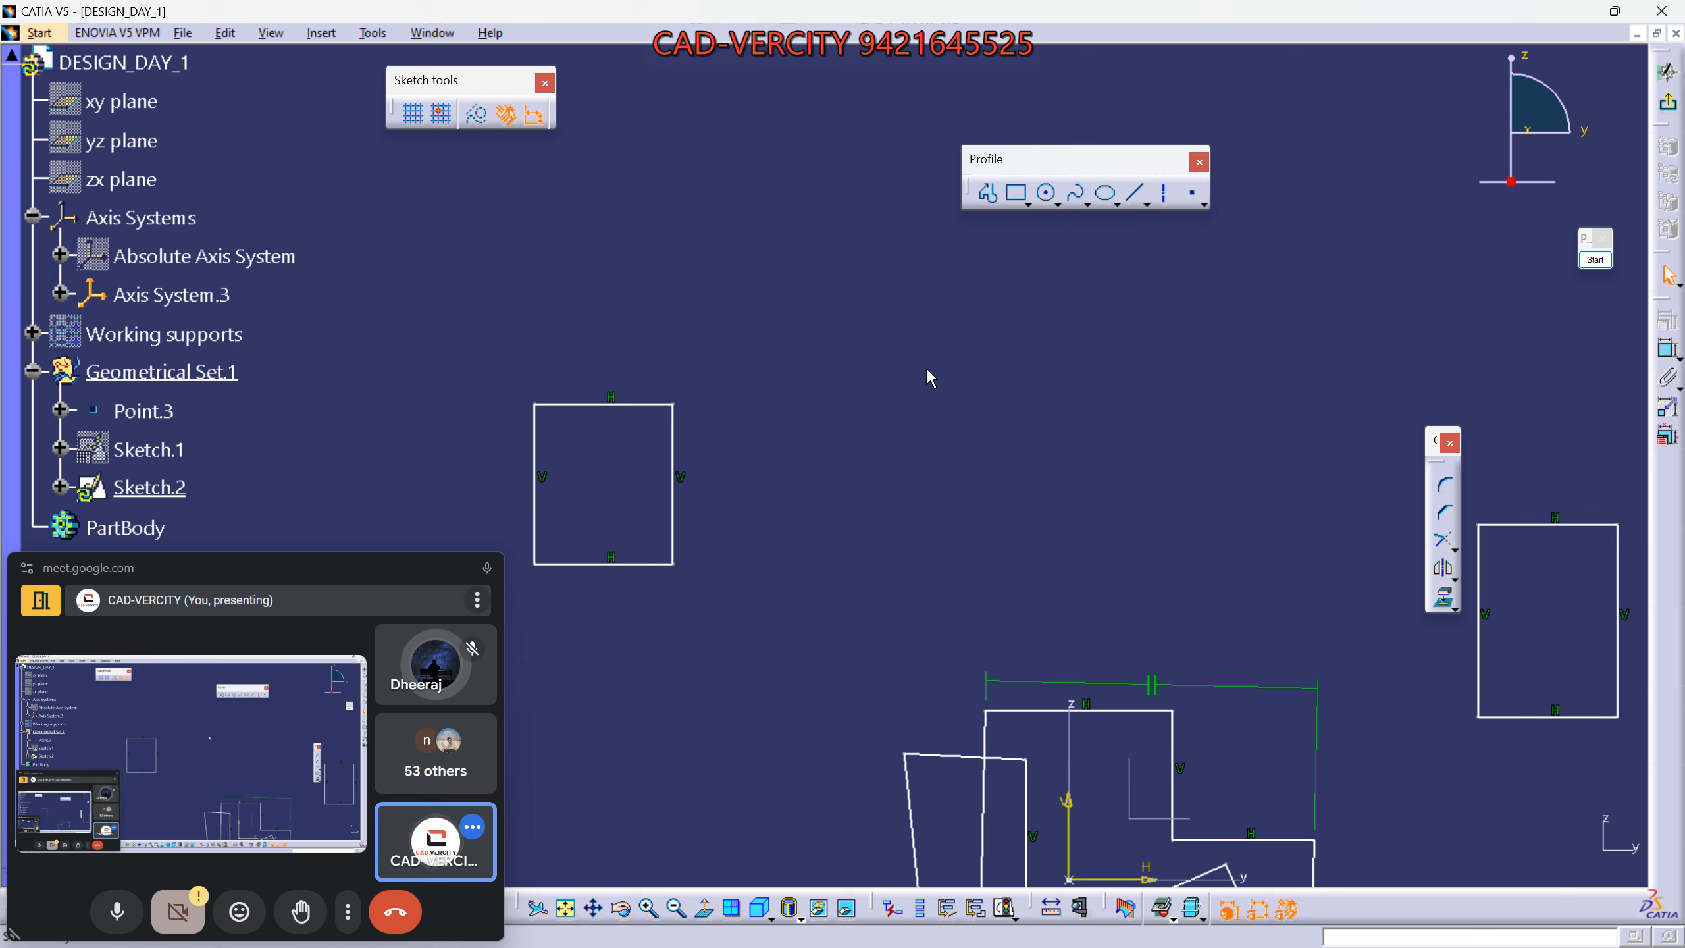
pyautogui.click(986, 198)
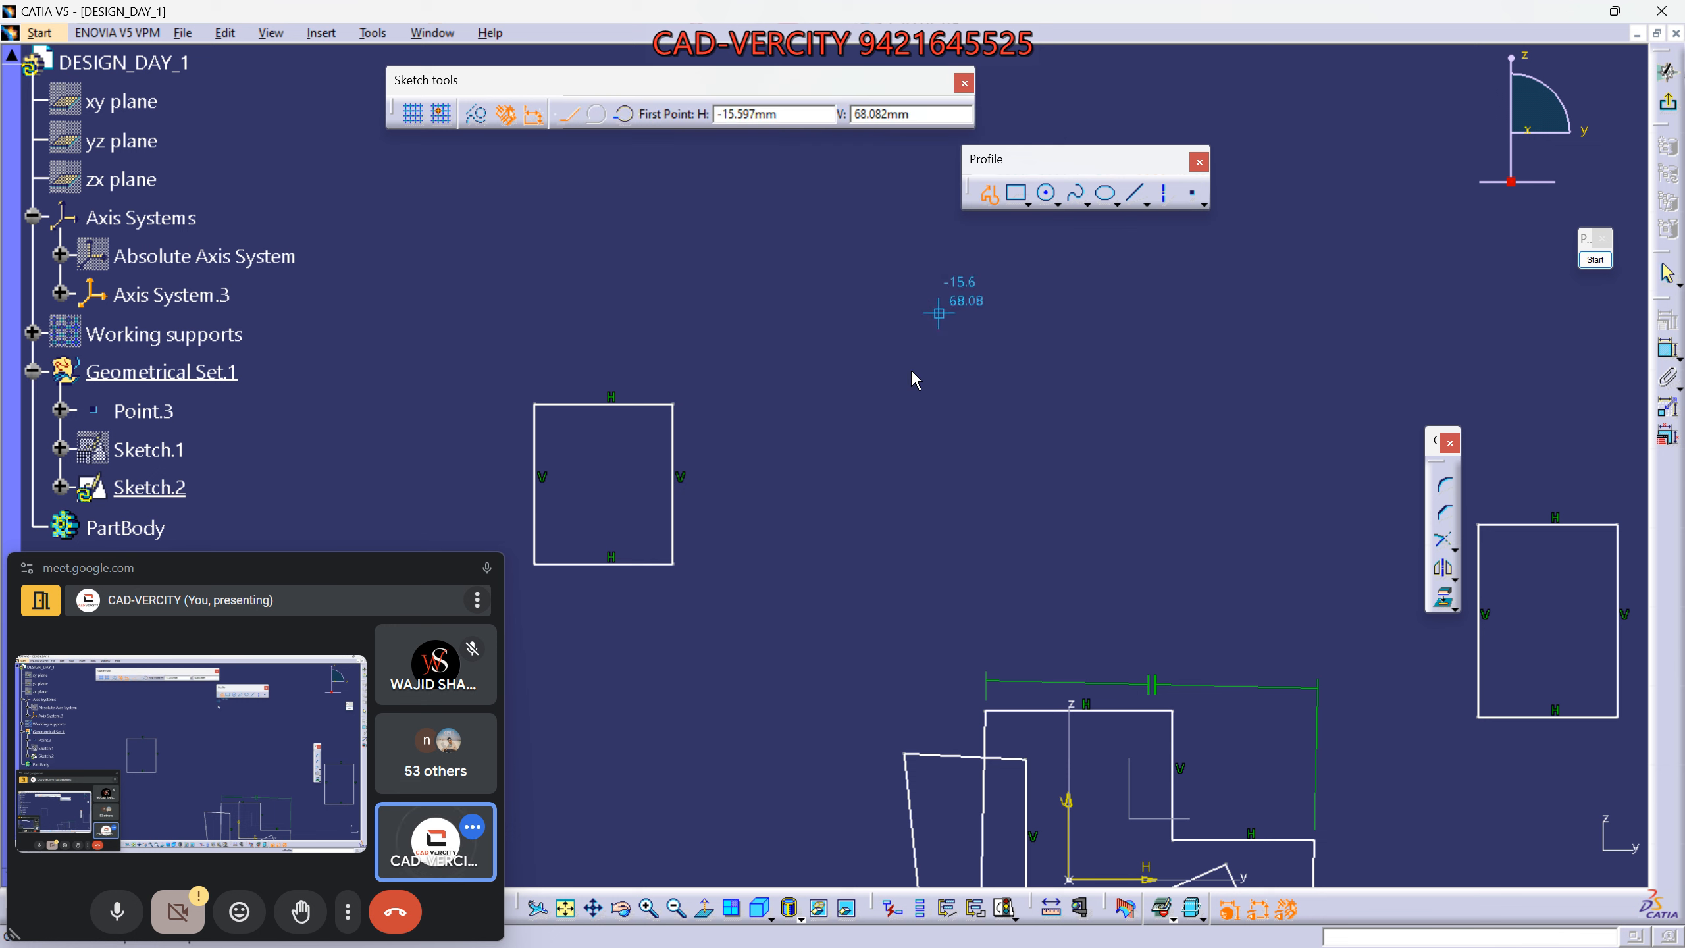
pyautogui.click(813, 504)
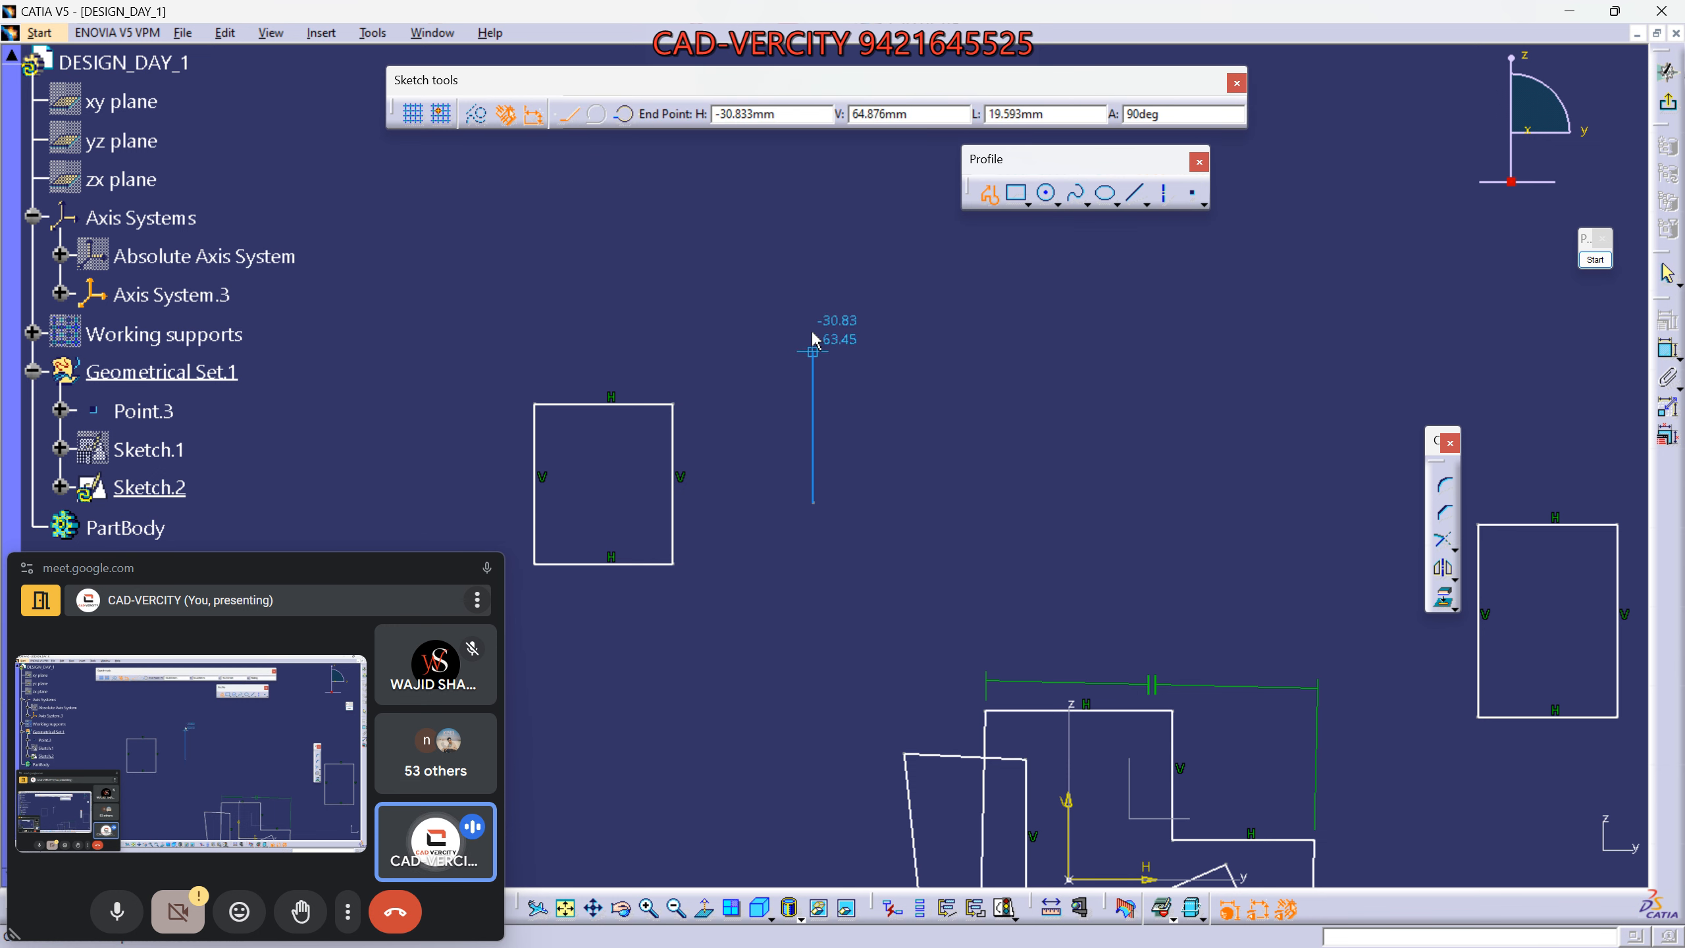
pyautogui.moveTo(814, 303); pyautogui.dragTo(765, 443, button='middle')
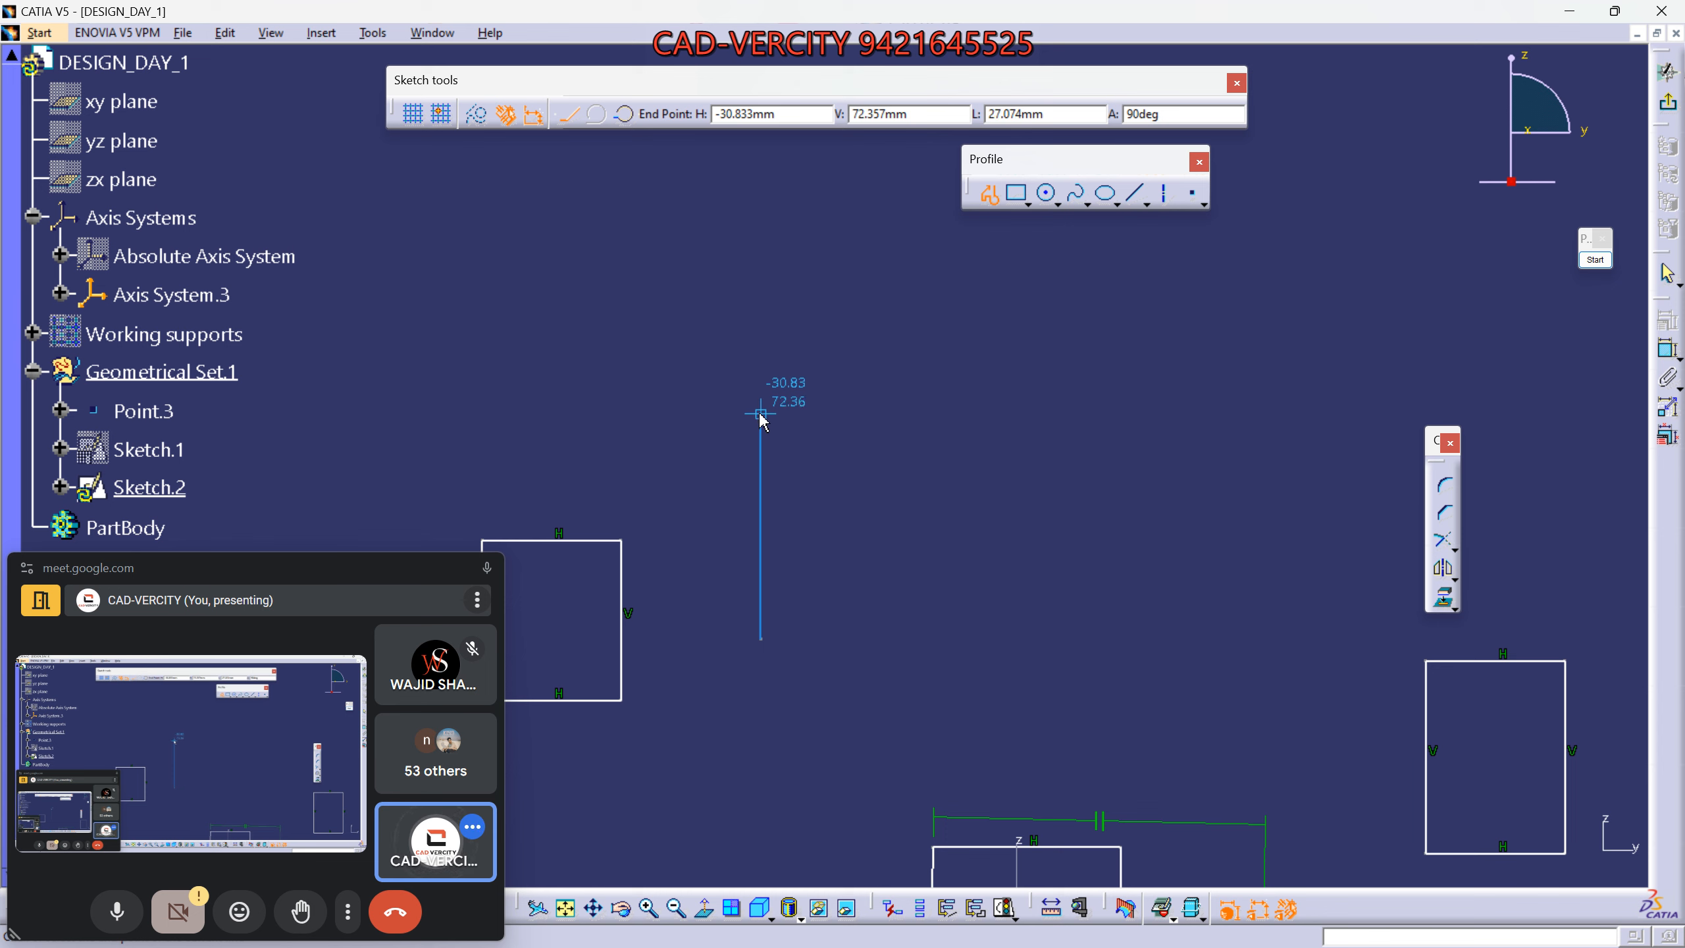
pyautogui.click(760, 414)
pyautogui.moveTo(760, 416); pyautogui.dragTo(864, 377)
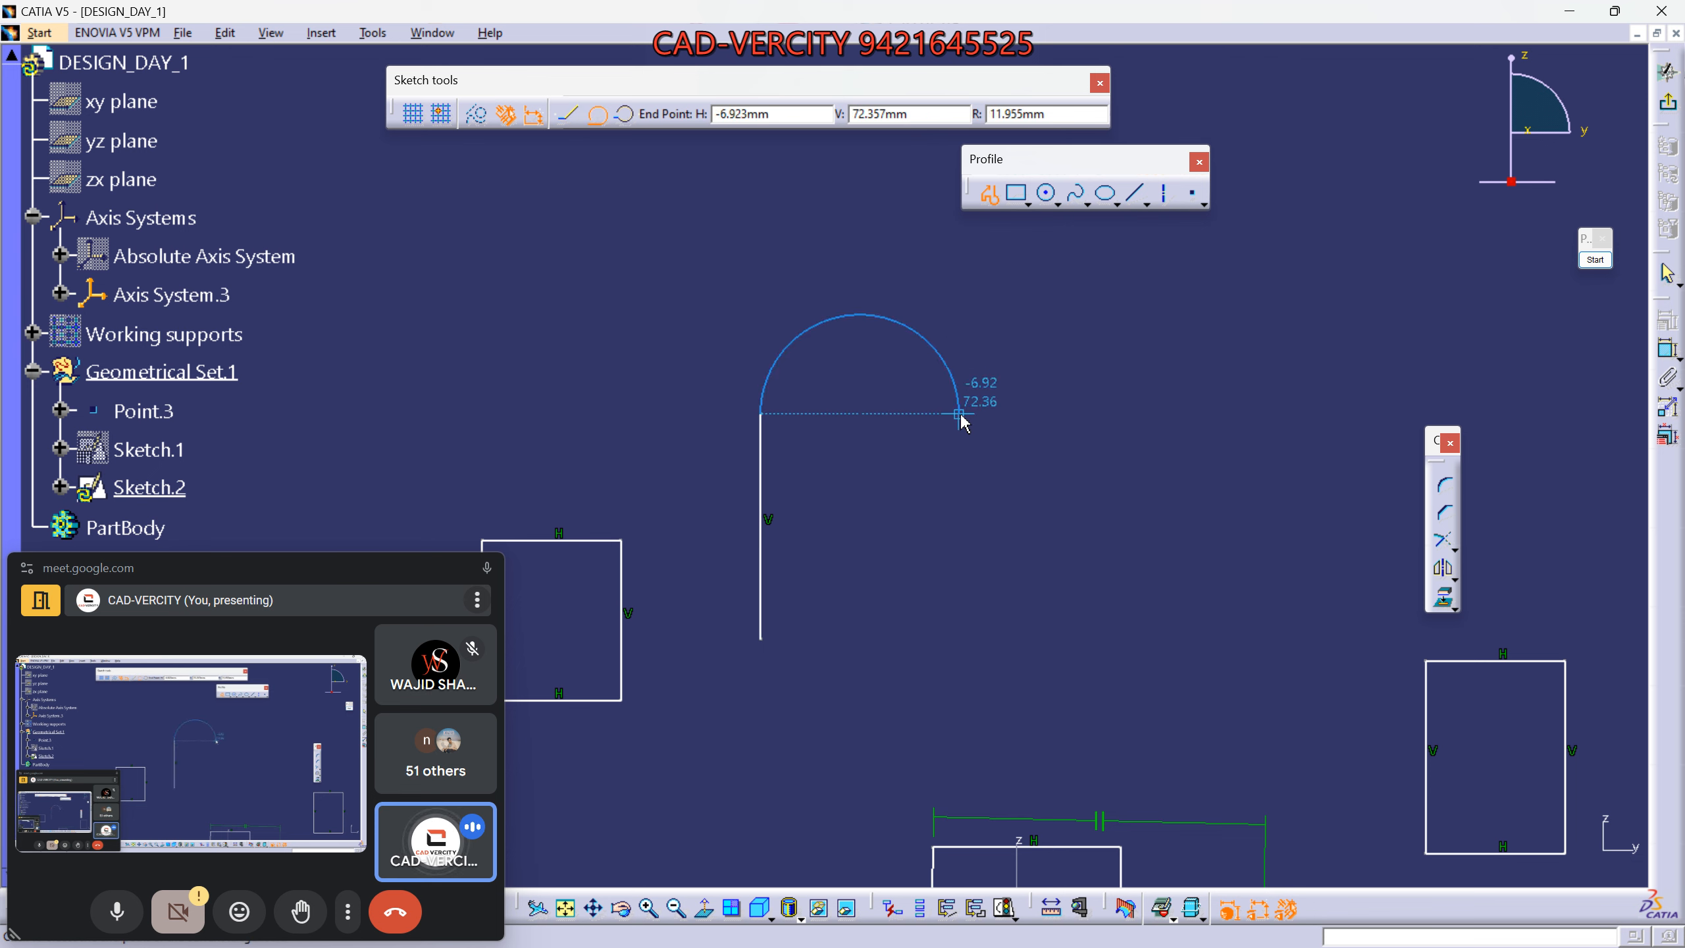
pyautogui.click(958, 408)
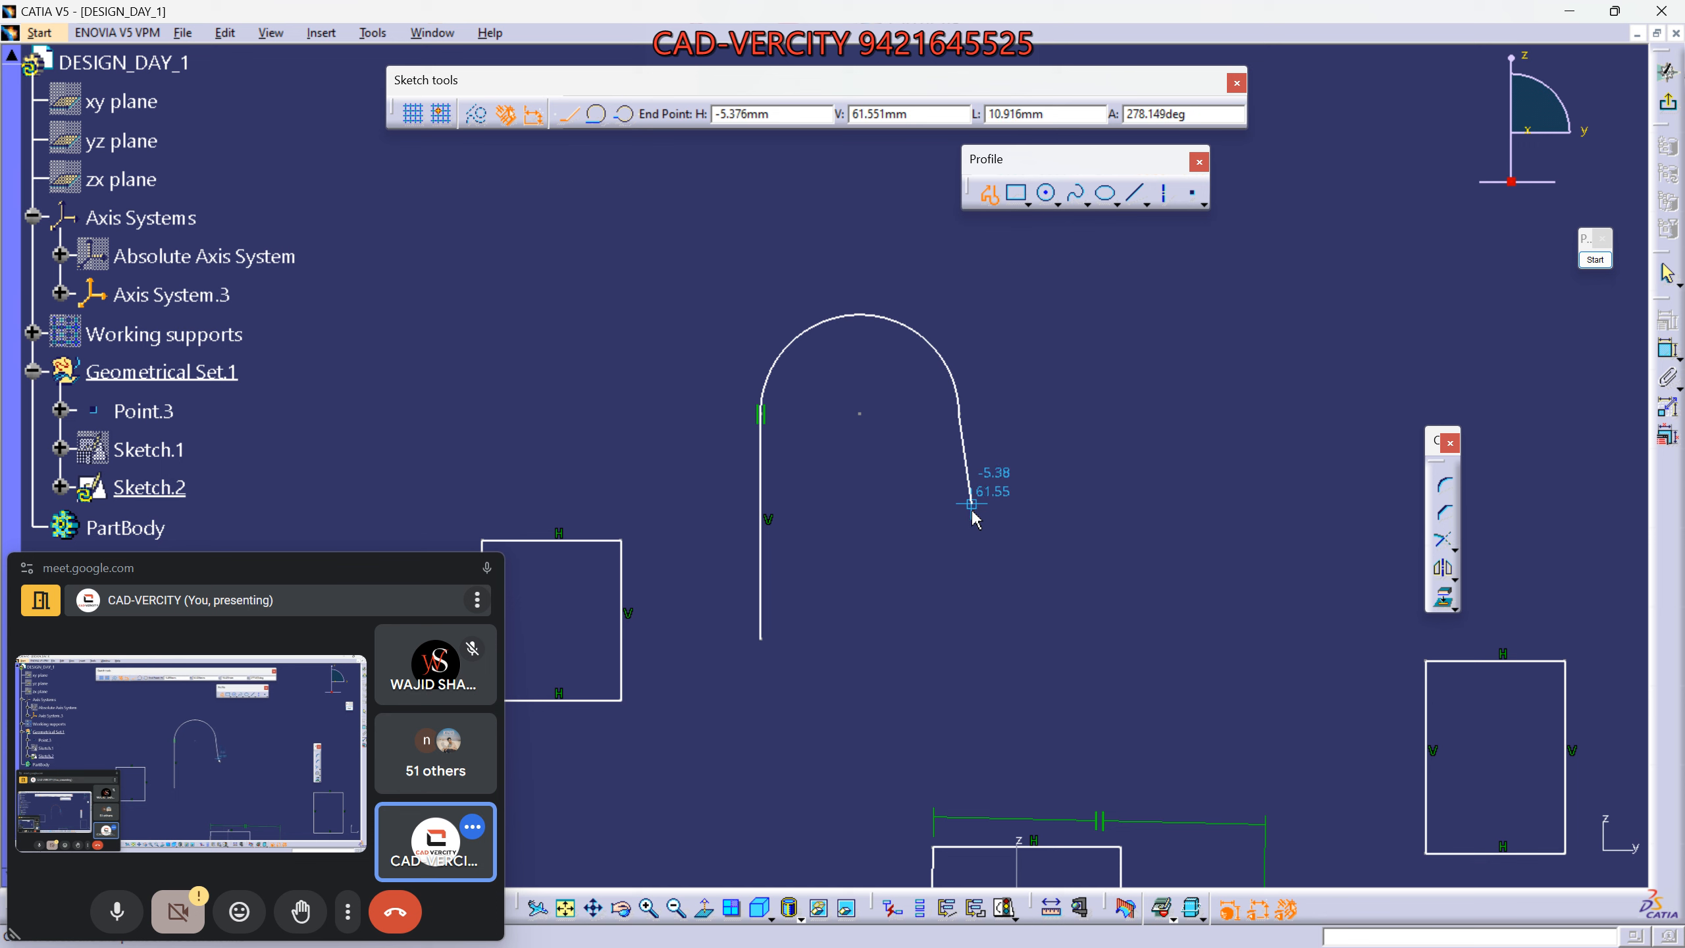
pyautogui.click(959, 639)
pyautogui.click(761, 640)
pyautogui.moveTo(917, 577); pyautogui.dragTo(984, 598, button='middle')
# Draw a closed profile above the rectangle from a line about 30 mm long, tangent arcs about 9.5 and 6 mm in radius, and three closing lines.
pyautogui.click(989, 193)
pyautogui.moveTo(693, 299); pyautogui.dragTo(768, 334, button='middle')
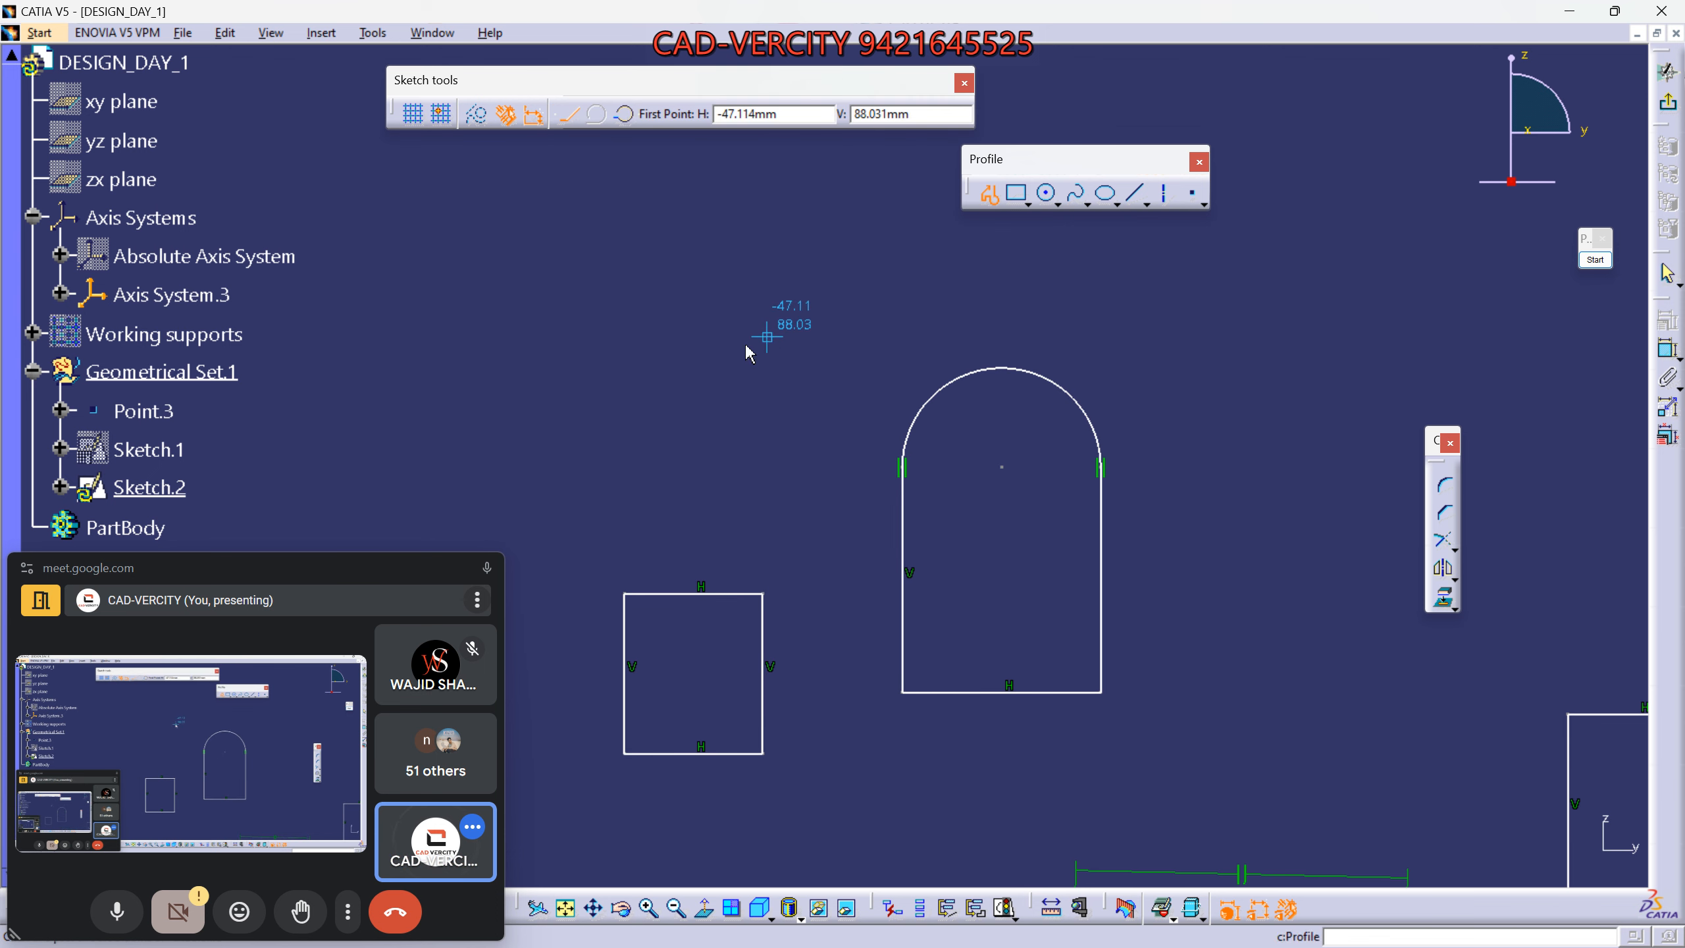
pyautogui.click(436, 318)
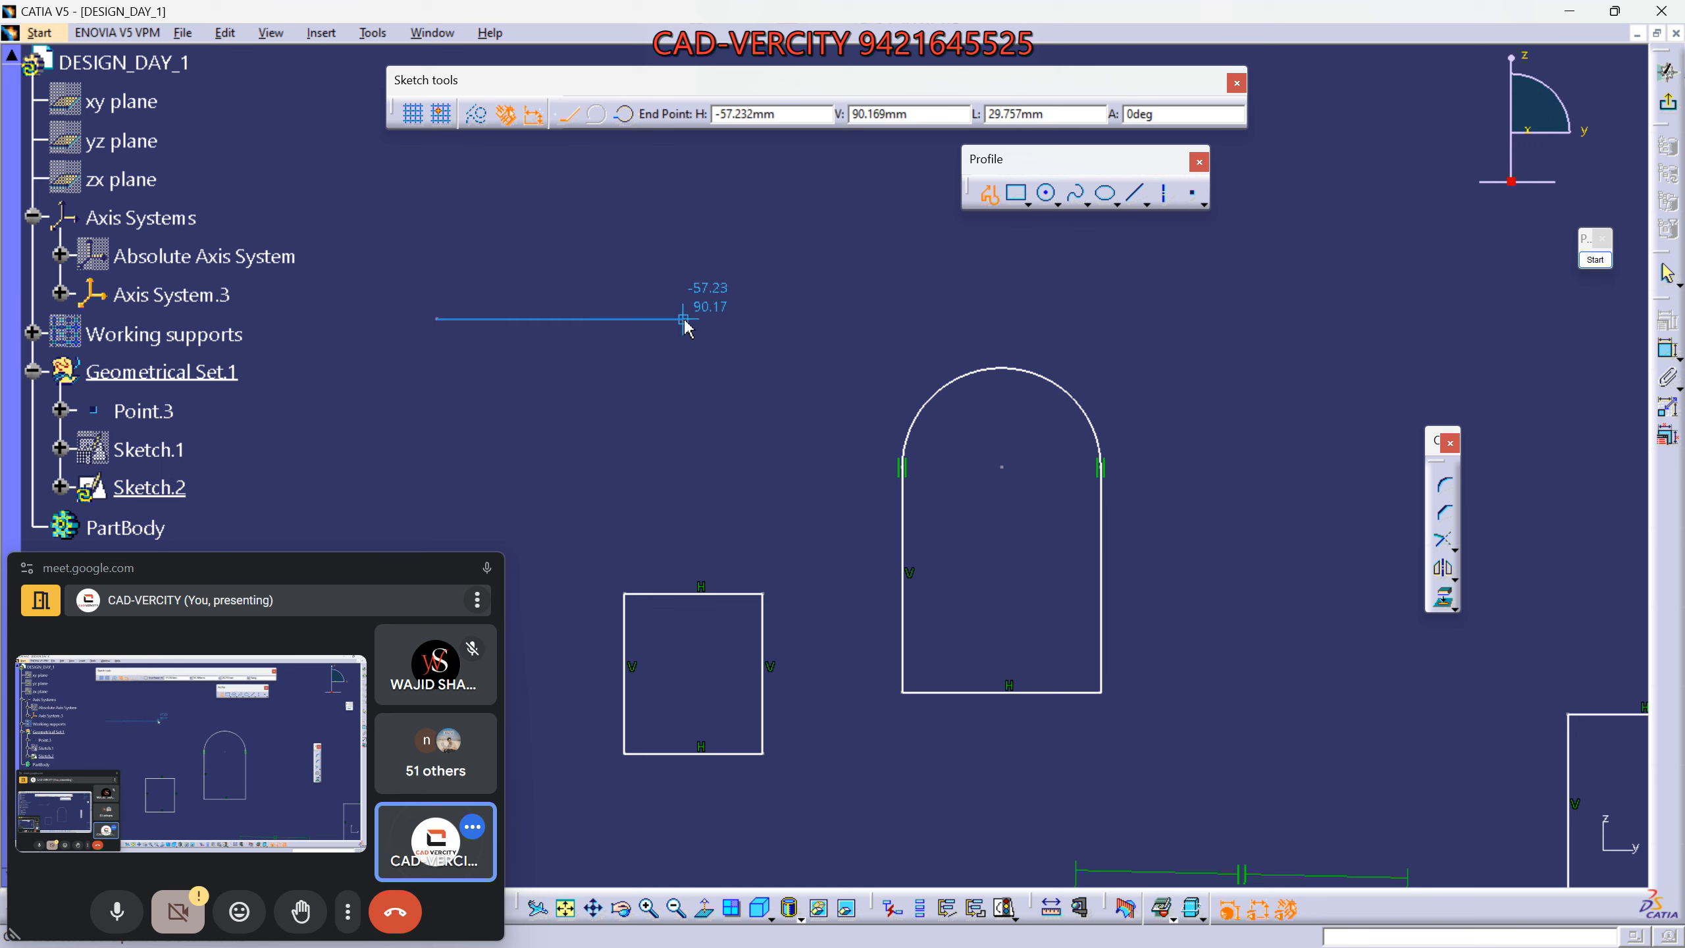
pyautogui.click(683, 319)
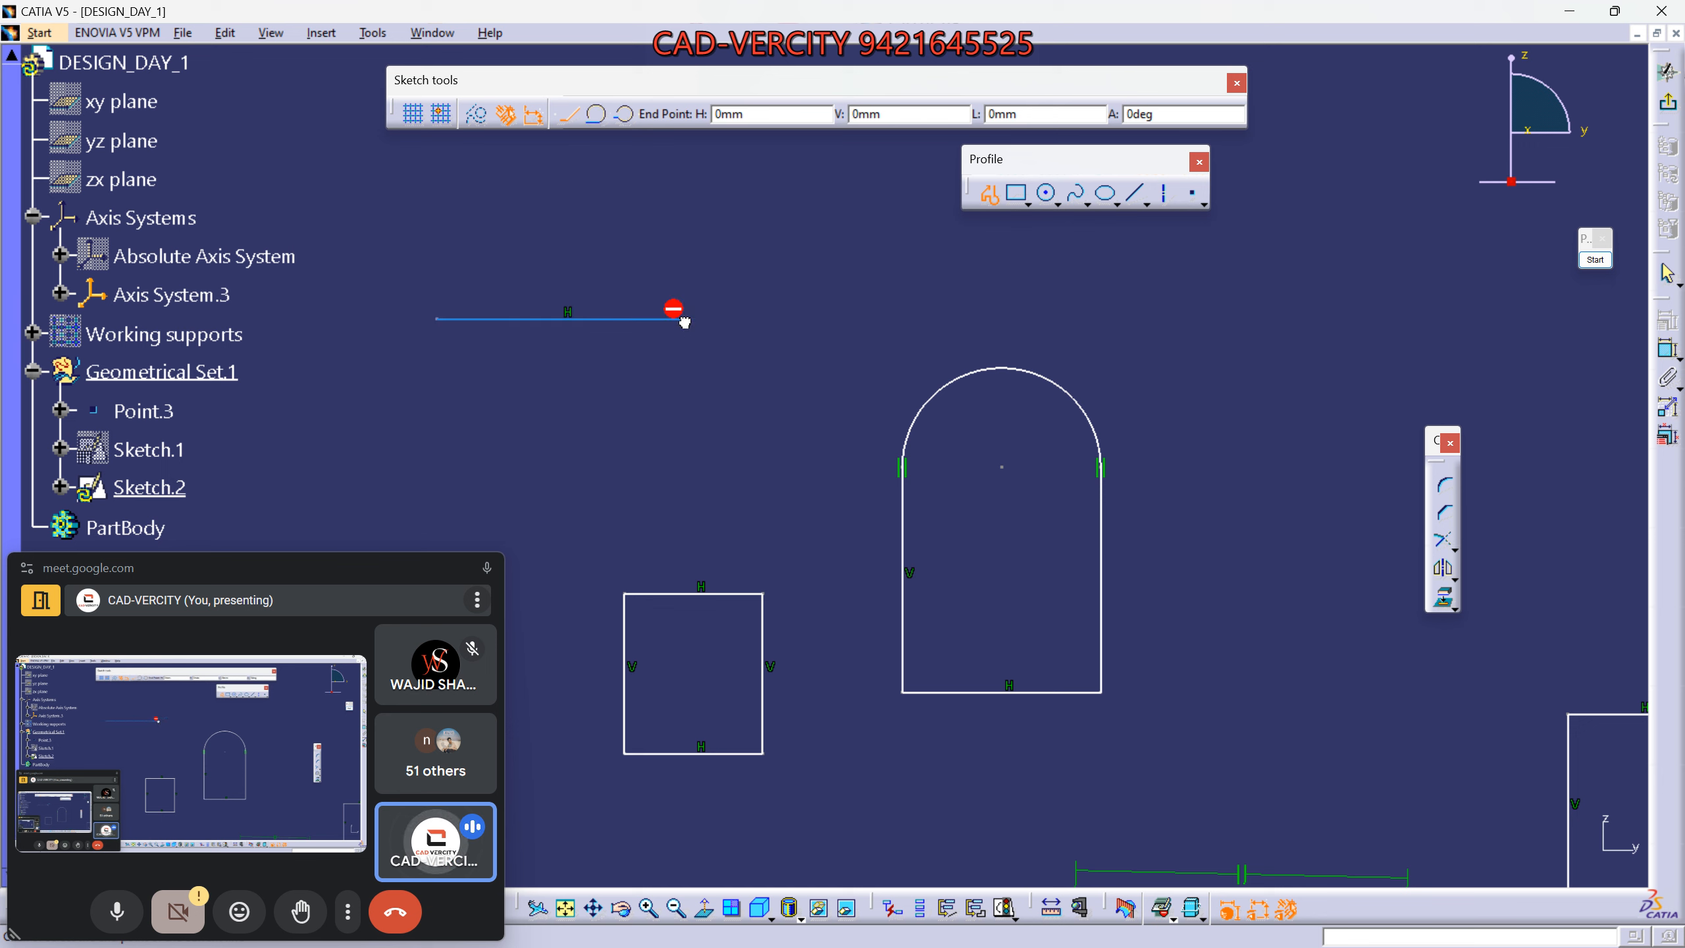
pyautogui.moveTo(702, 342); pyautogui.dragTo(741, 283)
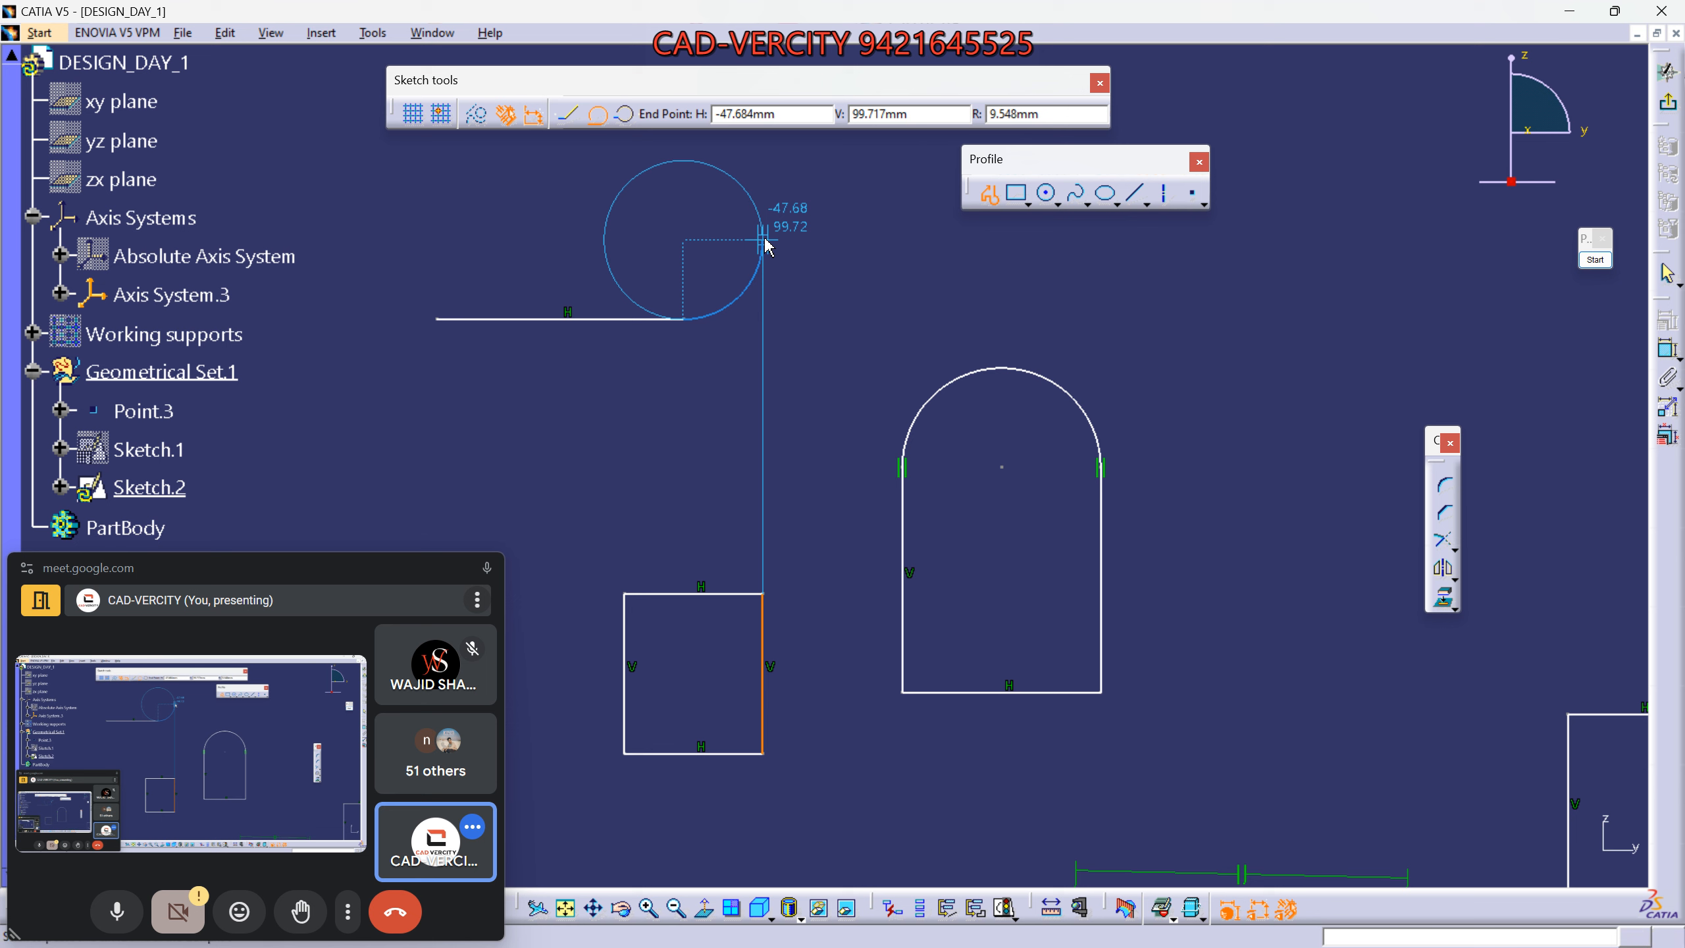
pyautogui.click(764, 240)
pyautogui.moveTo(813, 243); pyautogui.dragTo(849, 244)
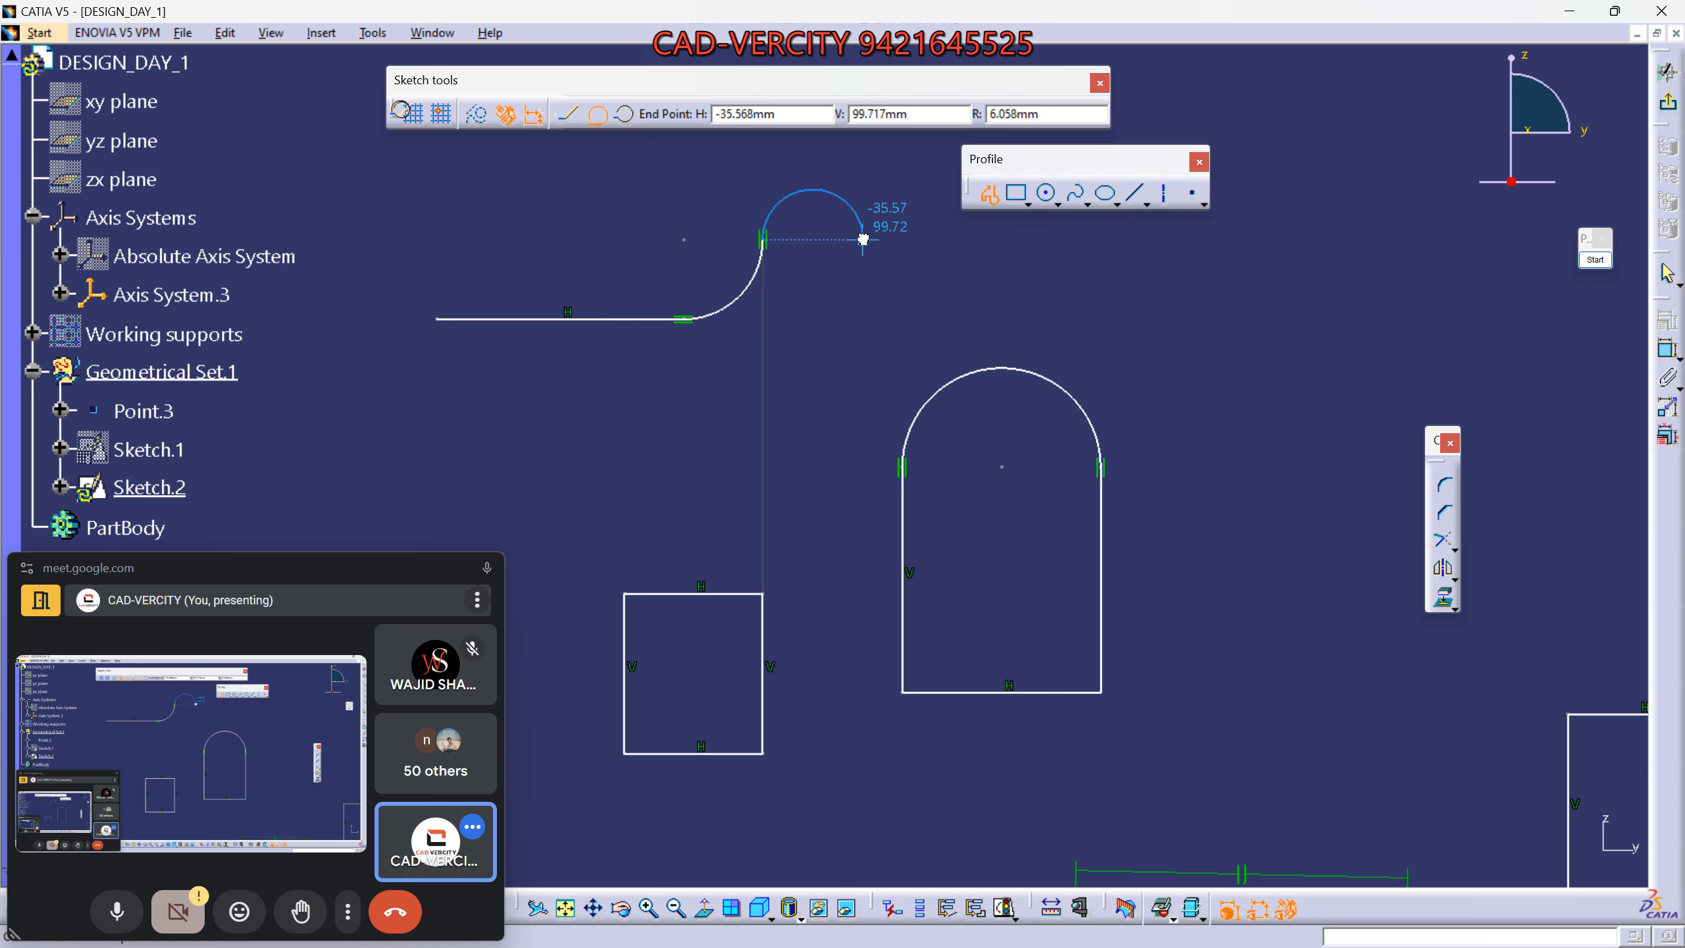
pyautogui.click(862, 239)
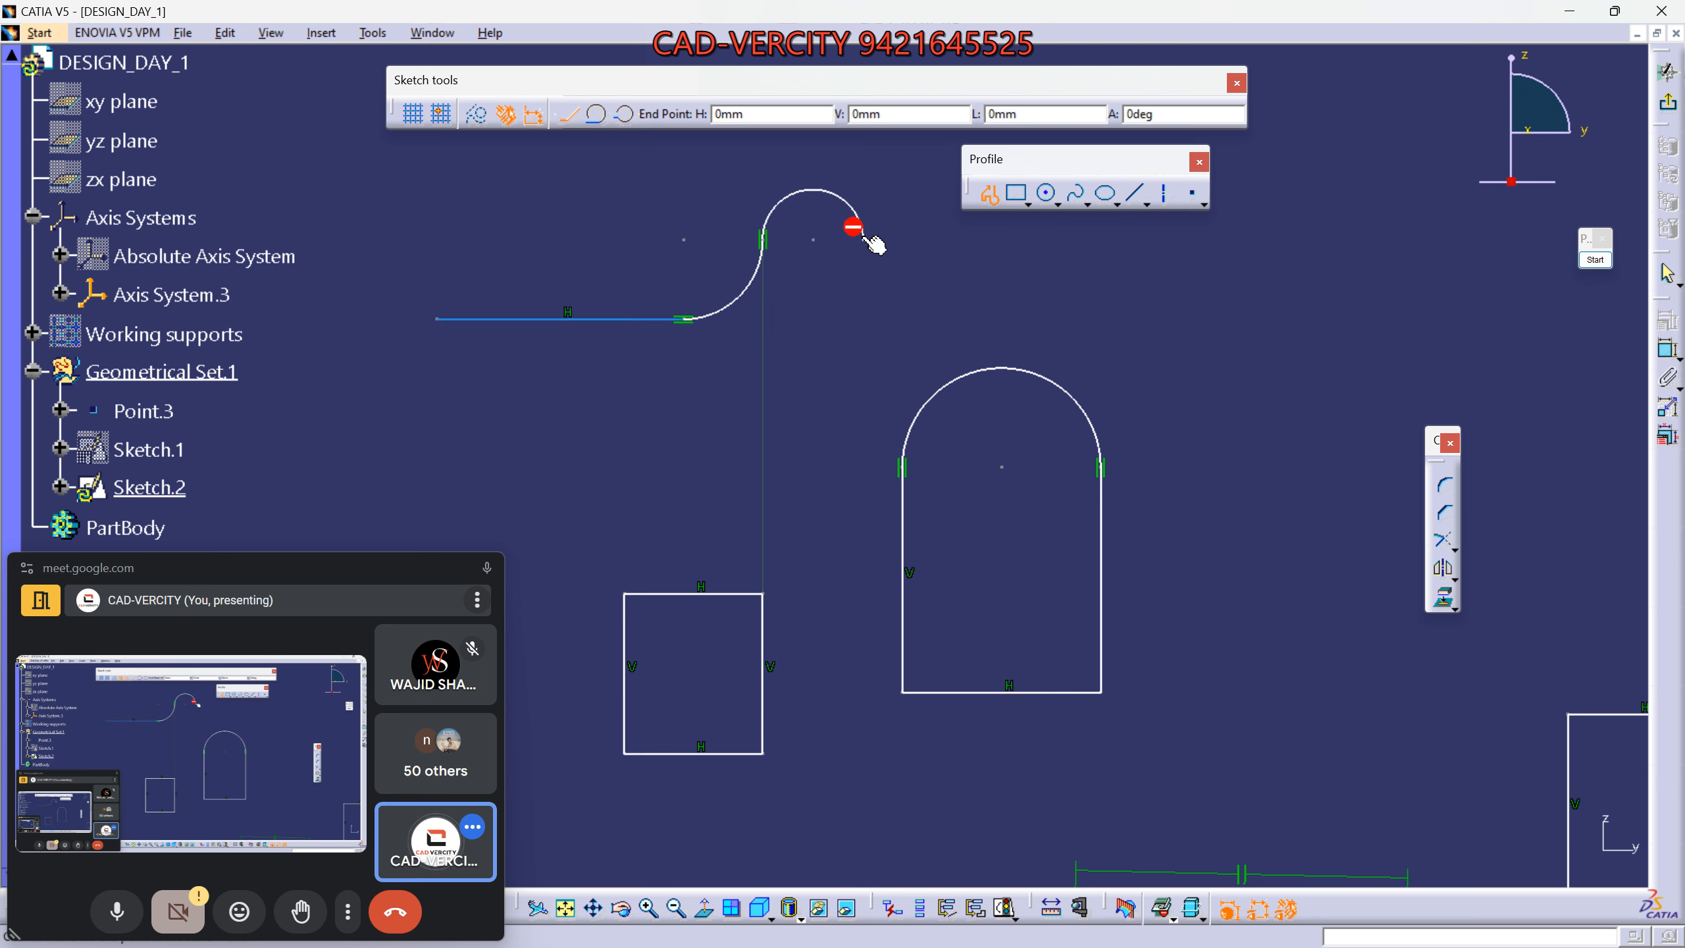
pyautogui.click(863, 391)
pyautogui.click(436, 391)
pyautogui.click(437, 319)
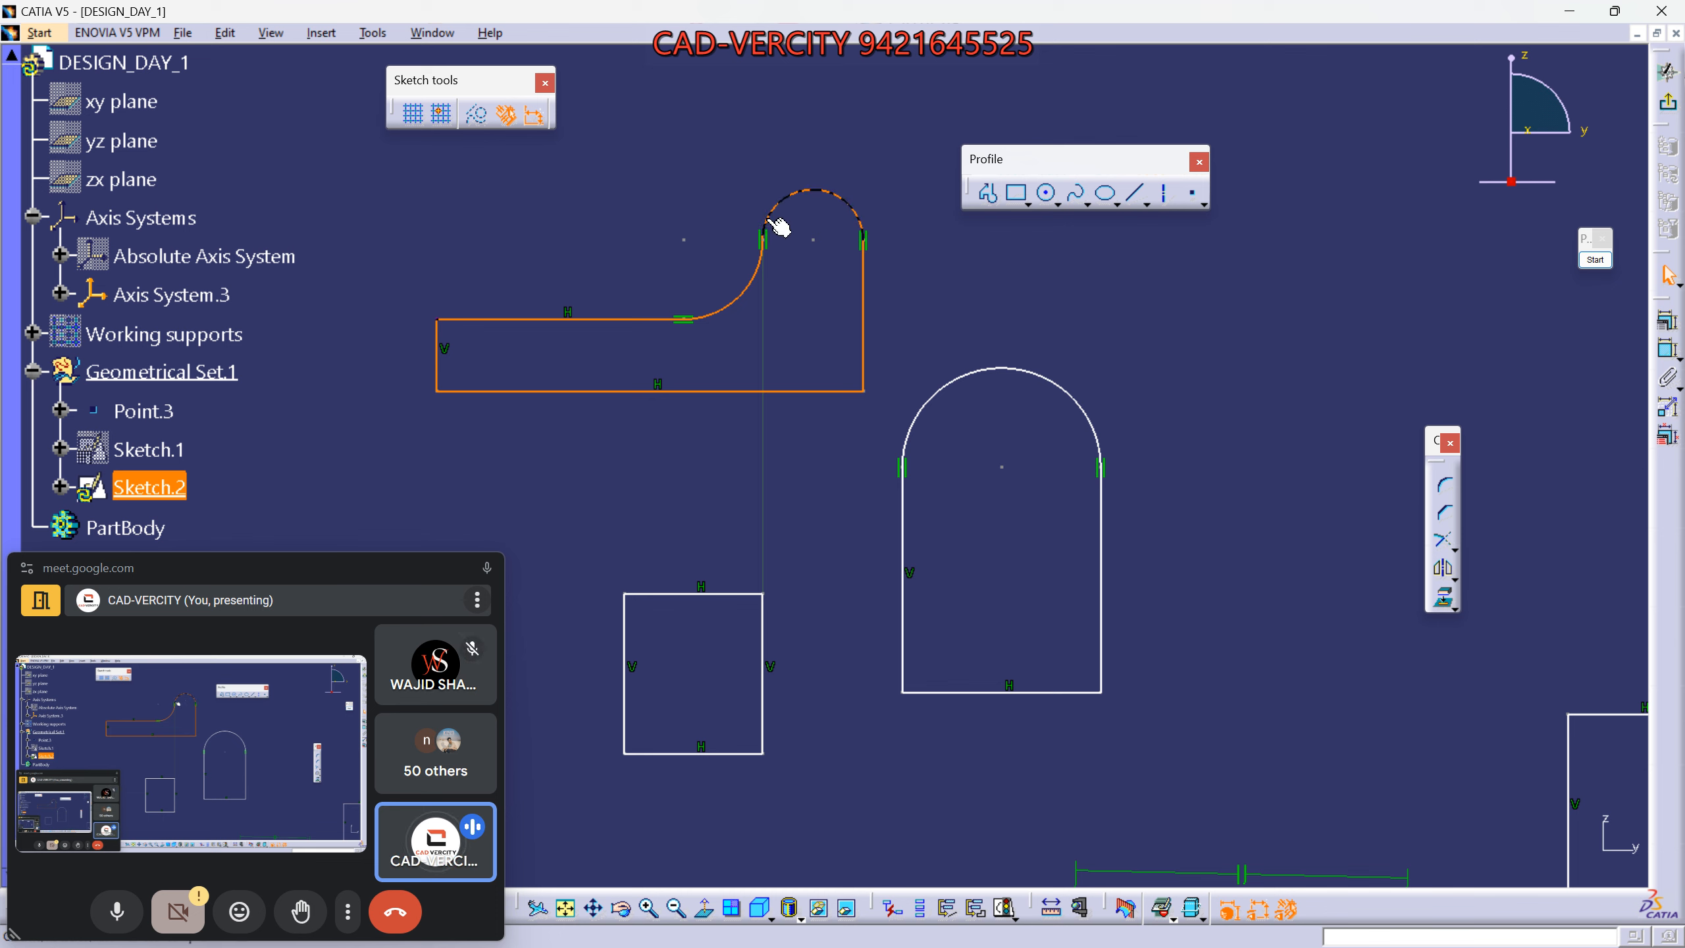
pyautogui.click(768, 332)
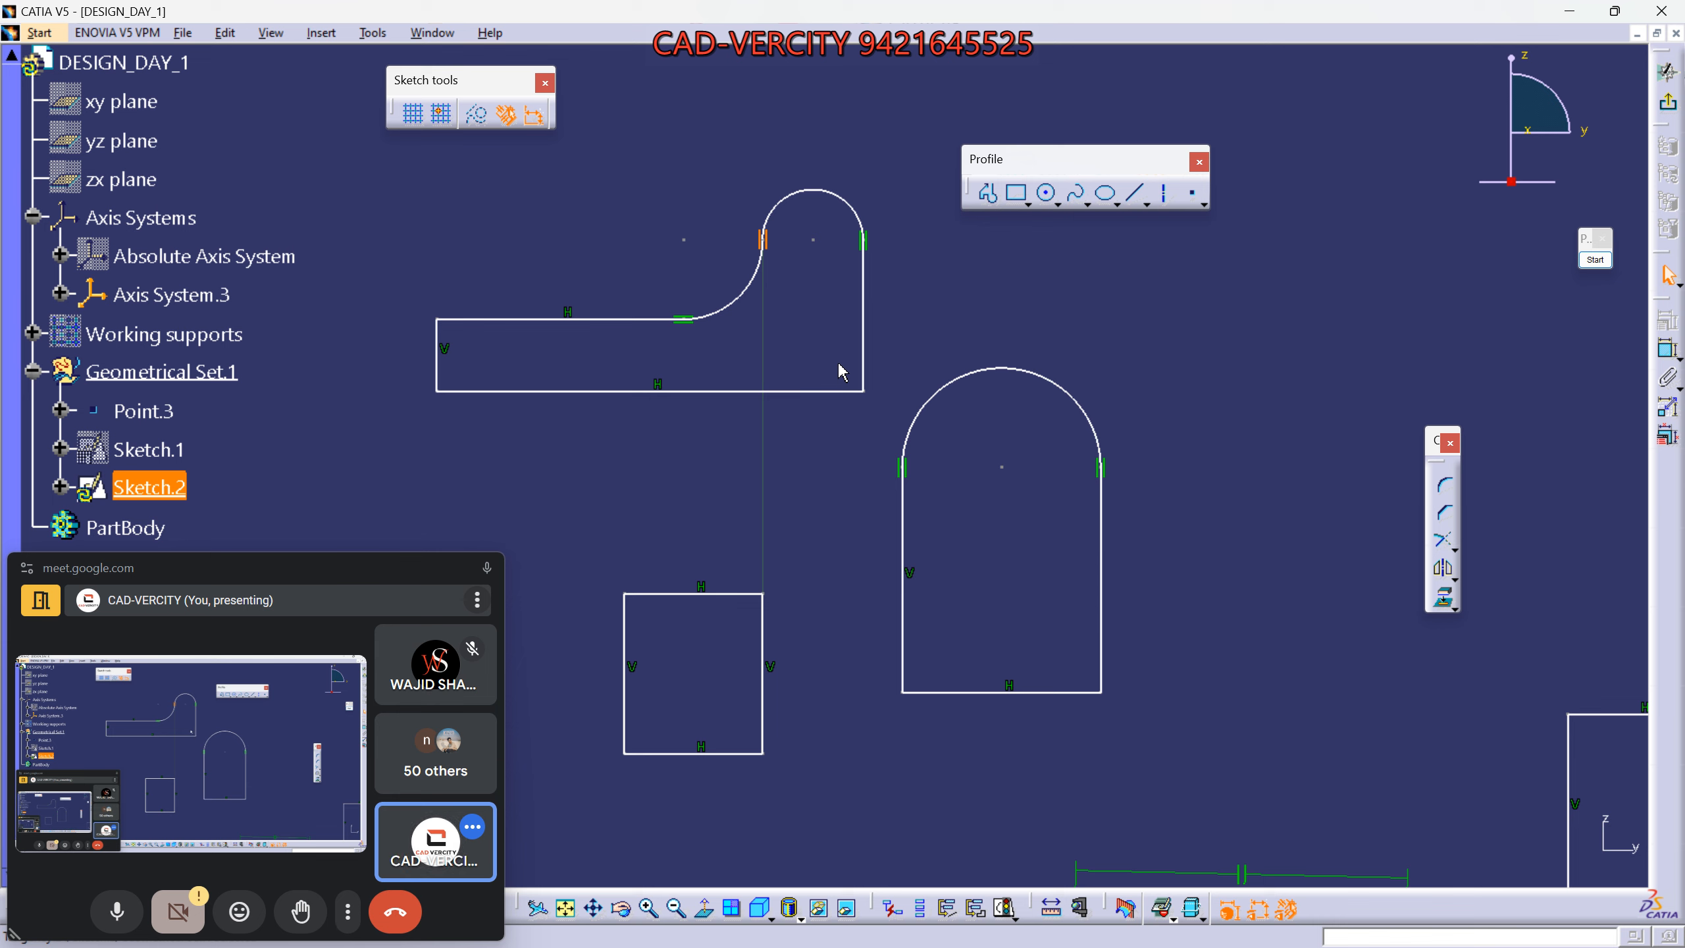
# Move the Profile toolbar clear of the free sketching area above the closed contours.
pyautogui.click(1135, 195)
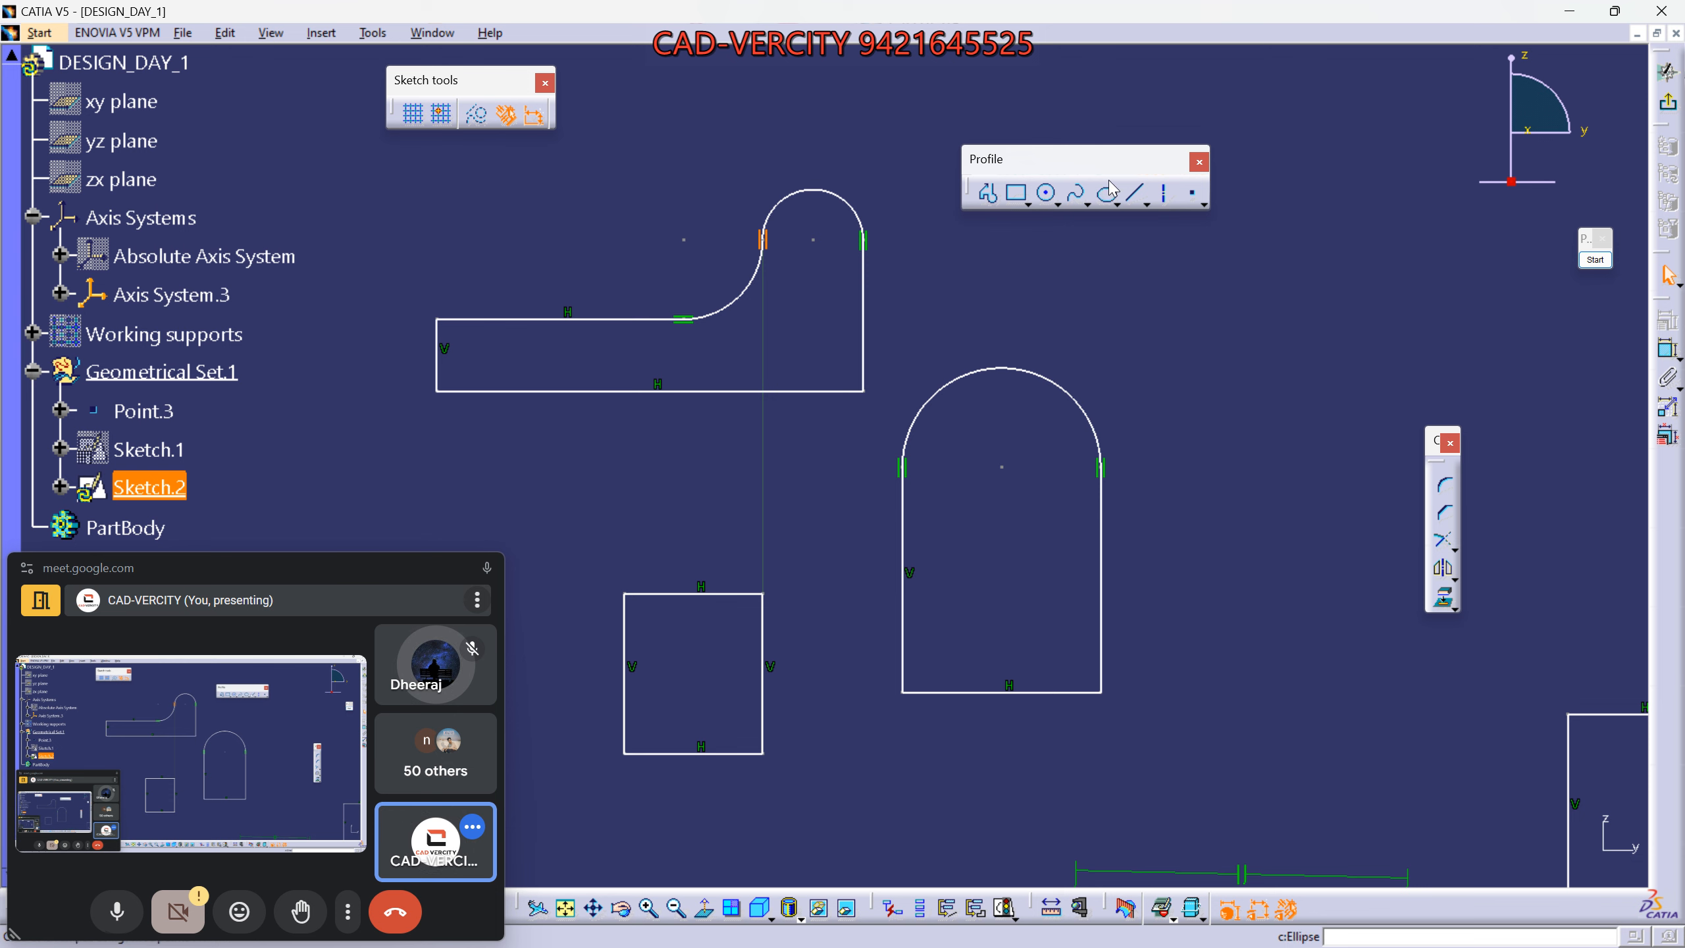
pyautogui.moveTo(1076, 162); pyautogui.dragTo(1444, 212)
pyautogui.moveTo(1193, 305)
pyautogui.mouseDown(button='middle')
pyautogui.moveTo(1095, 432)
pyautogui.moveTo(1031, 394)
pyautogui.mouseUp(button='middle')
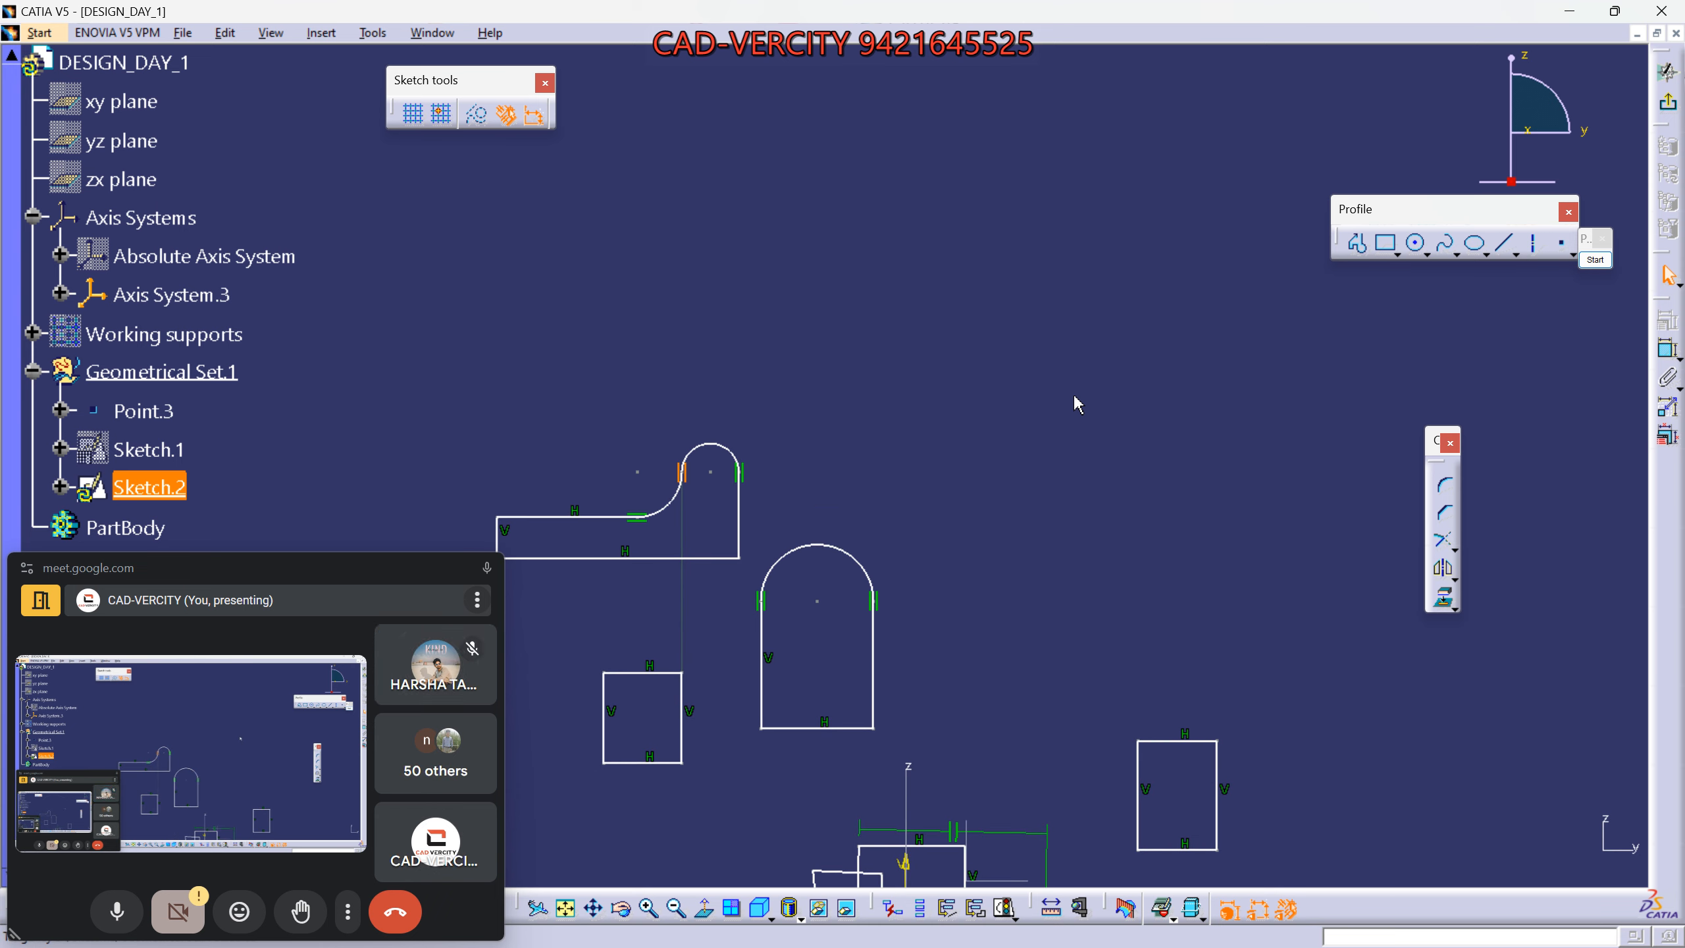
# Start a wavy profile beyond the arch with a vertical line about 34 mm long and three alternating tangent arcs about 14, 16 and 15 mm in radius.
pyautogui.click(1357, 243)
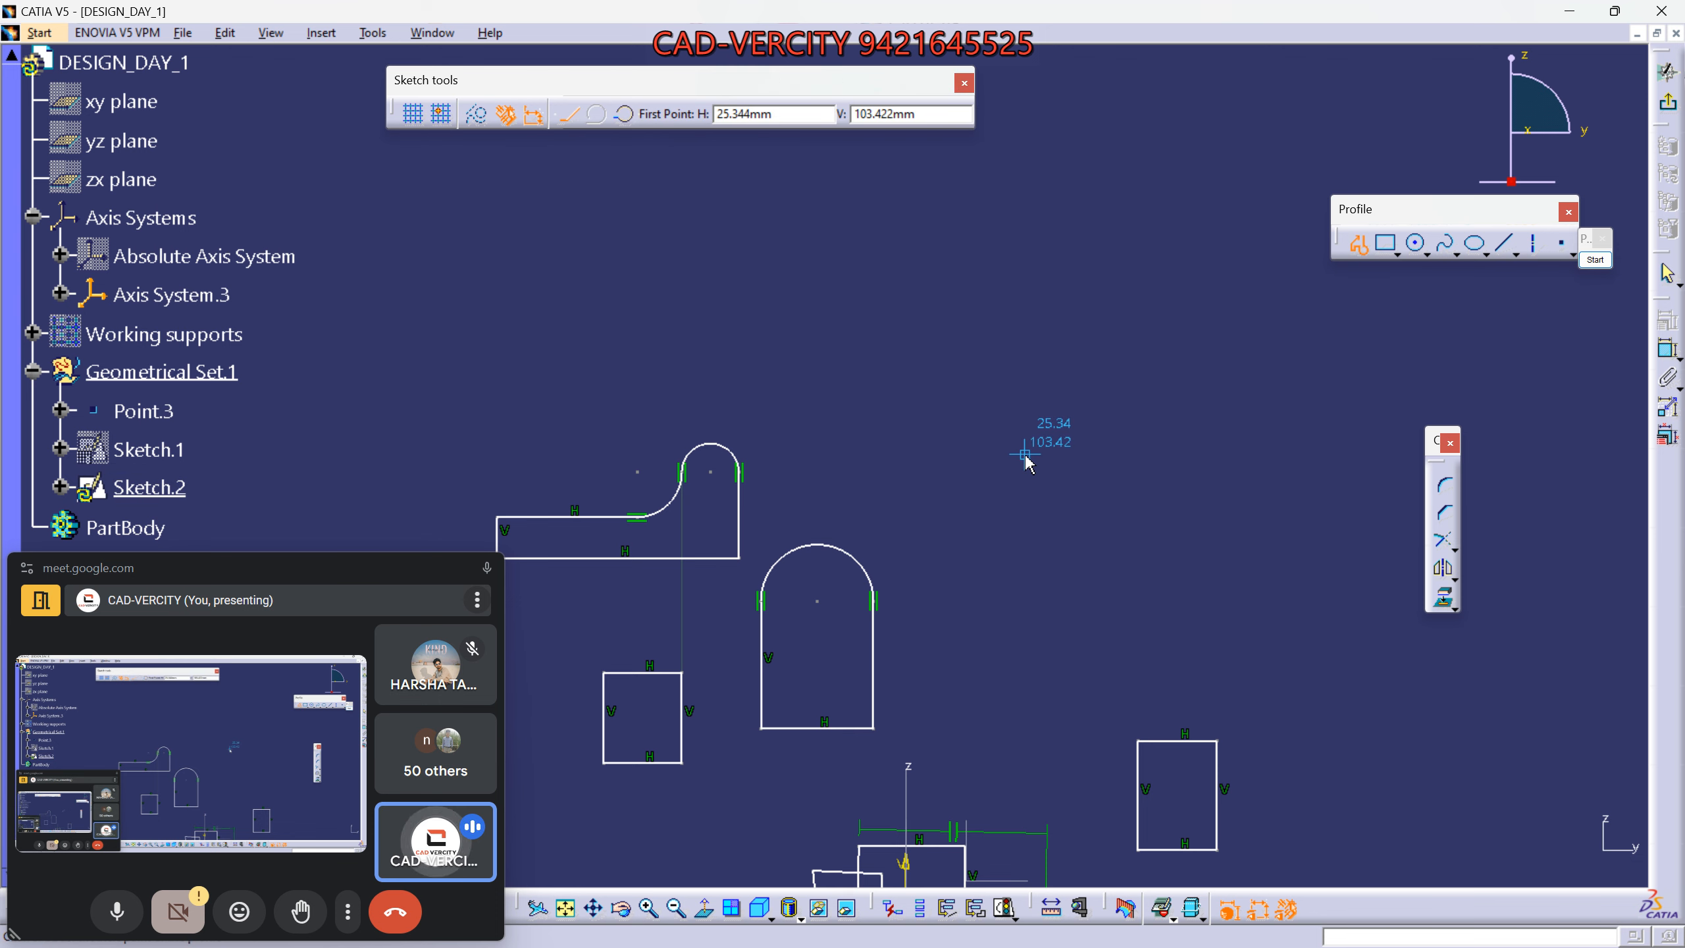
pyautogui.click(999, 532)
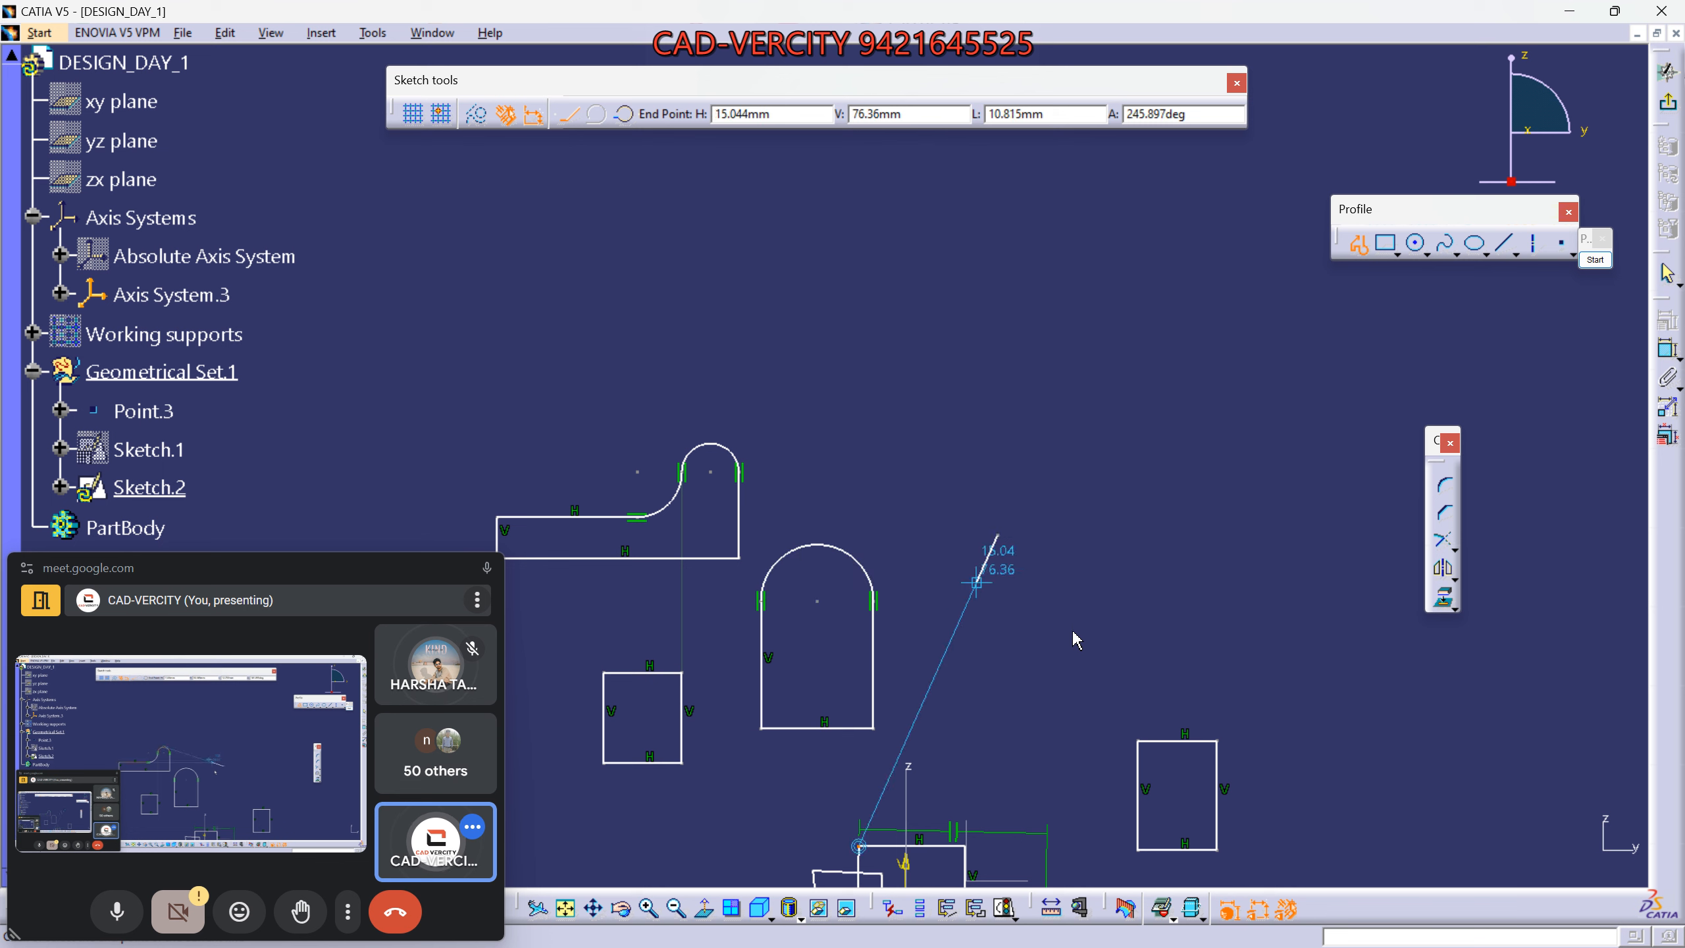
pyautogui.doubleClick(998, 377)
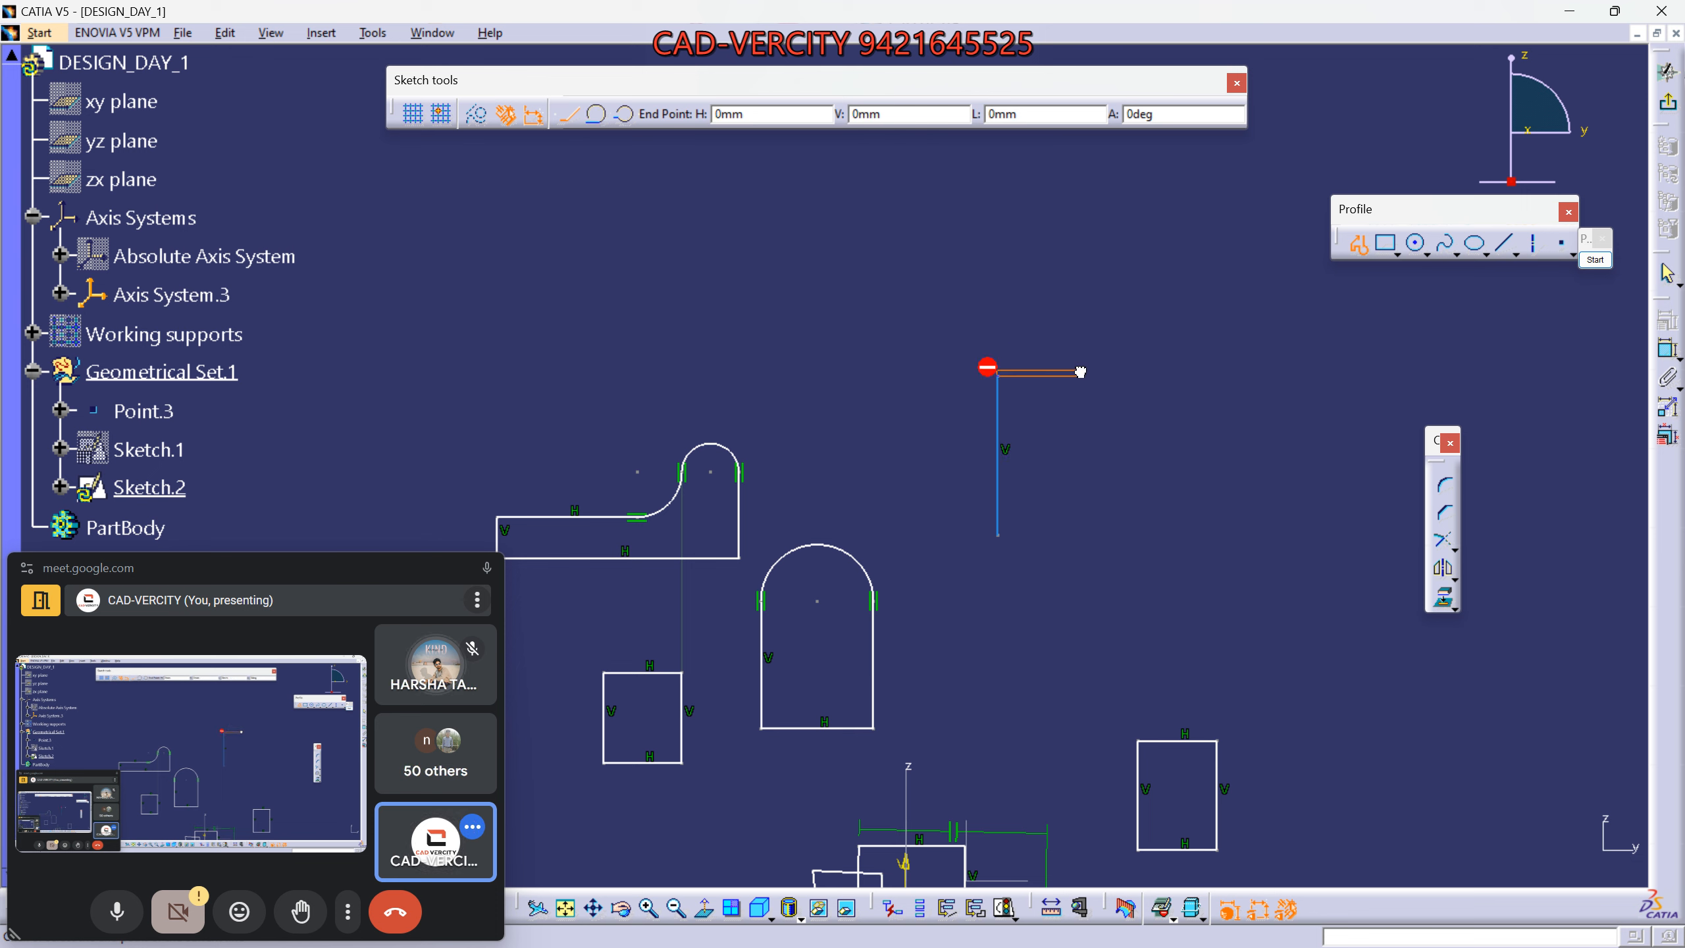
pyautogui.moveTo(1081, 372); pyautogui.dragTo(1083, 372)
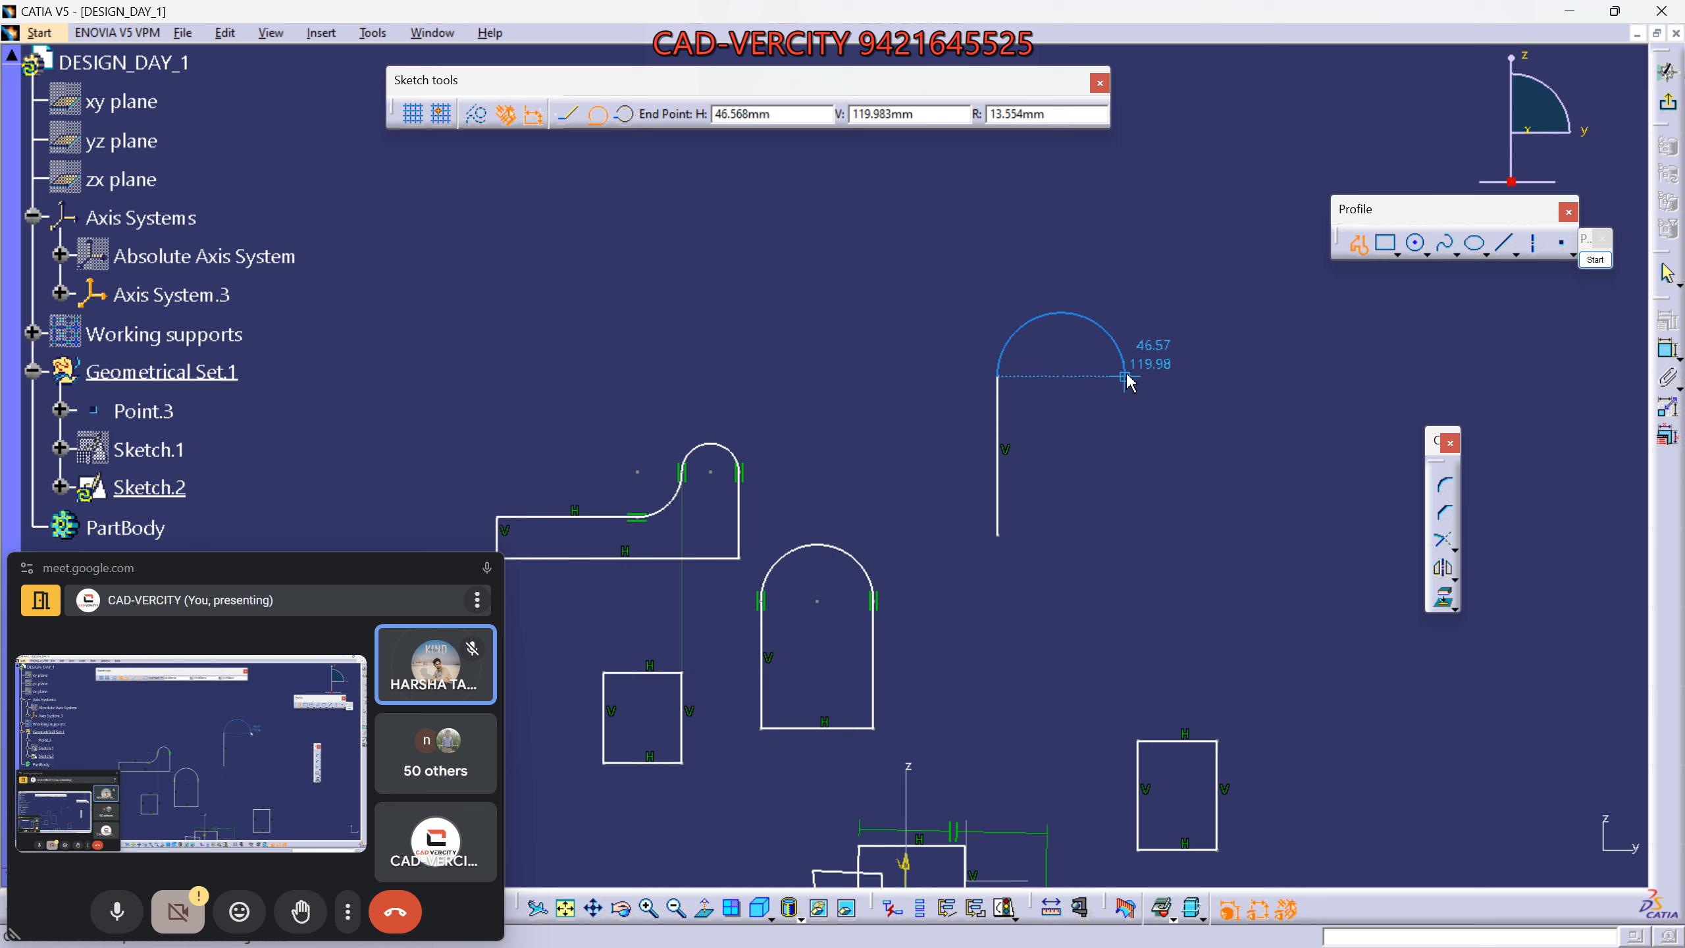
pyautogui.click(1125, 377)
pyautogui.moveTo(1125, 375); pyautogui.dragTo(1196, 427)
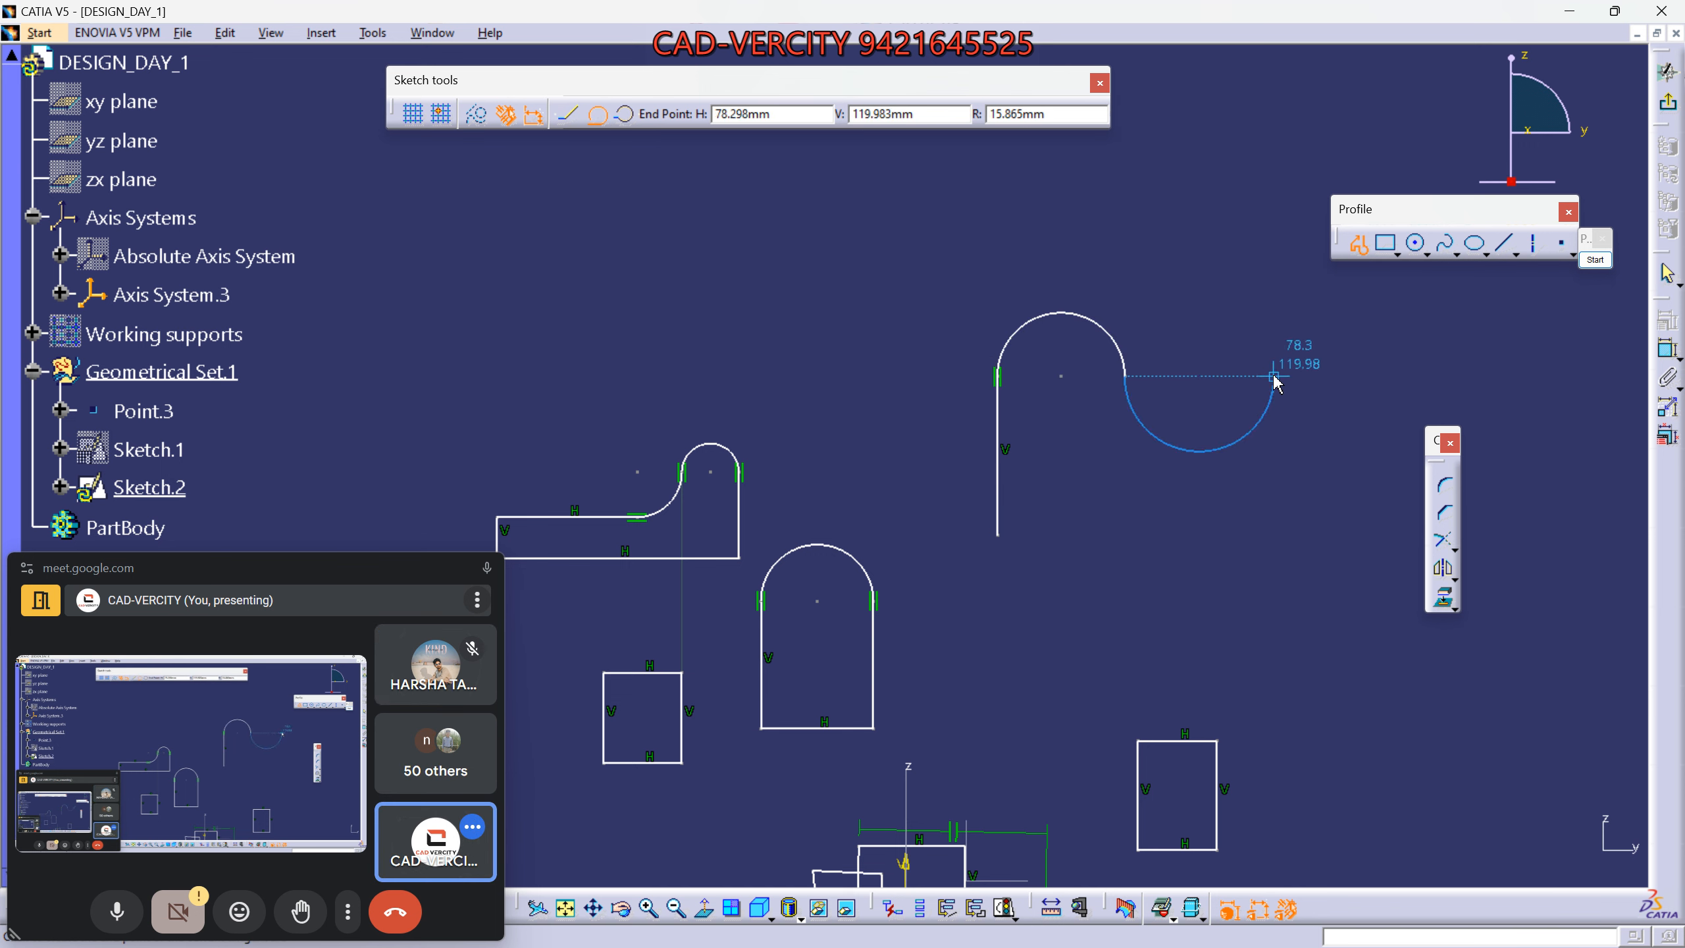
pyautogui.click(1274, 376)
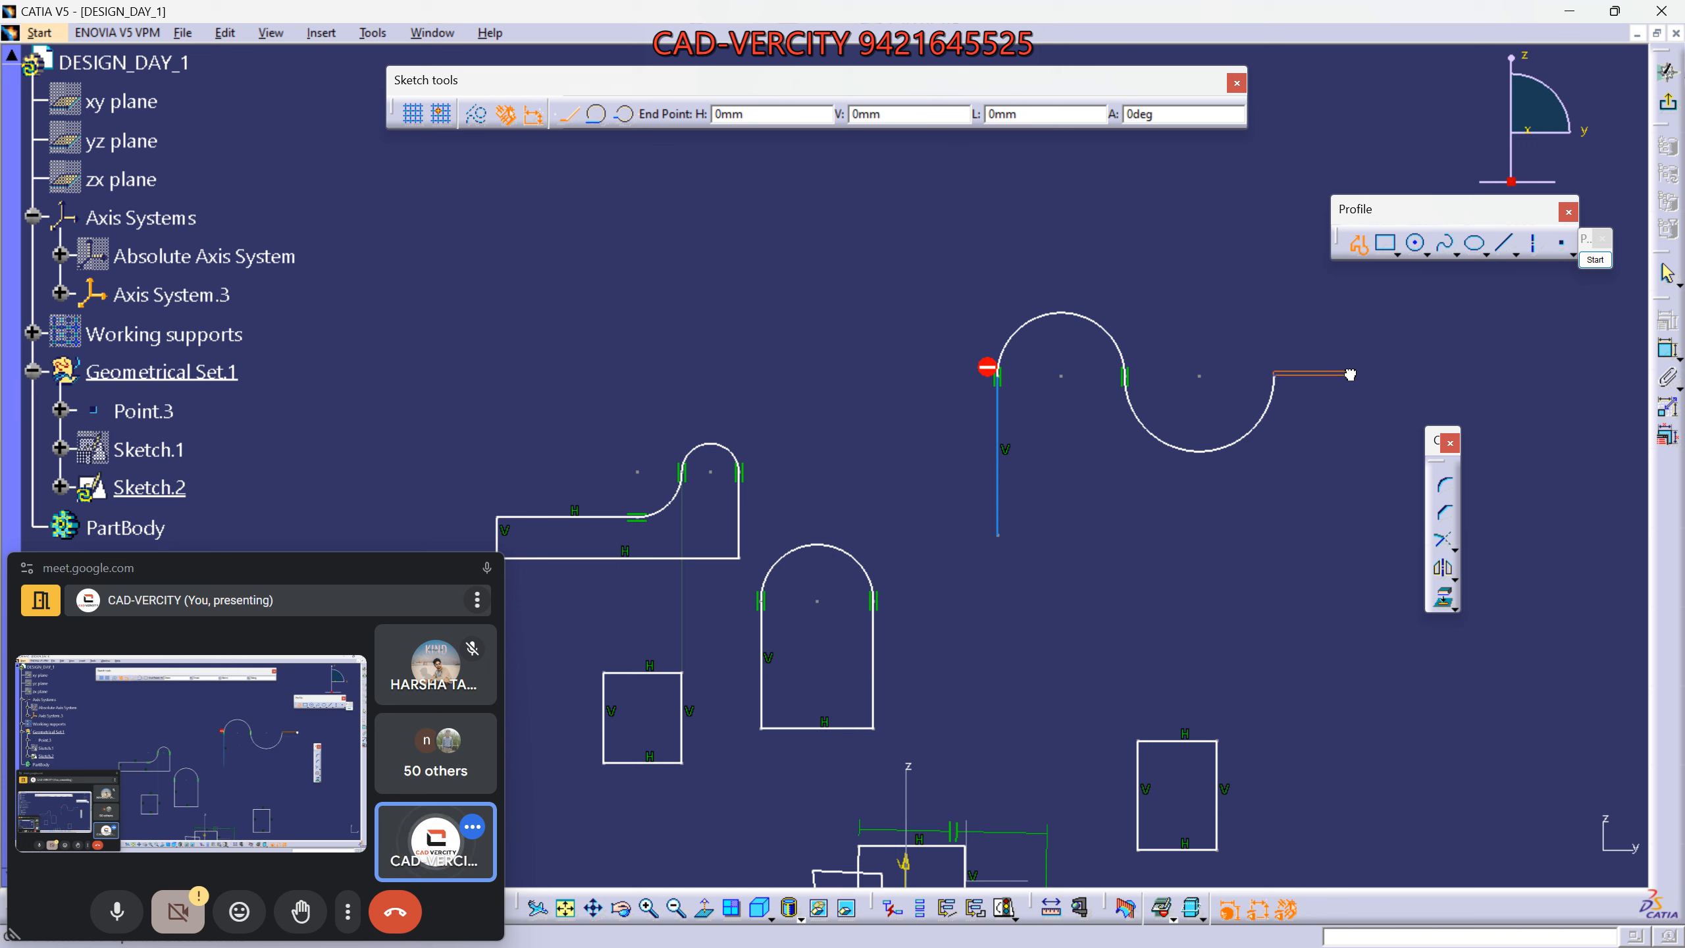
pyautogui.moveTo(1273, 376); pyautogui.dragTo(1290, 372)
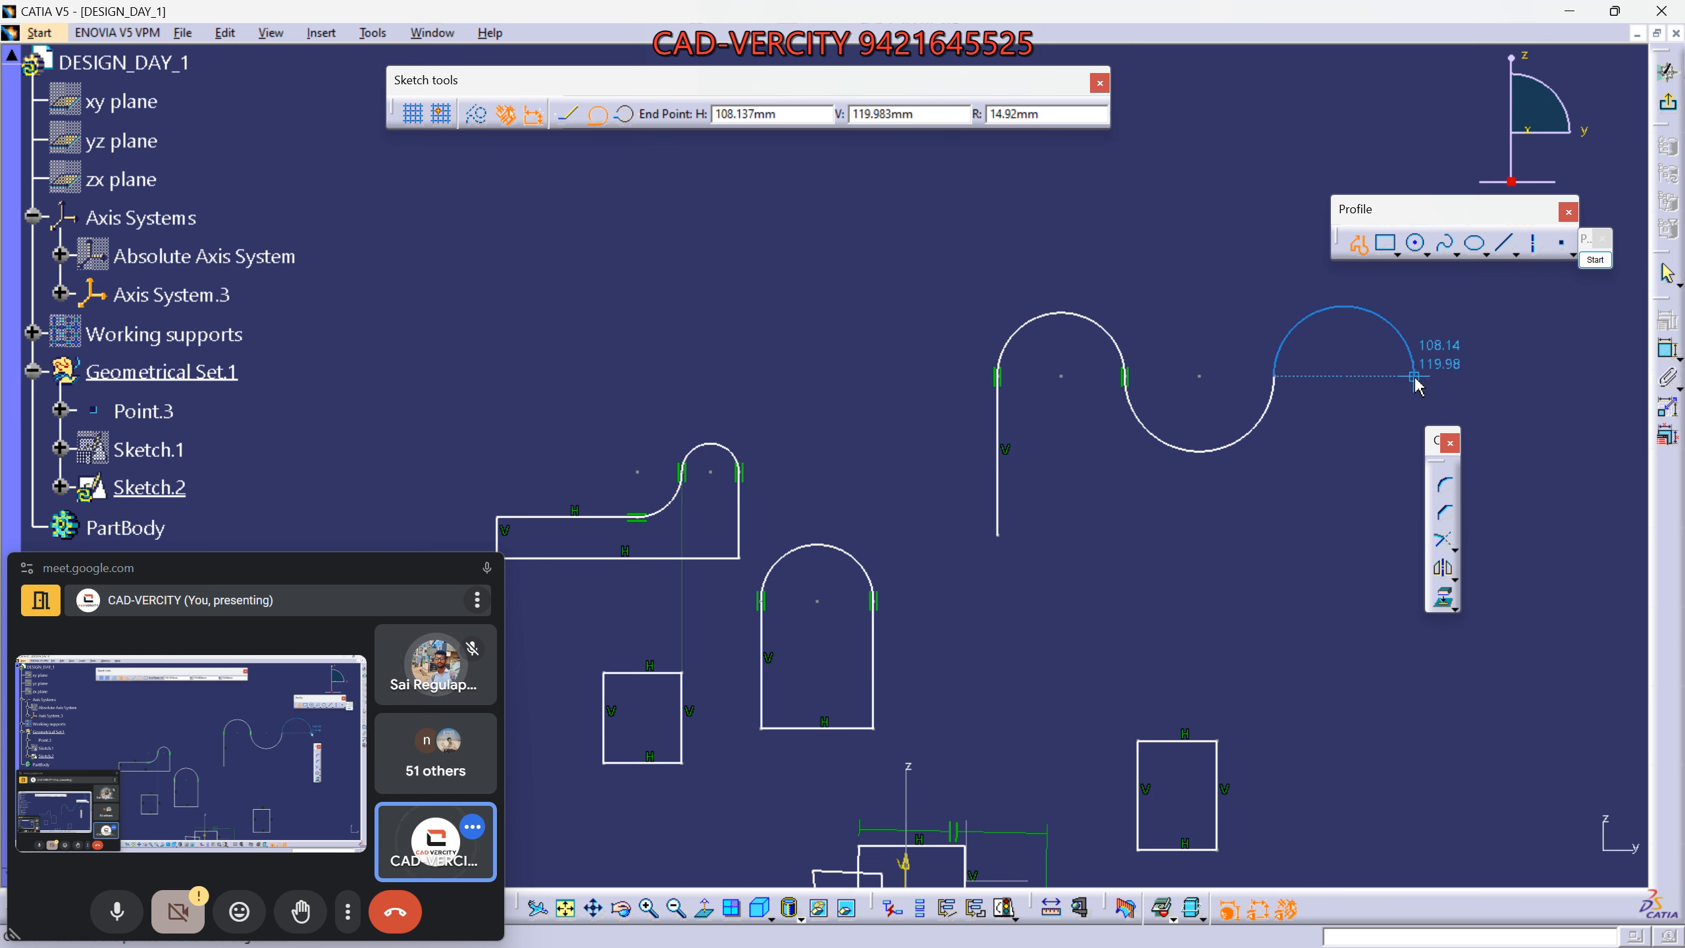
pyautogui.click(1412, 372)
# Continue the wavy profile with two straight lines back toward its start, the first about 47 mm long, and end it unclosed.
pyautogui.click(1260, 535)
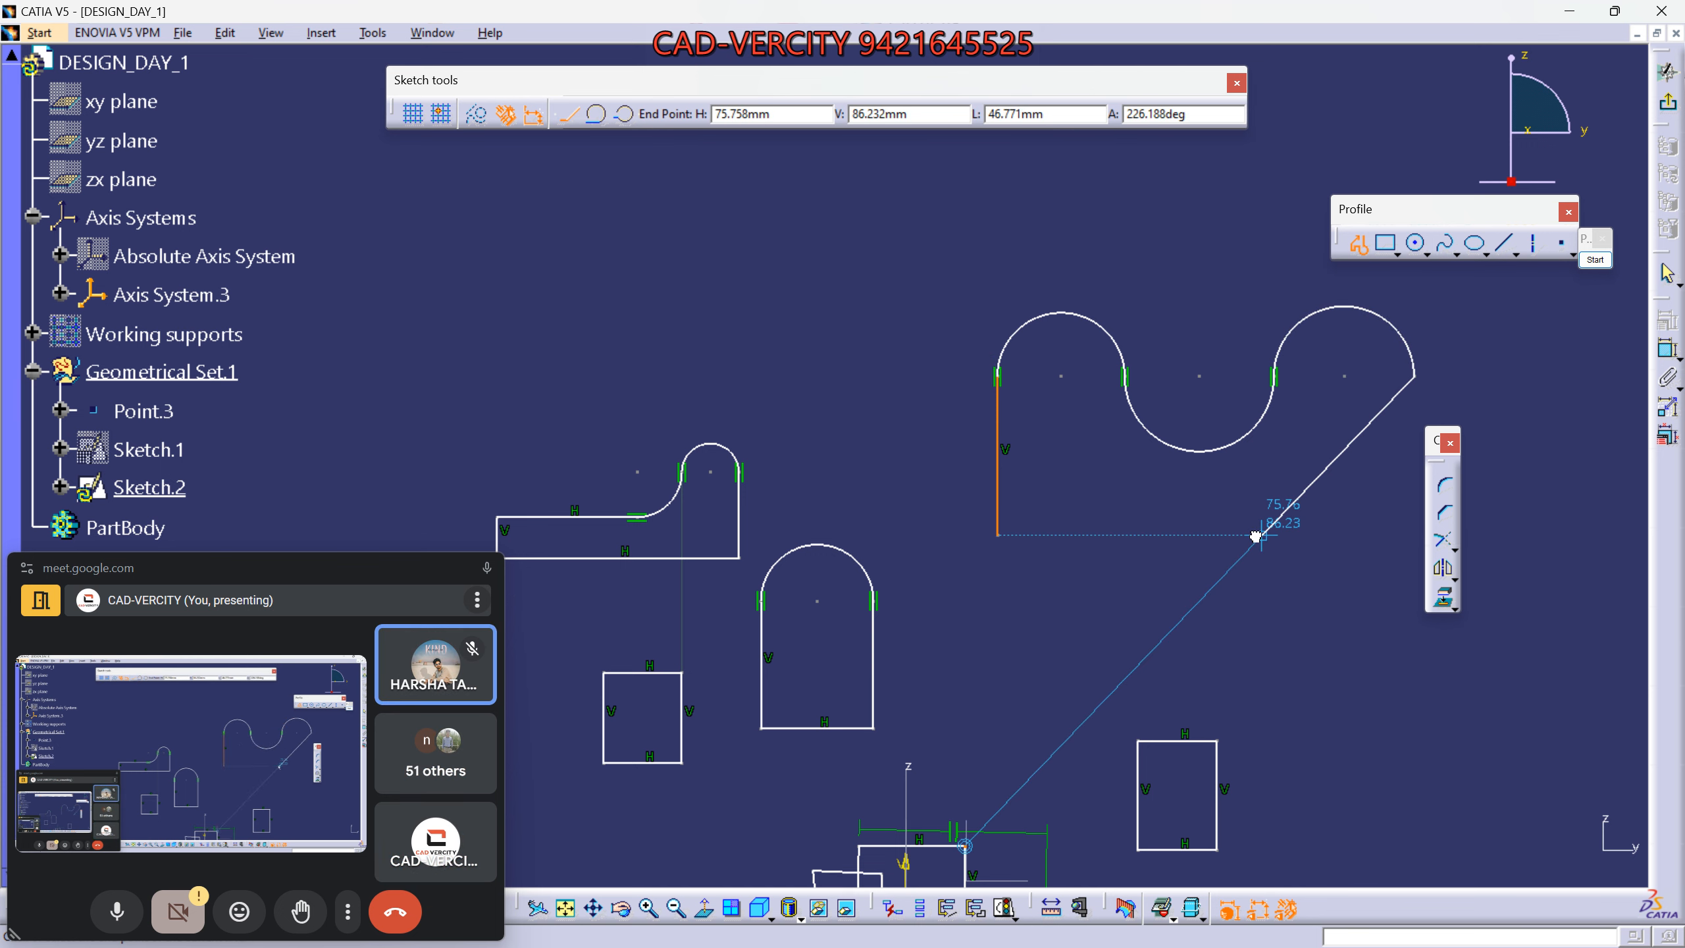
pyautogui.click(1025, 584)
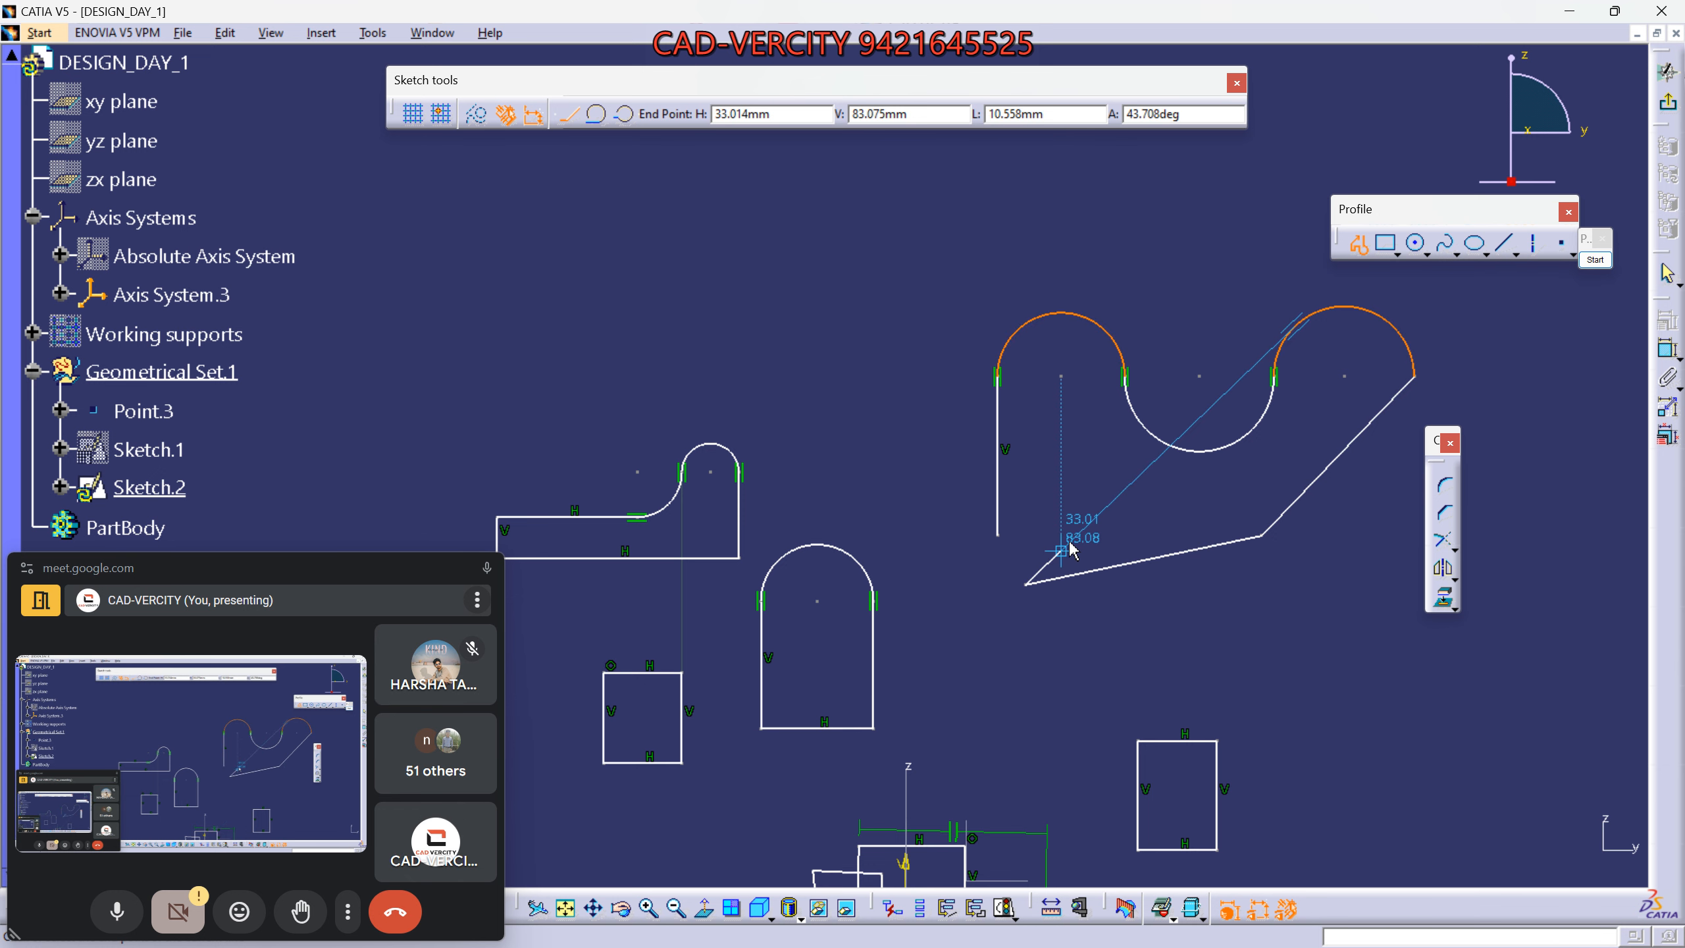
pyautogui.press('Escape')
pyautogui.moveTo(857, 368); pyautogui.dragTo(910, 501, button='middle')
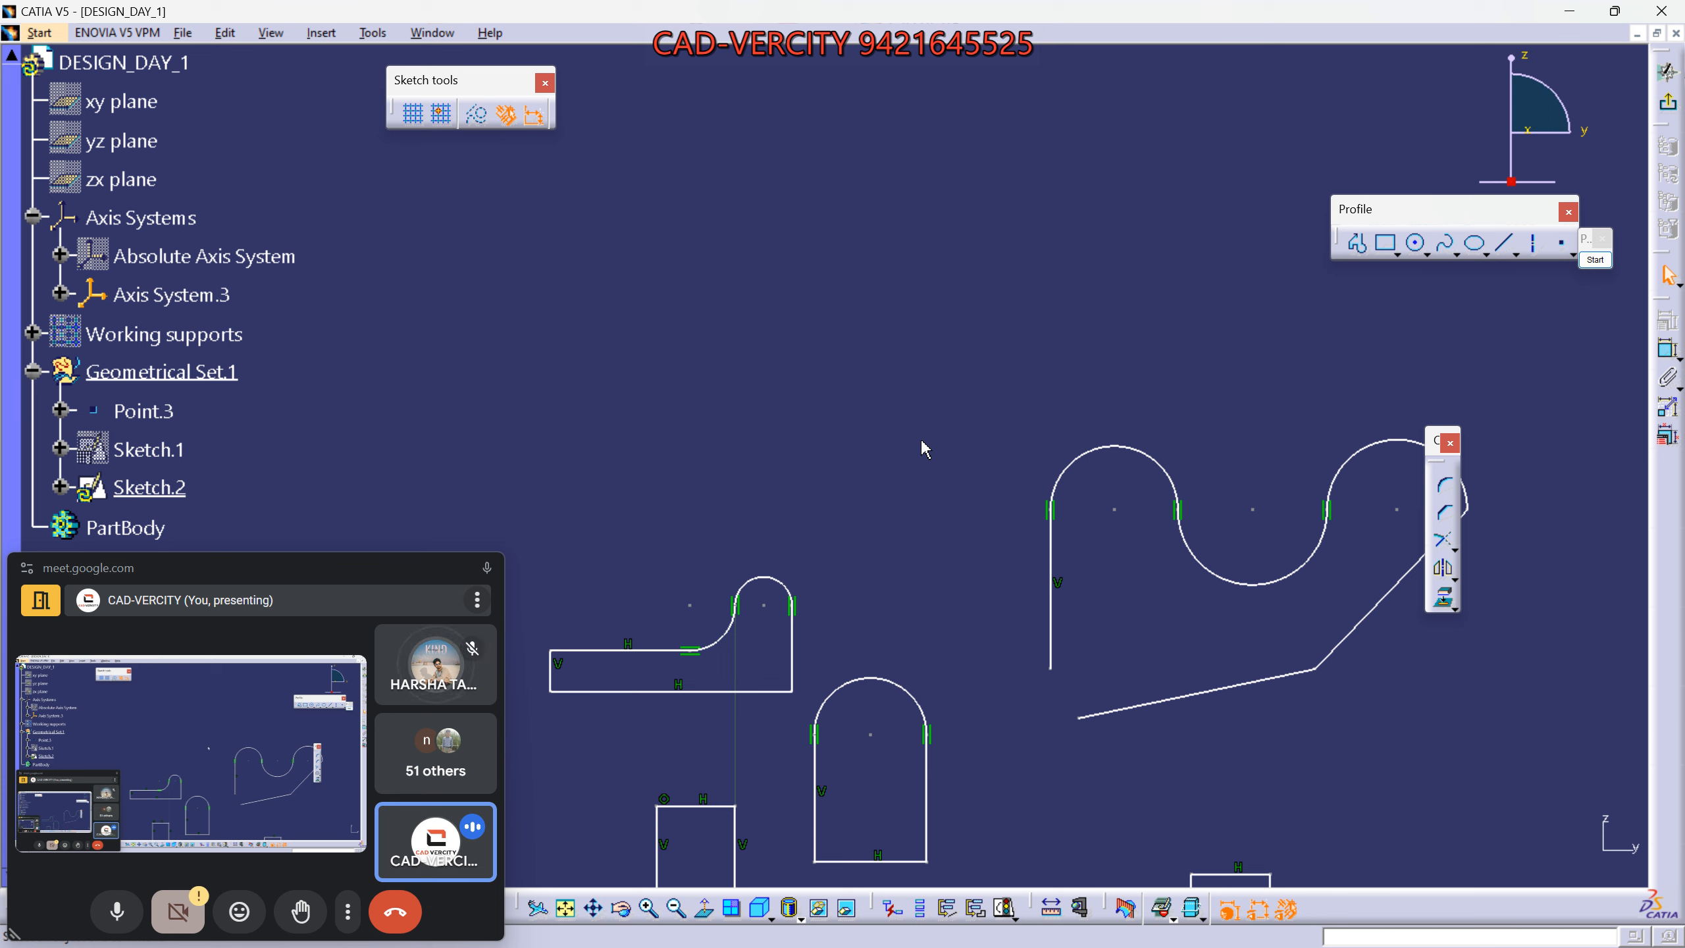
pyautogui.moveTo(921, 445); pyautogui.dragTo(961, 492, button='middle')
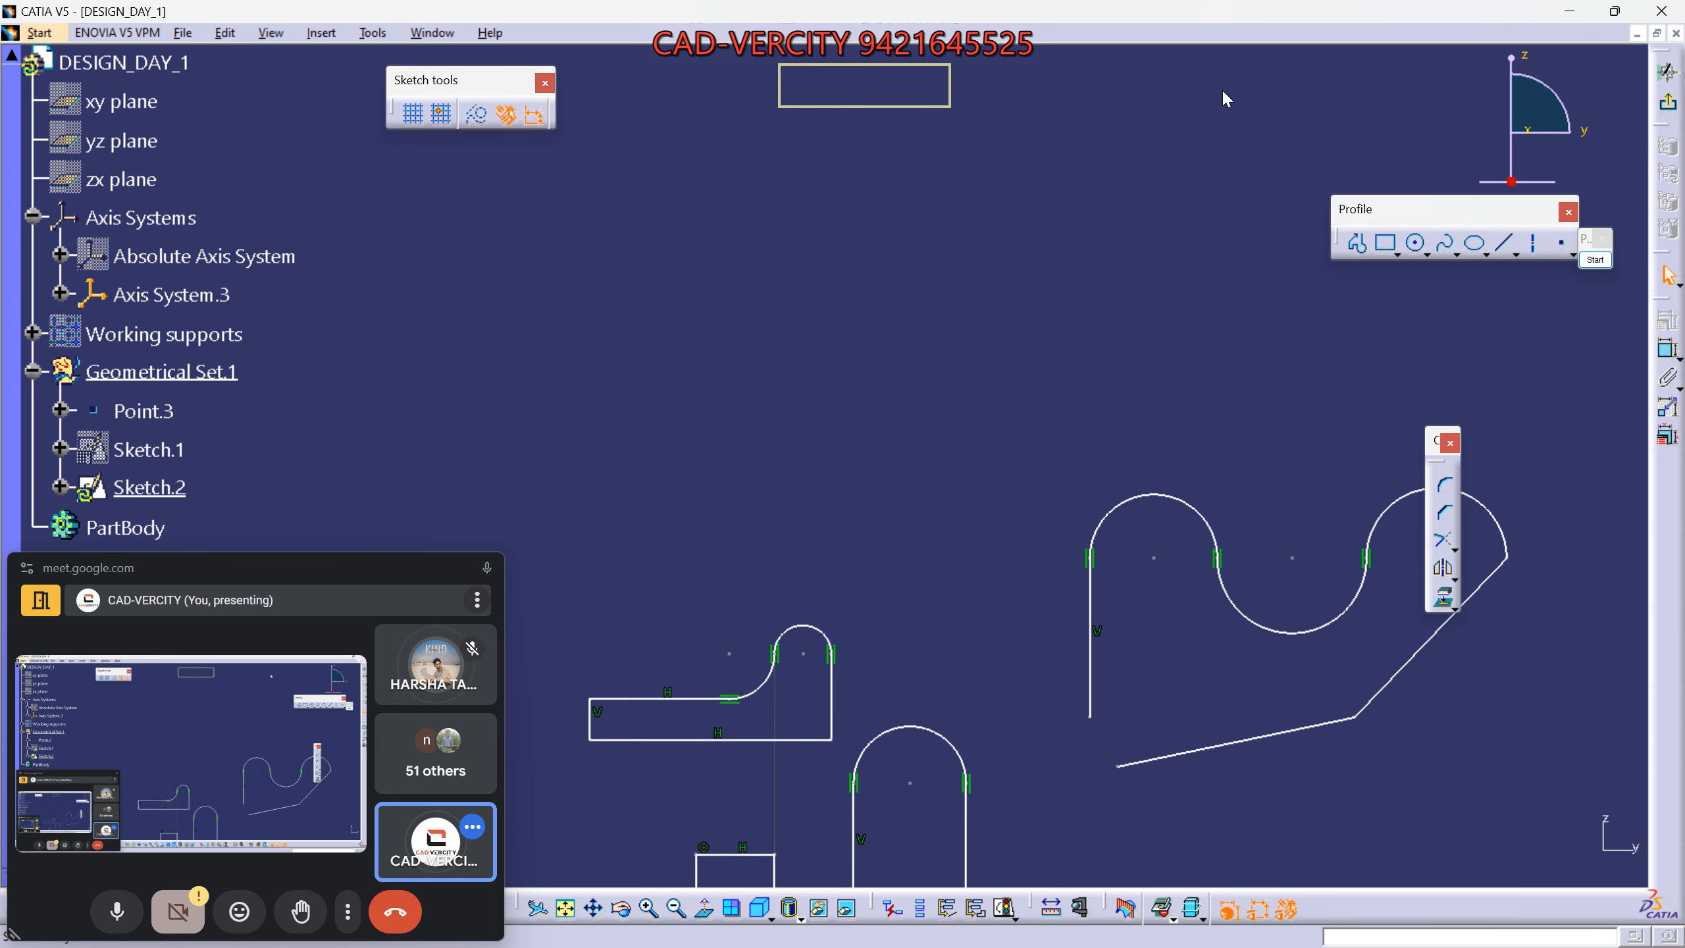
# Reposition the Profile toolbar above the sketching area and detach the Predefined Profile toolbar beside it.
pyautogui.moveTo(1375, 208); pyautogui.dragTo(1223, 98)
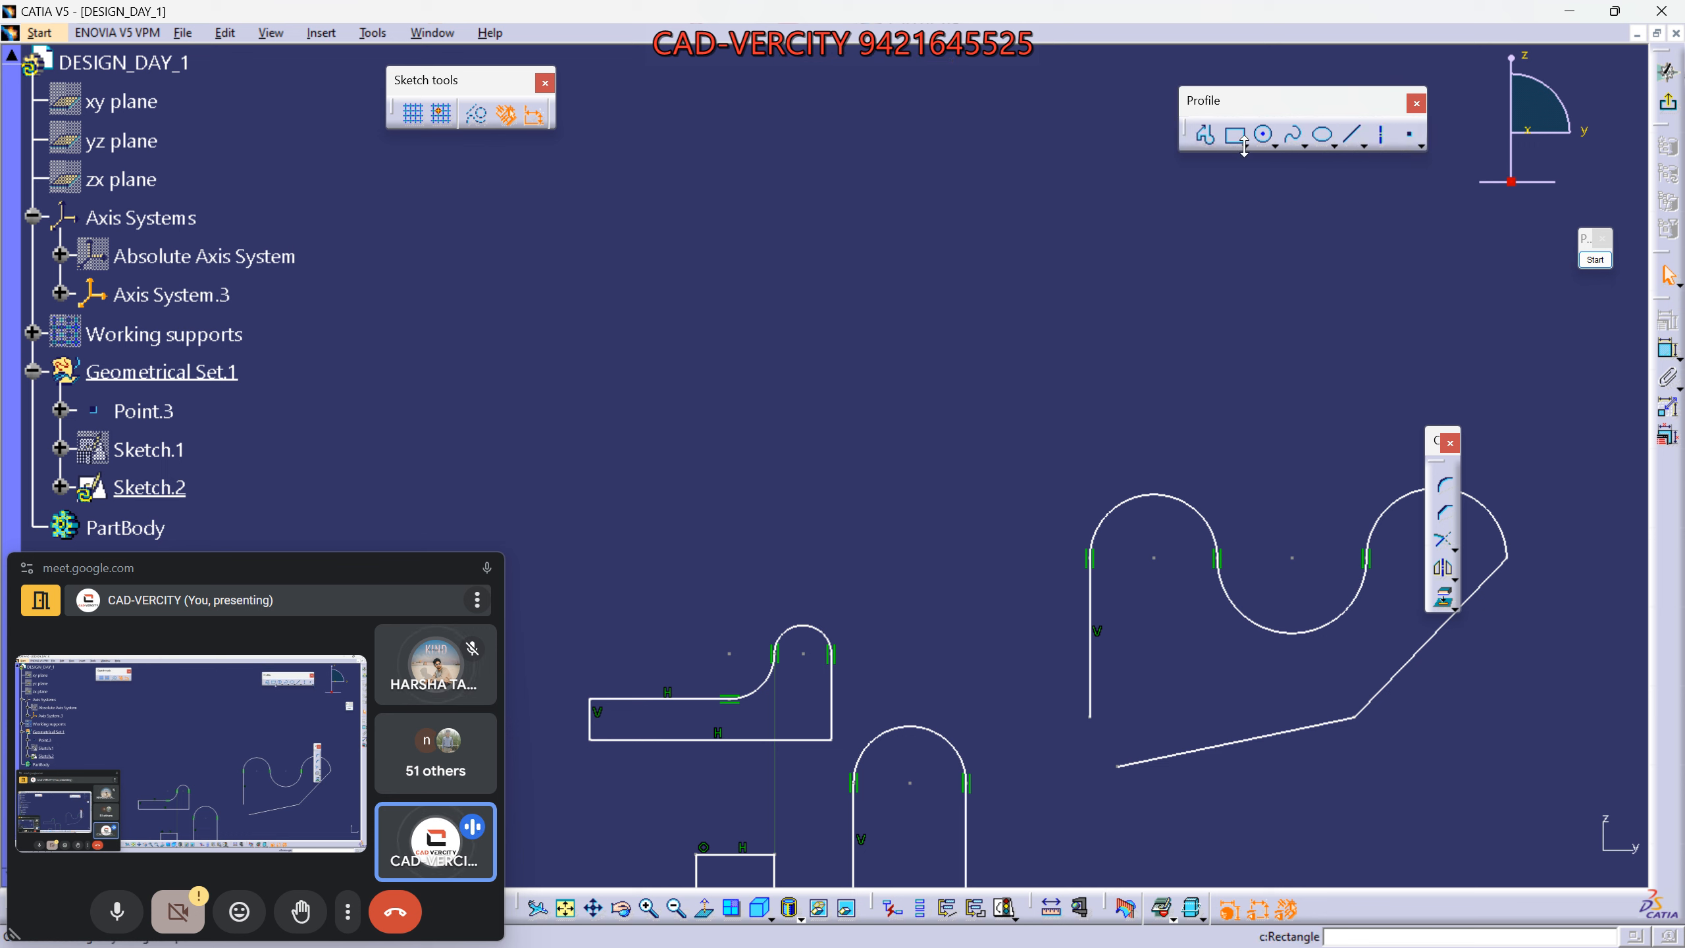
pyautogui.click(1245, 146)
pyautogui.moveTo(1253, 161); pyautogui.dragTo(783, 133)
pyautogui.moveTo(984, 293)
pyautogui.mouseDown(button='middle')
pyautogui.moveTo(1084, 331)
pyautogui.moveTo(1089, 360)
pyautogui.mouseUp(button='middle')
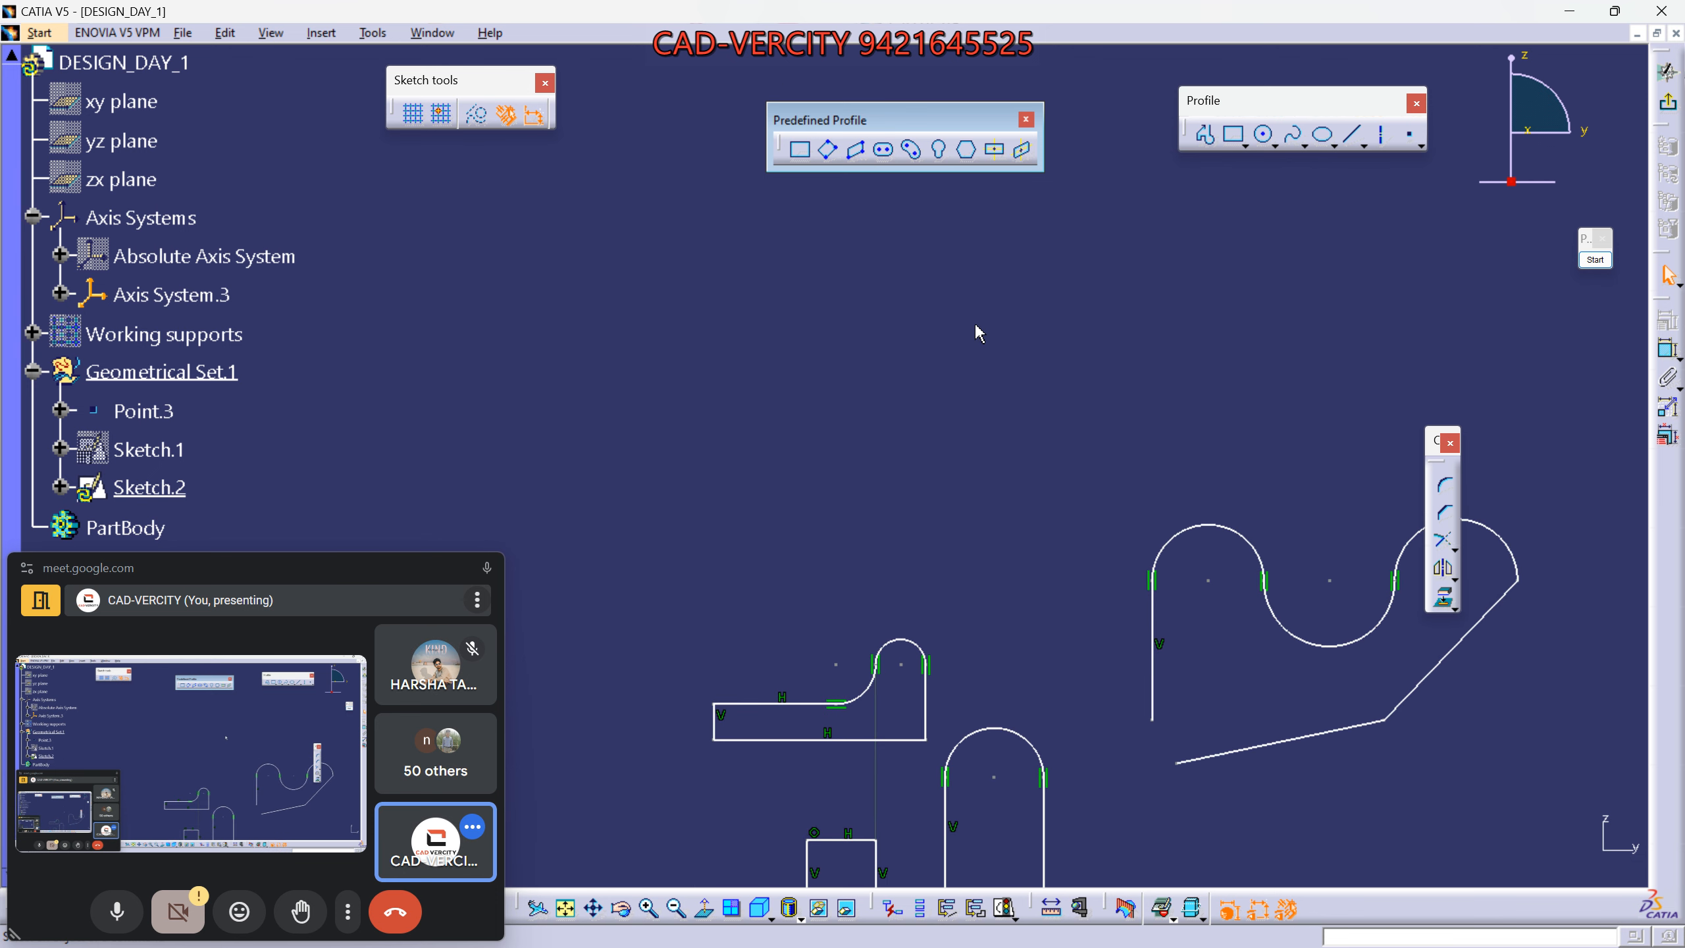
# Draw three axis-aligned rectangles above the stepped closed contour: a small near-square, a wide one below it, and a tall one adjoining the wide one's end.
pyautogui.click(800, 159)
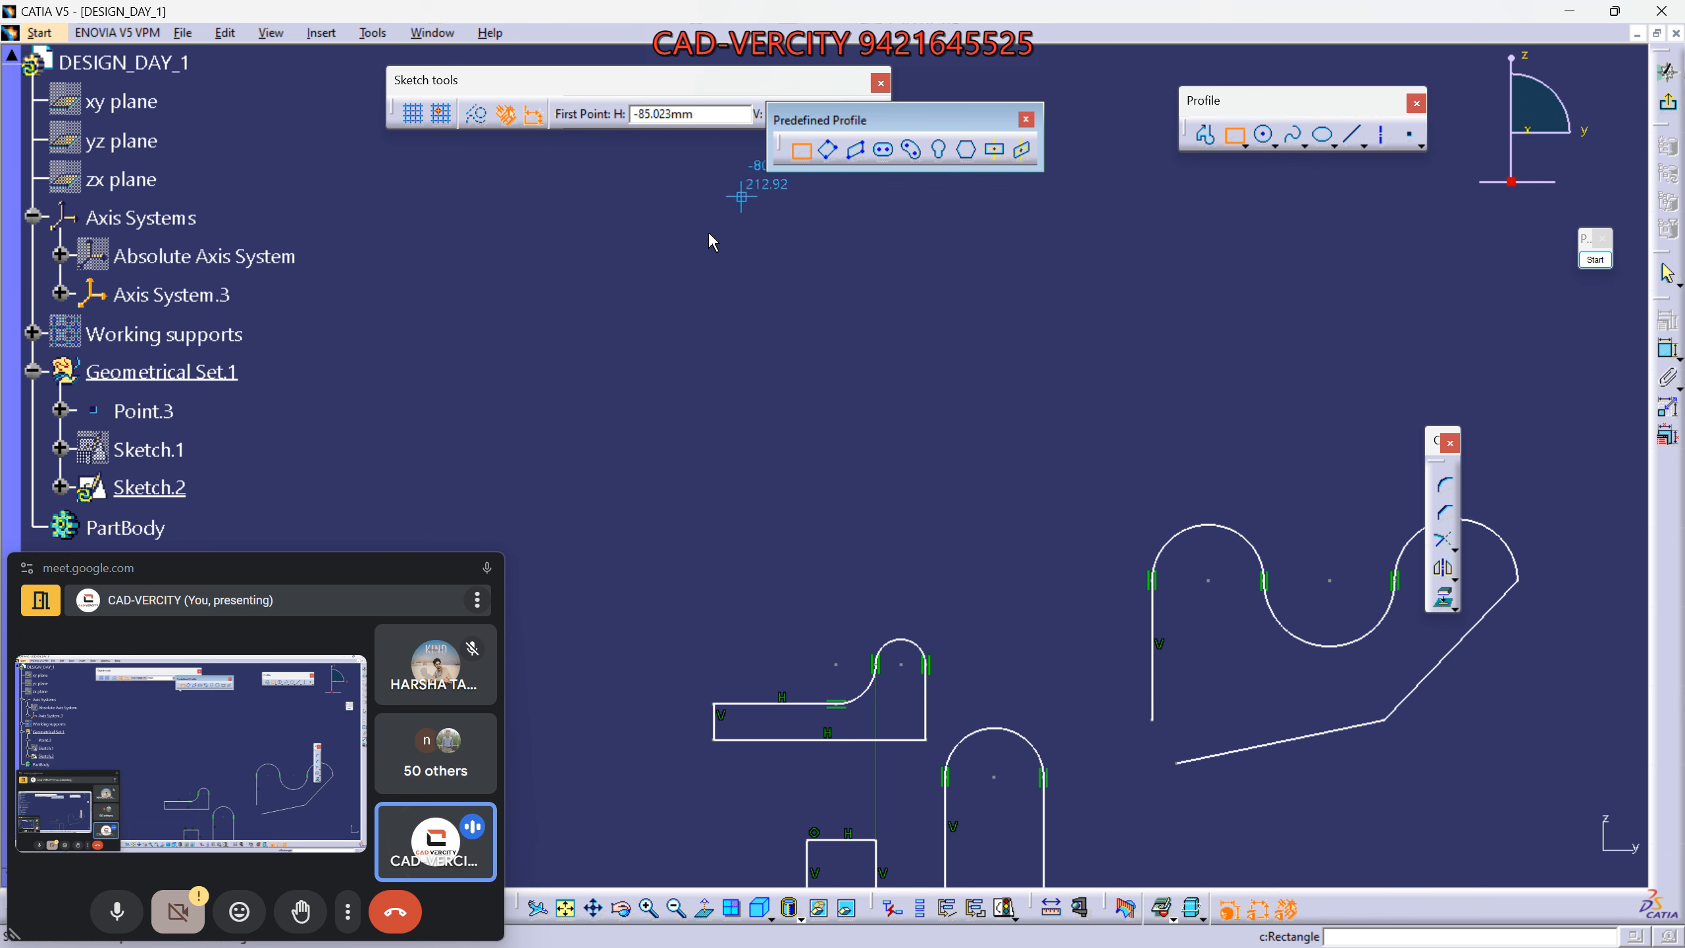
pyautogui.click(498, 246)
pyautogui.click(583, 341)
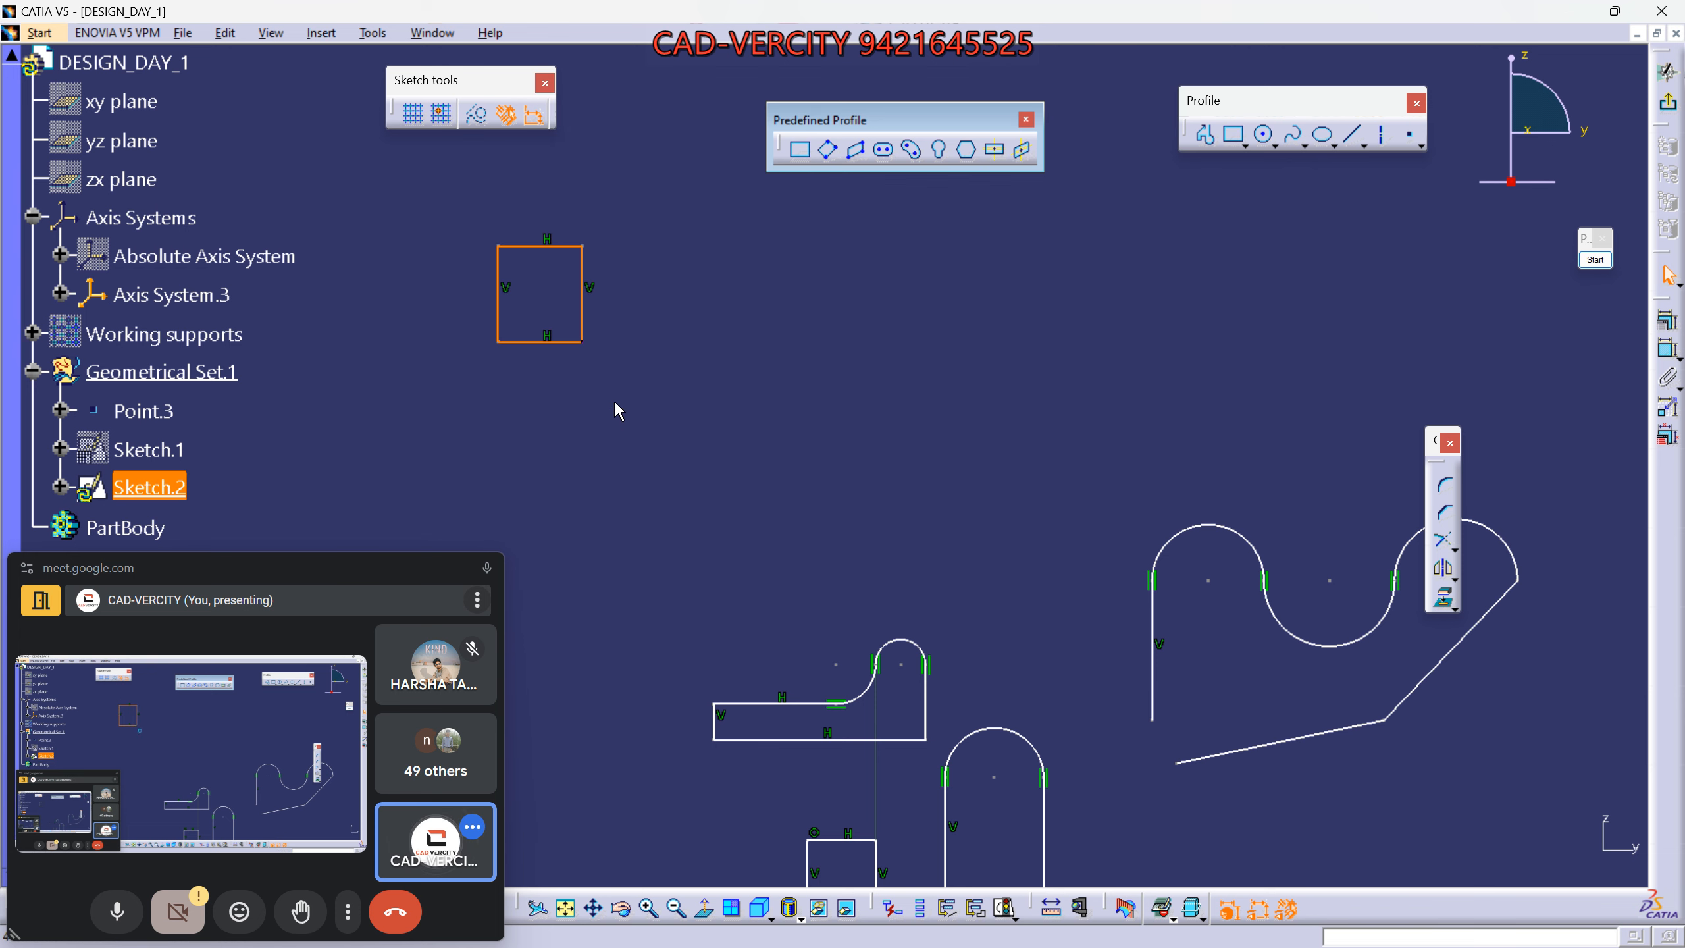
pyautogui.click(800, 150)
pyautogui.click(498, 489)
pyautogui.click(660, 415)
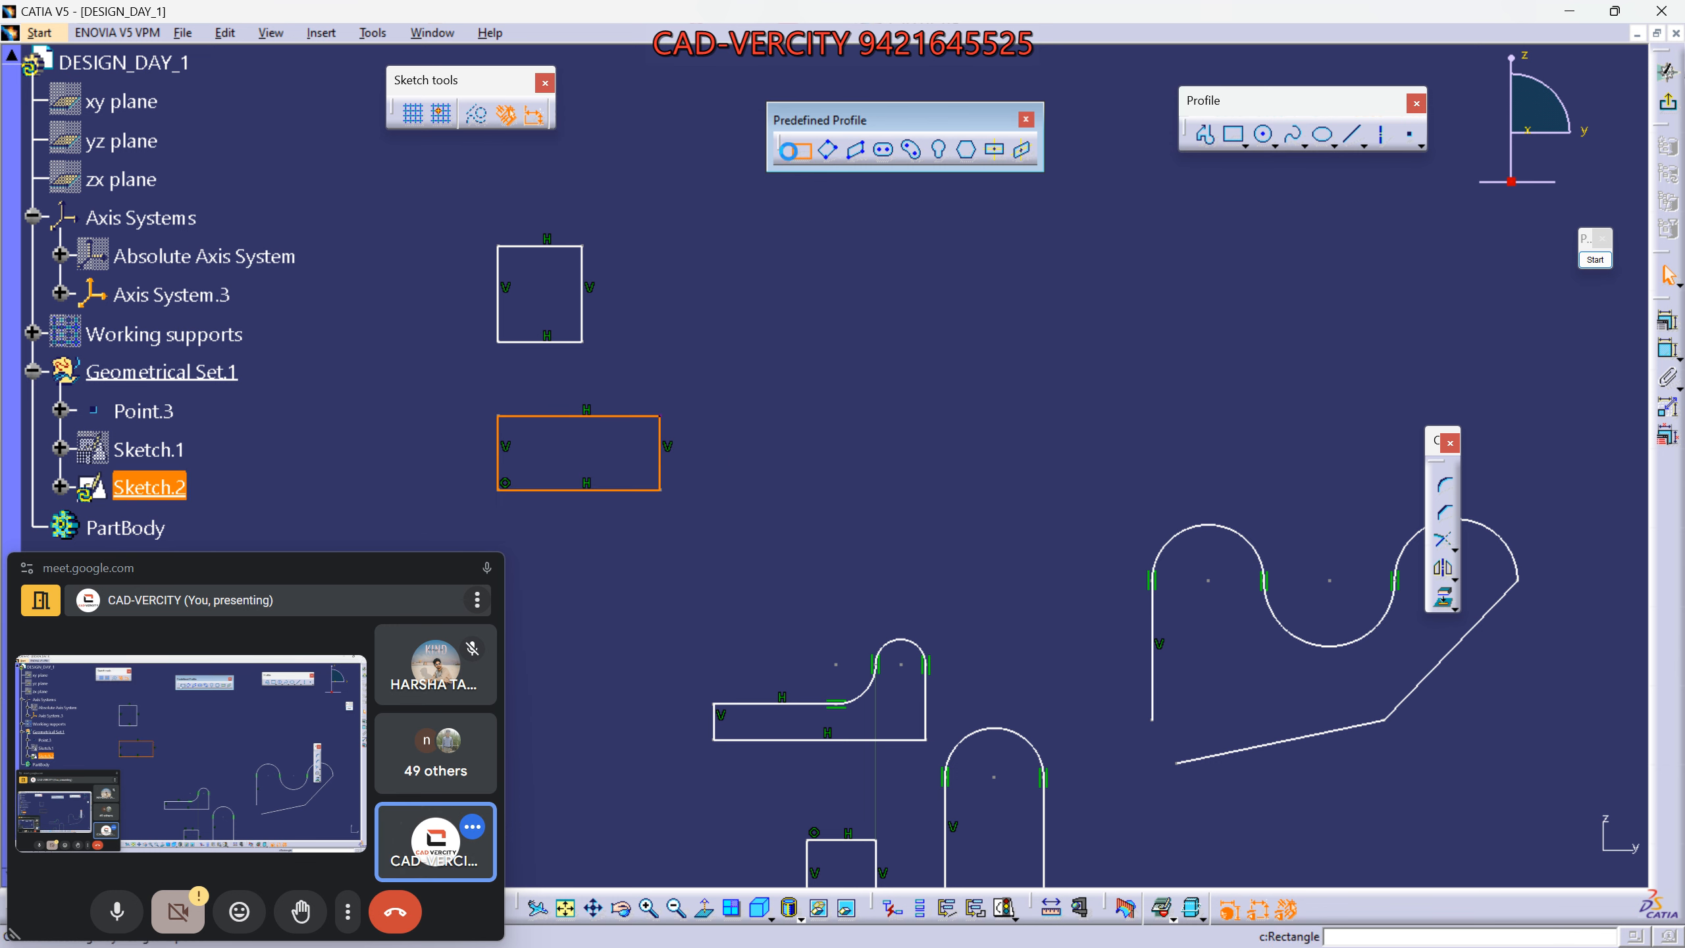
pyautogui.click(799, 149)
pyautogui.click(660, 321)
pyautogui.click(733, 514)
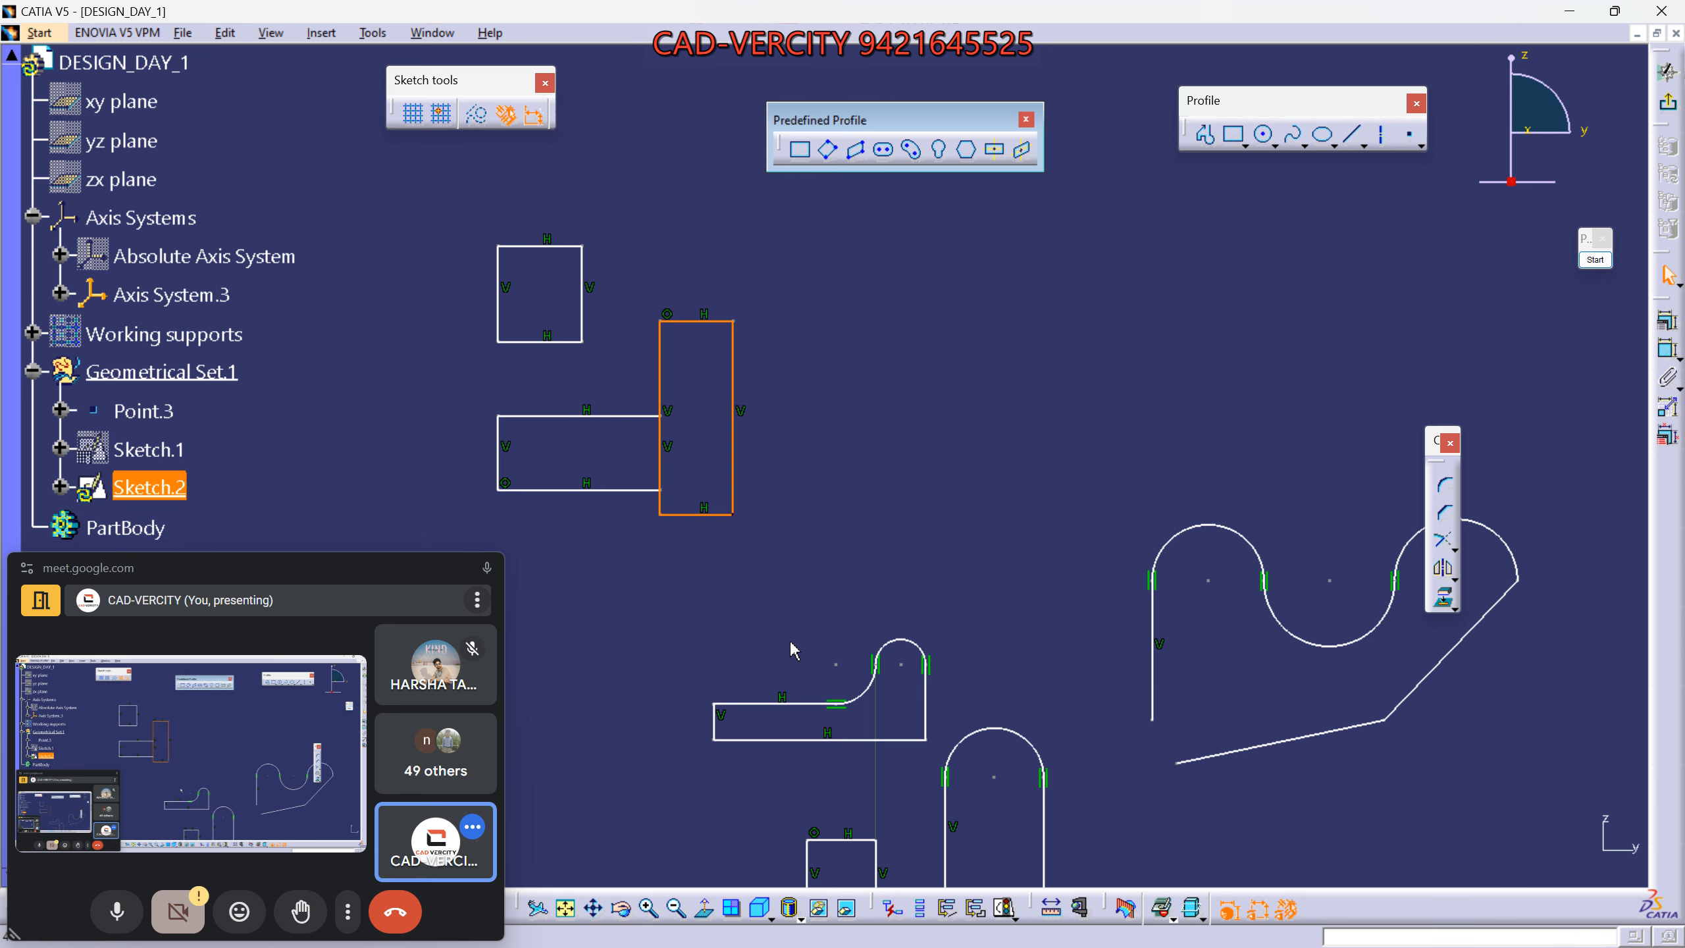
pyautogui.click(794, 650)
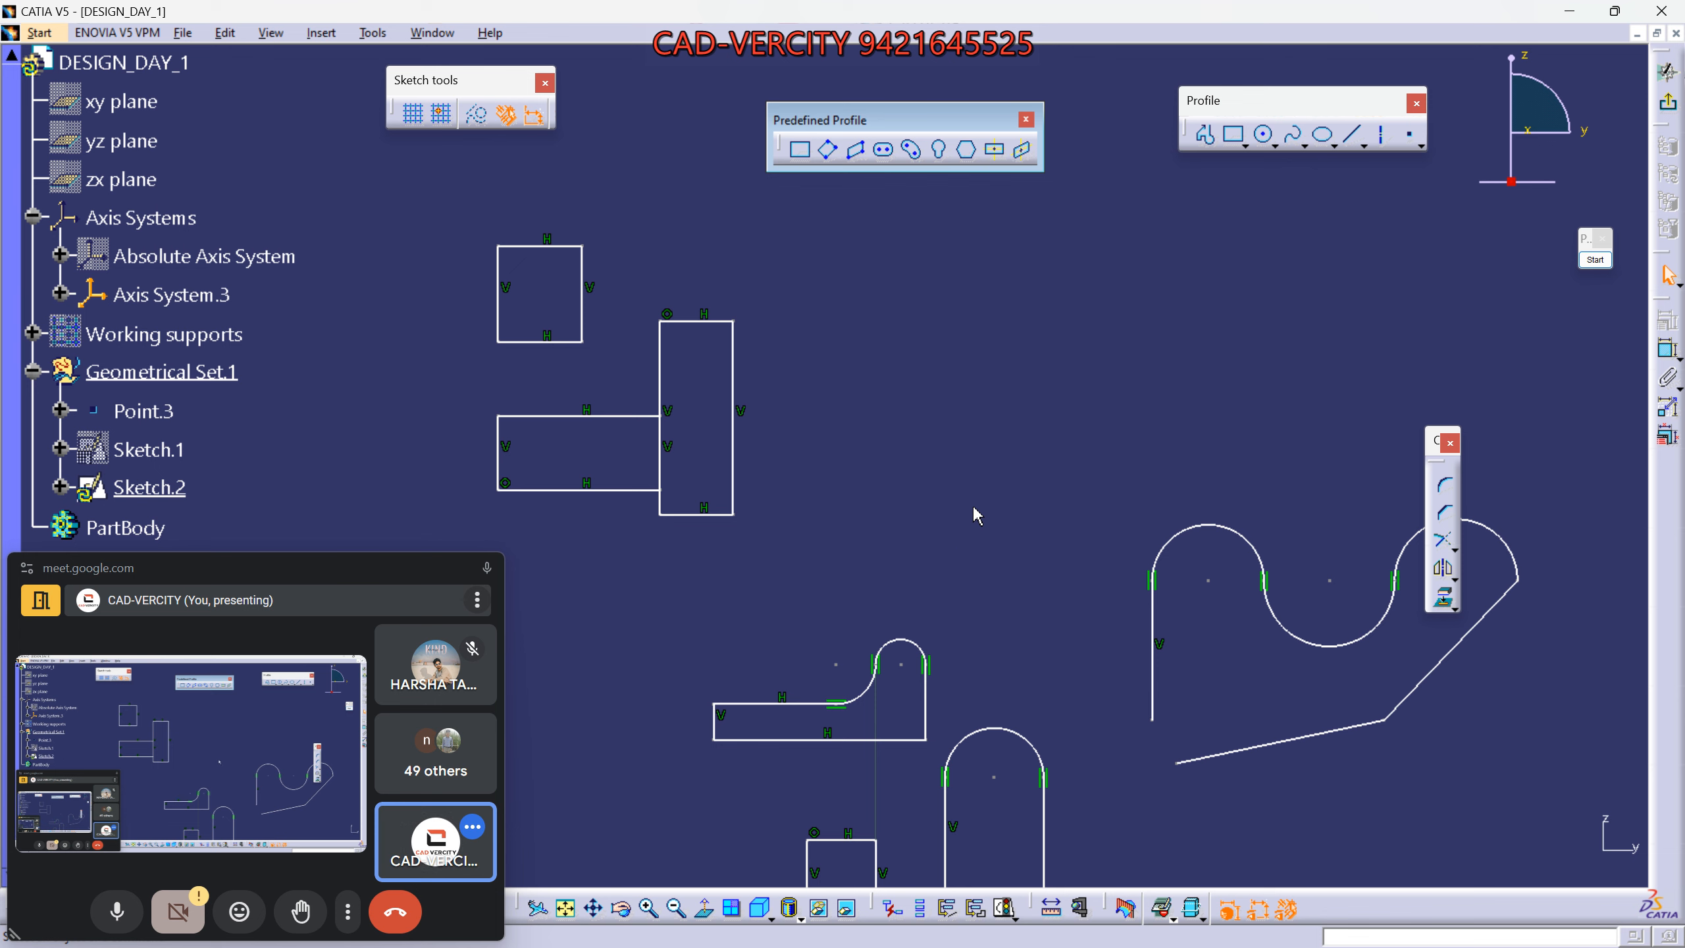
# Draw a large tilted Oriented Rectangle between the upright rectangles and the wavy profile, starting from its steep side.
pyautogui.moveTo(977, 516); pyautogui.dragTo(850, 533, button='middle')
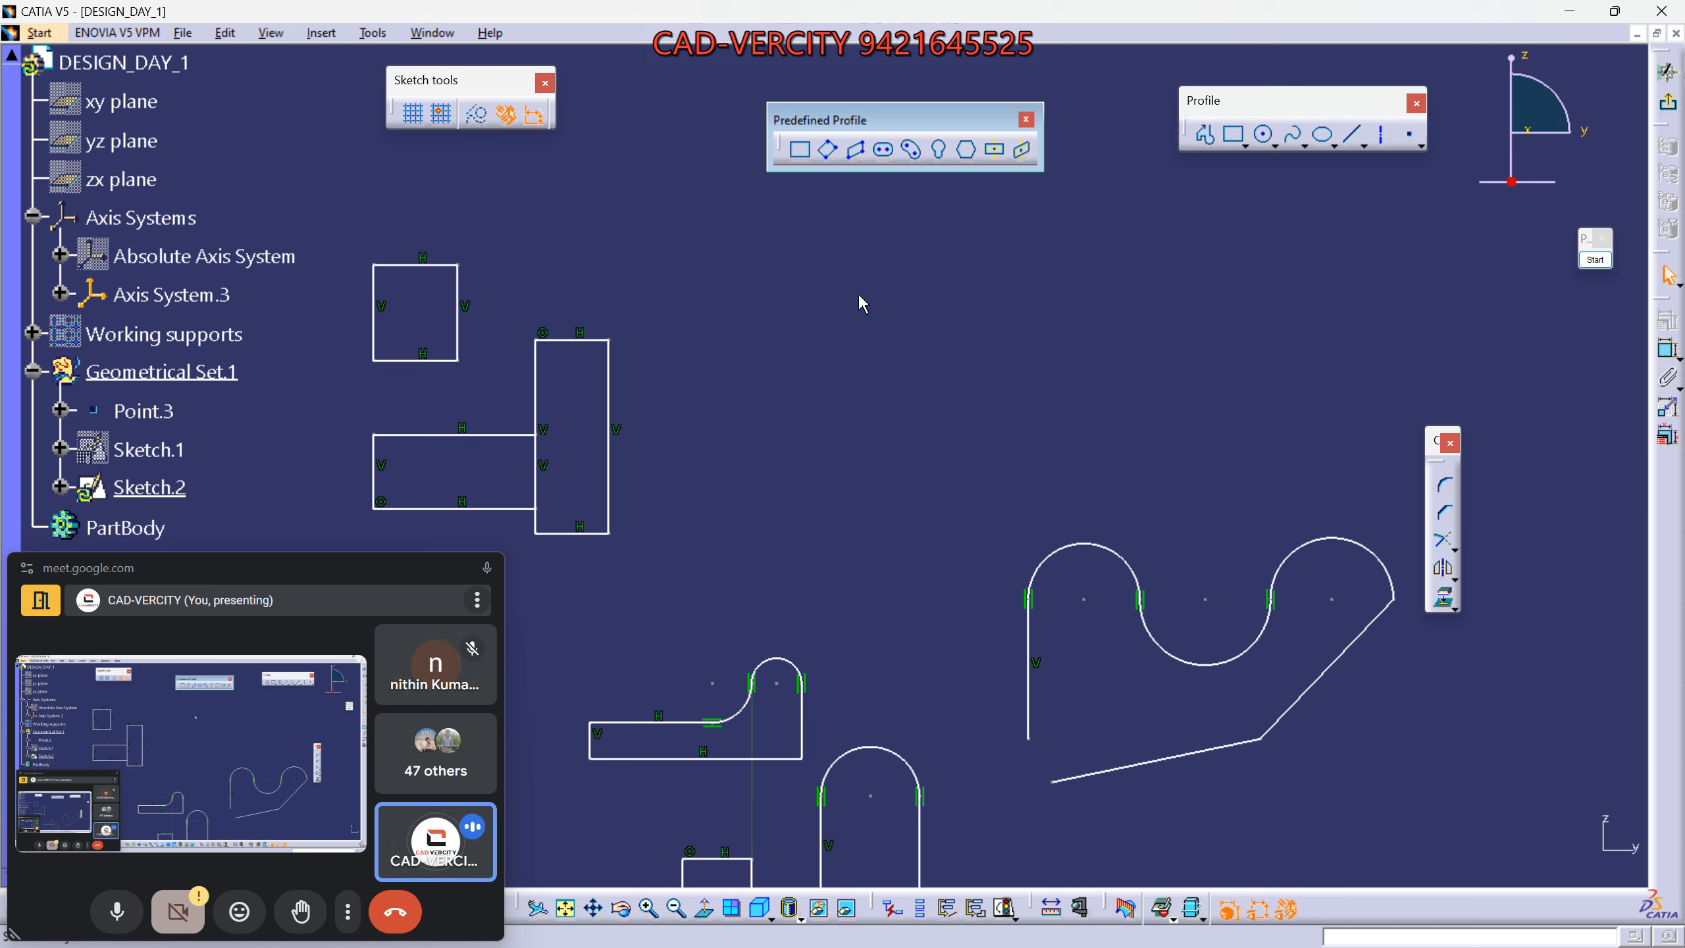
pyautogui.click(828, 159)
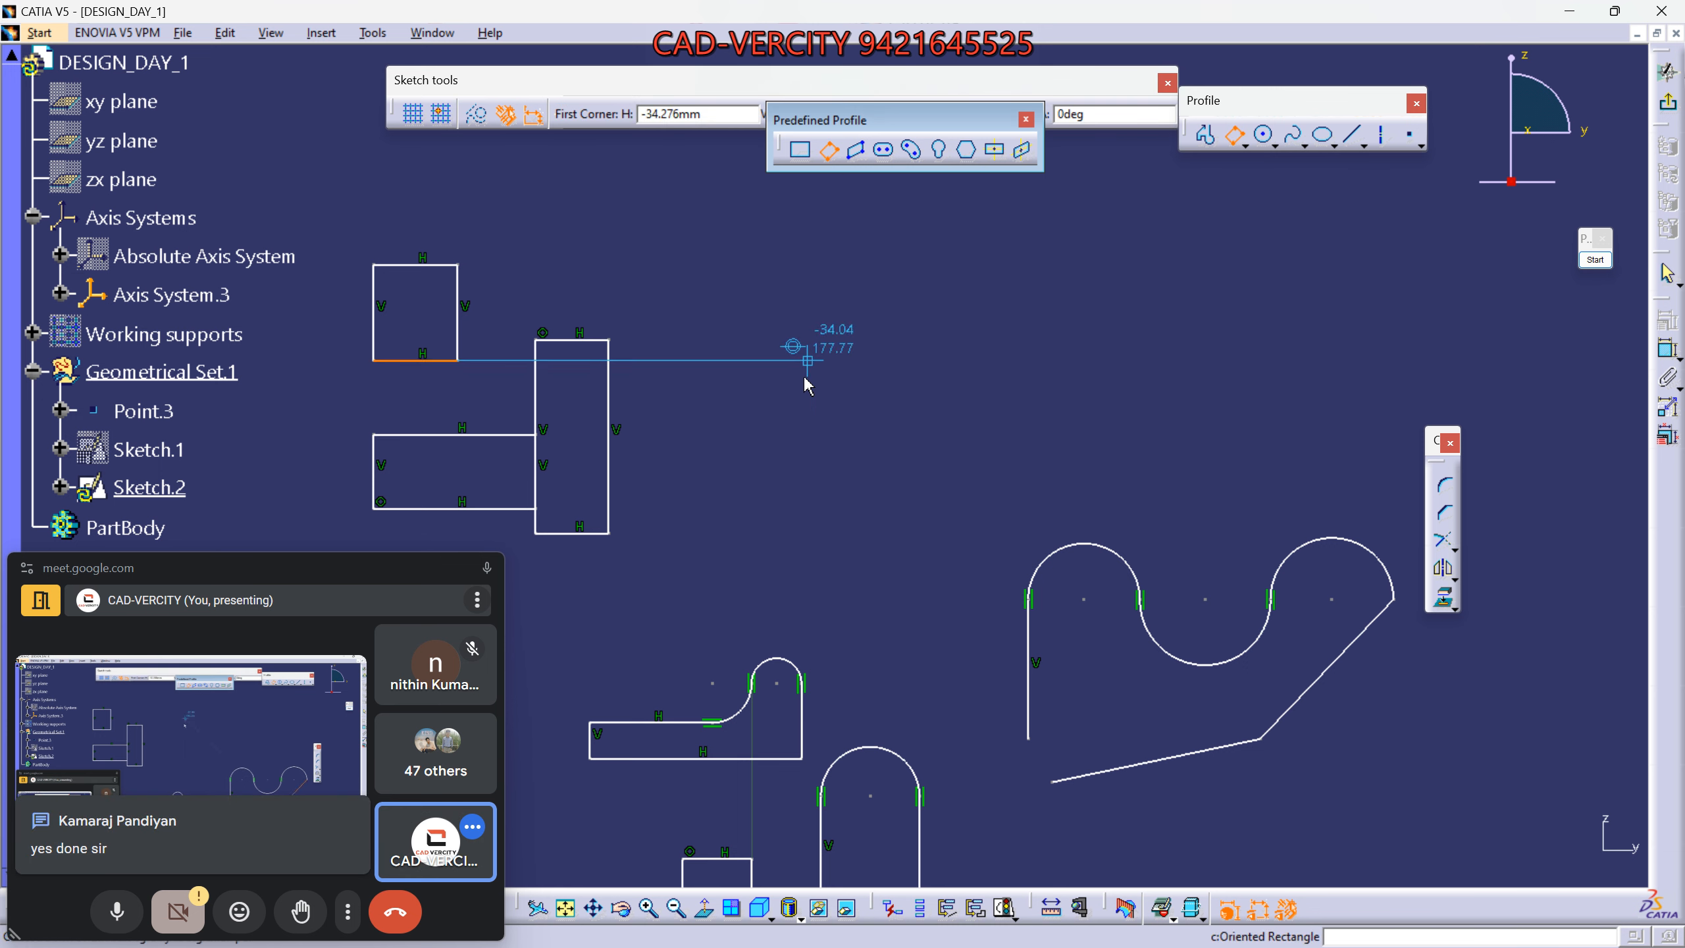
pyautogui.click(802, 504)
pyautogui.click(741, 325)
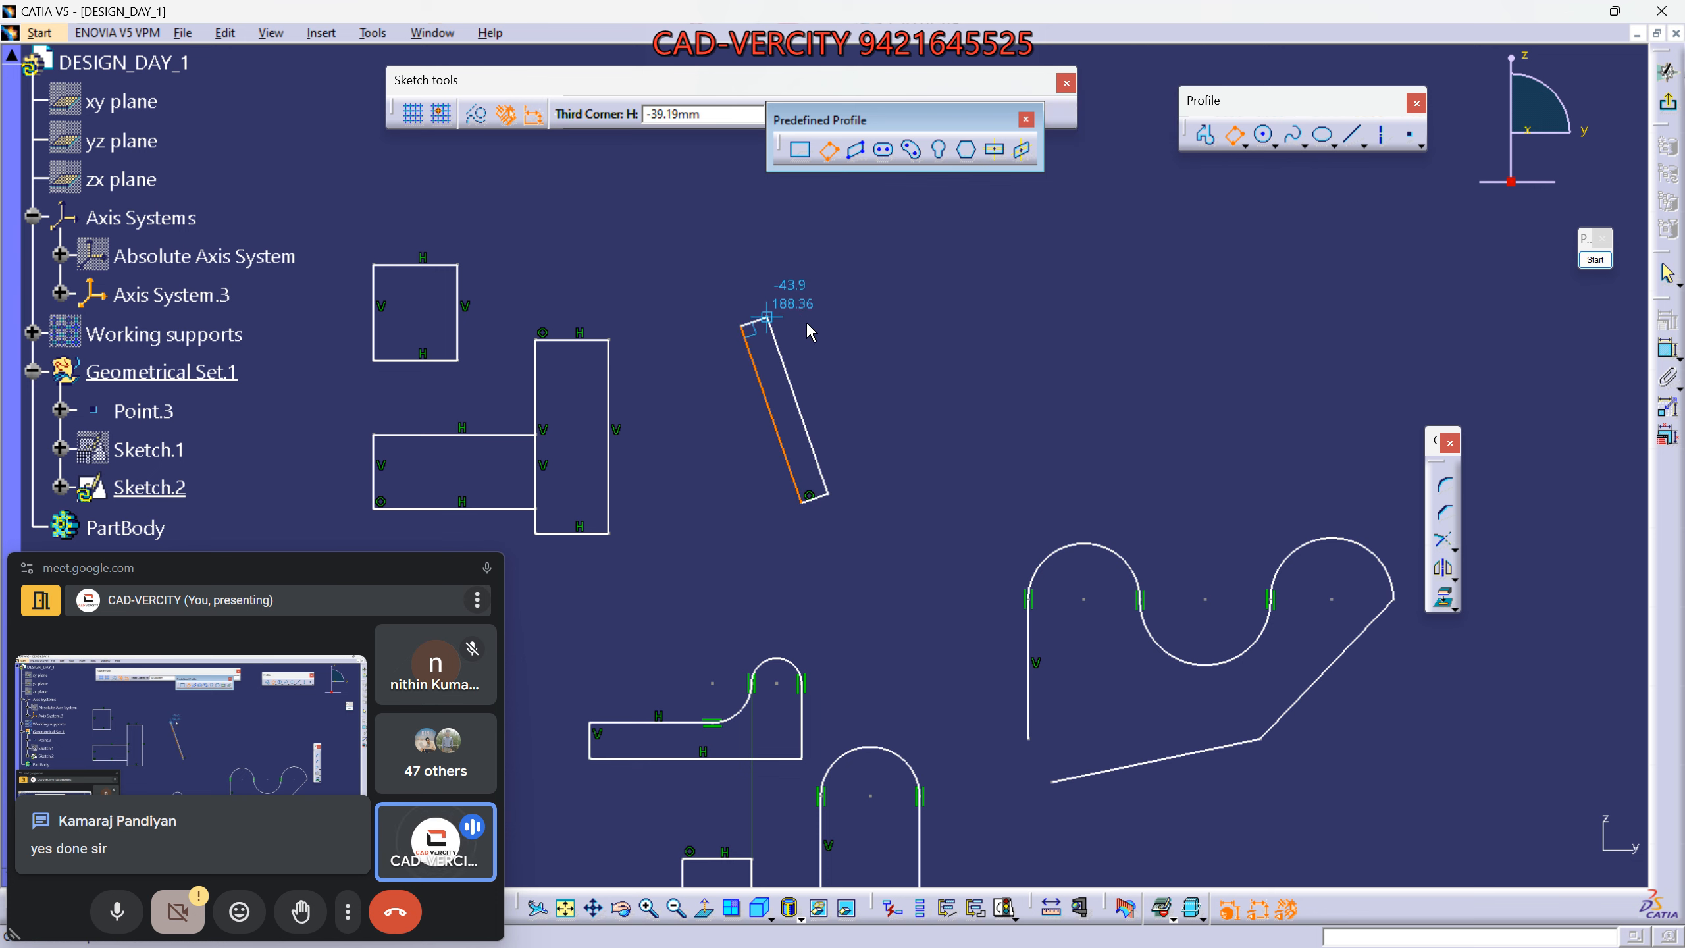
pyautogui.click(973, 345)
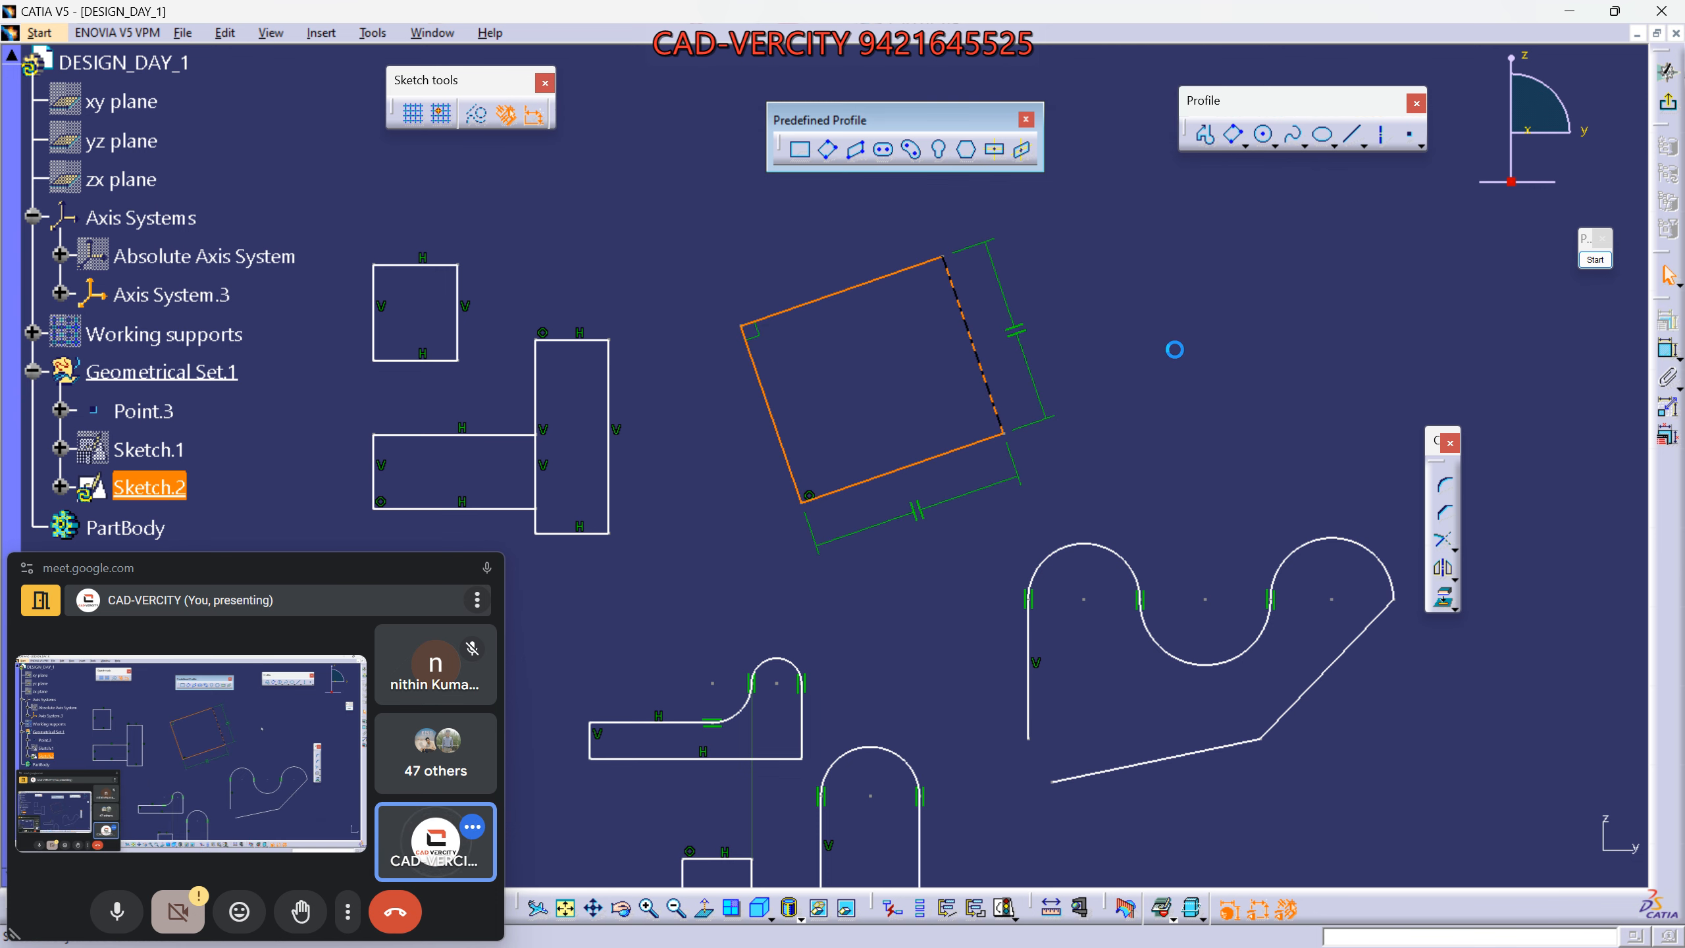
# Draw a second, steeply inclined Oriented Rectangle above the wavy profile.
pyautogui.moveTo(1187, 382)
pyautogui.mouseDown(button='middle')
pyautogui.moveTo(1036, 350)
pyautogui.moveTo(986, 372)
pyautogui.mouseUp(button='middle')
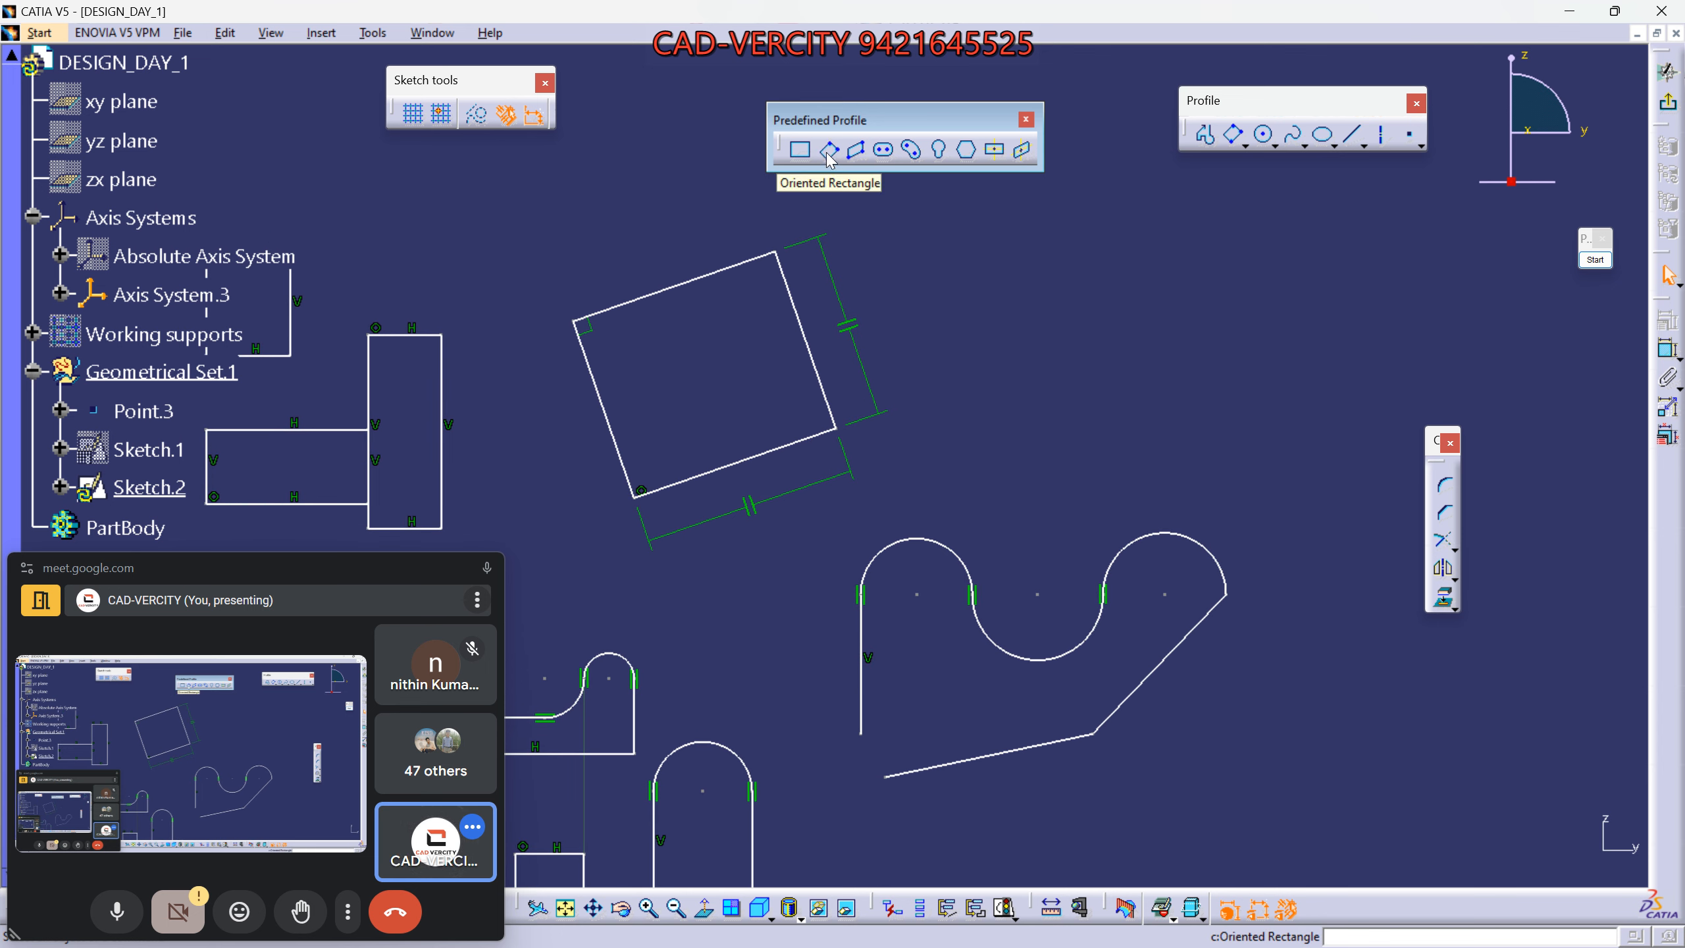
pyautogui.click(828, 149)
pyautogui.click(1065, 239)
pyautogui.click(974, 377)
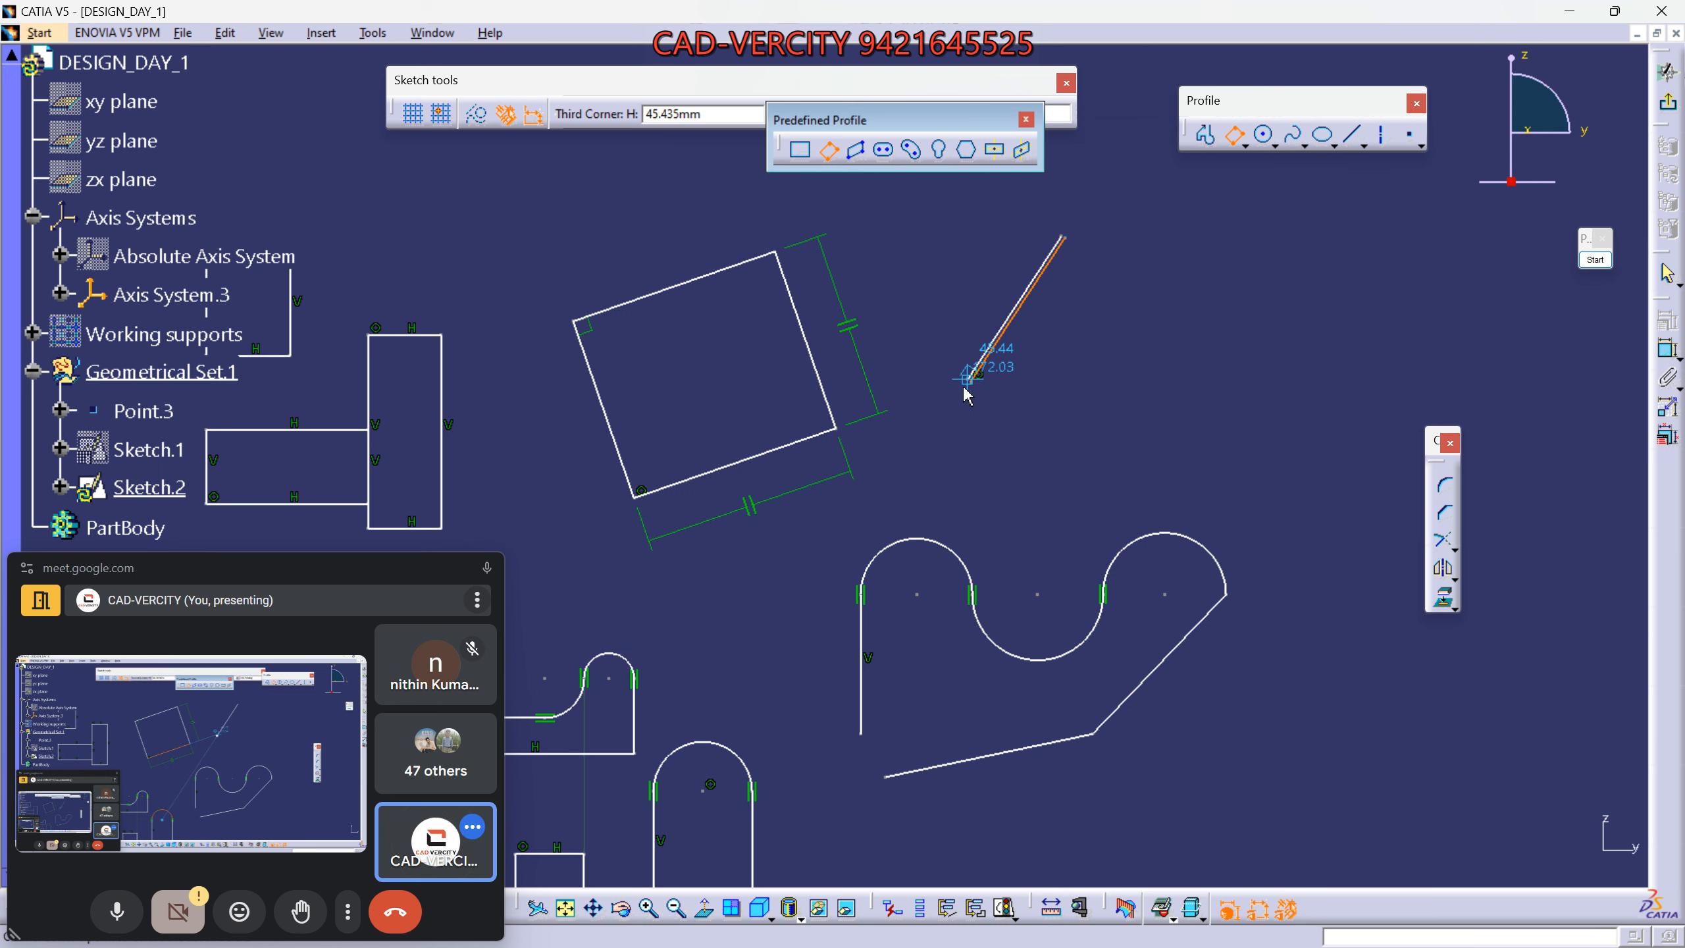
pyautogui.click(1153, 428)
pyautogui.moveTo(1255, 397)
pyautogui.mouseDown(button='middle')
pyautogui.moveTo(1155, 372)
pyautogui.moveTo(962, 384)
pyautogui.mouseUp(button='middle')
pyautogui.click(993, 390)
# Draw two overlapping, nearly level Oriented Rectangles beyond the steep one, the second larger and covering a corner of the first.
pyautogui.keyDown('ctrl'); pyautogui.moveTo(1047, 521); pyautogui.dragTo(893, 520, button='middle'); pyautogui.keyUp('ctrl')
pyautogui.click(826, 150)
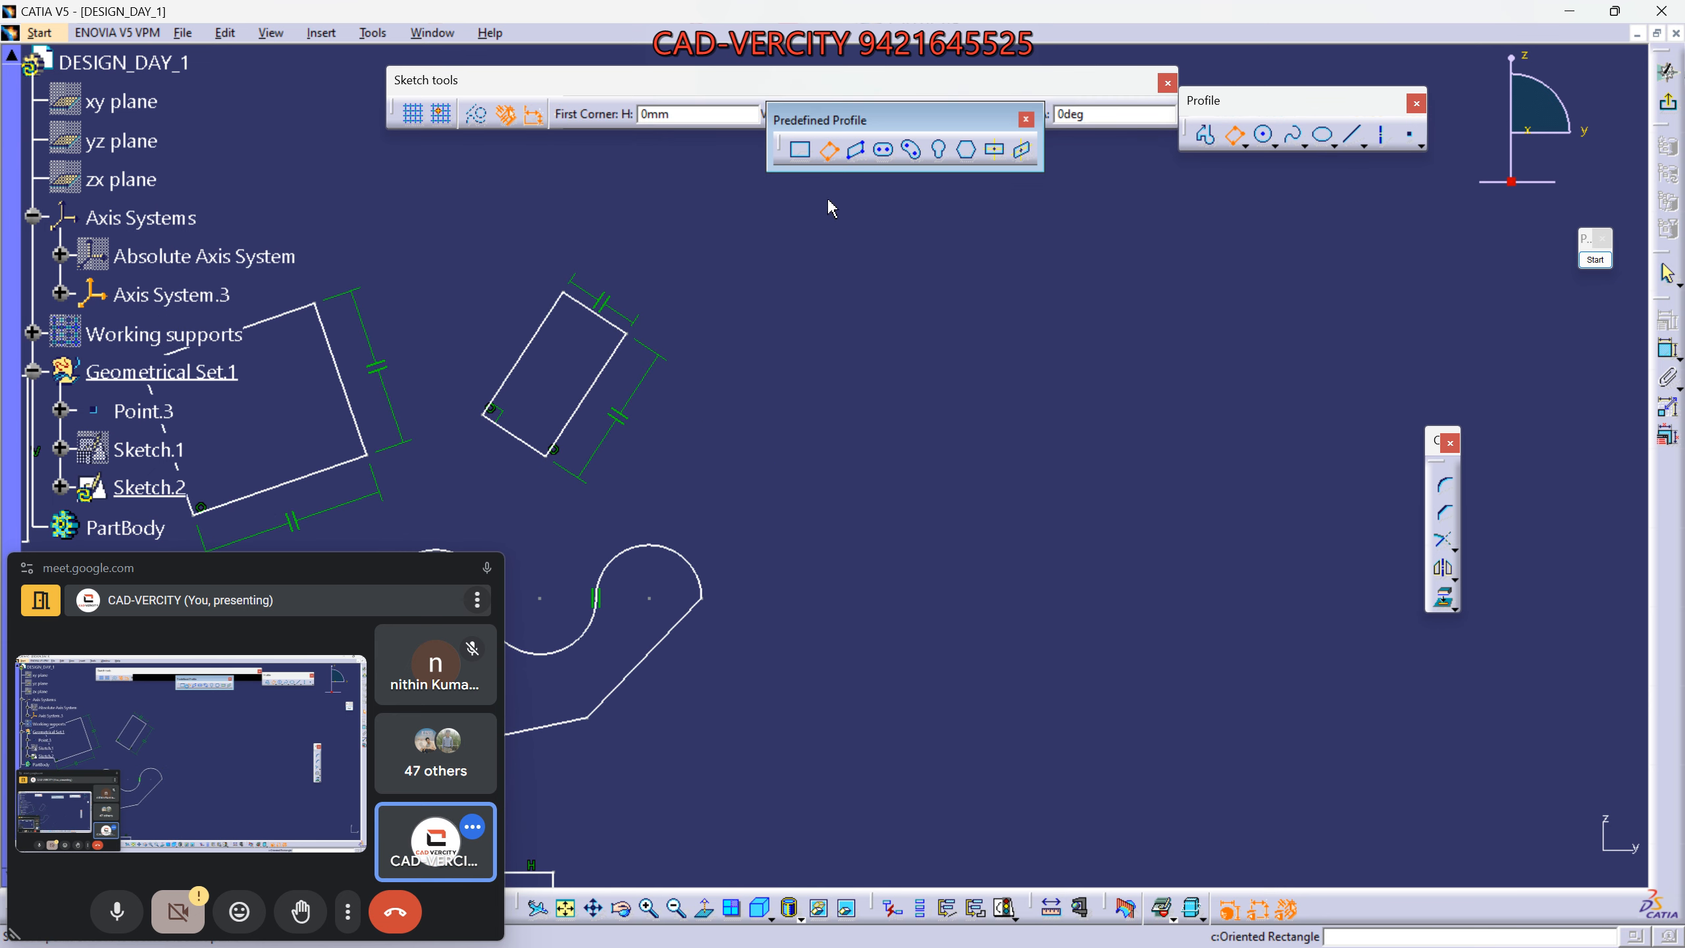
pyautogui.click(882, 502)
pyautogui.click(874, 363)
pyautogui.click(1042, 353)
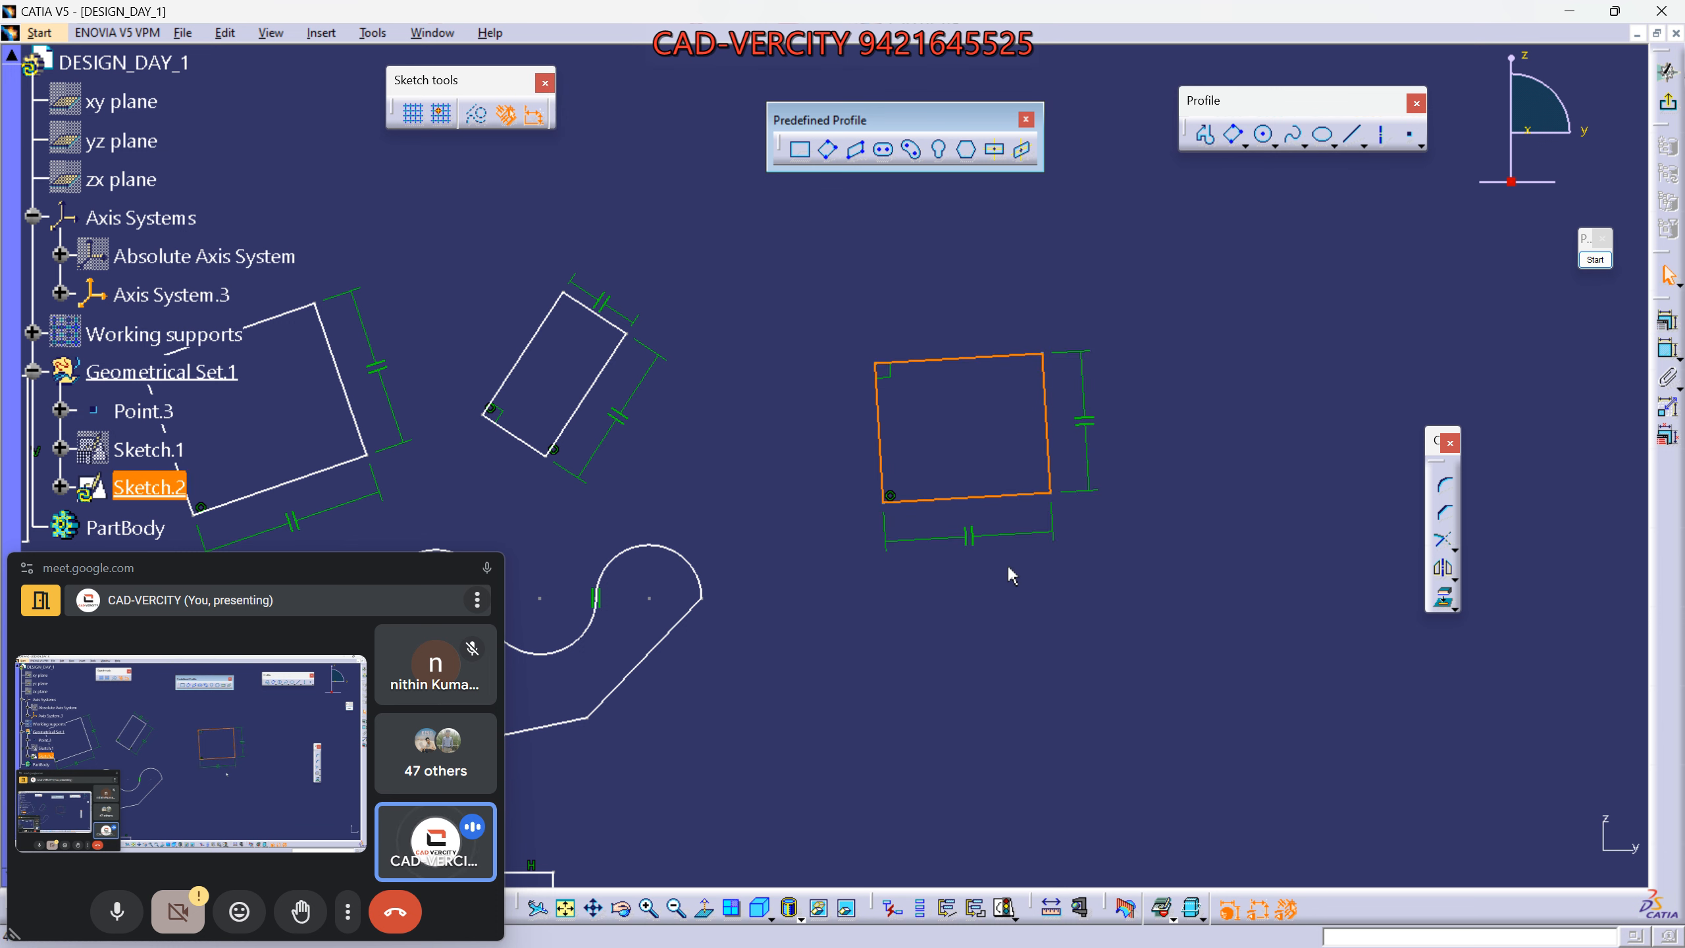
pyautogui.click(827, 150)
pyautogui.click(729, 236)
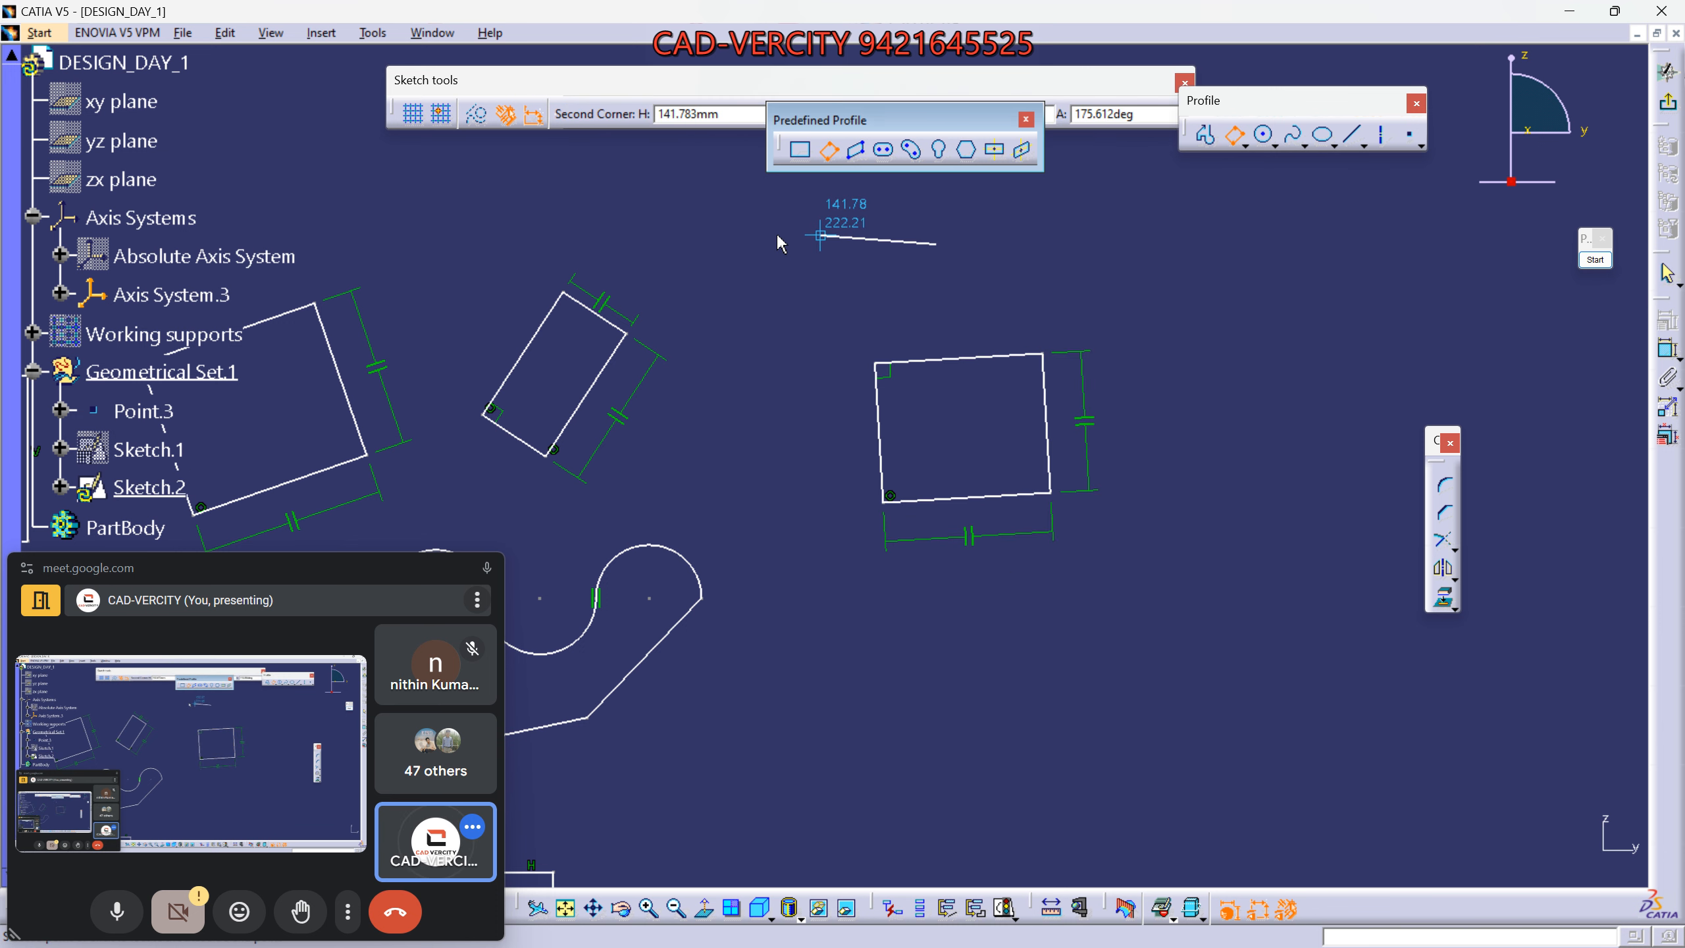
pyautogui.click(936, 244)
pyautogui.click(721, 449)
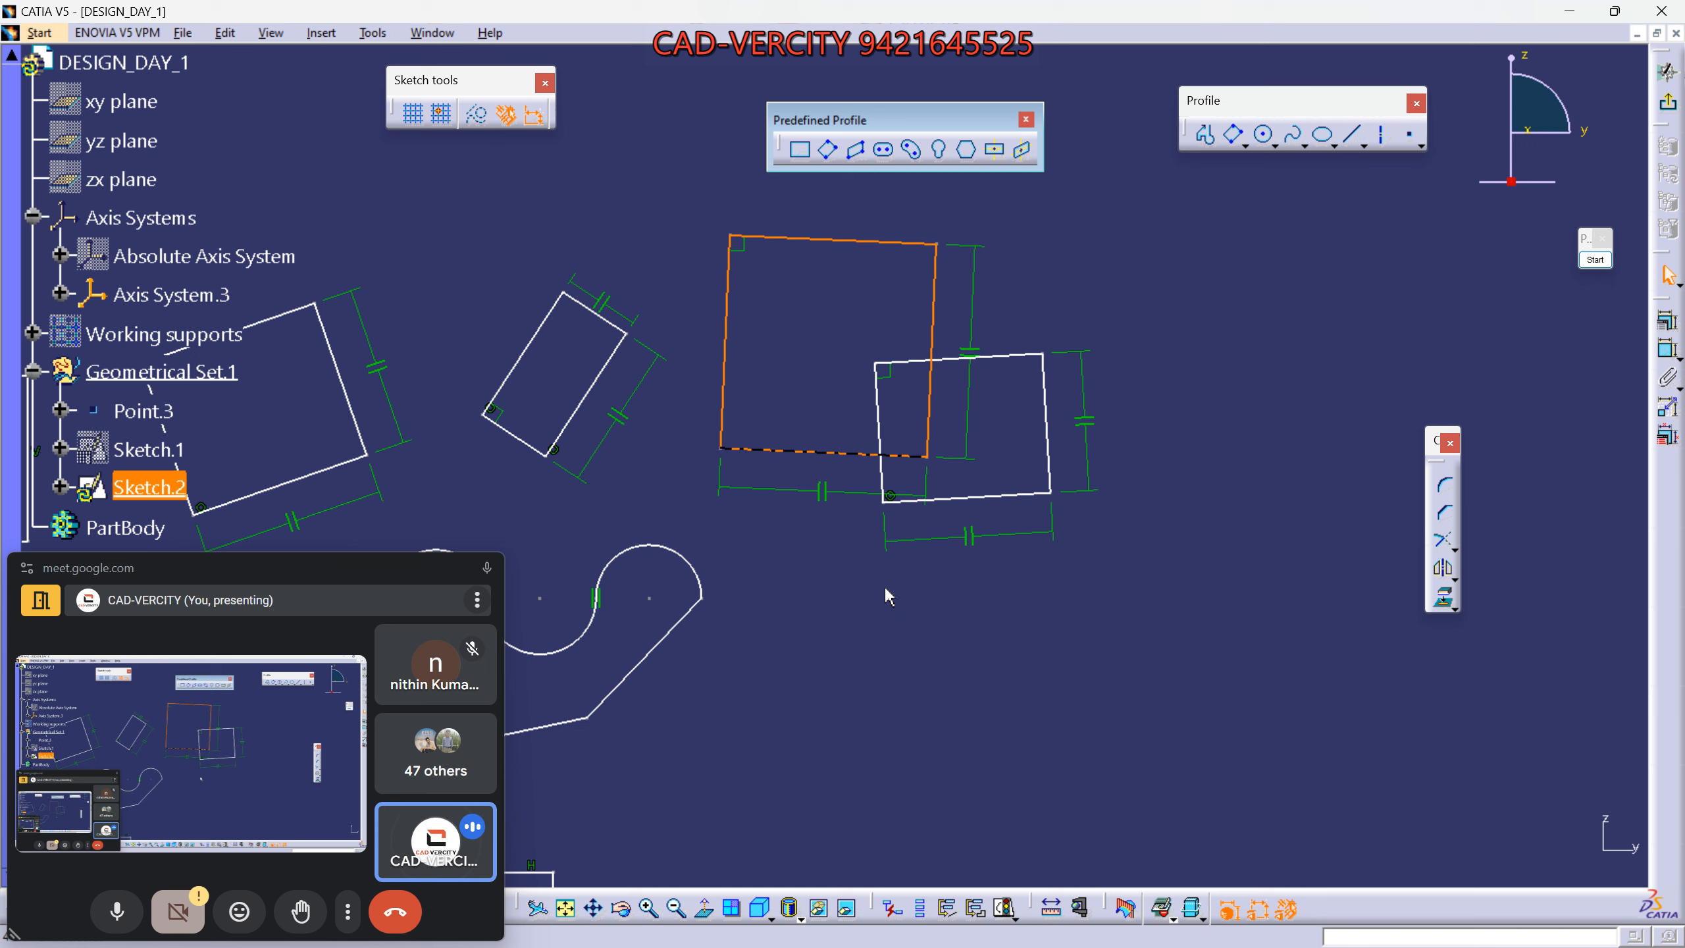
# Draw a Parallelogram with a nearly vertical side in the free area below the overlapping oriented rectangles.
pyautogui.moveTo(892, 587); pyautogui.dragTo(932, 424, button='middle')
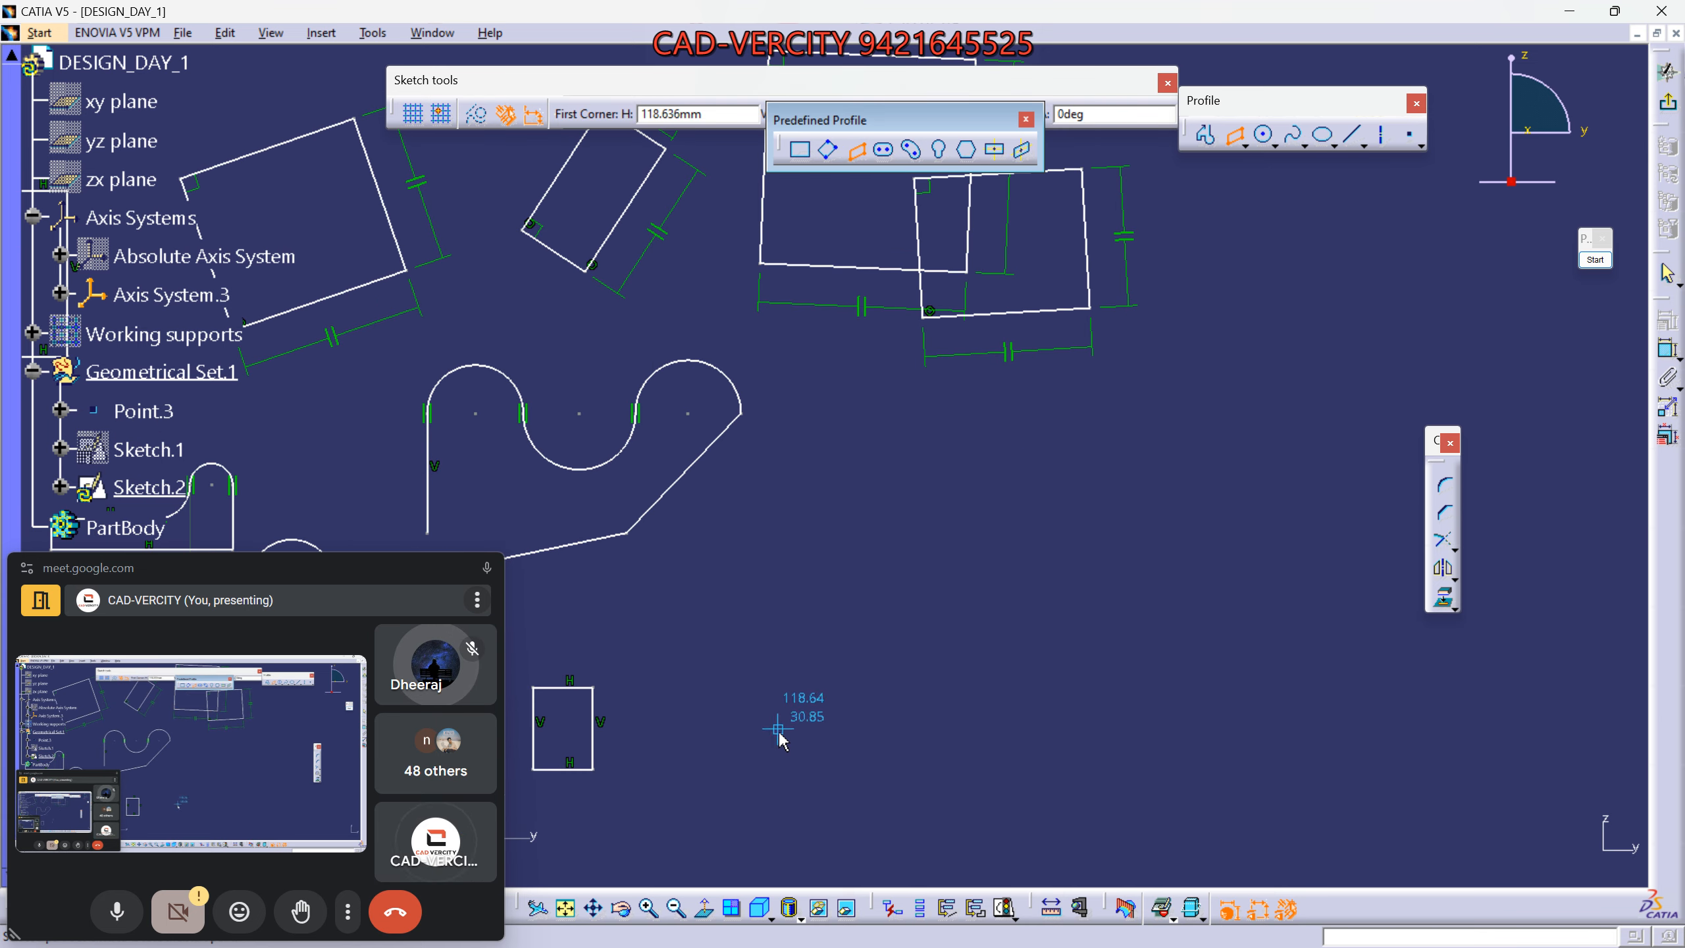
pyautogui.click(824, 749)
pyautogui.click(811, 533)
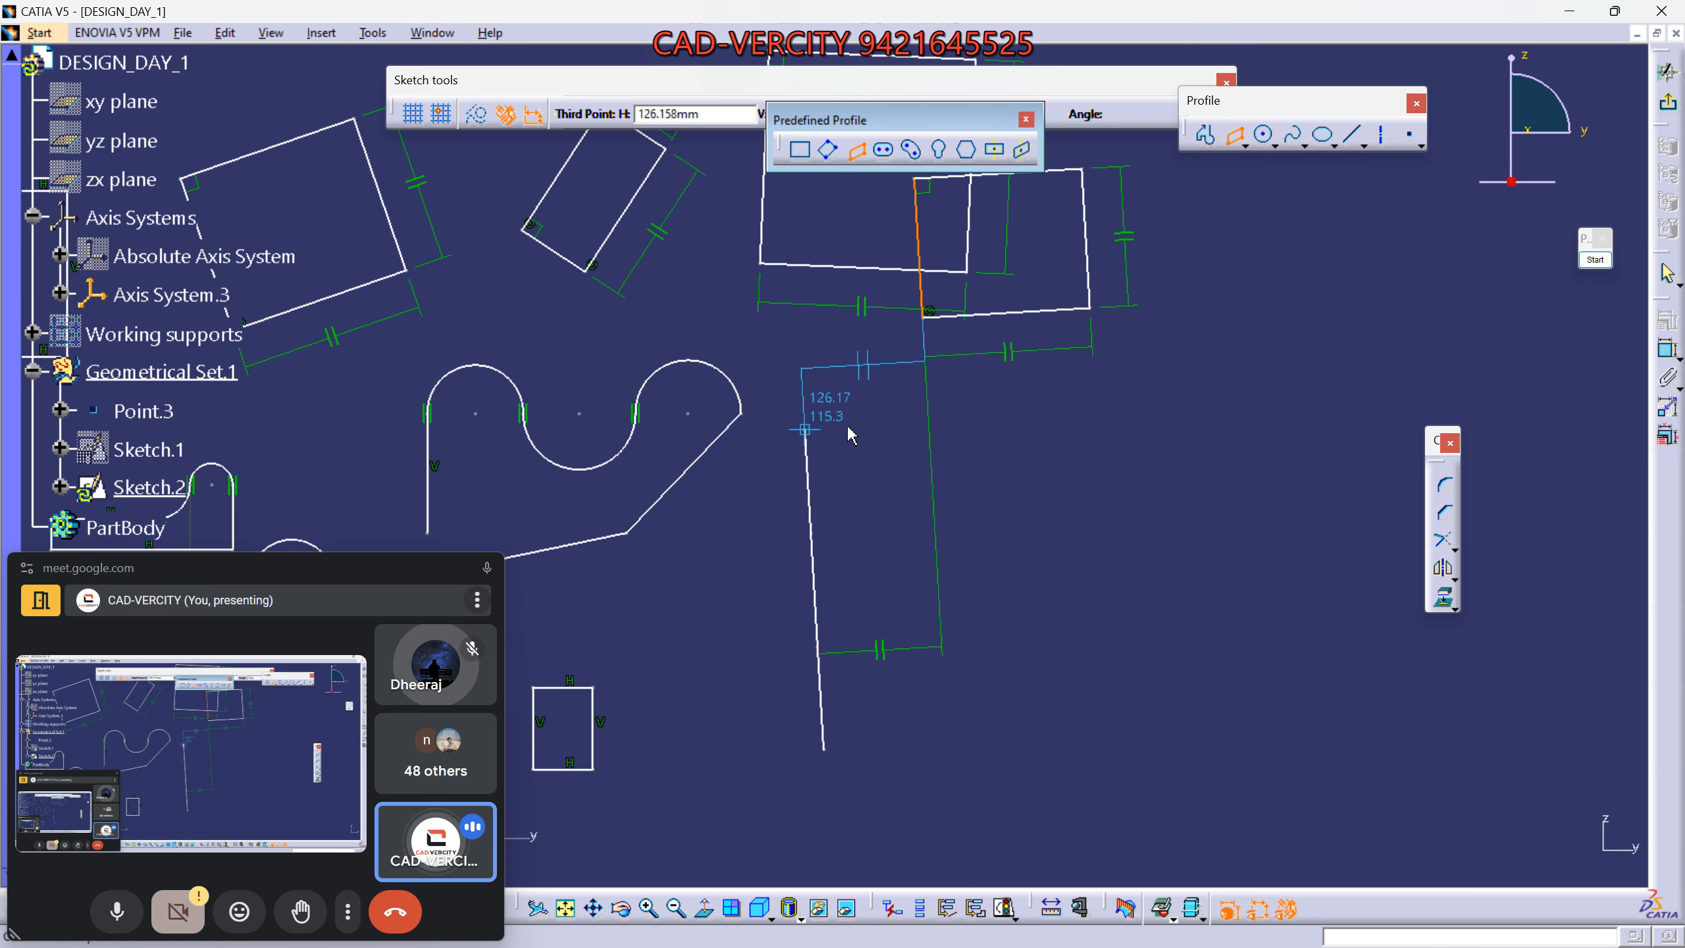
pyautogui.click(985, 439)
pyautogui.click(1198, 681)
# Draw a second, long and shallow Parallelogram below the first one.
pyautogui.moveTo(1140, 726); pyautogui.dragTo(1014, 627, button='middle')
pyautogui.click(856, 151)
pyautogui.click(989, 649)
pyautogui.click(1146, 689)
pyautogui.click(864, 788)
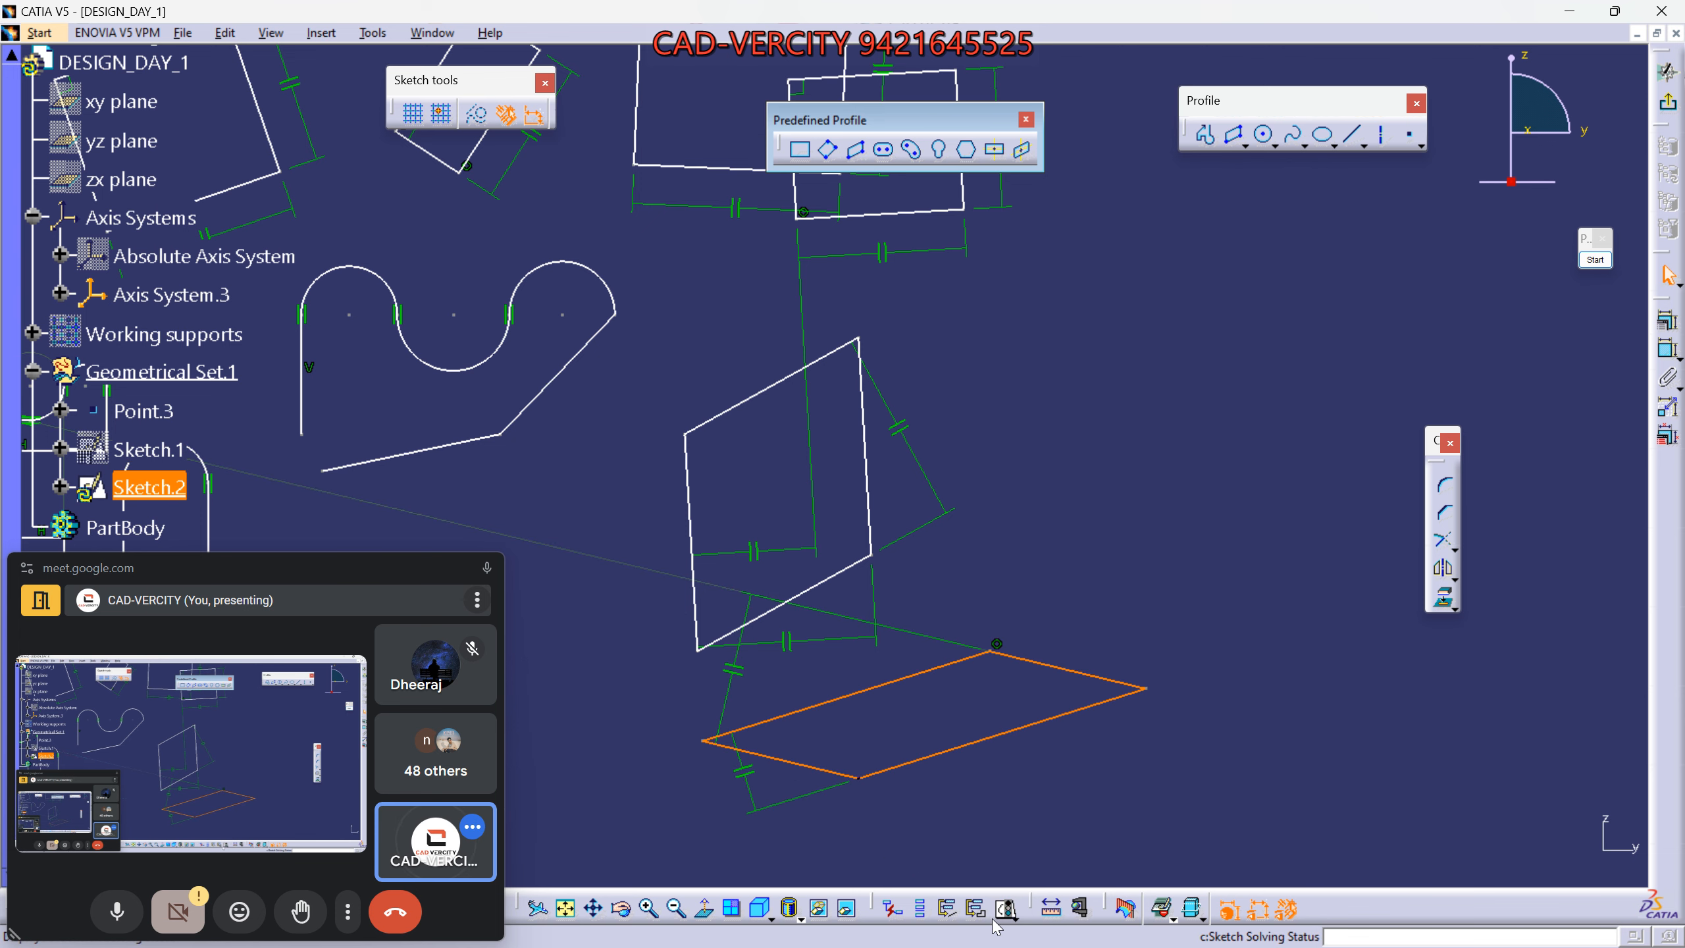
# Draw a third, narrow and steep Parallelogram beside the first one.
pyautogui.click(856, 151)
pyautogui.click(1051, 462)
pyautogui.click(1086, 627)
pyautogui.click(955, 317)
pyautogui.click(1180, 623)
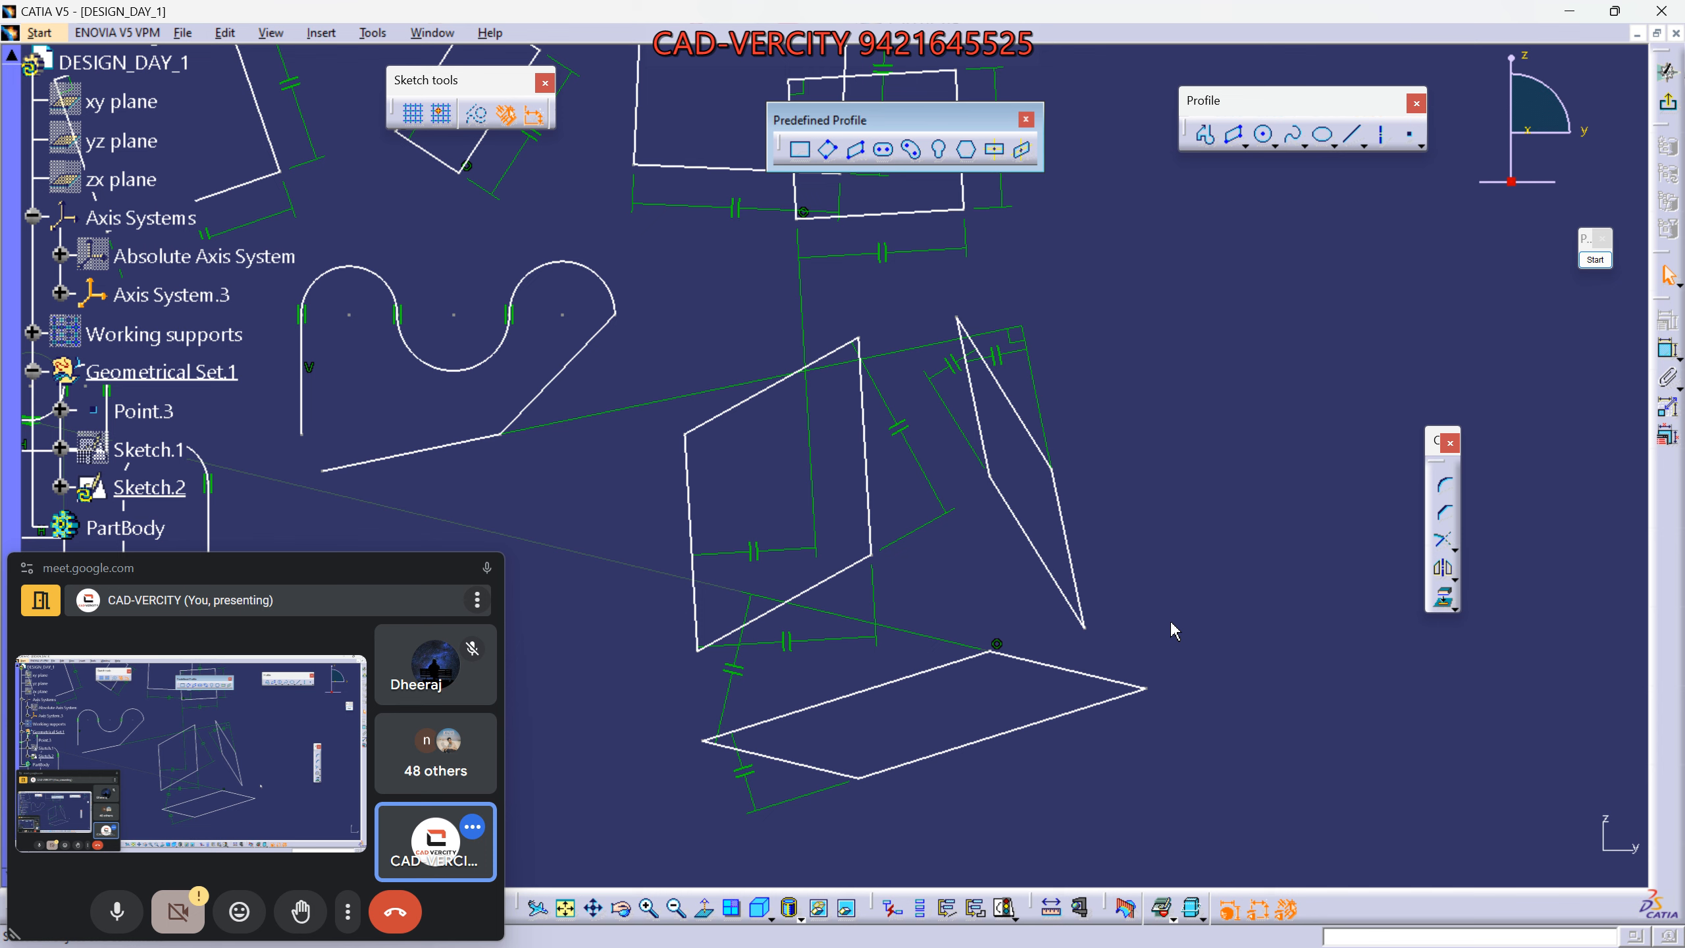
# Draw a horizontal Elongated Hole with a radius of about 19.5 mm beside the overlapping oriented rectangles.
pyautogui.moveTo(1173, 630); pyautogui.dragTo(995, 623, button='middle')
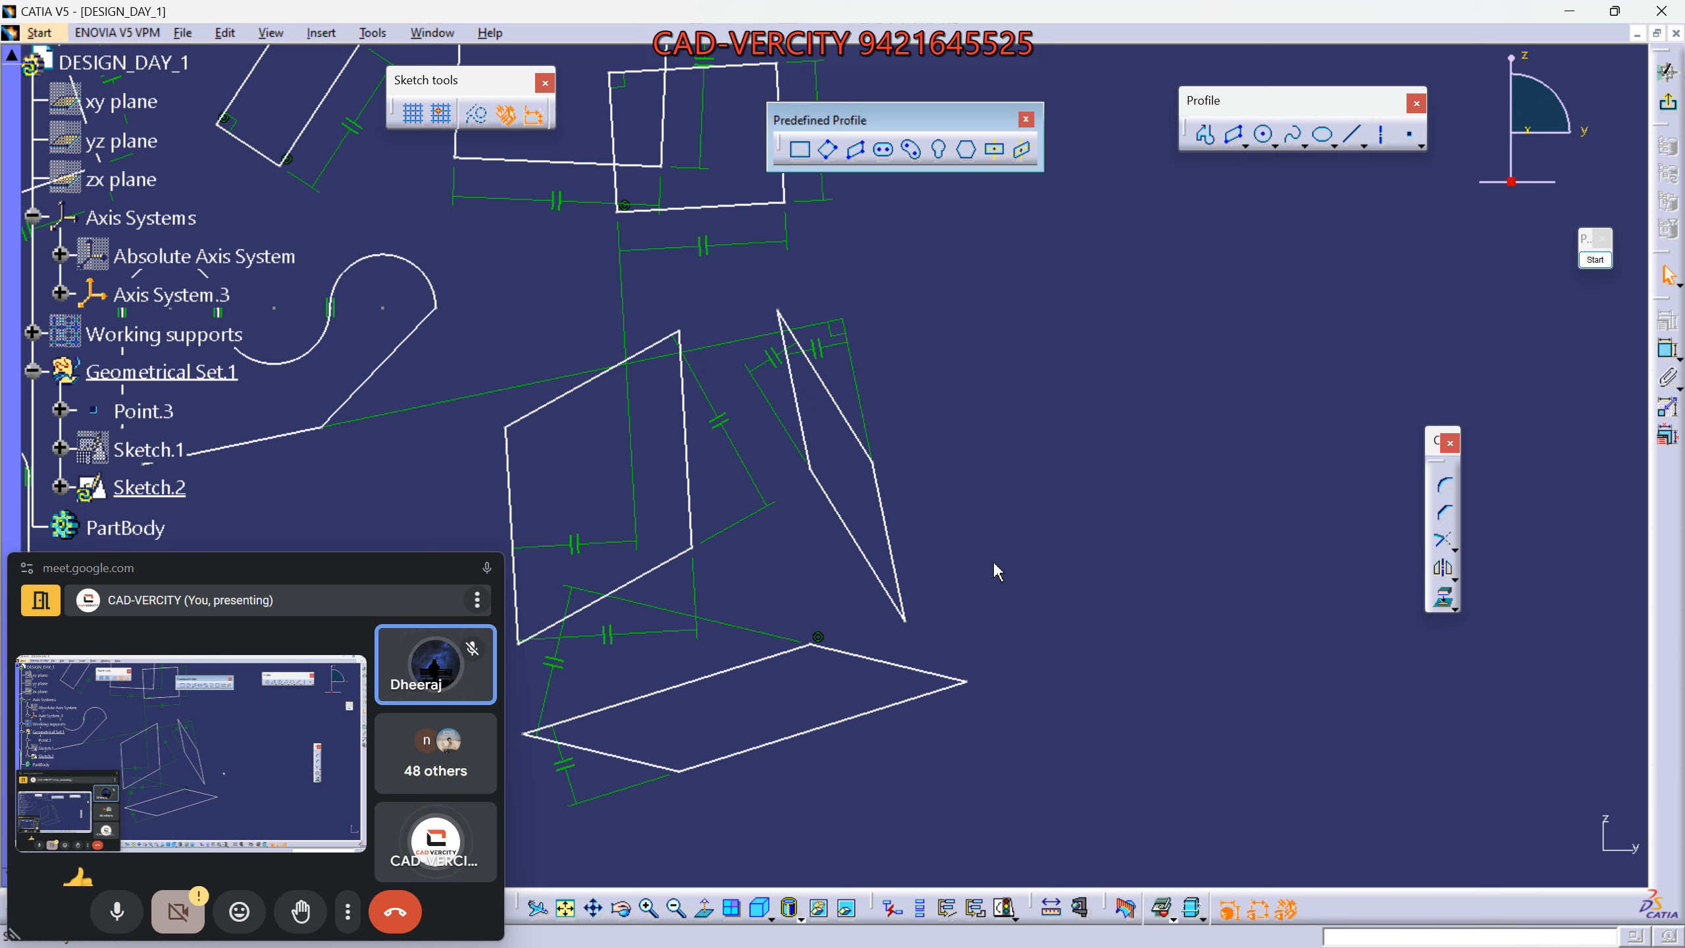
pyautogui.moveTo(1014, 467); pyautogui.dragTo(937, 559, button='middle')
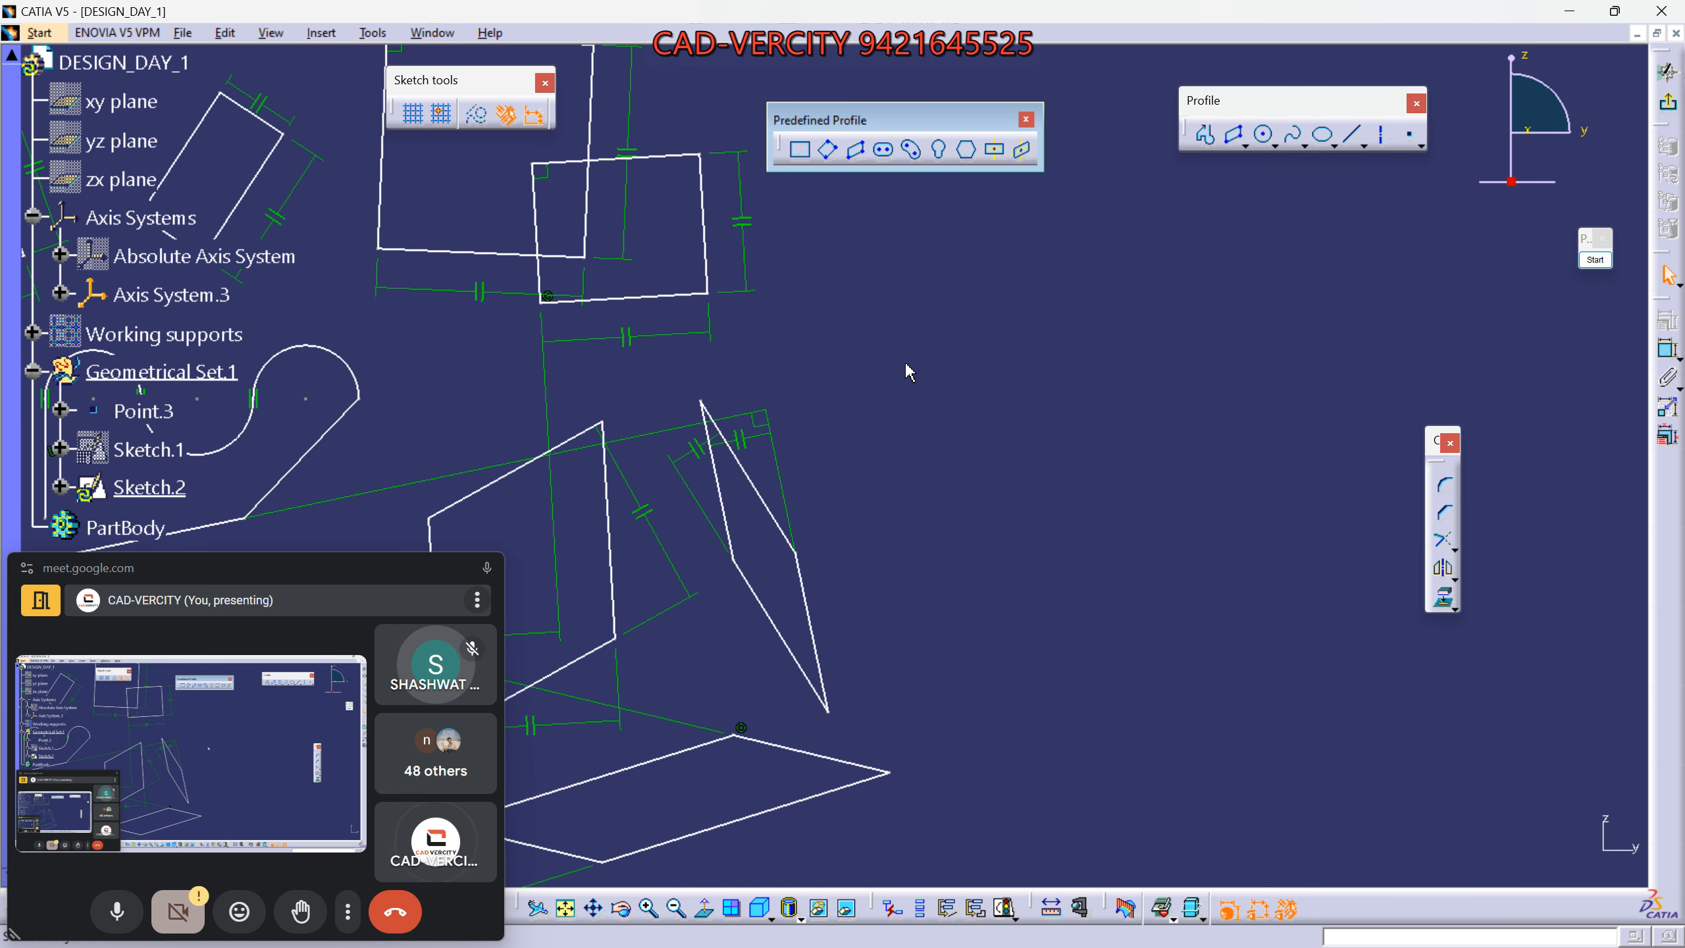
pyautogui.moveTo(932, 381); pyautogui.dragTo(909, 613, button='middle')
pyautogui.click(882, 150)
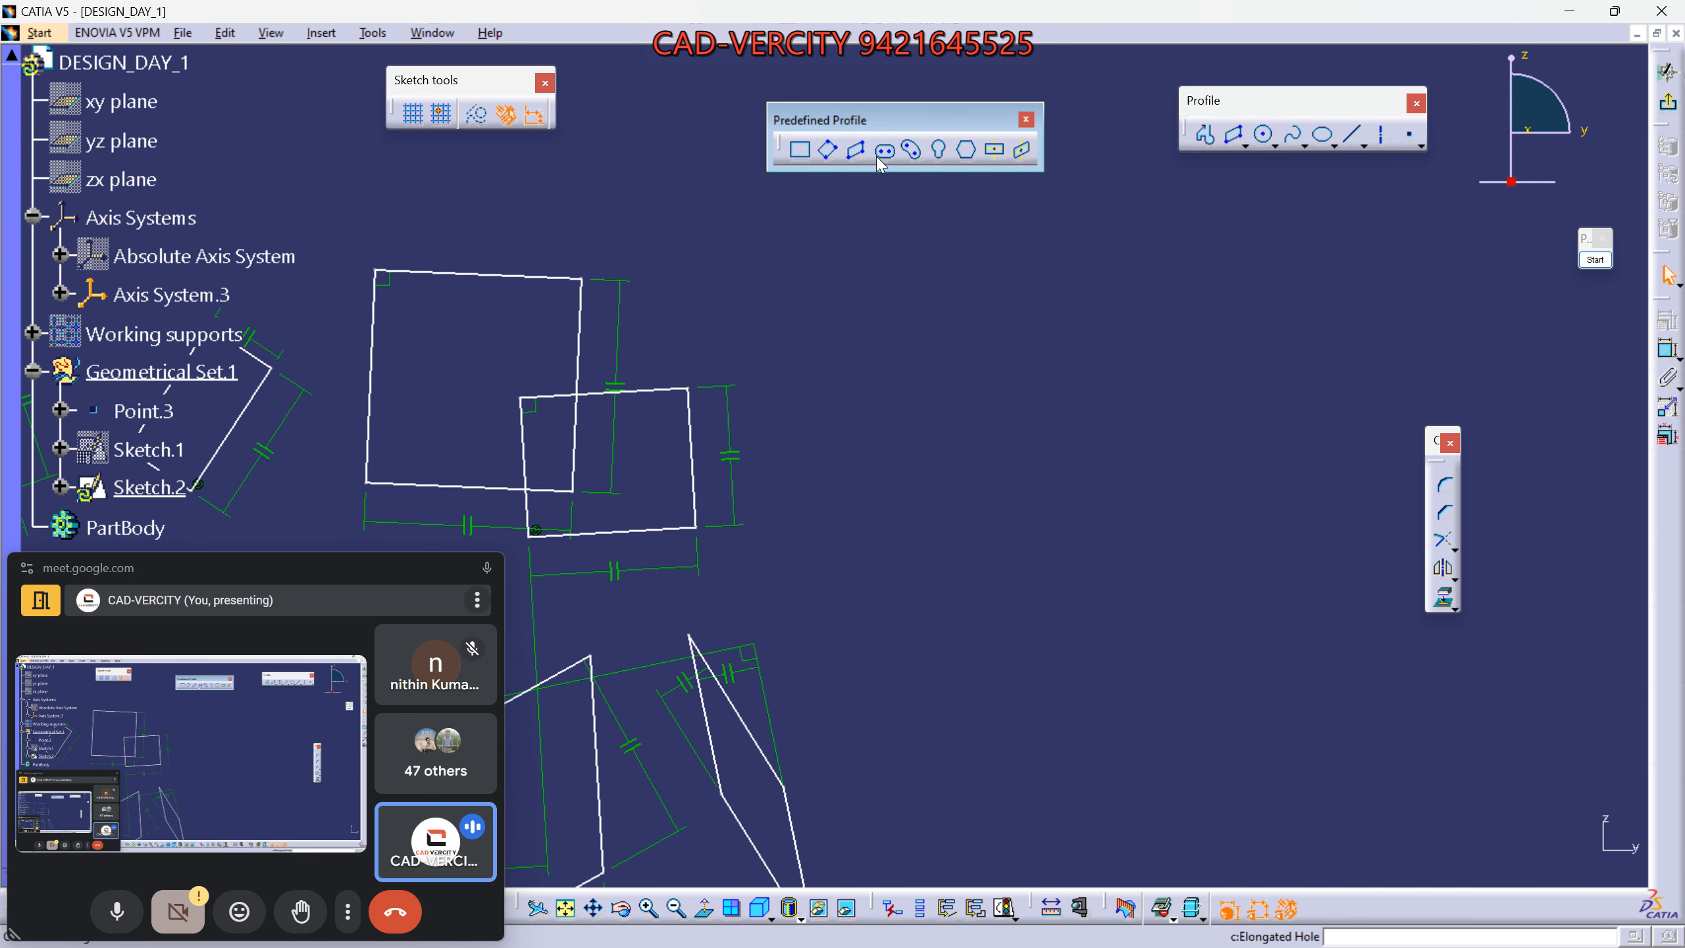
pyautogui.click(868, 433)
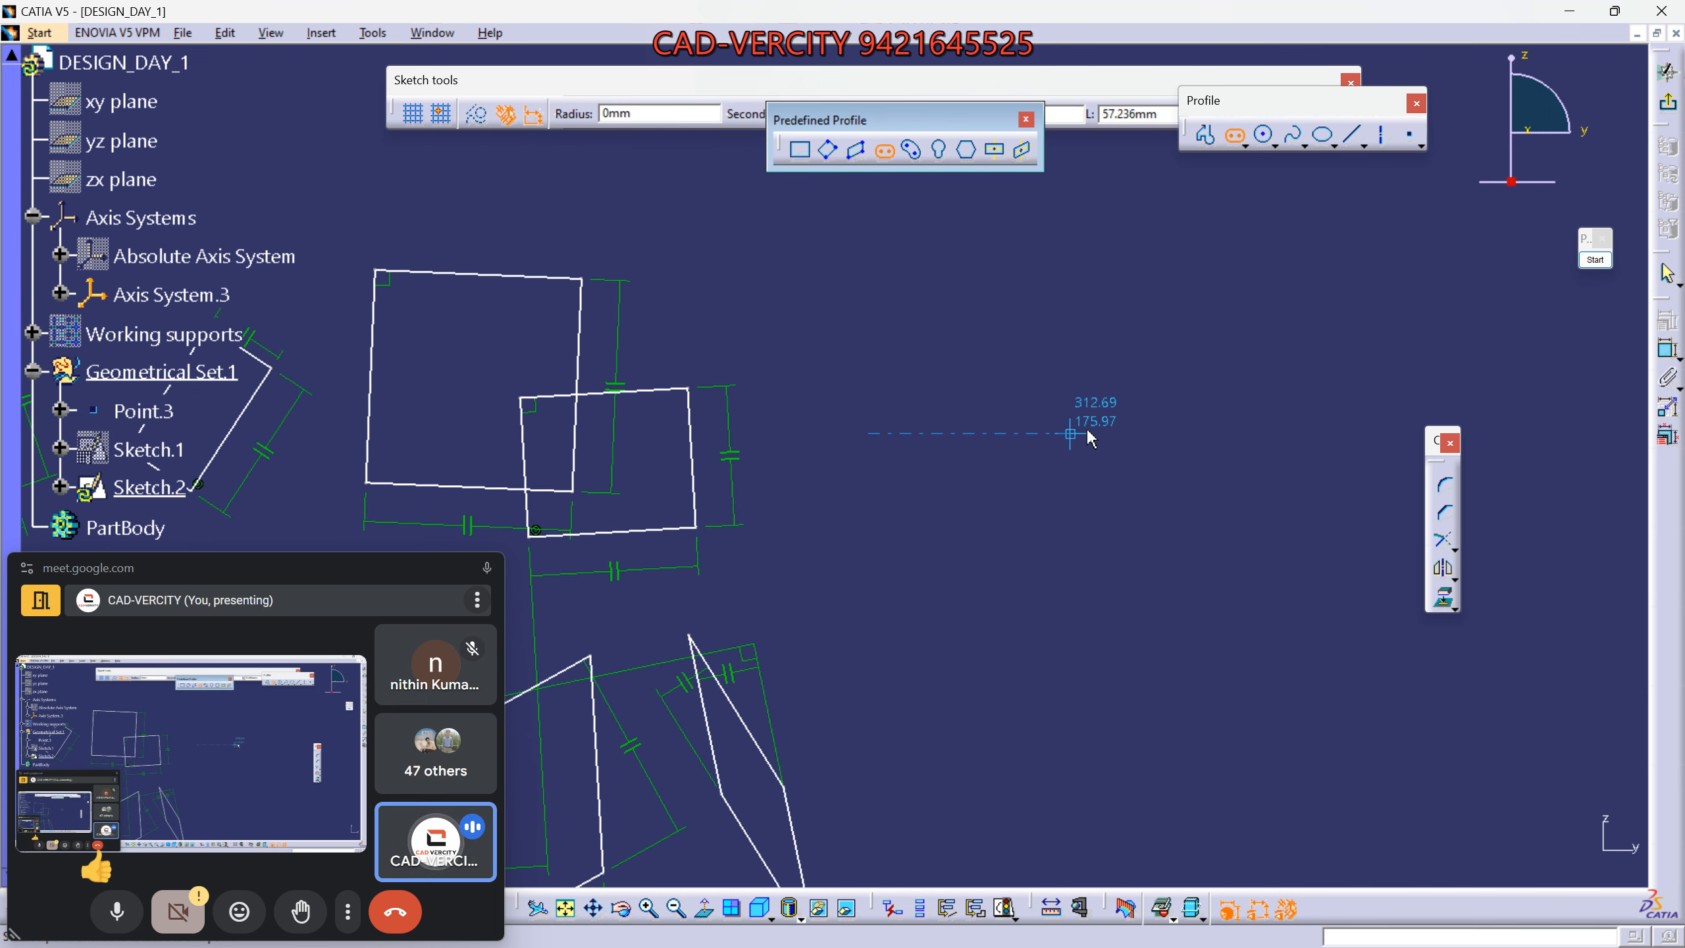
pyautogui.click(1107, 433)
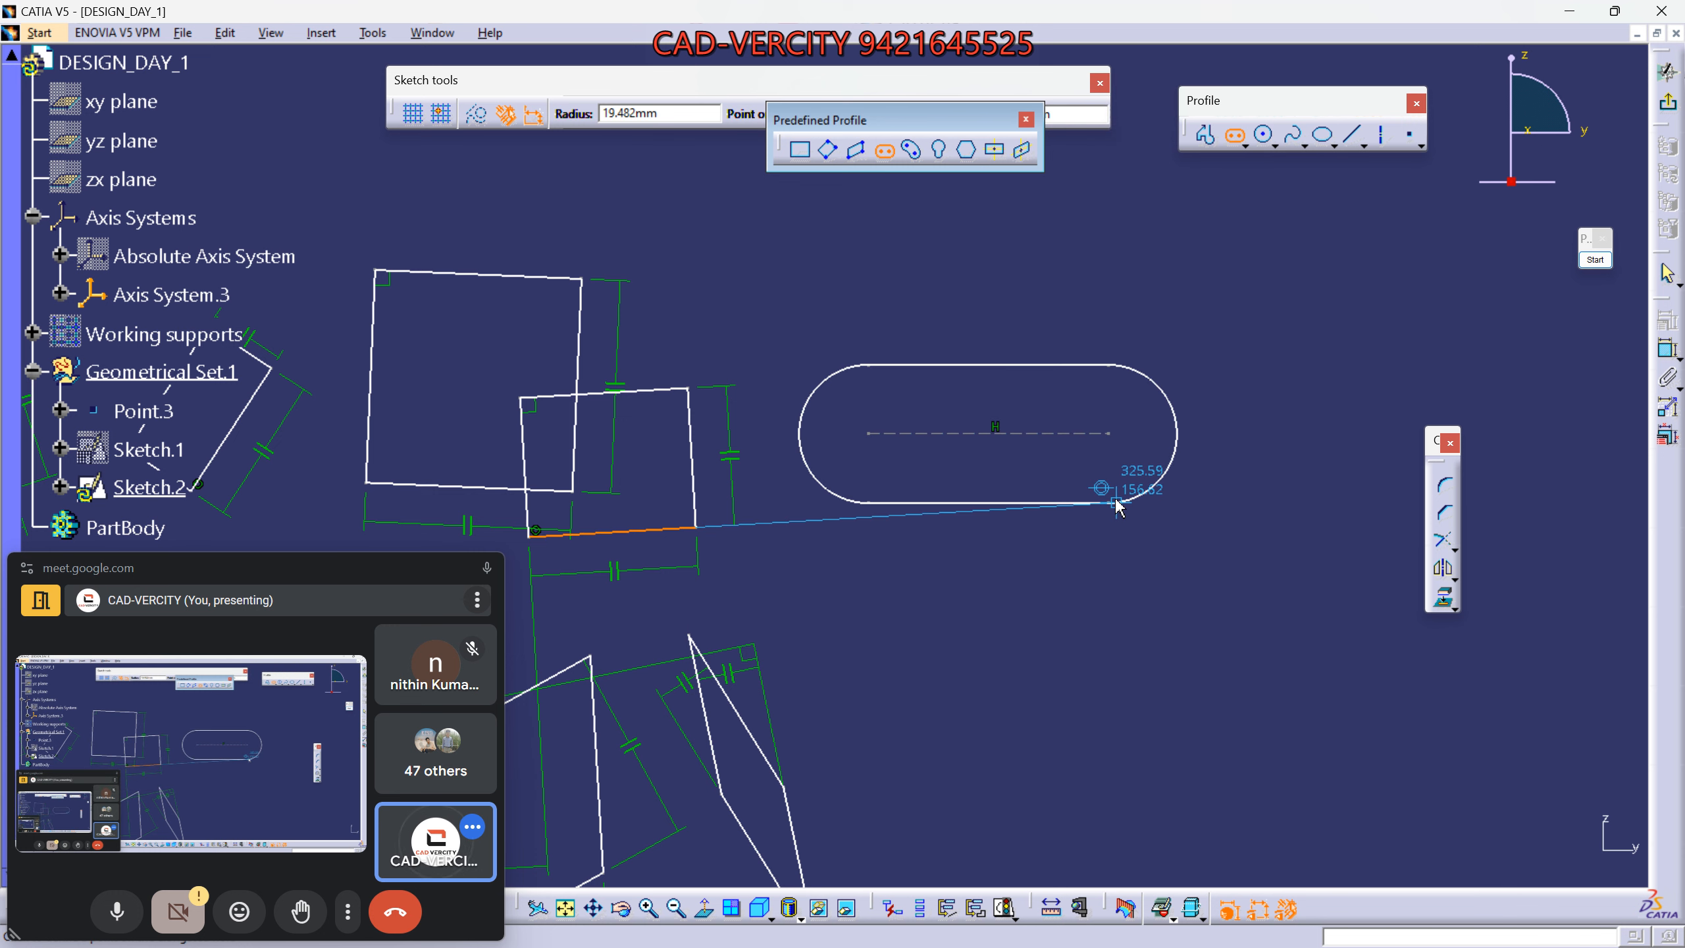
pyautogui.click(1121, 503)
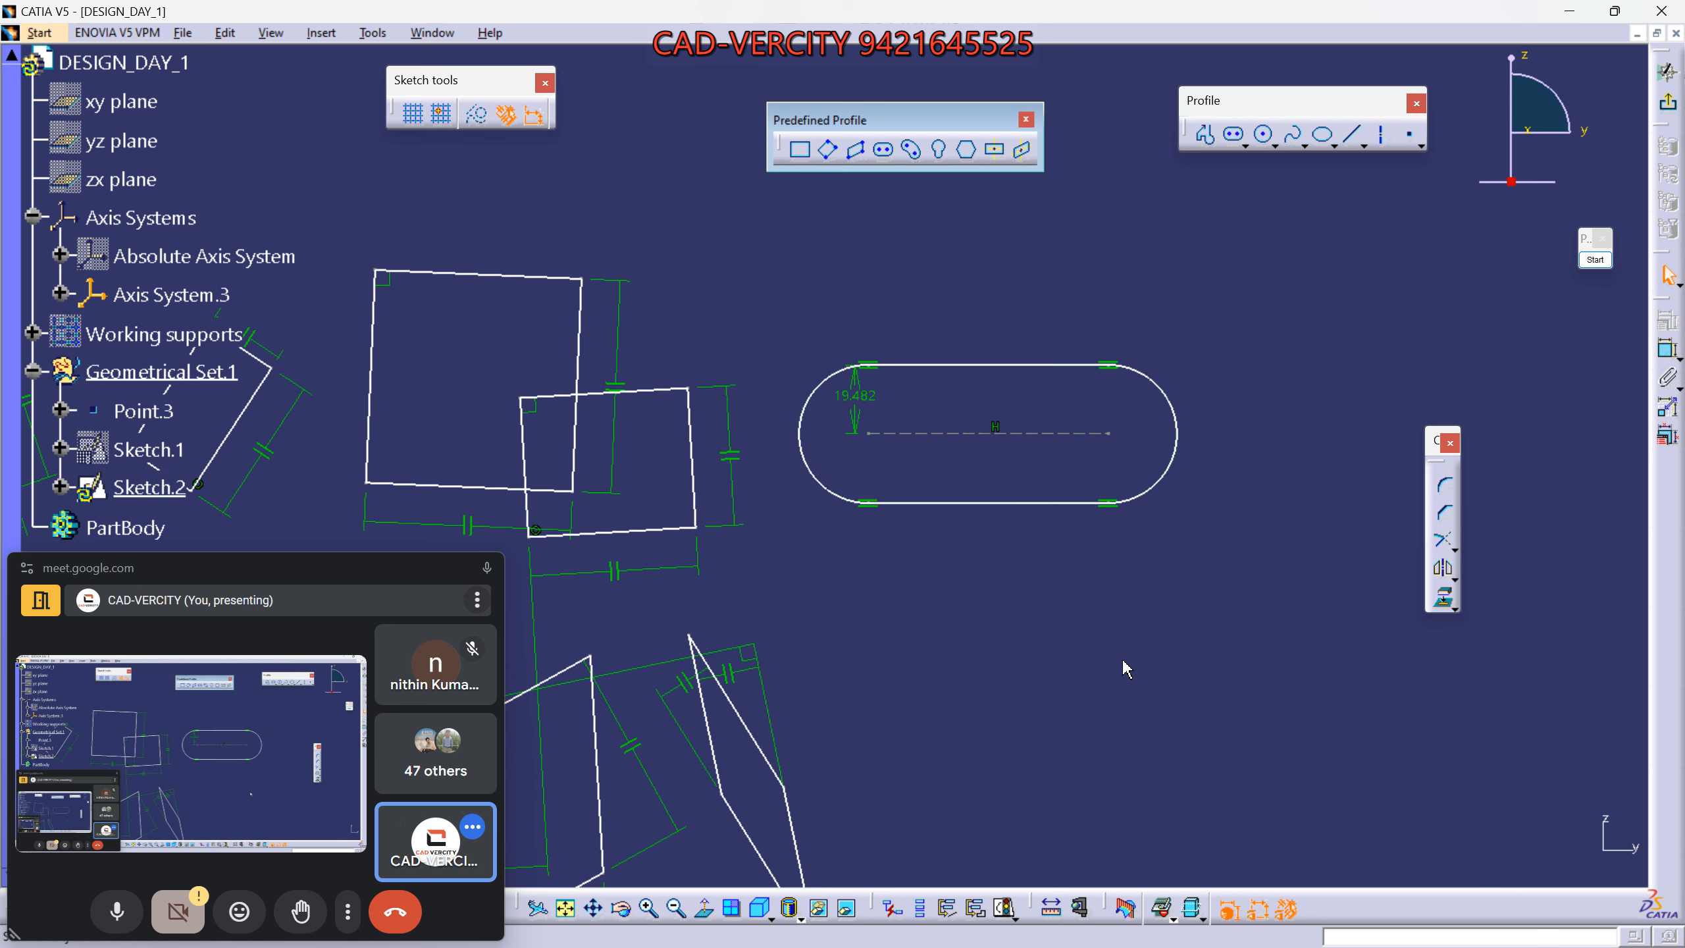
# Draw a vertical Elongated Hole with a radius of about 15.4 mm below the horizontal one.
pyautogui.click(883, 149)
pyautogui.click(993, 572)
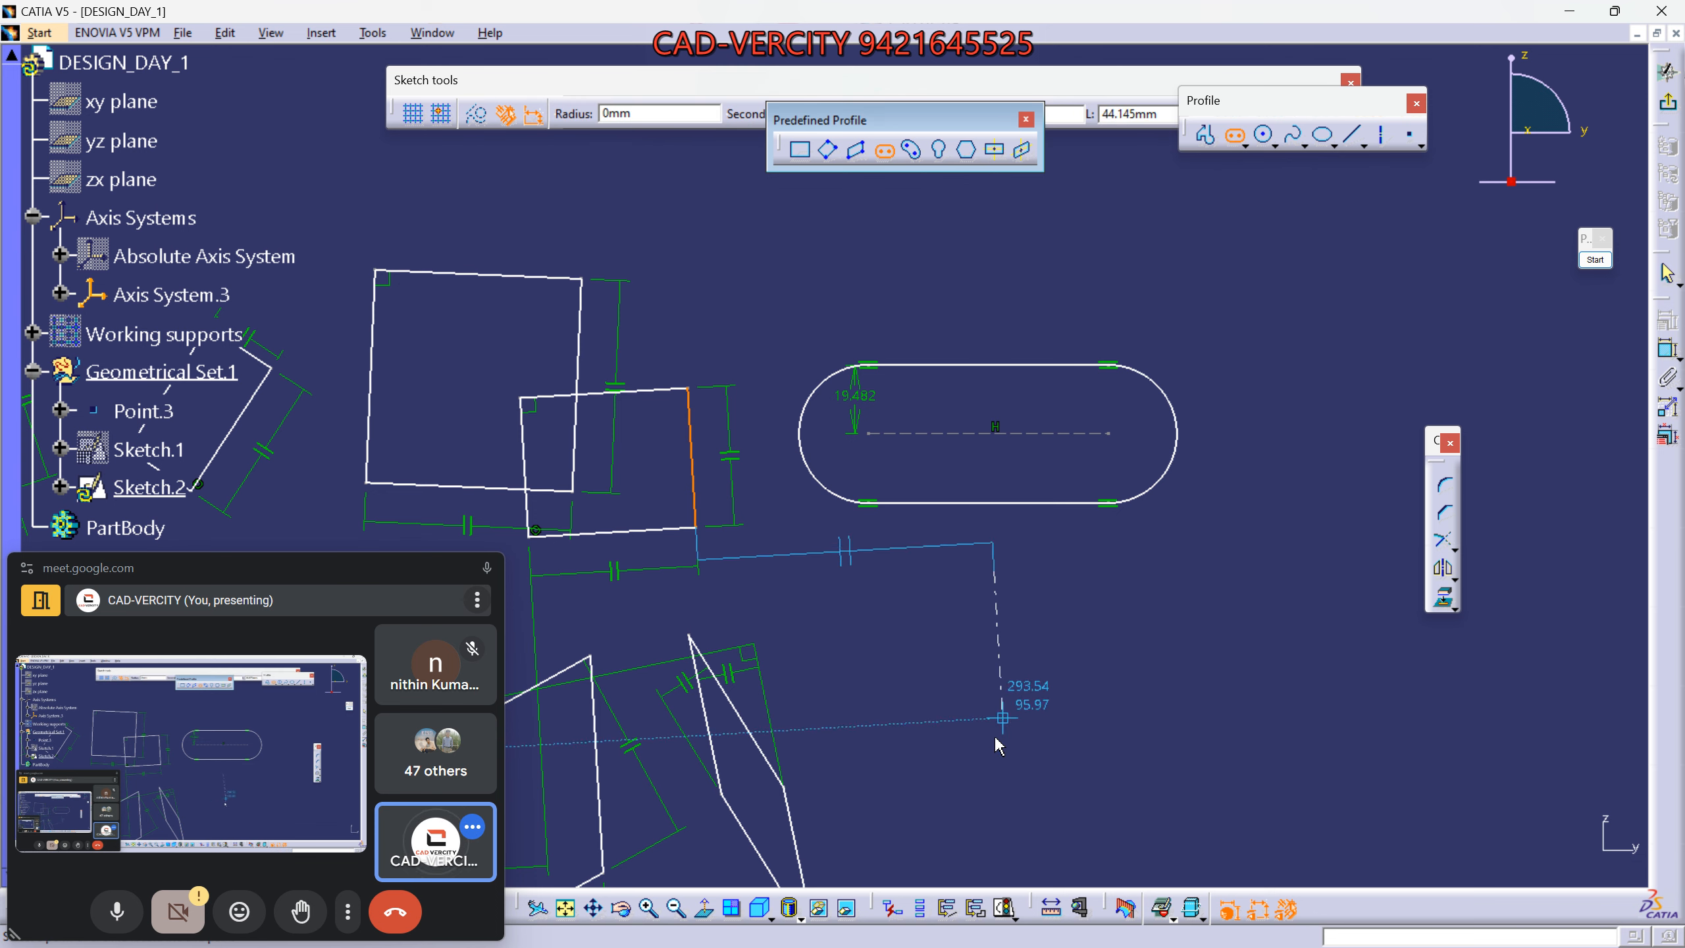
pyautogui.click(993, 778)
pyautogui.click(1050, 779)
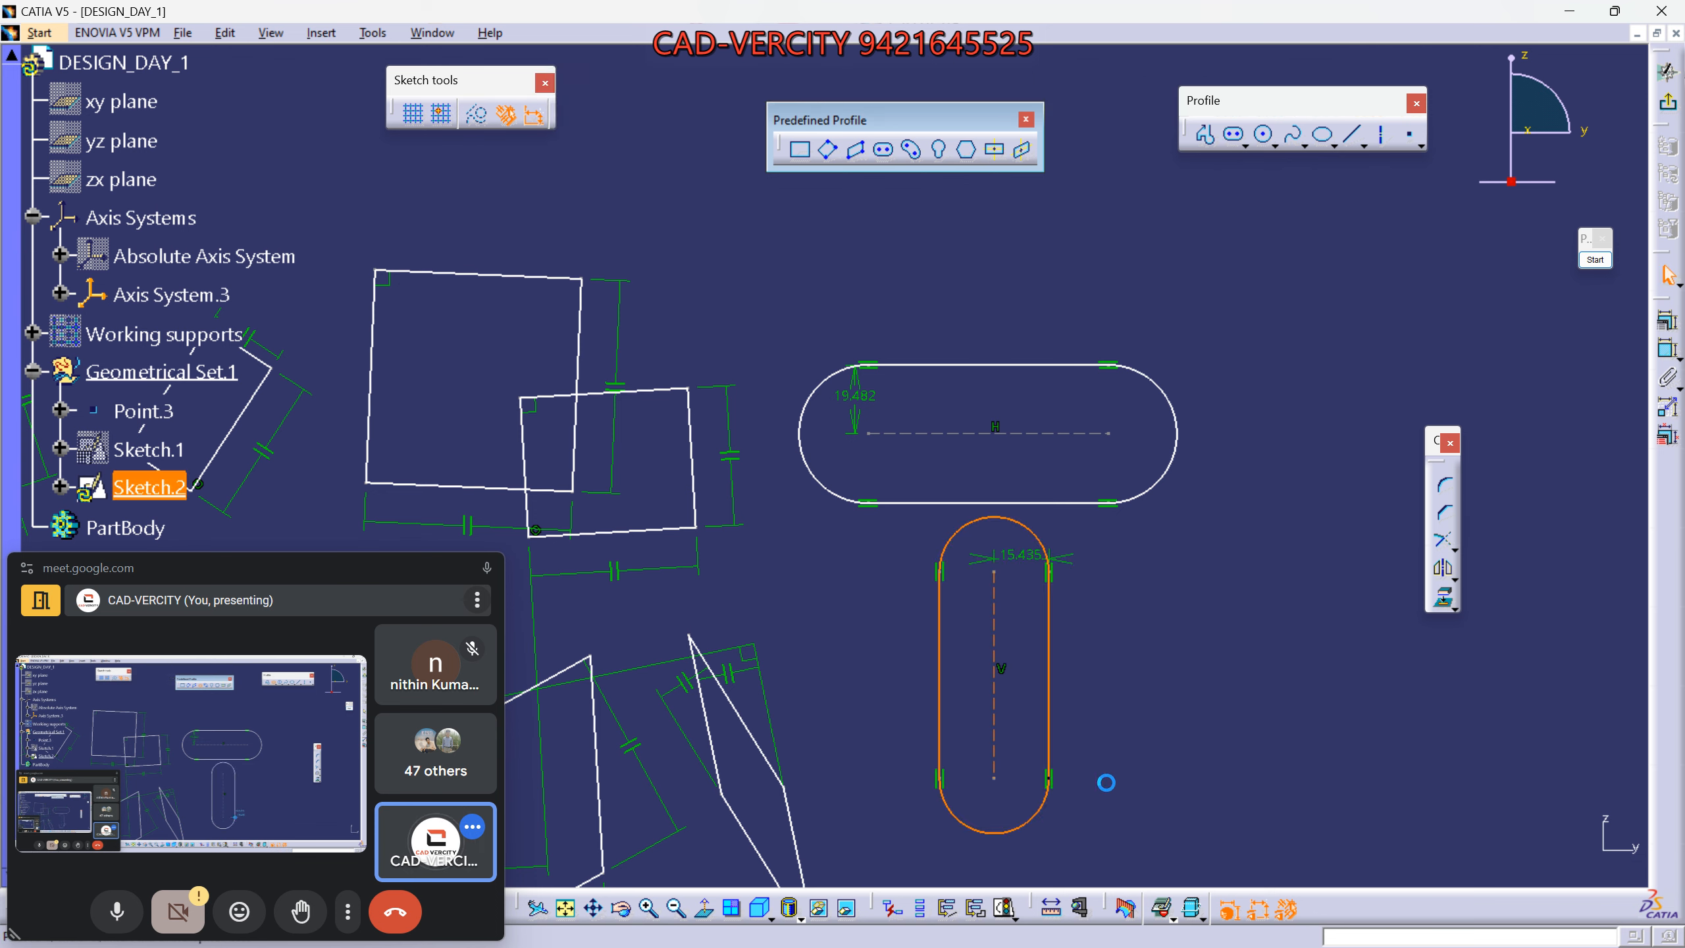
pyautogui.click(1168, 717)
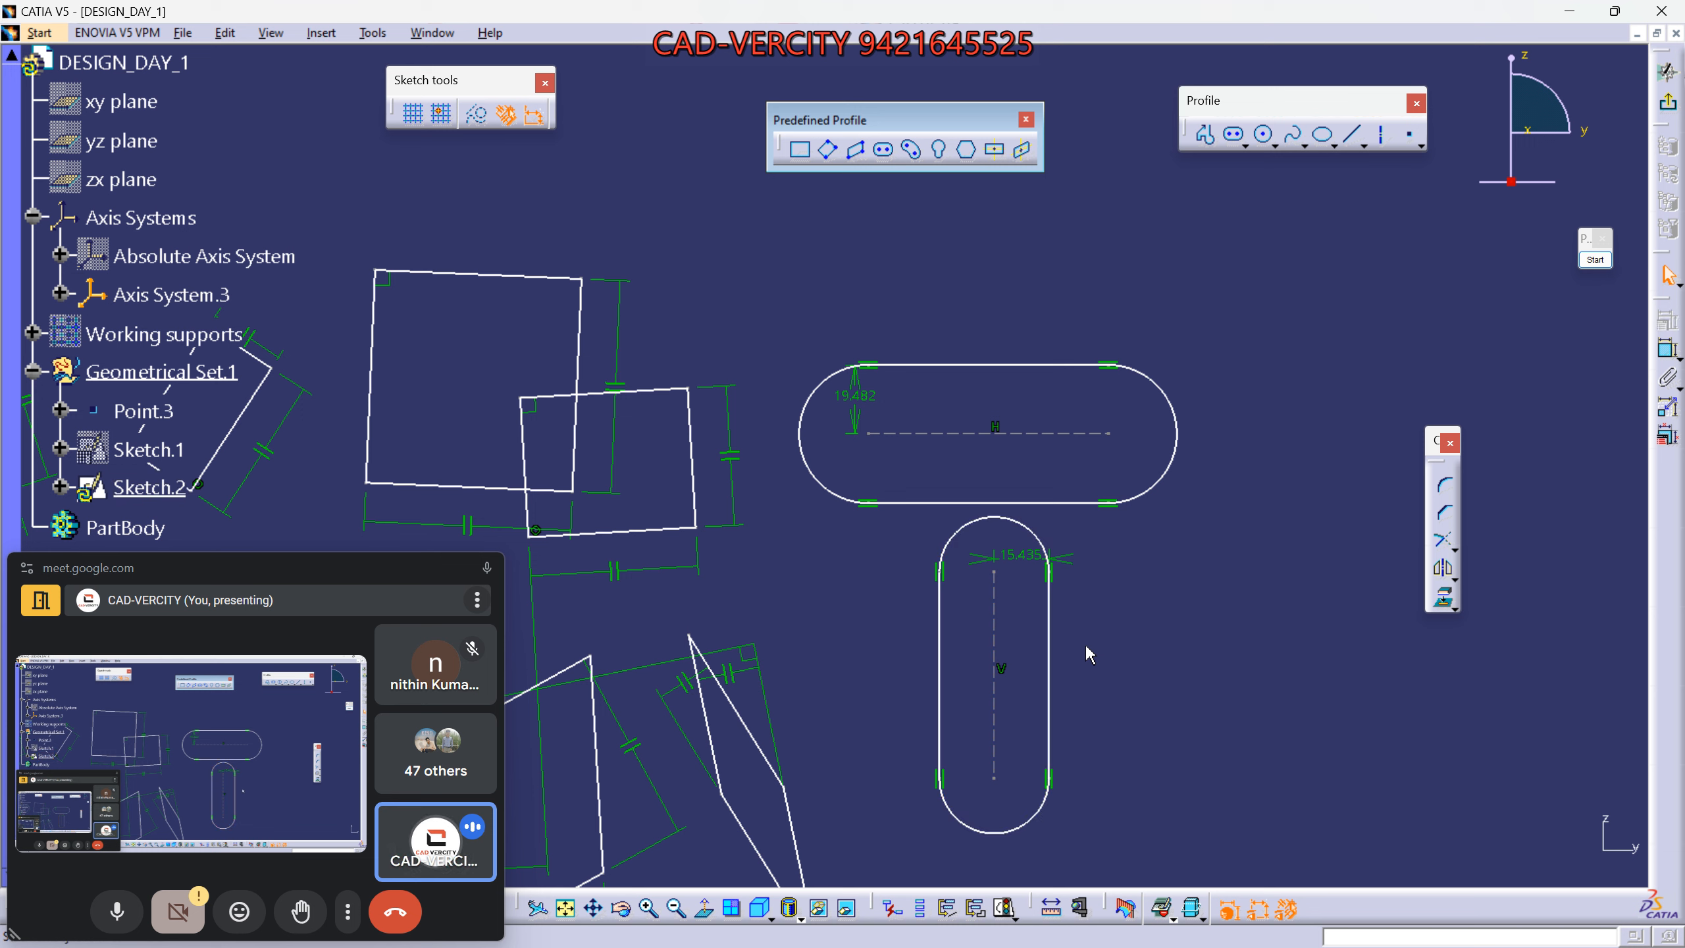
# Inspect the vertical and horizontal constraints on the two elongated holes' centre lines and the horizontal hole's radius dimension.
pyautogui.click(1006, 672)
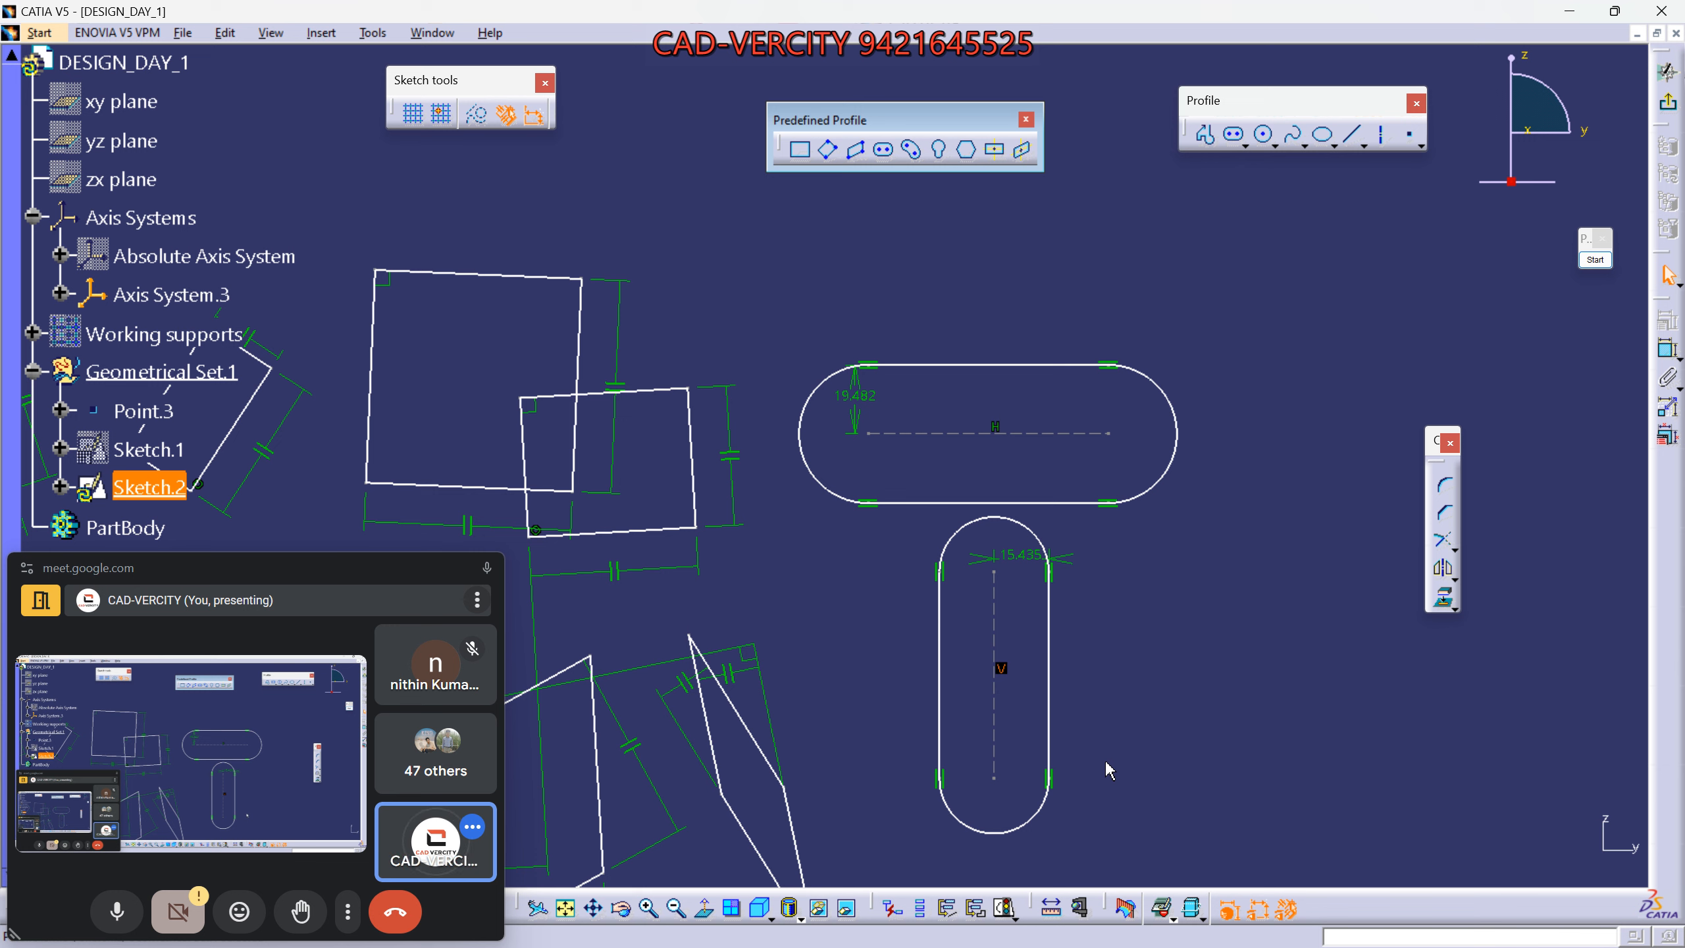
pyautogui.click(996, 428)
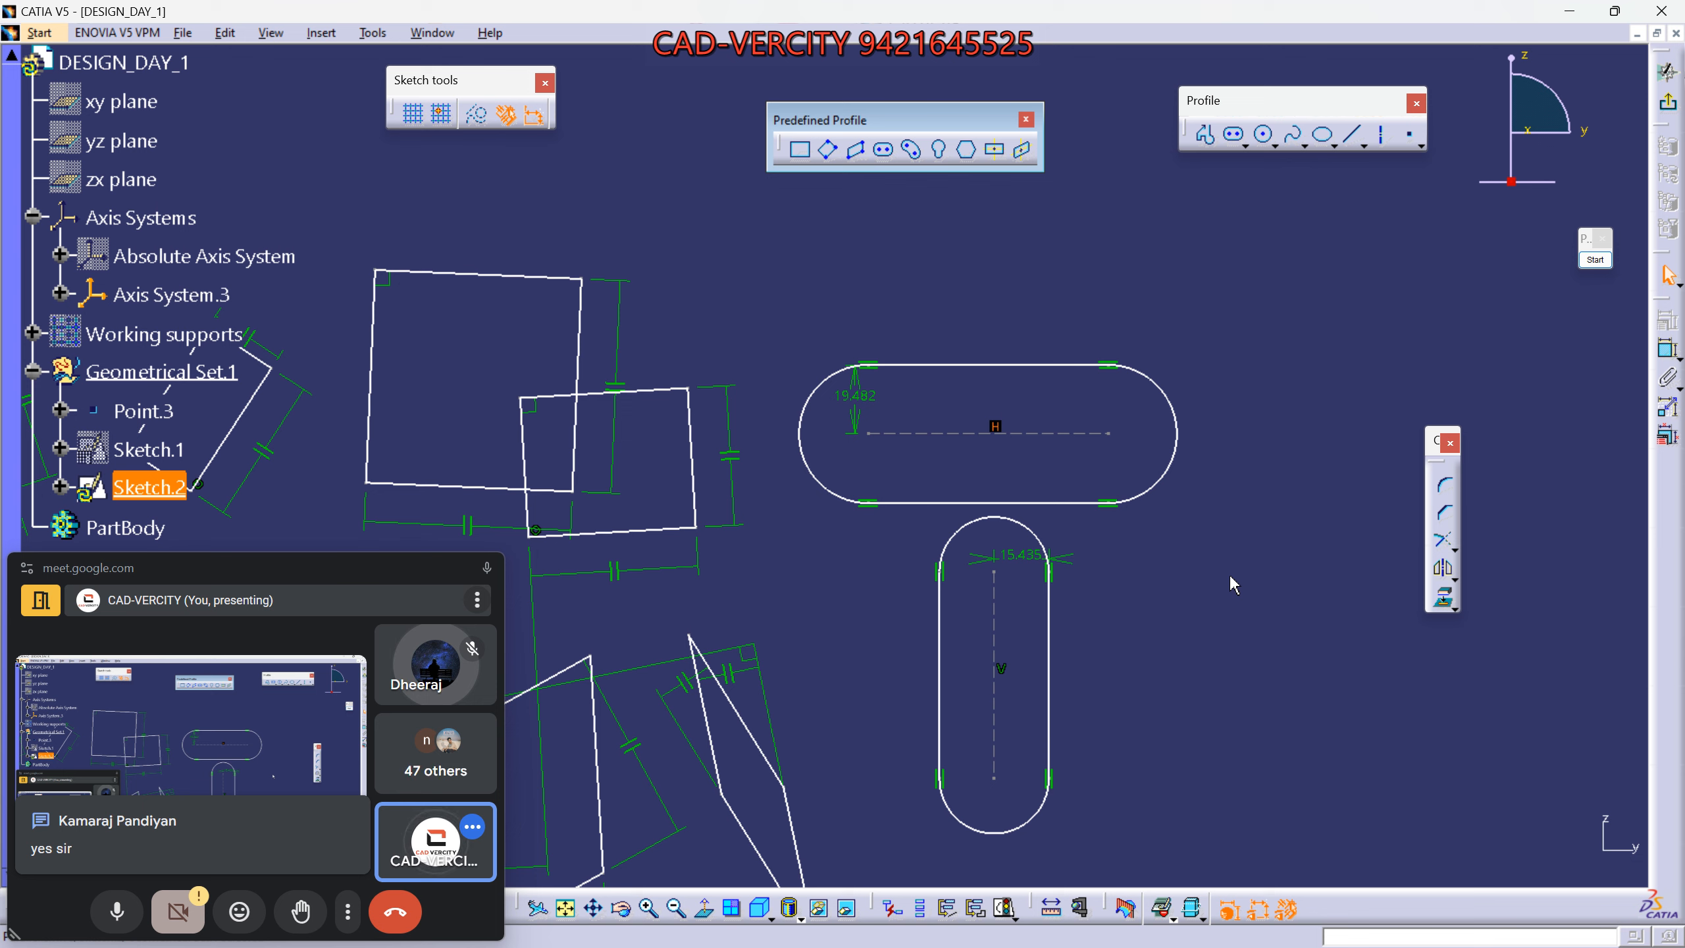
pyautogui.moveTo(1228, 581); pyautogui.dragTo(1162, 559, button='middle')
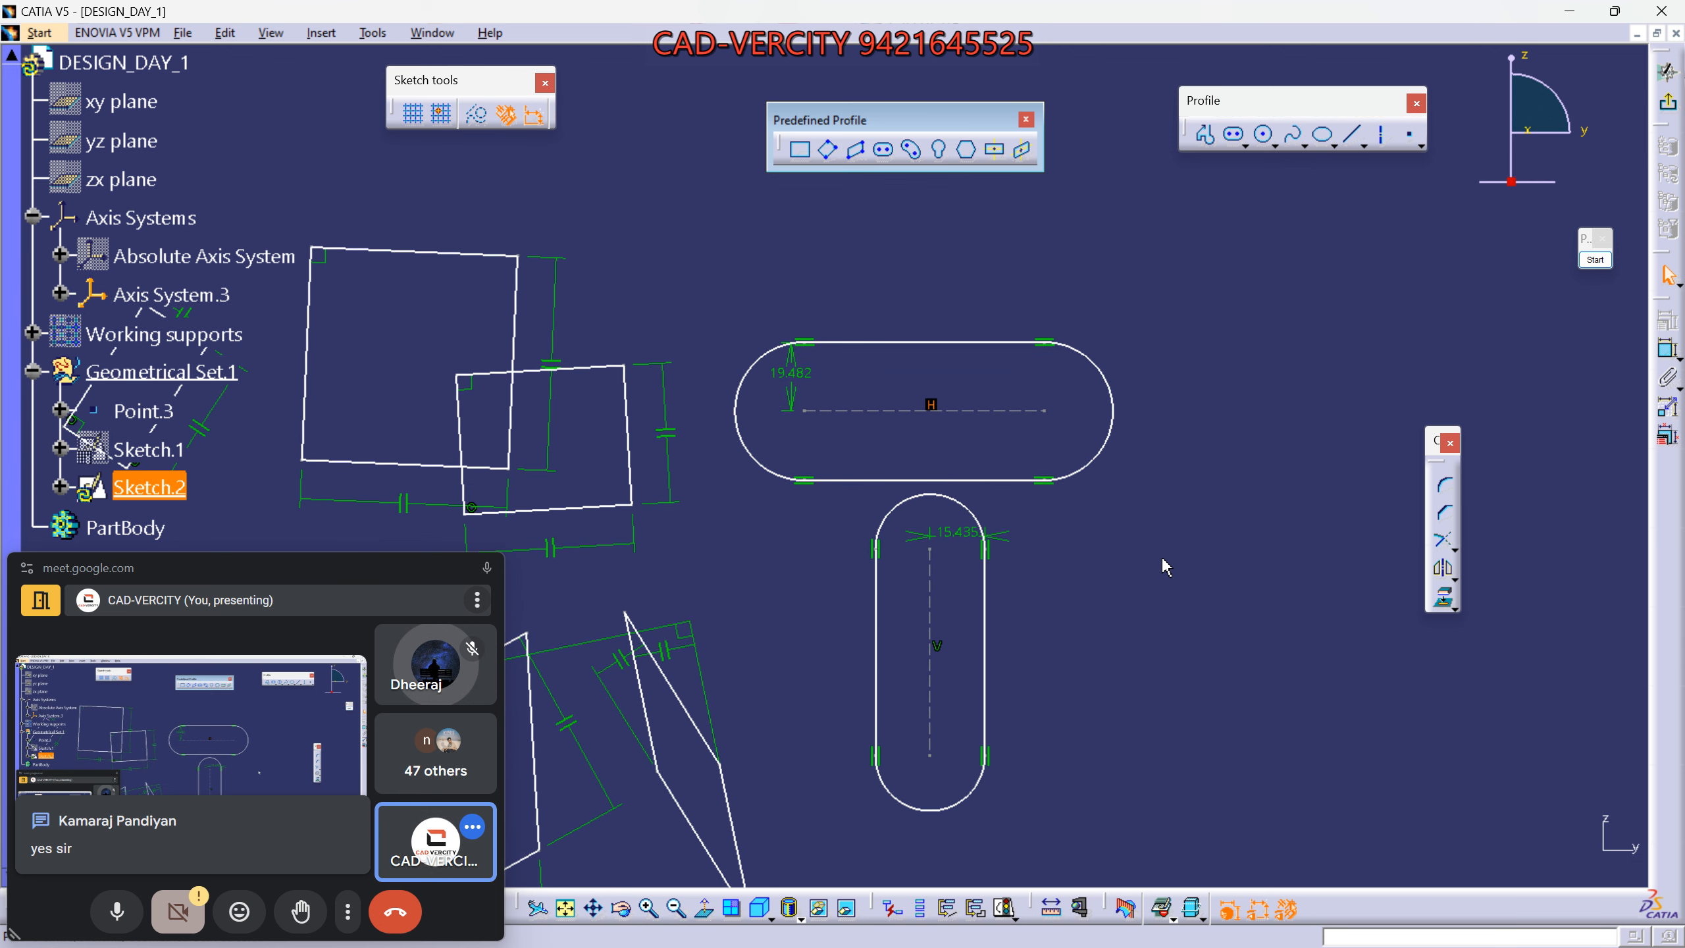
pyautogui.click(1162, 559)
pyautogui.click(931, 405)
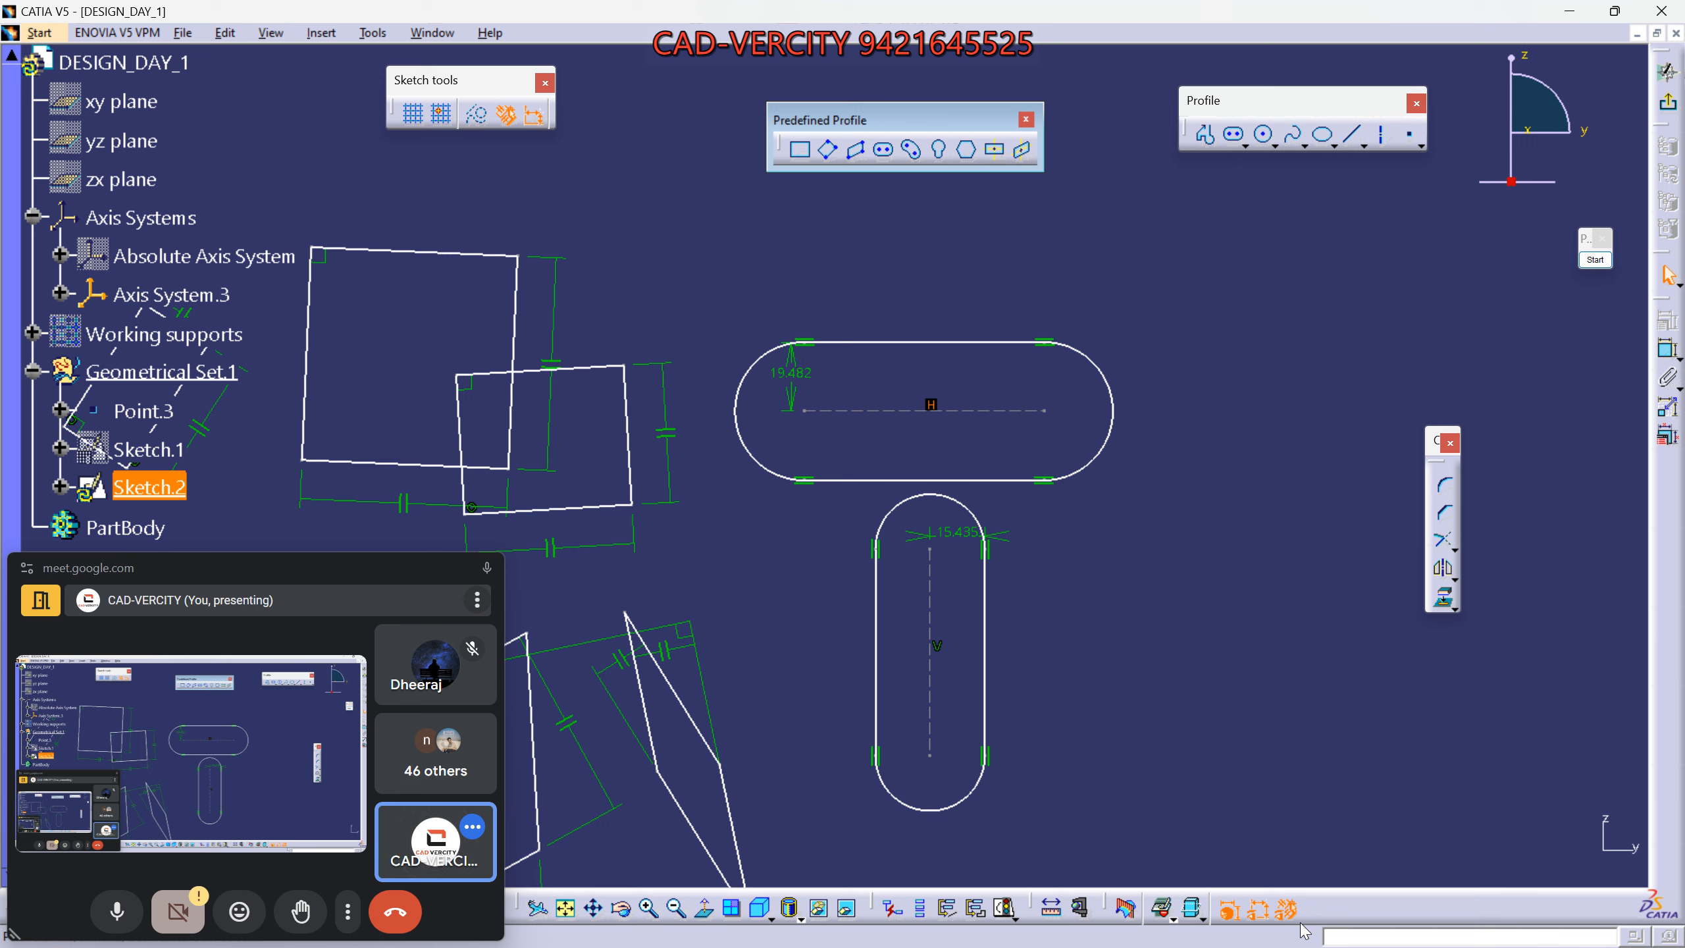
pyautogui.click(796, 384)
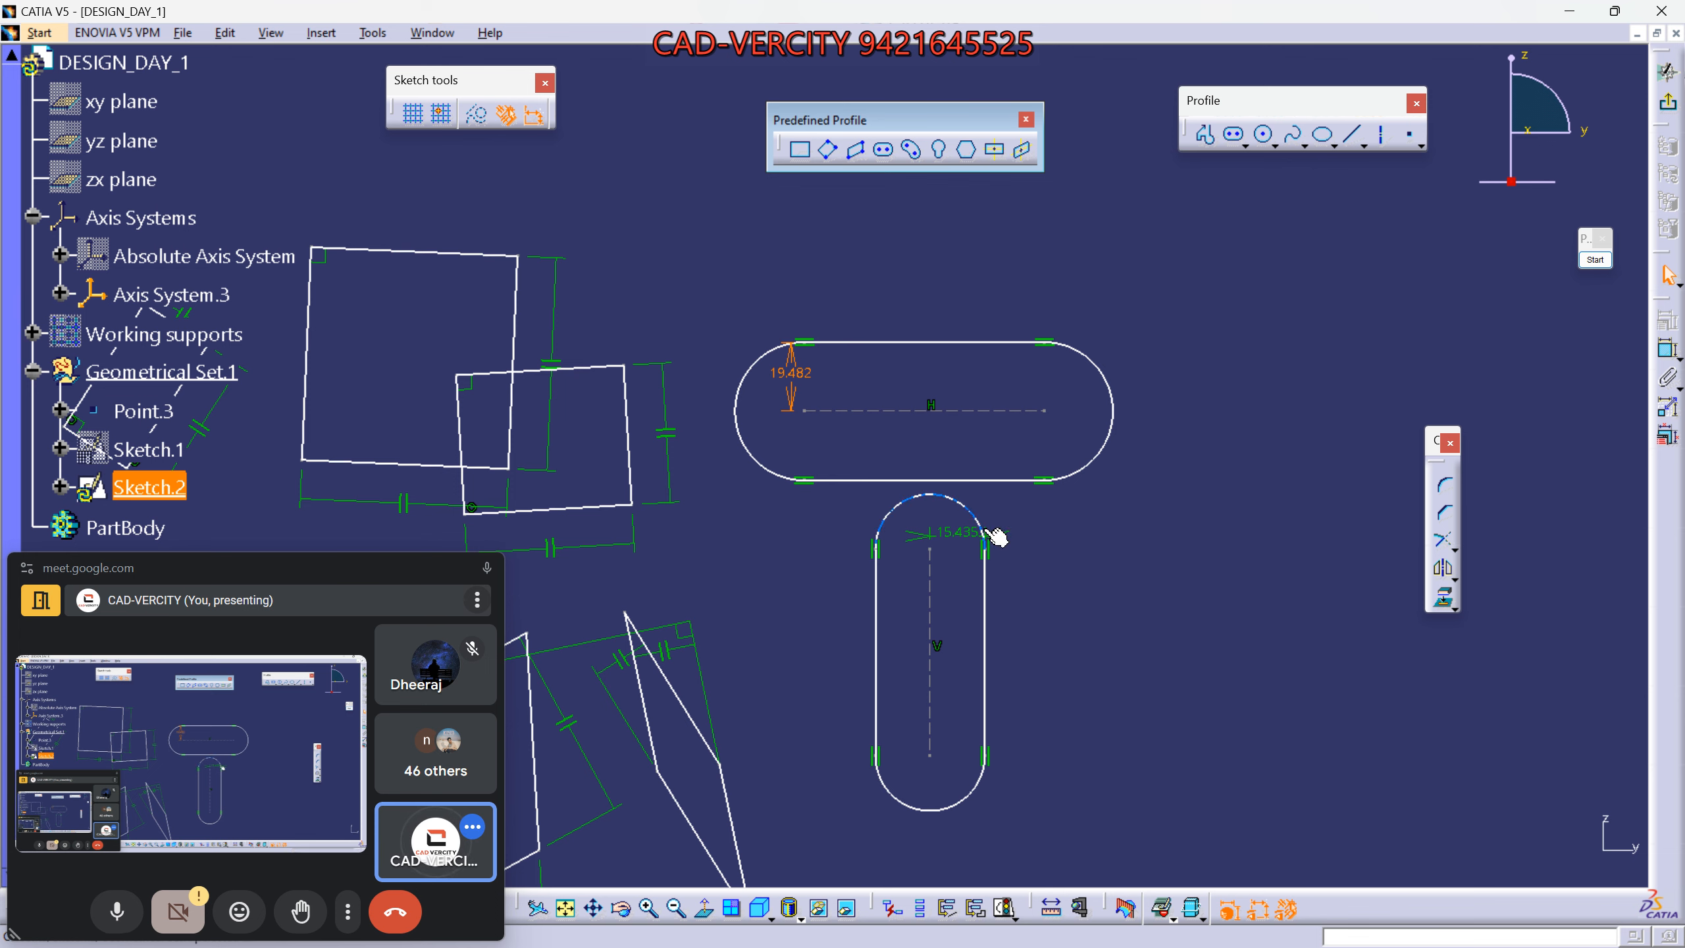
# Draw a slanted Elongated Hole with a radius of about 24.2 mm beside the vertical one.
pyautogui.moveTo(1035, 437); pyautogui.dragTo(972, 441, button='middle')
pyautogui.click(899, 153)
pyautogui.click(883, 151)
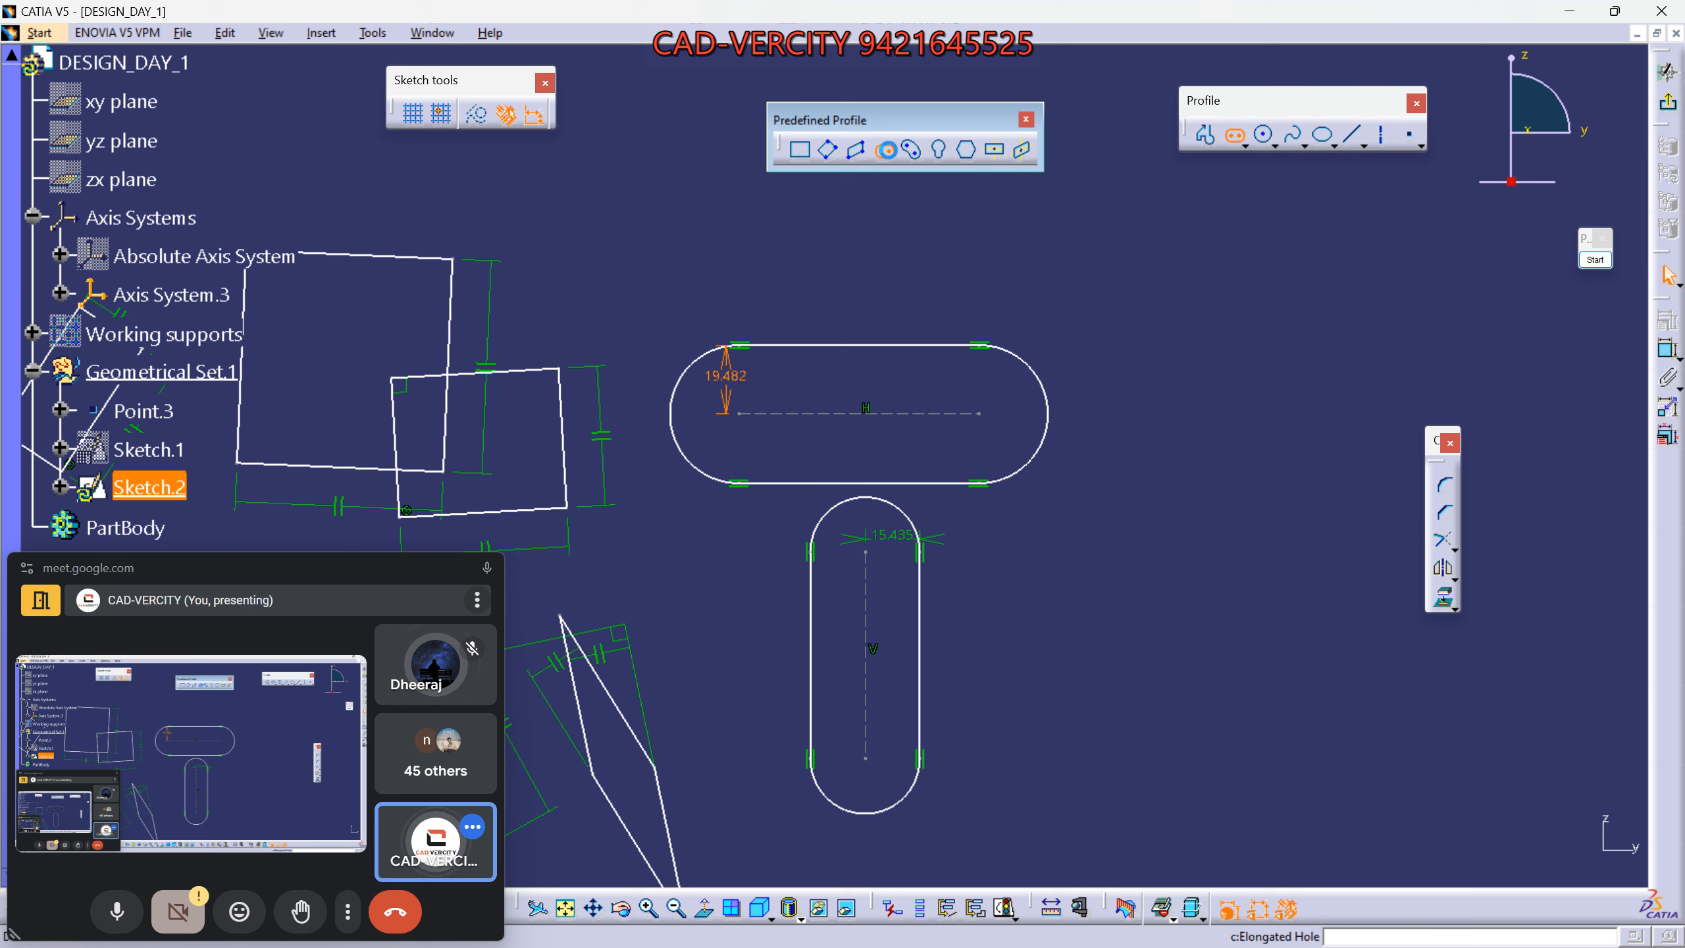
pyautogui.click(1034, 653)
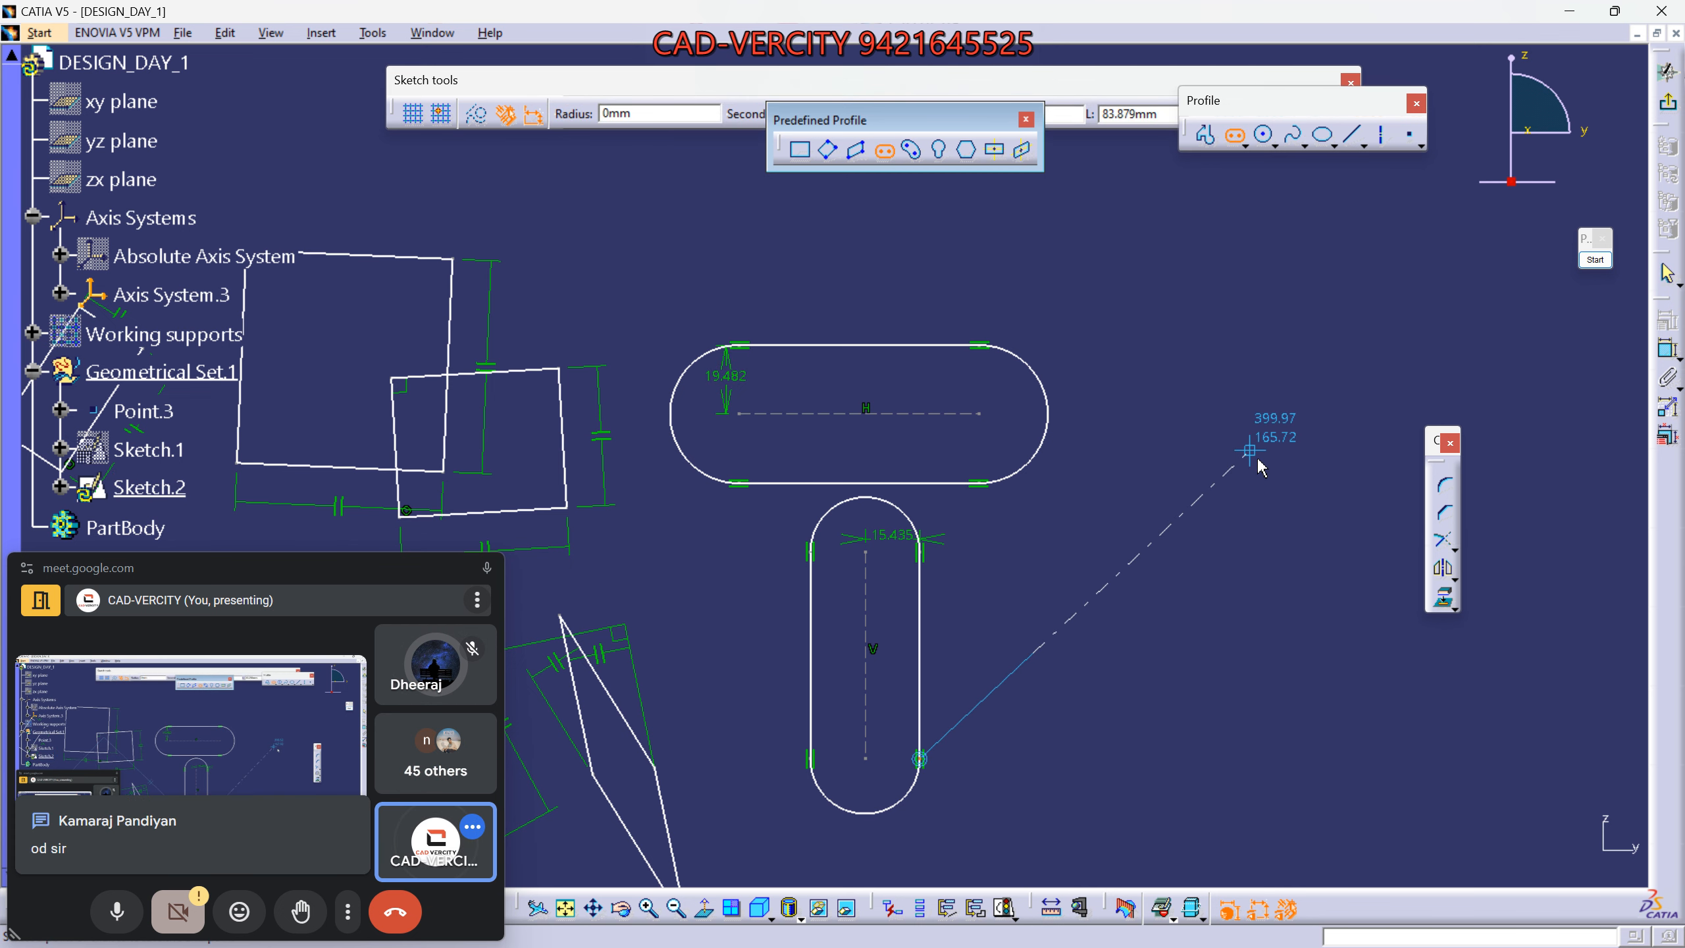
pyautogui.click(1259, 462)
pyautogui.click(1288, 553)
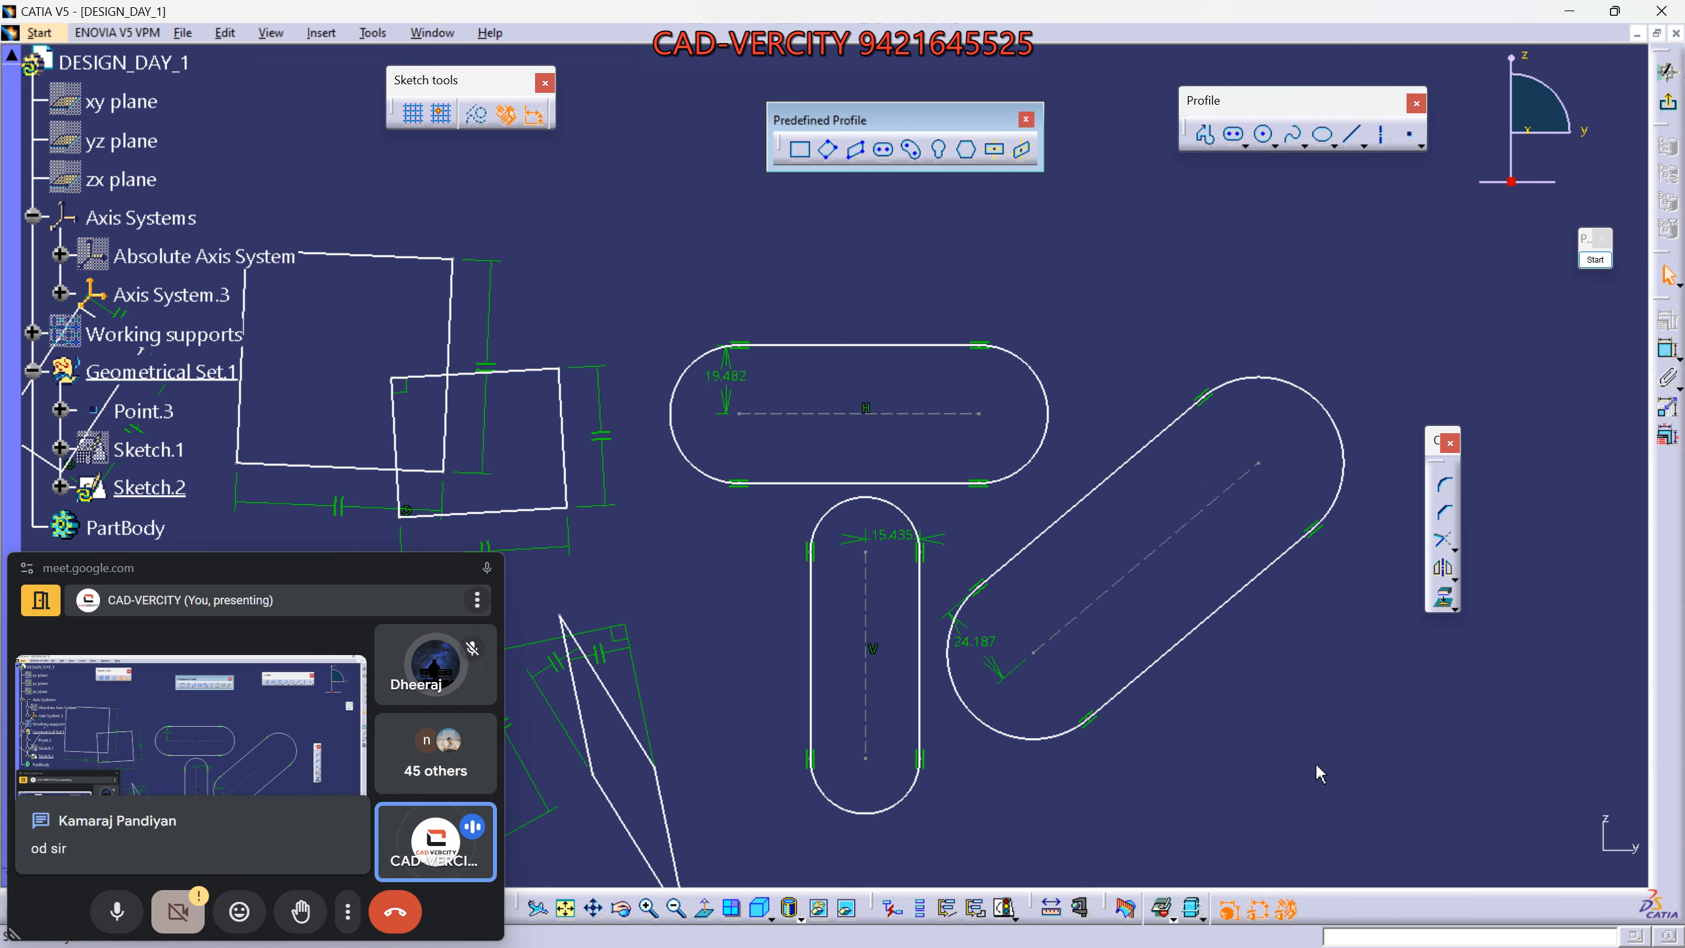
# Draw a Cylindrical Elongated Hole with a radius of about 12.2 mm above the horizontal elongated hole.
pyautogui.moveTo(998, 505); pyautogui.dragTo(946, 667, button='middle')
pyautogui.moveTo(1021, 244); pyautogui.dragTo(978, 361, button='middle')
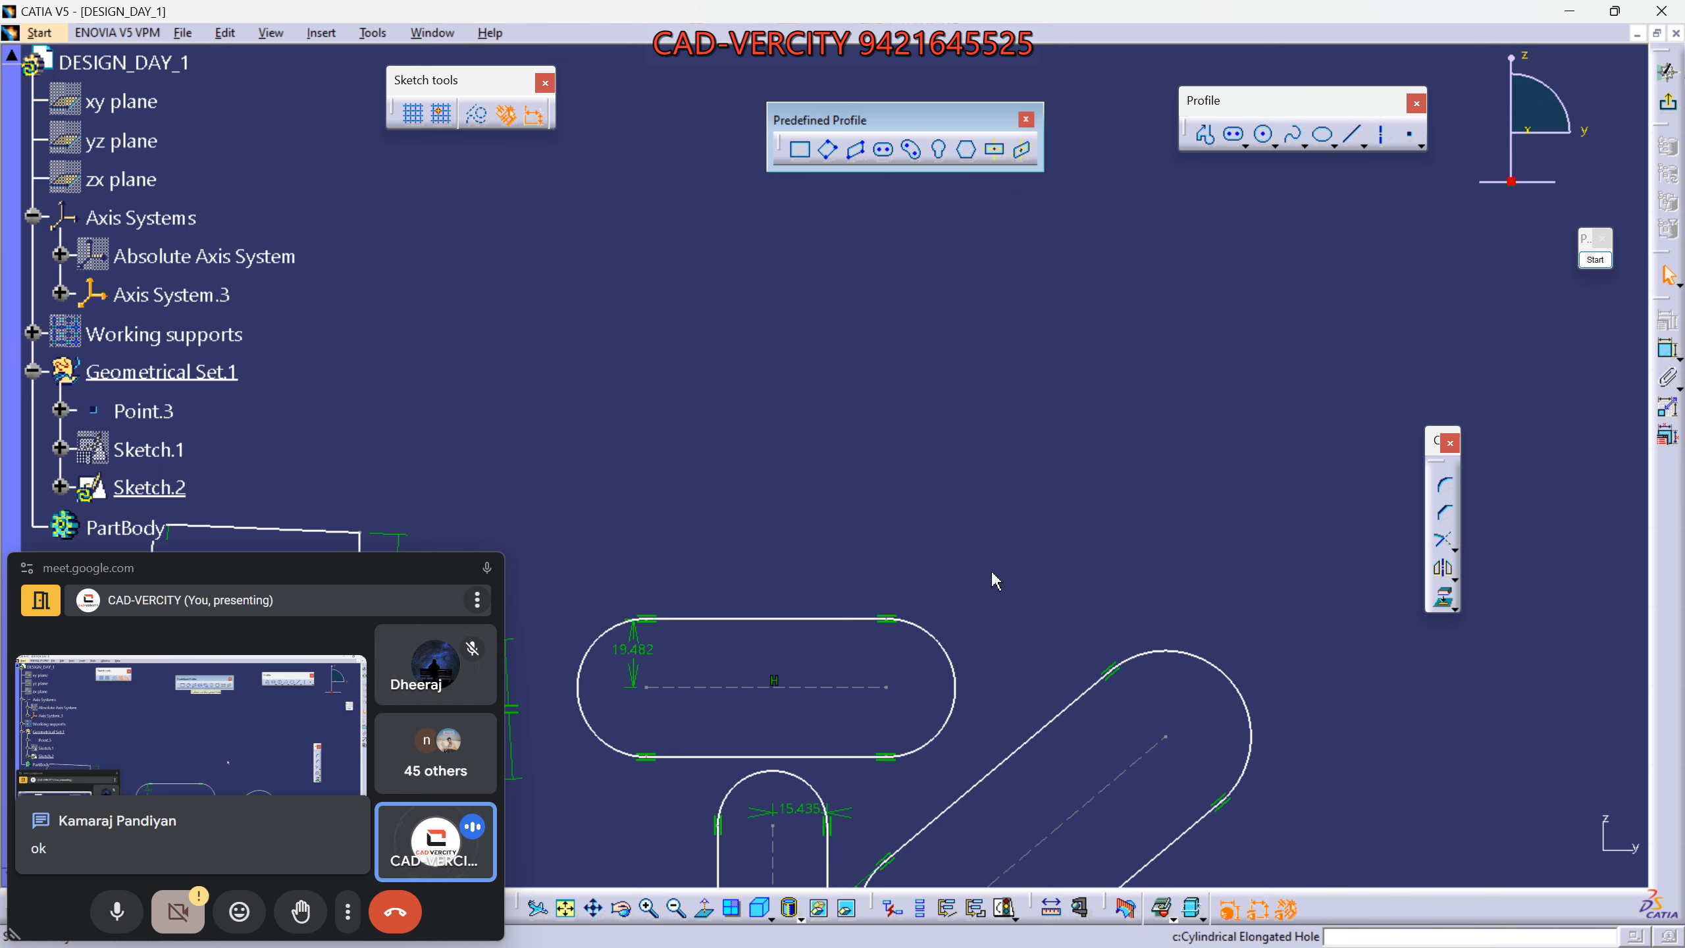
pyautogui.moveTo(901, 686); pyautogui.dragTo(893, 569, button='middle')
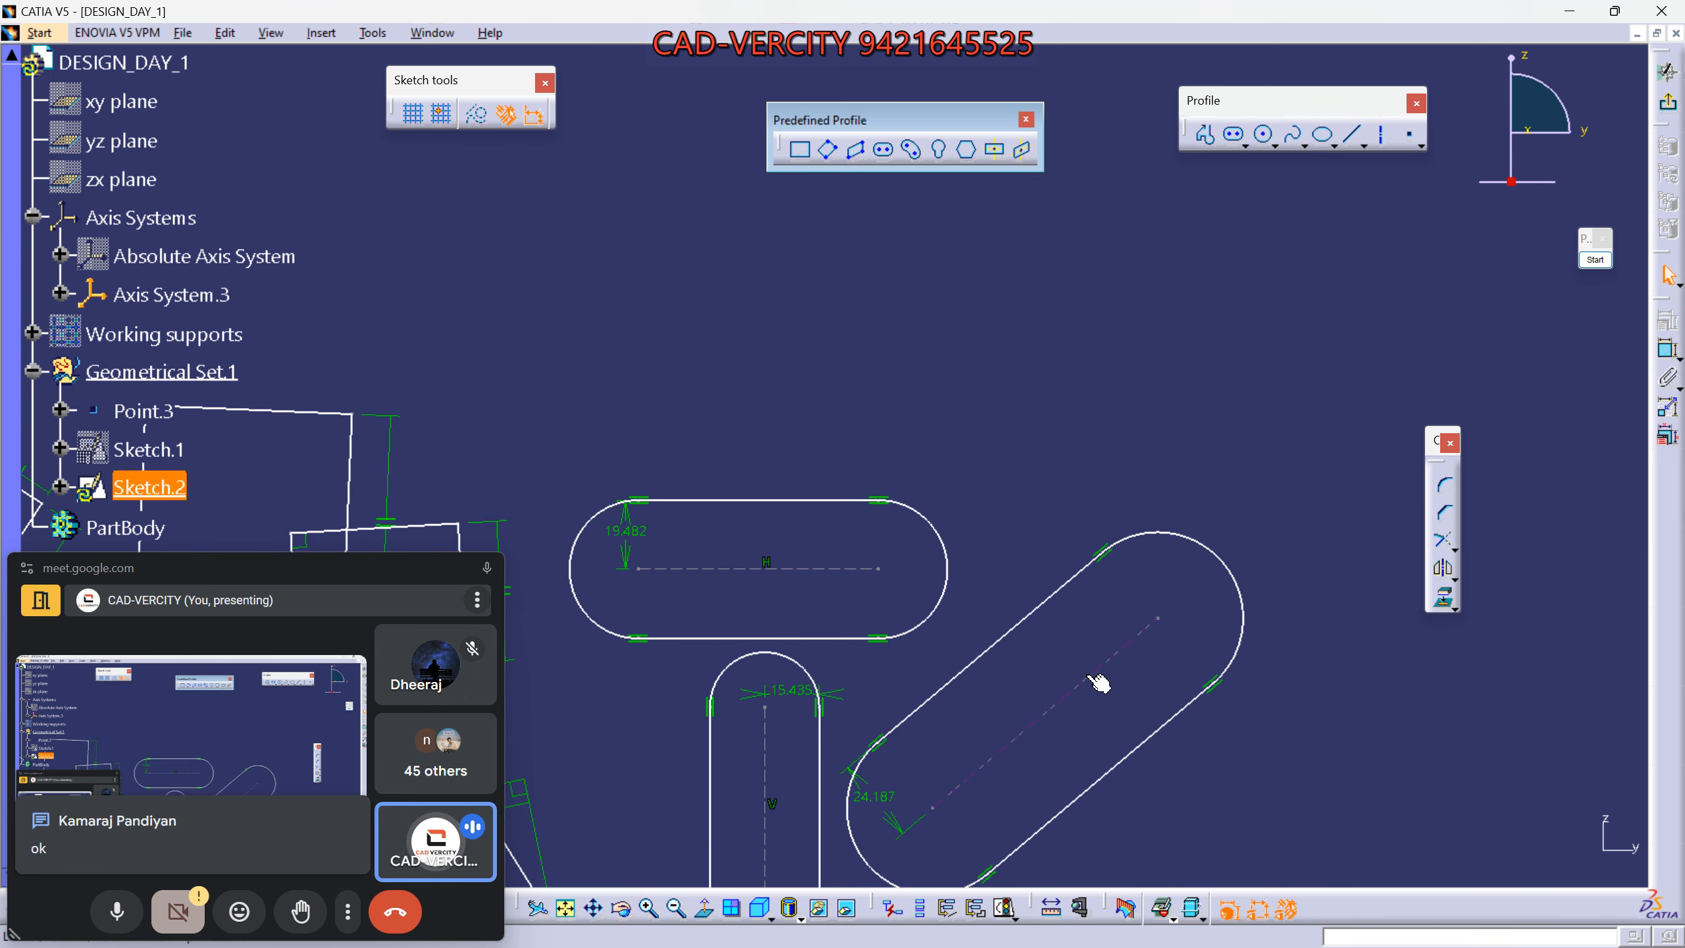
pyautogui.moveTo(965, 401); pyautogui.dragTo(970, 501, button='middle')
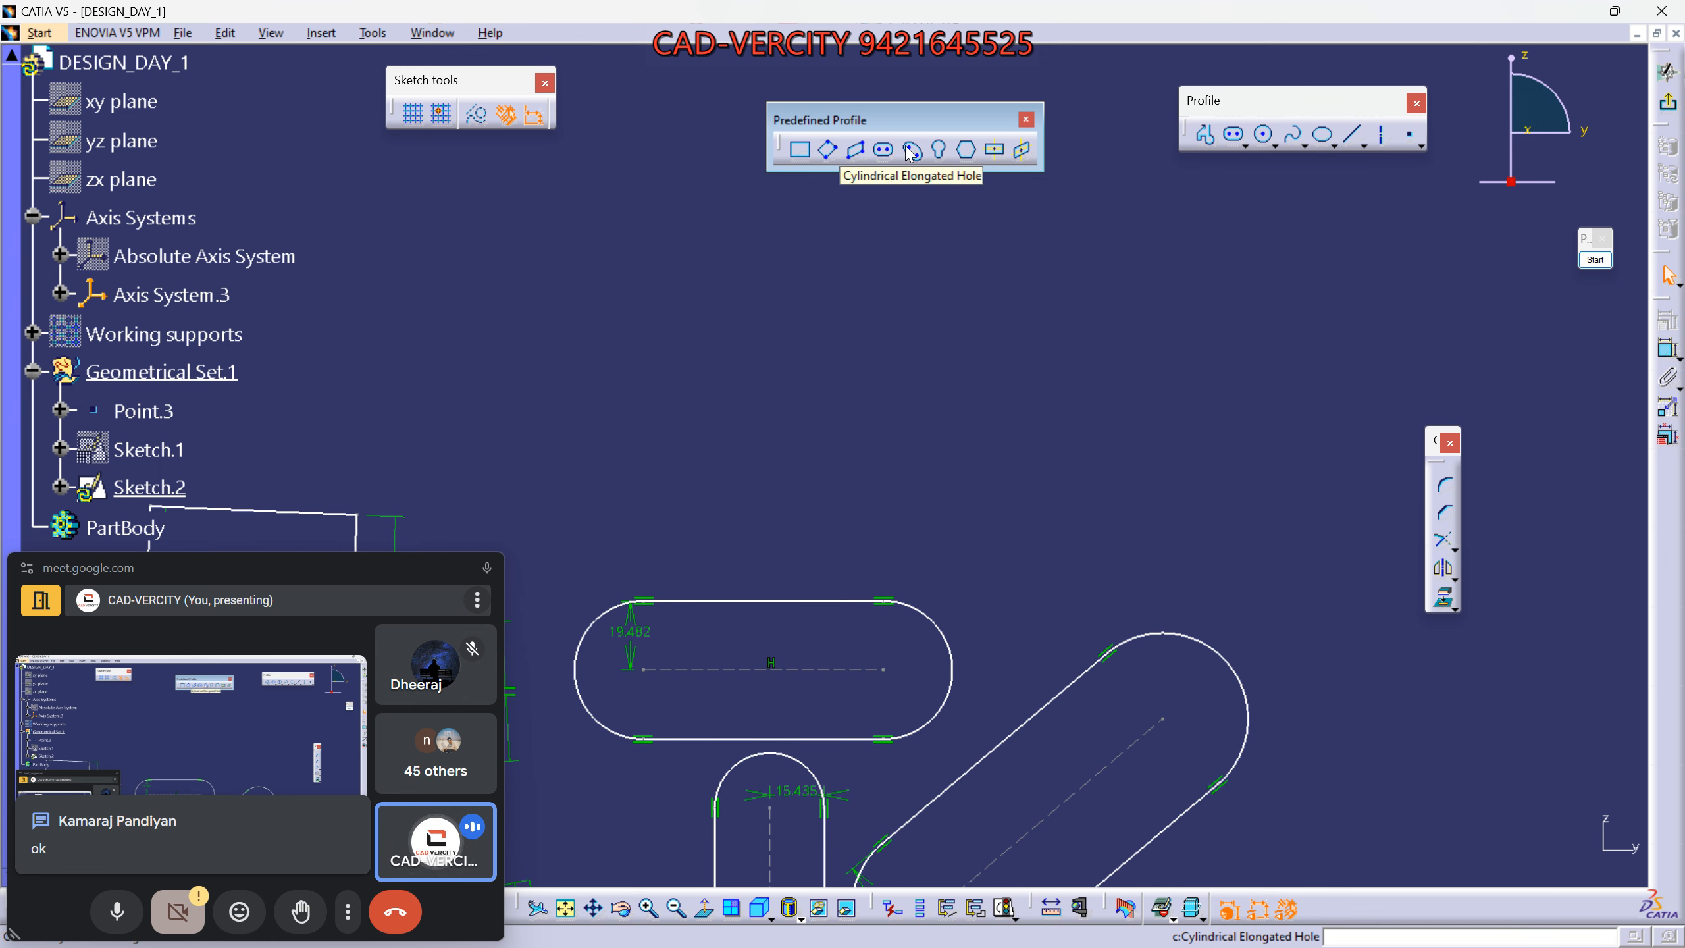
pyautogui.click(912, 152)
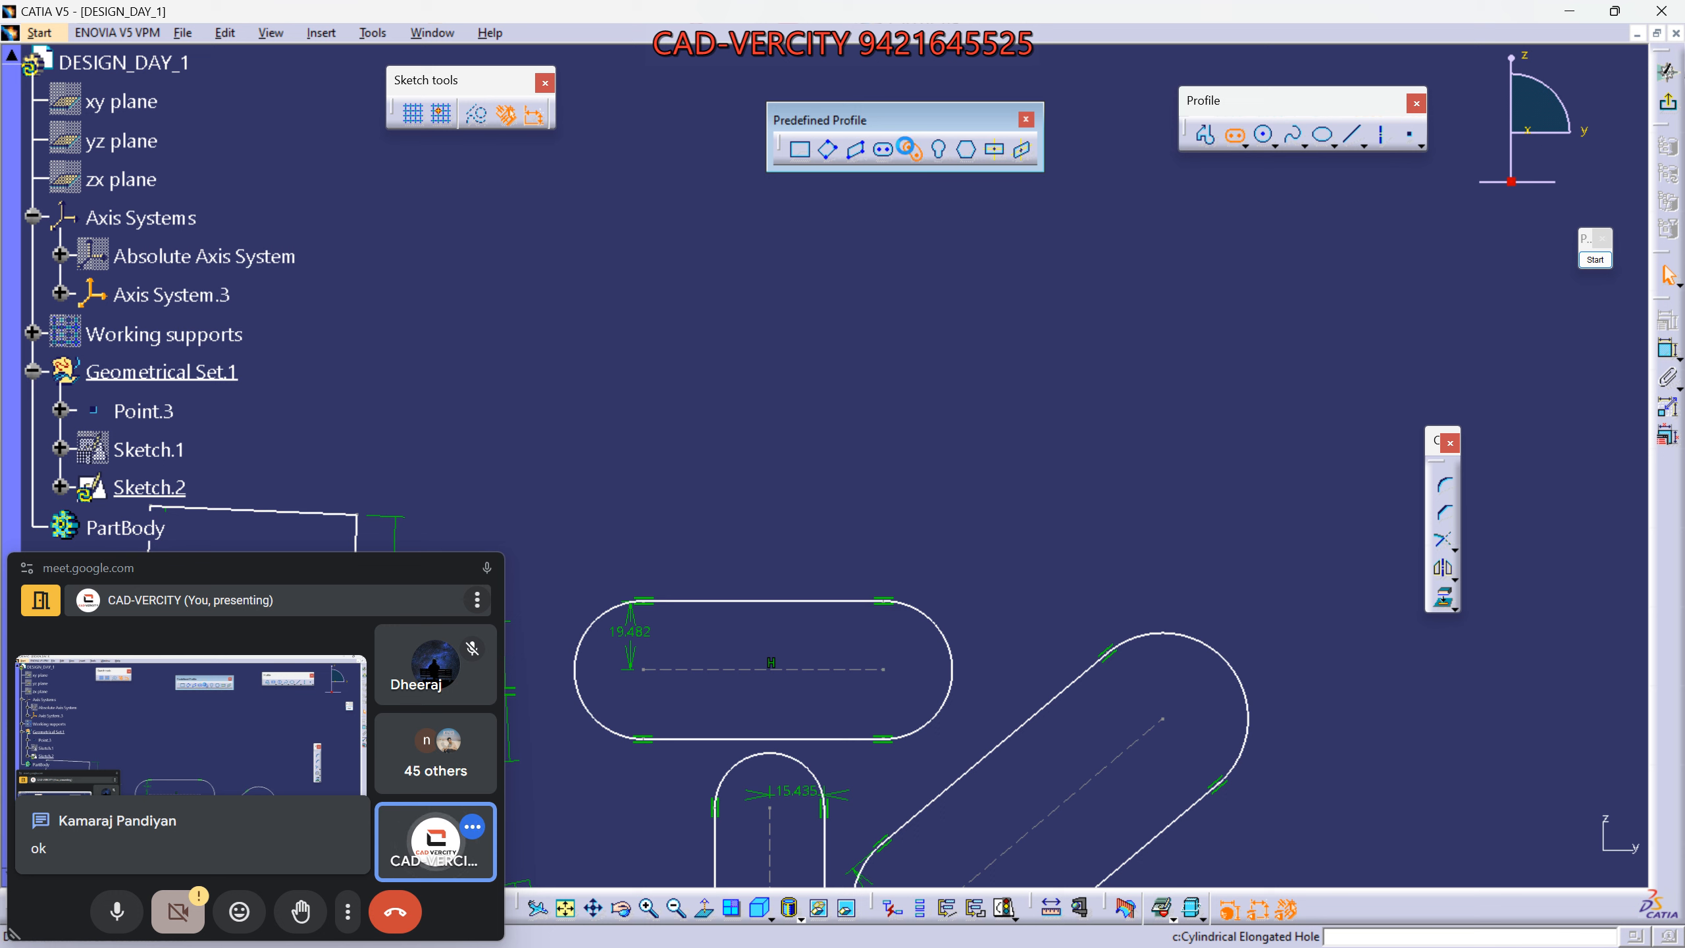
pyautogui.click(660, 431)
pyautogui.click(686, 227)
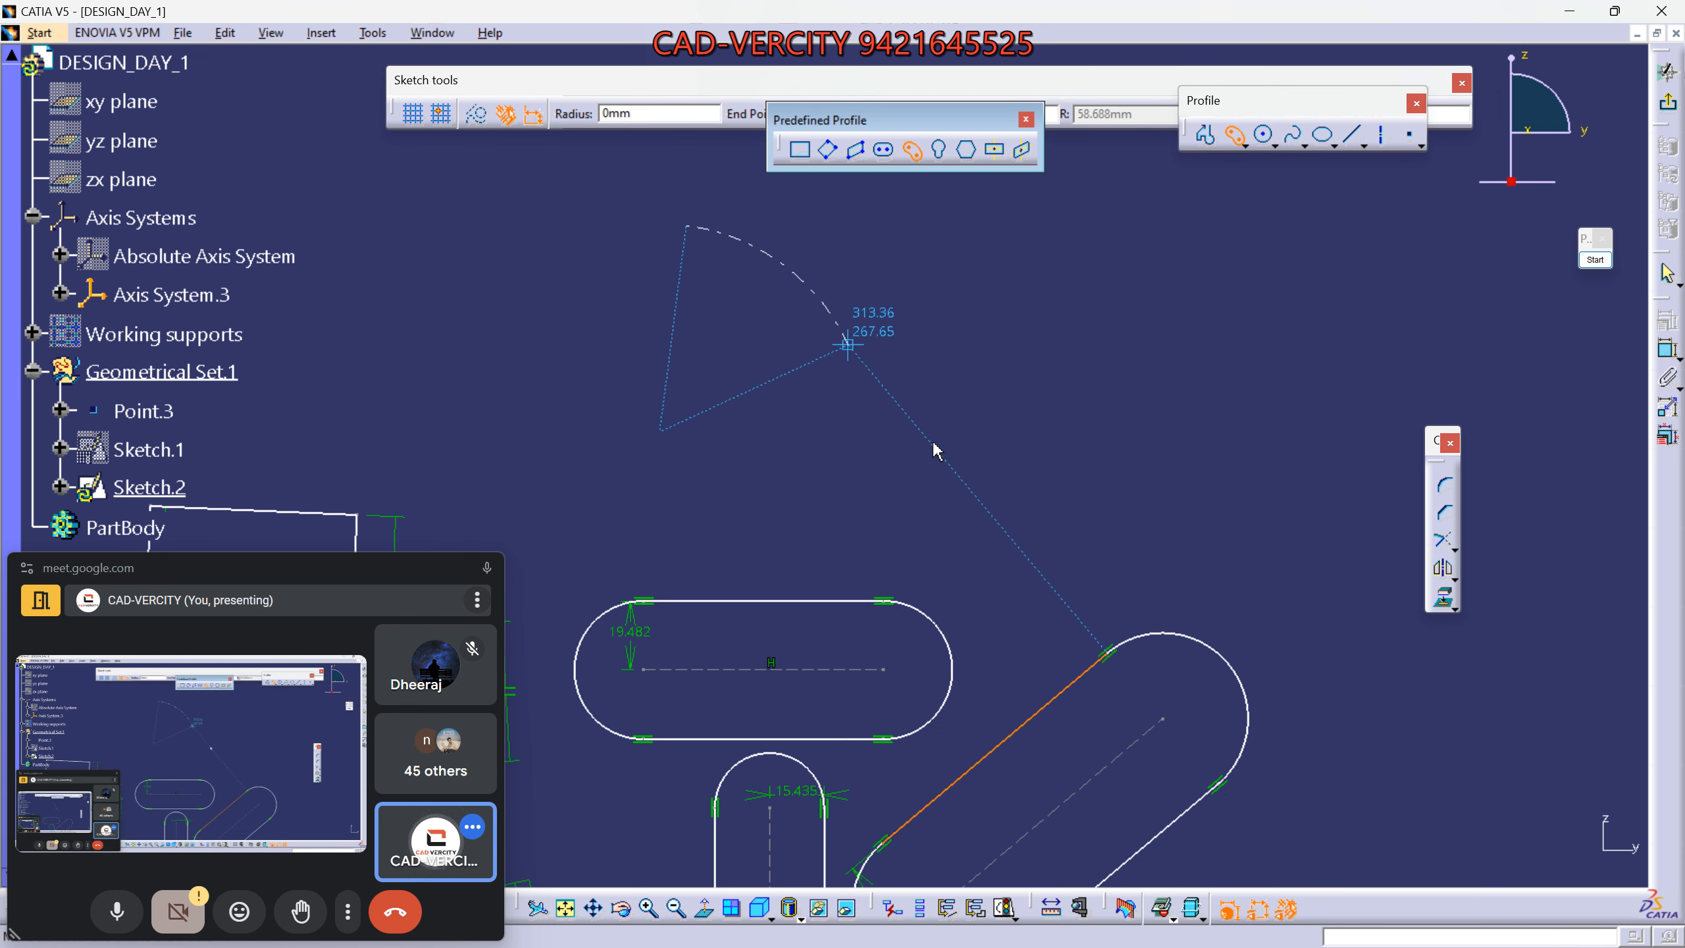
pyautogui.click(897, 362)
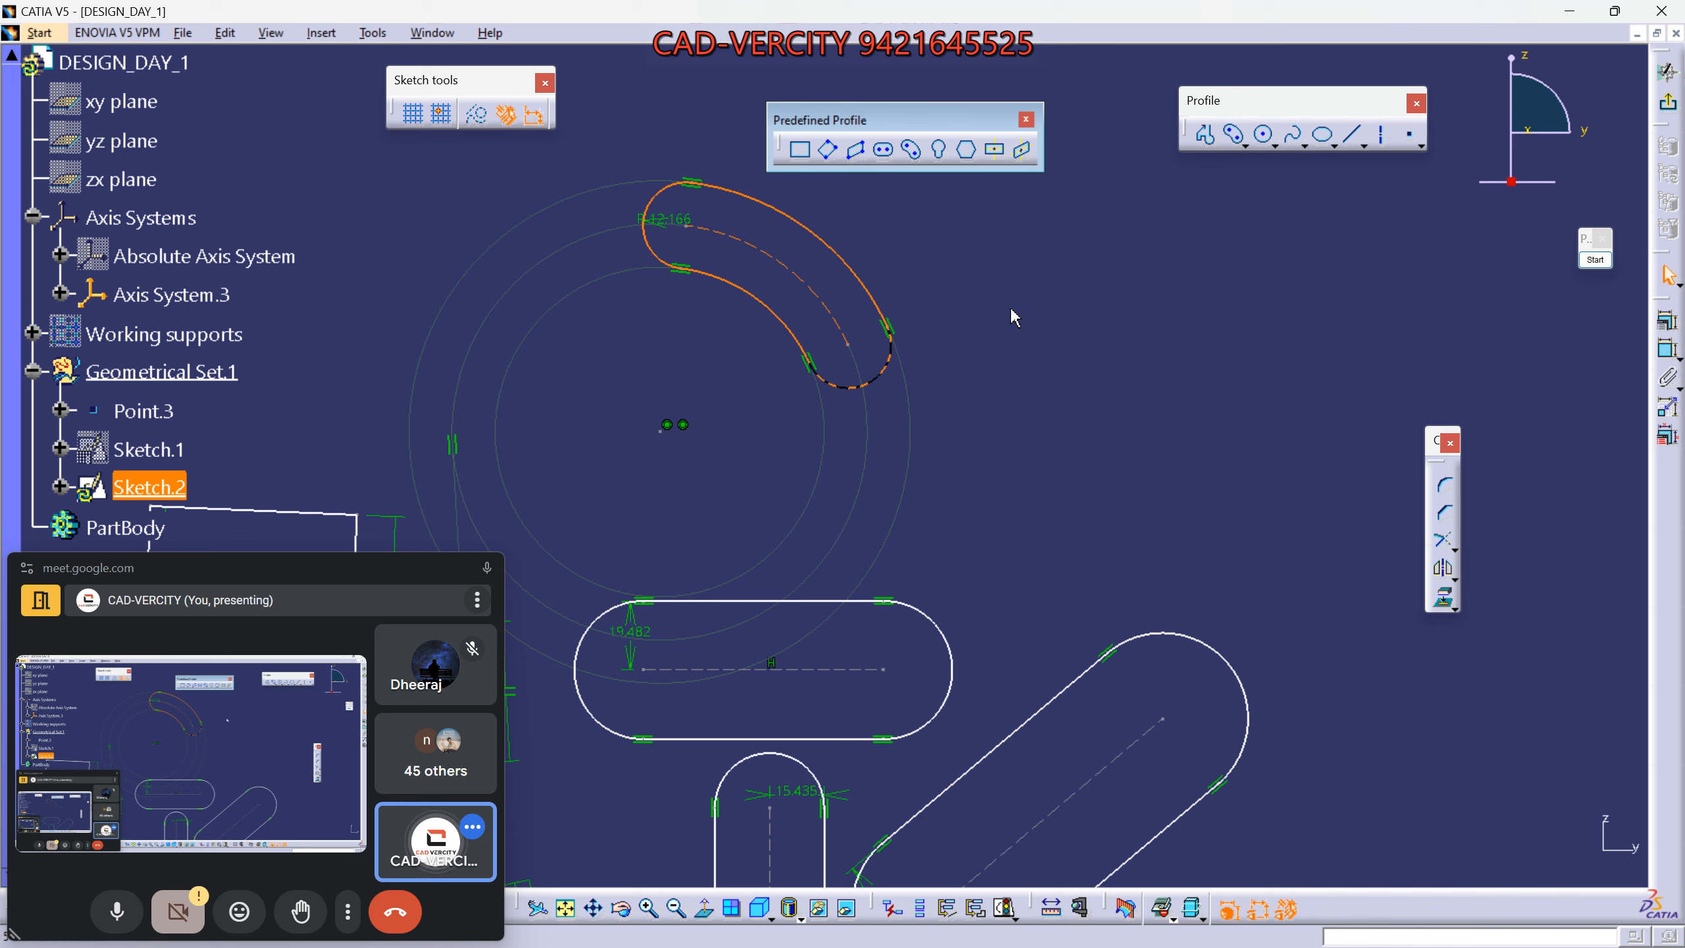
# Draw a second, smaller Cylindrical Elongated Hole above the slanted elongated hole.
pyautogui.moveTo(967, 371)
pyautogui.keyDown('ctrl'); pyautogui.mouseDown(button='middle')
pyautogui.moveTo(998, 398)
pyautogui.moveTo(913, 335)
pyautogui.mouseUp(button='middle'); pyautogui.keyUp('ctrl')
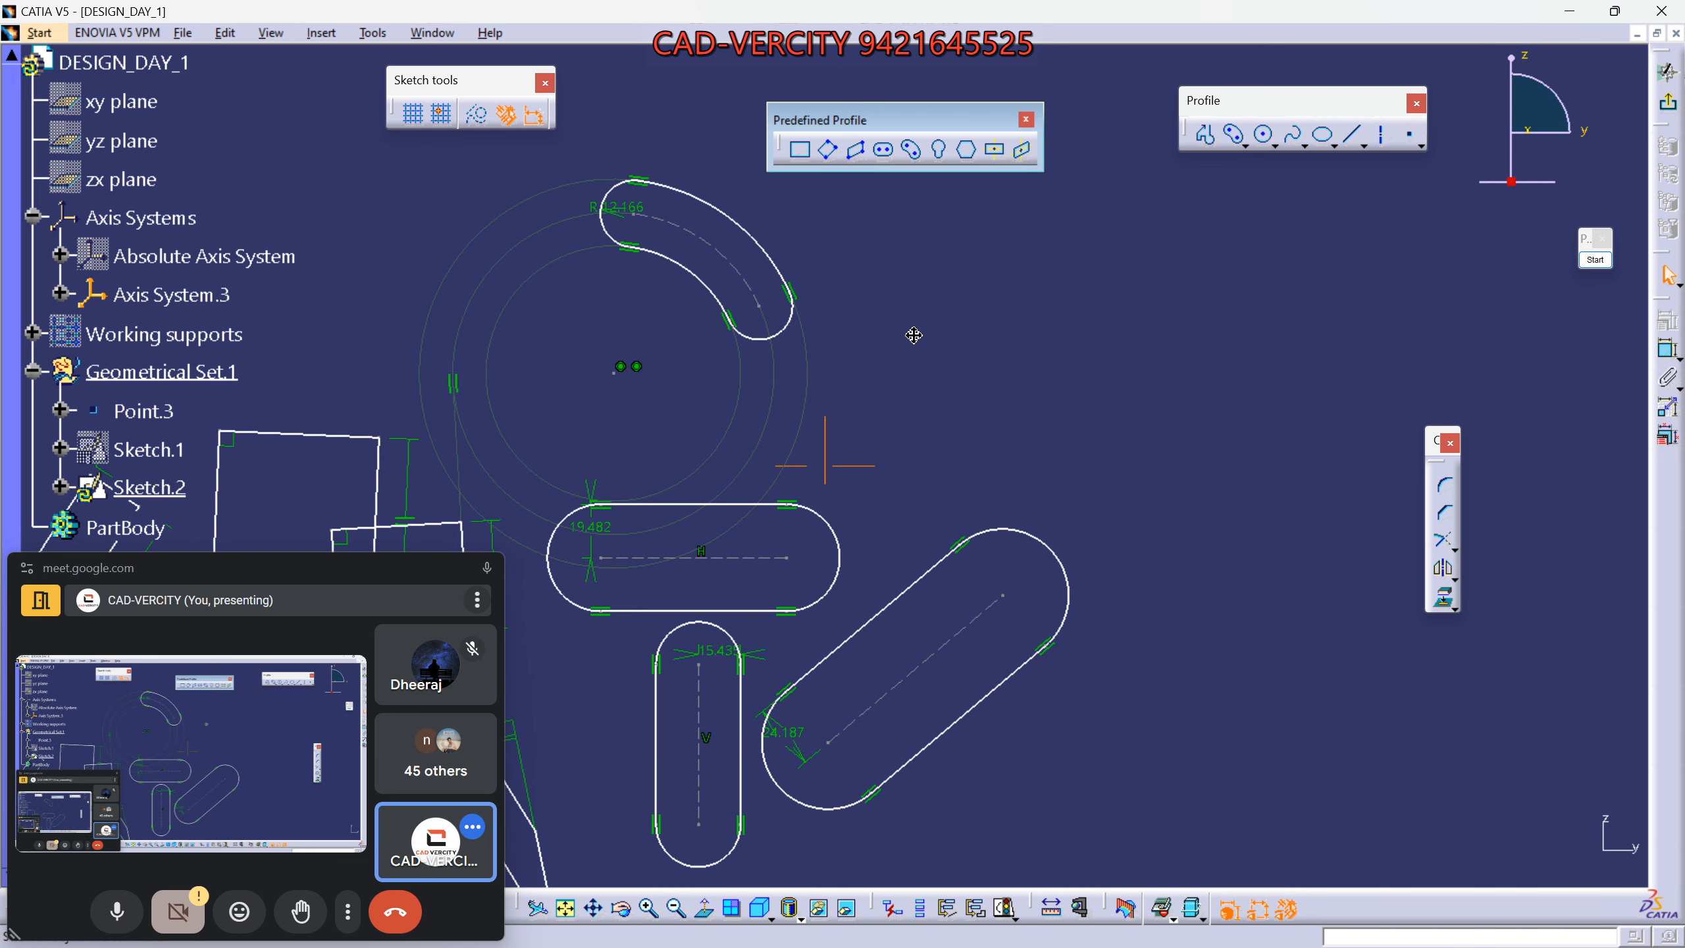
pyautogui.click(911, 150)
pyautogui.click(953, 403)
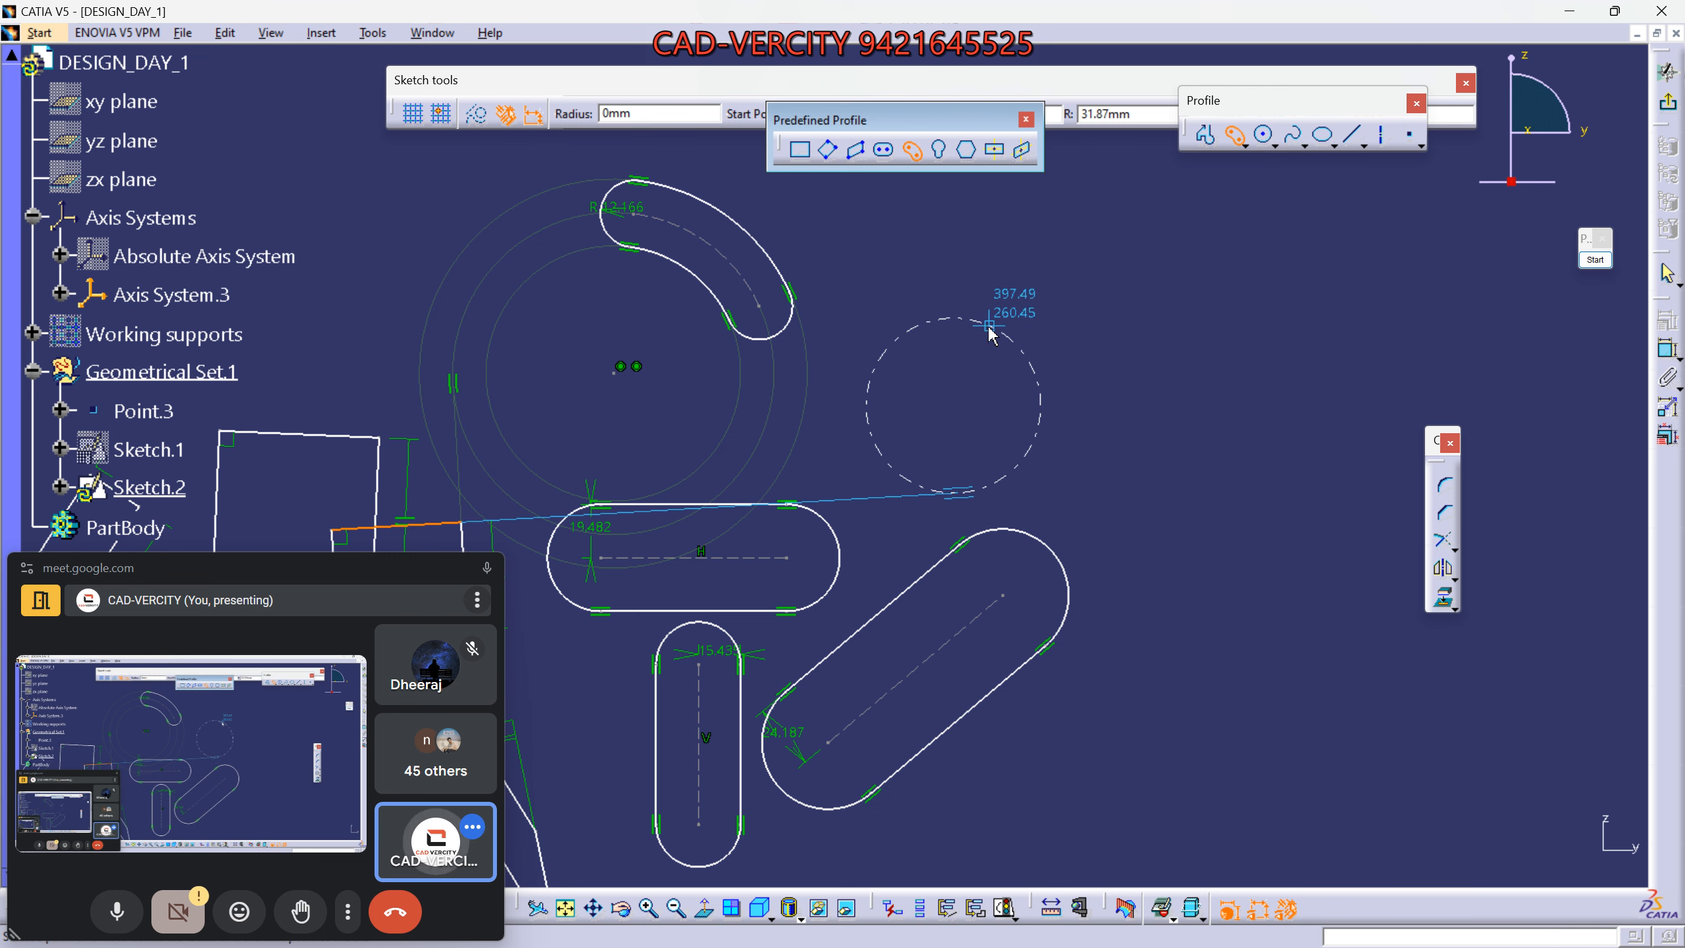
pyautogui.click(899, 393)
pyautogui.click(952, 458)
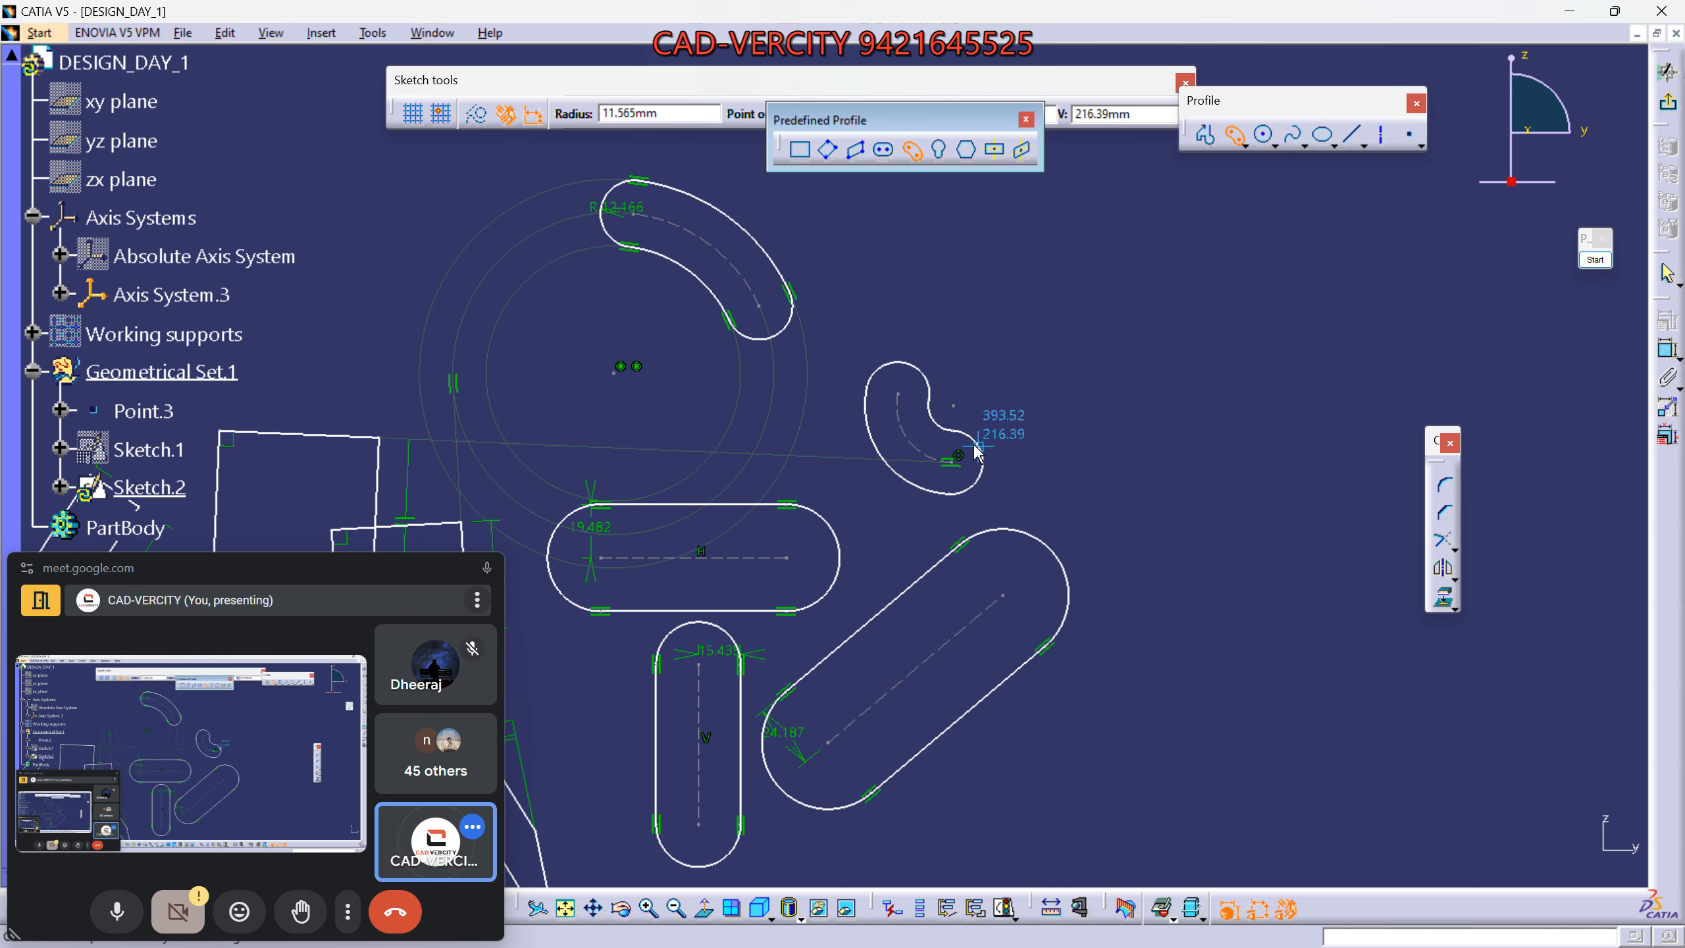
pyautogui.click(959, 458)
# Exit the sketch and view all its profiles fitted in the isometric view.
pyautogui.moveTo(1064, 474)
pyautogui.mouseDown(button='middle')
pyautogui.moveTo(1110, 437)
pyautogui.moveTo(1110, 464)
pyautogui.mouseUp(button='middle')
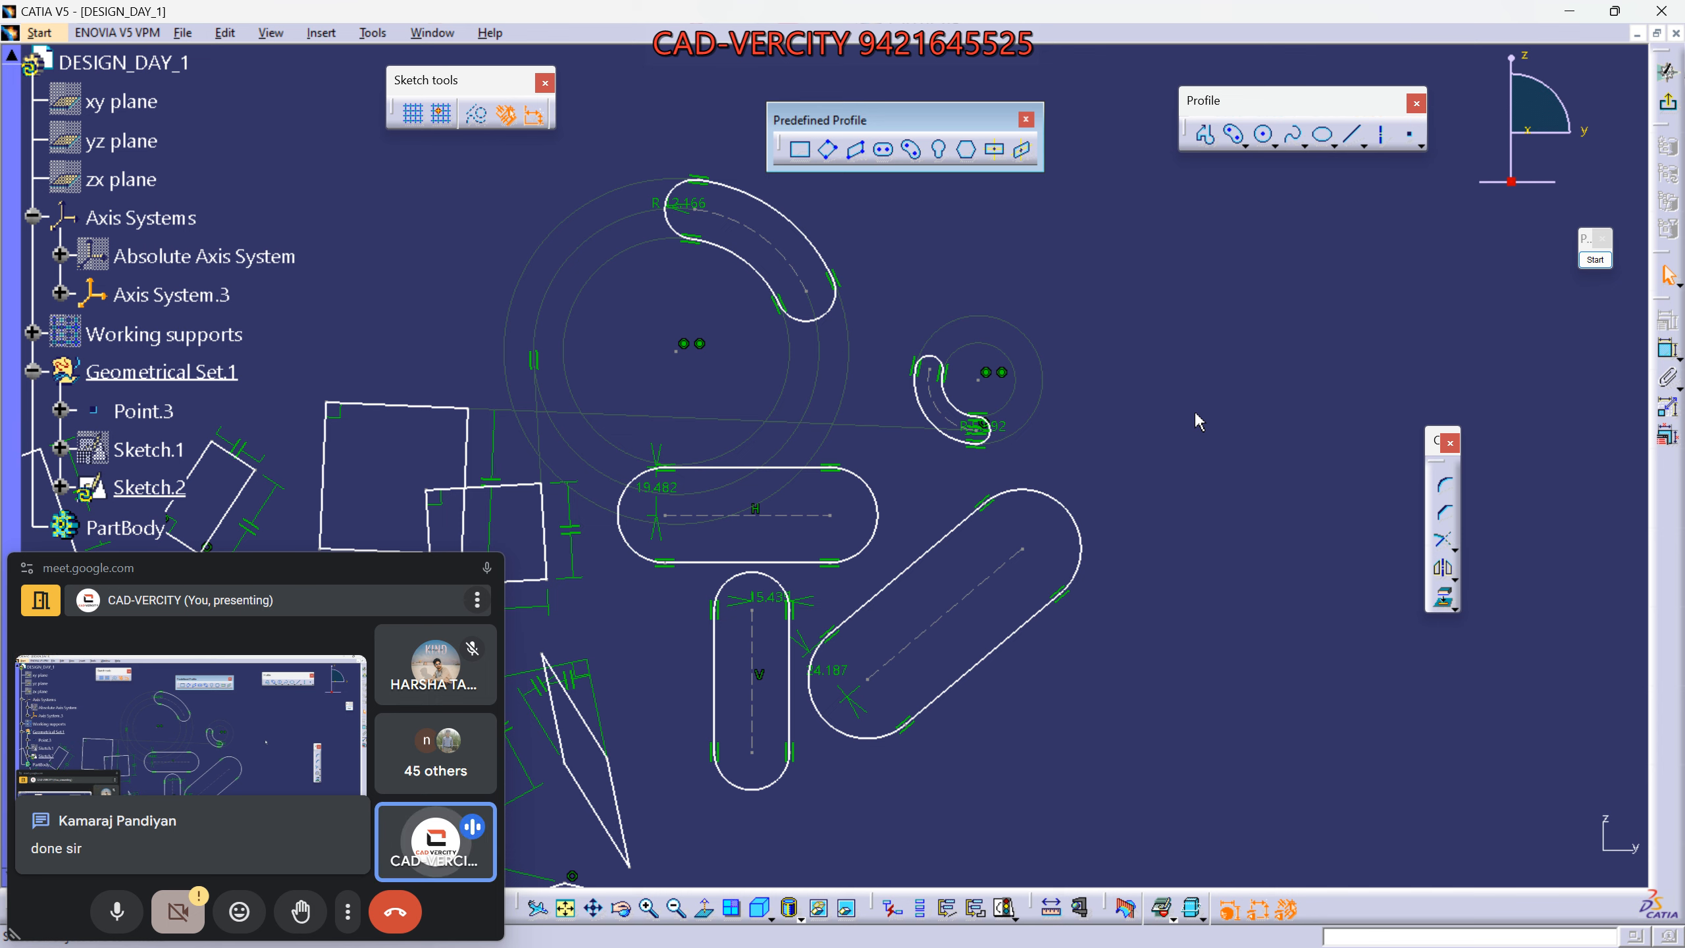
pyautogui.moveTo(1117, 392)
pyautogui.keyDown('ctrl'); pyautogui.mouseDown(button='middle')
pyautogui.moveTo(1124, 431)
pyautogui.moveTo(1349, 365)
pyautogui.moveTo(1518, 352)
pyautogui.moveTo(1476, 370)
pyautogui.moveTo(1503, 364)
pyautogui.mouseUp(button='middle'); pyautogui.keyUp('ctrl')
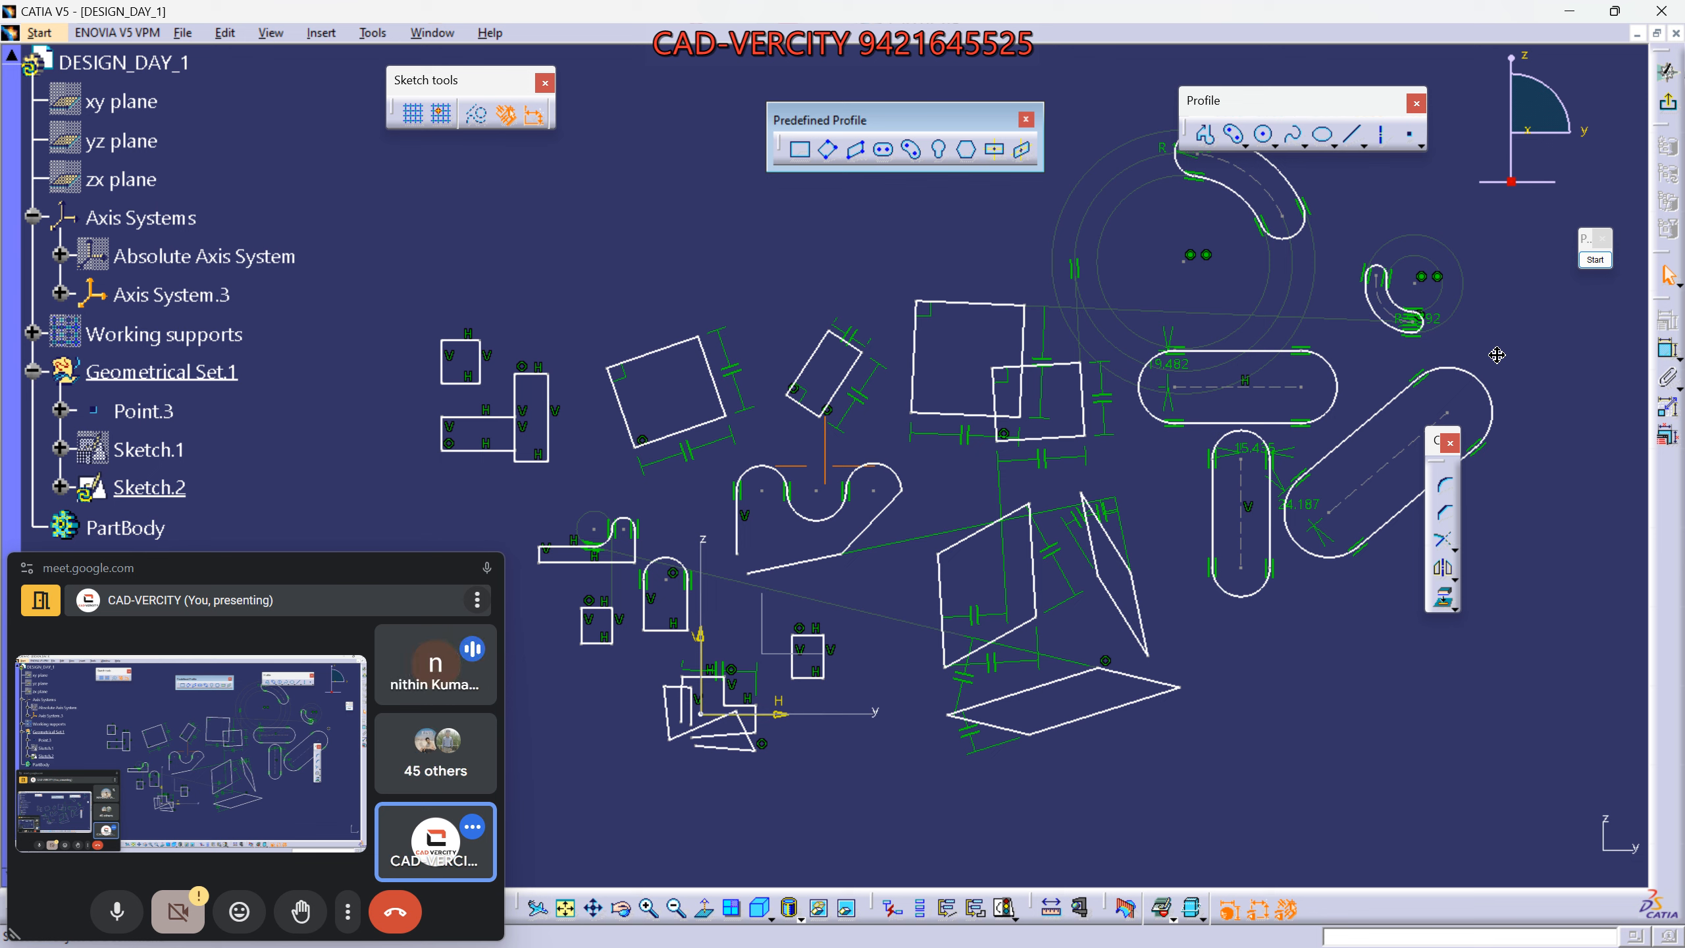
pyautogui.click(1671, 107)
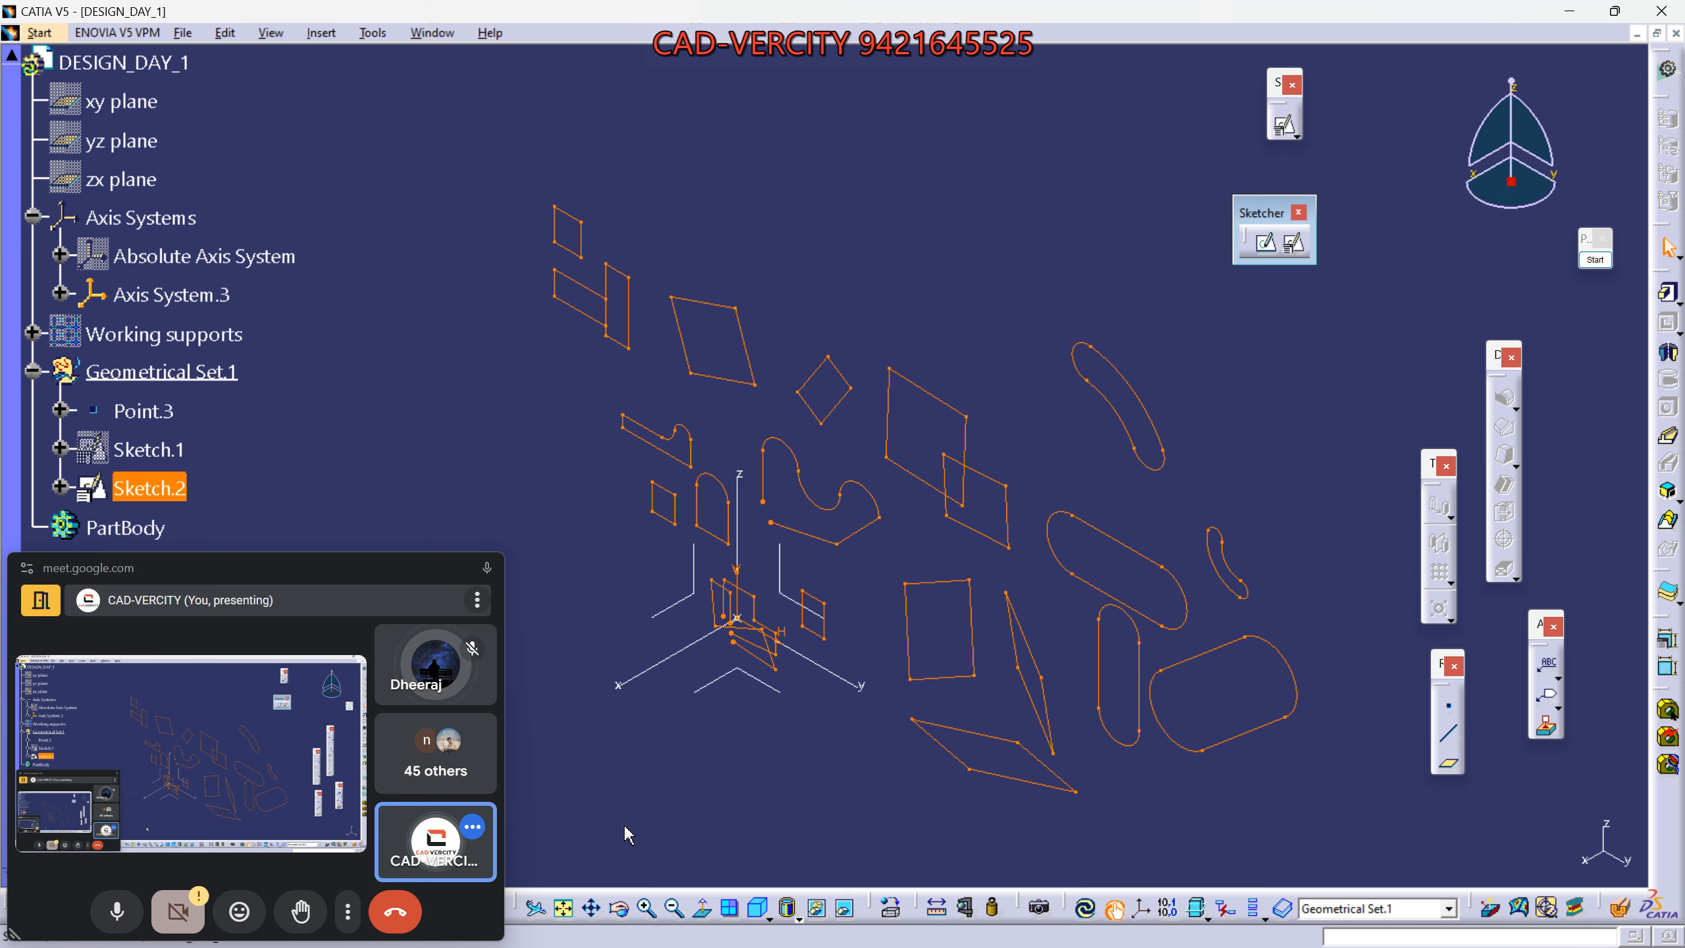
pyautogui.moveTo(991, 645)
pyautogui.mouseDown(button='middle')
pyautogui.moveTo(669, 471)
pyautogui.moveTo(608, 461)
pyautogui.mouseUp(button='middle')
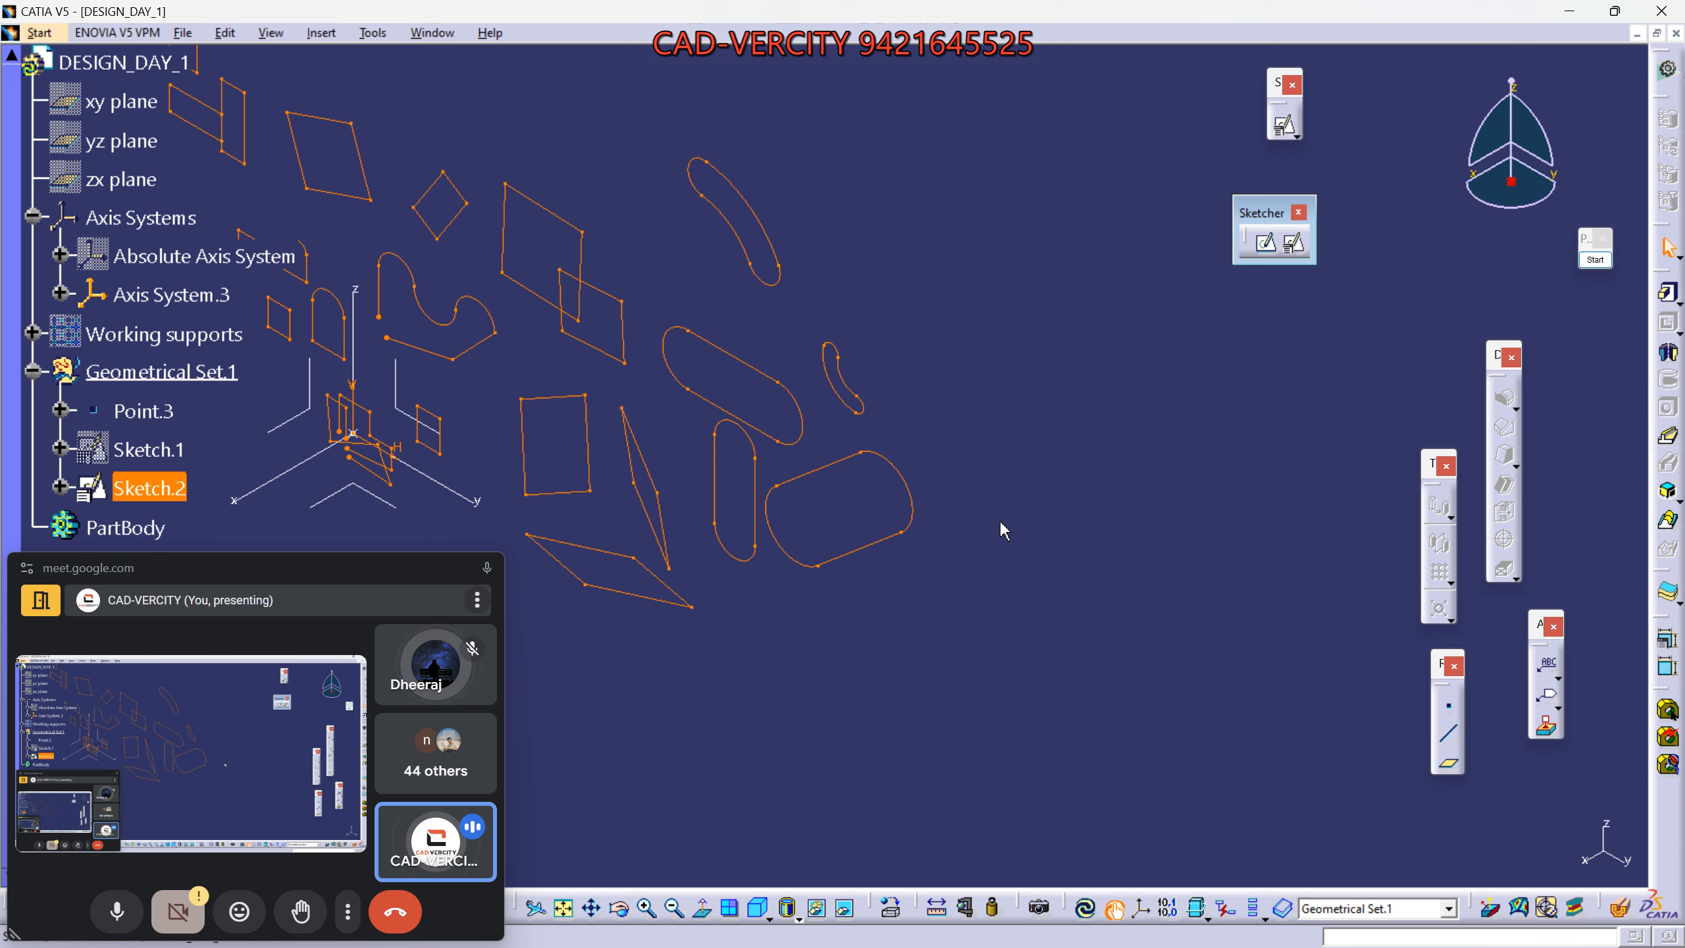
pyautogui.click(972, 572)
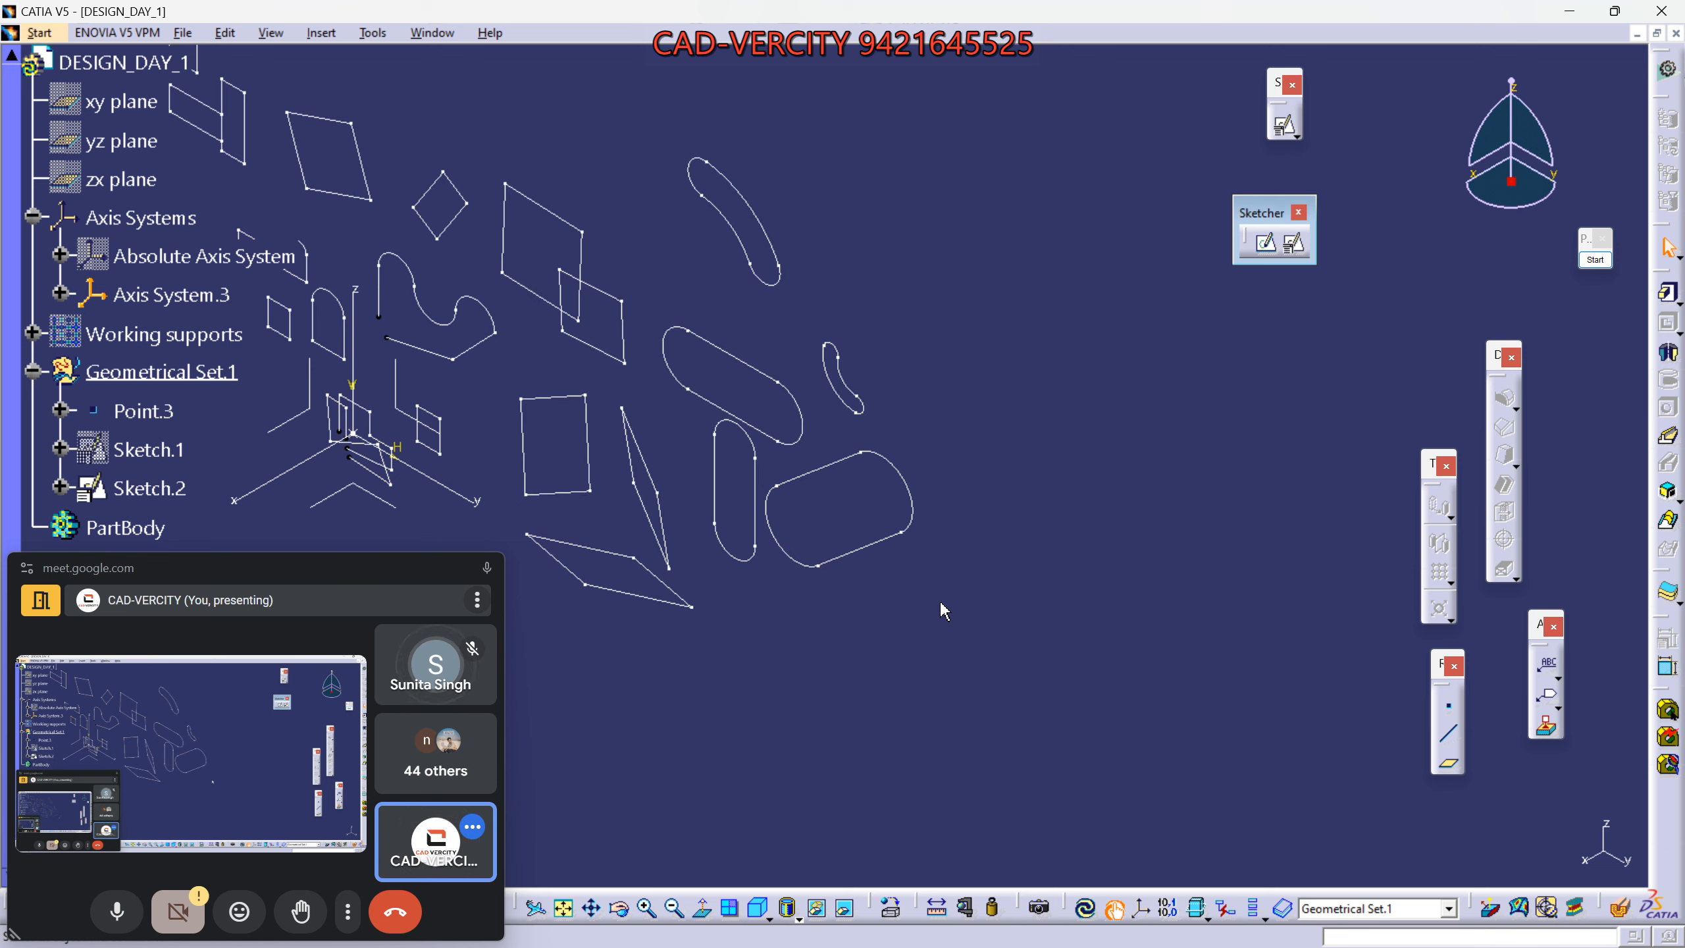
pyautogui.moveTo(937, 595)
pyautogui.mouseDown(button='middle')
pyautogui.moveTo(693, 594)
pyautogui.moveTo(647, 669)
pyautogui.moveTo(686, 699)
pyautogui.moveTo(629, 730)
pyautogui.mouseUp(button='middle')
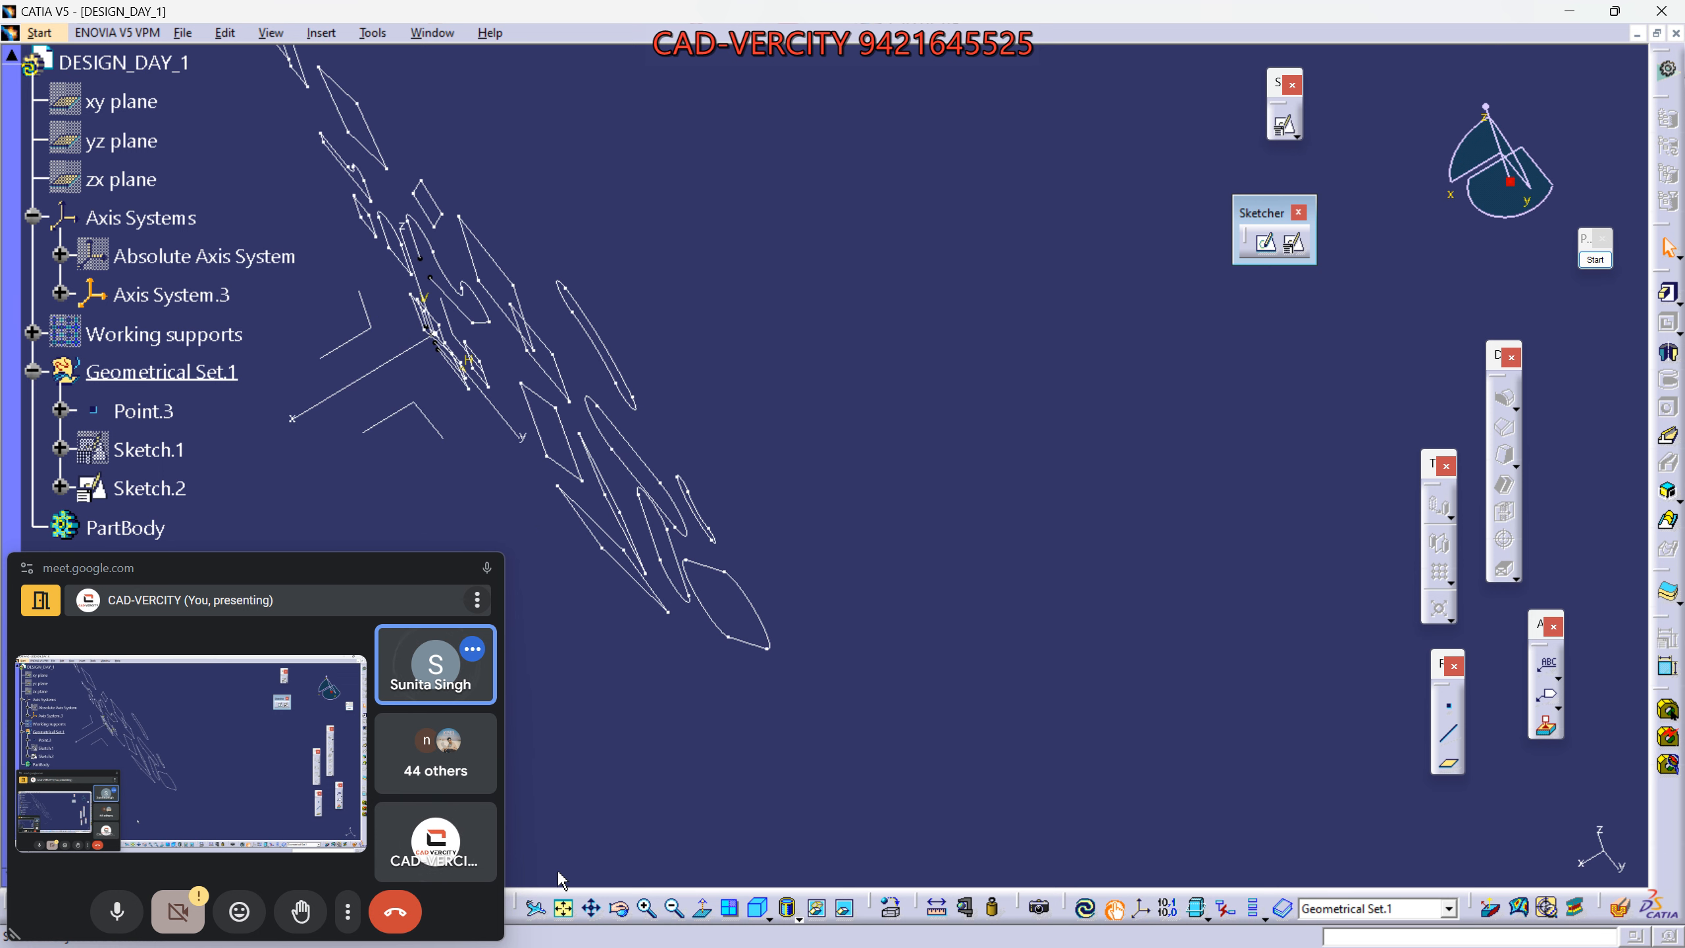
pyautogui.click(564, 908)
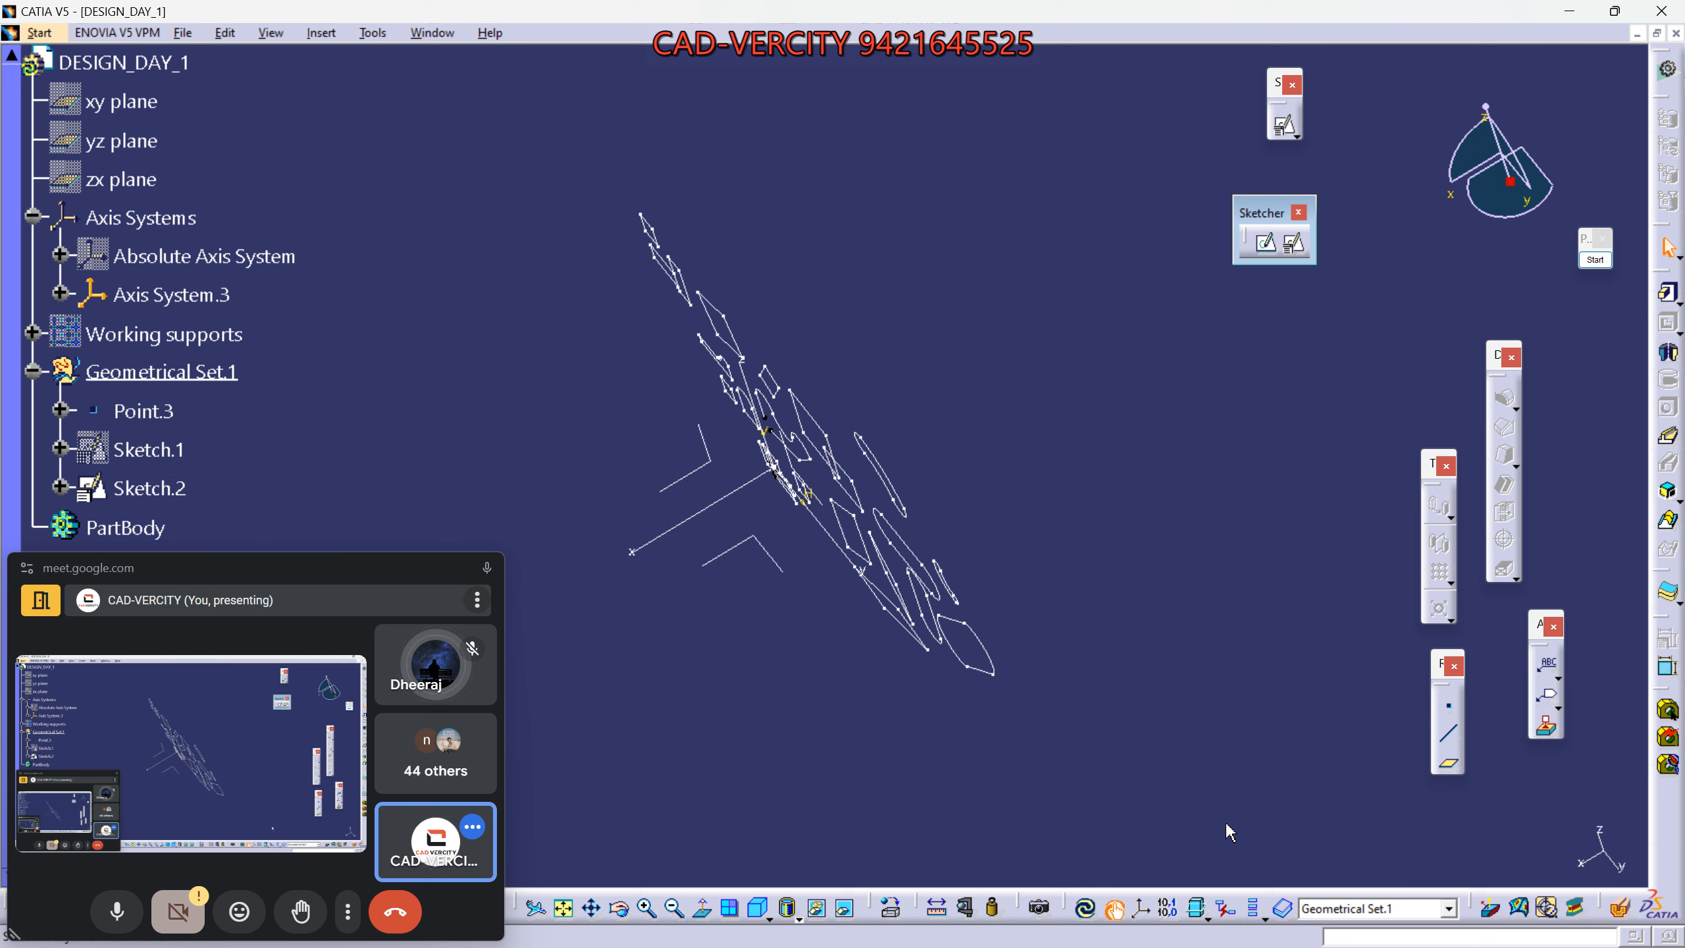
pyautogui.click(759, 911)
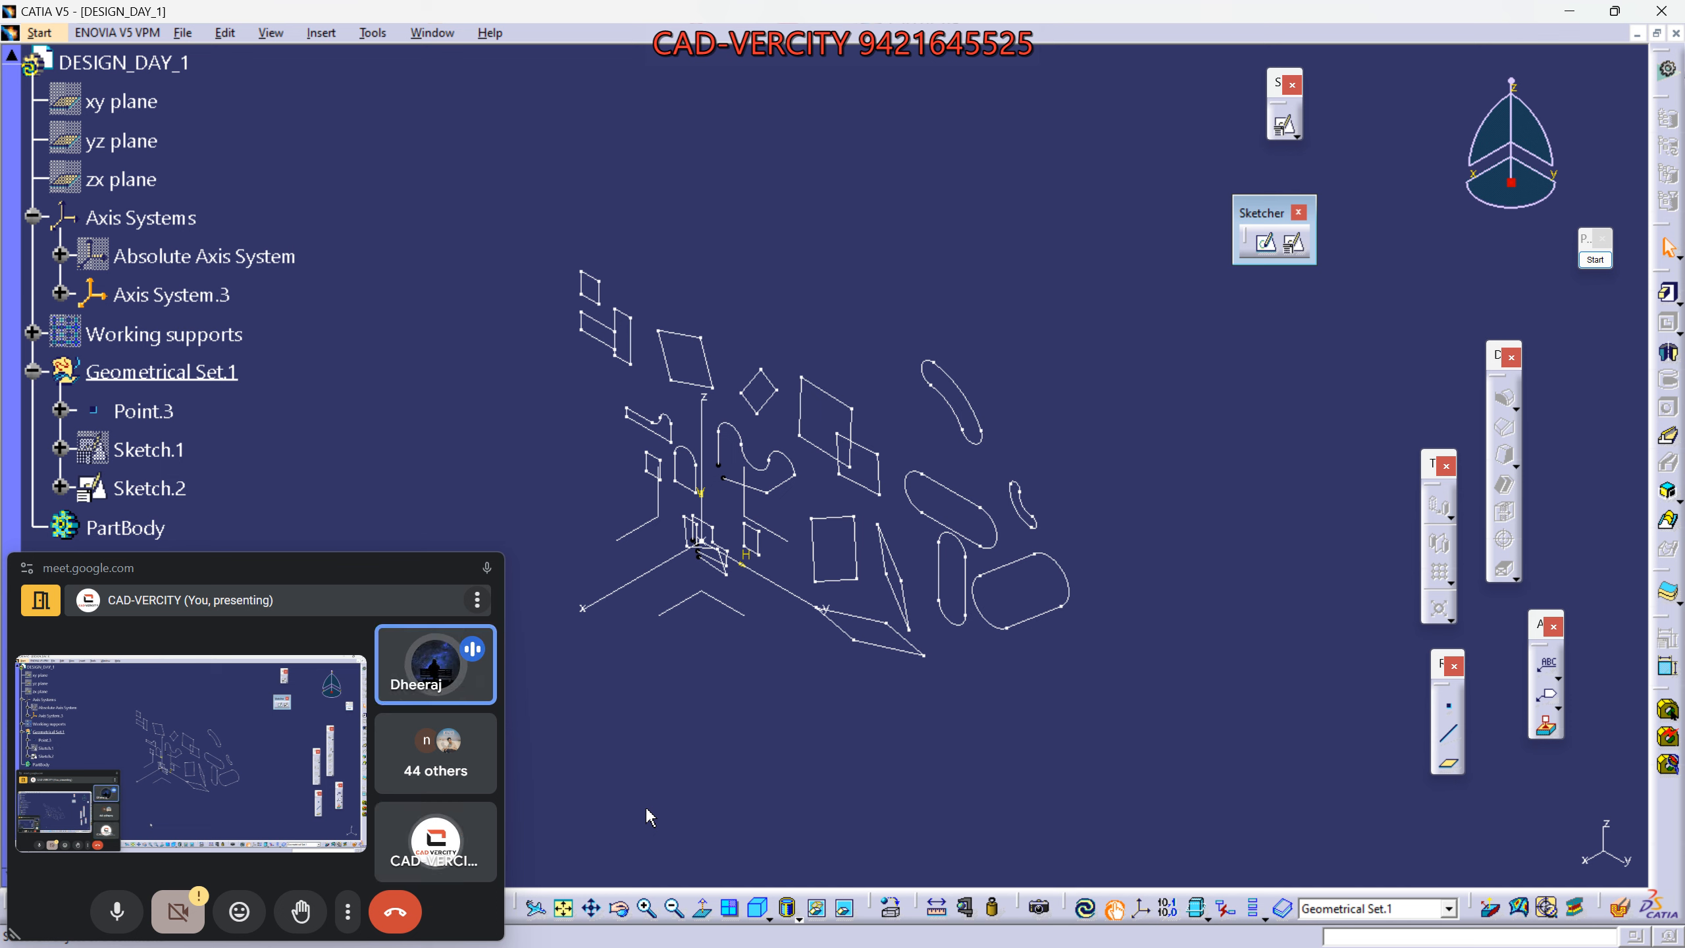
# Hide Sketch.2 and create a new positioned sketch on the YZ plane of Axis System.3.
pyautogui.click(150, 489)
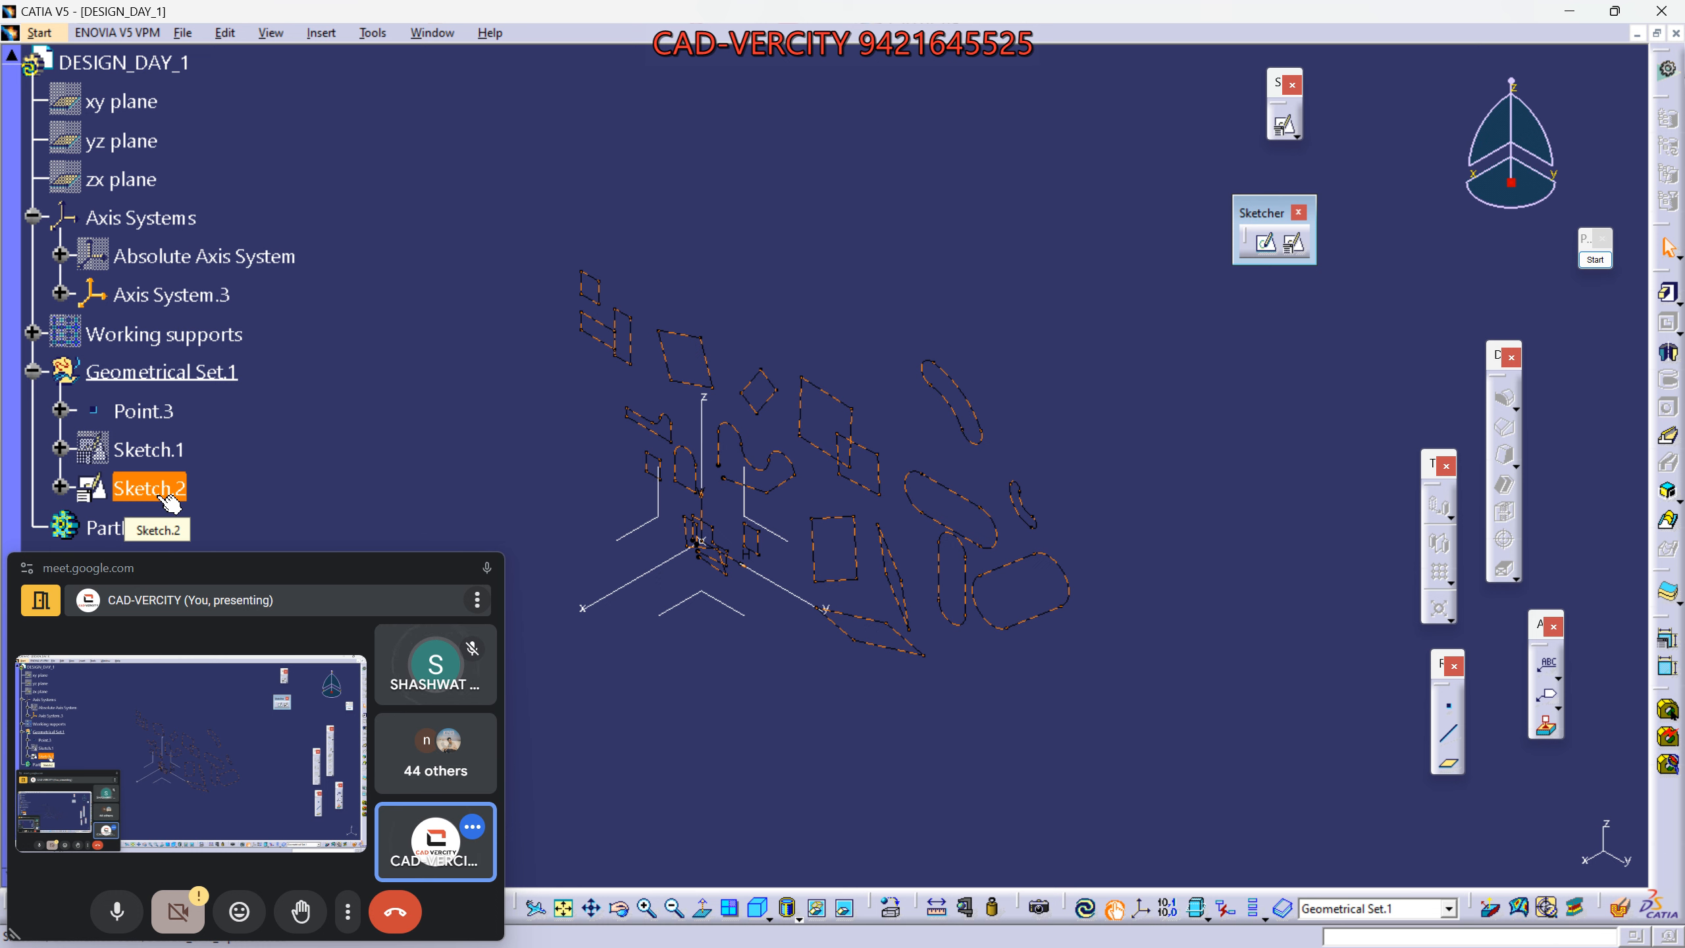
pyautogui.press('space')
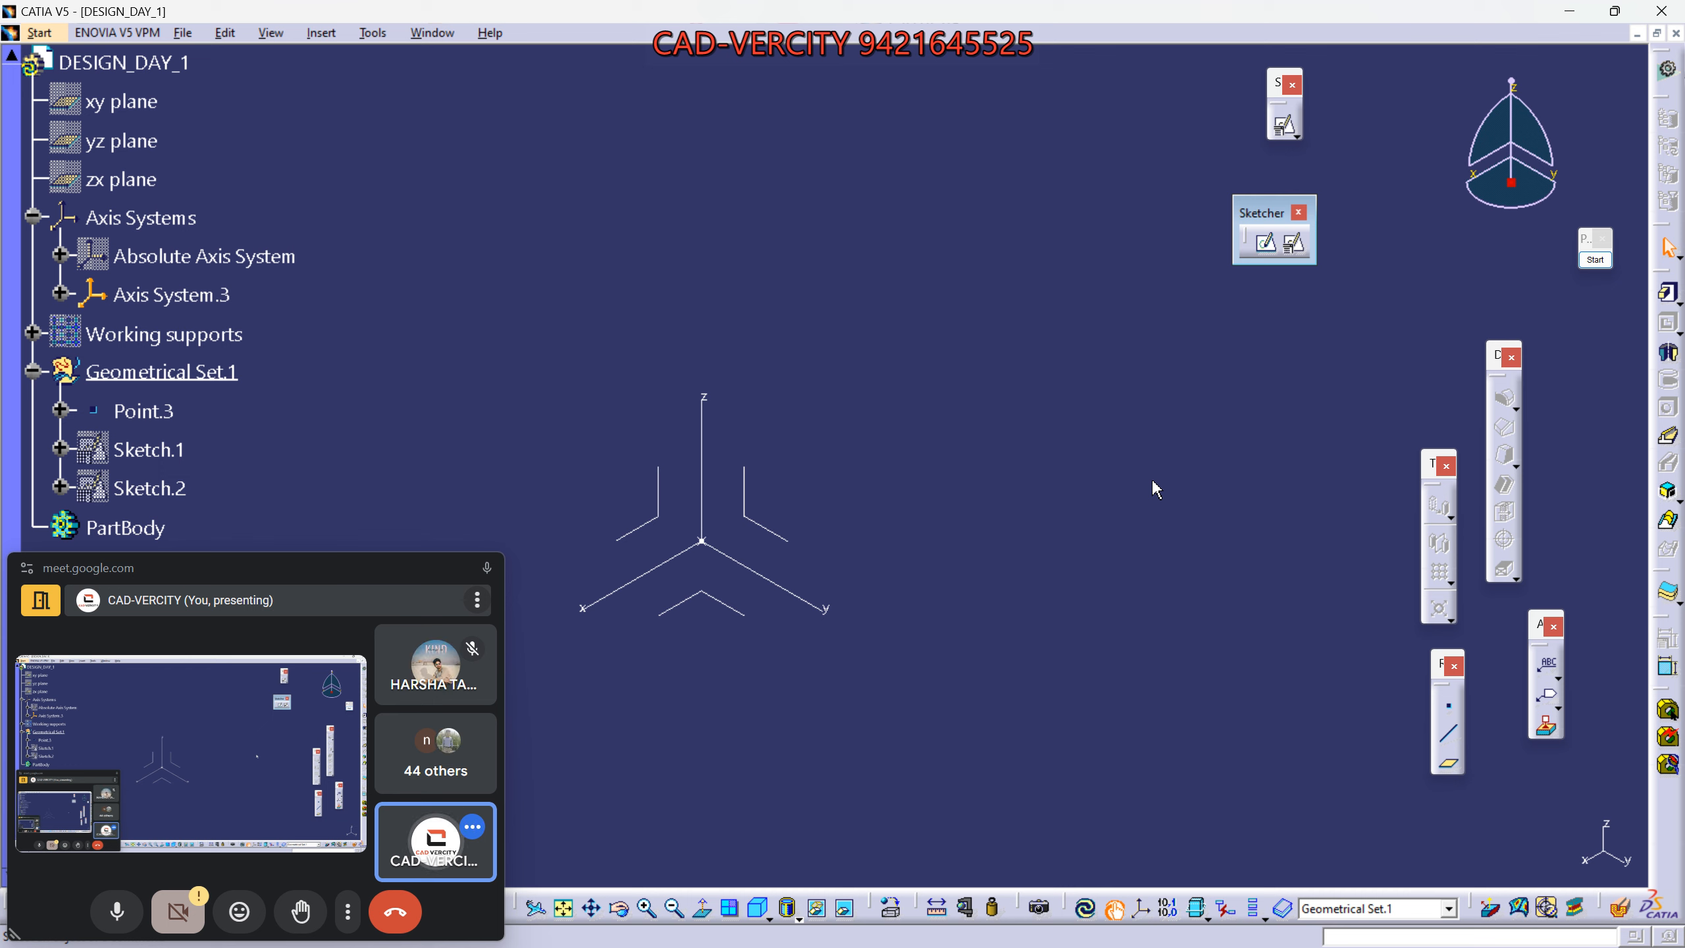
pyautogui.click(1293, 243)
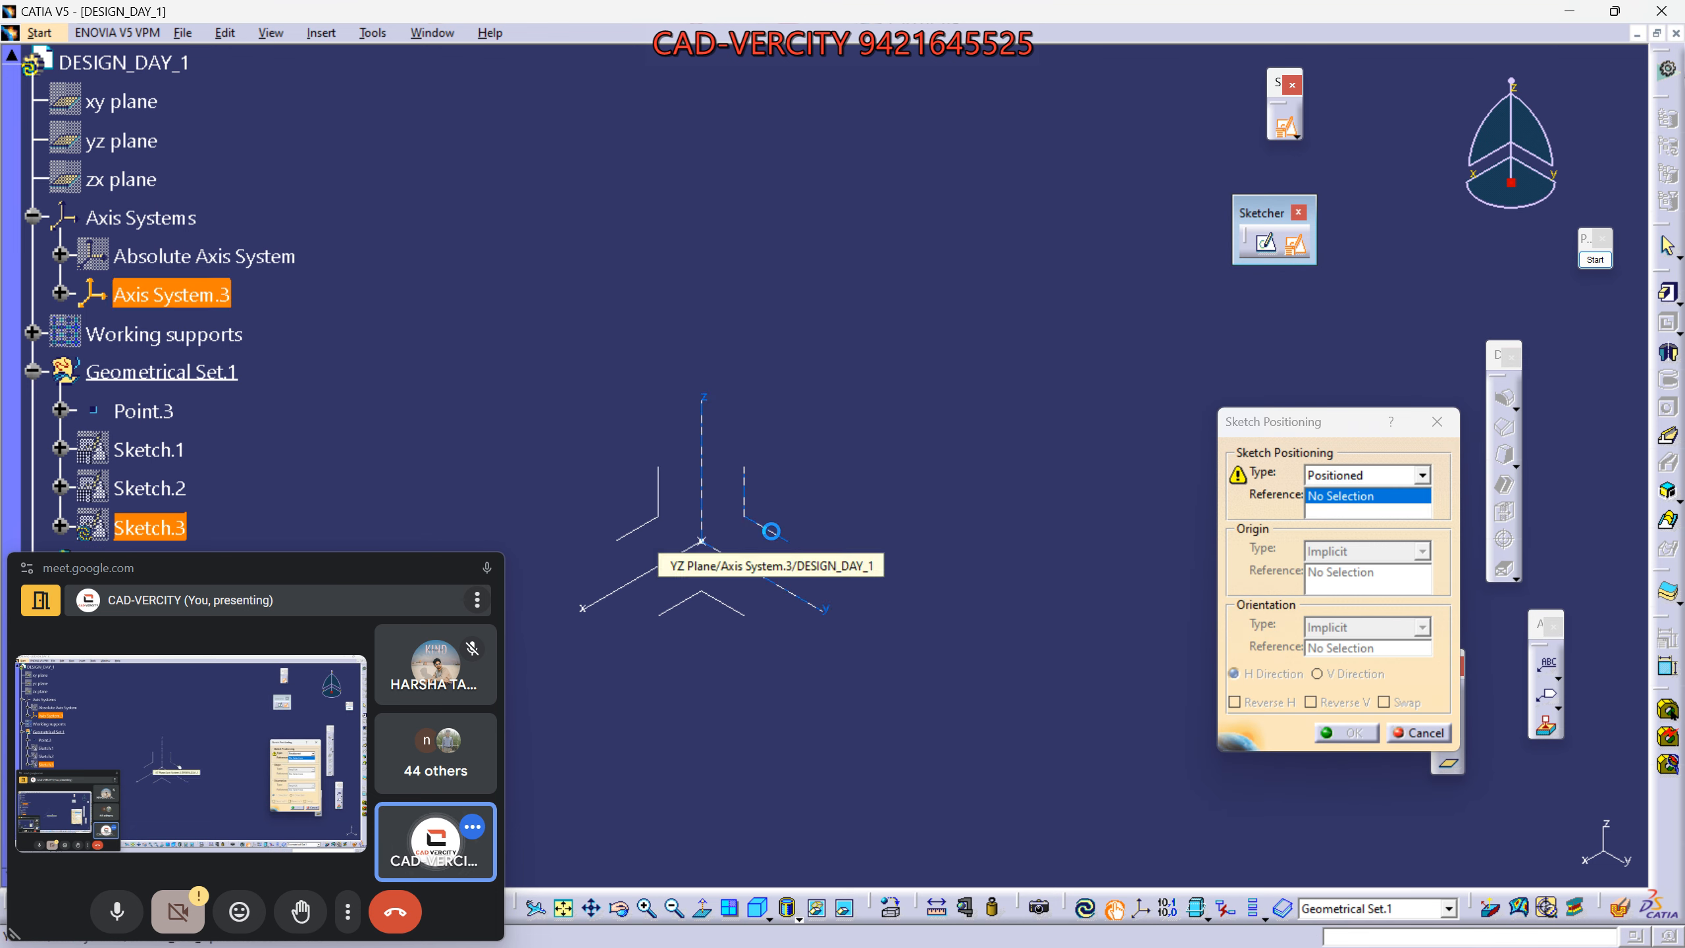
pyautogui.click(784, 539)
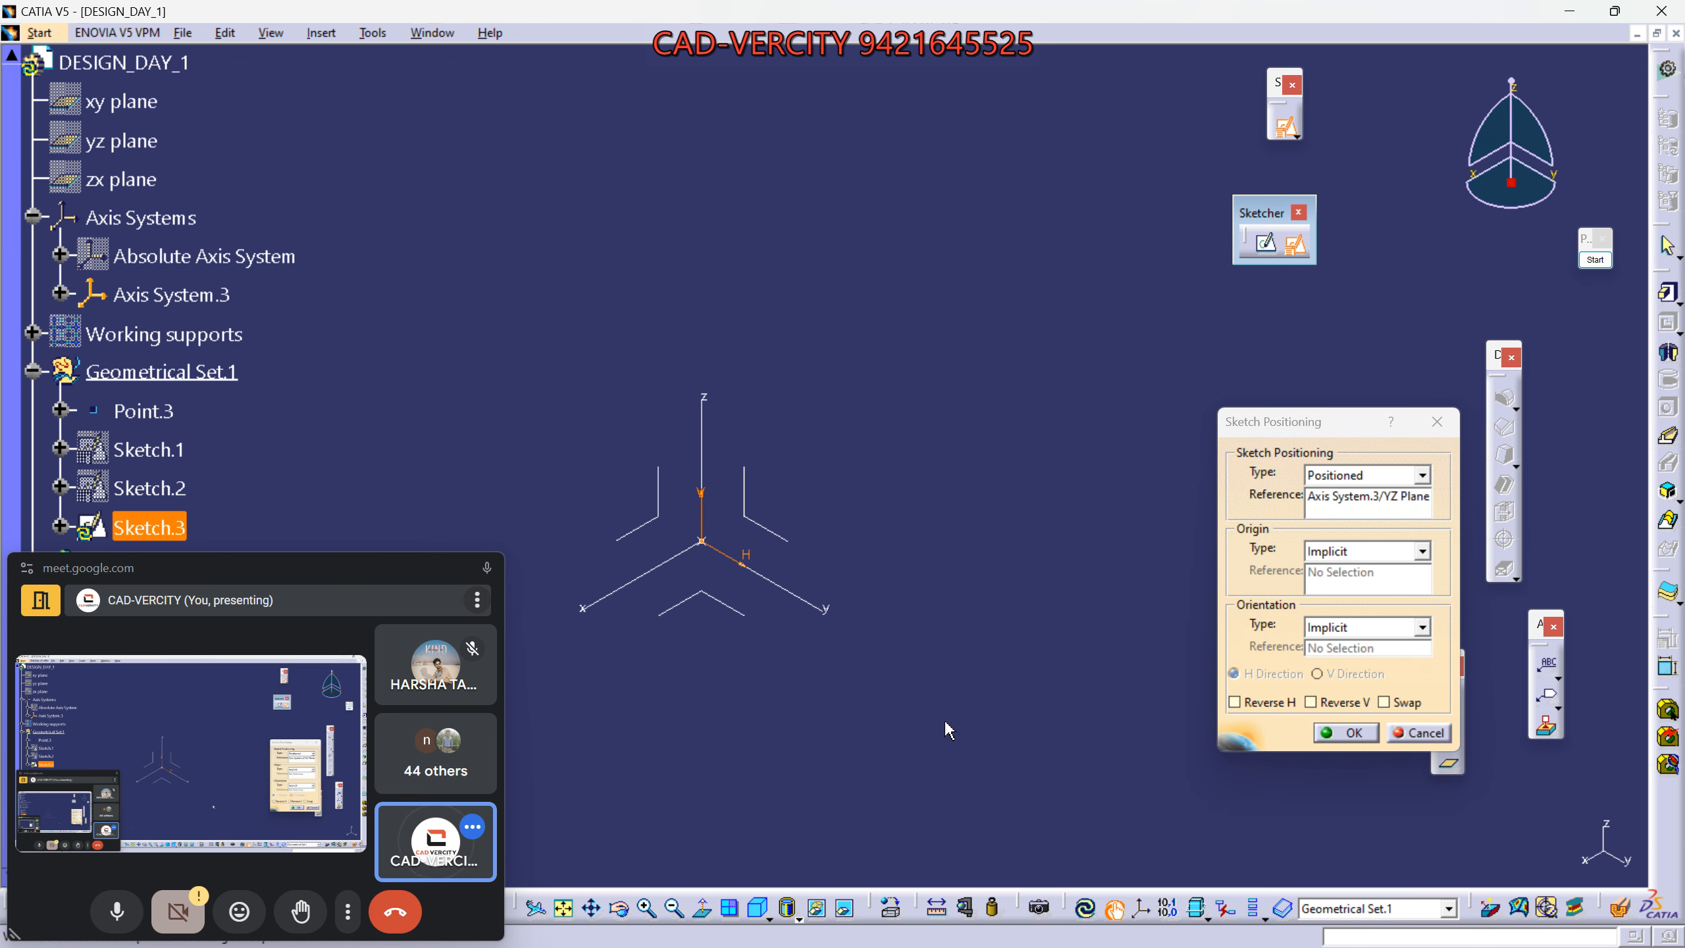
pyautogui.click(1344, 732)
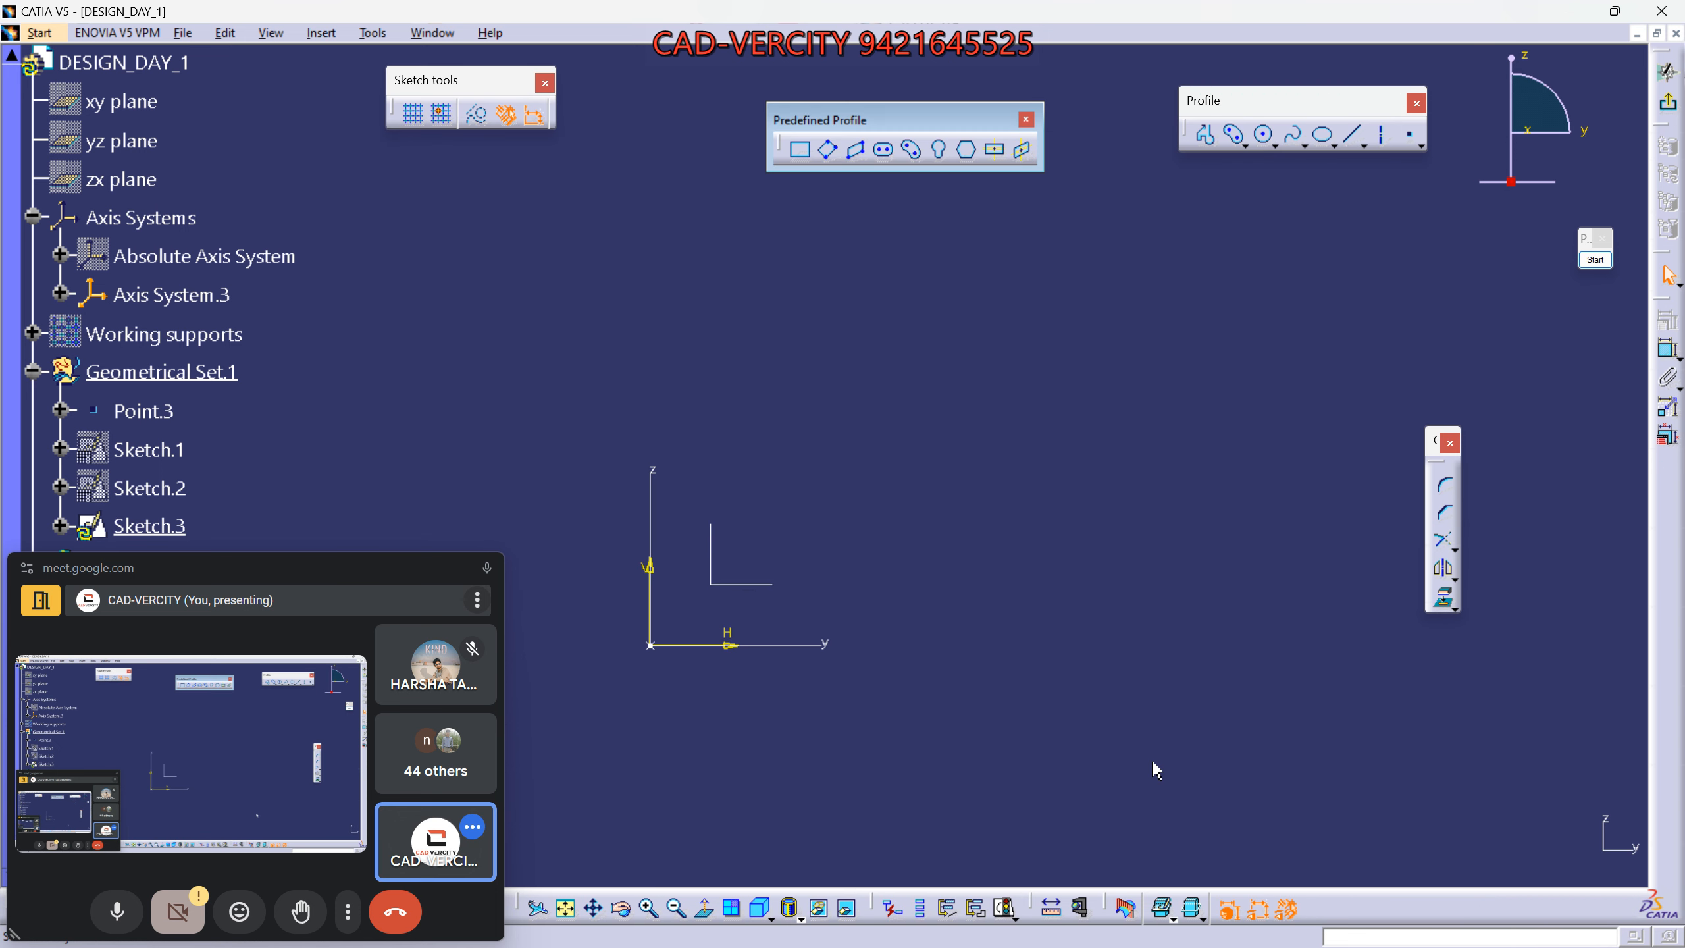
# Float the Visu3D tools over the drawing area and check whether the background axis system can be selected.
pyautogui.click(731, 584)
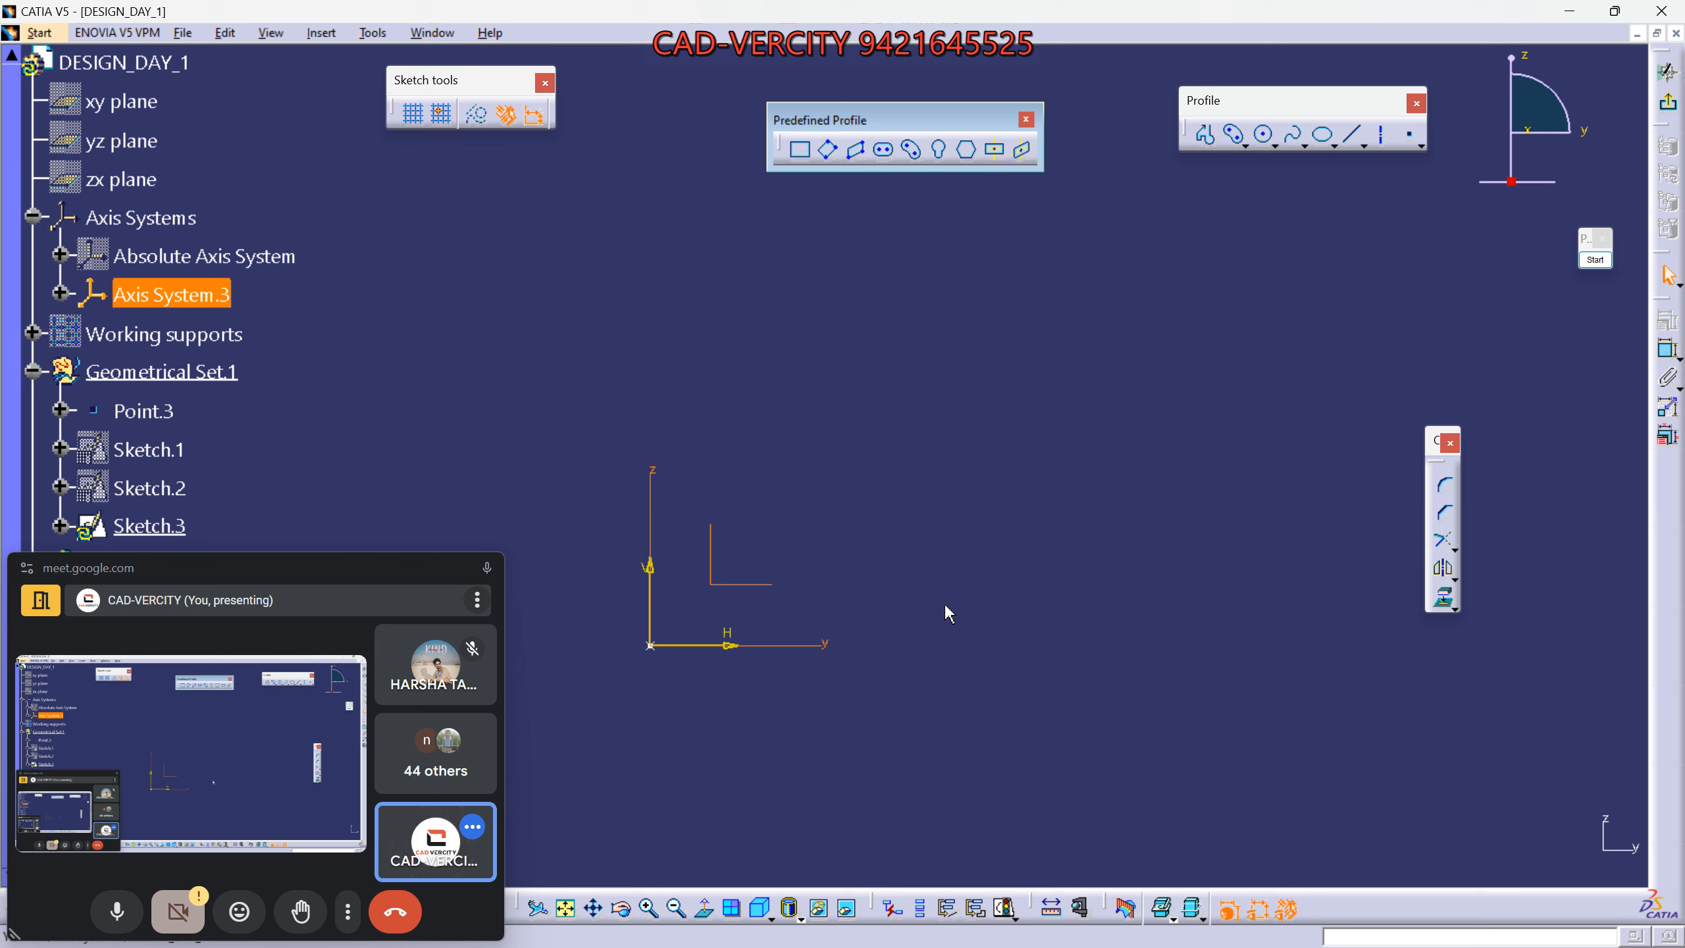
pyautogui.click(949, 615)
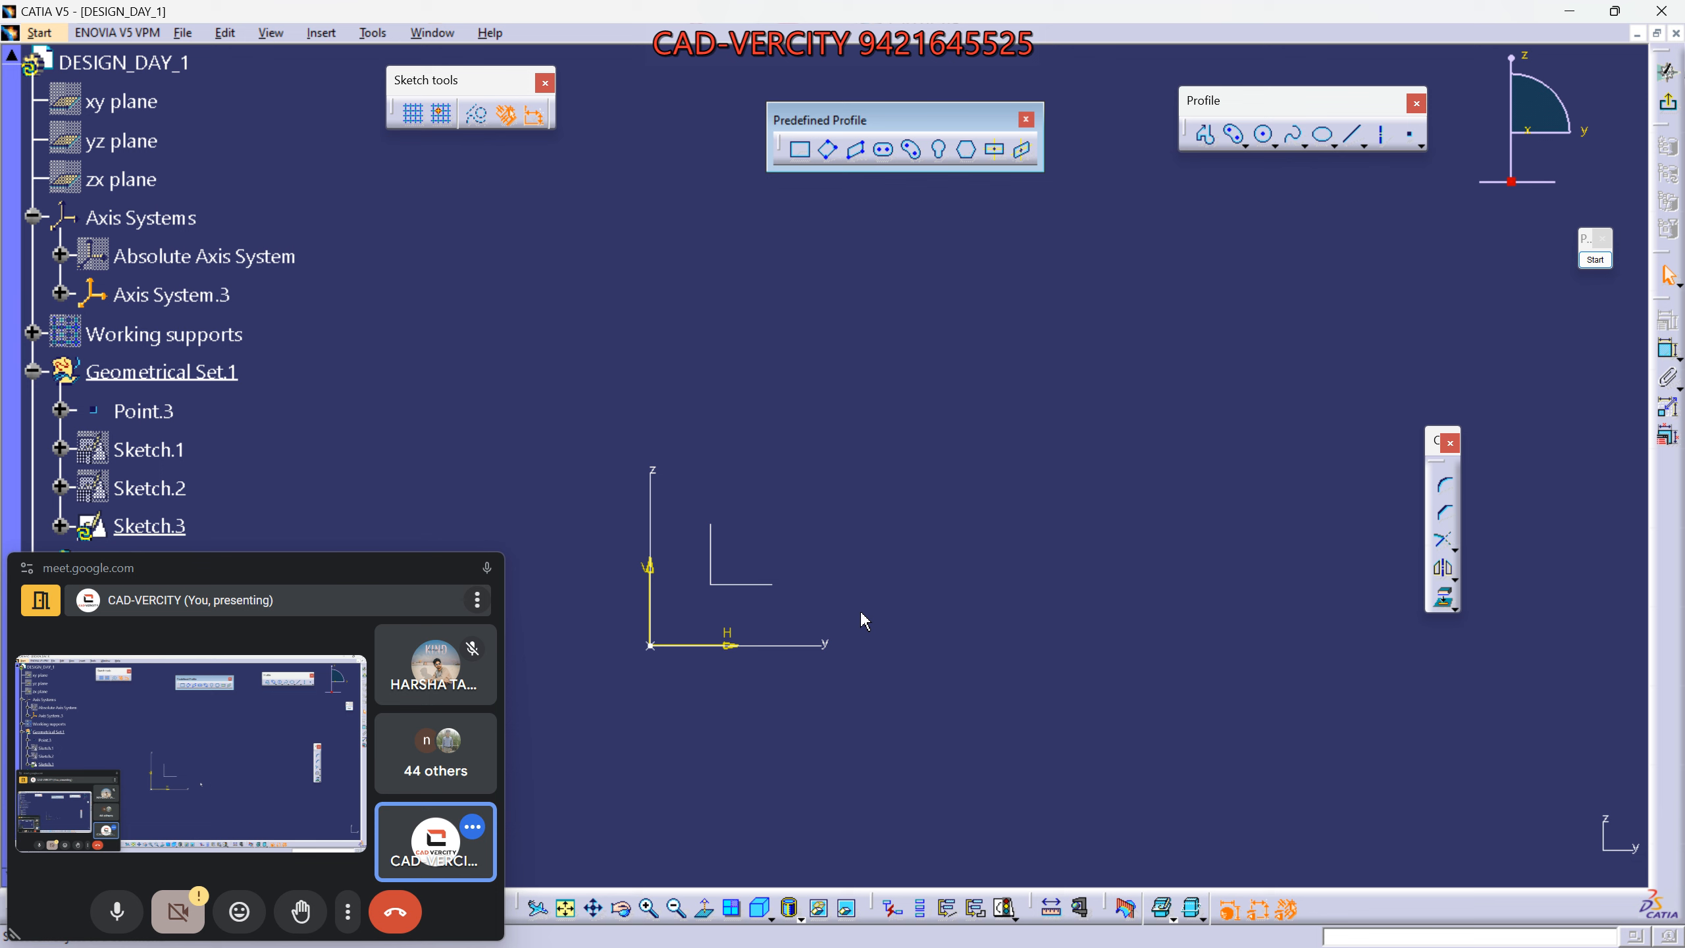
pyautogui.click(742, 584)
pyautogui.moveTo(933, 629)
pyautogui.mouseDown(button='middle')
pyautogui.moveTo(1048, 590)
pyautogui.moveTo(1031, 630)
pyautogui.mouseUp(button='middle')
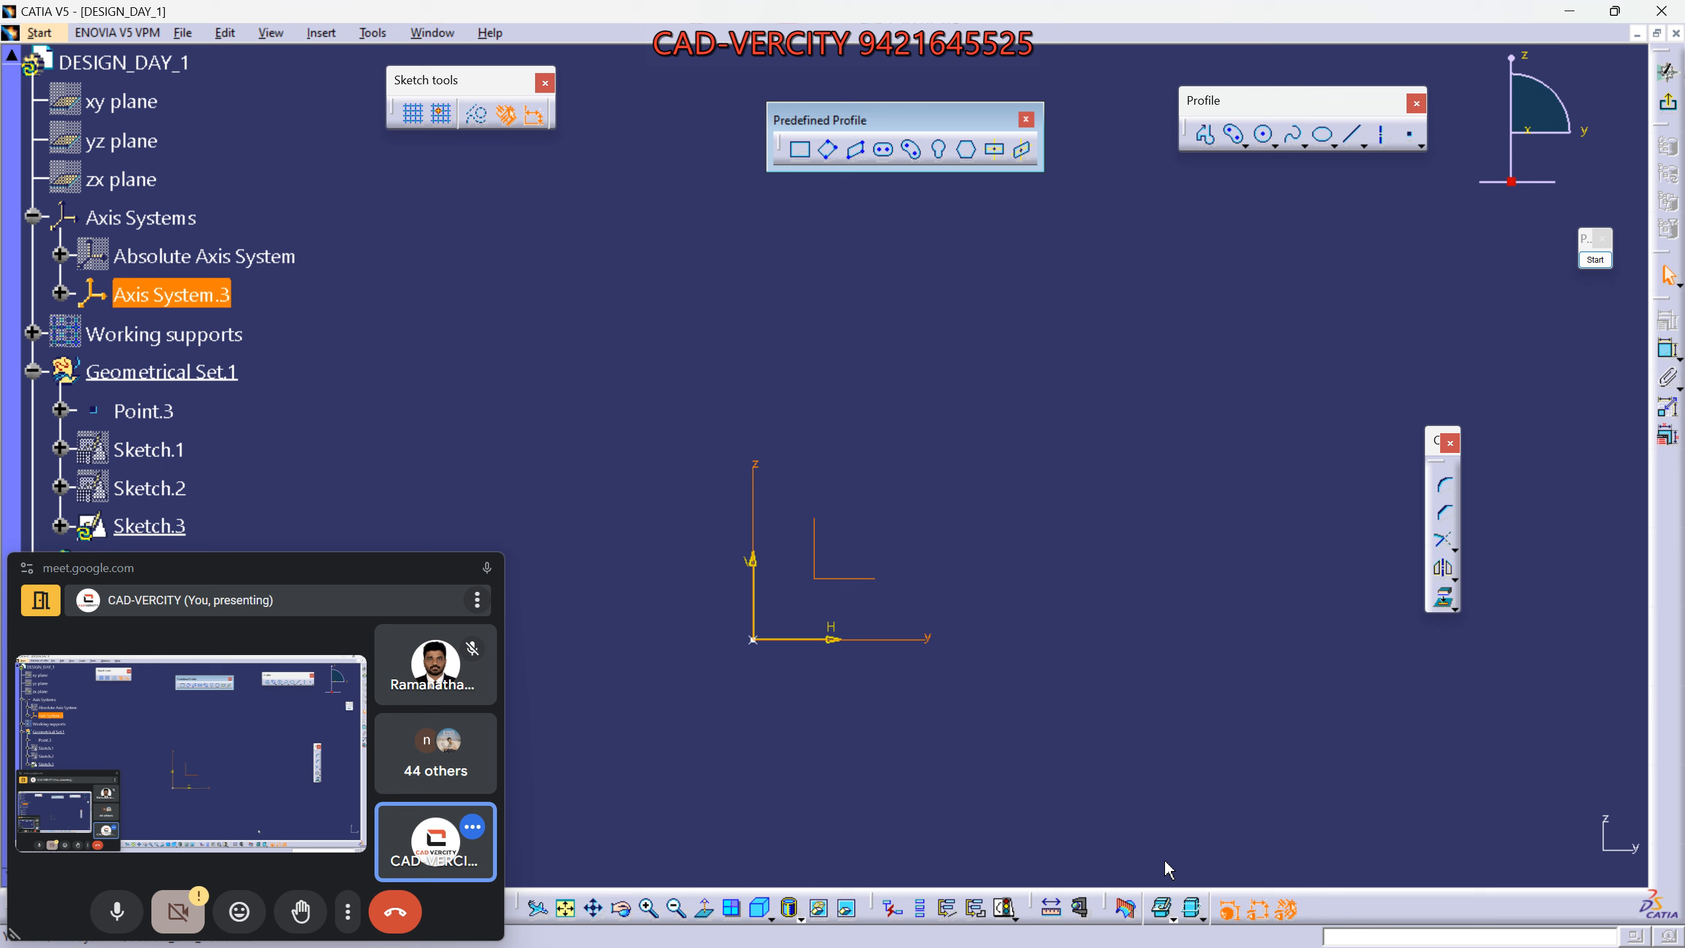
pyautogui.moveTo(1173, 916); pyautogui.dragTo(1246, 794)
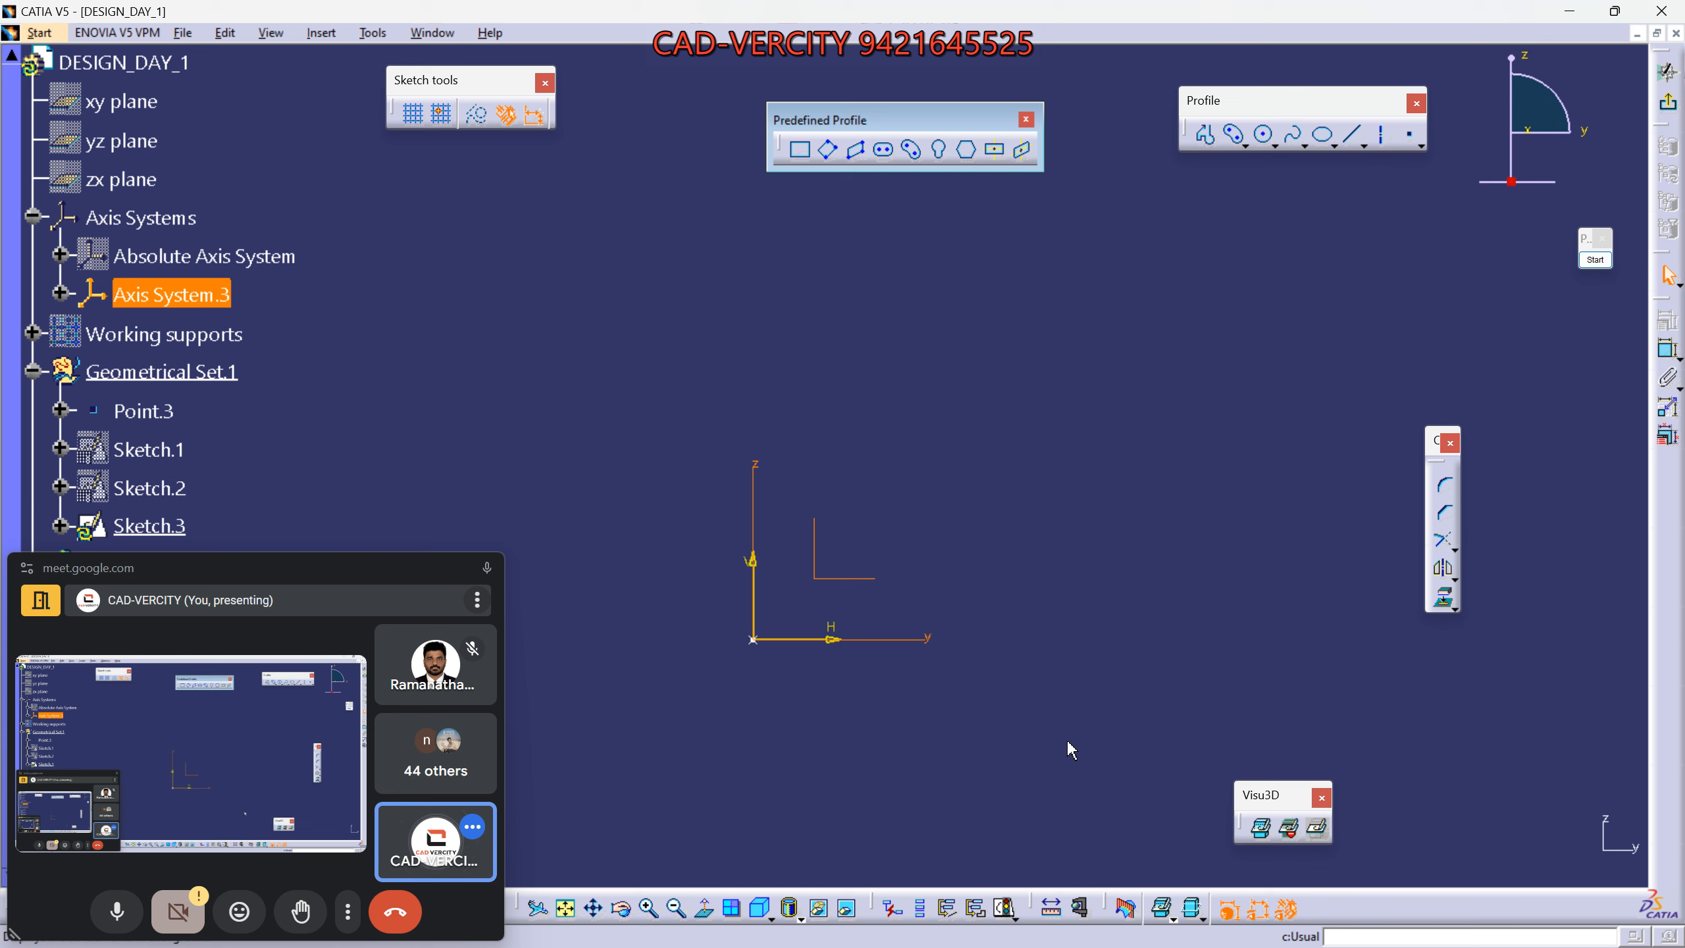
pyautogui.click(1027, 683)
pyautogui.moveTo(867, 569); pyautogui.dragTo(921, 508, button='middle')
pyautogui.click(919, 520)
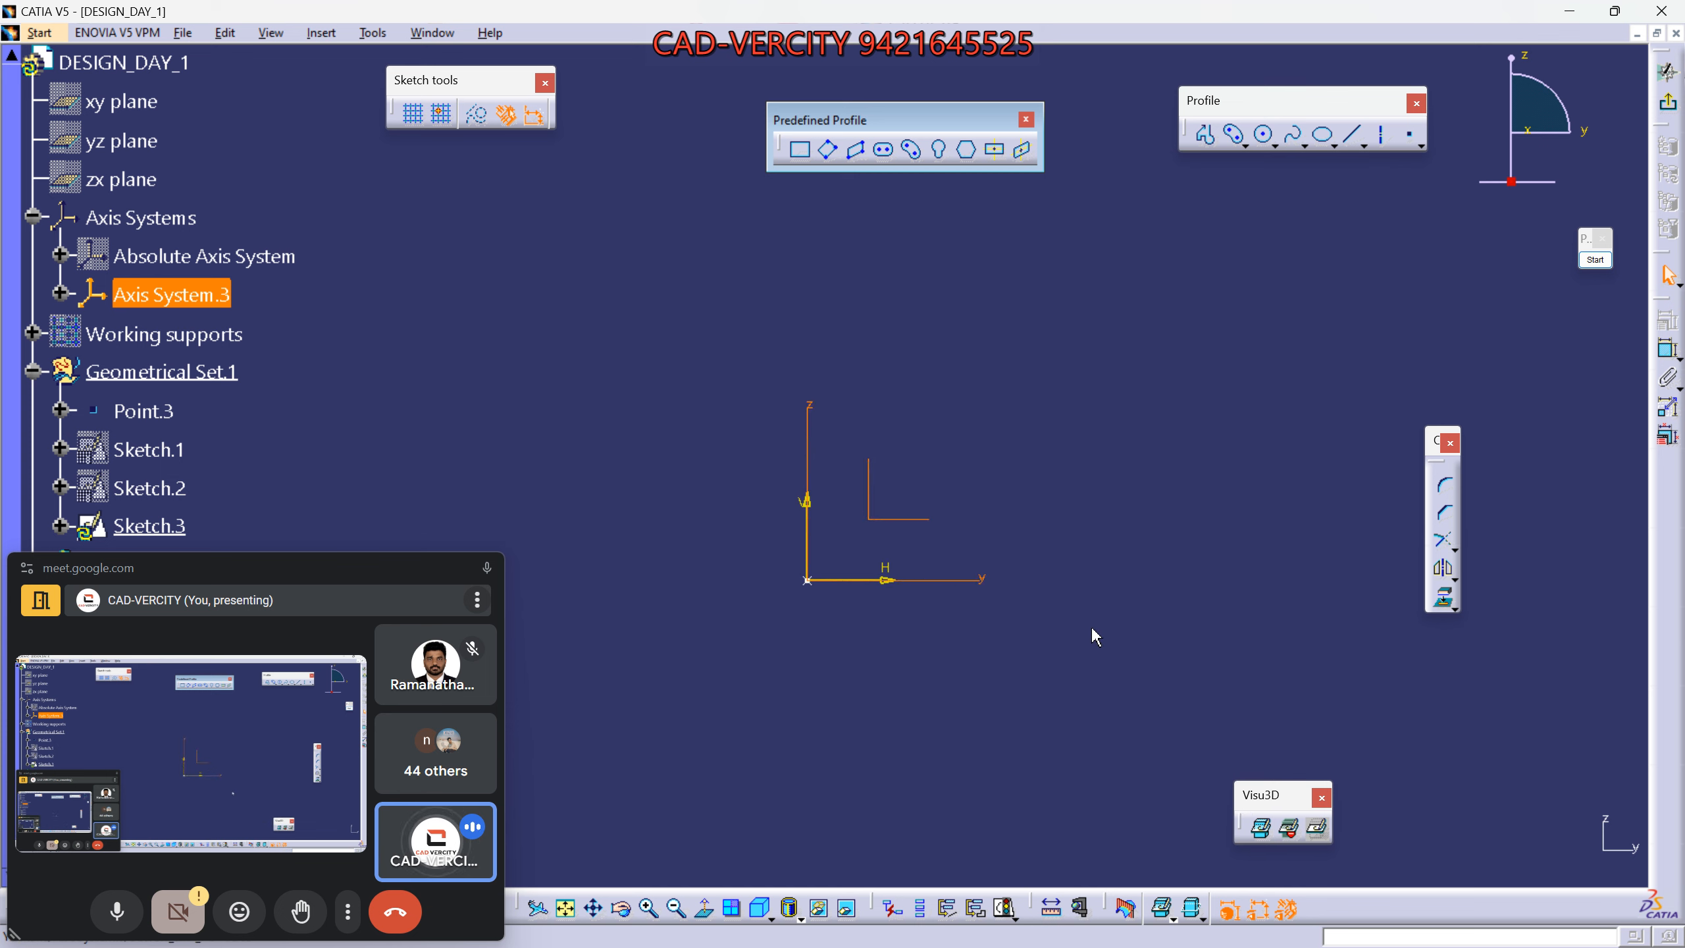
# Compare the dimmed and hidden displays of the 3D background and keep it dimmed.
pyautogui.click(1289, 830)
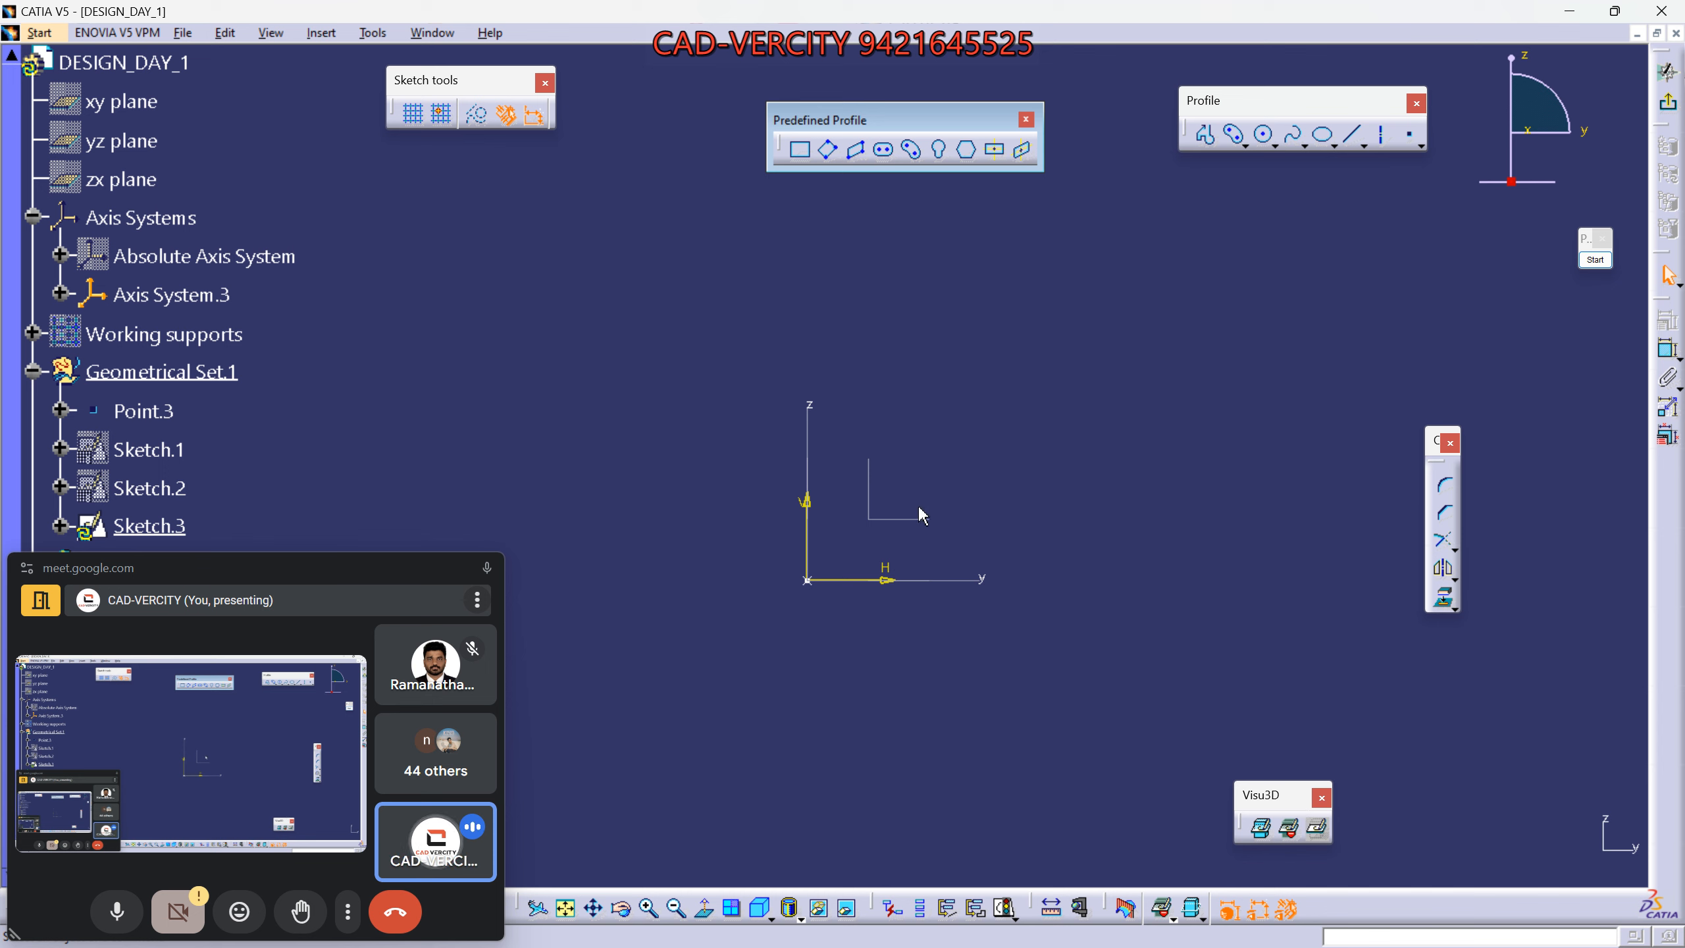
pyautogui.click(1319, 829)
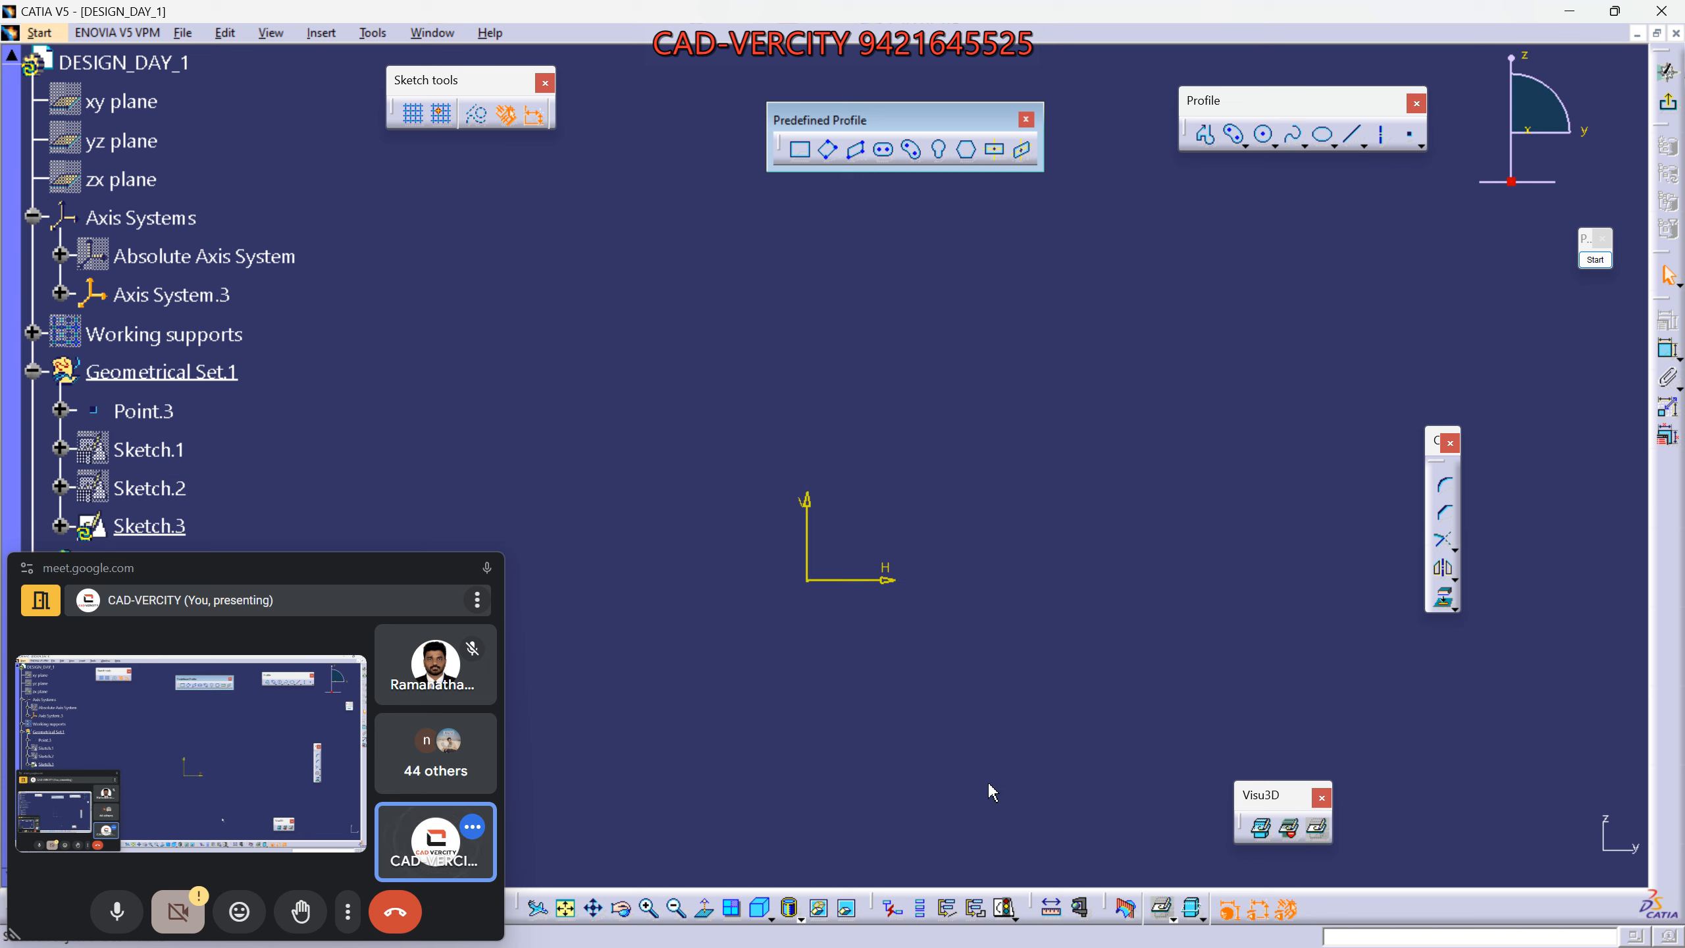
pyautogui.click(1289, 830)
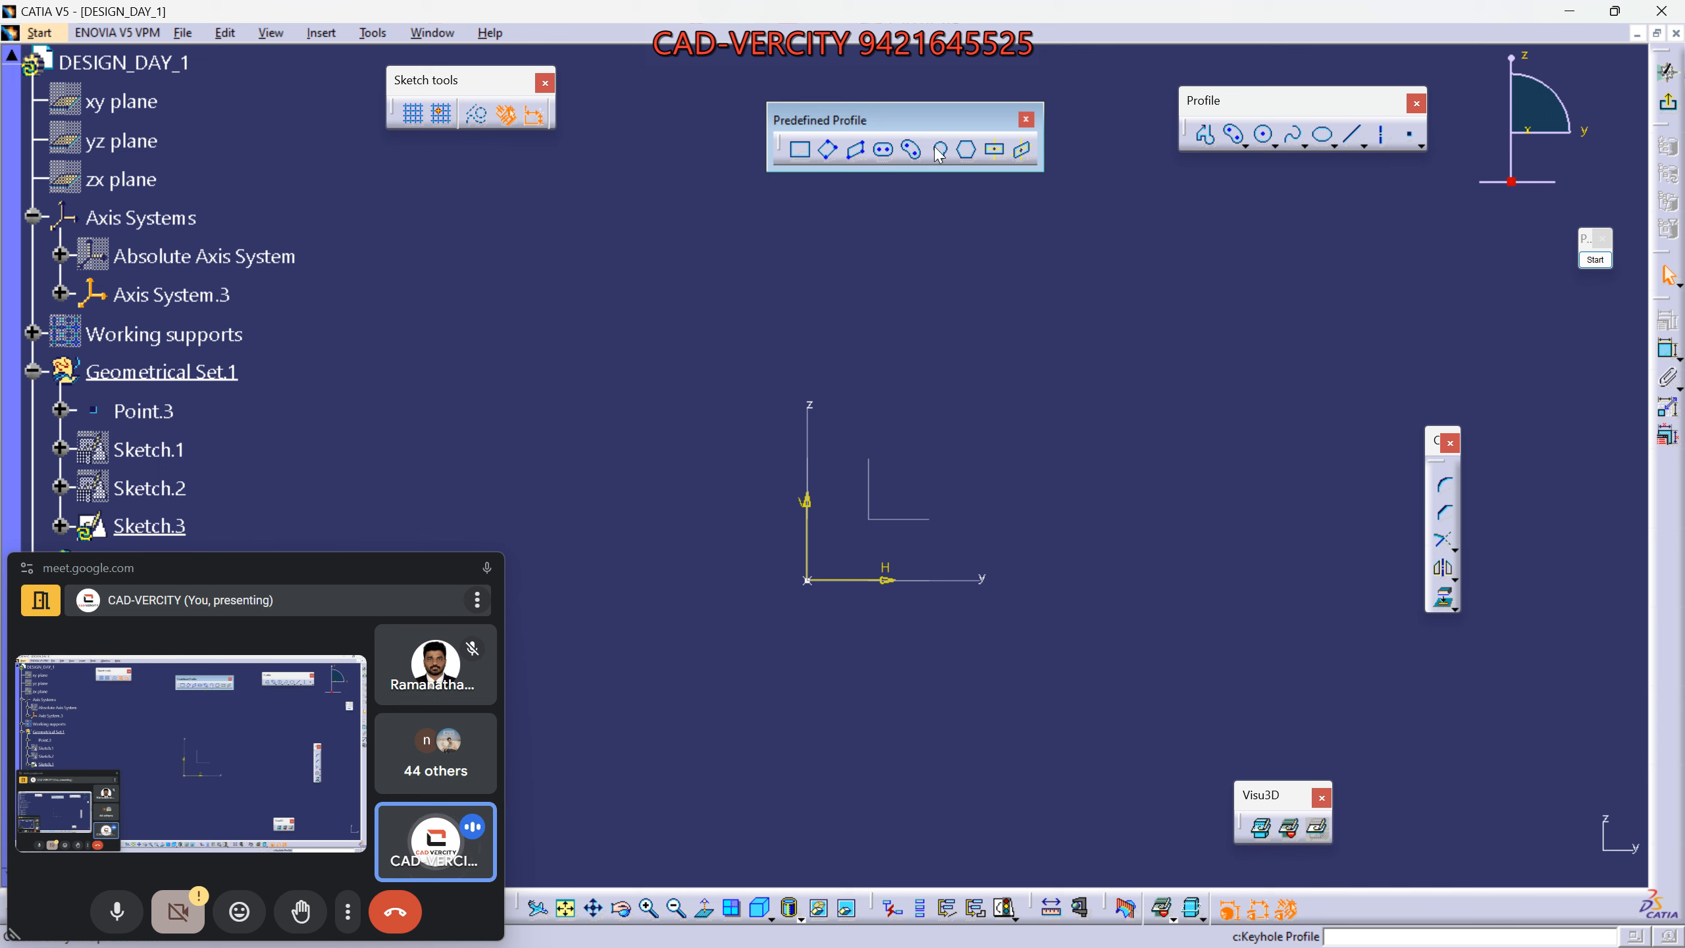
# Draw an upright keyhole profile beside the sketch origin, with its large round end at the bottom and a narrow slot above.
pyautogui.moveTo(957, 312); pyautogui.dragTo(943, 328, button='middle')
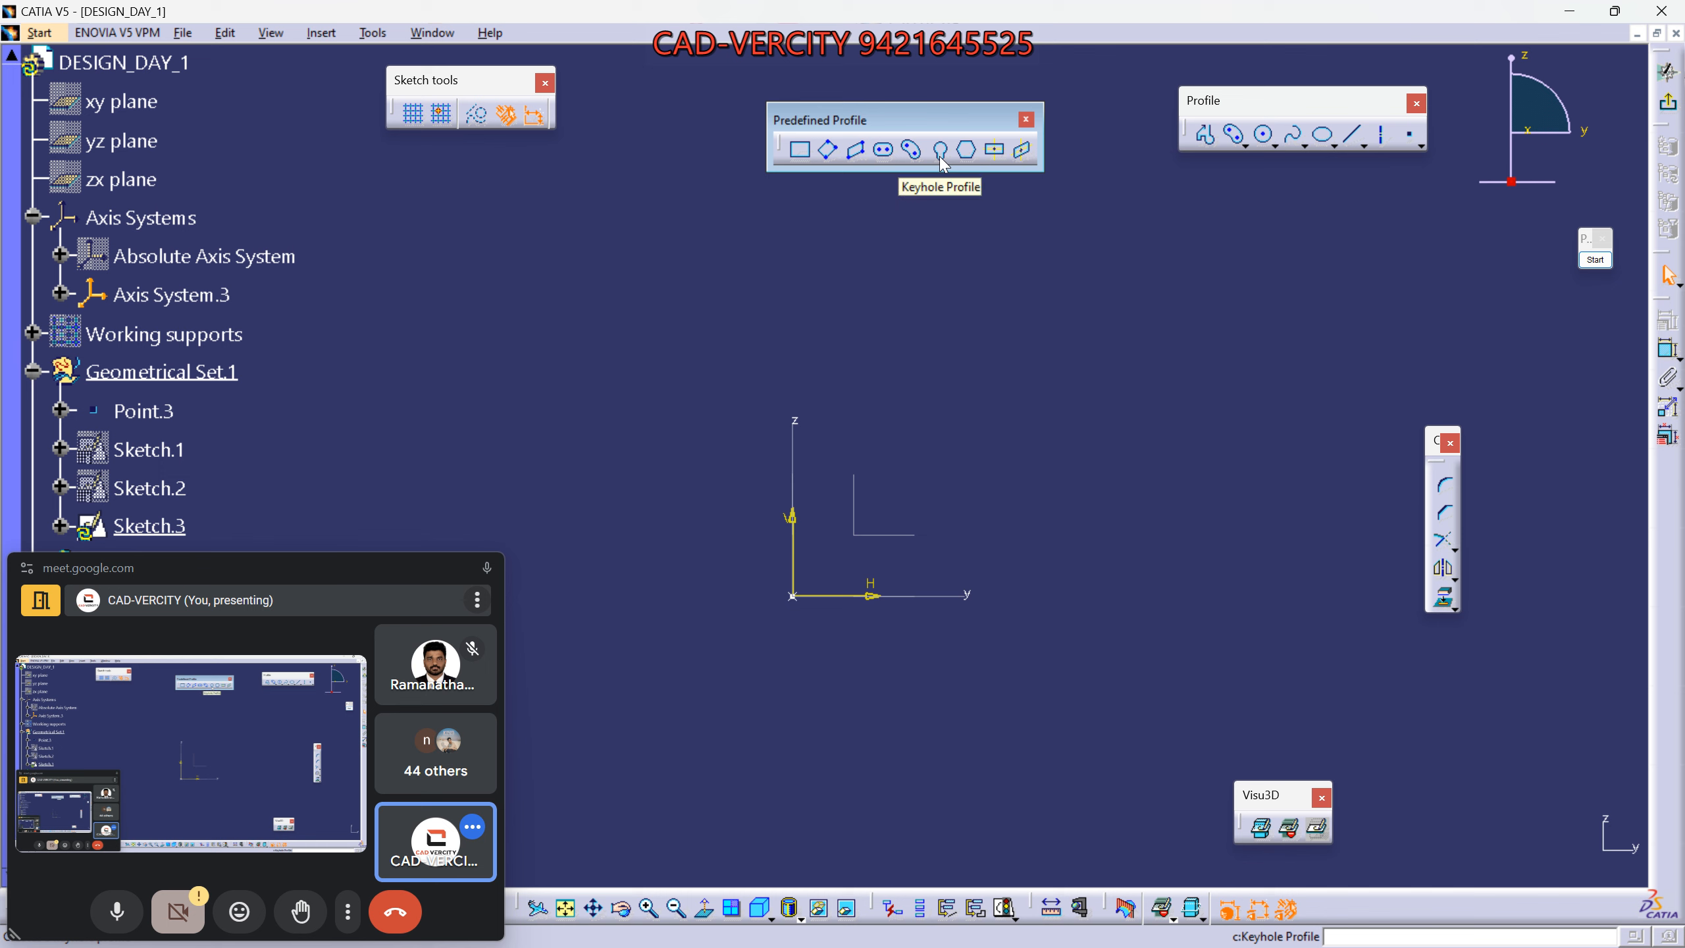
pyautogui.click(941, 157)
pyautogui.click(928, 521)
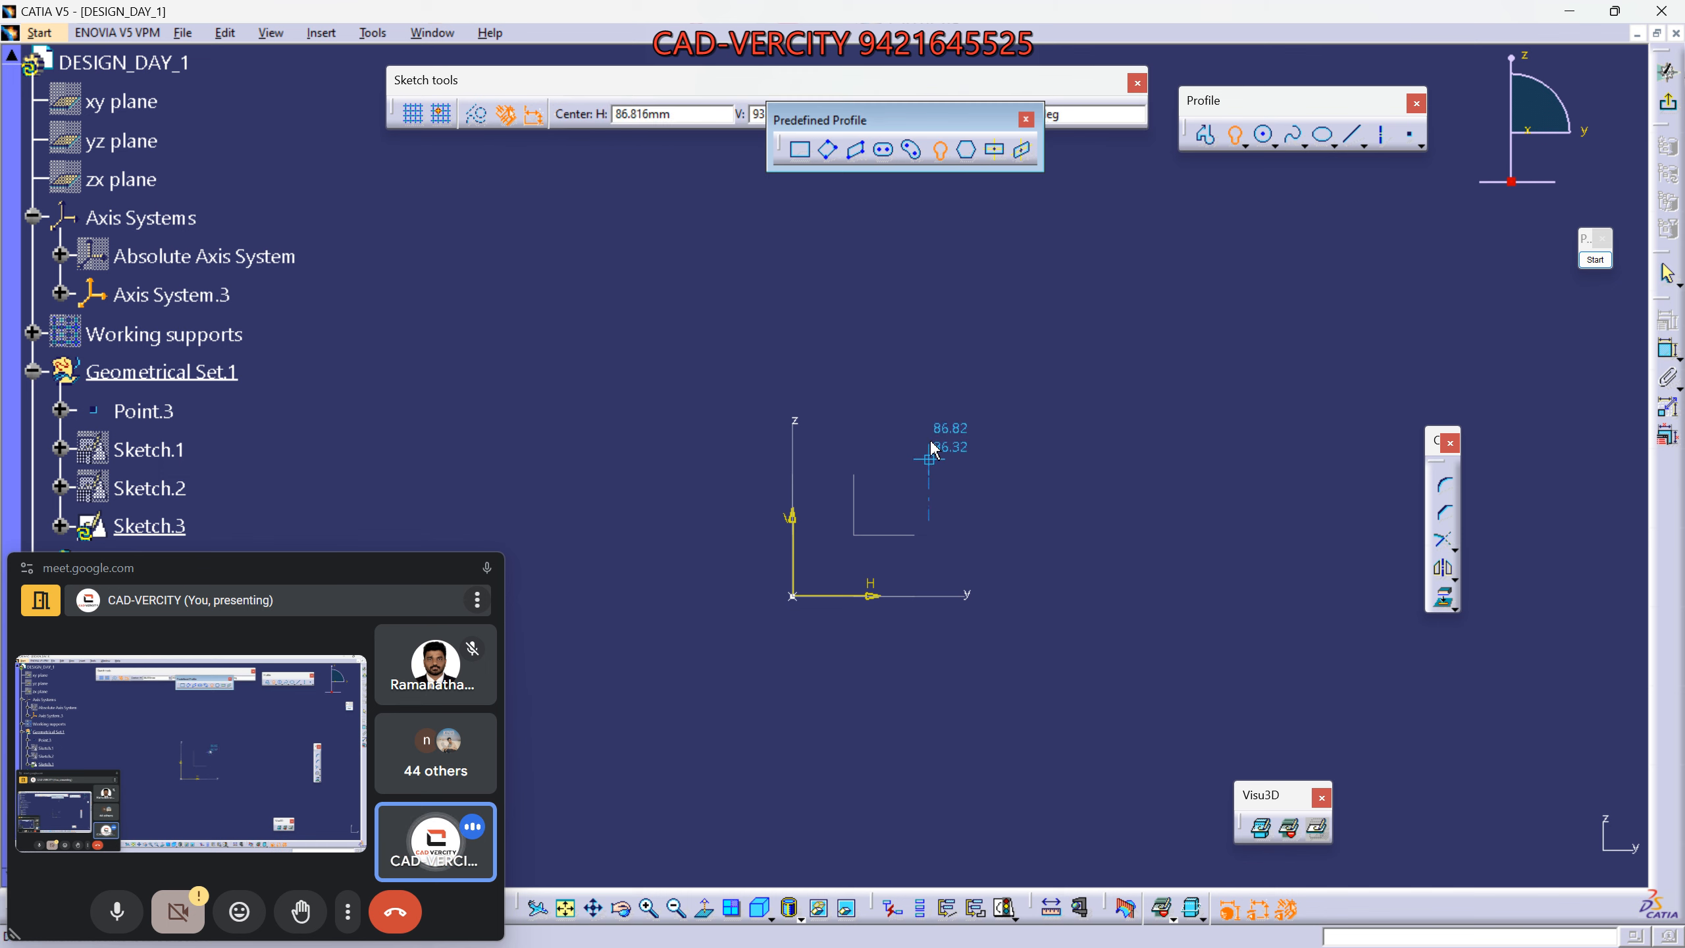
pyautogui.click(929, 322)
pyautogui.click(955, 362)
pyautogui.click(1006, 493)
pyautogui.click(1097, 619)
pyautogui.moveTo(1097, 619); pyautogui.dragTo(886, 605, button='middle')
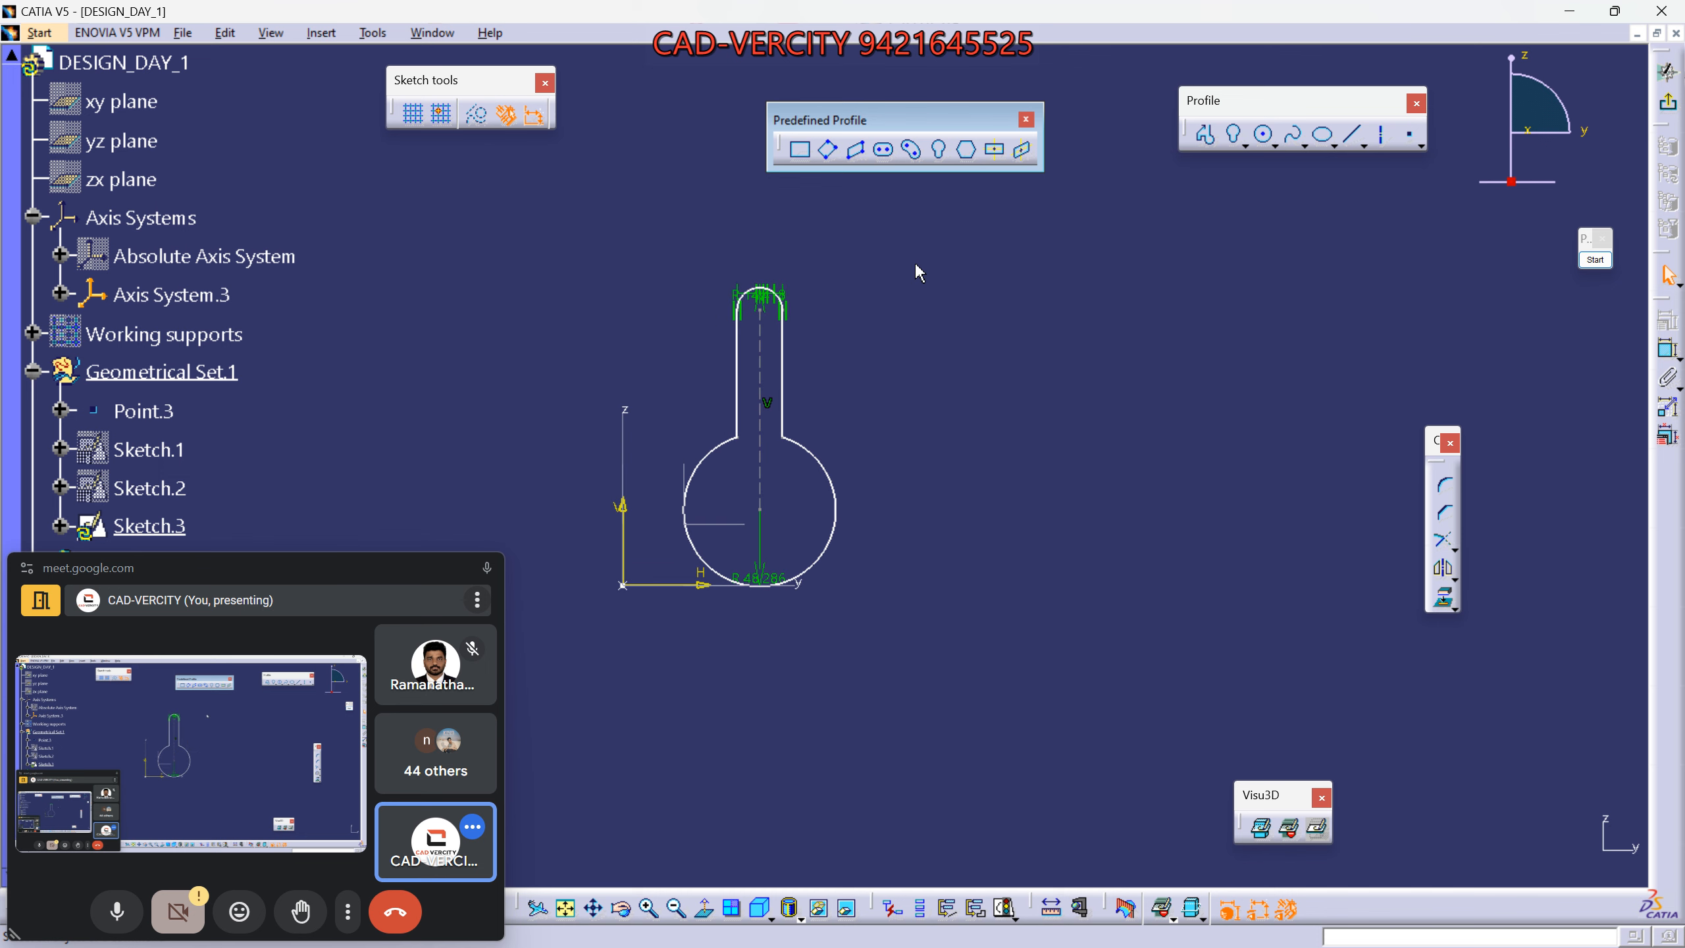
# Draw a second keyhole profile sloping down to the right, with a large radius of about 48 mm and a small radius of about 33 mm.
pyautogui.click(938, 150)
pyautogui.click(974, 460)
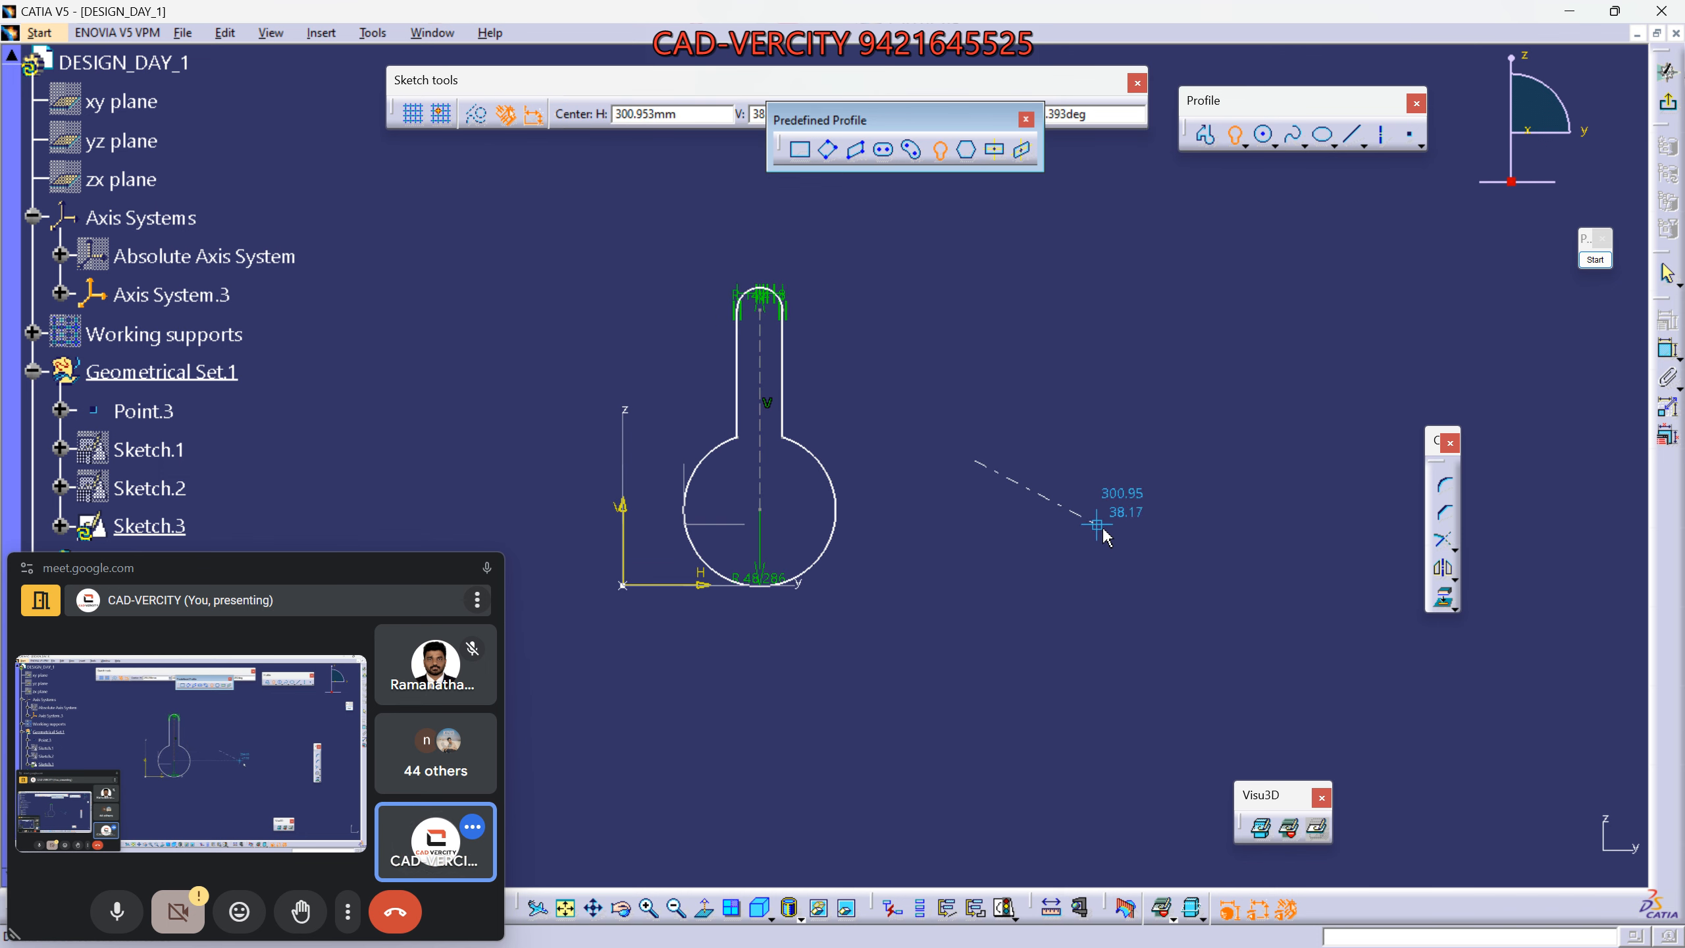
pyautogui.click(1158, 574)
pyautogui.click(1173, 528)
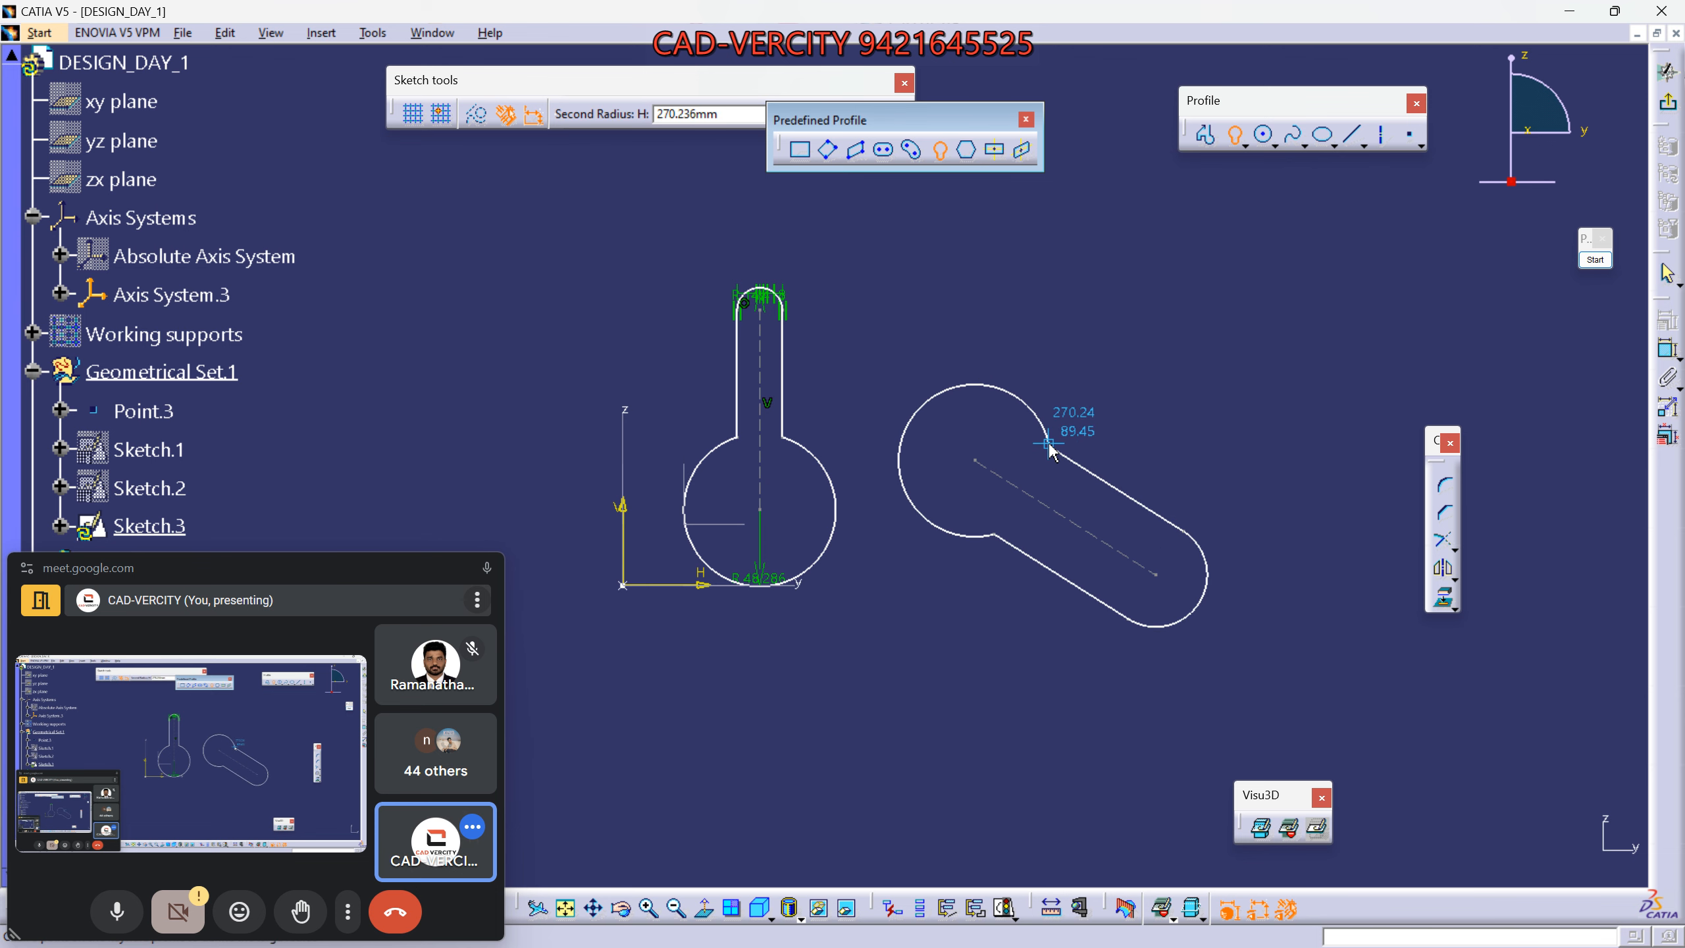
pyautogui.click(1047, 443)
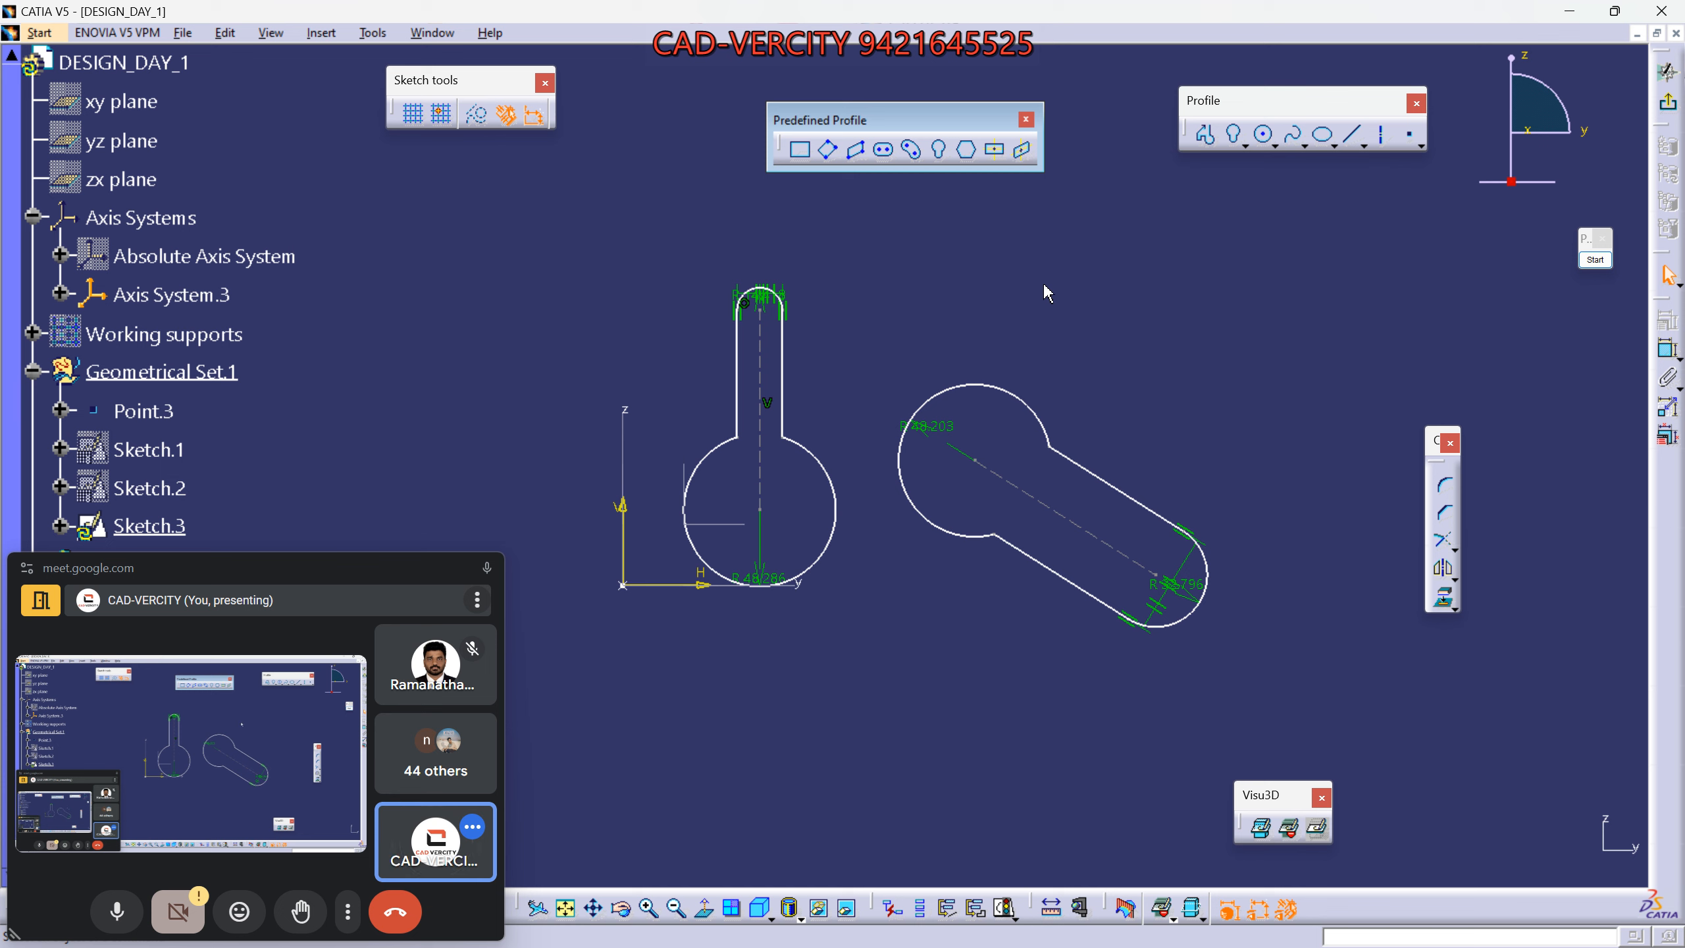
# Draw a third keyhole profile below the other two, tilted slightly right, with a large radius of about 51 mm.
pyautogui.click(938, 150)
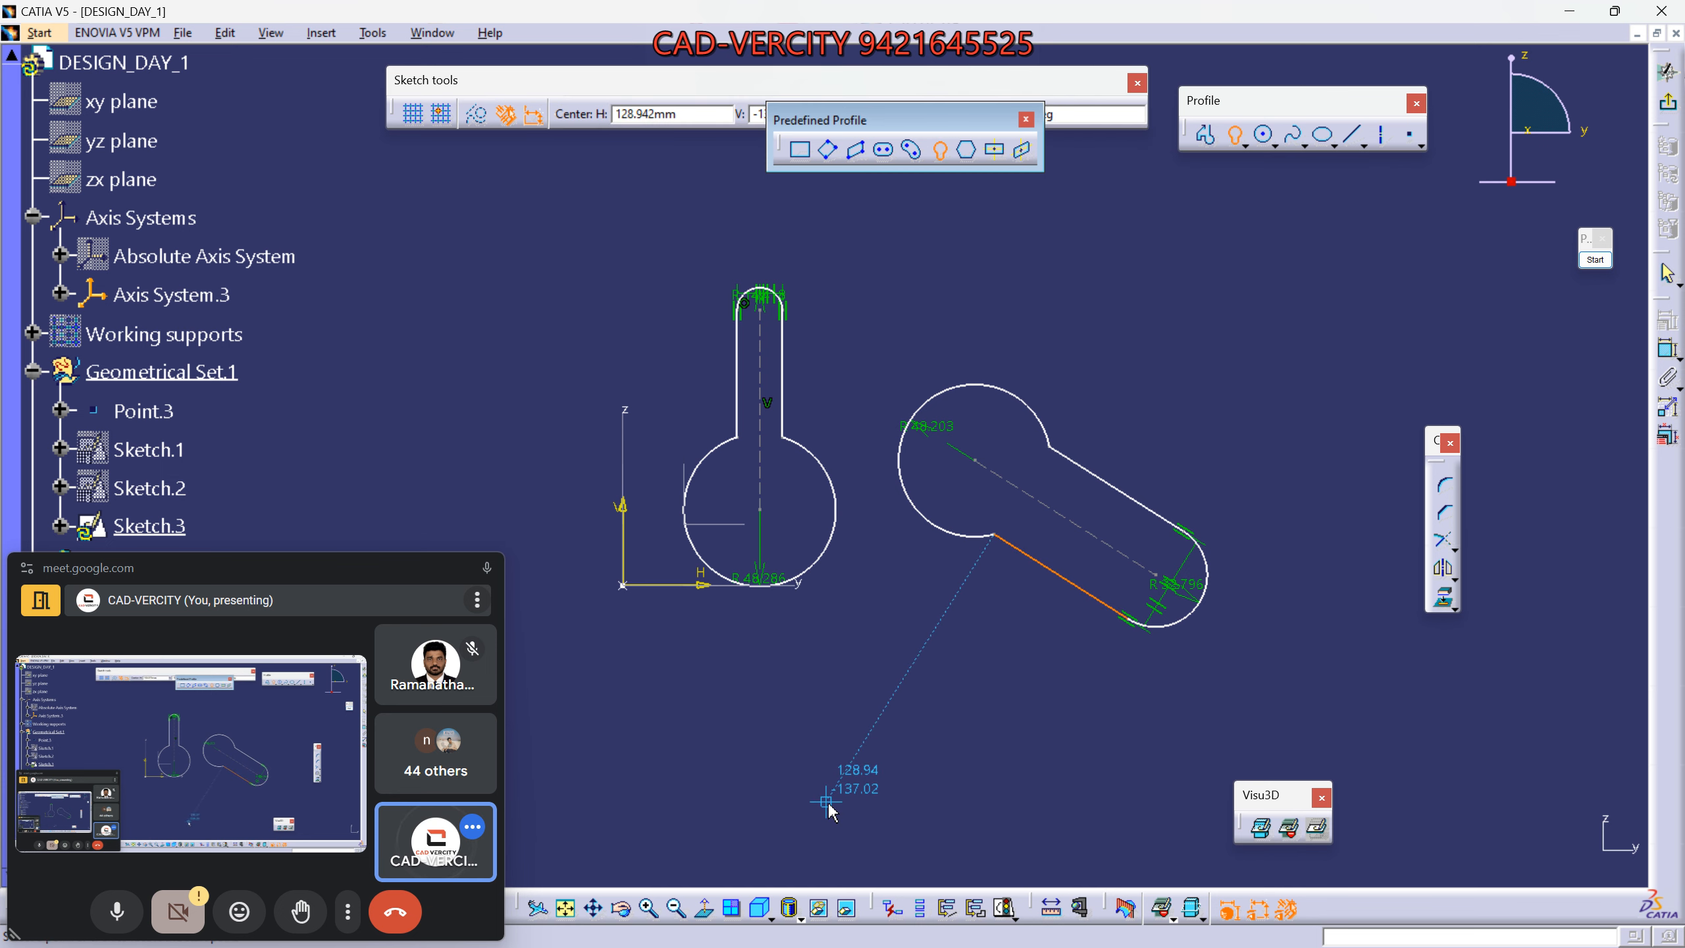
pyautogui.click(854, 843)
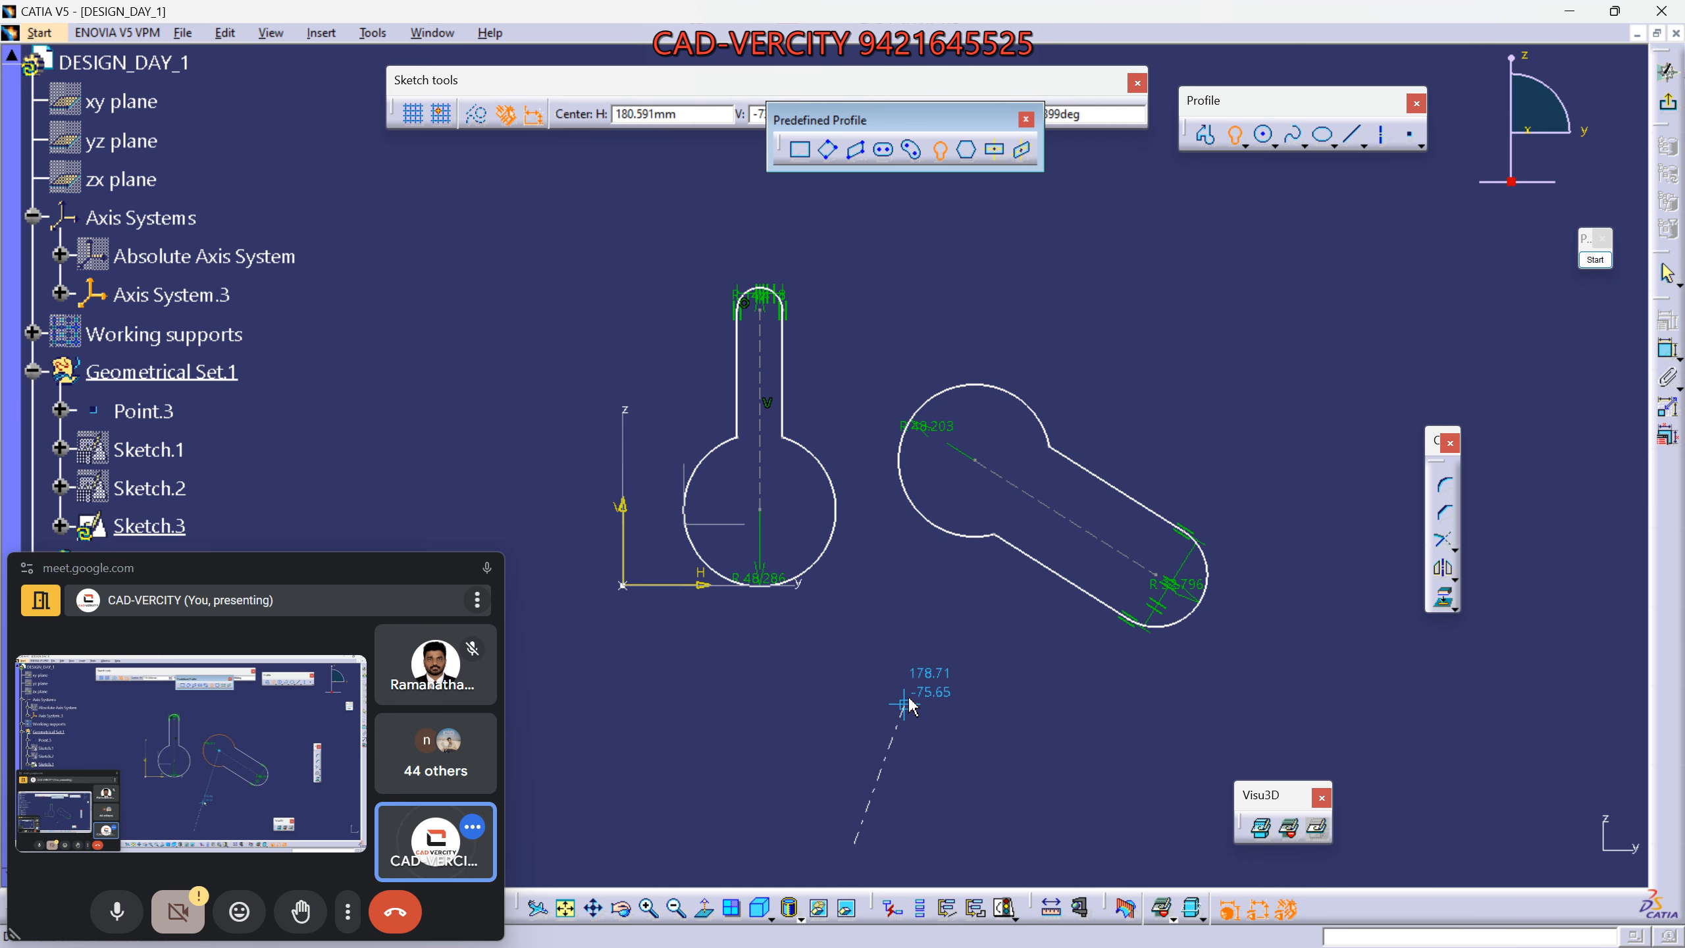
pyautogui.click(887, 678)
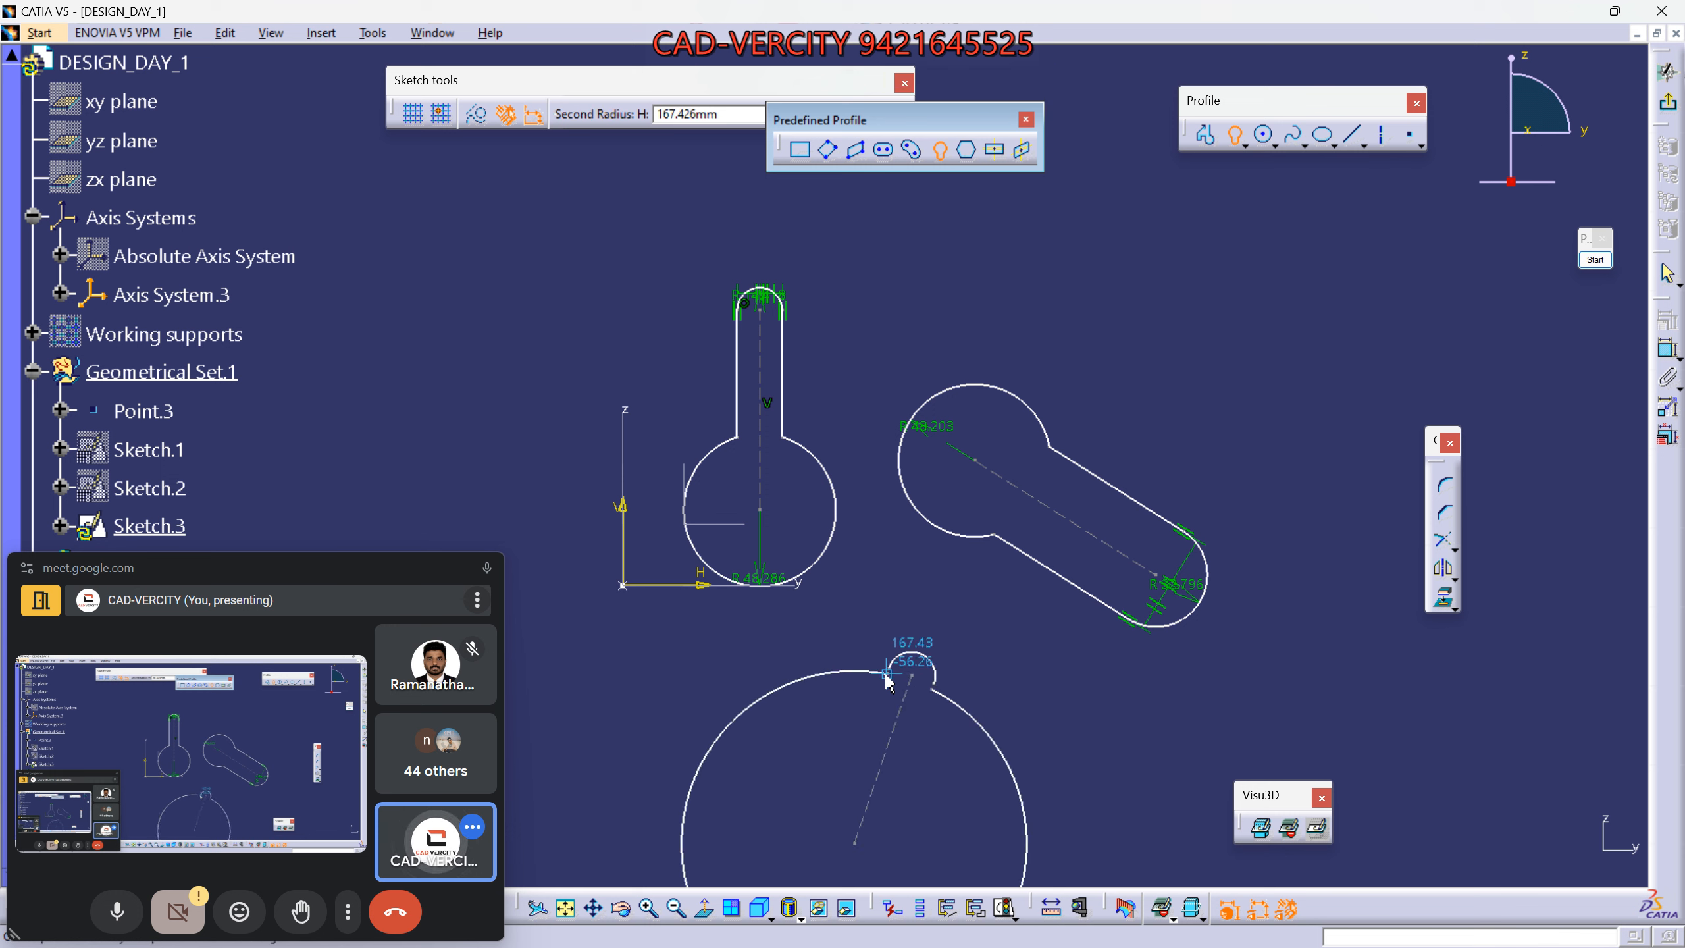
pyautogui.click(865, 767)
pyautogui.click(994, 798)
pyautogui.moveTo(994, 798); pyautogui.dragTo(975, 758, button='middle')
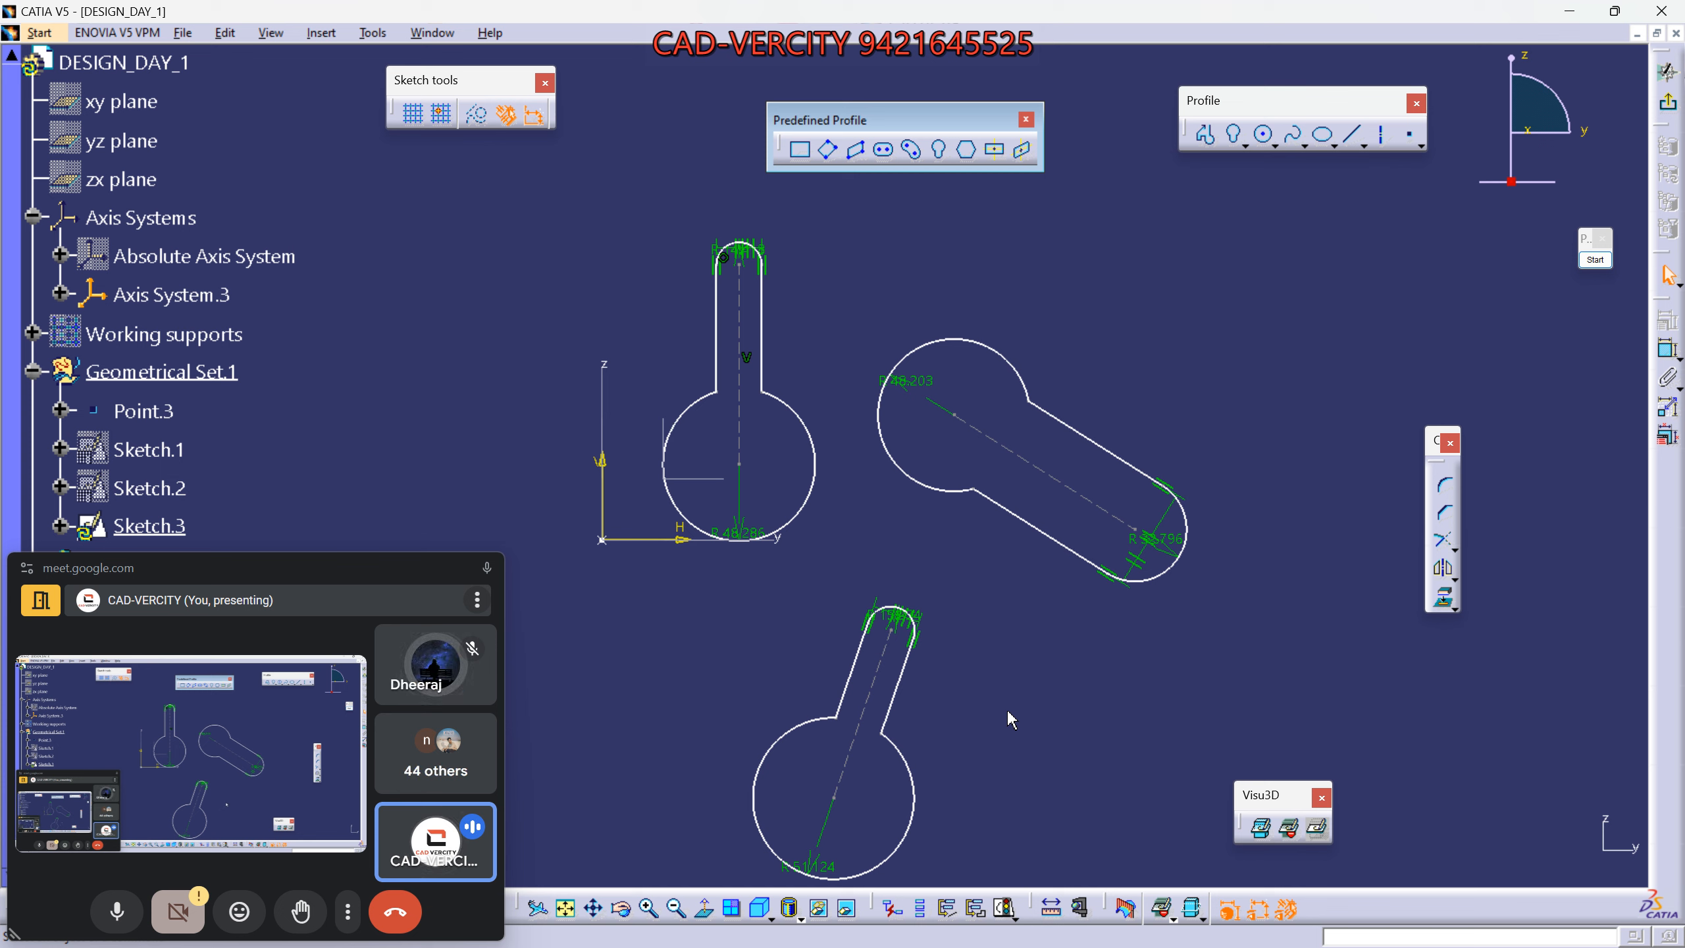
# Draw a hexagon above the keyholes with horizontal top and bottom sides, centred at about H 318 mm.
pyautogui.moveTo(932, 337); pyautogui.dragTo(873, 519, button='middle')
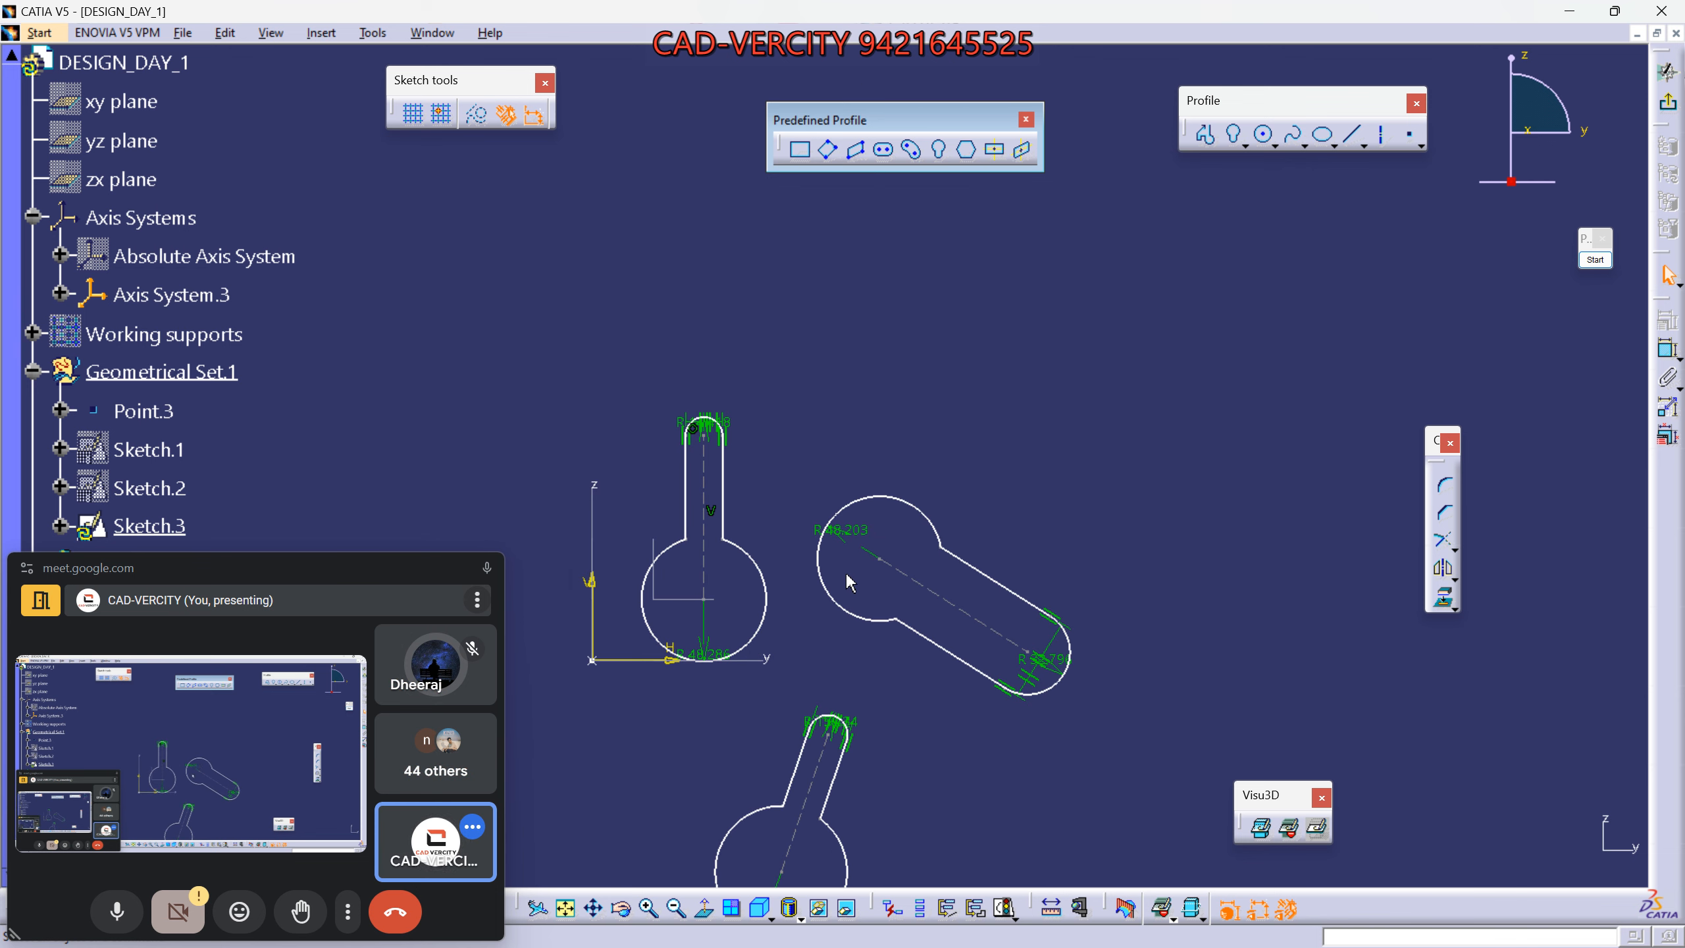
pyautogui.moveTo(838, 348); pyautogui.dragTo(855, 386, button='middle')
pyautogui.click(967, 155)
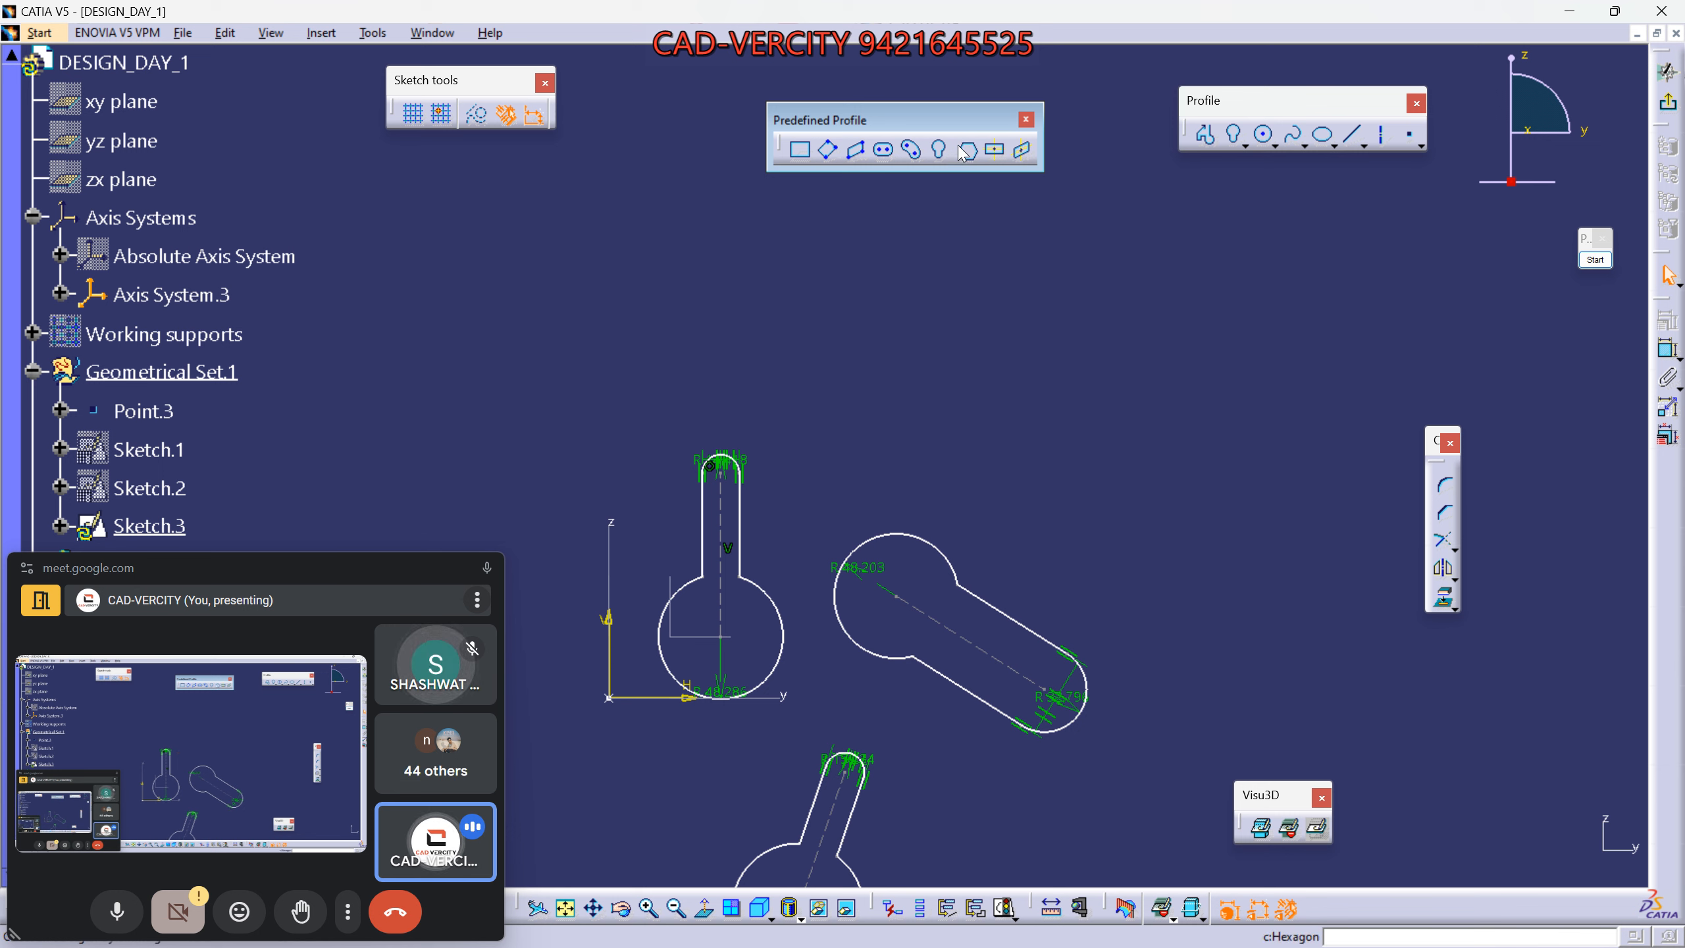
pyautogui.click(960, 149)
pyautogui.moveTo(920, 239); pyautogui.dragTo(906, 338, button='middle')
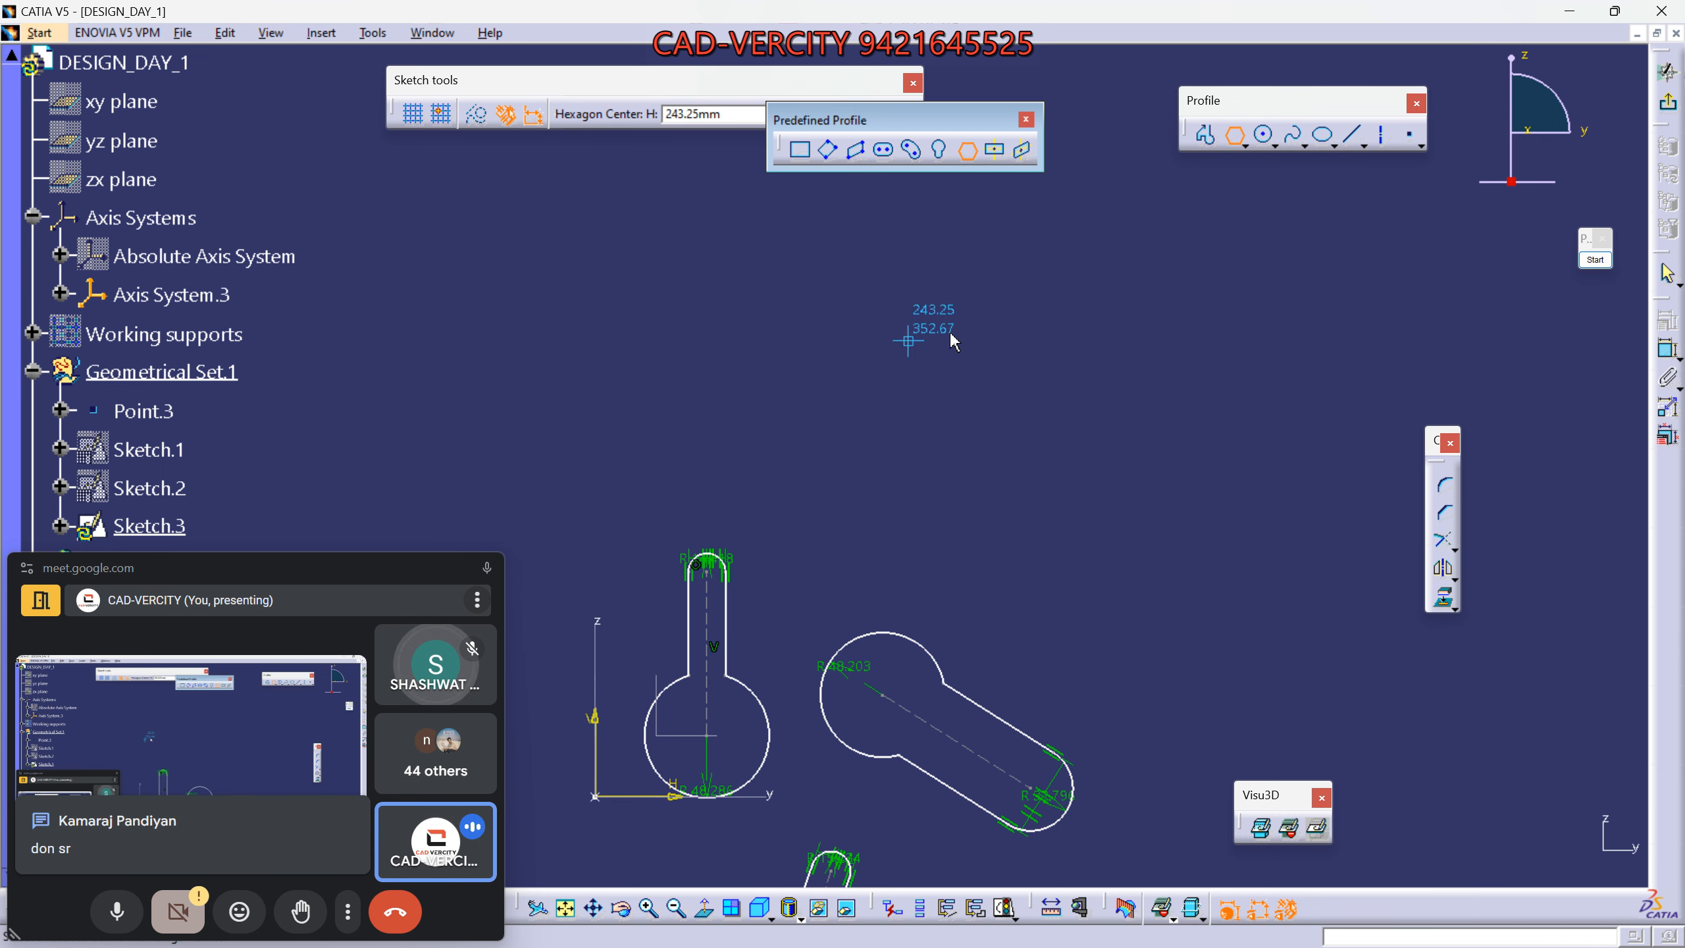
pyautogui.click(1007, 304)
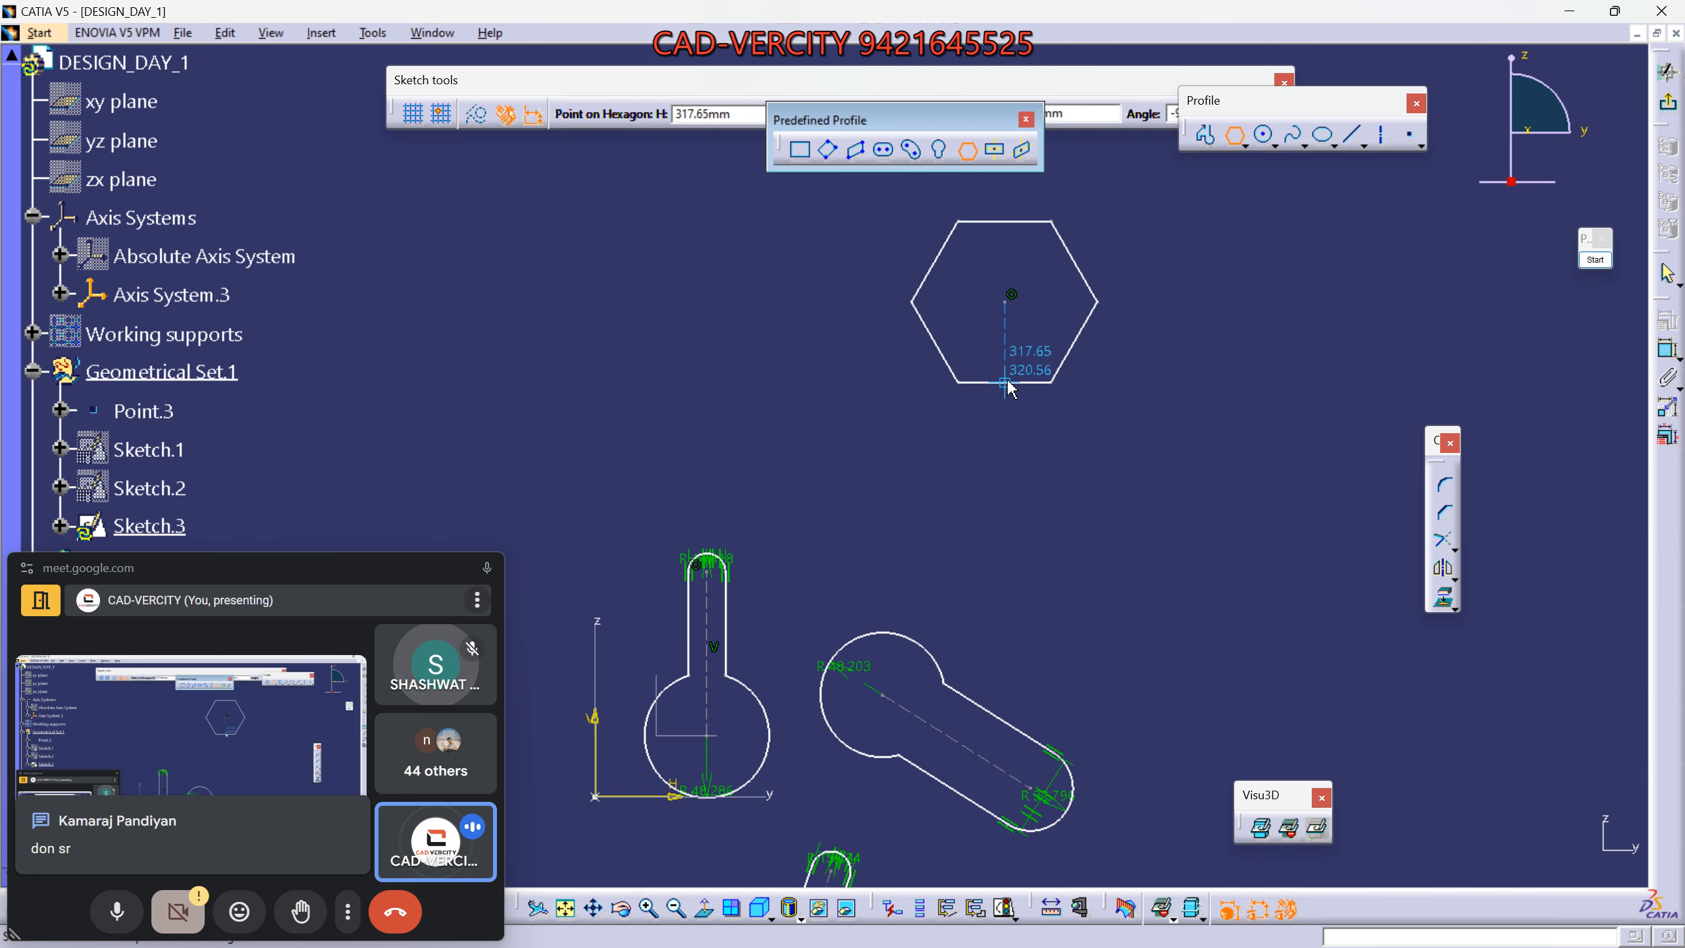
pyautogui.moveTo(1007, 381); pyautogui.dragTo(958, 416, button='middle')
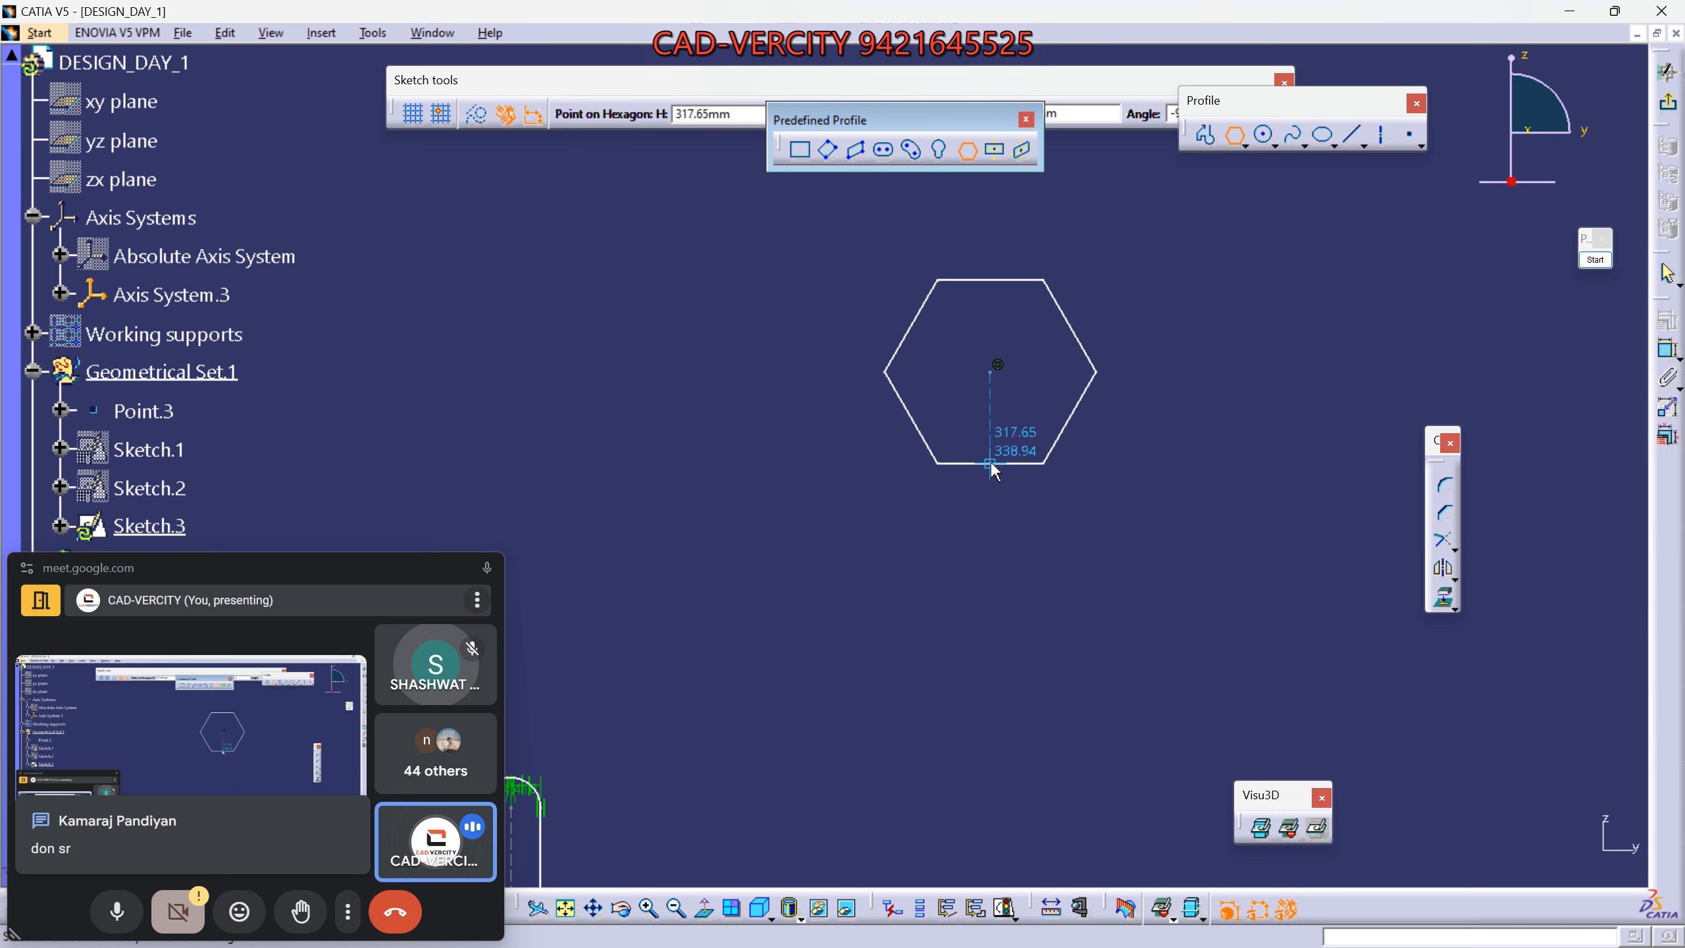
pyautogui.click(991, 464)
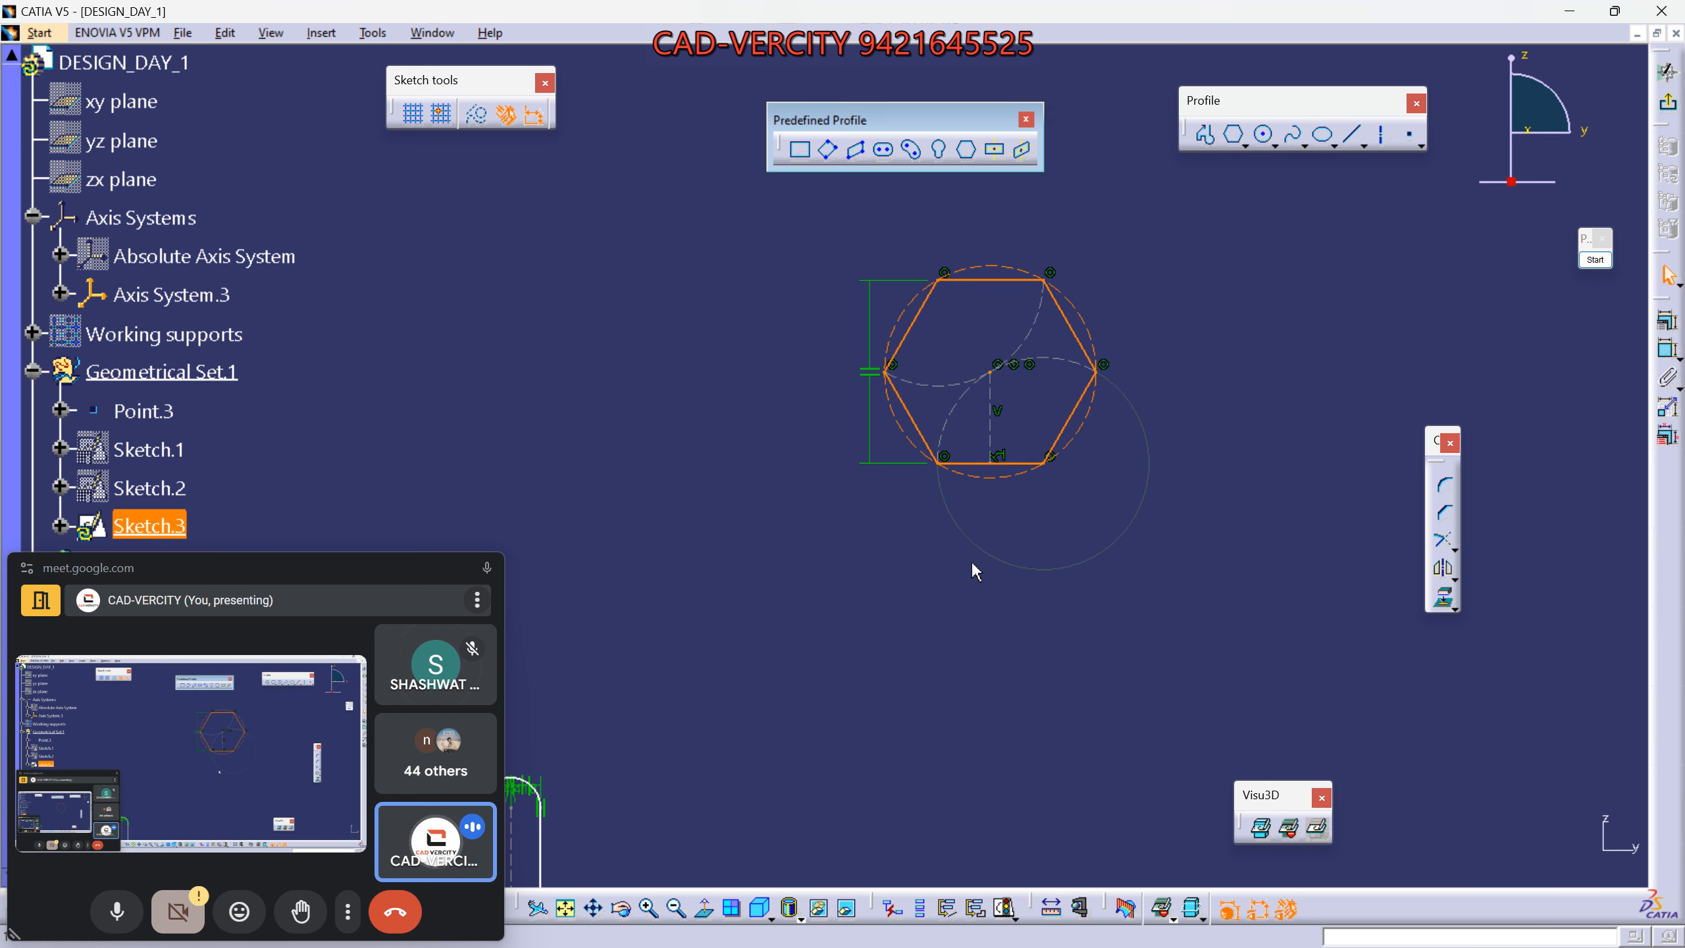
# Draw a second hexagon with vertical sides, below and to the left of the first hexagon.
pyautogui.click(965, 148)
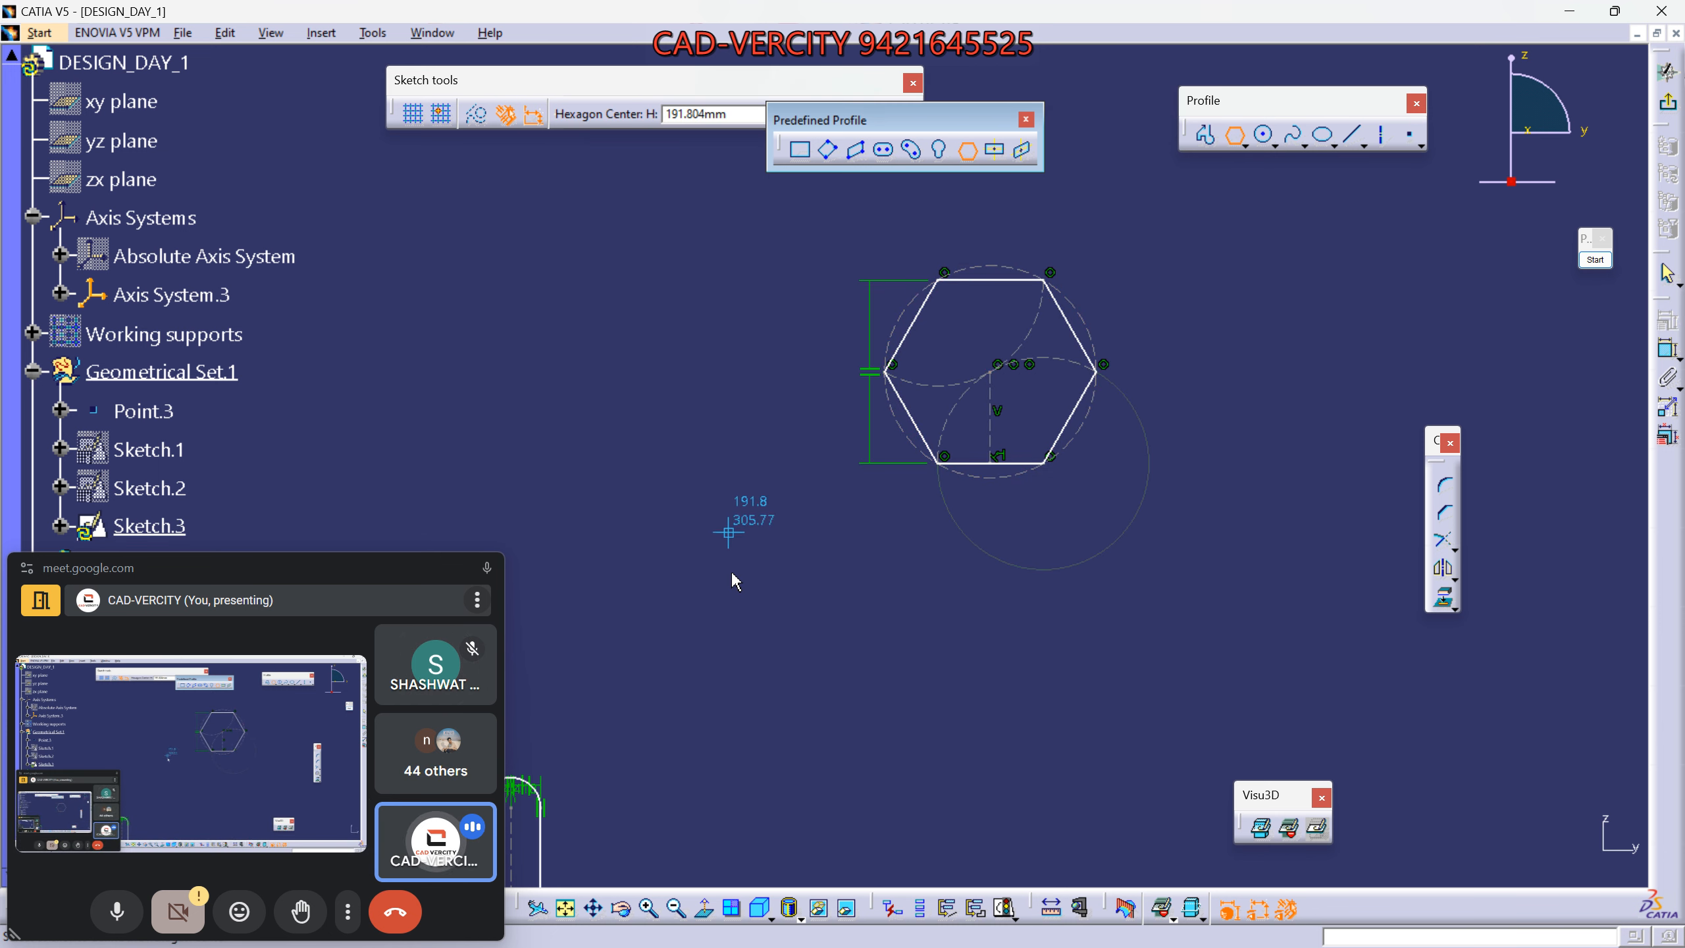
pyautogui.click(719, 660)
pyautogui.click(827, 657)
# Draw a third hexagon at a free angle beside the second one and select the centre construction lines of the two aligned hexagons.
pyautogui.click(965, 148)
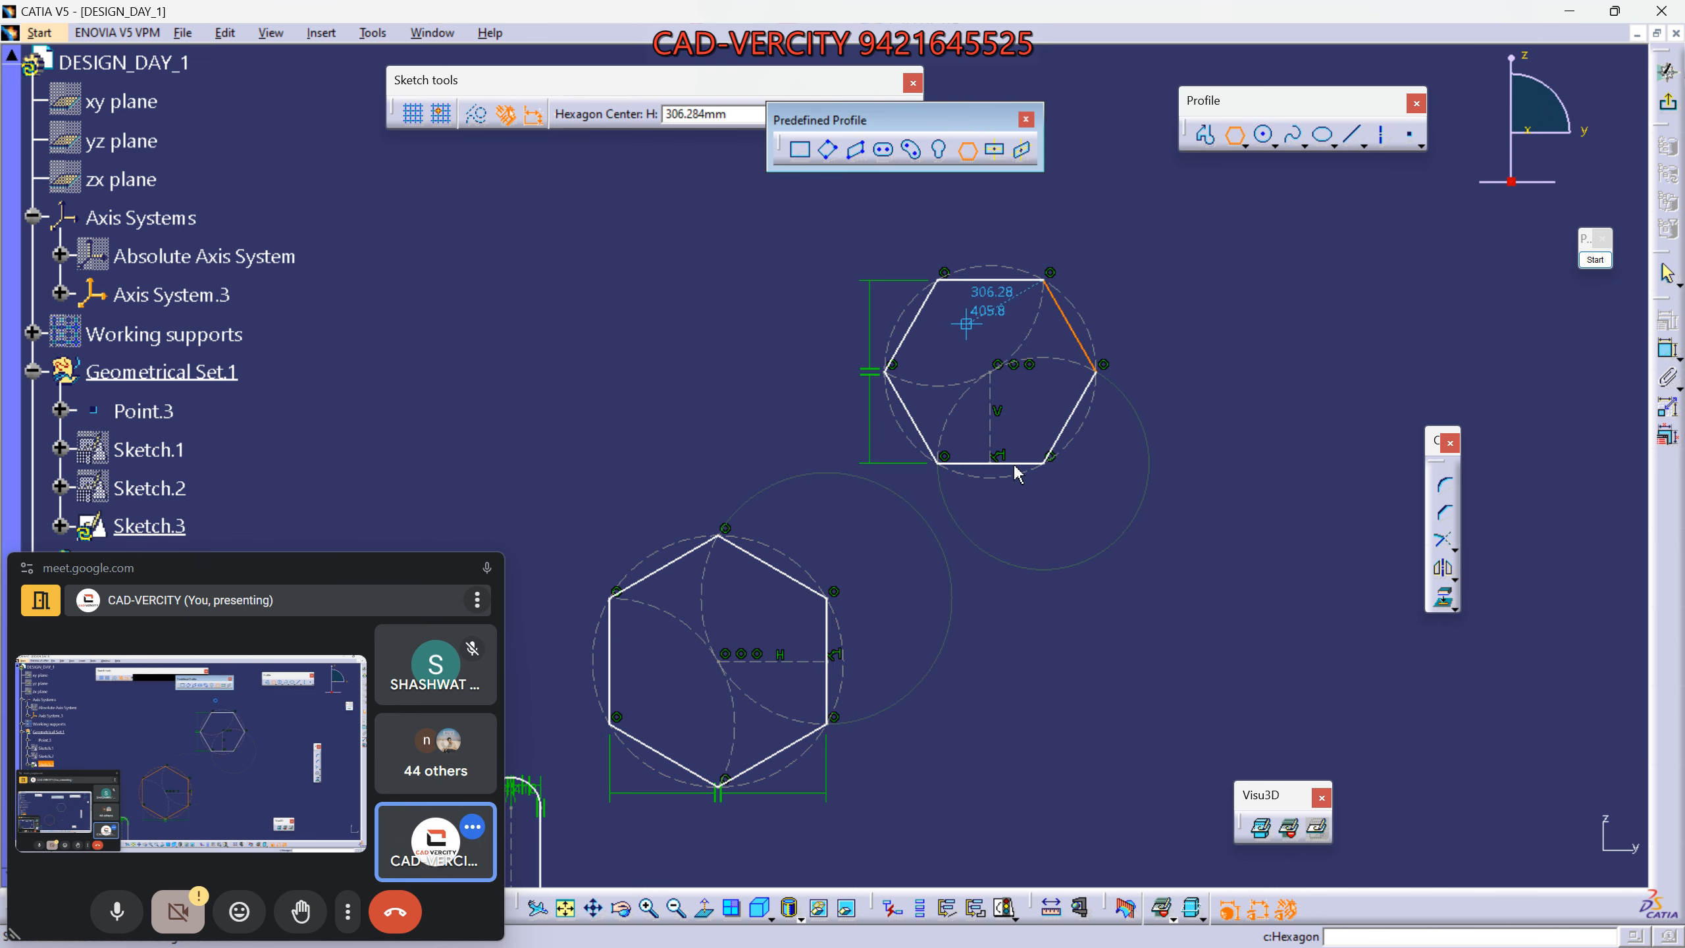
pyautogui.click(1075, 626)
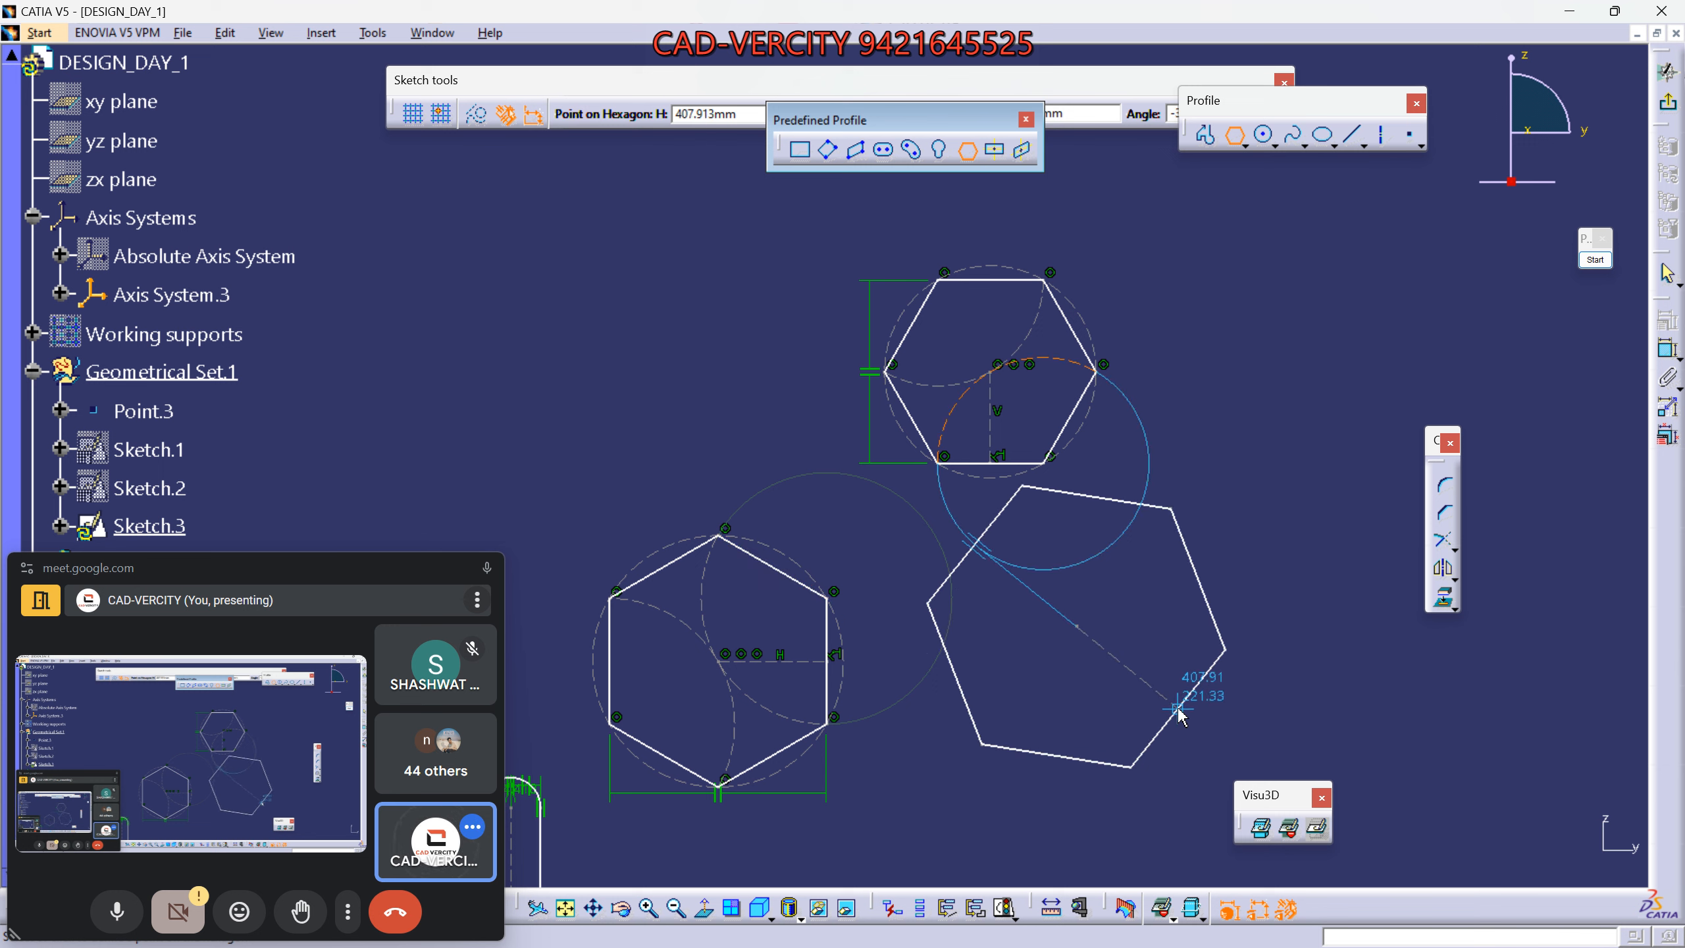
pyautogui.click(1184, 700)
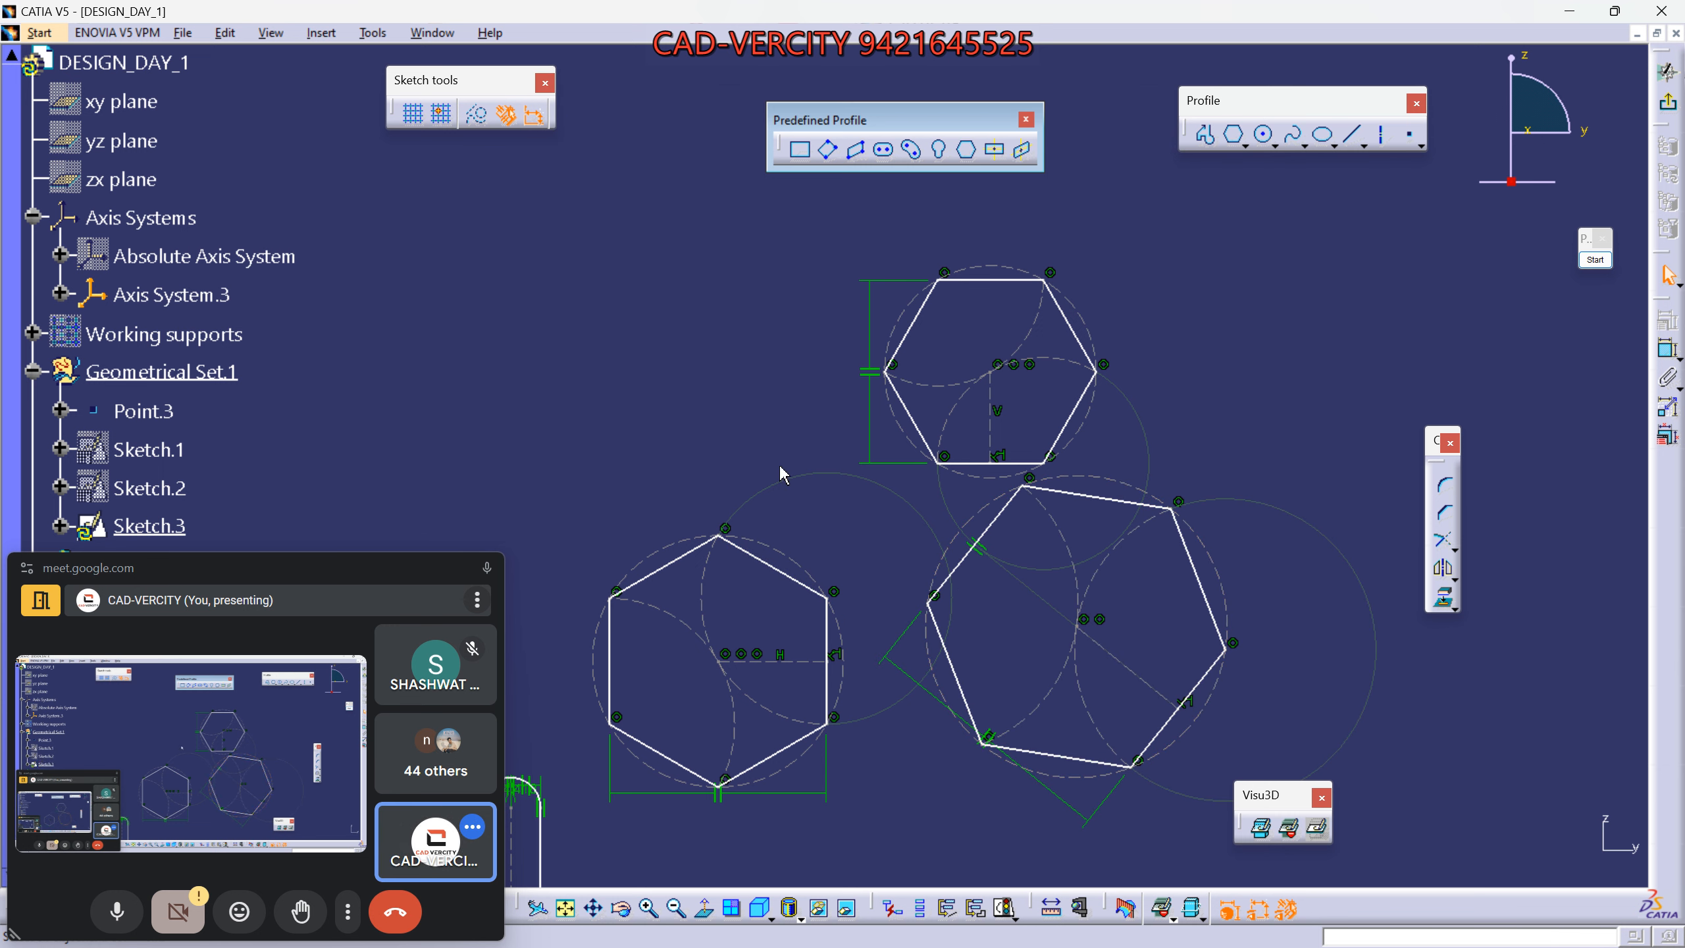
pyautogui.click(796, 662)
pyautogui.click(991, 432)
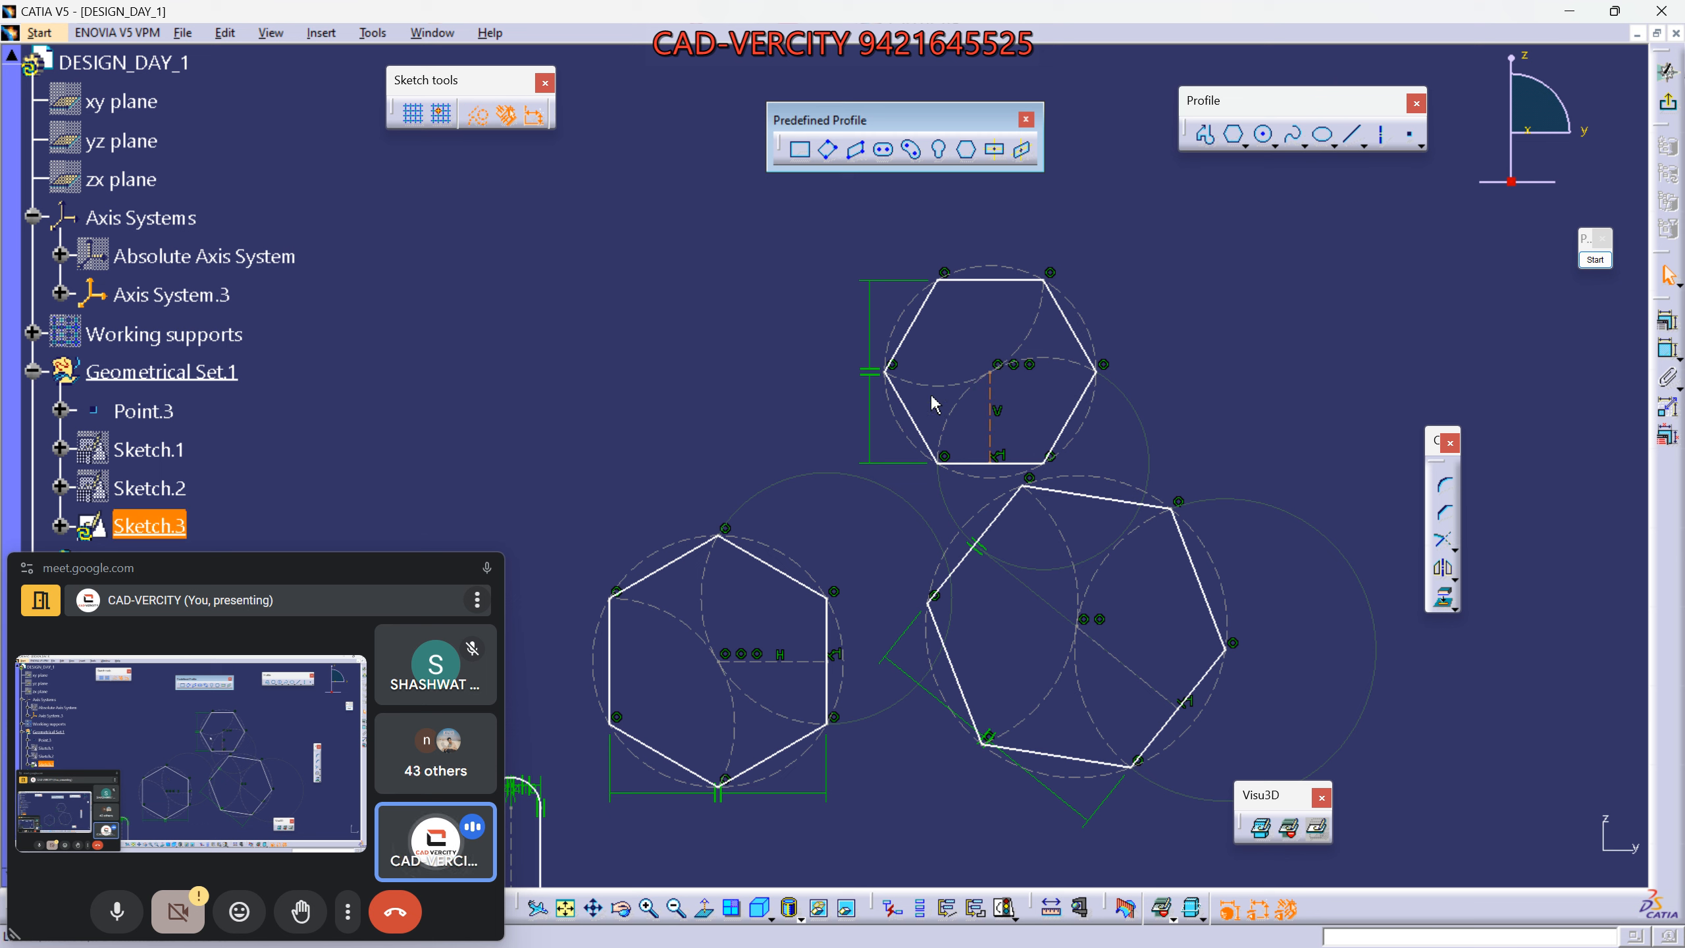
# Draw a fourth hexagon, turned slightly off vertical, above and to the left of the other hexagons.
pyautogui.click(966, 149)
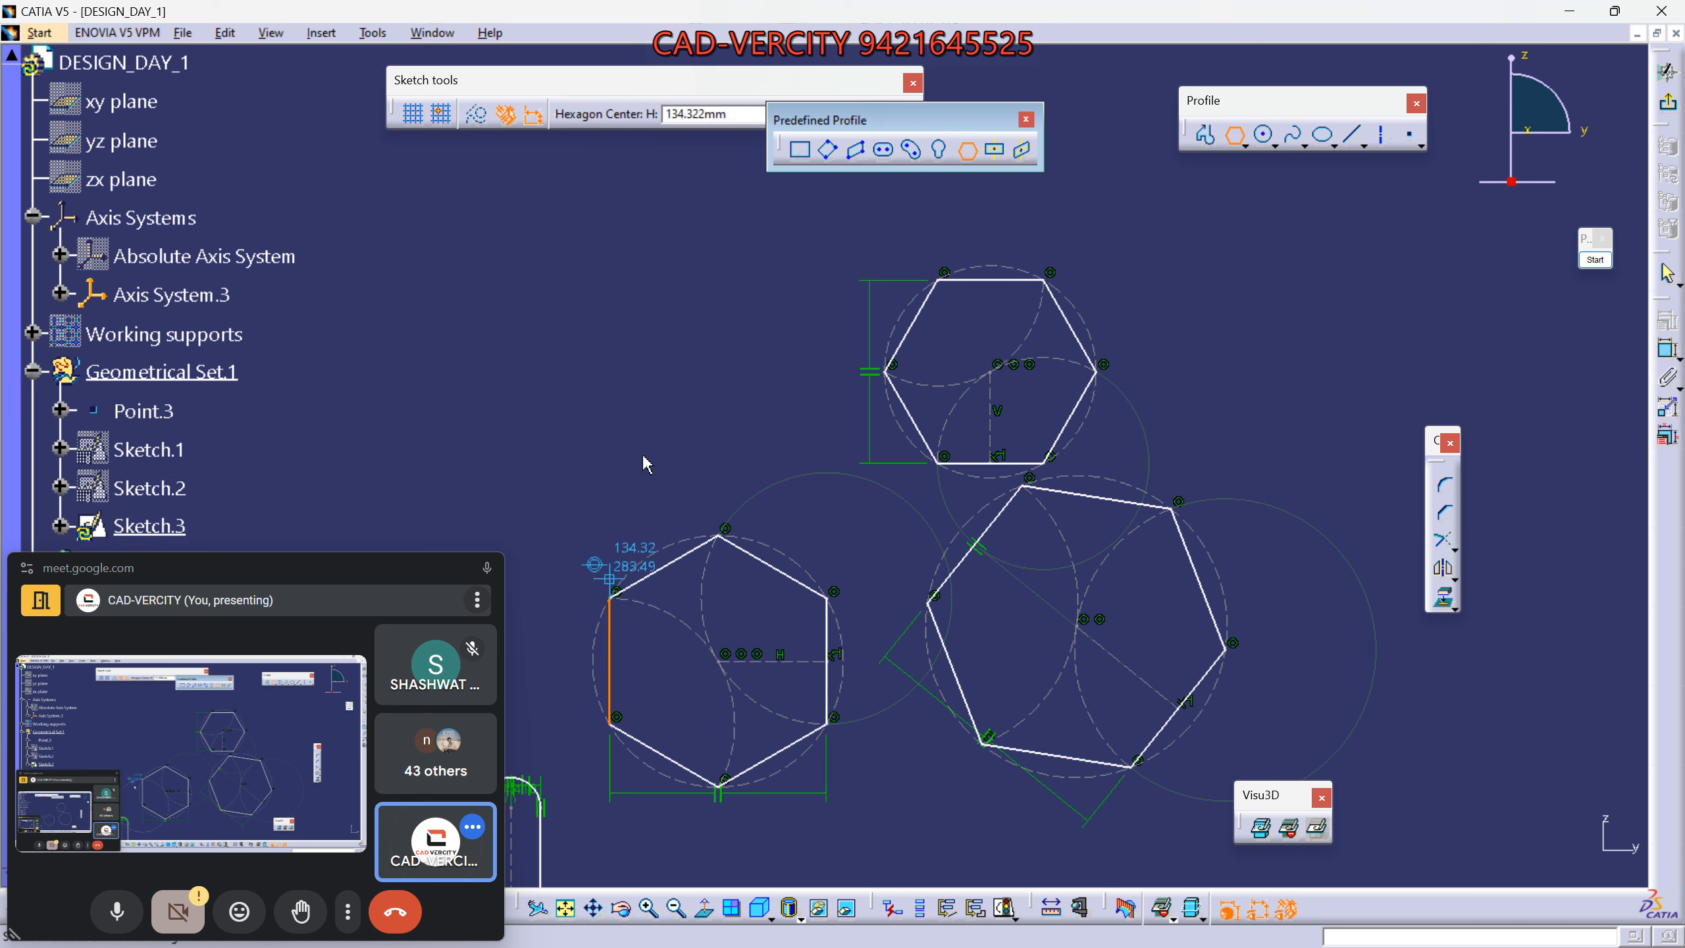
pyautogui.click(410, 253)
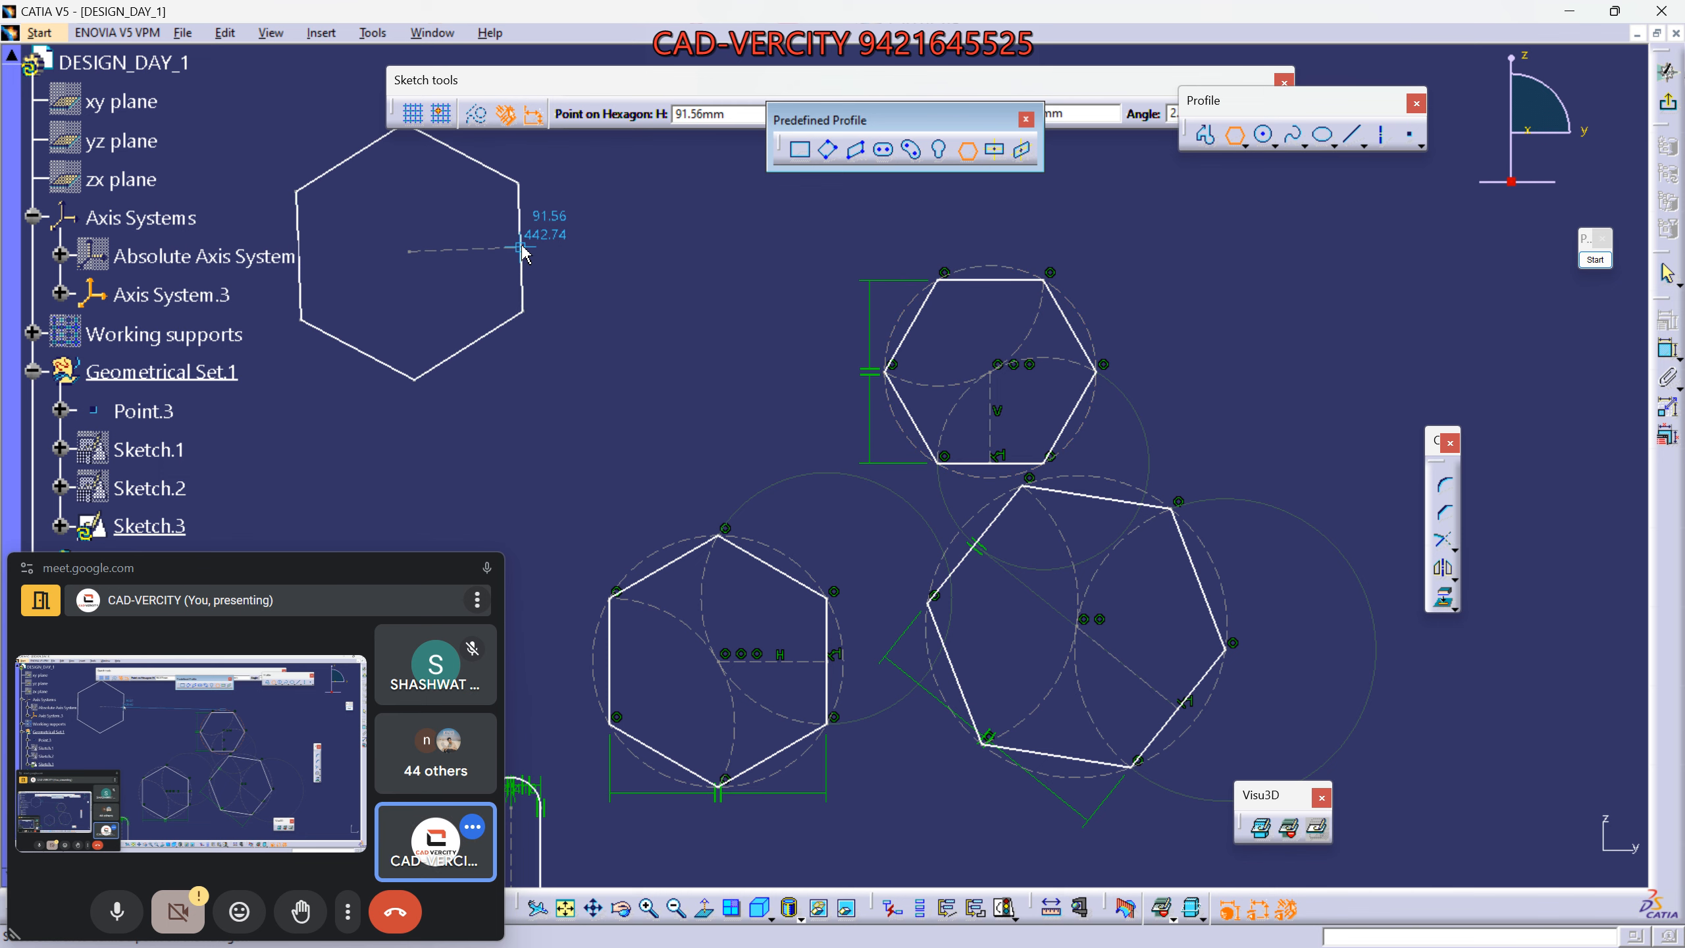
pyautogui.click(525, 254)
pyautogui.moveTo(602, 399); pyautogui.dragTo(696, 514, button='middle')
pyautogui.click(815, 556)
pyautogui.moveTo(811, 556)
pyautogui.mouseDown(button='middle')
pyautogui.moveTo(643, 398)
pyautogui.moveTo(729, 353)
pyautogui.moveTo(886, 206)
pyautogui.mouseUp(button='middle')
# Draw a fifth, larger hexagon with vertical sides, above and to the right of the other hexagons.
pyautogui.click(966, 149)
pyautogui.moveTo(715, 369)
pyautogui.mouseDown(button='middle')
pyautogui.moveTo(636, 380)
pyautogui.moveTo(640, 403)
pyautogui.mouseUp(button='middle')
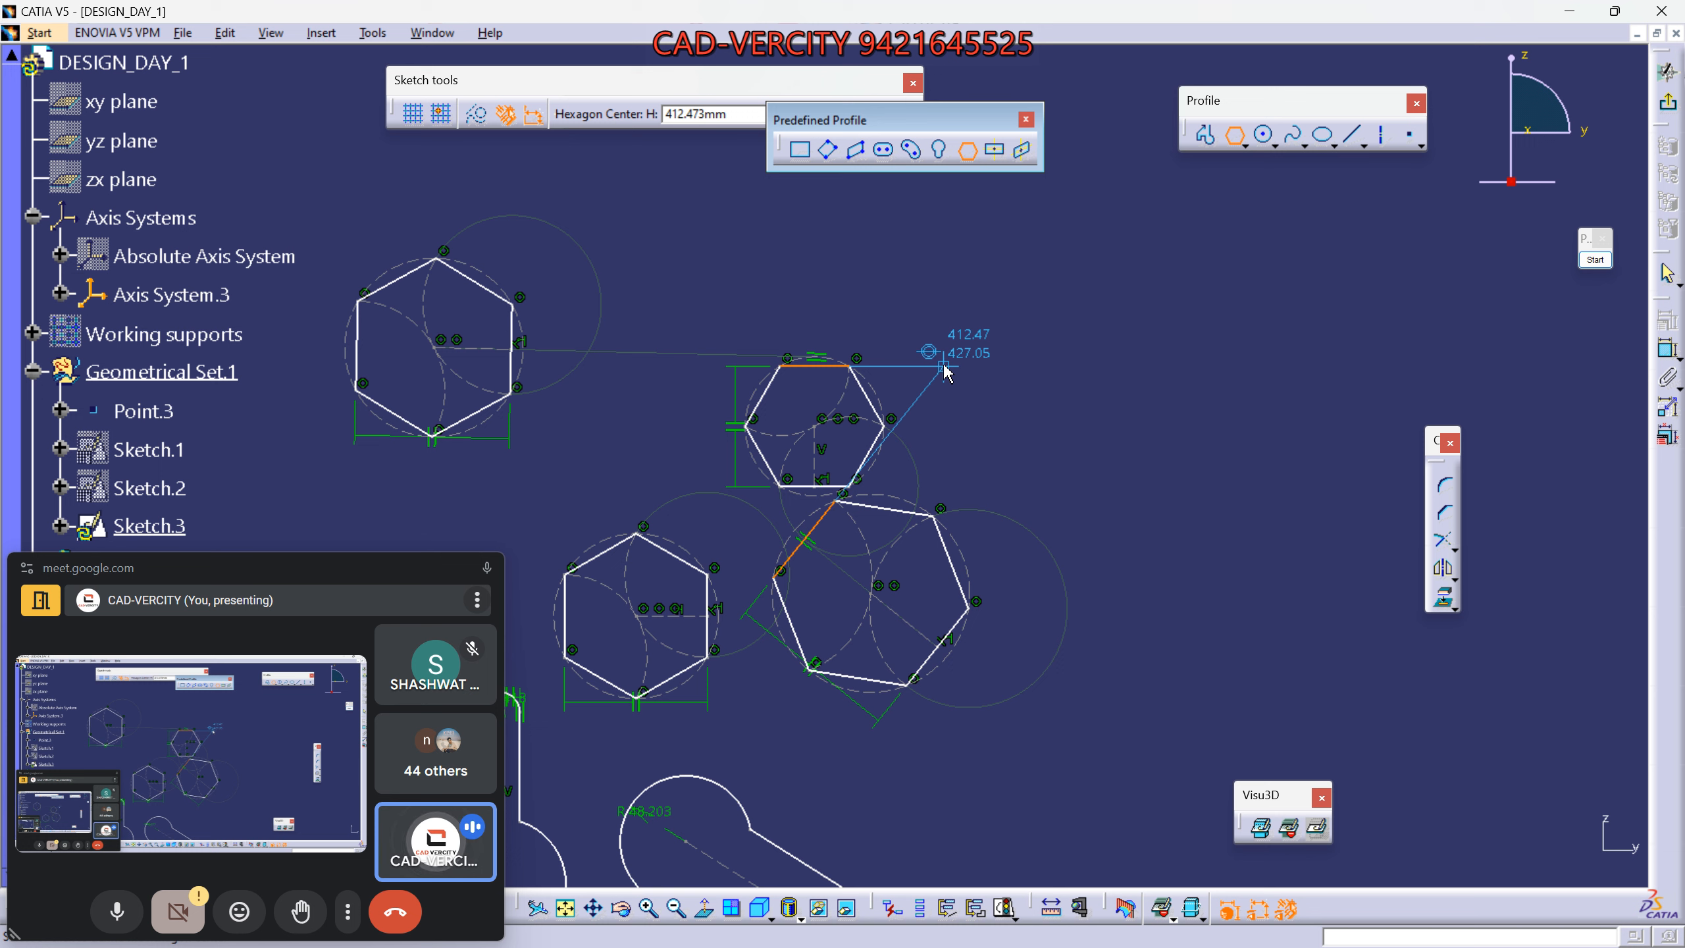
pyautogui.click(1014, 287)
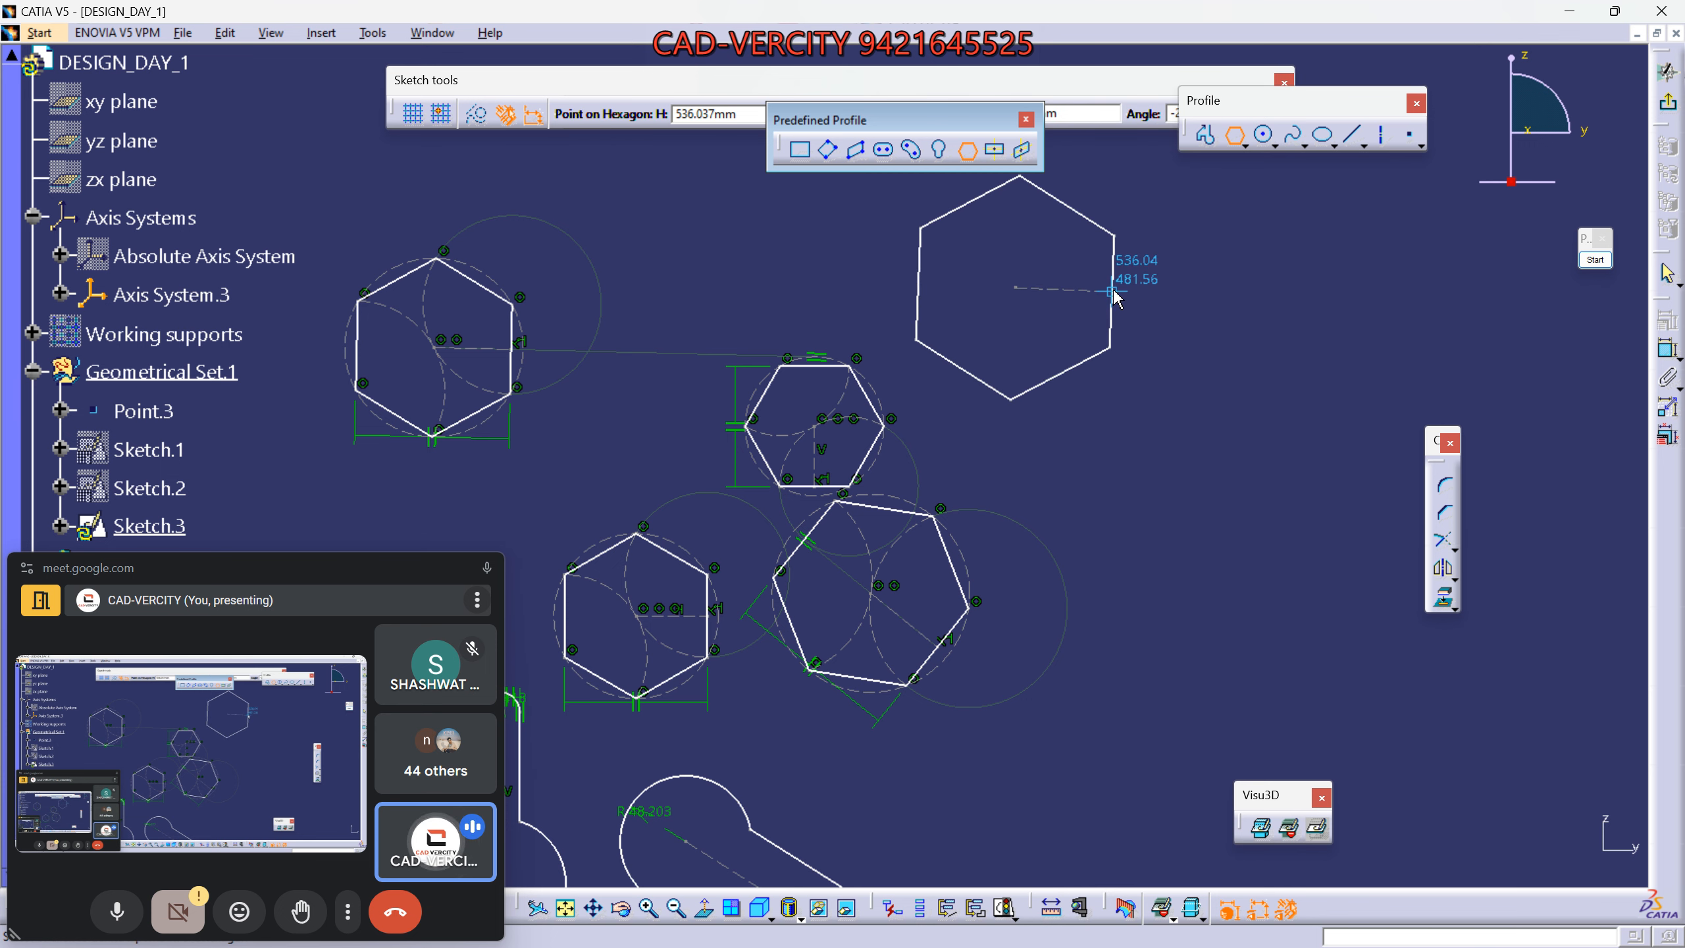
pyautogui.click(1118, 293)
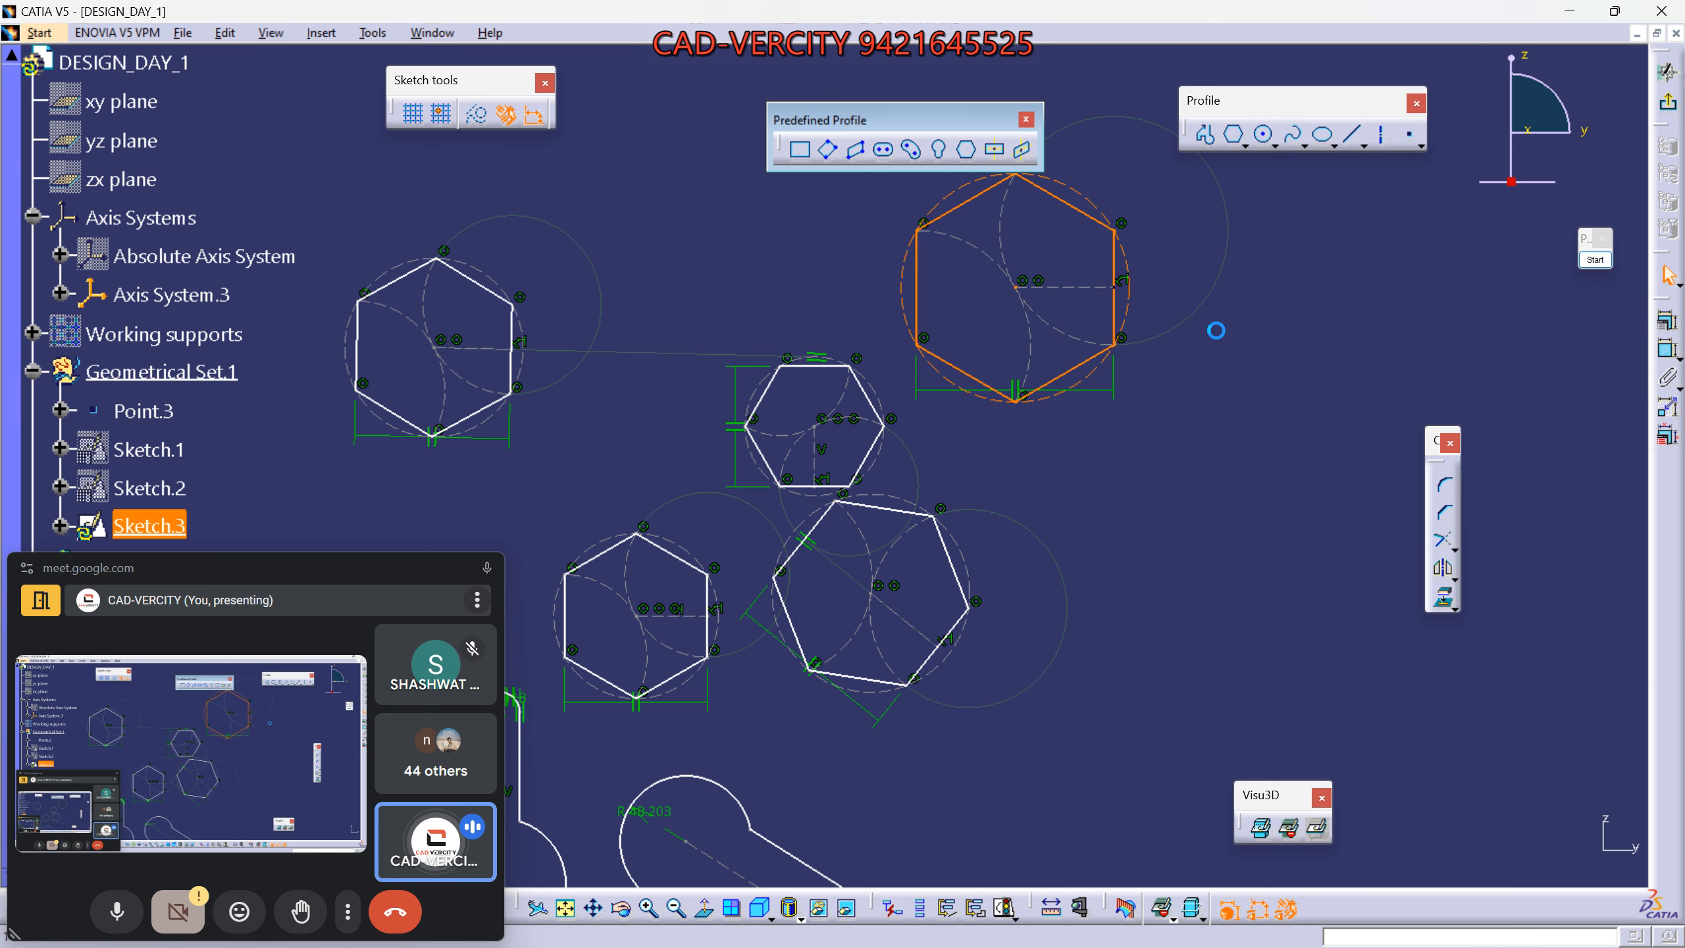
pyautogui.moveTo(1193, 357); pyautogui.dragTo(1174, 382, button='middle')
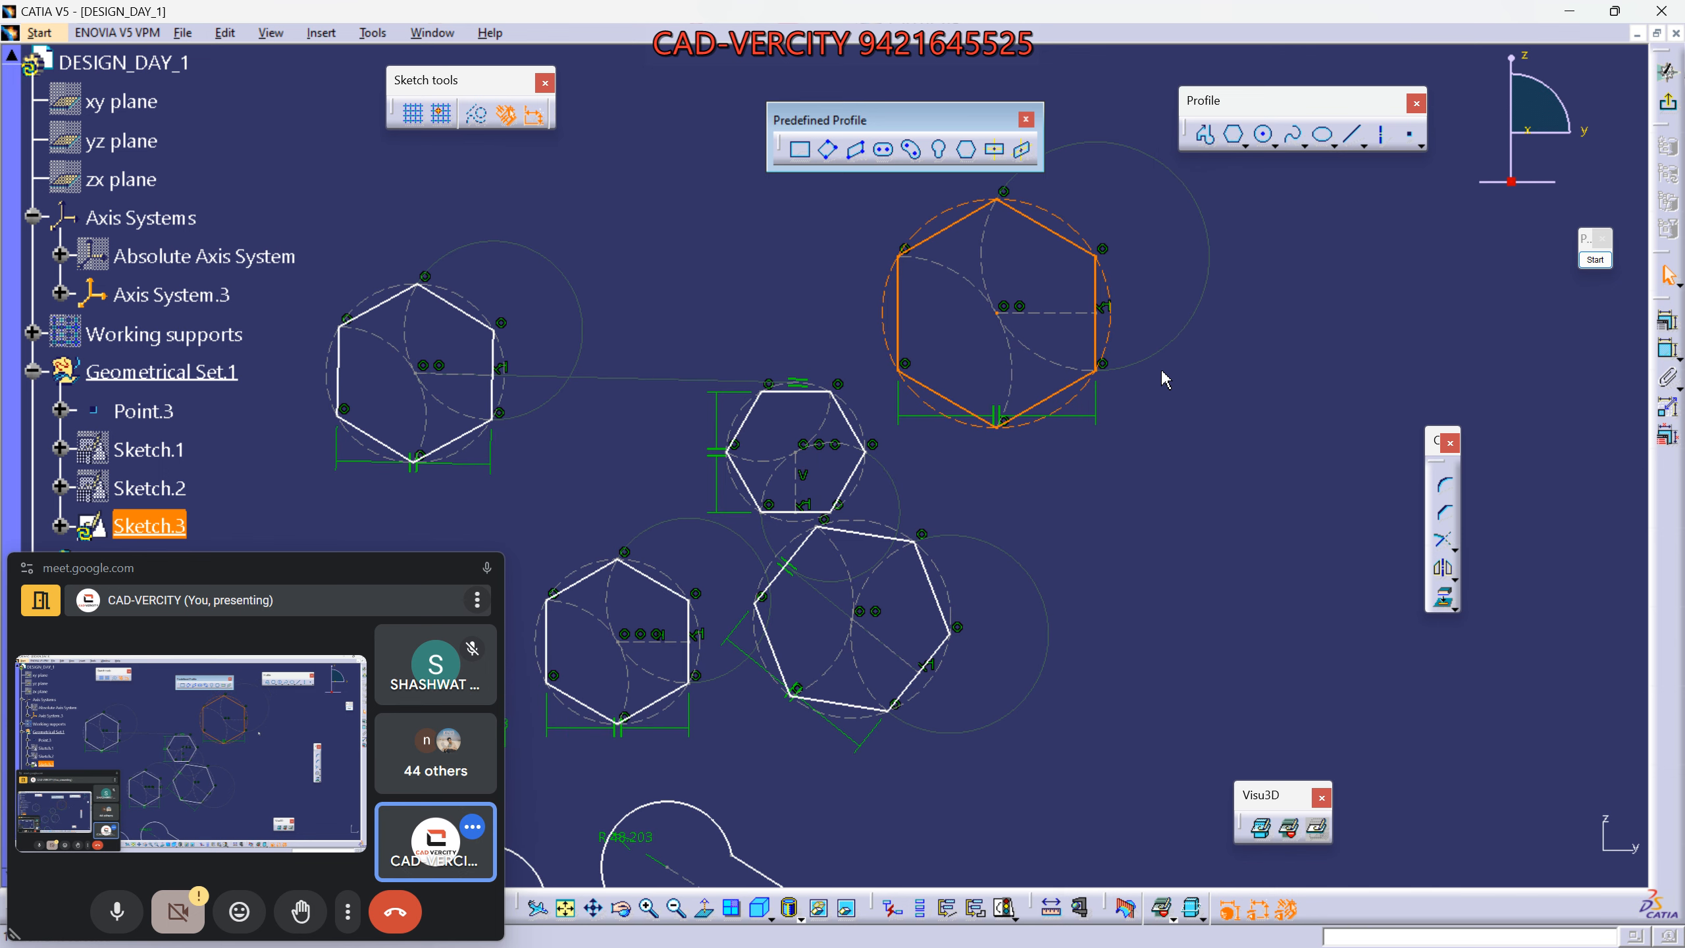
pyautogui.moveTo(1112, 537)
pyautogui.mouseDown(button='middle')
pyautogui.moveTo(982, 492)
pyautogui.moveTo(997, 406)
pyautogui.moveTo(1020, 430)
pyautogui.mouseUp(button='middle')
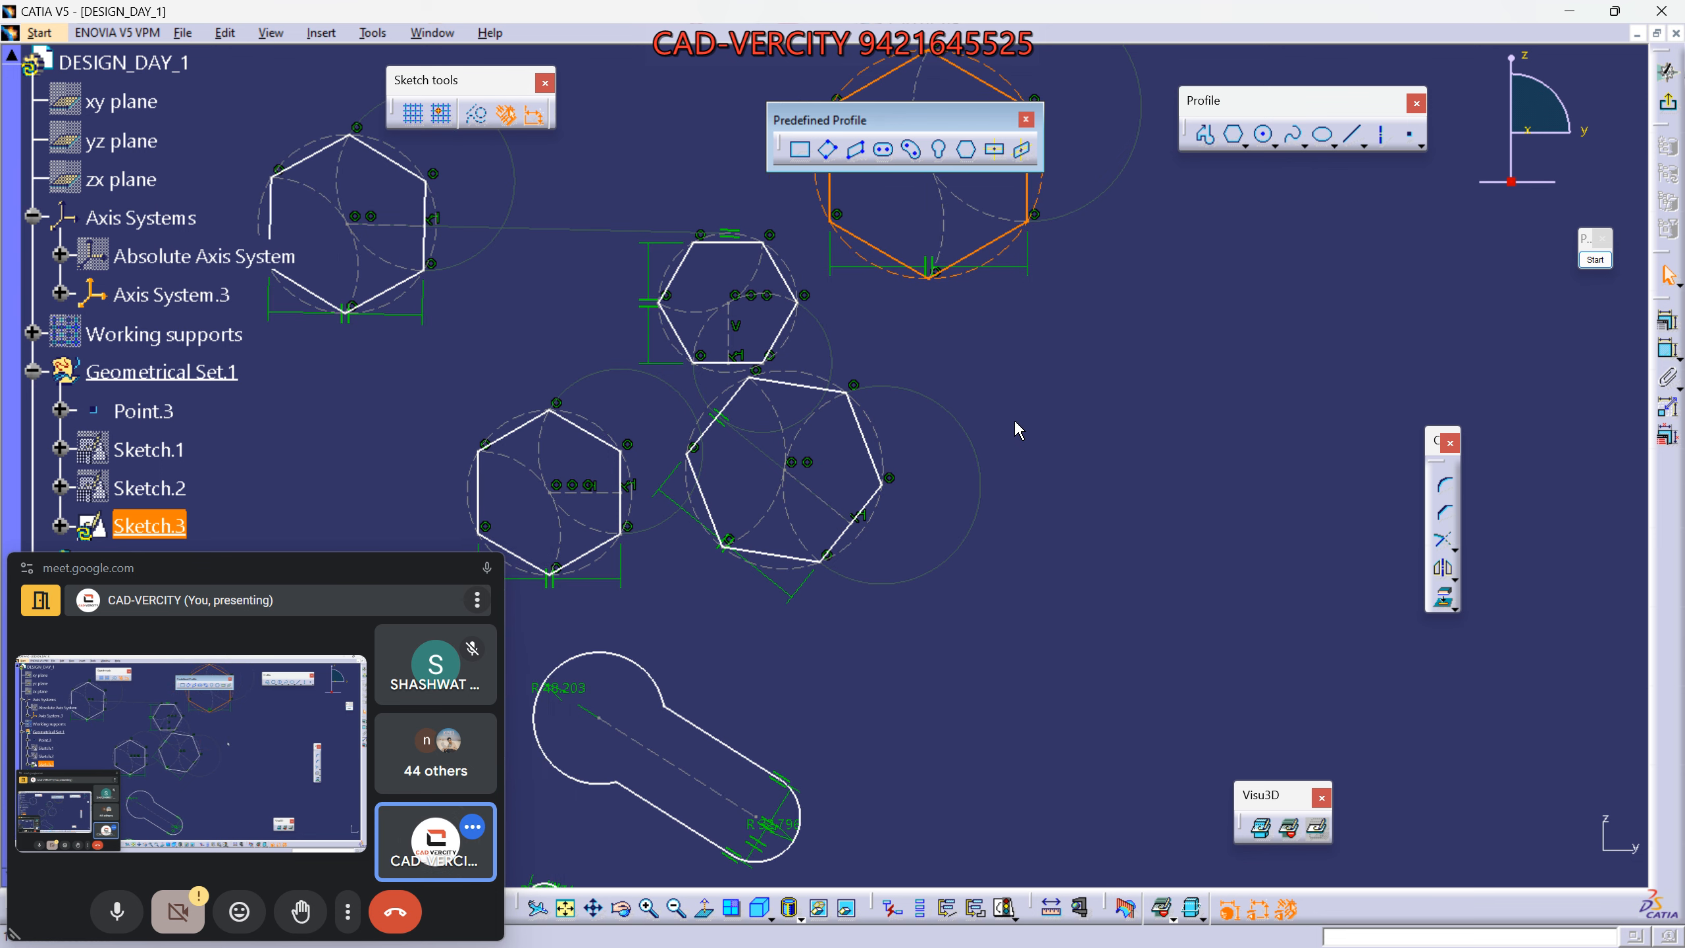
pyautogui.moveTo(1076, 558); pyautogui.dragTo(1008, 485, button='middle')
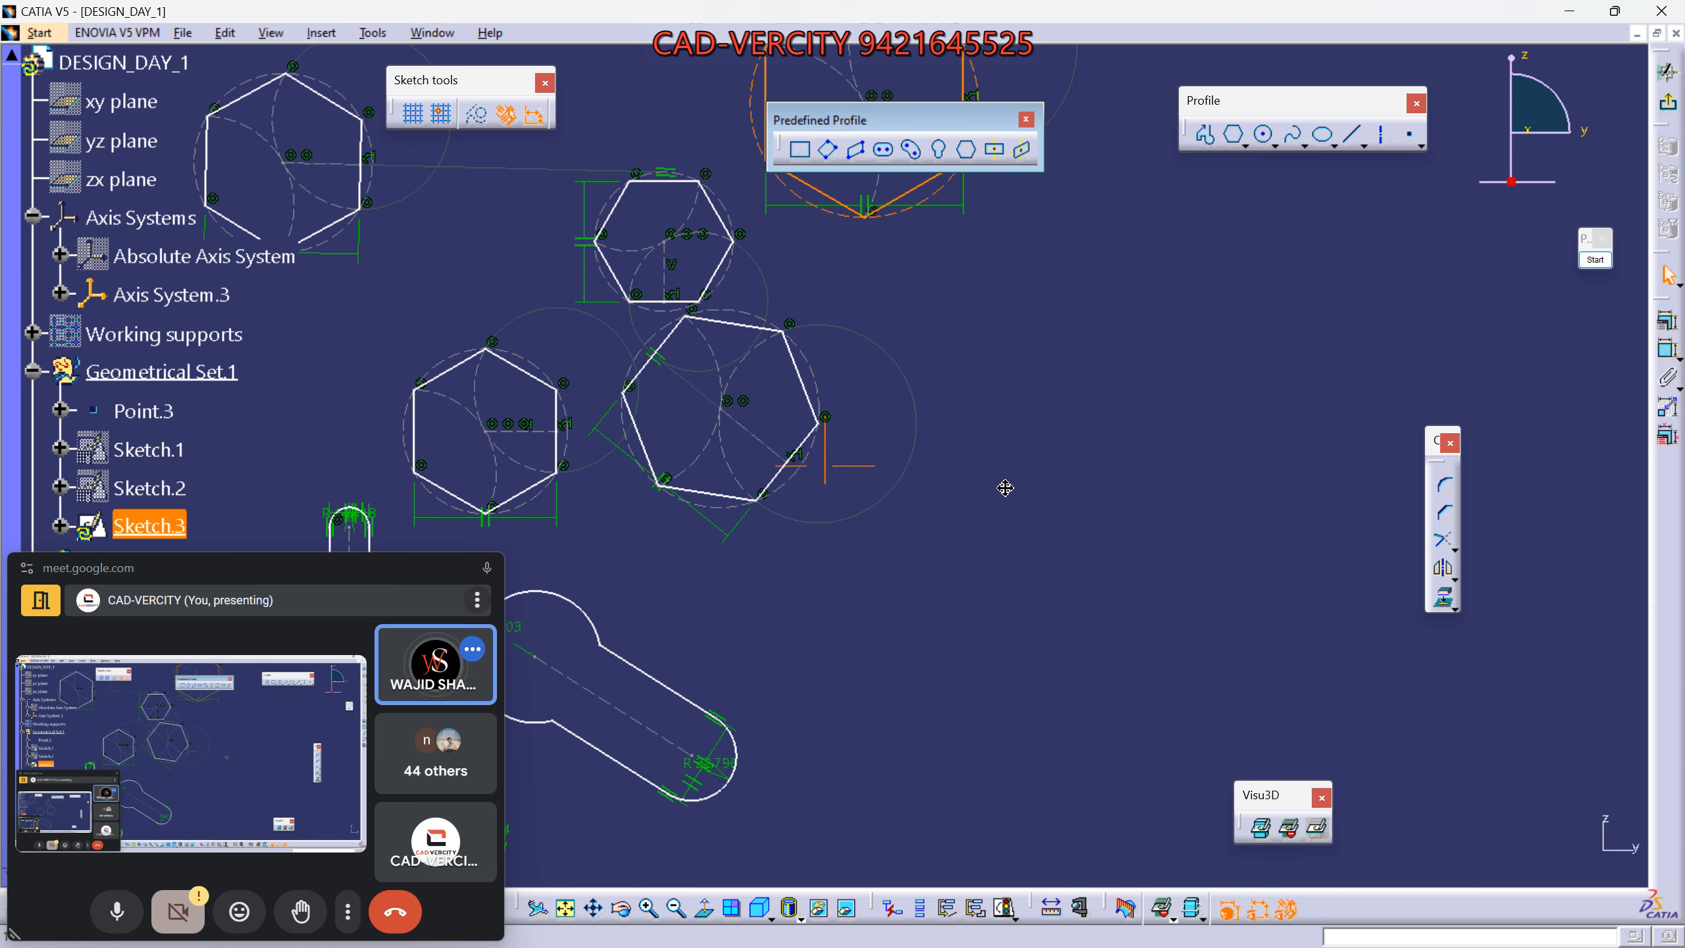
# Set the small-end radius of the keyhole that slopes down to the right to 35 mm.
pyautogui.click(997, 152)
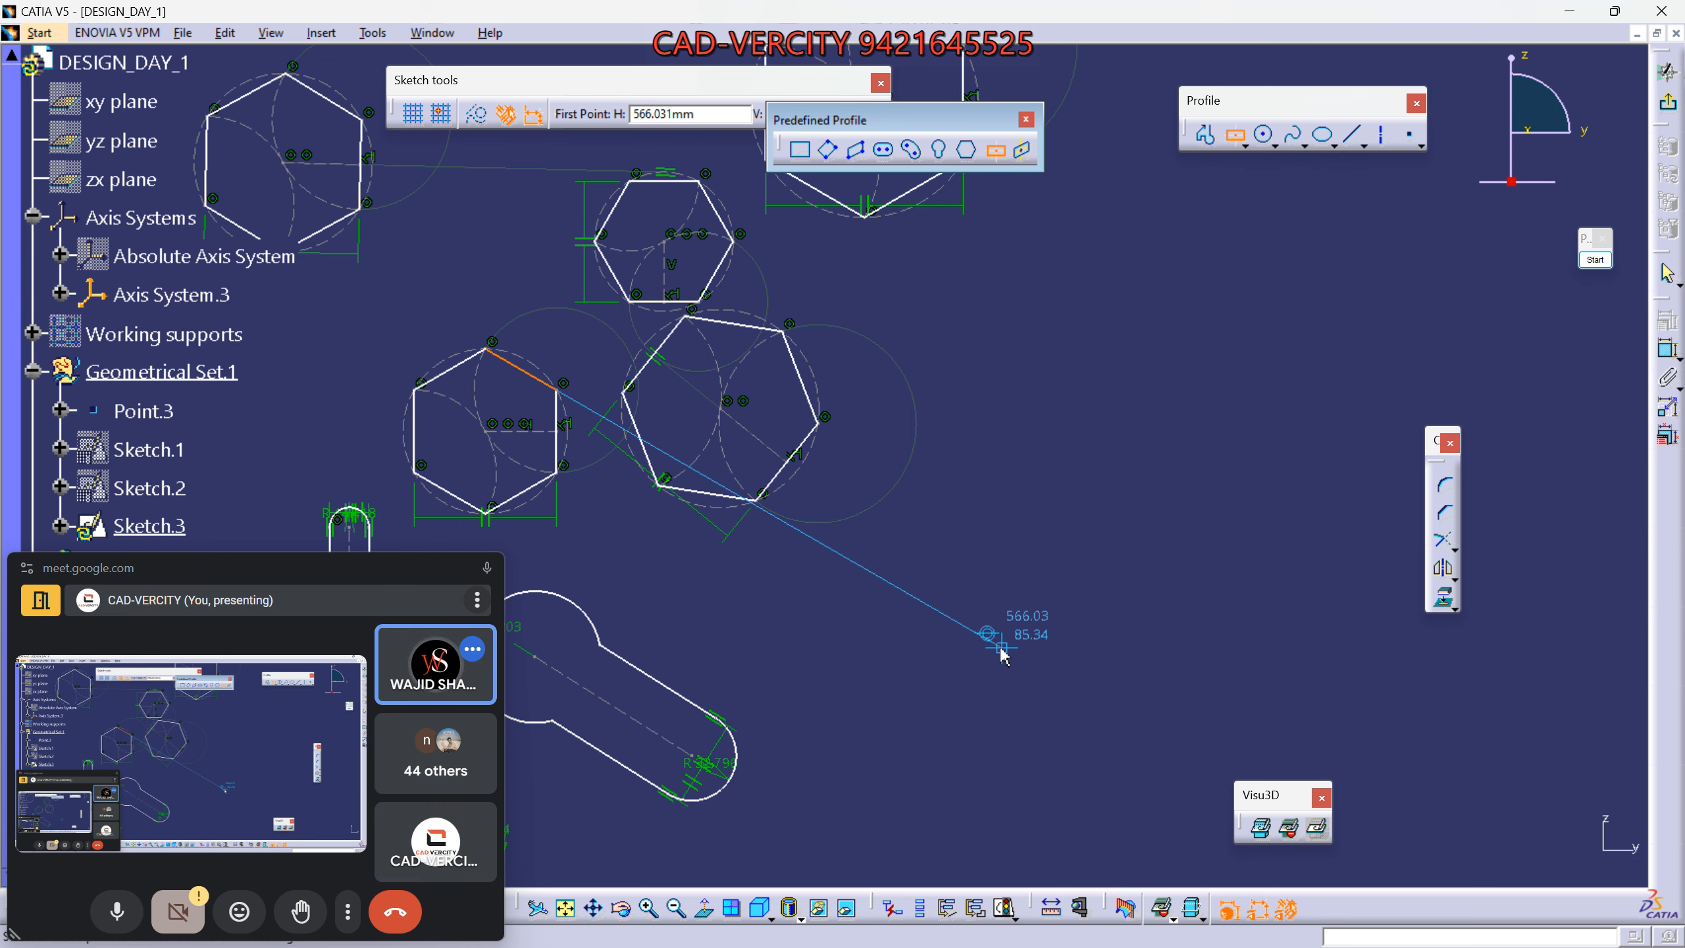
pyautogui.moveTo(847, 629)
pyautogui.mouseDown(button='middle')
pyautogui.moveTo(1346, 449)
pyautogui.moveTo(1326, 351)
pyautogui.mouseUp(button='middle')
pyautogui.moveTo(1283, 610)
pyautogui.mouseDown(button='middle')
pyautogui.moveTo(647, 365)
pyautogui.moveTo(933, 255)
pyautogui.mouseUp(button='middle')
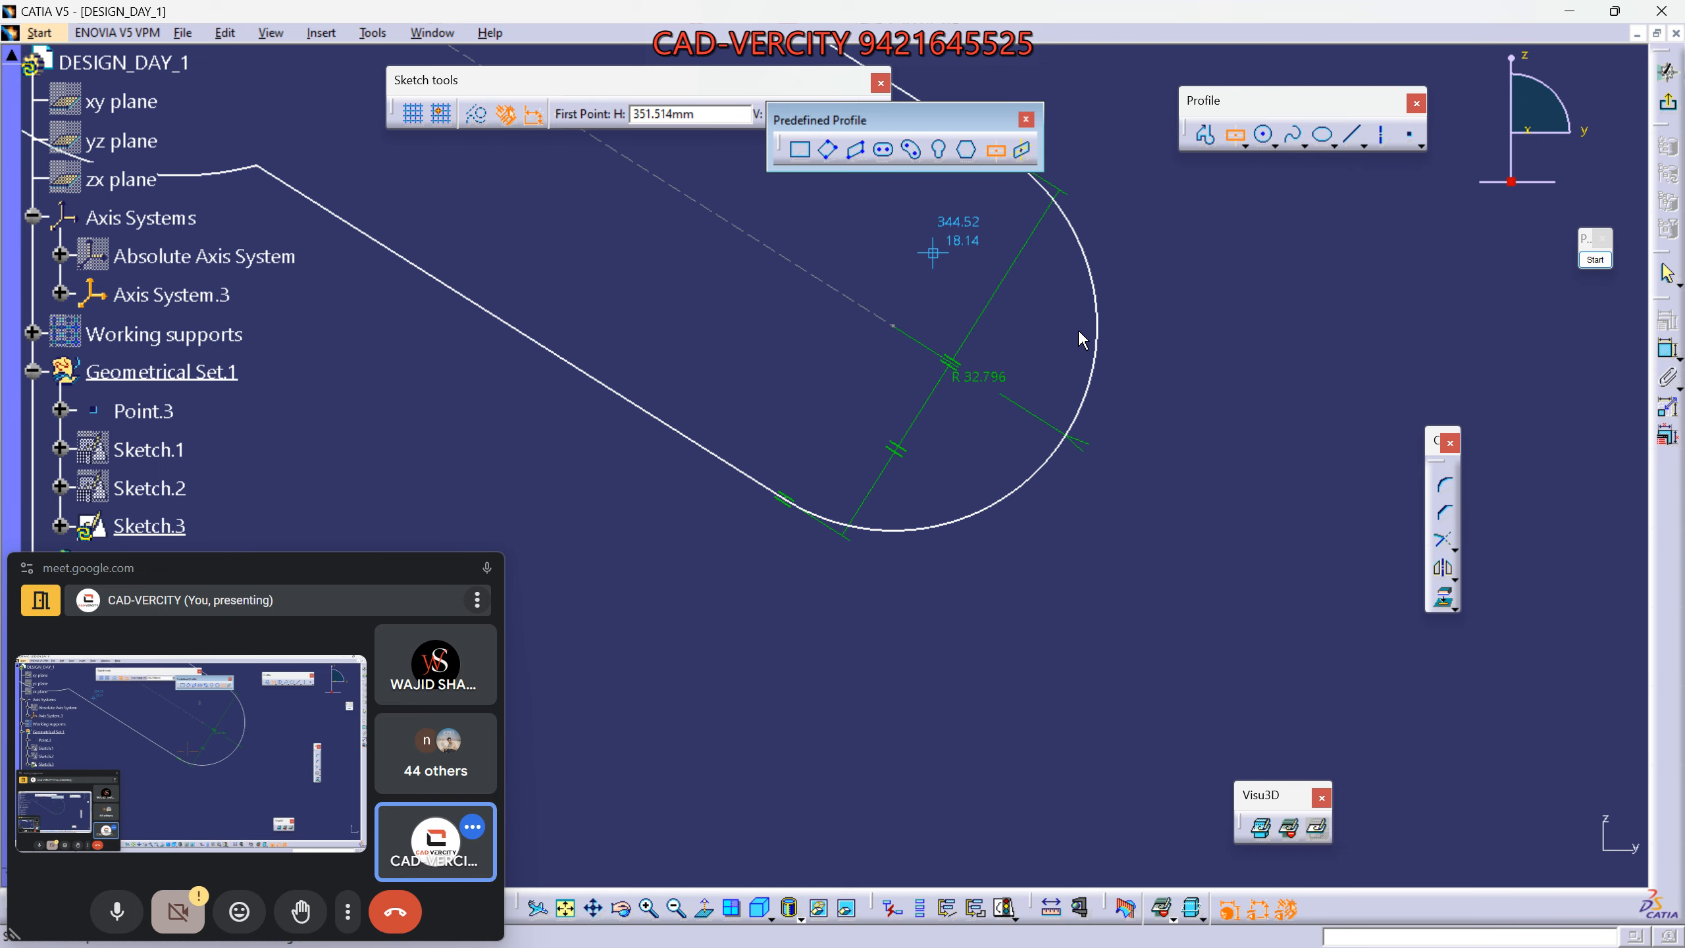
pyautogui.moveTo(1079, 338)
pyautogui.mouseDown(button='middle')
pyautogui.moveTo(1094, 481)
pyautogui.moveTo(1111, 479)
pyautogui.mouseUp(button='middle')
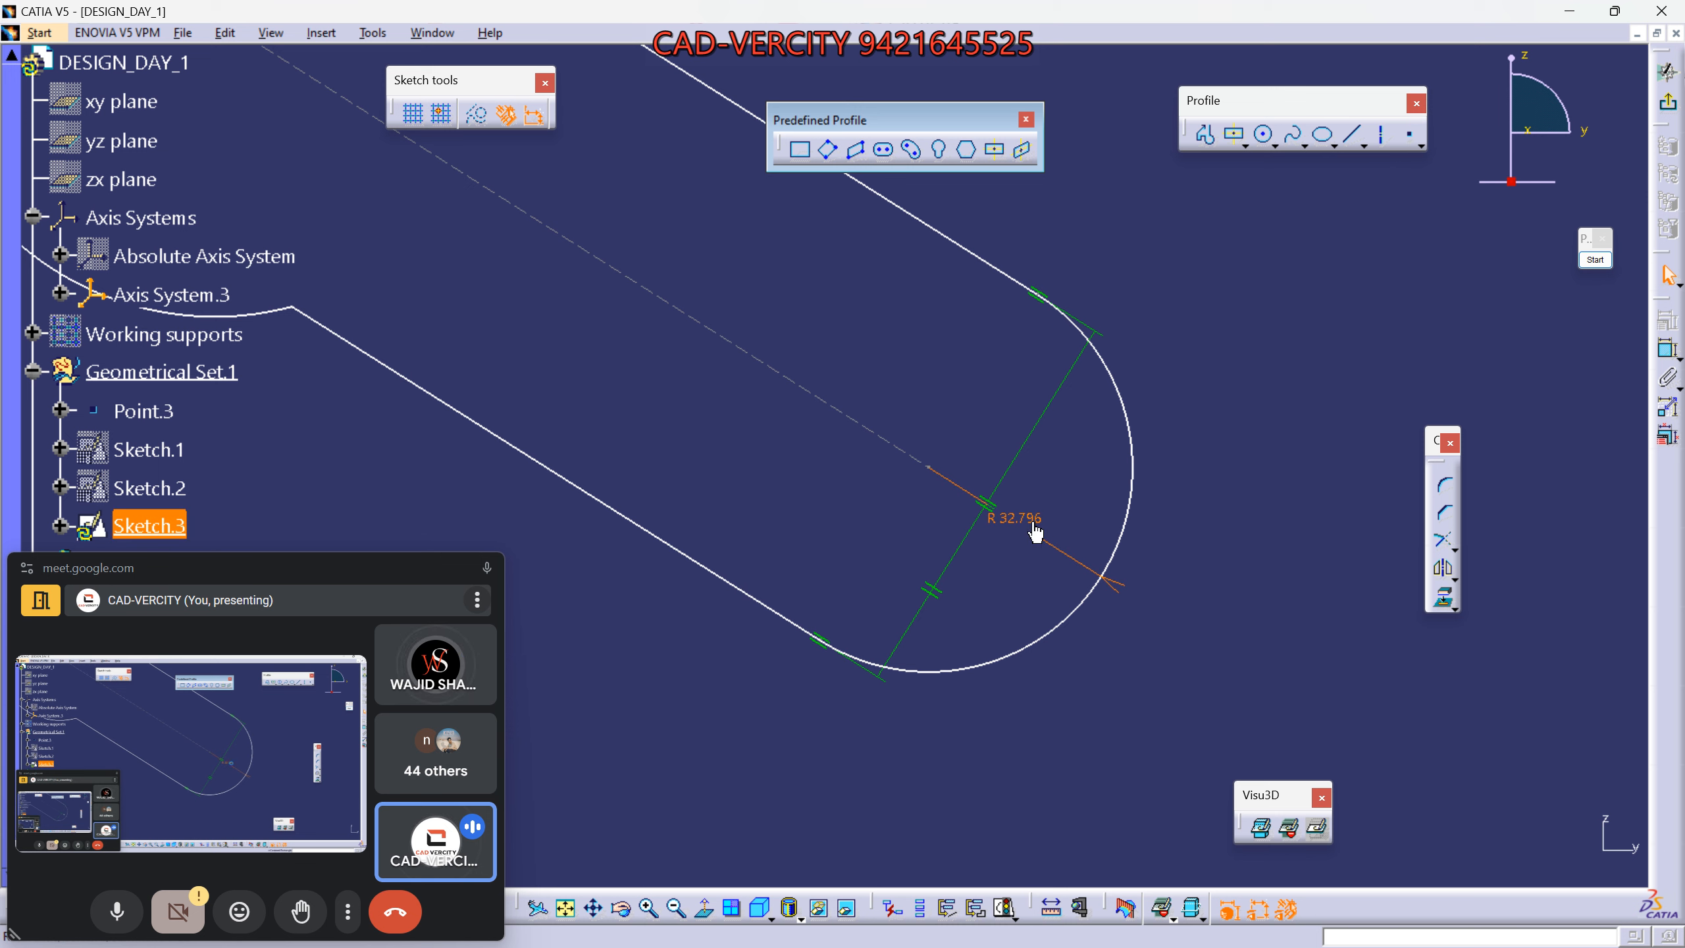
pyautogui.doubleClick(1014, 518)
pyautogui.write('35')
pyautogui.press('Return')
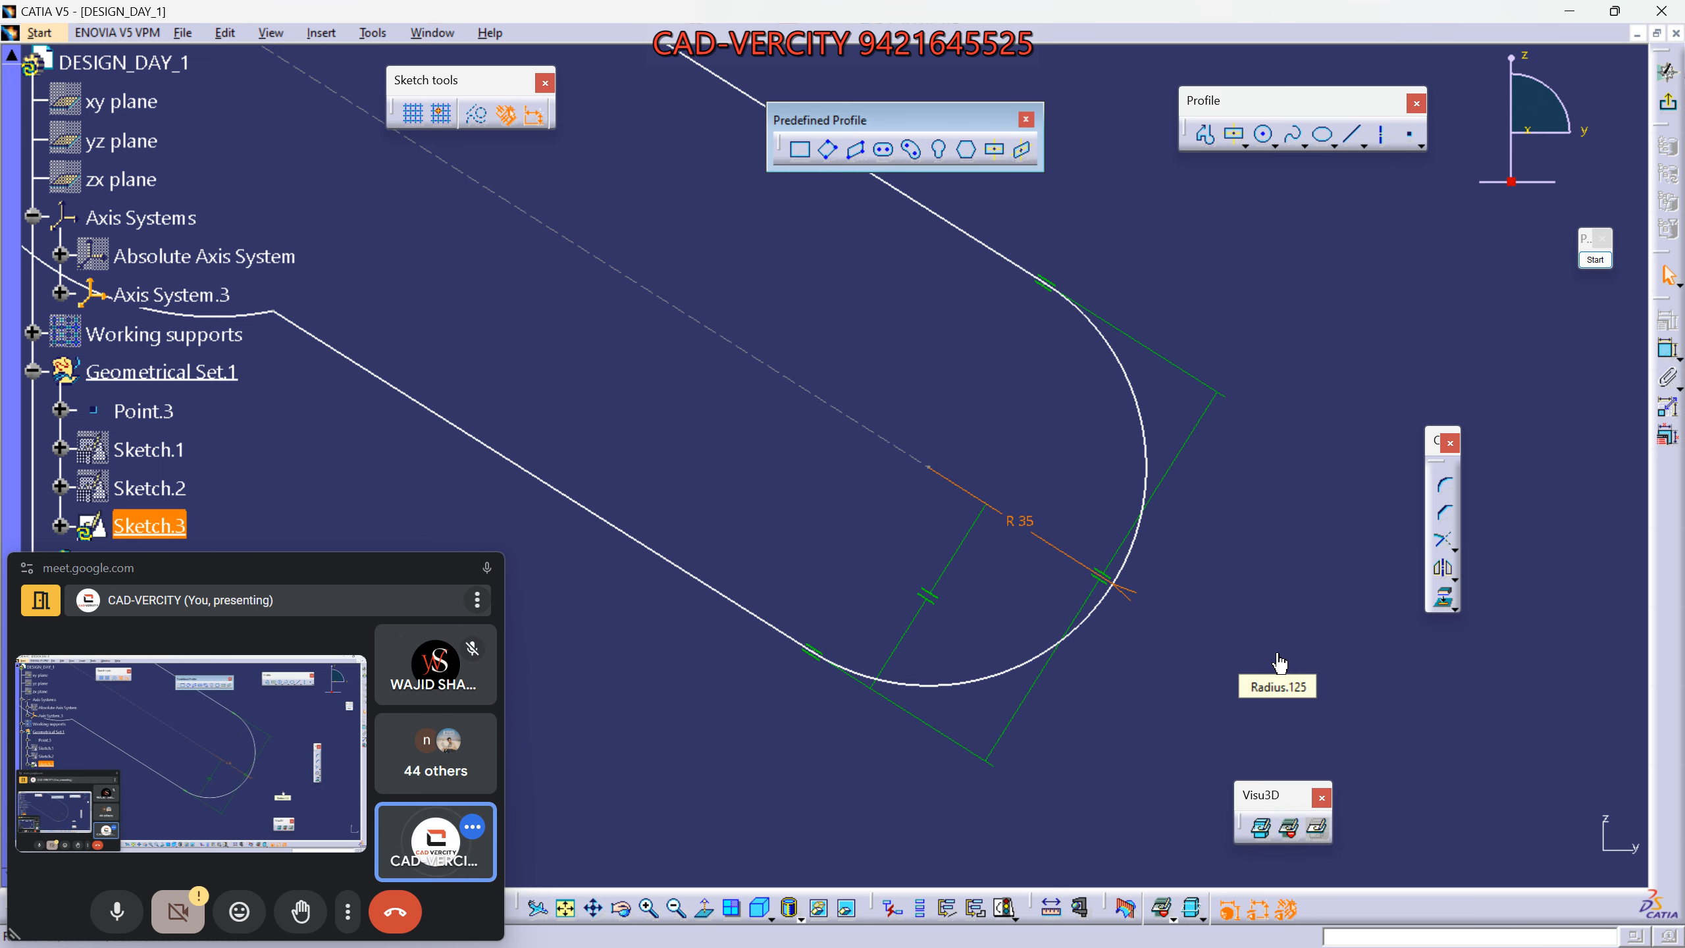
pyautogui.click(1011, 619)
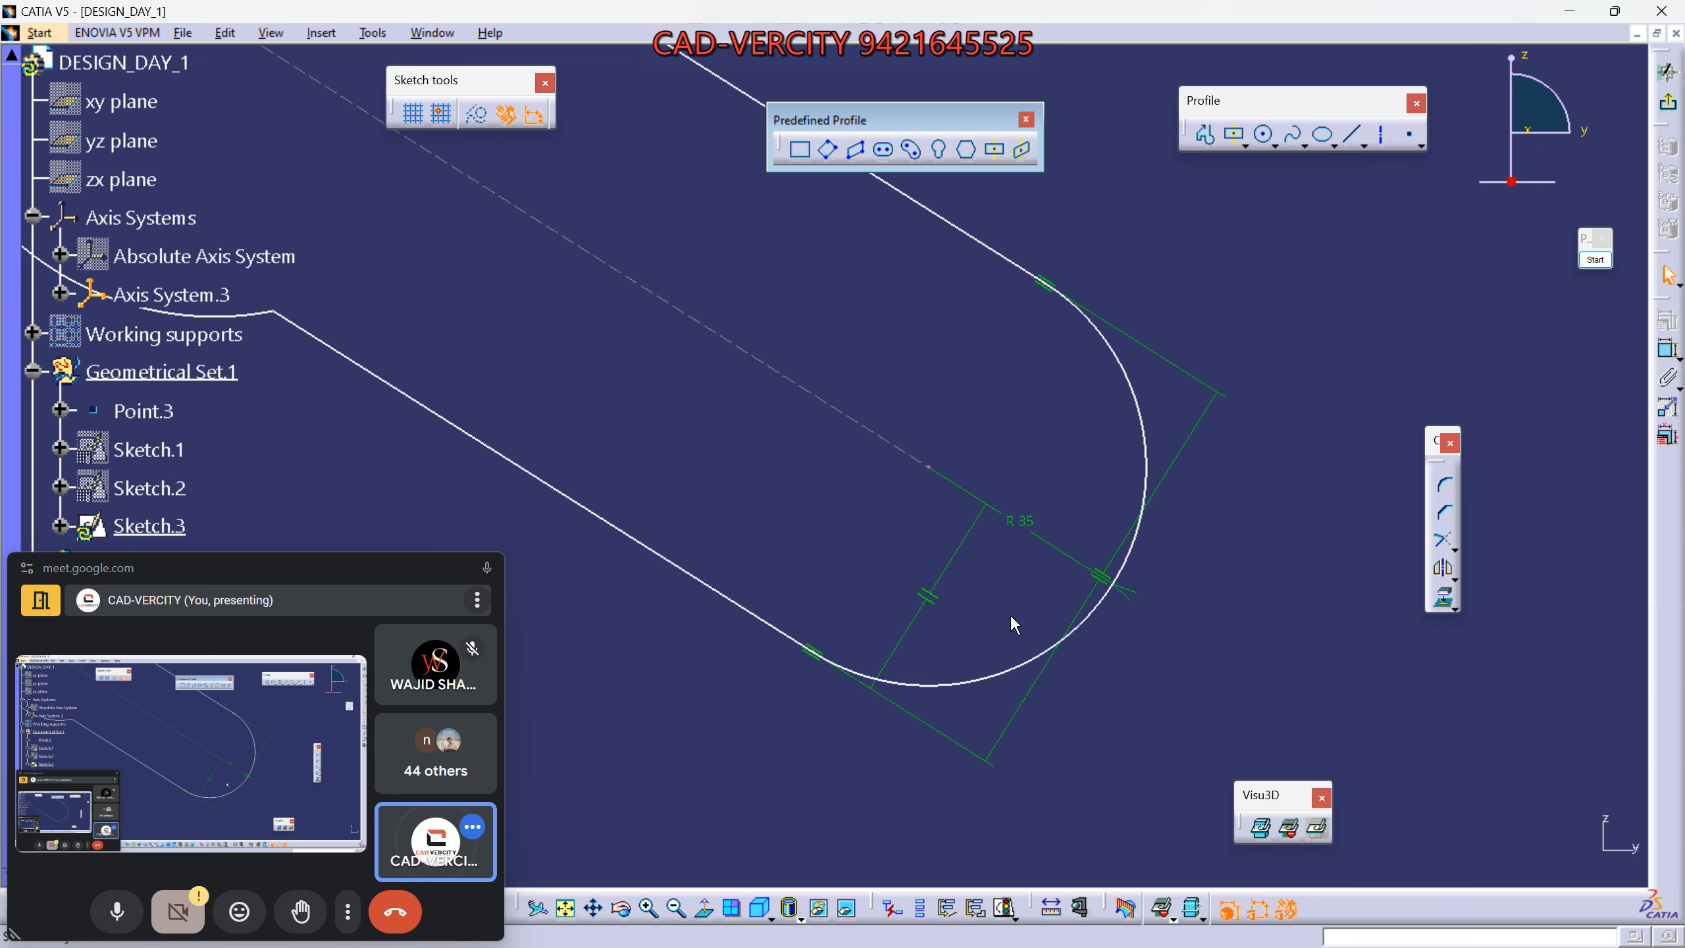
pyautogui.keyDown('ctrl'); pyautogui.moveTo(1010, 613); pyautogui.dragTo(1018, 741, button='middle'); pyautogui.keyUp('ctrl')
pyautogui.scroll(2, 1009, 612)
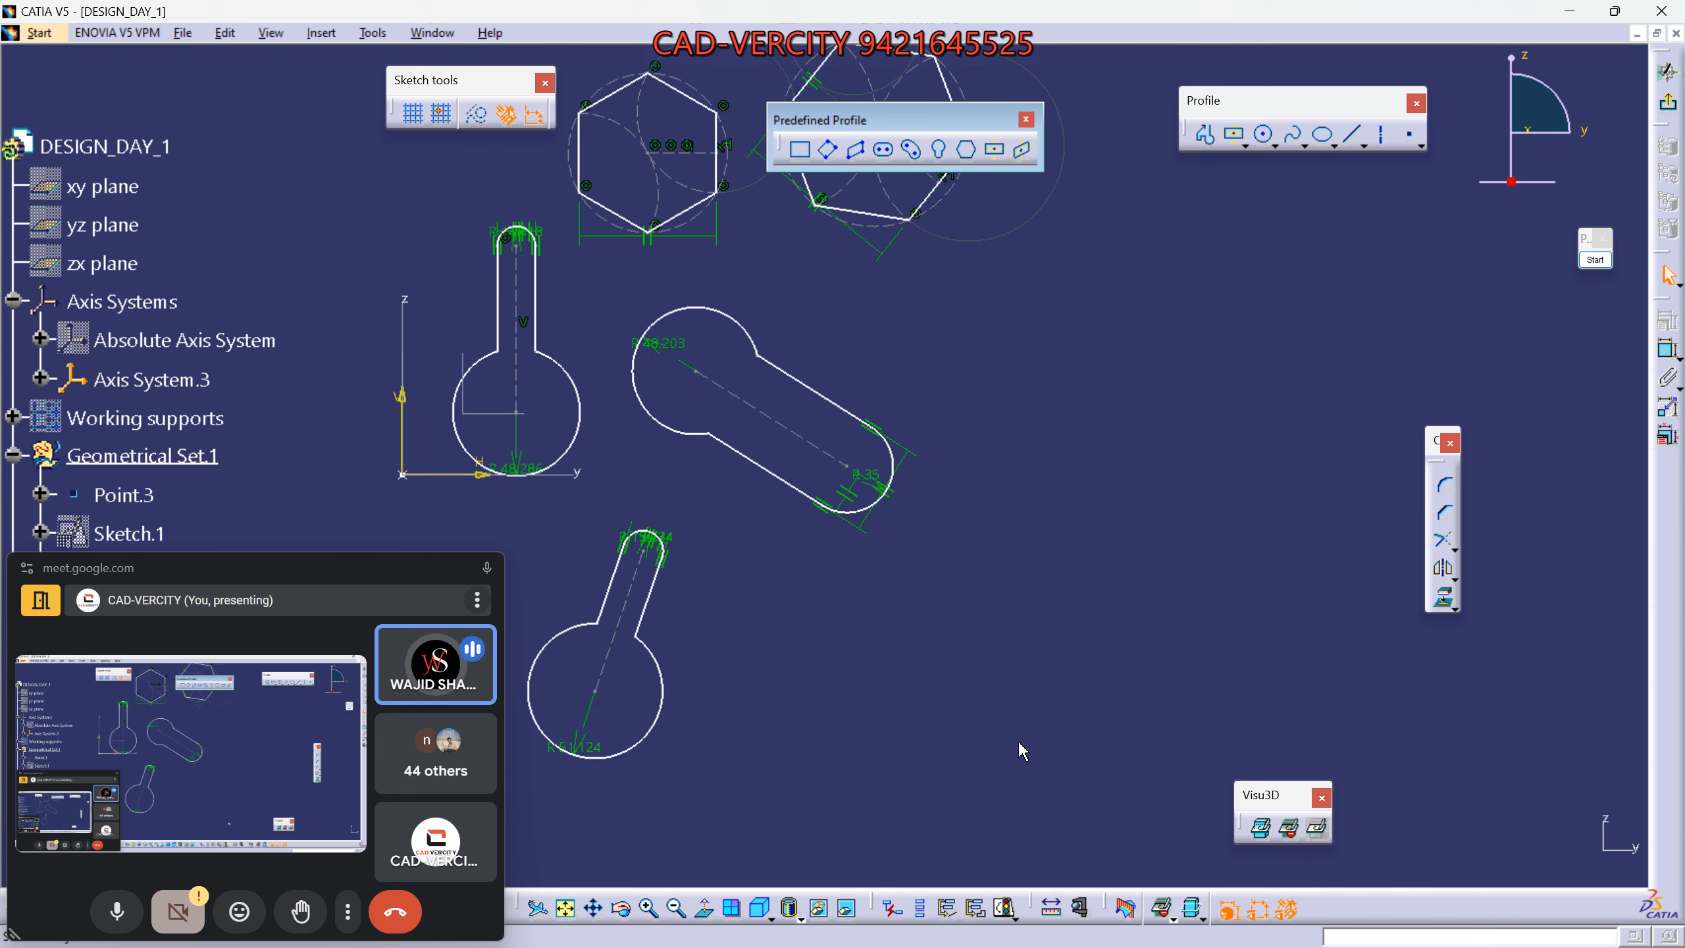
# Draw a centered rectangle in the empty area beyond the hexagons and keyholes, and pull its right side inward to narrow it.
pyautogui.keyDown('ctrl'); pyautogui.moveTo(1027, 656); pyautogui.dragTo(1027, 607, button='middle'); pyautogui.keyUp('ctrl')
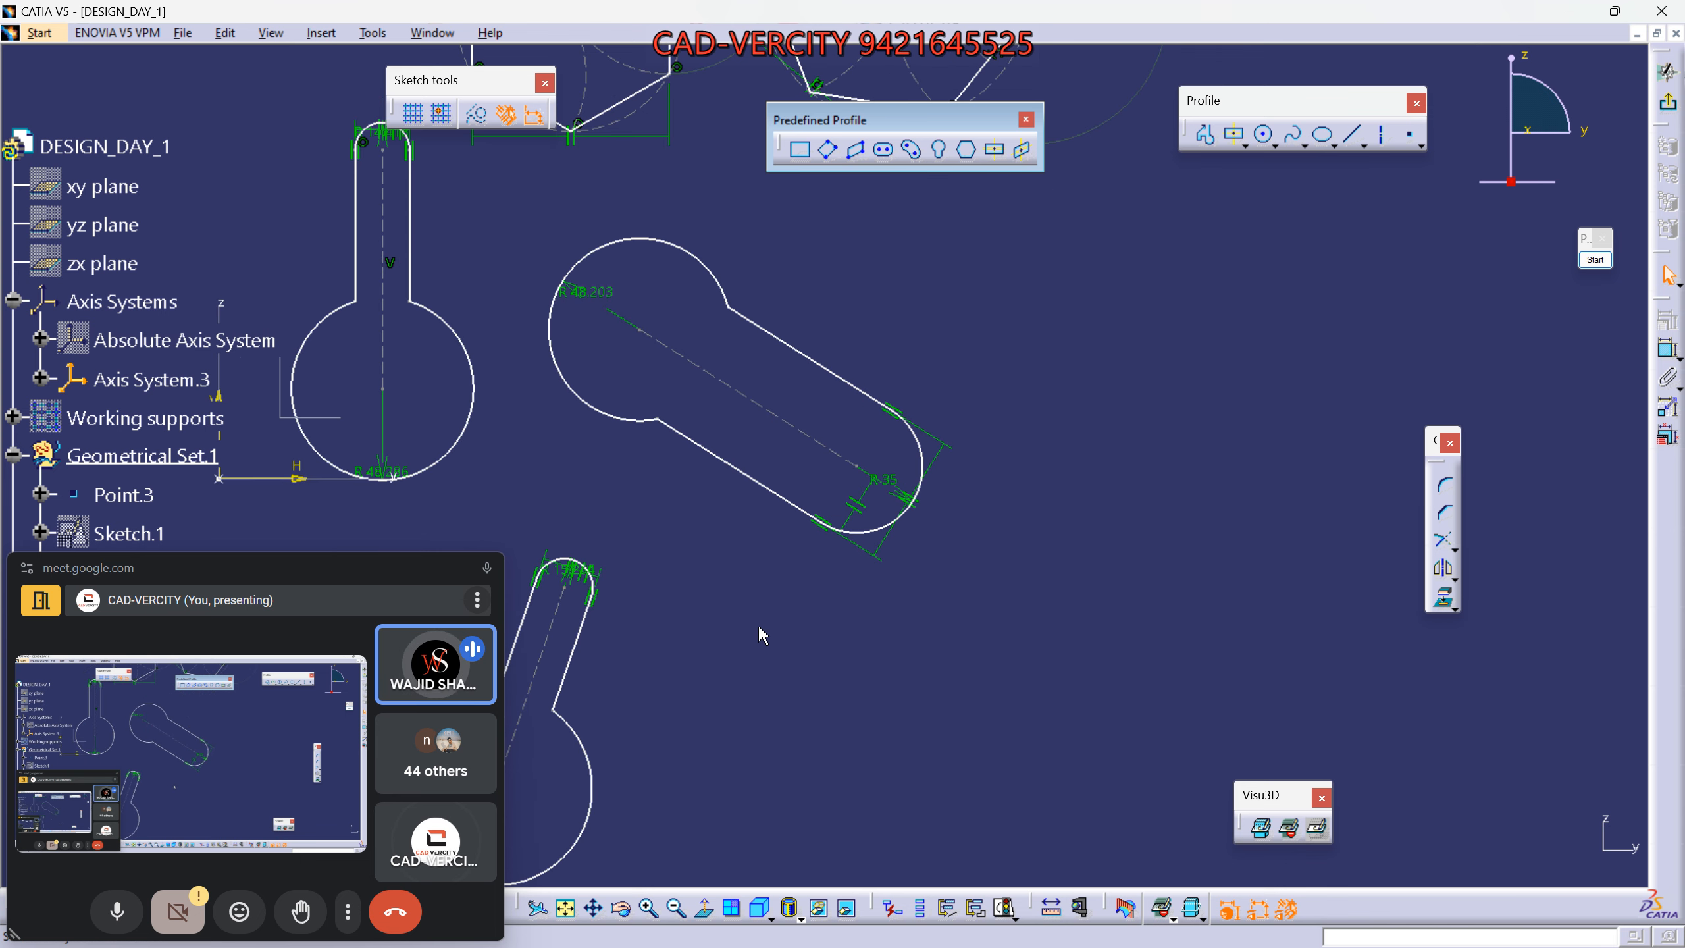
pyautogui.moveTo(761, 629); pyautogui.dragTo(847, 601, button='middle')
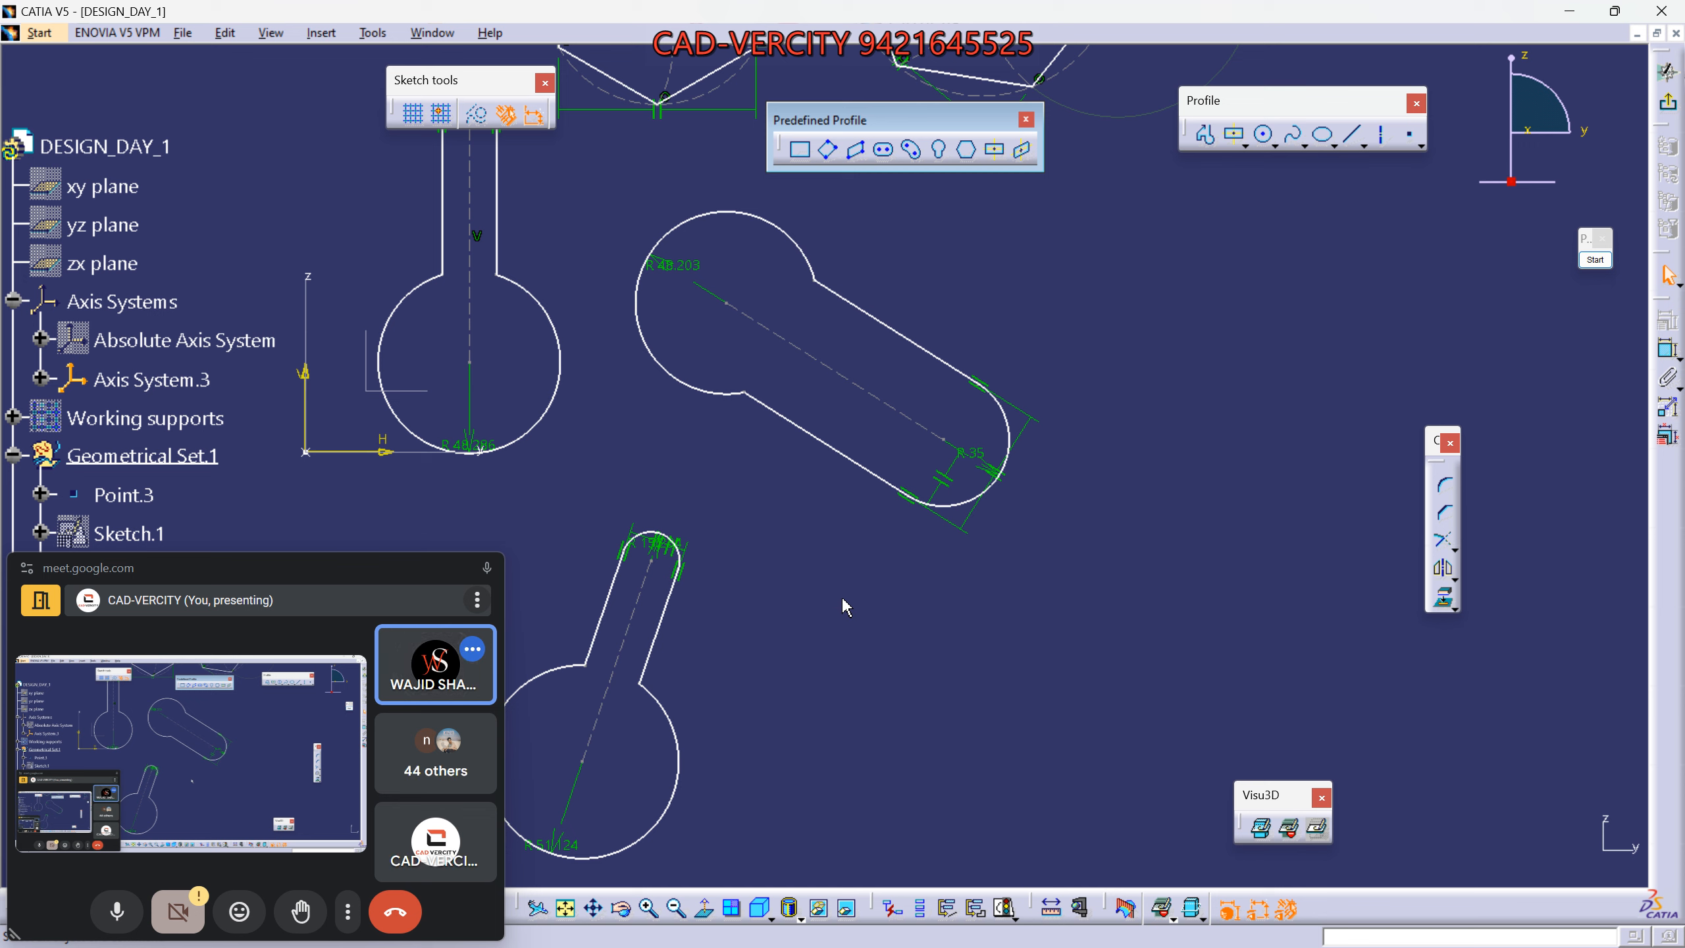
pyautogui.keyDown('ctrl'); pyautogui.moveTo(839, 596); pyautogui.dragTo(850, 632, button='middle'); pyautogui.keyUp('ctrl')
pyautogui.moveTo(1145, 504)
pyautogui.mouseDown(button='middle')
pyautogui.moveTo(961, 652)
pyautogui.moveTo(860, 551)
pyautogui.mouseUp(button='middle')
pyautogui.moveTo(903, 310); pyautogui.dragTo(810, 468, button='middle')
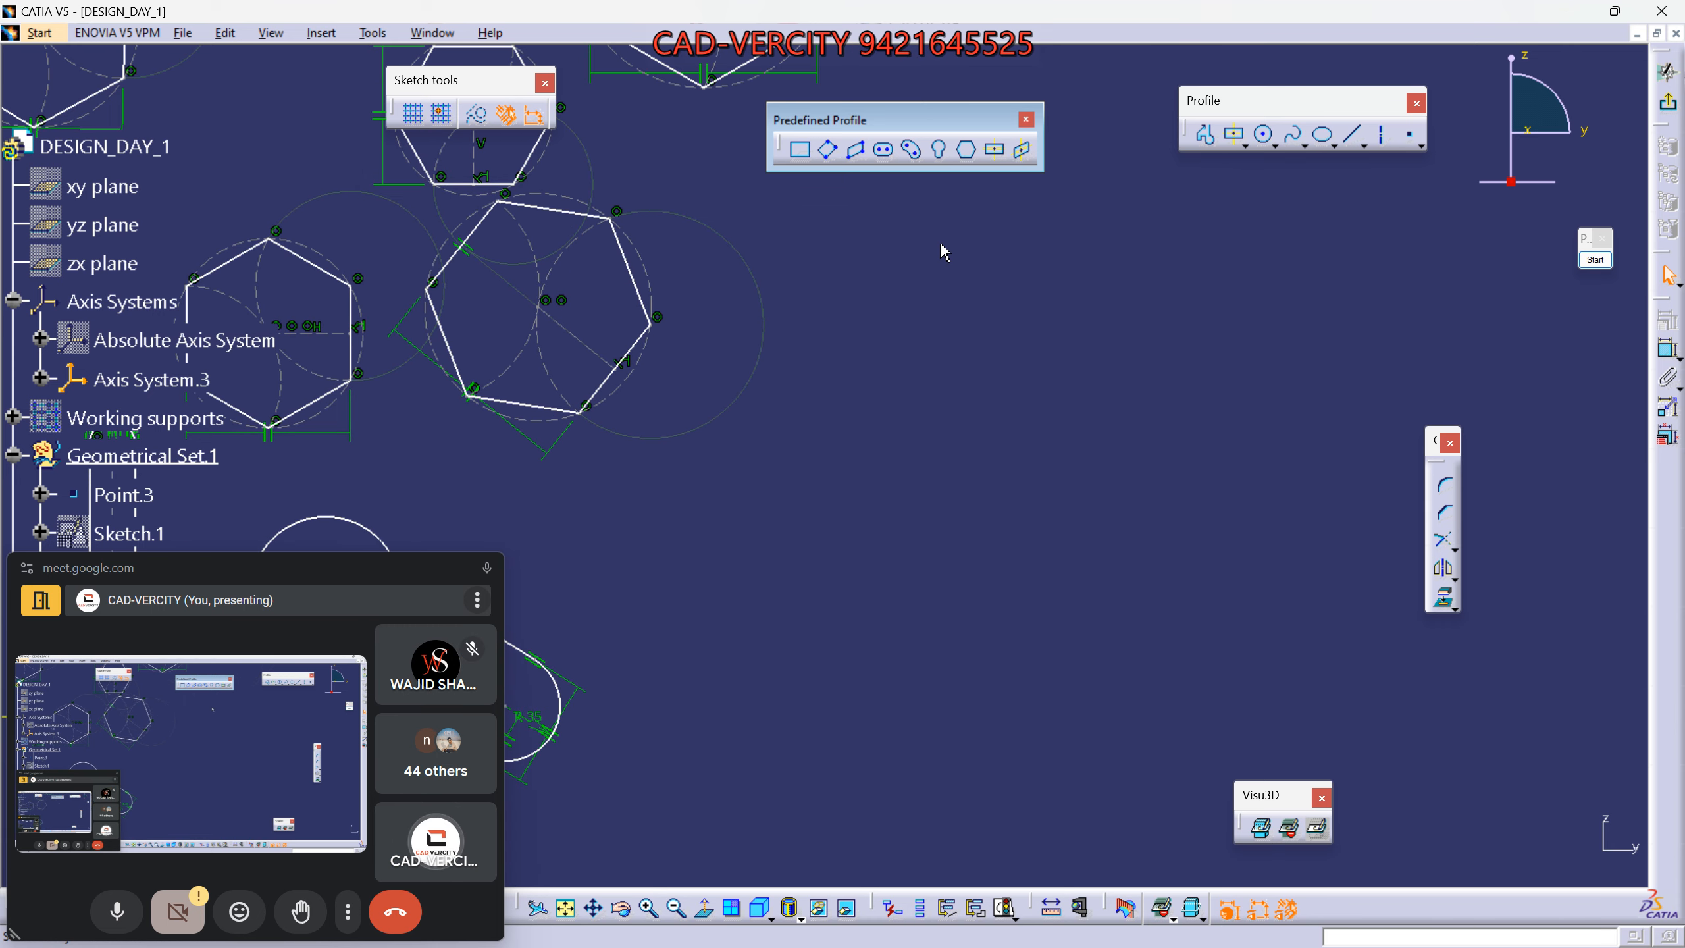
pyautogui.click(994, 158)
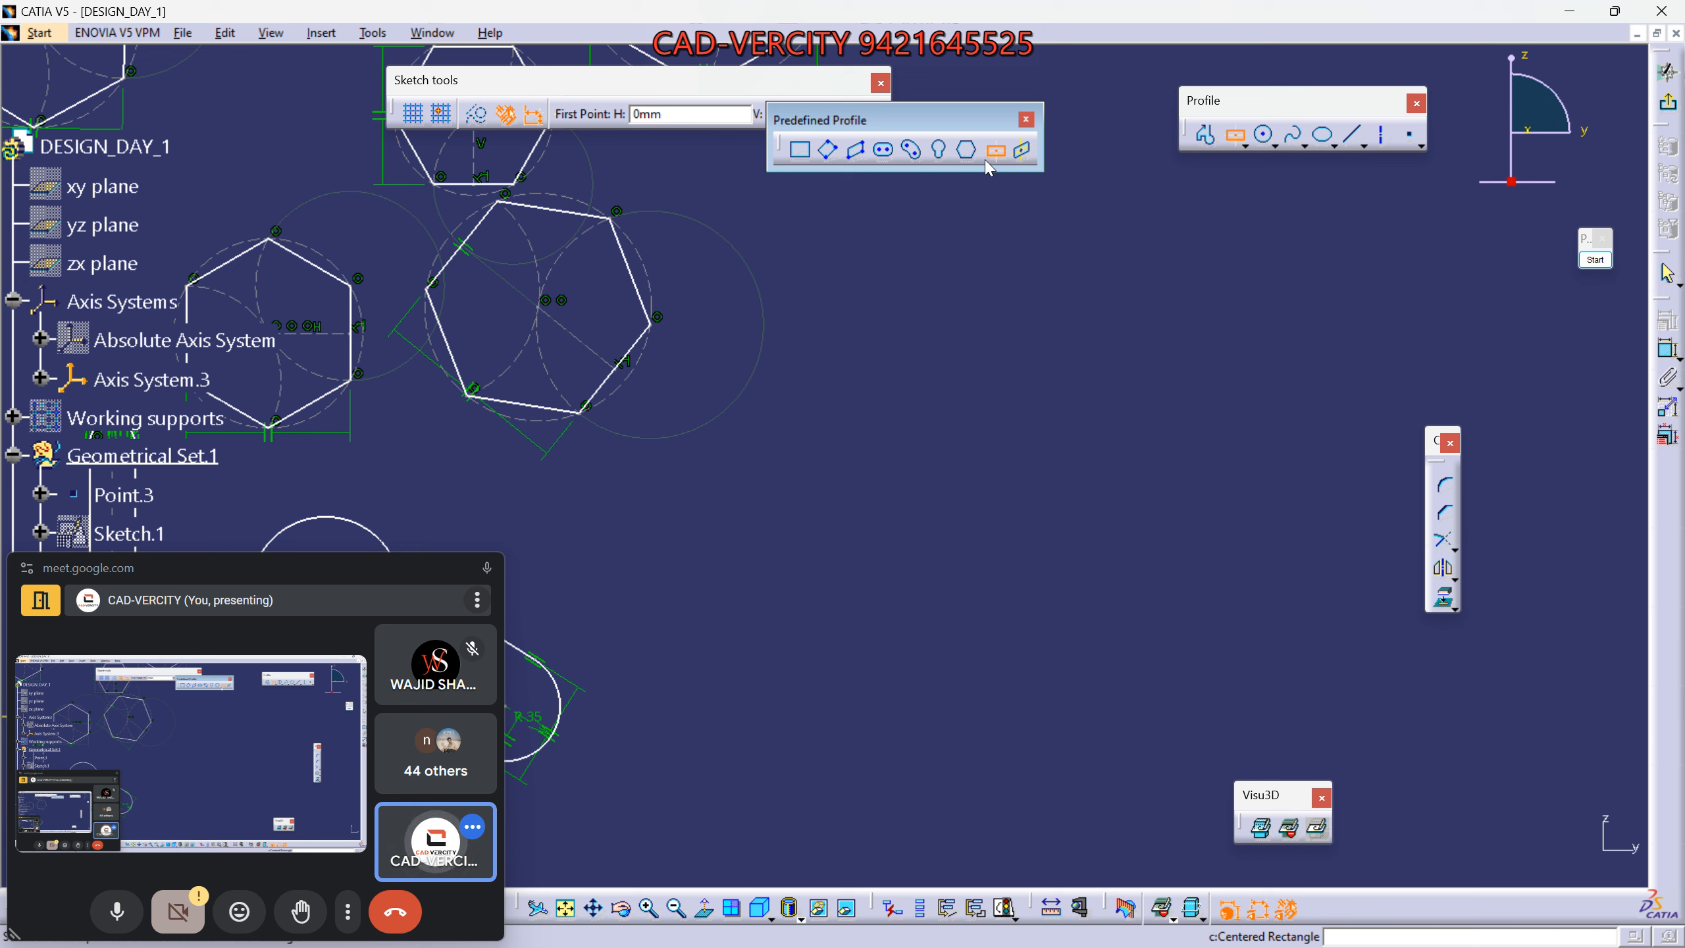
pyautogui.moveTo(972, 128); pyautogui.dragTo(974, 172)
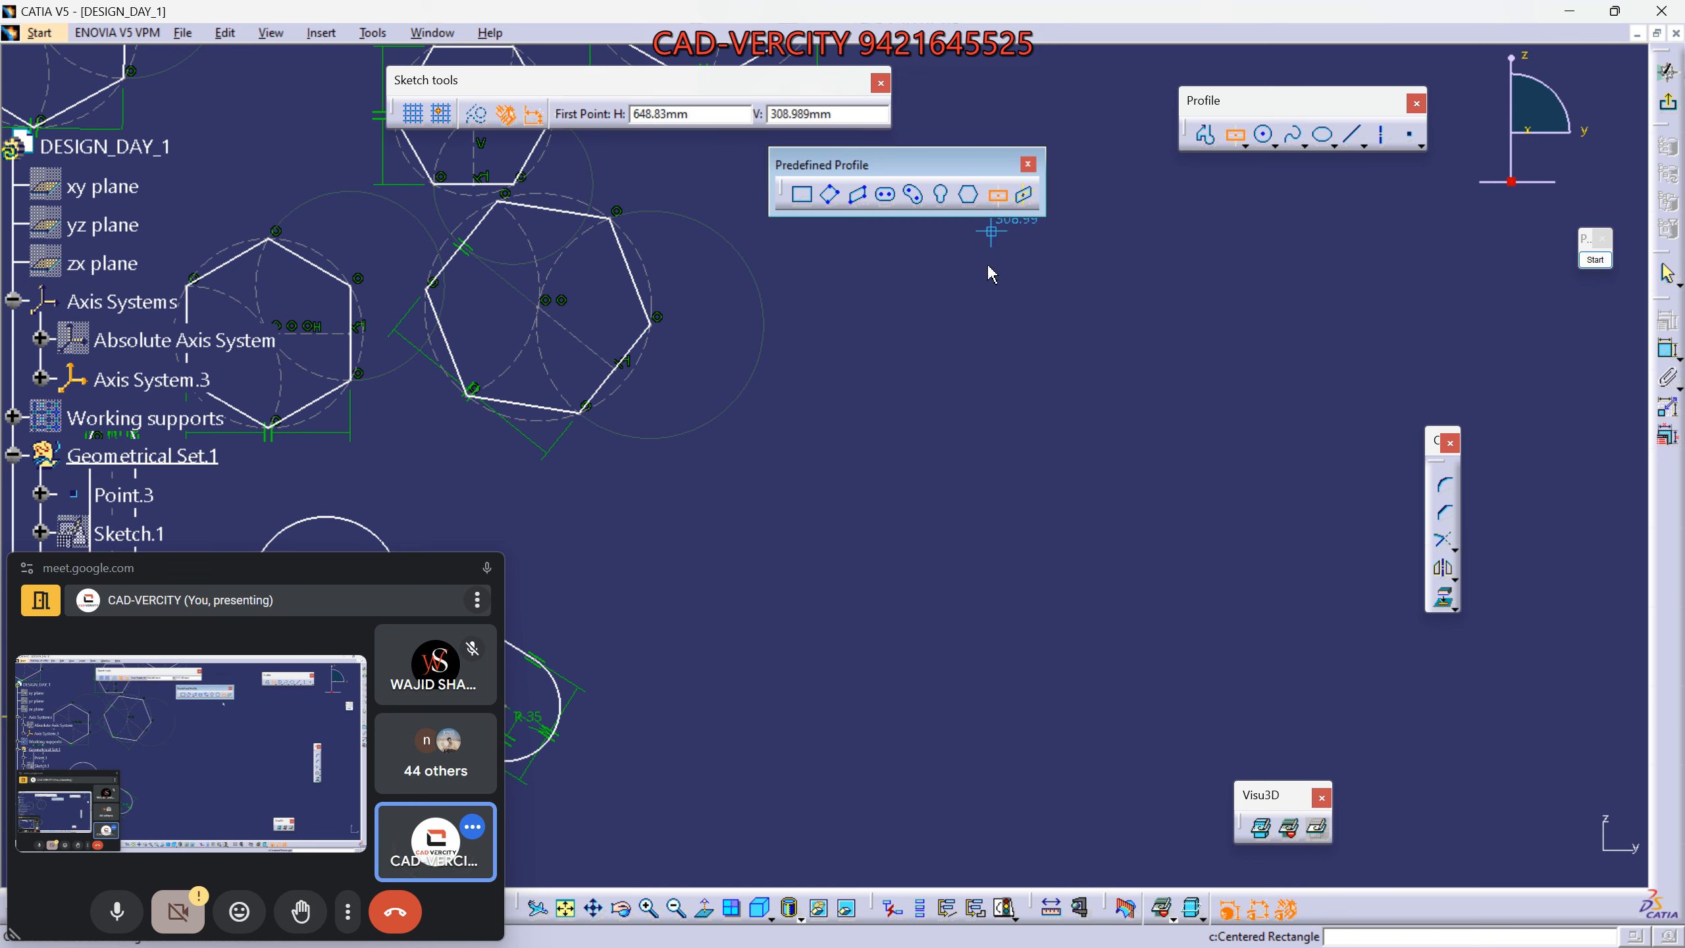
pyautogui.click(801, 200)
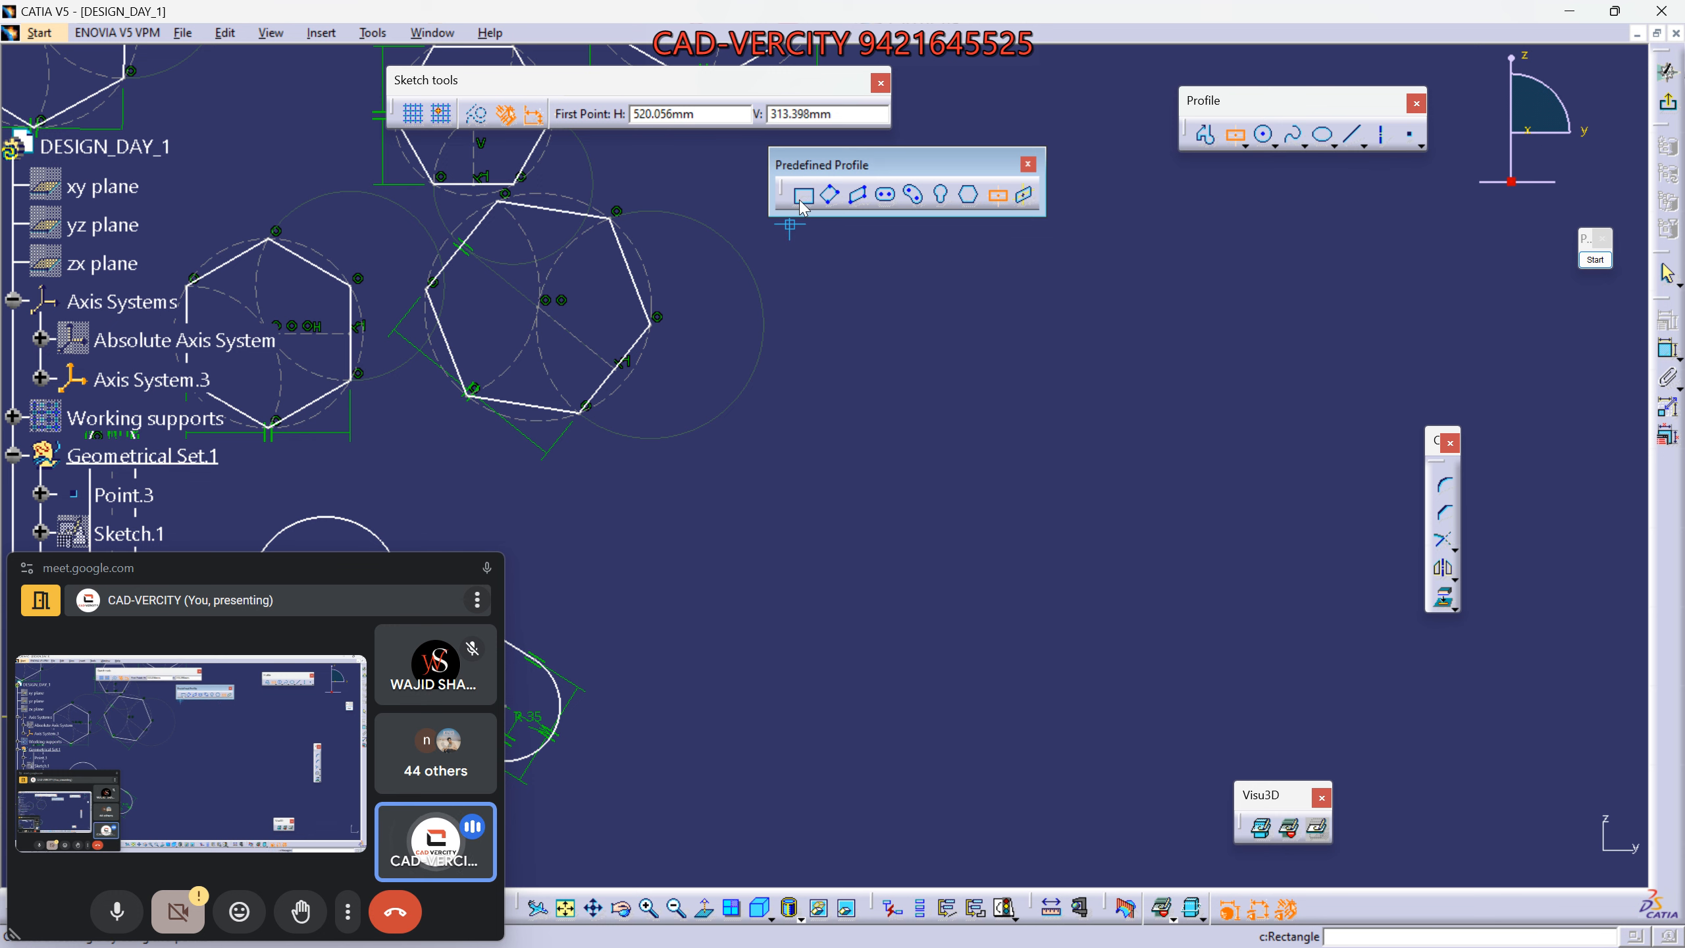
pyautogui.click(996, 196)
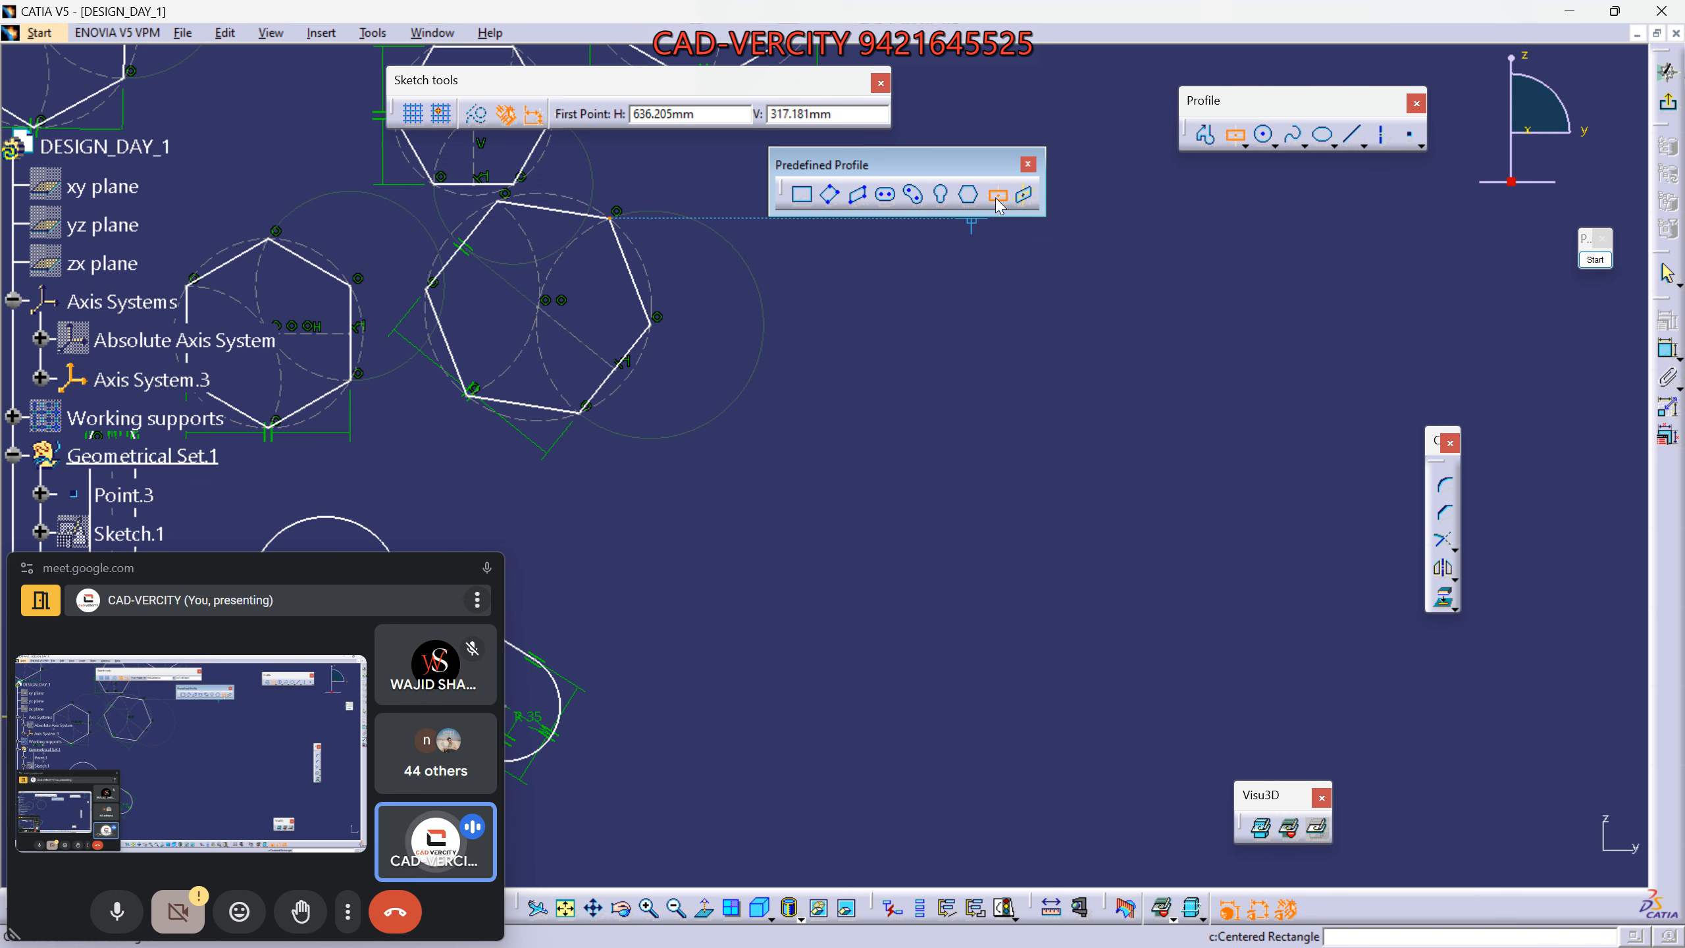
pyautogui.click(906, 616)
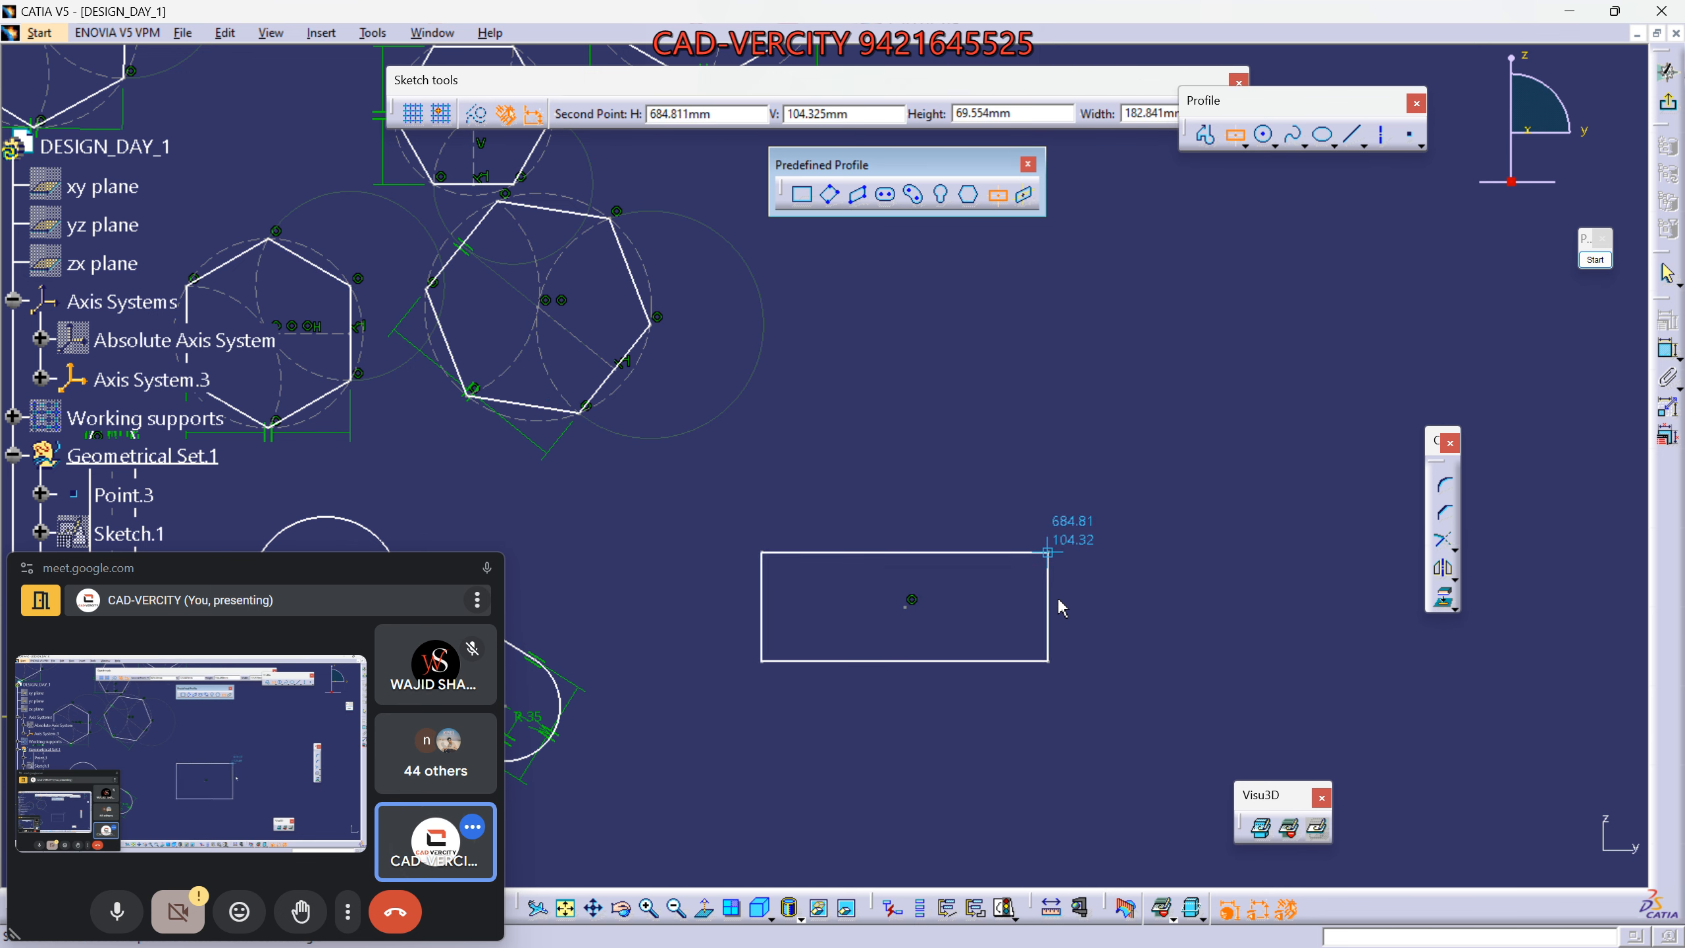
pyautogui.click(1050, 456)
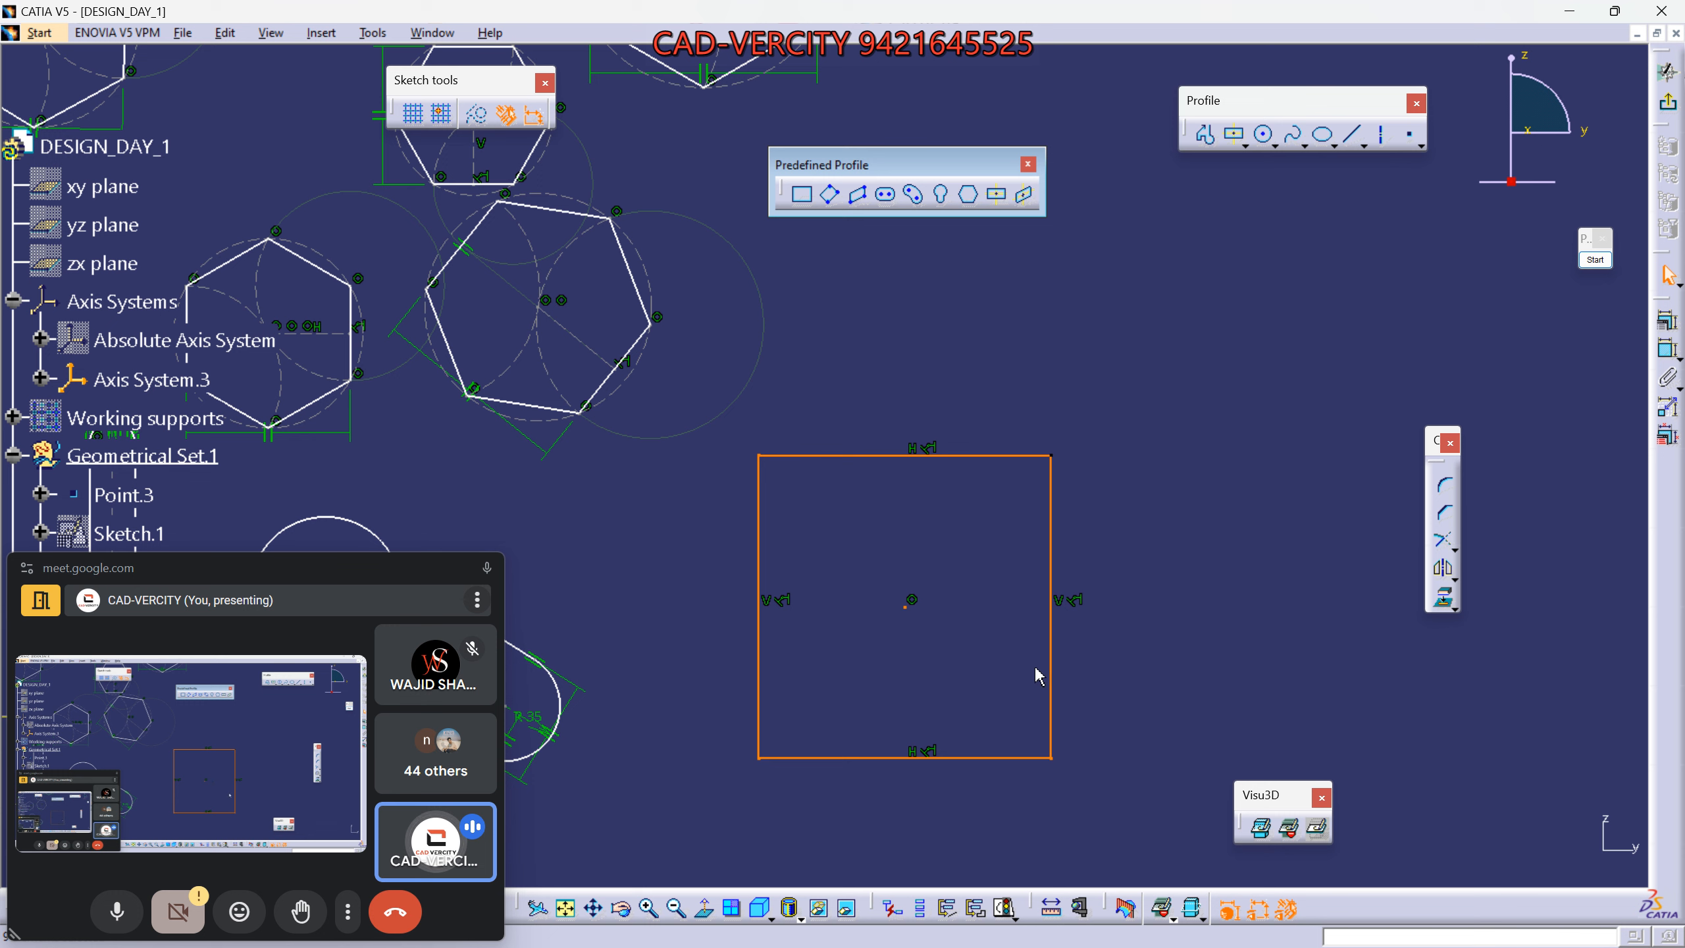
pyautogui.click(1107, 688)
pyautogui.moveTo(1052, 636); pyautogui.dragTo(1025, 638)
# Draw a second, flatter centered rectangle above and to the right of the first one.
pyautogui.click(996, 193)
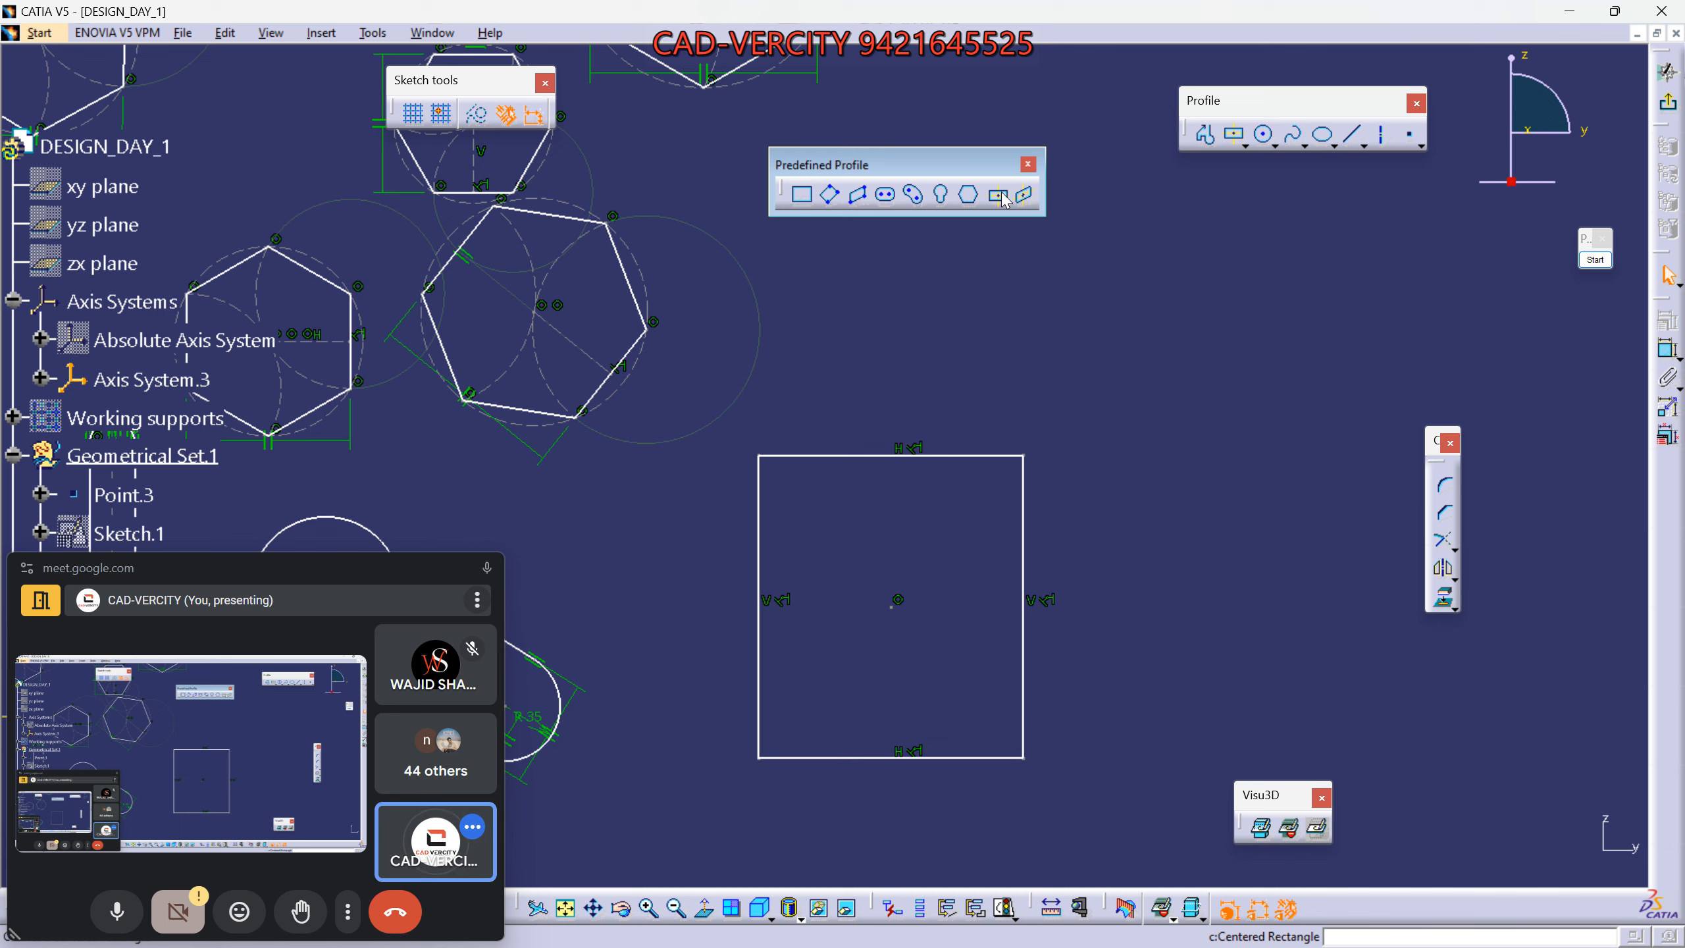
pyautogui.click(1125, 342)
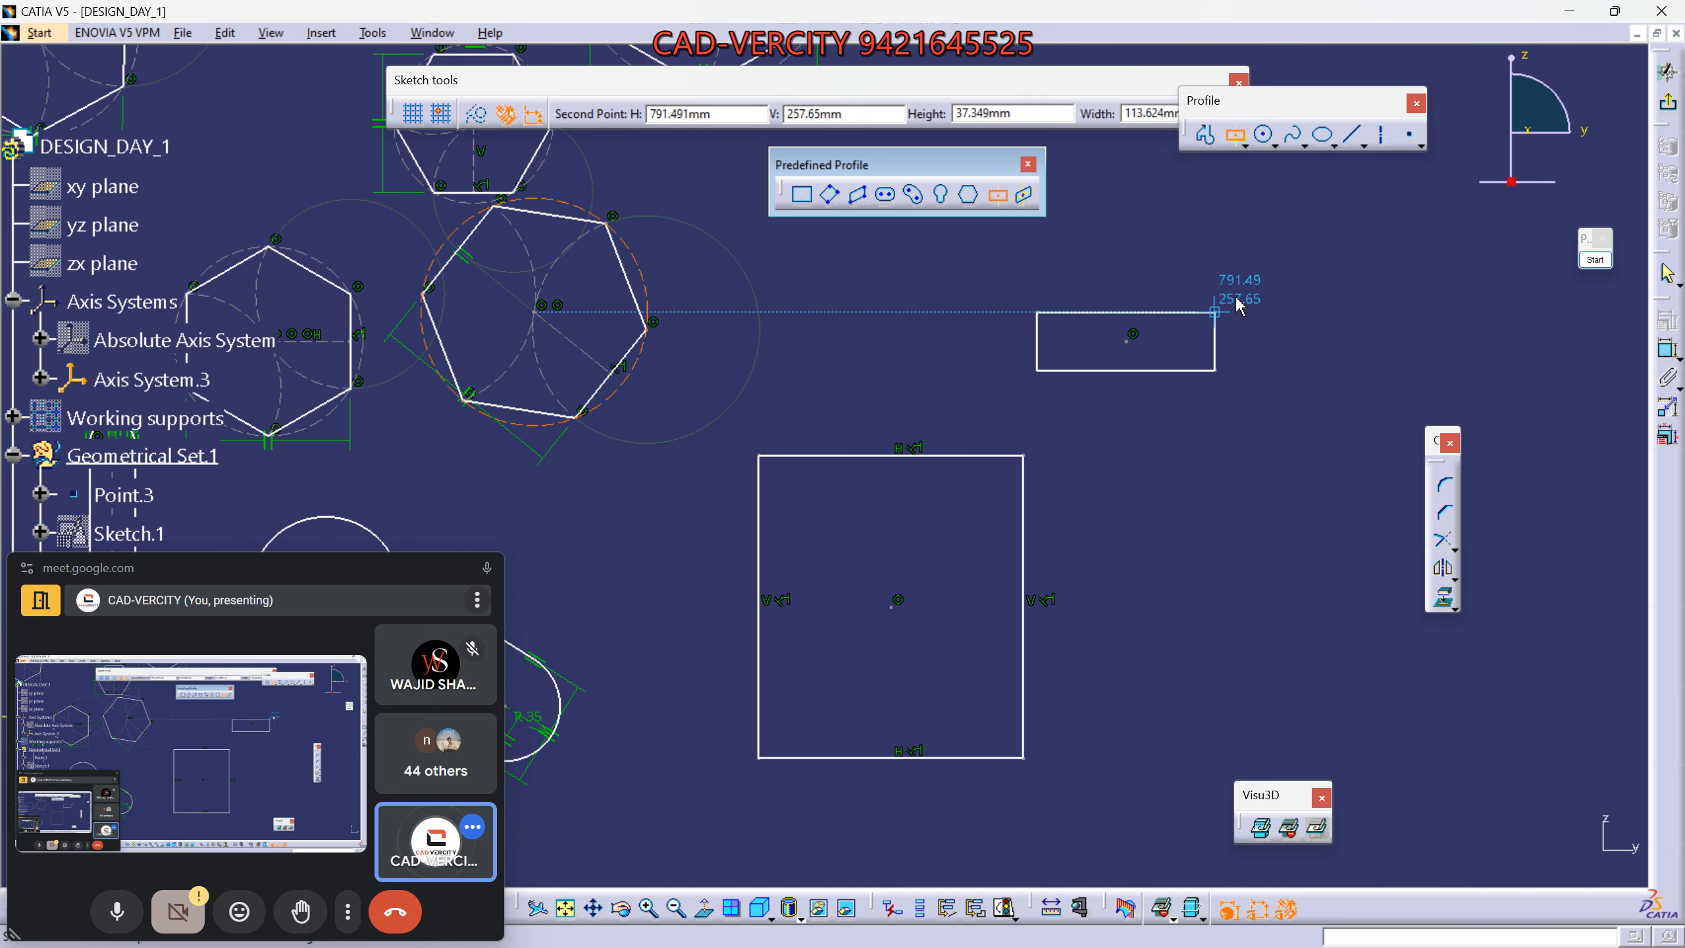
pyautogui.click(1252, 389)
pyautogui.moveTo(1250, 577); pyautogui.dragTo(981, 564, button='middle')
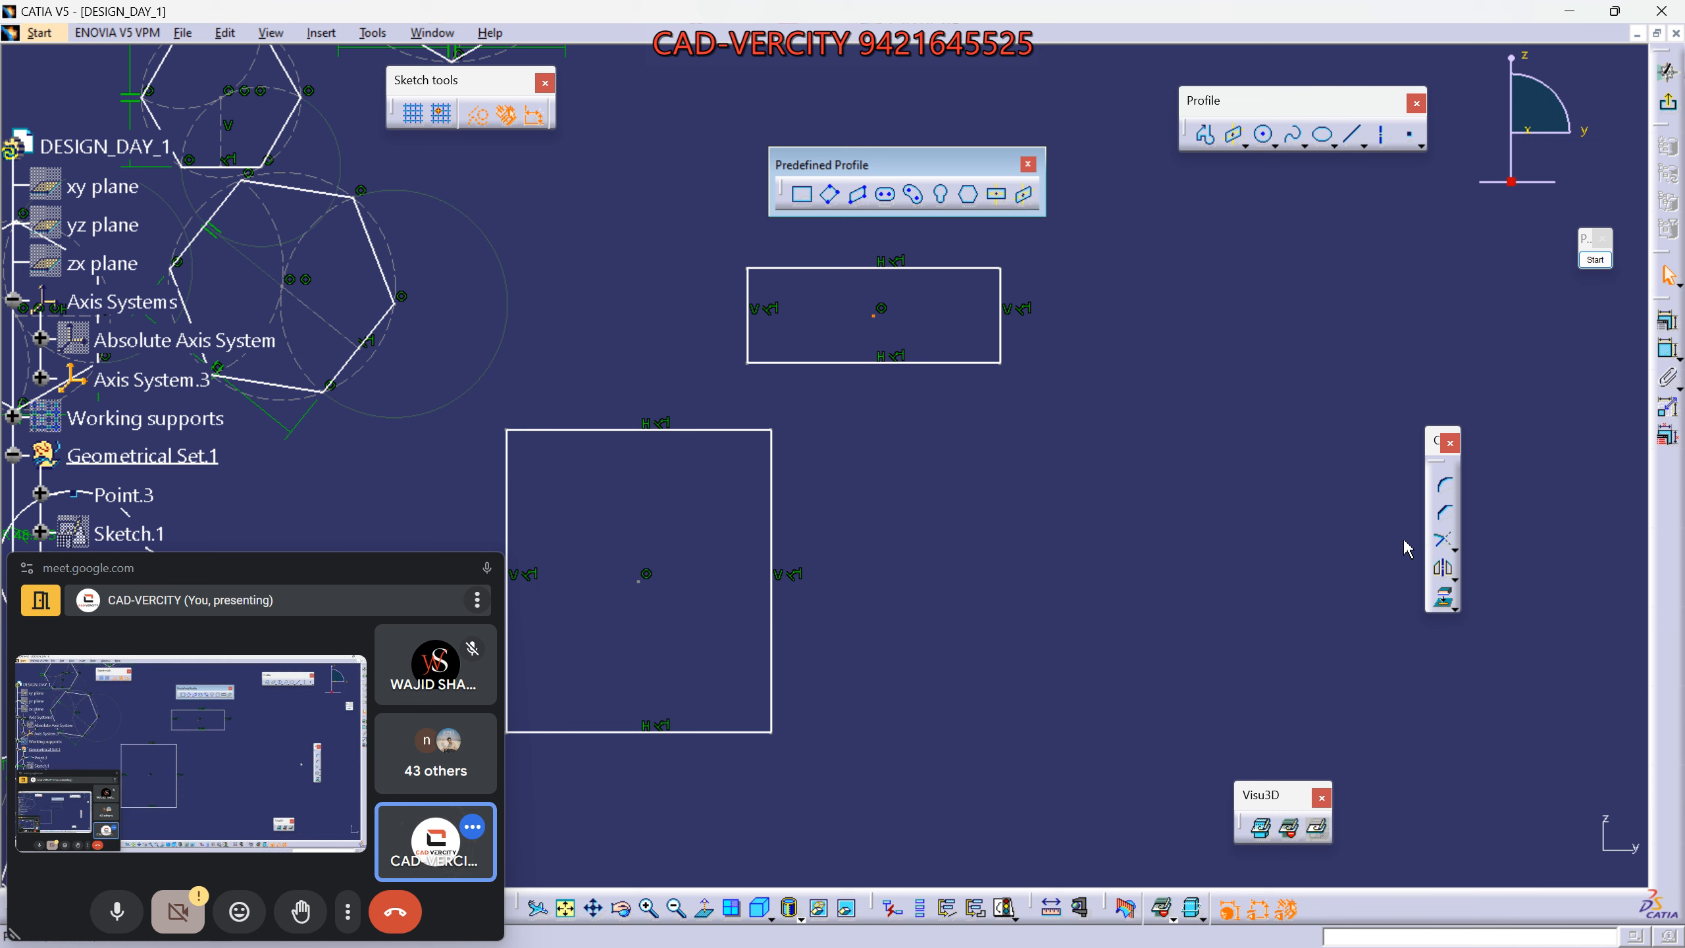
# Mark each predefined profile command from Rectangle through Centered Rectangle with a green check mark using the screen annotation tool.
pyautogui.moveTo(255, 126)
pyautogui.mouseDown()
pyautogui.moveTo(547, 202)
pyautogui.moveTo(758, 187)
pyautogui.mouseUp()
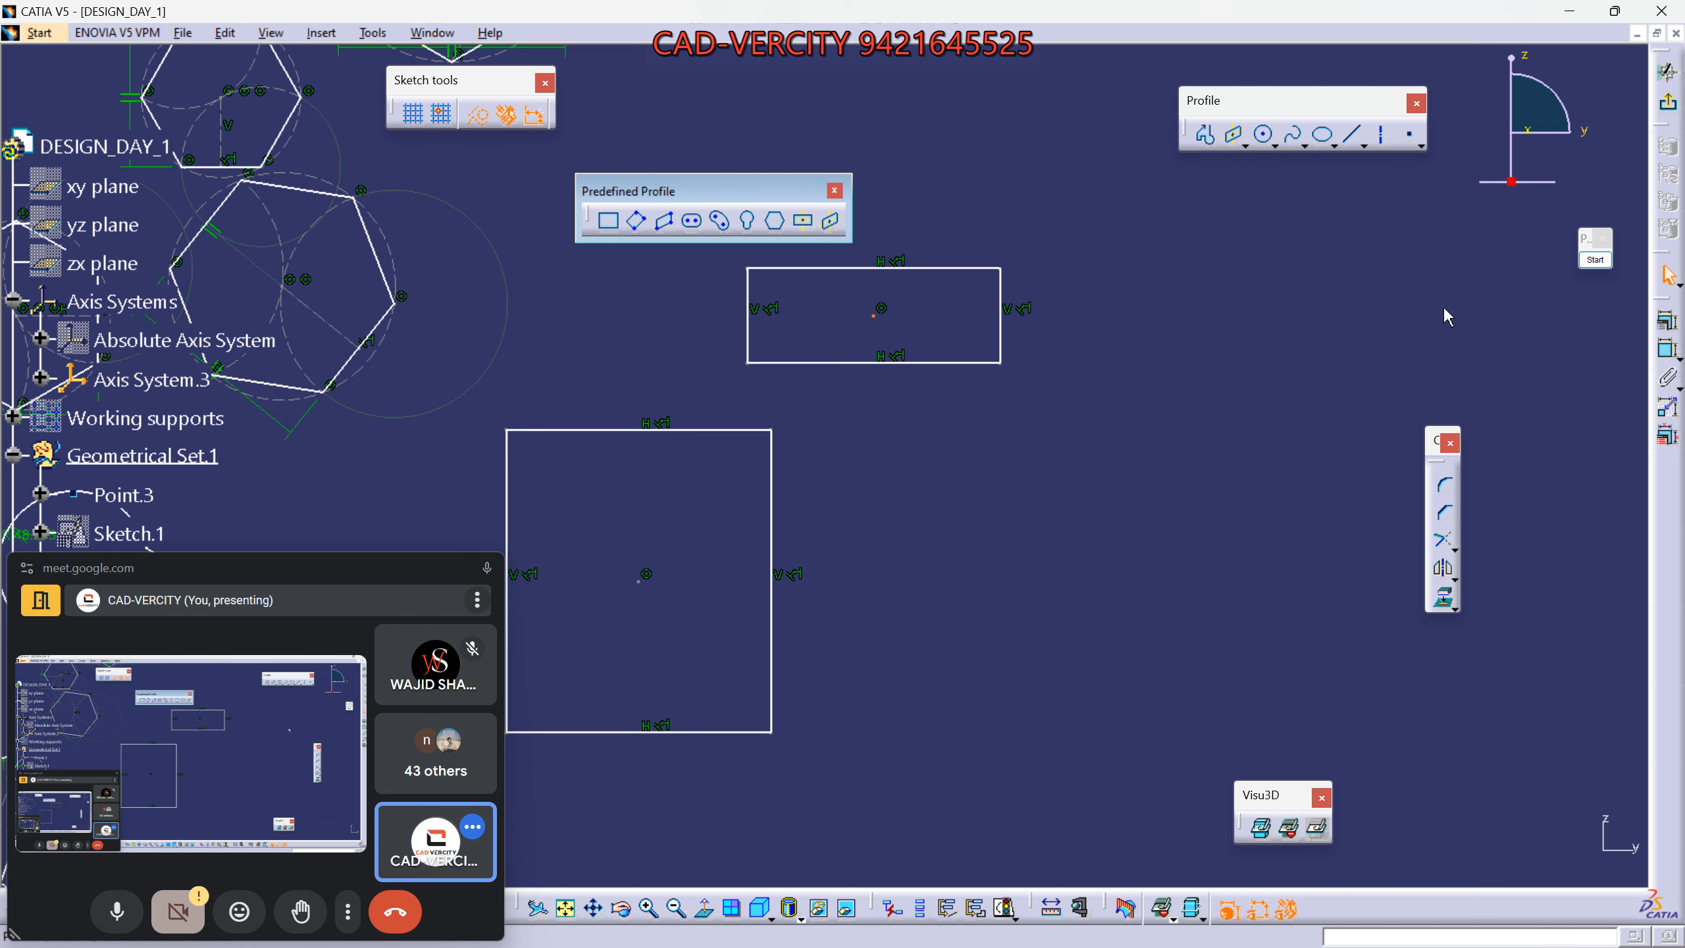
pyautogui.click(1594, 259)
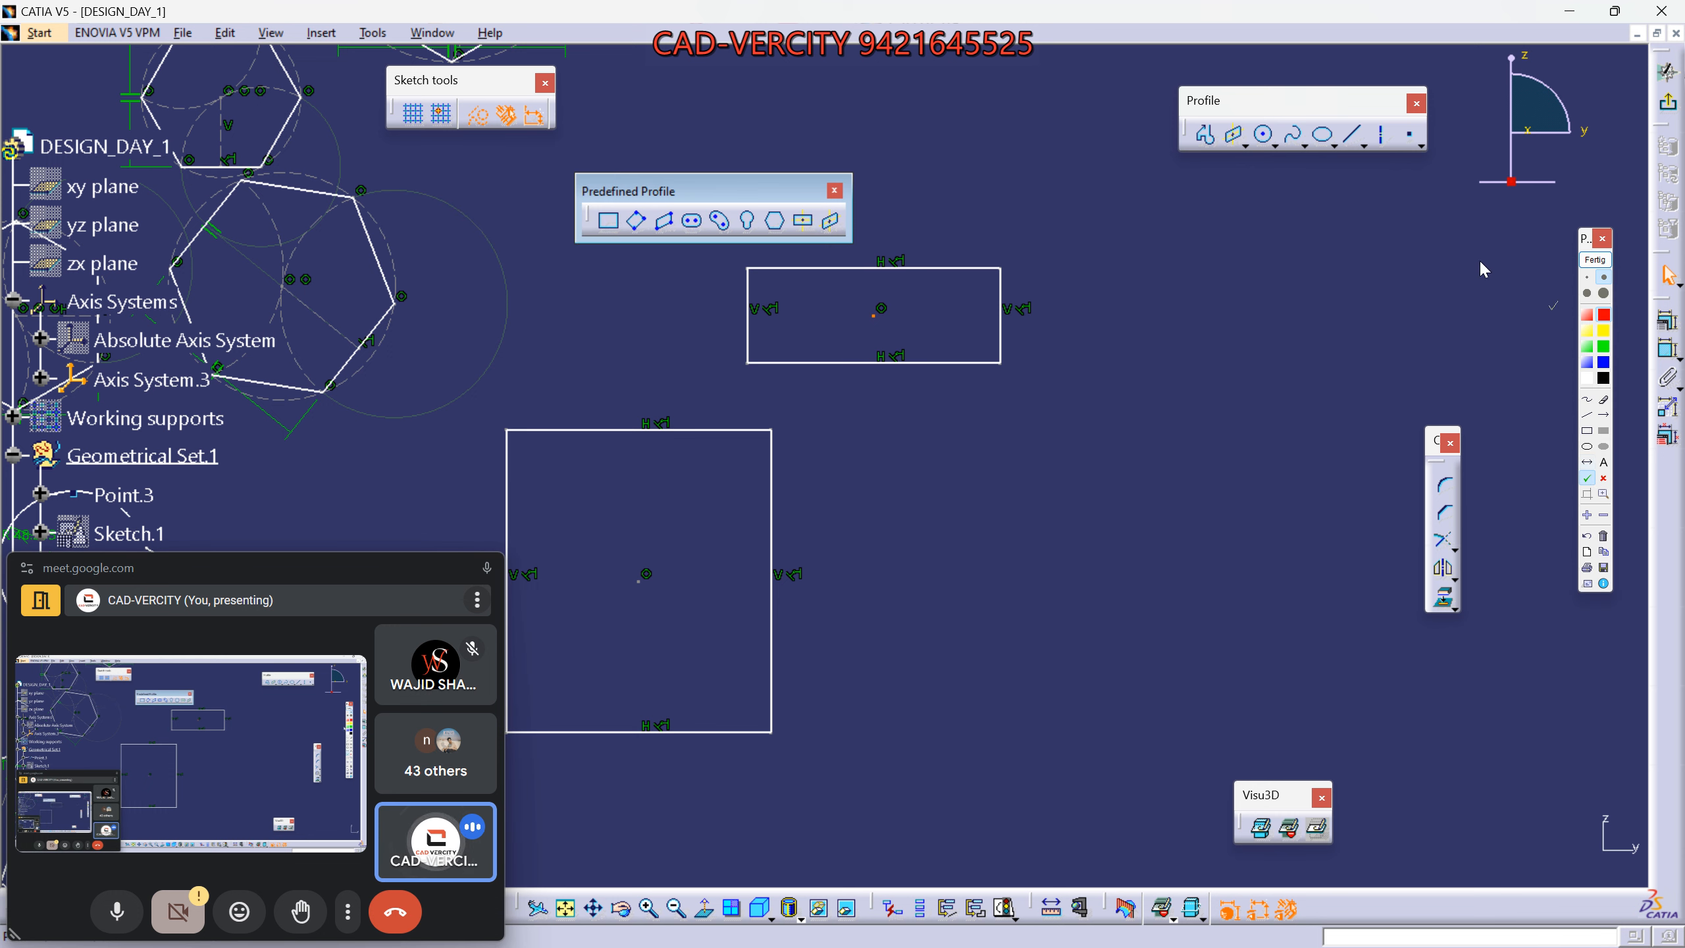
pyautogui.moveTo(594, 232); pyautogui.dragTo(815, 228)
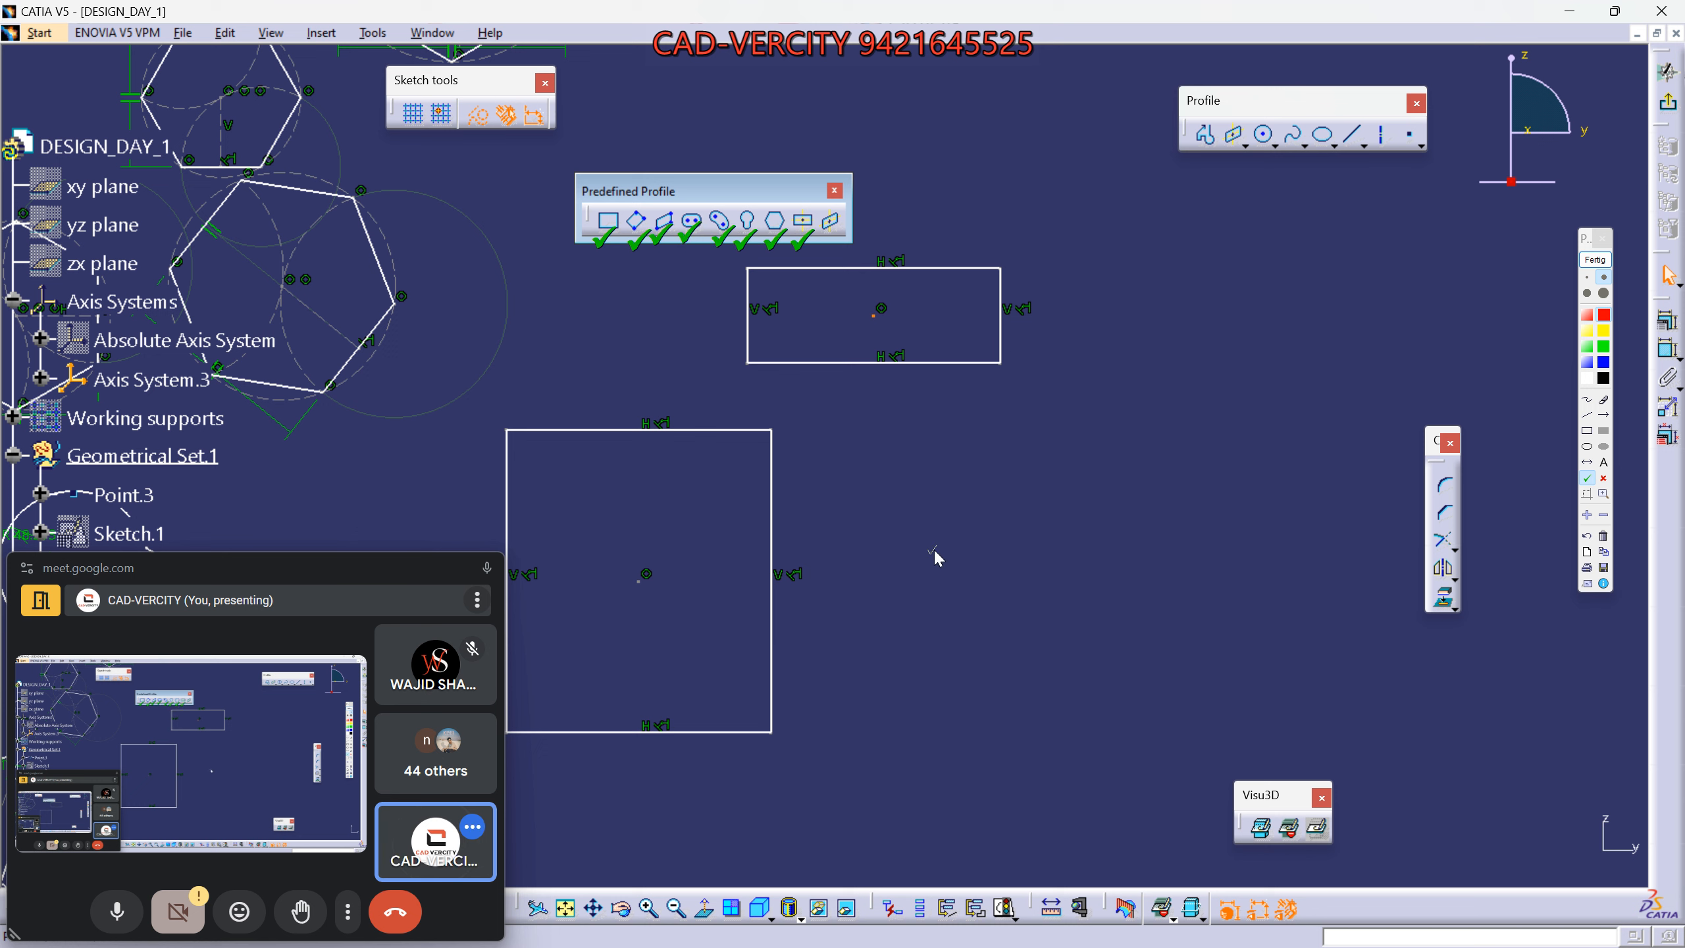
# Capture the screen area with the check-marked profile commands and sketch, and send the image to the 7 Days of CAD-VERCITY group in WhatsApp Web.
pyautogui.press('super+shift+s')
pyautogui.moveTo(1, 33); pyautogui.dragTo(1038, 933)
pyautogui.click(1594, 260)
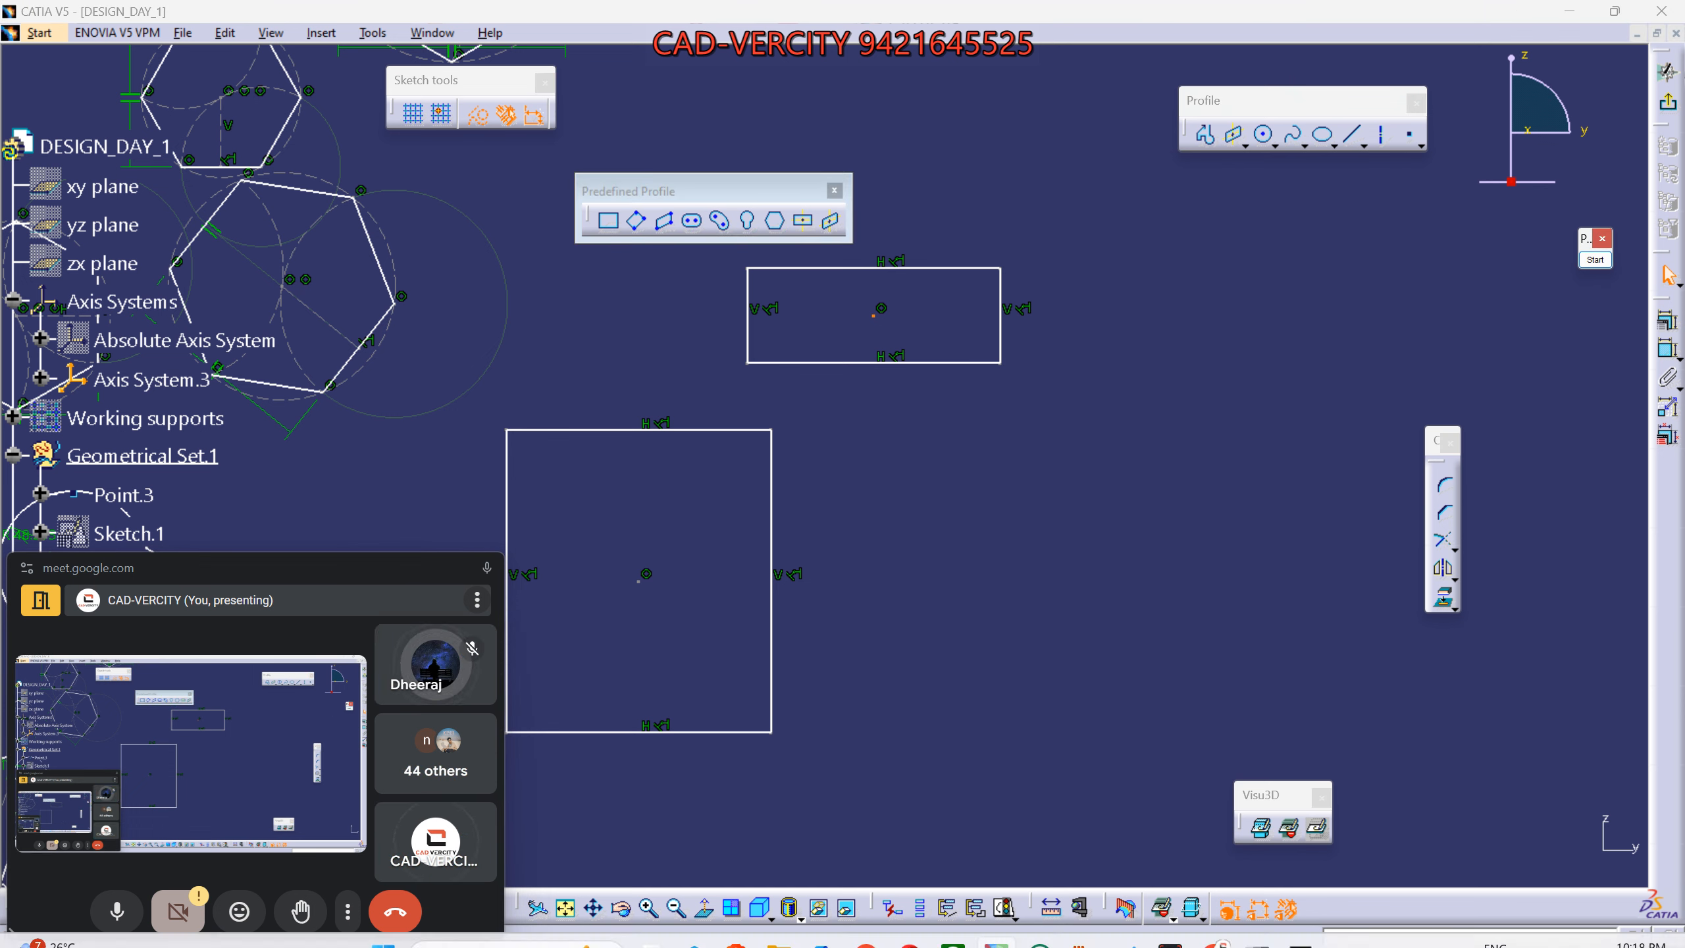
pyautogui.moveTo(1211, 936)
pyautogui.click(1032, 826)
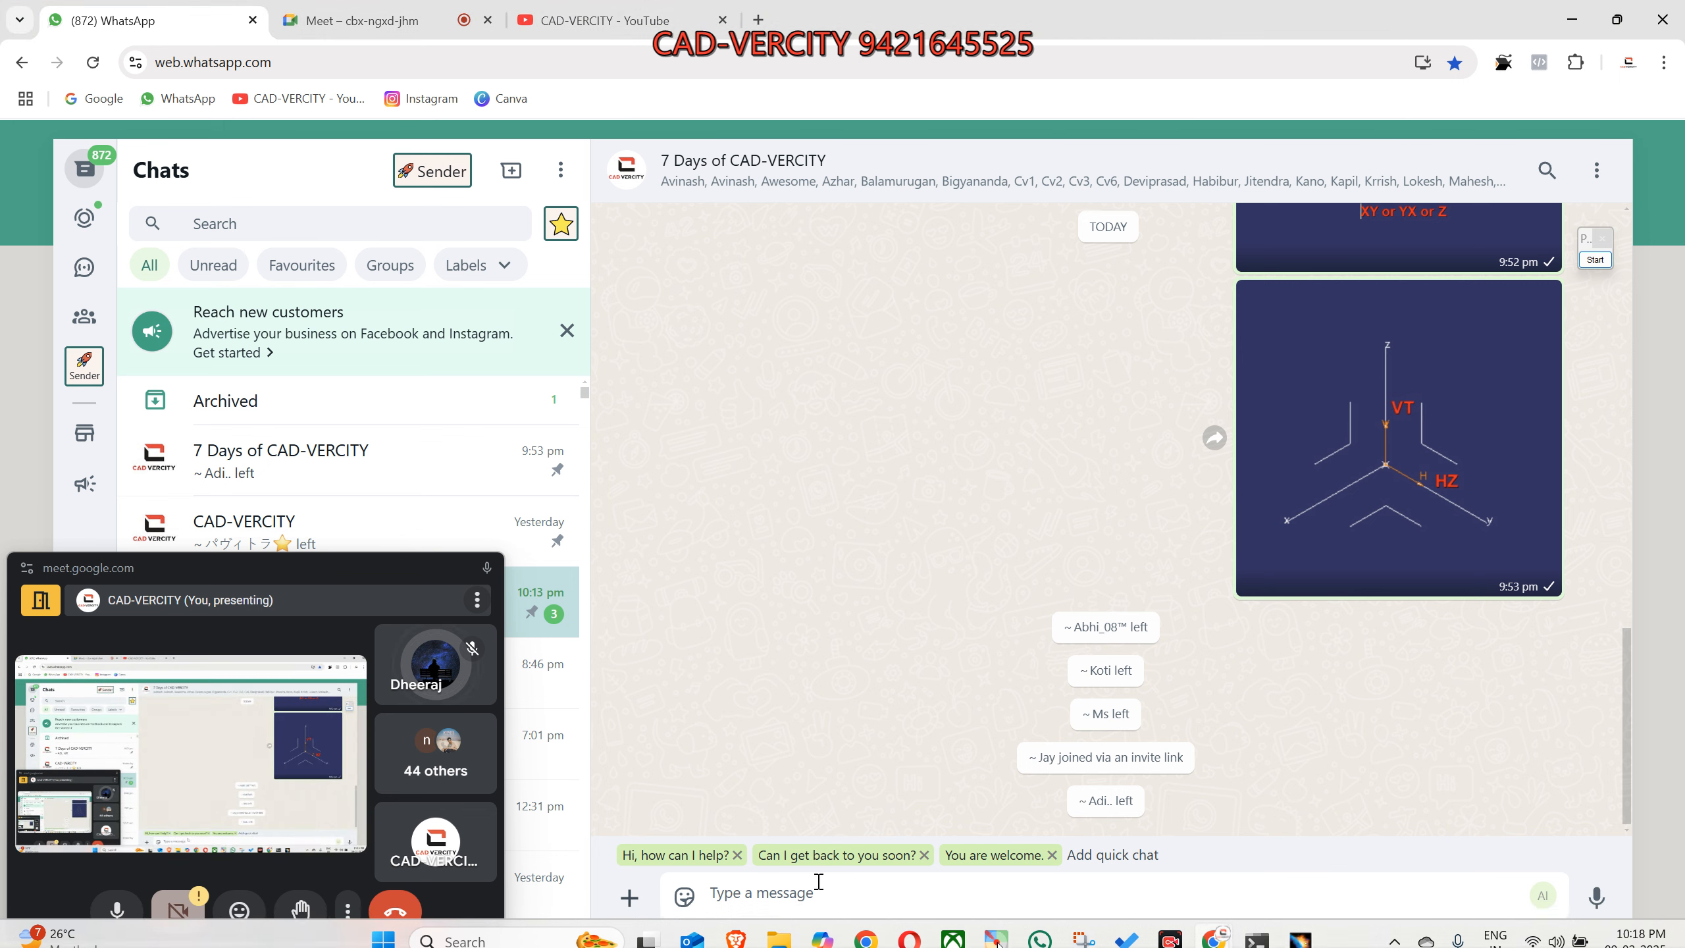
pyautogui.hotkey('ctrl', 'v')
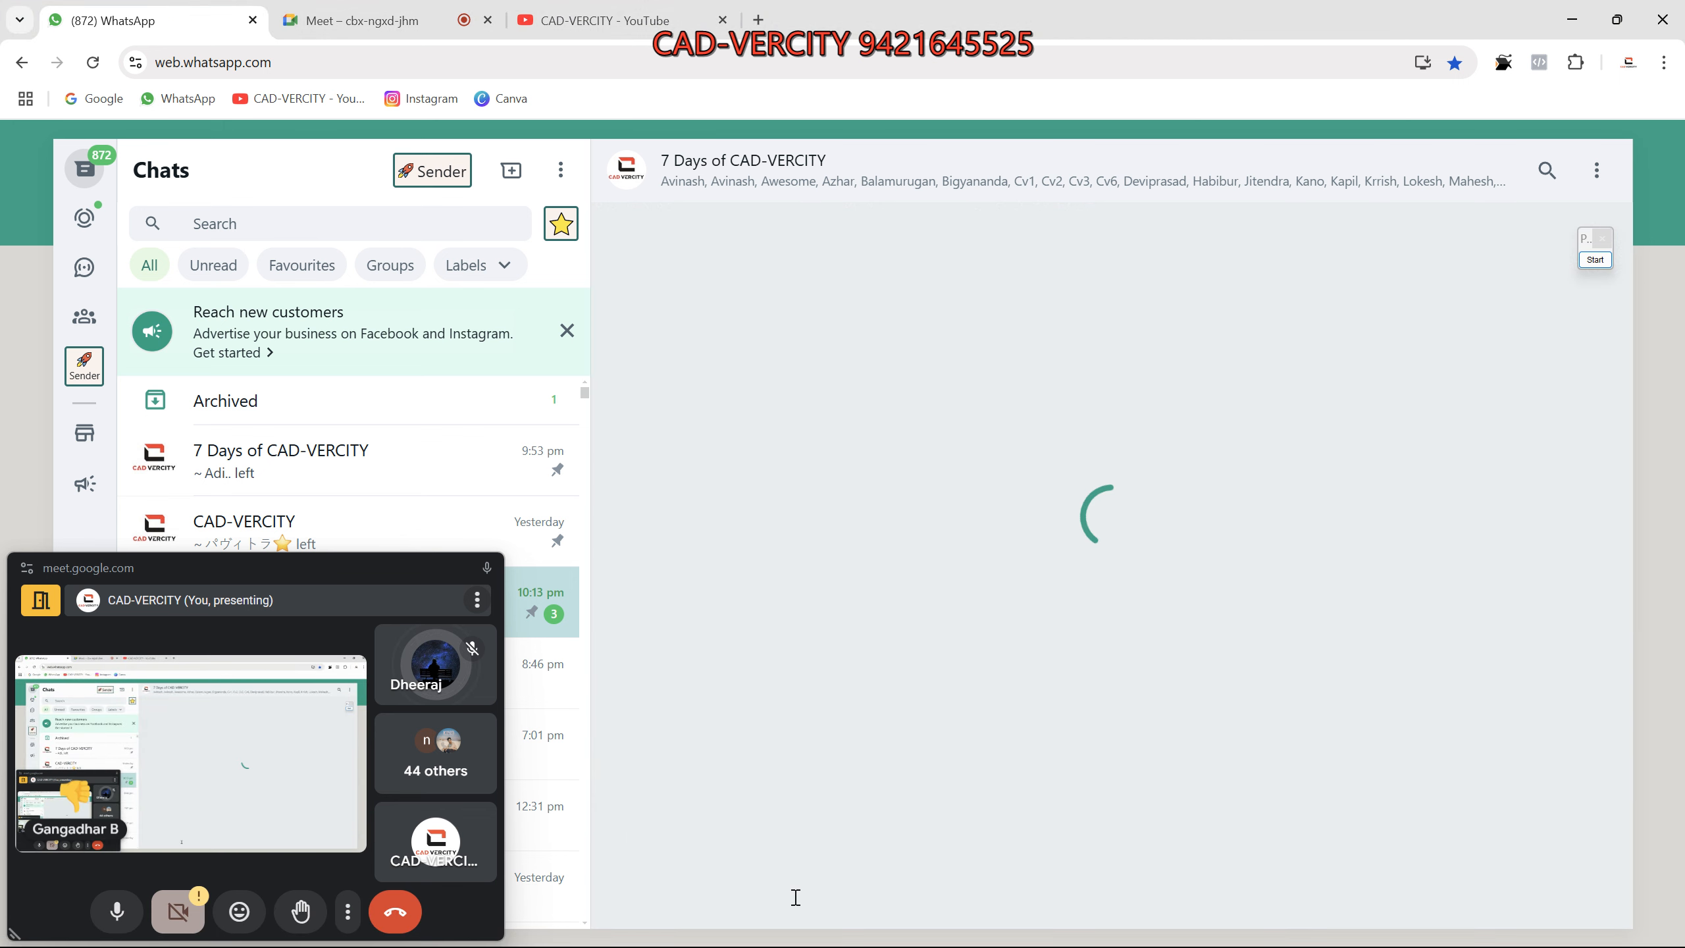
pyautogui.press('Return')
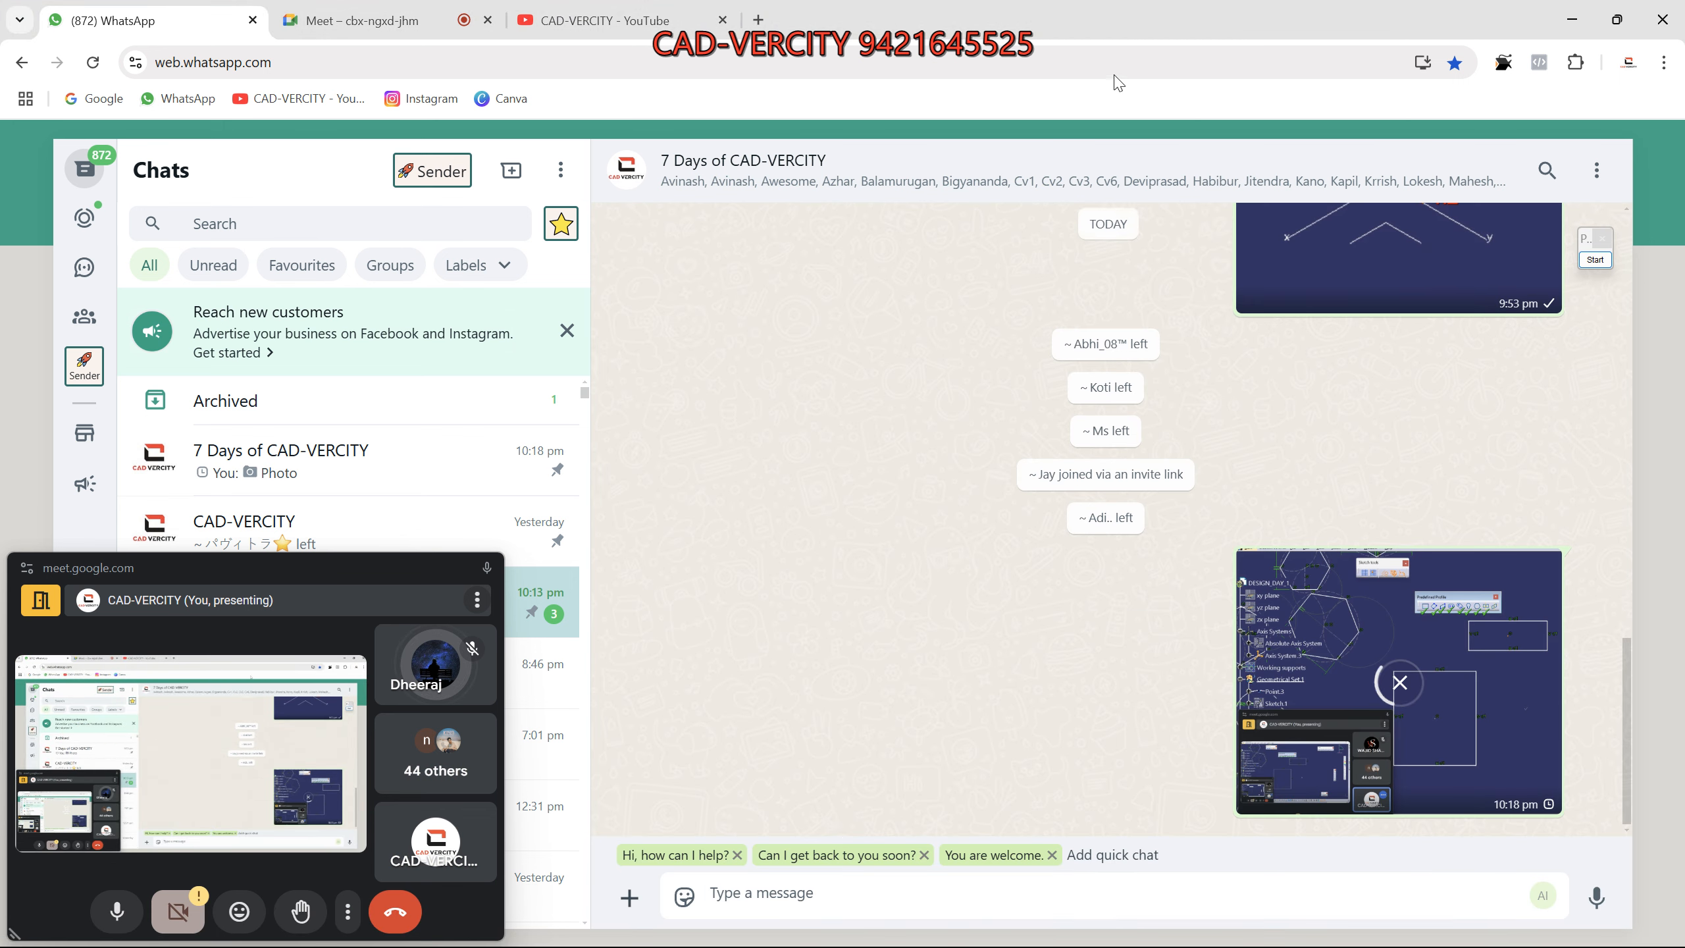
# Switch back to CATIA and move the Sketch tools, Predefined Profile, Profile, corner/chamfer and Visu3D toolbars clear of the sketched profiles.
pyautogui.moveTo(1297, 937)
pyautogui.click(1293, 823)
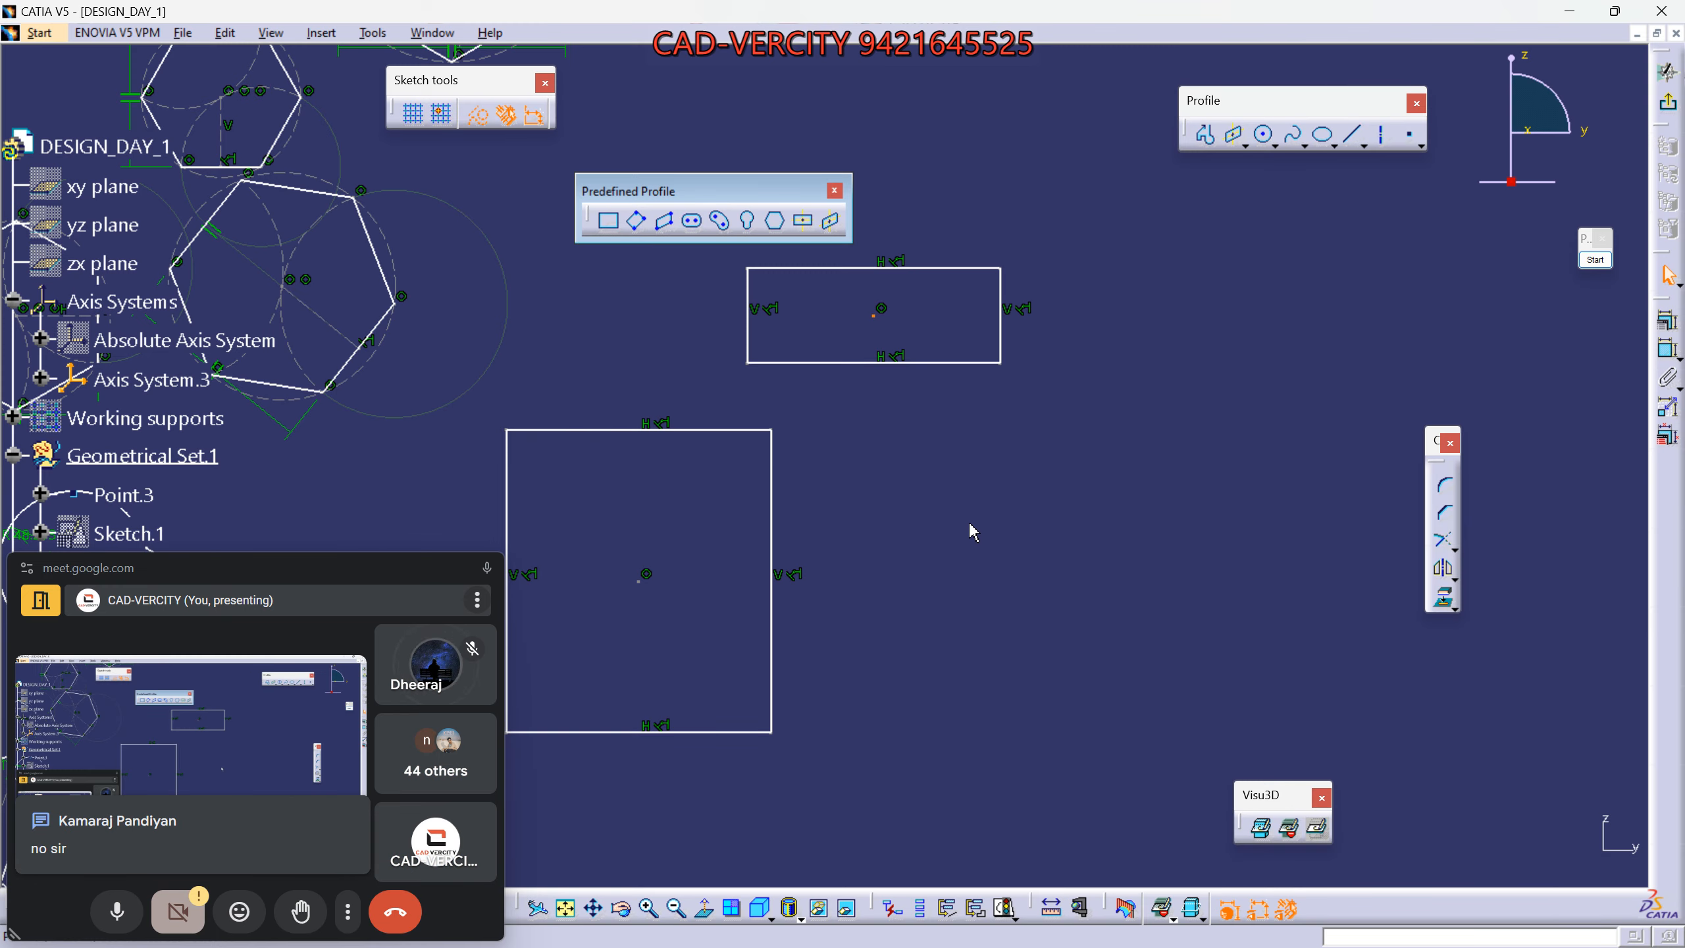
pyautogui.middleClick(829, 411)
pyautogui.moveTo(809, 342)
pyautogui.mouseDown(button='middle')
pyautogui.moveTo(1034, 331)
pyautogui.moveTo(1051, 399)
pyautogui.mouseUp(button='middle')
pyautogui.moveTo(502, 79); pyautogui.dragTo(957, 80)
pyautogui.moveTo(762, 188)
pyautogui.mouseDown()
pyautogui.moveTo(503, 103)
pyautogui.moveTo(365, 95)
pyautogui.mouseUp()
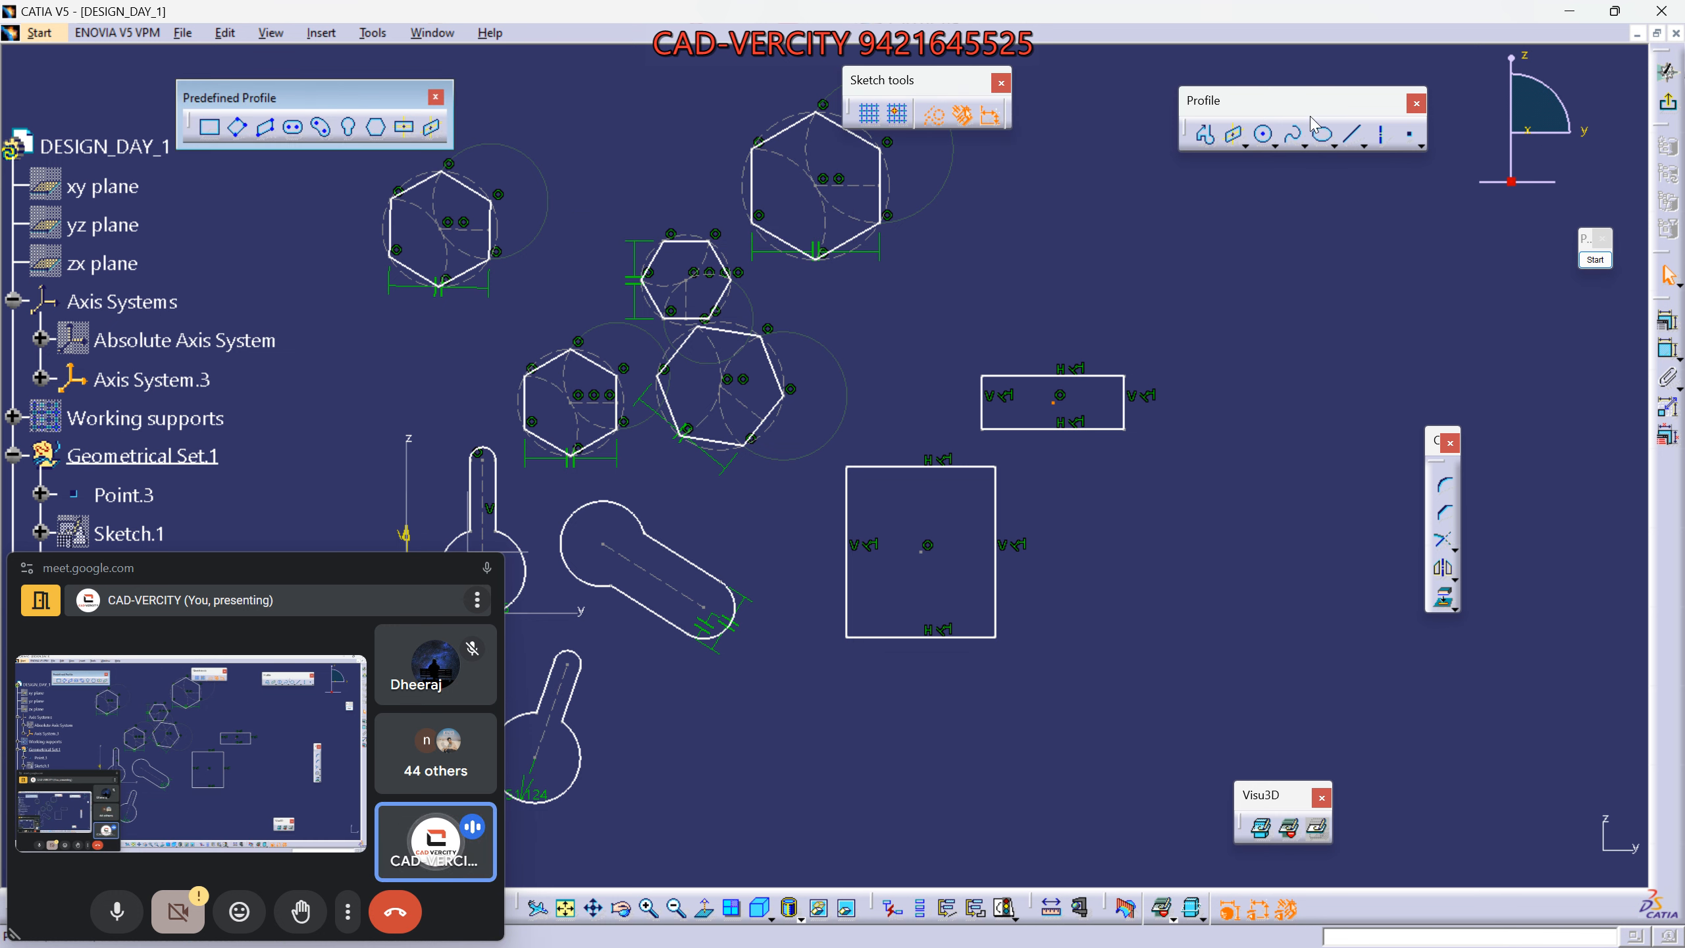
pyautogui.moveTo(1228, 100); pyautogui.dragTo(1383, 215)
pyautogui.moveTo(1432, 458); pyautogui.dragTo(1518, 371)
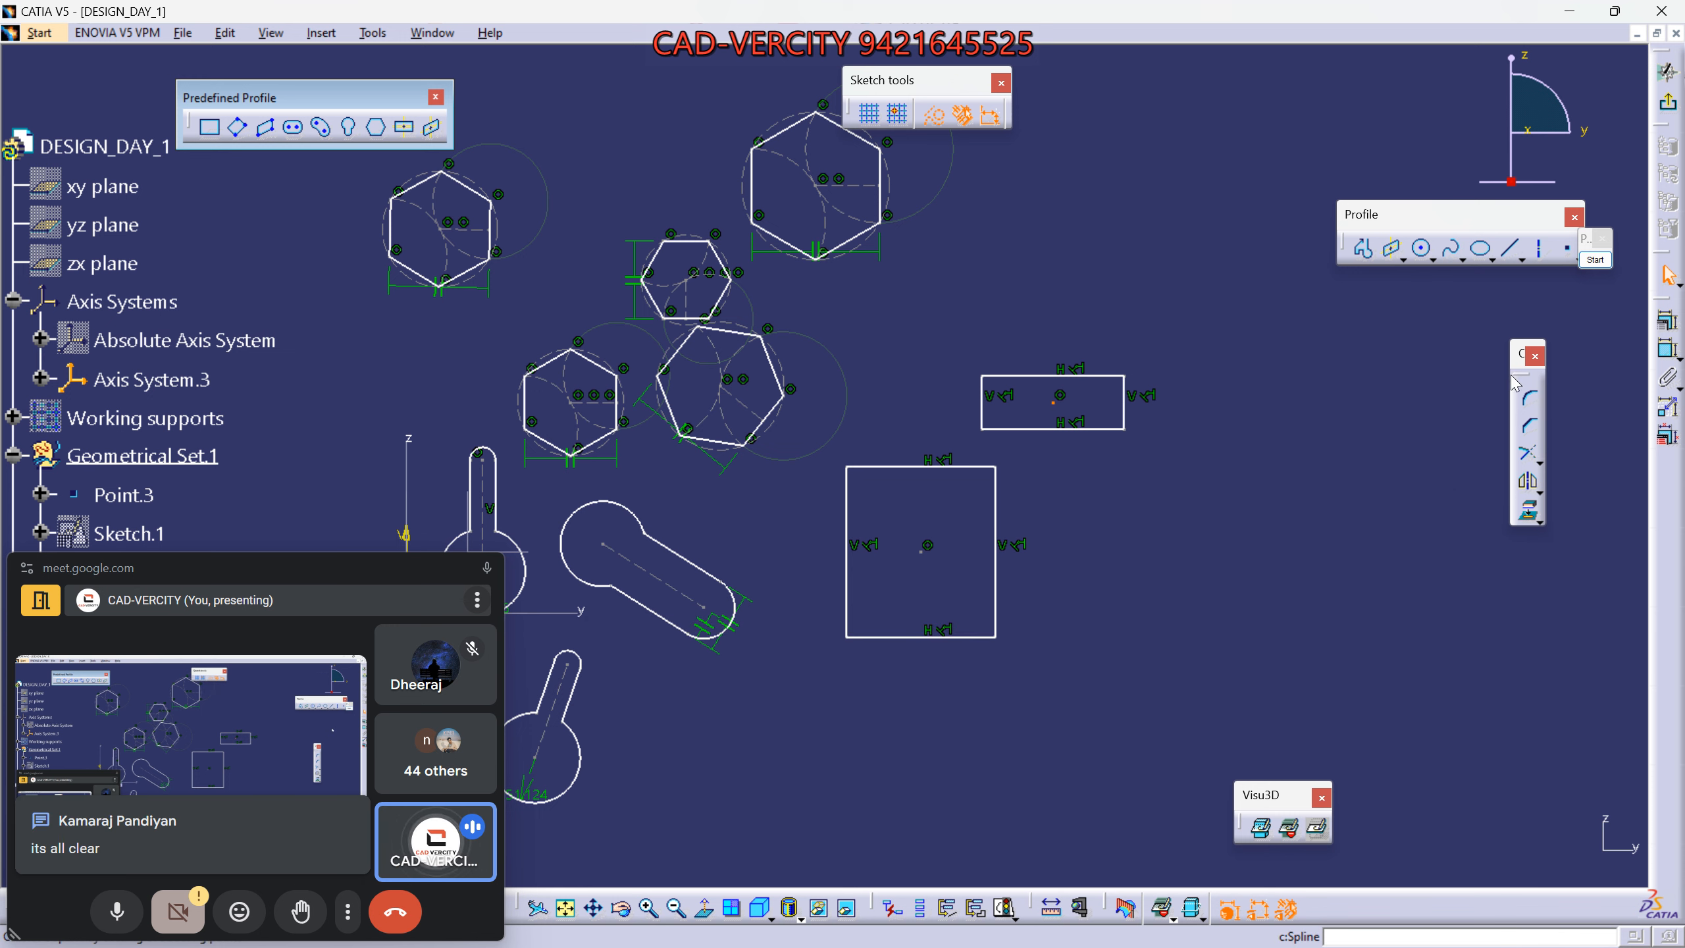
pyautogui.moveTo(369, 402); pyautogui.dragTo(291, 259)
pyautogui.moveTo(880, 463); pyautogui.dragTo(926, 516, button='middle')
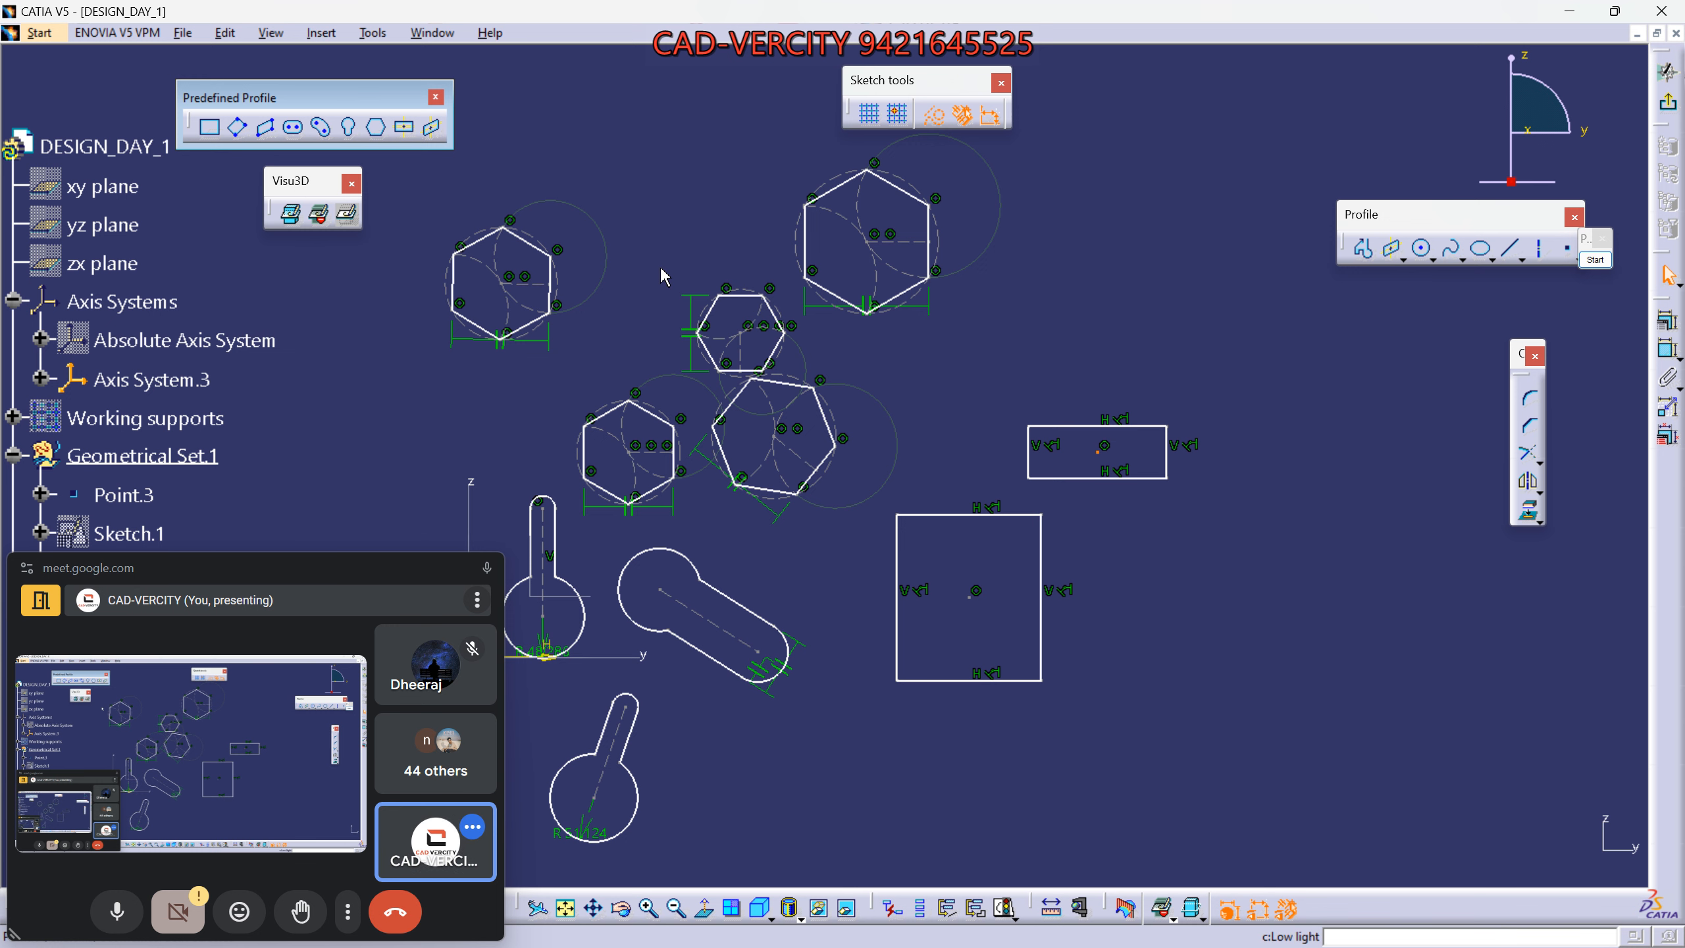
pyautogui.moveTo(1127, 292); pyautogui.dragTo(1209, 365, button='middle')
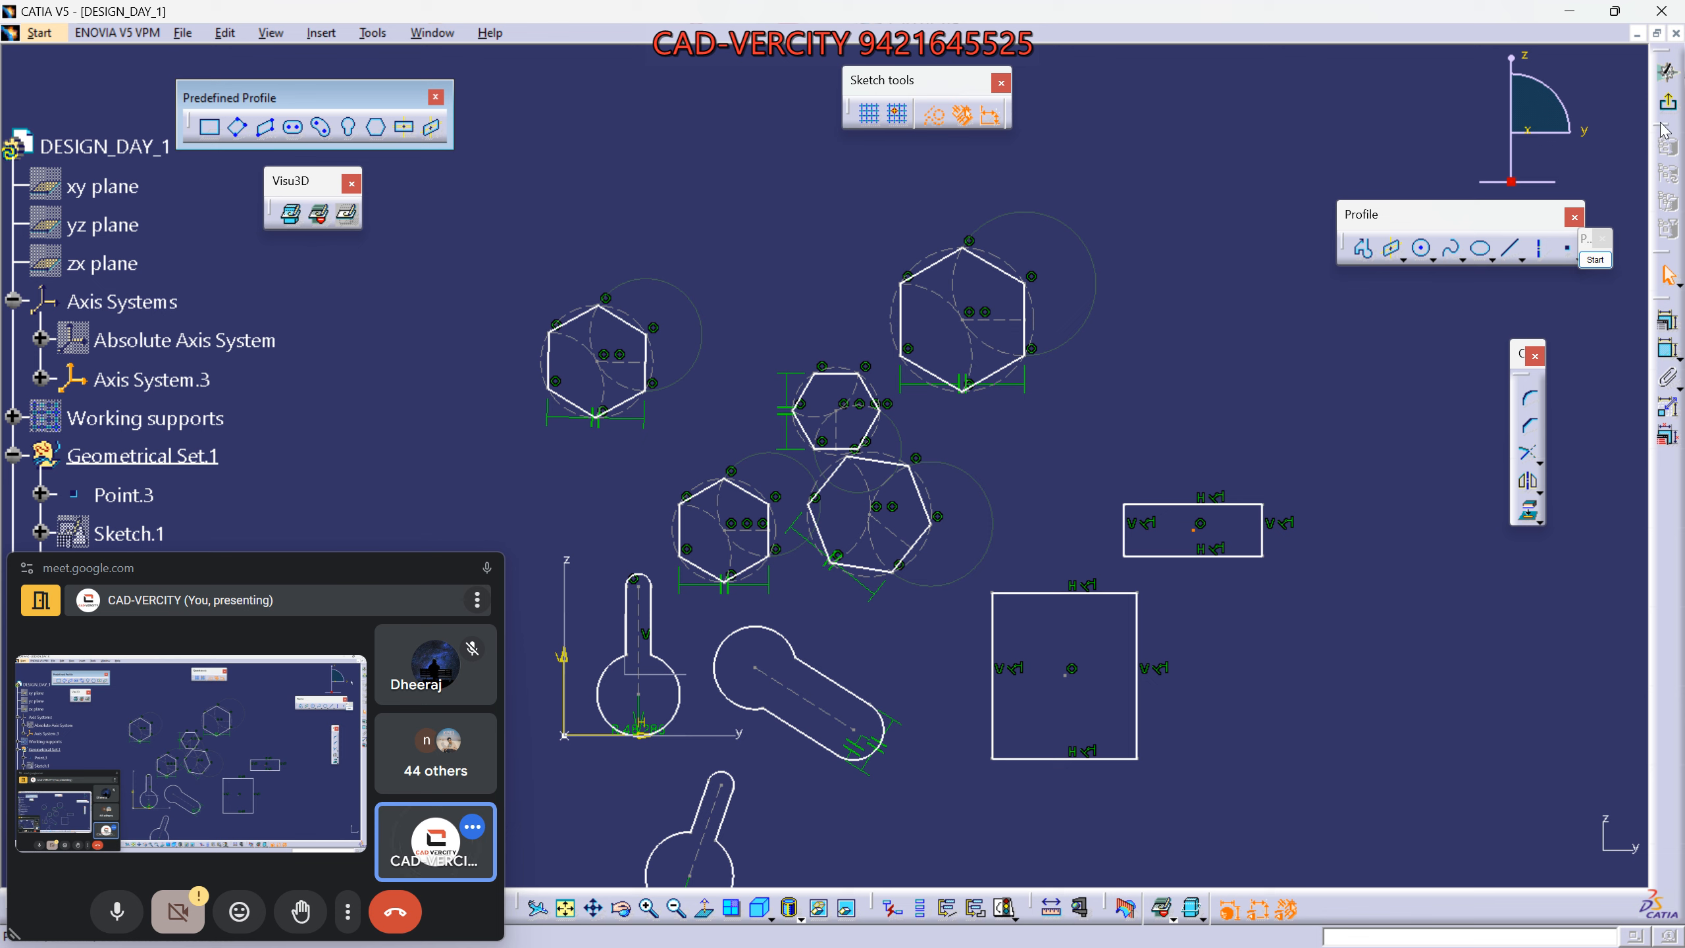
# Exit the sketch and hide Sketch.3 in the 3D view.
pyautogui.click(1666, 102)
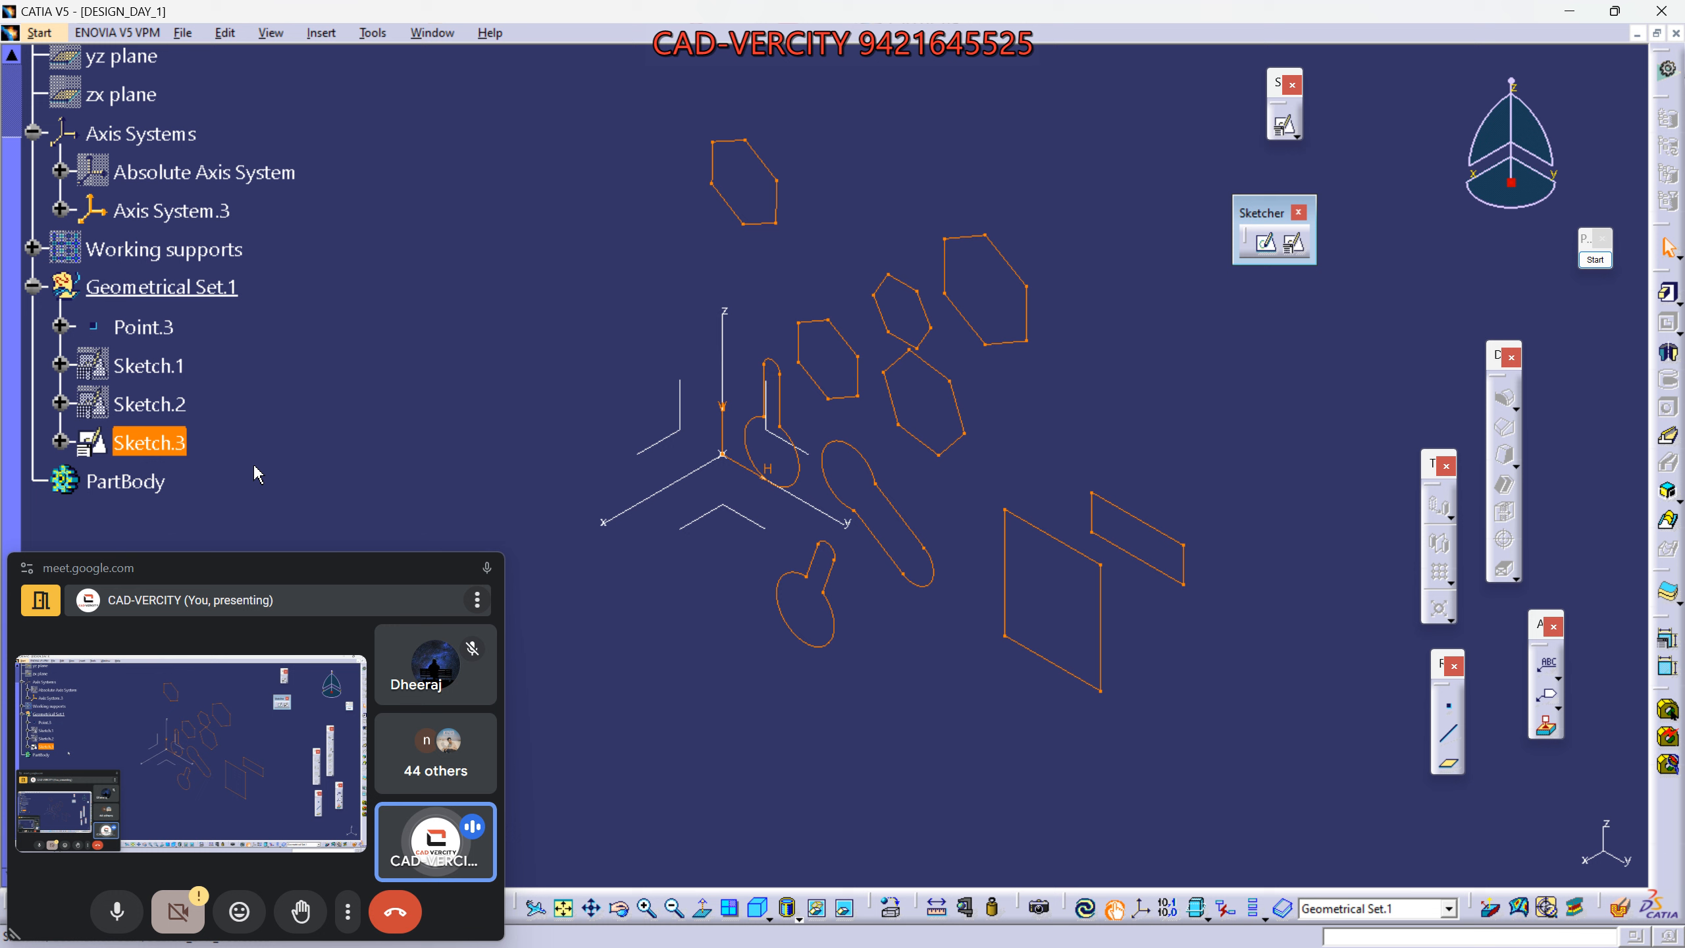
pyautogui.keyDown('ctrl'); pyautogui.scroll(-5, 254, 466); pyautogui.keyUp('ctrl')
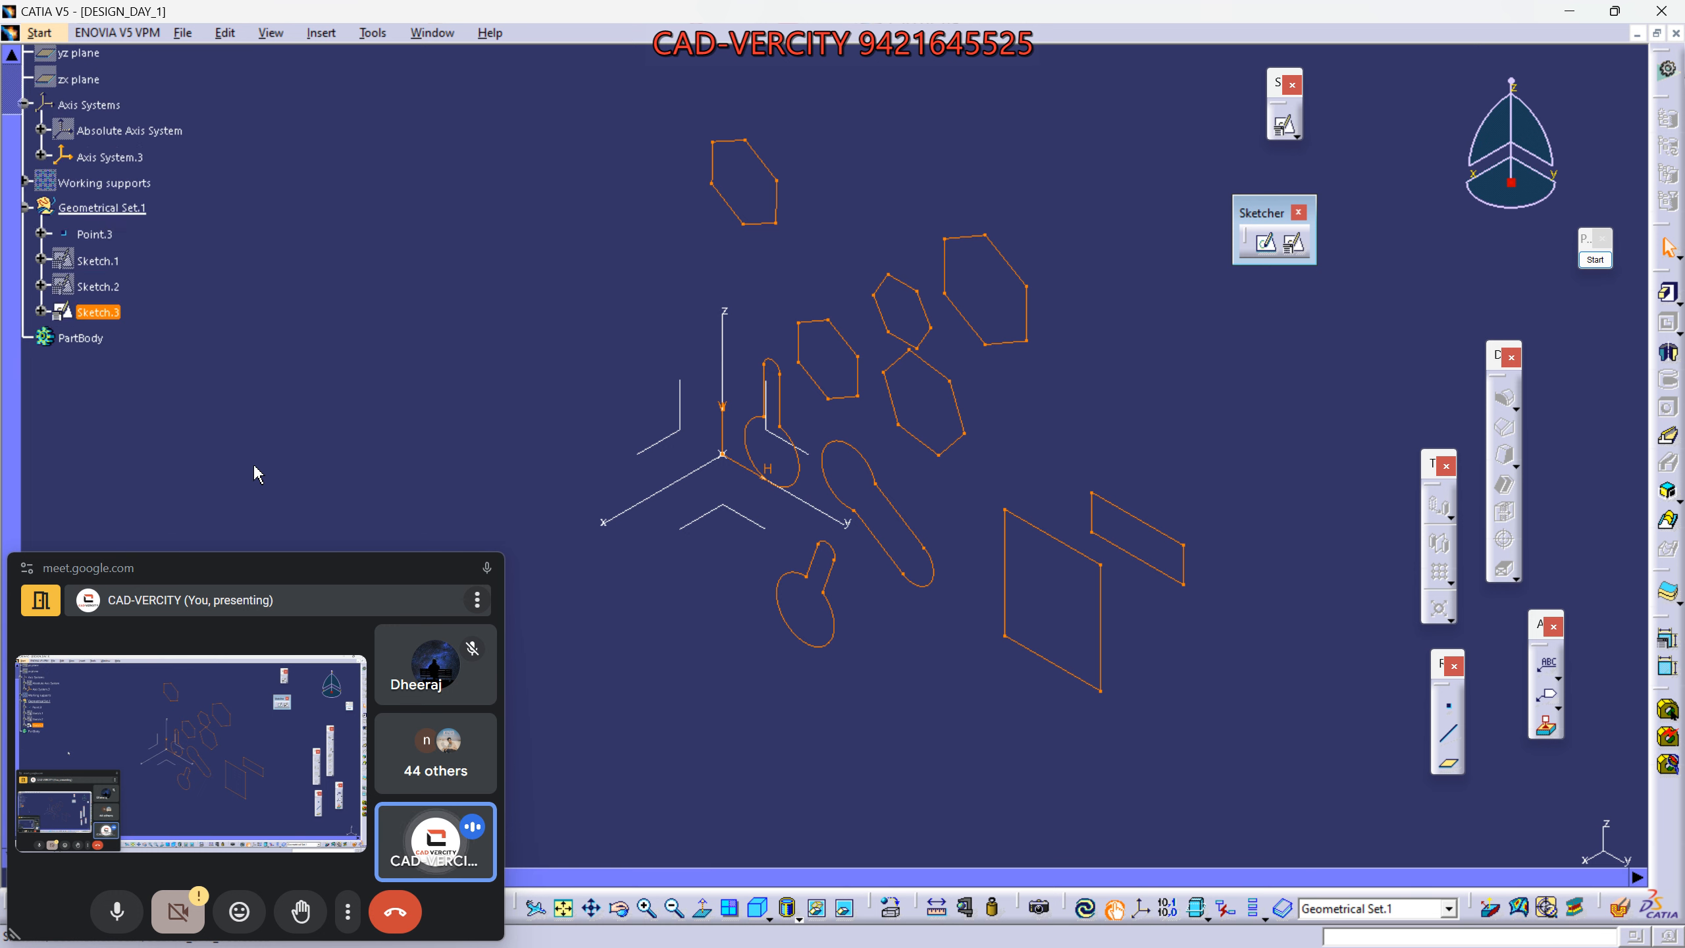
pyautogui.keyDown('ctrl'); pyautogui.scroll(-1, 254, 467); pyautogui.keyUp('ctrl')
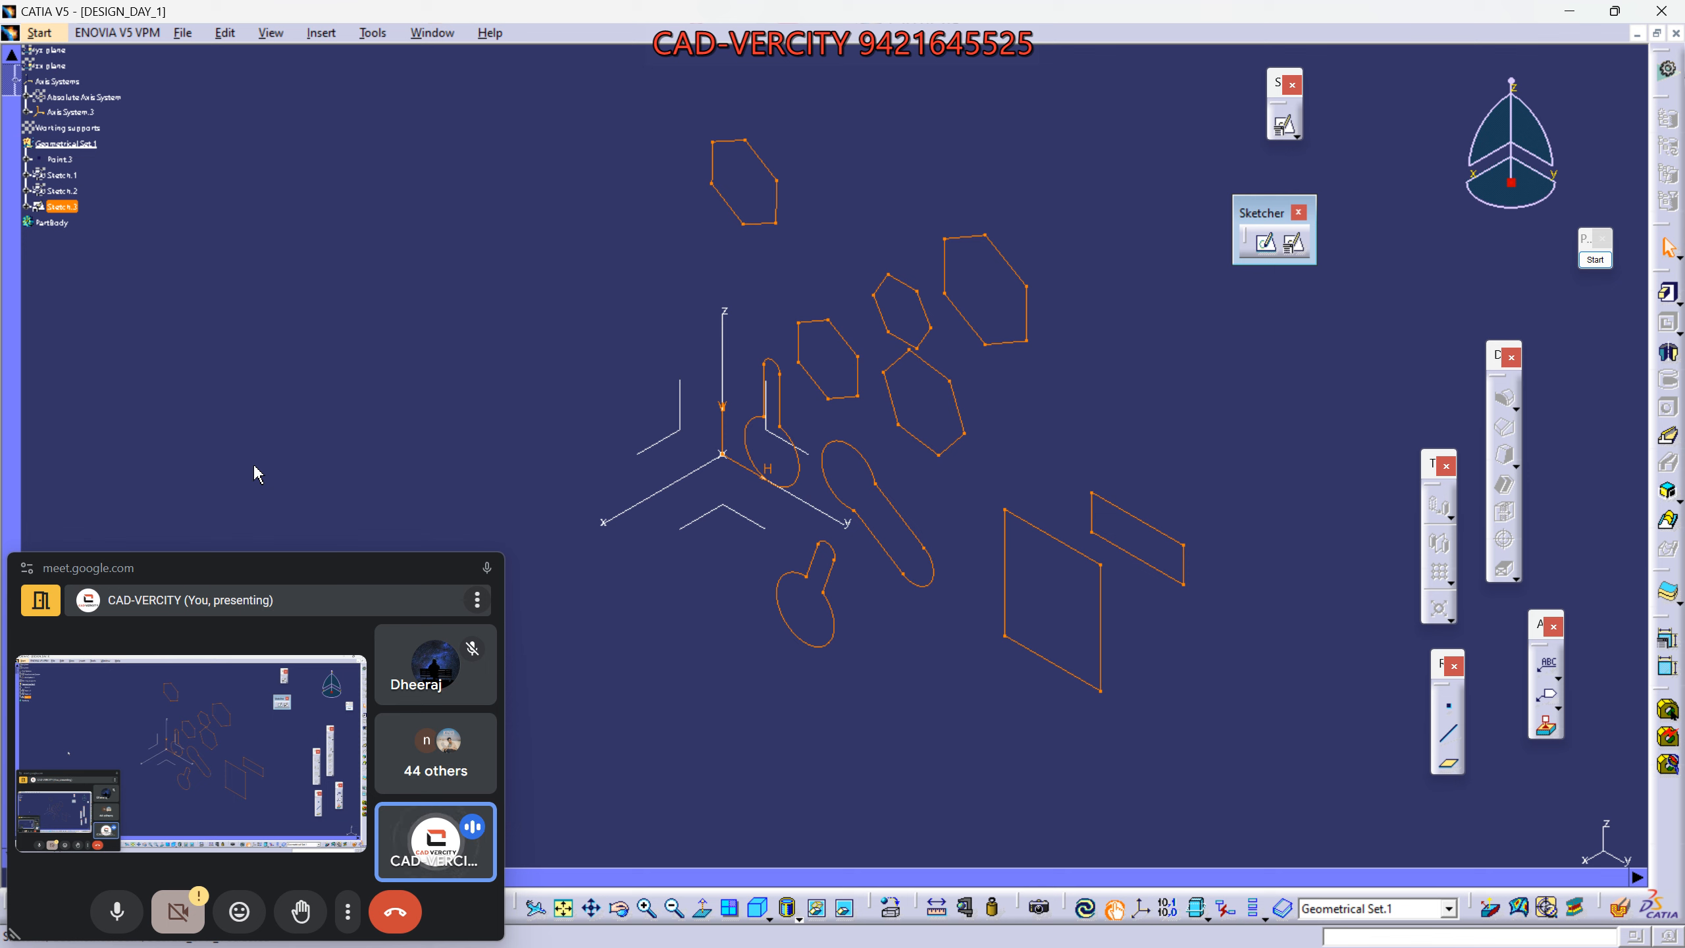
pyautogui.keyDown('ctrl'); pyautogui.scroll(6, 255, 466); pyautogui.keyUp('ctrl')
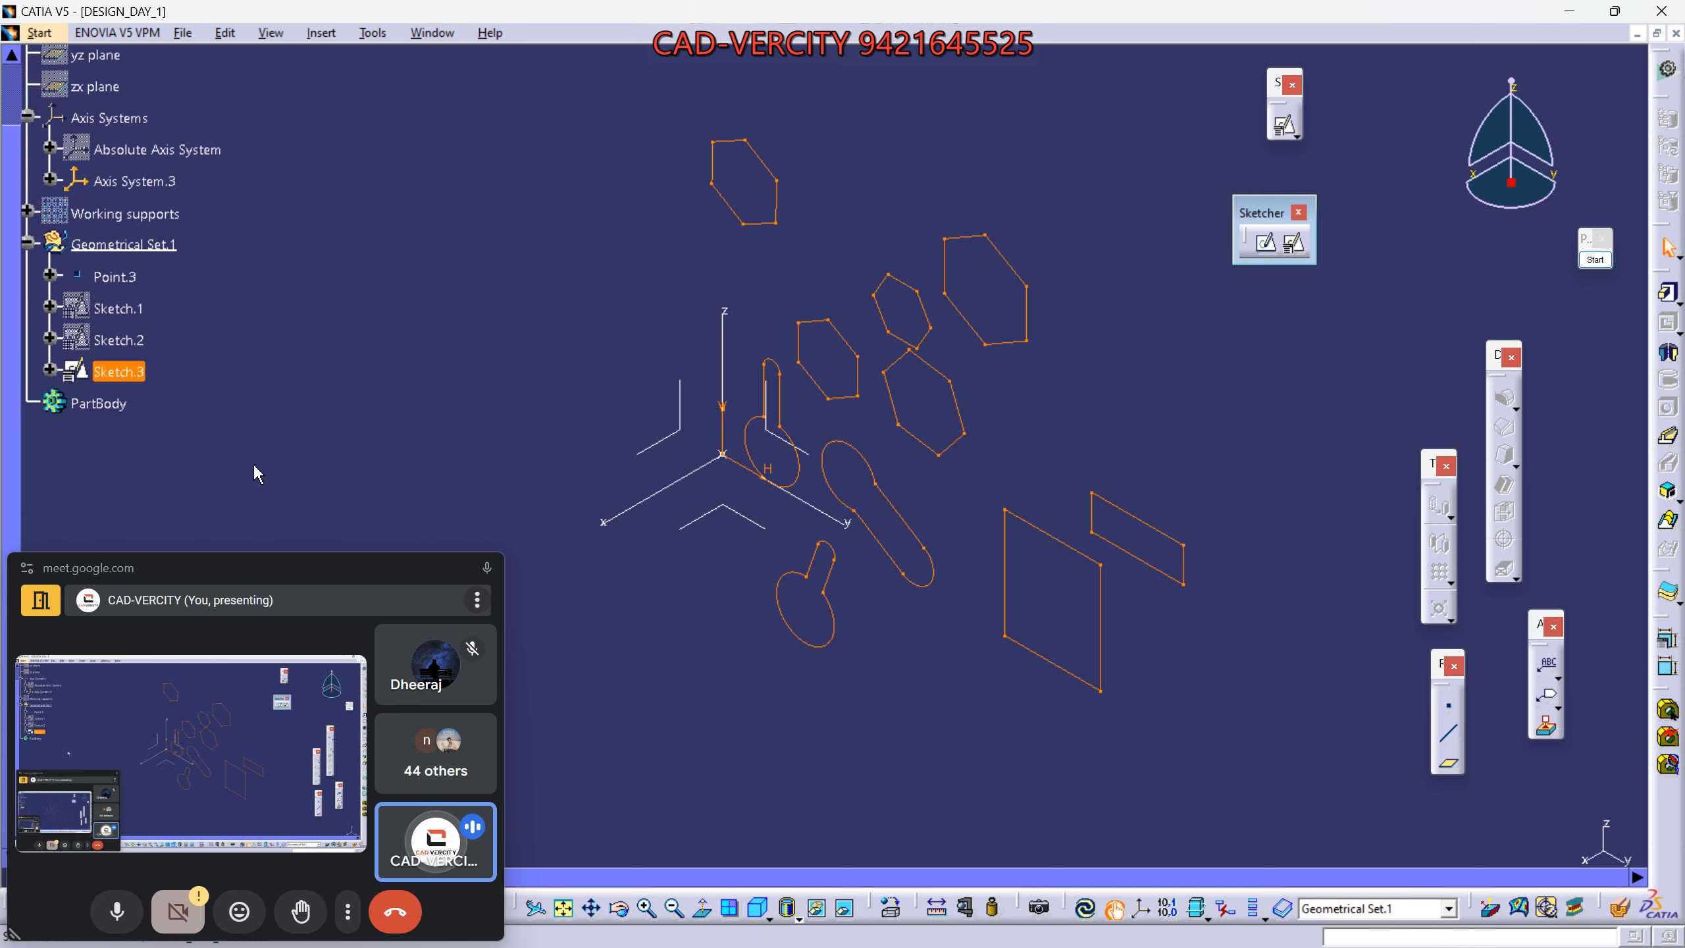
pyautogui.keyDown('ctrl'); pyautogui.scroll(1, 258, 474); pyautogui.keyUp('ctrl')
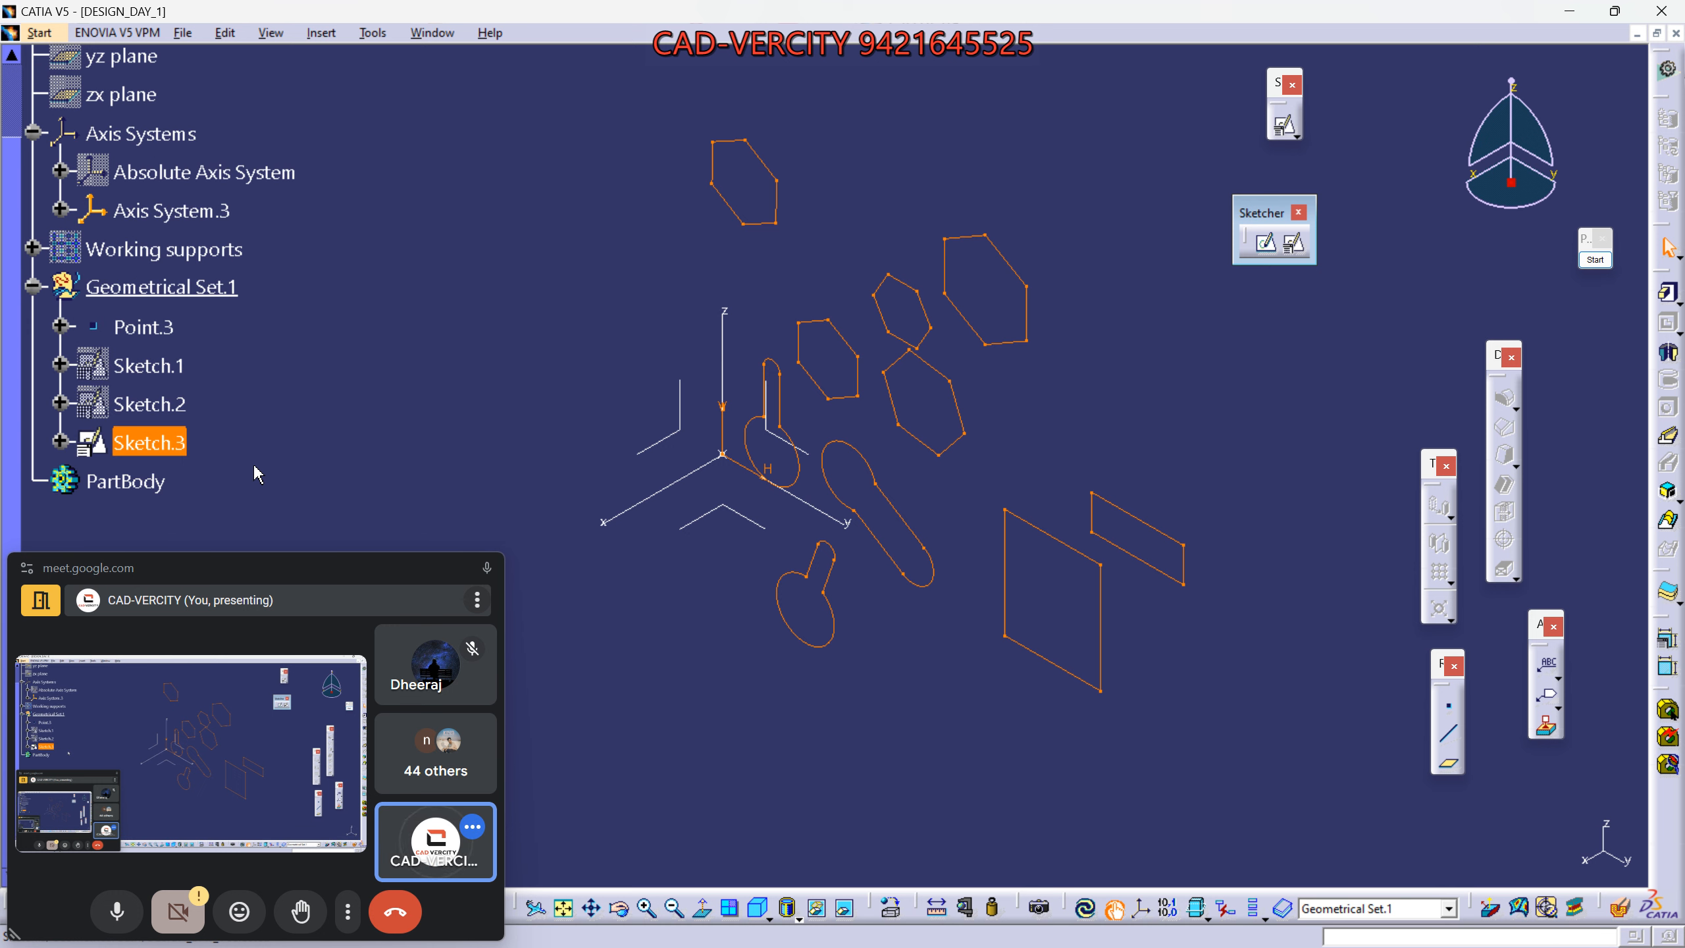
pyautogui.click(258, 474)
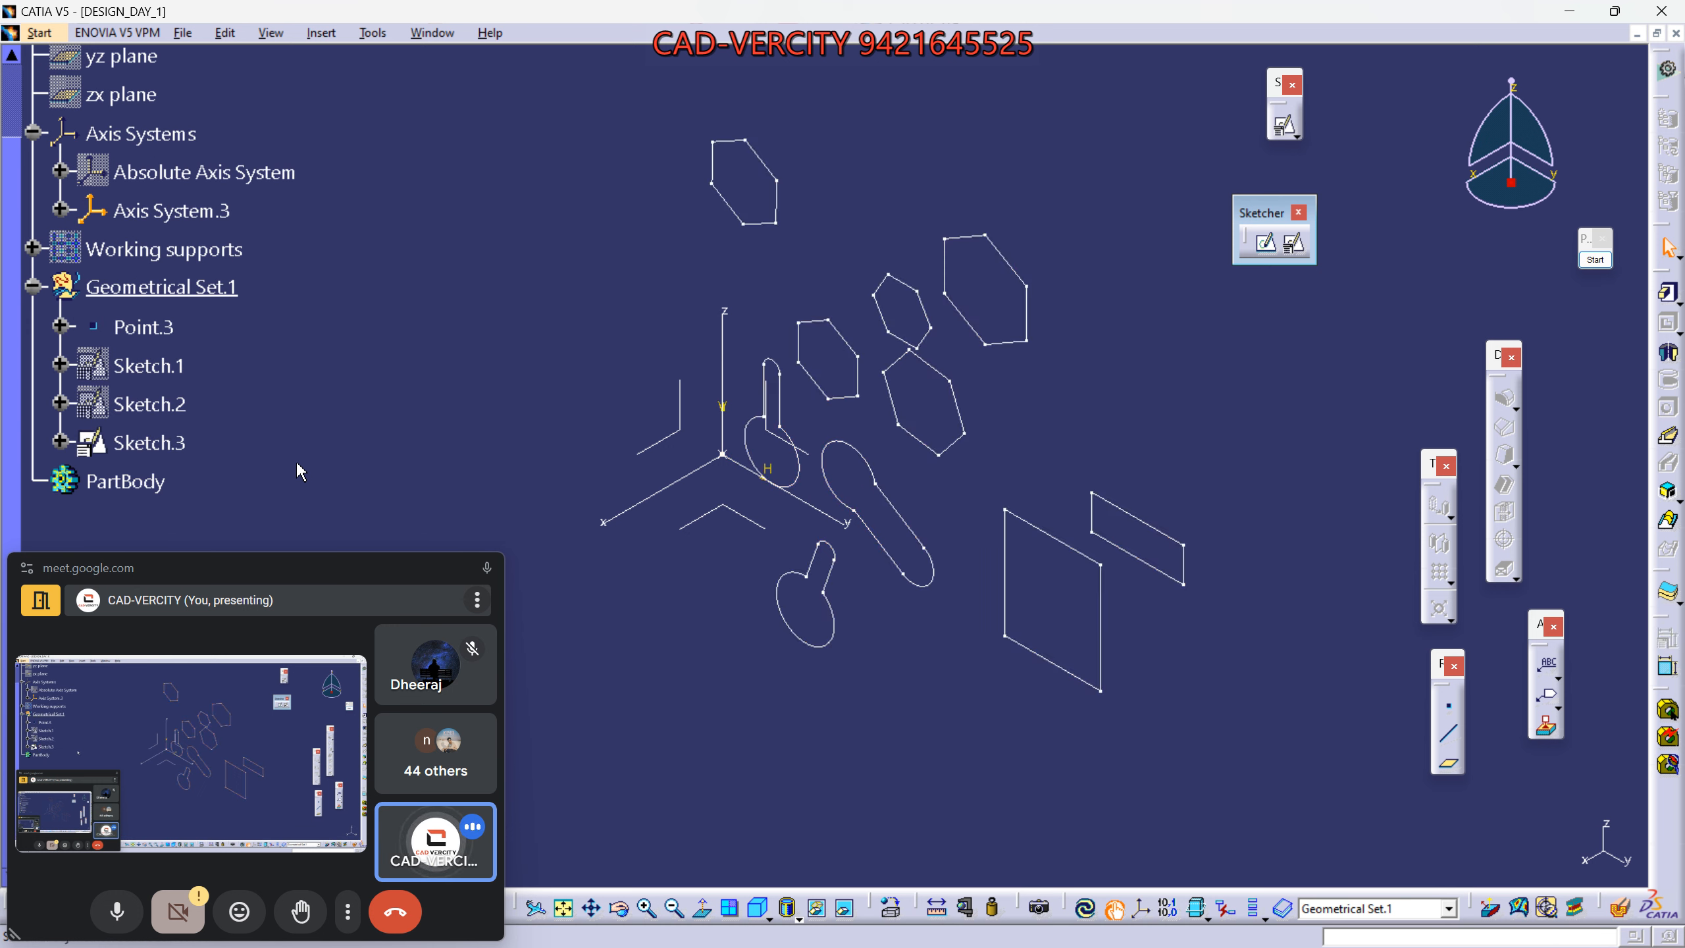
pyautogui.click(167, 445)
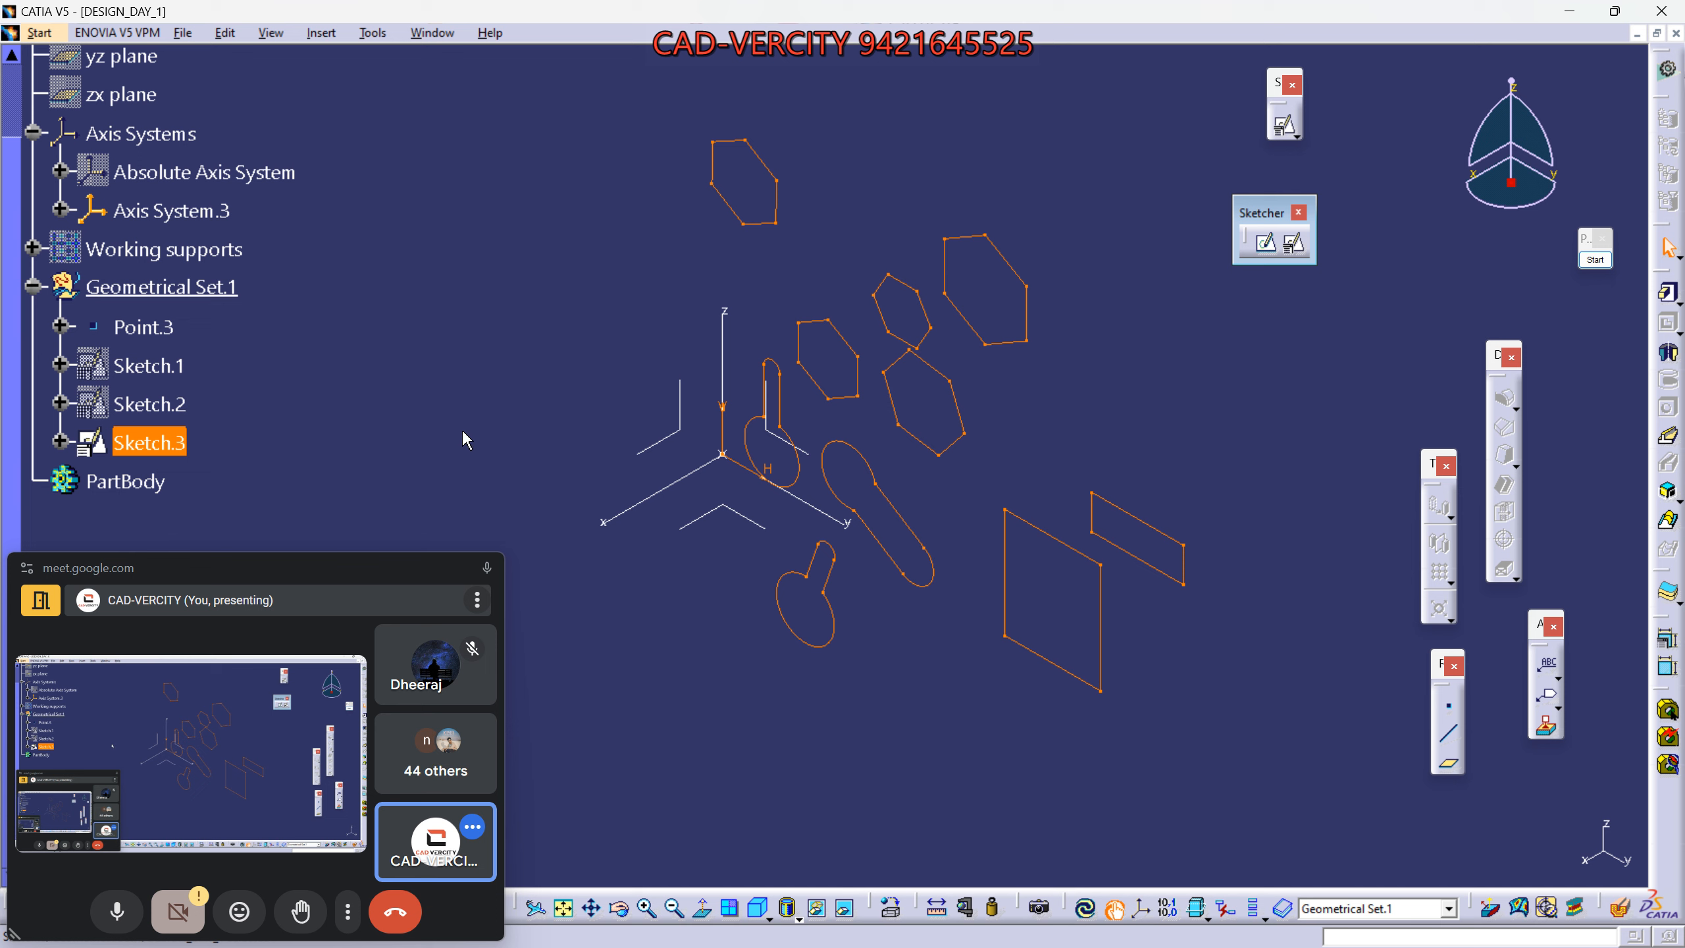
pyautogui.click(146, 440)
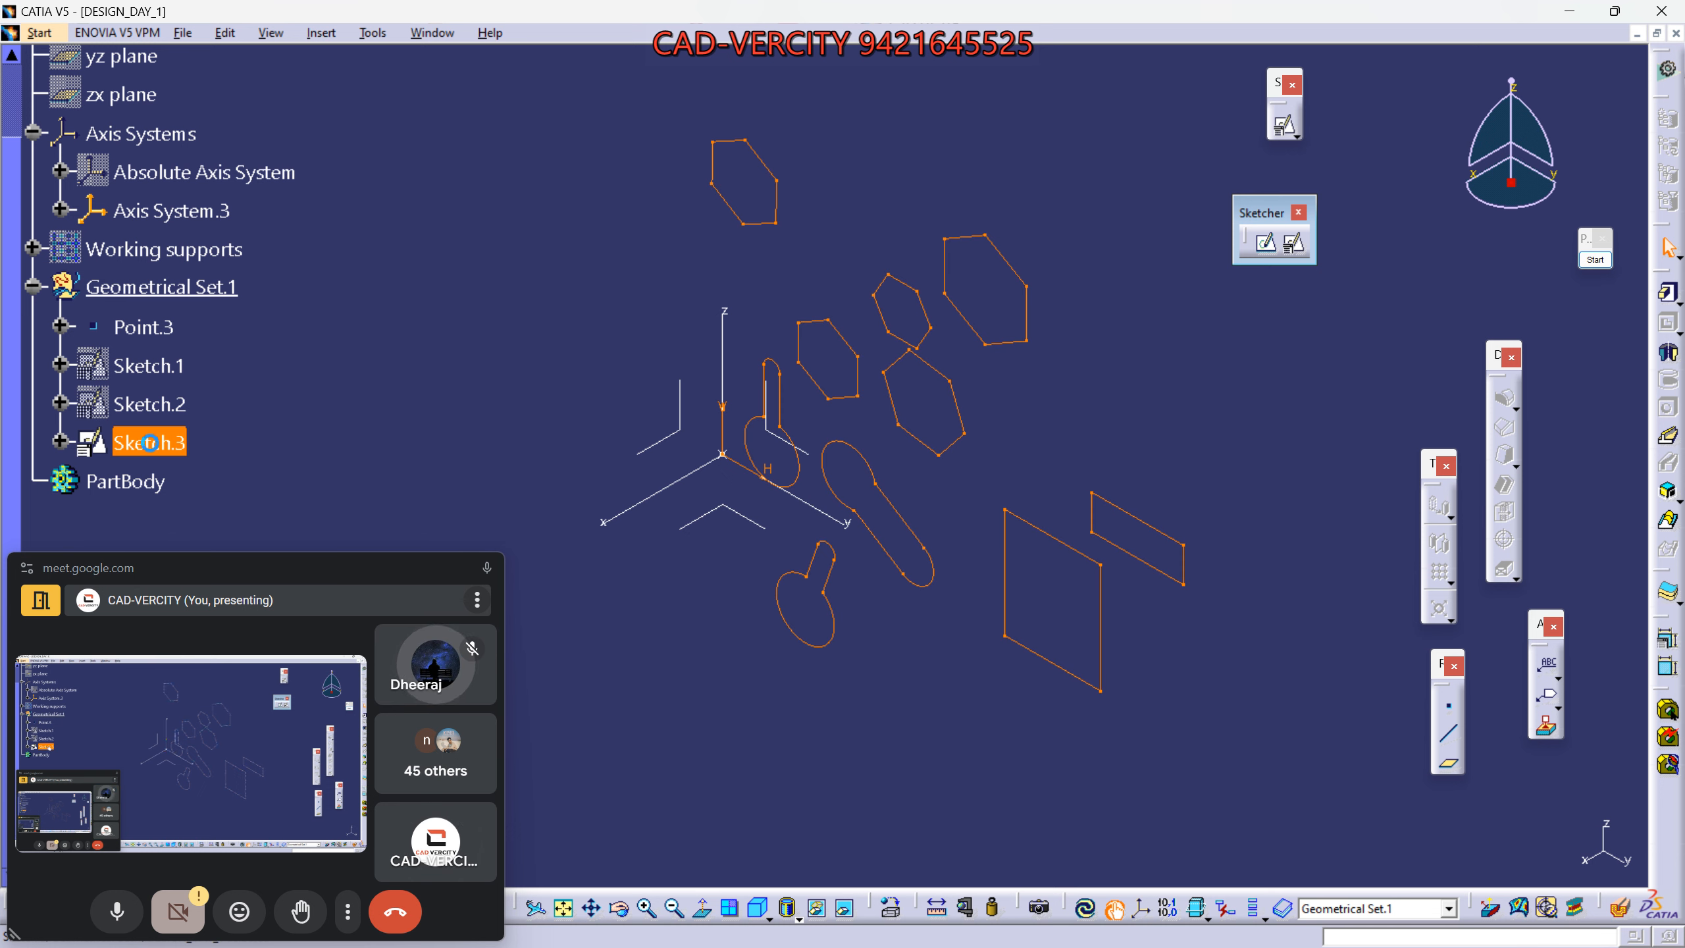
pyautogui.press('space')
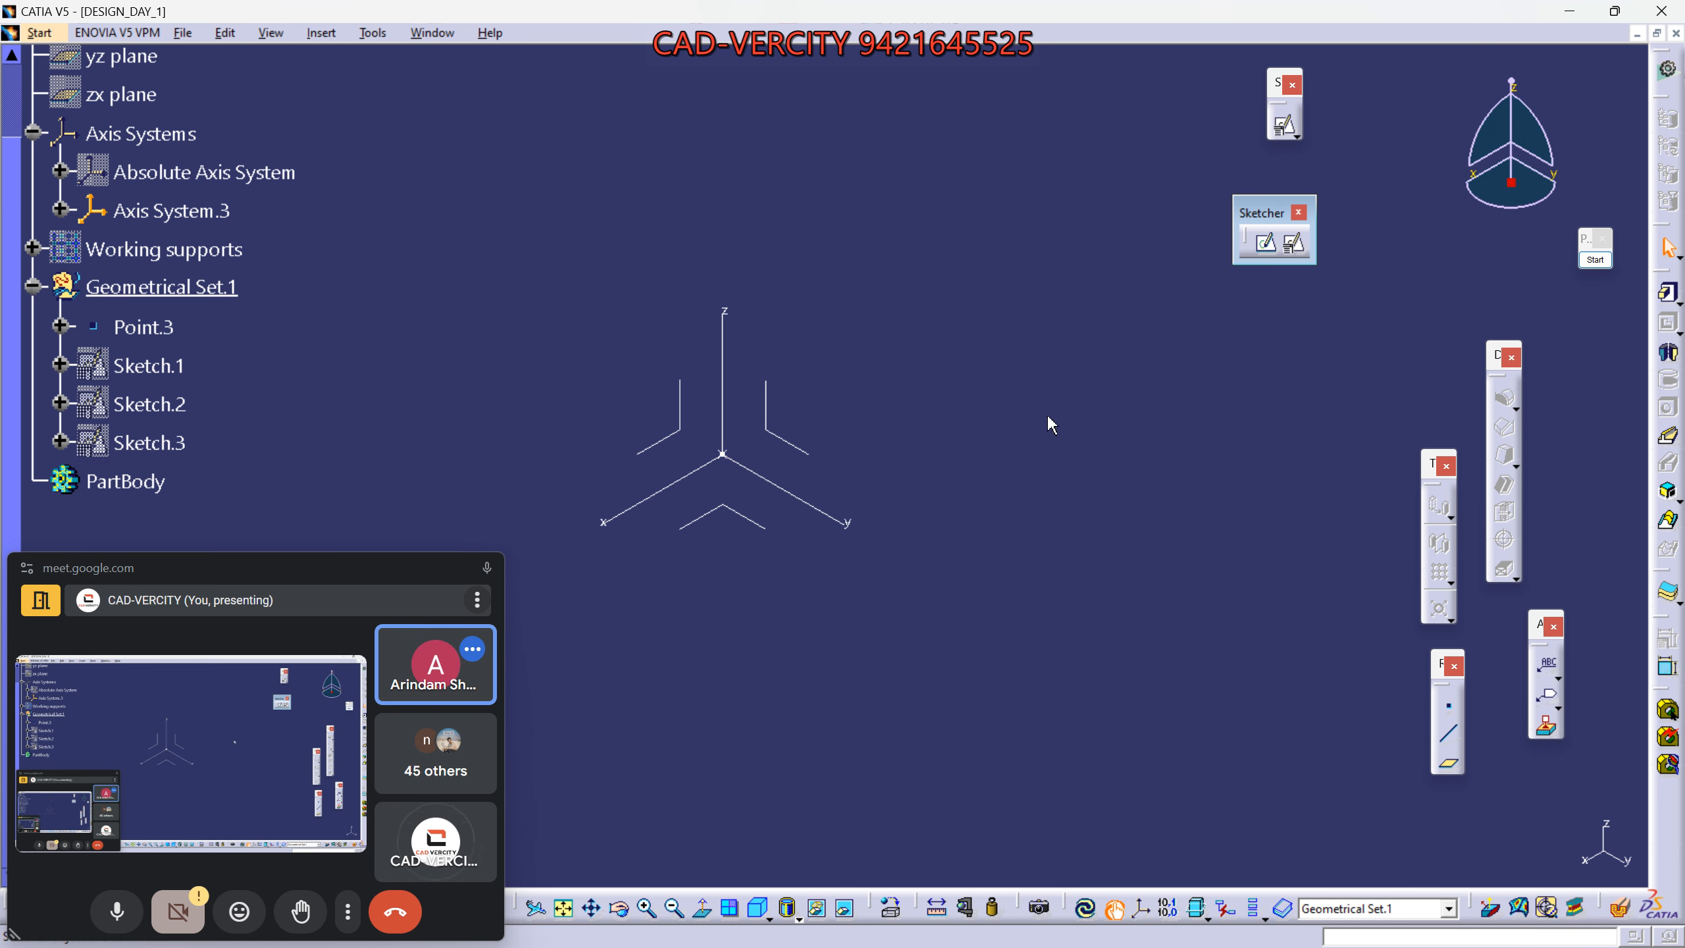
# Create a new positioned sketch on the YZ plane of the axis system and open it for sketching.
pyautogui.click(1293, 243)
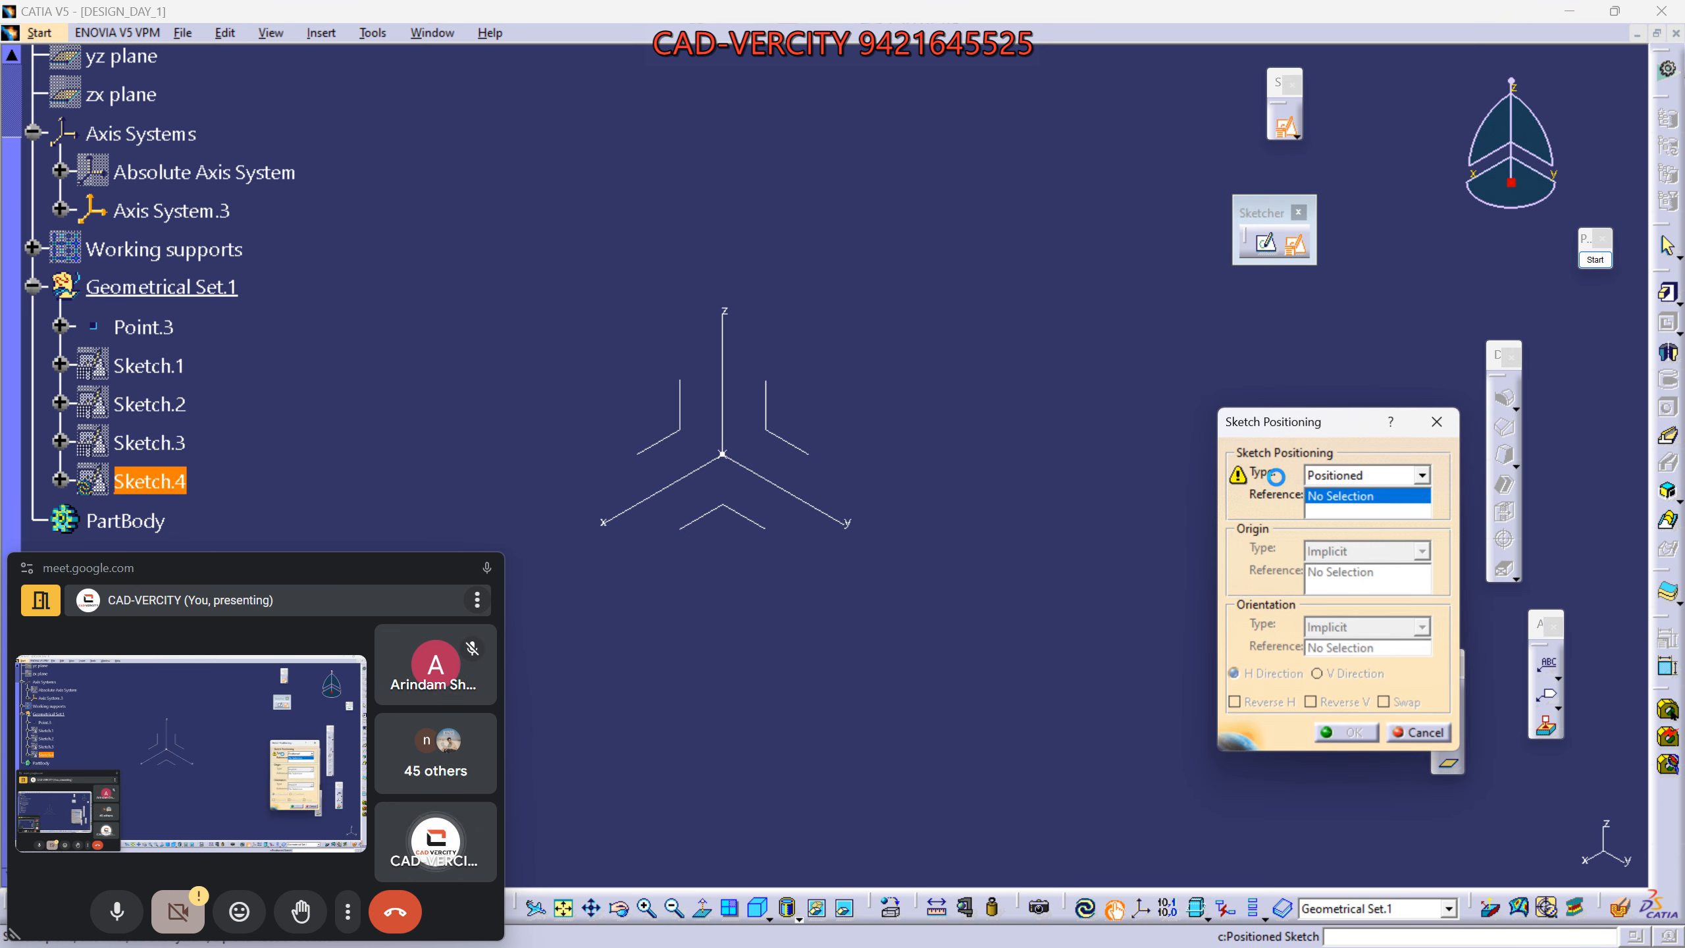
pyautogui.click(804, 473)
pyautogui.click(1351, 732)
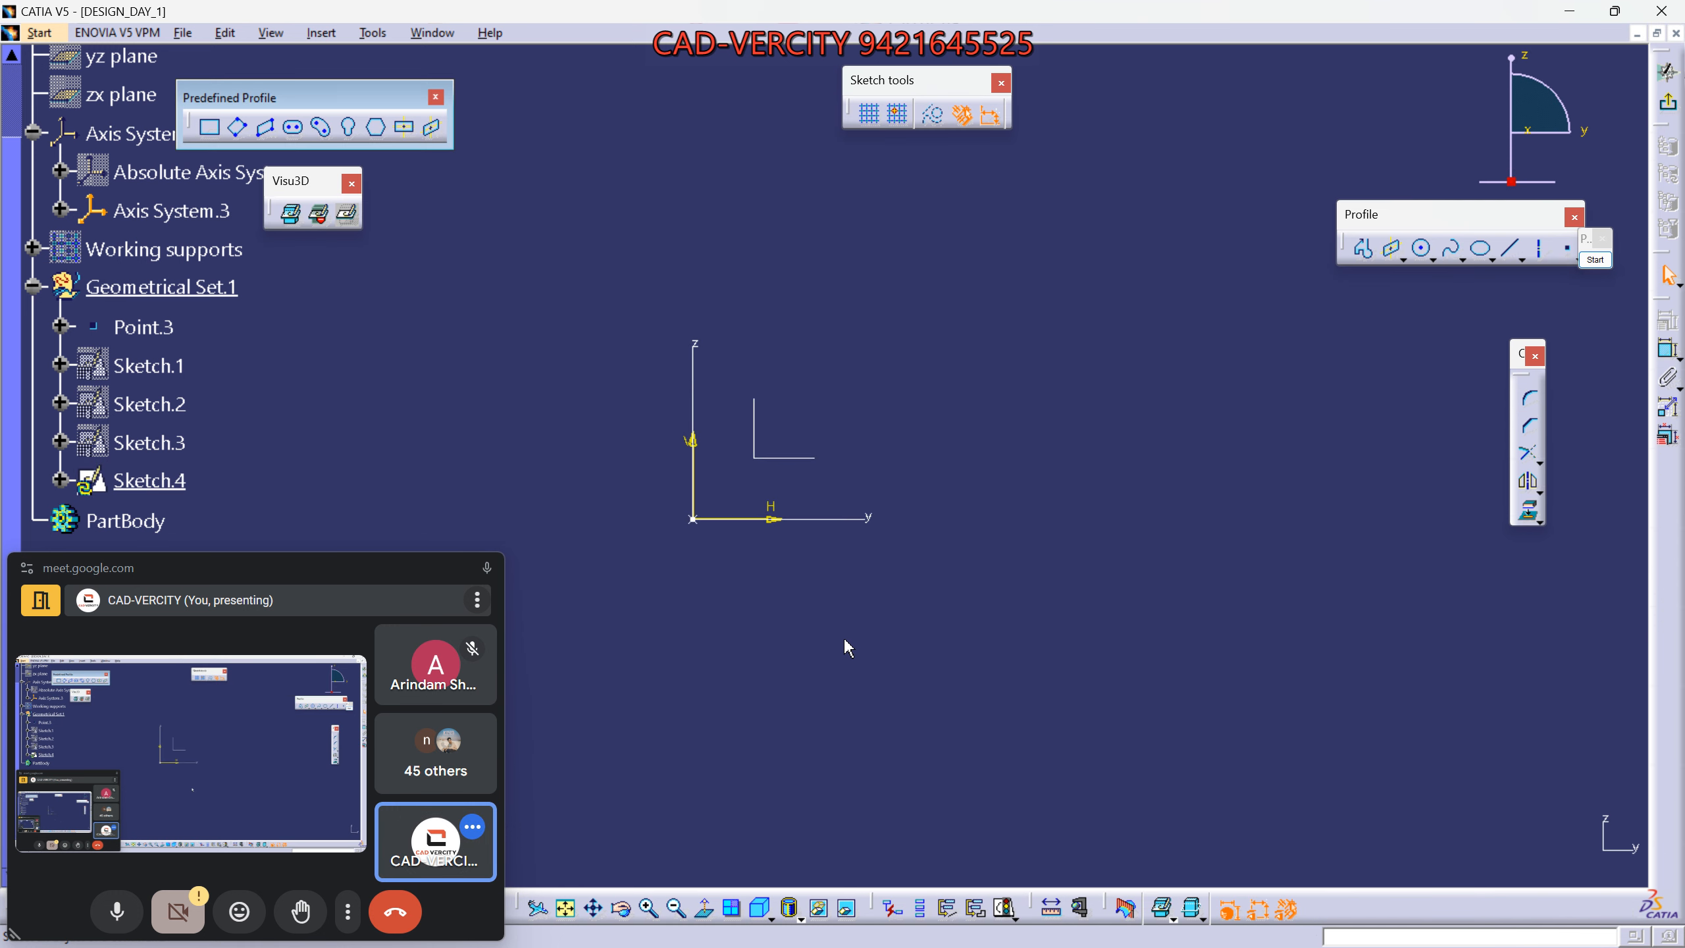
# Move the Profile toolbar beside Sketch tools and detach the Predefined Profile toolbar again near the specification tree, leaving the rectangle command.
pyautogui.moveTo(1087, 517); pyautogui.dragTo(1183, 583, button='middle')
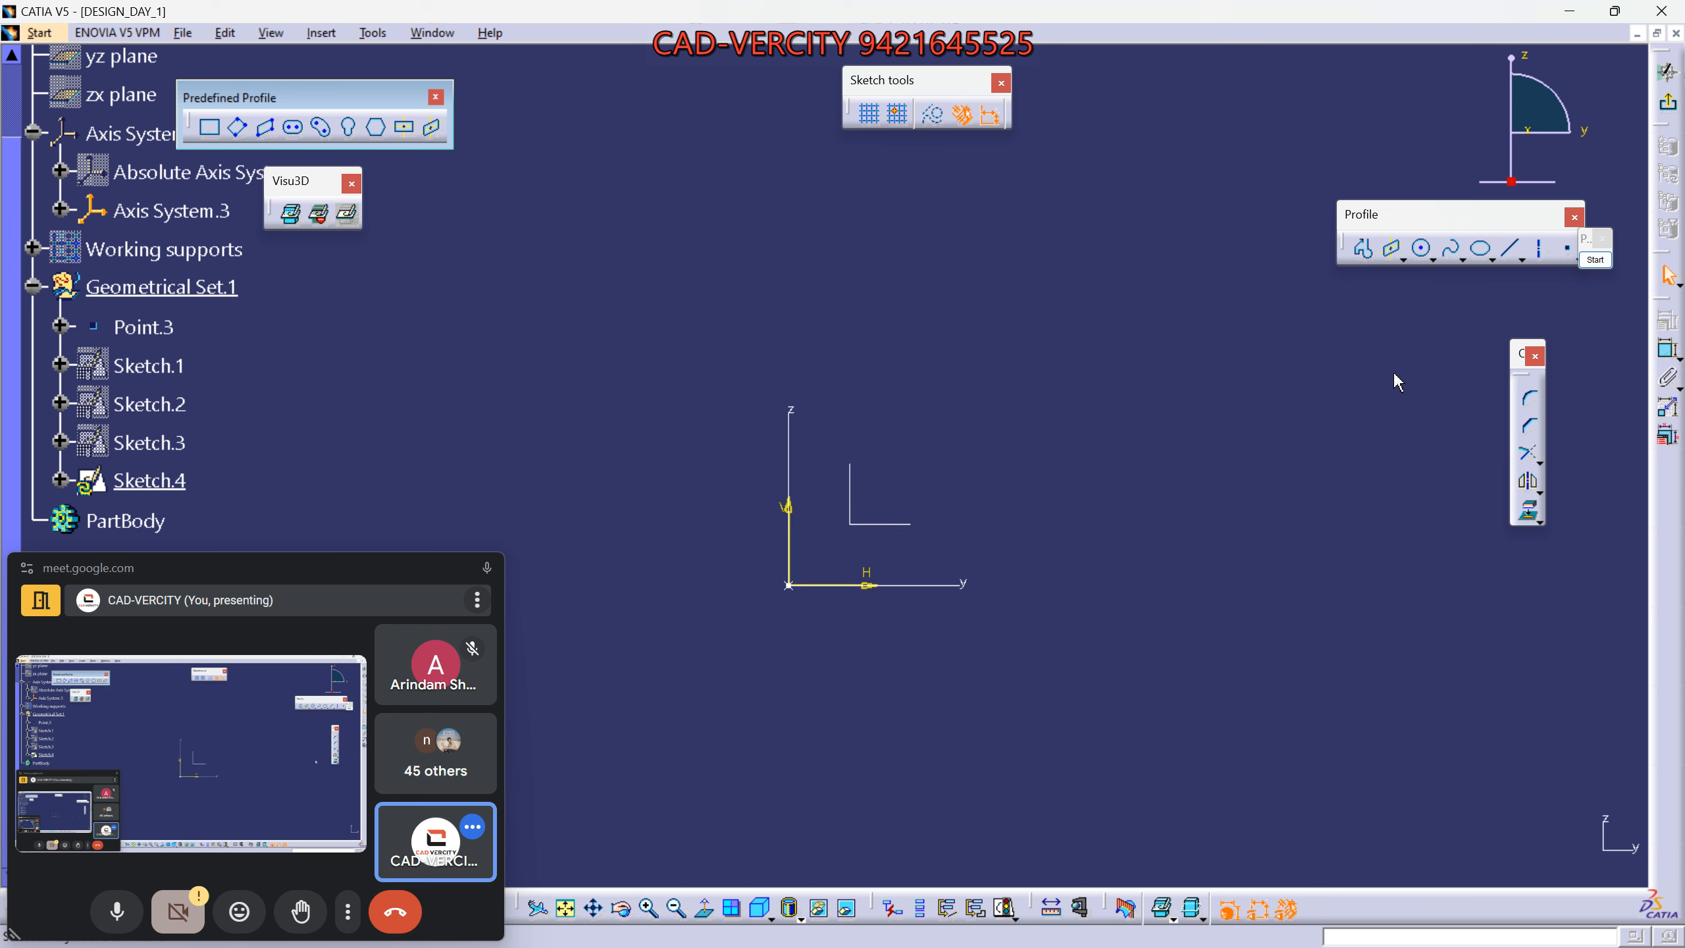
pyautogui.moveTo(1400, 219); pyautogui.dragTo(1228, 106)
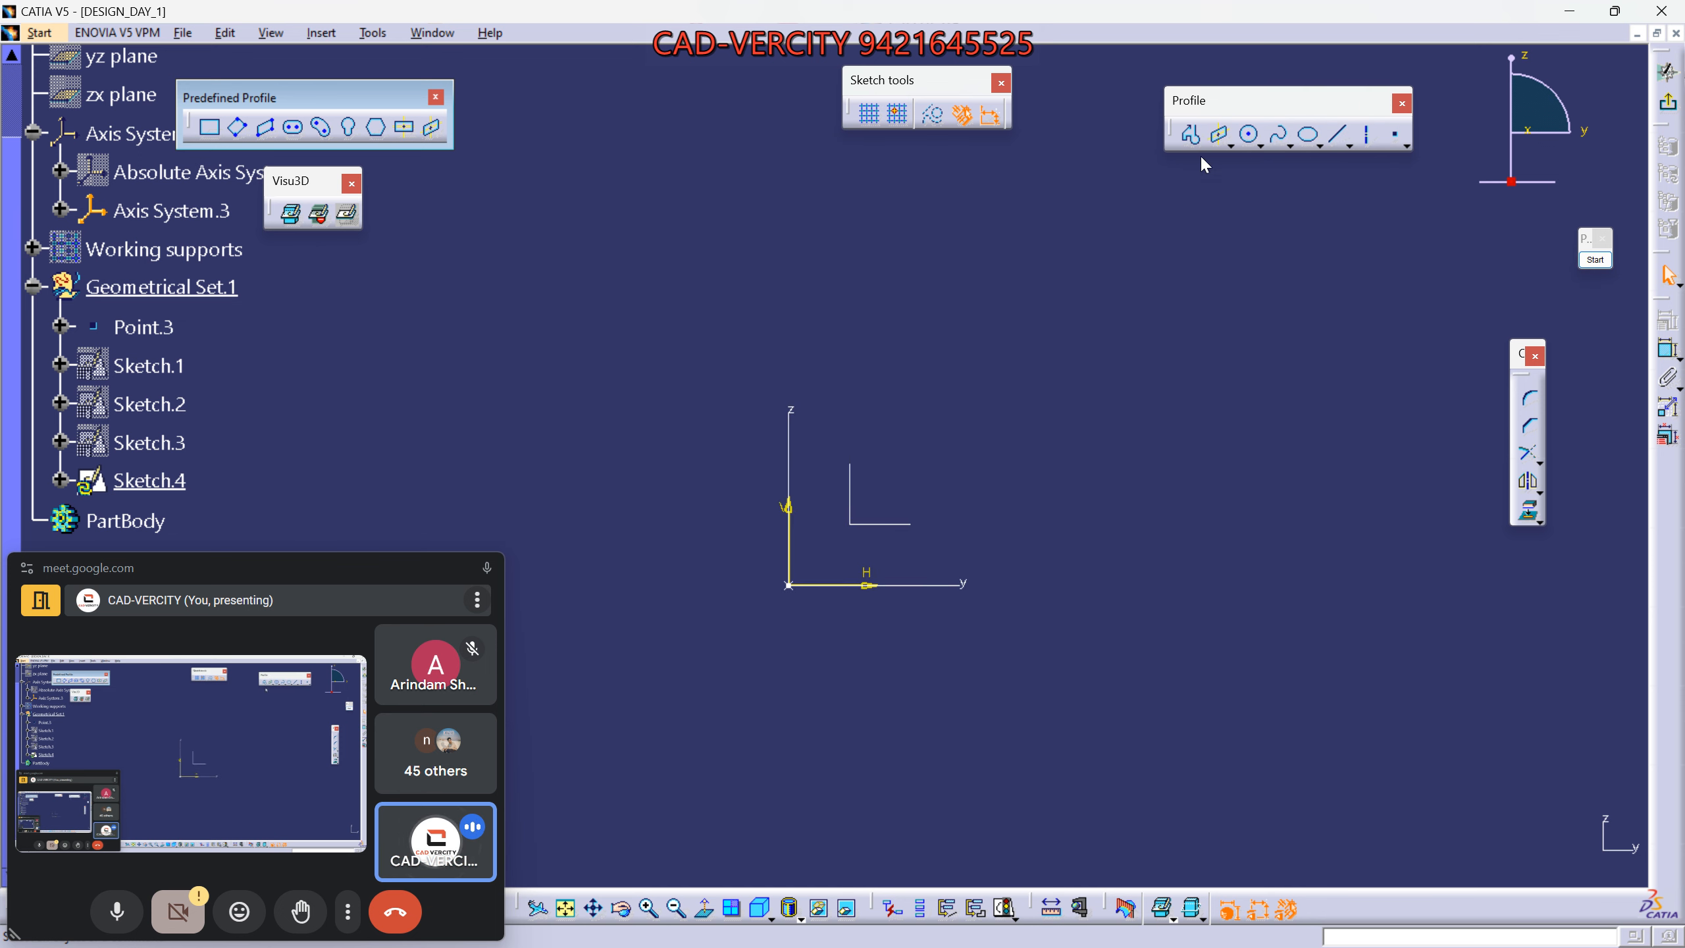
pyautogui.click(1233, 146)
pyautogui.click(1263, 166)
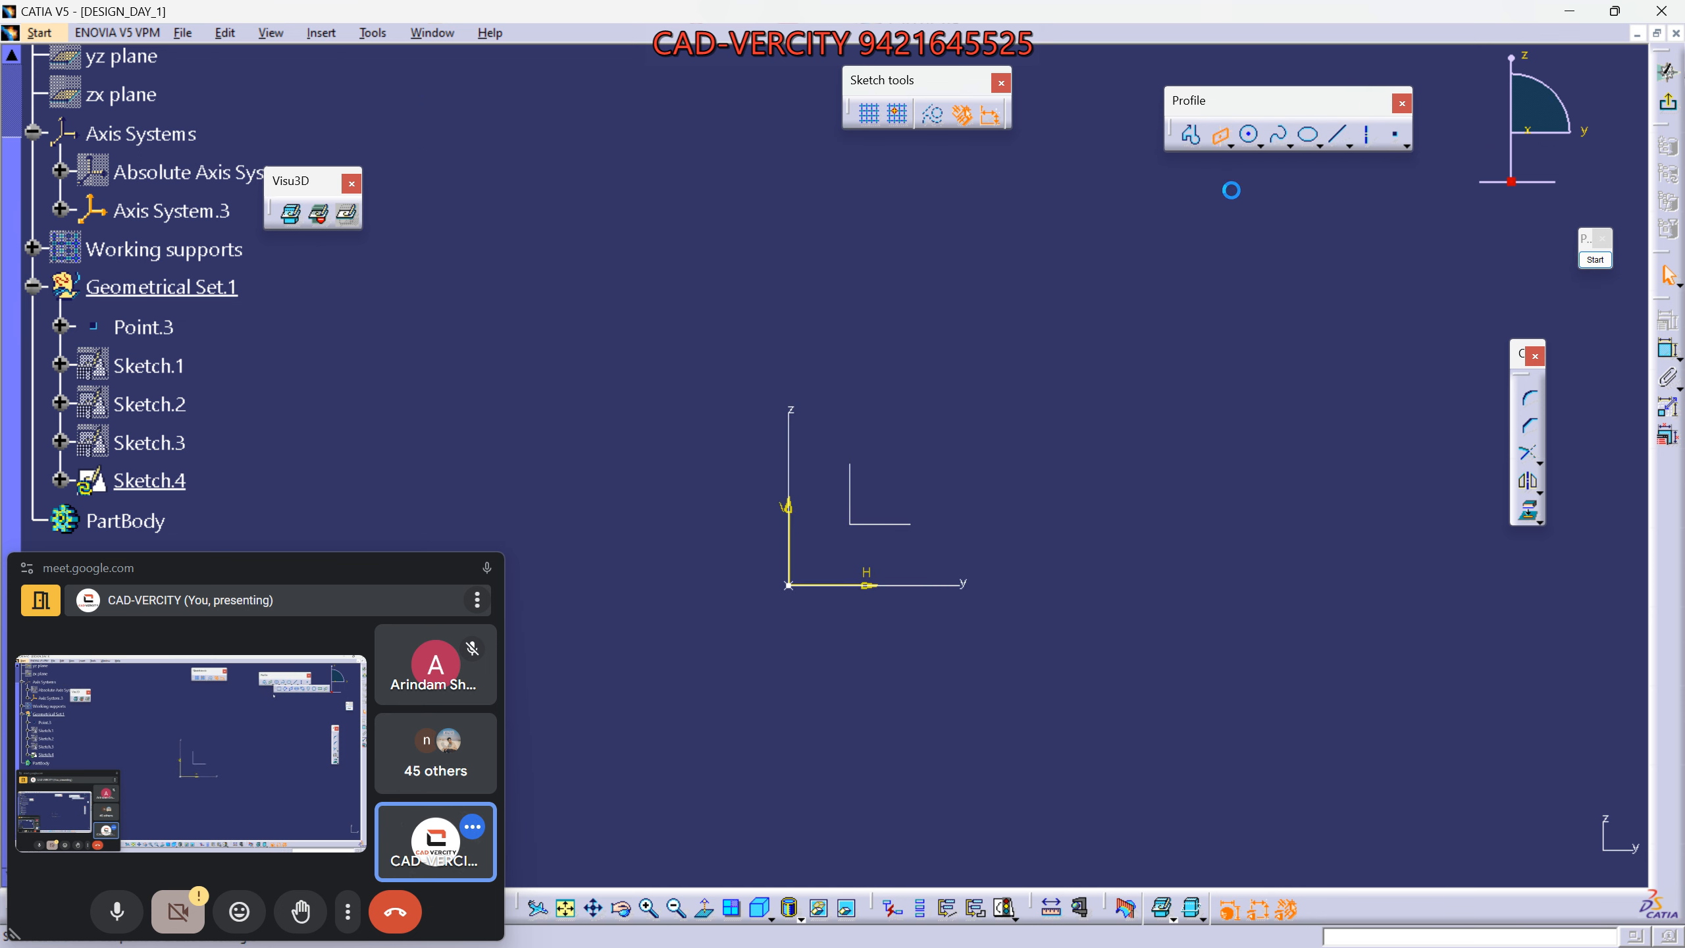
pyautogui.click(1229, 145)
pyautogui.moveTo(317, 84); pyautogui.dragTo(339, 129)
pyautogui.press('Escape')
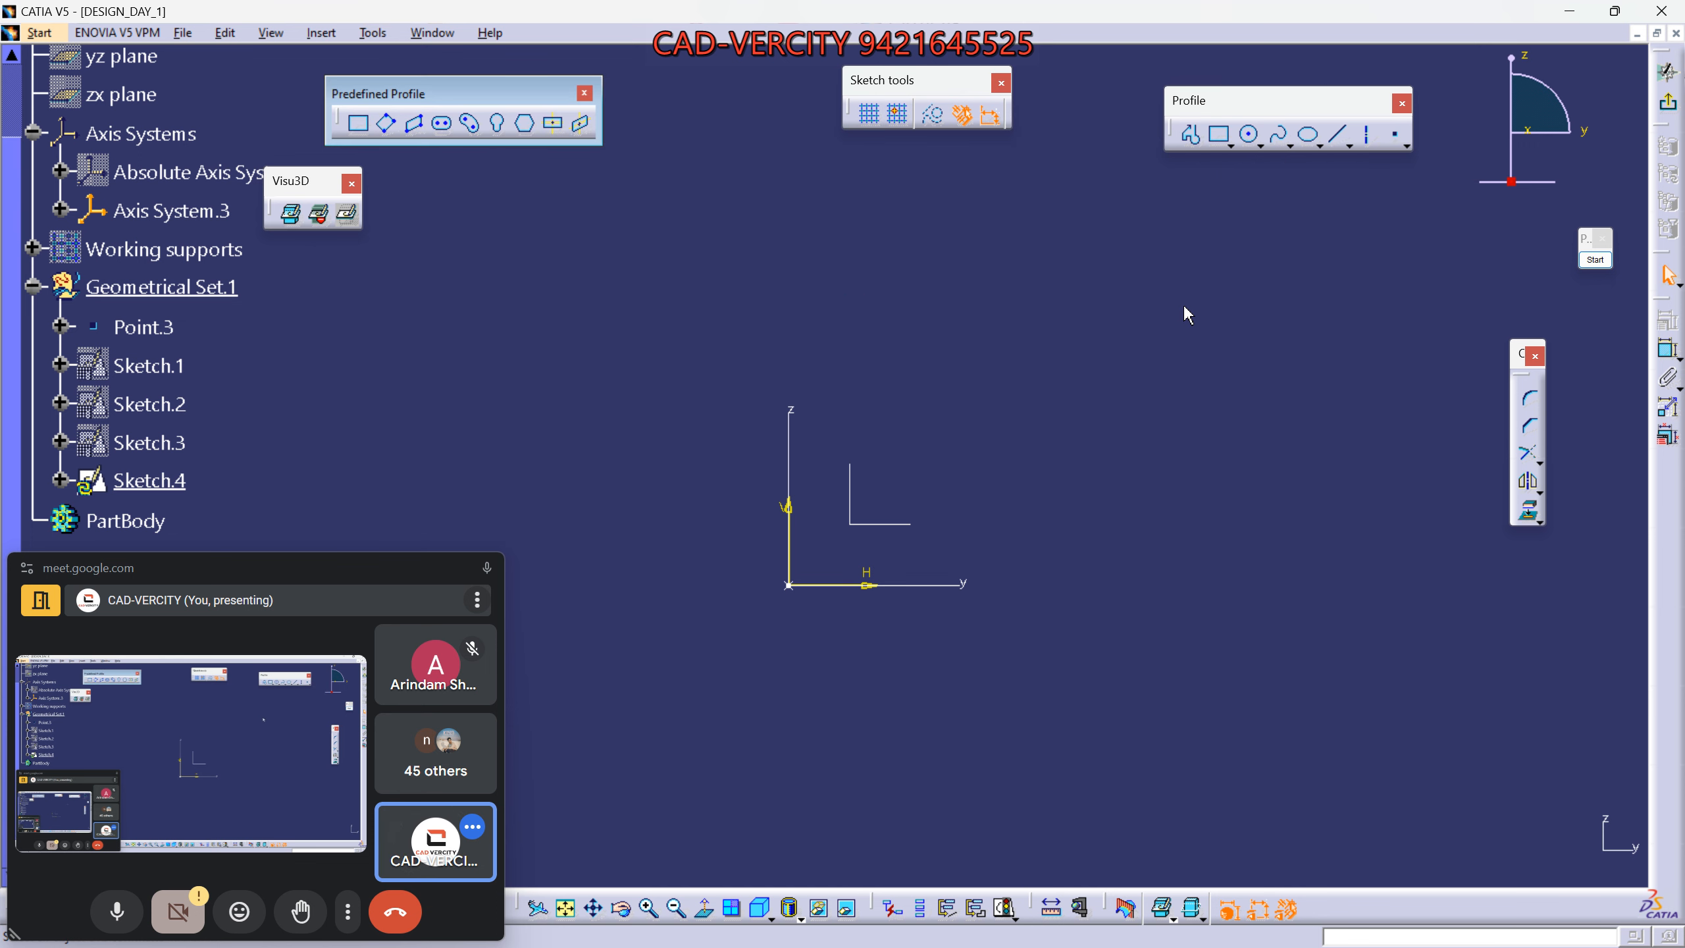
# Detach the Circle commands as a floating toolbar just below the Profile toolbar.
pyautogui.click(1260, 142)
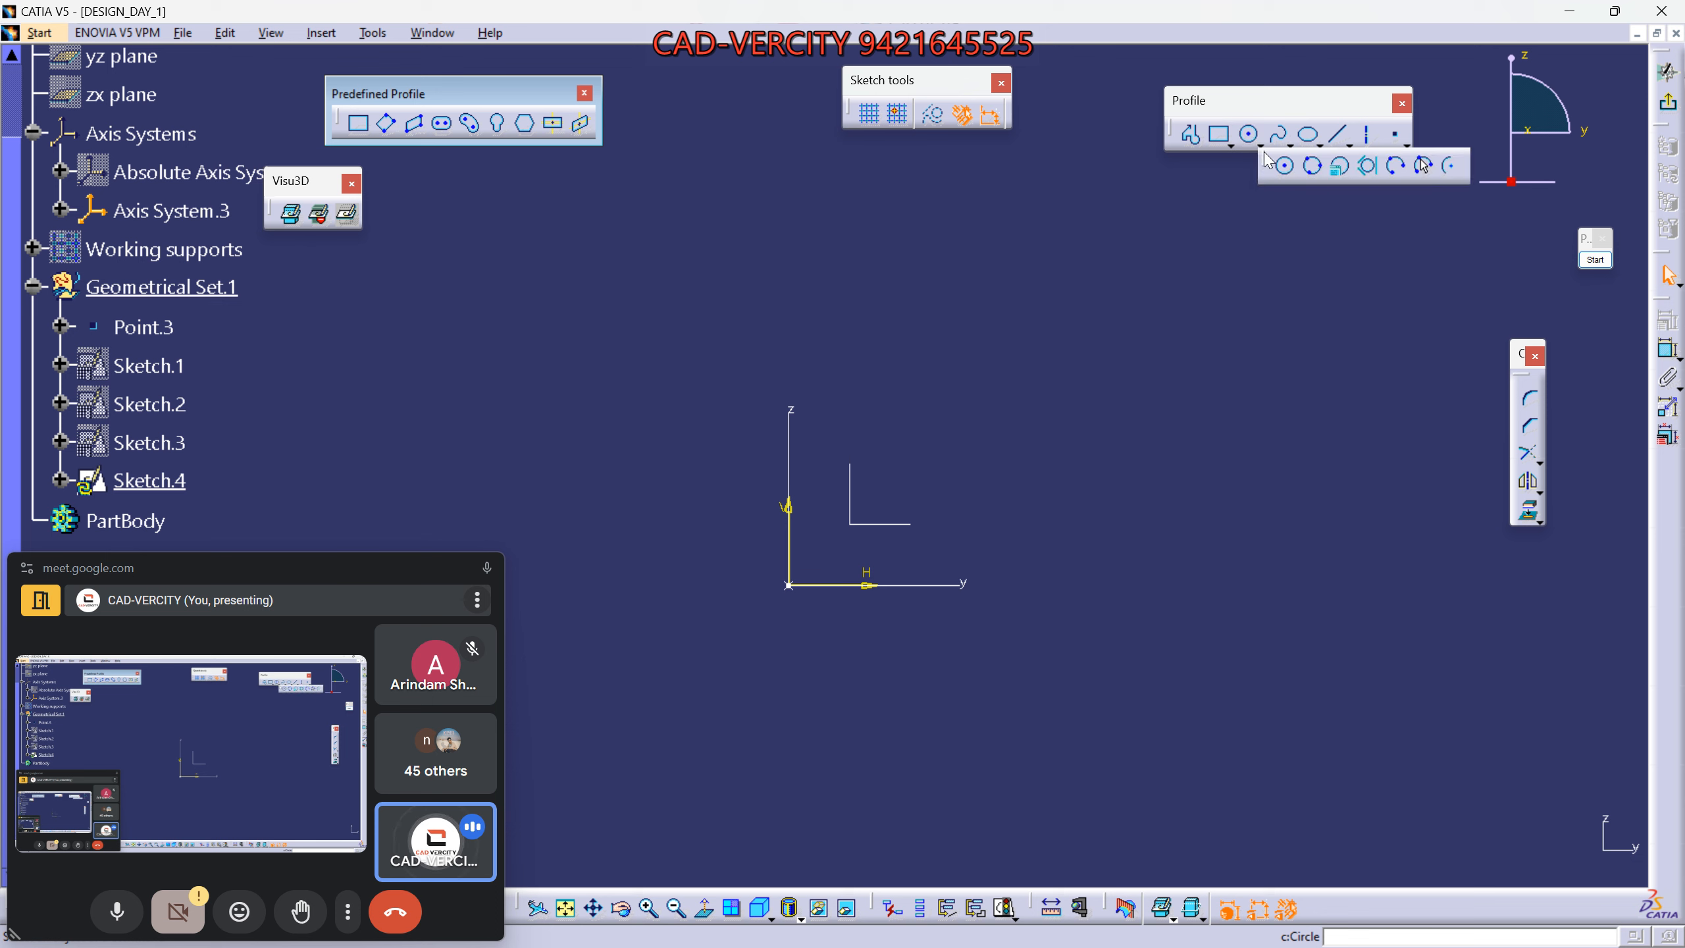
pyautogui.moveTo(1214, 179); pyautogui.dragTo(1194, 192)
pyautogui.moveTo(1277, 148); pyautogui.dragTo(1273, 186)
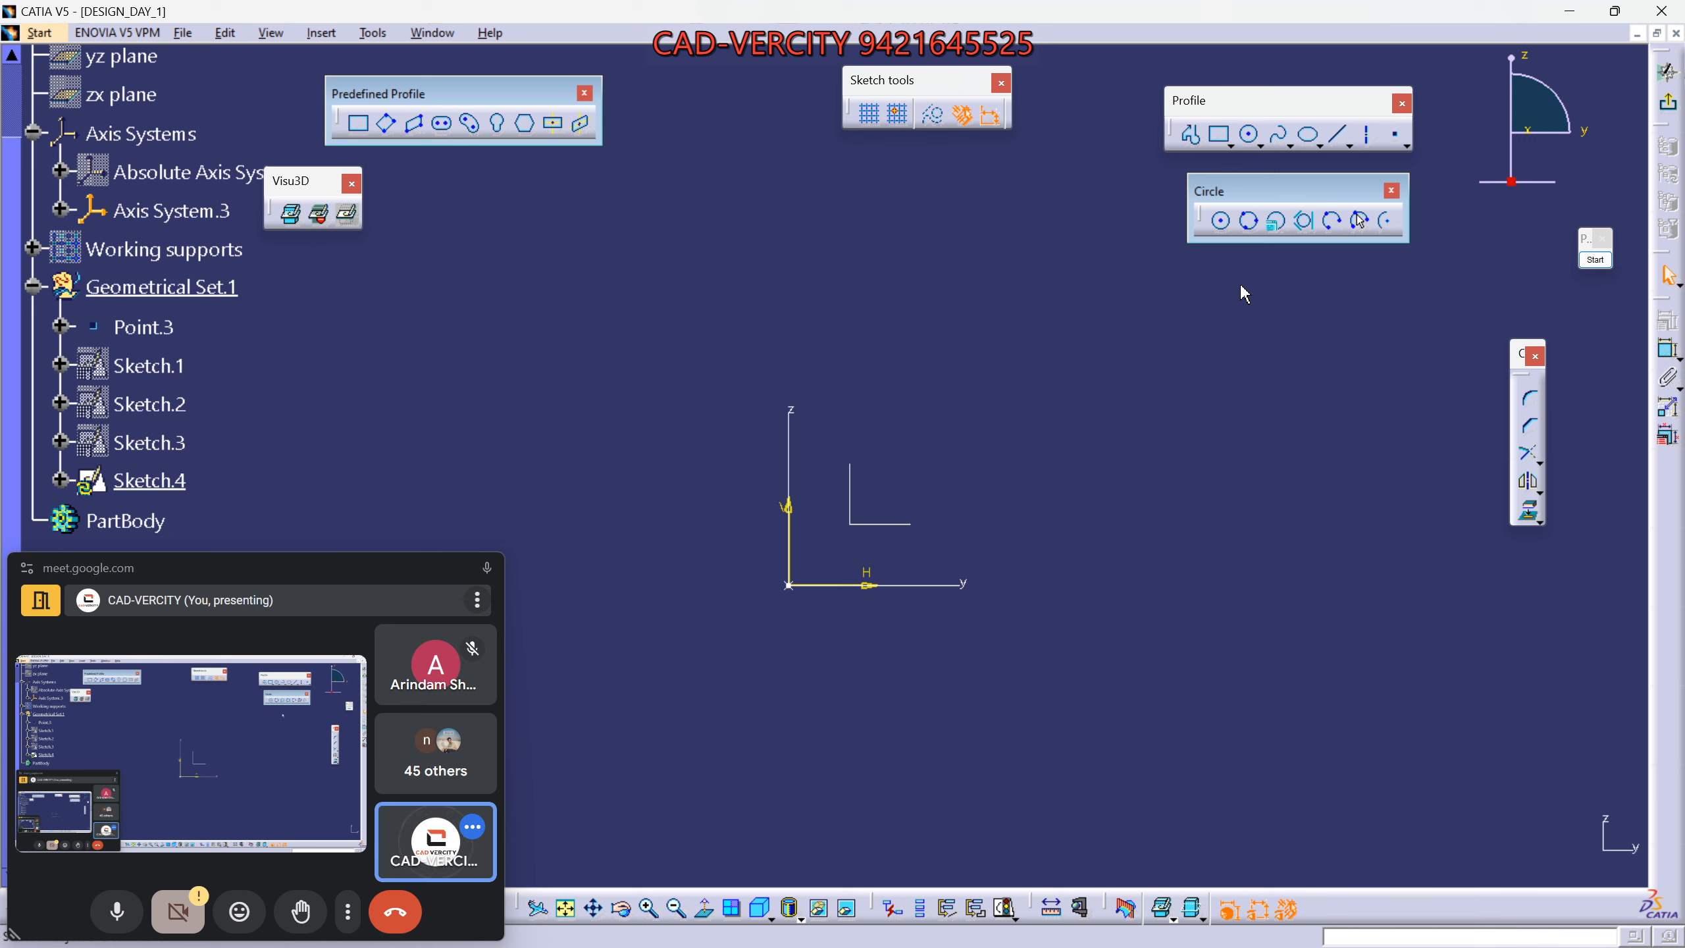
# Mark the last predefined profile command and the third circle command with red crosses, and capture the screen area containing the toolbars.
pyautogui.click(1591, 261)
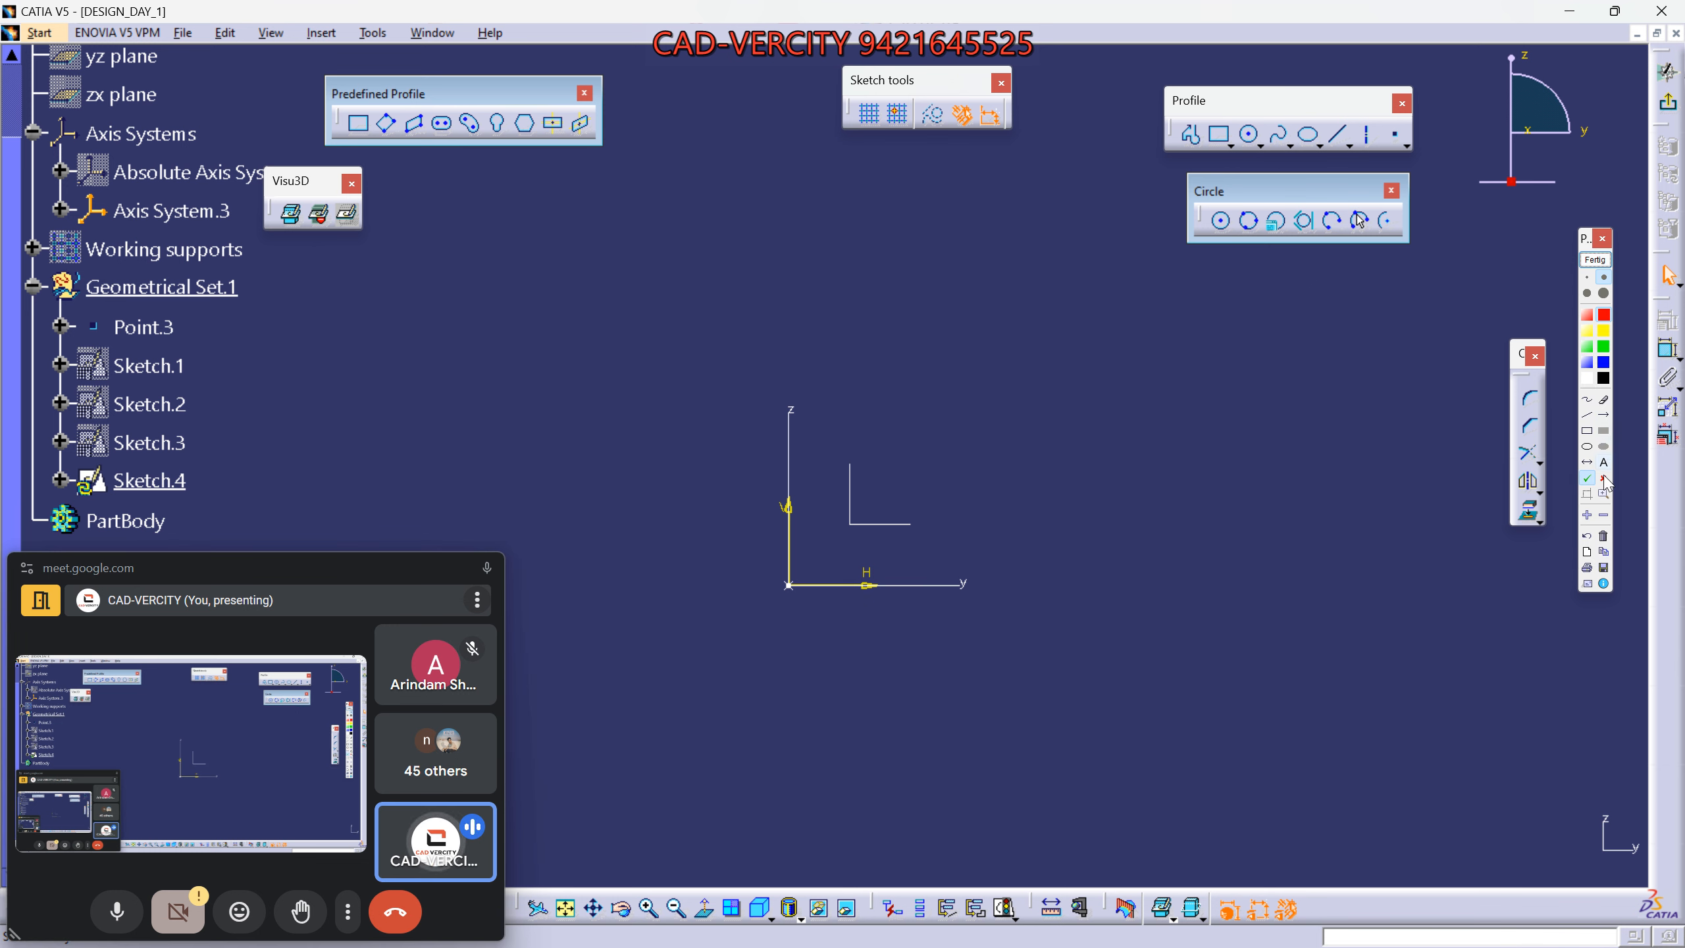
pyautogui.click(585, 141)
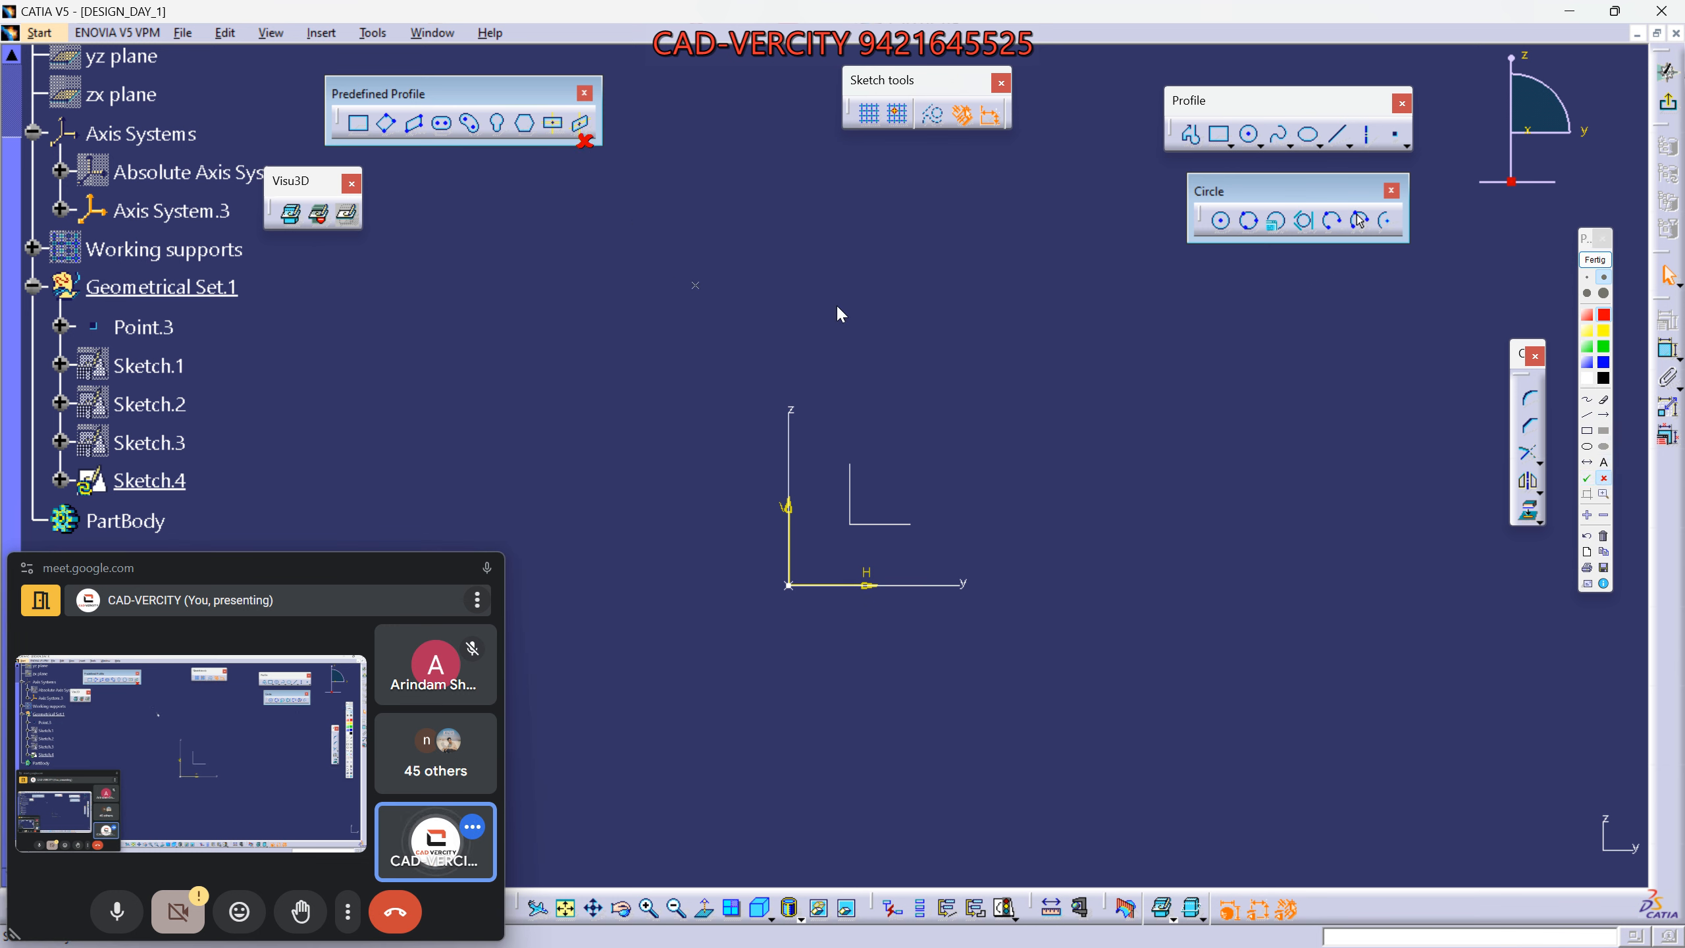
pyautogui.click(1271, 240)
pyautogui.press('super+shift+s')
pyautogui.moveTo(246, 59); pyautogui.dragTo(1463, 336)
pyautogui.click(1595, 259)
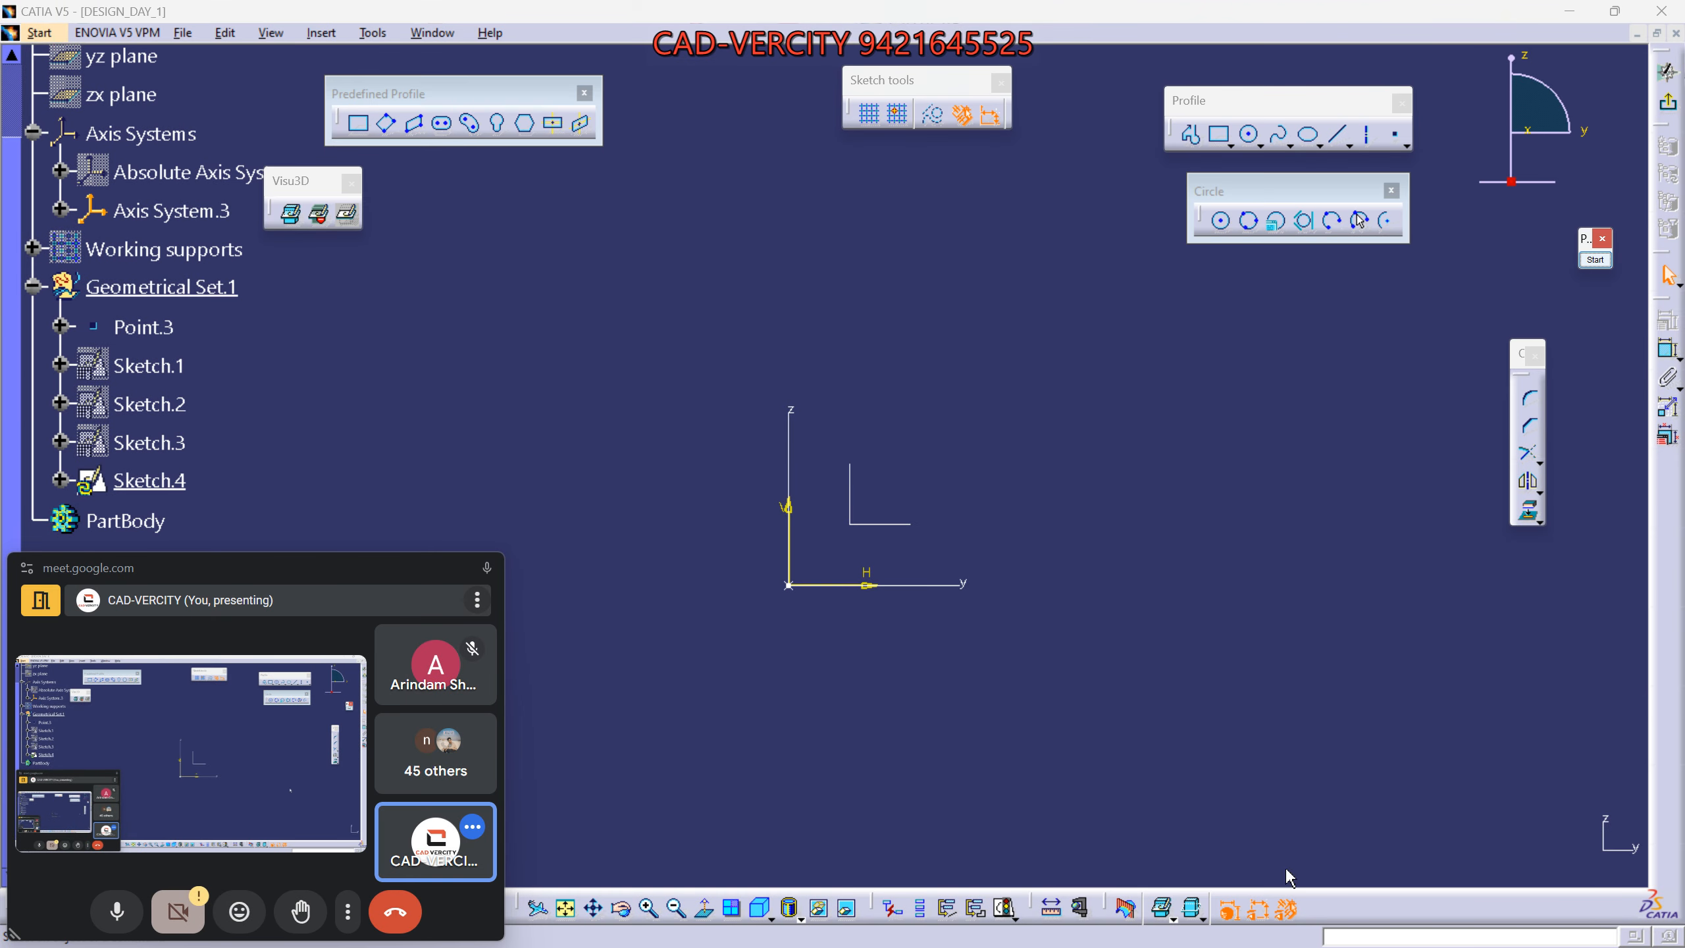
# Send the captured toolbar image to the 7 Days of CAD-VERCITY group in WhatsApp Web and return to CATIA.
pyautogui.moveTo(1216, 929)
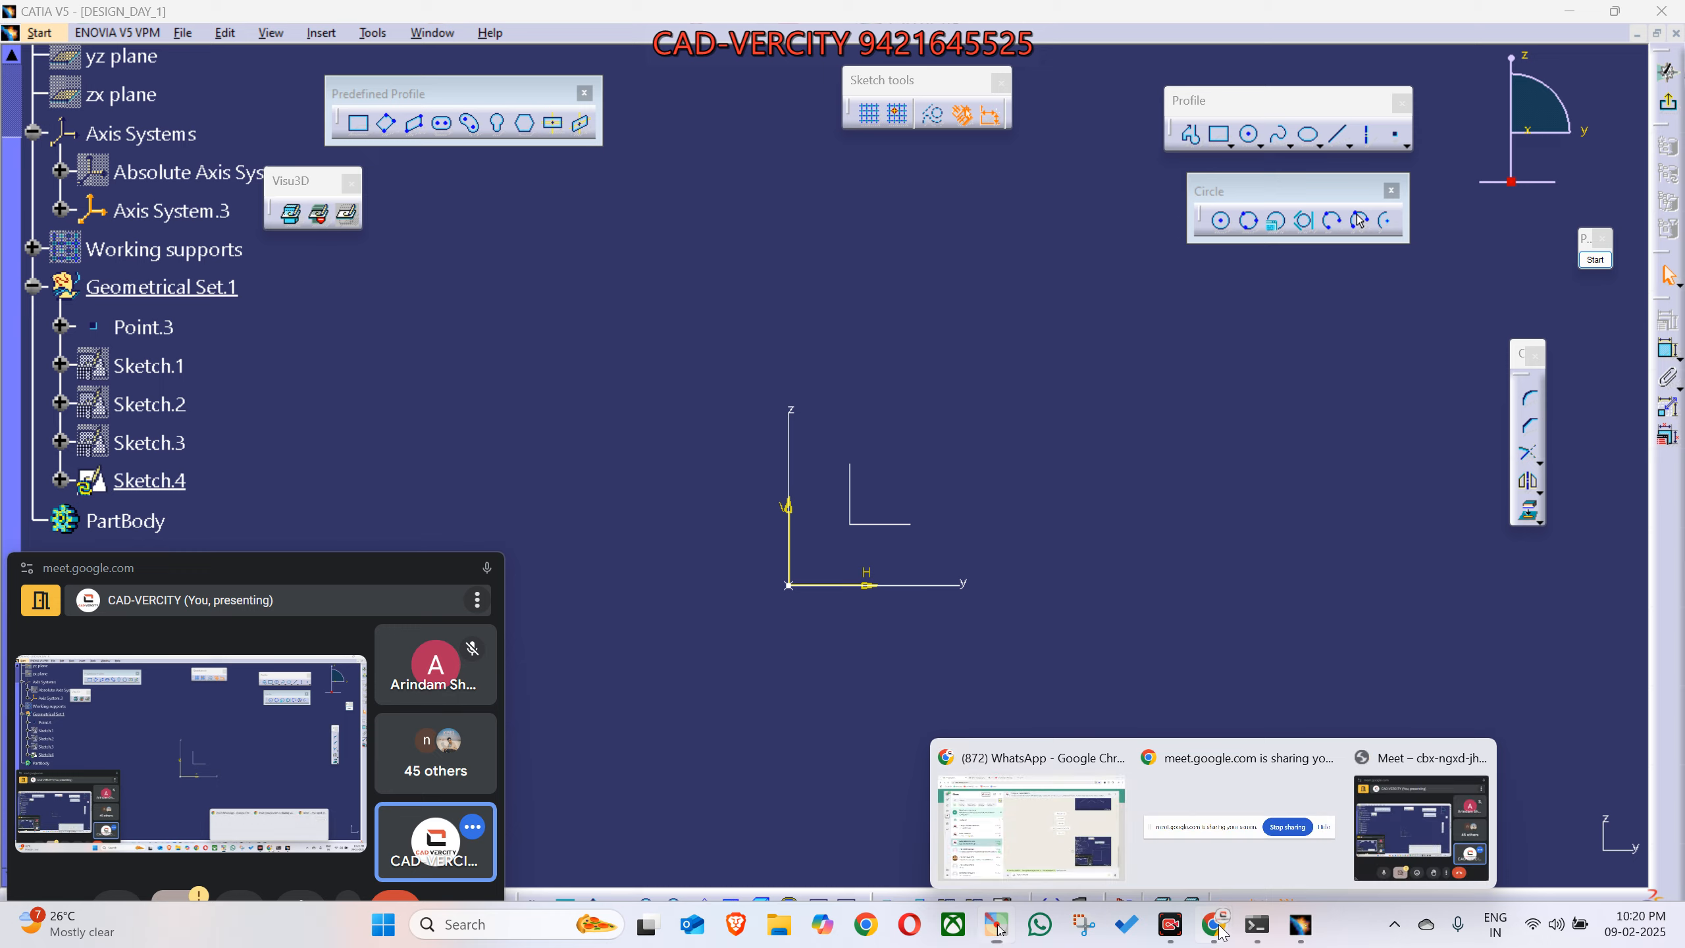
pyautogui.click(1027, 856)
pyautogui.hotkey('ctrl', 'v')
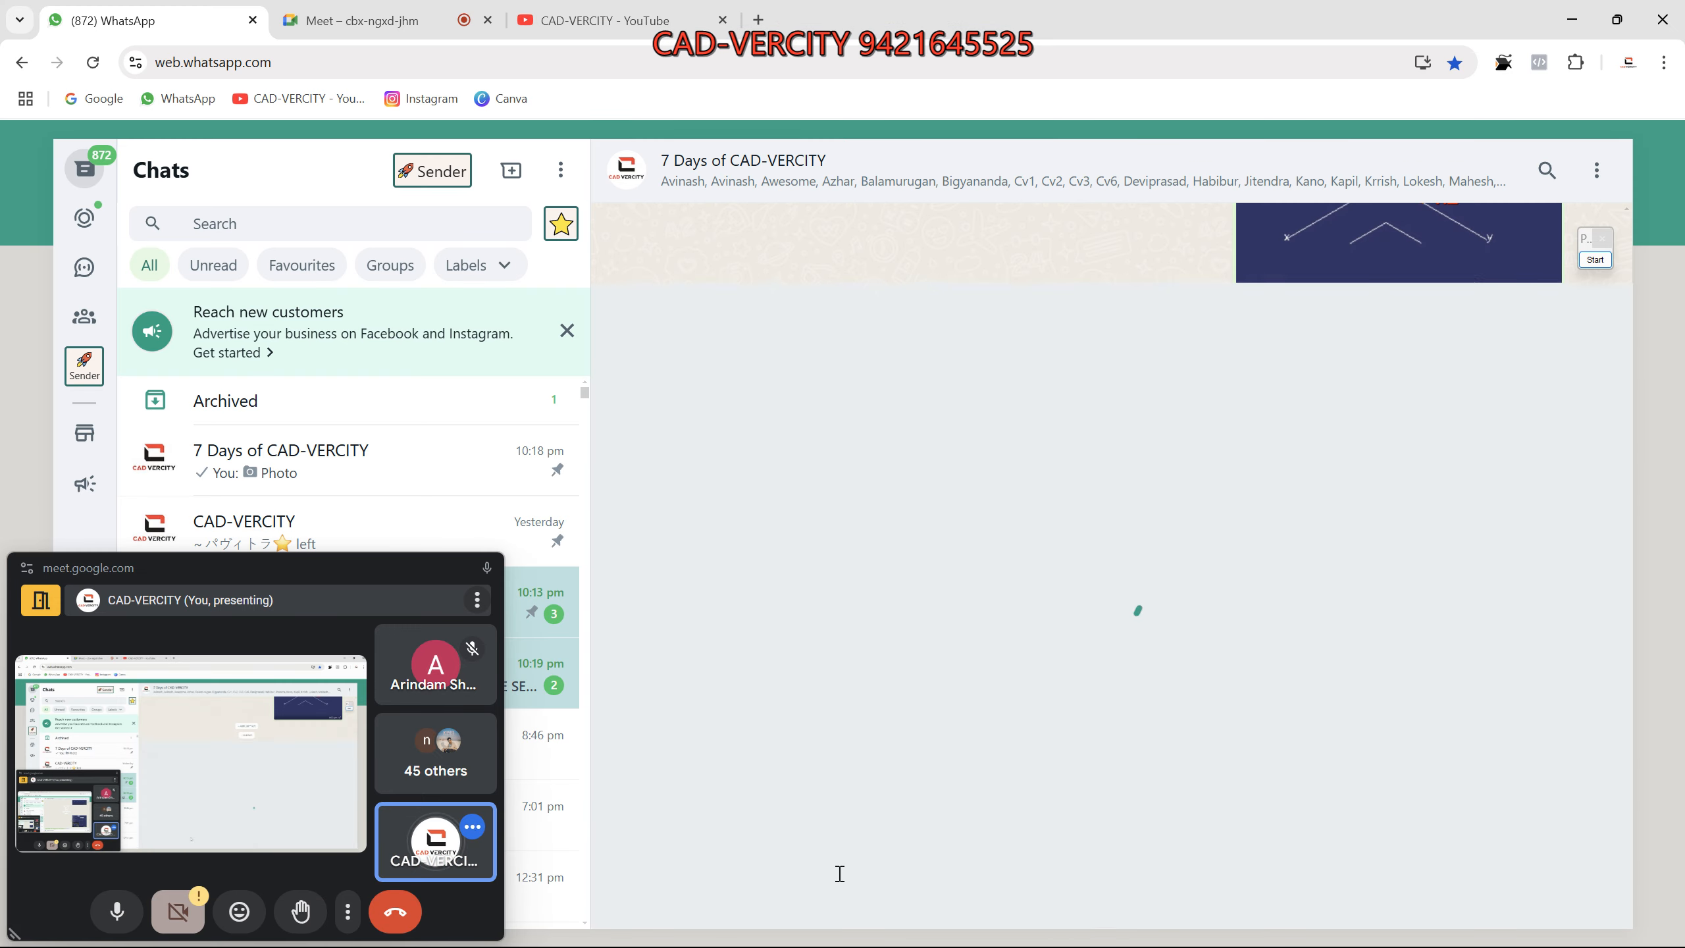
pyautogui.press('Return')
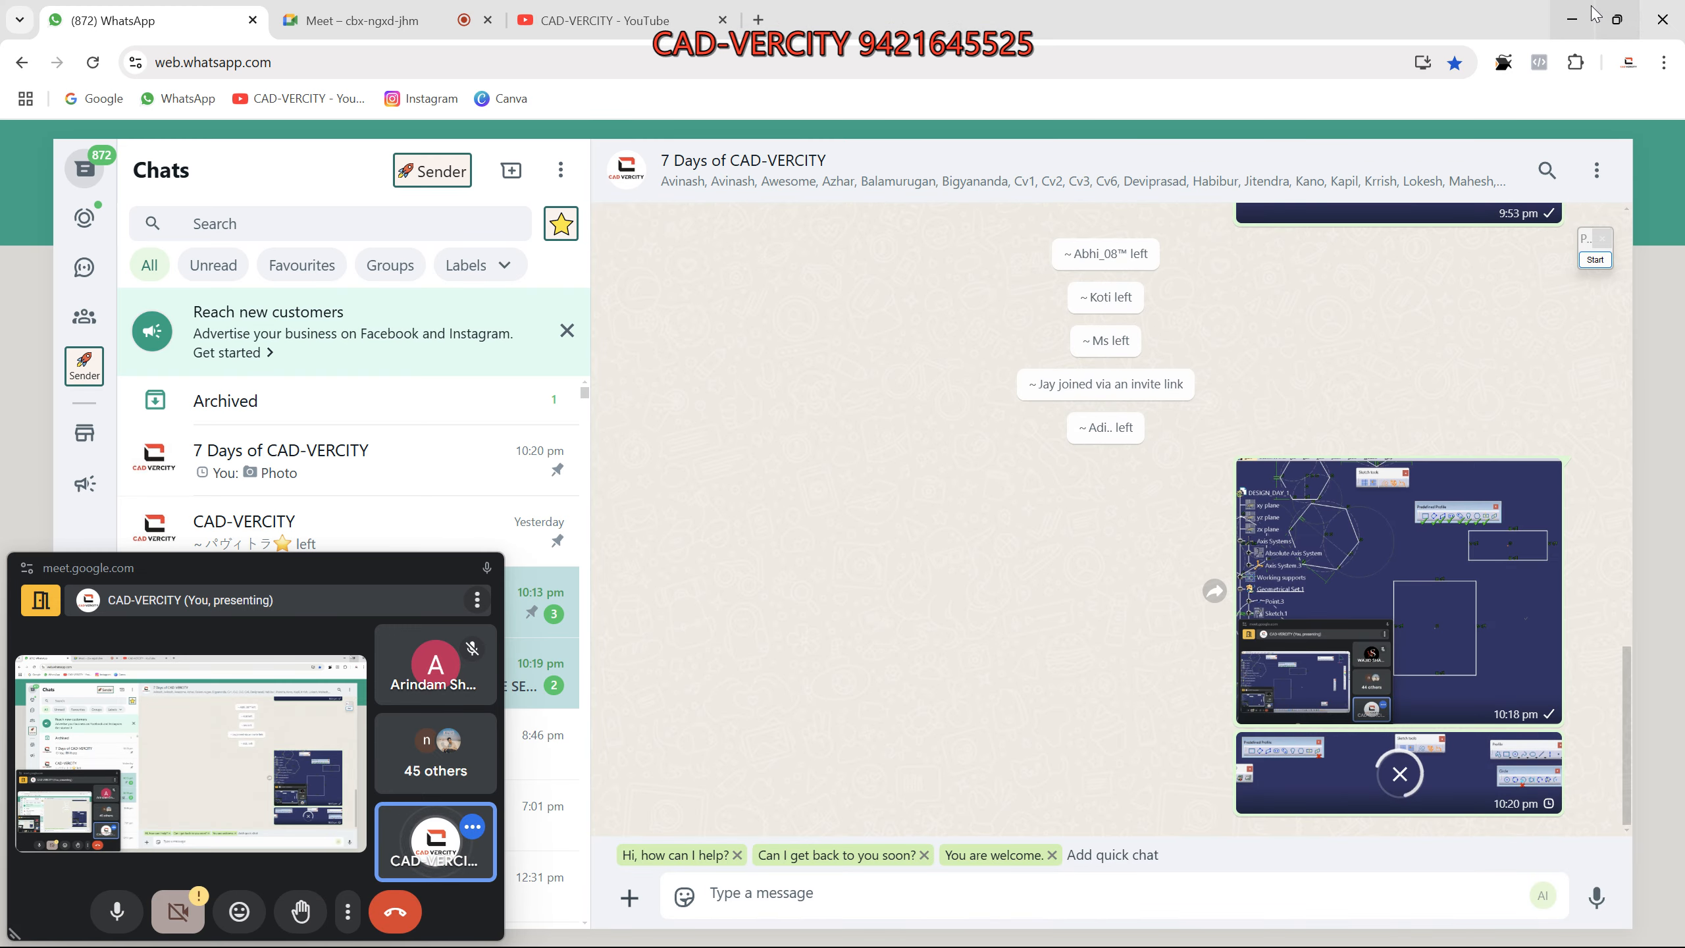
pyautogui.click(1571, 18)
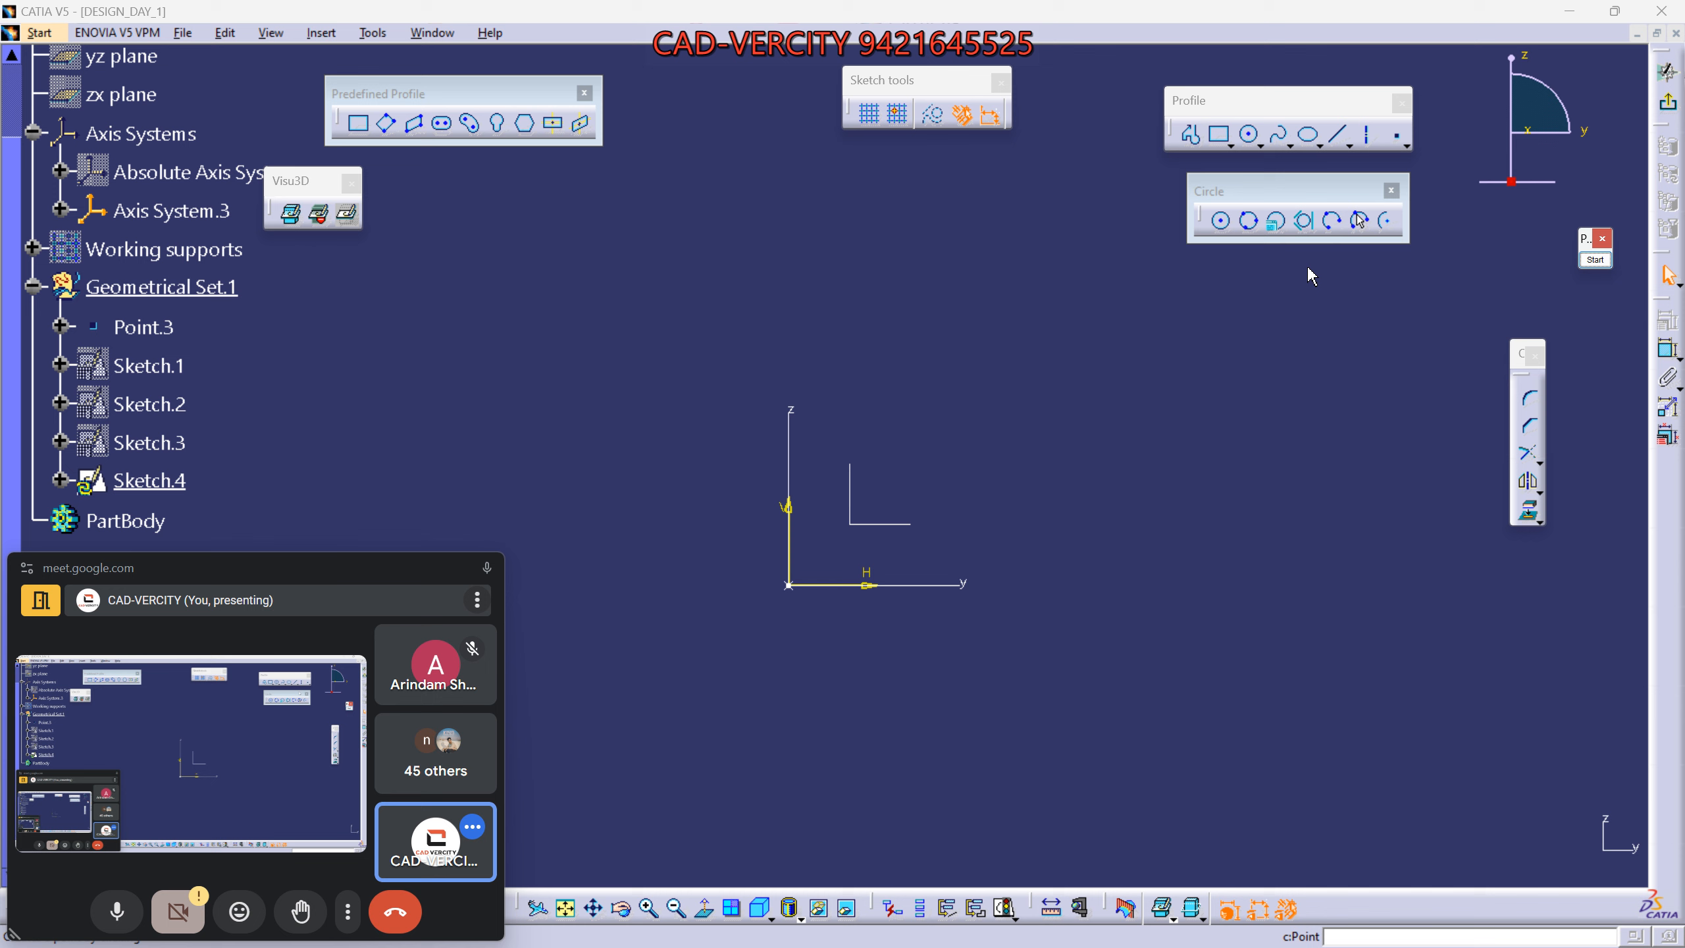
# Dim the 3D geometry behind the sketch, including Axis System.3, with the Low light visualization.
pyautogui.click(1272, 320)
pyautogui.moveTo(1034, 401); pyautogui.dragTo(1060, 417, button='middle')
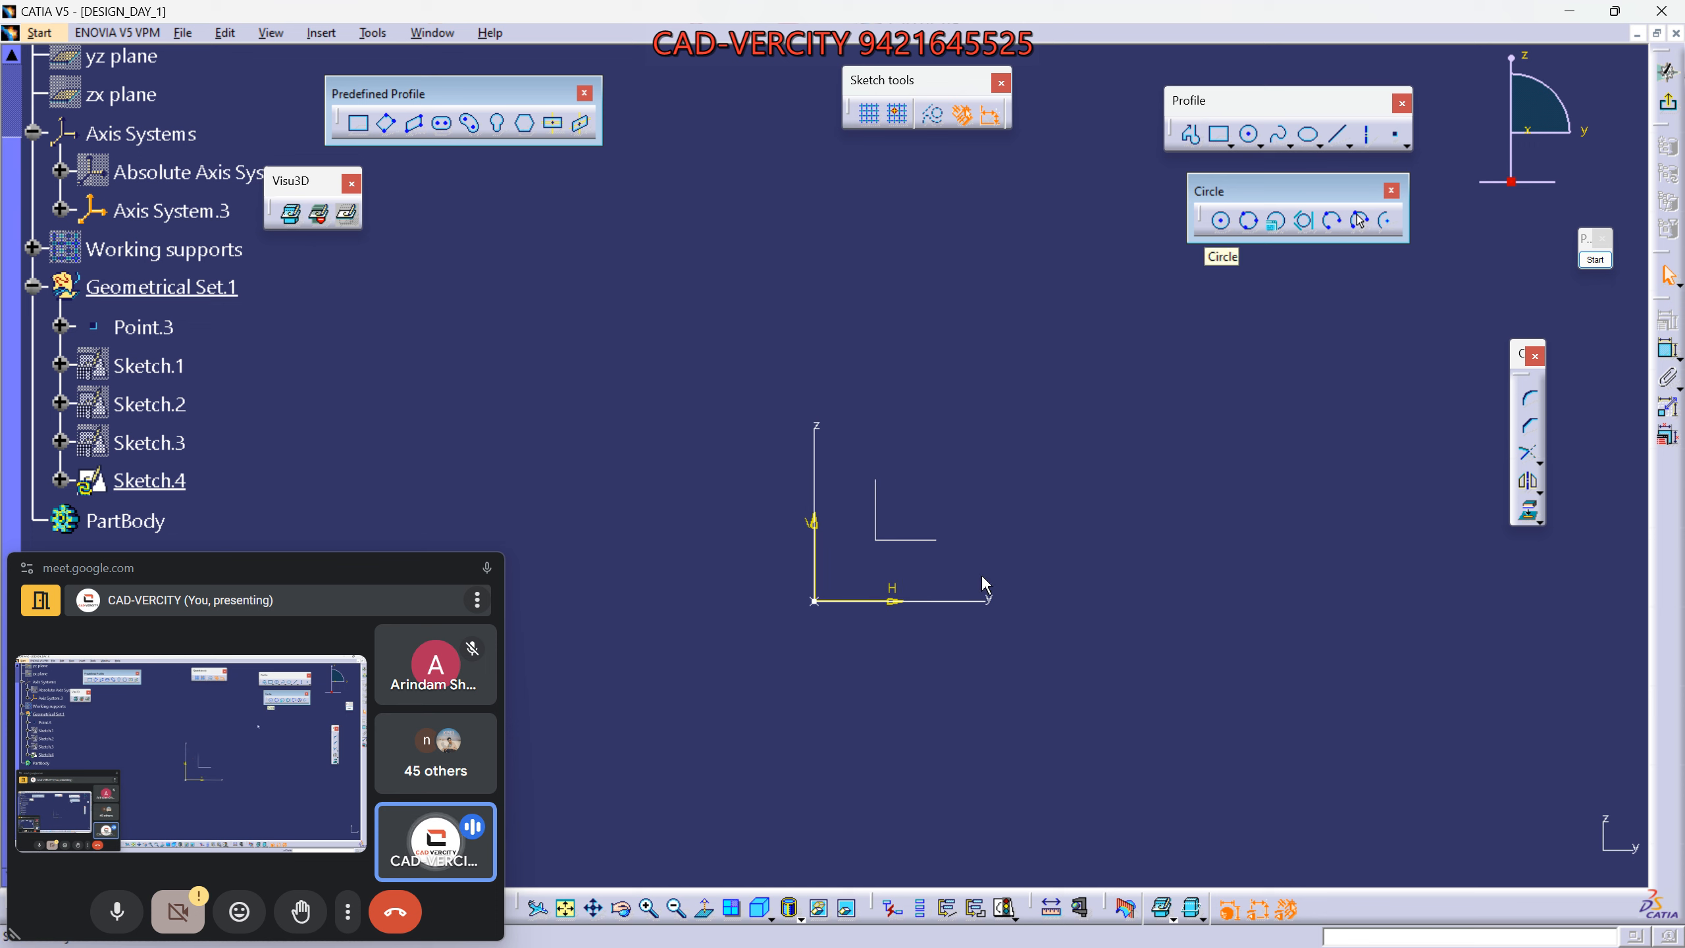
pyautogui.click(904, 540)
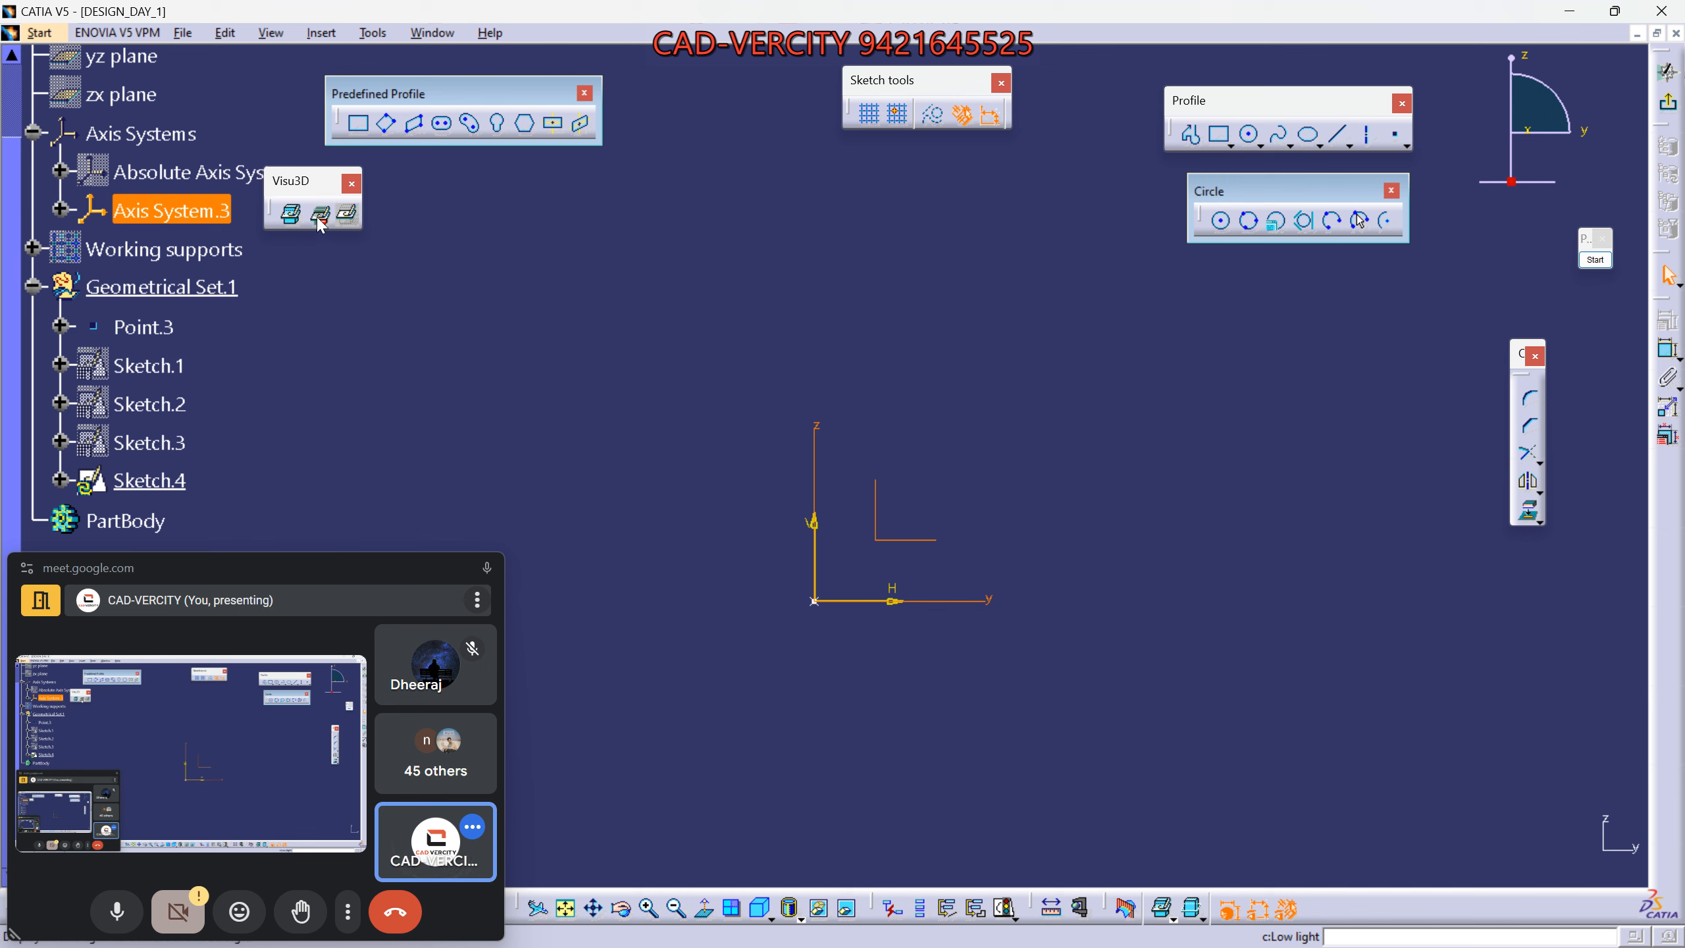
pyautogui.click(527, 426)
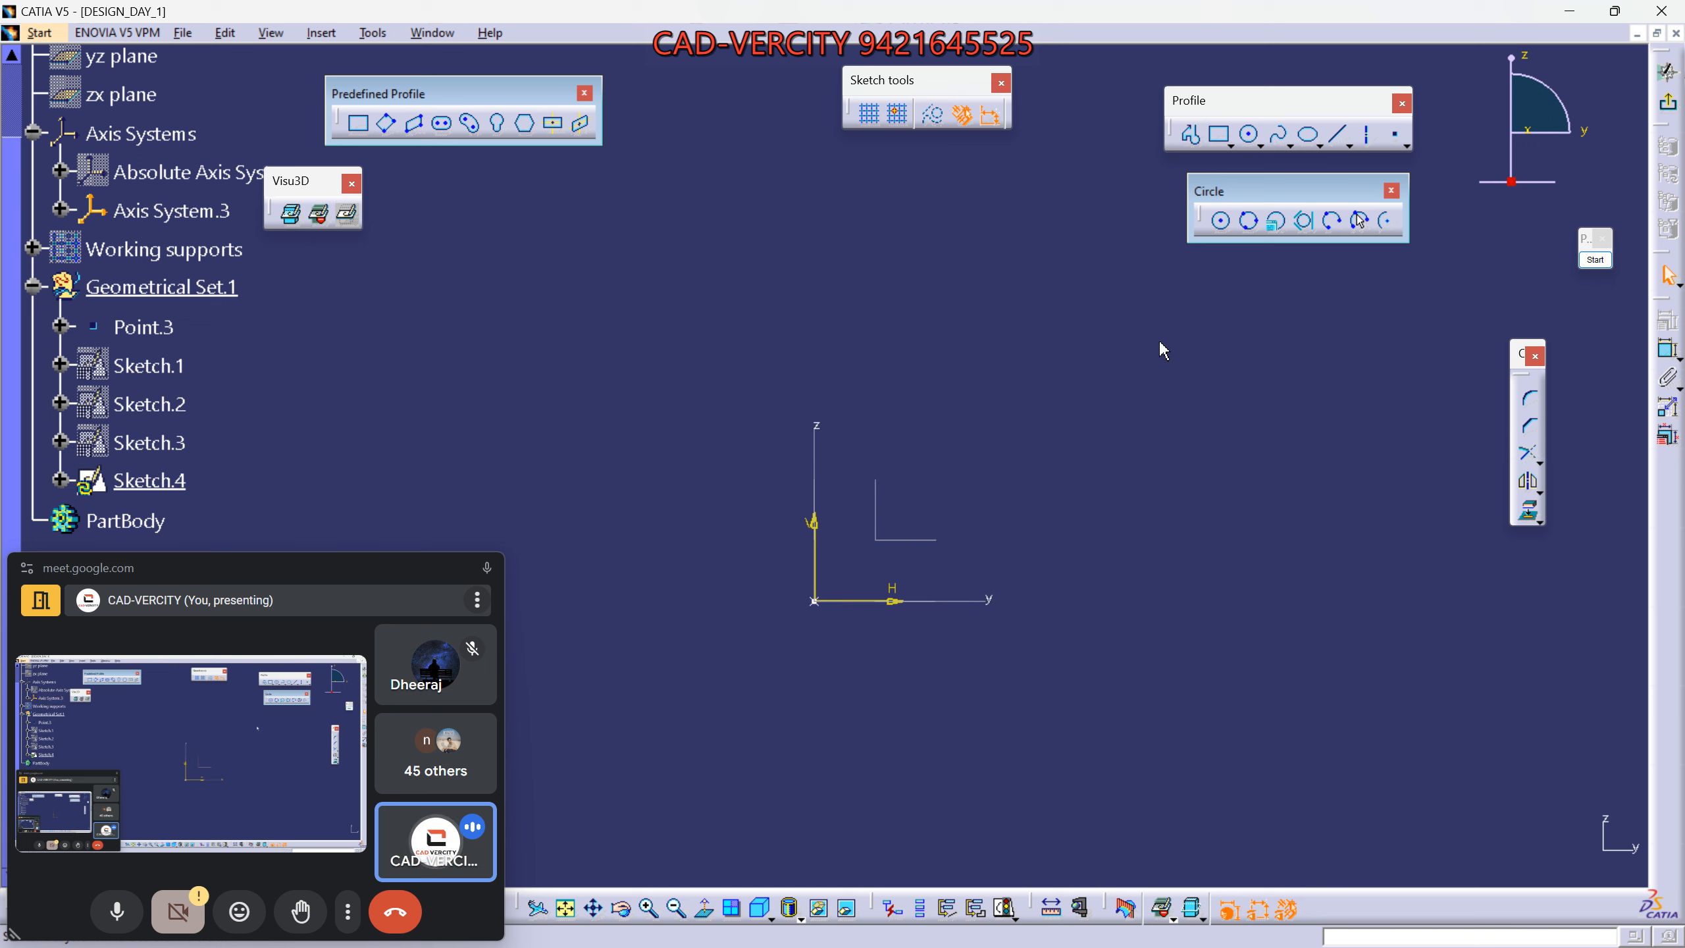
# Sketch three center-based circles around the origin: one to its upper left, one to its upper right and one overlapping the V axis.
pyautogui.click(1220, 221)
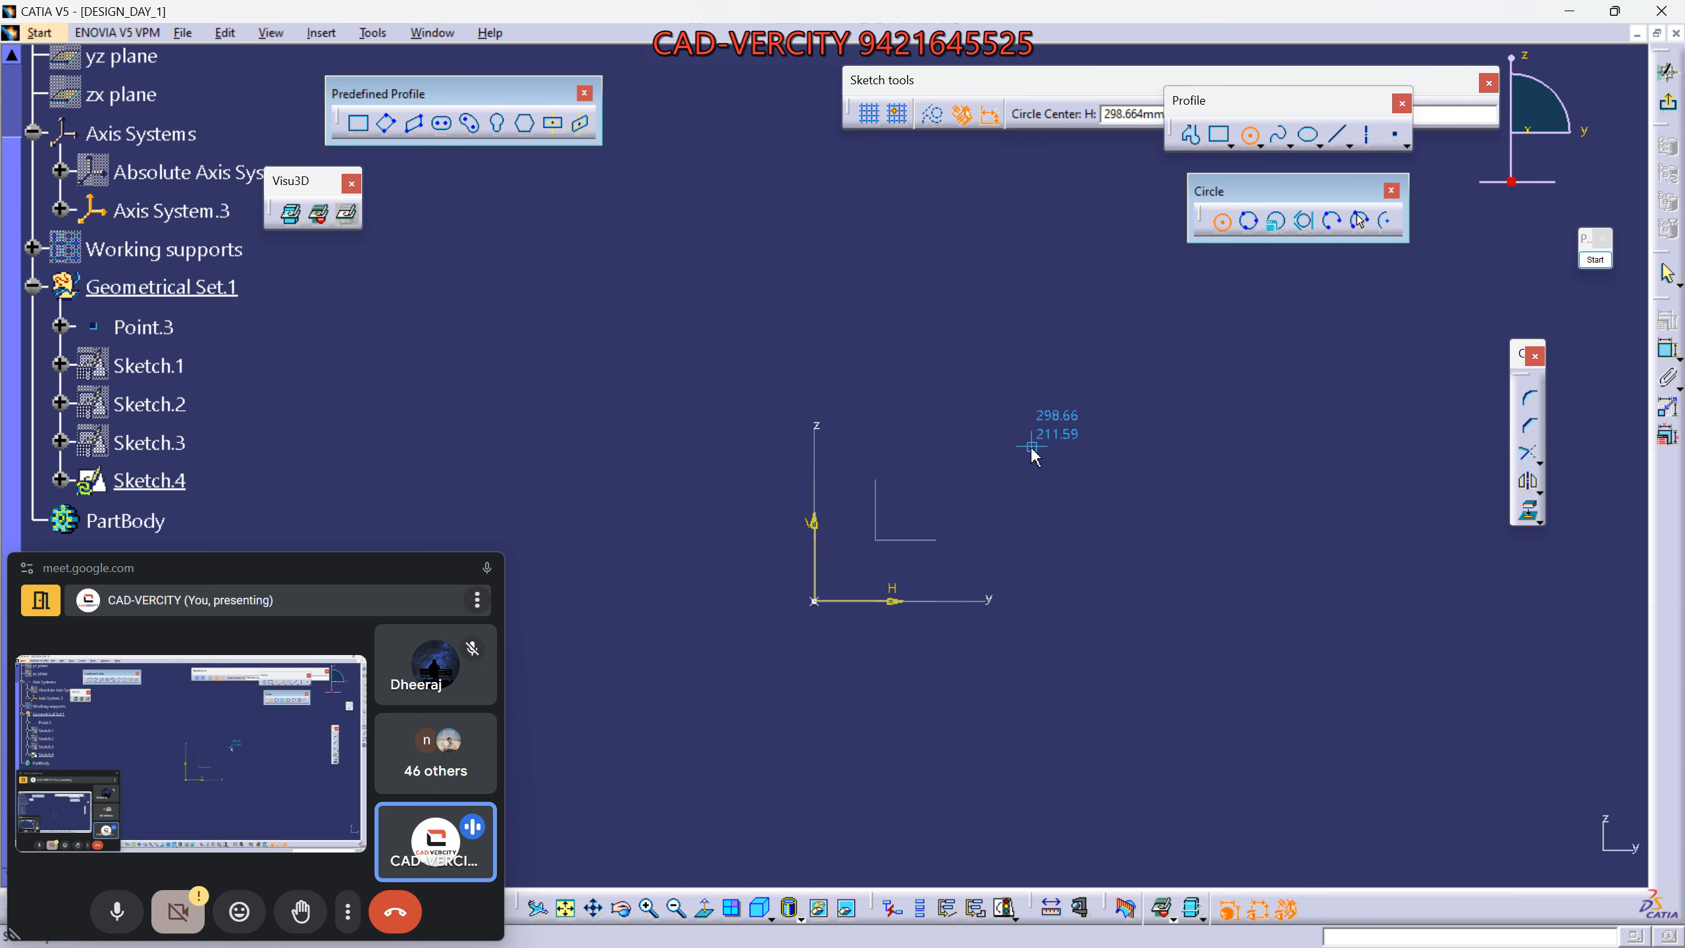
pyautogui.click(618, 431)
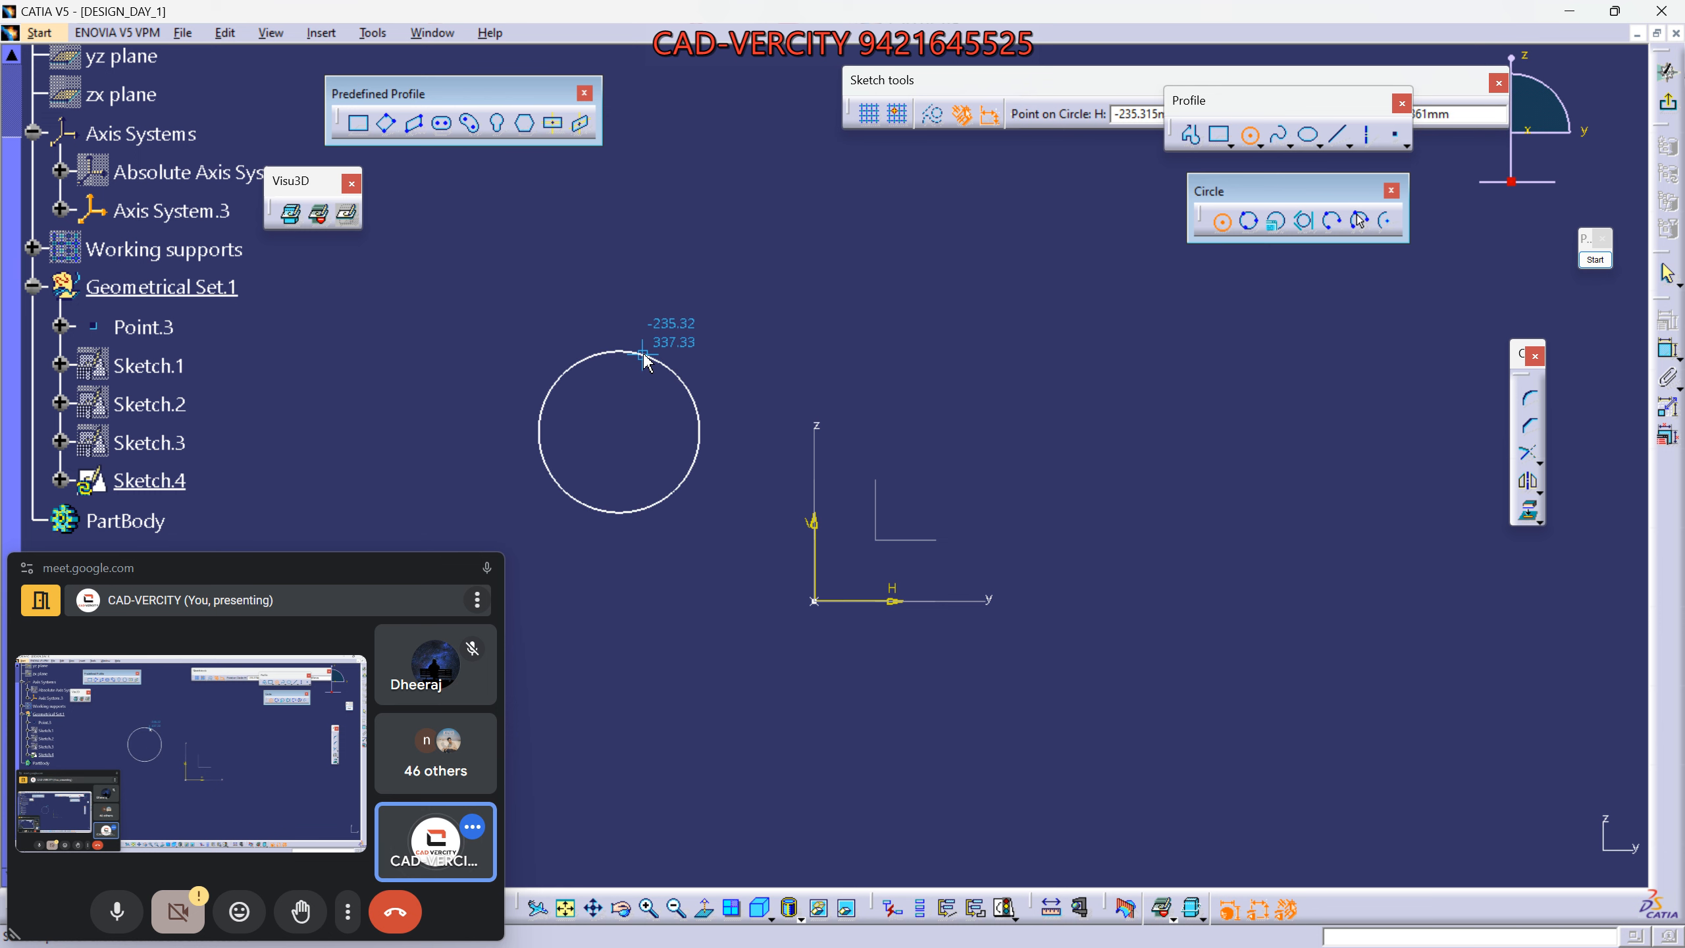
pyautogui.click(658, 362)
pyautogui.click(970, 396)
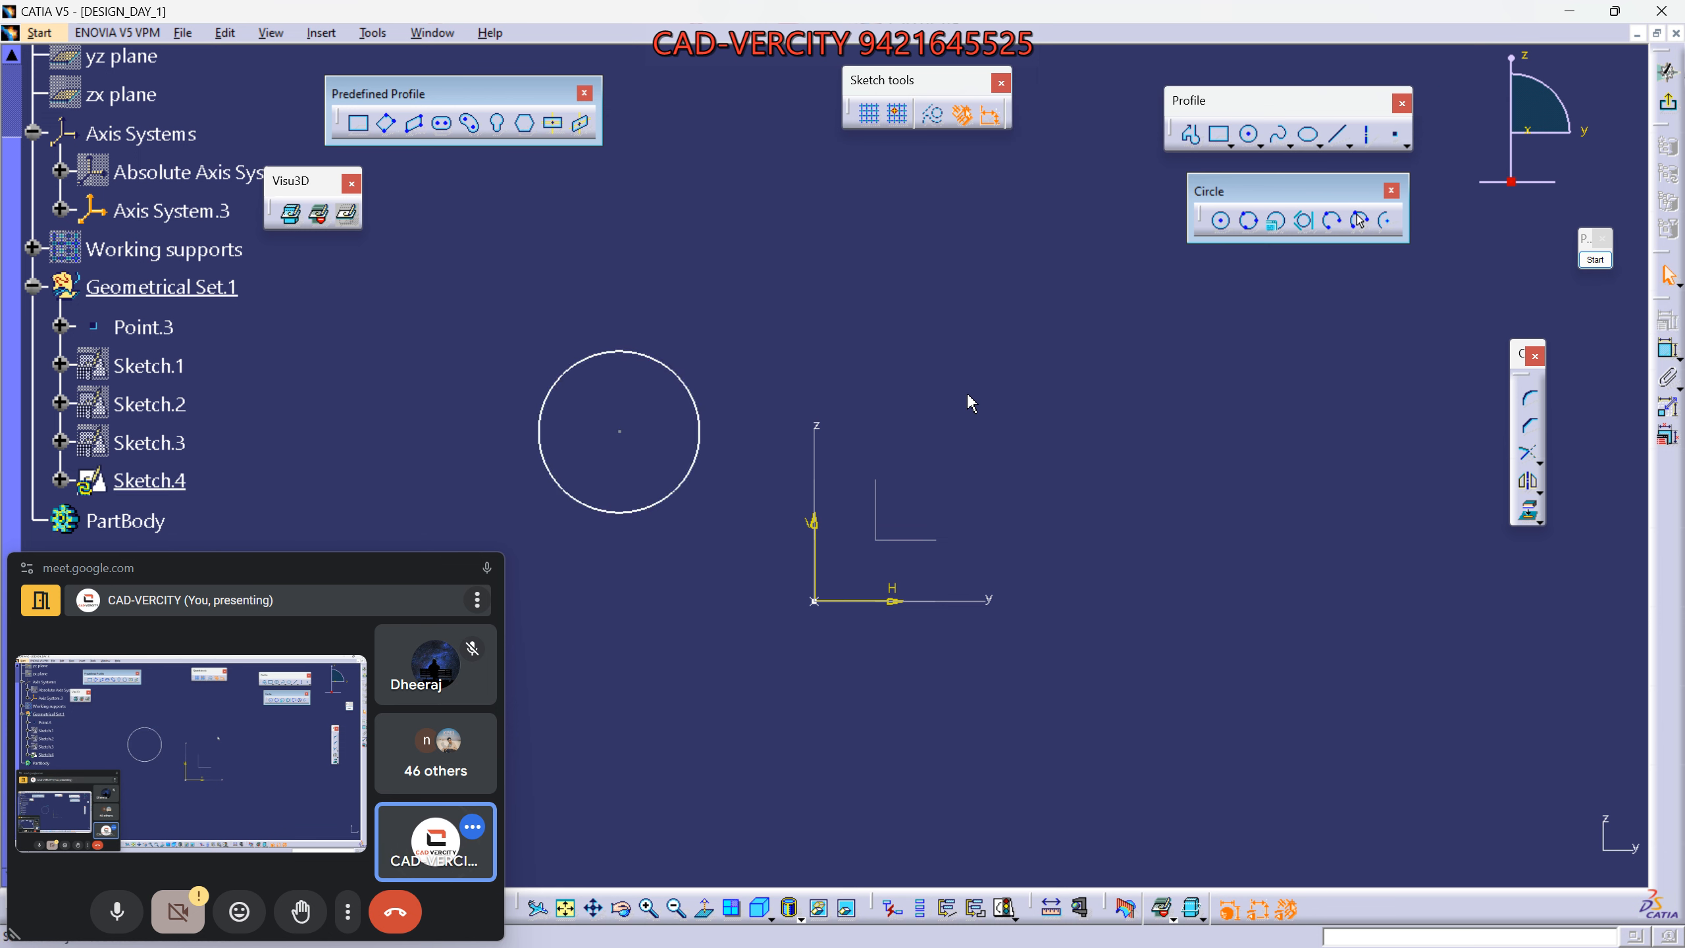
pyautogui.click(1220, 221)
pyautogui.click(1040, 421)
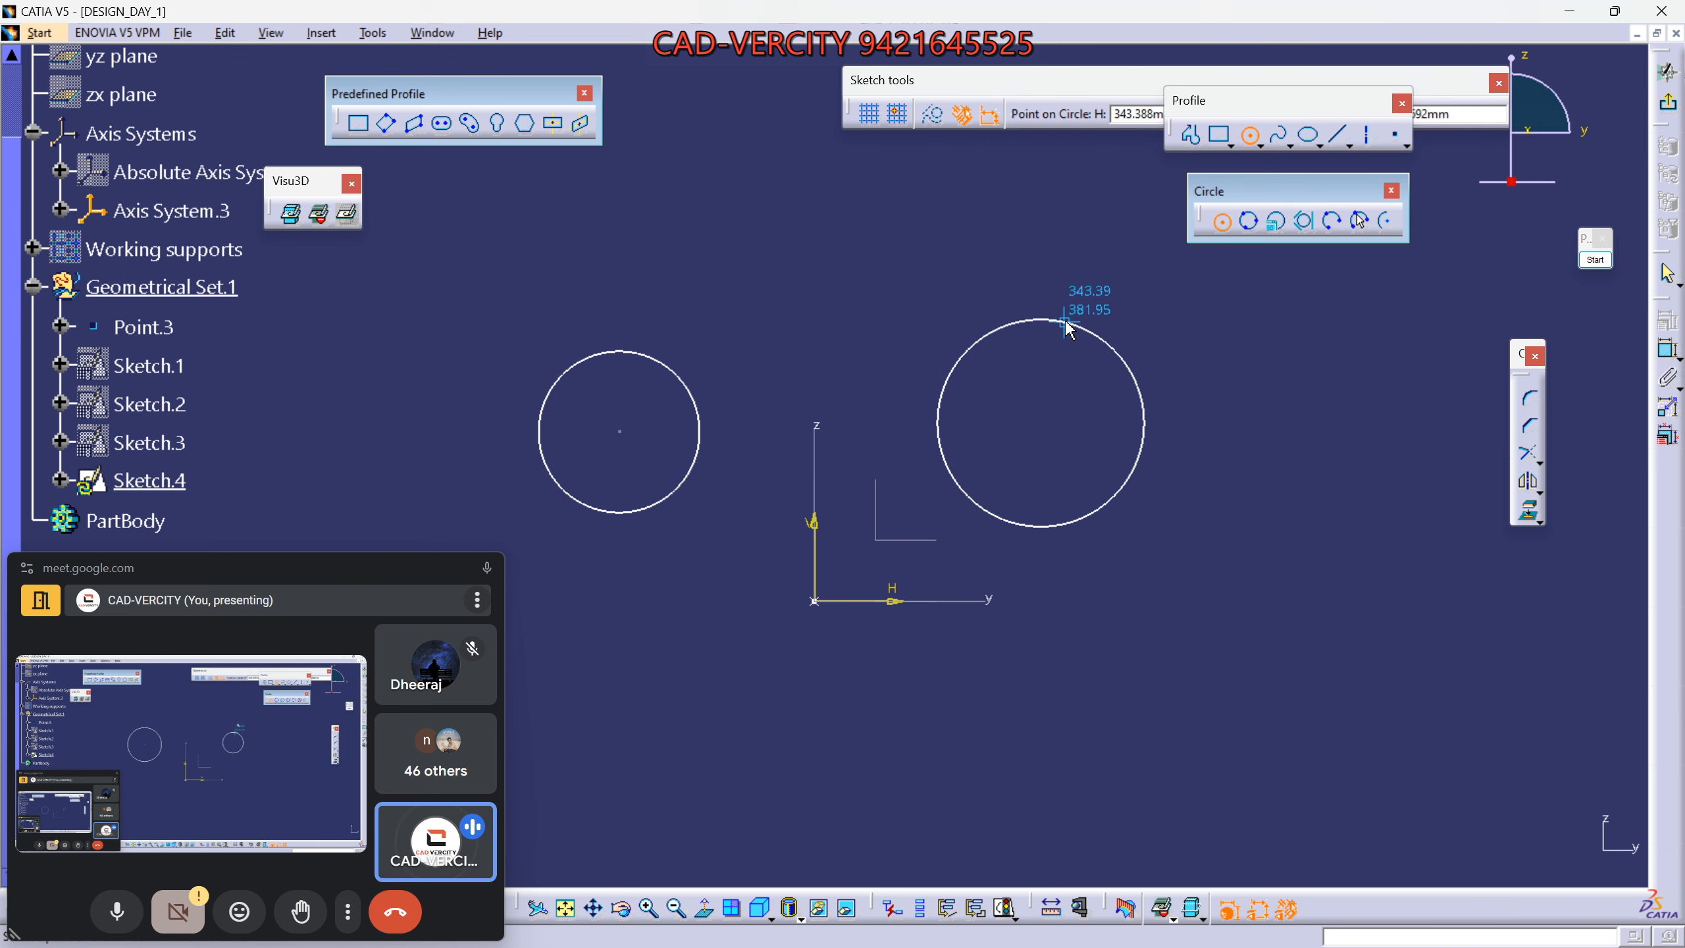
pyautogui.click(1146, 398)
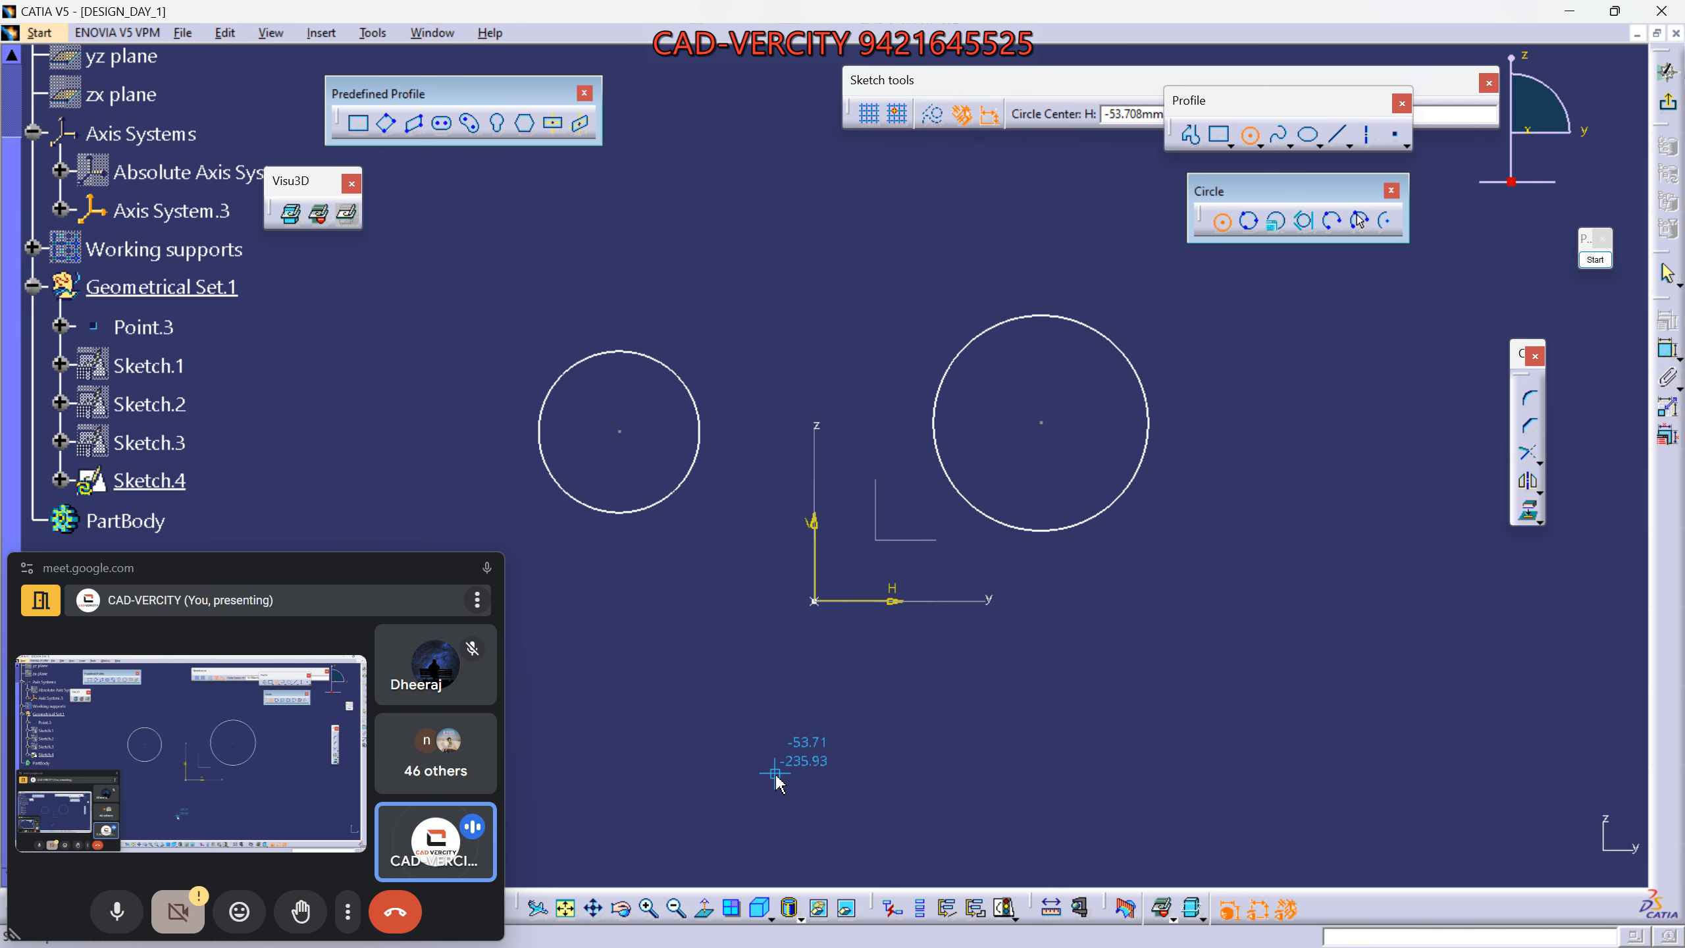
pyautogui.click(741, 552)
pyautogui.click(763, 455)
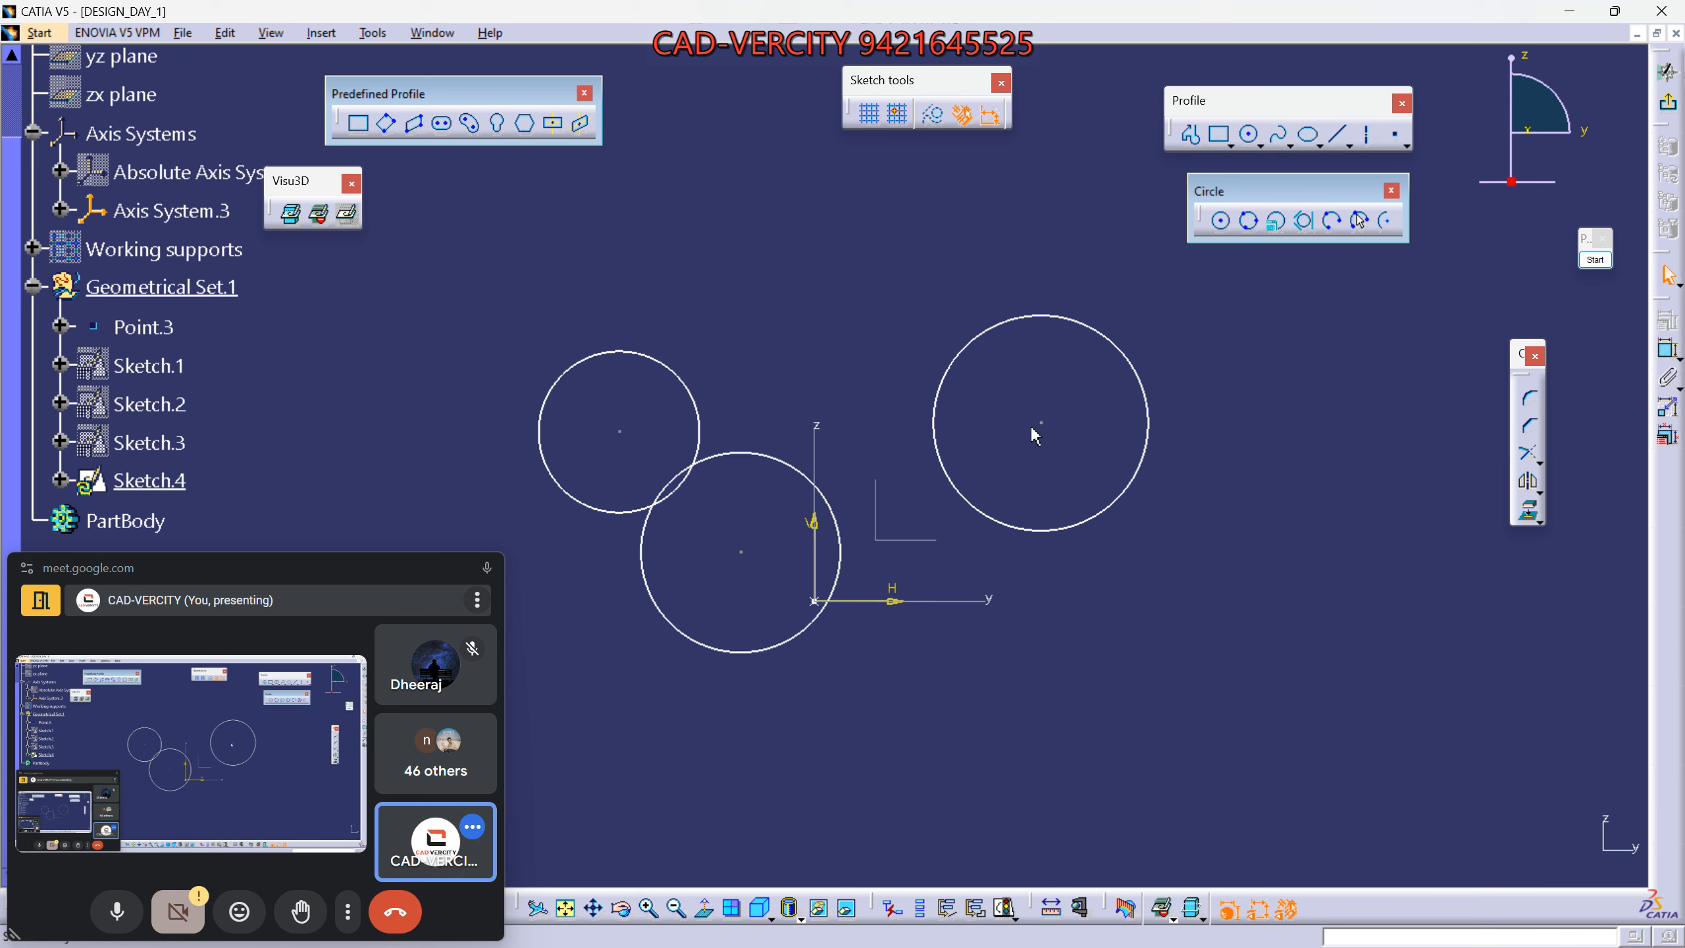
# Sketch two more circles: one above the origin tangent to the upper-right circle, and a large one overlapping the upper-left circle.
pyautogui.click(1220, 221)
pyautogui.click(863, 322)
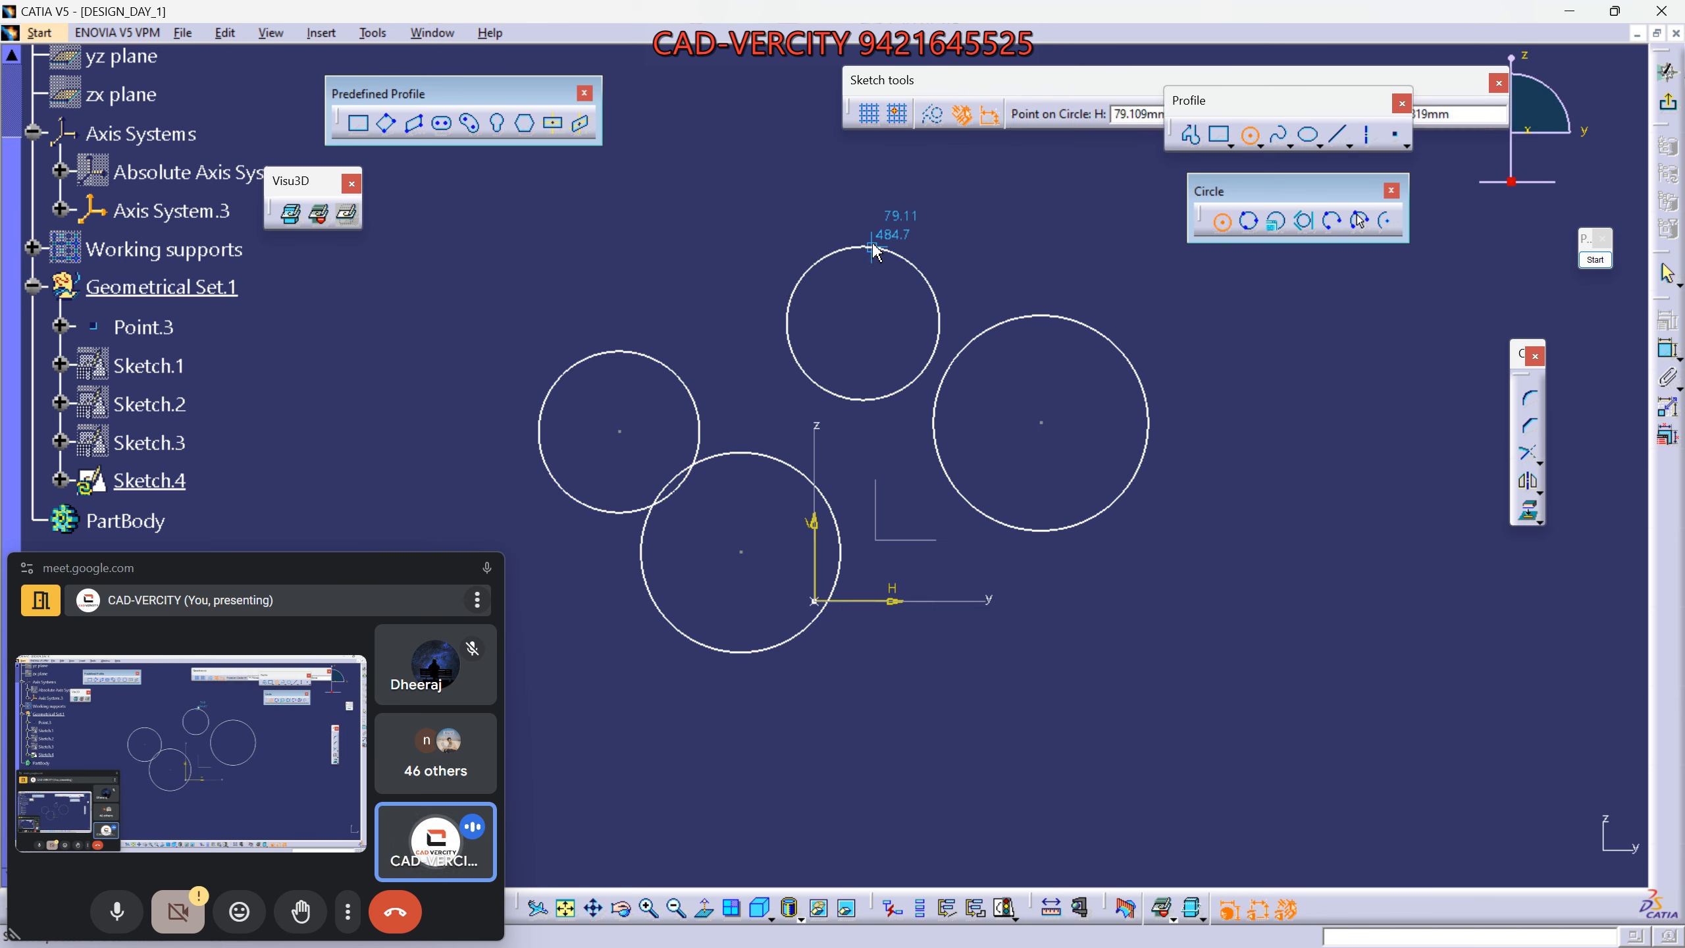
pyautogui.click(875, 227)
pyautogui.click(584, 279)
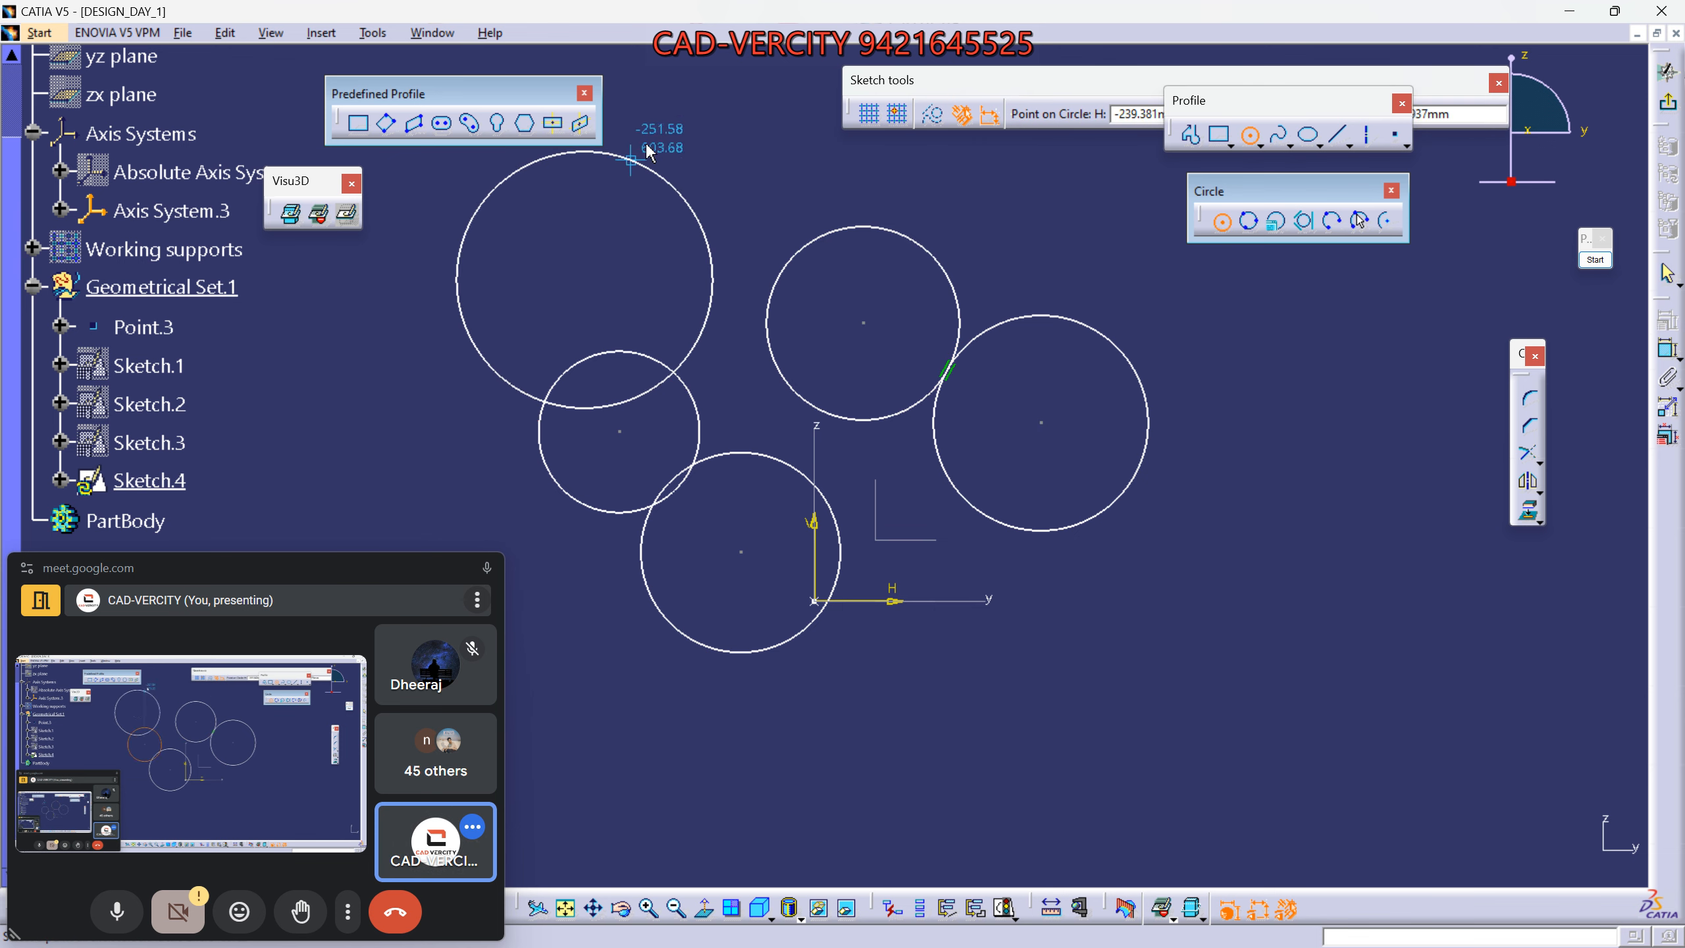
pyautogui.click(638, 140)
pyautogui.moveTo(886, 724); pyautogui.dragTo(813, 757, button='middle')
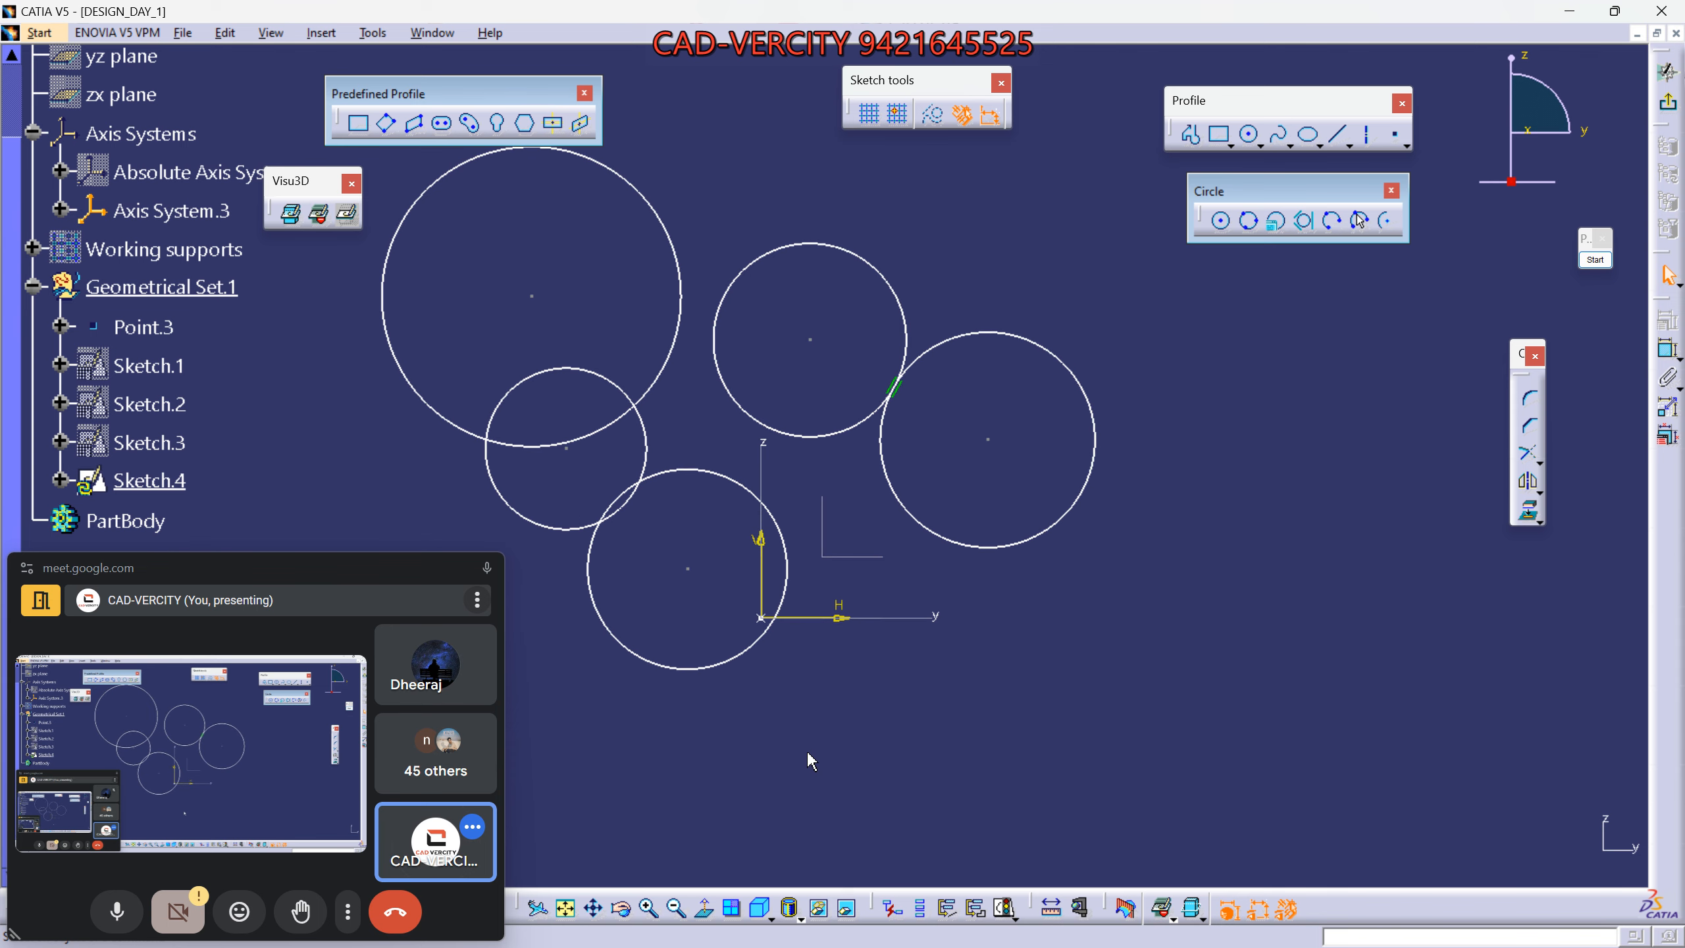
pyautogui.moveTo(830, 626)
pyautogui.mouseDown(button='middle')
pyautogui.moveTo(936, 718)
pyautogui.moveTo(962, 719)
pyautogui.mouseUp(button='middle')
pyautogui.click(937, 719)
pyautogui.moveTo(1174, 629); pyautogui.dragTo(1124, 661, button='middle')
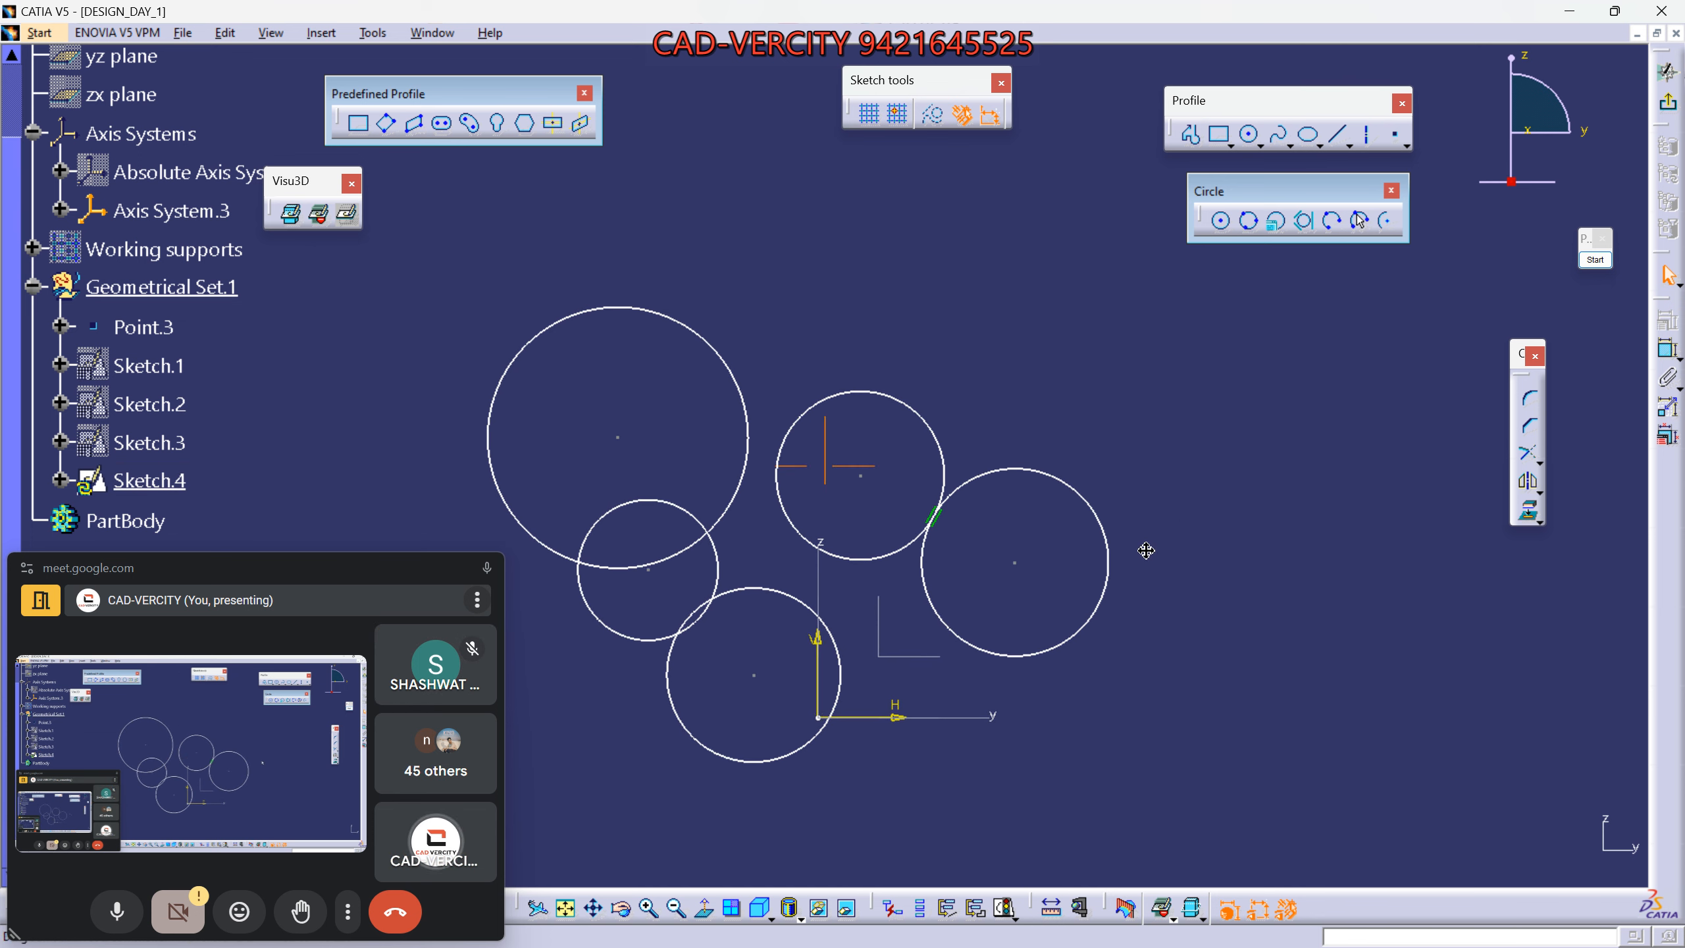
# Annotate the empty area above the circles with three red crosses and a freehand red loop through them, and clear the overlay.
pyautogui.moveTo(1167, 516); pyautogui.dragTo(1114, 590, button='middle')
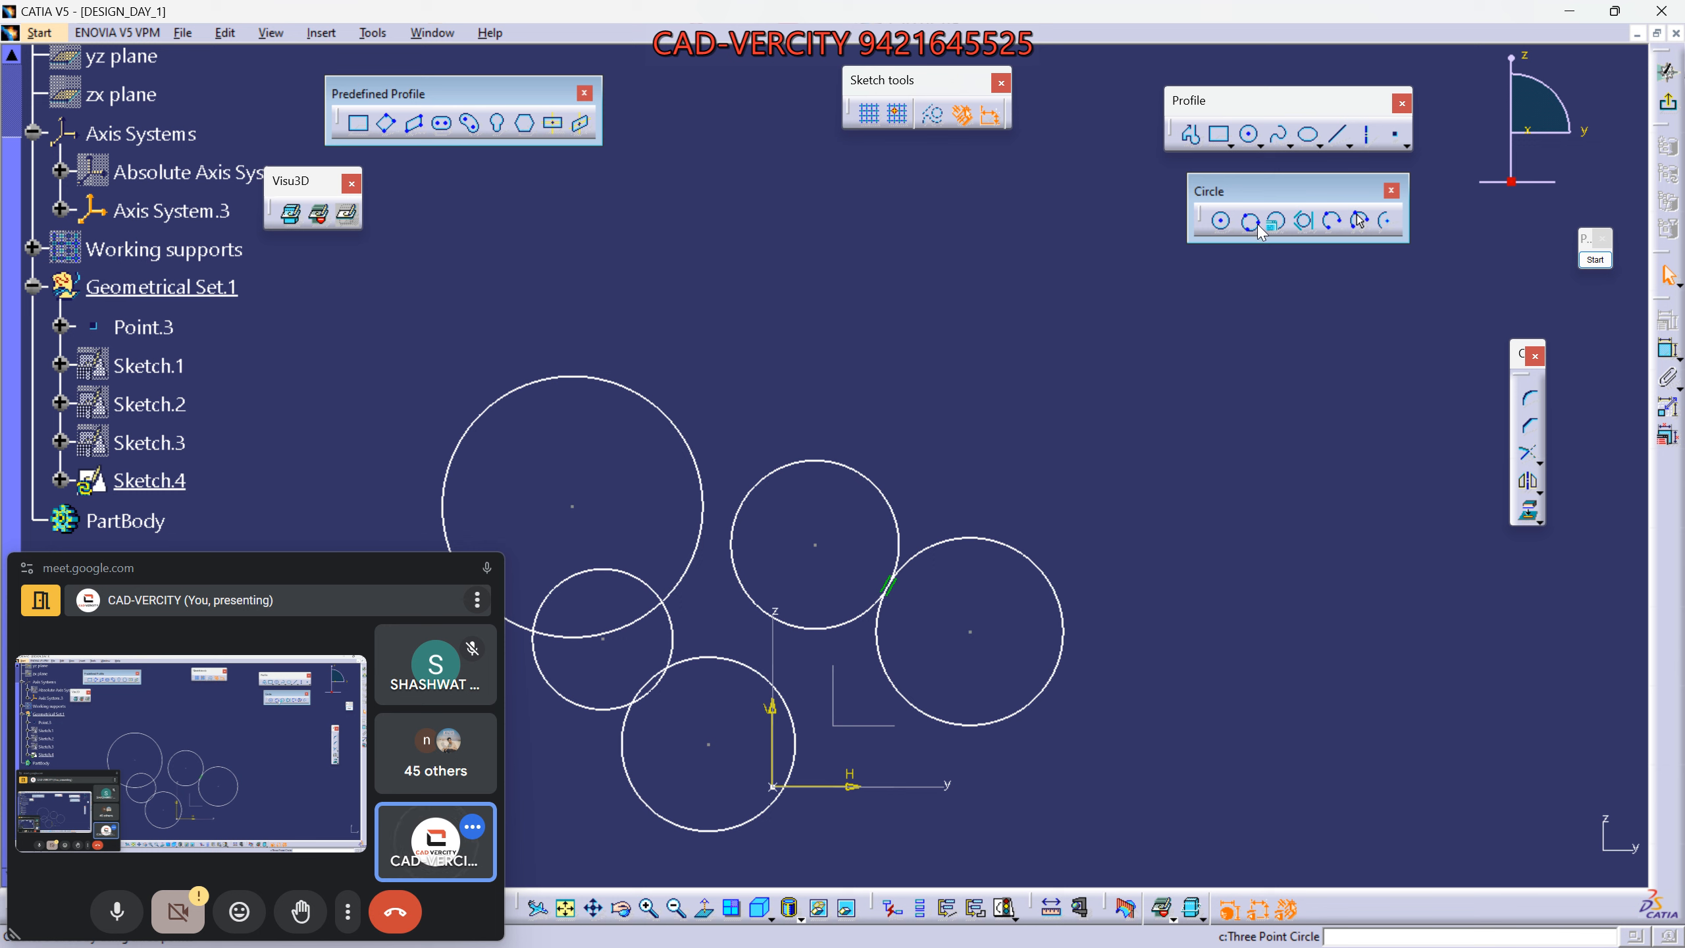
pyautogui.click(1595, 259)
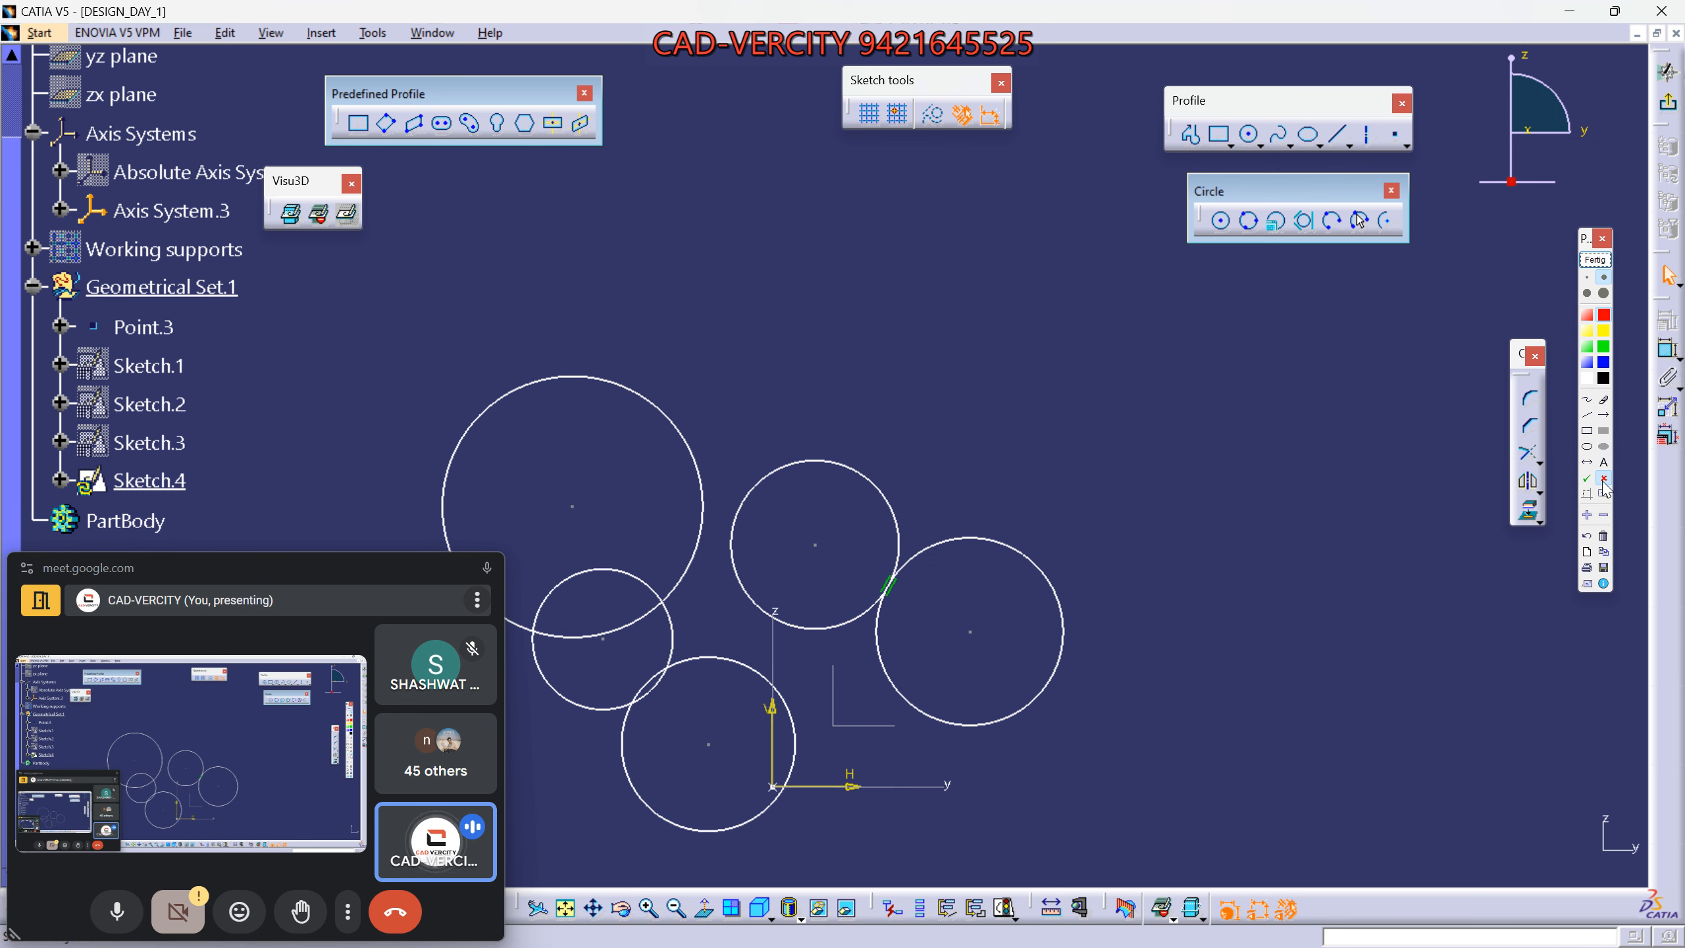
pyautogui.click(905, 218)
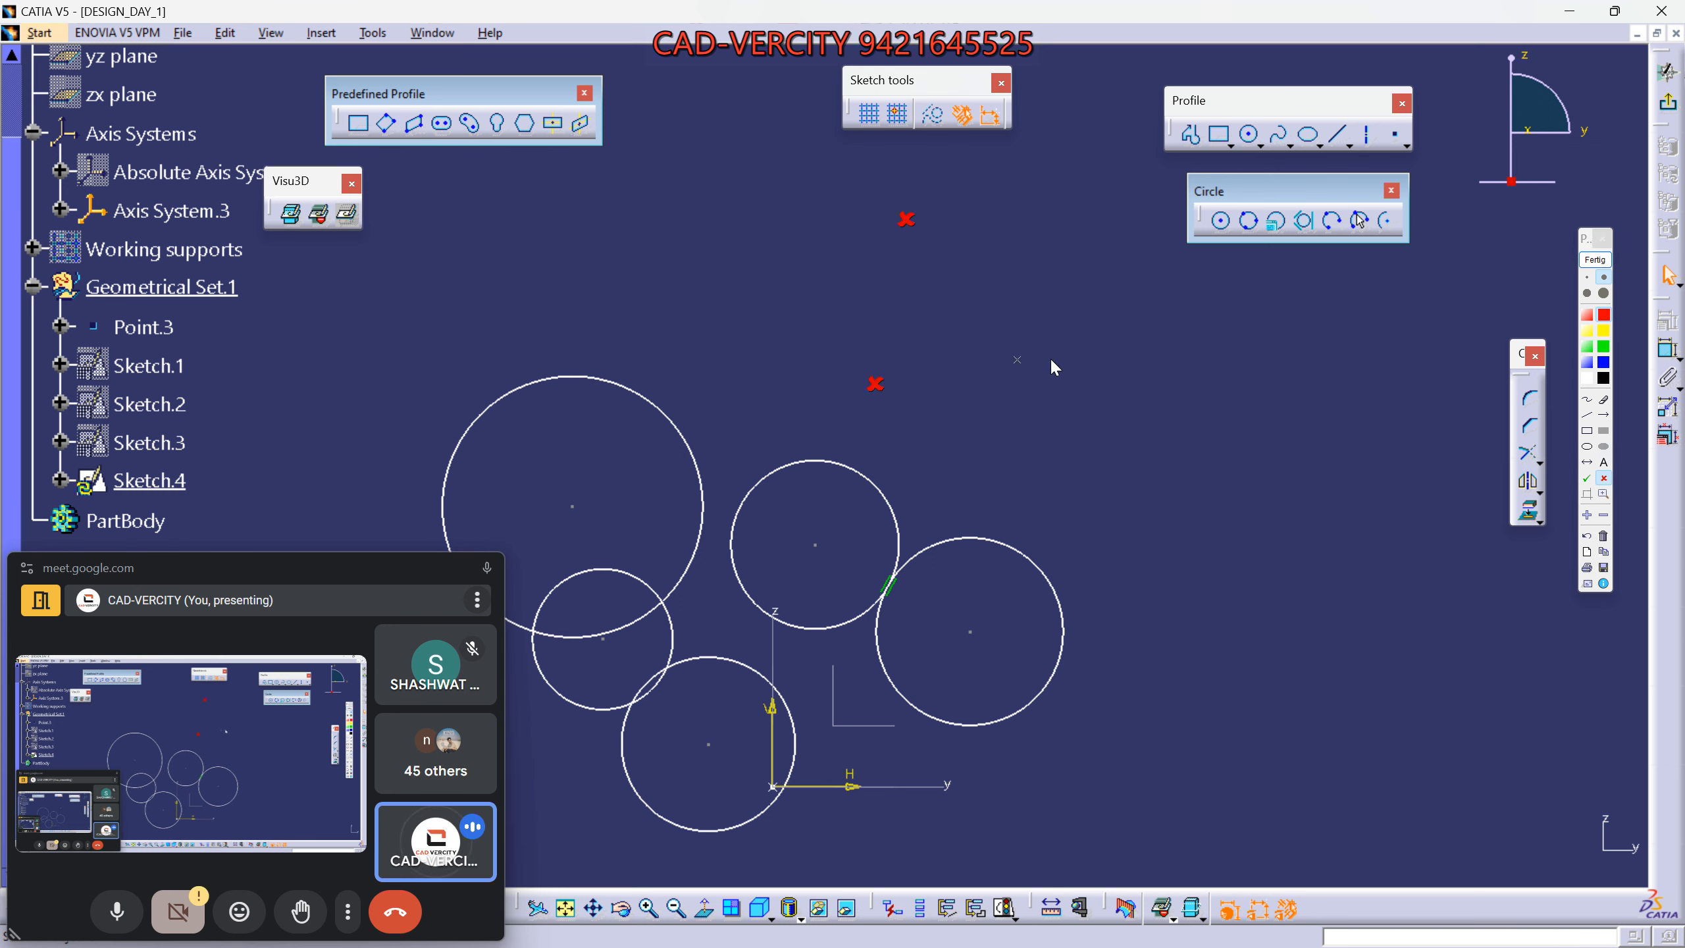
pyautogui.click(1587, 399)
pyautogui.moveTo(874, 388); pyautogui.dragTo(855, 338)
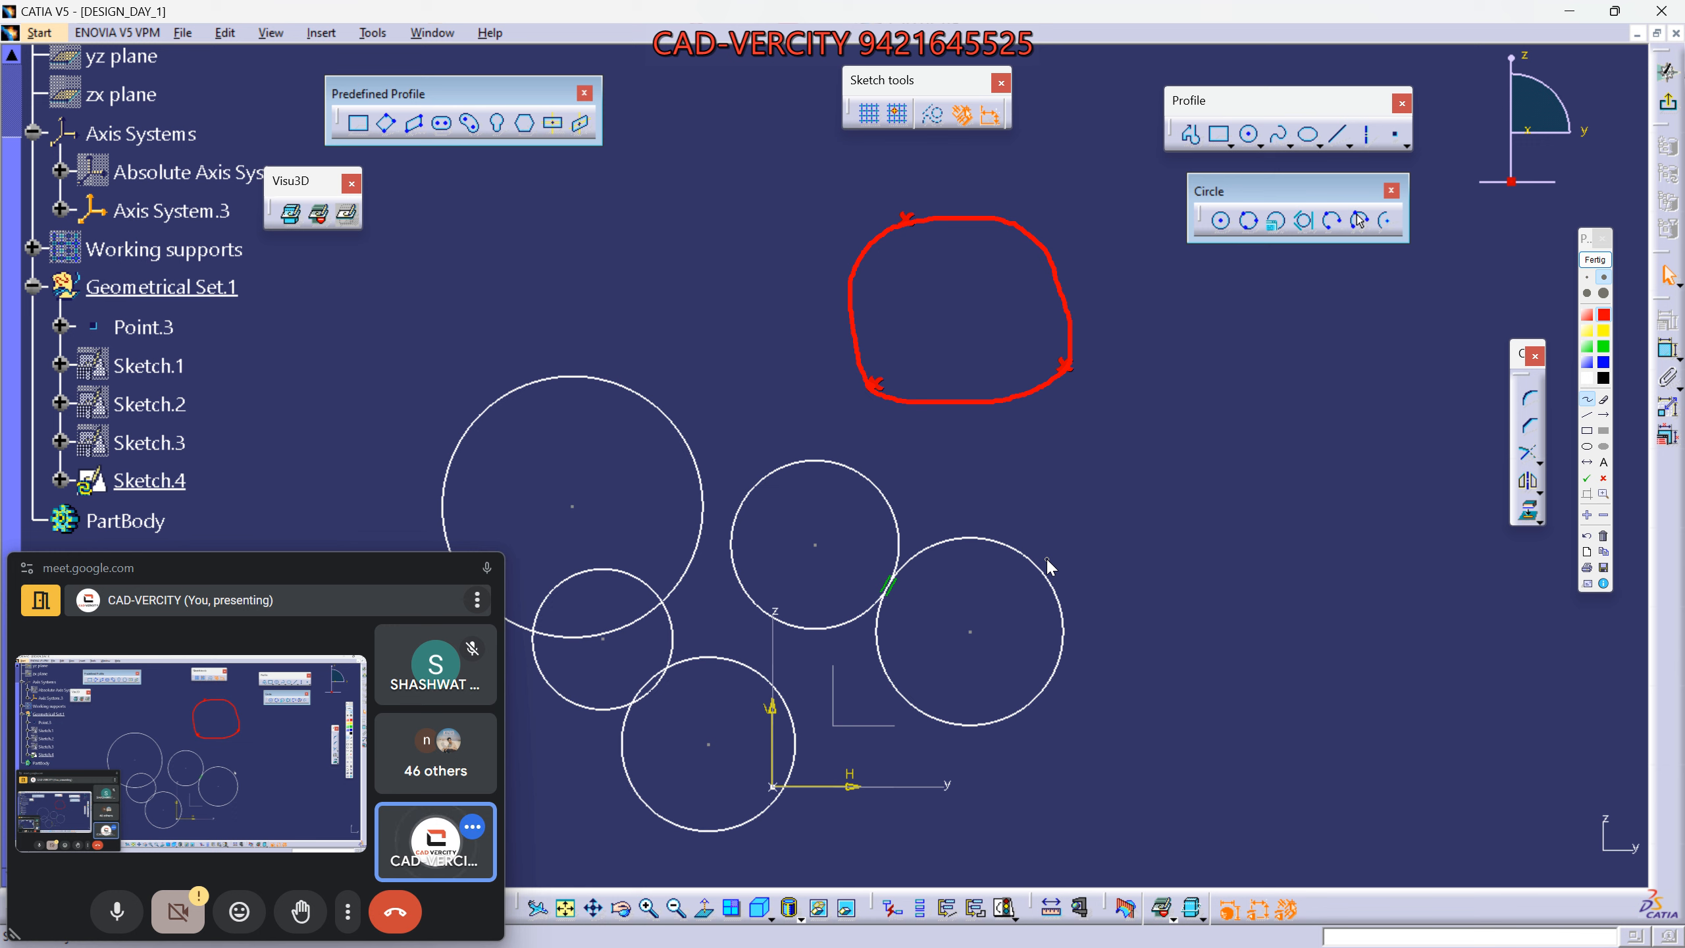
pyautogui.click(1596, 261)
# Draw a Three Point Circle above the existing circles, with its second point on the vertical axis at about V 1109 mm.
pyautogui.moveTo(735, 408)
pyautogui.mouseDown(button='middle')
pyautogui.moveTo(767, 492)
pyautogui.moveTo(816, 541)
pyautogui.mouseUp(button='middle')
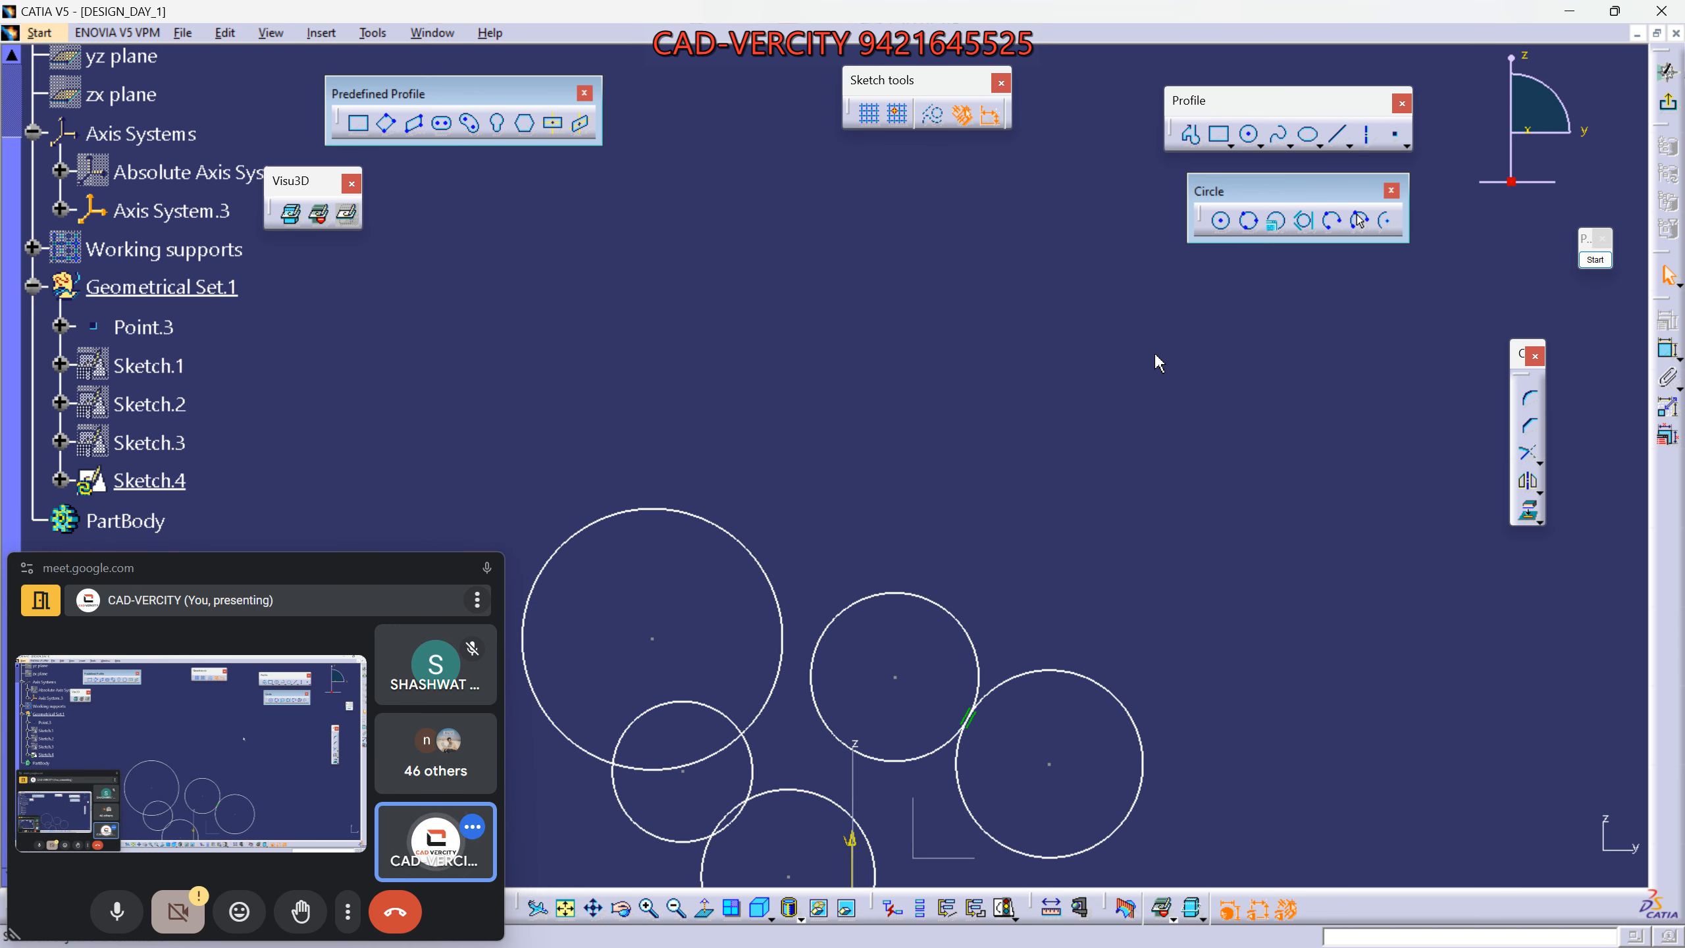
pyautogui.click(1247, 229)
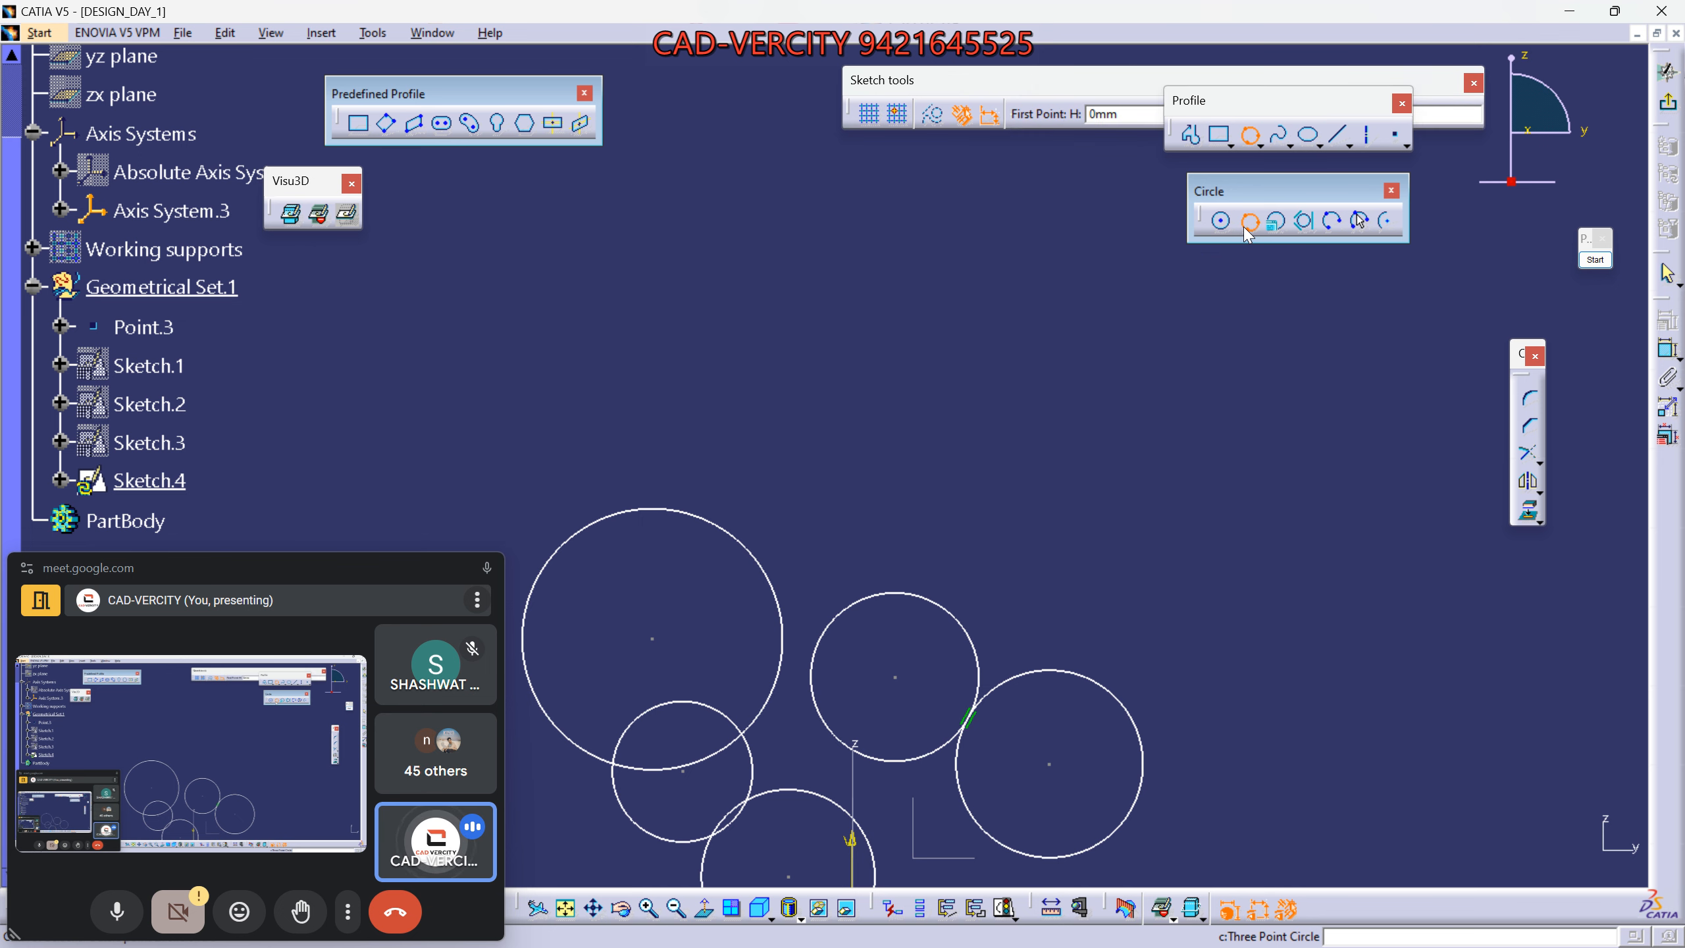
pyautogui.click(808, 429)
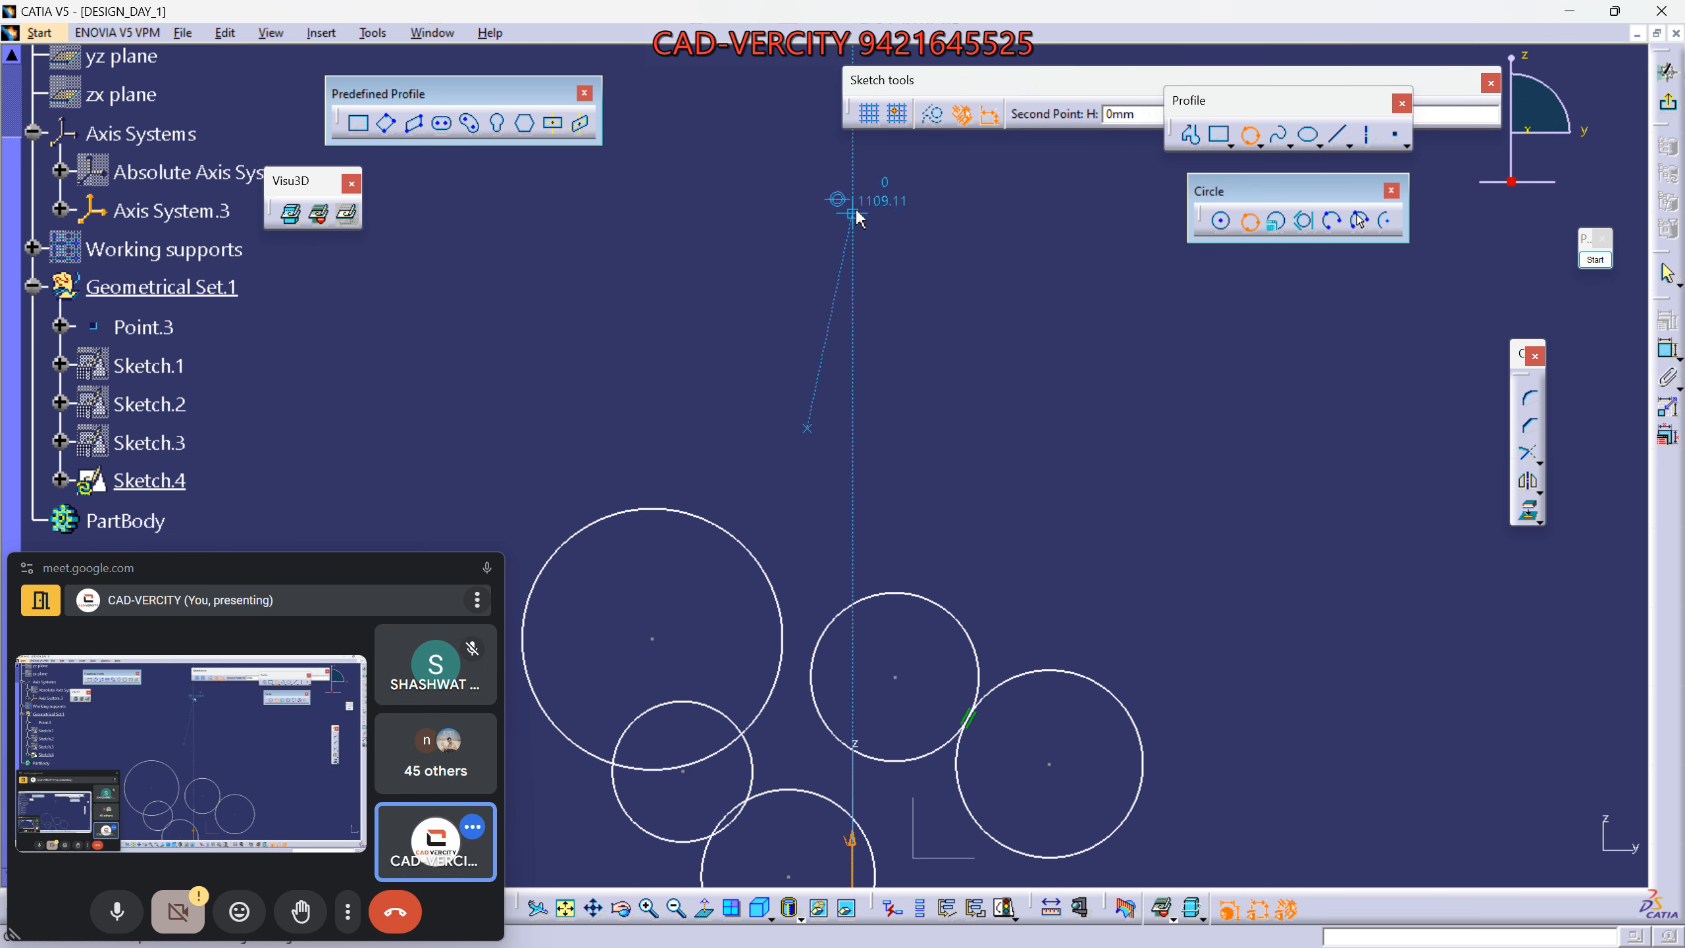
pyautogui.click(851, 211)
pyautogui.click(1065, 361)
# Draw another, slightly larger Three Point Circle in the free area to the lower right of the previous one.
pyautogui.moveTo(1180, 529); pyautogui.dragTo(930, 533, button='middle')
pyautogui.click(1249, 220)
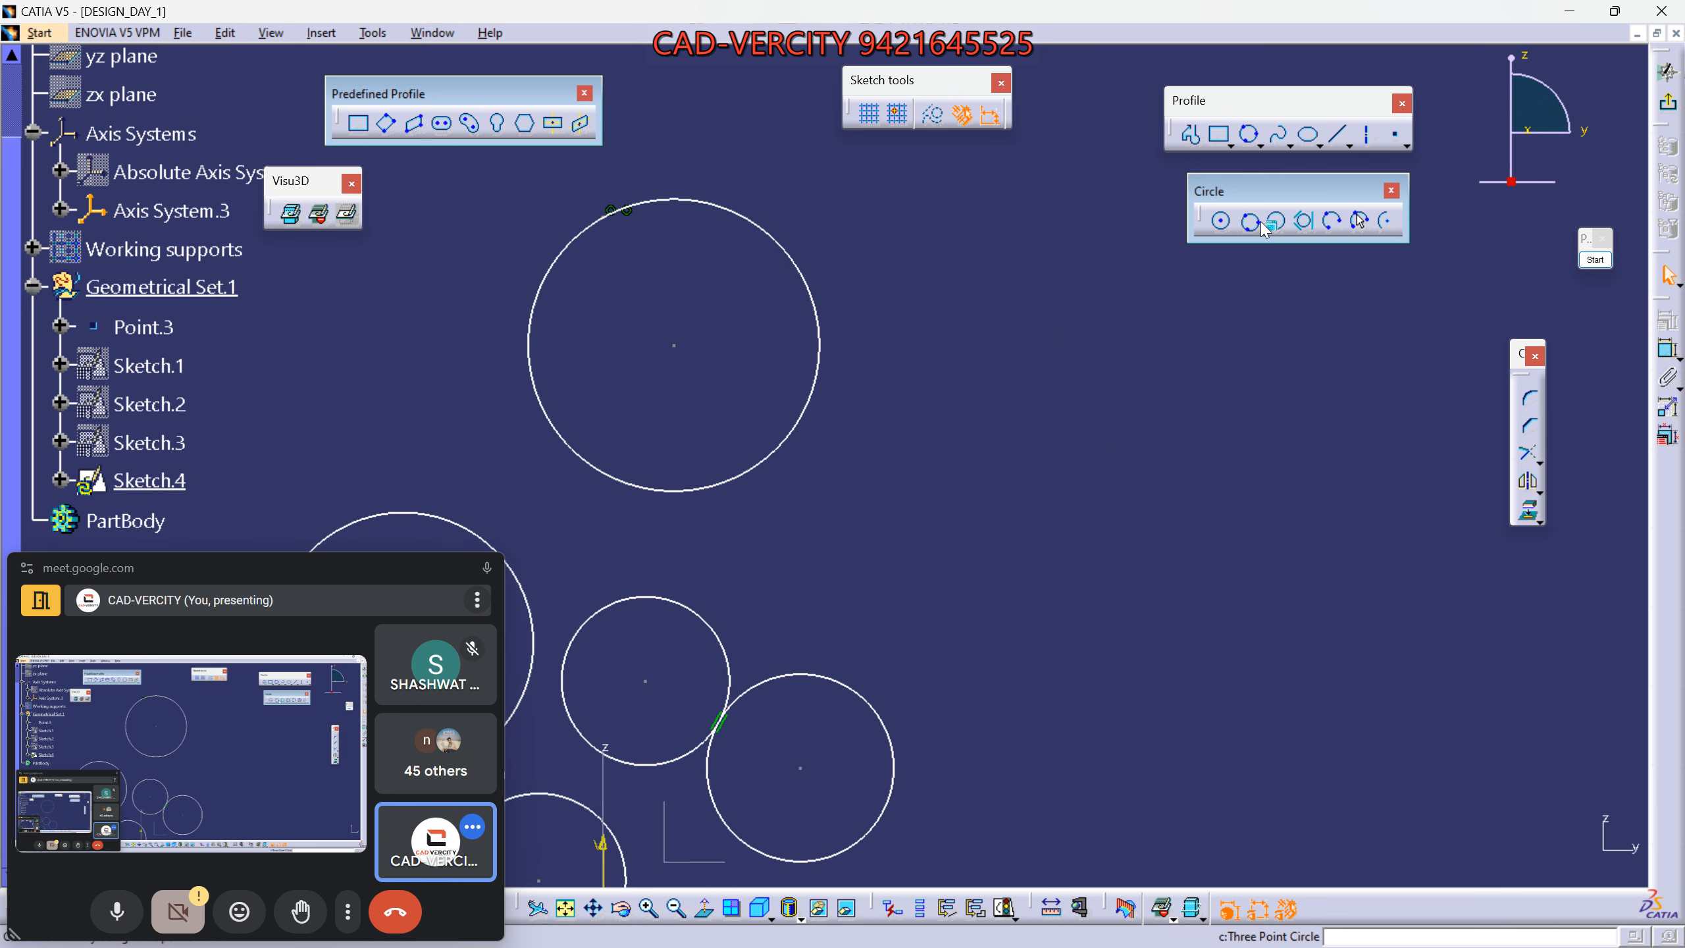
pyautogui.click(1044, 644)
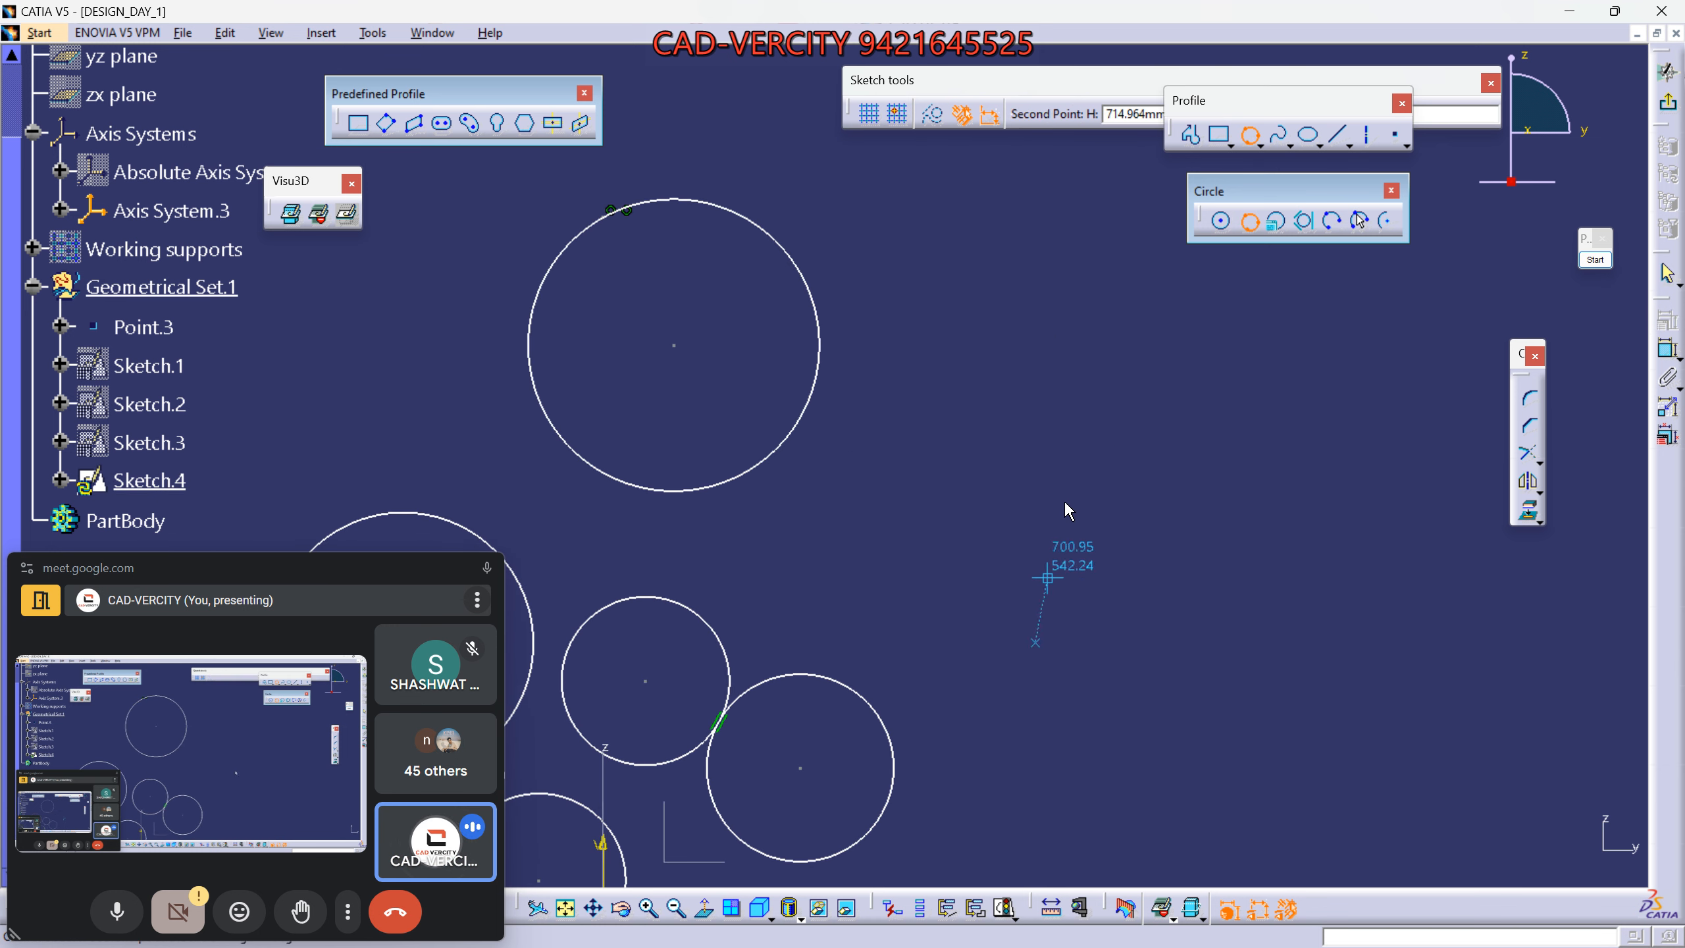
pyautogui.click(1064, 359)
pyautogui.click(1301, 481)
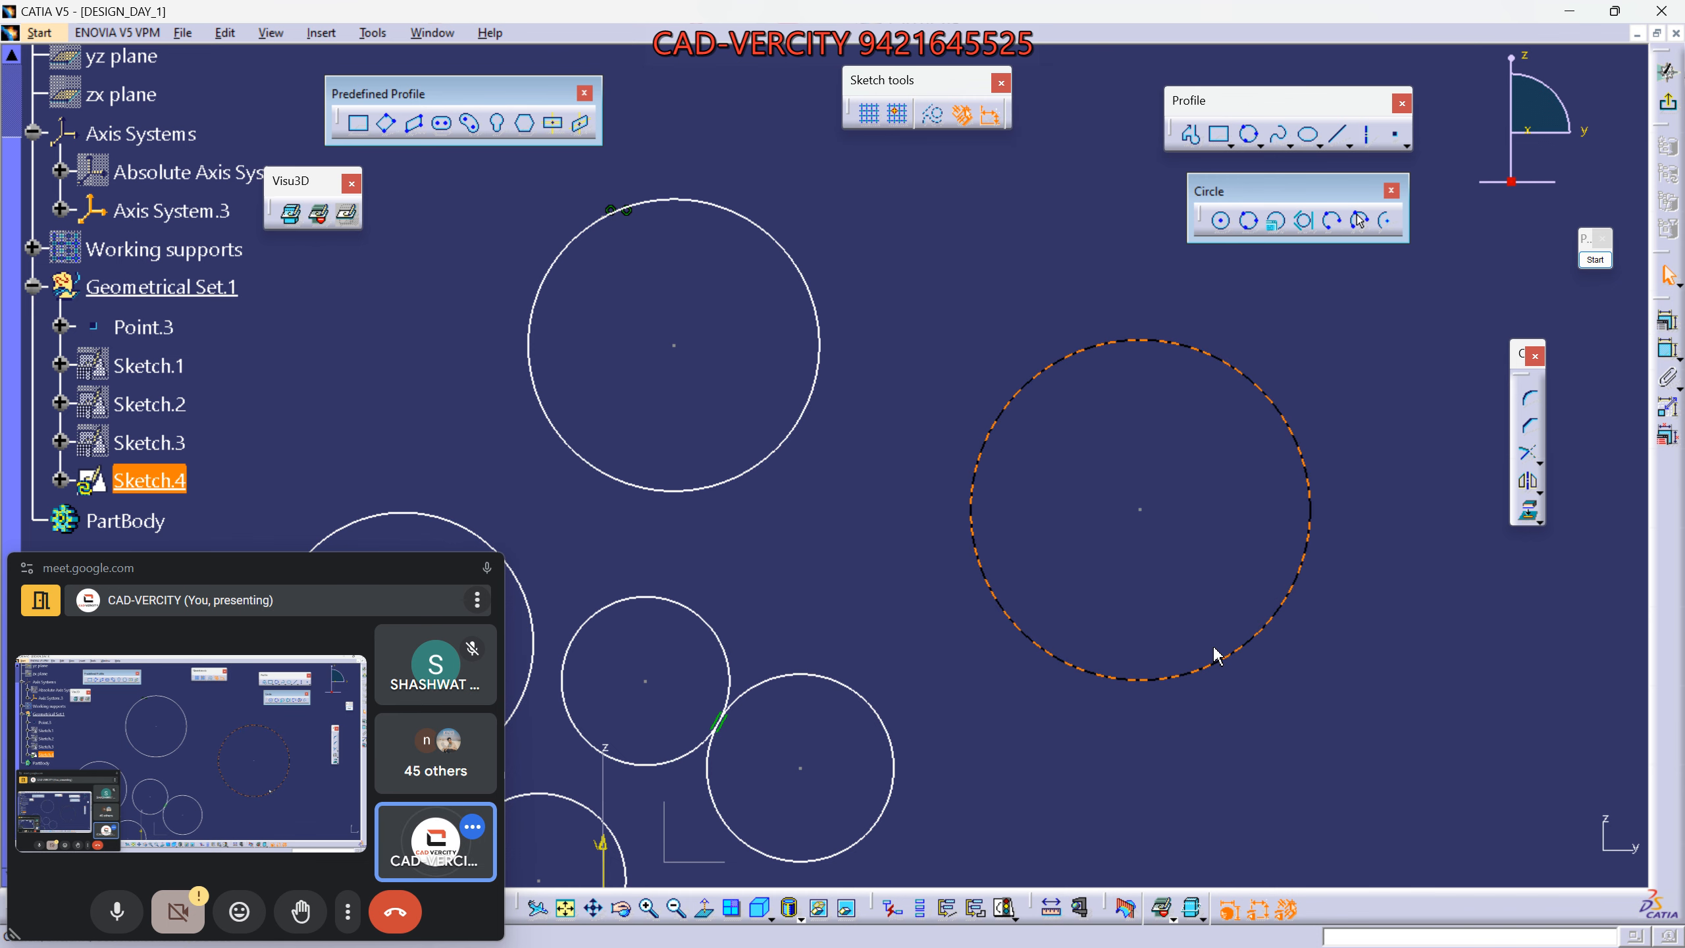
pyautogui.click(1205, 621)
# Sketch a closed triangle with the Profile tool in the free area right of the second three-point circle.
pyautogui.moveTo(1130, 618); pyautogui.dragTo(880, 674, button='middle')
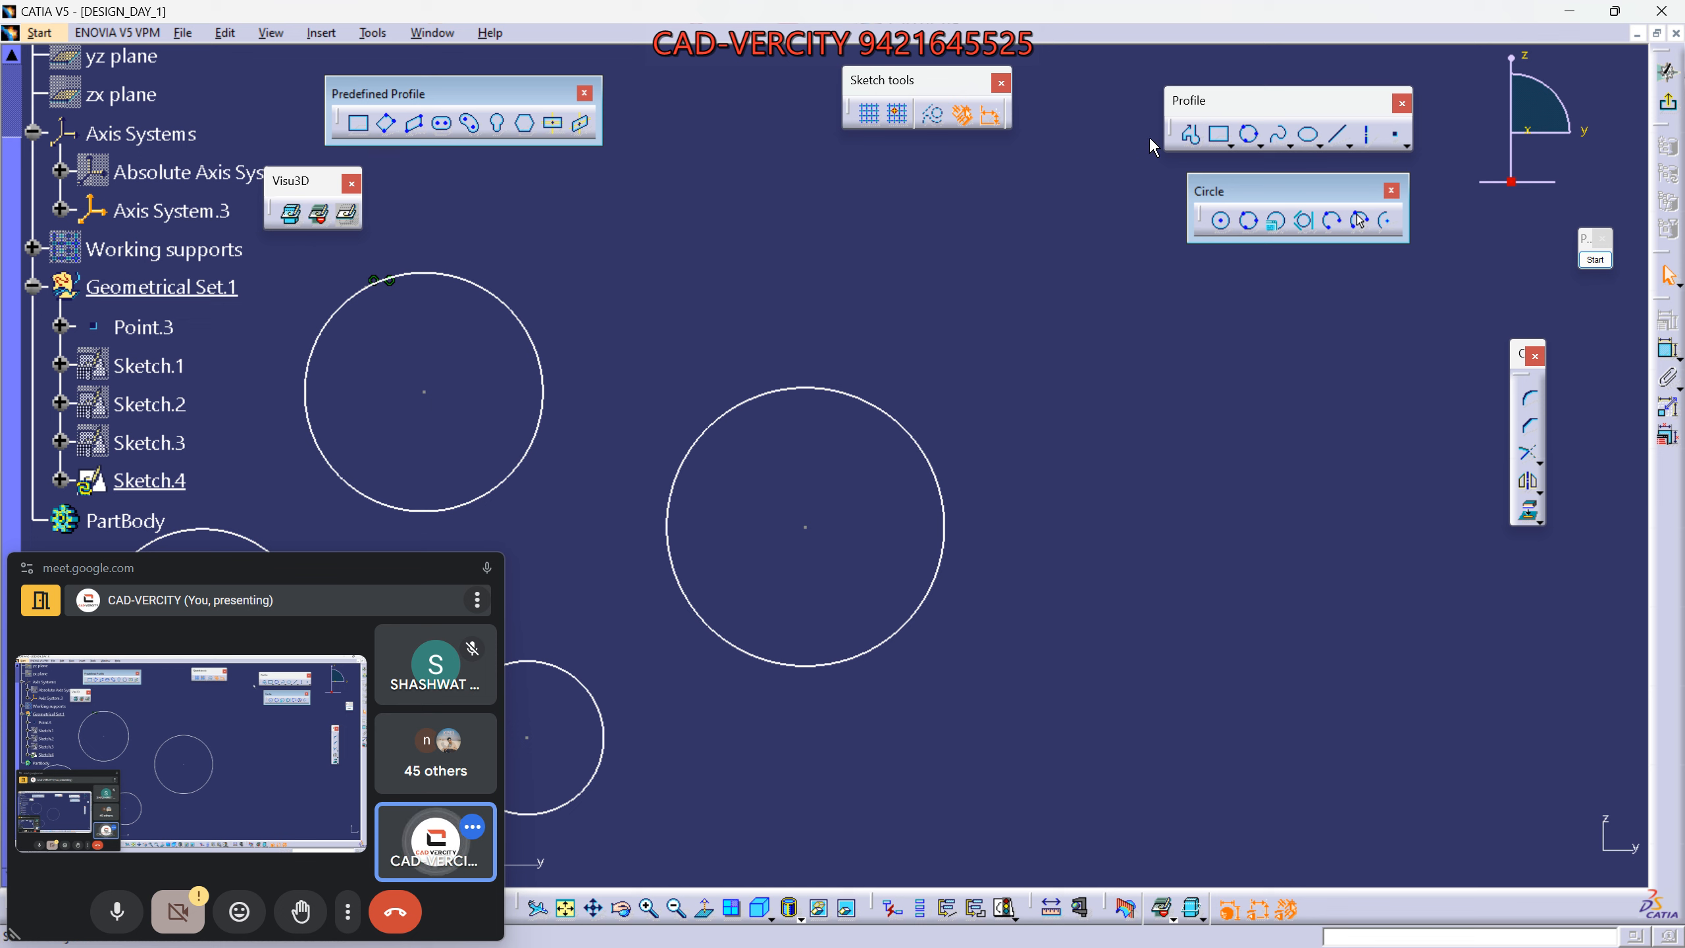
pyautogui.click(1190, 134)
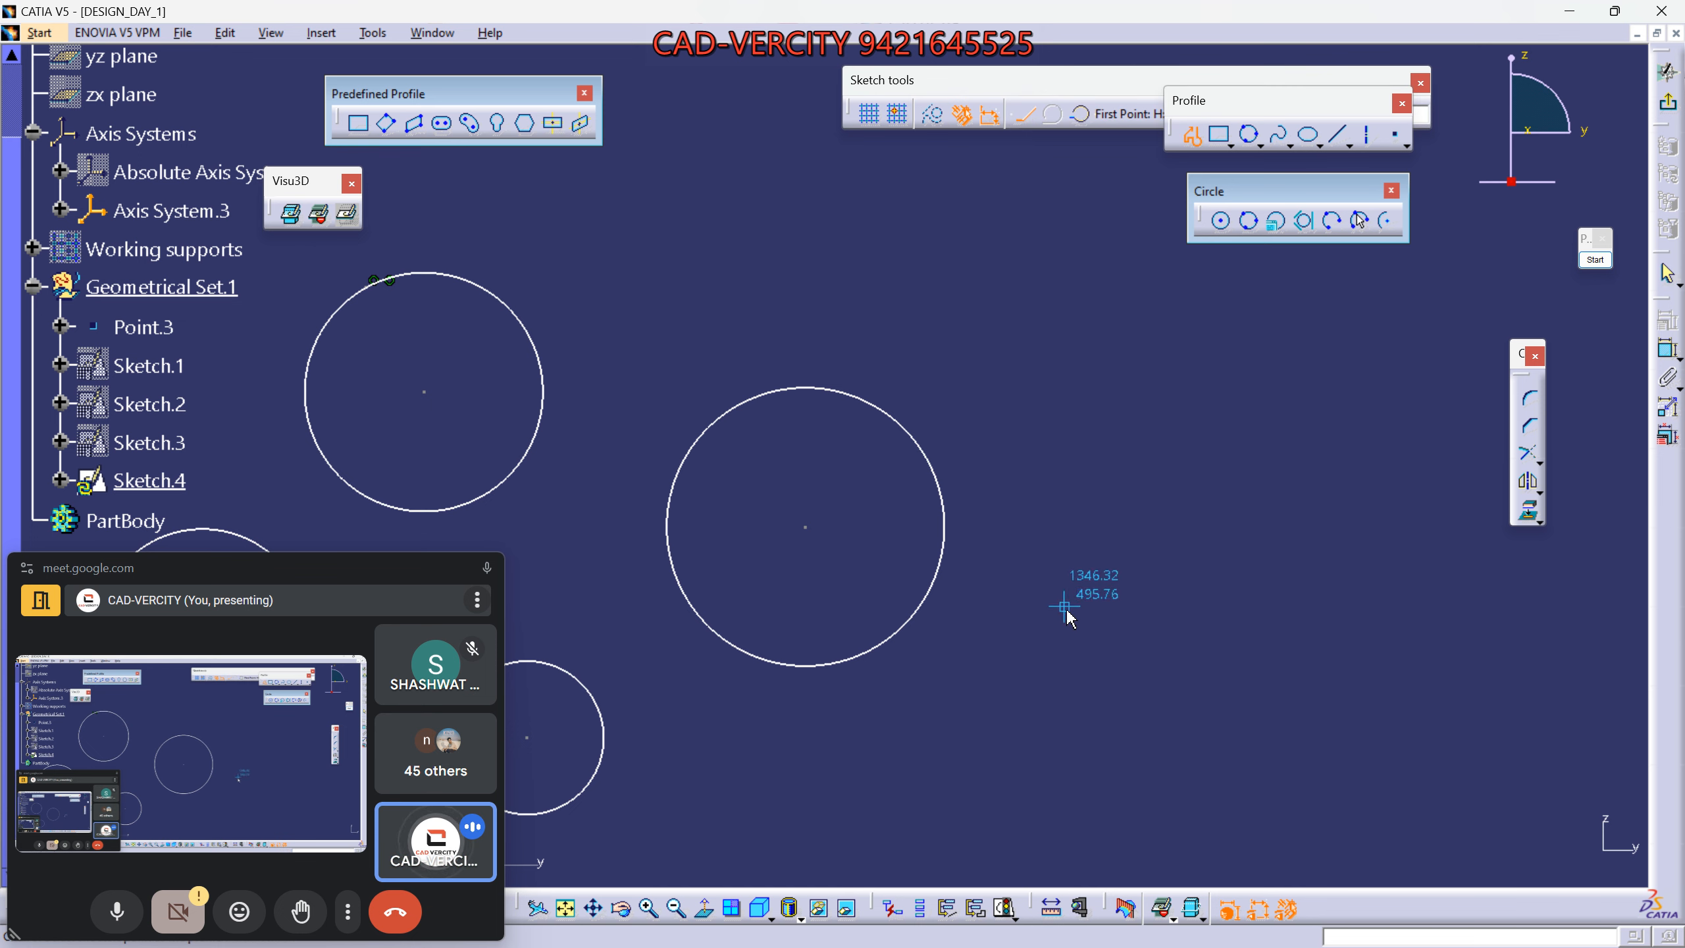
pyautogui.click(1082, 630)
pyautogui.click(1160, 360)
pyautogui.click(1340, 598)
pyautogui.click(1081, 629)
pyautogui.click(1343, 486)
# Mark the triangle's three corners with red crosses using the screen annotation tool.
pyautogui.moveTo(1341, 441); pyautogui.dragTo(1064, 393, button='middle')
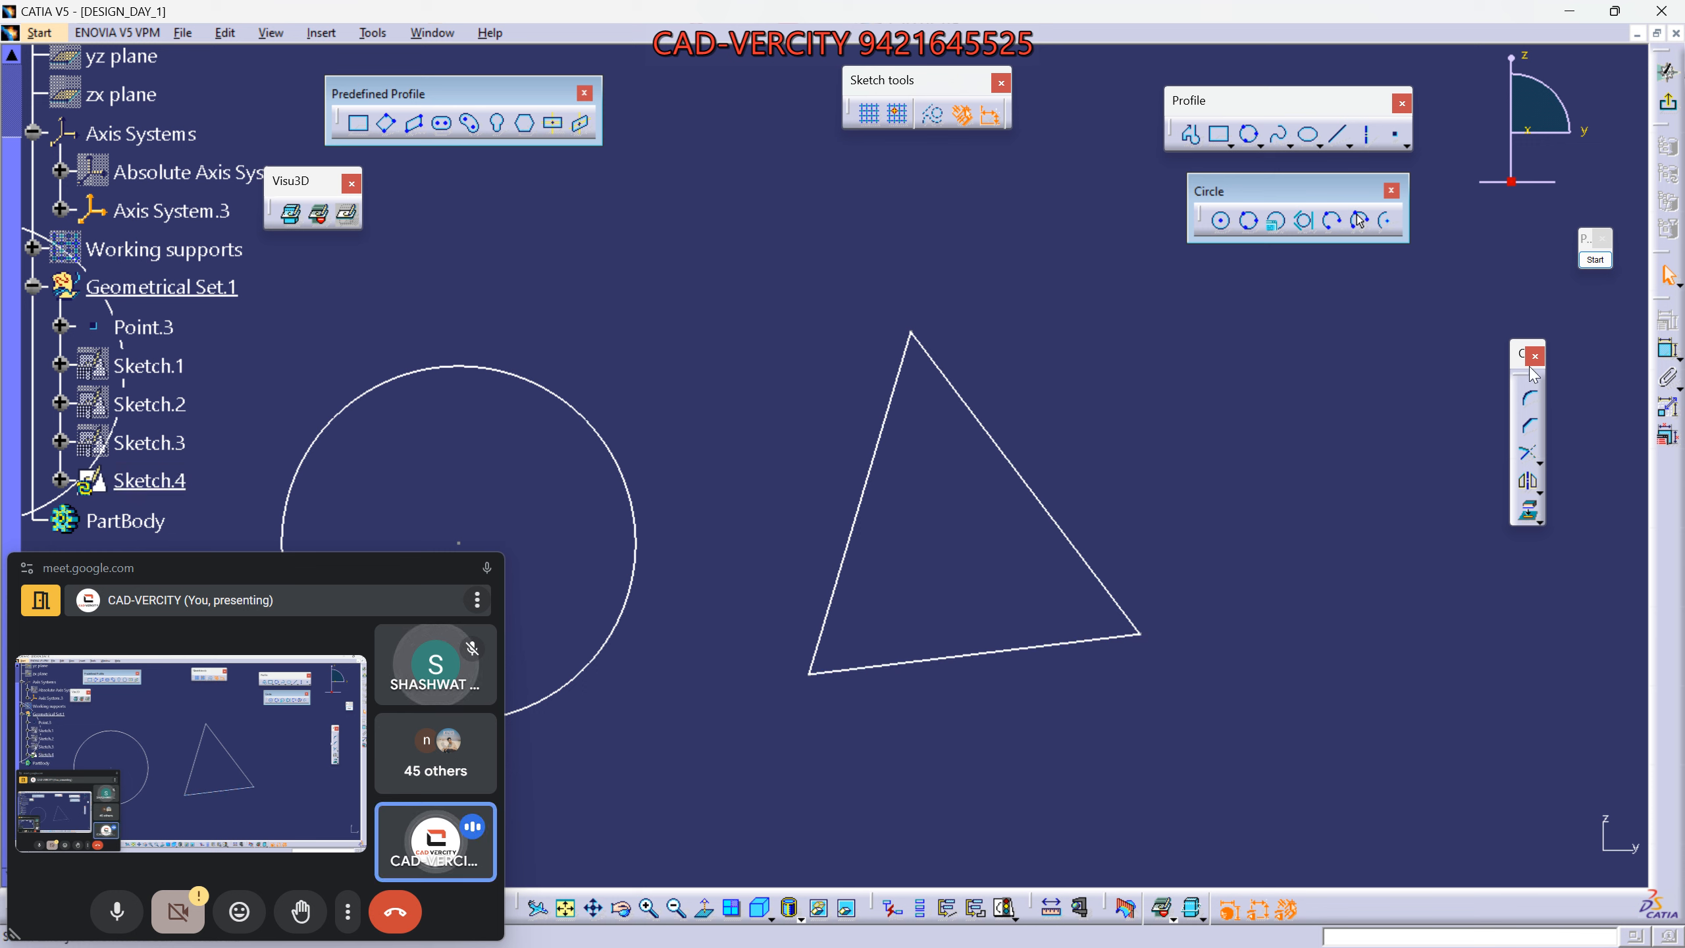
pyautogui.click(1596, 258)
pyautogui.click(1603, 478)
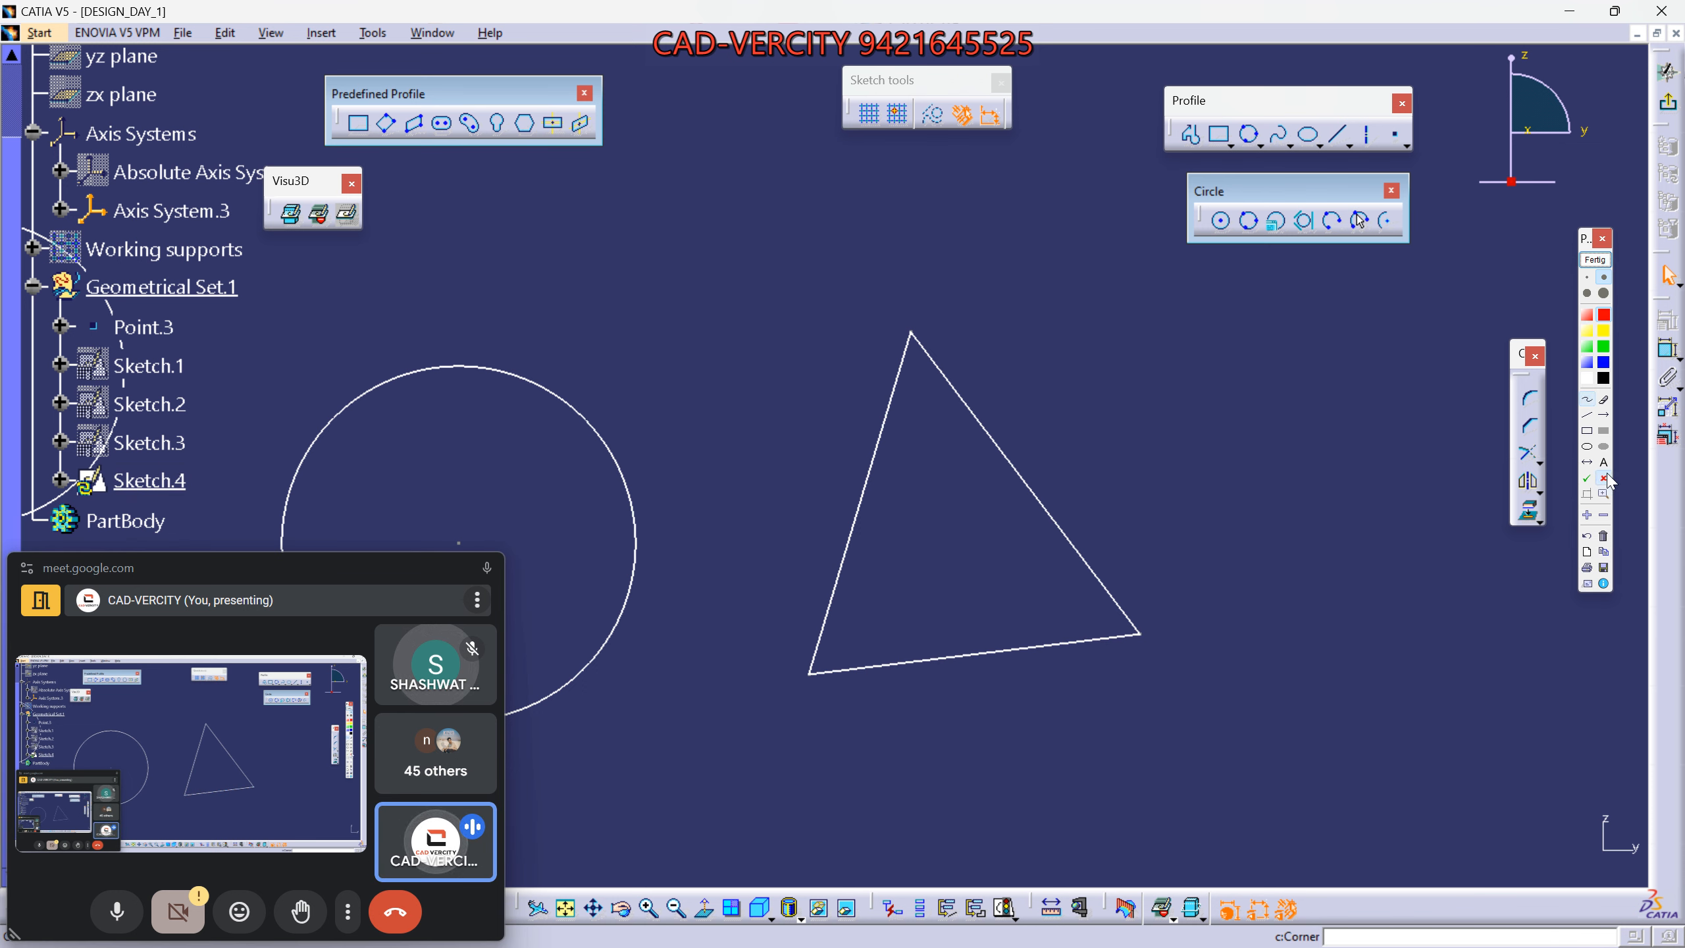
pyautogui.click(806, 673)
pyautogui.click(913, 330)
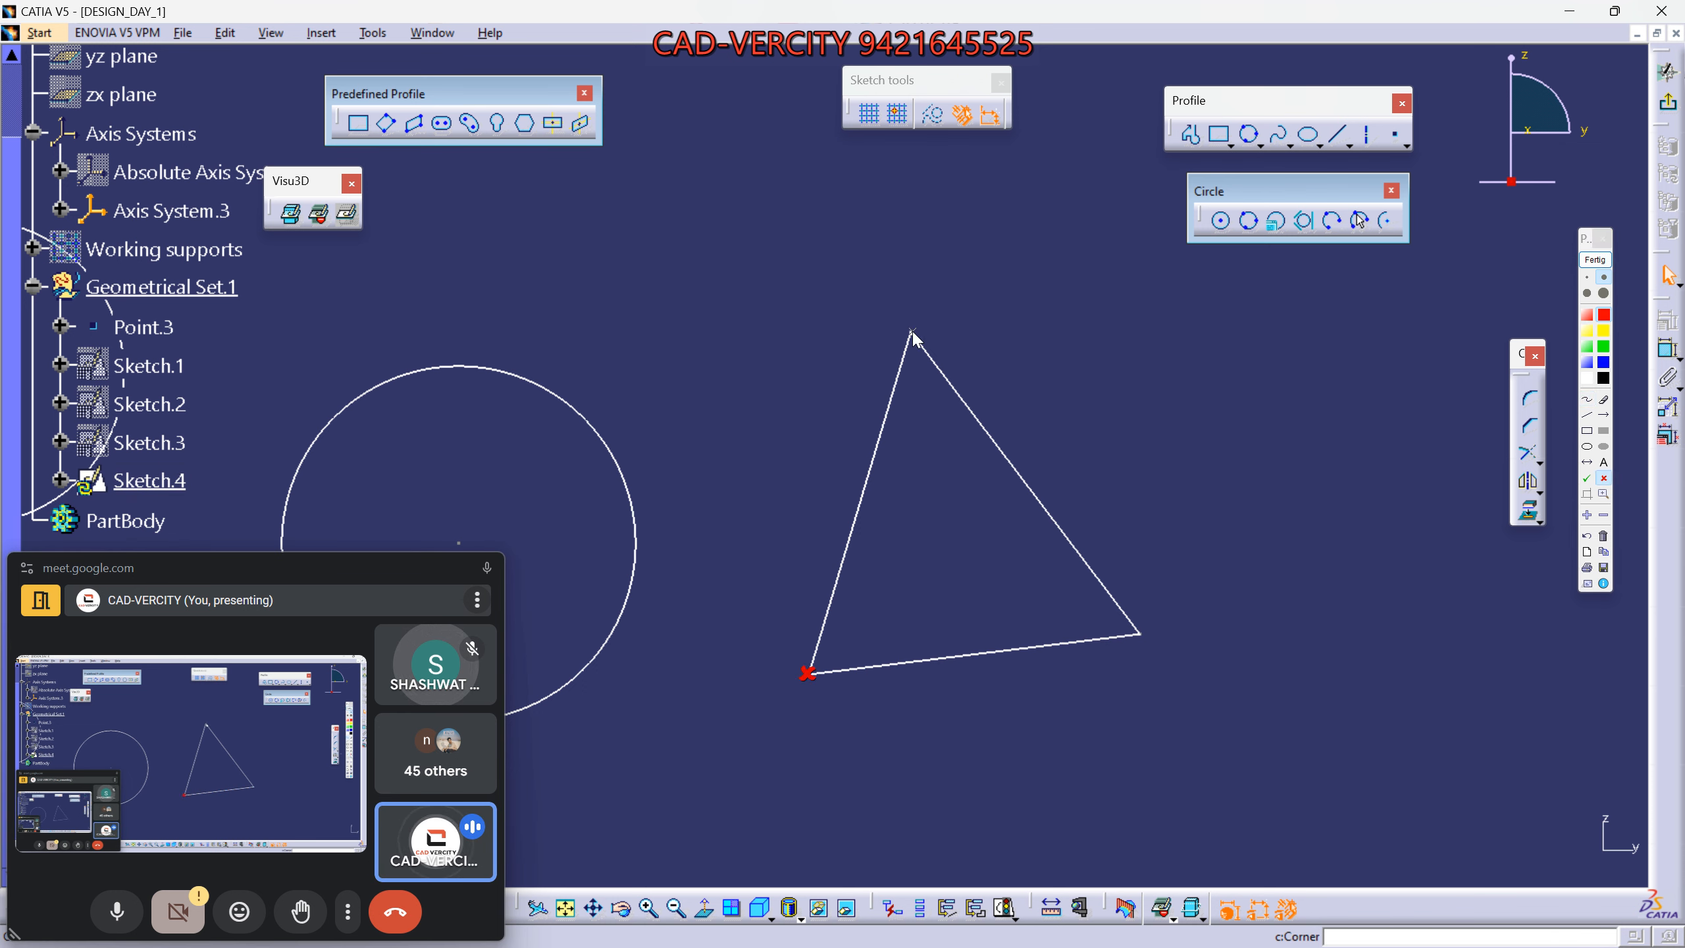
pyautogui.click(1140, 634)
# Annotate a freehand white loop around the triangle through its corners and put a green check mark at the Three Point Circle tool.
pyautogui.click(1587, 398)
pyautogui.moveTo(944, 320)
pyautogui.mouseDown()
pyautogui.moveTo(876, 334)
pyautogui.moveTo(776, 498)
pyautogui.moveTo(801, 640)
pyautogui.mouseUp()
pyautogui.moveTo(1120, 659)
pyautogui.mouseDown()
pyautogui.moveTo(1136, 458)
pyautogui.moveTo(971, 329)
pyautogui.moveTo(910, 317)
pyautogui.mouseUp()
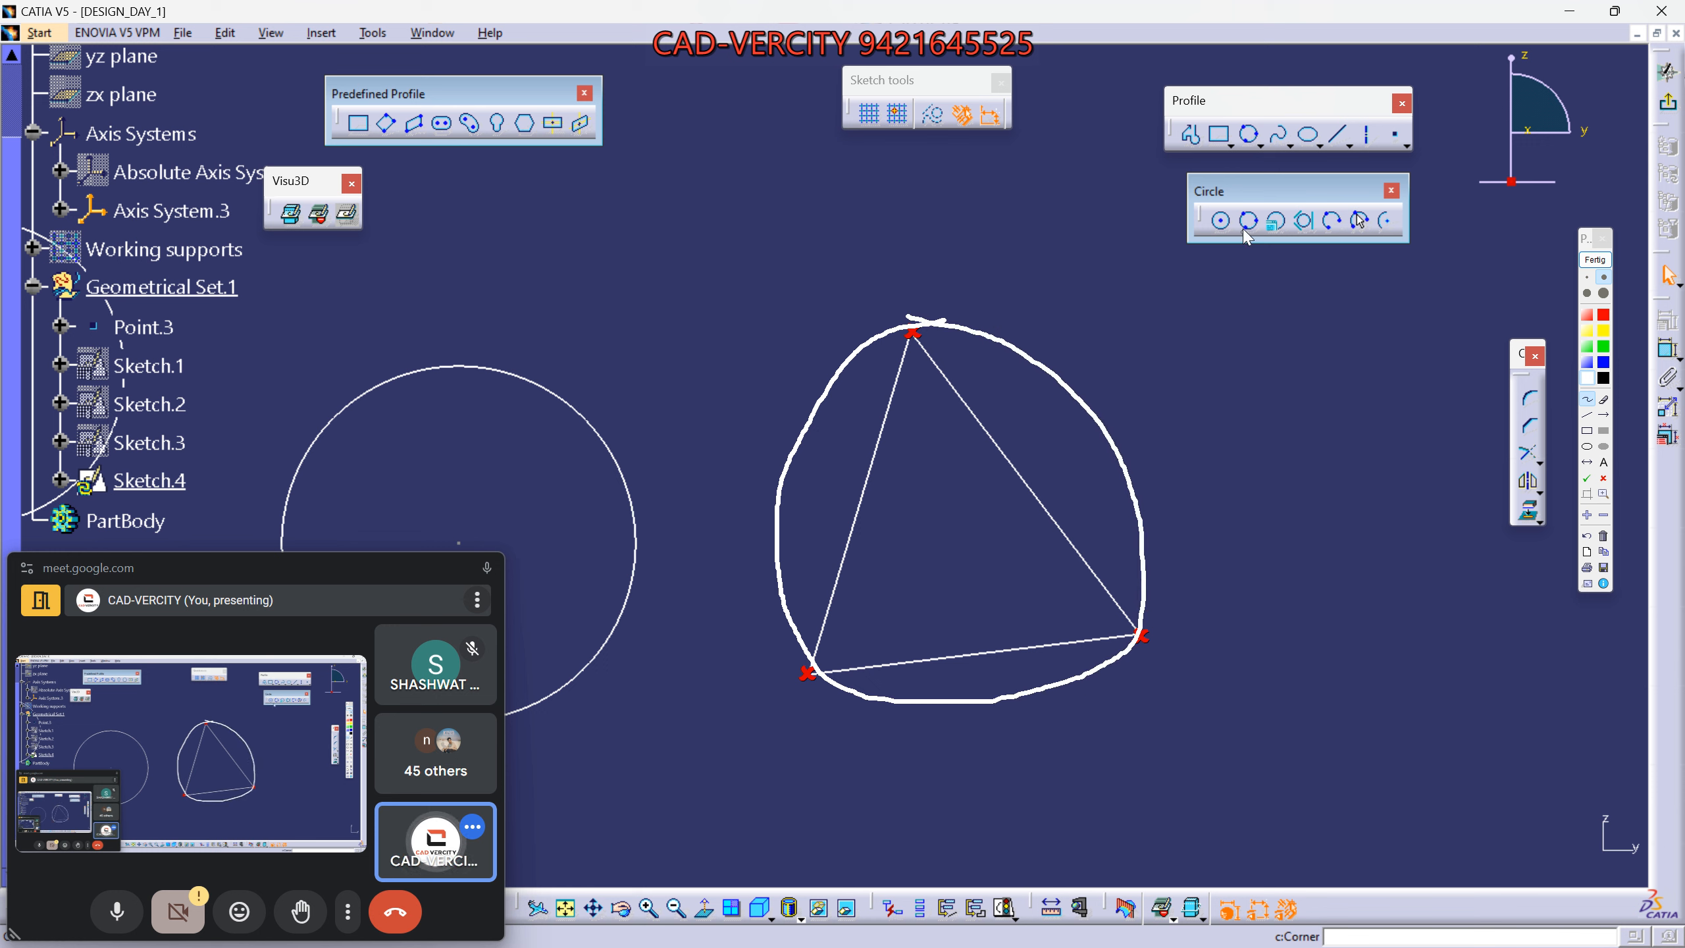
pyautogui.click(1590, 486)
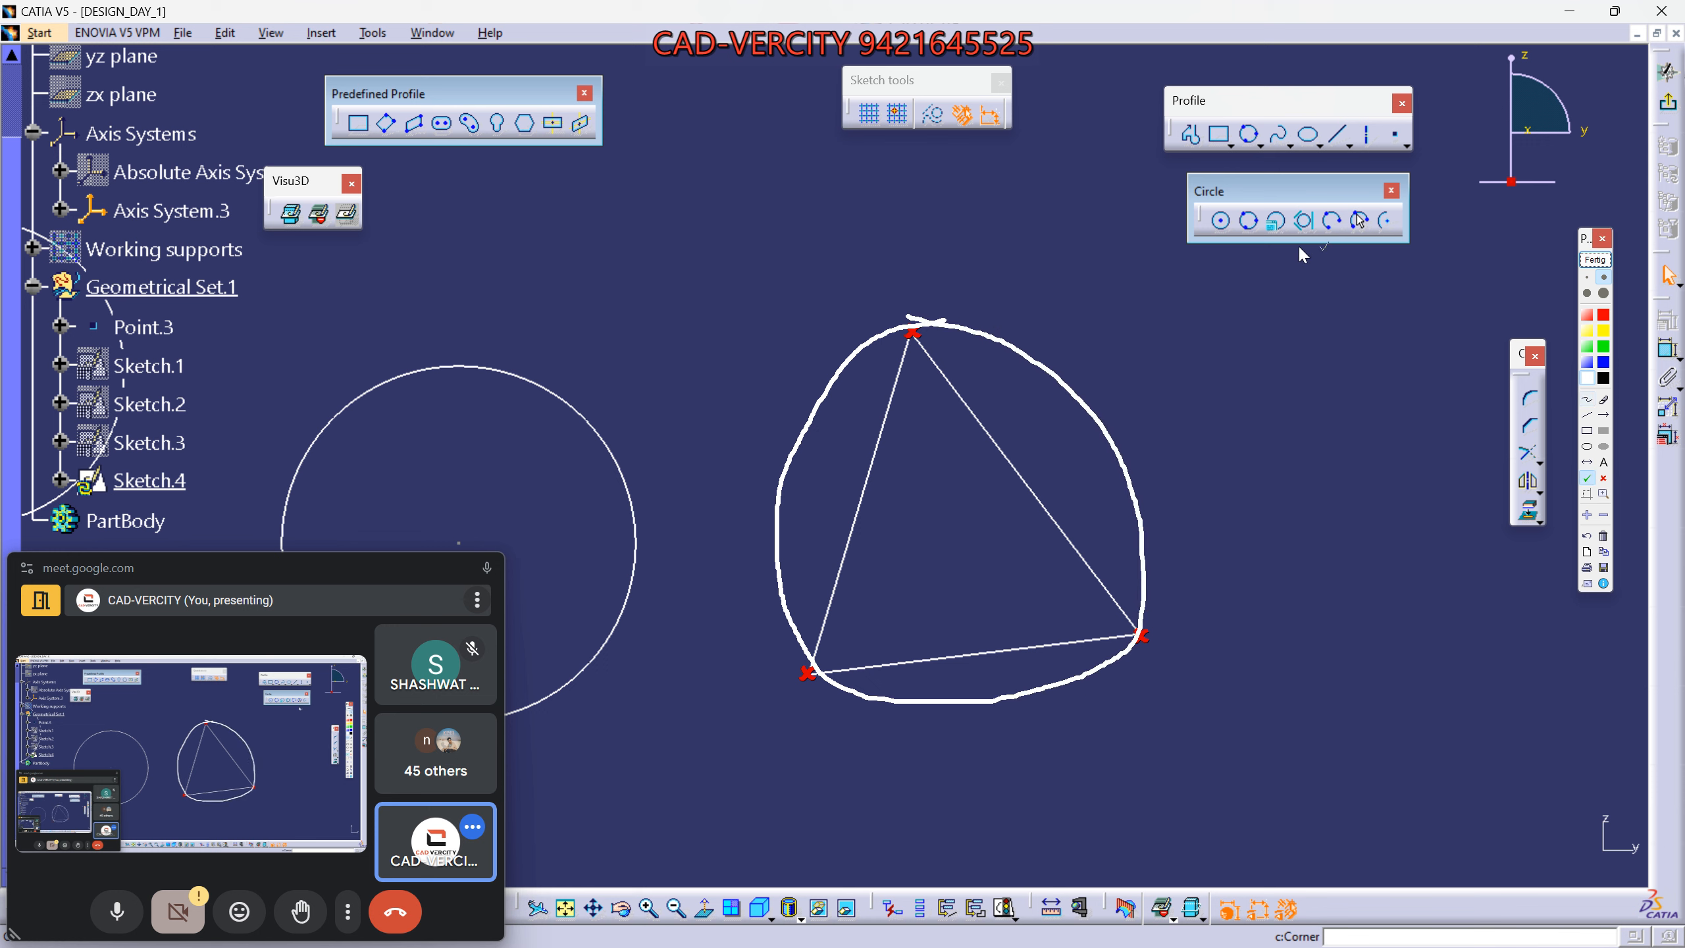
pyautogui.click(1245, 241)
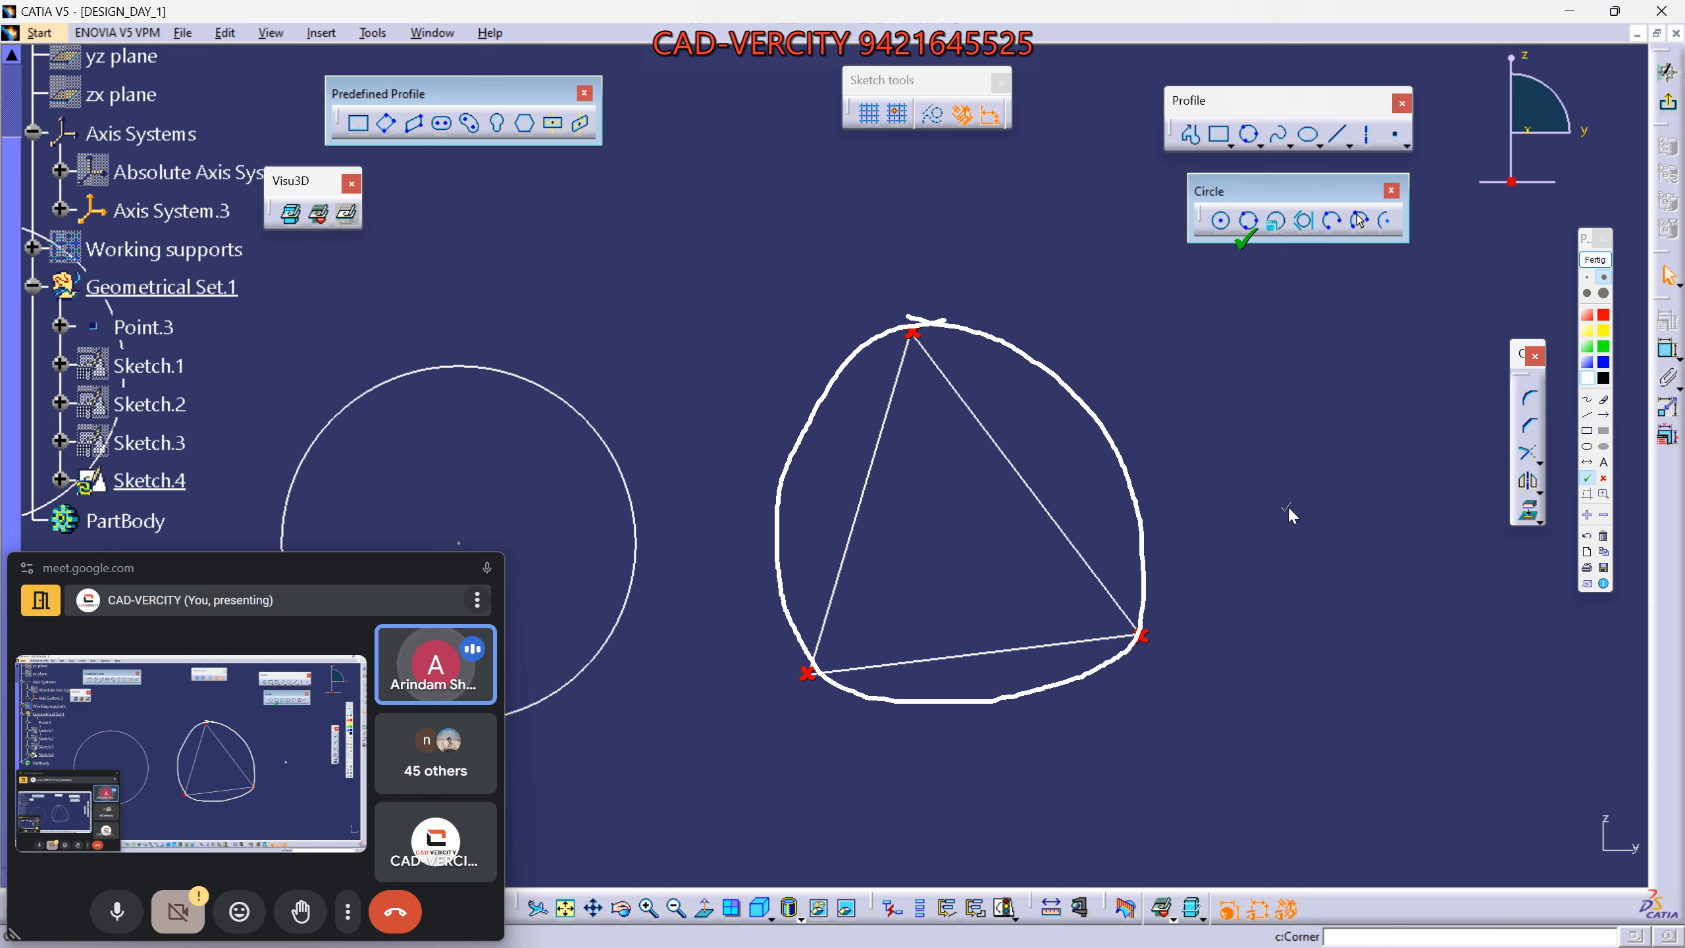
# Capture the annotated triangle as a screenshot, clear the annotations, and send the image to the 7 Days of CAD-VERCITY group in WhatsApp.
pyautogui.press('shift+super+s')
pyautogui.moveTo(683, 145); pyautogui.dragTo(1463, 783)
pyautogui.click(1595, 259)
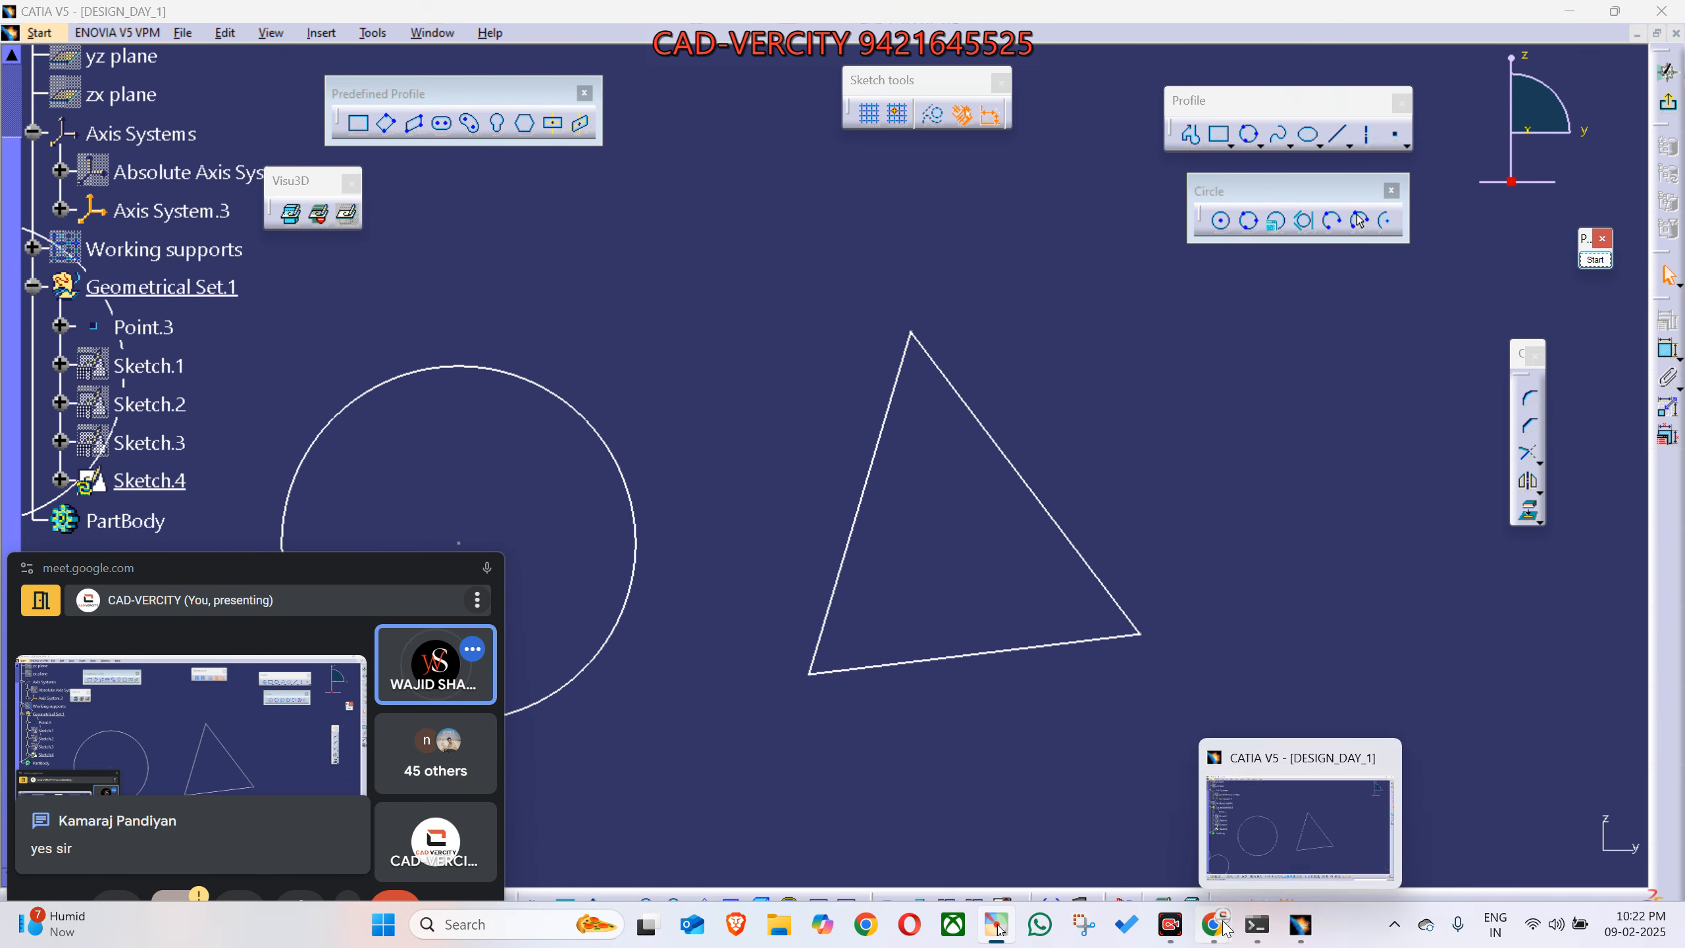
pyautogui.click(1022, 817)
pyautogui.hotkey('ctrl', 'v')
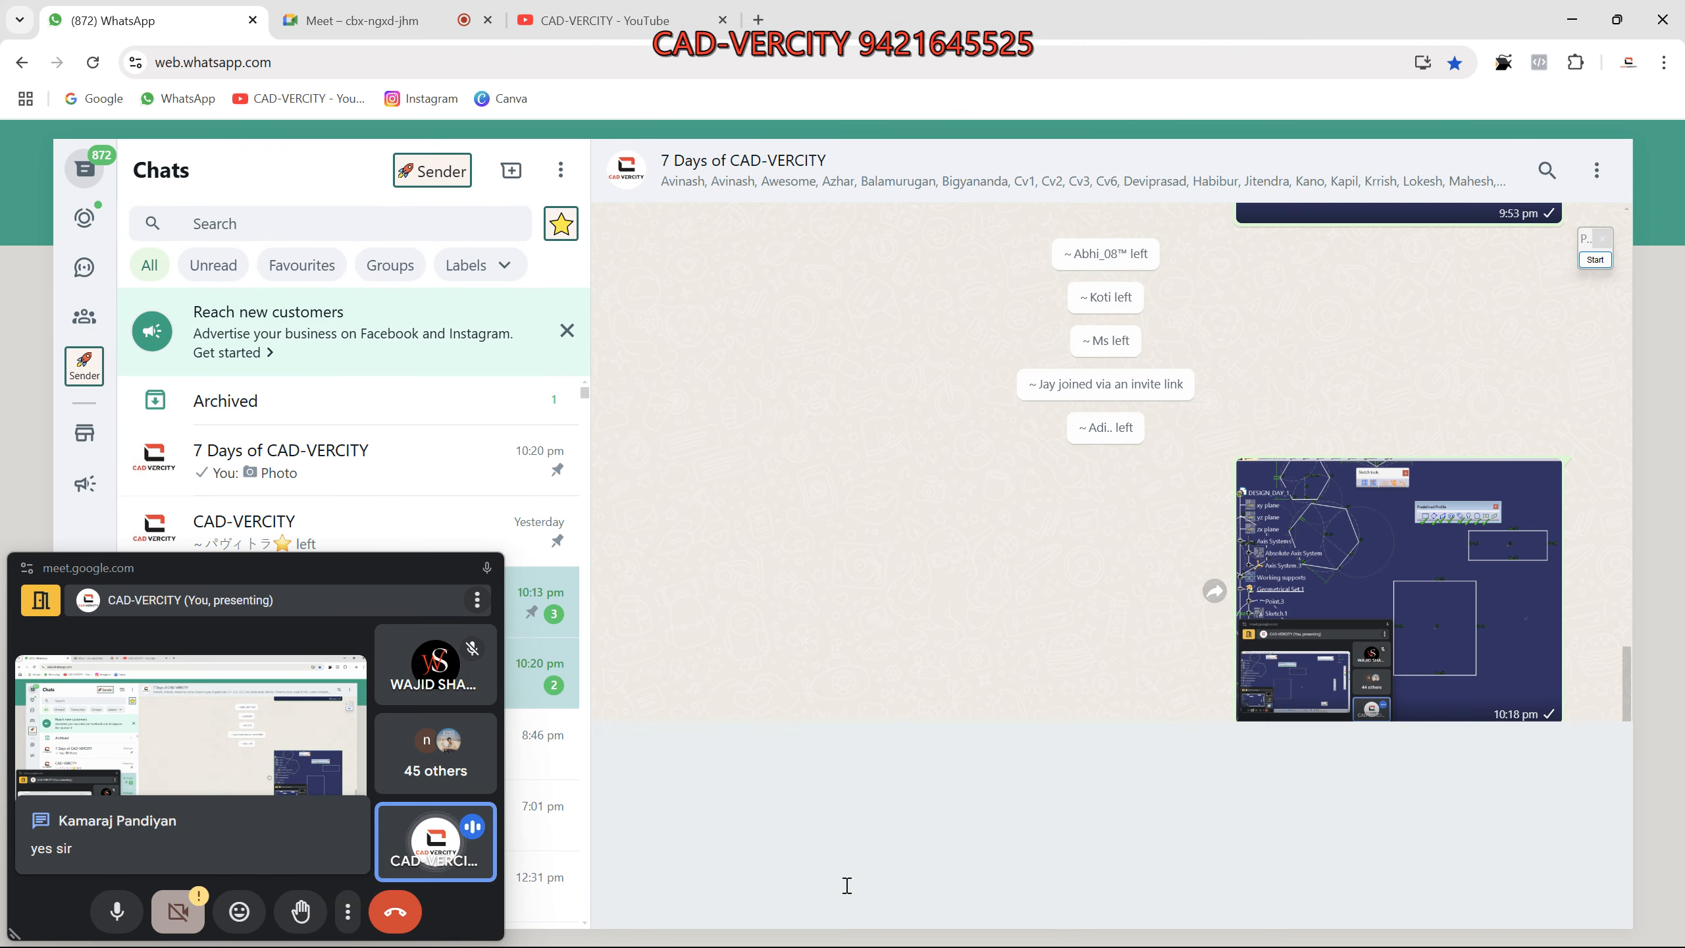
pyautogui.press('Escape')
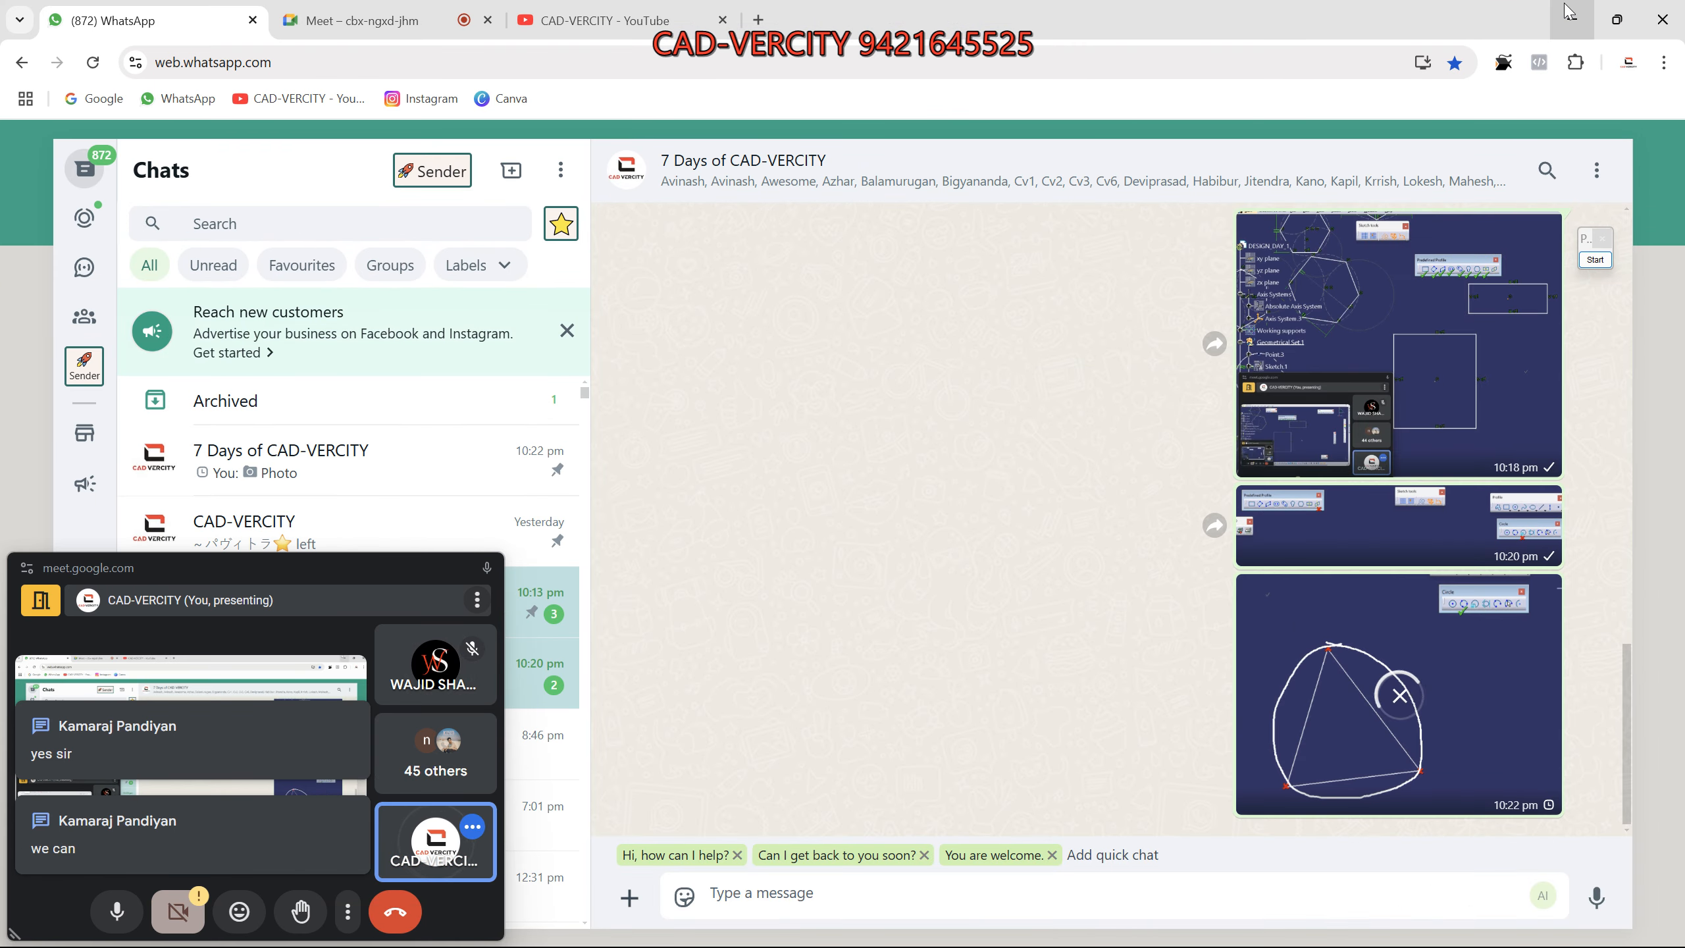
# Switch back to CATIA and draw a Three Point Circle through the triangle's three corners.
pyautogui.hotkey('alt', 'Tab')
pyautogui.click(1248, 221)
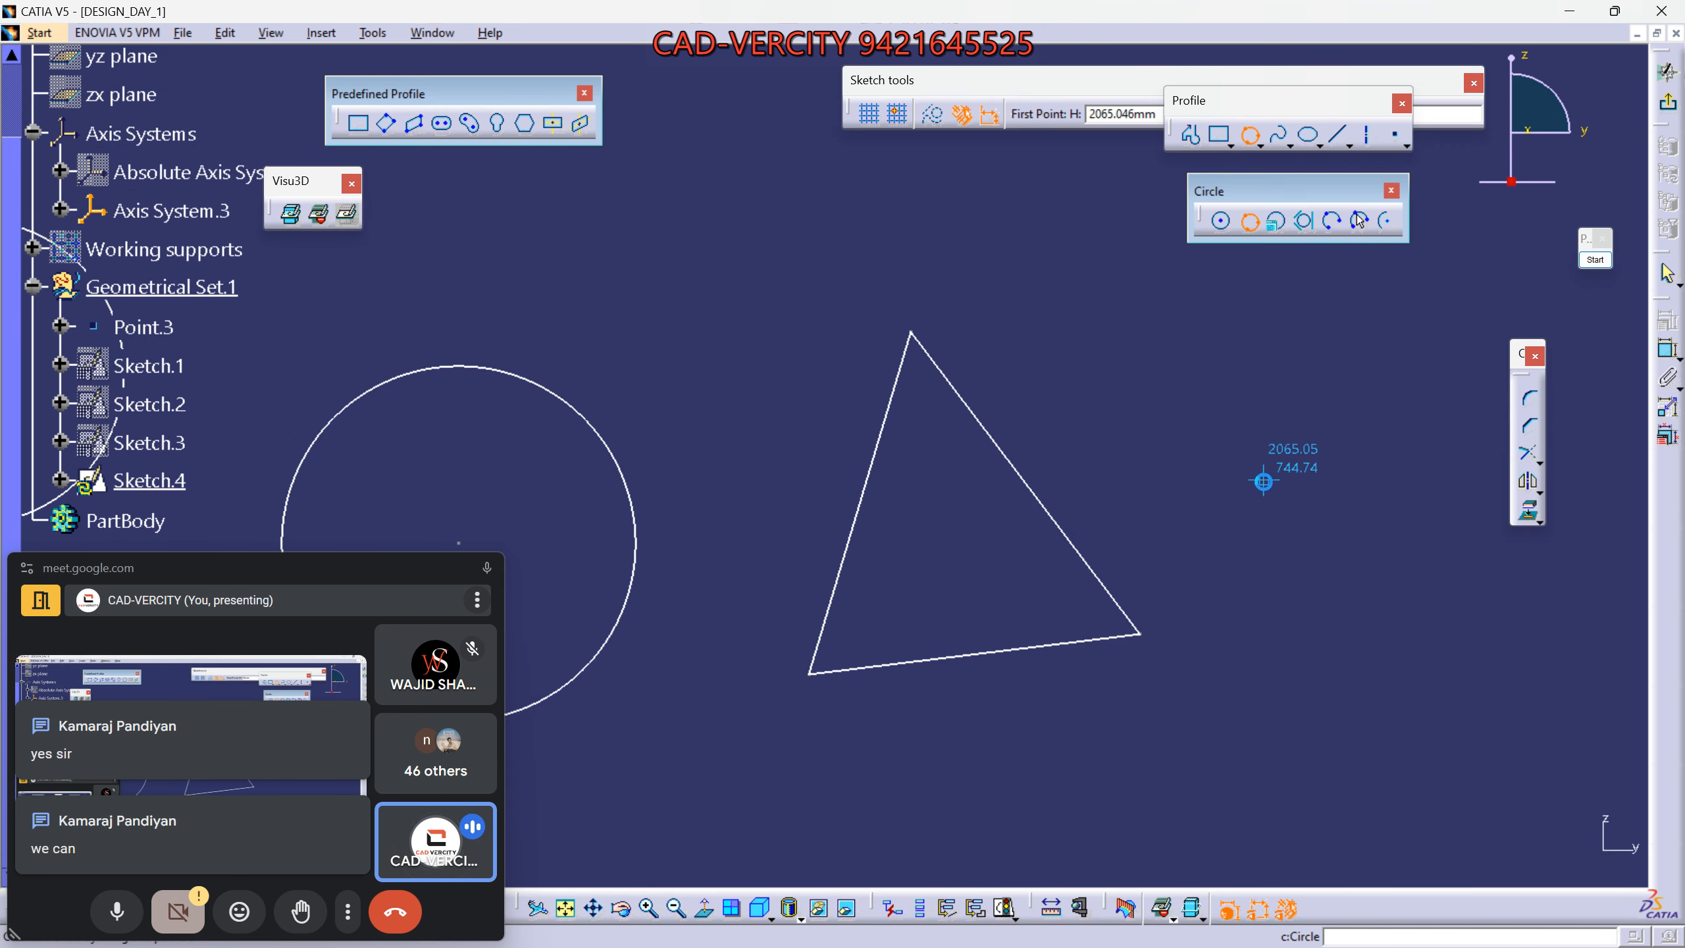
pyautogui.click(810, 676)
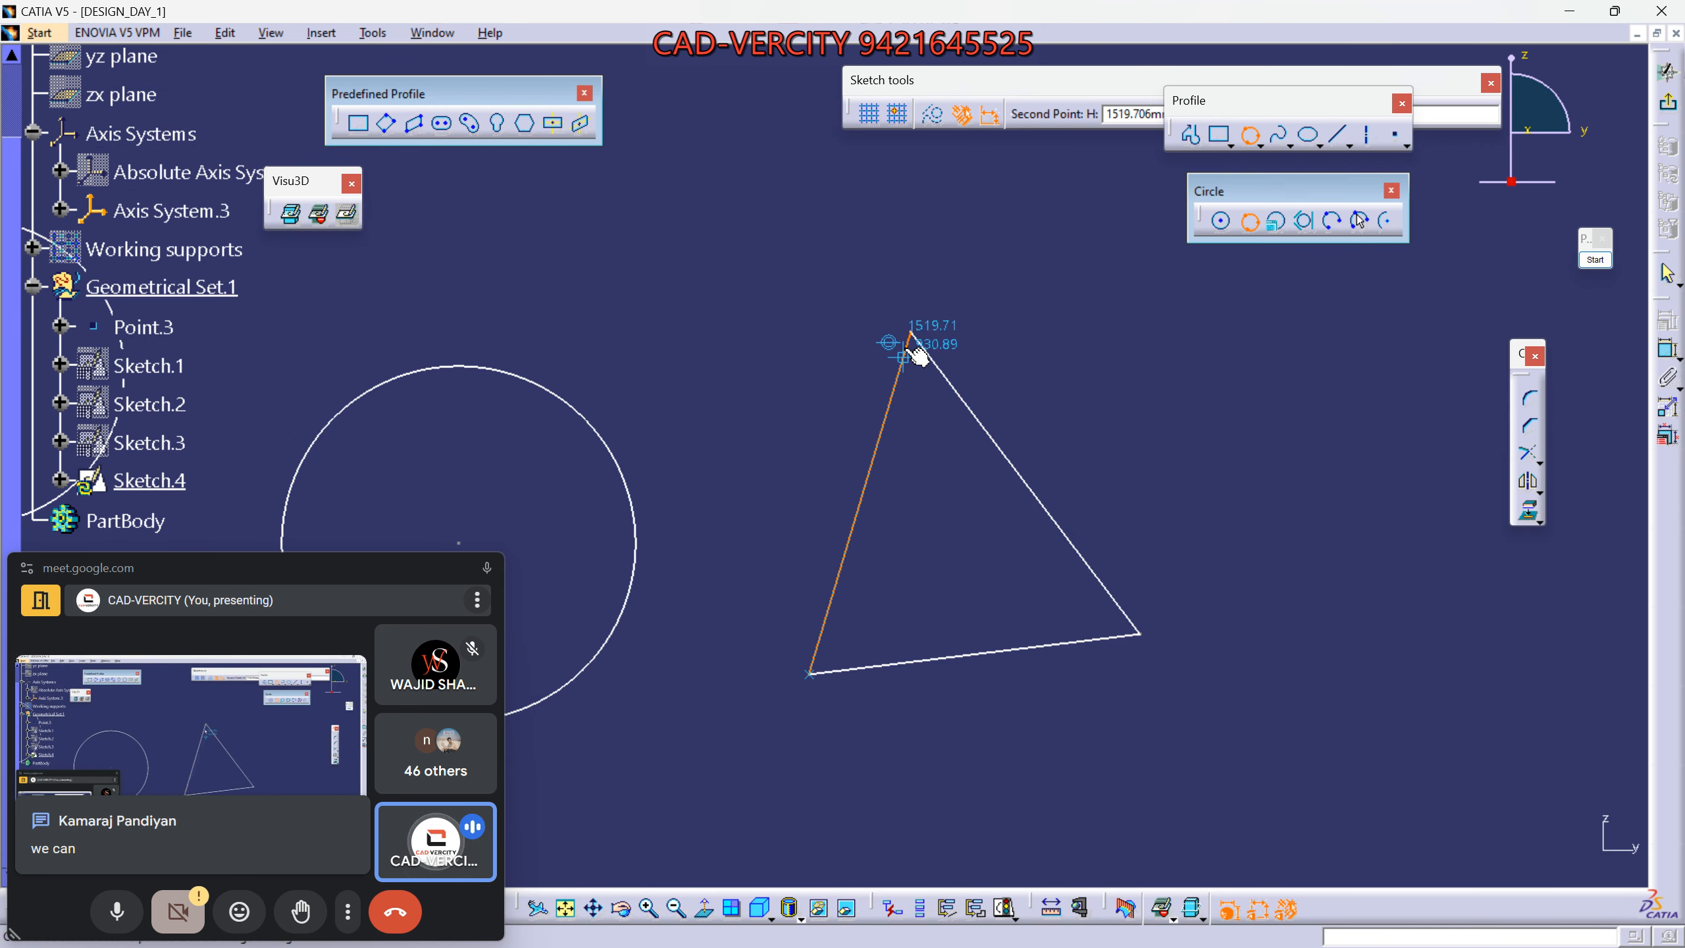
pyautogui.click(910, 332)
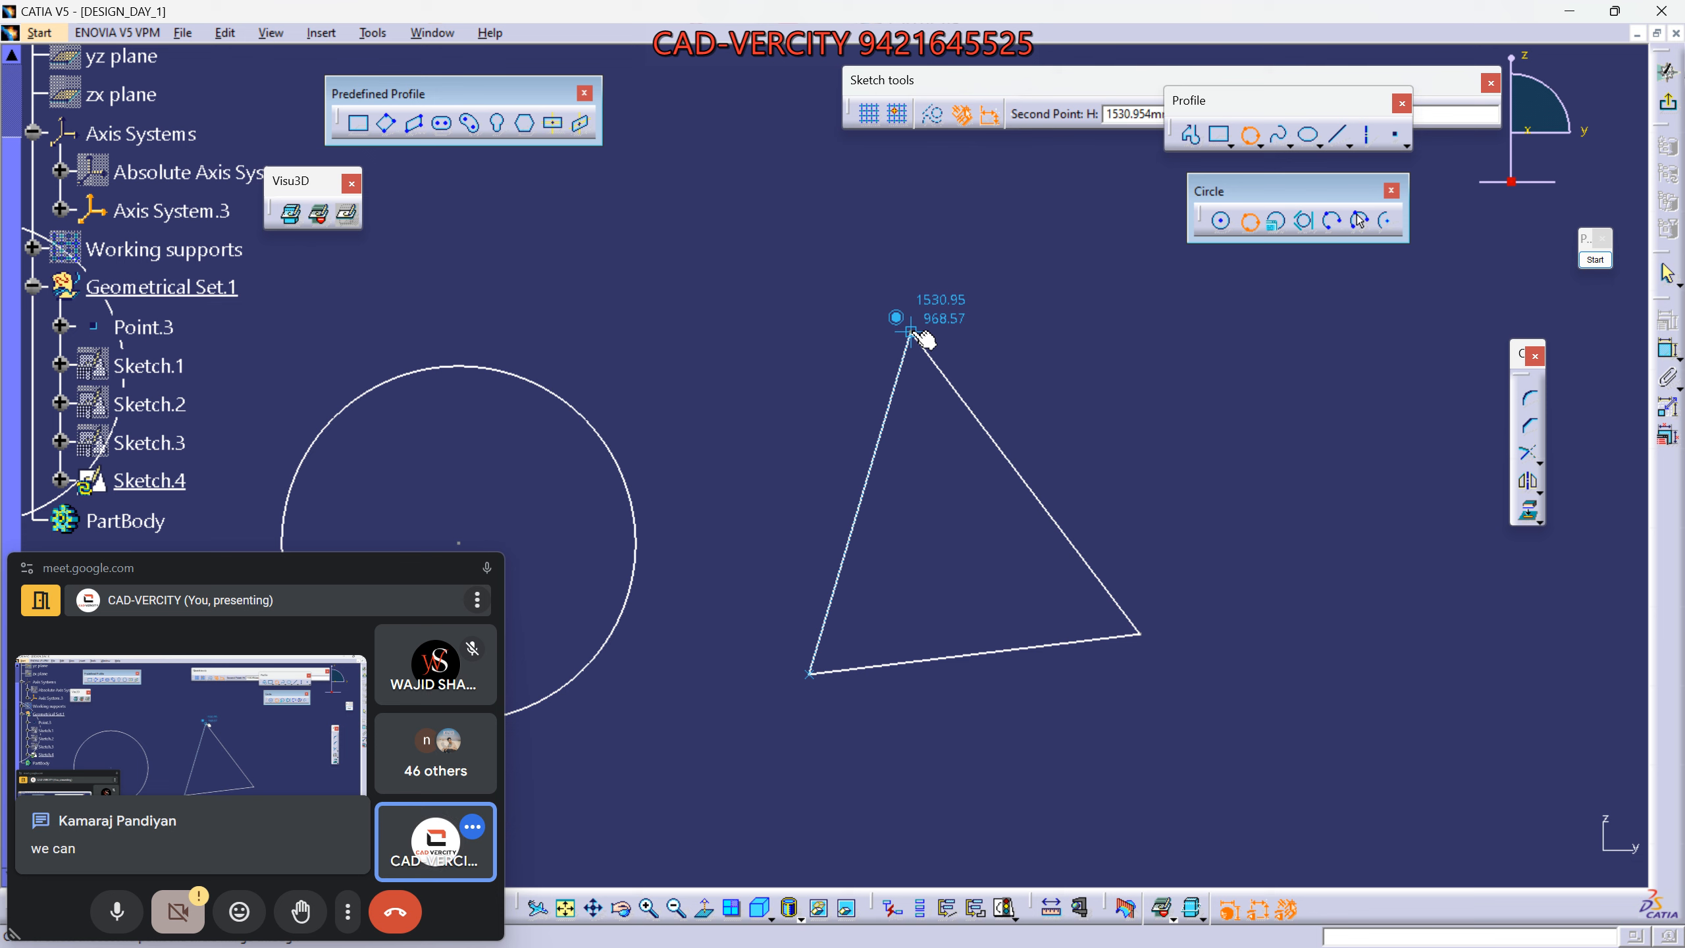
pyautogui.click(1140, 637)
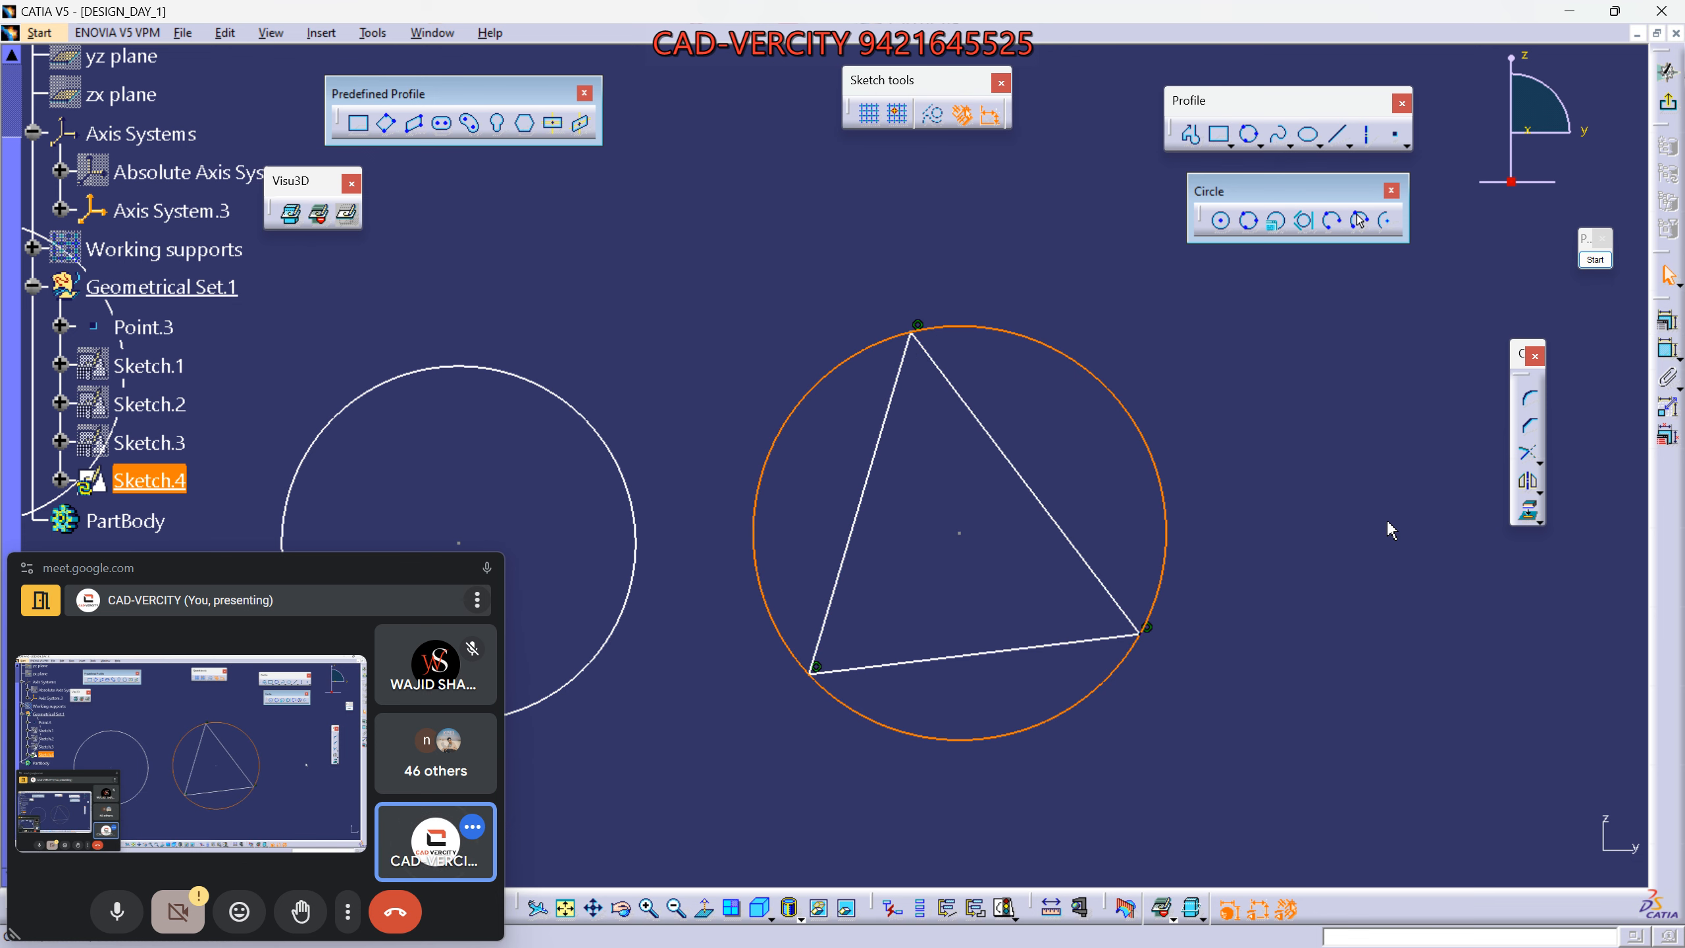
pyautogui.click(1386, 519)
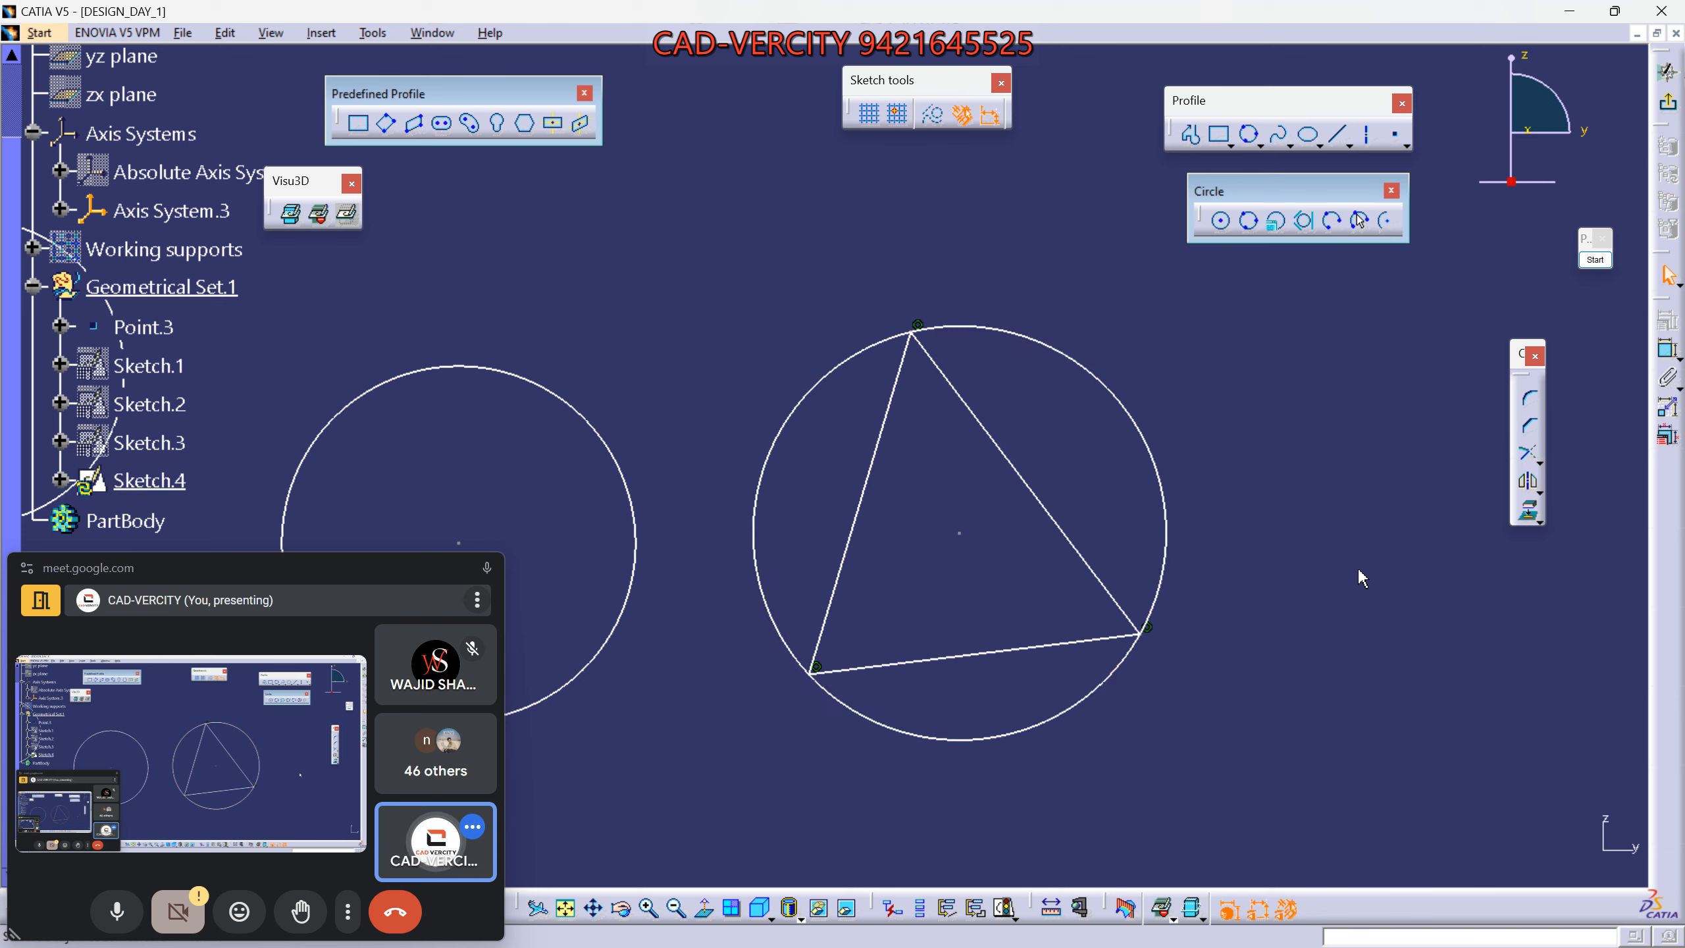
# Sketch a second closed triangle with the Profile tool, right of the circumscribed triangle.
pyautogui.moveTo(1112, 316)
pyautogui.keyDown('ctrl'); pyautogui.mouseDown(button='middle')
pyautogui.moveTo(1128, 345)
pyautogui.moveTo(832, 274)
pyautogui.mouseUp(button='middle'); pyautogui.keyUp('ctrl')
pyautogui.click(1191, 136)
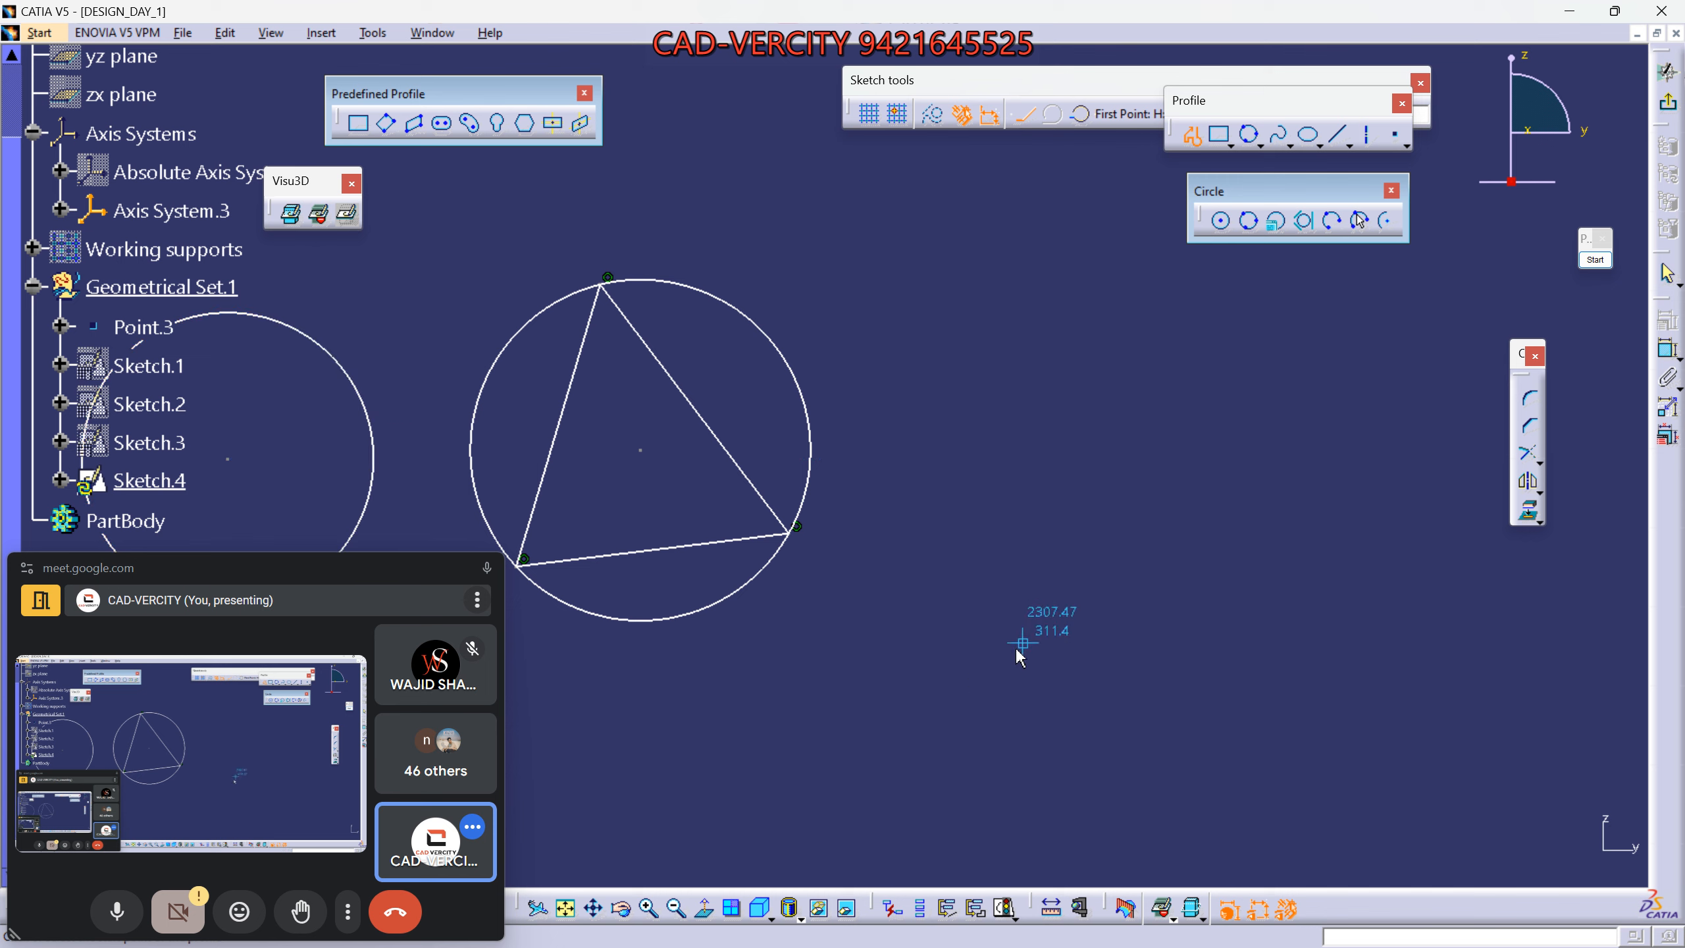
pyautogui.click(973, 674)
pyautogui.click(1022, 476)
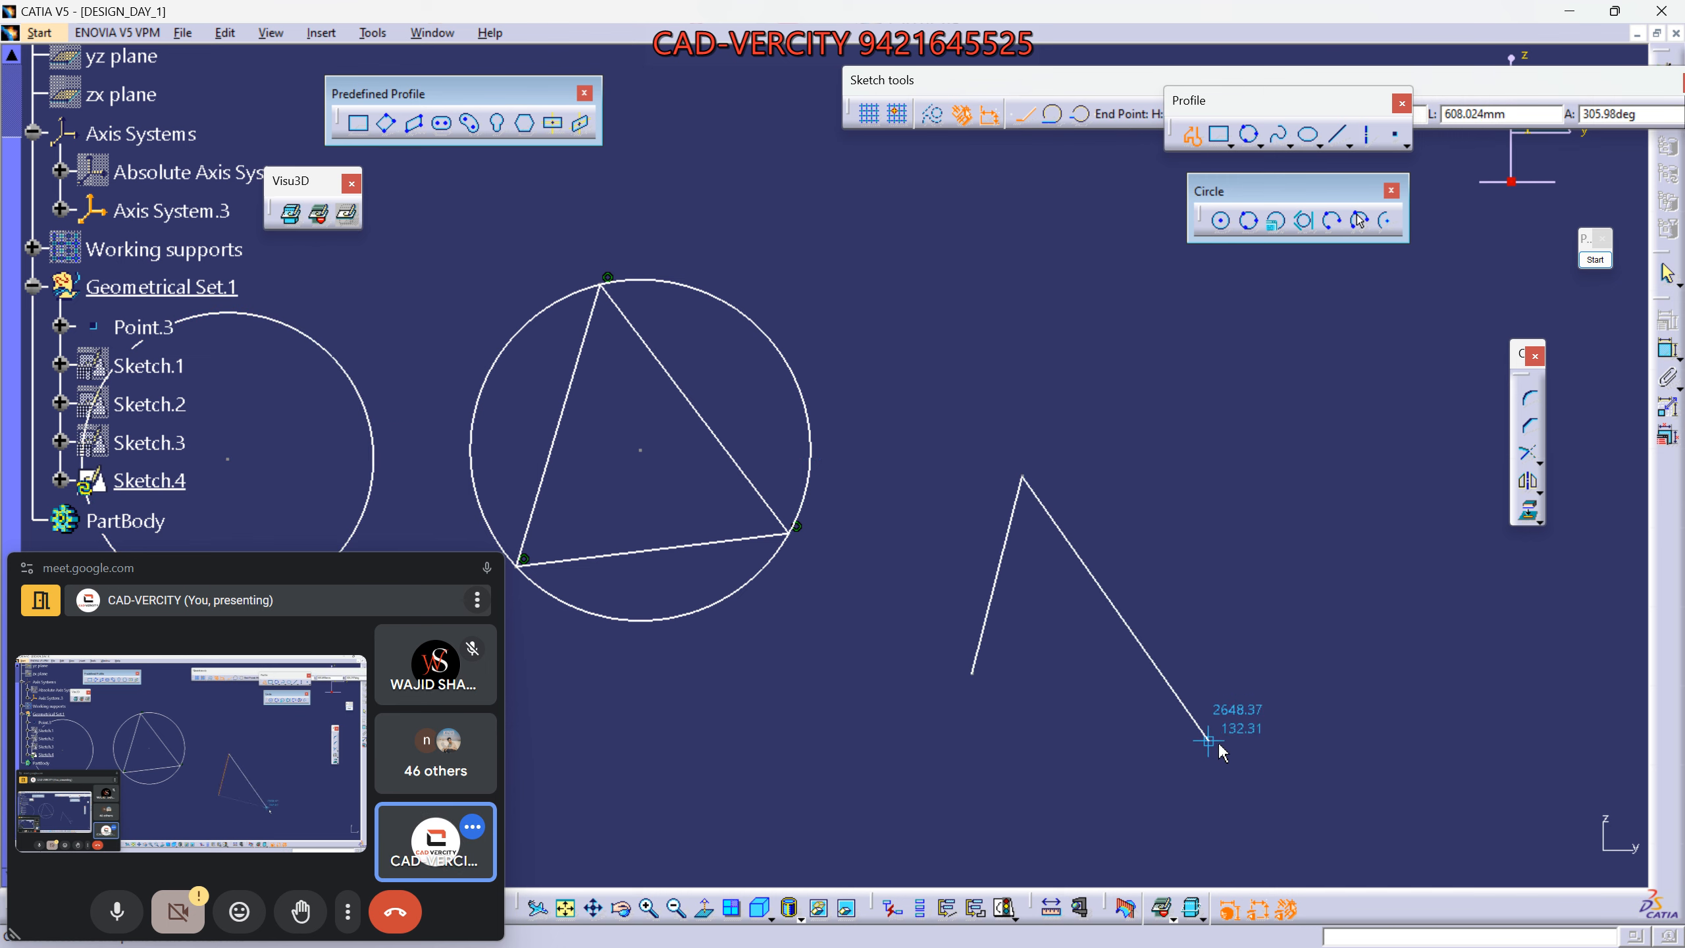
pyautogui.click(973, 673)
pyautogui.click(1345, 504)
# Draw a Three Point Circle through the three corners of the second triangle.
pyautogui.scroll(1, 1341, 614)
pyautogui.moveTo(1341, 614); pyautogui.dragTo(1213, 533, button='middle')
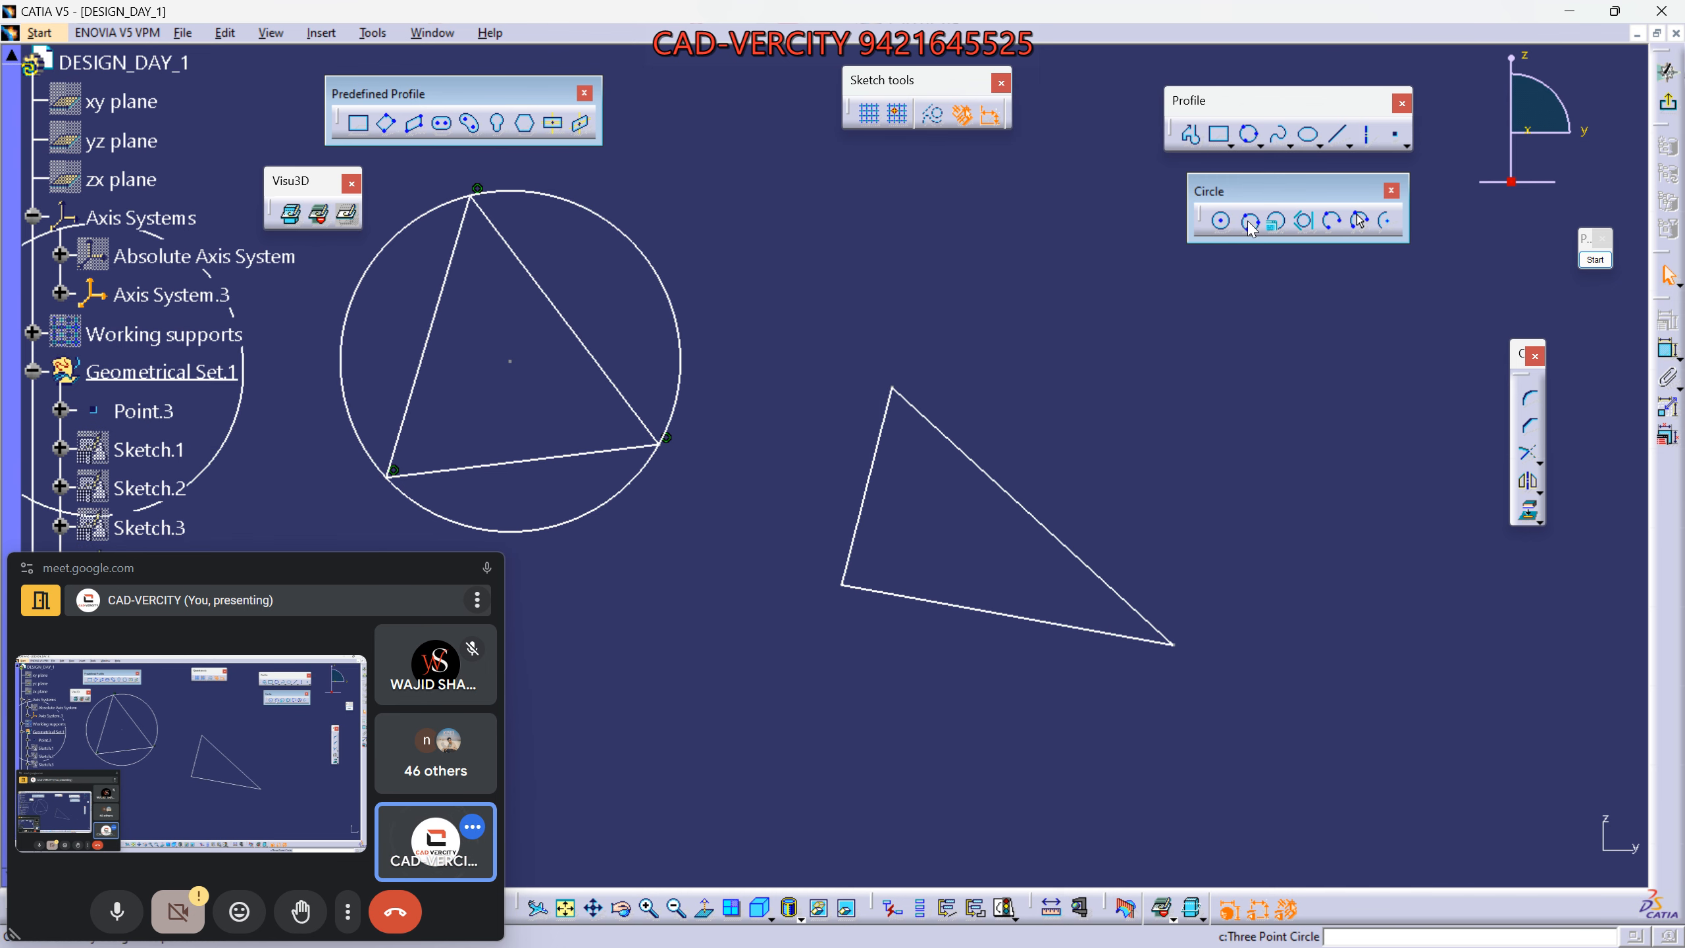
pyautogui.click(1250, 223)
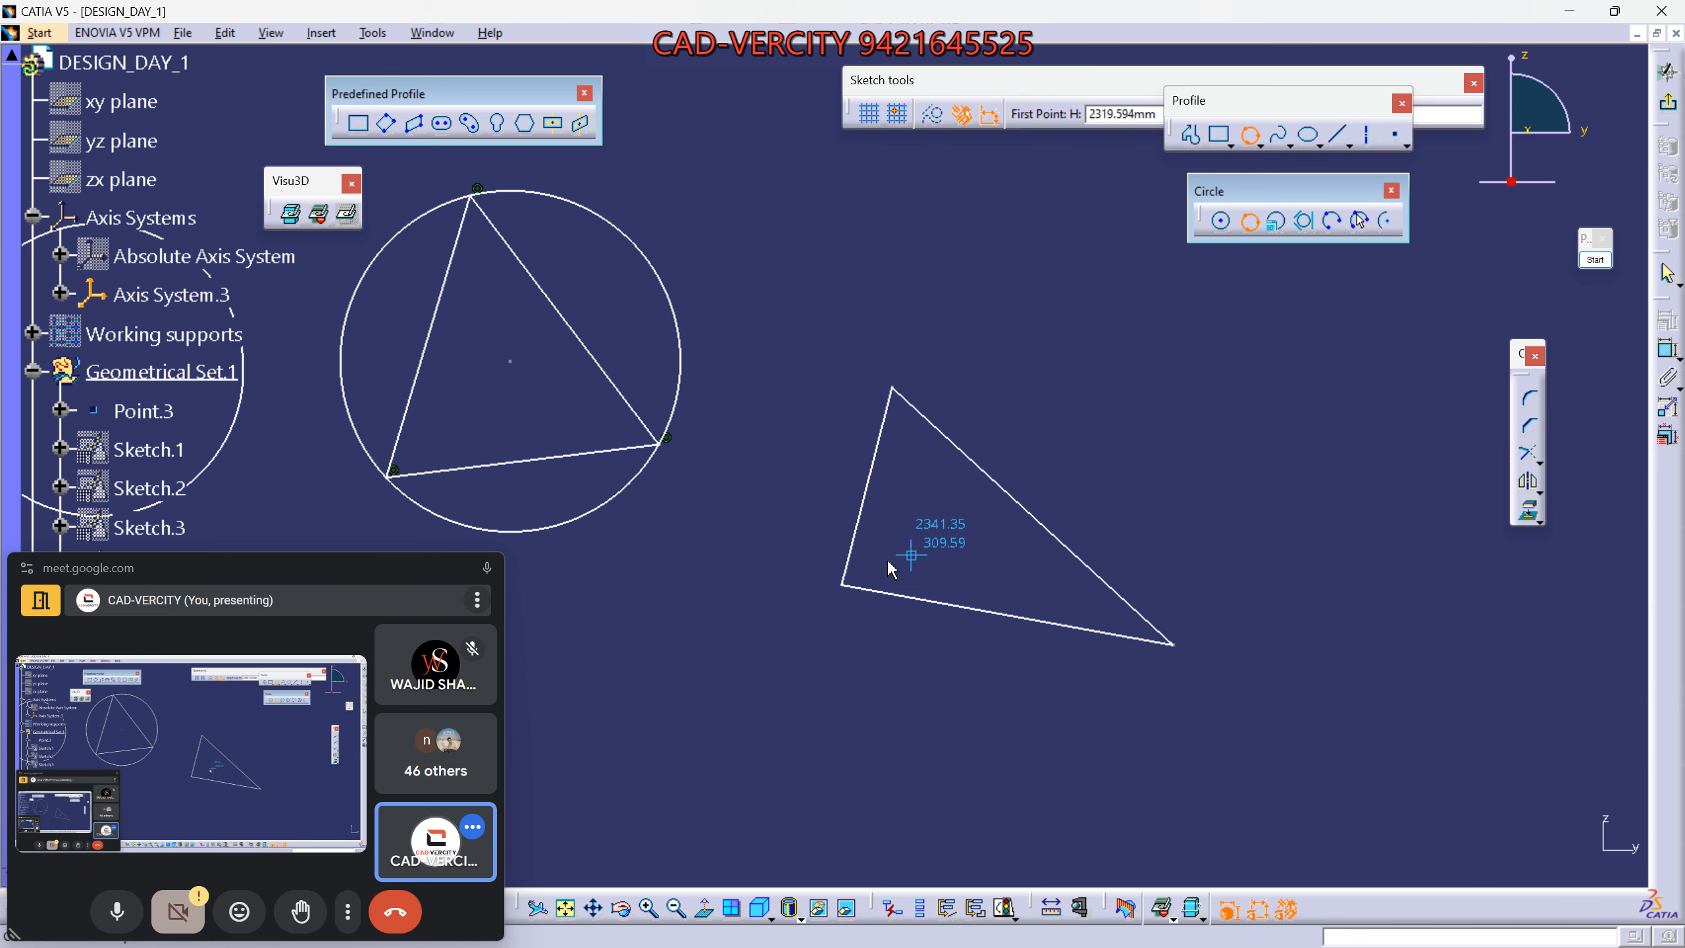
pyautogui.click(842, 586)
pyautogui.click(892, 390)
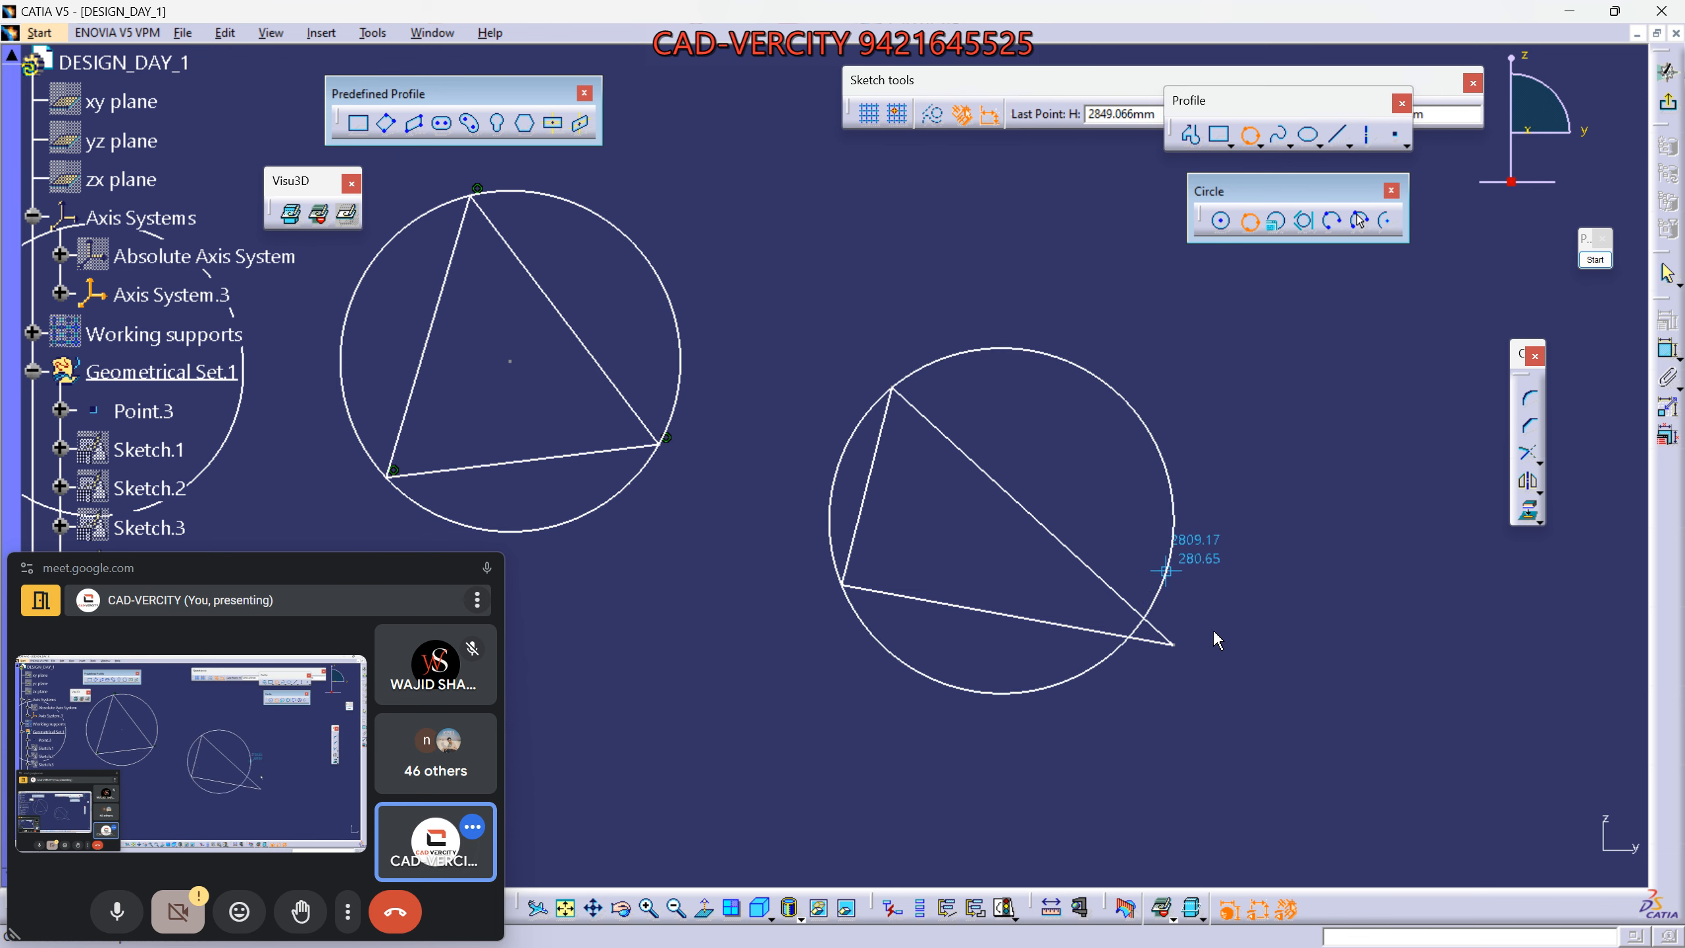
pyautogui.click(1179, 649)
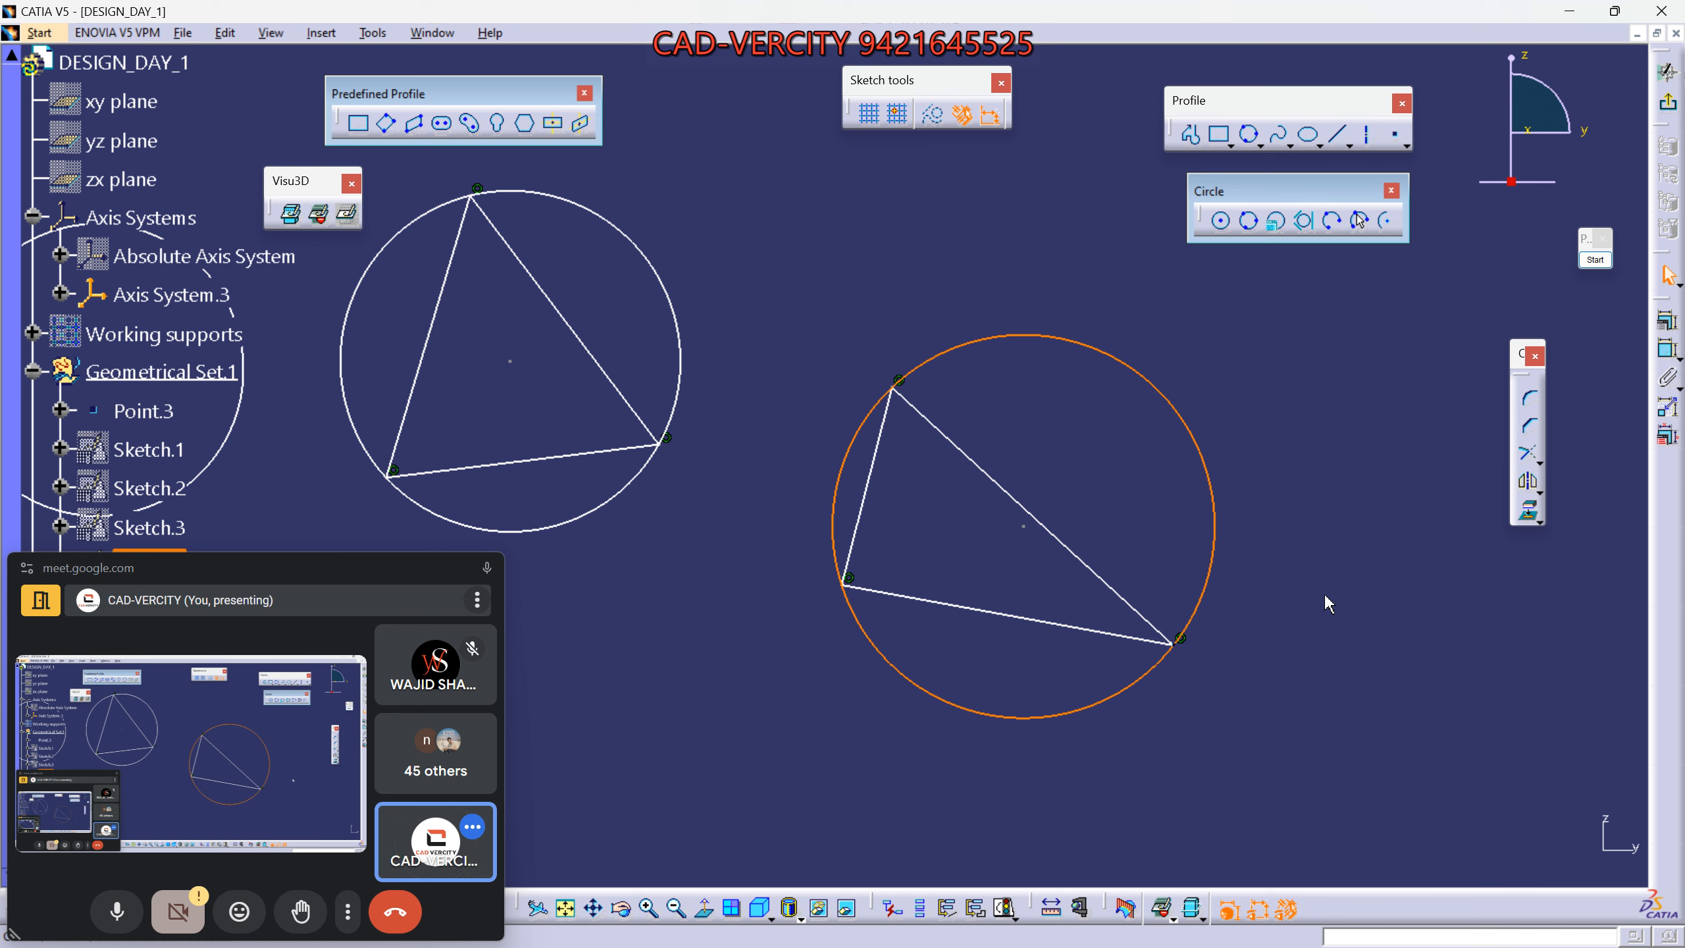
# Enlarge the circle that is tangent to the small circle near the sketch origin to roughly three times its size.
pyautogui.moveTo(885, 554)
pyautogui.mouseDown(button='middle')
pyautogui.moveTo(1143, 369)
pyautogui.moveTo(1293, 464)
pyautogui.moveTo(1274, 511)
pyautogui.mouseUp(button='middle')
pyautogui.moveTo(822, 493); pyautogui.dragTo(1283, 516, button='middle')
pyautogui.moveTo(887, 483)
pyautogui.mouseDown()
pyautogui.moveTo(987, 571)
pyautogui.moveTo(961, 594)
pyautogui.moveTo(979, 615)
pyautogui.mouseUp()
pyautogui.moveTo(1026, 508); pyautogui.dragTo(864, 464, button='middle')
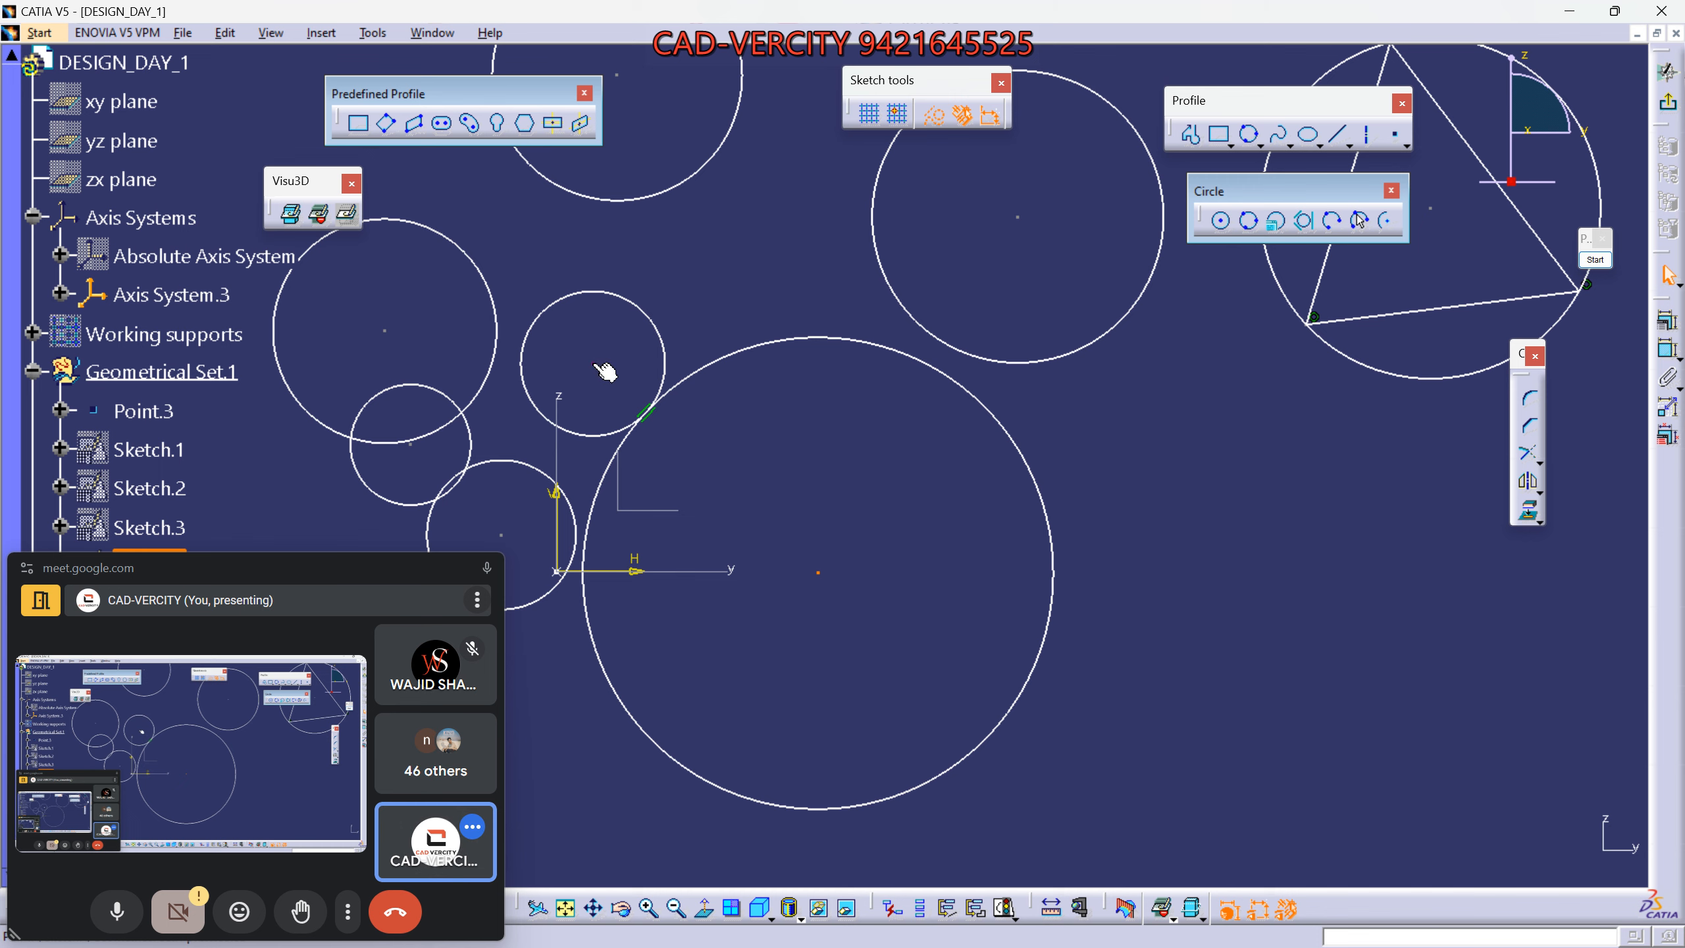
pyautogui.moveTo(605, 372); pyautogui.dragTo(556, 400, button='middle')
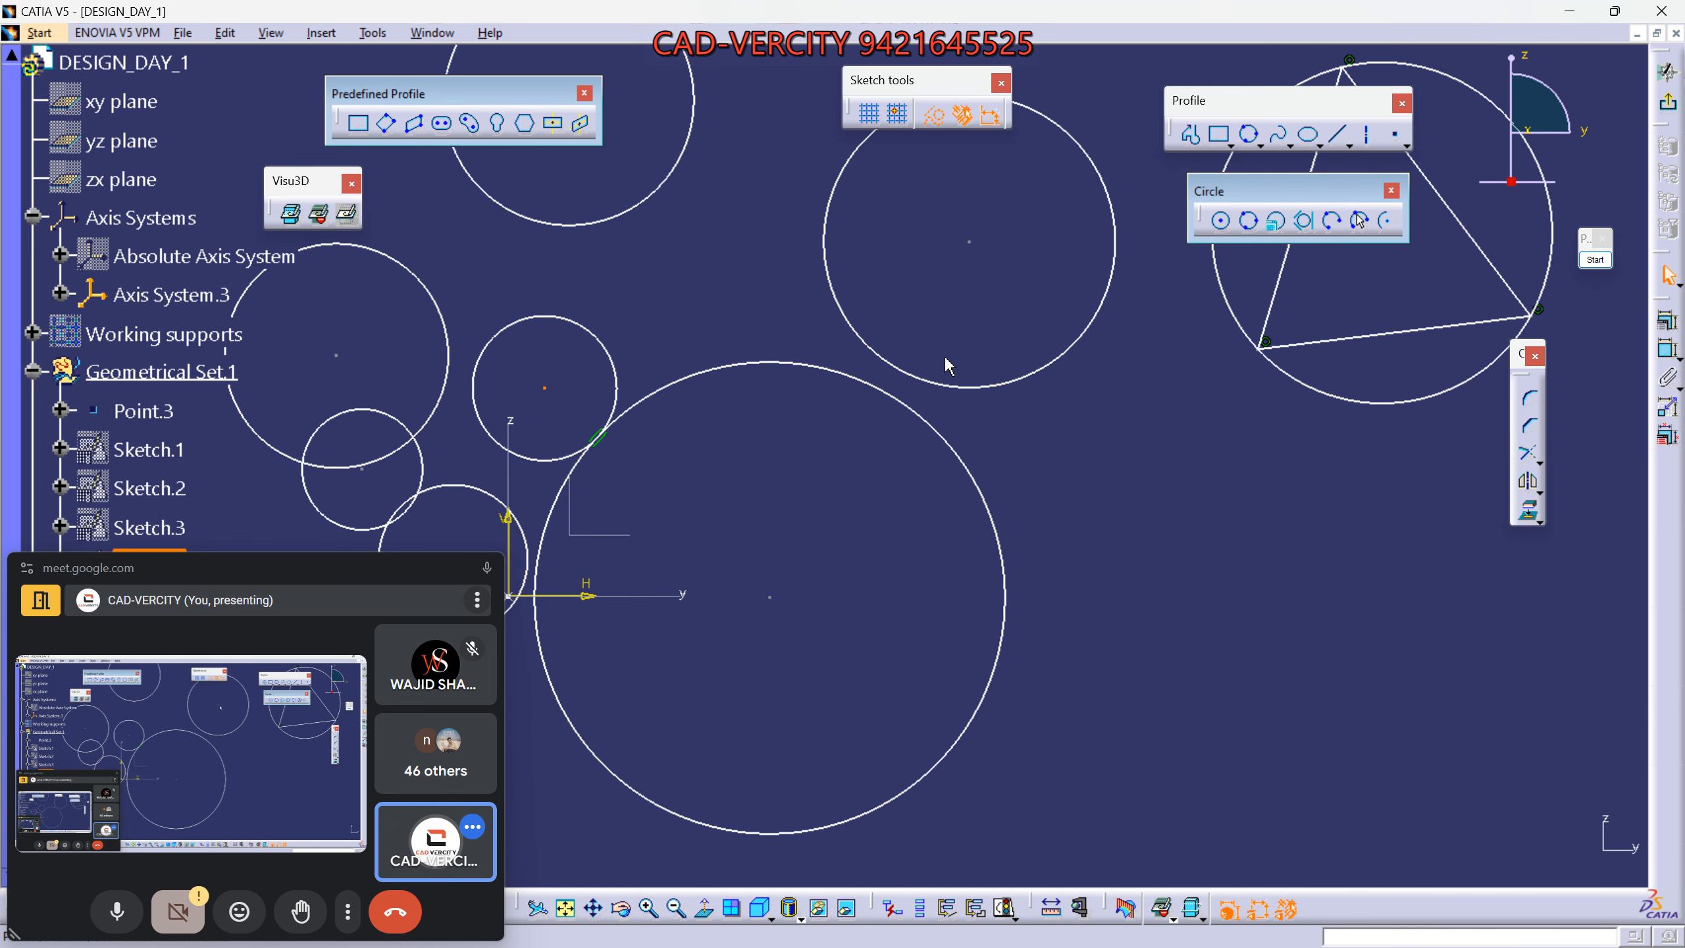
# Mark the centres of the three neighbouring circles with red crosses and outline a freehand loop through them with the screen pen.
pyautogui.click(1594, 258)
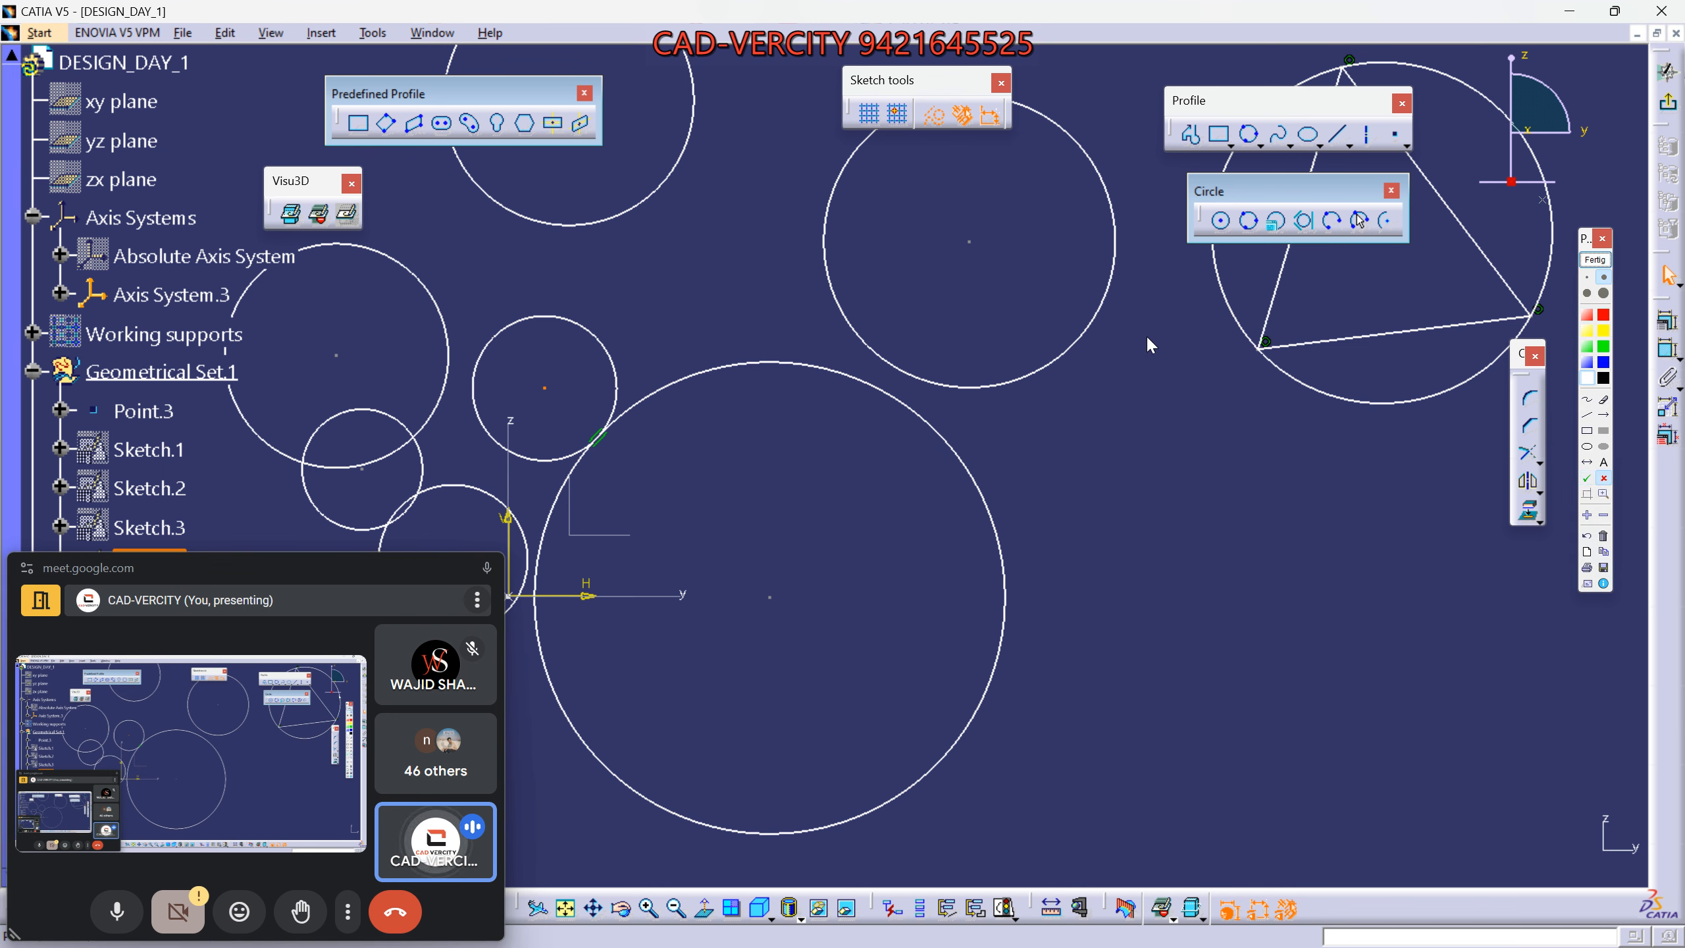
pyautogui.click(540, 394)
pyautogui.click(968, 242)
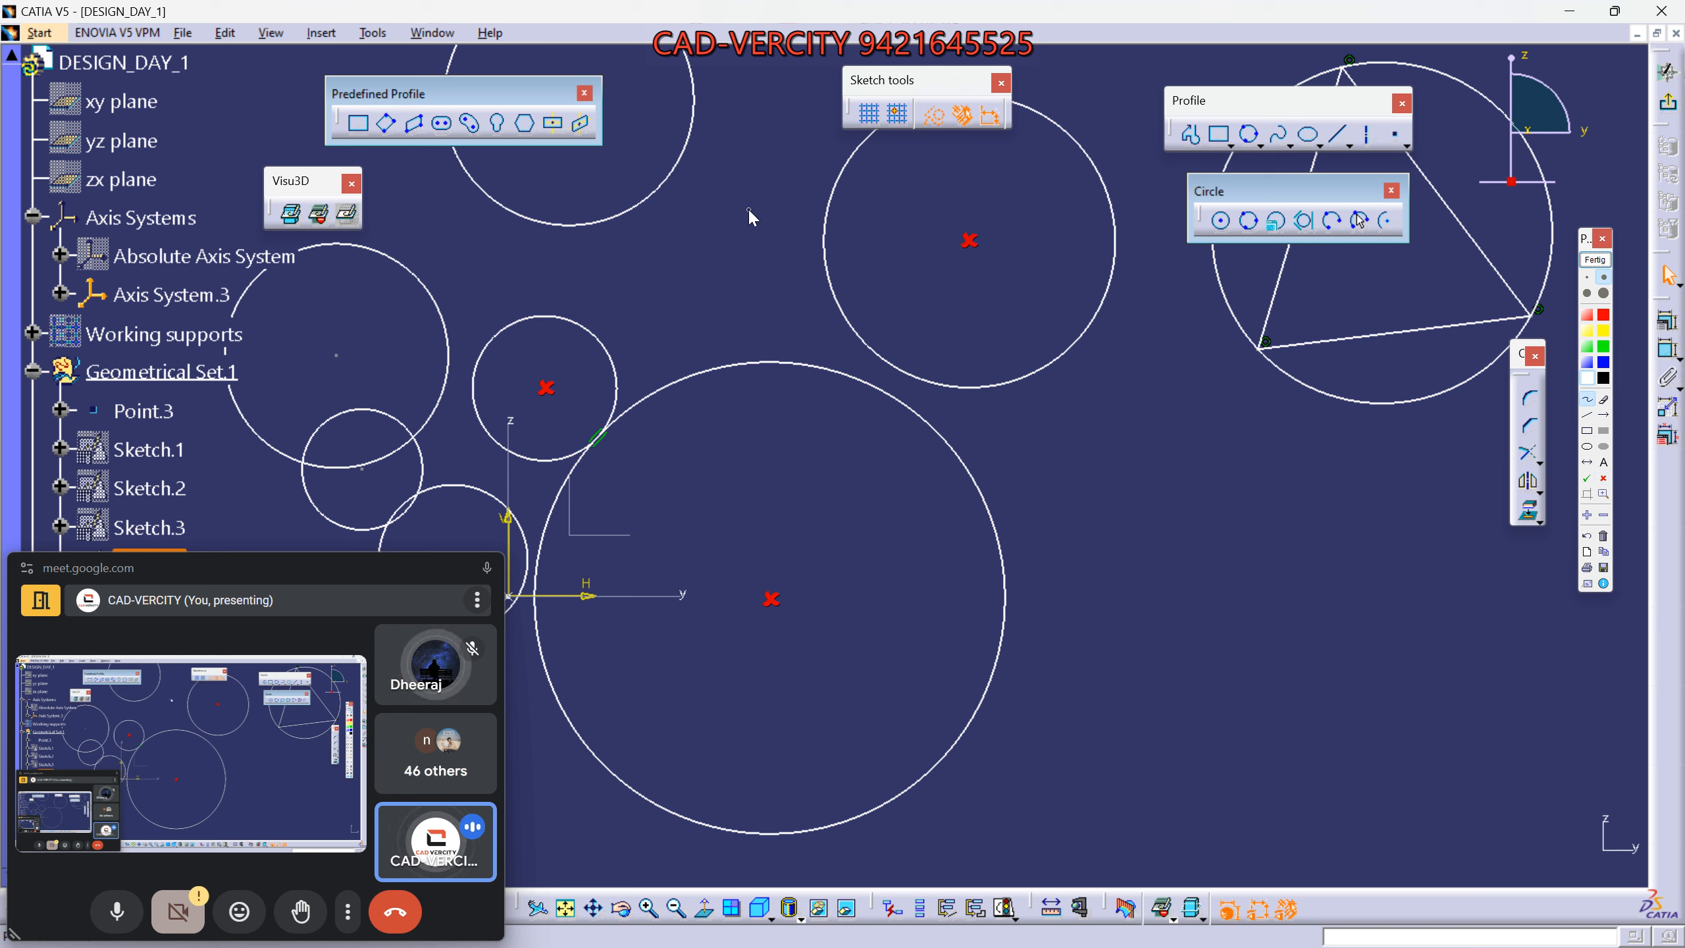
pyautogui.moveTo(749, 210); pyautogui.dragTo(570, 317)
pyautogui.moveTo(601, 529)
pyautogui.mouseDown()
pyautogui.moveTo(922, 548)
pyautogui.moveTo(1026, 265)
pyautogui.moveTo(862, 196)
pyautogui.moveTo(697, 212)
pyautogui.mouseUp()
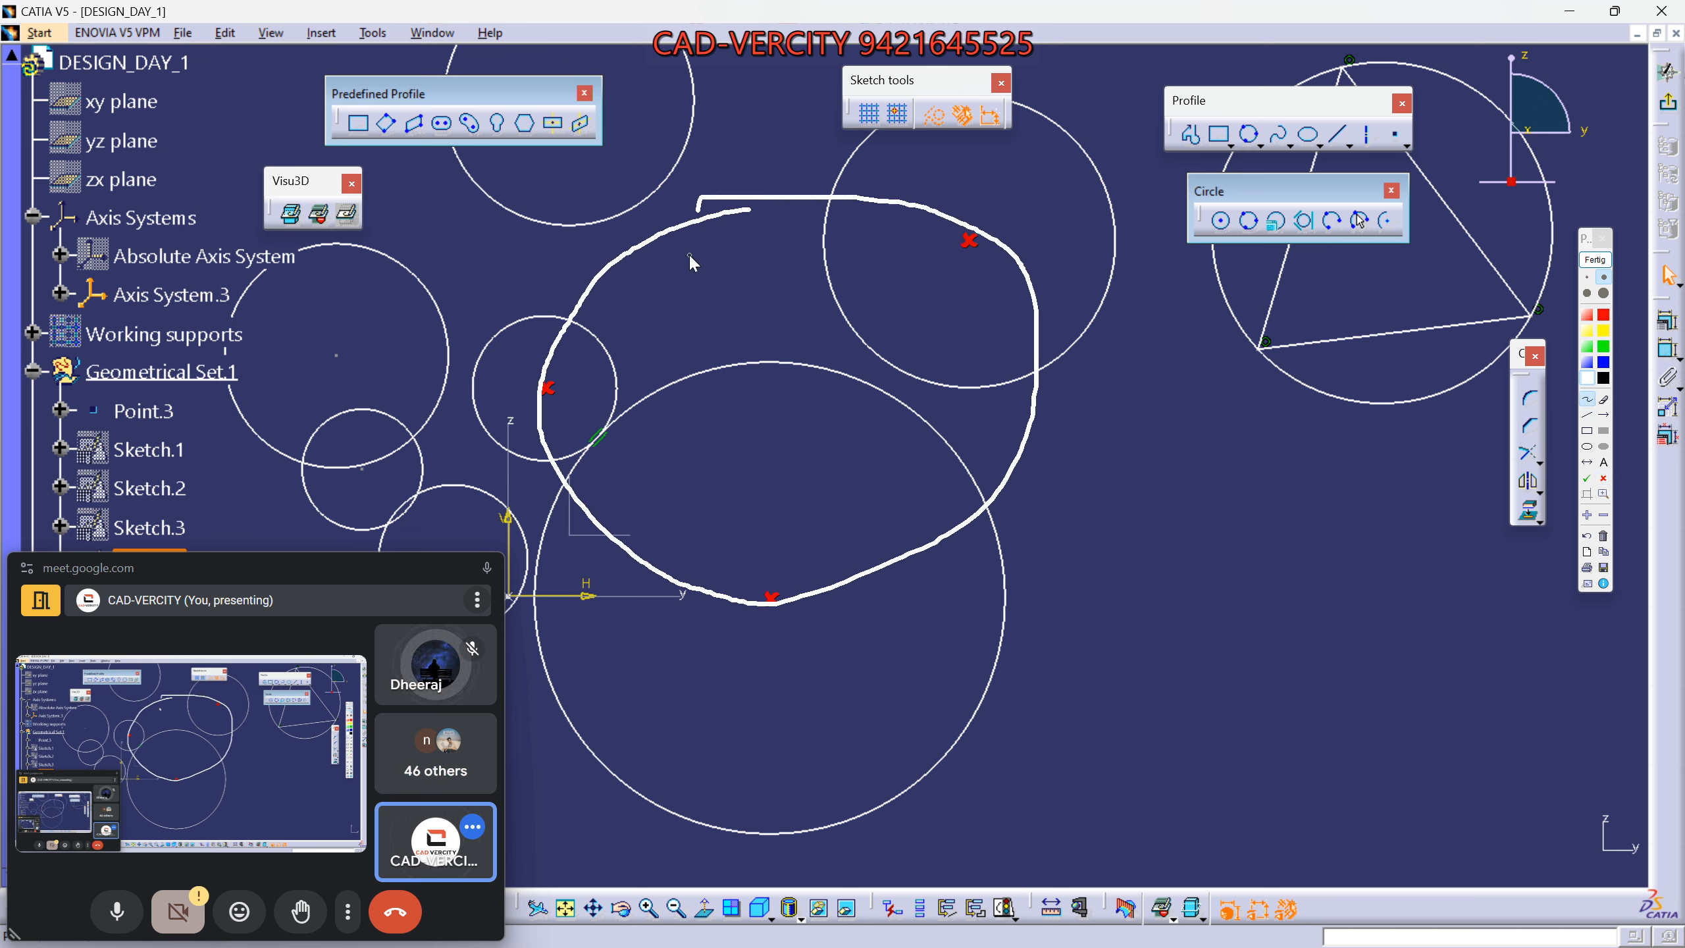
pyautogui.click(1595, 259)
# Draw a Three Point Circle through the centres of the upper circle, the large circle and the small circle near the origin.
pyautogui.click(1247, 221)
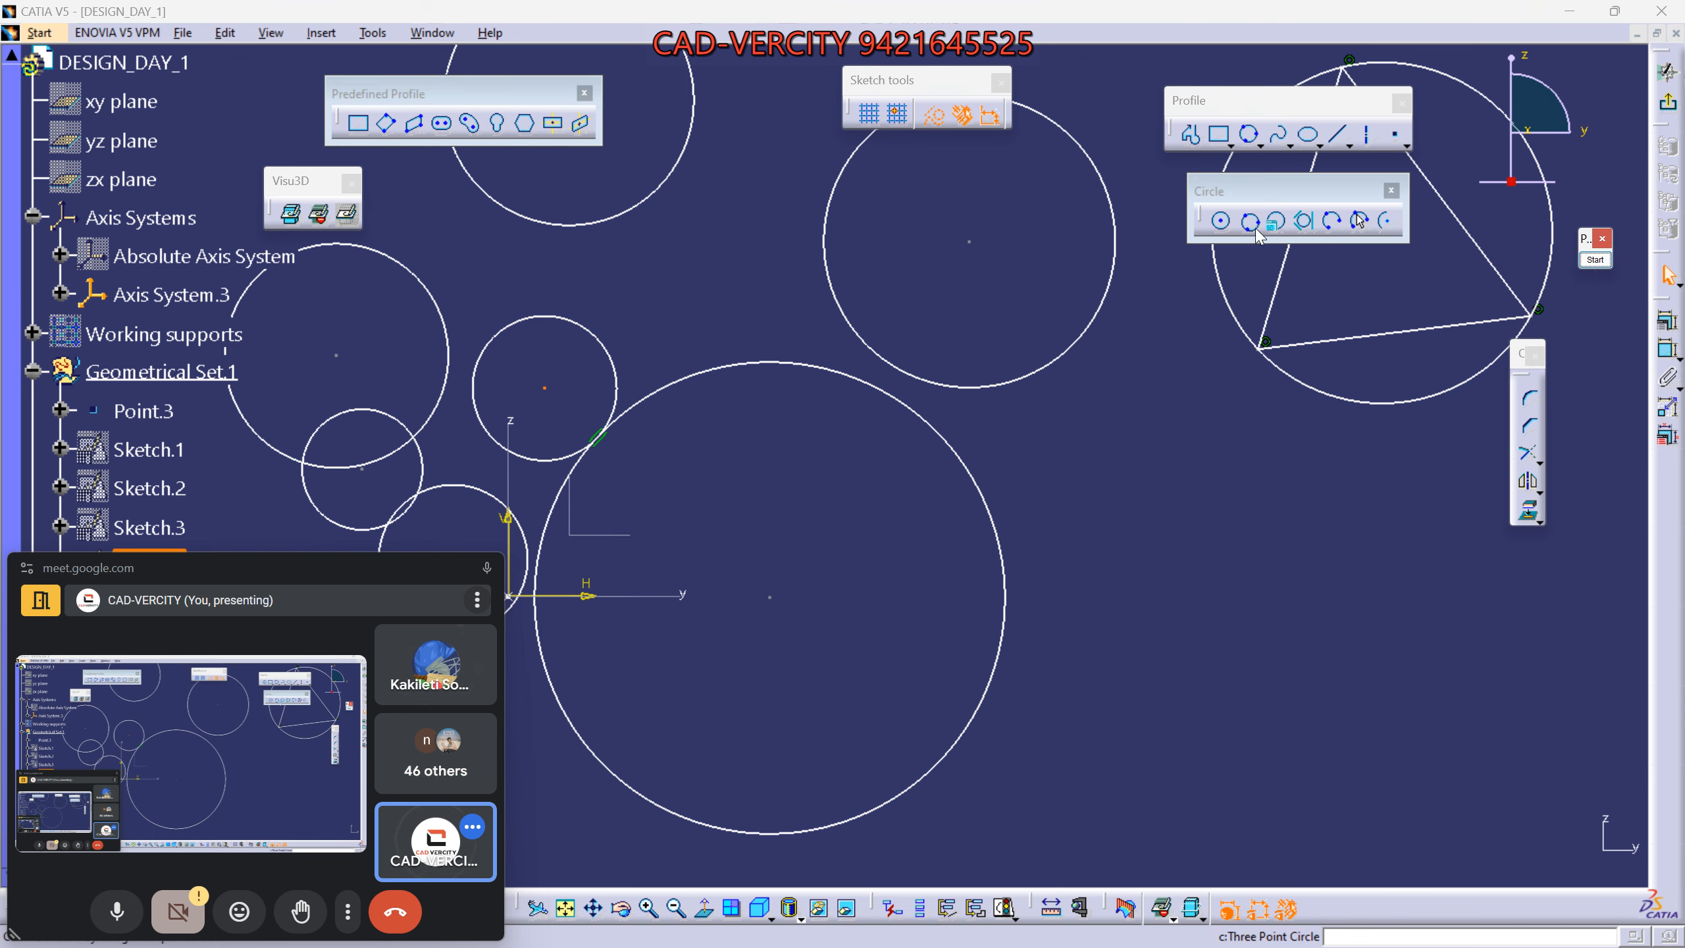
pyautogui.click(970, 242)
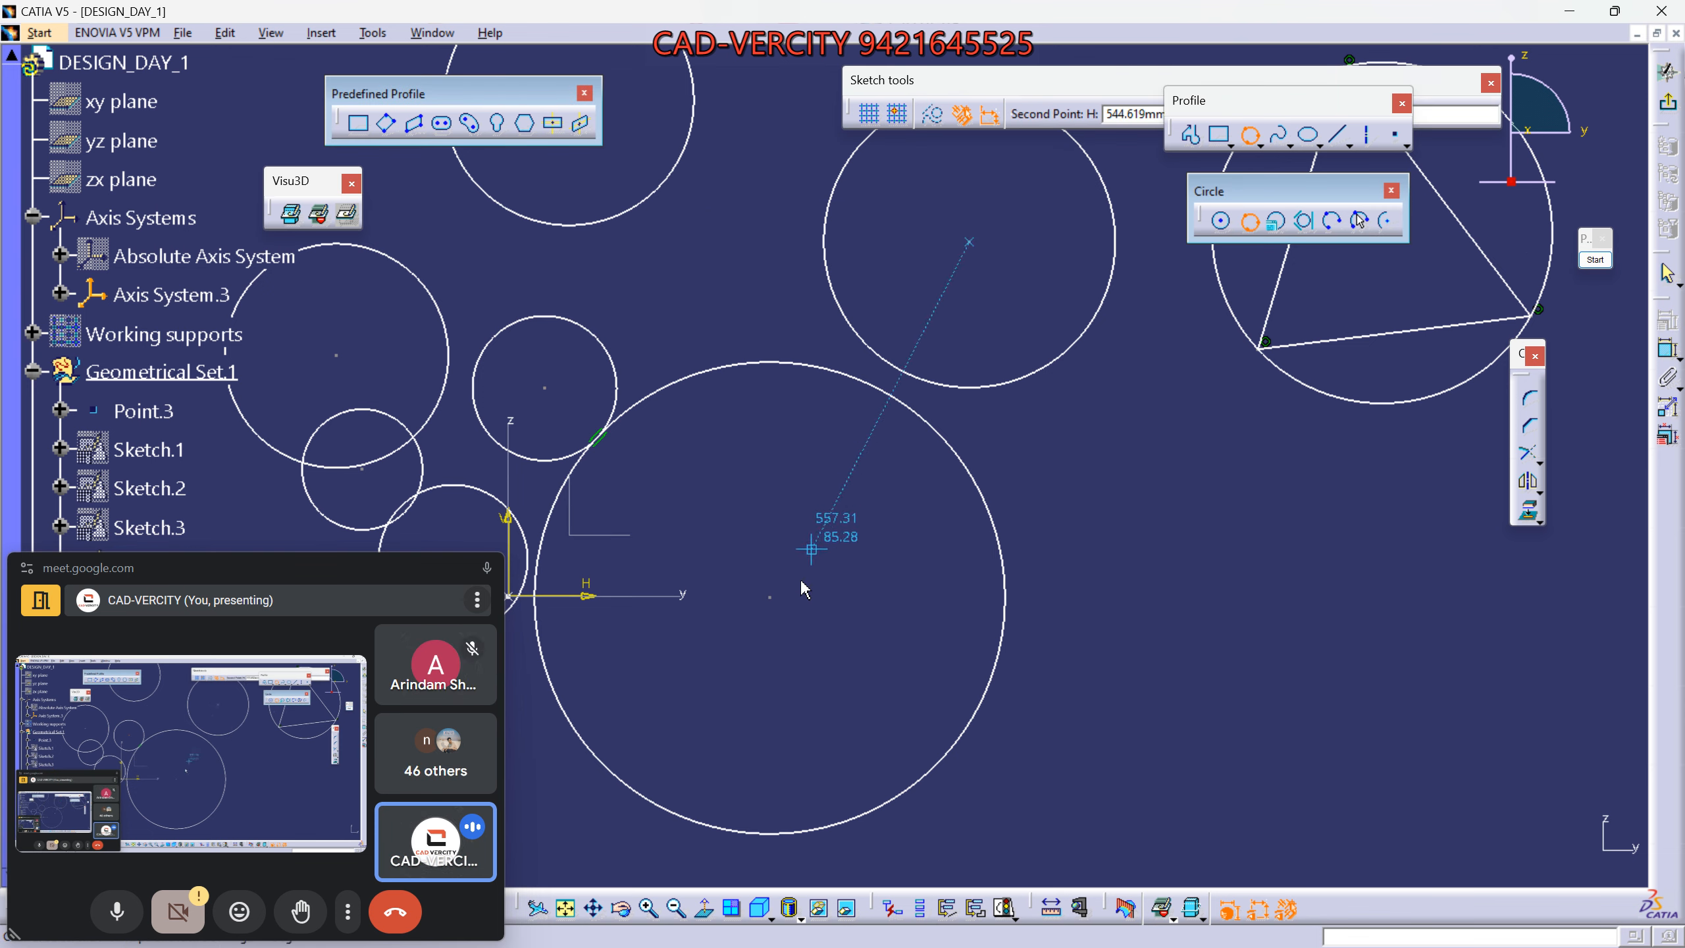
pyautogui.click(773, 594)
pyautogui.click(554, 381)
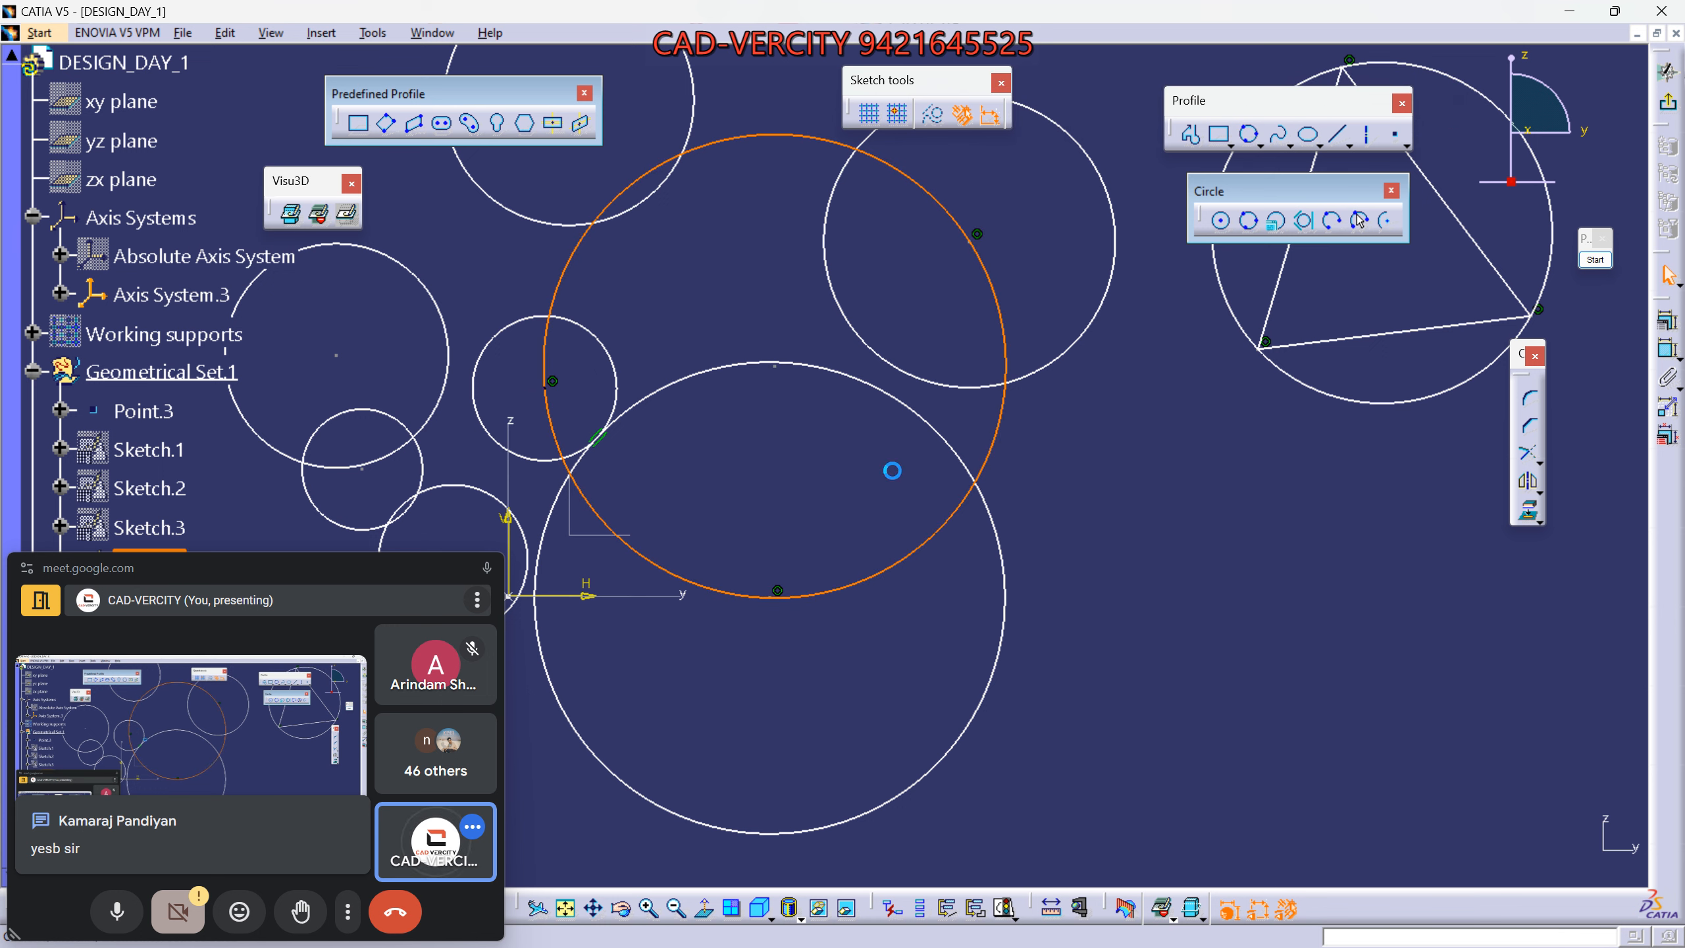
pyautogui.click(1068, 463)
pyautogui.moveTo(1069, 463); pyautogui.dragTo(980, 471, button='middle')
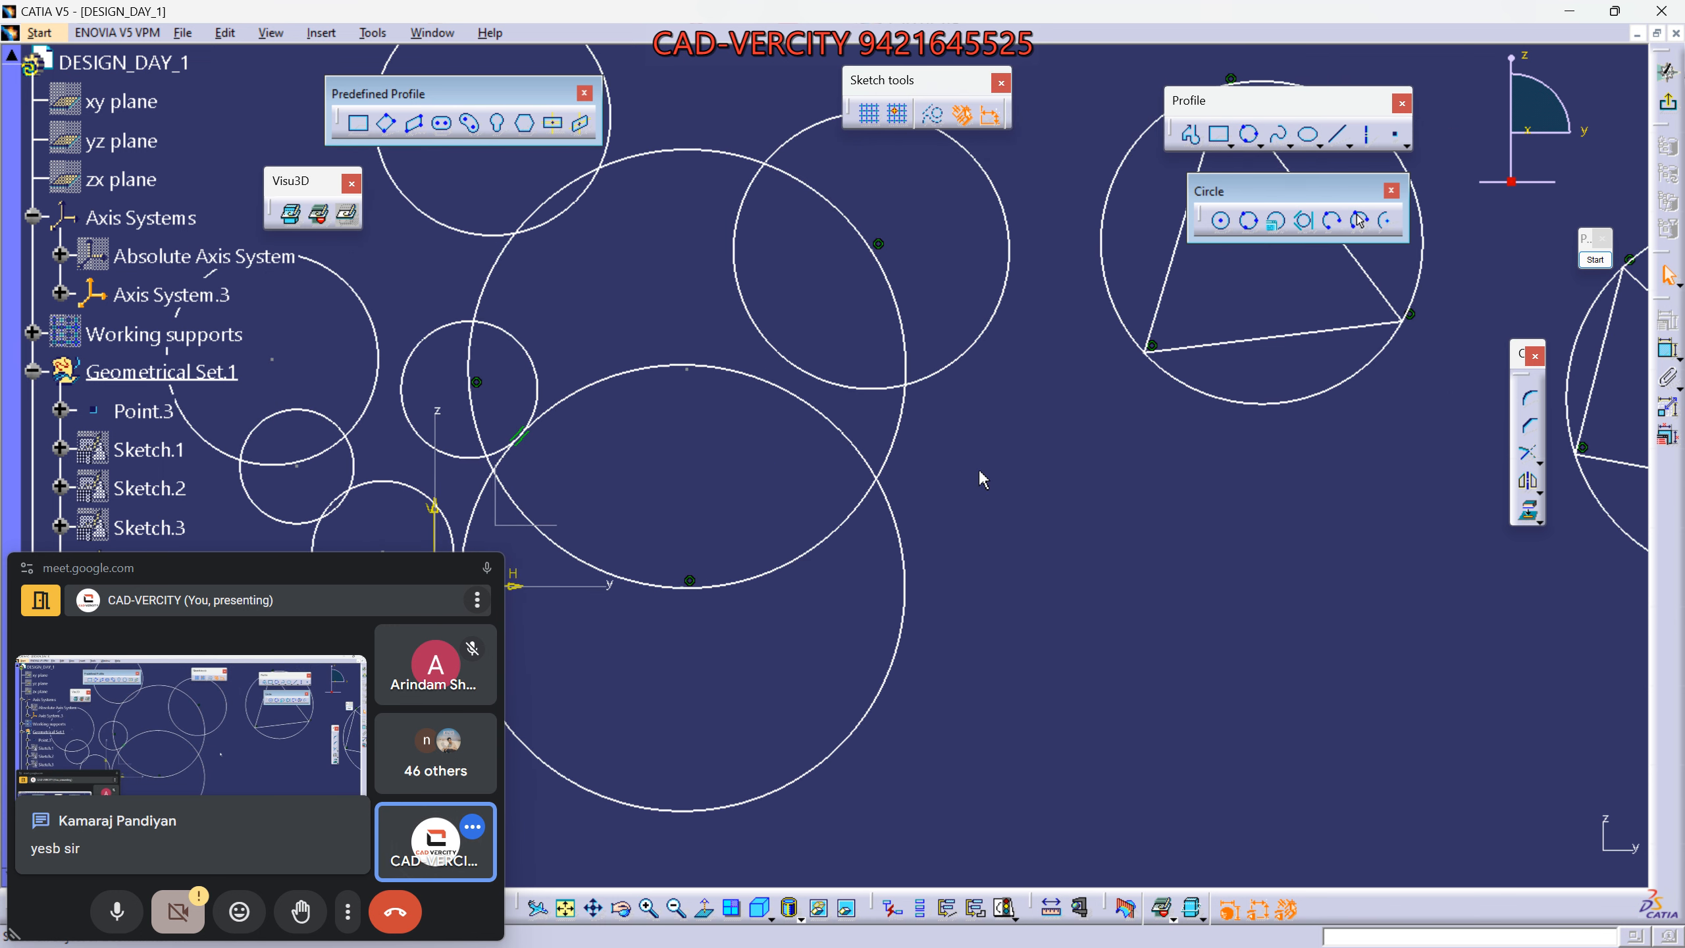
# Draw a Tri-Tangent Circle inside the second triangle, tangent to its three sides.
pyautogui.moveTo(1167, 465); pyautogui.dragTo(1030, 248, button='middle')
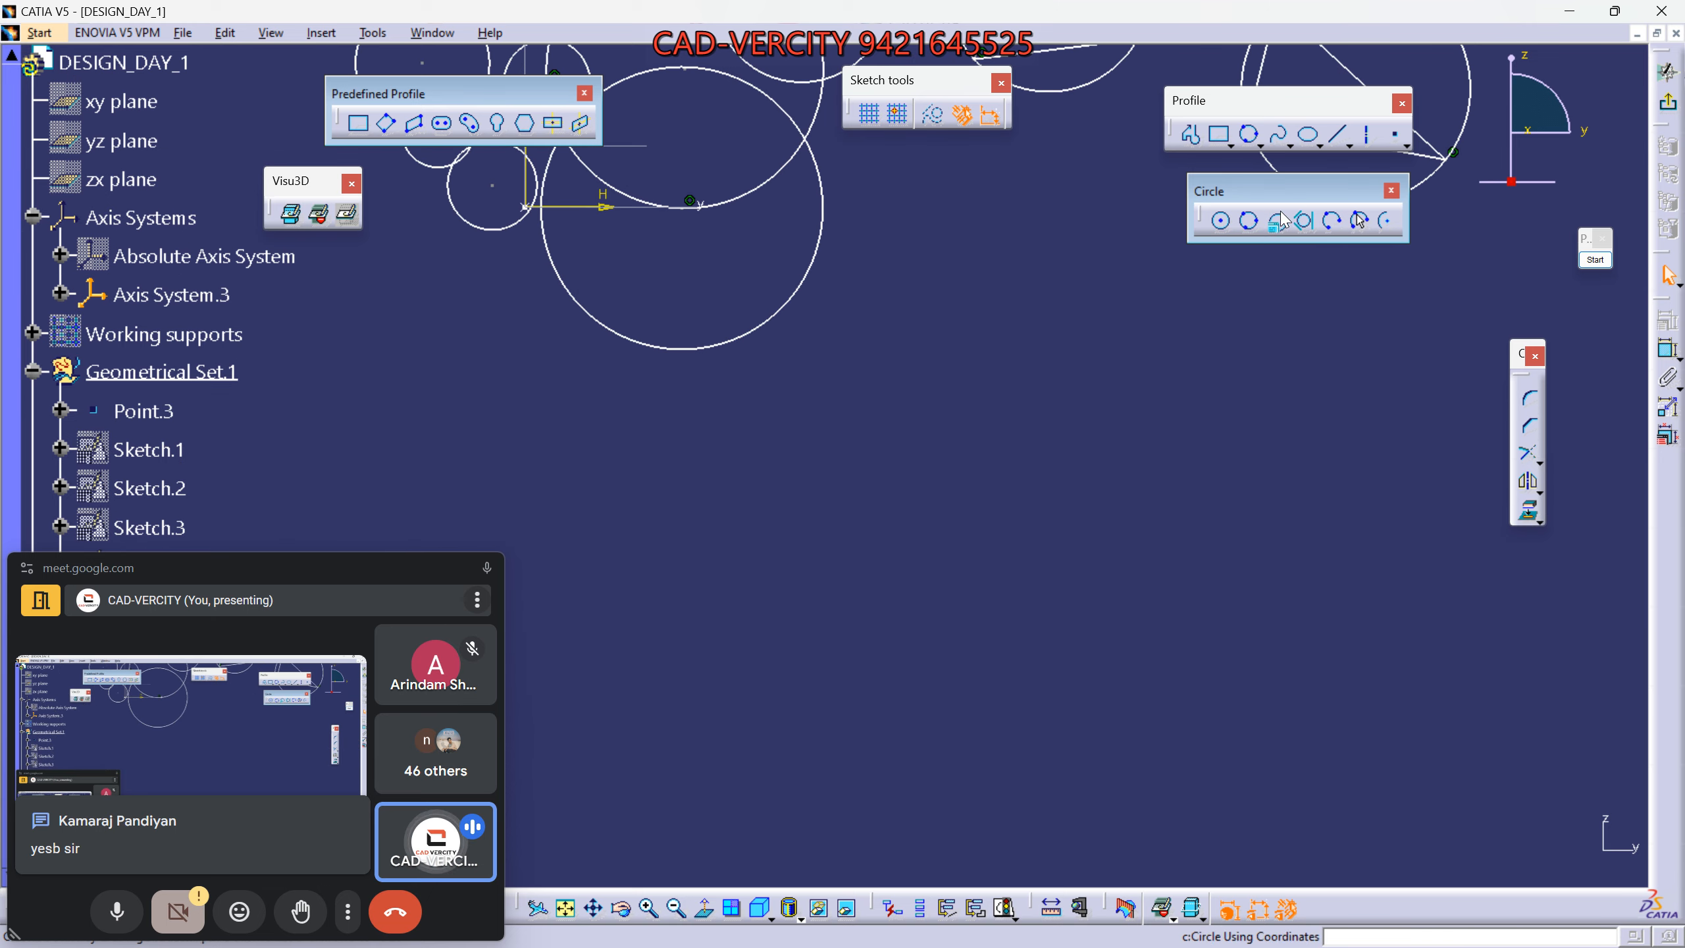
pyautogui.click(1247, 226)
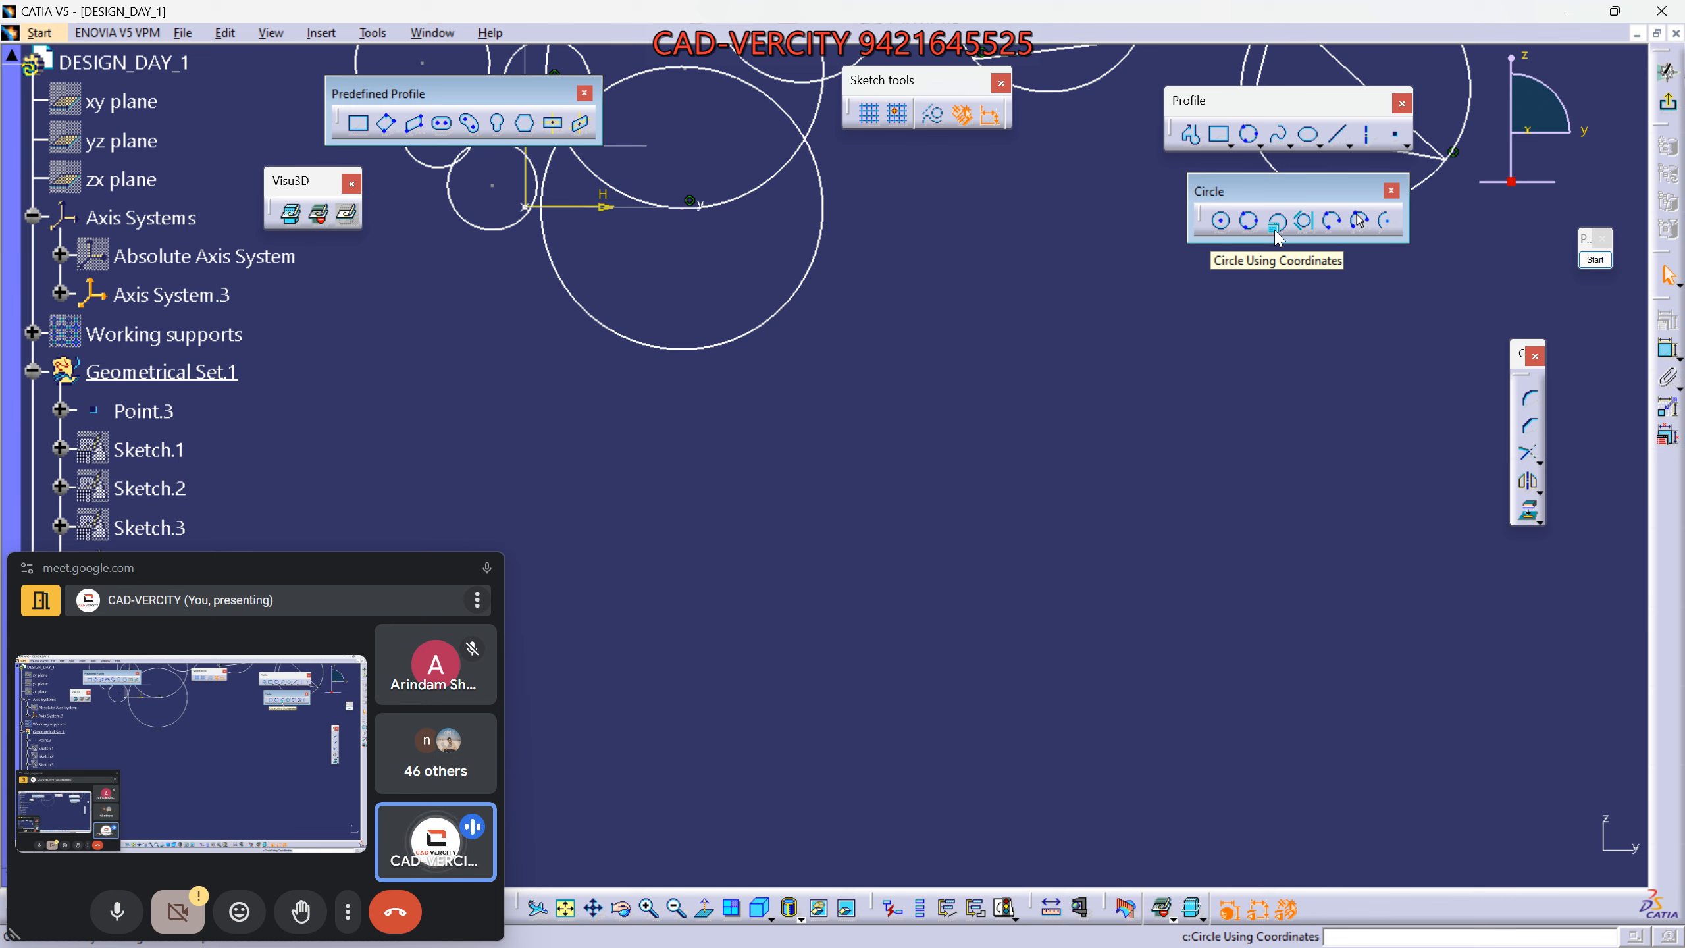
pyautogui.moveTo(1270, 357)
pyautogui.mouseDown(button='middle')
pyautogui.moveTo(1210, 424)
pyautogui.moveTo(960, 608)
pyautogui.mouseUp(button='middle')
pyautogui.moveTo(1067, 359); pyautogui.dragTo(746, 233, button='middle')
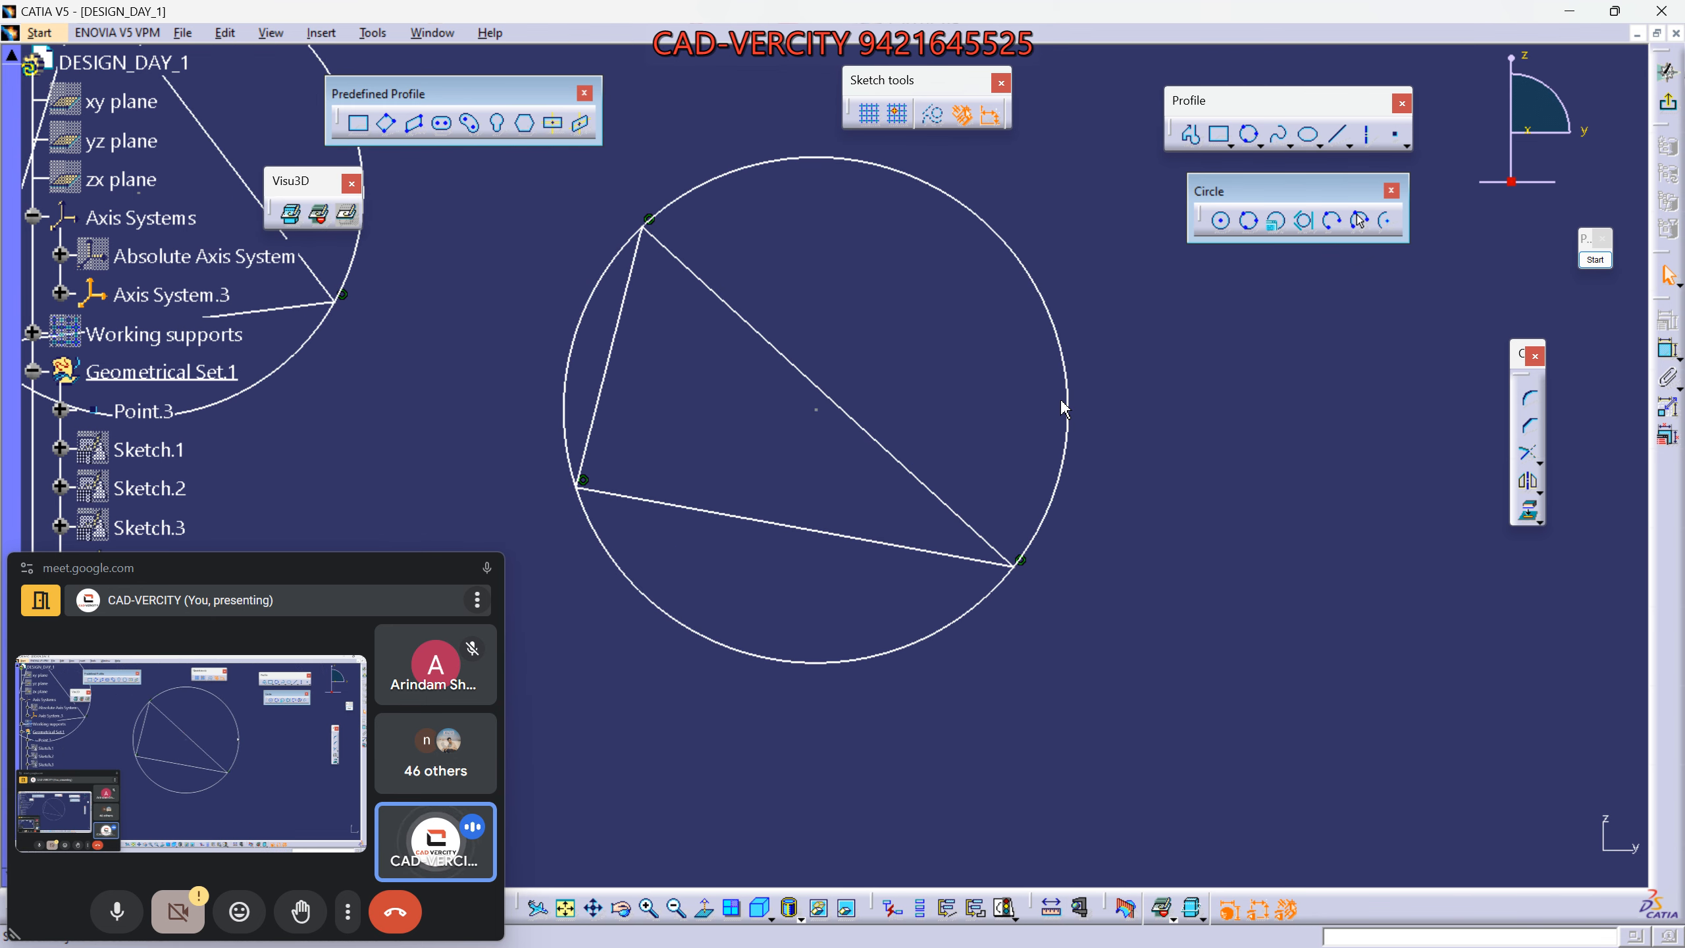
pyautogui.moveTo(837, 540)
pyautogui.mouseDown(button='middle')
pyautogui.moveTo(958, 591)
pyautogui.moveTo(1049, 519)
pyautogui.mouseUp(button='middle')
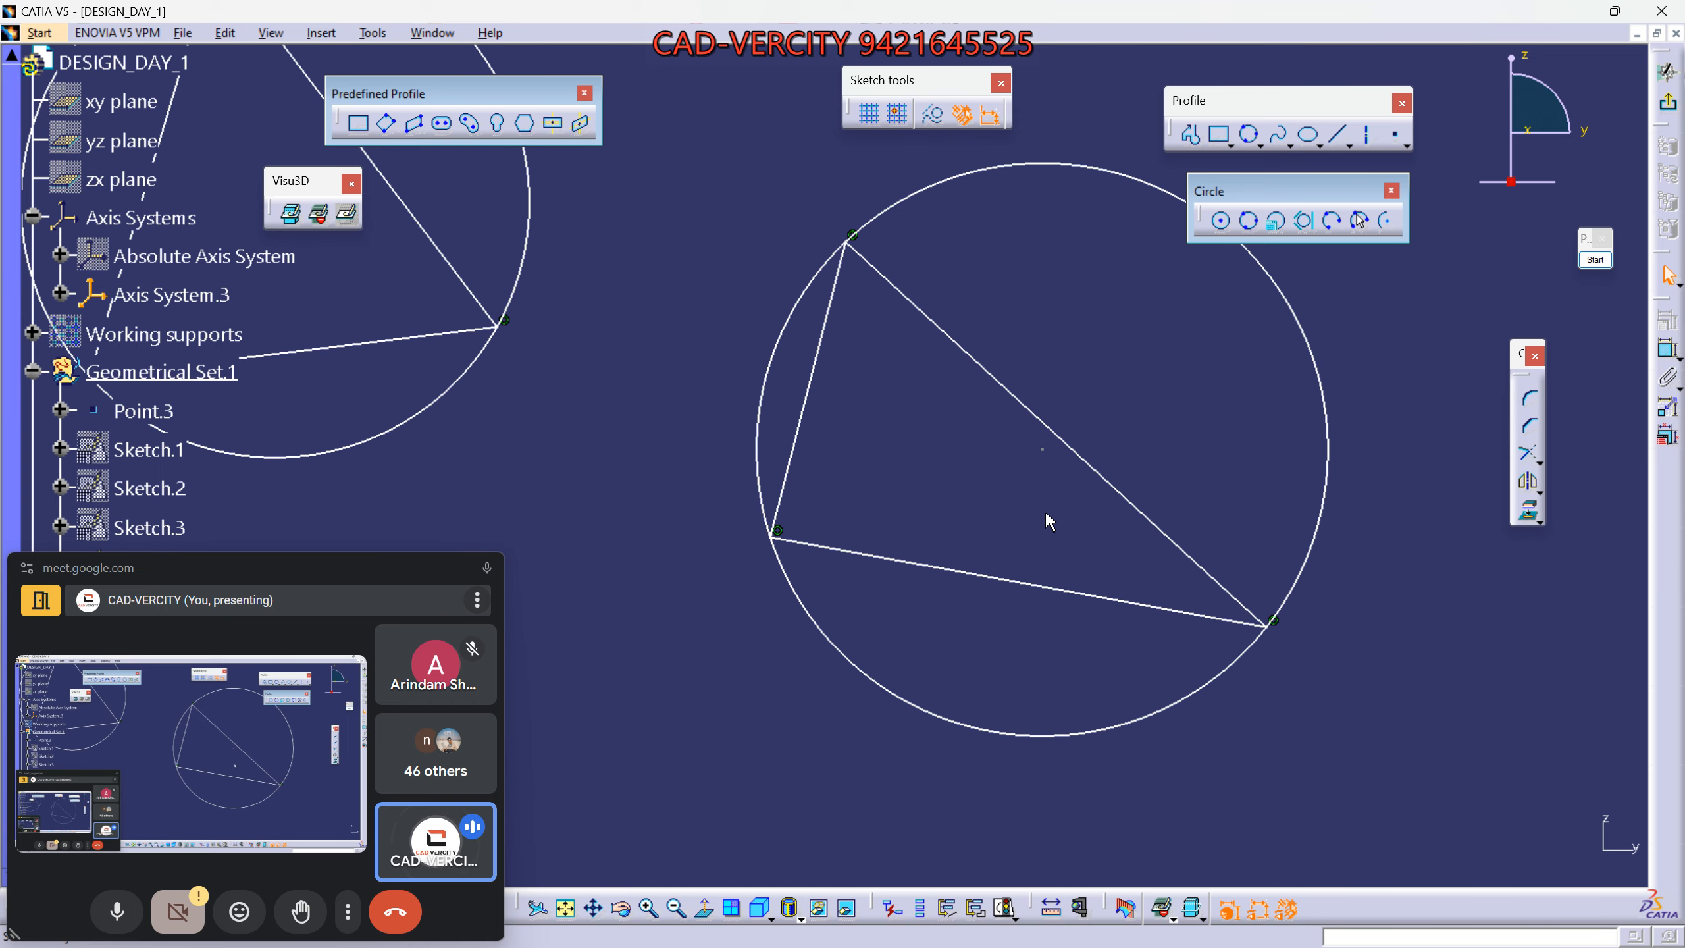
pyautogui.click(821, 381)
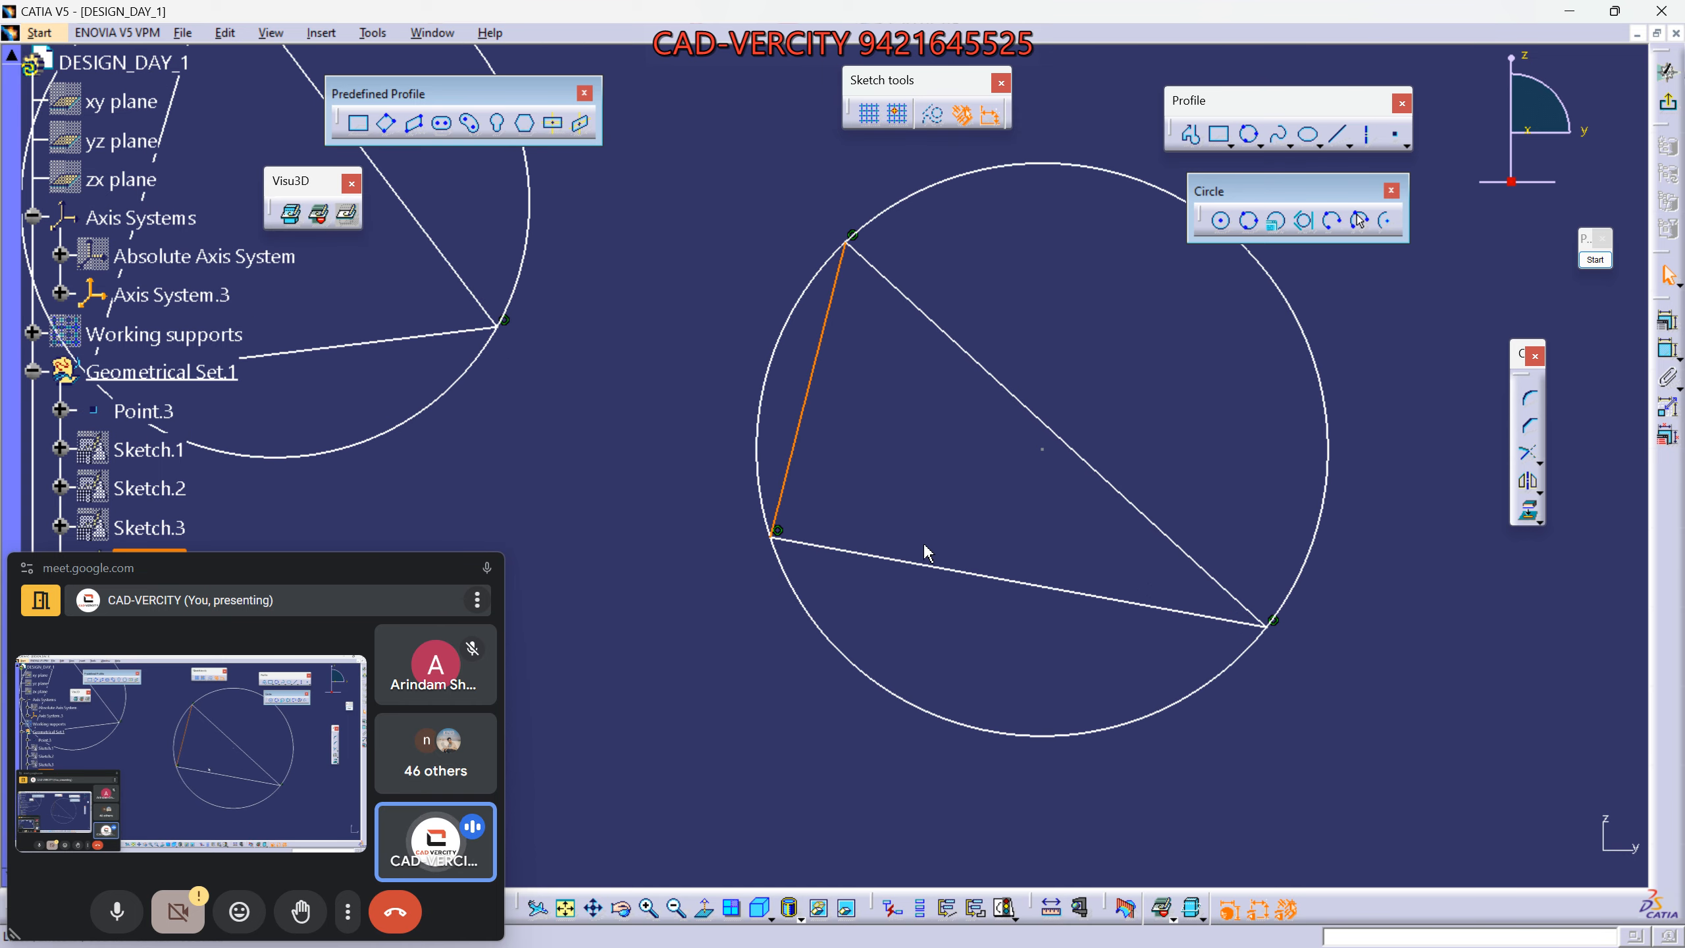
pyautogui.click(930, 568)
pyautogui.click(963, 476)
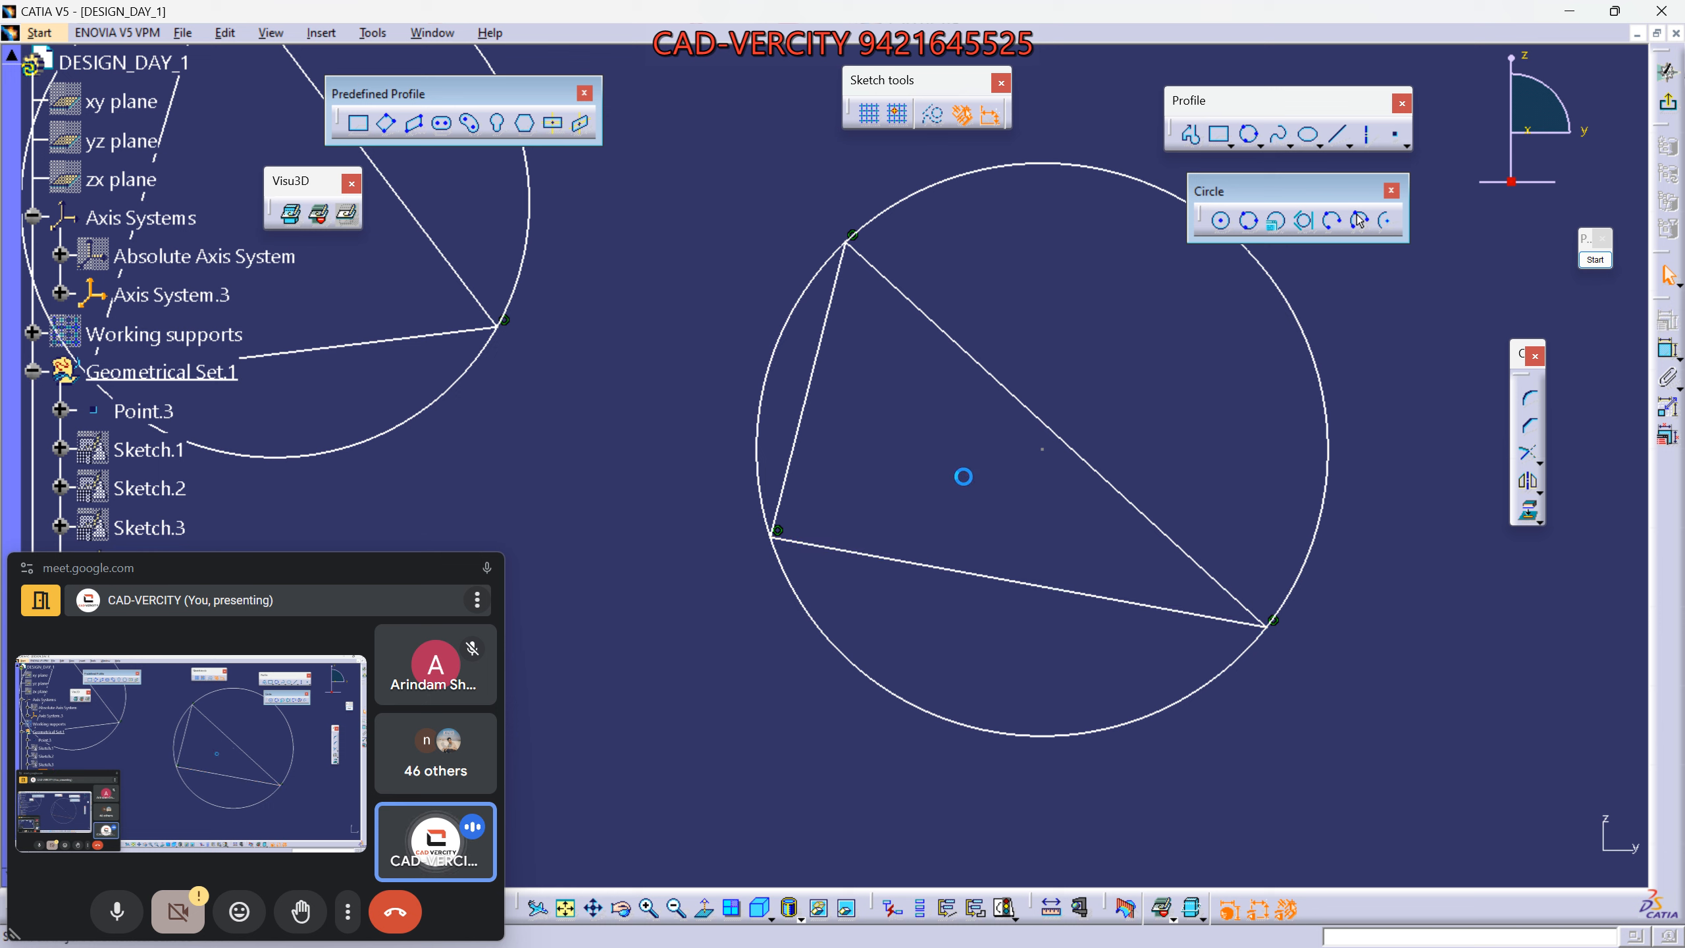
pyautogui.click(1302, 226)
pyautogui.click(813, 379)
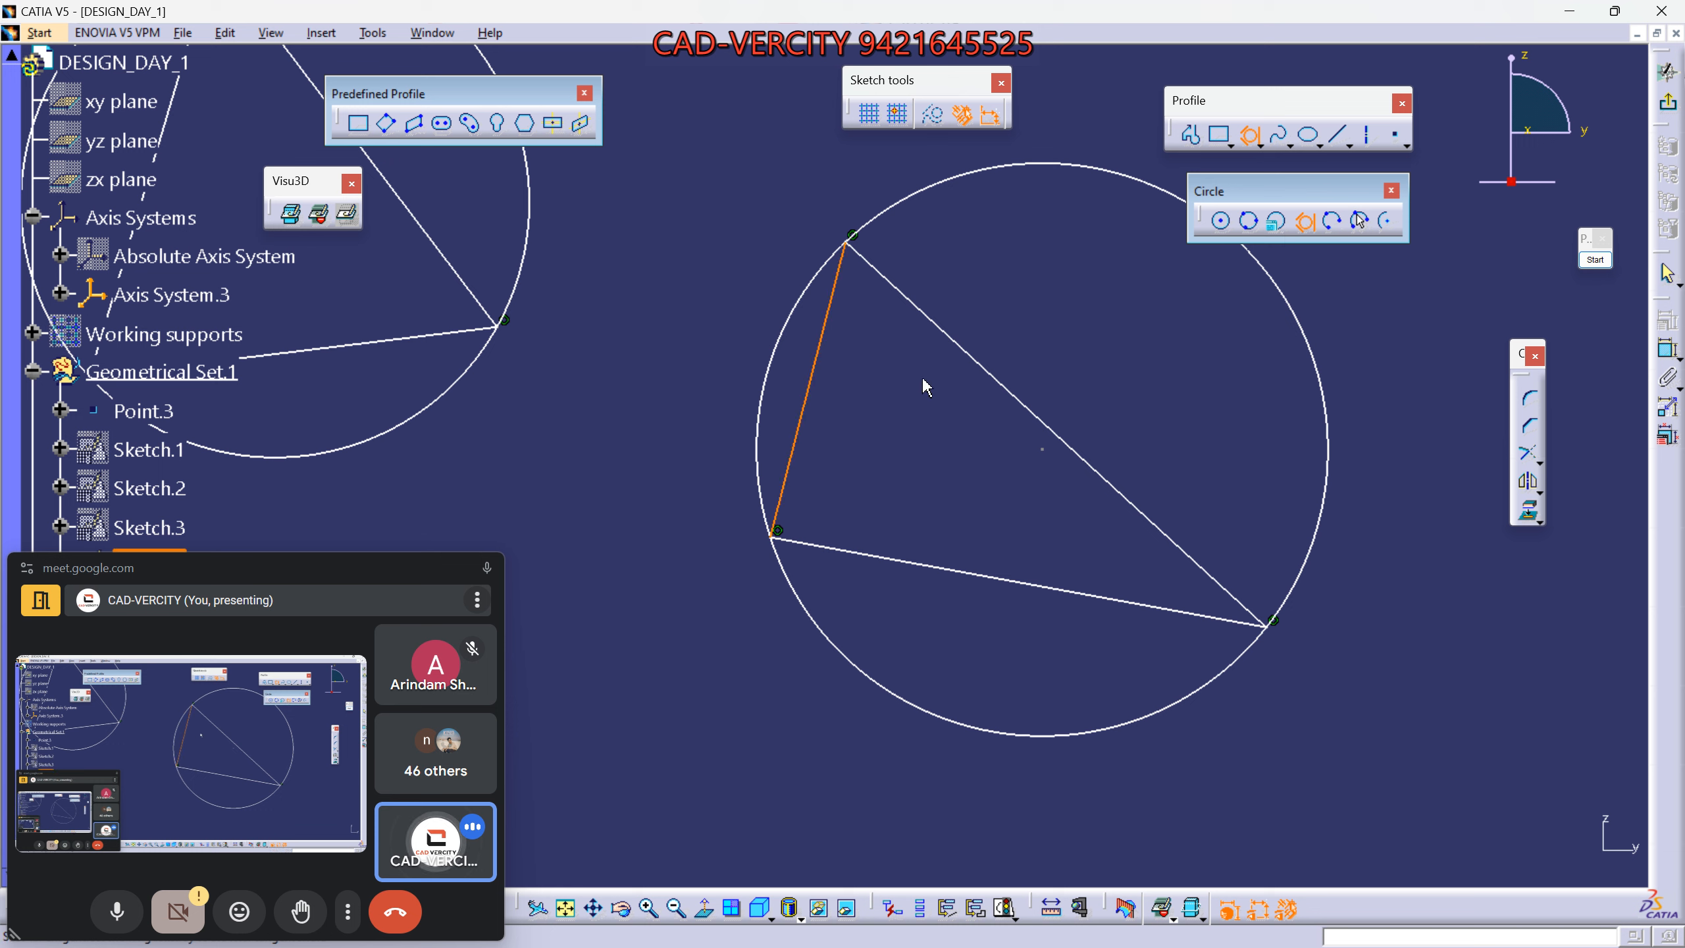
pyautogui.click(1016, 391)
pyautogui.click(966, 576)
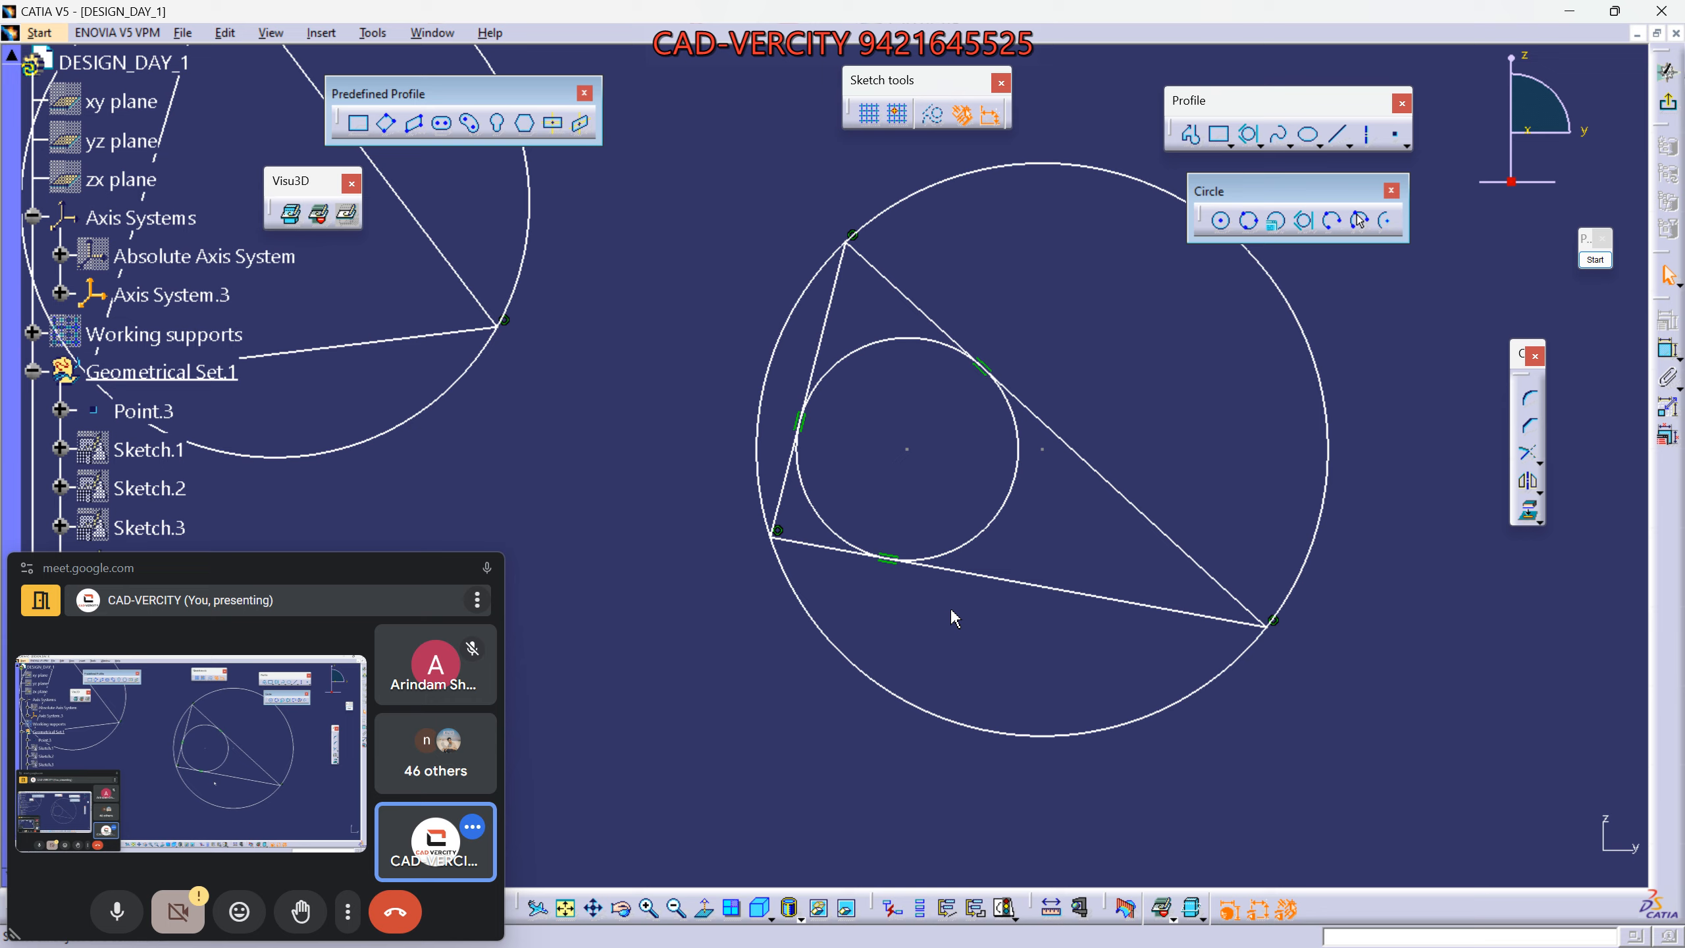
# Draw a Tri-Tangent Circle inside the first triangle, tangent to all three sides.
pyautogui.moveTo(576, 481)
pyautogui.mouseDown(button='middle')
pyautogui.moveTo(892, 595)
pyautogui.moveTo(1131, 719)
pyautogui.mouseUp(button='middle')
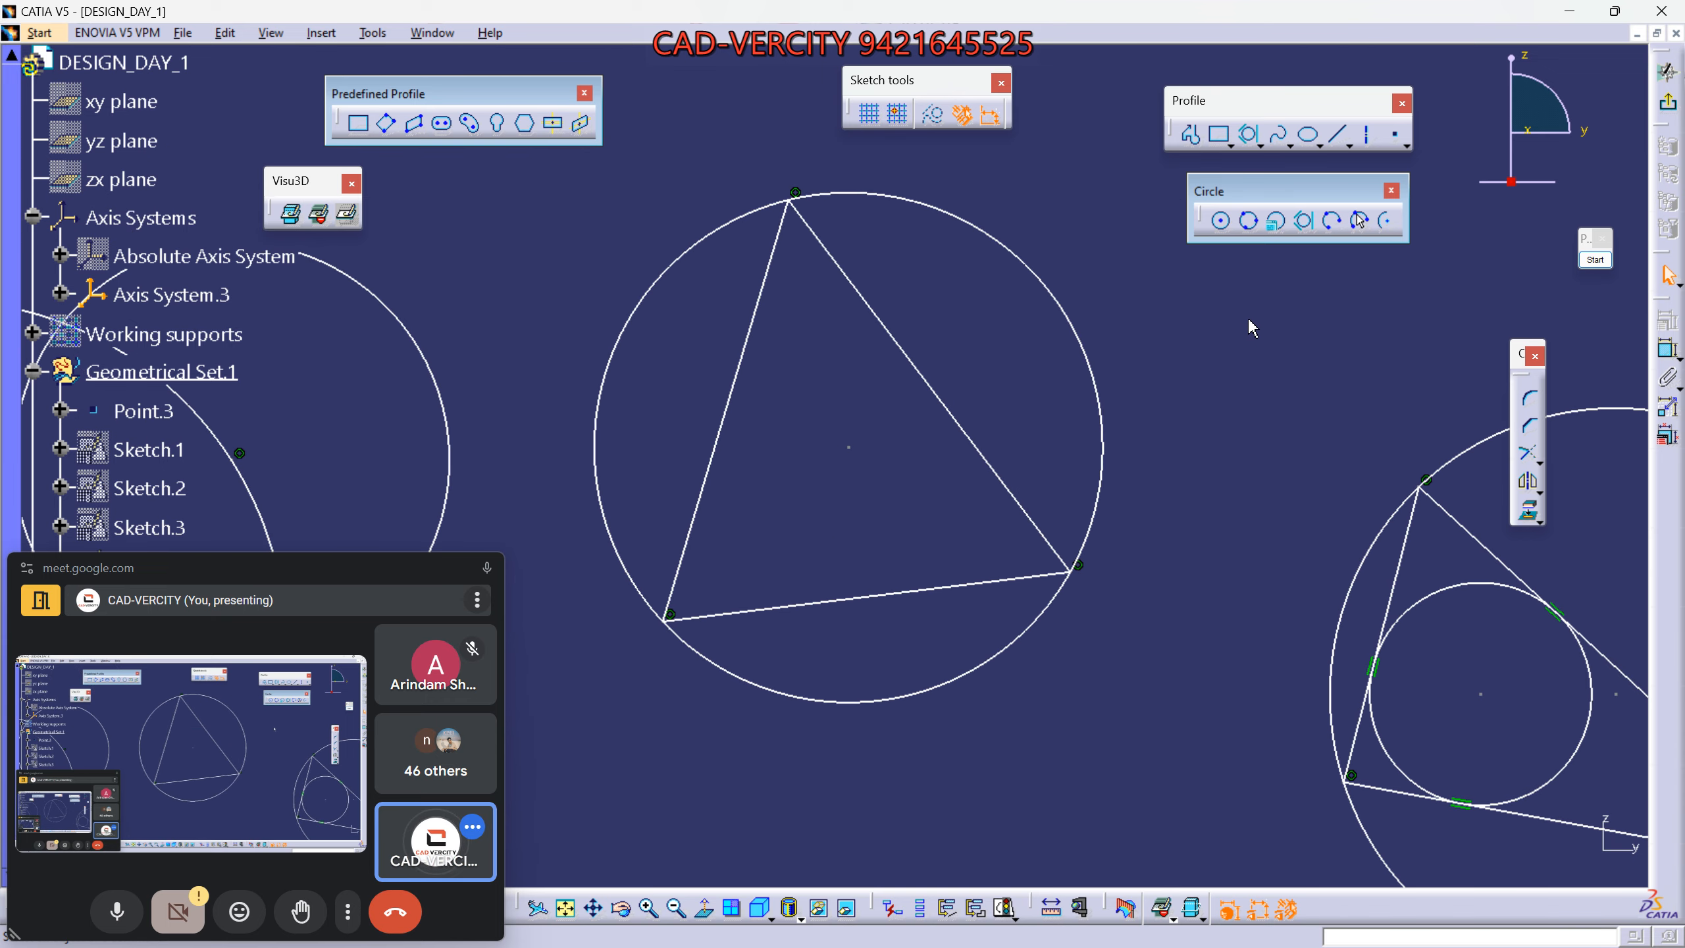
pyautogui.click(724, 433)
pyautogui.click(922, 387)
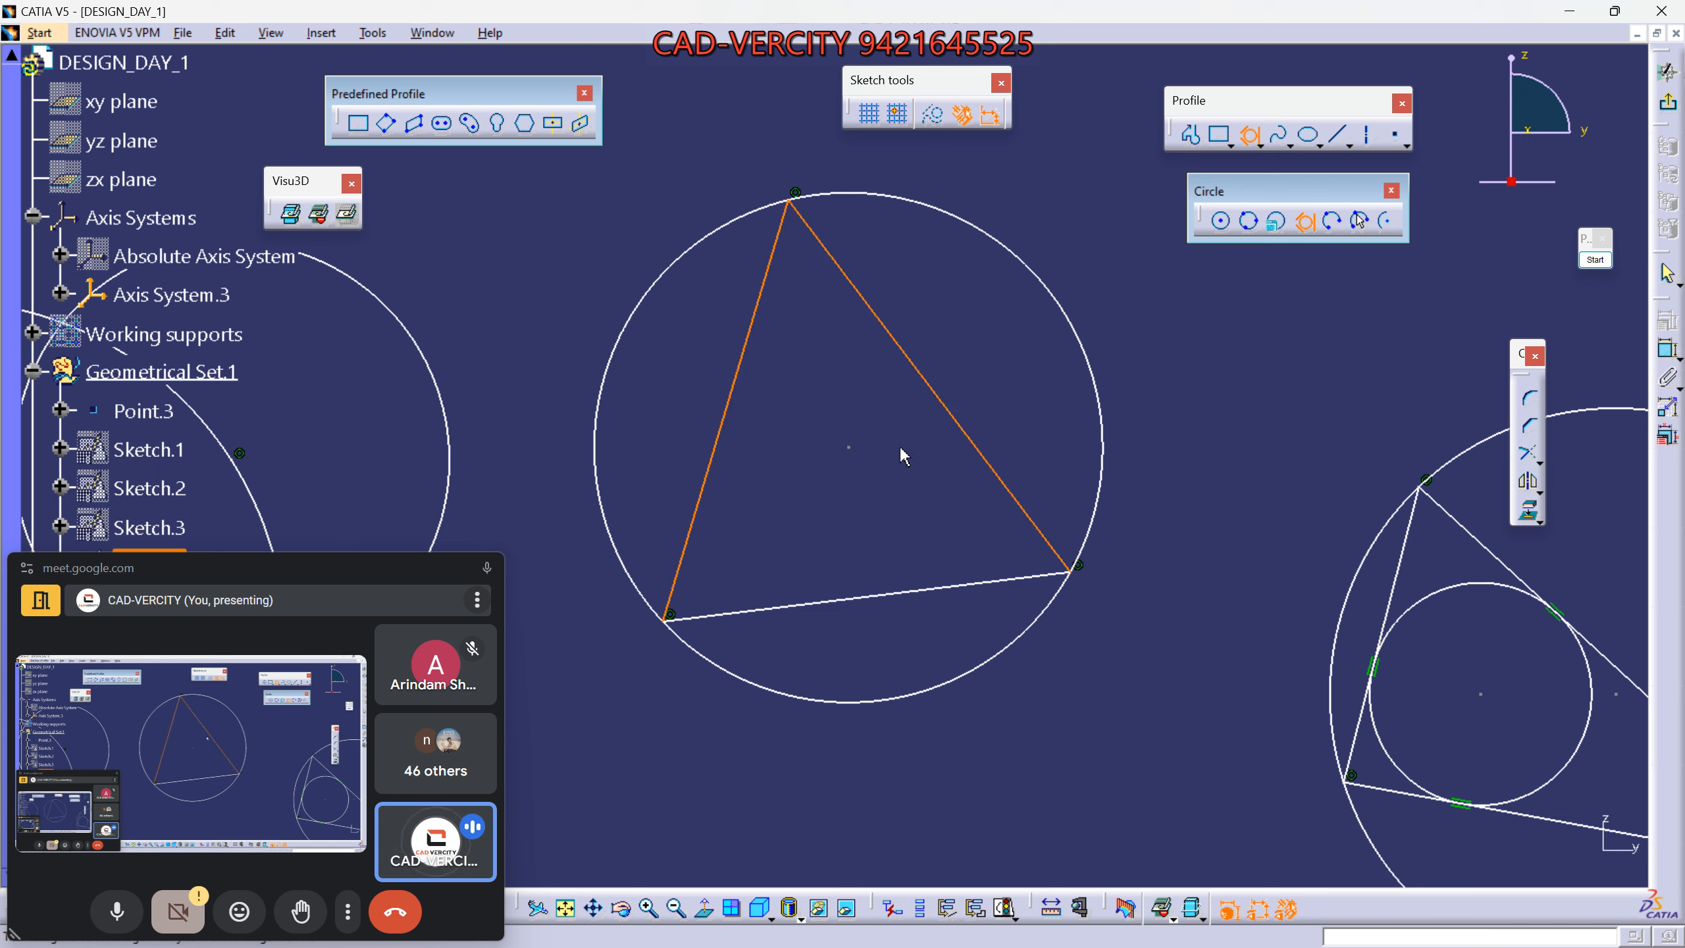
pyautogui.click(880, 593)
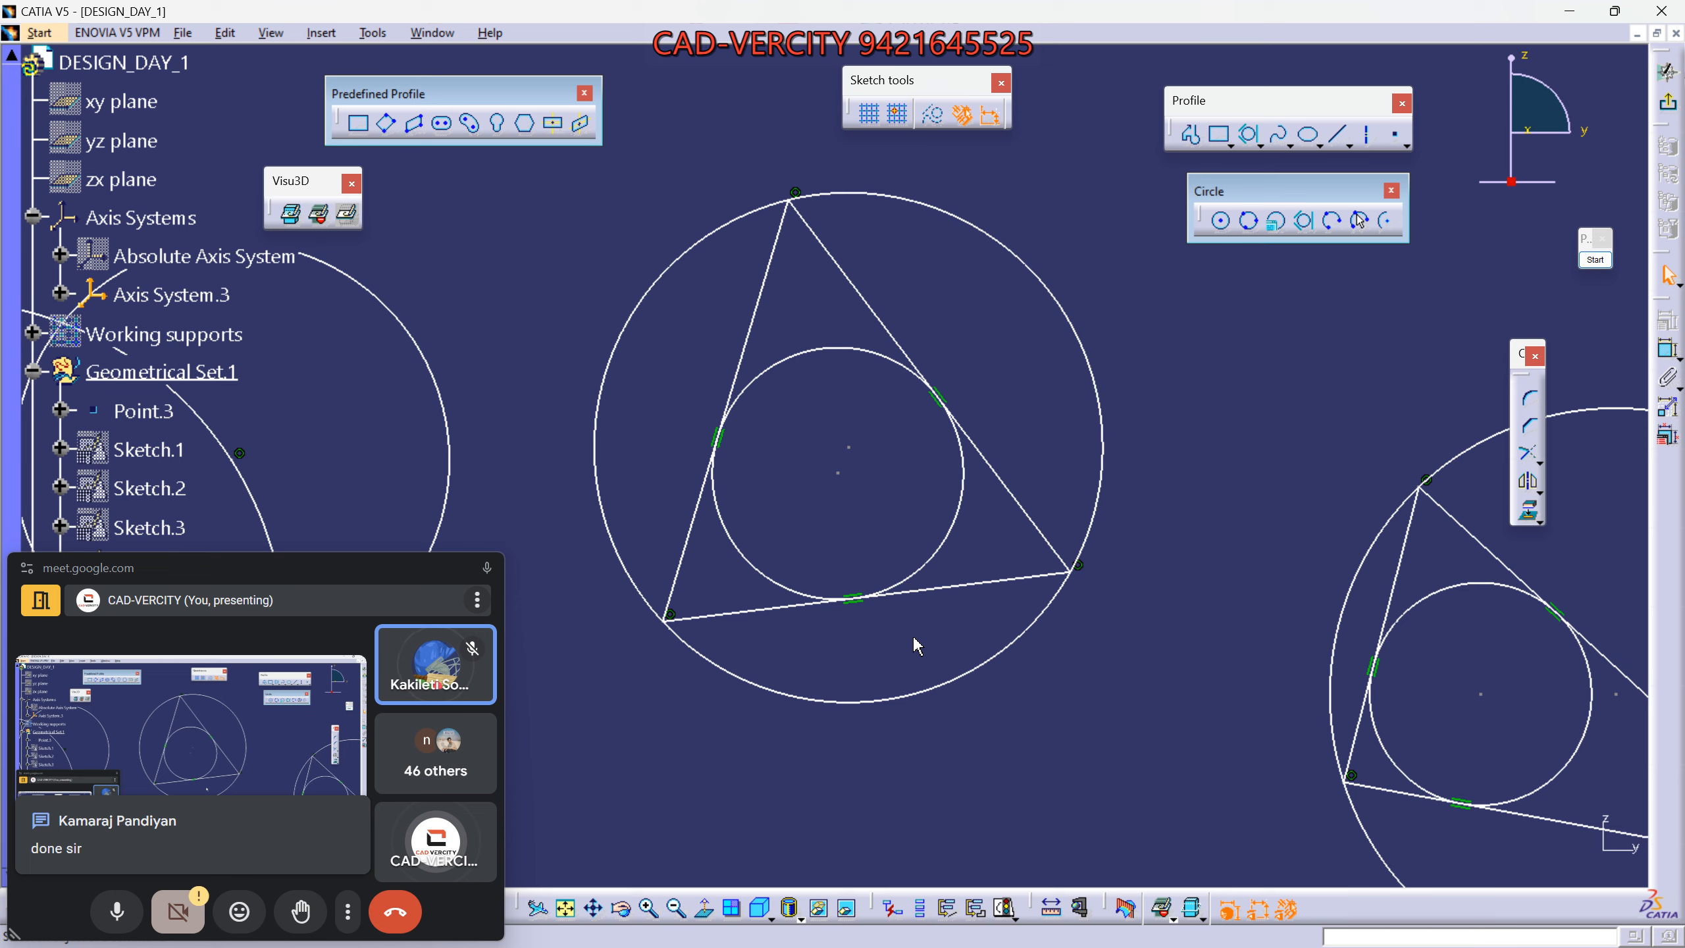
# Mark the three corners of the first triangle with red crosses using the screen pen.
pyautogui.moveTo(897, 496)
pyautogui.keyDown('ctrl'); pyautogui.mouseDown(button='middle')
pyautogui.moveTo(926, 549)
pyautogui.moveTo(1058, 601)
pyautogui.moveTo(1007, 494)
pyautogui.moveTo(1033, 396)
pyautogui.mouseUp(button='middle'); pyautogui.keyUp('ctrl')
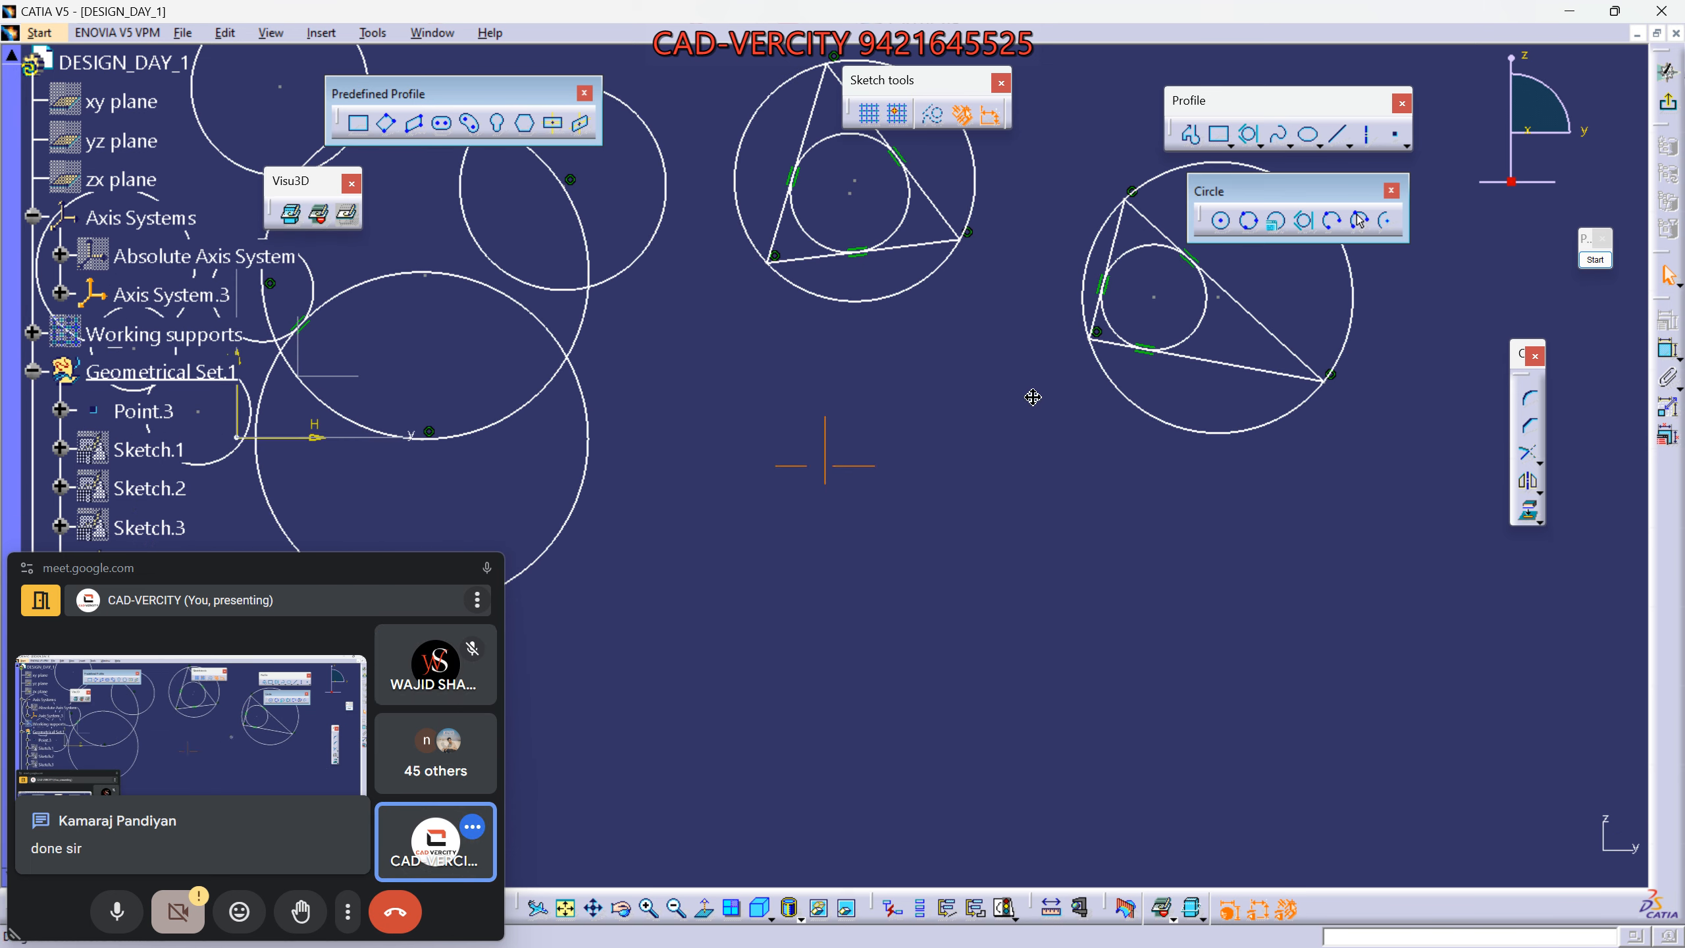
pyautogui.moveTo(987, 567)
pyautogui.mouseDown(button='middle')
pyautogui.moveTo(1026, 571)
pyautogui.moveTo(1041, 535)
pyautogui.mouseUp(button='middle')
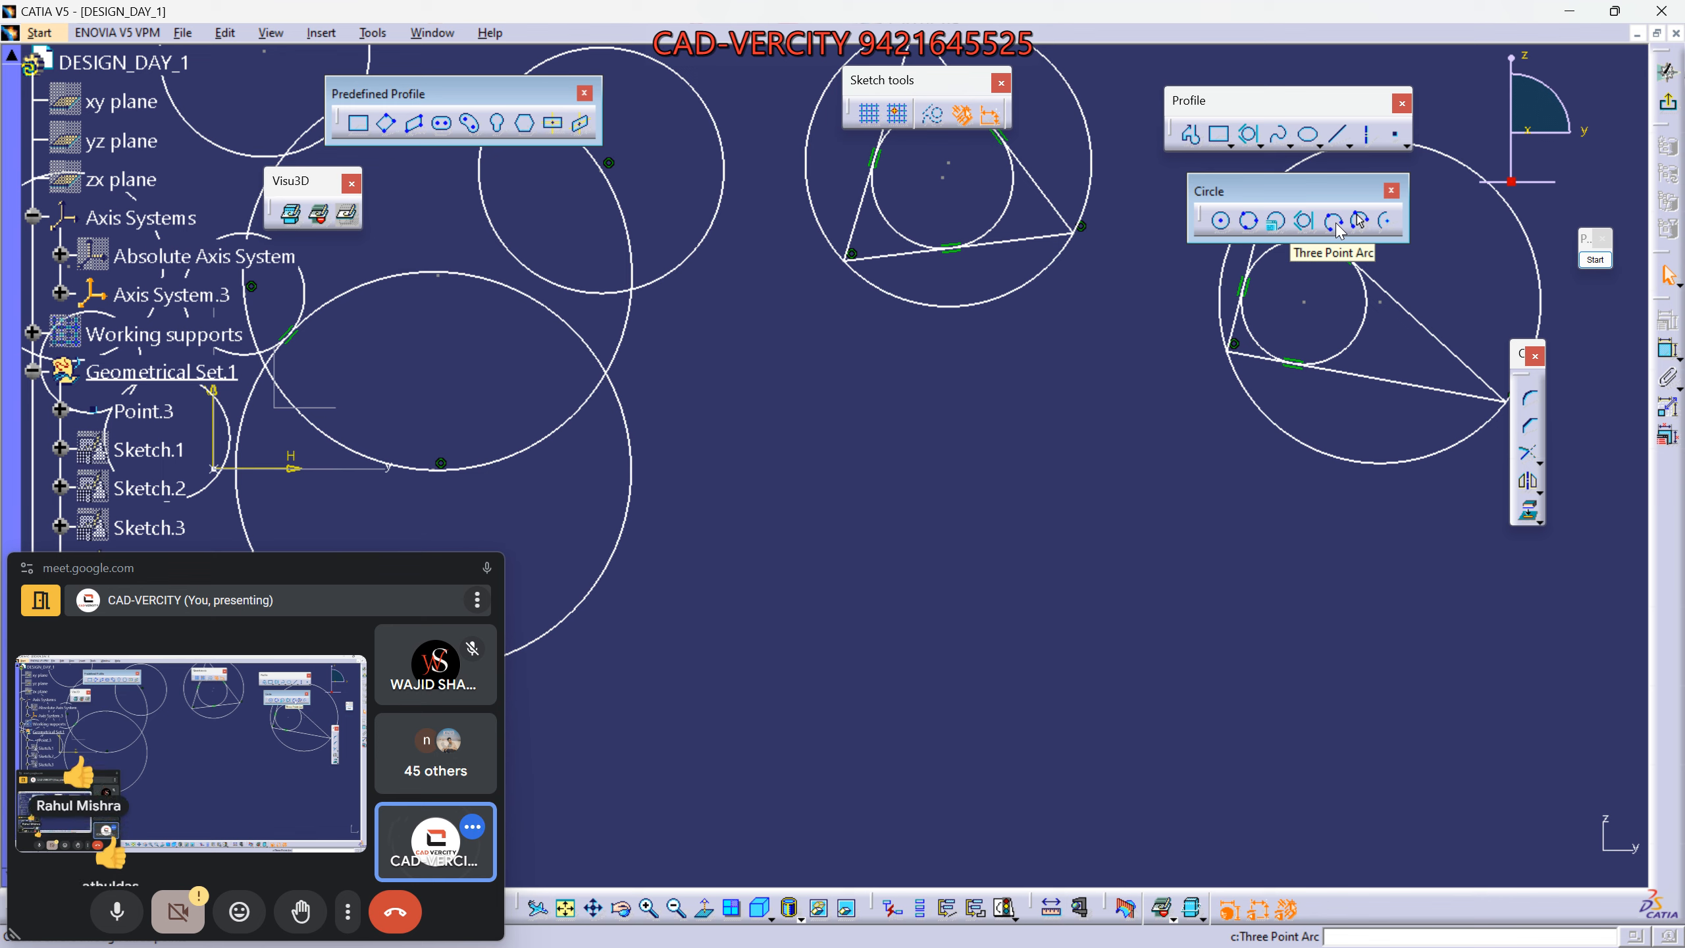
pyautogui.moveTo(1264, 391); pyautogui.dragTo(930, 512, button='middle')
pyautogui.moveTo(842, 410); pyautogui.dragTo(938, 589, button='middle')
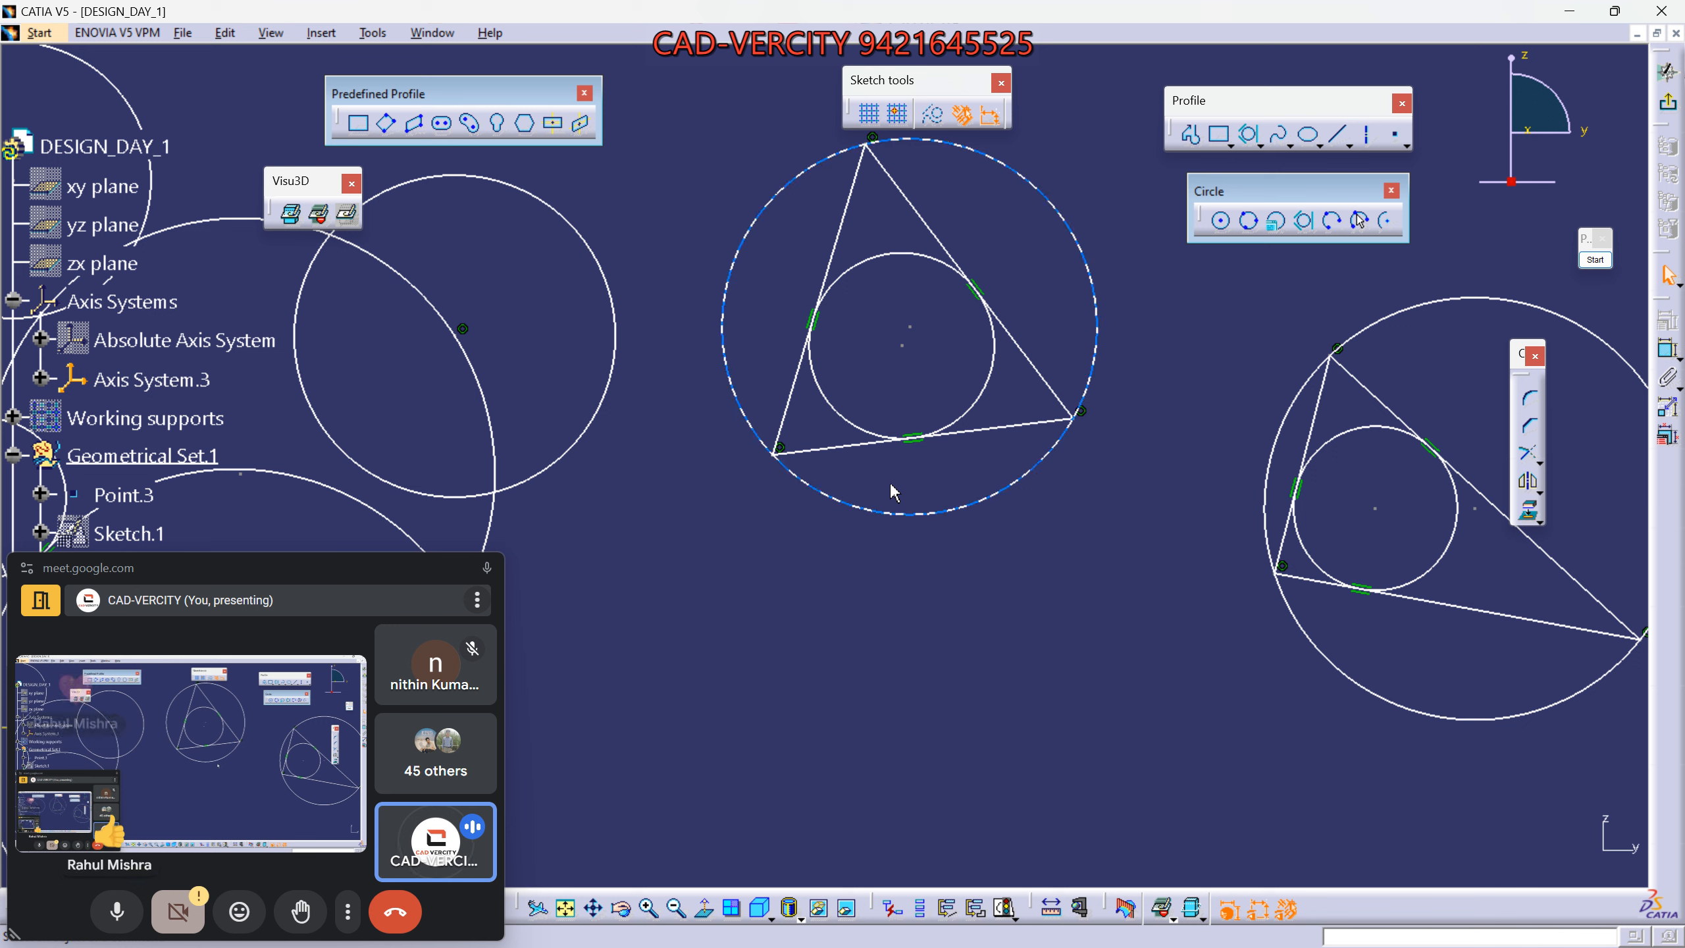
pyautogui.moveTo(1023, 463); pyautogui.dragTo(994, 511, button='middle')
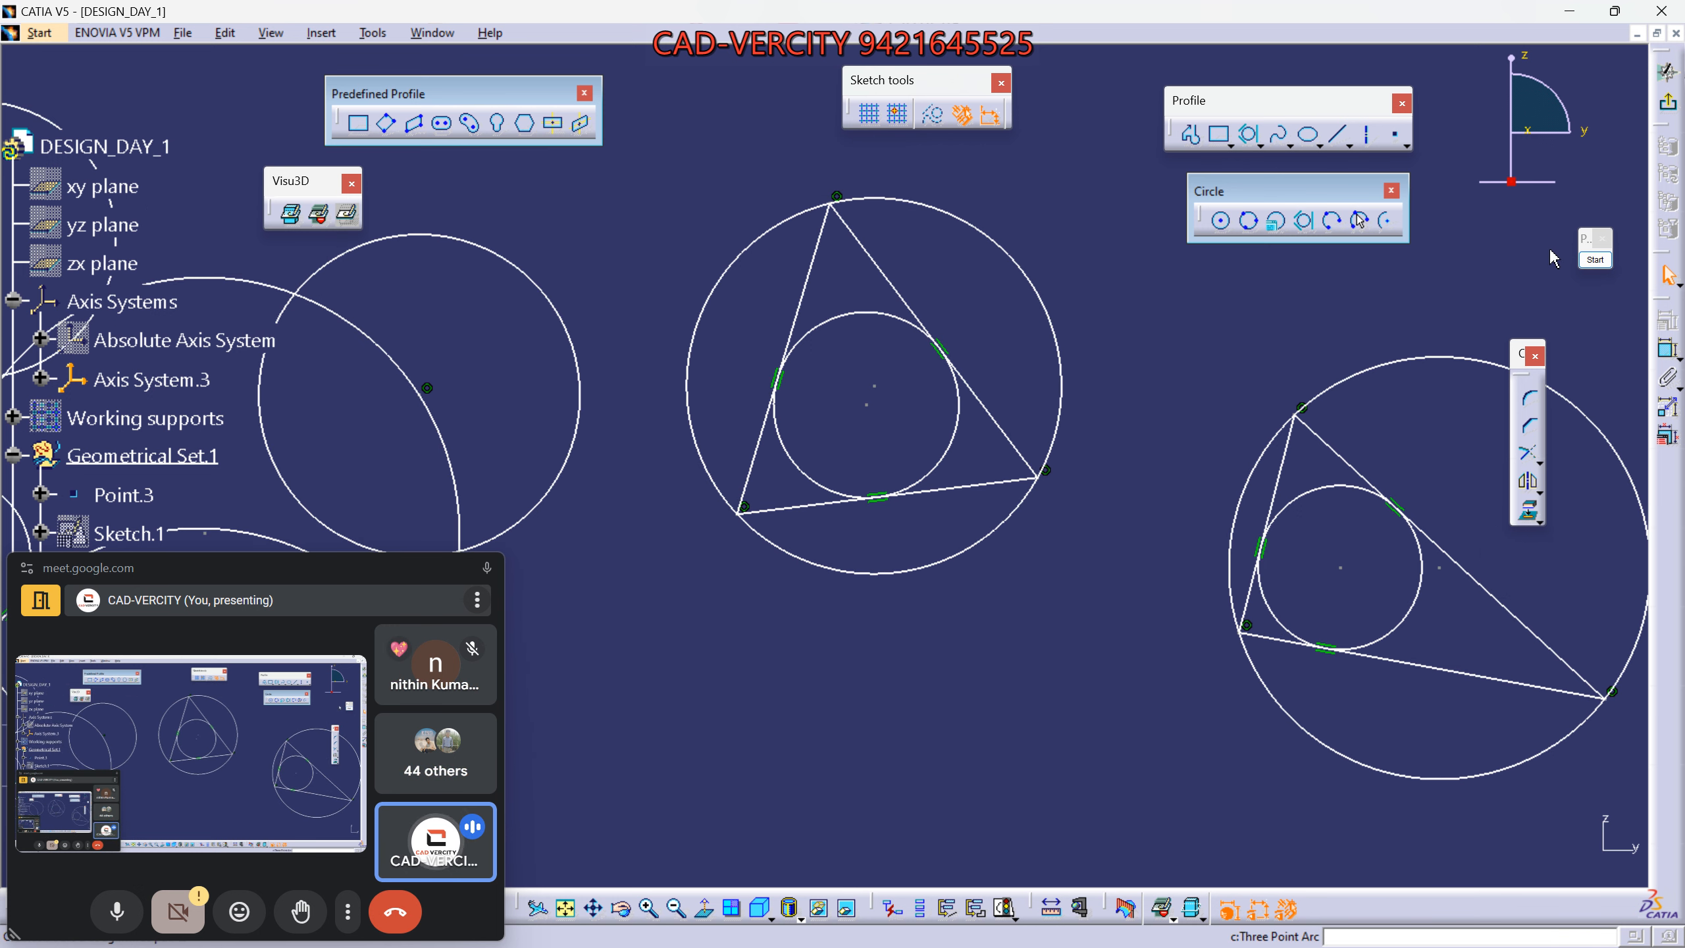
pyautogui.click(1591, 260)
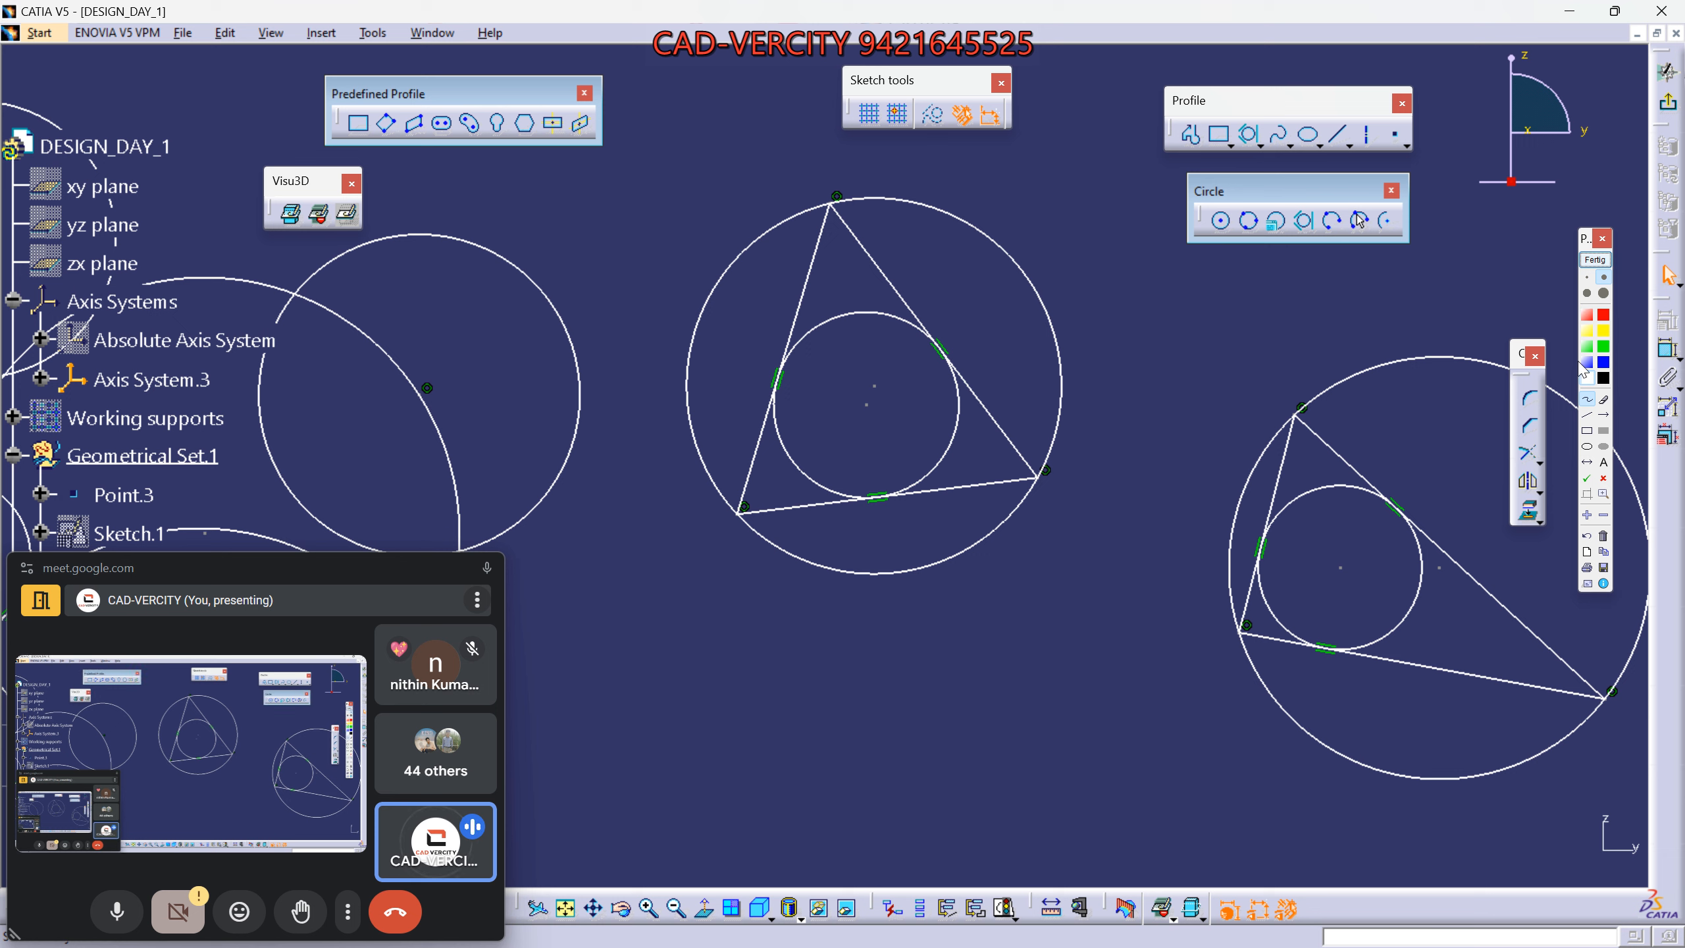
pyautogui.click(1604, 480)
pyautogui.click(735, 519)
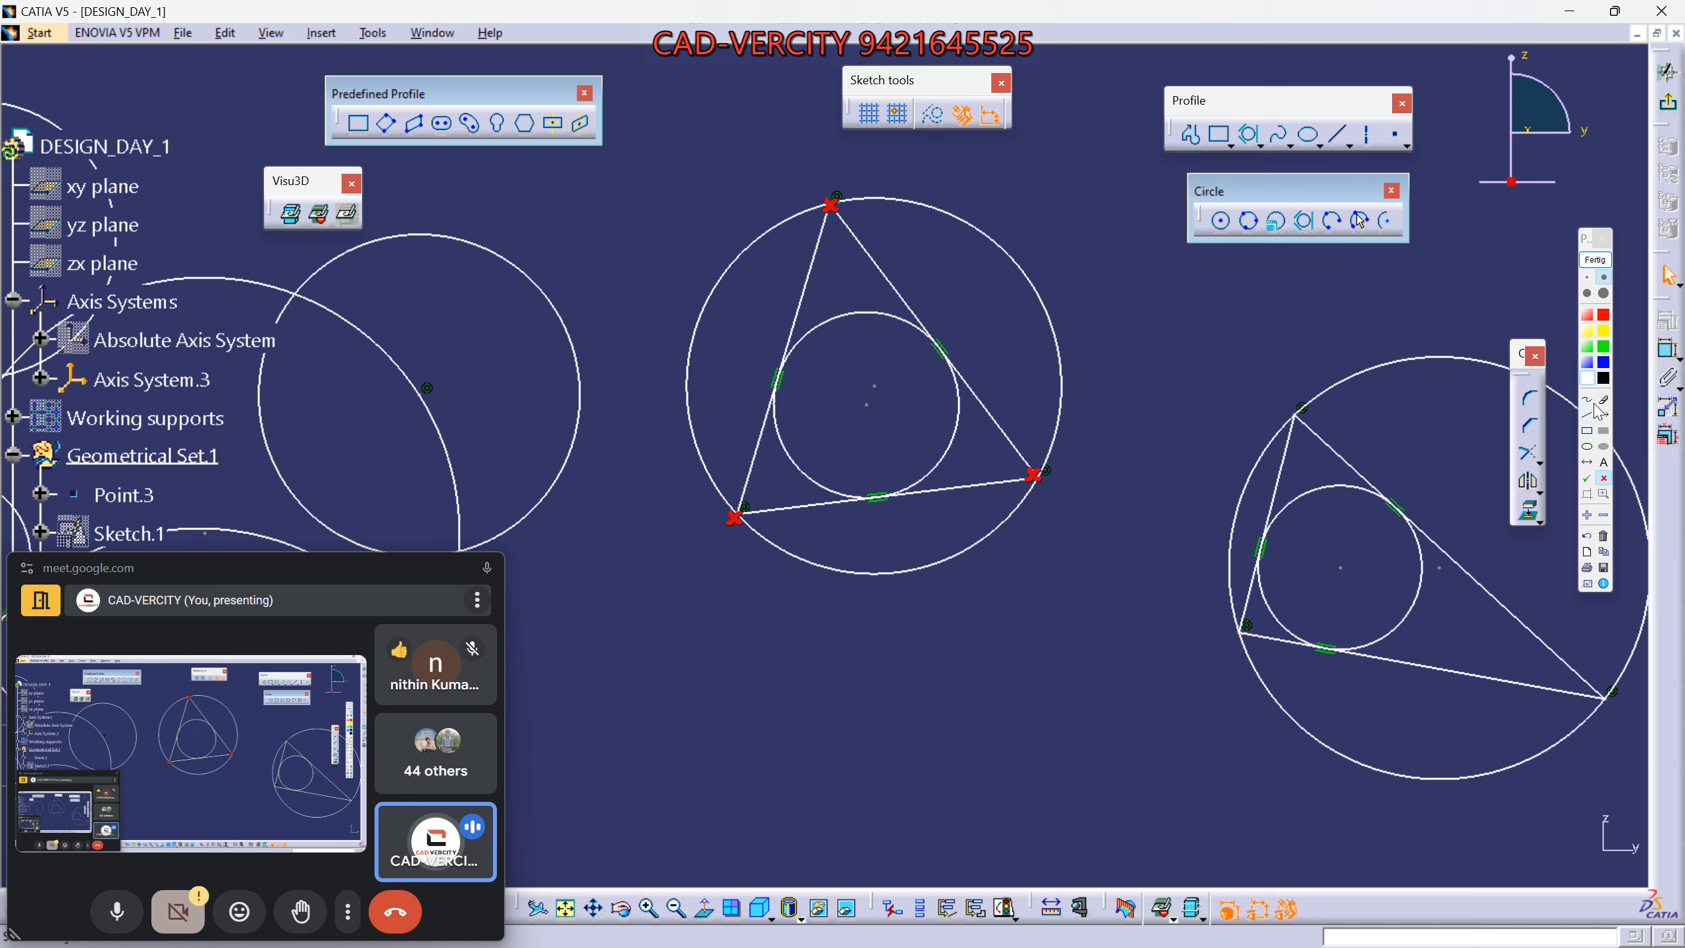
# Trace a green freehand arc through the marked corners, cross out the circle's lower portion, and end the screen annotation.
pyautogui.click(1587, 399)
pyautogui.moveTo(739, 519); pyautogui.dragTo(689, 422)
pyautogui.moveTo(691, 325)
pyautogui.mouseDown()
pyautogui.moveTo(770, 243)
pyautogui.moveTo(931, 211)
pyautogui.moveTo(1036, 289)
pyautogui.moveTo(1055, 429)
pyautogui.mouseUp()
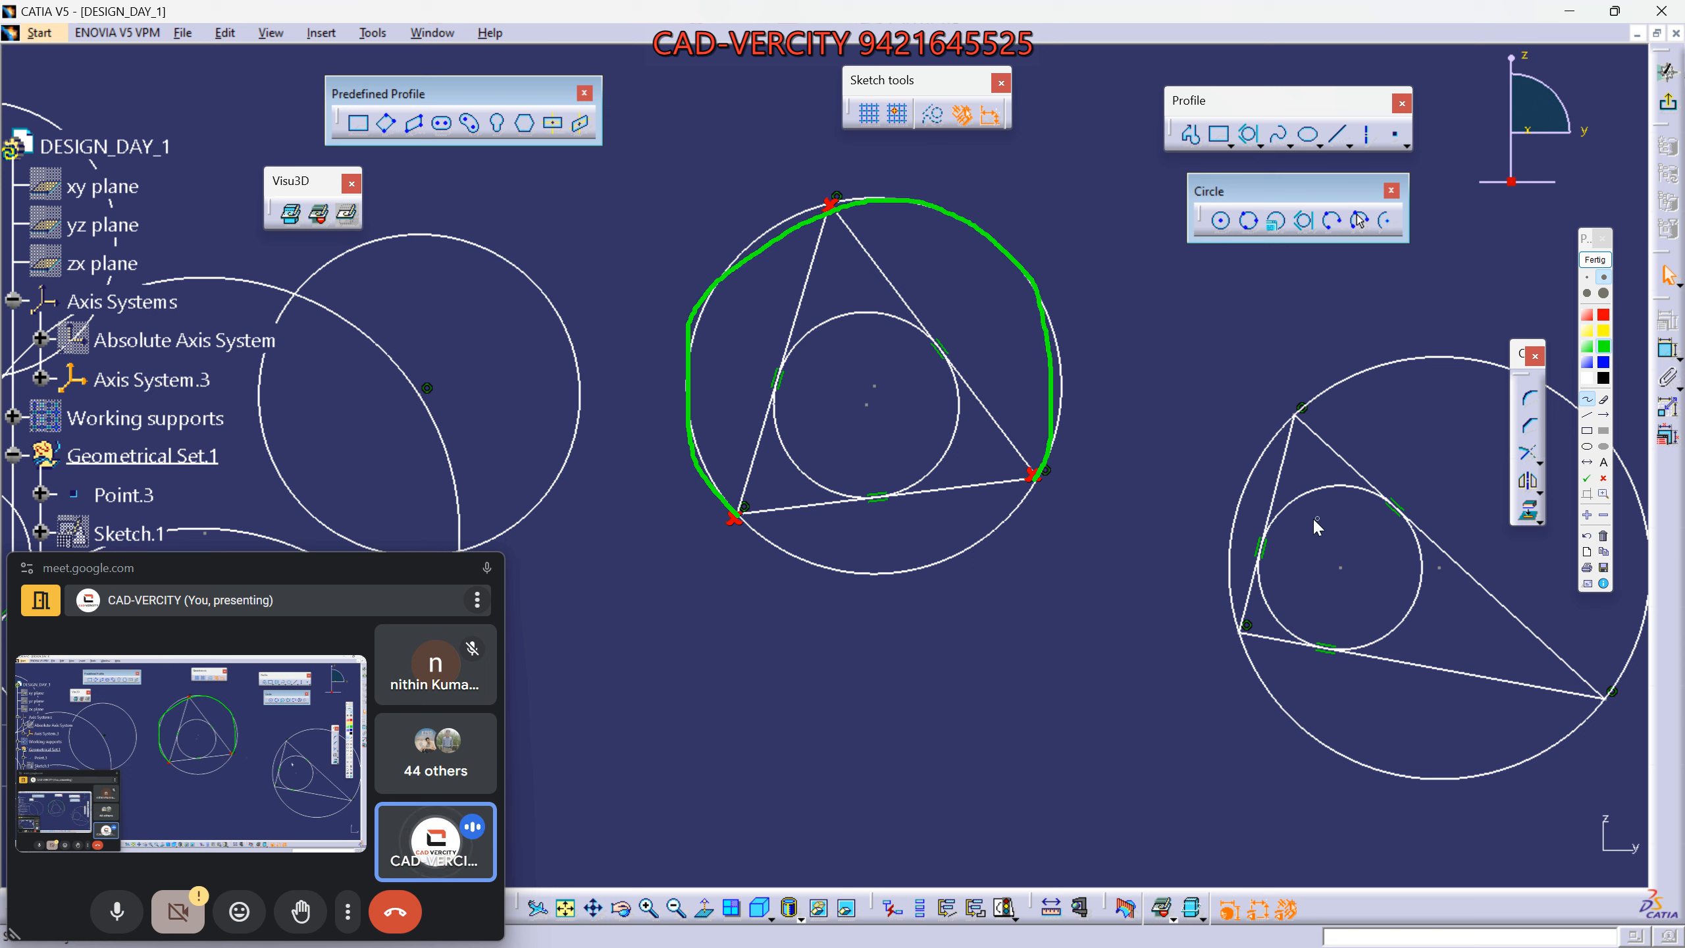
pyautogui.moveTo(863, 559); pyautogui.dragTo(1030, 663)
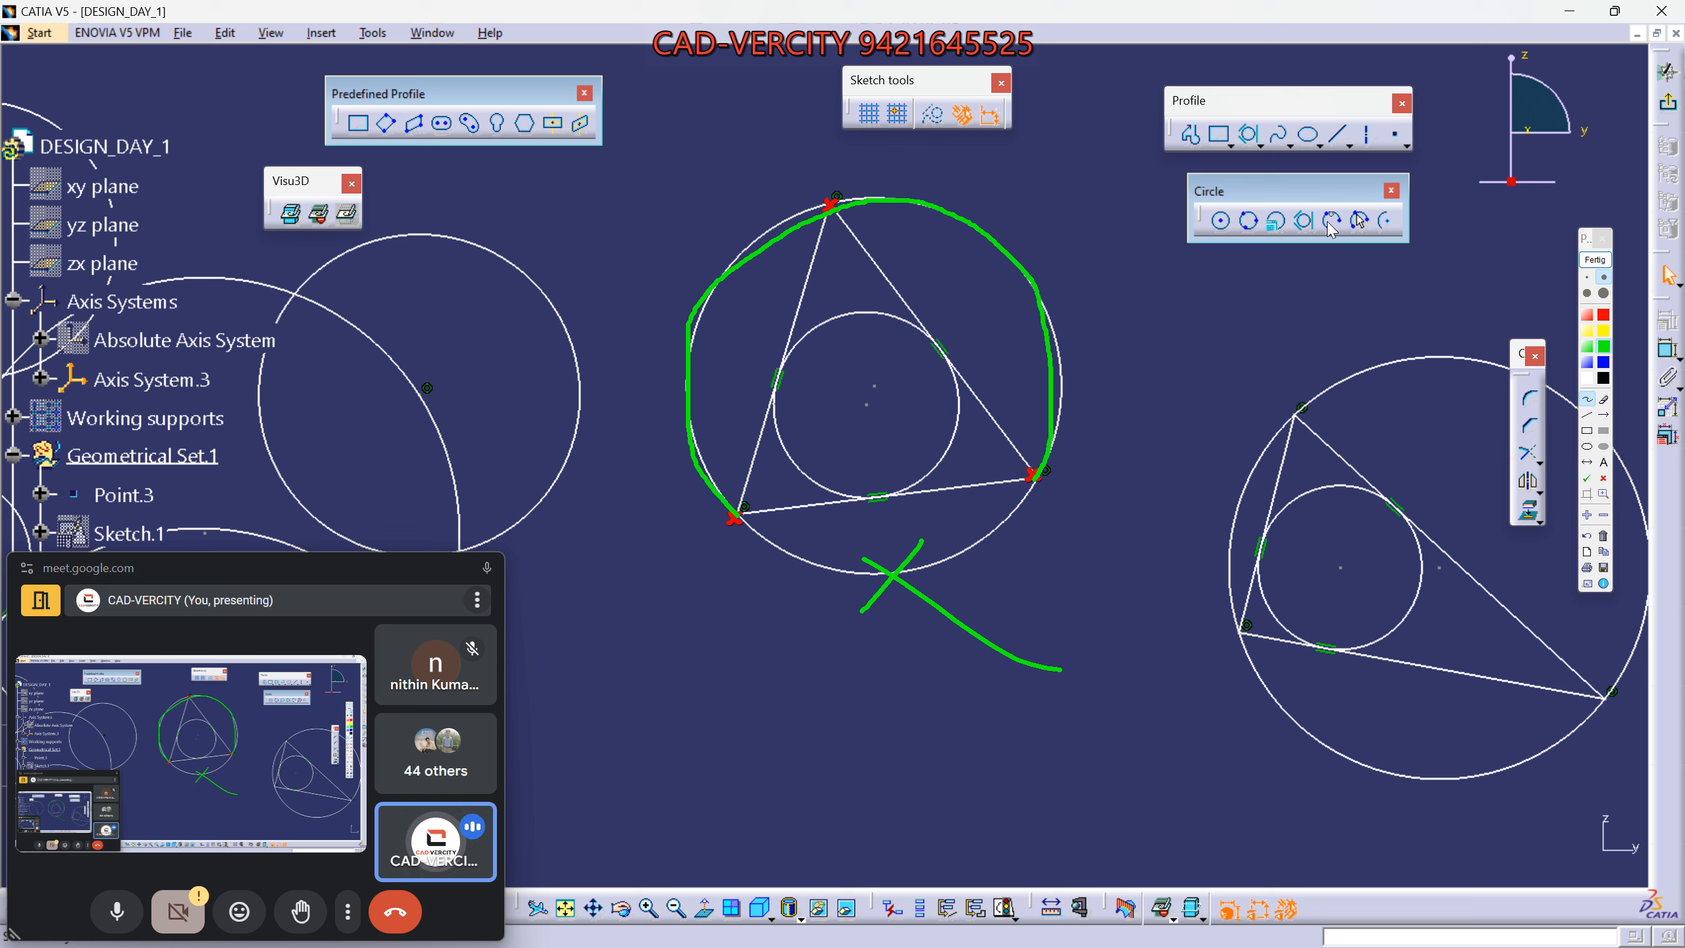
pyautogui.click(1594, 259)
# Sketch a third closed triangle with the Profile tool in the empty area below the two circumscribed triangles.
pyautogui.moveTo(963, 645); pyautogui.dragTo(1054, 436, button='middle')
pyautogui.click(1198, 143)
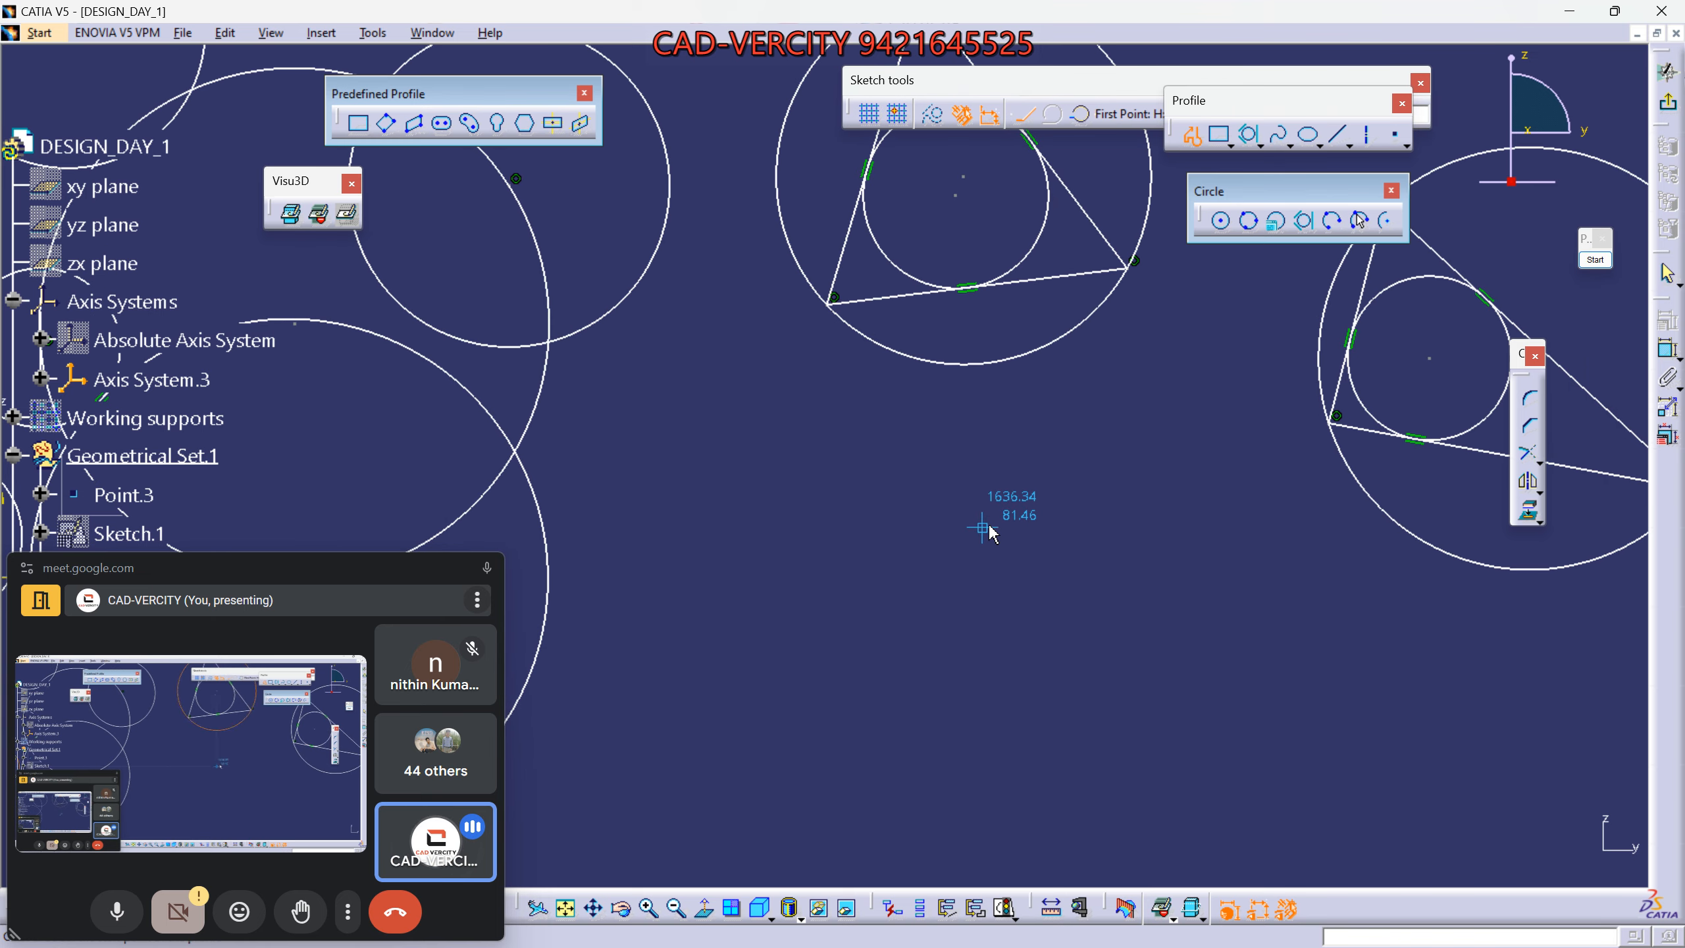
pyautogui.click(1060, 499)
pyautogui.click(754, 692)
pyautogui.click(1291, 718)
pyautogui.click(1060, 499)
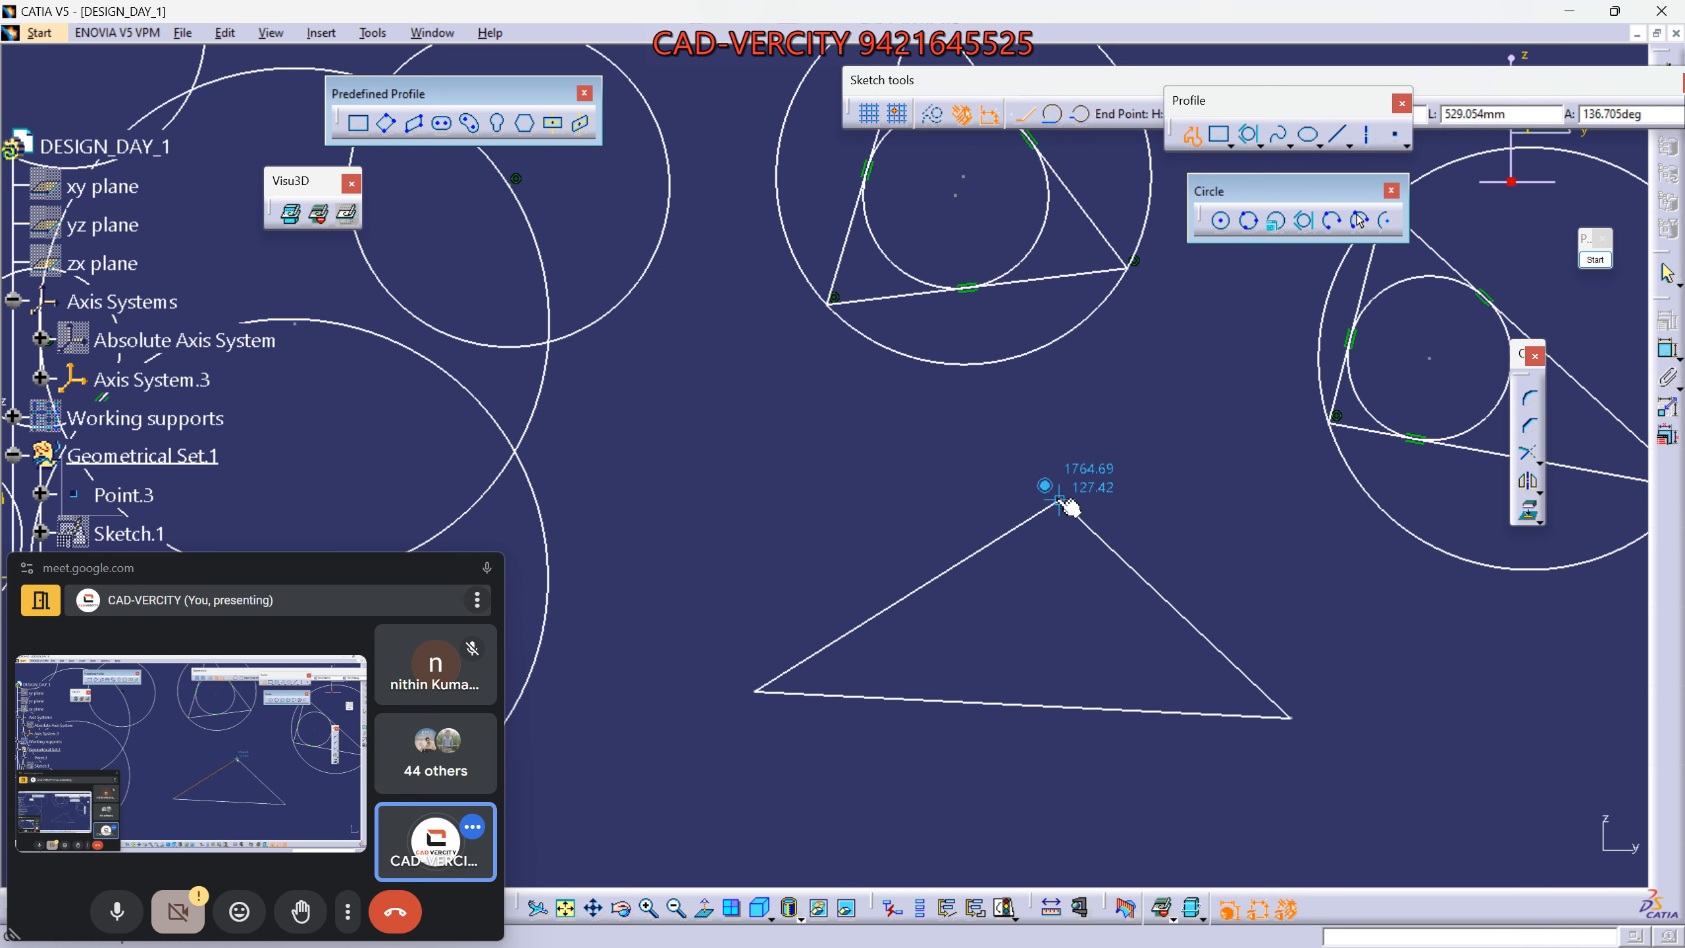
# Draw a Three Point Arc from the third triangle's left corner through its right corner, ending at the apex.
pyautogui.moveTo(1214, 510); pyautogui.dragTo(1152, 516, button='middle')
pyautogui.click(1337, 227)
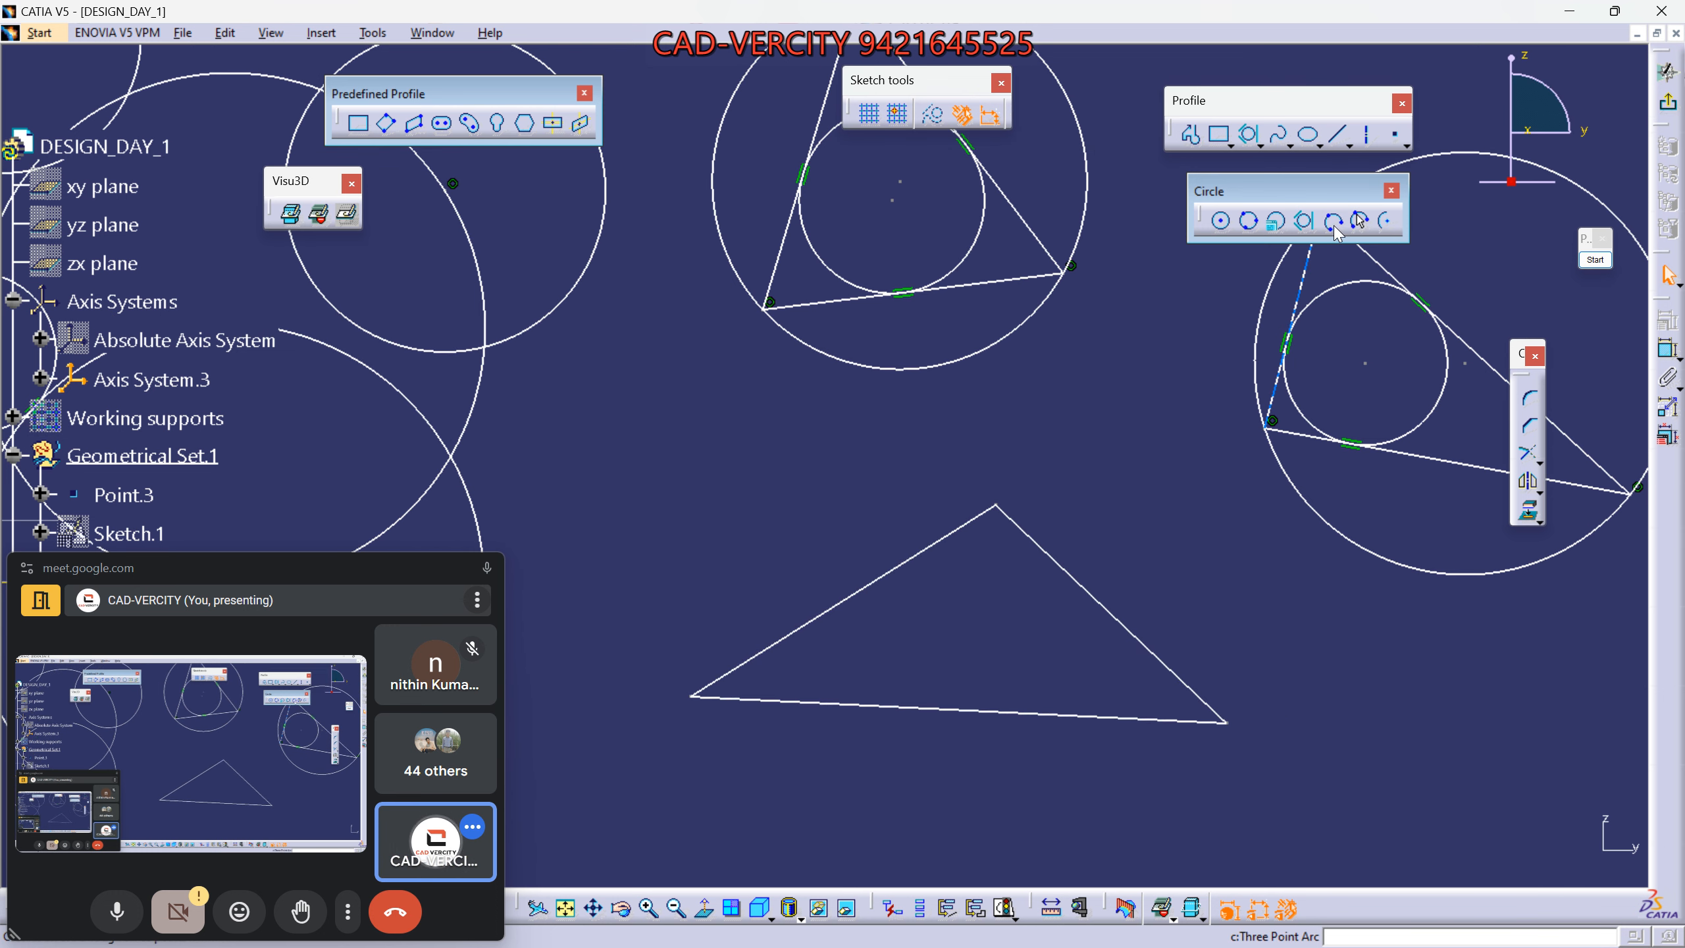
pyautogui.click(1336, 229)
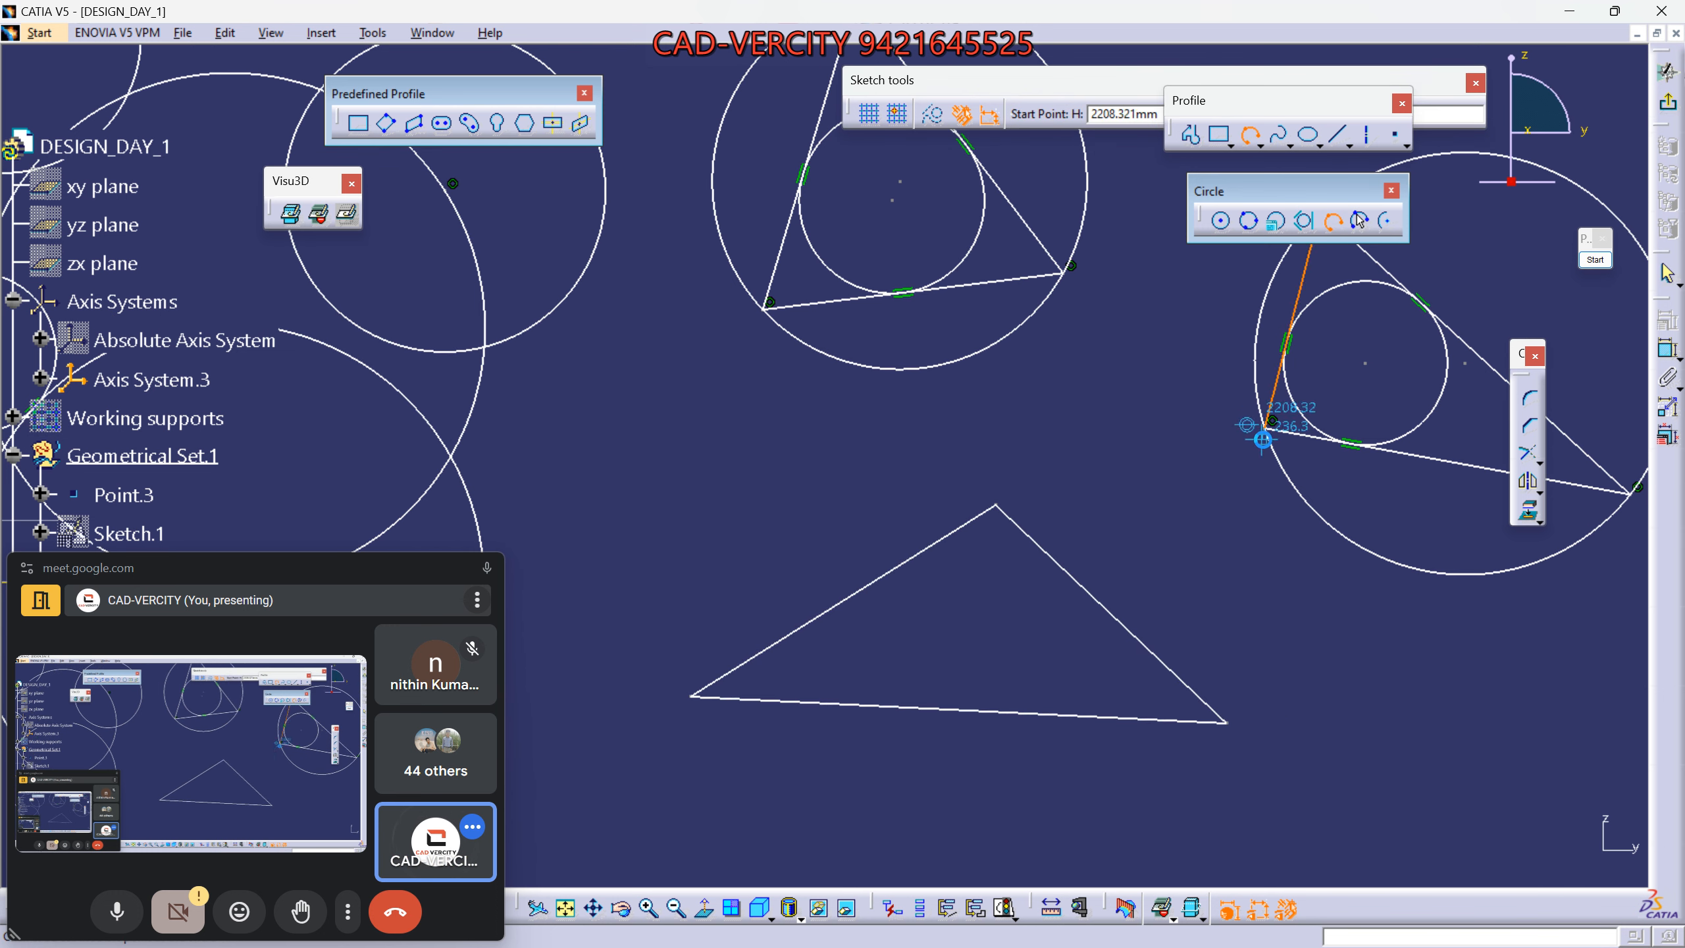
pyautogui.click(690, 697)
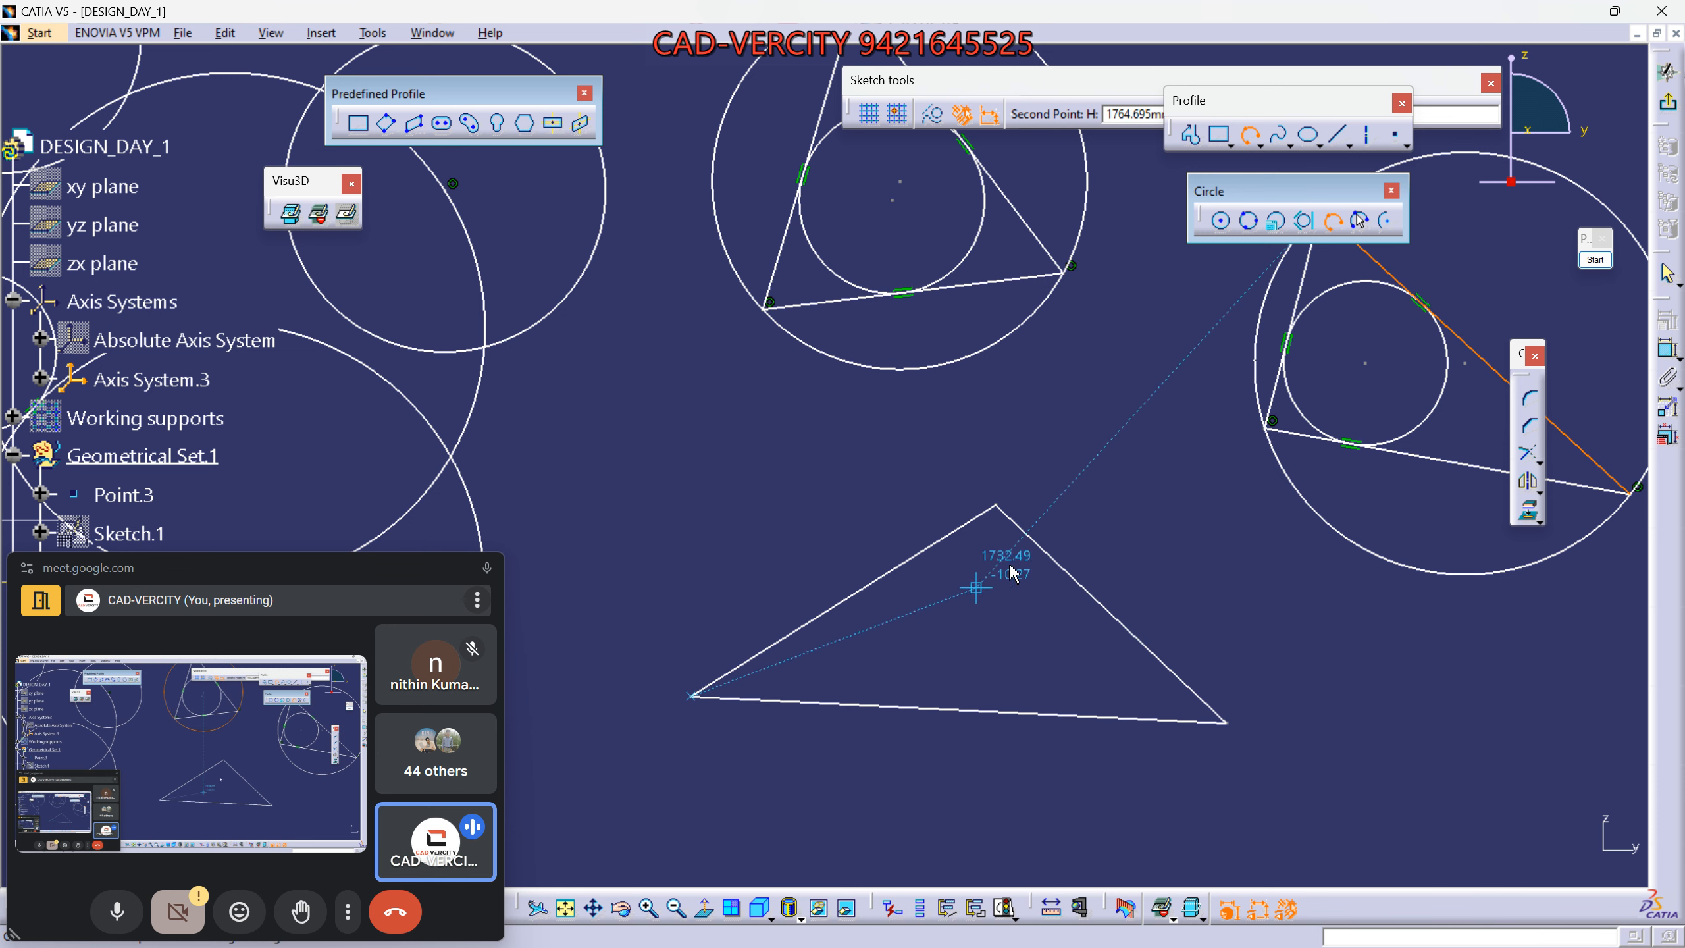
pyautogui.click(1228, 722)
pyautogui.click(995, 505)
pyautogui.moveTo(975, 680)
pyautogui.mouseDown(button='middle')
pyautogui.moveTo(955, 430)
pyautogui.moveTo(955, 471)
pyautogui.mouseUp(button='middle')
pyautogui.click(924, 601)
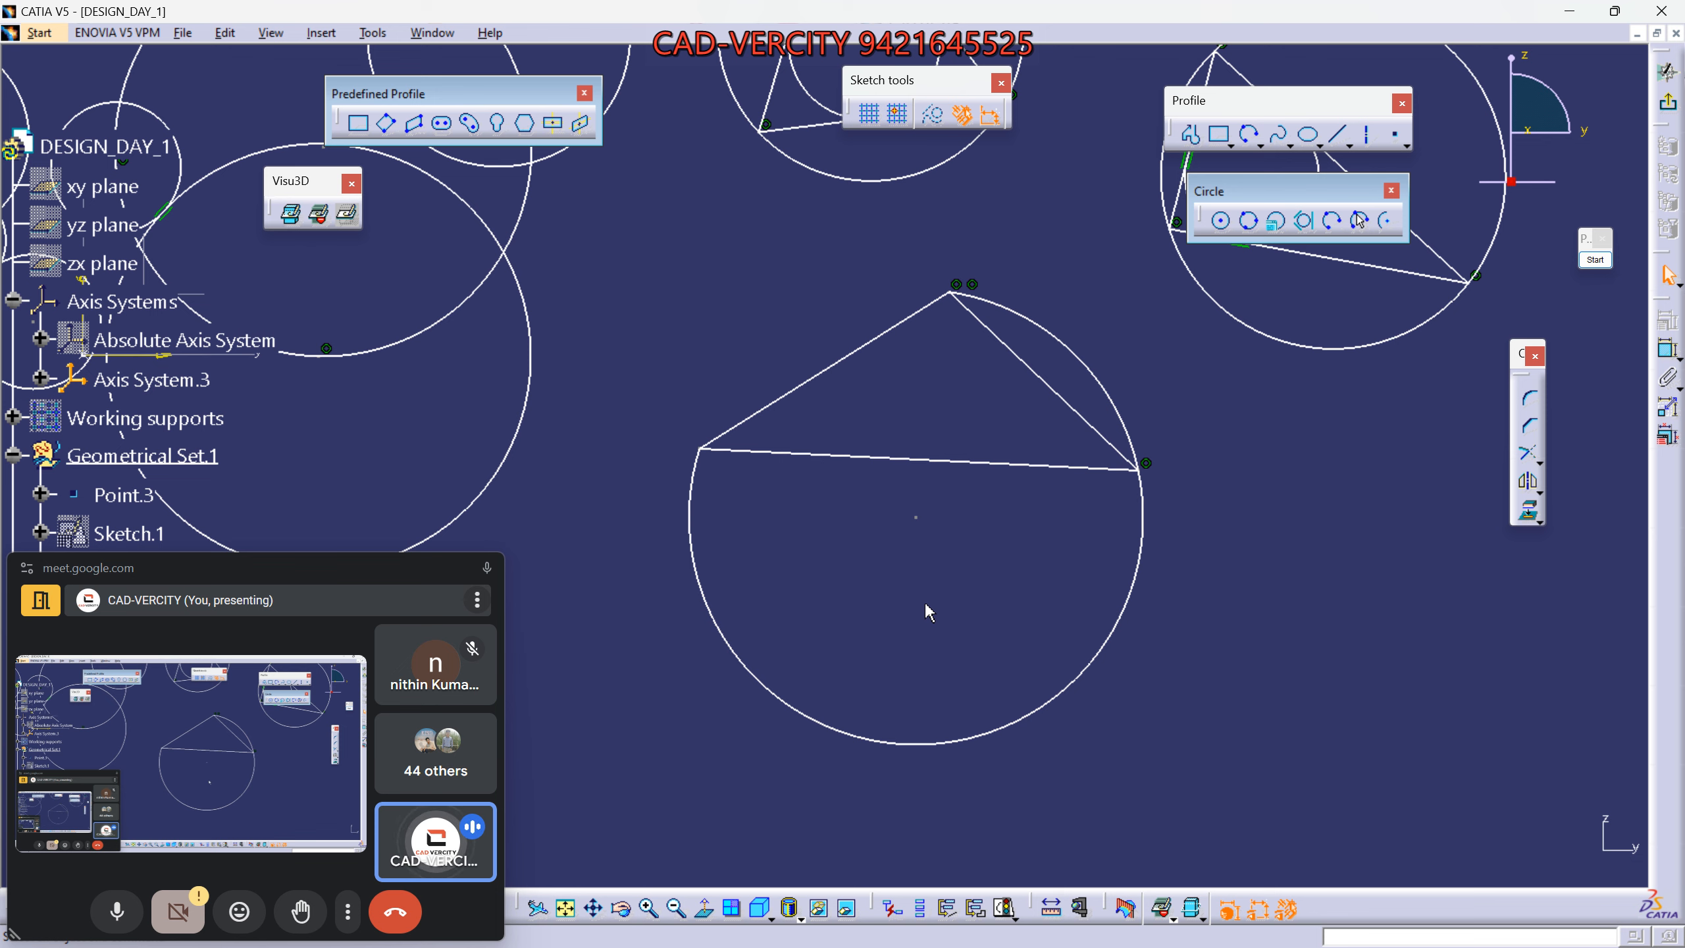
# Draw a horizontal rectangle, roughly twice as wide as tall, to the right of the third triangle and its arc.
pyautogui.moveTo(899, 553); pyautogui.dragTo(755, 572, button='middle')
pyautogui.click(1218, 134)
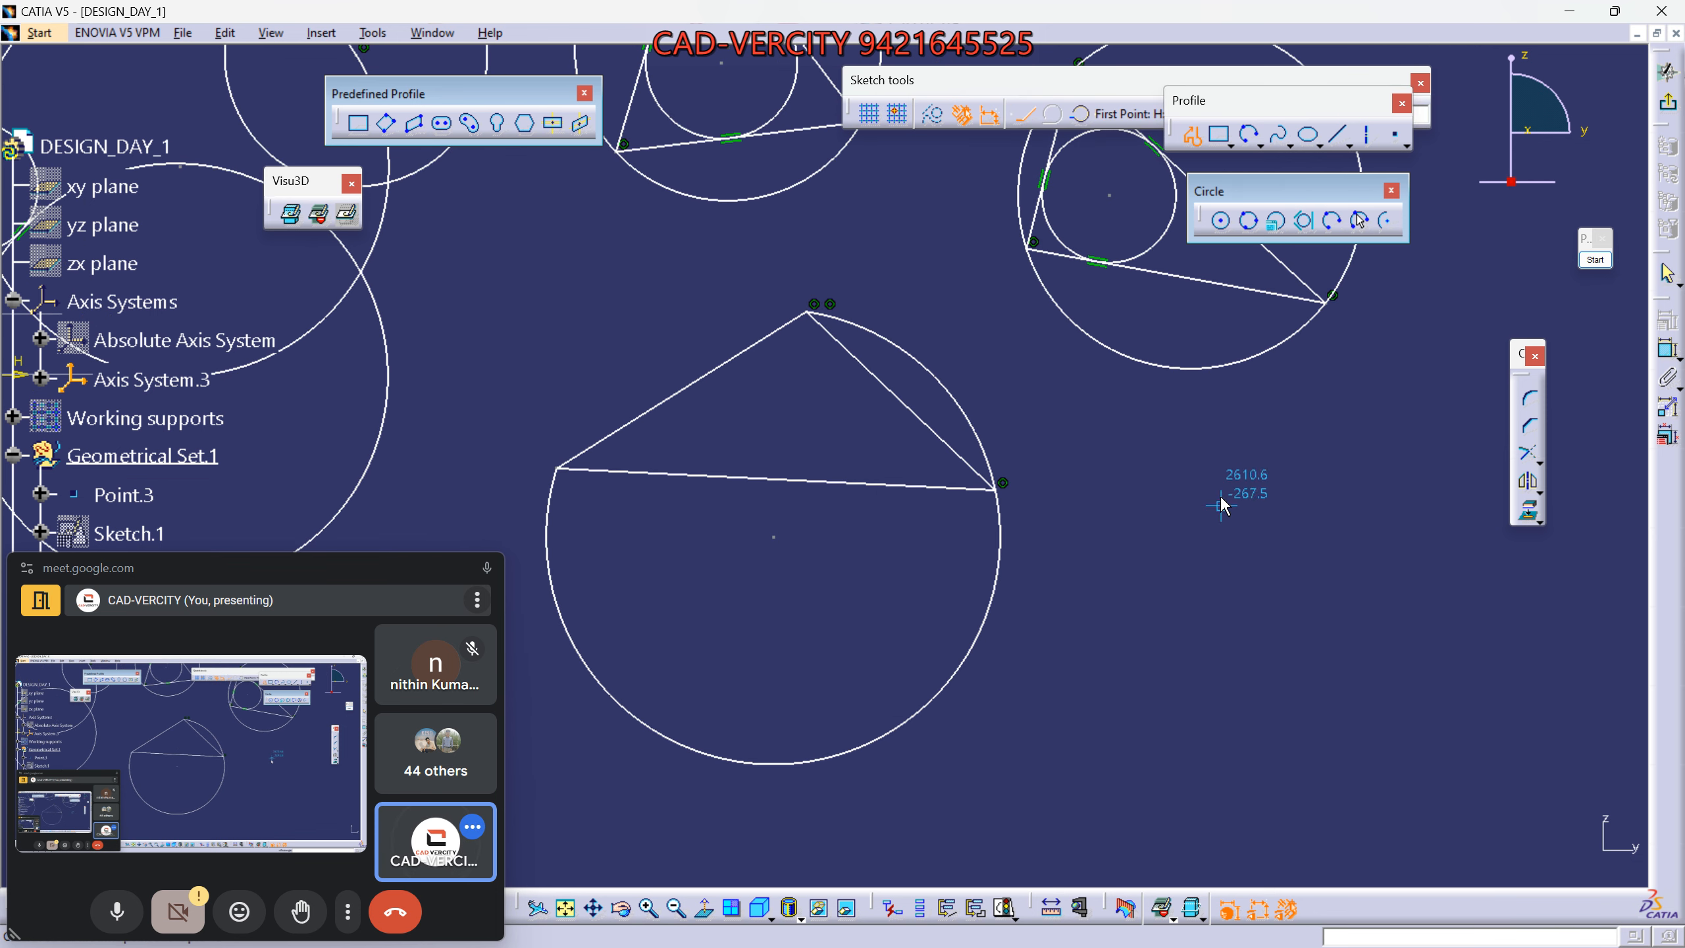
pyautogui.click(1164, 521)
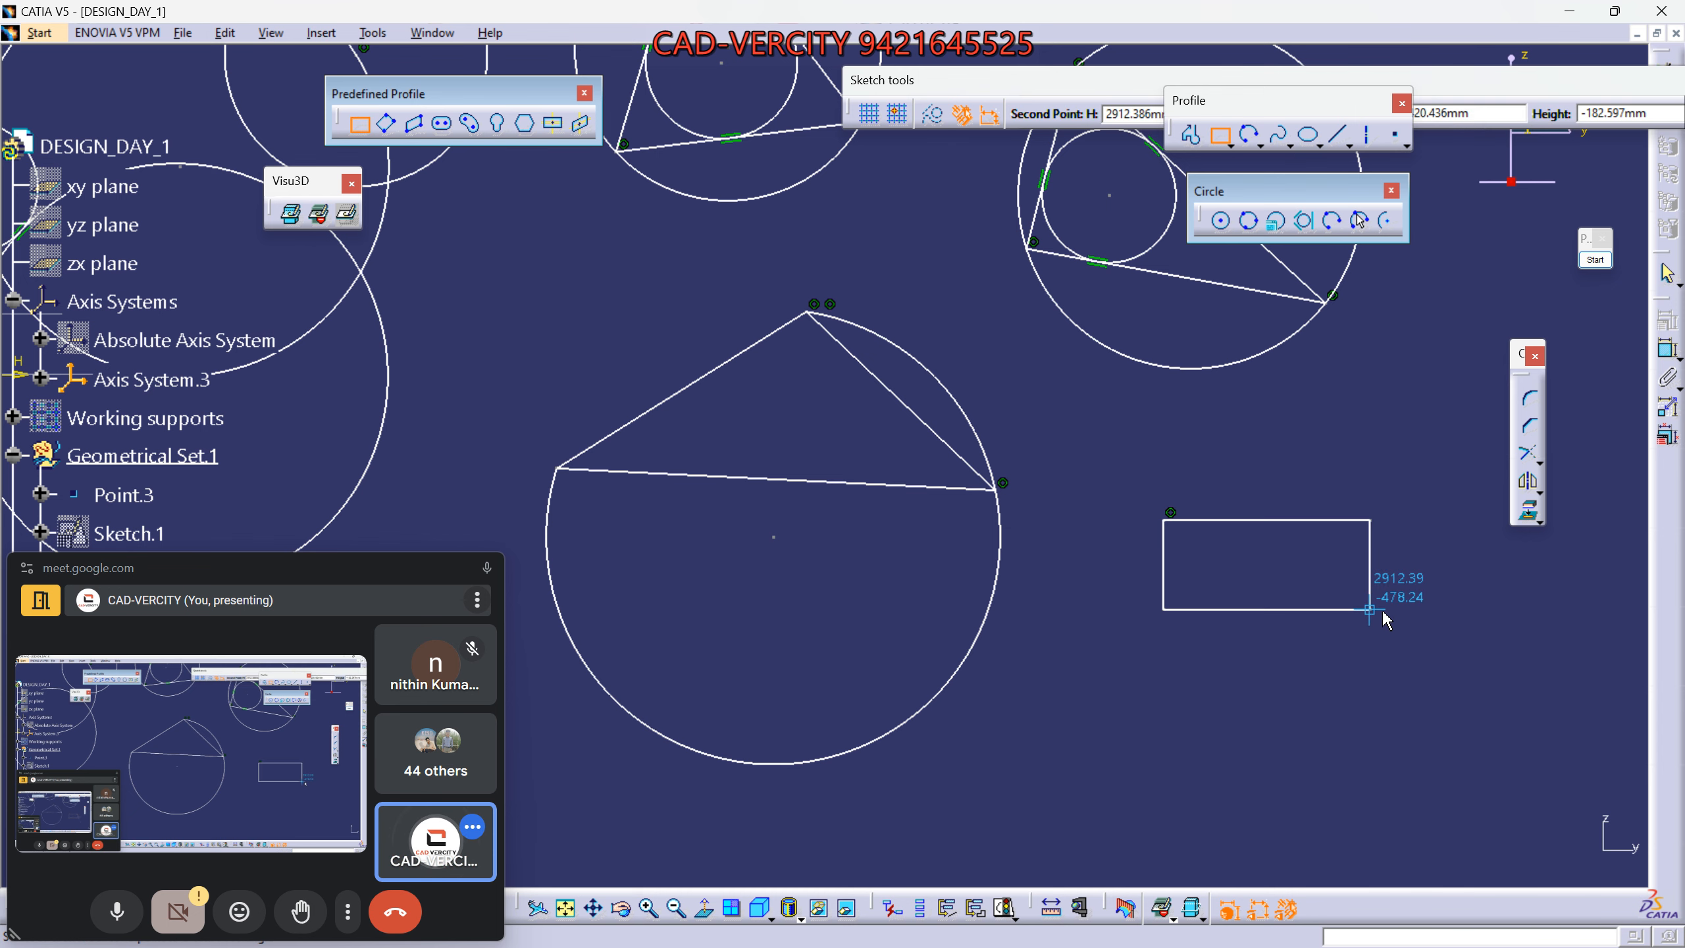
pyautogui.click(1382, 614)
pyautogui.moveTo(1426, 715)
pyautogui.mouseDown(button='middle')
pyautogui.moveTo(1220, 708)
pyautogui.moveTo(1307, 626)
pyautogui.mouseUp(button='middle')
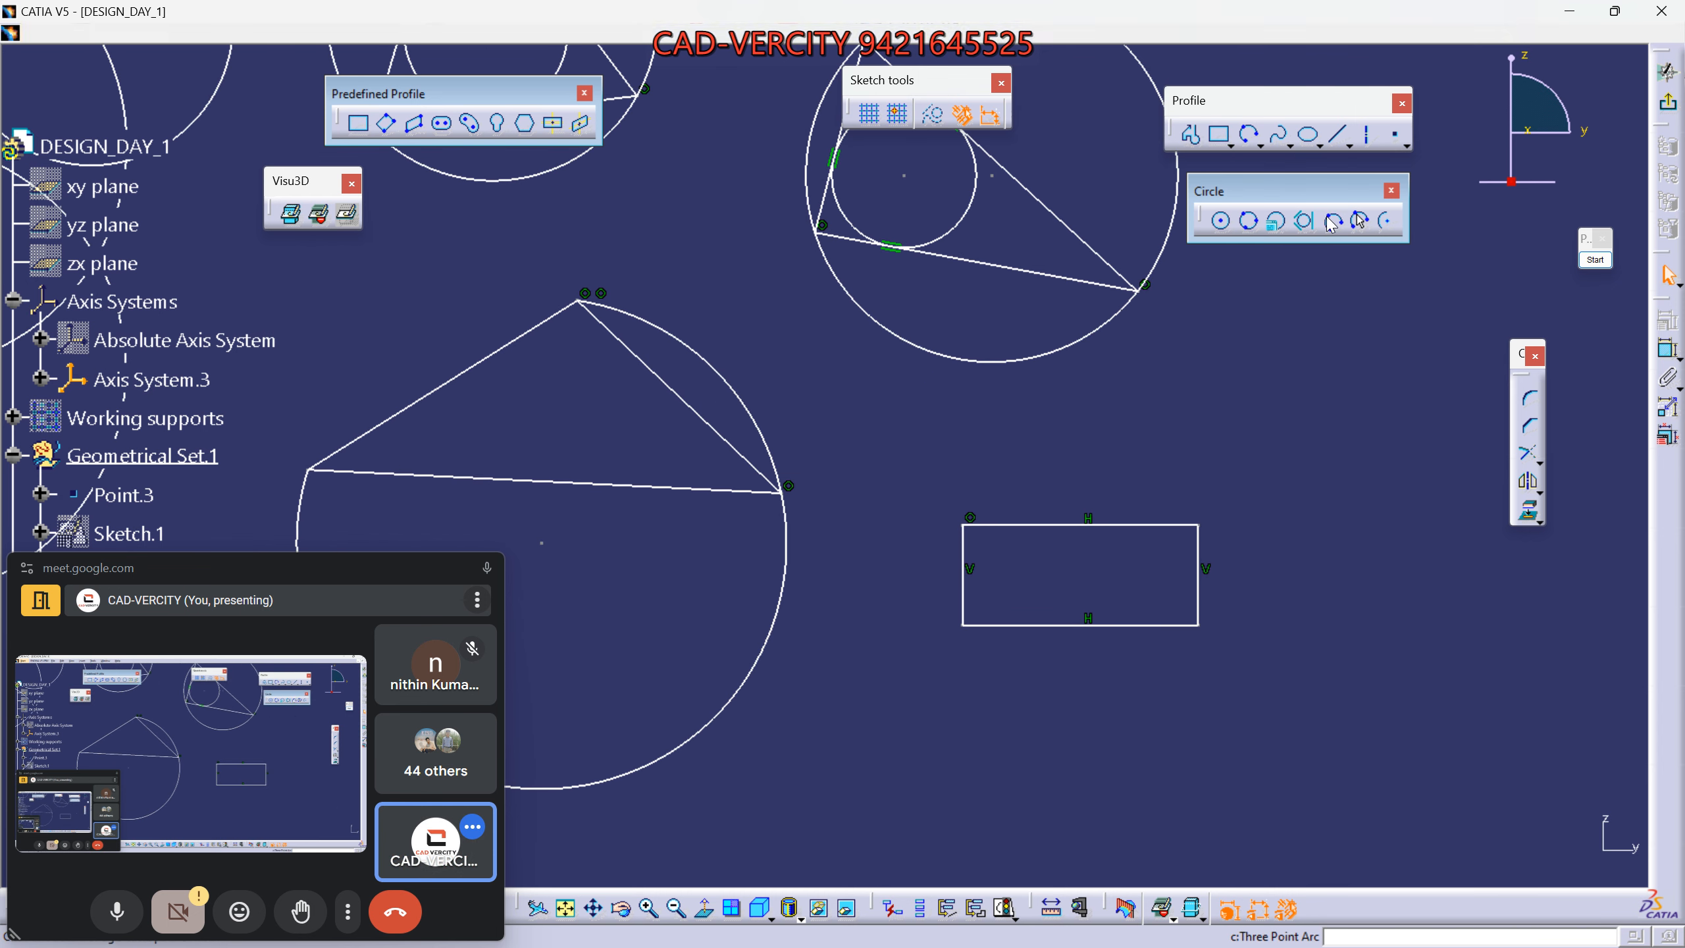
# Draw a Three Point Arc around the rectangle from its lower-left corner through the upper-right corner to the upper-left corner.
pyautogui.click(1332, 221)
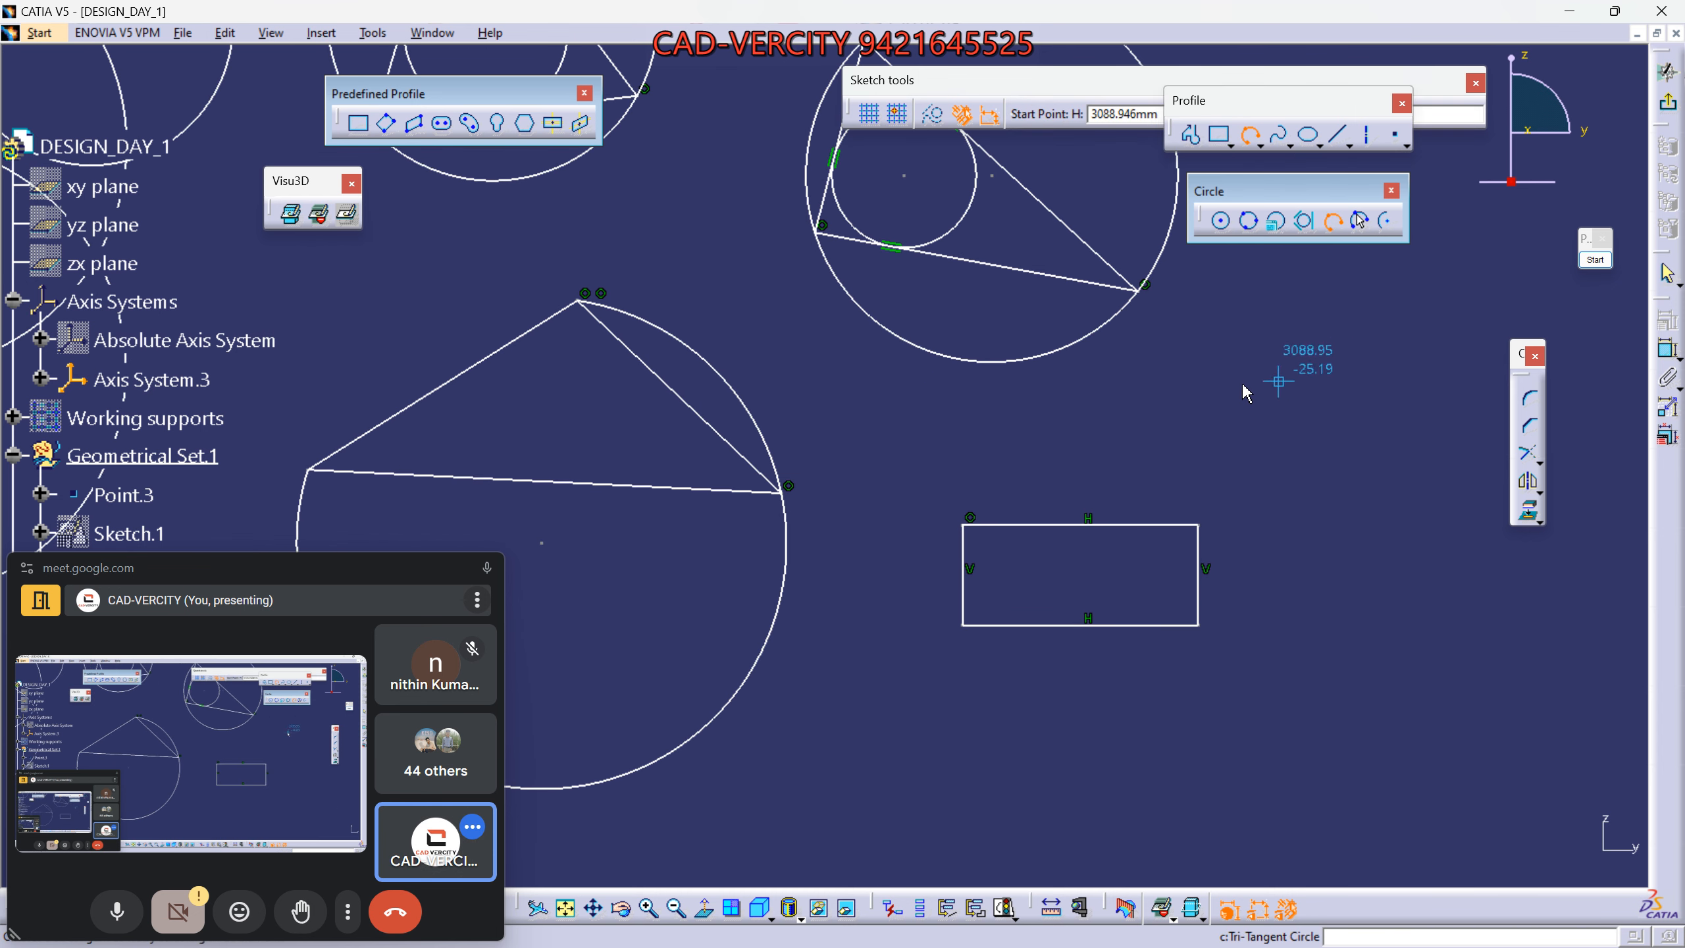
pyautogui.click(961, 624)
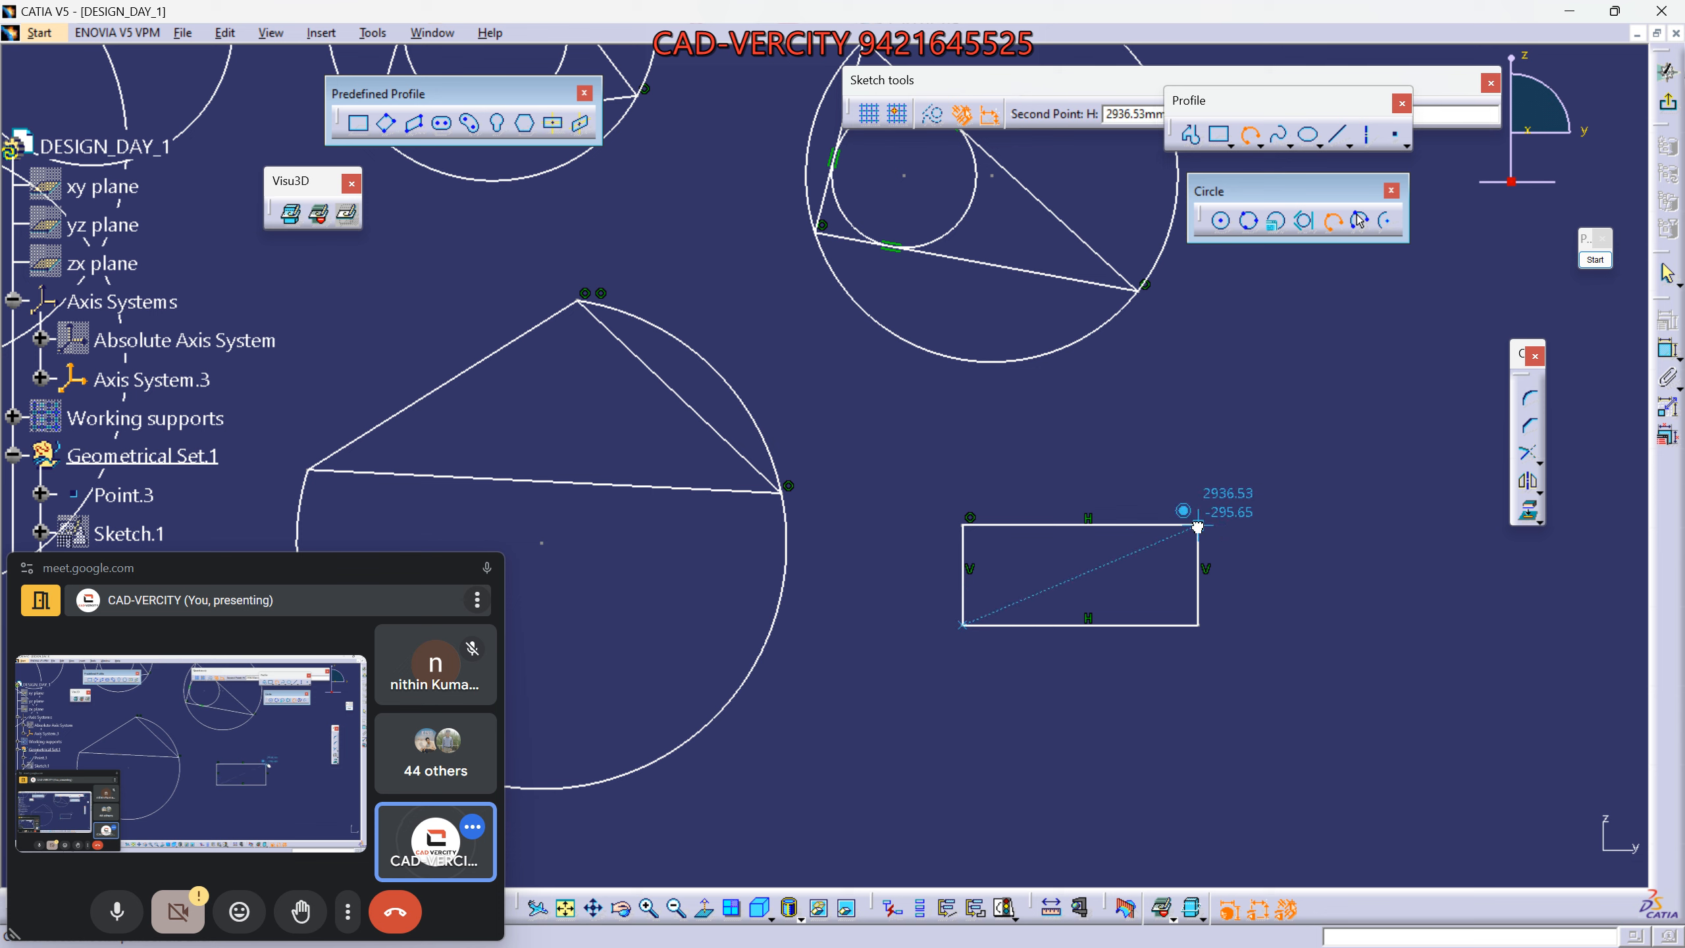
pyautogui.click(1197, 527)
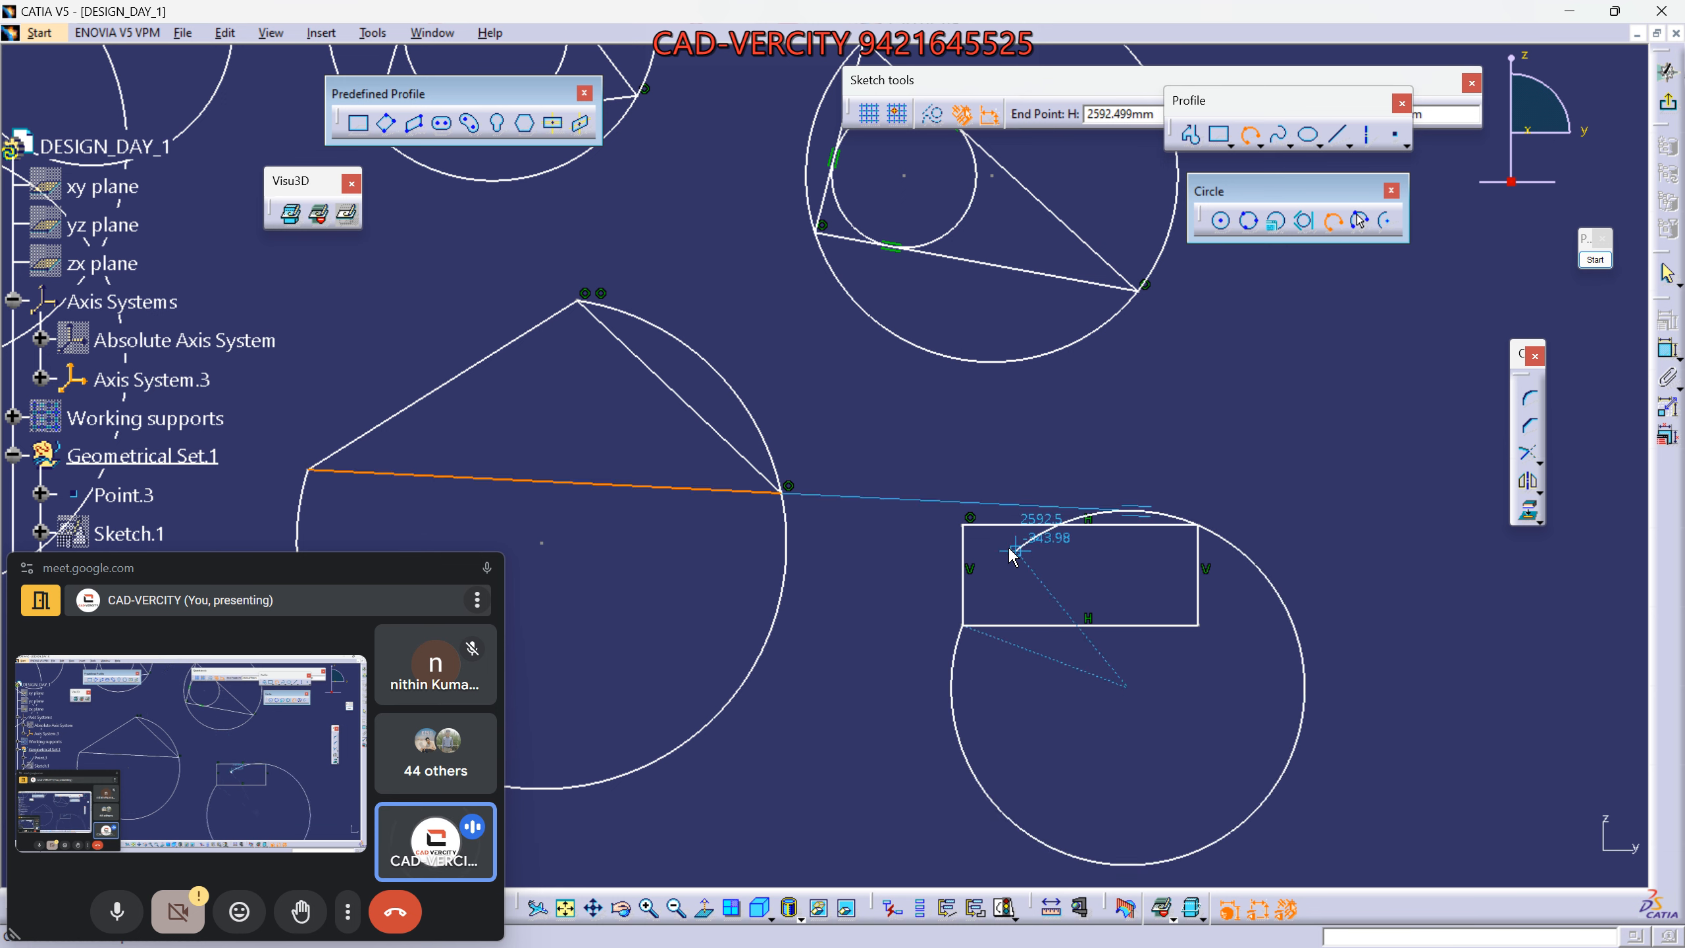
pyautogui.click(963, 527)
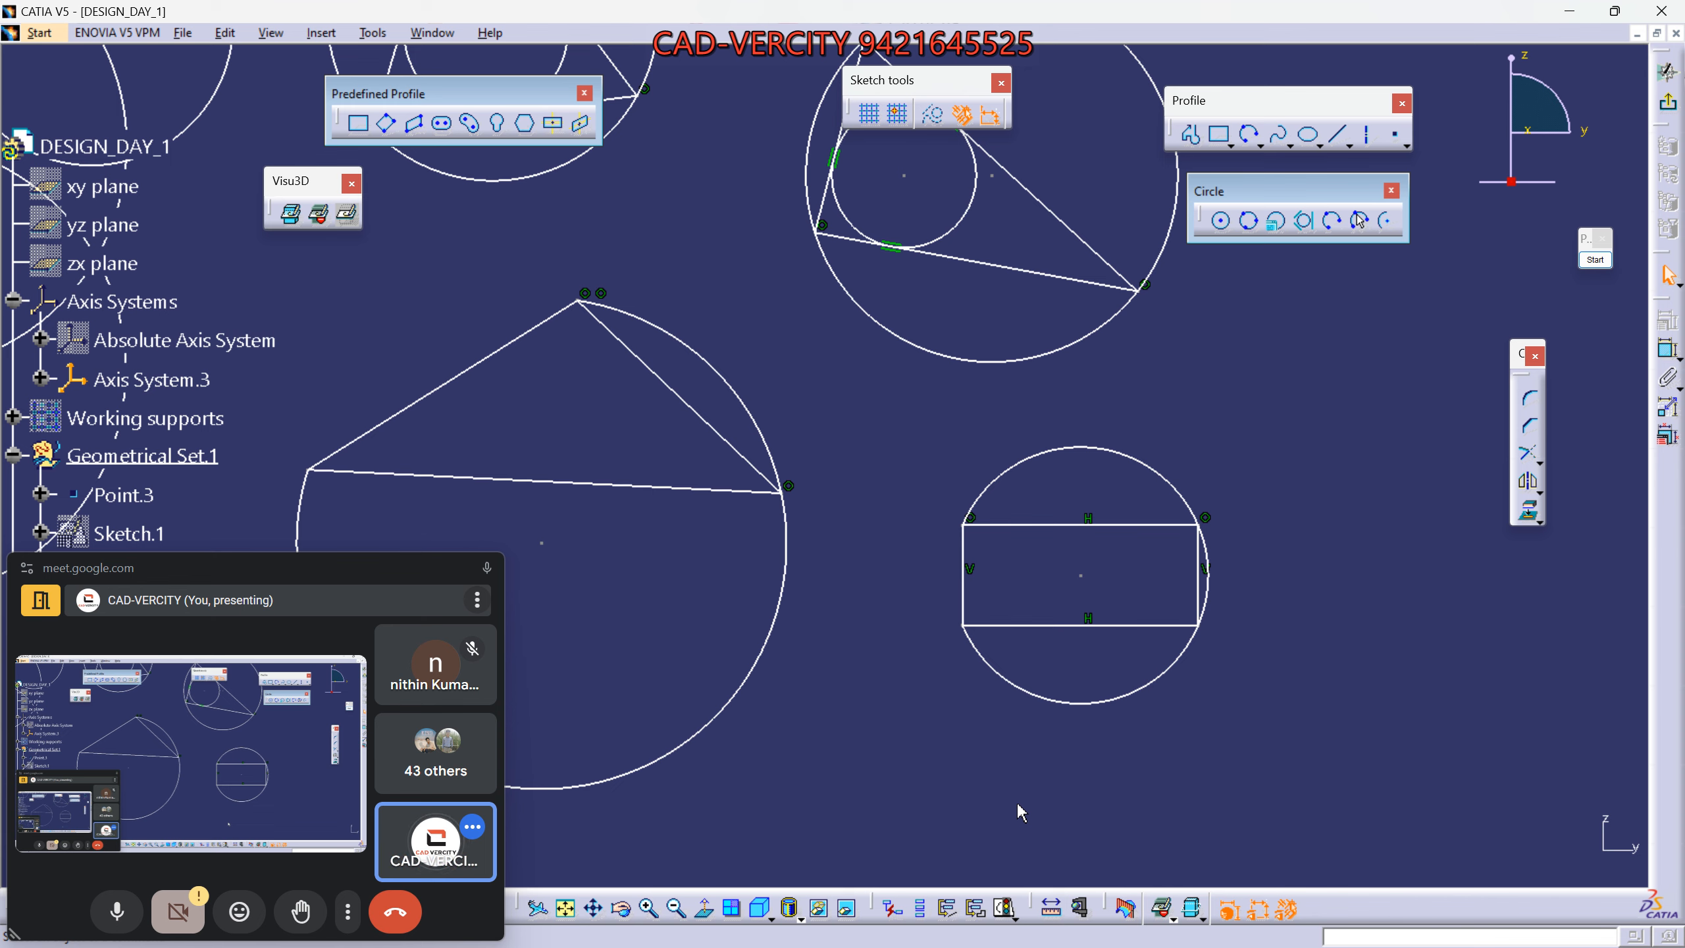
pyautogui.moveTo(1265, 608); pyautogui.dragTo(1016, 572, button='middle')
pyautogui.click(909, 450)
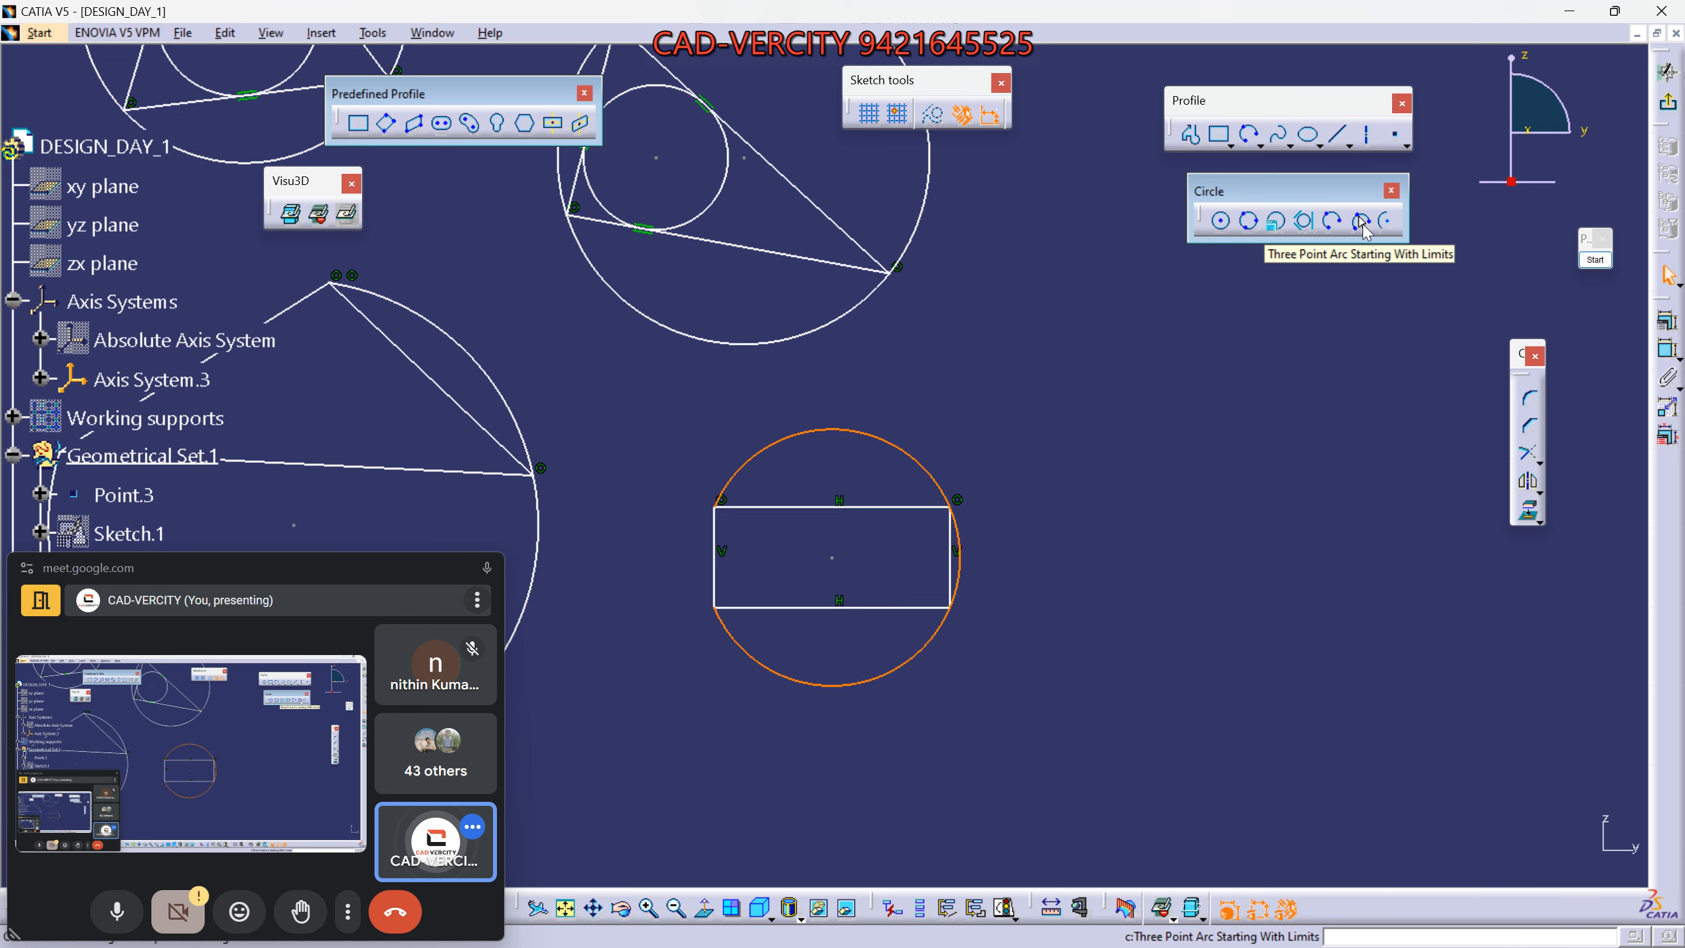
# Mark three red crosses in the empty area beside the circumscribed rectangle with screen annotation, and end the annotation.
pyautogui.moveTo(1290, 485); pyautogui.dragTo(1172, 552, button='middle')
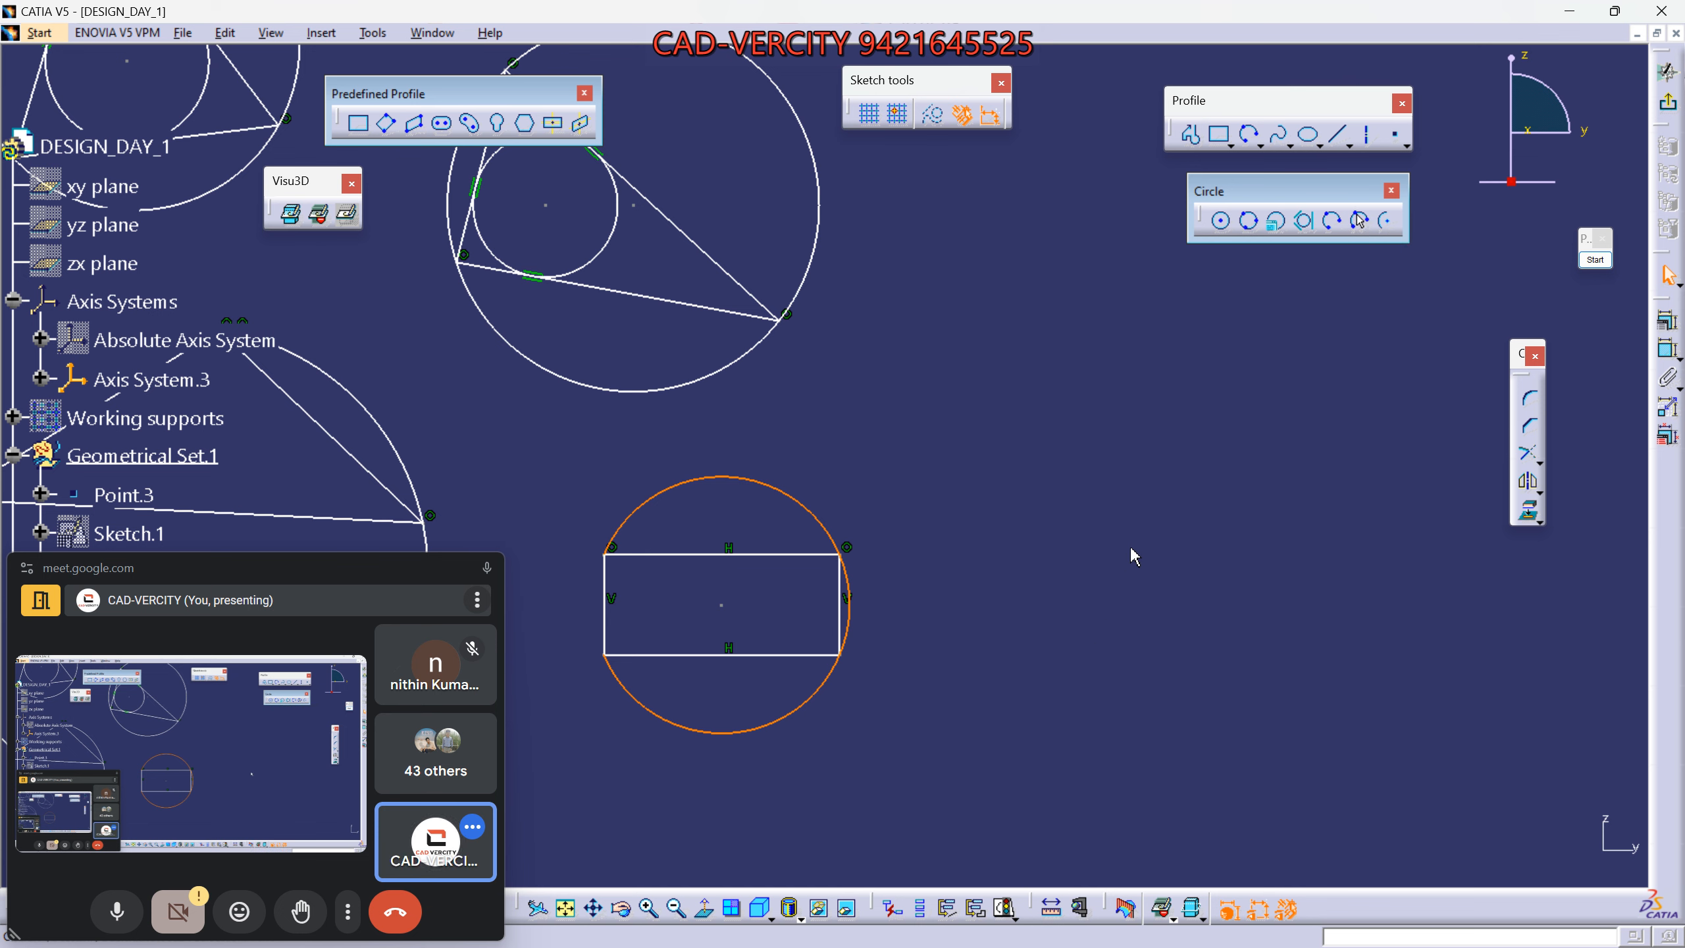
pyautogui.click(1595, 259)
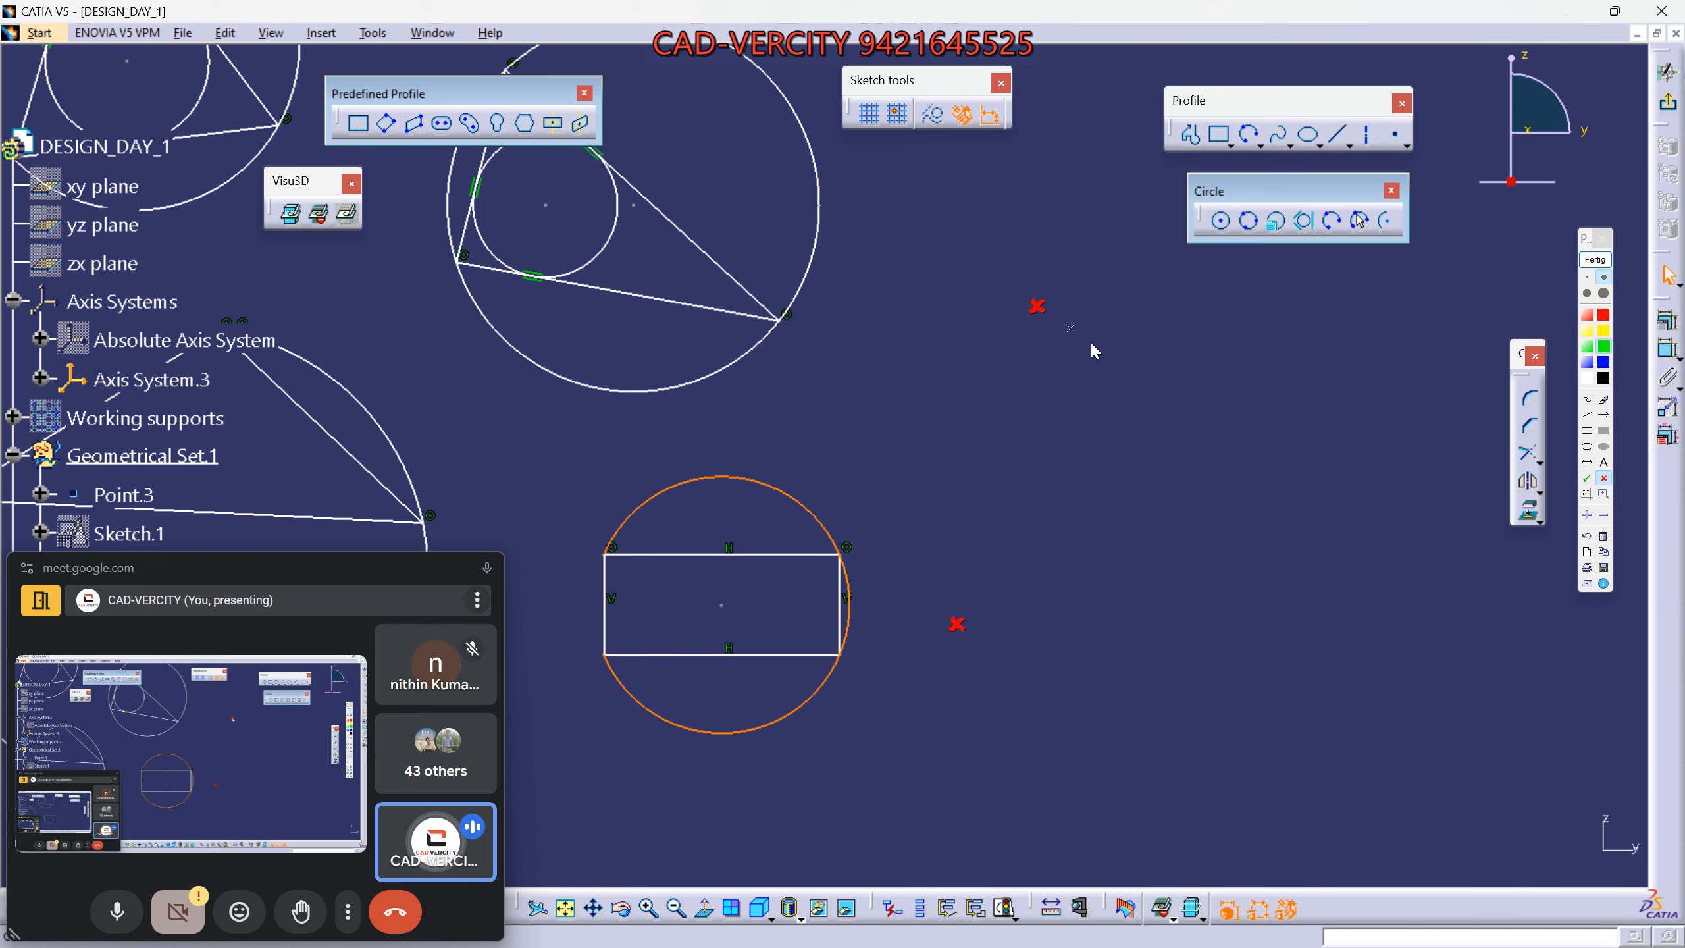
pyautogui.click(1236, 502)
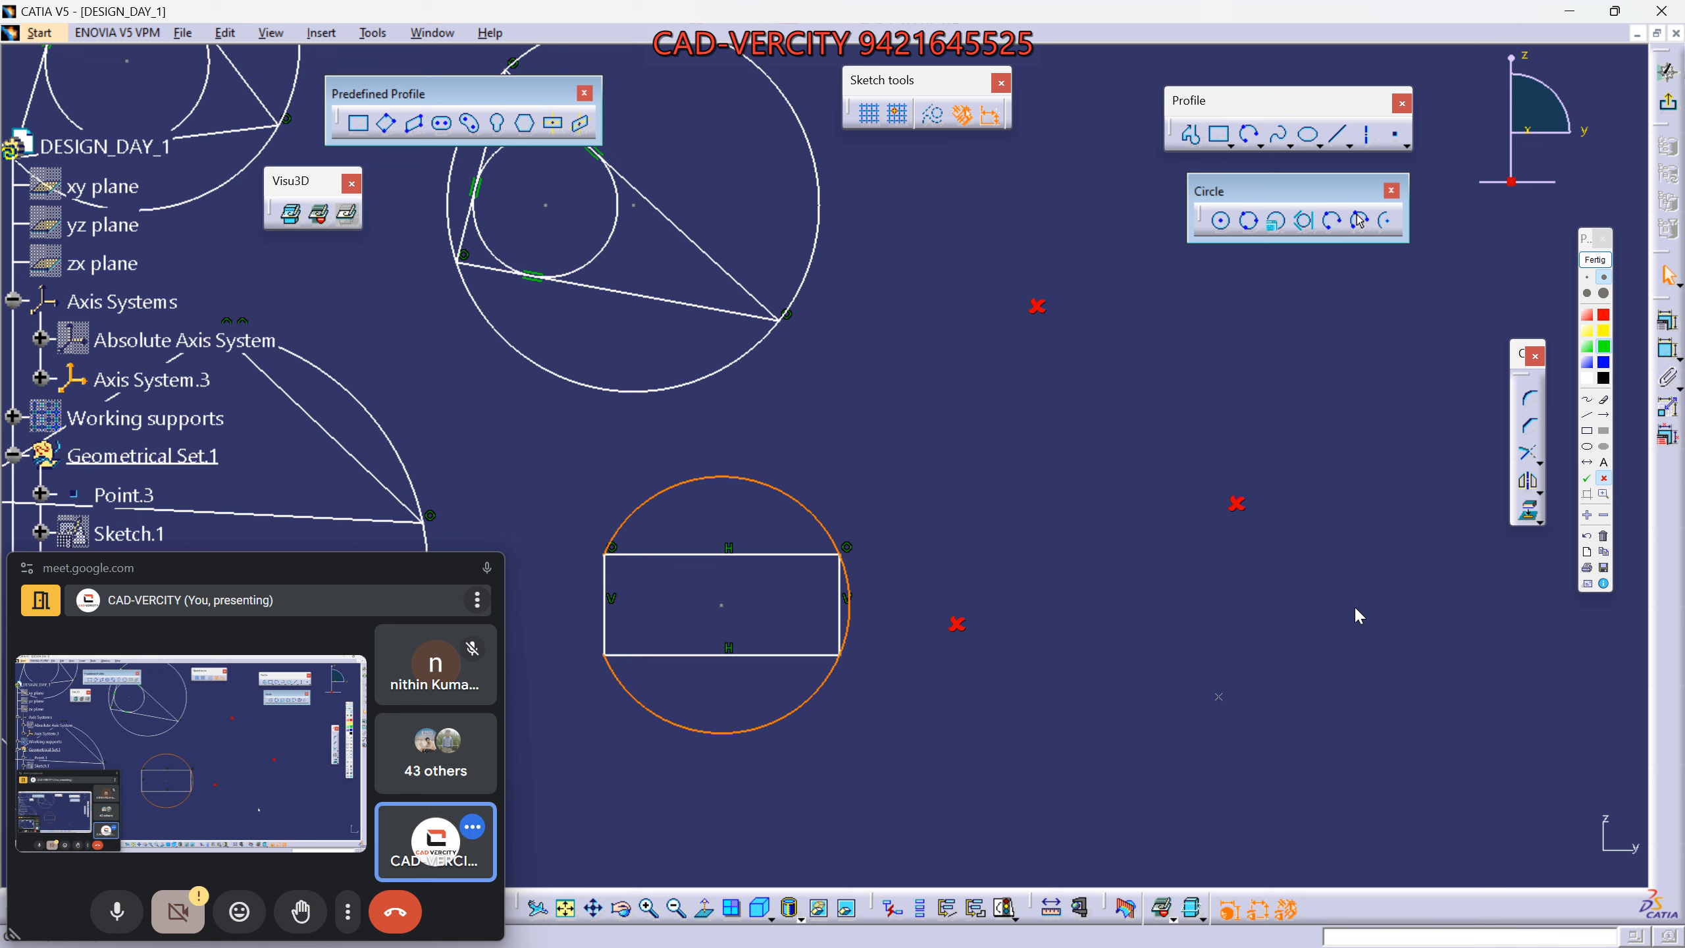
pyautogui.click(1594, 259)
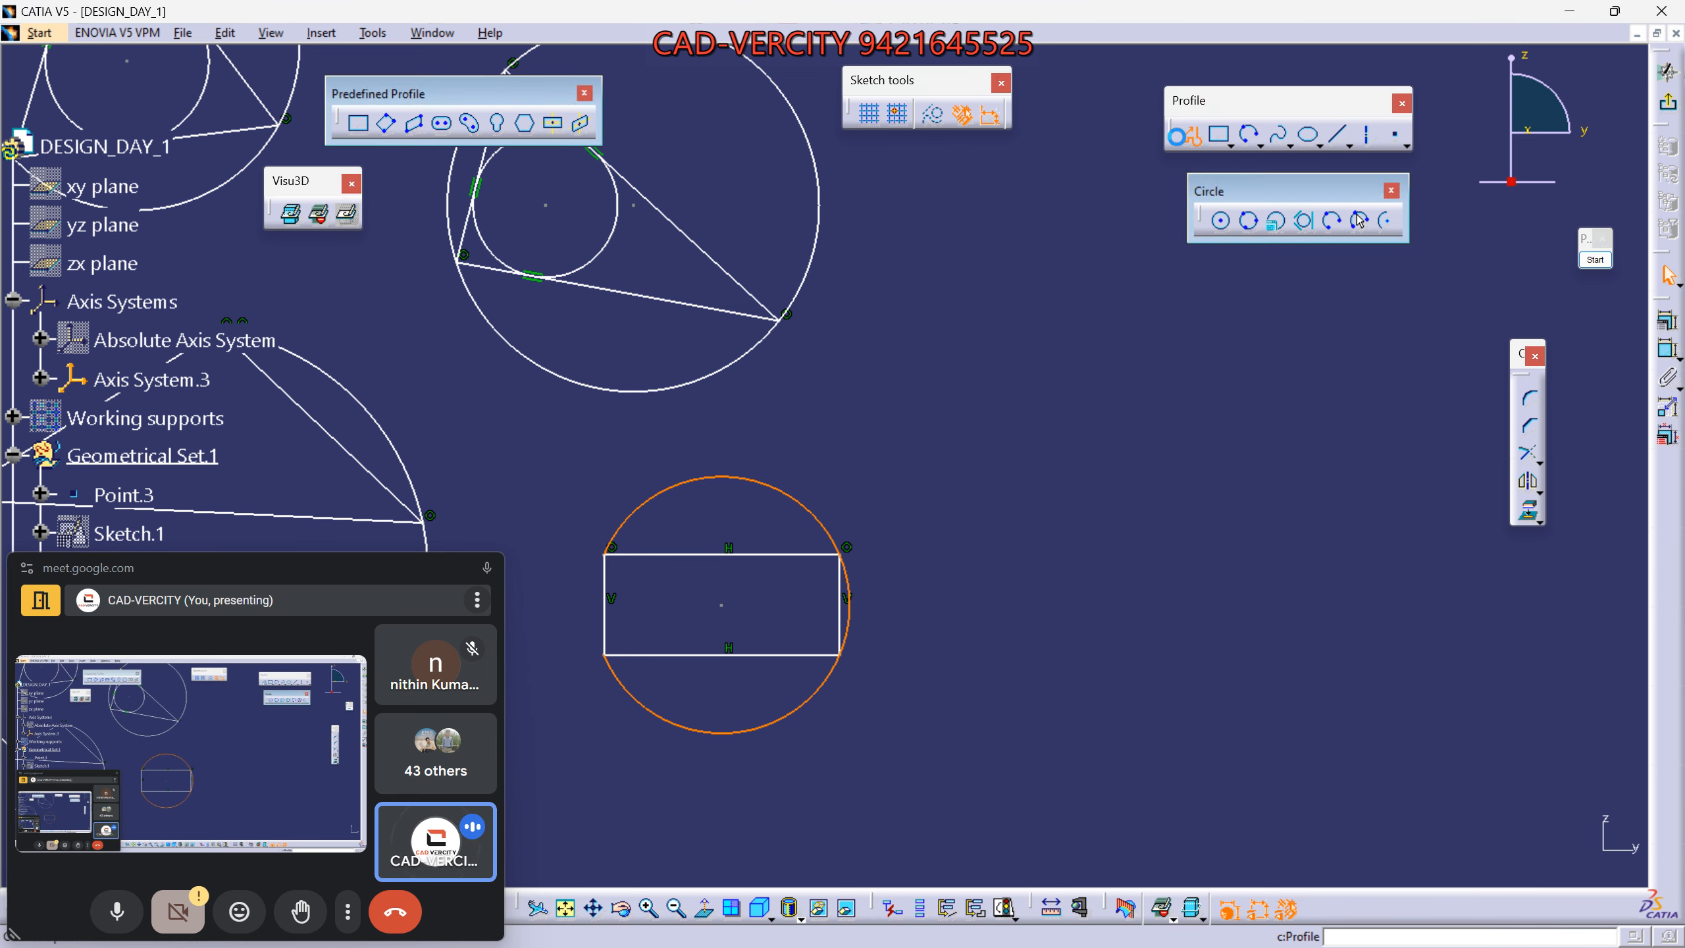
# Sketch a fourth closed triangle with the Profile tool in the empty area beside the circumscribed rectangle.
pyautogui.click(1219, 135)
pyautogui.click(1151, 414)
pyautogui.click(958, 707)
pyautogui.click(1405, 743)
pyautogui.click(1150, 413)
pyautogui.click(1299, 538)
# Annotate the fourth triangle with red crosses at its corners and a green freehand arc from the left corner over the apex to the right corner.
pyautogui.moveTo(1300, 542); pyautogui.dragTo(1193, 513, button='middle')
pyautogui.click(1593, 259)
pyautogui.click(1606, 477)
pyautogui.click(849, 678)
pyautogui.click(1300, 714)
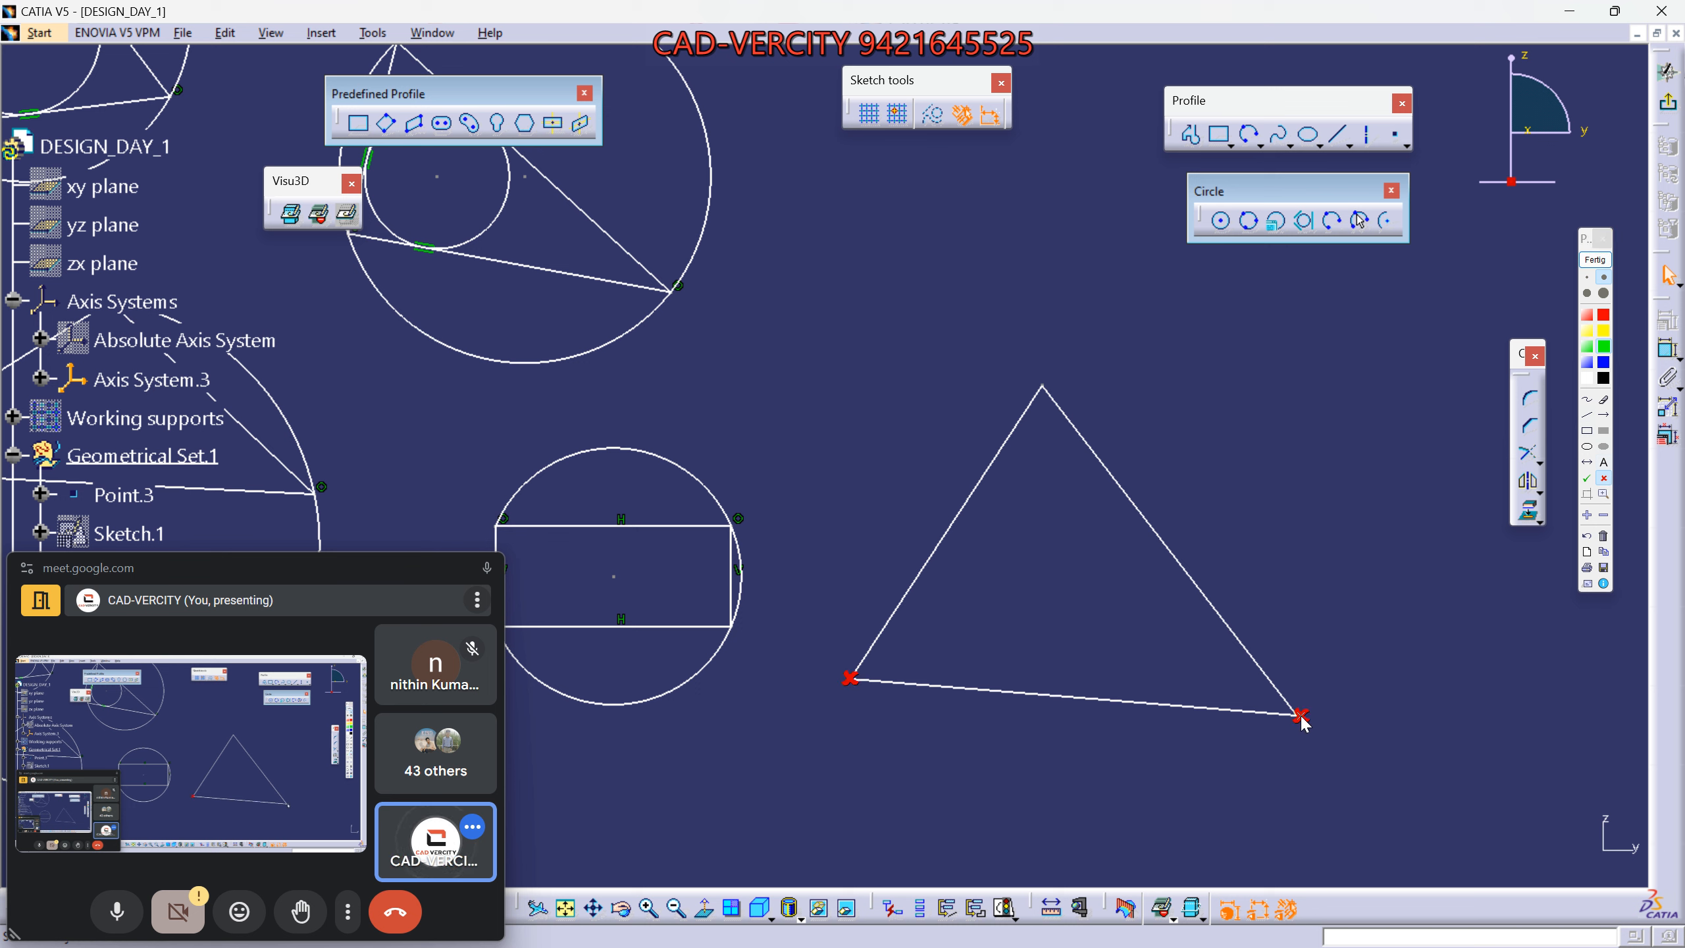
pyautogui.click(1587, 398)
pyautogui.moveTo(851, 675); pyautogui.dragTo(868, 543)
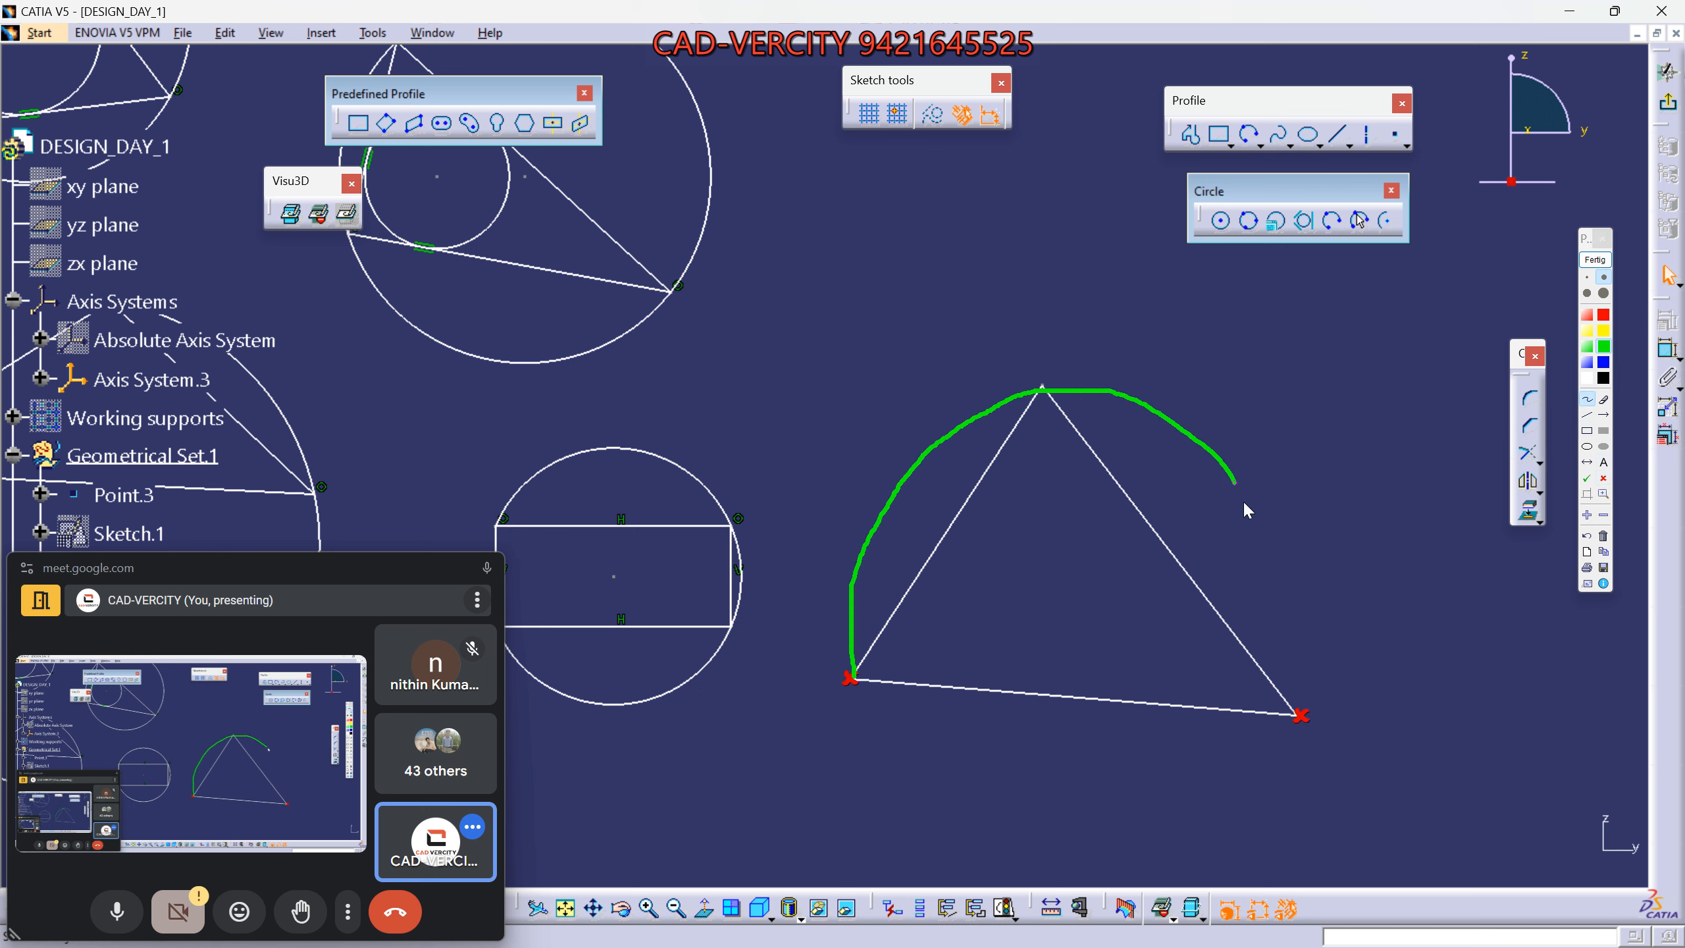
pyautogui.click(1604, 478)
pyautogui.click(1049, 372)
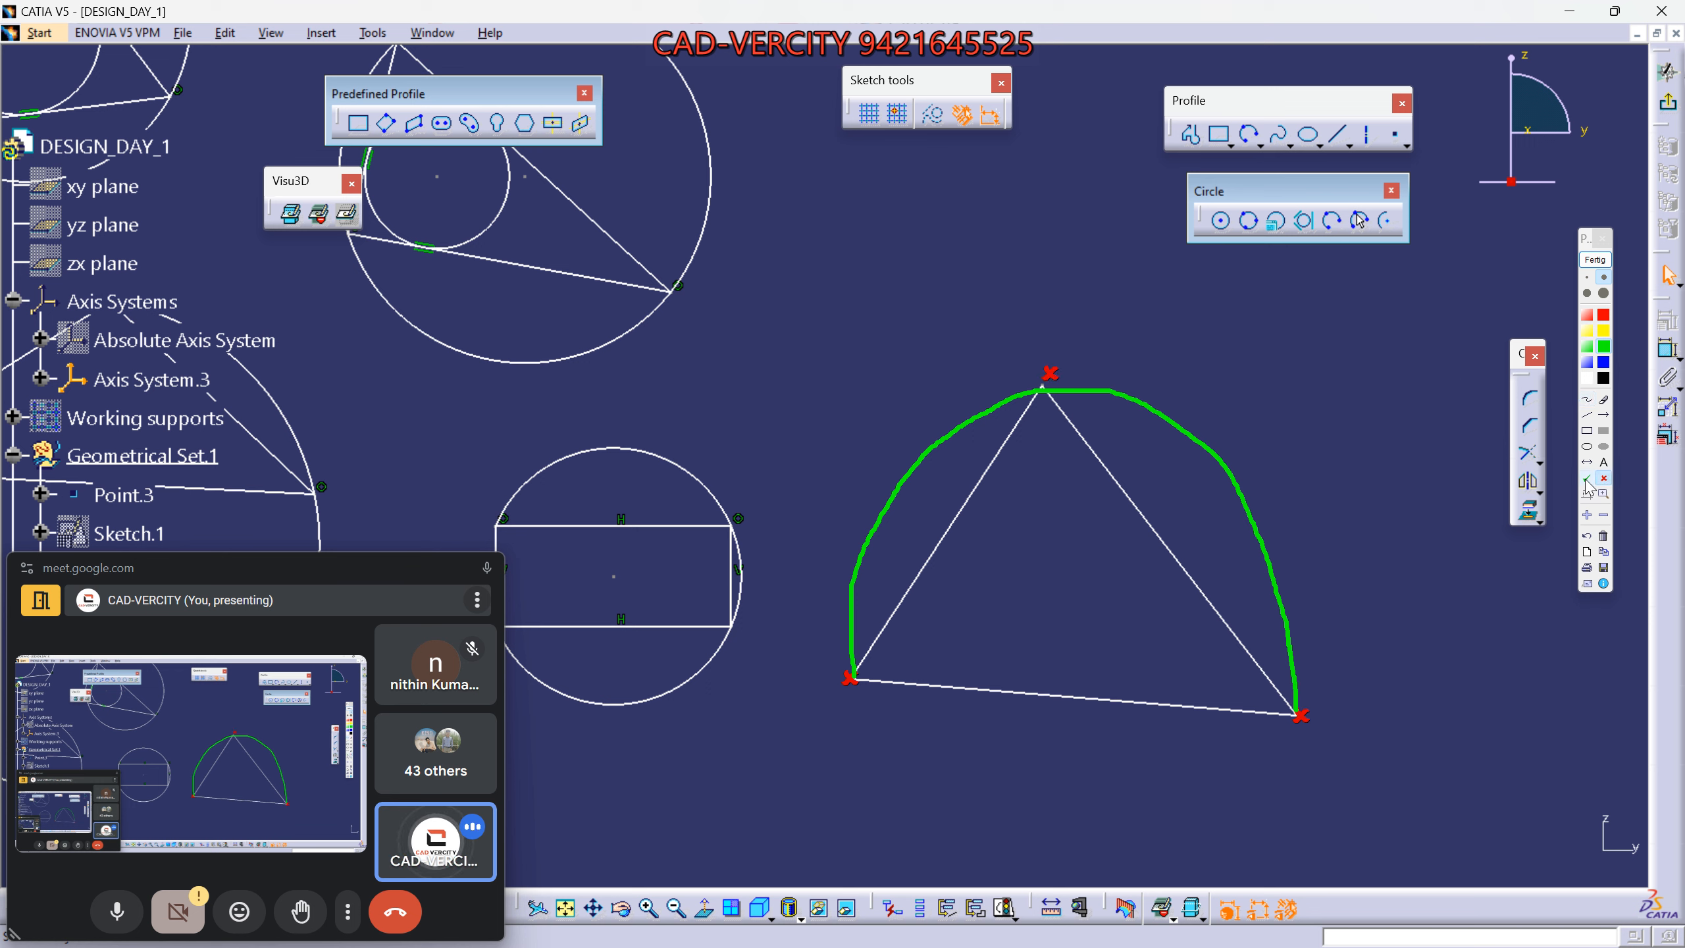
# Label the triangle's left corner 1, right corner 2 and apex 3 with annotation text, and end the screen annotation.
pyautogui.click(1603, 462)
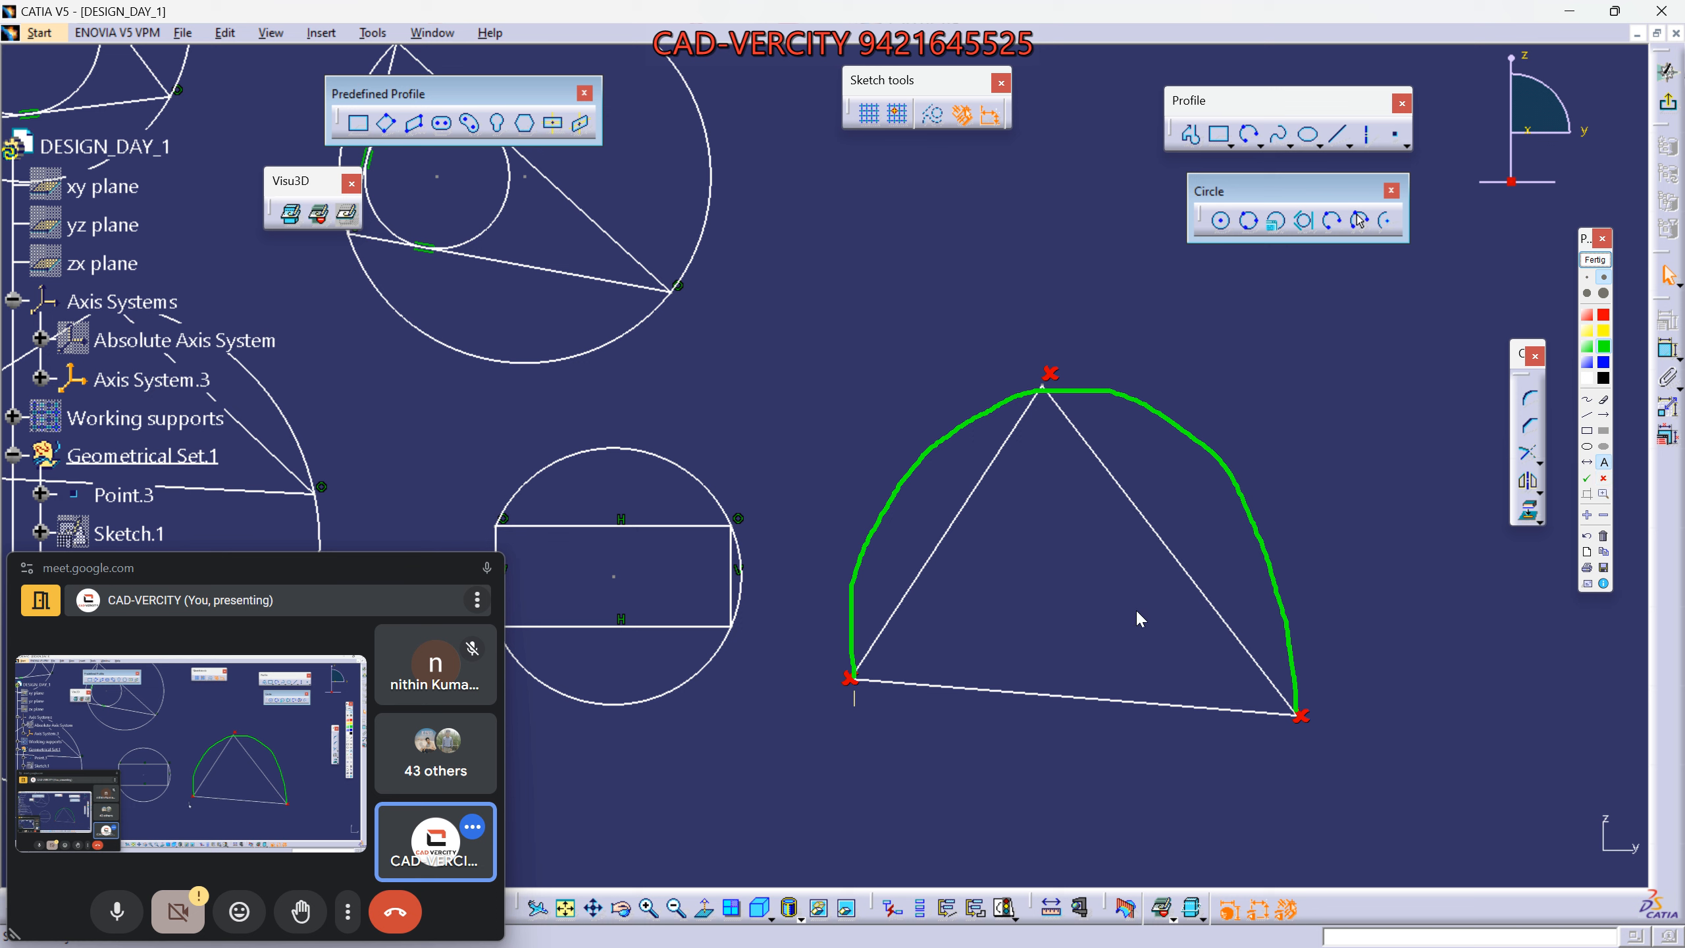
pyautogui.click(1031, 630)
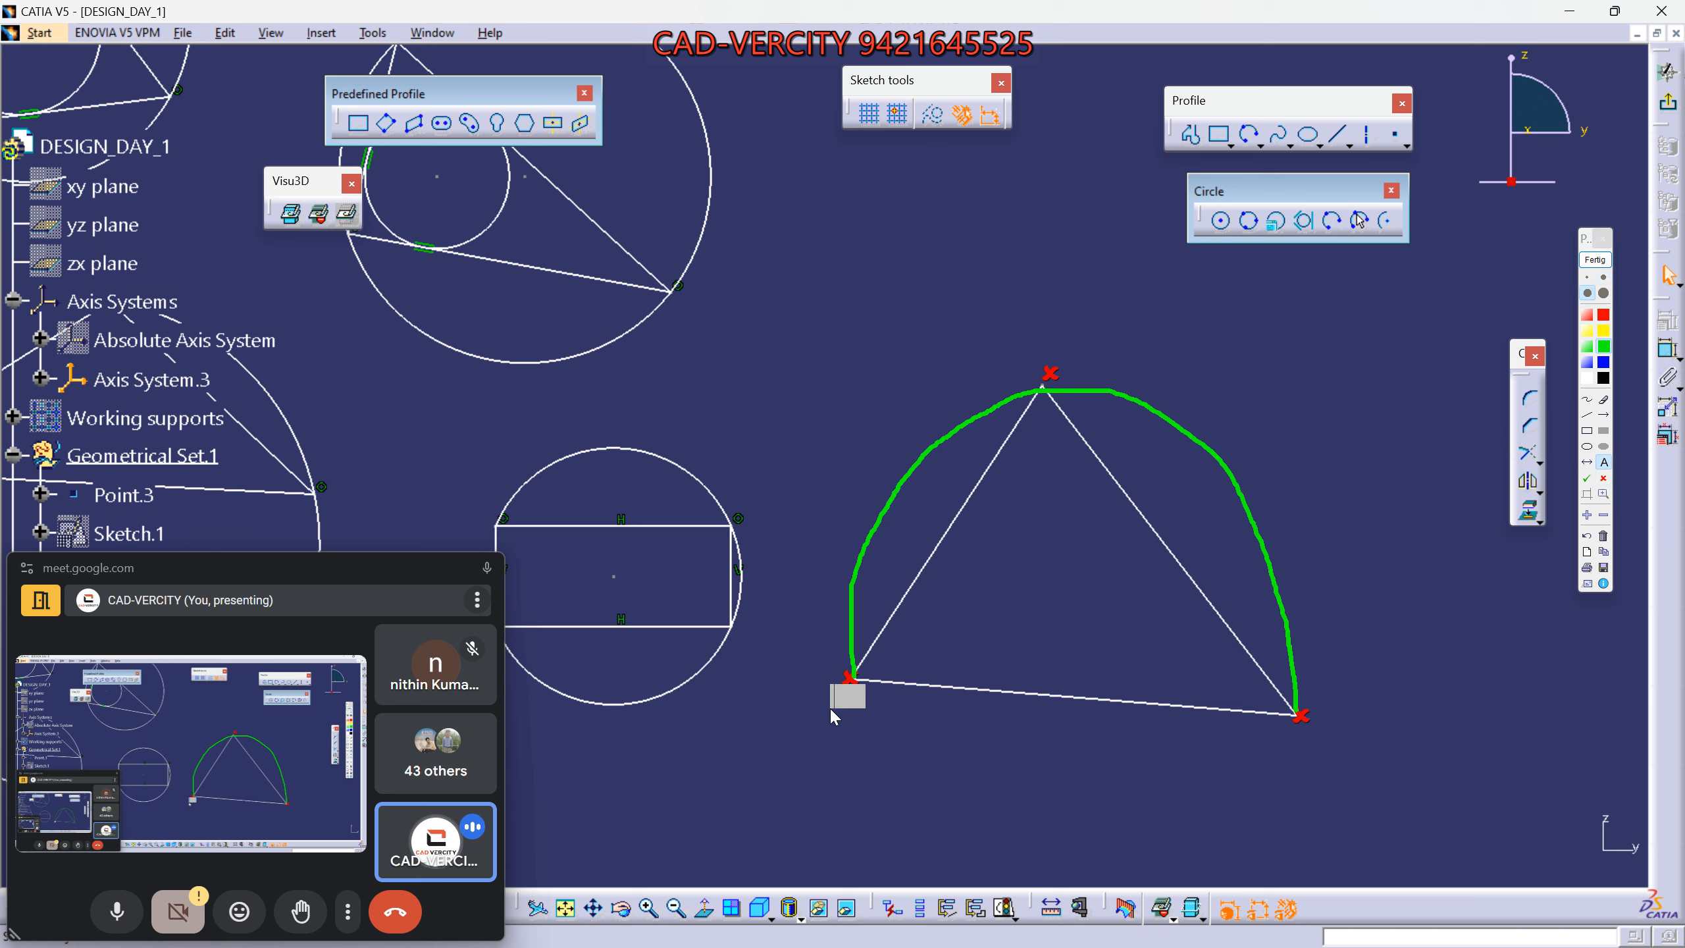
pyautogui.click(1303, 735)
pyautogui.click(1062, 377)
pyautogui.write('3')
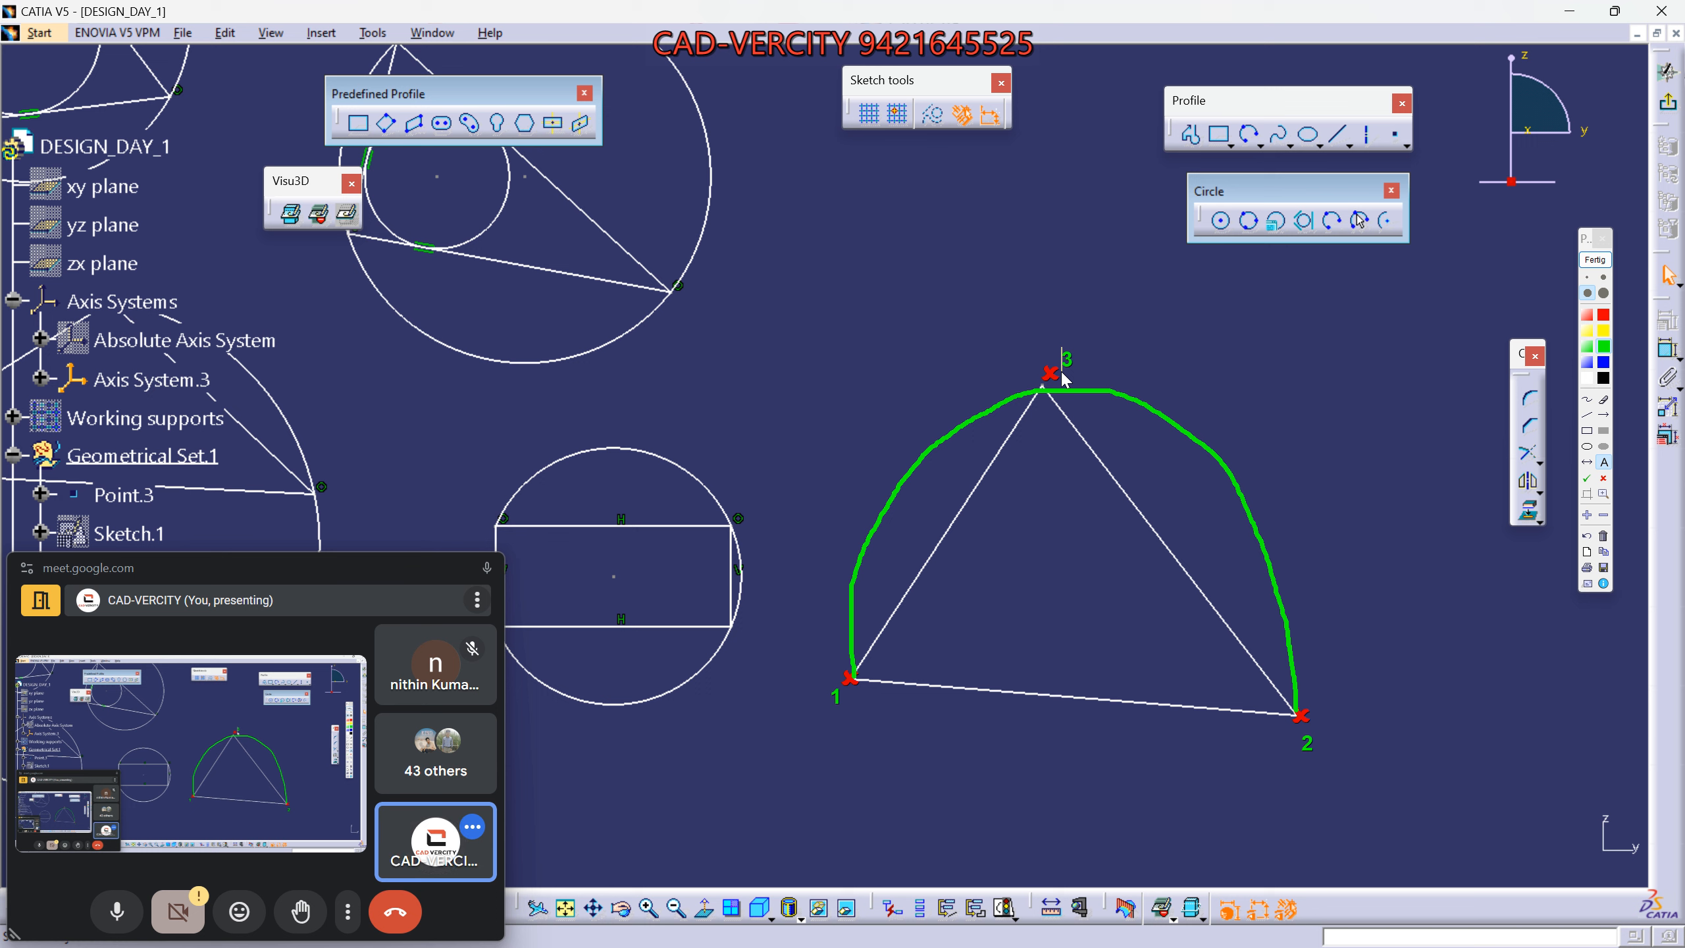
pyautogui.click(1273, 640)
pyautogui.click(1595, 259)
# Draw a Three Point Arc Starting With Limits using the fourth triangle's left and right corners as limits and its apex as the intermediate point.
pyautogui.click(1357, 223)
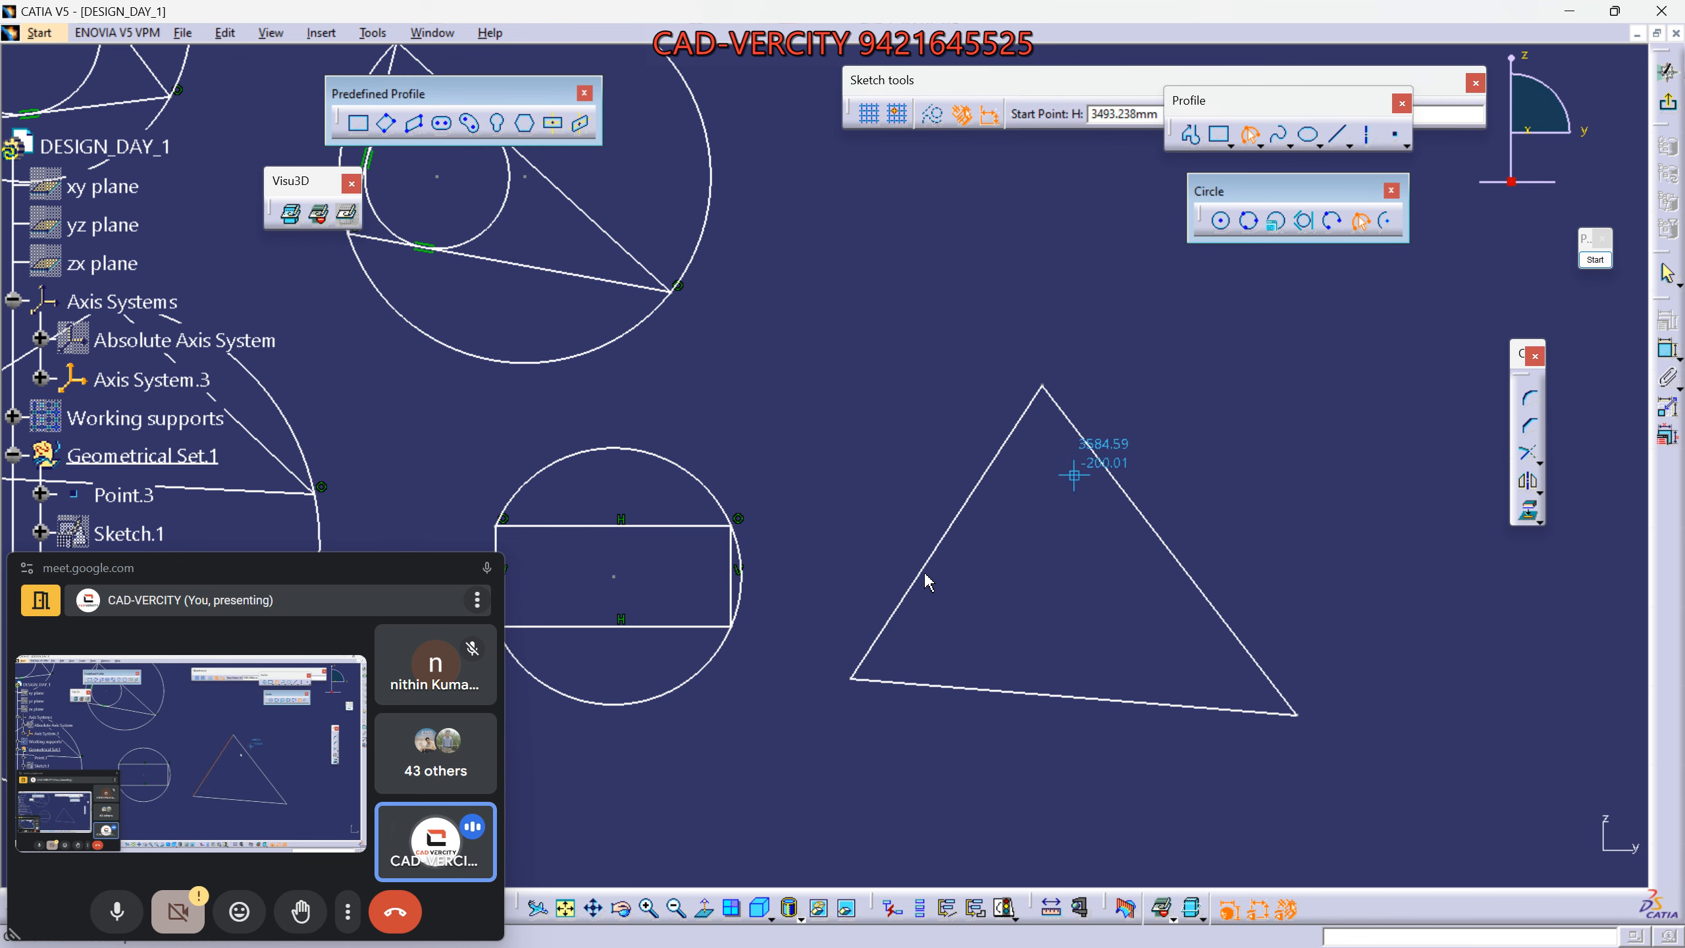
pyautogui.click(850, 679)
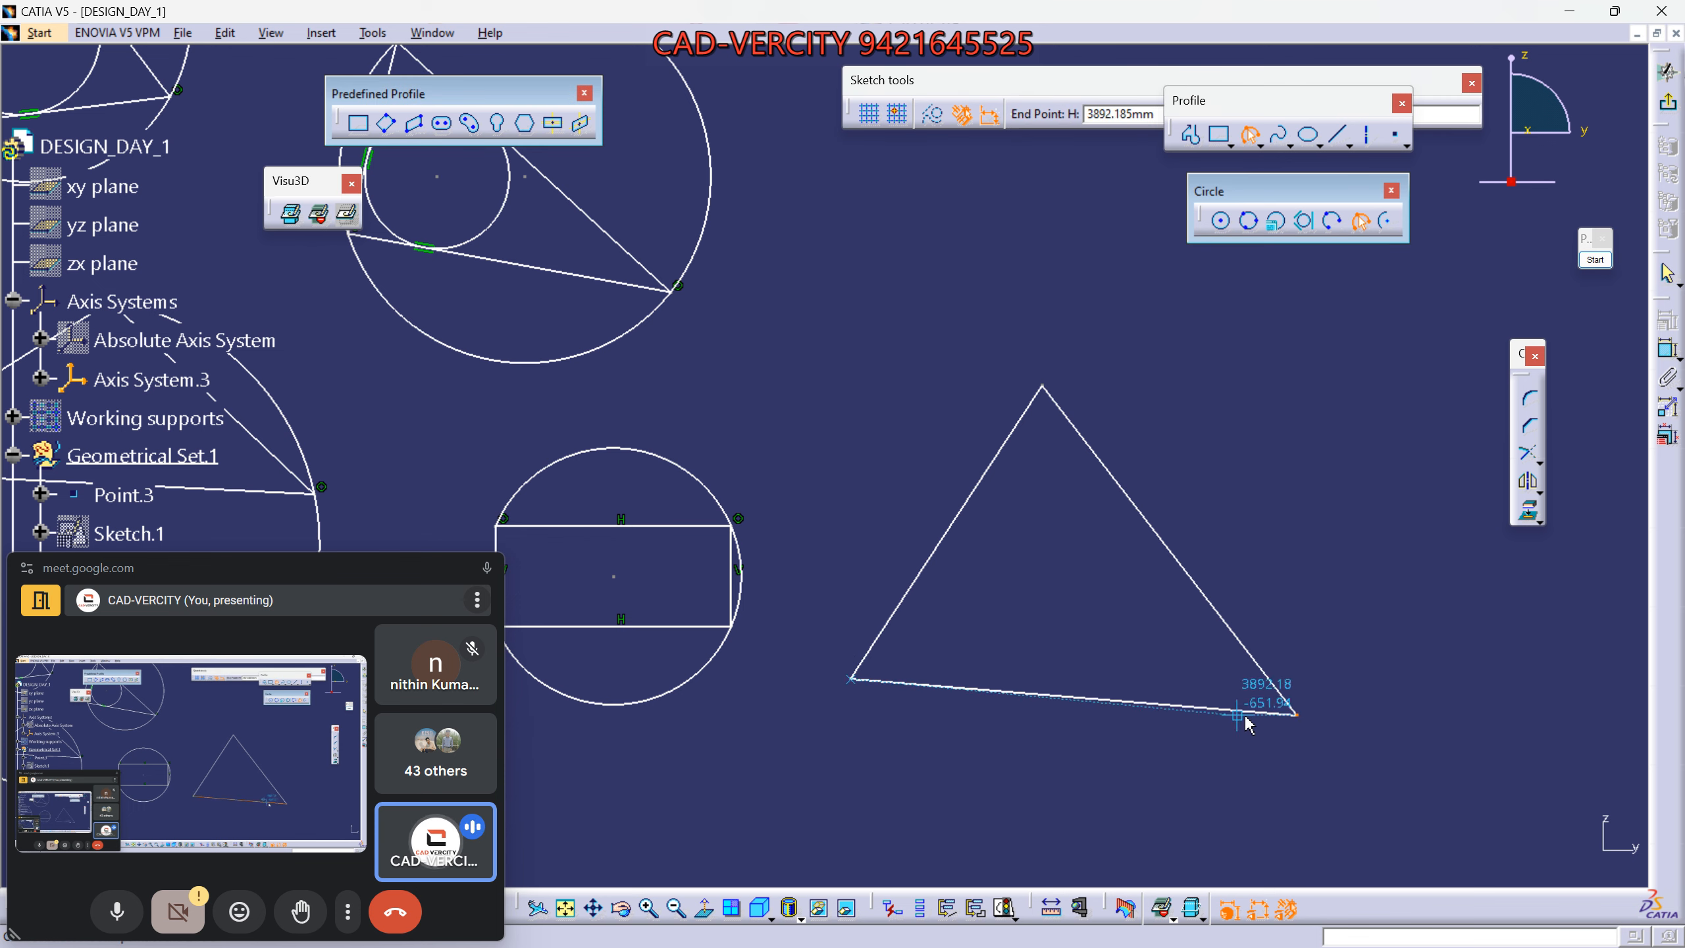
pyautogui.click(1295, 714)
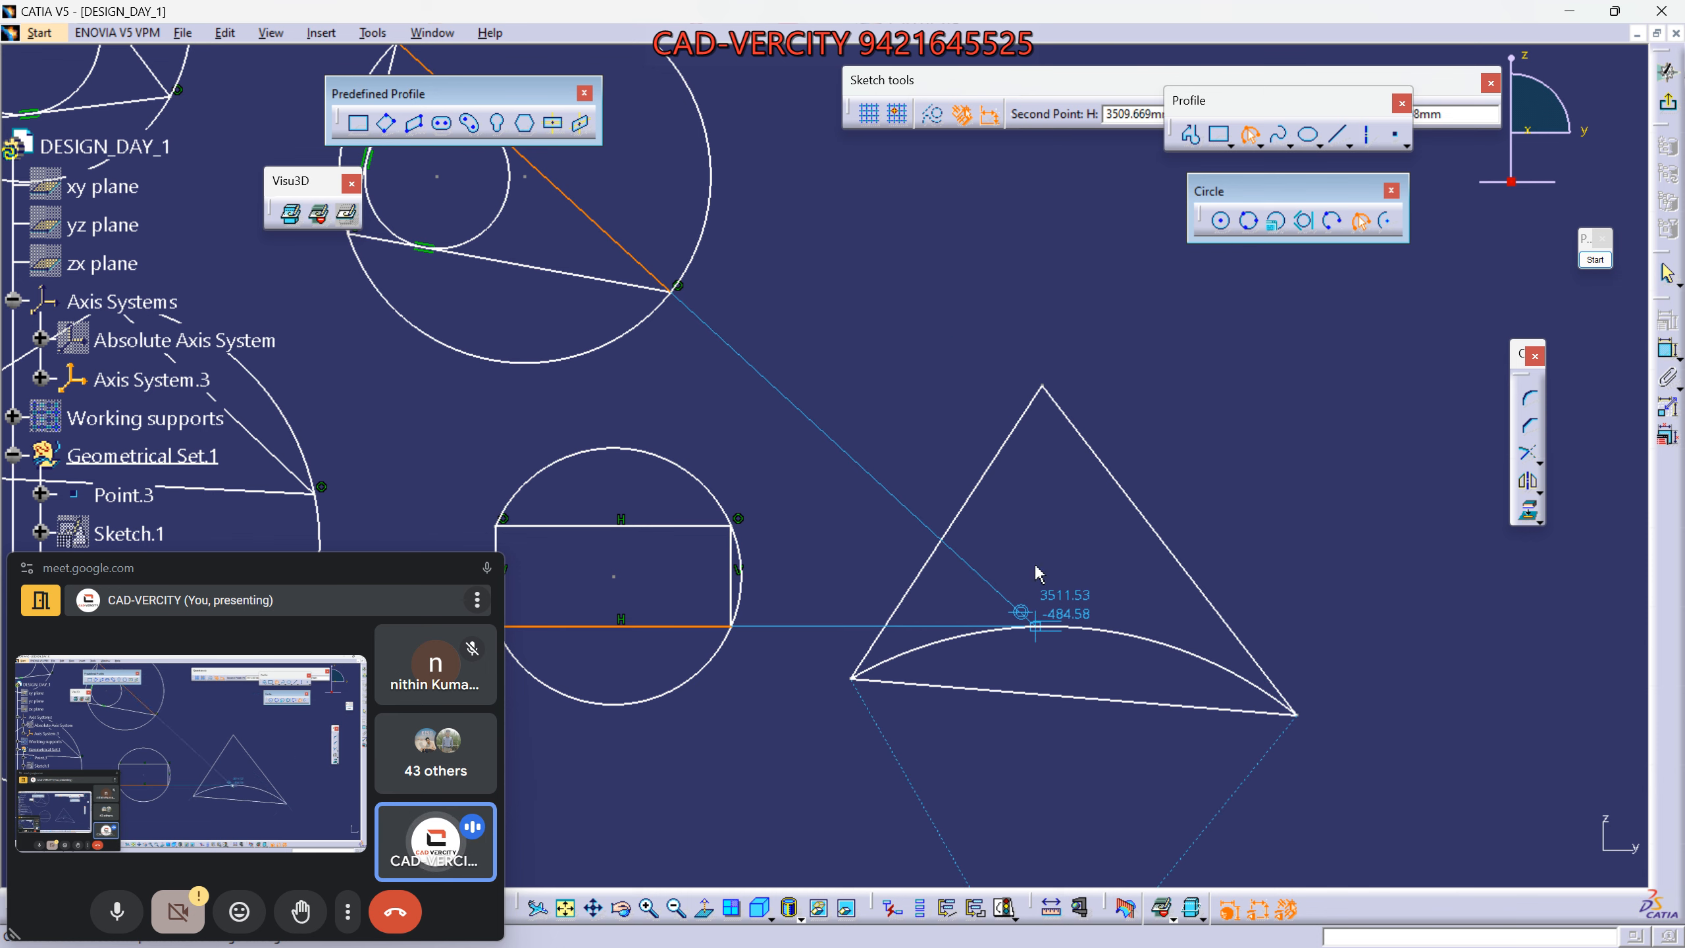
pyautogui.click(1042, 388)
pyautogui.click(973, 630)
# Draw a freely placed Three Point Arc, nearly a full circle open at the upper left, in the empty area below the rectangle and fourth triangle.
pyautogui.moveTo(876, 683)
pyautogui.mouseDown(button='middle')
pyautogui.moveTo(1003, 449)
pyautogui.moveTo(1038, 452)
pyautogui.mouseUp(button='middle')
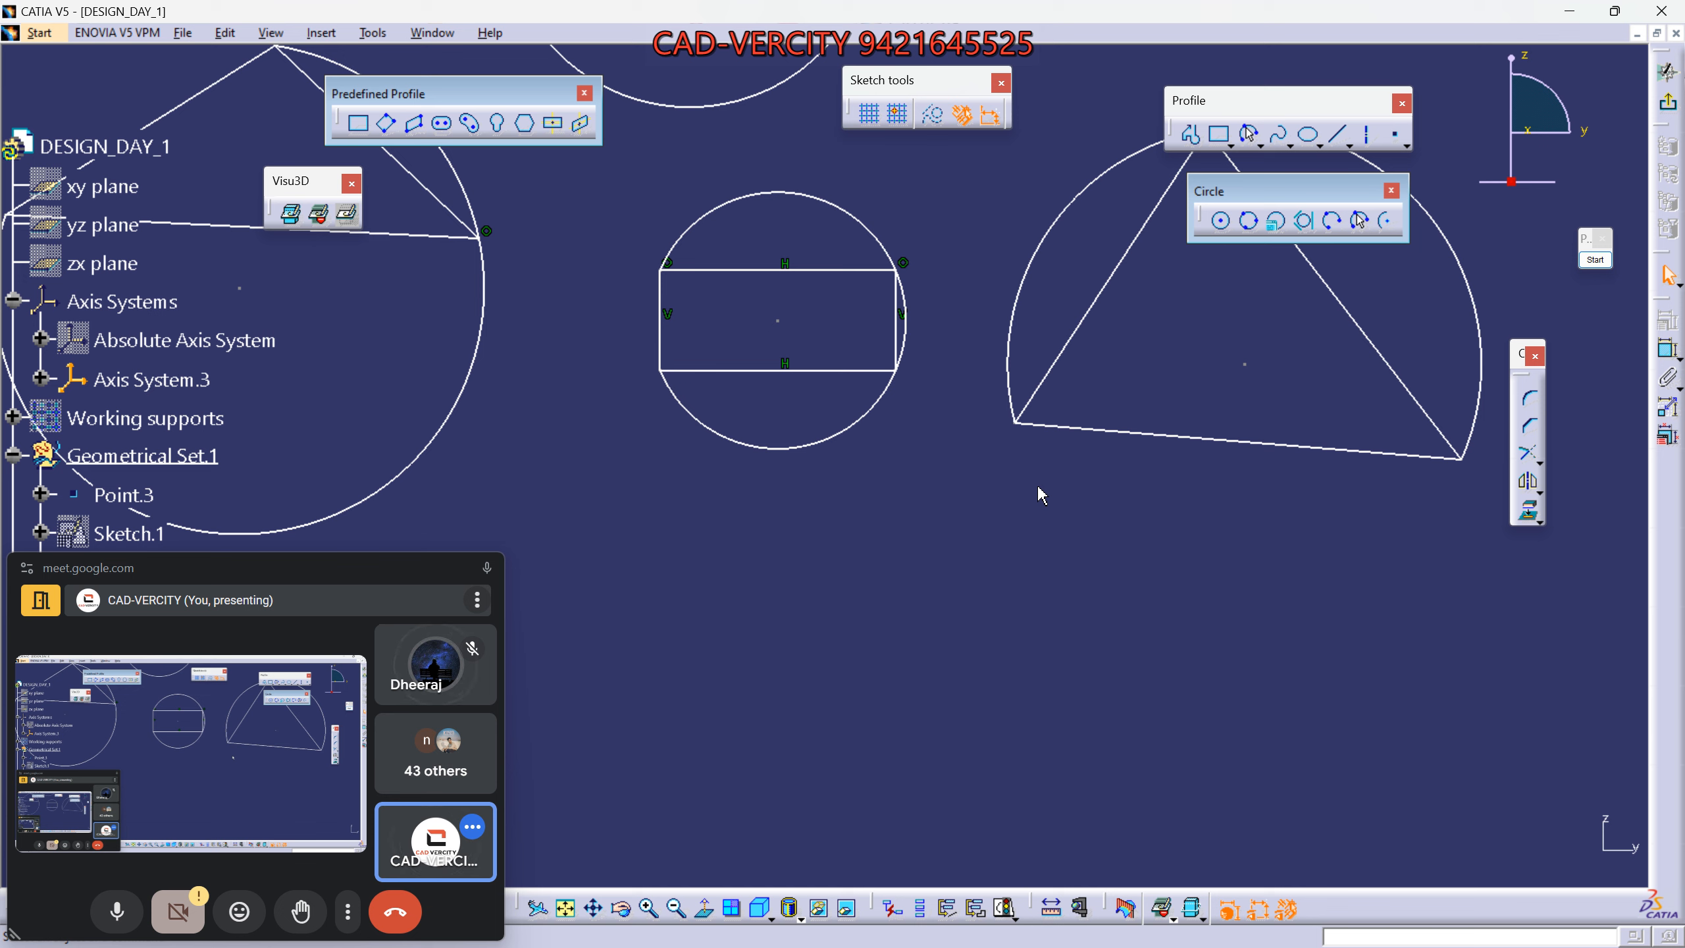
pyautogui.click(1332, 221)
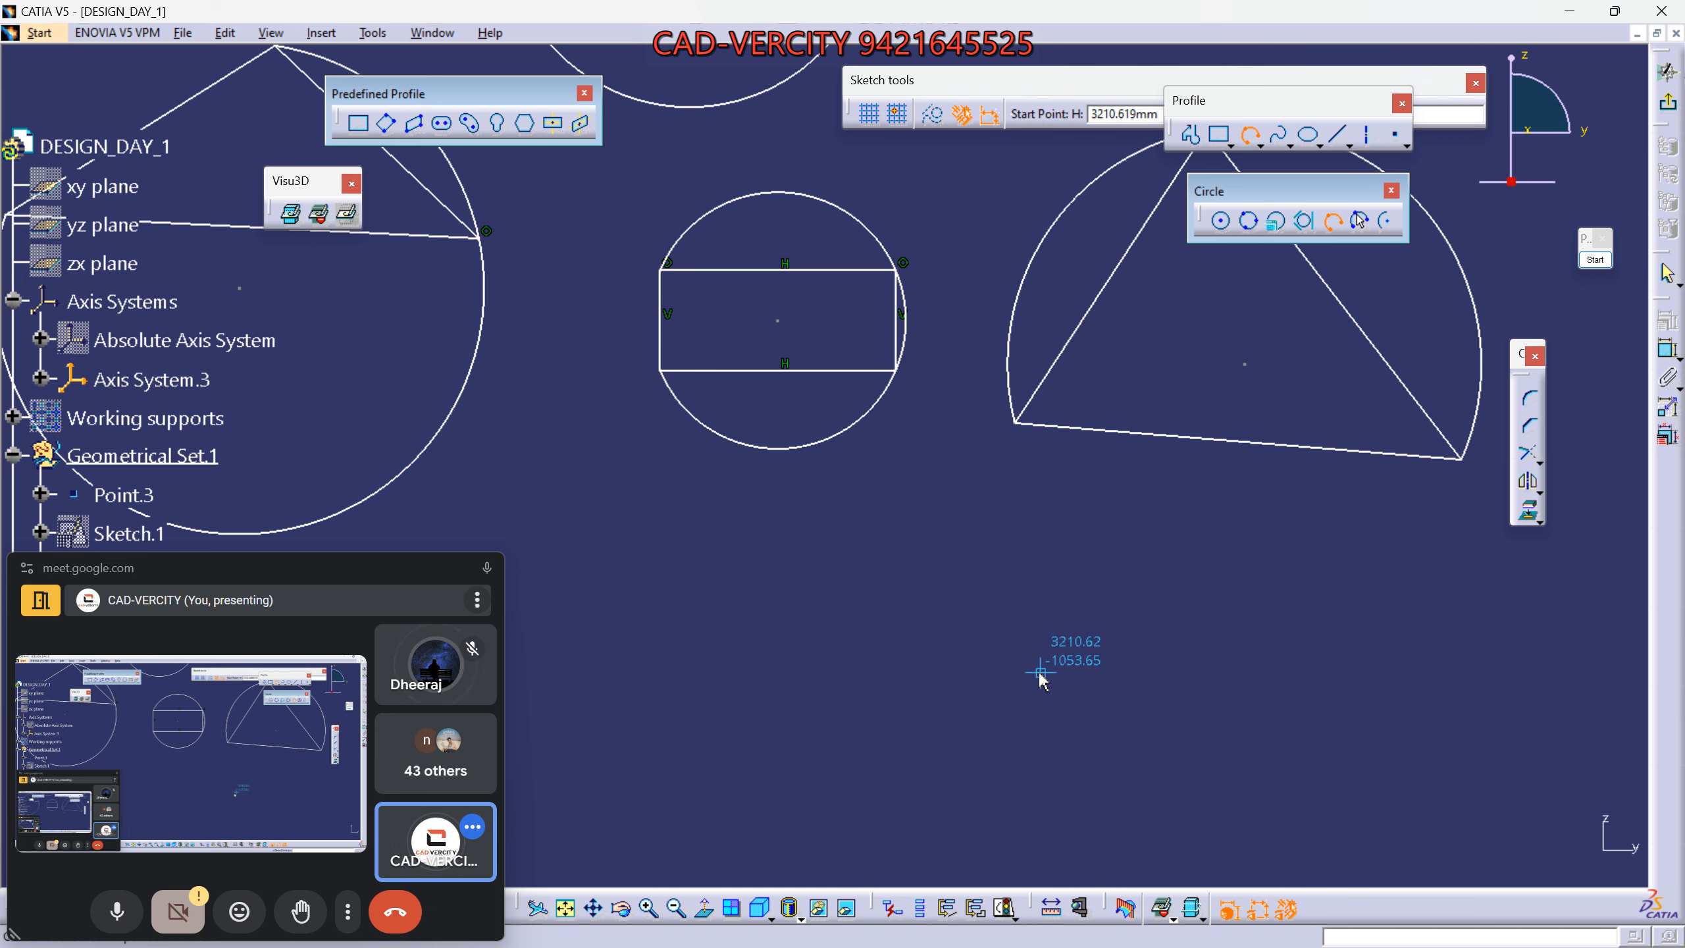
pyautogui.click(681, 796)
pyautogui.click(1159, 827)
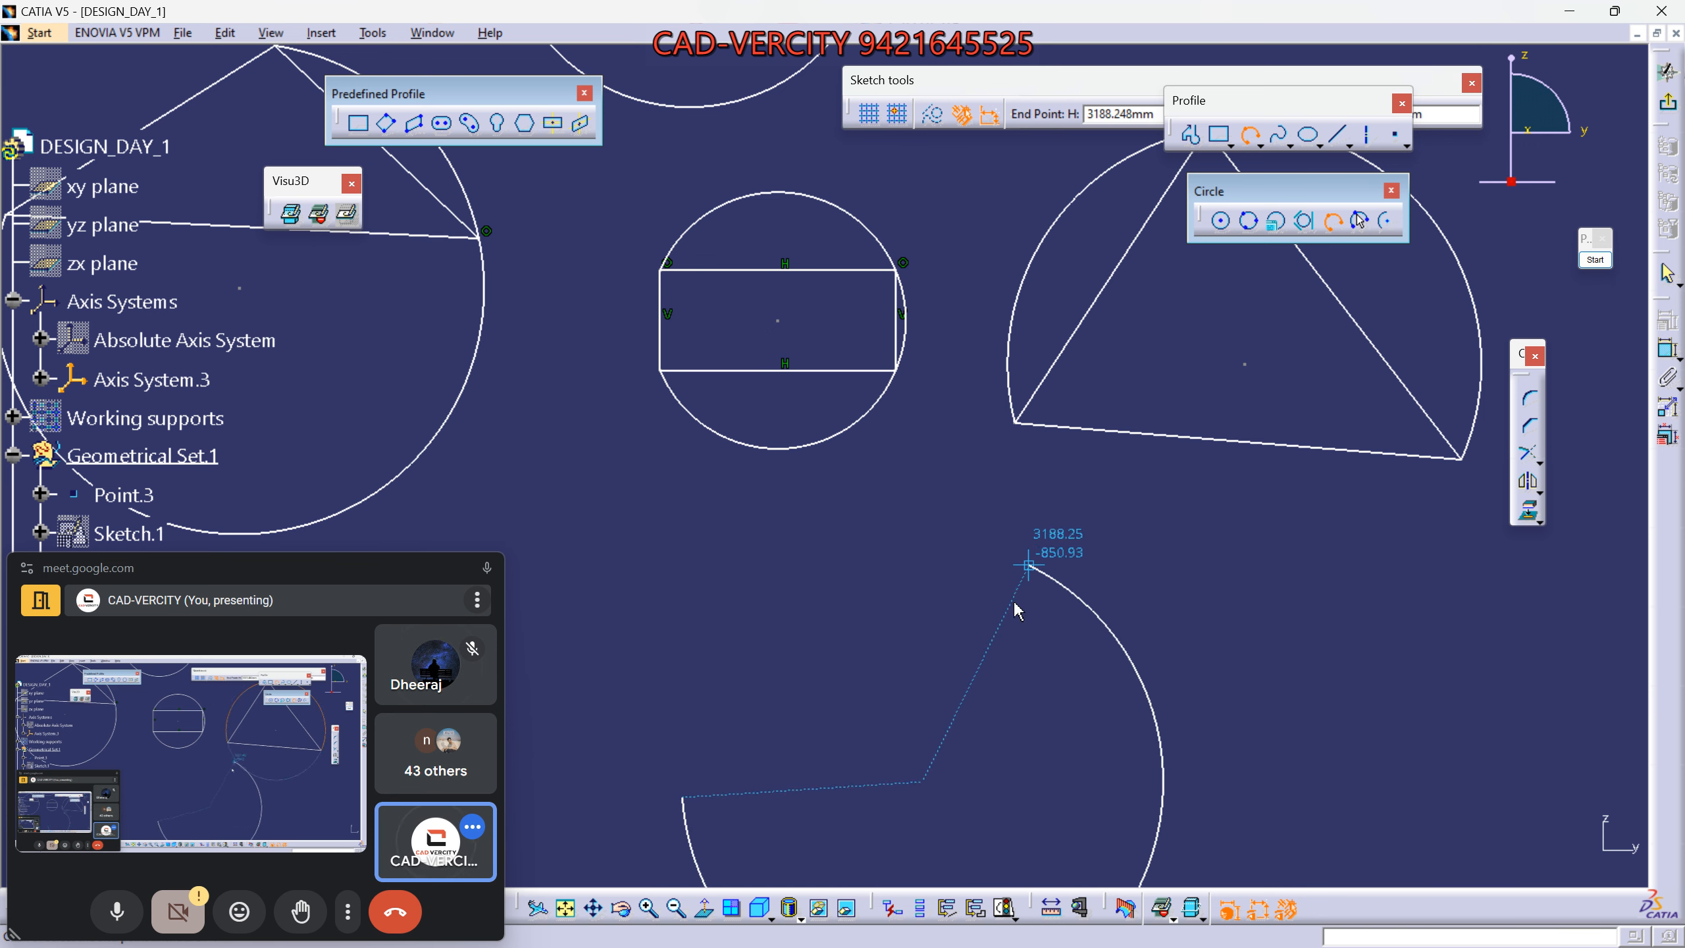
pyautogui.moveTo(1014, 605); pyautogui.dragTo(1024, 413, button='middle')
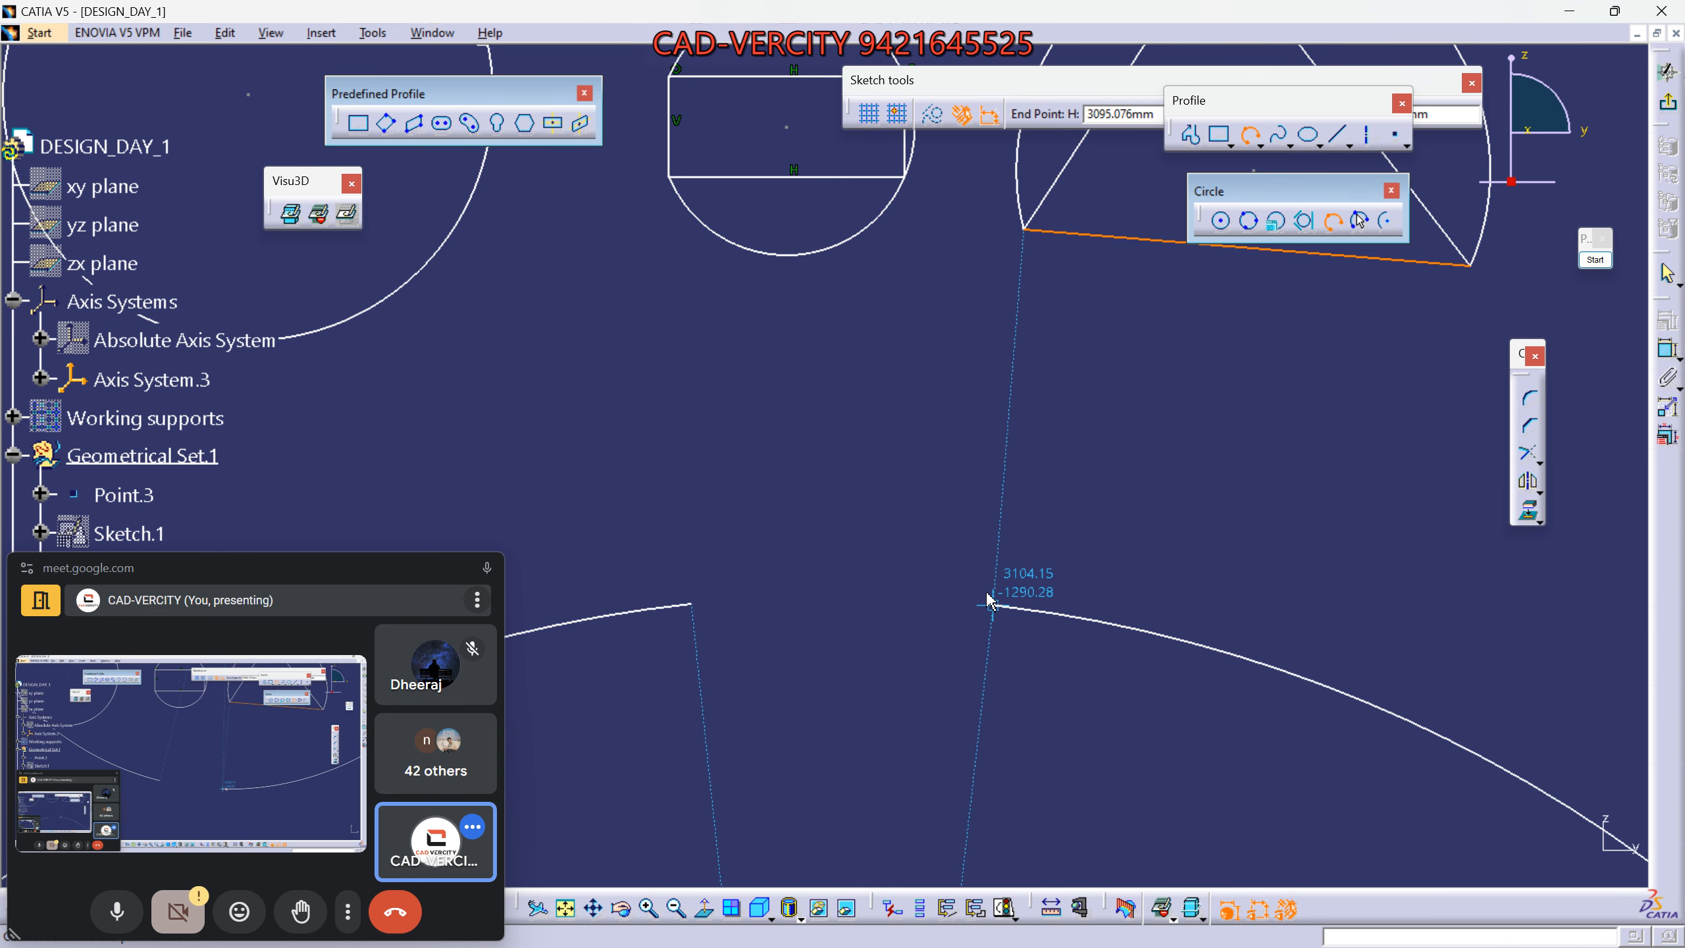
pyautogui.click(876, 381)
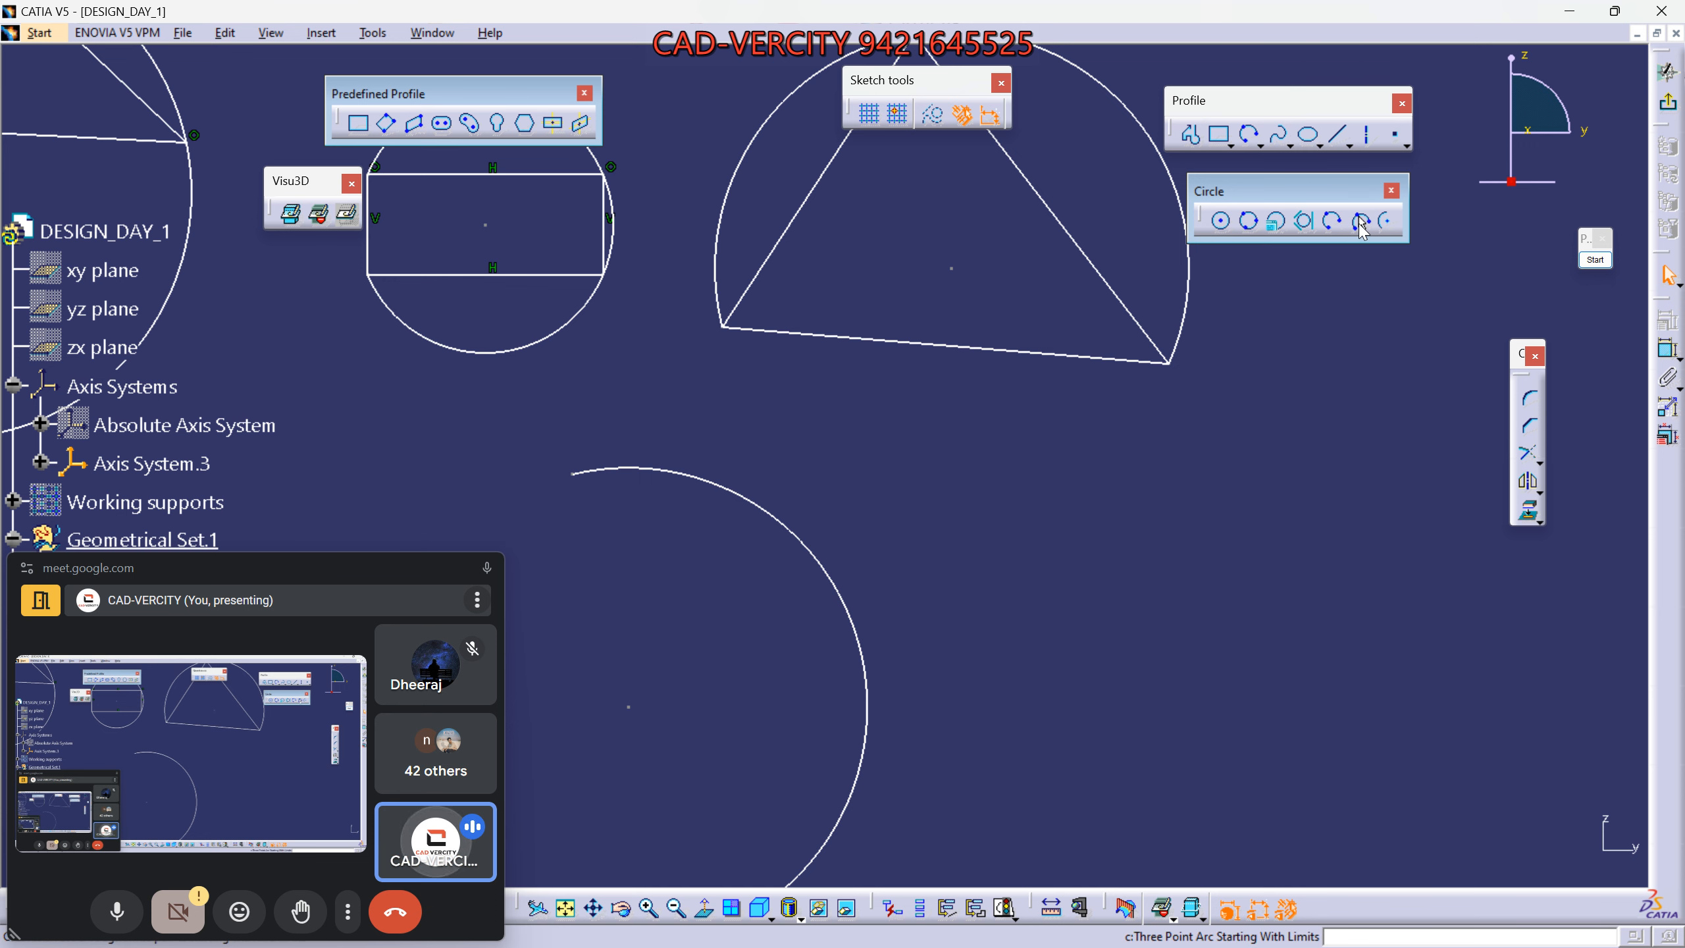
pyautogui.click(852, 778)
pyautogui.moveTo(852, 777)
pyautogui.mouseDown(button='middle')
pyautogui.moveTo(959, 658)
pyautogui.moveTo(1097, 578)
pyautogui.mouseUp(button='middle')
pyautogui.click(1088, 618)
# Mark the free arc's intermediate point on its lower-right portion with a red annotation cross, and end the screen annotation.
pyautogui.click(1593, 259)
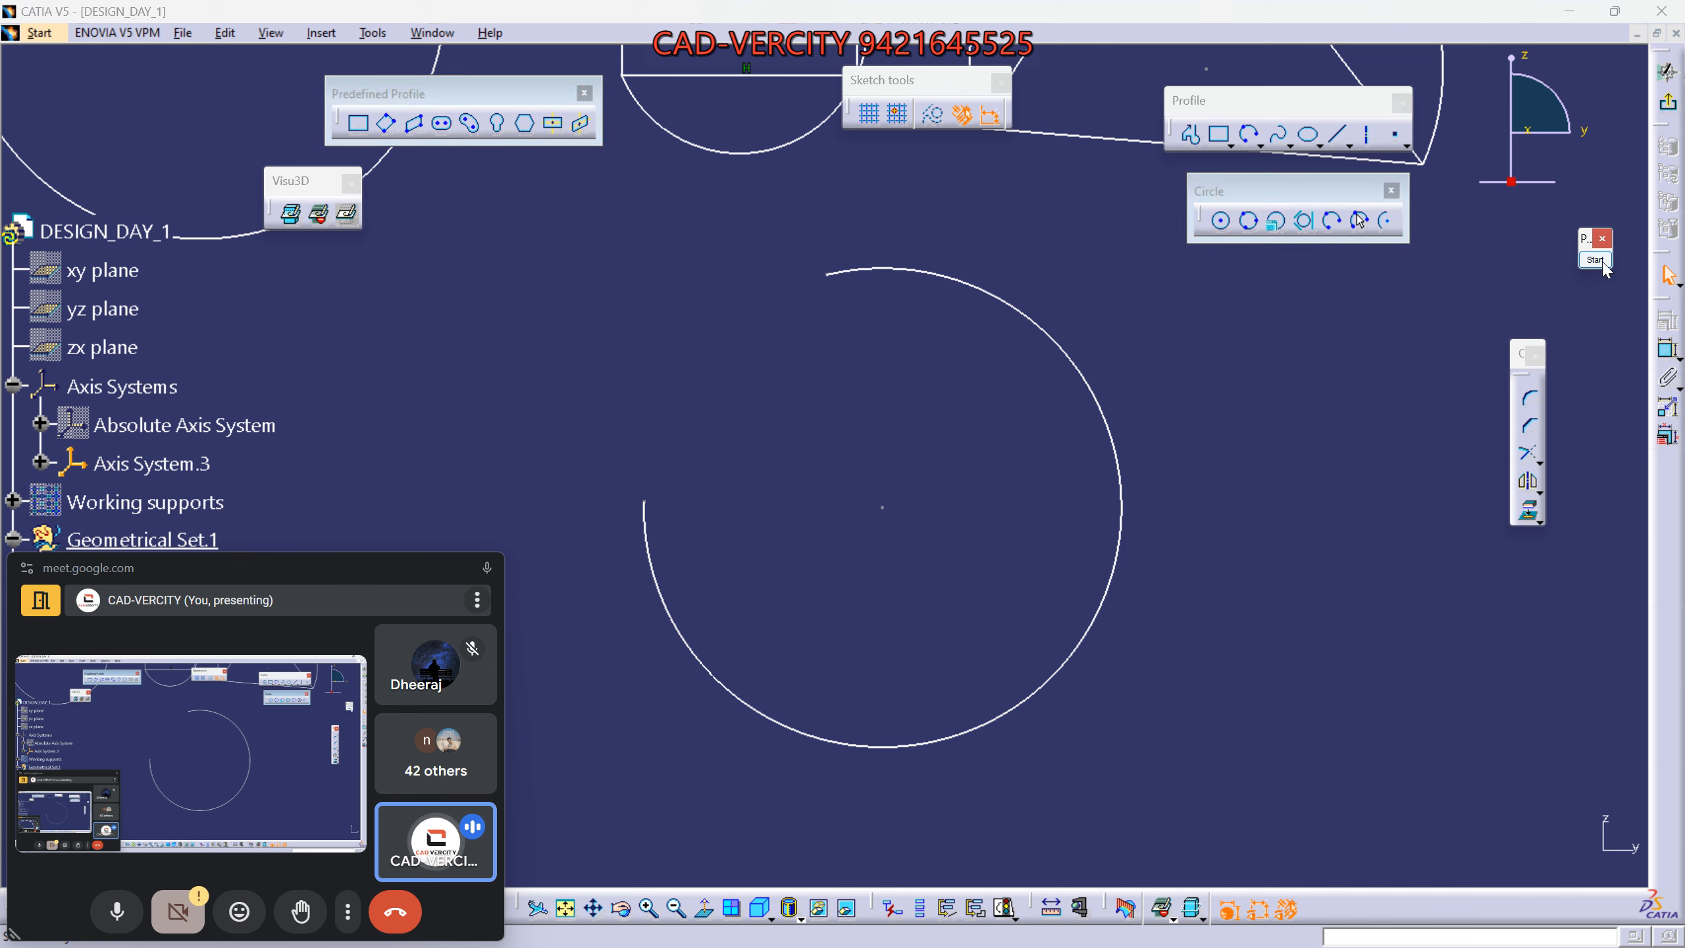
pyautogui.click(1603, 477)
pyautogui.click(1095, 623)
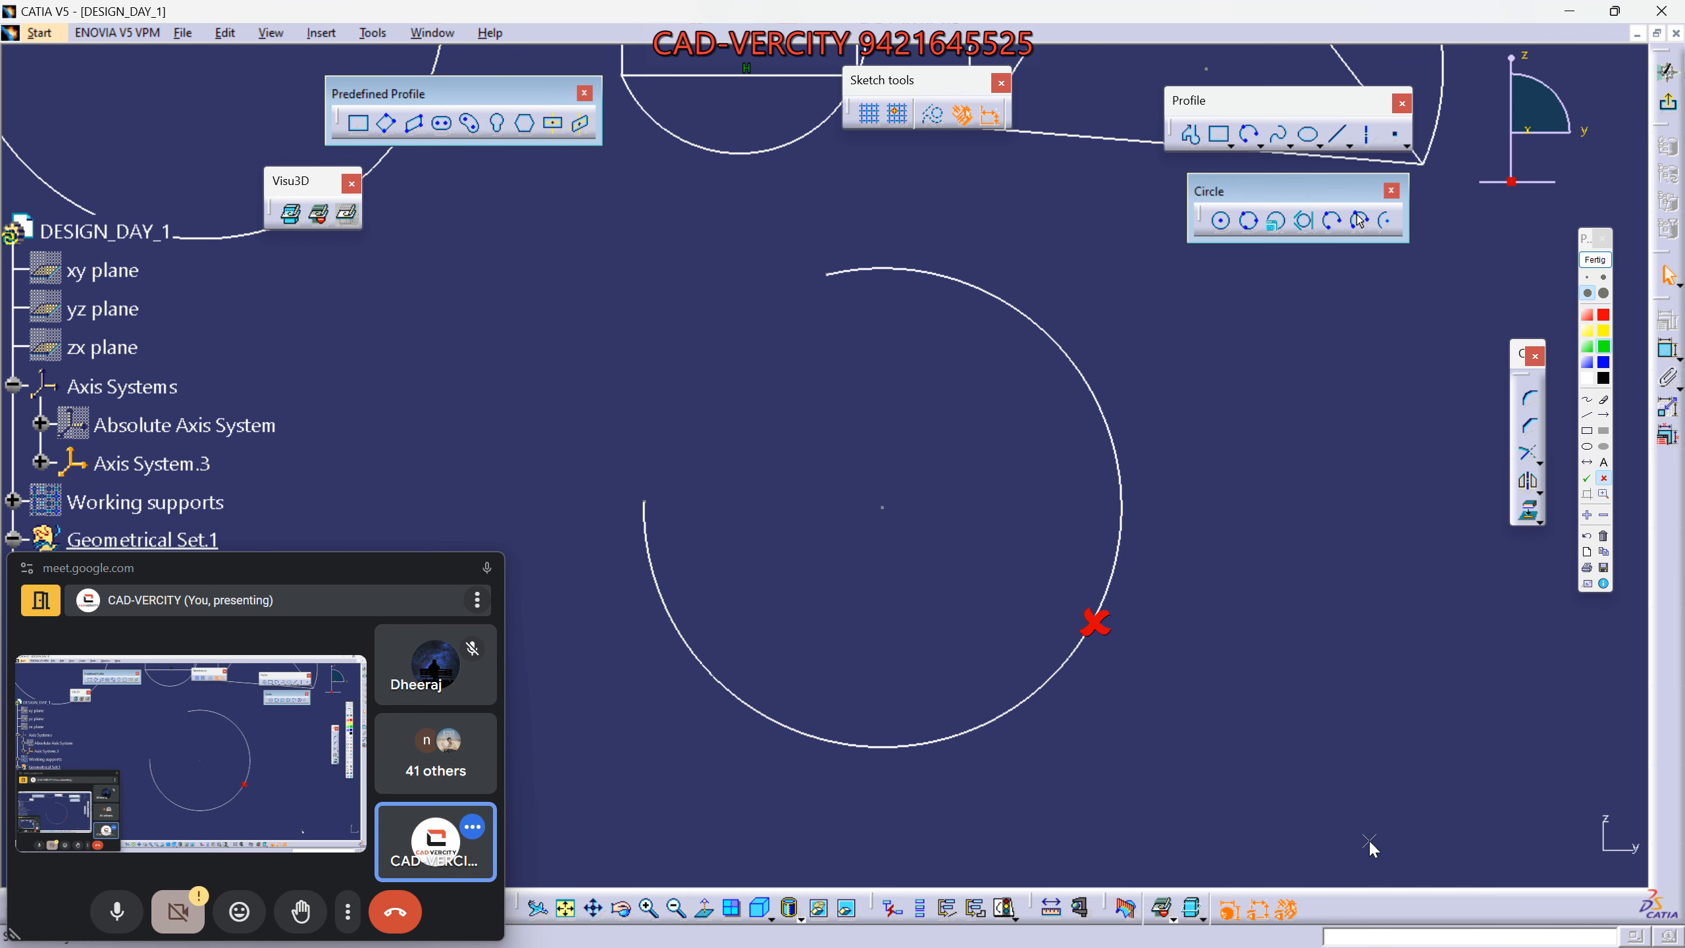
pyautogui.click(1594, 259)
# Draw a large Arc from a centre point to the right of the free three-point arc, starting at its lower left and ending at its upper right.
pyautogui.moveTo(1361, 467); pyautogui.dragTo(1165, 560, button='middle')
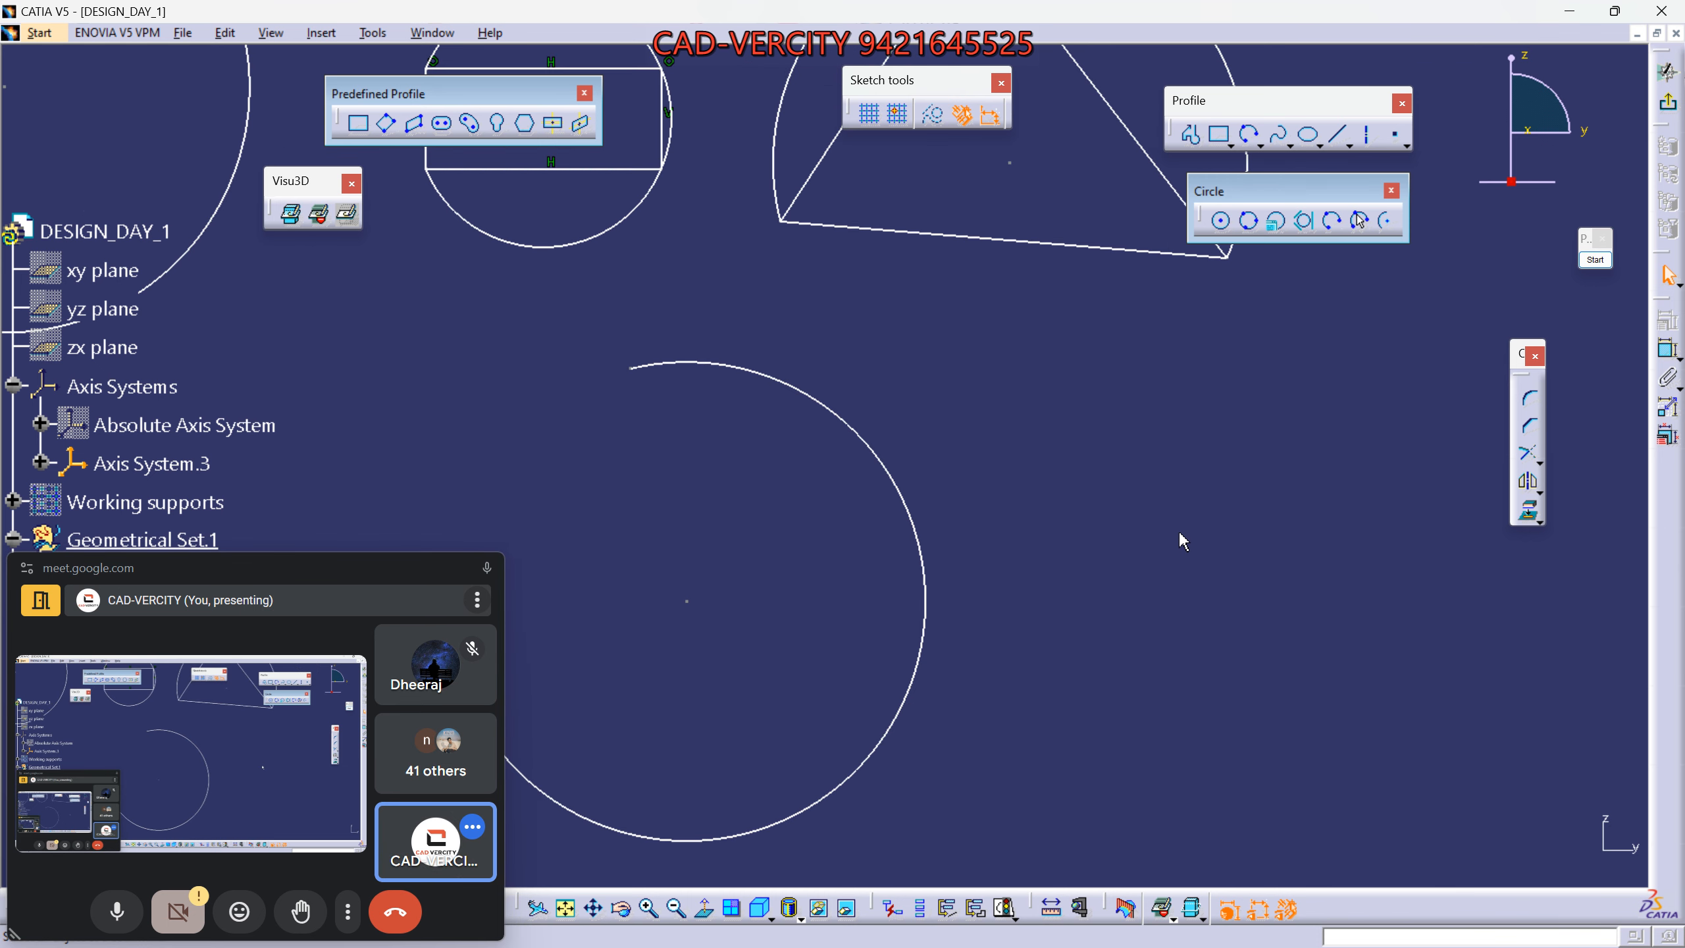
pyautogui.click(1389, 224)
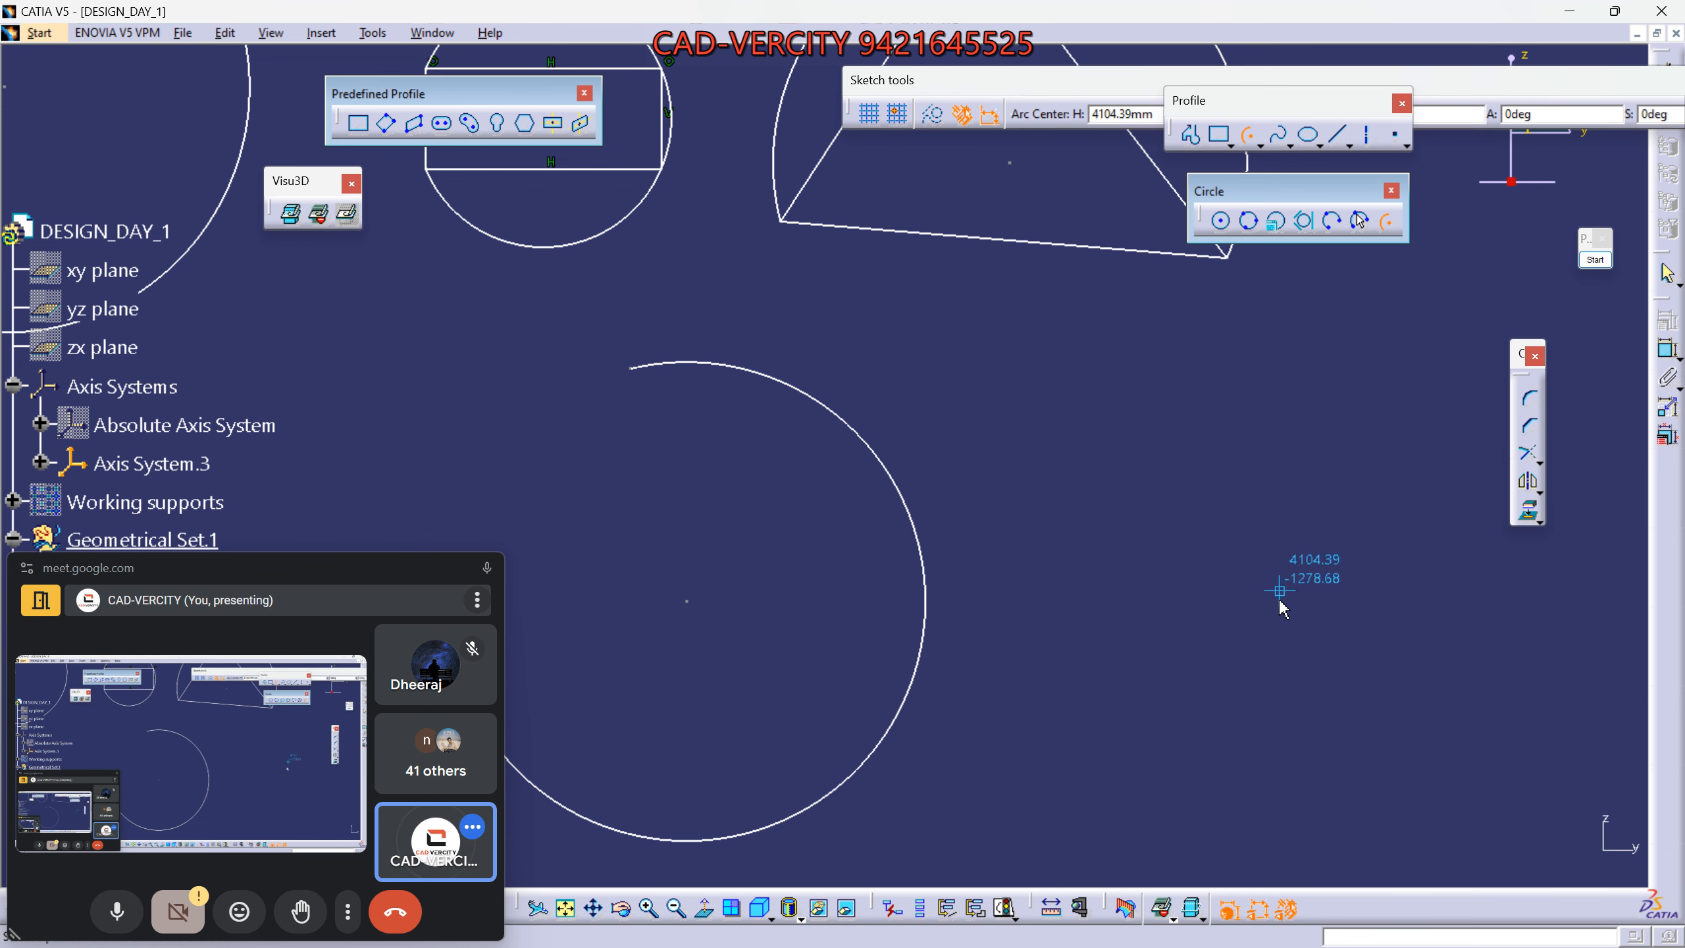
pyautogui.click(1268, 638)
pyautogui.click(1040, 755)
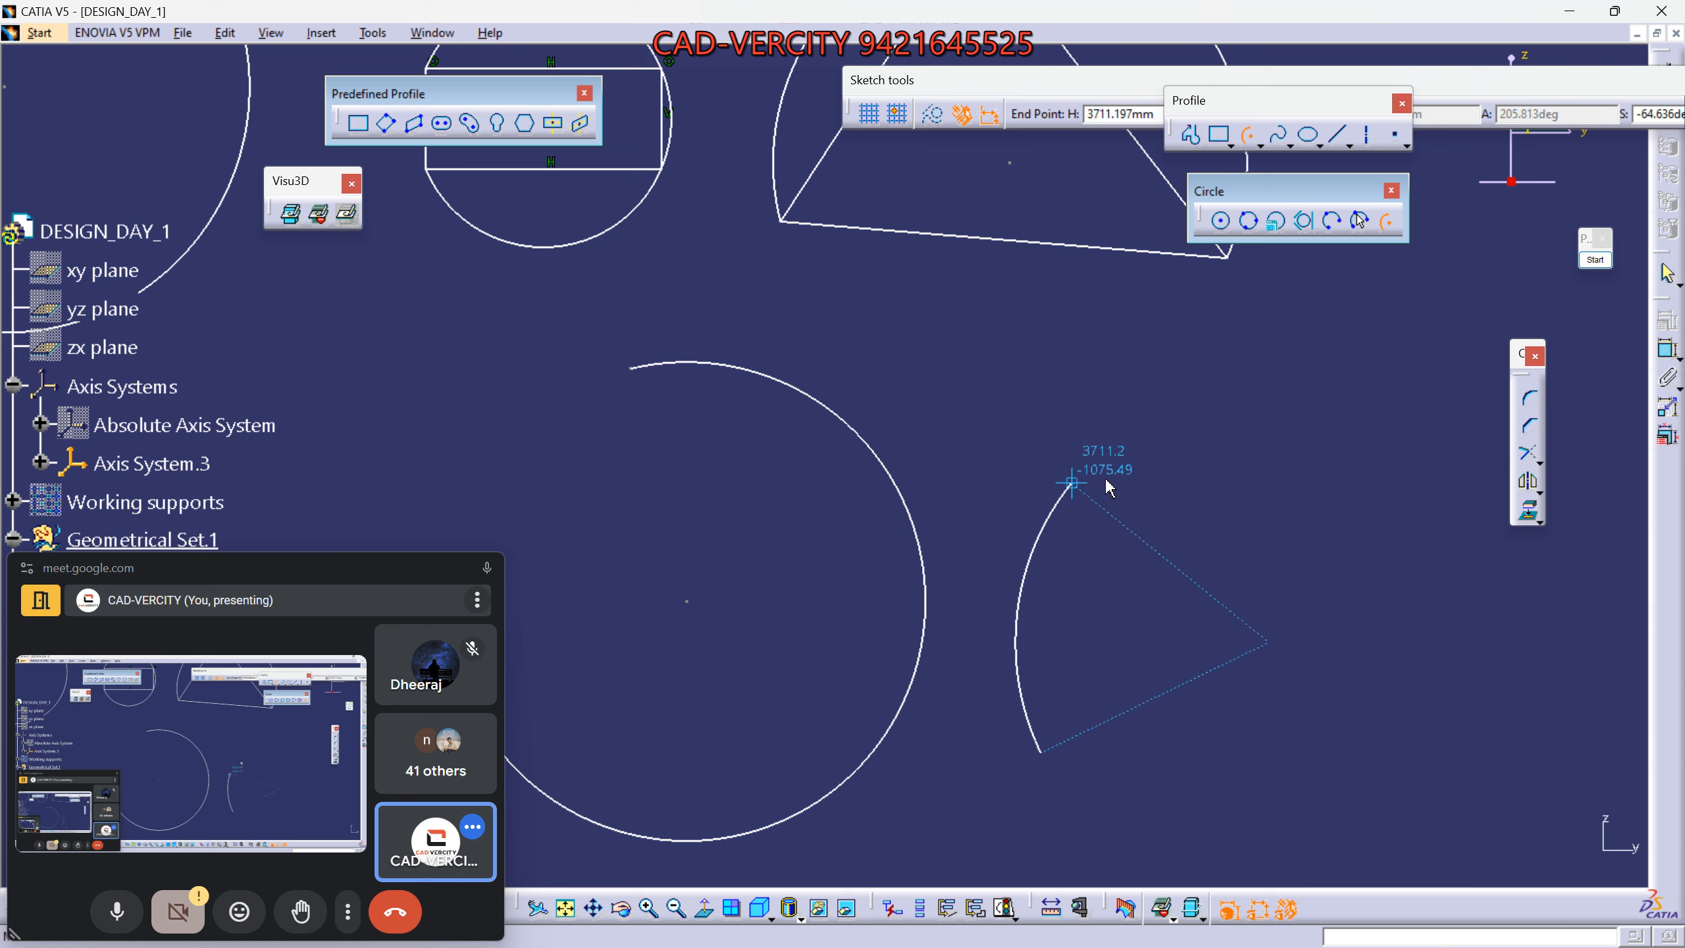
pyautogui.click(1389, 418)
pyautogui.click(1363, 649)
# Draw a smaller Arc below the large one, picking its centre, a lower-left start point and an end point above the centre.
pyautogui.moveTo(1315, 619)
pyautogui.mouseDown(button='middle')
pyautogui.moveTo(1174, 443)
pyautogui.moveTo(1170, 395)
pyautogui.mouseUp(button='middle')
pyautogui.click(1385, 221)
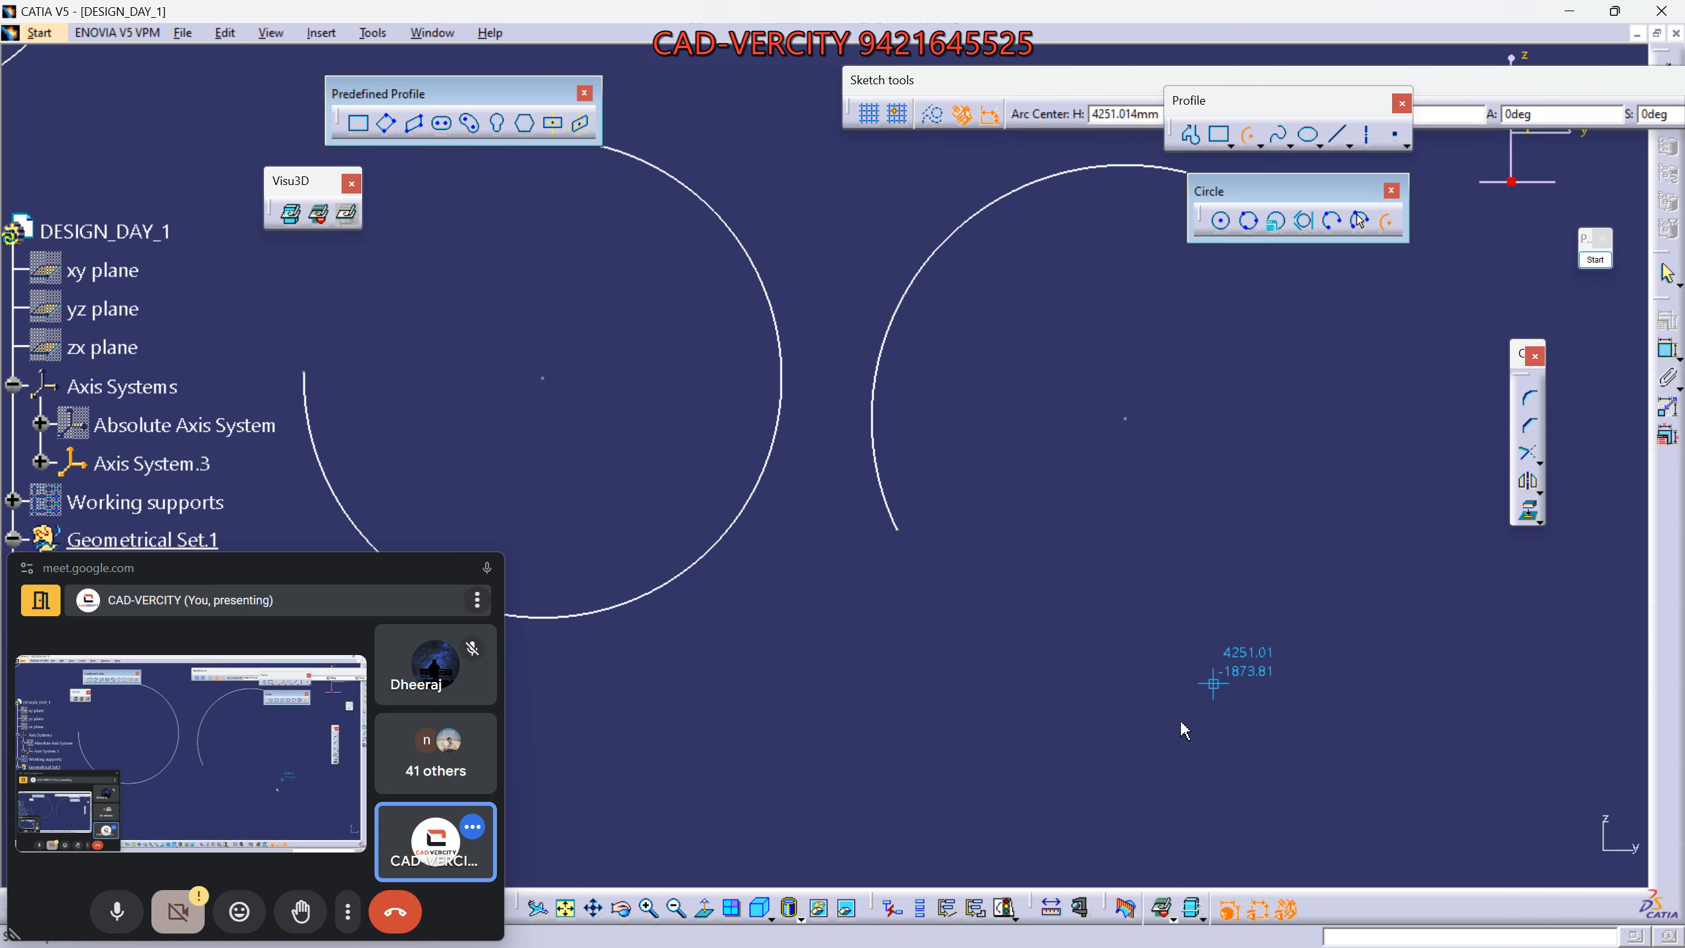
pyautogui.click(1170, 733)
pyautogui.click(1003, 822)
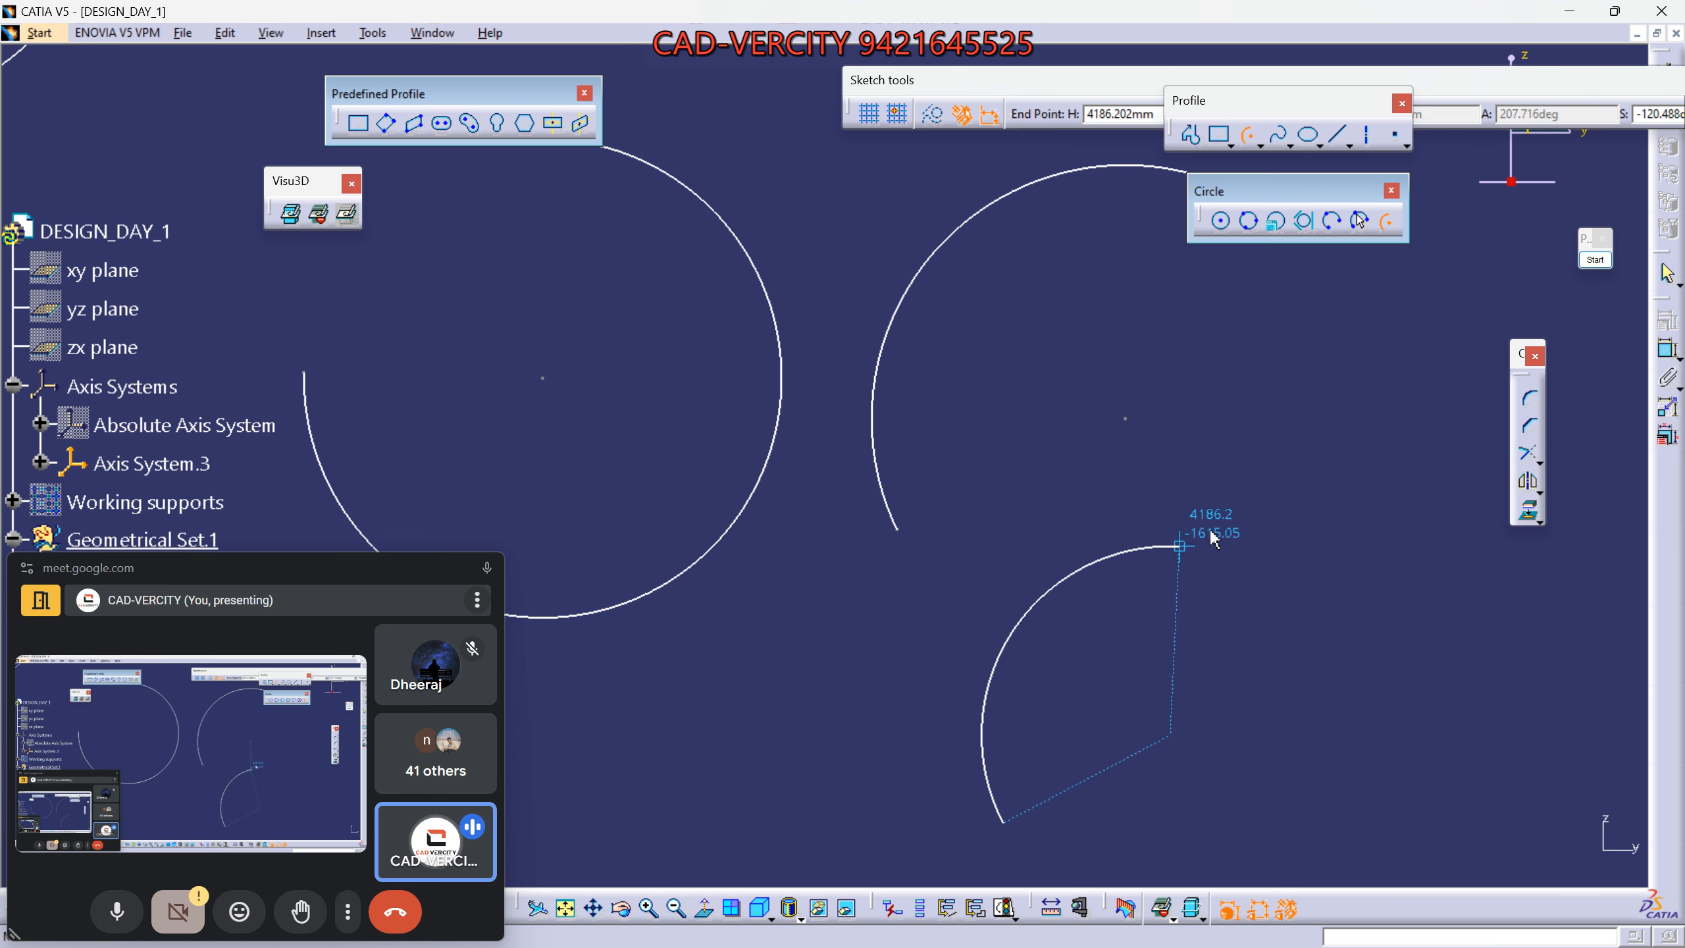
pyautogui.click(1212, 540)
# Draw two more centre-based arcs: one curving down to the right of the large arc's centre, and one arching upward beside the smaller arc.
pyautogui.click(1386, 221)
pyautogui.click(1245, 475)
pyautogui.click(1263, 298)
pyautogui.click(1420, 505)
pyautogui.click(1397, 222)
pyautogui.click(1300, 753)
pyautogui.click(1128, 685)
pyautogui.click(1466, 697)
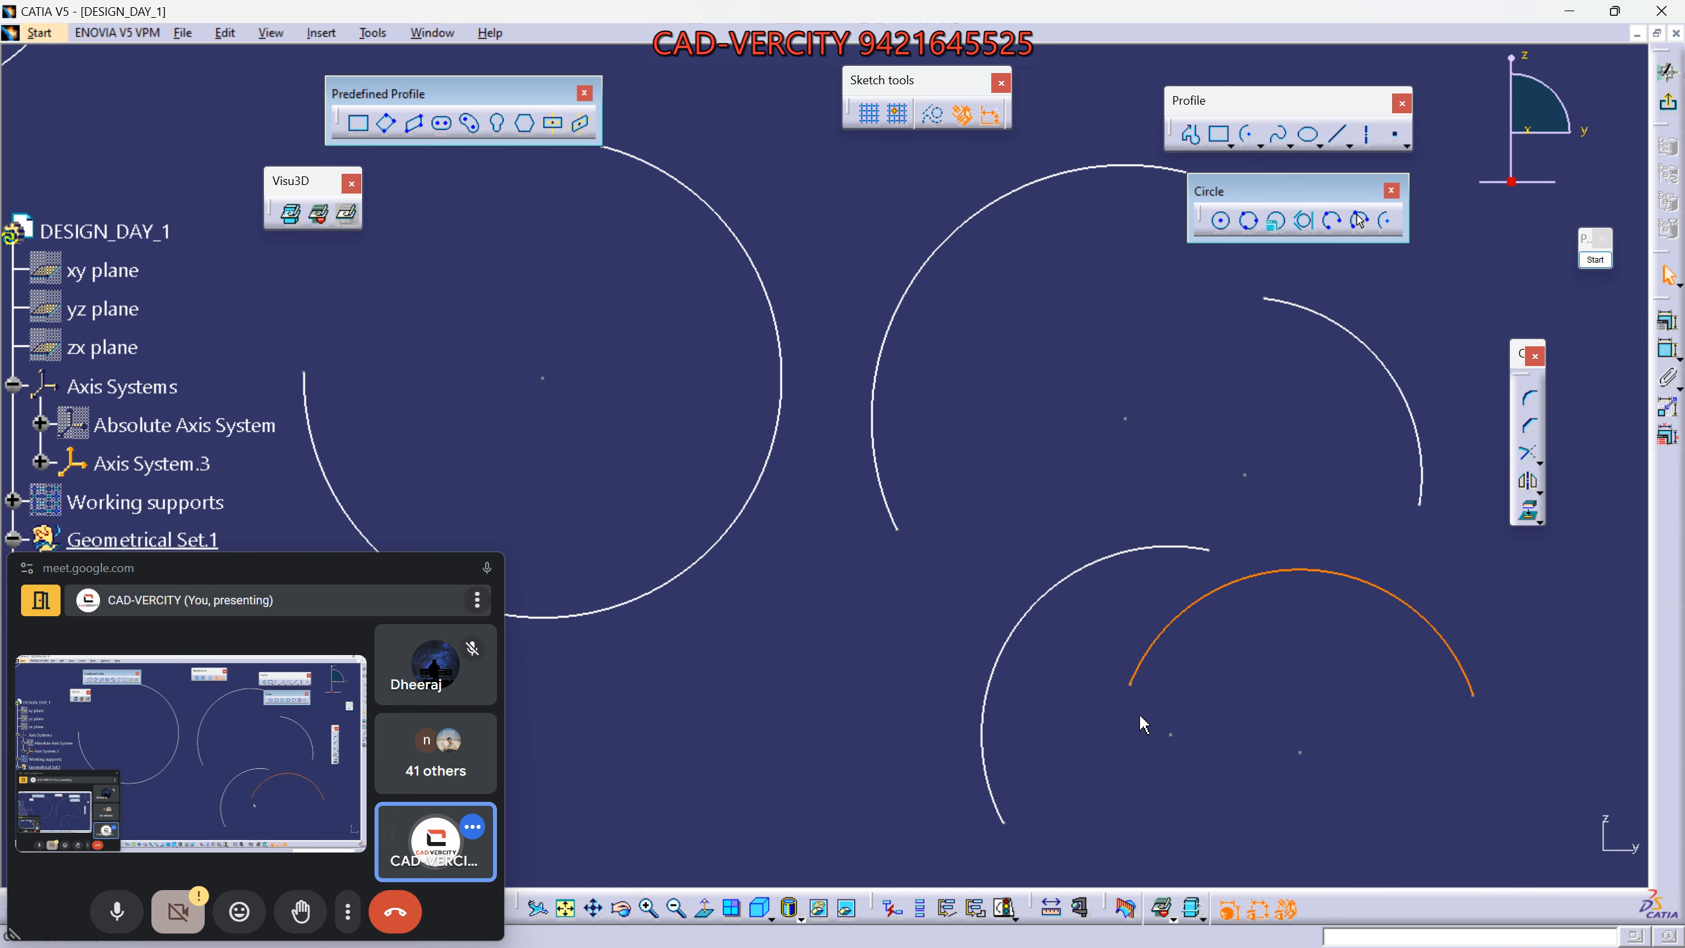
pyautogui.moveTo(883, 564)
pyautogui.mouseDown(button='middle')
pyautogui.moveTo(654, 445)
pyautogui.moveTo(1060, 555)
pyautogui.mouseUp(button='middle')
pyautogui.middleClick(1027, 302)
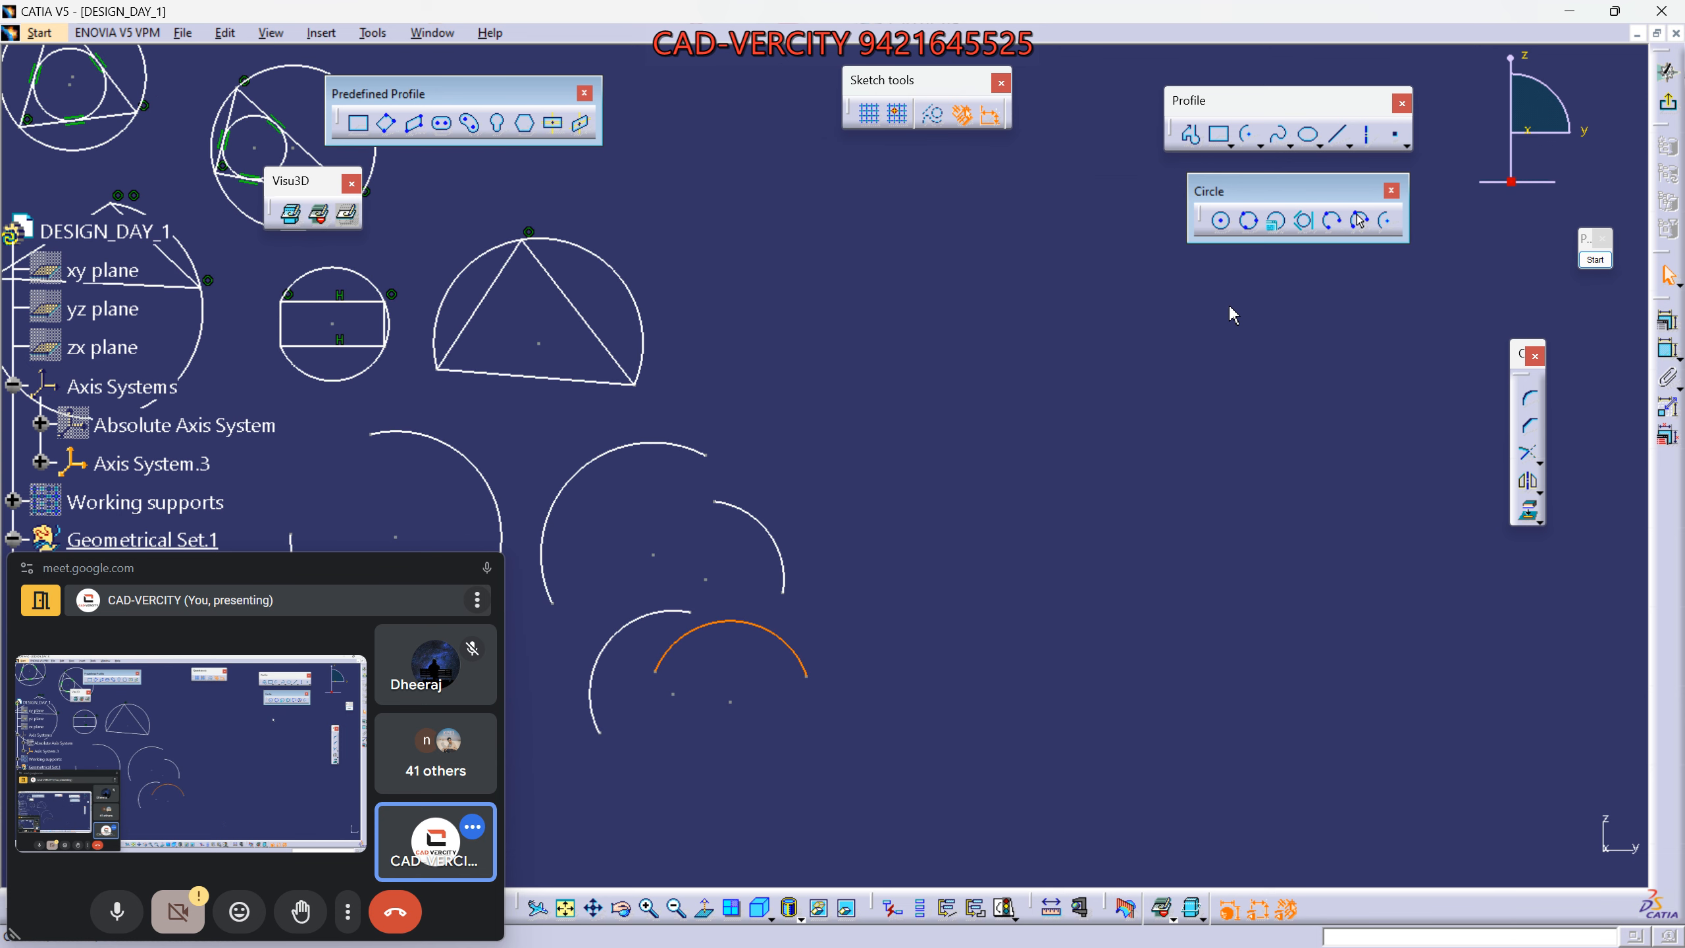
pyautogui.moveTo(720, 626); pyautogui.dragTo(995, 515, button='middle')
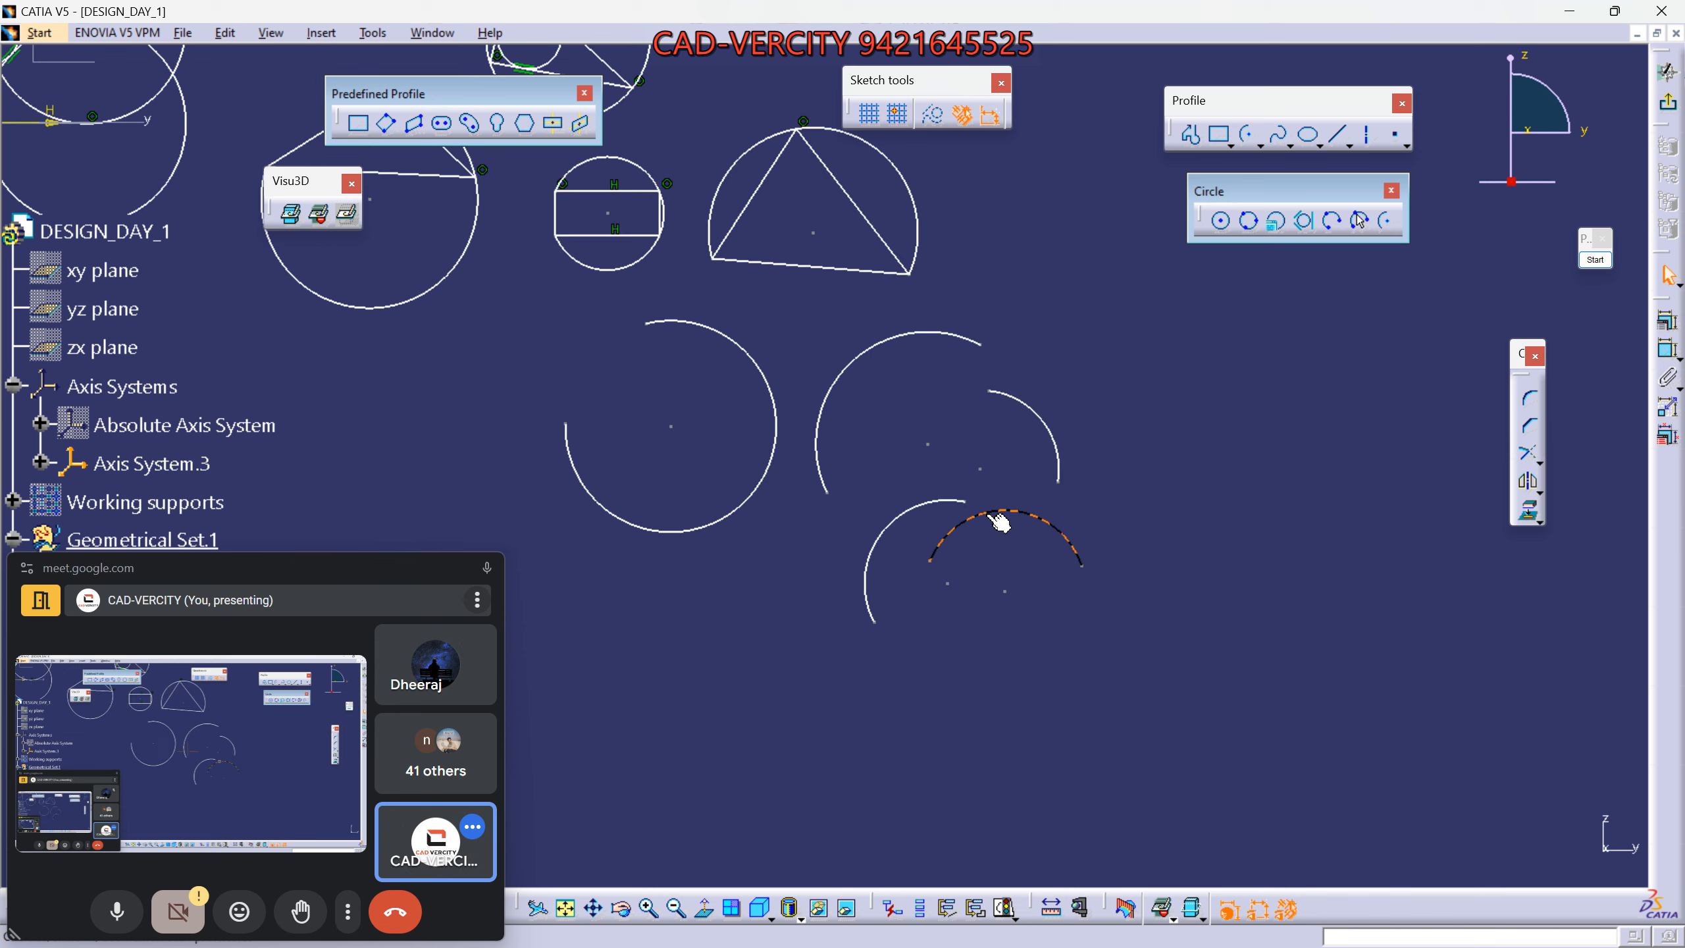
pyautogui.click(915, 433)
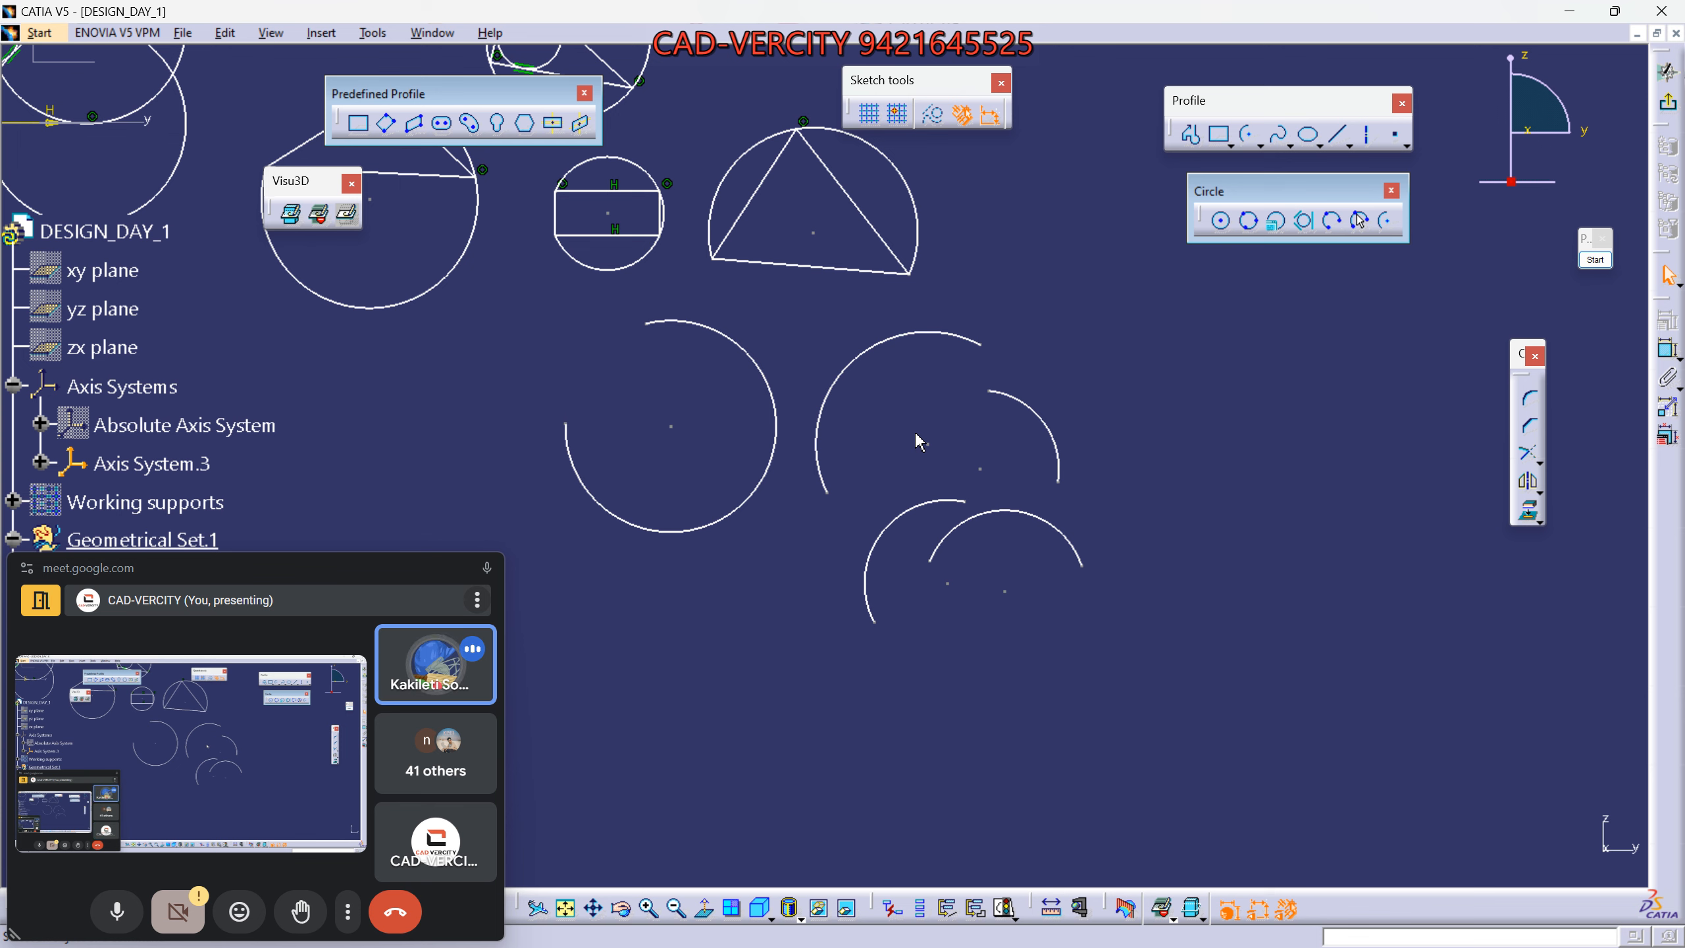
# Reposition the Circle toolbar directly below the Predefined Profile toolbar, and move the Visu3D toolbar down to clear it.
pyautogui.moveTo(1323, 193)
pyautogui.mouseDown()
pyautogui.moveTo(572, 209)
pyautogui.moveTo(425, 177)
pyautogui.mouseUp()
pyautogui.moveTo(675, 333); pyautogui.dragTo(870, 426, button='middle')
pyautogui.moveTo(355, 177); pyautogui.dragTo(425, 174)
pyautogui.moveTo(294, 187); pyautogui.dragTo(286, 261)
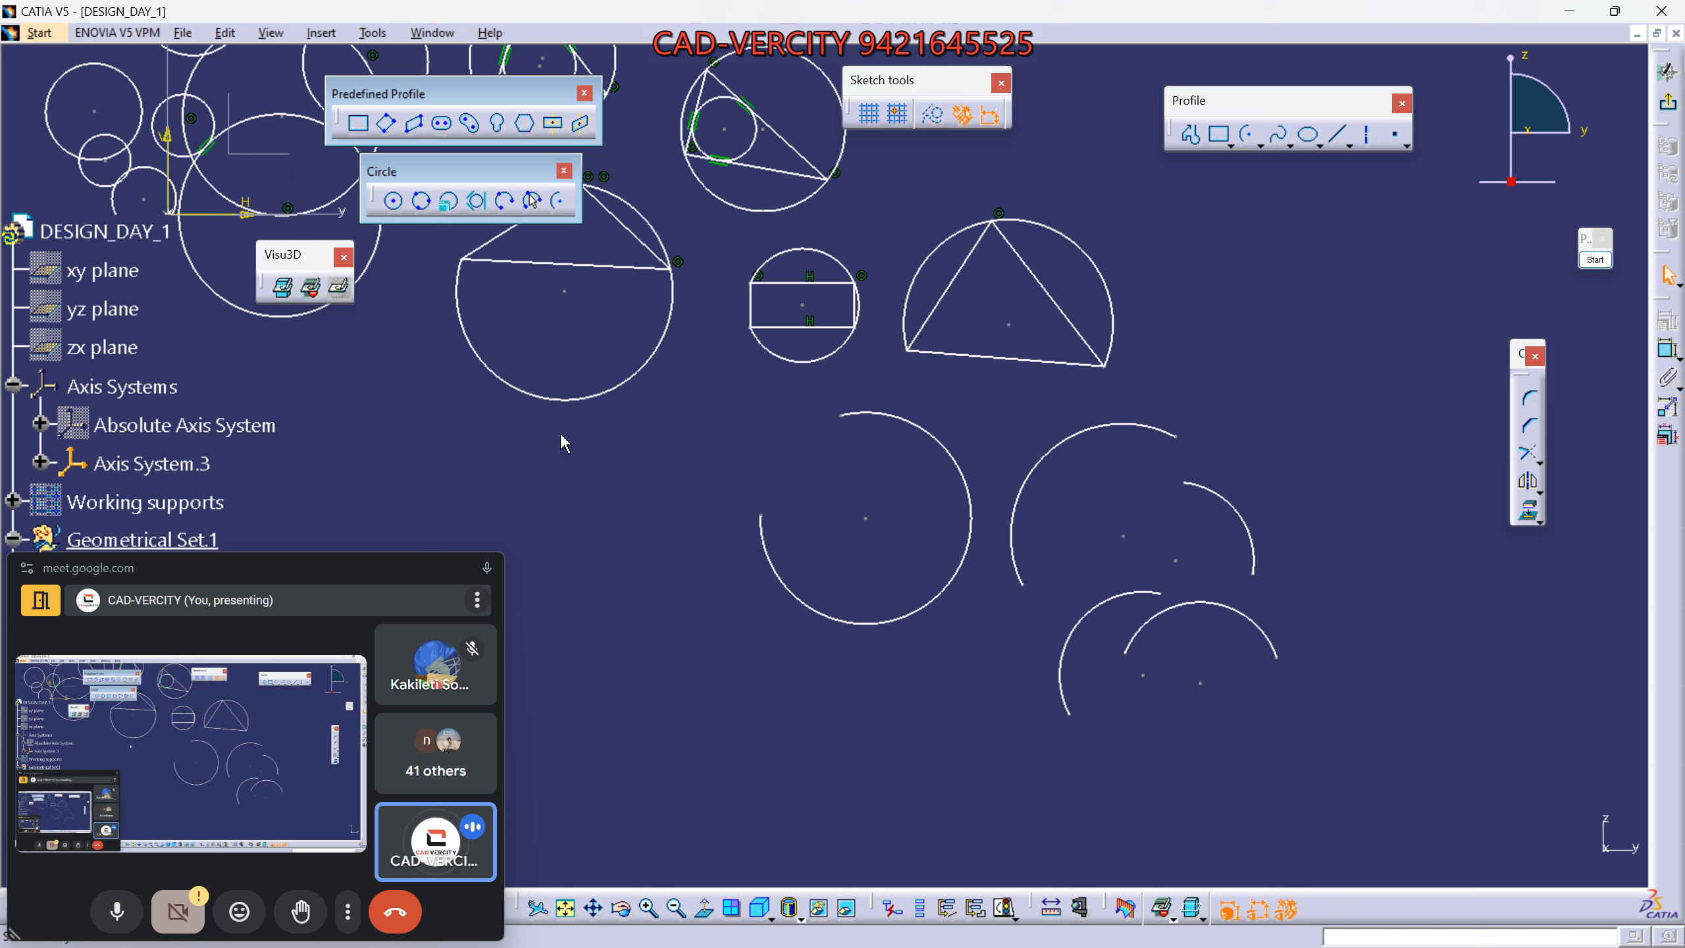
# Shift the Circle toolbar slightly toward the Predefined Profile toolbar's edge and float the Spline toolbar just below the Profile toolbar.
pyautogui.moveTo(471, 181)
pyautogui.mouseDown()
pyautogui.moveTo(371, 133)
pyautogui.moveTo(453, 186)
pyautogui.mouseUp()
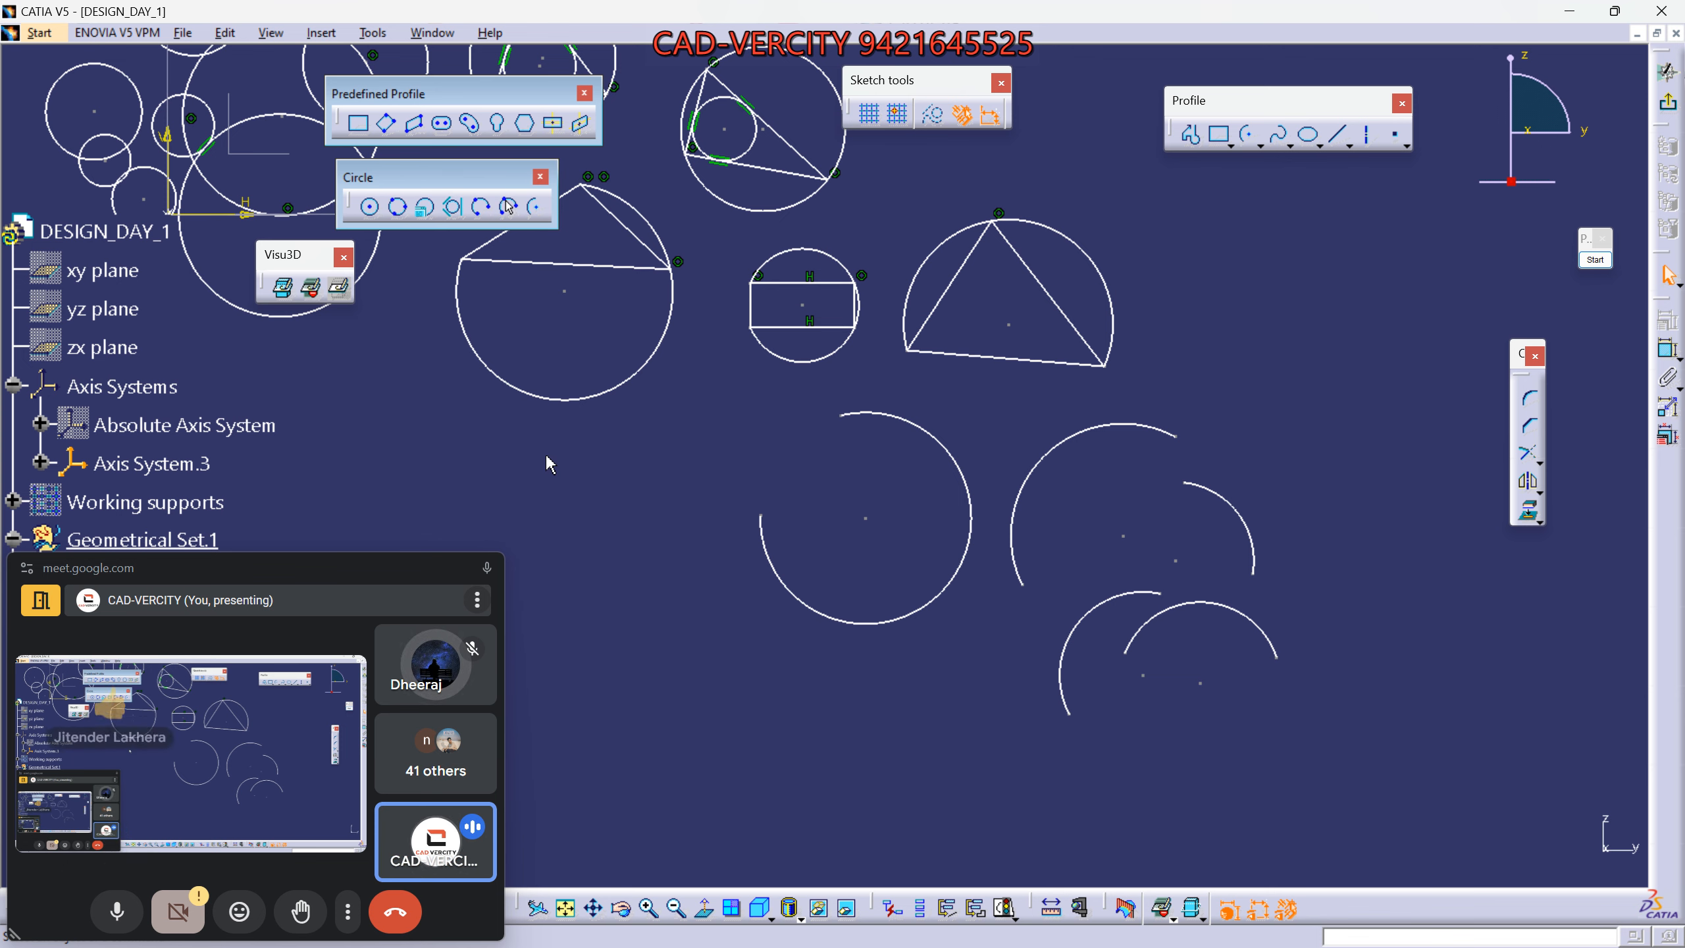
pyautogui.moveTo(611, 353)
pyautogui.mouseDown(button='middle')
pyautogui.moveTo(814, 465)
pyautogui.moveTo(819, 525)
pyautogui.mouseUp(button='middle')
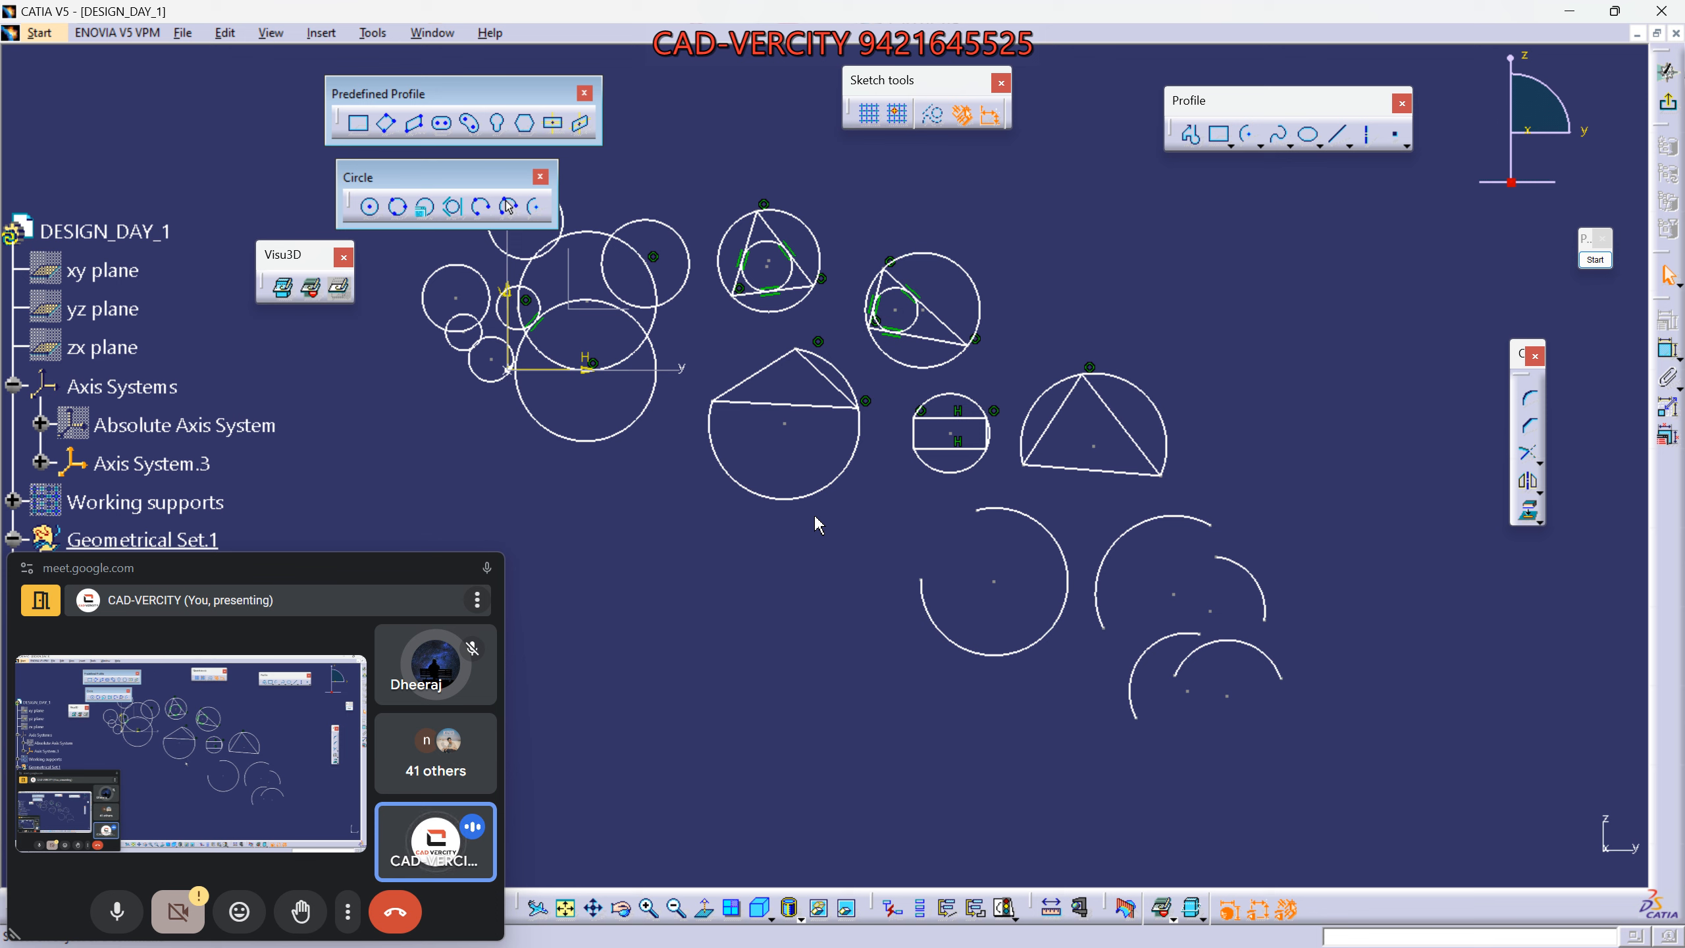
pyautogui.moveTo(861, 343); pyautogui.dragTo(963, 484, button='middle')
pyautogui.moveTo(956, 649); pyautogui.dragTo(927, 557, button='middle')
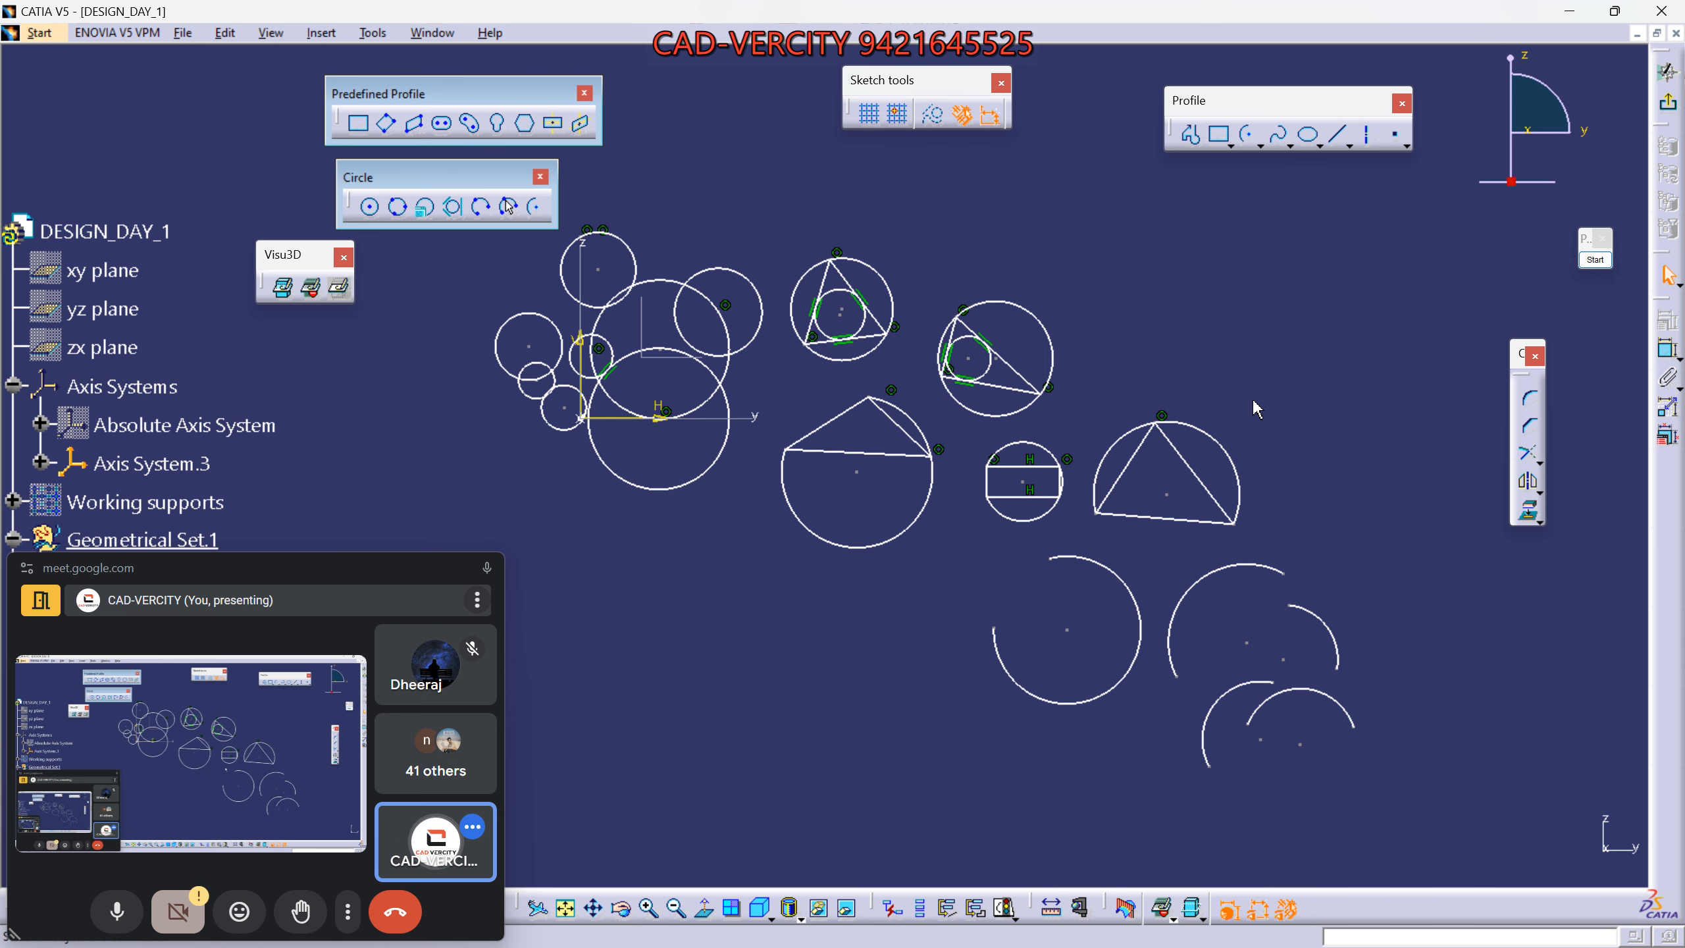
pyautogui.moveTo(1301, 335); pyautogui.dragTo(1294, 388, button='middle')
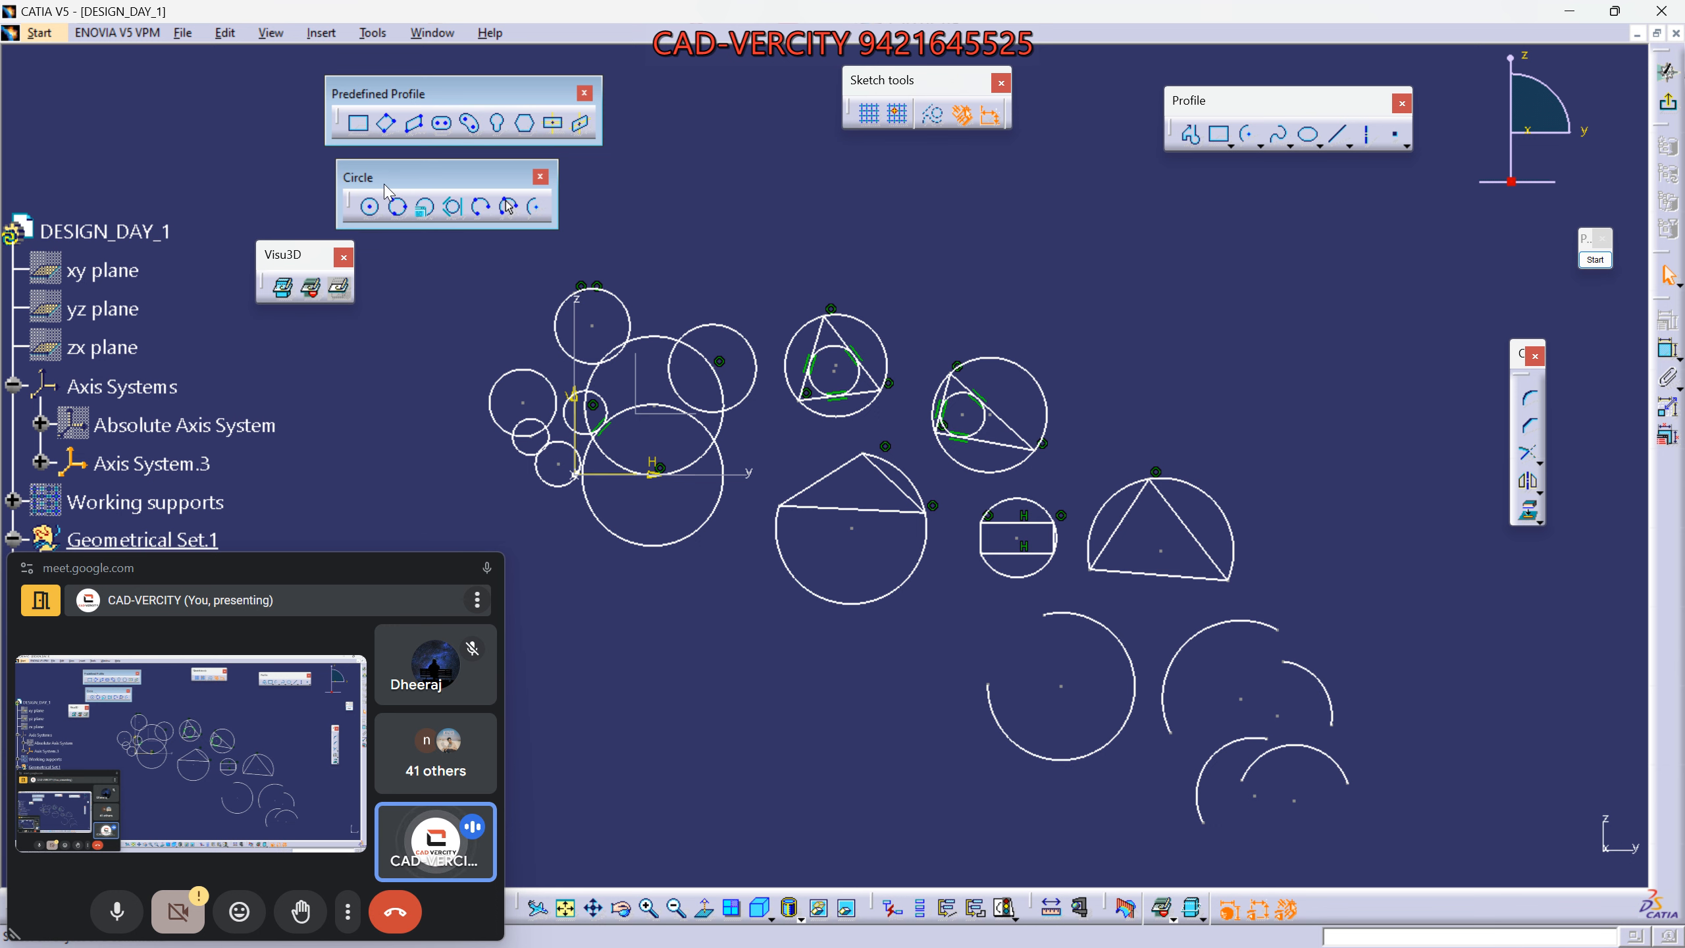
pyautogui.moveTo(928, 226); pyautogui.dragTo(943, 267, button='middle')
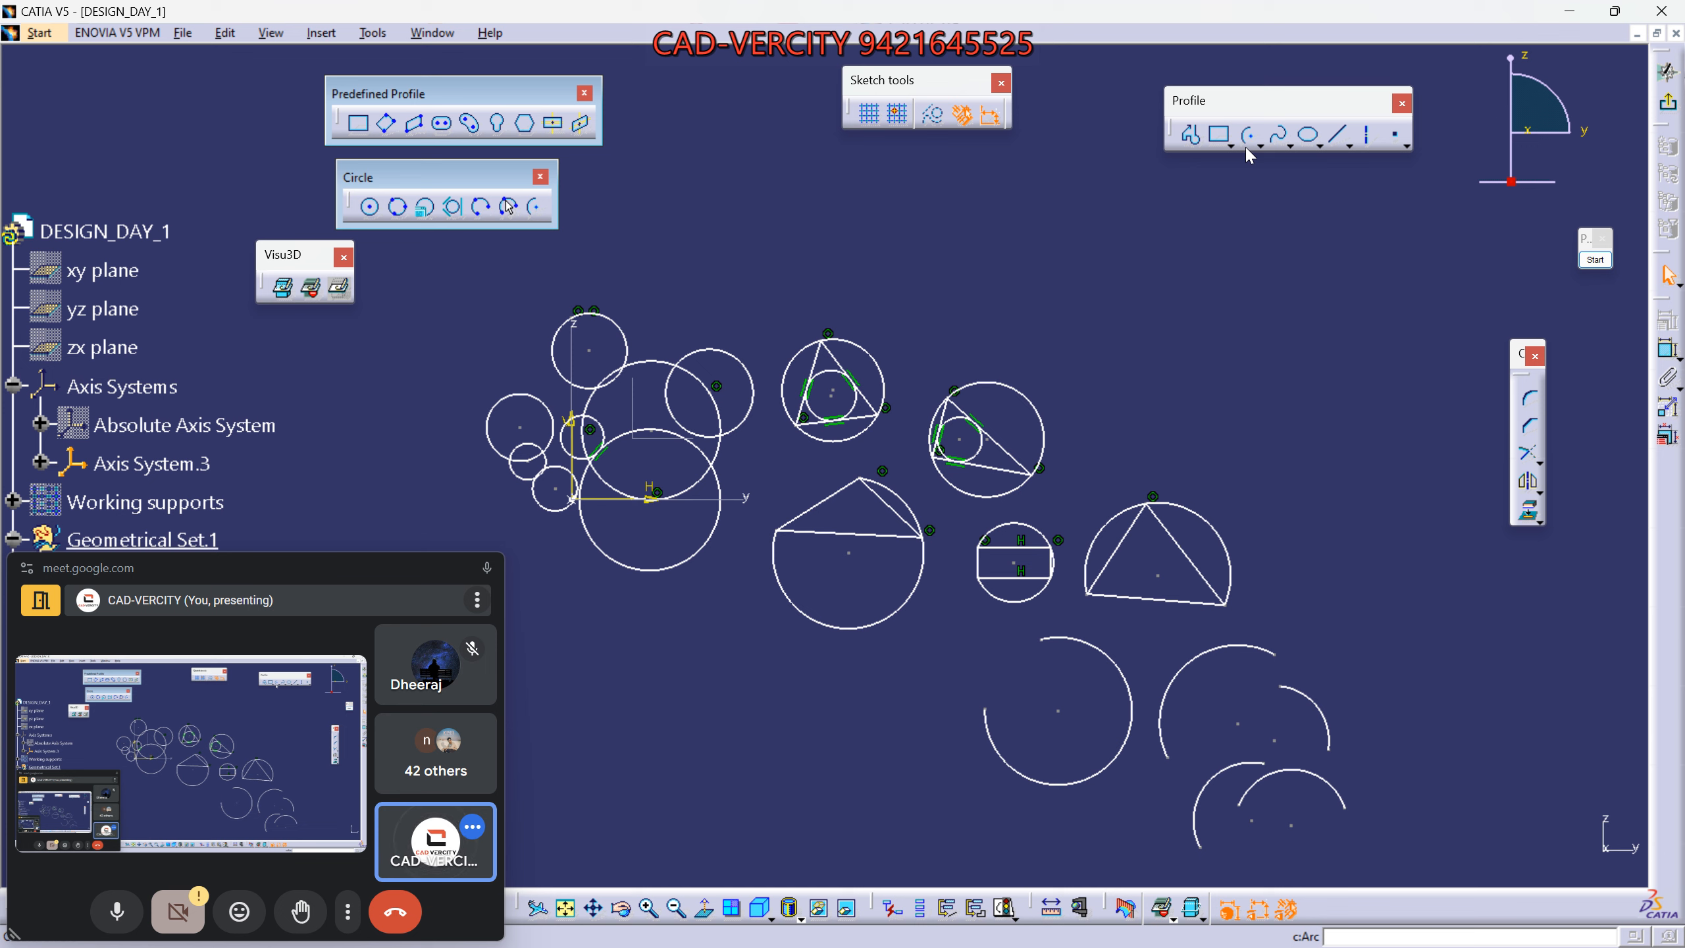
pyautogui.click(1292, 147)
pyautogui.moveTo(1298, 163); pyautogui.dragTo(1283, 214)
pyautogui.moveTo(1017, 268); pyautogui.dragTo(972, 479, button='middle')
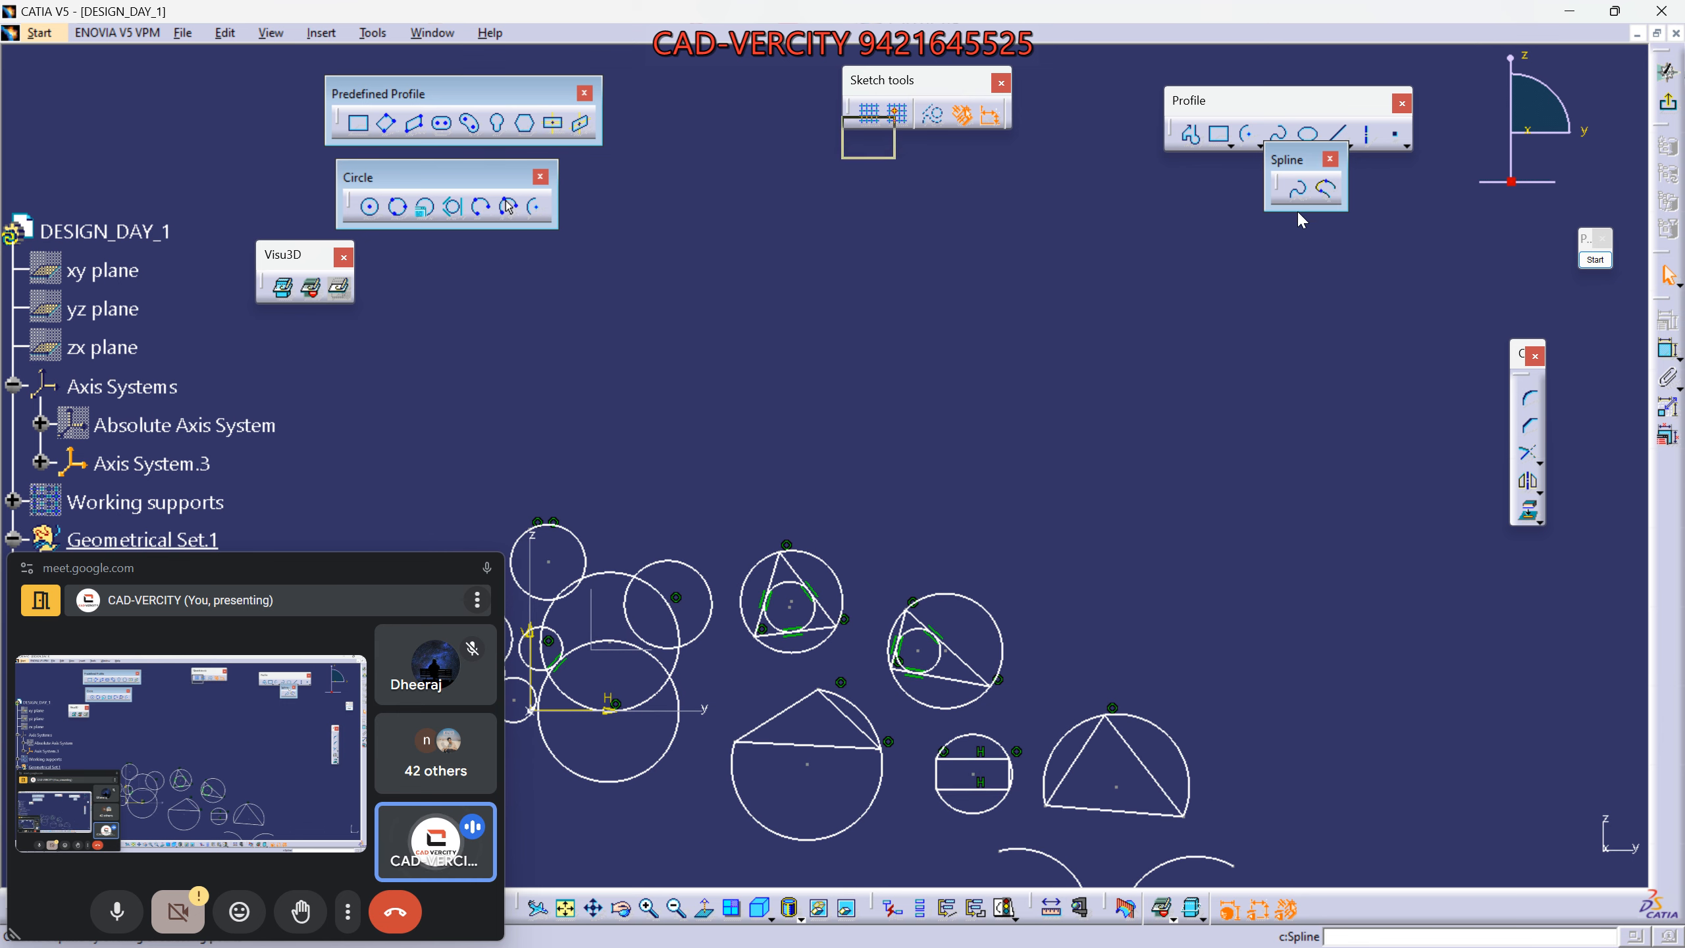
pyautogui.moveTo(1292, 160); pyautogui.dragTo(1287, 228)
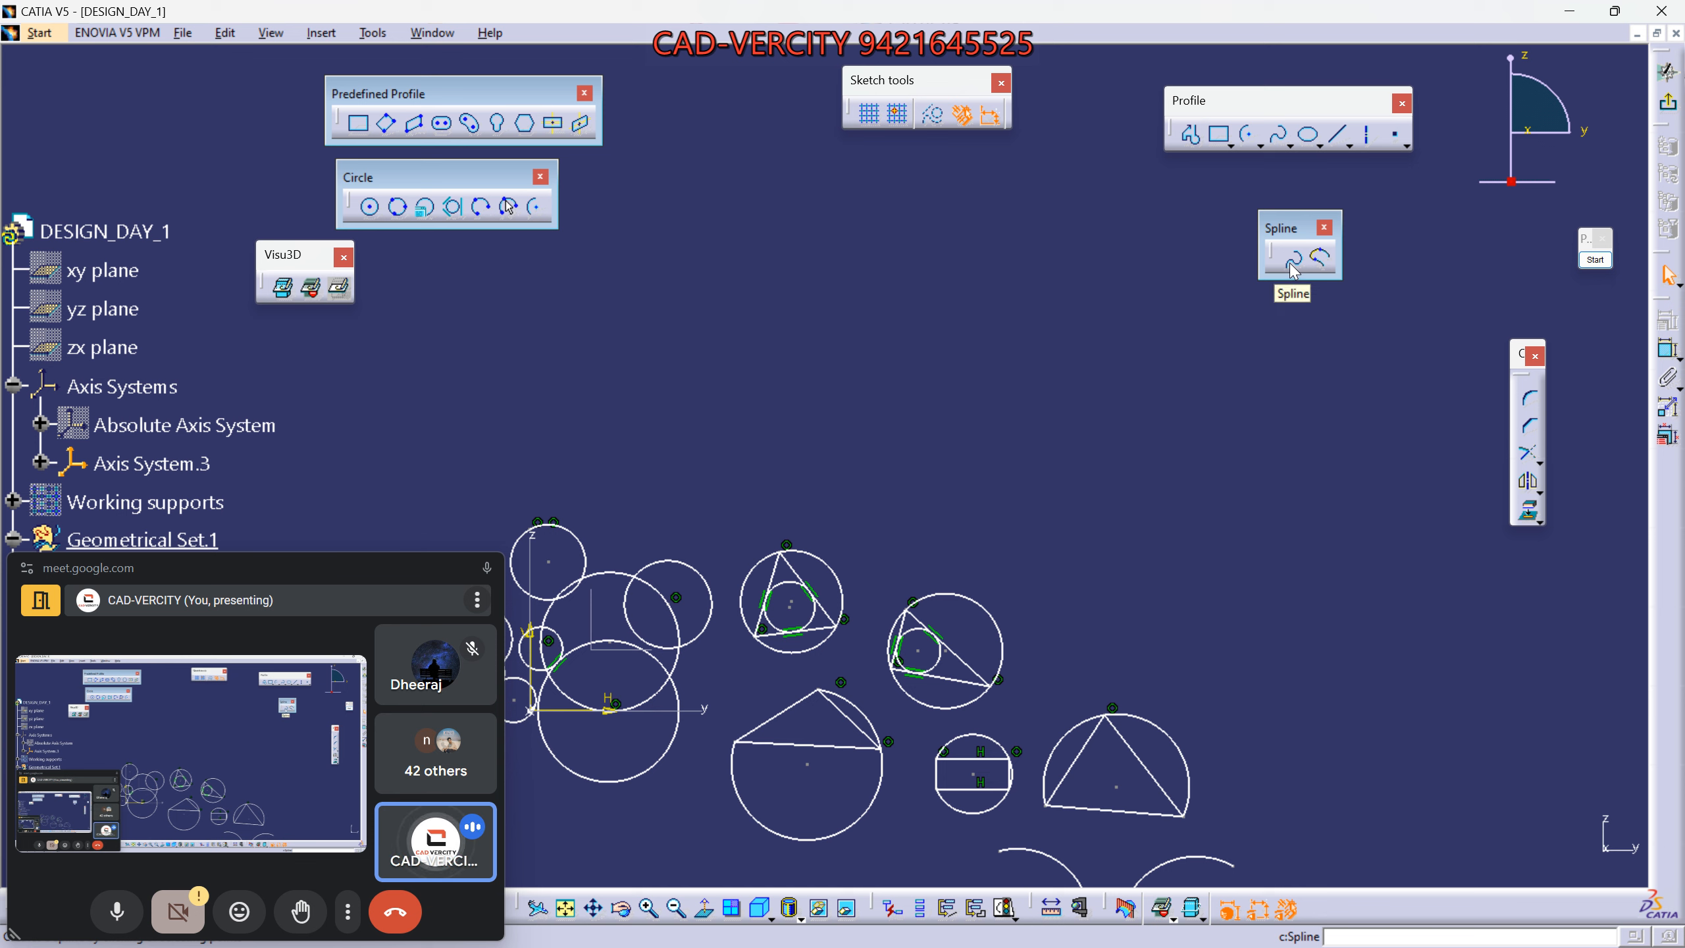
# Draw a Spline through 13 points above the circles, waving across to the right and looping back underneath toward the middle.
pyautogui.click(1293, 268)
pyautogui.click(380, 454)
pyautogui.click(487, 344)
pyautogui.click(701, 480)
pyautogui.click(818, 301)
pyautogui.click(970, 540)
pyautogui.click(1115, 331)
pyautogui.click(1279, 459)
pyautogui.click(1457, 506)
pyautogui.click(1432, 656)
pyautogui.click(1243, 636)
pyautogui.click(1134, 528)
pyautogui.click(955, 595)
pyautogui.click(790, 444)
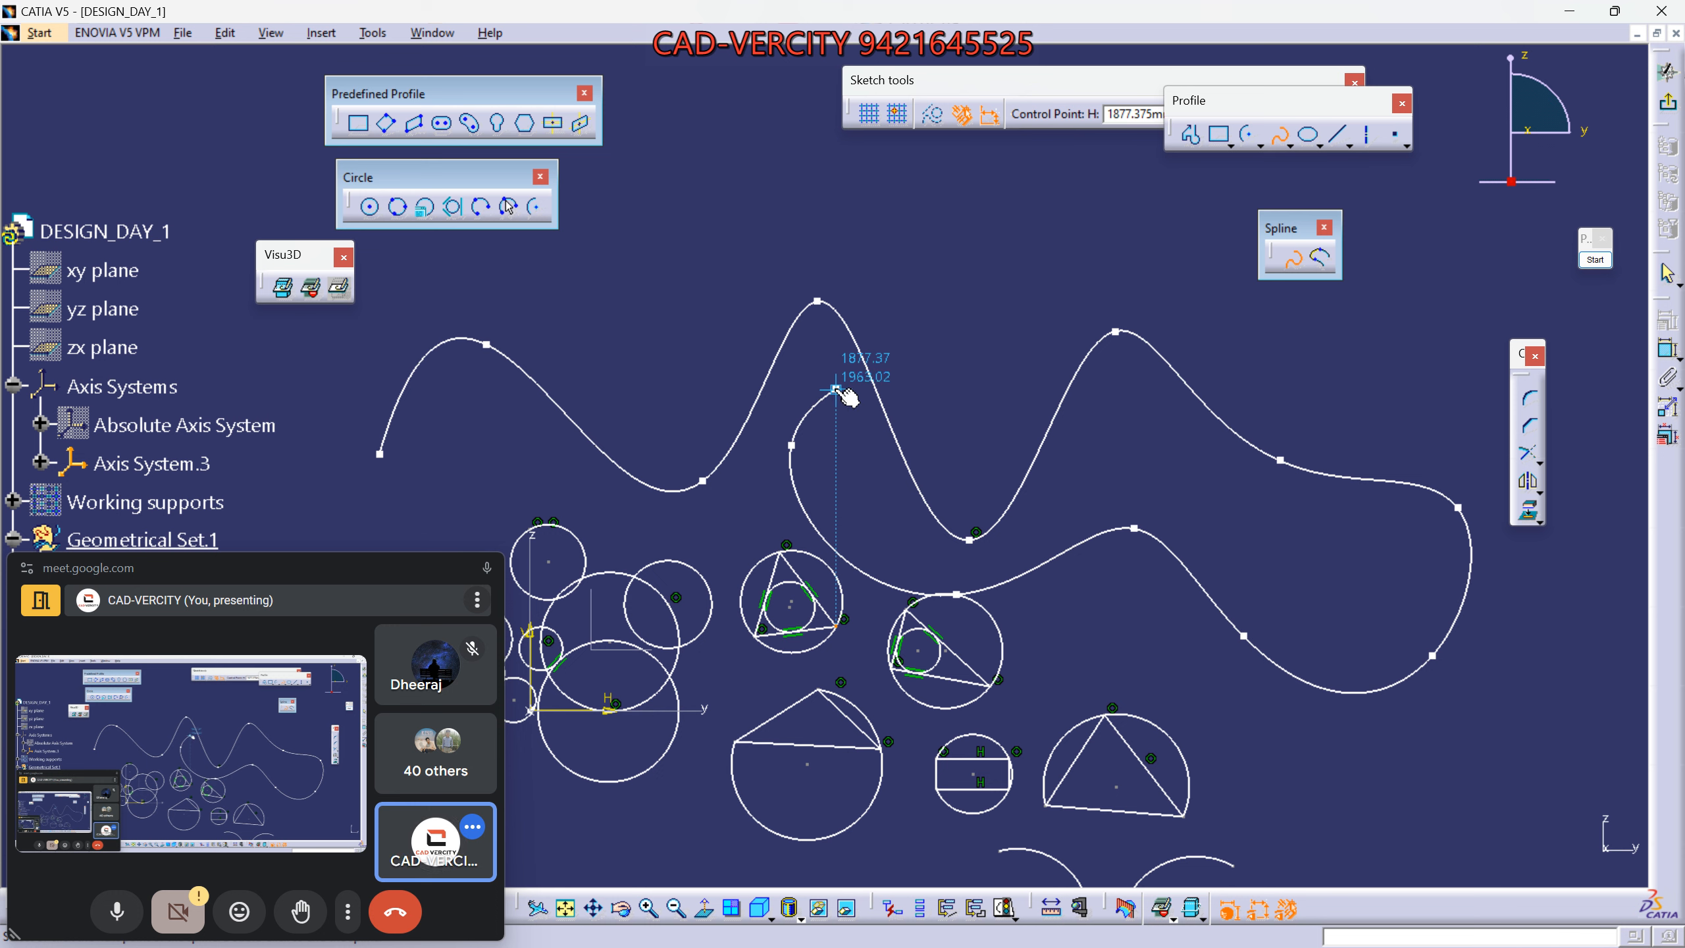
pyautogui.press('Escape')
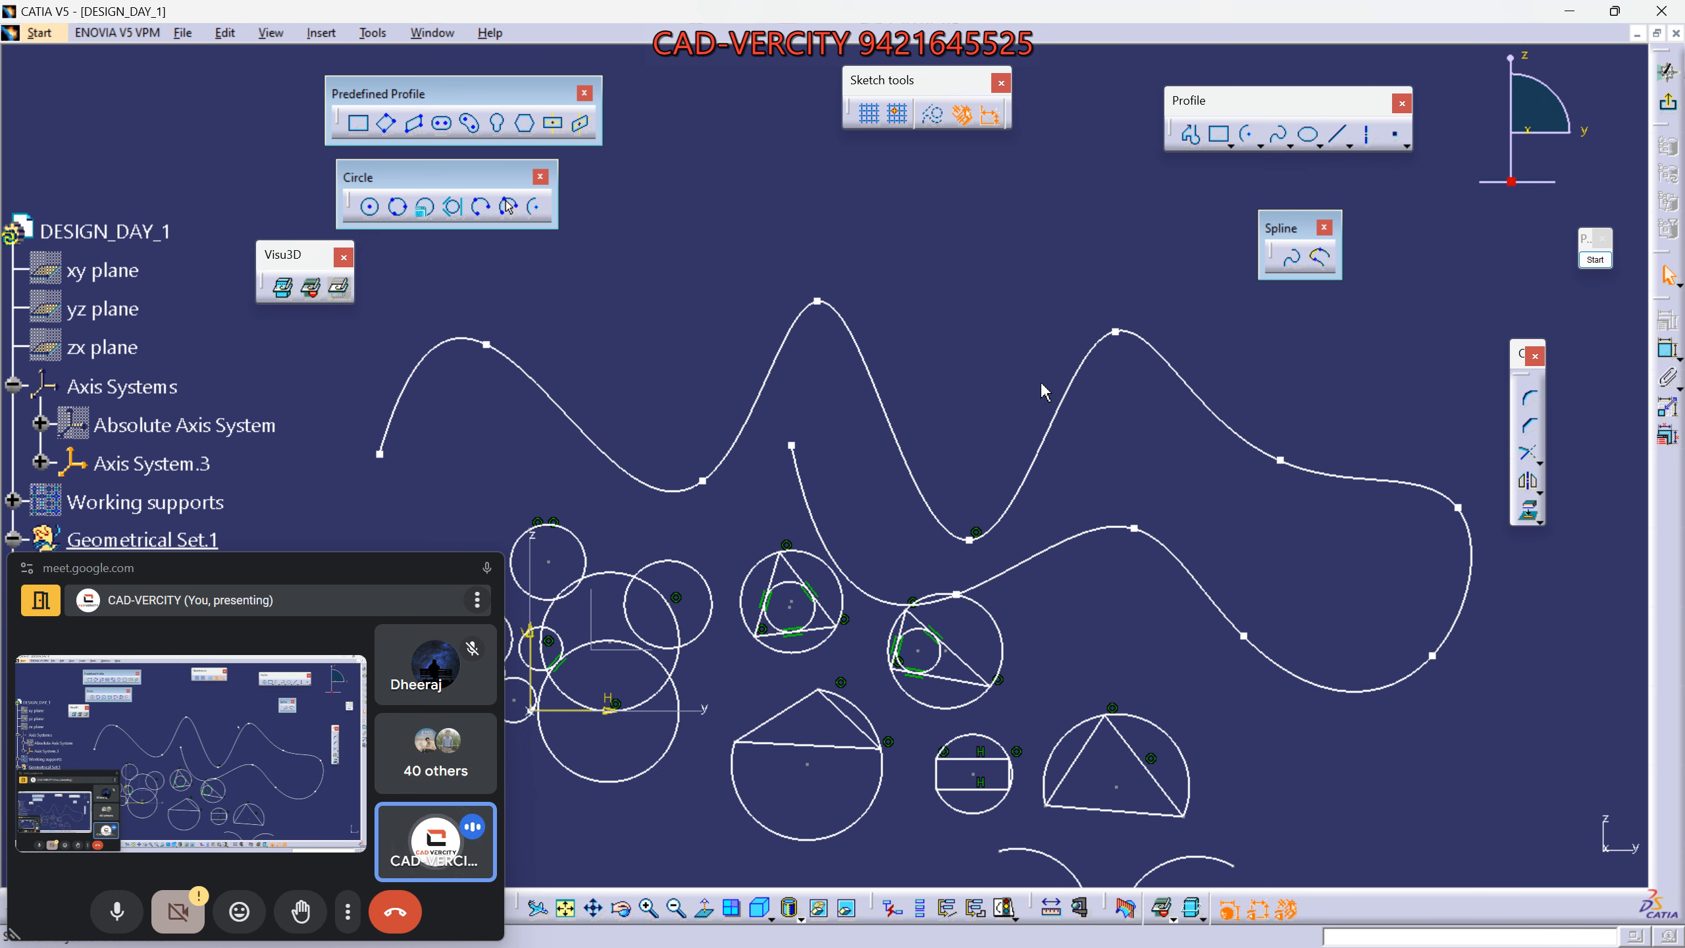
# Delete the coincidence constraint at the spline's middle valley and raise its valley, the neighbouring peak and the preceding valley.
pyautogui.click(976, 528)
pyautogui.press('Delete')
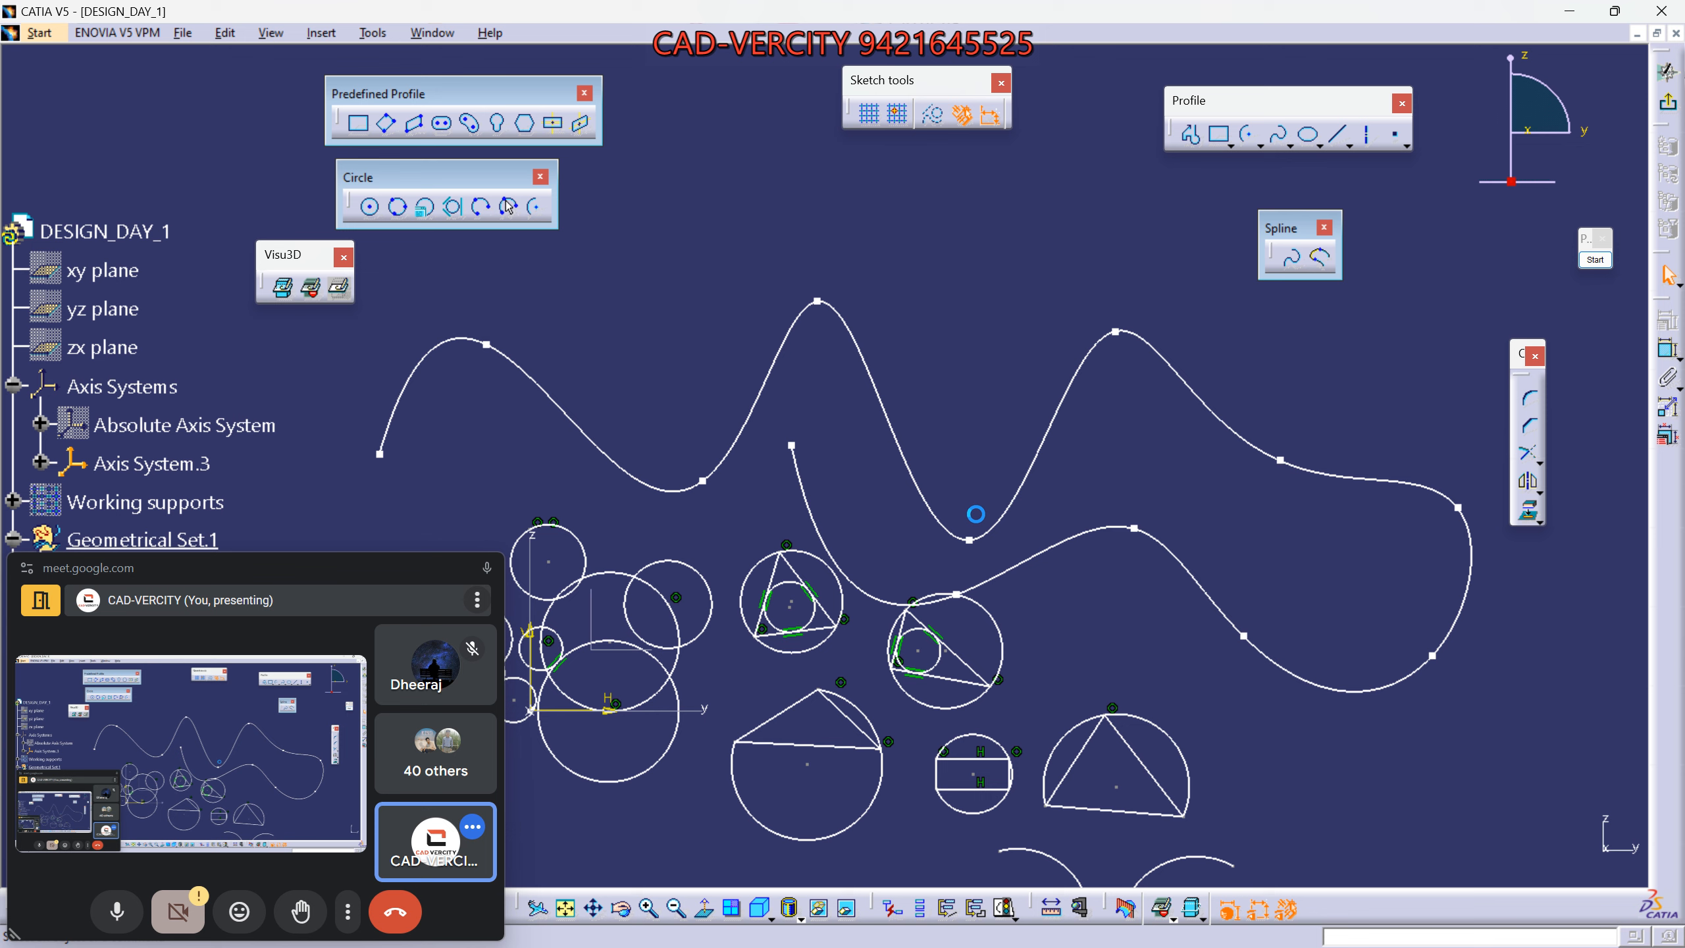
pyautogui.moveTo(970, 539); pyautogui.dragTo(972, 187)
pyautogui.moveTo(832, 302); pyautogui.dragTo(781, 146)
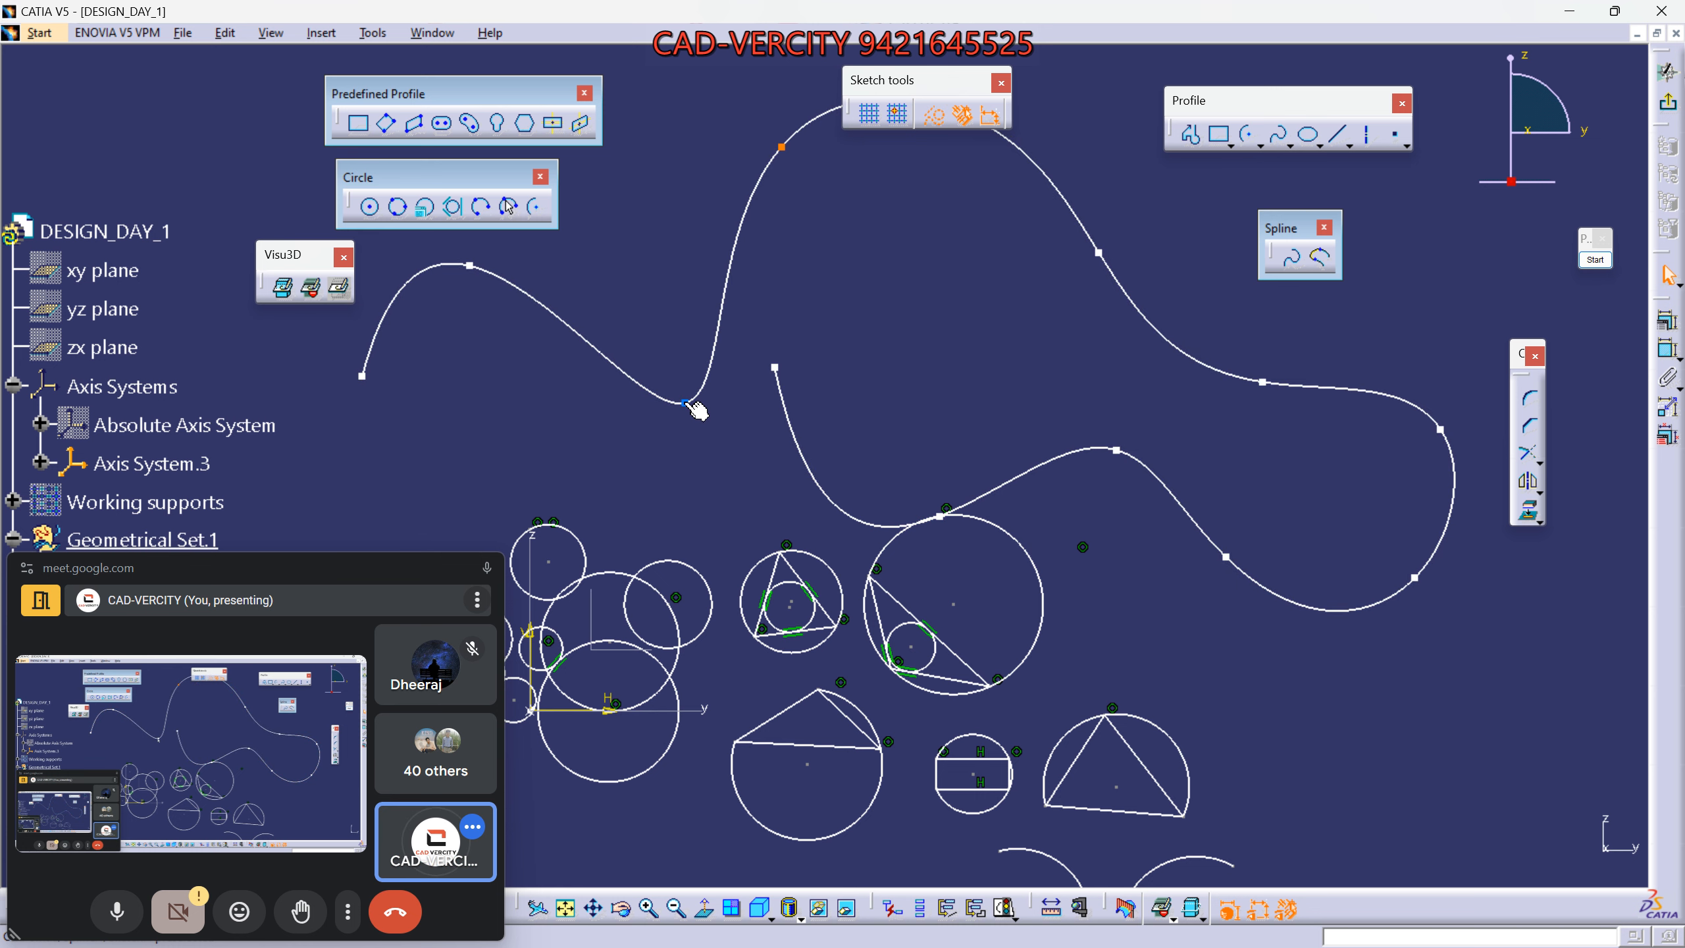
pyautogui.moveTo(685, 402); pyautogui.dragTo(660, 164)
# Reshape the spline's right side and lower branch by moving its control points up, down and inward.
pyautogui.moveTo(819, 260); pyautogui.dragTo(769, 395, button='middle')
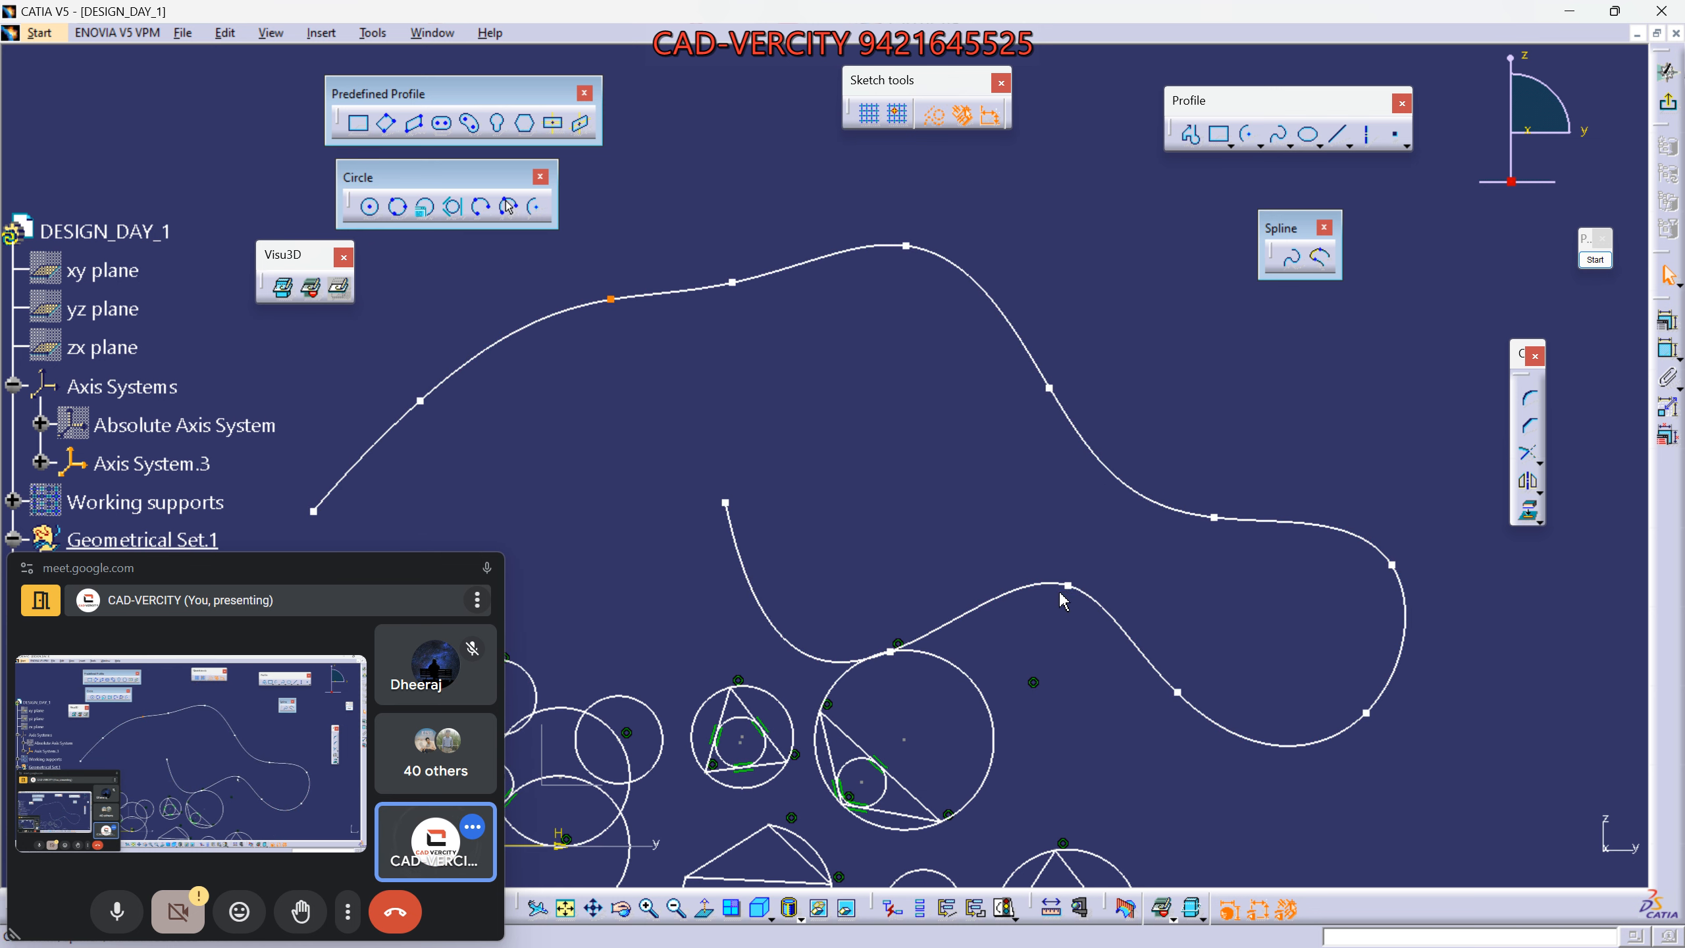
pyautogui.moveTo(1069, 586); pyautogui.dragTo(1078, 696)
pyautogui.moveTo(1215, 519); pyautogui.dragTo(1214, 340)
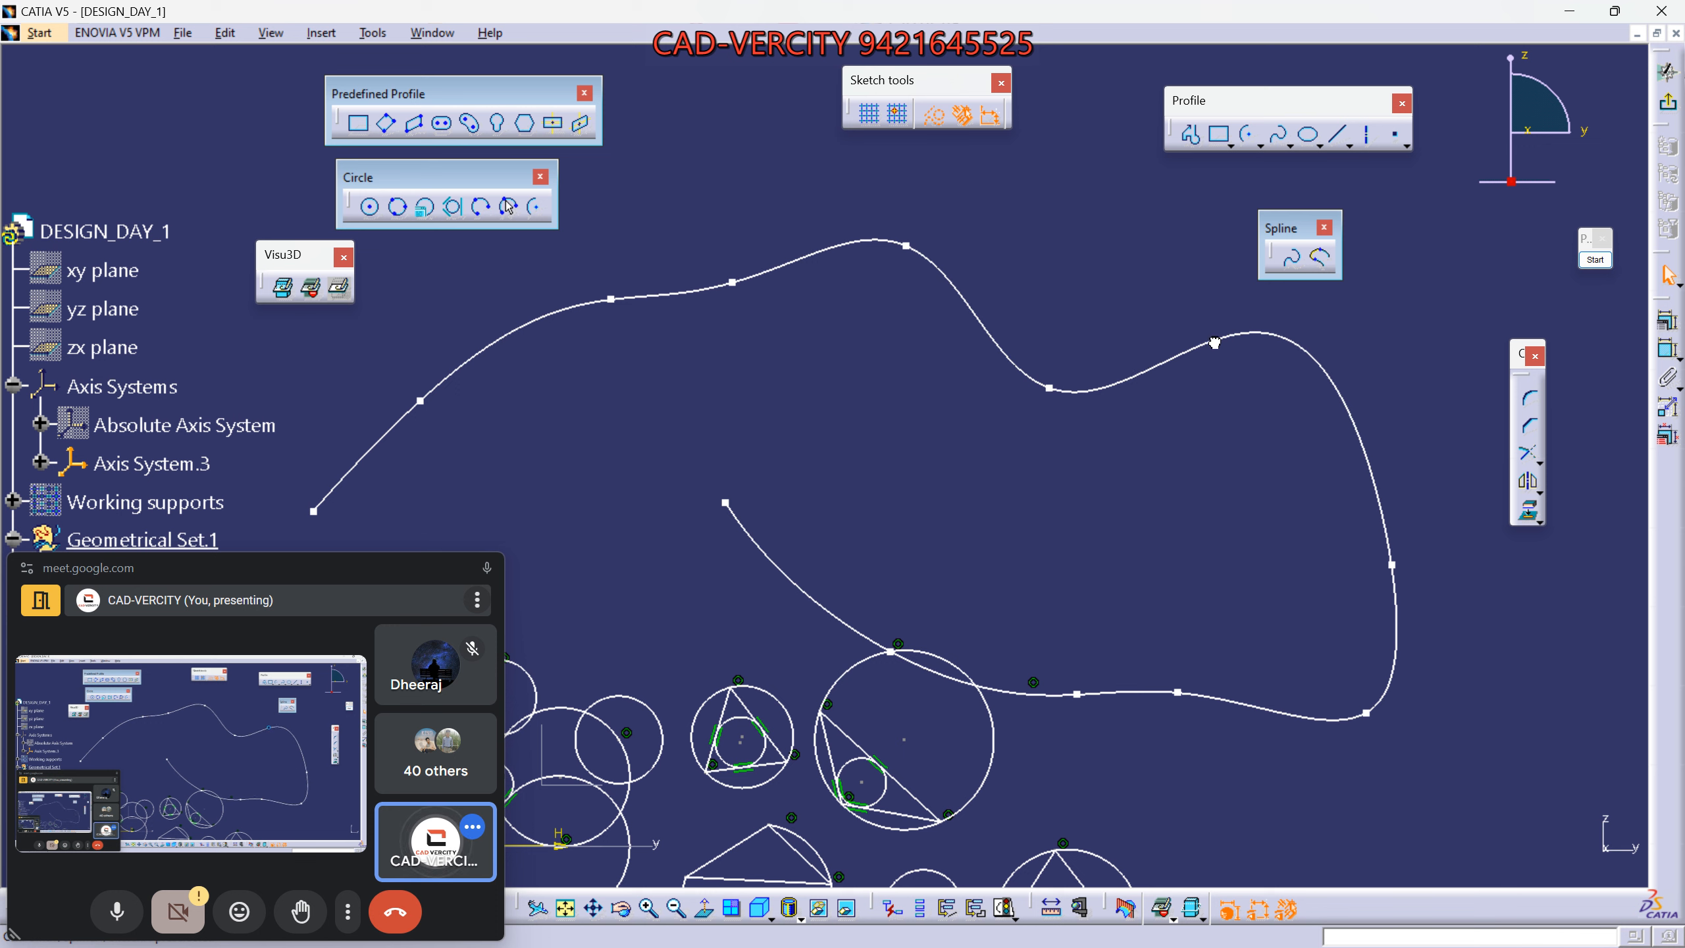
pyautogui.moveTo(1388, 571); pyautogui.dragTo(1319, 495)
pyautogui.click(1136, 572)
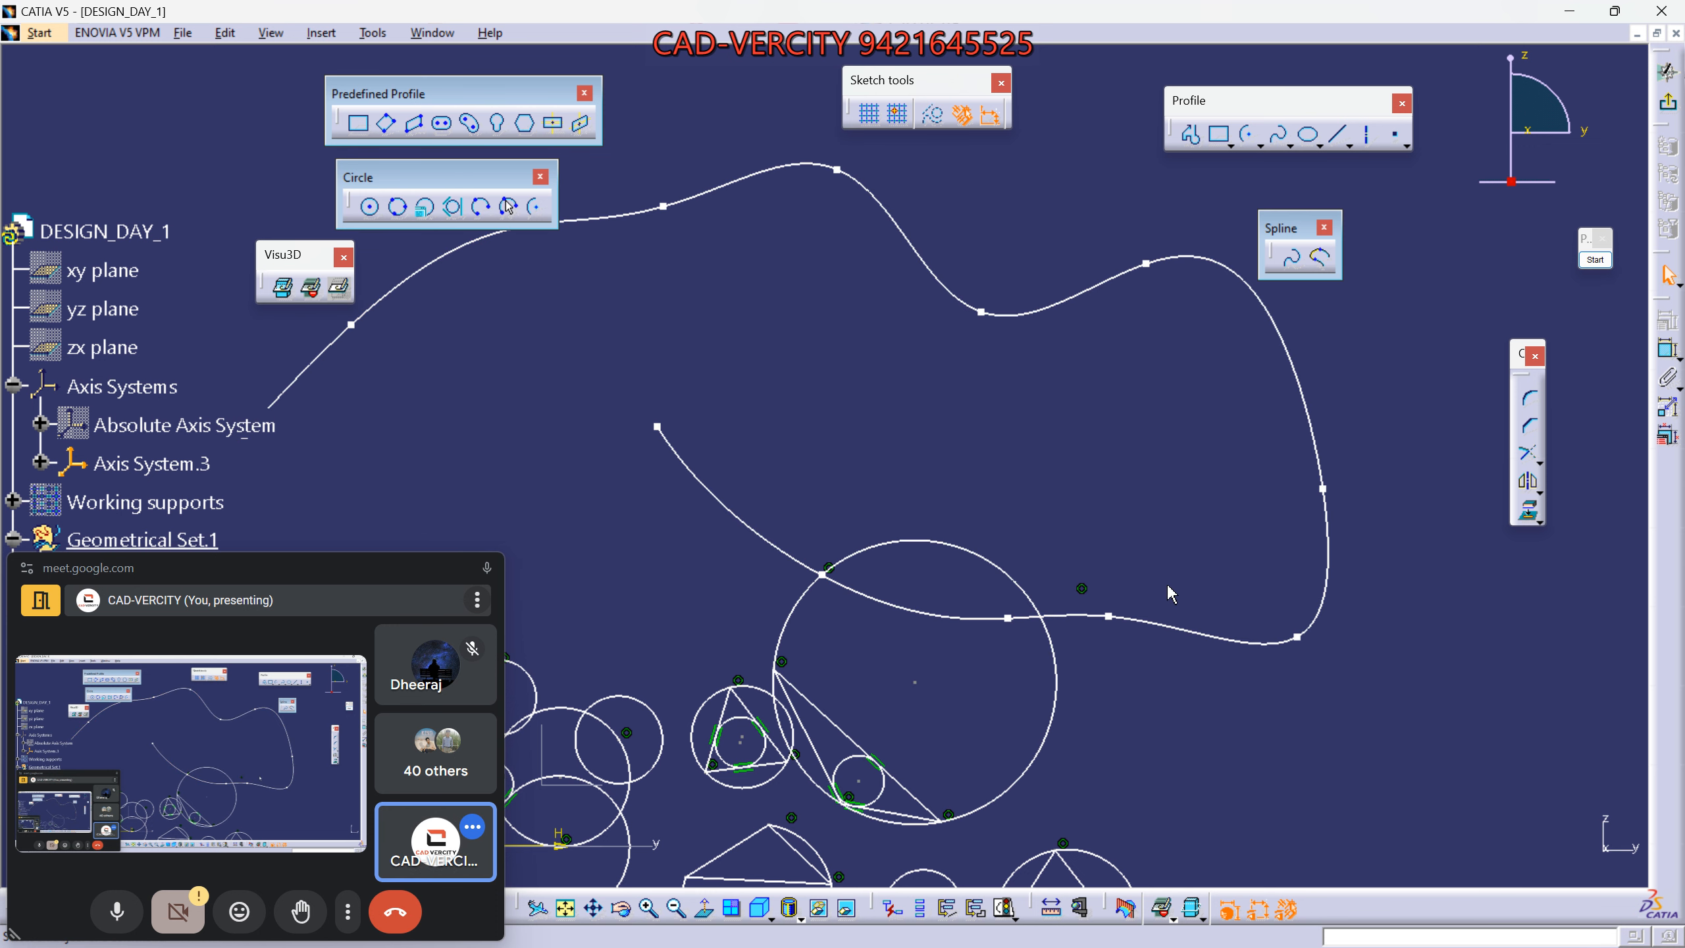
pyautogui.moveTo(1108, 616); pyautogui.dragTo(1099, 715)
pyautogui.moveTo(1296, 635); pyautogui.dragTo(1193, 540)
# Draw a second Spline through seven points to the right of the first, rising from a lower start and ending at the upper right.
pyautogui.moveTo(1099, 446)
pyautogui.mouseDown(button='middle')
pyautogui.moveTo(1097, 725)
pyautogui.moveTo(1232, 749)
pyautogui.moveTo(1026, 742)
pyautogui.mouseUp(button='middle')
pyautogui.click(1277, 135)
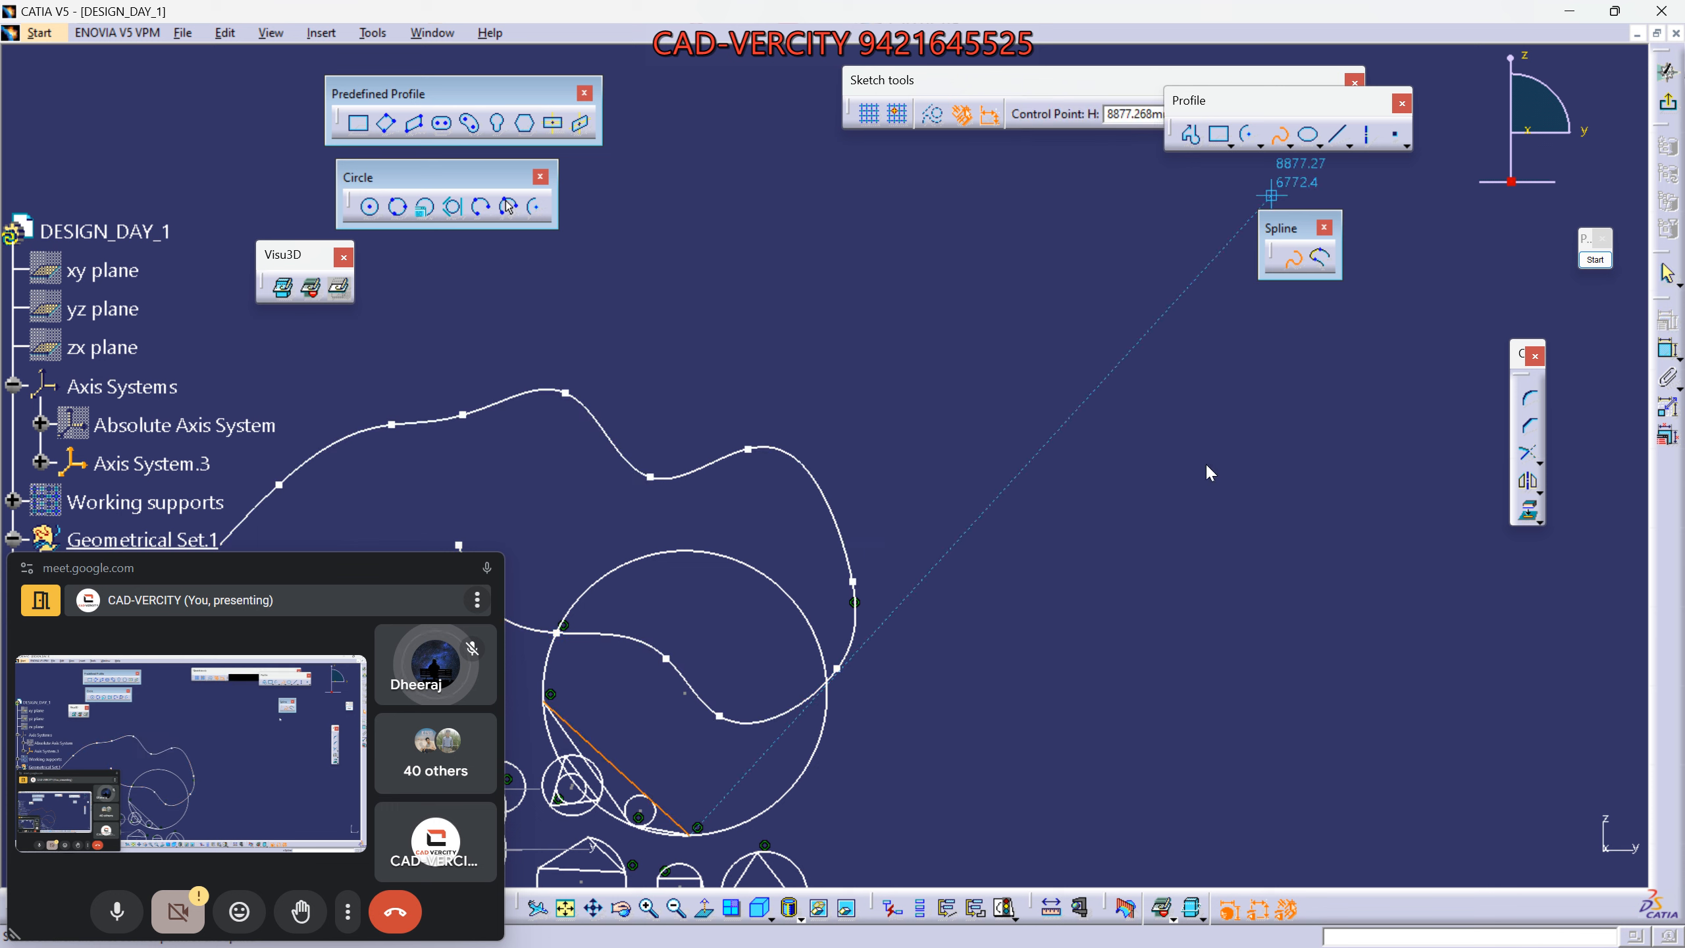
pyautogui.click(1131, 778)
pyautogui.click(1146, 668)
pyautogui.click(1000, 608)
pyautogui.click(1056, 457)
pyautogui.click(1157, 448)
pyautogui.click(1218, 520)
pyautogui.click(1346, 489)
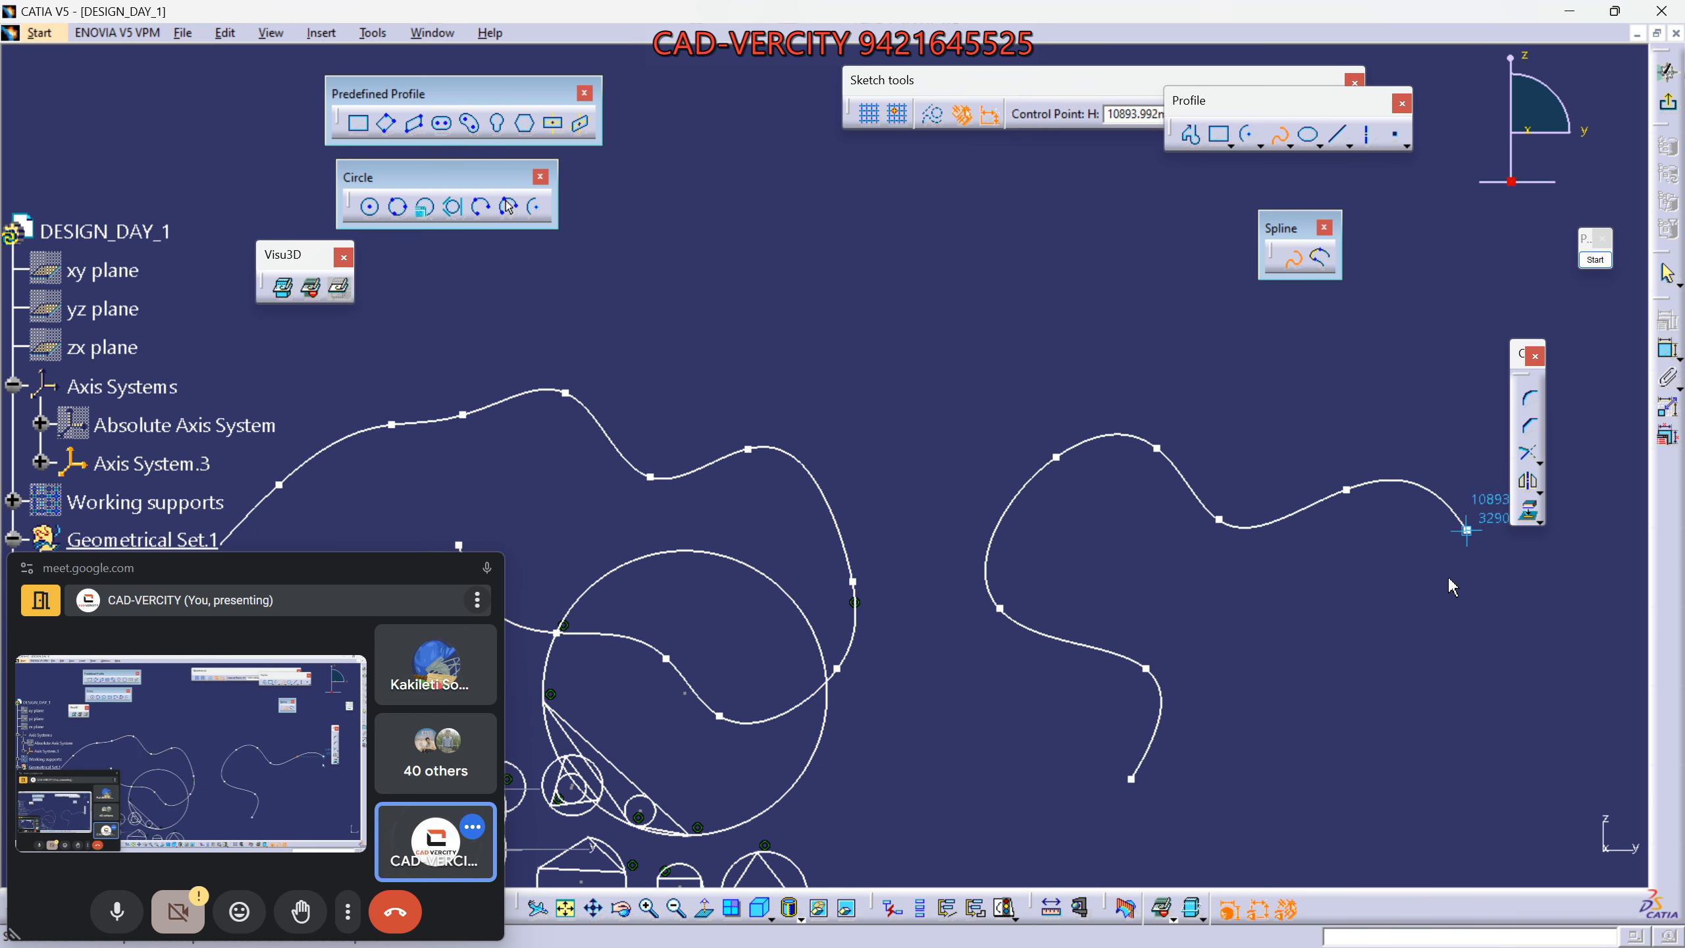
pyautogui.press('Escape')
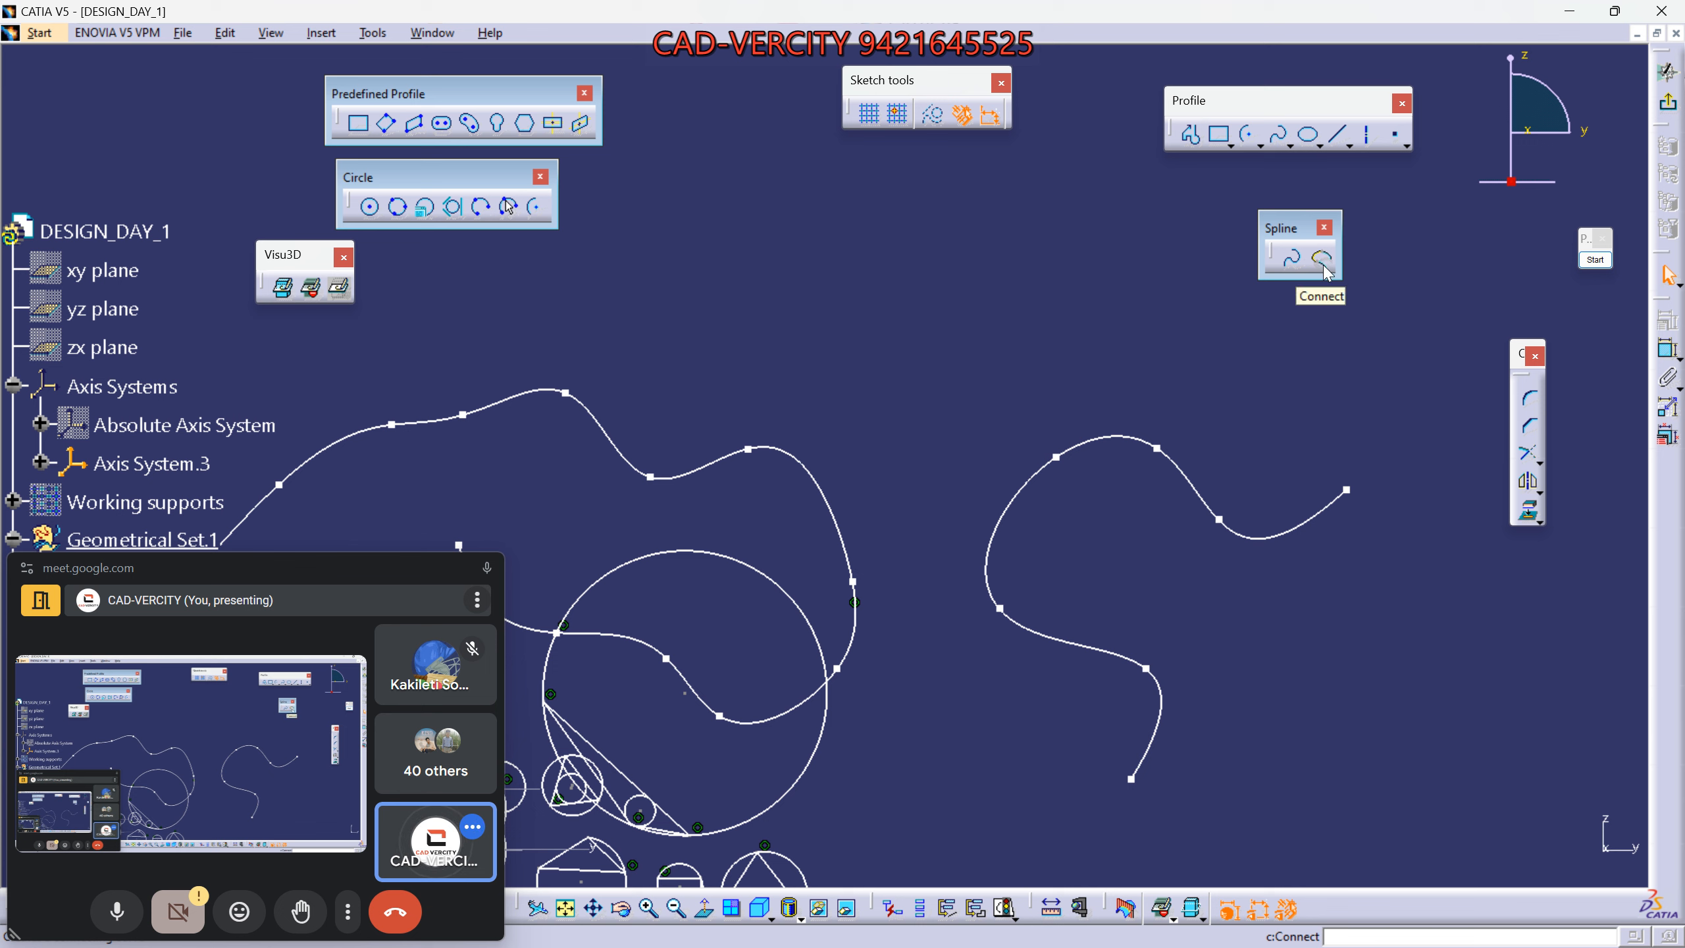
# Move the Spline toolbar below the Circle toolbar and float the Conic toolbar beneath the vertical toolbar with the corner and chamfer tools.
pyautogui.moveTo(1289, 229); pyautogui.dragTo(413, 282)
pyautogui.moveTo(673, 519); pyautogui.dragTo(852, 594, button='middle')
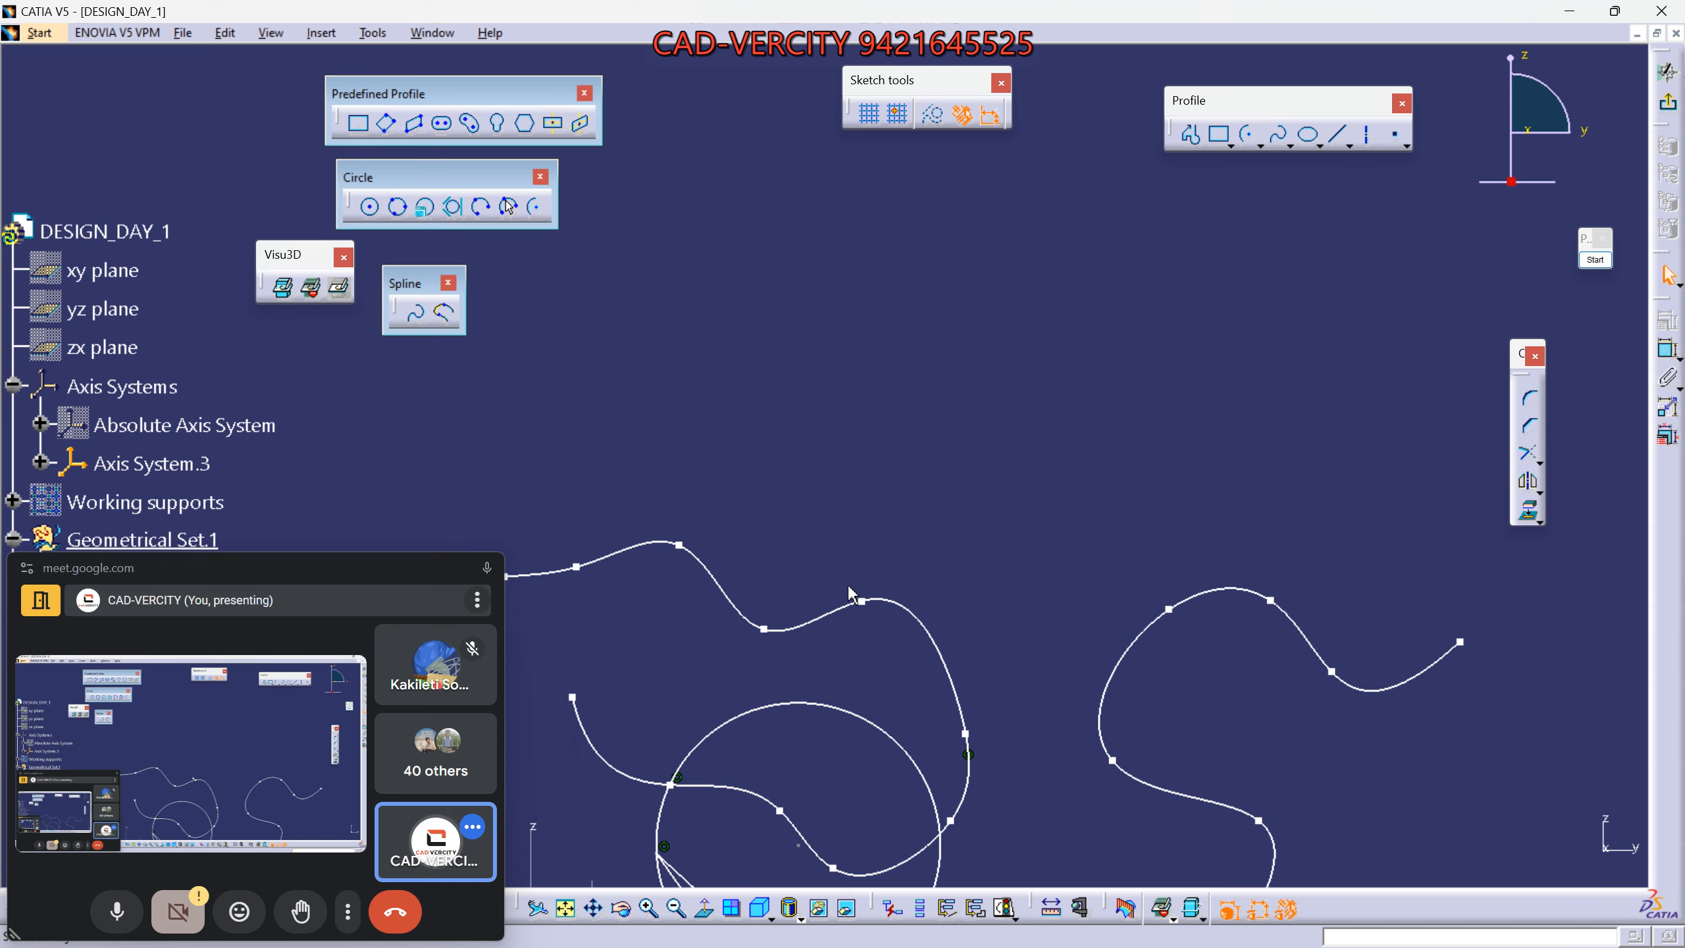
pyautogui.click(1319, 145)
pyautogui.moveTo(1324, 161); pyautogui.dragTo(1538, 569)
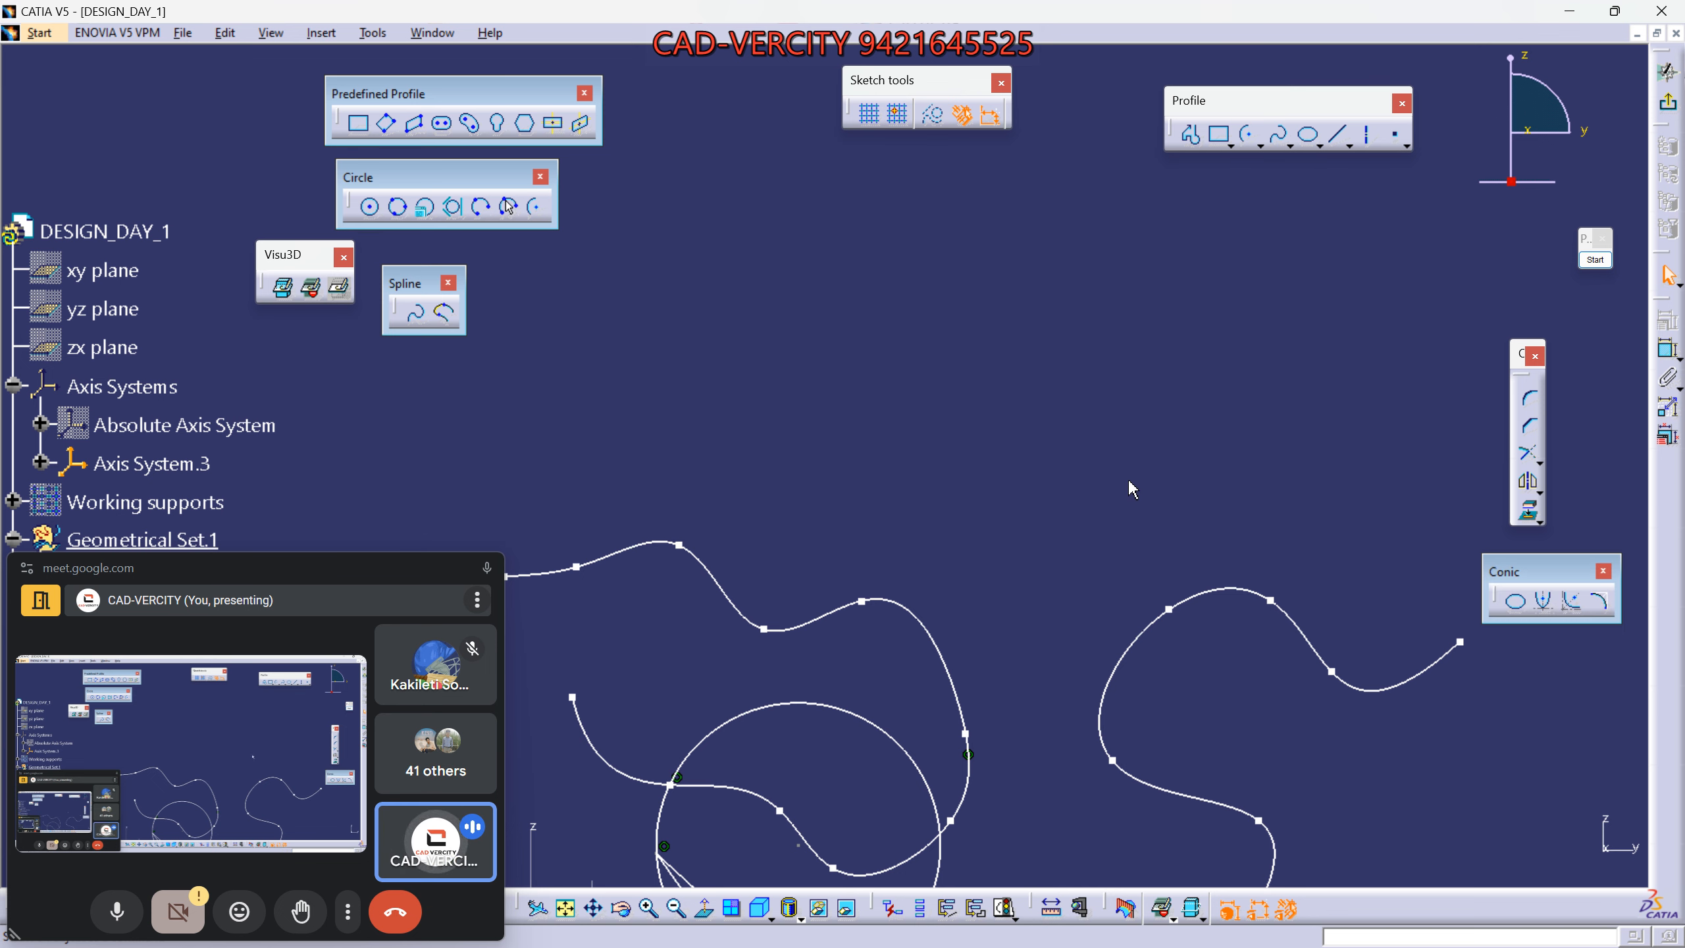
# Draw two horizontal Lines above the splines, the second slightly below the first and offset to the right.
pyautogui.moveTo(1112, 467); pyautogui.dragTo(1102, 563, button='middle')
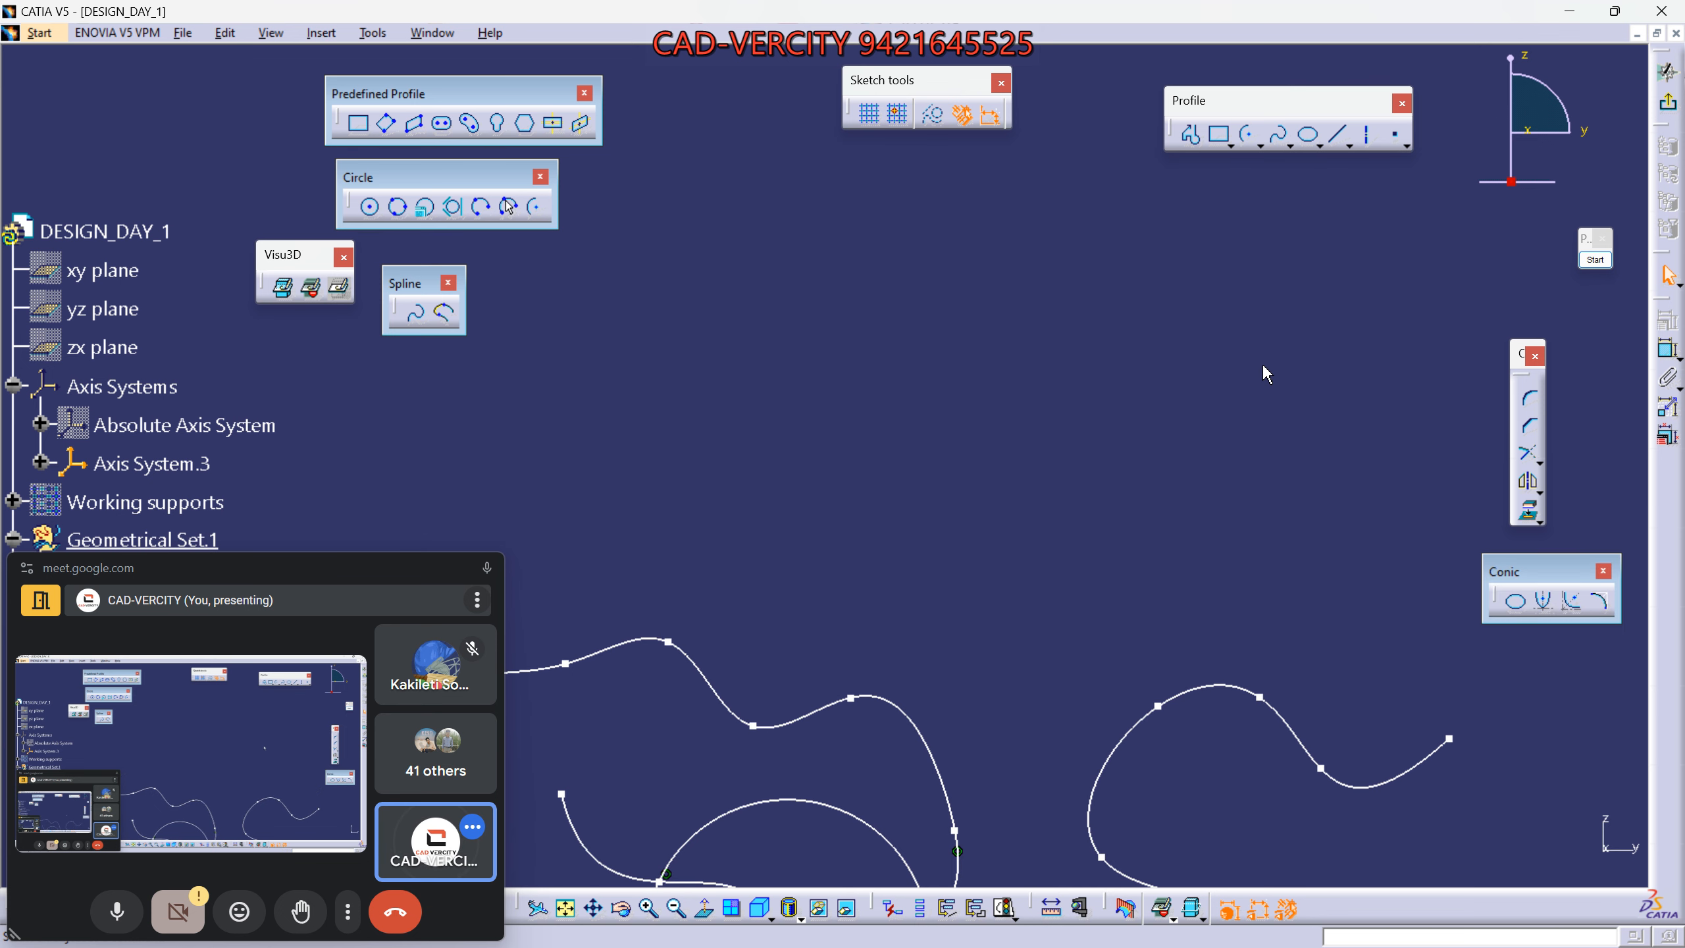
pyautogui.click(1339, 136)
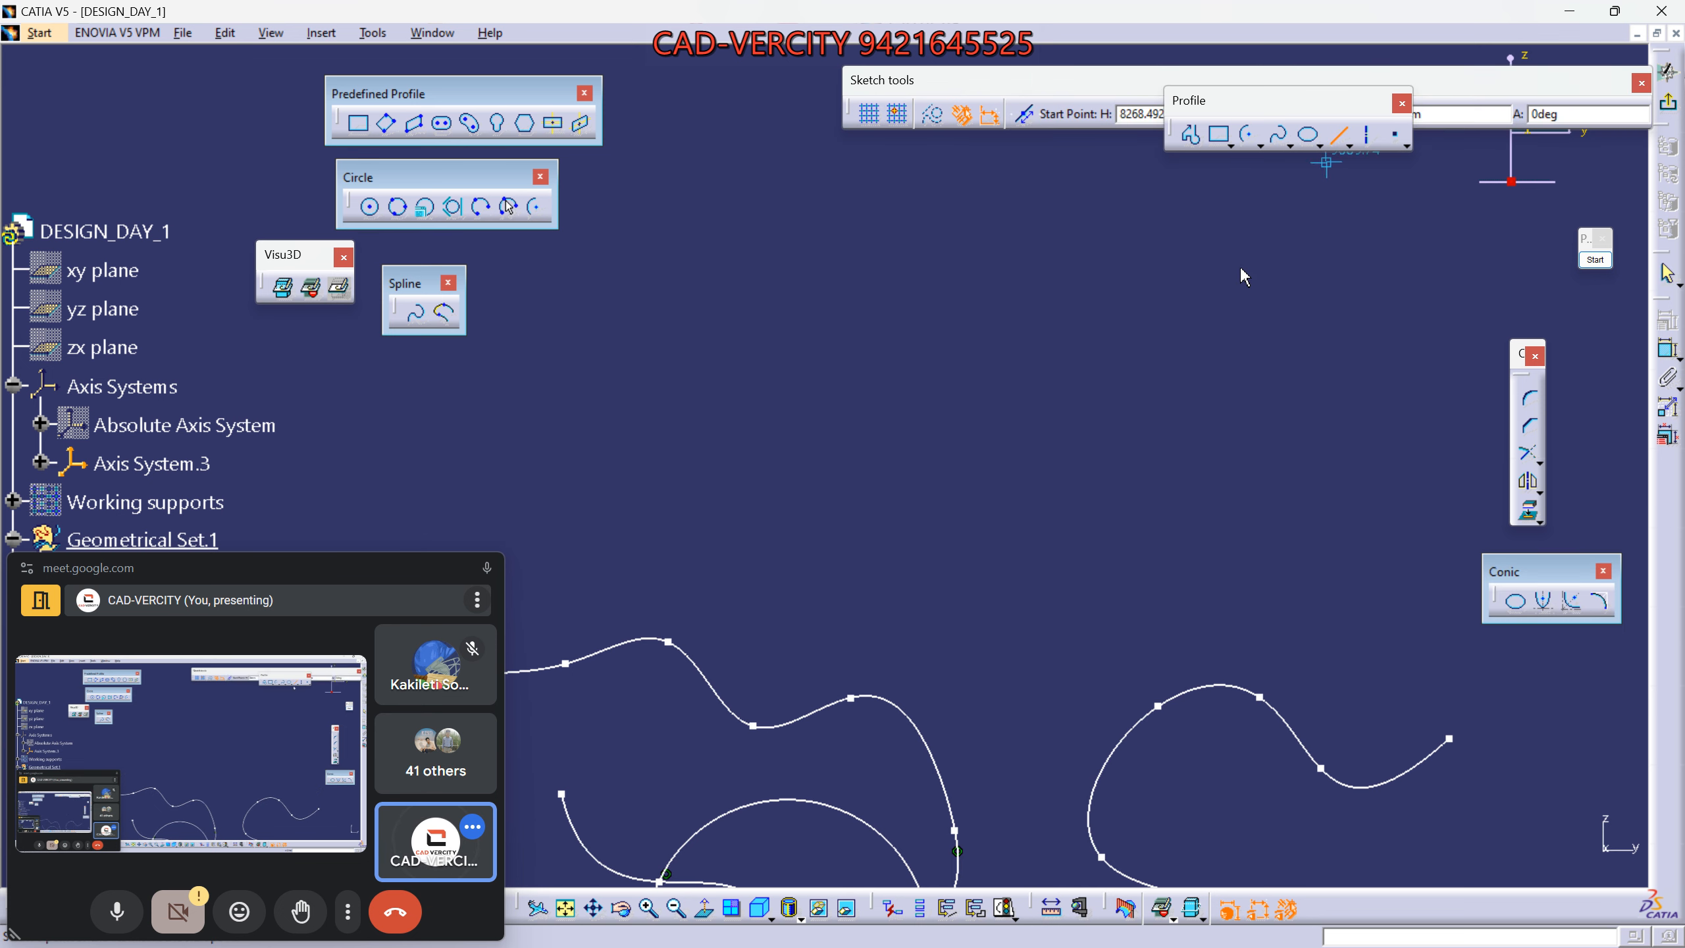
pyautogui.click(616, 352)
pyautogui.click(1042, 353)
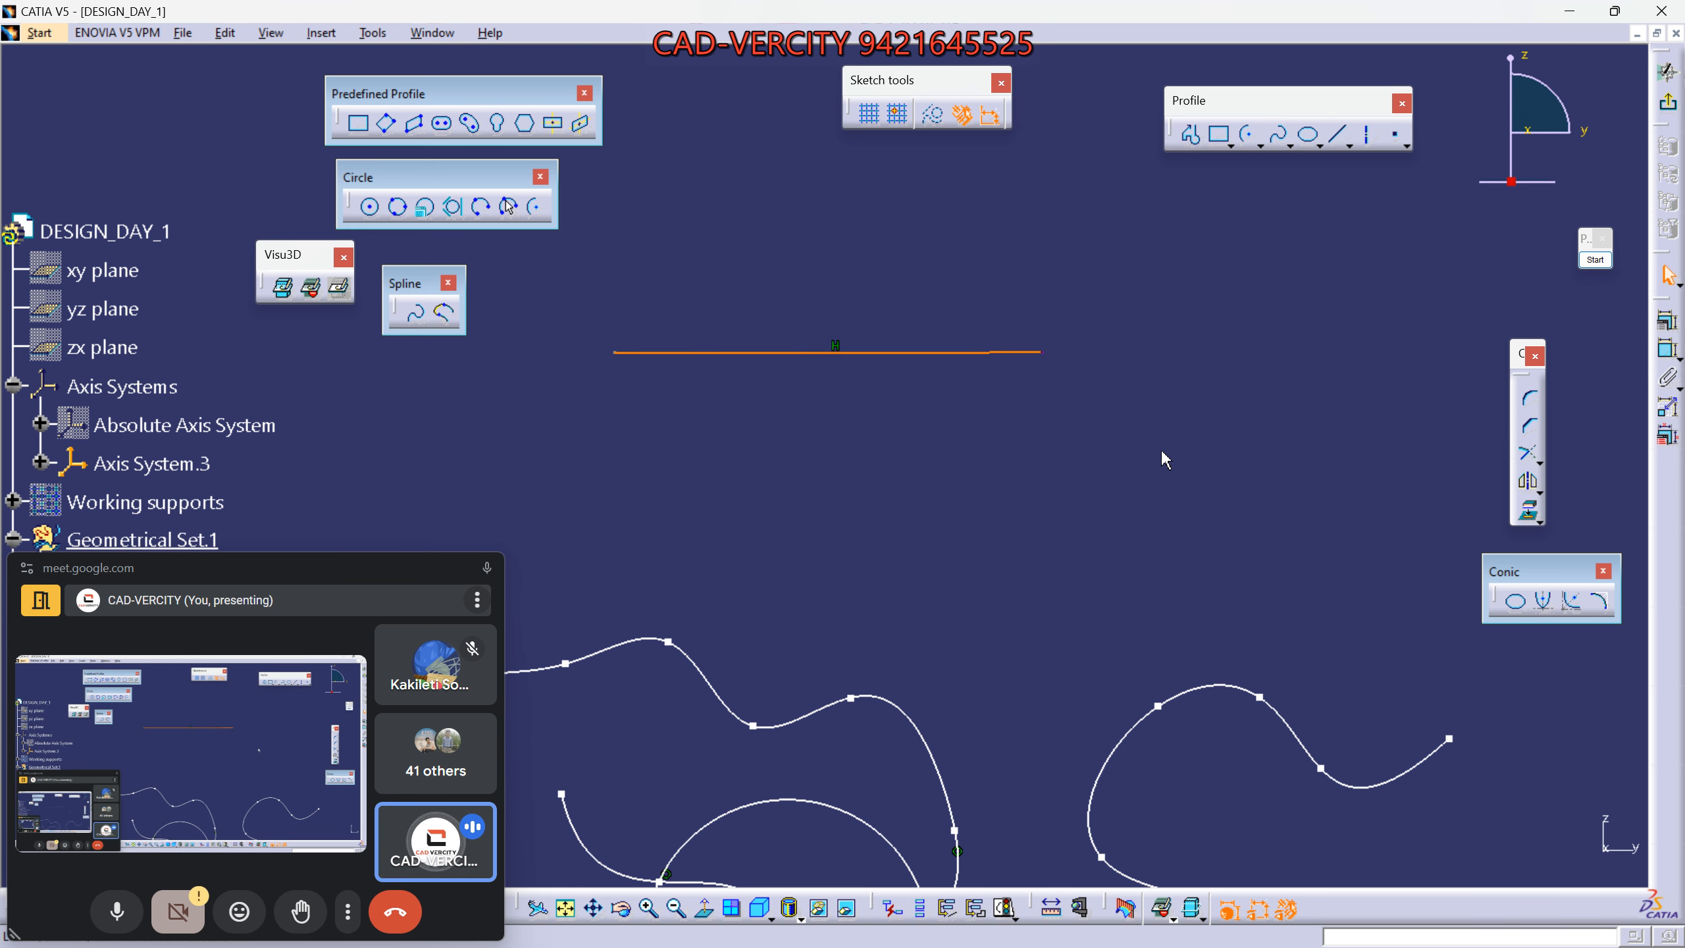
pyautogui.click(1133, 446)
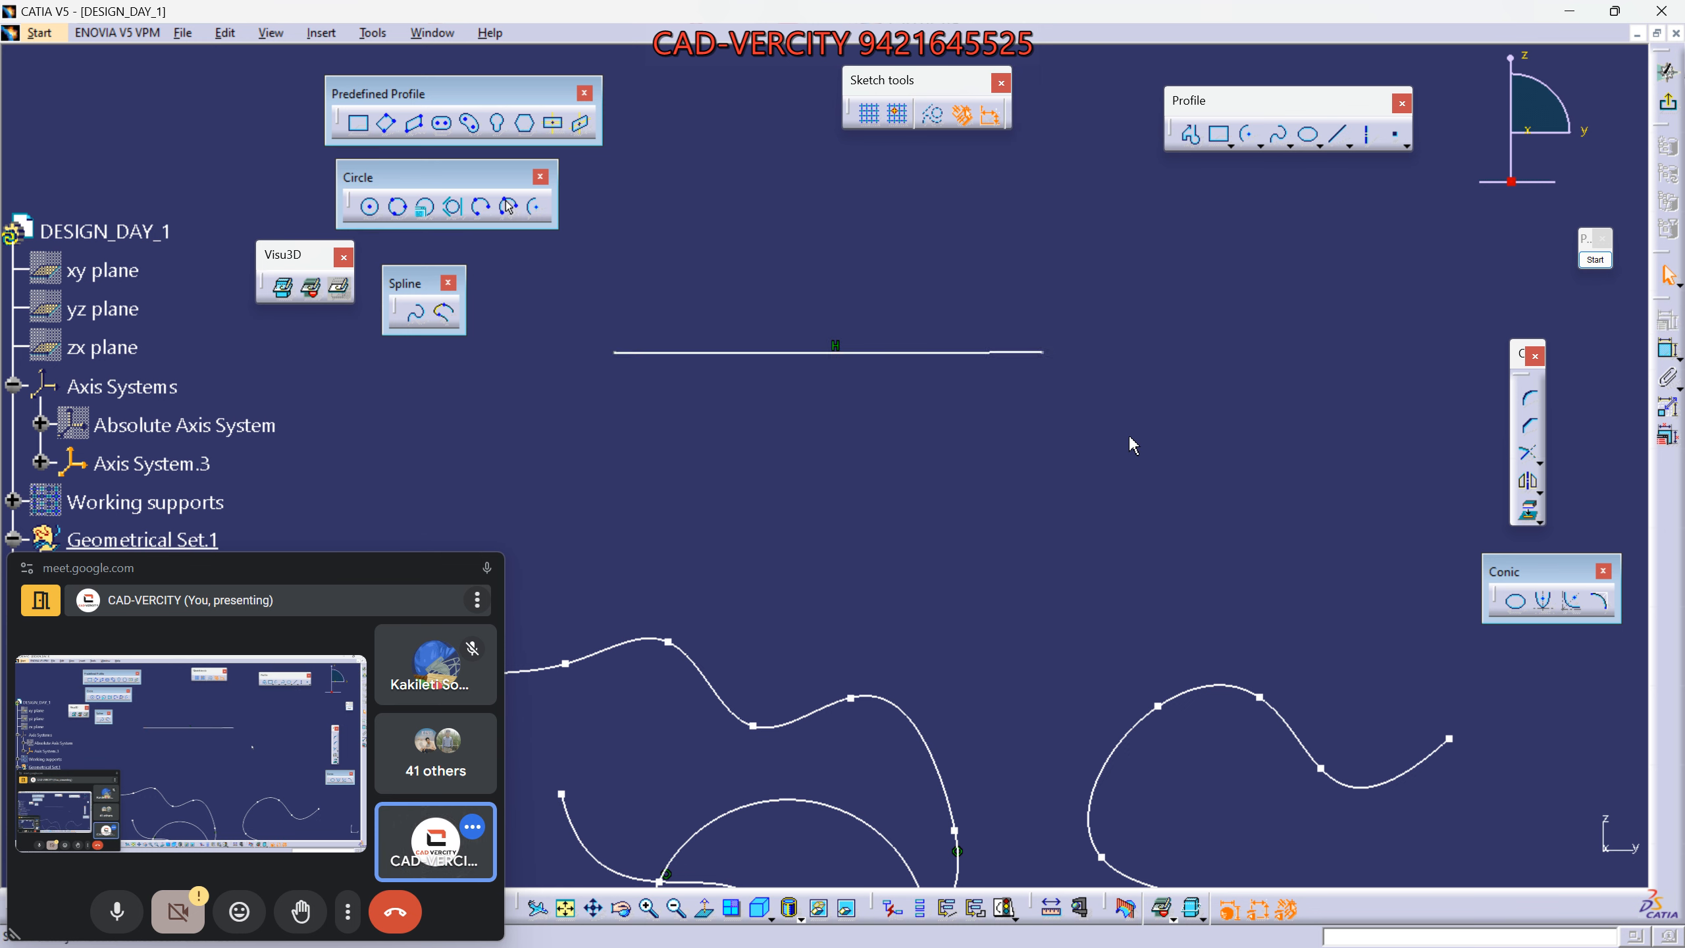
pyautogui.click(862, 353)
pyautogui.click(1338, 135)
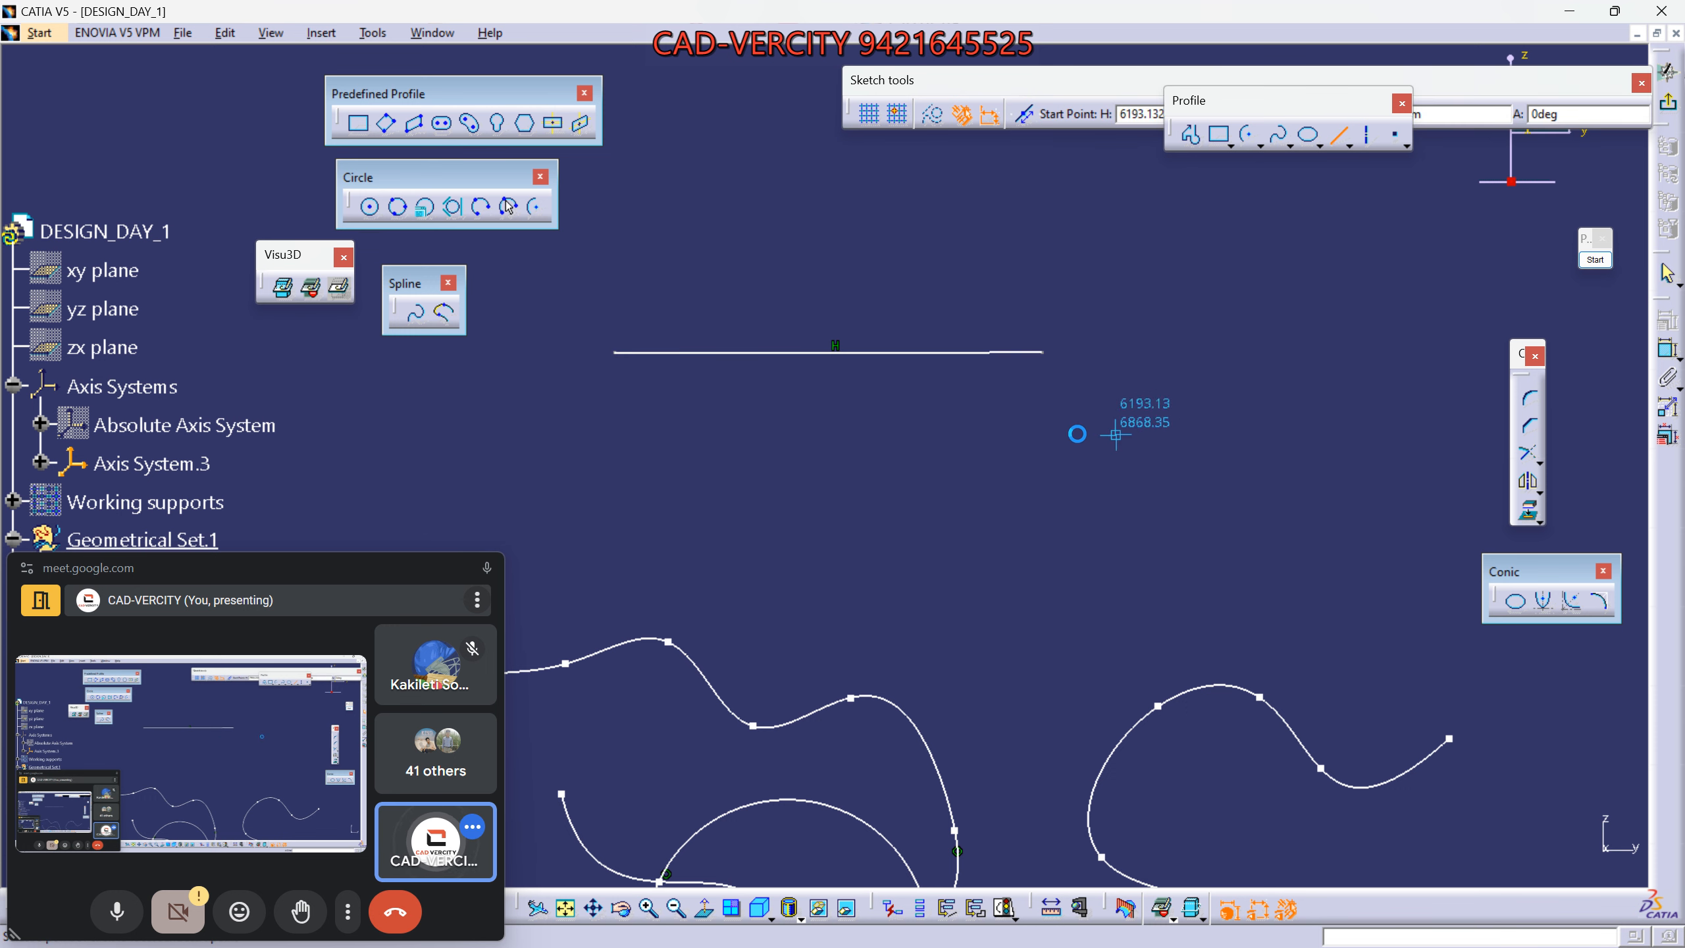
pyautogui.click(804, 414)
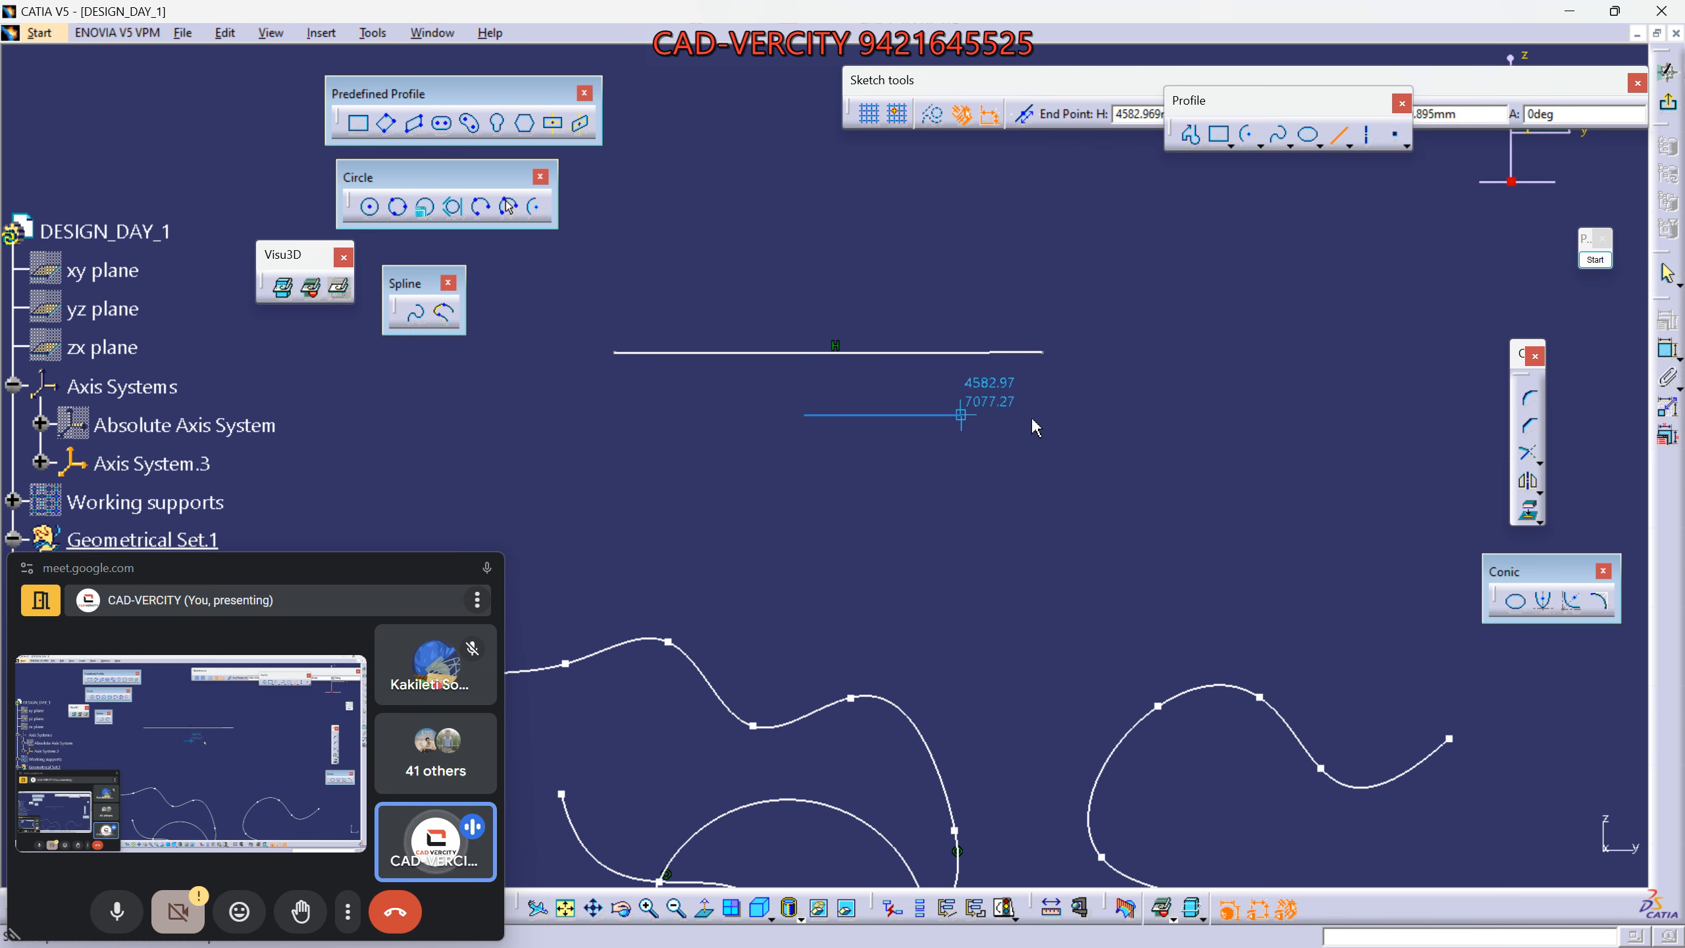
pyautogui.click(1213, 414)
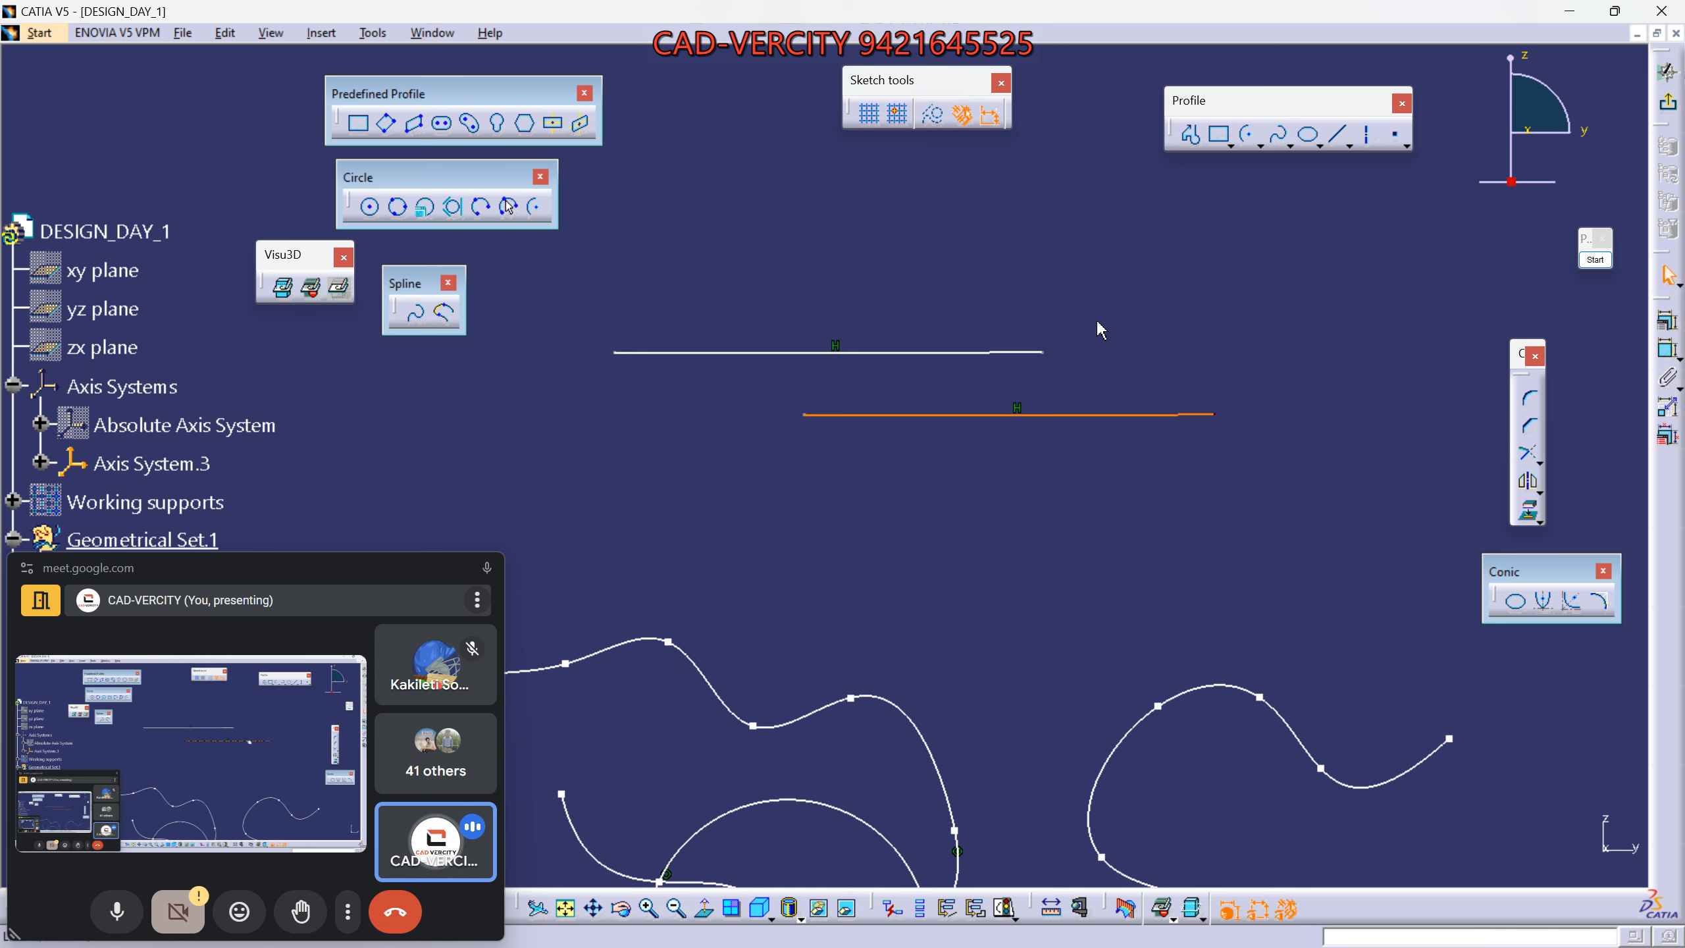
# Draw a vertical Line above the two horizontal lines, starting at its upper end and running straight down.
pyautogui.moveTo(1271, 224); pyautogui.dragTo(1100, 339, button='middle')
pyautogui.click(1336, 135)
pyautogui.moveTo(1260, 273); pyautogui.dragTo(1225, 432, button='middle')
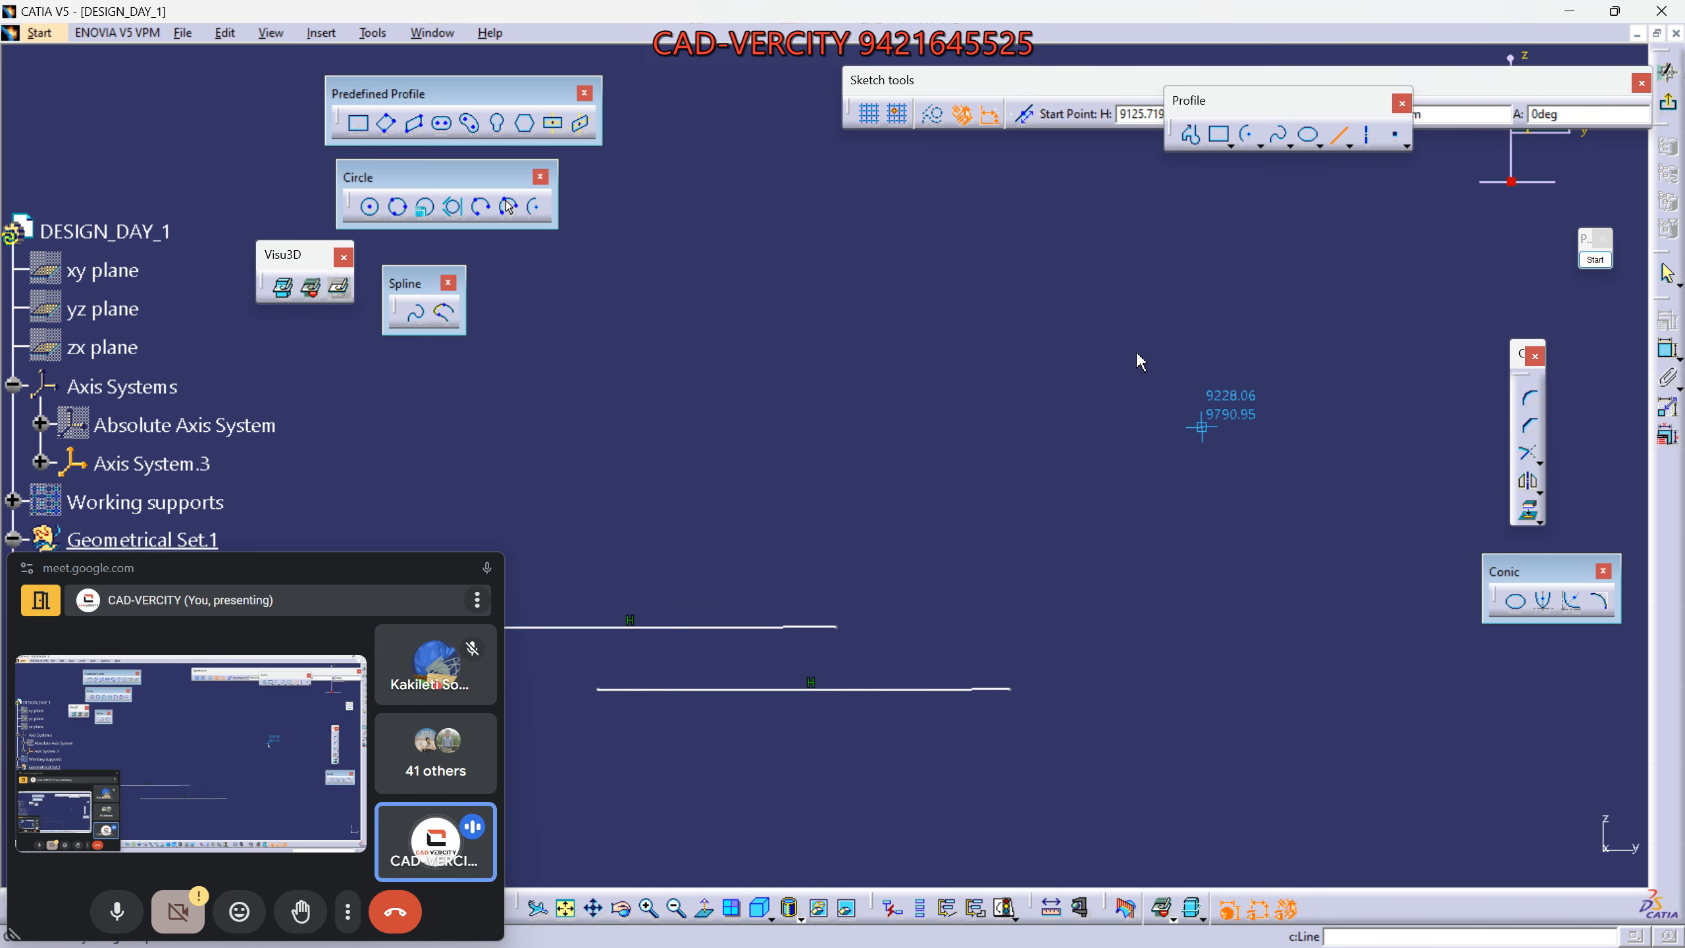
pyautogui.click(944, 208)
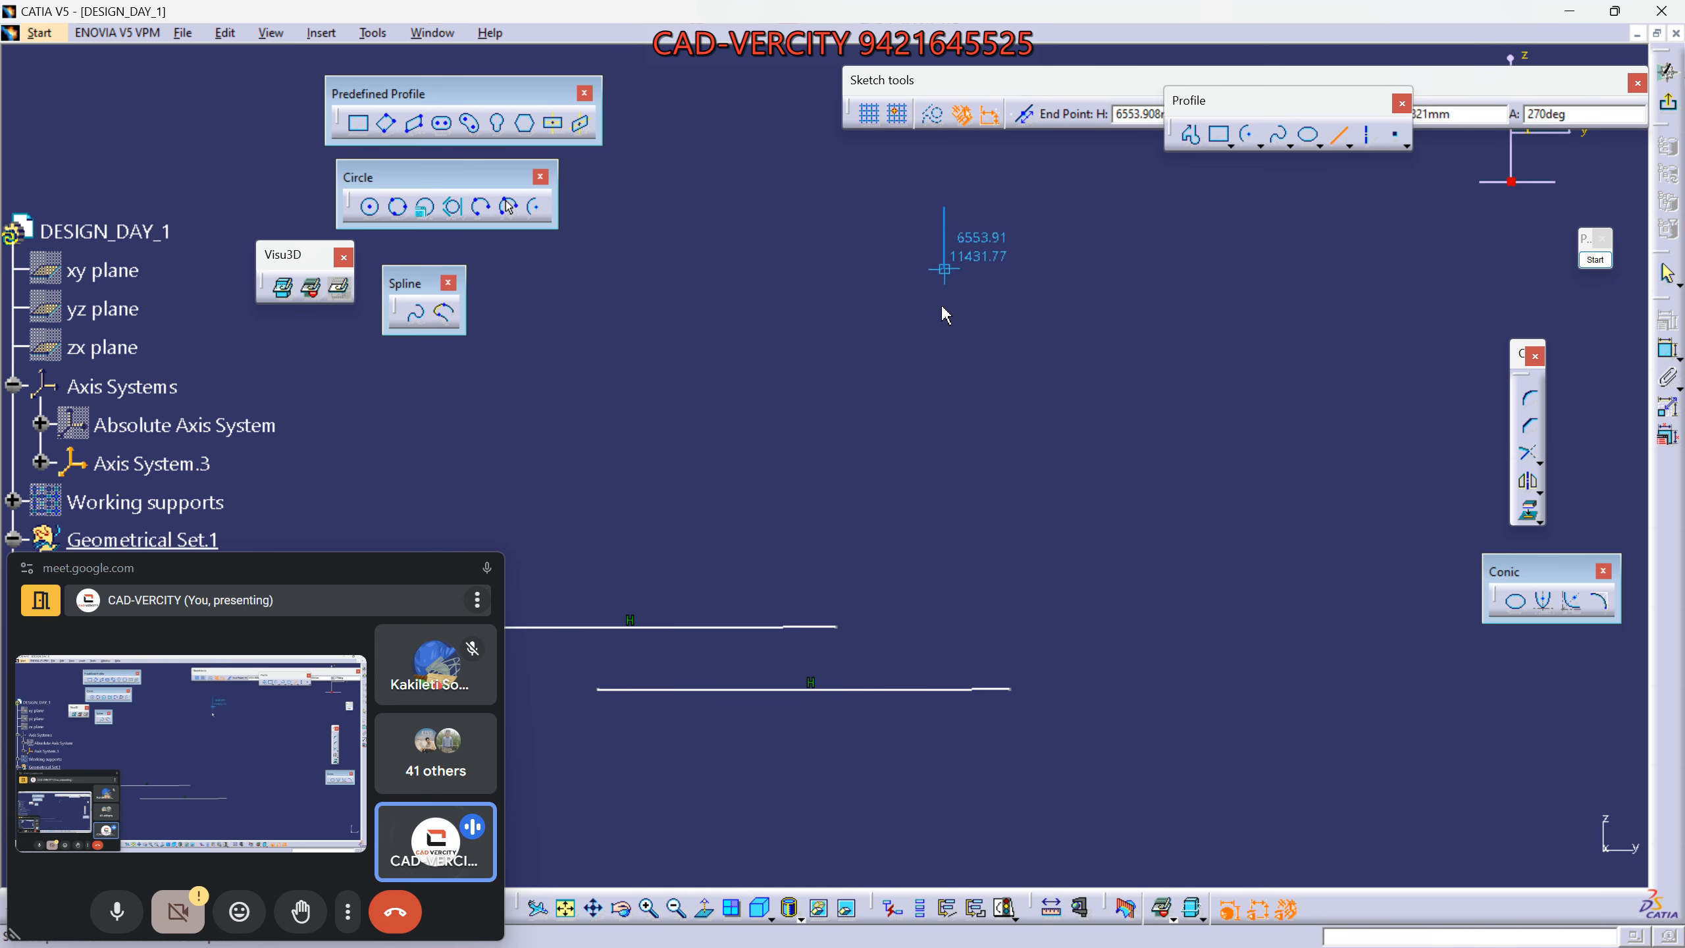
pyautogui.click(944, 505)
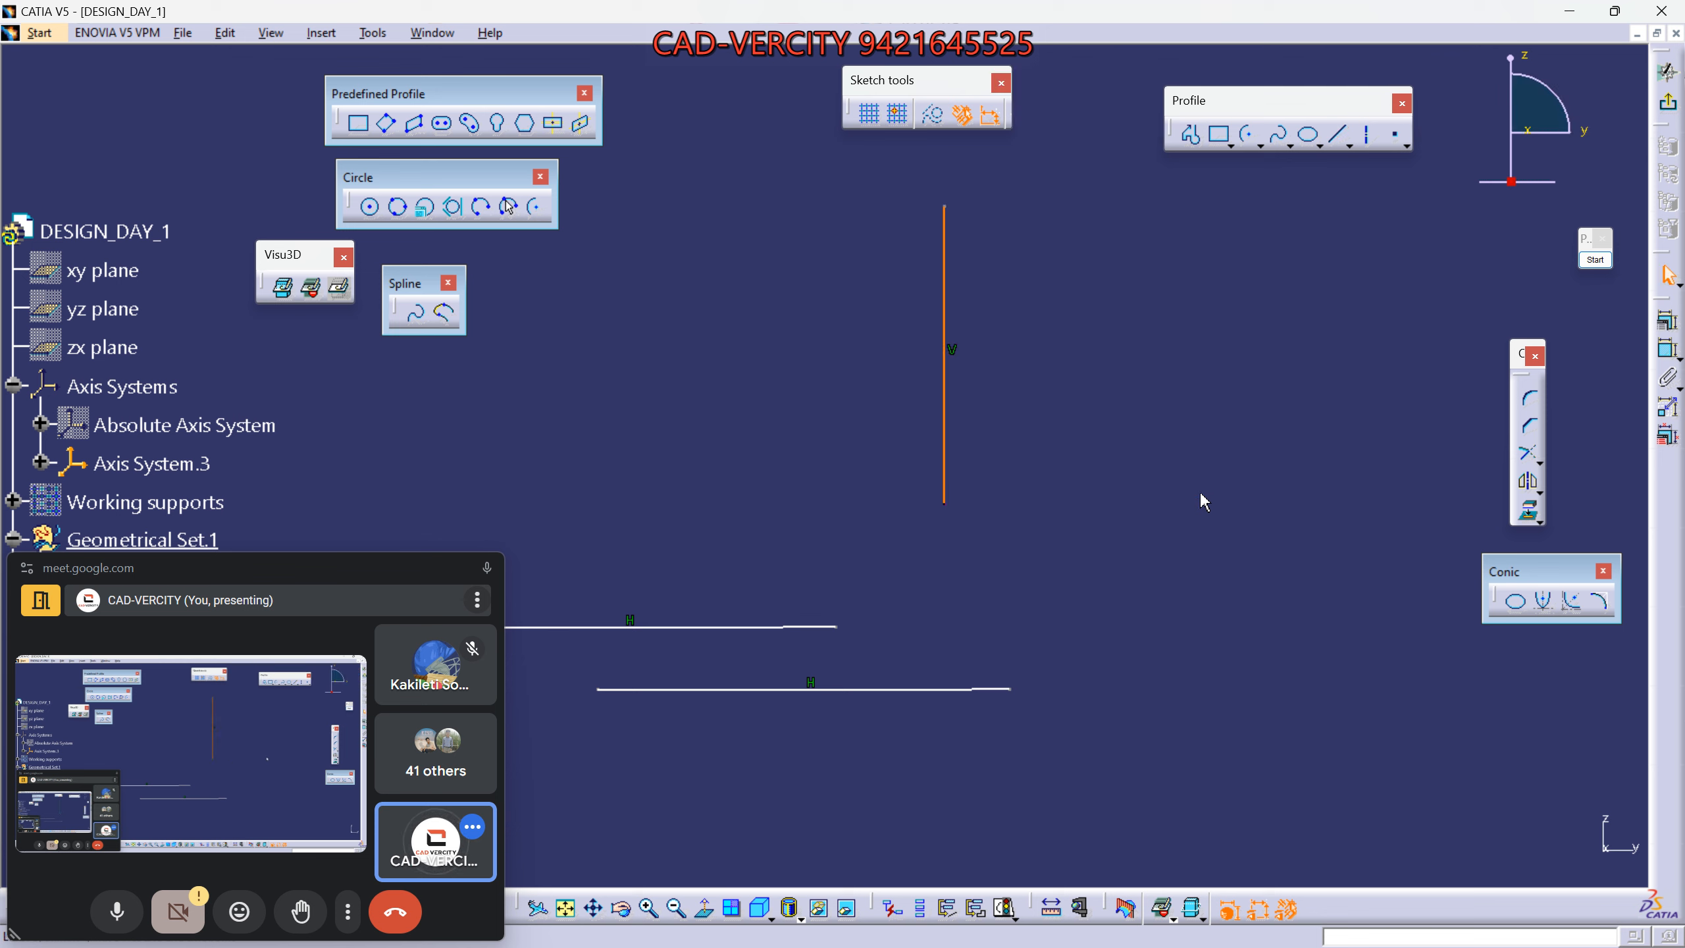
pyautogui.moveTo(976, 385); pyautogui.dragTo(1087, 316, button='middle')
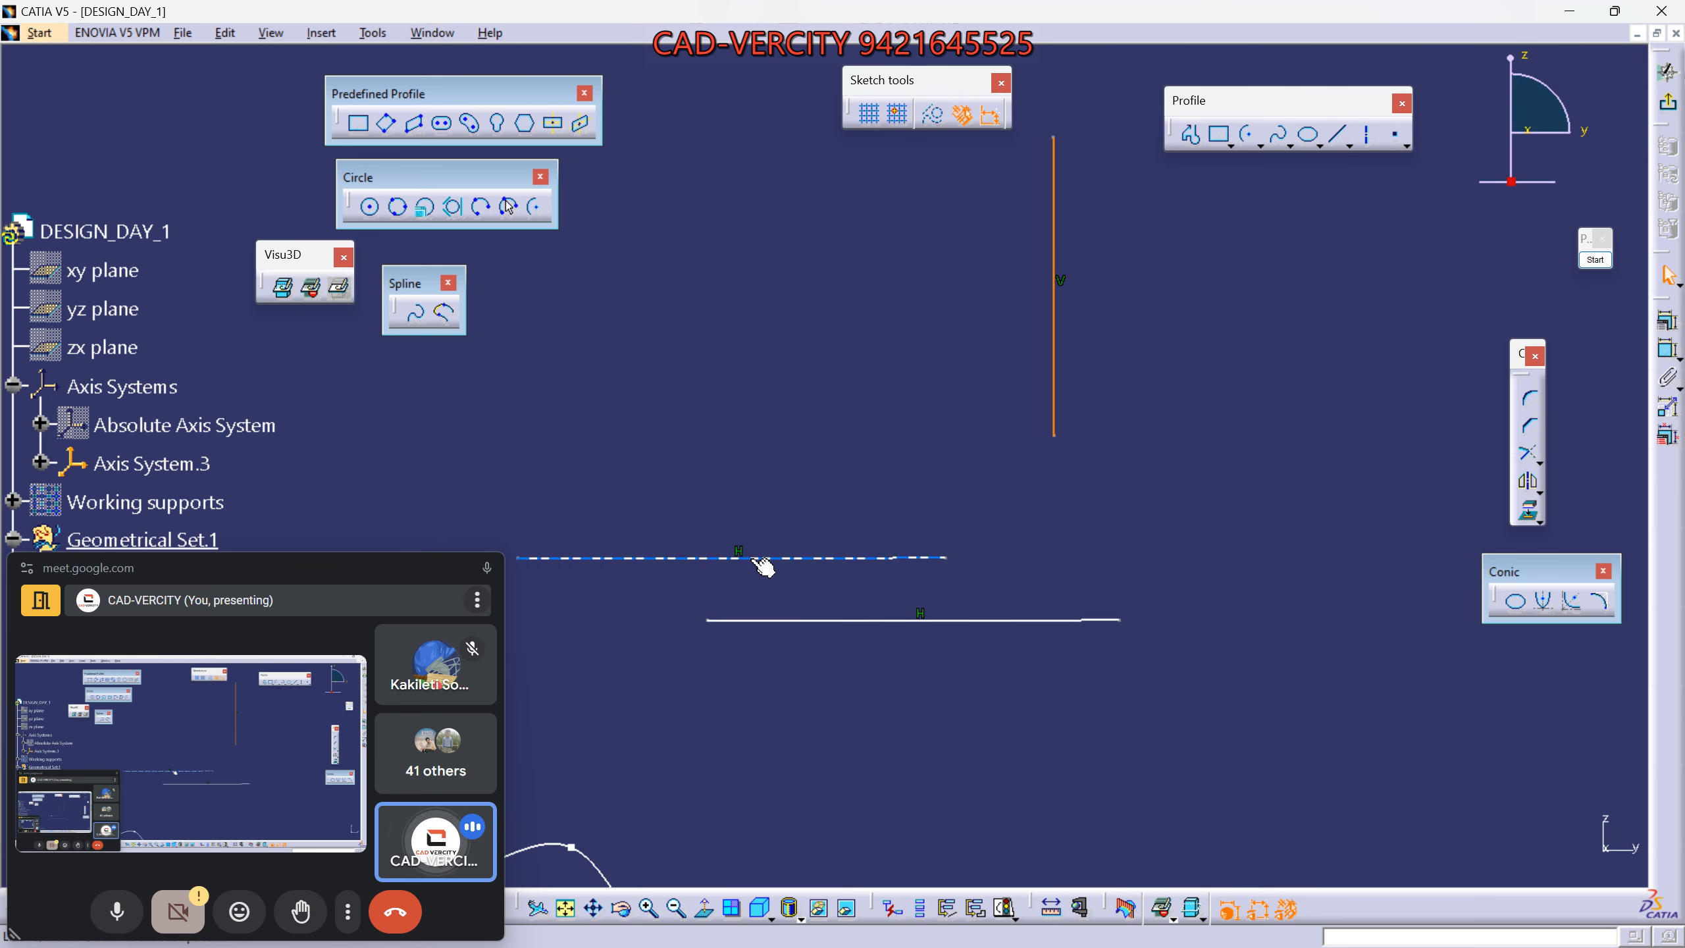
pyautogui.click(1348, 146)
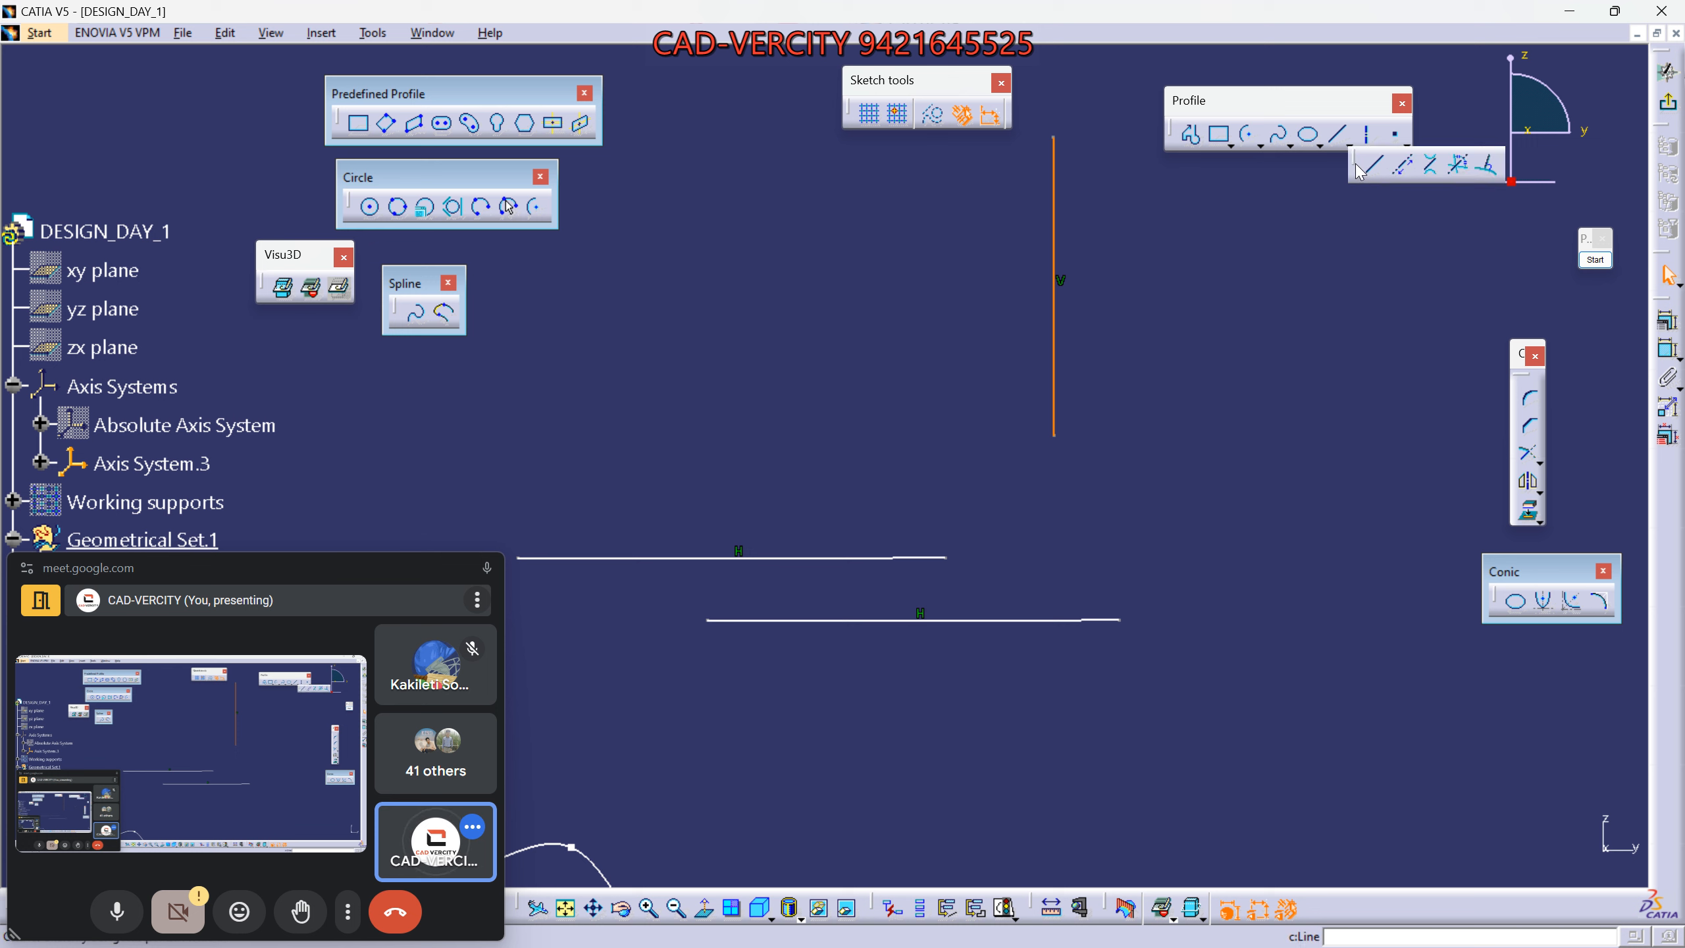
pyautogui.moveTo(1353, 167); pyautogui.dragTo(1203, 253)
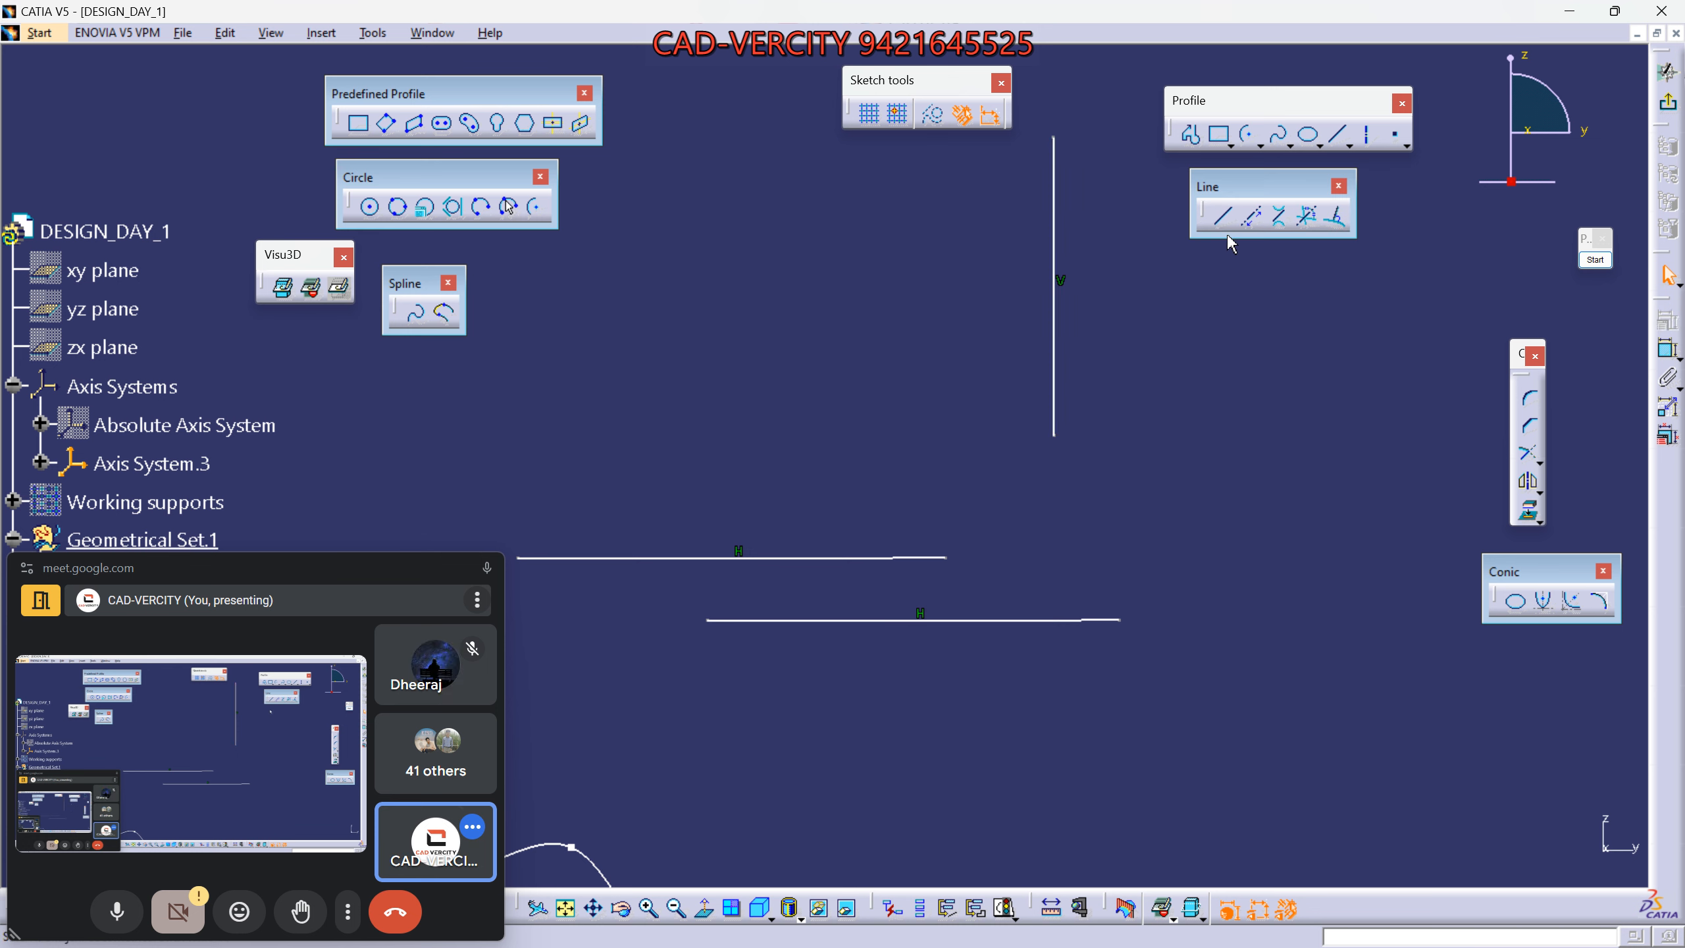
pyautogui.moveTo(1248, 186); pyautogui.dragTo(1259, 212)
pyautogui.click(1350, 211)
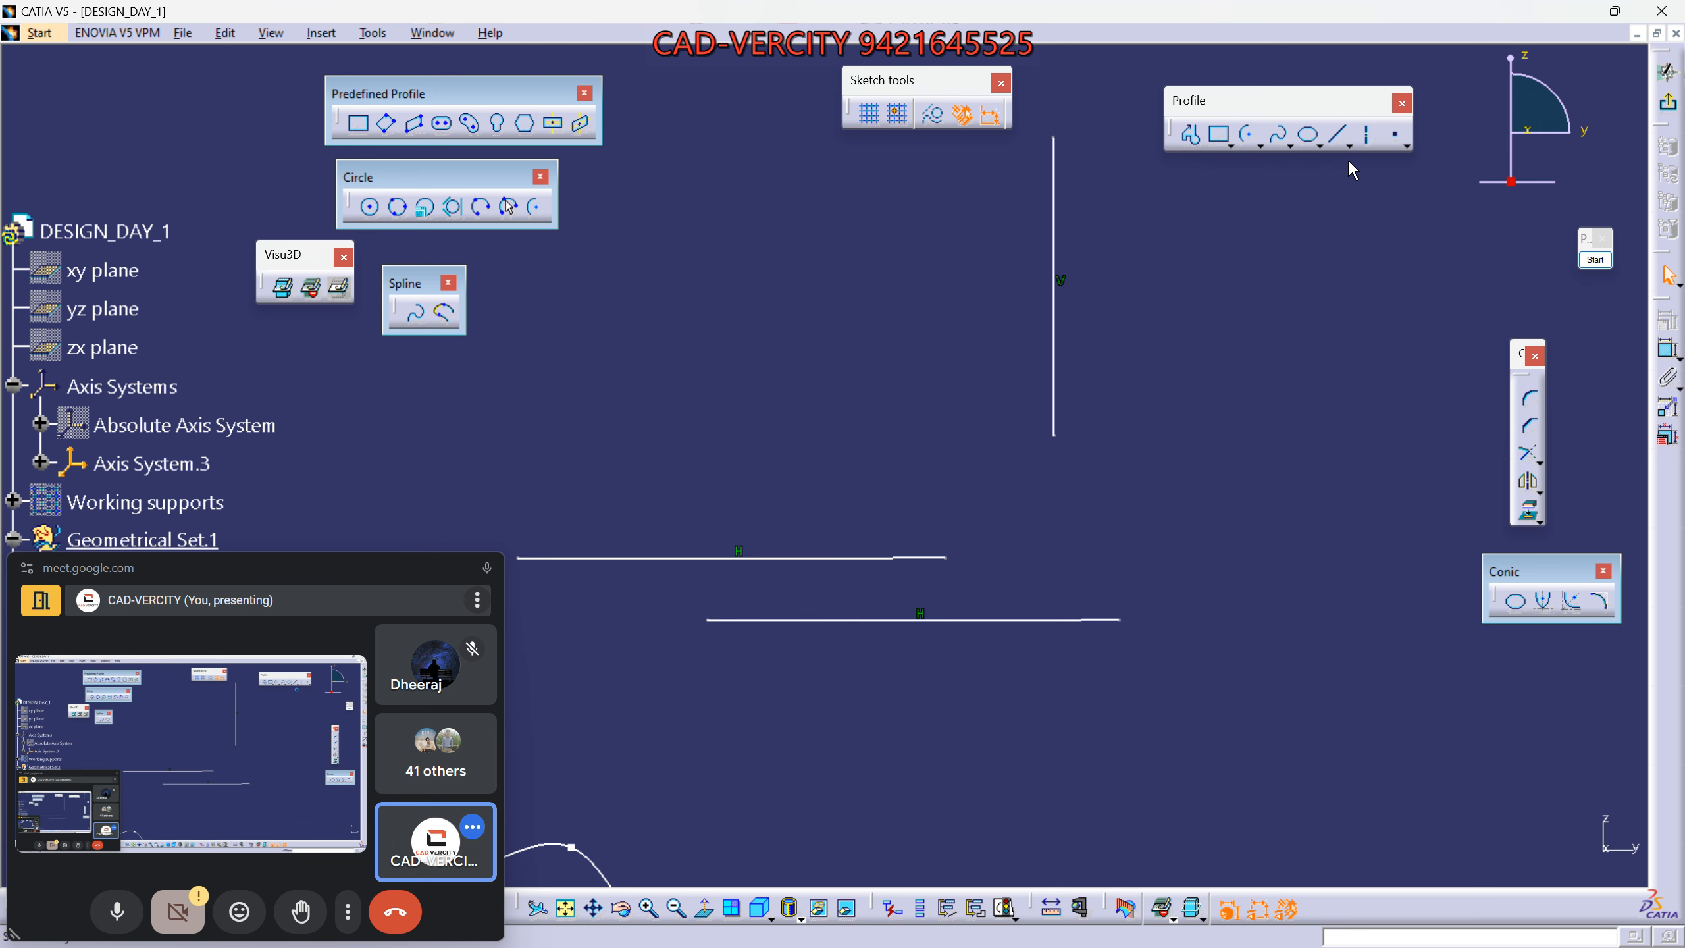
# Float the Line toolbar directly below the Profile toolbar.
pyautogui.click(1348, 145)
pyautogui.moveTo(1356, 163); pyautogui.dragTo(1197, 233)
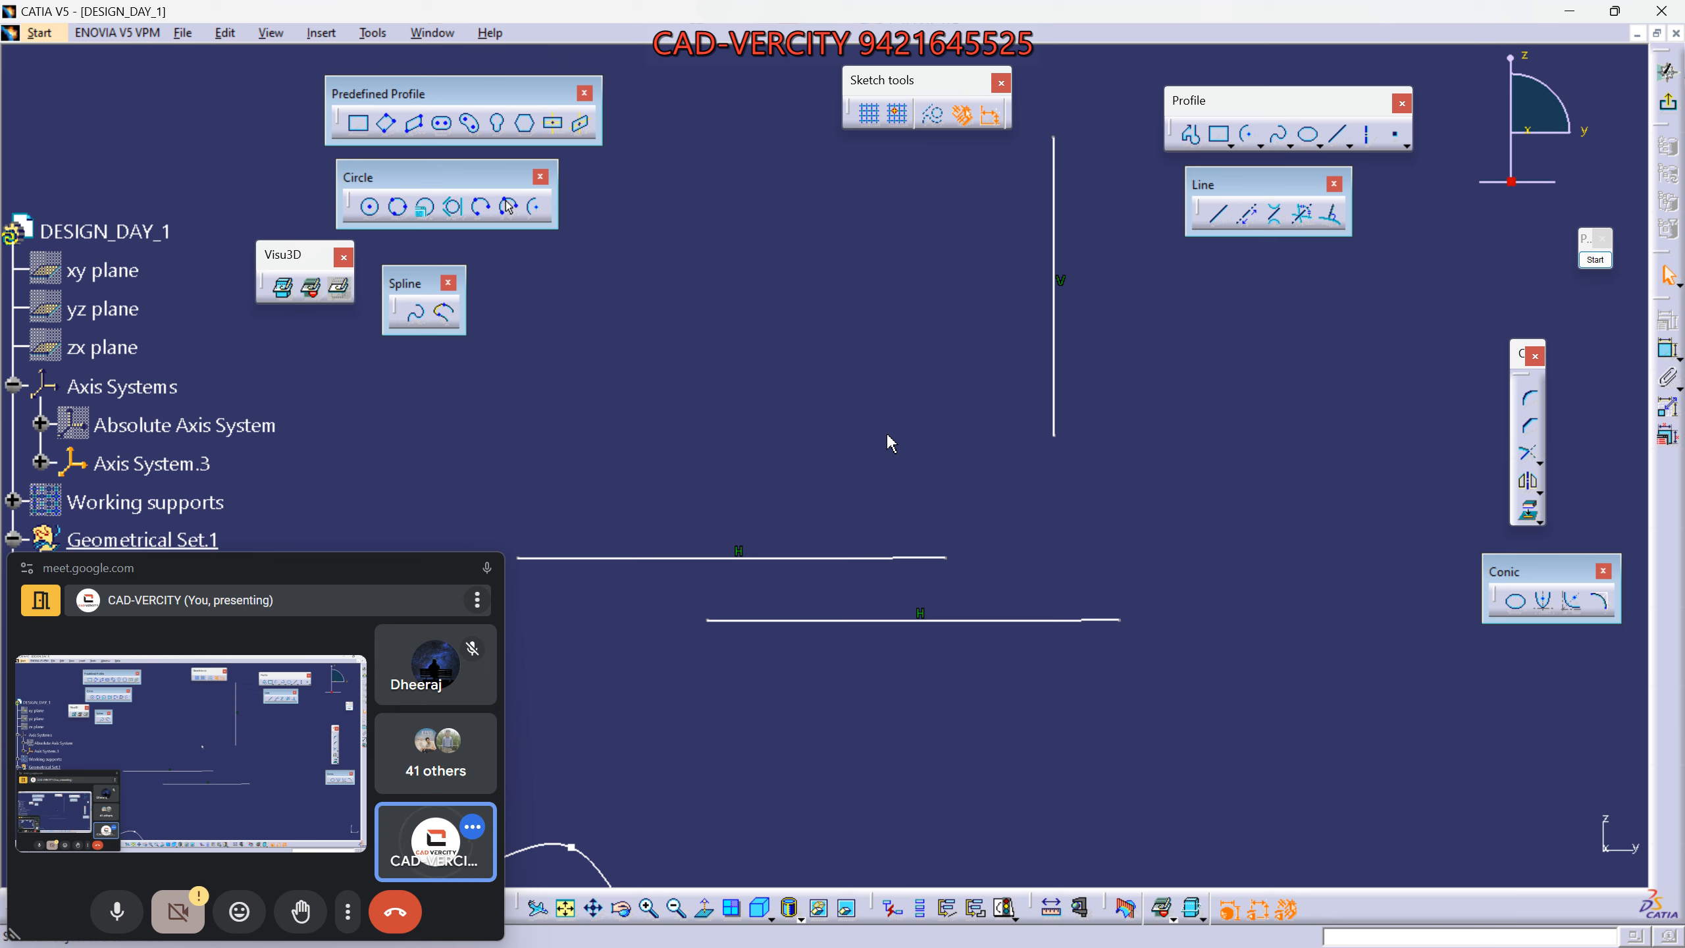
pyautogui.moveTo(816, 443)
pyautogui.mouseDown(button='middle')
pyautogui.moveTo(1064, 590)
pyautogui.moveTo(986, 504)
pyautogui.moveTo(1187, 381)
pyautogui.moveTo(1090, 402)
pyautogui.mouseUp(button='middle')
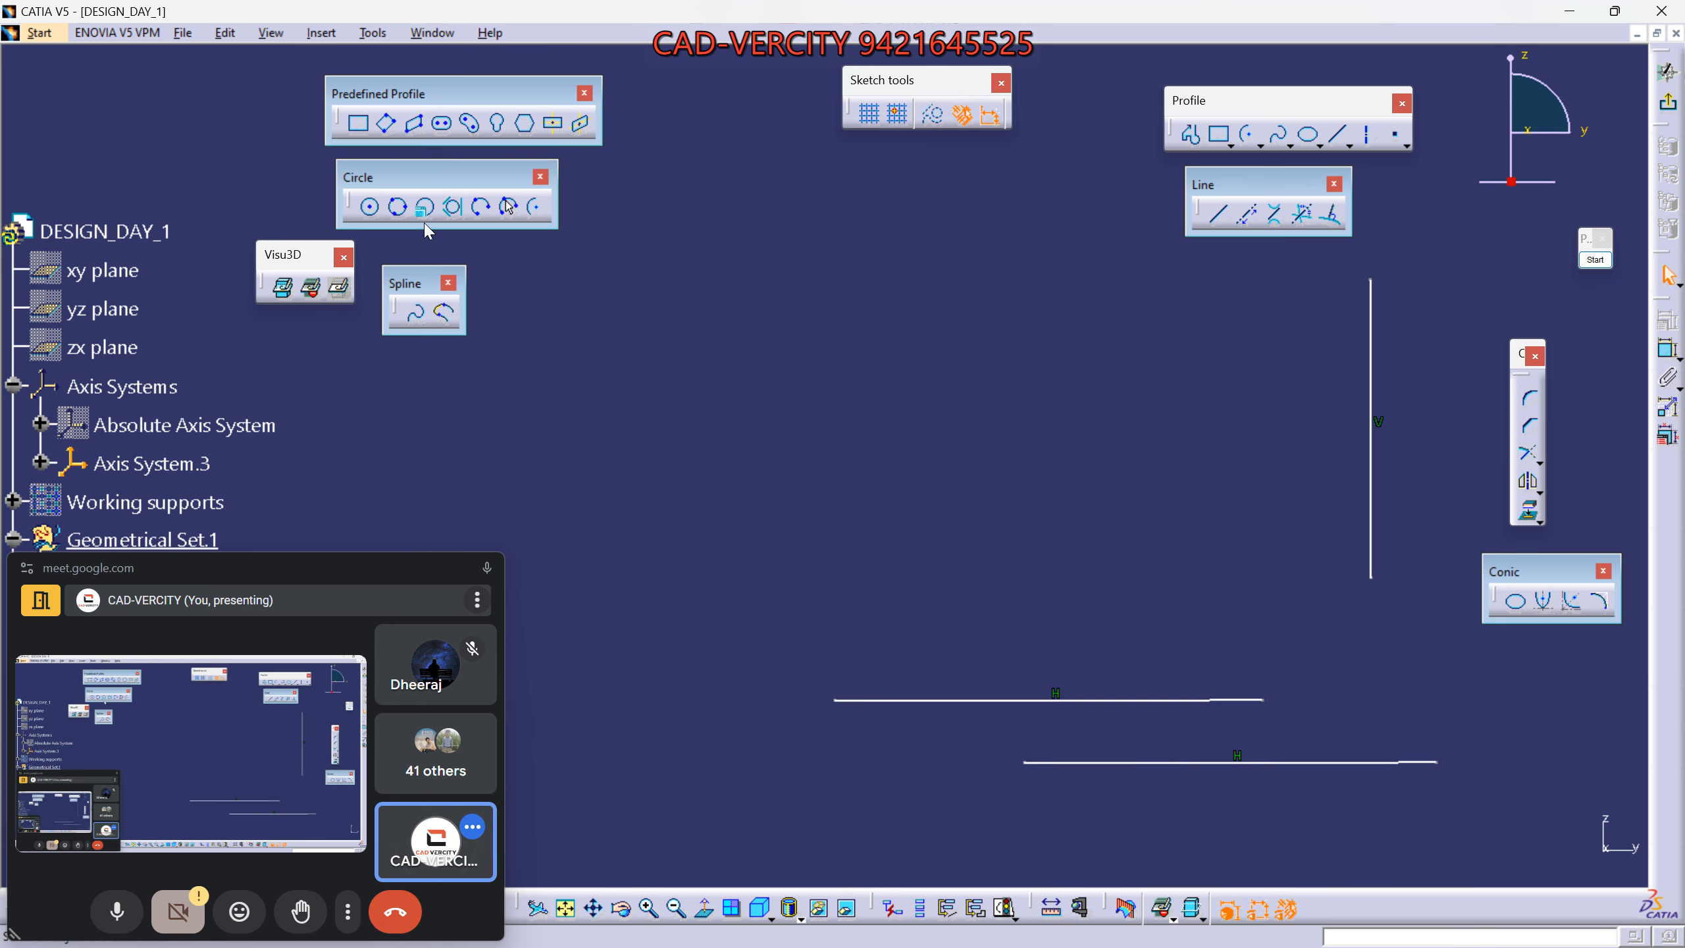
# Draw two separate circles in the empty area above the horizontal lines, a larger one with a smaller one below it.
pyautogui.click(370, 207)
pyautogui.click(666, 249)
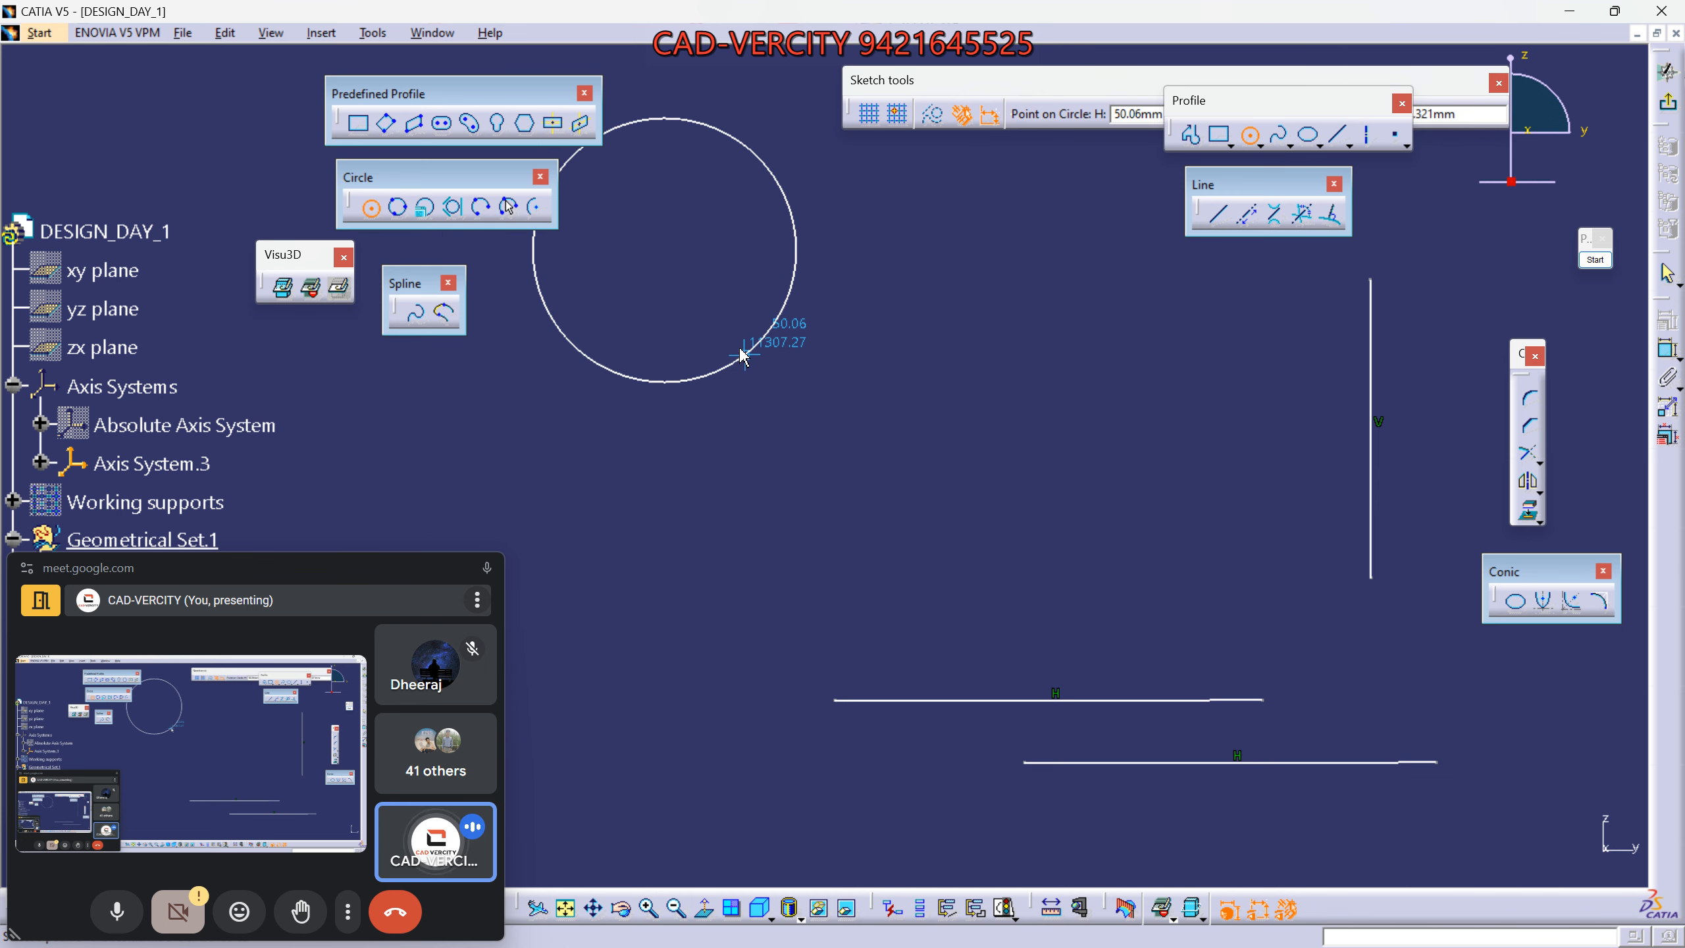
pyautogui.click(723, 306)
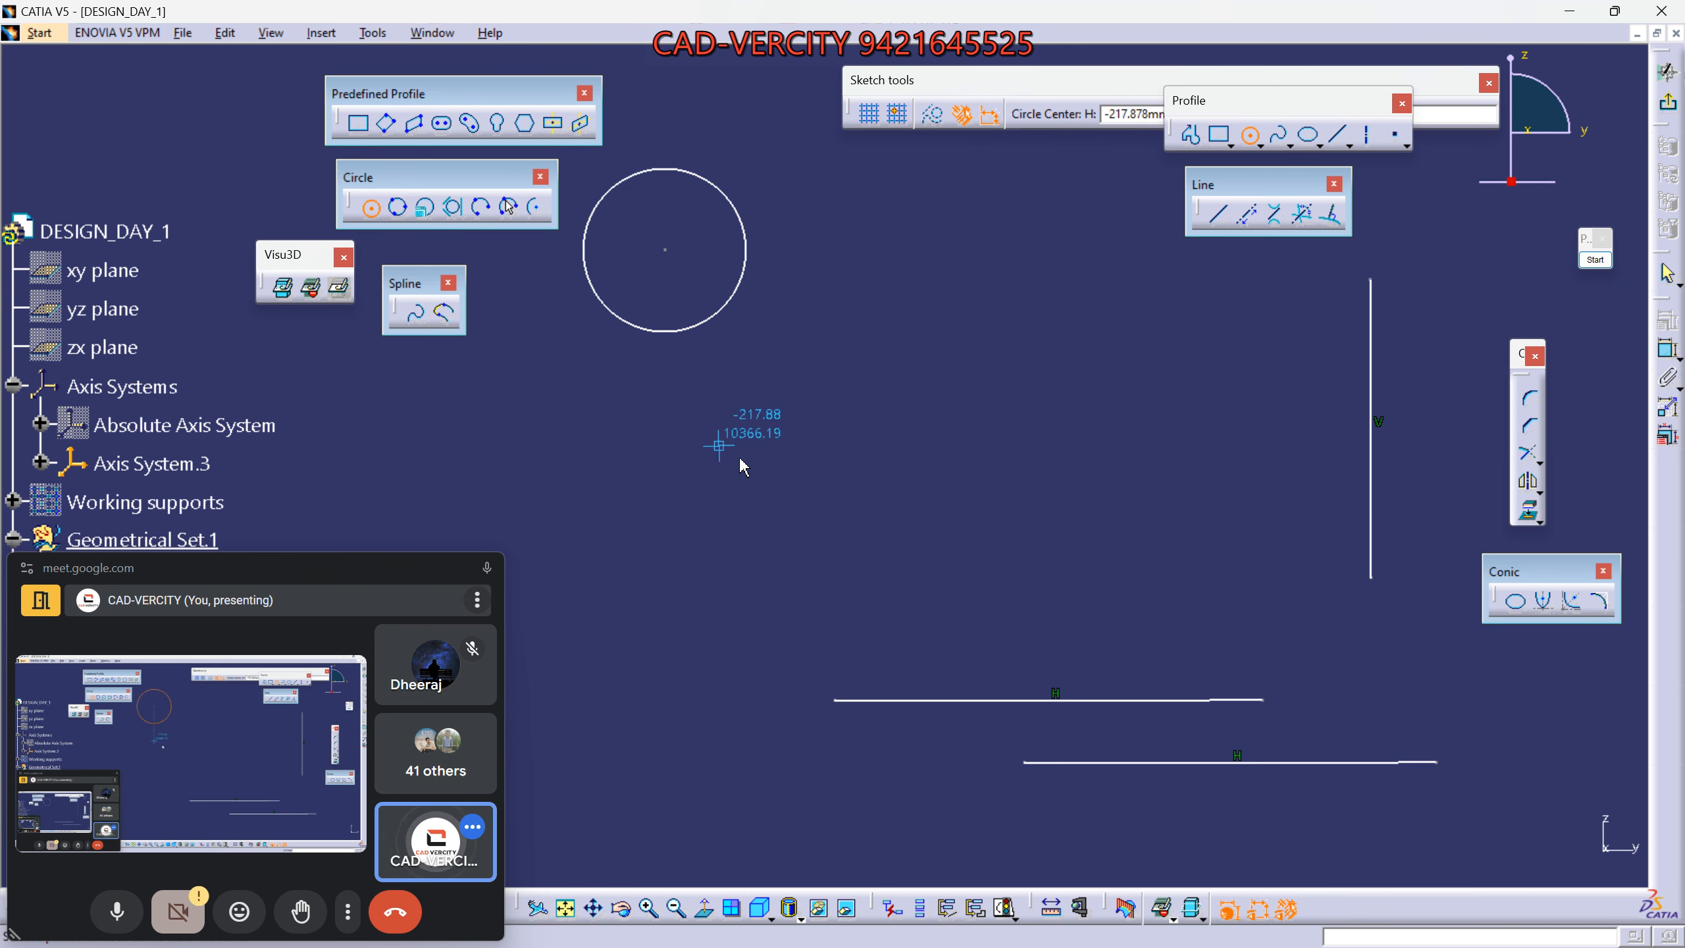
pyautogui.click(681, 419)
pyautogui.click(723, 449)
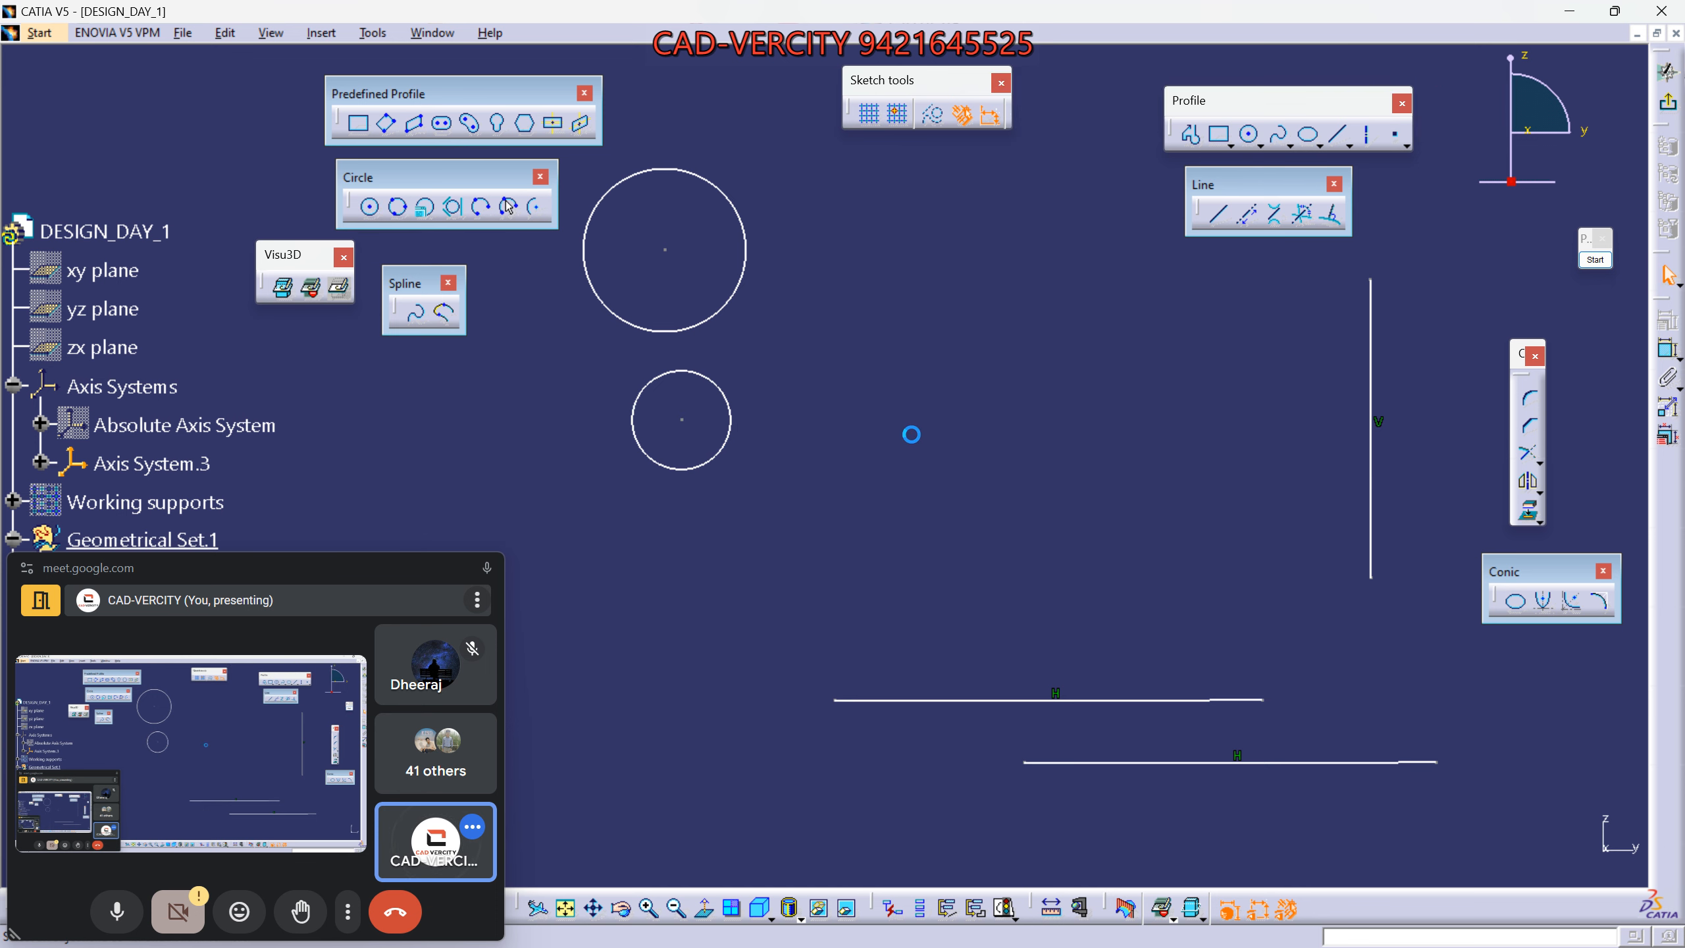
pyautogui.moveTo(912, 434); pyautogui.dragTo(1054, 520, button='middle')
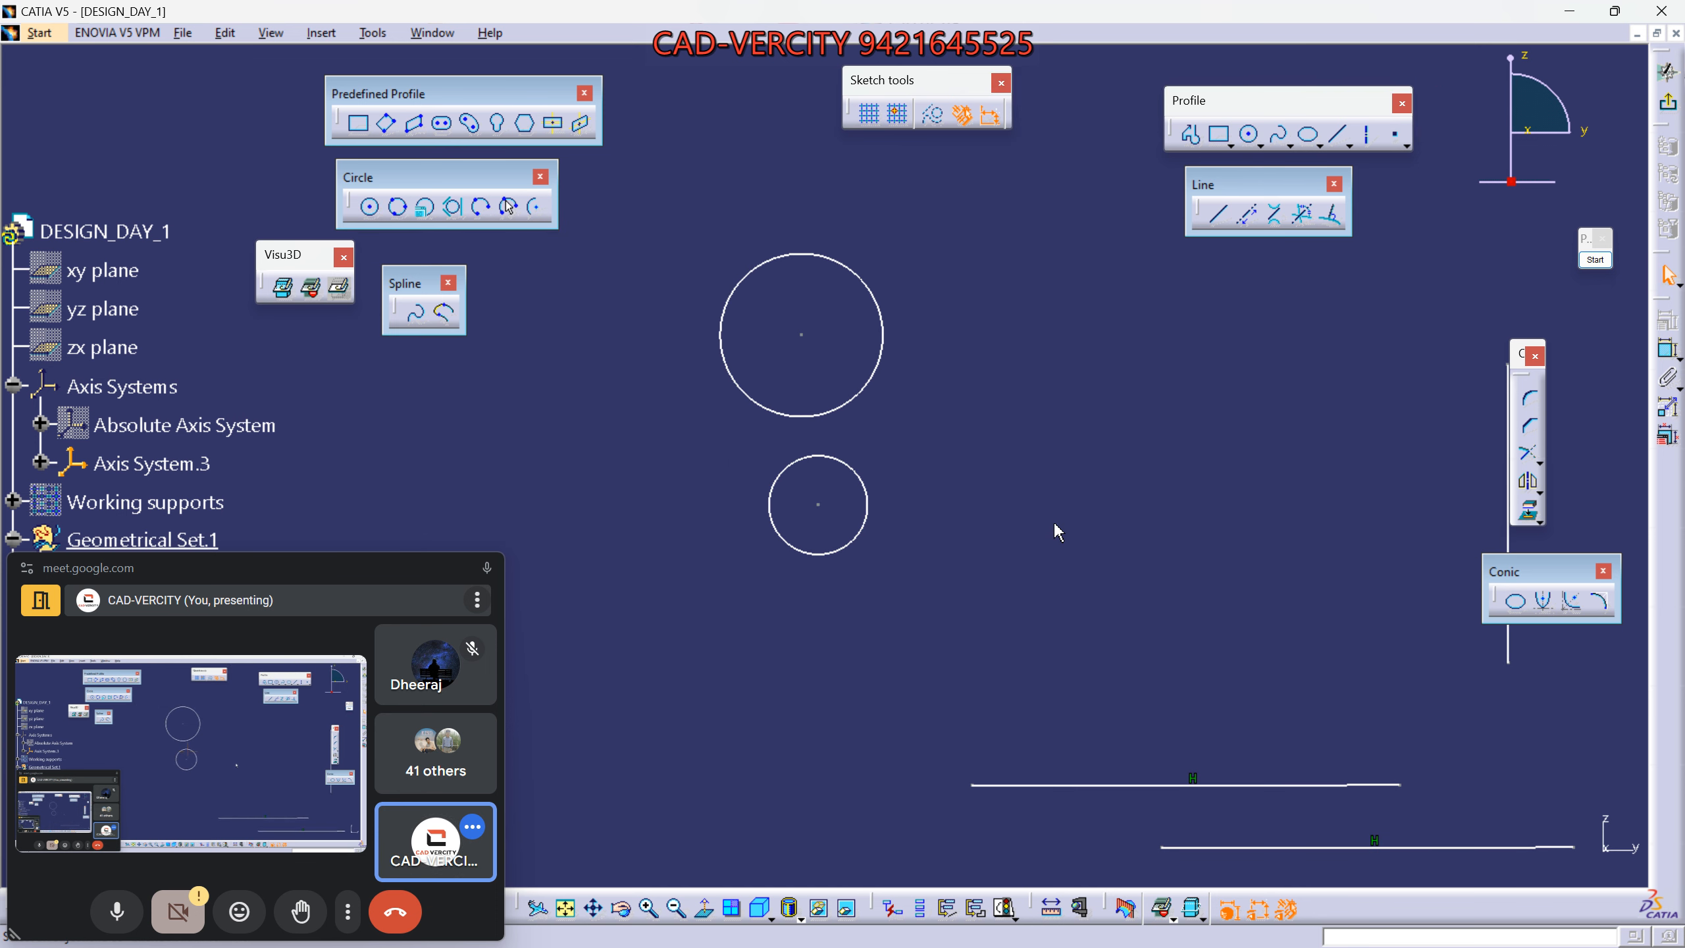
# Draw Bi-Tangent Lines along both outer sides of the two stacked circles, the right side first and the left side second.
pyautogui.click(1275, 217)
pyautogui.click(882, 345)
pyautogui.click(868, 511)
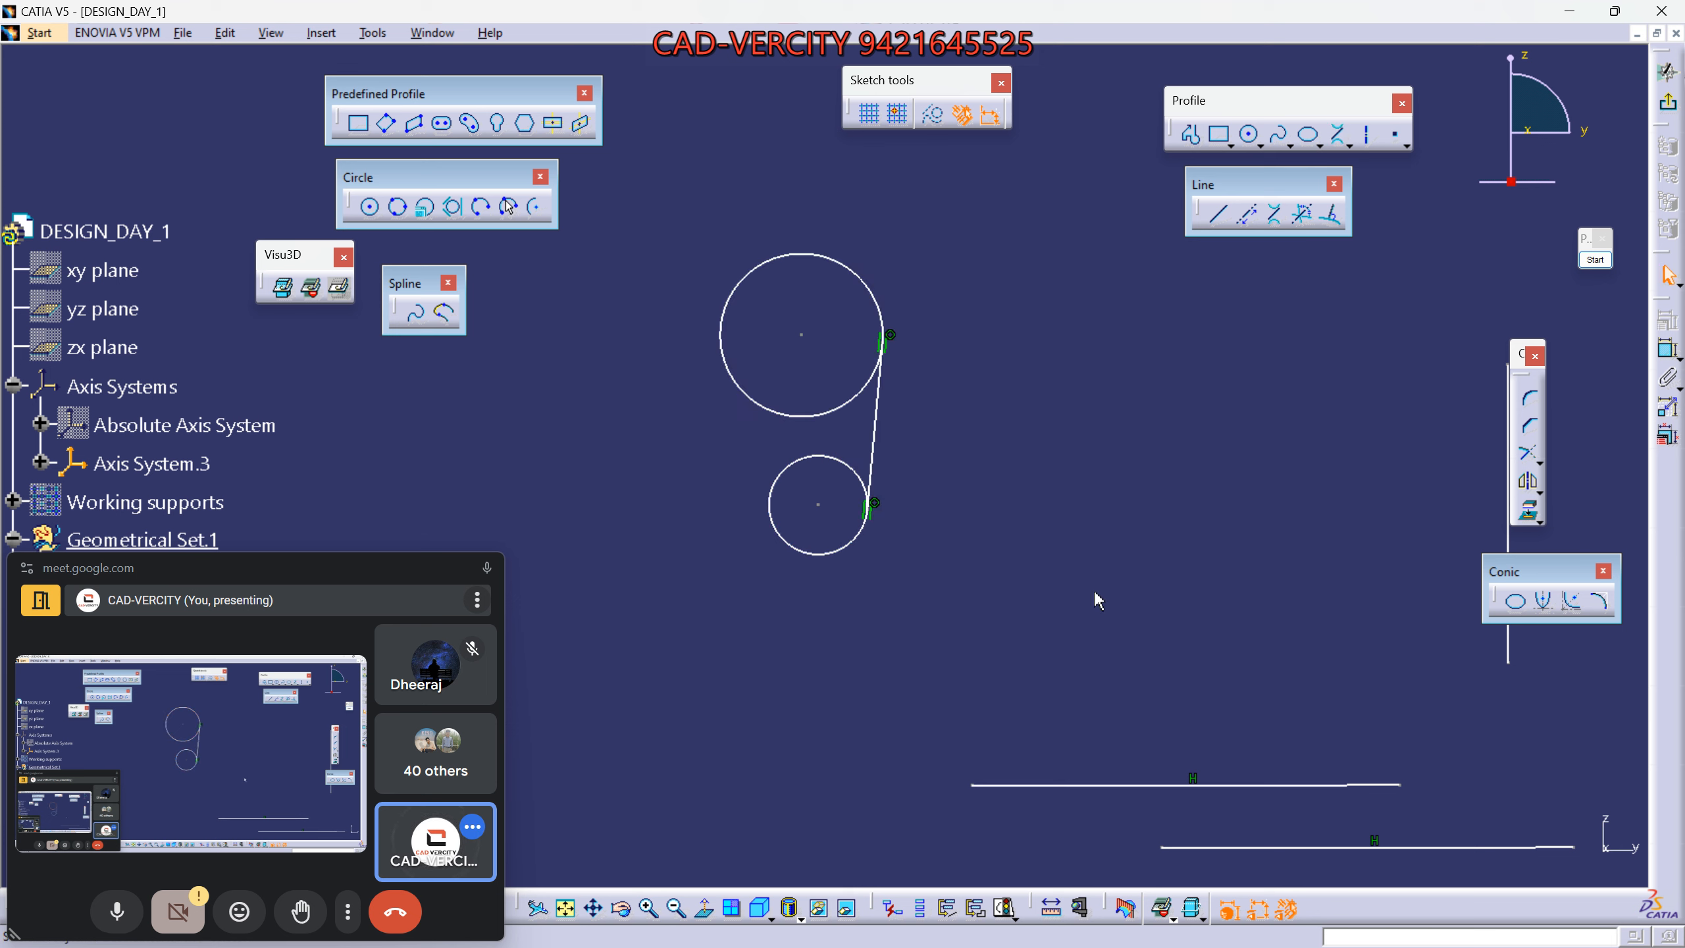
pyautogui.click(1274, 216)
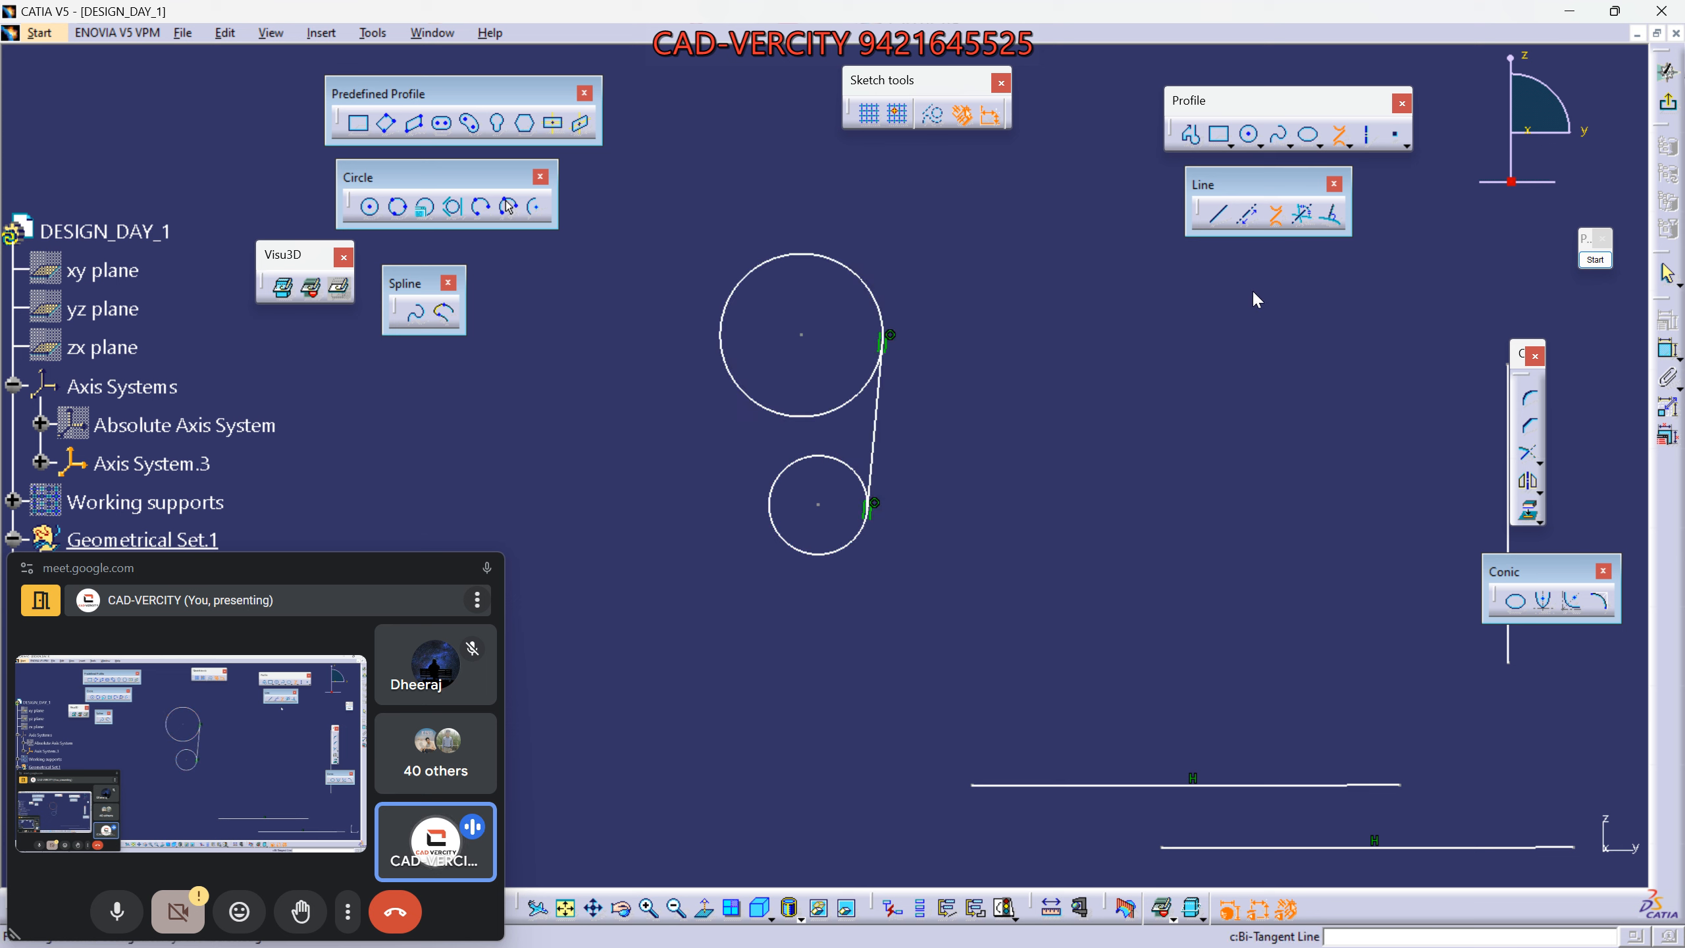
pyautogui.click(728, 350)
pyautogui.click(782, 521)
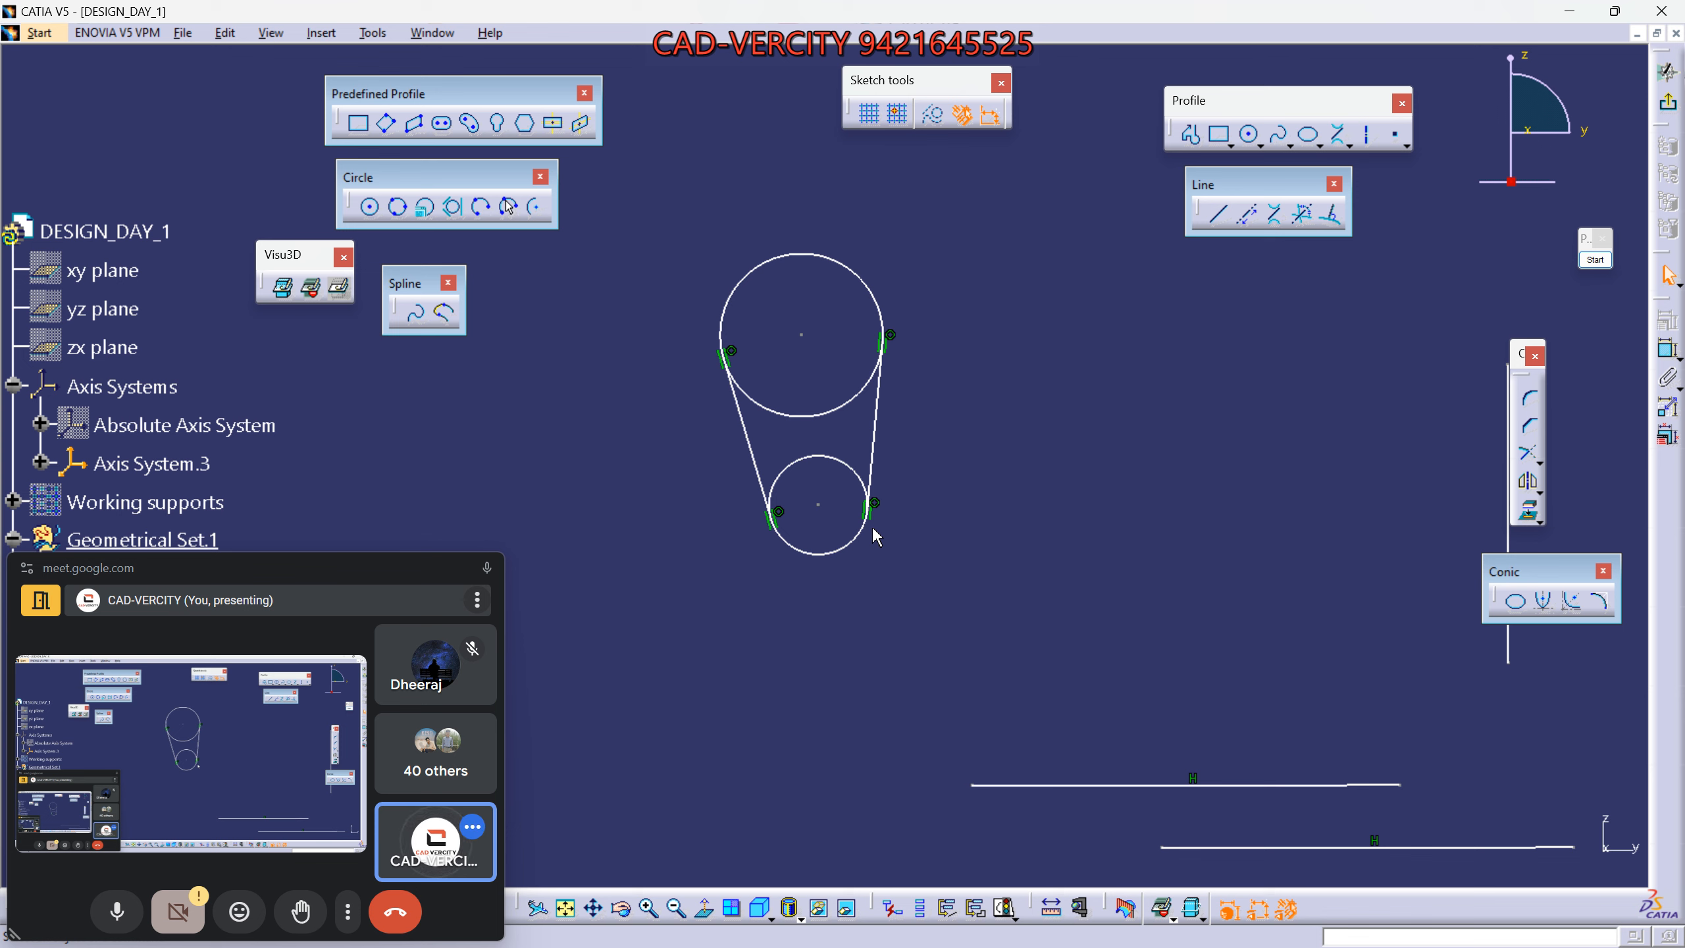
pyautogui.keyDown('ctrl'); pyautogui.moveTo(906, 575); pyautogui.dragTo(929, 468, button='middle'); pyautogui.keyUp('ctrl')
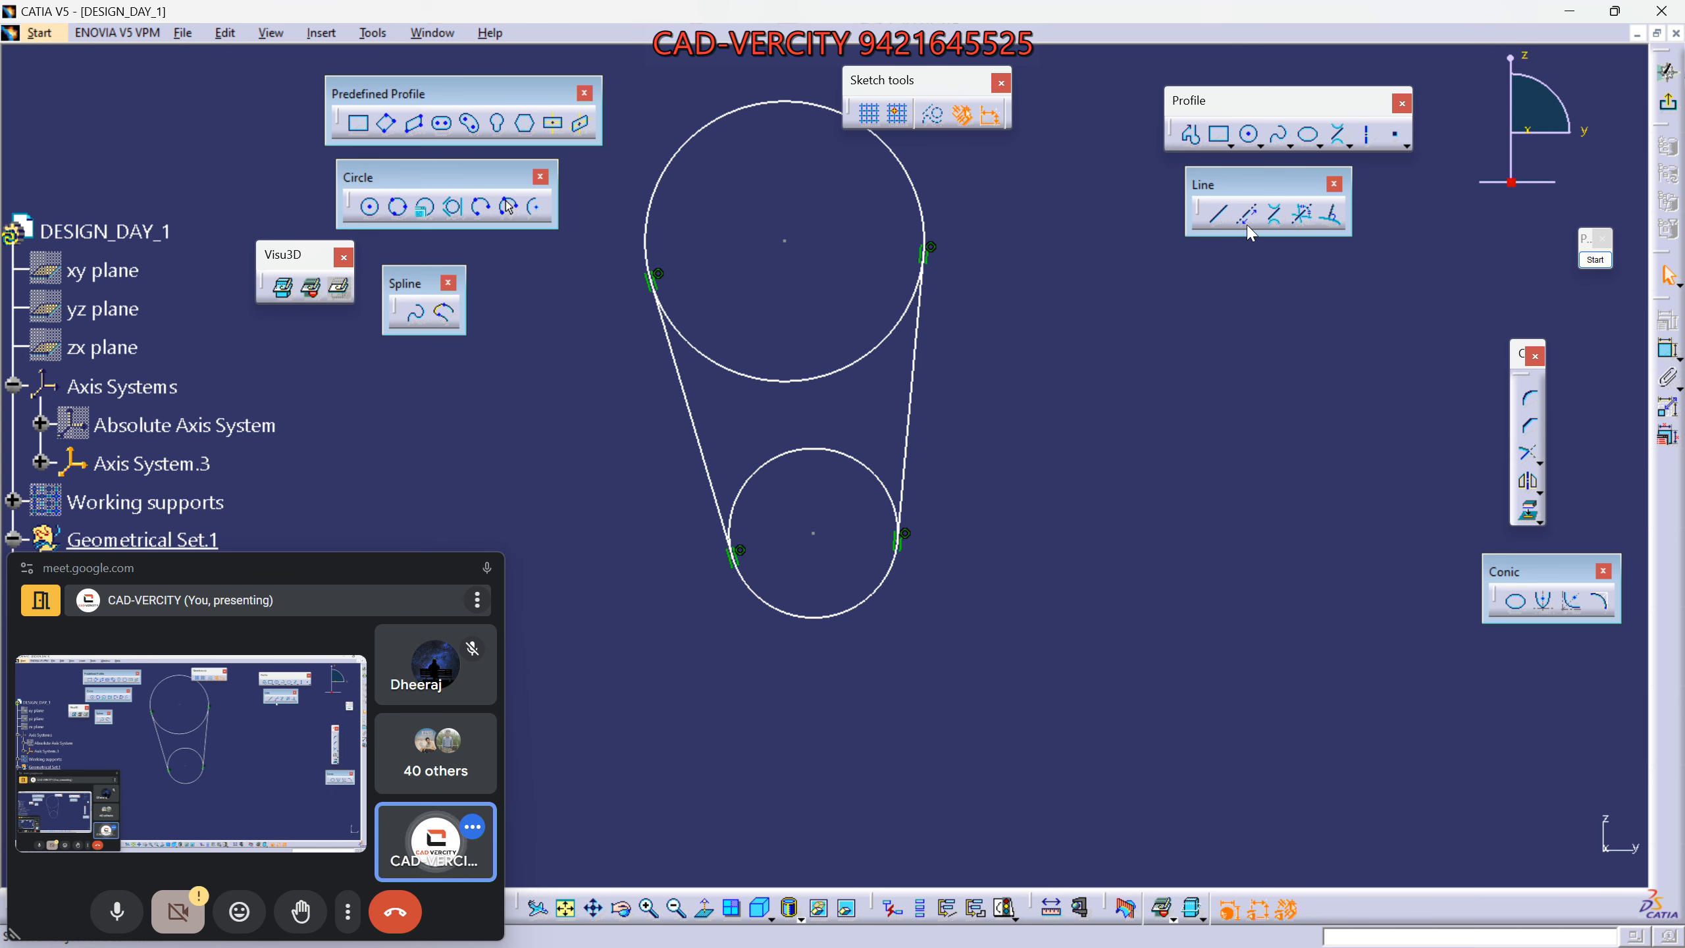
# Draw two inner Bi-Tangent Lines between the stacked circles so that they cross each other in the gap.
pyautogui.click(1275, 212)
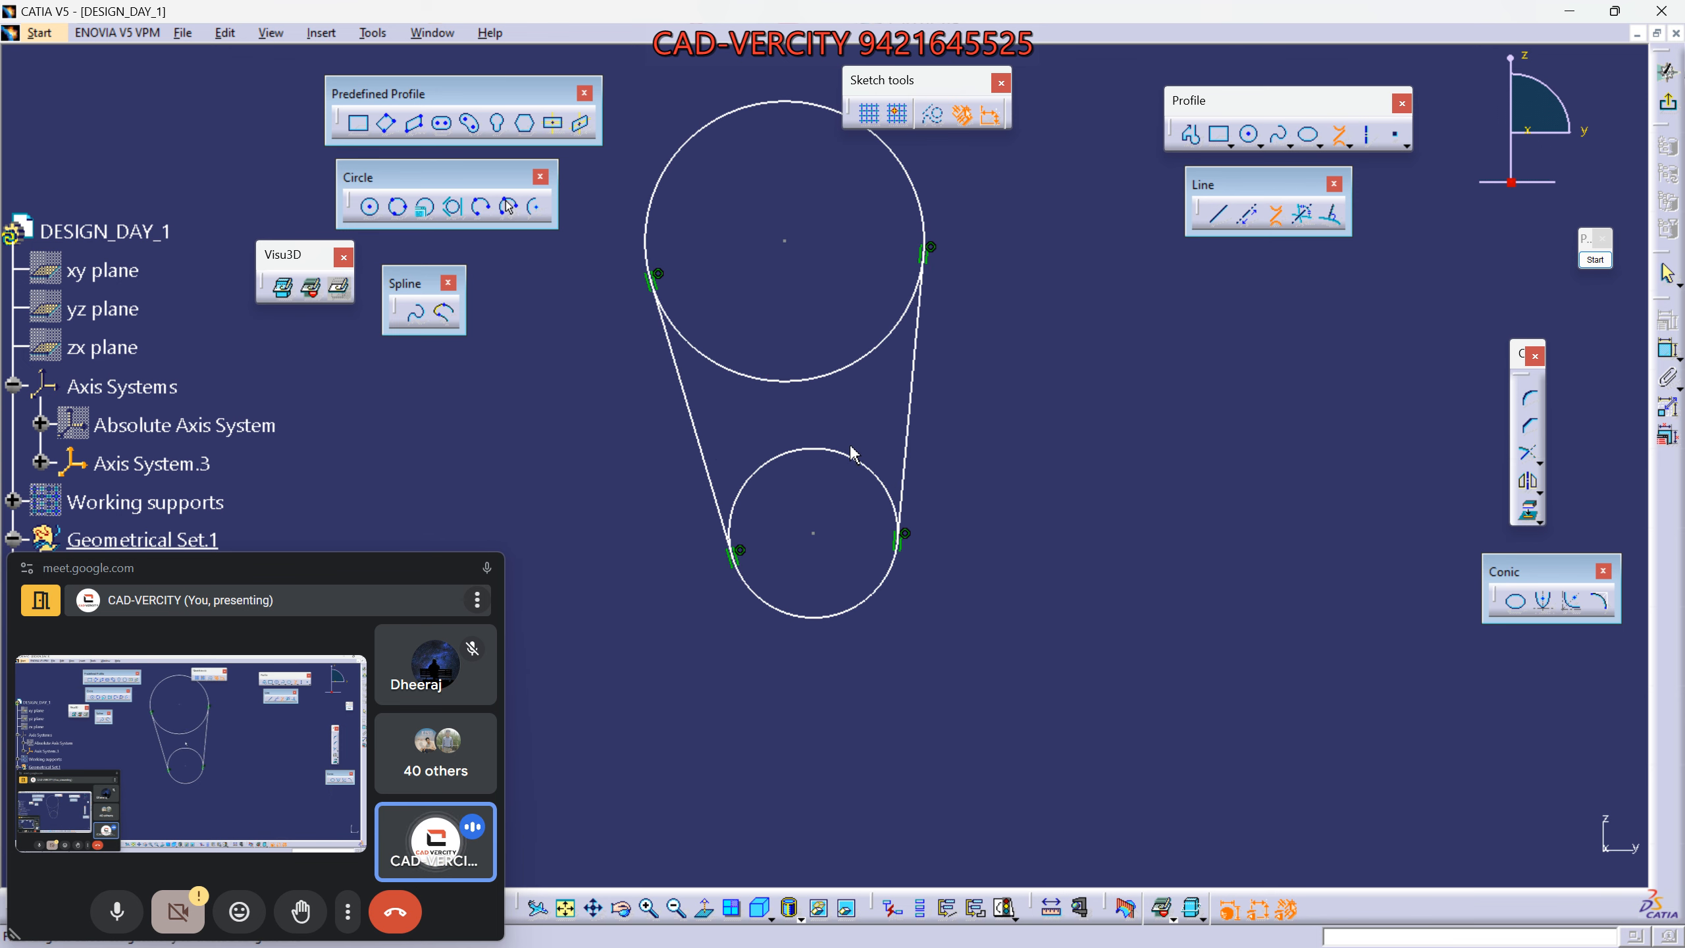
pyautogui.click(763, 381)
pyautogui.click(874, 470)
pyautogui.moveTo(1067, 503)
pyautogui.mouseDown(button='middle')
pyautogui.moveTo(1098, 593)
pyautogui.moveTo(1120, 552)
pyautogui.moveTo(1133, 581)
pyautogui.mouseUp(button='middle')
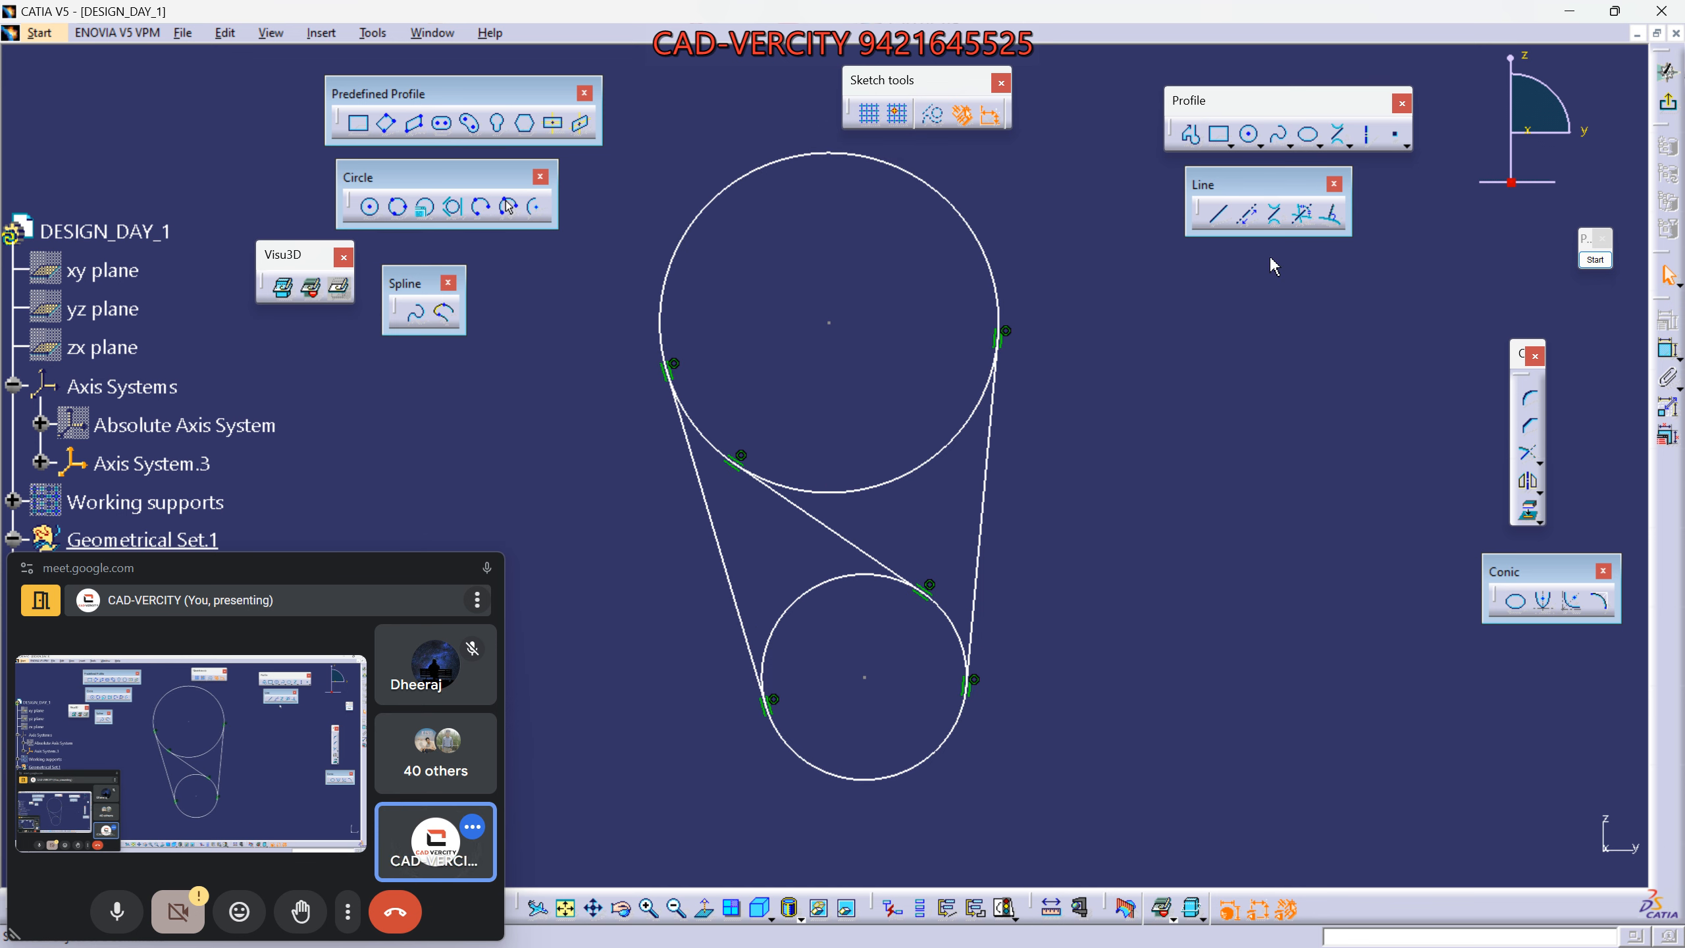
pyautogui.click(1276, 220)
pyautogui.click(899, 483)
pyautogui.click(789, 605)
pyautogui.keyDown('ctrl'); pyautogui.moveTo(1215, 456); pyautogui.dragTo(1232, 522, button='middle'); pyautogui.keyUp('ctrl')
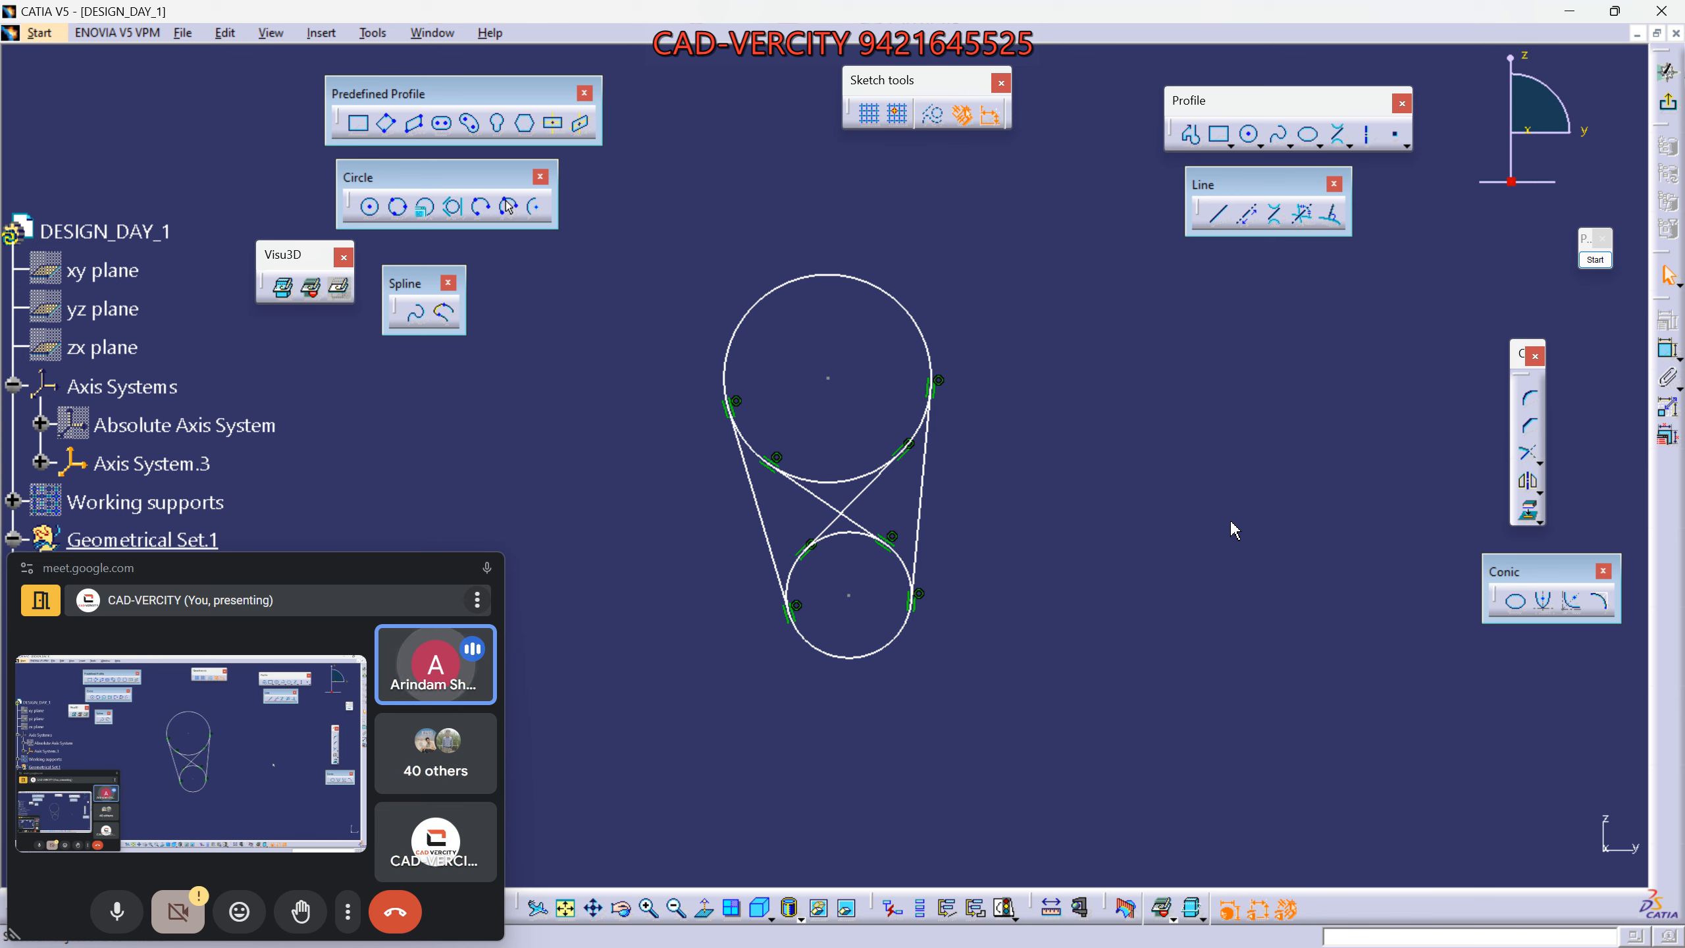
# Draw a new circle in the free space to the right of the stacked circles and their tangent lines.
pyautogui.keyDown('ctrl'); pyautogui.moveTo(1232, 524); pyautogui.dragTo(1230, 496, button='middle'); pyautogui.keyUp('ctrl')
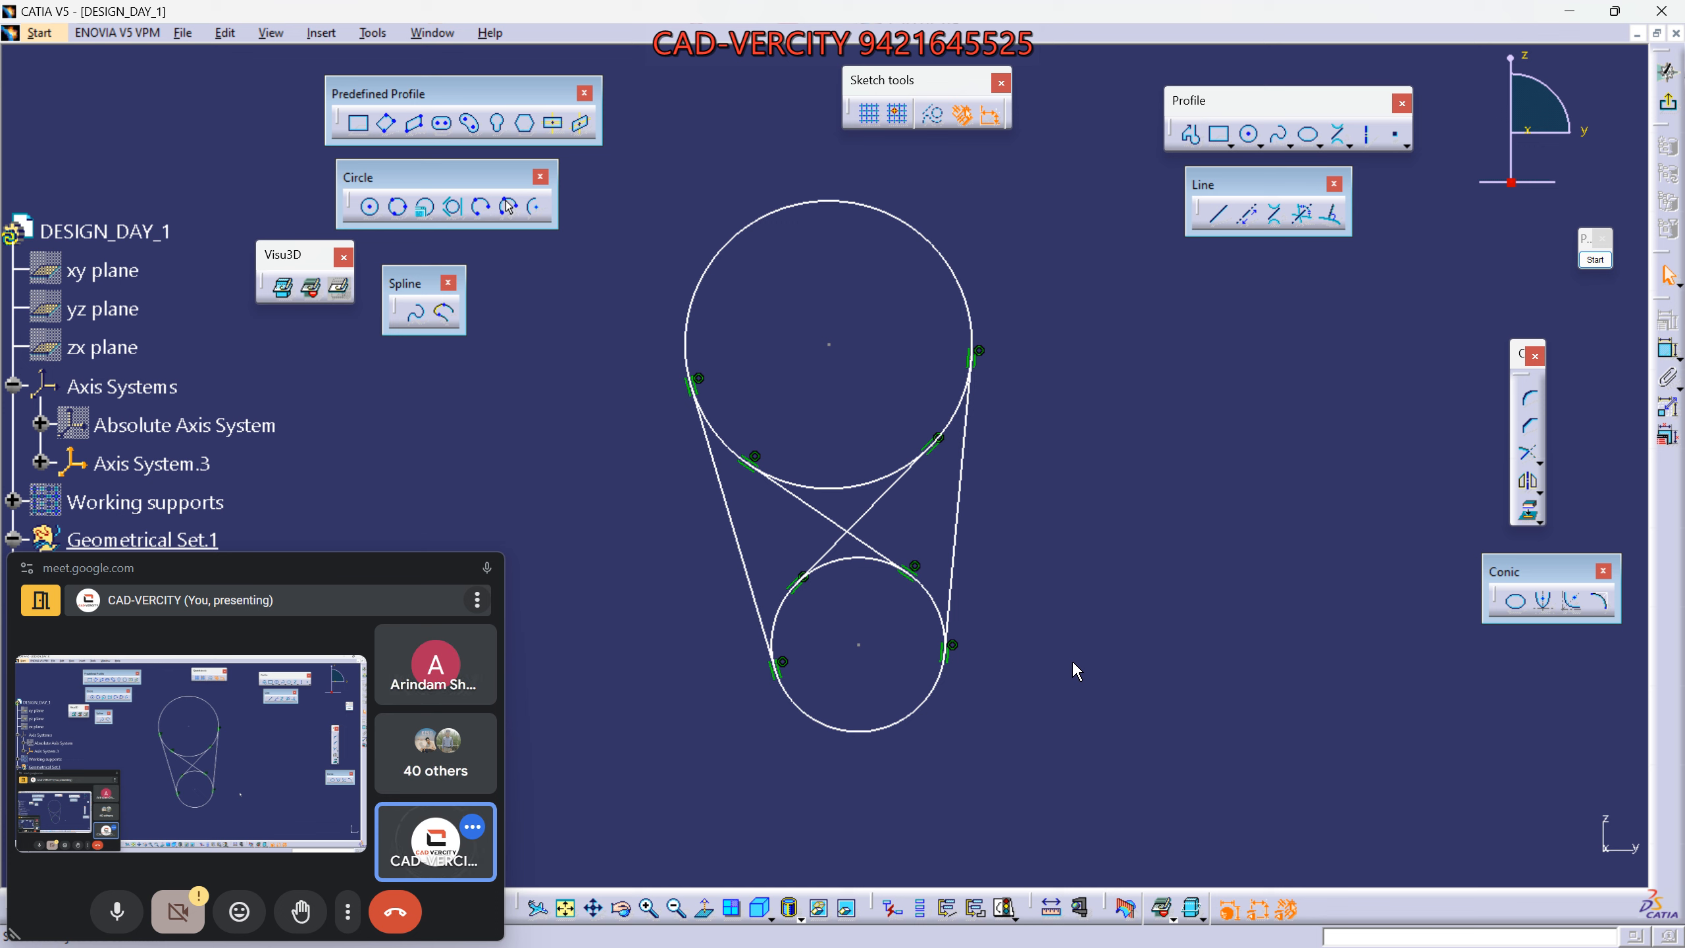
pyautogui.scroll(1, 1088, 535)
pyautogui.moveTo(1090, 532); pyautogui.dragTo(1072, 568, button='middle')
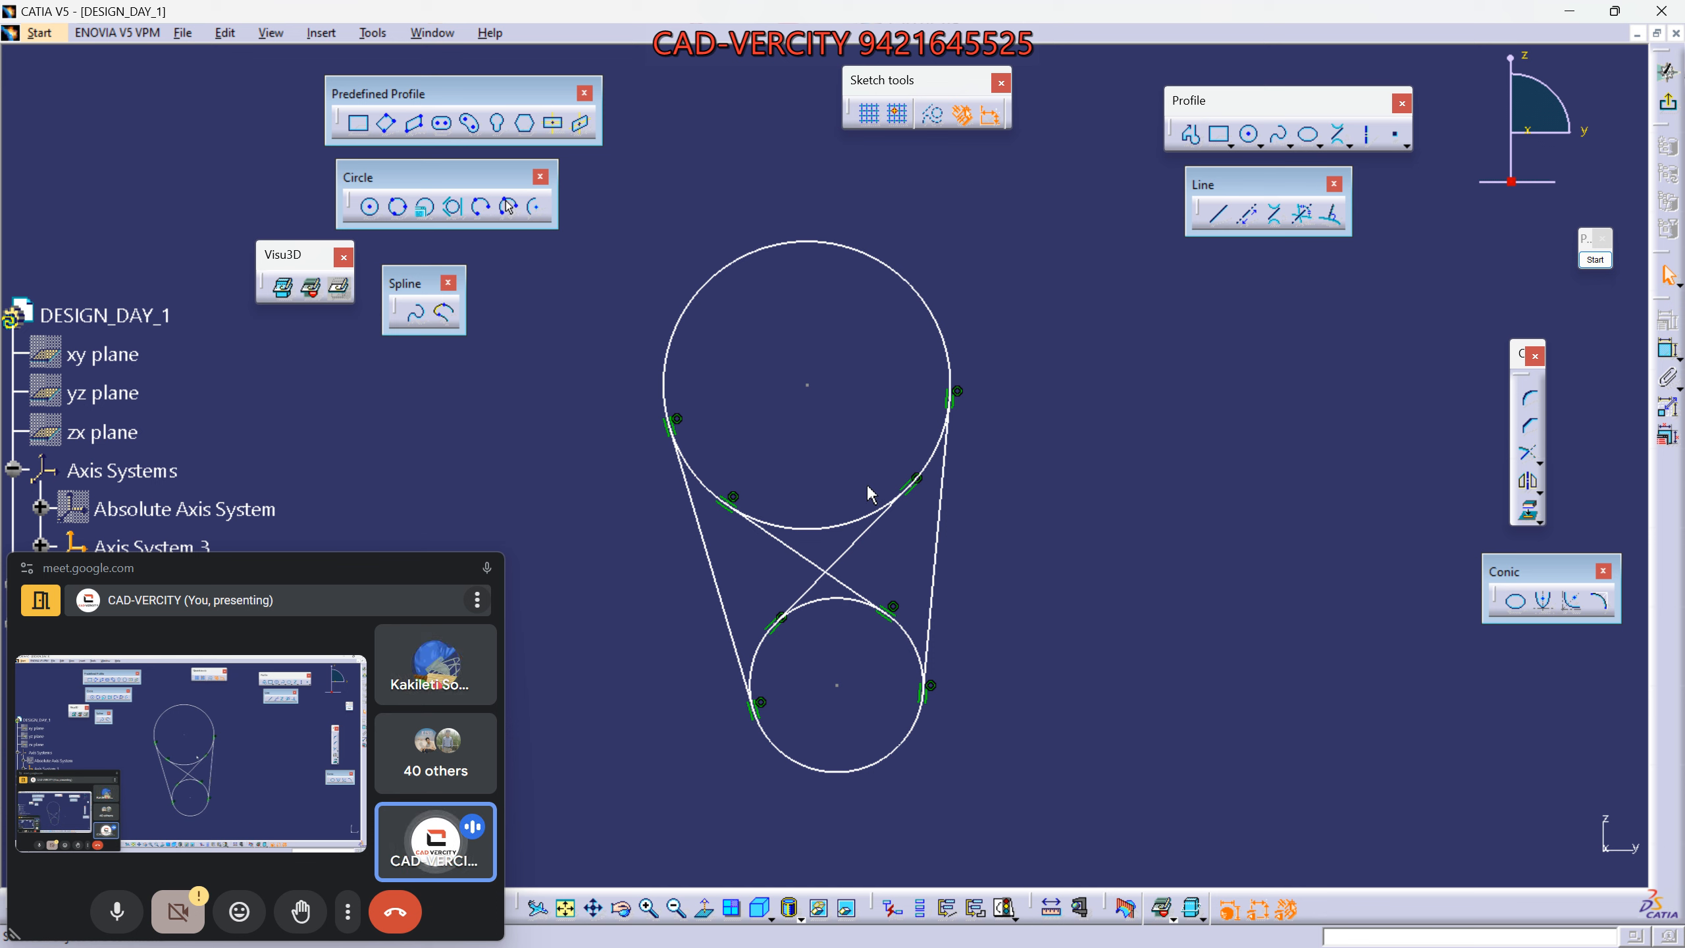
pyautogui.moveTo(871, 593); pyautogui.dragTo(784, 657, button='middle')
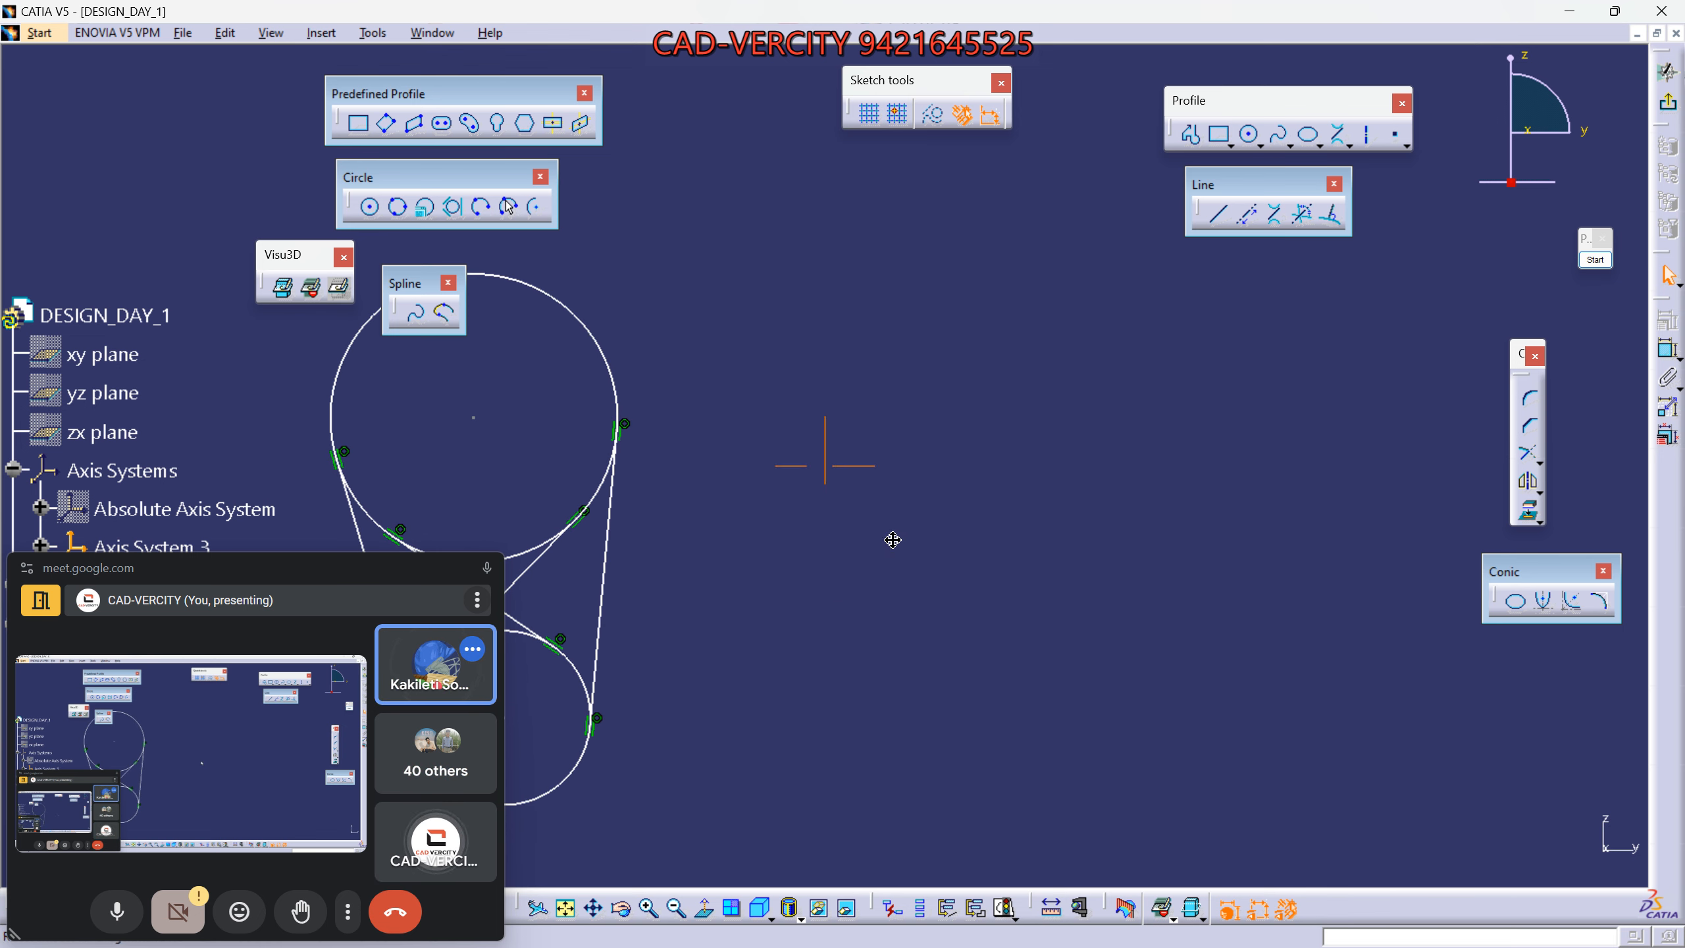
pyautogui.click(1250, 135)
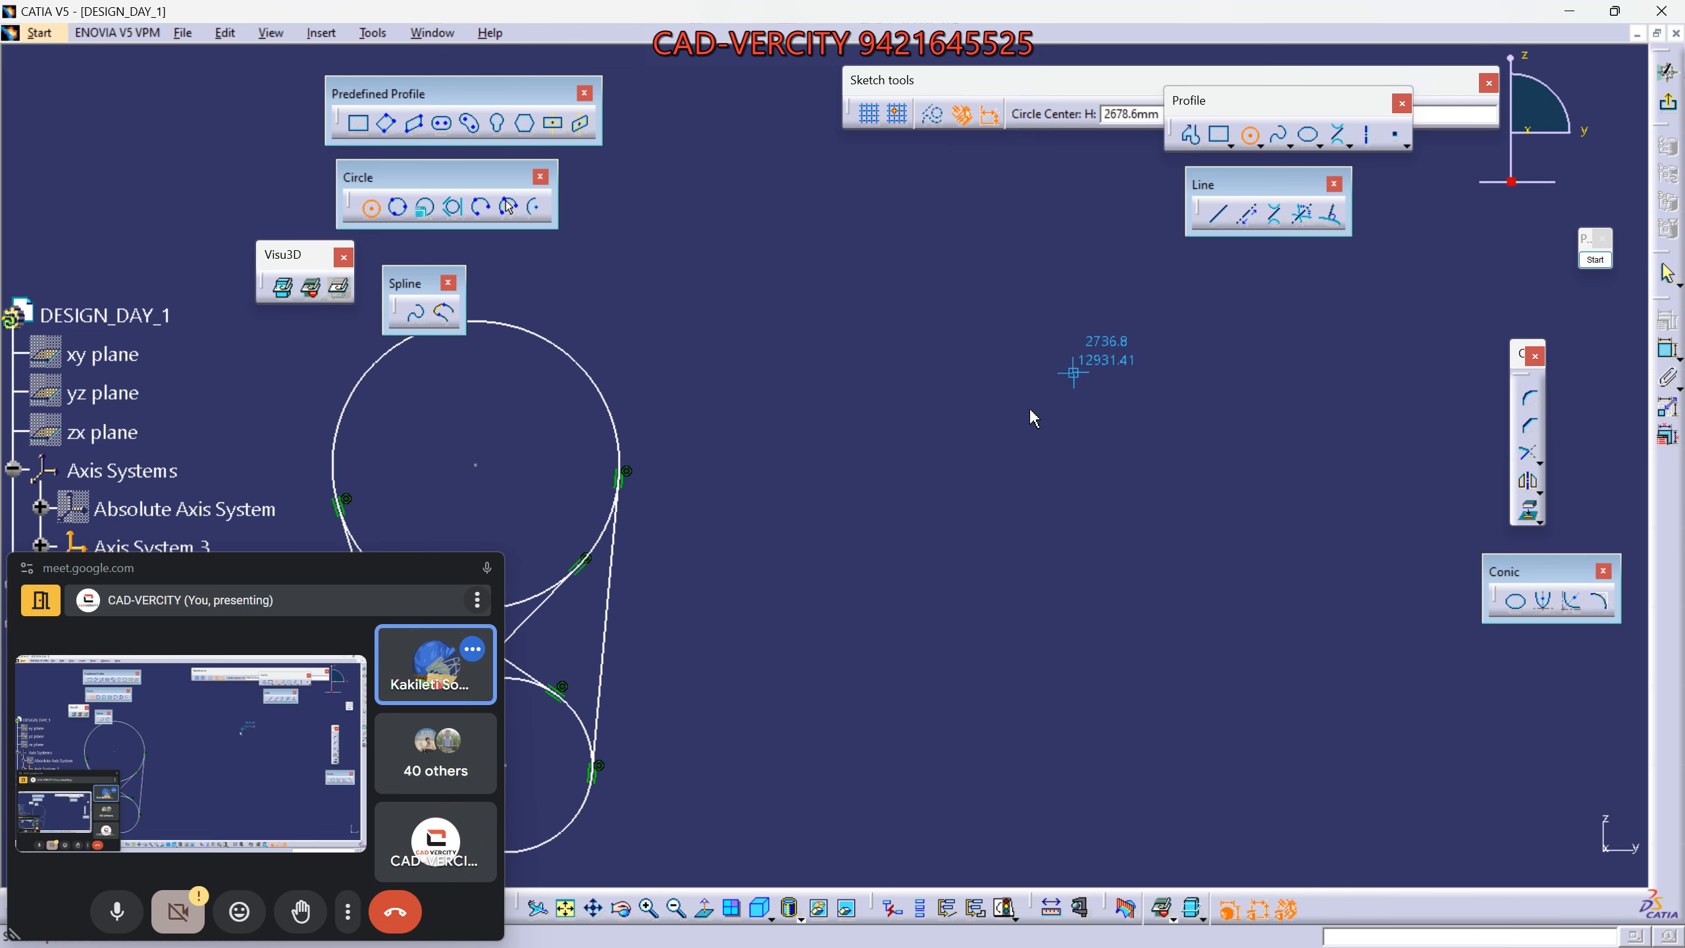
pyautogui.click(918, 477)
pyautogui.click(988, 409)
# Draw a smaller circle to the right of the new one and enlarge it, shifting it slightly toward the larger circle.
pyautogui.click(1250, 135)
pyautogui.click(1186, 464)
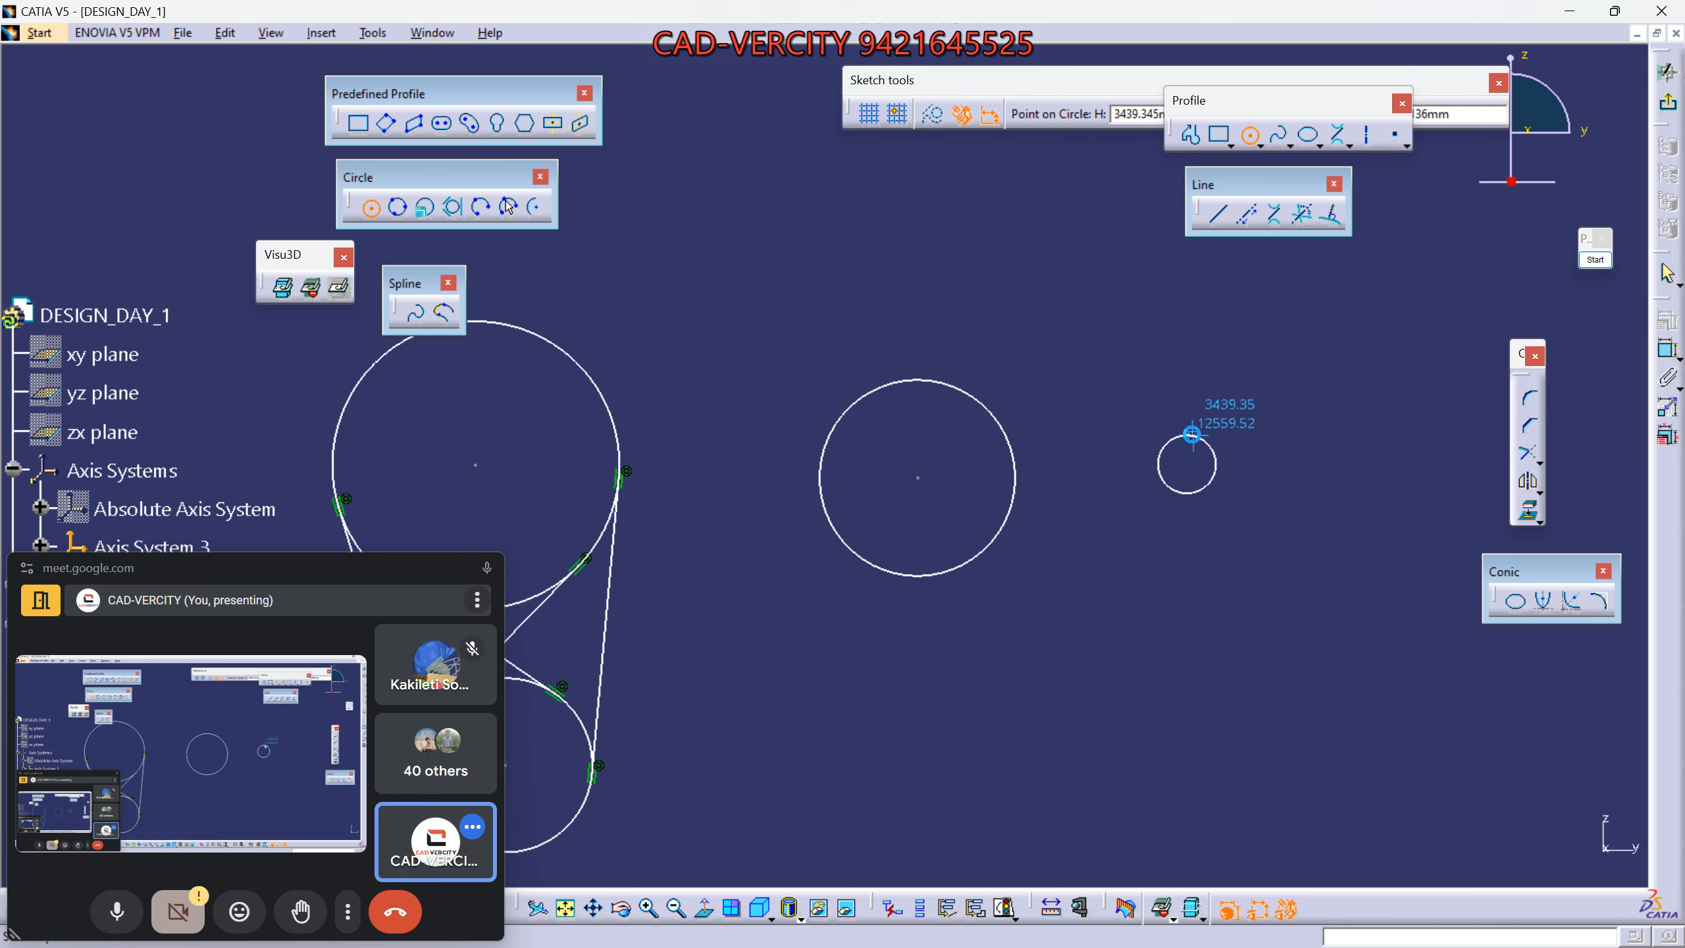
pyautogui.click(1210, 446)
pyautogui.moveTo(1158, 614); pyautogui.dragTo(1034, 547, button='middle')
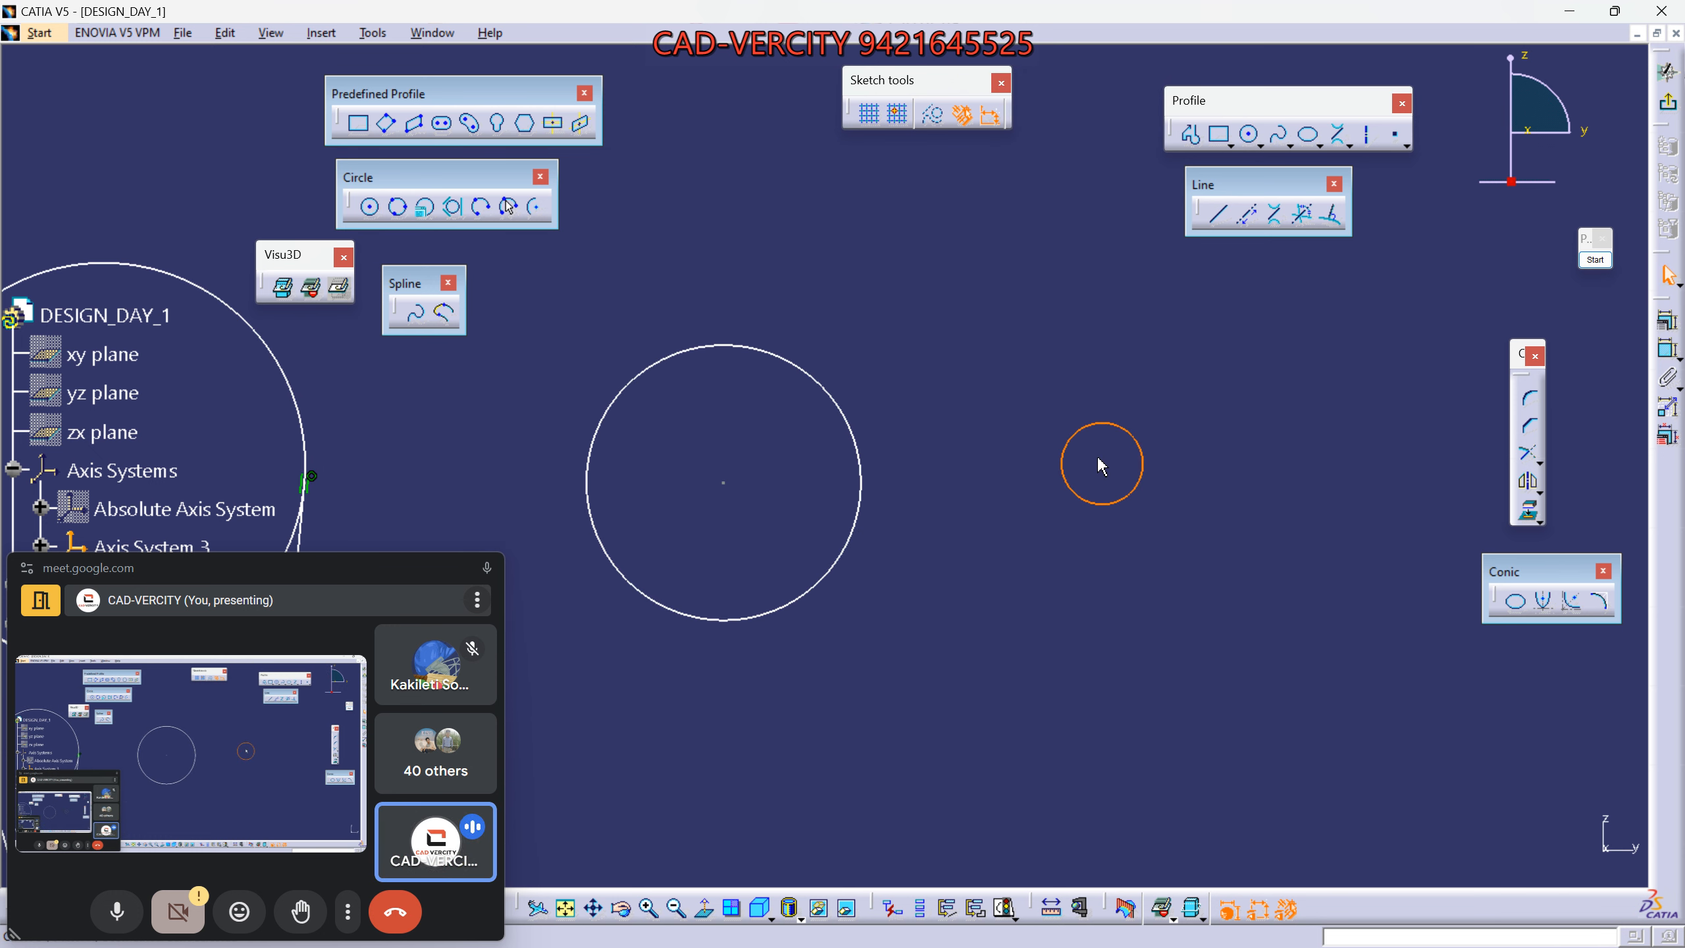
pyautogui.moveTo(1088, 503); pyautogui.dragTo(1055, 517)
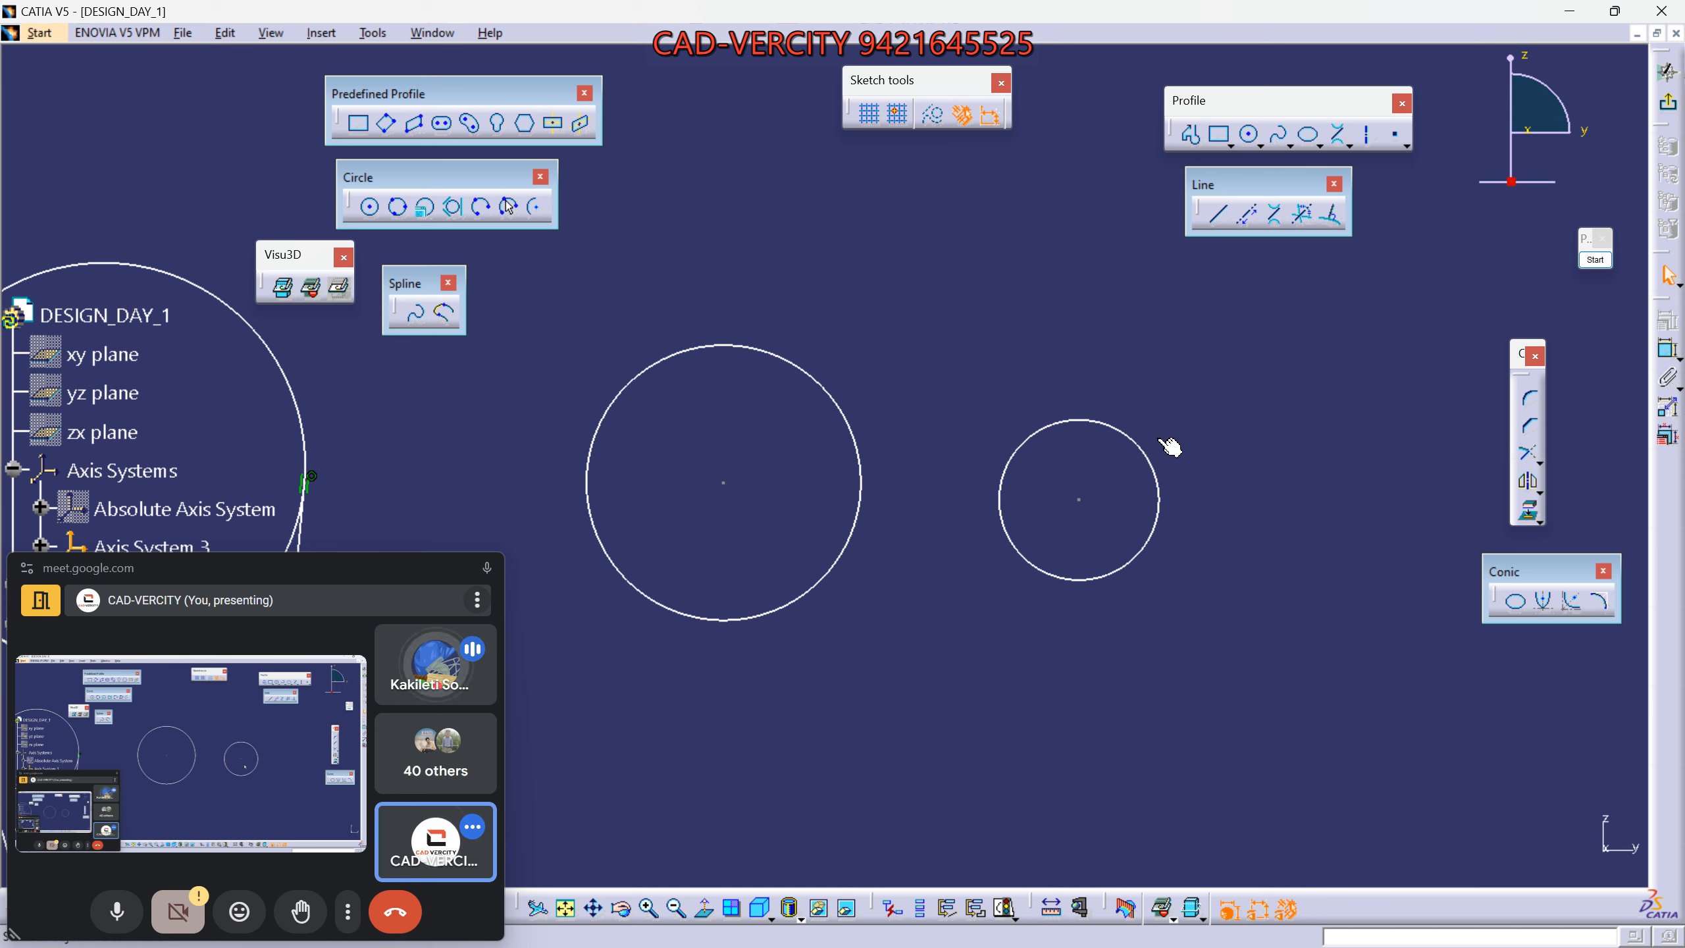
# Annotate the upper tangent between the side-by-side circles with a green line and red crosses at possible tangent points, and clear the annotations.
pyautogui.click(1275, 219)
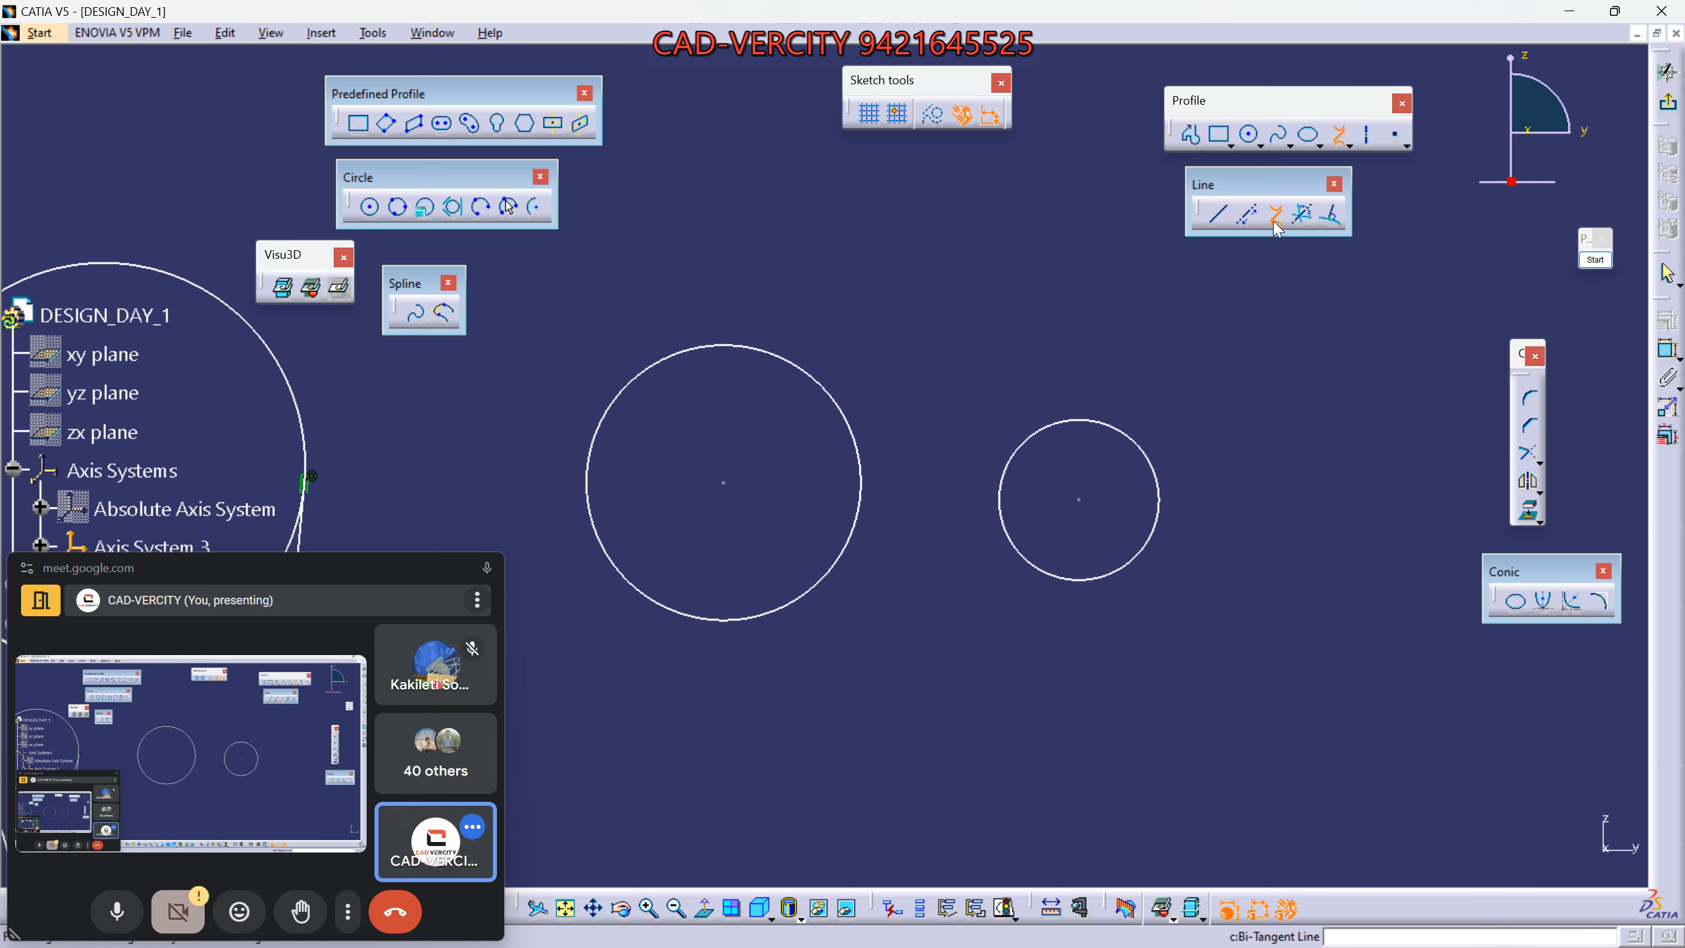
pyautogui.click(1586, 415)
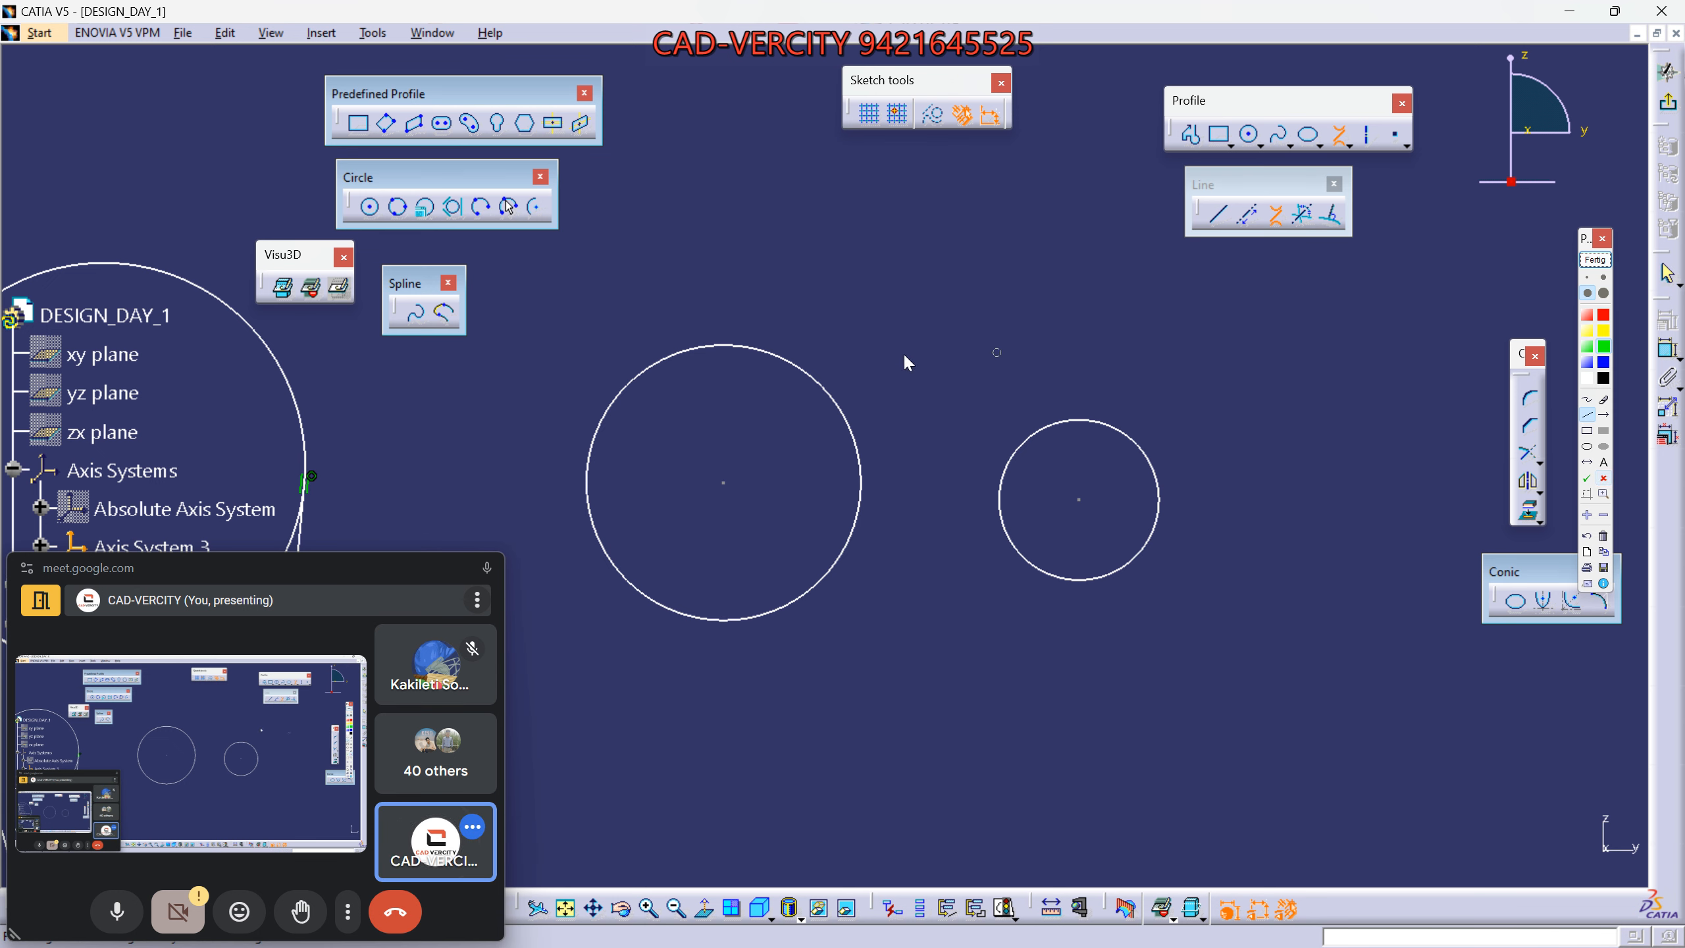
pyautogui.moveTo(676, 331); pyautogui.dragTo(1121, 423)
pyautogui.click(1594, 260)
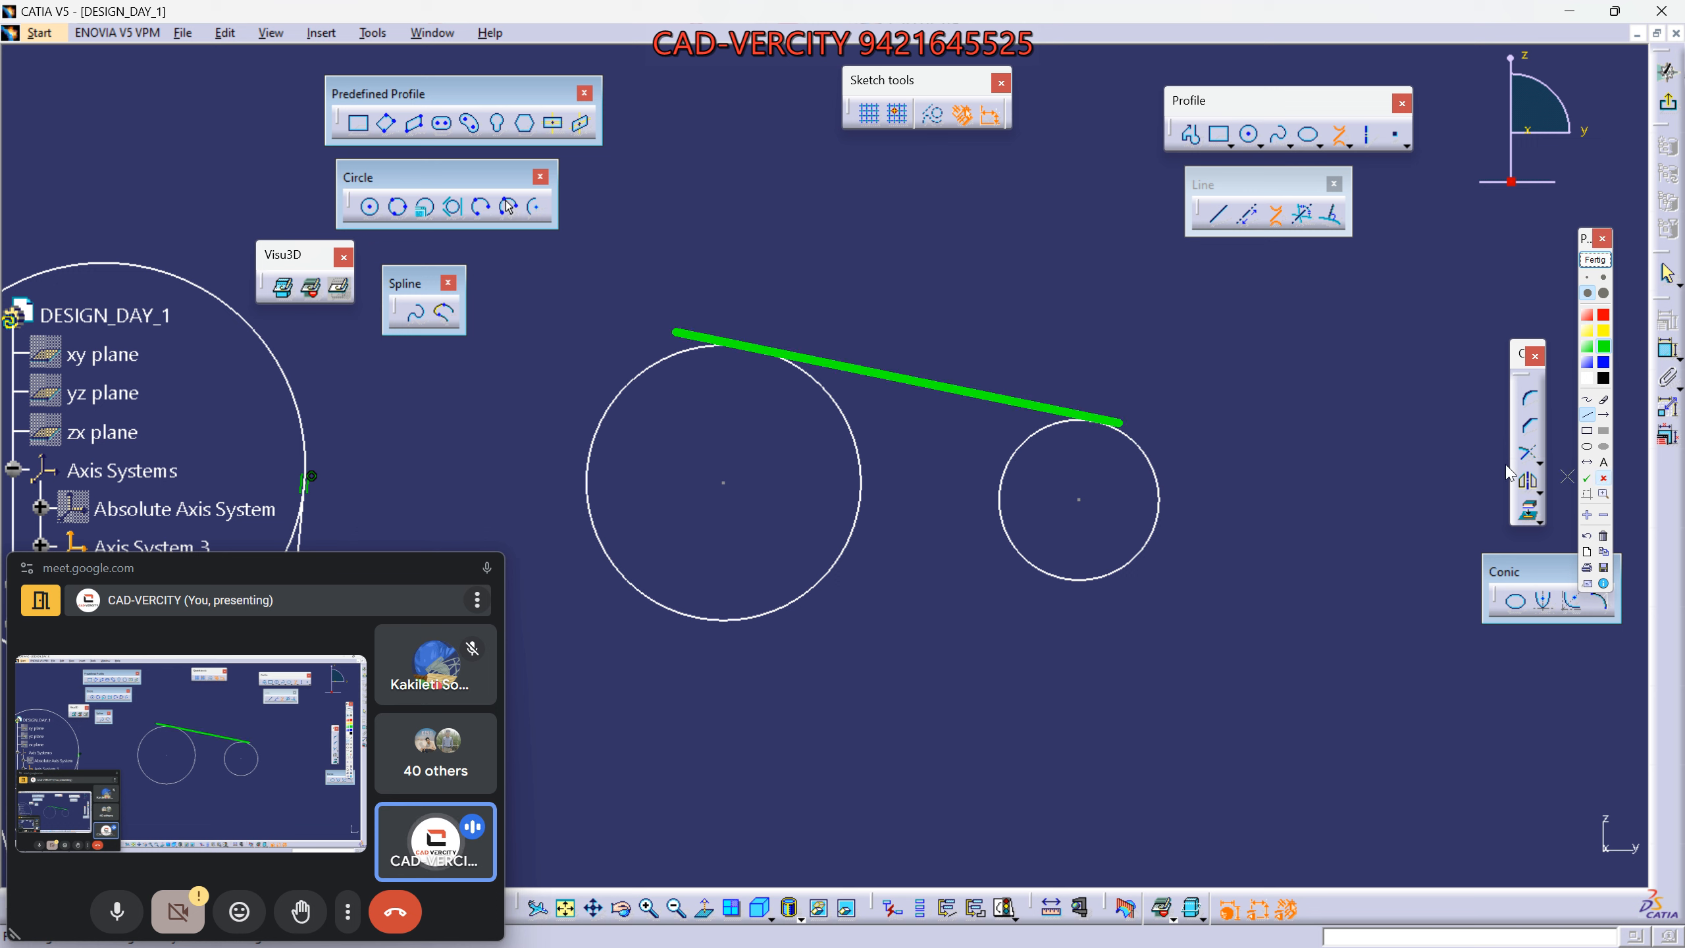
pyautogui.click(734, 346)
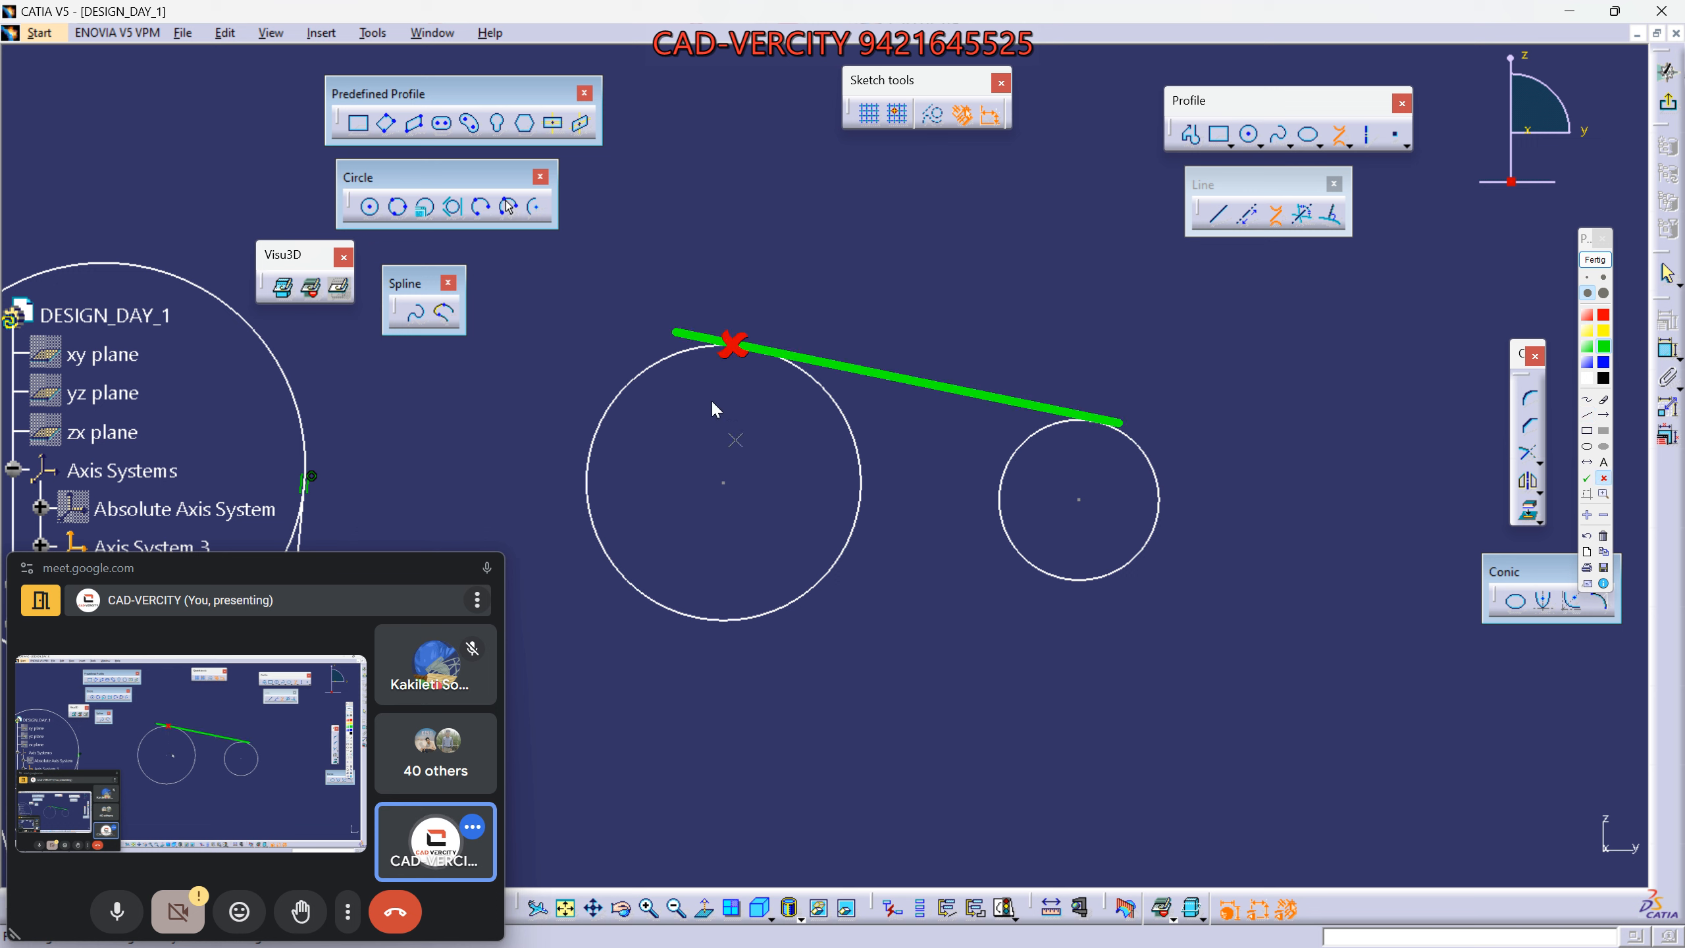
pyautogui.click(683, 348)
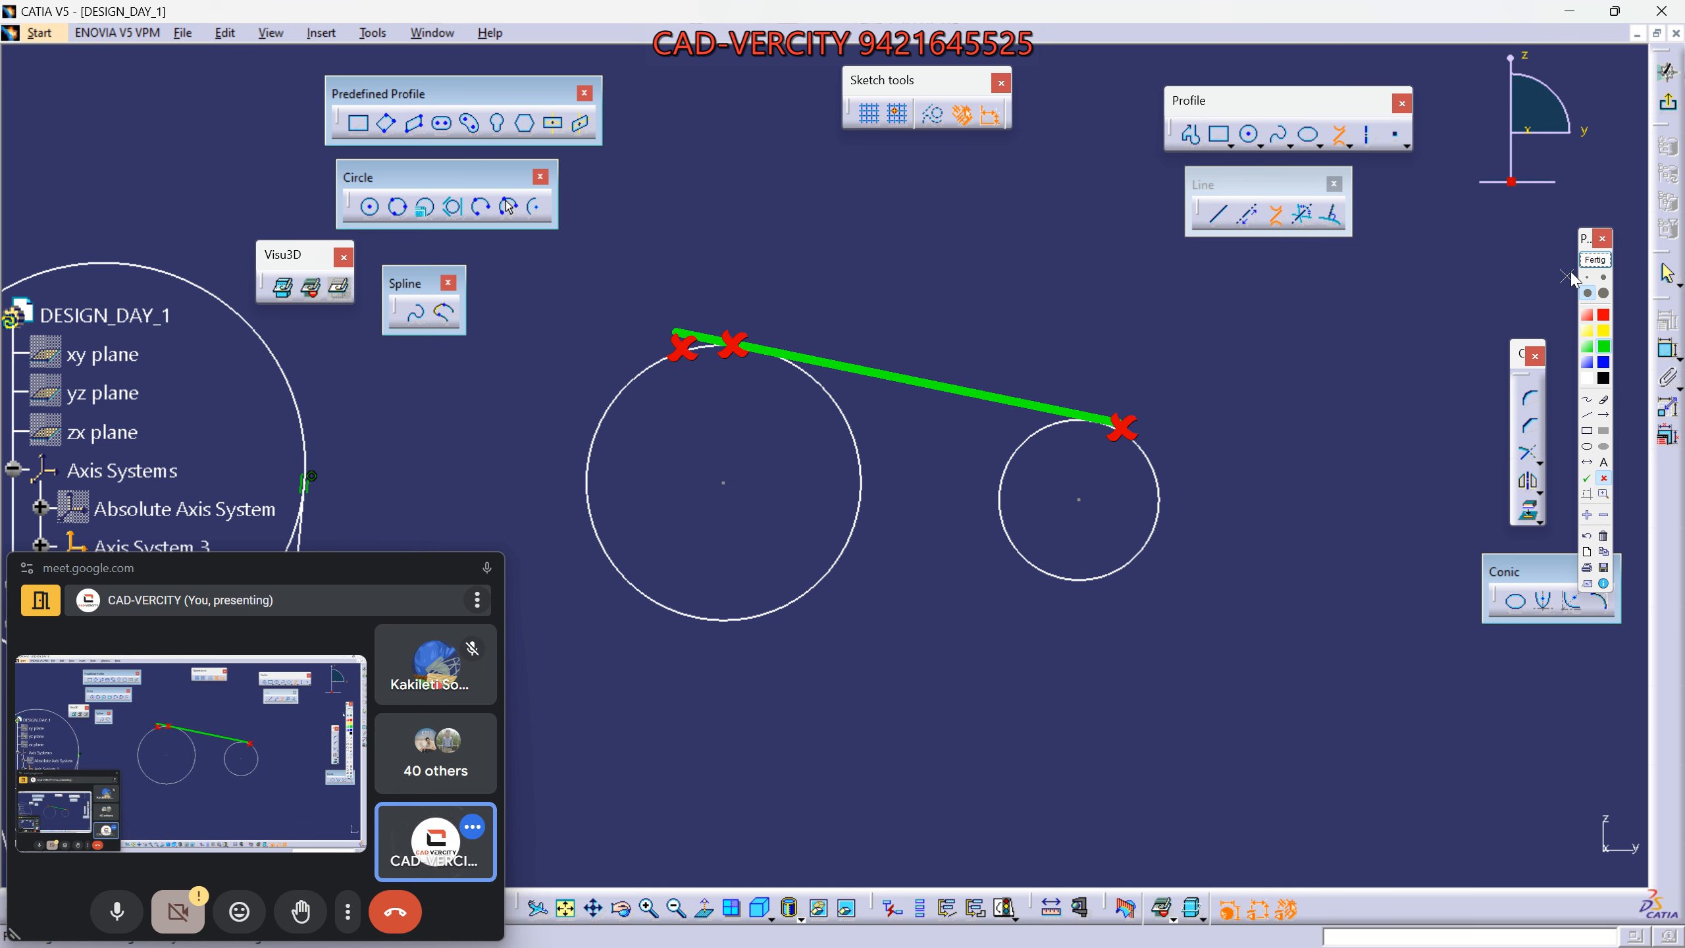
pyautogui.click(1594, 259)
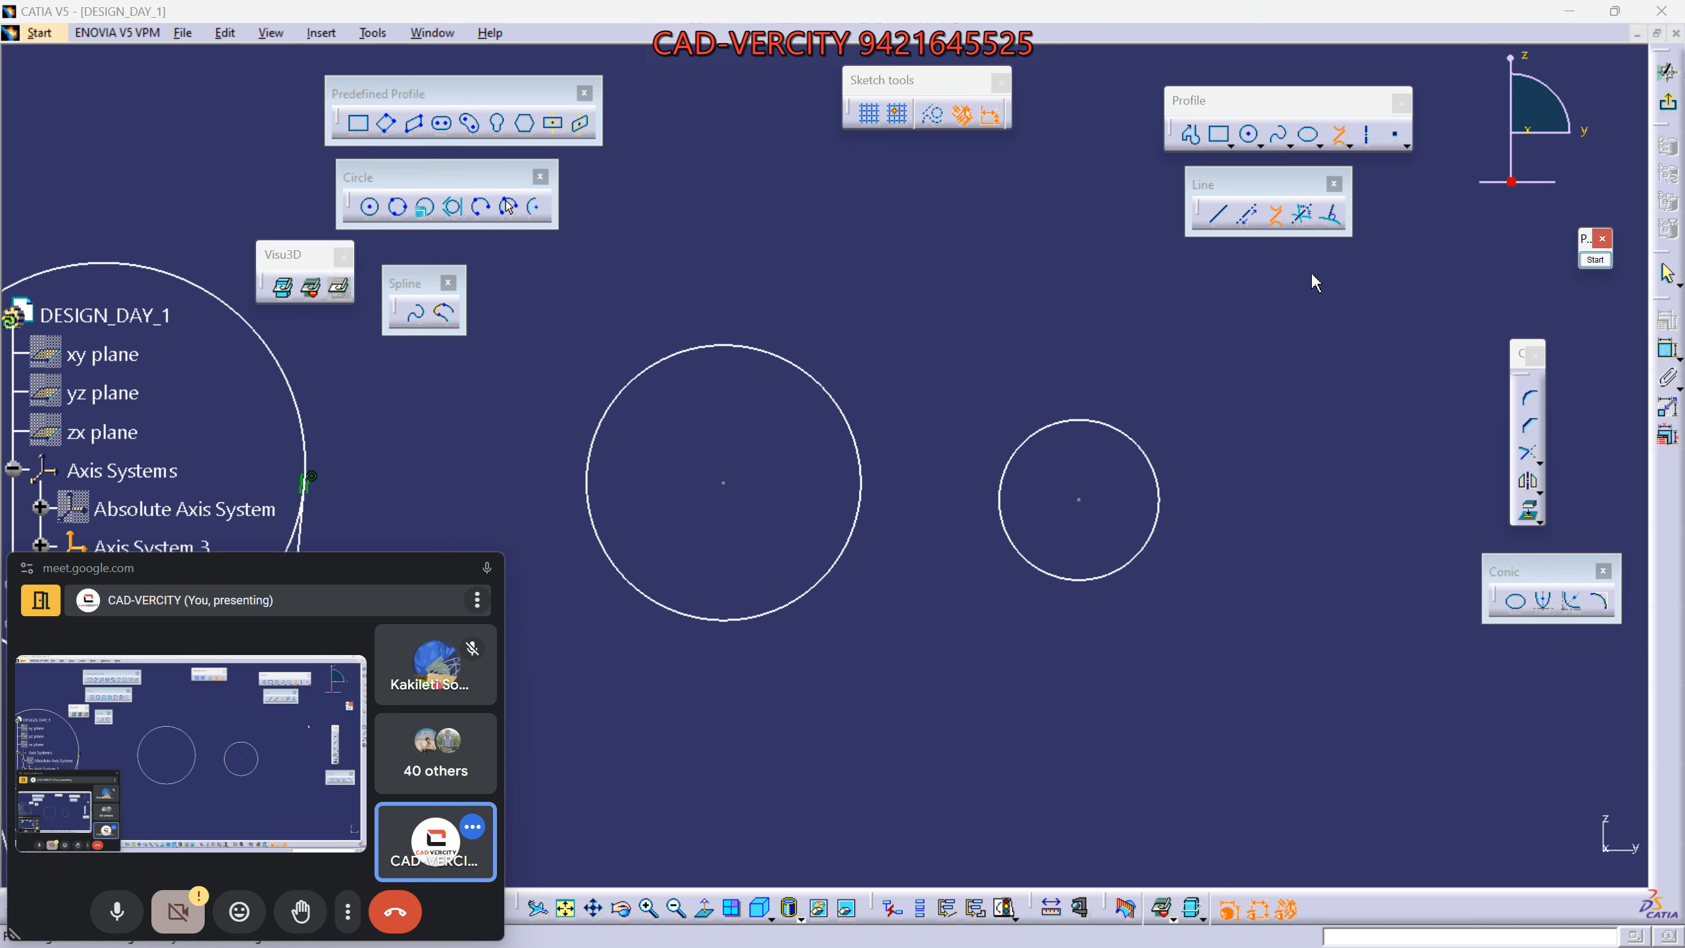
# Draw Bi-Tangent Lines joining the tops and the bottoms of the two side-by-side circles.
pyautogui.click(1275, 216)
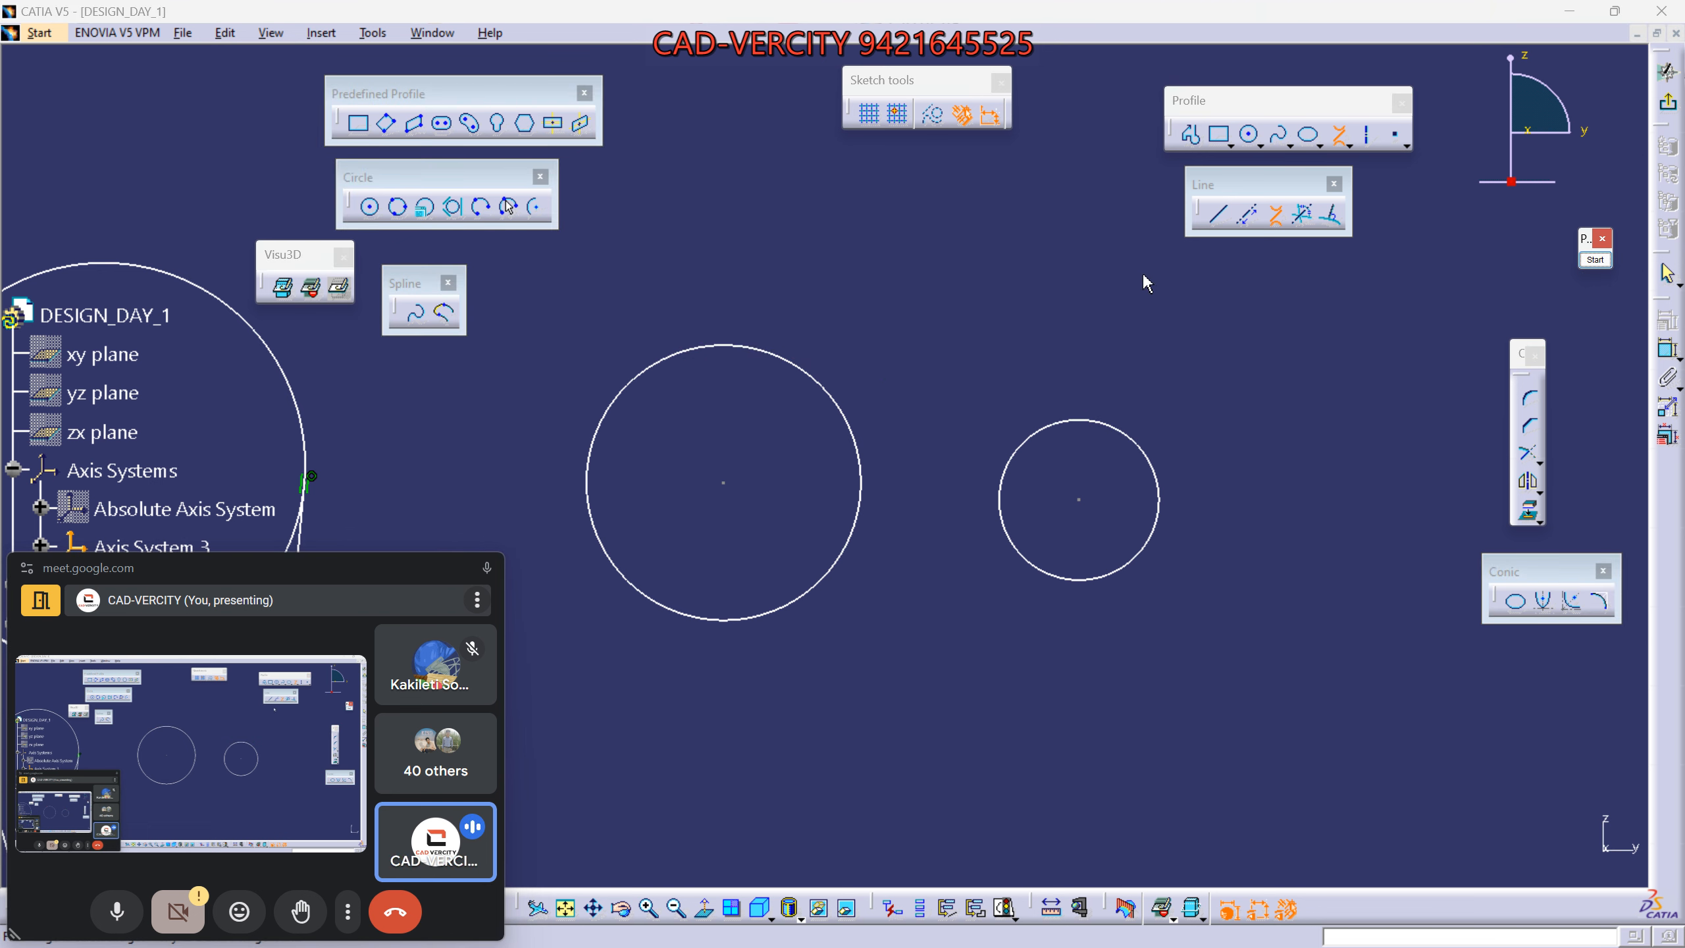
pyautogui.click(717, 345)
pyautogui.click(1084, 423)
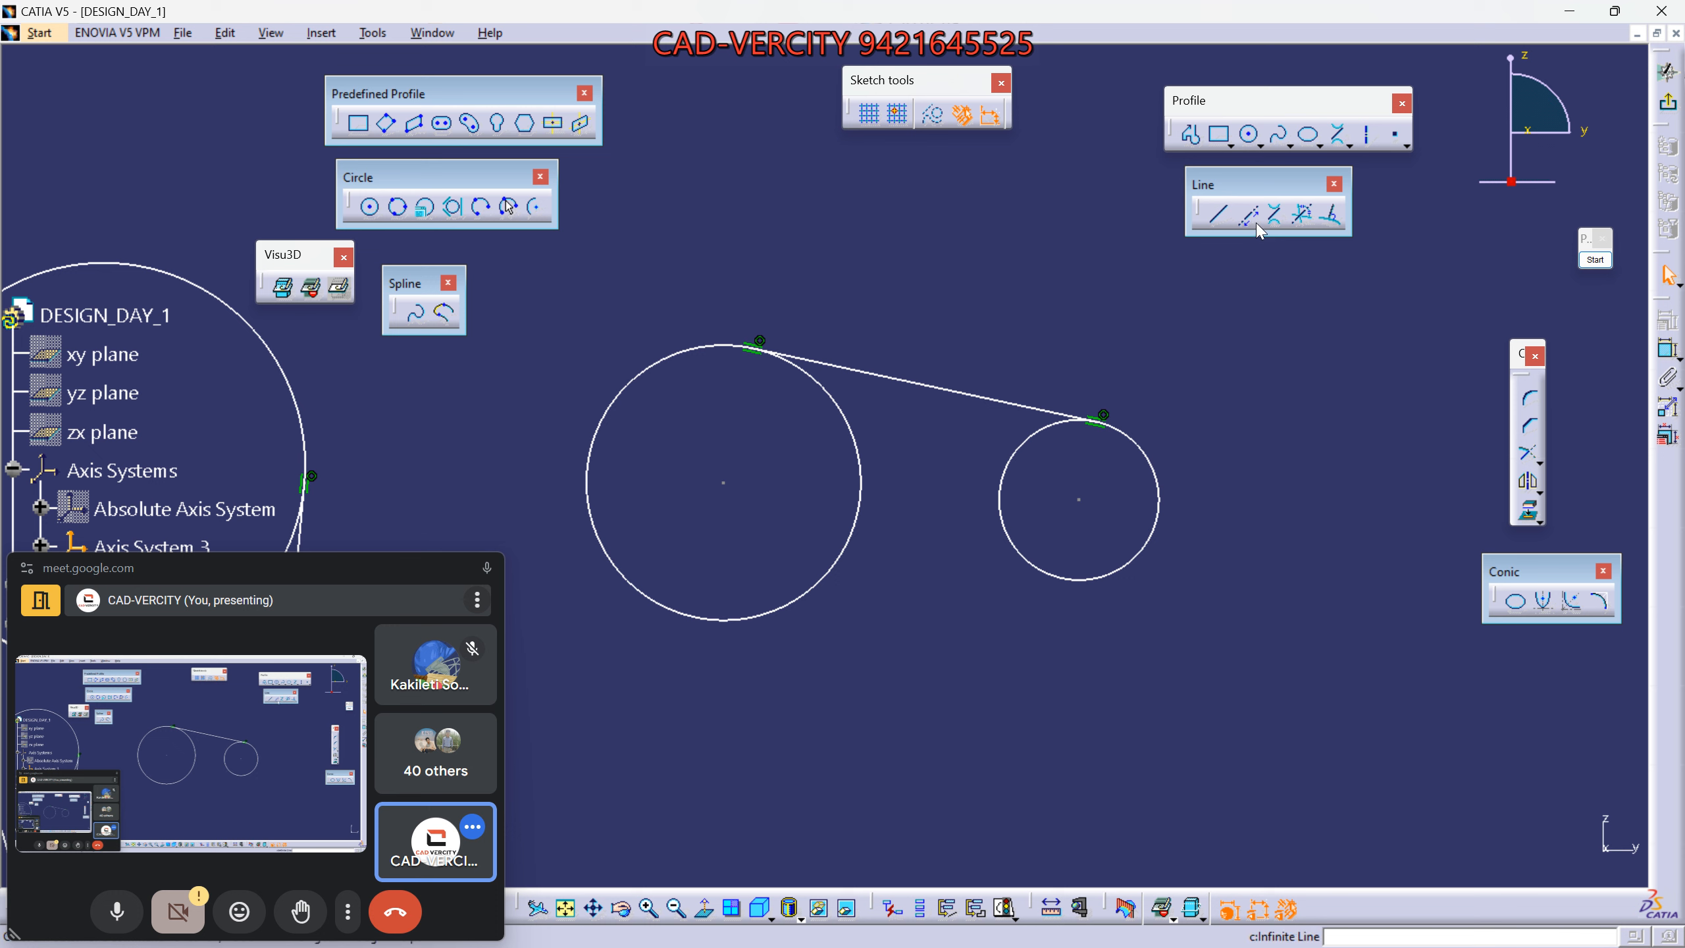
pyautogui.click(1275, 216)
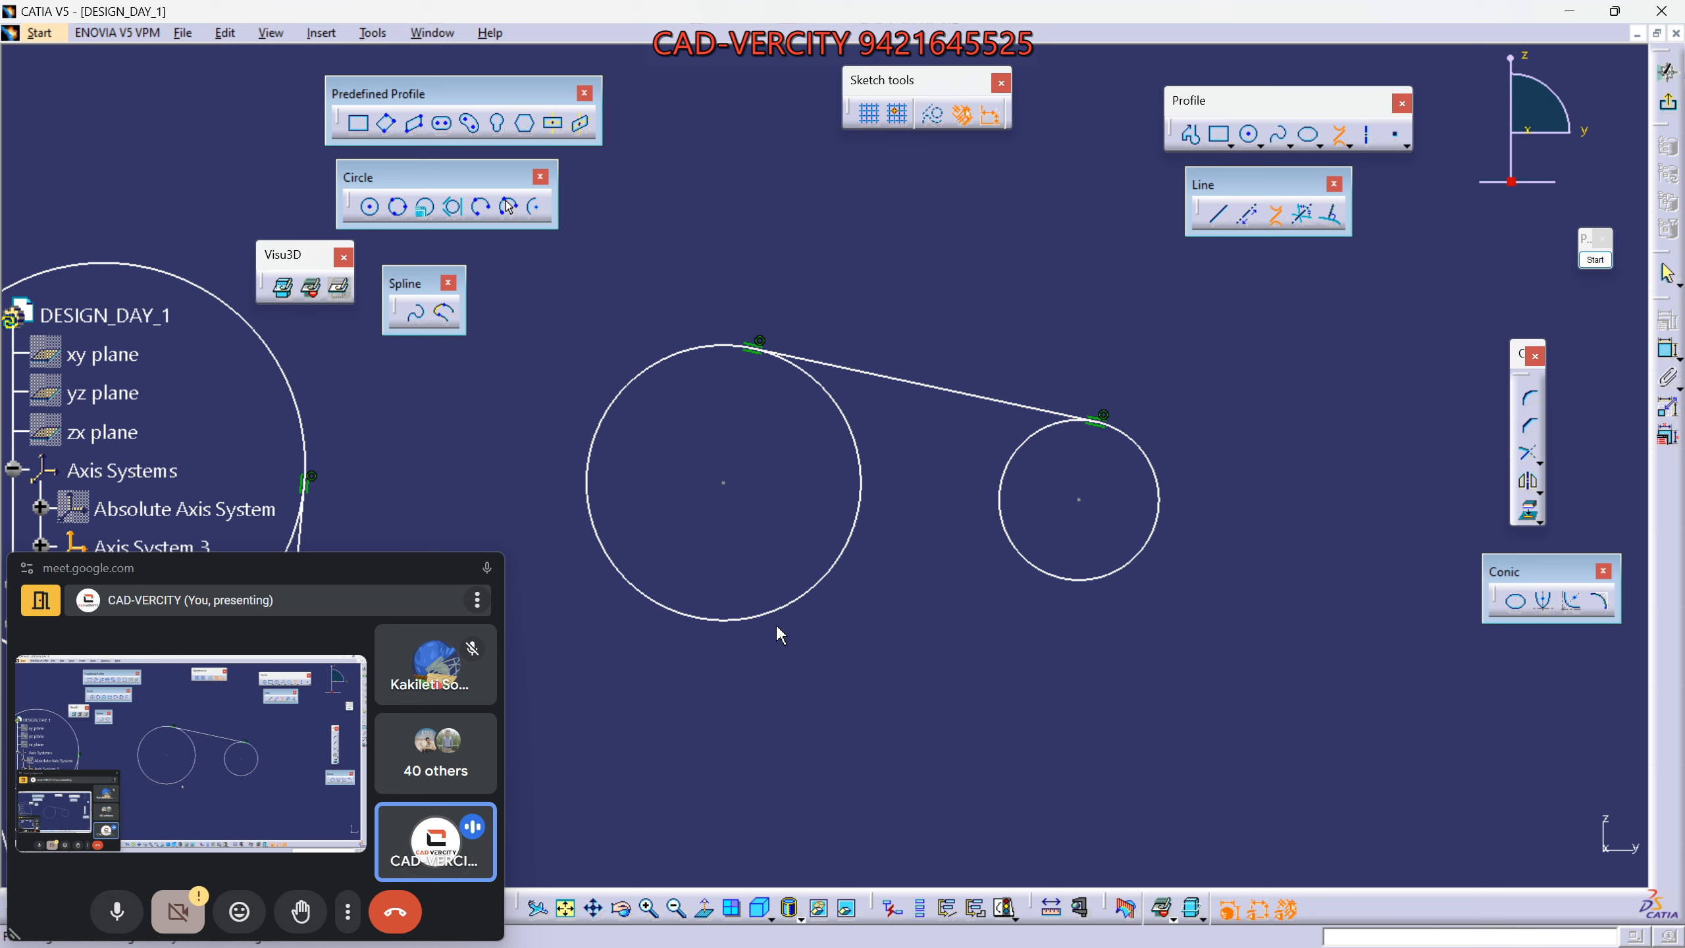
pyautogui.click(733, 621)
pyautogui.click(1074, 580)
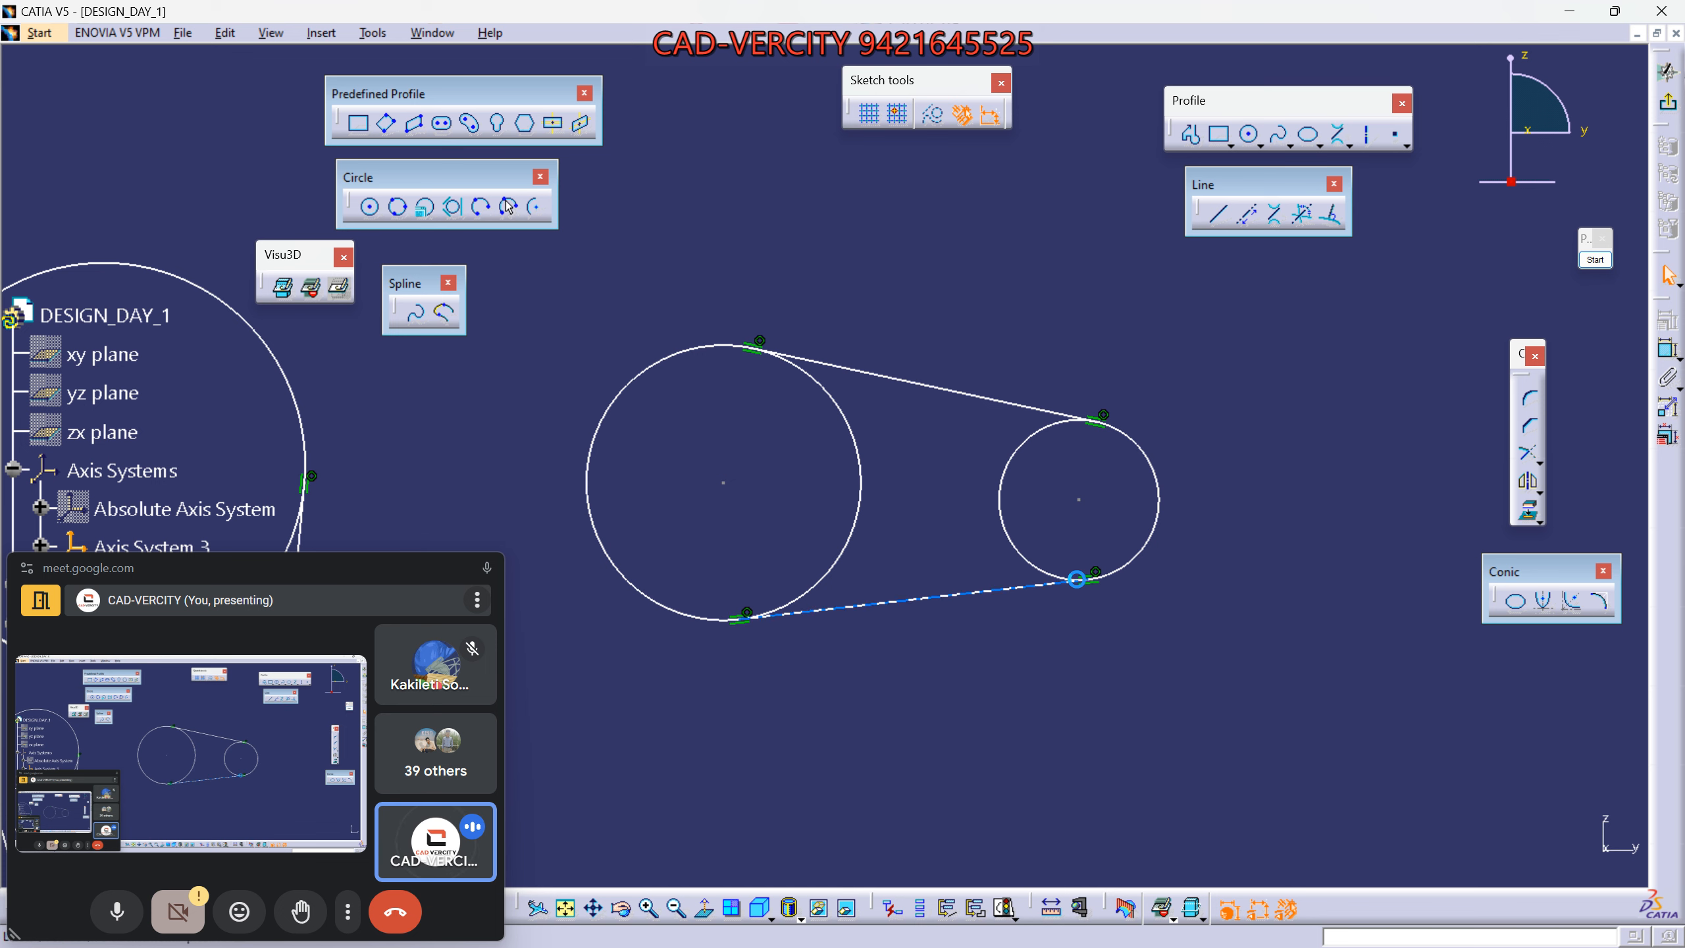
# Annotate a diagonal inner tangent between the side-by-side circles with a green line and a red cross on each circle.
pyautogui.click(1595, 260)
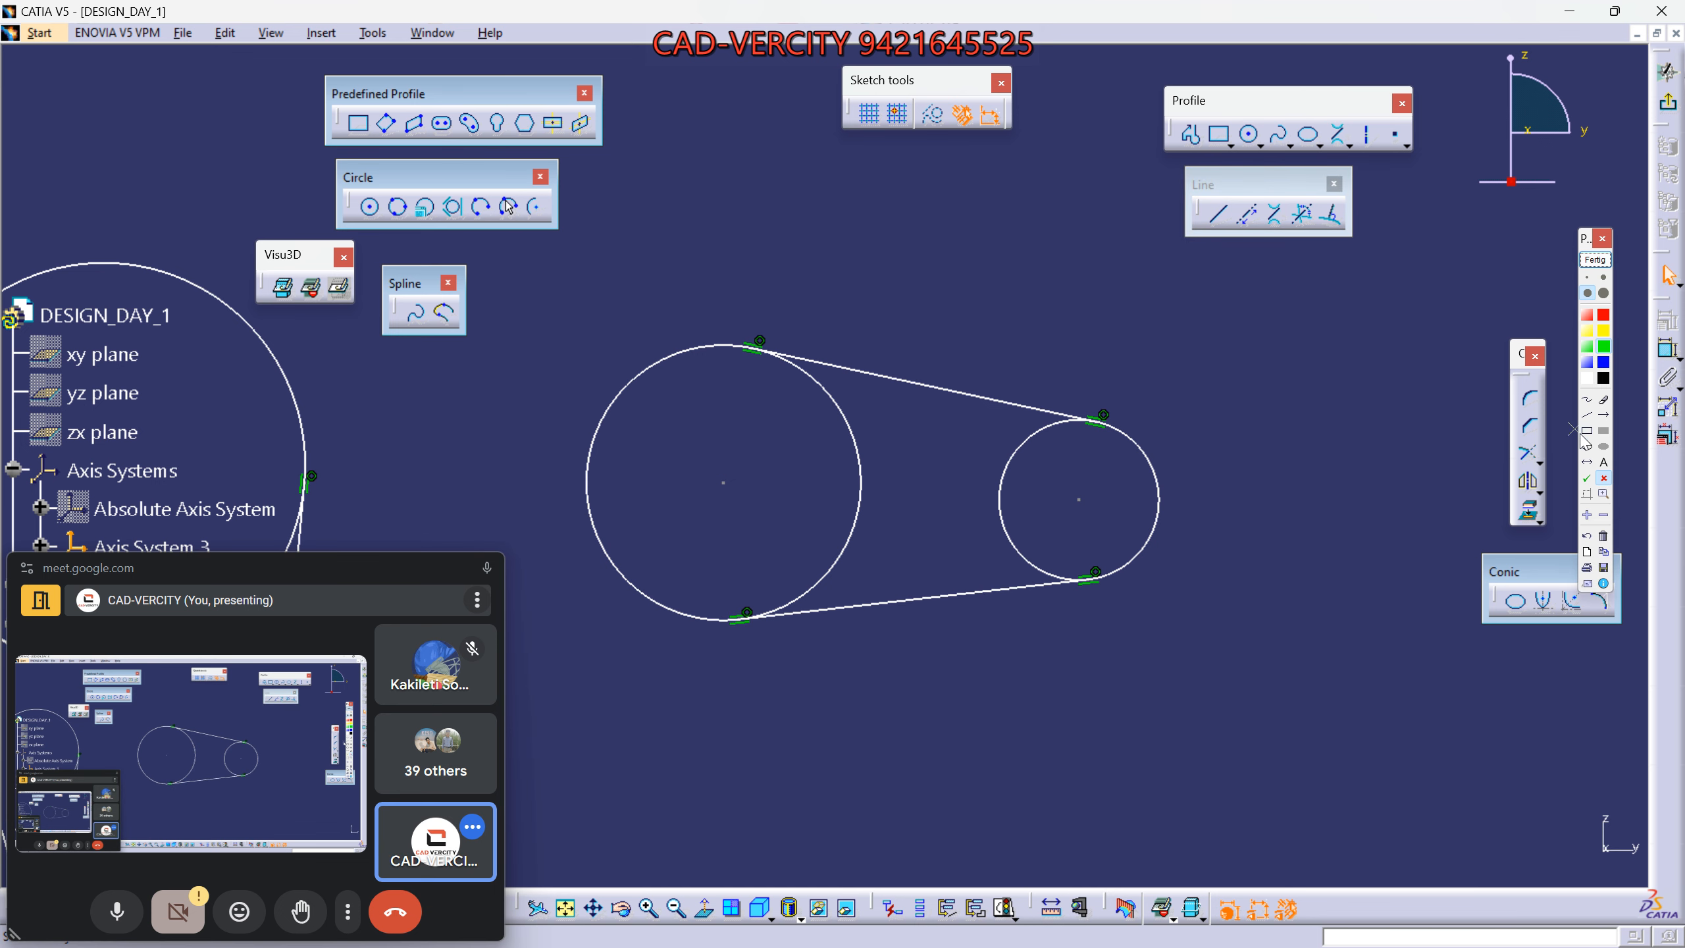
pyautogui.moveTo(800, 606); pyautogui.dragTo(1076, 405)
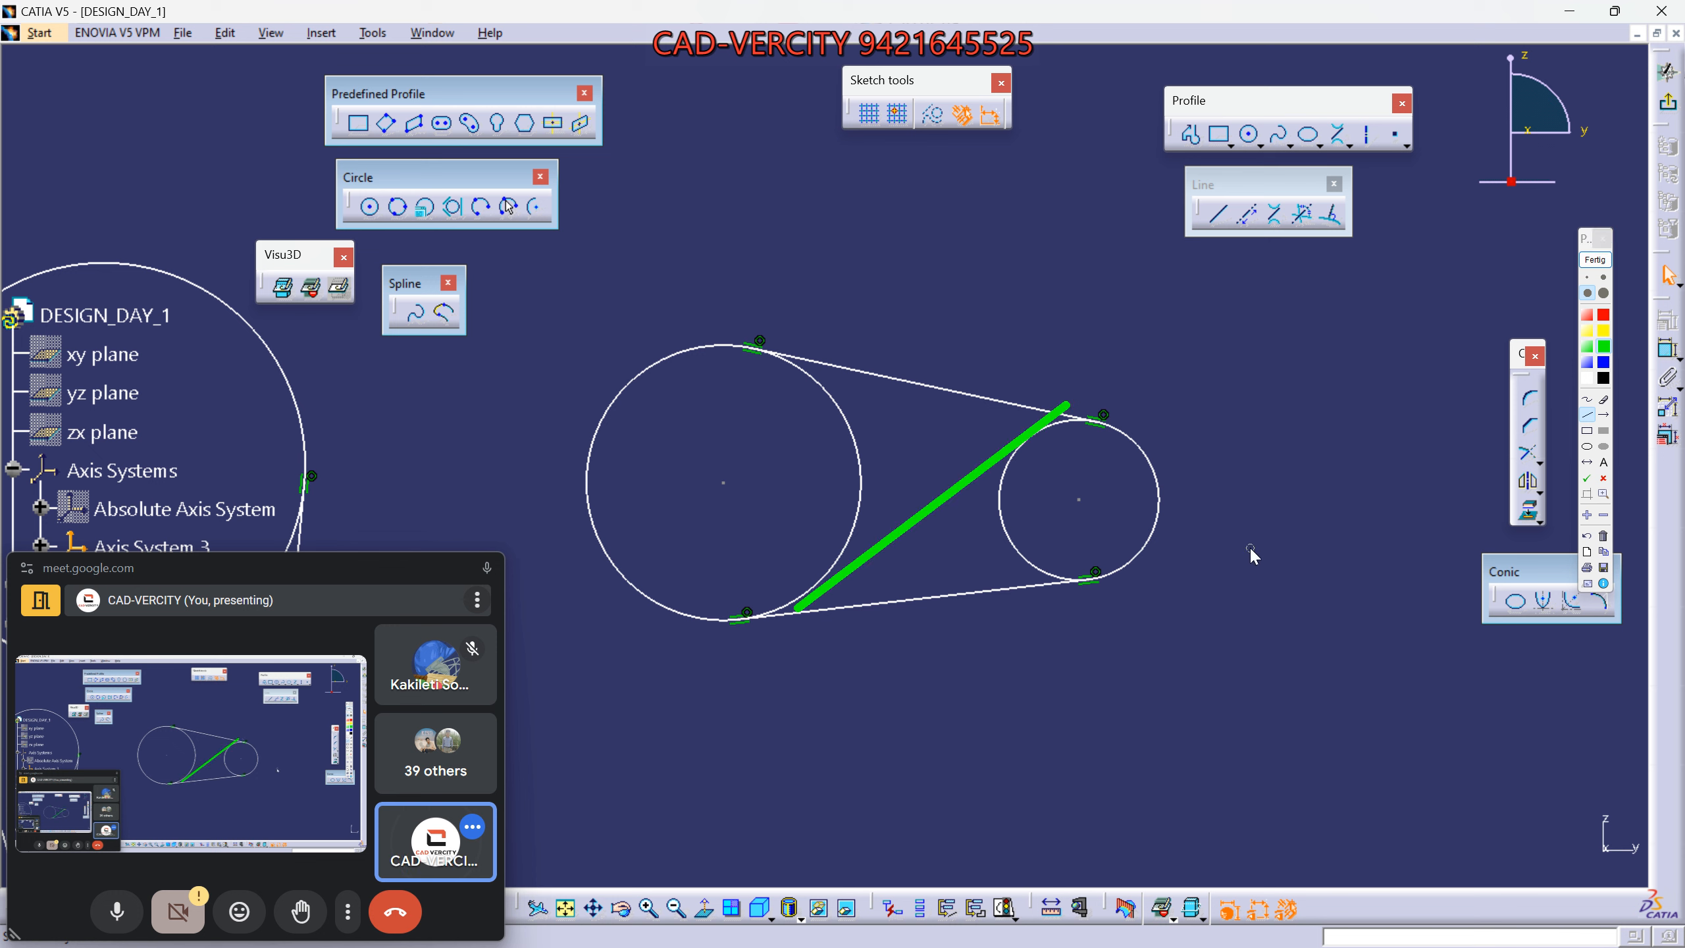
pyautogui.click(1604, 477)
pyautogui.click(806, 591)
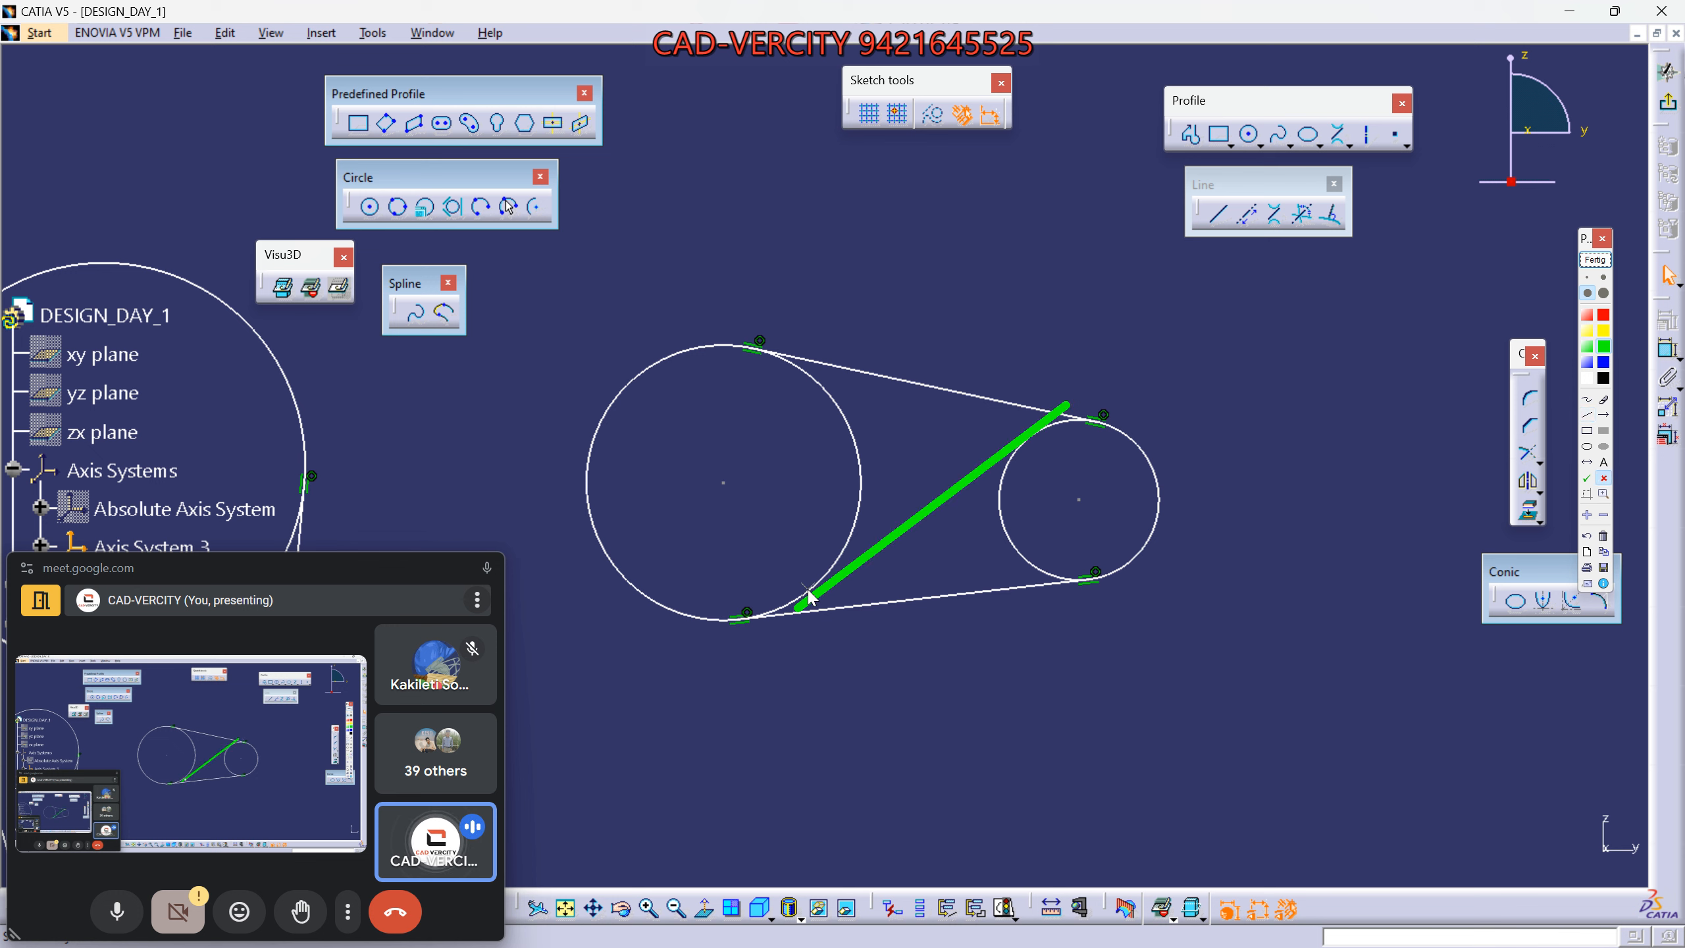
pyautogui.click(1034, 429)
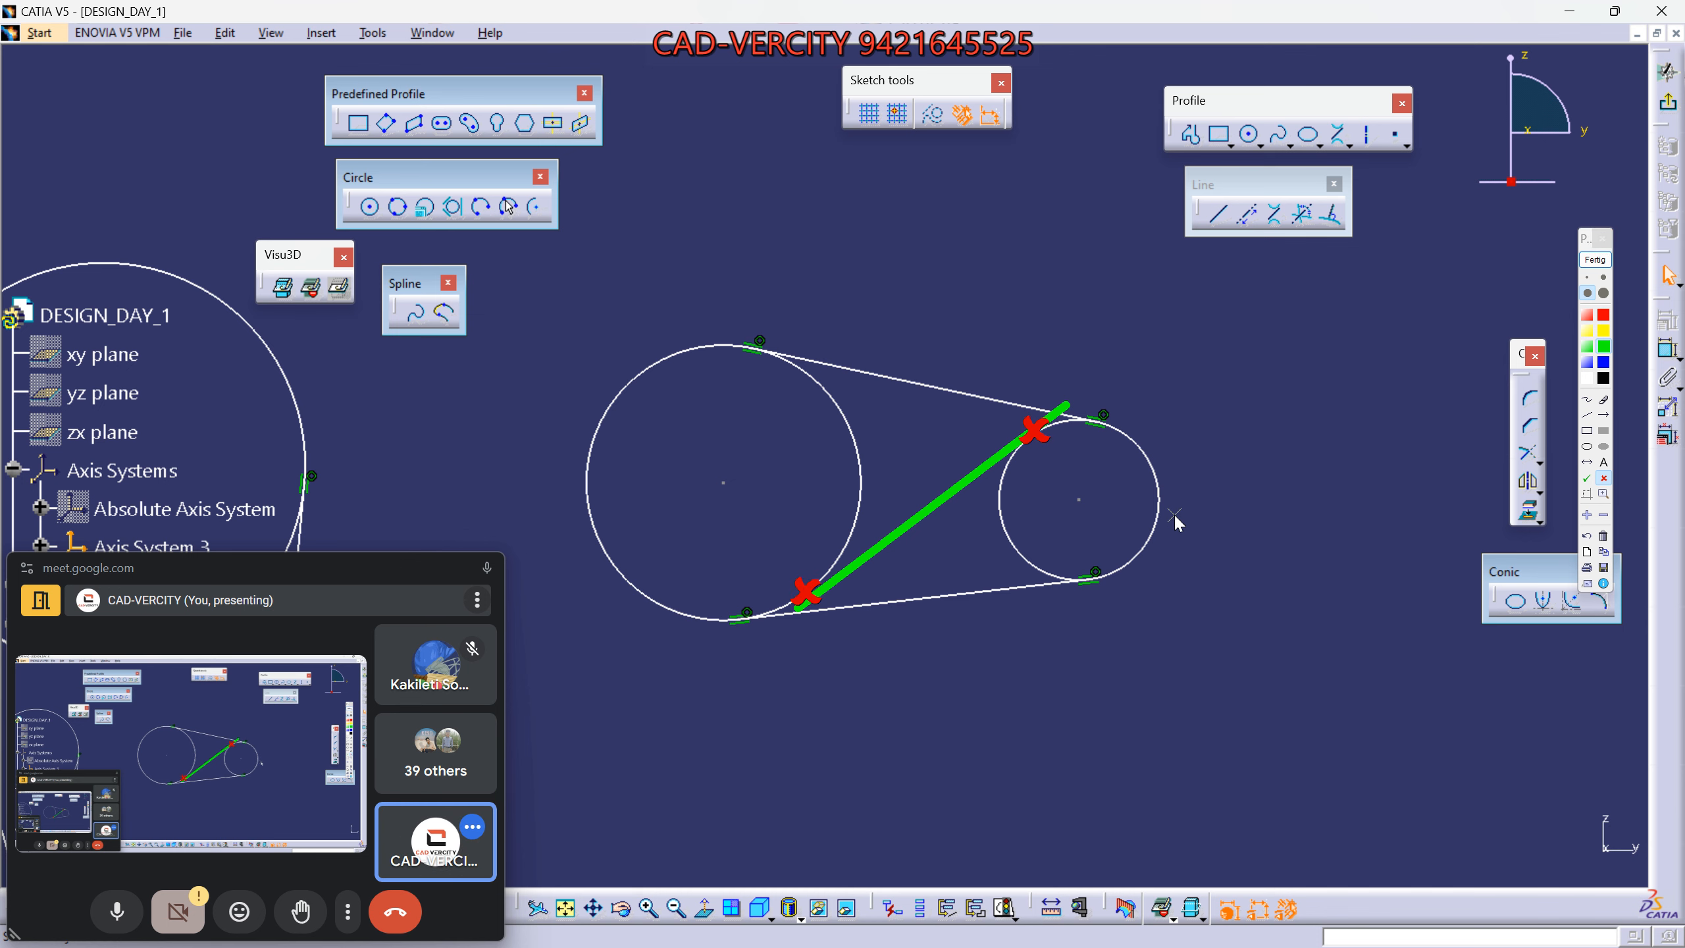
# Capture a screenshot of the annotated circles and send it to the 7 Days of CAD-VERCITY group in WhatsApp Web.
pyautogui.press('super+shift+s')
pyautogui.moveTo(522, 88)
pyautogui.mouseDown()
pyautogui.moveTo(1183, 598)
pyautogui.moveTo(1415, 668)
pyautogui.mouseUp()
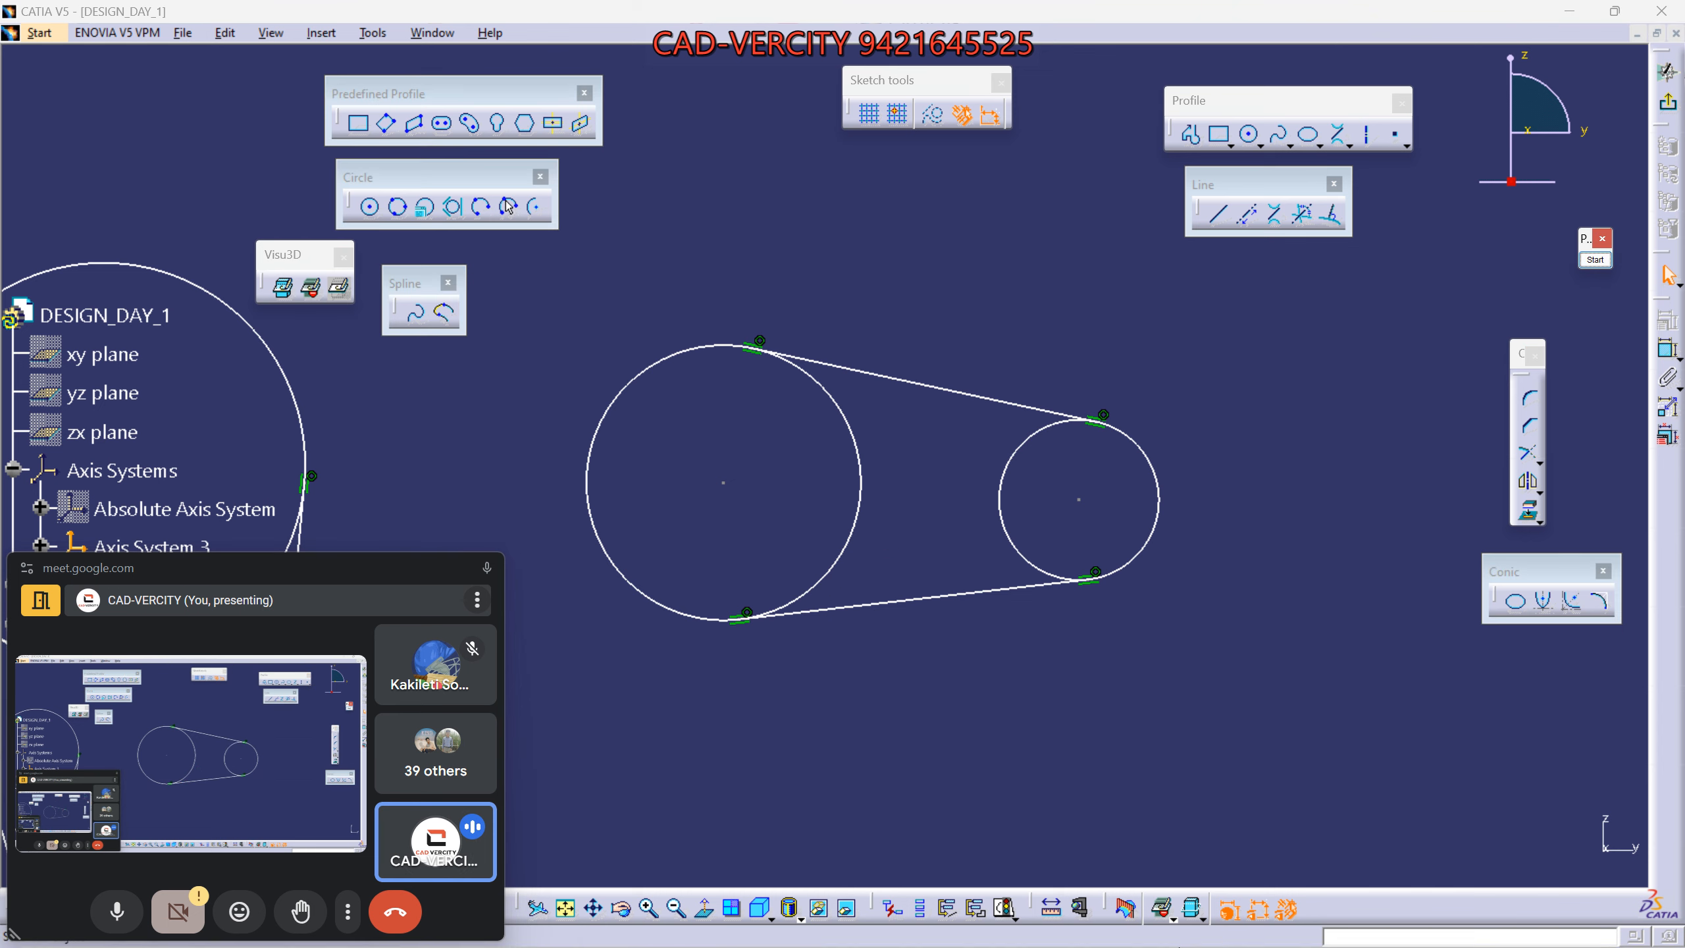
pyautogui.moveTo(1215, 941)
pyautogui.click(976, 823)
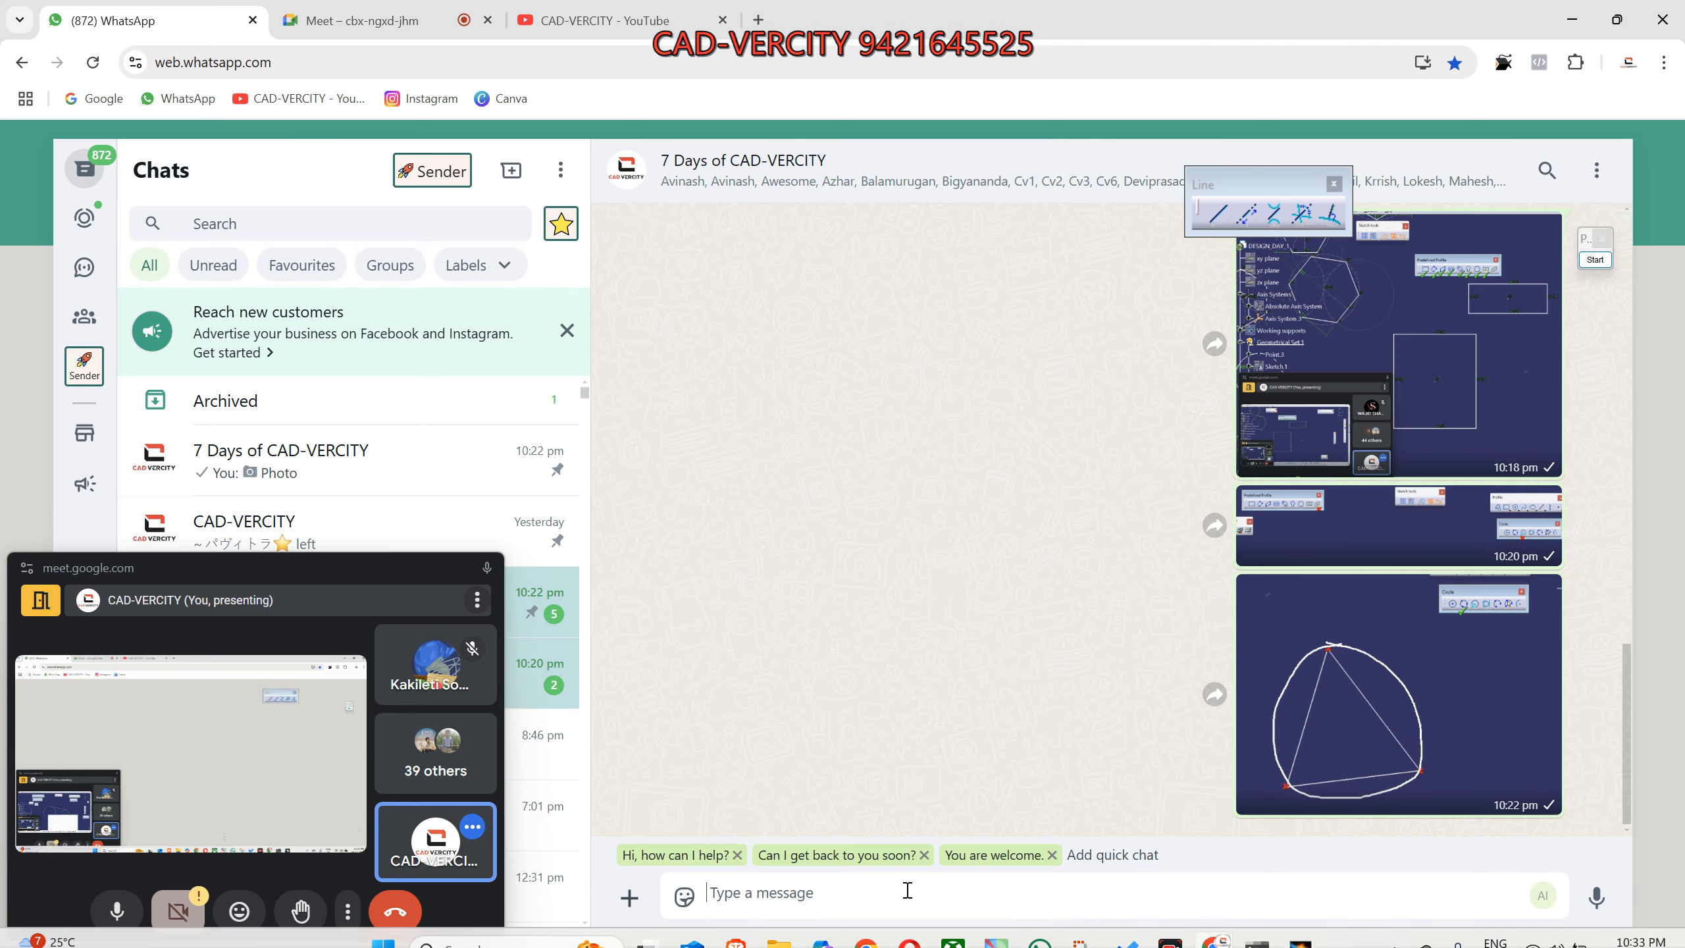
pyautogui.hotkey('ctrl', 'v')
pyautogui.press('Return')
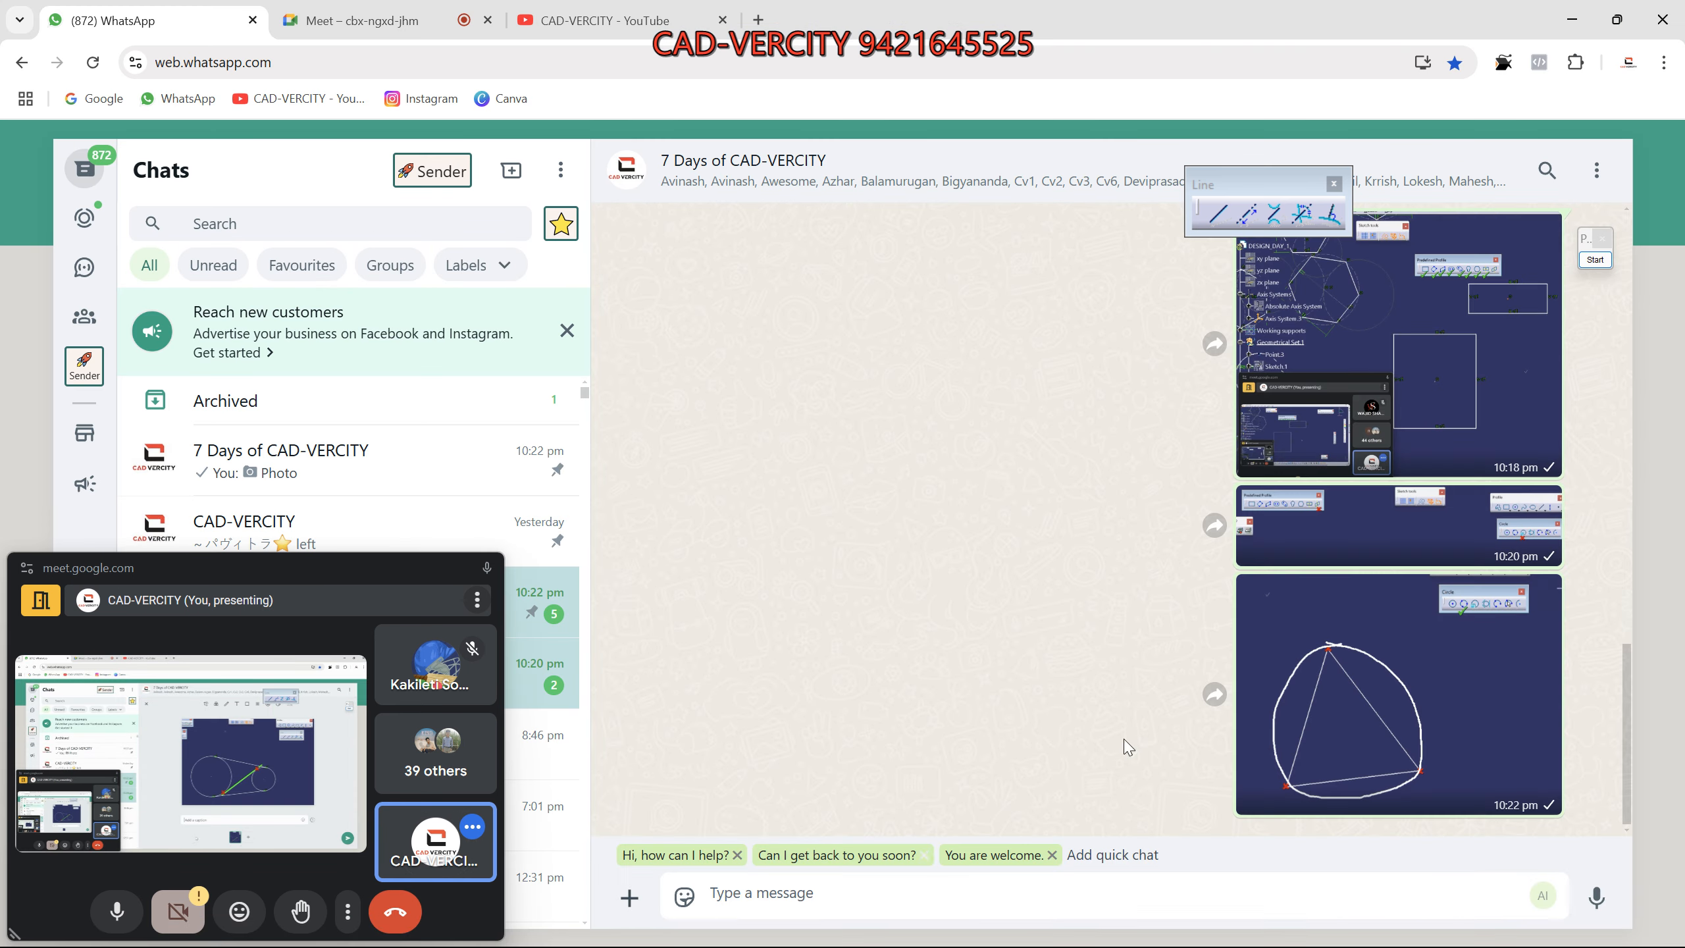
# Switch back to CATIA and draw two crossing inner Bi-Tangent Lines between the side-by-side circles.
pyautogui.click(1570, 19)
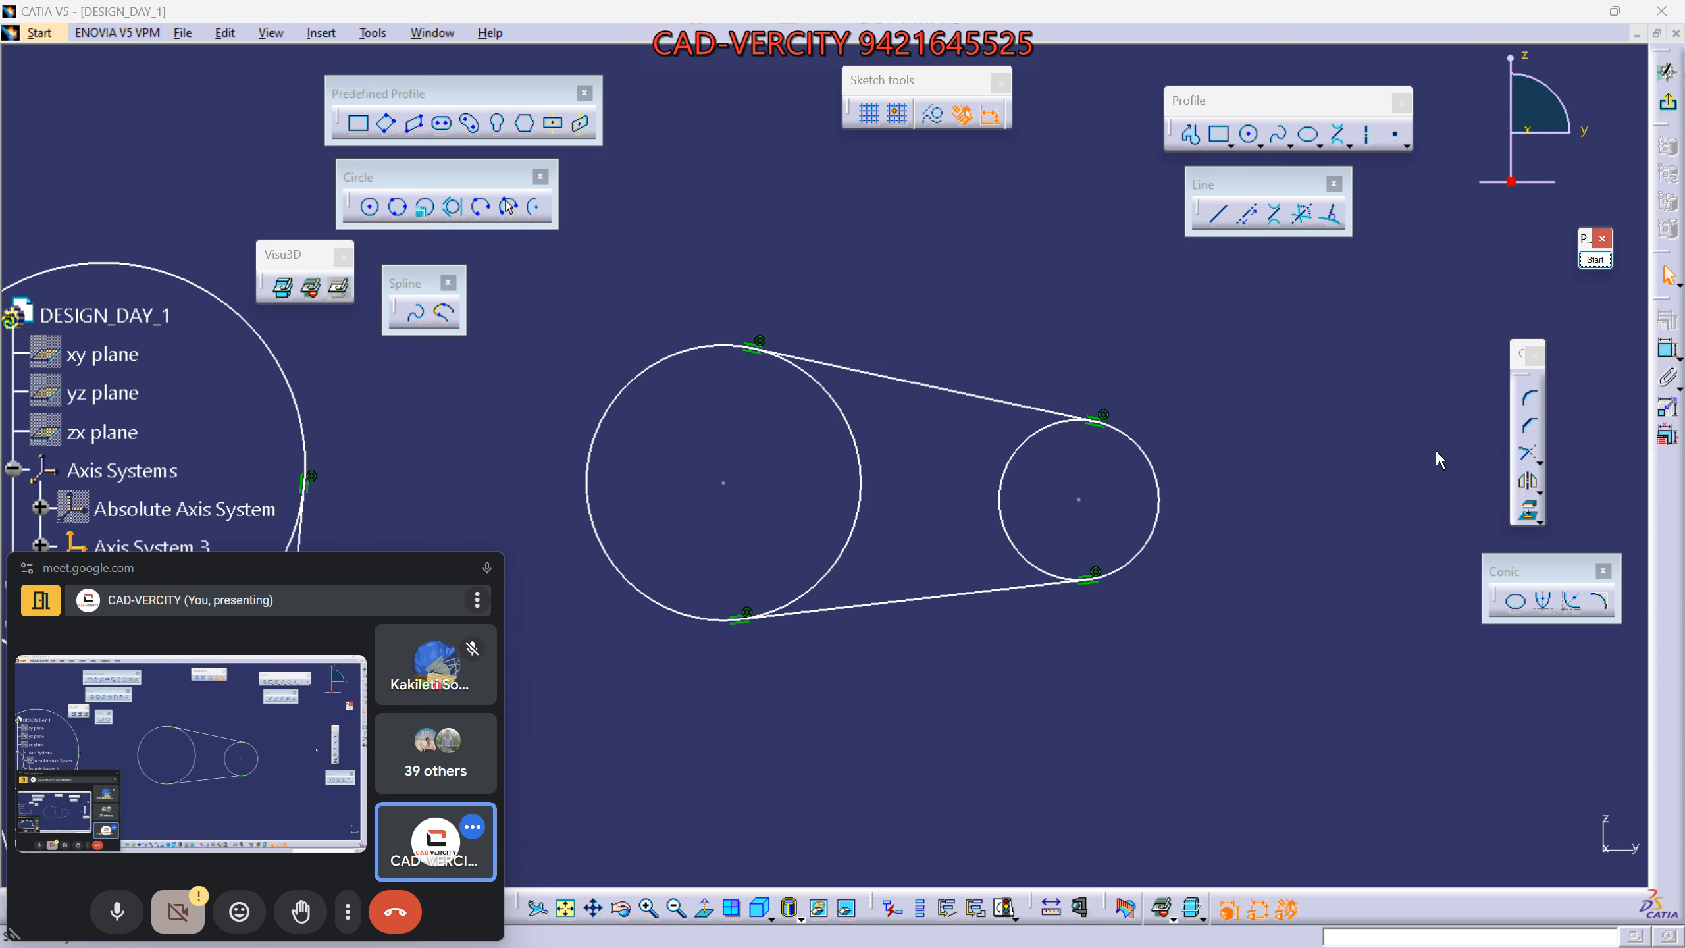
pyautogui.click(837, 576)
pyautogui.click(1032, 558)
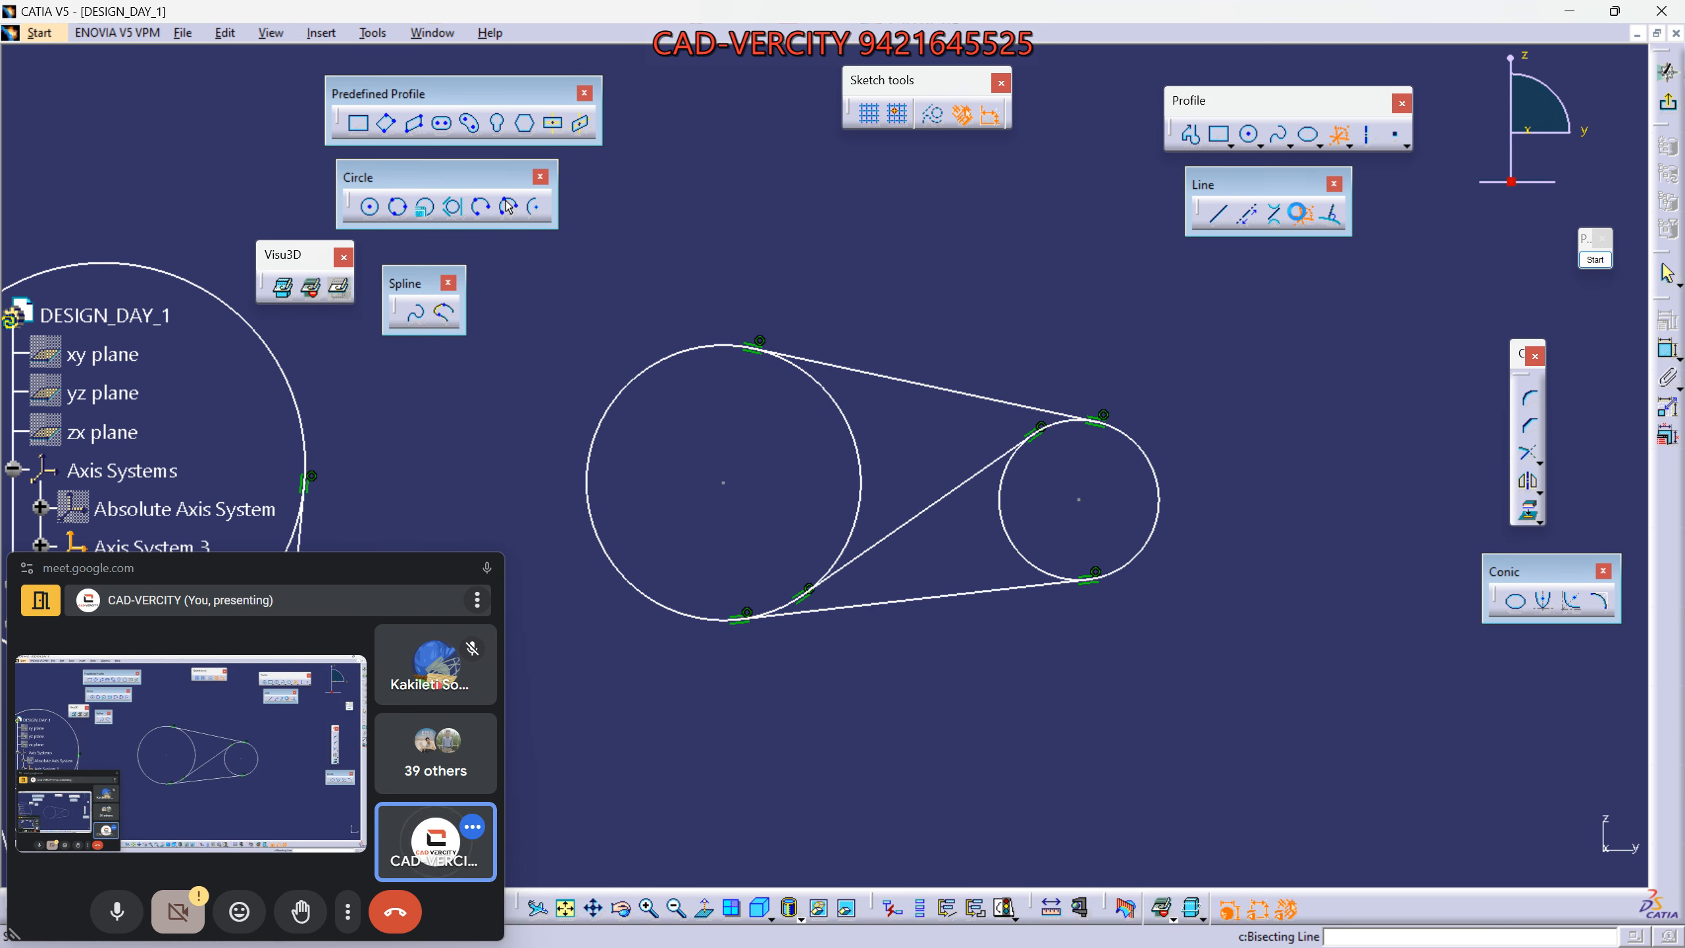
pyautogui.click(841, 409)
pyautogui.click(1019, 545)
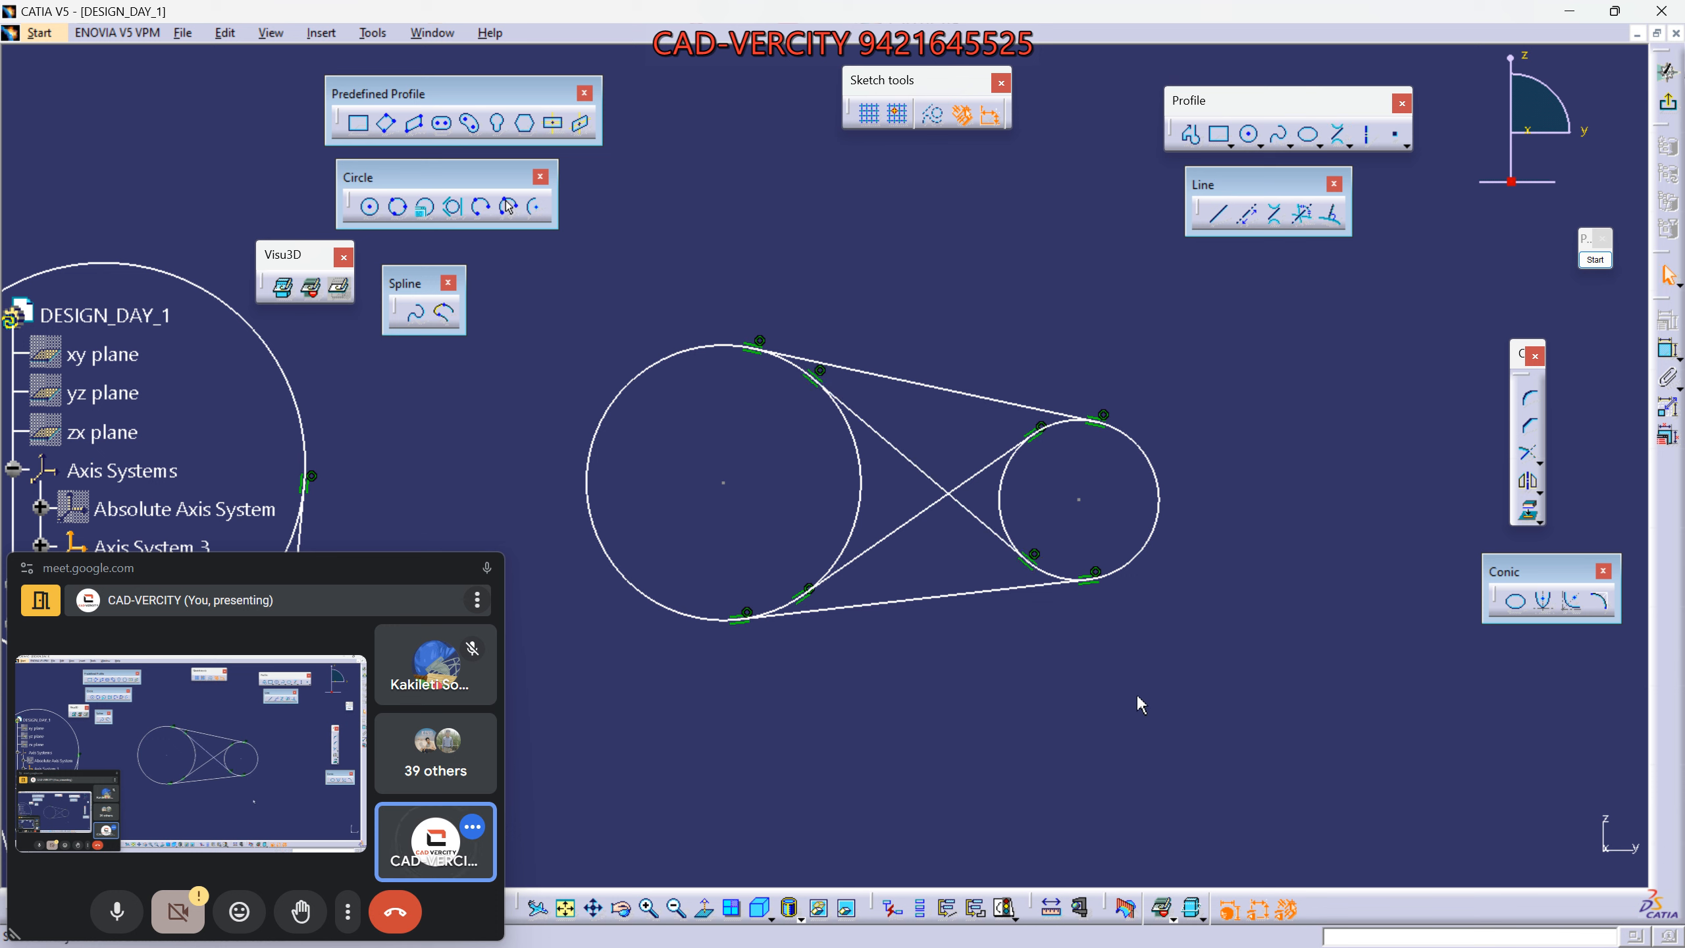
# Move the Line toolbar to just below the Spline toolbar.
pyautogui.keyDown('ctrl'); pyautogui.moveTo(1138, 702); pyautogui.dragTo(1164, 753, button='middle'); pyautogui.keyUp('ctrl')
pyautogui.moveTo(1034, 681)
pyautogui.mouseDown(button='middle')
pyautogui.moveTo(1057, 658)
pyautogui.moveTo(1058, 723)
pyautogui.mouseUp(button='middle')
pyautogui.moveTo(985, 621)
pyautogui.mouseDown(button='middle')
pyautogui.moveTo(1279, 666)
pyautogui.moveTo(1279, 749)
pyautogui.mouseUp(button='middle')
pyautogui.moveTo(1301, 193); pyautogui.dragTo(415, 370)
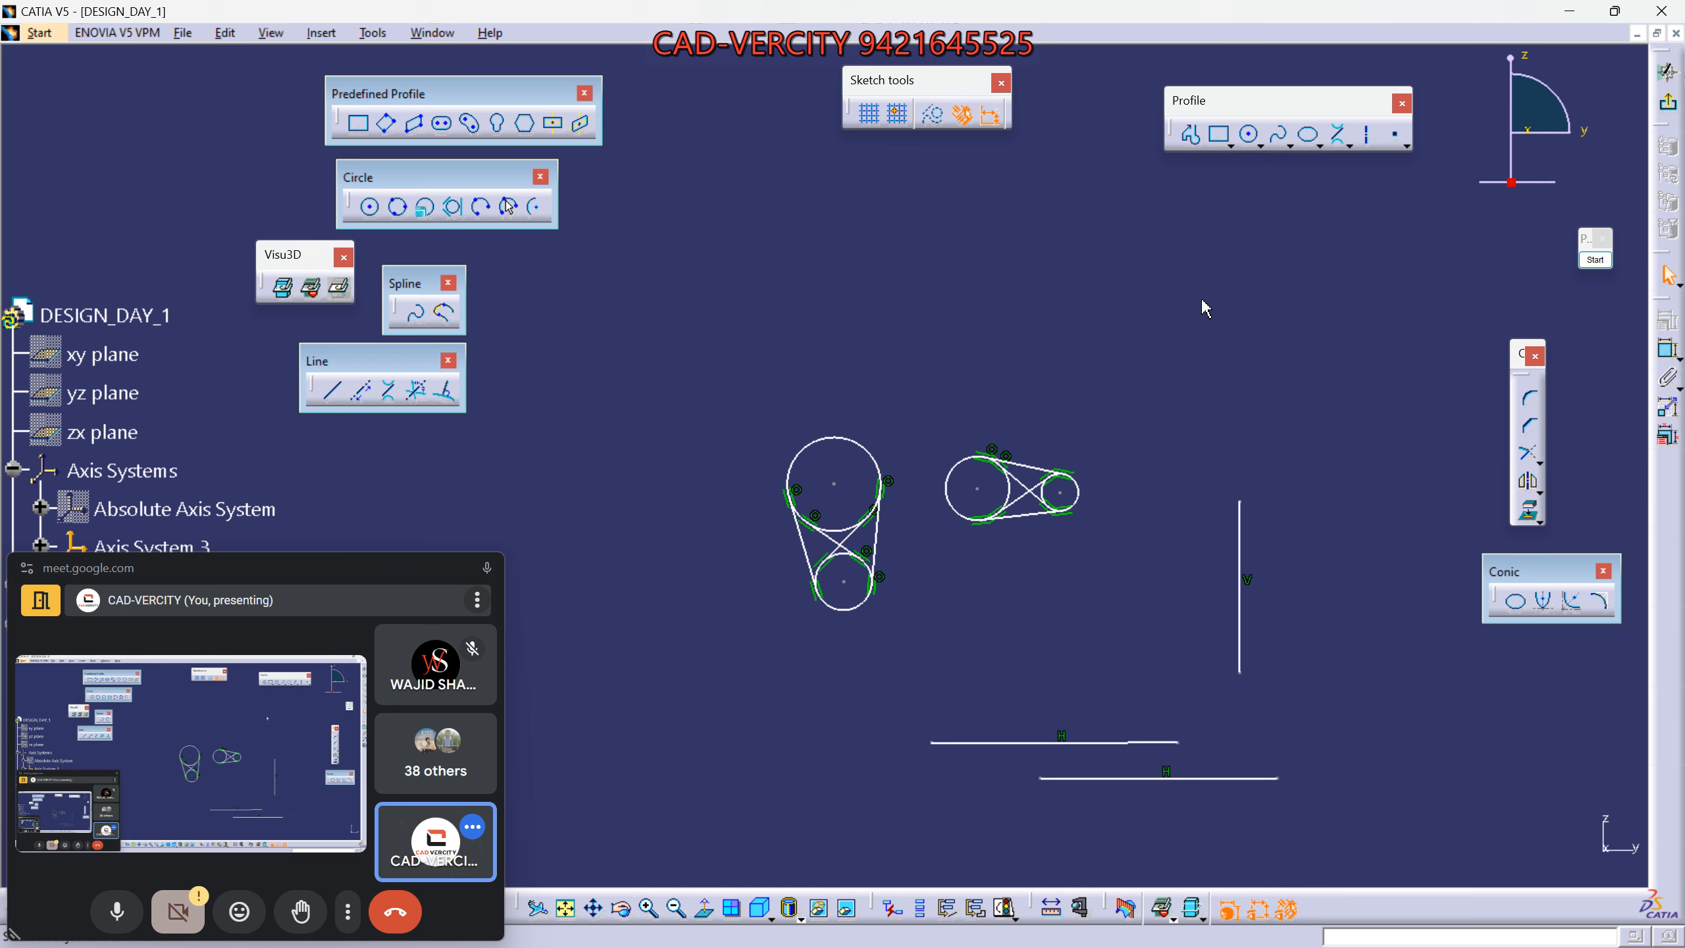
pyautogui.moveTo(391, 365)
pyautogui.mouseDown()
pyautogui.moveTo(278, 262)
pyautogui.moveTo(459, 369)
pyautogui.moveTo(430, 368)
pyautogui.moveTo(444, 350)
pyautogui.mouseUp()
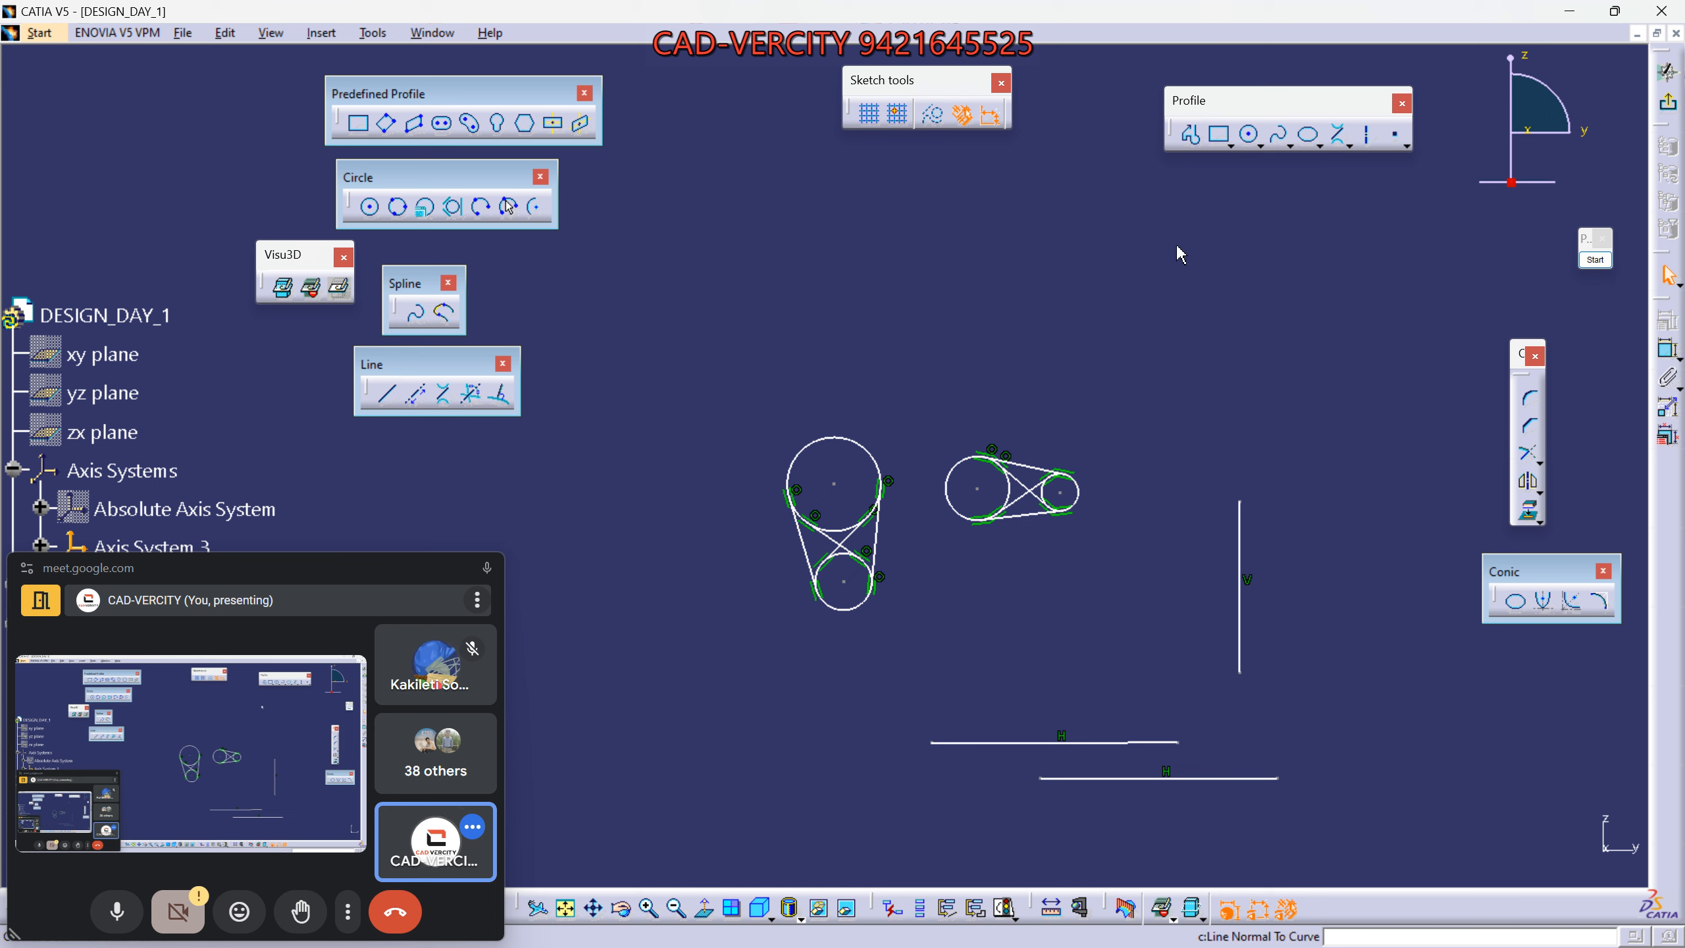
pyautogui.moveTo(1213, 280); pyautogui.dragTo(1222, 311, button='middle')
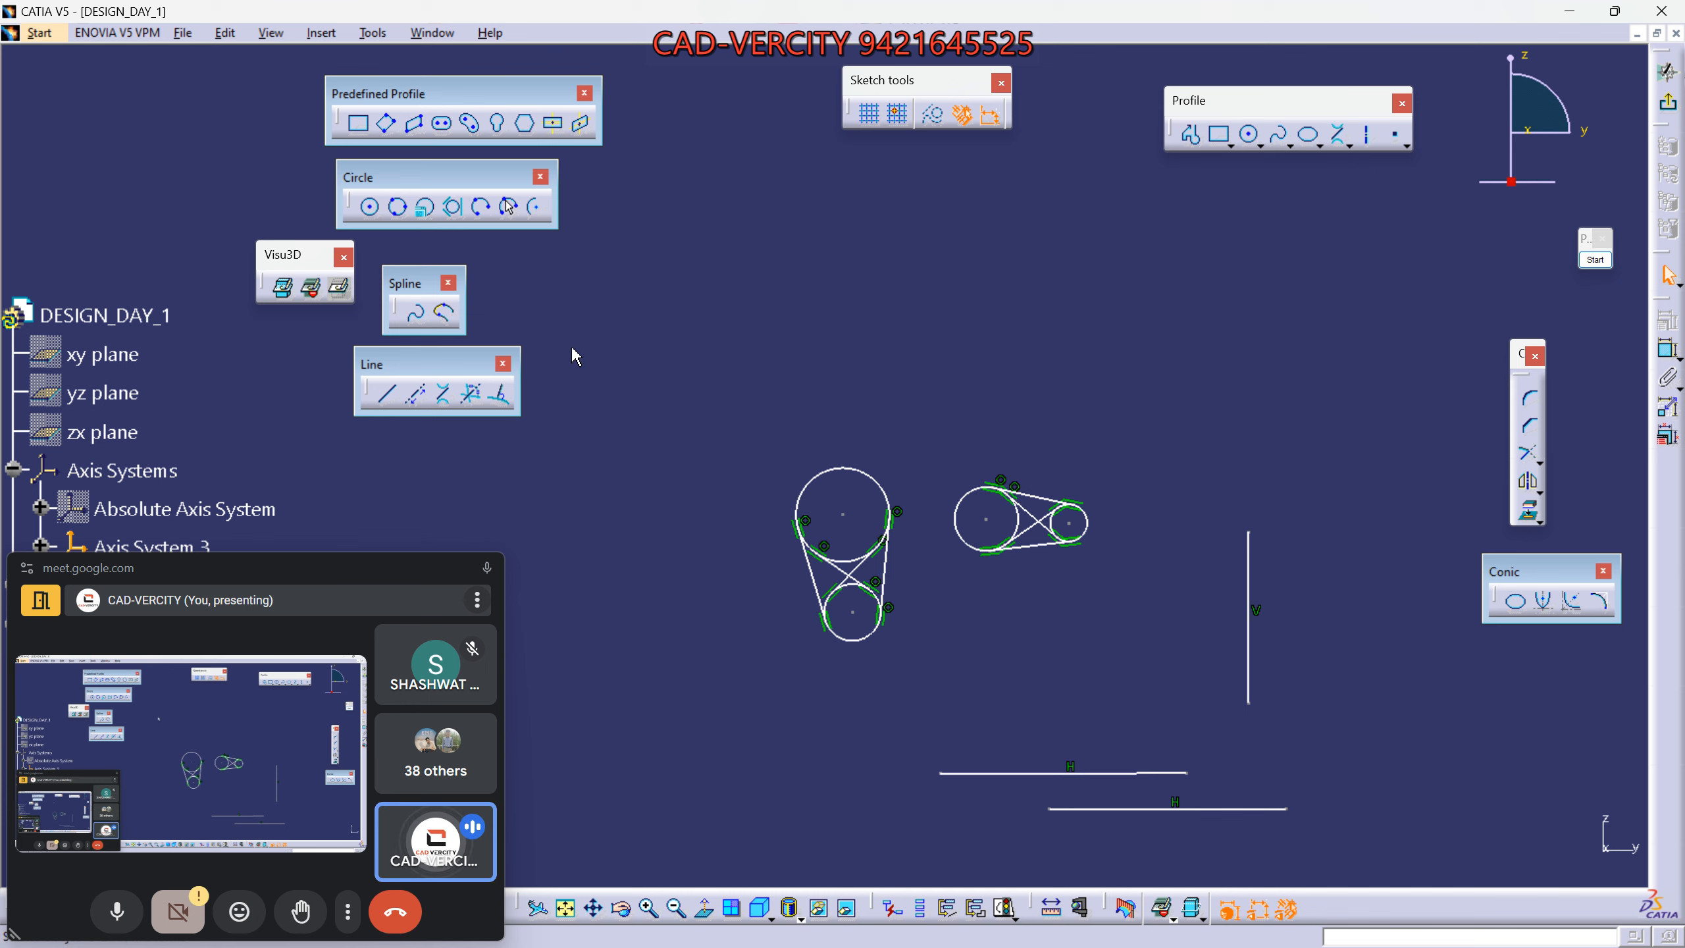
pyautogui.moveTo(745, 365); pyautogui.dragTo(706, 393, button='middle')
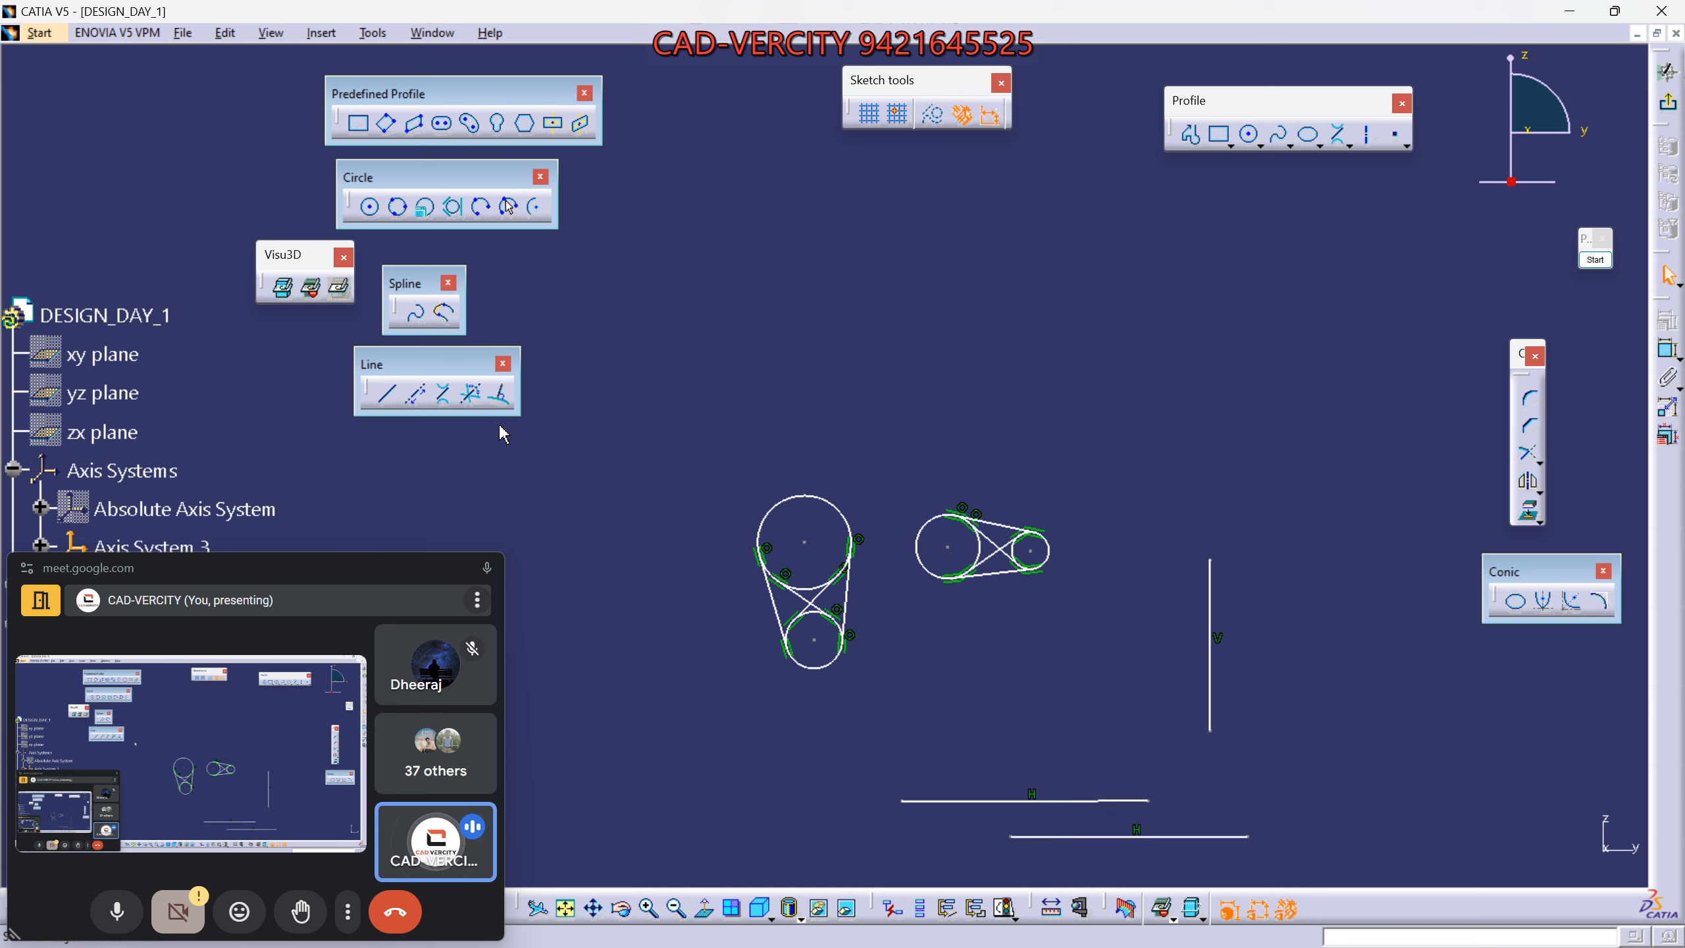
# Draw a slightly inclined line in the empty area above the two pairs of tangent circles.
pyautogui.click(386, 393)
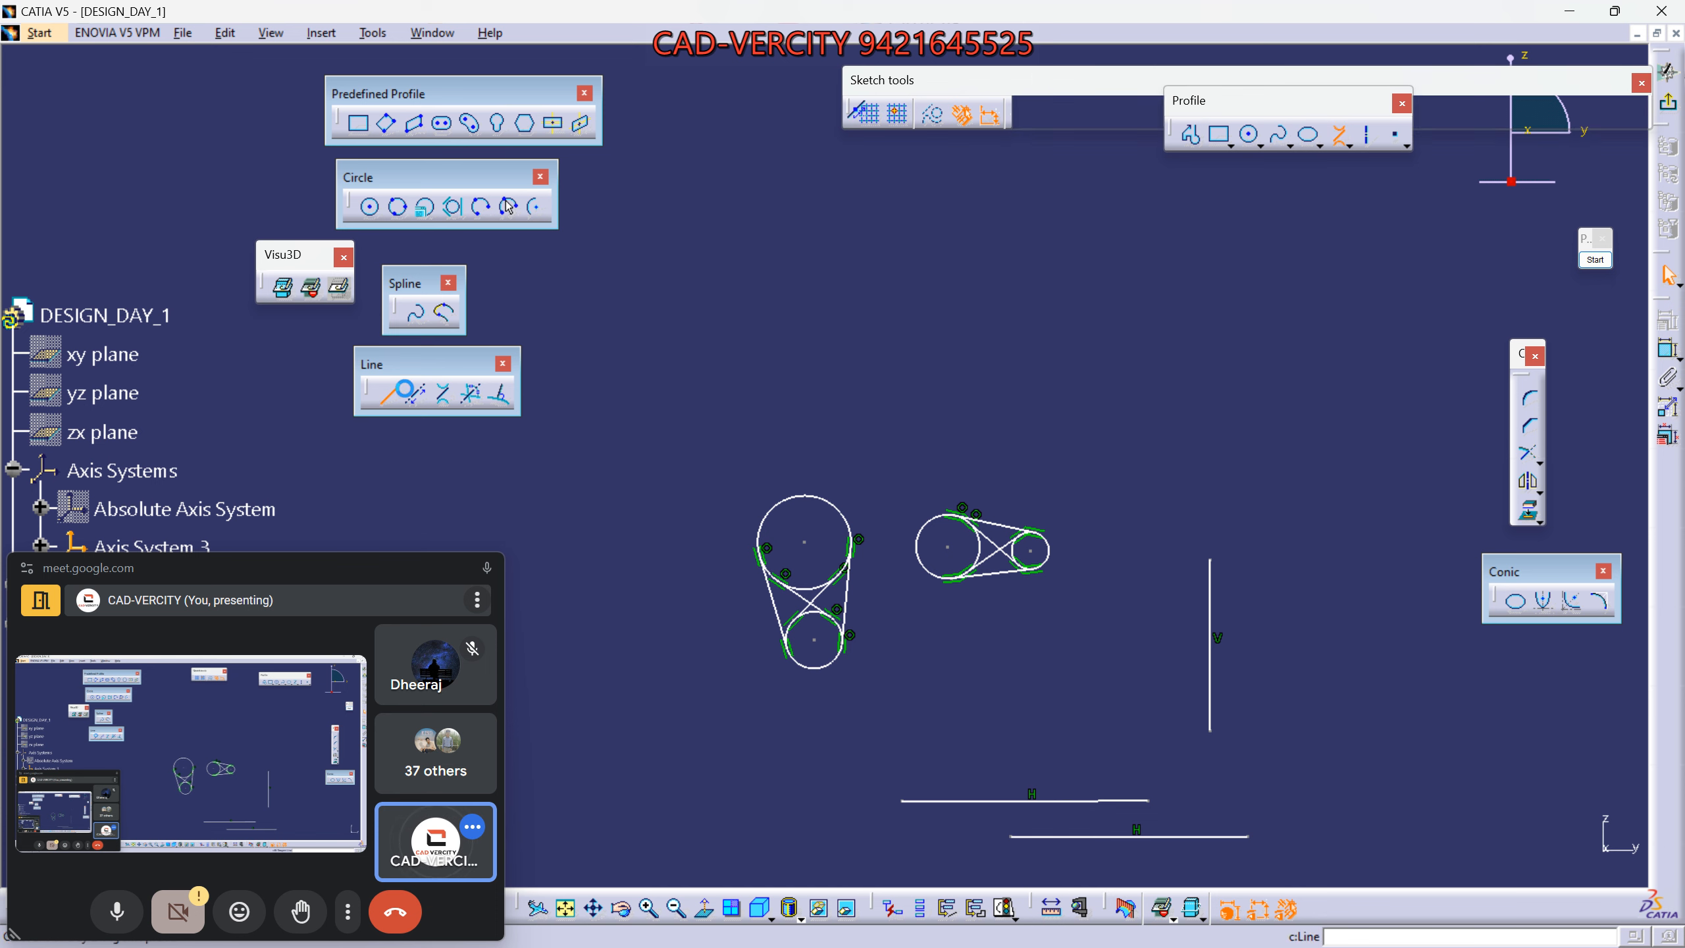
pyautogui.click(836, 387)
pyautogui.click(1087, 342)
pyautogui.click(1362, 486)
pyautogui.moveTo(1363, 485)
pyautogui.mouseDown(button='middle')
pyautogui.moveTo(1348, 464)
pyautogui.moveTo(1198, 476)
pyautogui.mouseUp(button='middle')
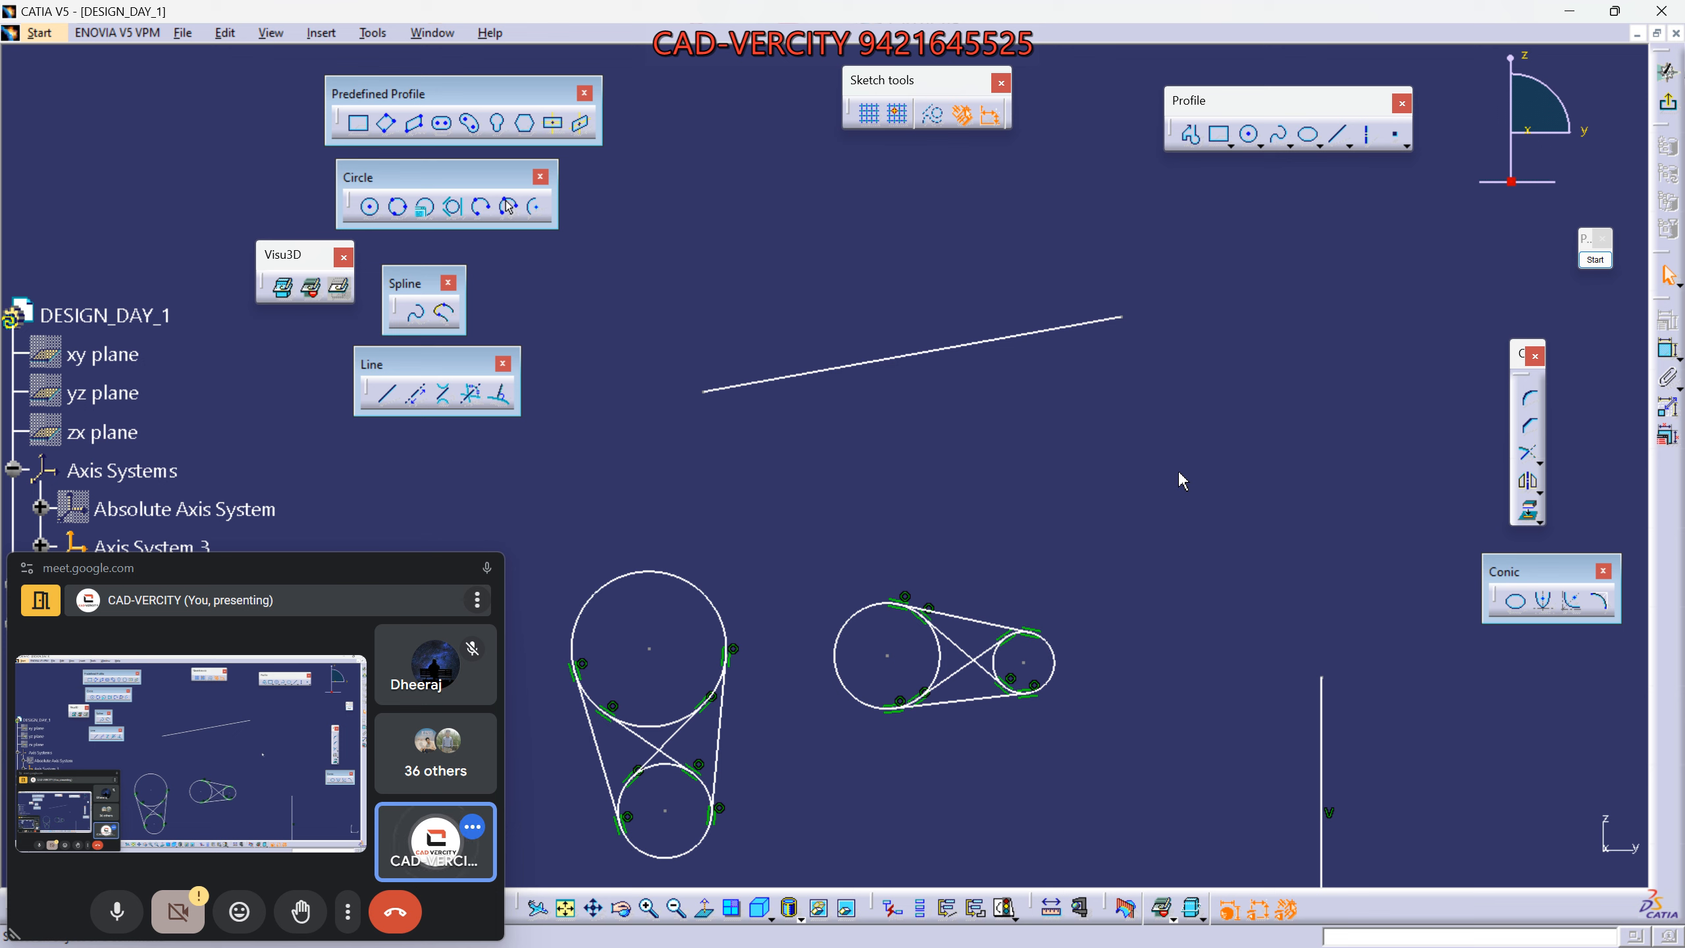
pyautogui.moveTo(1178, 474); pyautogui.dragTo(1094, 486, button='middle')
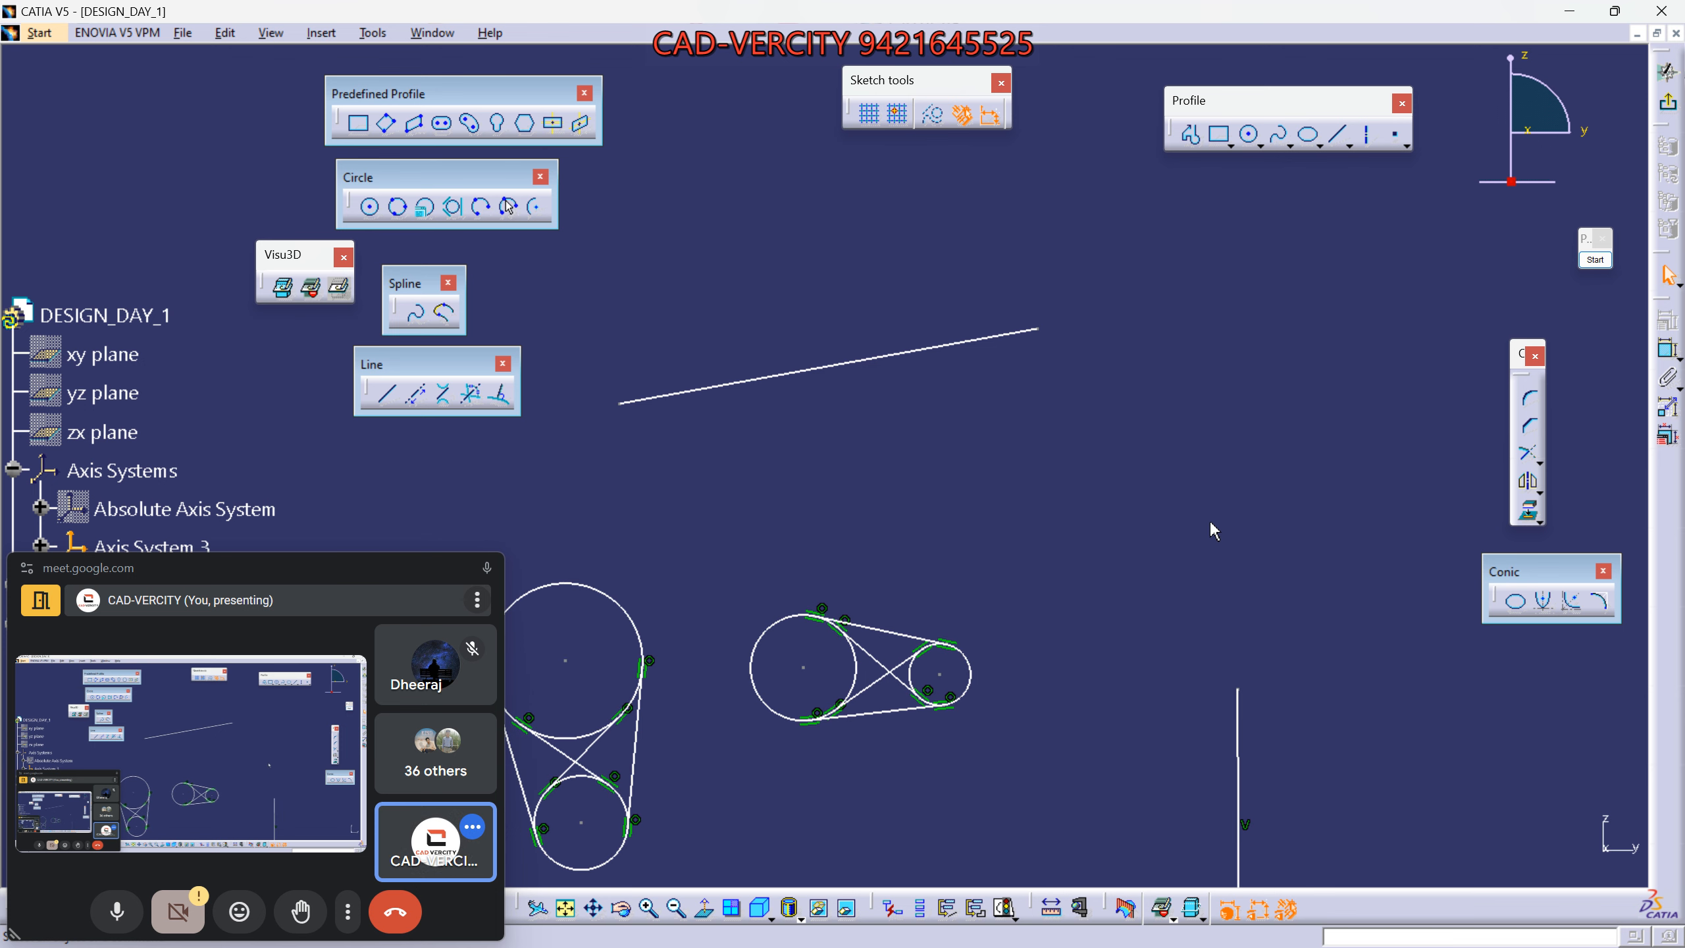
# Place three separate points in the empty area beside the inclined line and the side-by-side circles.
pyautogui.click(1395, 135)
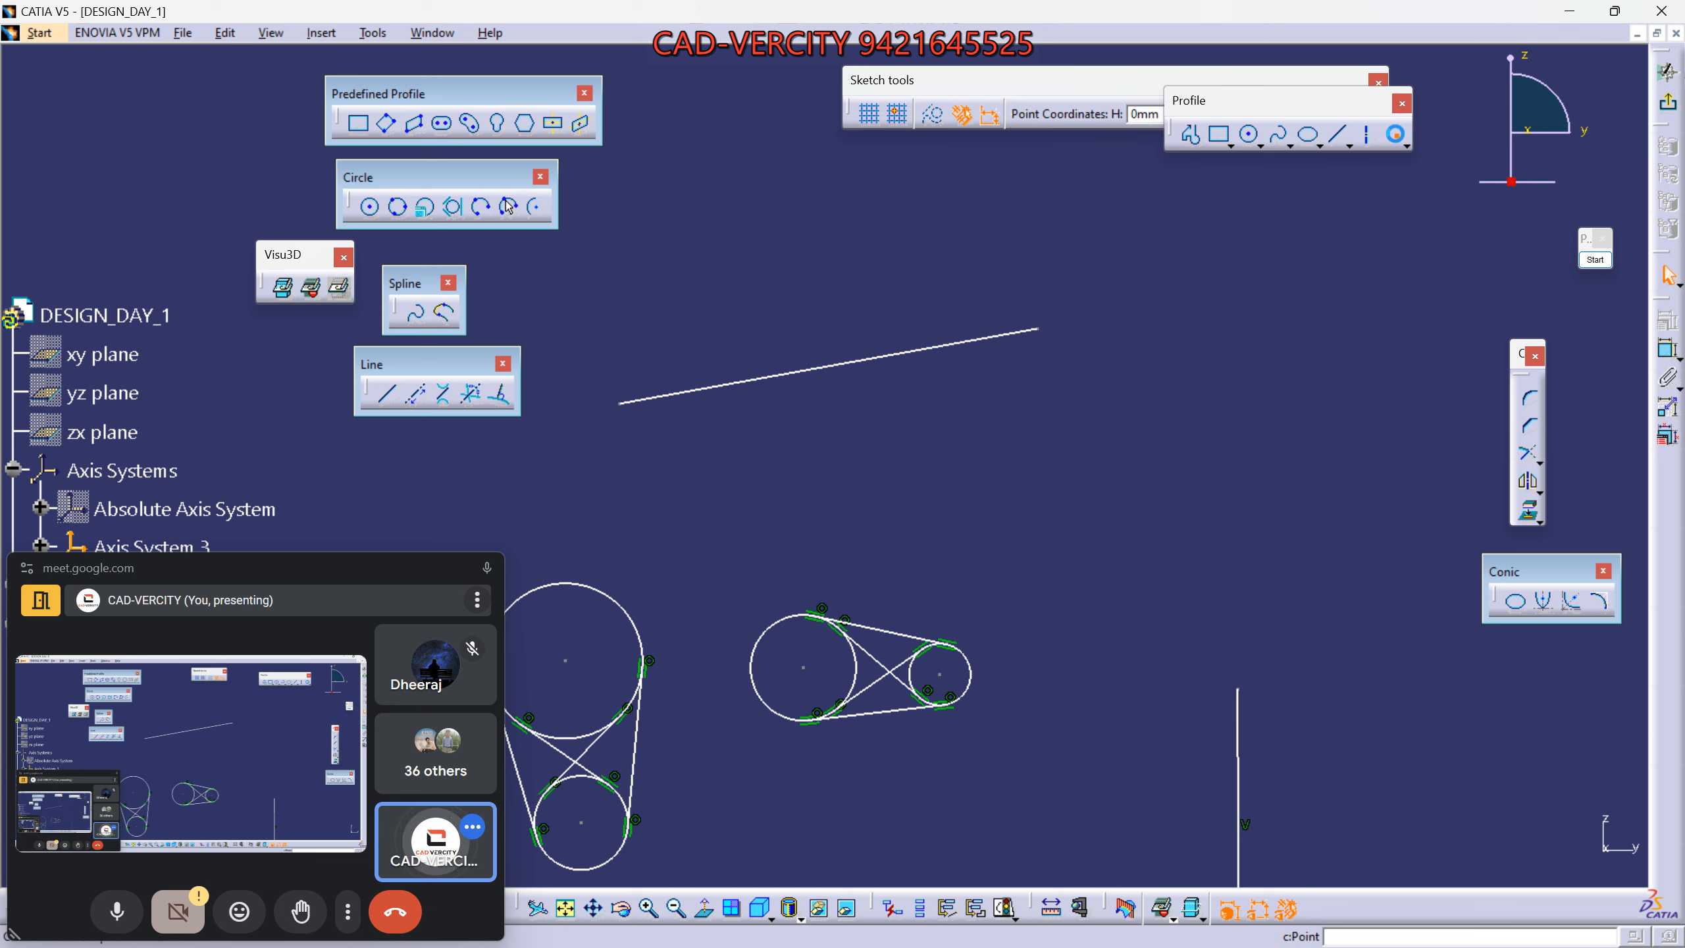
pyautogui.click(1055, 461)
pyautogui.click(1395, 135)
pyautogui.click(1188, 402)
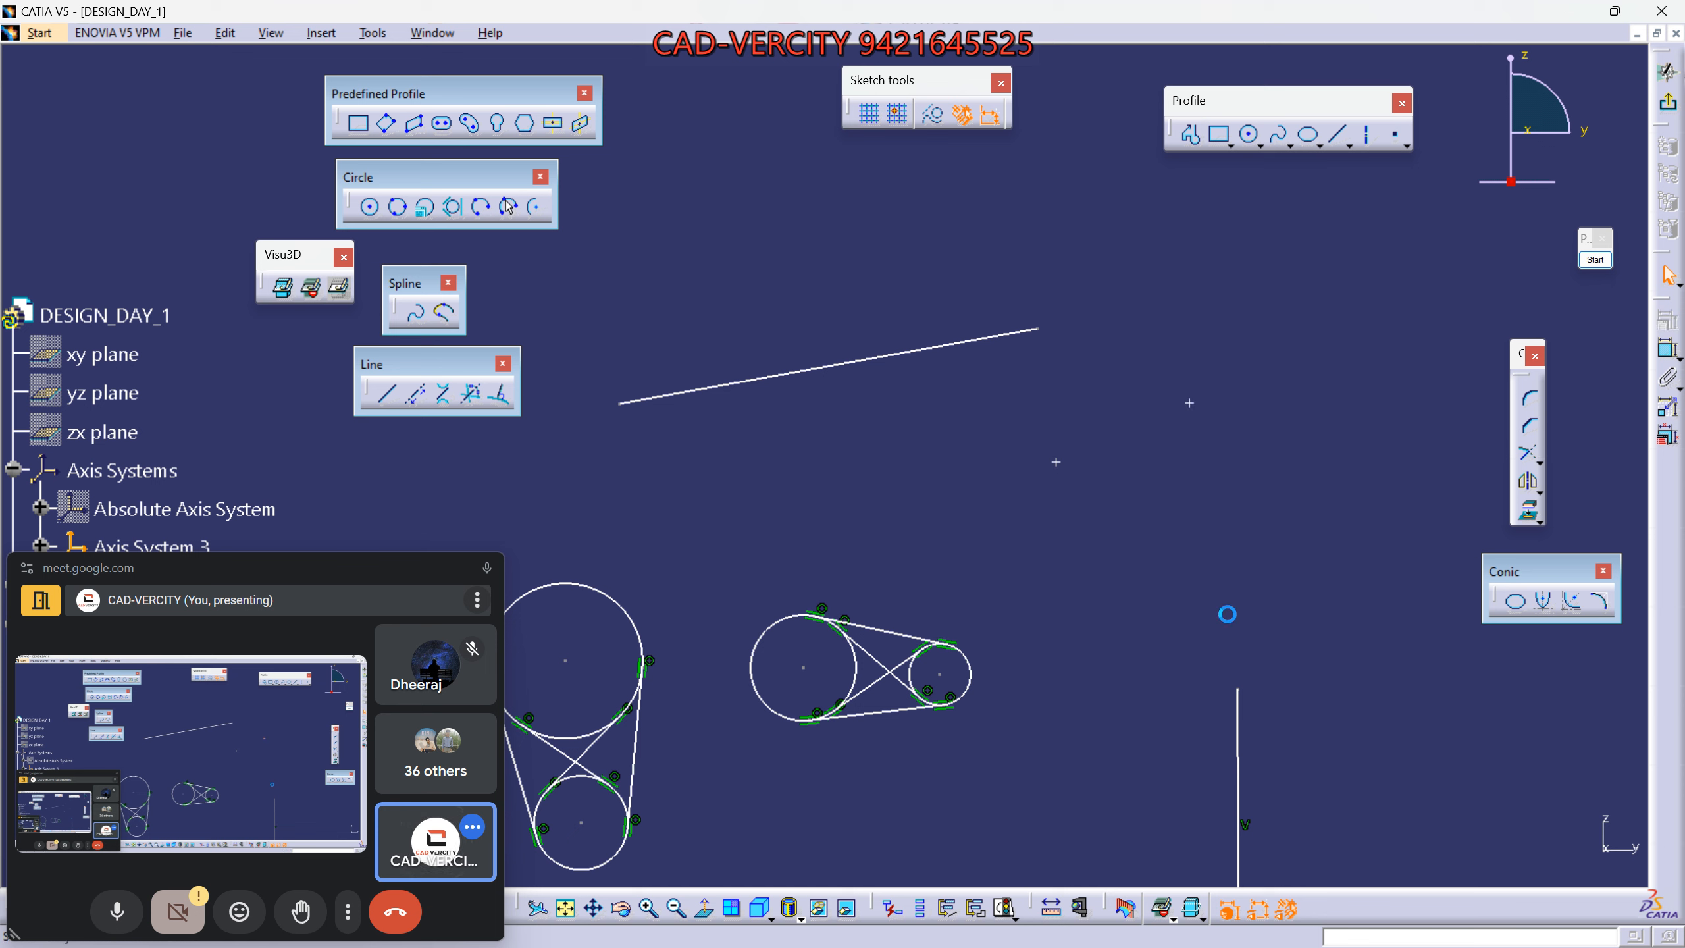
pyautogui.click(1396, 135)
pyautogui.click(1124, 539)
pyautogui.moveTo(1017, 728); pyautogui.dragTo(1078, 622, button='middle')
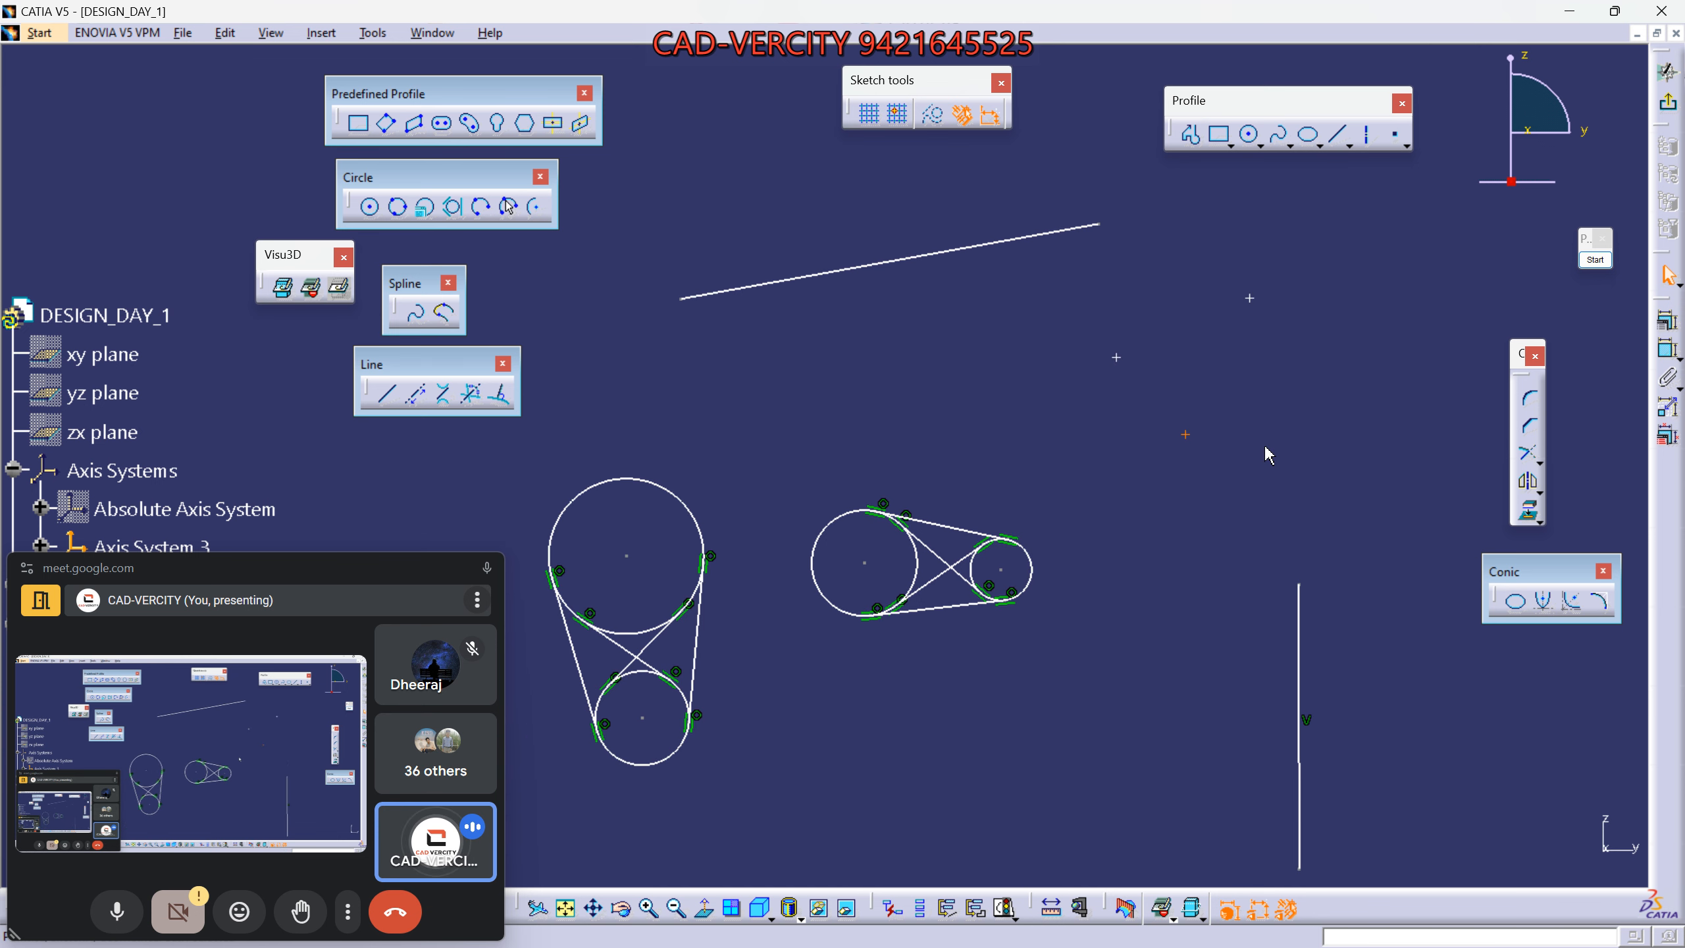
pyautogui.keyDown('ctrl'); pyautogui.moveTo(1019, 474); pyautogui.dragTo(1293, 657, button='middle'); pyautogui.keyUp('ctrl')
pyautogui.moveTo(1293, 657); pyautogui.dragTo(1335, 471, button='middle')
pyautogui.click(1335, 471)
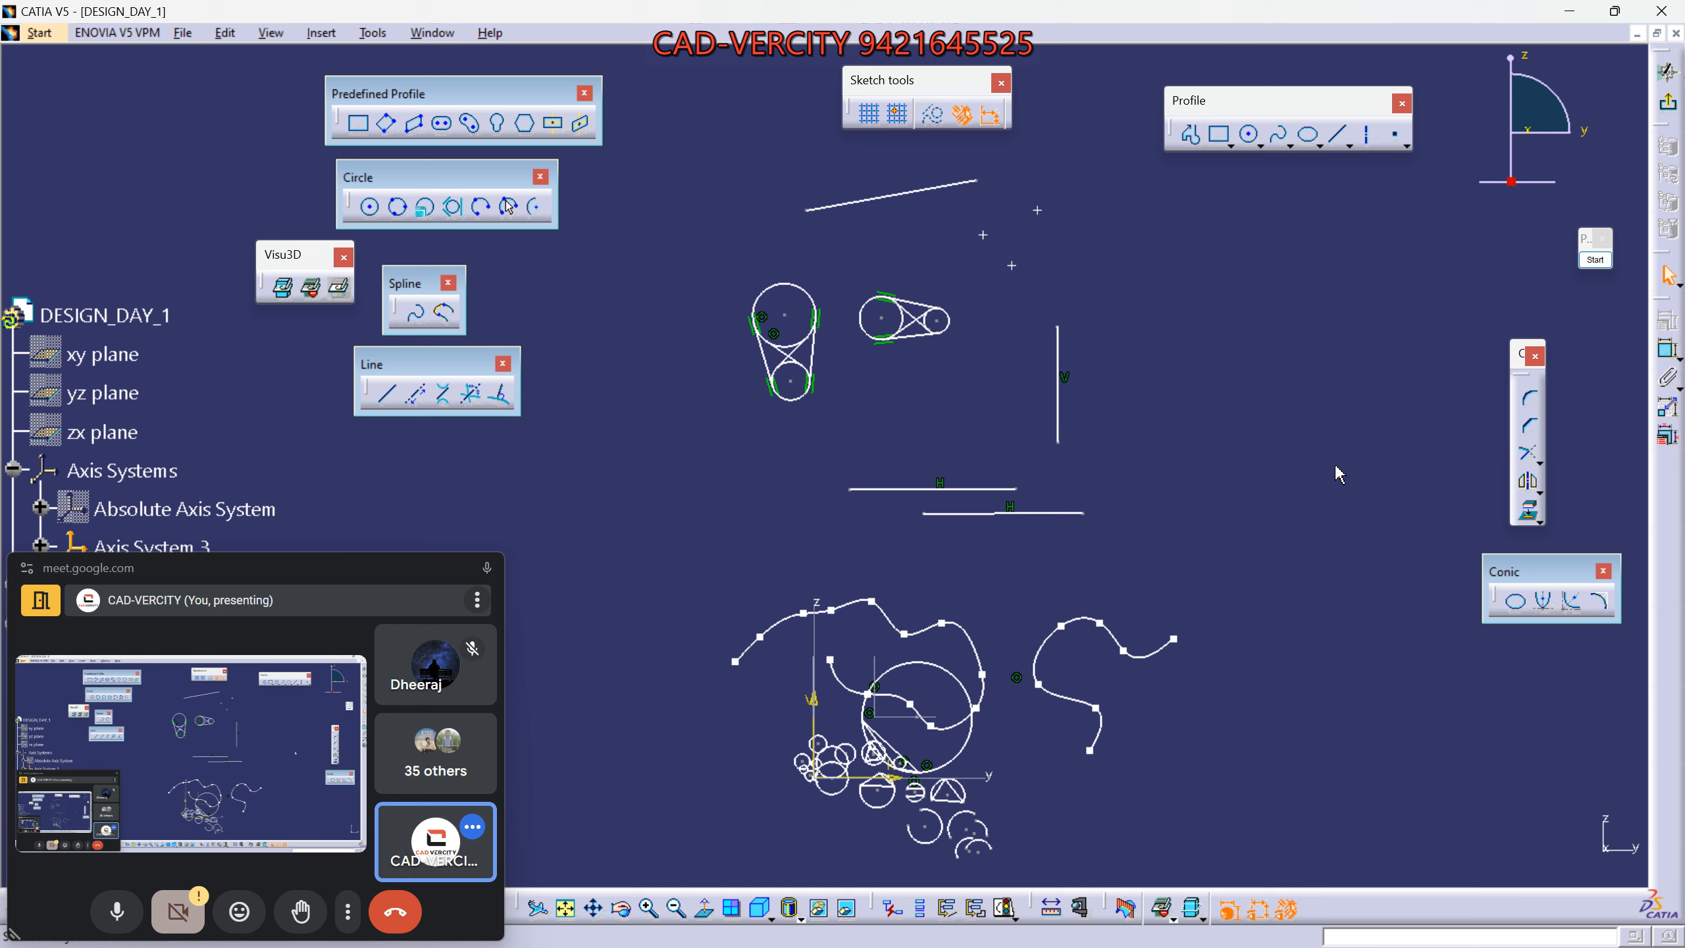
# Exit the Sketcher workbench and hide Sketch.4 in Geometrical Set.1.
pyautogui.click(1669, 106)
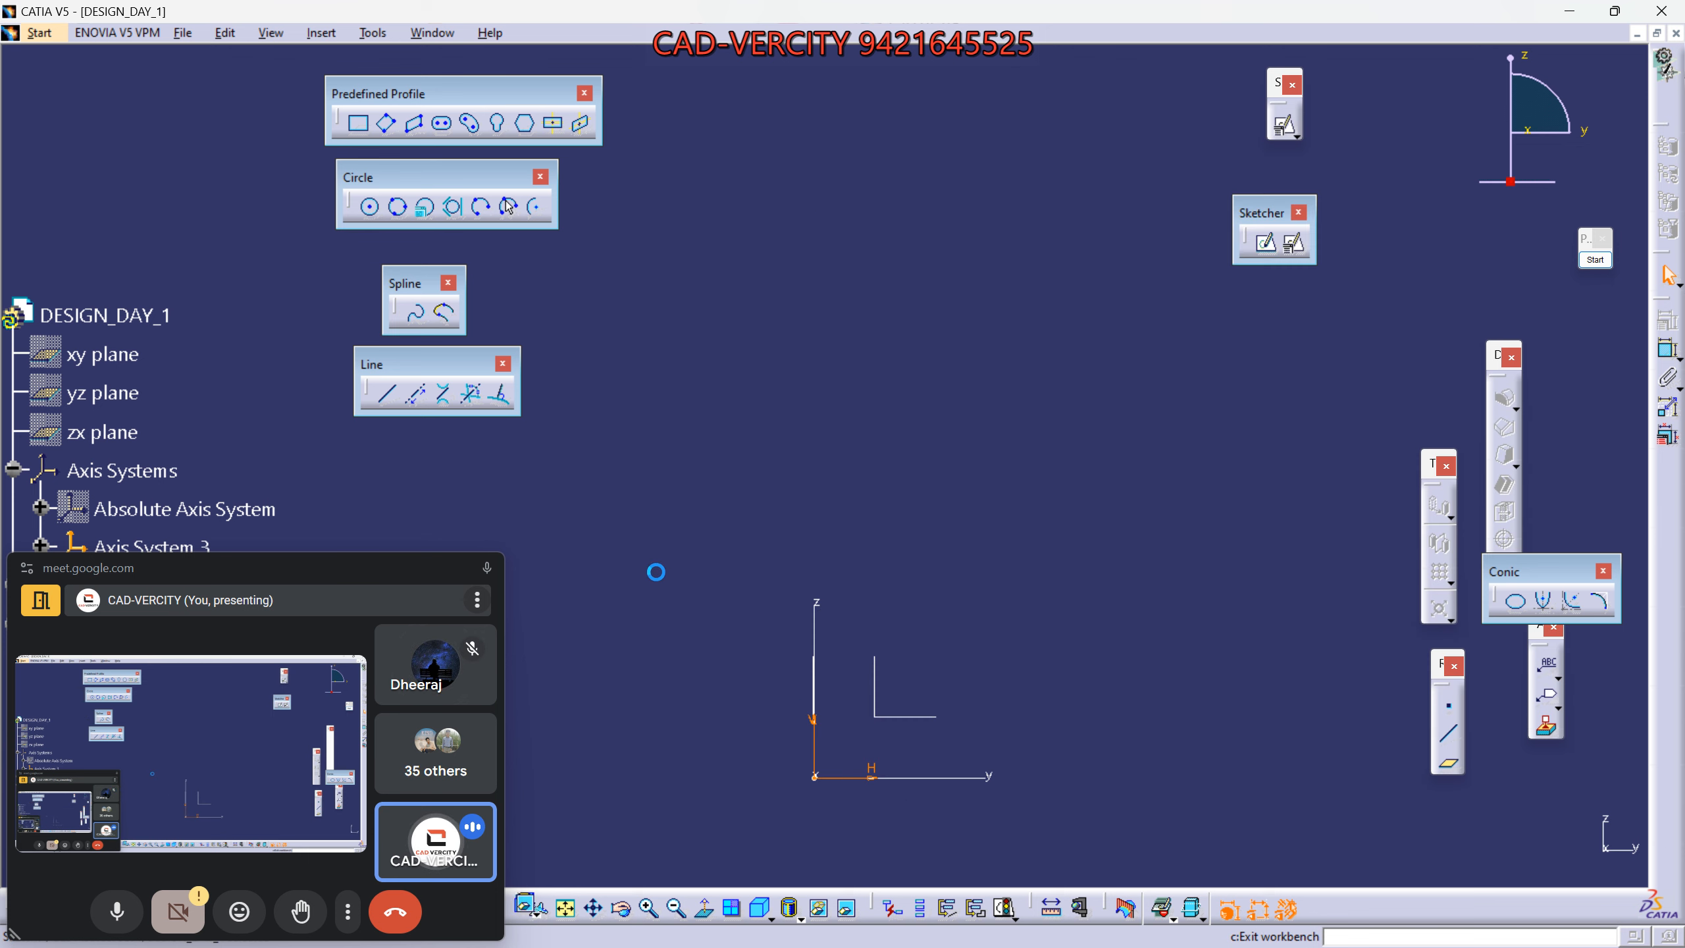
pyautogui.moveTo(769, 592); pyautogui.dragTo(787, 472, button='middle')
pyautogui.scroll(-3, 192, 479)
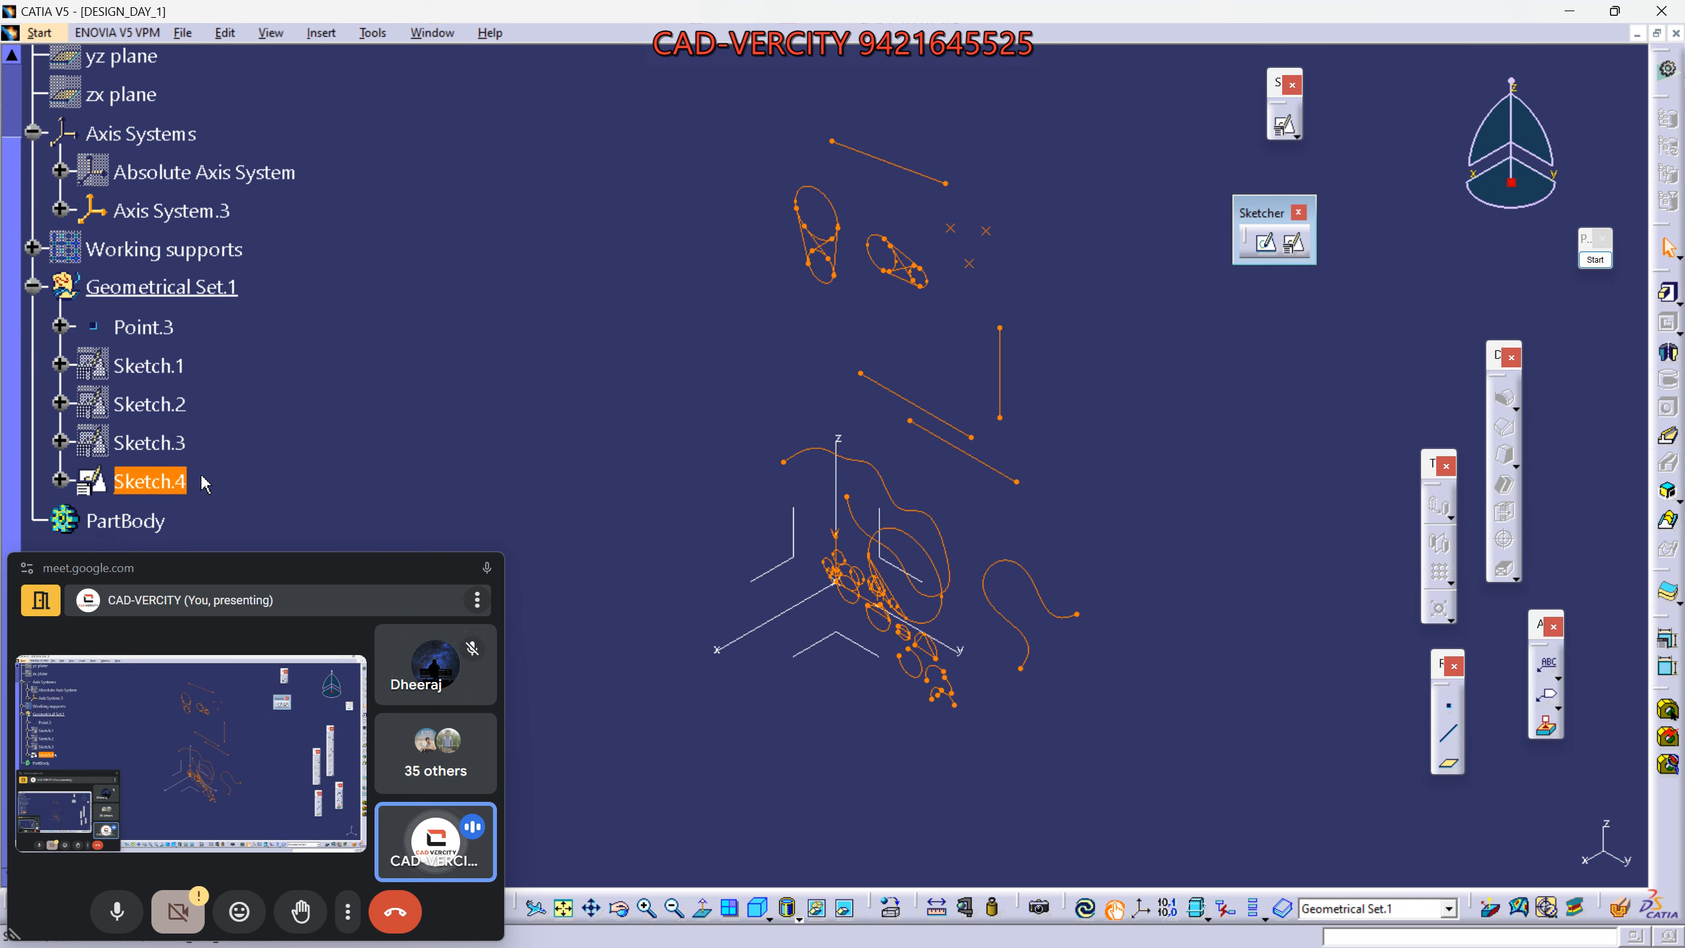
pyautogui.press('space')
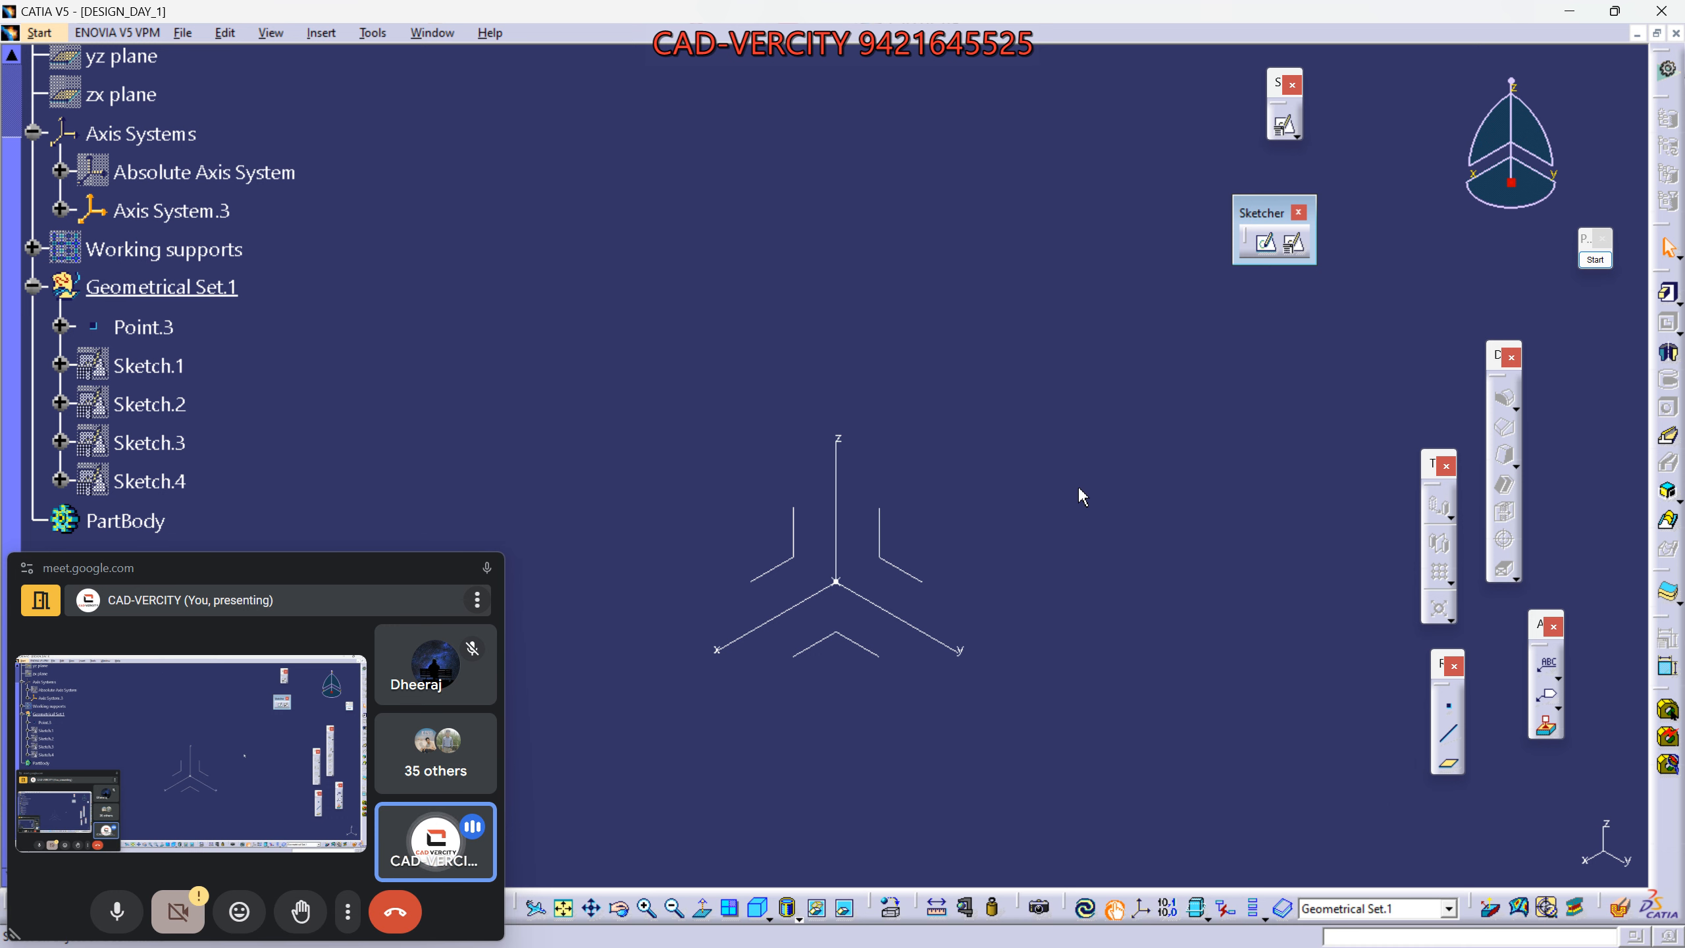
# Create a positioned sketch on the YZ plane of Axis System.3 with implicit origin and orientation.
pyautogui.moveTo(1063, 490)
pyautogui.mouseDown(button='middle')
pyautogui.moveTo(1065, 467)
pyautogui.moveTo(1226, 467)
pyautogui.mouseUp(button='middle')
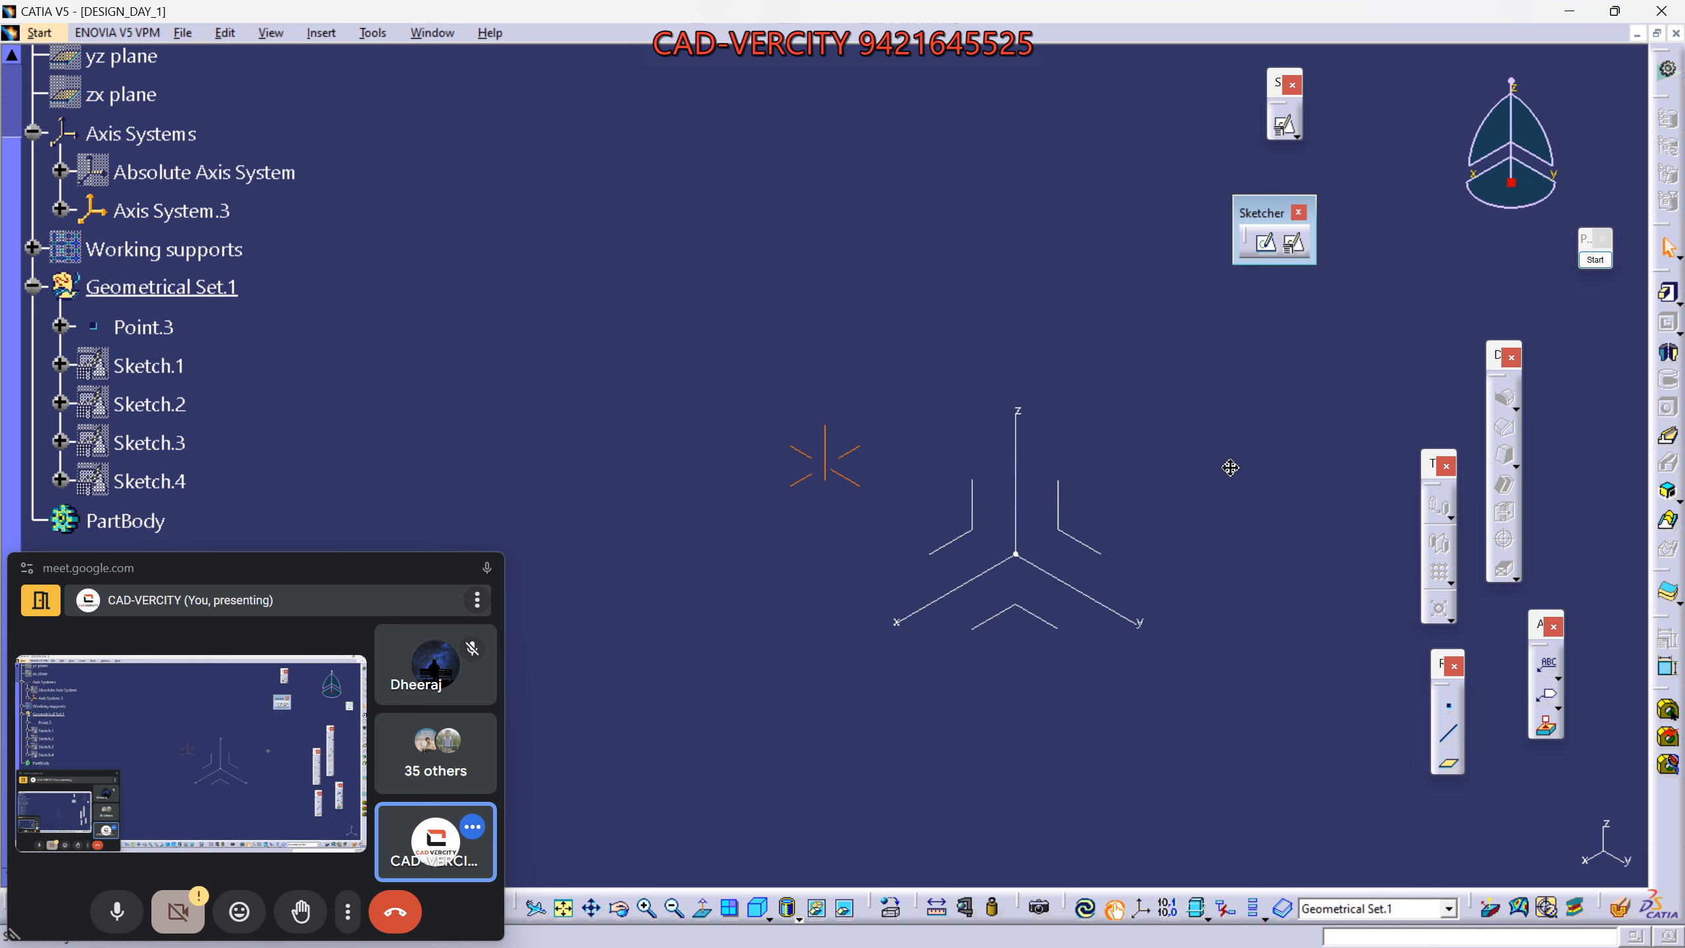
pyautogui.click(1292, 243)
pyautogui.click(1067, 539)
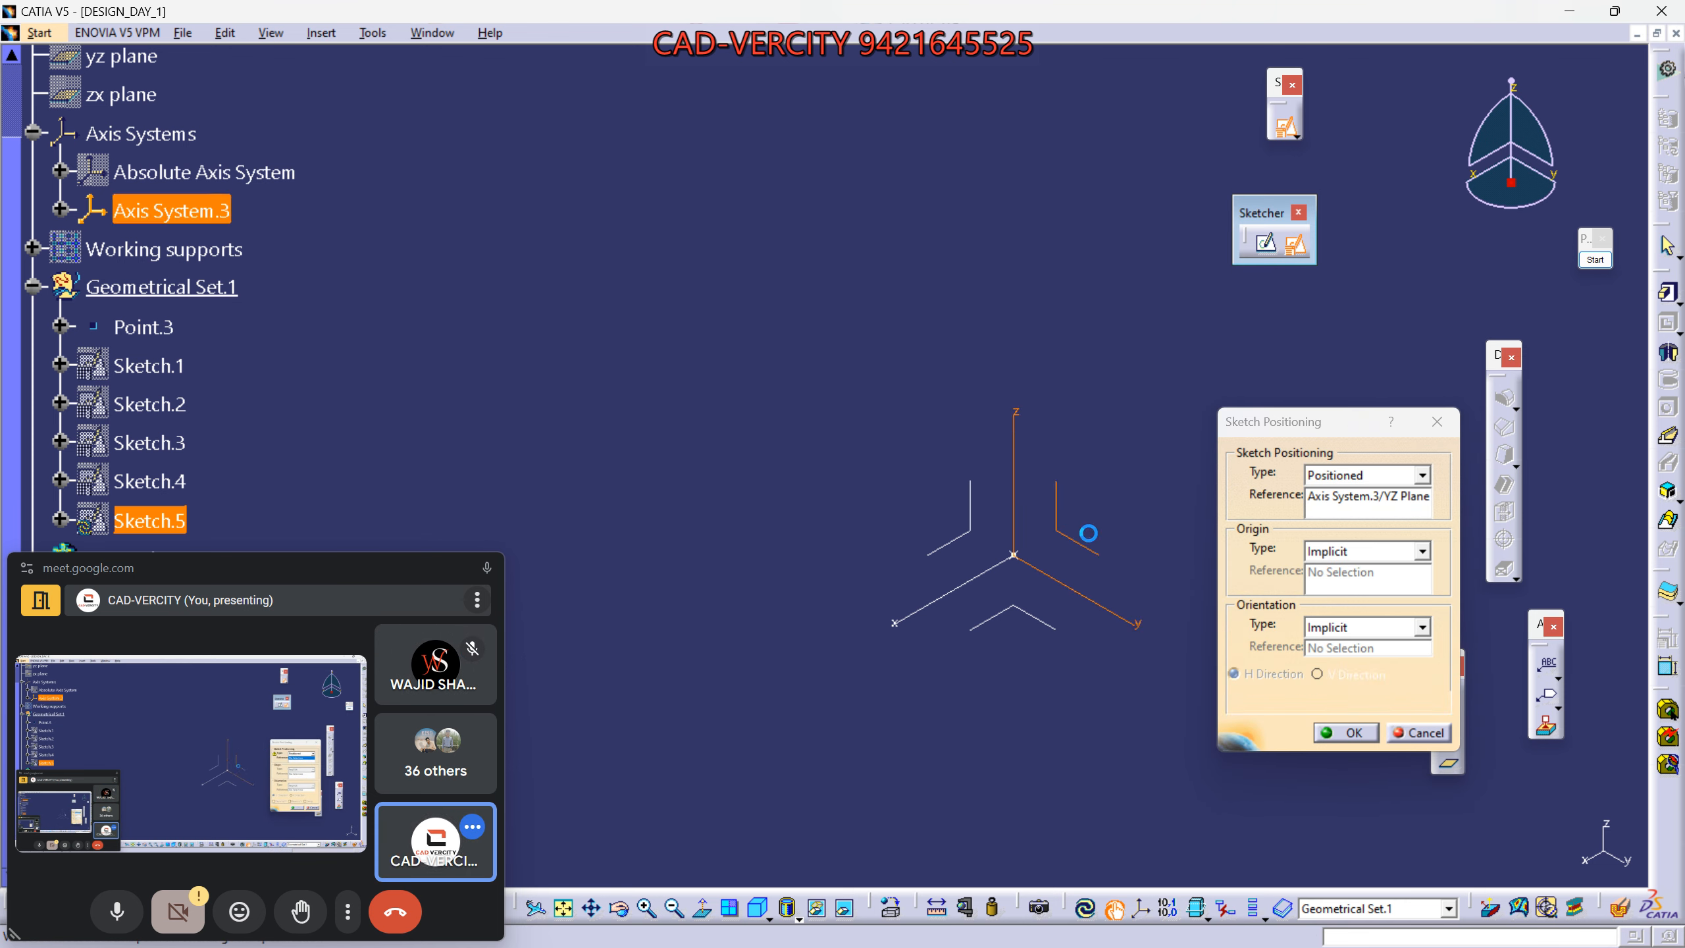
pyautogui.click(1346, 732)
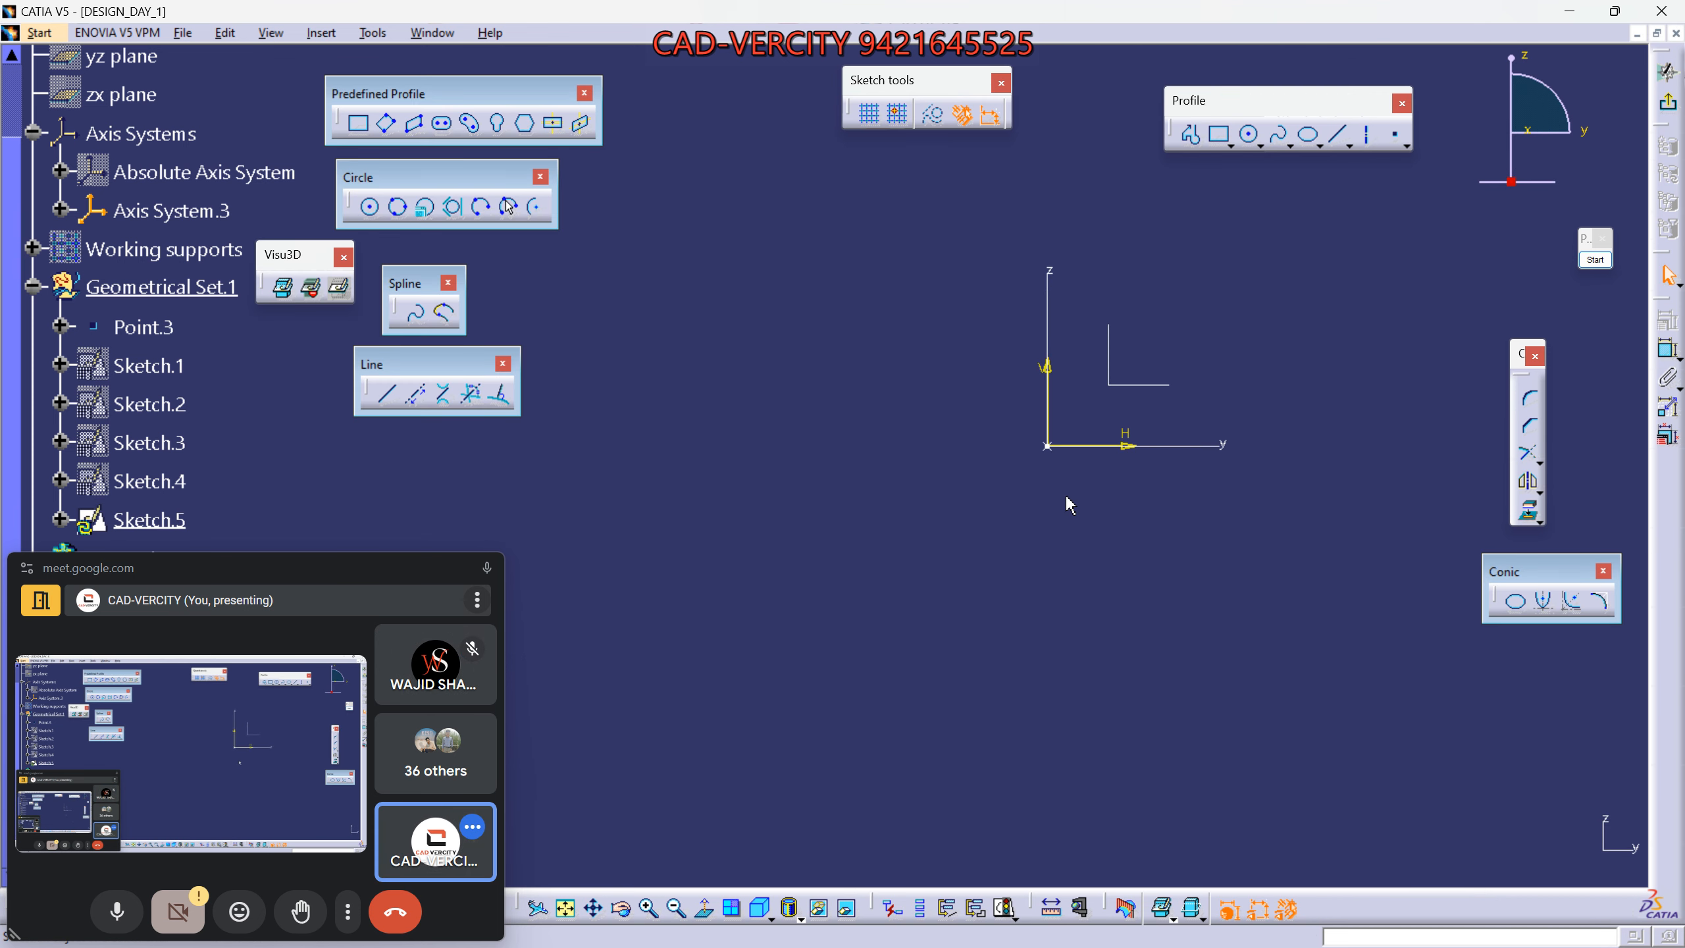
# Move the meeting window lower, shift the Line toolbar slightly down, and bring the corner and chamfer toolbar nearer the sketch area.
pyautogui.moveTo(258, 589); pyautogui.dragTo(243, 646)
pyautogui.click(429, 416)
pyautogui.moveTo(436, 362)
pyautogui.mouseDown()
pyautogui.moveTo(435, 413)
pyautogui.moveTo(435, 387)
pyautogui.mouseUp()
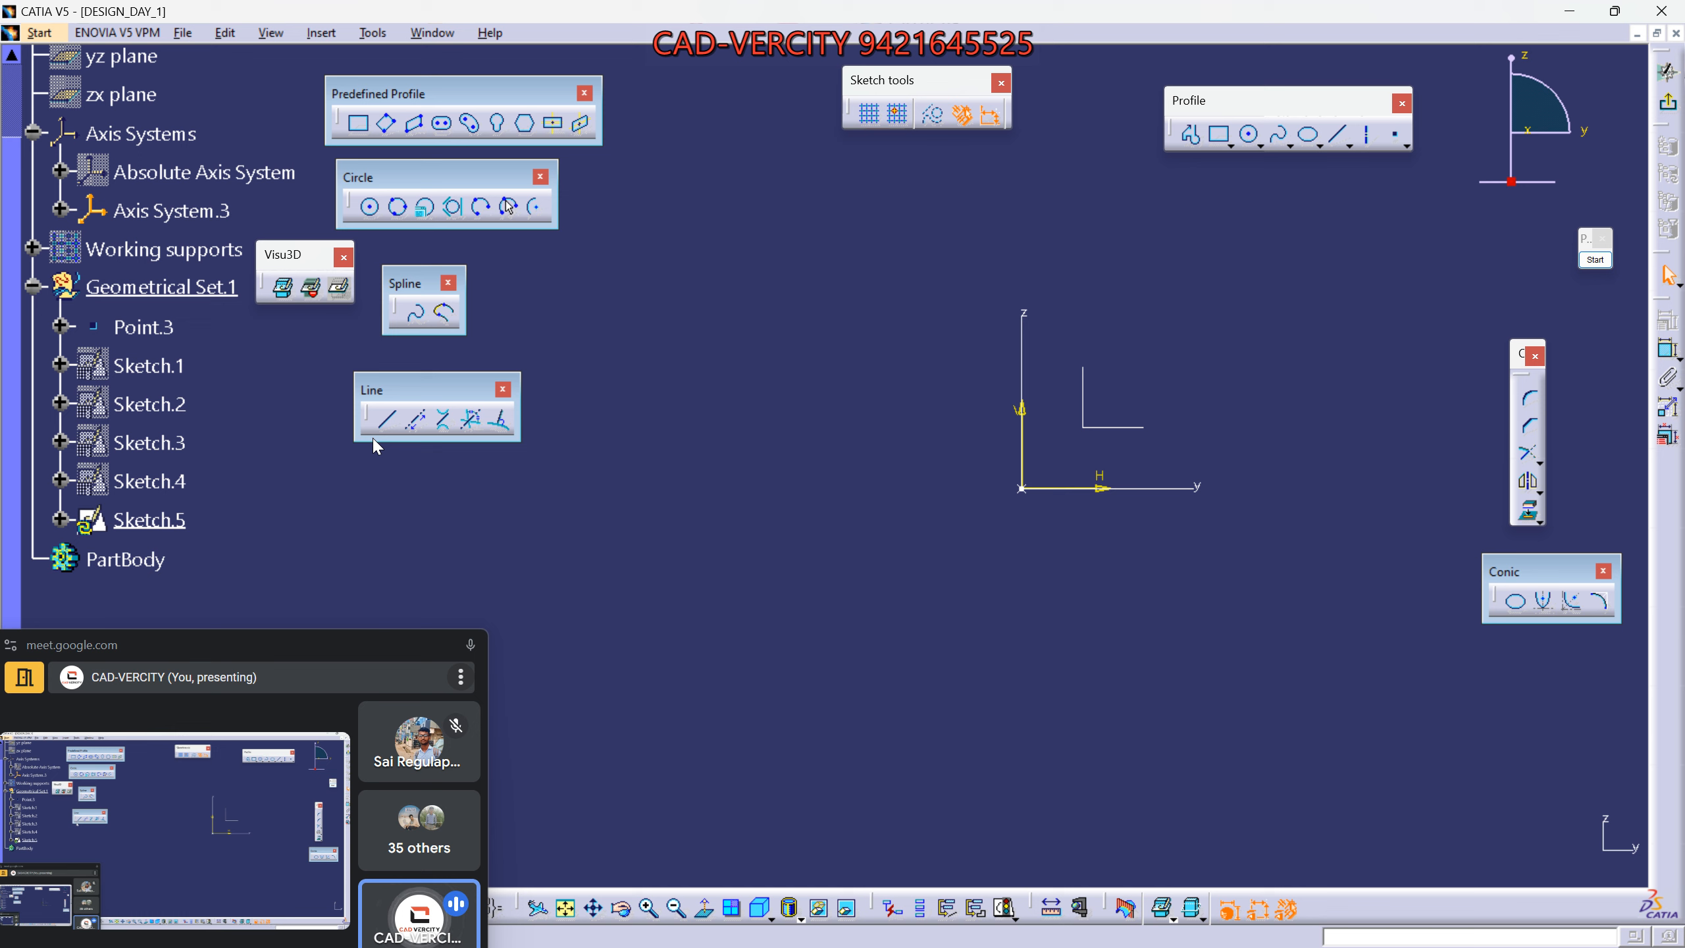
pyautogui.moveTo(982, 444)
pyautogui.mouseDown(button='middle')
pyautogui.moveTo(913, 533)
pyautogui.moveTo(861, 533)
pyautogui.moveTo(854, 560)
pyautogui.mouseUp(button='middle')
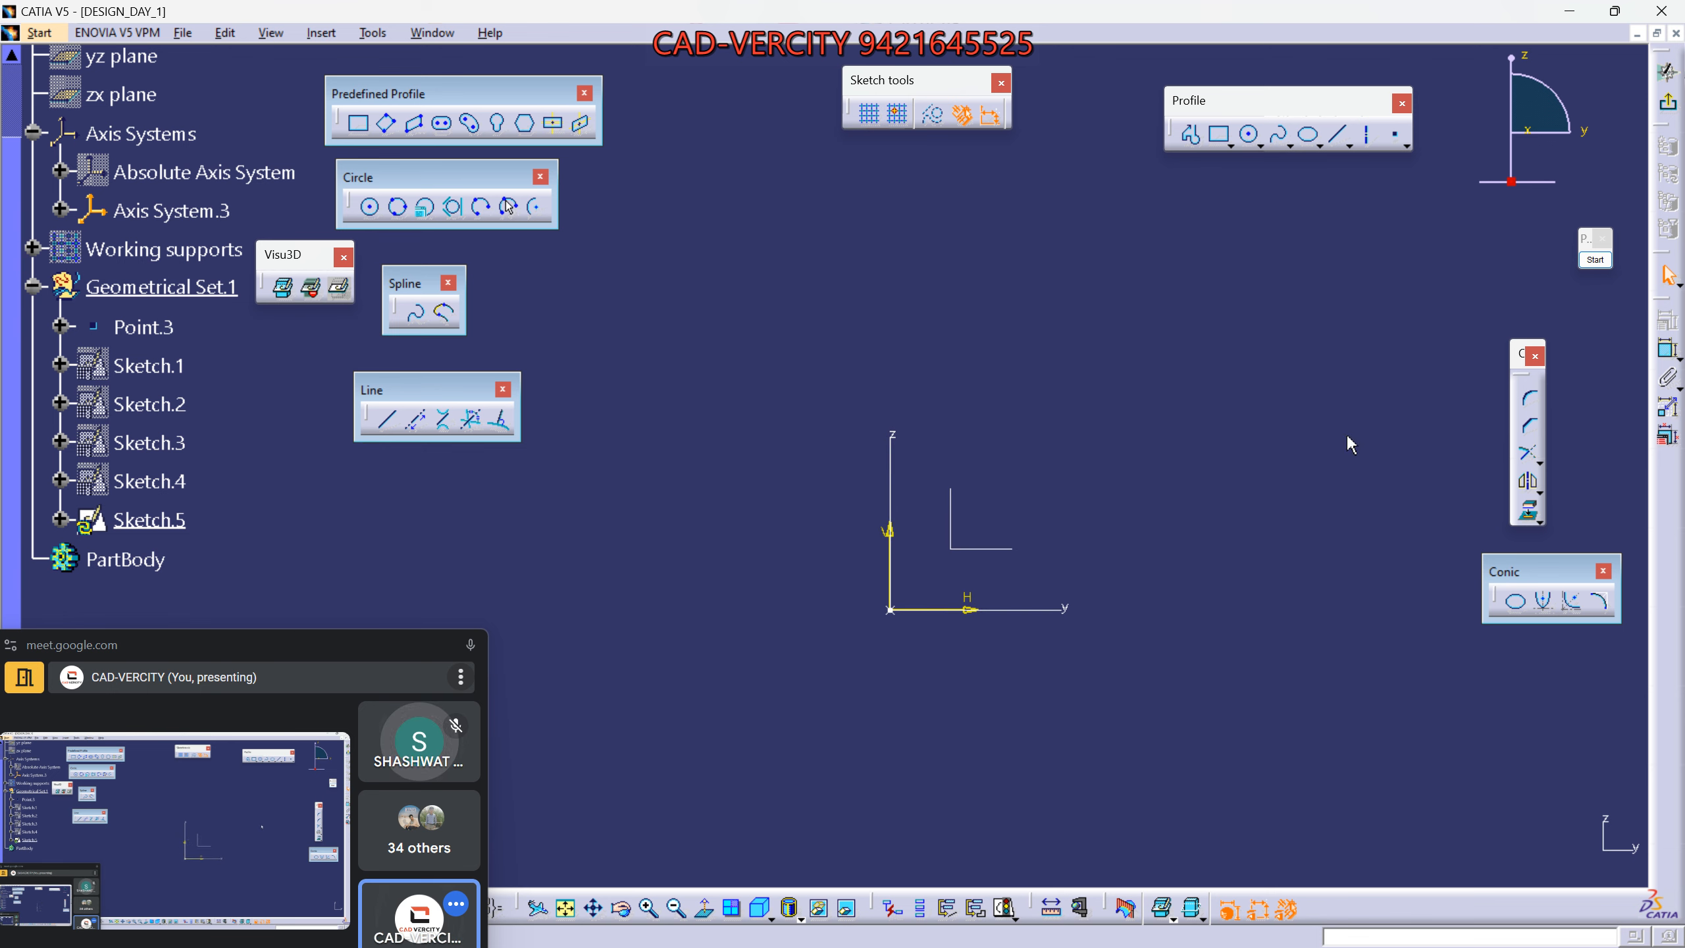
pyautogui.moveTo(1518, 346); pyautogui.dragTo(1410, 227)
pyautogui.moveTo(1089, 391); pyautogui.dragTo(972, 459, button='middle')
# Start screen annotation and draw two green right-angle corners facing each other above the sketch axes.
pyautogui.click(1595, 259)
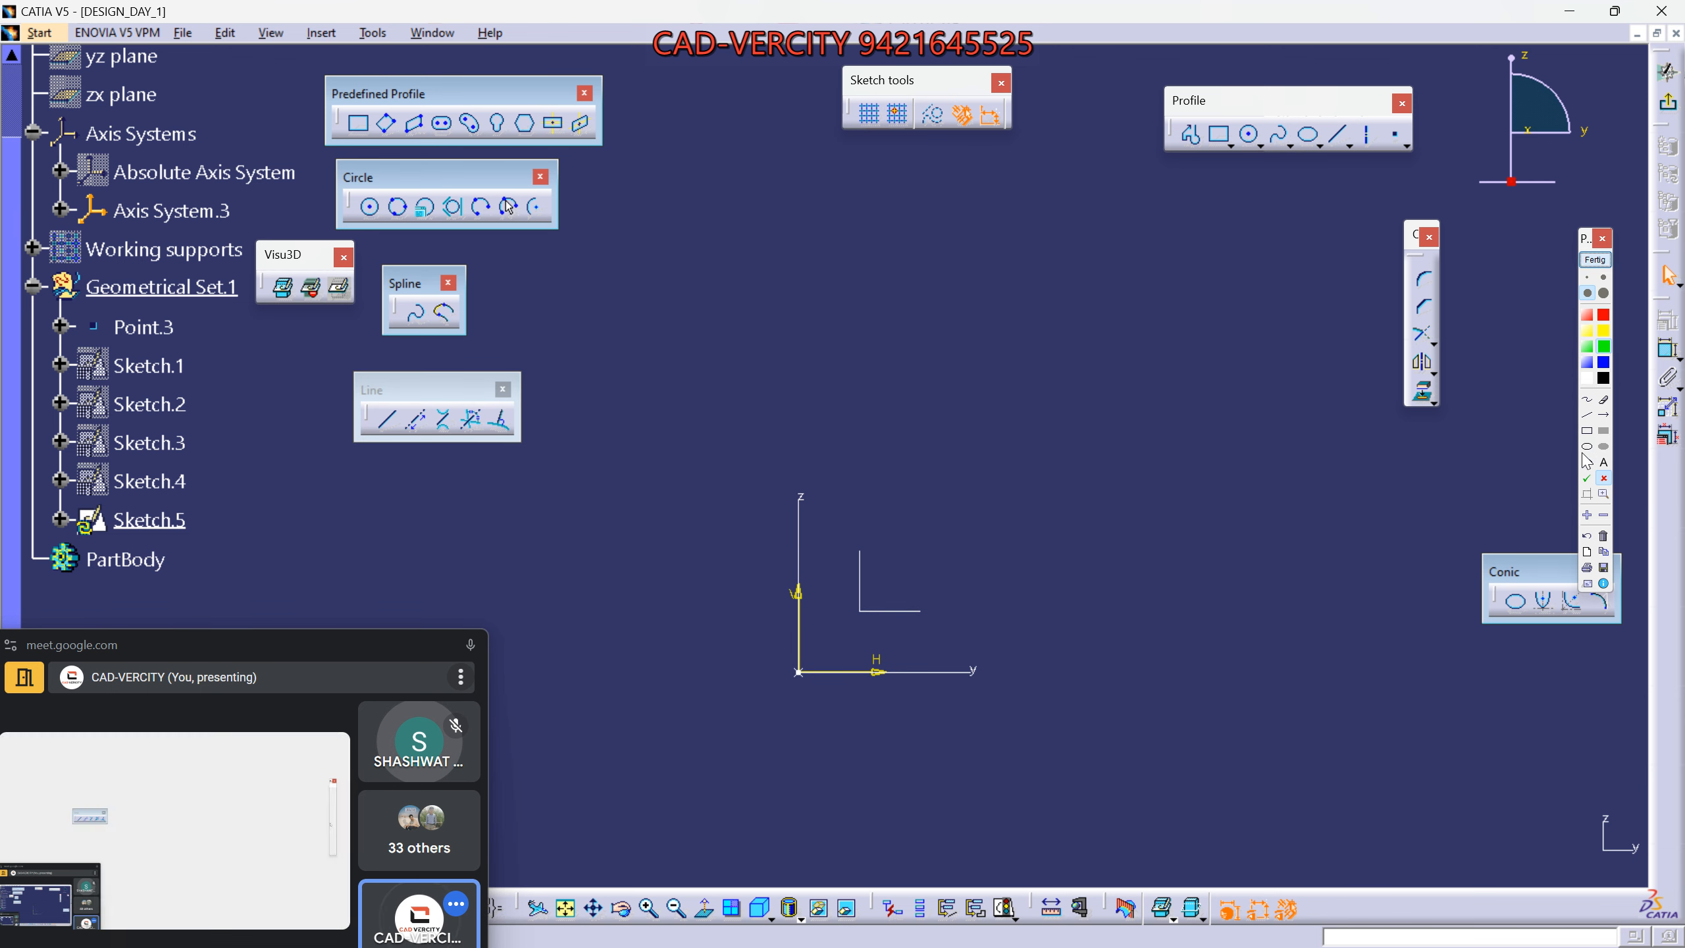
pyautogui.moveTo(718, 478)
pyautogui.mouseDown()
pyautogui.moveTo(718, 237)
pyautogui.moveTo(926, 238)
pyautogui.mouseUp()
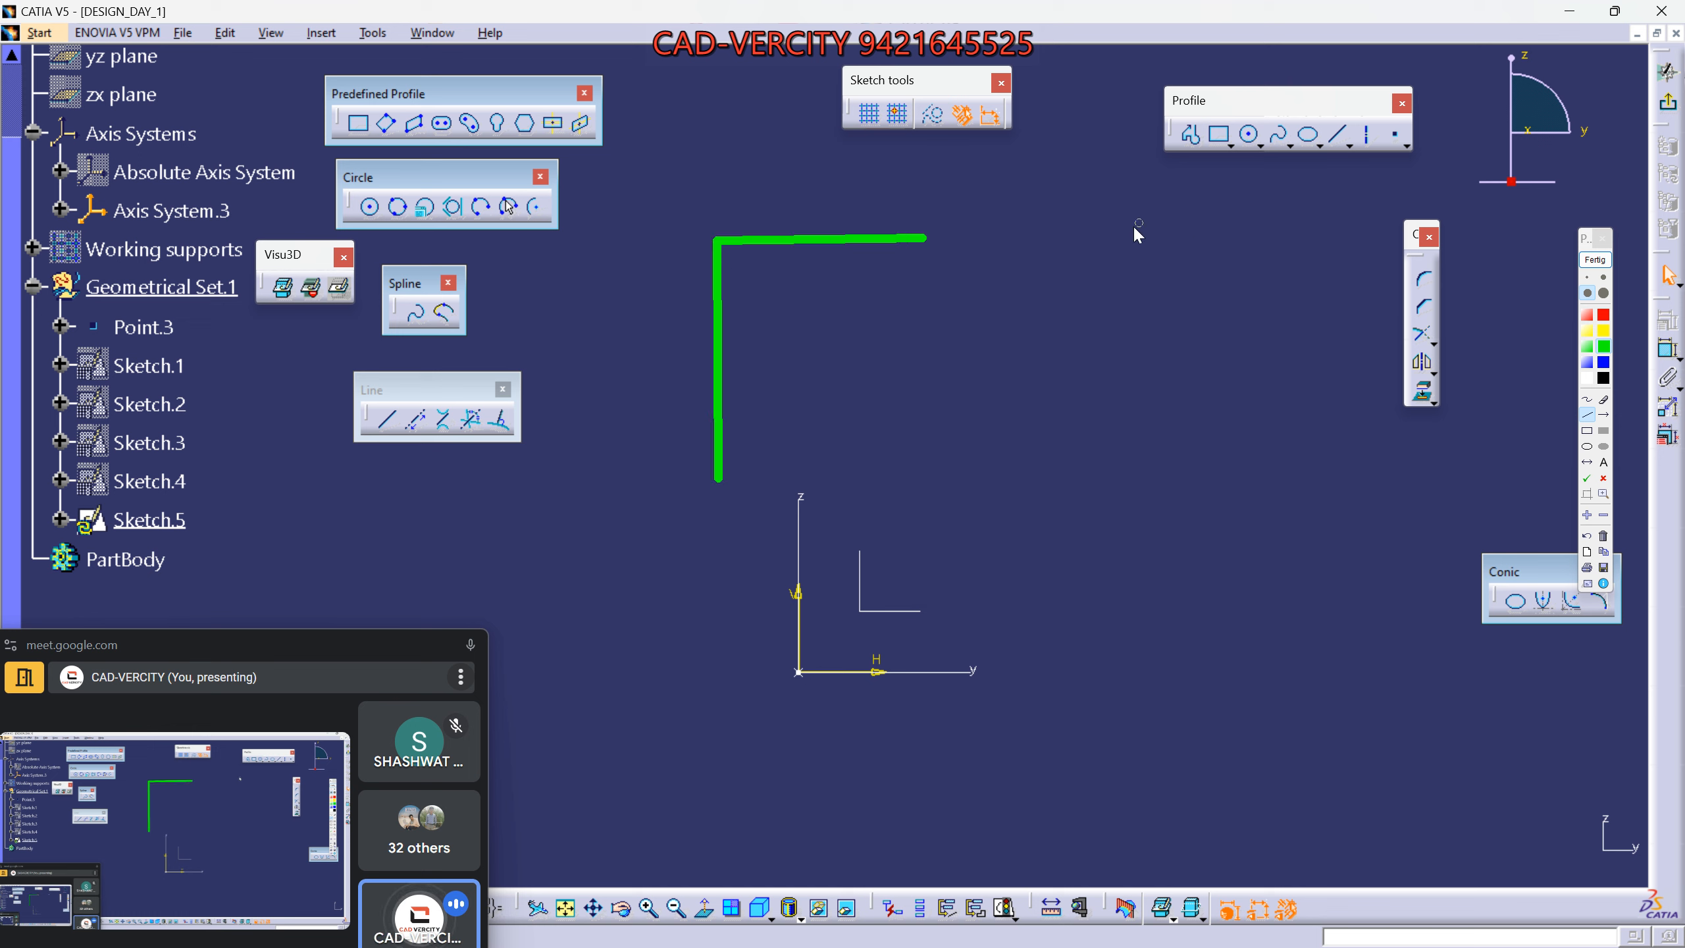
pyautogui.moveTo(1314, 218); pyautogui.dragTo(1326, 485)
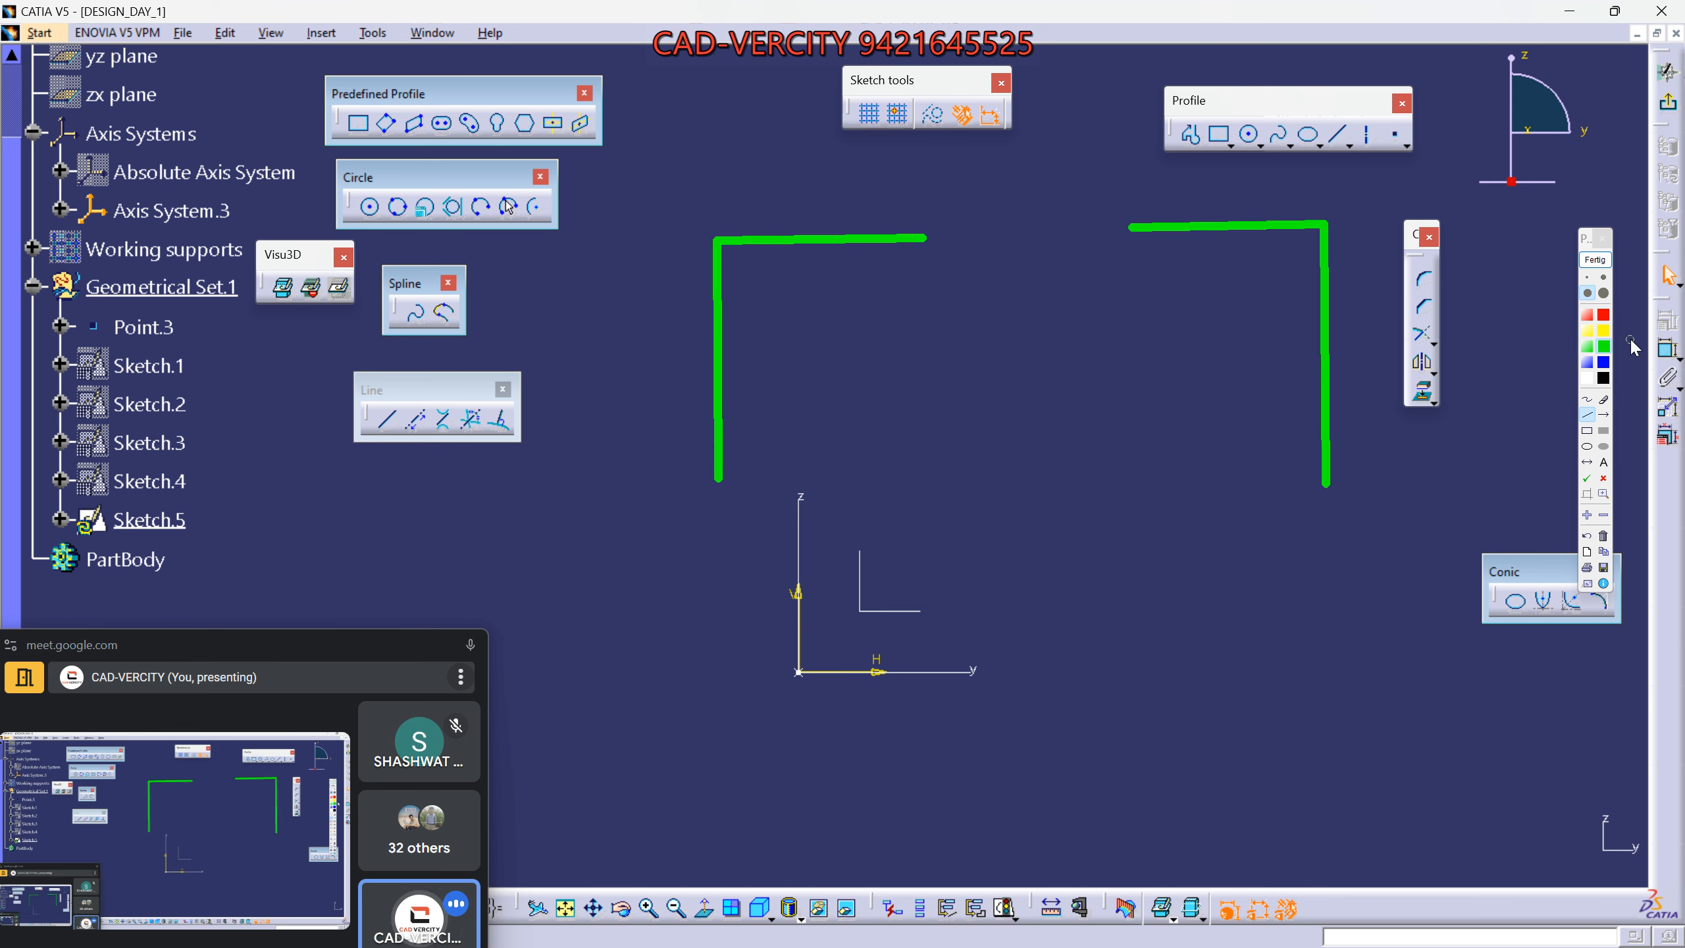
# Annotate a rounded transition in yellow freehand across the left green corner.
pyautogui.moveTo(720, 376)
pyautogui.mouseDown()
pyautogui.moveTo(743, 303)
pyautogui.moveTo(722, 345)
pyautogui.mouseUp()
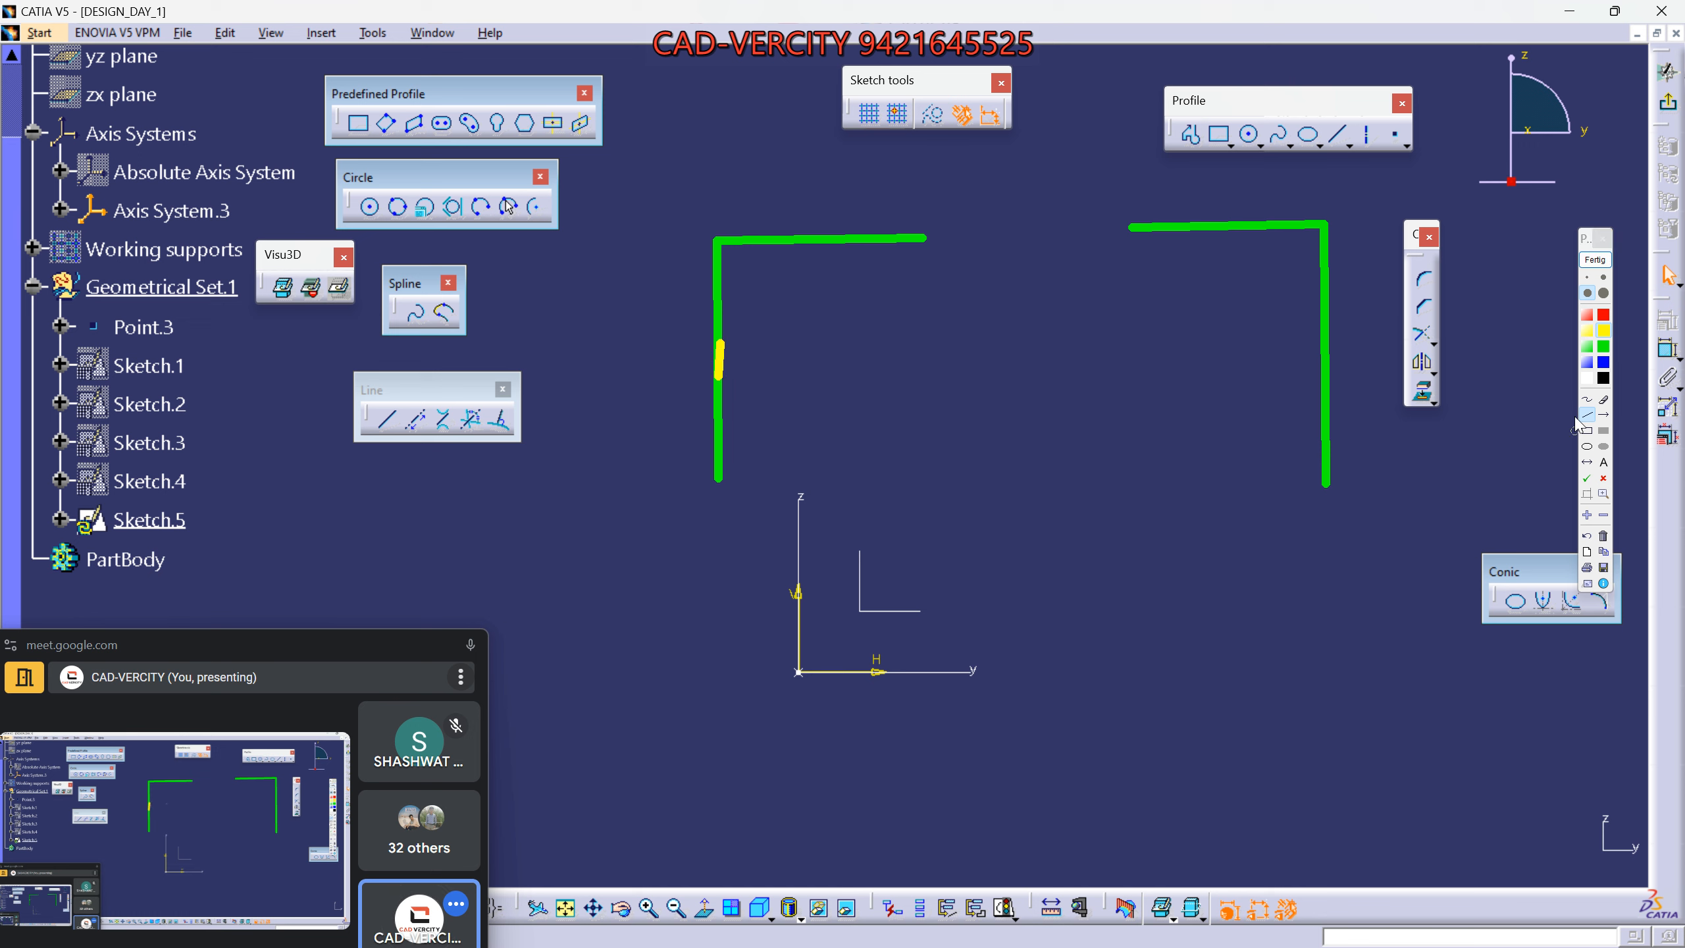
pyautogui.click(1587, 400)
pyautogui.moveTo(722, 379)
pyautogui.mouseDown()
pyautogui.moveTo(722, 328)
pyautogui.moveTo(782, 255)
pyautogui.mouseUp()
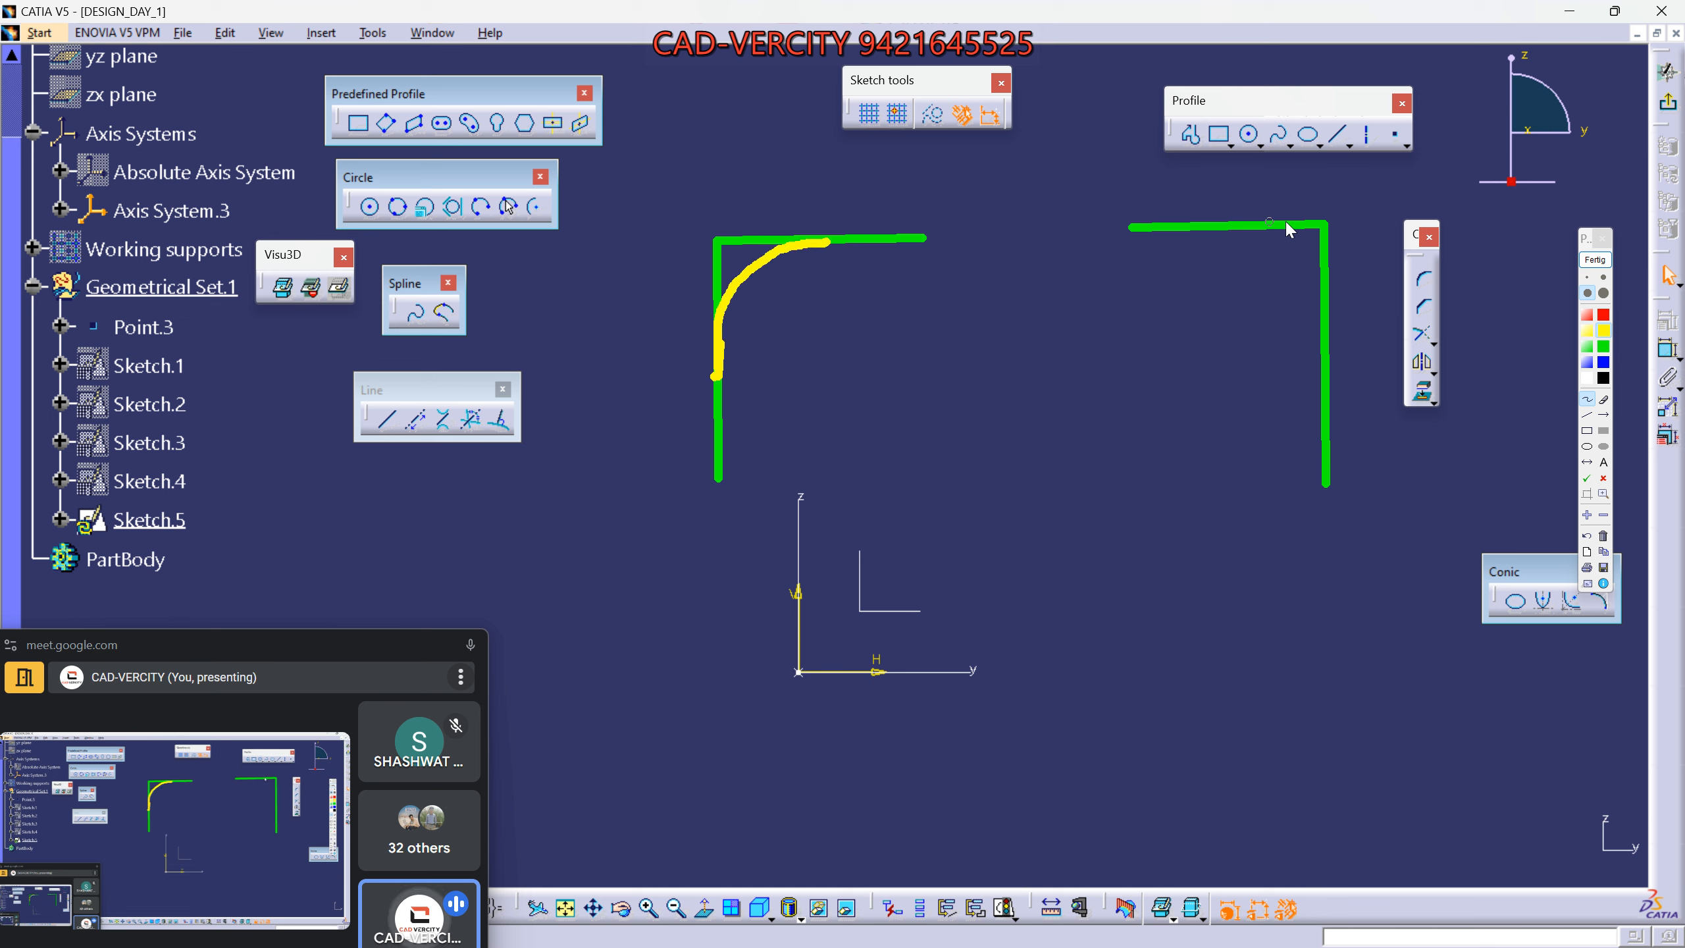
# Annotate a yellow diagonal line across the right green corner and mark both its ends with red crosses.
pyautogui.click(1587, 414)
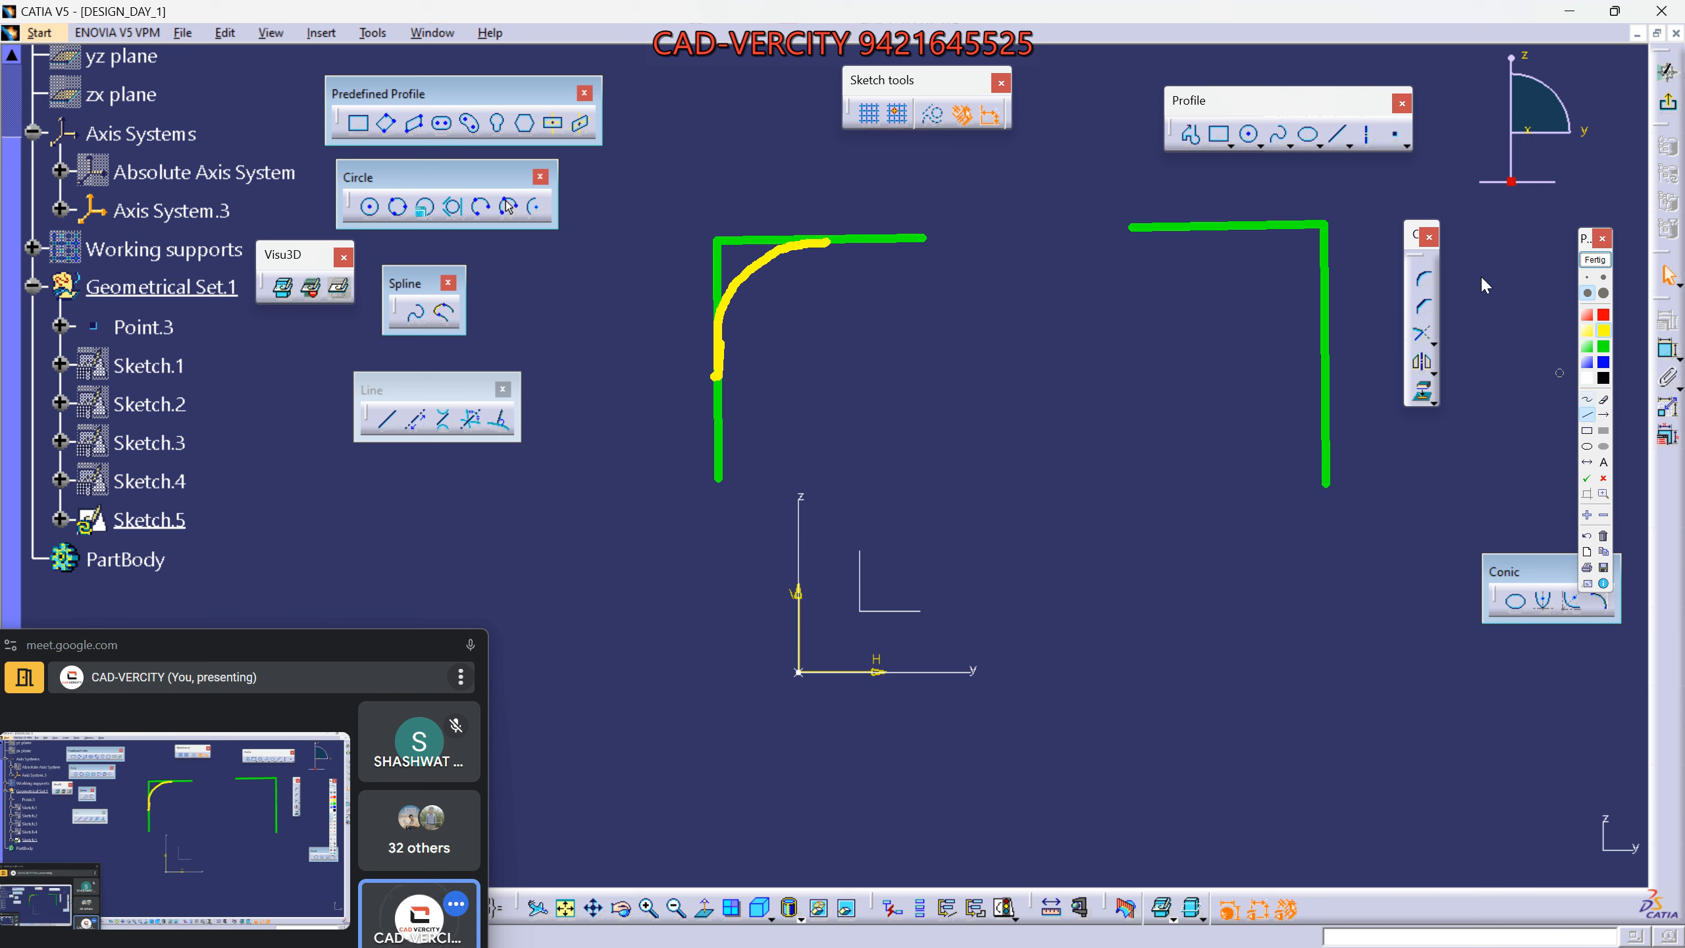
pyautogui.moveTo(1229, 228); pyautogui.dragTo(1326, 335)
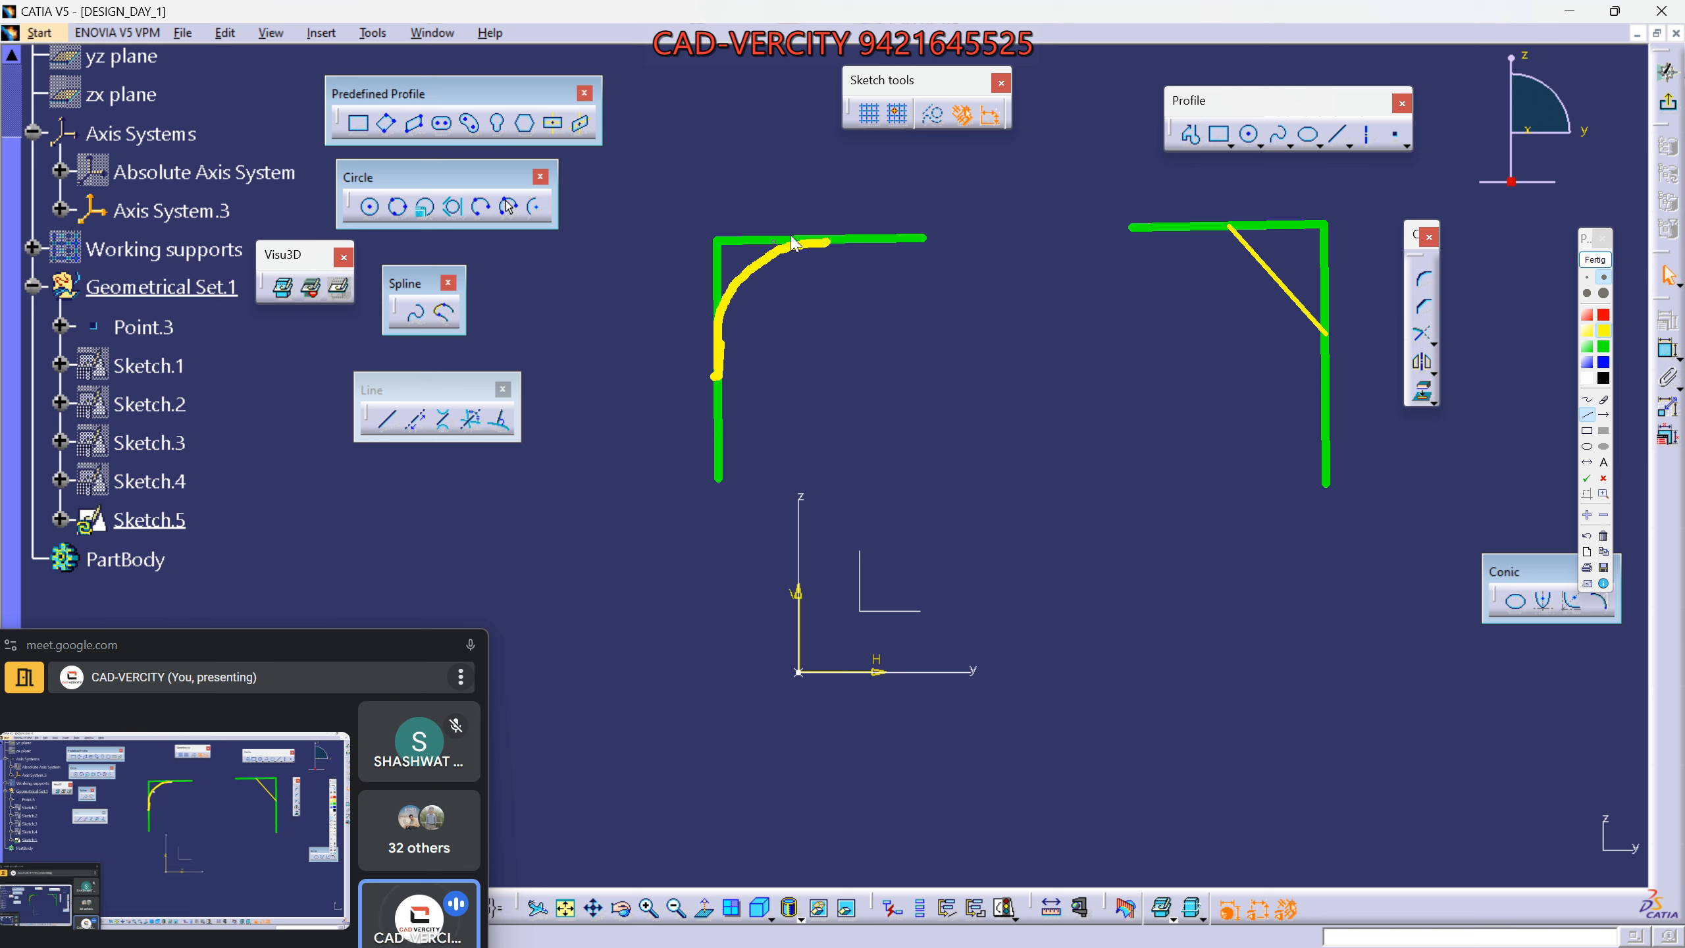
pyautogui.click(1603, 477)
pyautogui.click(1232, 222)
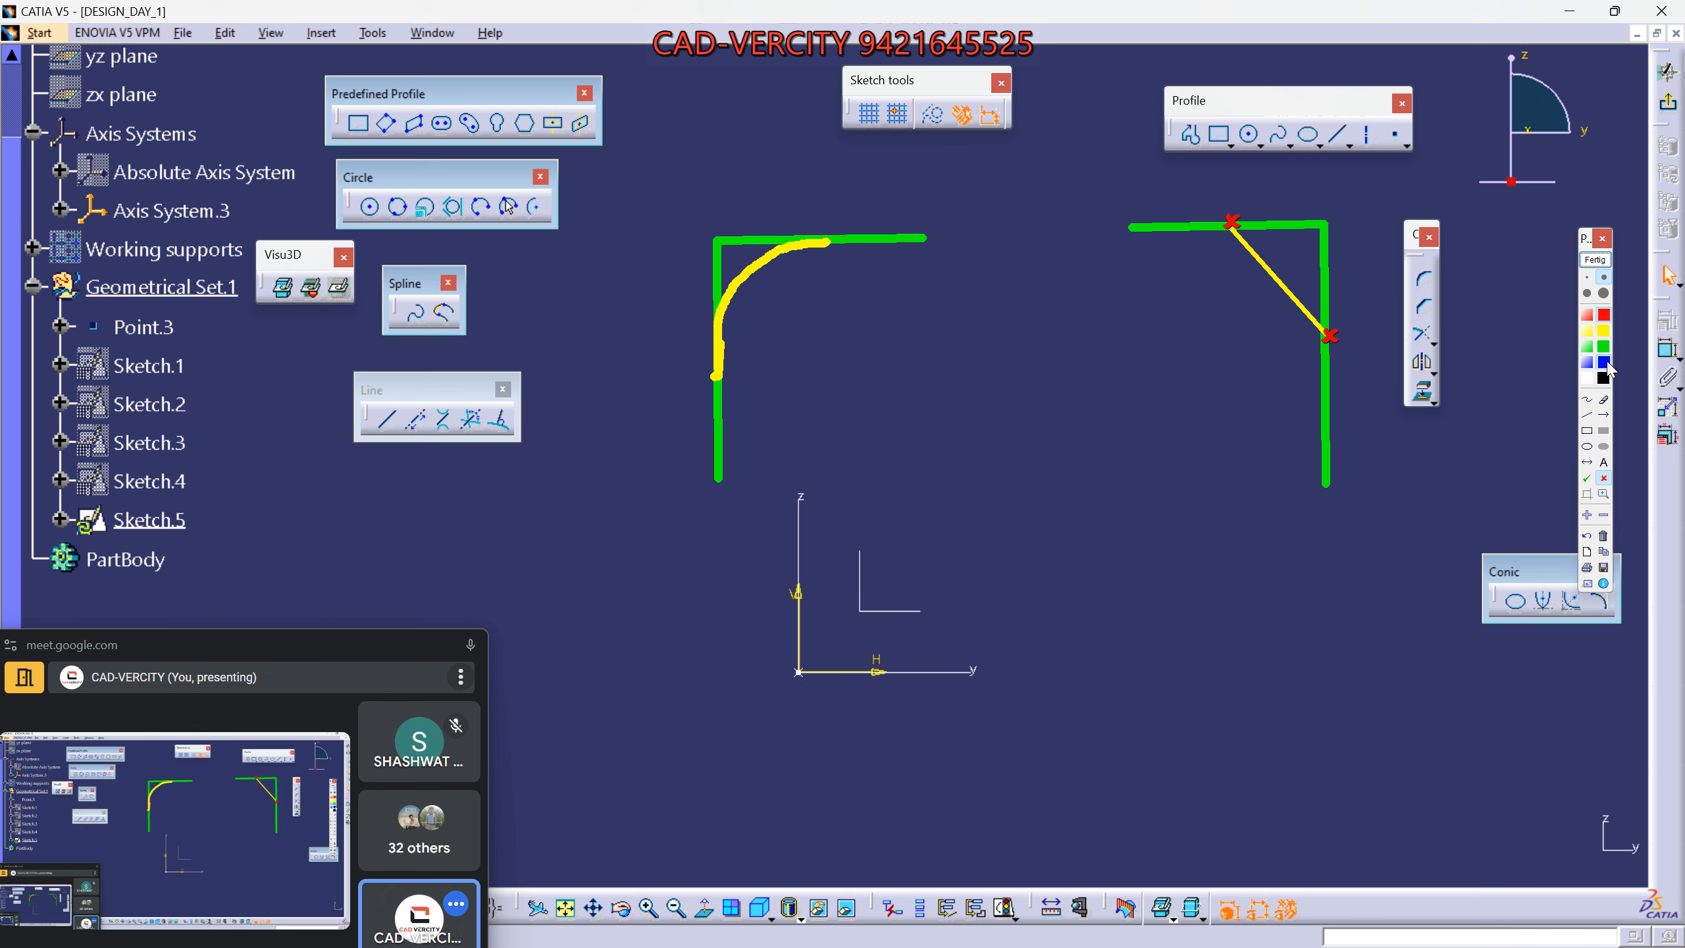
# Trace the resulting chamfered and rounded corner outlines with thick white lines.
pyautogui.click(1586, 415)
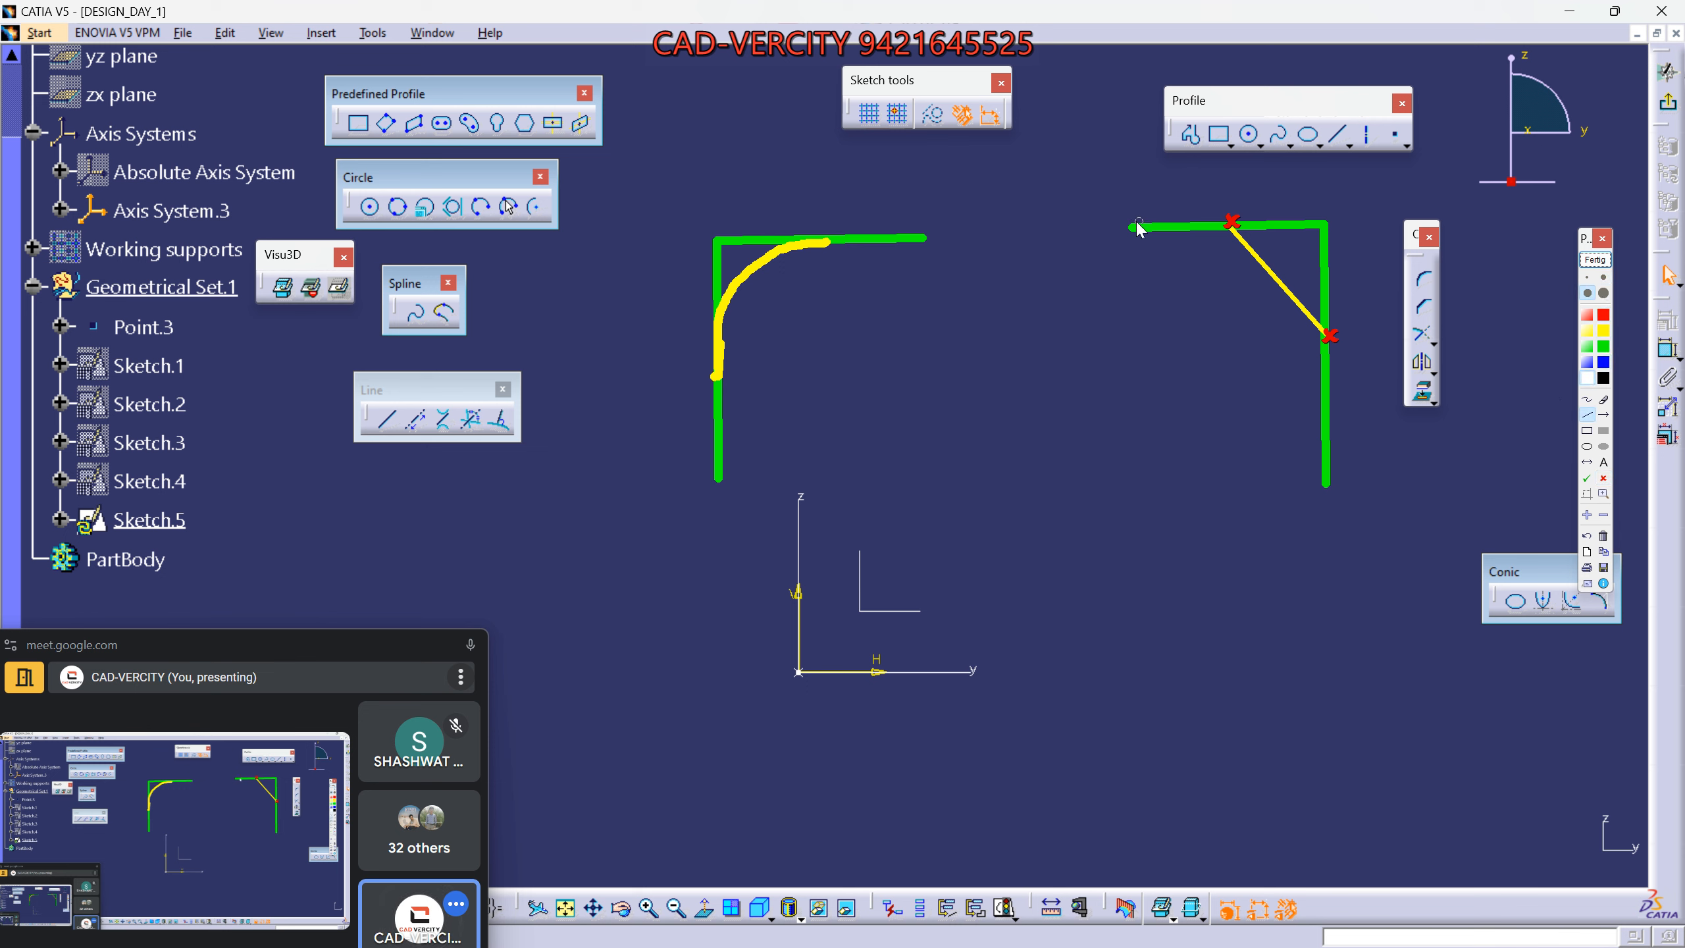
pyautogui.moveTo(1119, 225)
pyautogui.mouseDown()
pyautogui.moveTo(1232, 225)
pyautogui.moveTo(1324, 337)
pyautogui.mouseUp()
pyautogui.moveTo(1324, 337); pyautogui.dragTo(1325, 491)
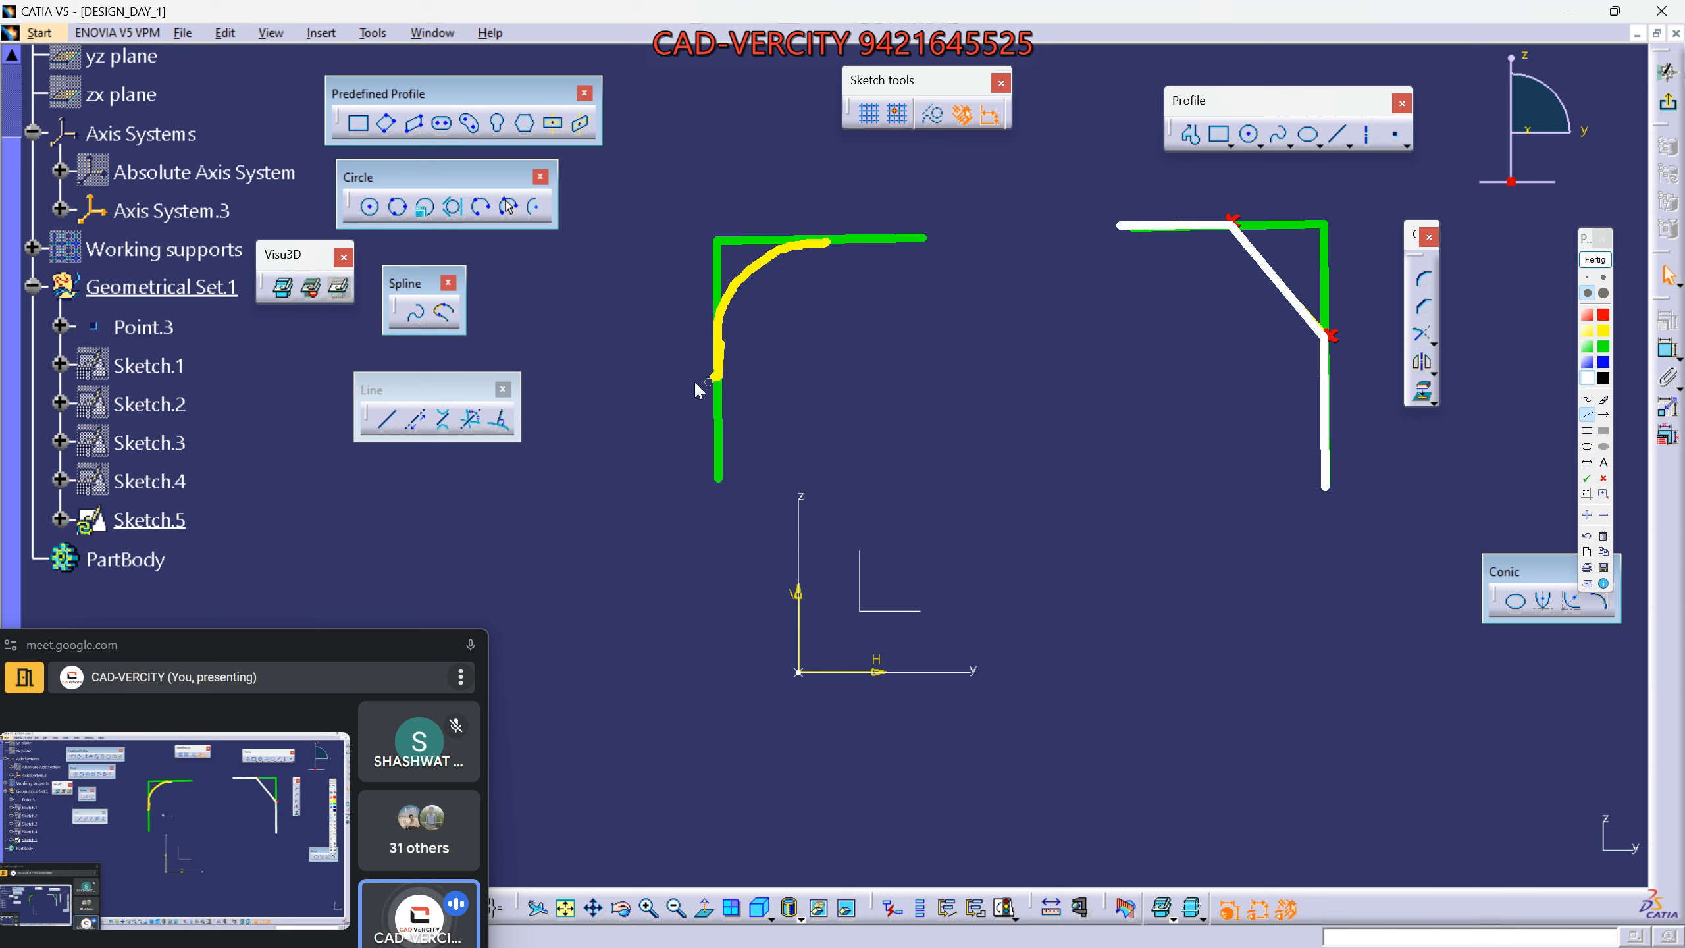
pyautogui.moveTo(717, 484)
pyautogui.mouseDown()
pyautogui.moveTo(737, 292)
pyautogui.moveTo(817, 246)
pyautogui.moveTo(941, 242)
pyautogui.mouseUp()
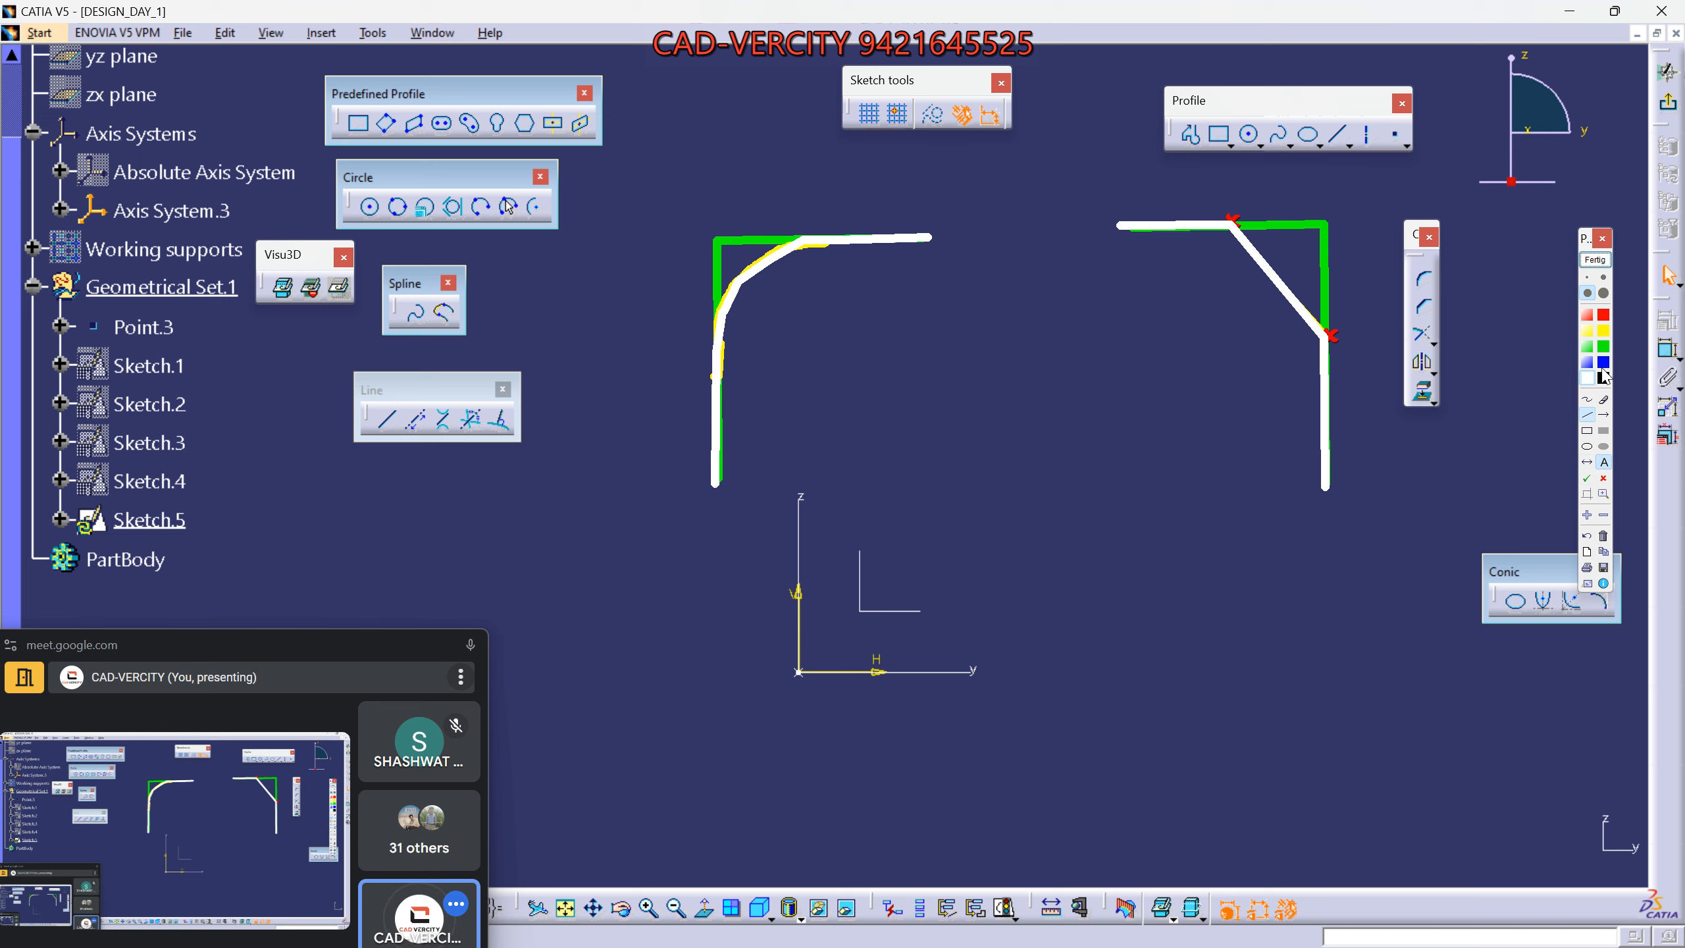
# Add the text label "Fillet" inside the rounded corner annotation.
pyautogui.click(1594, 296)
pyautogui.click(764, 329)
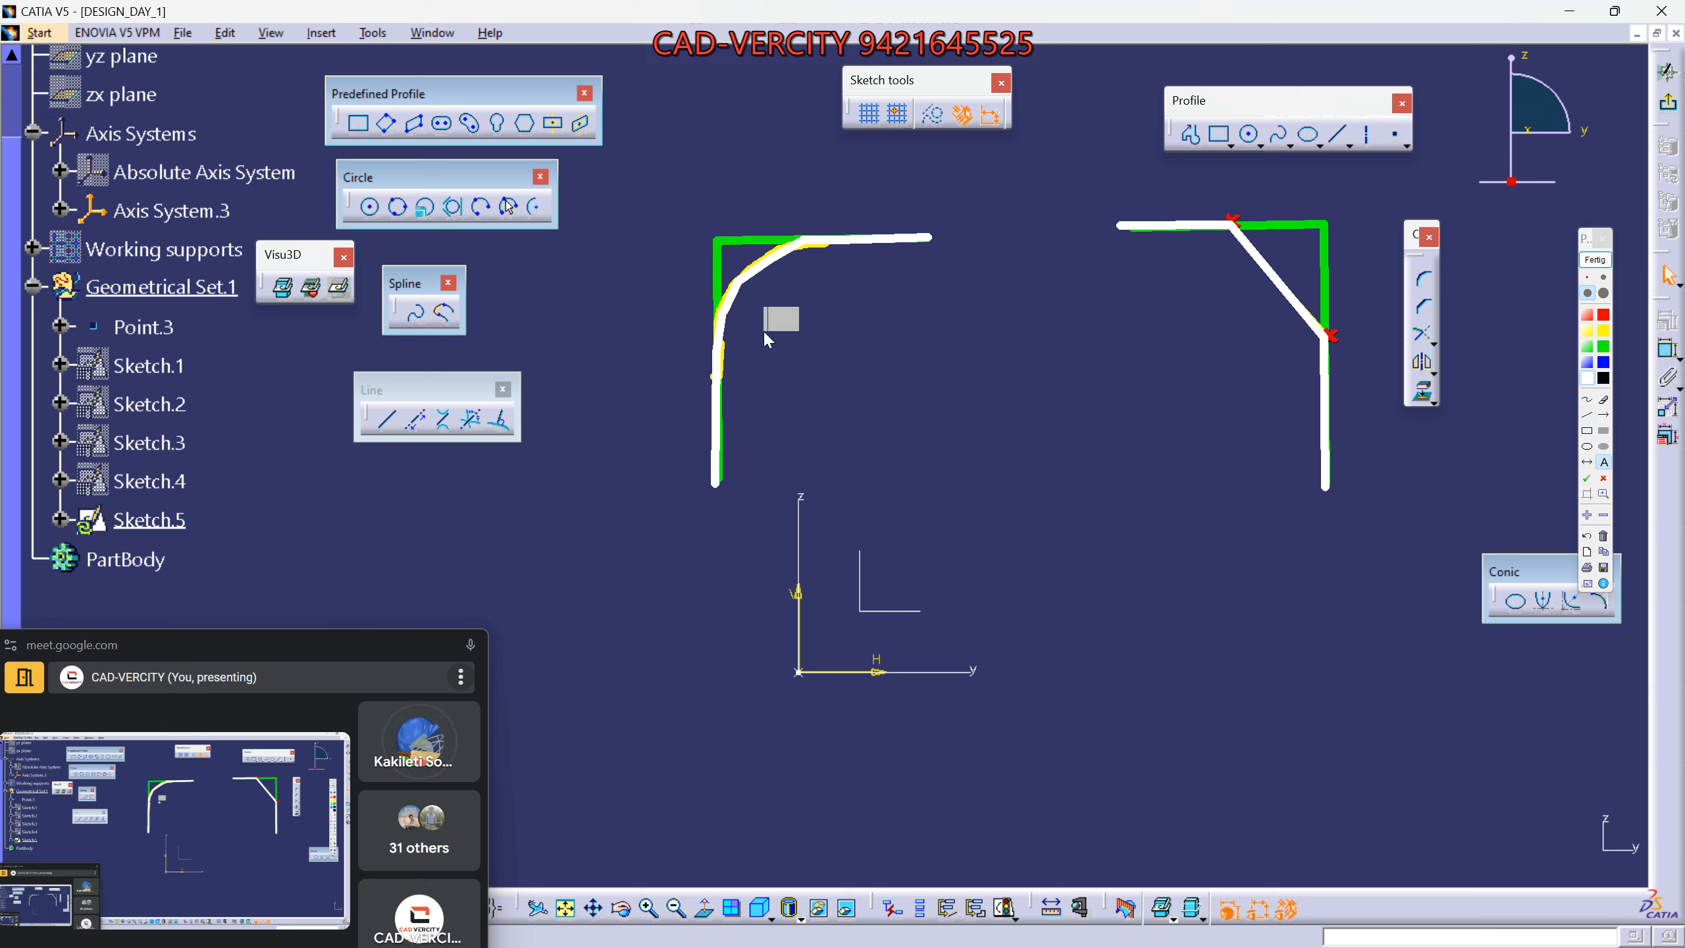
pyautogui.write('Fillet')
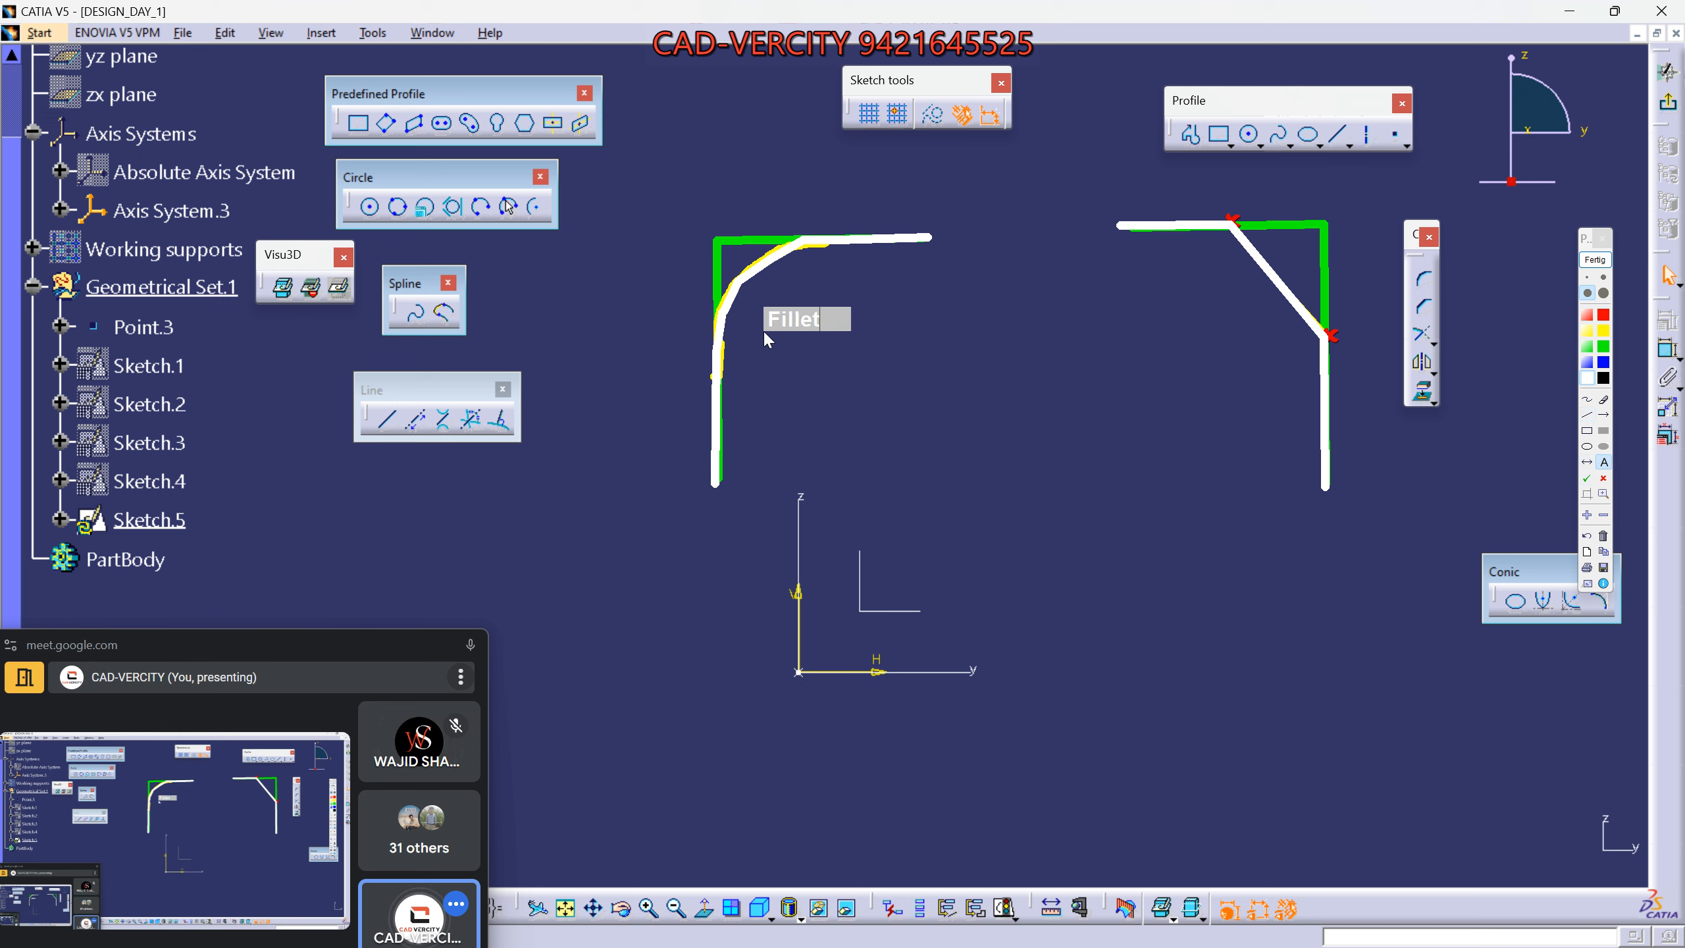
# Add the text label "Chamfer" inside the chamfered corner, then capture both annotated corners in a screenshot and end the annotation.
pyautogui.write('Chamfer')
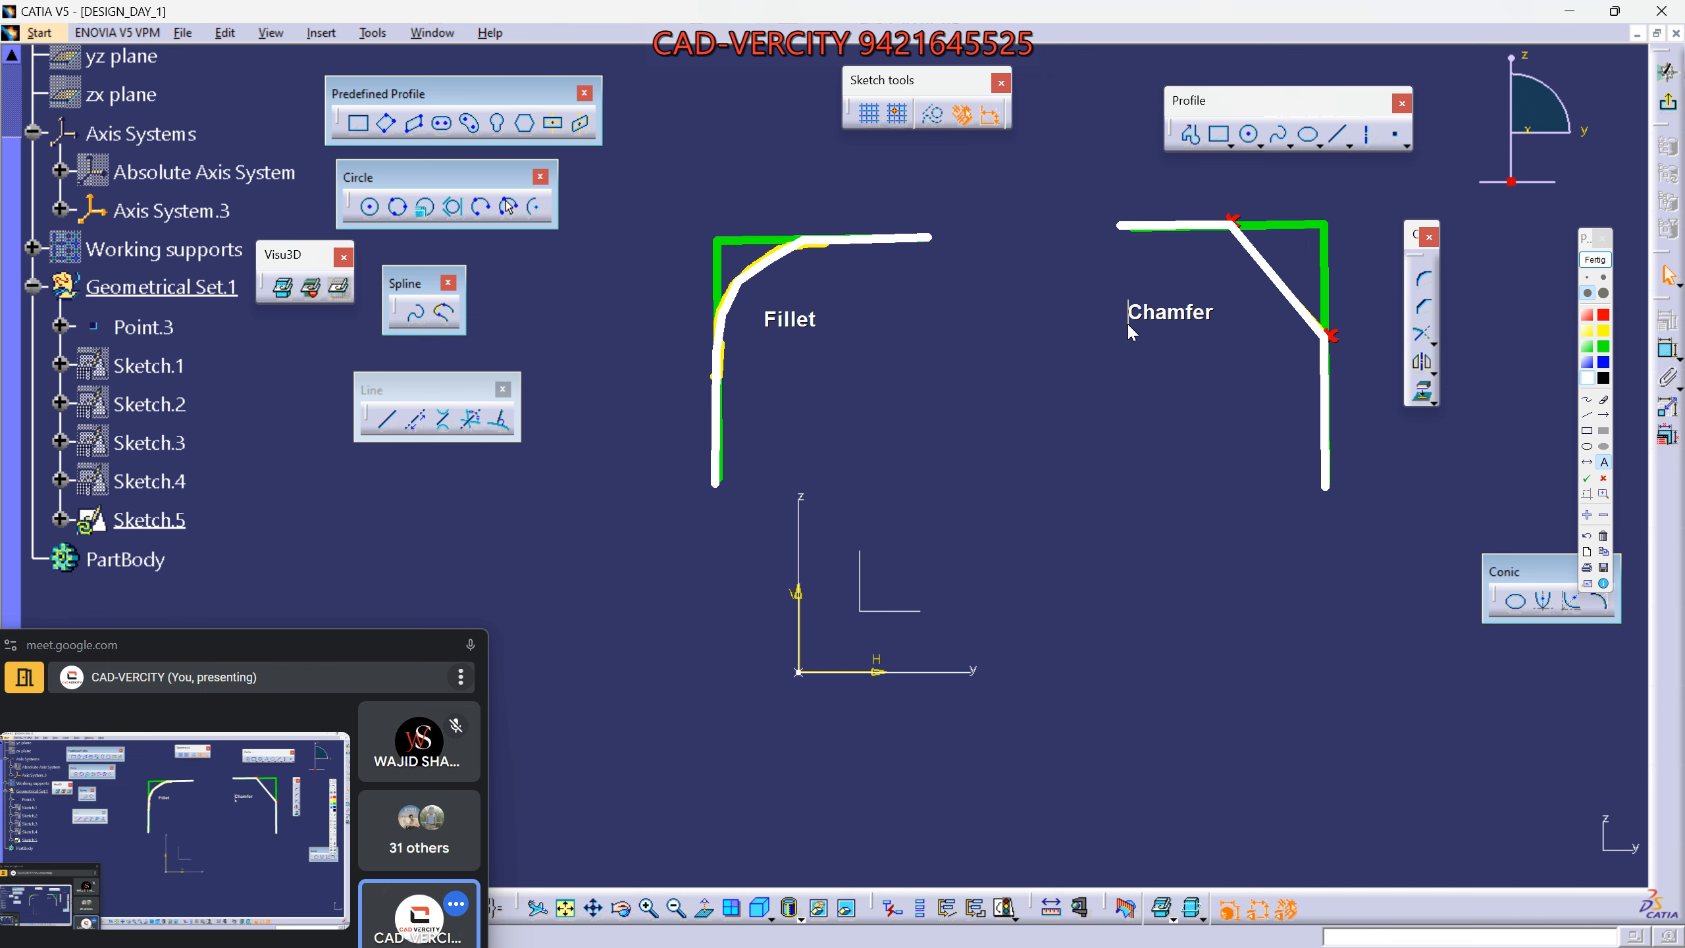
pyautogui.press('super+shift+s')
pyautogui.moveTo(655, 165); pyautogui.dragTo(1524, 748)
pyautogui.click(1595, 260)
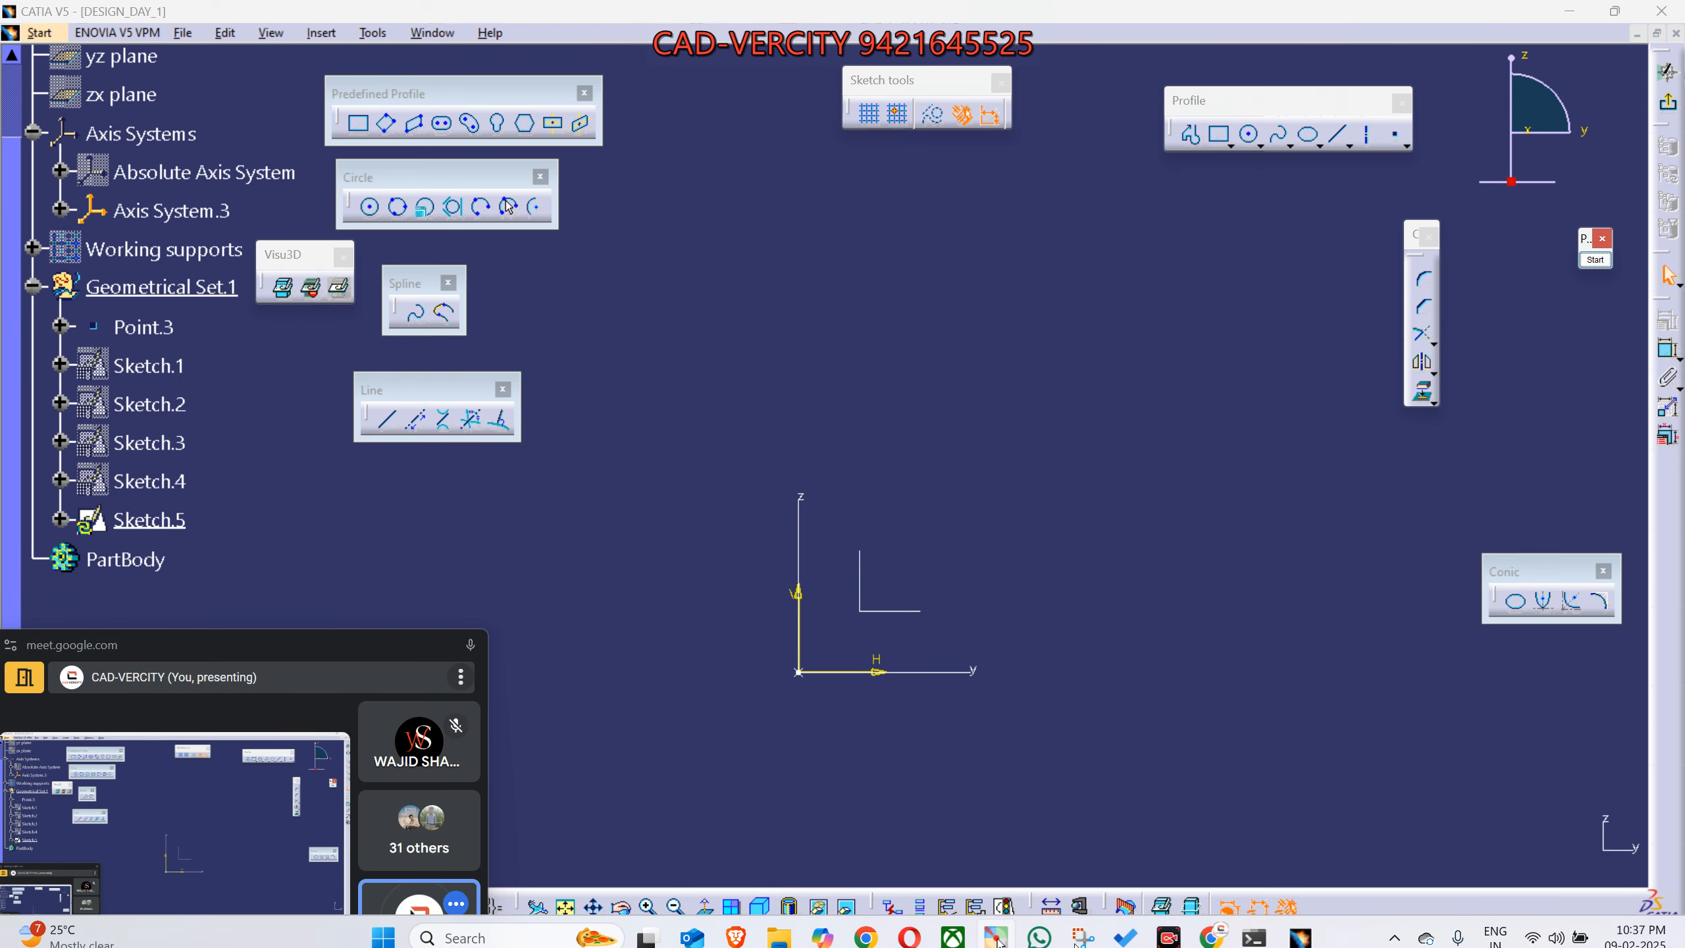
# Switch to WhatsApp, send the corner screenshot to the 7 Days of CAD-VERCITY group, and return to CATIA.
pyautogui.moveTo(1234, 919)
pyautogui.click(926, 886)
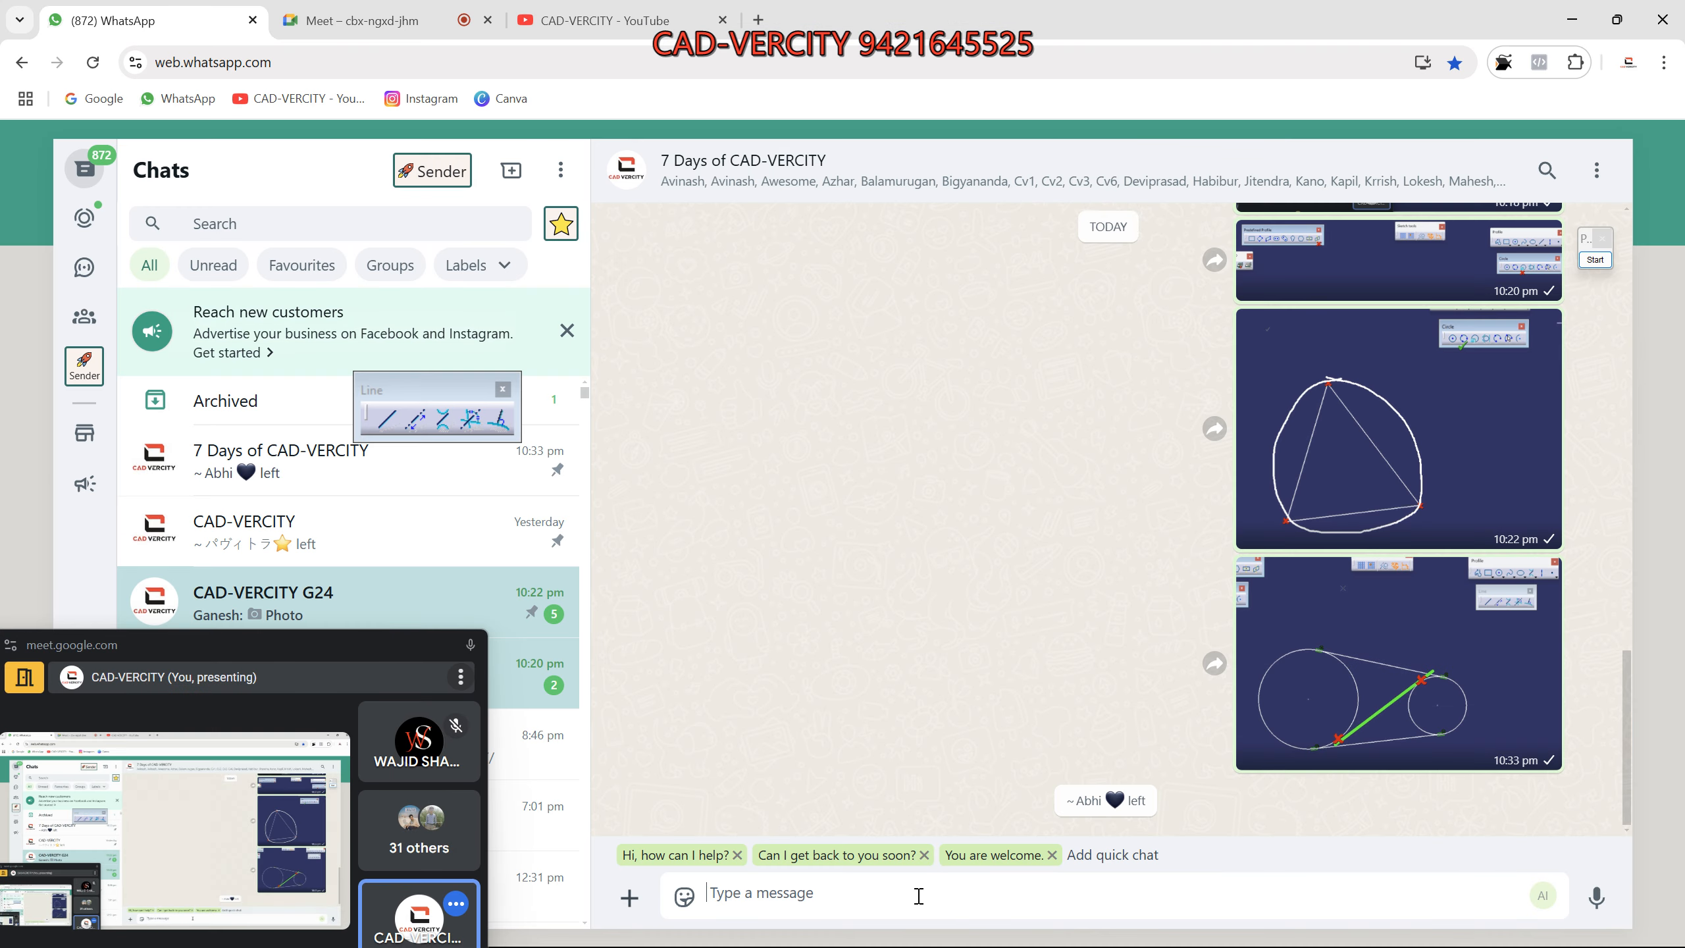
pyautogui.hotkey('ctrl', 'v')
pyautogui.press('Return')
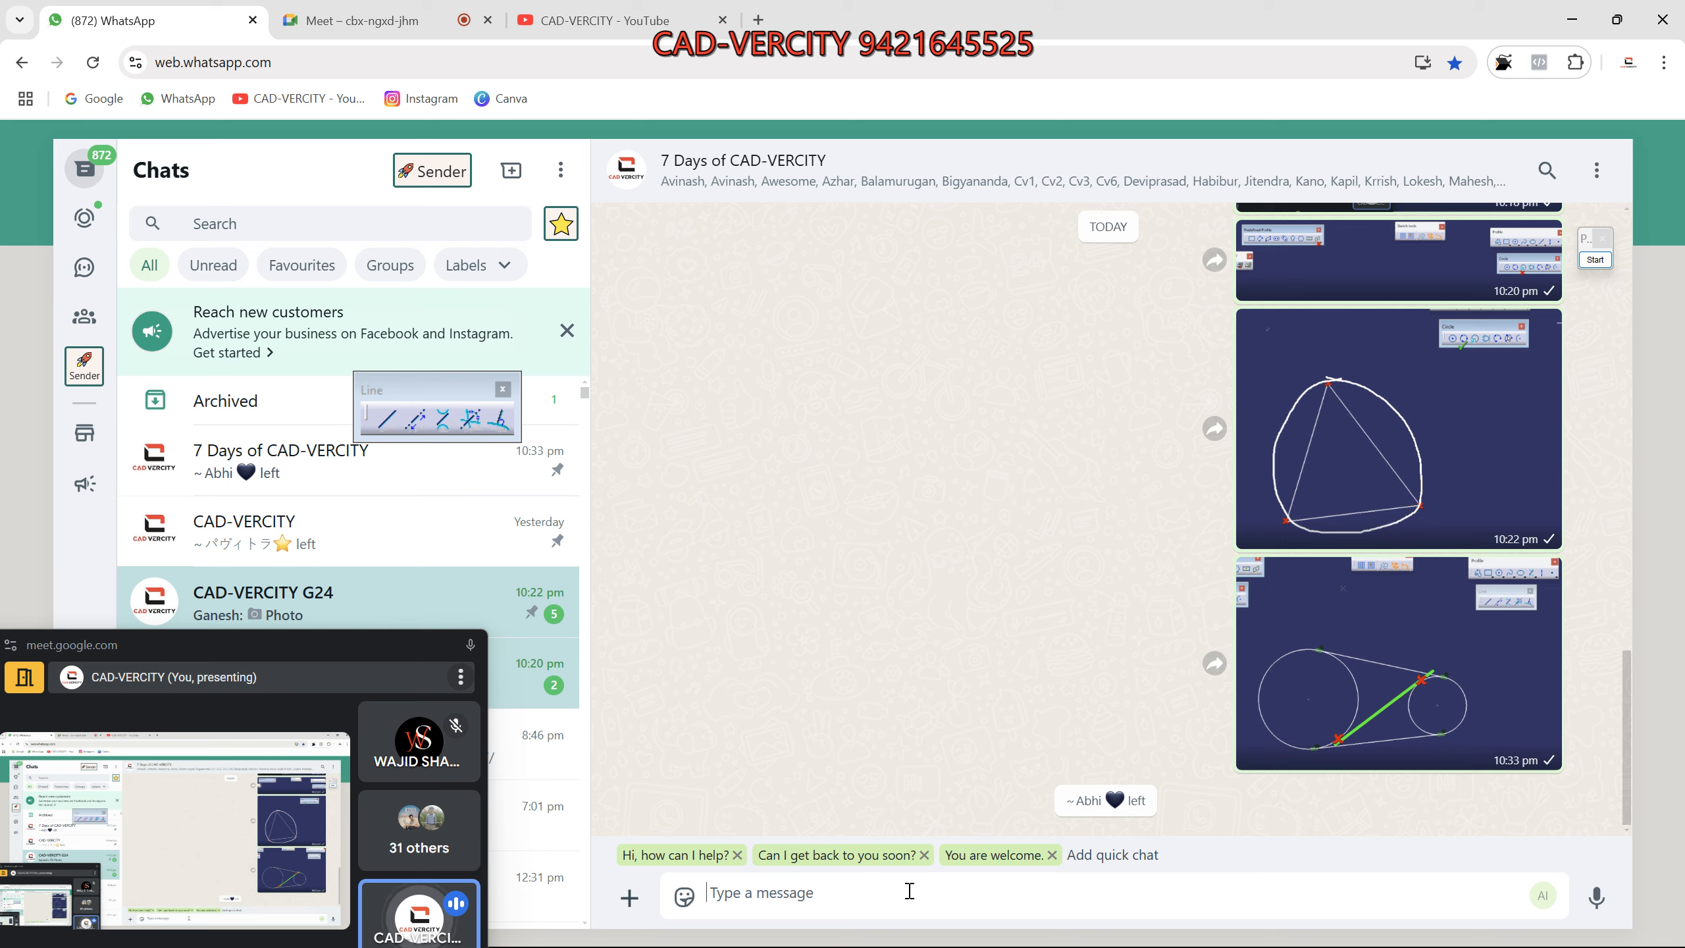
pyautogui.click(1571, 19)
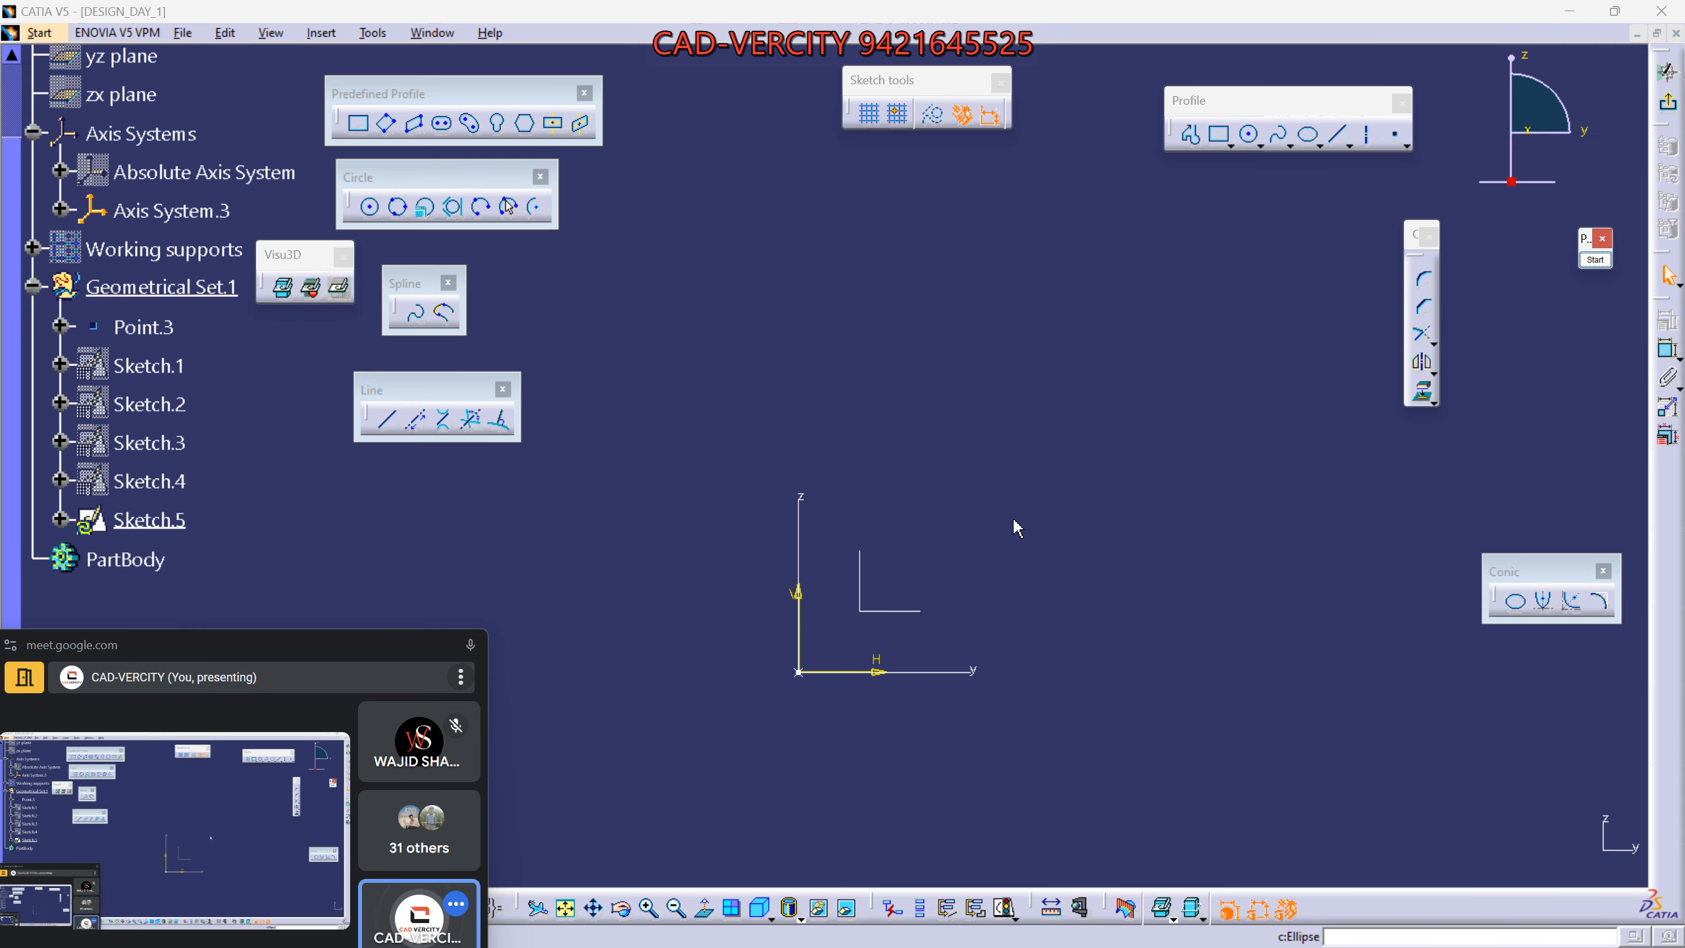
# Sketch a rectangle around the origin, starting its upper-left corner at about H -6187 mm, V 3807 mm.
pyautogui.moveTo(954, 643)
pyautogui.mouseDown(button='middle')
pyautogui.moveTo(965, 437)
pyautogui.moveTo(990, 462)
pyautogui.mouseUp(button='middle')
pyautogui.click(360, 120)
pyautogui.click(575, 393)
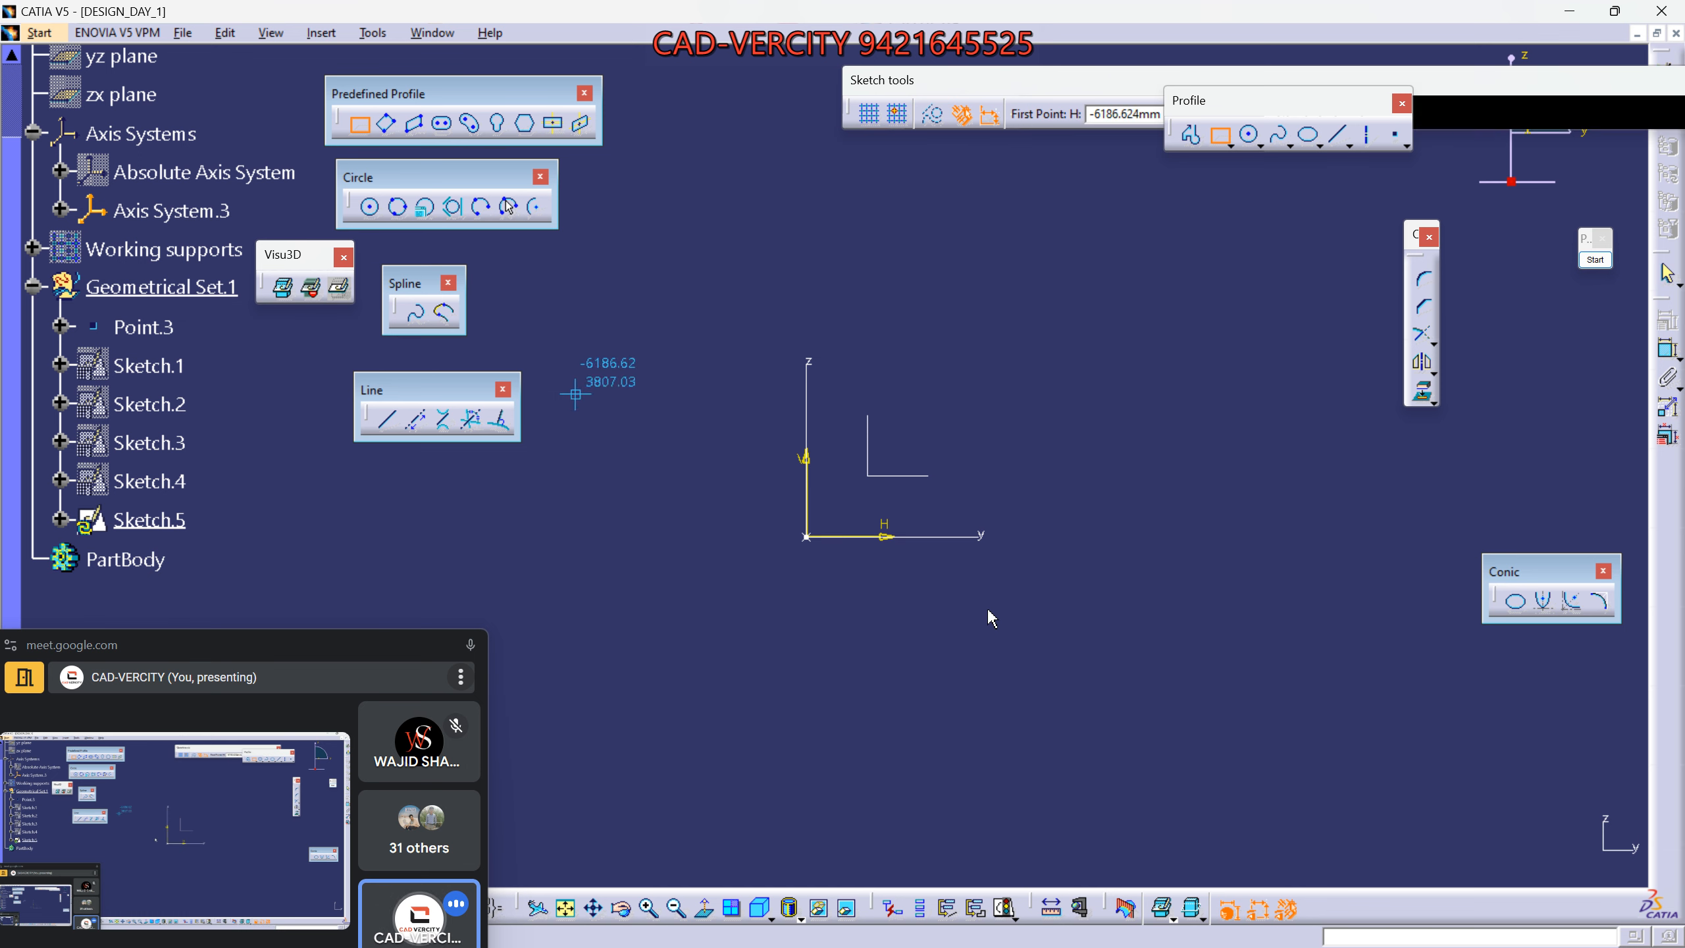
pyautogui.click(1114, 666)
pyautogui.click(961, 764)
pyautogui.moveTo(957, 745); pyautogui.dragTo(1034, 706, button='middle')
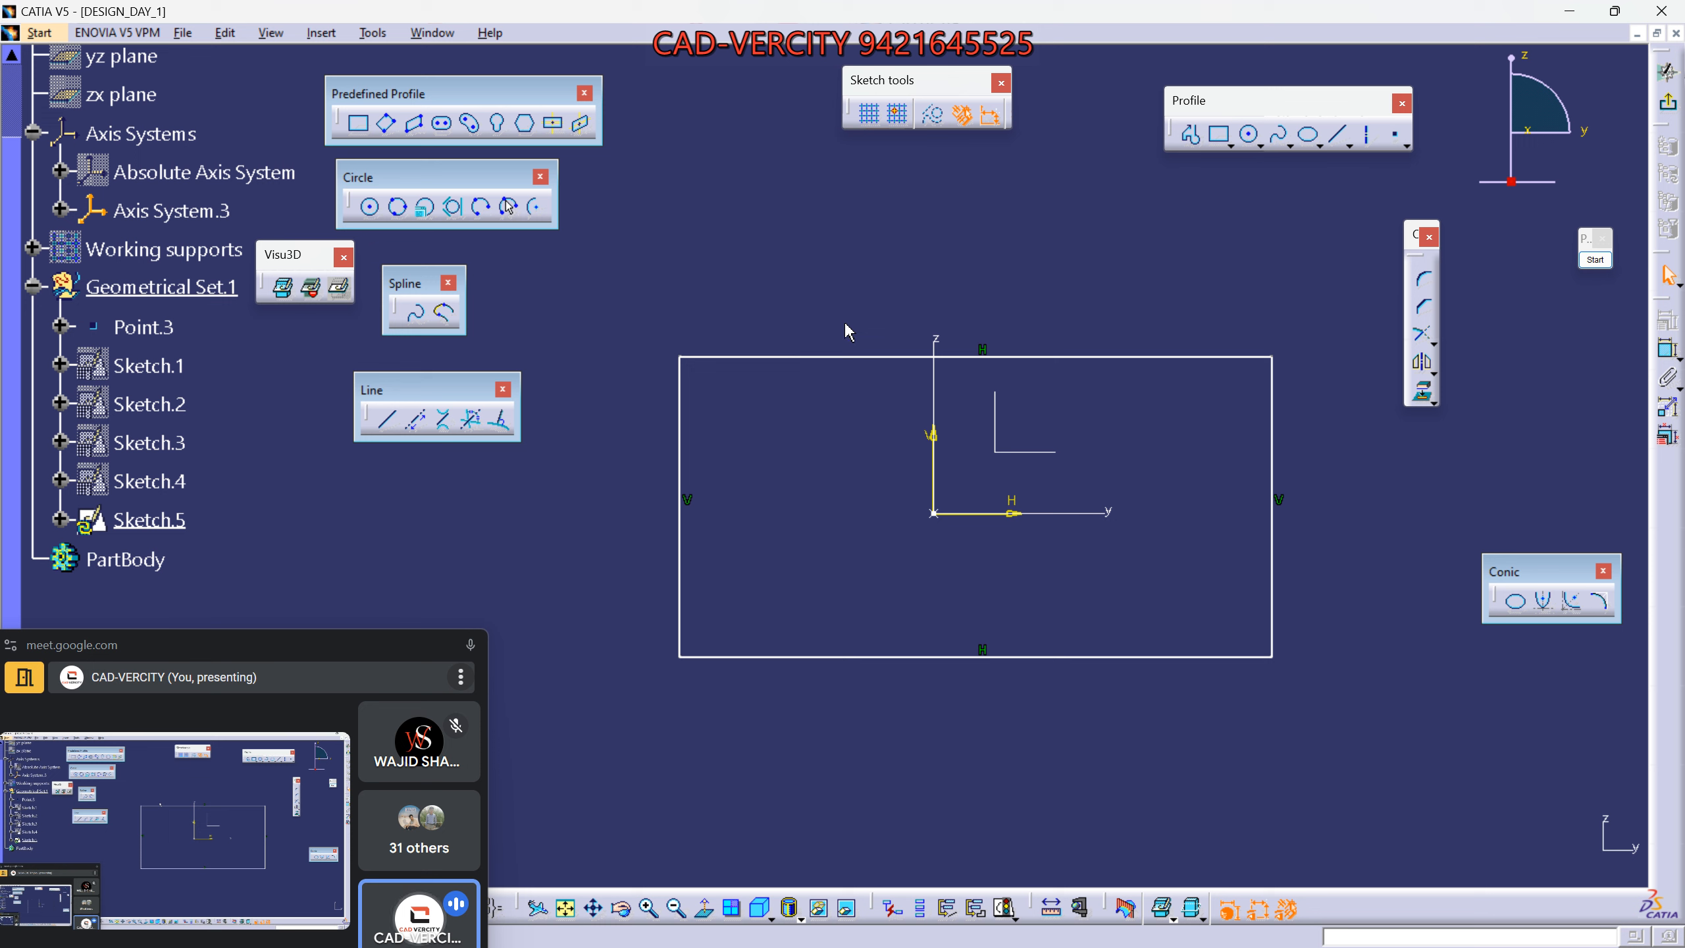
# Round the rectangle's upper-left corner with the Corner tool at a radius of about 3613 mm.
pyautogui.click(1421, 281)
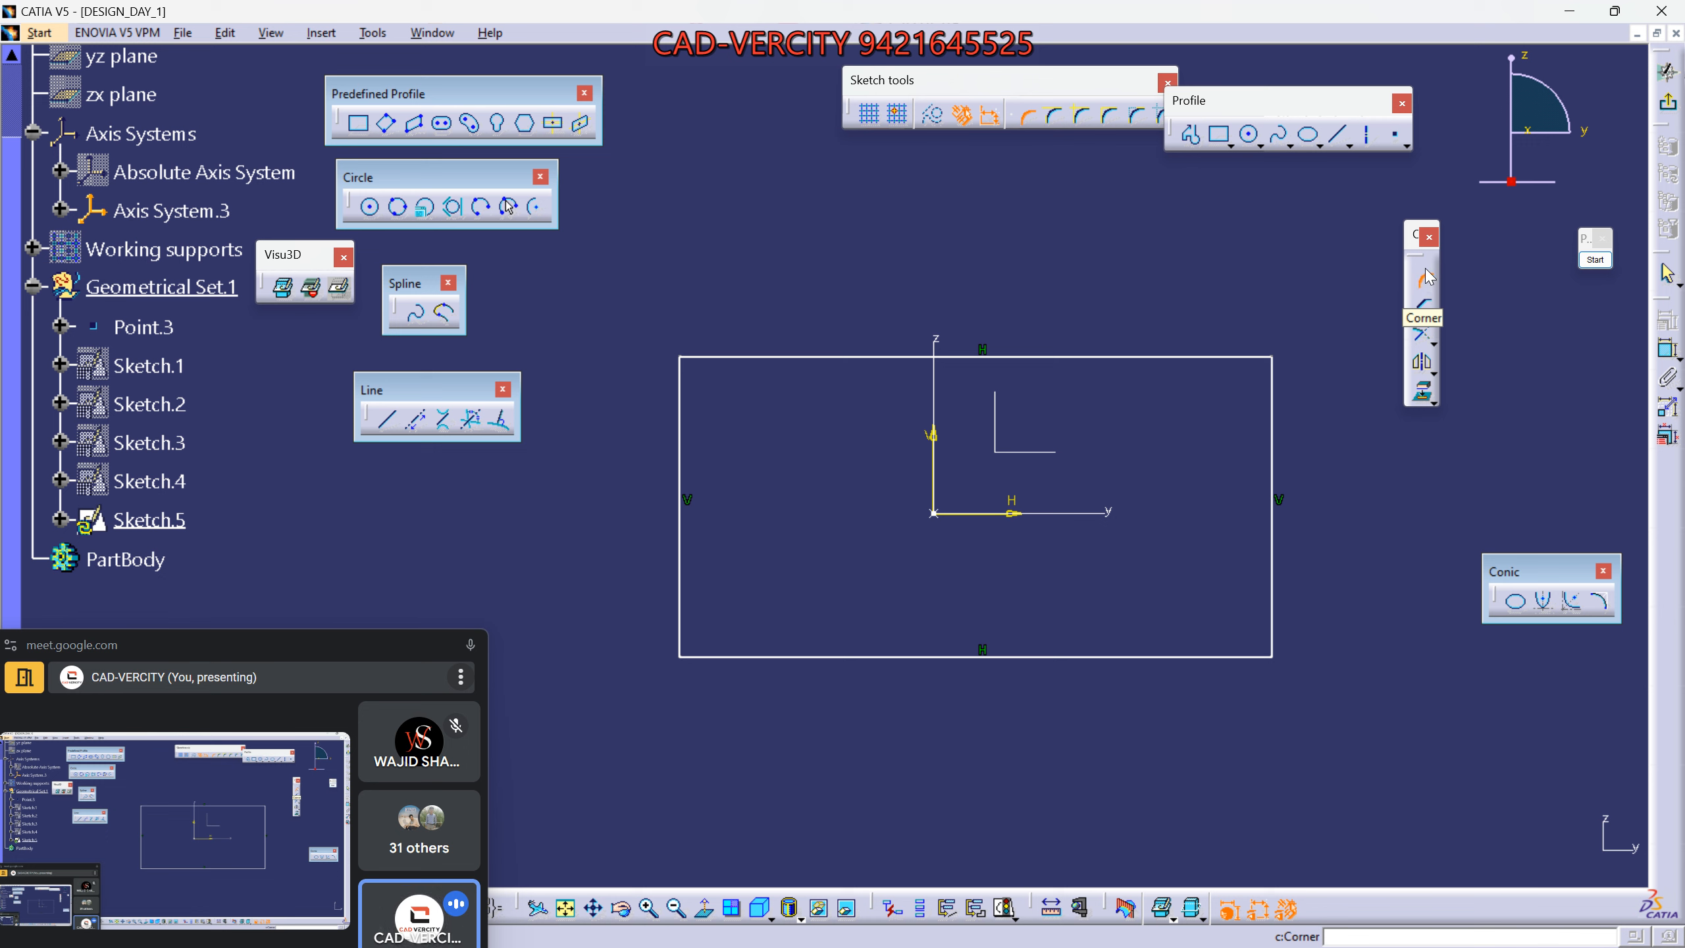
pyautogui.click(679, 483)
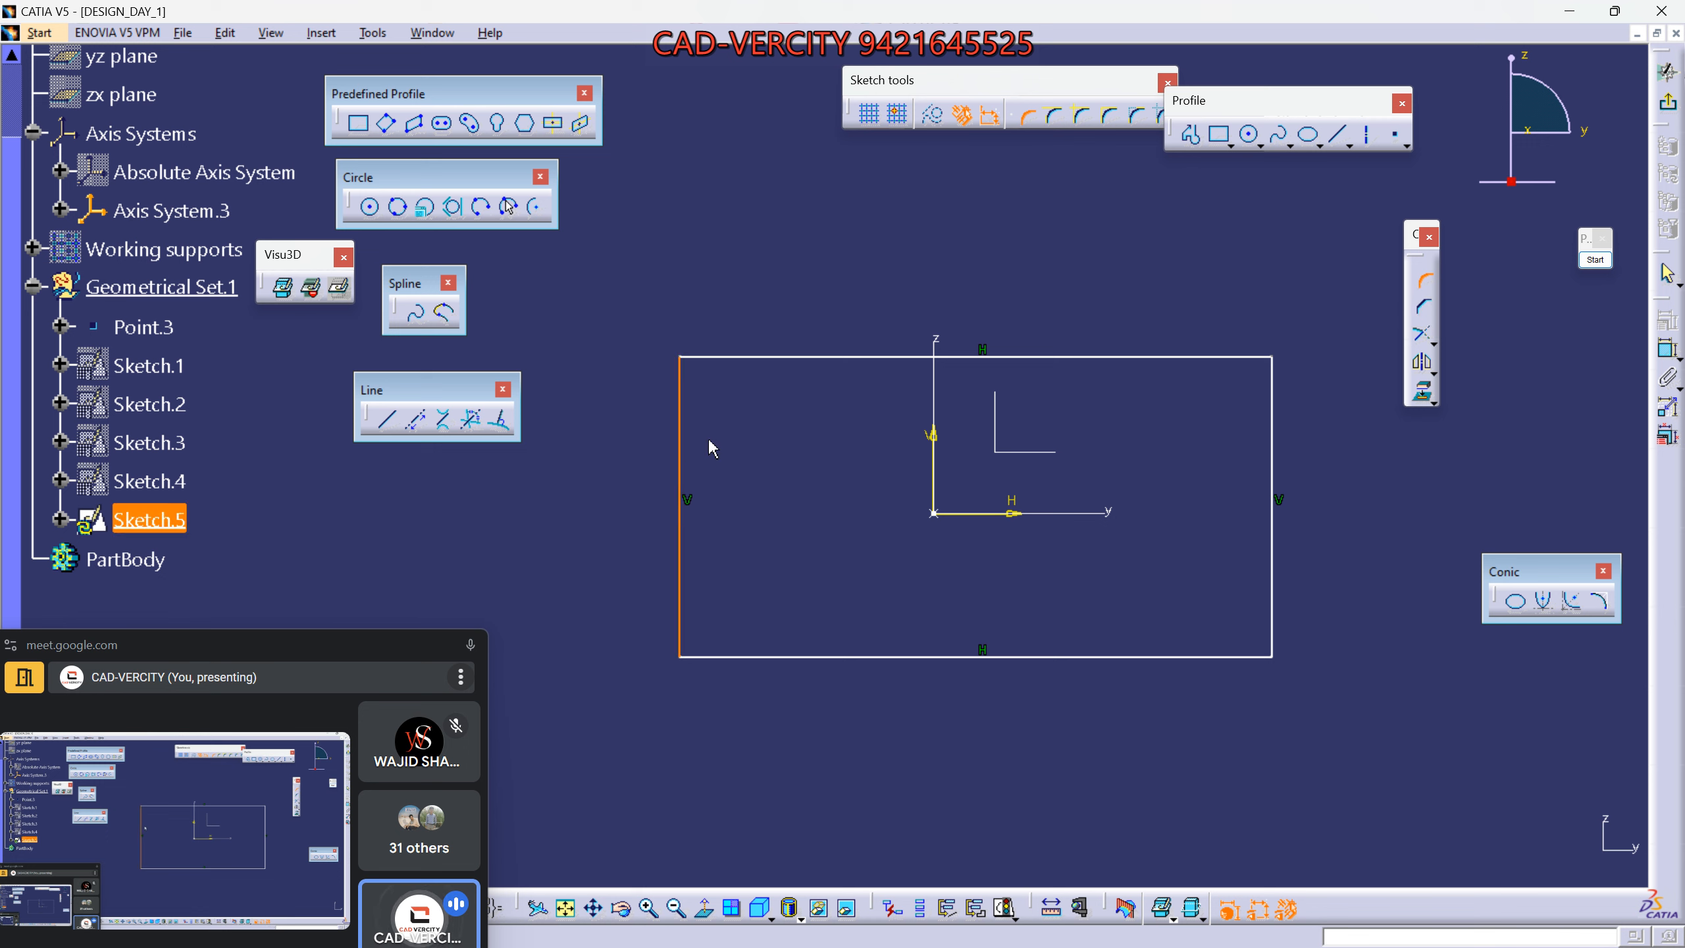
pyautogui.click(767, 358)
pyautogui.click(788, 497)
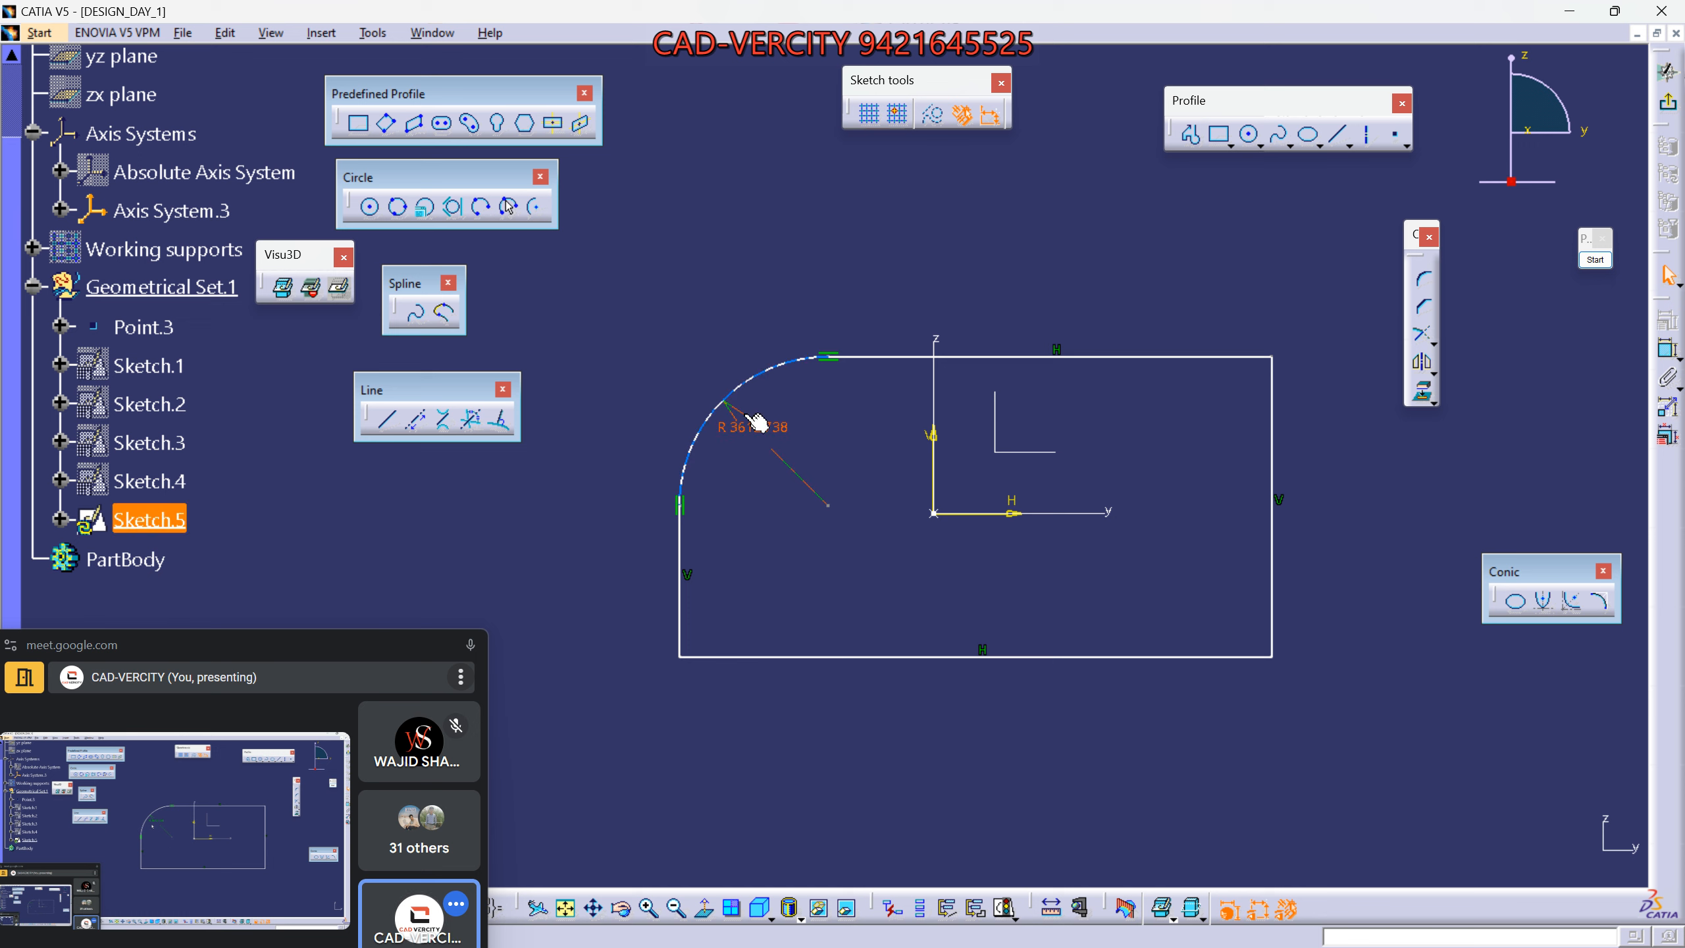
# Chamfer the rectangle's upper-right corner at 45° with a length of about 3658 mm.
pyautogui.moveTo(1147, 527)
pyautogui.mouseDown(button='middle')
pyautogui.moveTo(1105, 510)
pyautogui.moveTo(1106, 492)
pyautogui.mouseUp(button='middle')
pyautogui.click(1421, 307)
pyautogui.click(1176, 335)
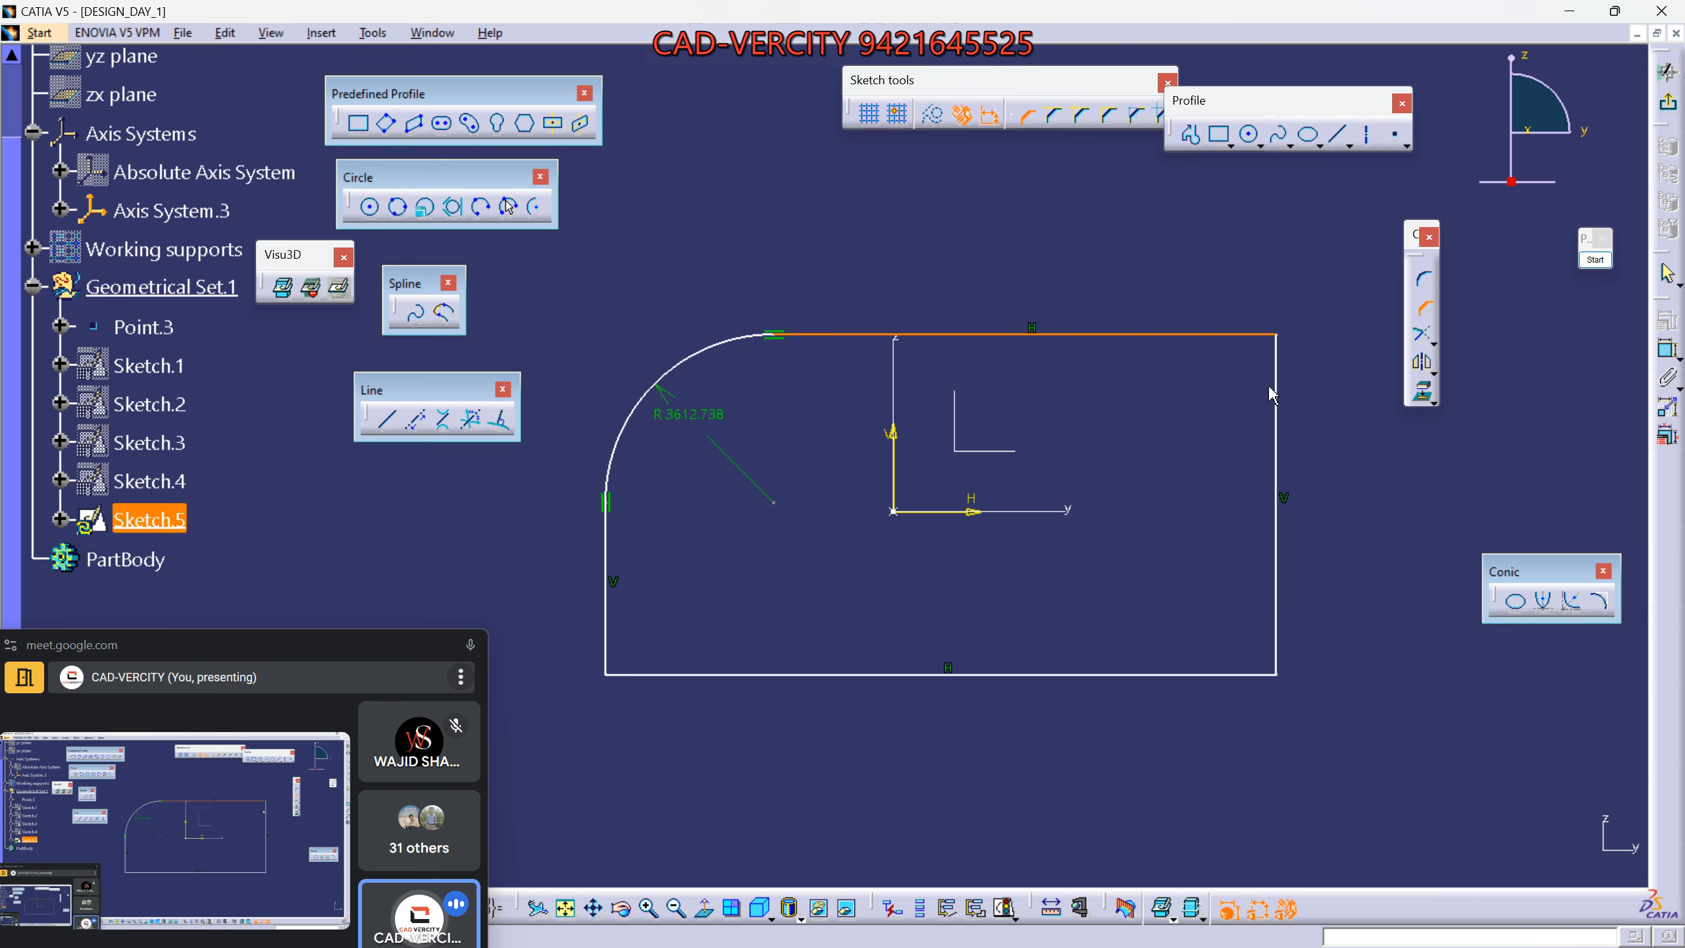
pyautogui.click(1275, 424)
pyautogui.click(1225, 407)
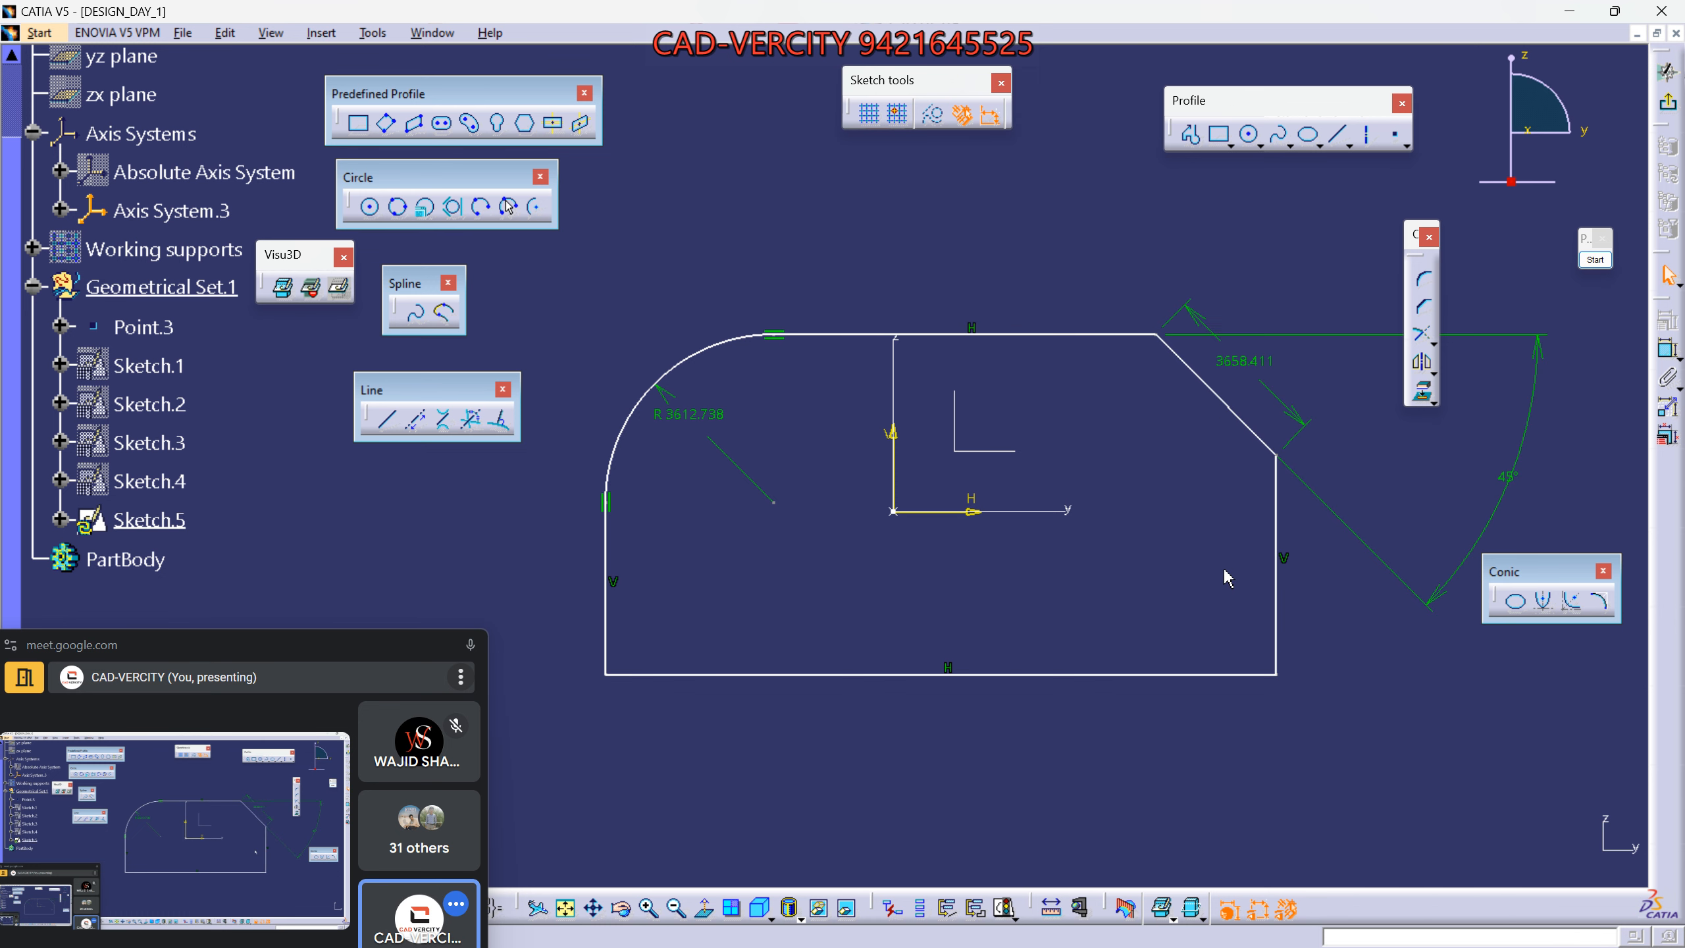
# Round the profile's lower-right corner with the Corner tool at a radius of about 3673 mm.
pyautogui.moveTo(1225, 570); pyautogui.dragTo(1164, 650, button='middle')
pyautogui.moveTo(1103, 782); pyautogui.dragTo(1072, 712, button='middle')
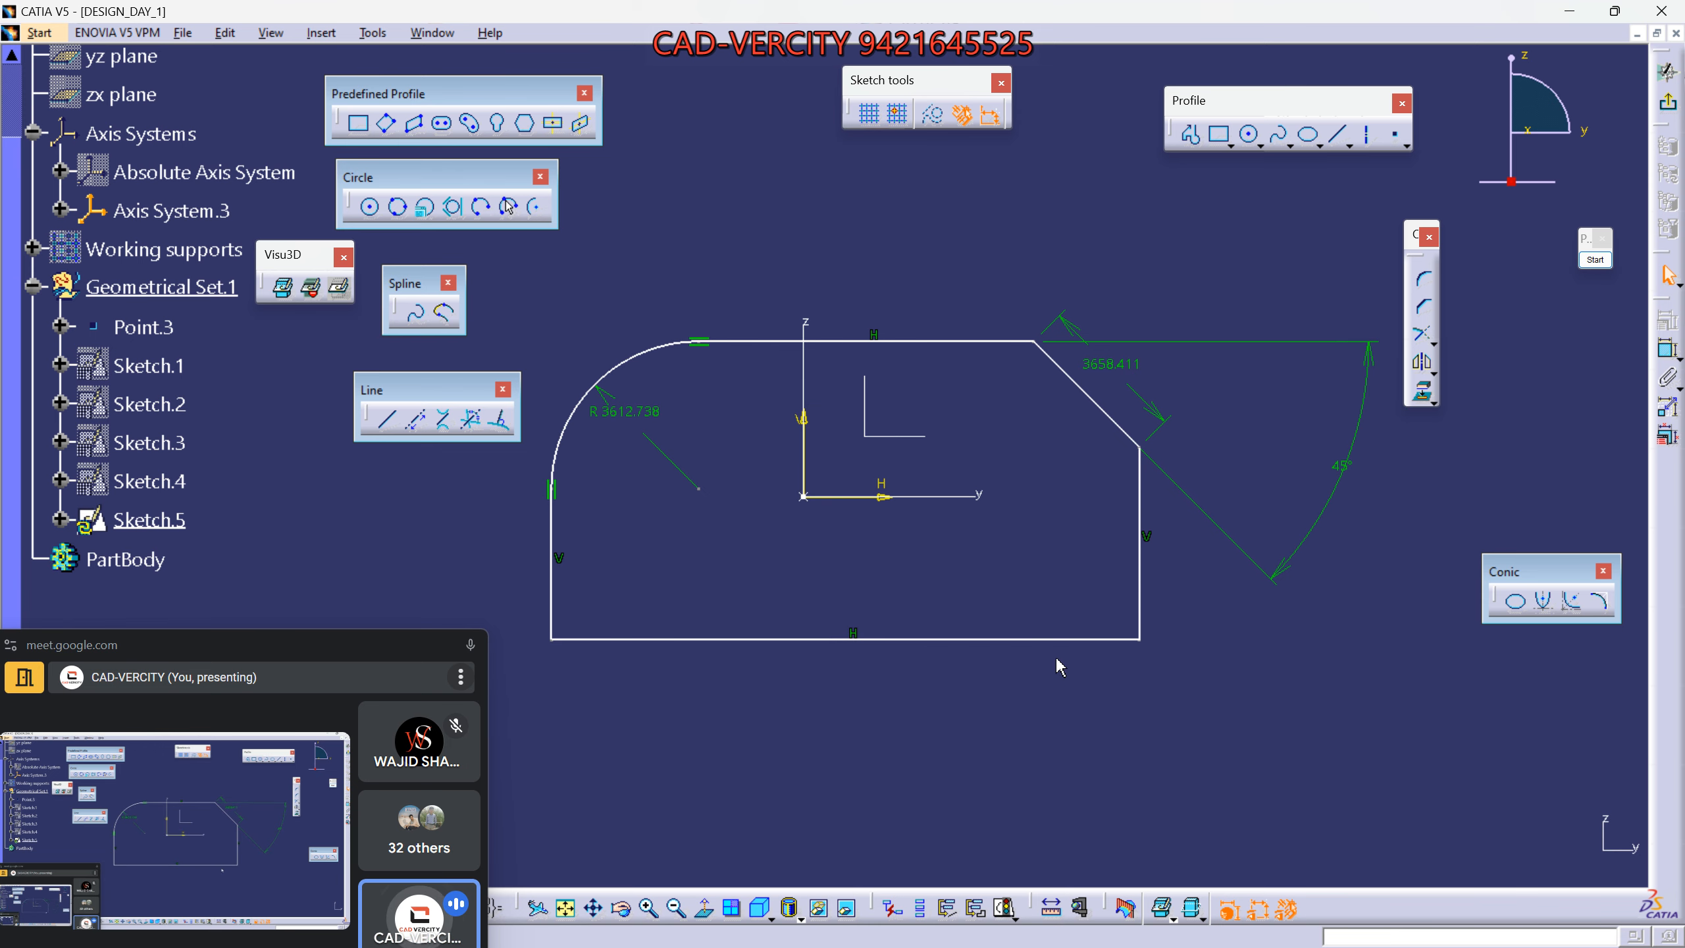
pyautogui.click(1416, 291)
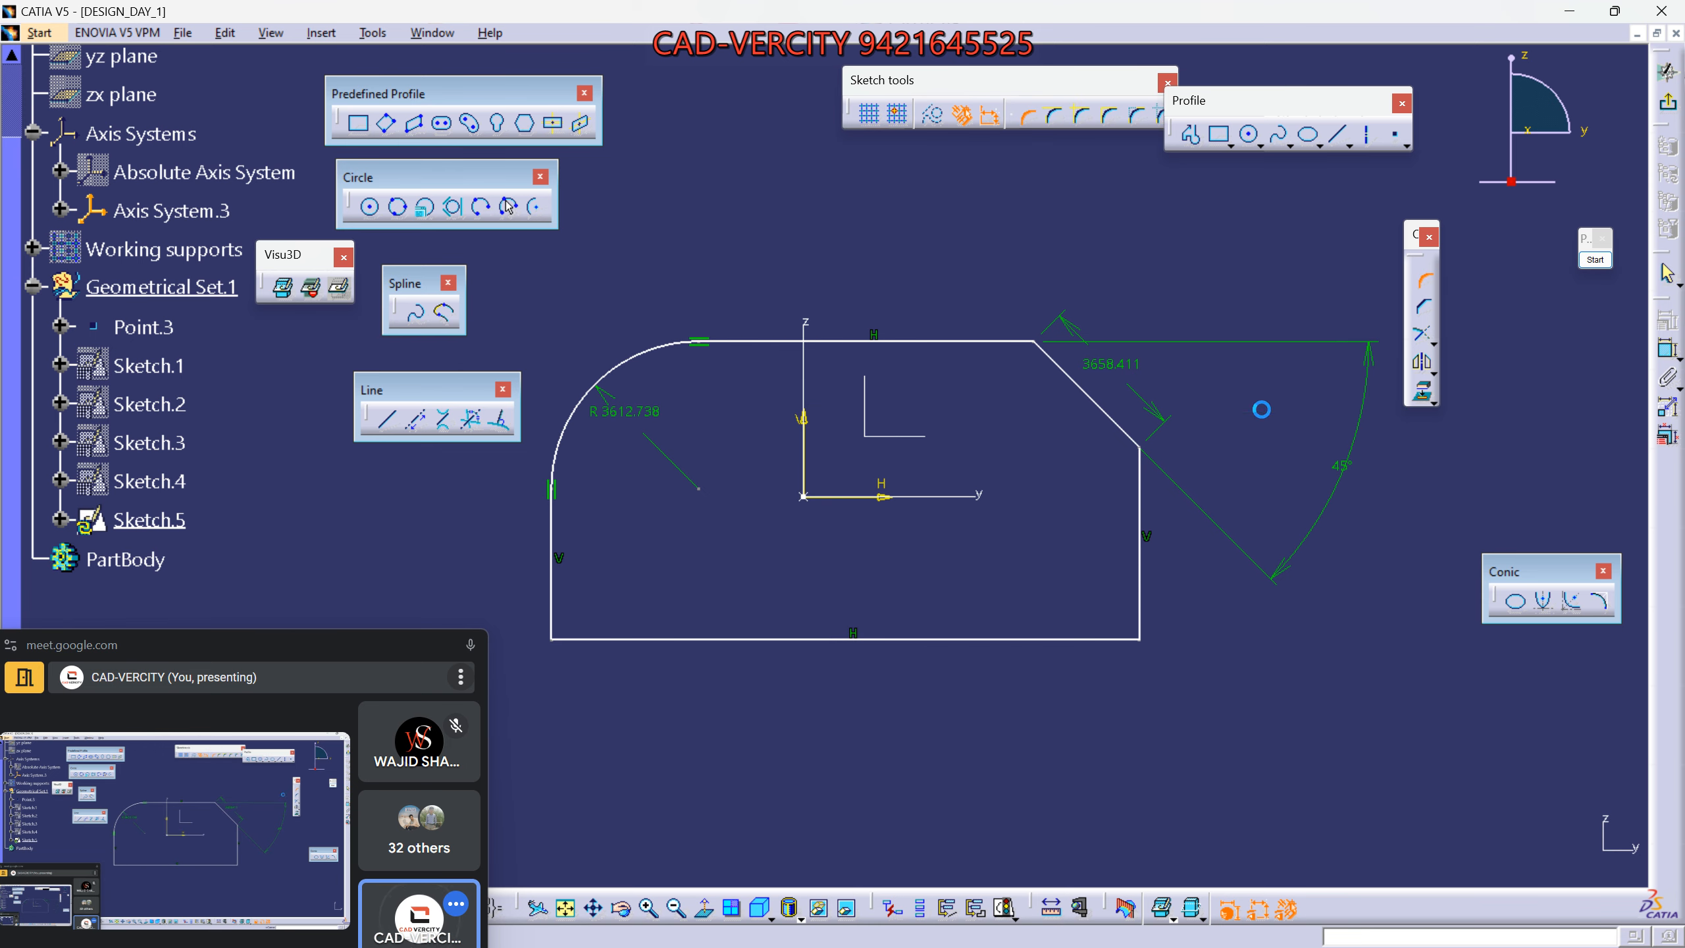
pyautogui.click(1063, 639)
pyautogui.click(1140, 576)
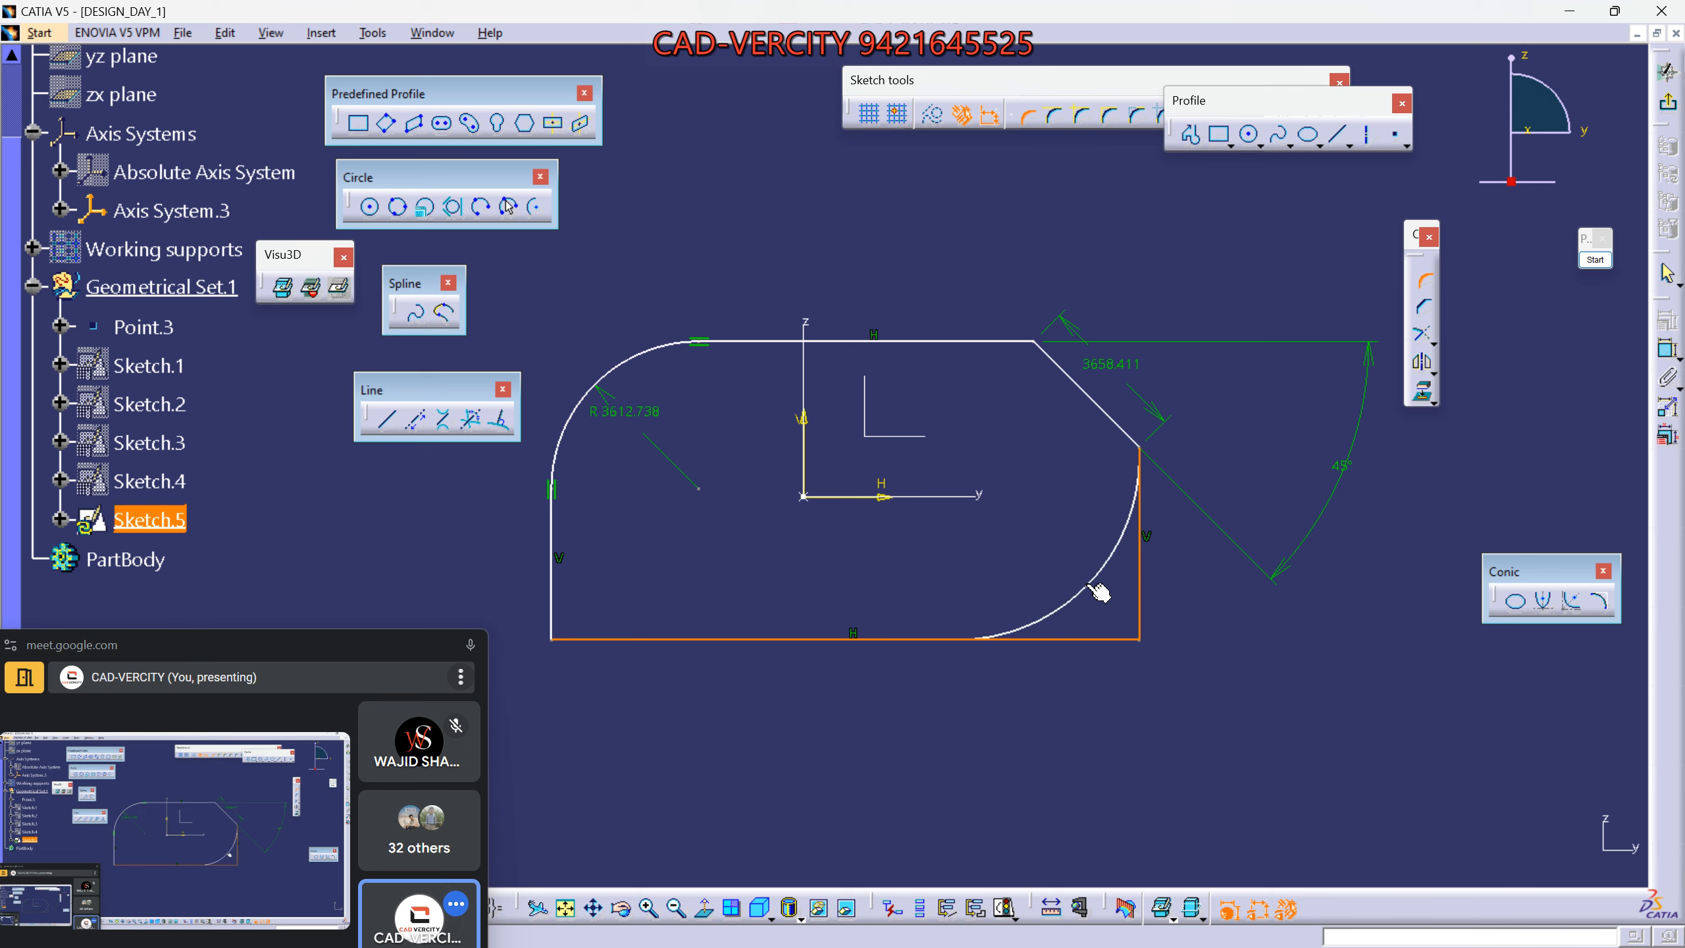
pyautogui.click(1101, 601)
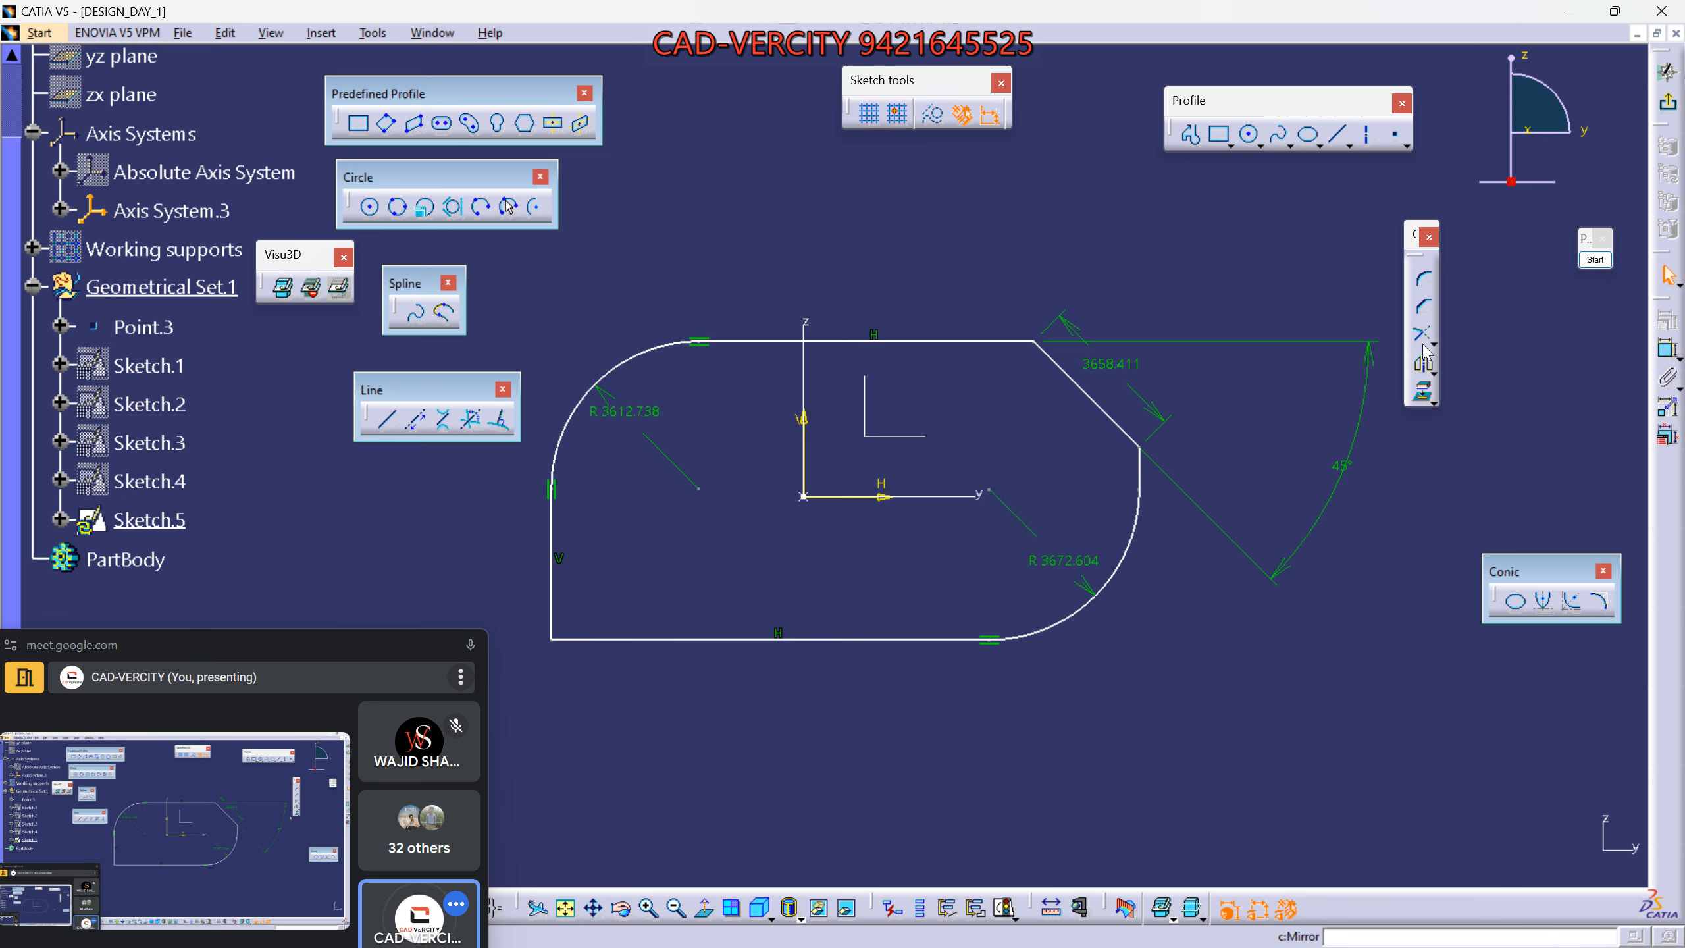
# Add a small 45° chamfer between the left and bottom edges at the profile's lower-left corner.
pyautogui.click(552, 608)
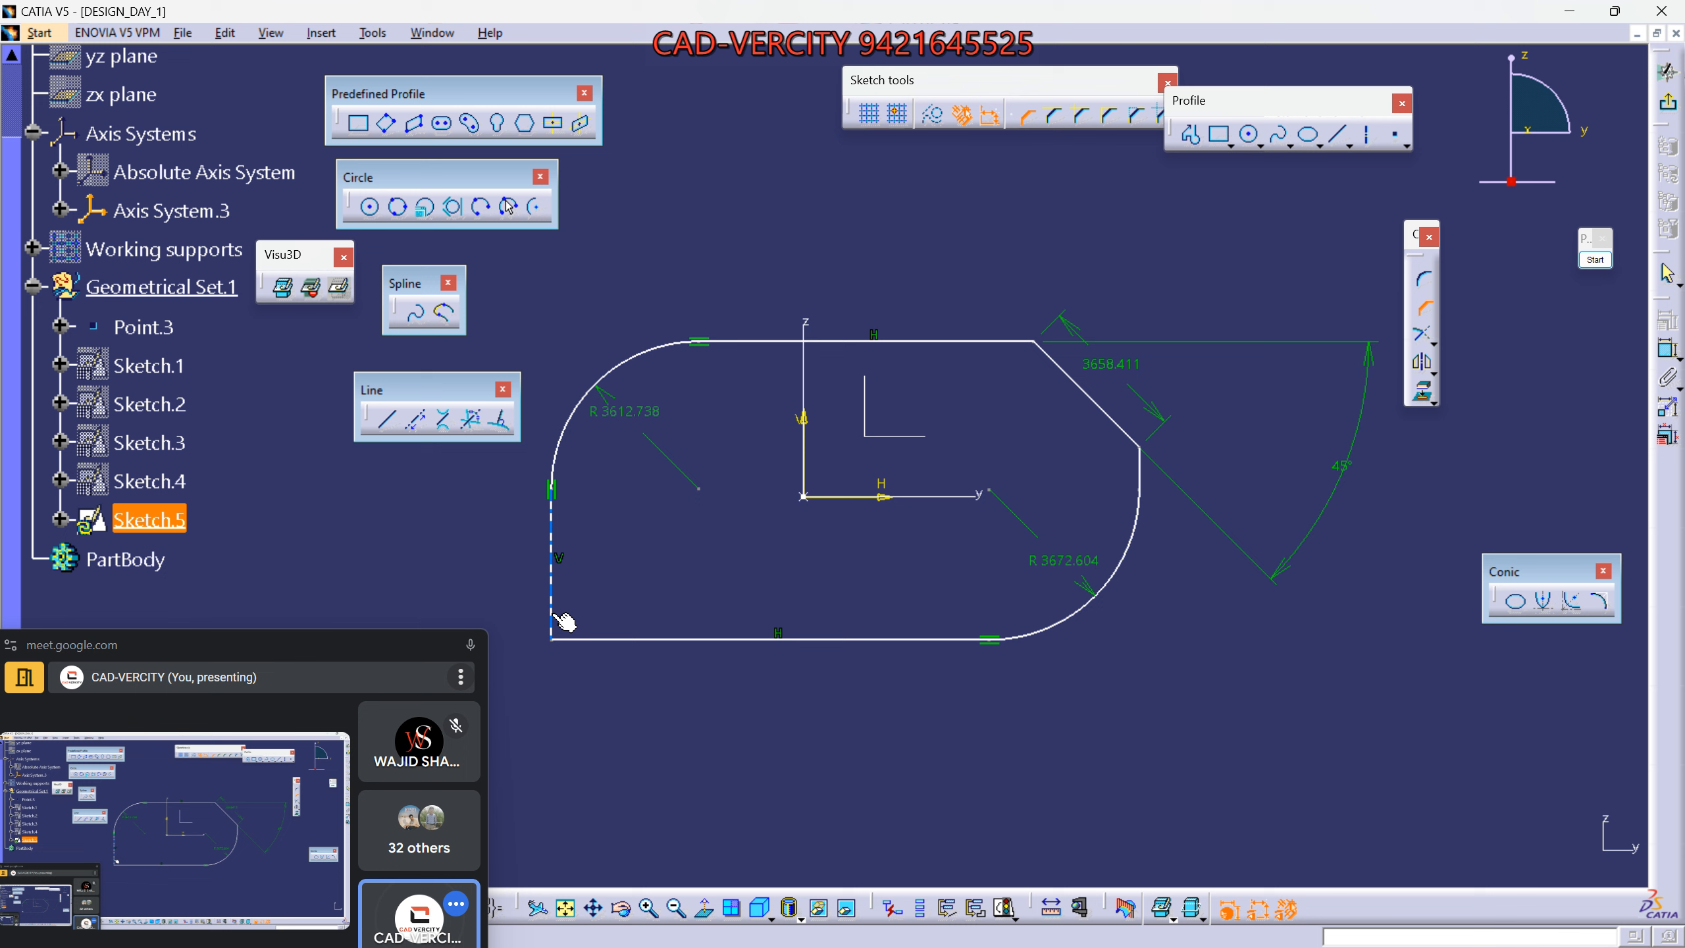
pyautogui.click(617, 639)
pyautogui.click(609, 639)
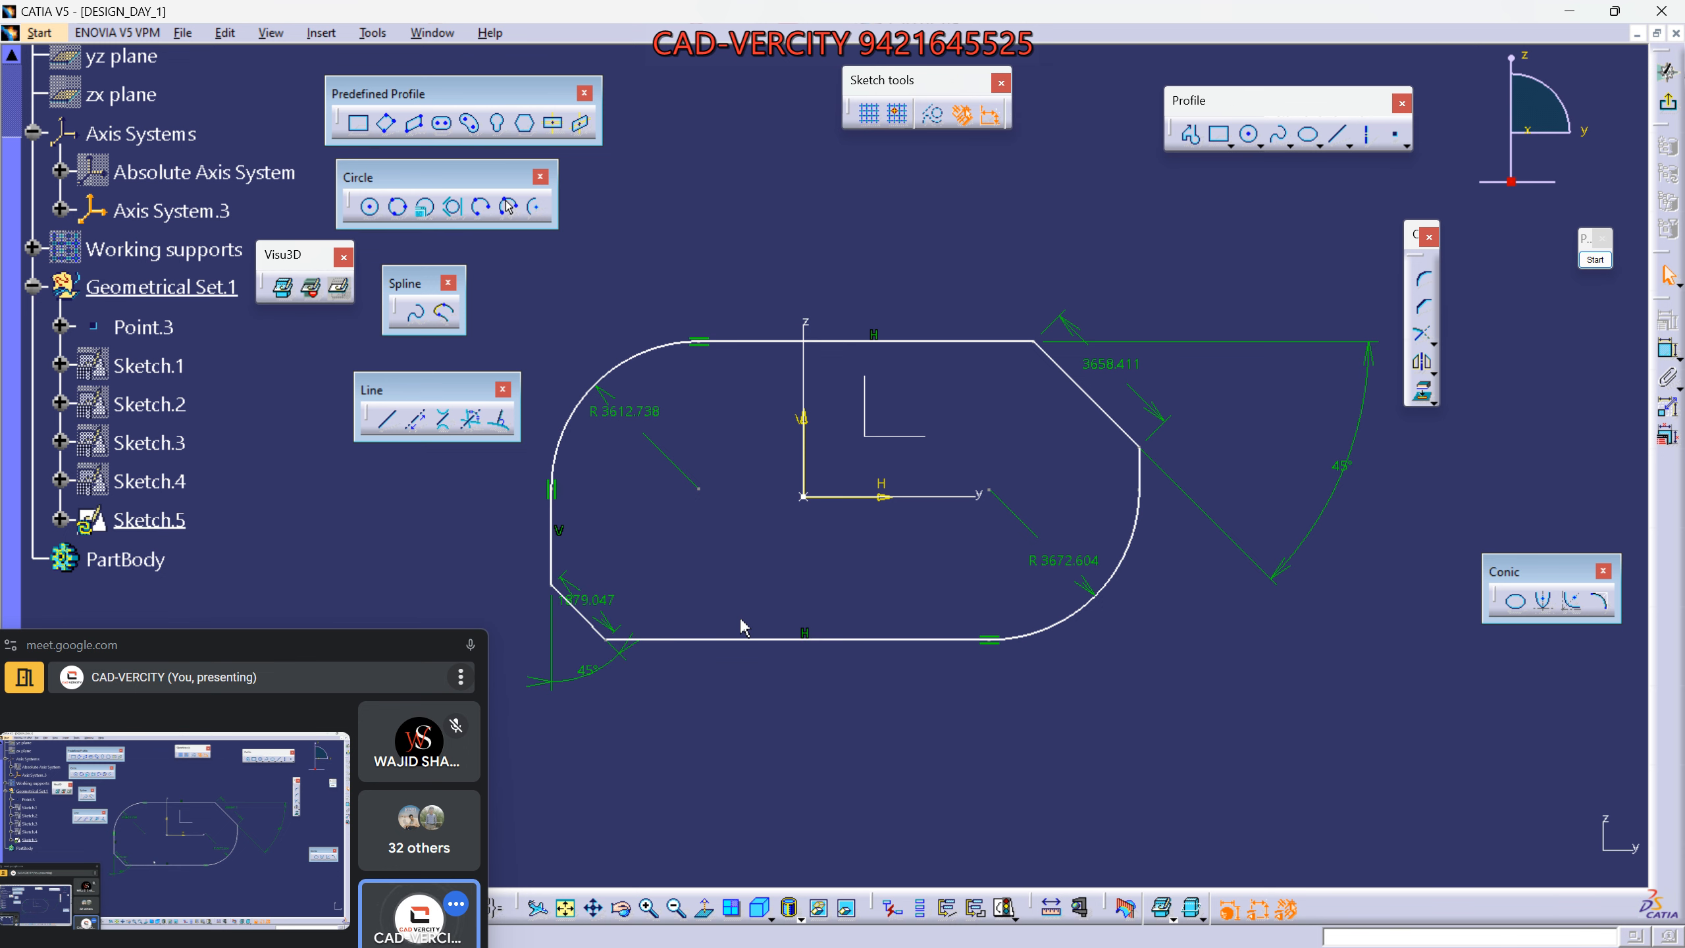
# Detach the Transformation and Relimitations toolbars and place them one above the other between the profile and the Conic toolbar.
pyautogui.moveTo(936, 716)
pyautogui.mouseDown(button='middle')
pyautogui.moveTo(962, 651)
pyautogui.moveTo(981, 677)
pyautogui.mouseUp(button='middle')
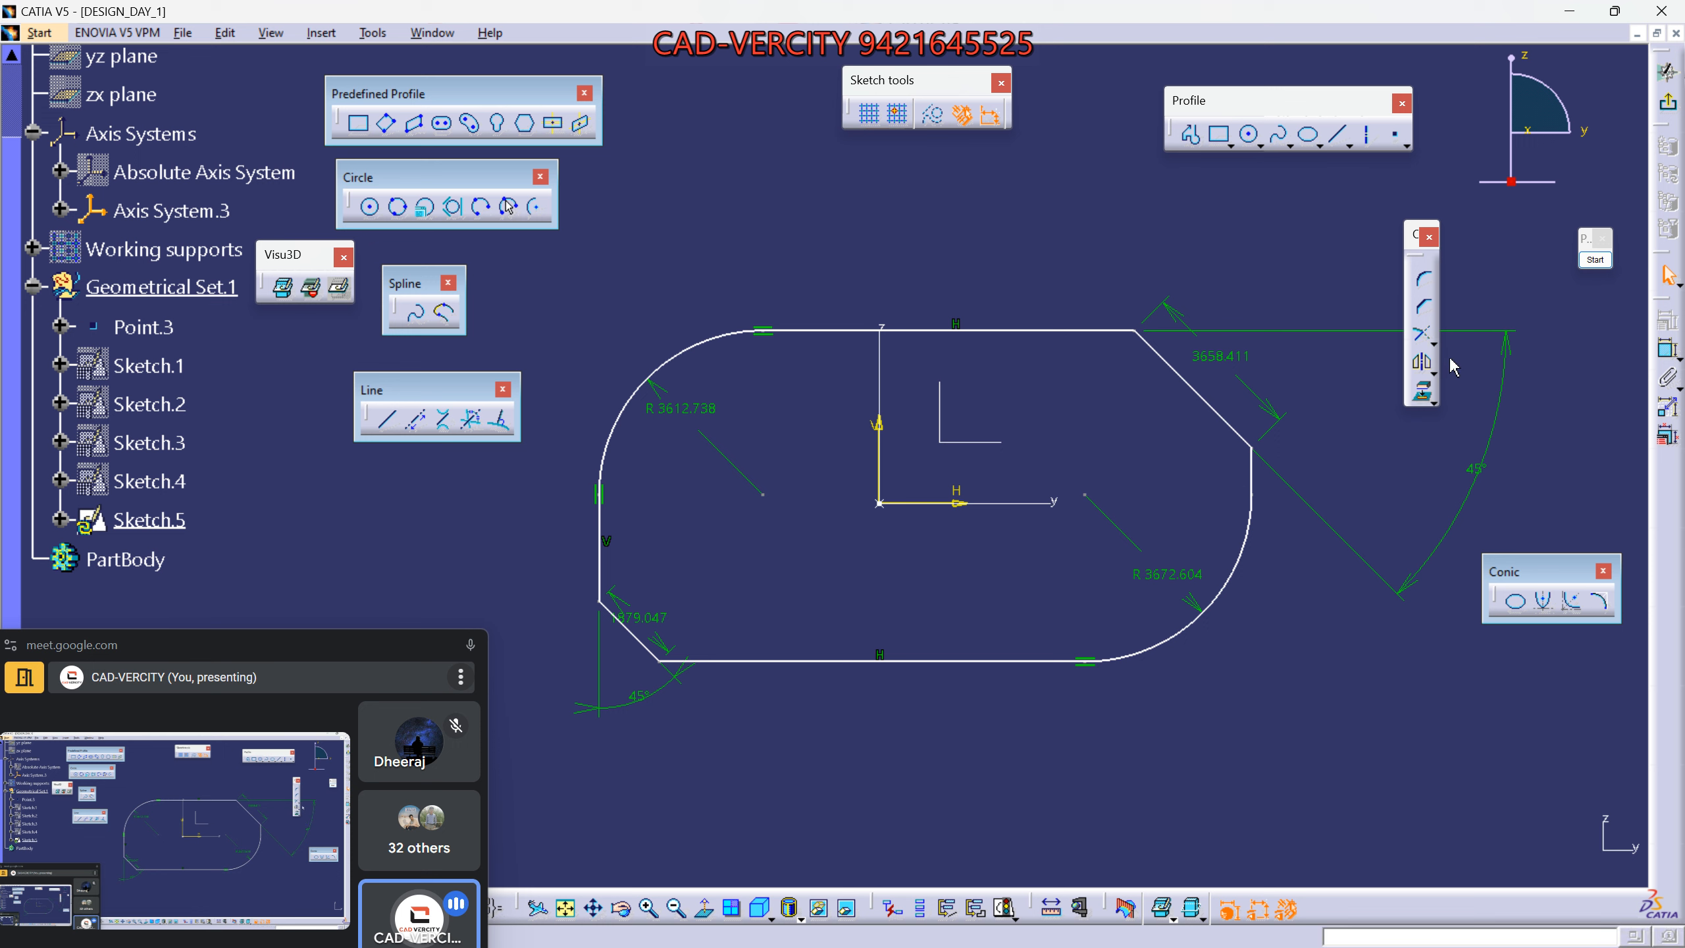
pyautogui.click(1433, 373)
pyautogui.moveTo(1434, 376); pyautogui.dragTo(1426, 472)
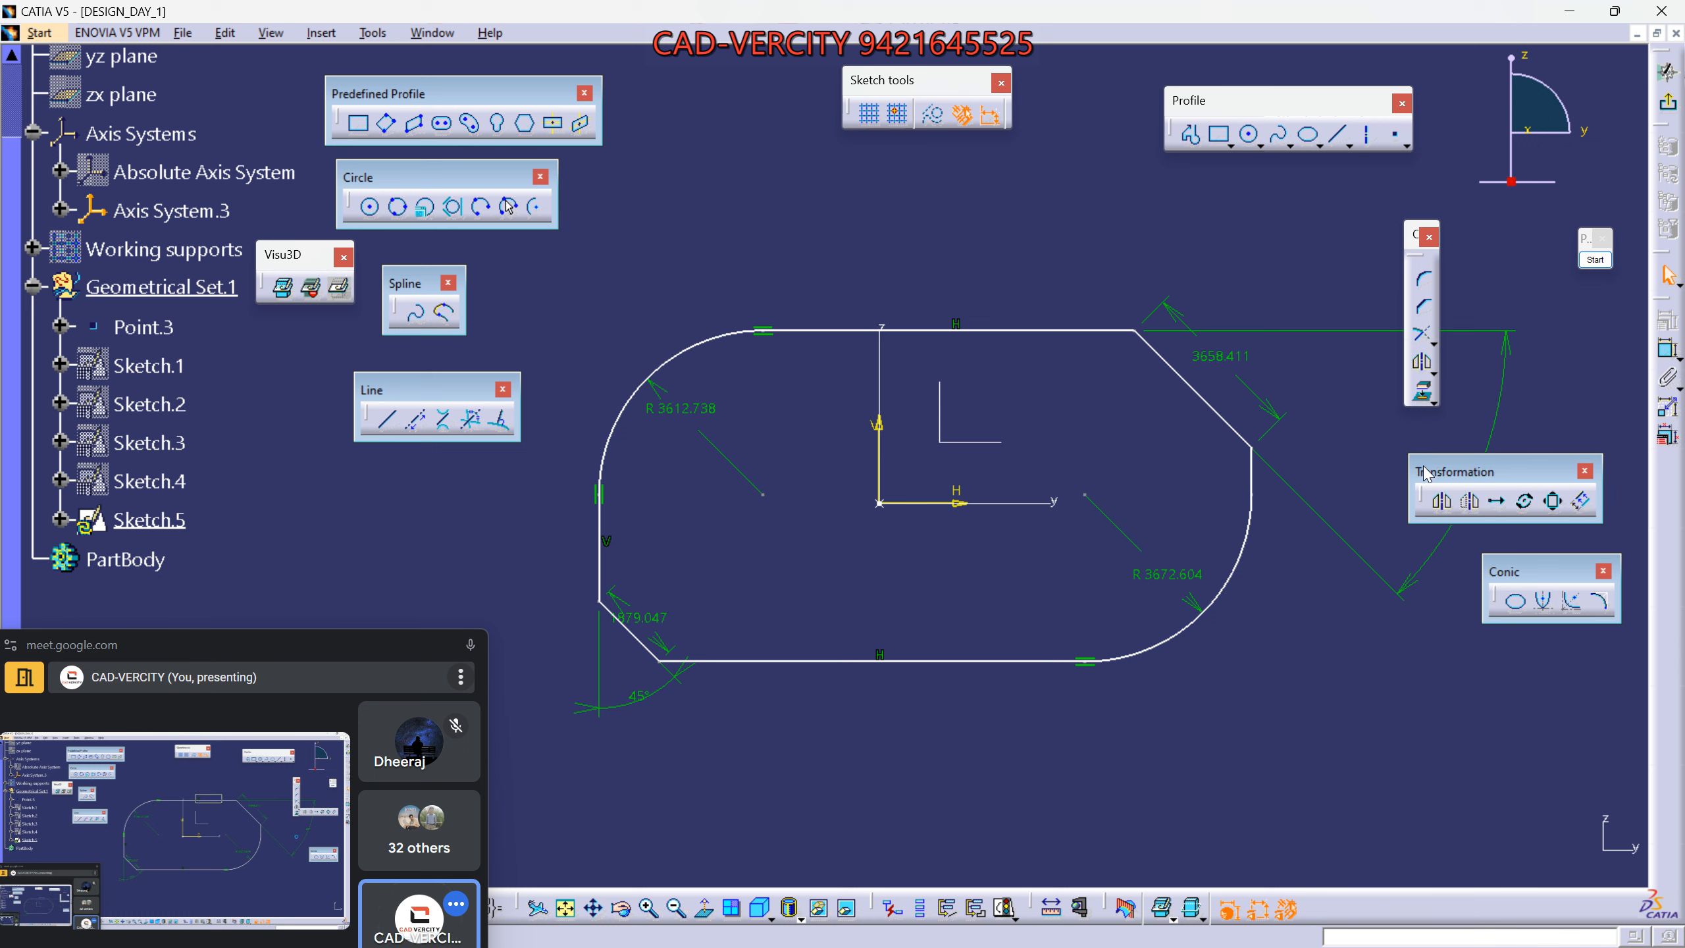
pyautogui.click(1432, 343)
pyautogui.moveTo(1437, 353); pyautogui.dragTo(1472, 353)
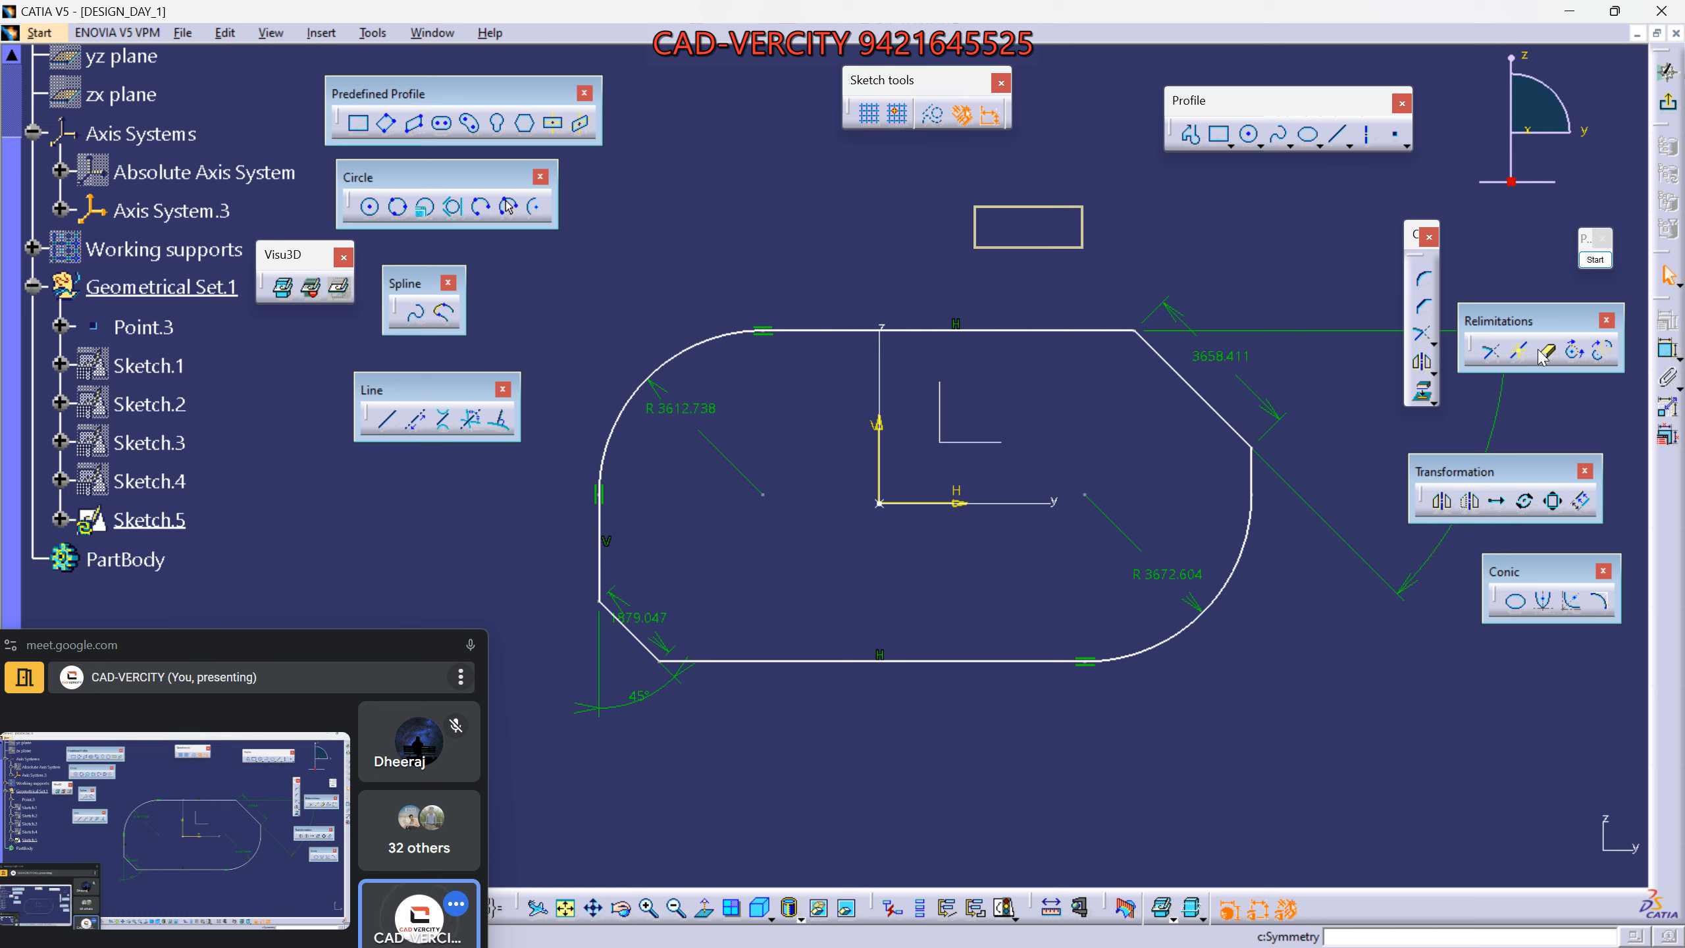
pyautogui.moveTo(1500, 320); pyautogui.dragTo(1494, 373)
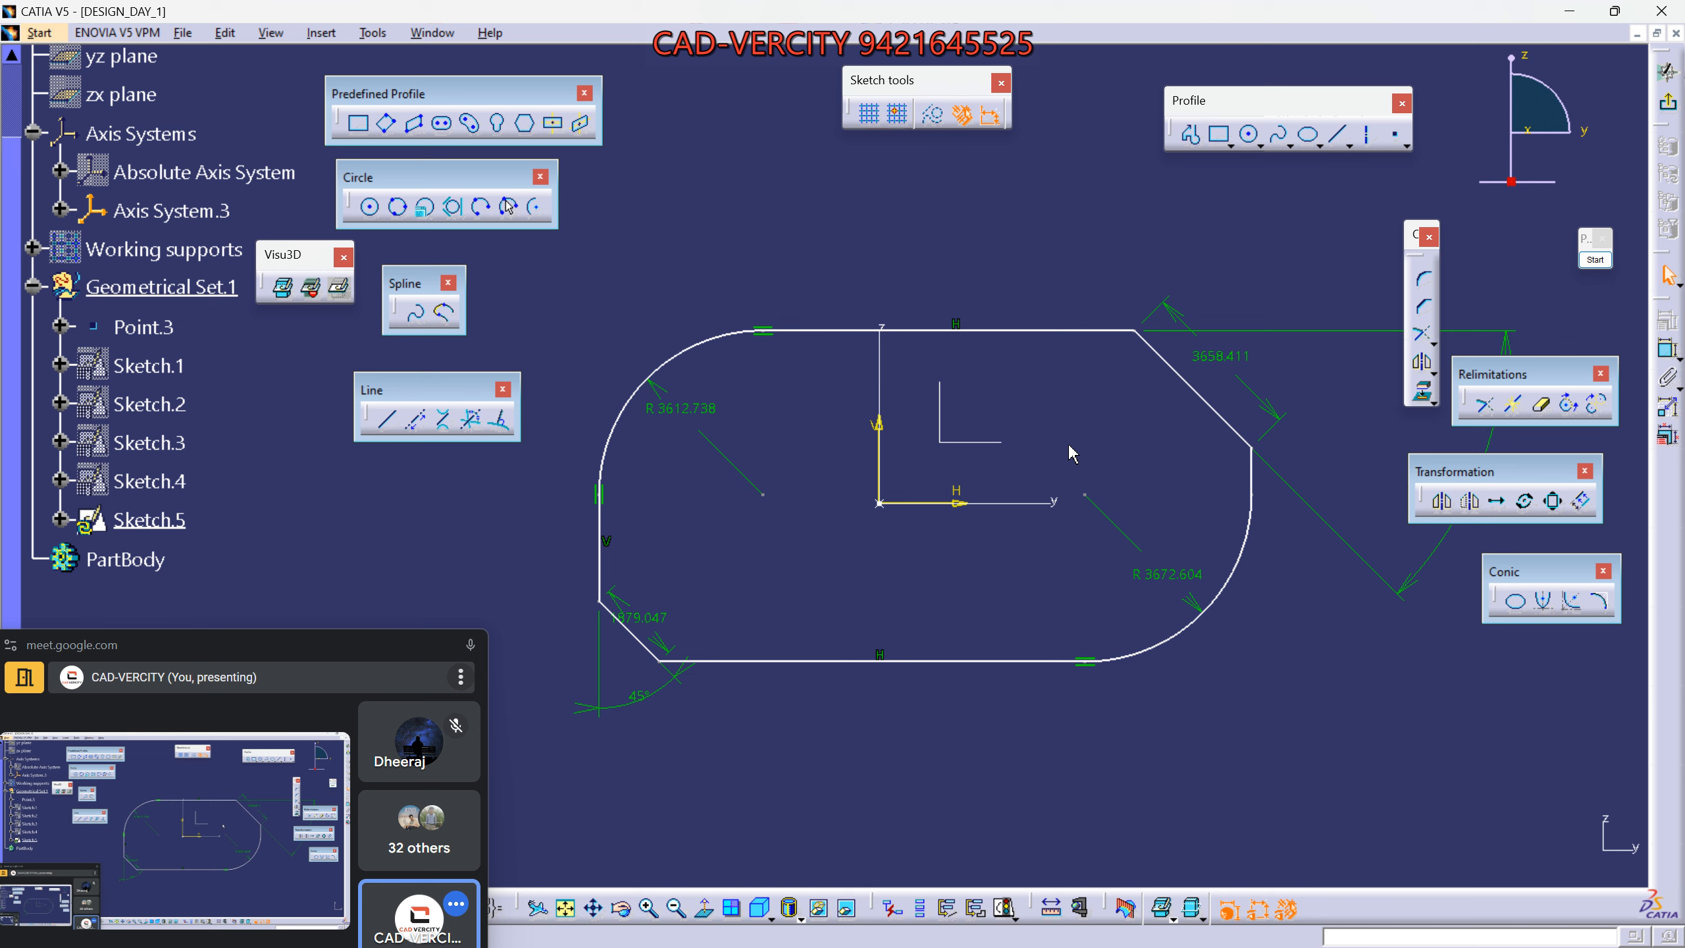
# Undock the constraint toolbar and place it beside the Conic toolbar, below Transformation.
pyautogui.keyDown('ctrl'); pyautogui.moveTo(1075, 456); pyautogui.dragTo(1082, 483, button='middle'); pyautogui.keyUp('ctrl')
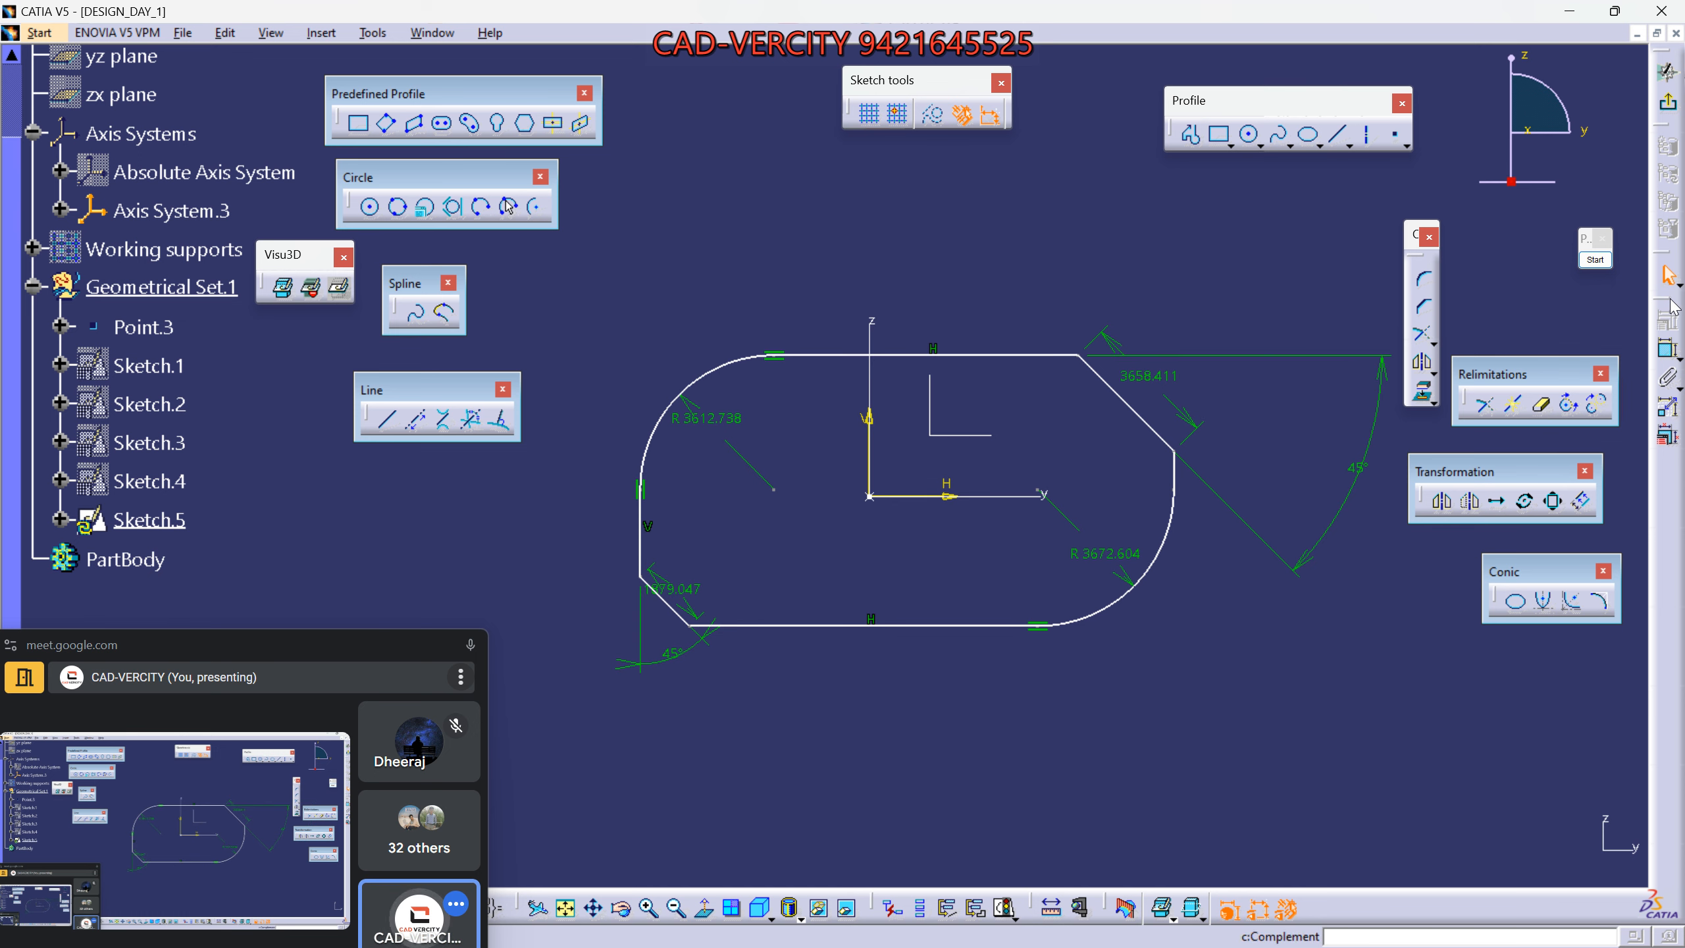
pyautogui.moveTo(1662, 299); pyautogui.dragTo(1417, 577)
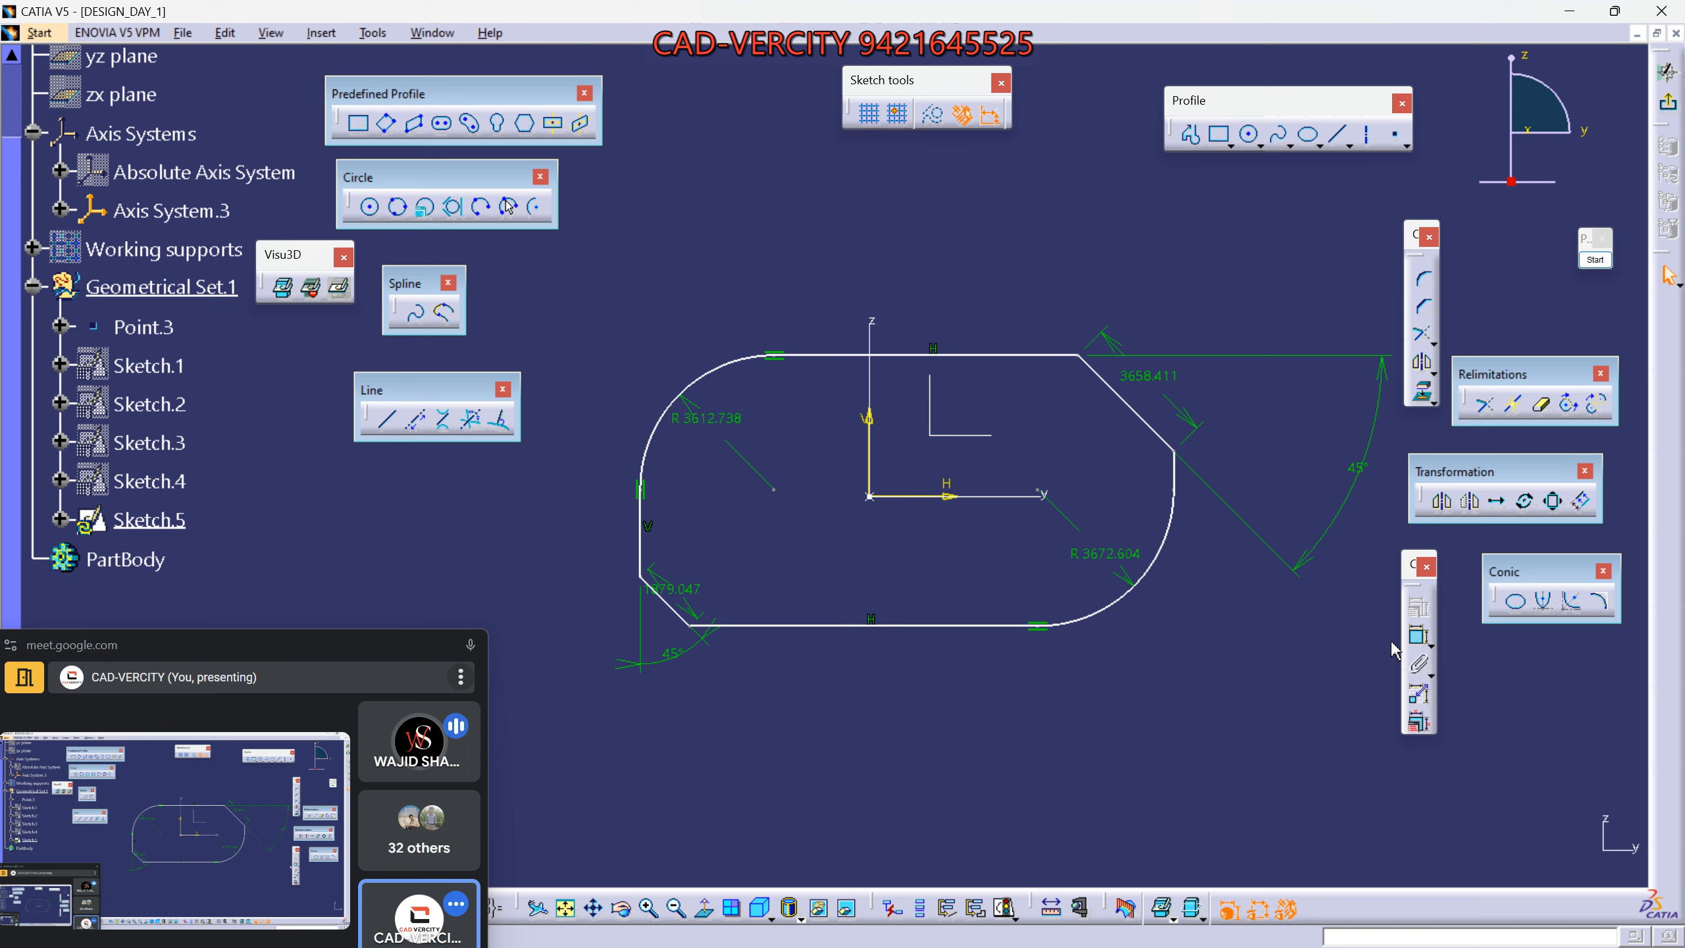
pyautogui.moveTo(1033, 551); pyautogui.dragTo(992, 584, button='middle')
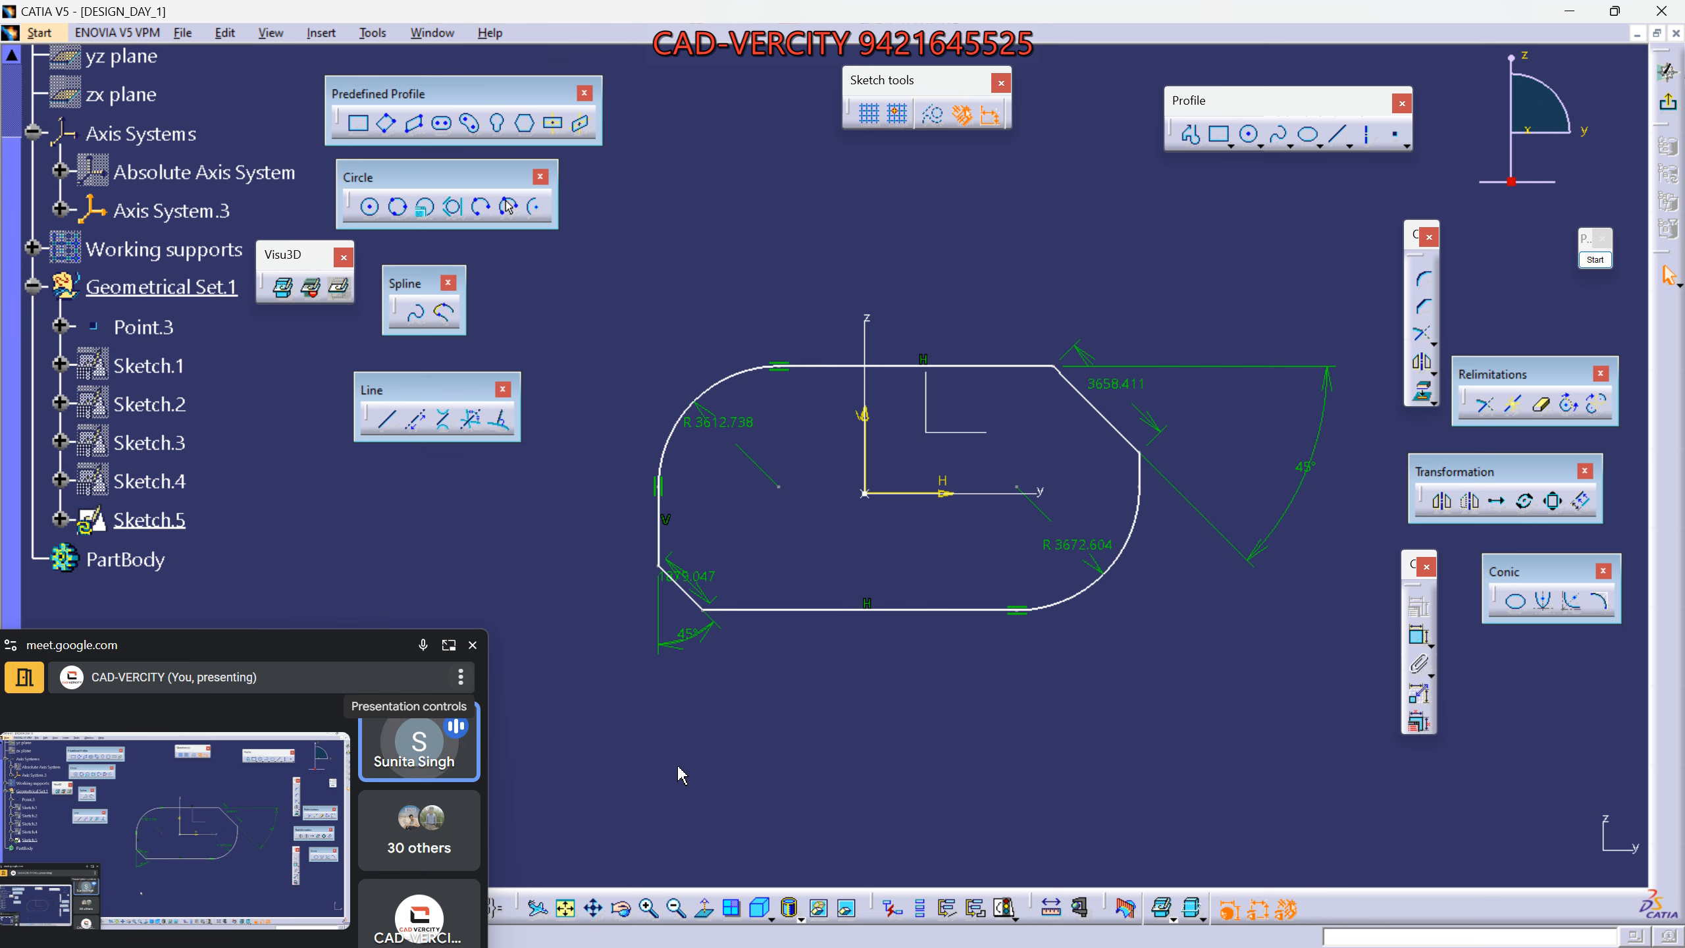
# Switch to the Google Meet call and stop presenting the screen.
pyautogui.click(448, 644)
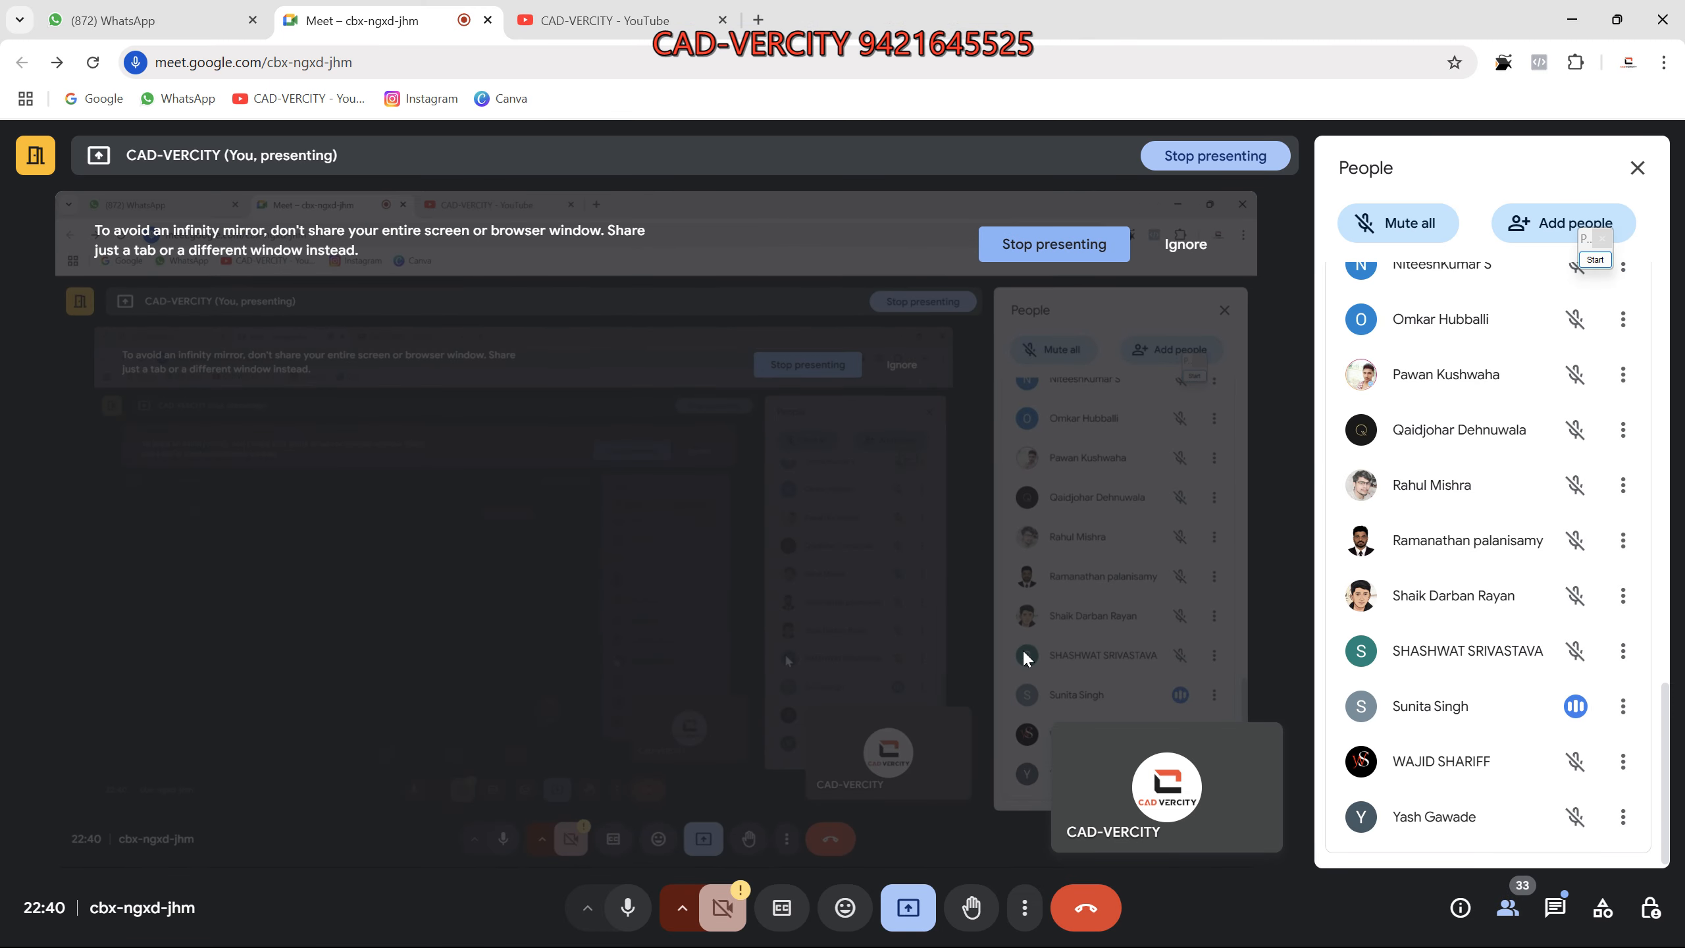
pyautogui.click(907, 906)
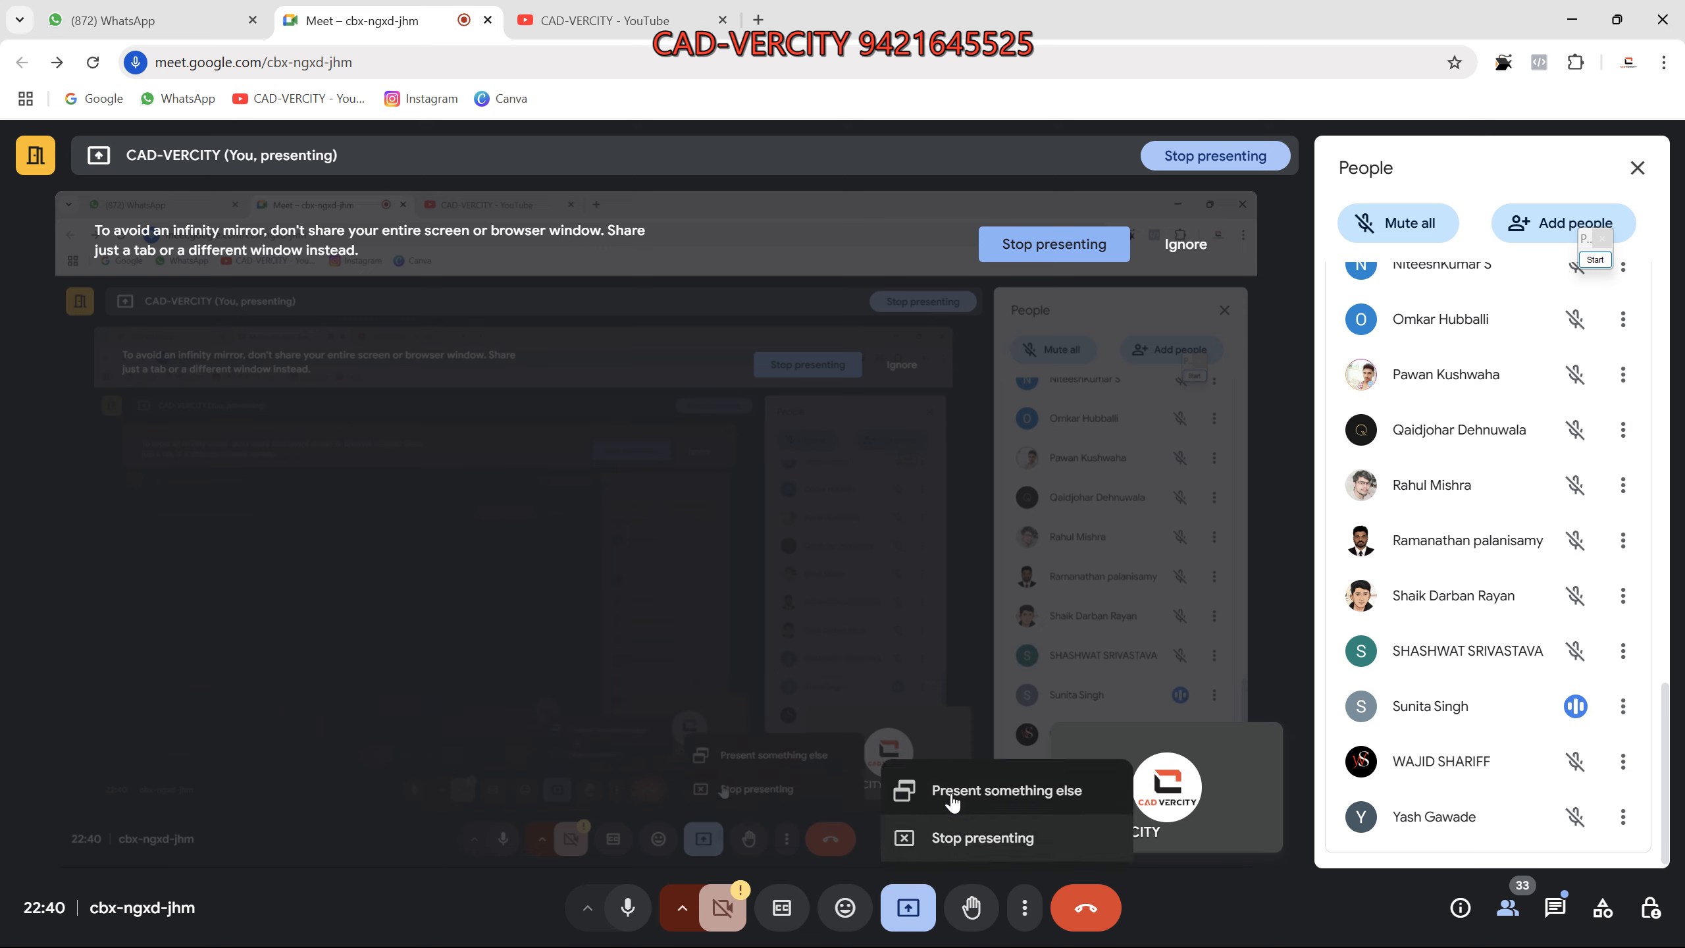
pyautogui.click(973, 838)
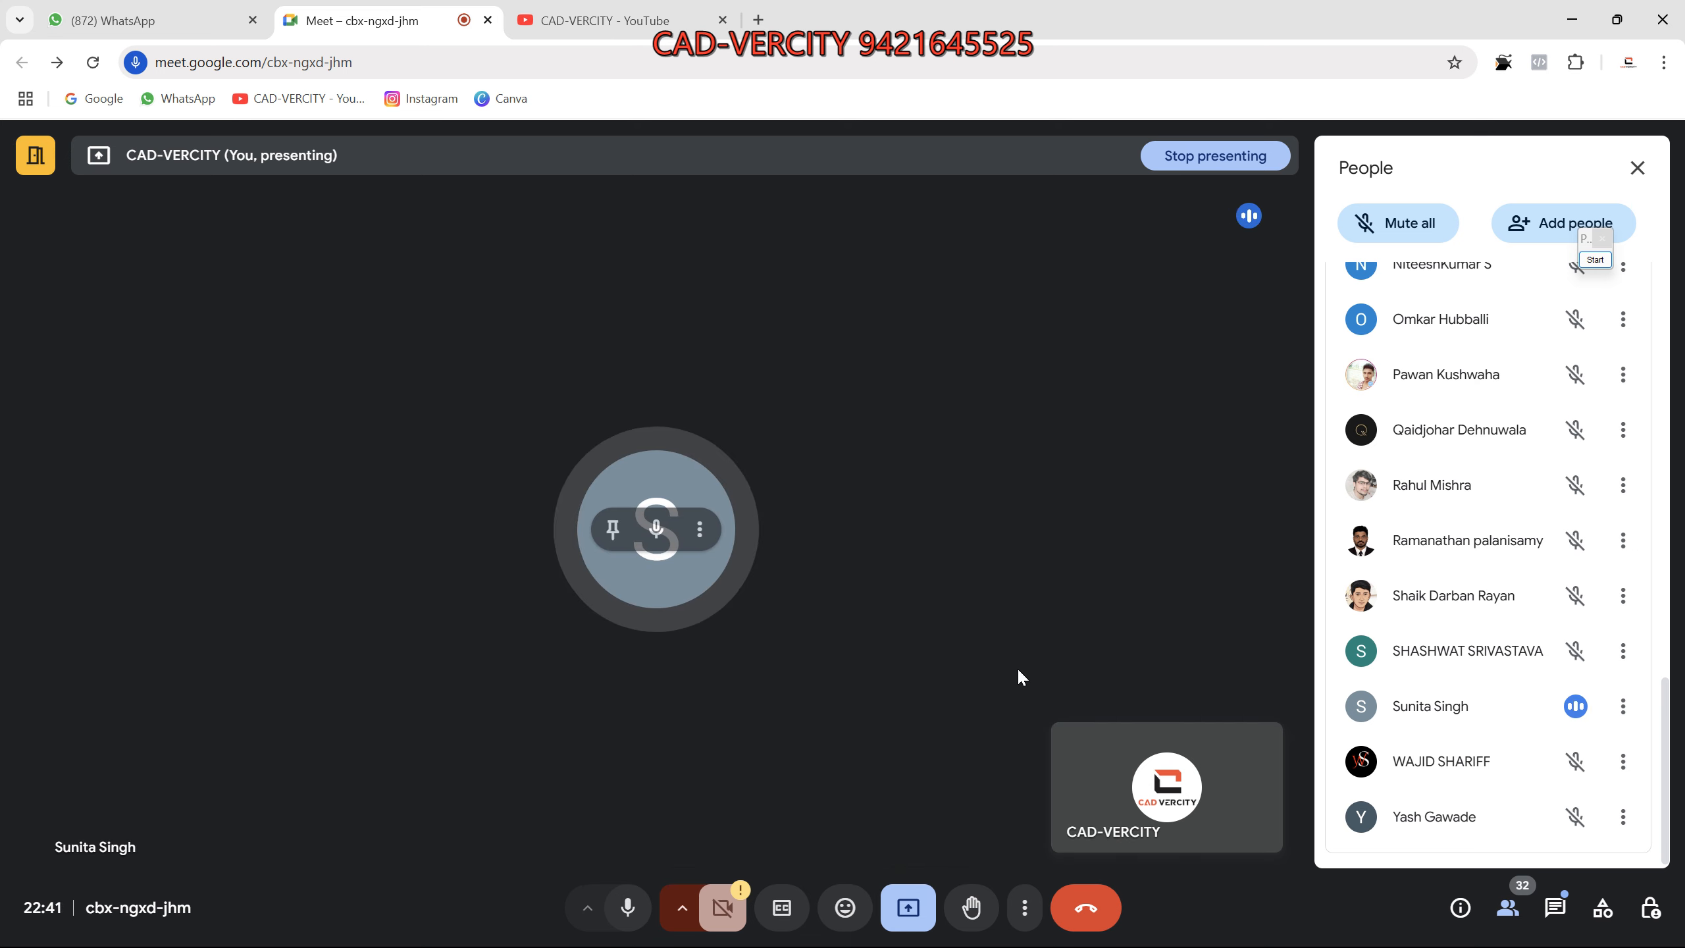
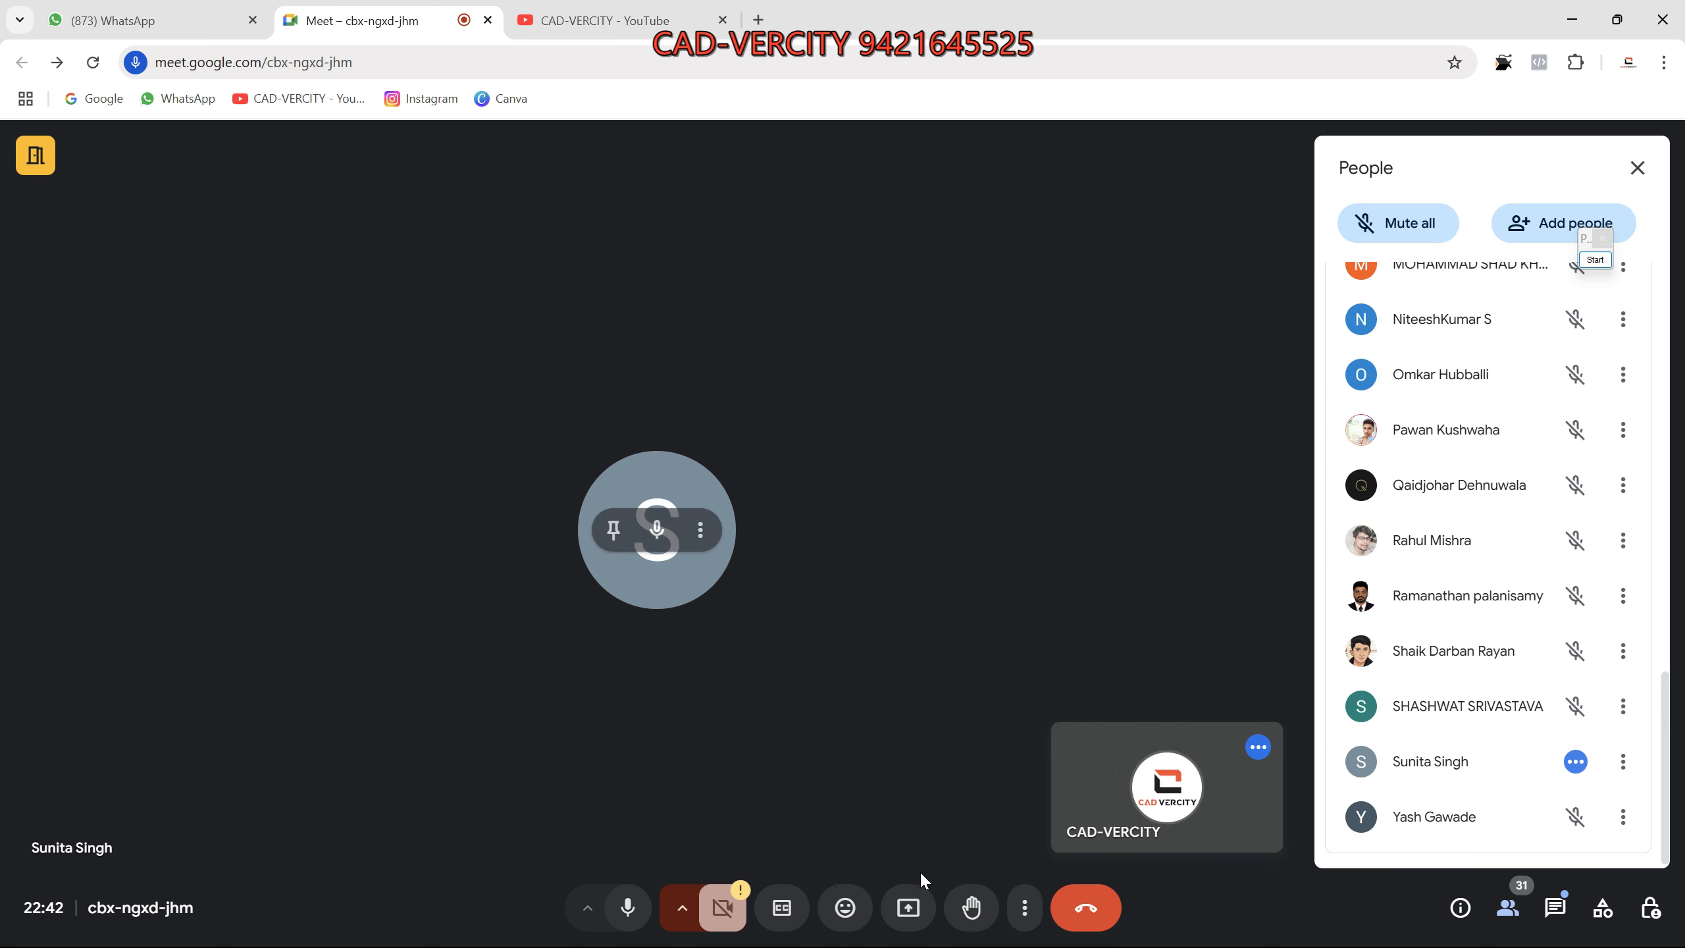
# Present the entire screen in the Meet call again, hide the sharing notice, and switch back to CATIA.
pyautogui.click(908, 907)
pyautogui.click(1023, 176)
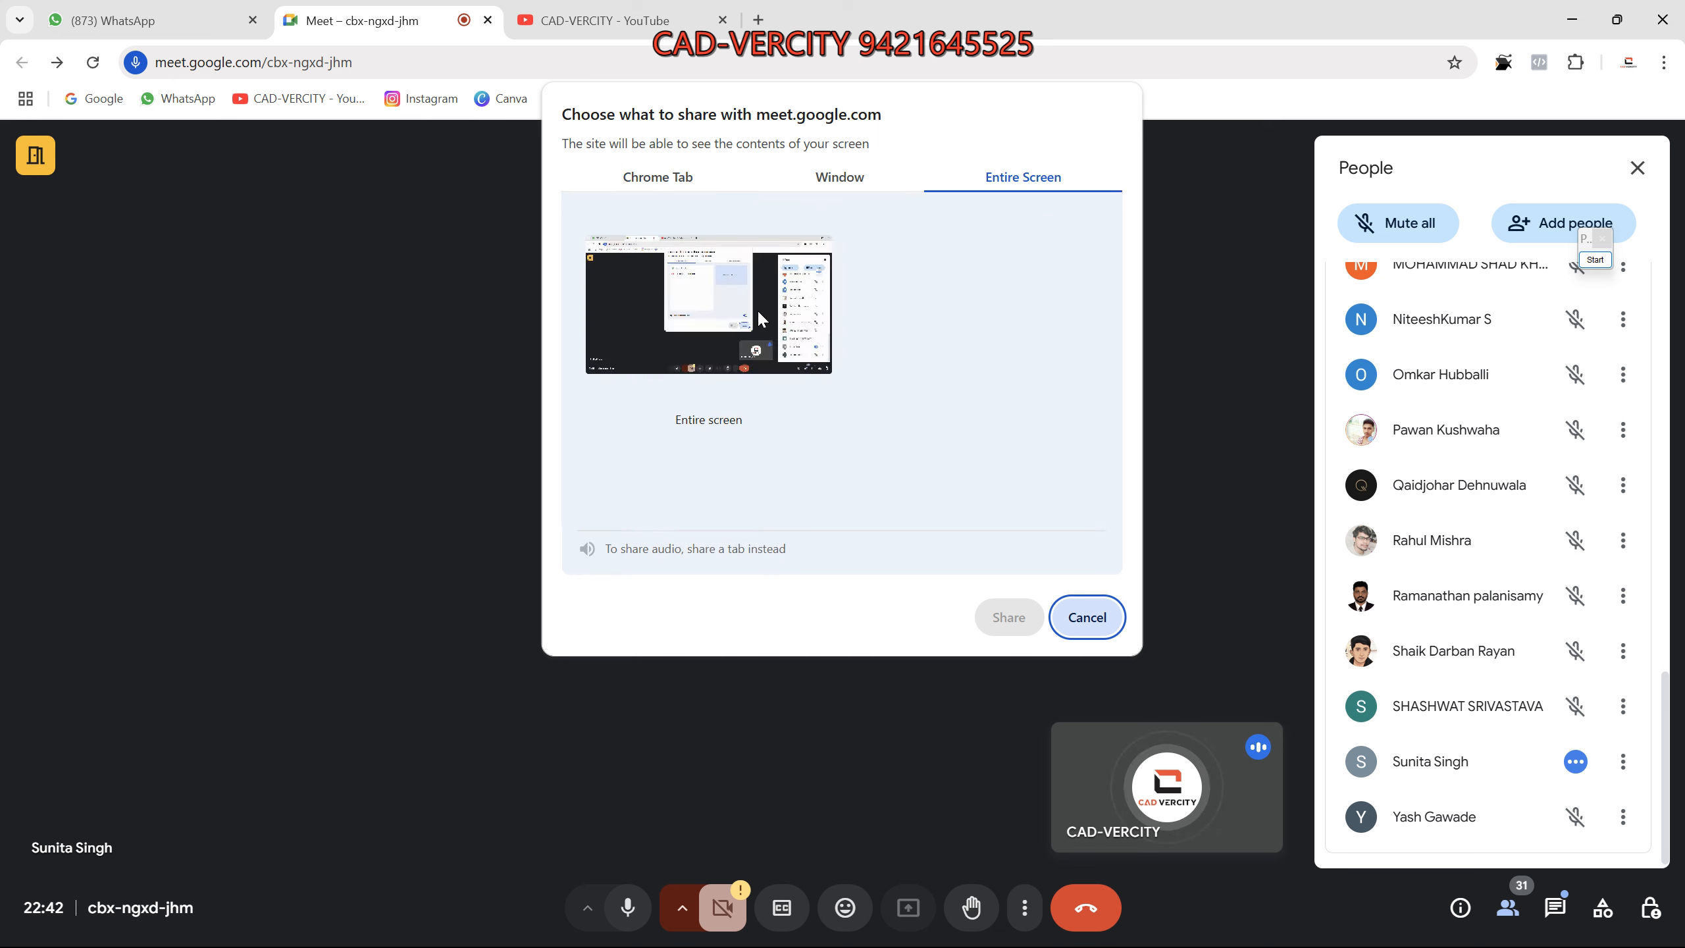
pyautogui.click(1008, 616)
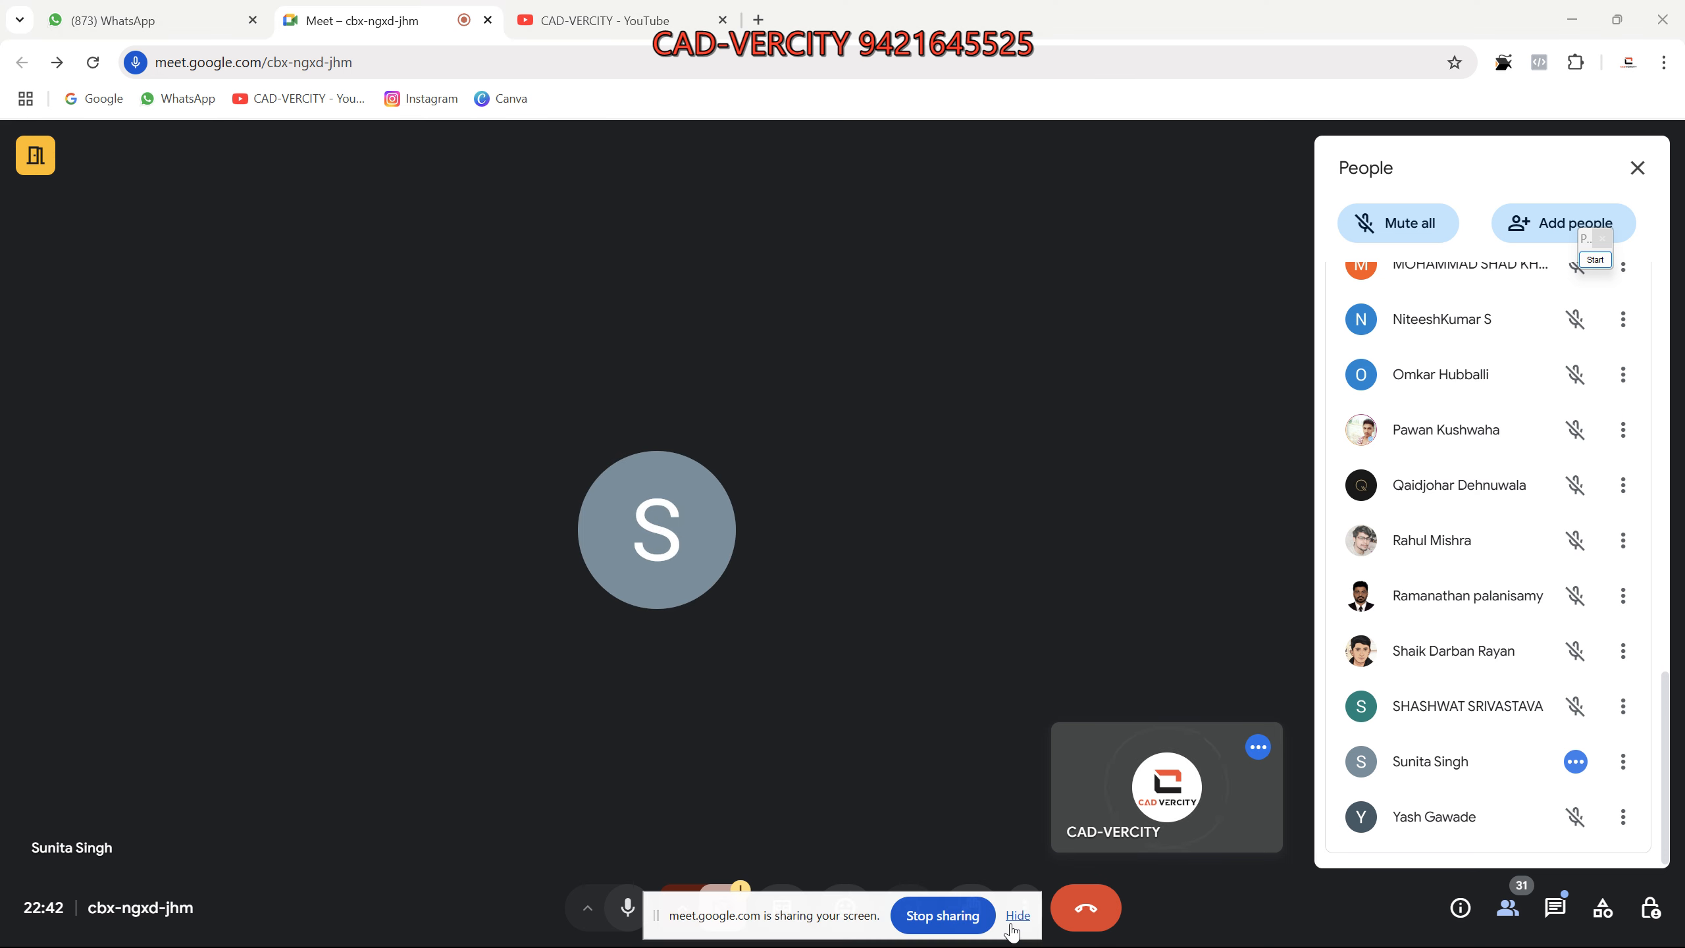
pyautogui.click(1049, 921)
pyautogui.moveTo(1055, 946)
pyautogui.click(1294, 926)
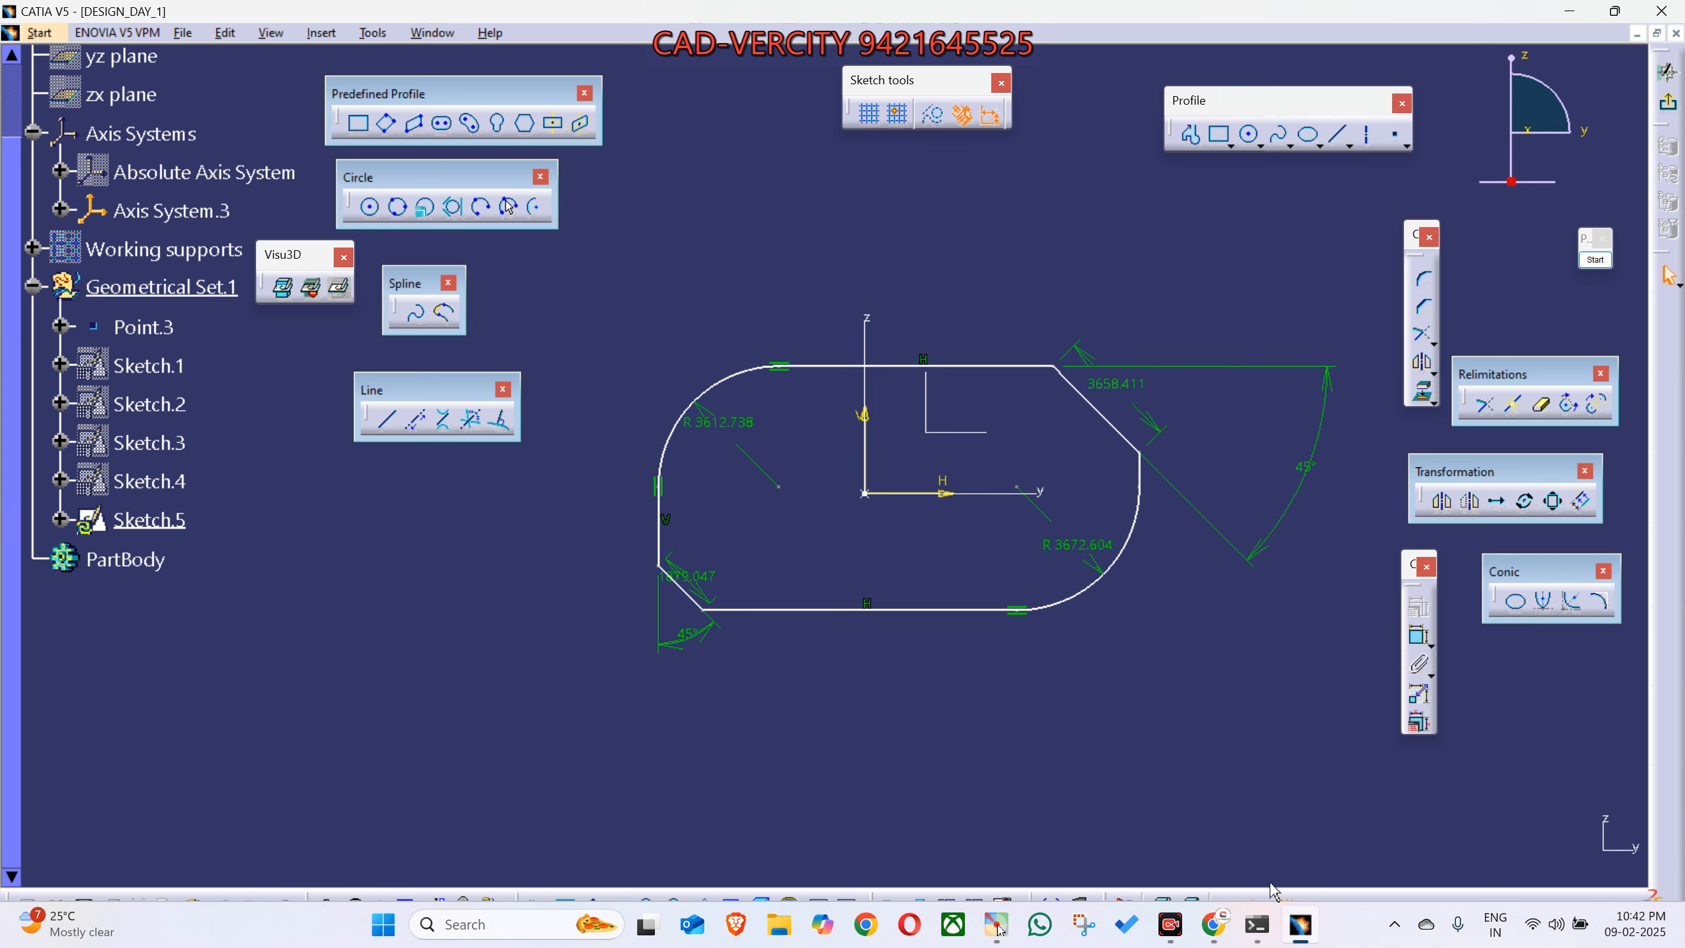
# Exit the sketch and hide the filleted and chamfered profile in the 3D view.
pyautogui.click(1666, 101)
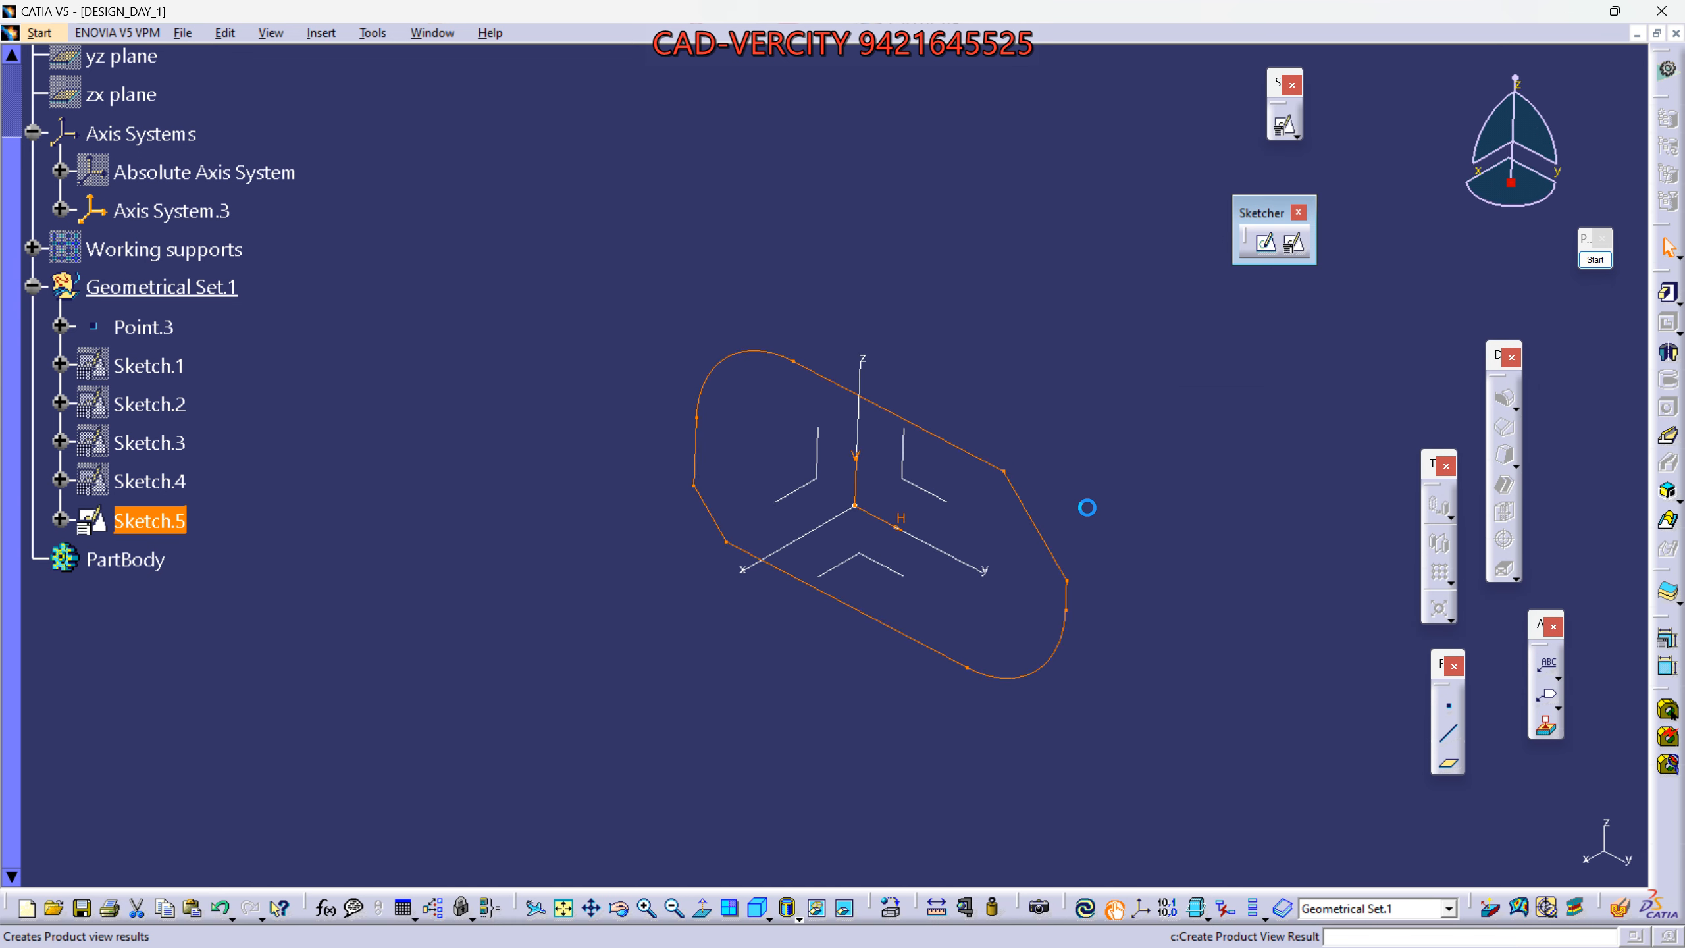
pyautogui.click(1134, 697)
pyautogui.click(1048, 604)
pyautogui.press('space')
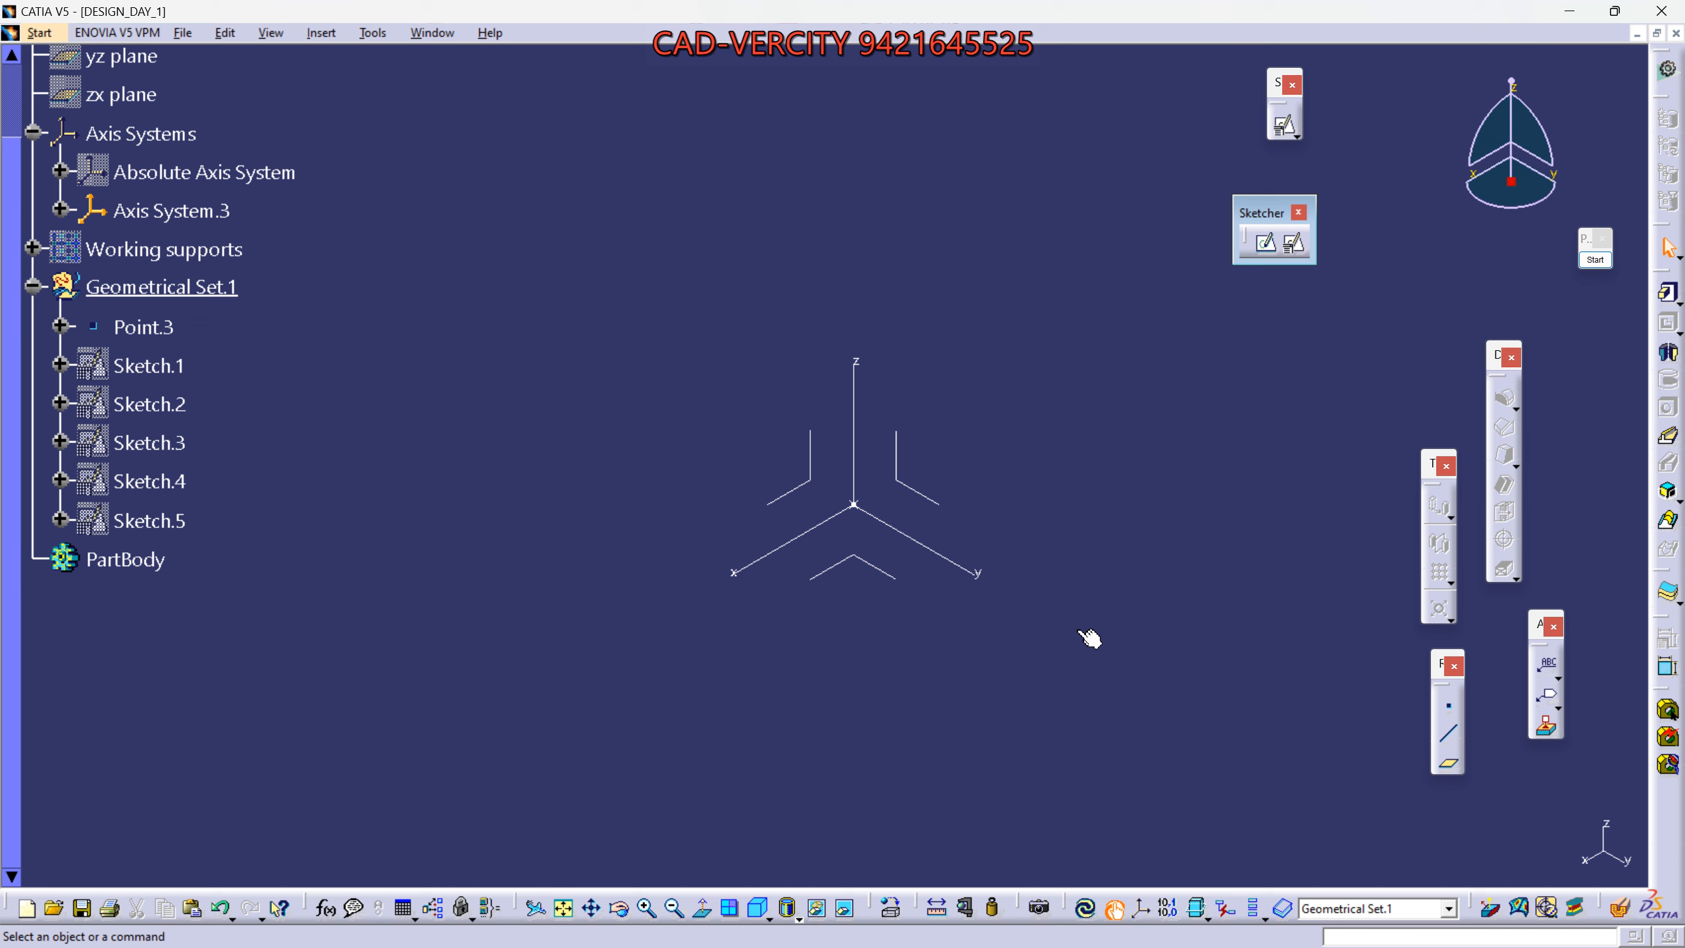
pyautogui.moveTo(1000, 931)
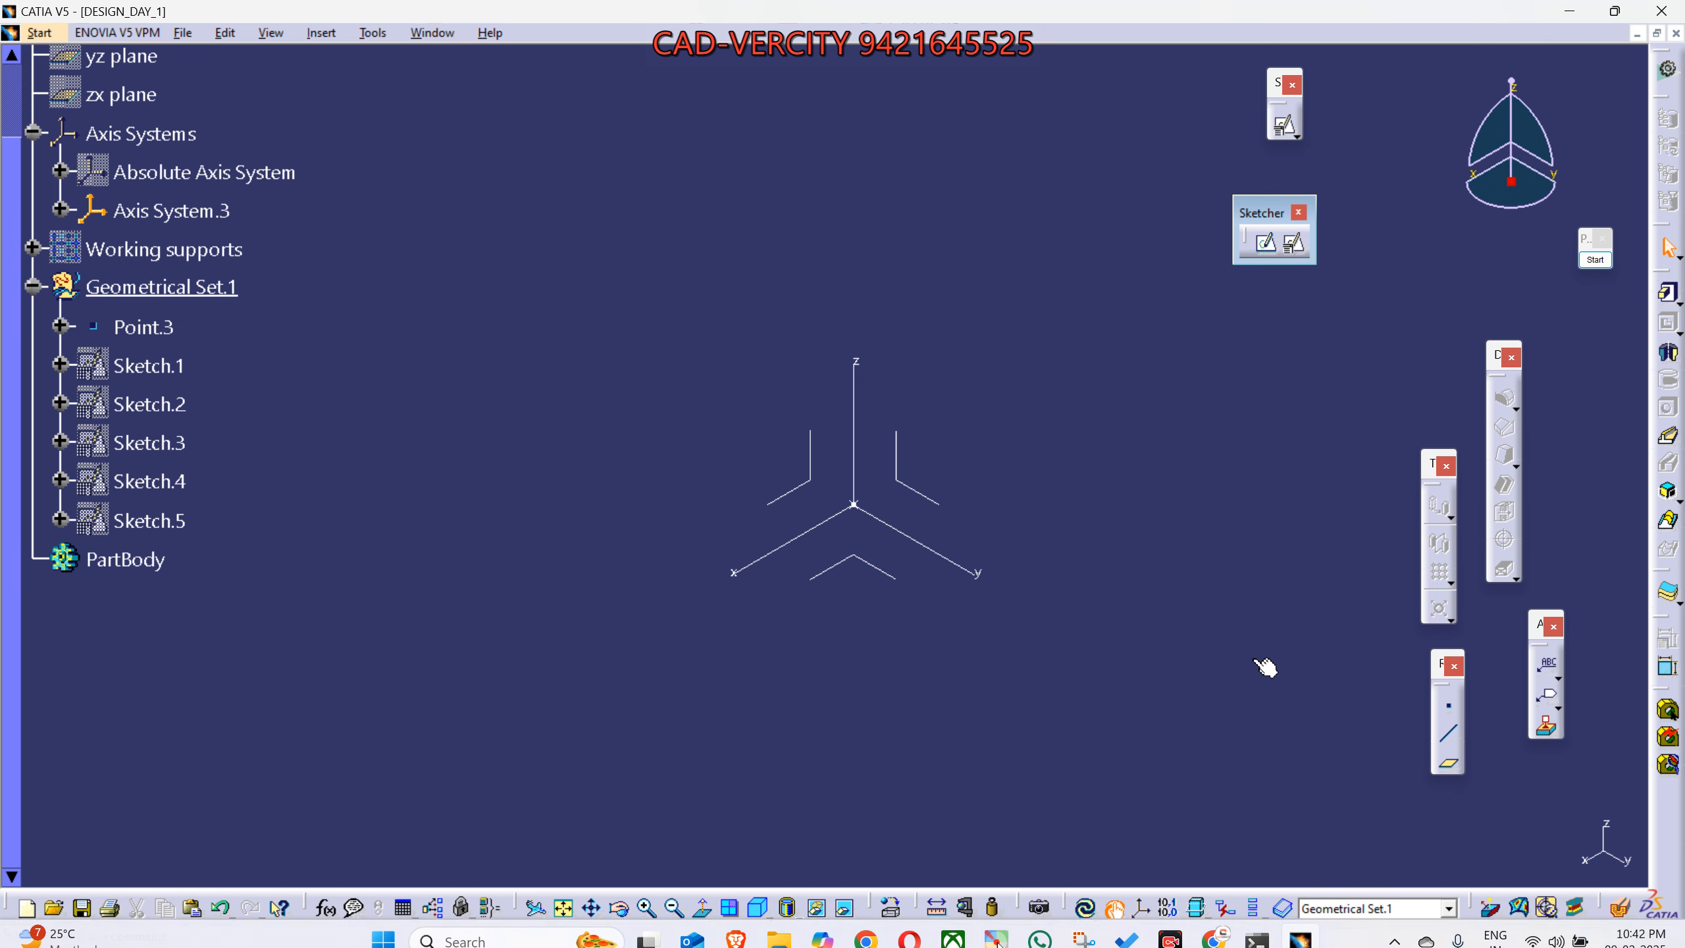
# Start screen annotation and draw a cube's base and one vertical edge in yellow lines around the 3D origin.
pyautogui.click(1595, 258)
pyautogui.click(1586, 415)
pyautogui.click(1604, 330)
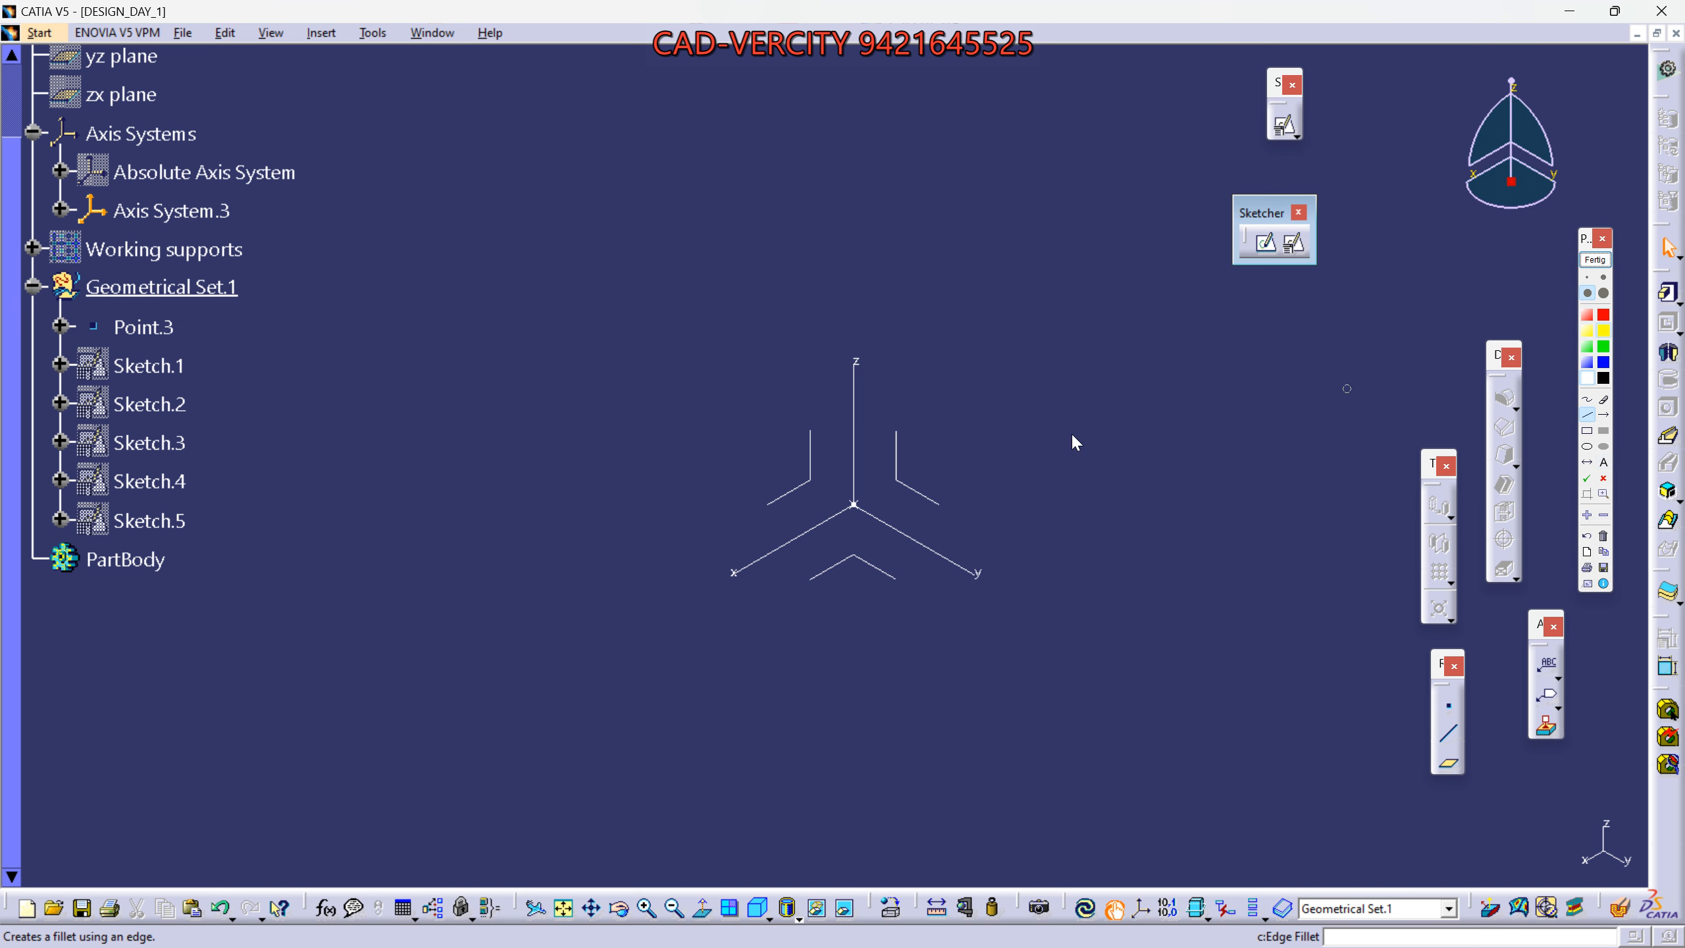
pyautogui.moveTo(789, 555); pyautogui.dragTo(853, 521)
pyautogui.click(922, 563)
pyautogui.click(848, 600)
pyautogui.click(789, 558)
pyautogui.click(791, 480)
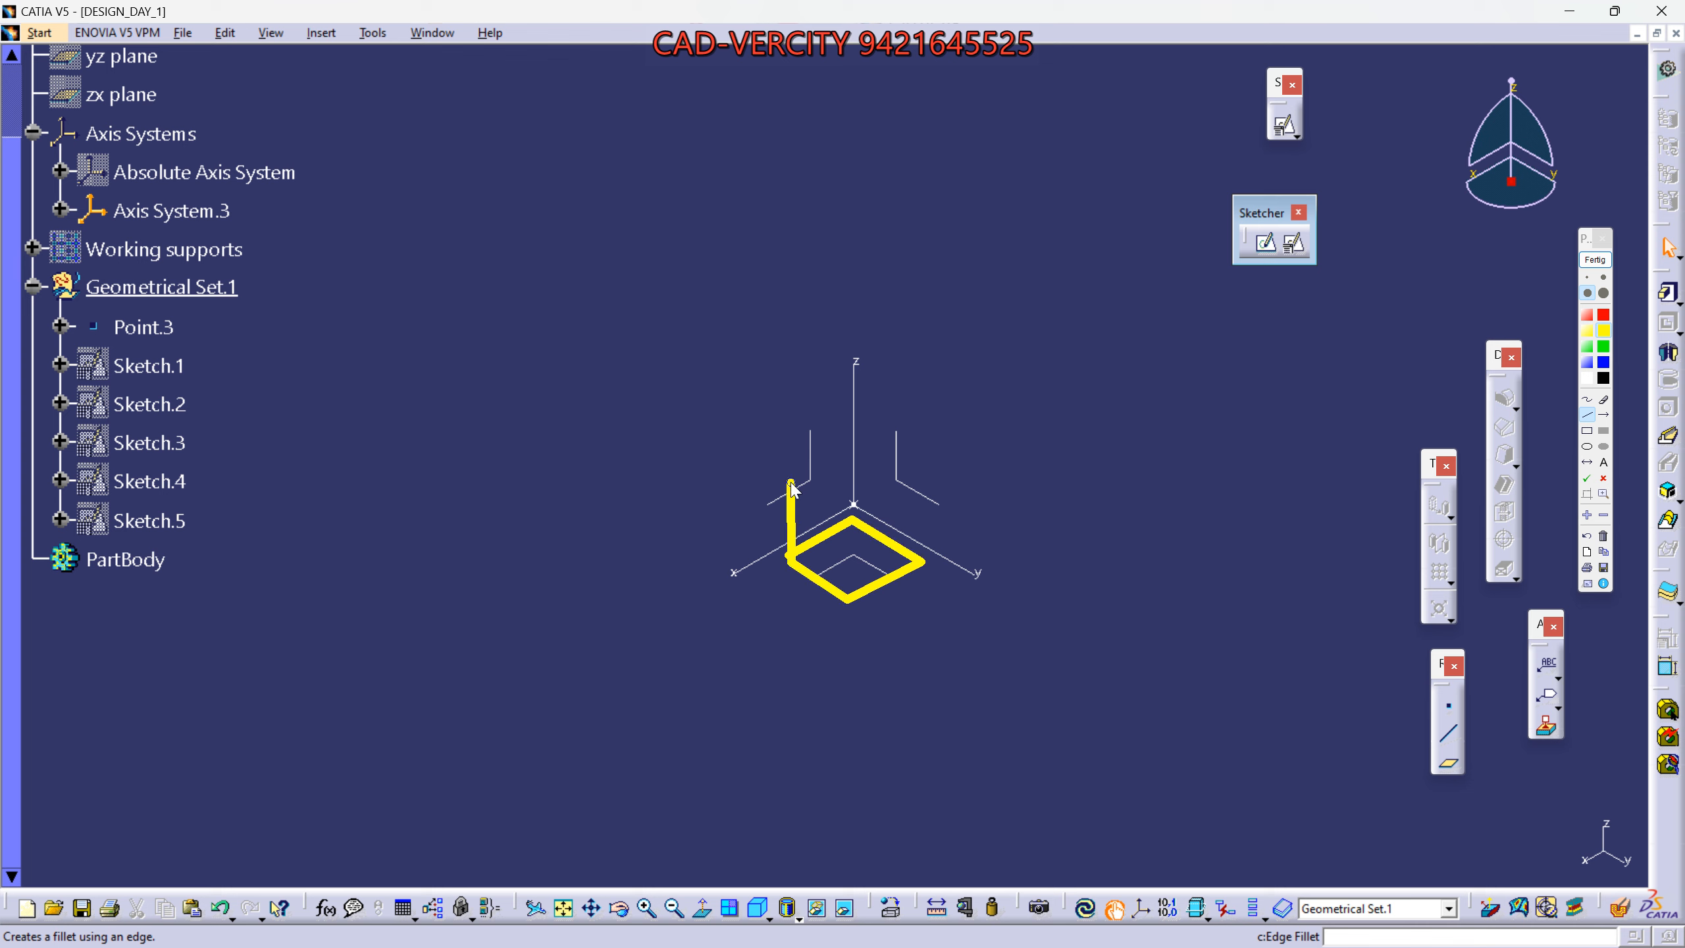
# Complete the yellow wireframe cube with its top edges and remaining verticals.
pyautogui.moveTo(838, 454); pyautogui.dragTo(851, 454)
pyautogui.moveTo(851, 454)
pyautogui.mouseDown()
pyautogui.moveTo(852, 521)
pyautogui.moveTo(887, 473)
pyautogui.mouseUp()
pyautogui.click(919, 495)
pyautogui.click(922, 562)
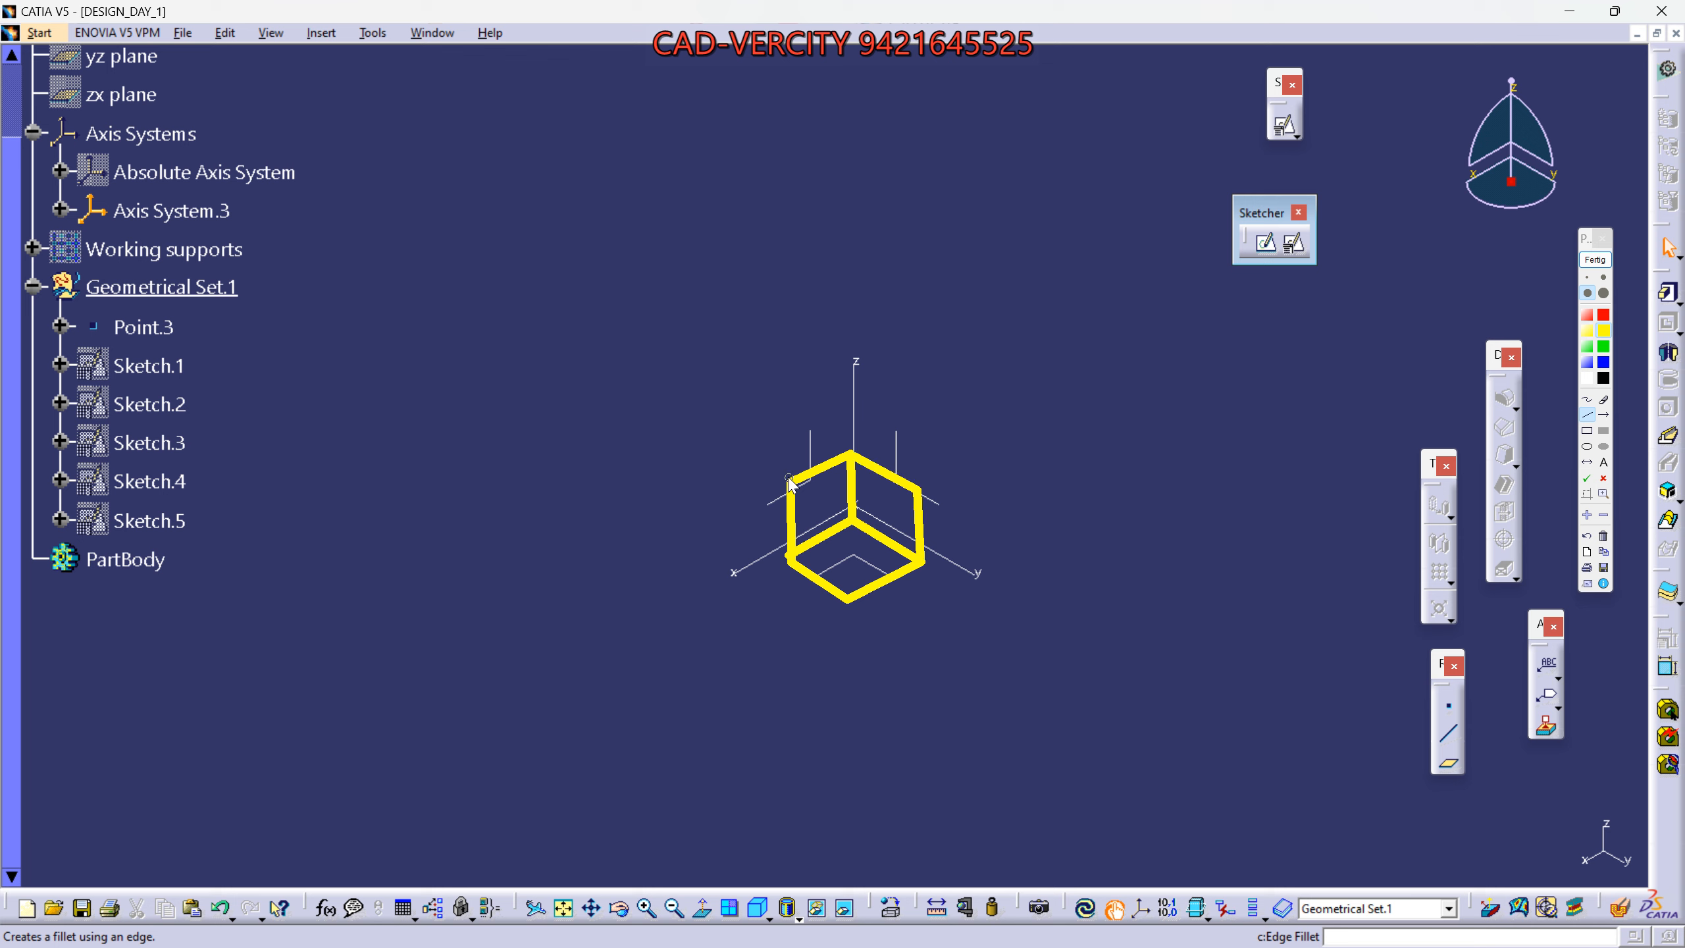
pyautogui.click(851, 517)
pyautogui.click(848, 600)
pyautogui.click(921, 491)
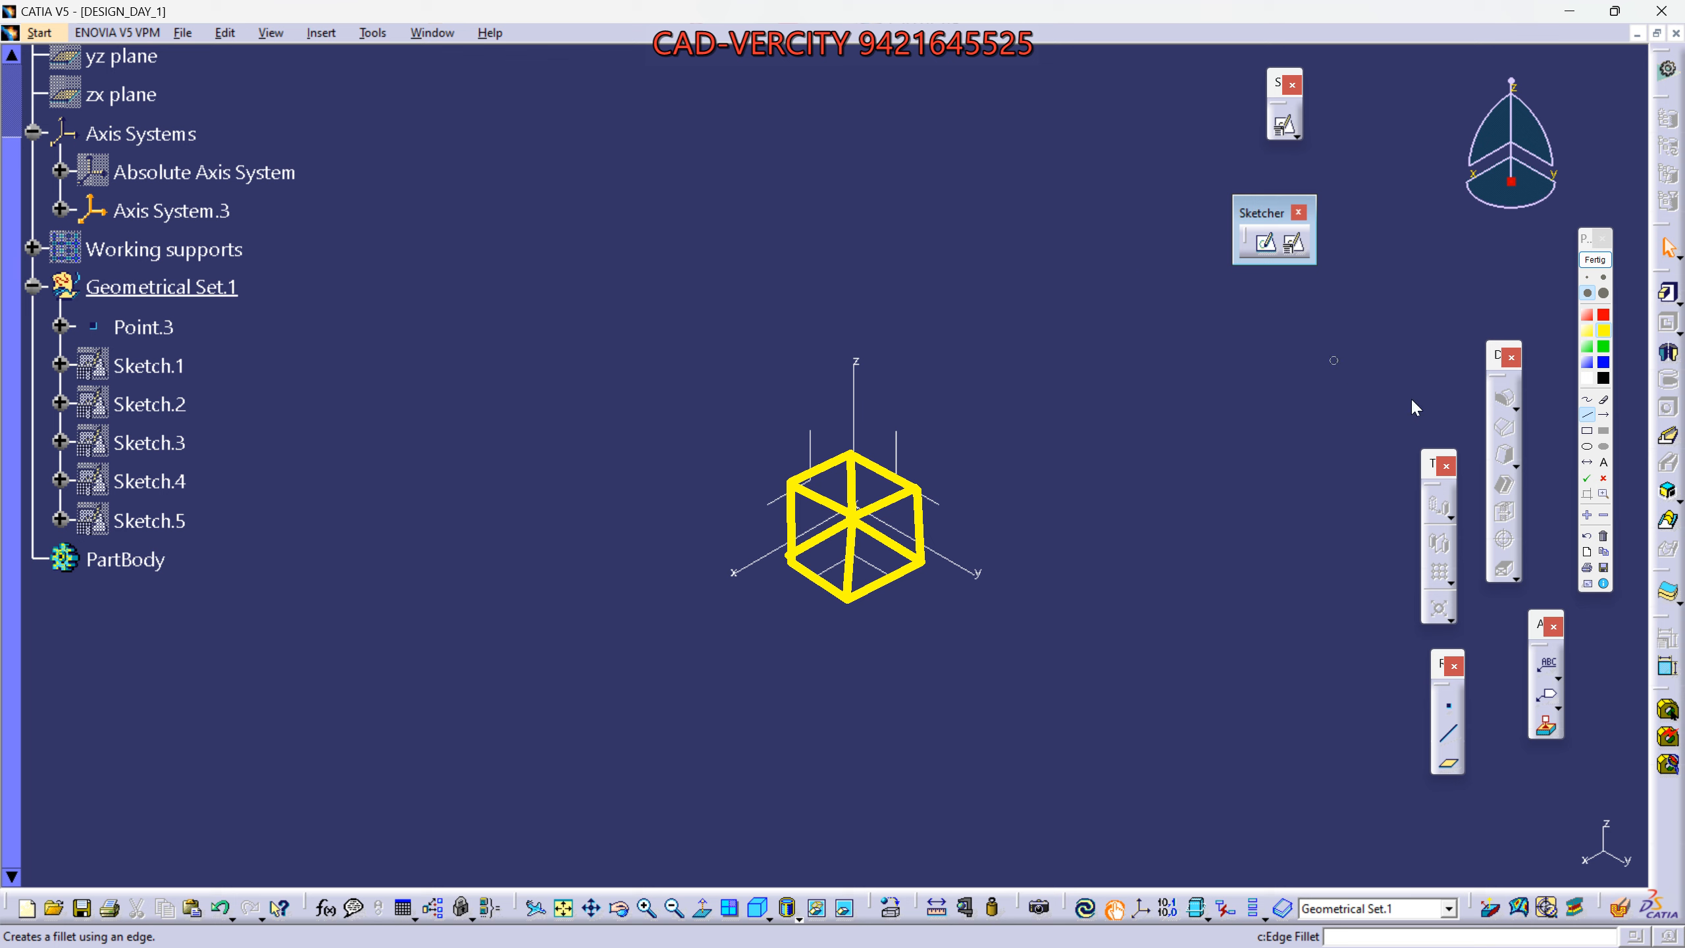
# Draw a row of three white half-dome outlines with flat bases above the cube.
pyautogui.click(1586, 378)
pyautogui.moveTo(405, 288); pyautogui.dragTo(411, 288)
pyautogui.moveTo(586, 287); pyautogui.dragTo(626, 286)
pyautogui.moveTo(762, 280); pyautogui.dragTo(867, 280)
pyautogui.click(1586, 399)
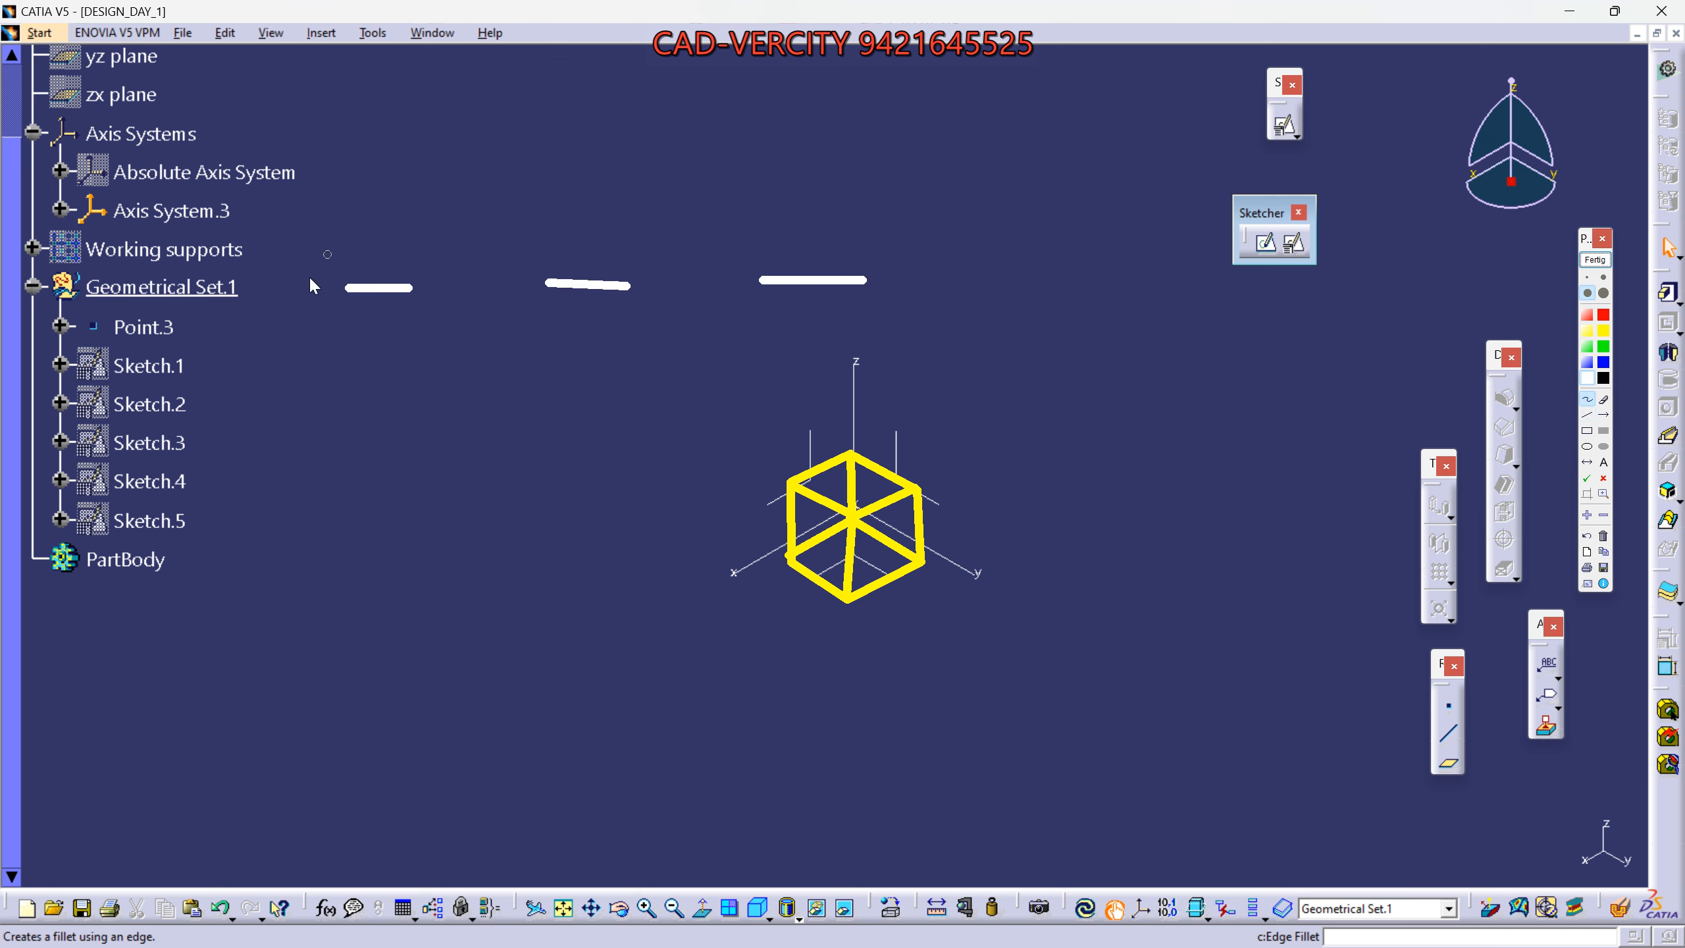
pyautogui.moveTo(359, 287)
pyautogui.mouseDown()
pyautogui.moveTo(364, 267)
pyautogui.moveTo(412, 288)
pyautogui.mouseUp()
pyautogui.moveTo(547, 286)
pyautogui.mouseDown()
pyautogui.moveTo(559, 264)
pyautogui.moveTo(629, 286)
pyautogui.mouseUp()
pyautogui.moveTo(757, 279); pyautogui.dragTo(764, 258)
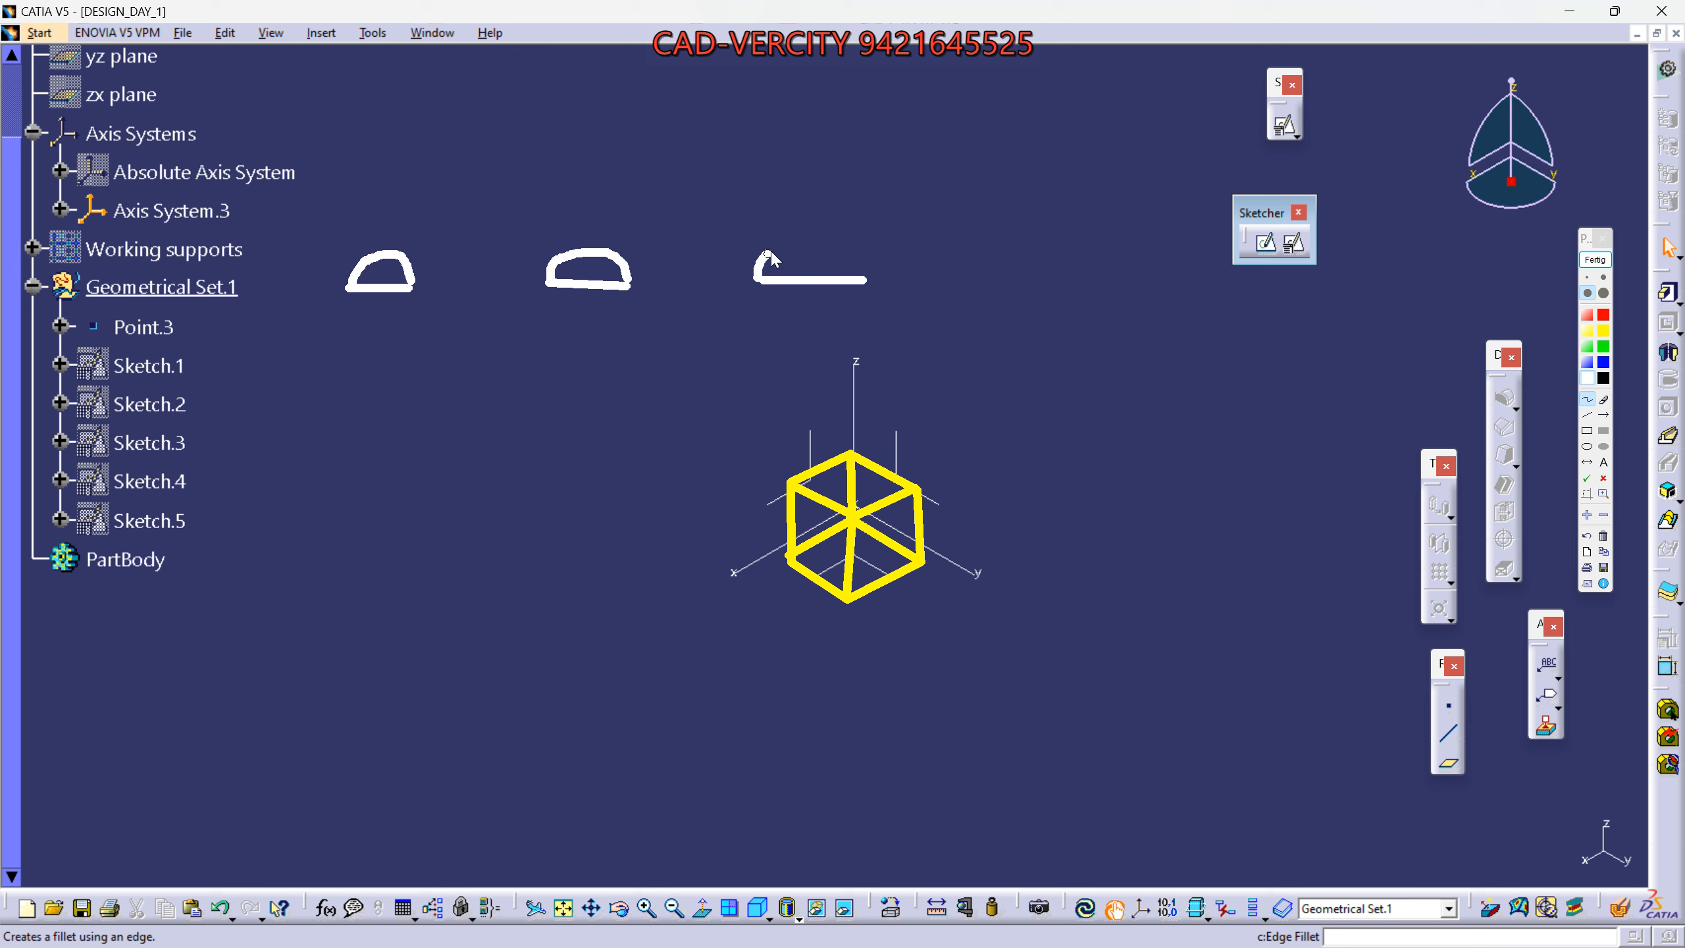
pyautogui.moveTo(860, 278); pyautogui.dragTo(866, 282)
# Draw a second row of three white half-domes below the first row, each with a straight base and a freehand arc.
pyautogui.click(1587, 414)
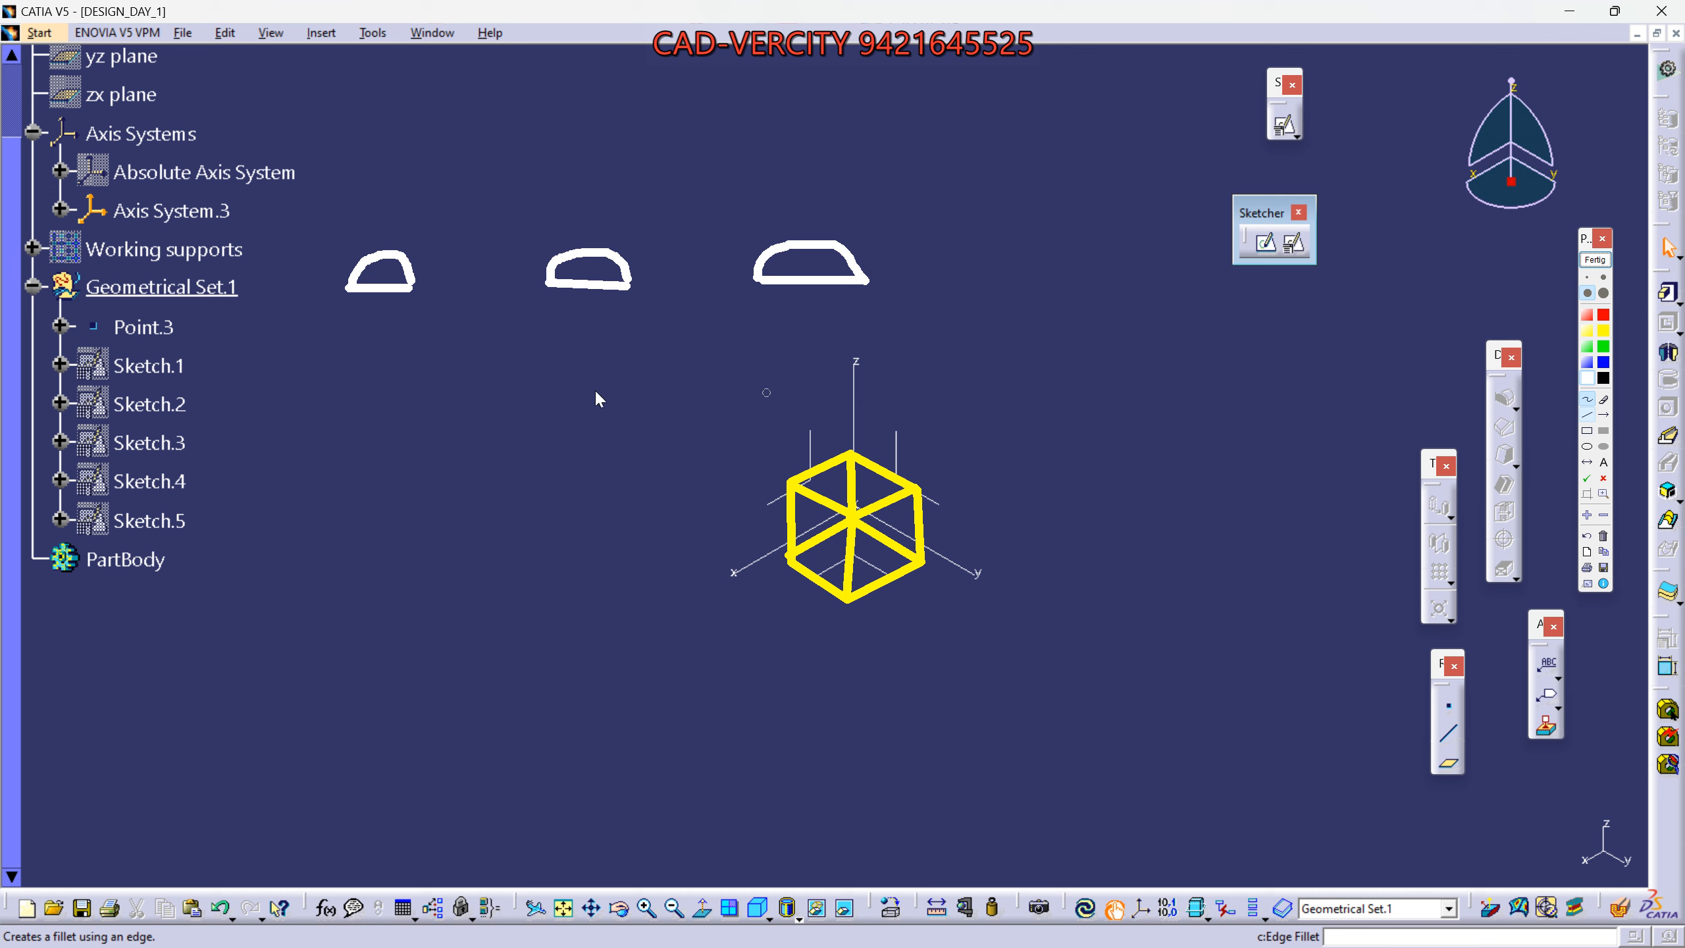
pyautogui.moveTo(338, 413); pyautogui.dragTo(414, 413)
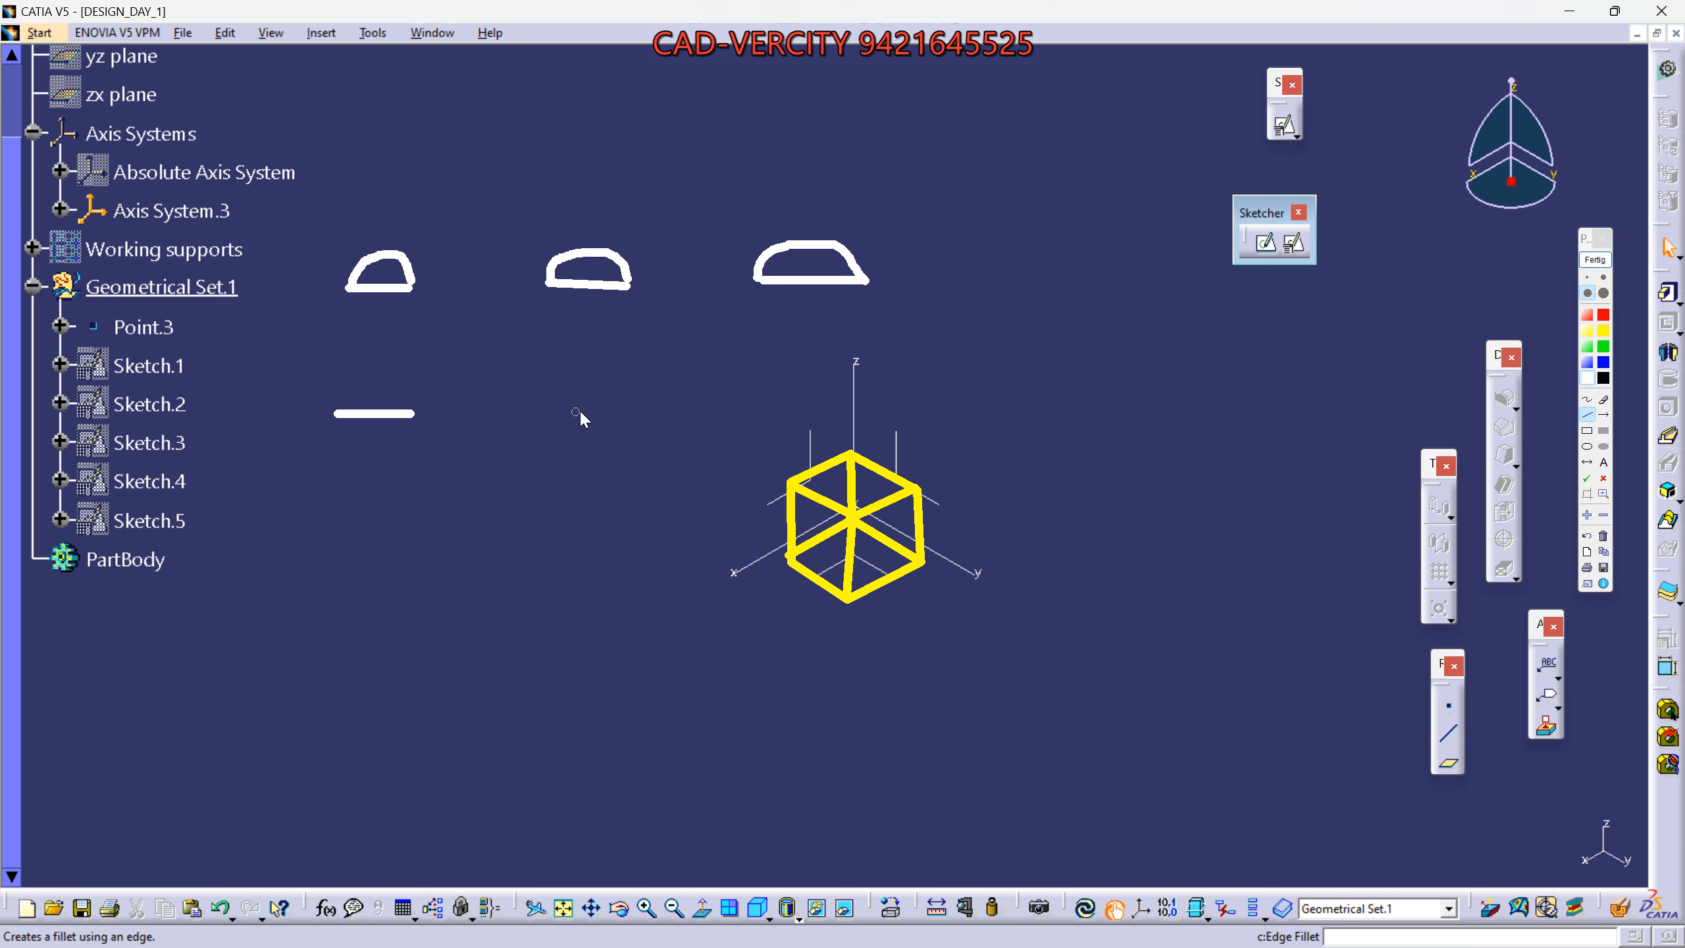
pyautogui.moveTo(528, 410); pyautogui.dragTo(631, 412)
pyautogui.moveTo(760, 408); pyautogui.dragTo(849, 407)
pyautogui.click(1587, 398)
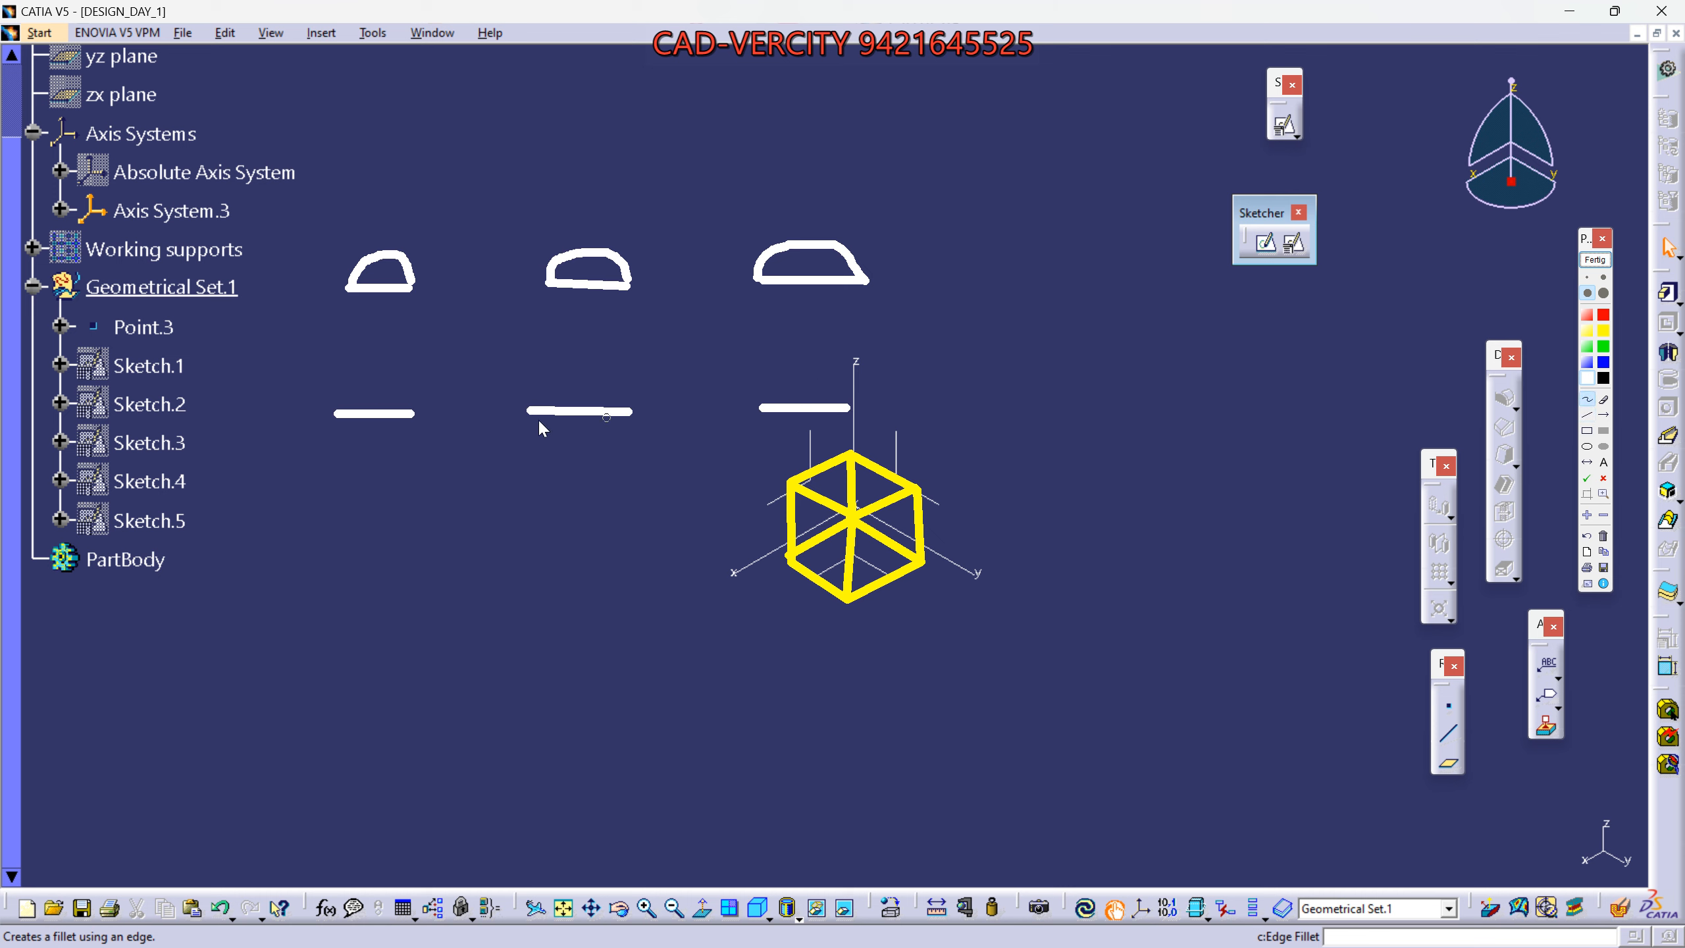
pyautogui.moveTo(333, 415)
pyautogui.mouseDown()
pyautogui.moveTo(377, 371)
pyautogui.moveTo(414, 415)
pyautogui.mouseUp()
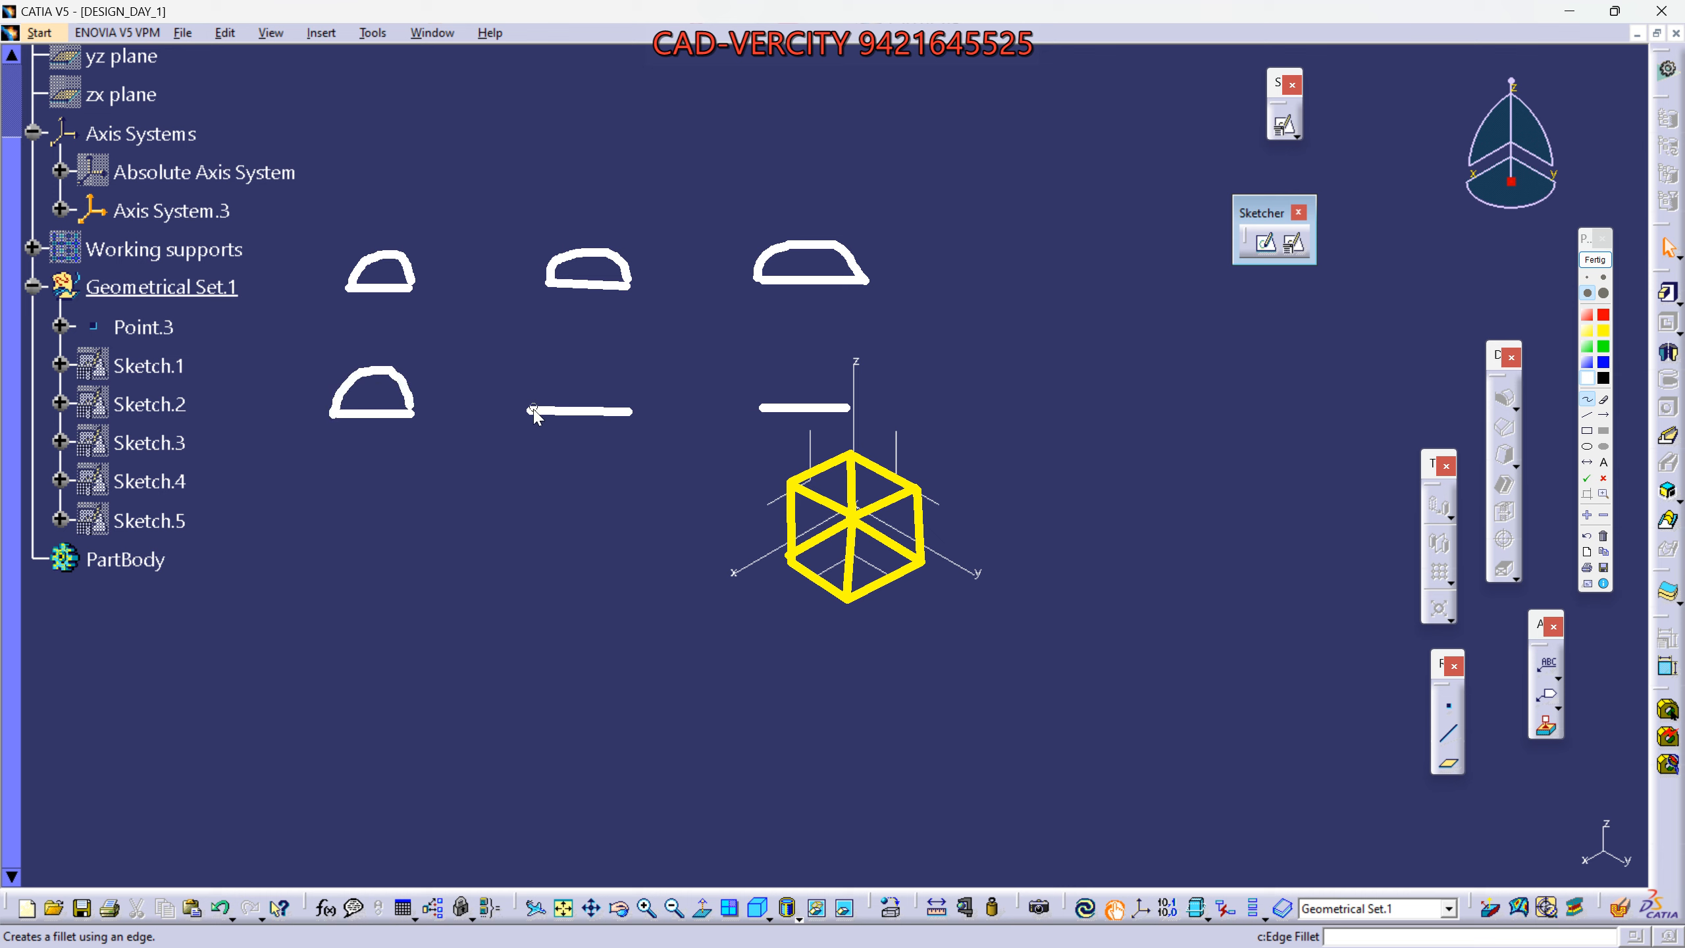
pyautogui.moveTo(625, 406); pyautogui.dragTo(629, 412)
pyautogui.moveTo(760, 406); pyautogui.dragTo(771, 394)
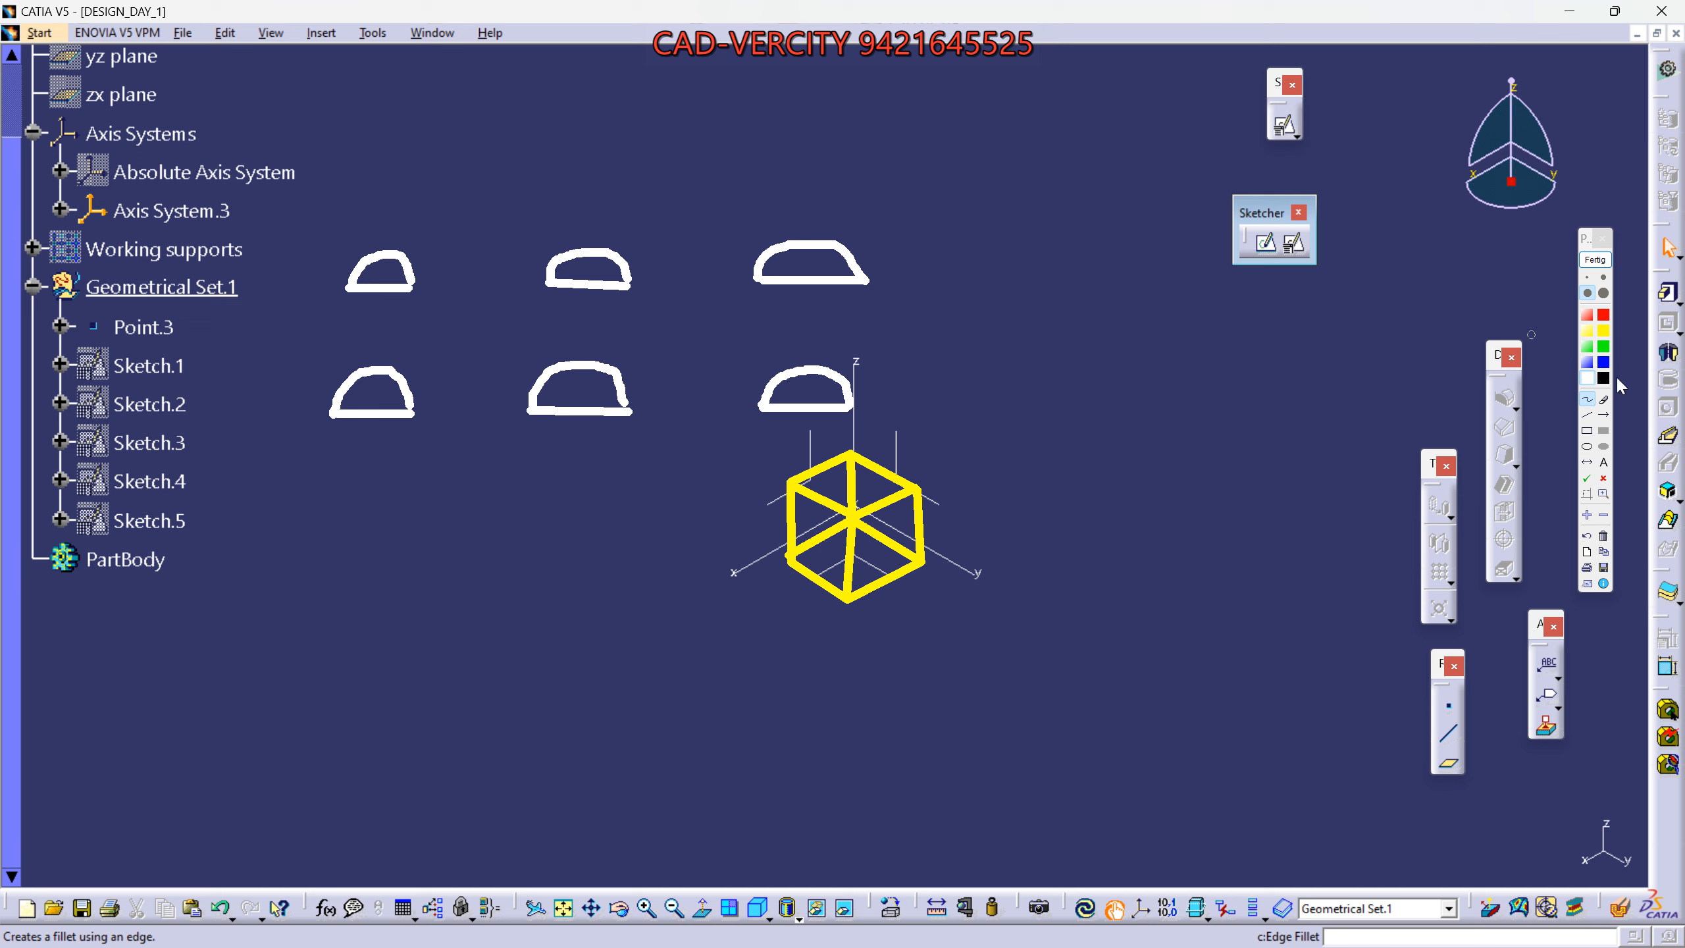
# Draw two thin yellow extension lines from the top and base of the third half-dome in the upper row.
pyautogui.click(1587, 415)
pyautogui.click(1603, 277)
pyautogui.click(1604, 330)
pyautogui.moveTo(791, 240); pyautogui.dragTo(999, 240)
pyautogui.moveTo(811, 280); pyautogui.dragTo(1018, 280)
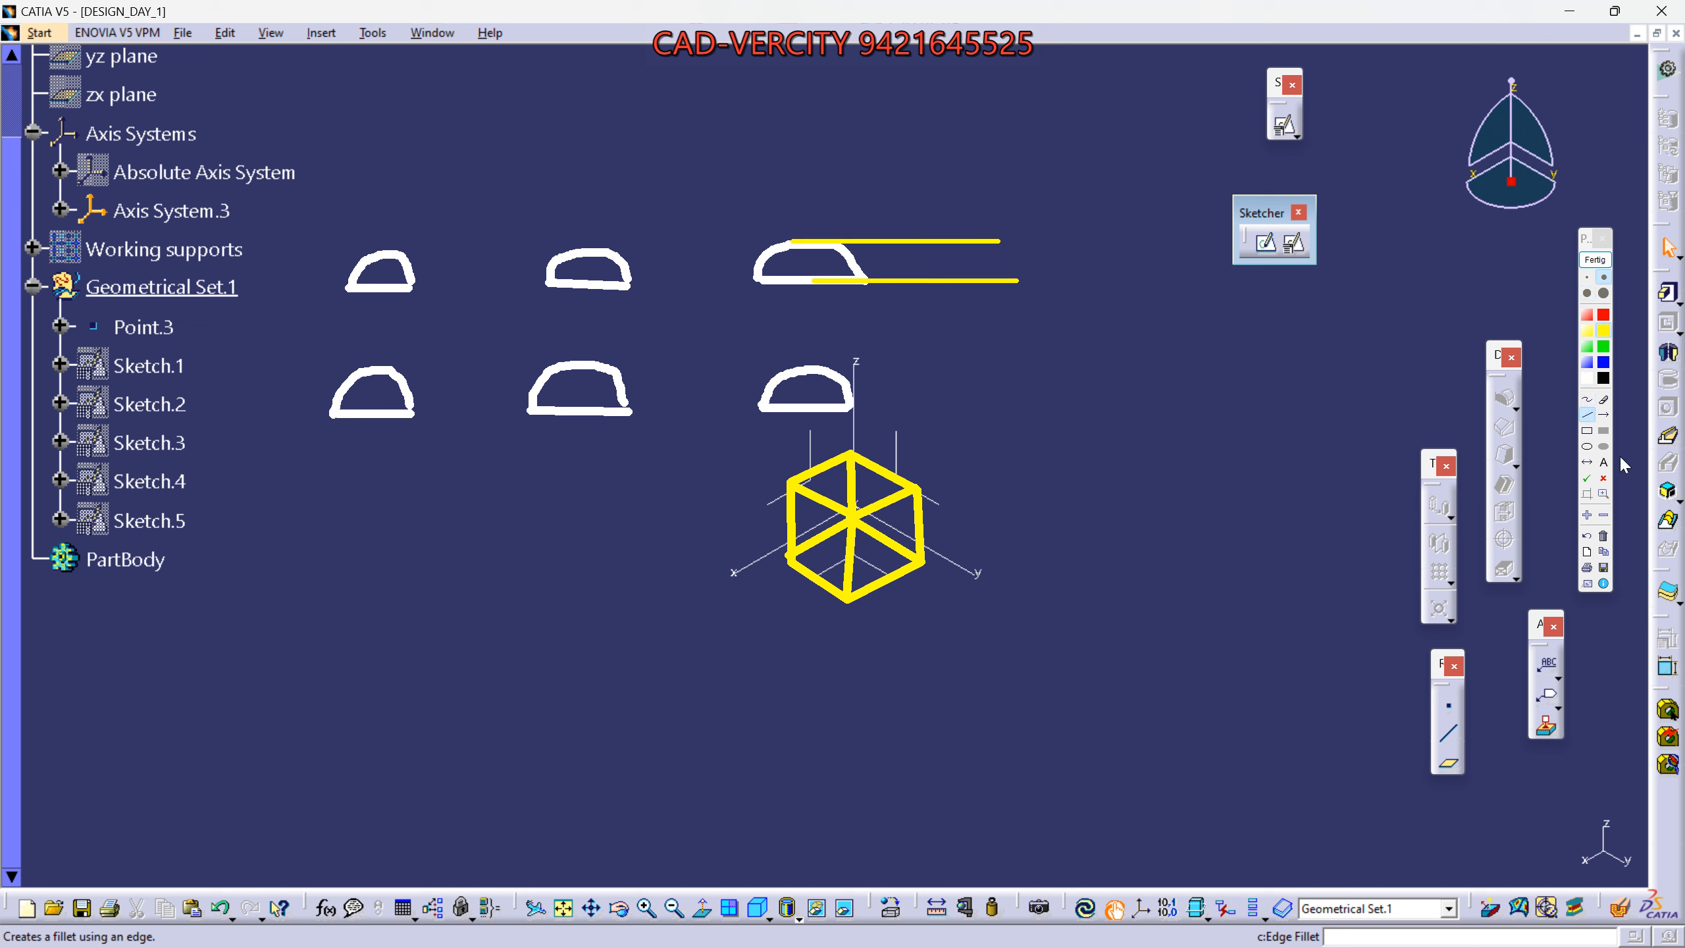
# Add facing arrows between the extension lines and label the half-dome's height 10mm.
pyautogui.click(1603, 414)
pyautogui.moveTo(972, 150); pyautogui.dragTo(973, 281)
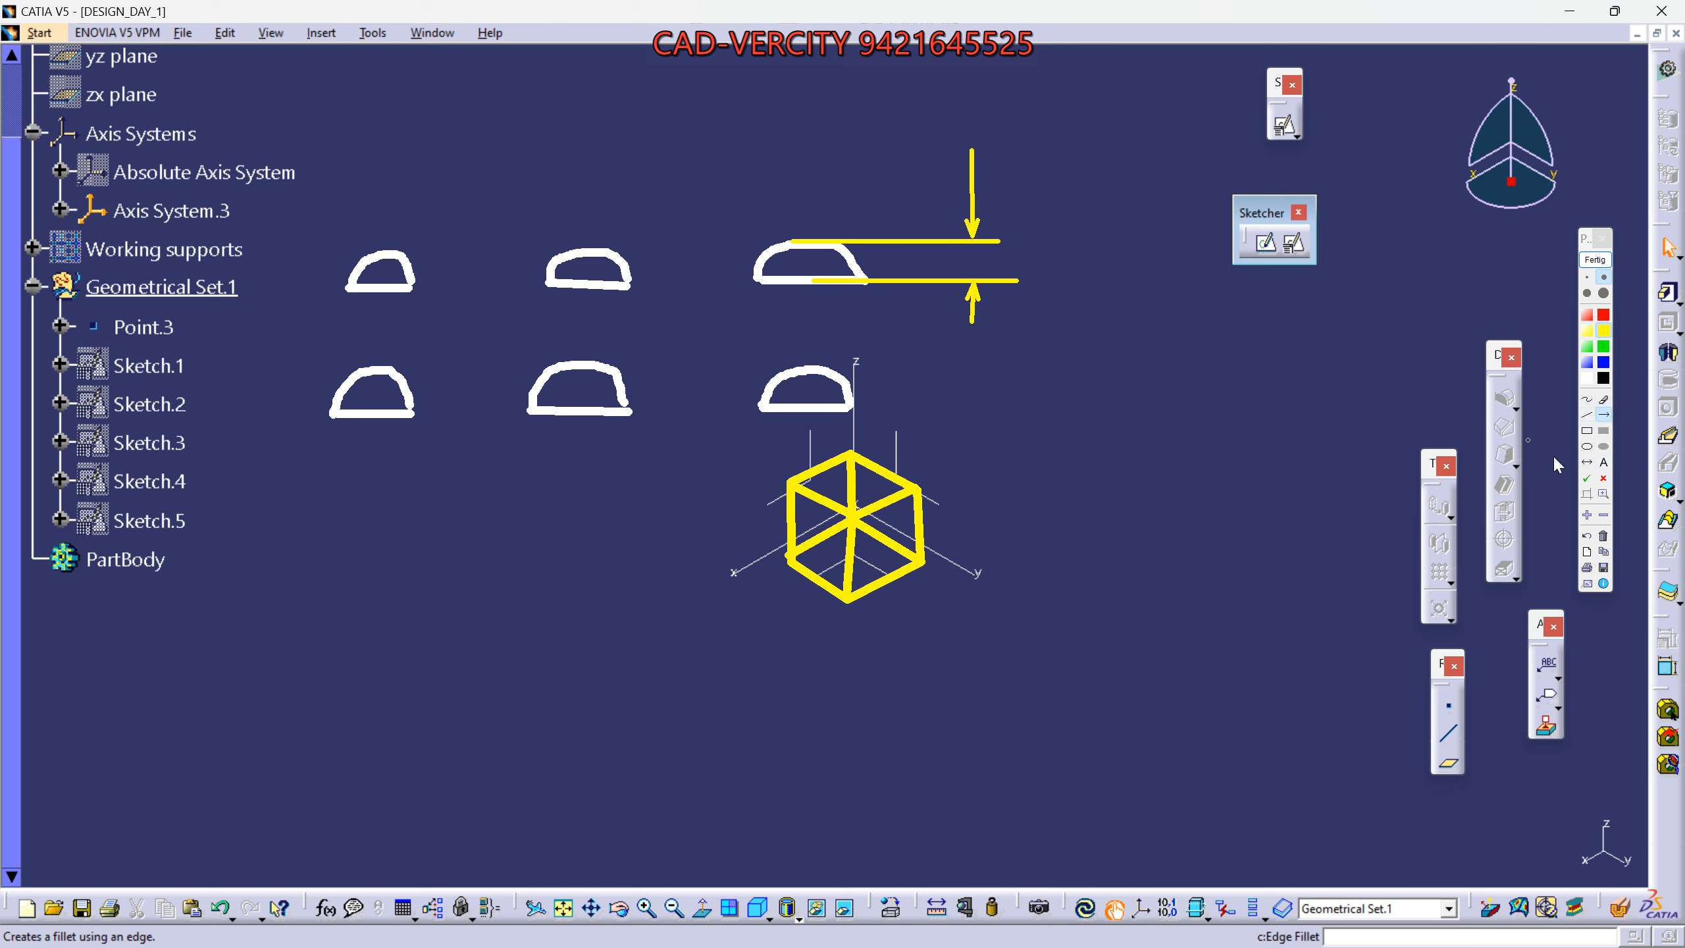
pyautogui.click(1587, 296)
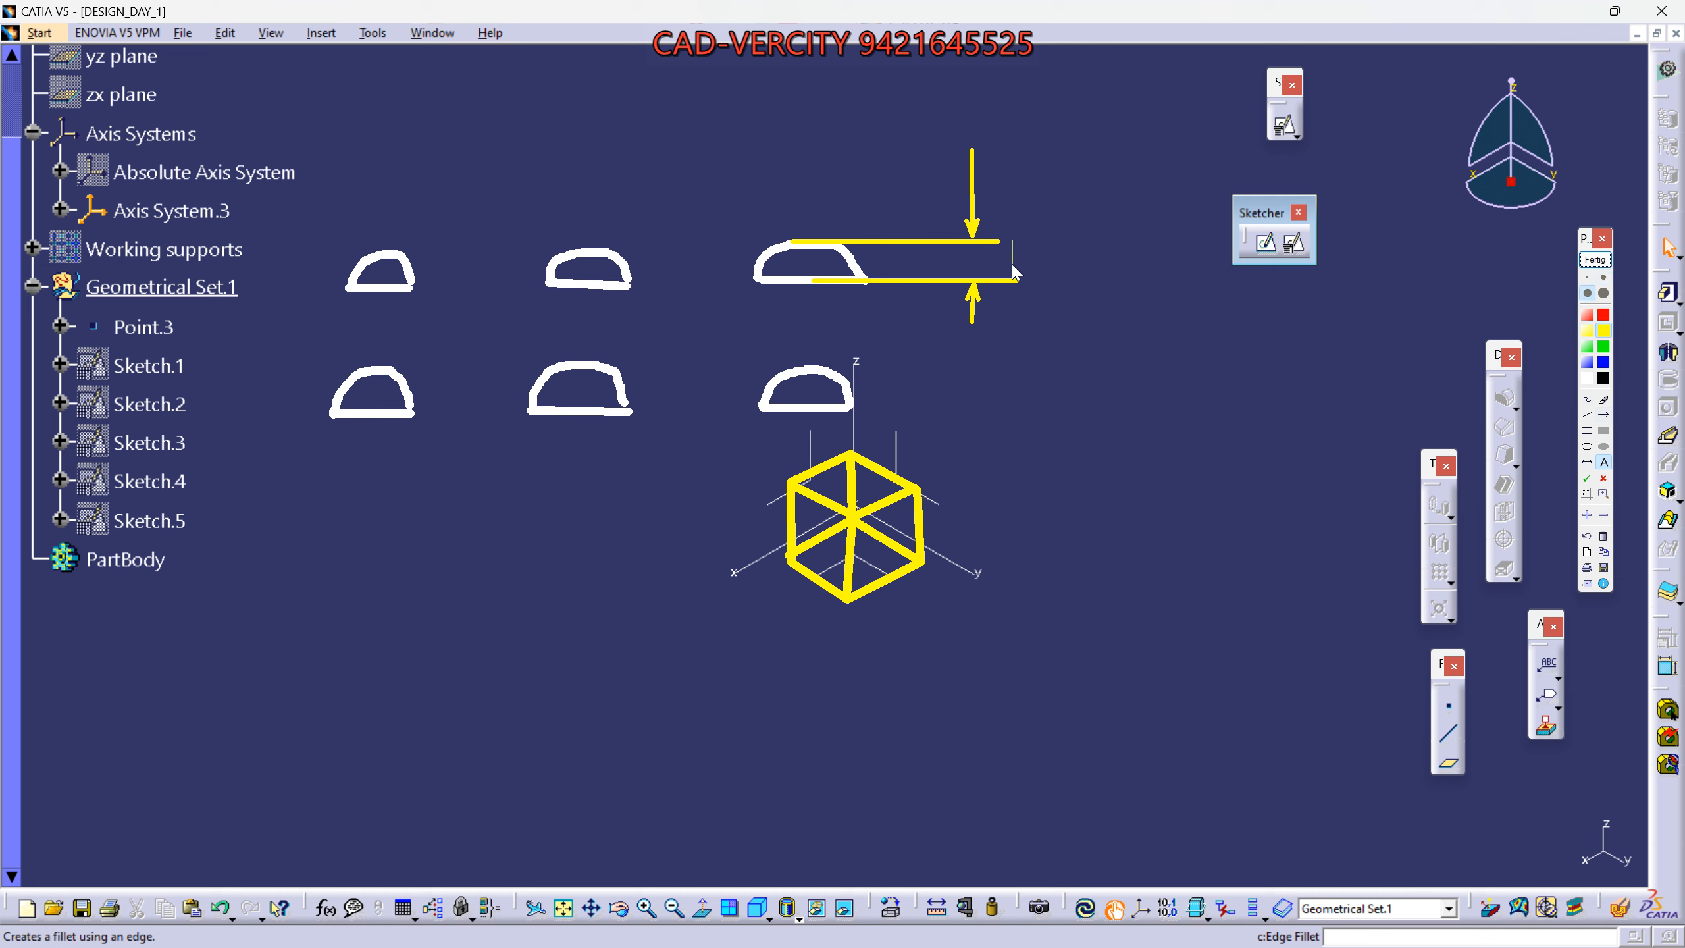
pyautogui.click(1006, 271)
pyautogui.write('10mm')
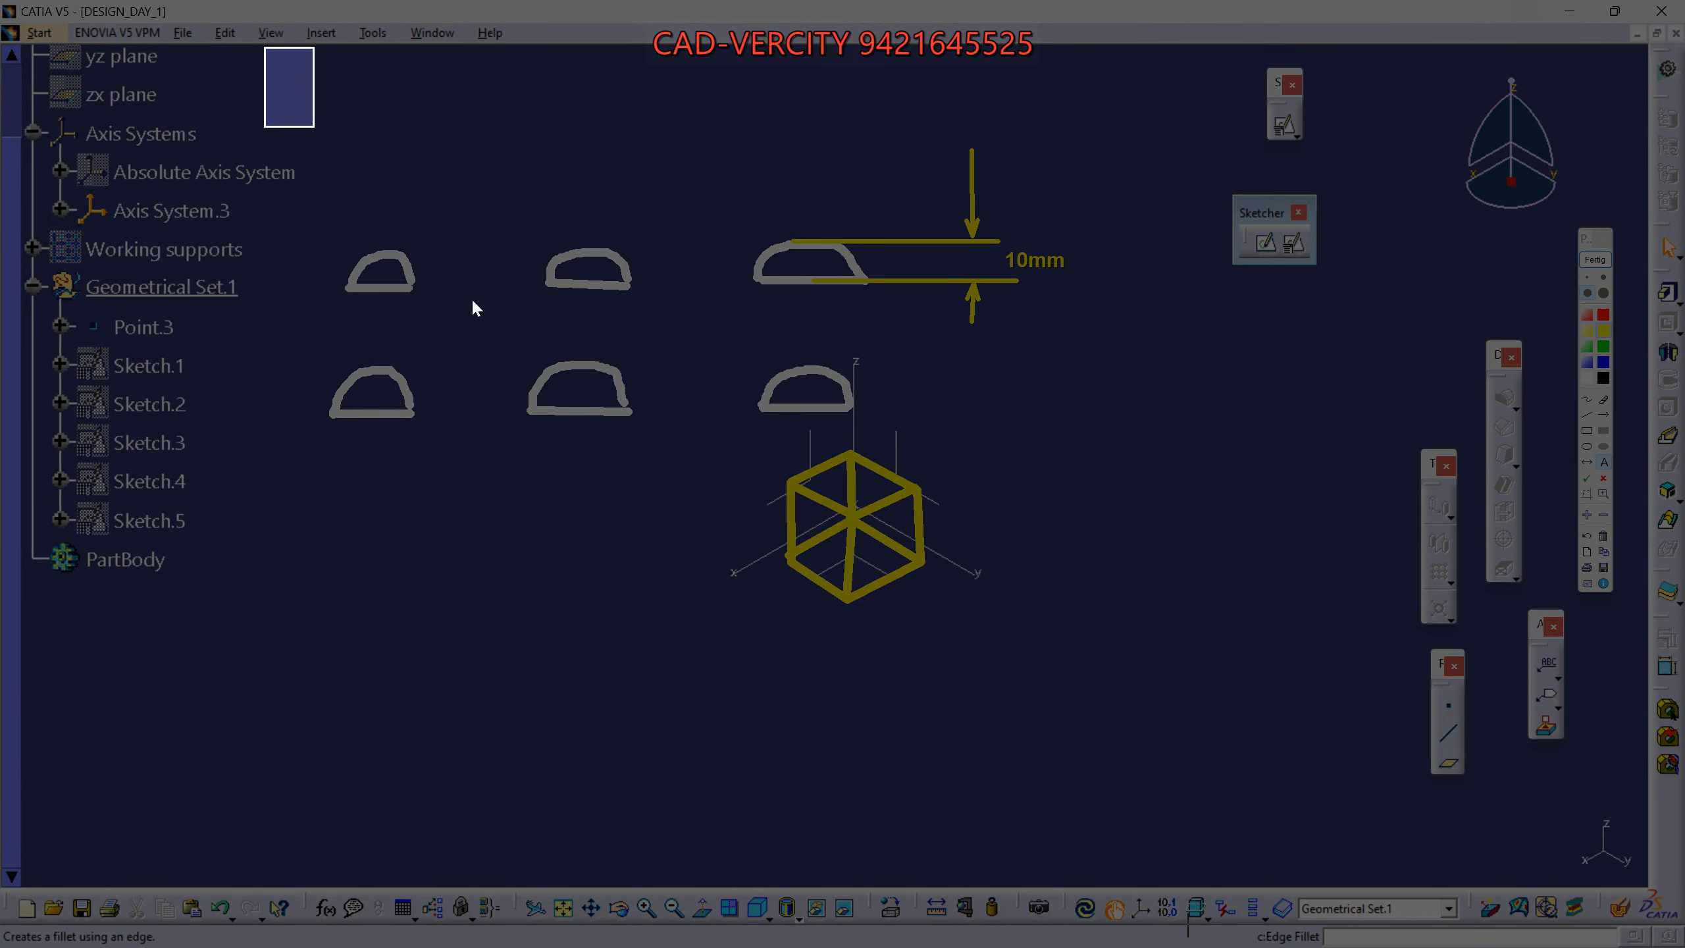
# Capture the annotated drawings as a screenshot and send it to the 7 Days of CAD-VERCITY WhatsApp group.
pyautogui.moveTo(473, 301); pyautogui.dragTo(1190, 689)
pyautogui.click(1594, 260)
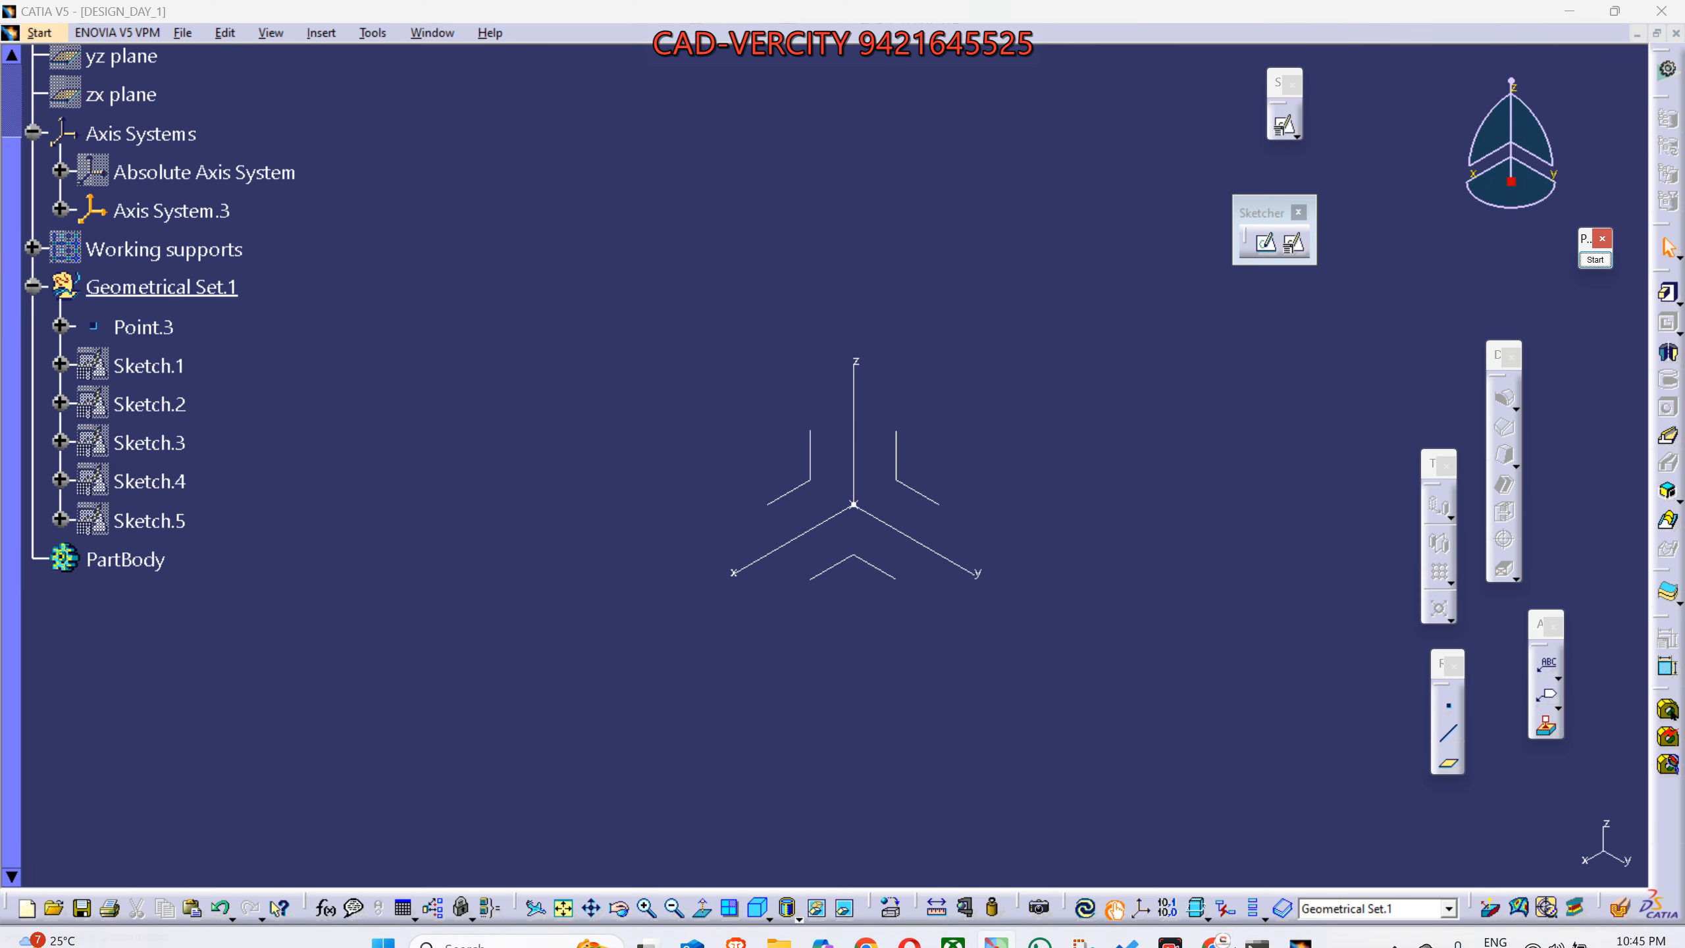
pyautogui.moveTo(1217, 928)
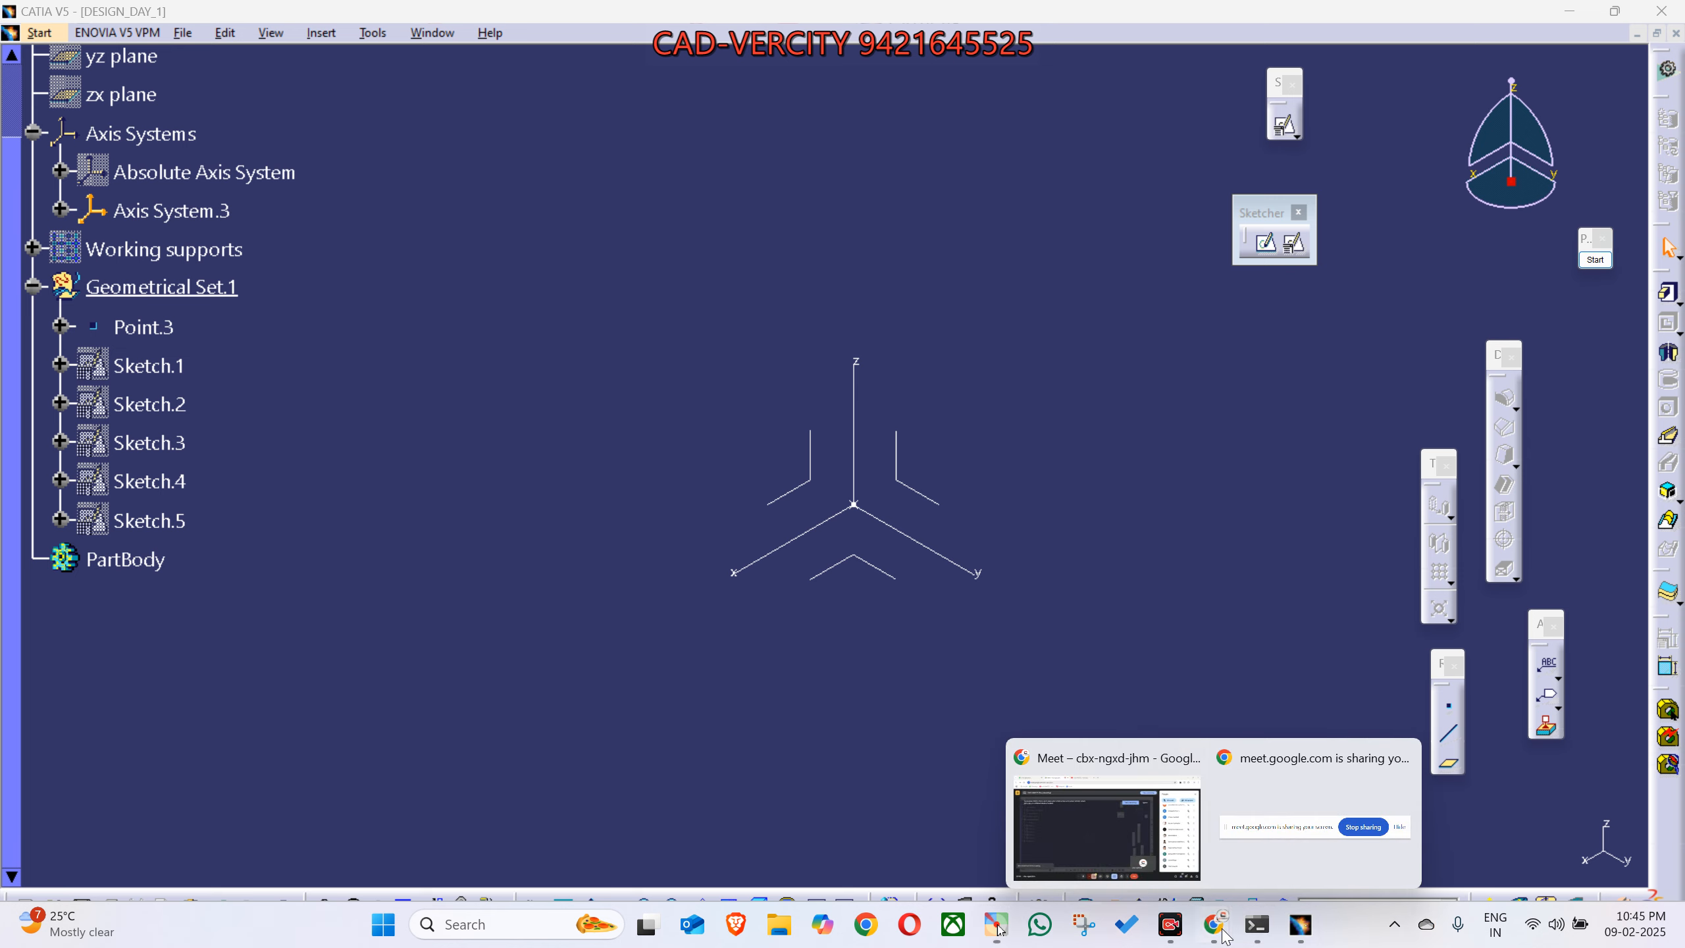
pyautogui.click(1094, 819)
pyautogui.click(153, 20)
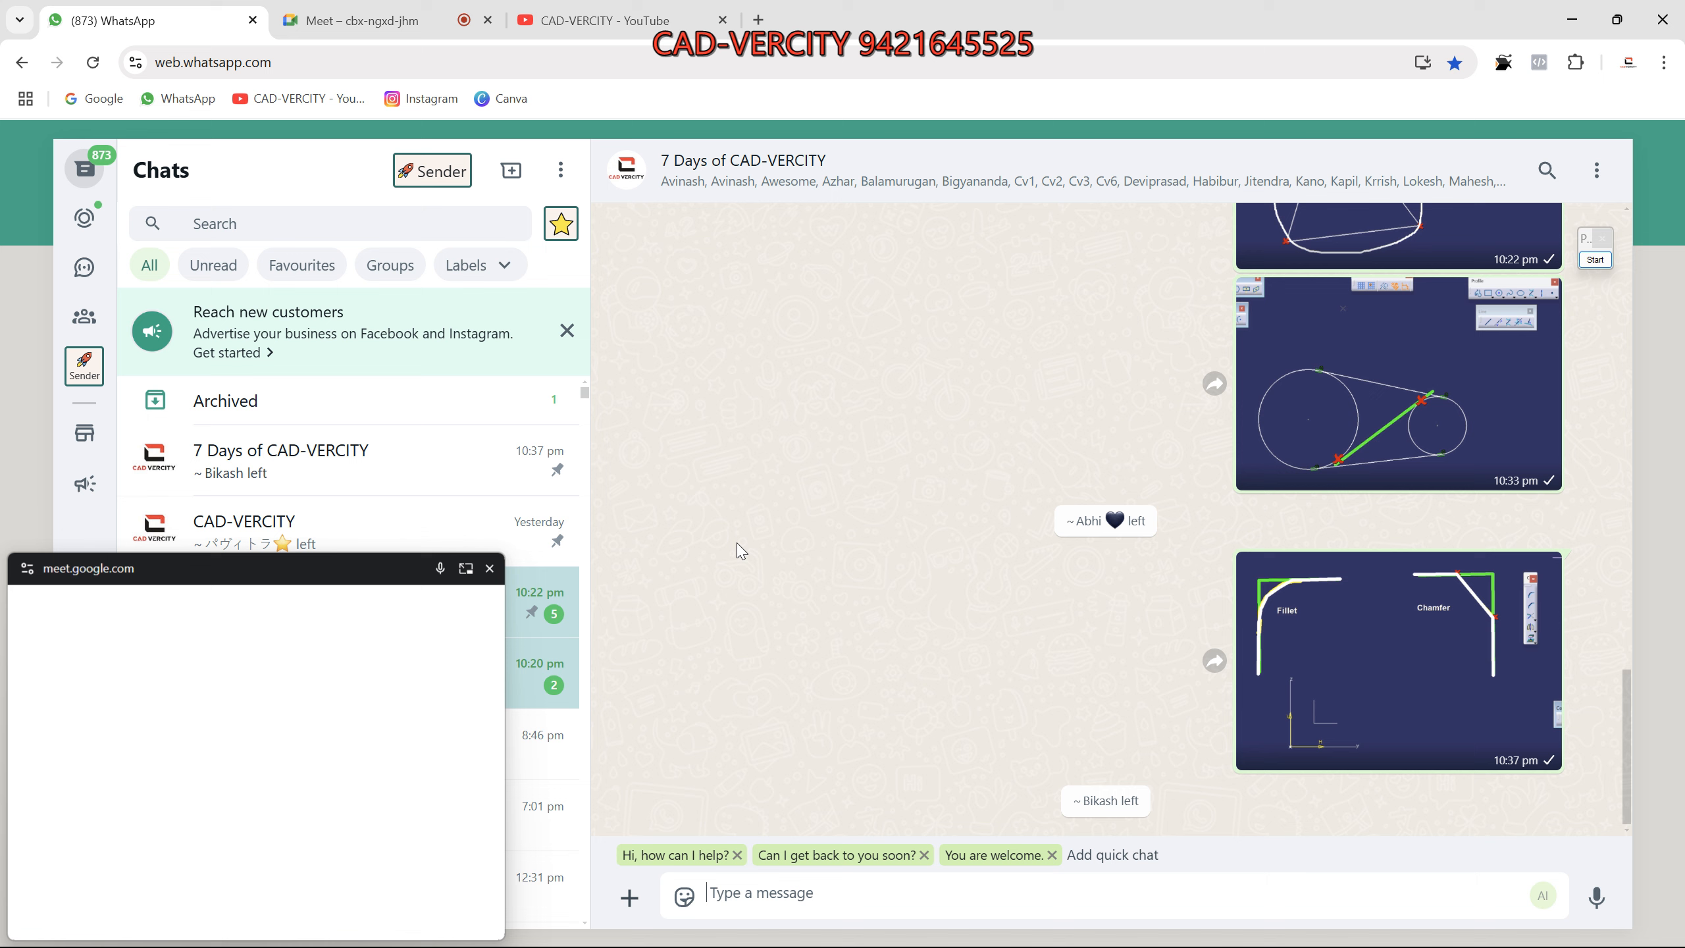
pyautogui.hotkey('ctrl', 'v')
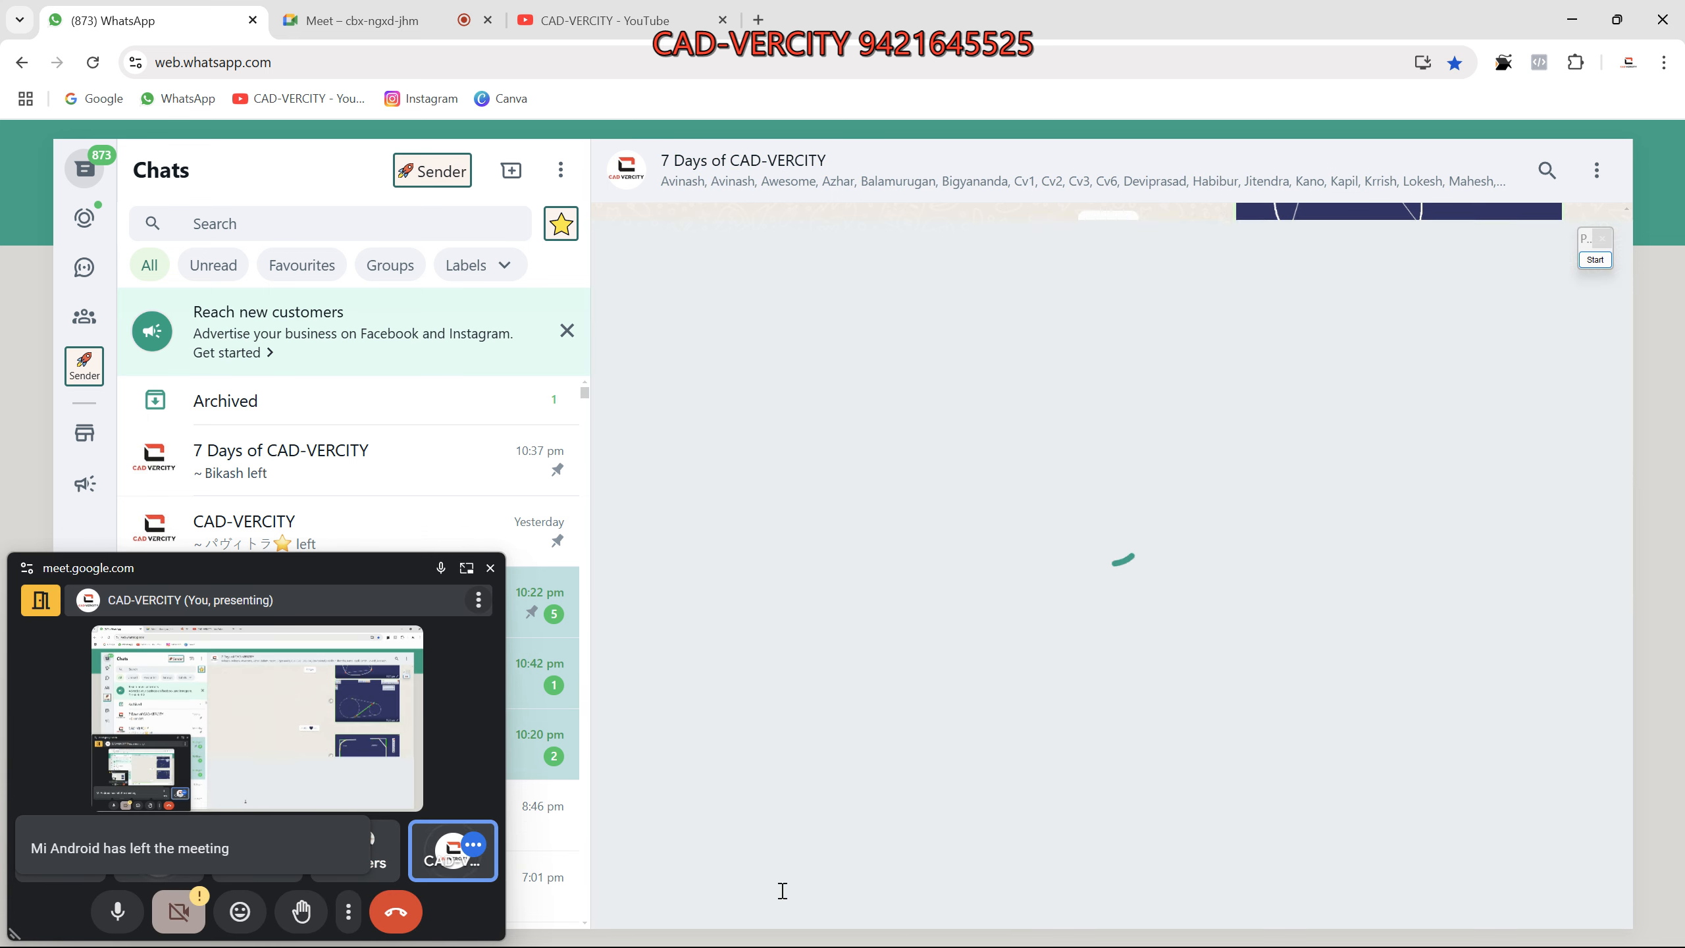
pyautogui.press('Return')
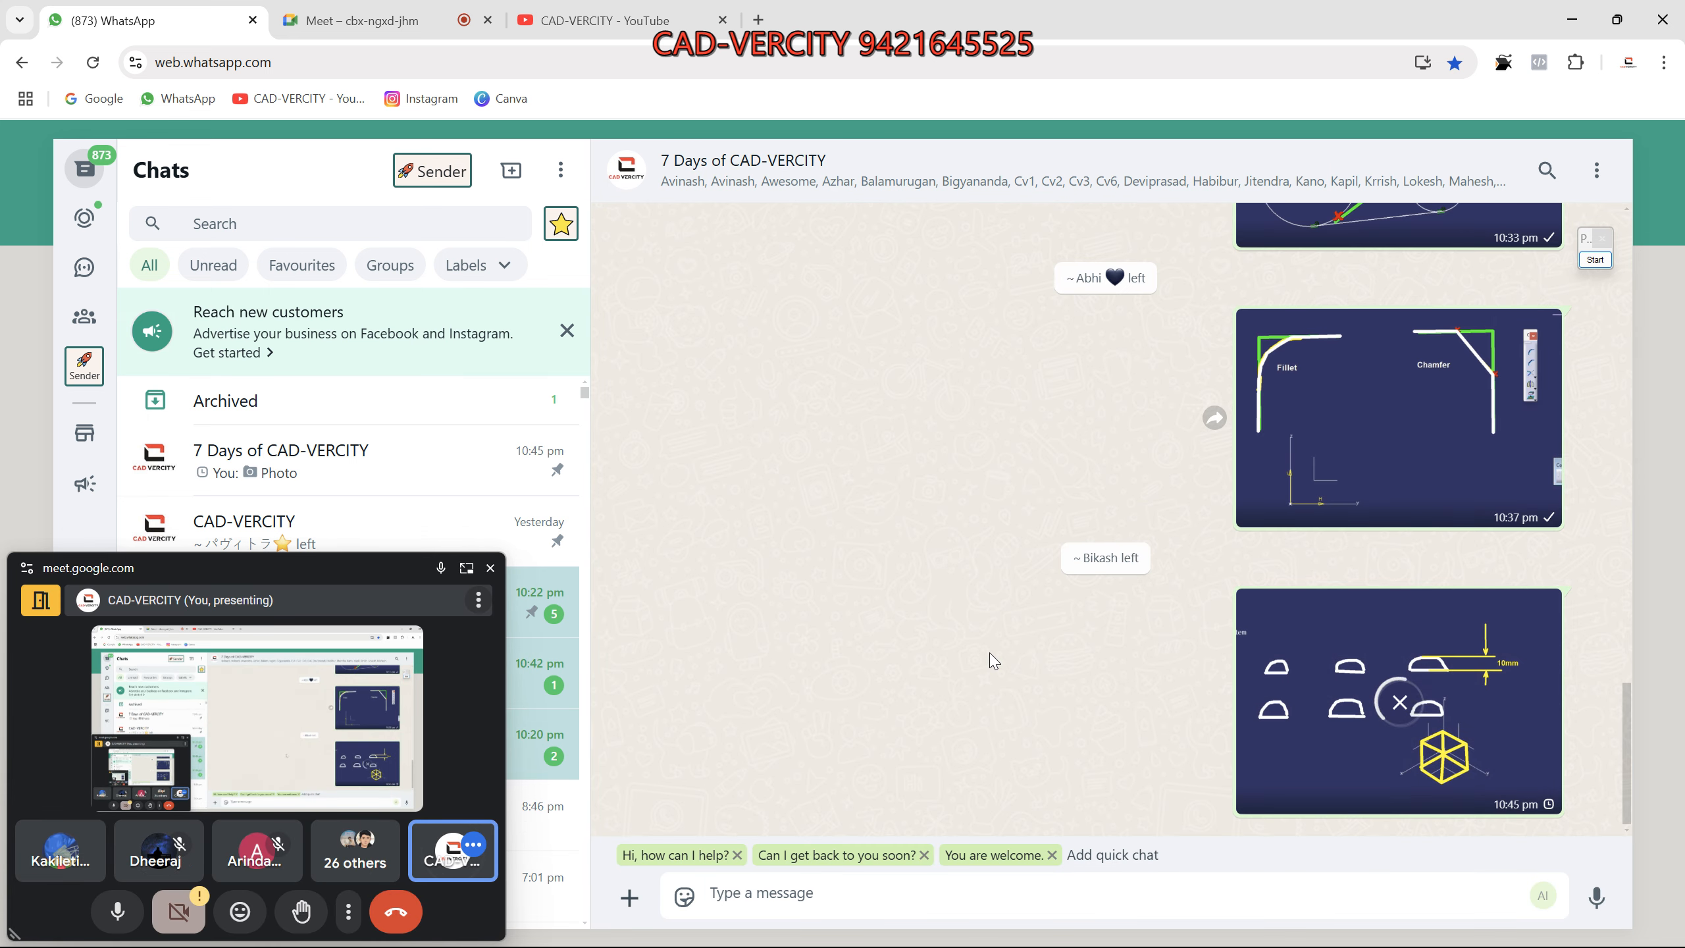
# Switch back to CATIA, annotate a tilted yellow wireframe box beside the axis system, and end the annotation.
pyautogui.click(1298, 940)
pyautogui.click(1594, 259)
pyautogui.moveTo(1035, 639)
pyautogui.mouseDown()
pyautogui.moveTo(1203, 576)
pyautogui.moveTo(1193, 413)
pyautogui.mouseUp()
pyautogui.moveTo(1036, 639); pyautogui.dragTo(1043, 440)
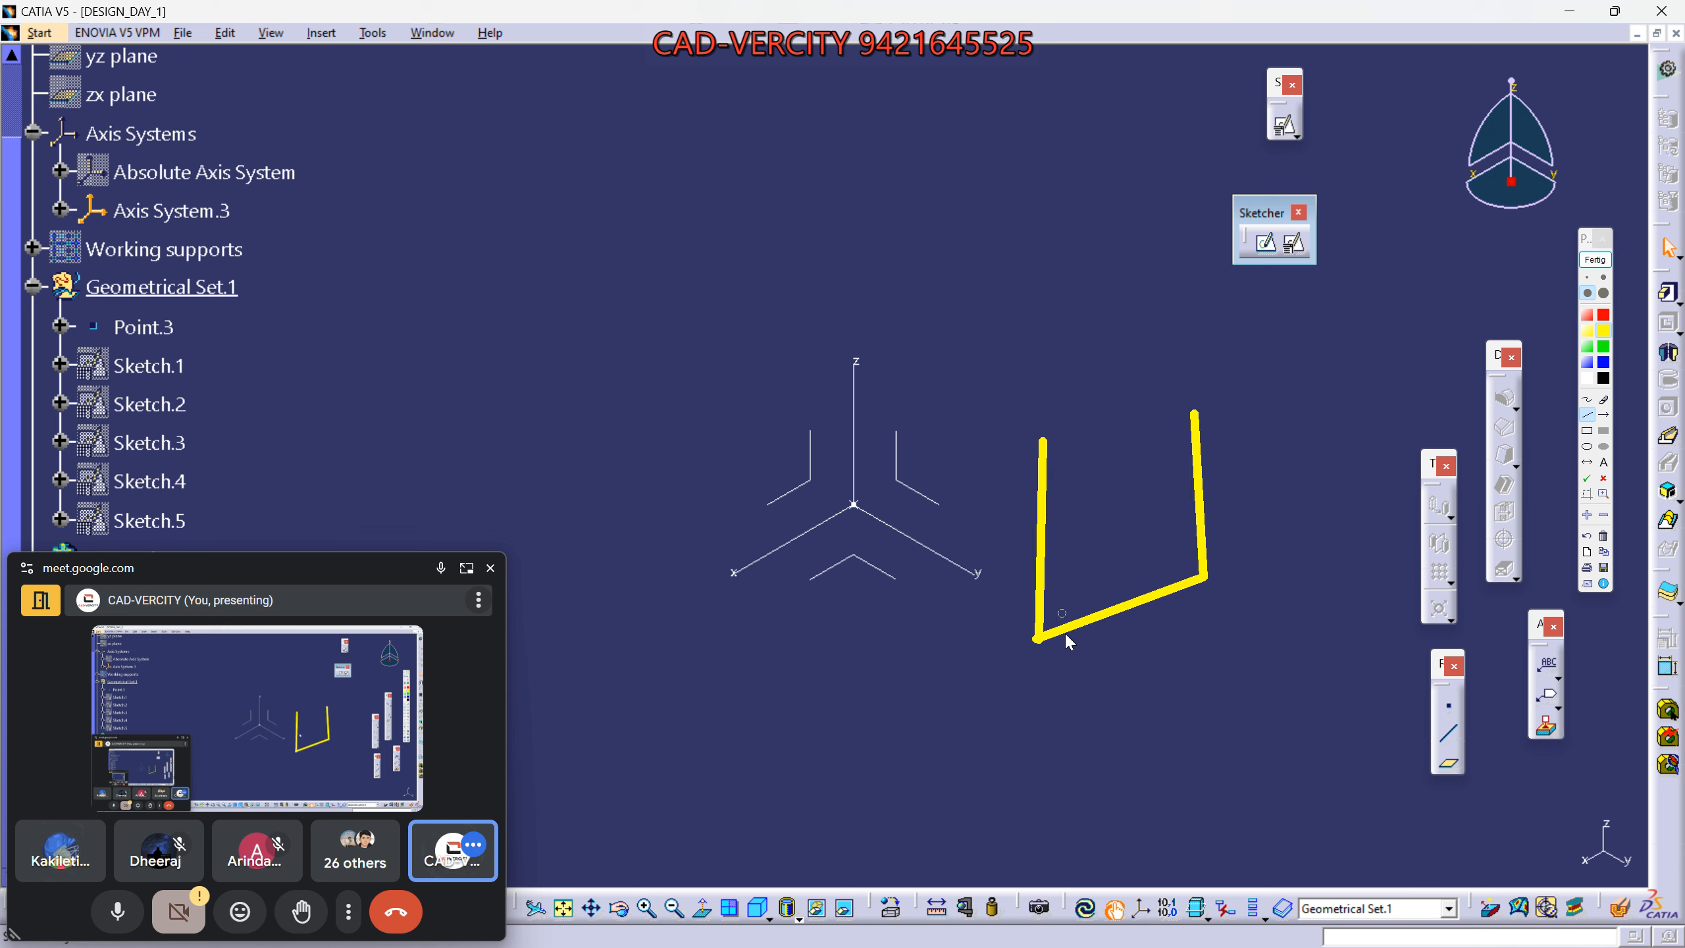
pyautogui.moveTo(1090, 712)
pyautogui.mouseDown()
pyautogui.moveTo(1218, 623)
pyautogui.moveTo(1367, 626)
pyautogui.moveTo(1260, 697)
pyautogui.moveTo(1089, 712)
pyautogui.moveTo(1038, 493)
pyautogui.moveTo(1169, 450)
pyautogui.mouseUp()
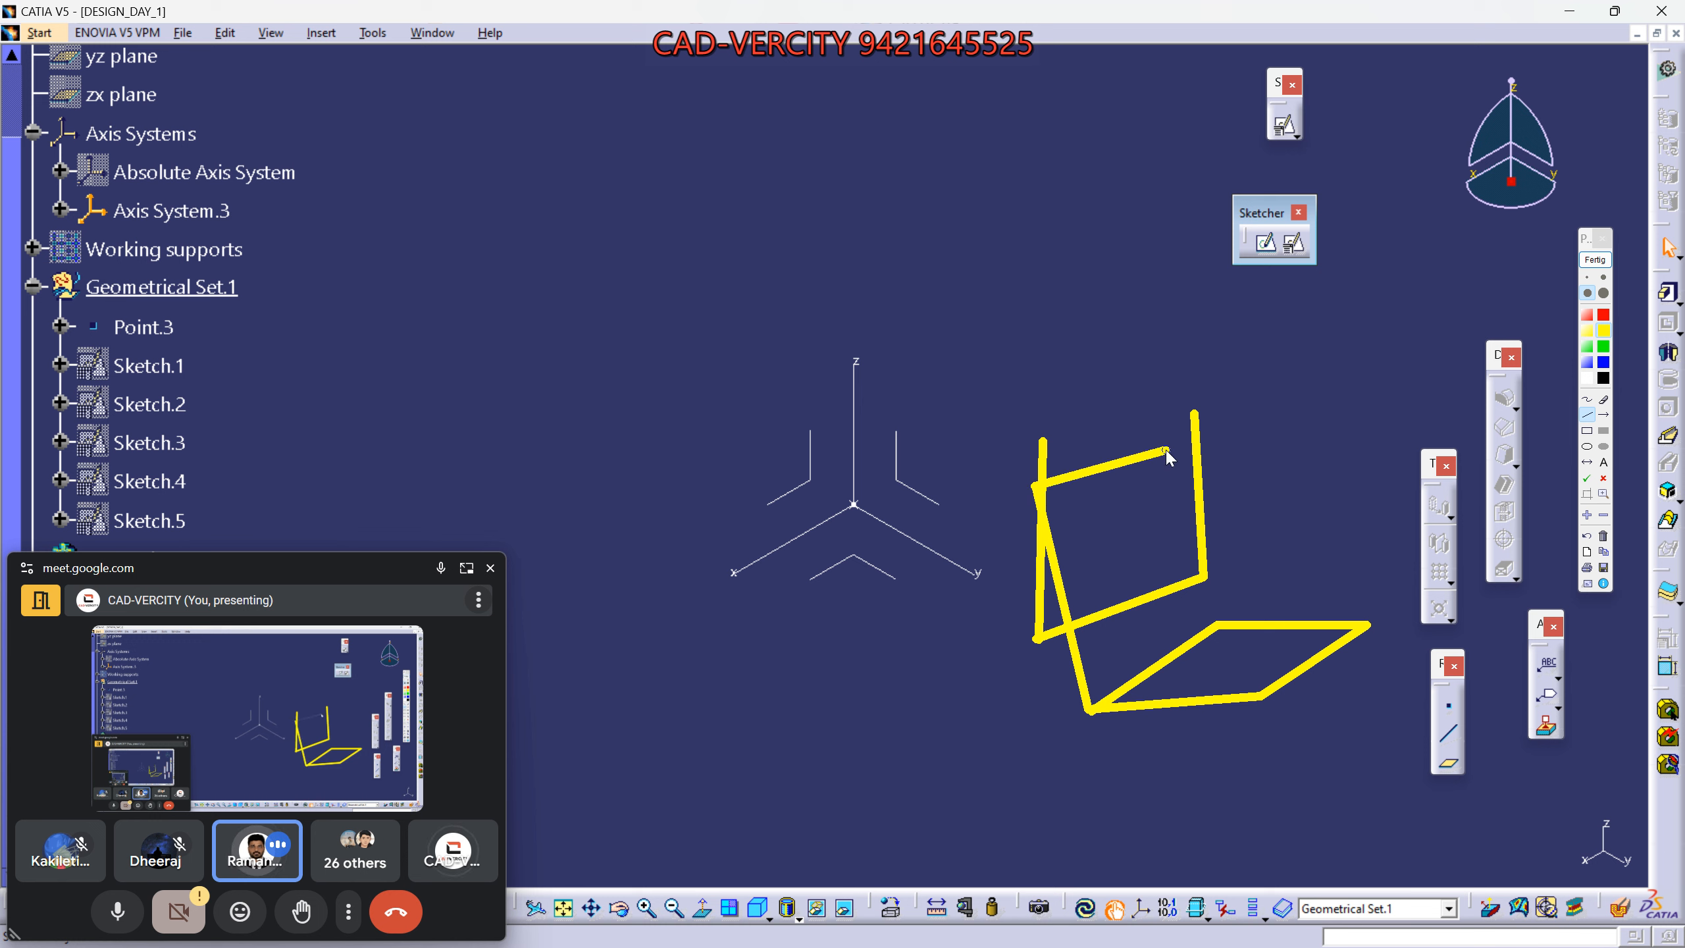
pyautogui.moveTo(1031, 486); pyautogui.dragTo(1171, 511)
pyautogui.moveTo(1035, 486)
pyautogui.mouseDown()
pyautogui.moveTo(1121, 442)
pyautogui.moveTo(1317, 408)
pyautogui.mouseUp()
pyautogui.moveTo(1312, 409); pyautogui.dragTo(1312, 410)
pyautogui.moveTo(1313, 409); pyautogui.dragTo(1360, 624)
pyautogui.moveTo(1172, 482); pyautogui.dragTo(1249, 693)
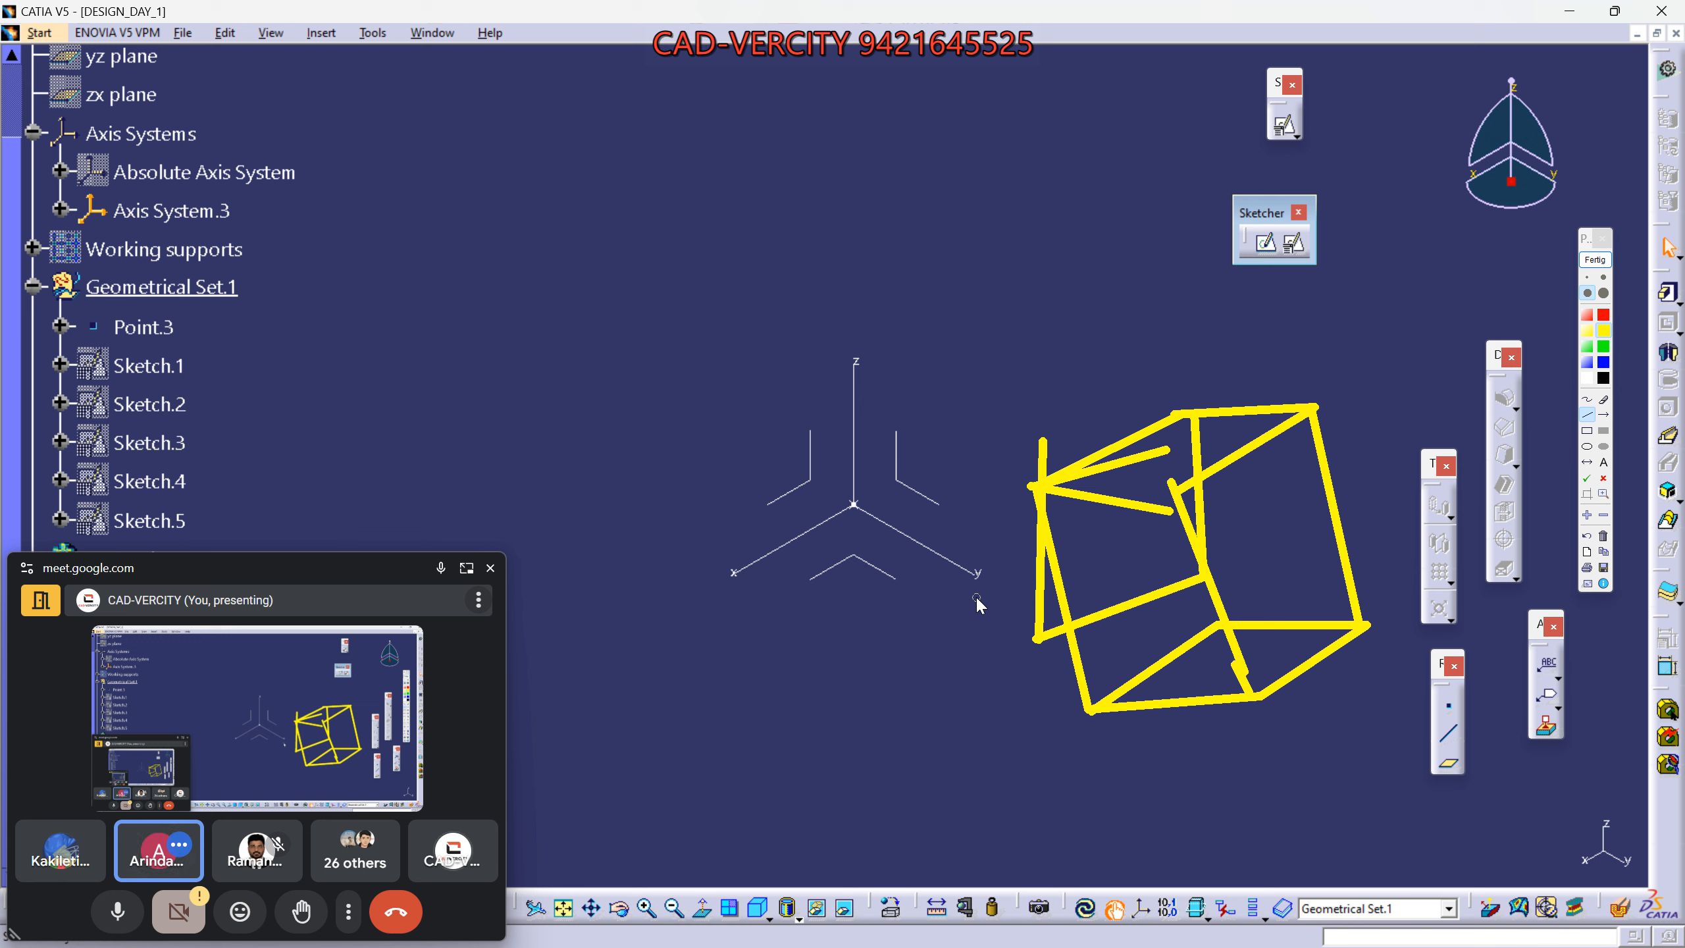
pyautogui.click(1595, 261)
# Restart screen annotation and draw a narrow, open-ended slanted yellow strip beside the axis system.
pyautogui.moveTo(996, 463)
pyautogui.mouseDown(button='middle')
pyautogui.moveTo(883, 467)
pyautogui.moveTo(911, 477)
pyautogui.moveTo(888, 520)
pyautogui.moveTo(909, 537)
pyautogui.mouseUp(button='middle')
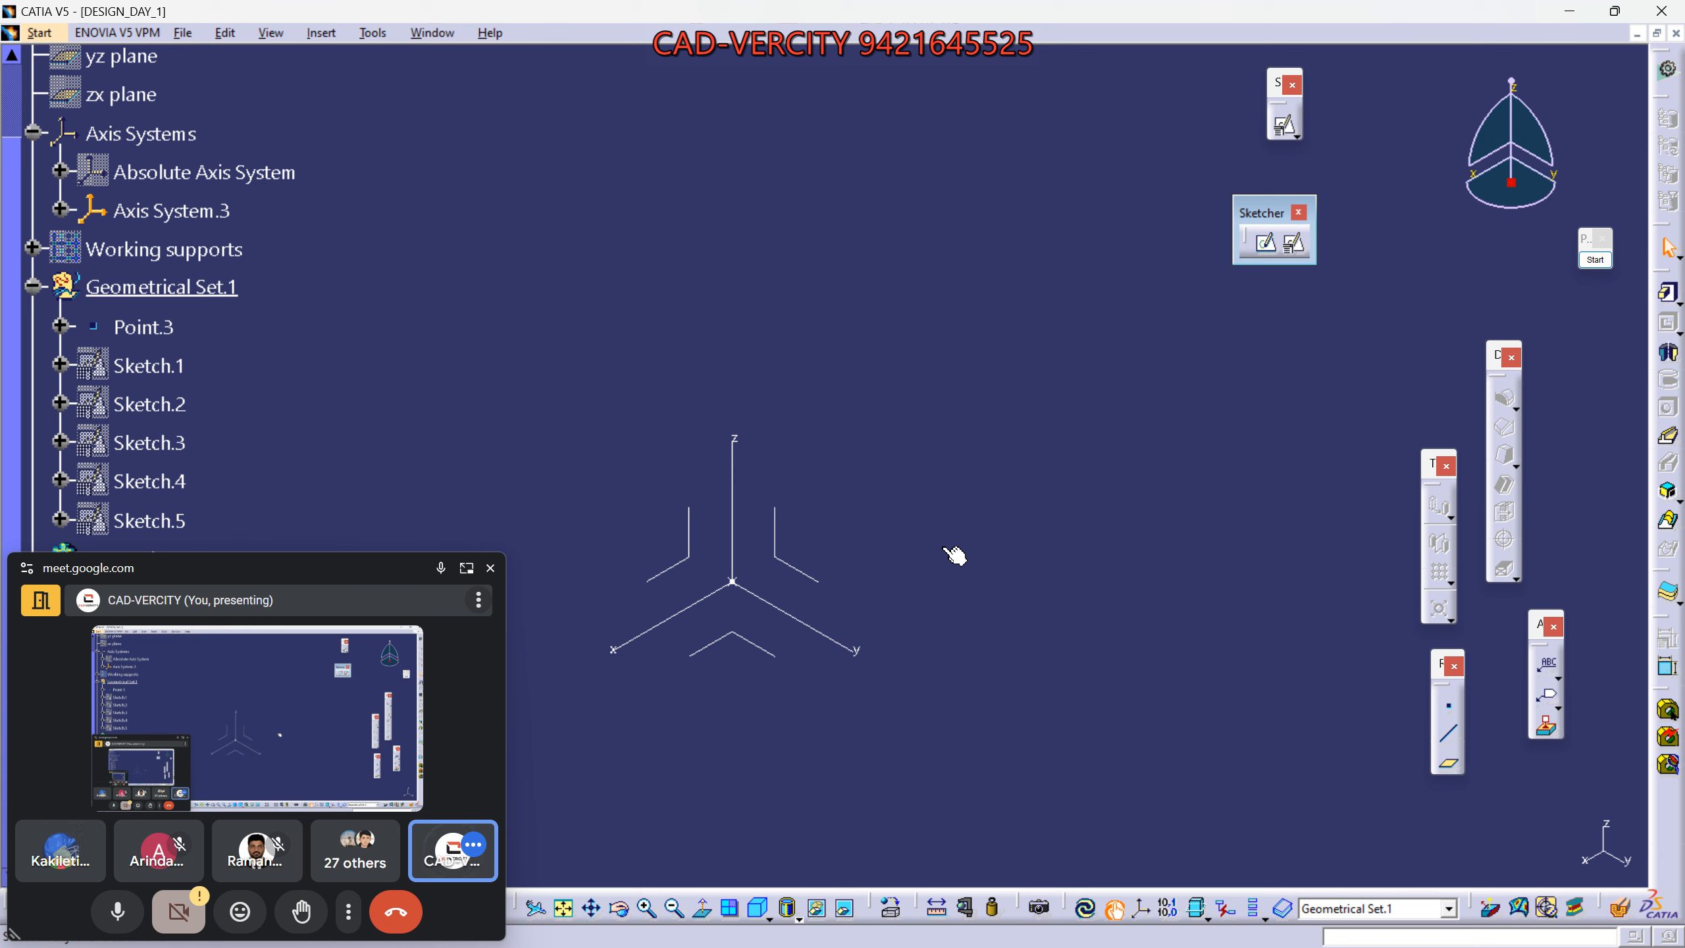
pyautogui.moveTo(955, 555); pyautogui.dragTo(897, 609, button='middle')
pyautogui.click(1595, 260)
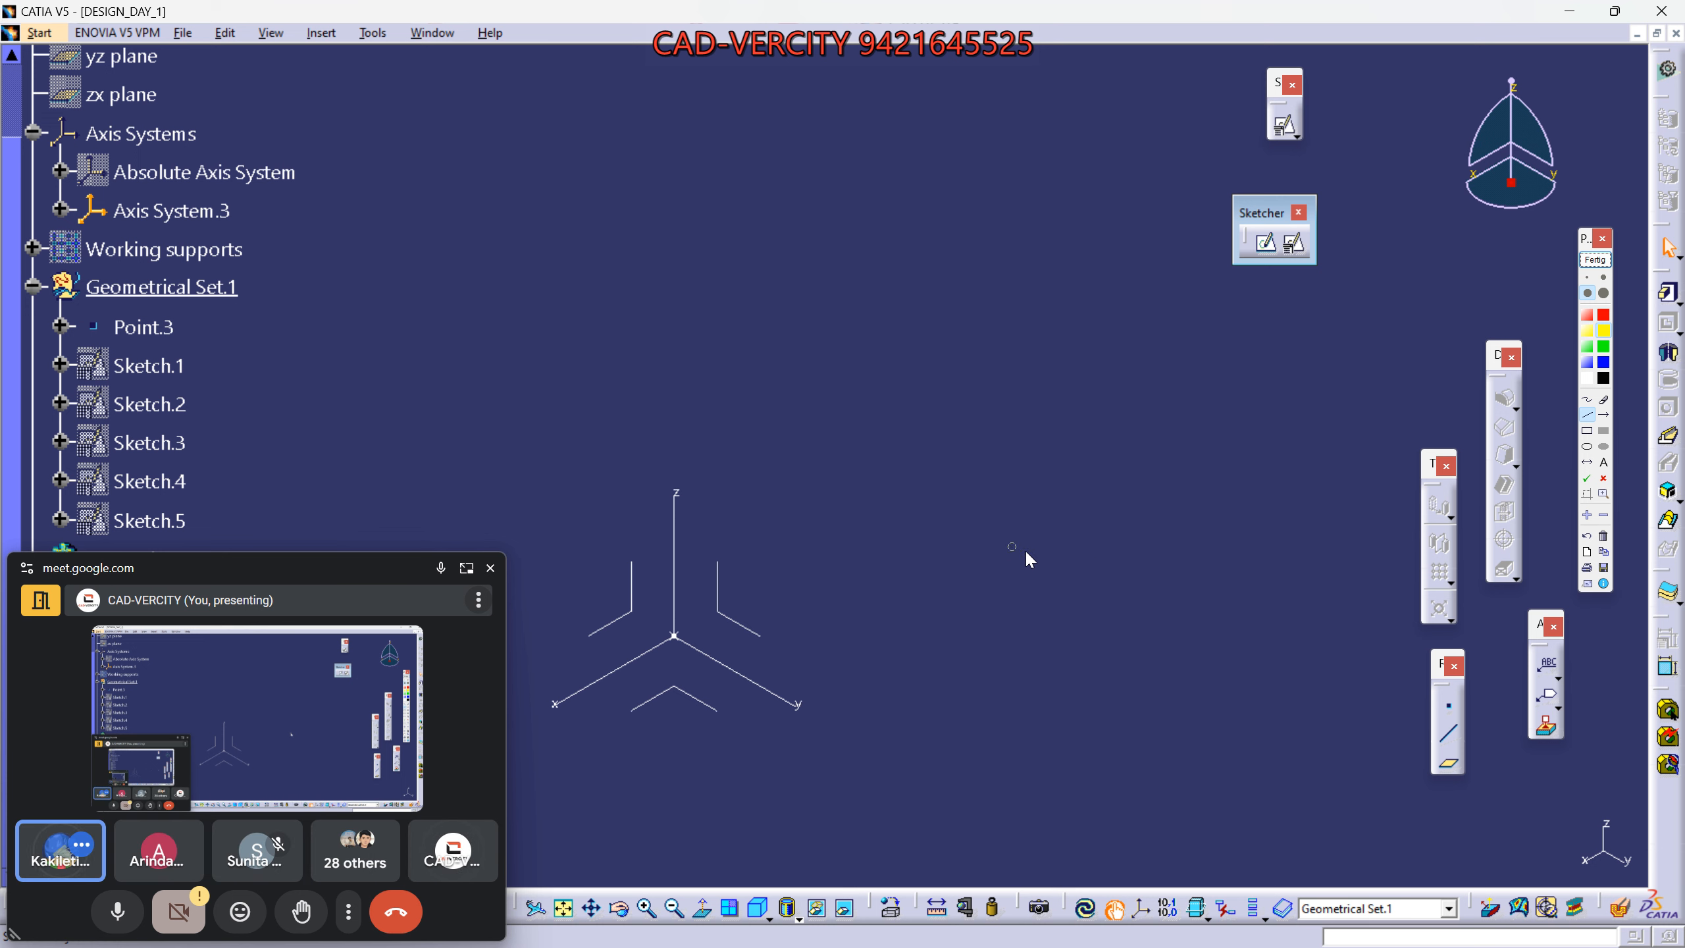
pyautogui.click(895, 602)
pyautogui.click(833, 406)
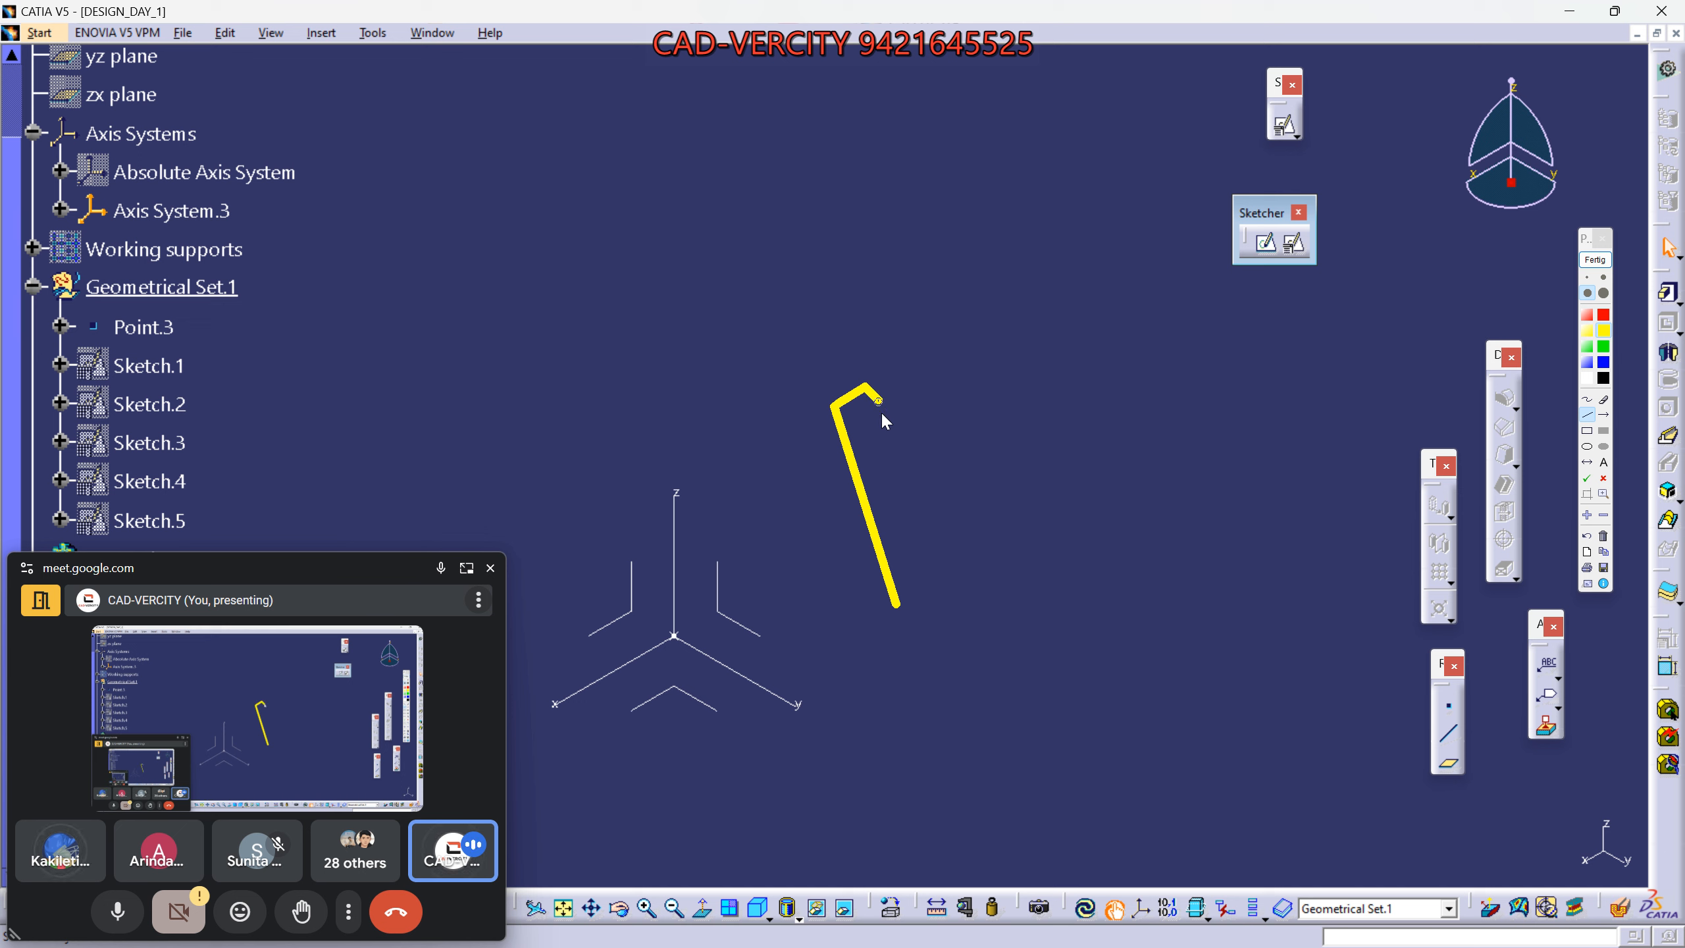
pyautogui.click(939, 592)
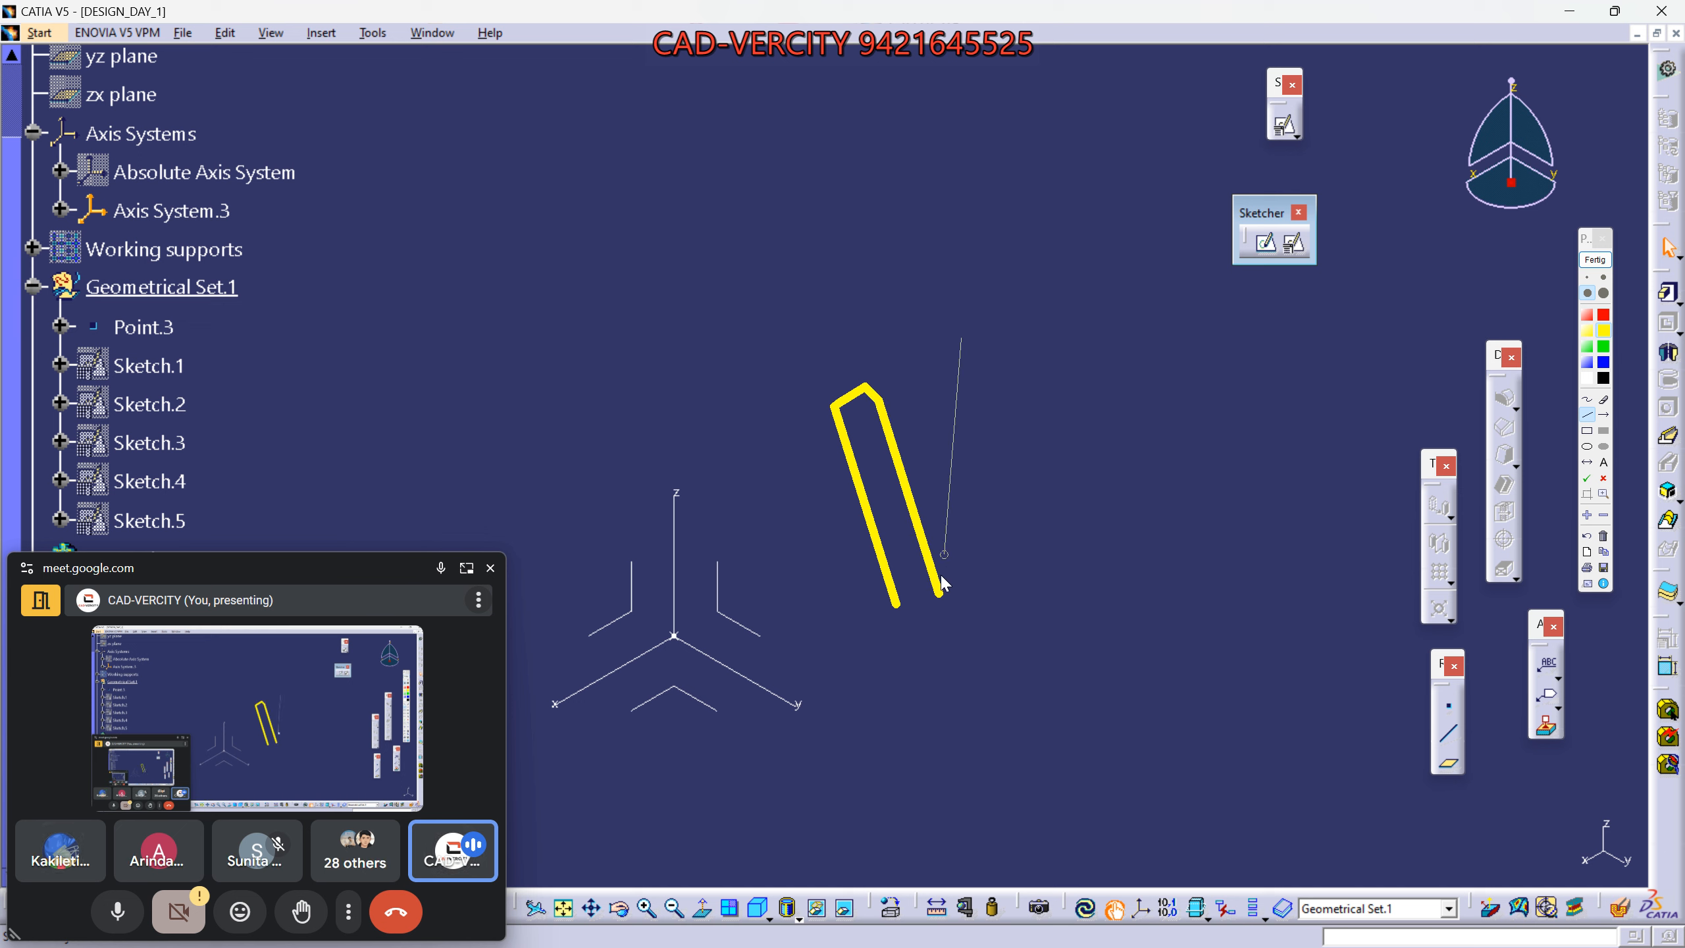
# Draw two more narrow yellow strips fanning out beside the first, the last one ending in a small box.
pyautogui.click(962, 336)
pyautogui.click(993, 338)
pyautogui.click(959, 592)
pyautogui.click(1087, 450)
pyautogui.click(1119, 456)
pyautogui.moveTo(1084, 388); pyautogui.dragTo(1123, 390)
pyautogui.moveTo(1123, 391)
pyautogui.mouseDown()
pyautogui.moveTo(1123, 439)
pyautogui.moveTo(1081, 453)
pyautogui.moveTo(958, 630)
pyautogui.mouseUp()
# Draw a large green parallelogram plane across the three yellow strips, and end the annotation.
pyautogui.click(1587, 401)
pyautogui.moveTo(608, 414)
pyautogui.mouseDown()
pyautogui.moveTo(805, 309)
pyautogui.moveTo(808, 291)
pyautogui.mouseUp()
pyautogui.click(1586, 414)
pyautogui.moveTo(602, 418)
pyautogui.mouseDown()
pyautogui.moveTo(820, 281)
pyautogui.moveTo(1311, 392)
pyautogui.moveTo(1213, 535)
pyautogui.mouseUp()
pyautogui.moveTo(1214, 535)
pyautogui.mouseDown()
pyautogui.moveTo(875, 437)
pyautogui.moveTo(600, 411)
pyautogui.mouseUp()
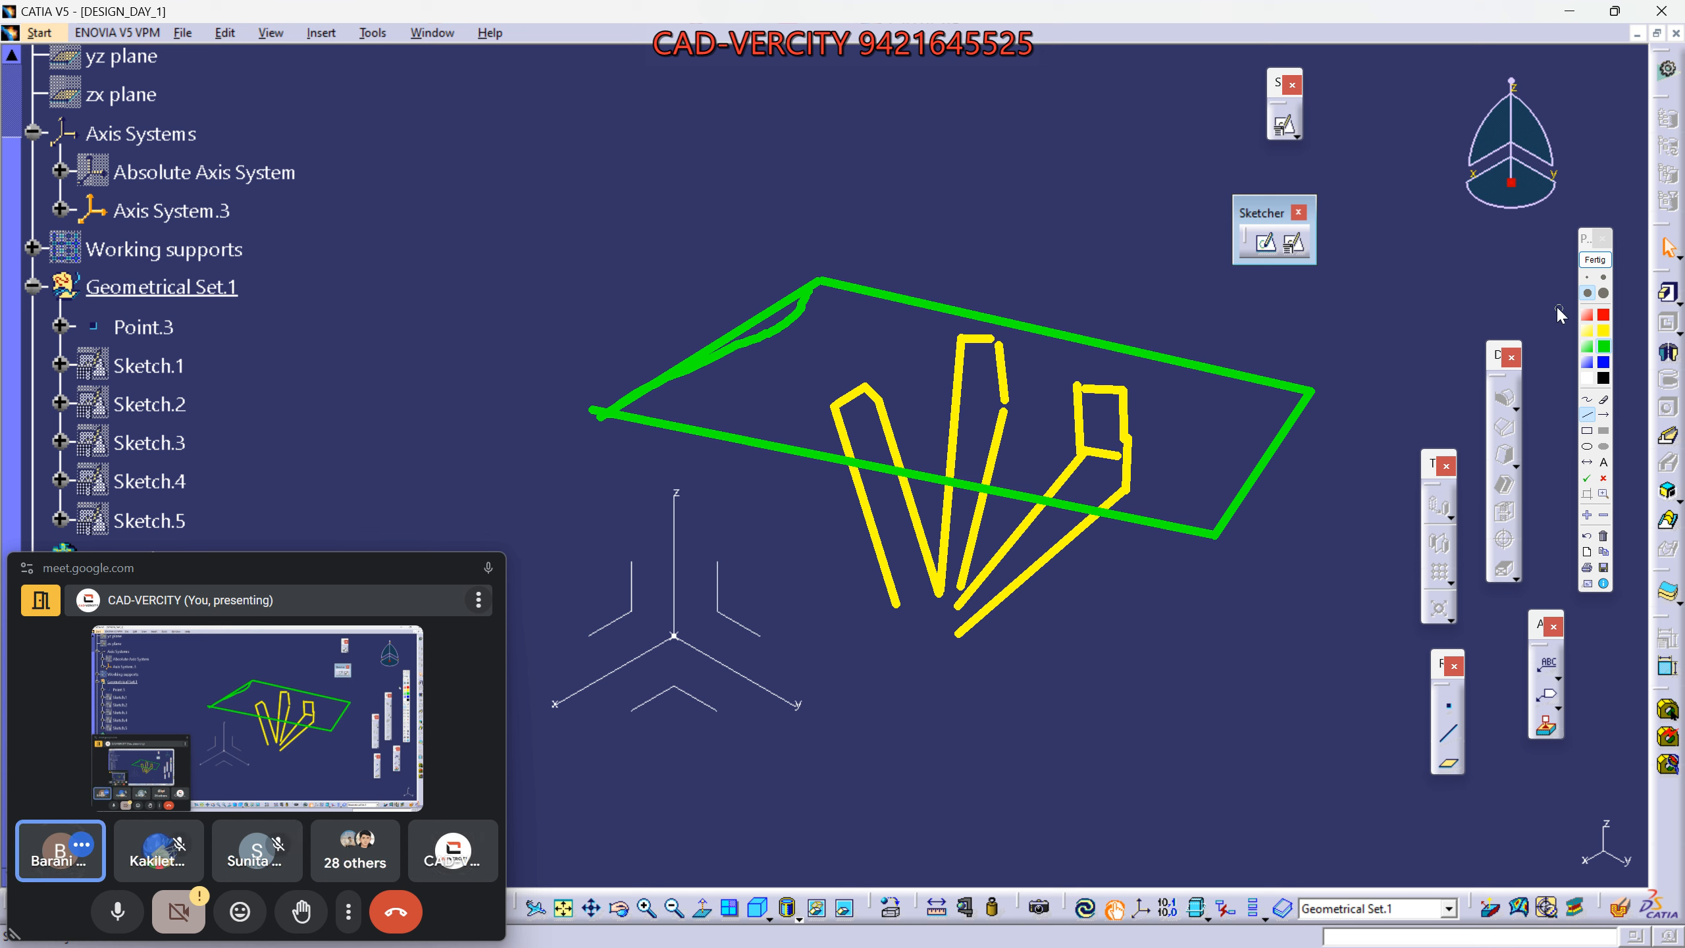
pyautogui.click(1594, 260)
pyautogui.moveTo(790, 669); pyautogui.dragTo(1160, 637, button='middle')
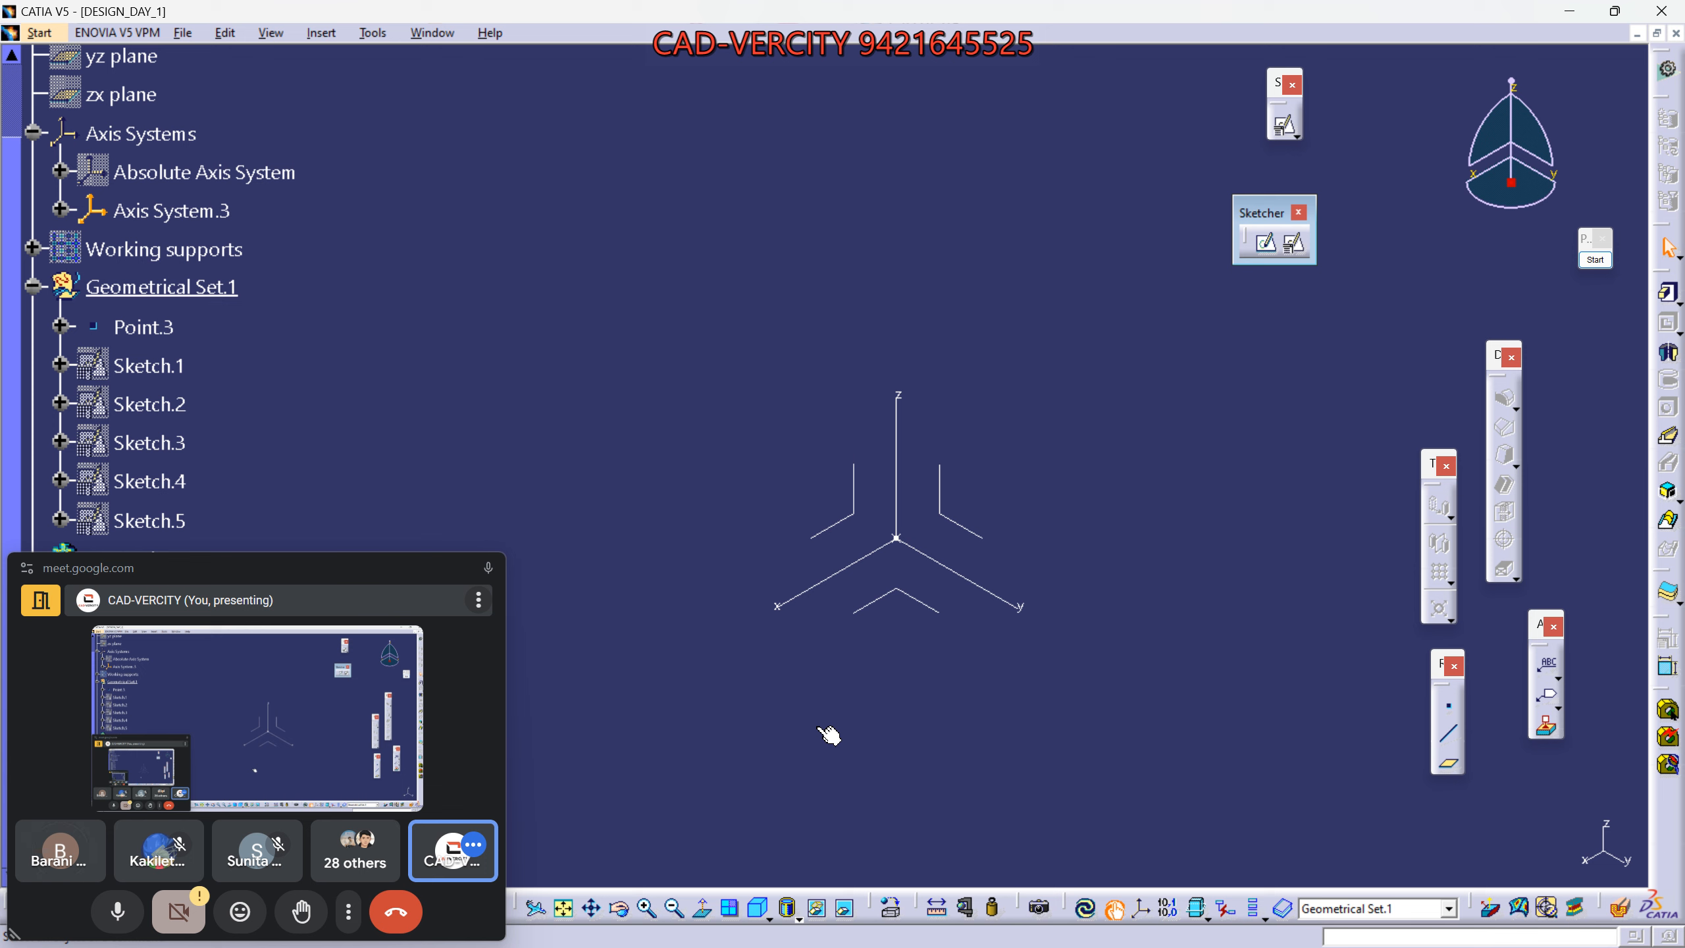
pyautogui.scroll(-2, 557, 504)
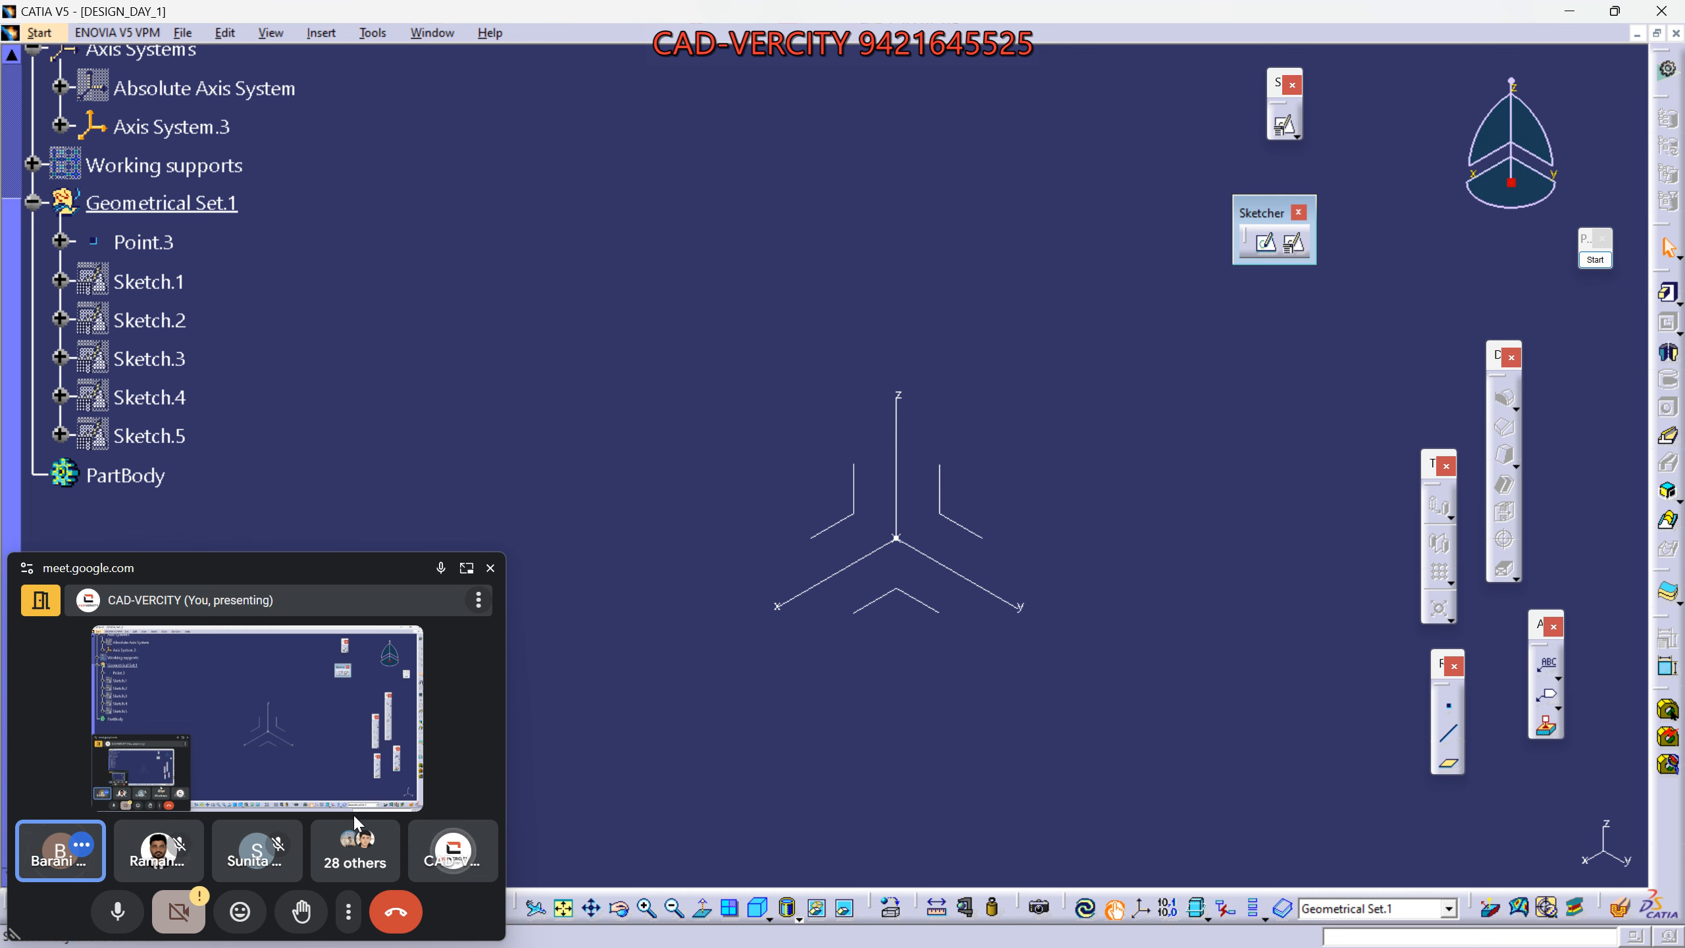
# Bring the Meet call back to its tab to check the participant list, and switch to the WhatsApp group chat.
pyautogui.moveTo(419, 840)
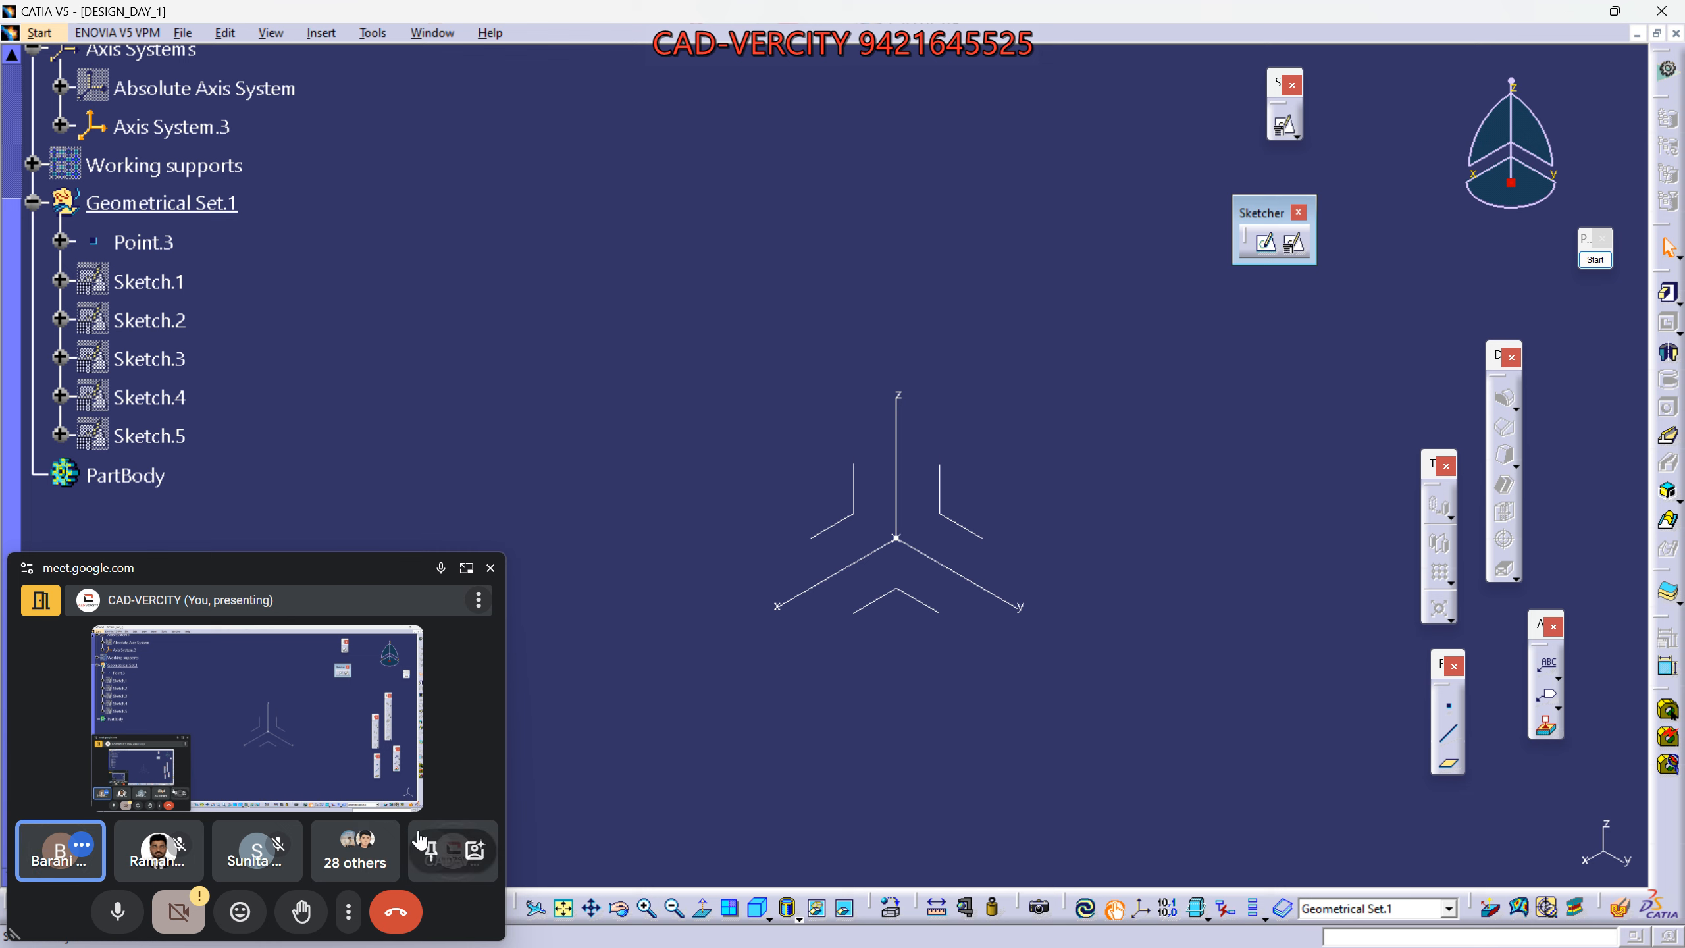
pyautogui.click(467, 568)
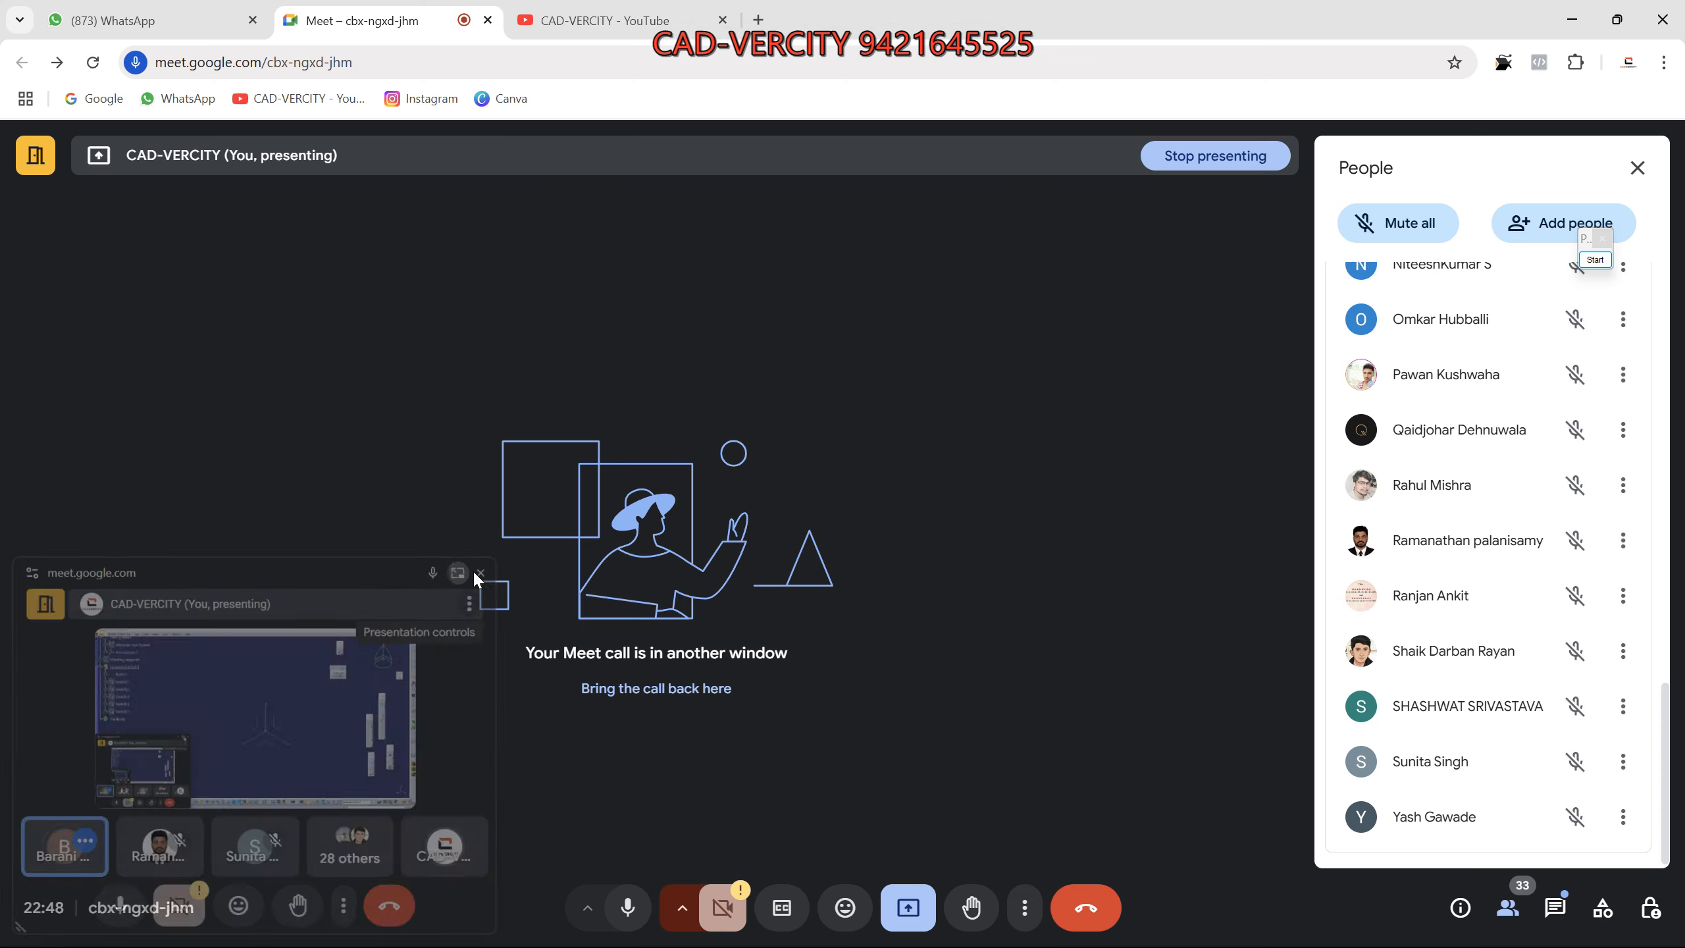
pyautogui.click(478, 573)
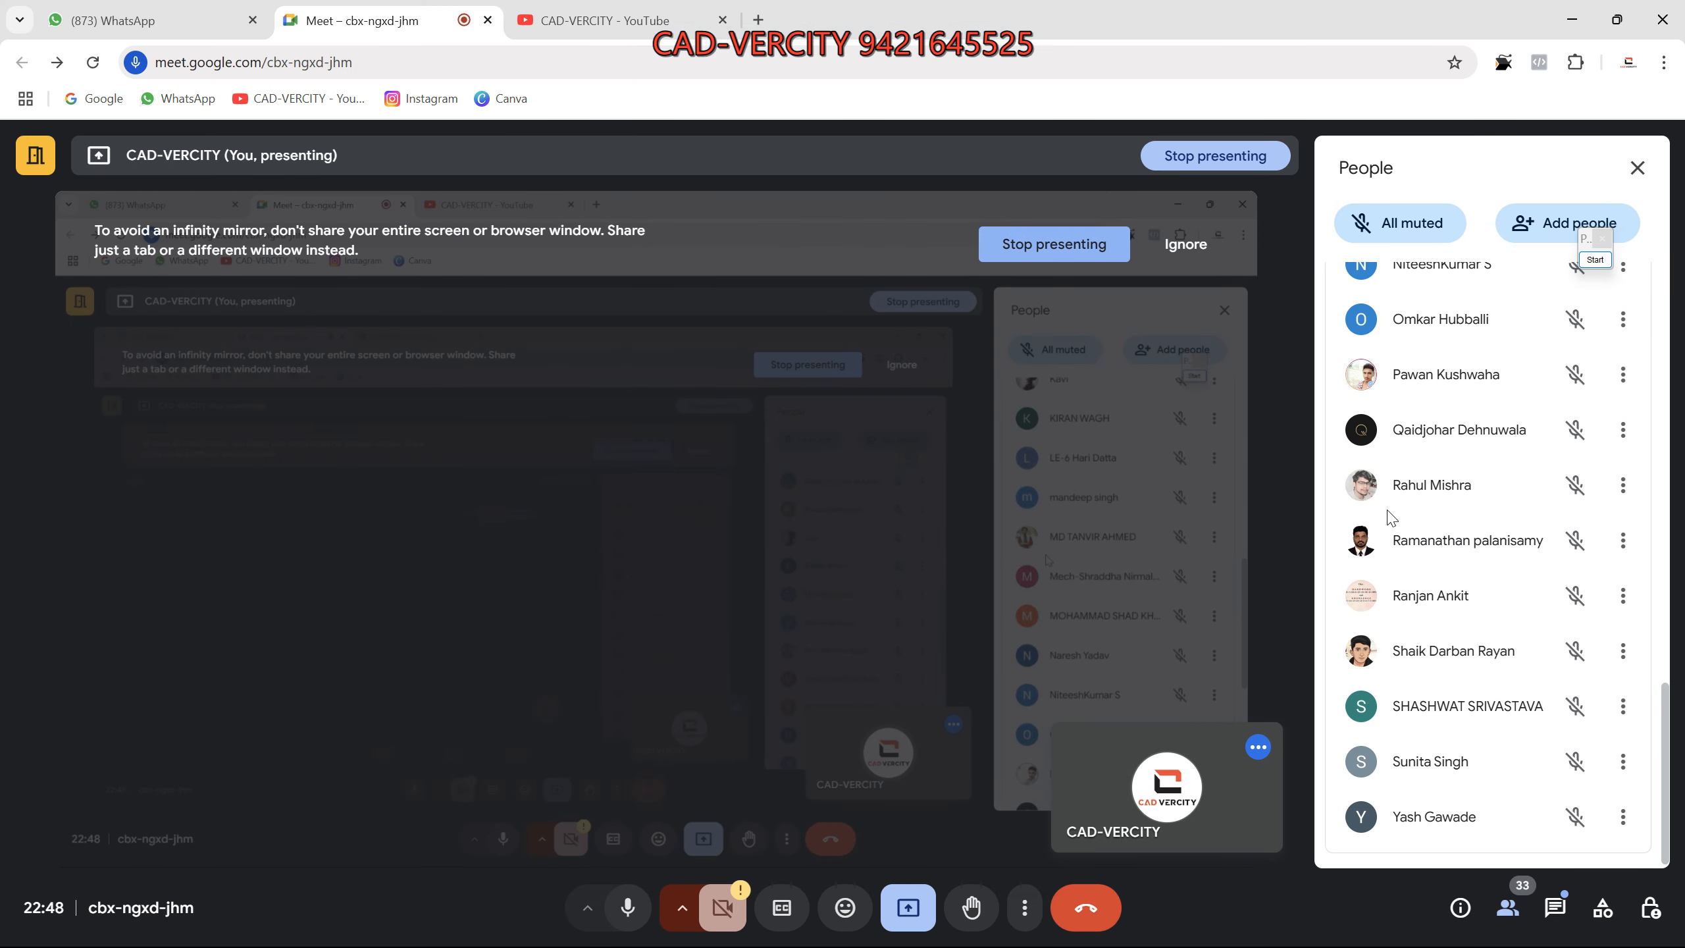
pyautogui.scroll(10, 1391, 516)
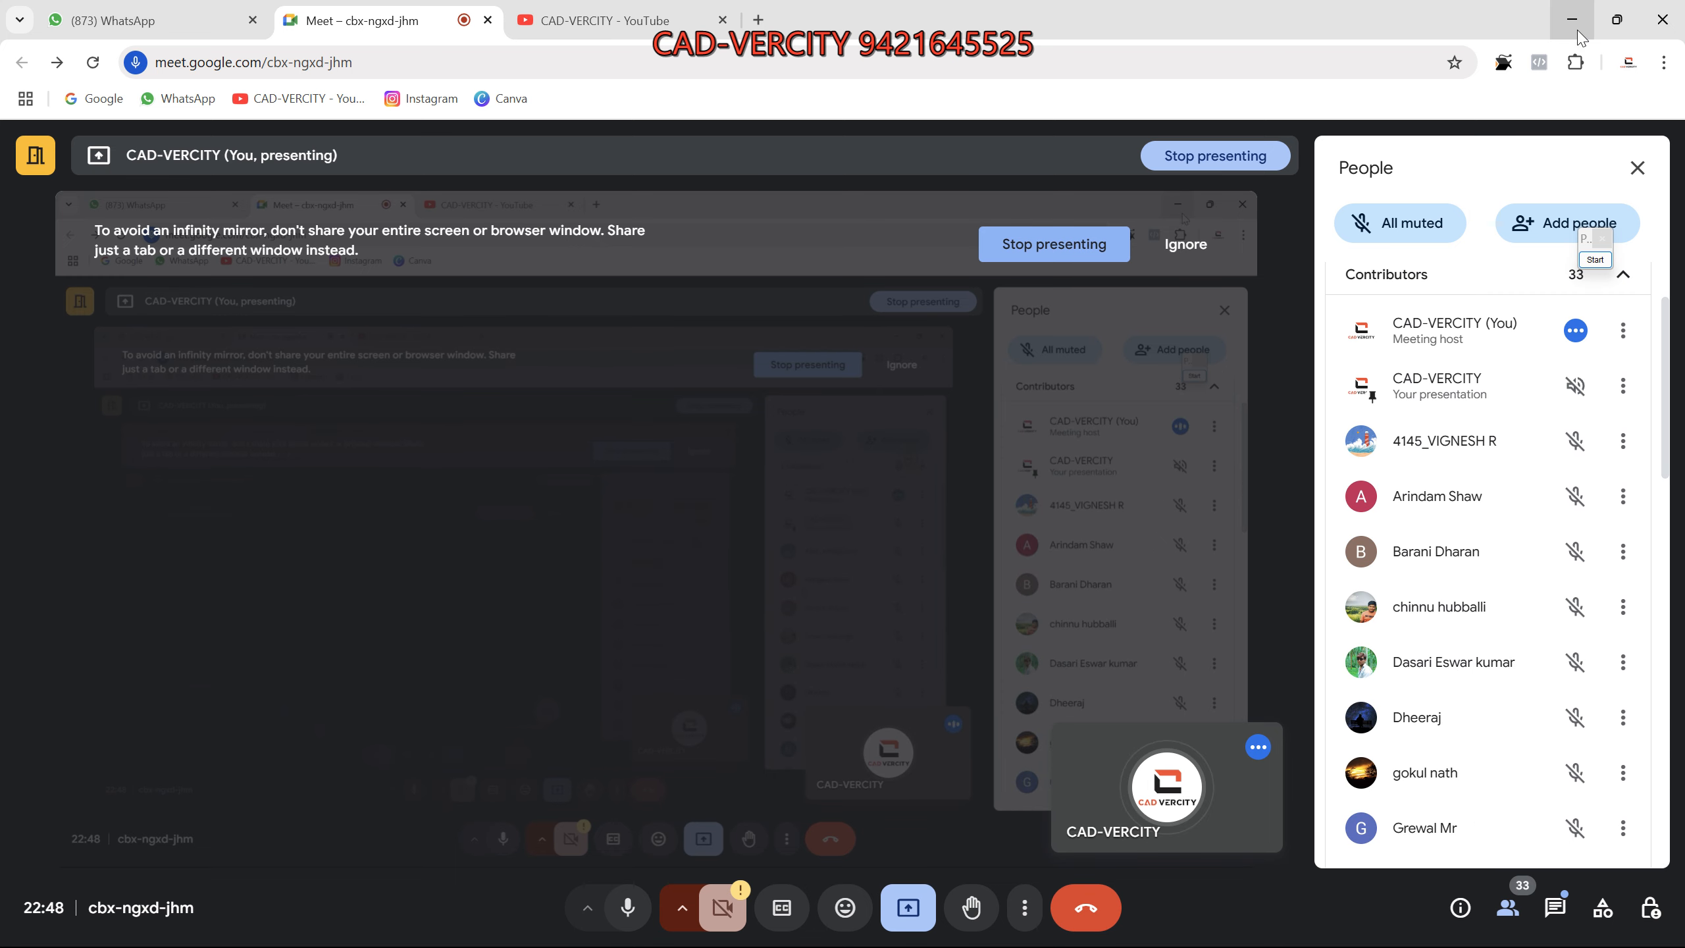
pyautogui.click(146, 20)
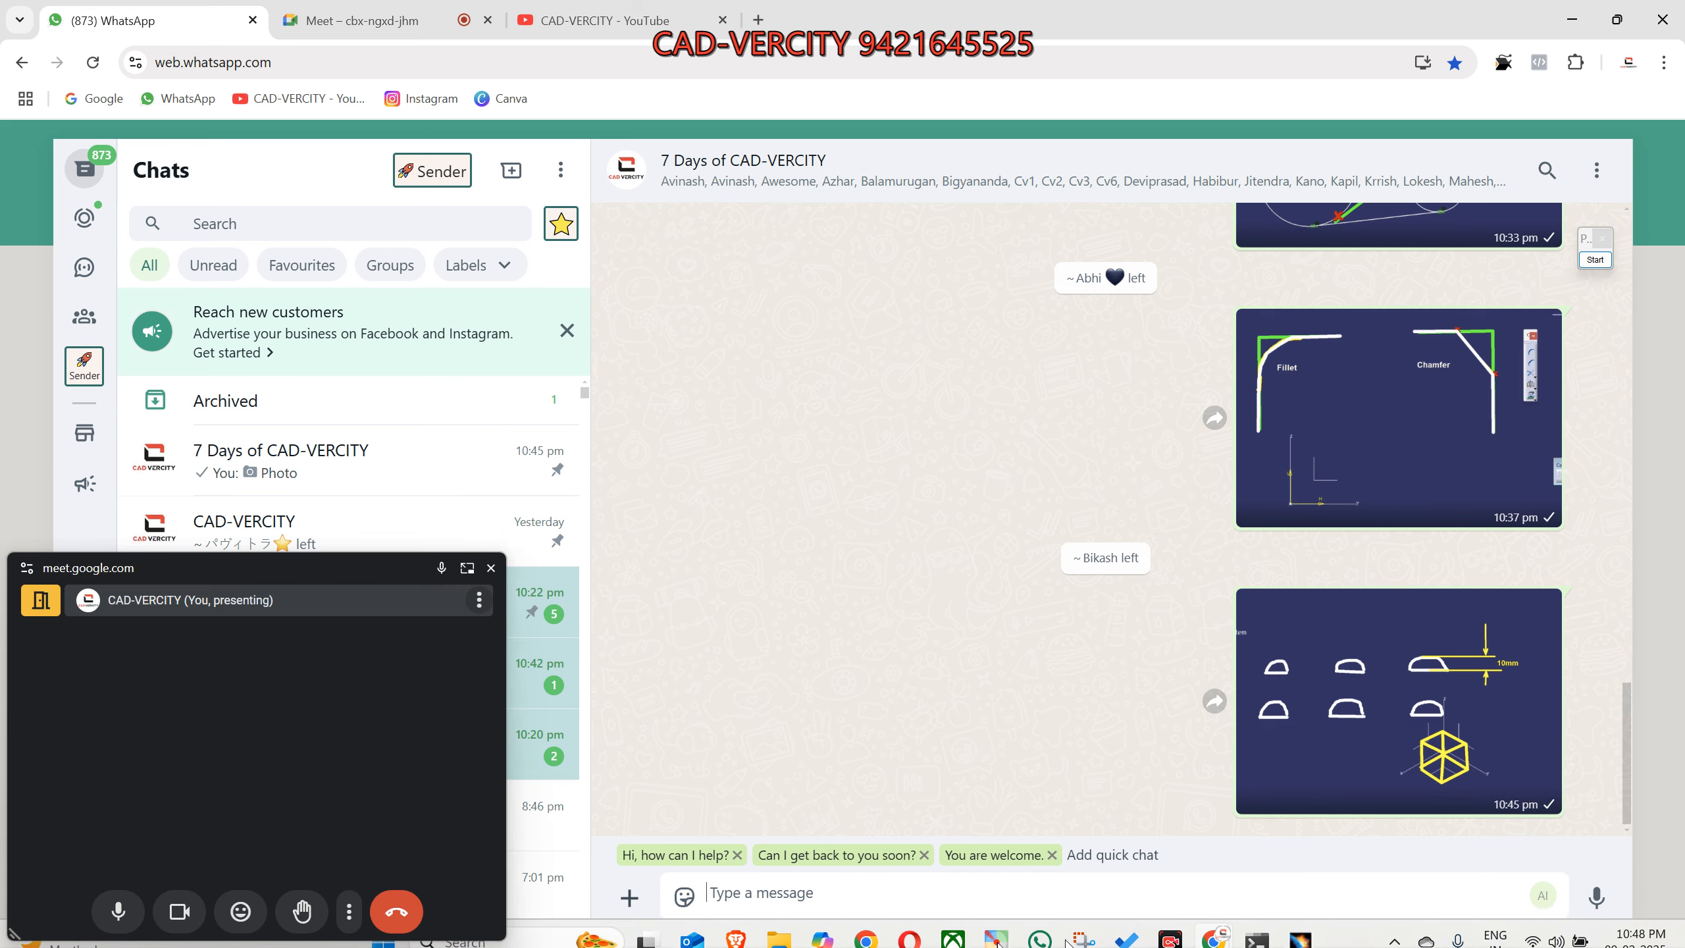
# Switch to CATIA, start screen annotation and draw a large green rectangle above the axis system.
pyautogui.click(1296, 935)
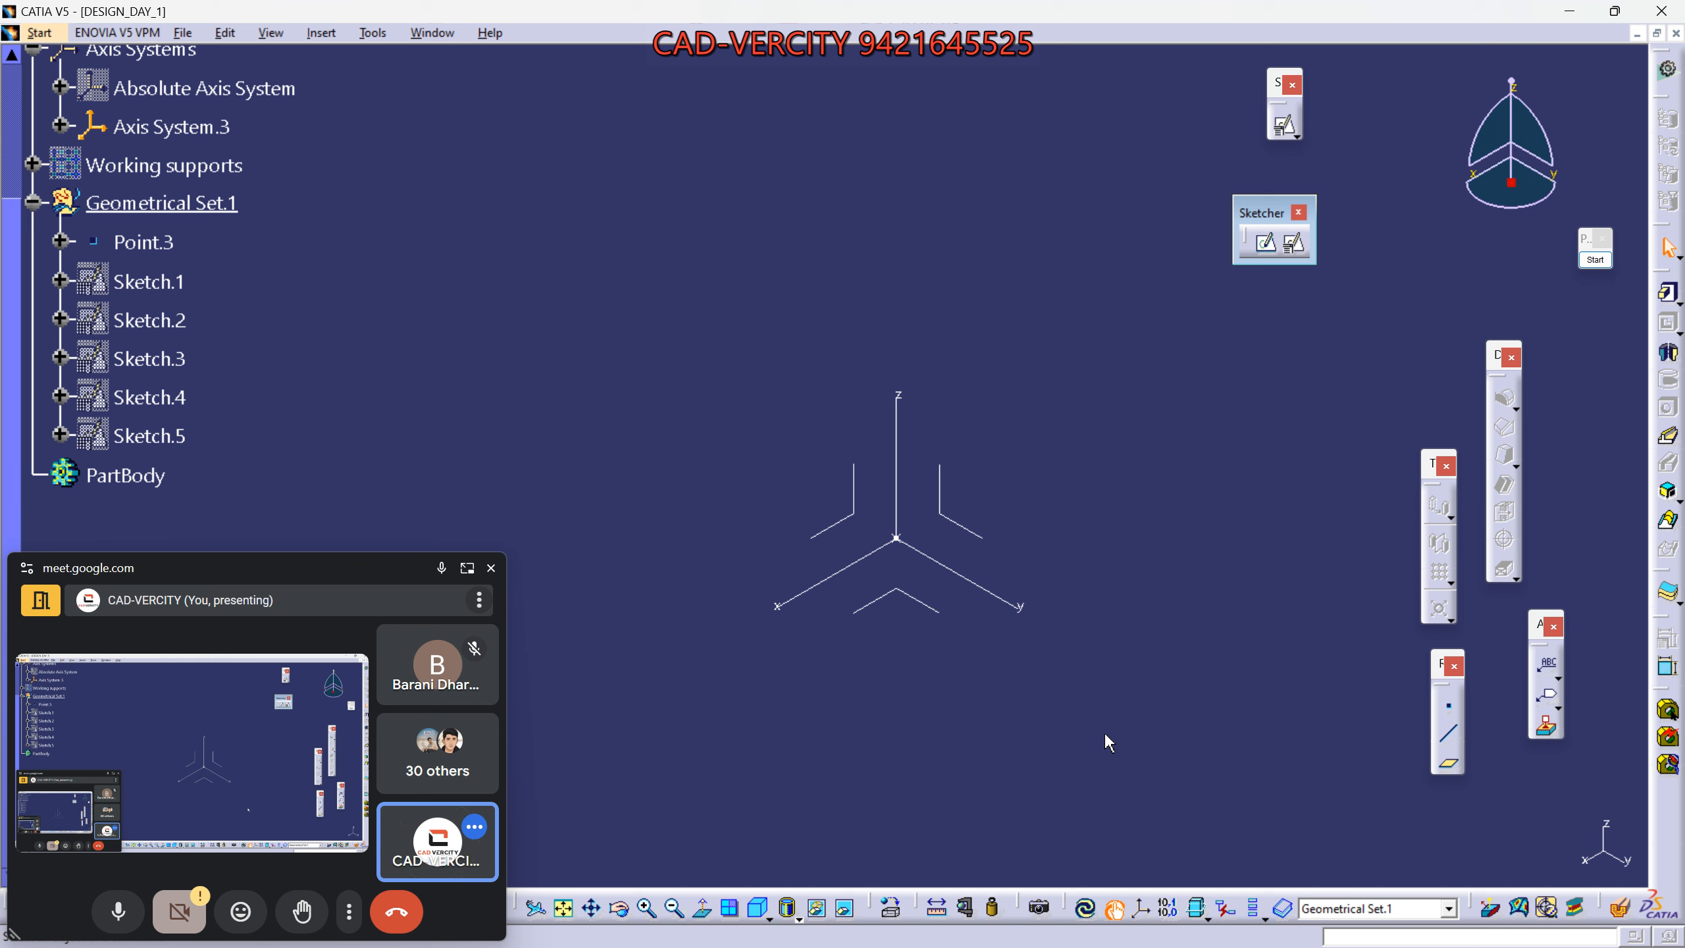
pyautogui.click(1595, 260)
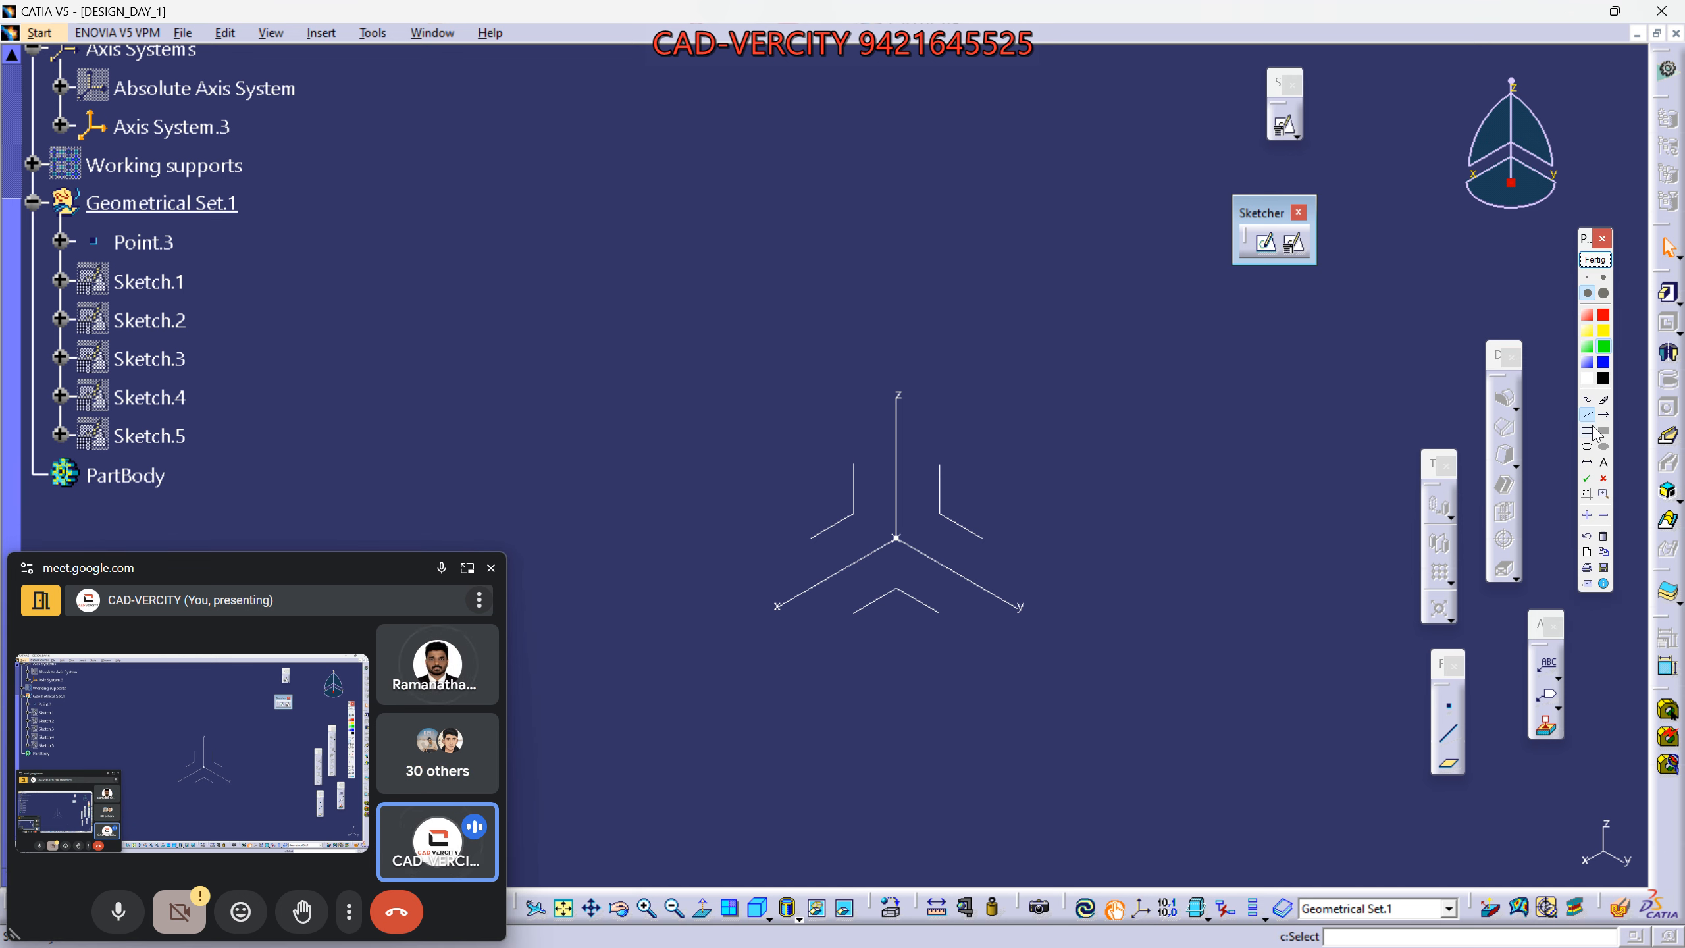
pyautogui.click(1591, 430)
pyautogui.moveTo(583, 75)
pyautogui.mouseDown()
pyautogui.moveTo(945, 411)
pyautogui.moveTo(947, 435)
pyautogui.mouseUp()
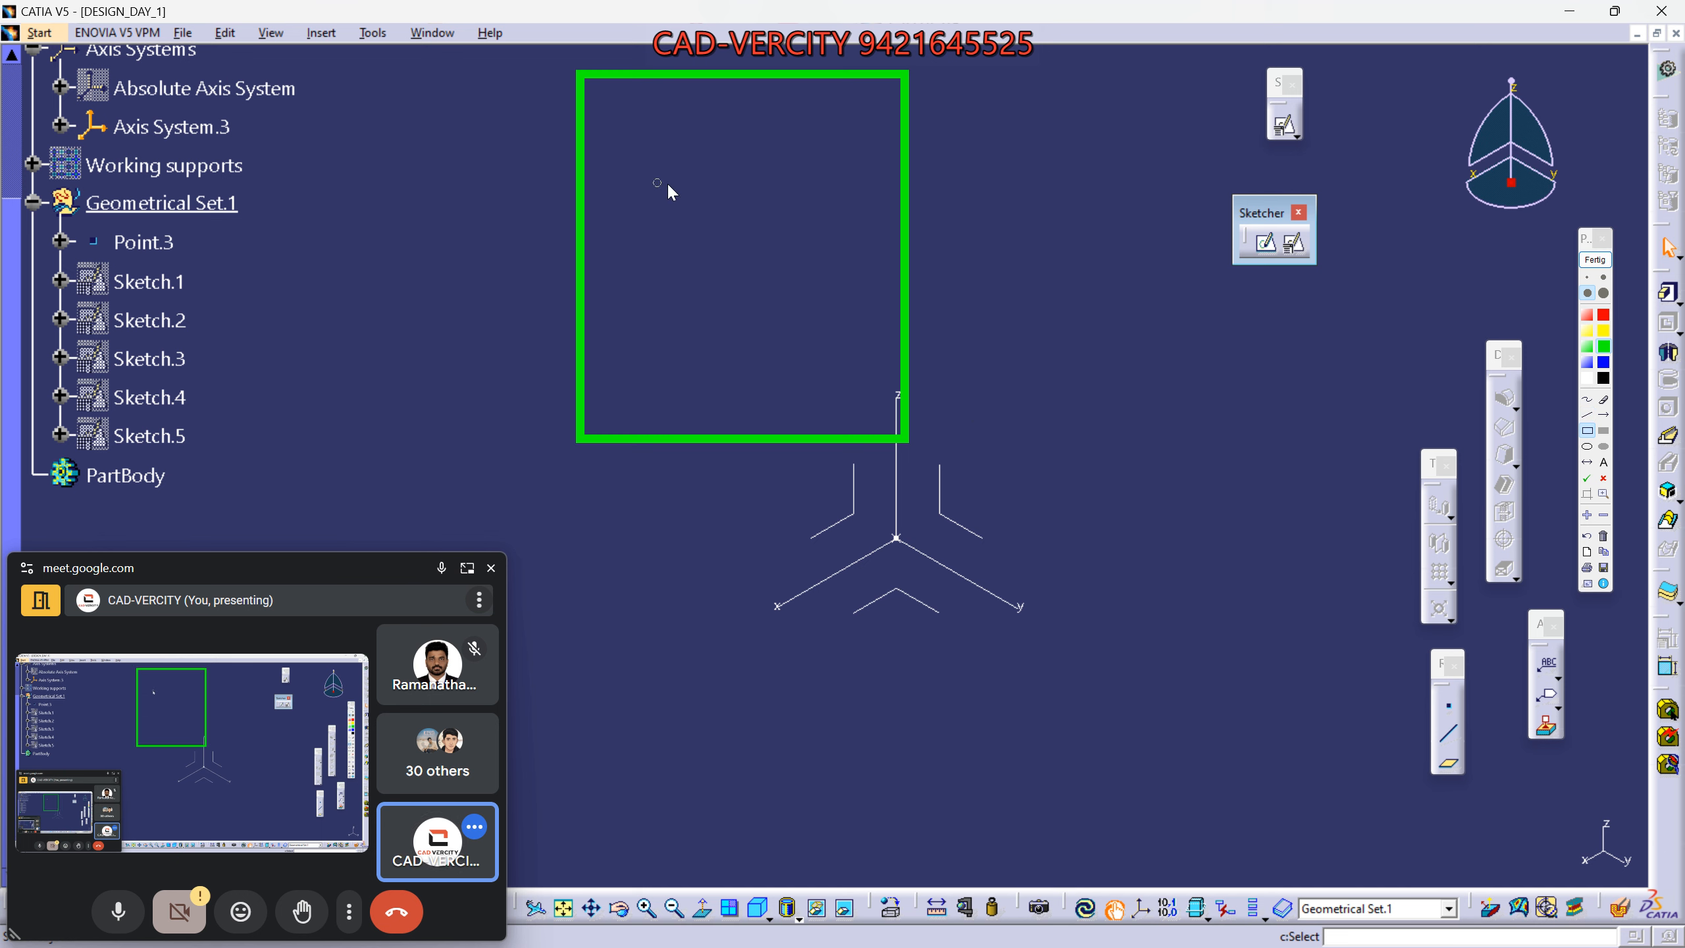
# Draw overlapping green ellipses inside the rectangle to represent people standing behind one another.
pyautogui.moveTo(718, 245)
pyautogui.mouseDown()
pyautogui.moveTo(704, 167)
pyautogui.moveTo(716, 191)
pyautogui.moveTo(680, 230)
pyautogui.moveTo(723, 332)
pyautogui.mouseUp()
pyautogui.click(1587, 446)
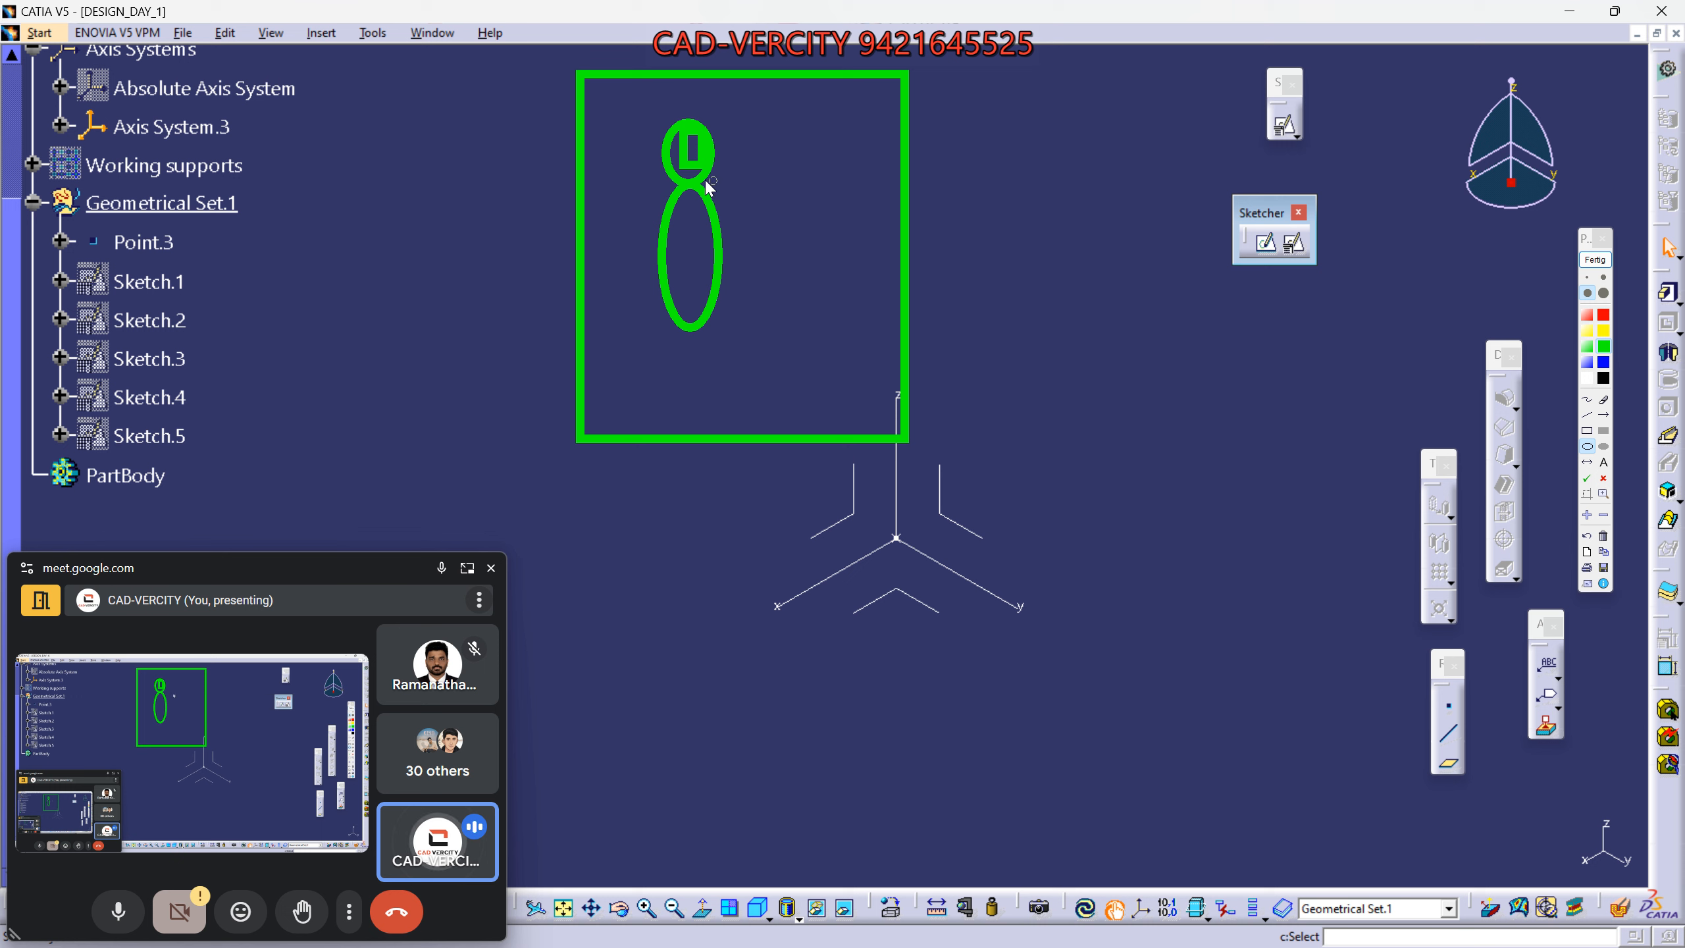
pyautogui.moveTo(691, 224)
pyautogui.mouseDown()
pyautogui.moveTo(742, 300)
pyautogui.moveTo(754, 418)
pyautogui.mouseUp()
pyautogui.moveTo(638, 236); pyautogui.dragTo(683, 291)
pyautogui.moveTo(630, 260); pyautogui.dragTo(696, 422)
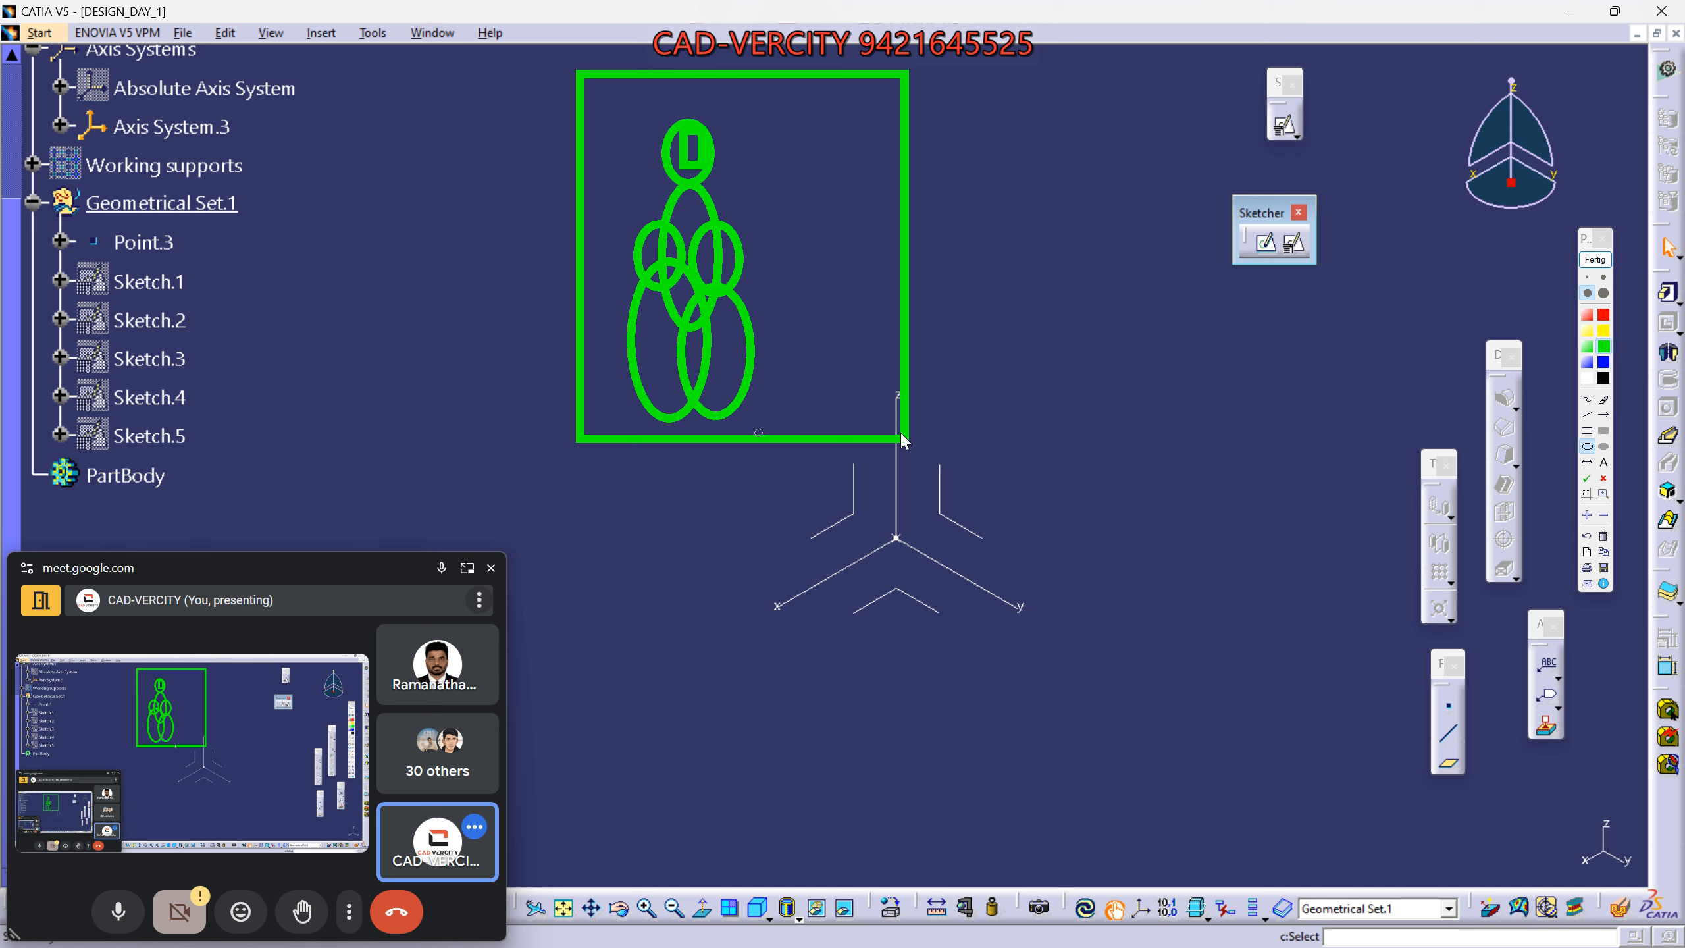
# Draw a second green rectangle beside the axis system and divide it into three compartments with two vertical lines.
pyautogui.click(1587, 429)
pyautogui.moveTo(984, 332); pyautogui.dragTo(1326, 555)
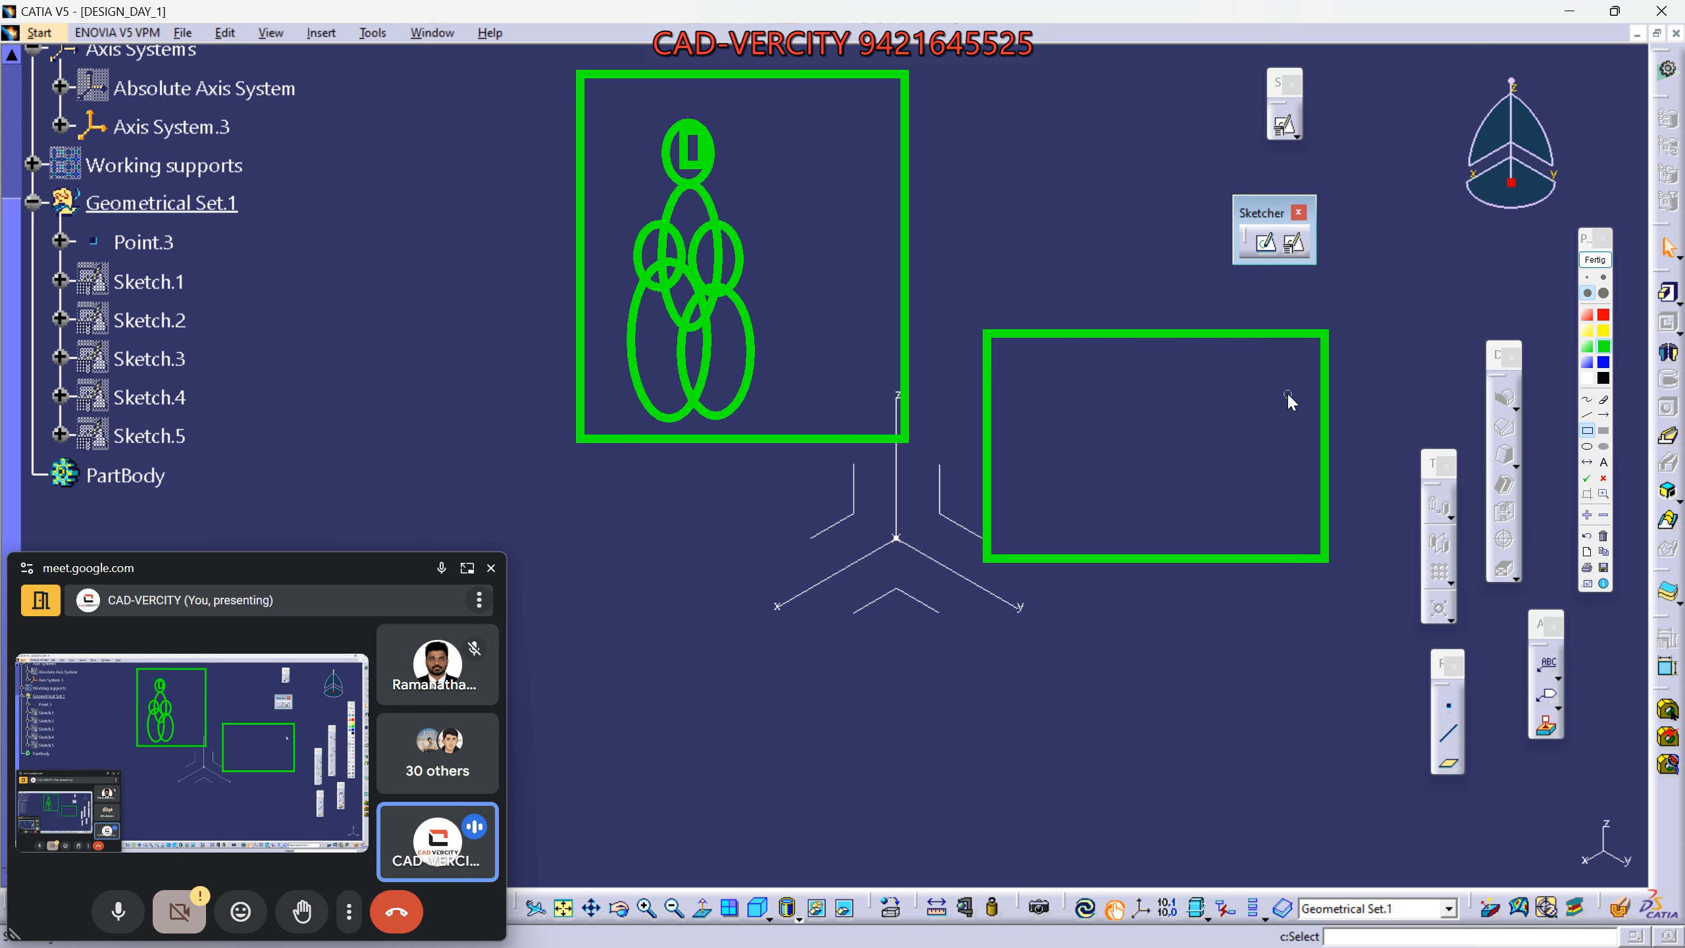
pyautogui.click(1587, 415)
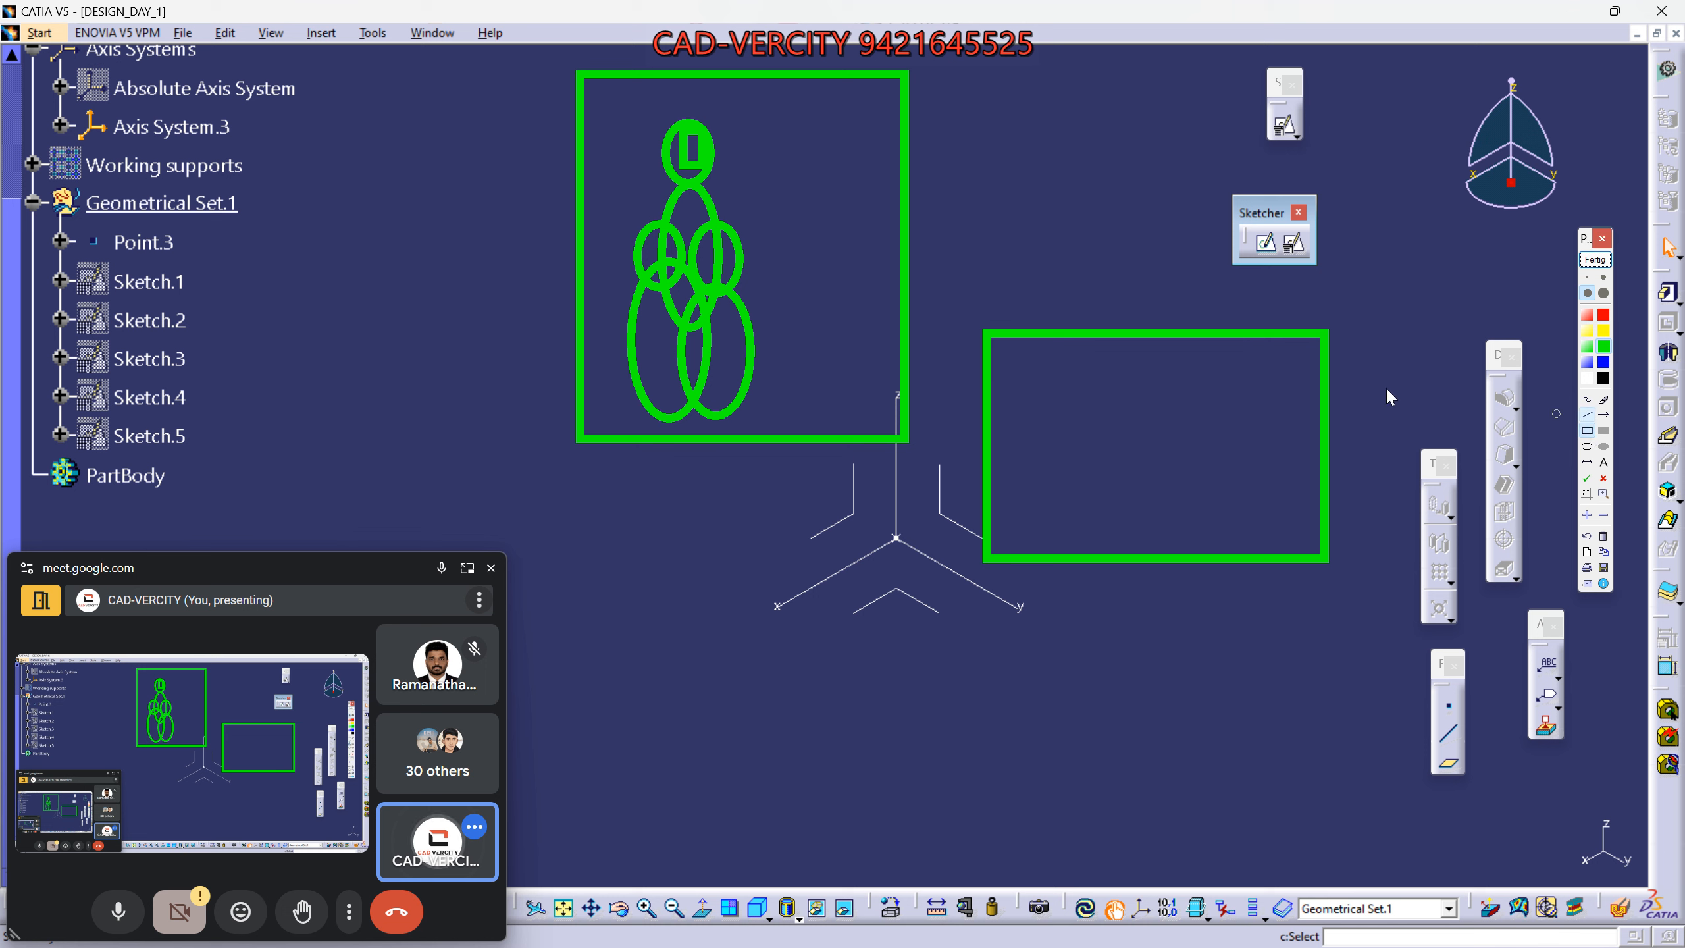
pyautogui.moveTo(1092, 334); pyautogui.dragTo(1090, 558)
pyautogui.moveTo(1222, 340); pyautogui.dragTo(1216, 558)
# Draw a simple figure of a small ellipse above a larger one in each of the three compartments.
pyautogui.click(1587, 446)
pyautogui.moveTo(1015, 354); pyautogui.dragTo(1083, 556)
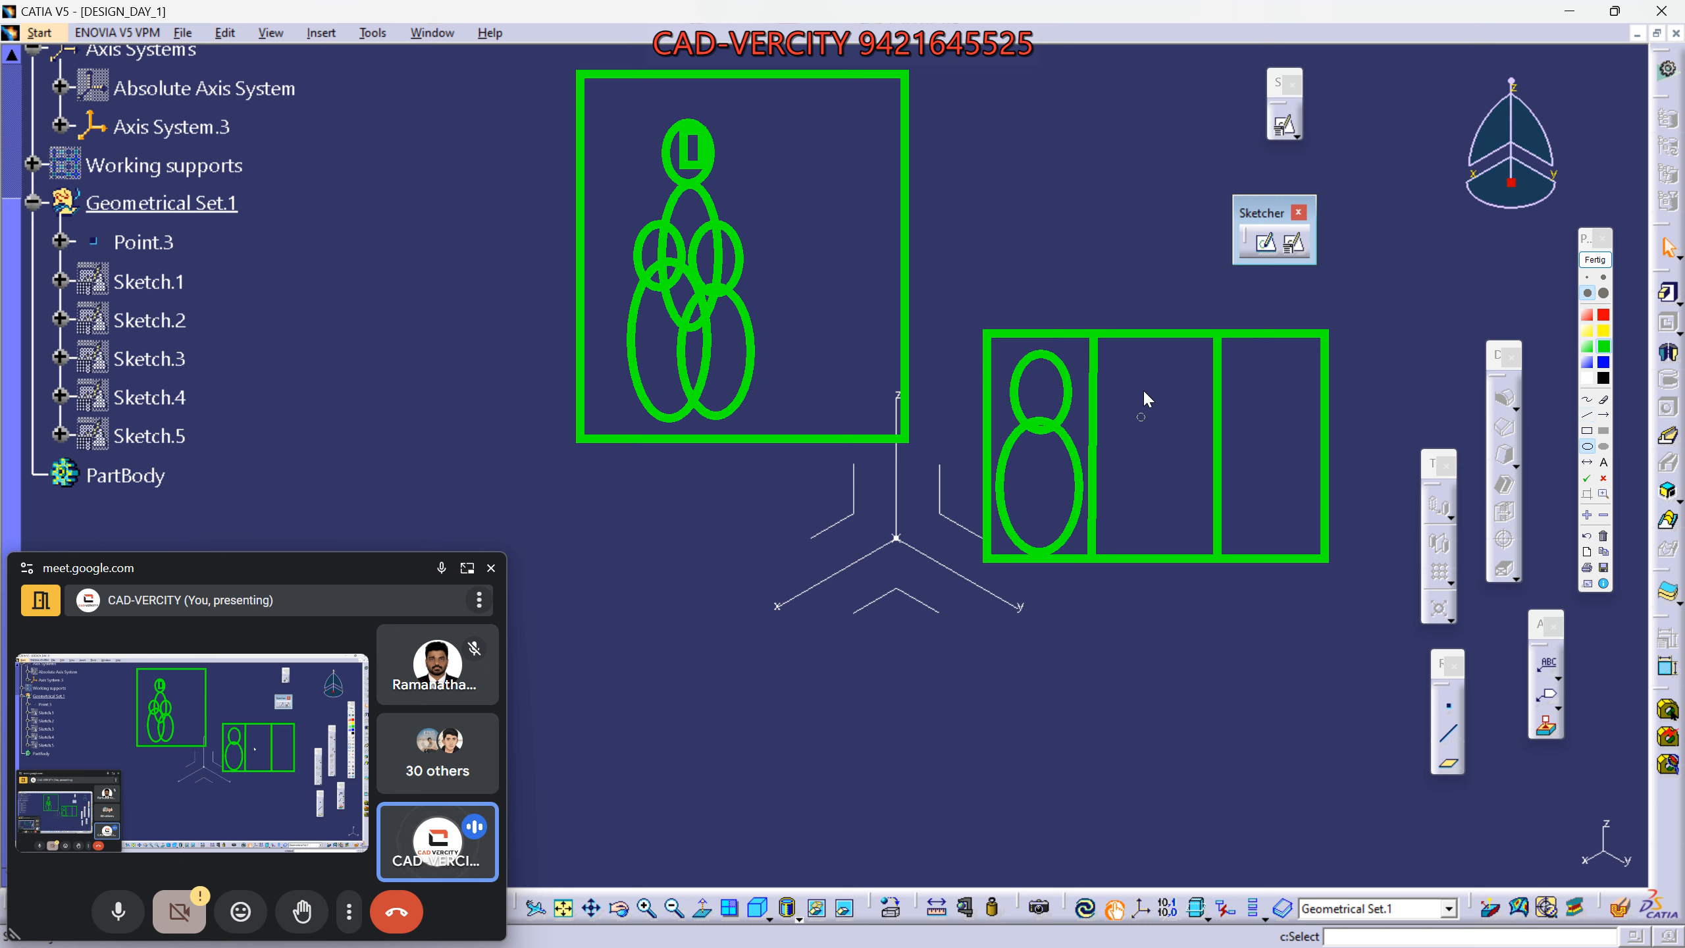
pyautogui.moveTo(1135, 348); pyautogui.dragTo(1199, 553)
pyautogui.moveTo(1254, 352)
pyautogui.mouseDown()
pyautogui.moveTo(1294, 417)
pyautogui.moveTo(1305, 541)
pyautogui.mouseUp()
# Draw a third green rectangle below the axis system and fill it with three two-ellipse figures side by side.
pyautogui.click(1587, 431)
pyautogui.moveTo(935, 654); pyautogui.dragTo(1294, 843)
pyautogui.click(1587, 447)
pyautogui.moveTo(1073, 668)
pyautogui.mouseDown()
pyautogui.moveTo(1118, 722)
pyautogui.moveTo(1118, 830)
pyautogui.mouseUp()
pyautogui.moveTo(1028, 690)
pyautogui.mouseDown()
pyautogui.moveTo(1068, 741)
pyautogui.moveTo(1073, 828)
pyautogui.mouseUp()
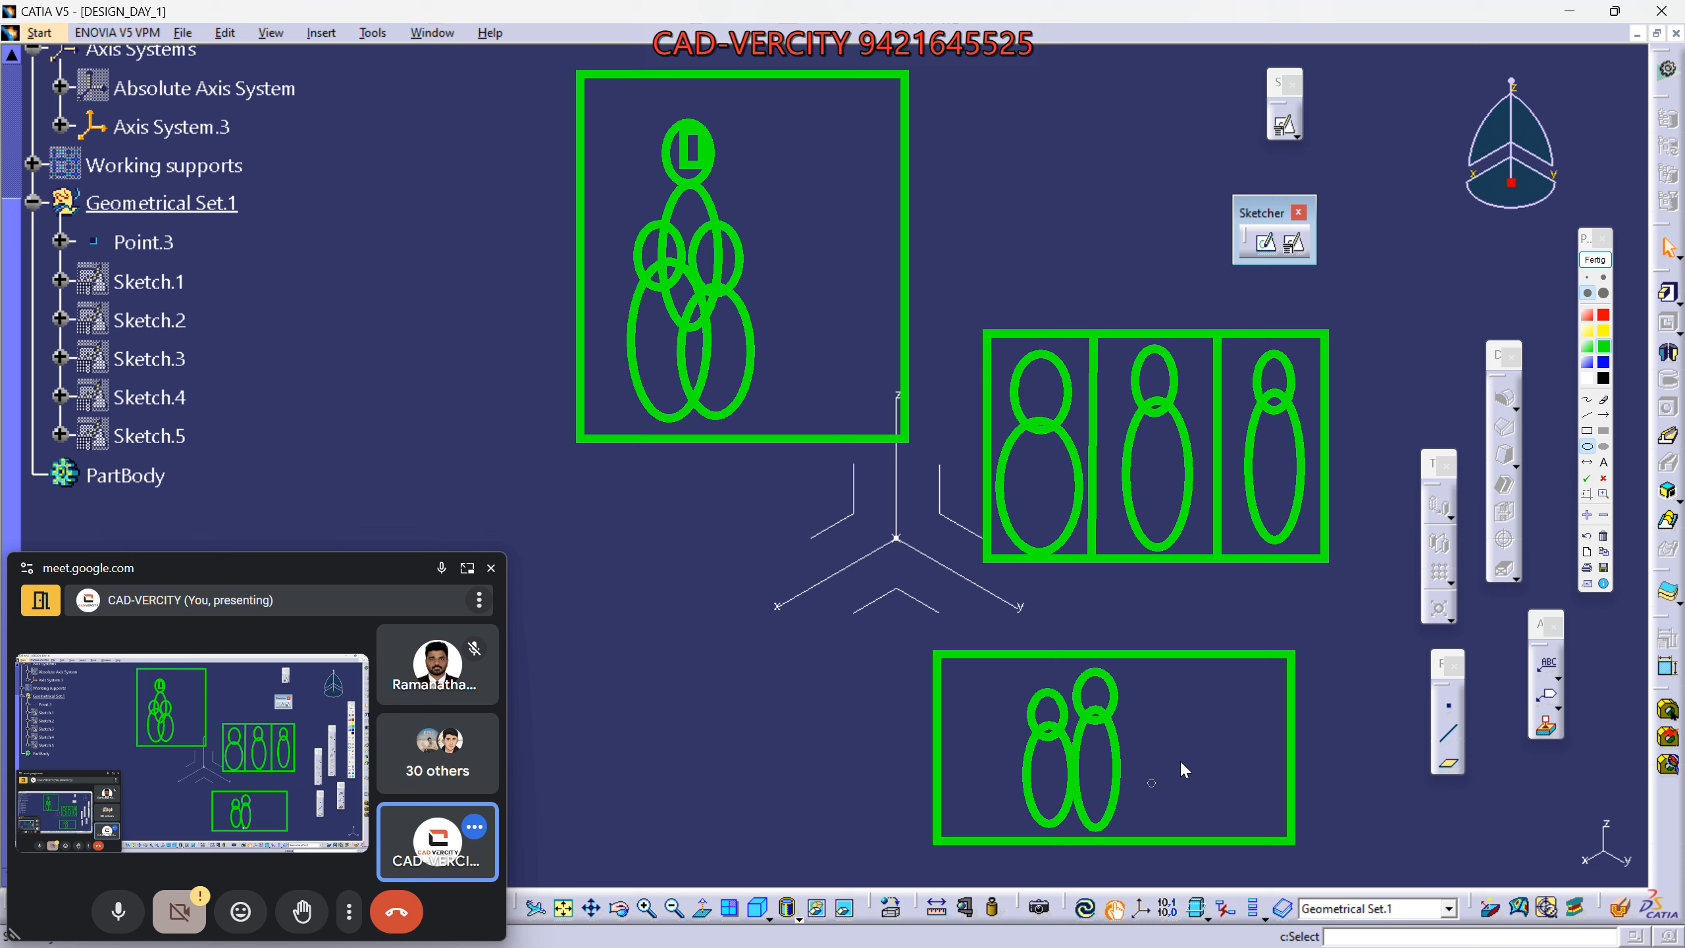
pyautogui.moveTo(1134, 689)
pyautogui.mouseDown()
pyautogui.moveTo(1167, 720)
pyautogui.moveTo(1181, 831)
pyautogui.mouseUp()
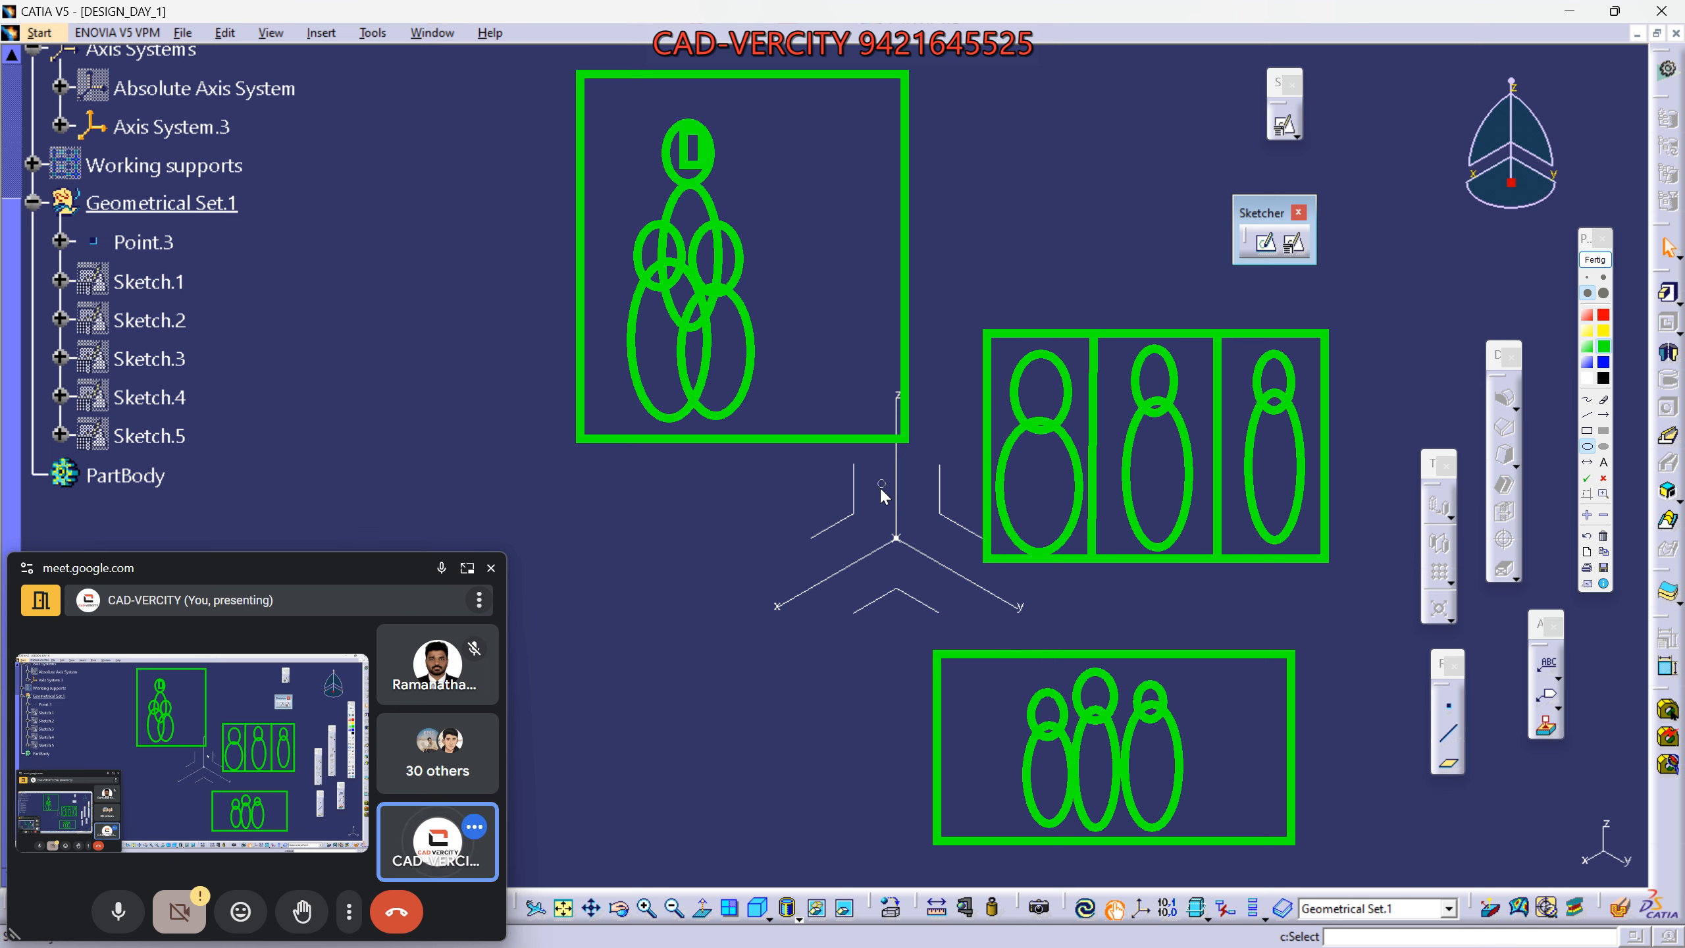
# Trace the three angled corner marks around the axis system with green lines.
pyautogui.click(1587, 414)
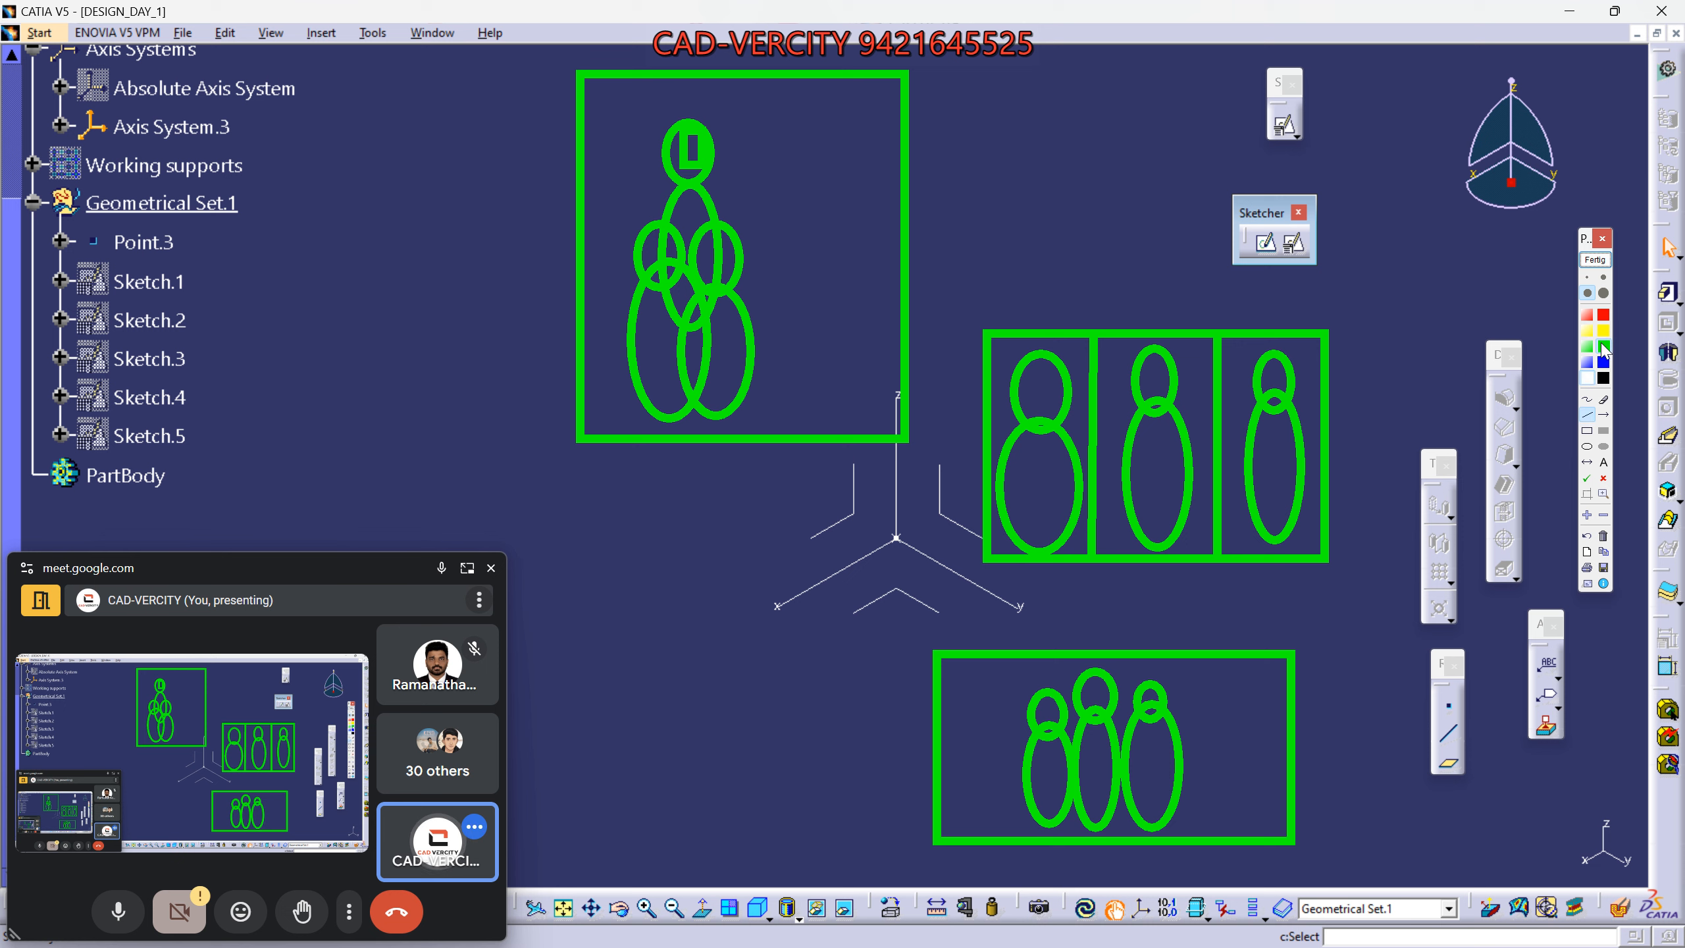
pyautogui.moveTo(939, 447)
pyautogui.mouseDown()
pyautogui.moveTo(939, 510)
pyautogui.moveTo(974, 534)
pyautogui.mouseUp()
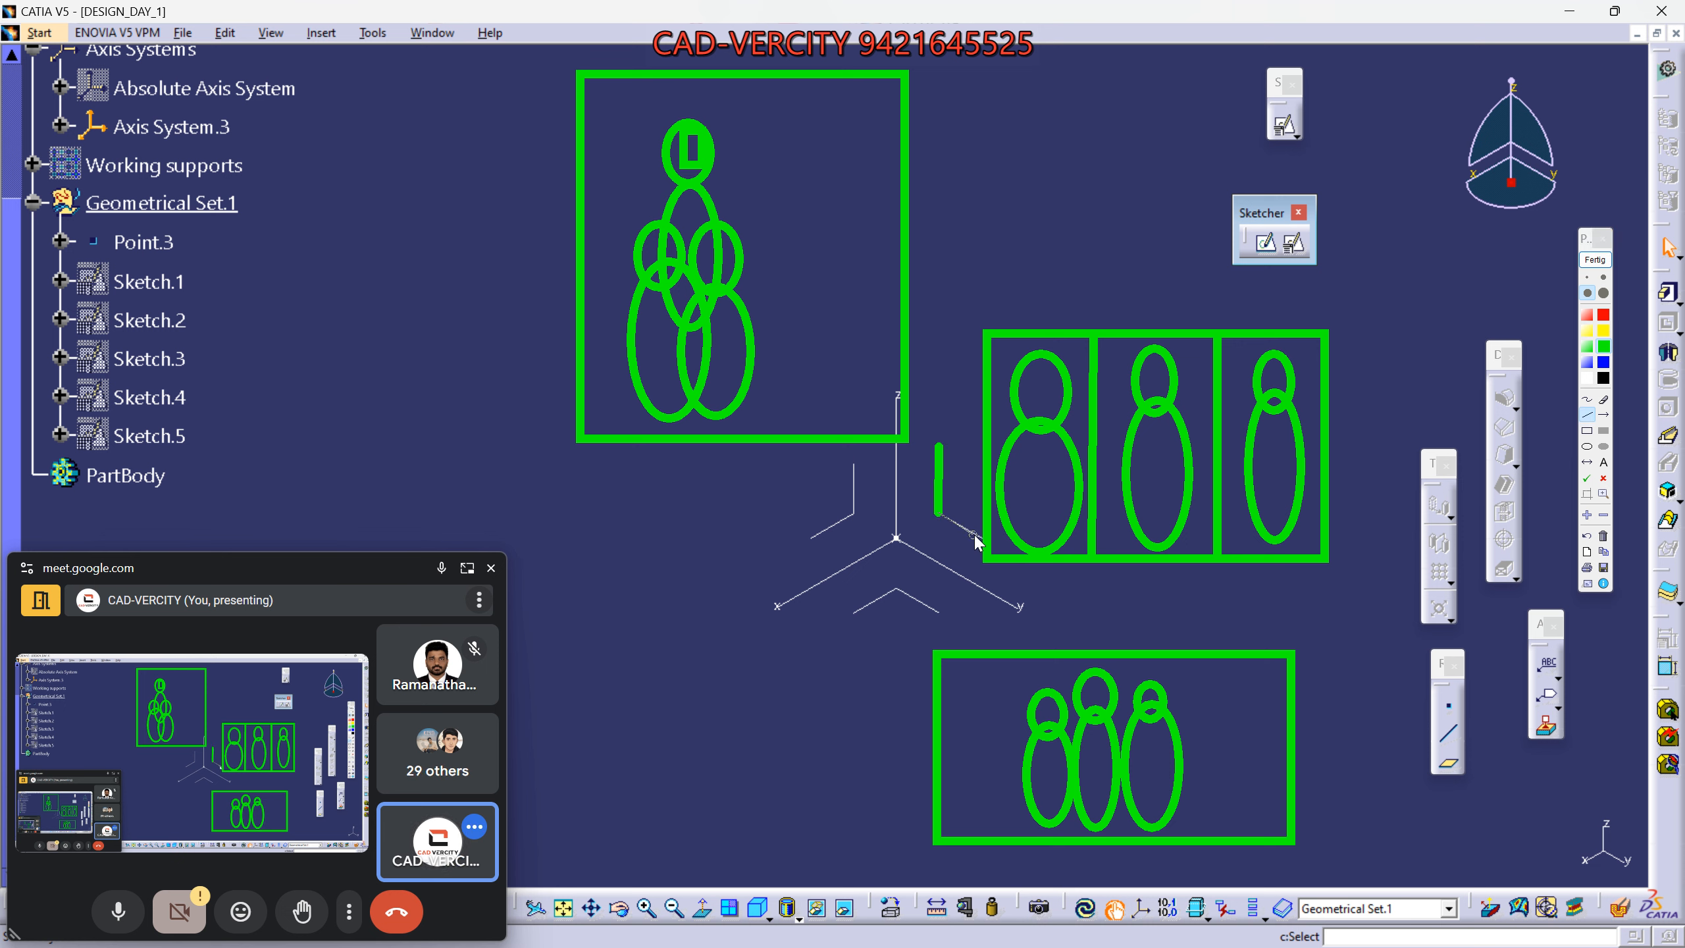
pyautogui.moveTo(849, 450)
pyautogui.mouseDown()
pyautogui.moveTo(849, 511)
pyautogui.moveTo(785, 554)
pyautogui.mouseUp()
pyautogui.moveTo(841, 634)
pyautogui.mouseDown()
pyautogui.moveTo(896, 601)
pyautogui.moveTo(958, 636)
pyautogui.mouseUp()
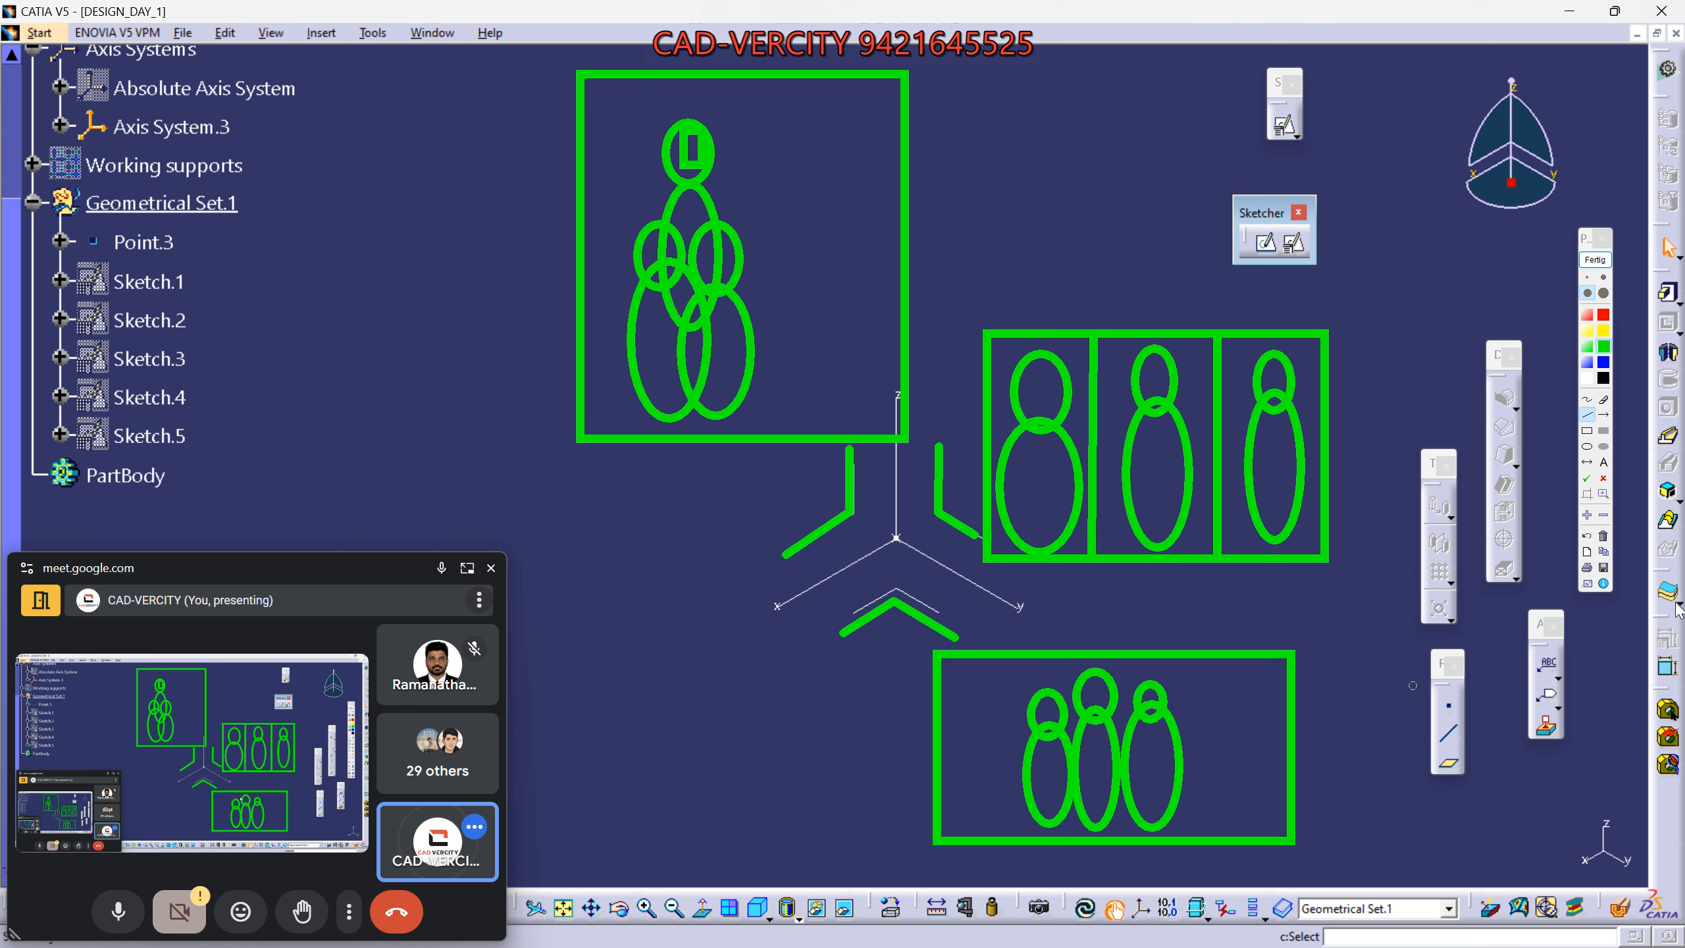
# Draw two green arrows pointing at the lowest rectangle, one from its side and one from above.
pyautogui.click(1604, 415)
pyautogui.moveTo(821, 758); pyautogui.dragTo(925, 754)
pyautogui.moveTo(1075, 647); pyautogui.dragTo(1073, 649)
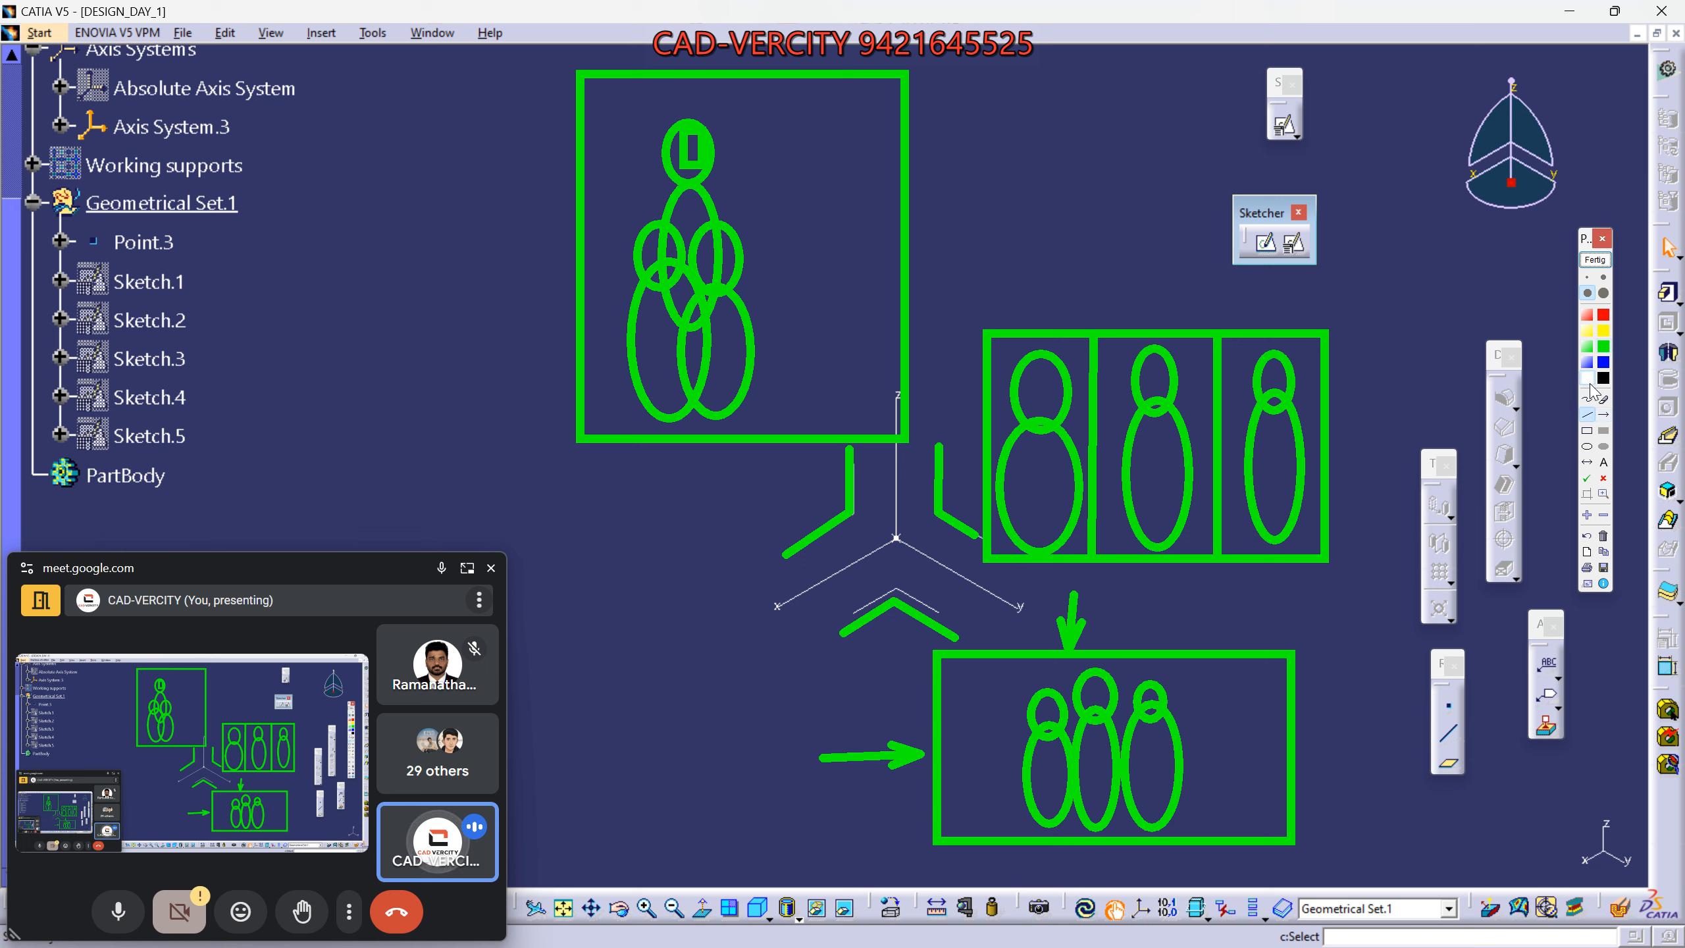
# Outline the inside of the lowest green rectangle with thin white lines around the three figures.
pyautogui.click(1603, 277)
pyautogui.moveTo(953, 674); pyautogui.dragTo(1273, 670)
pyautogui.moveTo(1273, 669); pyautogui.dragTo(1272, 825)
pyautogui.moveTo(1272, 826)
pyautogui.mouseDown()
pyautogui.moveTo(955, 830)
pyautogui.moveTo(953, 672)
pyautogui.mouseUp()
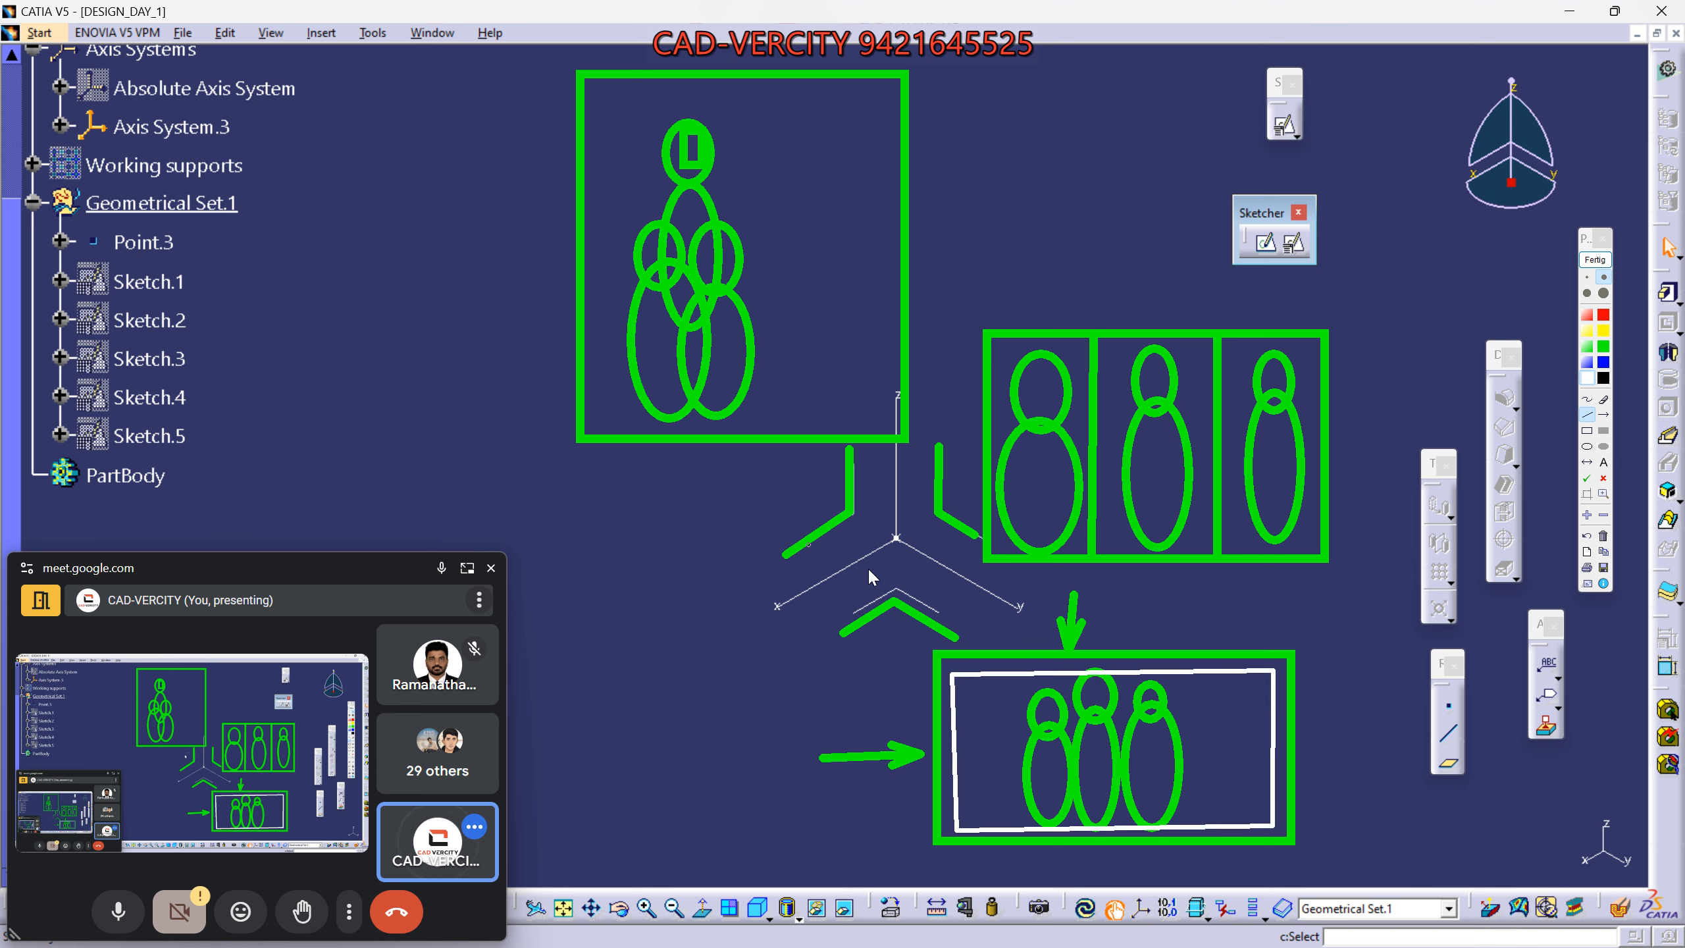
# Draw short white lines from the z axis down to the y axis, and end the annotation.
pyautogui.moveTo(896, 476)
pyautogui.mouseDown()
pyautogui.moveTo(929, 487)
pyautogui.moveTo(928, 560)
pyautogui.mouseUp()
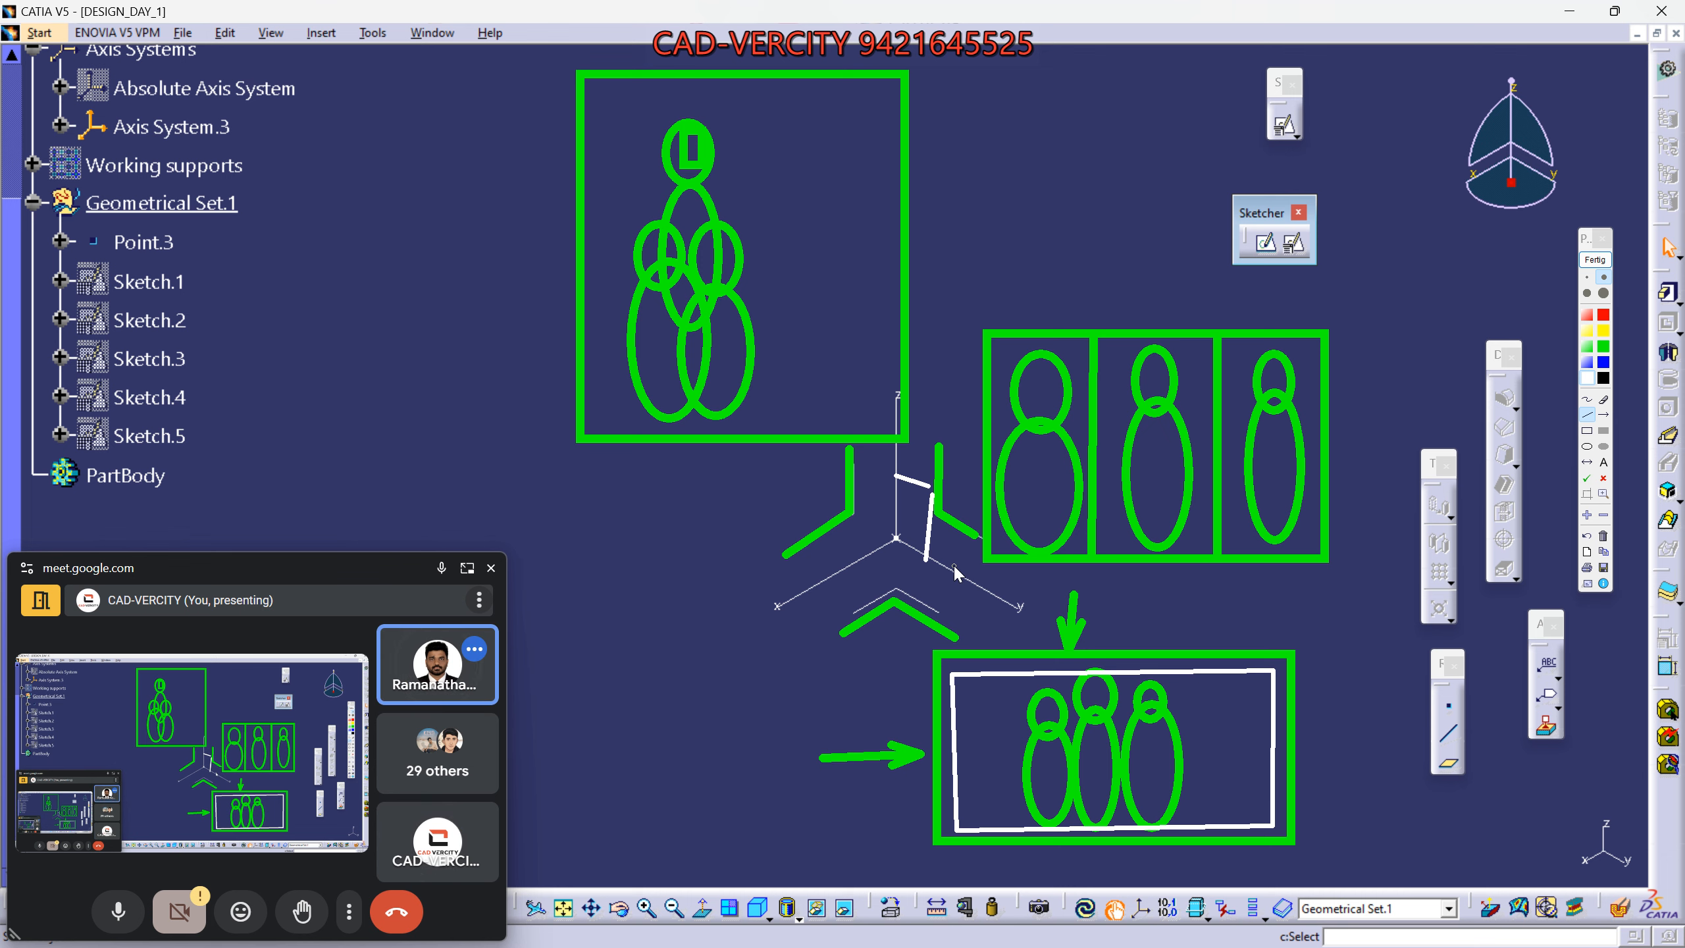
pyautogui.scroll(4, 264, 294)
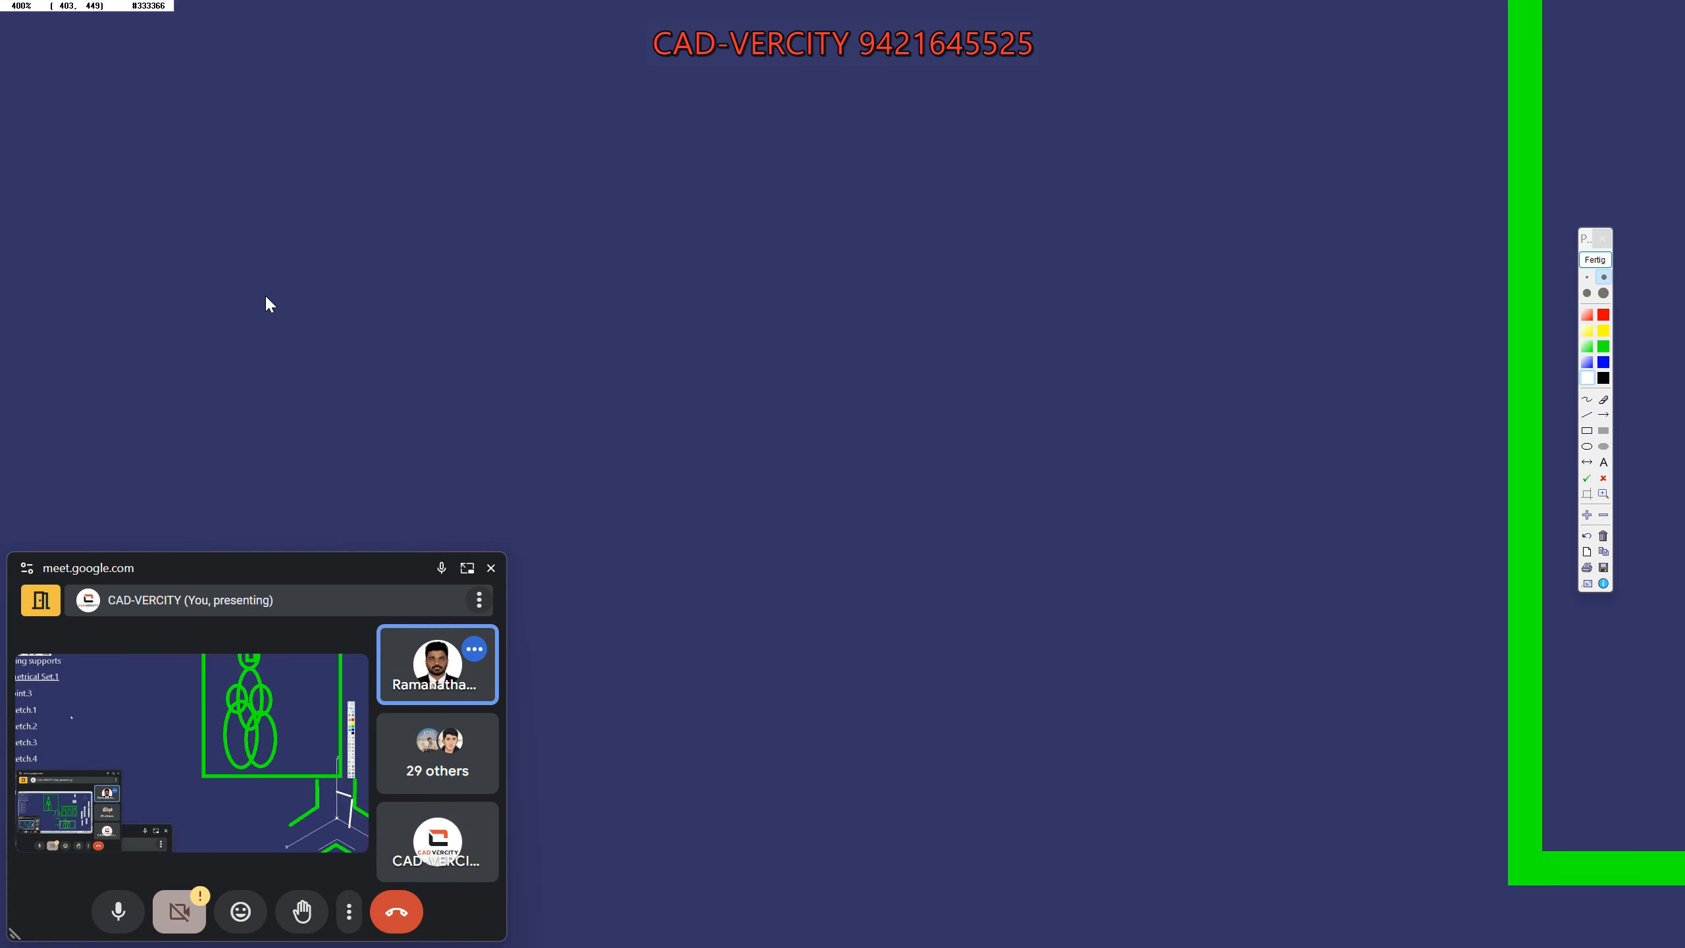
pyautogui.scroll(-4, 242, 308)
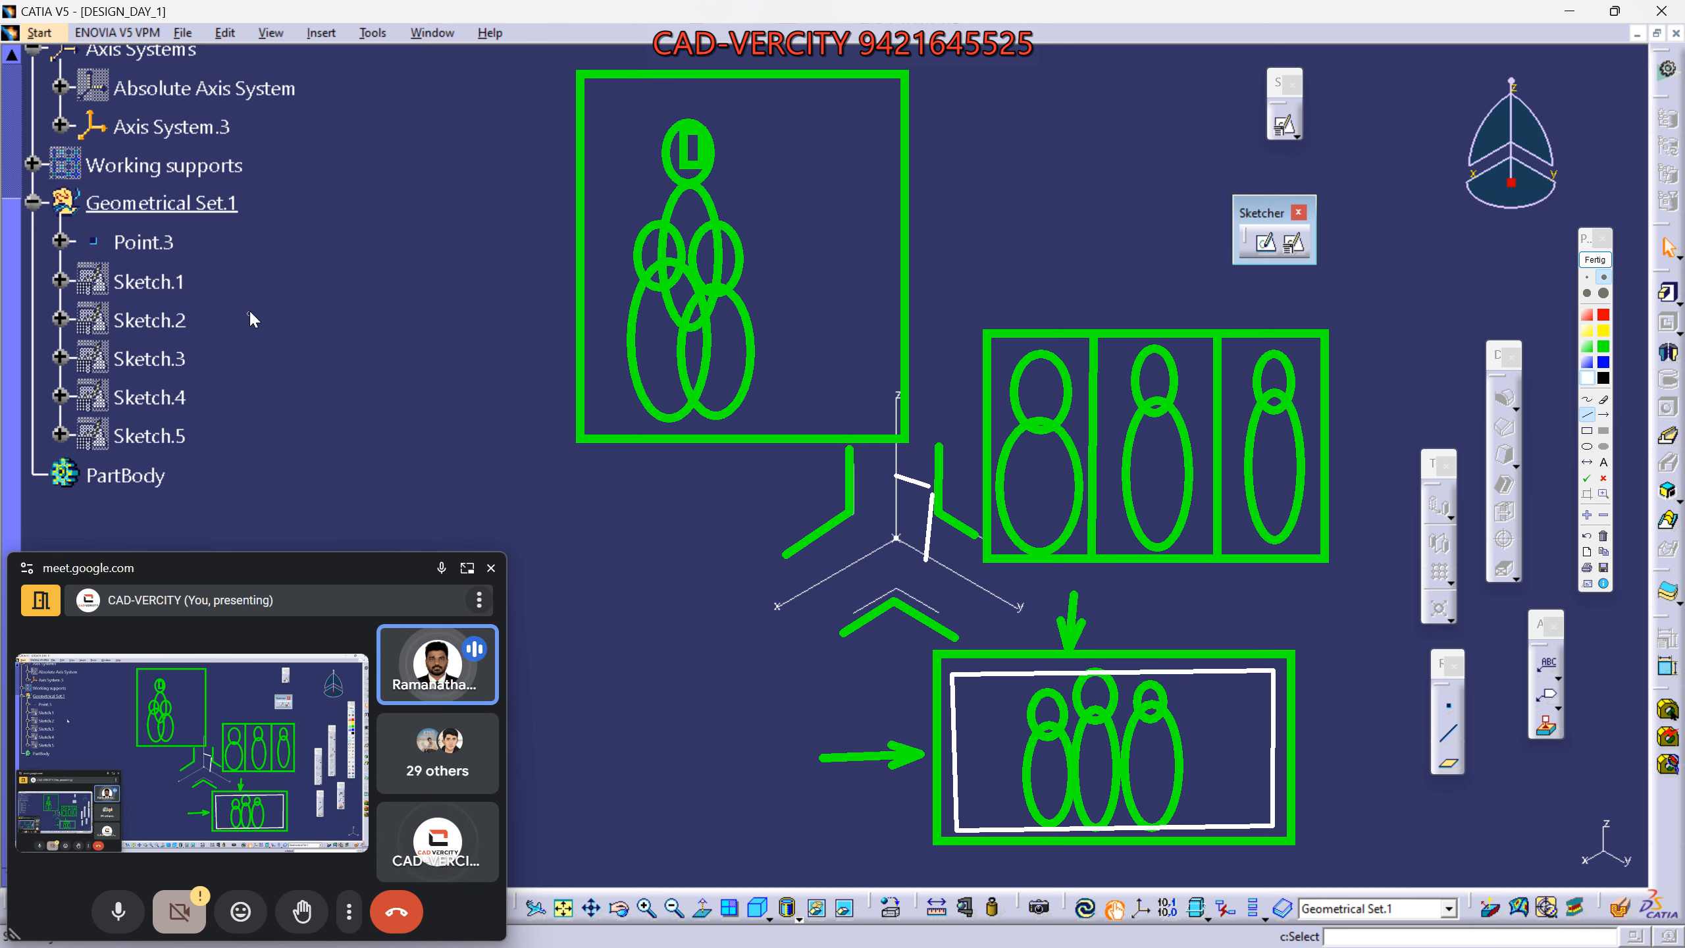
pyautogui.click(1594, 259)
# Show the zx, yz and xy reference planes in the model.
pyautogui.scroll(3, 469, 504)
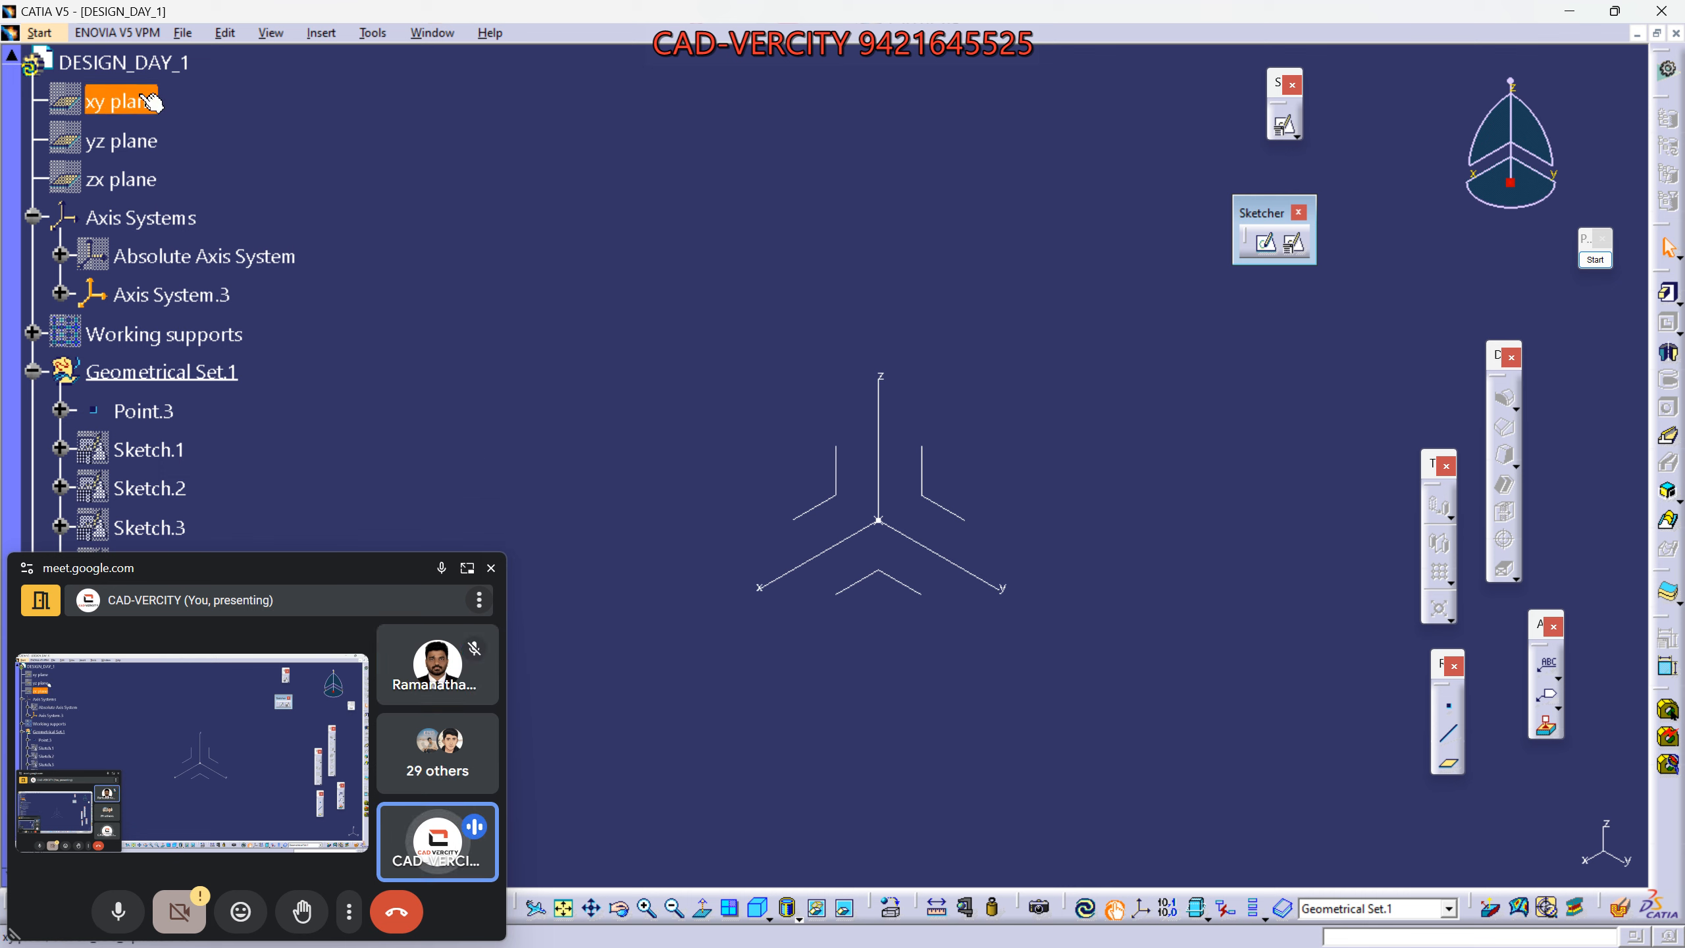
pyautogui.rightClick(135, 180)
pyautogui.click(184, 238)
pyautogui.rightClick(133, 141)
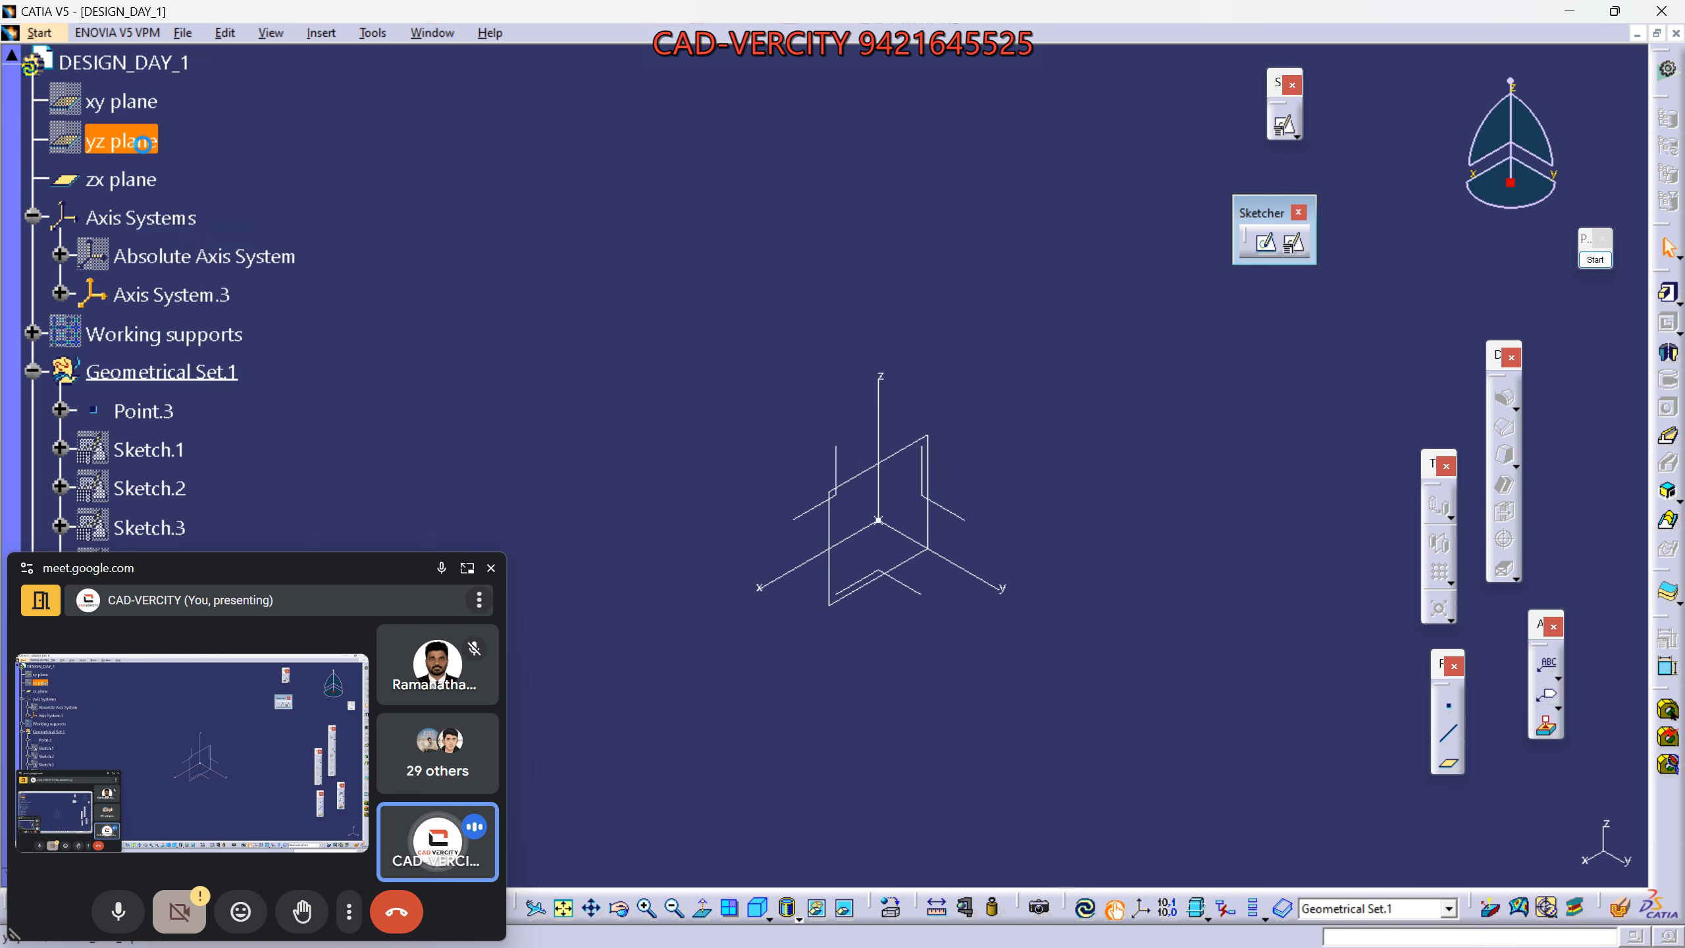
pyautogui.click(189, 199)
pyautogui.rightClick(132, 103)
pyautogui.click(187, 165)
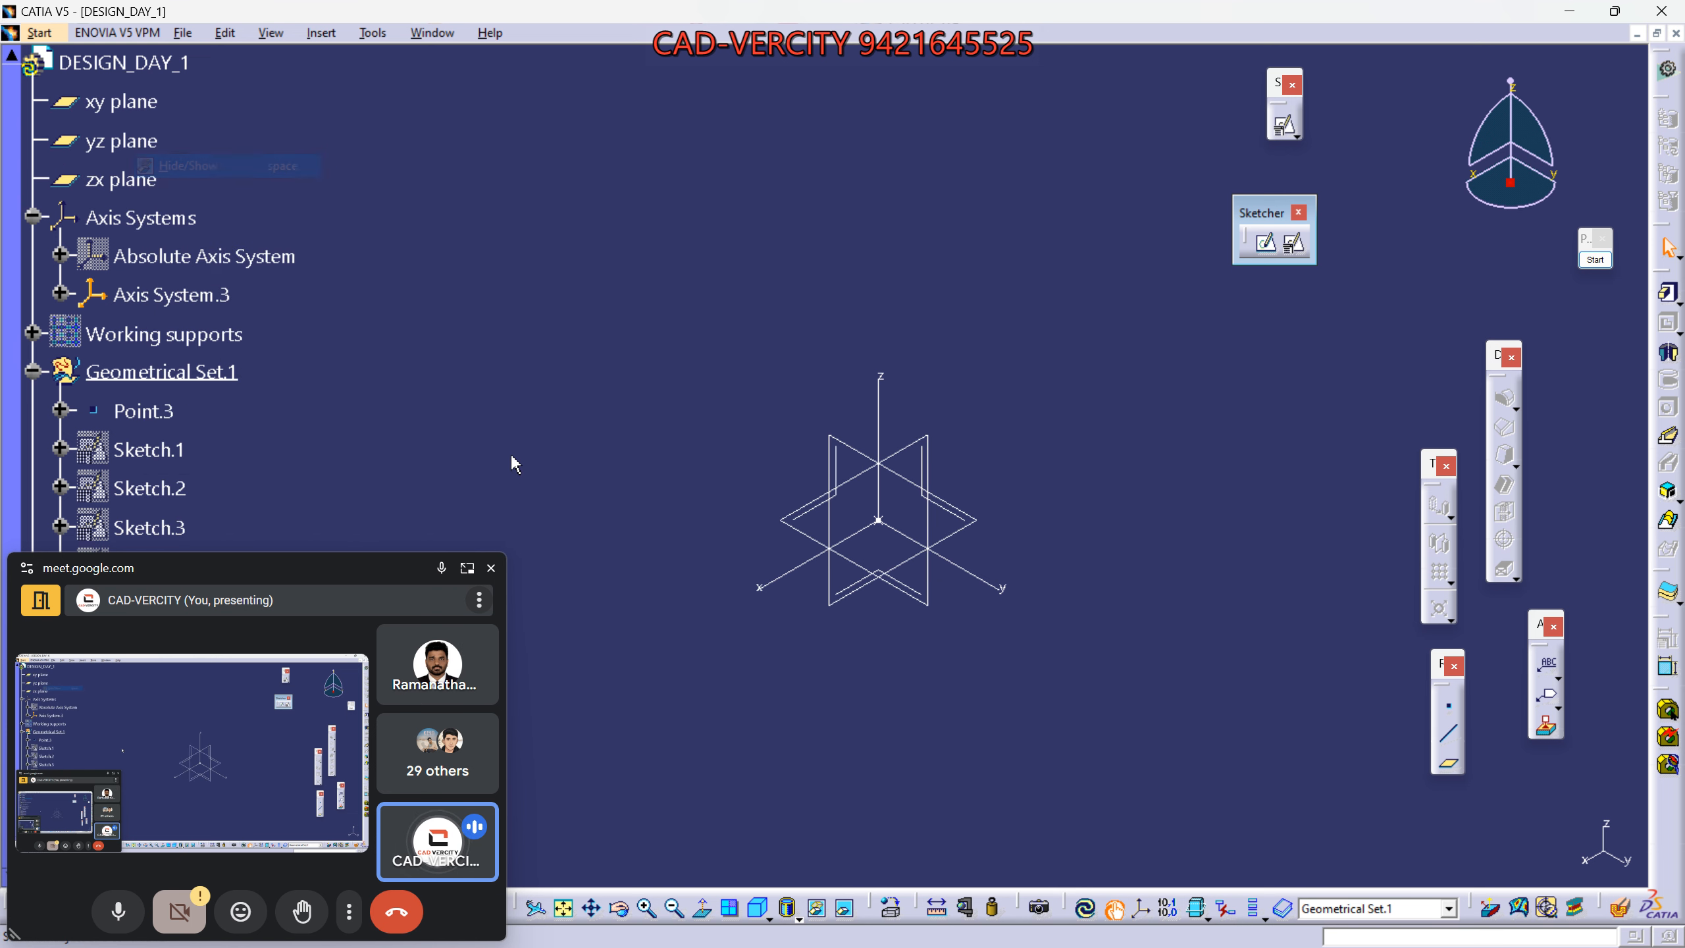
# Hide the xy, yz and zx planes together.
pyautogui.click(137, 104)
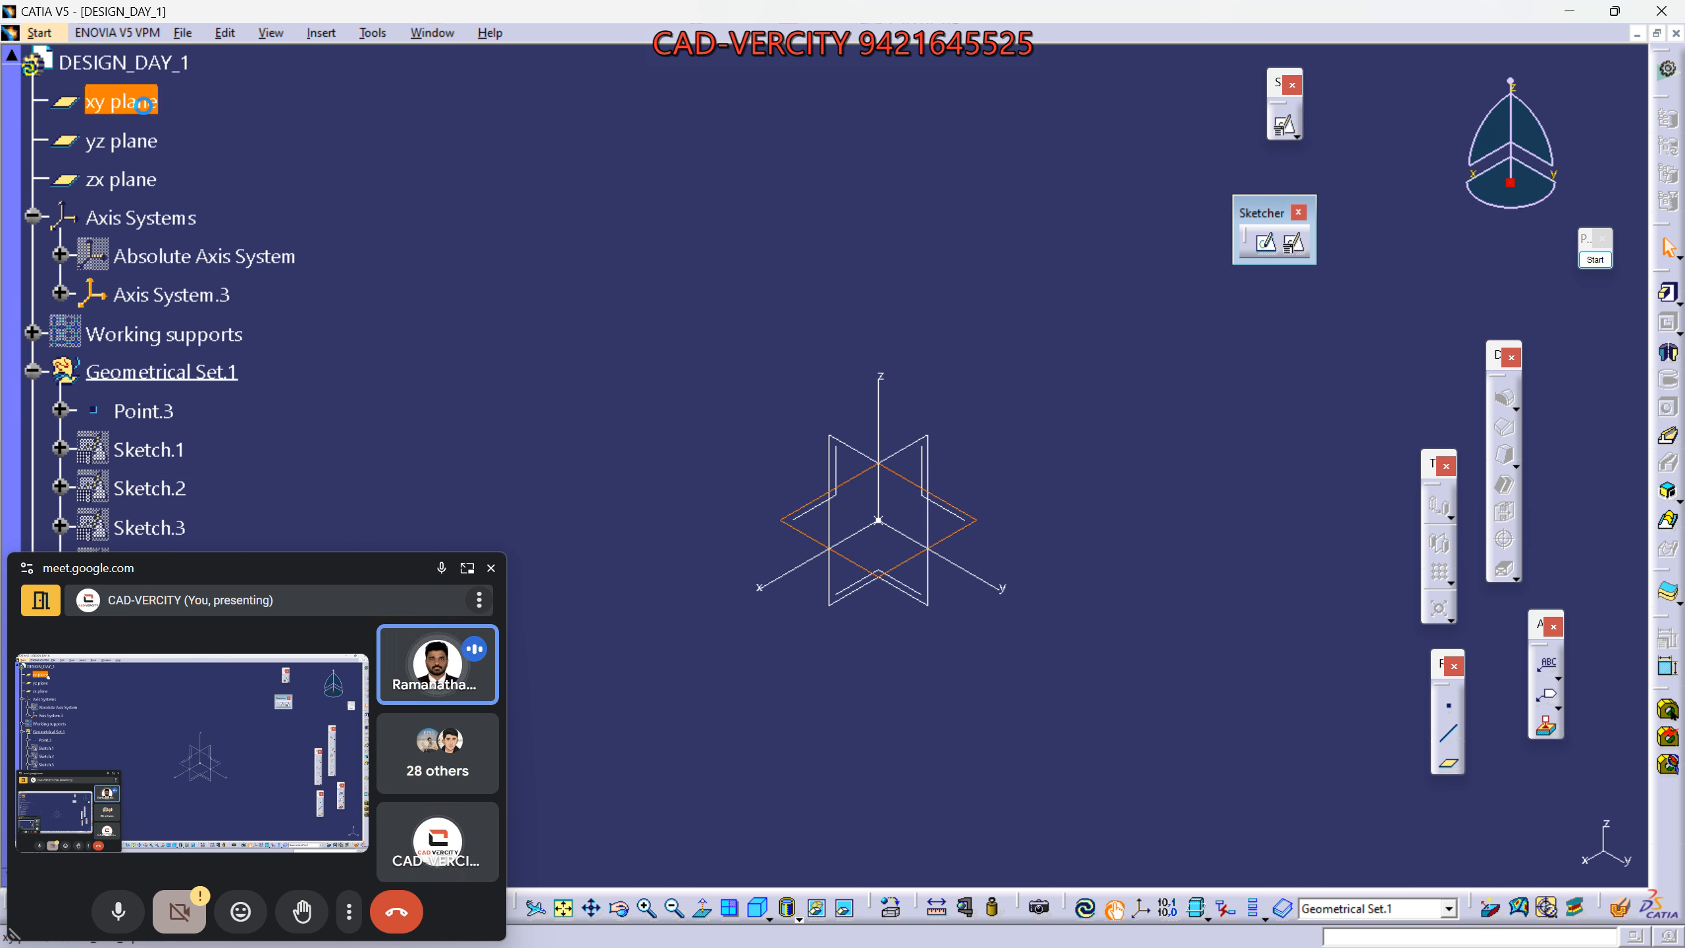
pyautogui.keyDown('shift'); pyautogui.click(148, 172); pyautogui.keyUp('shift')
pyautogui.press('space')
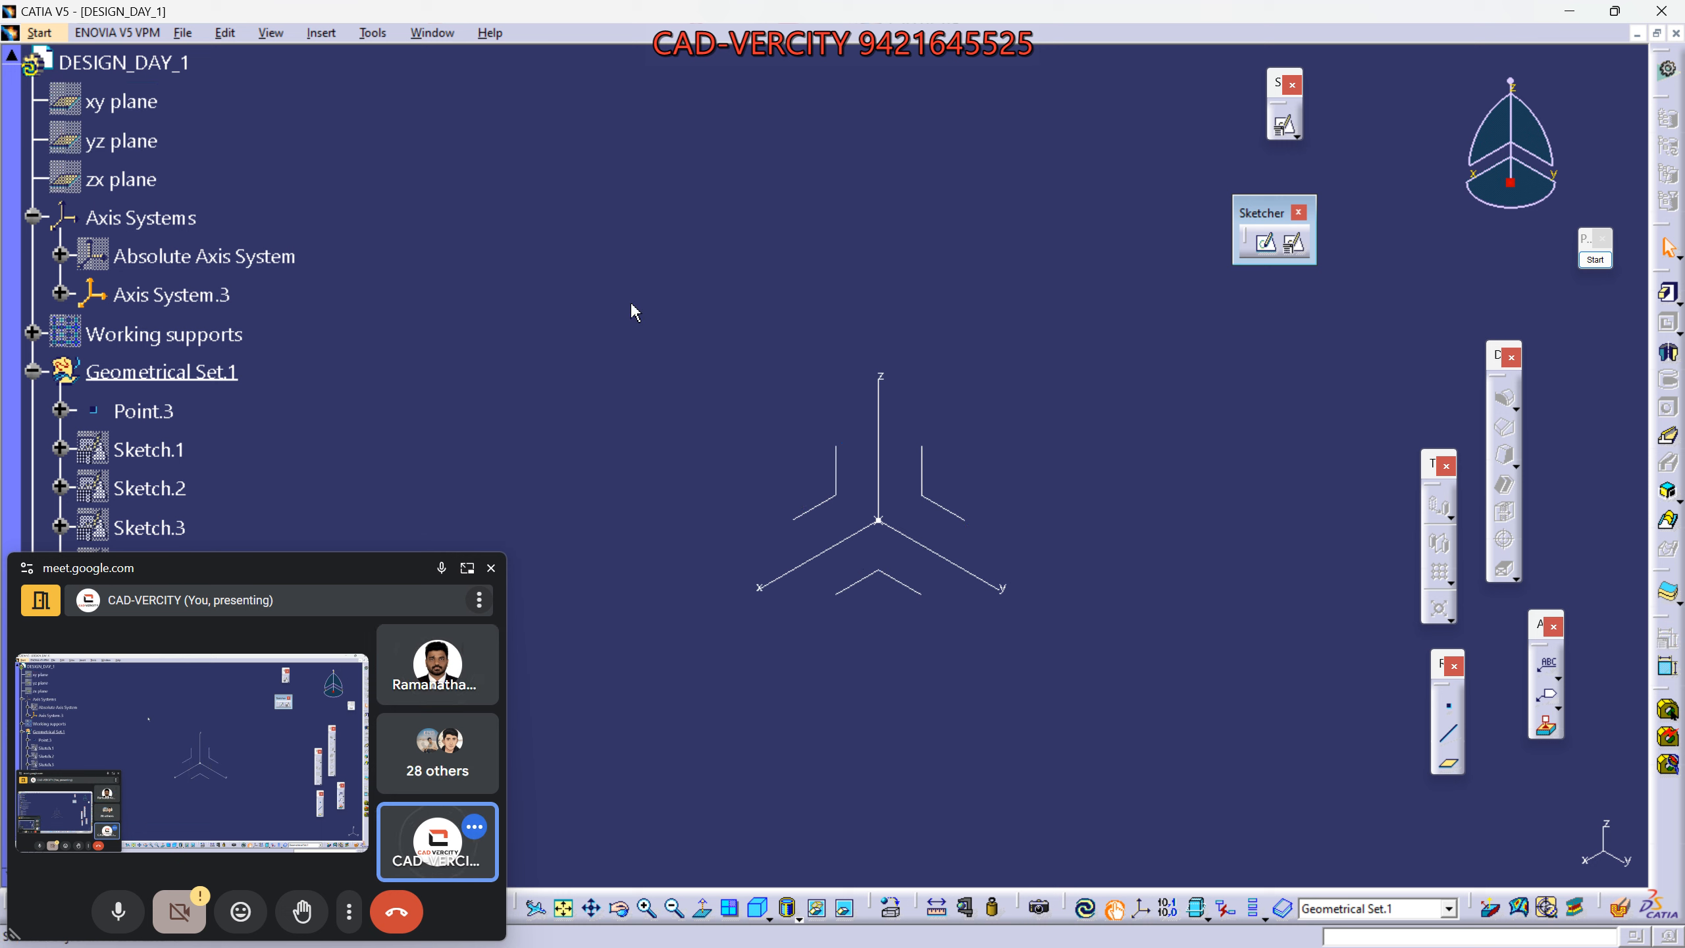
# Move the floating Sketcher toolbar beside the compass.
pyautogui.click(1265, 261)
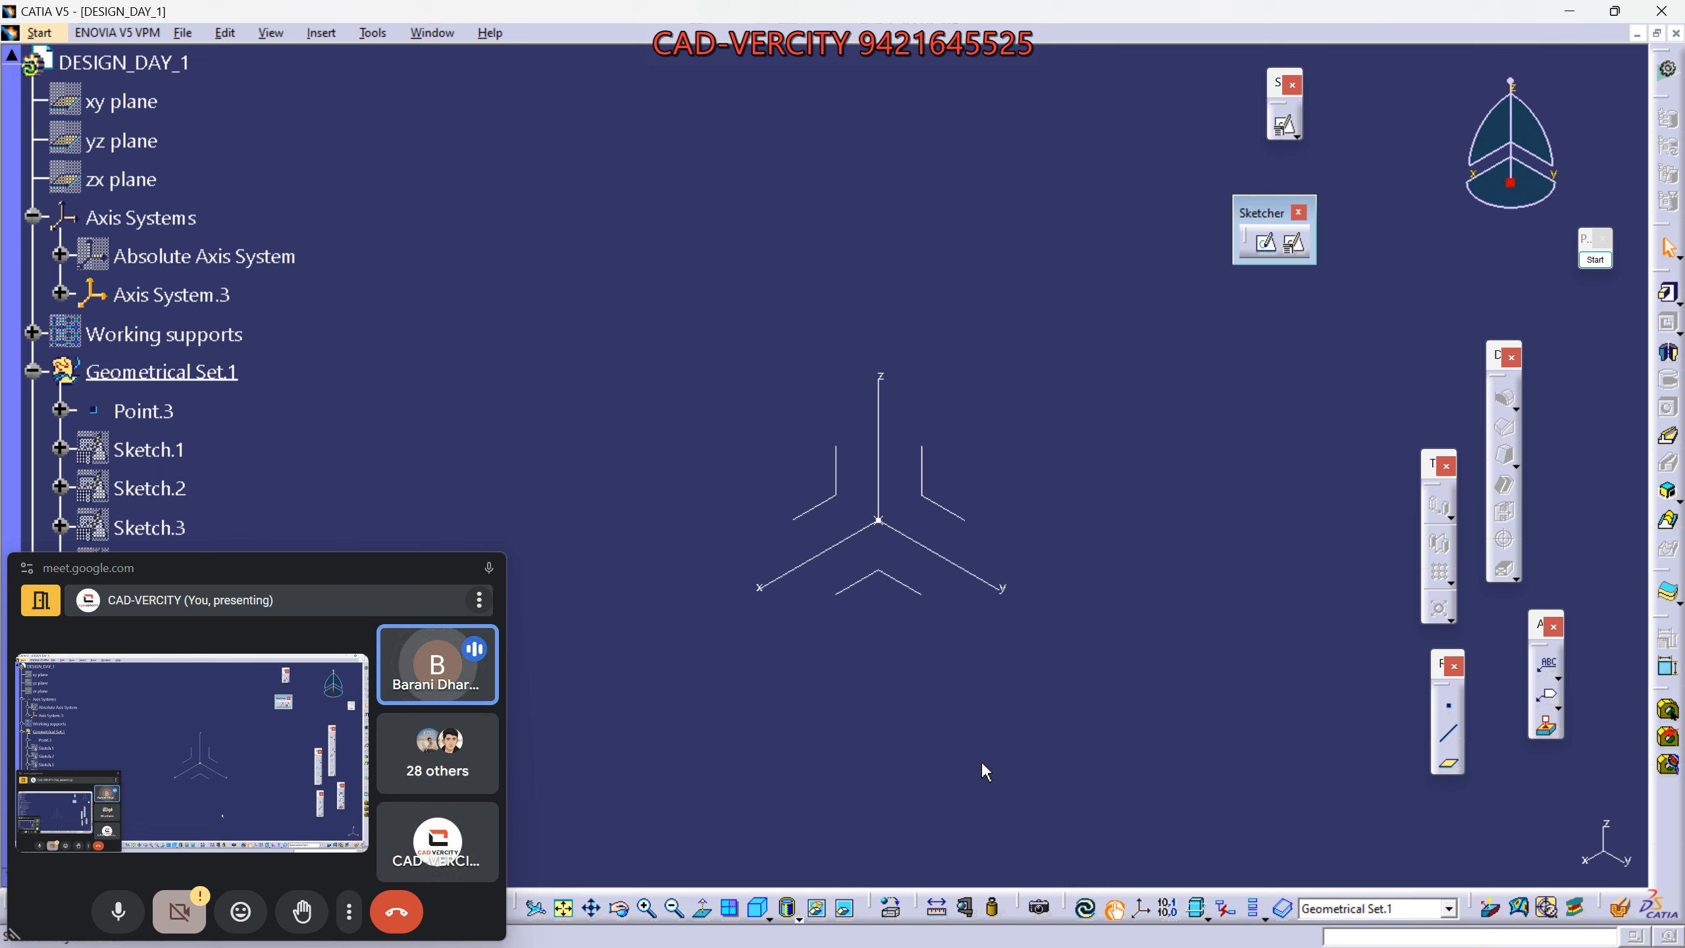
pyautogui.moveTo(899, 523); pyautogui.dragTo(978, 747, button='middle')
pyautogui.moveTo(688, 625); pyautogui.dragTo(670, 661, button='middle')
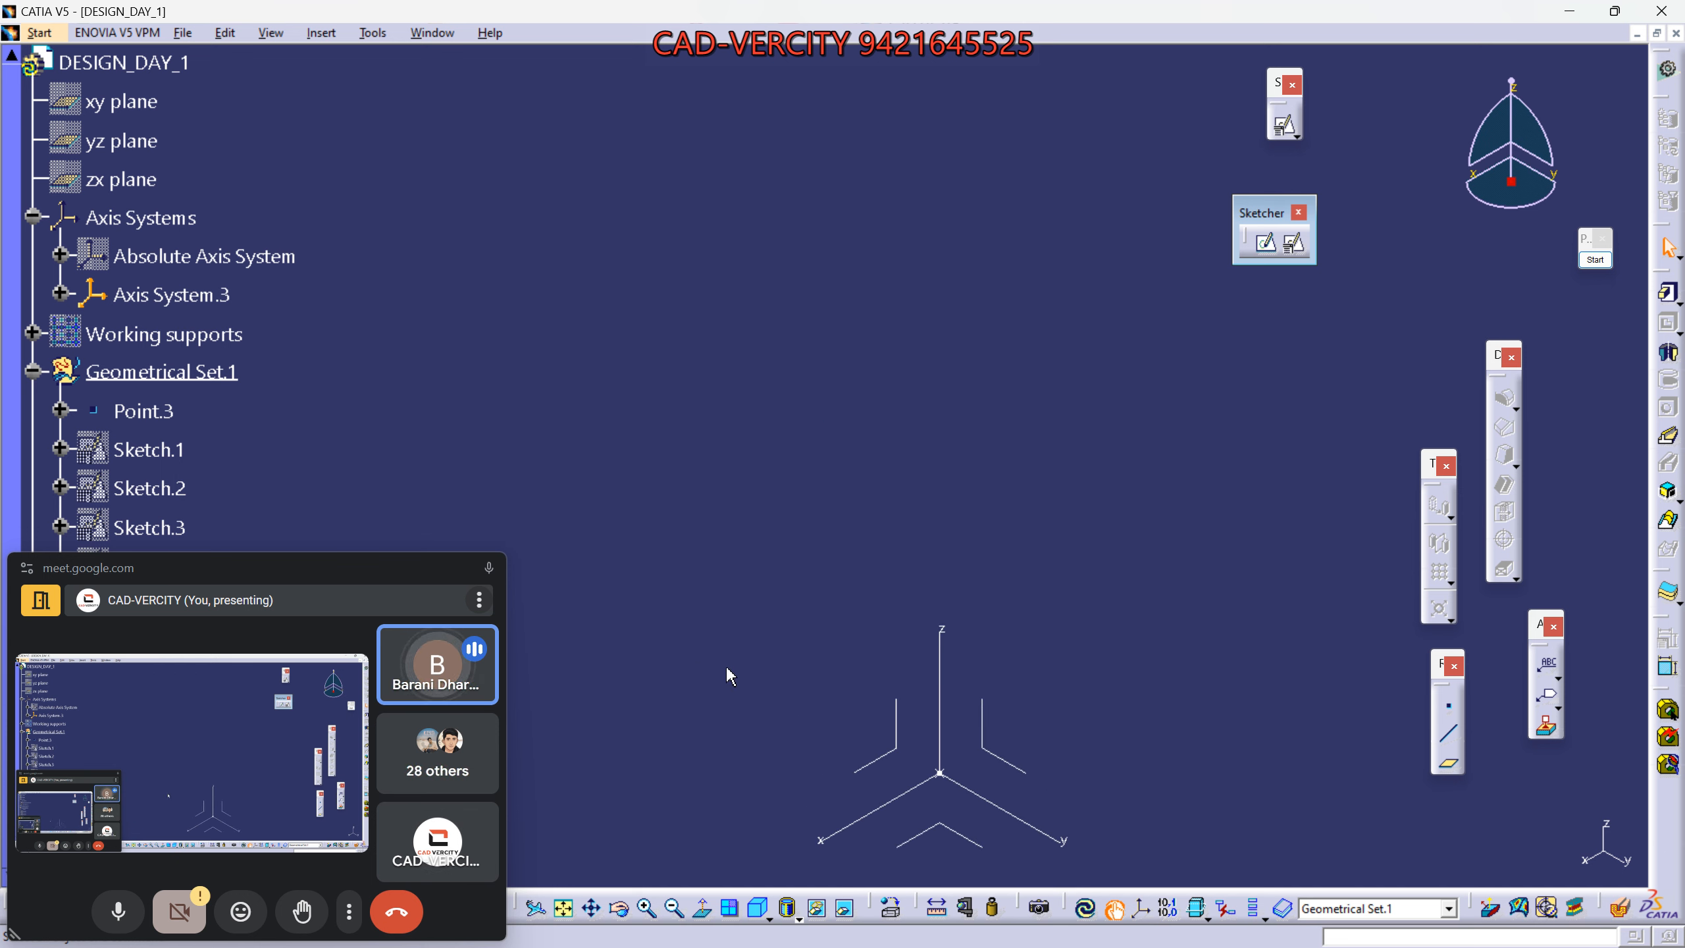
pyautogui.moveTo(1256, 222); pyautogui.dragTo(1391, 110)
pyautogui.moveTo(968, 498); pyautogui.dragTo(914, 553, button='middle')
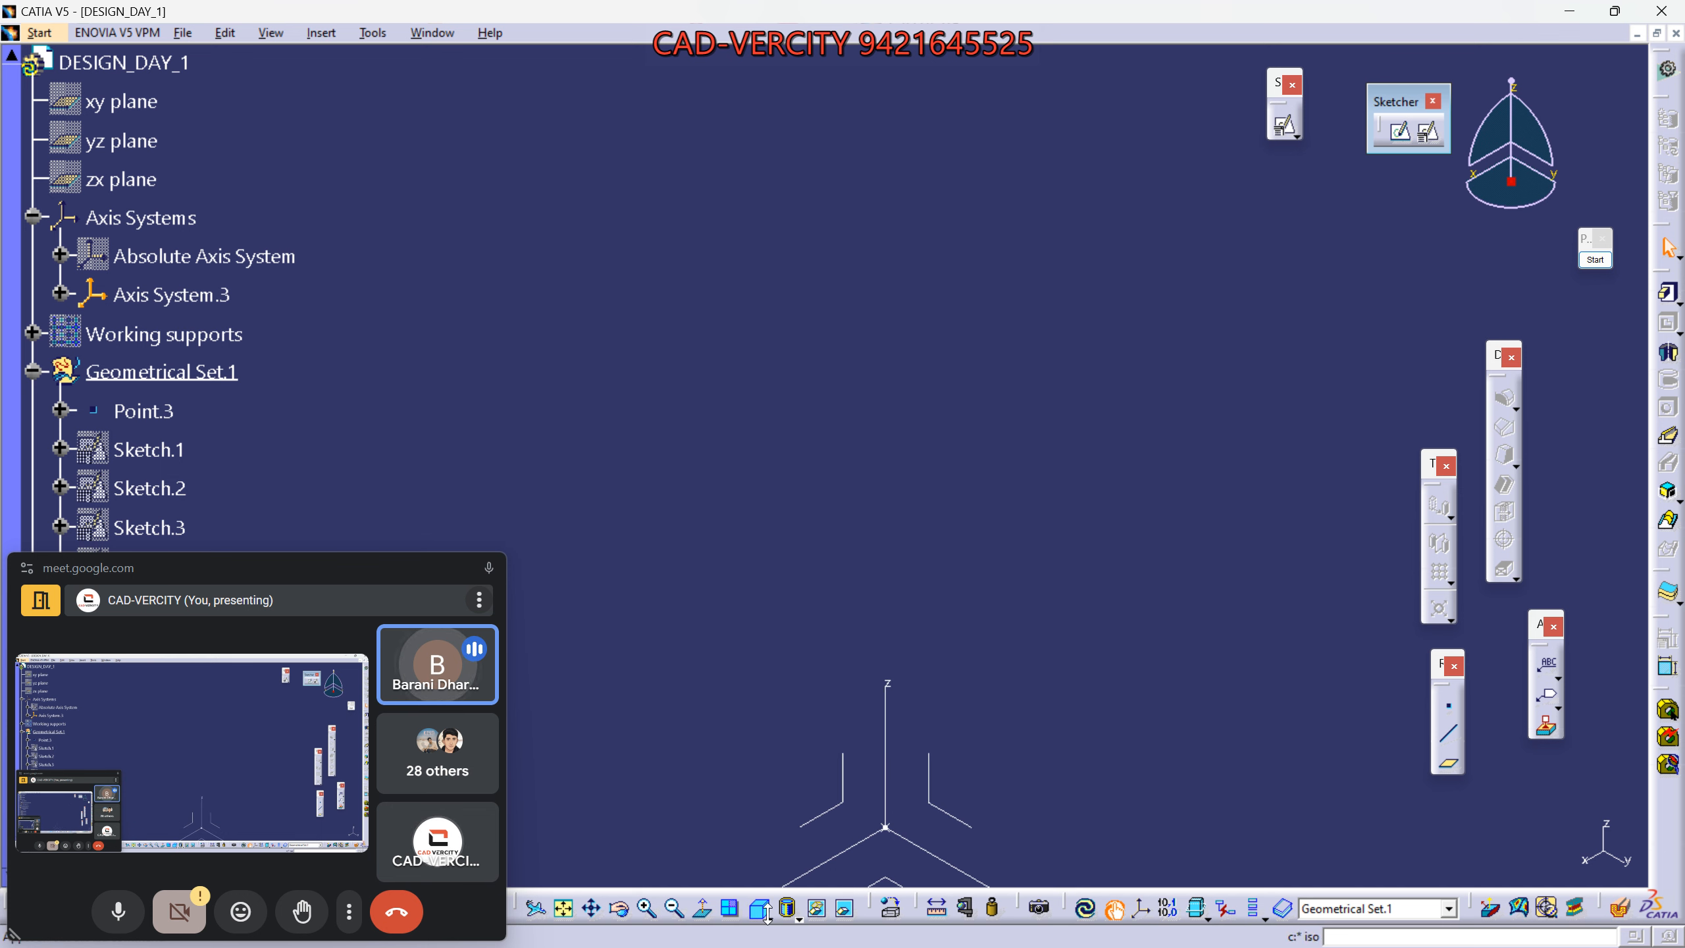
pyautogui.click(565, 907)
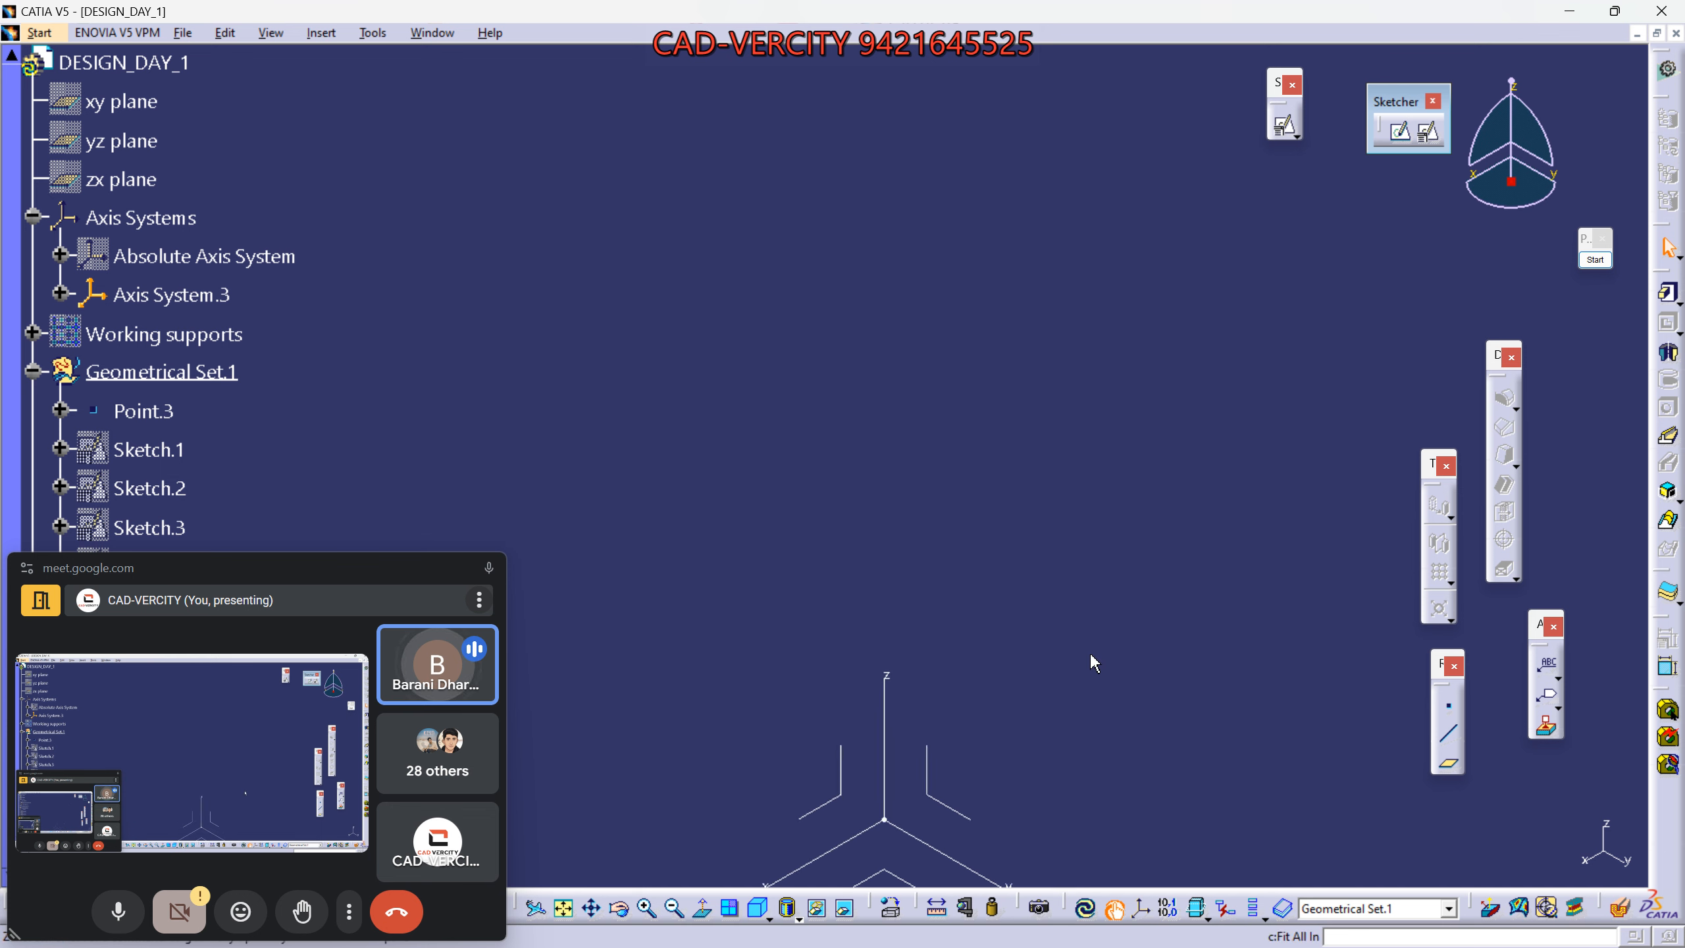
pyautogui.moveTo(1008, 474); pyautogui.dragTo(1018, 748, button='middle')
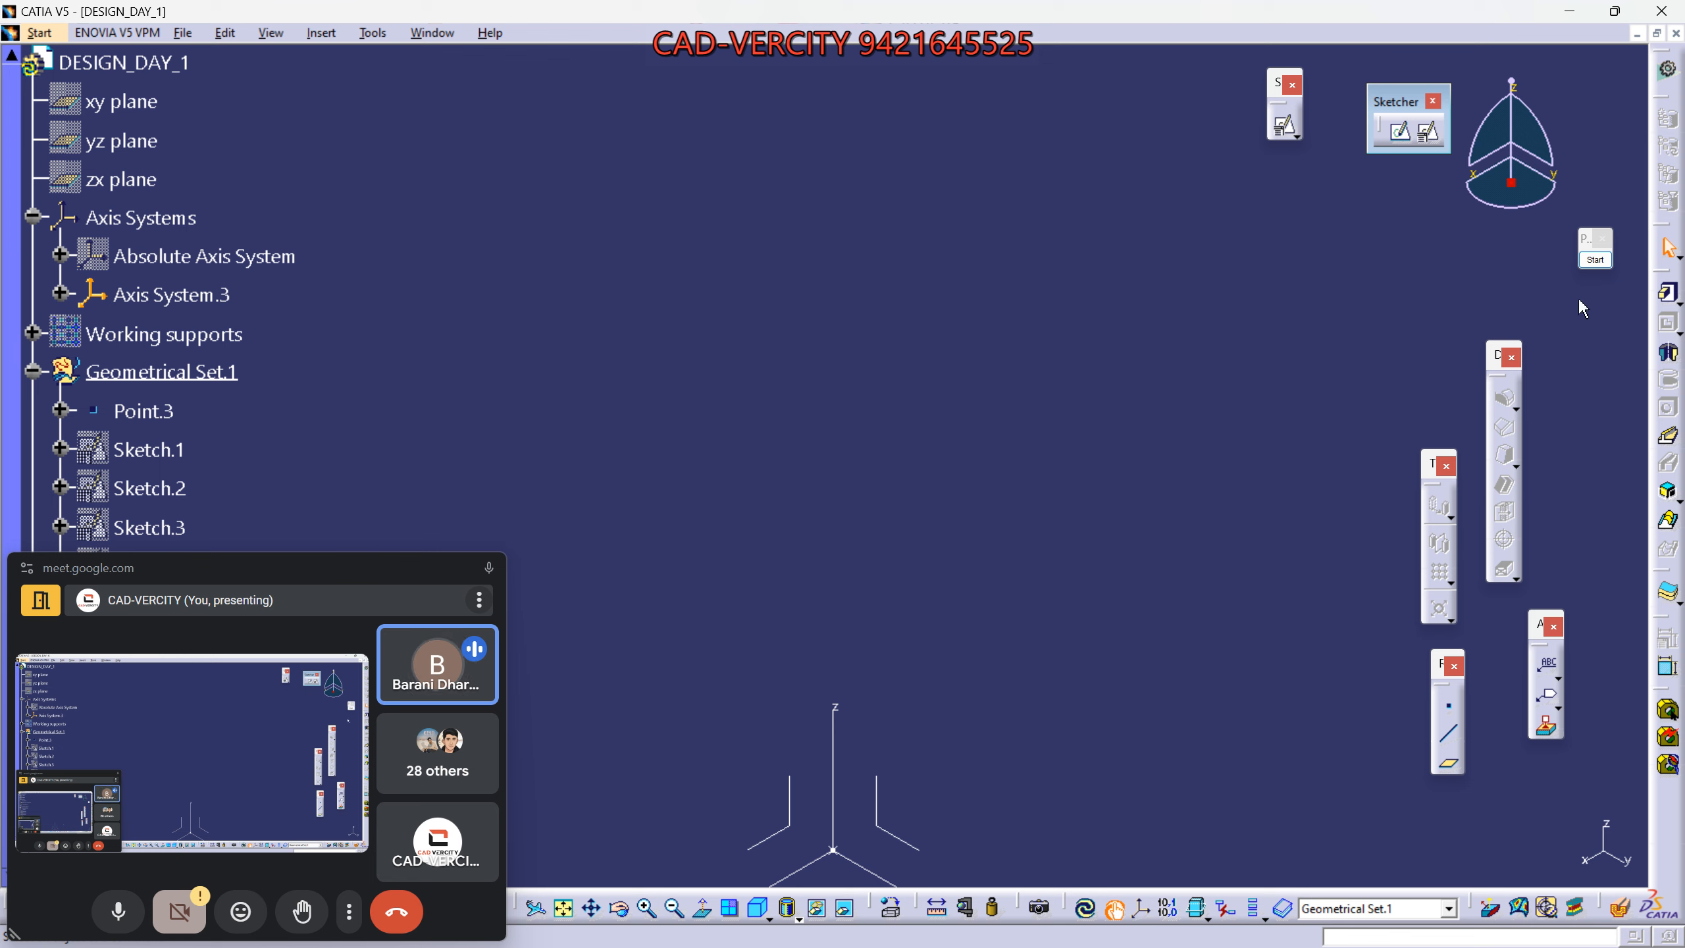
# Move the floating Meet window upward, and return the call to its browser tab with the presenting options open.
pyautogui.click(1594, 260)
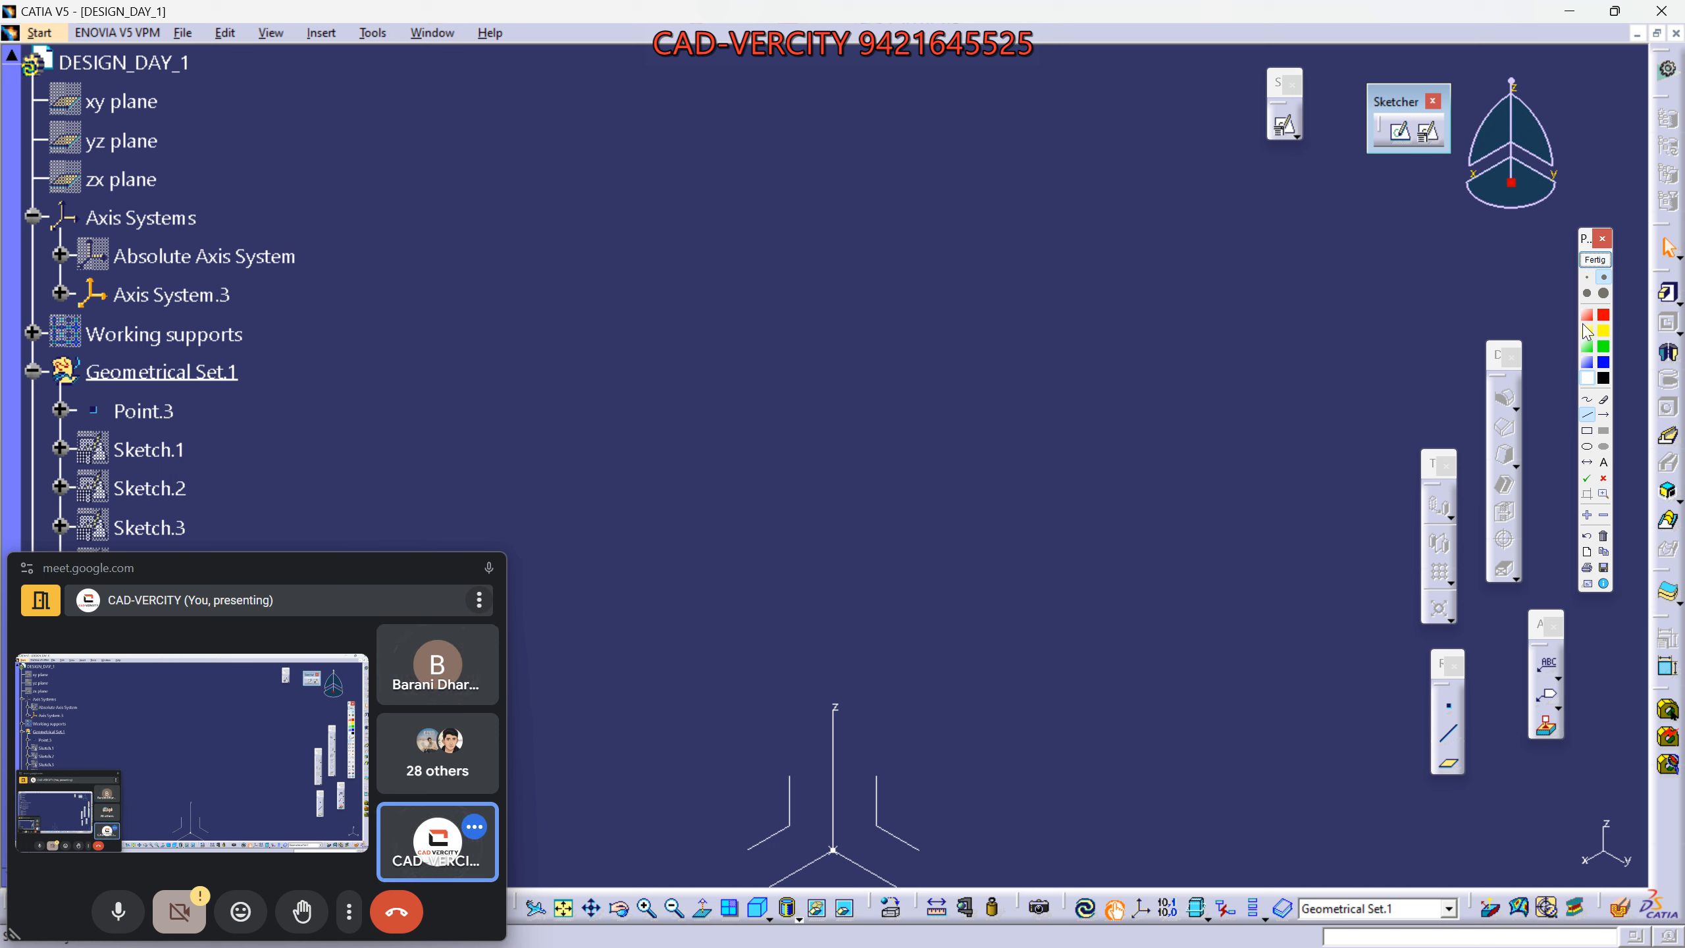
pyautogui.click(1590, 269)
pyautogui.moveTo(363, 567); pyautogui.dragTo(367, 519)
pyautogui.moveTo(364, 560)
pyautogui.mouseDown()
pyautogui.moveTo(355, 598)
pyautogui.moveTo(368, 587)
pyautogui.mouseUp()
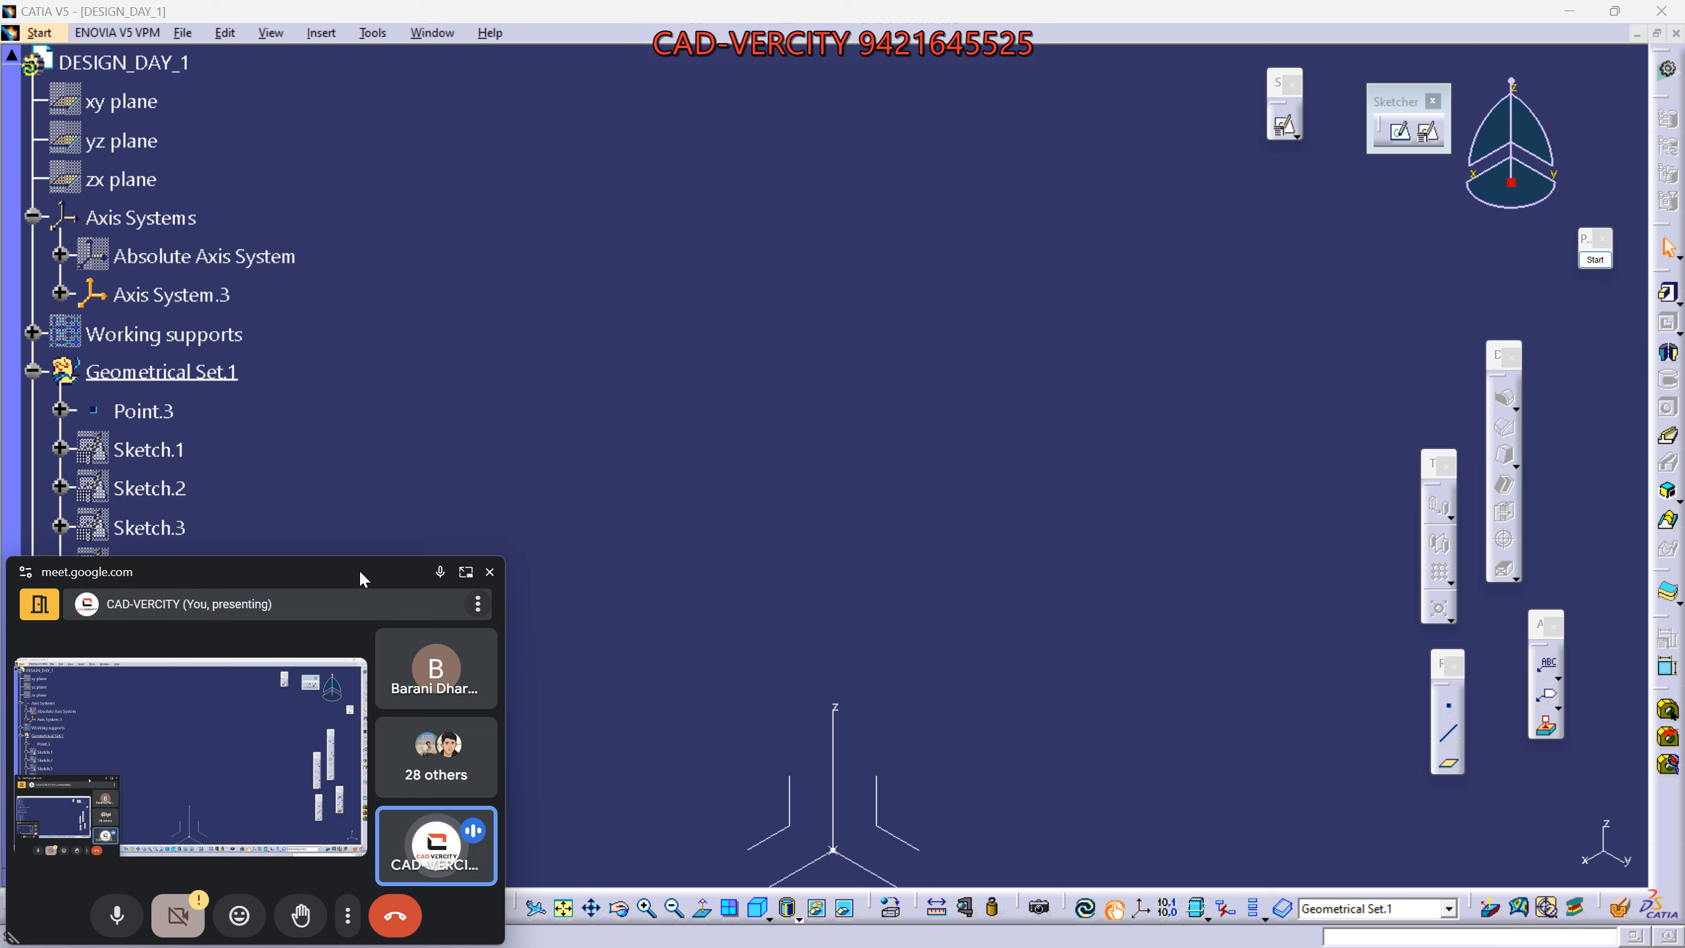
pyautogui.moveTo(400, 563); pyautogui.dragTo(405, 463)
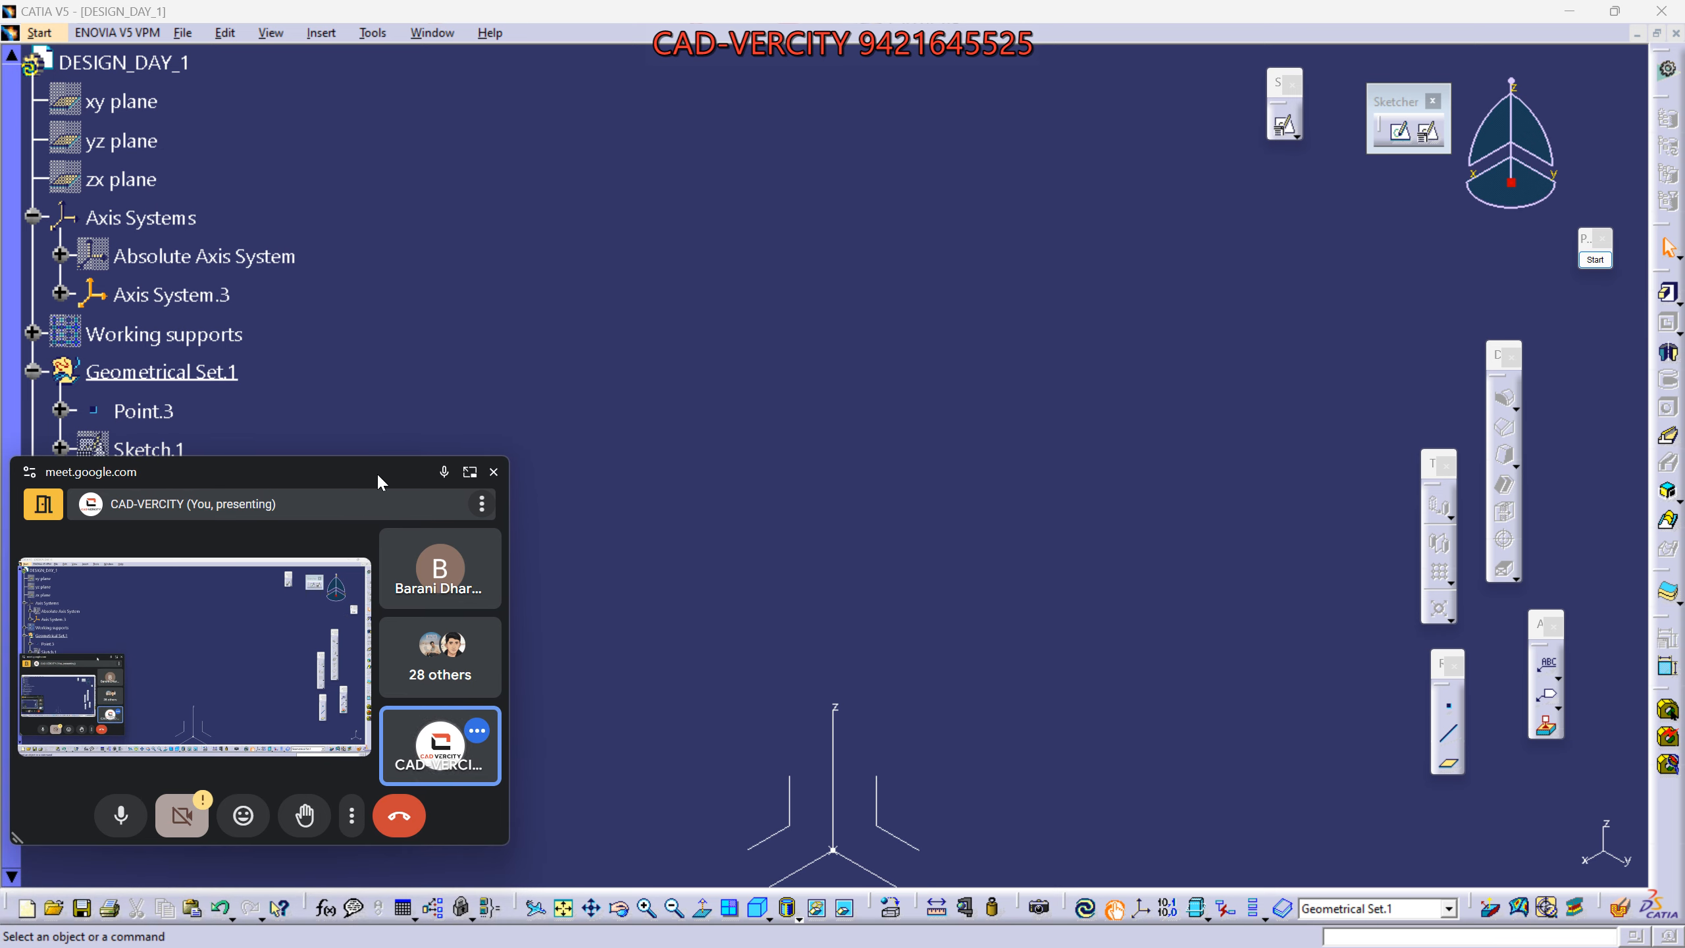
pyautogui.click(470, 471)
pyautogui.click(907, 922)
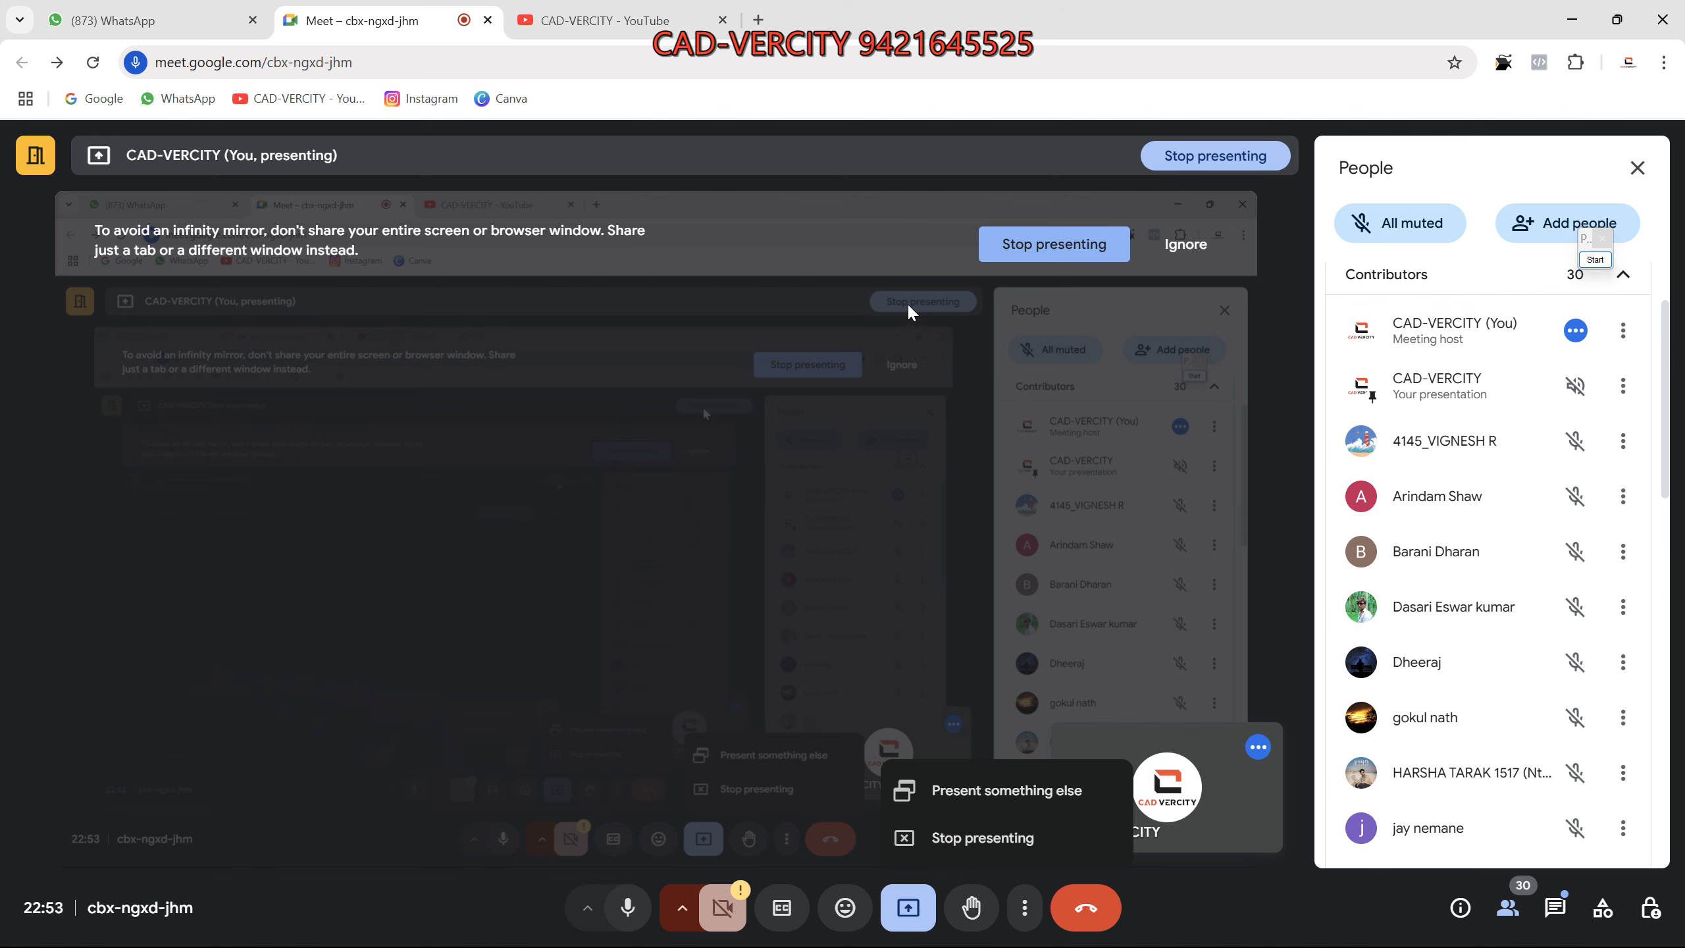
# Search Google for "graining on plastic" in a new browser tab and show the image results.
pyautogui.click(759, 21)
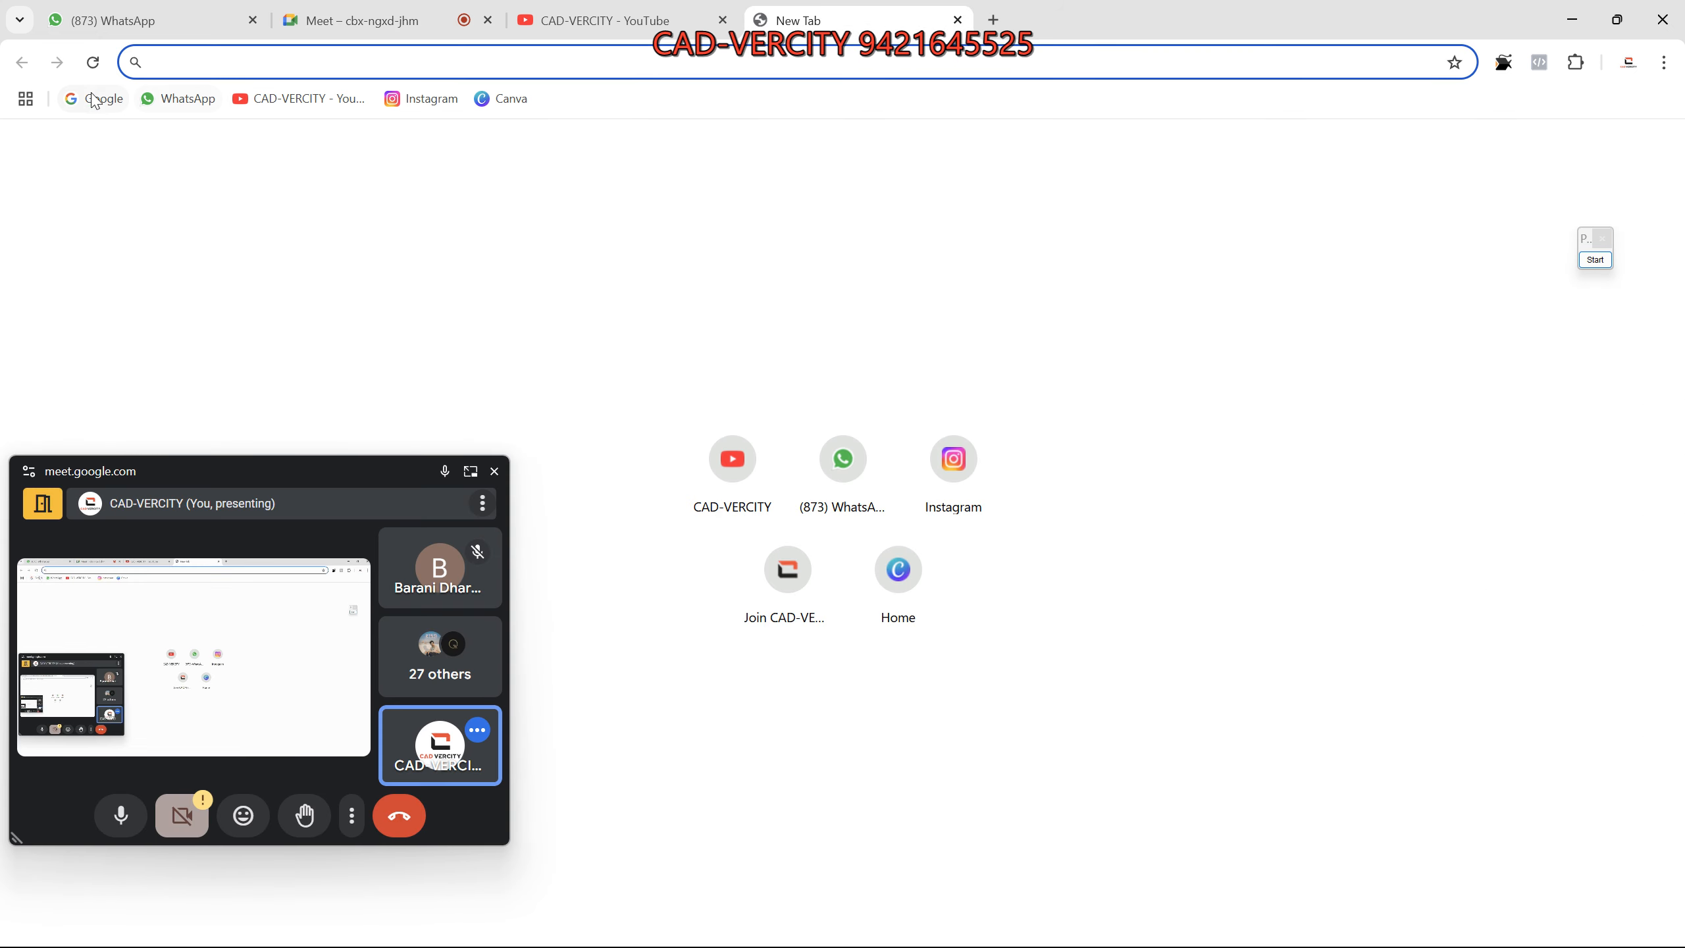
pyautogui.click(94, 100)
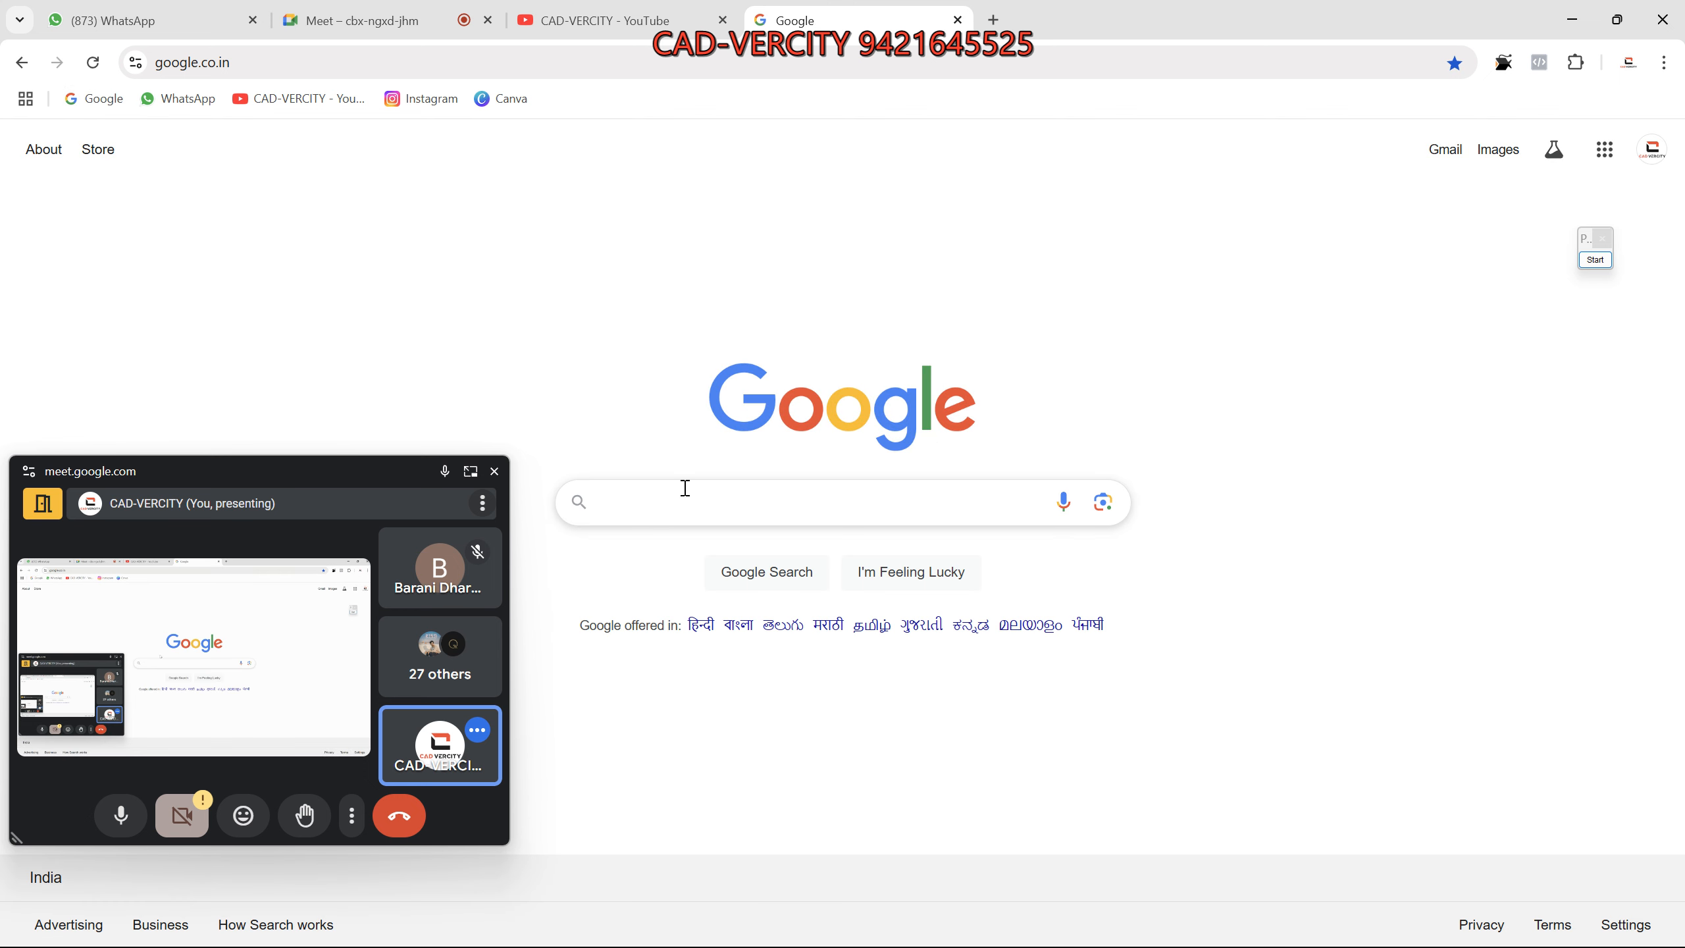
pyautogui.click(685, 509)
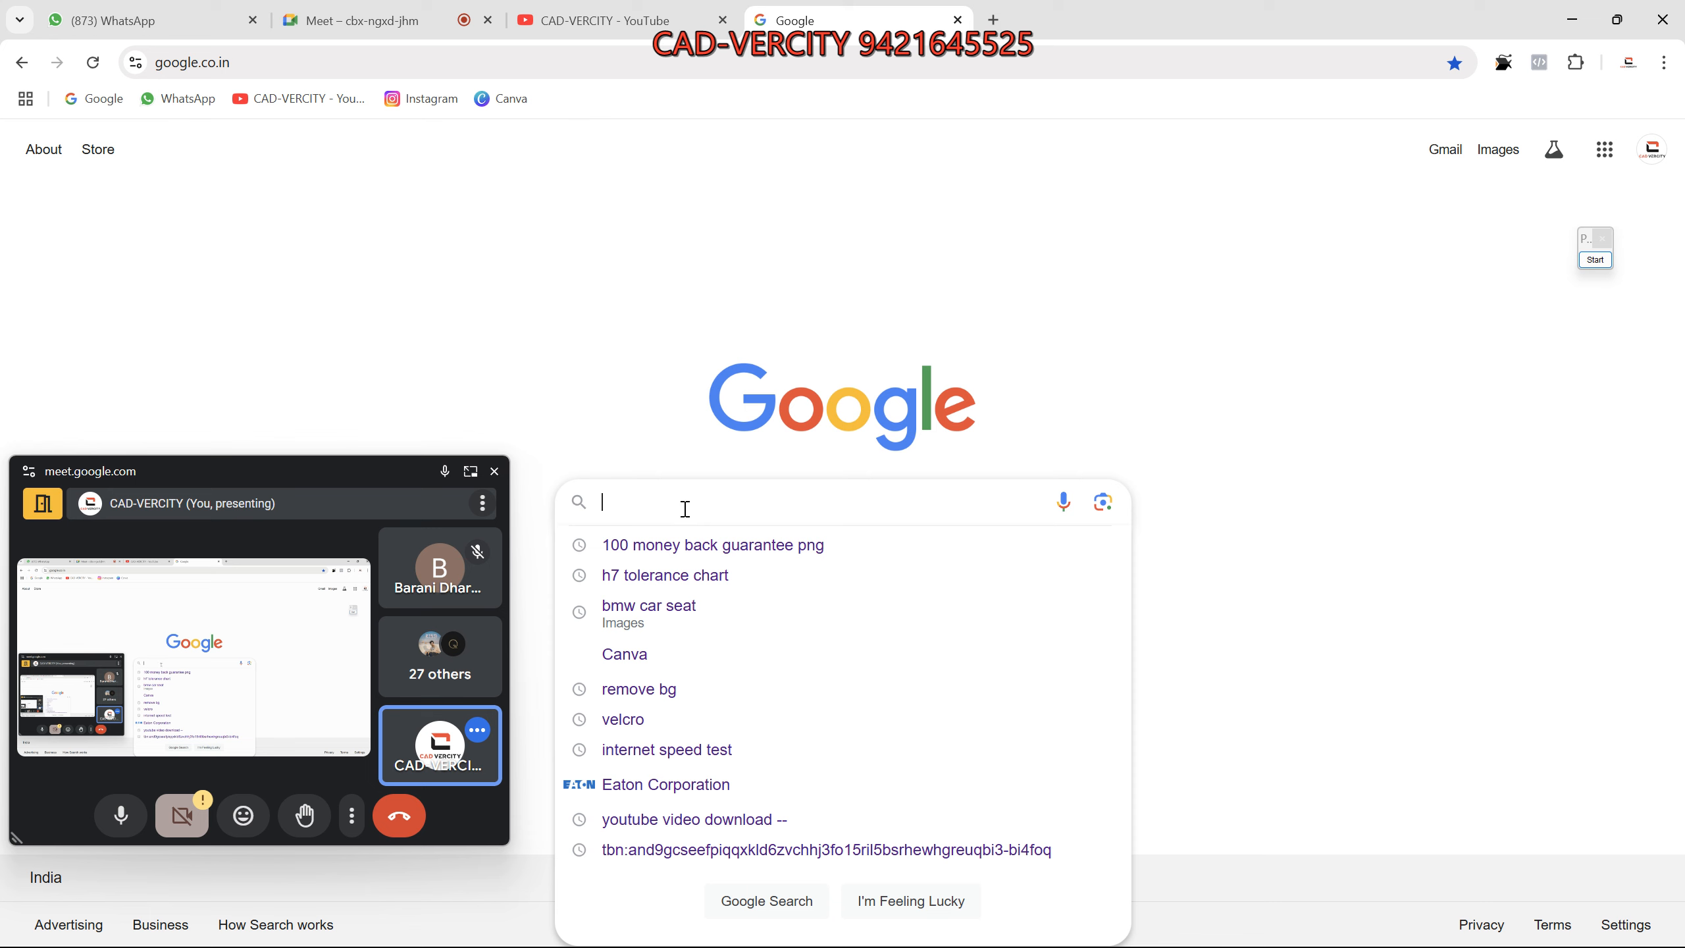
pyautogui.click(620, 349)
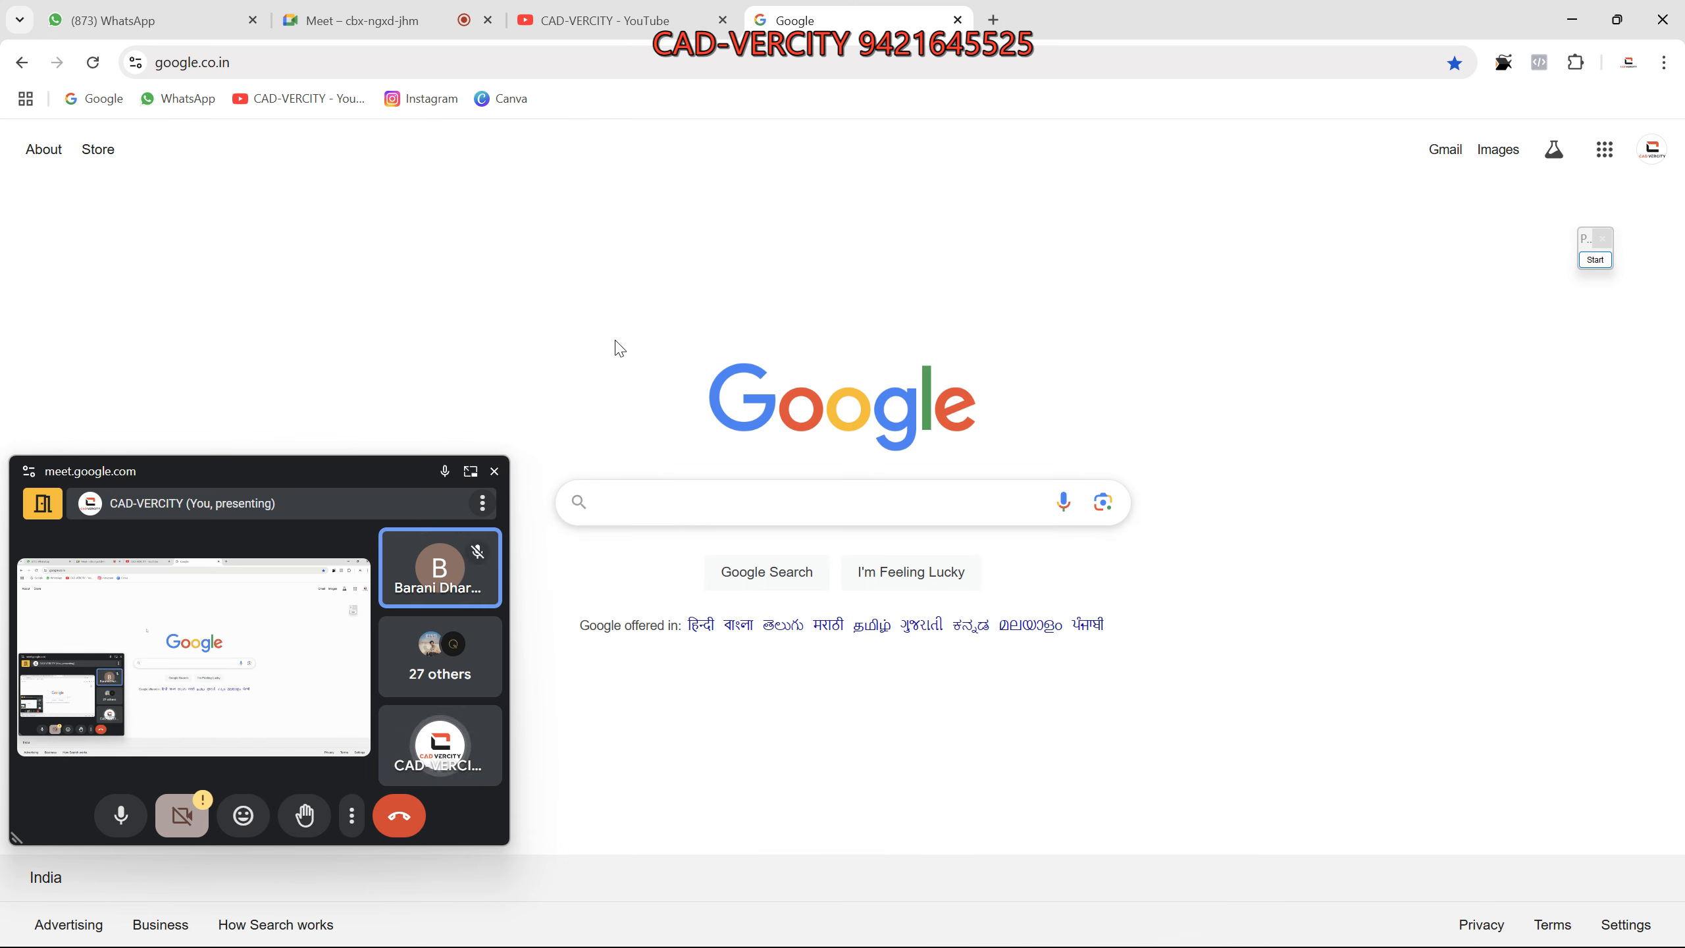
pyautogui.click(638, 491)
pyautogui.write('graning ')
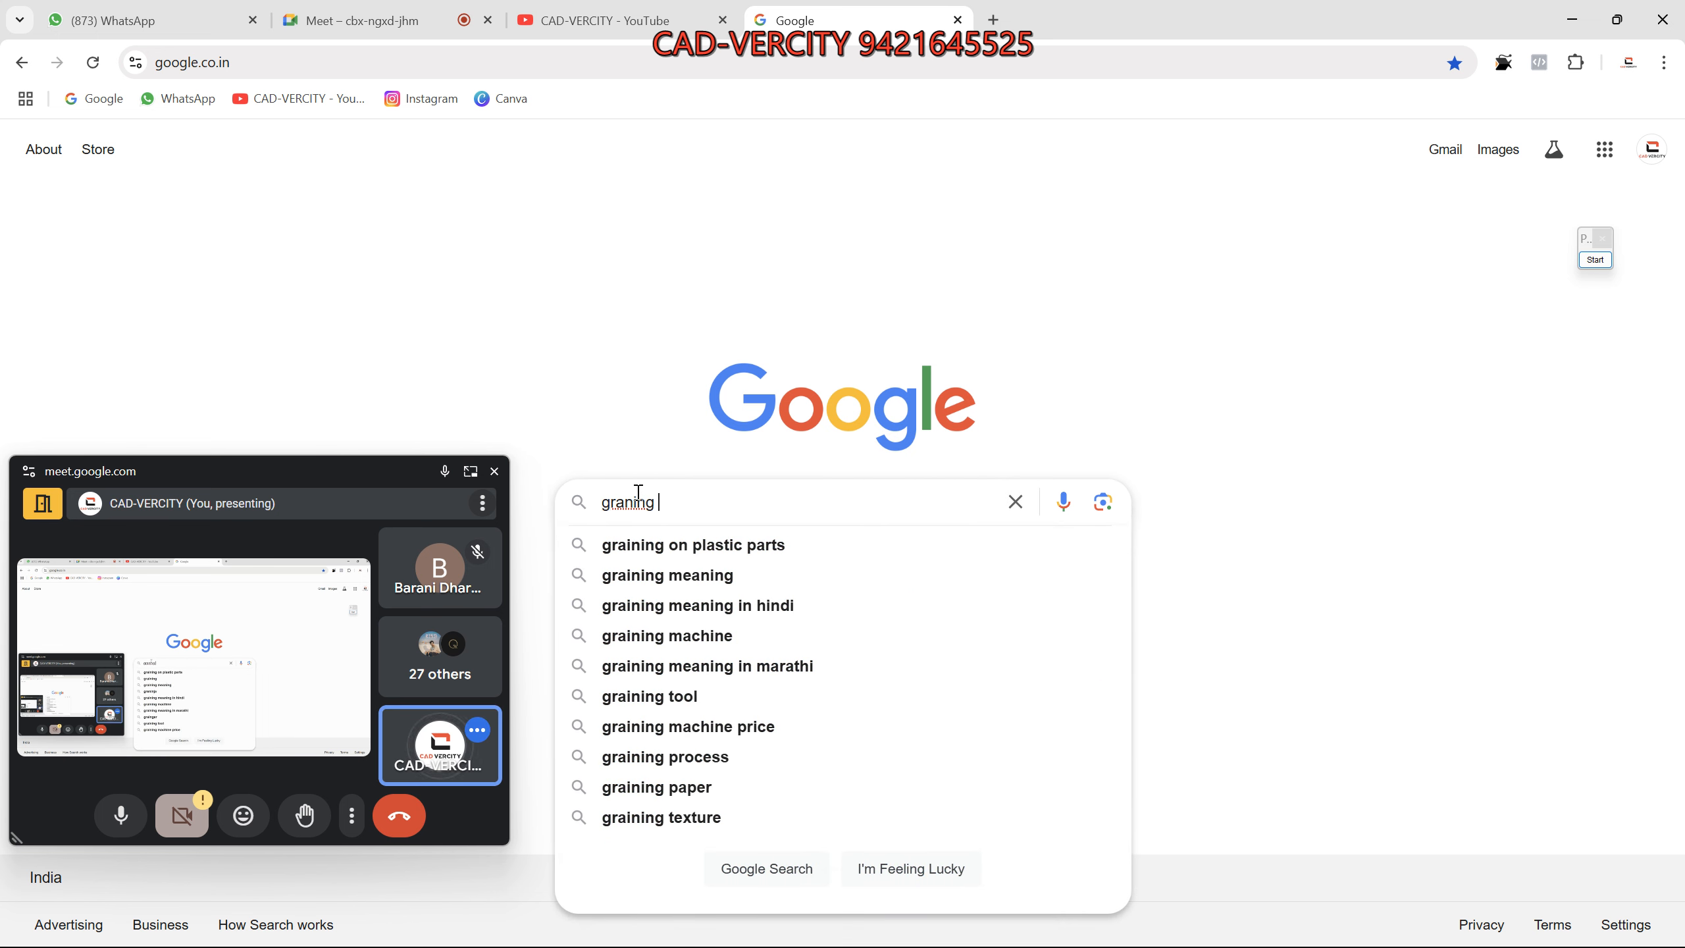
pyautogui.write('on plasti')
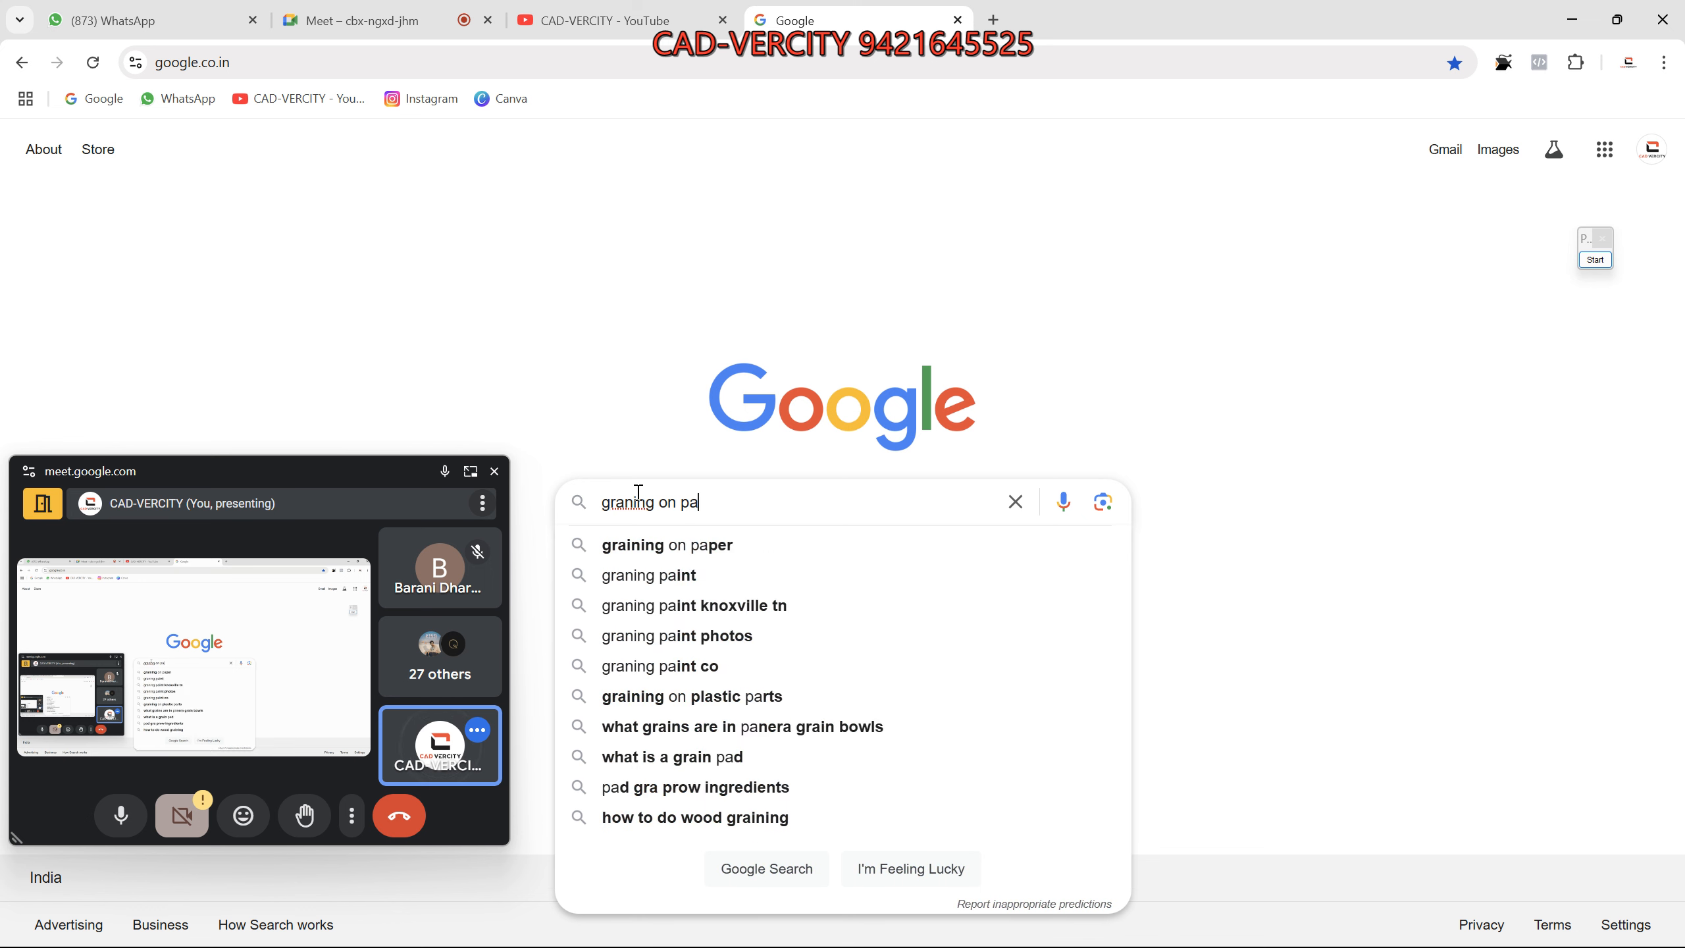
pyautogui.write('c')
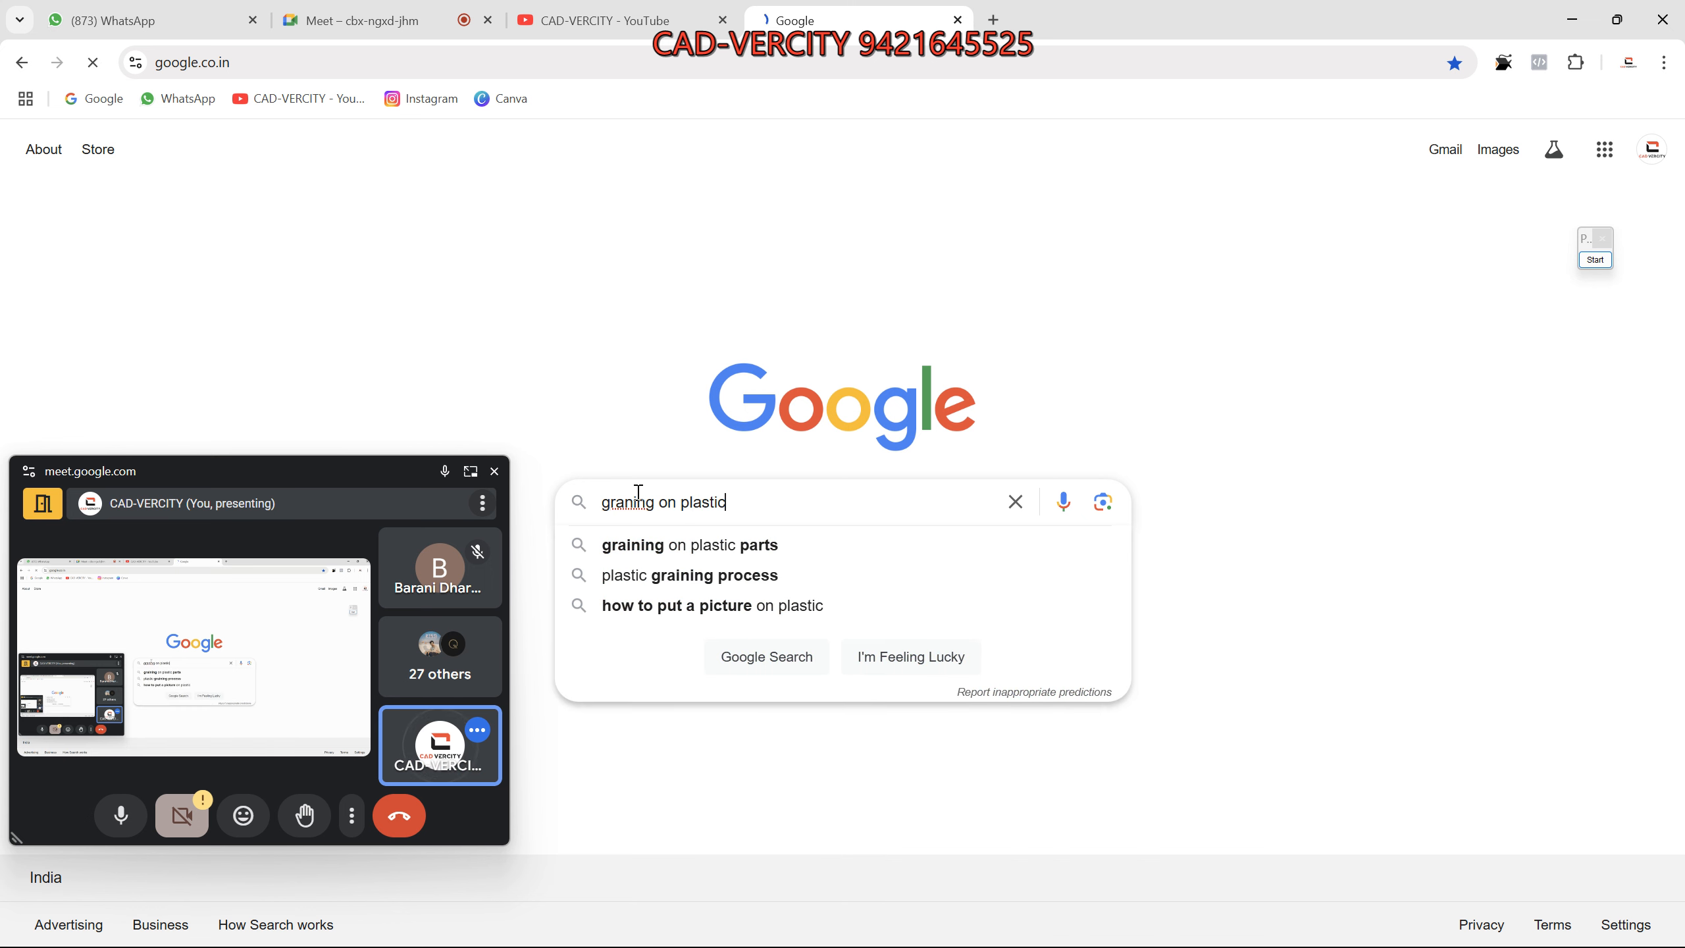
pyautogui.press('Return')
pyautogui.click(308, 222)
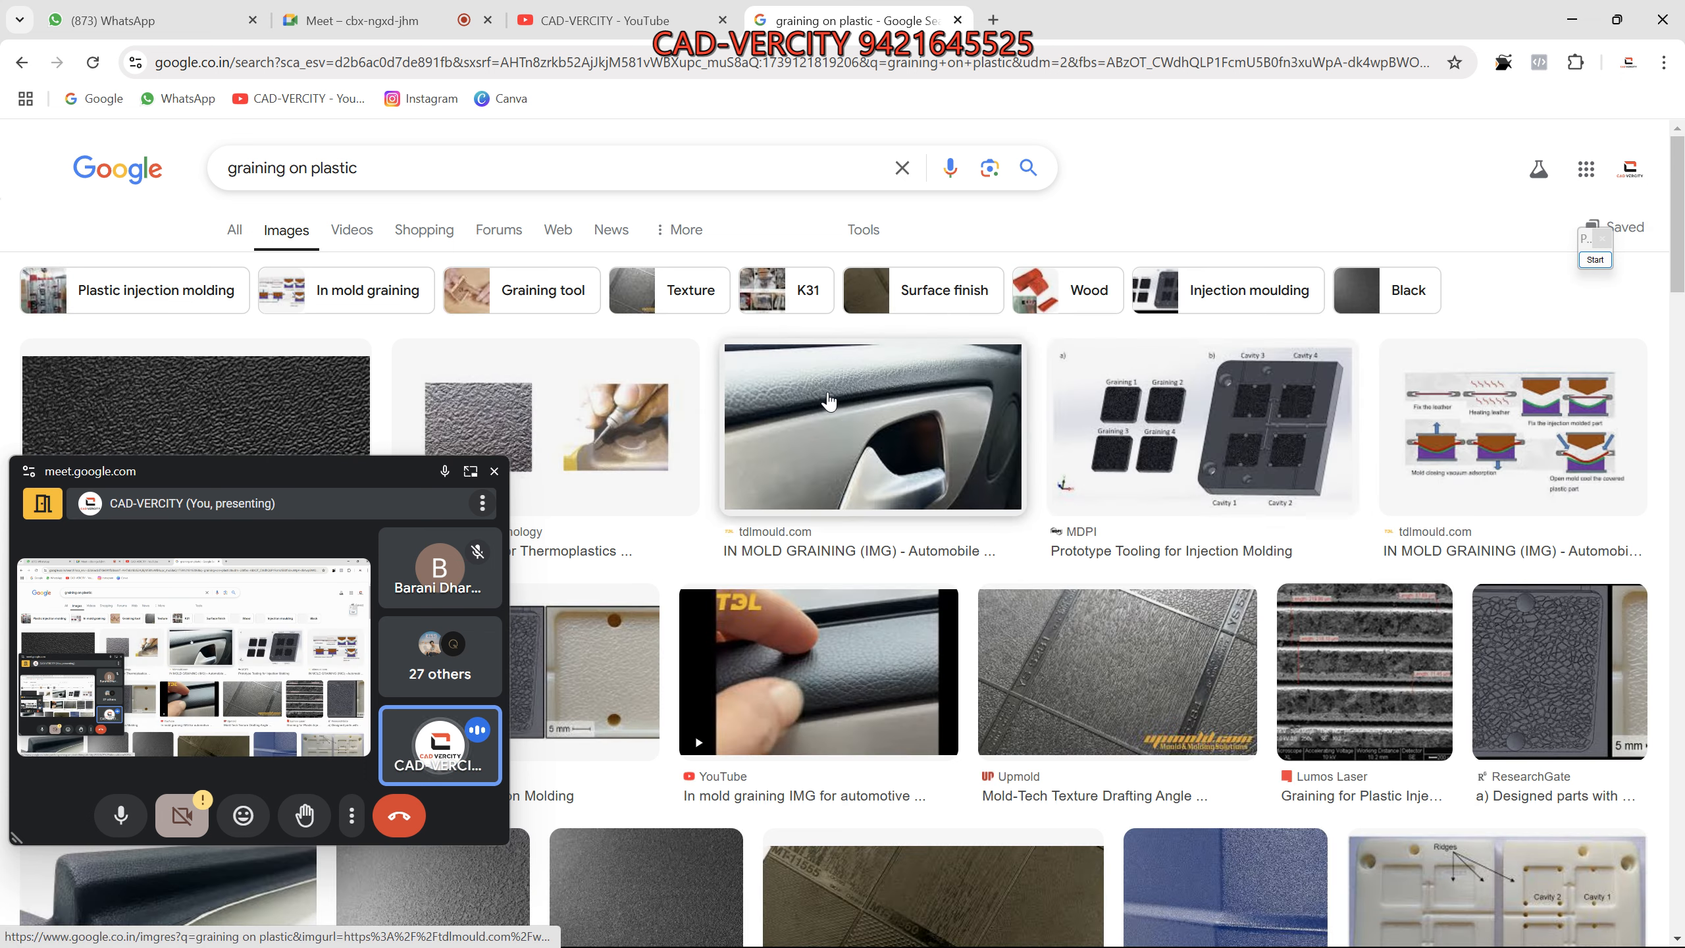
# Preview the tdlmould.com door-panel image, browse its related images, and open the YouTube preview of in mold graining for automotive interior parts.
pyautogui.click(822, 398)
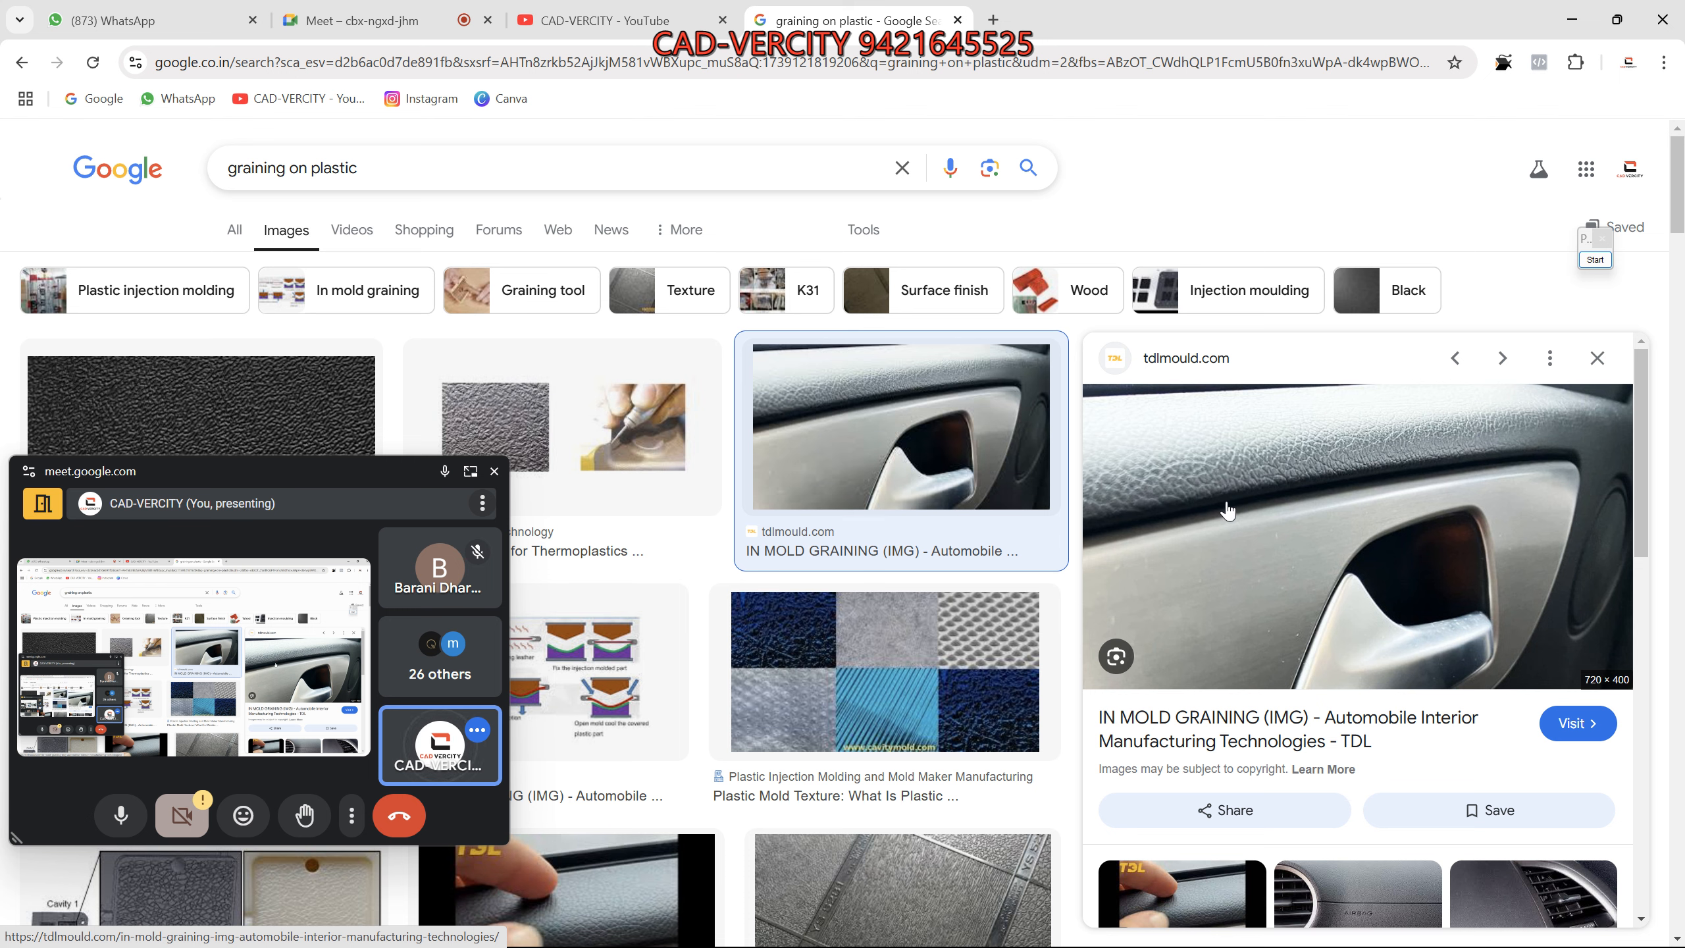
pyautogui.scroll(-3, 1231, 487)
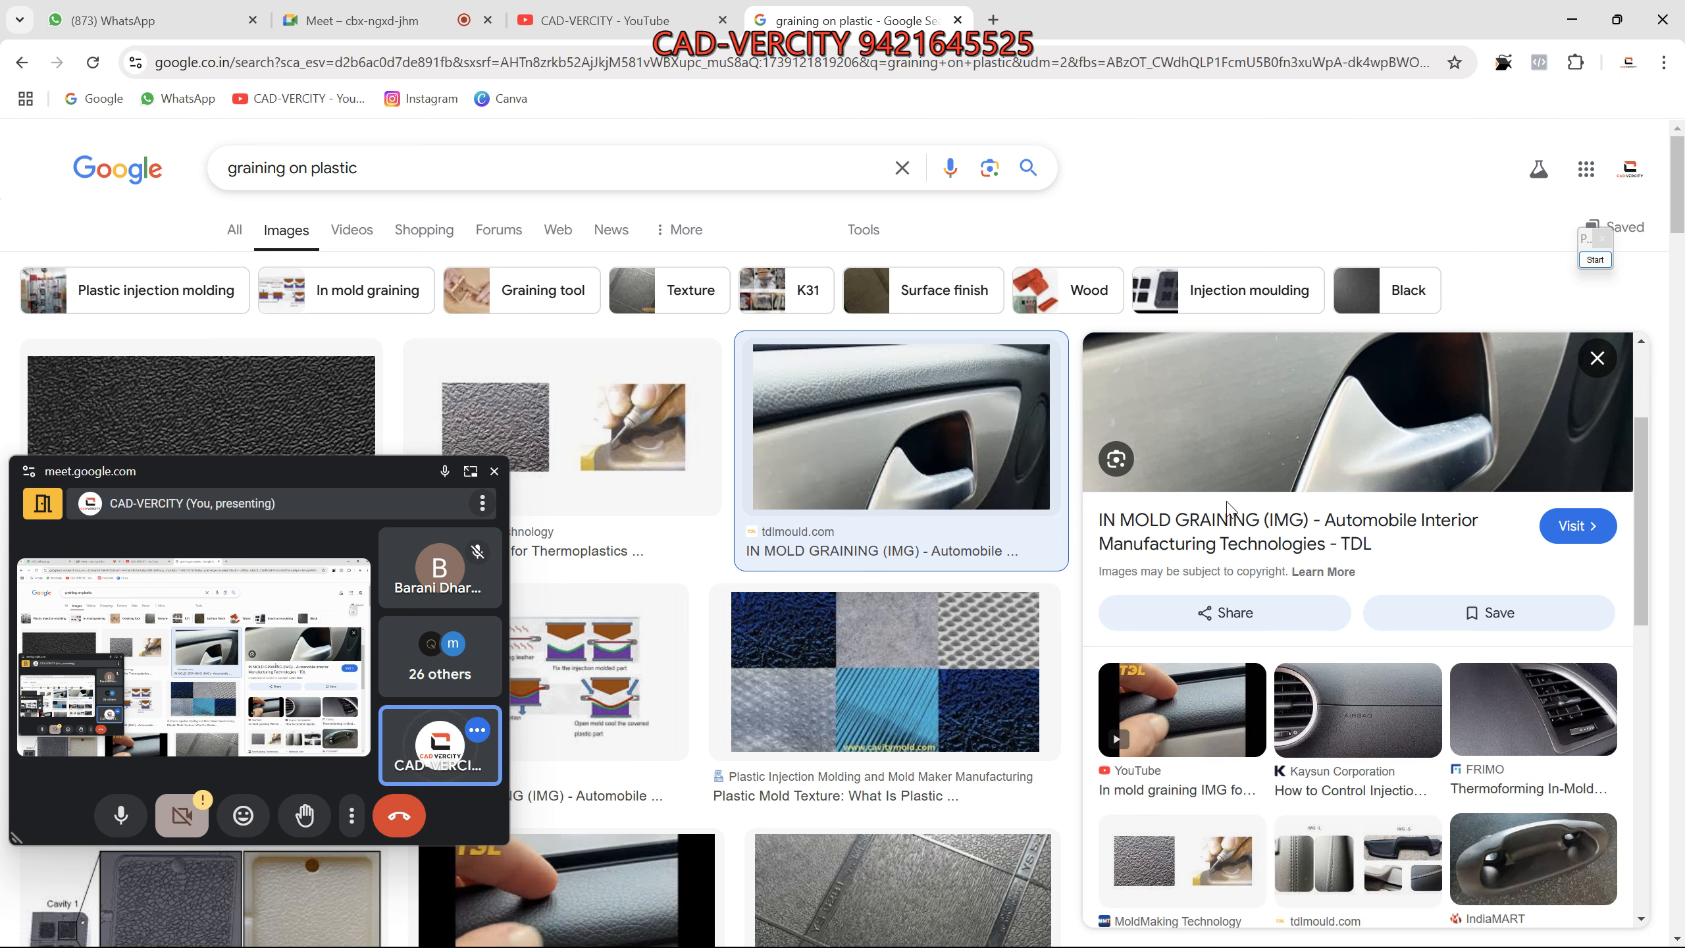
pyautogui.scroll(-3, 1227, 508)
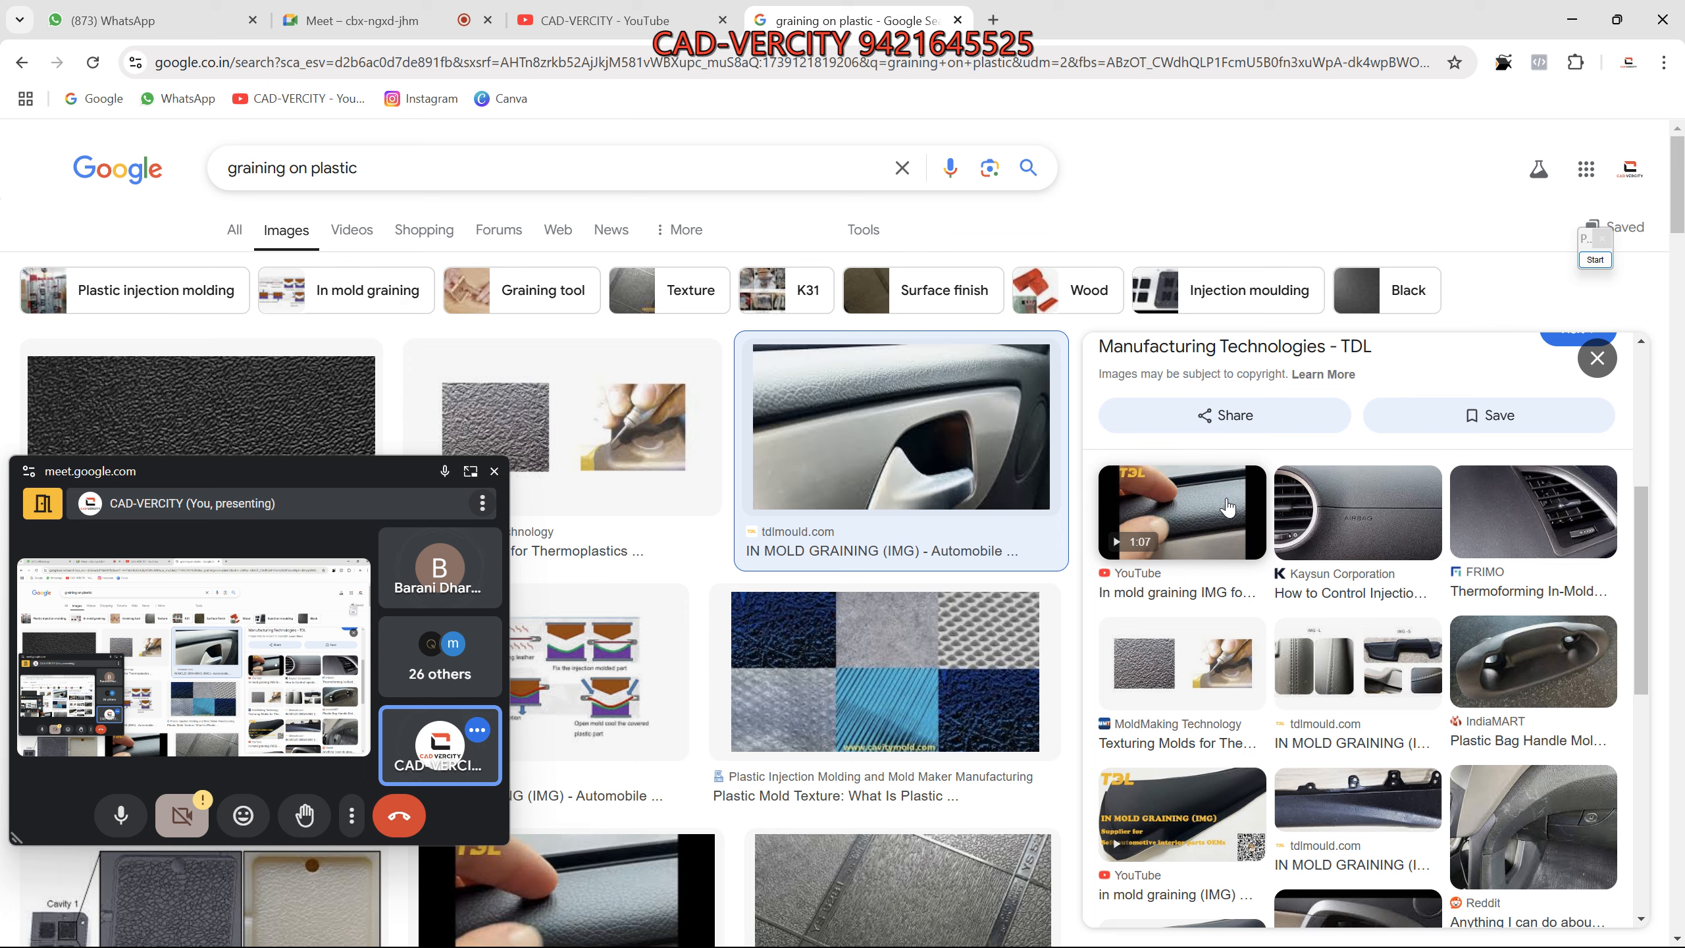
pyautogui.scroll(-4, 1227, 507)
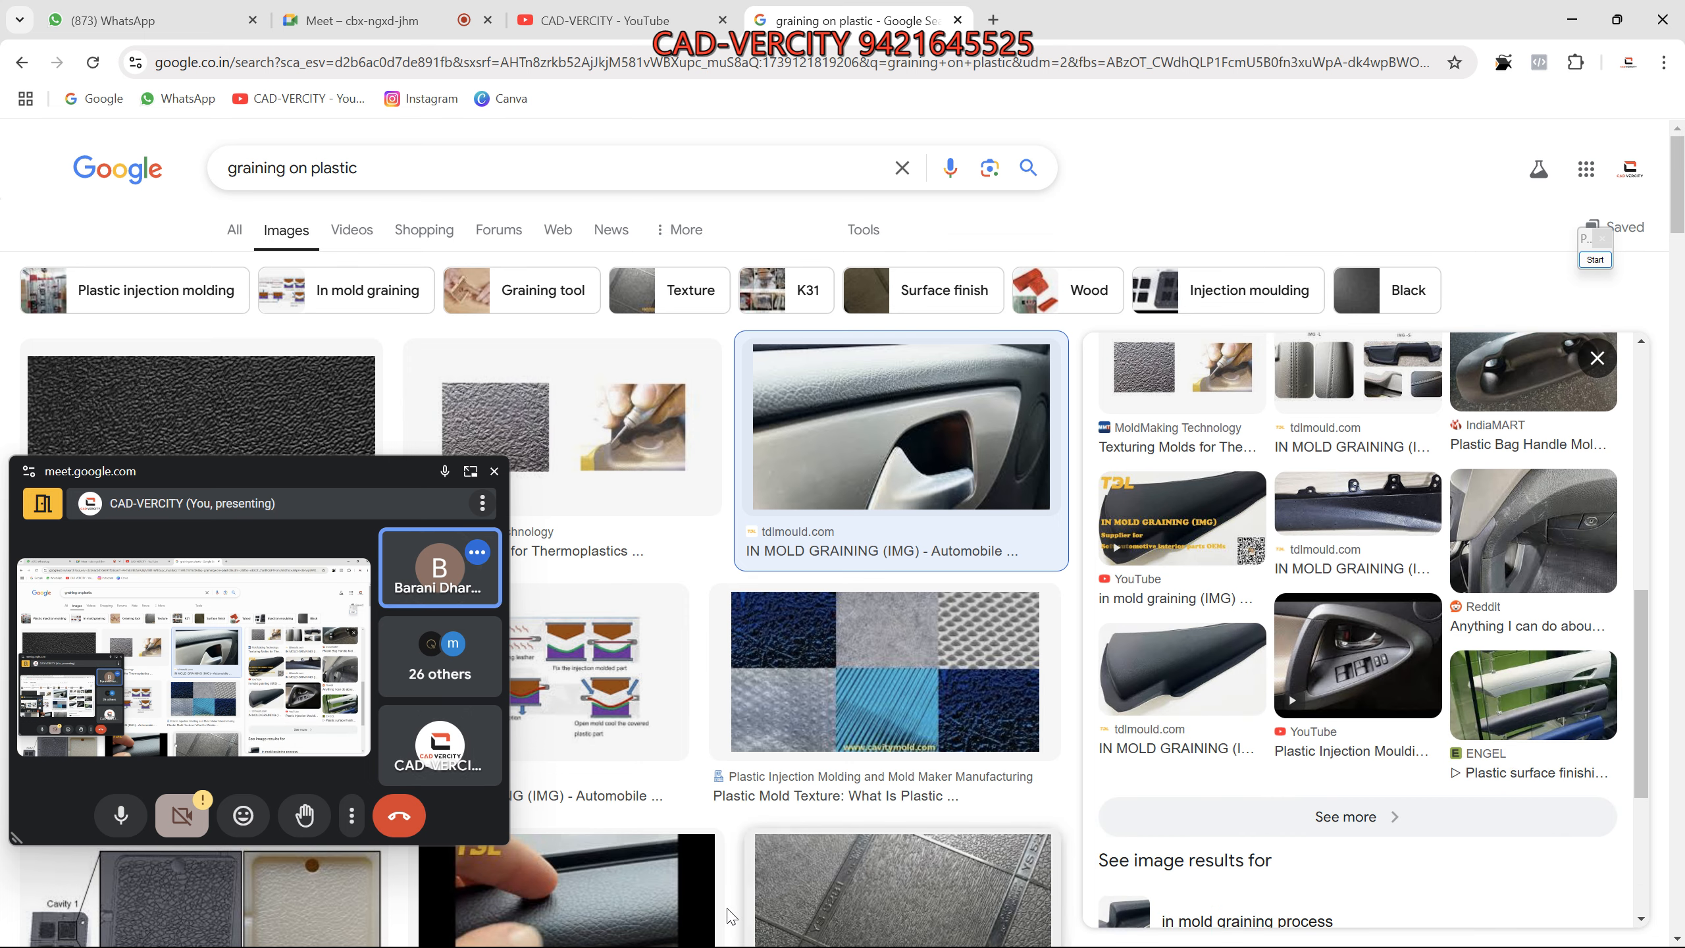
pyautogui.click(1228, 507)
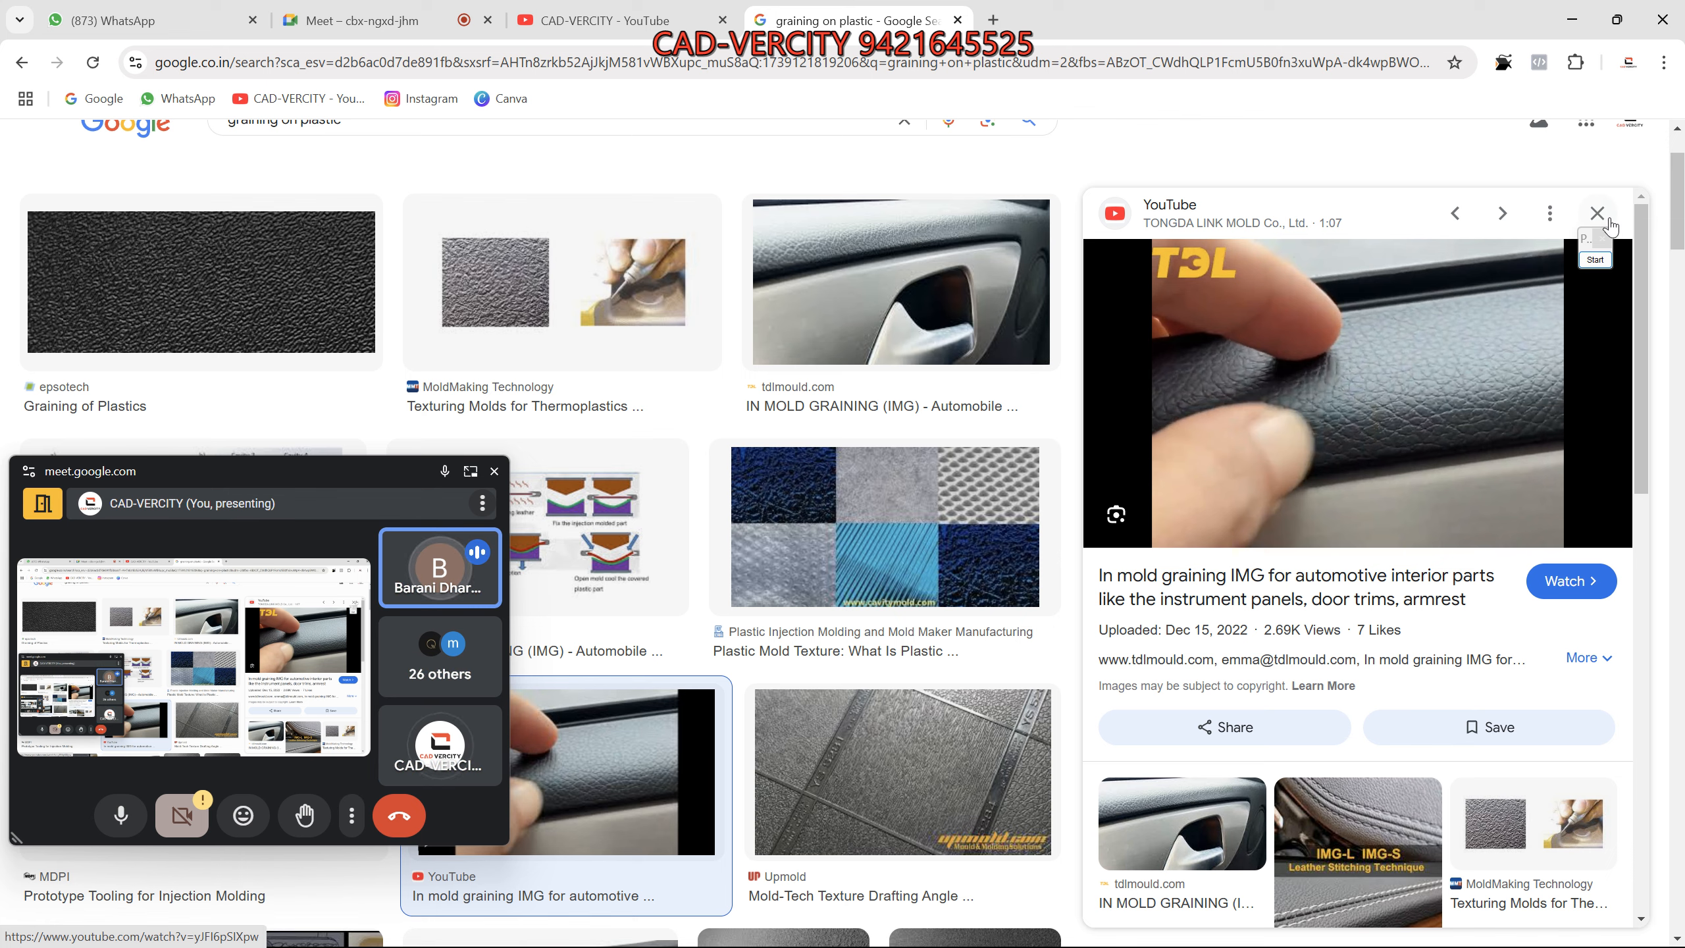
# Annotate the YouTube preview with white lines along the grained trim's upper and lower edges and a green check mark between them, then end annotating.
pyautogui.moveTo(1595, 259); pyautogui.dragTo(1612, 378)
pyautogui.click(1612, 376)
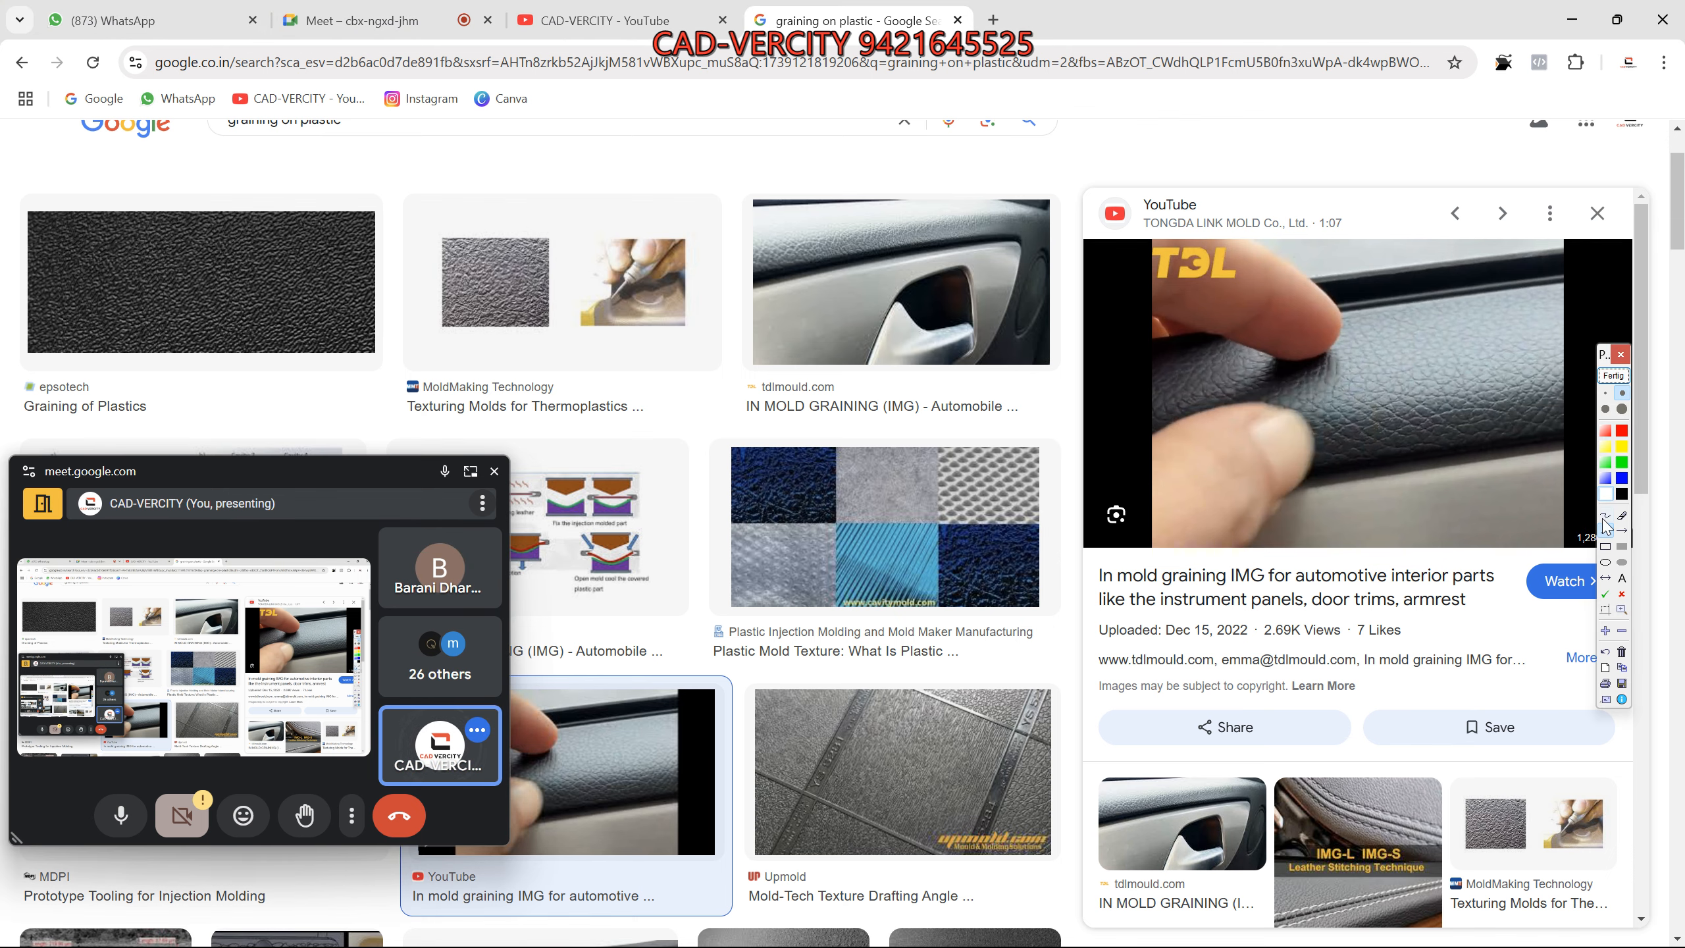
pyautogui.moveTo(1155, 342); pyautogui.dragTo(1568, 276)
pyautogui.moveTo(1295, 487); pyautogui.dragTo(1560, 438)
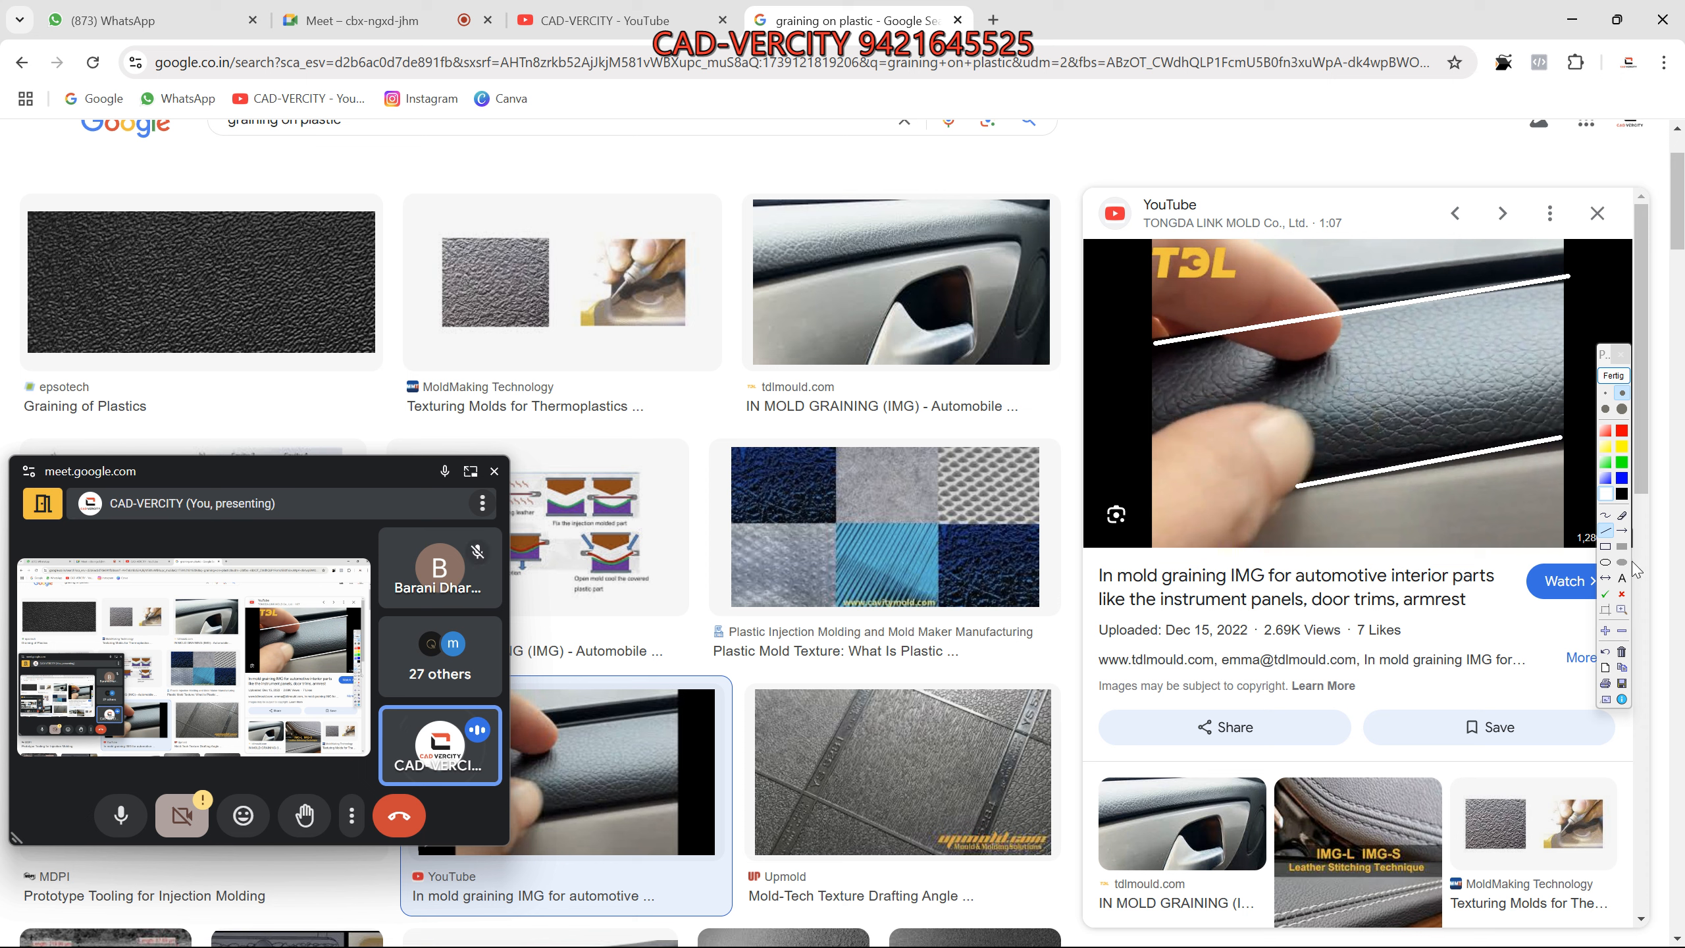
pyautogui.click(1605, 593)
pyautogui.click(1379, 388)
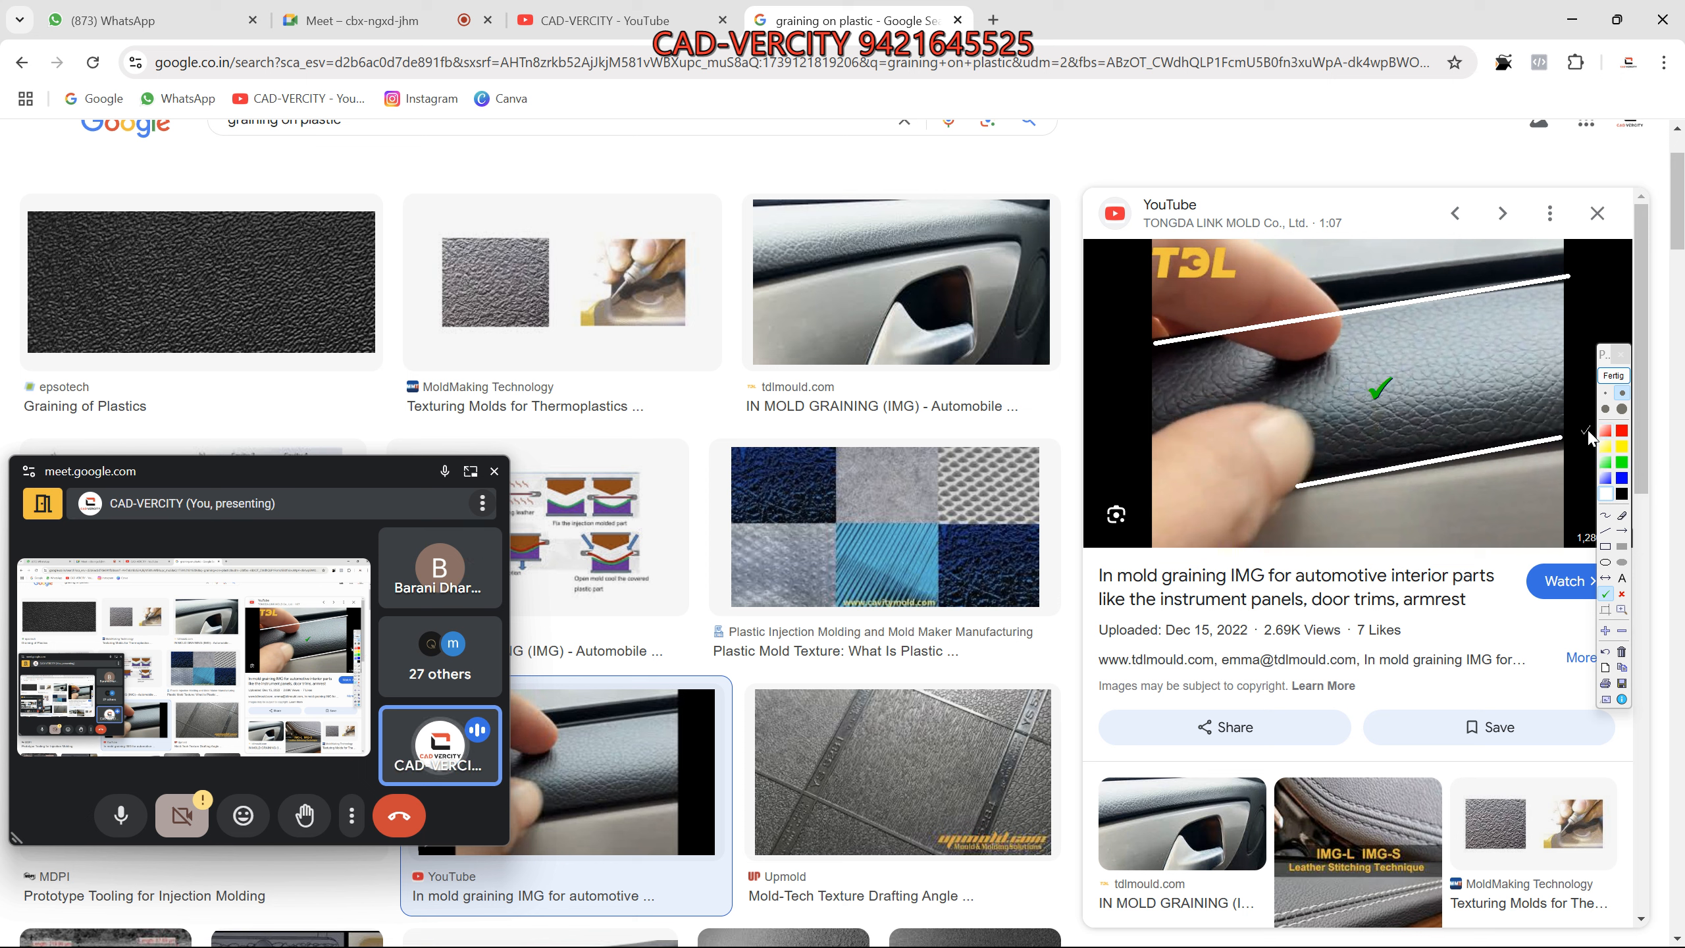
pyautogui.click(1614, 376)
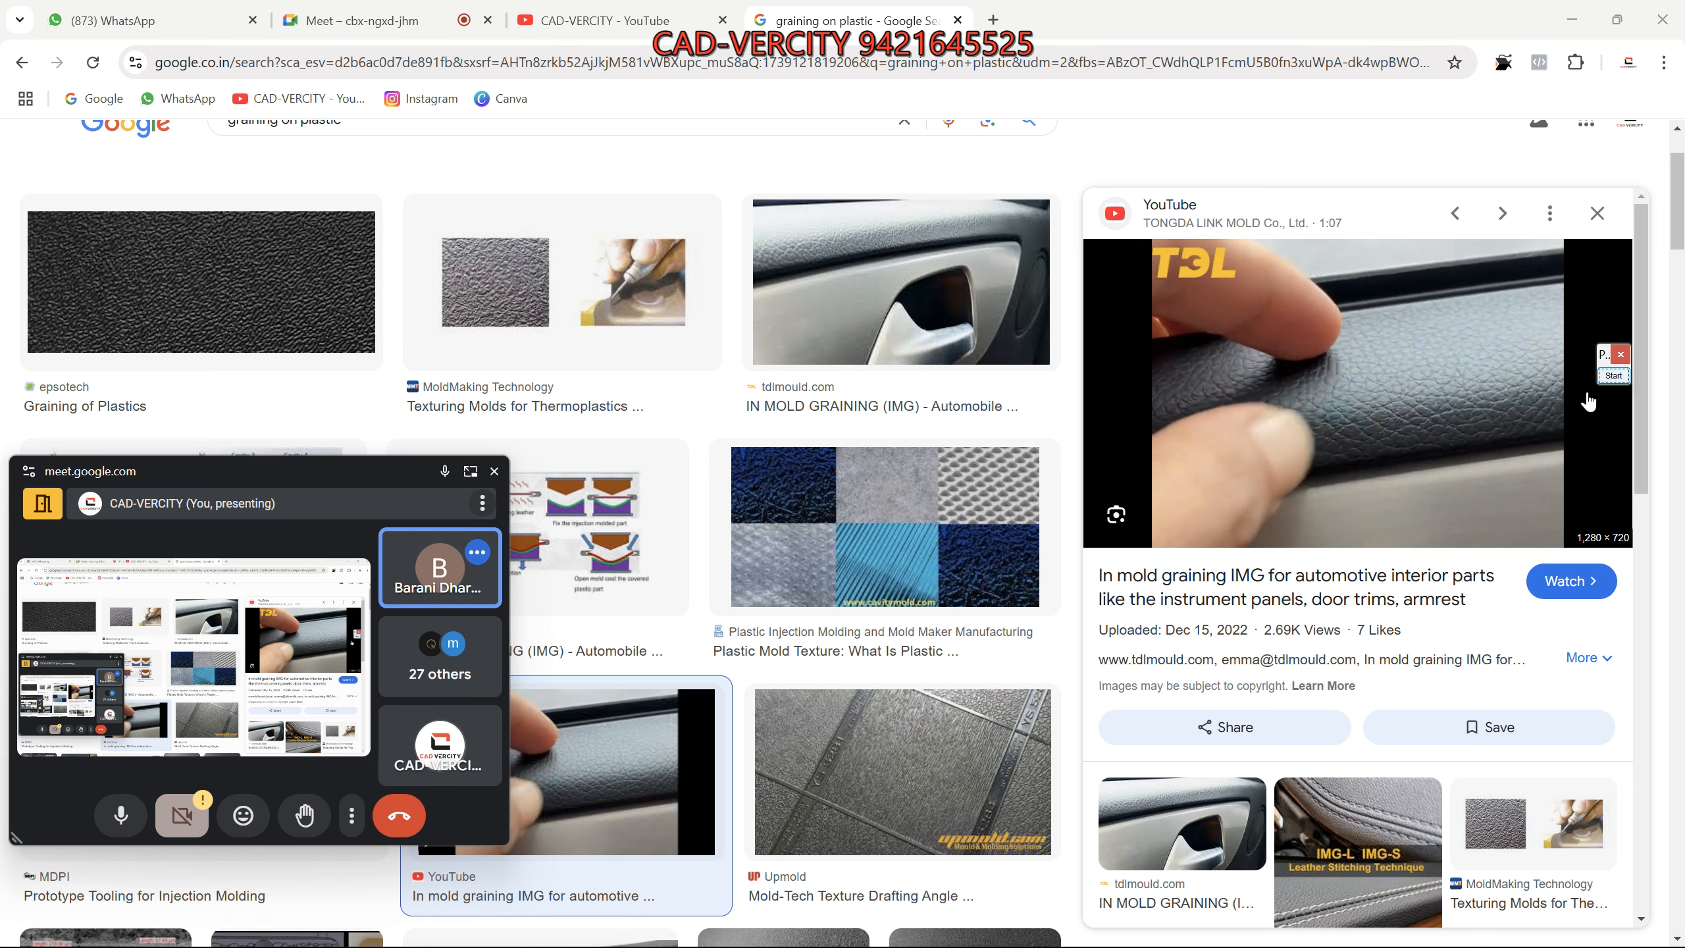
# Move the floating Meet window down to uncover more of the graining image results.
pyautogui.moveTo(365, 480); pyautogui.dragTo(365, 551)
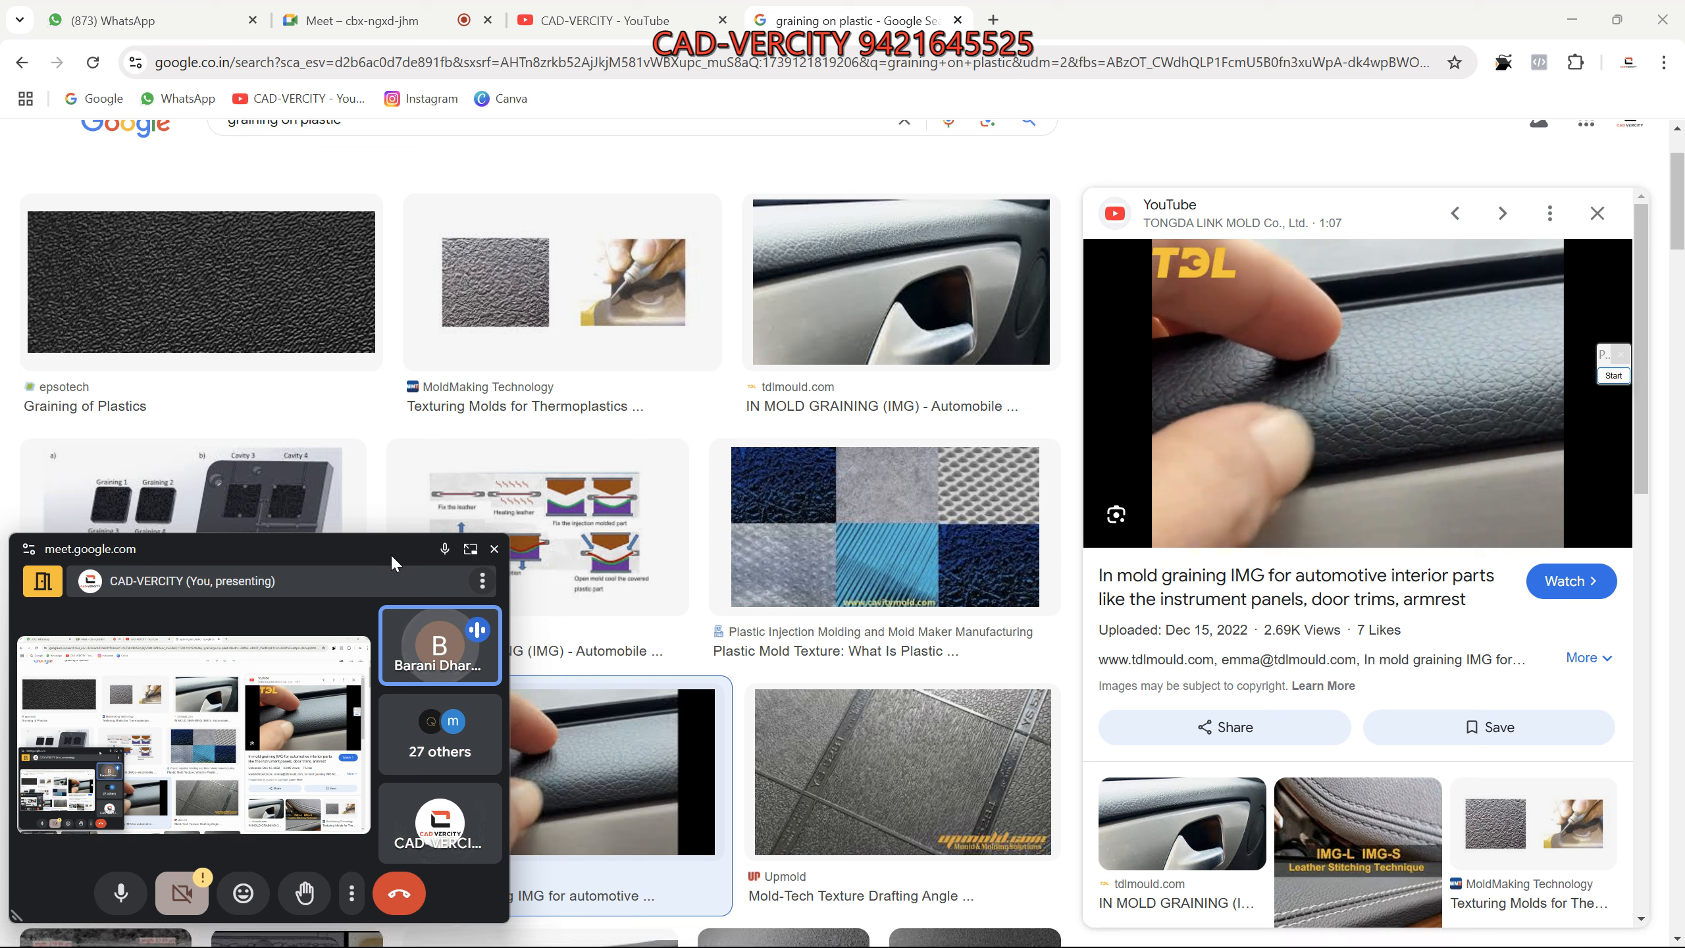
pyautogui.moveTo(391, 555); pyautogui.dragTo(397, 557)
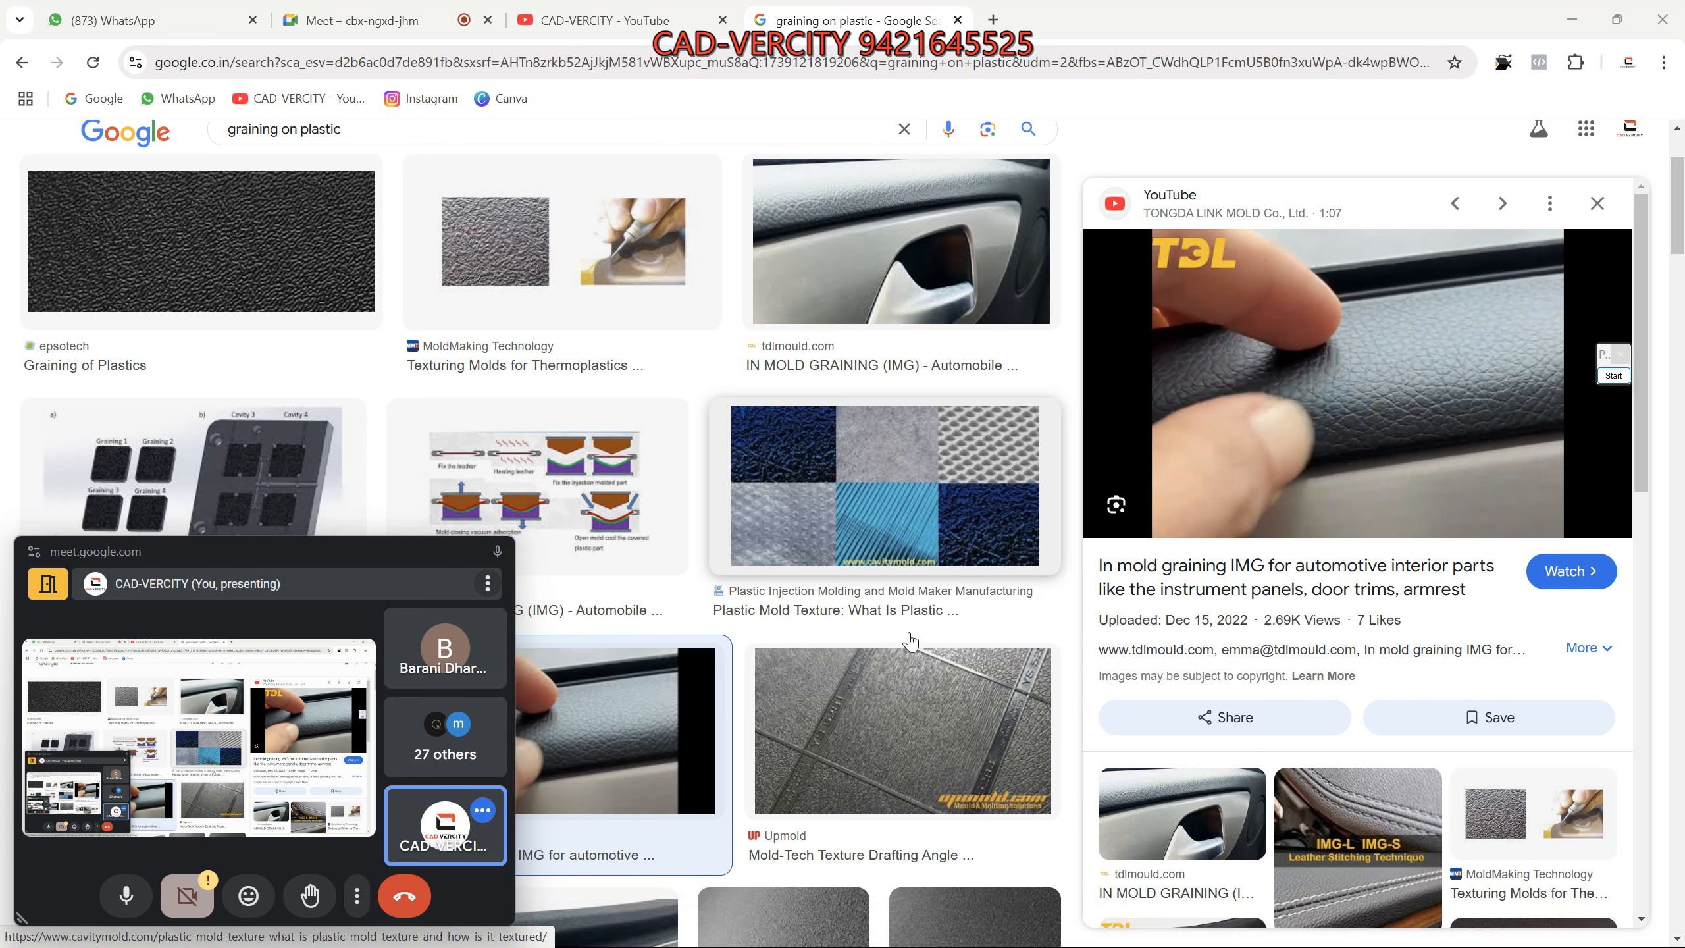
pyautogui.scroll(-3, 912, 641)
pyautogui.scroll(8, 911, 641)
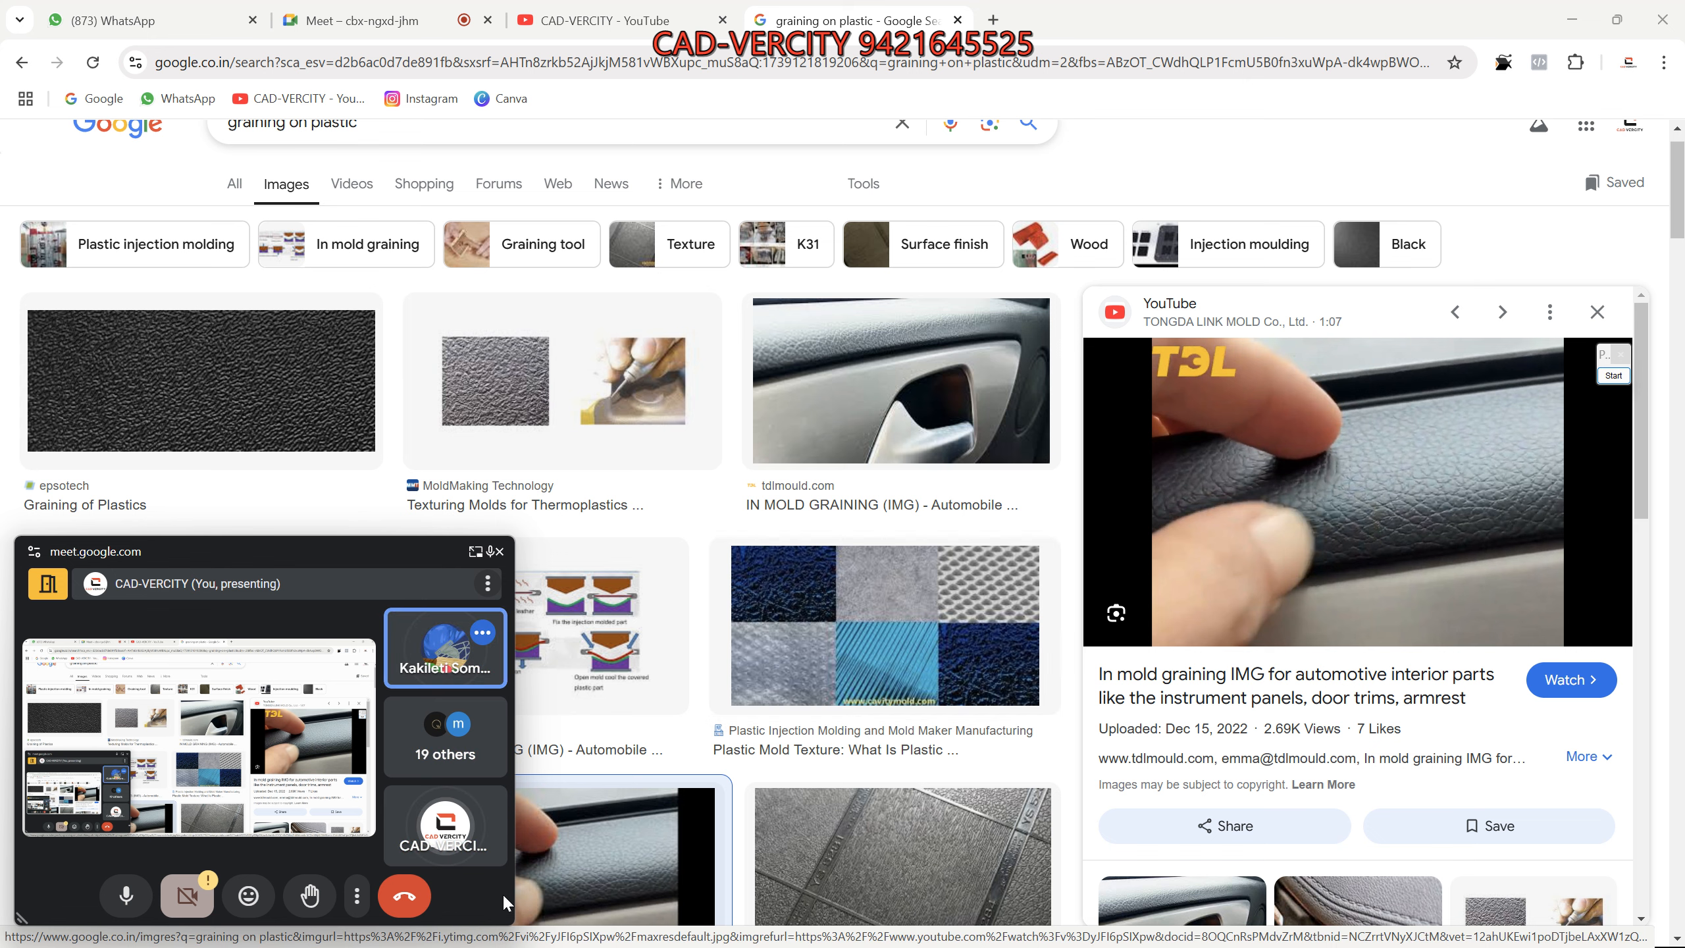
pyautogui.moveTo(999, 940)
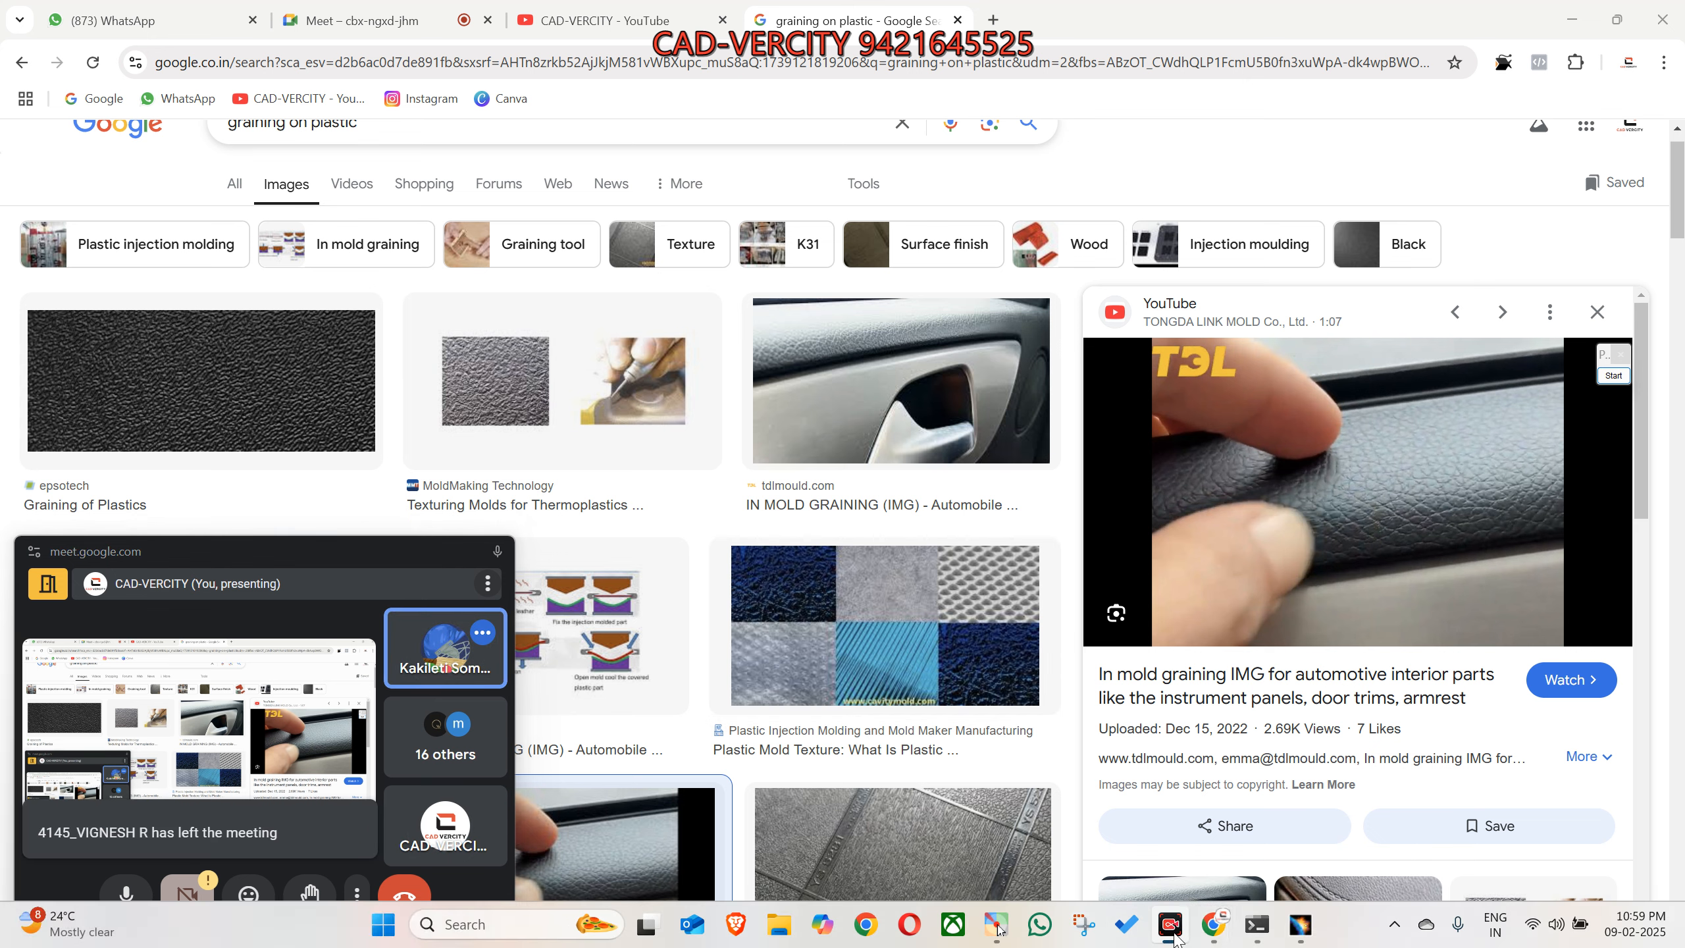